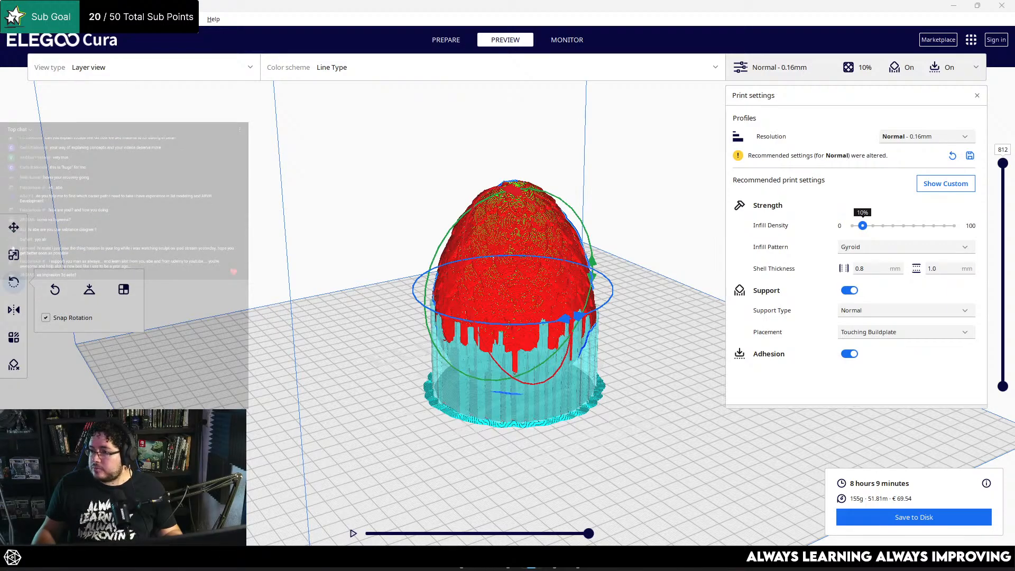
Examine the sliced dragon egg's outer walls and surrounding supports from above, the sides and up close
{"action": "left_click", "coordinate": [614, 235]}
{"action": "scroll", "coordinate": [598, 232], "scroll_direction": "up", "scroll_amount": 5}
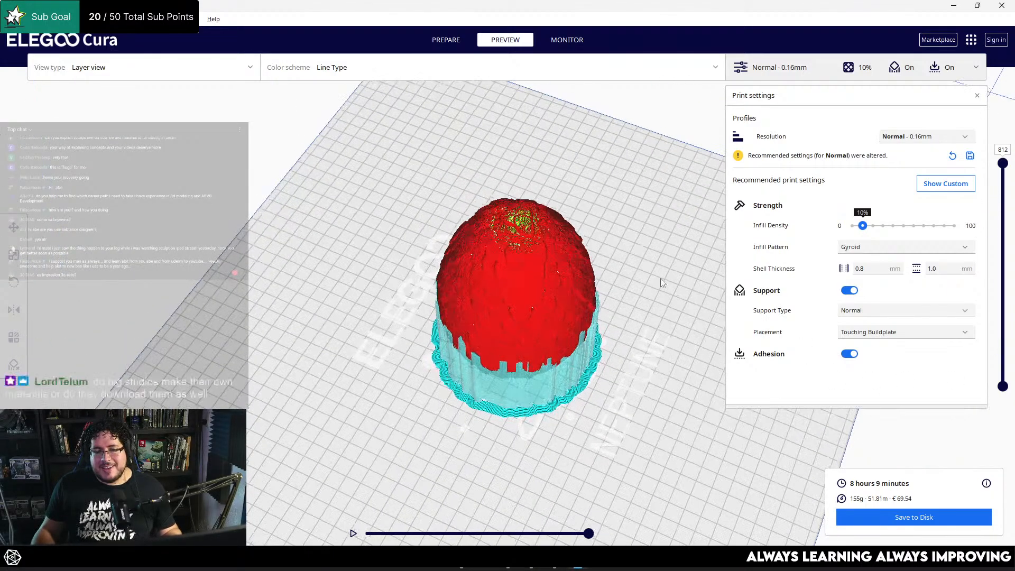
{"action": "scroll", "coordinate": [461, 215], "scroll_direction": "up", "scroll_amount": 5}
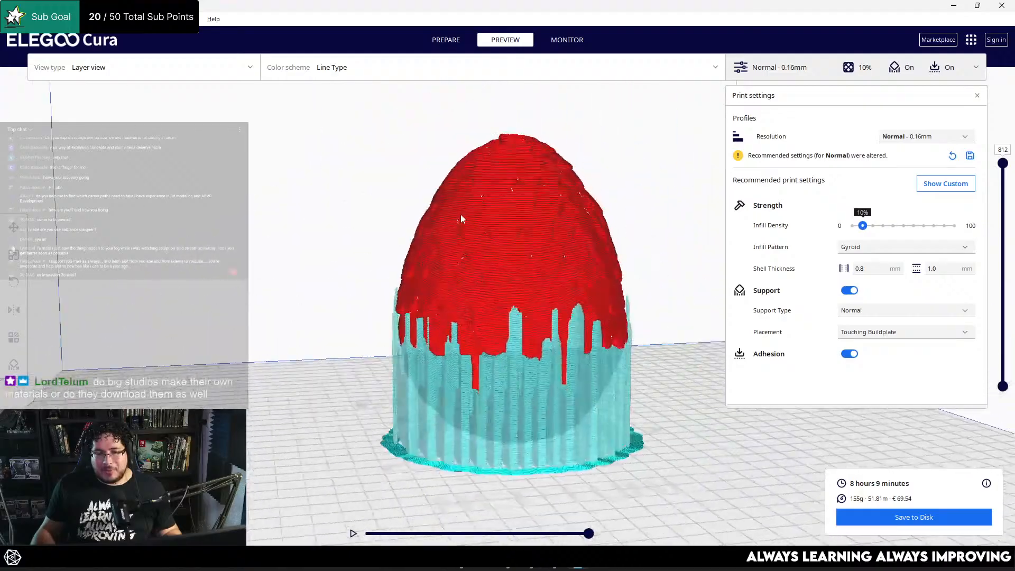
{"action": "right_click_drag", "start_coordinate": [364, 263], "coordinate": [400, 178]}
{"action": "scroll", "coordinate": [400, 178], "scroll_direction": "down", "scroll_amount": 4}
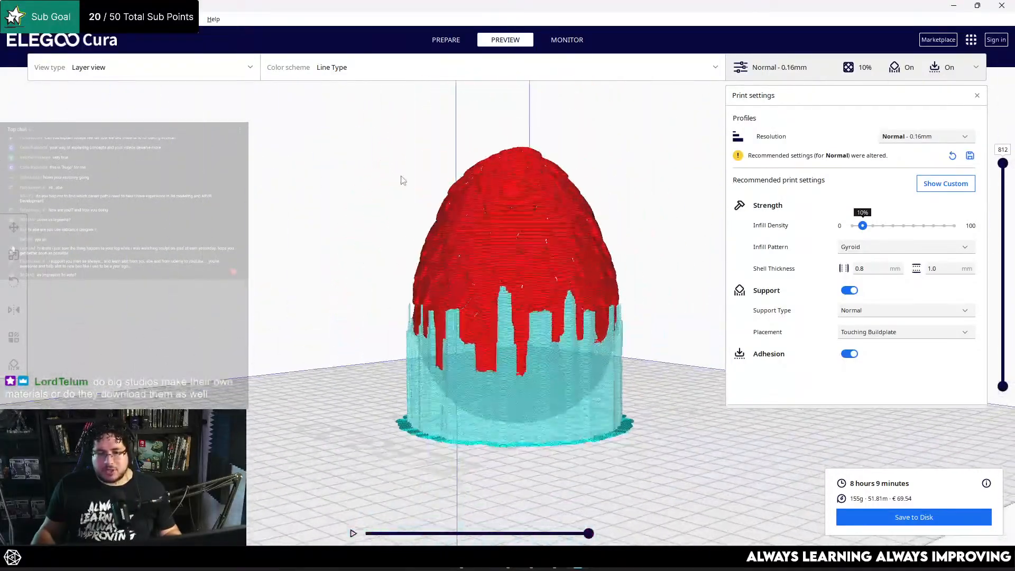
{"action": "scroll", "coordinate": [515, 189], "scroll_direction": "up", "scroll_amount": 4}
{"action": "right_click_drag", "start_coordinate": [515, 189], "coordinate": [484, 240]}
{"action": "middle_click_drag", "start_coordinate": [483, 241], "coordinate": [476, 284]}
{"action": "right_click_drag", "start_coordinate": [476, 284], "coordinate": [651, 212]}
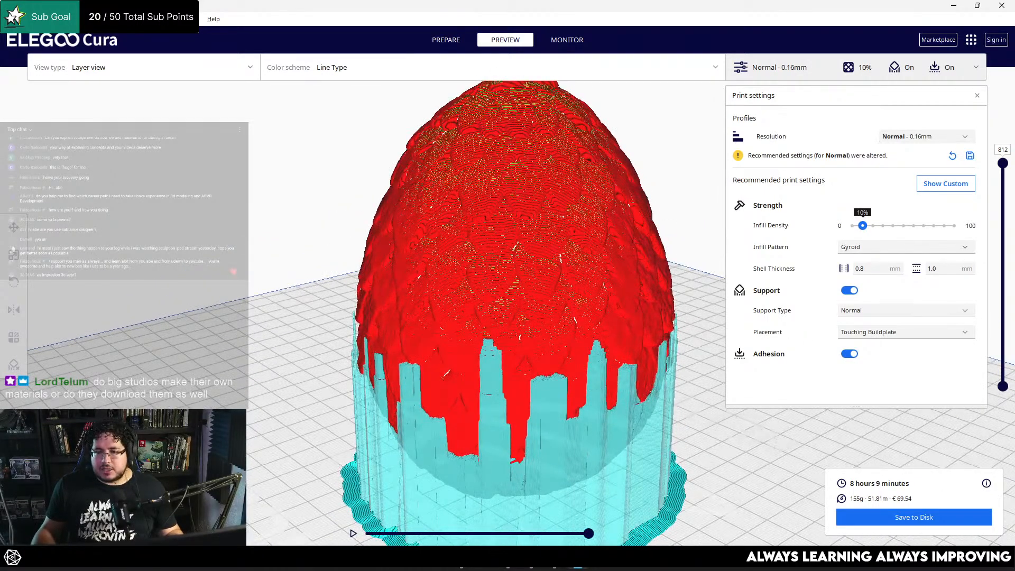
Lower the previewed layers to 388 and inspect the gyroid infill inside the egg up close
{"action": "left_click_drag", "start_coordinate": [1003, 163], "coordinate": [1003, 277]}
{"action": "right_click_drag", "start_coordinate": [522, 312], "coordinate": [522, 398]}
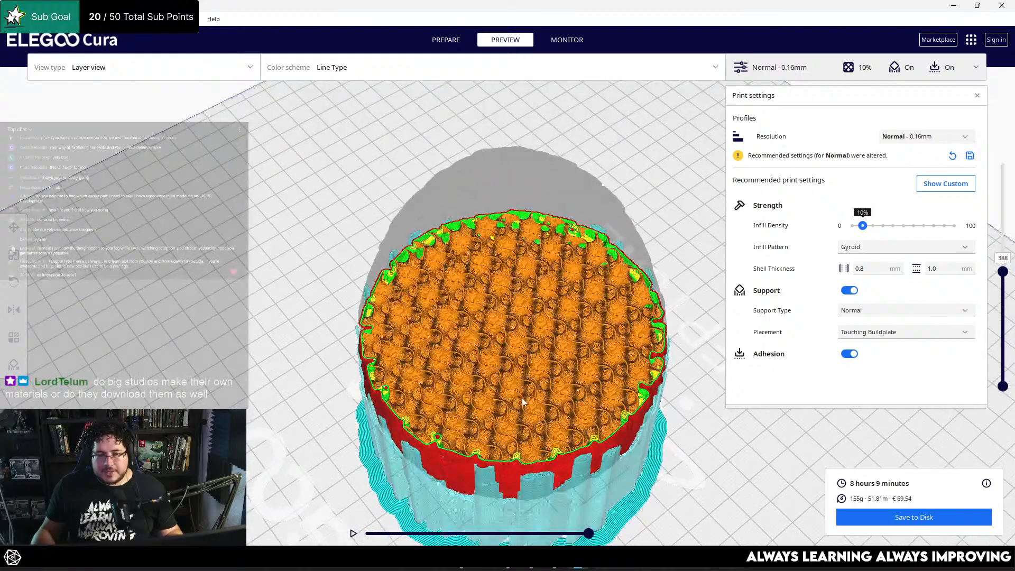
{"action": "scroll", "coordinate": [522, 398], "scroll_direction": "up", "scroll_amount": 6}
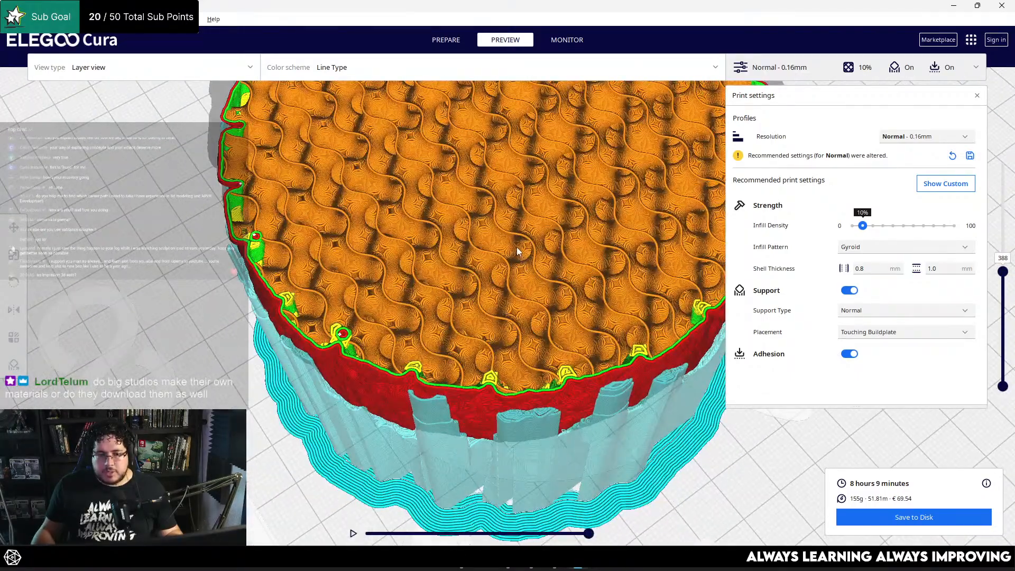
{"action": "right_click_drag", "start_coordinate": [517, 248], "coordinate": [511, 279]}
{"action": "middle_click_drag", "start_coordinate": [510, 221], "coordinate": [503, 279]}
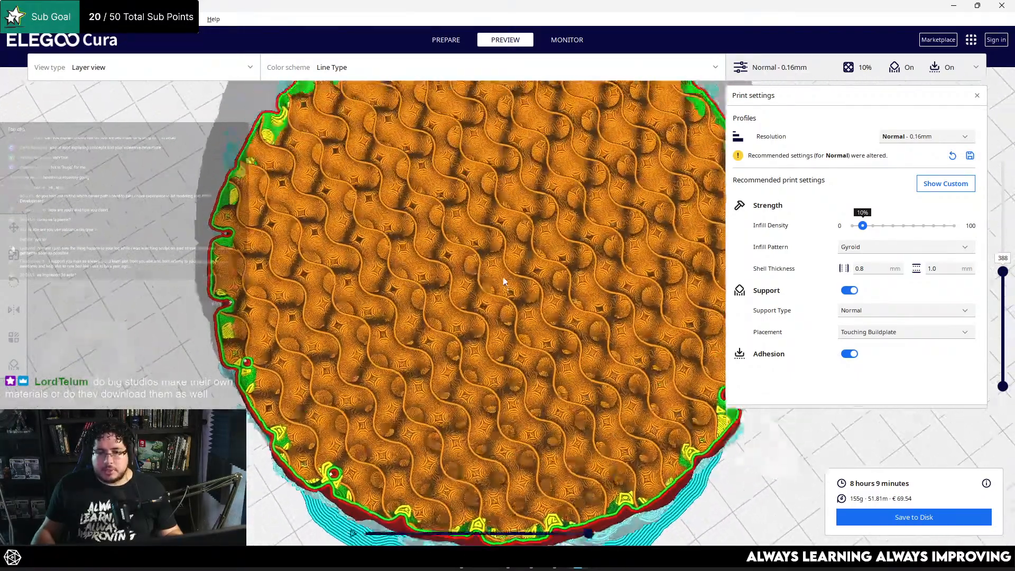
{"action": "scroll", "coordinate": [503, 281], "scroll_direction": "down", "scroll_amount": 8}
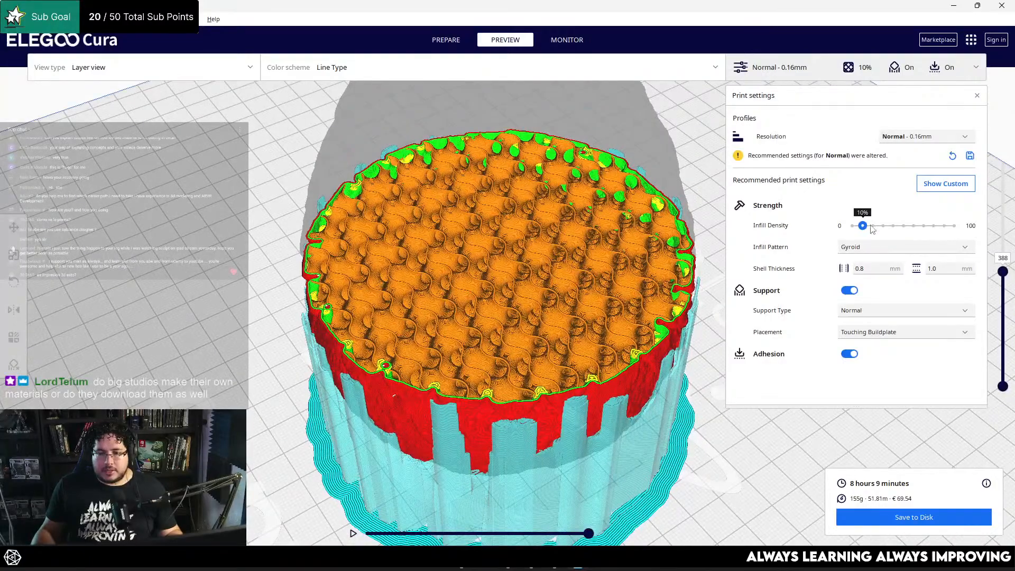
Inspect the cut-open egg and its supports from several angles, and restore the preview to layer 812
{"action": "left_click", "coordinate": [556, 303]}
{"action": "right_click_drag", "start_coordinate": [555, 305], "coordinate": [577, 321]}
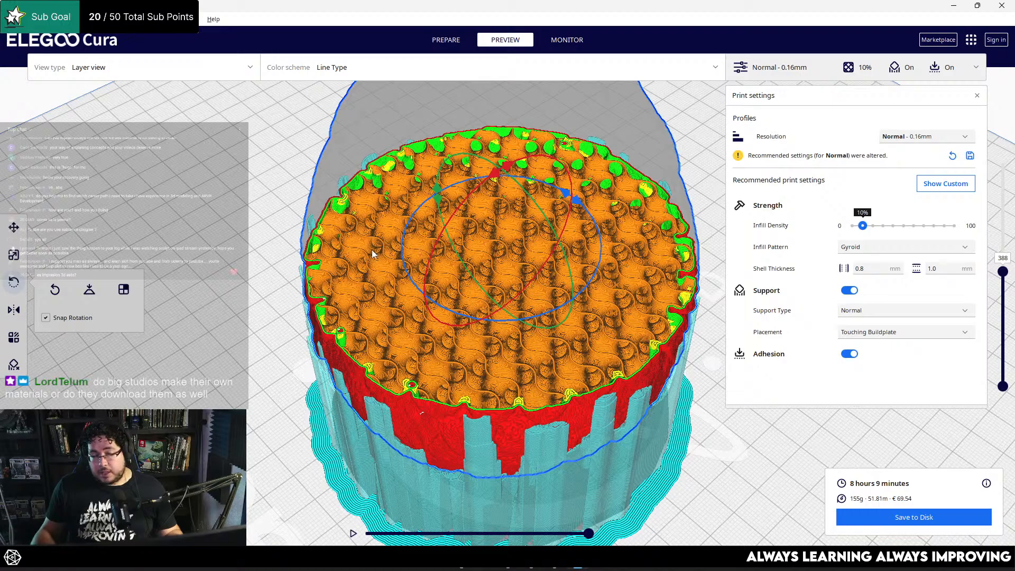
{"action": "scroll", "coordinate": [373, 249], "scroll_direction": "down", "scroll_amount": 2}
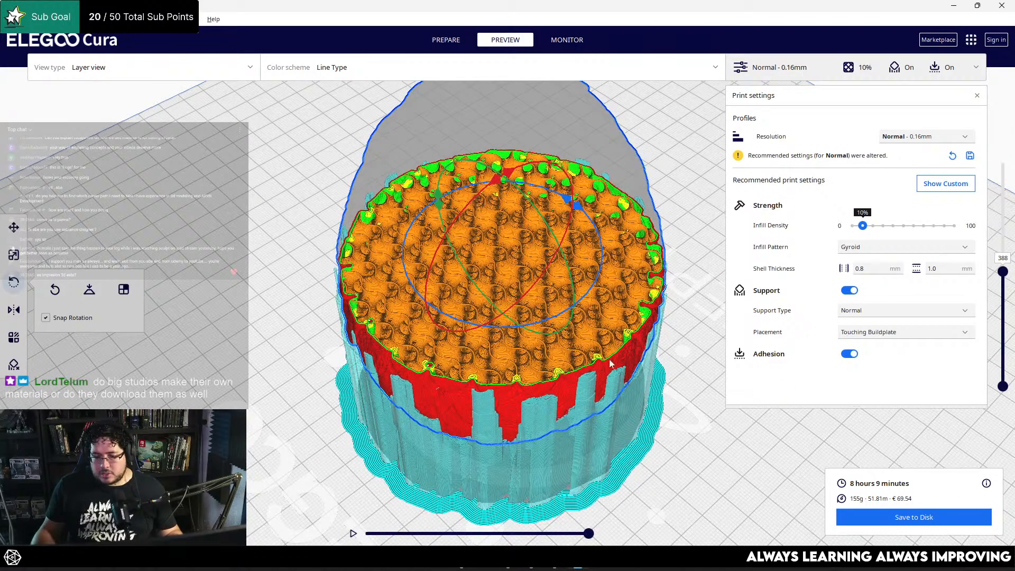
{"action": "right_click_drag", "start_coordinate": [686, 312], "coordinate": [682, 273]}
{"action": "right_click", "coordinate": [669, 213]}
{"action": "right_click_drag", "start_coordinate": [654, 234], "coordinate": [622, 208]}
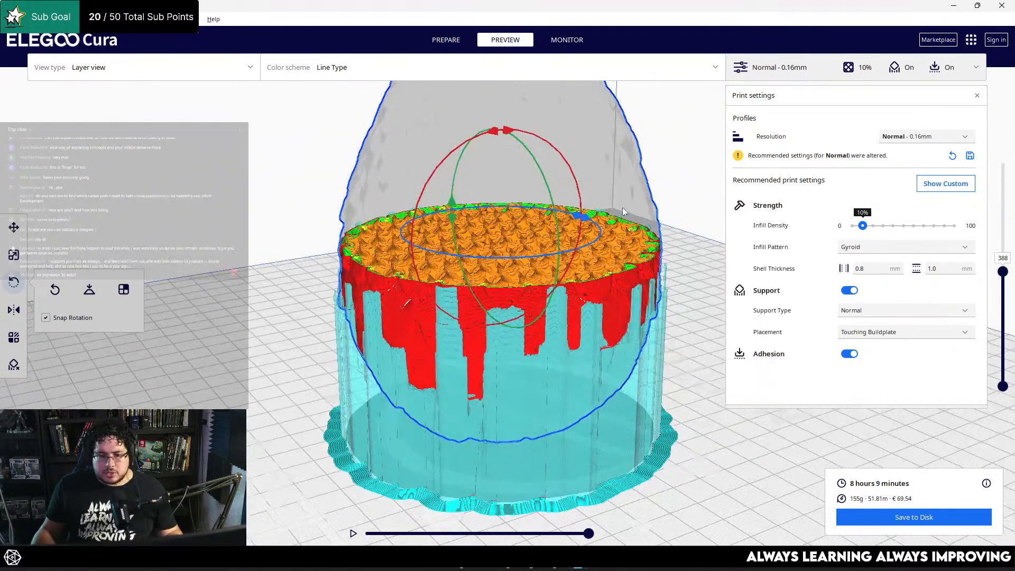
{"action": "right_click_drag", "start_coordinate": [365, 240], "coordinate": [456, 236]}
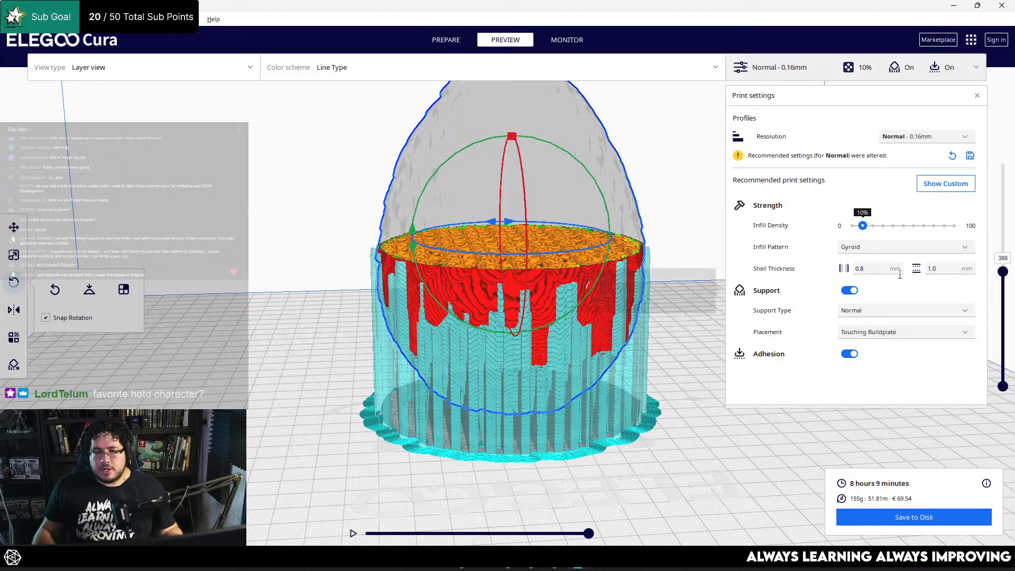
{"action": "left_click_drag", "start_coordinate": [1003, 271], "coordinate": [998, 154]}
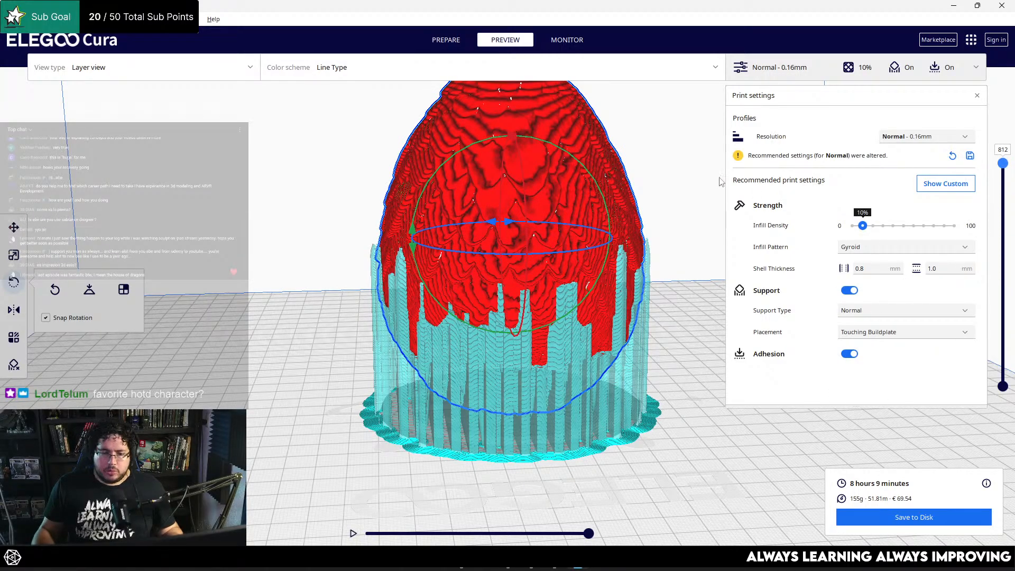
Switch to the web browser, open the printer's Fluidd interface at 192.168.1.72 in a new tab and show its Jobs page
{"action": "left_click", "coordinate": [953, 6]}
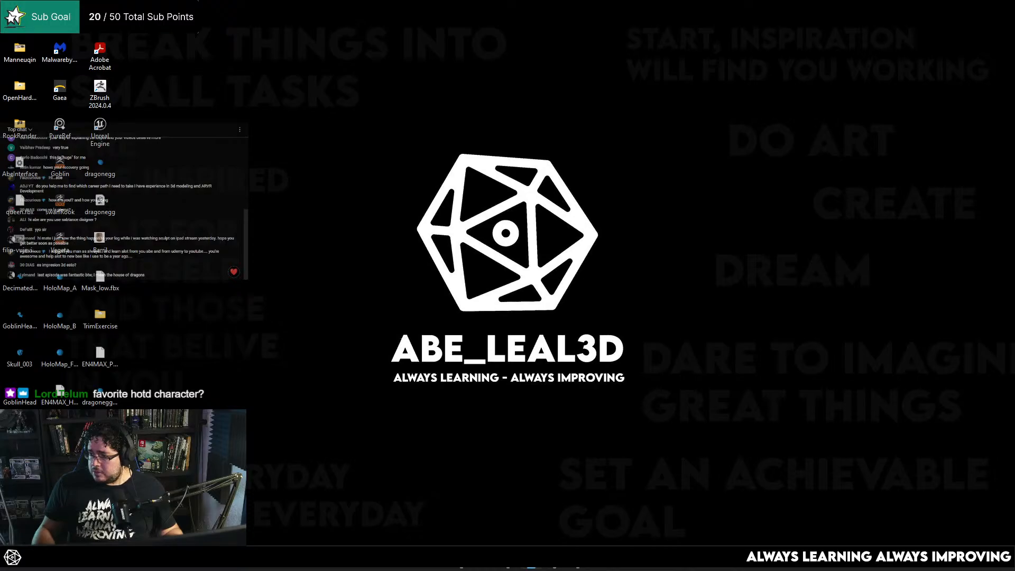
{"action": "left_click", "coordinate": [509, 558]}
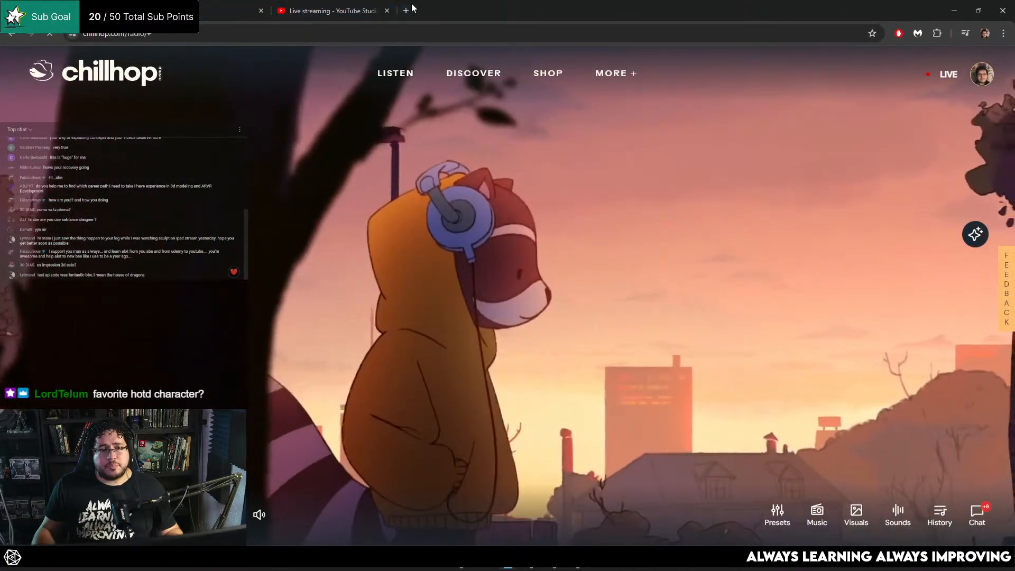
{"action": "left_click", "coordinate": [411, 5]}
{"action": "type", "text": "192"}
{"action": "key", "text": "Return"}
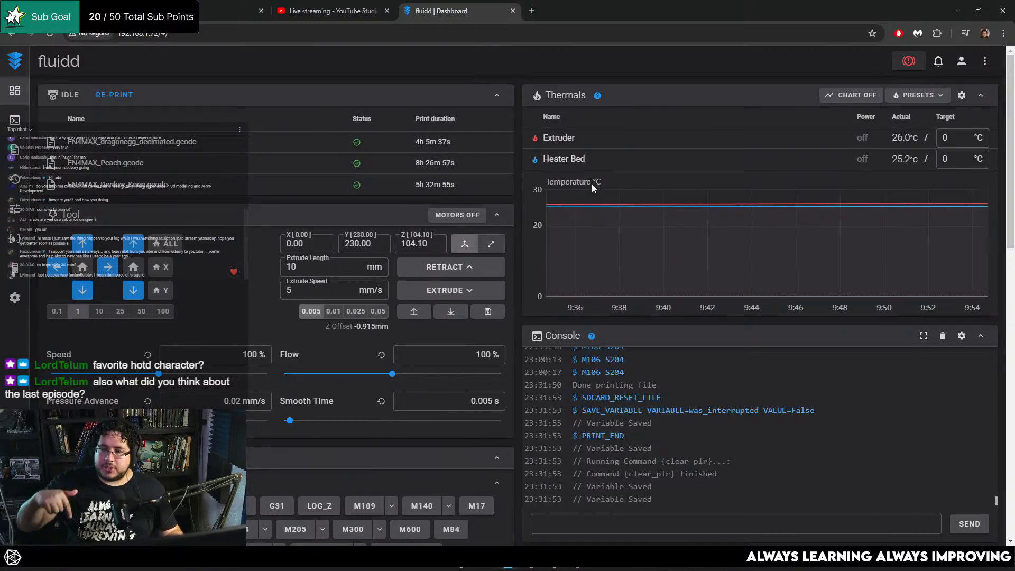
{"action": "left_click", "coordinate": [15, 149]}
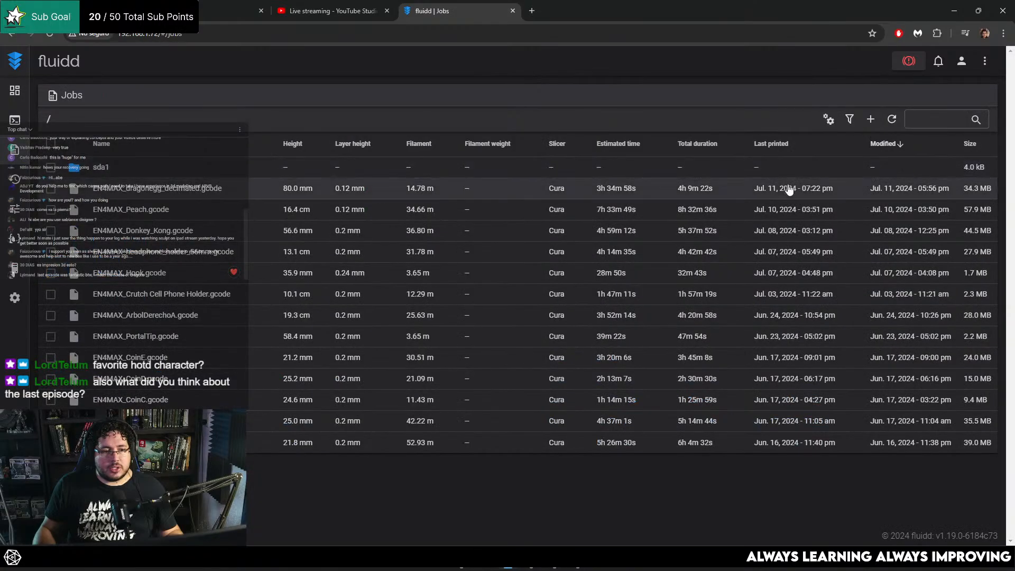
{"action": "left_click", "coordinate": [870, 121]}
{"action": "left_click", "coordinate": [825, 141]}
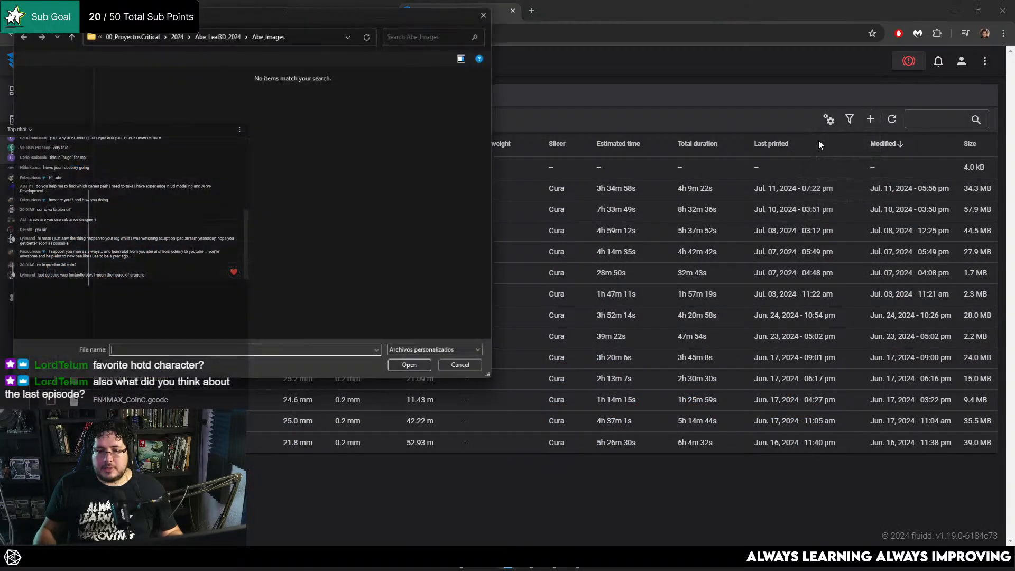
{"action": "left_click", "coordinate": [497, 9]}
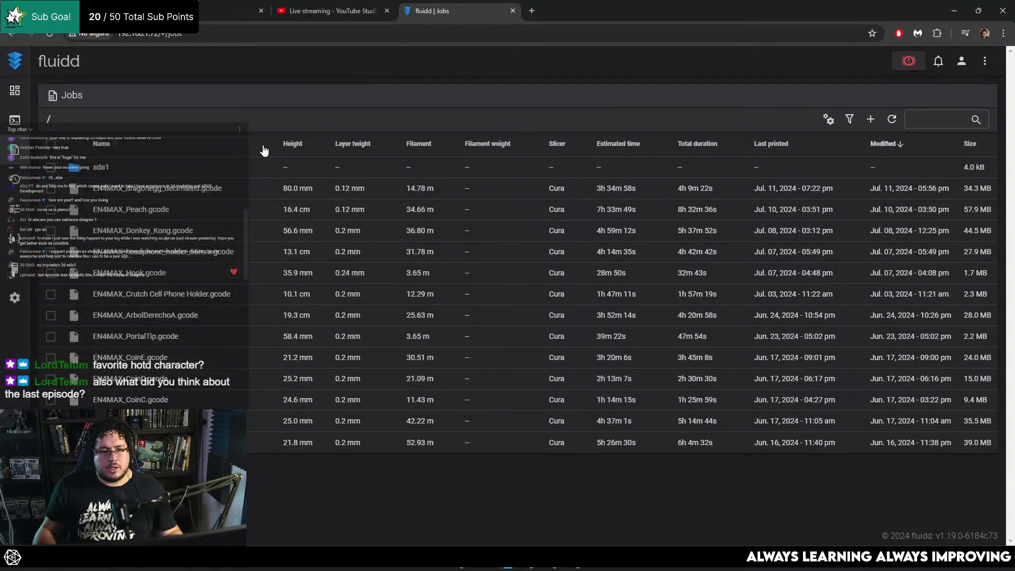
Delete the existing EN4MAX_dragonegg_decimated.gcode file from the printer's job list
{"action": "right_click", "coordinate": [168, 189]}
{"action": "left_click", "coordinate": [50, 188]}
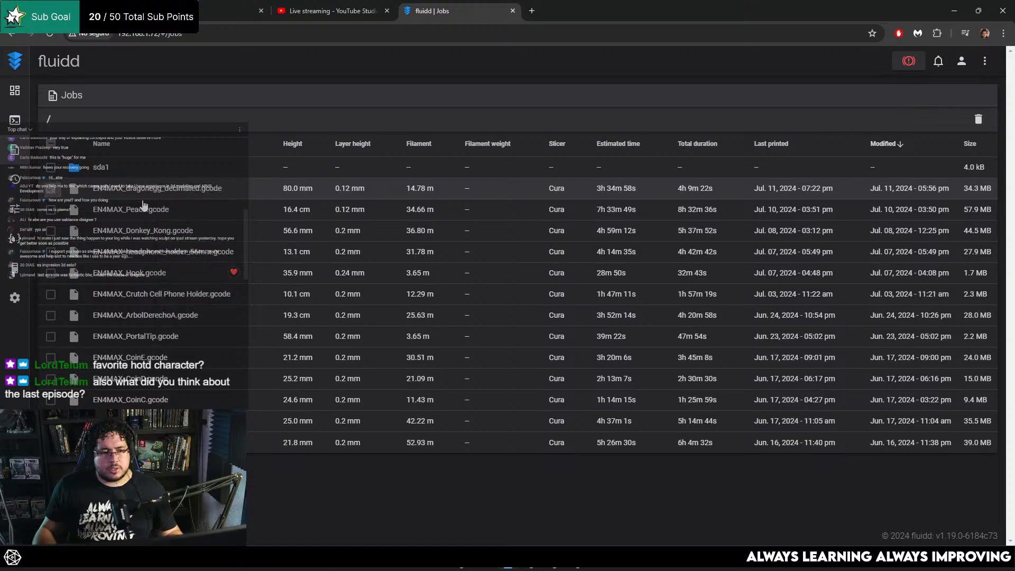
{"action": "left_click", "coordinate": [979, 120]}
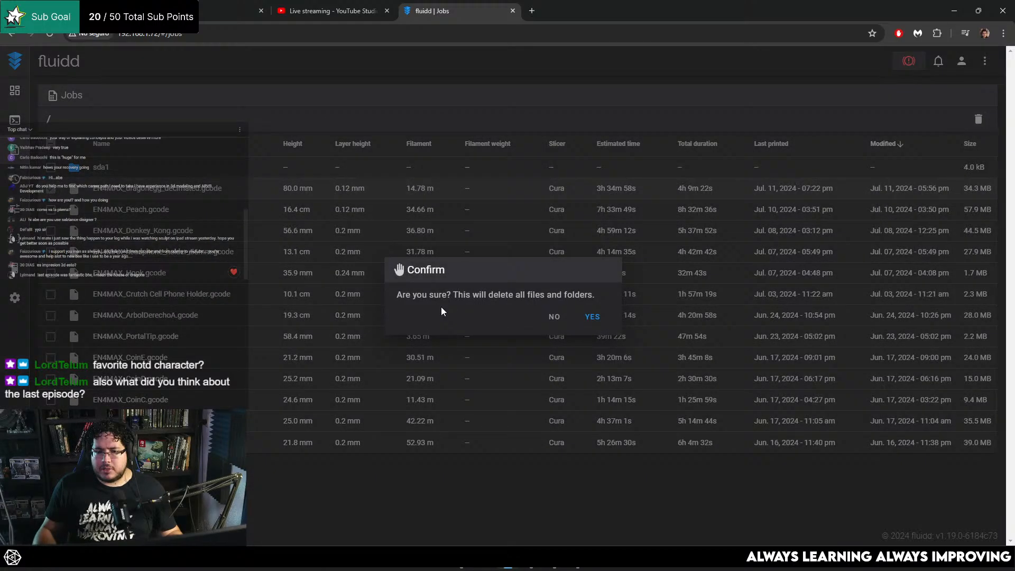
{"action": "left_click", "coordinate": [591, 321]}
Upload EN4MAX_dragonegg_decimated.gcode from the Desktop to the printer's jobs without starting the print
{"action": "left_click", "coordinate": [870, 119]}
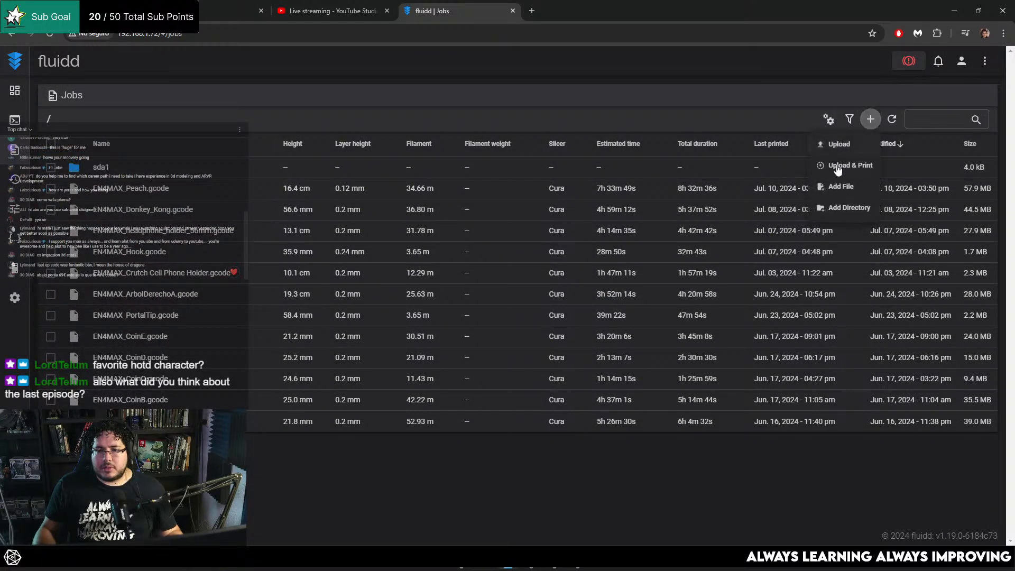
{"action": "left_click", "coordinate": [838, 146]}
{"action": "scroll", "coordinate": [49, 143], "scroll_direction": "up", "scroll_amount": 6}
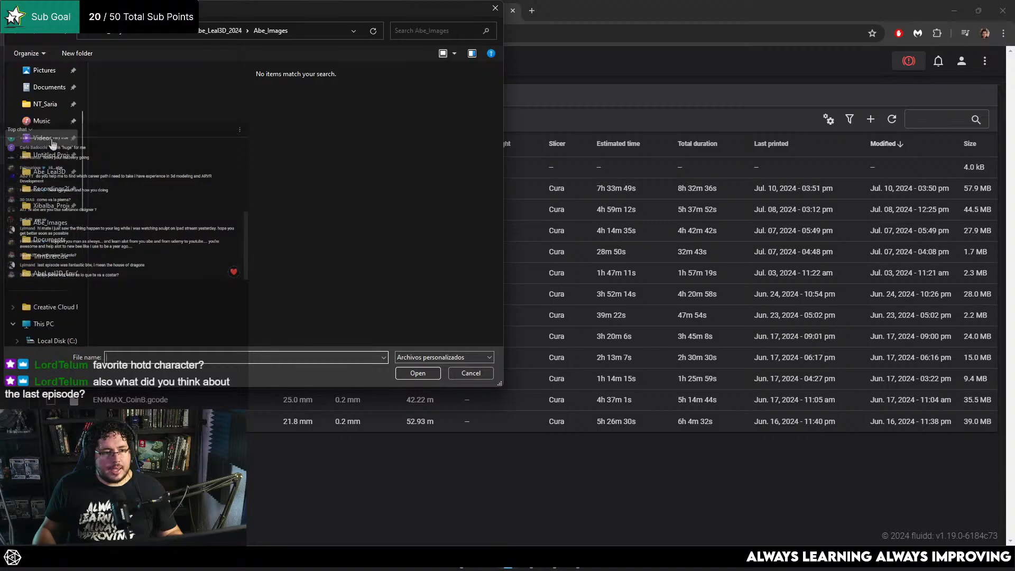
{"action": "left_click", "coordinate": [46, 142]}
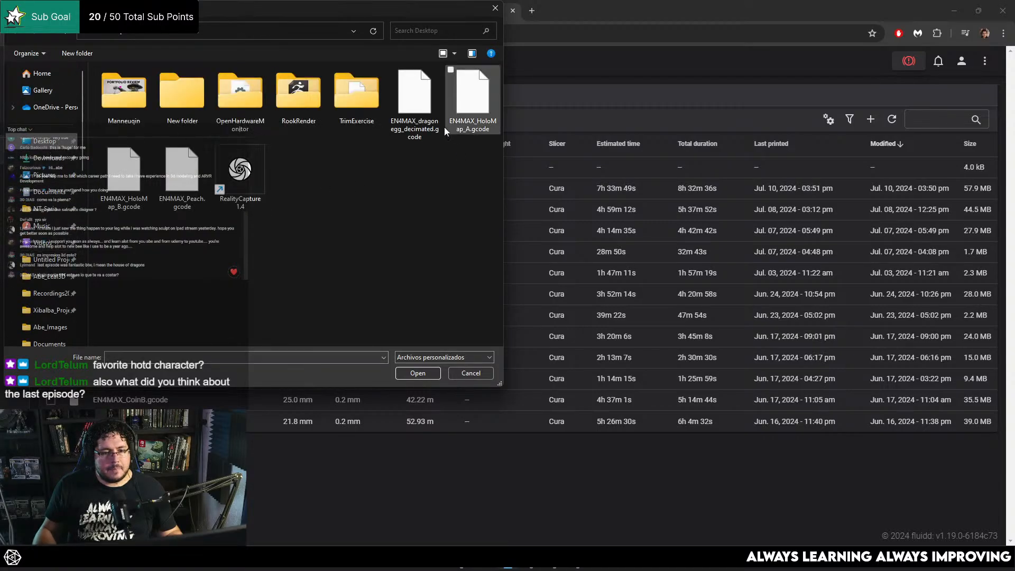
{"action": "left_click", "coordinate": [422, 109]}
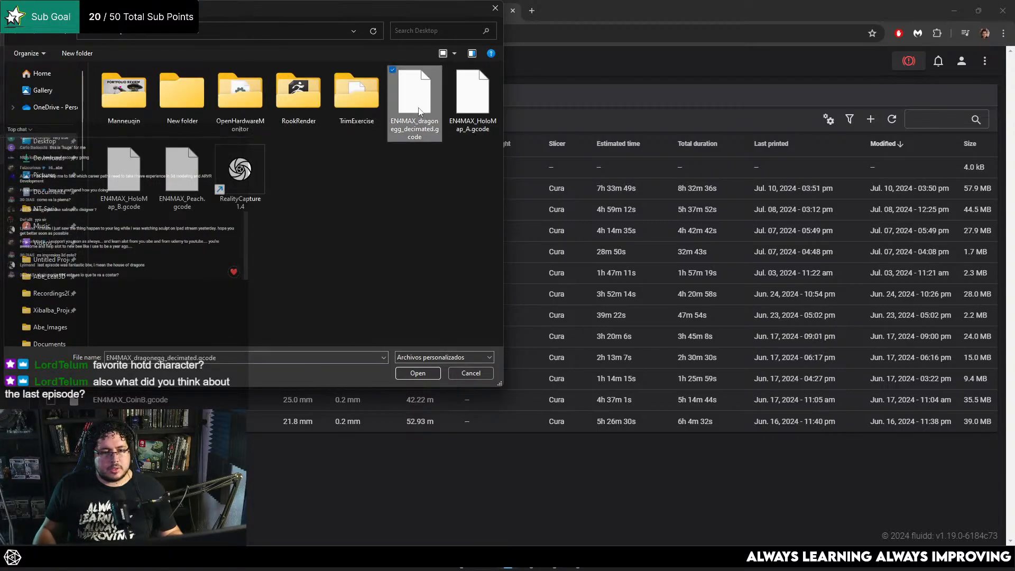
{"action": "left_click", "coordinate": [418, 373]}
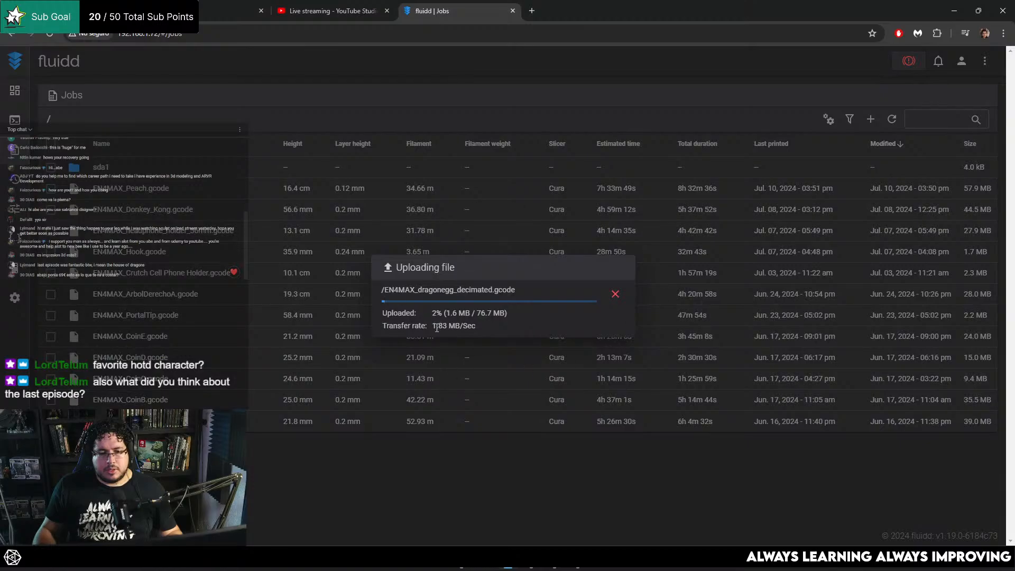
Return to ELEGOO Cura, examine the whole sliced egg with its supports, and view the unsliced model in the Prepare stage
{"action": "left_click", "coordinate": [958, 11]}
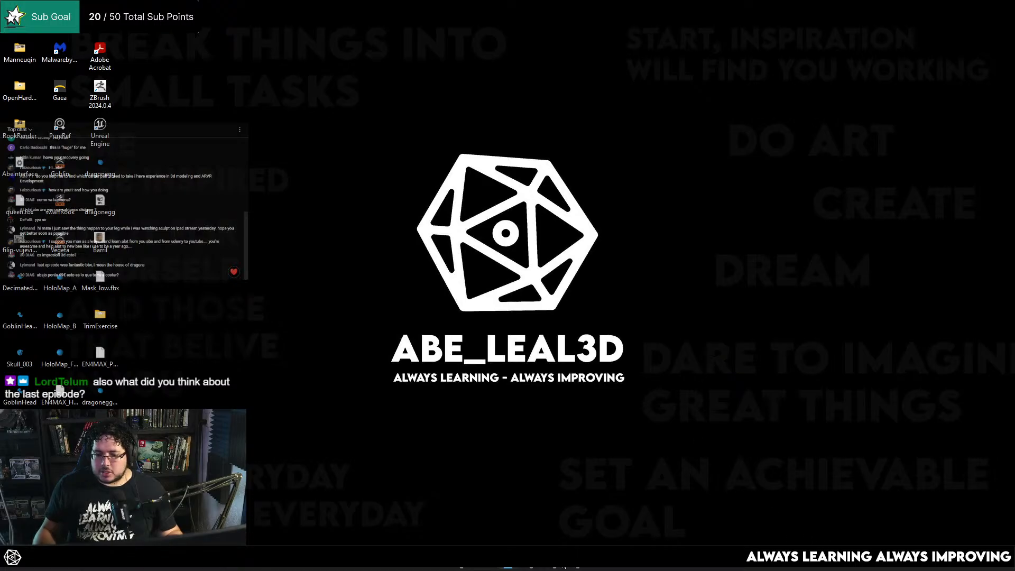
{"action": "left_click", "coordinate": [578, 564]}
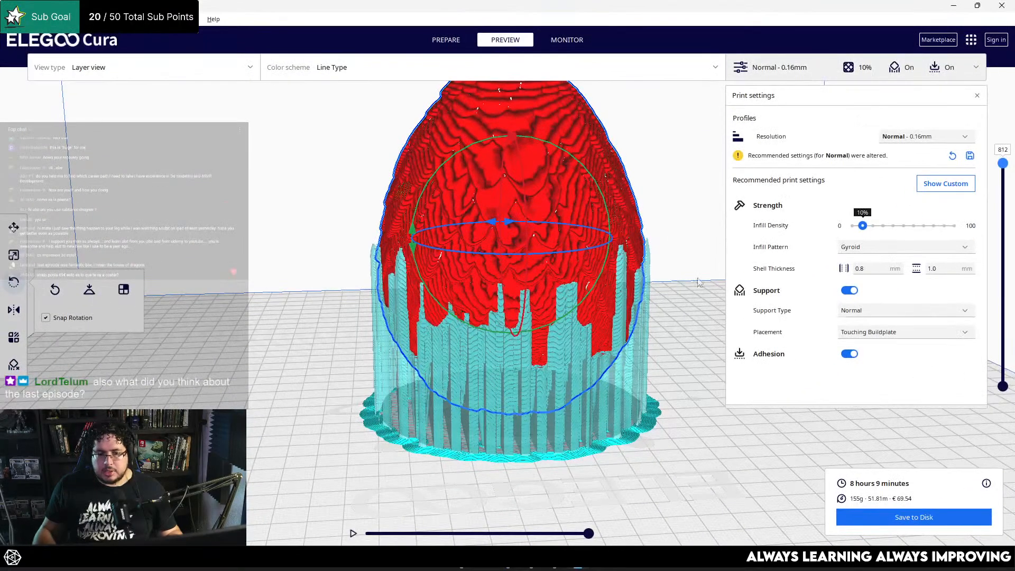
{"action": "right_click_drag", "start_coordinate": [665, 199], "coordinate": [647, 202]}
{"action": "right_click", "coordinate": [647, 202]}
{"action": "middle_click_drag", "start_coordinate": [659, 196], "coordinate": [626, 260]}
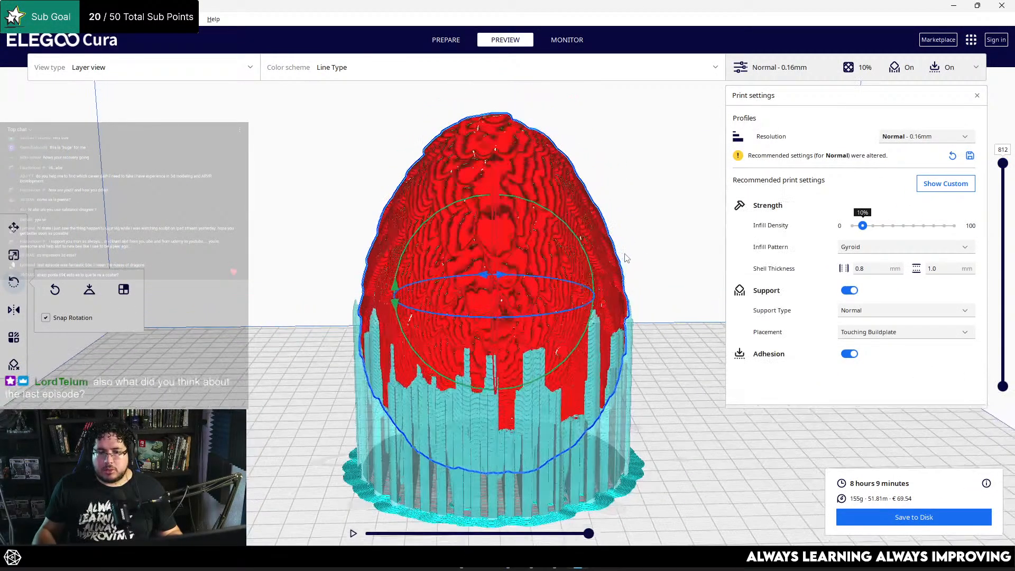
{"action": "right_click_drag", "start_coordinate": [626, 260], "coordinate": [681, 234]}
{"action": "right_click", "coordinate": [696, 227]}
{"action": "left_click", "coordinate": [443, 46]}
{"action": "right_click_drag", "start_coordinate": [328, 220], "coordinate": [681, 202]}
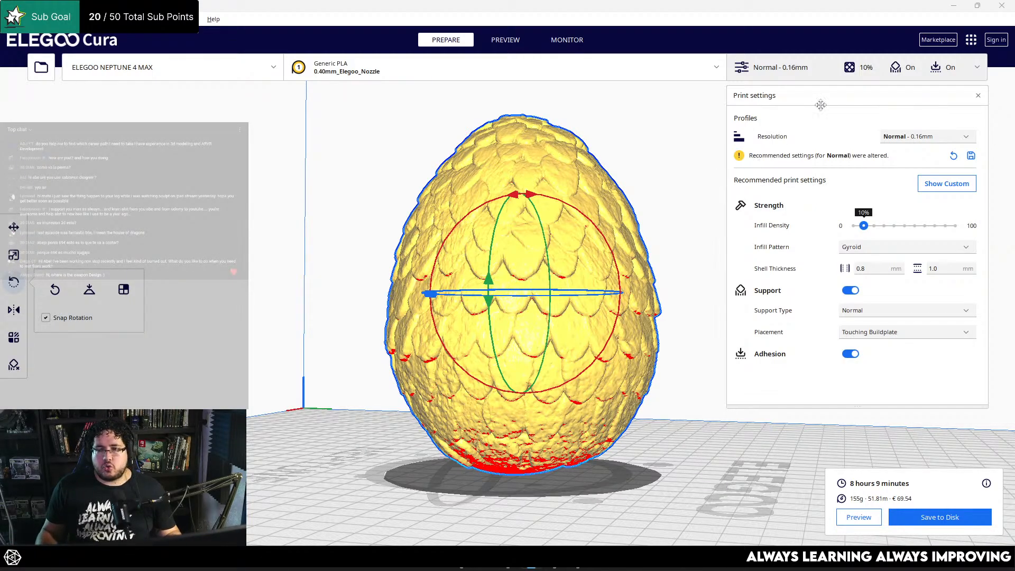
Minimize ELEGOO Cura, switch to File Explorer and open the first knee scan image in the KneeRotation folder under Downloads
{"action": "left_click", "coordinate": [954, 8]}
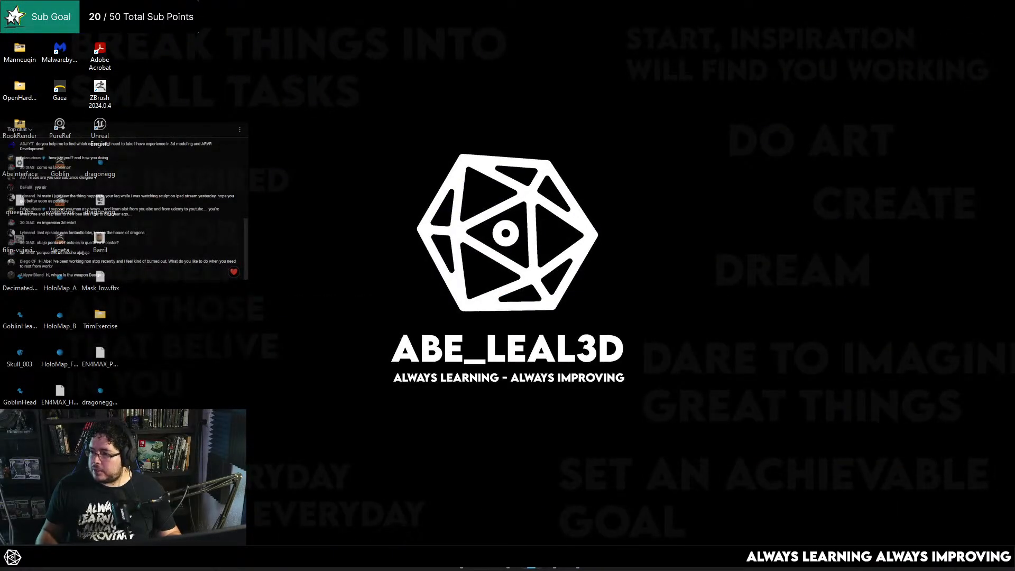
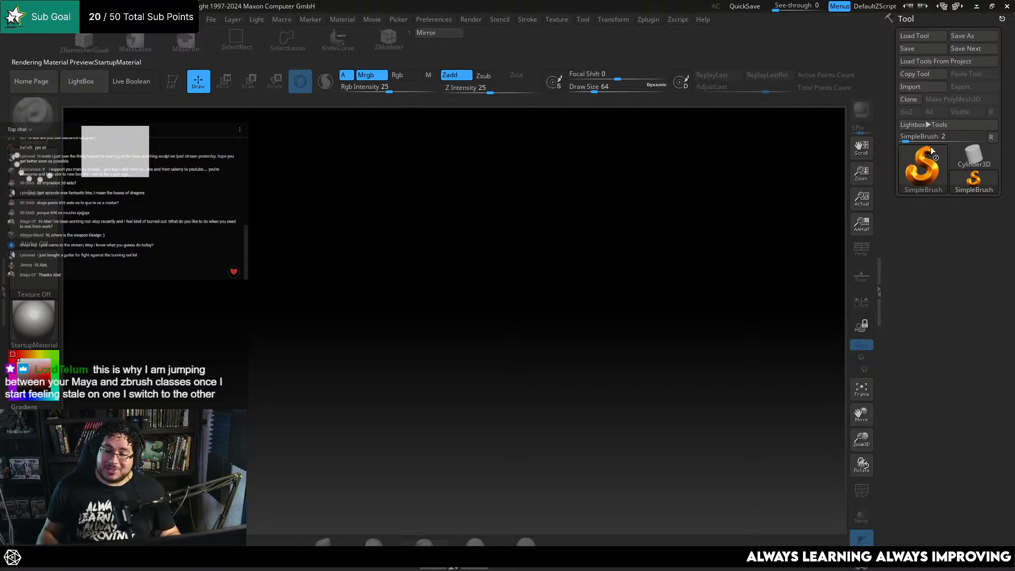
{"action": "key", "text": "alt+Tab"}
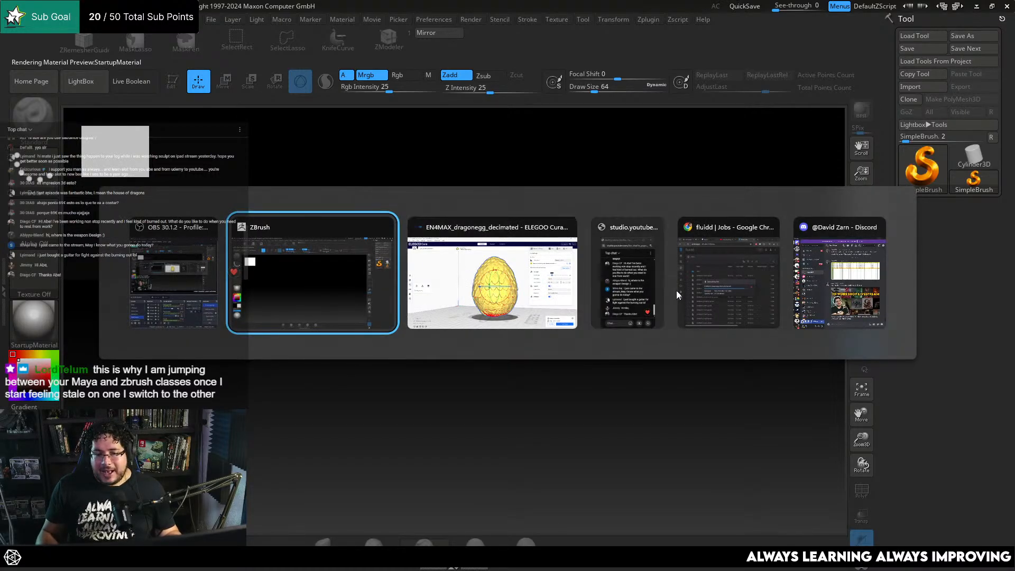
{"action": "key", "text": "super"}
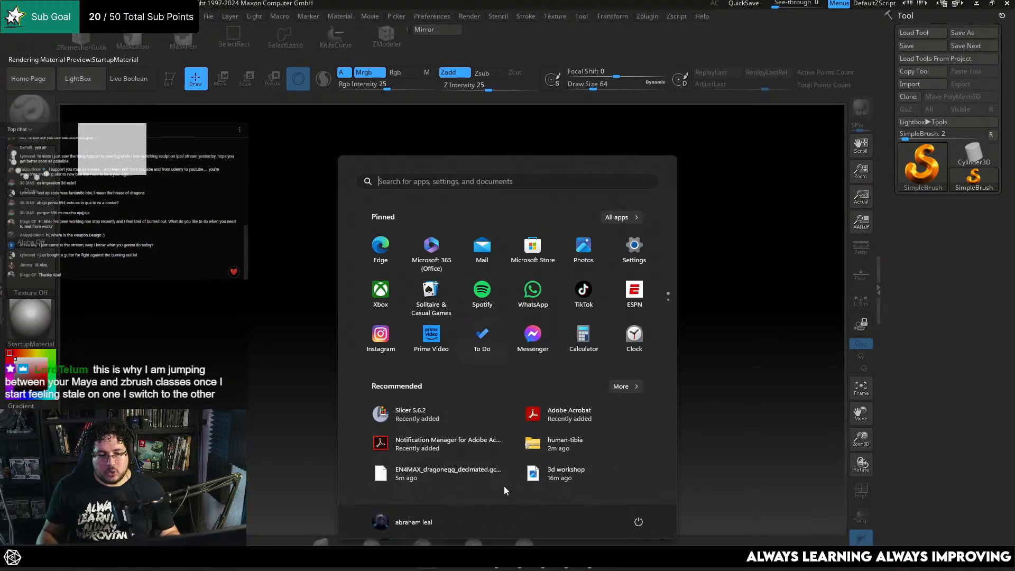
{"action": "left_click", "coordinate": [448, 568]}
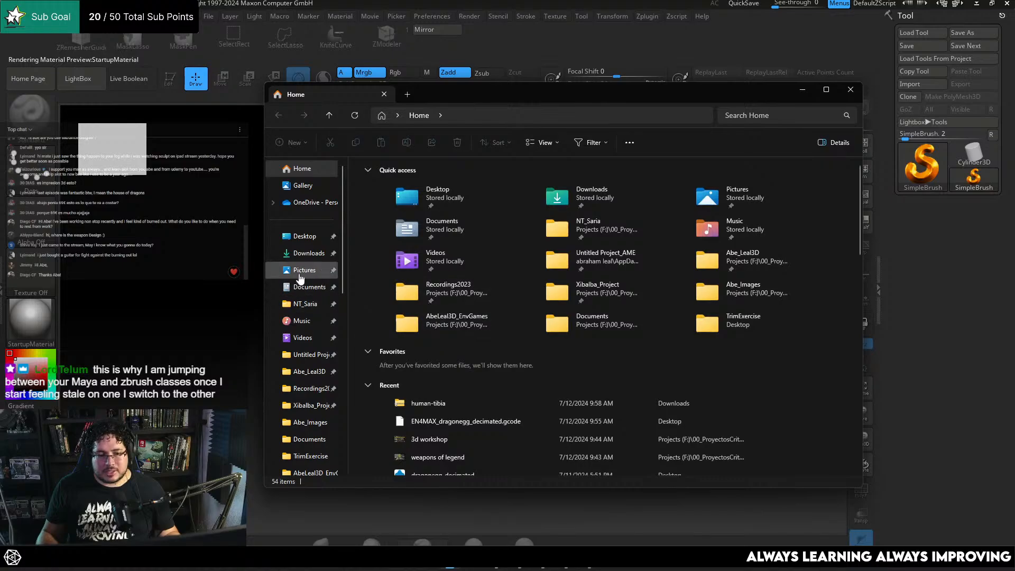
{"action": "left_click", "coordinate": [309, 253]}
{"action": "left_click", "coordinate": [395, 270]}
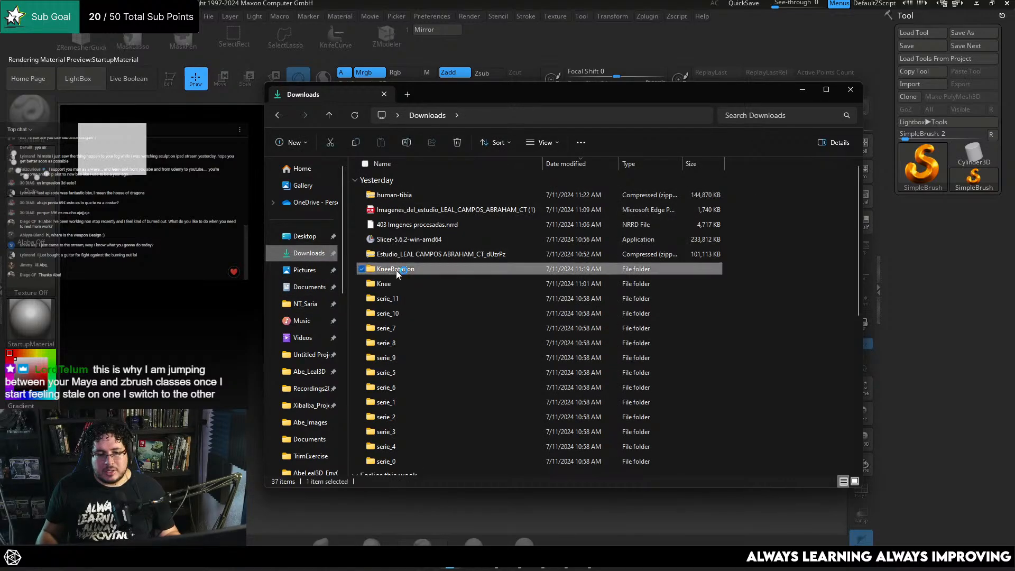
{"action": "double_click", "coordinate": [395, 270]}
{"action": "left_click", "coordinate": [426, 210]}
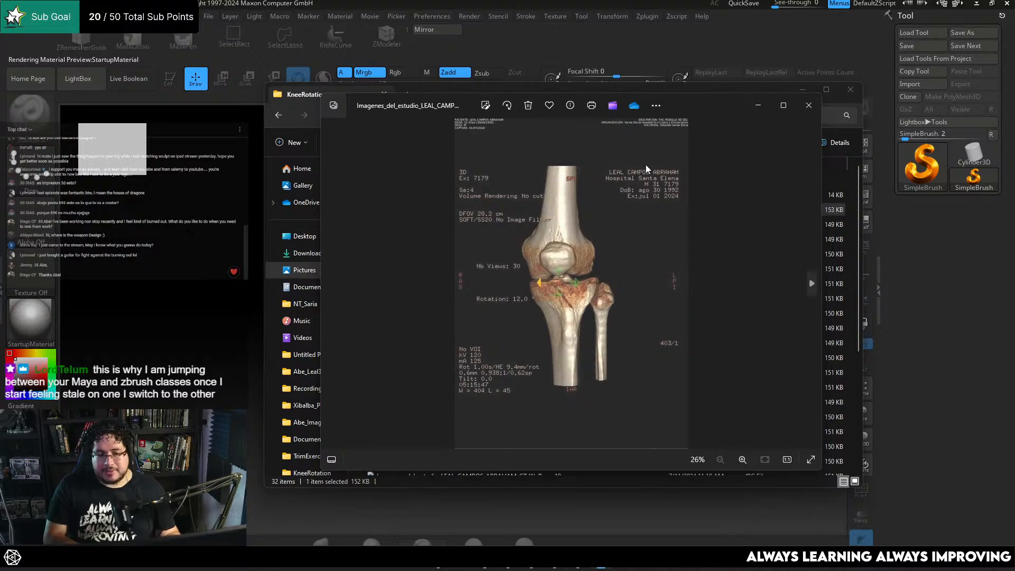
Page through the knee scan rotation series to view the joint from every side
{"action": "key", "text": "Right"}
{"action": "key", "text": "Right"}
{"action": "key", "text": "Right"}
{"action": "key", "text": "Right"}
{"action": "key", "text": "Right"}
{"action": "key", "text": "Right"}
{"action": "key", "text": "Right"}
{"action": "key", "text": "Right"}
{"action": "key", "text": "Right"}
{"action": "key", "text": "Right"}
{"action": "key", "text": "Right"}
{"action": "key", "text": "Right"}
{"action": "key", "text": "Right"}
{"action": "key", "text": "Right"}
{"action": "key", "text": "Right"}
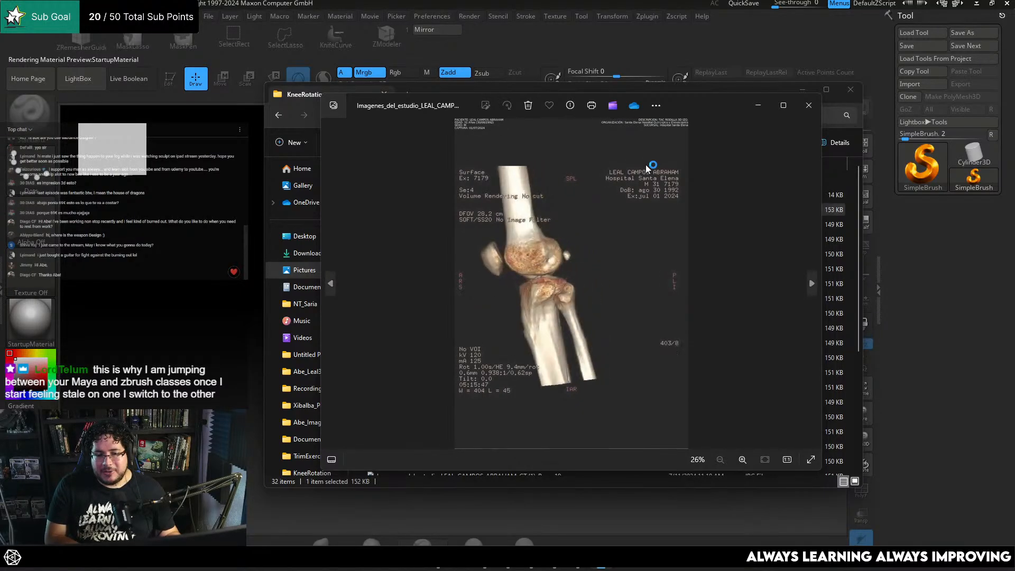
{"action": "key", "text": "Right"}
{"action": "key", "text": "Right"}
{"action": "key", "text": "Right"}
{"action": "key", "text": "Right"}
{"action": "key", "text": "Right"}
{"action": "key", "text": "Right"}
{"action": "key", "text": "Right"}
{"action": "key", "text": "Right"}
{"action": "key", "text": "Right"}
{"action": "key", "text": "Right"}
{"action": "key", "text": "Right"}
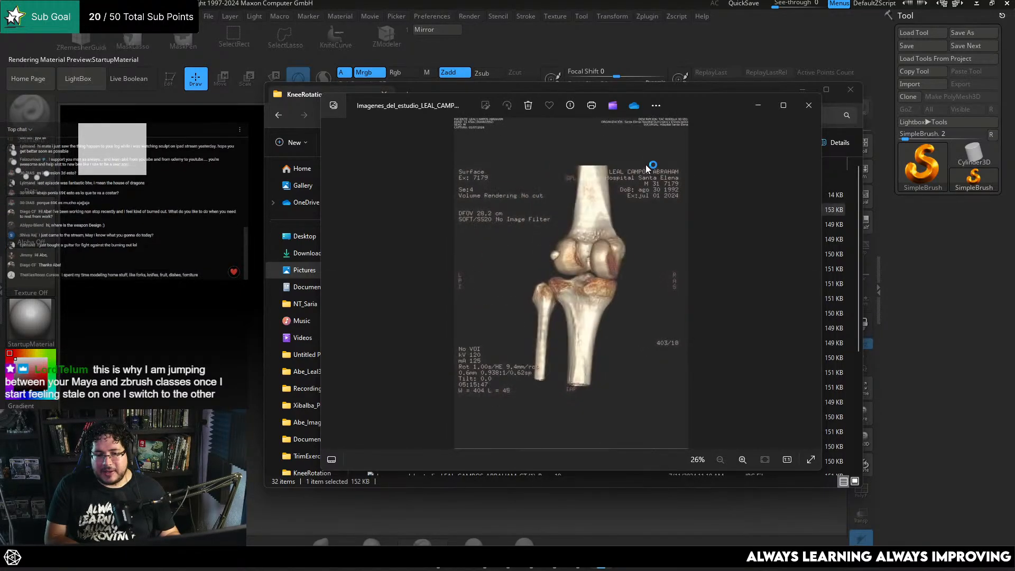
{"action": "key", "text": "Right"}
{"action": "key", "text": "Right"}
{"action": "key", "text": "Right"}
{"action": "key", "text": "Right"}
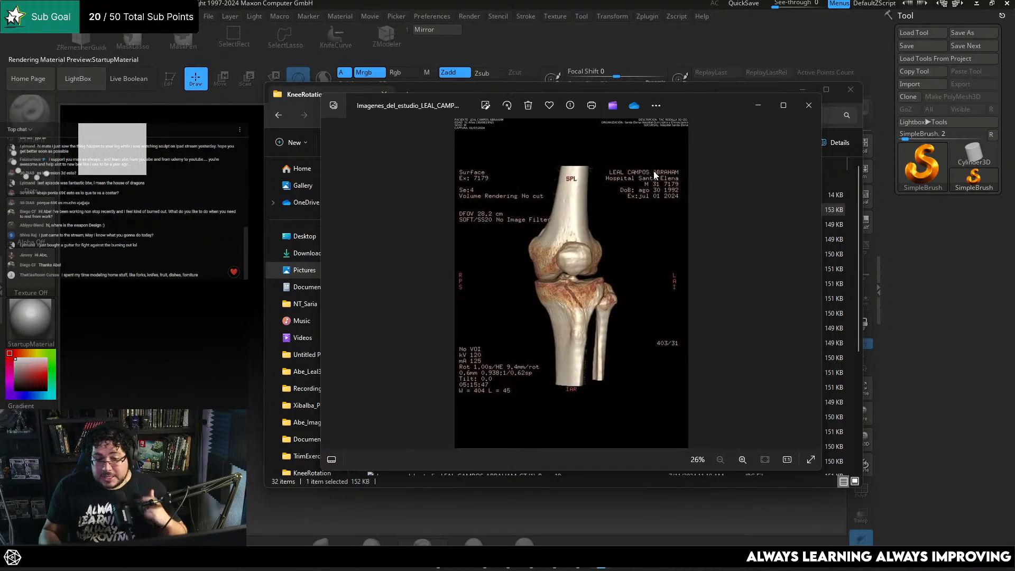
Examine the upper tibia below the kneecap up close in the front-view knee image
{"action": "scroll", "coordinate": [587, 294], "scroll_direction": "up", "scroll_amount": 5}
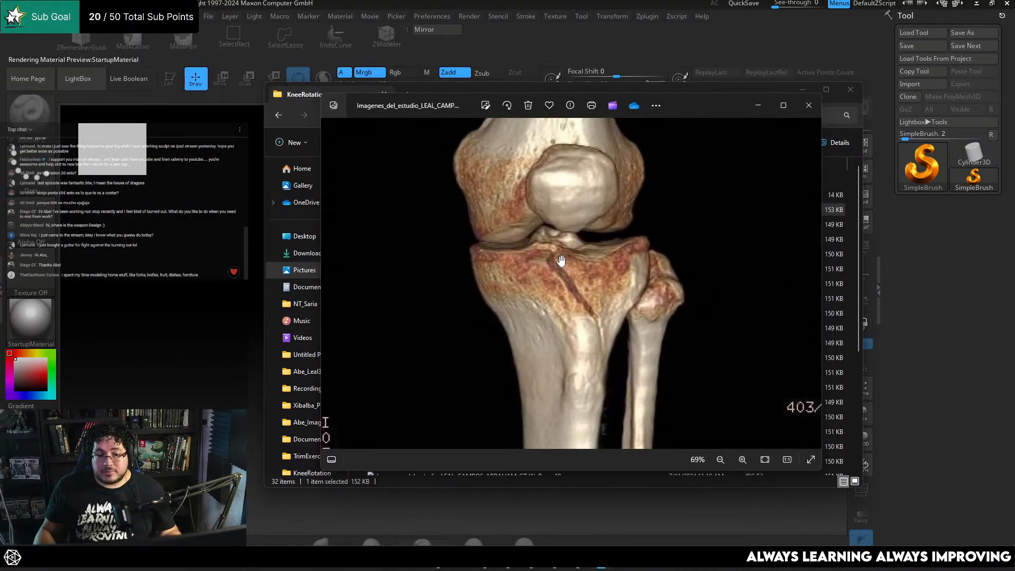
{"action": "scroll", "coordinate": [622, 238], "scroll_direction": "down", "scroll_amount": 2}
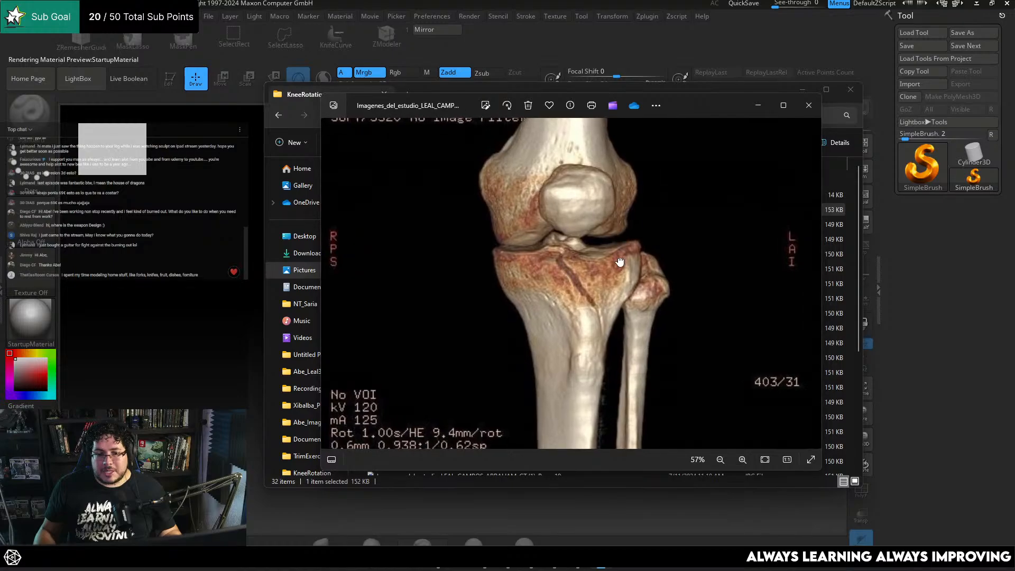
{"action": "left_click_drag", "start_coordinate": [627, 224], "coordinate": [628, 258]}
{"action": "scroll", "coordinate": [628, 258], "scroll_direction": "down", "scroll_amount": 1}
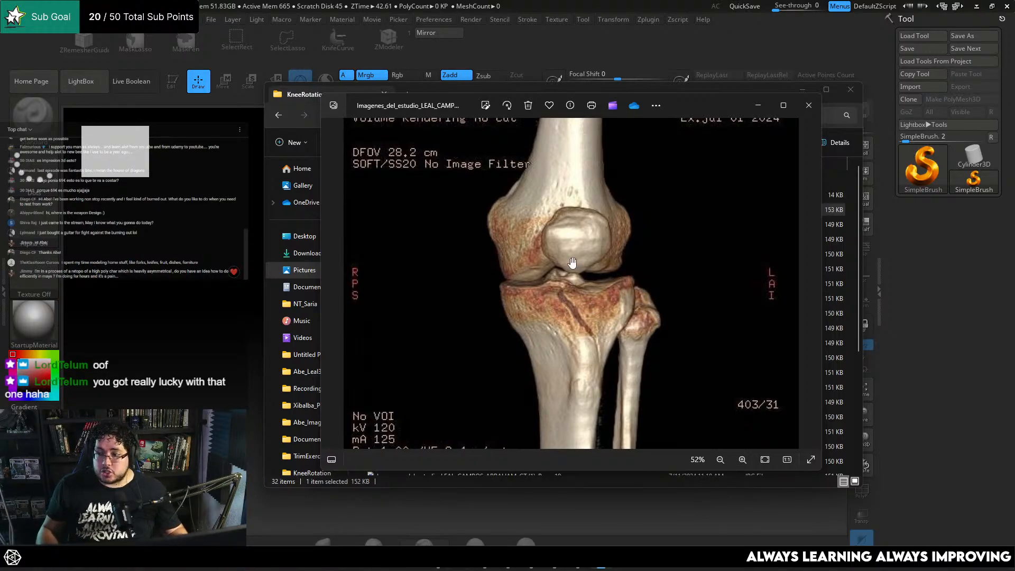
{"action": "scroll", "coordinate": [577, 212], "scroll_direction": "down", "scroll_amount": 4}
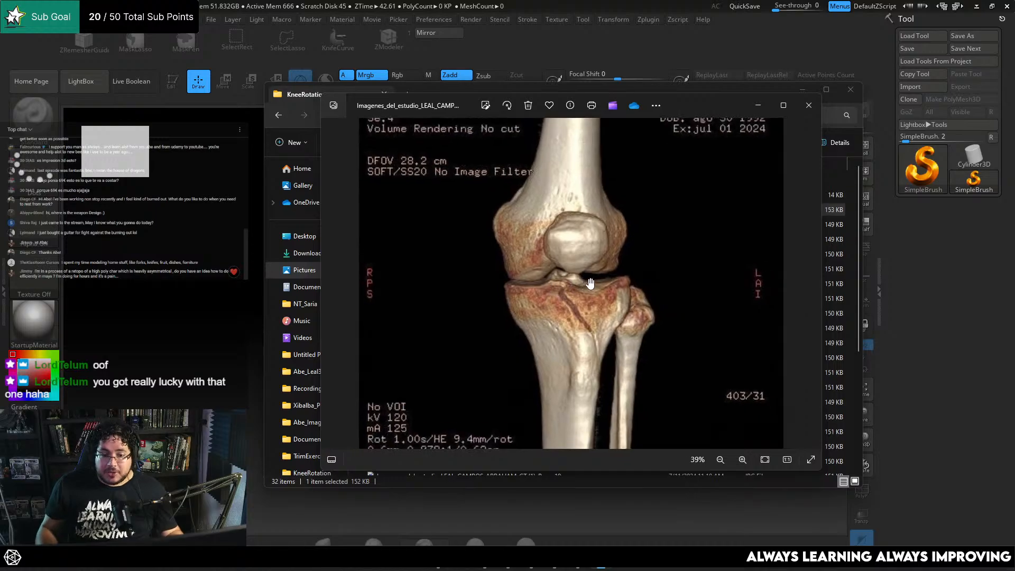
{"action": "scroll", "coordinate": [577, 212], "scroll_direction": "up", "scroll_amount": 1}
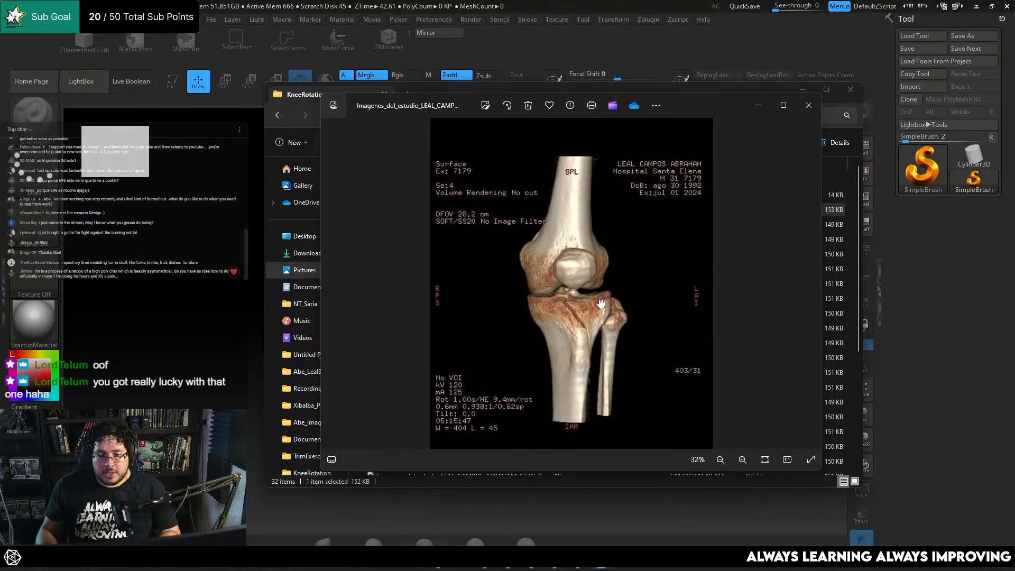
Go through the full knee rotation series a second time until the first image of the set
{"action": "key", "text": "Right"}
{"action": "key", "text": "Right"}
{"action": "key", "text": "Right"}
{"action": "key", "text": "Right"}
{"action": "key", "text": "Right"}
{"action": "key", "text": "Right"}
{"action": "key", "text": "Right"}
{"action": "key", "text": "Right"}
{"action": "key", "text": "Right"}
{"action": "key", "text": "Right"}
{"action": "key", "text": "Right"}
{"action": "key", "text": "Right"}
{"action": "key", "text": "Right"}
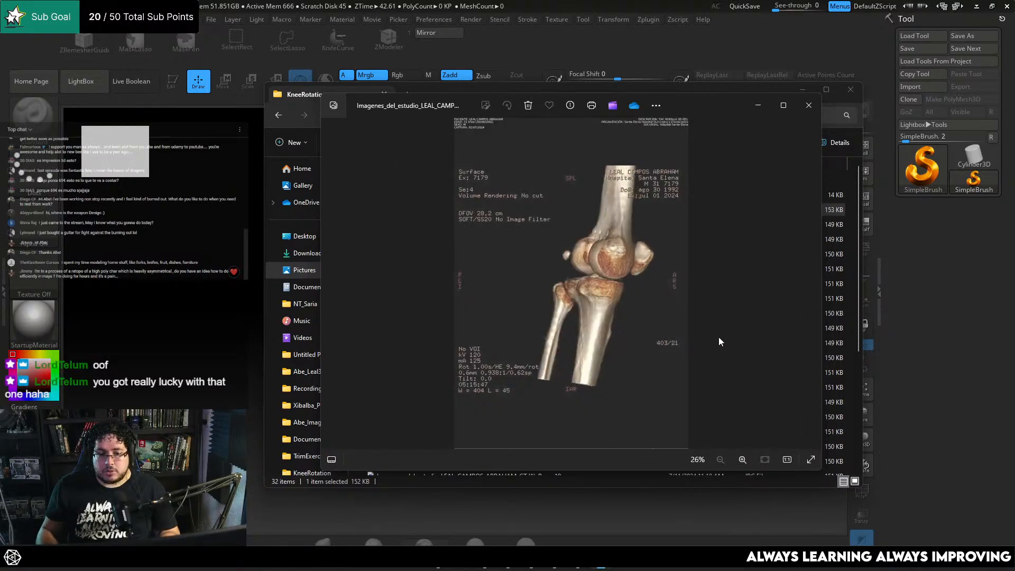
{"action": "key", "text": "Right"}
{"action": "key", "text": "Right"}
{"action": "key", "text": "Right"}
{"action": "key", "text": "Right"}
{"action": "key", "text": "Right"}
{"action": "key", "text": "Right"}
{"action": "key", "text": "Right"}
{"action": "key", "text": "Right"}
{"action": "key", "text": "Right"}
{"action": "key", "text": "Right"}
{"action": "key", "text": "Right"}
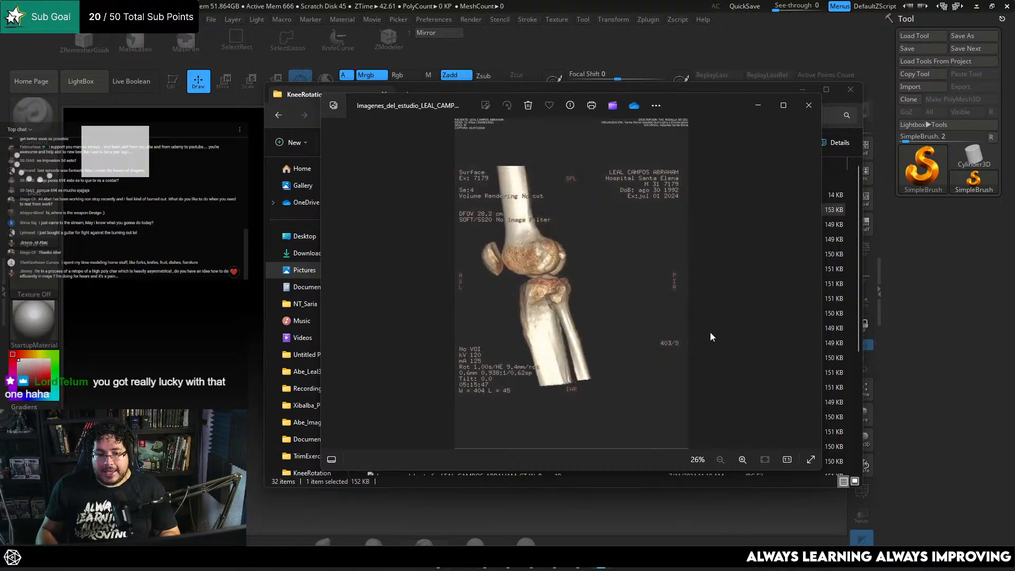
{"action": "key", "text": "Right"}
{"action": "key", "text": "Right"}
{"action": "key", "text": "Right"}
{"action": "key", "text": "Right"}
{"action": "key", "text": "Right"}
{"action": "key", "text": "Right"}
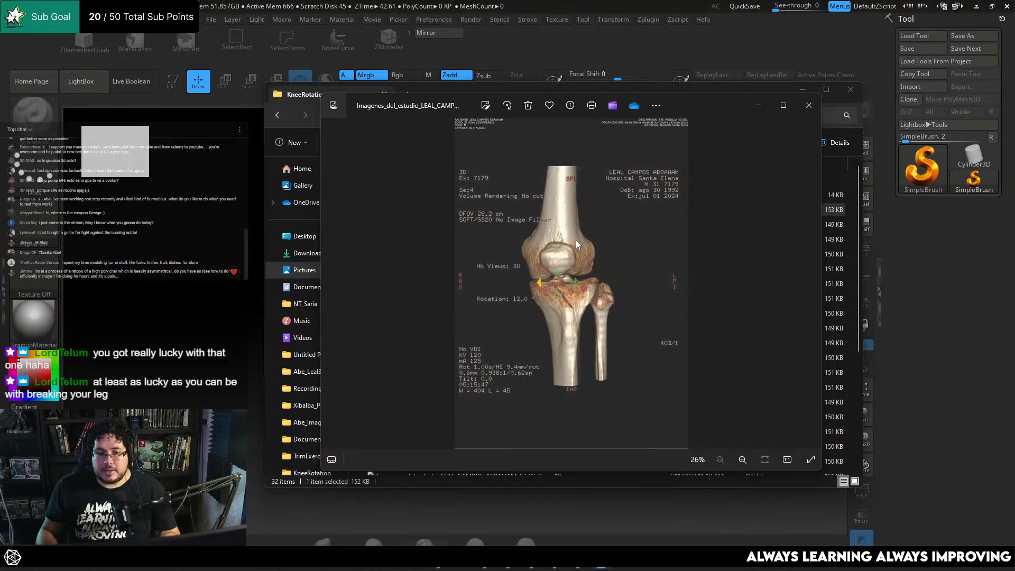
Run through the knee rotation images in the opposite direction and compare the neighbouring front views
{"action": "key", "text": "Left"}
{"action": "key", "text": "Left"}
{"action": "key", "text": "Left"}
{"action": "key", "text": "Left"}
{"action": "key", "text": "Left"}
{"action": "key", "text": "Left"}
{"action": "key", "text": "Left"}
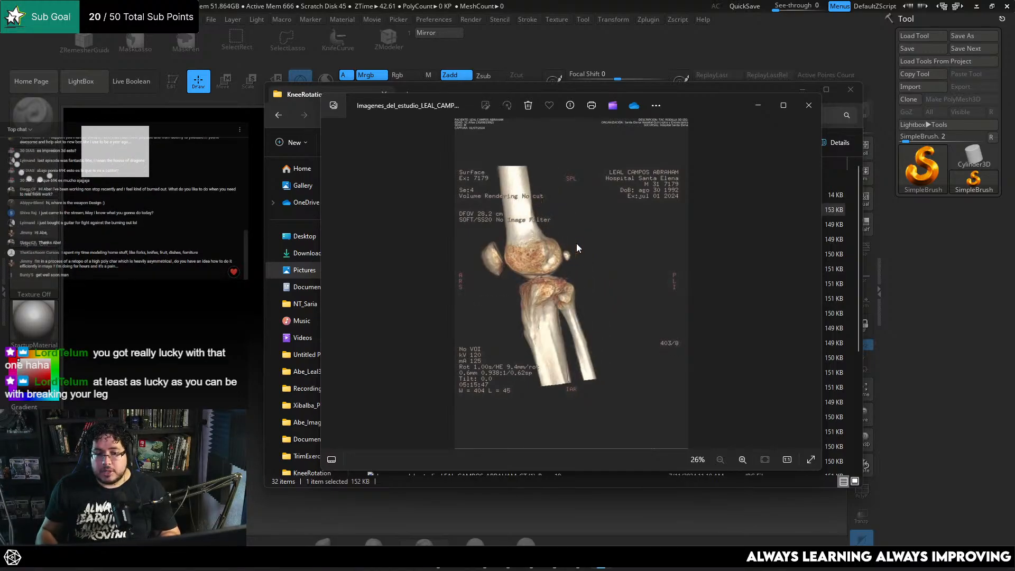
{"action": "key", "text": "Left"}
{"action": "key", "text": "Left"}
{"action": "key", "text": "Left"}
{"action": "key", "text": "Left"}
{"action": "key", "text": "Left"}
{"action": "key", "text": "Left"}
{"action": "key", "text": "Left"}
{"action": "key", "text": "Left"}
{"action": "key", "text": "Left"}
{"action": "key", "text": "Left"}
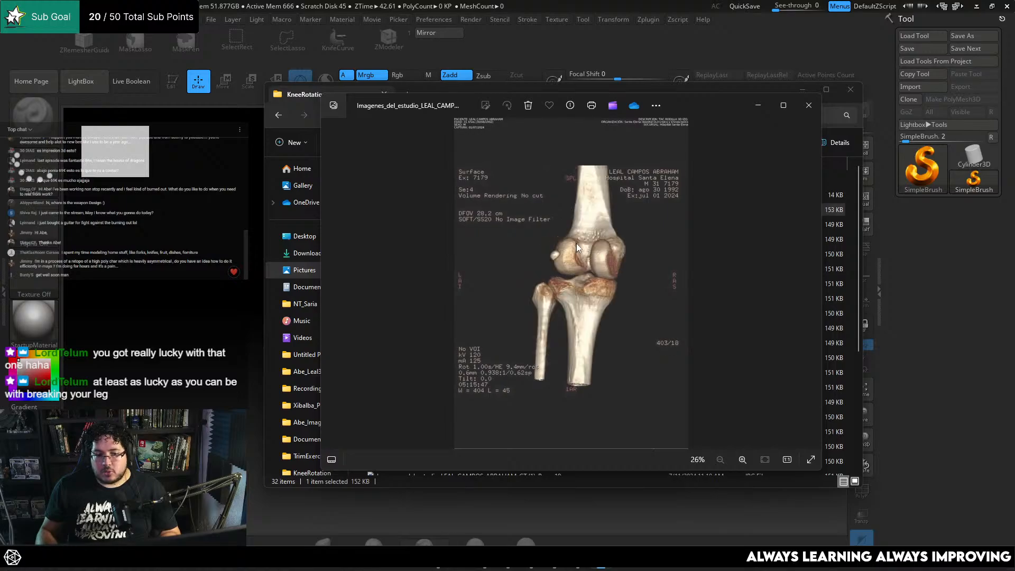
{"action": "key", "text": "Left"}
{"action": "key", "text": "Left"}
{"action": "key", "text": "Left"}
{"action": "key", "text": "Left"}
{"action": "key", "text": "Left"}
{"action": "key", "text": "Left"}
{"action": "key", "text": "Left"}
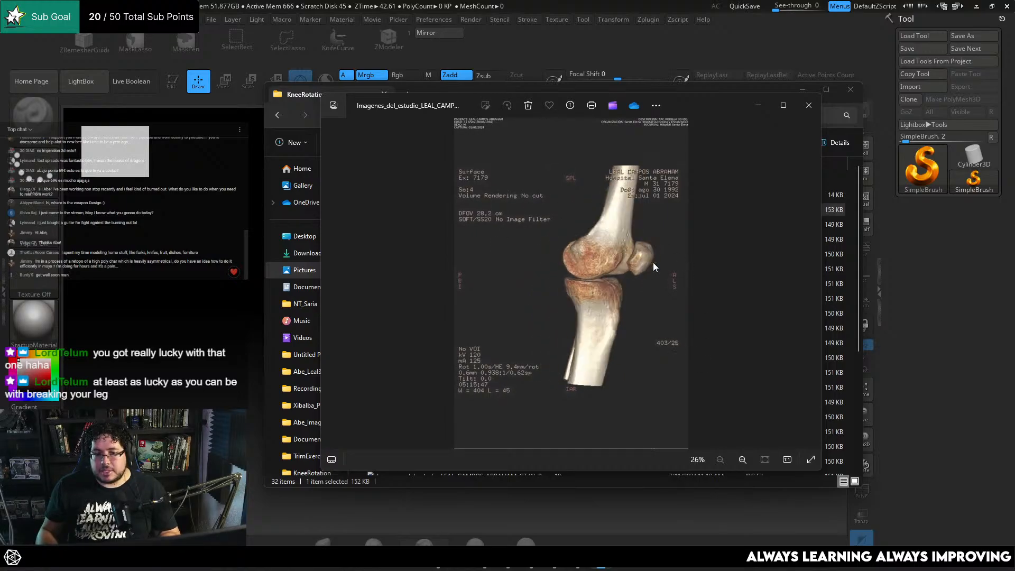
{"action": "key", "text": "Left"}
{"action": "key", "text": "Left"}
{"action": "key", "text": "Left"}
{"action": "key", "text": "Left"}
{"action": "key", "text": "Left"}
{"action": "key", "text": "Left"}
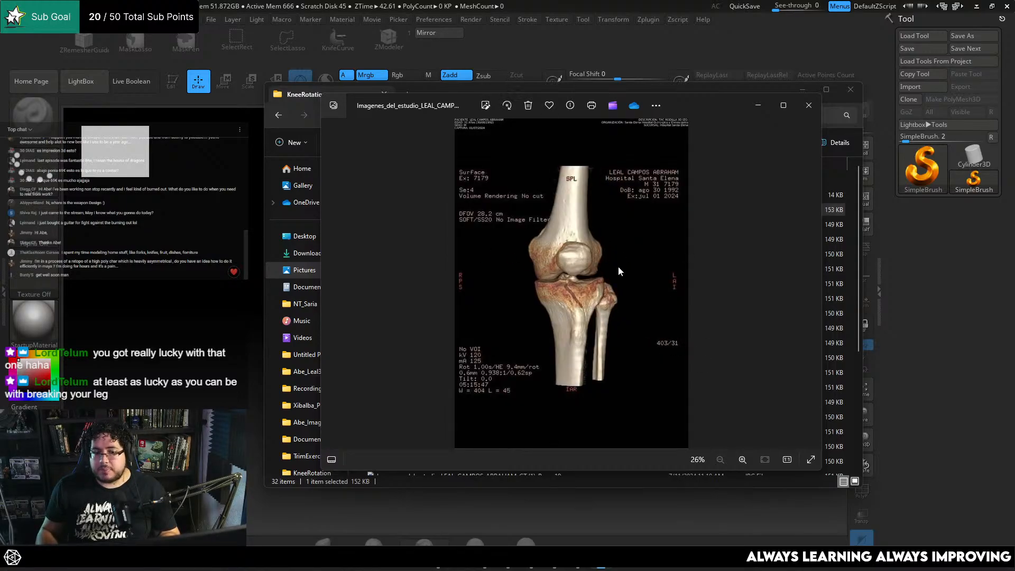
{"action": "key", "text": "Right"}
{"action": "key", "text": "Right"}
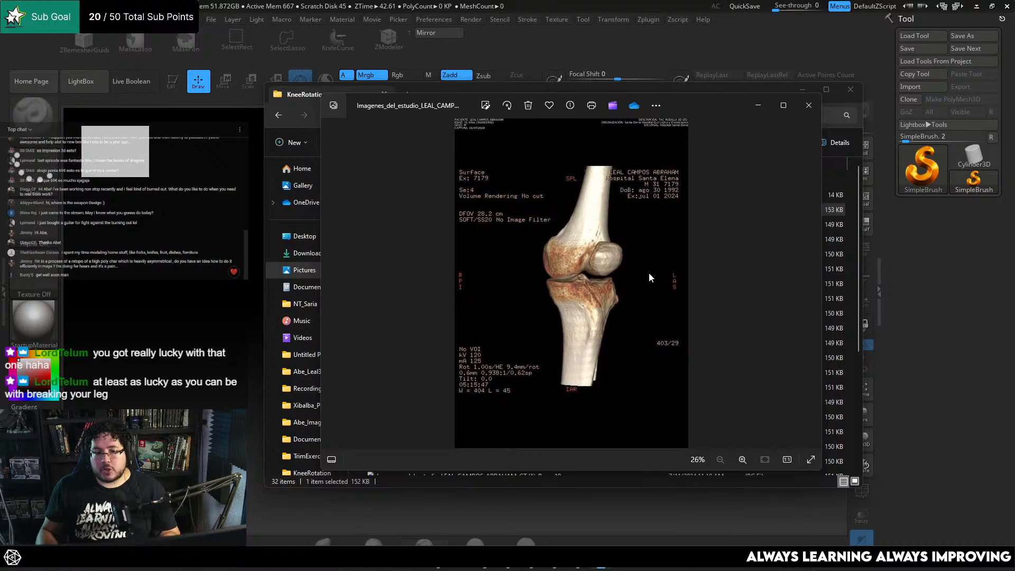
{"action": "key", "text": "Right"}
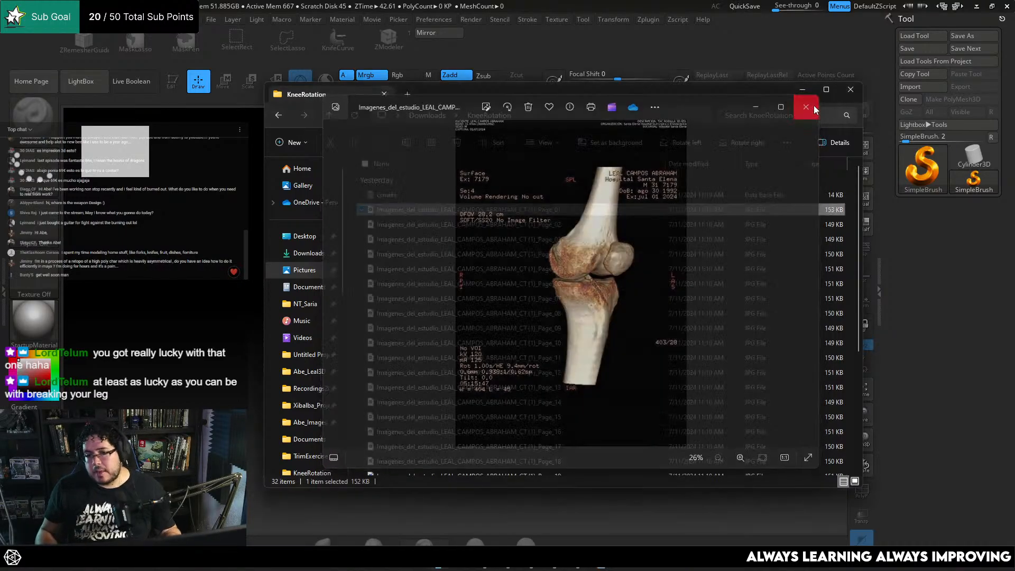
Close the image viewer and File Explorer, return to ZBrush and hide LightBox
{"action": "left_click", "coordinate": [808, 105]}
{"action": "left_click", "coordinate": [851, 89]}
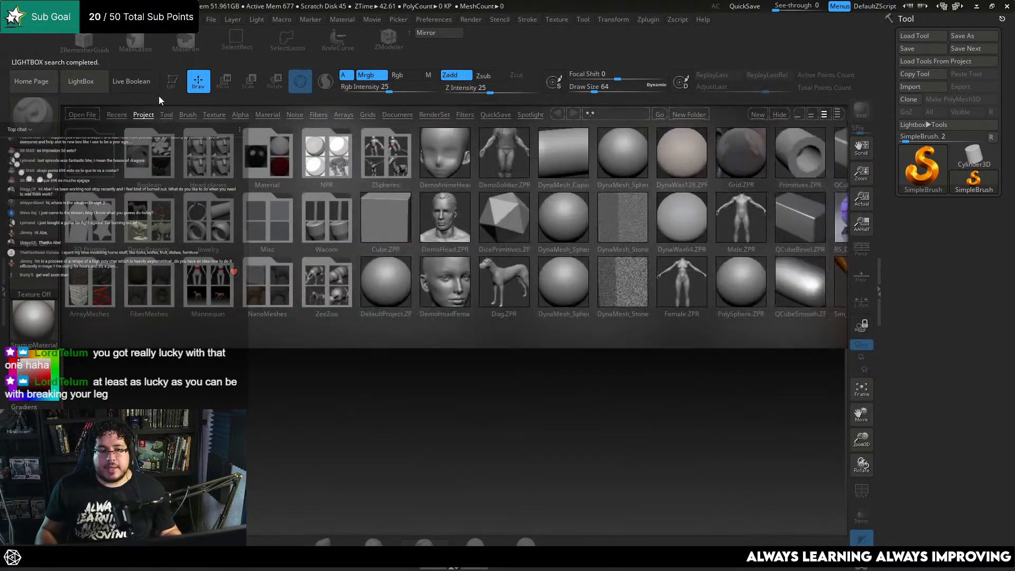
{"action": "left_click", "coordinate": [81, 81]}
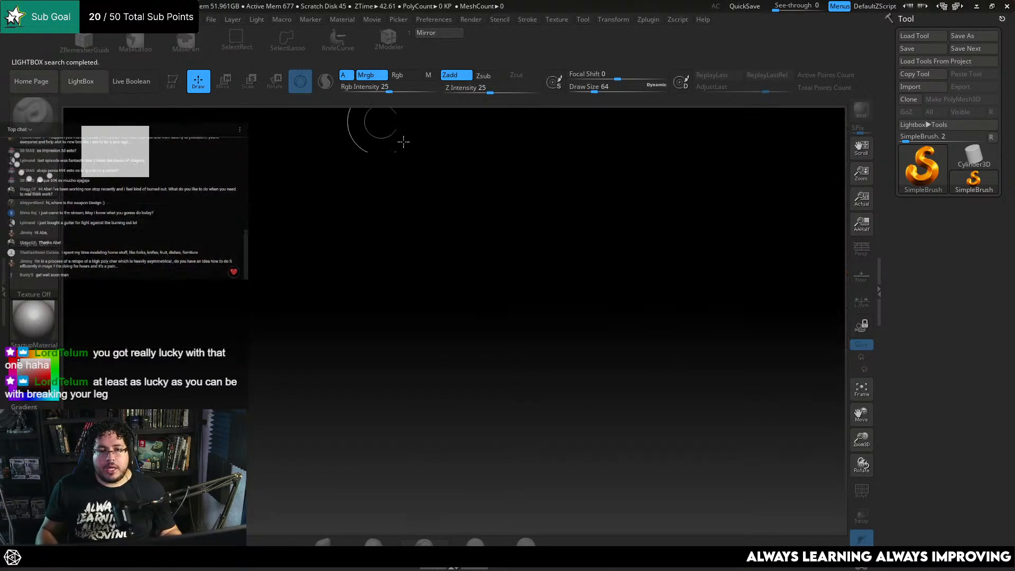
{"action": "left_click", "coordinate": [649, 19]}
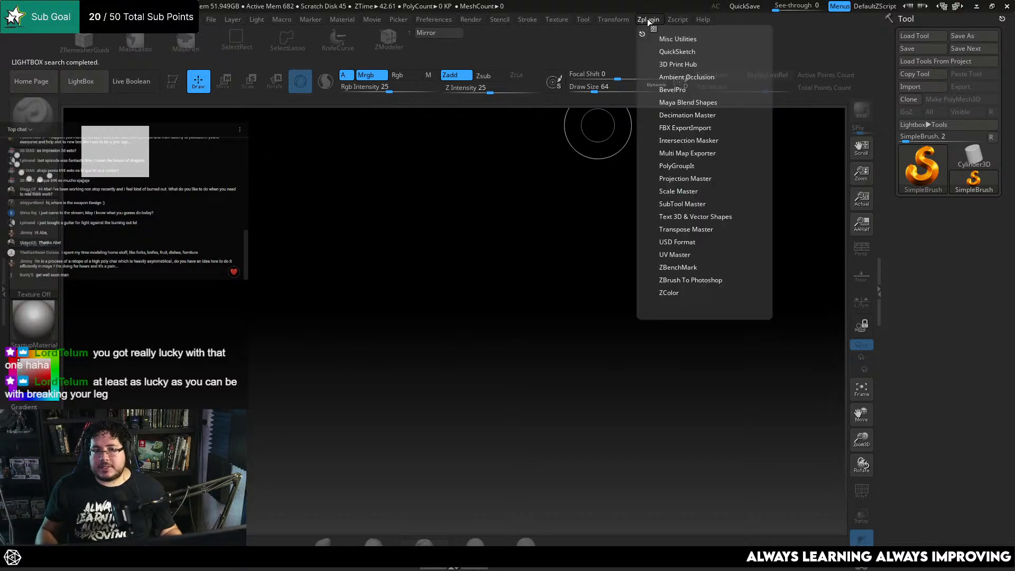
{"action": "left_click", "coordinate": [676, 205]}
{"action": "left_click", "coordinate": [677, 205]}
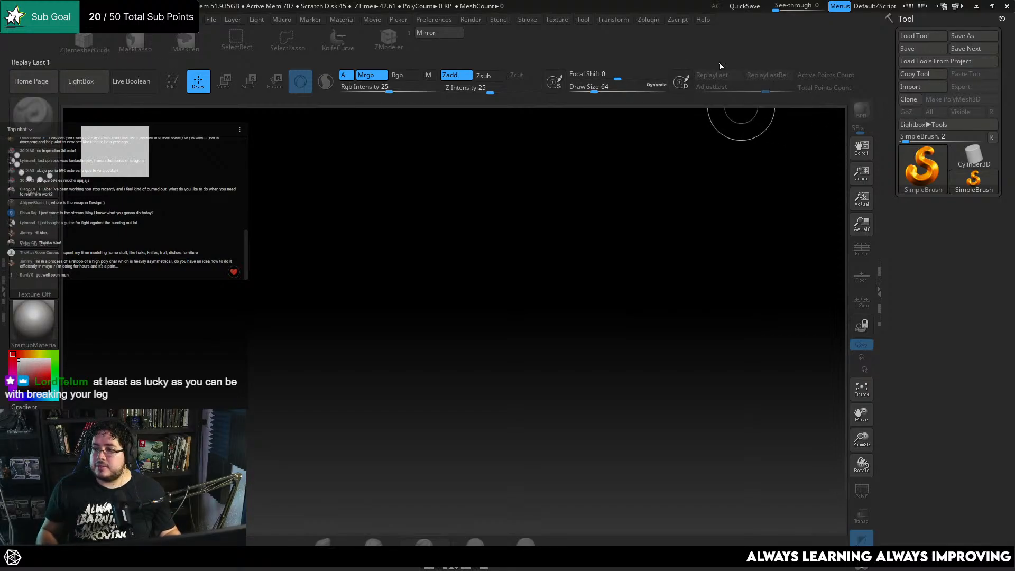
Import the Tibia STL file from the Desktop with the 3D Print Hub plugin
{"action": "left_click", "coordinate": [650, 19]}
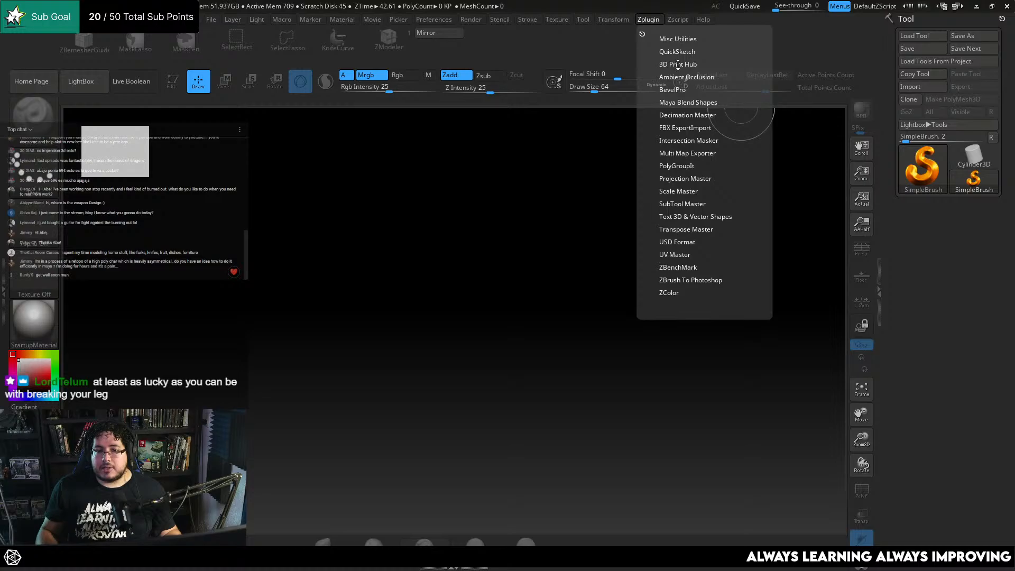
{"action": "left_click", "coordinate": [678, 64]}
{"action": "left_click", "coordinate": [683, 117]}
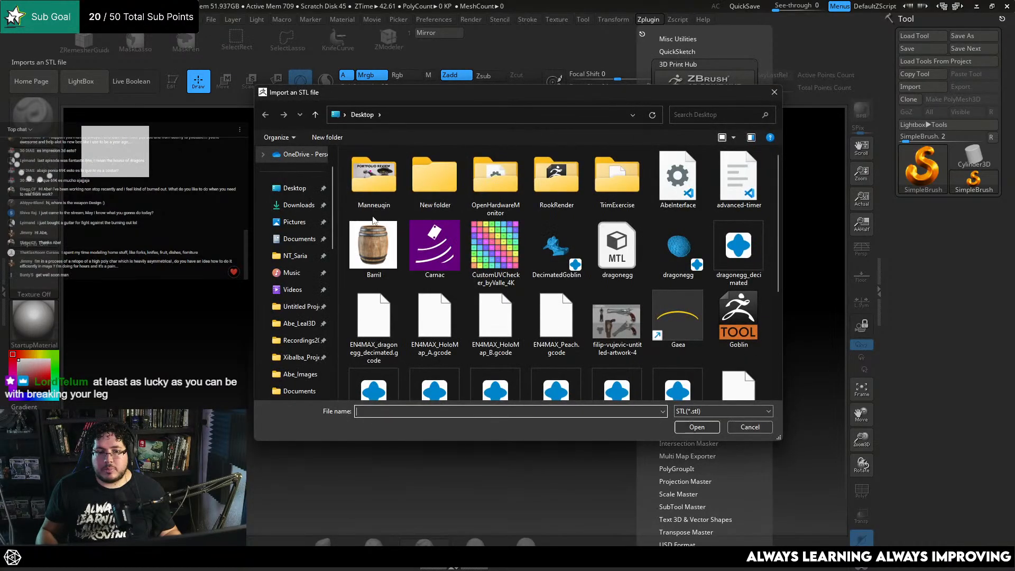
{"action": "scroll", "coordinate": [525, 264], "scroll_direction": "down", "scroll_amount": 3}
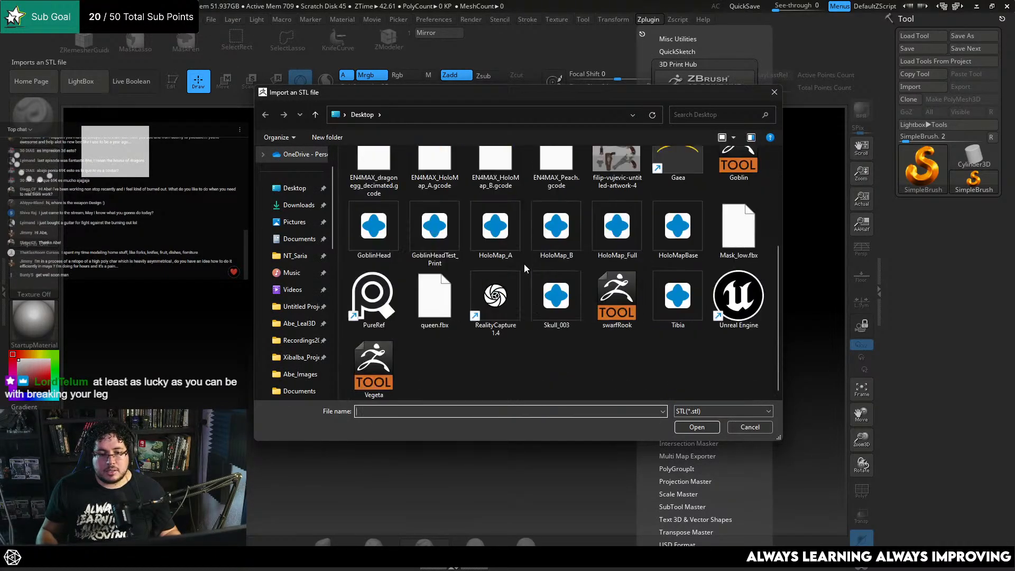
{"action": "double_click", "coordinate": [678, 299]}
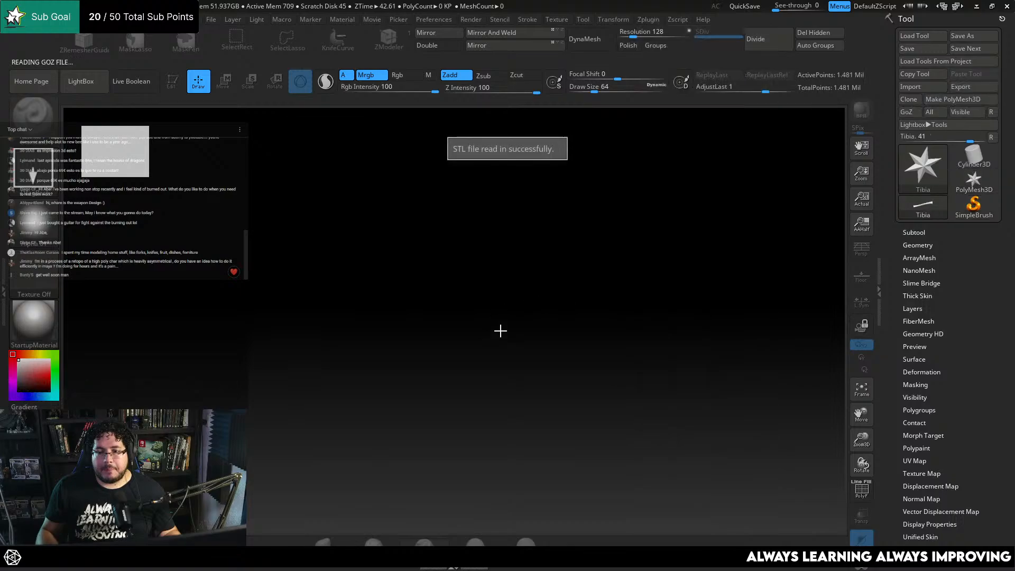
Draw the imported Tibia on the canvas, enter Edit mode and inspect the whole bone and its shaft
{"action": "left_click_drag", "start_coordinate": [469, 268], "coordinate": [556, 360]}
{"action": "key", "text": "t"}
{"action": "key", "text": "comma"}
{"action": "key", "text": "comma"}
{"action": "left_click_drag", "start_coordinate": [642, 414], "coordinate": [628, 324]}
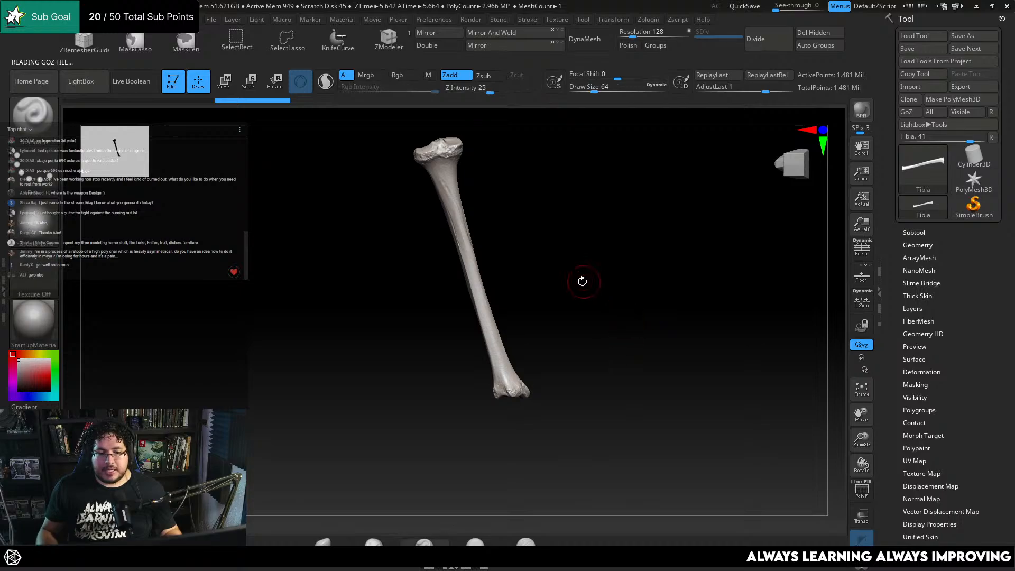
{"action": "mouse_move", "coordinate": [582, 281]}
{"action": "left_mouse_down"}
{"action": "mouse_move", "coordinate": [669, 279]}
{"action": "mouse_move", "coordinate": [625, 282]}
{"action": "mouse_move", "coordinate": [615, 259]}
{"action": "mouse_move", "coordinate": [610, 372]}
{"action": "mouse_move", "coordinate": [623, 386]}
{"action": "mouse_move", "coordinate": [712, 276]}
{"action": "mouse_move", "coordinate": [670, 413]}
{"action": "mouse_move", "coordinate": [709, 351]}
{"action": "mouse_move", "coordinate": [763, 358]}
{"action": "mouse_move", "coordinate": [685, 318]}
{"action": "mouse_move", "coordinate": [709, 329]}
{"action": "mouse_move", "coordinate": [634, 359]}
{"action": "mouse_move", "coordinate": [519, 386]}
{"action": "mouse_move", "coordinate": [584, 289]}
{"action": "mouse_move", "coordinate": [596, 313]}
{"action": "mouse_move", "coordinate": [444, 340]}
{"action": "mouse_move", "coordinate": [589, 185]}
{"action": "mouse_move", "coordinate": [582, 284]}
{"action": "mouse_move", "coordinate": [682, 421]}
{"action": "mouse_move", "coordinate": [705, 292]}
{"action": "mouse_move", "coordinate": [688, 365]}
{"action": "mouse_move", "coordinate": [646, 367]}
{"action": "mouse_move", "coordinate": [648, 204]}
{"action": "mouse_move", "coordinate": [634, 311]}
{"action": "mouse_move", "coordinate": [640, 297]}
{"action": "mouse_move", "coordinate": [617, 312]}
{"action": "mouse_move", "coordinate": [603, 300]}
{"action": "mouse_move", "coordinate": [618, 316]}
{"action": "mouse_move", "coordinate": [689, 319]}
{"action": "mouse_move", "coordinate": [635, 288]}
{"action": "mouse_move", "coordinate": [585, 297]}
{"action": "mouse_move", "coordinate": [592, 280]}
{"action": "mouse_move", "coordinate": [614, 283]}
{"action": "mouse_move", "coordinate": [599, 284]}
{"action": "left_mouse_up"}
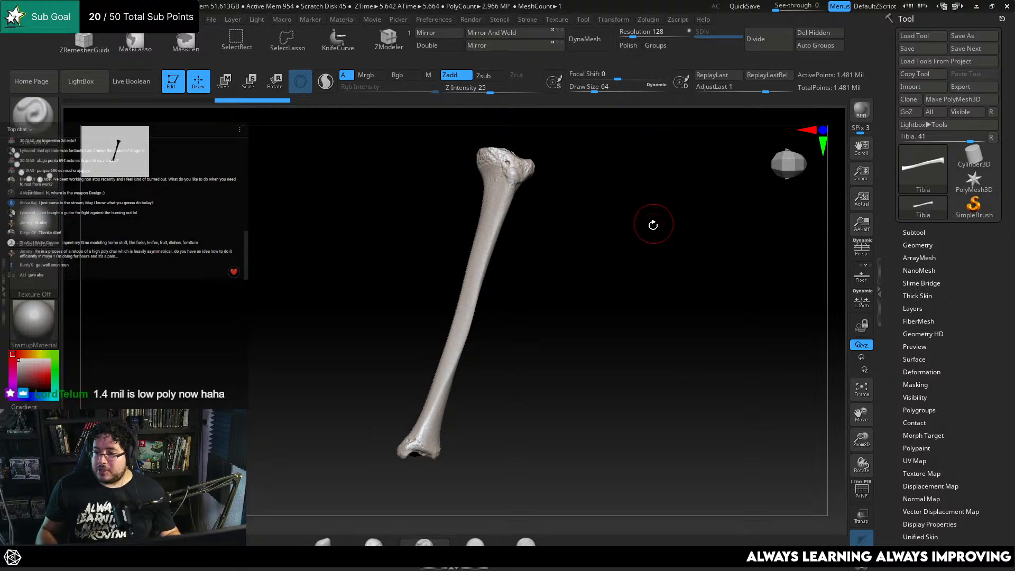
{"action": "left_click_drag", "start_coordinate": [539, 222], "coordinate": [616, 323]}
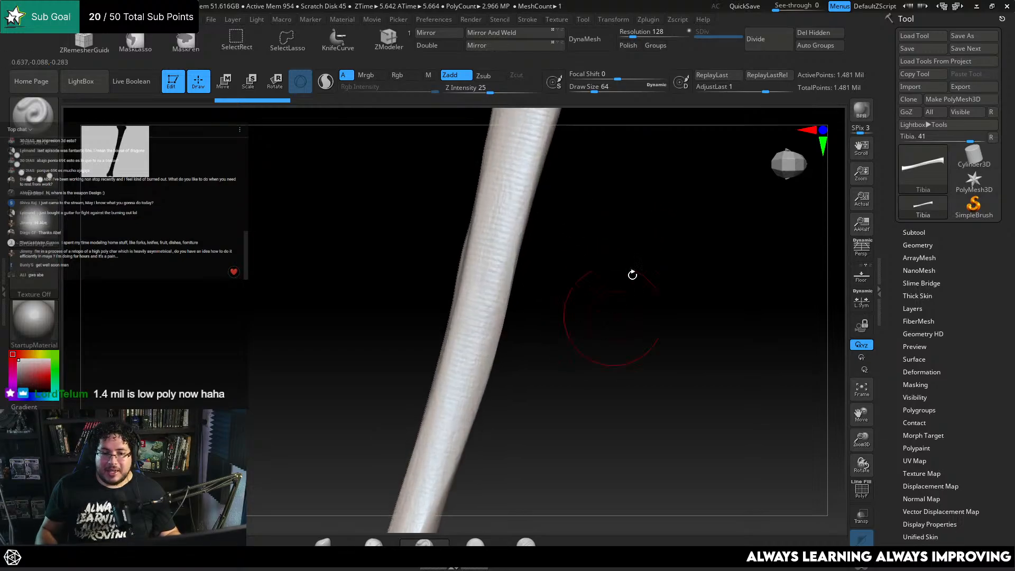
Examine the Tibia's shaft and both ends from several angles
{"action": "left_click_drag", "start_coordinate": [634, 275], "coordinate": [656, 426], "text": "alt"}
{"action": "left_click_drag", "start_coordinate": [684, 215], "coordinate": [660, 321], "text": "alt"}
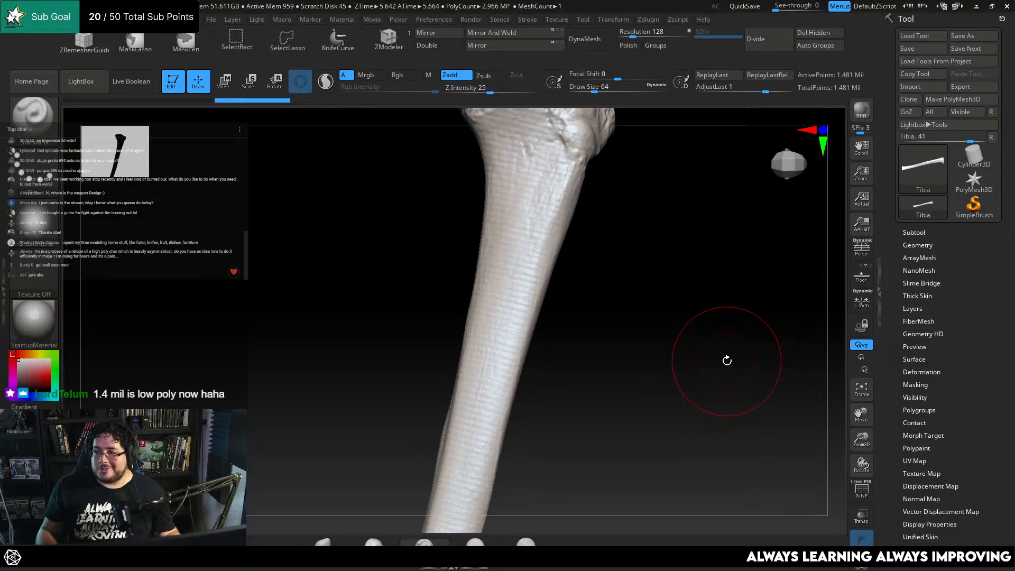
{"action": "right_click_drag", "start_coordinate": [743, 374], "coordinate": [718, 320], "text": "ctrl"}
{"action": "right_click_drag", "start_coordinate": [663, 385], "coordinate": [642, 283], "text": "alt"}
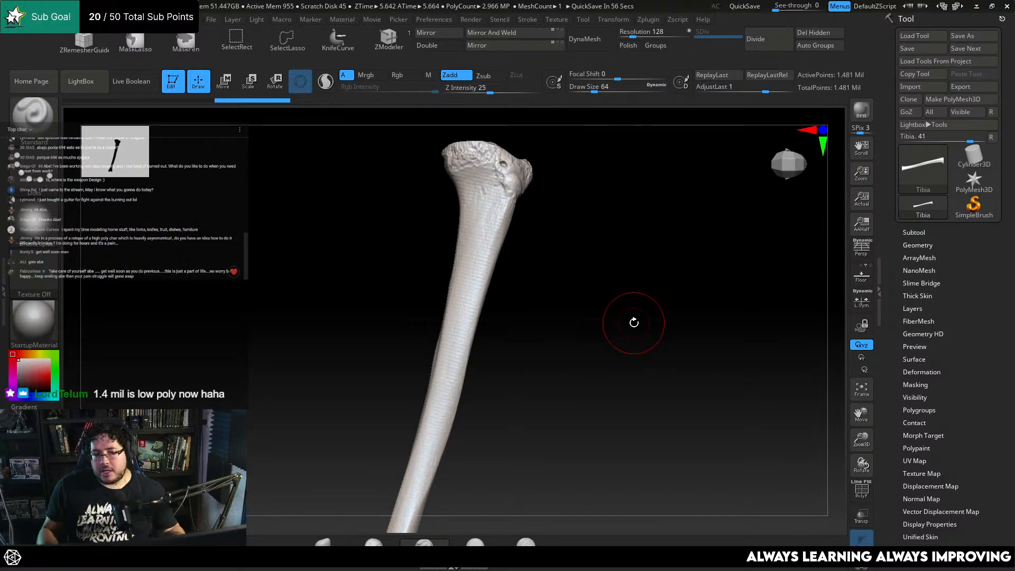
{"action": "left_click_drag", "start_coordinate": [640, 246], "coordinate": [591, 258]}
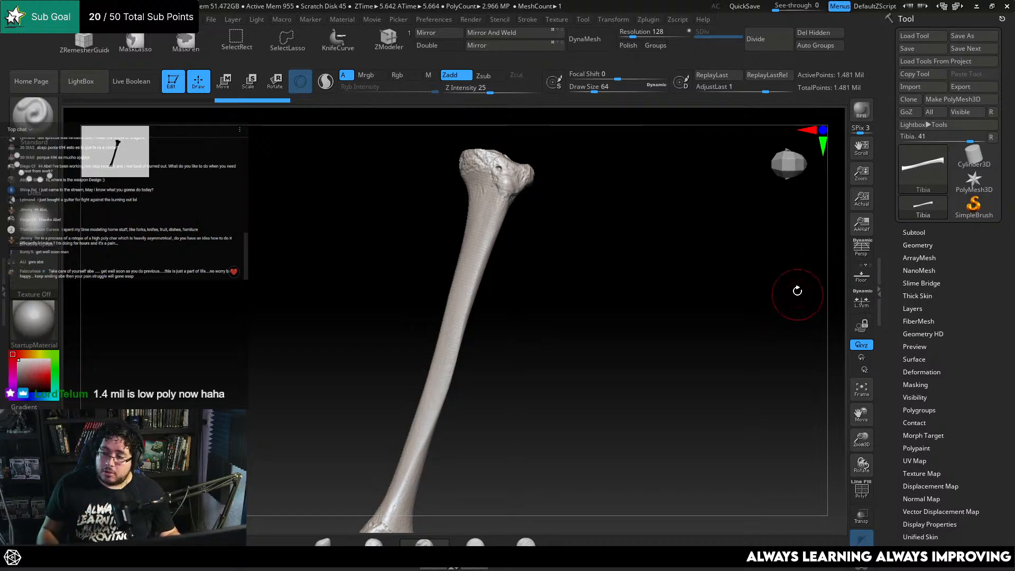
{"action": "mouse_move", "coordinate": [583, 302]}
{"action": "left_mouse_down"}
{"action": "mouse_move", "coordinate": [614, 328]}
{"action": "mouse_move", "coordinate": [605, 304]}
{"action": "mouse_move", "coordinate": [573, 316]}
{"action": "mouse_move", "coordinate": [568, 300]}
{"action": "mouse_move", "coordinate": [646, 293]}
{"action": "mouse_move", "coordinate": [601, 295]}
{"action": "mouse_move", "coordinate": [601, 259]}
{"action": "mouse_move", "coordinate": [660, 284]}
{"action": "mouse_move", "coordinate": [574, 304]}
{"action": "left_mouse_up"}
Append an Arrow3D mesh to the Tibia as a second subtool and make the arrow active
{"action": "left_click", "coordinate": [902, 245]}
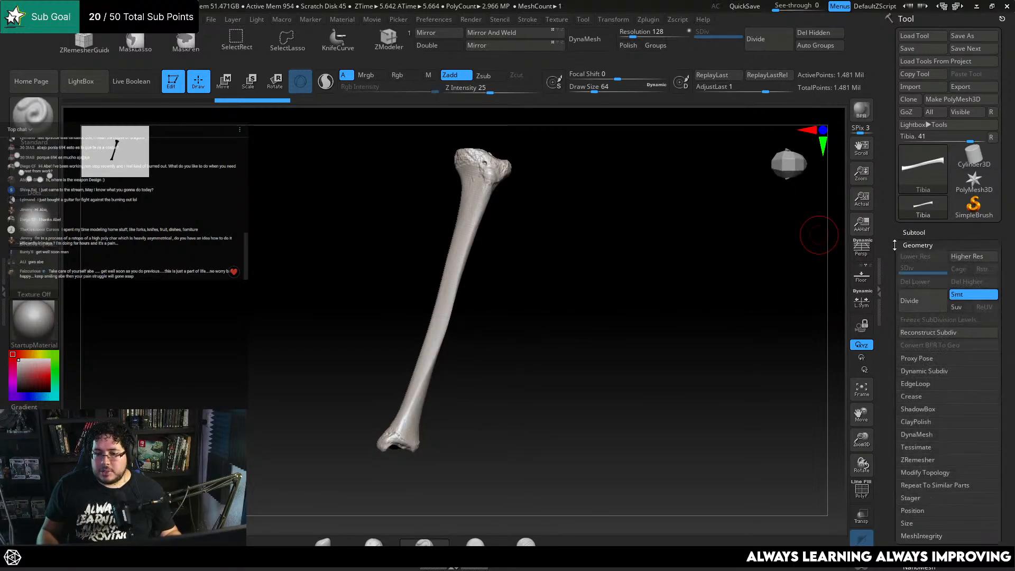
{"action": "left_click", "coordinate": [914, 234]}
{"action": "left_click_drag", "start_coordinate": [682, 223], "coordinate": [716, 319]}
{"action": "mouse_move", "coordinate": [729, 266]}
{"action": "left_mouse_down"}
{"action": "mouse_move", "coordinate": [680, 197]}
{"action": "mouse_move", "coordinate": [716, 277]}
{"action": "mouse_move", "coordinate": [704, 234]}
{"action": "mouse_move", "coordinate": [646, 302]}
{"action": "mouse_move", "coordinate": [739, 294]}
{"action": "mouse_move", "coordinate": [666, 215]}
{"action": "left_mouse_up"}
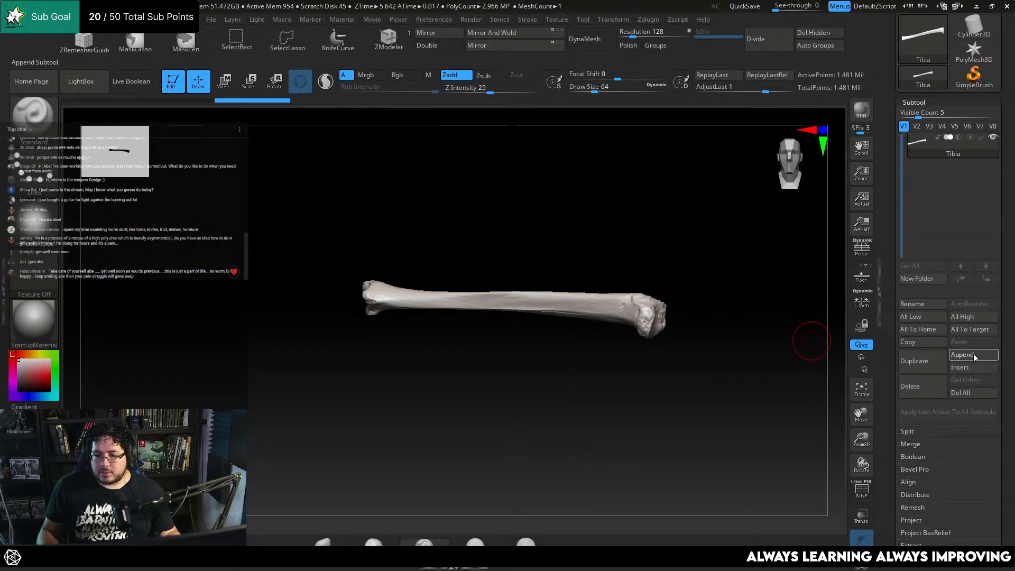
{"action": "left_click", "coordinate": [964, 355]}
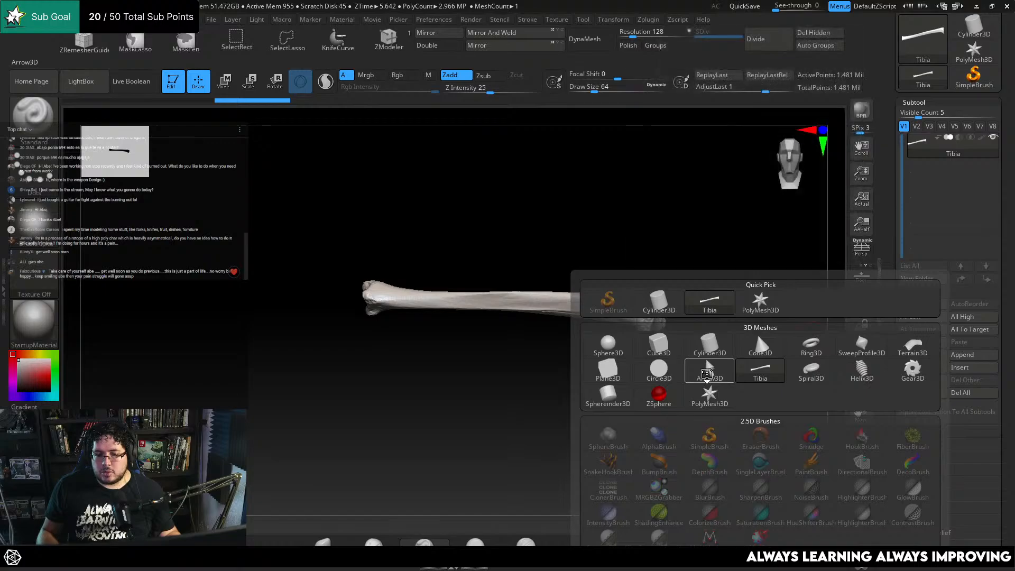
{"action": "left_click", "coordinate": [709, 370]}
{"action": "left_click", "coordinate": [543, 279], "text": "alt"}
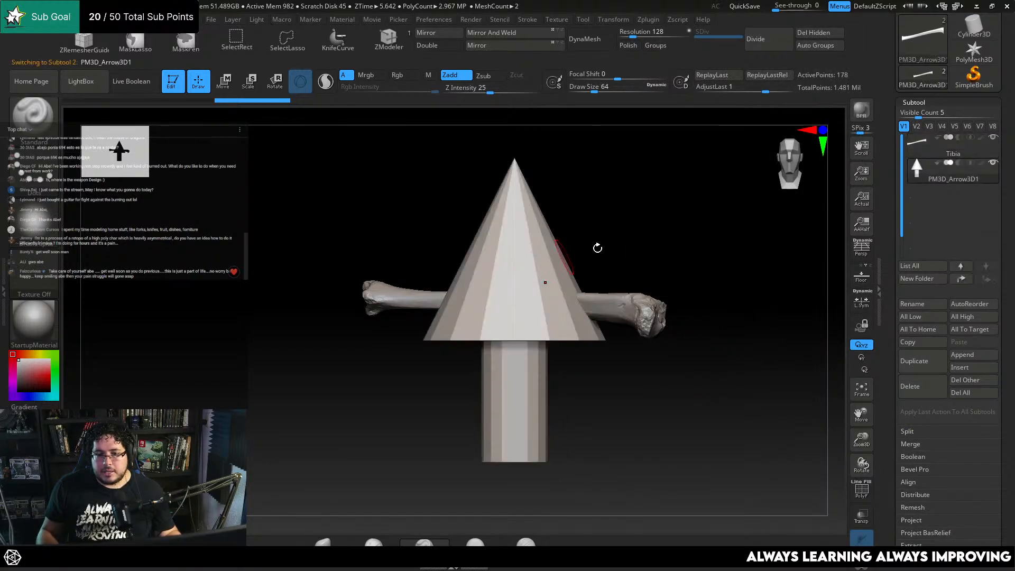
Rotate the Tibia subtool upright, using the arrow that points toward the viewer as the front reference
{"action": "left_click_drag", "start_coordinate": [616, 243], "coordinate": [739, 257], "text": "shift"}
{"action": "key", "text": "e"}
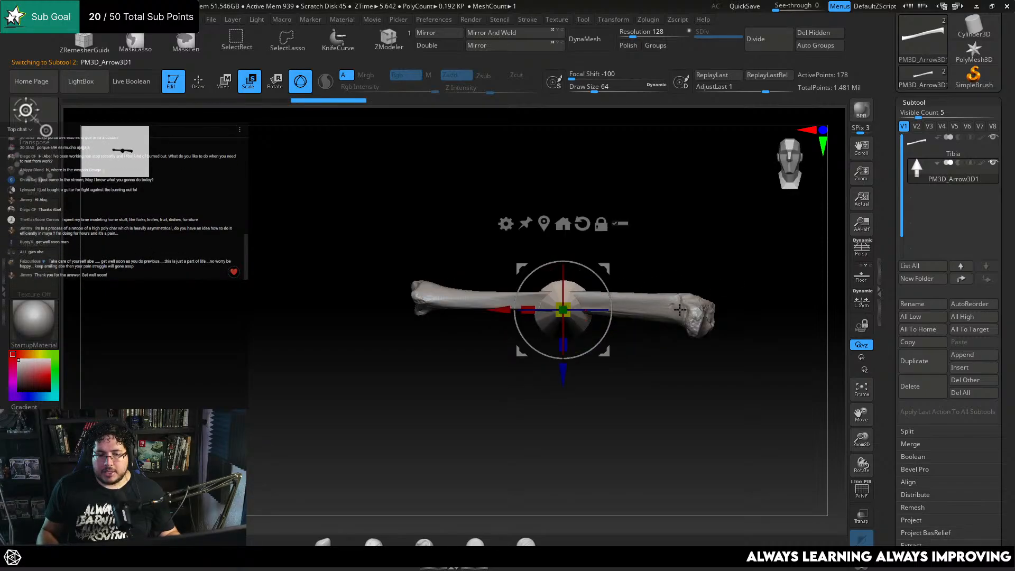
{"action": "key", "text": "q"}
{"action": "left_click", "coordinate": [670, 309], "text": "alt"}
{"action": "key", "text": "w"}
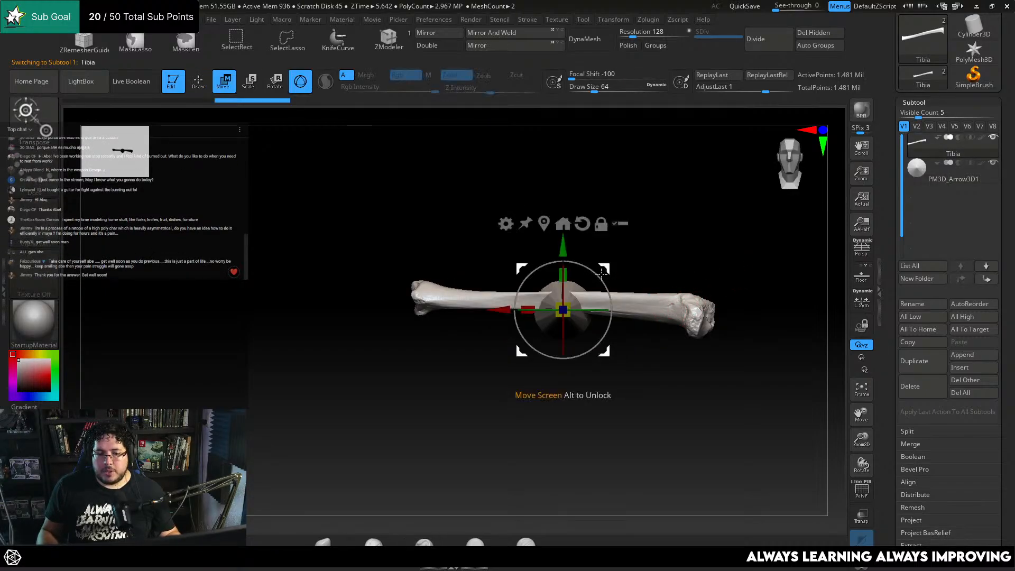
{"action": "left_click_drag", "start_coordinate": [598, 275], "coordinate": [529, 273]}
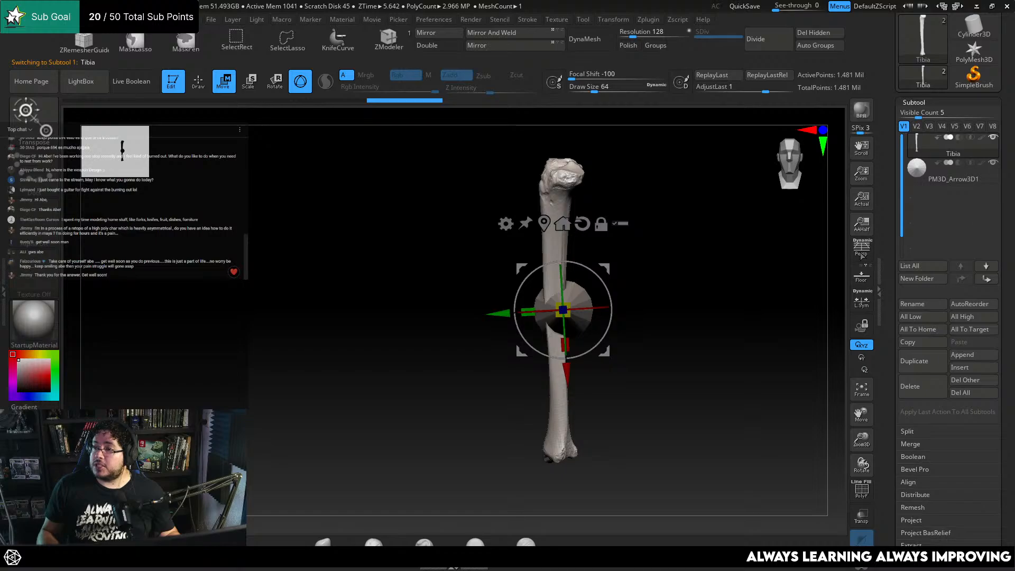
{"action": "key", "text": "ctrl+z"}
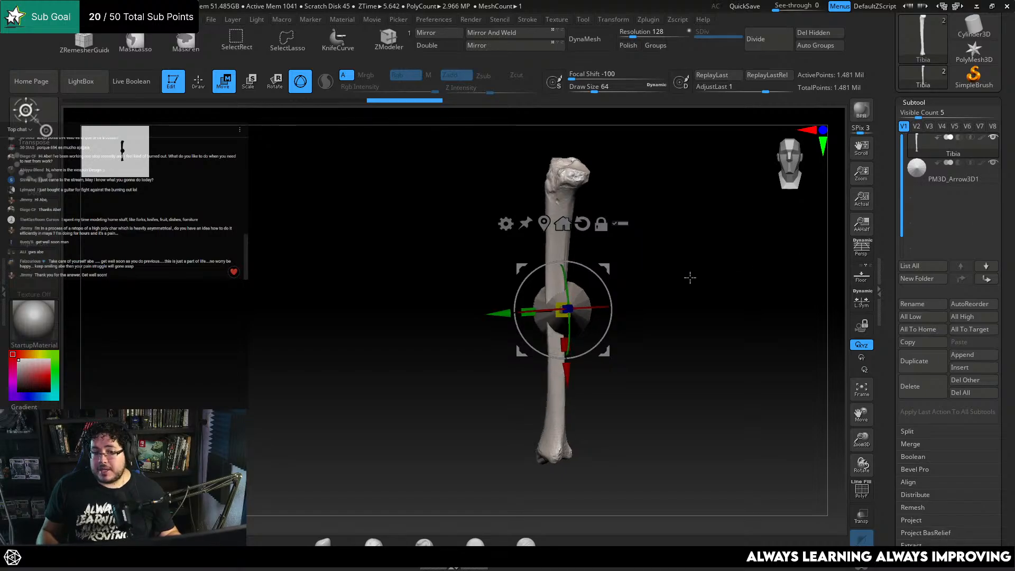
{"action": "key", "text": "ctrl+shift+z"}
{"action": "left_click_drag", "start_coordinate": [544, 271], "coordinate": [542, 274]}
Reduce the brush Draw Size to about 25 and examine the Tibia's shaft above and below the arrow
{"action": "left_click_drag", "start_coordinate": [682, 260], "coordinate": [557, 175]}
{"action": "mouse_move", "coordinate": [655, 217]}
{"action": "left_mouse_down", "text": "alt"}
{"action": "mouse_move", "coordinate": [669, 224]}
{"action": "mouse_move", "coordinate": [680, 213]}
{"action": "mouse_move", "coordinate": [693, 398]}
{"action": "left_mouse_up", "text": "alt"}
{"action": "key", "text": "q"}
{"action": "mouse_move", "coordinate": [732, 211]}
{"action": "left_mouse_down", "text": "alt"}
{"action": "mouse_move", "coordinate": [763, 344]}
{"action": "mouse_move", "coordinate": [700, 371]}
{"action": "mouse_move", "coordinate": [714, 304]}
{"action": "mouse_move", "coordinate": [721, 374]}
{"action": "mouse_move", "coordinate": [648, 379]}
{"action": "mouse_move", "coordinate": [680, 347]}
{"action": "mouse_move", "coordinate": [667, 359]}
{"action": "mouse_move", "coordinate": [707, 354]}
{"action": "mouse_move", "coordinate": [668, 327]}
{"action": "mouse_move", "coordinate": [655, 299]}
{"action": "mouse_move", "coordinate": [666, 318]}
{"action": "mouse_move", "coordinate": [669, 295]}
{"action": "mouse_move", "coordinate": [639, 283]}
{"action": "mouse_move", "coordinate": [587, 335]}
{"action": "mouse_move", "coordinate": [599, 391]}
{"action": "left_mouse_up", "text": "alt"}
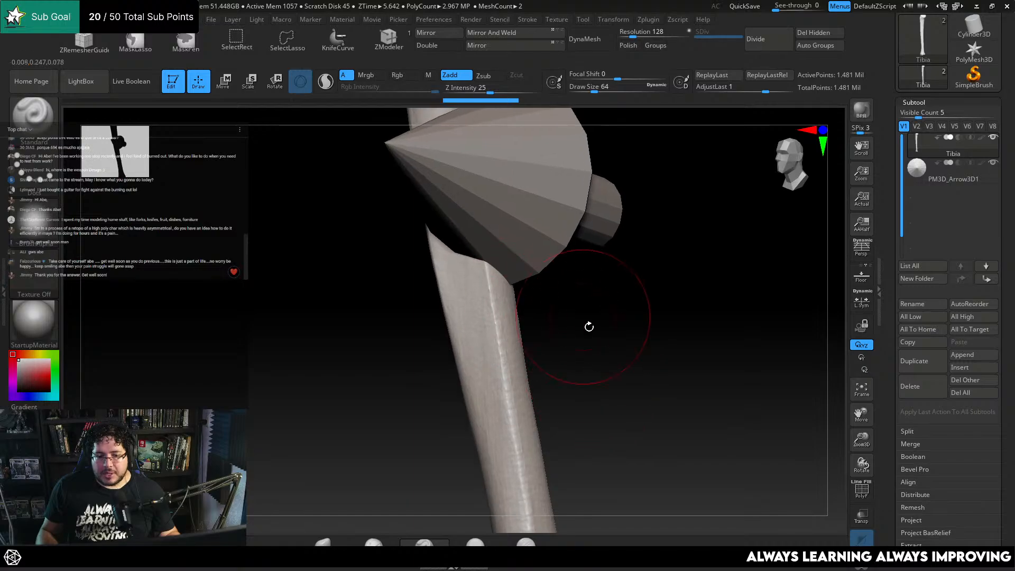
{"action": "left_click_drag", "start_coordinate": [589, 326], "coordinate": [568, 267], "text": "alt"}
{"action": "key", "text": "space"}
{"action": "mouse_move", "coordinate": [509, 233]}
{"action": "left_mouse_down"}
{"action": "mouse_move", "coordinate": [500, 234]}
{"action": "mouse_move", "coordinate": [564, 328]}
{"action": "left_mouse_up"}
{"action": "left_click_drag", "start_coordinate": [540, 384], "coordinate": [533, 258], "text": "alt"}
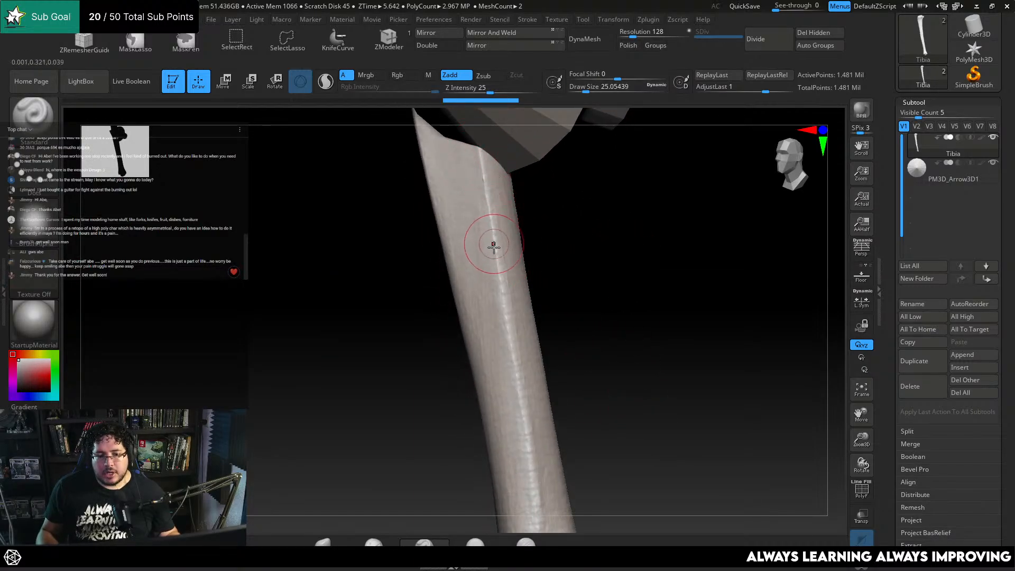
{"action": "mouse_move", "coordinate": [583, 392]}
{"action": "left_mouse_down", "text": "alt"}
{"action": "mouse_move", "coordinate": [598, 233]}
{"action": "mouse_move", "coordinate": [670, 421]}
{"action": "mouse_move", "coordinate": [634, 416]}
{"action": "left_mouse_up", "text": "alt"}
{"action": "left_click_drag", "start_coordinate": [696, 376], "coordinate": [686, 234], "text": "alt"}
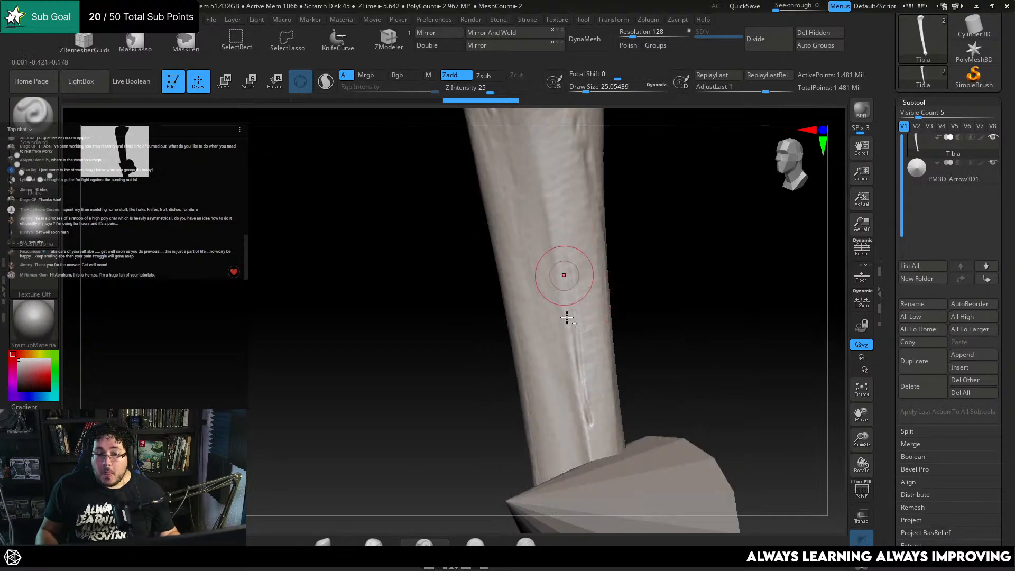
{"action": "left_click_drag", "start_coordinate": [698, 363], "coordinate": [581, 363]}
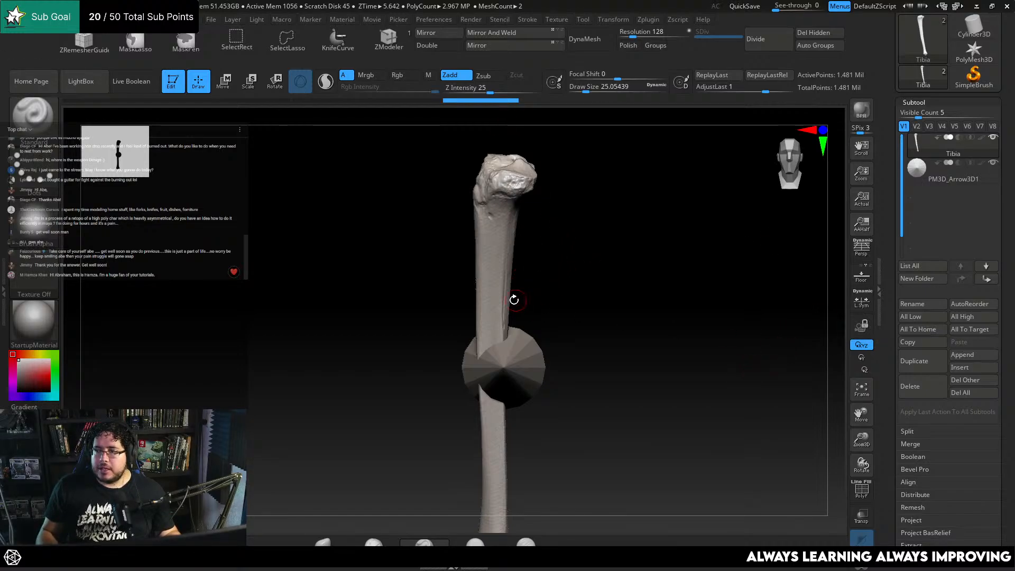
Turn the Tibia around its long axis and straighten its tilt so its front faces along the arrow
{"action": "left_click_drag", "start_coordinate": [514, 300], "coordinate": [539, 245]}
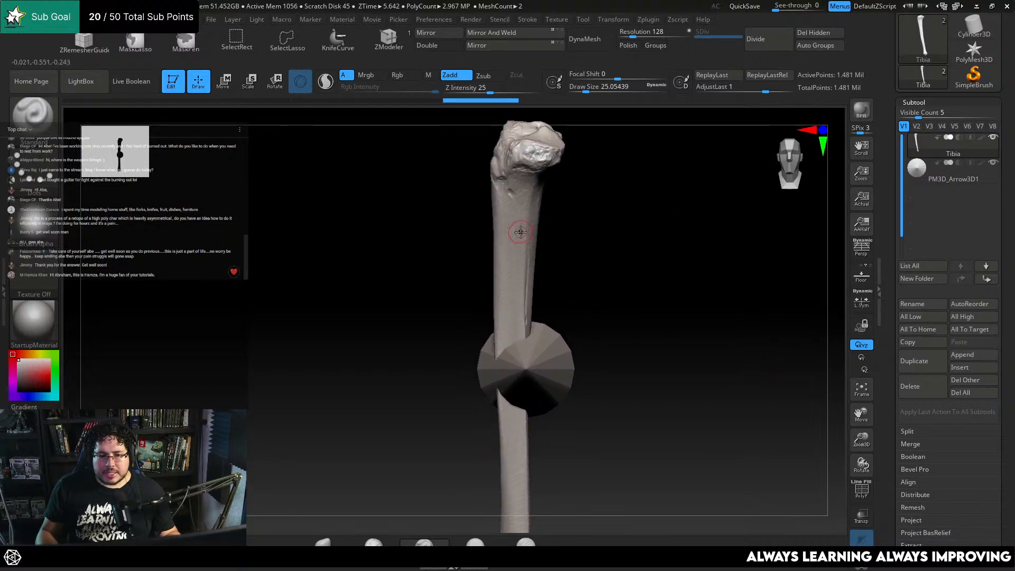
{"action": "key", "text": "e"}
{"action": "mouse_move", "coordinate": [550, 364]}
{"action": "left_mouse_down"}
{"action": "mouse_move", "coordinate": [557, 353]}
{"action": "mouse_move", "coordinate": [548, 359]}
{"action": "left_mouse_up"}
{"action": "left_click_drag", "start_coordinate": [551, 325], "coordinate": [556, 327]}
{"action": "left_click_drag", "start_coordinate": [629, 325], "coordinate": [569, 322]}
{"action": "left_click_drag", "start_coordinate": [629, 301], "coordinate": [657, 277], "text": "alt"}
{"action": "left_click_drag", "start_coordinate": [572, 271], "coordinate": [576, 272]}
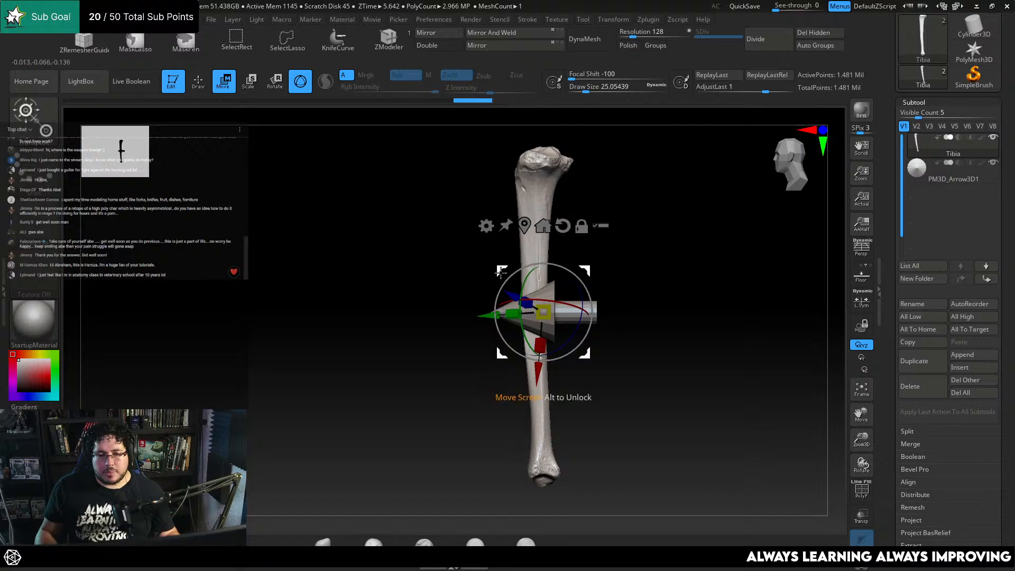
{"action": "left_click_drag", "start_coordinate": [501, 273], "coordinate": [516, 272]}
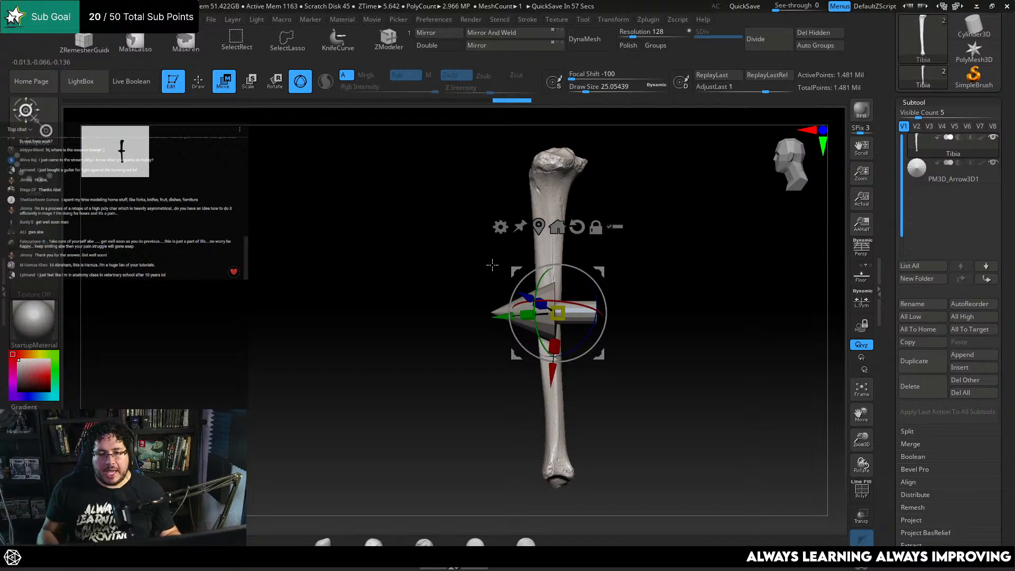
{"action": "left_click_drag", "start_coordinate": [433, 293], "coordinate": [537, 199]}
{"action": "left_click_drag", "start_coordinate": [669, 286], "coordinate": [608, 295], "text": "shift"}
{"action": "key", "text": "q"}
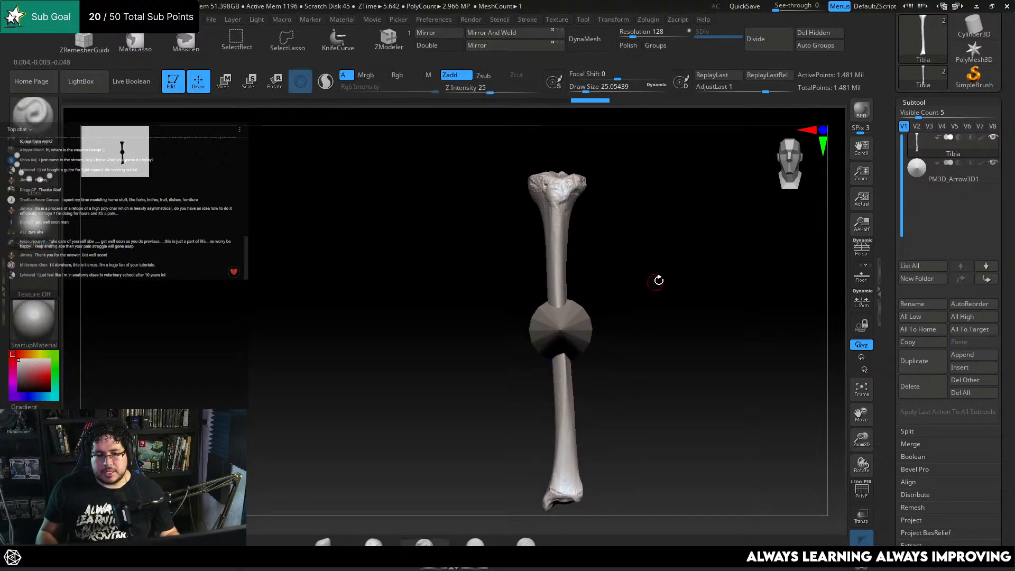
Delete the arrow subtool, leaving only the Tibia
{"action": "left_click", "coordinate": [933, 180]}
{"action": "left_click", "coordinate": [911, 386]}
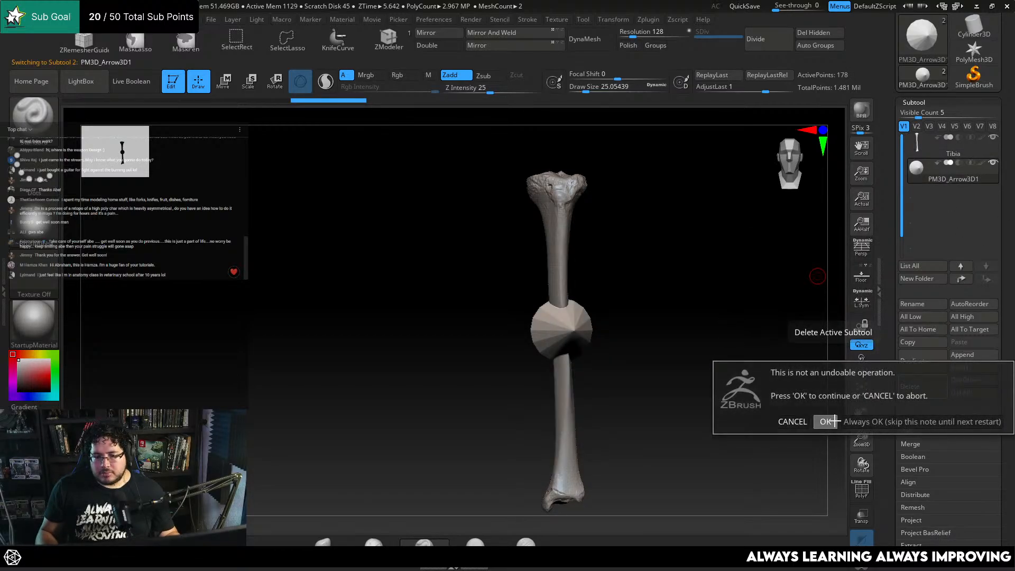
{"action": "left_click", "coordinate": [826, 422]}
Examine the whole upright Tibia from the front and from the side
{"action": "left_click_drag", "start_coordinate": [762, 395], "coordinate": [677, 347]}
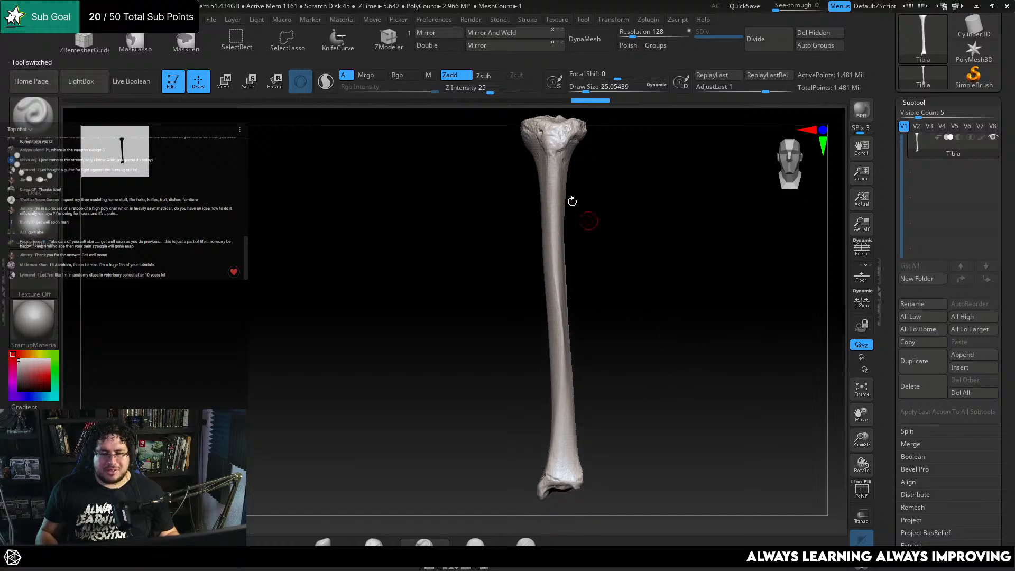
{"action": "mouse_move", "coordinate": [591, 229]}
{"action": "left_mouse_down"}
{"action": "mouse_move", "coordinate": [621, 242]}
{"action": "mouse_move", "coordinate": [593, 229]}
{"action": "left_mouse_up"}
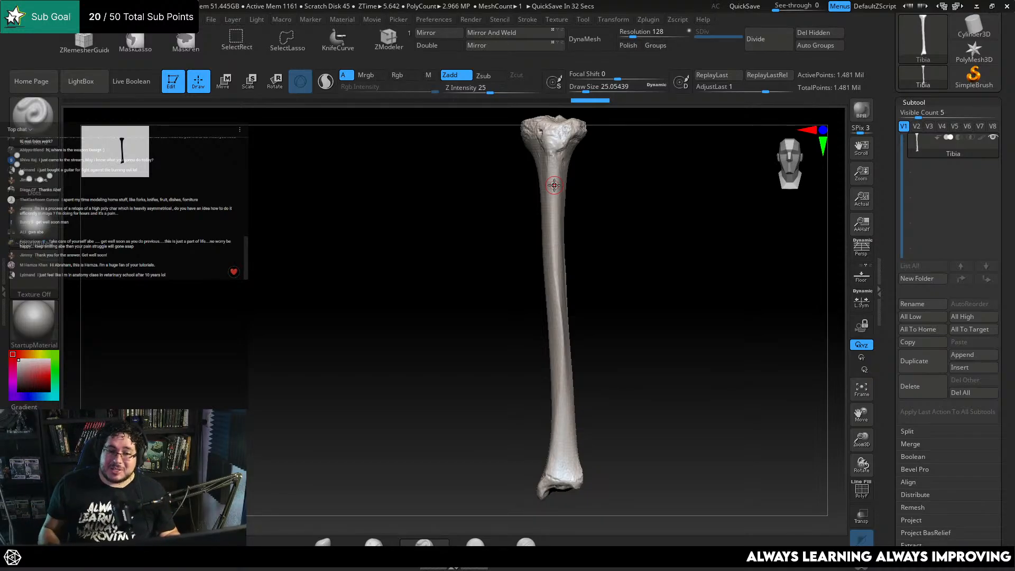
{"action": "left_click_drag", "start_coordinate": [644, 261], "coordinate": [586, 292], "text": "alt"}
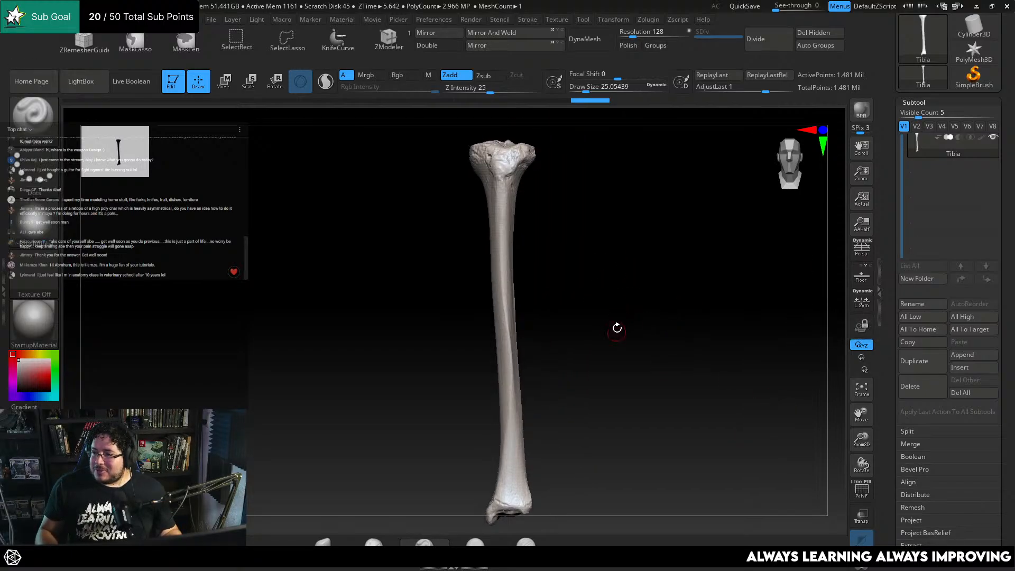
{"action": "left_click_drag", "start_coordinate": [617, 327], "coordinate": [626, 361], "text": "alt"}
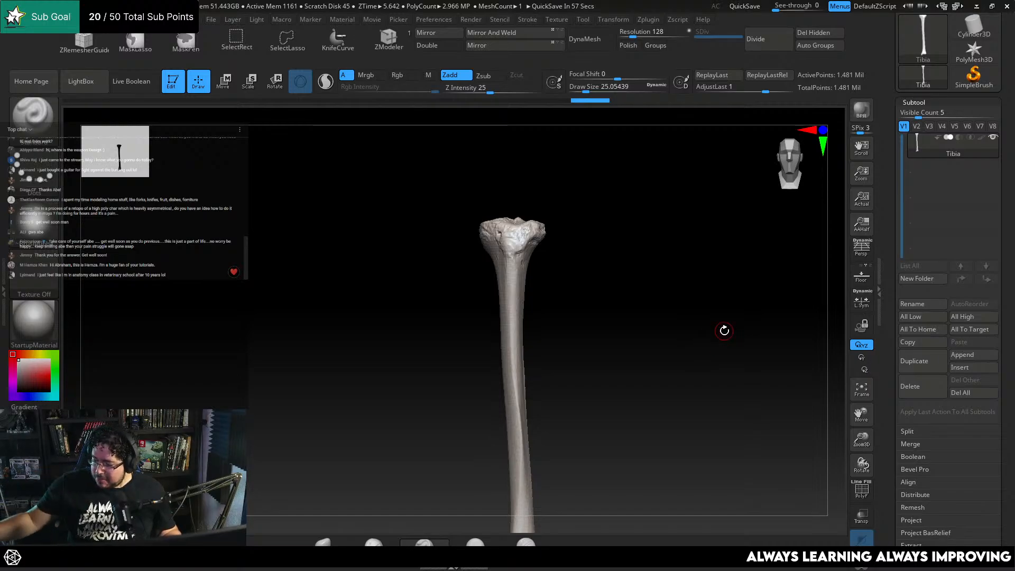
{"action": "key", "text": "f"}
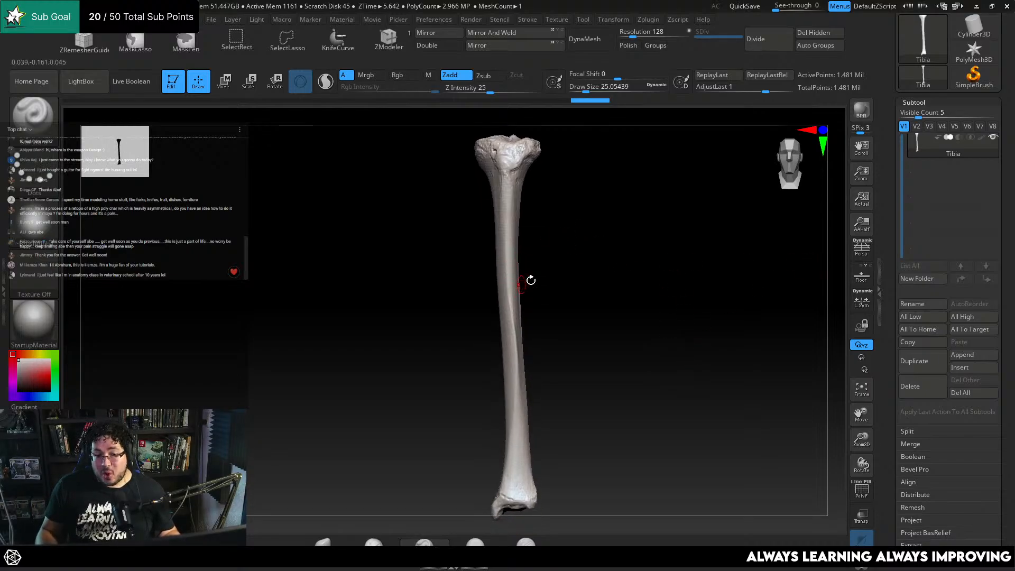
{"action": "mouse_move", "coordinate": [446, 288]}
{"action": "left_mouse_down"}
{"action": "mouse_move", "coordinate": [592, 236]}
{"action": "mouse_move", "coordinate": [591, 211]}
{"action": "mouse_move", "coordinate": [662, 283]}
{"action": "mouse_move", "coordinate": [641, 319]}
{"action": "mouse_move", "coordinate": [614, 262]}
{"action": "mouse_move", "coordinate": [687, 295]}
{"action": "mouse_move", "coordinate": [698, 320]}
{"action": "mouse_move", "coordinate": [668, 350]}
{"action": "mouse_move", "coordinate": [665, 332]}
{"action": "left_mouse_up"}
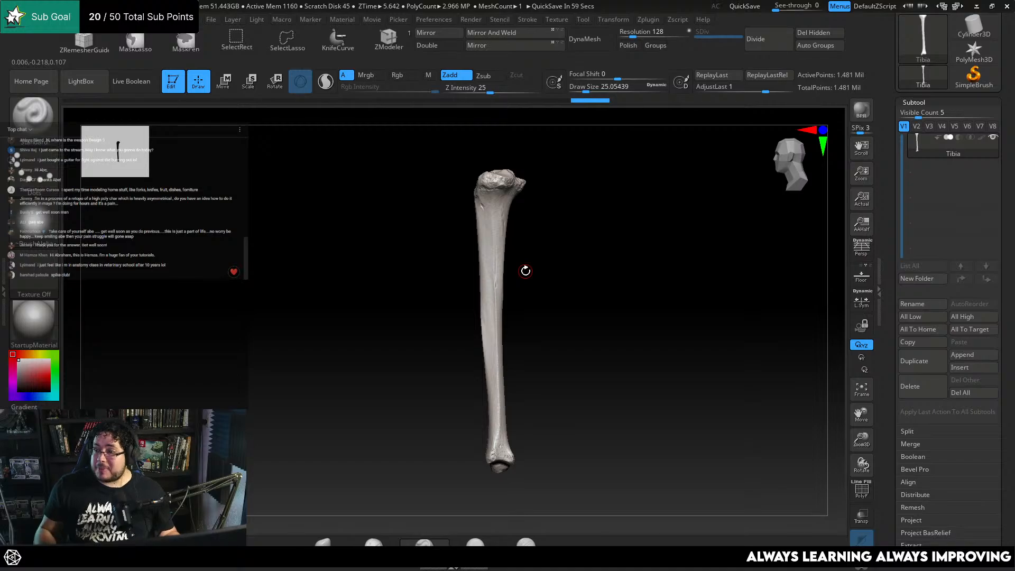
Switch to the Chrome browser and search Google for "puss in boots villains"
{"action": "left_click", "coordinate": [482, 567]}
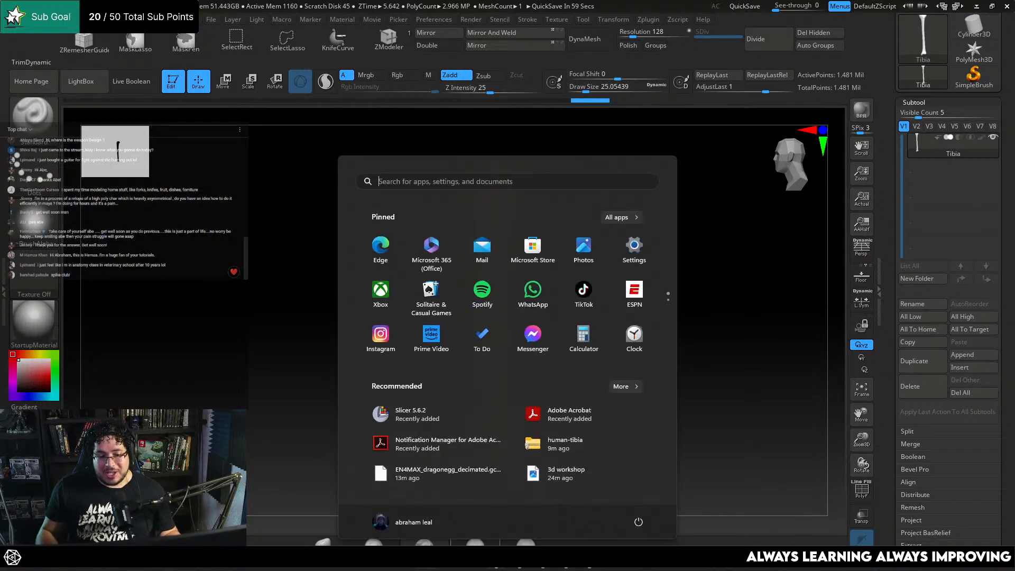
{"action": "left_click", "coordinate": [482, 567]}
{"action": "left_click", "coordinate": [368, 326]}
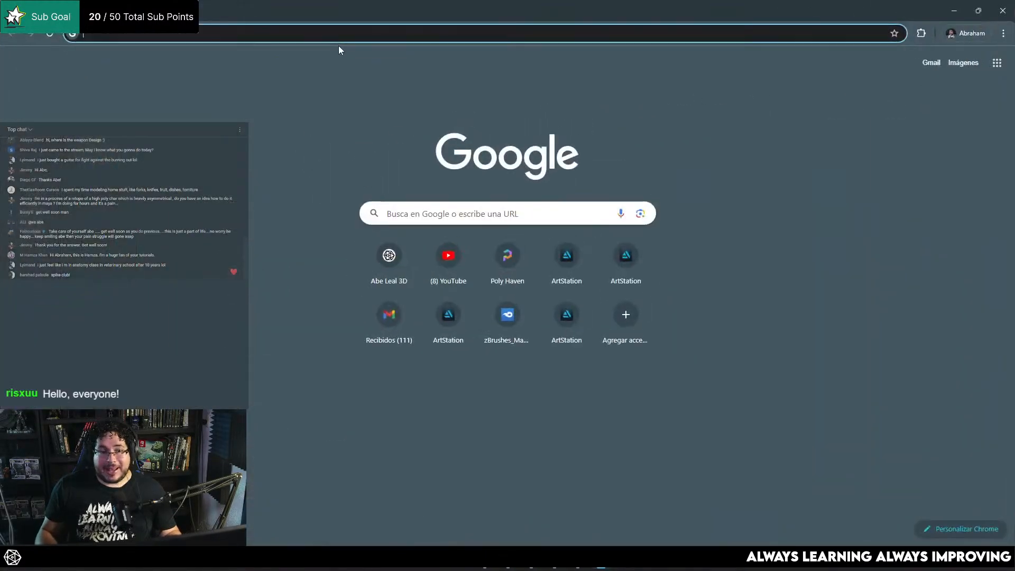
{"action": "left_click", "coordinate": [340, 33]}
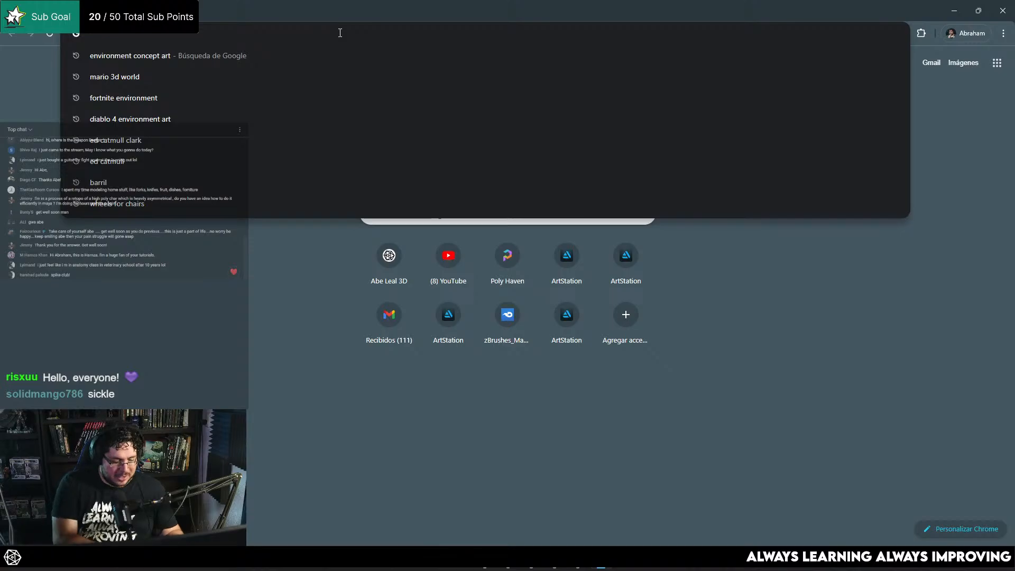
{"action": "type", "text": "puss in"}
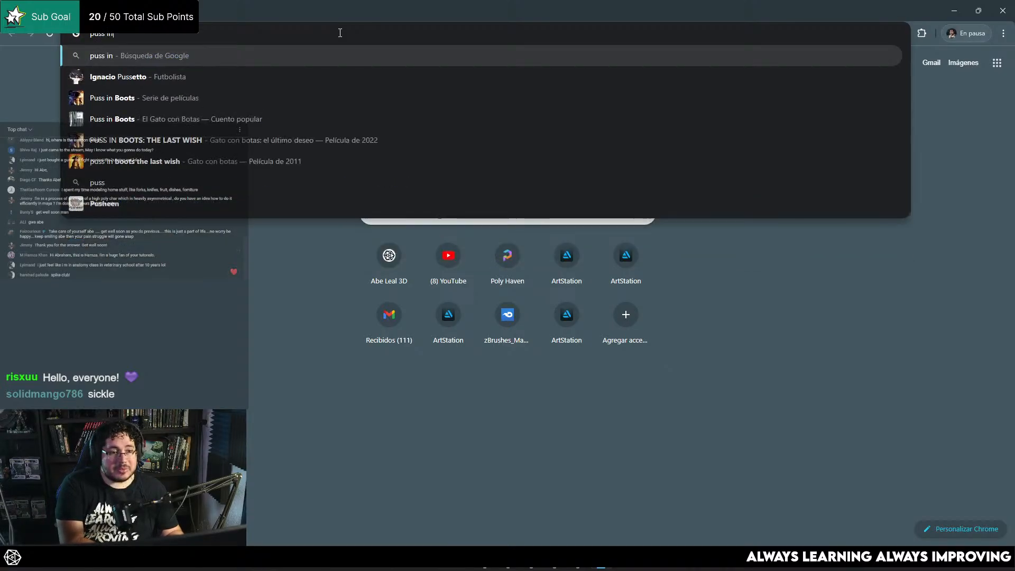
{"action": "type", "text": " boots vi"}
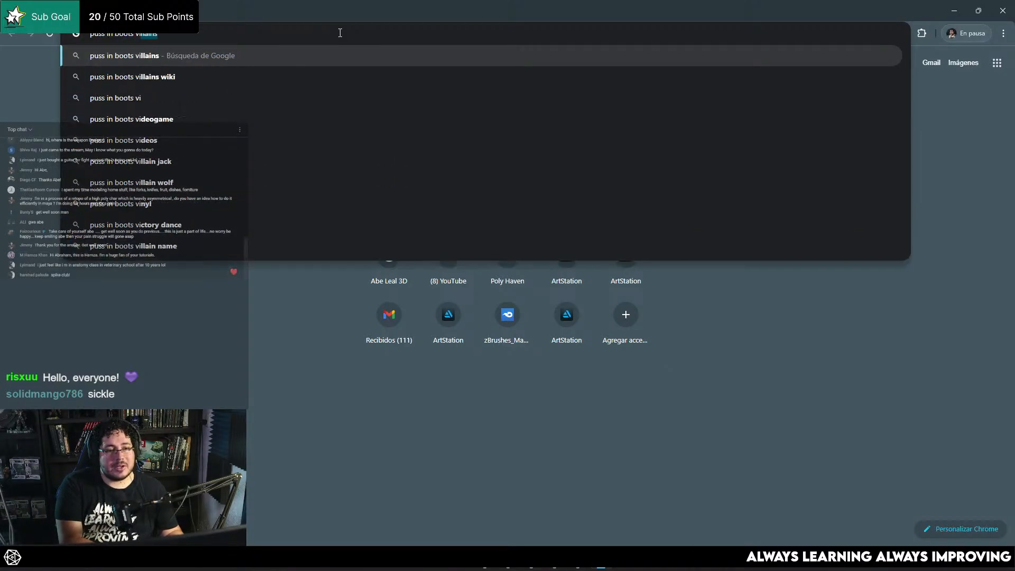
{"action": "type", "text": "llain"}
{"action": "key", "text": "Return"}
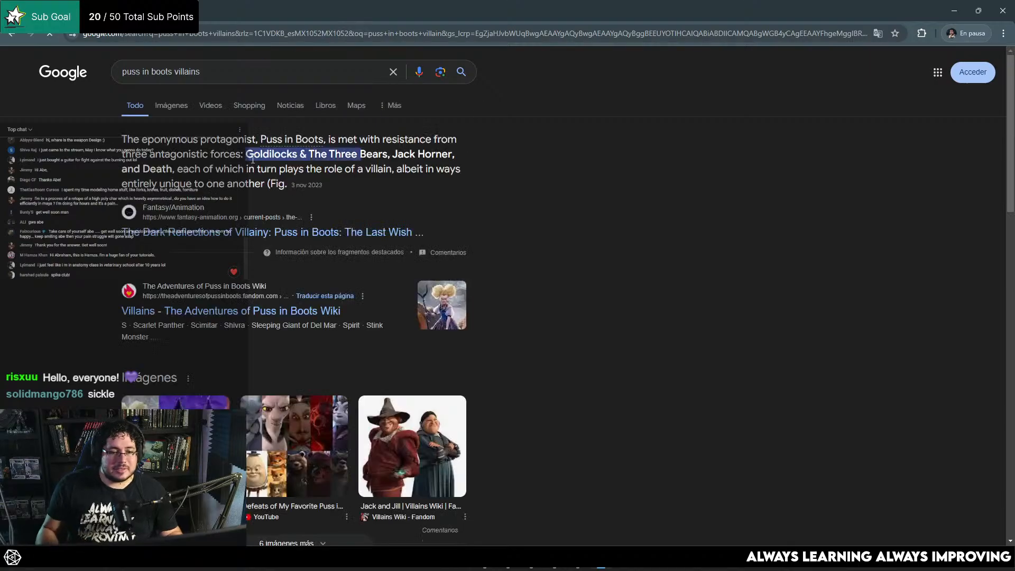
Browse the image results and open the Villains Wiki picture of Death holding his two sickles
{"action": "left_click", "coordinate": [174, 106]}
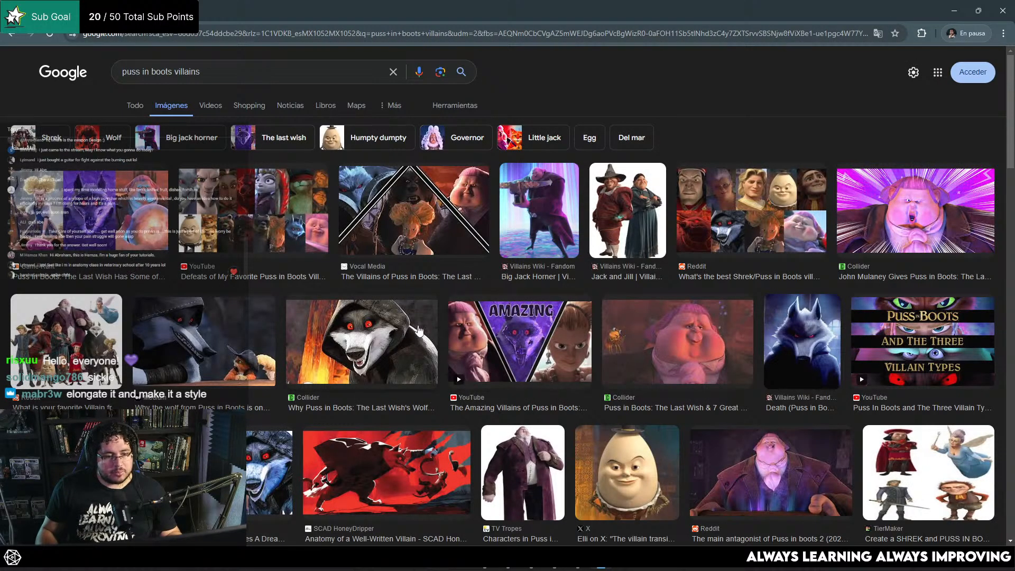
{"action": "scroll", "coordinate": [397, 294], "scroll_direction": "down", "scroll_amount": 5}
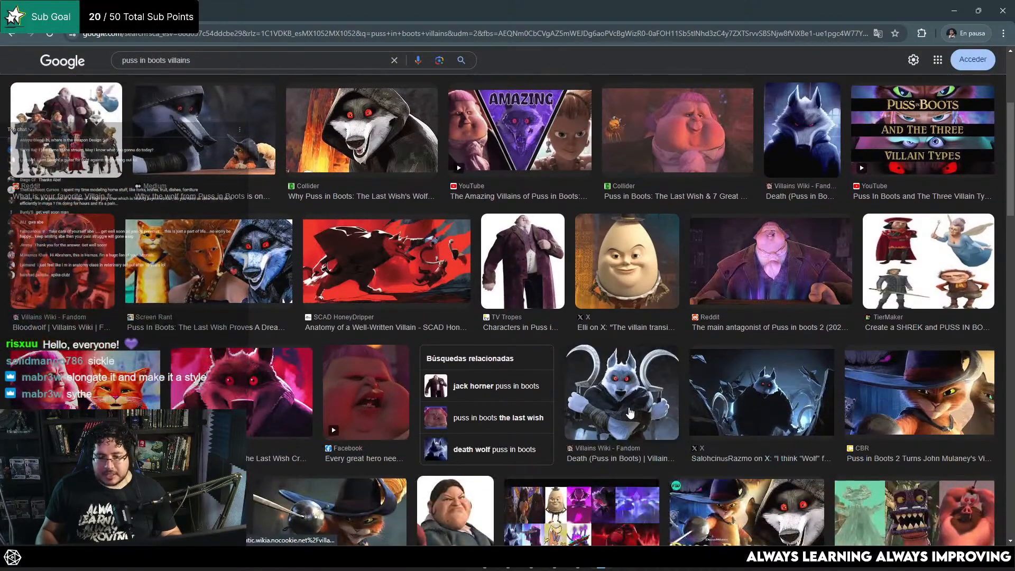
{"action": "left_click", "coordinate": [628, 411]}
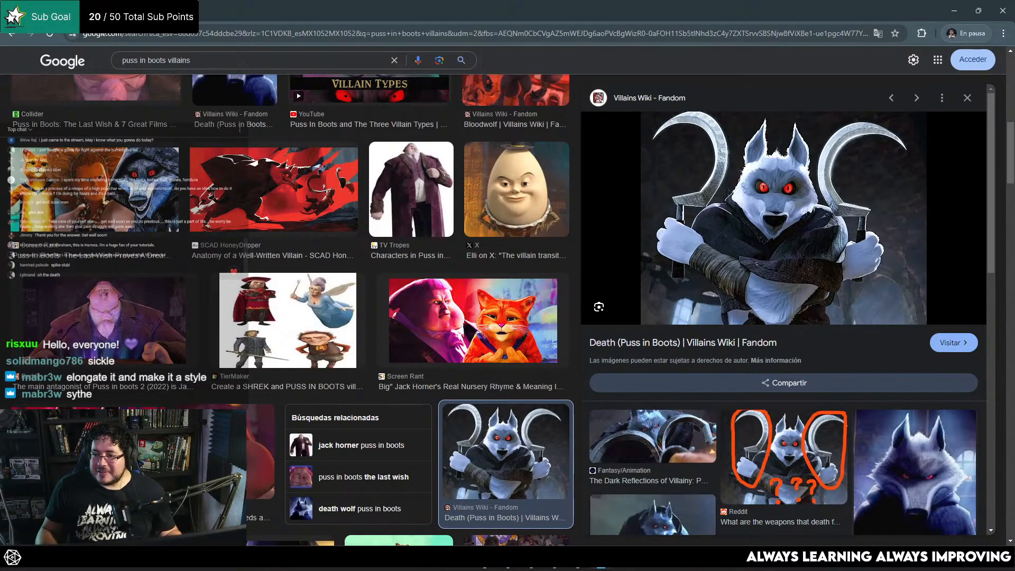
Return from Chrome to ZBrush and examine the upright Tibia from several angles
{"action": "scroll", "coordinate": [454, 233], "scroll_direction": "up", "scroll_amount": 3}
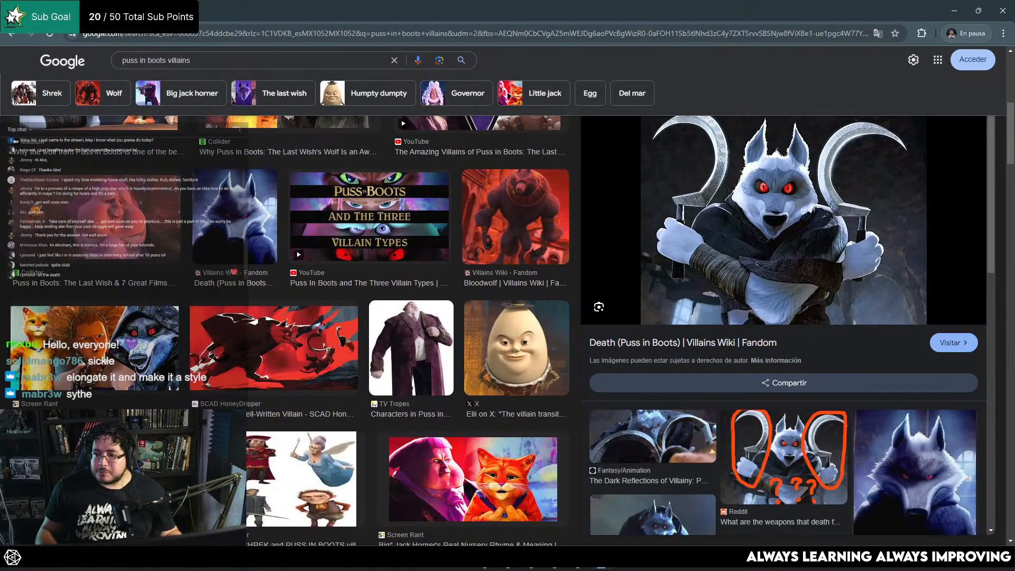
{"action": "left_click", "coordinate": [954, 10]}
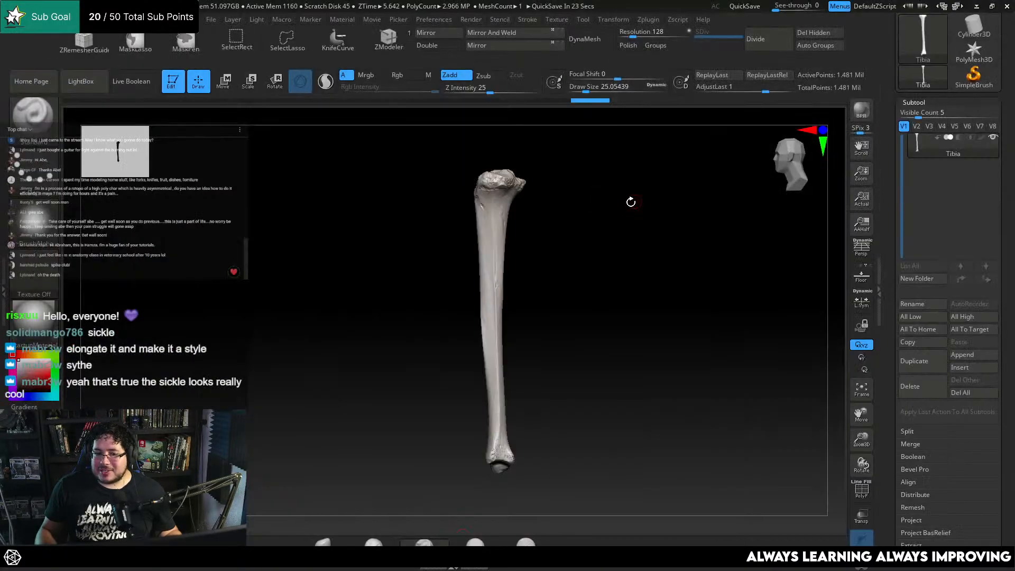
{"action": "left_click_drag", "start_coordinate": [609, 252], "coordinate": [595, 279]}
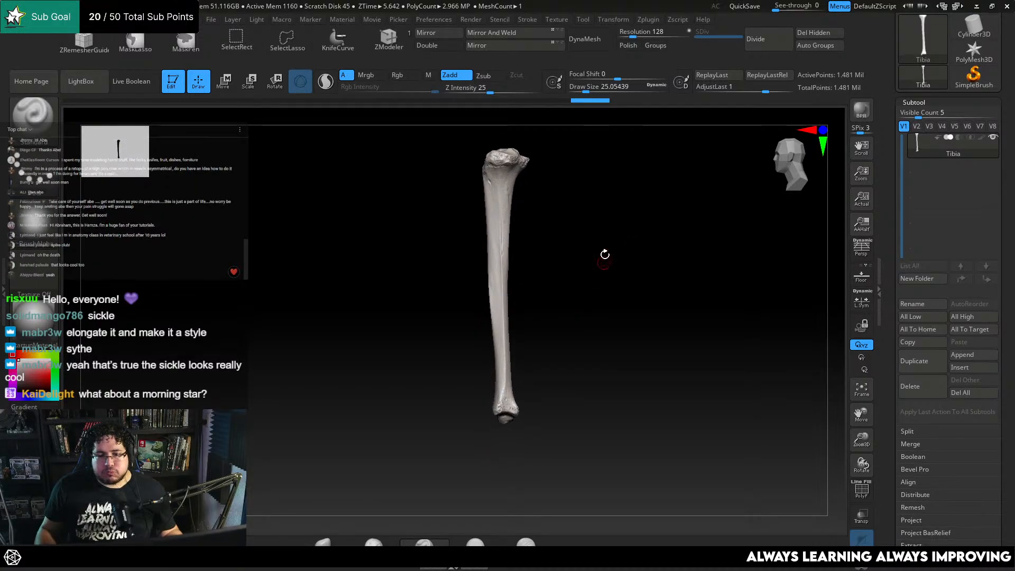
{"action": "left_click_drag", "start_coordinate": [611, 232], "coordinate": [556, 249]}
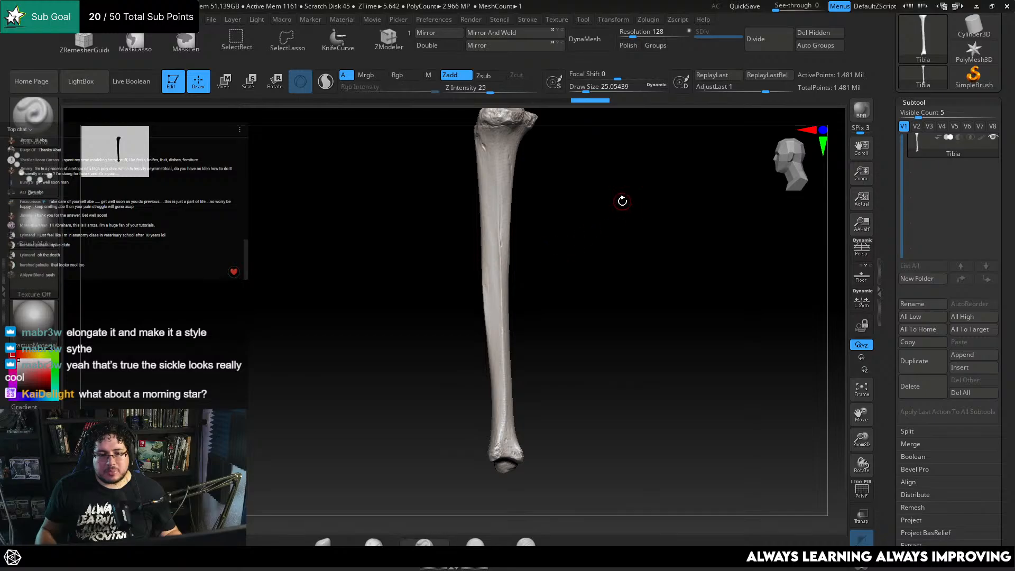
{"action": "left_click_drag", "start_coordinate": [622, 201], "coordinate": [677, 324]}
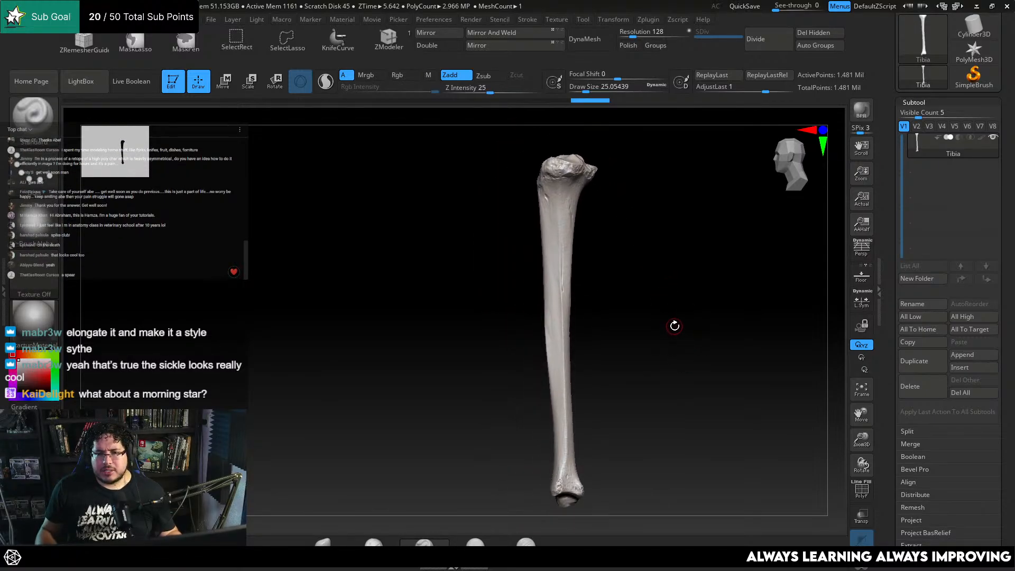
{"action": "left_click_drag", "start_coordinate": [677, 322], "coordinate": [673, 261]}
Make the Ring3D primitive the active tool on the canvas
{"action": "left_click", "coordinate": [970, 362]}
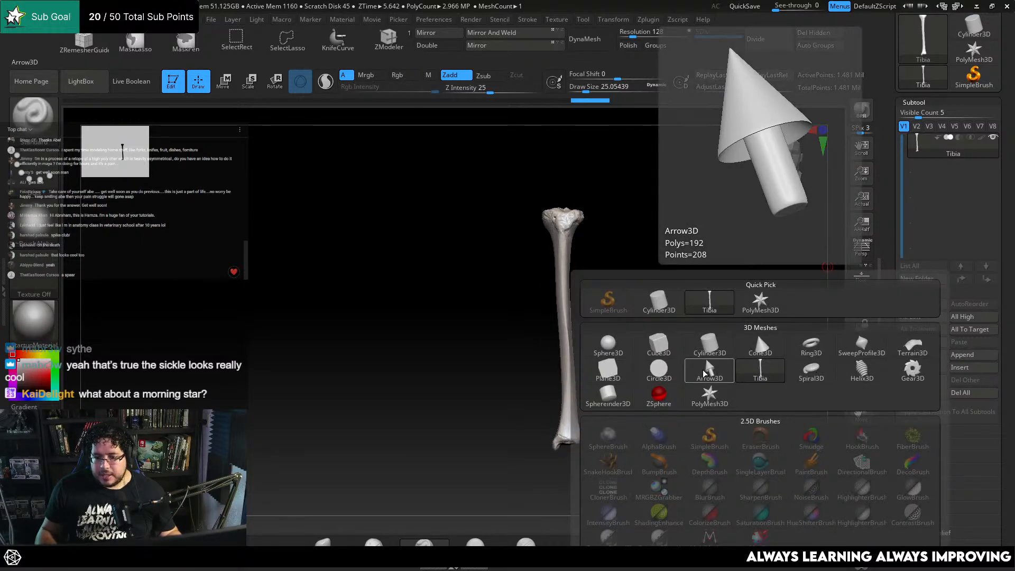
{"action": "scroll", "coordinate": [981, 116], "scroll_direction": "up", "scroll_amount": 3}
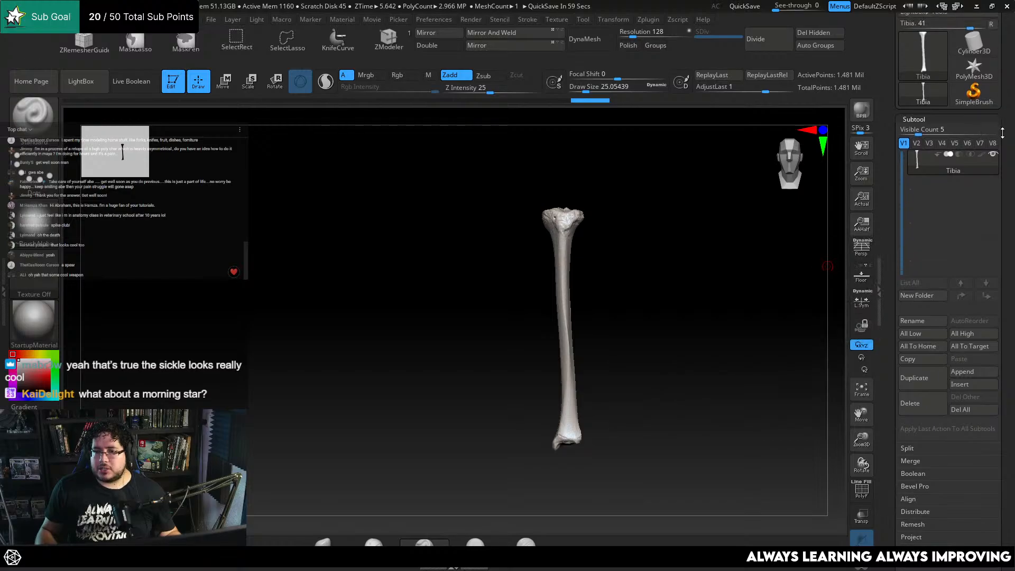
{"action": "left_click", "coordinate": [973, 157]}
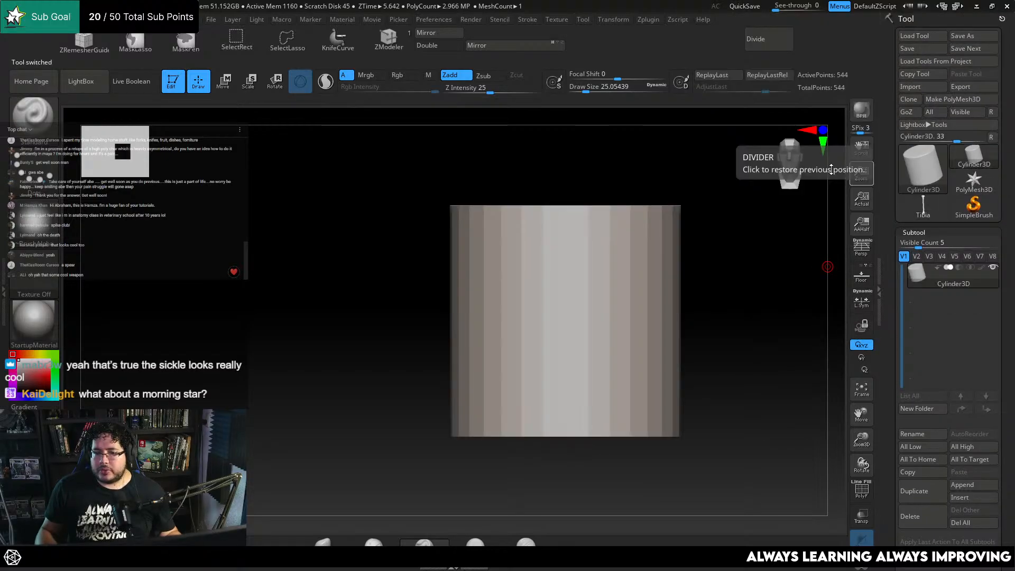
{"action": "left_click", "coordinate": [920, 169]}
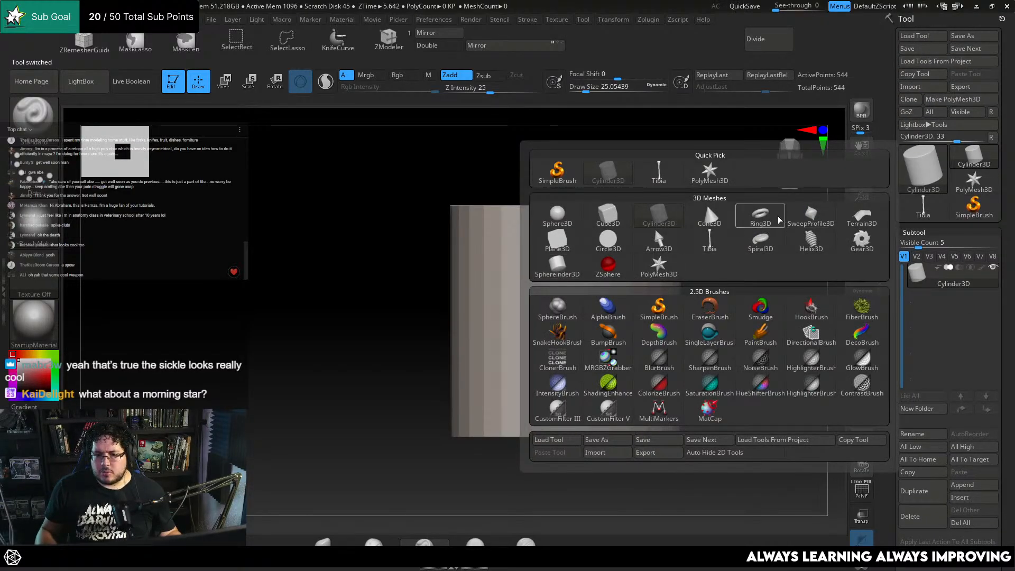
{"action": "mouse_move", "coordinate": [769, 218]}
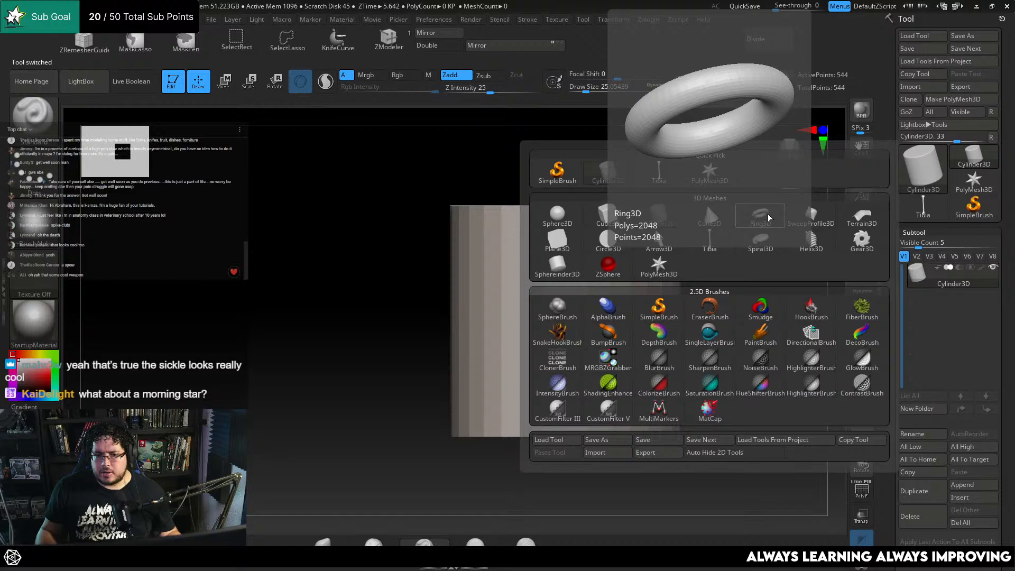
{"action": "left_click", "coordinate": [769, 218]}
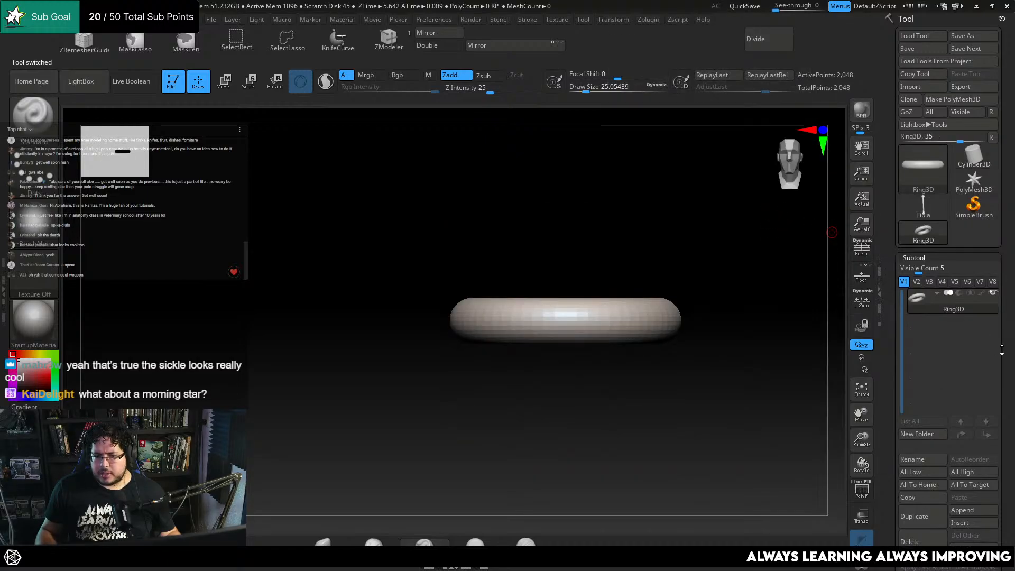
In the ring's Initialize settings, use LDivide 64 and lower SDivide to 5 for a coarse, faceted cross-section
{"action": "scroll", "coordinate": [1002, 349], "scroll_direction": "down", "scroll_amount": 10}
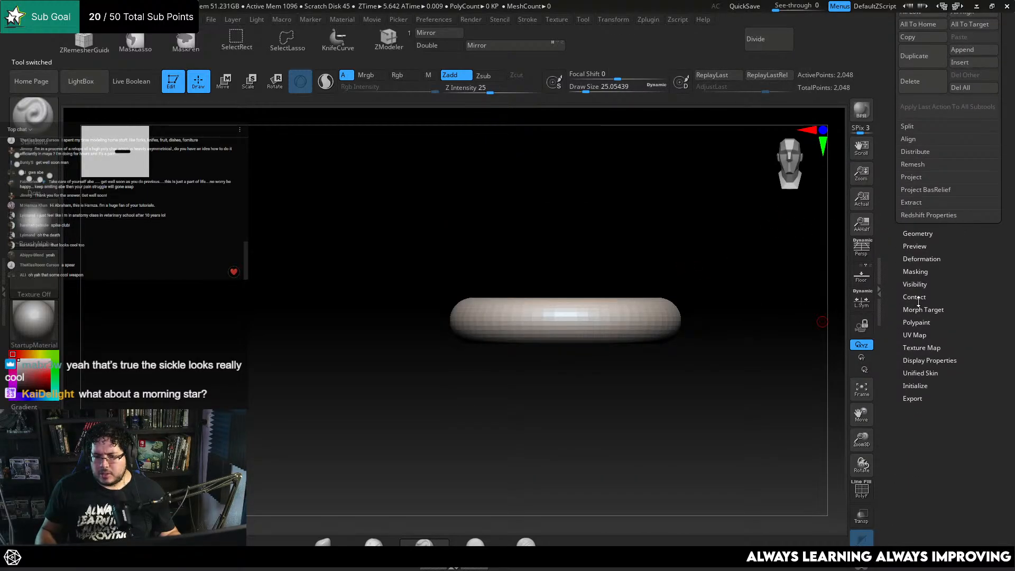
{"action": "left_click", "coordinate": [923, 383]}
{"action": "left_click_drag", "start_coordinate": [683, 274], "coordinate": [720, 370]}
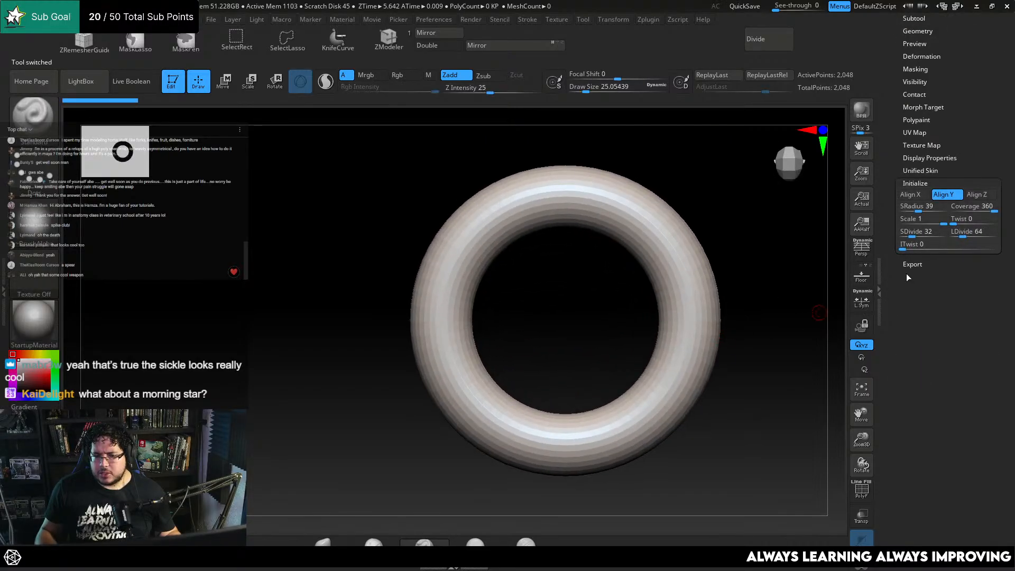
{"action": "left_click", "coordinate": [920, 232]}
{"action": "type", "text": "64"}
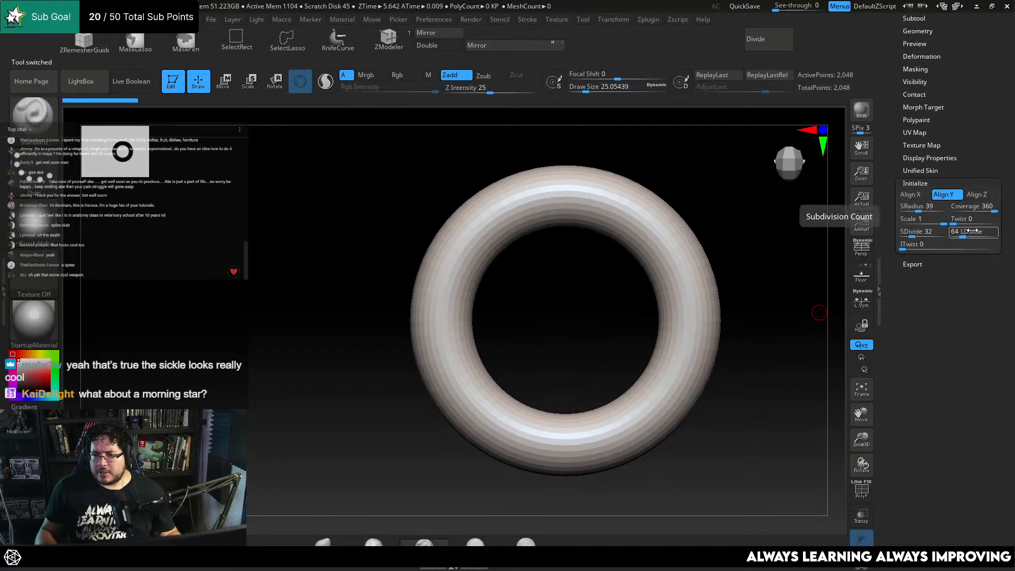
{"action": "key", "text": "Return"}
{"action": "left_click", "coordinate": [900, 232]}
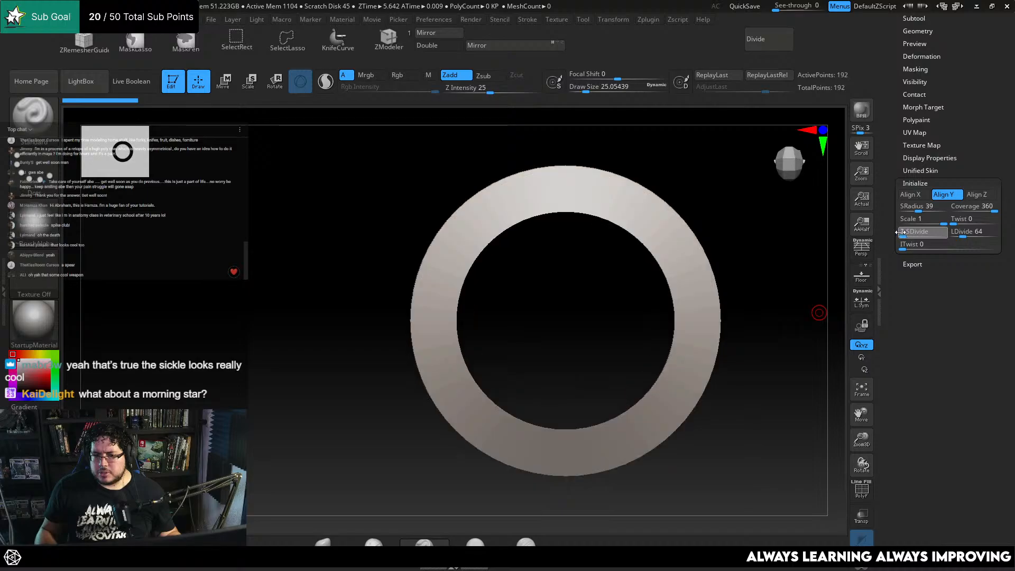
{"action": "type", "text": "5"}
{"action": "key", "text": "Return"}
{"action": "left_click_drag", "start_coordinate": [755, 258], "coordinate": [716, 243]}
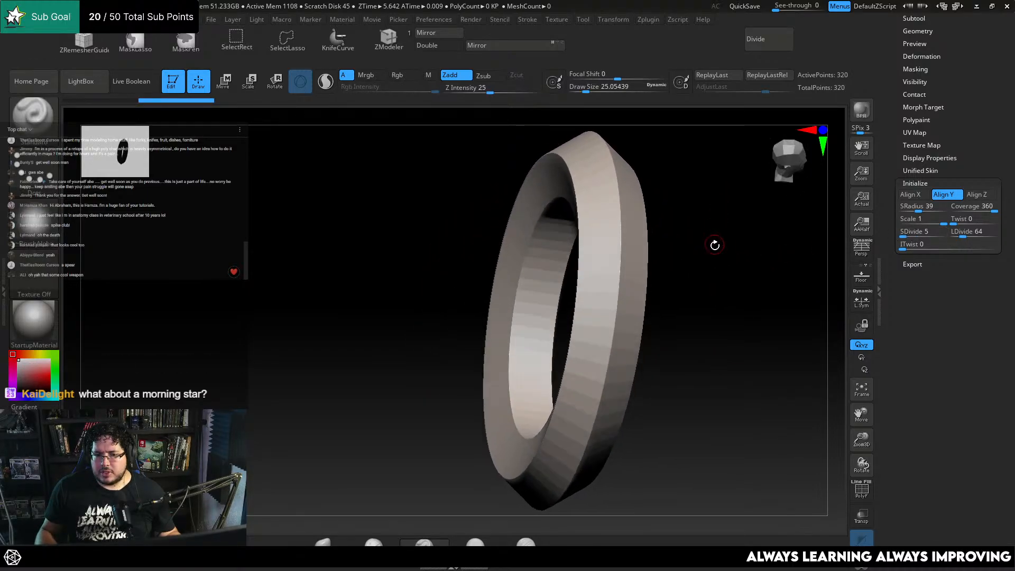
Set the ring's SDivide to 6 for a hexagonal cross-section
{"action": "left_click", "coordinate": [906, 232]}
{"action": "type", "text": "14"}
{"action": "key", "text": "Return"}
{"action": "left_click_drag", "start_coordinate": [906, 234], "coordinate": [904, 234]}
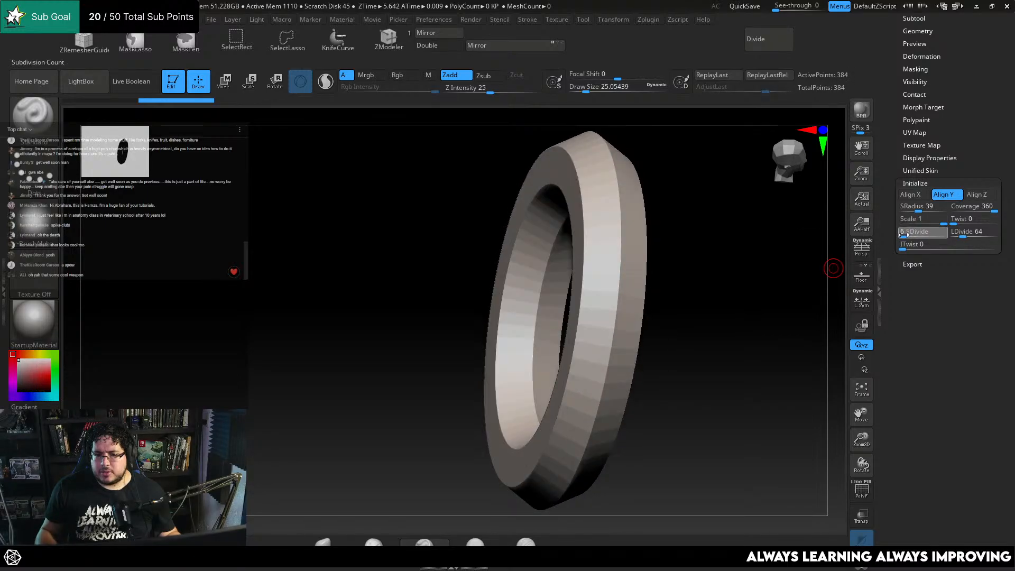
Thin the ring by reducing its SRadius to 24, and check the profile from the side
{"action": "left_click_drag", "start_coordinate": [751, 299], "coordinate": [745, 215]}
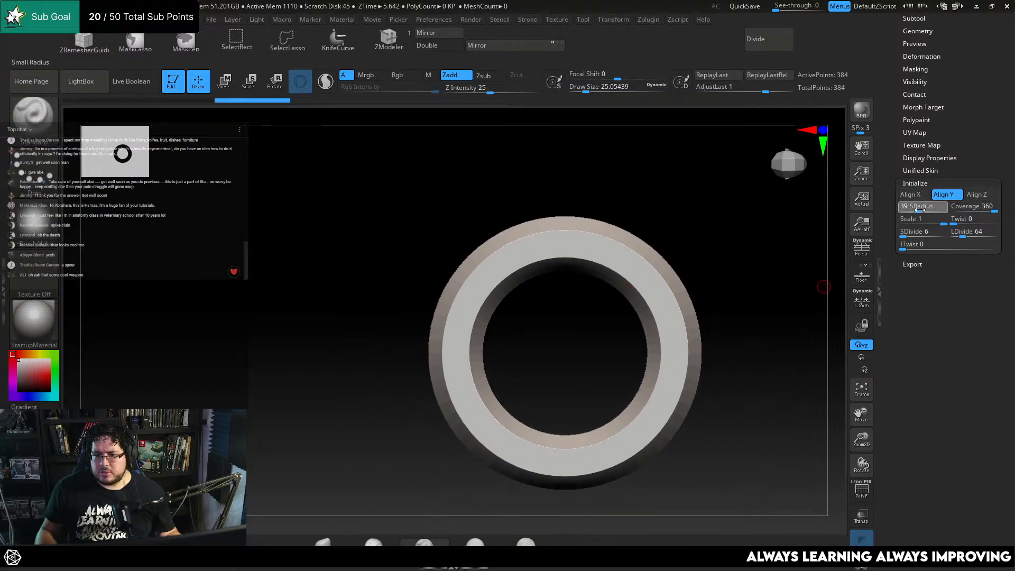
{"action": "left_click_drag", "start_coordinate": [919, 210], "coordinate": [909, 211]}
{"action": "left_click_drag", "start_coordinate": [751, 269], "coordinate": [697, 281]}
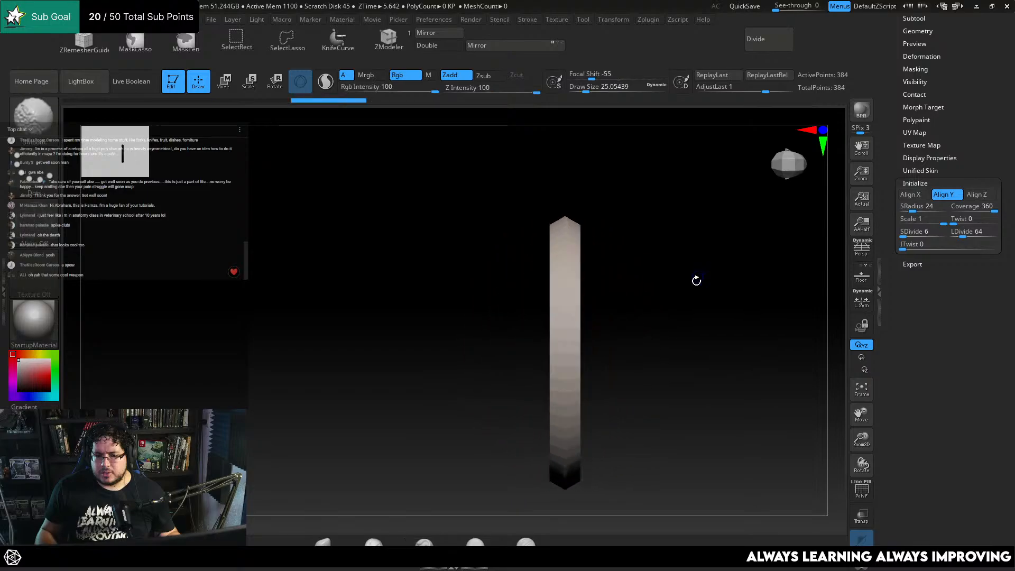
{"action": "left_click_drag", "start_coordinate": [698, 323], "coordinate": [702, 281], "text": "alt"}
{"action": "left_click_drag", "start_coordinate": [703, 280], "coordinate": [756, 217]}
Convert the ring to a PolyMesh3D and make the Tibia the active tool again
{"action": "left_click_drag", "start_coordinate": [979, 95], "coordinate": [980, 329]}
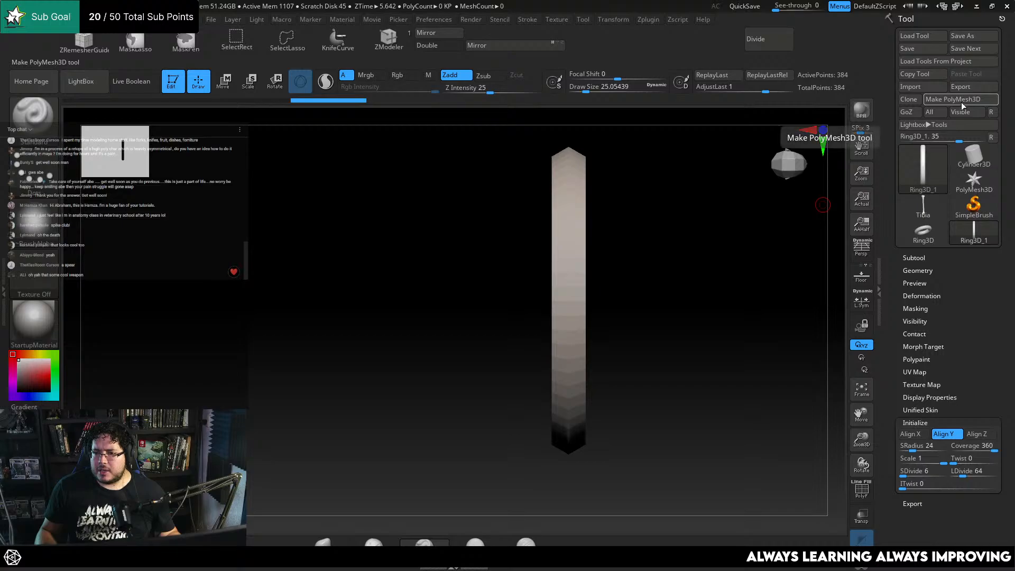
{"action": "left_click", "coordinate": [962, 103]}
{"action": "left_click", "coordinate": [917, 215]}
Append the PM3D_Ring3D_1 mesh to the Tibia as a new subtool
{"action": "left_click", "coordinate": [914, 283]}
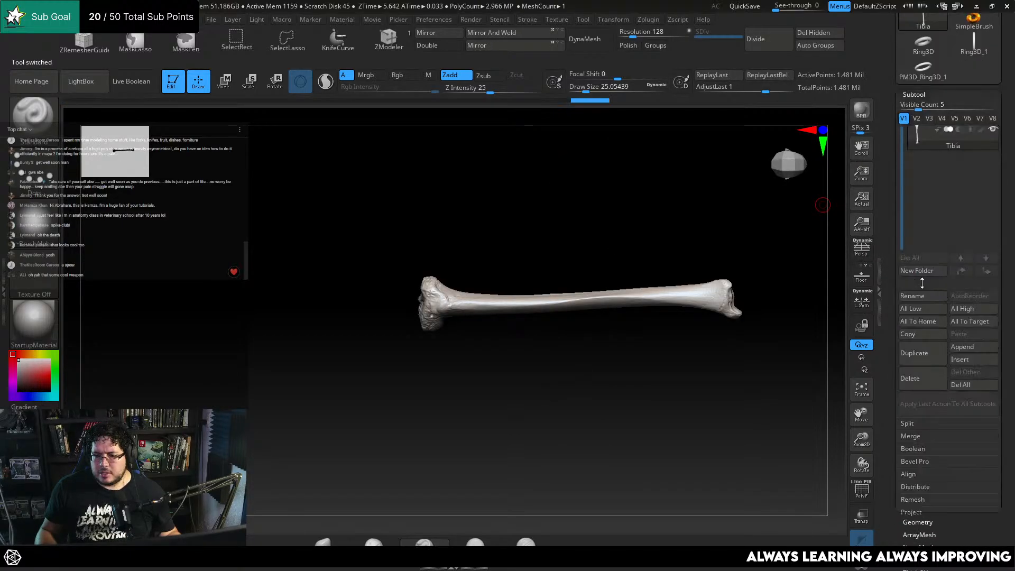
{"action": "left_click", "coordinate": [971, 348]}
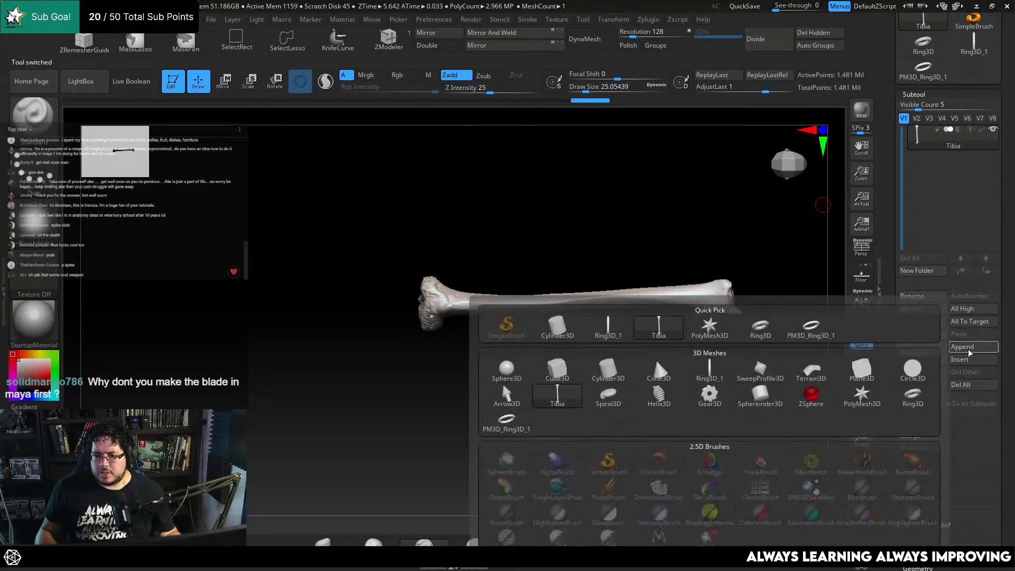
{"action": "left_click", "coordinate": [810, 327]}
{"action": "left_click_drag", "start_coordinate": [758, 352], "coordinate": [750, 356], "text": "shift"}
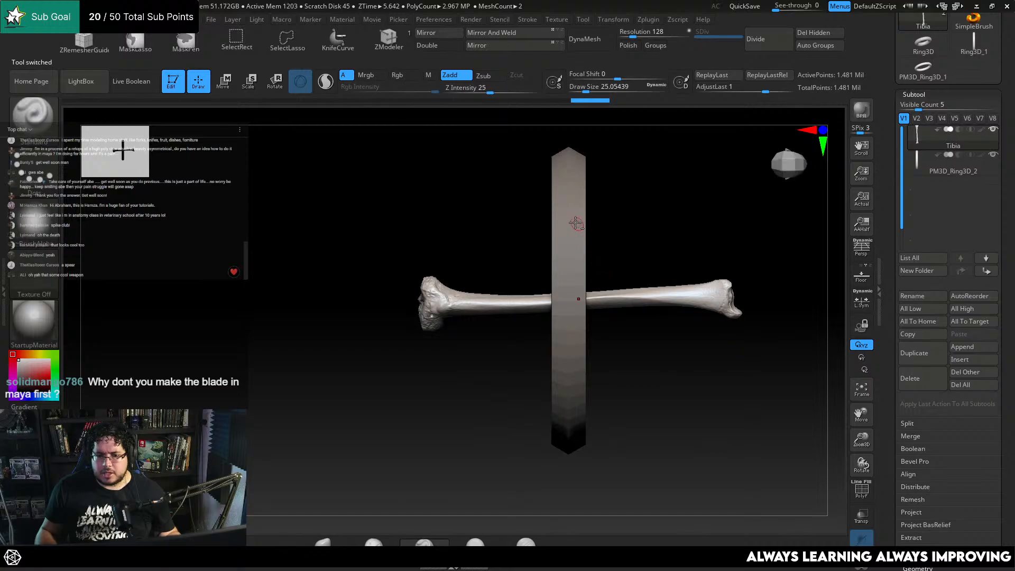
Select the appended ring subtool and scale it down uniformly to about 0.69 of its size
{"action": "left_click", "coordinate": [576, 223], "text": "alt"}
{"action": "key", "text": "e"}
{"action": "left_click_drag", "start_coordinate": [598, 300], "coordinate": [532, 300]}
{"action": "left_click_drag", "start_coordinate": [743, 360], "coordinate": [730, 198]}
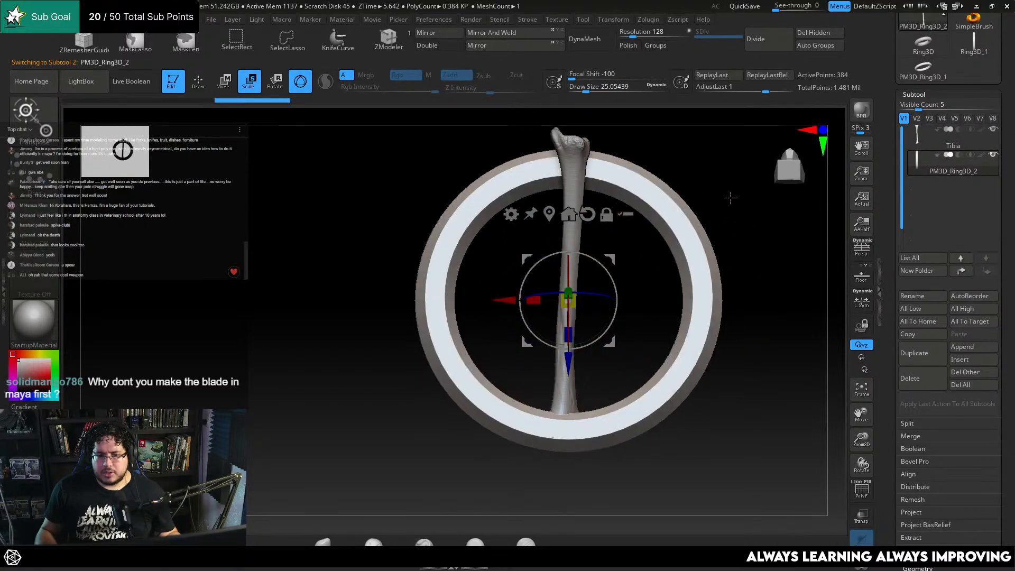
{"action": "left_click_drag", "start_coordinate": [733, 316], "coordinate": [749, 391]}
{"action": "mouse_move", "coordinate": [591, 295]}
{"action": "left_mouse_down"}
{"action": "mouse_move", "coordinate": [670, 299]}
{"action": "mouse_move", "coordinate": [598, 304]}
{"action": "left_mouse_up"}
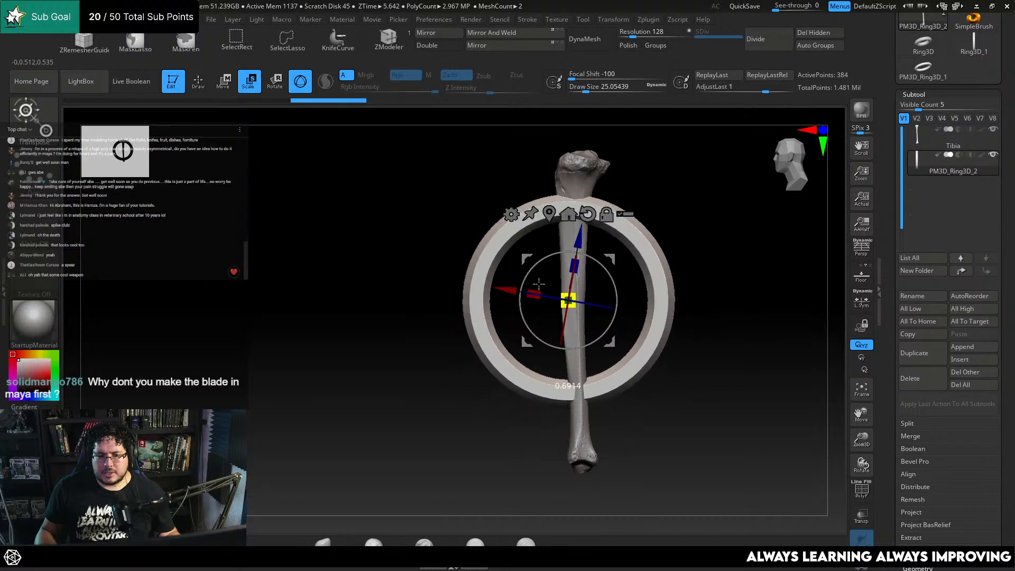
Shift the ring to one side of the Tibia near its upper end and compare it with Death's sickles in Chrome
{"action": "left_click_drag", "start_coordinate": [507, 290], "coordinate": [441, 278]}
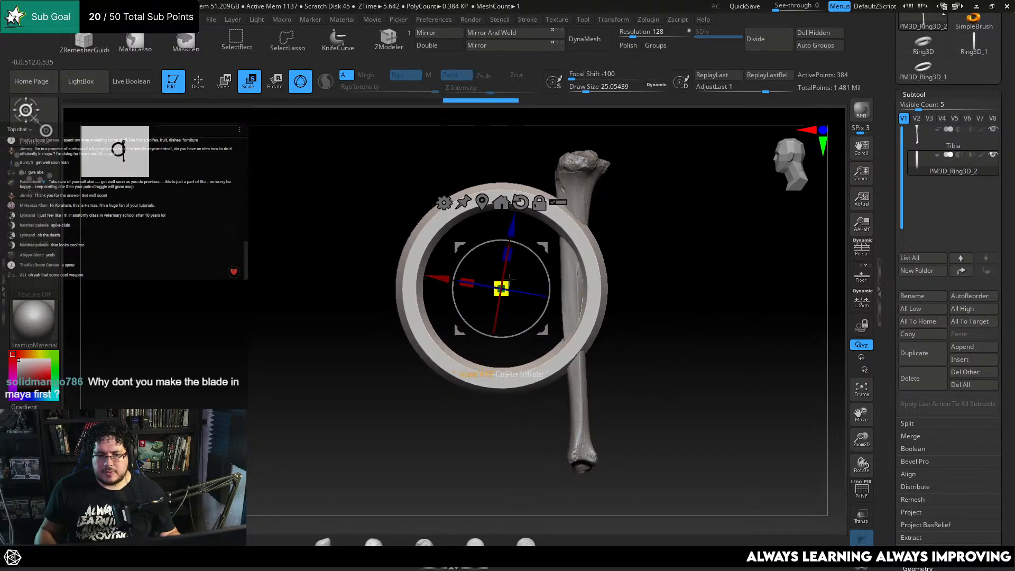
{"action": "left_click_drag", "start_coordinate": [505, 285], "coordinate": [552, 208]}
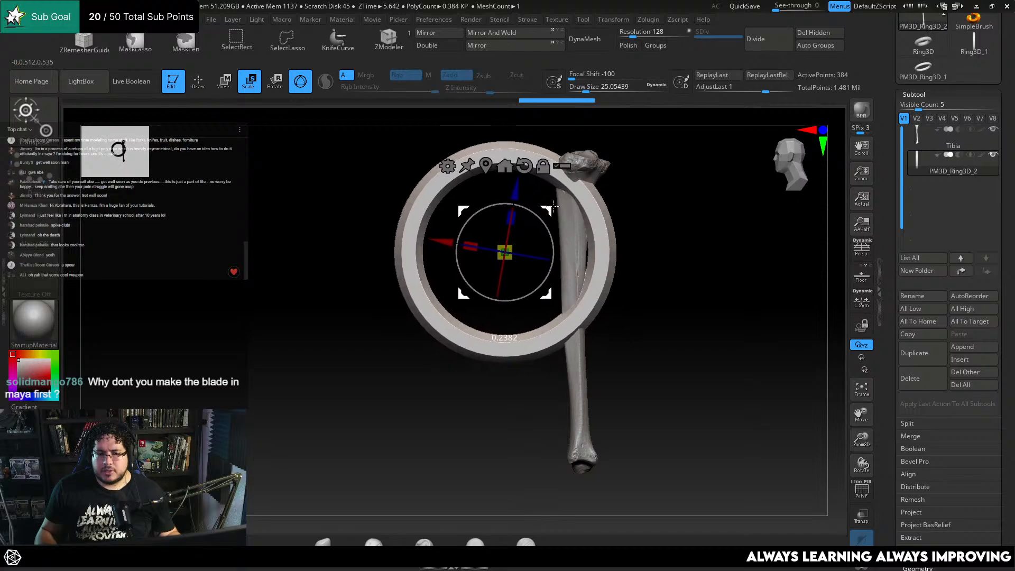
{"action": "key", "text": "alt+Tab"}
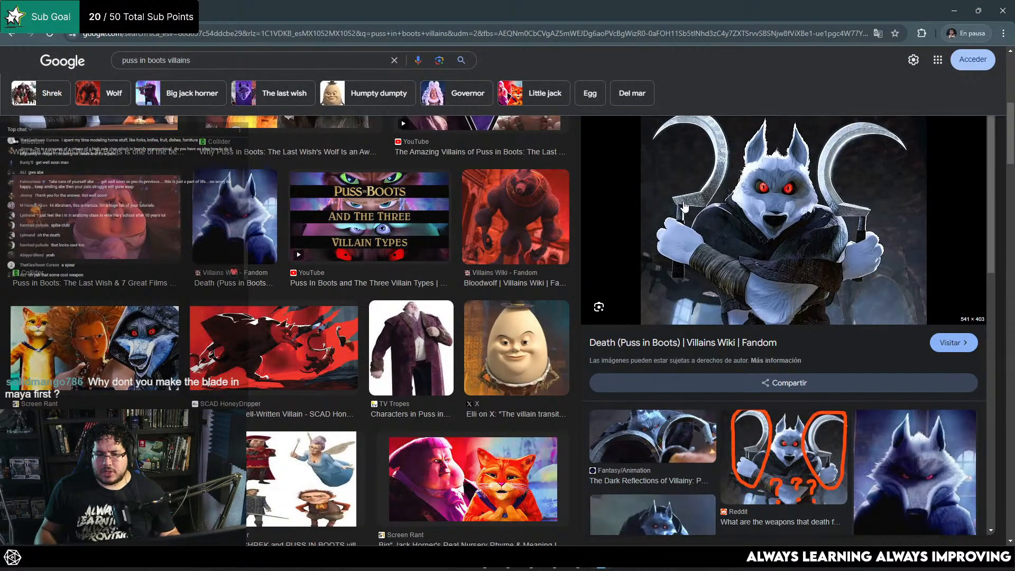
{"action": "key", "text": "alt+Tab"}
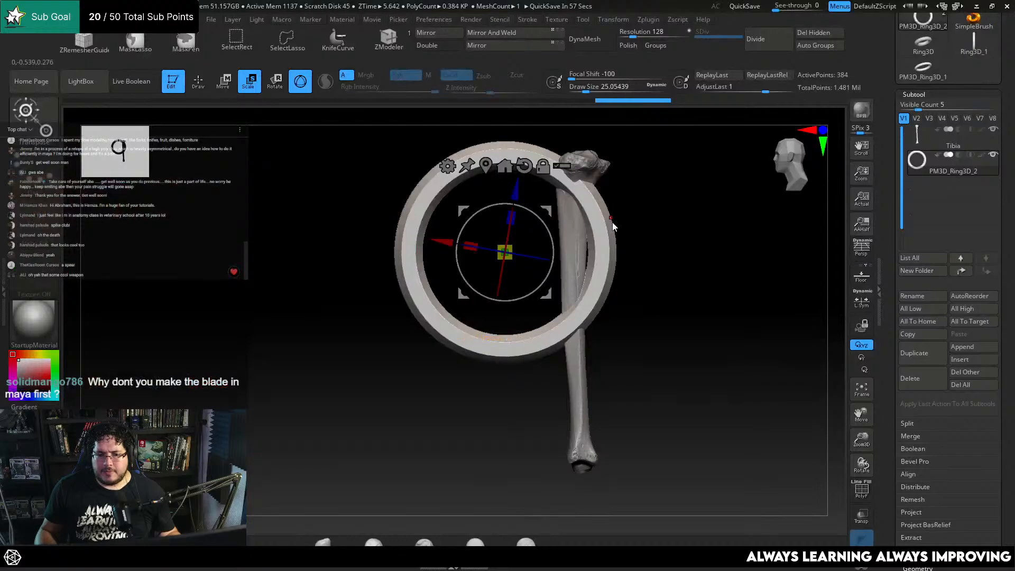
Undo a trial scaling of the ring and move the ring up onto the Tibia's upper head
{"action": "left_click_drag", "start_coordinate": [514, 243], "coordinate": [534, 243]}
{"action": "key", "text": "ctrl+z"}
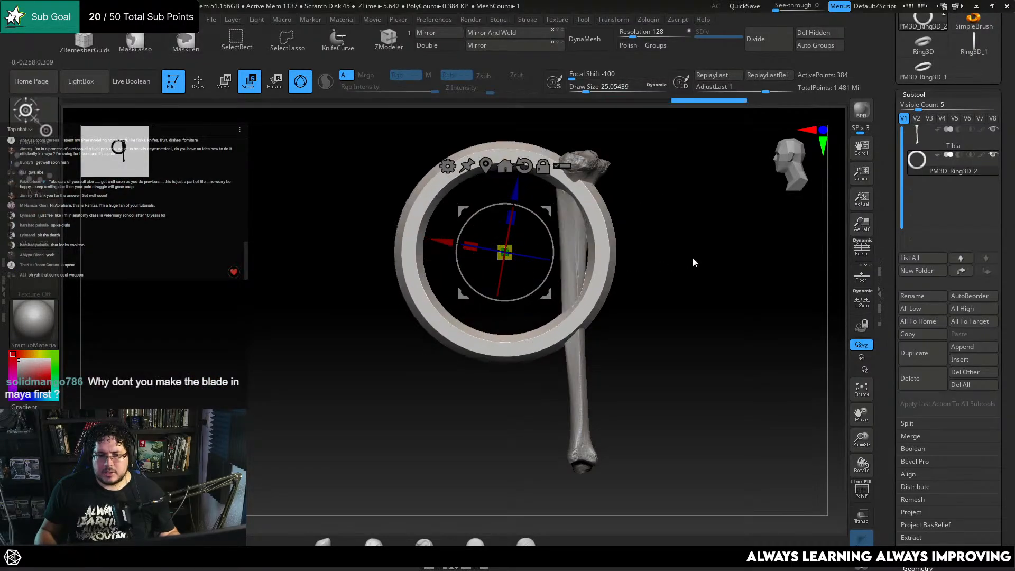
{"action": "left_click_drag", "start_coordinate": [717, 251], "coordinate": [724, 291], "text": "alt"}
{"action": "key", "text": "w"}
{"action": "left_click_drag", "start_coordinate": [537, 280], "coordinate": [599, 155]}
{"action": "left_click_drag", "start_coordinate": [601, 144], "coordinate": [590, 136]}
Switch to Chrome, look over the related pictures of Death's sickles, and return to ZBrush
{"action": "key", "text": "alt+Tab"}
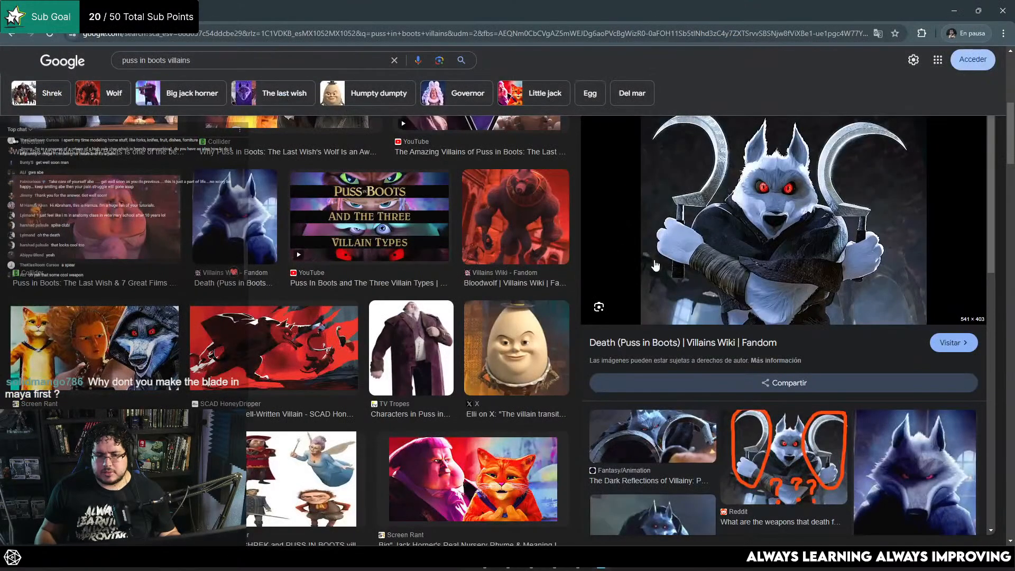
{"action": "scroll", "coordinate": [656, 263], "scroll_direction": "down", "scroll_amount": 3}
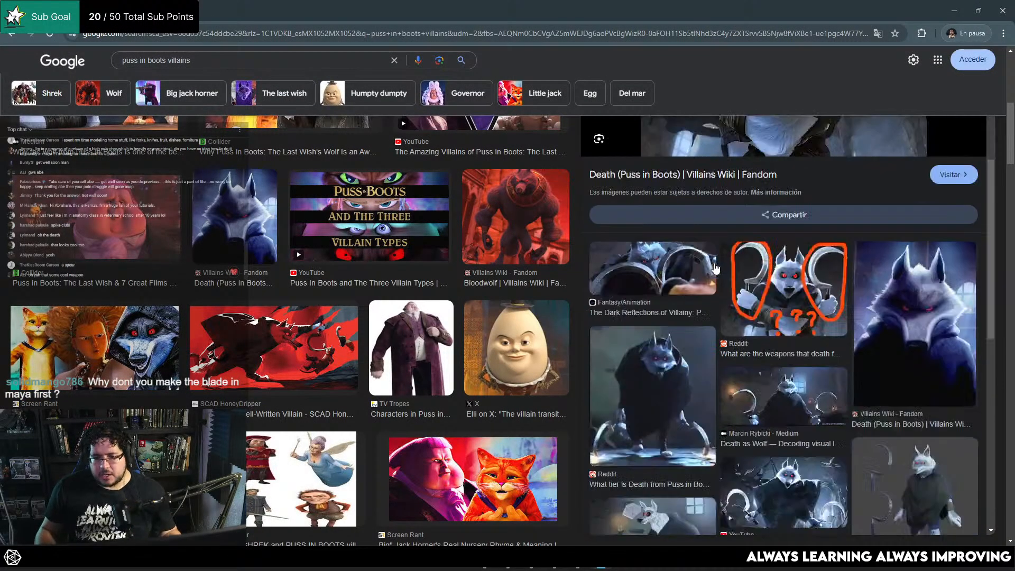
{"action": "key", "text": "alt+Tab"}
Raise the ring until its lower rim crosses the Tibia's upper head, and check the alignment from the front
{"action": "left_click_drag", "start_coordinate": [709, 220], "coordinate": [690, 261]}
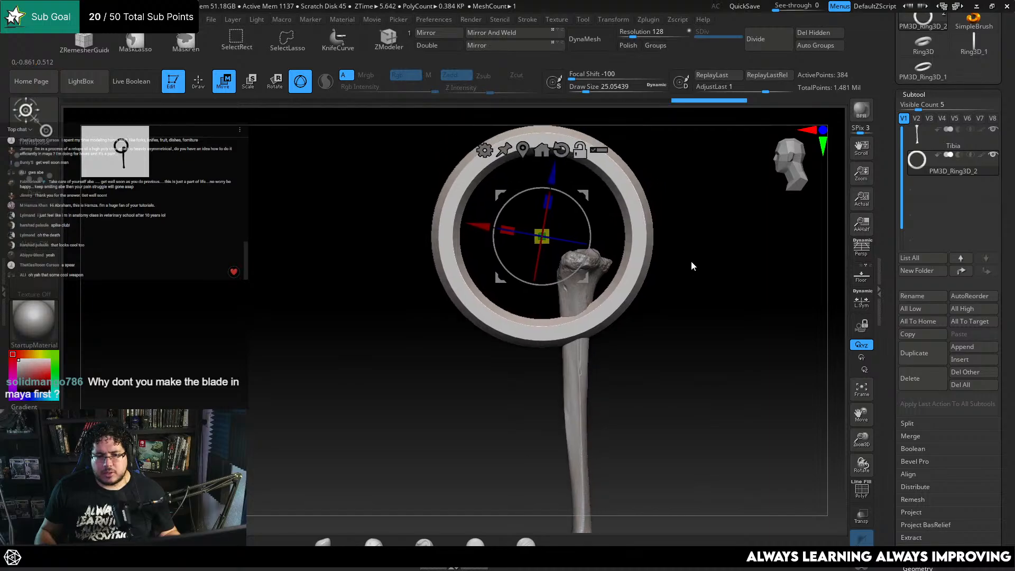
{"action": "left_click_drag", "start_coordinate": [556, 137], "coordinate": [579, 147]}
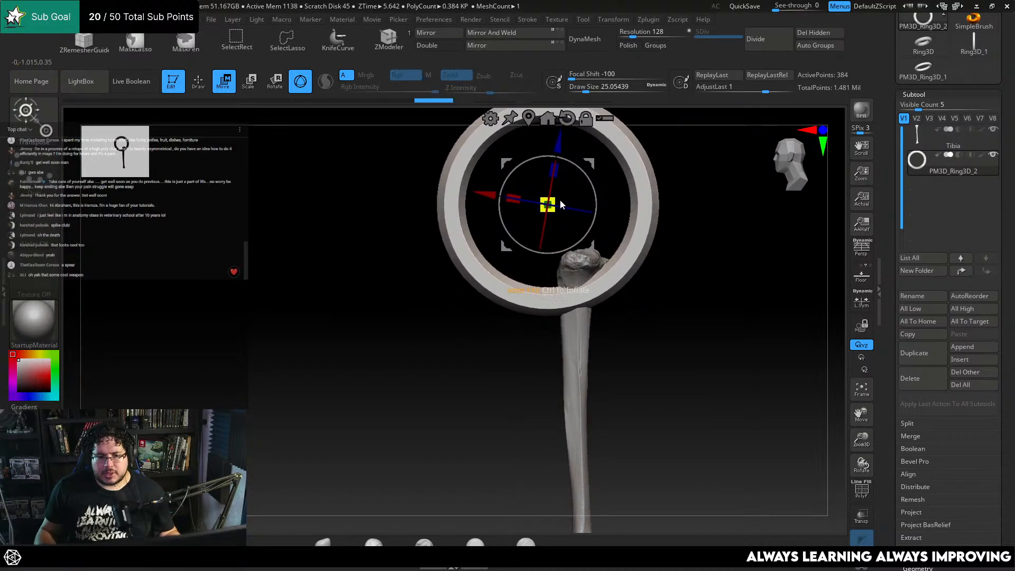
{"action": "mouse_move", "coordinate": [552, 202]}
{"action": "left_mouse_down"}
{"action": "mouse_move", "coordinate": [570, 198]}
{"action": "mouse_move", "coordinate": [552, 191]}
{"action": "left_mouse_up"}
{"action": "left_click_drag", "start_coordinate": [486, 197], "coordinate": [496, 192]}
{"action": "left_click_drag", "start_coordinate": [698, 323], "coordinate": [739, 338]}
{"action": "key", "text": "q"}
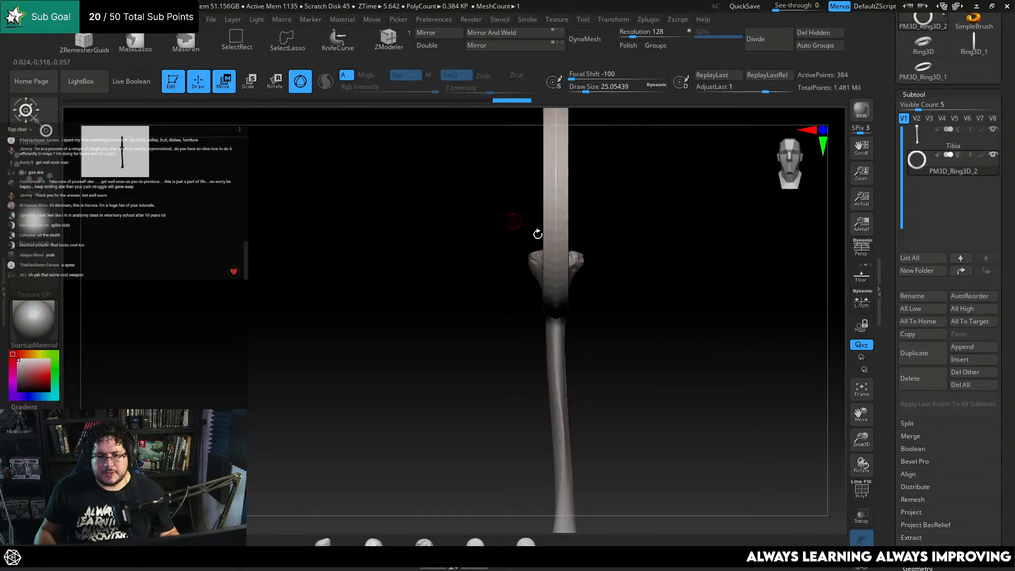
Delete the ring subtool permanently so that only the Tibia is left in the tool
{"action": "left_click", "coordinate": [924, 387]}
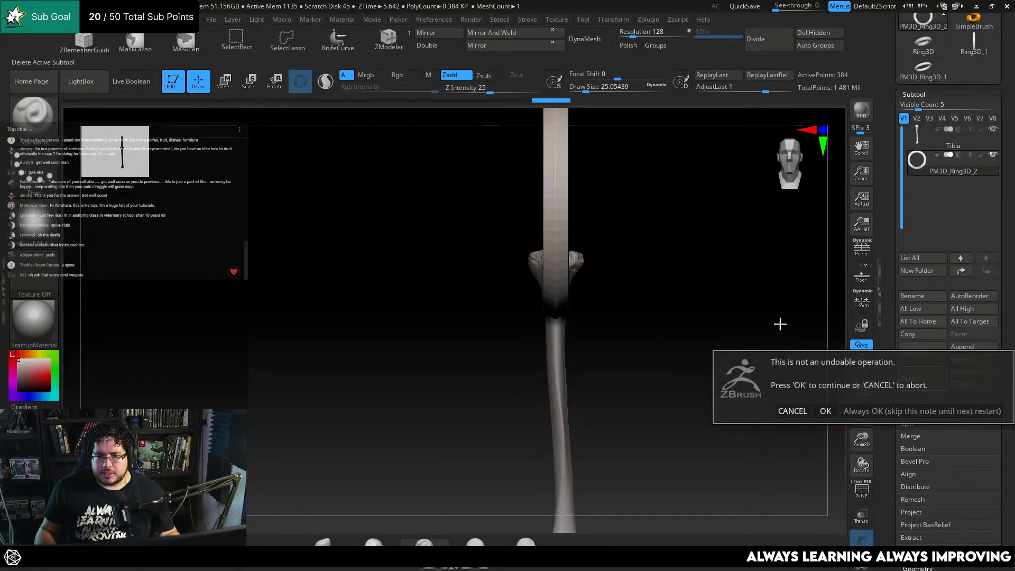
{"action": "left_click", "coordinate": [822, 410]}
{"action": "left_click_drag", "start_coordinate": [670, 330], "coordinate": [582, 304]}
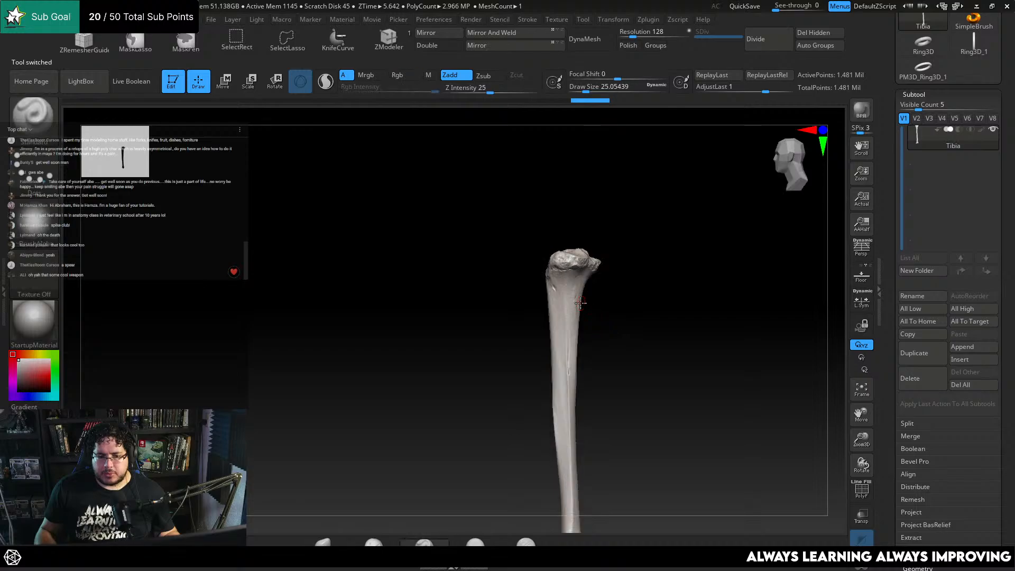
{"action": "left_click_drag", "start_coordinate": [751, 328], "coordinate": [733, 259], "text": "alt"}
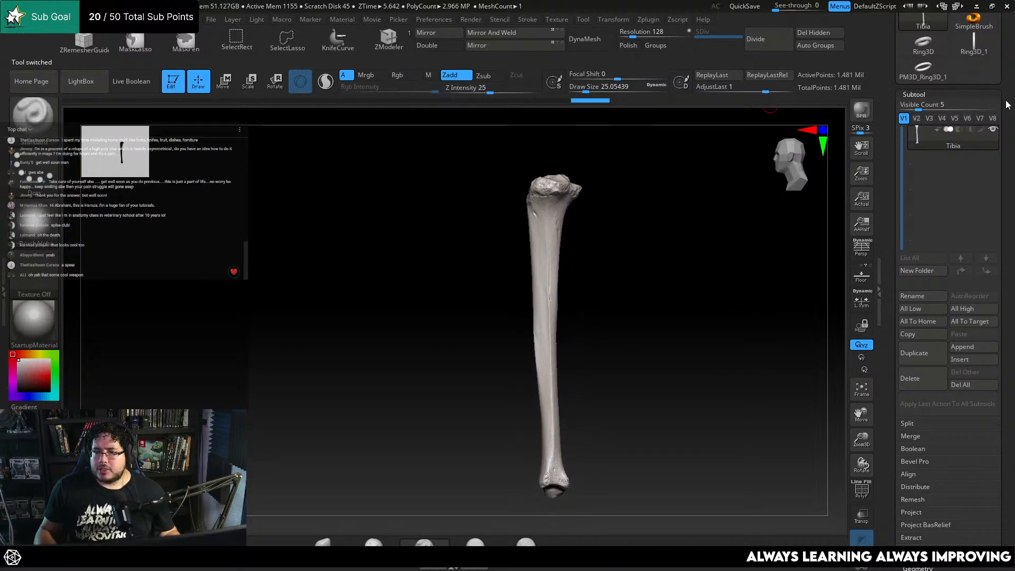
Clone the Tibia as a separate tool and make the clone active
{"action": "left_click_drag", "start_coordinate": [1008, 104], "coordinate": [1005, 221]}
{"action": "left_click_drag", "start_coordinate": [1004, 68], "coordinate": [1004, 142]}
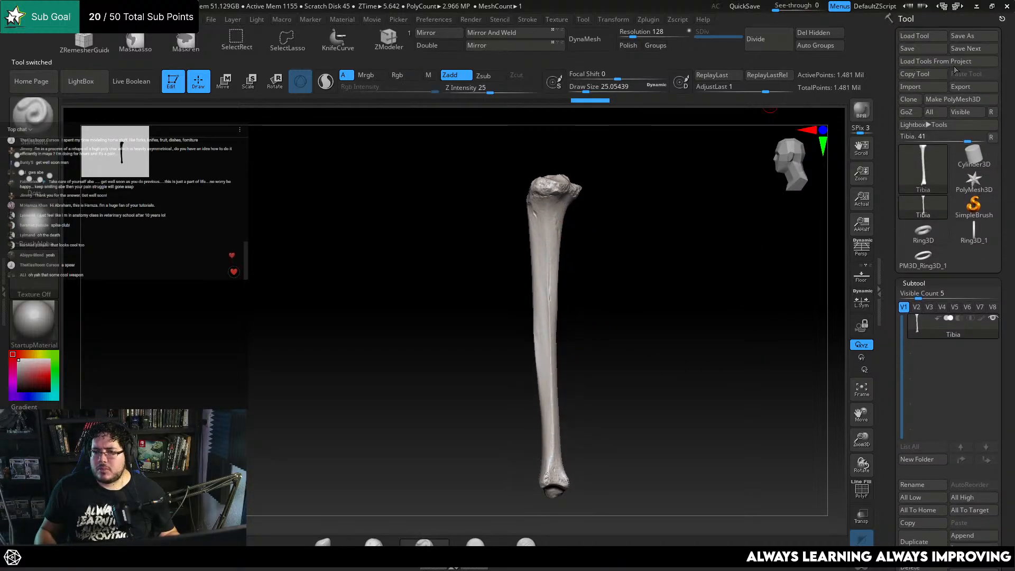
{"action": "left_click", "coordinate": [910, 99]}
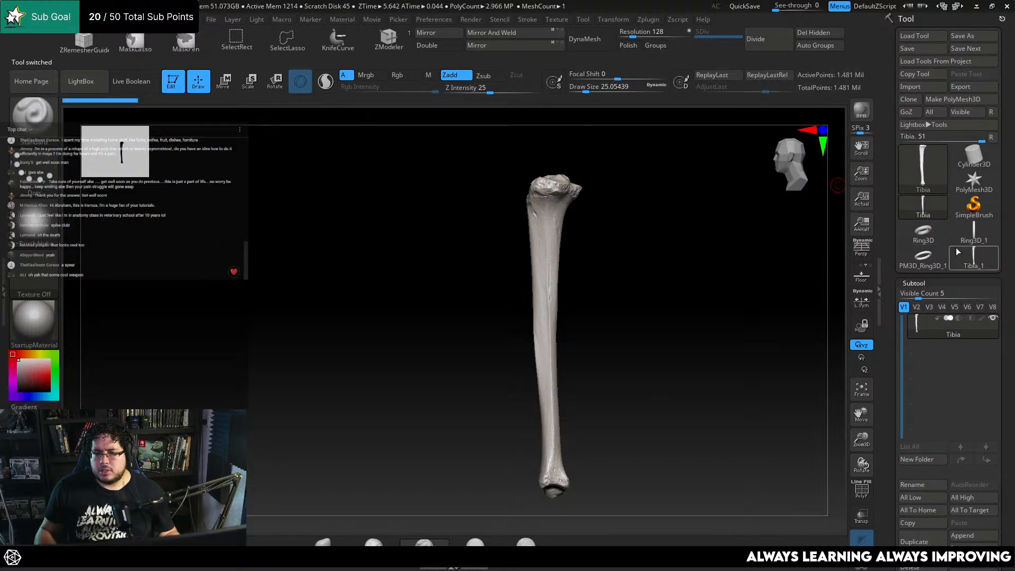
Try to decimate the cloned Tibia with Decimation Master
{"action": "left_click", "coordinate": [650, 20]}
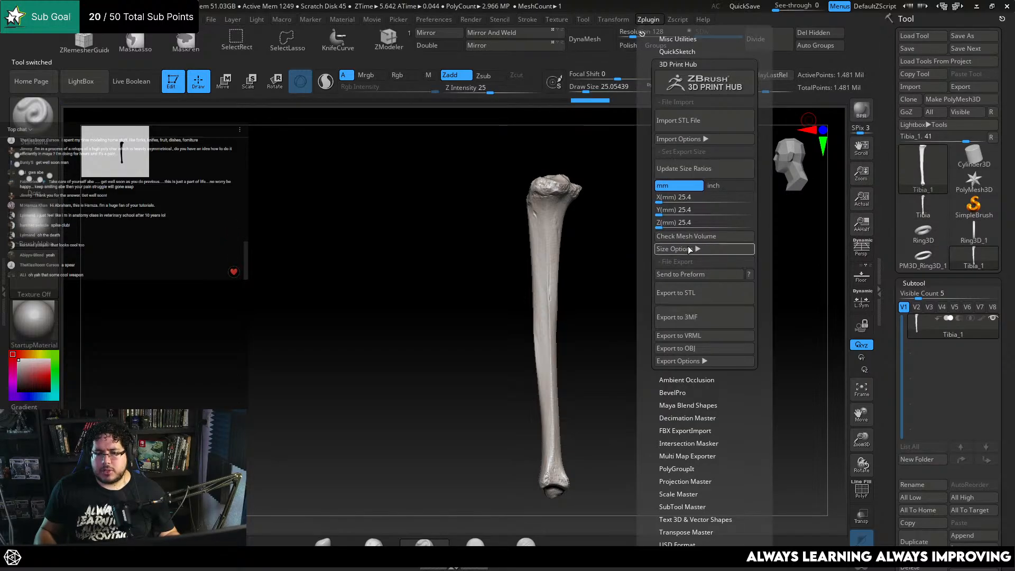
{"action": "left_click", "coordinate": [687, 418]}
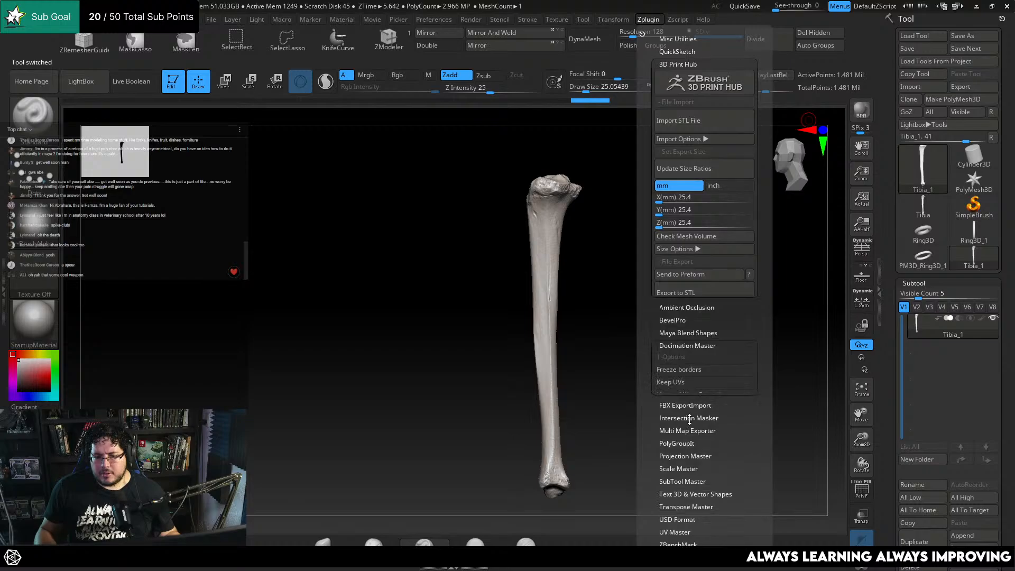
{"action": "left_click", "coordinate": [663, 349]}
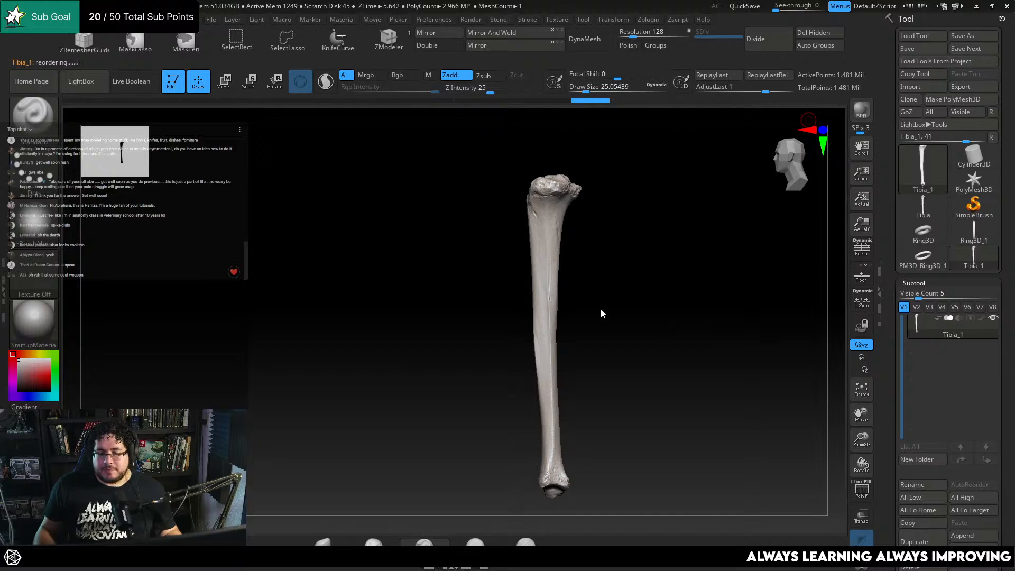
Search for Maya in Windows and launch it while the bone is still processing
{"action": "key", "text": "super"}
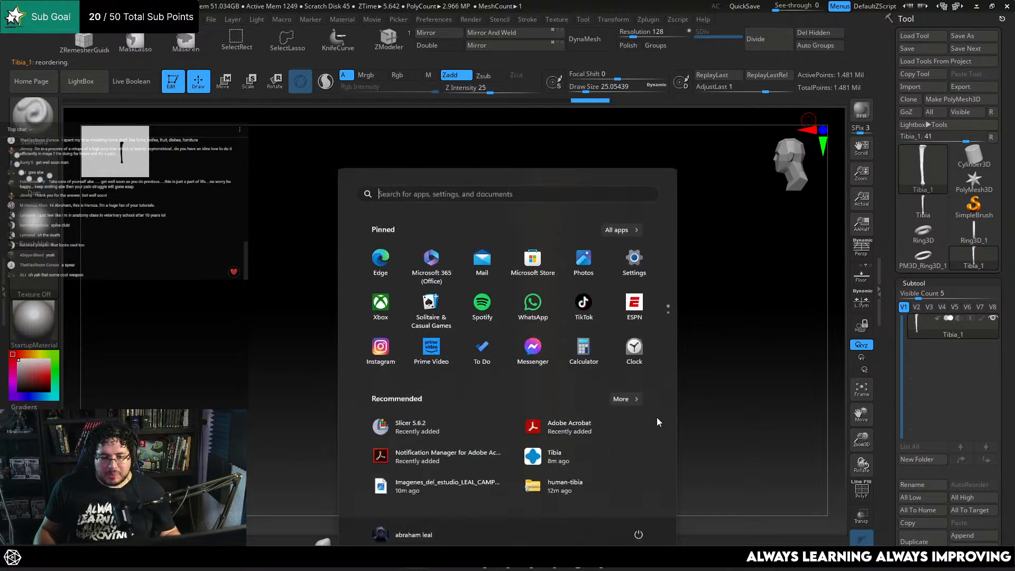
{"action": "left_click", "coordinate": [738, 405]}
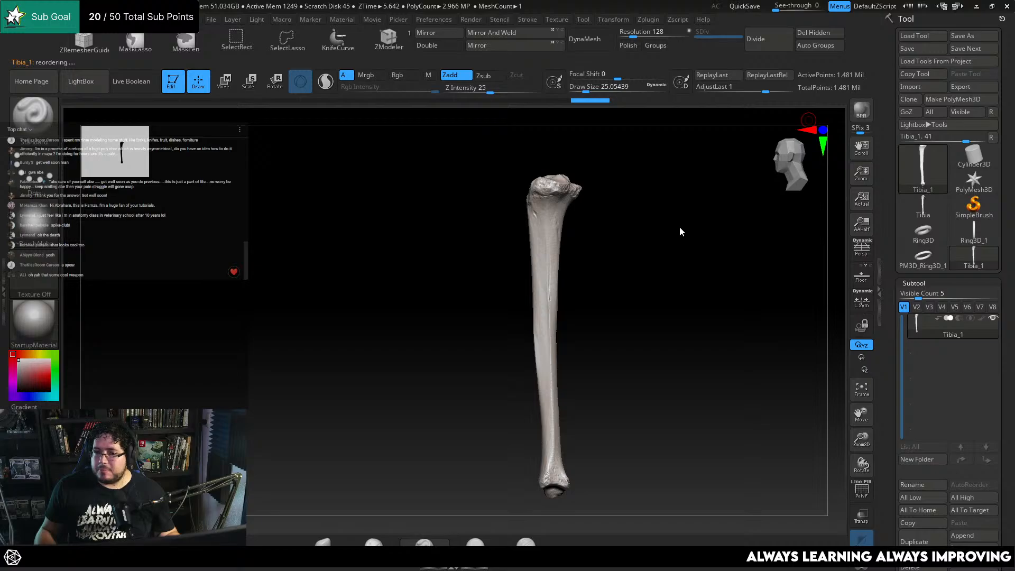
{"action": "key", "text": "super"}
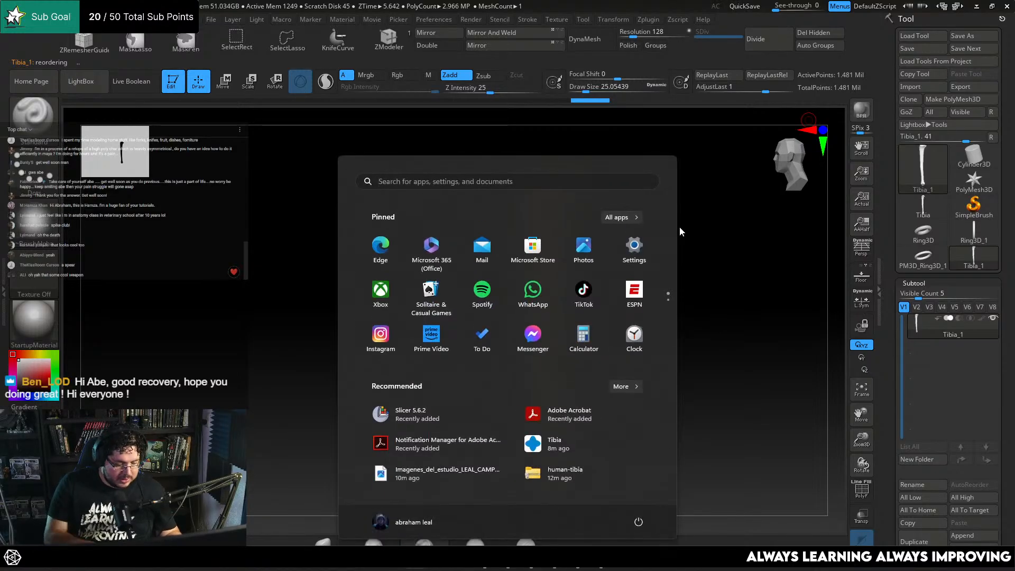
{"action": "type", "text": "maya"}
{"action": "key", "text": "Return"}
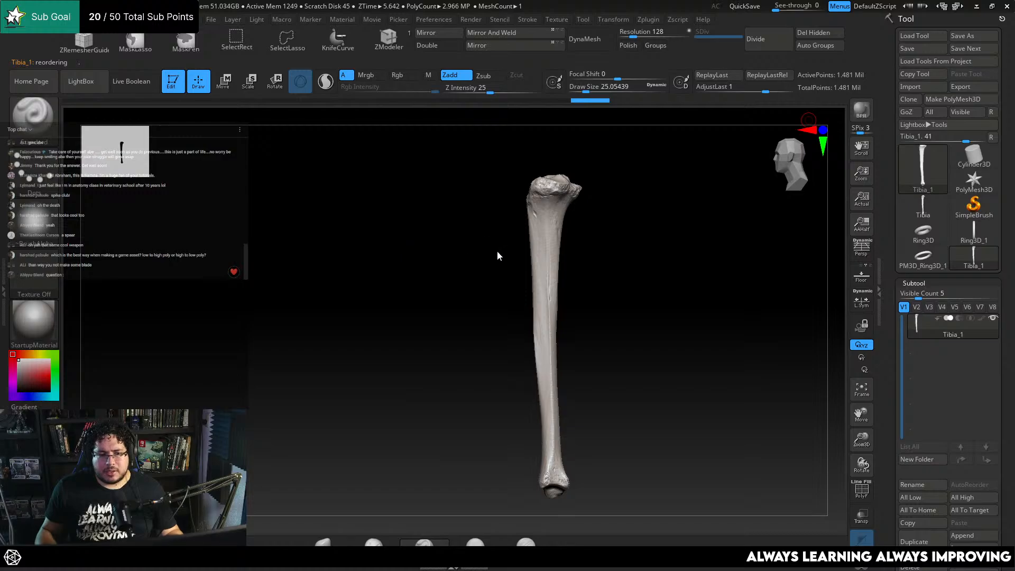
Try again to pre-process the cloned Tibia in Decimation Master
{"action": "left_click_drag", "start_coordinate": [396, 237], "coordinate": [735, 227]}
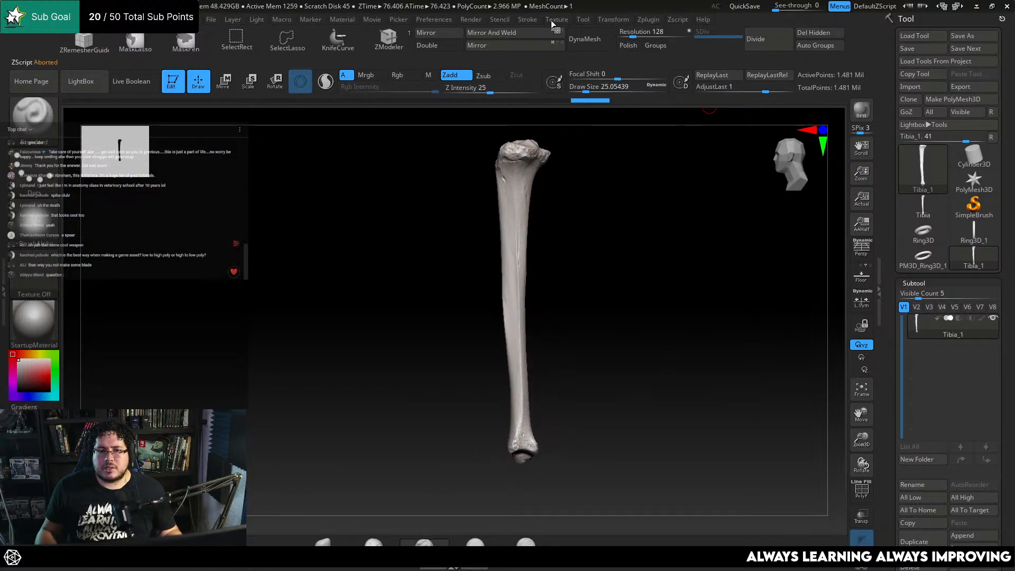
{"action": "left_click", "coordinate": [646, 19]}
{"action": "left_click", "coordinate": [699, 215]}
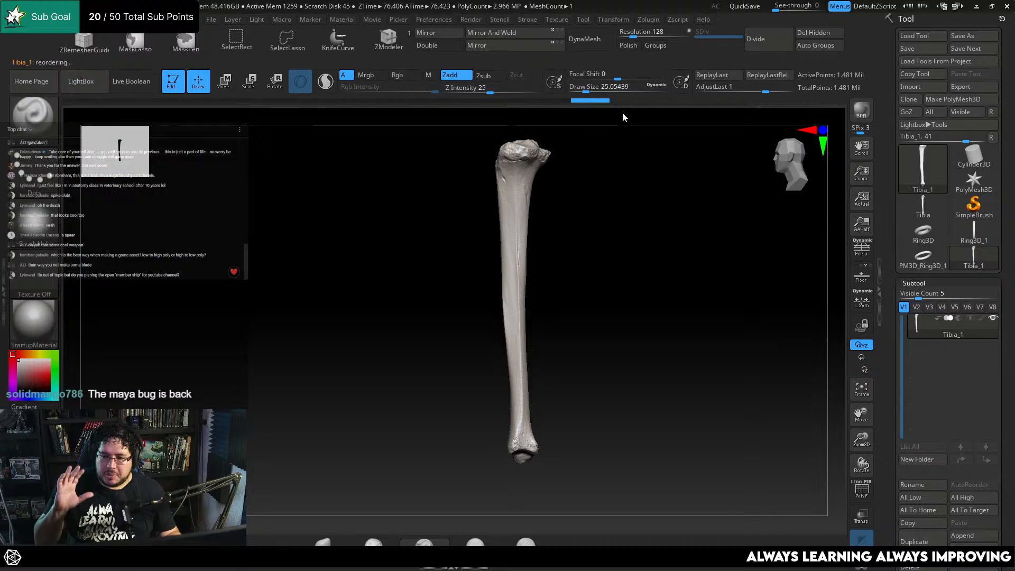
Switch to Maya, leave its start screen for an empty scene, and return to ZBrush
{"action": "key", "text": "super"}
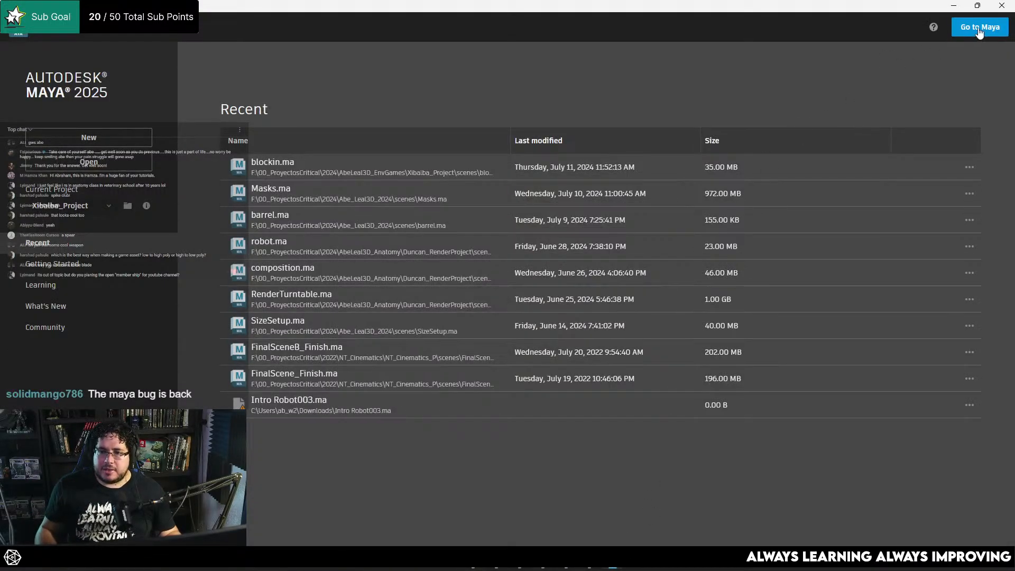
{"action": "left_click", "coordinate": [973, 30]}
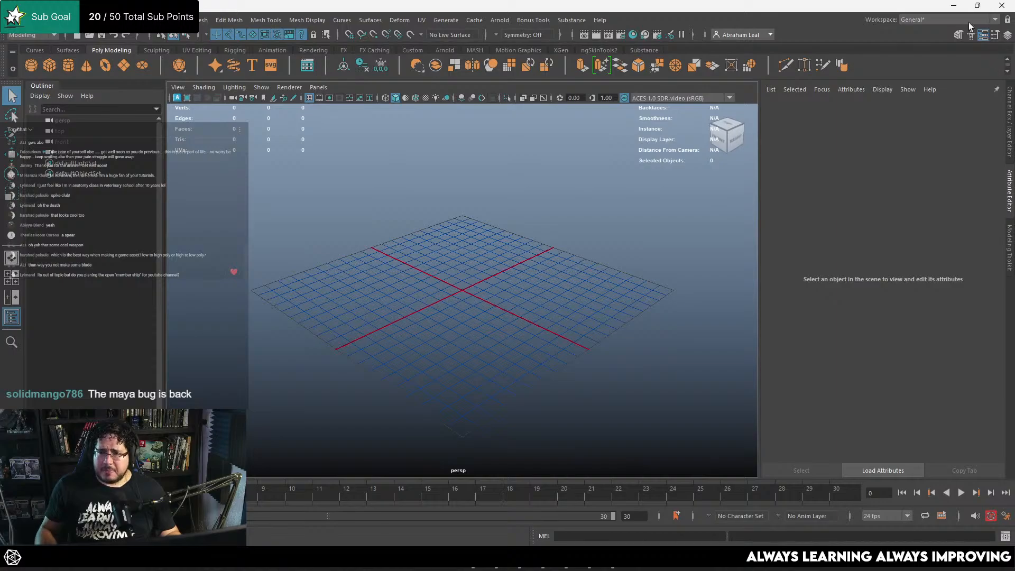
{"action": "key", "text": "alt+Tab"}
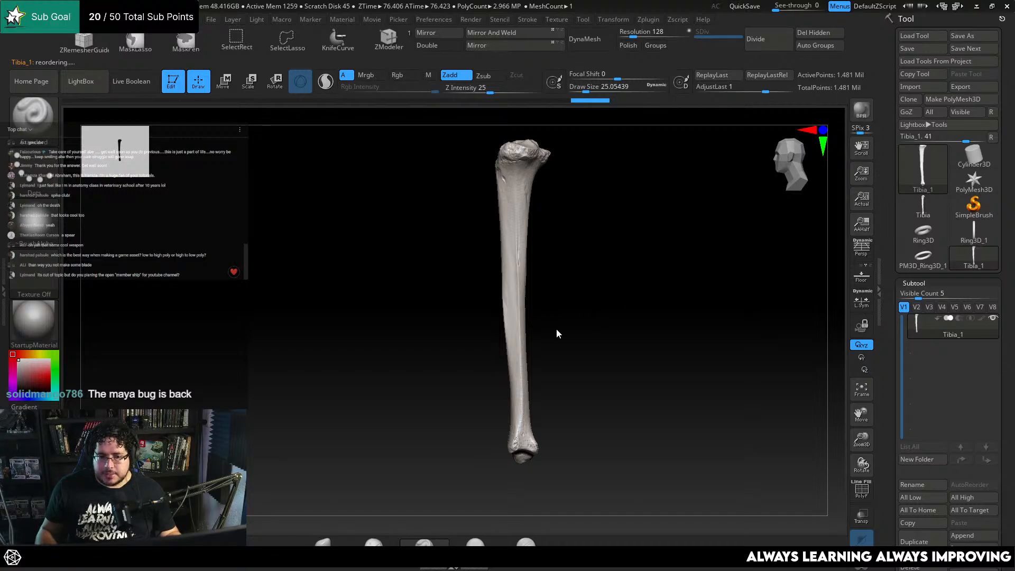
{"action": "key", "text": "alt+Tab"}
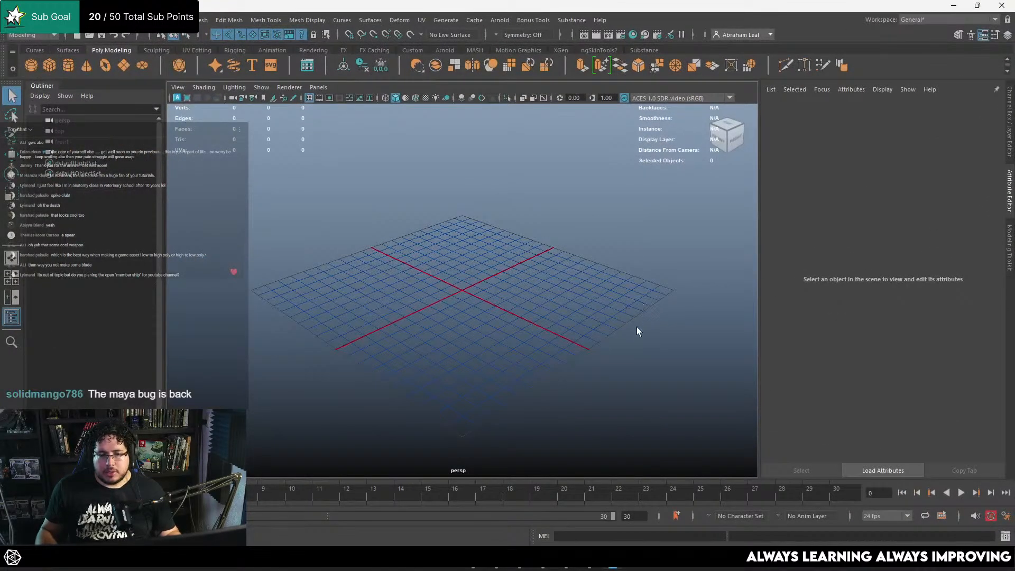
{"action": "key", "text": "alt+Tab"}
{"action": "key", "text": "alt+Tab"}
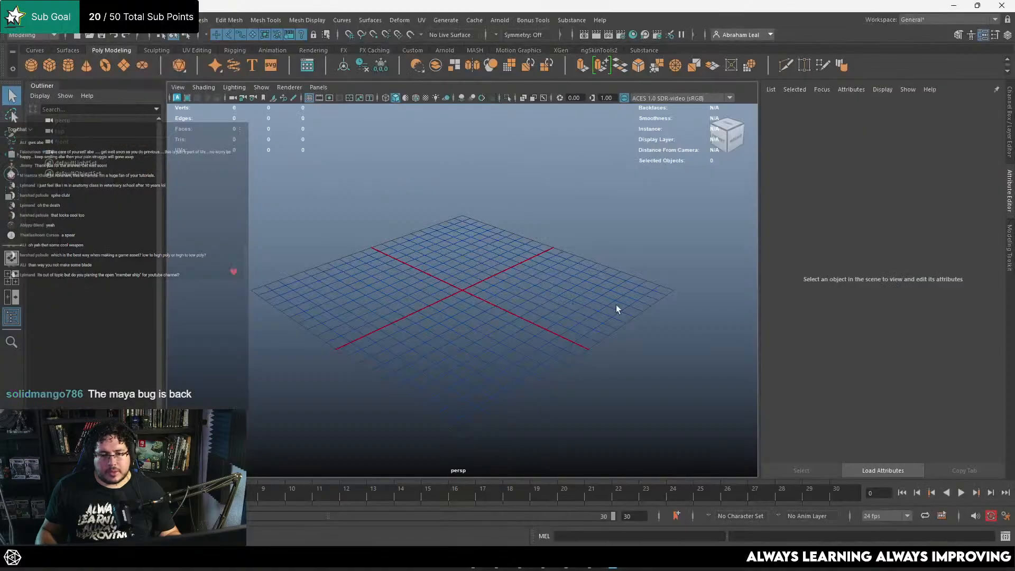
{"action": "key", "text": "alt+Tab"}
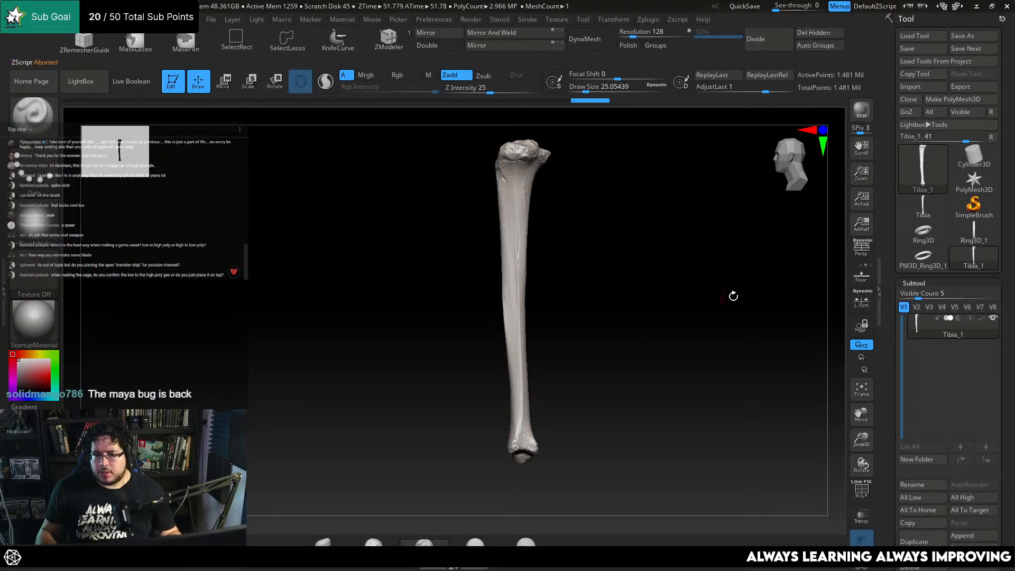
Close the open holes in the cloned Tibia's mesh with the Modify Topology tools
{"action": "left_click_drag", "start_coordinate": [372, 292], "coordinate": [735, 222]}
{"action": "left_click", "coordinate": [934, 283]}
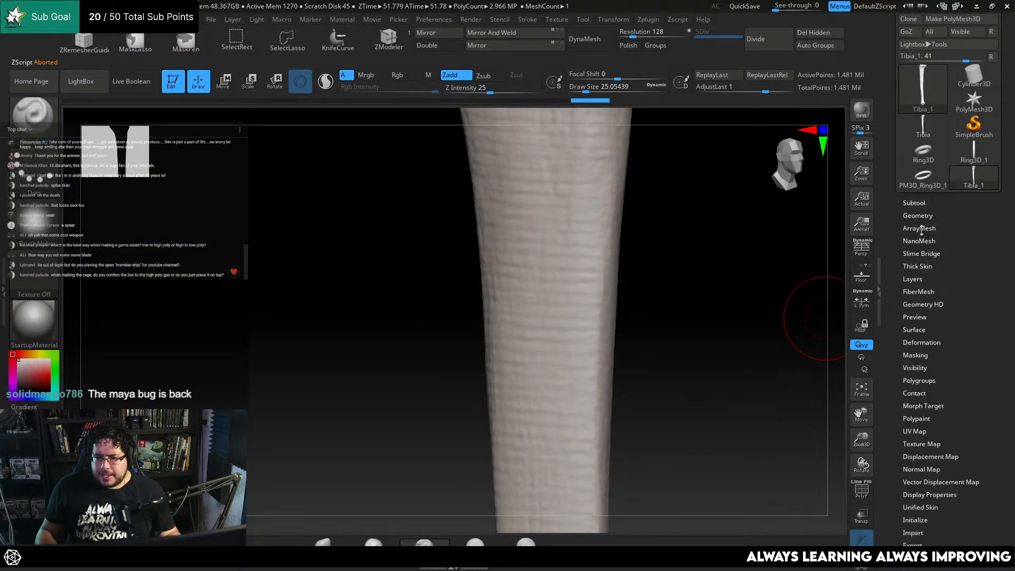
{"action": "left_click", "coordinate": [918, 216]}
{"action": "scroll", "coordinate": [933, 298], "scroll_direction": "down", "scroll_amount": 3}
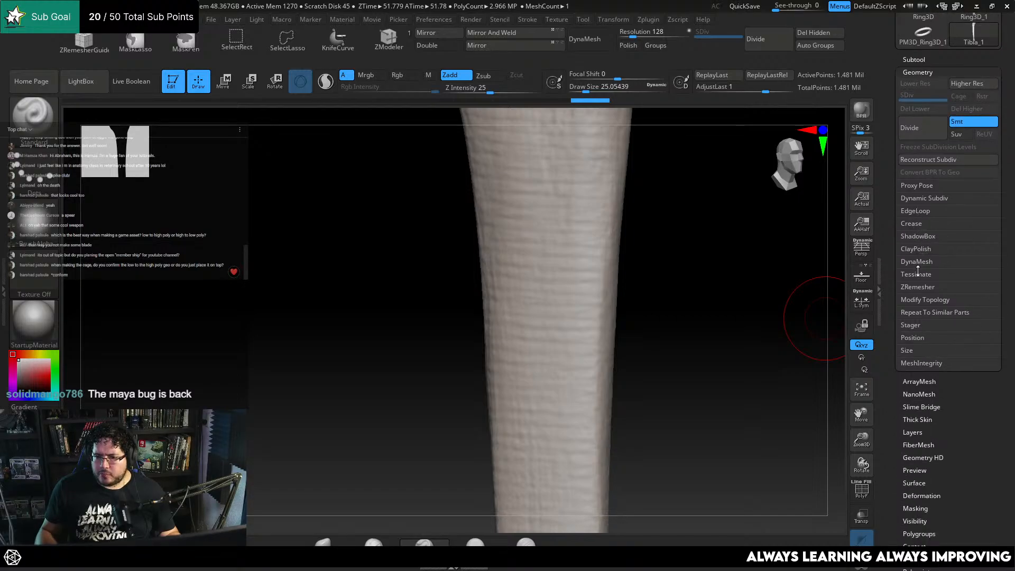
{"action": "left_click", "coordinate": [930, 299]}
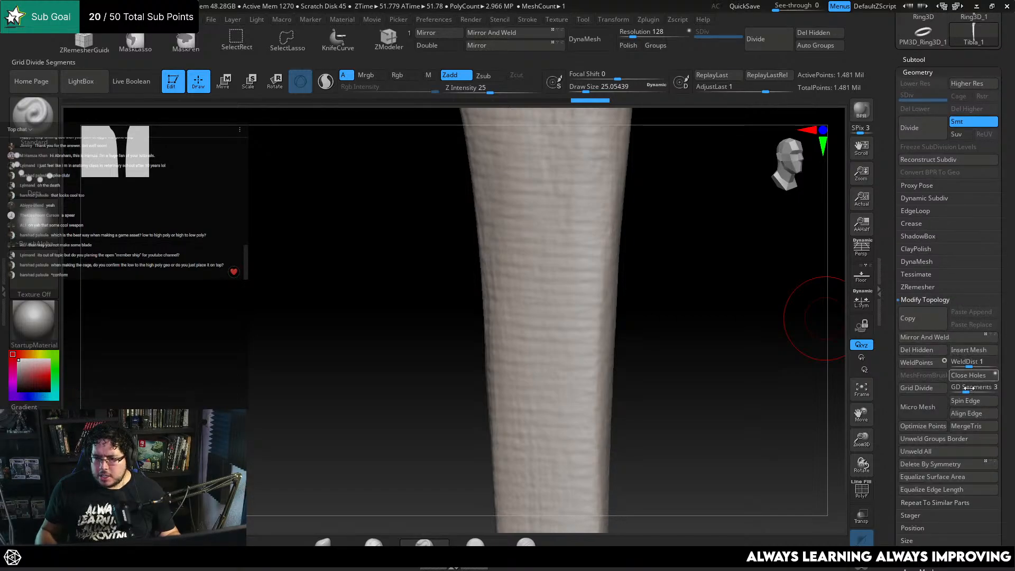
{"action": "left_click_drag", "start_coordinate": [1008, 372], "coordinate": [1008, 334]}
{"action": "left_click", "coordinate": [968, 338]}
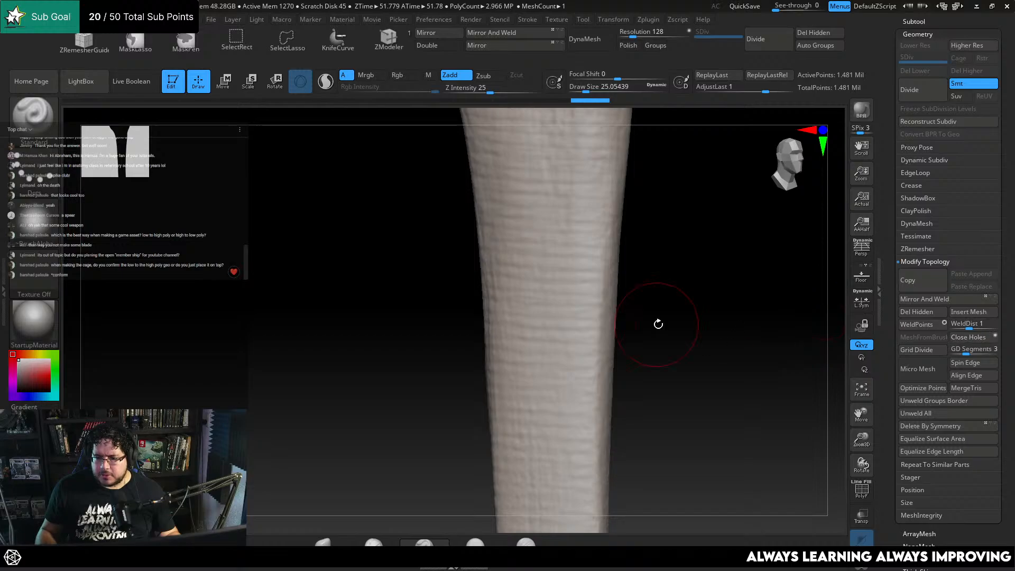
Try remeshing the cloned Tibia with DynaMesh at resolution 344, inspect its upper head, and undo the remesh
{"action": "left_click_drag", "start_coordinate": [681, 327], "coordinate": [687, 374]}
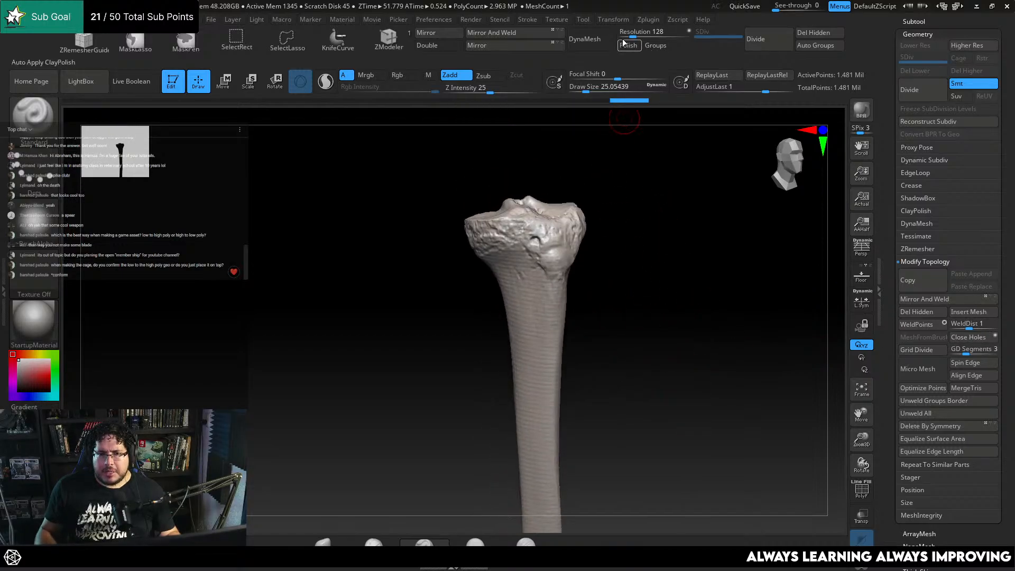
{"action": "left_click_drag", "start_coordinate": [634, 35], "coordinate": [639, 34]}
{"action": "left_click", "coordinate": [585, 39]}
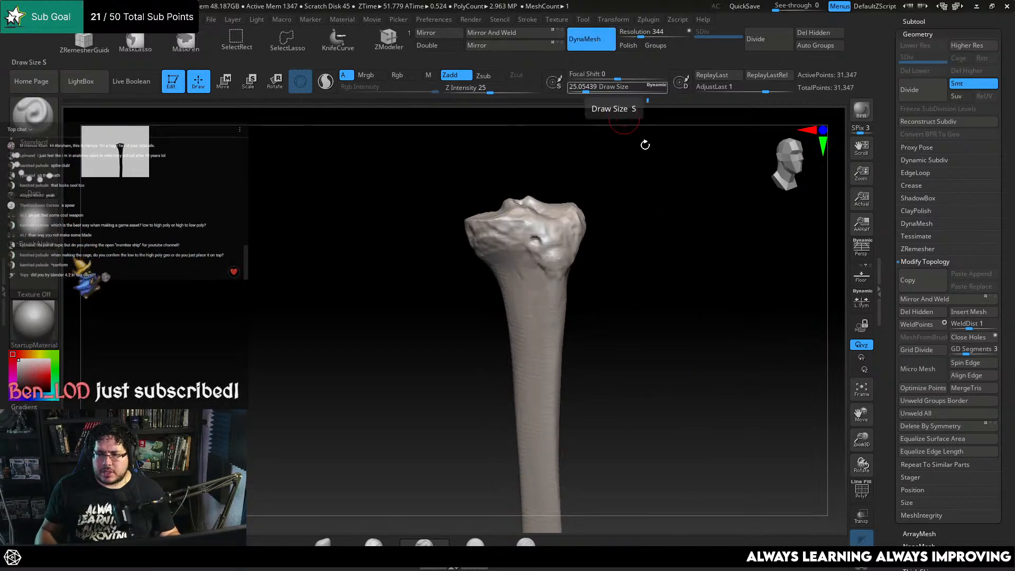
{"action": "left_click_drag", "start_coordinate": [660, 301], "coordinate": [670, 329]}
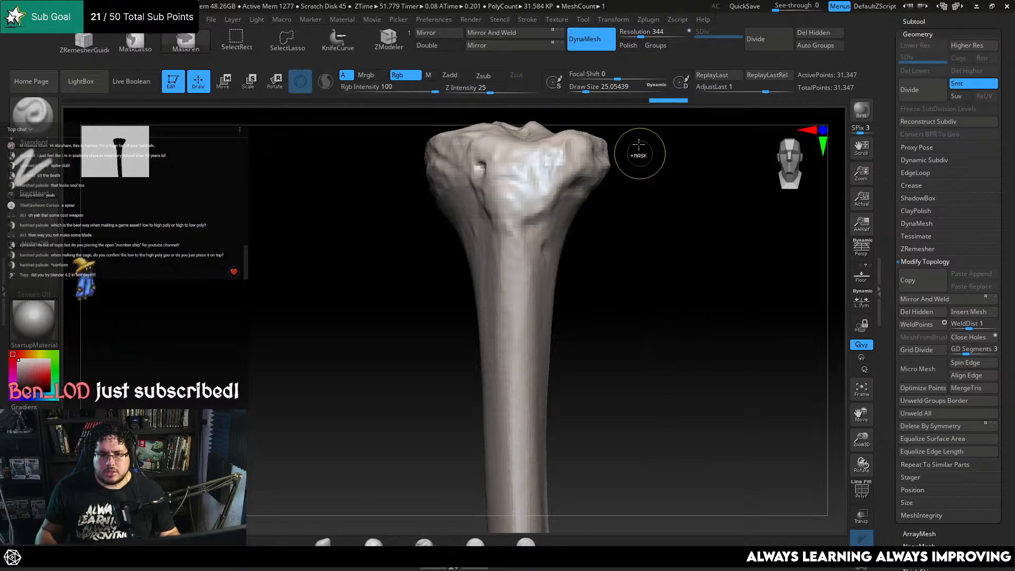
{"action": "key", "text": "ctrl+z"}
Remesh the cloned Tibia with DynaMesh at resolution 1064 and decimate it with the 35 k preset of Decimation Master
{"action": "left_click_drag", "start_coordinate": [642, 33], "coordinate": [659, 32]}
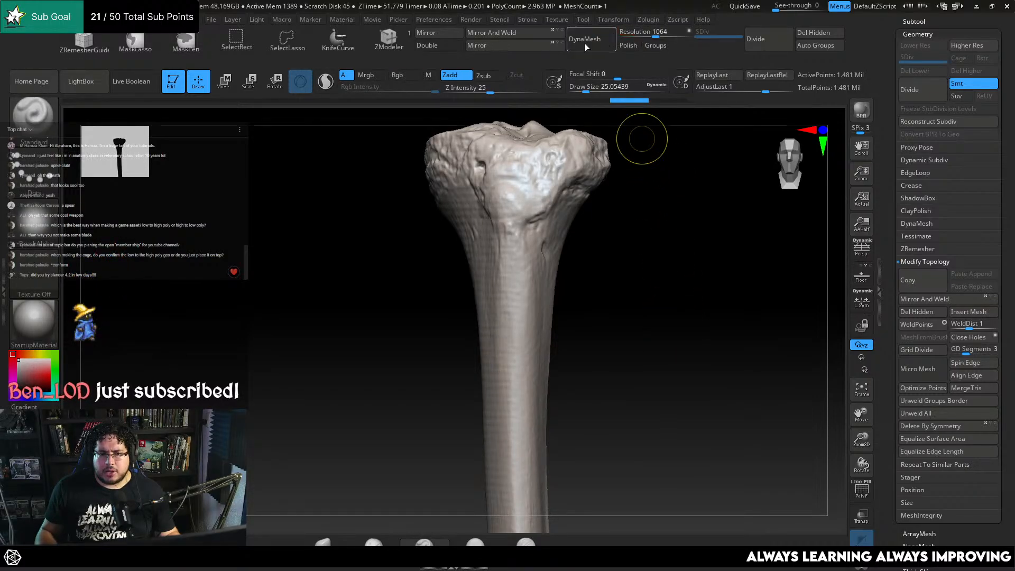
{"action": "left_click", "coordinate": [585, 39]}
{"action": "left_click_drag", "start_coordinate": [716, 376], "coordinate": [695, 253], "text": "alt"}
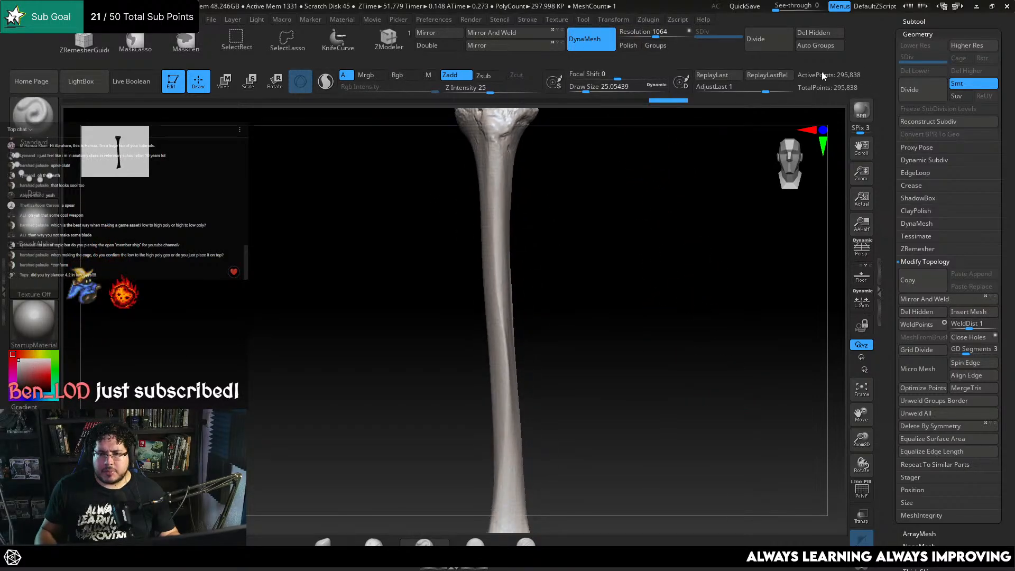
{"action": "left_click", "coordinate": [649, 19]}
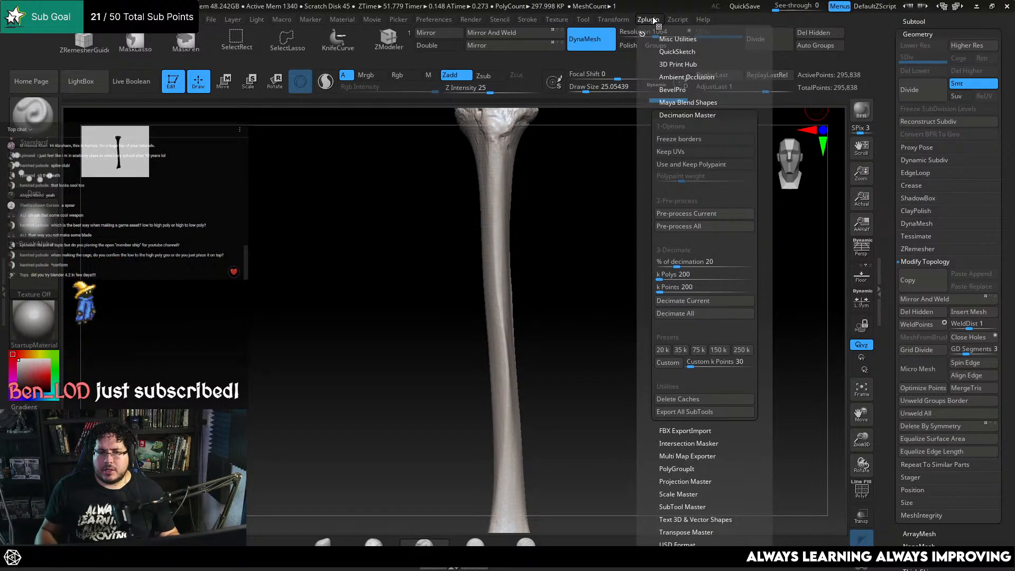
{"action": "left_click", "coordinate": [663, 350]}
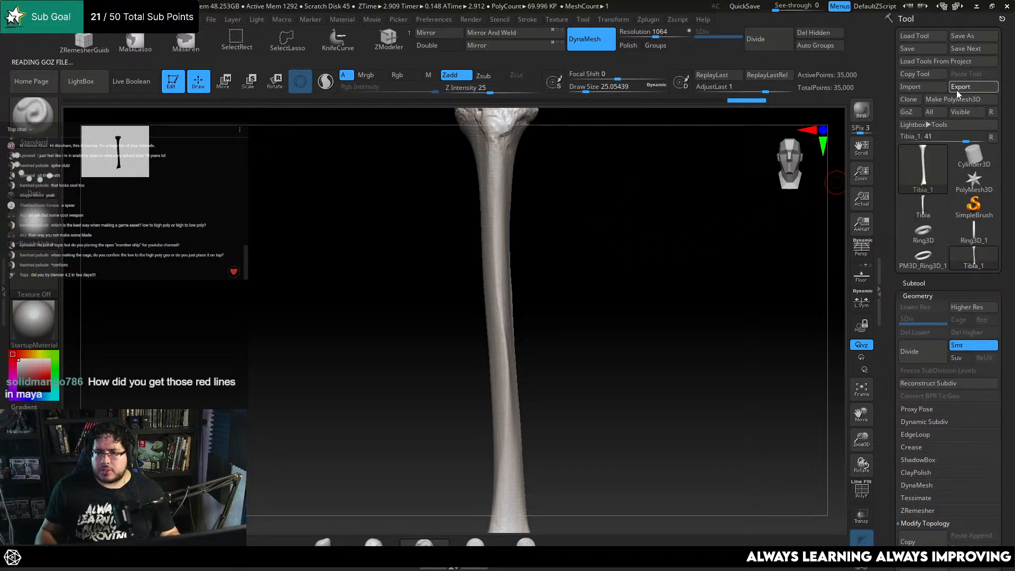
Export the decimated Tibia to the Desktop as an OBJ with a file name starting Tibia_Decima, and switch to Maya
{"action": "left_click", "coordinate": [958, 87]}
{"action": "scroll", "coordinate": [305, 210], "scroll_direction": "up", "scroll_amount": 10}
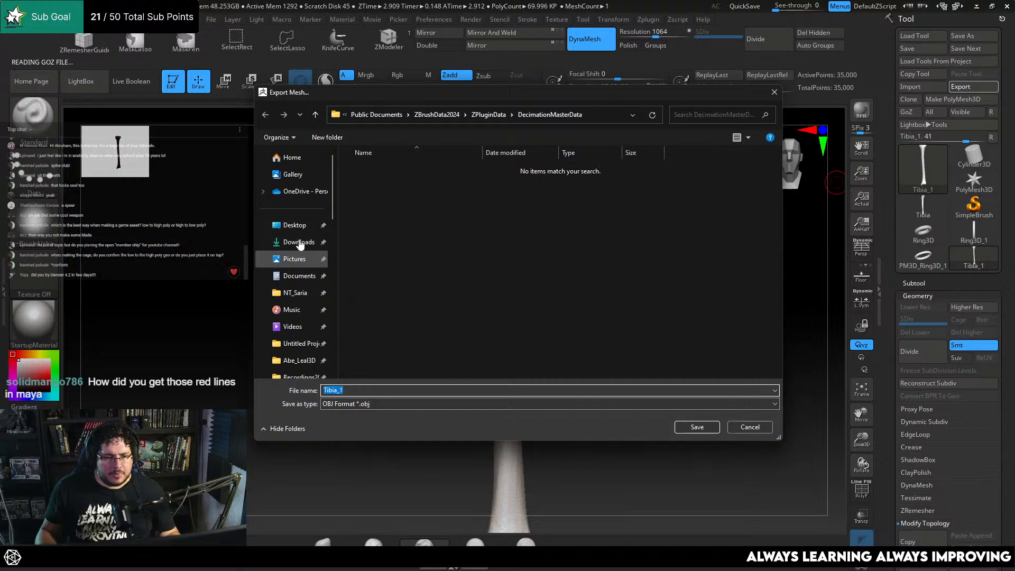
{"action": "left_click", "coordinate": [294, 225]}
{"action": "left_click", "coordinate": [497, 391]}
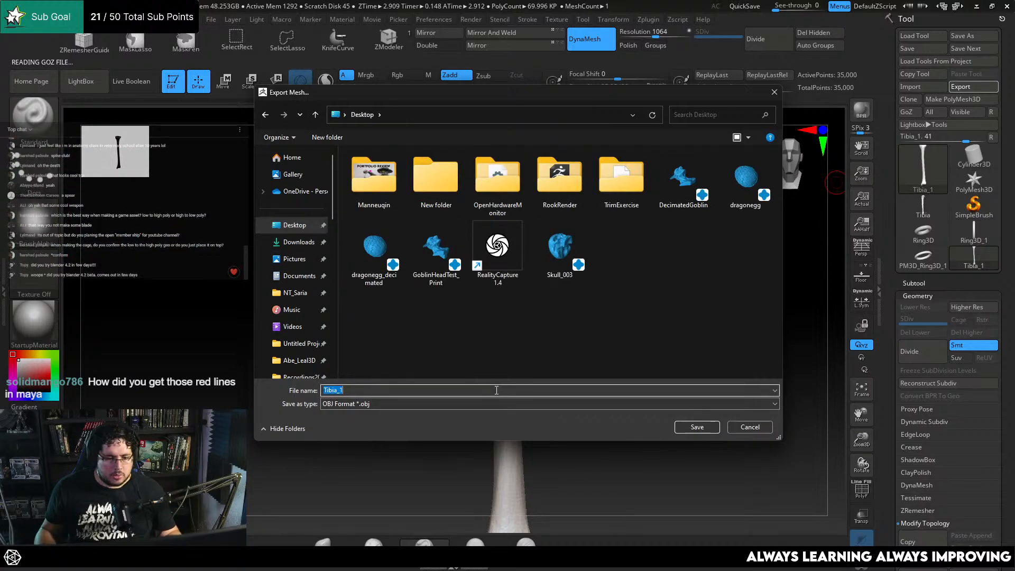
{"action": "left_click", "coordinate": [496, 391]}
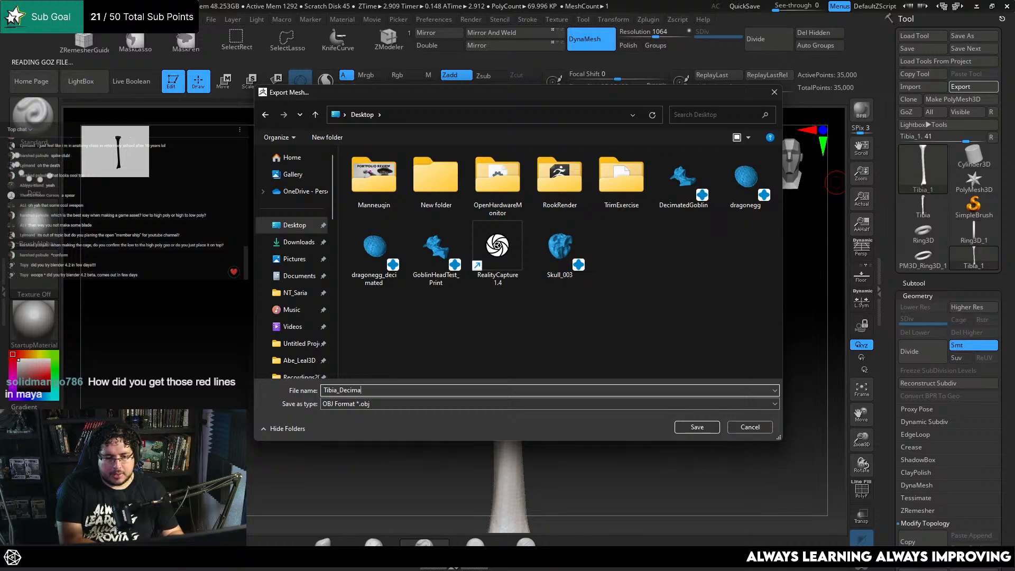
{"action": "key", "text": "Return"}
{"action": "key", "text": "alt+Tab"}
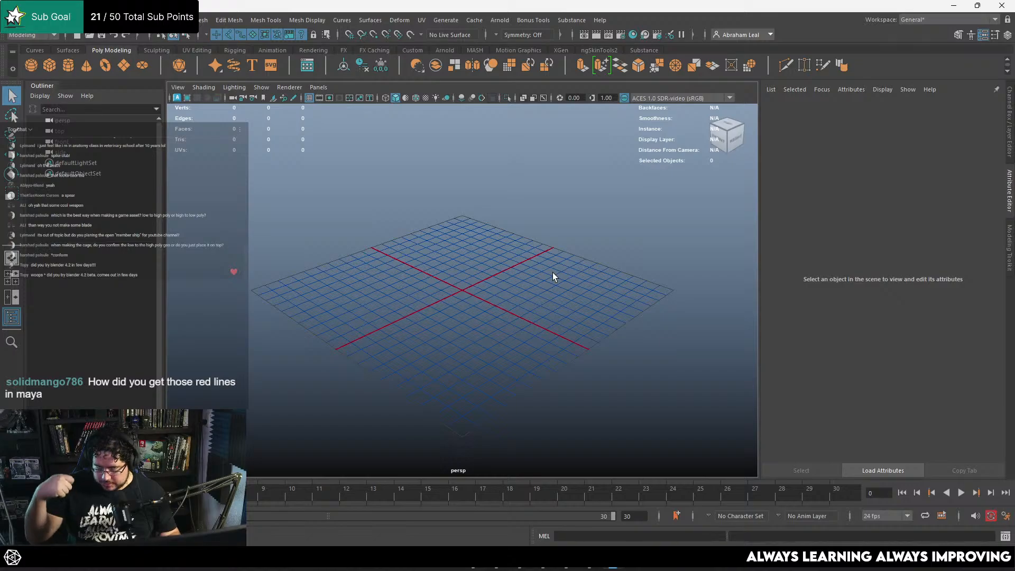
Import the Tibia_Decimated file from the Desktop folder into the Maya scene
{"action": "key", "text": "space"}
{"action": "mouse_move", "coordinate": [527, 284]}
{"action": "left_mouse_down"}
{"action": "mouse_move", "coordinate": [536, 296]}
{"action": "mouse_move", "coordinate": [526, 301]}
{"action": "left_mouse_up"}
{"action": "key", "text": "space"}
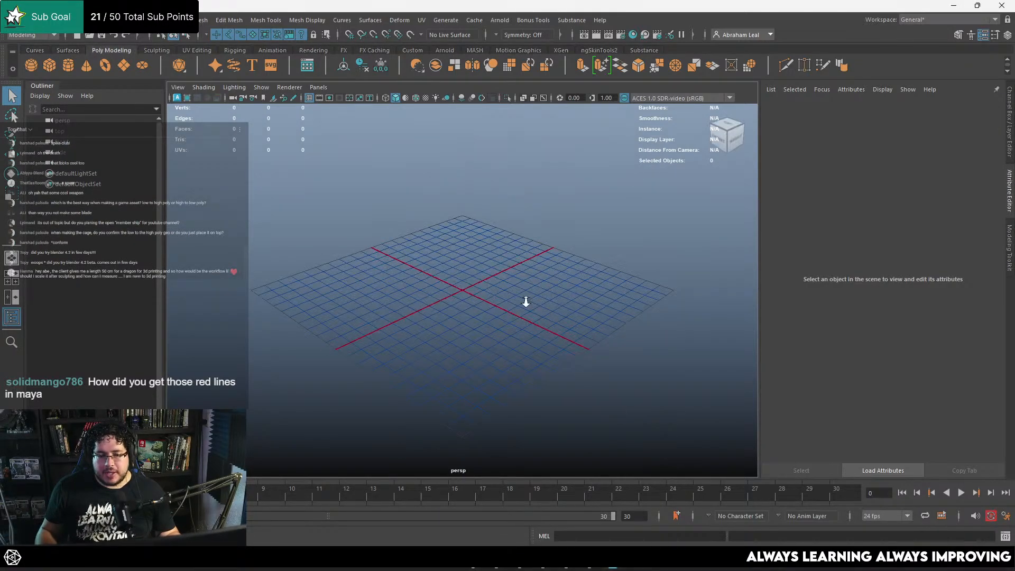
{"action": "key", "text": "super+e"}
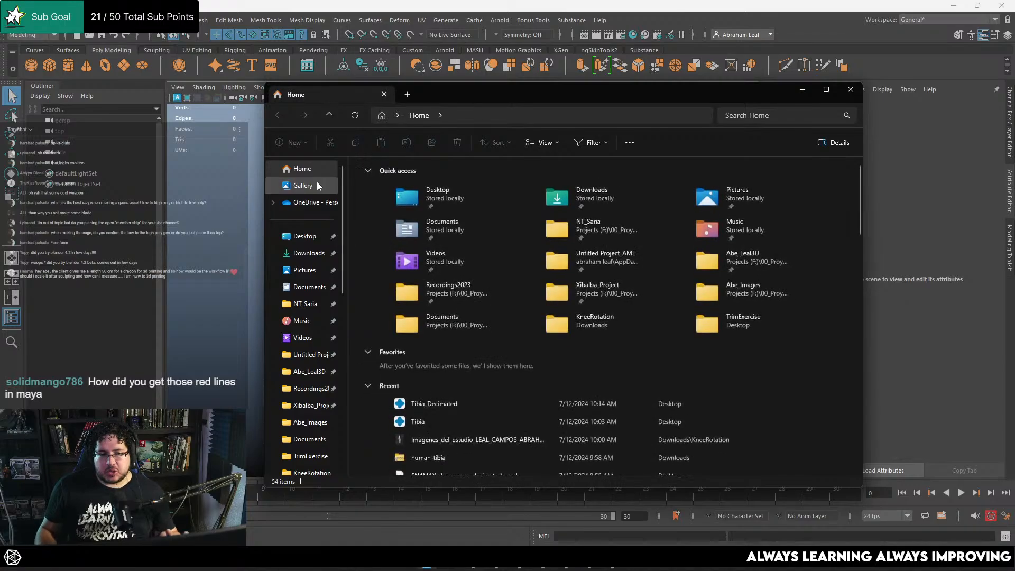
{"action": "left_click", "coordinate": [305, 238]}
{"action": "scroll", "coordinate": [693, 307], "scroll_direction": "down", "scroll_amount": 1}
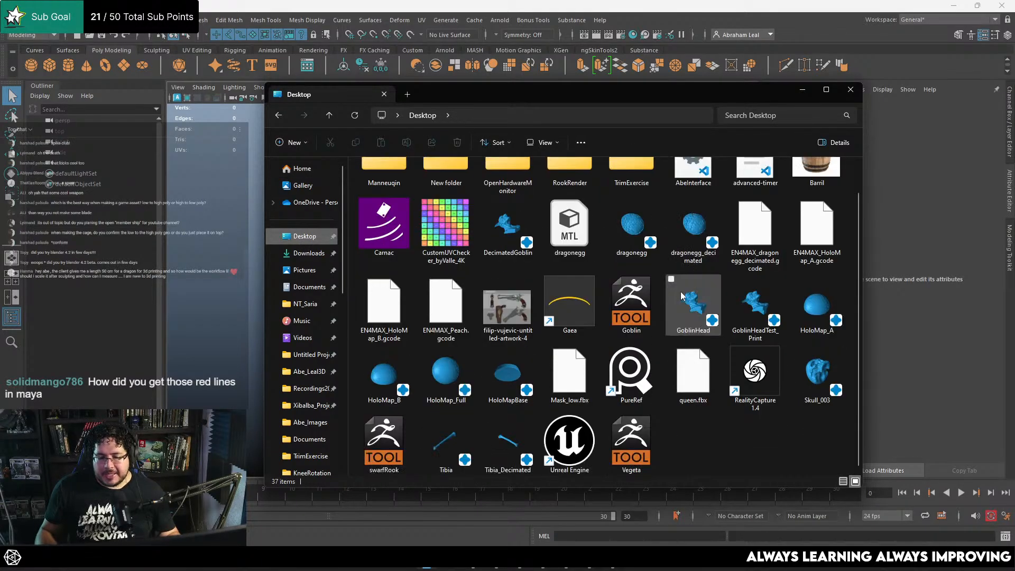
{"action": "left_click_drag", "start_coordinate": [510, 444], "coordinate": [249, 359]}
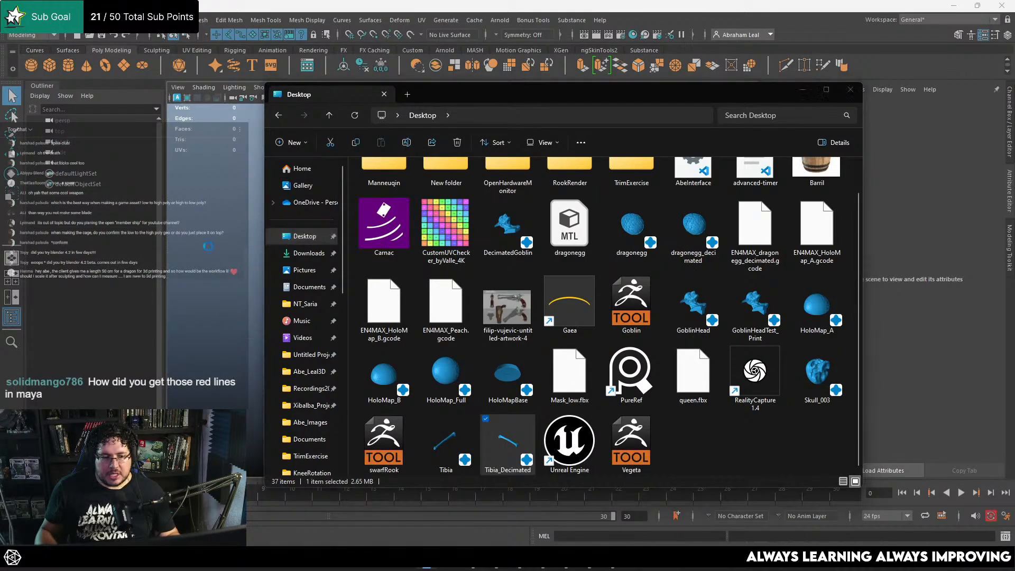
Center the imported Tibia's pivot and snap the bone to the grid origin in the front view
{"action": "left_click_drag", "start_coordinate": [440, 321], "coordinate": [495, 326], "text": "alt"}
{"action": "key", "text": "space"}
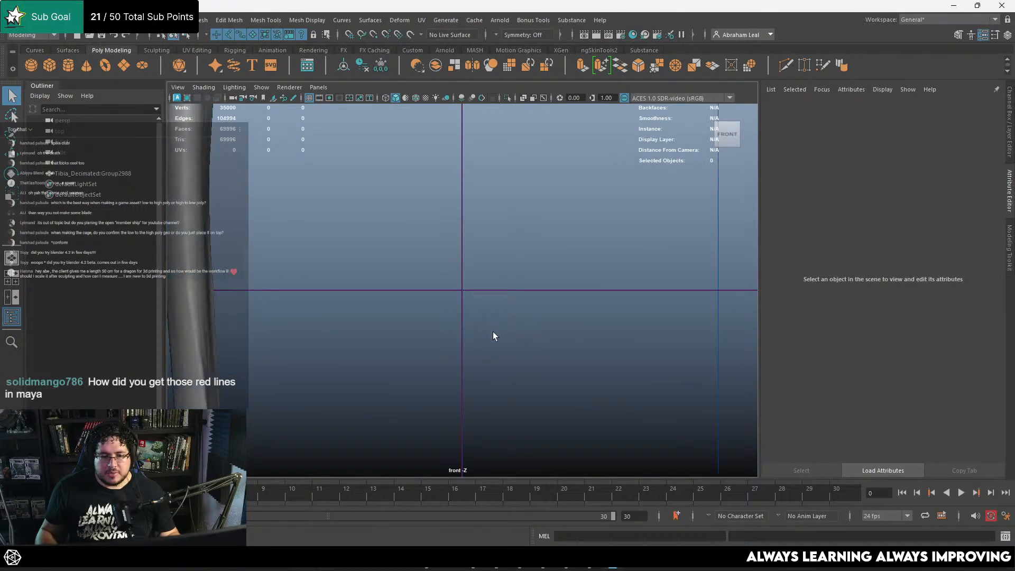
{"action": "key", "text": "f"}
{"action": "scroll", "coordinate": [448, 243], "scroll_direction": "up", "scroll_amount": 2}
{"action": "left_click", "coordinate": [404, 283]}
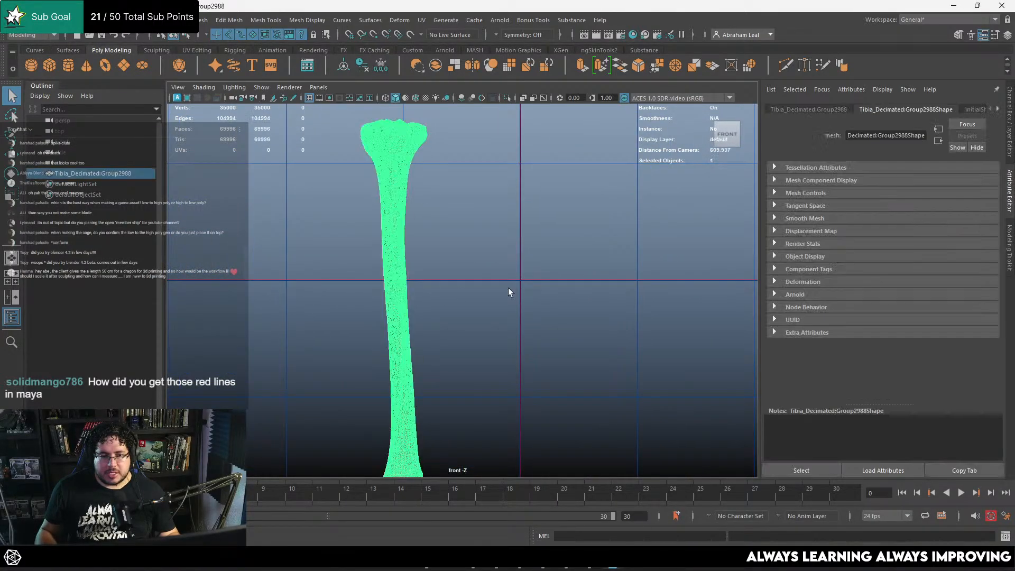
{"action": "key", "text": "w"}
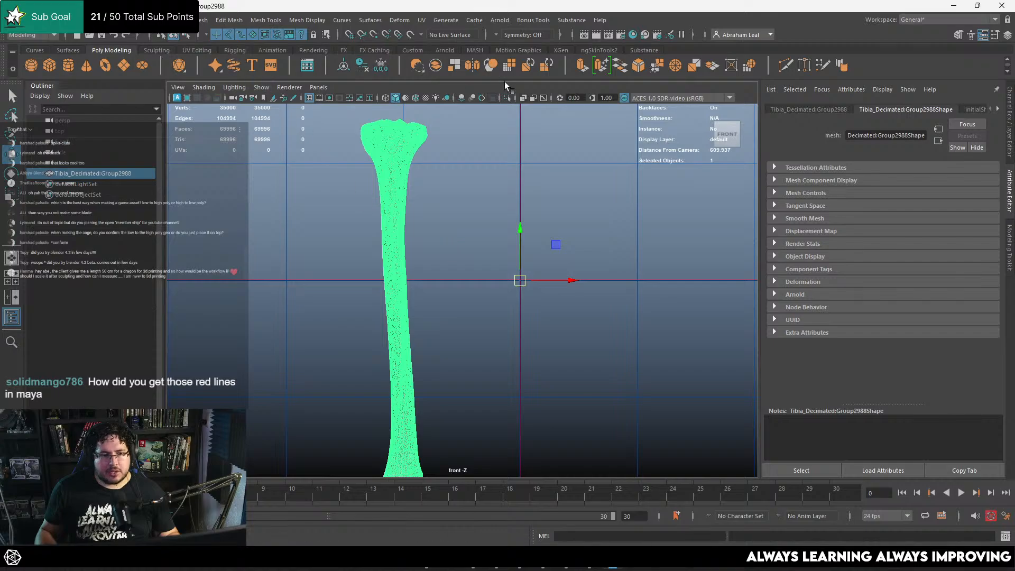
{"action": "left_click", "coordinate": [349, 65]}
{"action": "key", "text": "x"}
{"action": "left_click_drag", "start_coordinate": [392, 312], "coordinate": [521, 290]}
{"action": "left_click", "coordinate": [634, 266]}
Snap the Tibia along its depth axis onto the center of the grid in the perspective view
{"action": "key", "text": "space"}
{"action": "key", "text": "space"}
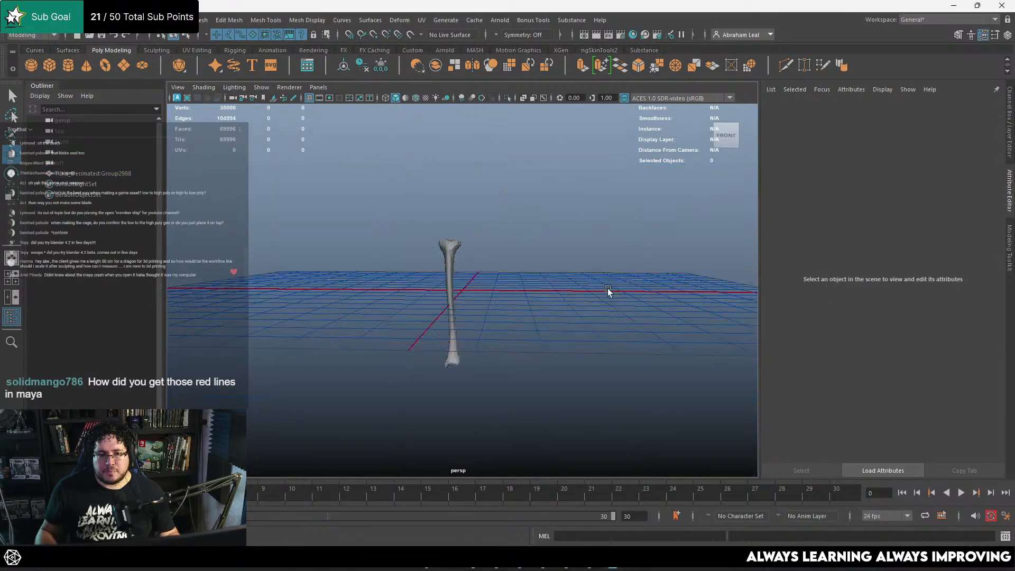
{"action": "left_click_drag", "start_coordinate": [608, 291], "coordinate": [415, 280], "text": "alt"}
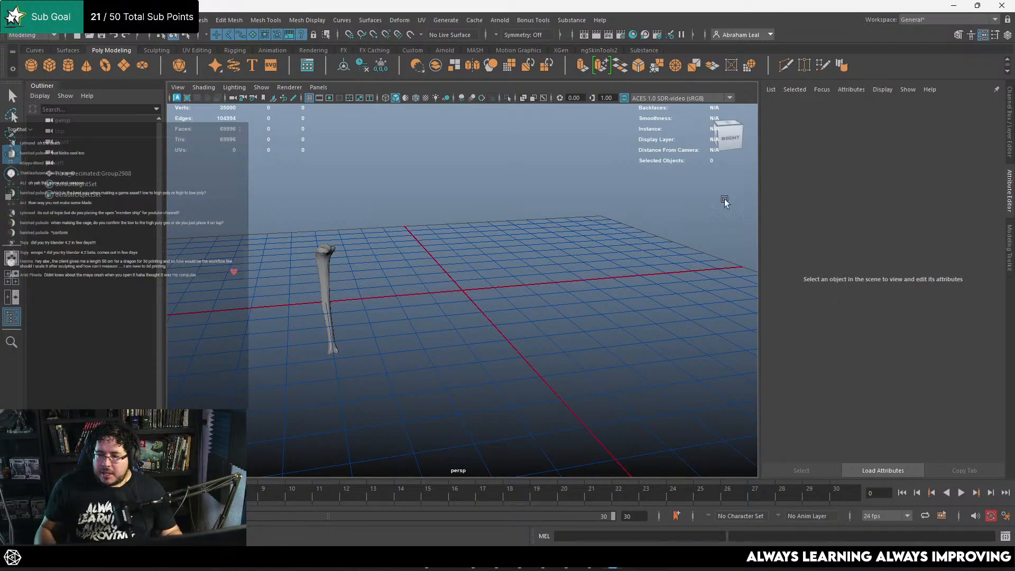
{"action": "left_click", "coordinate": [328, 256]}
{"action": "left_click_drag", "start_coordinate": [278, 306], "coordinate": [464, 302]}
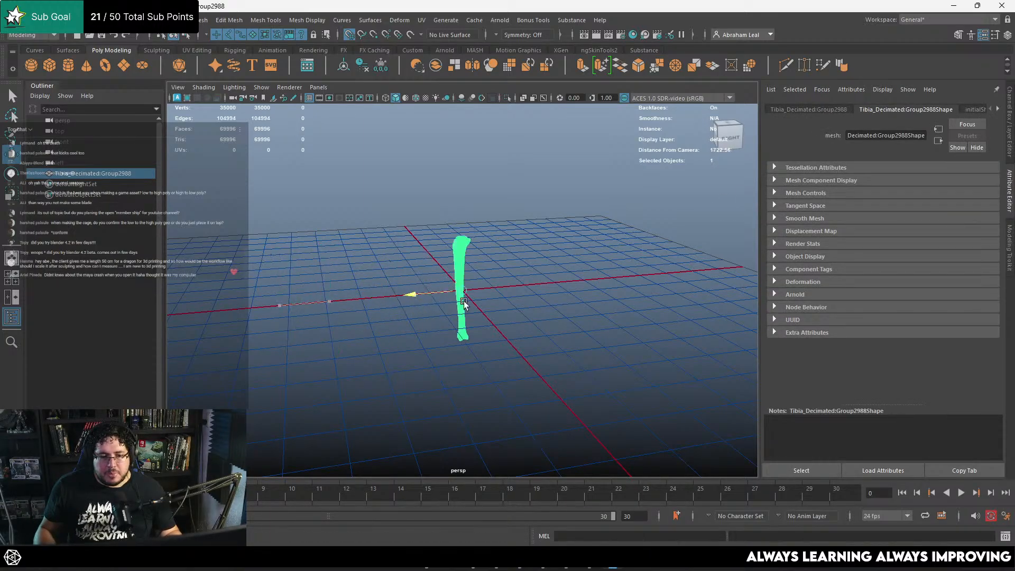
{"action": "left_click", "coordinate": [551, 294]}
{"action": "key", "text": "ctrl+z"}
{"action": "left_click", "coordinate": [551, 294]}
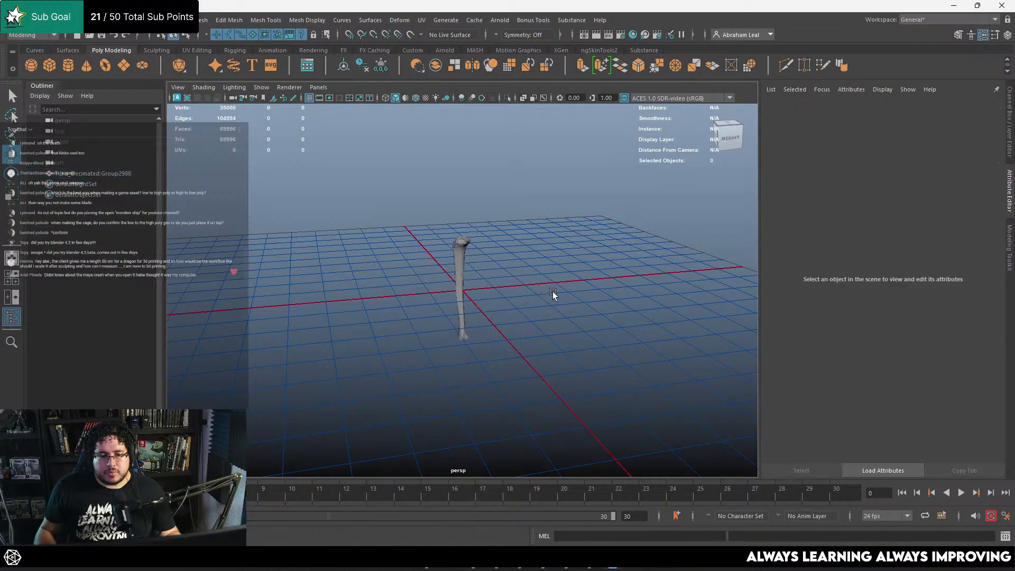
{"action": "key", "text": "space"}
{"action": "left_click_drag", "start_coordinate": [552, 294], "coordinate": [601, 294]}
{"action": "scroll", "coordinate": [518, 271], "scroll_direction": "down", "scroll_amount": 15}
{"action": "middle_click_drag", "start_coordinate": [512, 250], "coordinate": [516, 259], "text": "alt"}
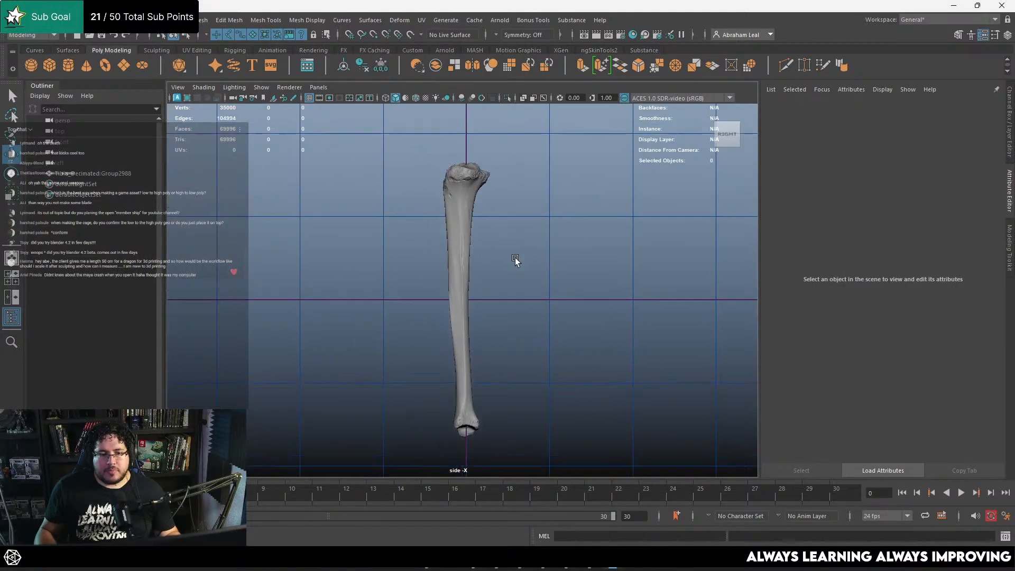
{"action": "scroll", "coordinate": [515, 259], "scroll_direction": "up", "scroll_amount": 5}
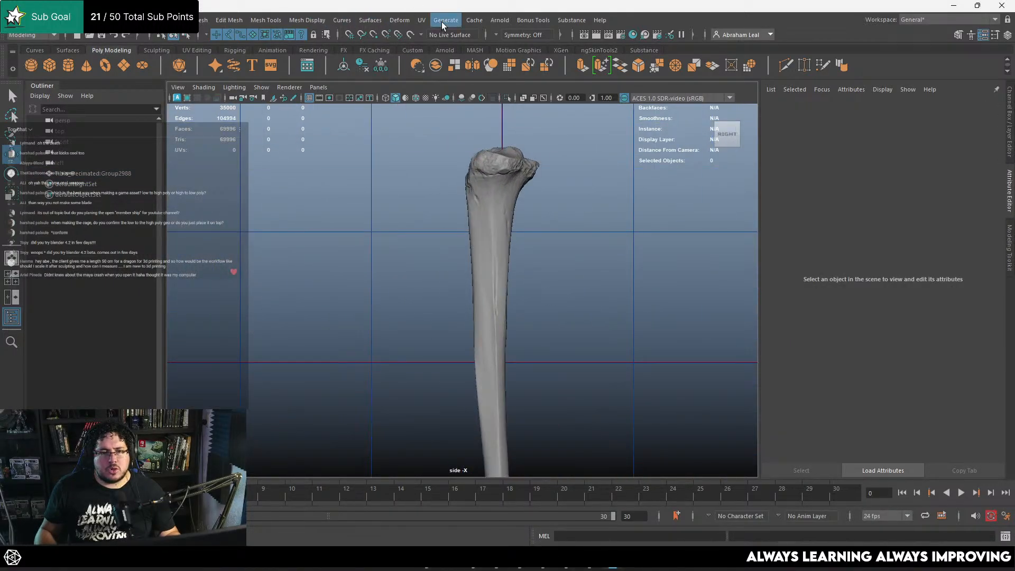
{"action": "left_click", "coordinate": [256, 21]}
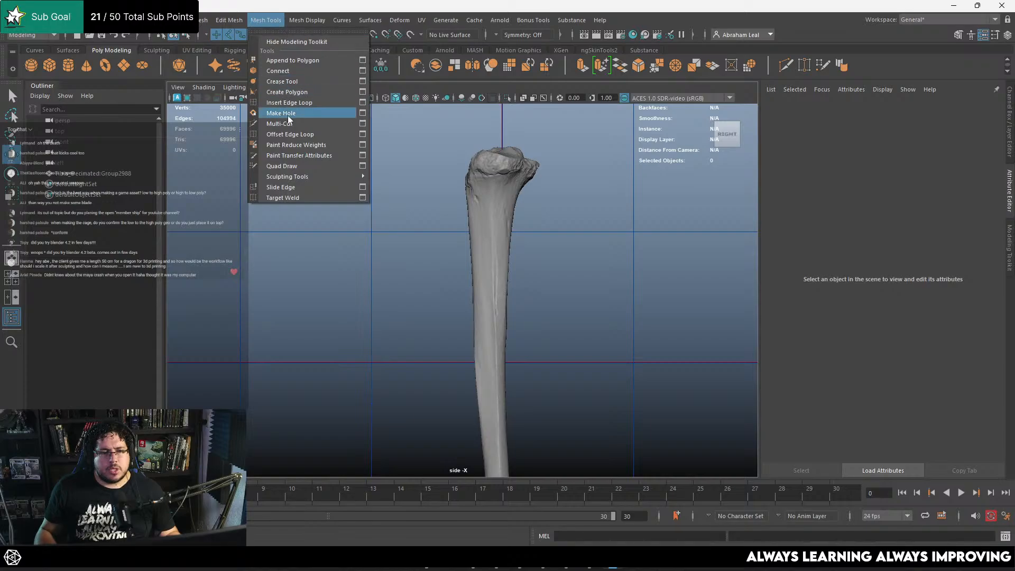
{"action": "left_click", "coordinate": [294, 91]}
{"action": "middle_click_drag", "start_coordinate": [424, 213], "coordinate": [544, 247], "text": "alt"}
{"action": "right_click_drag", "start_coordinate": [545, 247], "coordinate": [523, 245], "text": "alt"}
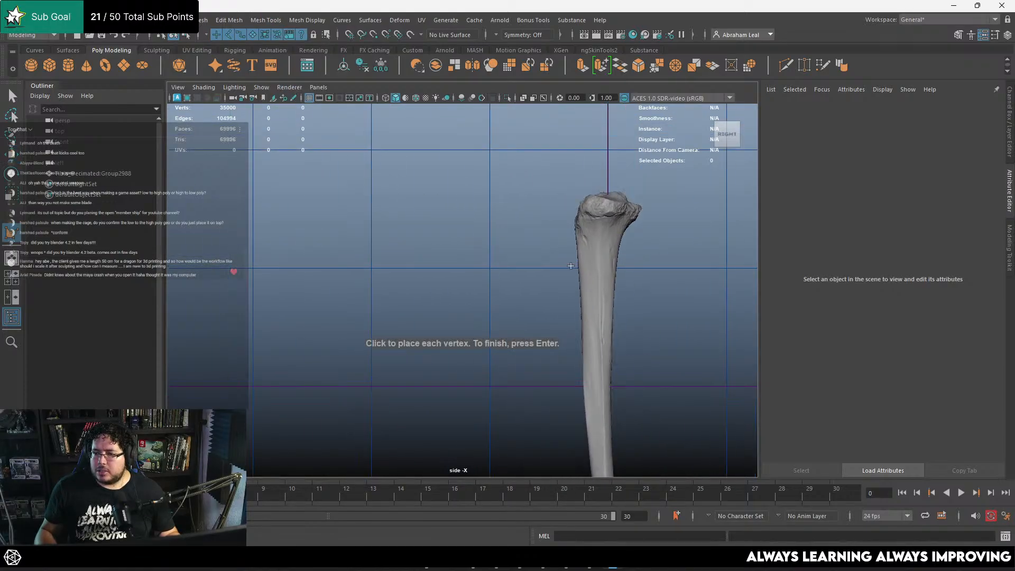
{"action": "middle_click_drag", "start_coordinate": [587, 248], "coordinate": [576, 198], "text": "alt"}
{"action": "right_click_drag", "start_coordinate": [577, 199], "coordinate": [533, 200], "text": "alt"}
Check the grid's size, line spacing and axis color settings in the Grid Options, and close them unchanged
{"action": "key", "text": "space"}
{"action": "left_click_drag", "start_coordinate": [570, 267], "coordinate": [571, 244]}
{"action": "left_click_drag", "start_coordinate": [574, 259], "coordinate": [582, 299], "text": "alt"}
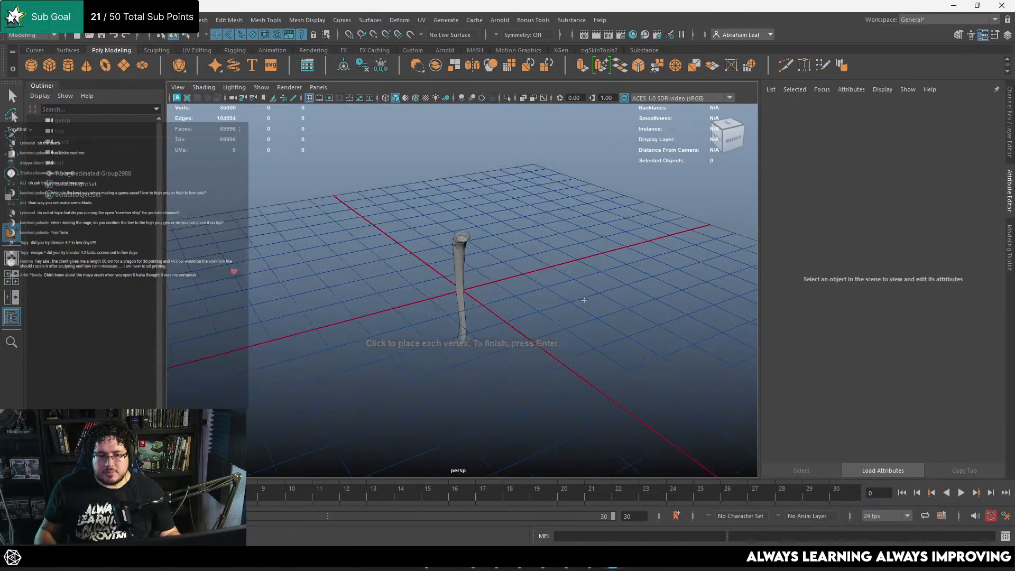
{"action": "middle_click_drag", "start_coordinate": [562, 284], "coordinate": [562, 247], "text": "alt"}
{"action": "right_click_drag", "start_coordinate": [562, 247], "coordinate": [577, 247], "text": "alt"}
{"action": "left_click", "coordinate": [171, 21]}
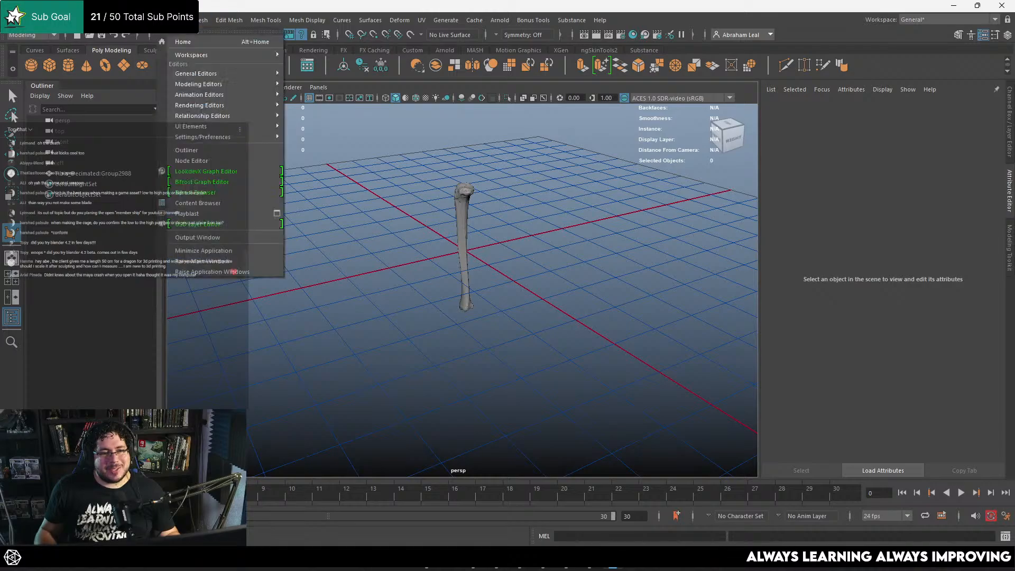
{"action": "mouse_move", "coordinate": [143, 21]}
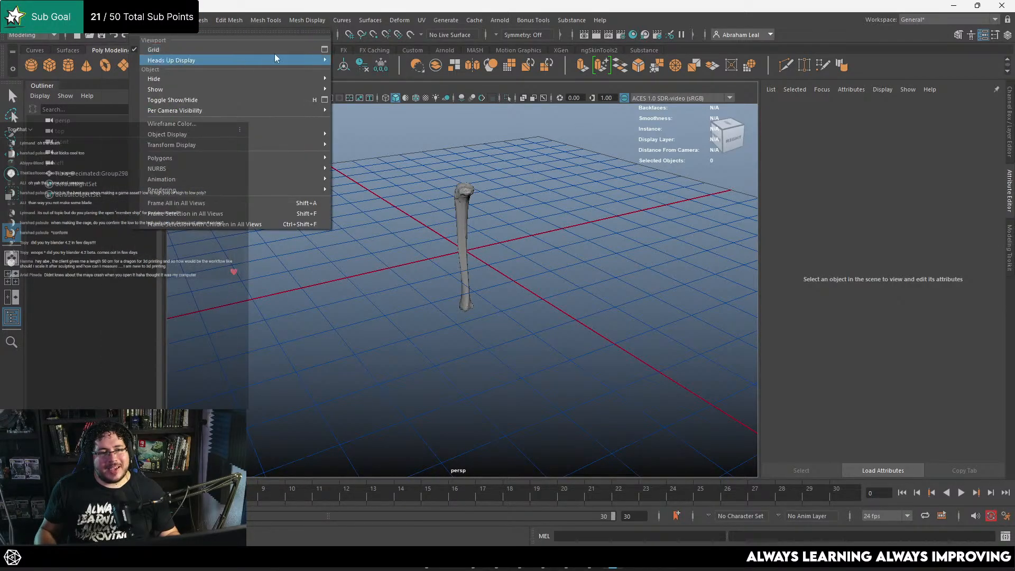
{"action": "left_click", "coordinate": [324, 50]}
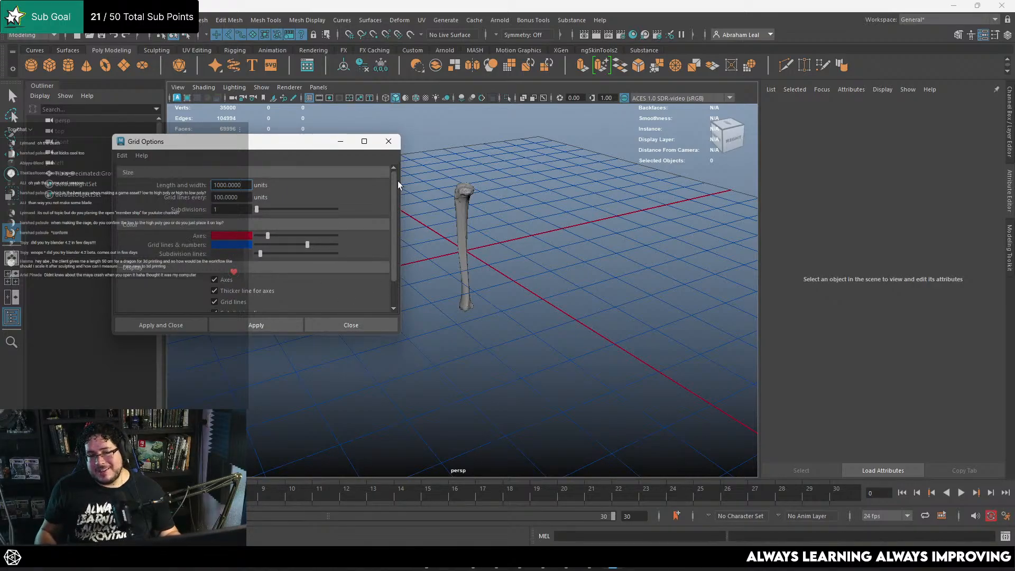
{"action": "left_click", "coordinate": [389, 143]}
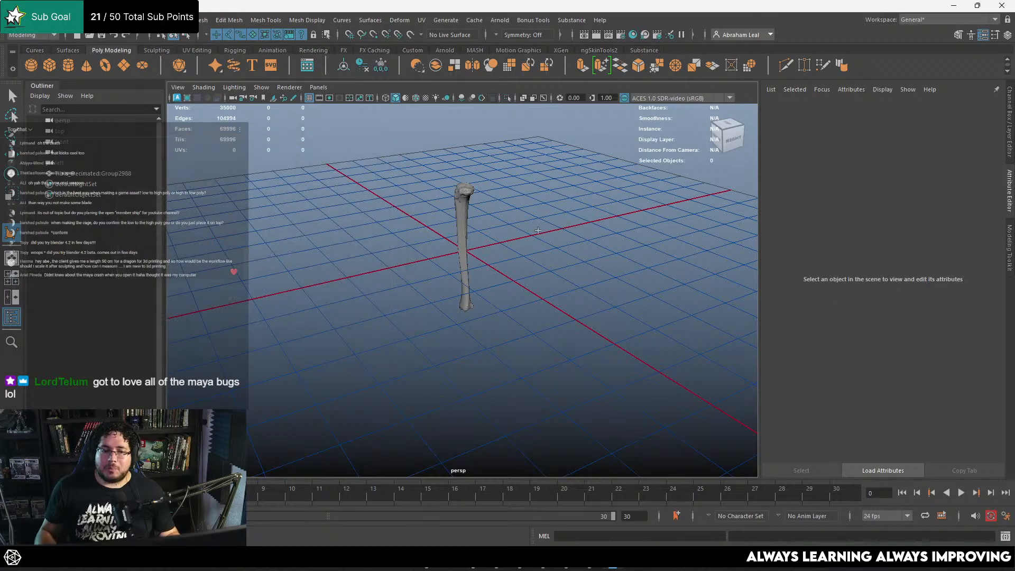
Create a polygon cube, place it beside and above the Tibia's upper end, and set its Scale X to 50
{"action": "left_click_drag", "start_coordinate": [519, 217], "coordinate": [564, 280], "text": "alt"}
{"action": "left_click_drag", "start_coordinate": [510, 206], "coordinate": [547, 249], "text": "alt"}
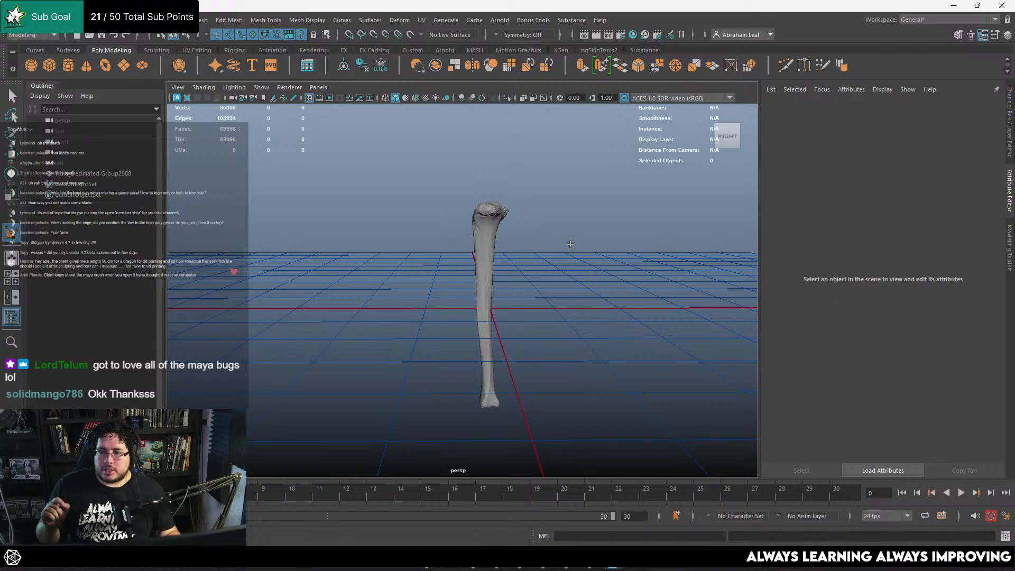
{"action": "left_click", "coordinate": [48, 64]}
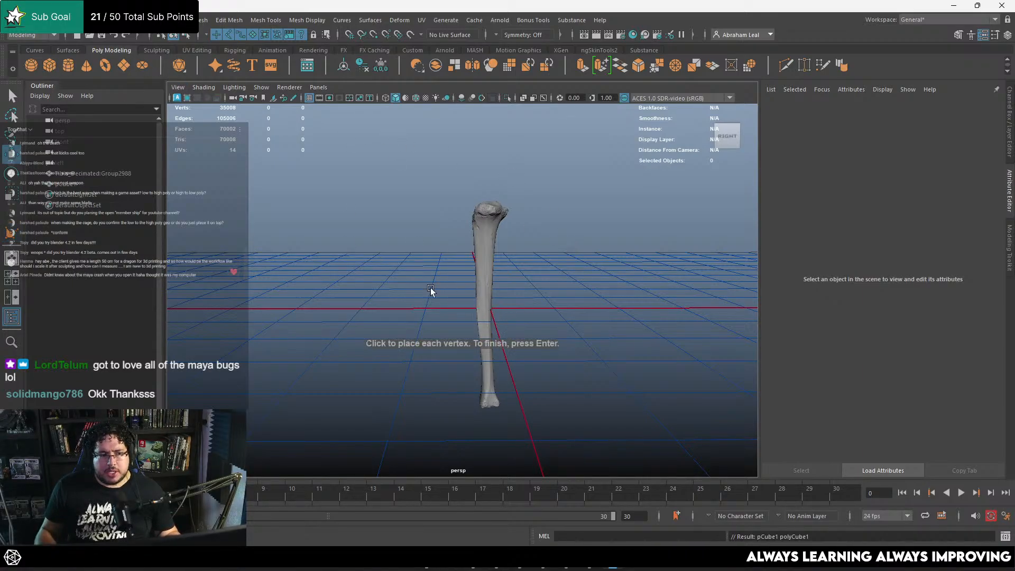
{"action": "left_click", "coordinate": [79, 183]}
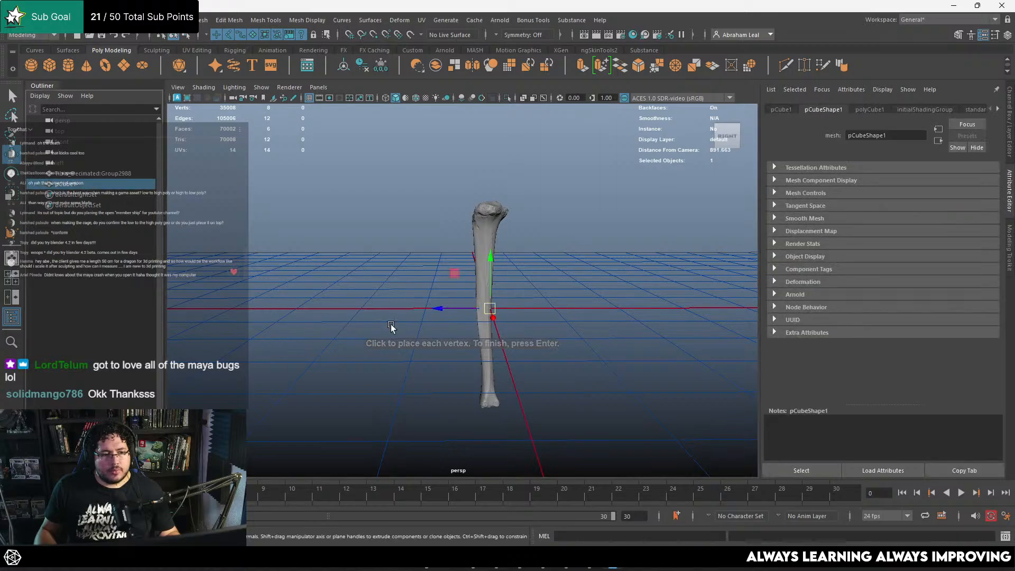
{"action": "left_click_drag", "start_coordinate": [489, 309], "coordinate": [418, 166]}
{"action": "key", "text": "ctrl+a"}
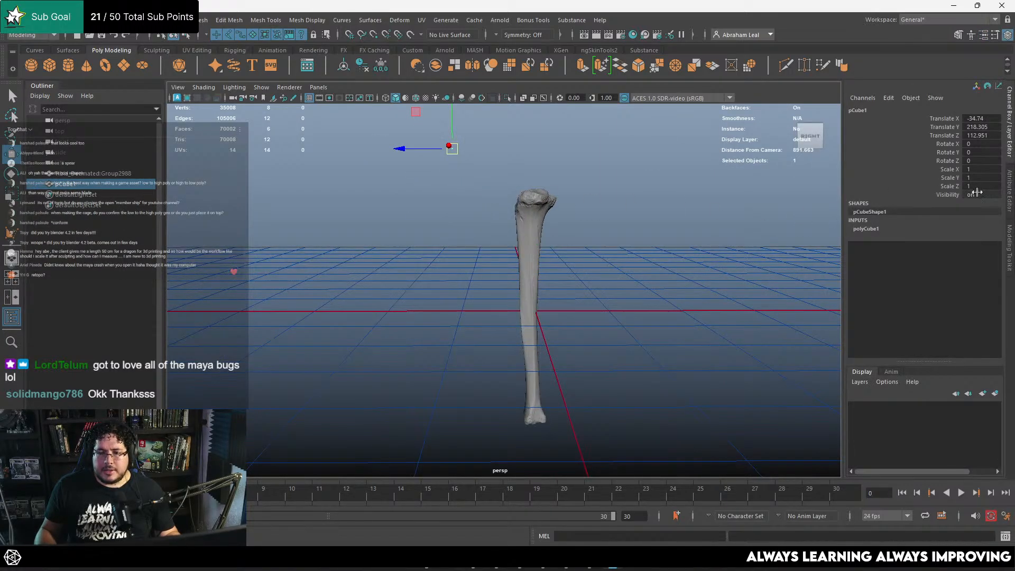
{"action": "double_click", "coordinate": [983, 168]}
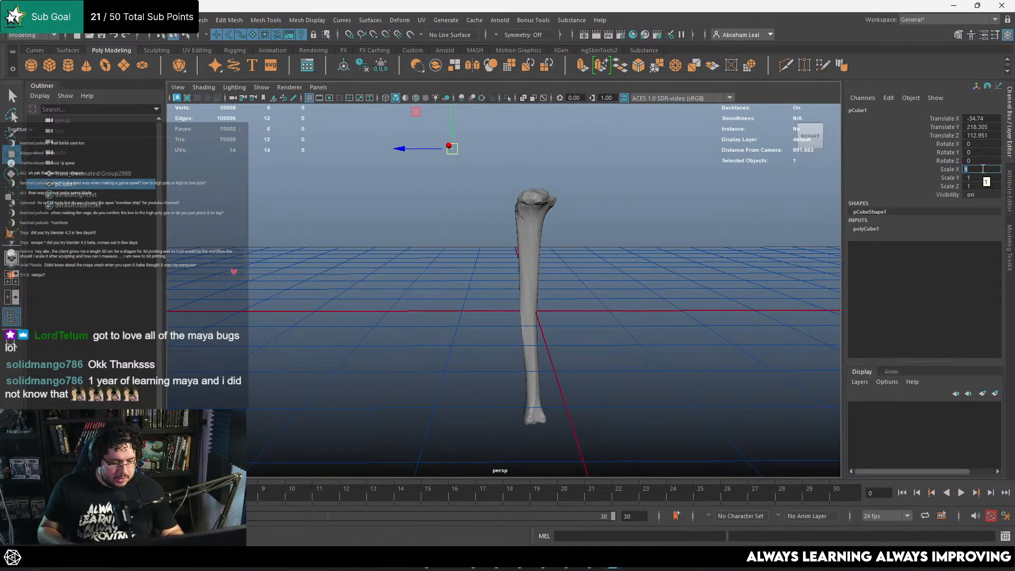
{"action": "key", "text": "Return"}
{"action": "left_click", "coordinate": [603, 257]}
Compare the stretched reference cube with the bone and grid, and delete the cube
{"action": "left_click_drag", "start_coordinate": [602, 257], "coordinate": [519, 243], "text": "alt"}
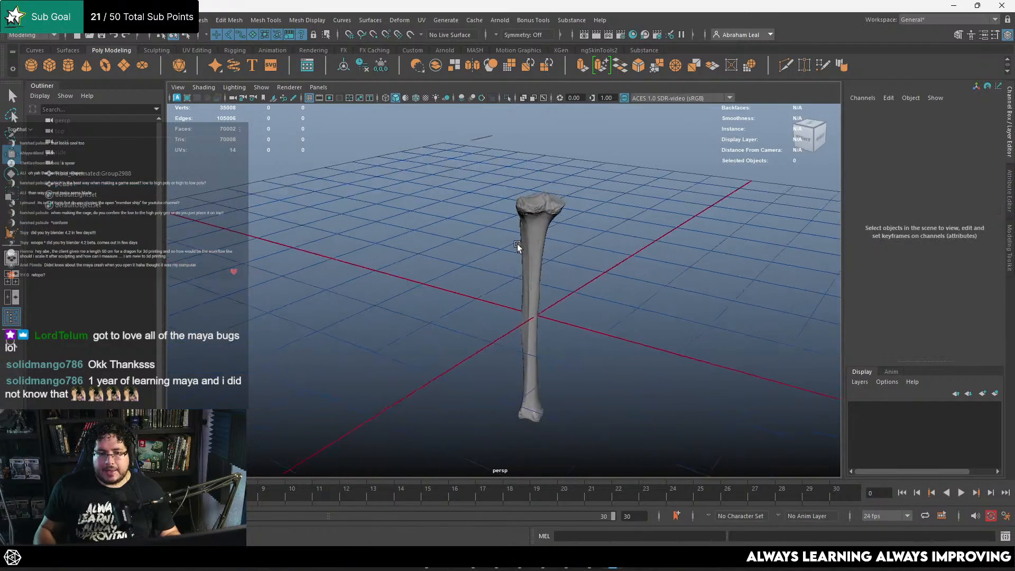
{"action": "middle_click_drag", "start_coordinate": [448, 133], "coordinate": [564, 279], "text": "alt"}
{"action": "scroll", "coordinate": [423, 226], "scroll_direction": "up", "scroll_amount": 5}
{"action": "left_click", "coordinate": [407, 218]}
{"action": "scroll", "coordinate": [434, 223], "scroll_direction": "up", "scroll_amount": 5}
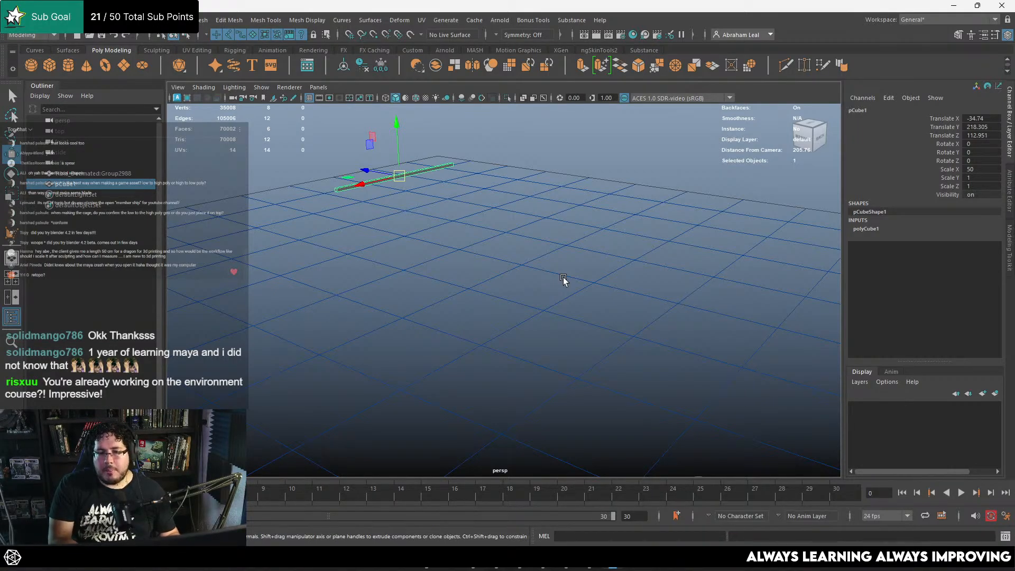
{"action": "key", "text": "Delete"}
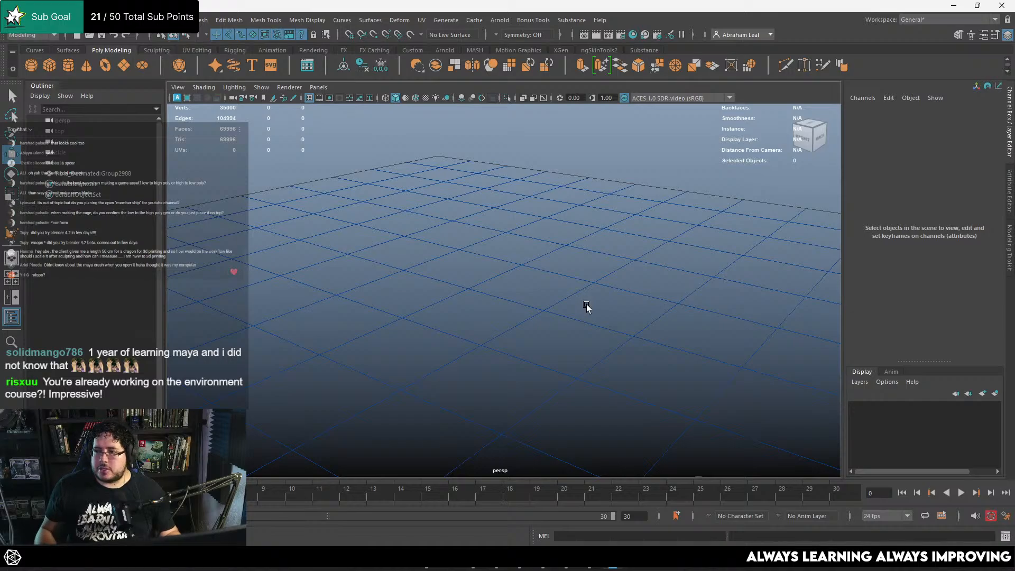
Examine the Tibia's full length and upper head against the grid in the side view
{"action": "left_click_drag", "start_coordinate": [587, 306], "coordinate": [625, 267], "text": "alt"}
{"action": "key", "text": "space"}
{"action": "key", "text": "space"}
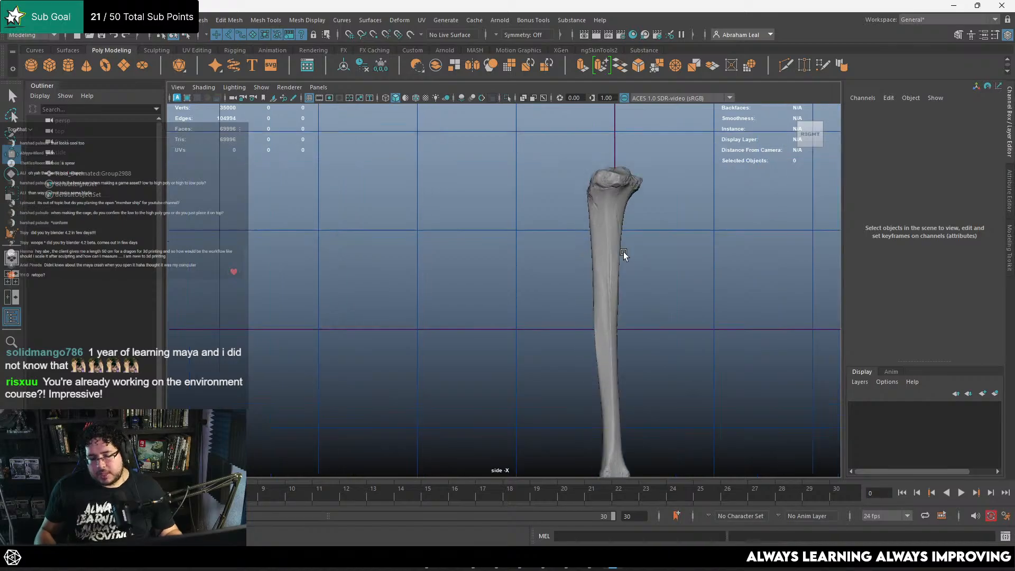
{"action": "middle_click_drag", "start_coordinate": [623, 251], "coordinate": [471, 214], "text": "alt"}
{"action": "scroll", "coordinate": [485, 221], "scroll_direction": "up", "scroll_amount": 3}
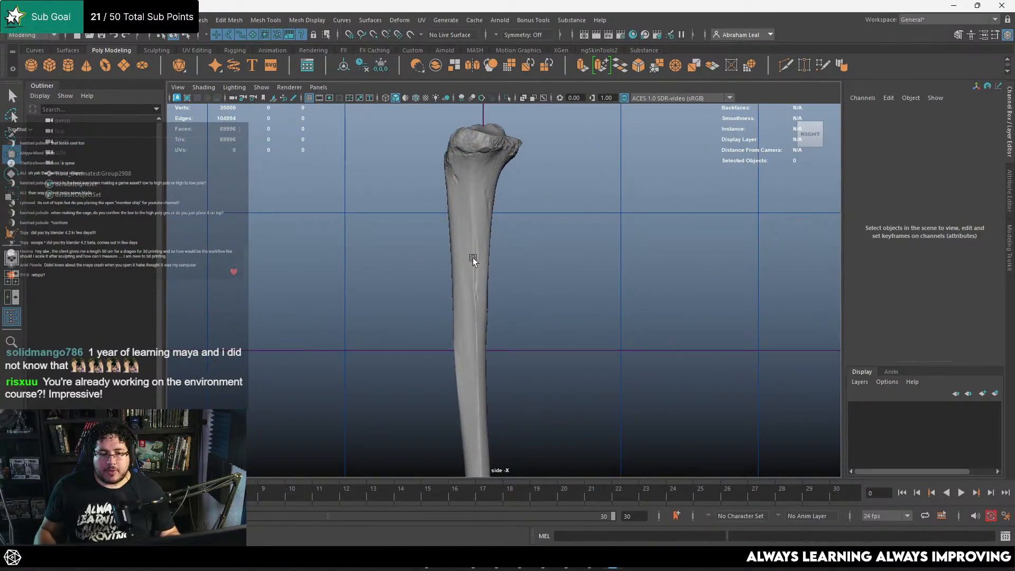
{"action": "scroll", "coordinate": [464, 244], "scroll_direction": "down", "scroll_amount": 5}
{"action": "scroll", "coordinate": [482, 255], "scroll_direction": "up", "scroll_amount": 6}
{"action": "scroll", "coordinate": [480, 247], "scroll_direction": "down", "scroll_amount": 3}
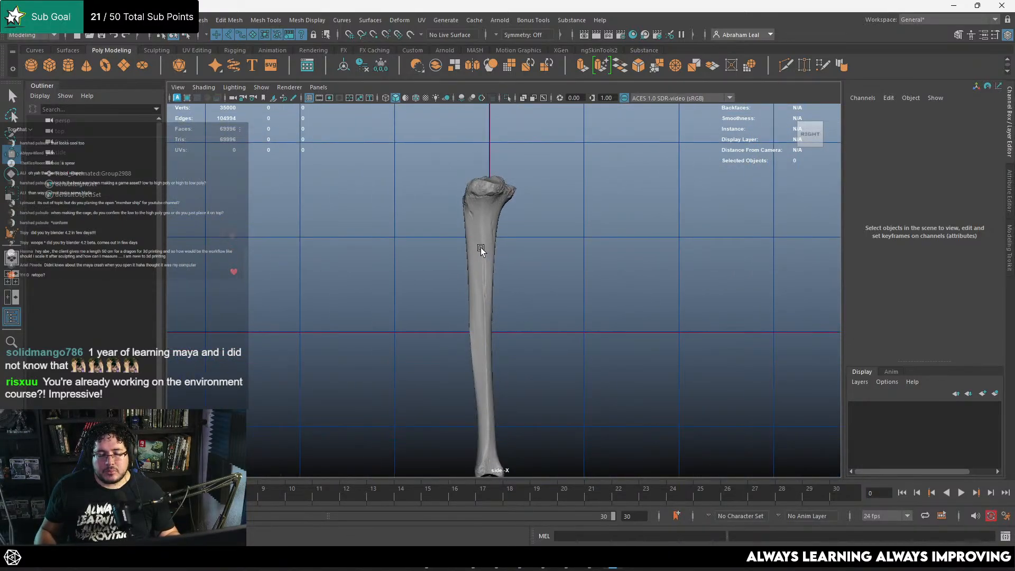
{"action": "scroll", "coordinate": [481, 248], "scroll_direction": "up", "scroll_amount": 3}
{"action": "scroll", "coordinate": [478, 240], "scroll_direction": "down", "scroll_amount": 4}
{"action": "scroll", "coordinate": [506, 236], "scroll_direction": "down", "scroll_amount": 1}
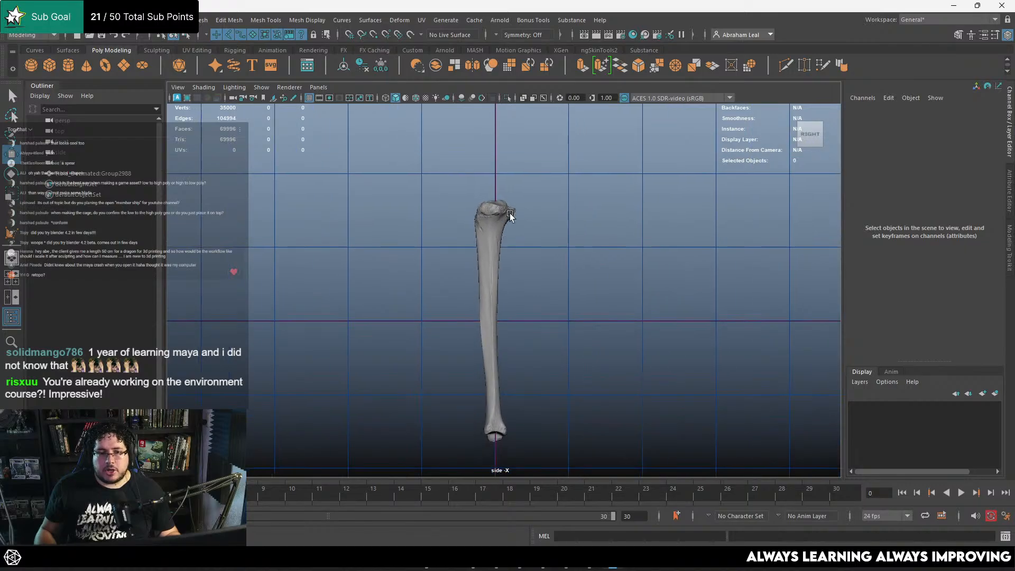
{"action": "middle_click_drag", "start_coordinate": [510, 214], "coordinate": [515, 183], "text": "alt"}
Try sketching a curved sickle blade extending from the Tibia's upper head with Blue Pencil, and undo the strokes
{"action": "left_click", "coordinate": [294, 97]}
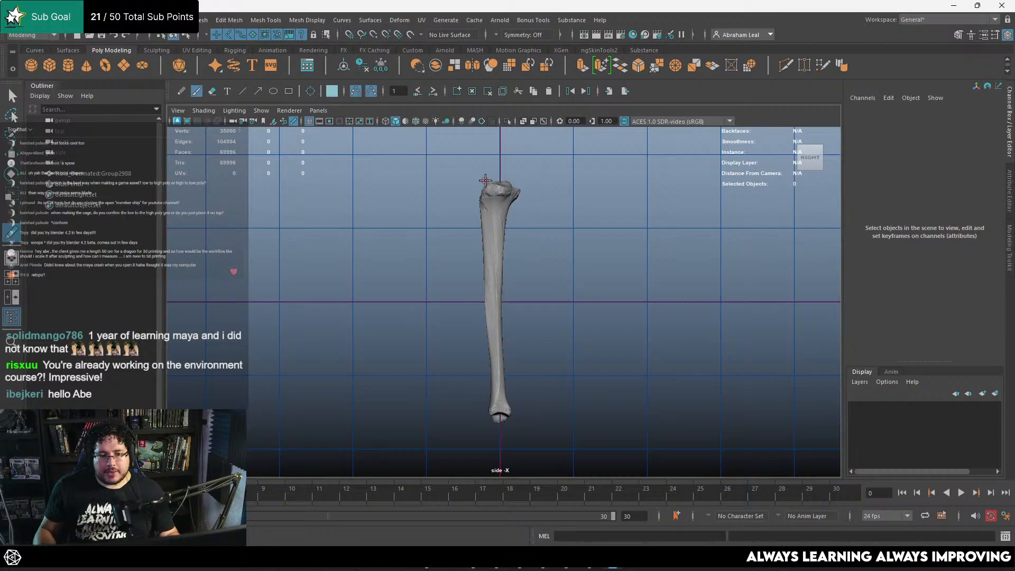
{"action": "mouse_move", "coordinate": [503, 181]}
{"action": "left_mouse_down"}
{"action": "mouse_move", "coordinate": [411, 151]}
{"action": "mouse_move", "coordinate": [338, 207]}
{"action": "mouse_move", "coordinate": [323, 282]}
{"action": "mouse_move", "coordinate": [354, 321]}
{"action": "mouse_move", "coordinate": [333, 267]}
{"action": "mouse_move", "coordinate": [355, 204]}
{"action": "mouse_move", "coordinate": [425, 174]}
{"action": "mouse_move", "coordinate": [514, 199]}
{"action": "mouse_move", "coordinate": [360, 188]}
{"action": "left_mouse_up"}
{"action": "key", "text": "ctrl+z"}
{"action": "key", "text": "ctrl+z"}
{"action": "mouse_move", "coordinate": [509, 204]}
{"action": "left_mouse_down"}
{"action": "mouse_move", "coordinate": [386, 277]}
{"action": "mouse_move", "coordinate": [377, 174]}
{"action": "left_mouse_up"}
{"action": "left_click_drag", "start_coordinate": [416, 139], "coordinate": [445, 127]}
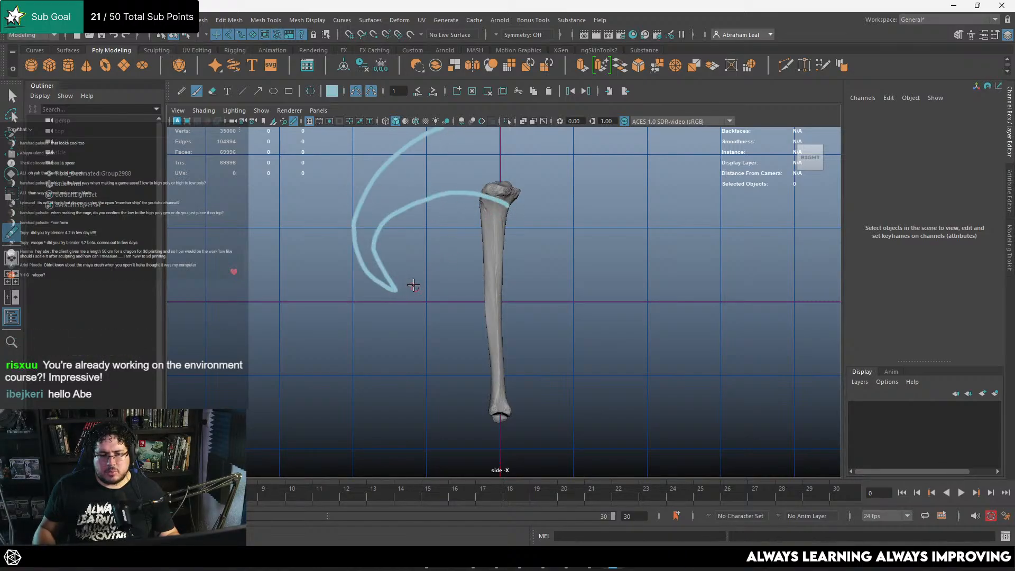
{"action": "key", "text": "ctrl+z"}
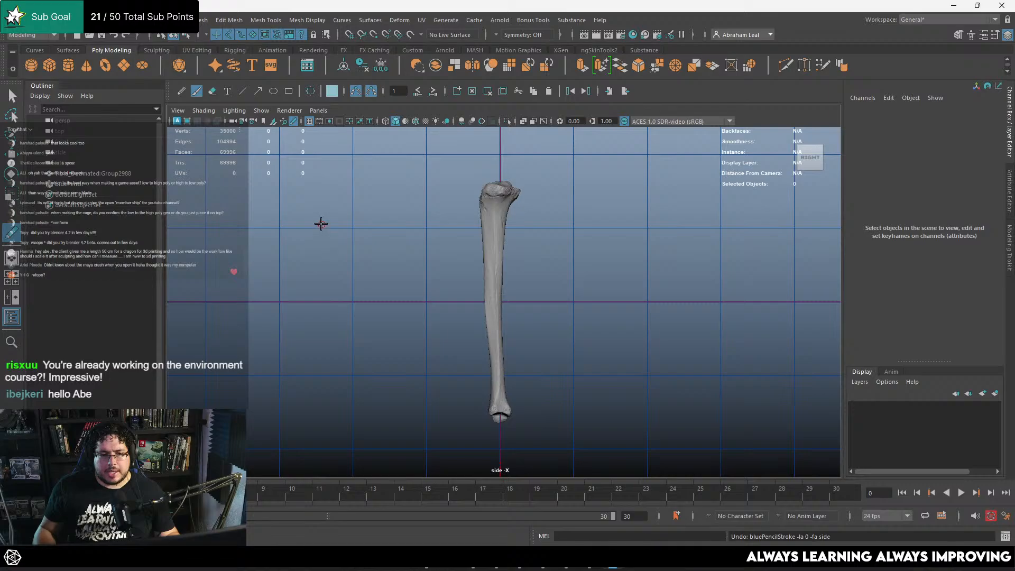
Try sketching a tapering curved blade outline across the Tibia's upper head with Blue Pencil, and erase all the strokes
{"action": "mouse_move", "coordinate": [327, 219]}
{"action": "left_mouse_down"}
{"action": "mouse_move", "coordinate": [392, 168]}
{"action": "mouse_move", "coordinate": [439, 173]}
{"action": "mouse_move", "coordinate": [528, 218]}
{"action": "mouse_move", "coordinate": [549, 245]}
{"action": "mouse_move", "coordinate": [521, 252]}
{"action": "mouse_move", "coordinate": [457, 206]}
{"action": "mouse_move", "coordinate": [341, 226]}
{"action": "left_mouse_up"}
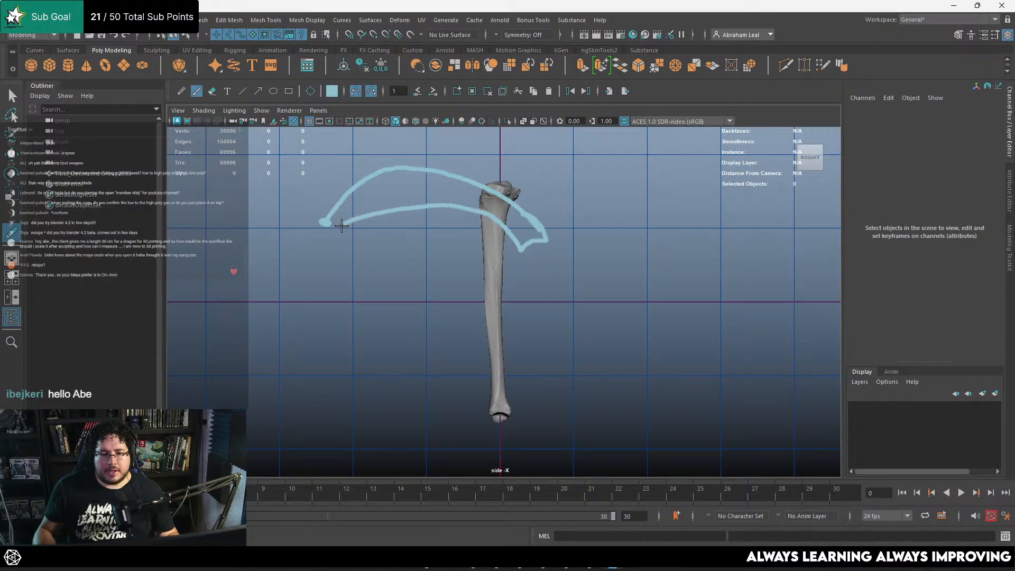
{"action": "key", "text": "ctrl+z"}
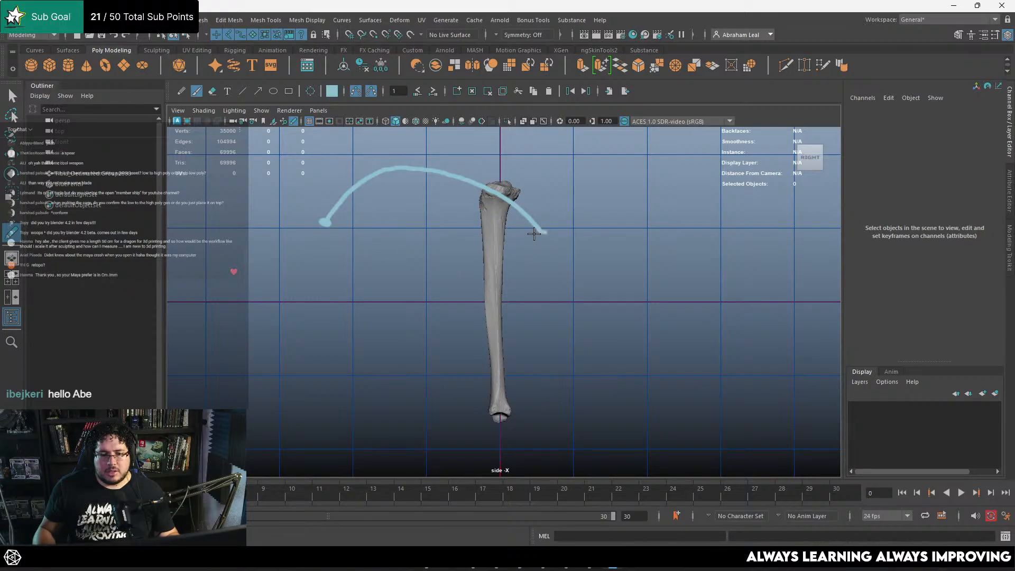
{"action": "mouse_move", "coordinate": [517, 243]}
{"action": "left_mouse_down"}
{"action": "mouse_move", "coordinate": [438, 202]}
{"action": "mouse_move", "coordinate": [322, 218]}
{"action": "left_mouse_up"}
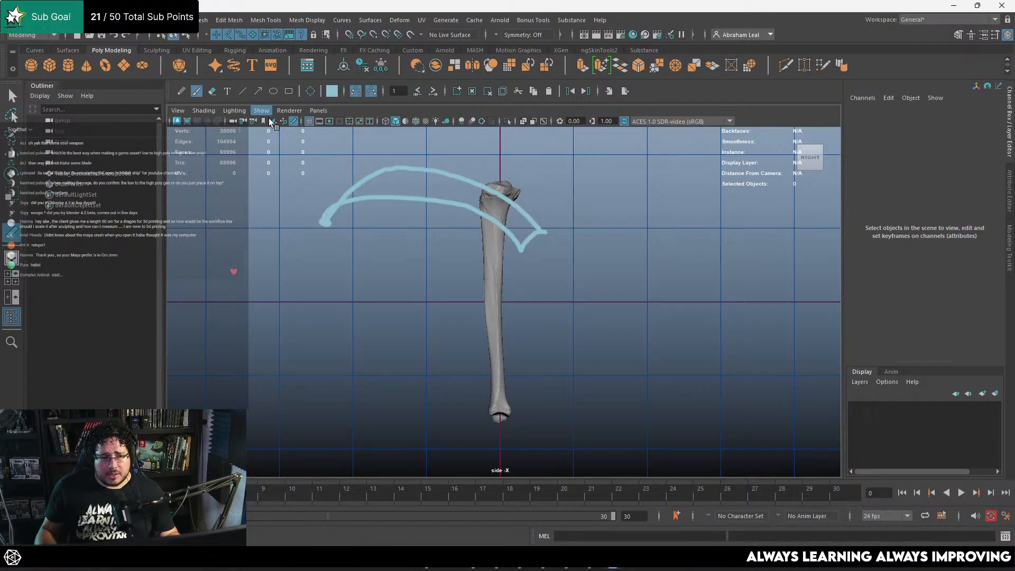
{"action": "left_click", "coordinate": [182, 91]}
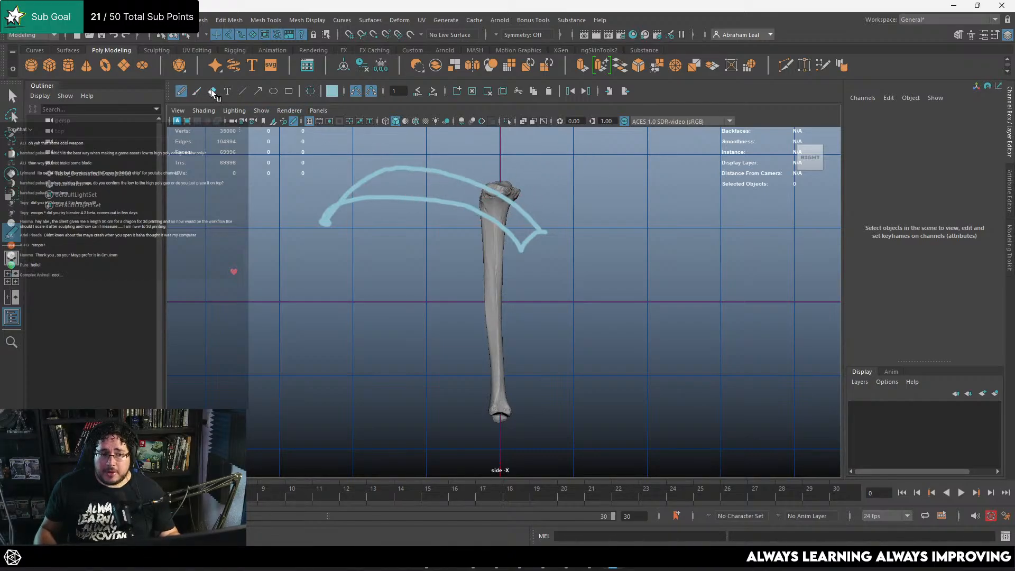
{"action": "left_click", "coordinate": [212, 92]}
{"action": "mouse_move", "coordinate": [404, 158]}
{"action": "left_mouse_down"}
{"action": "mouse_move", "coordinate": [336, 207]}
{"action": "mouse_move", "coordinate": [272, 220]}
{"action": "left_mouse_up"}
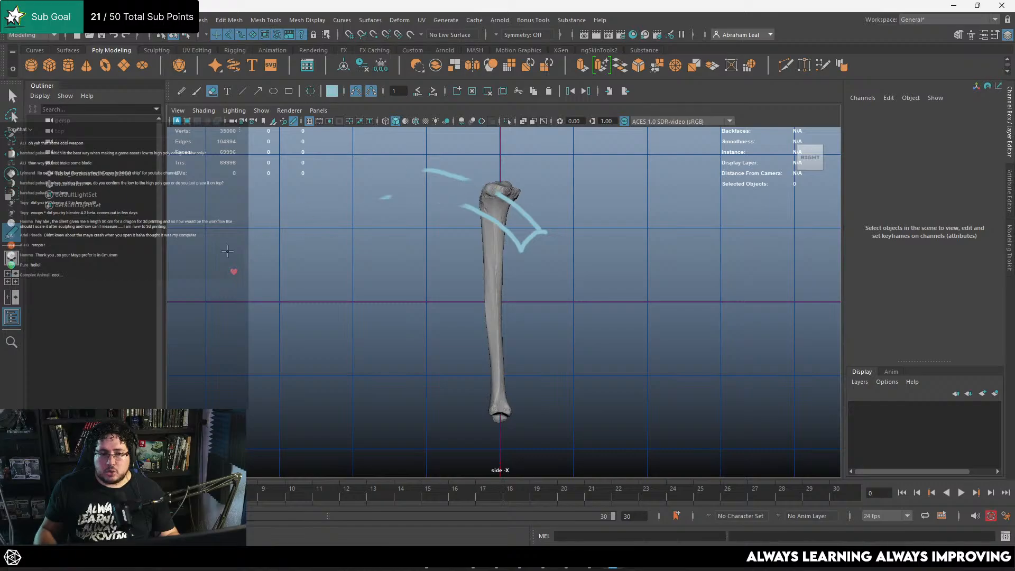
{"action": "mouse_move", "coordinate": [227, 251]}
{"action": "left_mouse_down"}
{"action": "mouse_move", "coordinate": [461, 206]}
{"action": "mouse_move", "coordinate": [443, 200]}
{"action": "mouse_move", "coordinate": [532, 225]}
{"action": "mouse_move", "coordinate": [515, 246]}
{"action": "mouse_move", "coordinate": [462, 221]}
{"action": "left_mouse_up"}
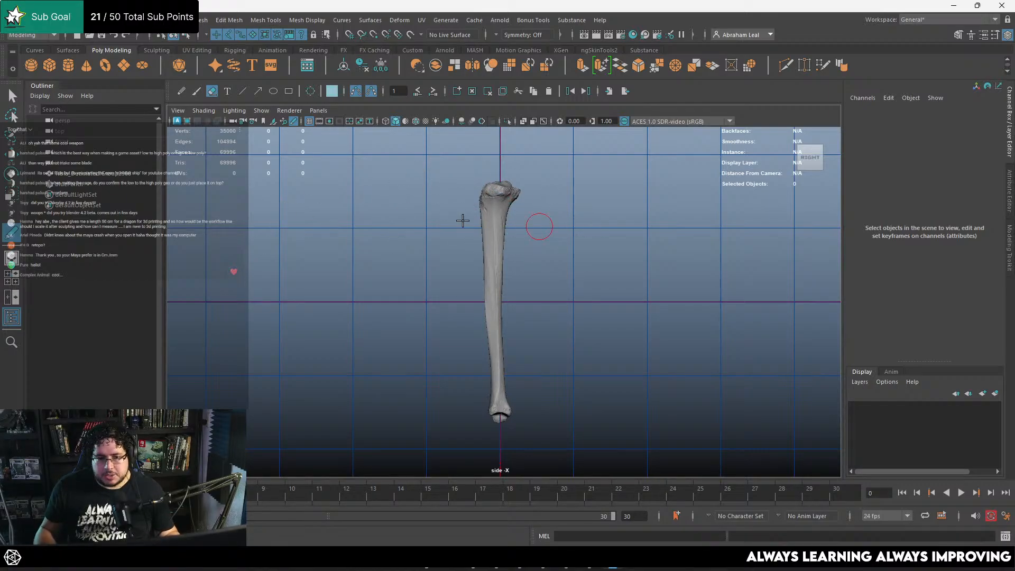
Draw a curved sickle blade outline as a single face across the Tibia's upper head with the Create Polygon tool
{"action": "left_click", "coordinate": [272, 20]}
{"action": "mouse_move", "coordinate": [305, 20]}
{"action": "mouse_move", "coordinate": [266, 20]}
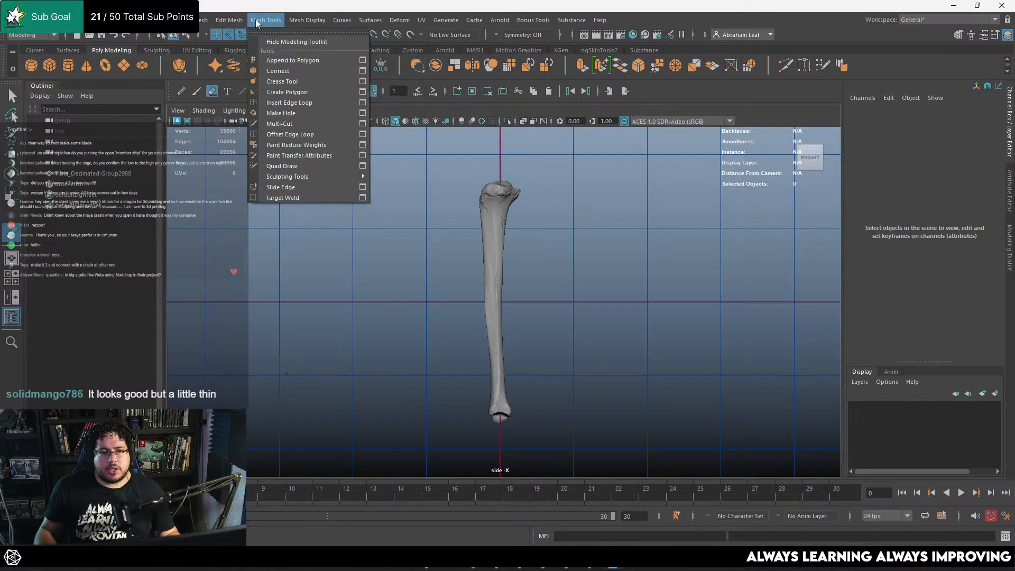
{"action": "left_click", "coordinate": [292, 92]}
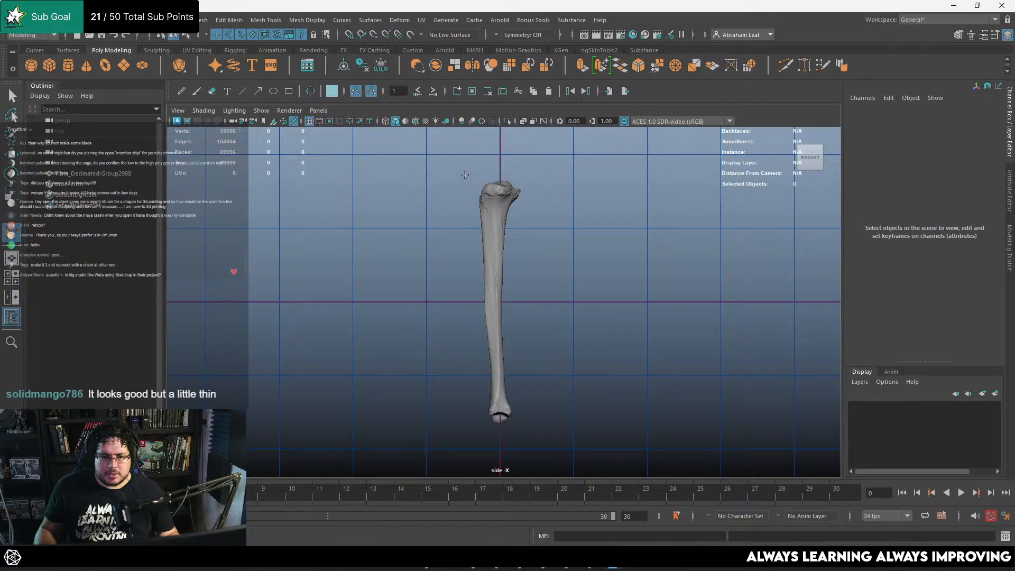
{"action": "left_click", "coordinate": [435, 177]}
{"action": "left_click", "coordinate": [401, 181]}
{"action": "left_click", "coordinate": [371, 192]}
{"action": "left_click", "coordinate": [339, 217]}
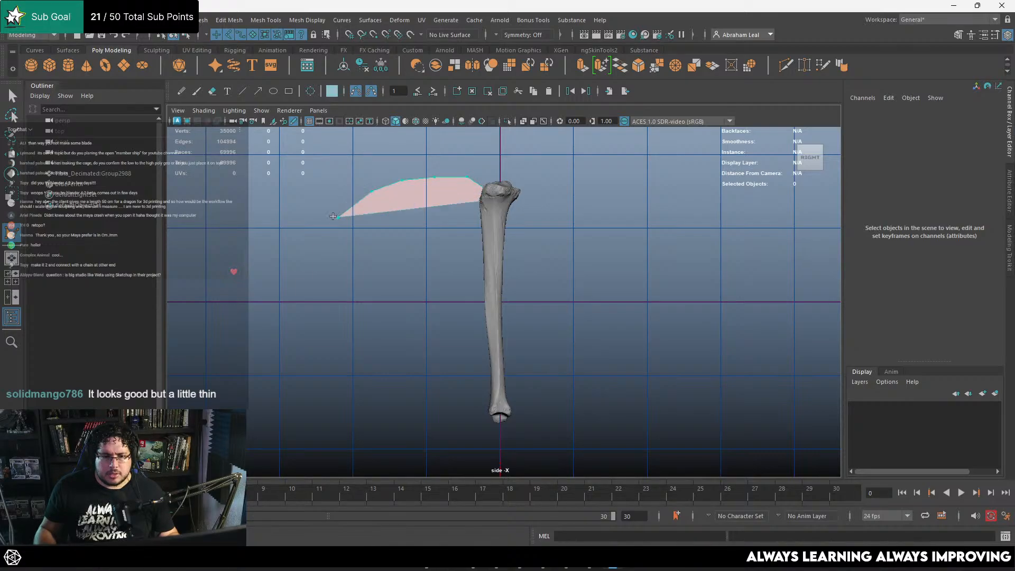
{"action": "left_click", "coordinate": [333, 234]}
{"action": "left_click", "coordinate": [361, 225]}
{"action": "left_click", "coordinate": [395, 204]}
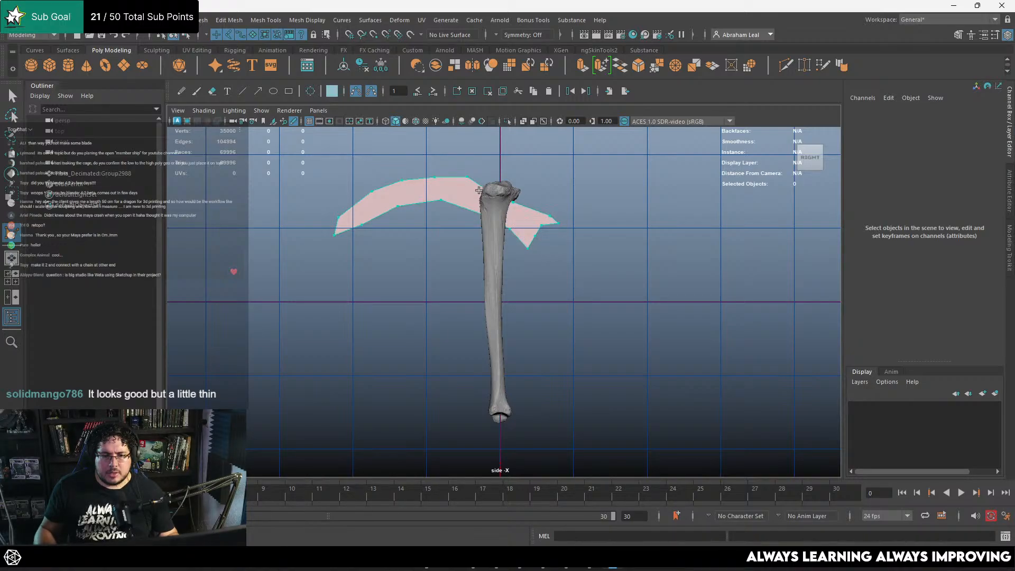
{"action": "key", "text": "Return"}
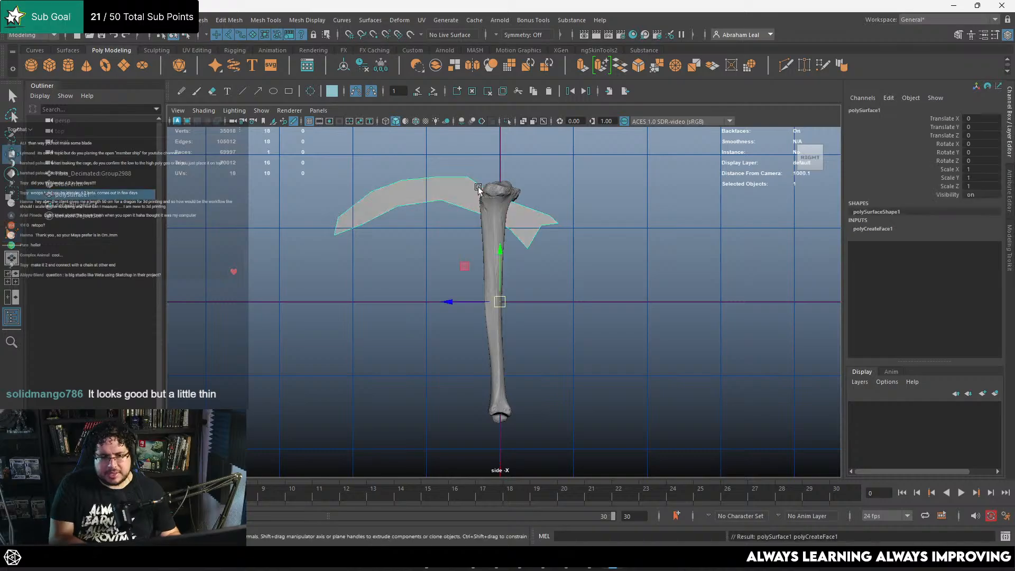
Pull the blade's tip vertex down and raise the adjacent lower-edge vertex to form a sharper, hooked tip
{"action": "scroll", "coordinate": [476, 185], "scroll_direction": "up", "scroll_amount": 2}
{"action": "middle_click_drag", "start_coordinate": [449, 196], "coordinate": [495, 236], "text": "alt"}
{"action": "scroll", "coordinate": [458, 207], "scroll_direction": "up", "scroll_amount": 3}
{"action": "right_click_drag", "start_coordinate": [459, 207], "coordinate": [412, 211]}
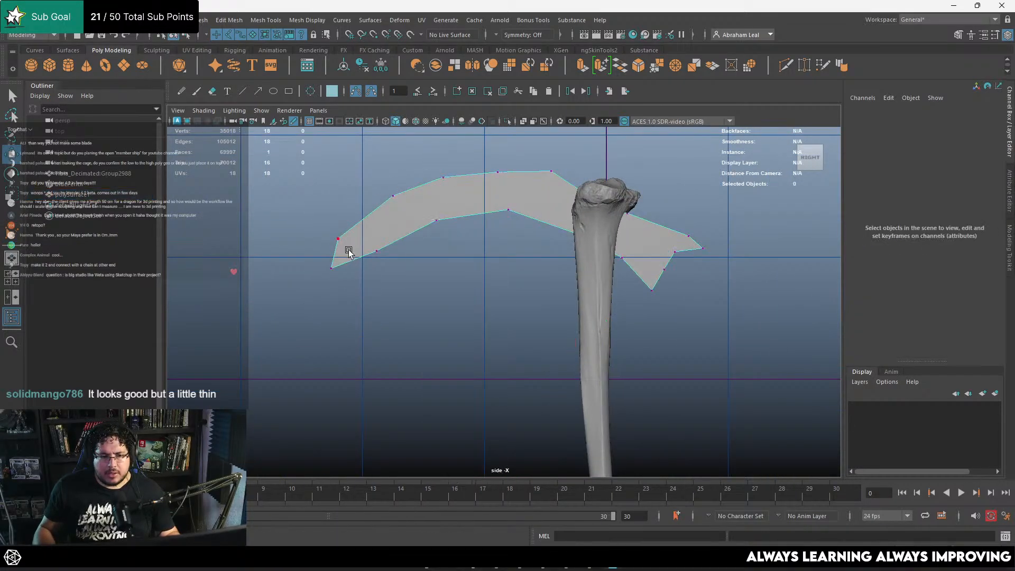
{"action": "left_click", "coordinate": [332, 267]}
{"action": "left_click_drag", "start_coordinate": [332, 268], "coordinate": [328, 296]}
{"action": "left_click", "coordinate": [340, 238]}
{"action": "left_click_drag", "start_coordinate": [339, 237], "coordinate": [338, 237]}
{"action": "left_click_drag", "start_coordinate": [383, 235], "coordinate": [364, 265]}
{"action": "left_click_drag", "start_coordinate": [377, 251], "coordinate": [370, 240]}
Move the blade's upper-edge vertices up into a fuller arch passing over the bone's head, and raise the nearby lower-edge vertex
{"action": "left_click", "coordinate": [392, 194]}
{"action": "left_click_drag", "start_coordinate": [393, 195], "coordinate": [383, 183]}
{"action": "left_click_drag", "start_coordinate": [465, 200], "coordinate": [422, 229]}
{"action": "left_click_drag", "start_coordinate": [437, 221], "coordinate": [429, 189]}
{"action": "left_click", "coordinate": [450, 172]}
{"action": "left_click_drag", "start_coordinate": [443, 178], "coordinate": [439, 165]}
{"action": "left_click_drag", "start_coordinate": [523, 164], "coordinate": [472, 187]}
{"action": "left_click_drag", "start_coordinate": [498, 172], "coordinate": [491, 159]}
{"action": "mouse_move", "coordinate": [559, 162]}
{"action": "left_mouse_down"}
{"action": "mouse_move", "coordinate": [542, 181]}
{"action": "mouse_move", "coordinate": [545, 165]}
{"action": "mouse_move", "coordinate": [557, 165]}
{"action": "left_mouse_up"}
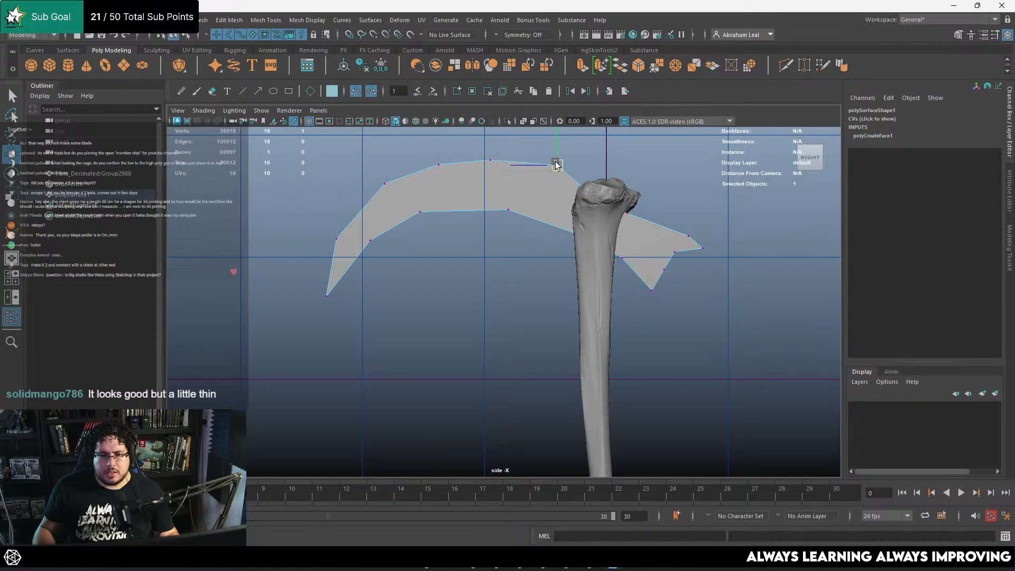
{"action": "left_click_drag", "start_coordinate": [647, 183], "coordinate": [624, 221]}
{"action": "left_click_drag", "start_coordinate": [626, 212], "coordinate": [596, 172]}
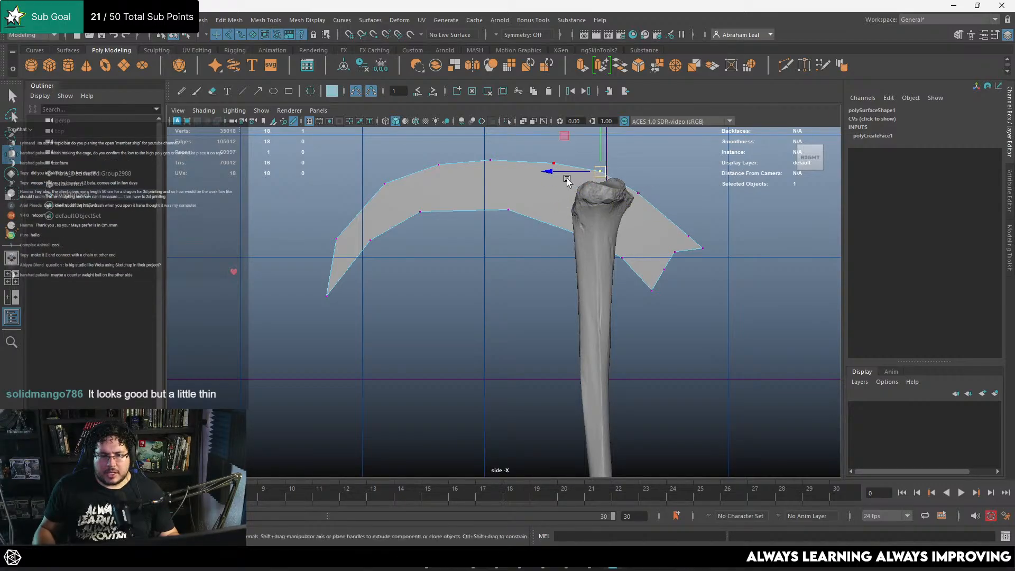
Center the blade's pivot and reposition the blade across the bone with Rotate X -11.65, Translate Y -27.456 and Translate Z -12.314
{"action": "key", "text": "F8"}
{"action": "left_click", "coordinate": [344, 67]}
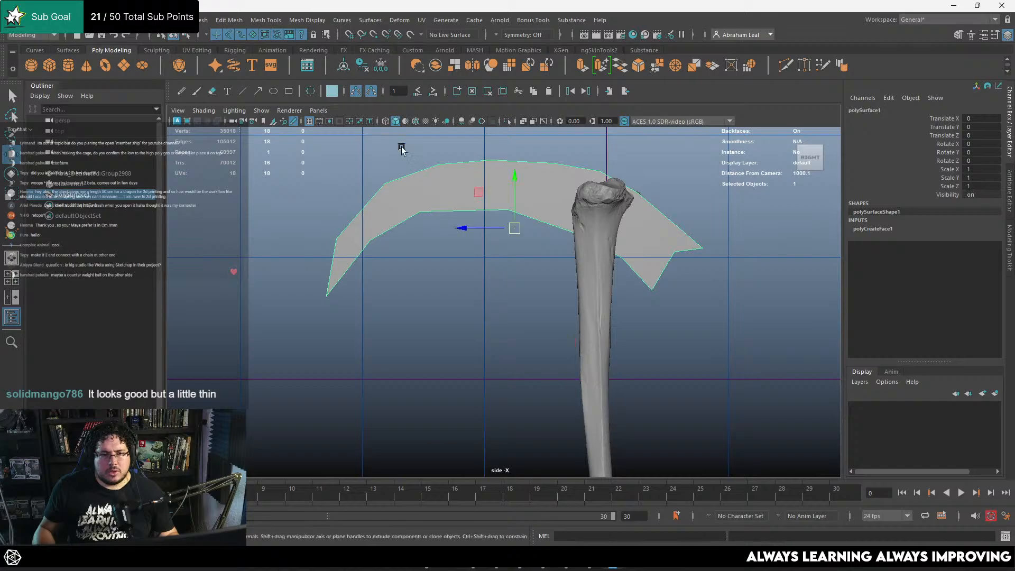
{"action": "left_click_drag", "start_coordinate": [514, 237], "coordinate": [555, 245]}
{"action": "scroll", "coordinate": [542, 258], "scroll_direction": "down", "scroll_amount": 2}
{"action": "key", "text": "e"}
{"action": "key", "text": "w"}
{"action": "left_click_drag", "start_coordinate": [525, 276], "coordinate": [522, 263]}
{"action": "scroll", "coordinate": [513, 254], "scroll_direction": "down", "scroll_amount": 2}
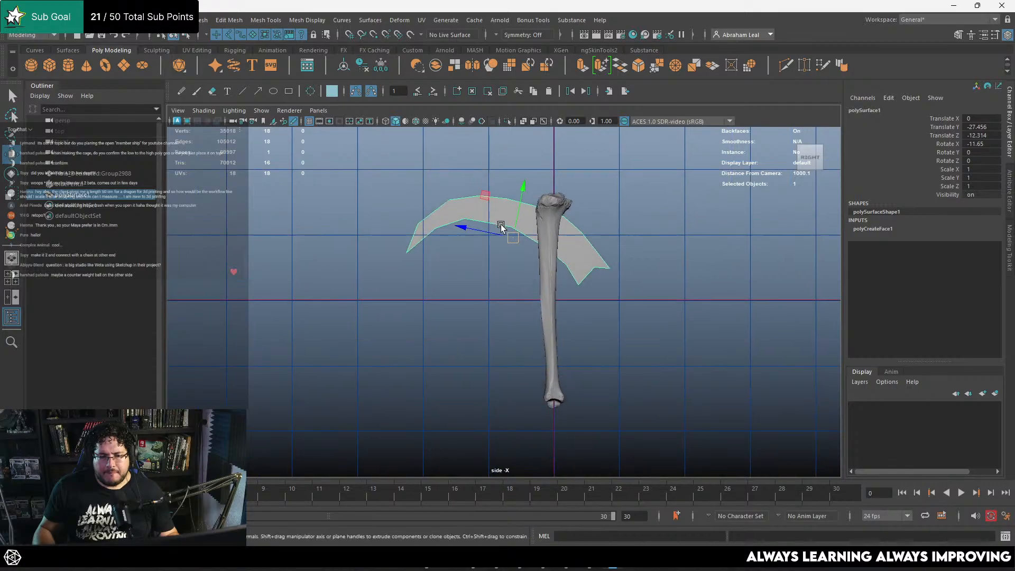
{"action": "scroll", "coordinate": [534, 239], "scroll_direction": "up", "scroll_amount": 2}
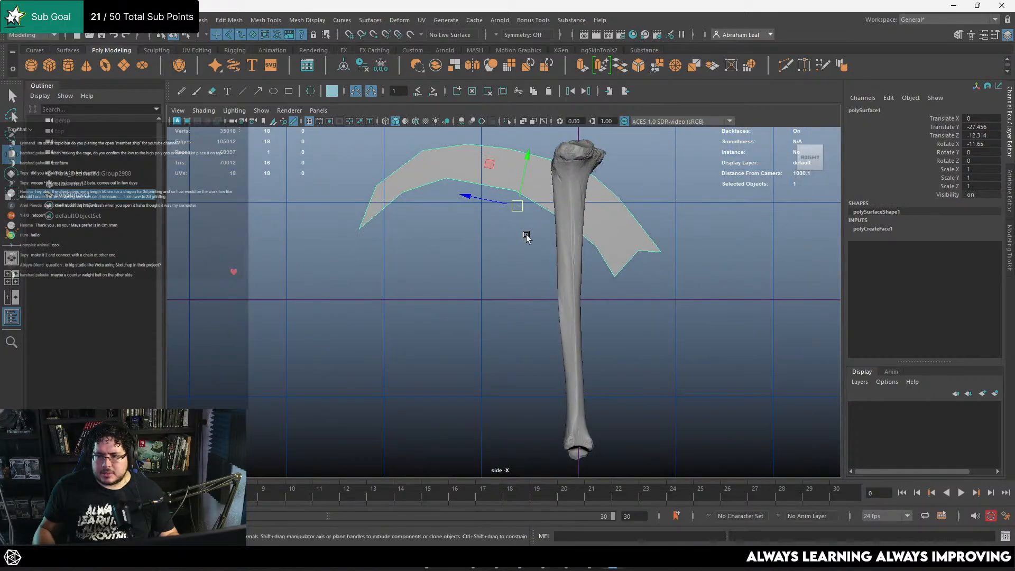
{"action": "scroll", "coordinate": [546, 207], "scroll_direction": "down", "scroll_amount": 2}
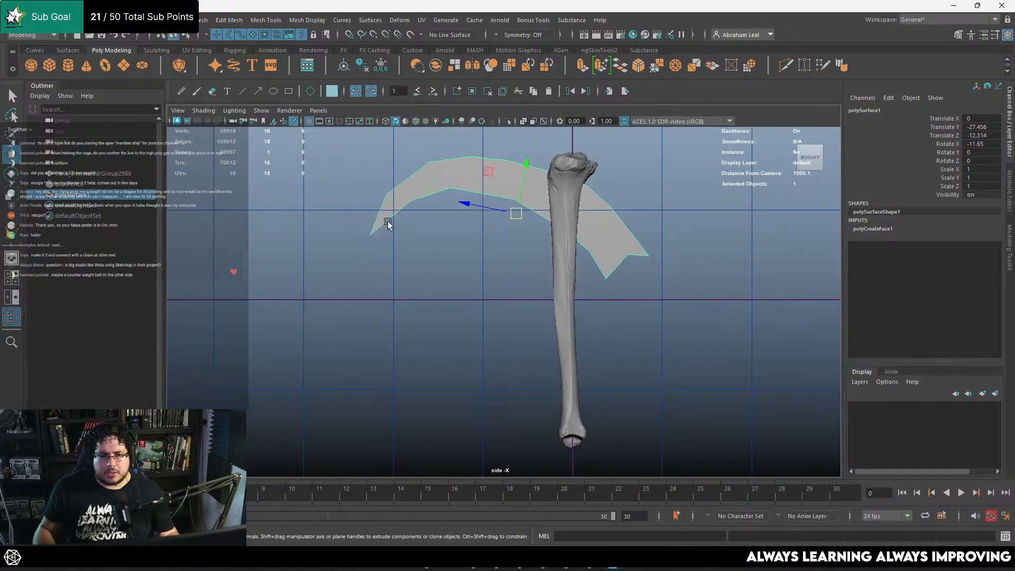
Extend the blade's tip vertices outward and adjust the lower-edge vertices on both sides of the bone to even the curve
{"action": "right_click_drag", "start_coordinate": [405, 194], "coordinate": [354, 191]}
{"action": "left_click_drag", "start_coordinate": [415, 175], "coordinate": [365, 224]}
{"action": "left_click_drag", "start_coordinate": [430, 161], "coordinate": [439, 184]}
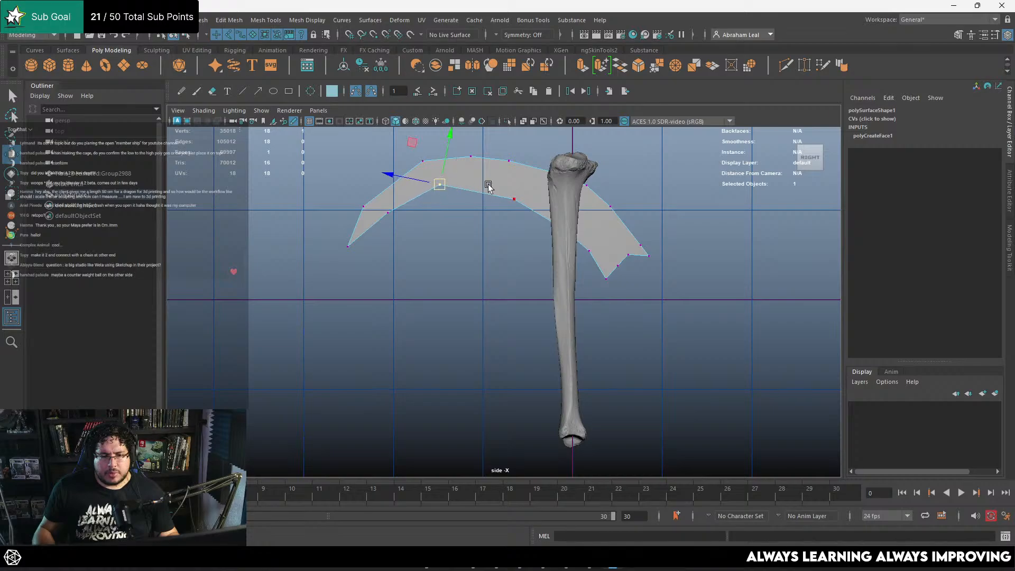
{"action": "left_click", "coordinate": [514, 199]}
{"action": "left_click_drag", "start_coordinate": [604, 232], "coordinate": [582, 258]}
{"action": "left_click_drag", "start_coordinate": [589, 251], "coordinate": [590, 247]}
{"action": "left_click_drag", "start_coordinate": [578, 216], "coordinate": [515, 198]}
{"action": "left_click", "coordinate": [514, 197]}
{"action": "left_click", "coordinate": [439, 185]}
{"action": "left_click_drag", "start_coordinate": [440, 184], "coordinate": [440, 189]}
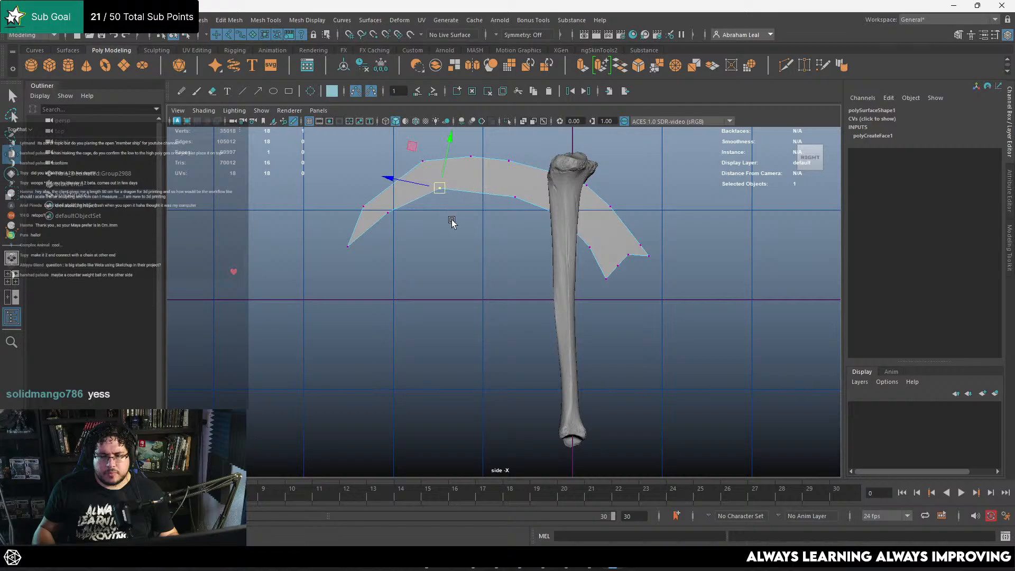
Insert a vertex midway along the blade's inner edge with Multi-Cut, and adjust it and its tip-side neighbour to round the curve
{"action": "left_click", "coordinate": [452, 222]}
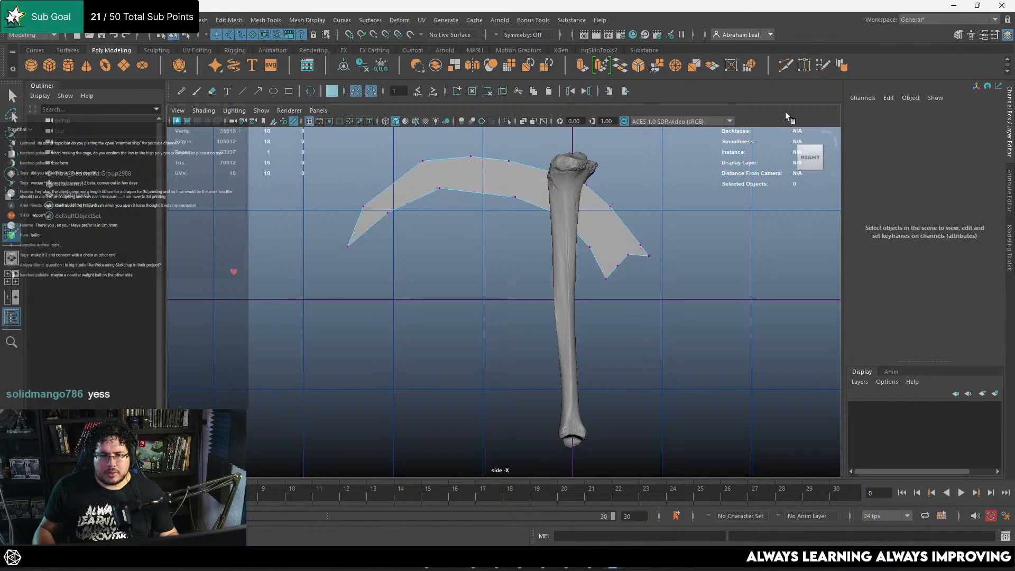
{"action": "left_click", "coordinate": [784, 69]}
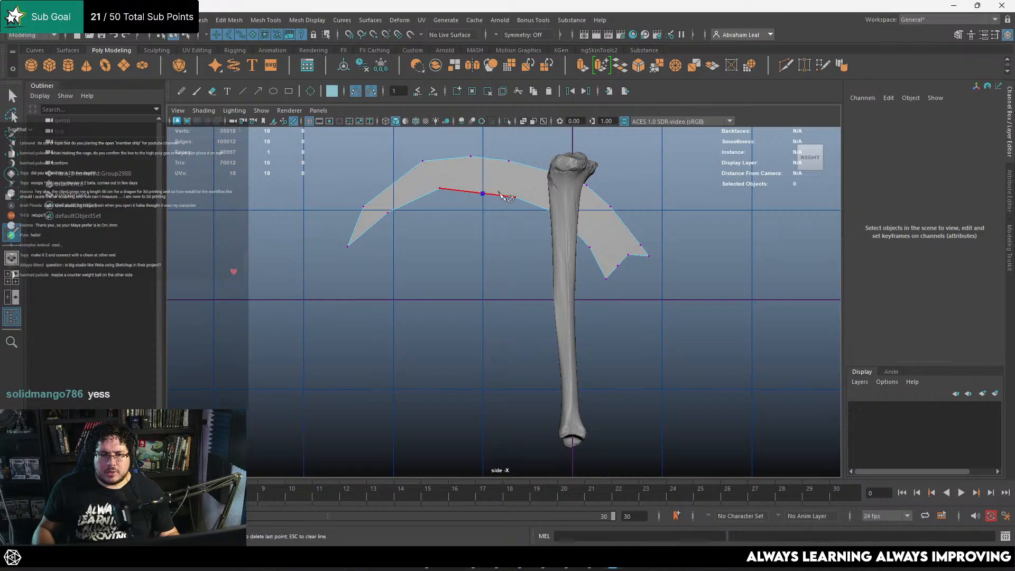
{"action": "key", "text": "Return"}
{"action": "key", "text": "q"}
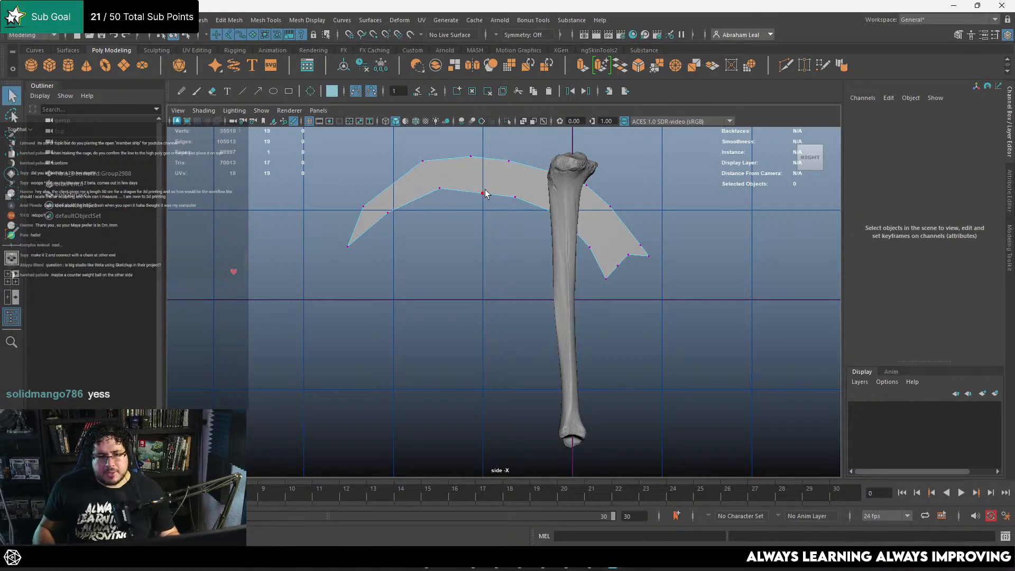
{"action": "left_click", "coordinate": [483, 195]}
{"action": "key", "text": "w"}
{"action": "left_click_drag", "start_coordinate": [484, 197], "coordinate": [444, 189]}
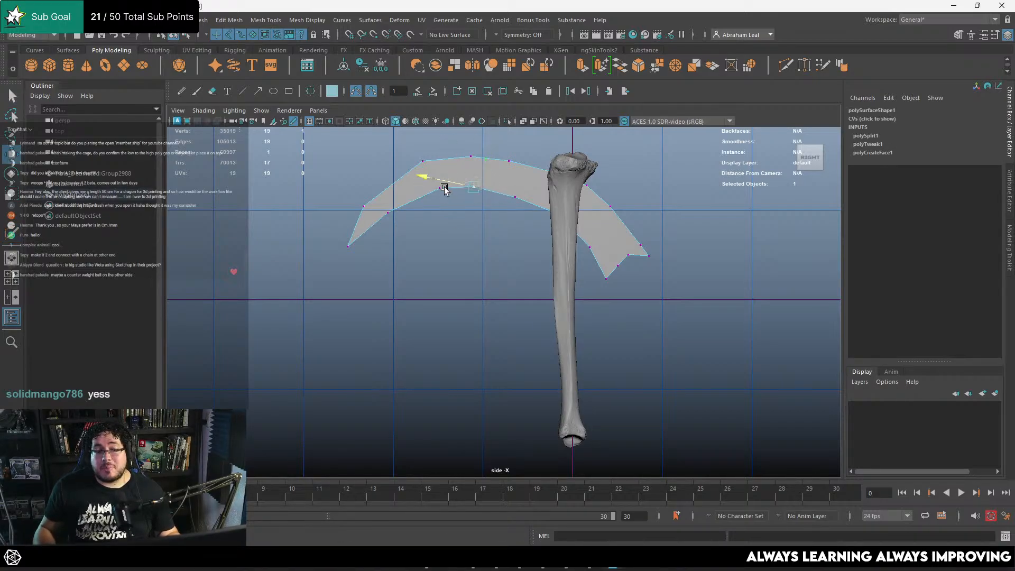
{"action": "key", "text": "ctrl+z"}
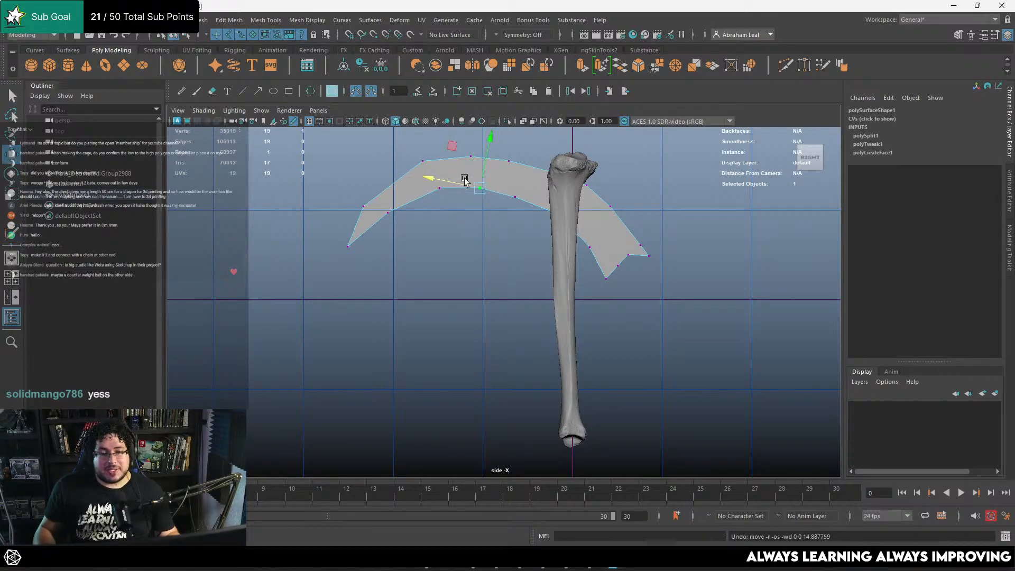
{"action": "left_click", "coordinate": [434, 190]}
Insert a vertex on the blade's outer edge near the tip with Multi-Cut, and adjust the outer-edge vertices to round the arc
{"action": "left_click", "coordinate": [362, 206]}
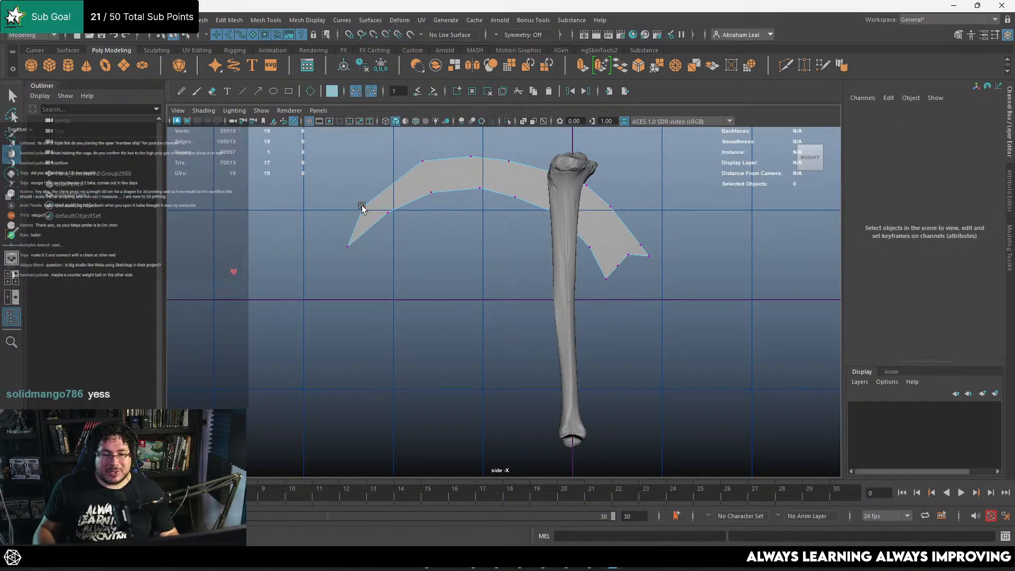
{"action": "left_click", "coordinate": [364, 205]}
{"action": "left_click_drag", "start_coordinate": [365, 205], "coordinate": [367, 200]}
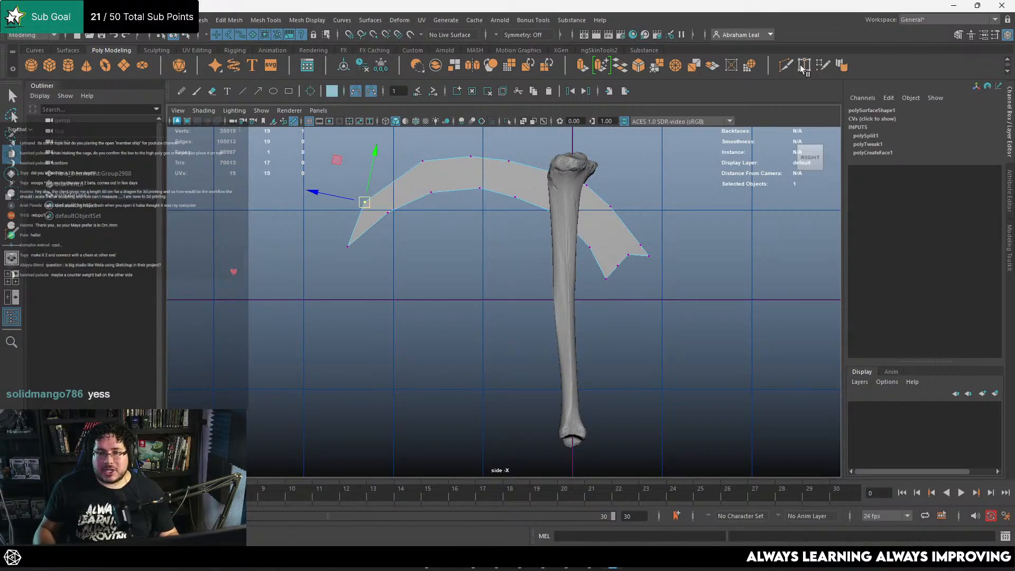
{"action": "left_click", "coordinate": [820, 67]}
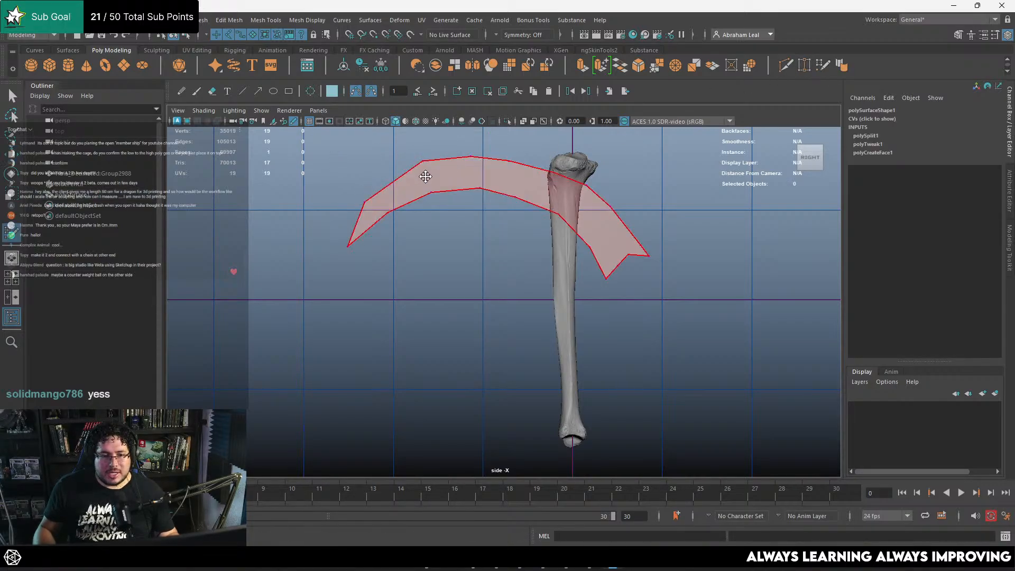
{"action": "left_click", "coordinate": [789, 64]}
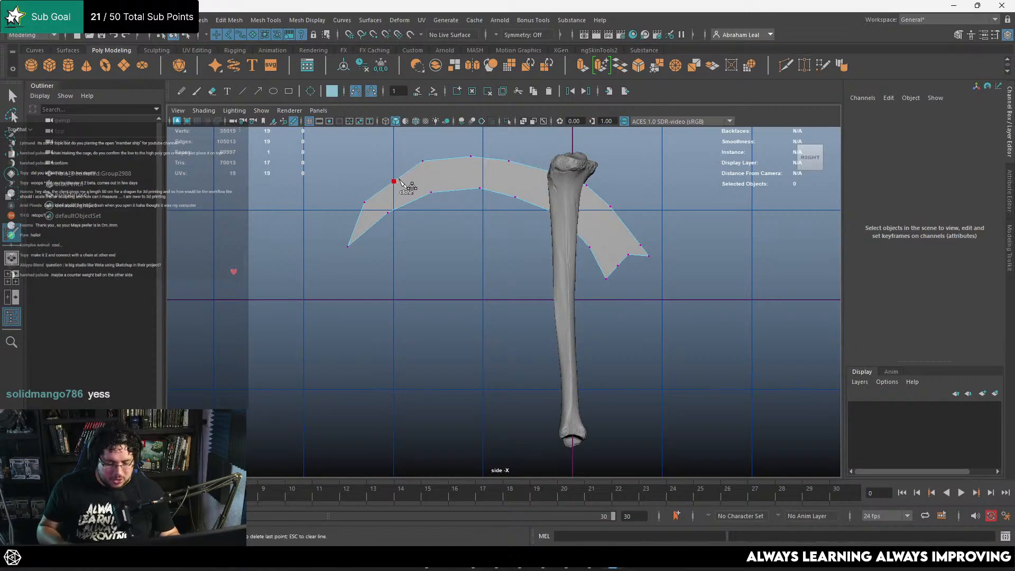
{"action": "key", "text": "q"}
{"action": "left_click_drag", "start_coordinate": [409, 176], "coordinate": [358, 205]}
{"action": "key", "text": "w"}
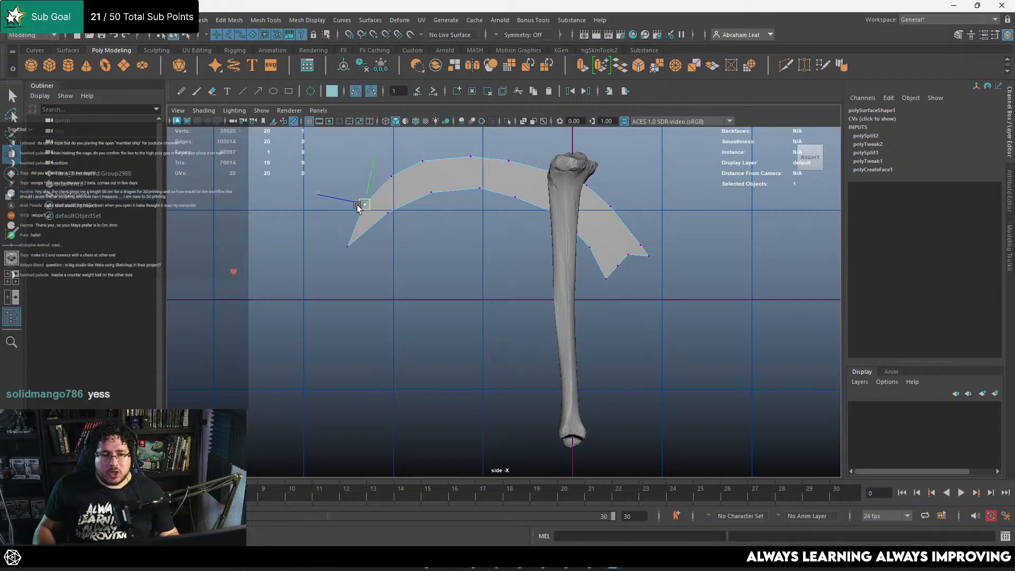
{"action": "left_click", "coordinate": [585, 186]}
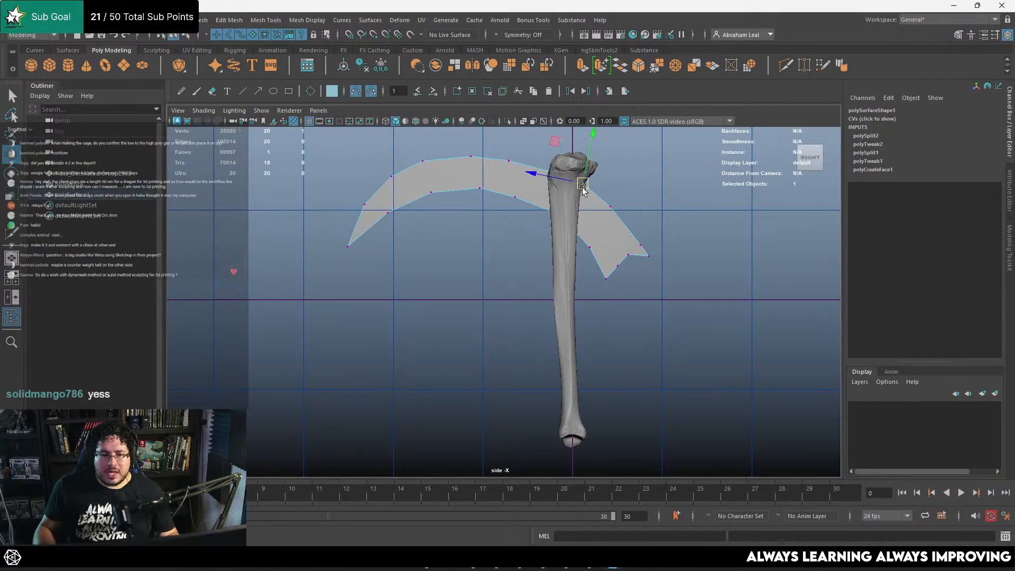
Scale the whole blade down slightly while keeping it seated across the bone's upper end
{"action": "right_click_drag", "start_coordinate": [508, 185], "coordinate": [532, 174]}
{"action": "key", "text": "r"}
{"action": "mouse_move", "coordinate": [520, 214]}
{"action": "left_mouse_down"}
{"action": "mouse_move", "coordinate": [510, 212]}
{"action": "mouse_move", "coordinate": [548, 218]}
{"action": "mouse_move", "coordinate": [528, 218]}
{"action": "left_mouse_up"}
{"action": "key", "text": "w"}
{"action": "key", "text": "r"}
{"action": "key", "text": "w"}
Draw the blade's tip section in toward the bone and adjust the inner-edge vertices near it to smooth the curve
{"action": "right_click_drag", "start_coordinate": [514, 189], "coordinate": [482, 183]}
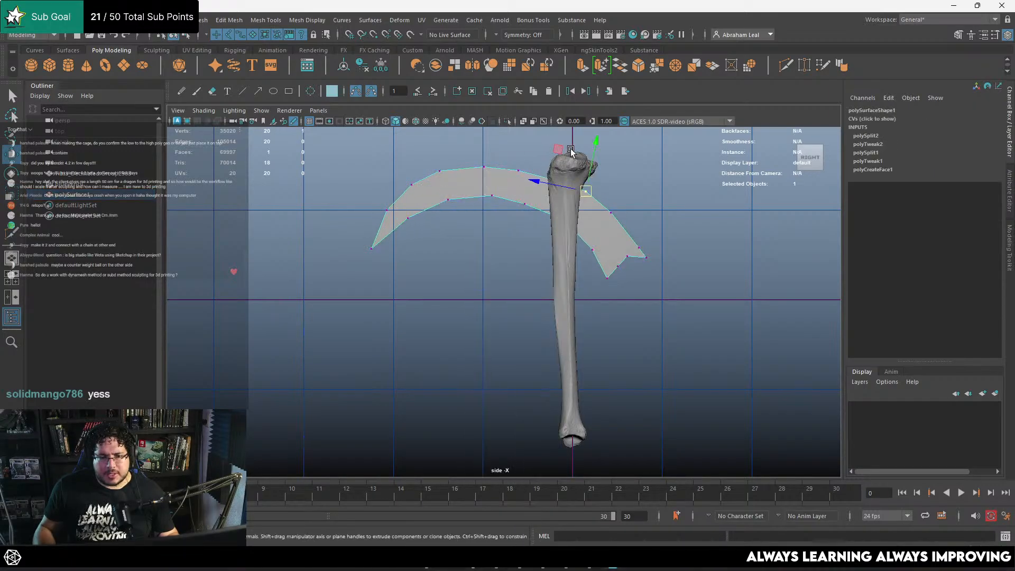
{"action": "left_click_drag", "start_coordinate": [570, 149], "coordinate": [545, 186]}
{"action": "left_click_drag", "start_coordinate": [597, 165], "coordinate": [482, 165]}
{"action": "left_click", "coordinate": [490, 197]}
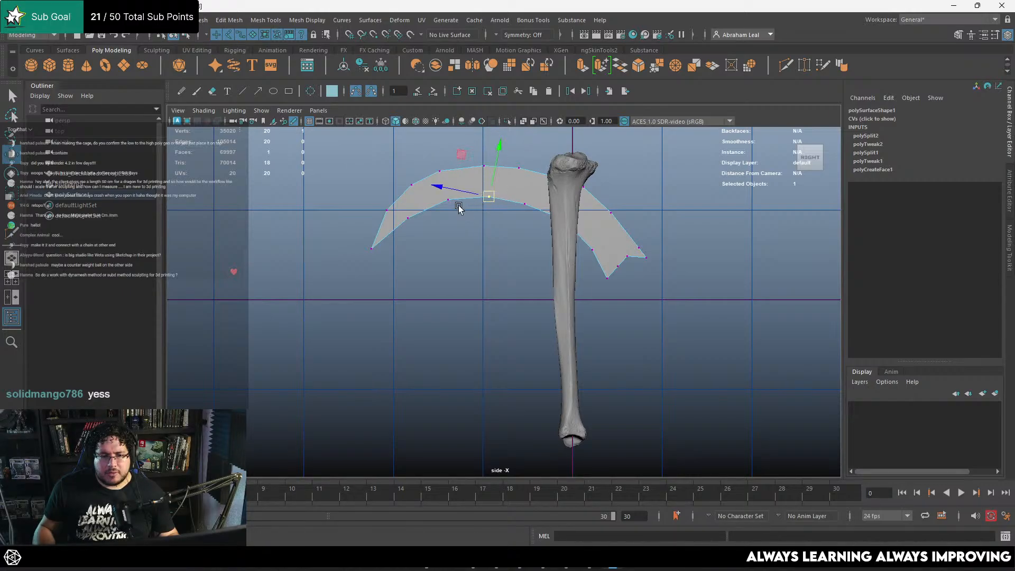
{"action": "left_click", "coordinate": [414, 227]}
{"action": "left_click", "coordinate": [448, 199]}
{"action": "left_click_drag", "start_coordinate": [448, 199], "coordinate": [407, 212]}
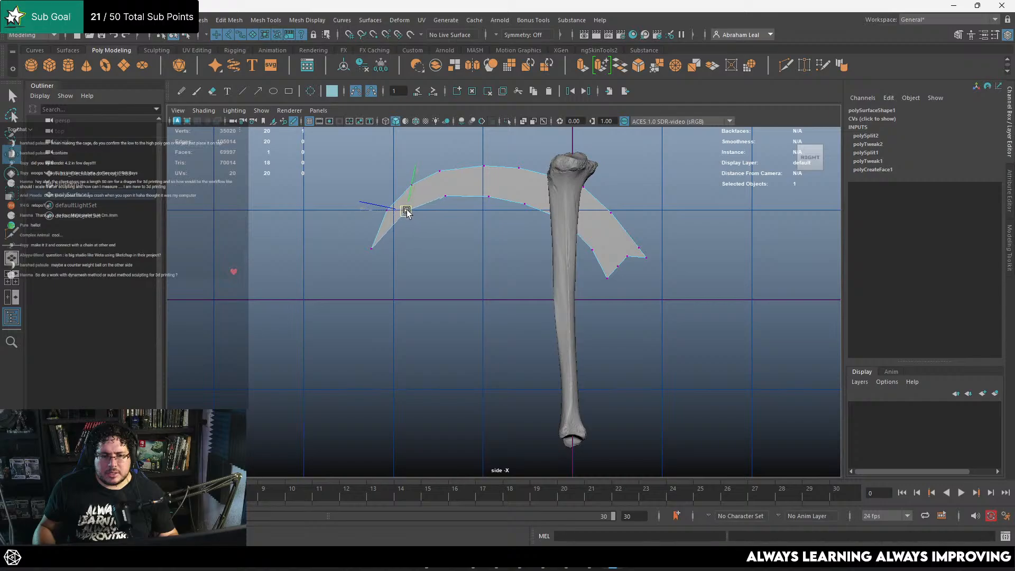
Adjust the lower prong vertices at the blade's notched end behind the bone
{"action": "left_click", "coordinate": [609, 214]}
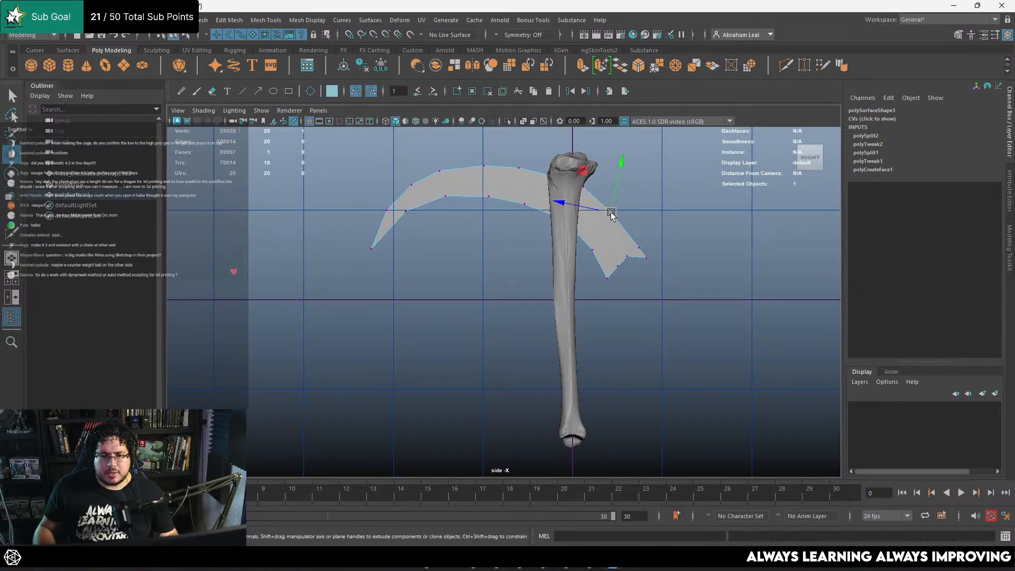
{"action": "scroll", "coordinate": [641, 269], "scroll_direction": "up", "scroll_amount": 5}
{"action": "middle_click_drag", "start_coordinate": [678, 263], "coordinate": [513, 297], "text": "alt"}
{"action": "scroll", "coordinate": [549, 283], "scroll_direction": "up", "scroll_amount": 3}
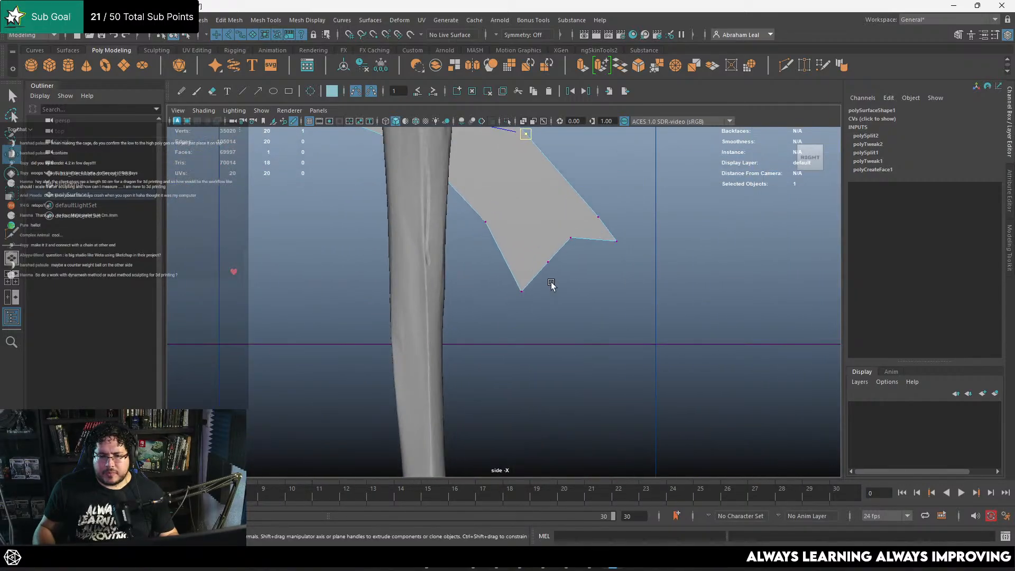
{"action": "left_click_drag", "start_coordinate": [558, 254], "coordinate": [515, 275]}
{"action": "scroll", "coordinate": [552, 281], "scroll_direction": "down", "scroll_amount": 4}
{"action": "scroll", "coordinate": [555, 270], "scroll_direction": "down", "scroll_amount": 3}
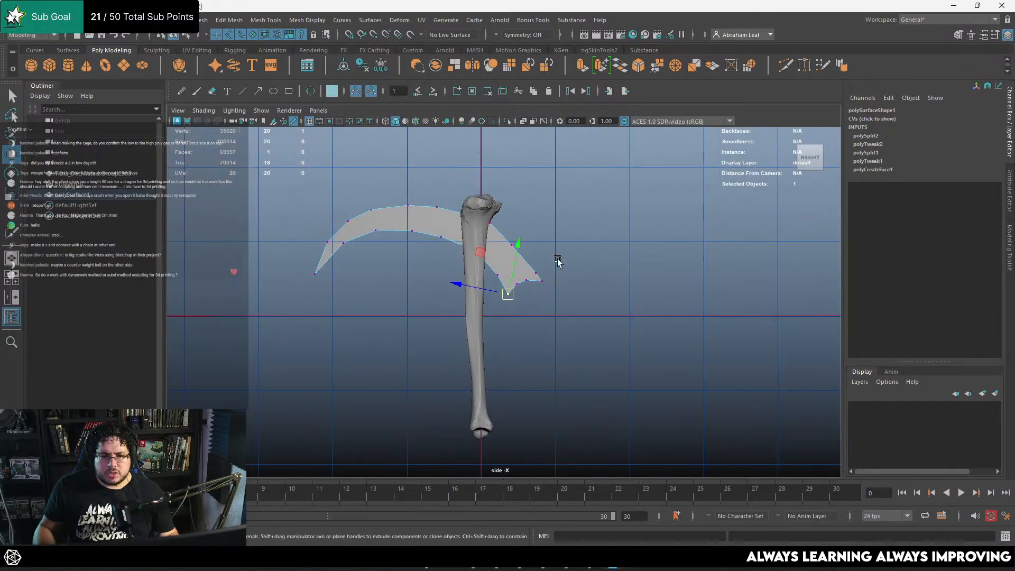
{"action": "scroll", "coordinate": [507, 274], "scroll_direction": "up", "scroll_amount": 2}
Raise the blade's notched end slightly and nudge the outer-edge vertex beside the bone, undoing the trial move of the inner-edge vertex
{"action": "left_click_drag", "start_coordinate": [603, 203], "coordinate": [484, 302]}
{"action": "left_click_drag", "start_coordinate": [518, 256], "coordinate": [522, 240]}
{"action": "left_click", "coordinate": [573, 200]}
{"action": "left_click_drag", "start_coordinate": [511, 204], "coordinate": [510, 206]}
{"action": "left_click", "coordinate": [491, 248]}
{"action": "left_click_drag", "start_coordinate": [482, 248], "coordinate": [463, 225]}
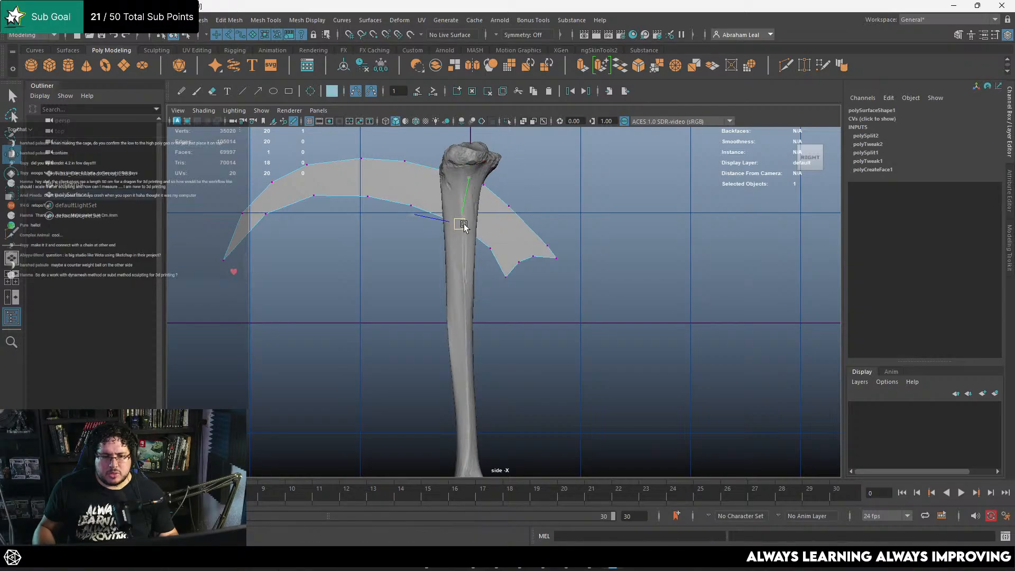
{"action": "key", "text": "ctrl+z"}
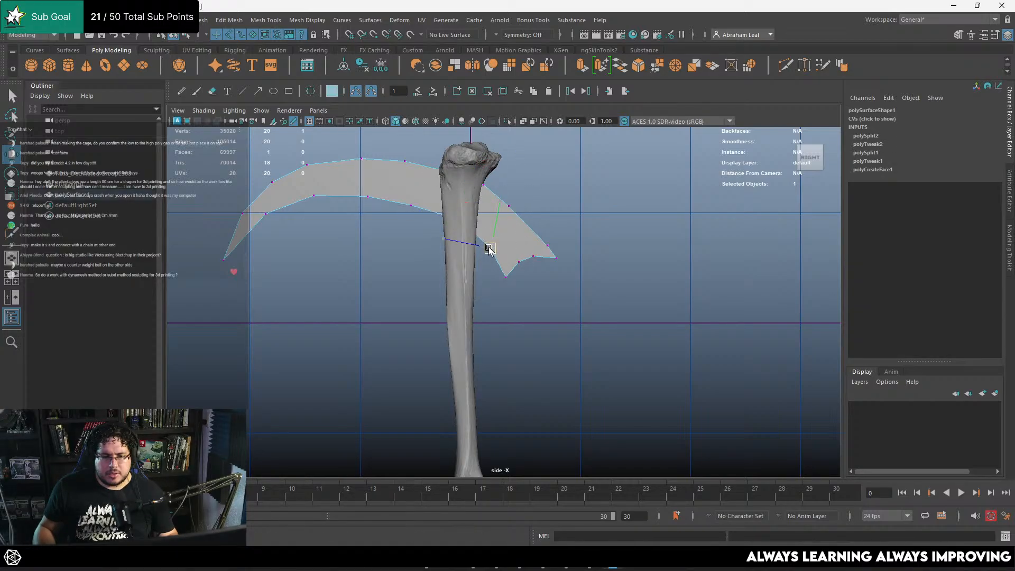
Shift the outer-edge vertices between the bone and the notched end to round the arc, and return to object mode
{"action": "left_click_drag", "start_coordinate": [547, 245], "coordinate": [538, 235]}
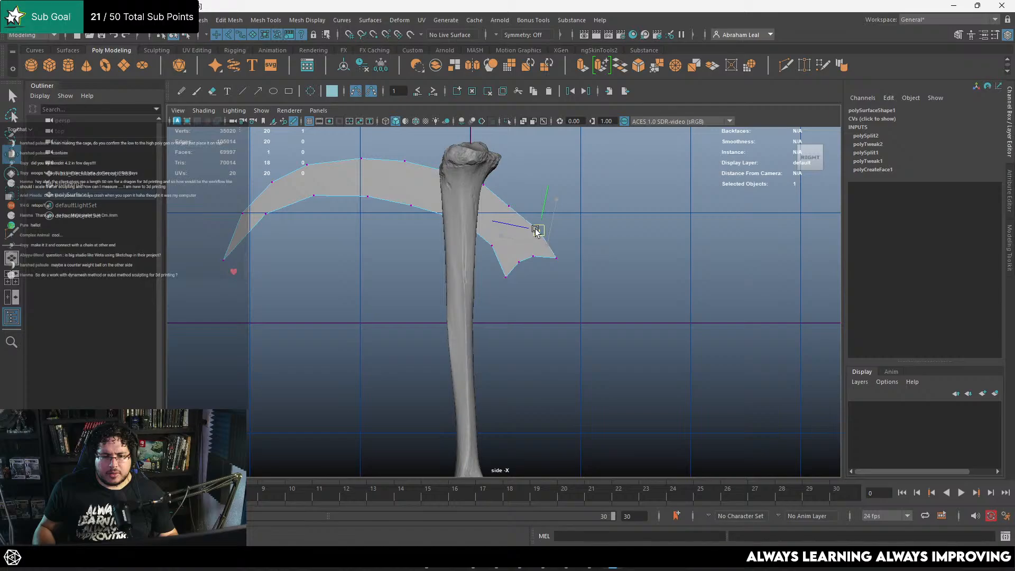
{"action": "left_click_drag", "start_coordinate": [512, 191], "coordinate": [492, 216]}
{"action": "key", "text": "ctrl+z"}
{"action": "left_click_drag", "start_coordinate": [522, 182], "coordinate": [510, 202]}
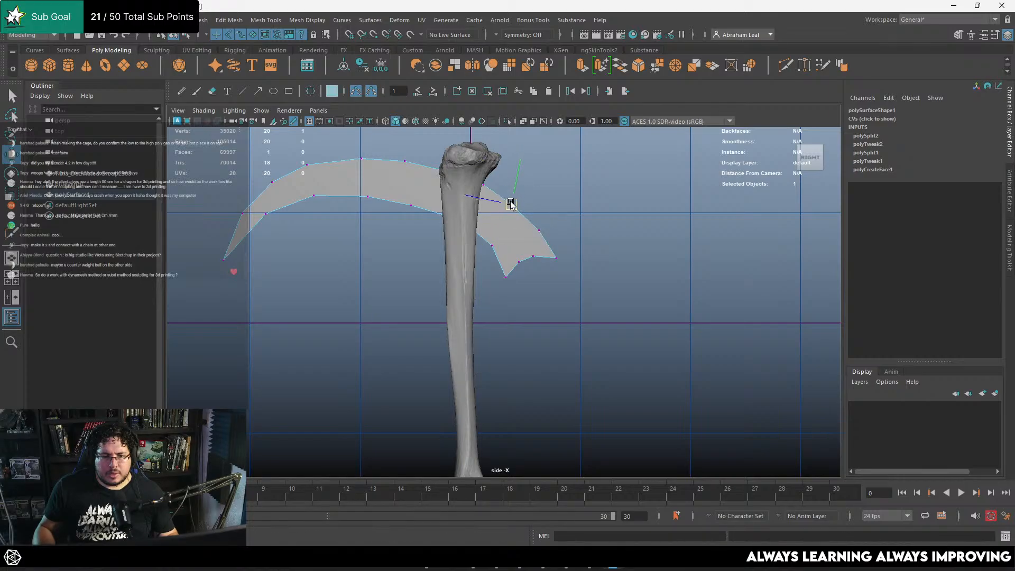
{"action": "left_click", "coordinate": [535, 227]}
{"action": "right_click_drag", "start_coordinate": [494, 213], "coordinate": [557, 180]}
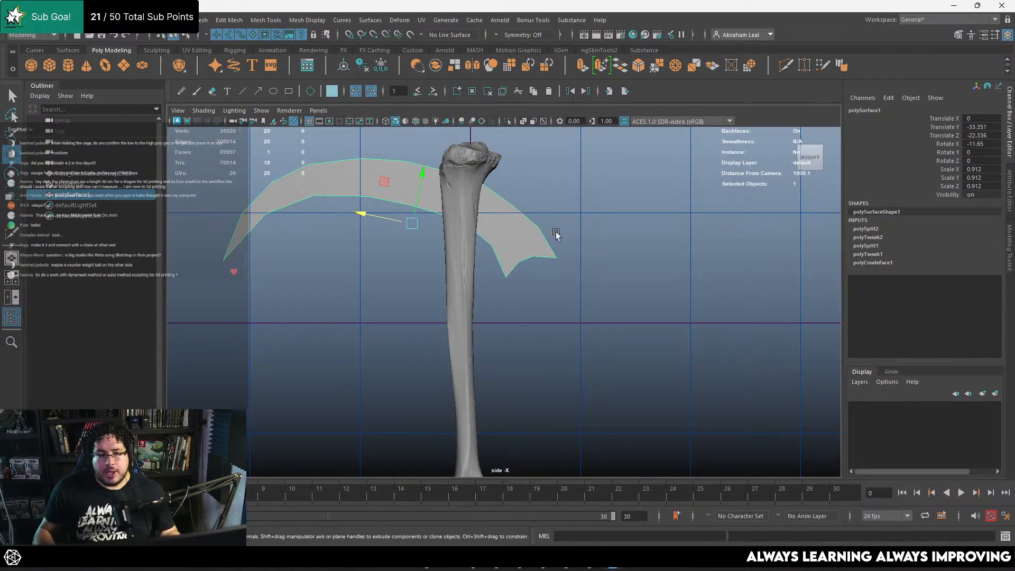
{"action": "left_click", "coordinate": [596, 244]}
{"action": "scroll", "coordinate": [555, 254], "scroll_direction": "down", "scroll_amount": 5}
{"action": "scroll", "coordinate": [512, 261], "scroll_direction": "up", "scroll_amount": 5}
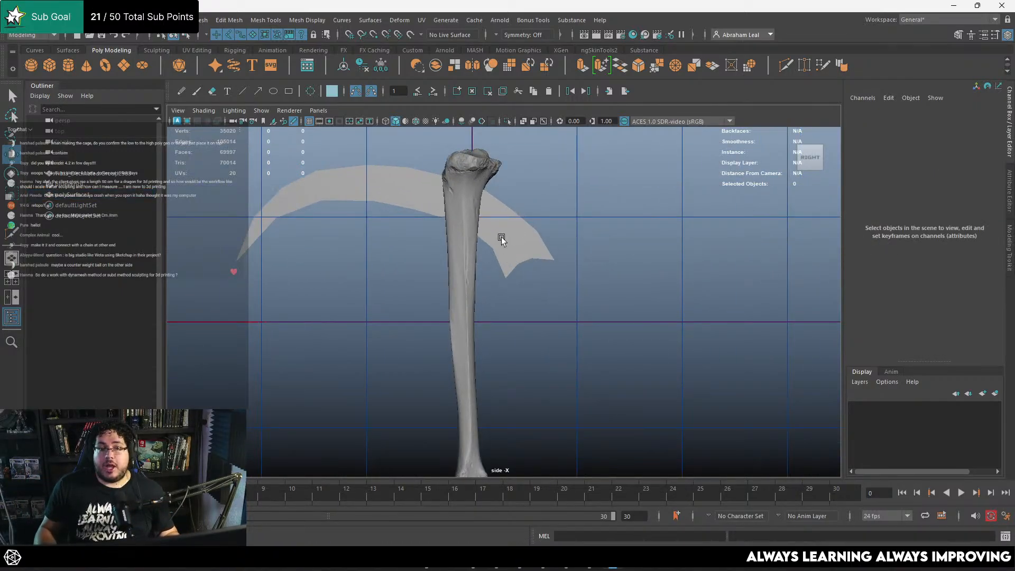
Extrude the flat blade face to give the blade thickness
{"action": "left_click", "coordinate": [501, 237]}
{"action": "right_click_drag", "start_coordinate": [501, 237], "coordinate": [555, 168]}
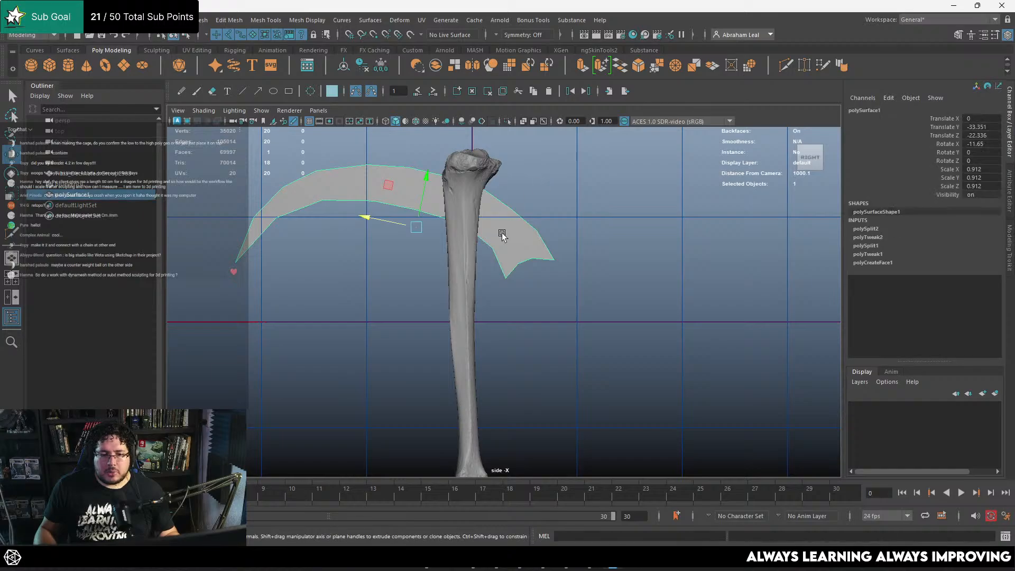
{"action": "left_click_drag", "start_coordinate": [502, 235], "coordinate": [615, 203], "text": "alt"}
{"action": "key", "text": "ctrl+e"}
{"action": "left_click", "coordinate": [615, 203]}
Delete the large side face of the extruded blade and mirror the blade across the world X axis with the direction flipped
{"action": "left_click", "coordinate": [523, 187]}
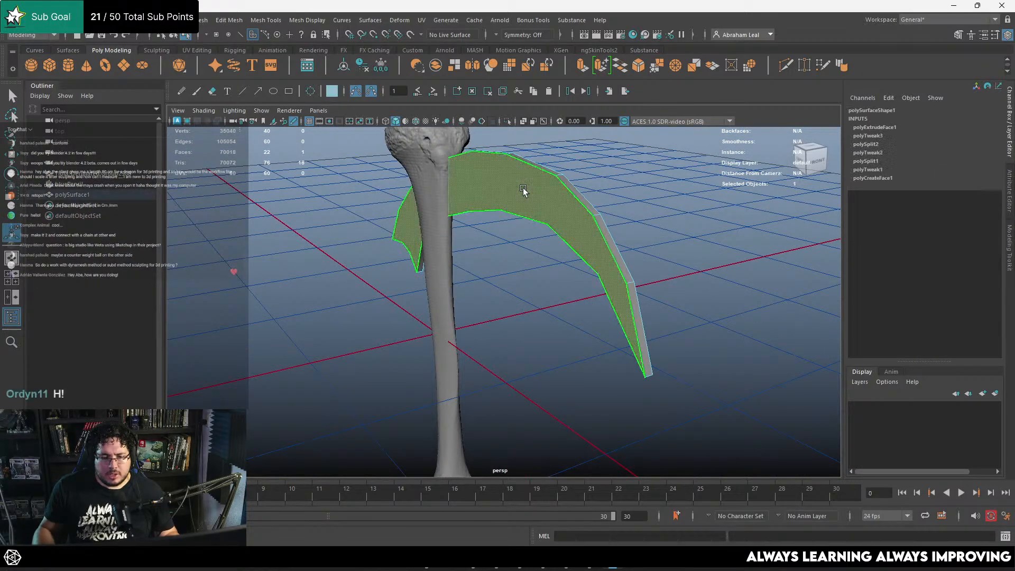
{"action": "key", "text": "Delete"}
{"action": "right_click_drag", "start_coordinate": [525, 189], "coordinate": [566, 311]}
{"action": "left_click", "coordinate": [547, 178]}
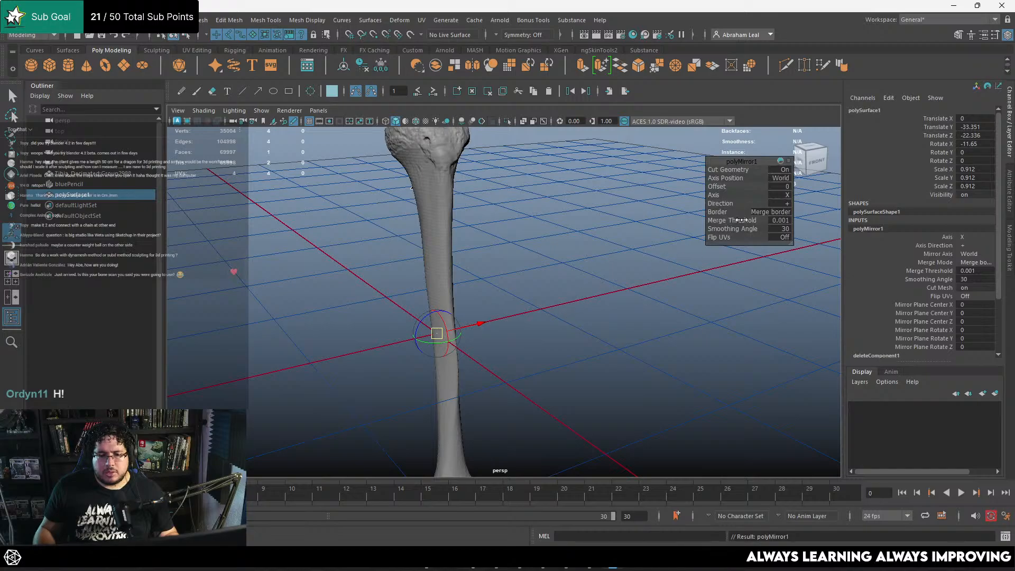
{"action": "left_click", "coordinate": [784, 203]}
{"action": "left_click", "coordinate": [801, 215]}
{"action": "left_click", "coordinate": [648, 217]}
Thicken the mirrored blade by scaling it along X only to 1.006
{"action": "left_click_drag", "start_coordinate": [648, 216], "coordinate": [554, 246], "text": "alt"}
{"action": "left_click", "coordinate": [485, 214]}
{"action": "mouse_move", "coordinate": [502, 225]}
{"action": "left_mouse_down", "text": "alt"}
{"action": "mouse_move", "coordinate": [516, 259]}
{"action": "mouse_move", "coordinate": [516, 318]}
{"action": "mouse_move", "coordinate": [501, 222]}
{"action": "left_mouse_up", "text": "alt"}
{"action": "key", "text": "r"}
{"action": "mouse_move", "coordinate": [545, 246]}
{"action": "left_mouse_down", "text": "alt"}
{"action": "mouse_move", "coordinate": [532, 235]}
{"action": "mouse_move", "coordinate": [532, 271]}
{"action": "mouse_move", "coordinate": [532, 248]}
{"action": "mouse_move", "coordinate": [544, 265]}
{"action": "left_mouse_up", "text": "alt"}
{"action": "key", "text": "q"}
{"action": "key", "text": "e"}
{"action": "key", "text": "r"}
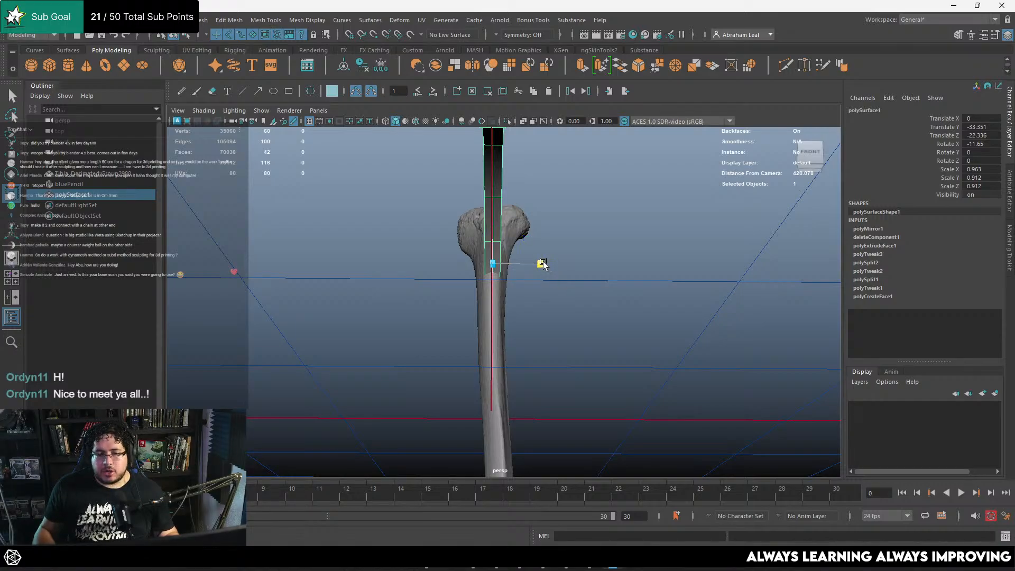
{"action": "left_click", "coordinate": [564, 256]}
{"action": "left_click_drag", "start_coordinate": [564, 256], "coordinate": [599, 294], "text": "alt"}
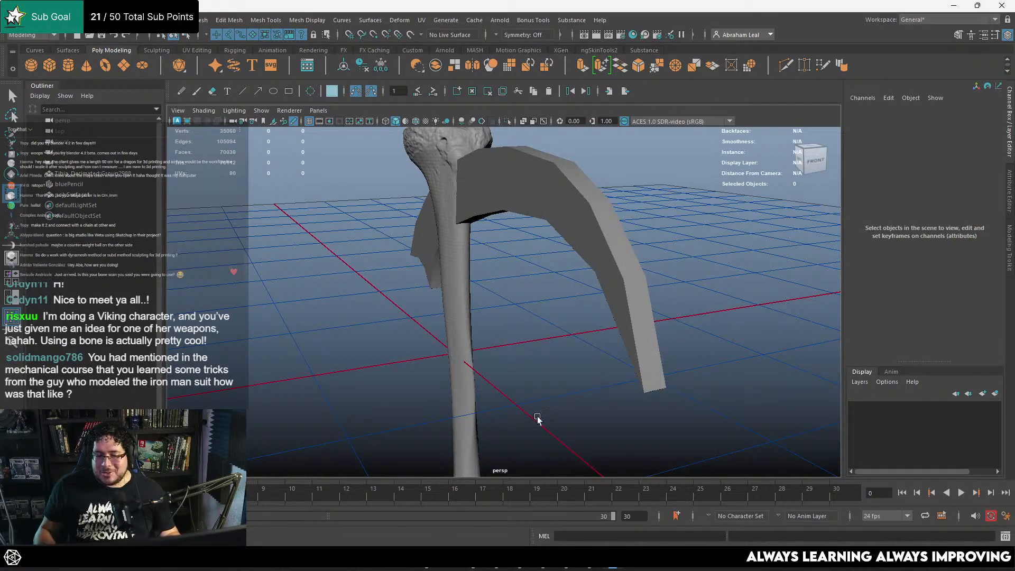
Isolate the blade in the view and switch it to edge selection
{"action": "left_click", "coordinate": [531, 254]}
{"action": "left_click_drag", "start_coordinate": [532, 254], "coordinate": [533, 173], "text": "alt"}
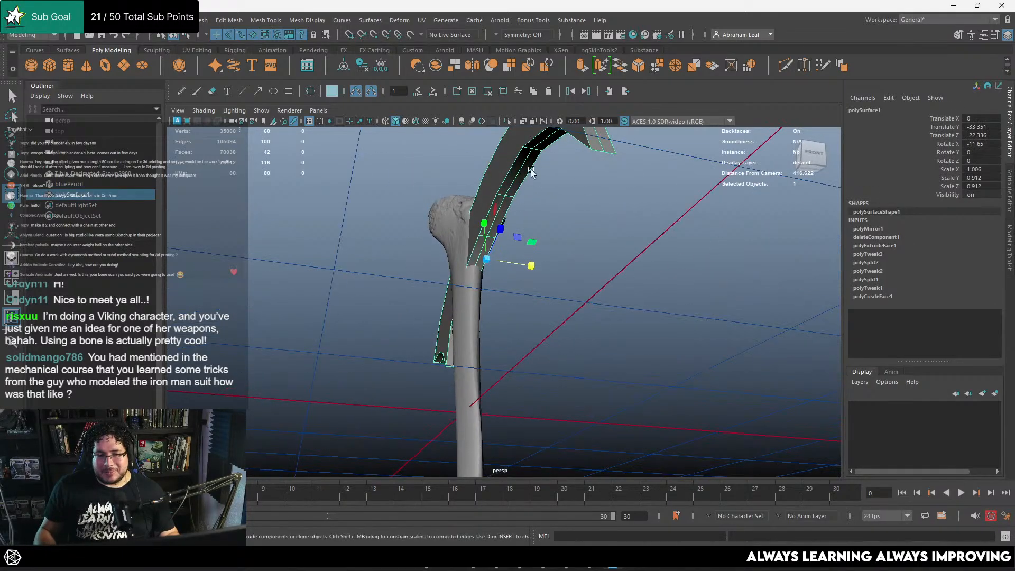
{"action": "left_click", "coordinate": [507, 122]}
{"action": "middle_click_drag", "start_coordinate": [529, 209], "coordinate": [531, 268], "text": "alt"}
{"action": "scroll", "coordinate": [536, 220], "scroll_direction": "up", "scroll_amount": 5}
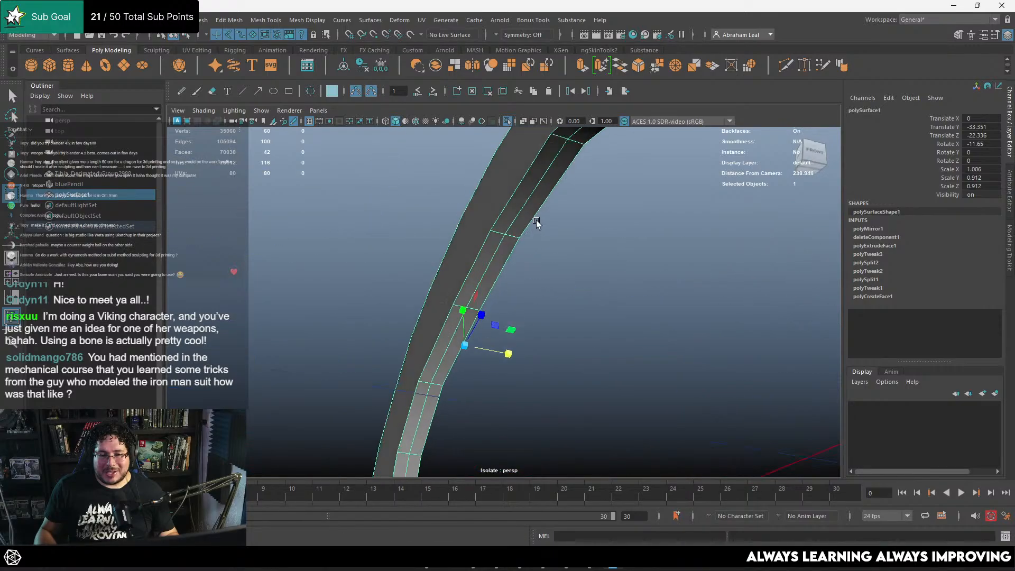
{"action": "right_click_drag", "start_coordinate": [530, 193], "coordinate": [532, 175]}
{"action": "left_click", "coordinate": [536, 197]}
{"action": "scroll", "coordinate": [537, 198], "scroll_direction": "down", "scroll_amount": 3}
{"action": "mouse_move", "coordinate": [502, 309]}
{"action": "middle_mouse_down", "text": "alt"}
{"action": "mouse_move", "coordinate": [512, 272]}
{"action": "mouse_move", "coordinate": [496, 308]}
{"action": "middle_mouse_up", "text": "alt"}
{"action": "left_click", "coordinate": [436, 401]}
{"action": "left_click_drag", "start_coordinate": [496, 307], "coordinate": [512, 297], "text": "alt"}
{"action": "middle_click_drag", "start_coordinate": [386, 416], "coordinate": [394, 350], "text": "alt"}
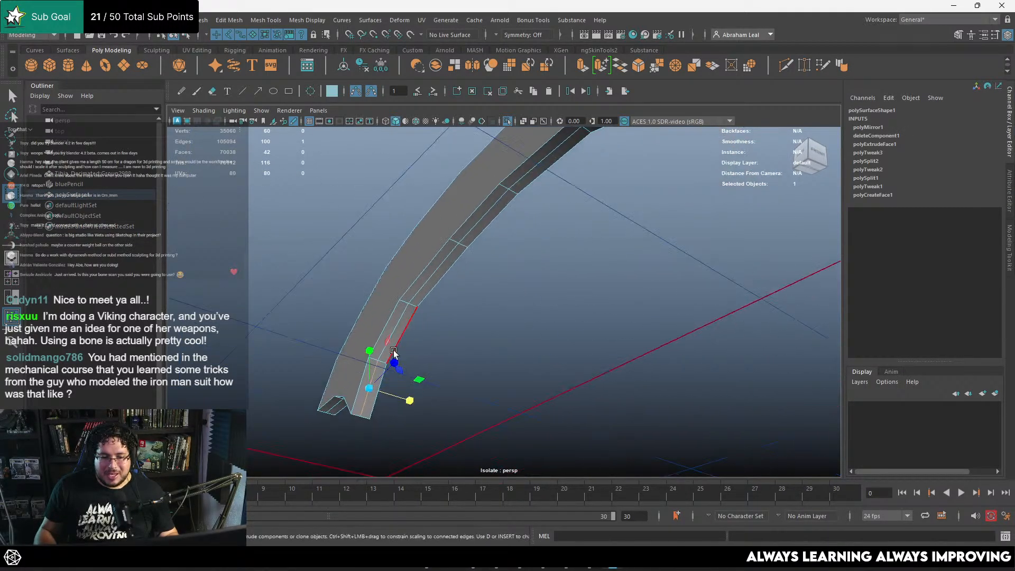
{"action": "key", "text": "q"}
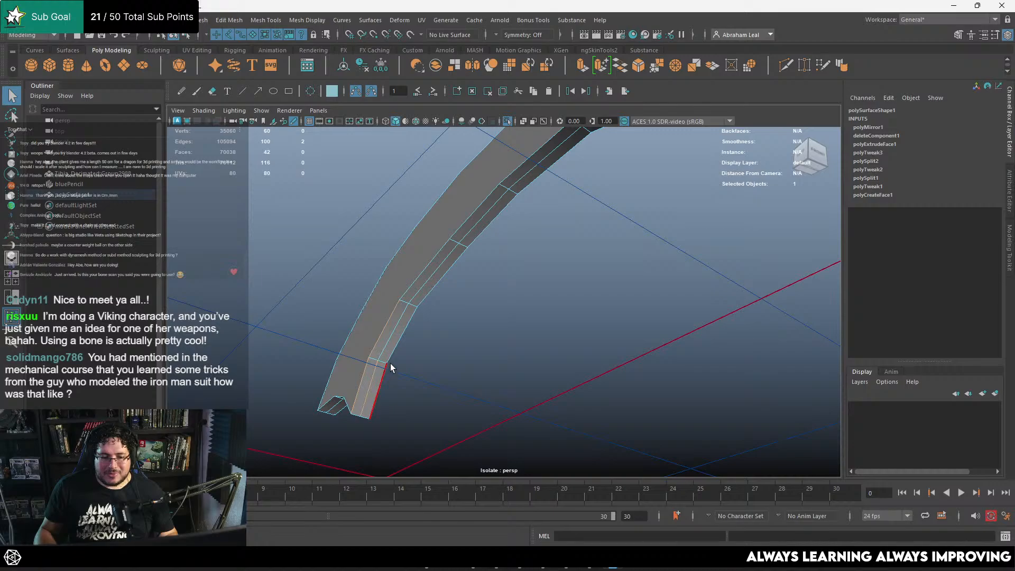
{"action": "left_click_drag", "start_coordinate": [390, 365], "coordinate": [647, 351], "text": "alt"}
{"action": "left_click", "coordinate": [604, 400]}
{"action": "double_click", "coordinate": [603, 387]}
{"action": "left_click", "coordinate": [646, 352]}
Select the seven middle edges along the blade's inner side and offset them outward to form a bevelled cutting edge
{"action": "left_click", "coordinate": [704, 313]}
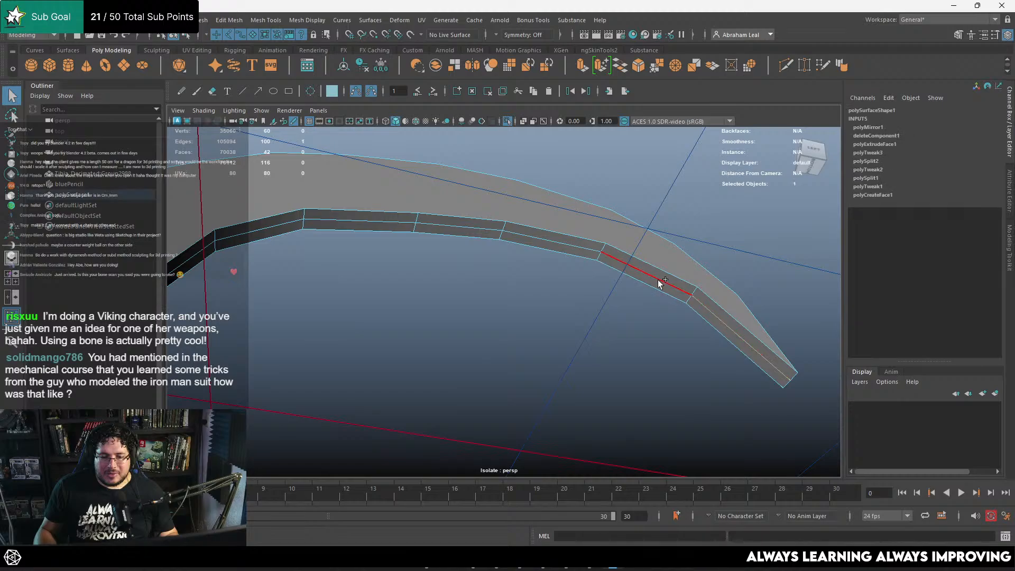
{"action": "left_click", "coordinate": [567, 244], "text": "shift"}
{"action": "left_click", "coordinate": [464, 229], "text": "shift"}
{"action": "left_click_drag", "start_coordinate": [402, 301], "coordinate": [548, 354], "text": "alt"}
{"action": "left_click", "coordinate": [365, 287], "text": "shift"}
{"action": "key", "text": "w"}
{"action": "key", "text": "r"}
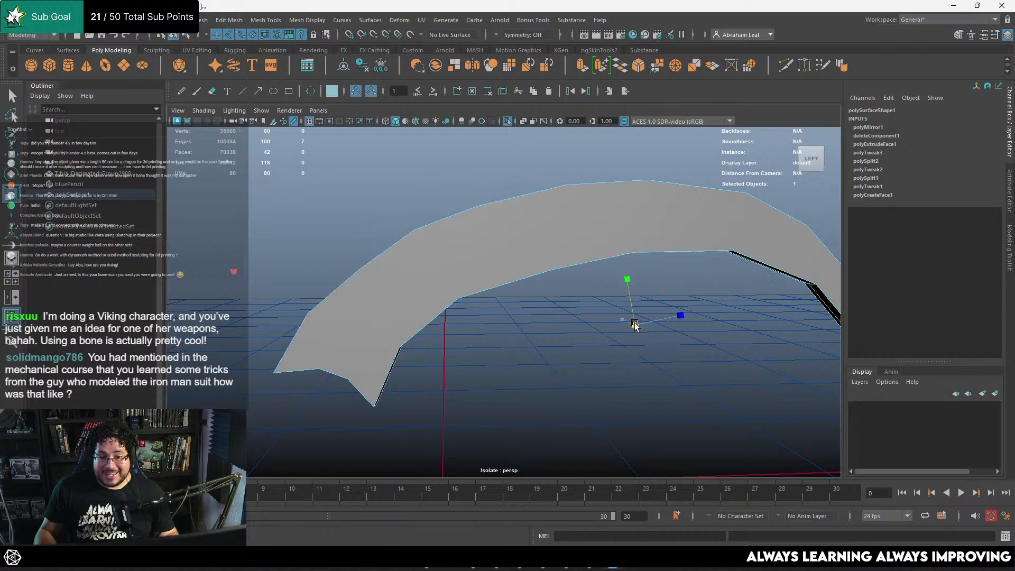
{"action": "mouse_move", "coordinate": [635, 325]}
{"action": "left_mouse_down", "text": "shift"}
{"action": "mouse_move", "coordinate": [587, 320]}
{"action": "mouse_move", "coordinate": [624, 297]}
{"action": "mouse_move", "coordinate": [629, 316]}
{"action": "mouse_move", "coordinate": [645, 320]}
{"action": "left_mouse_up", "text": "shift"}
{"action": "key", "text": "w"}
{"action": "key", "text": "r"}
{"action": "left_click_drag", "start_coordinate": [541, 336], "coordinate": [605, 319], "text": "alt"}
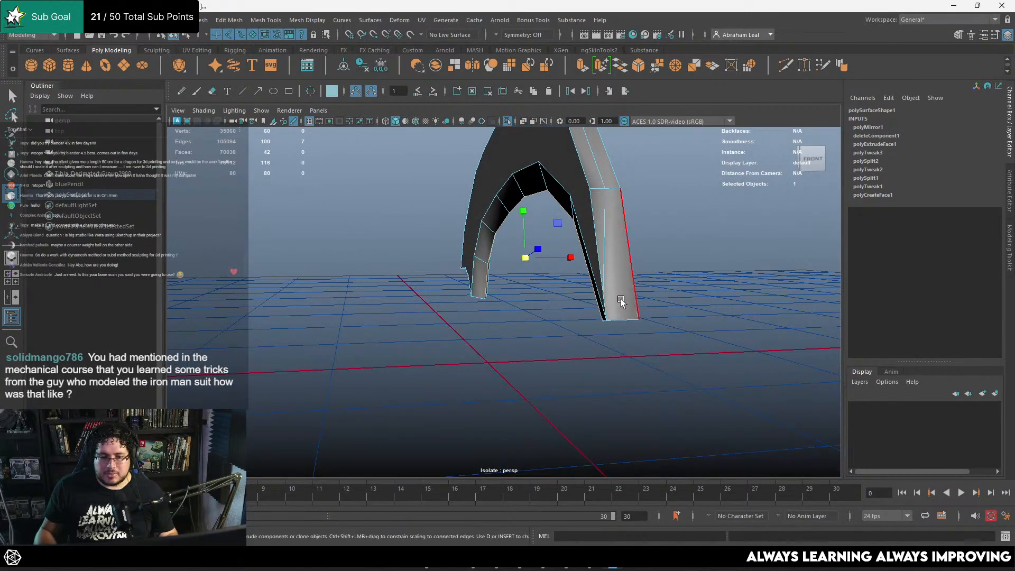
Delete the two narrow outer-edge faces at the blade's tip and bridge the open side edges with a single face
{"action": "right_click_drag", "start_coordinate": [621, 243], "coordinate": [571, 248]}
{"action": "left_click_drag", "start_coordinate": [592, 388], "coordinate": [562, 279], "text": "alt"}
{"action": "left_click", "coordinate": [599, 277]}
{"action": "key", "text": "F11"}
{"action": "left_click", "coordinate": [554, 259]}
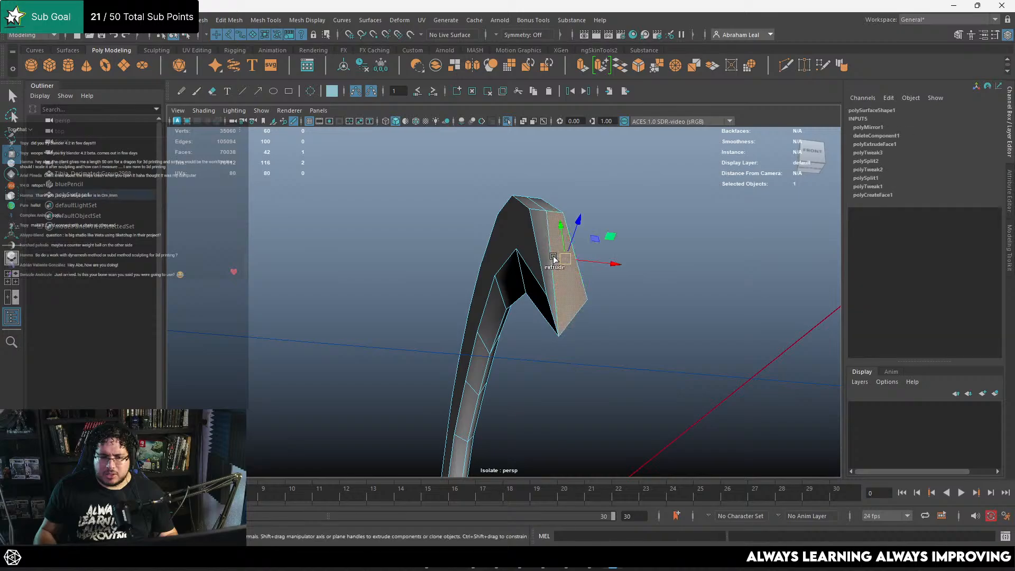
{"action": "key", "text": "Delete"}
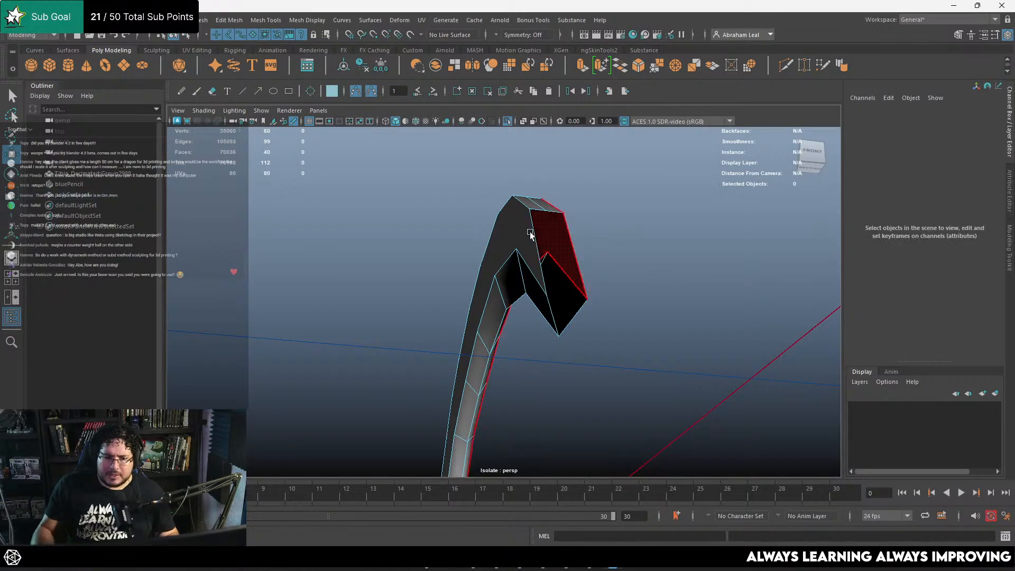
{"action": "left_click", "coordinate": [538, 233]}
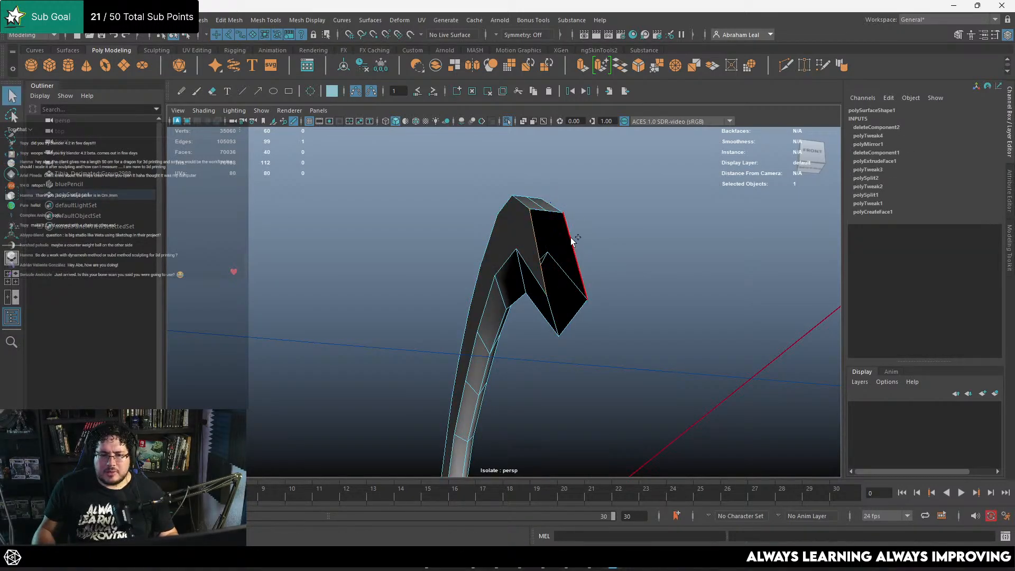
{"action": "left_click", "coordinate": [518, 136]}
{"action": "key", "text": "ctrl+z"}
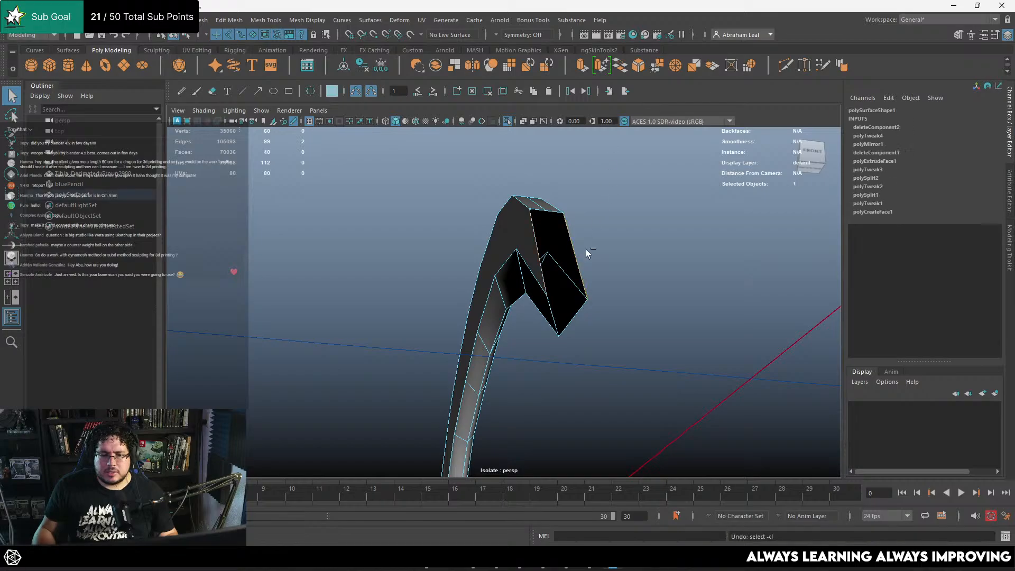
{"action": "key", "text": "g"}
Select the vertices at the blade's tip and merge them into a point
{"action": "left_click_drag", "start_coordinate": [591, 301], "coordinate": [630, 275], "text": "alt"}
{"action": "left_click", "coordinate": [621, 295]}
{"action": "right_click_drag", "start_coordinate": [630, 251], "coordinate": [588, 250]}
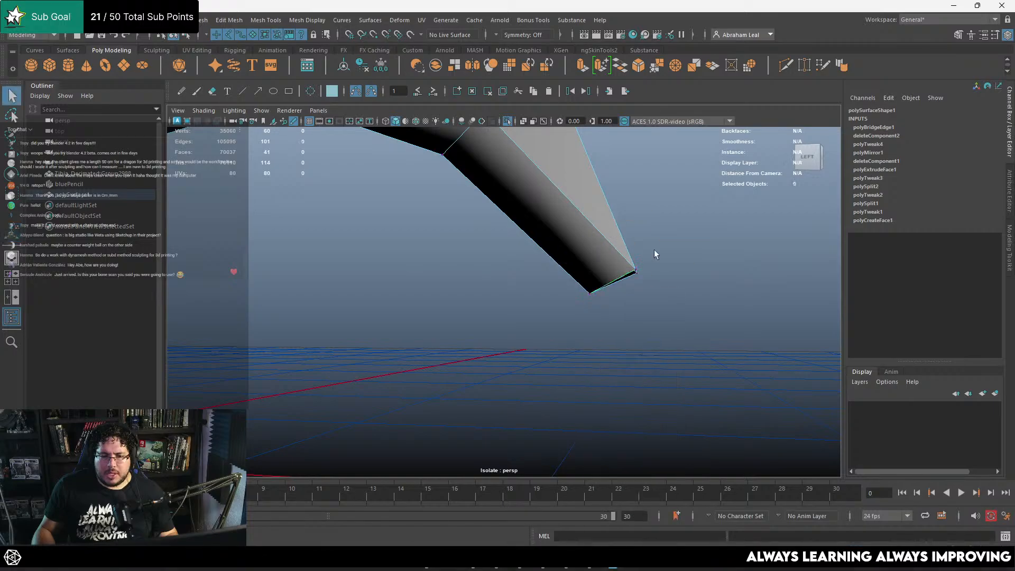
{"action": "left_click_drag", "start_coordinate": [657, 248], "coordinate": [574, 315]}
{"action": "left_click", "coordinate": [678, 66]}
{"action": "left_click_drag", "start_coordinate": [656, 222], "coordinate": [588, 264], "text": "alt"}
Delete the two thickness faces on the notched end's lower prong and bridge the opening between the blade's sides
{"action": "key", "text": "F8"}
{"action": "left_click", "coordinate": [575, 252]}
{"action": "left_click", "coordinate": [563, 180]}
{"action": "scroll", "coordinate": [588, 264], "scroll_direction": "up", "scroll_amount": 5}
{"action": "key", "text": "F11"}
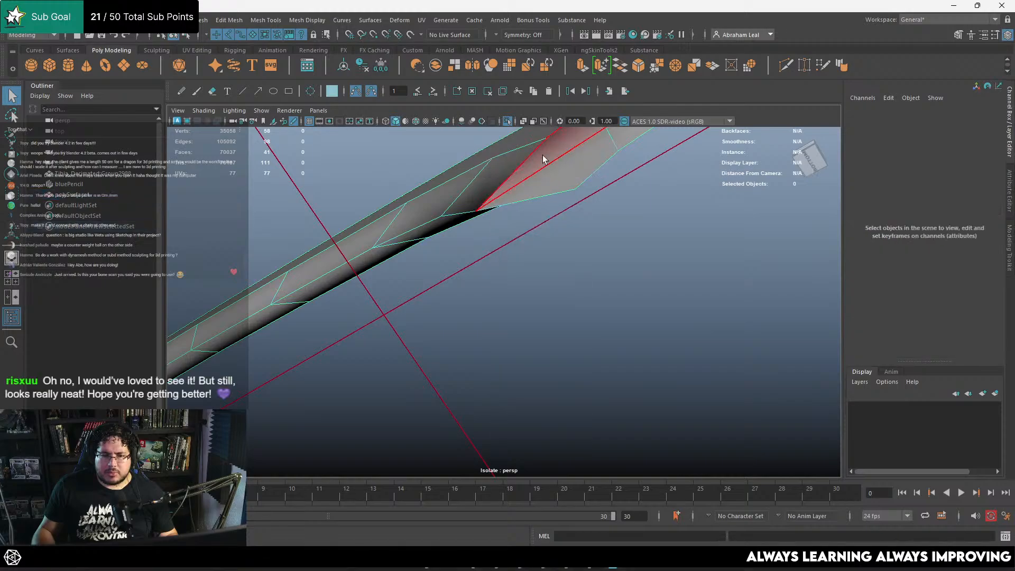
{"action": "left_click", "coordinate": [545, 159]}
{"action": "left_click", "coordinate": [562, 185], "text": "shift"}
{"action": "key", "text": "Delete"}
{"action": "left_click_drag", "start_coordinate": [562, 188], "coordinate": [535, 170], "text": "alt"}
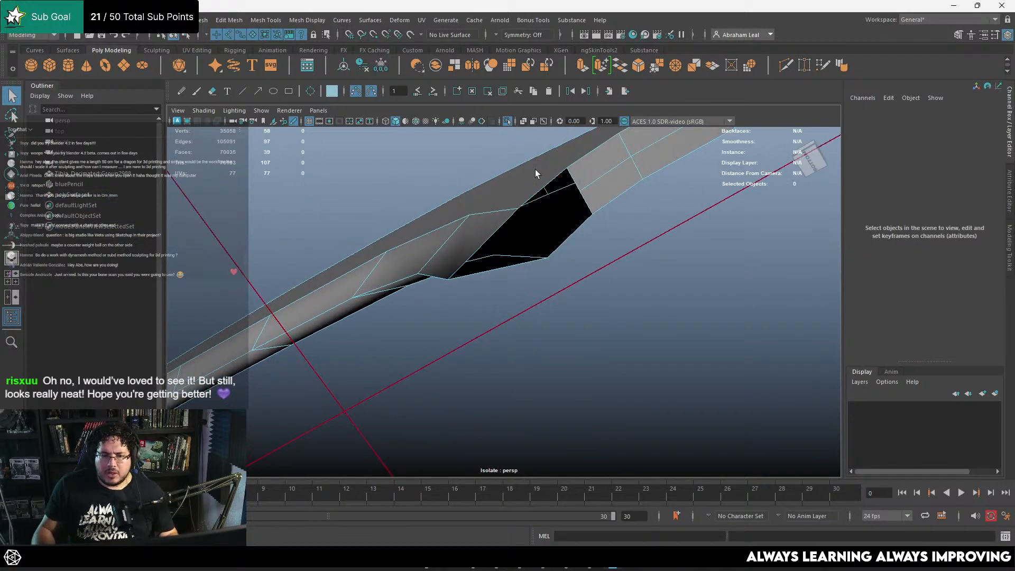
{"action": "left_click", "coordinate": [622, 73]}
Select the border of the remaining triangular hole at the lower prong and fill it
{"action": "left_click_drag", "start_coordinate": [615, 193], "coordinate": [575, 253], "text": "alt"}
{"action": "double_click", "coordinate": [528, 237]}
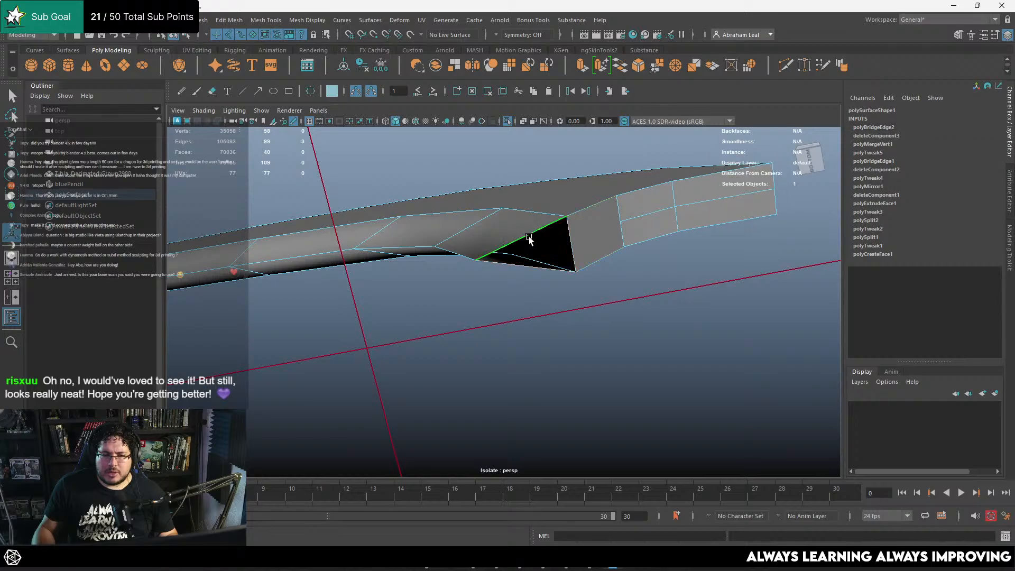
{"action": "left_click", "coordinate": [548, 69]}
{"action": "left_click", "coordinate": [608, 146]}
{"action": "left_click_drag", "start_coordinate": [608, 145], "coordinate": [584, 245], "text": "alt"}
{"action": "right_click_drag", "start_coordinate": [617, 265], "coordinate": [637, 252]}
{"action": "middle_click_drag", "start_coordinate": [637, 251], "coordinate": [542, 236], "text": "alt"}
{"action": "left_click_drag", "start_coordinate": [541, 235], "coordinate": [516, 286], "text": "alt"}
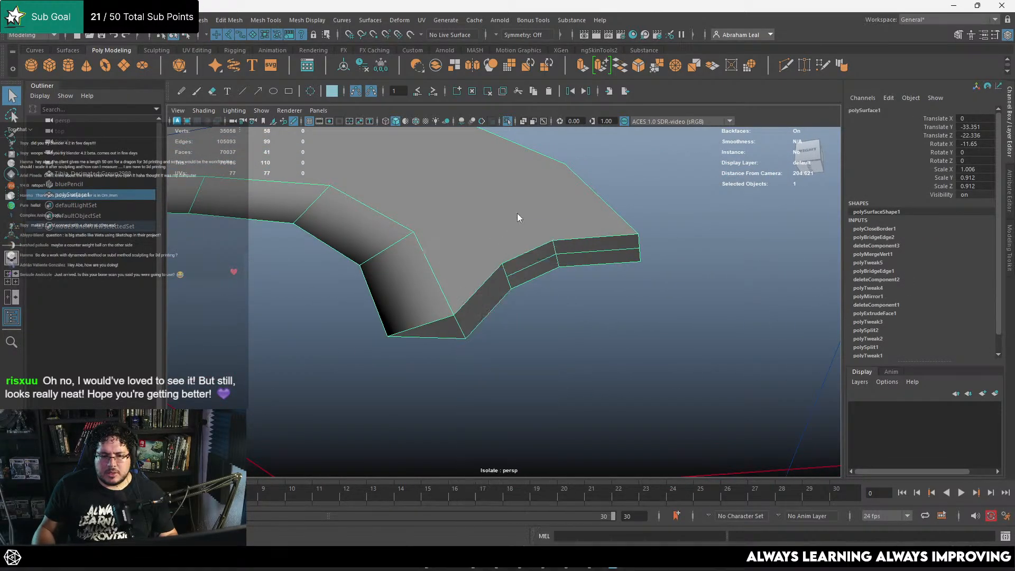
{"action": "right_click_drag", "start_coordinate": [518, 217], "coordinate": [520, 256]}
{"action": "left_click_drag", "start_coordinate": [524, 317], "coordinate": [534, 254], "text": "alt"}
{"action": "middle_click_drag", "start_coordinate": [534, 254], "coordinate": [555, 296], "text": "alt"}
{"action": "right_click_drag", "start_coordinate": [577, 290], "coordinate": [667, 265], "text": "alt"}
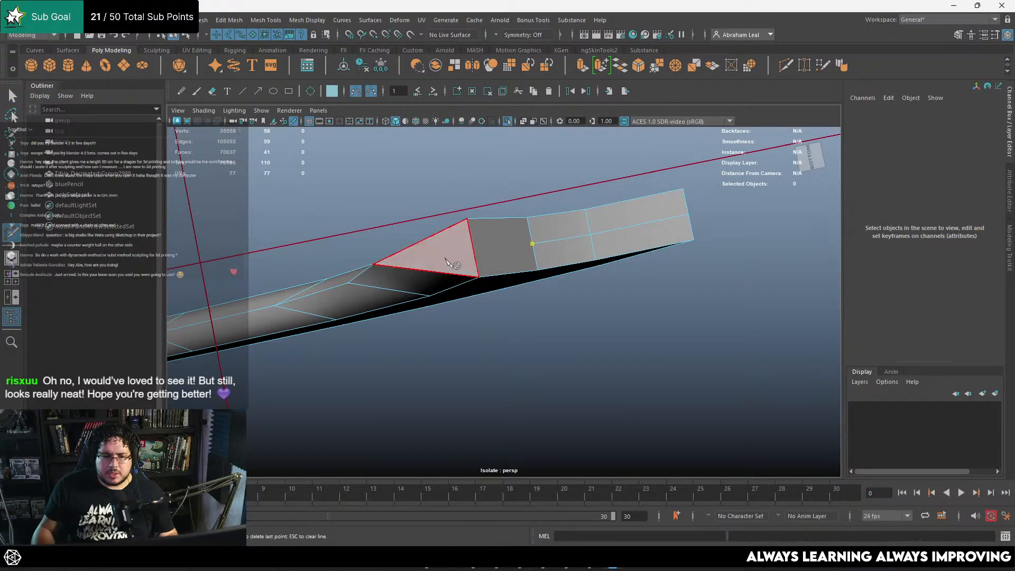
{"action": "left_click_drag", "start_coordinate": [469, 255], "coordinate": [505, 335], "text": "alt"}
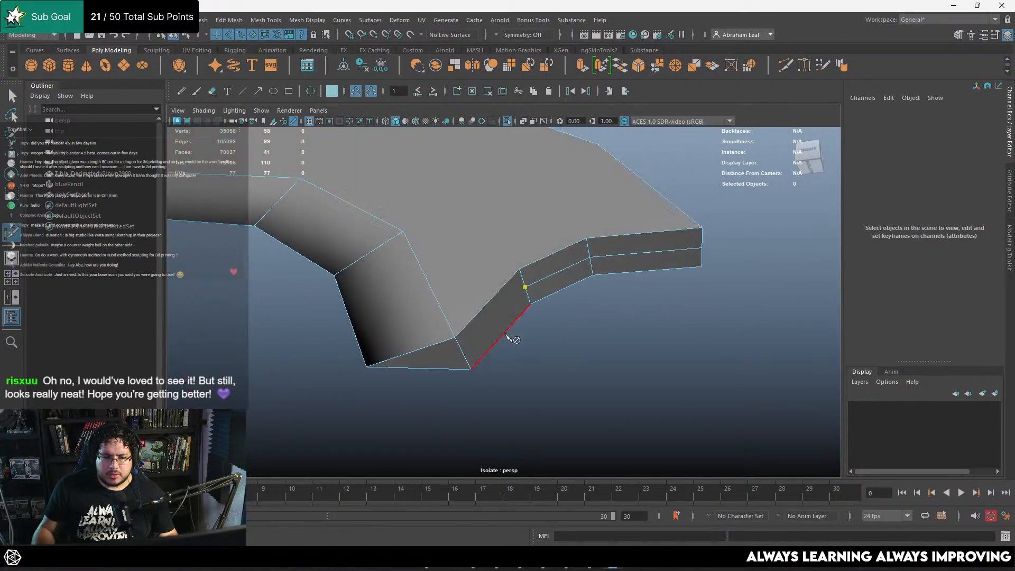
Preview the blade smoothed and return it to the unsmoothed display
{"action": "key", "text": "3"}
{"action": "left_click_drag", "start_coordinate": [598, 332], "coordinate": [541, 306], "text": "alt"}
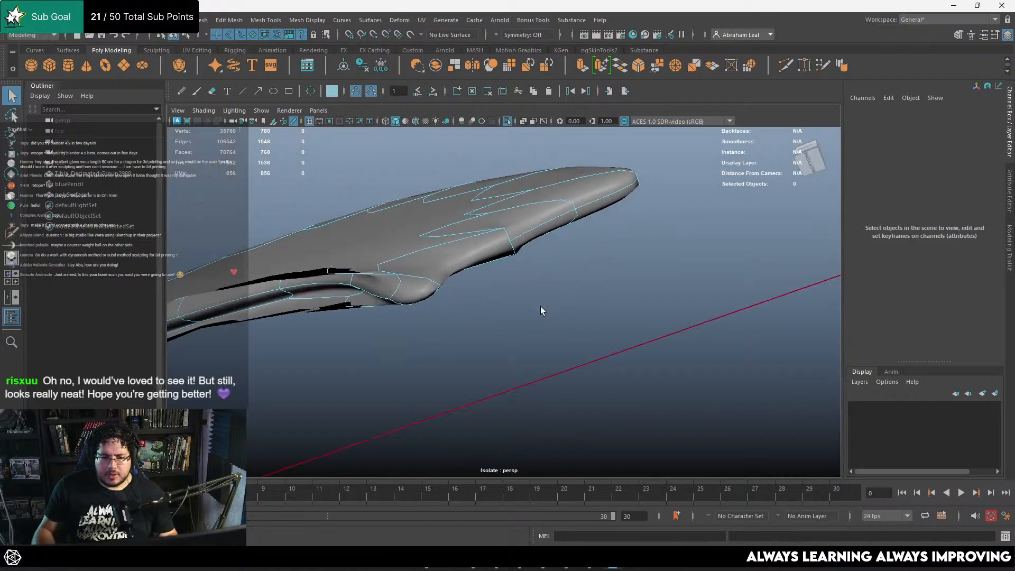
{"action": "key", "text": "1"}
Select the two centre edges along the notched end's thickness and move them outward in the side view to form a ridge
{"action": "right_click_drag", "start_coordinate": [522, 199], "coordinate": [549, 177]}
{"action": "left_click_drag", "start_coordinate": [566, 265], "coordinate": [579, 244], "text": "alt"}
{"action": "right_click_drag", "start_coordinate": [579, 244], "coordinate": [608, 261]}
{"action": "left_click", "coordinate": [607, 271]}
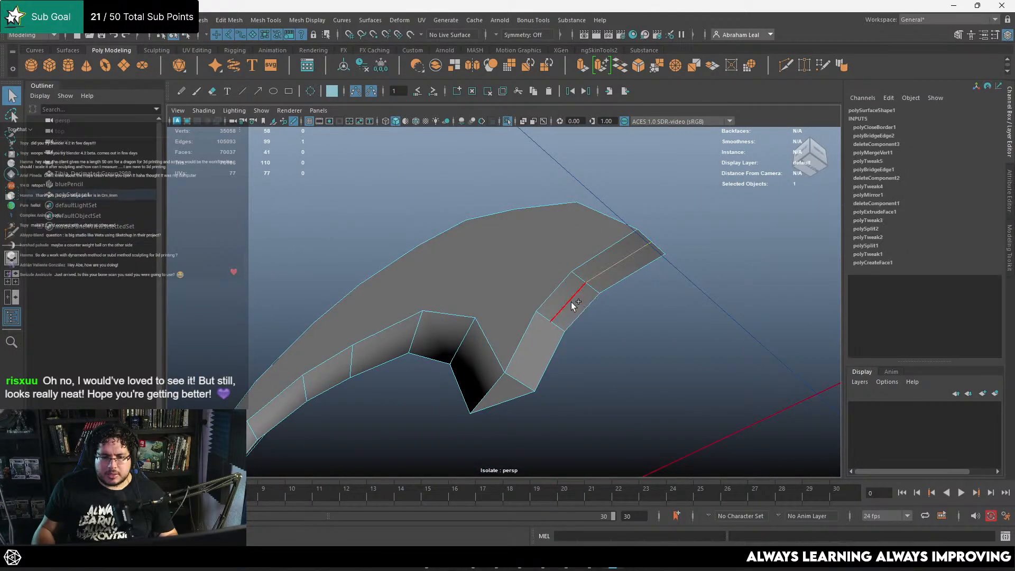
{"action": "left_click", "coordinate": [573, 305], "text": "shift"}
{"action": "left_click_drag", "start_coordinate": [573, 305], "coordinate": [668, 382], "text": "alt"}
{"action": "key", "text": "w"}
{"action": "middle_click_drag", "start_coordinate": [669, 382], "coordinate": [598, 256], "text": "alt"}
{"action": "scroll", "coordinate": [595, 256], "scroll_direction": "up", "scroll_amount": 2}
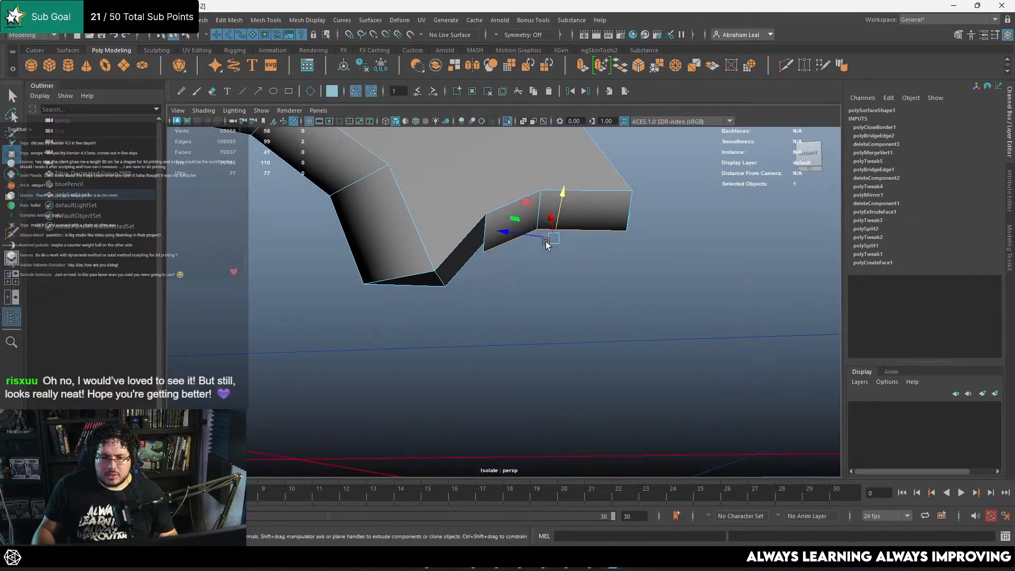
{"action": "left_click_drag", "start_coordinate": [555, 238], "coordinate": [635, 263]}
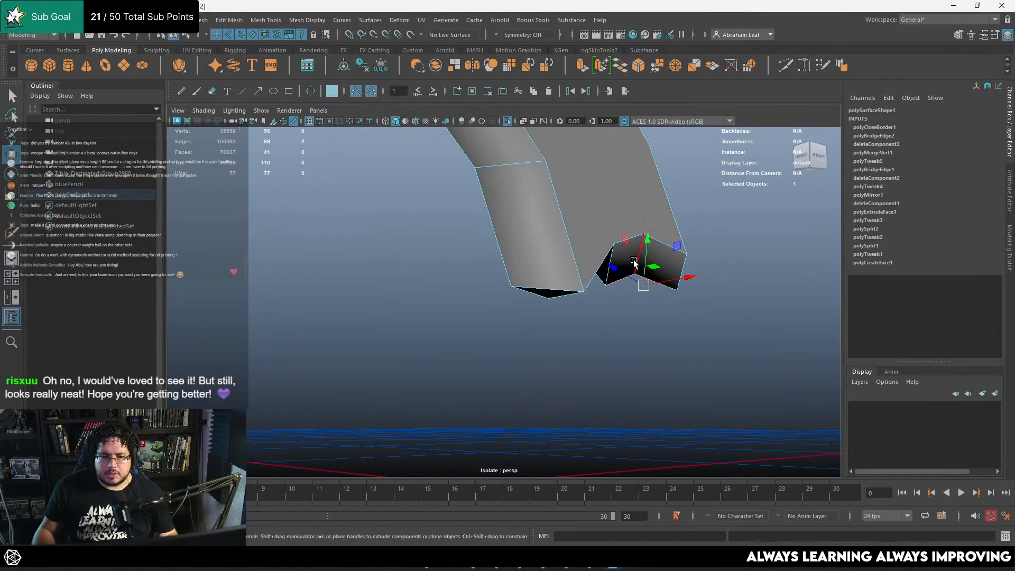
{"action": "key", "text": "space"}
{"action": "left_click_drag", "start_coordinate": [655, 319], "coordinate": [614, 303]}
{"action": "scroll", "coordinate": [581, 288], "scroll_direction": "up", "scroll_amount": 8}
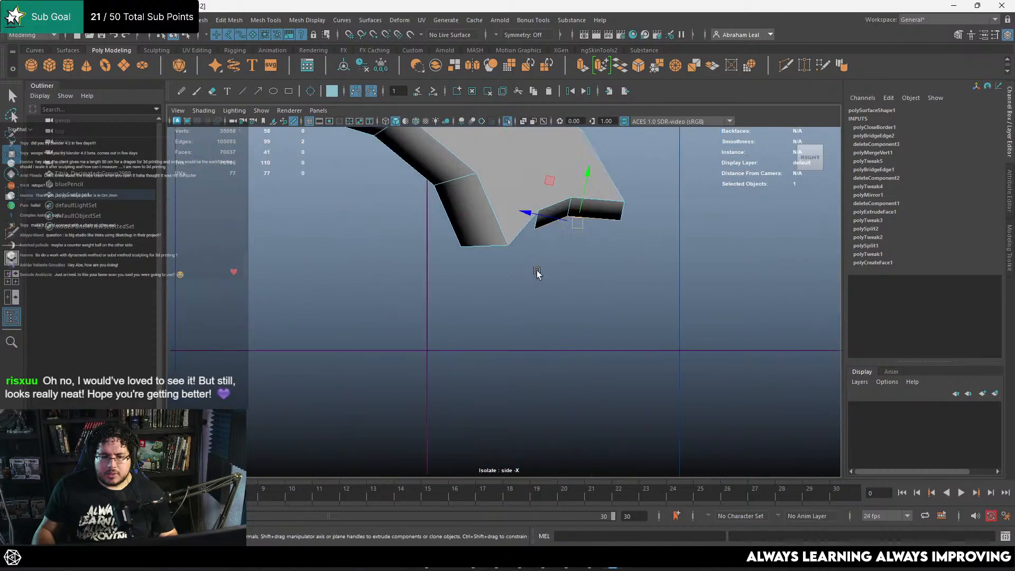
{"action": "left_click_drag", "start_coordinate": [583, 221], "coordinate": [544, 225]}
Select the vertices at the tip of the blade's lower prong in the side view and reposition them
{"action": "scroll", "coordinate": [577, 225], "scroll_direction": "up", "scroll_amount": 2}
{"action": "right_click_drag", "start_coordinate": [515, 211], "coordinate": [476, 211]}
{"action": "left_click_drag", "start_coordinate": [532, 194], "coordinate": [497, 254]}
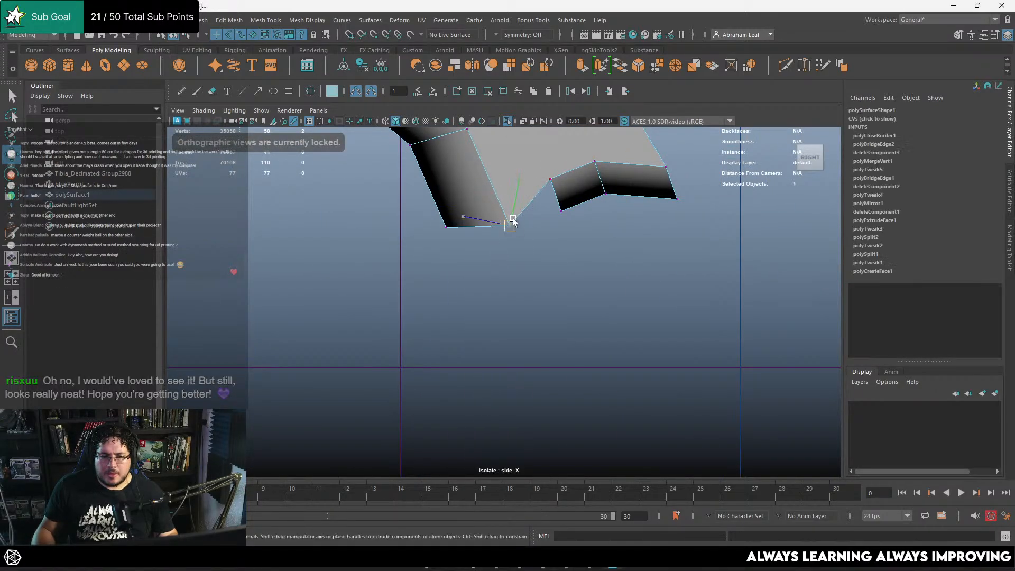
{"action": "left_click_drag", "start_coordinate": [513, 219], "coordinate": [495, 187]}
Delete the quad face between the two prongs and the adjoining triangular face at the lower prong
{"action": "left_click_drag", "start_coordinate": [527, 220], "coordinate": [552, 302], "text": "alt"}
{"action": "right_click_drag", "start_coordinate": [546, 252], "coordinate": [542, 268]}
{"action": "left_click", "coordinate": [538, 258]}
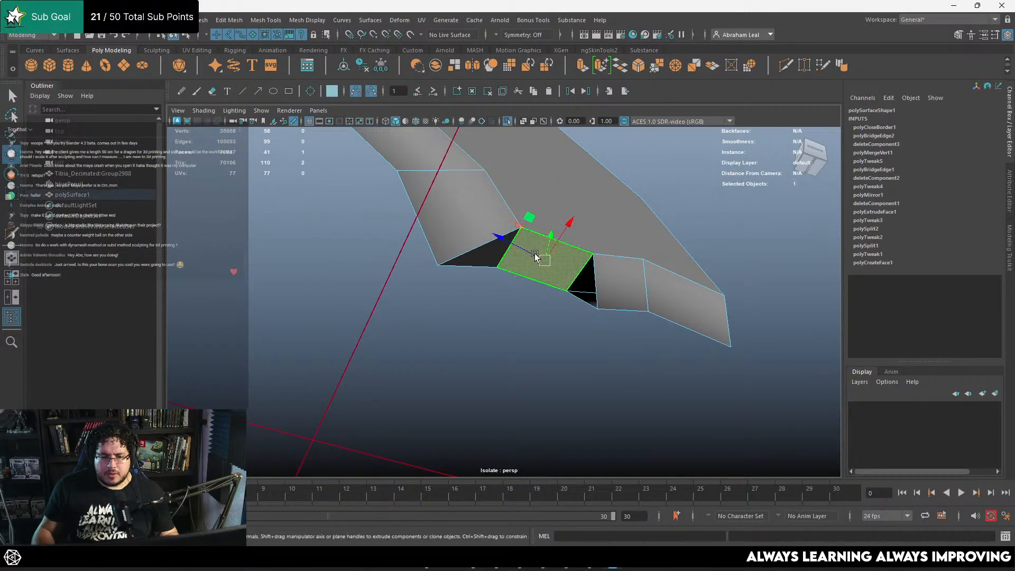
{"action": "key", "text": "Delete"}
{"action": "left_click", "coordinate": [495, 253]}
{"action": "key", "text": "Delete"}
Bridge the opposite open edges at the lower prong on both halves of the blade's thickness to close the gap
{"action": "right_click_drag", "start_coordinate": [570, 205], "coordinate": [569, 185]}
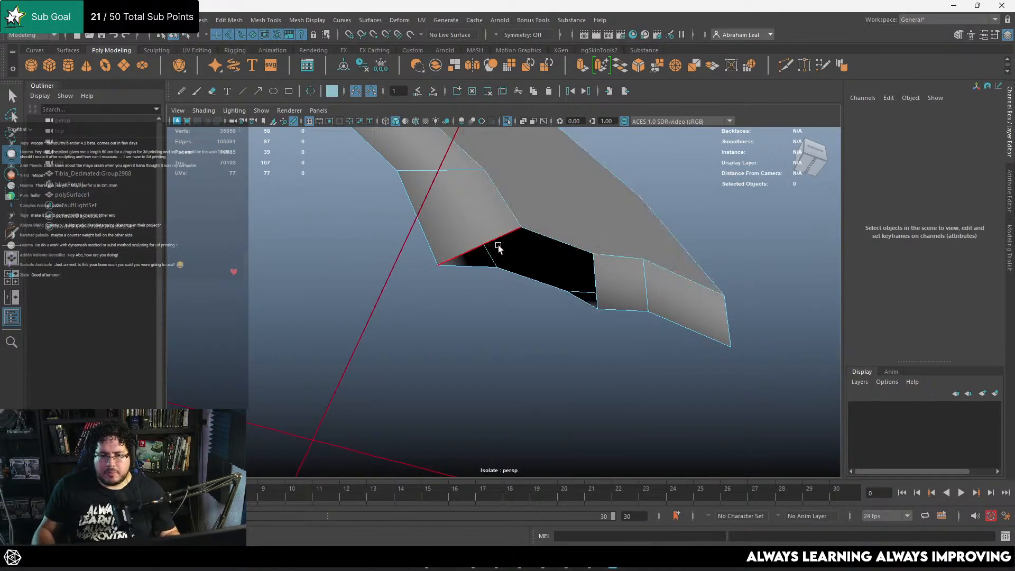
{"action": "left_click", "coordinate": [472, 246]}
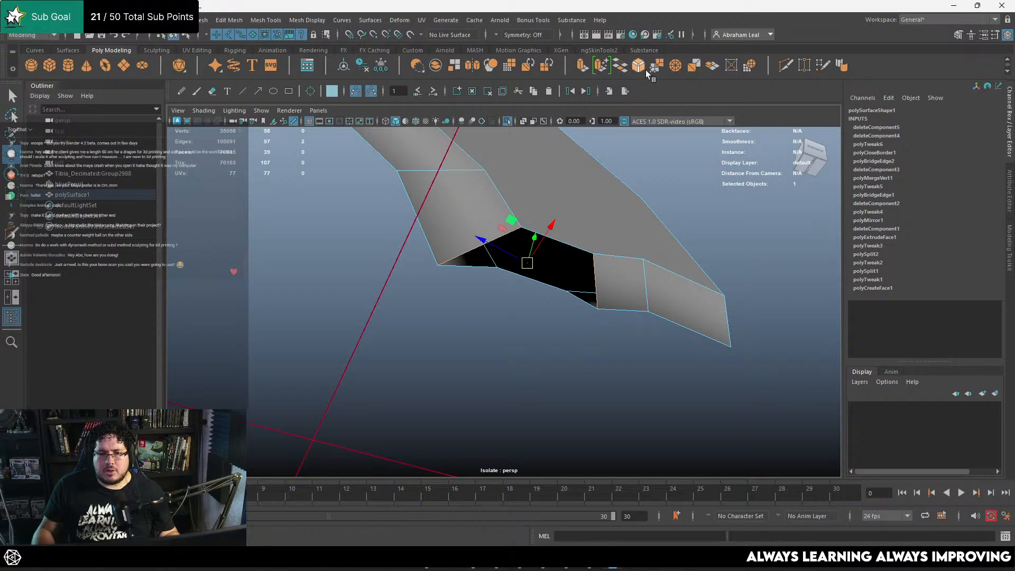
{"action": "left_click", "coordinate": [619, 68]}
{"action": "left_click_drag", "start_coordinate": [501, 265], "coordinate": [606, 337], "text": "alt"}
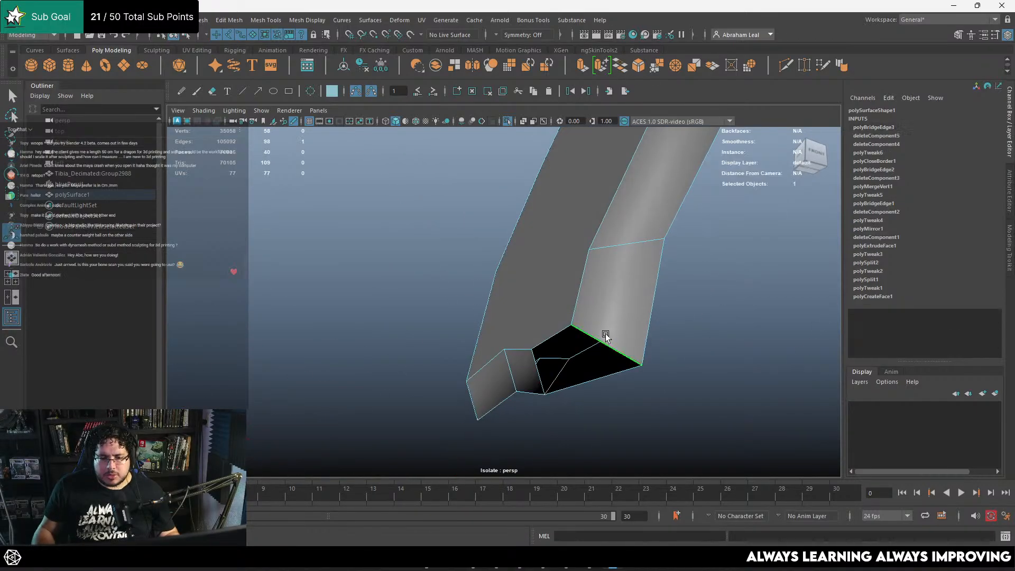
{"action": "key", "text": "g"}
{"action": "right_click_drag", "start_coordinate": [537, 366], "coordinate": [506, 334], "text": "alt"}
{"action": "left_click_drag", "start_coordinate": [505, 334], "coordinate": [557, 253], "text": "alt"}
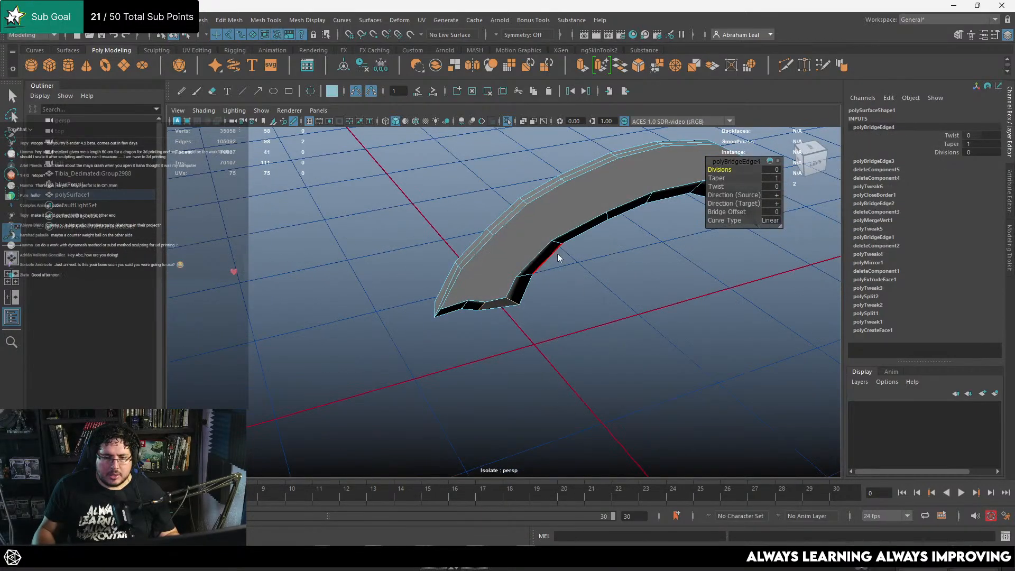
Select the whole blade and harden its edges for faceted shading
{"action": "key", "text": "q"}
{"action": "left_click", "coordinate": [594, 296]}
{"action": "mouse_move", "coordinate": [593, 296]}
{"action": "left_mouse_down", "text": "alt"}
{"action": "mouse_move", "coordinate": [520, 325]}
{"action": "mouse_move", "coordinate": [612, 315]}
{"action": "mouse_move", "coordinate": [592, 308]}
{"action": "left_mouse_up", "text": "alt"}
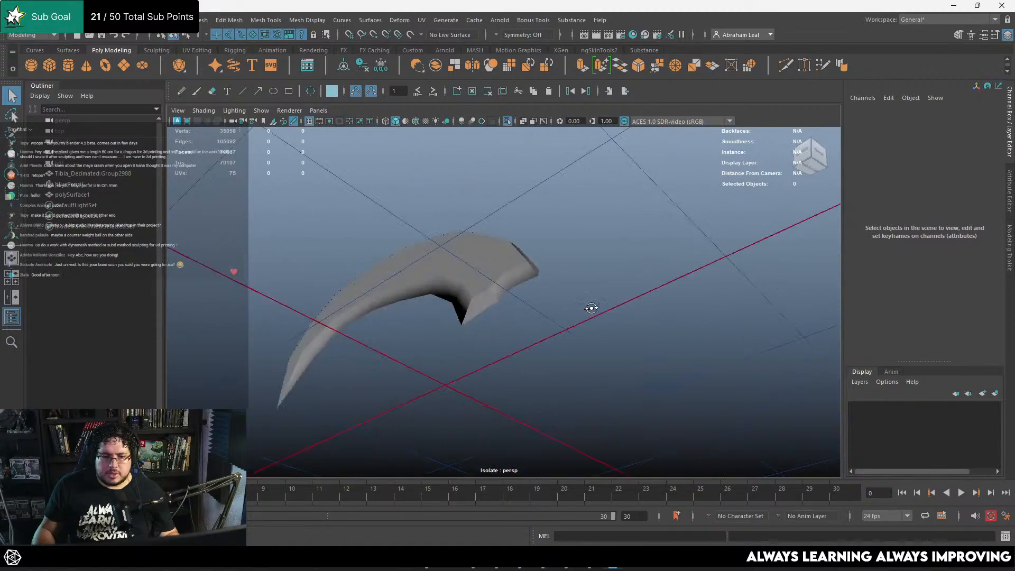
{"action": "right_click_drag", "start_coordinate": [592, 309], "coordinate": [629, 312], "text": "alt"}
{"action": "left_click", "coordinate": [481, 260]}
{"action": "left_click_drag", "start_coordinate": [481, 261], "coordinate": [539, 308], "text": "alt"}
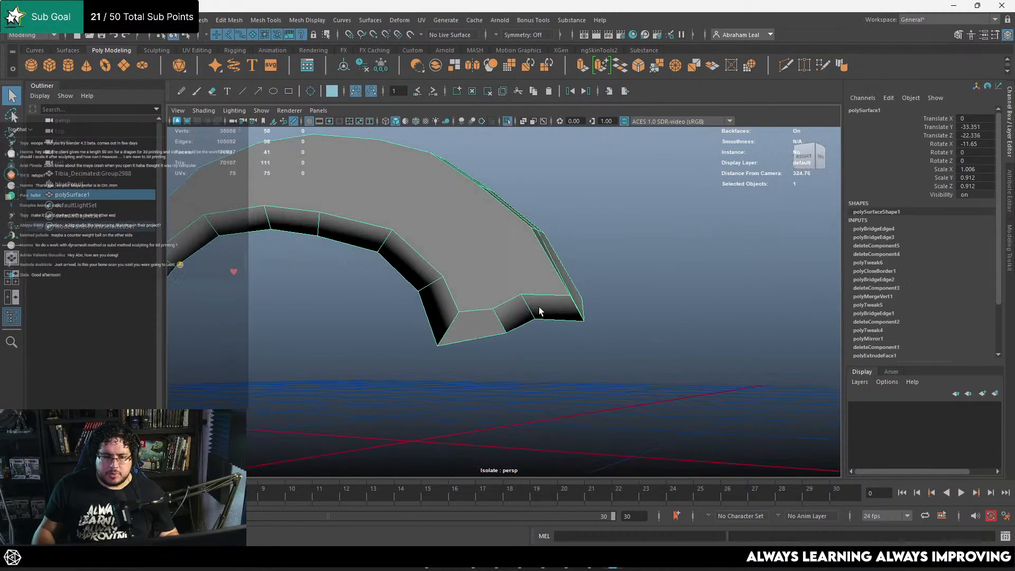
{"action": "left_click", "coordinate": [338, 21]}
{"action": "left_click", "coordinate": [327, 104]}
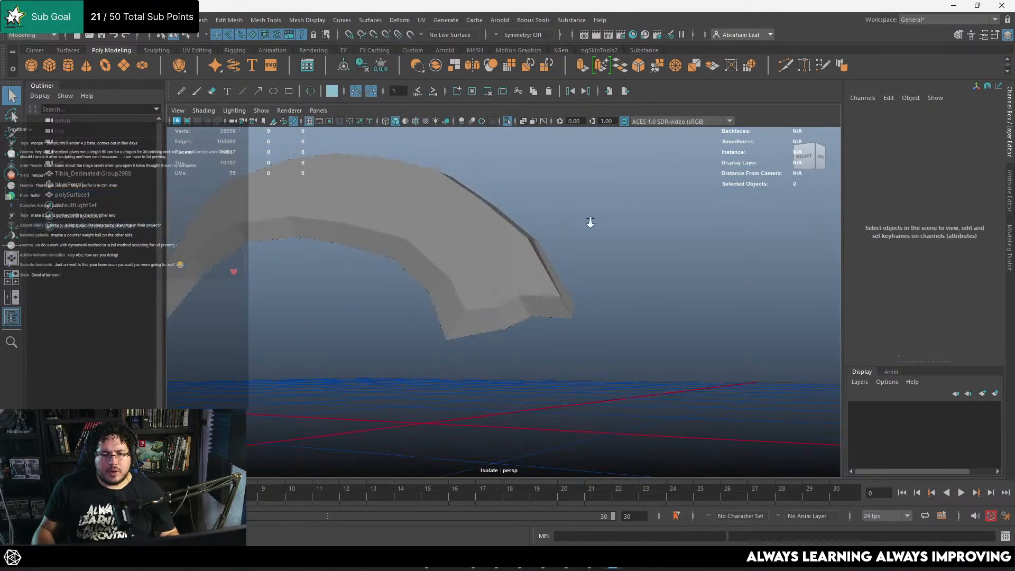
Adjust the end vertex of the blade's notched end in the wireframe side view, then restore the shaded perspective view
{"action": "left_click_drag", "start_coordinate": [591, 222], "coordinate": [507, 253], "text": "alt"}
{"action": "left_click", "coordinate": [528, 236]}
{"action": "key", "text": "space"}
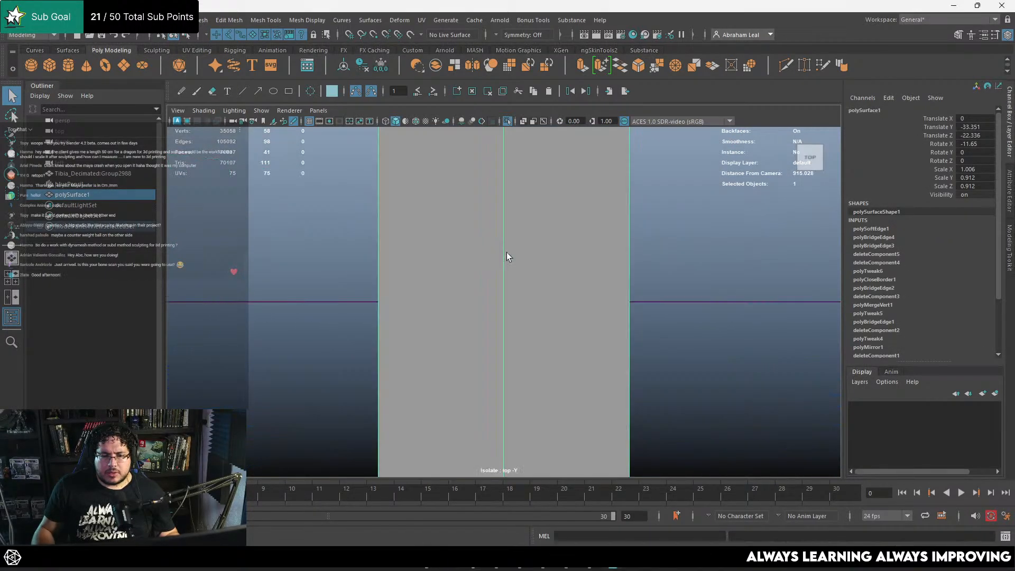
{"action": "key", "text": "space"}
{"action": "mouse_move", "coordinate": [617, 268]}
{"action": "left_mouse_down"}
{"action": "mouse_move", "coordinate": [664, 260]}
{"action": "mouse_move", "coordinate": [630, 284]}
{"action": "mouse_move", "coordinate": [655, 253]}
{"action": "left_mouse_up"}
{"action": "key", "text": "4"}
{"action": "scroll", "coordinate": [585, 249], "scroll_direction": "up", "scroll_amount": 5}
{"action": "key", "text": "F9"}
{"action": "key", "text": "w"}
{"action": "middle_click_drag", "start_coordinate": [649, 231], "coordinate": [636, 359], "text": "alt"}
{"action": "right_click_drag", "start_coordinate": [637, 359], "coordinate": [513, 216], "text": "alt"}
{"action": "key", "text": "space"}
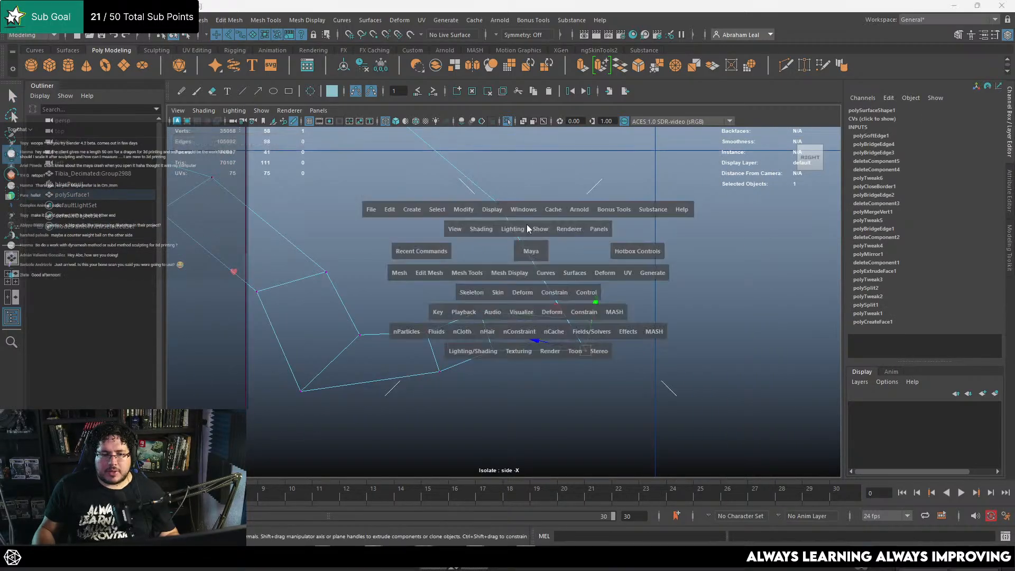
{"action": "left_click", "coordinate": [548, 241]}
{"action": "key", "text": "5"}
{"action": "key", "text": "space"}
Return the blade to object mode and examine its overall shape from several angles
{"action": "left_click_drag", "start_coordinate": [555, 259], "coordinate": [523, 263], "text": "alt"}
{"action": "left_click", "coordinate": [487, 266]}
{"action": "right_click_drag", "start_coordinate": [524, 263], "coordinate": [481, 257], "text": "alt"}
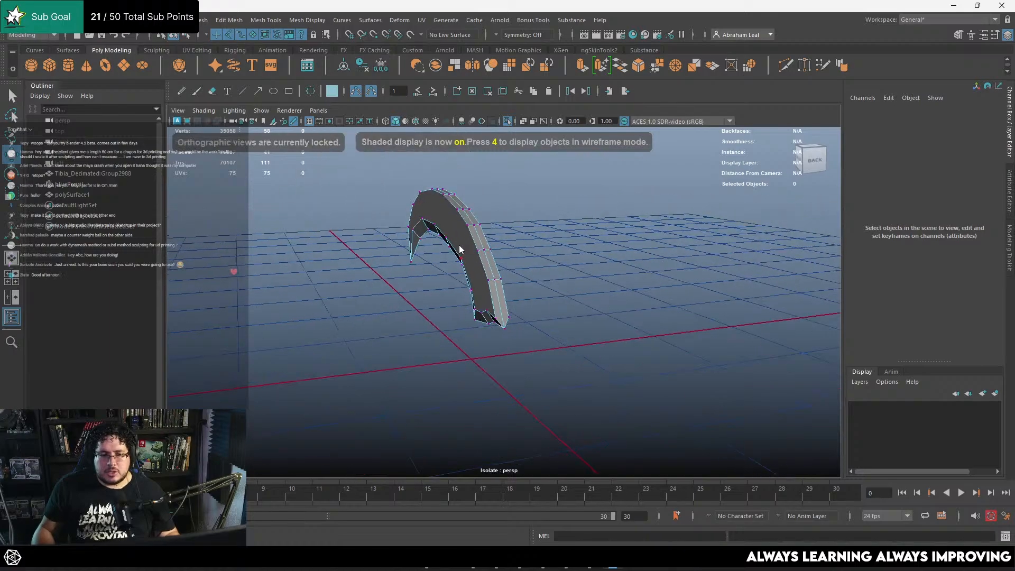
{"action": "key", "text": "F8"}
{"action": "left_click", "coordinate": [421, 264]}
{"action": "left_click_drag", "start_coordinate": [420, 263], "coordinate": [468, 244], "text": "alt"}
{"action": "left_click", "coordinate": [426, 183]}
{"action": "left_click_drag", "start_coordinate": [527, 254], "coordinate": [565, 276], "text": "alt"}
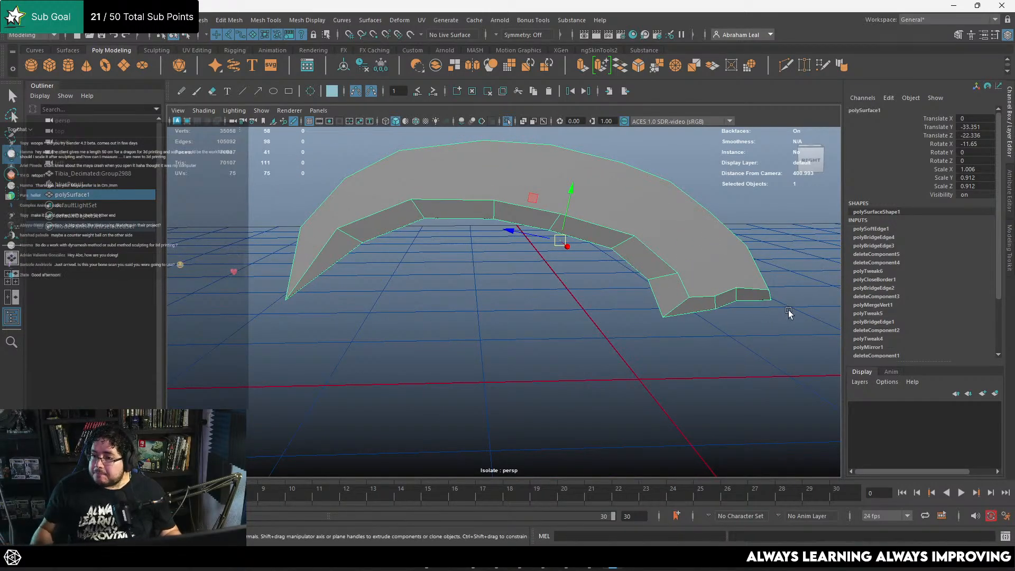
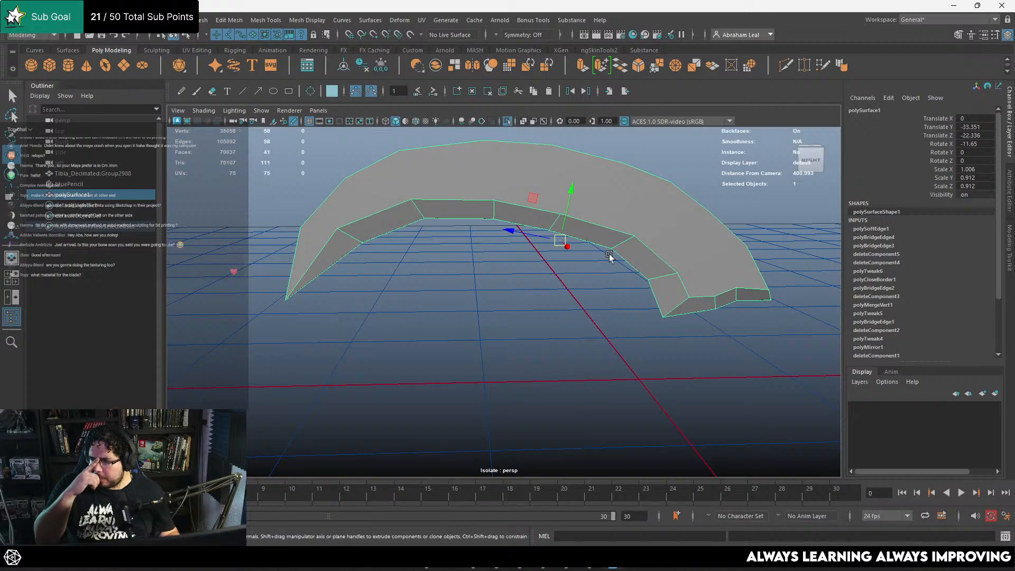
{"action": "left_click_drag", "start_coordinate": [560, 241], "coordinate": [571, 252], "text": "alt"}
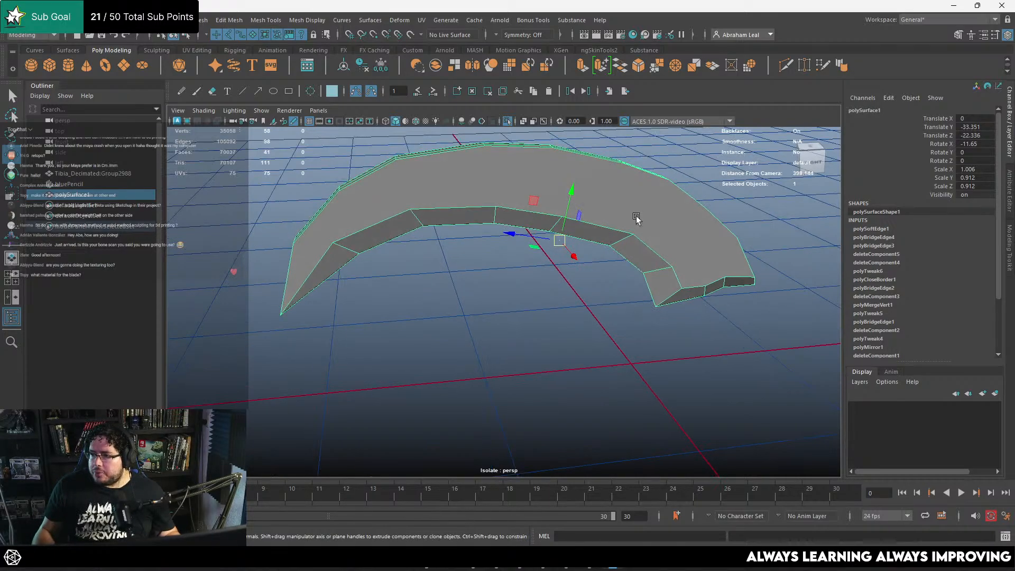
{"action": "right_click_drag", "start_coordinate": [638, 232], "coordinate": [577, 220], "text": "alt"}
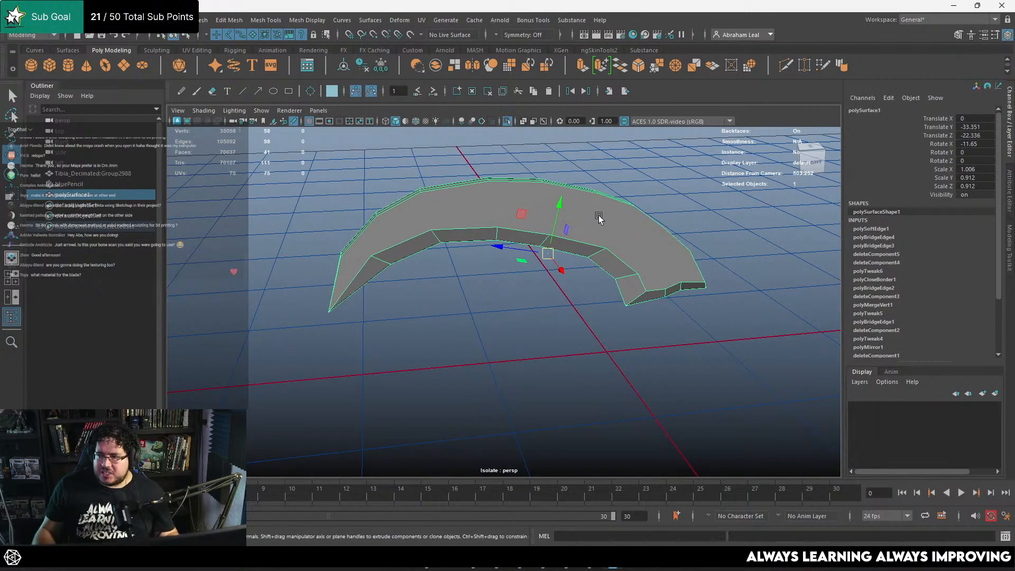
{"action": "left_click_drag", "start_coordinate": [601, 220], "coordinate": [574, 223], "text": "alt"}
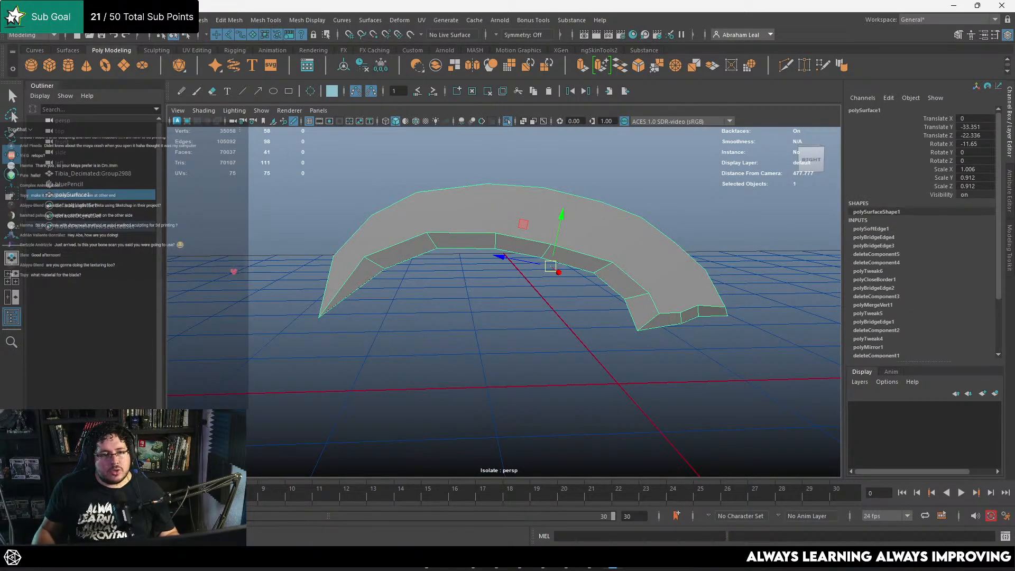
Triangulate the blade mesh and reselect it as an object
{"action": "left_click", "coordinate": [204, 21]}
{"action": "left_click", "coordinate": [230, 169]}
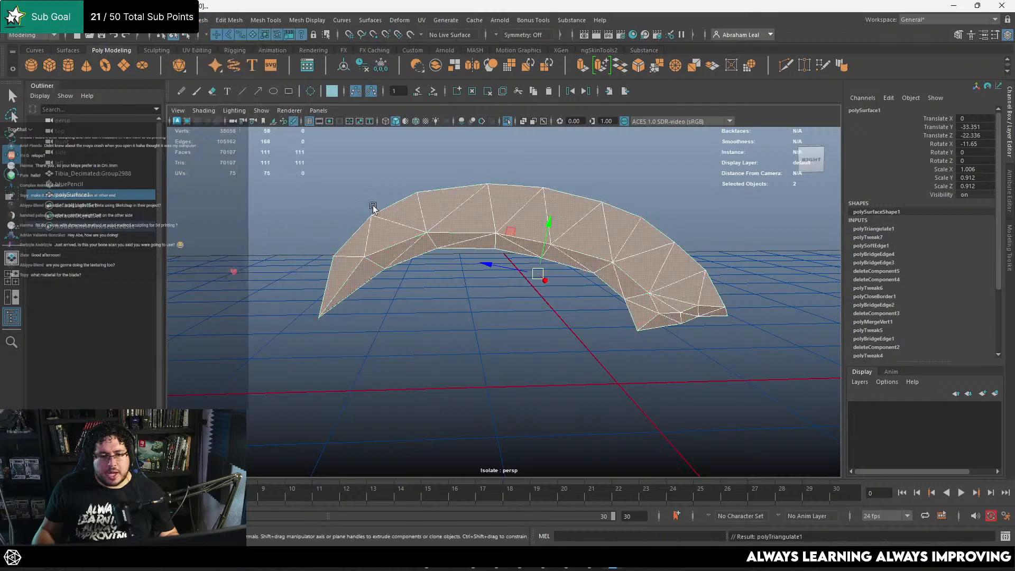
{"action": "left_click", "coordinate": [373, 205]}
{"action": "left_click_drag", "start_coordinate": [375, 206], "coordinate": [397, 200], "text": "alt"}
{"action": "left_click", "coordinate": [489, 220]}
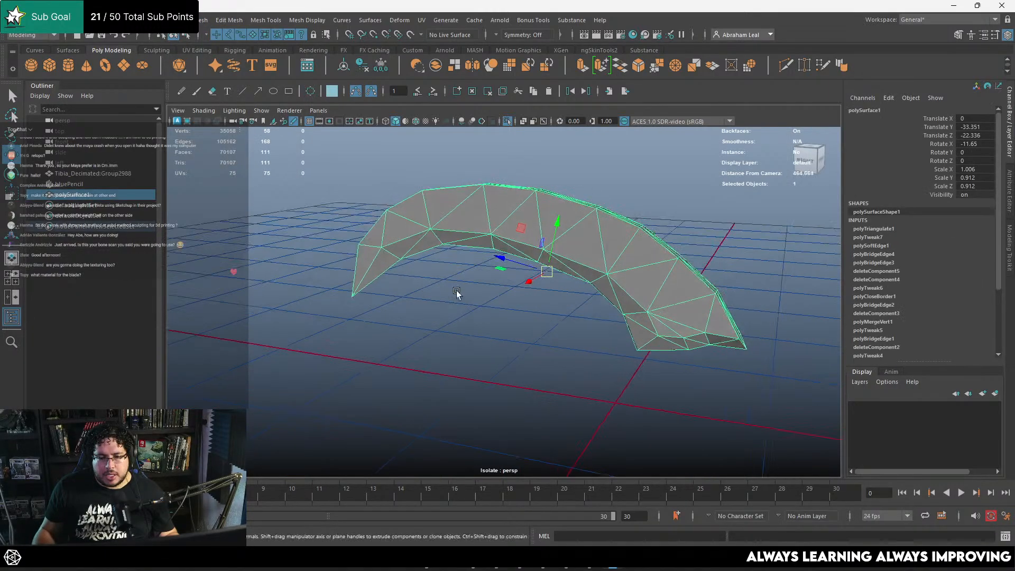
{"action": "left_click_drag", "start_coordinate": [489, 221], "coordinate": [320, 153], "text": "alt"}
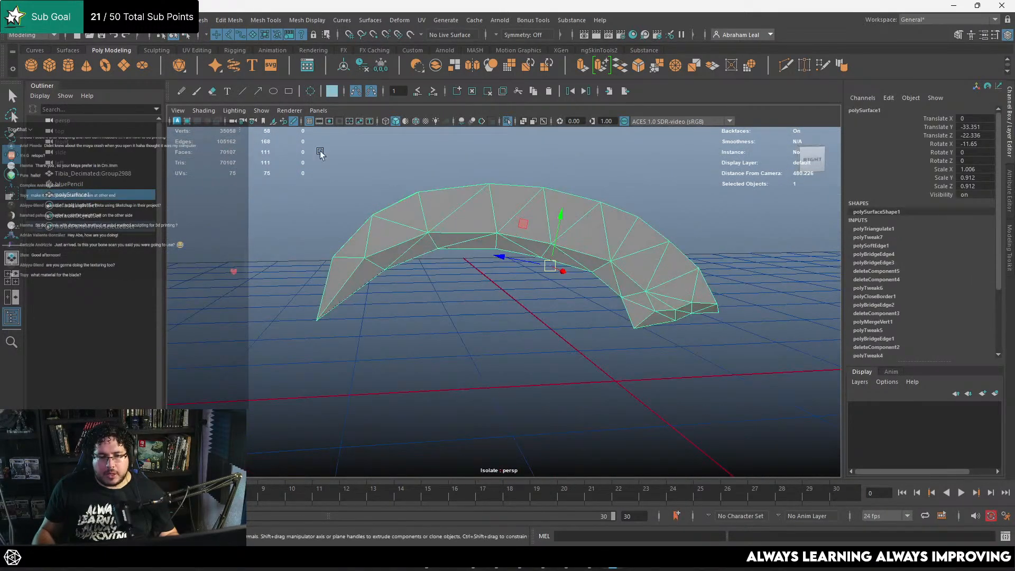
{"action": "left_click", "coordinate": [21, 19]}
{"action": "left_click", "coordinate": [79, 160]}
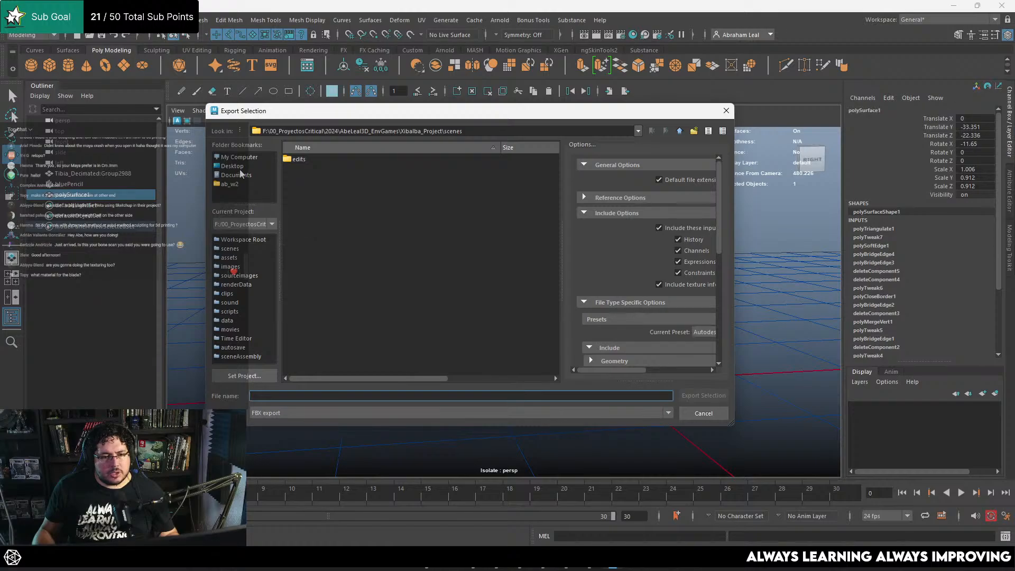
{"action": "left_click", "coordinate": [726, 111]}
{"action": "left_click", "coordinate": [671, 173]}
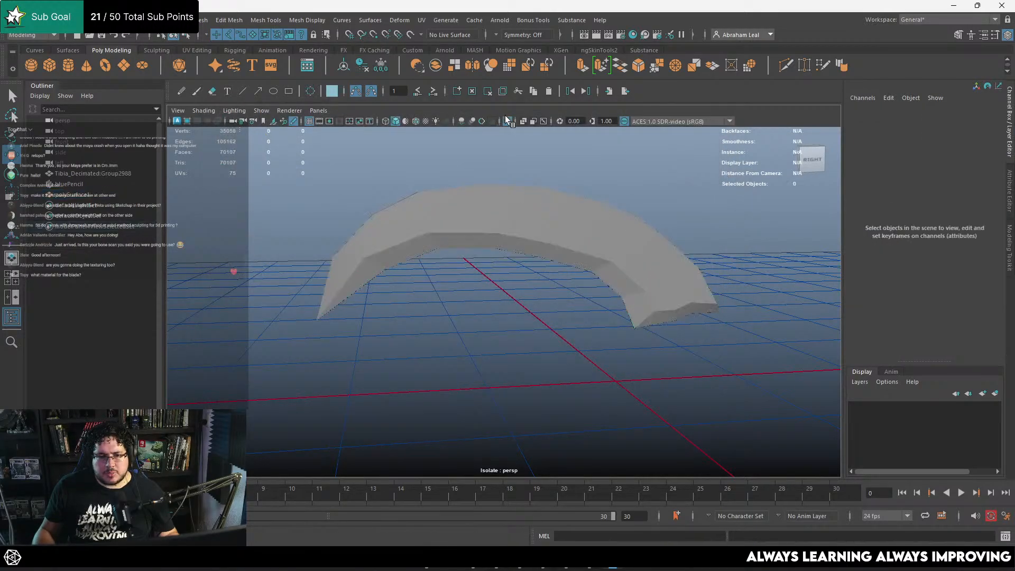
Turn off isolation and export the blade together with the Tibia to the Desktop as an FBX file named TibiaSickle
{"action": "left_click", "coordinate": [506, 122]}
{"action": "left_click", "coordinate": [561, 211]}
{"action": "left_click", "coordinate": [605, 210], "text": "shift"}
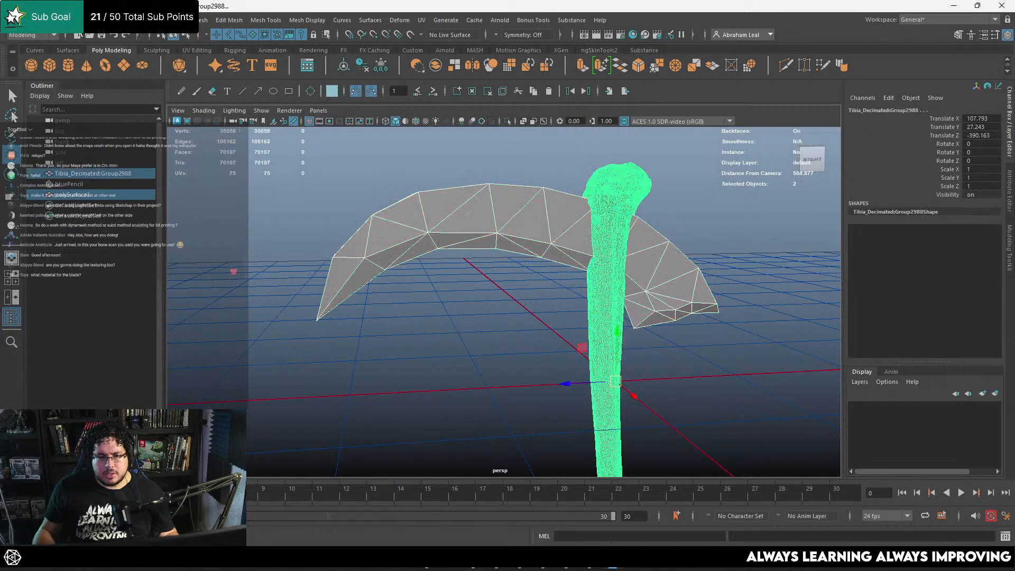
{"action": "left_click", "coordinate": [22, 19]}
{"action": "left_click", "coordinate": [80, 160]}
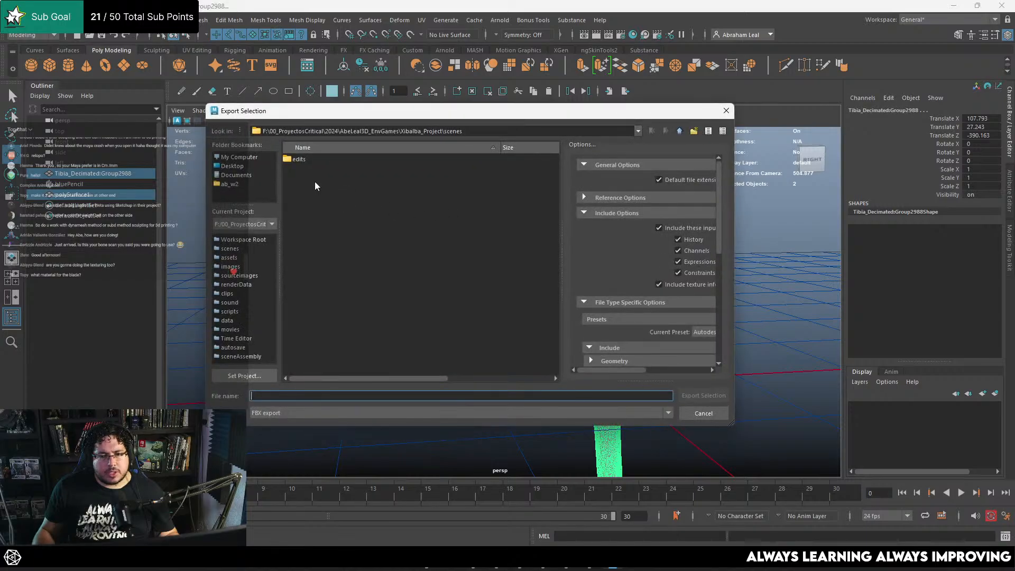
{"action": "left_click", "coordinate": [238, 167]}
{"action": "left_click", "coordinate": [335, 397]}
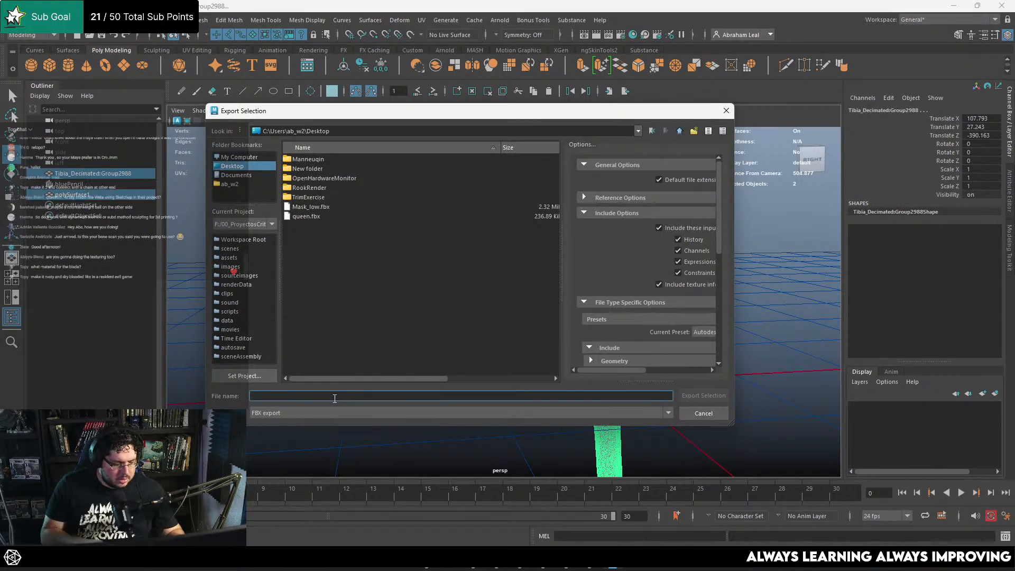
{"action": "type", "text": "TibiaS"}
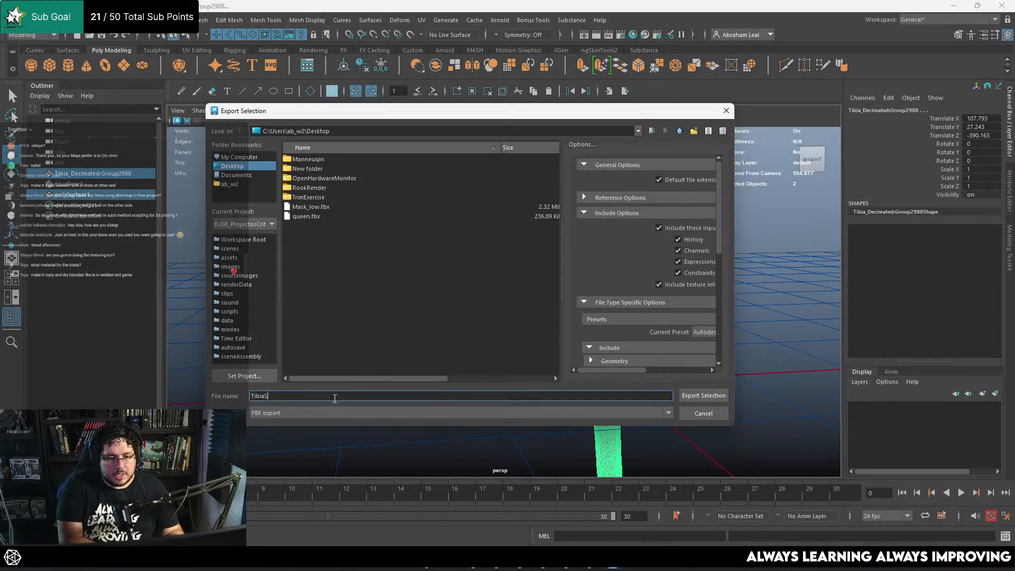
{"action": "type", "text": "ickle"}
{"action": "key", "text": "Return"}
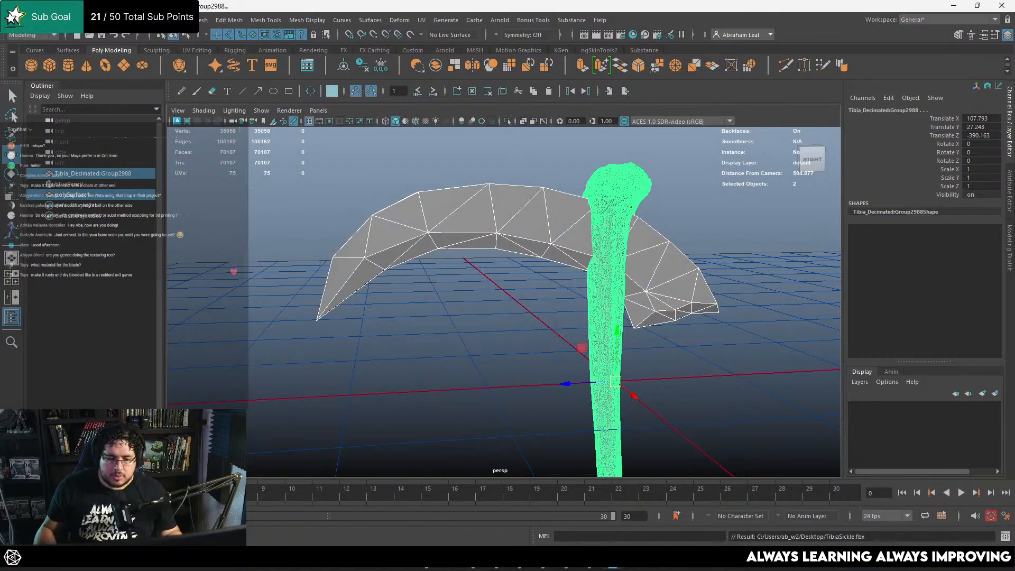
Switch to ZBrush and fully initialize it to clear all loaded tools and document data
{"action": "left_click", "coordinate": [562, 568]}
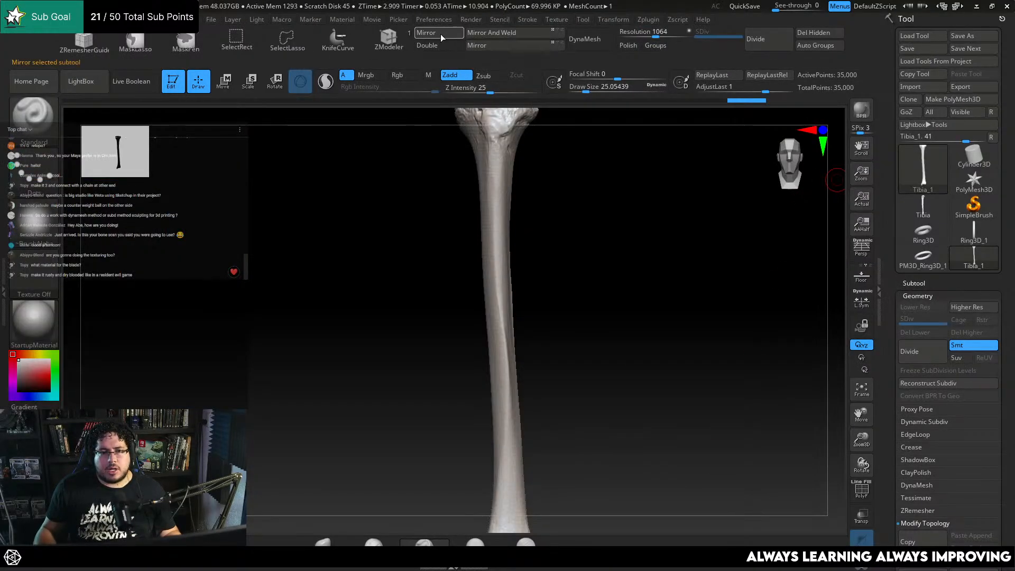
{"action": "left_click", "coordinate": [432, 20]}
{"action": "left_click", "coordinate": [483, 40]}
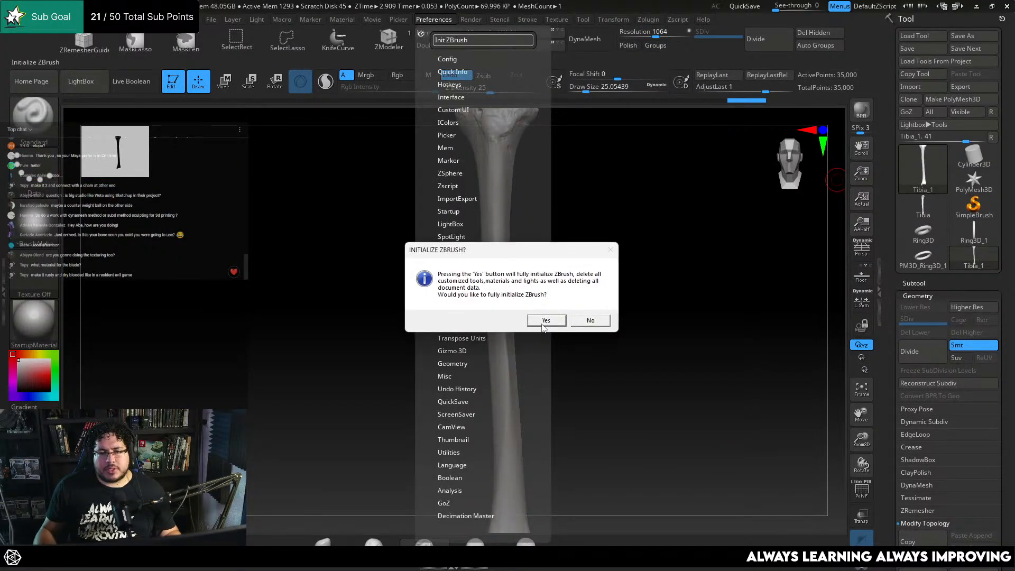
{"action": "left_click", "coordinate": [545, 322]}
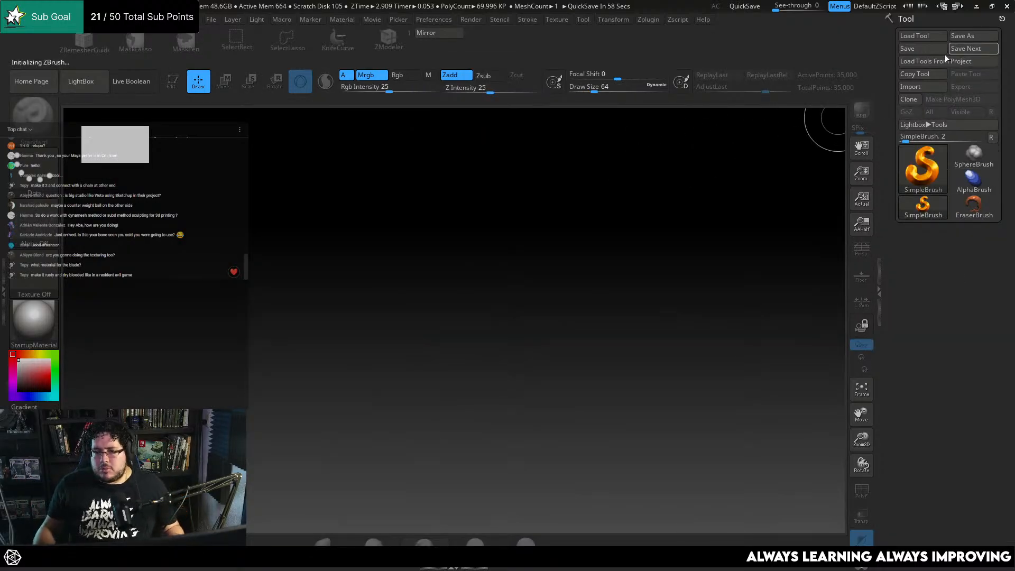
Import TibiaSickle.fbx from the Desktop, accepting the import options
{"action": "left_click", "coordinate": [921, 85]}
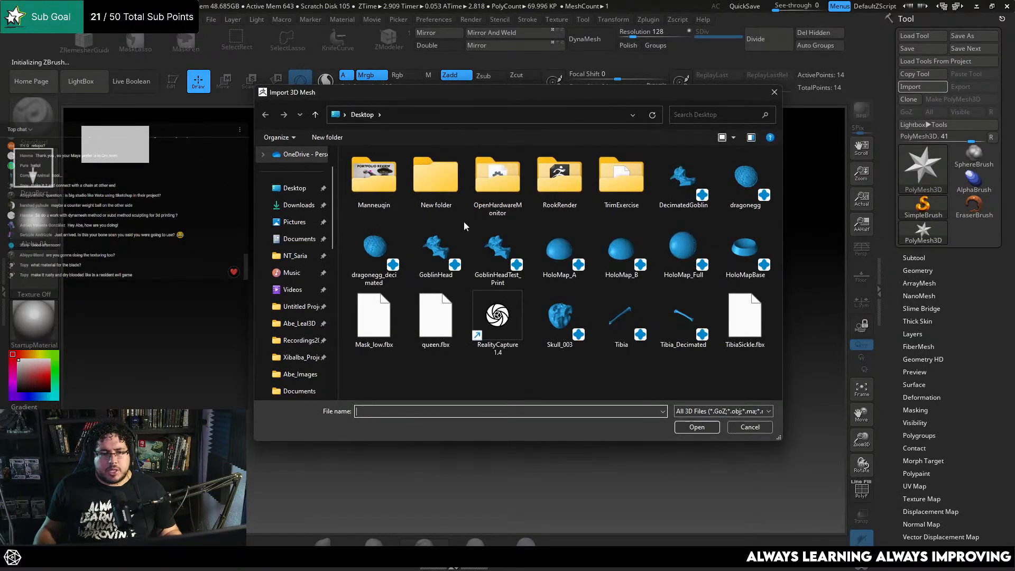
{"action": "double_click", "coordinate": [745, 323]}
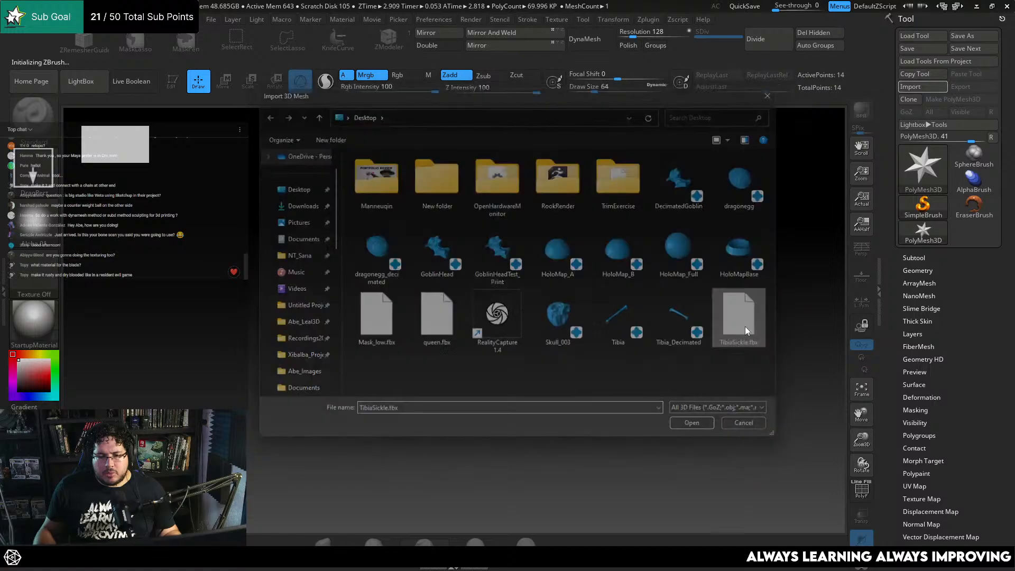
{"action": "left_click", "coordinate": [484, 396]}
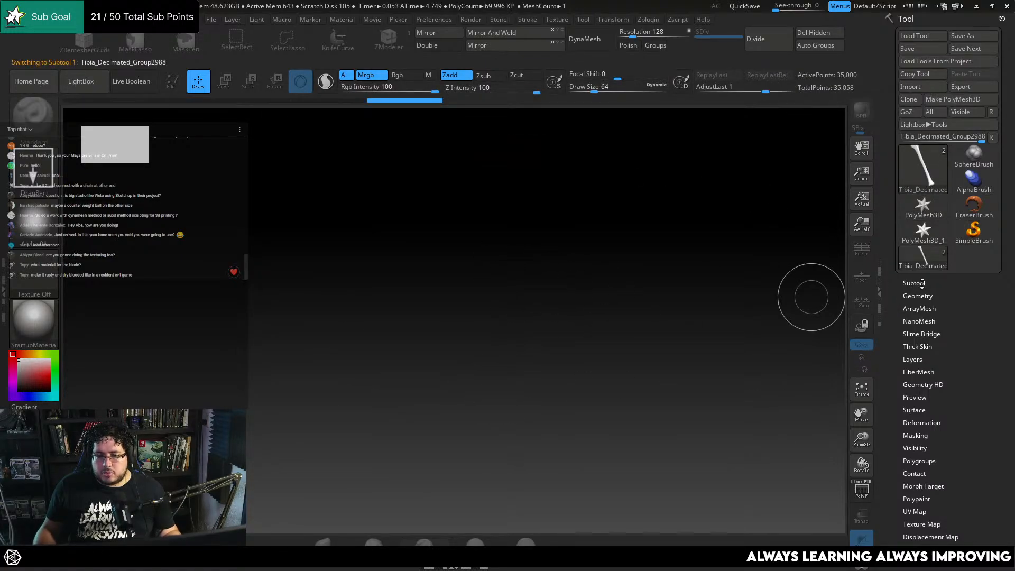
Show the imported subtools, put the sickle on the canvas into Edit mode and frame it
{"action": "left_click", "coordinate": [915, 283]}
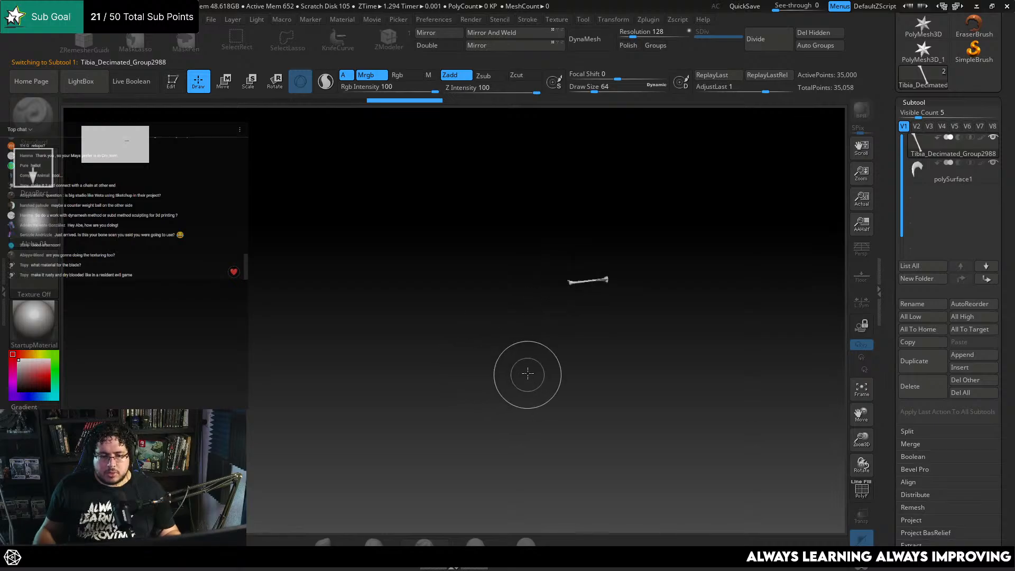
{"action": "key", "text": "t"}
{"action": "key", "text": "f"}
{"action": "left_click_drag", "start_coordinate": [505, 336], "coordinate": [519, 178]}
Make the polySurface1 blade the active subtool and DynaMesh it at resolution 704 with Polish on
{"action": "left_click", "coordinate": [496, 294], "text": "alt"}
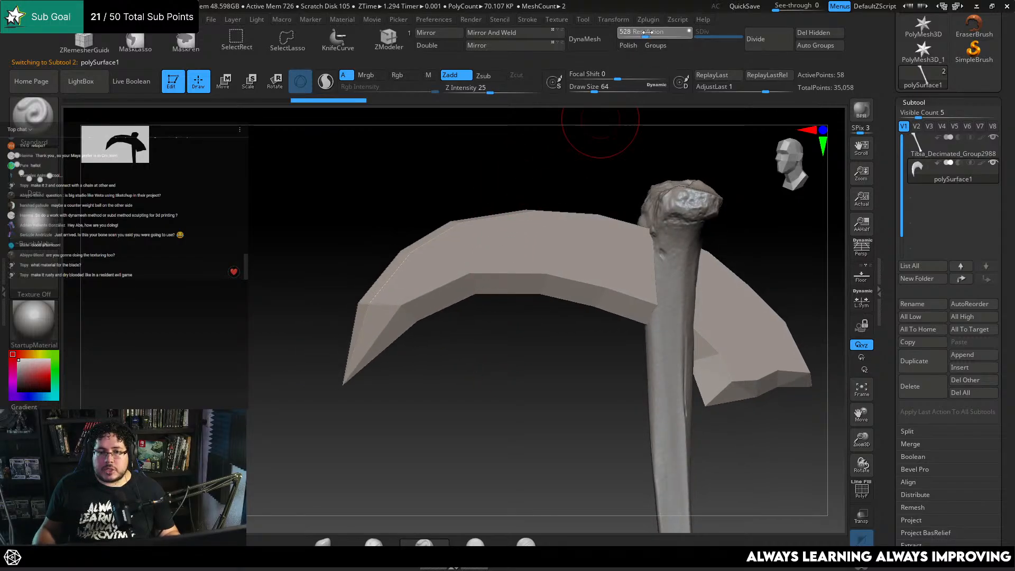
{"action": "left_click", "coordinate": [596, 41]}
{"action": "left_click_drag", "start_coordinate": [506, 345], "coordinate": [494, 347]}
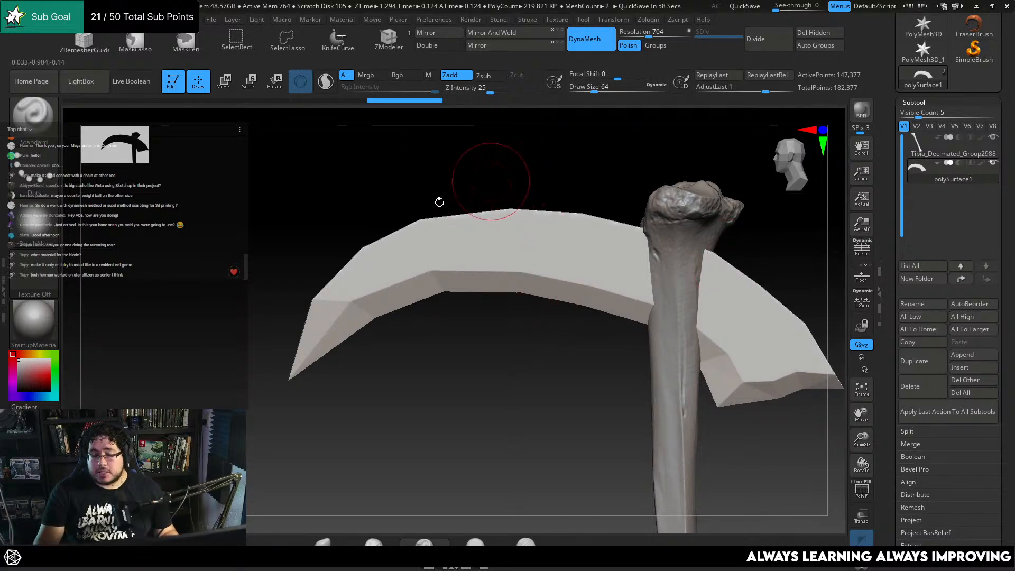
Choose the TrimDynamic brush with a draw size of 28.75 and flatten the blade's outer edge near the pointed tip
{"action": "left_click_drag", "start_coordinate": [411, 198], "coordinate": [408, 295]}
{"action": "left_click_drag", "start_coordinate": [447, 355], "coordinate": [468, 336]}
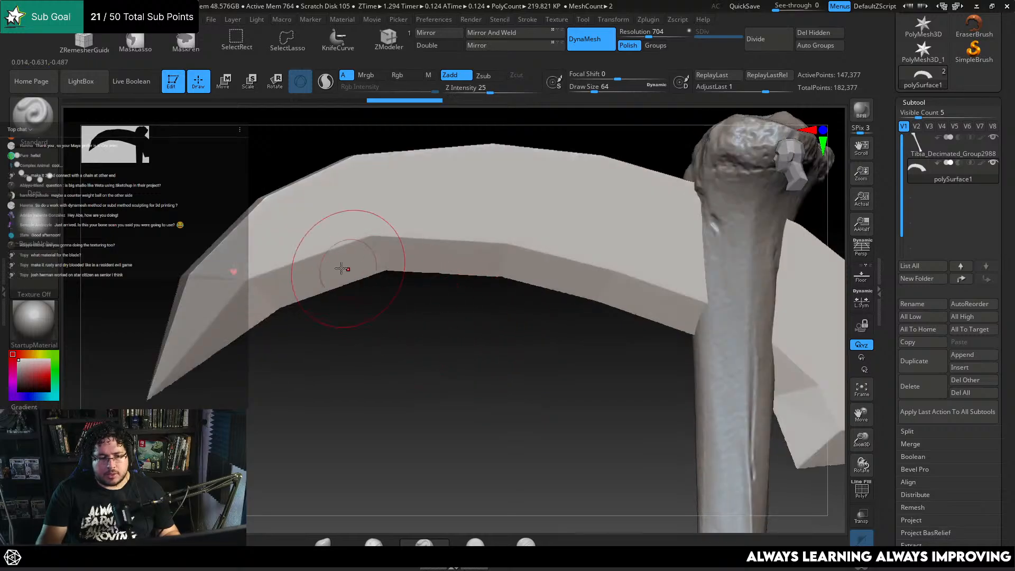
{"action": "key", "text": "b"}
{"action": "key", "text": "c"}
{"action": "key", "text": "b"}
{"action": "key", "text": "space"}
{"action": "left_click_drag", "start_coordinate": [518, 373], "coordinate": [357, 359]}
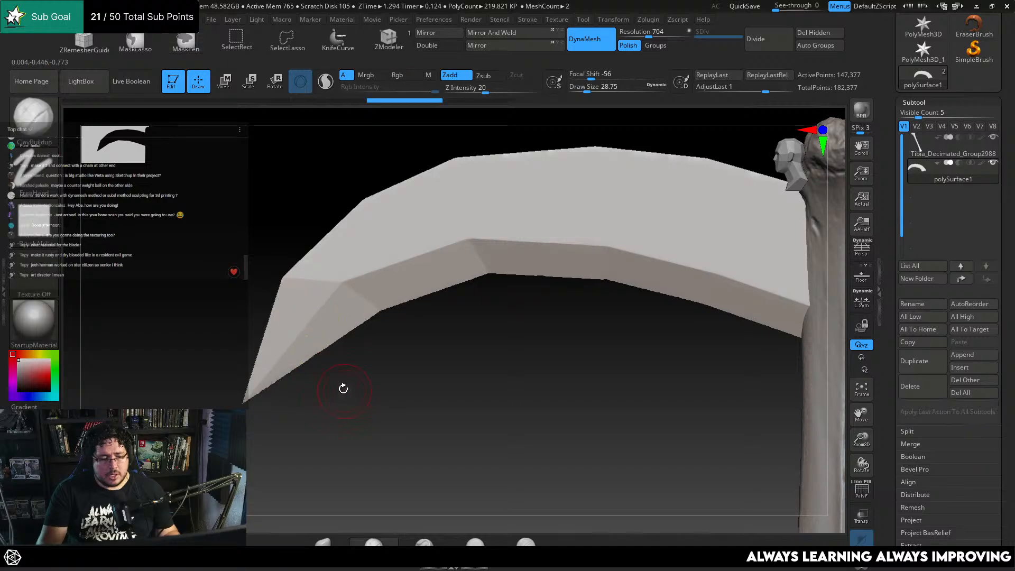
{"action": "key", "text": "b"}
{"action": "key", "text": "d"}
{"action": "left_click_drag", "start_coordinate": [294, 288], "coordinate": [333, 281]}
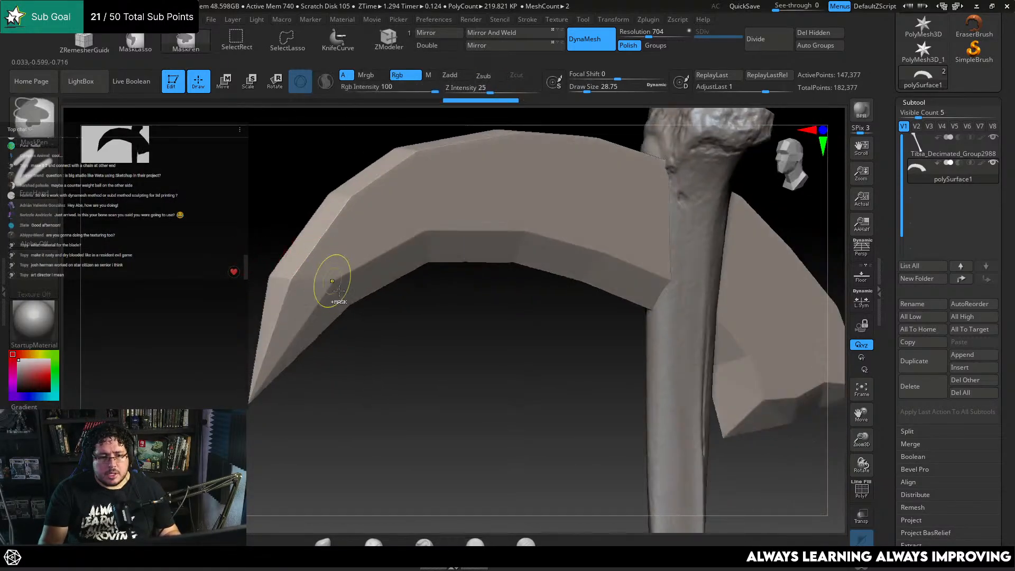
{"action": "left_click_drag", "start_coordinate": [333, 351], "coordinate": [296, 333]}
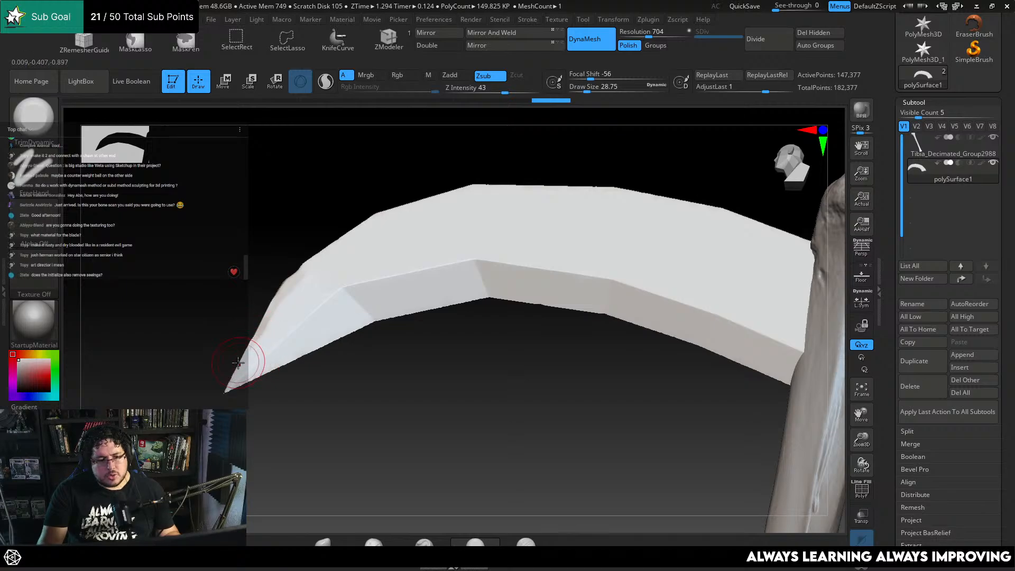
Switch to the browser and search Google Images for "rough metal weapon"
{"action": "key", "text": "alt+Tab"}
{"action": "left_click", "coordinate": [233, 344]}
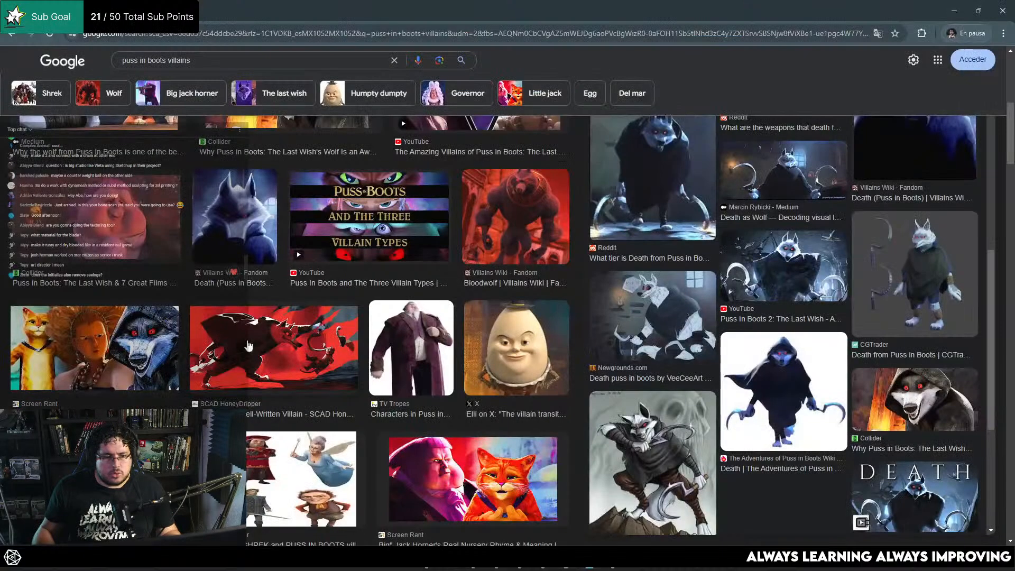
{"action": "type", "text": "rough"}
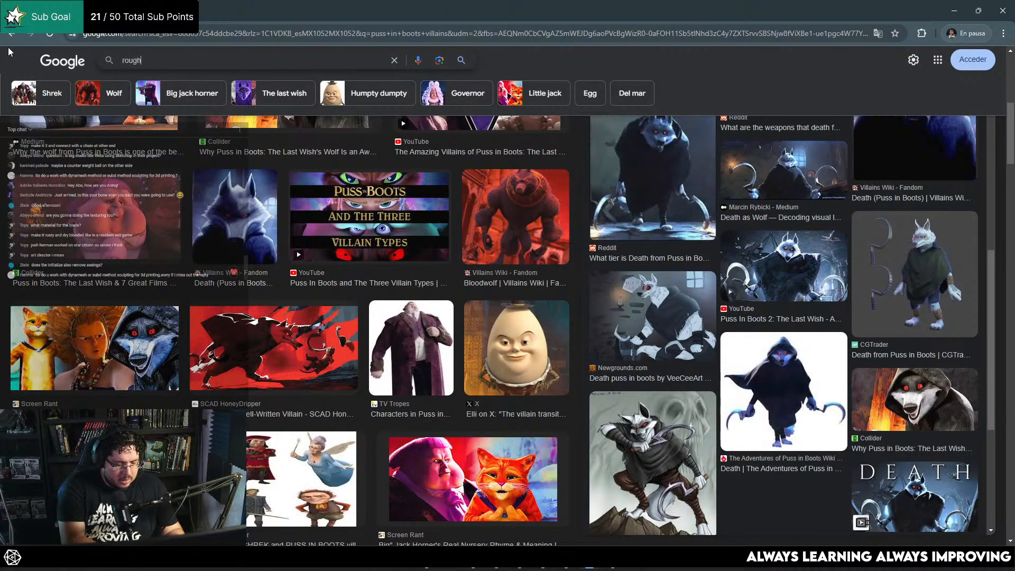
{"action": "type", "text": " metal weapon"}
{"action": "key", "text": "Return"}
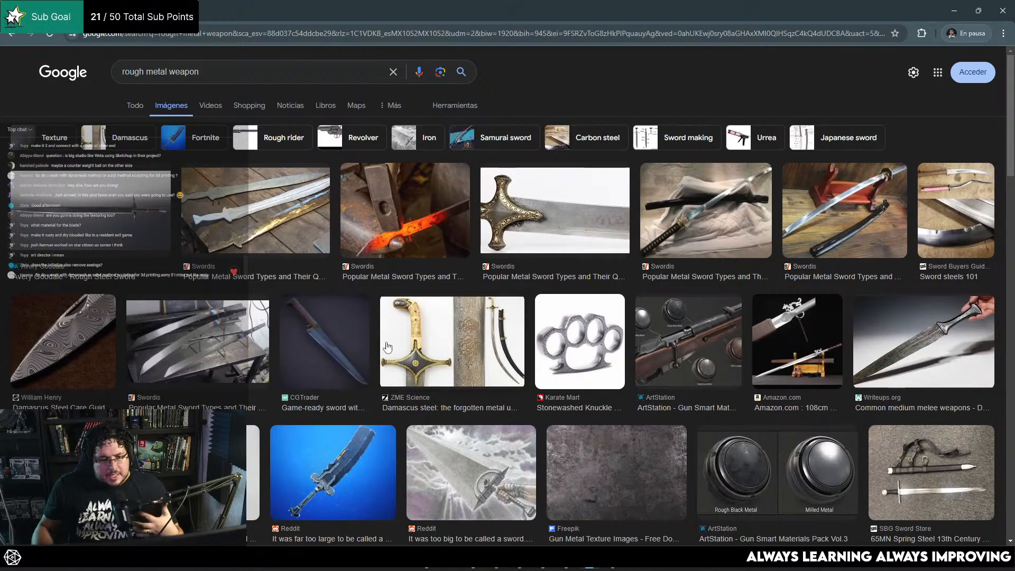
Examine the image results for rough, worn blade surfaces that could serve as reference for the sickle
{"action": "scroll", "coordinate": [351, 347], "scroll_direction": "down", "scroll_amount": 4}
{"action": "scroll", "coordinate": [519, 308], "scroll_direction": "down", "scroll_amount": 4}
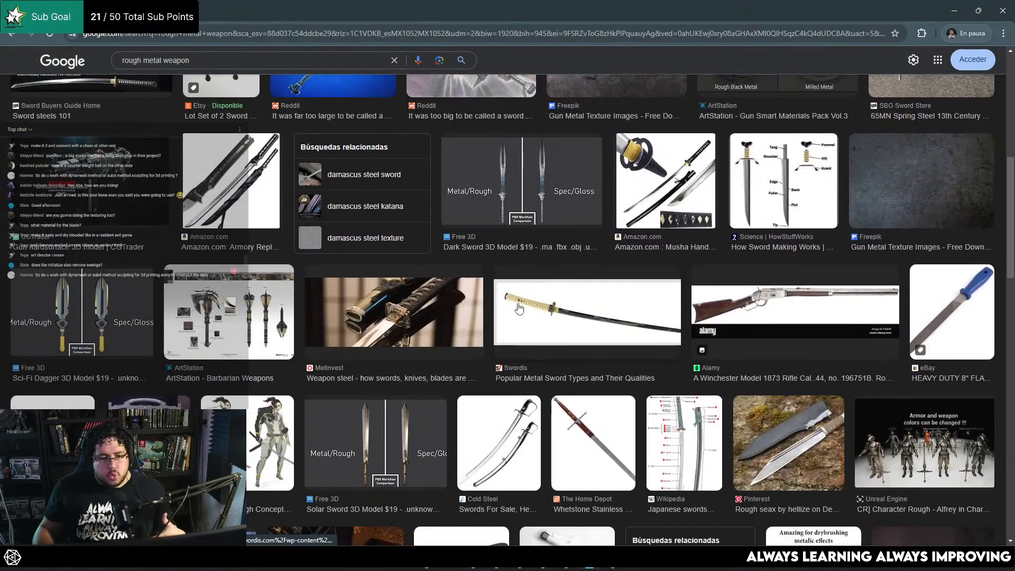
{"action": "scroll", "coordinate": [519, 308], "scroll_direction": "down", "scroll_amount": 7}
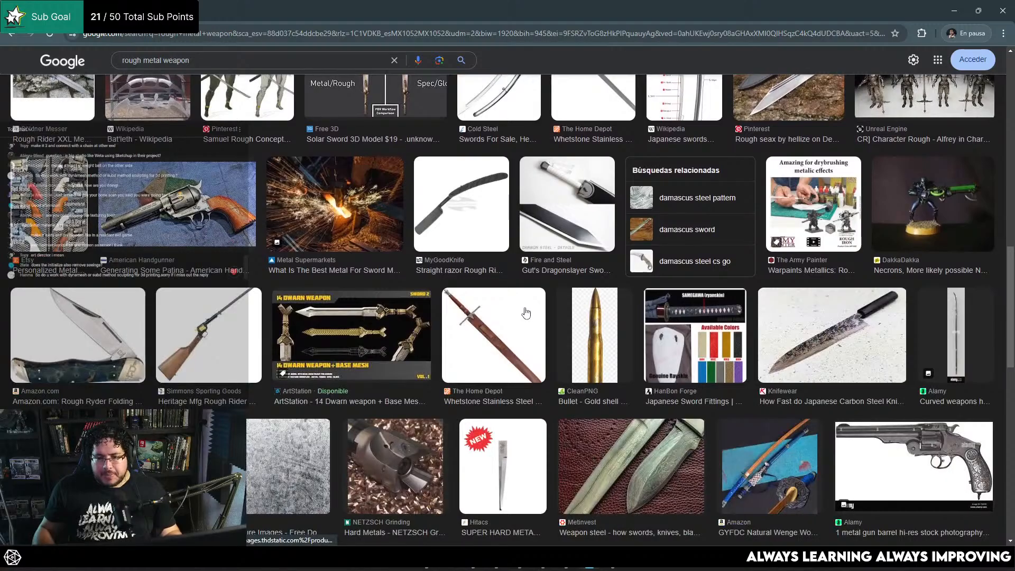
{"action": "scroll", "coordinate": [526, 312], "scroll_direction": "down", "scroll_amount": 3}
{"action": "scroll", "coordinate": [566, 258], "scroll_direction": "down", "scroll_amount": 1}
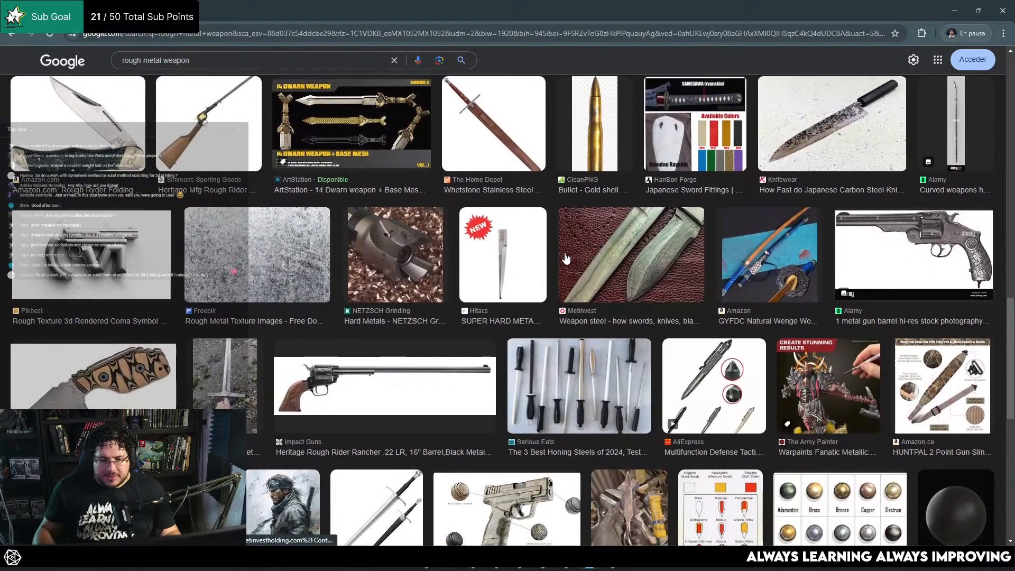
{"action": "scroll", "coordinate": [565, 258], "scroll_direction": "down", "scroll_amount": 7}
{"action": "scroll", "coordinate": [490, 253], "scroll_direction": "up", "scroll_amount": 5}
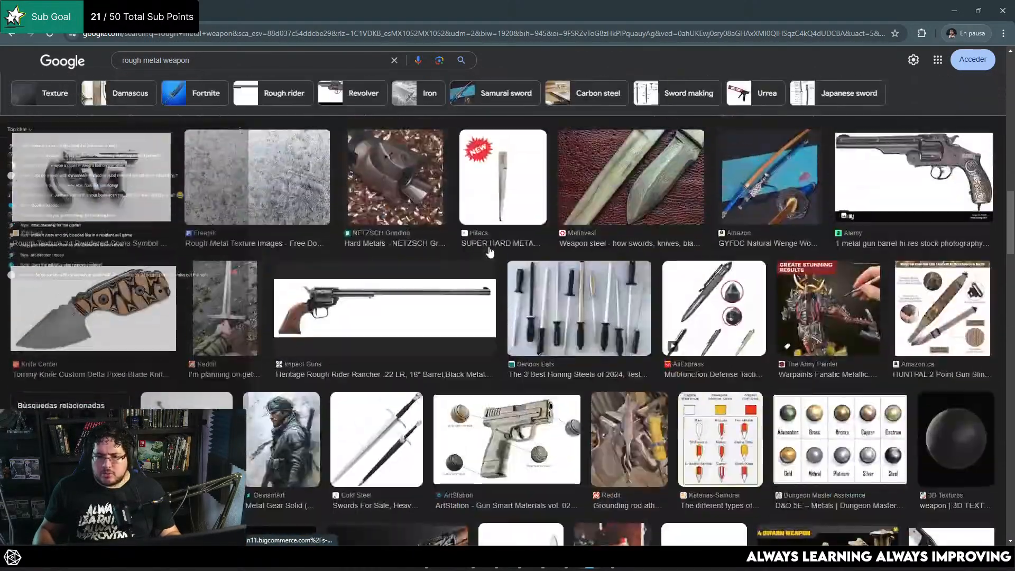
{"action": "scroll", "coordinate": [466, 243], "scroll_direction": "down", "scroll_amount": 10}
{"action": "scroll", "coordinate": [433, 236], "scroll_direction": "up", "scroll_amount": 7}
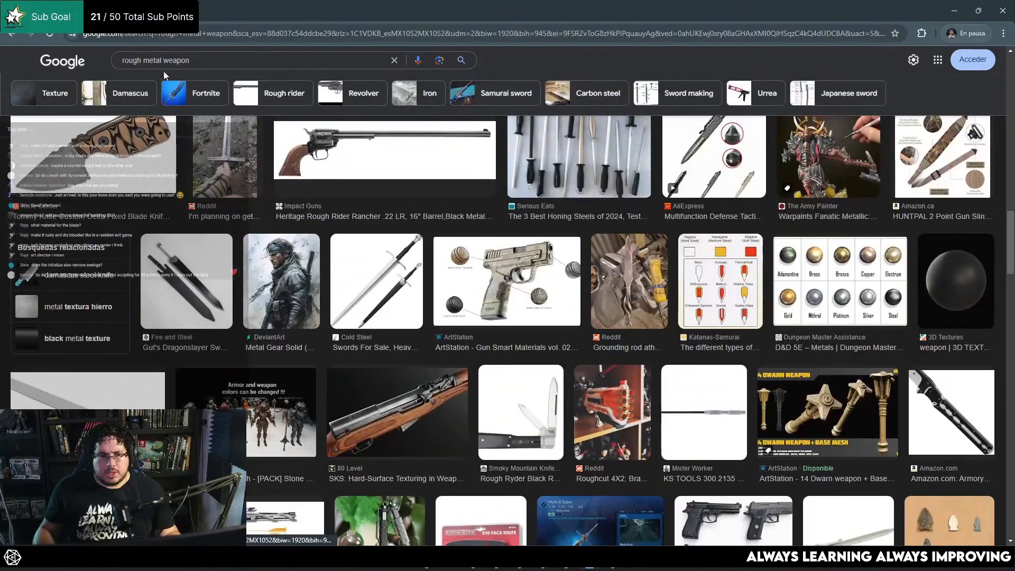
Search Google Images for "primitive metal weapon"
{"action": "left_click_drag", "start_coordinate": [201, 62], "coordinate": [12, 65]}
{"action": "type", "text": "primit"}
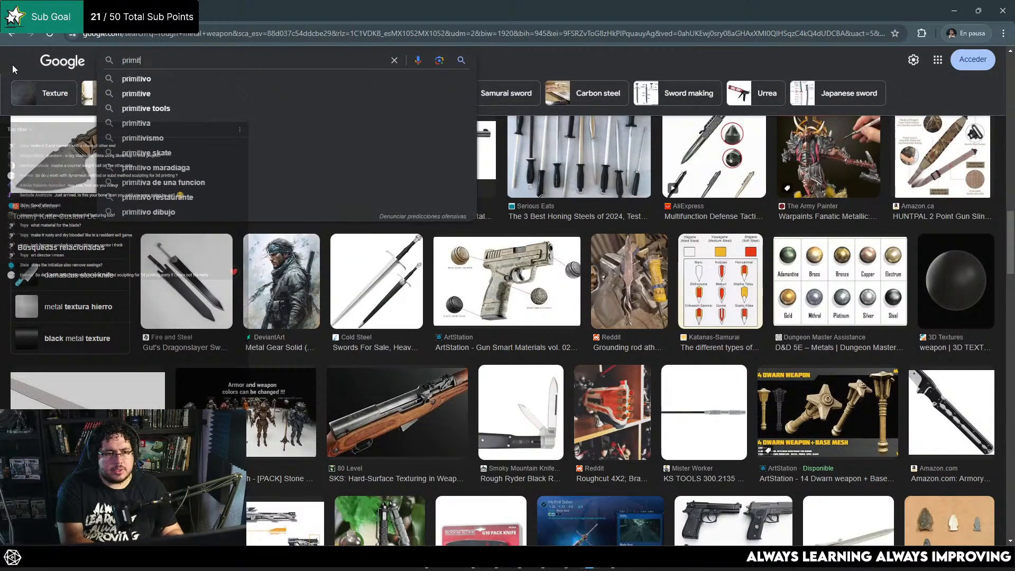
{"action": "type", "text": "ive metal weapo"}
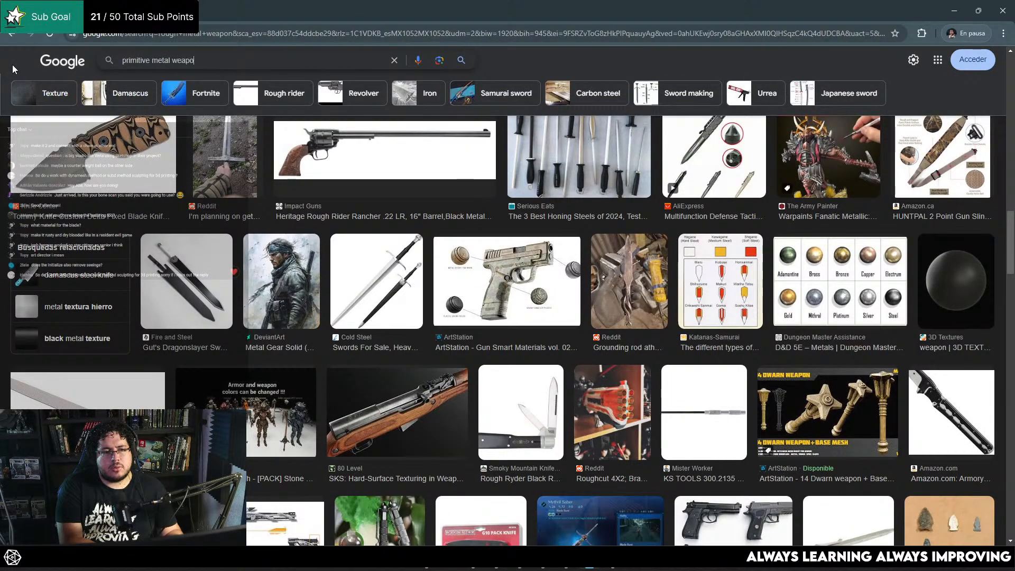
{"action": "type", "text": "n"}
{"action": "key", "text": "Return"}
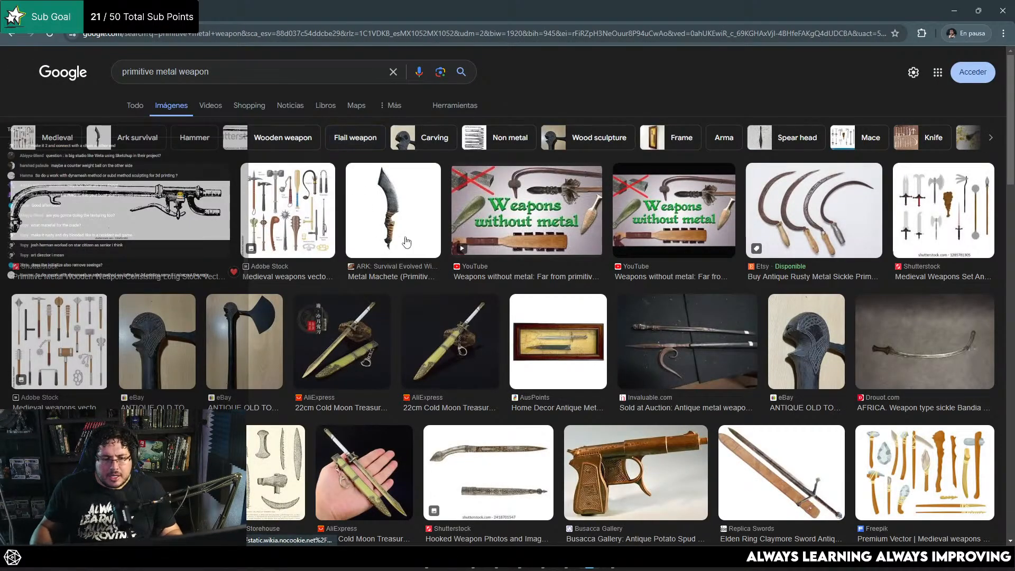
Preview the antique rusty sickle and the ARK Metal Machete images, and look through their related results for blade references
{"action": "left_click", "coordinate": [820, 226]}
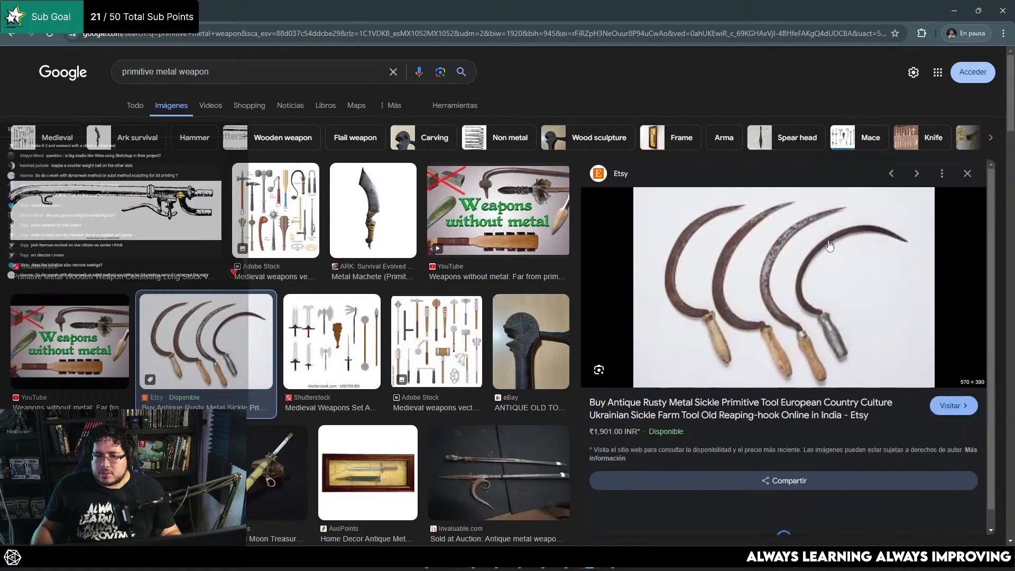
{"action": "left_click", "coordinate": [386, 201]}
{"action": "scroll", "coordinate": [509, 381], "scroll_direction": "down", "scroll_amount": 4}
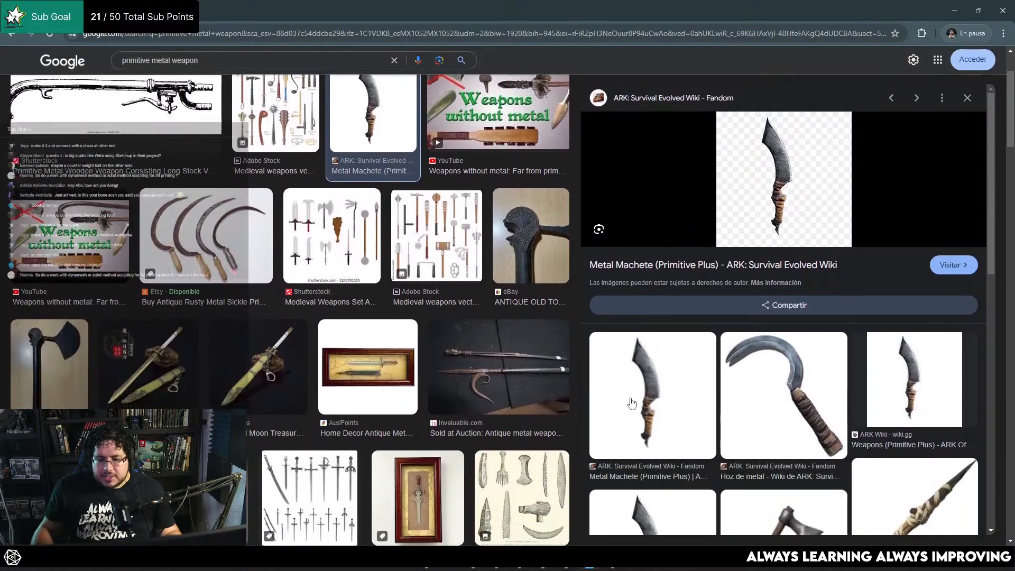
{"action": "scroll", "coordinate": [509, 380], "scroll_direction": "down", "scroll_amount": 6}
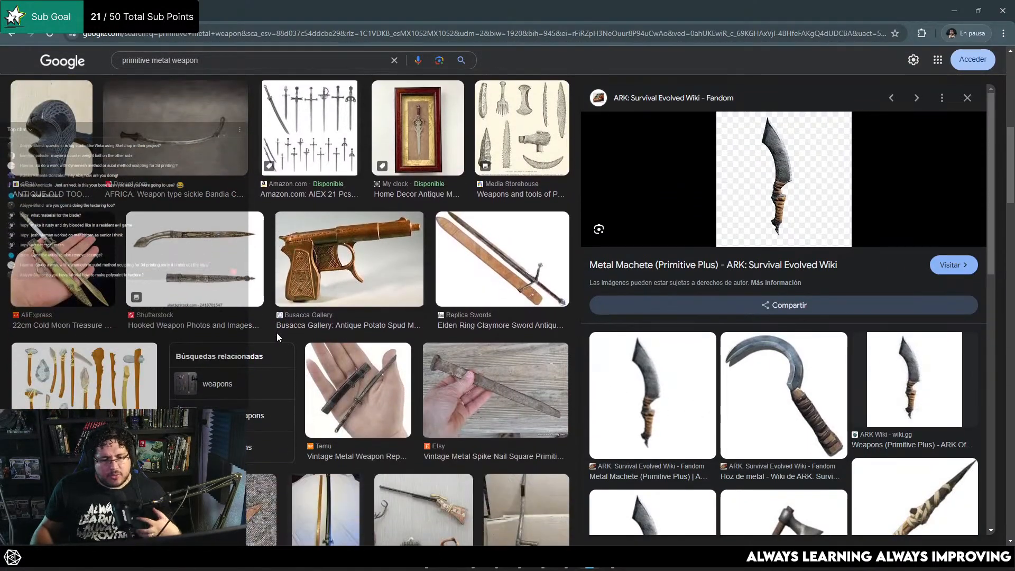
{"action": "scroll", "coordinate": [735, 224], "scroll_direction": "down", "scroll_amount": 3}
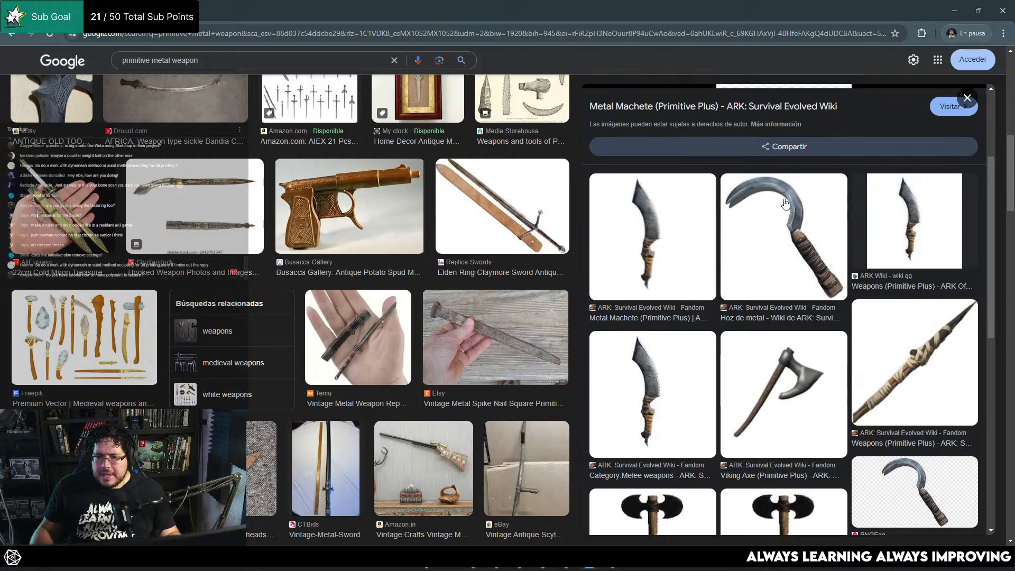
Return to ZBrush and soften the facet corners along the blade's outer spine near the tip with TrimDynamic
{"action": "left_click", "coordinate": [952, 12]}
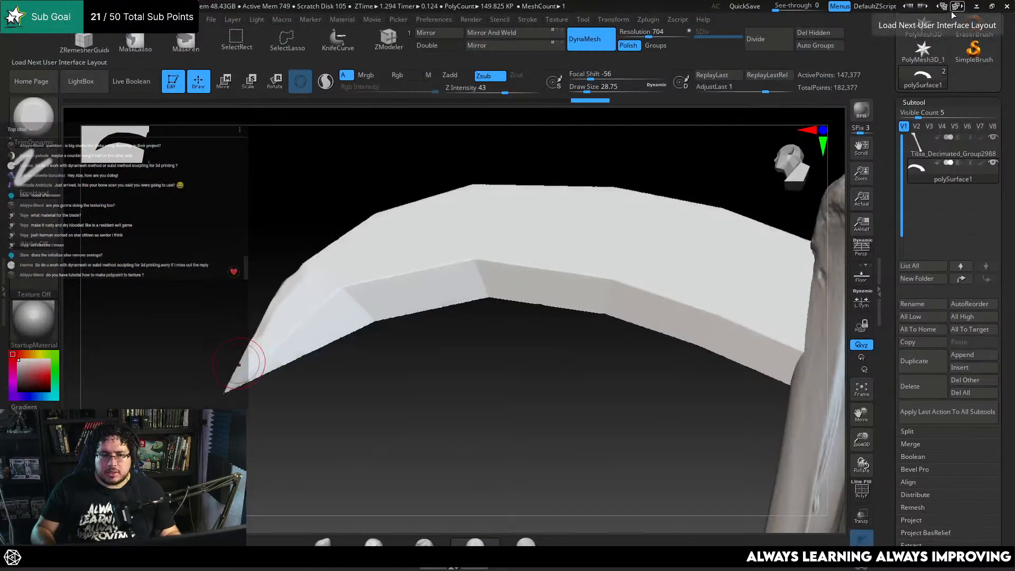
{"action": "left_click_drag", "start_coordinate": [265, 206], "coordinate": [316, 279]}
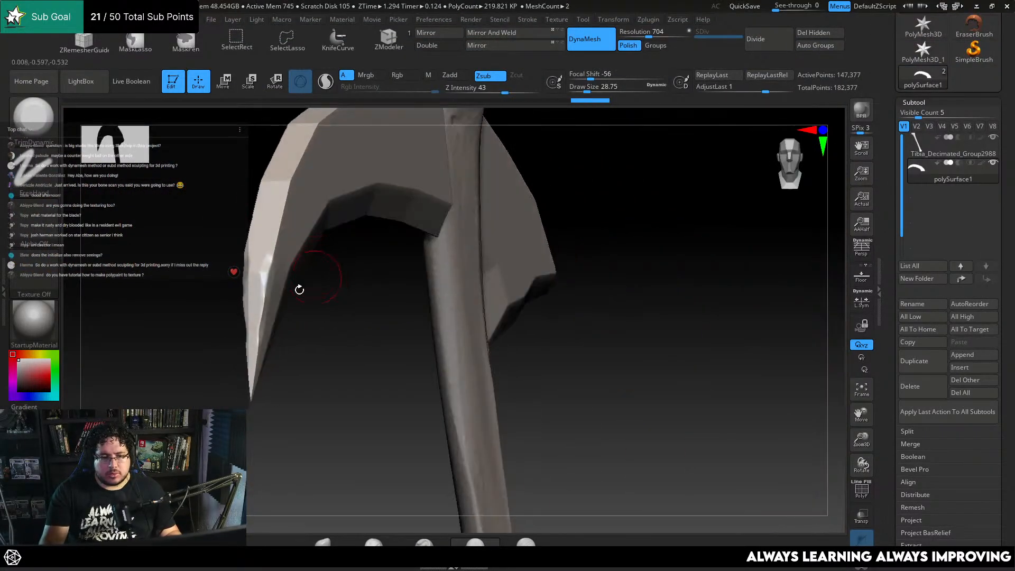
{"action": "left_click_drag", "start_coordinate": [260, 255], "coordinate": [257, 312]}
{"action": "left_click_drag", "start_coordinate": [284, 375], "coordinate": [254, 323]}
{"action": "mouse_move", "coordinate": [260, 238]}
{"action": "left_mouse_down"}
{"action": "mouse_move", "coordinate": [245, 290]}
{"action": "mouse_move", "coordinate": [220, 276]}
{"action": "mouse_move", "coordinate": [249, 293]}
{"action": "mouse_move", "coordinate": [309, 250]}
{"action": "mouse_move", "coordinate": [301, 281]}
{"action": "mouse_move", "coordinate": [297, 273]}
{"action": "left_mouse_up"}
{"action": "left_click_drag", "start_coordinate": [345, 167], "coordinate": [313, 353]}
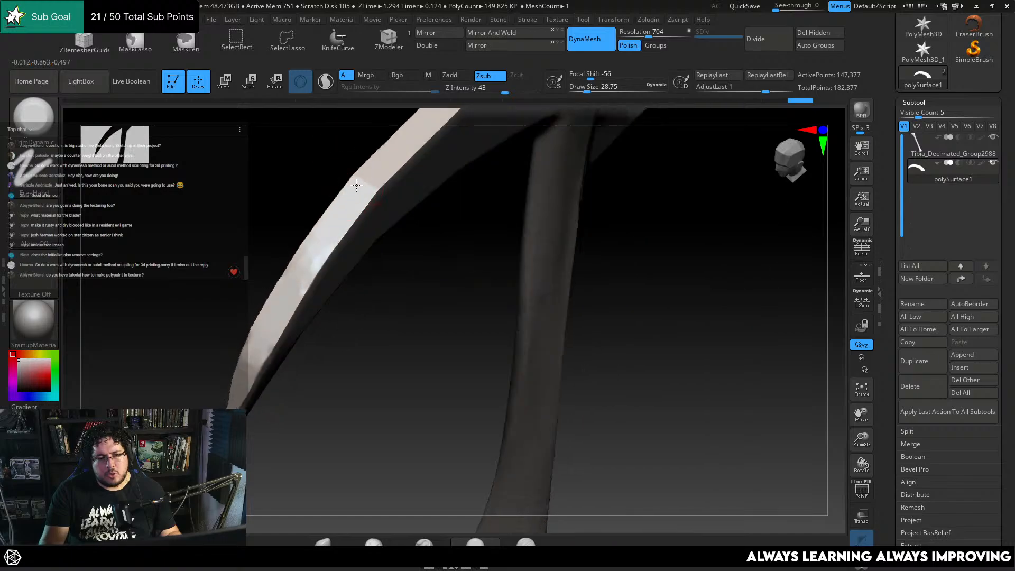
{"action": "left_click_drag", "start_coordinate": [372, 178], "coordinate": [343, 199]}
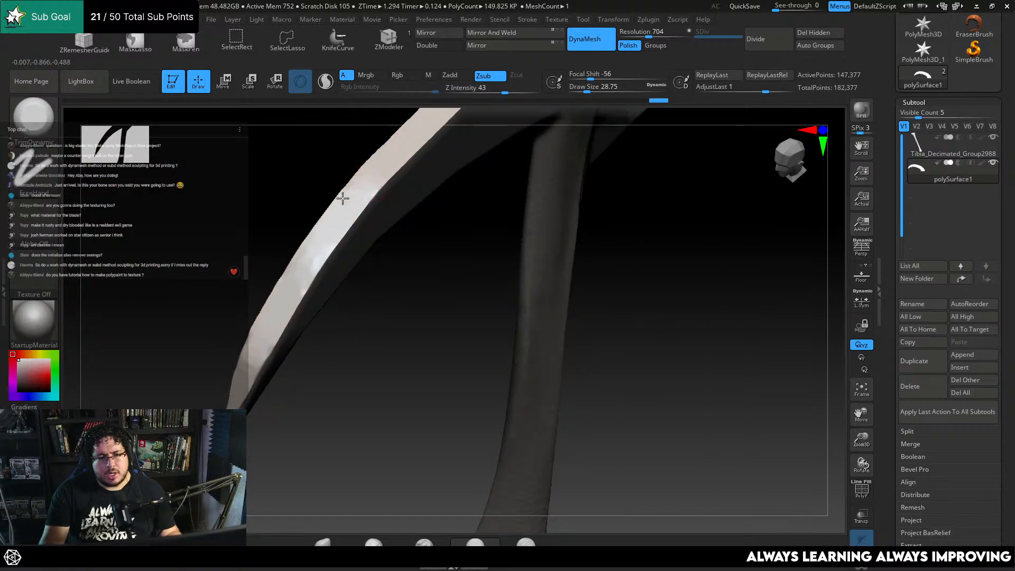
Continue trimming the faceted corners along the middle of the blade's outer spine up to the bone's head
{"action": "mouse_move", "coordinate": [367, 336]}
{"action": "left_mouse_down"}
{"action": "mouse_move", "coordinate": [372, 157]}
{"action": "mouse_move", "coordinate": [390, 265]}
{"action": "mouse_move", "coordinate": [380, 208]}
{"action": "left_mouse_up"}
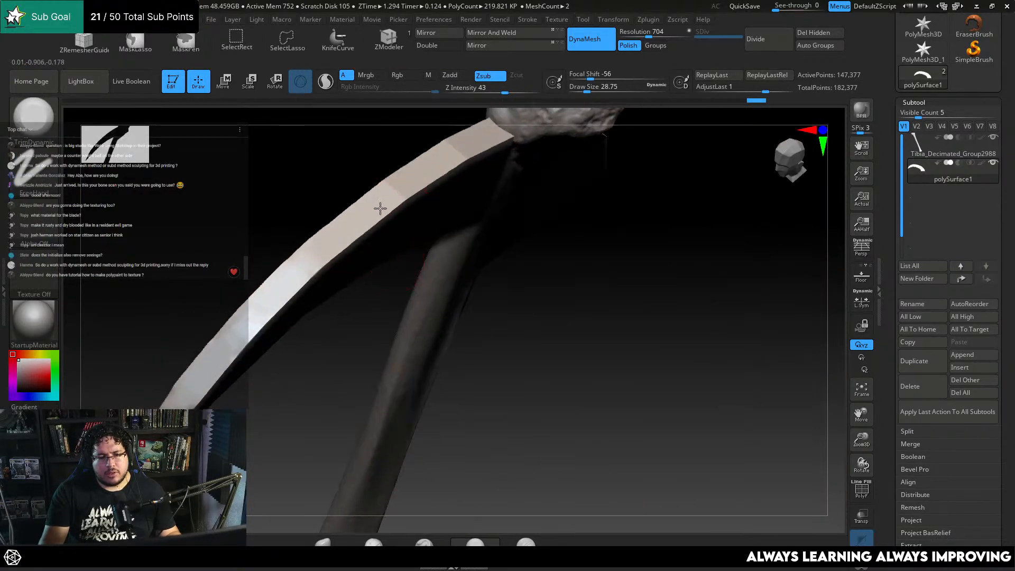
{"action": "left_click_drag", "start_coordinate": [406, 174], "coordinate": [389, 209]}
{"action": "left_click_drag", "start_coordinate": [410, 129], "coordinate": [365, 175]}
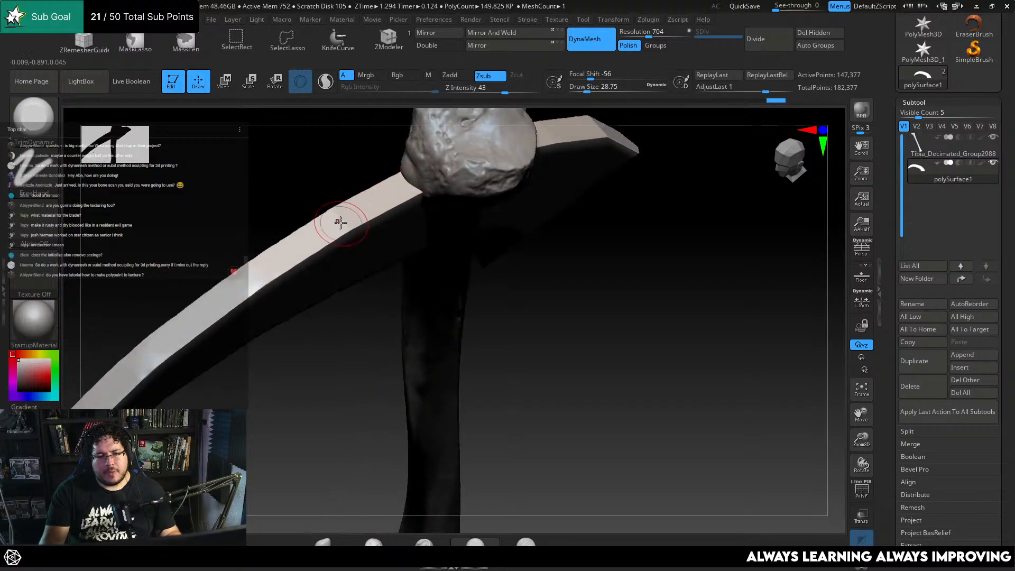
{"action": "mouse_move", "coordinate": [352, 212]}
{"action": "left_mouse_down"}
{"action": "mouse_move", "coordinate": [337, 214]}
{"action": "mouse_move", "coordinate": [308, 269]}
{"action": "left_mouse_up"}
Reduce the brush to a draw size of about 15.6 and trim a worn bevel into the blade's outer front edge near the tip
{"action": "mouse_move", "coordinate": [308, 269]}
{"action": "right_mouse_down"}
{"action": "mouse_move", "coordinate": [324, 318]}
{"action": "mouse_move", "coordinate": [349, 218]}
{"action": "mouse_move", "coordinate": [320, 232]}
{"action": "mouse_move", "coordinate": [334, 180]}
{"action": "mouse_move", "coordinate": [297, 217]}
{"action": "mouse_move", "coordinate": [365, 181]}
{"action": "mouse_move", "coordinate": [292, 224]}
{"action": "right_mouse_up"}
{"action": "key", "text": "space"}
{"action": "left_click", "coordinate": [282, 226]}
{"action": "left_click_drag", "start_coordinate": [288, 299], "coordinate": [276, 311]}
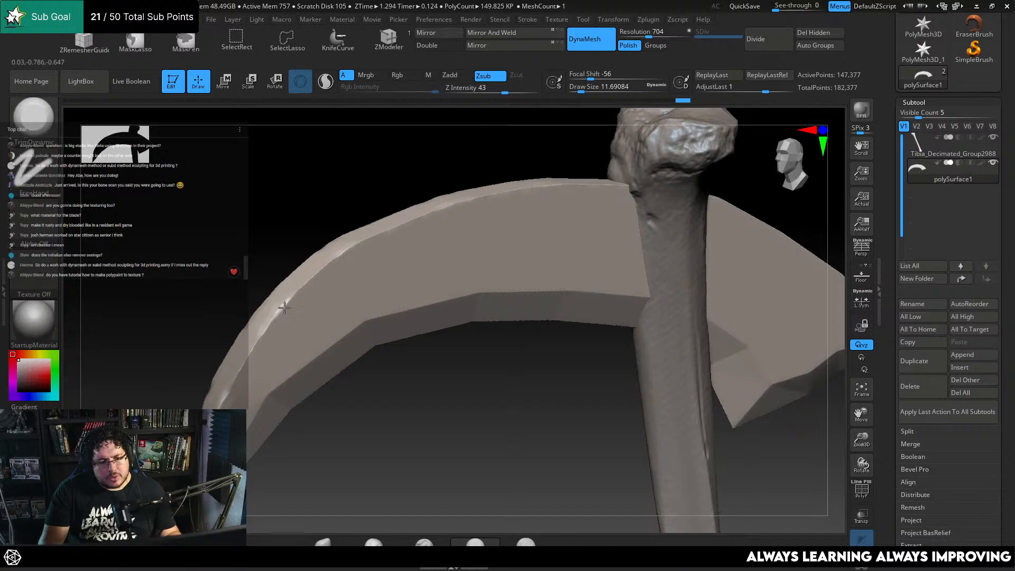
{"action": "key", "text": "space"}
{"action": "left_click", "coordinate": [273, 318]}
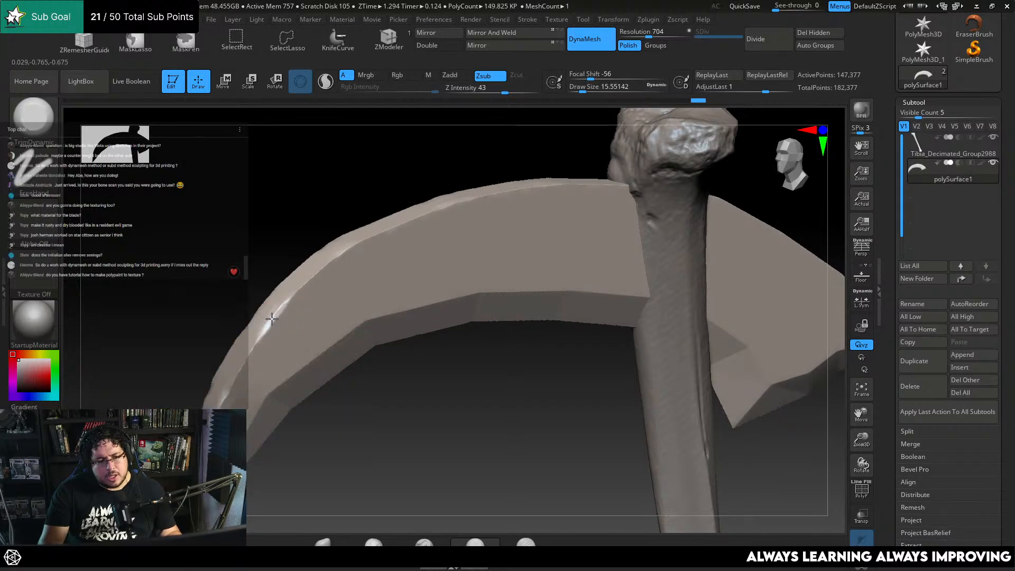
{"action": "left_click_drag", "start_coordinate": [283, 306], "coordinate": [271, 325]}
{"action": "left_click_drag", "start_coordinate": [301, 290], "coordinate": [286, 303]}
Continue the TrimDynamic bevel along the middle of the blade's outer front edge towards the bone's head
{"action": "mouse_move", "coordinate": [336, 452]}
{"action": "left_mouse_down"}
{"action": "mouse_move", "coordinate": [365, 444]}
{"action": "mouse_move", "coordinate": [330, 423]}
{"action": "left_mouse_up"}
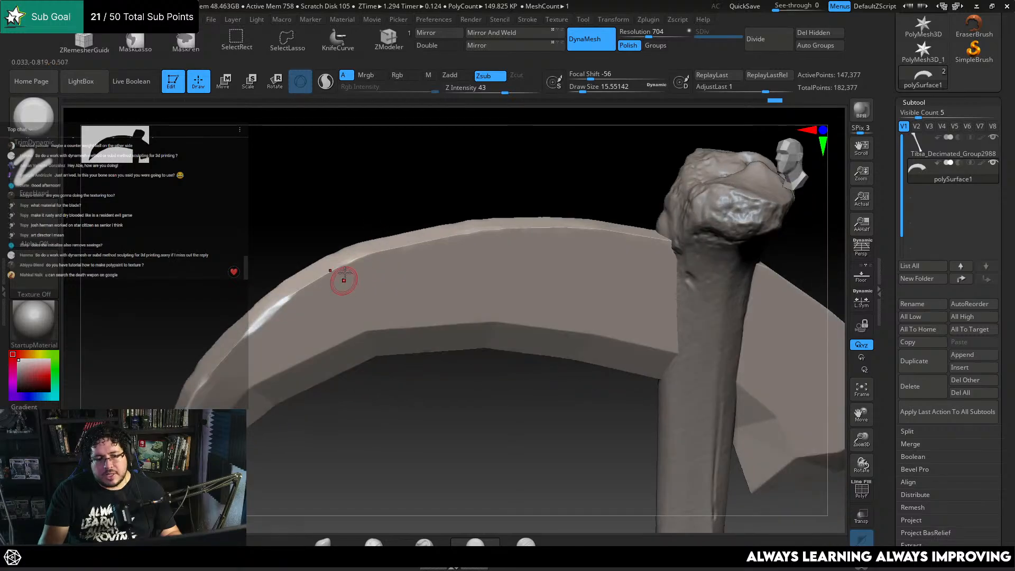
{"action": "left_click_drag", "start_coordinate": [344, 279], "coordinate": [334, 257]}
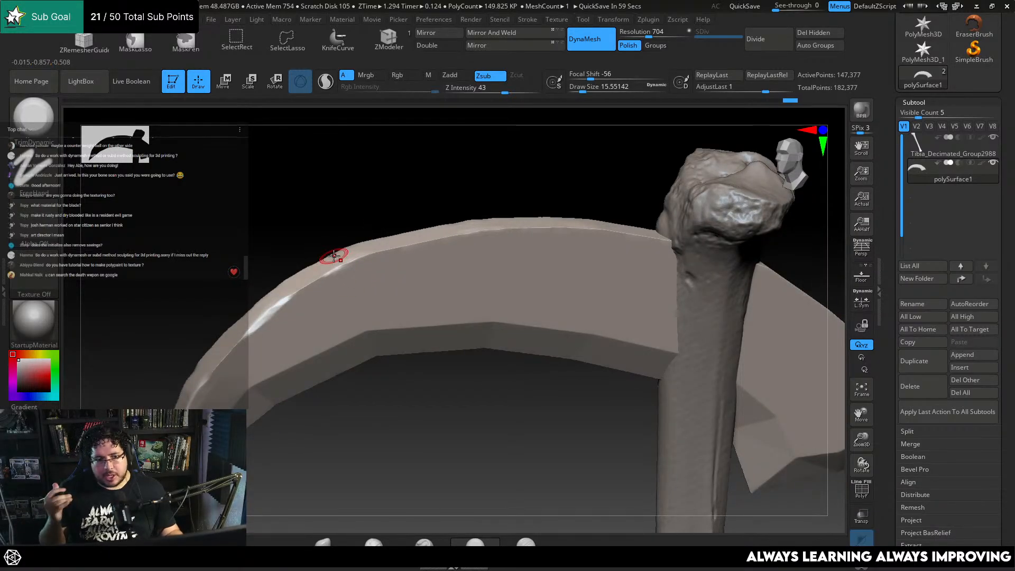
{"action": "left_click_drag", "start_coordinate": [390, 172], "coordinate": [340, 254]}
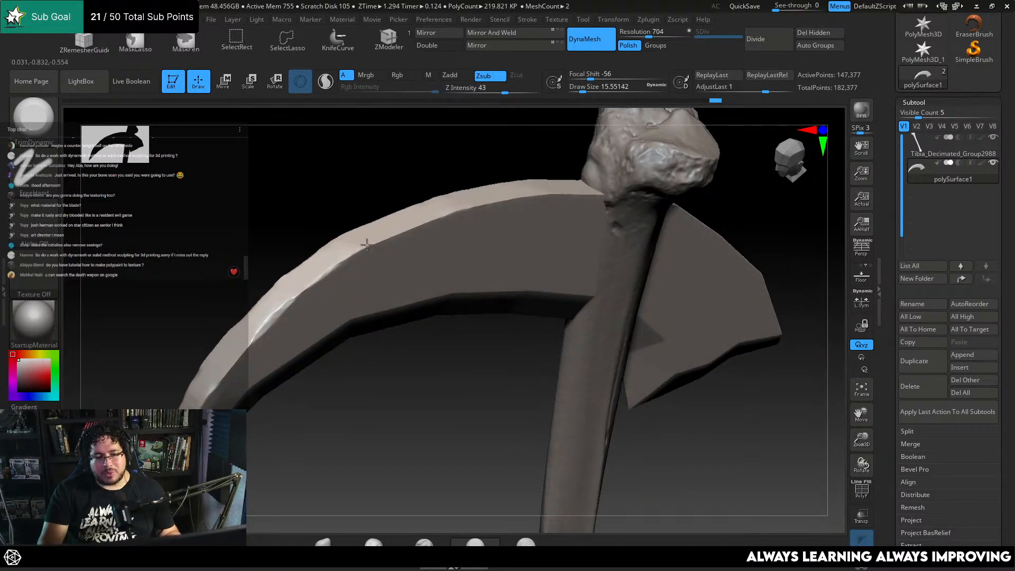
{"action": "left_click_drag", "start_coordinate": [406, 227], "coordinate": [387, 238]}
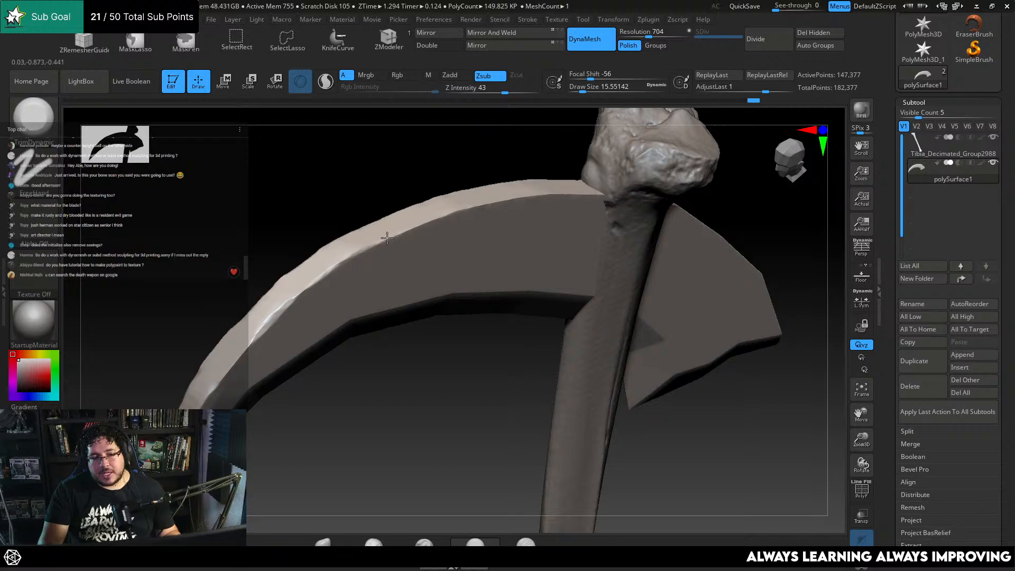
{"action": "mouse_move", "coordinate": [394, 377]}
{"action": "left_mouse_down"}
{"action": "mouse_move", "coordinate": [426, 225]}
{"action": "mouse_move", "coordinate": [482, 192]}
{"action": "mouse_move", "coordinate": [445, 230]}
{"action": "mouse_move", "coordinate": [469, 222]}
{"action": "mouse_move", "coordinate": [451, 226]}
{"action": "left_mouse_up"}
{"action": "left_click_drag", "start_coordinate": [426, 359], "coordinate": [415, 331]}
{"action": "mouse_move", "coordinate": [483, 165]}
{"action": "left_mouse_down"}
{"action": "mouse_move", "coordinate": [492, 181]}
{"action": "mouse_move", "coordinate": [465, 209]}
{"action": "mouse_move", "coordinate": [408, 205]}
{"action": "left_mouse_up"}
{"action": "key", "text": "space"}
Try the Polish brush on the middle of the blade's outer front edge
{"action": "key", "text": "b"}
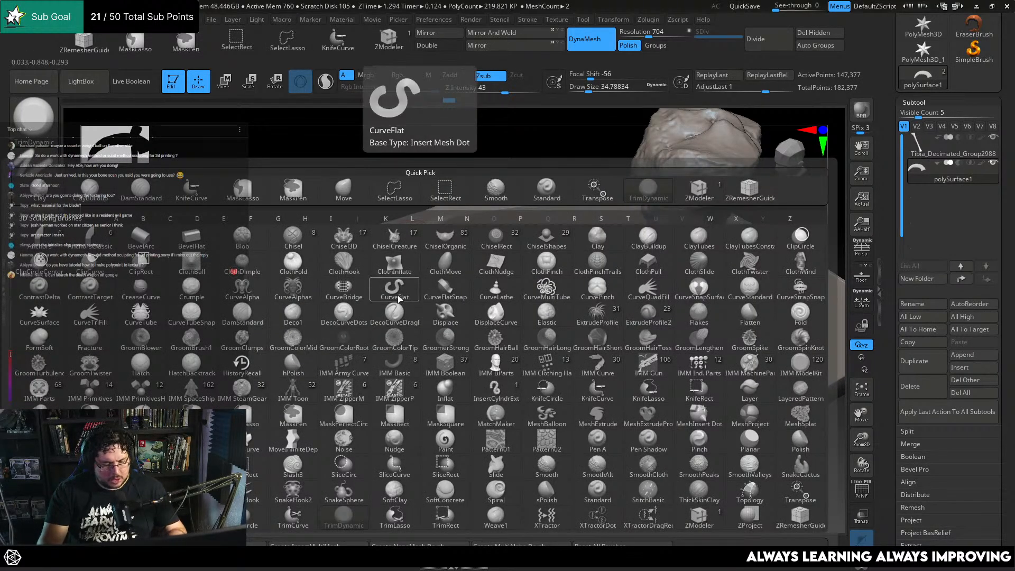
{"action": "key", "text": "p"}
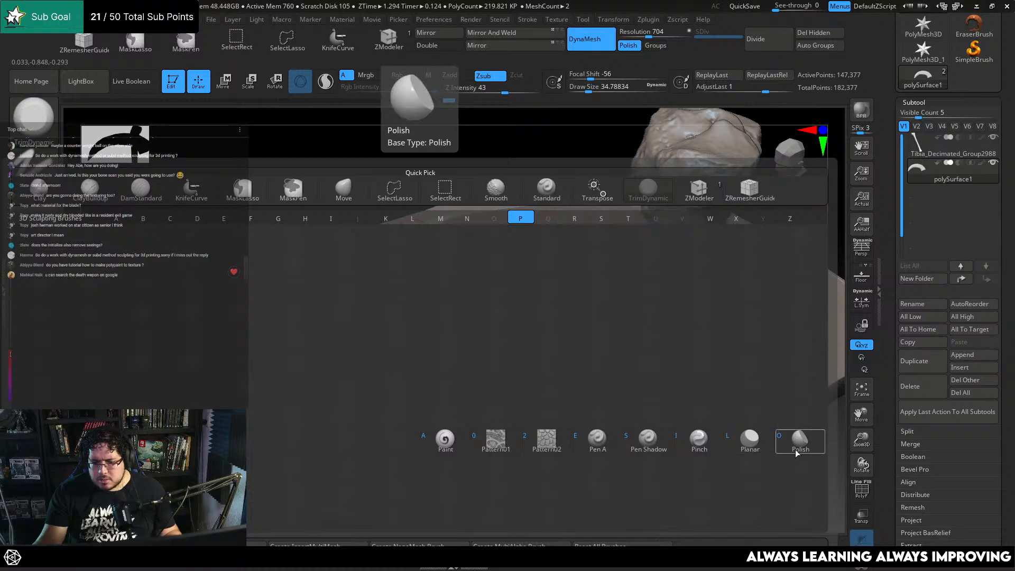
{"action": "key", "text": "o"}
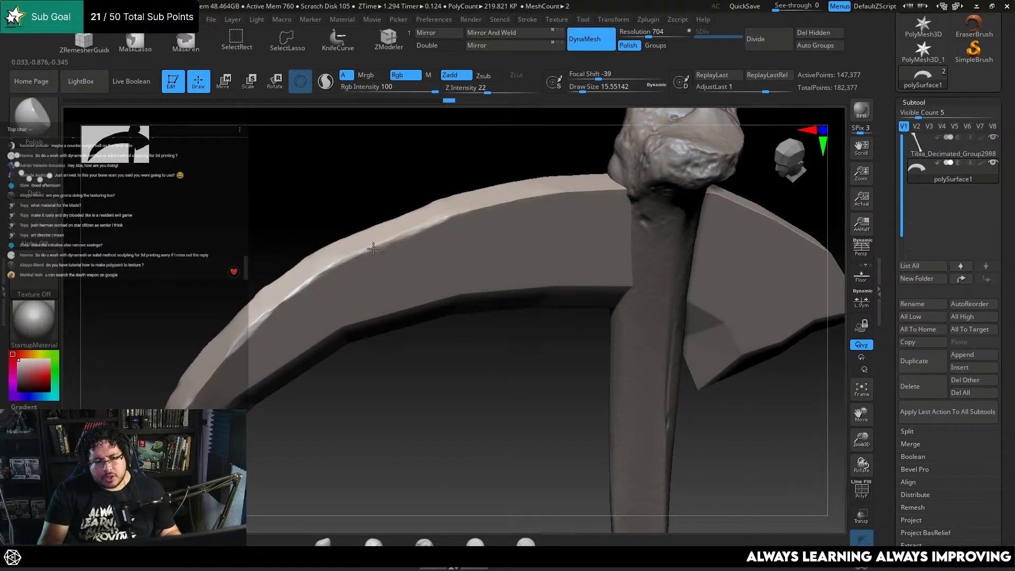
{"action": "left_click_drag", "start_coordinate": [387, 242], "coordinate": [396, 232]}
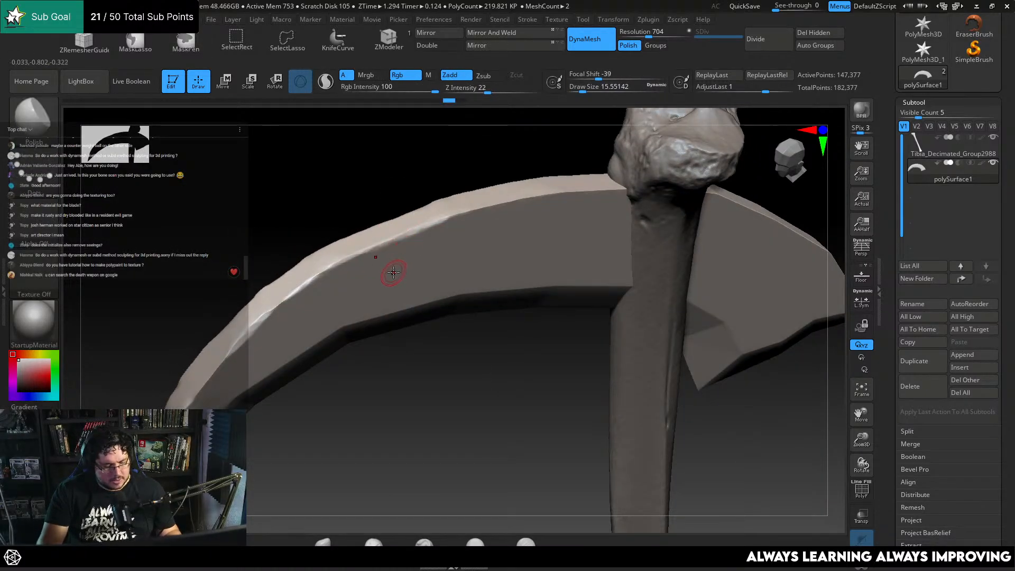
Load the PolishHard brush from the Polish folder of the LightBox brush library
{"action": "key", "text": "comma"}
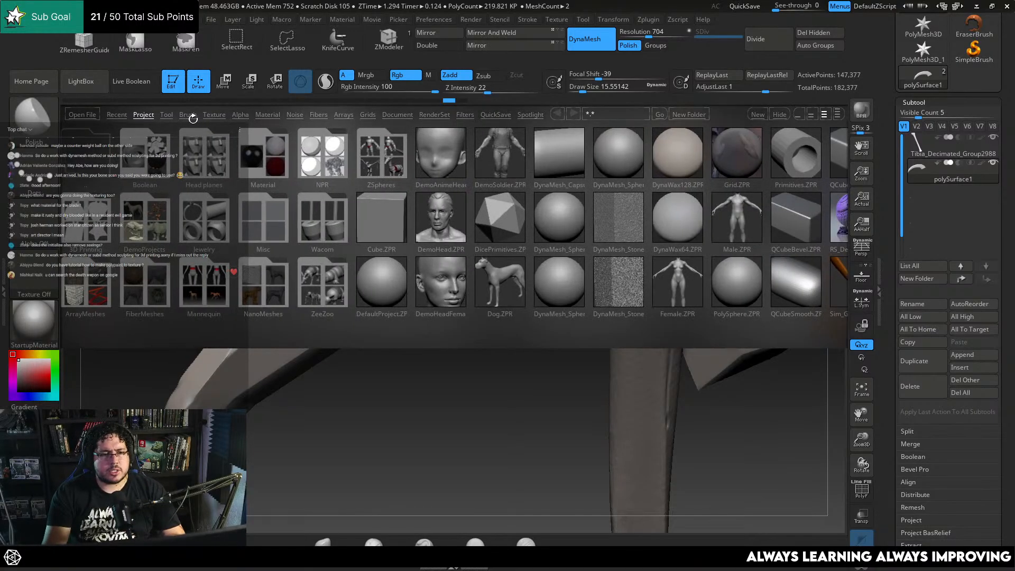
{"action": "left_click", "coordinate": [189, 116]}
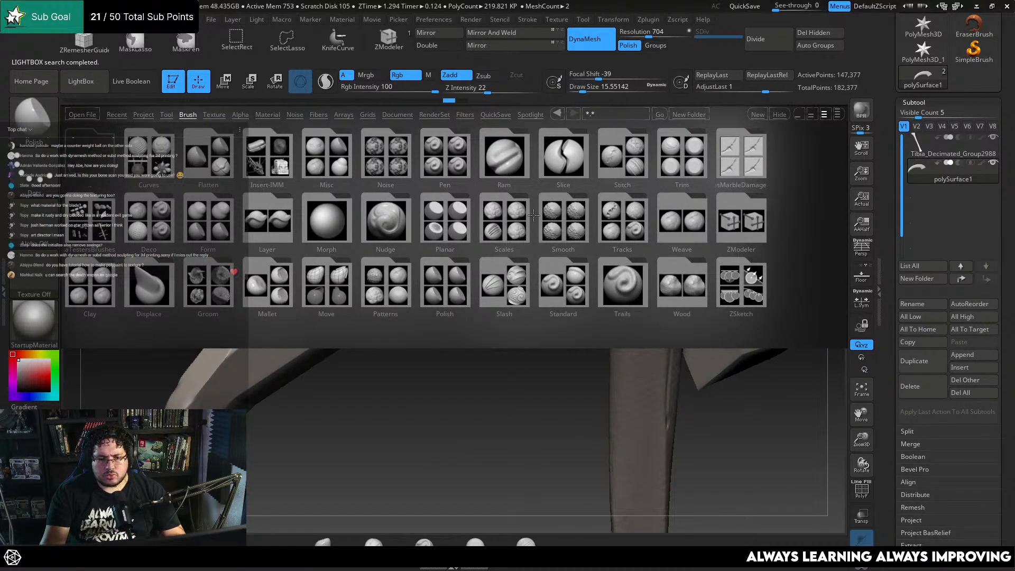
{"action": "left_click", "coordinate": [686, 165]}
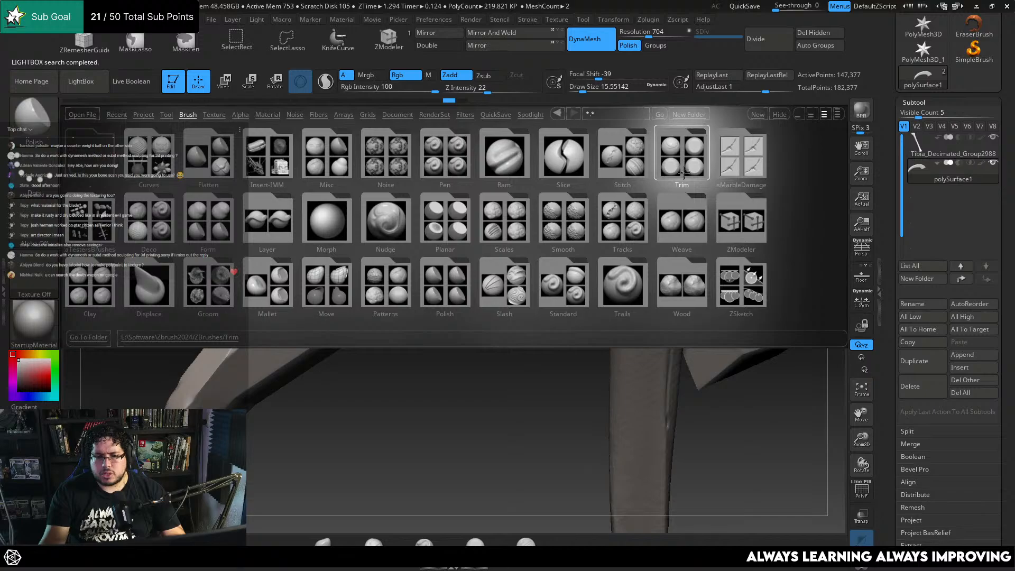
{"action": "double_click", "coordinate": [450, 234]}
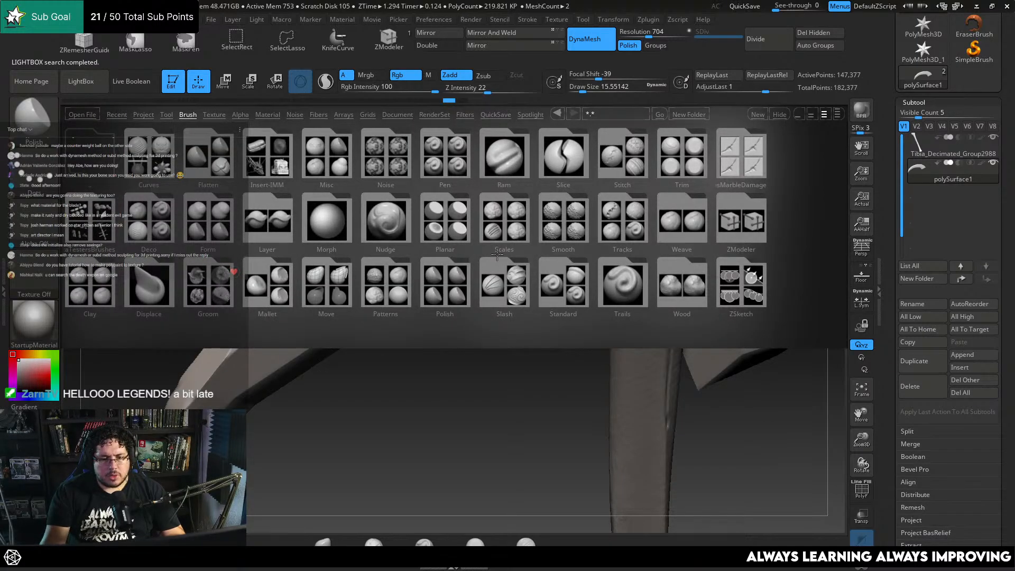
{"action": "double_click", "coordinate": [439, 280]}
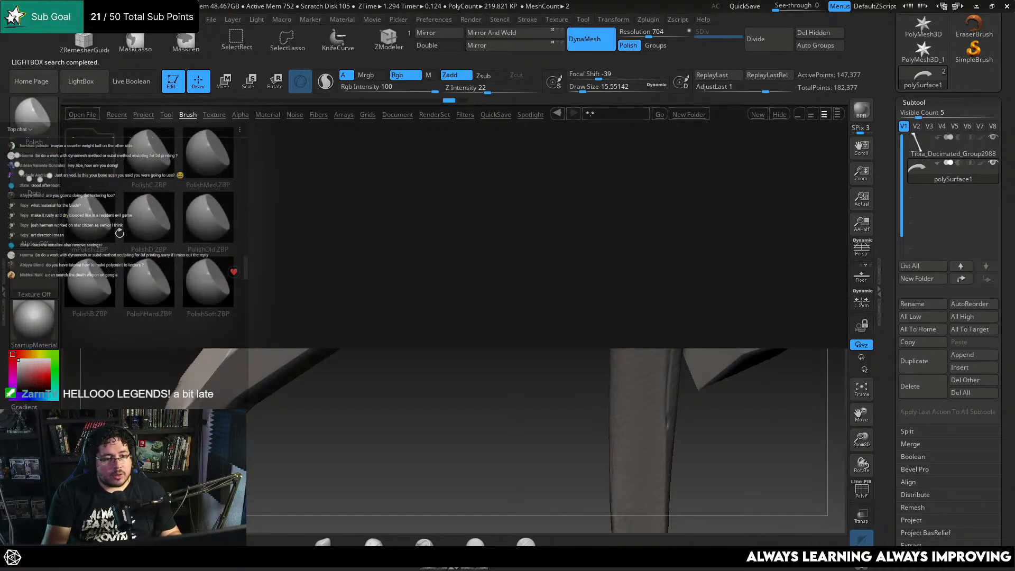
{"action": "double_click", "coordinate": [151, 283]}
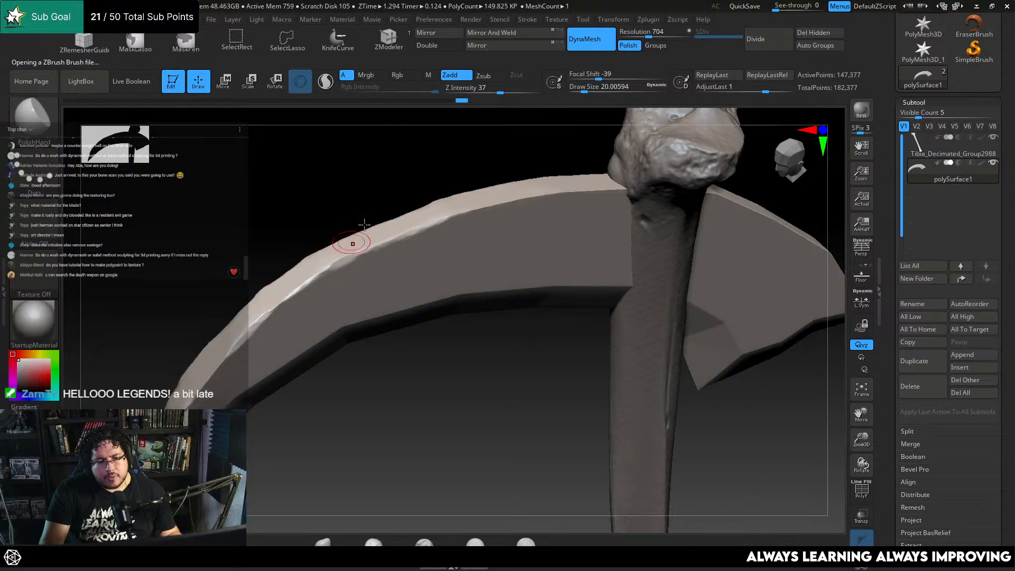
Raise the blade's DynaMesh resolution to 1128 and remesh it
{"action": "right_click_drag", "start_coordinate": [365, 228], "coordinate": [412, 242]}
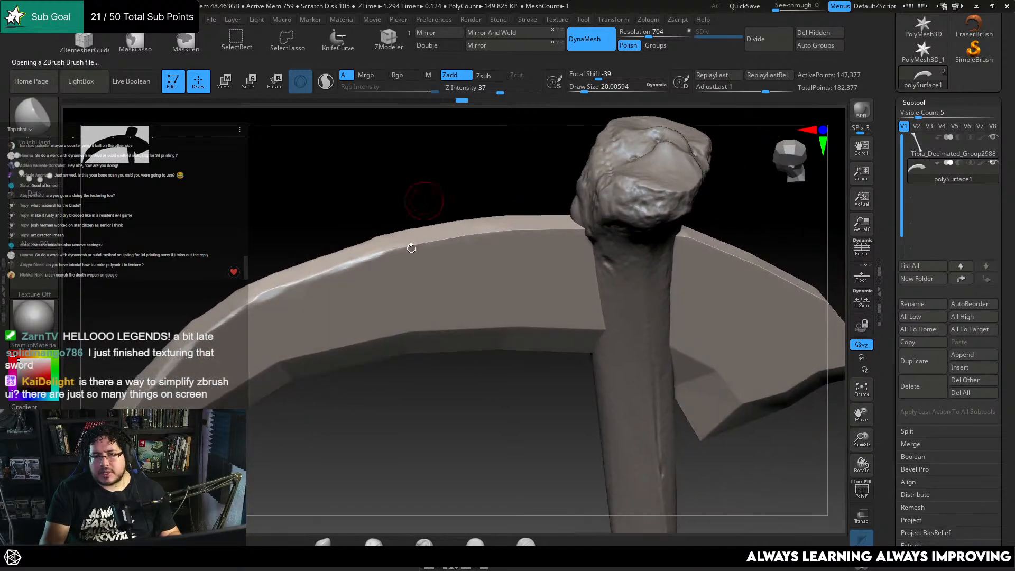
{"action": "left_click", "coordinate": [656, 34]}
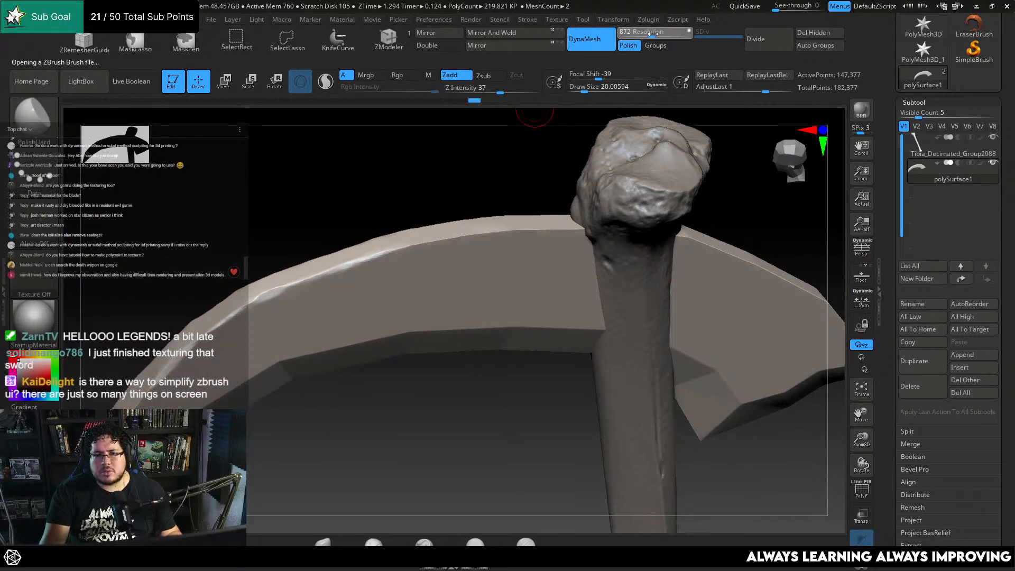
{"action": "left_click_drag", "start_coordinate": [449, 175], "coordinate": [441, 221], "text": "ctrl"}
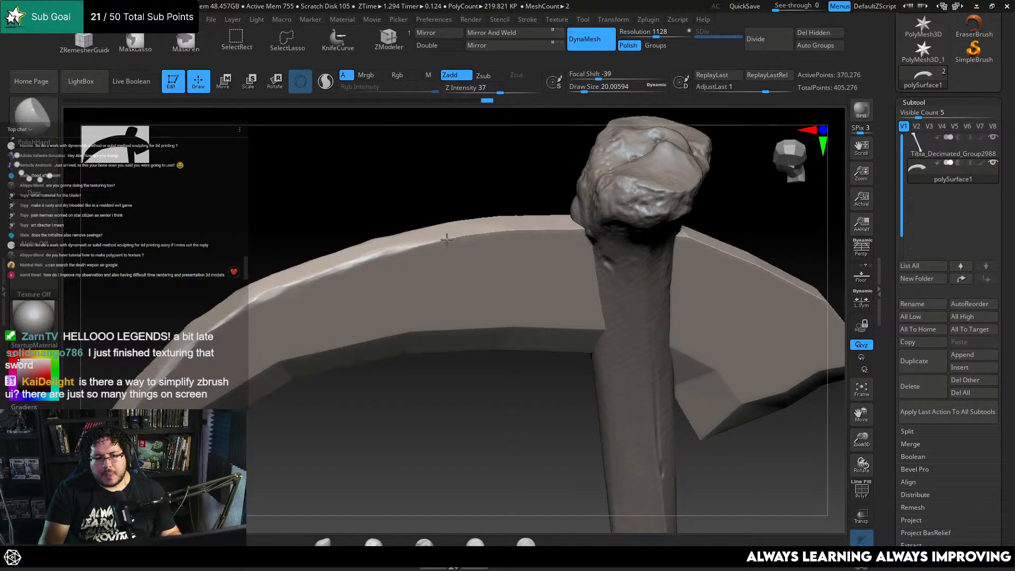
Chip the upper outer edge of the long blade beside the bone with the TrimDynamic brush at draw size about 20
{"action": "right_click_drag", "start_coordinate": [478, 233], "coordinate": [600, 242]}
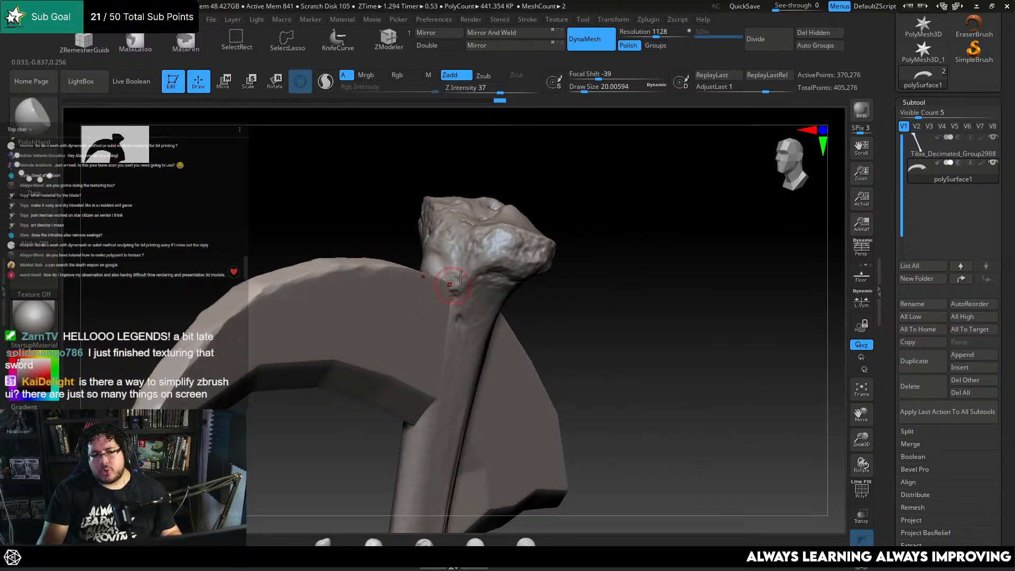
{"action": "right_click_drag", "start_coordinate": [399, 203], "coordinate": [351, 295]}
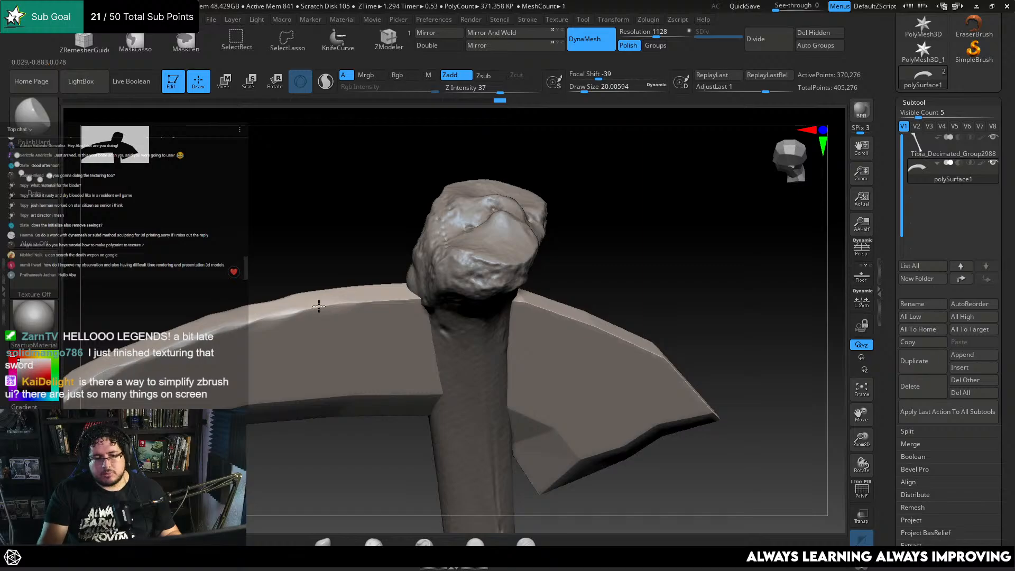
{"action": "mouse_move", "coordinate": [362, 301]}
{"action": "right_mouse_down"}
{"action": "mouse_move", "coordinate": [345, 297]}
{"action": "mouse_move", "coordinate": [376, 298]}
{"action": "right_mouse_up"}
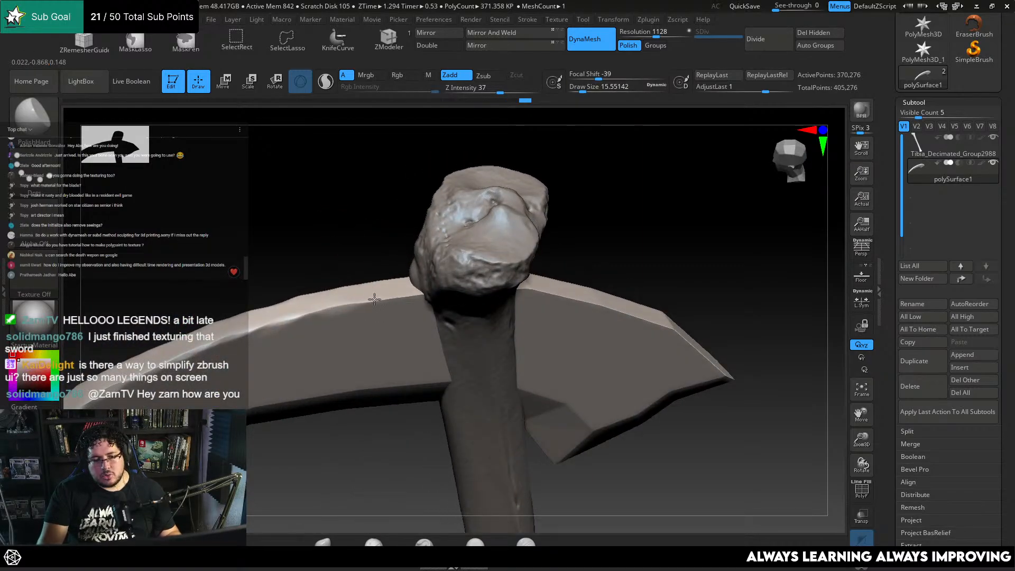
{"action": "key", "text": "b"}
{"action": "key", "text": "t"}
{"action": "key", "text": "d"}
{"action": "key", "text": "space"}
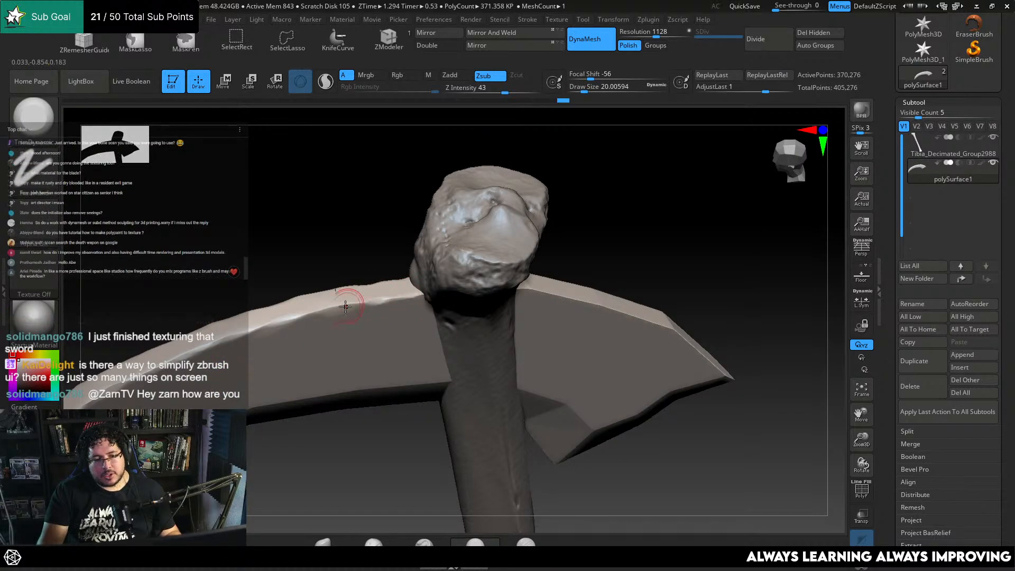
{"action": "mouse_move", "coordinate": [363, 465]}
{"action": "left_mouse_down"}
{"action": "mouse_move", "coordinate": [362, 410]}
{"action": "mouse_move", "coordinate": [525, 220]}
{"action": "mouse_move", "coordinate": [396, 288]}
{"action": "mouse_move", "coordinate": [469, 290]}
{"action": "mouse_move", "coordinate": [425, 313]}
{"action": "mouse_move", "coordinate": [401, 305]}
{"action": "left_mouse_up"}
{"action": "key", "text": "space"}
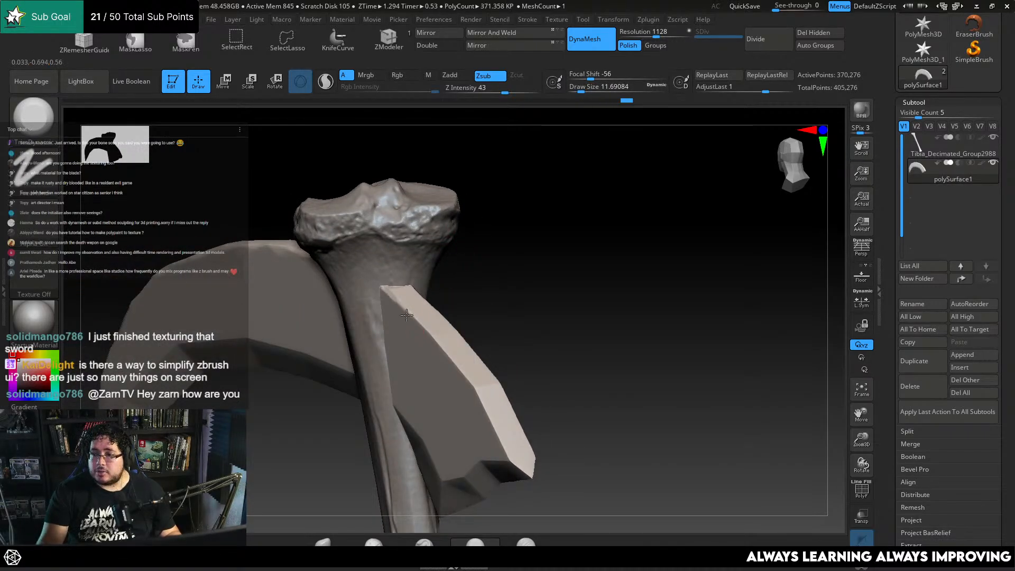
Trim irregular chips into the upper part of the short blade's outer edge, close to the bone, at draw size about 20
{"action": "left_click_drag", "start_coordinate": [474, 318], "coordinate": [419, 320]}
{"action": "key", "text": "space"}
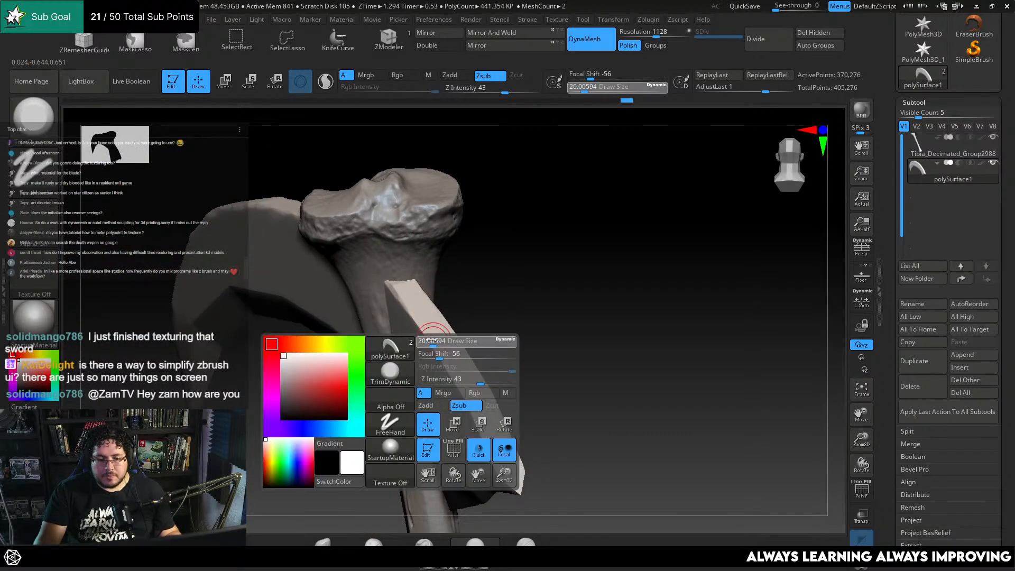
{"action": "left_click", "coordinate": [433, 343]}
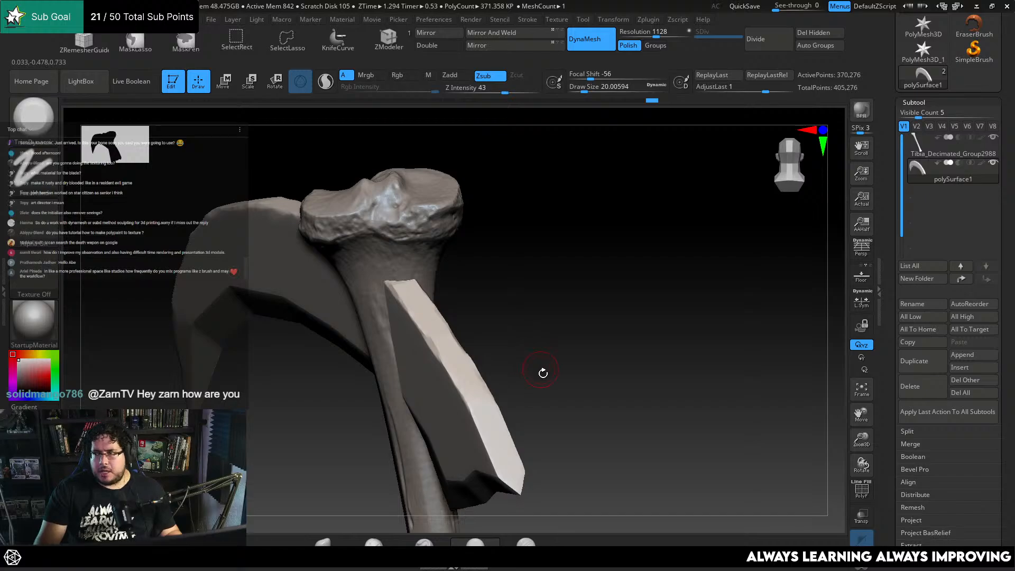
{"action": "mouse_move", "coordinate": [543, 373]}
{"action": "left_mouse_down"}
{"action": "mouse_move", "coordinate": [529, 351]}
{"action": "mouse_move", "coordinate": [460, 358]}
{"action": "left_mouse_up"}
Continue the uneven trimming along the short blade's outer edge down toward its tip, varying the brush size
{"action": "key", "text": "space"}
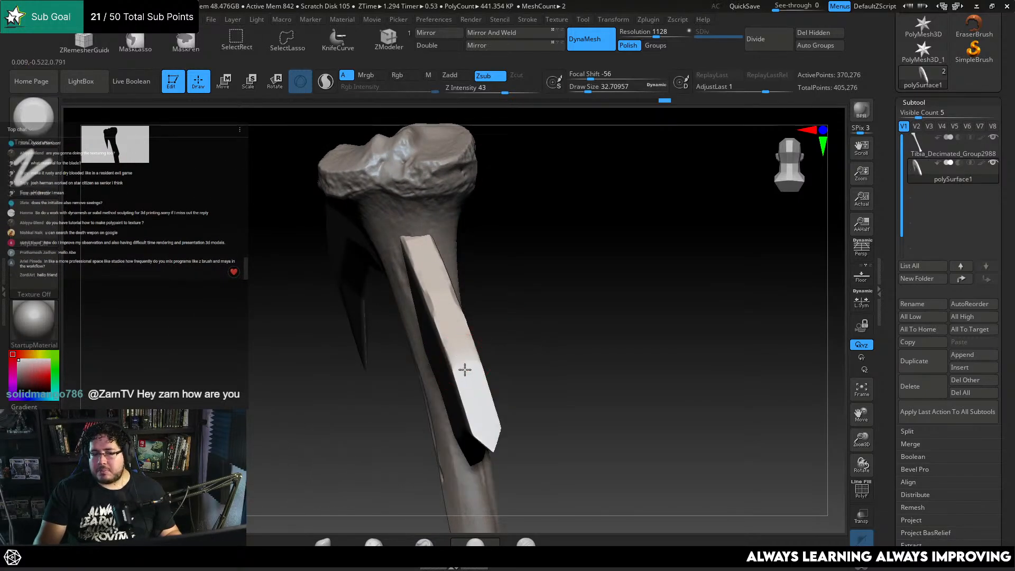
{"action": "mouse_move", "coordinate": [544, 340]}
{"action": "left_mouse_down"}
{"action": "mouse_move", "coordinate": [544, 304]}
{"action": "mouse_move", "coordinate": [465, 340]}
{"action": "left_mouse_up"}
{"action": "key", "text": "space"}
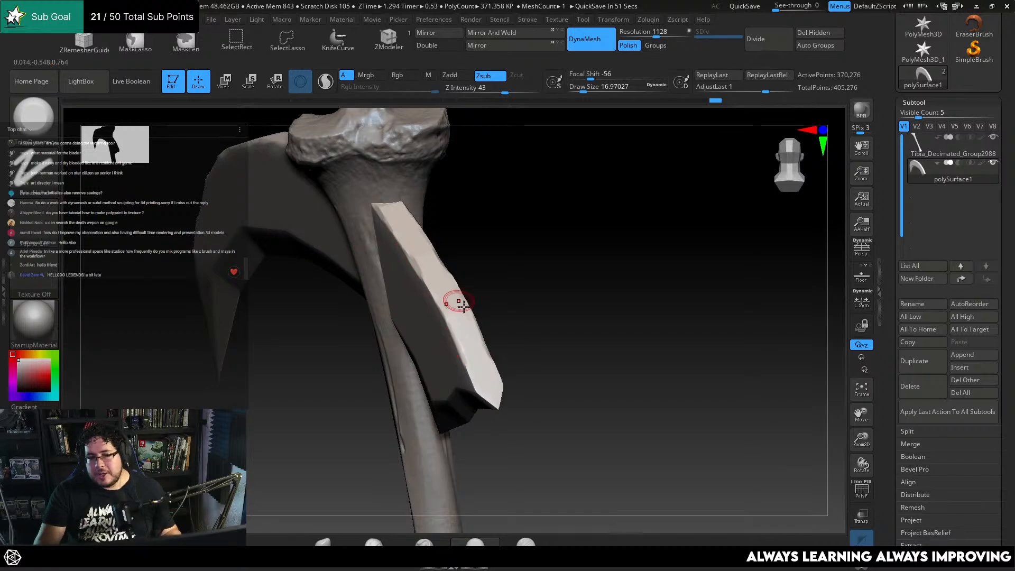
{"action": "right_click_drag", "start_coordinate": [463, 305], "coordinate": [480, 365]}
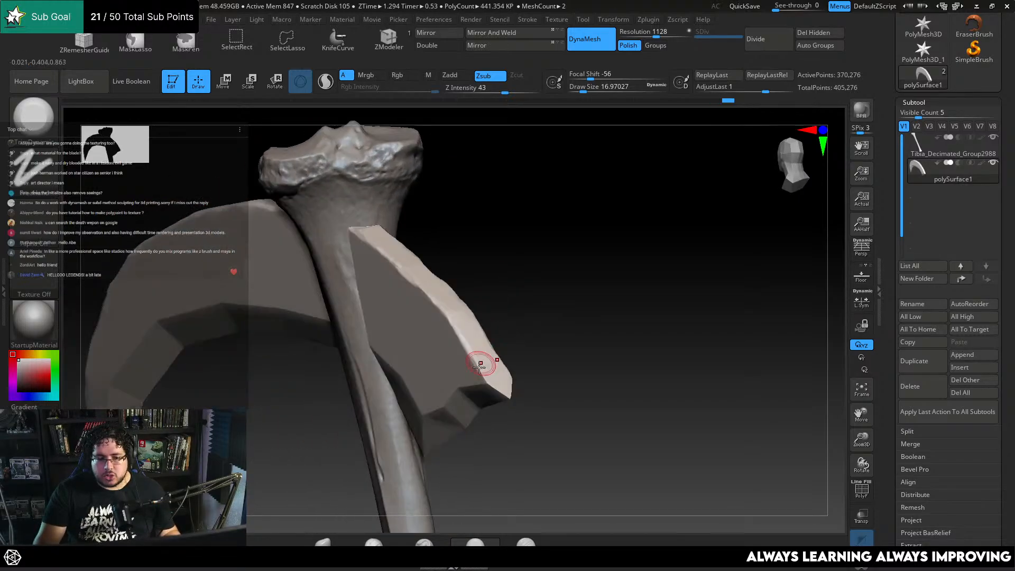
{"action": "right_click_drag", "start_coordinate": [454, 321], "coordinate": [471, 318]}
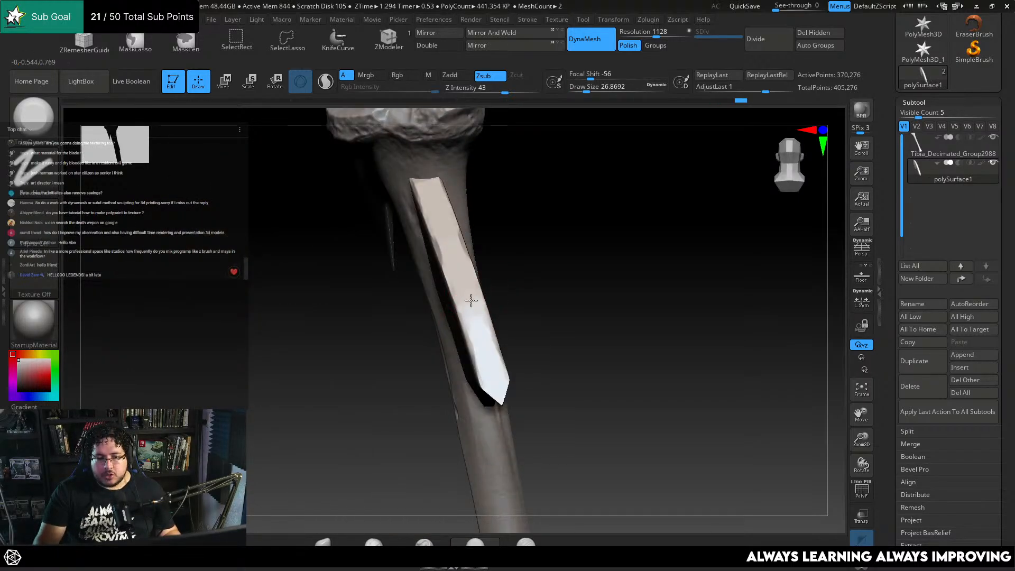
{"action": "right_click_drag", "start_coordinate": [516, 220], "coordinate": [404, 211]}
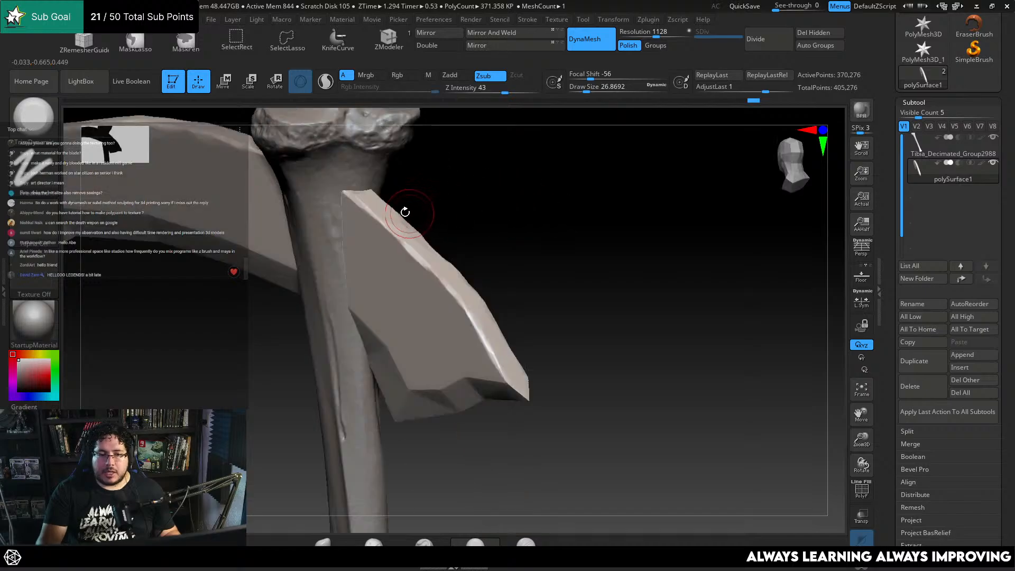
Trim the short blade's lower edge and reshape it into a slight curve with the Move brush at draw size about 44
{"action": "right_click_drag", "start_coordinate": [468, 239], "coordinate": [544, 297]}
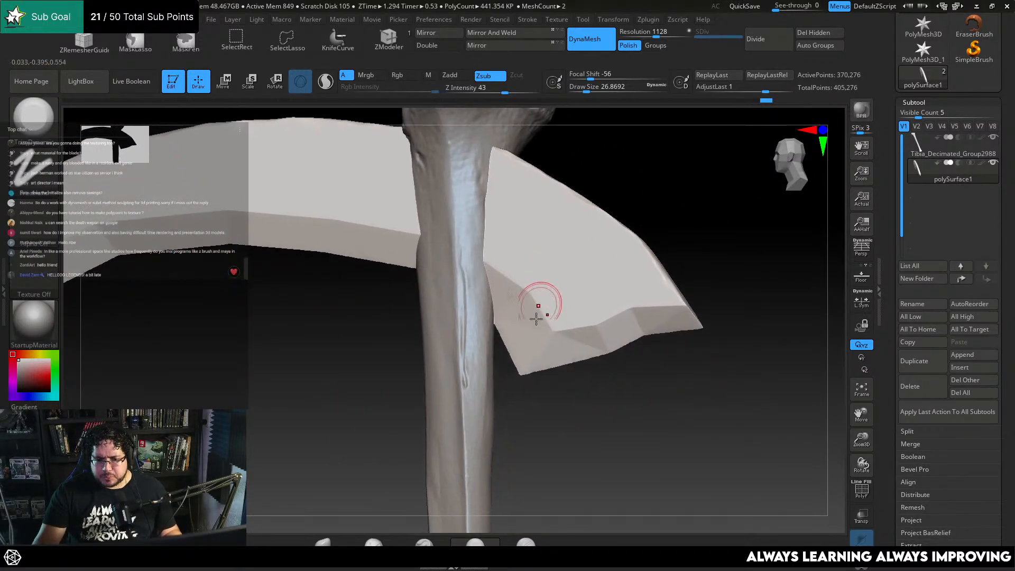
{"action": "left_click", "coordinate": [600, 338]}
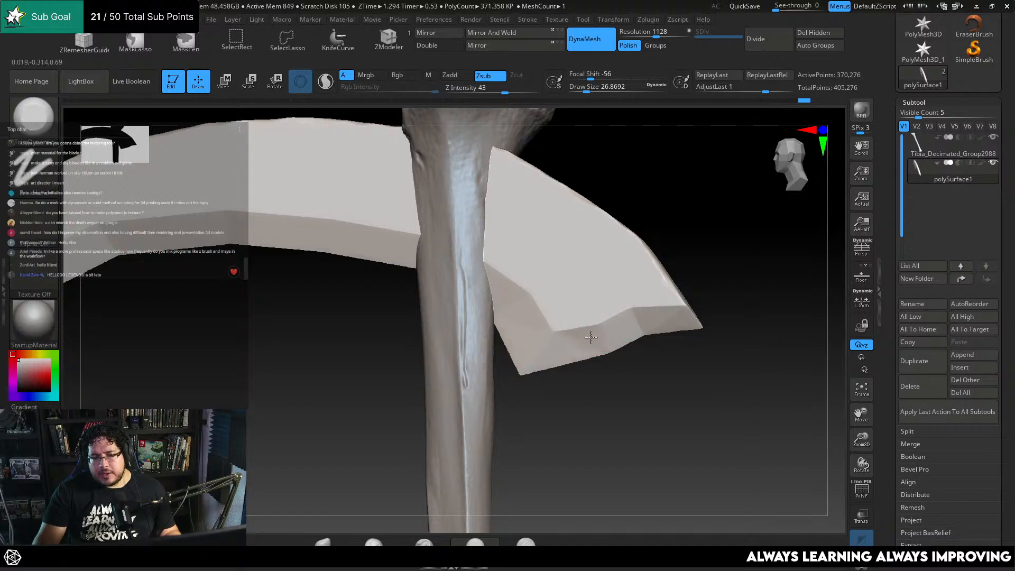
{"action": "right_click_drag", "start_coordinate": [620, 327], "coordinate": [603, 339]}
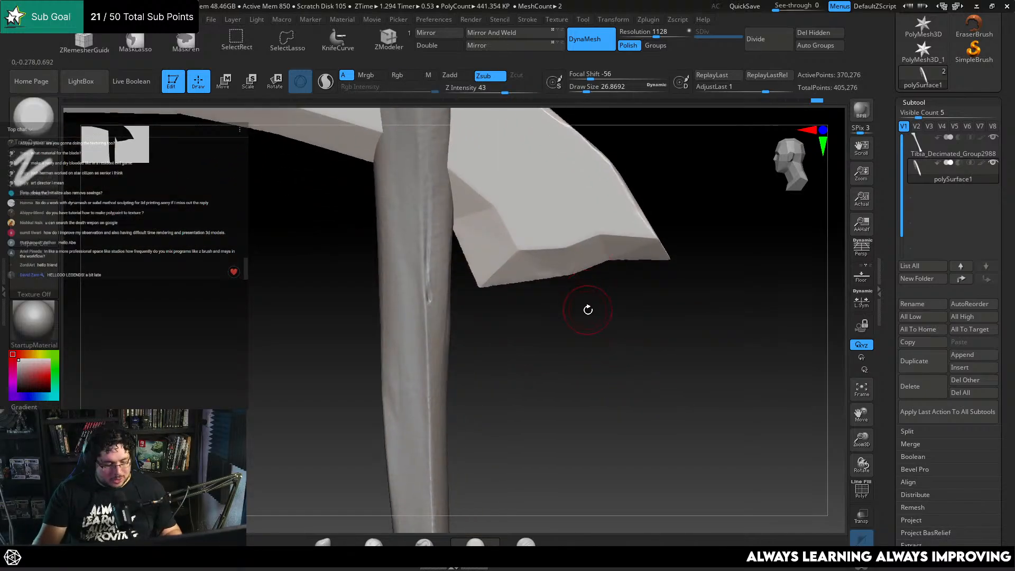
{"action": "key", "text": "b"}
{"action": "key", "text": "m"}
{"action": "key", "text": "v"}
{"action": "key", "text": "space"}
{"action": "left_click_drag", "start_coordinate": [582, 298], "coordinate": [588, 298]}
{"action": "mouse_move", "coordinate": [561, 248]}
{"action": "left_mouse_down"}
{"action": "mouse_move", "coordinate": [540, 244]}
{"action": "mouse_move", "coordinate": [600, 243]}
{"action": "left_mouse_up"}
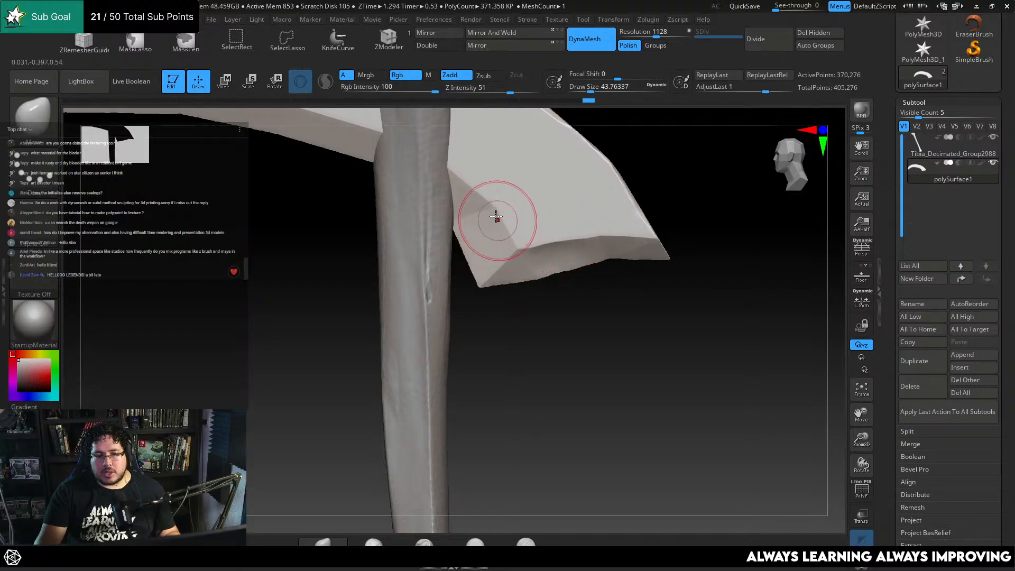
{"action": "mouse_move", "coordinate": [562, 340]}
{"action": "left_mouse_down"}
{"action": "mouse_move", "coordinate": [655, 209]}
{"action": "mouse_move", "coordinate": [613, 256]}
{"action": "mouse_move", "coordinate": [598, 238]}
{"action": "left_mouse_up"}
Return to the TrimDynamic brush at draw size about 27 and flatten the short blade's outer edge near the tip
{"action": "key", "text": "b"}
{"action": "key", "text": "t"}
{"action": "key", "text": "d"}
{"action": "key", "text": "space"}
{"action": "right_click_drag", "start_coordinate": [616, 231], "coordinate": [598, 224]}
{"action": "key", "text": "space"}
{"action": "key", "text": "space"}
{"action": "left_click_drag", "start_coordinate": [601, 215], "coordinate": [603, 216]}
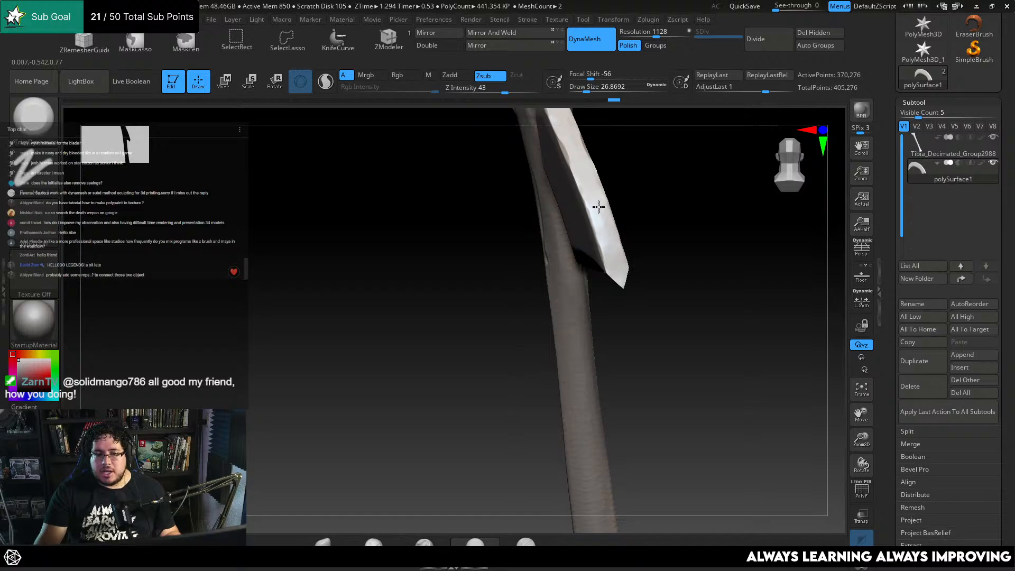
Trim the outer edge of the long blade down to its pointed tip with the TrimDynamic brush
{"action": "left_click_drag", "start_coordinate": [677, 207], "coordinate": [624, 241]}
{"action": "mouse_move", "coordinate": [624, 241]}
{"action": "left_mouse_down", "text": "alt"}
{"action": "mouse_move", "coordinate": [643, 280]}
{"action": "mouse_move", "coordinate": [547, 246]}
{"action": "left_mouse_up", "text": "alt"}
{"action": "mouse_move", "coordinate": [626, 264]}
{"action": "left_mouse_down"}
{"action": "mouse_move", "coordinate": [633, 256]}
{"action": "mouse_move", "coordinate": [619, 258]}
{"action": "left_mouse_up"}
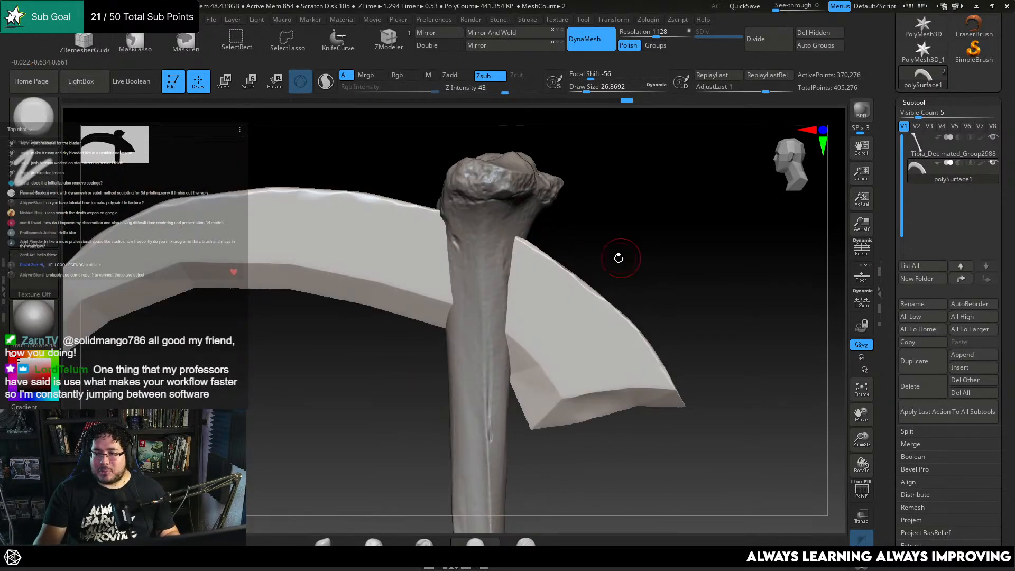
{"action": "left_click_drag", "start_coordinate": [624, 204], "coordinate": [389, 285]}
{"action": "mouse_move", "coordinate": [419, 348]}
{"action": "left_mouse_down"}
{"action": "mouse_move", "coordinate": [499, 356]}
{"action": "mouse_move", "coordinate": [499, 385]}
{"action": "mouse_move", "coordinate": [474, 360]}
{"action": "mouse_move", "coordinate": [494, 379]}
{"action": "mouse_move", "coordinate": [442, 290]}
{"action": "left_mouse_up"}
{"action": "left_click_drag", "start_coordinate": [395, 385], "coordinate": [425, 270]}
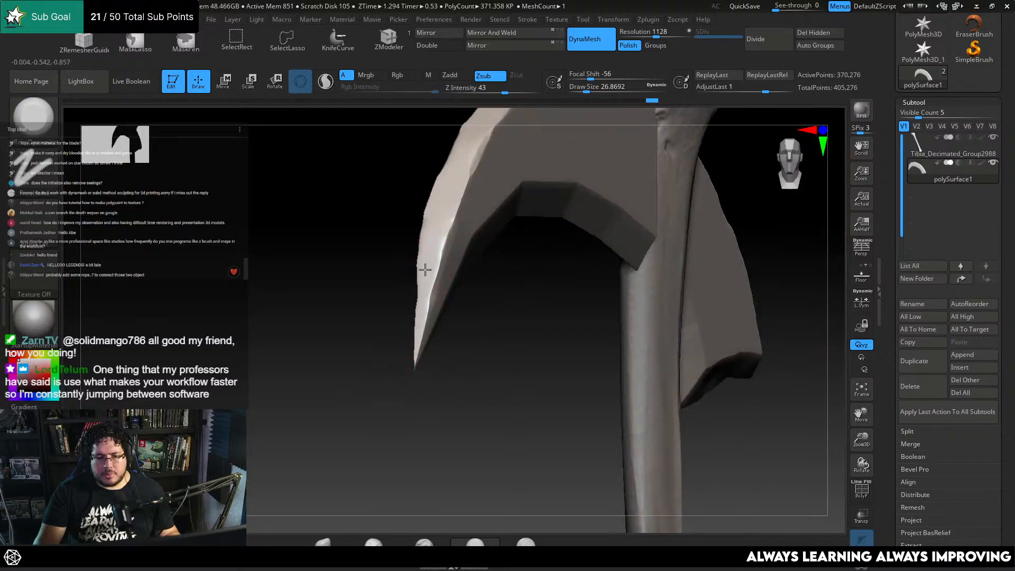
{"action": "left_click_drag", "start_coordinate": [452, 364], "coordinate": [435, 296]}
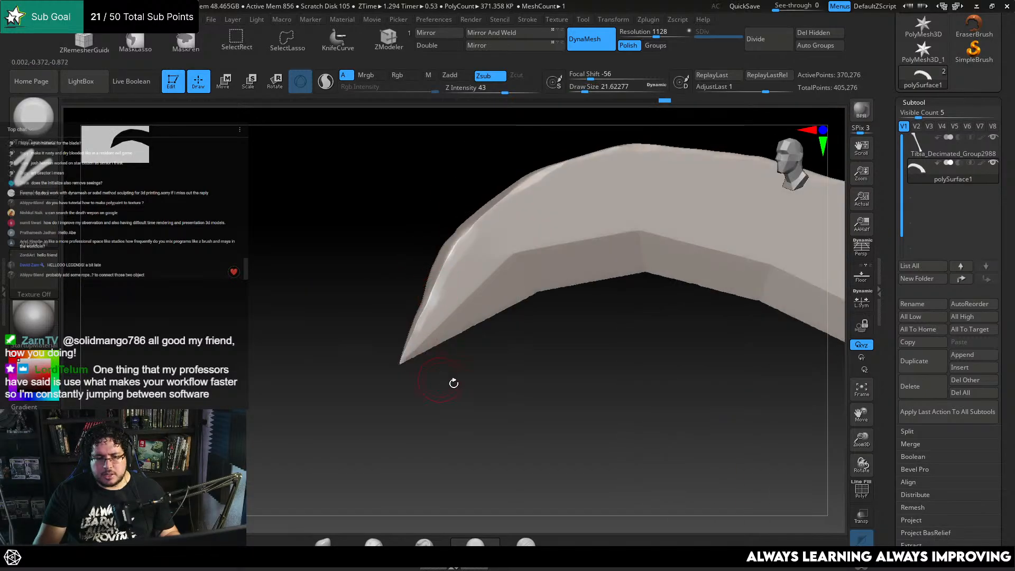
{"action": "mouse_move", "coordinate": [454, 383]}
{"action": "left_mouse_down"}
{"action": "mouse_move", "coordinate": [458, 401]}
{"action": "mouse_move", "coordinate": [448, 404]}
{"action": "left_mouse_up"}
{"action": "key", "text": "b"}
{"action": "key", "text": "Escape"}
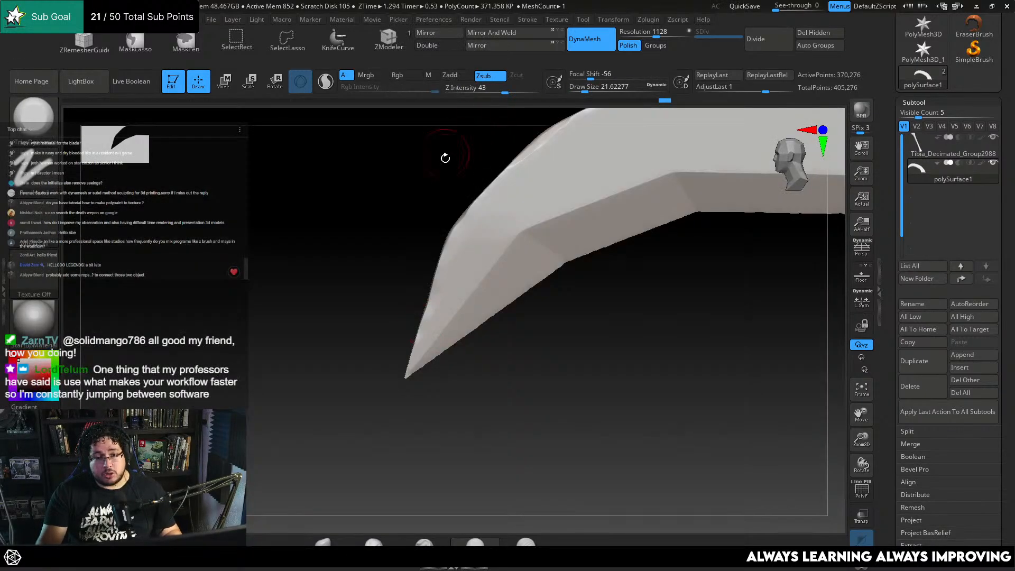
Refine the outer contour near the long blade's tip with the Move brush, starting at draw size about 49 and reducing to about 13
{"action": "key", "text": "b"}
{"action": "key", "text": "m"}
{"action": "key", "text": "v"}
{"action": "key", "text": "s"}
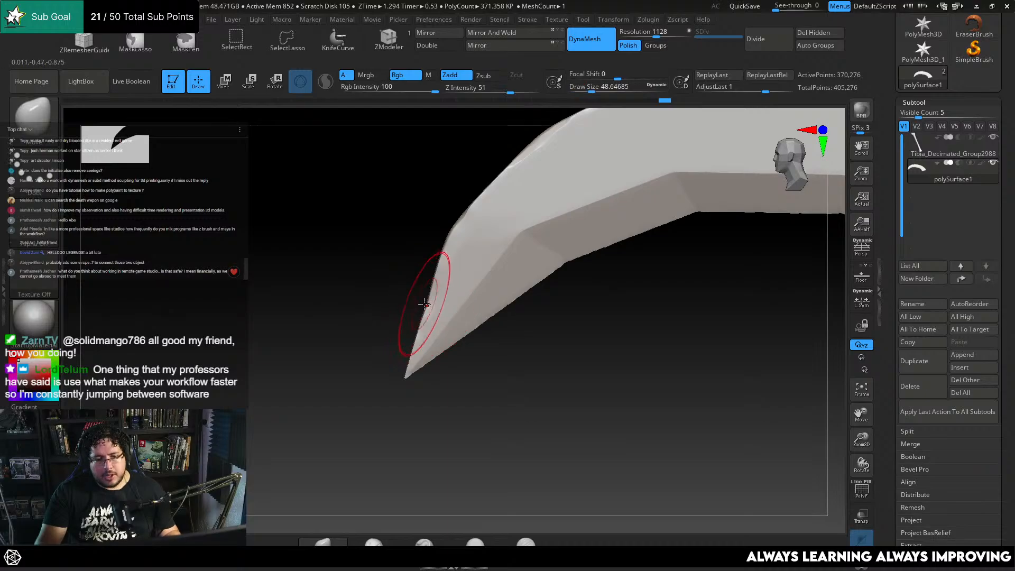
{"action": "mouse_move", "coordinate": [422, 302]}
{"action": "left_mouse_down"}
{"action": "mouse_move", "coordinate": [413, 325]}
{"action": "mouse_move", "coordinate": [491, 367]}
{"action": "mouse_move", "coordinate": [508, 288]}
{"action": "mouse_move", "coordinate": [450, 314]}
{"action": "left_mouse_up"}
{"action": "key", "text": "s"}
{"action": "key", "text": "s"}
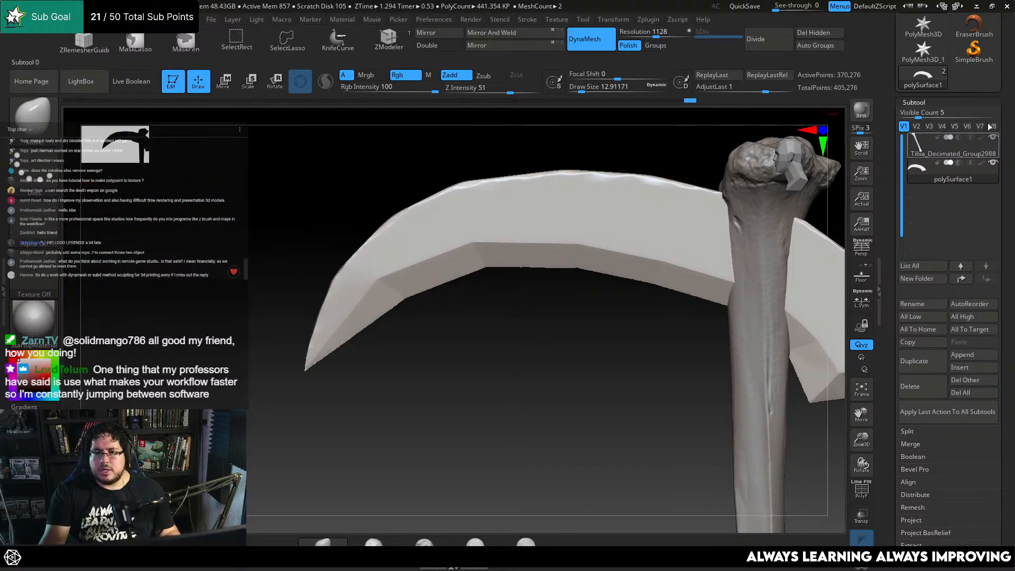
Save the tool to the Desktop under the file name TibiaWeapon
{"action": "scroll", "coordinate": [960, 26], "scroll_direction": "up", "scroll_amount": 5}
{"action": "left_click", "coordinate": [963, 36]}
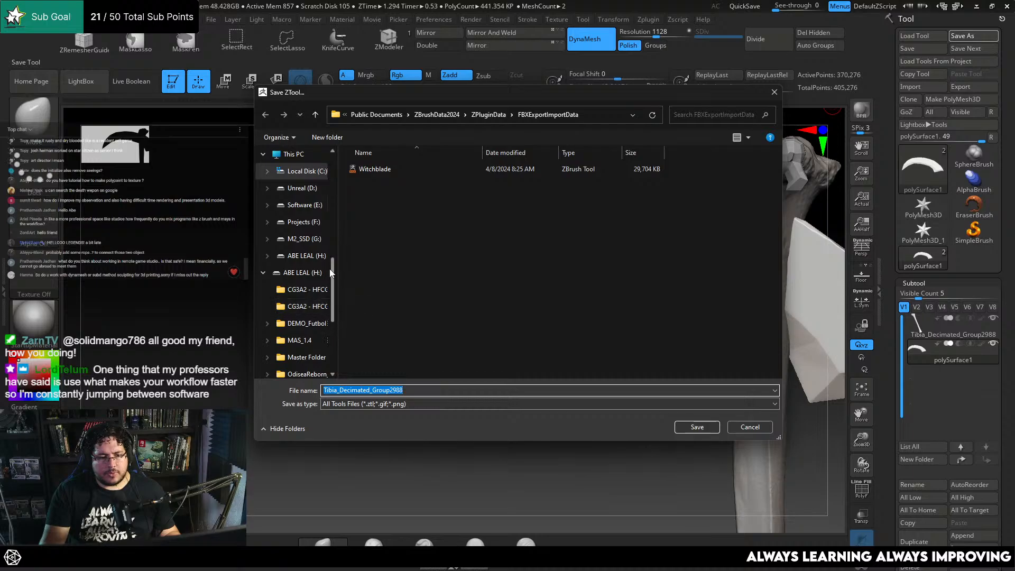
{"action": "scroll", "coordinate": [286, 213], "scroll_direction": "up", "scroll_amount": 3}
{"action": "left_click", "coordinate": [290, 225]}
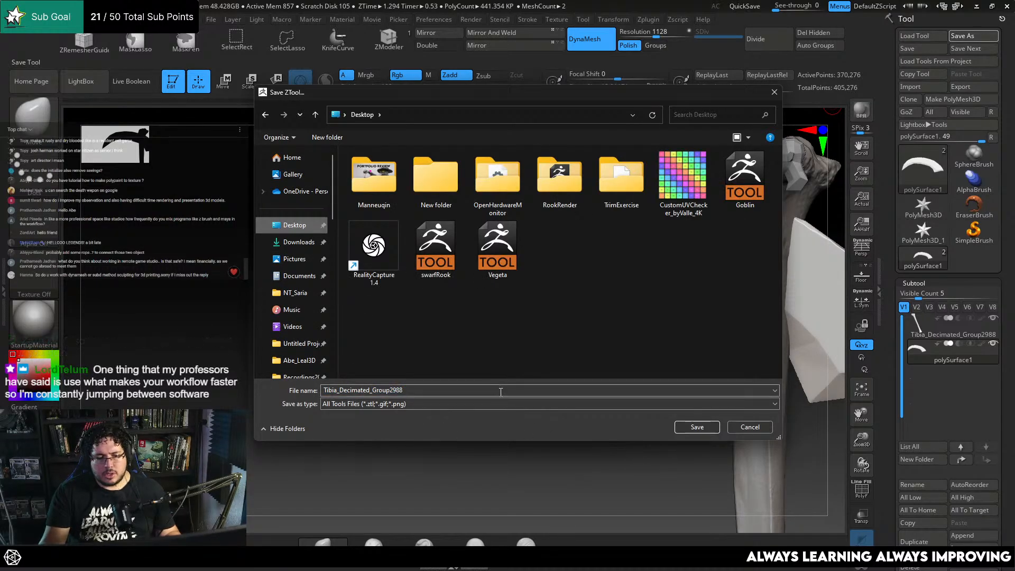
{"action": "type", "text": "Tiblw"}
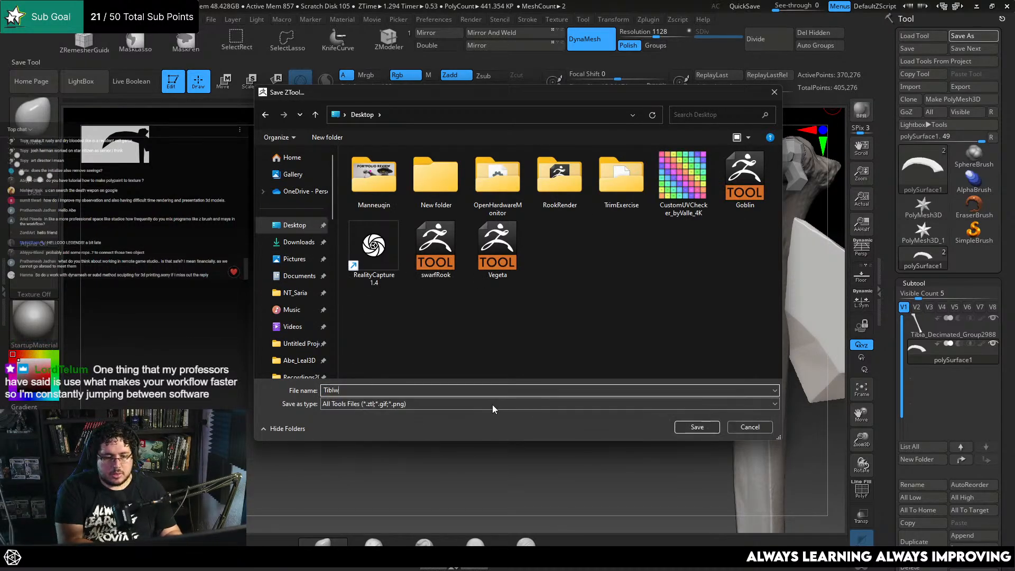
{"action": "type", "text": "lAw"}
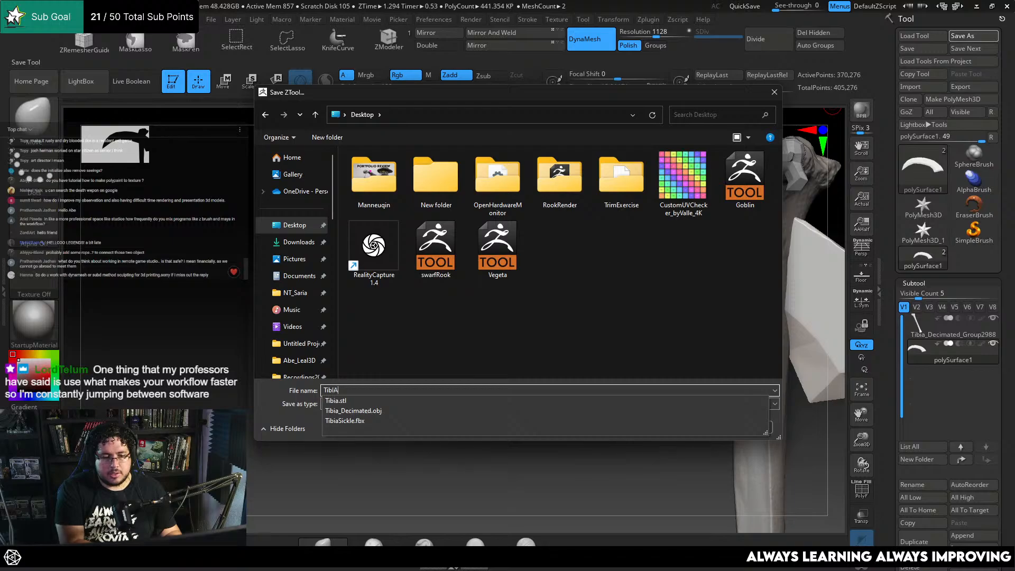
{"action": "key", "text": "BackSpace"}
{"action": "key", "text": "BackSpace"}
{"action": "key", "text": "BackSpace"}
{"action": "type", "text": "ia"}
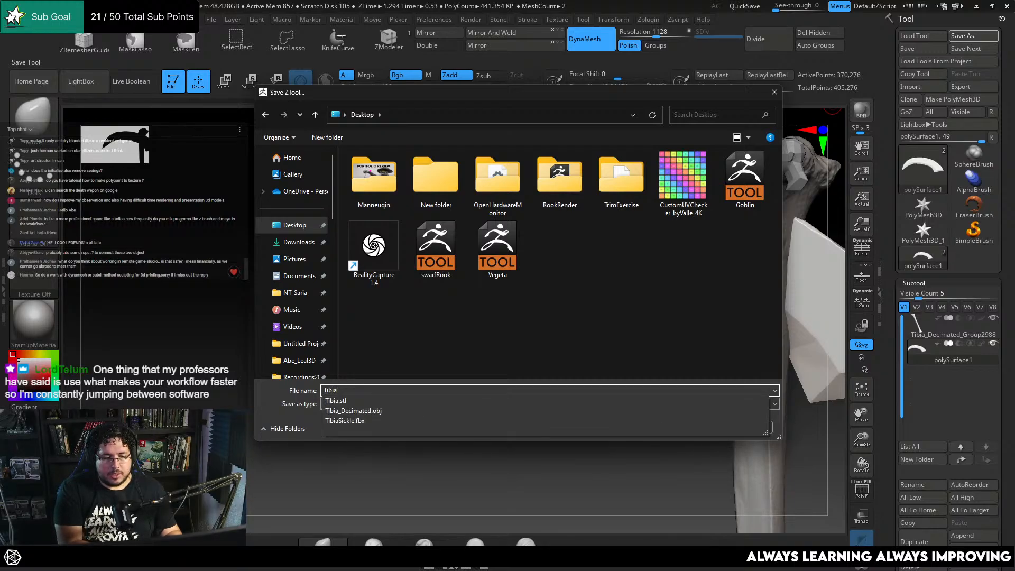
{"action": "type", "text": "Weapon"}
{"action": "key", "text": "Return"}
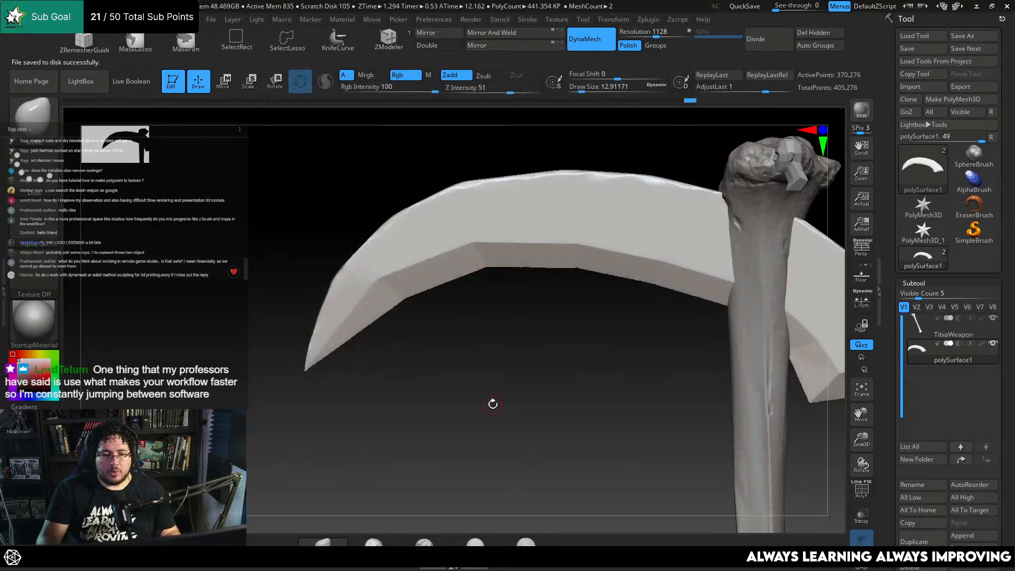
Choose the KnifeCurve brush and cut a V-shaped notch into the long blade's inner edge near the tip
{"action": "left_click", "coordinate": [344, 44]}
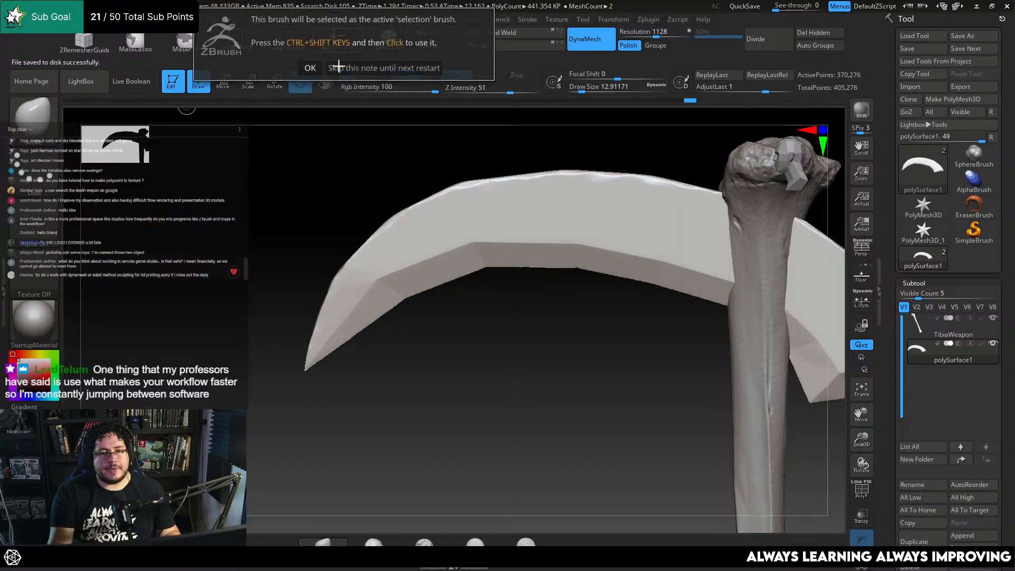
{"action": "left_click", "coordinate": [310, 68]}
{"action": "mouse_move", "coordinate": [379, 366]}
{"action": "left_mouse_down", "text": "ctrl+shift"}
{"action": "mouse_move", "coordinate": [371, 290]}
{"action": "mouse_move", "coordinate": [403, 326]}
{"action": "mouse_move", "coordinate": [439, 328]}
{"action": "mouse_move", "coordinate": [385, 294]}
{"action": "left_mouse_up", "text": "ctrl+shift"}
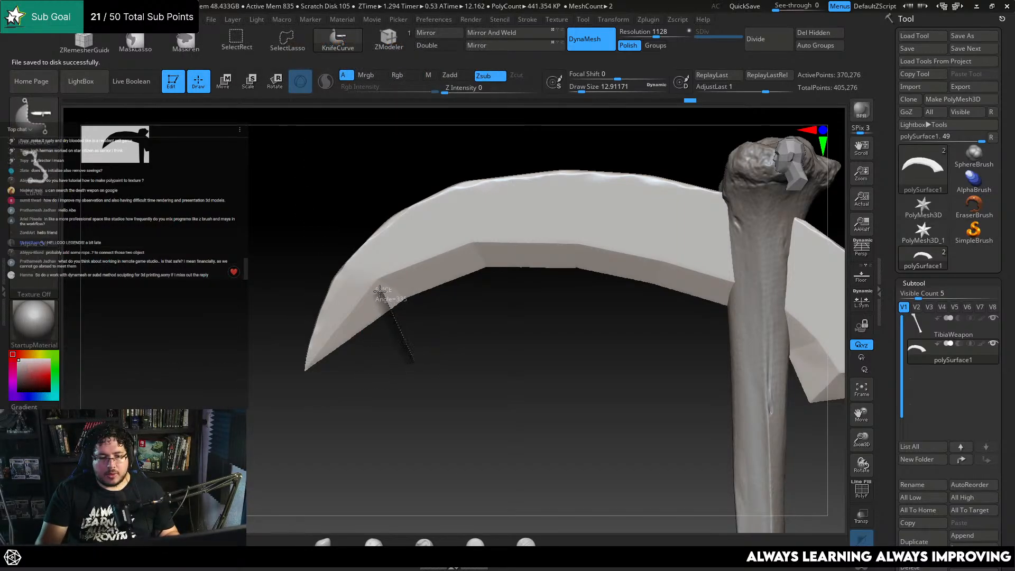
{"action": "left_click_drag", "start_coordinate": [375, 367], "coordinate": [372, 370], "text": "ctrl+shift"}
{"action": "left_click_drag", "start_coordinate": [480, 351], "coordinate": [393, 358], "text": "alt"}
{"action": "left_click_drag", "start_coordinate": [507, 362], "coordinate": [483, 303], "text": "alt"}
Cut a second, narrower notch into the long blade's inner edge midway between the tip notch and the bone
{"action": "key", "text": "ctrl+shift"}
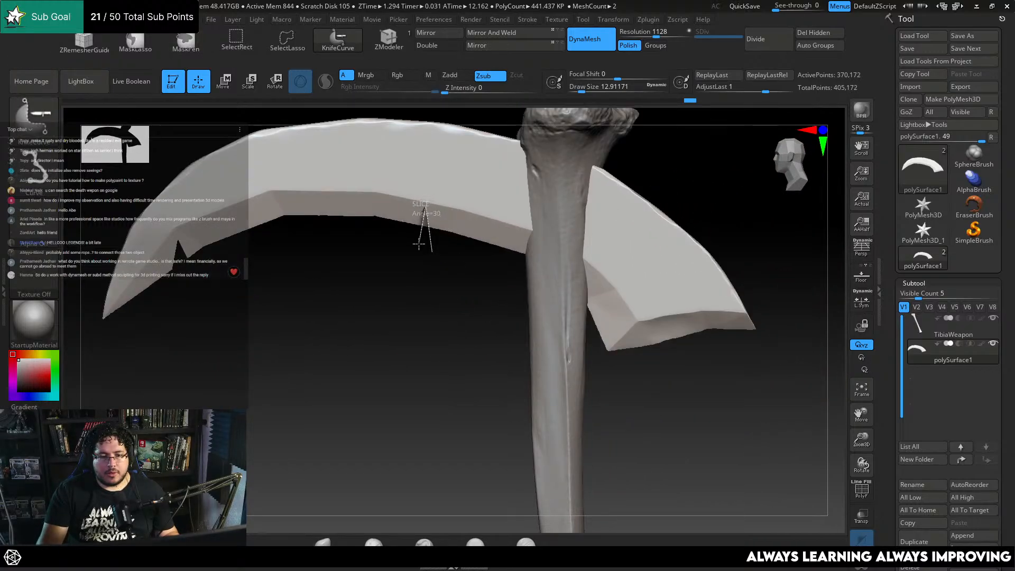
{"action": "left_click_drag", "start_coordinate": [422, 248], "coordinate": [423, 248], "text": "ctrl+shift"}
{"action": "left_click_drag", "start_coordinate": [453, 326], "coordinate": [442, 288], "text": "alt"}
{"action": "mouse_move", "coordinate": [524, 243]}
{"action": "left_mouse_down", "text": "alt"}
{"action": "mouse_move", "coordinate": [682, 276]}
{"action": "mouse_move", "coordinate": [623, 220]}
{"action": "left_mouse_up", "text": "alt"}
Try to cut a V-shaped notch into the short blade's lower edge with KnifeCurve, and undo the last cut
{"action": "key", "text": "ctrl+shift"}
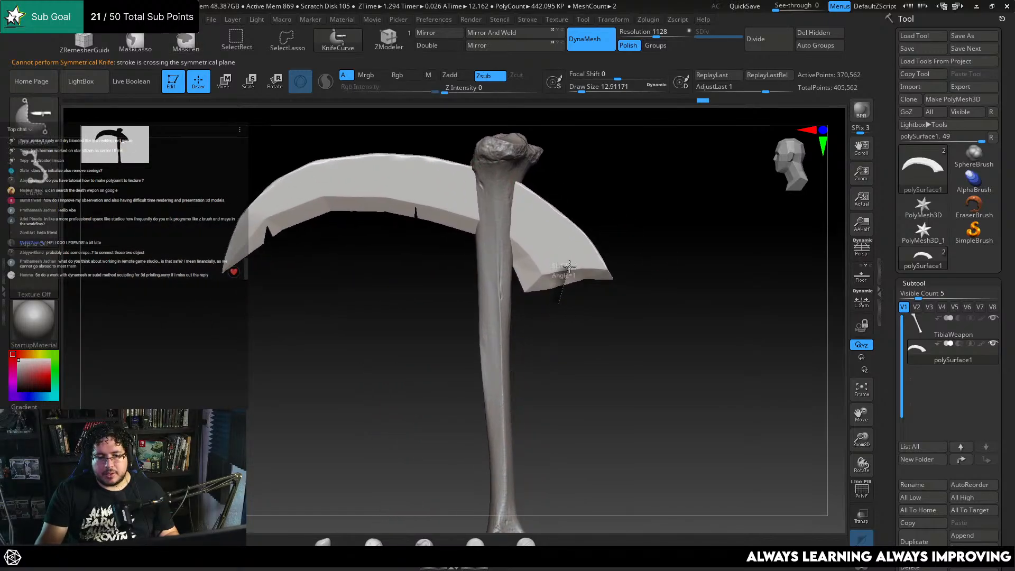
{"action": "left_click_drag", "start_coordinate": [589, 300], "coordinate": [572, 259], "text": "ctrl+shift"}
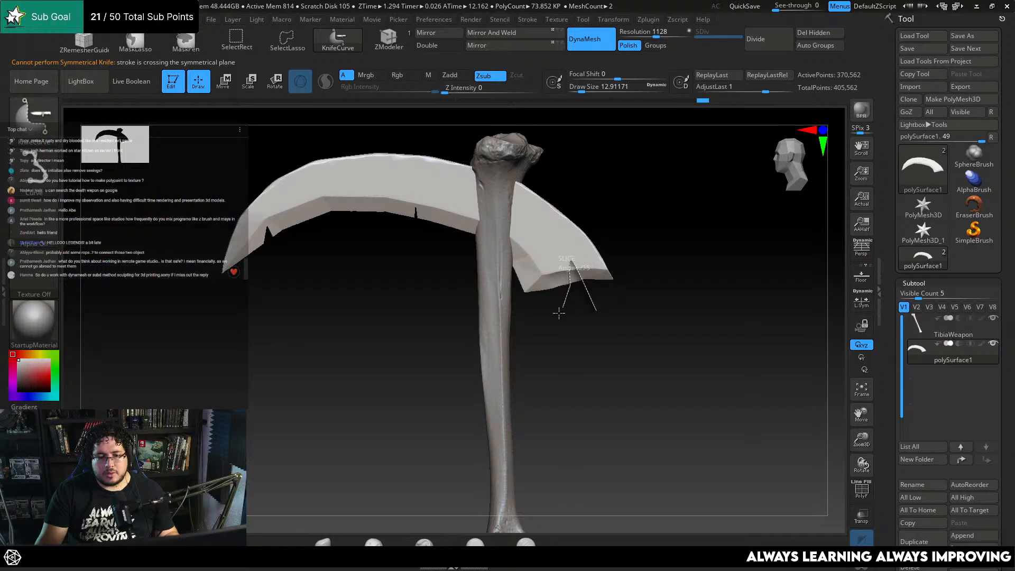
{"action": "mouse_move", "coordinate": [559, 313]}
{"action": "left_mouse_down", "text": "ctrl+shift"}
{"action": "mouse_move", "coordinate": [605, 249]}
{"action": "mouse_move", "coordinate": [605, 346]}
{"action": "mouse_move", "coordinate": [655, 376]}
{"action": "left_mouse_up", "text": "ctrl+shift"}
{"action": "left_click_drag", "start_coordinate": [777, 351], "coordinate": [605, 238], "text": "alt"}
{"action": "key", "text": "ctrl+z"}
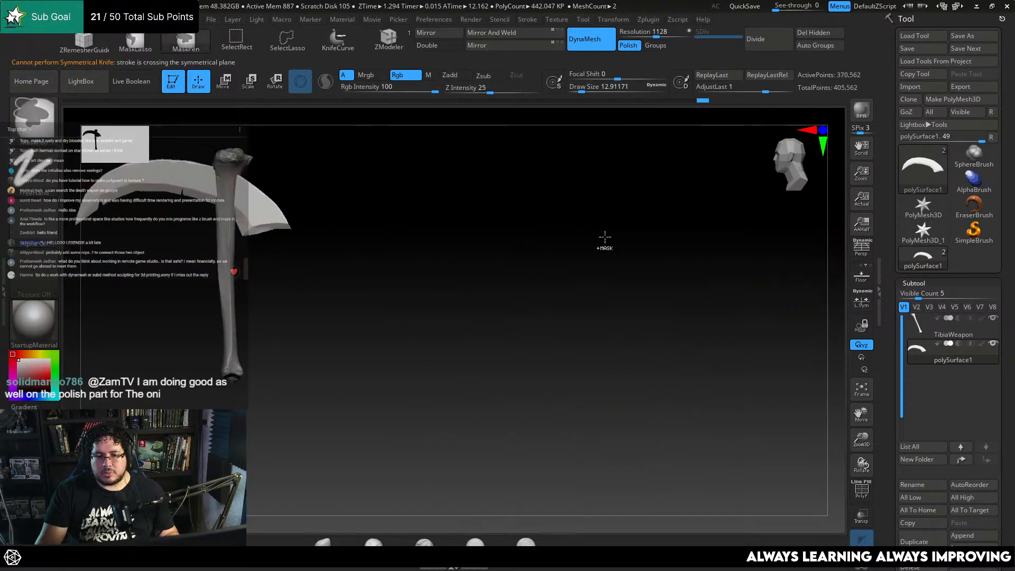
Cut a V-shaped notch into the short blade's lower edge near its tip with KnifeCurve
{"action": "left_click_drag", "start_coordinate": [470, 308], "coordinate": [601, 390], "text": "alt"}
{"action": "left_click_drag", "start_coordinate": [673, 362], "coordinate": [500, 305], "text": "alt"}
{"action": "left_click_drag", "start_coordinate": [569, 299], "coordinate": [534, 238], "text": "ctrl+shift"}
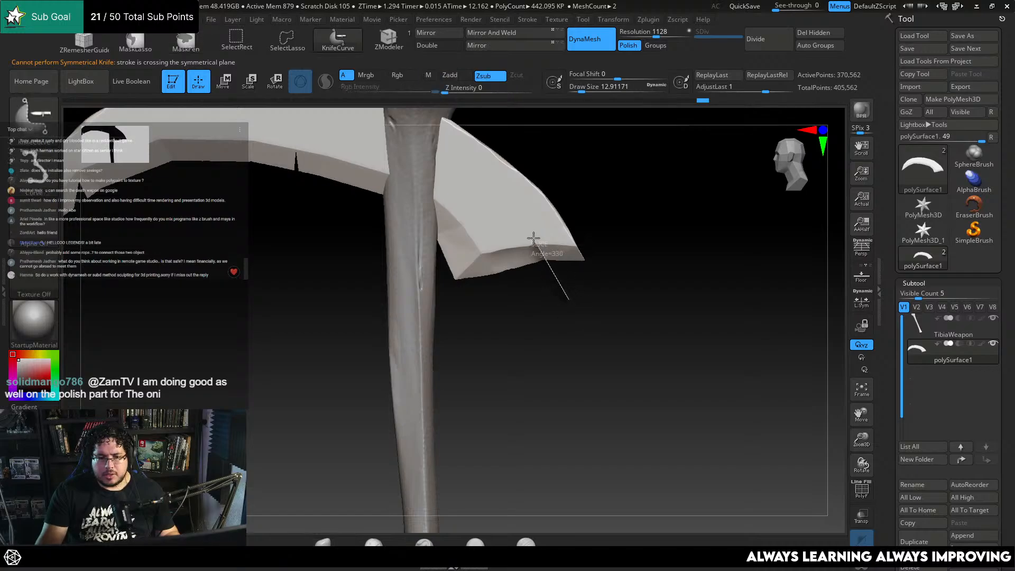
{"action": "left_click_drag", "start_coordinate": [527, 318], "coordinate": [527, 315], "text": "ctrl+shift"}
Try to cut a V-shaped notch into the long blade's upper outer edge with KnifeCurve
{"action": "mouse_move", "coordinate": [605, 322]}
{"action": "left_mouse_down", "text": "alt"}
{"action": "mouse_move", "coordinate": [575, 278]}
{"action": "mouse_move", "coordinate": [728, 335]}
{"action": "left_mouse_up", "text": "alt"}
{"action": "left_click_drag", "start_coordinate": [412, 347], "coordinate": [645, 380], "text": "alt"}
{"action": "left_click_drag", "start_coordinate": [645, 380], "coordinate": [489, 221], "text": "alt"}
{"action": "left_click_drag", "start_coordinate": [451, 351], "coordinate": [487, 387], "text": "alt"}
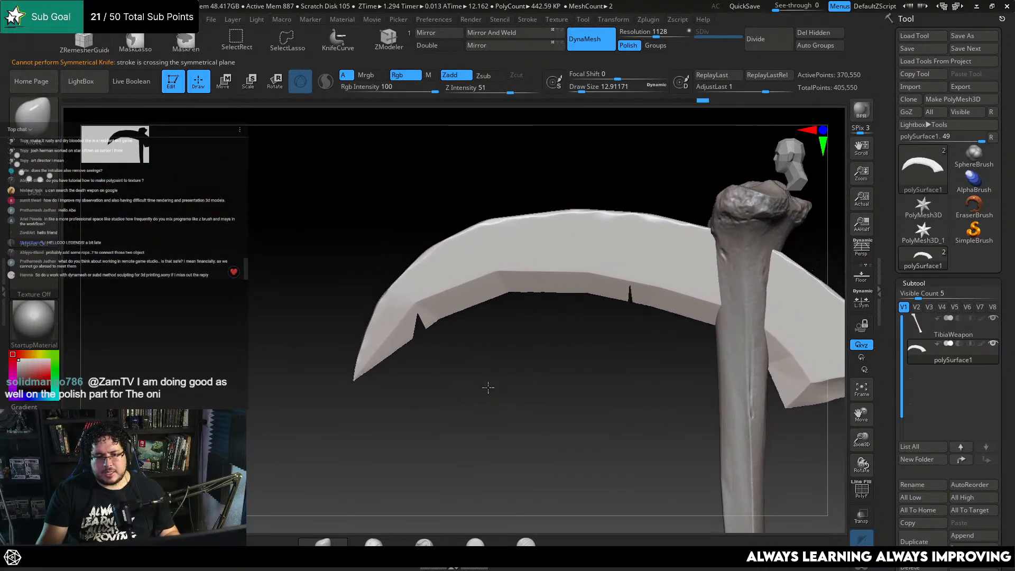
{"action": "left_click_drag", "start_coordinate": [513, 203], "coordinate": [535, 235], "text": "ctrl+shift"}
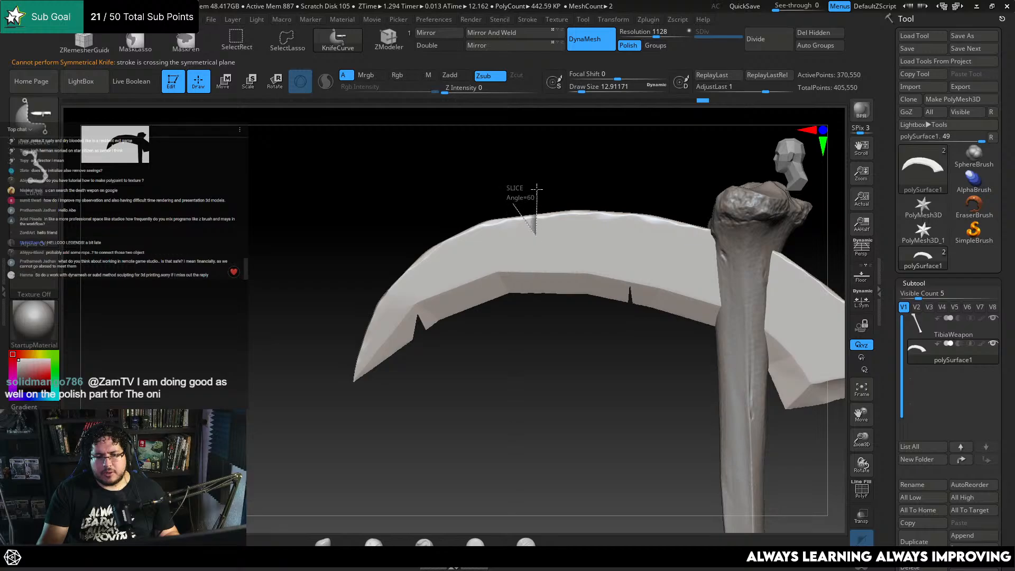
{"action": "mouse_move", "coordinate": [532, 186]}
{"action": "left_mouse_down", "text": "ctrl+shift"}
{"action": "mouse_move", "coordinate": [629, 209]}
{"action": "mouse_move", "coordinate": [560, 185]}
{"action": "mouse_move", "coordinate": [566, 218]}
{"action": "left_mouse_up", "text": "ctrl+shift"}
{"action": "left_click_drag", "start_coordinate": [536, 344], "coordinate": [496, 347], "text": "alt"}
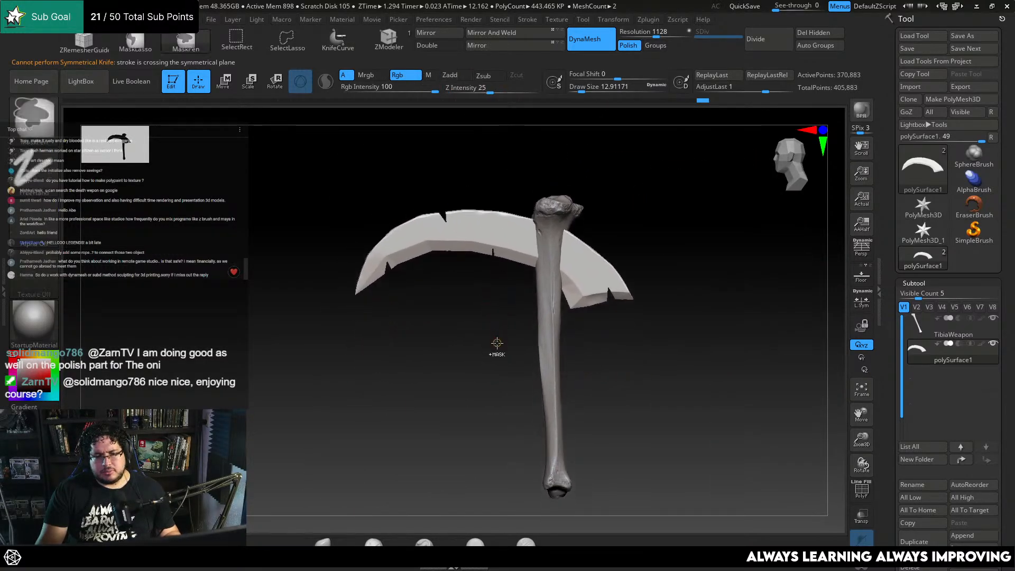
Choose the TrimDynamic brush at draw size about 9.4 and chip away the corner of the tip notch on the long blade's inner edge
{"action": "mouse_move", "coordinate": [508, 235]}
{"action": "left_mouse_down", "text": "alt"}
{"action": "mouse_move", "coordinate": [498, 351]}
{"action": "mouse_move", "coordinate": [509, 289]}
{"action": "mouse_move", "coordinate": [471, 324]}
{"action": "left_mouse_up", "text": "alt"}
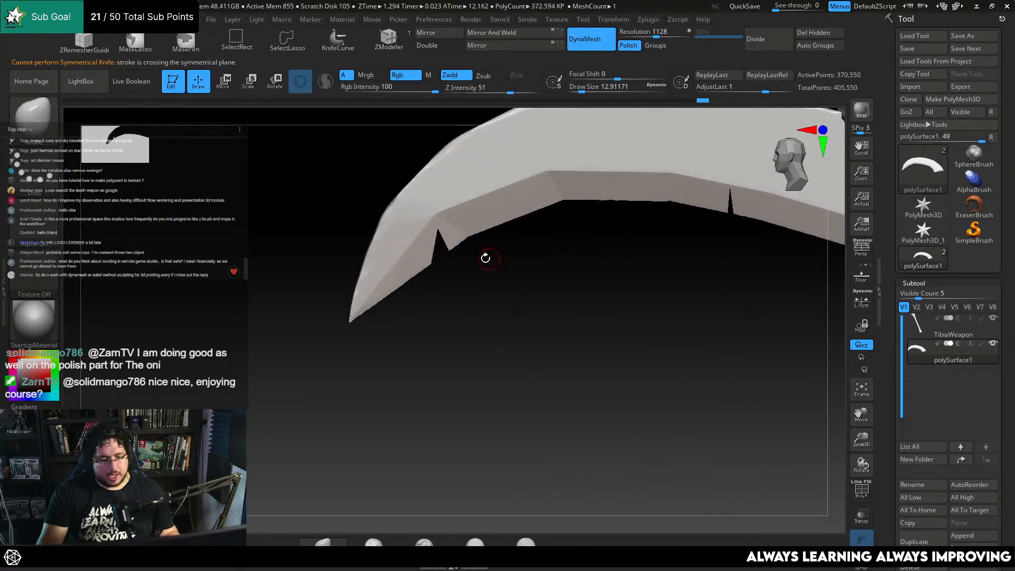
{"action": "mouse_move", "coordinate": [473, 300]}
{"action": "left_mouse_down"}
{"action": "mouse_move", "coordinate": [481, 347]}
{"action": "mouse_move", "coordinate": [563, 290]}
{"action": "mouse_move", "coordinate": [469, 235]}
{"action": "left_mouse_up"}
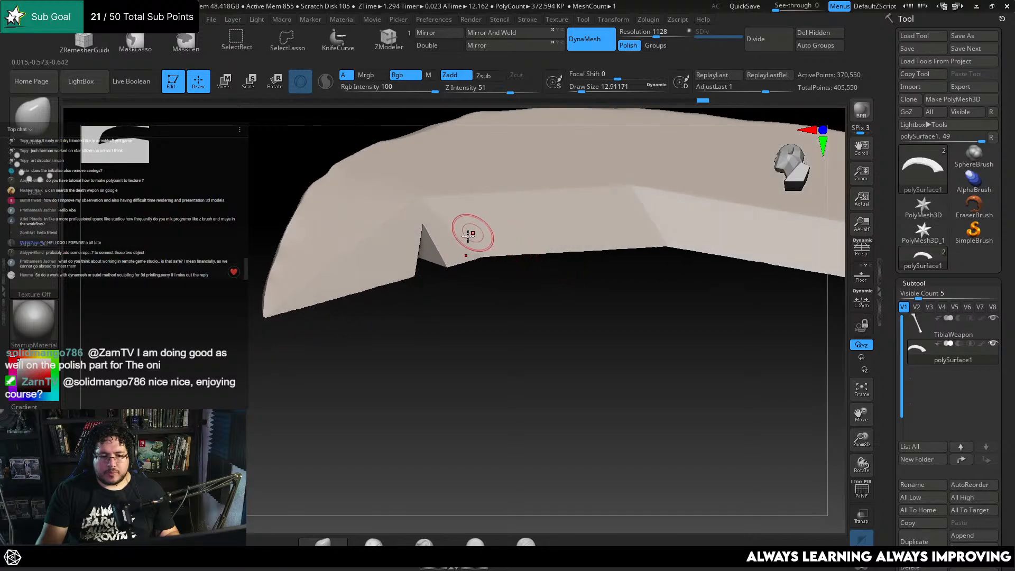
{"action": "key", "text": "b"}
{"action": "key", "text": "t"}
{"action": "key", "text": "d"}
{"action": "key", "text": "s"}
{"action": "left_click_drag", "start_coordinate": [446, 274], "coordinate": [446, 266]}
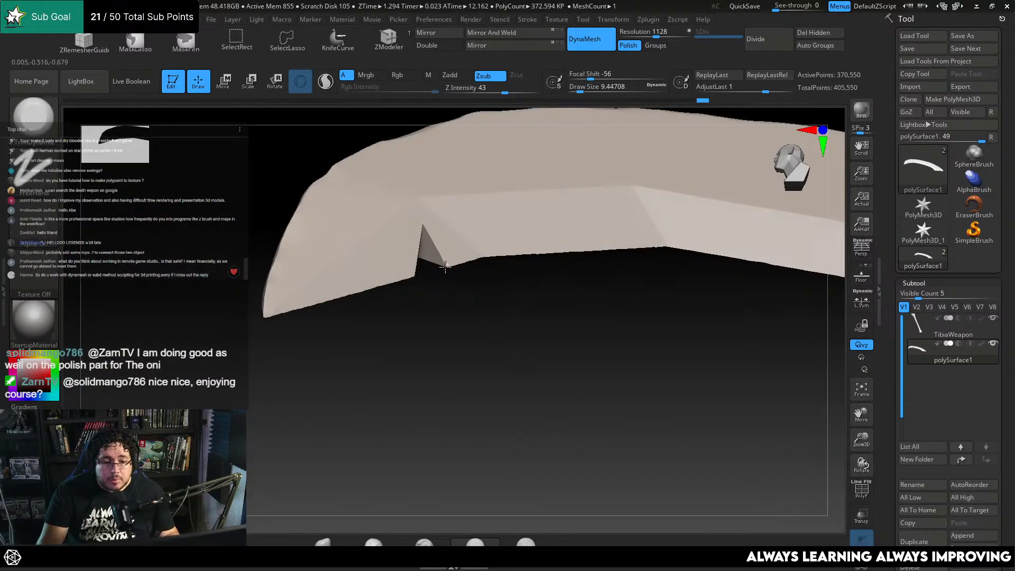
{"action": "right_click_drag", "start_coordinate": [445, 265], "coordinate": [448, 267]}
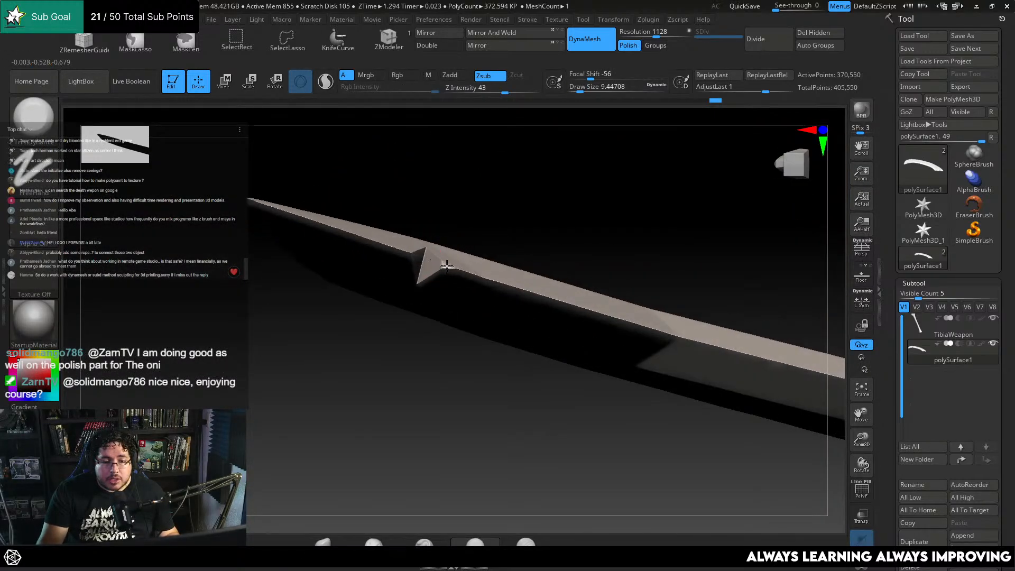
{"action": "mouse_move", "coordinate": [500, 205]}
{"action": "right_mouse_down"}
{"action": "mouse_move", "coordinate": [445, 267]}
{"action": "mouse_move", "coordinate": [462, 281]}
{"action": "mouse_move", "coordinate": [453, 271]}
{"action": "mouse_move", "coordinate": [473, 226]}
{"action": "mouse_move", "coordinate": [512, 317]}
{"action": "mouse_move", "coordinate": [476, 316]}
{"action": "mouse_move", "coordinate": [489, 353]}
{"action": "mouse_move", "coordinate": [476, 291]}
{"action": "mouse_move", "coordinate": [535, 426]}
{"action": "mouse_move", "coordinate": [545, 391]}
{"action": "right_mouse_up"}
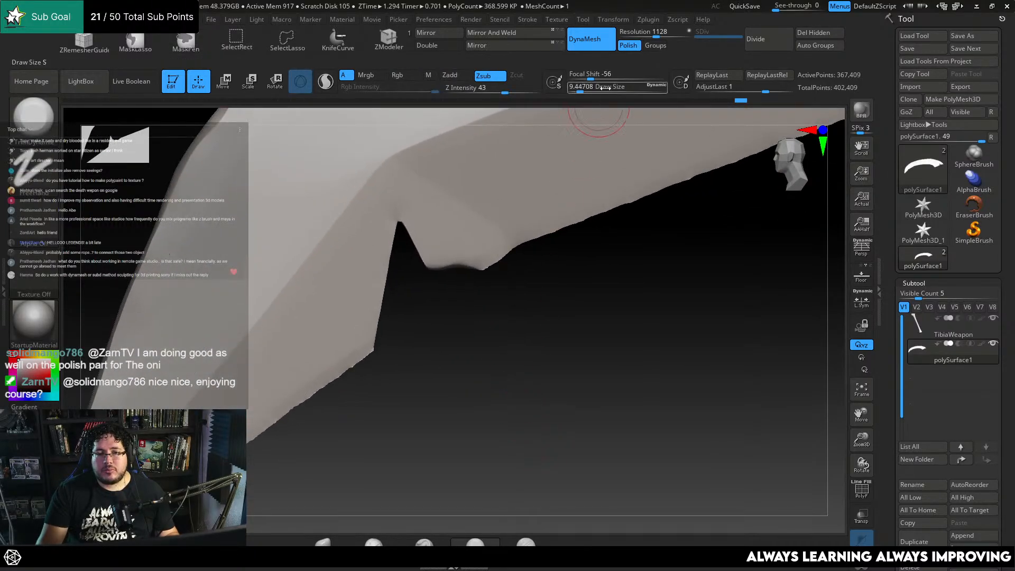
{"action": "mouse_move", "coordinate": [524, 296]}
{"action": "right_mouse_down"}
{"action": "mouse_move", "coordinate": [528, 274]}
{"action": "mouse_move", "coordinate": [517, 262]}
{"action": "mouse_move", "coordinate": [519, 342]}
{"action": "right_mouse_up"}
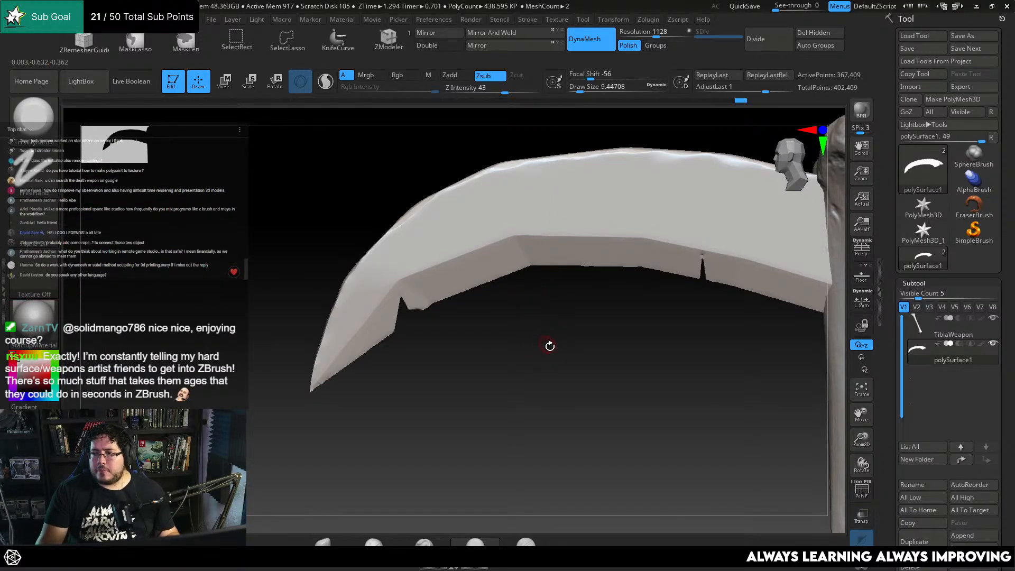
Flatten the long blade's face and the short blade's inner bevel with TrimDynamic at draw size about 35
{"action": "mouse_move", "coordinate": [550, 346]}
{"action": "right_mouse_down"}
{"action": "mouse_move", "coordinate": [548, 215]}
{"action": "mouse_move", "coordinate": [517, 276]}
{"action": "right_mouse_up"}
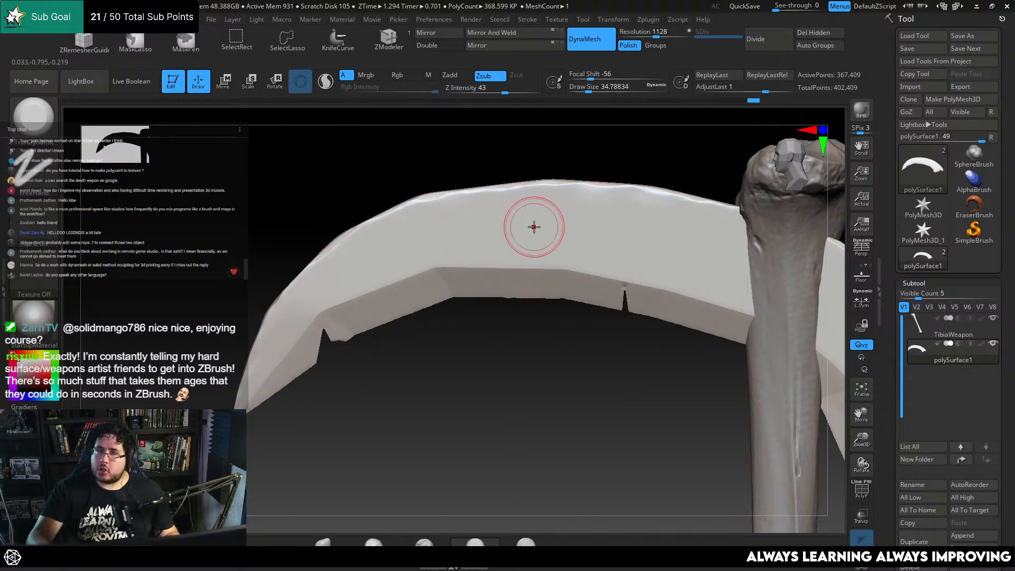
{"action": "left_click_drag", "start_coordinate": [547, 403], "coordinate": [501, 380]}
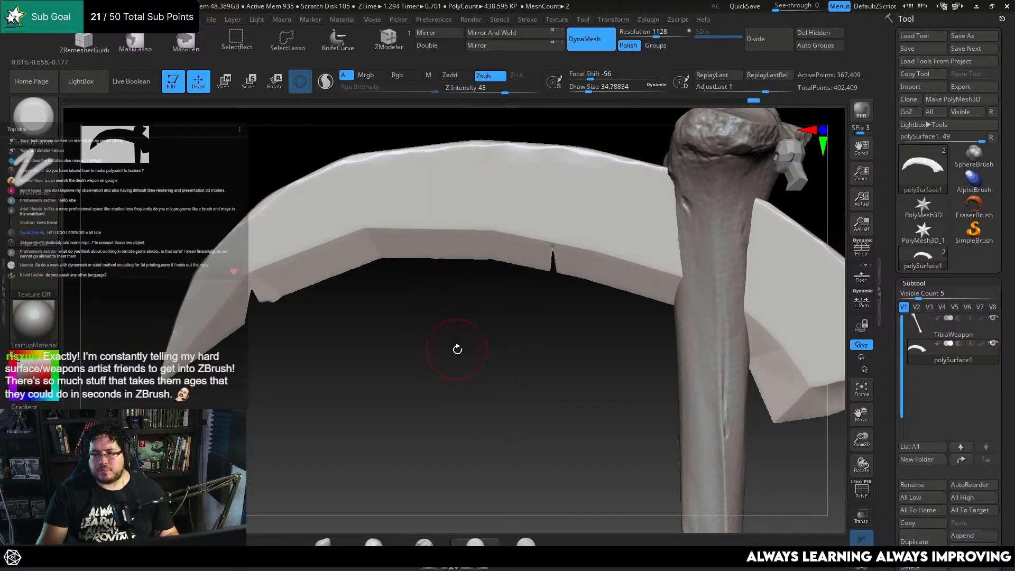
{"action": "left_click_drag", "start_coordinate": [457, 349], "coordinate": [374, 276]}
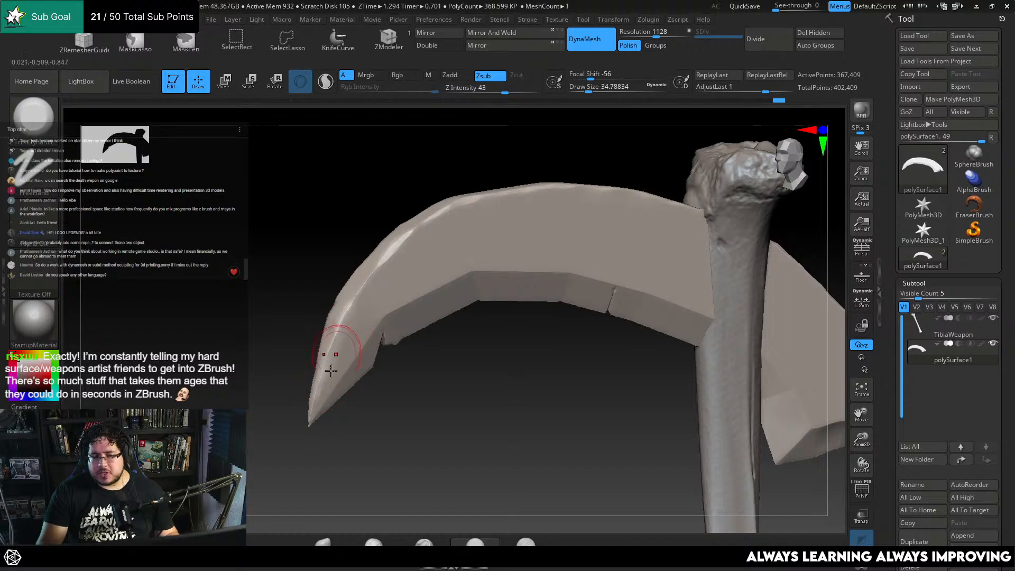
{"action": "left_click_drag", "start_coordinate": [328, 363], "coordinate": [412, 274]}
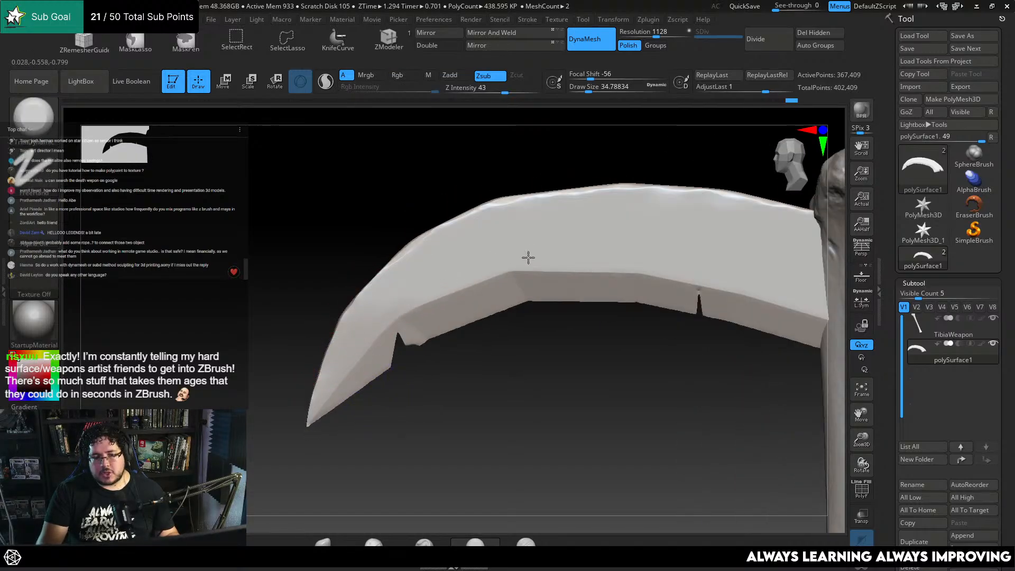
{"action": "mouse_move", "coordinate": [528, 257]}
{"action": "left_mouse_down"}
{"action": "mouse_move", "coordinate": [387, 363]}
{"action": "mouse_move", "coordinate": [437, 388]}
{"action": "mouse_move", "coordinate": [462, 418]}
{"action": "mouse_move", "coordinate": [407, 387]}
{"action": "mouse_move", "coordinate": [557, 300]}
{"action": "left_mouse_up"}
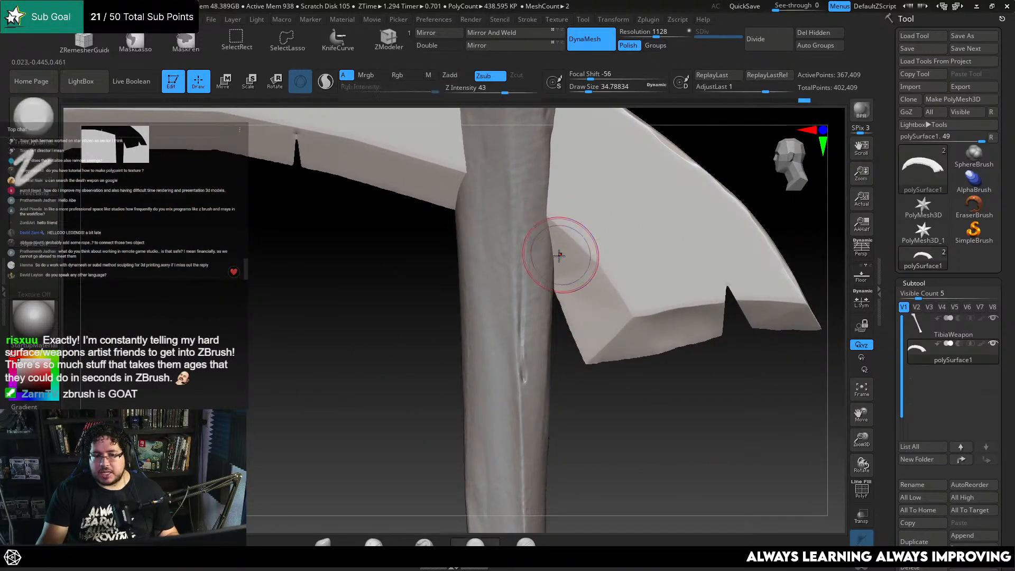
{"action": "left_click_drag", "start_coordinate": [560, 256], "coordinate": [600, 312]}
{"action": "left_click_drag", "start_coordinate": [573, 260], "coordinate": [608, 318]}
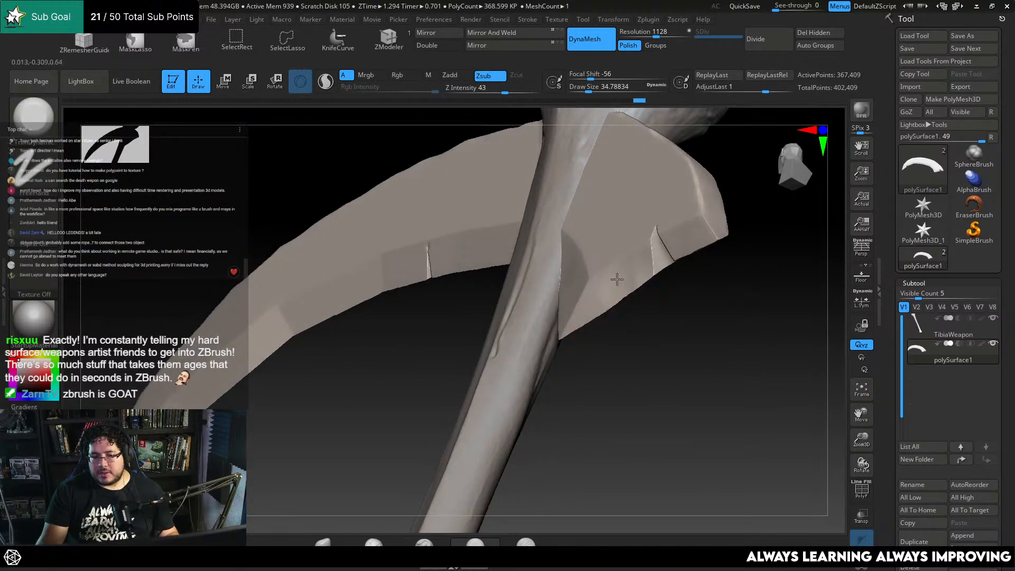
{"action": "mouse_move", "coordinate": [602, 353]}
{"action": "left_mouse_down"}
{"action": "mouse_move", "coordinate": [587, 304]}
{"action": "mouse_move", "coordinate": [410, 324]}
{"action": "left_mouse_up"}
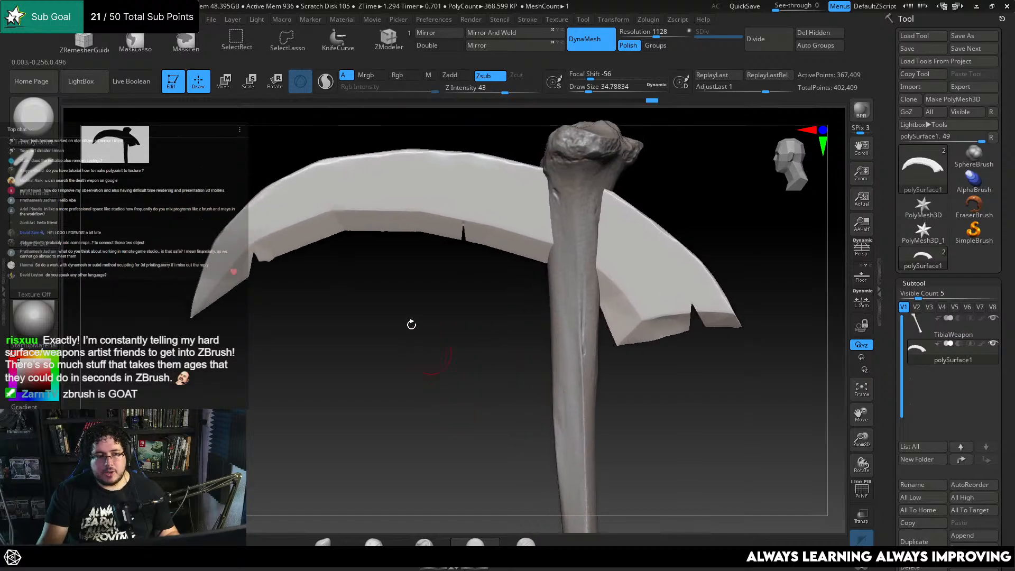
Load a brush from the Mallet folder of the LightBox brush library
{"action": "key", "text": "b"}
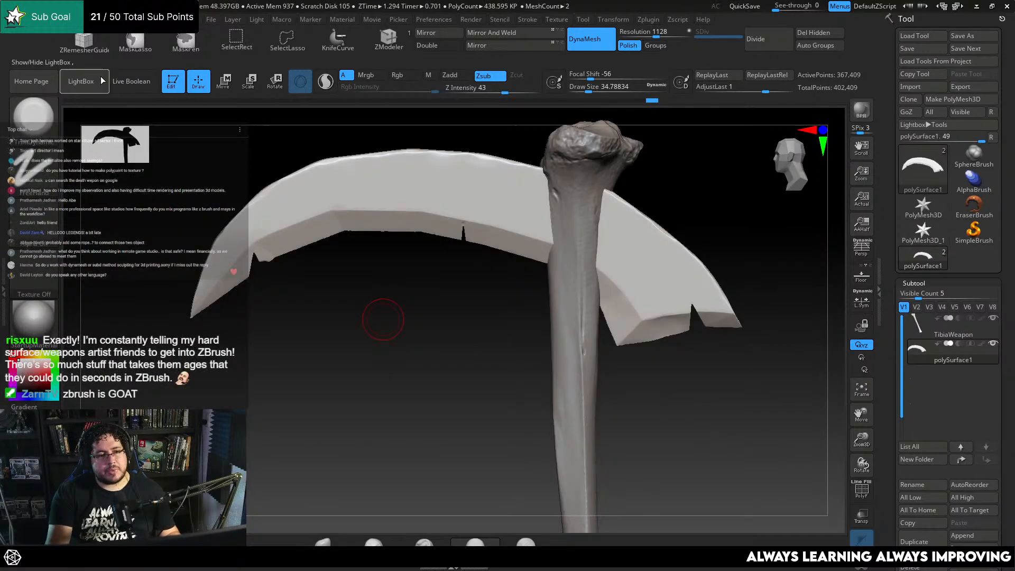
{"action": "left_click", "coordinate": [83, 81]}
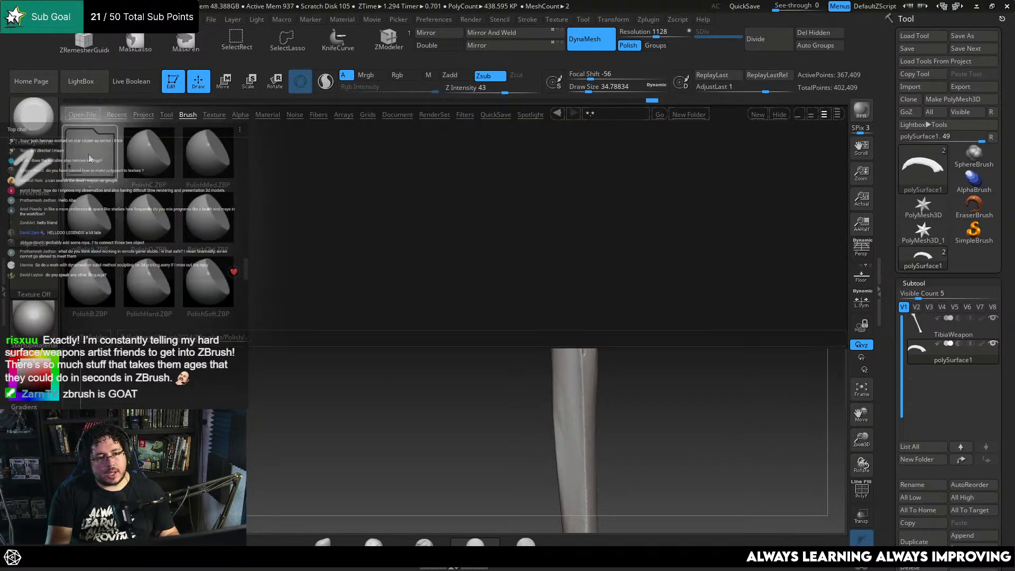
{"action": "double_click", "coordinate": [98, 165]}
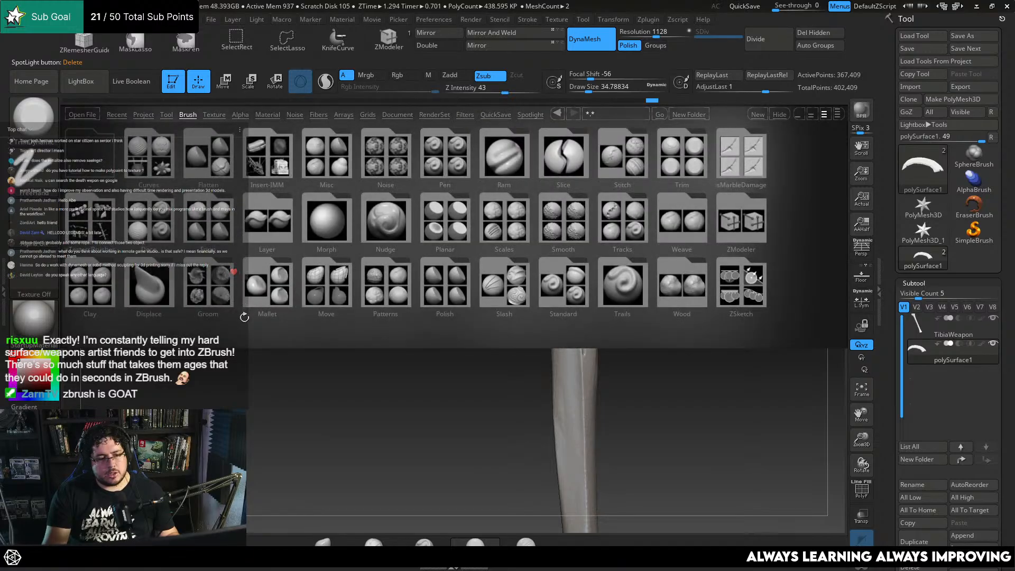
{"action": "double_click", "coordinate": [290, 295]}
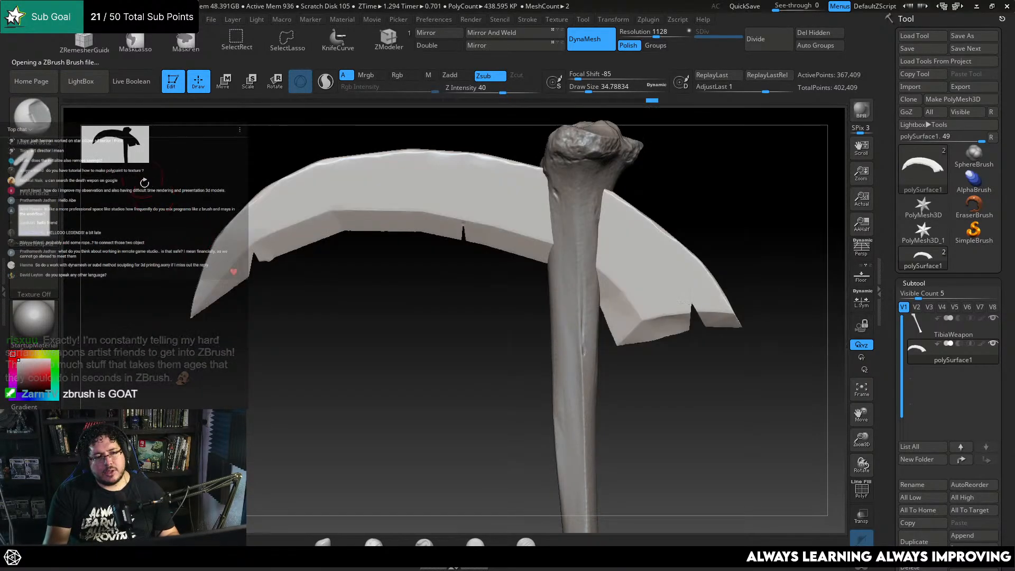
Try two square-alpha mallet strokes on the long blade's face beside the bone, and undo them
{"action": "left_click_drag", "start_coordinate": [269, 339], "coordinate": [296, 407], "text": "alt"}
{"action": "mouse_move", "coordinate": [232, 249]}
{"action": "left_mouse_down", "text": "alt"}
{"action": "mouse_move", "coordinate": [271, 363]}
{"action": "mouse_move", "coordinate": [296, 370]}
{"action": "left_mouse_up", "text": "alt"}
{"action": "left_click_drag", "start_coordinate": [345, 219], "coordinate": [387, 252]}
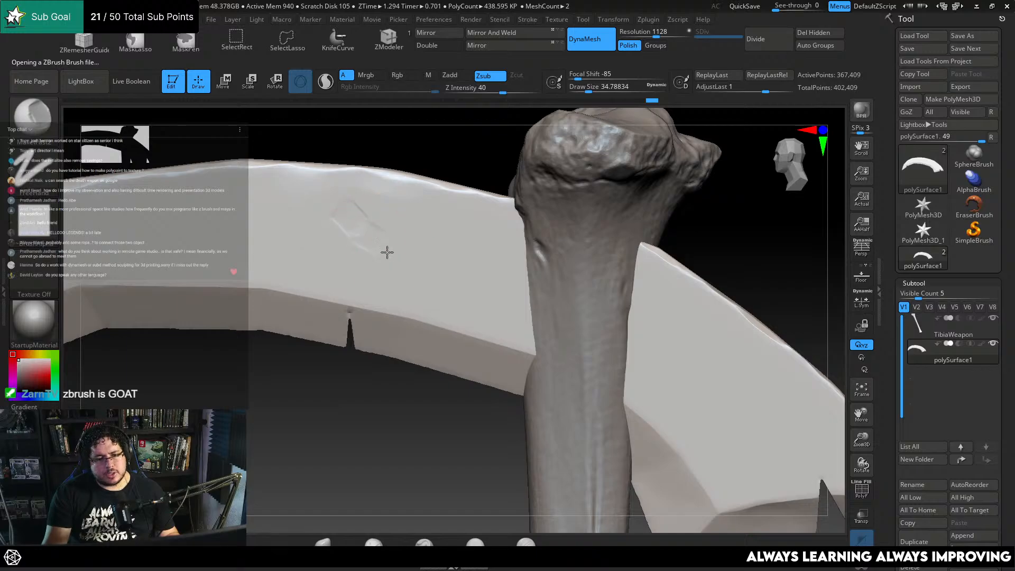
{"action": "mouse_move", "coordinate": [326, 233]}
{"action": "left_mouse_down"}
{"action": "mouse_move", "coordinate": [351, 256]}
{"action": "mouse_move", "coordinate": [417, 238]}
{"action": "left_mouse_up"}
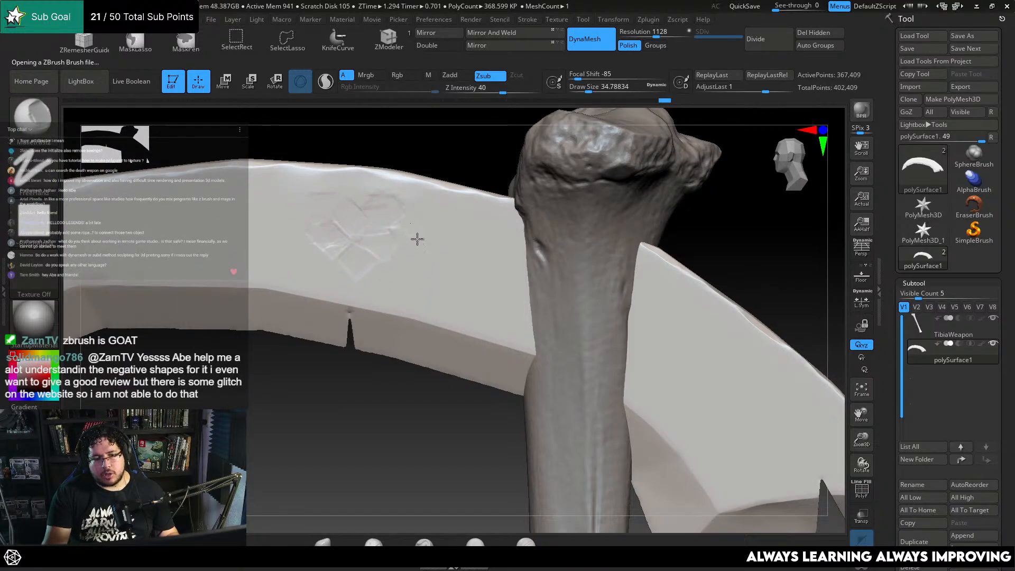
{"action": "key", "text": "ctrl+z"}
{"action": "key", "text": "ctrl+z"}
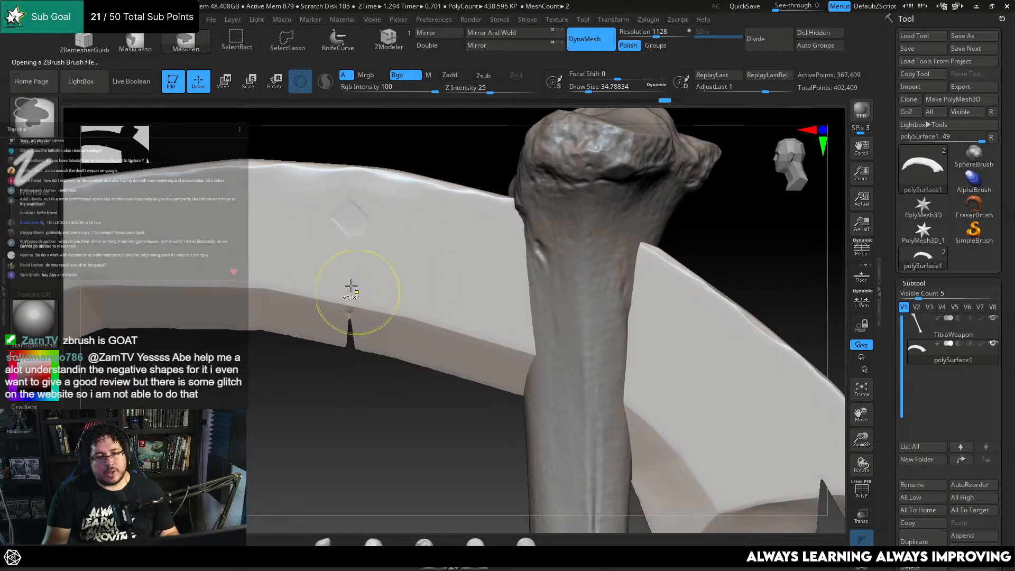
Try the mallet brush with the round Alpha 14 on the long blade's face, and undo the dab
{"action": "left_click", "coordinate": [39, 229]}
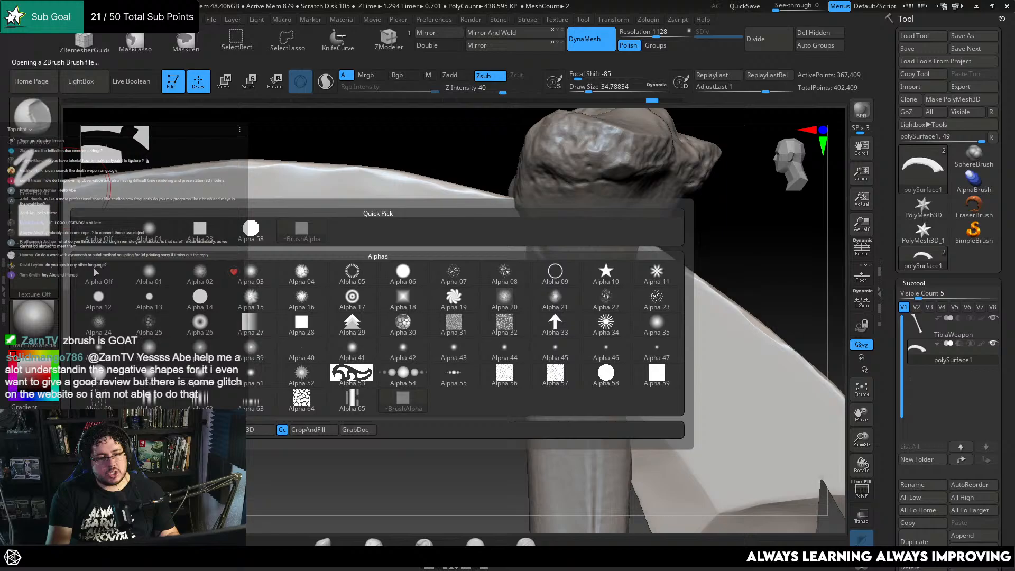
{"action": "left_click", "coordinate": [204, 304]}
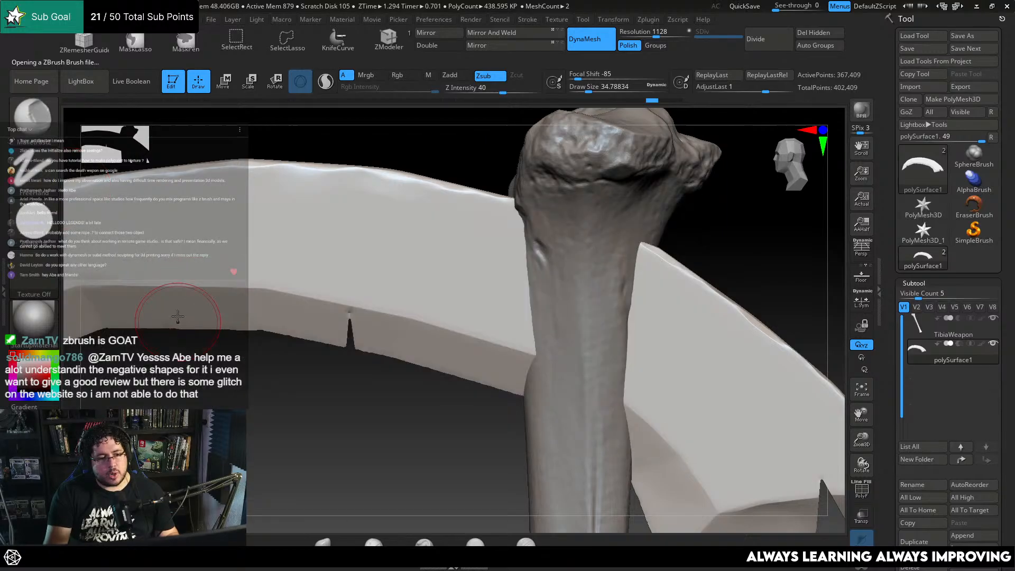
{"action": "left_click_drag", "start_coordinate": [240, 225], "coordinate": [234, 228]}
{"action": "key", "text": "ctrl+z"}
Switch the mallet brush to the soft round Alpha 12 and press a few shallow dents into the long blade's face
{"action": "left_click", "coordinate": [36, 224]}
{"action": "left_click", "coordinate": [92, 294]}
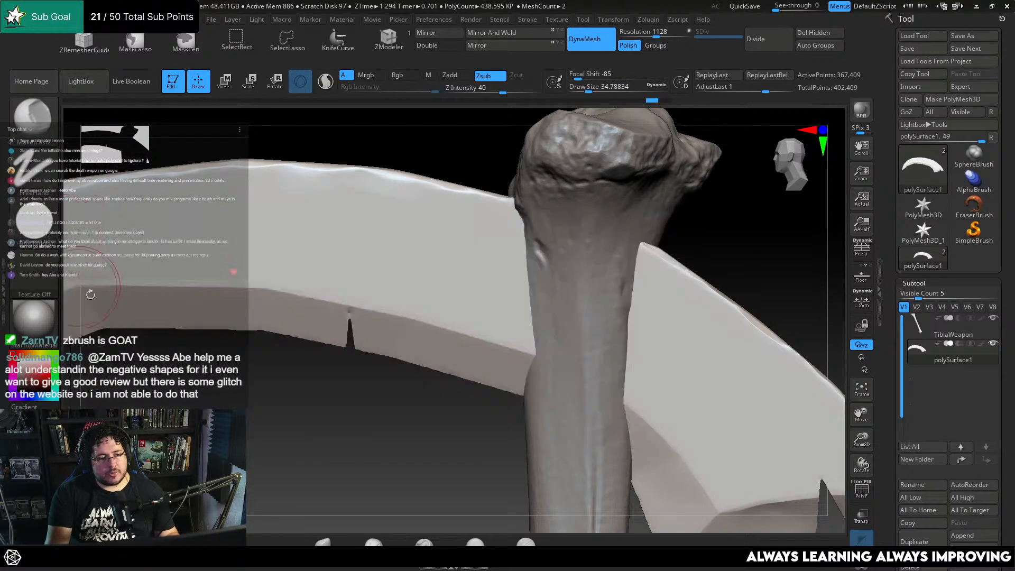
{"action": "left_click", "coordinate": [37, 227]}
{"action": "left_click", "coordinate": [104, 307]}
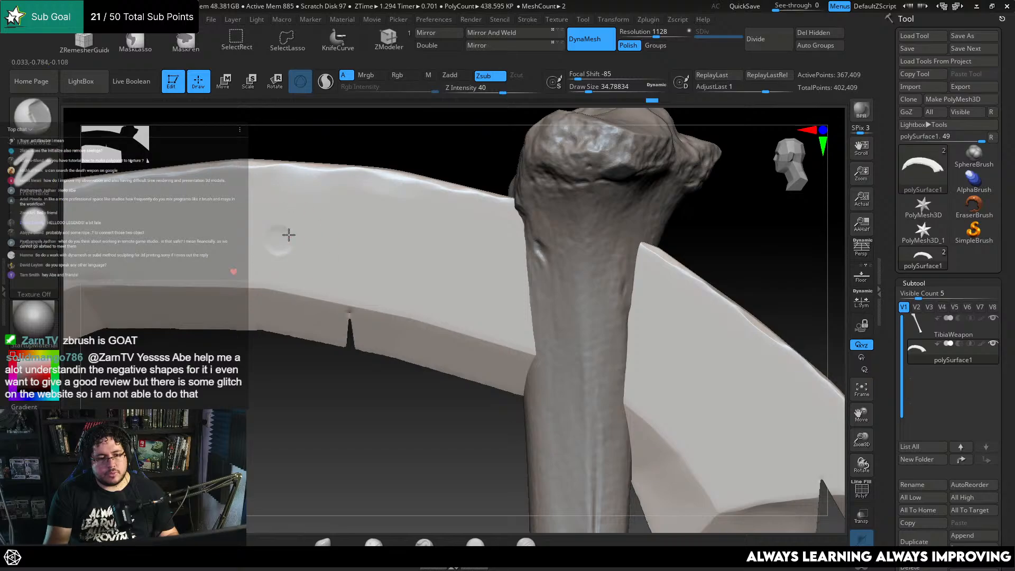
{"action": "left_click_drag", "start_coordinate": [306, 231], "coordinate": [305, 235]}
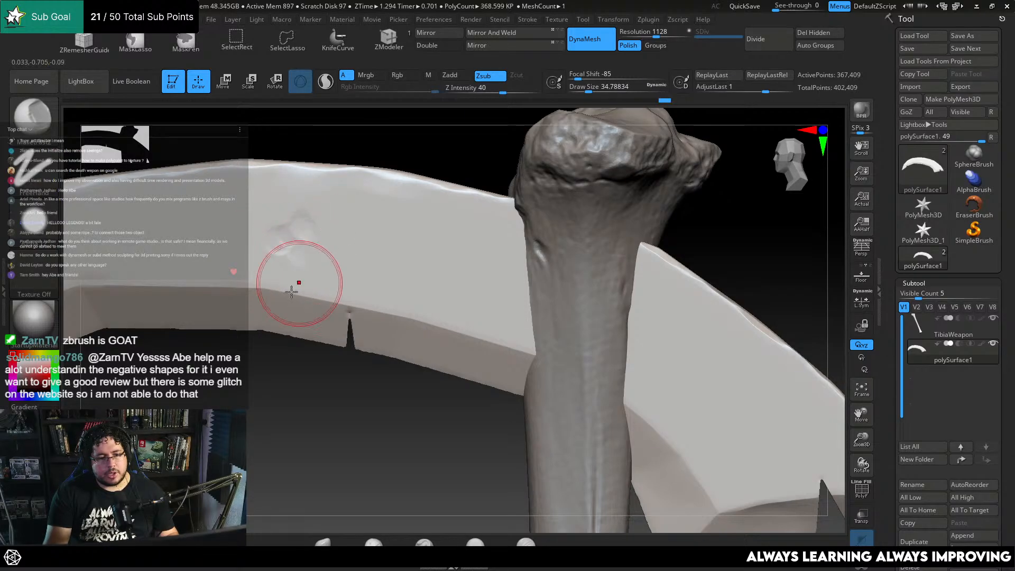
Set the mallet brush to a scattered spray stroke and enlarge its draw size to about 48.6
{"action": "left_click", "coordinate": [36, 174]}
{"action": "left_click", "coordinate": [295, 189]}
{"action": "key", "text": "space"}
{"action": "left_click", "coordinate": [317, 238]}
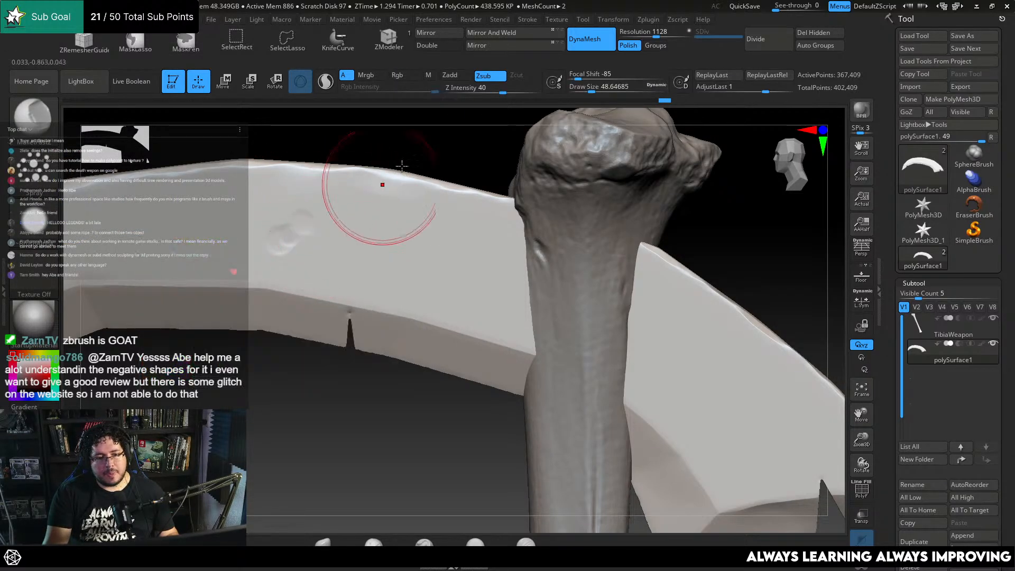
Try spraying dents across the long blade's face at Z Intensity 10, and undo them
{"action": "left_click", "coordinate": [474, 91]}
{"action": "mouse_move", "coordinate": [374, 245]}
{"action": "left_mouse_down"}
{"action": "mouse_move", "coordinate": [397, 256]}
{"action": "mouse_move", "coordinate": [430, 233]}
{"action": "mouse_move", "coordinate": [333, 231]}
{"action": "mouse_move", "coordinate": [294, 249]}
{"action": "mouse_move", "coordinate": [299, 199]}
{"action": "left_mouse_up"}
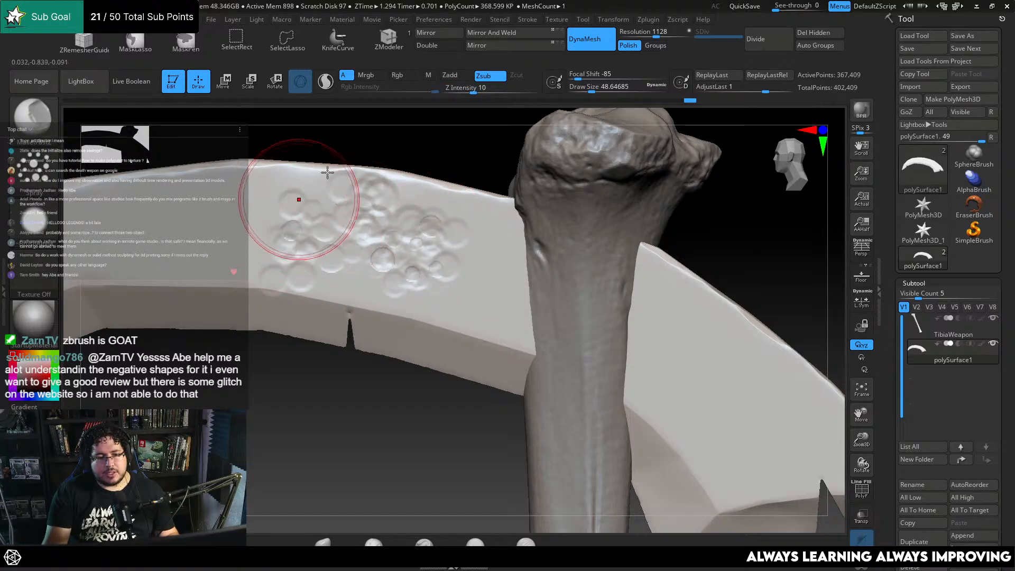
{"action": "key", "text": "ctrl+z"}
{"action": "key", "text": "ctrl+z"}
{"action": "key", "text": "ctrl+z"}
{"action": "key", "text": "ctrl+z"}
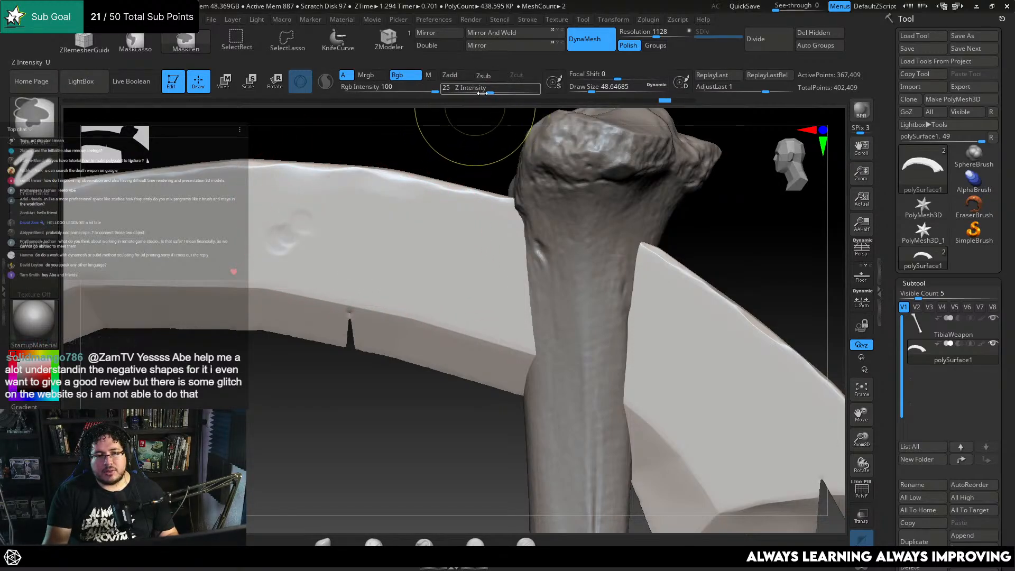
Set the Z Intensity to 4 and spray fine pitted dents over the long blade's flat face, from the bone towards the tip
{"action": "left_click", "coordinate": [463, 91]}
{"action": "mouse_move", "coordinate": [389, 253]}
{"action": "left_mouse_down"}
{"action": "mouse_move", "coordinate": [426, 220]}
{"action": "mouse_move", "coordinate": [411, 223]}
{"action": "mouse_move", "coordinate": [482, 291]}
{"action": "mouse_move", "coordinate": [483, 231]}
{"action": "mouse_move", "coordinate": [503, 285]}
{"action": "mouse_move", "coordinate": [508, 278]}
{"action": "left_mouse_up"}
{"action": "left_click_drag", "start_coordinate": [310, 357], "coordinate": [515, 367], "text": "alt"}
{"action": "mouse_move", "coordinate": [359, 226]}
{"action": "left_mouse_down"}
{"action": "mouse_move", "coordinate": [343, 217]}
{"action": "mouse_move", "coordinate": [299, 269]}
{"action": "left_mouse_up"}
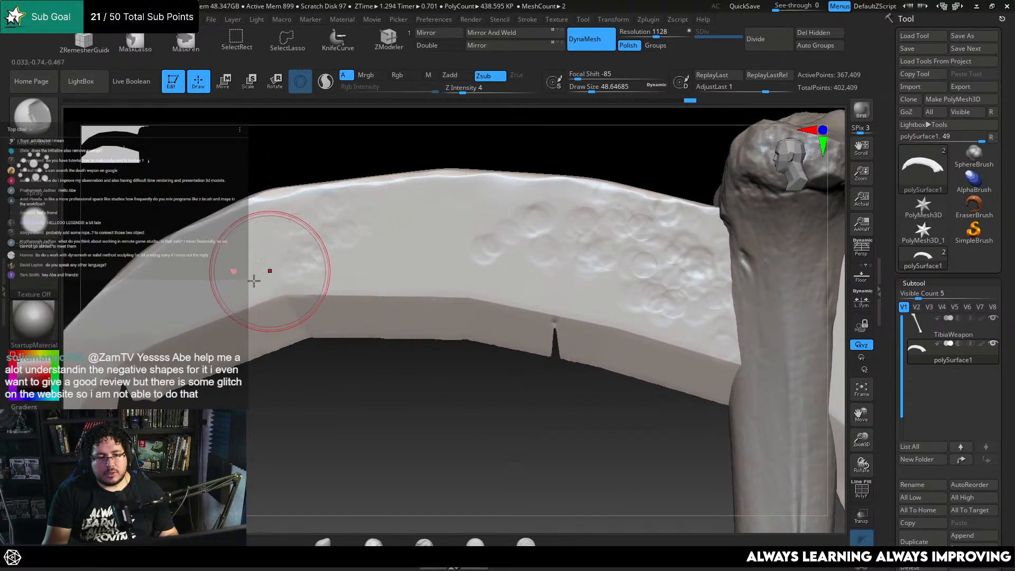
{"action": "left_click_drag", "start_coordinate": [385, 384], "coordinate": [525, 363], "text": "alt"}
{"action": "mouse_move", "coordinate": [352, 251]}
{"action": "left_mouse_down"}
{"action": "mouse_move", "coordinate": [335, 259]}
{"action": "mouse_move", "coordinate": [346, 225]}
{"action": "mouse_move", "coordinate": [410, 198]}
{"action": "mouse_move", "coordinate": [387, 269]}
{"action": "mouse_move", "coordinate": [518, 220]}
{"action": "mouse_move", "coordinate": [532, 198]}
{"action": "mouse_move", "coordinate": [574, 245]}
{"action": "mouse_move", "coordinate": [575, 274]}
{"action": "left_mouse_up"}
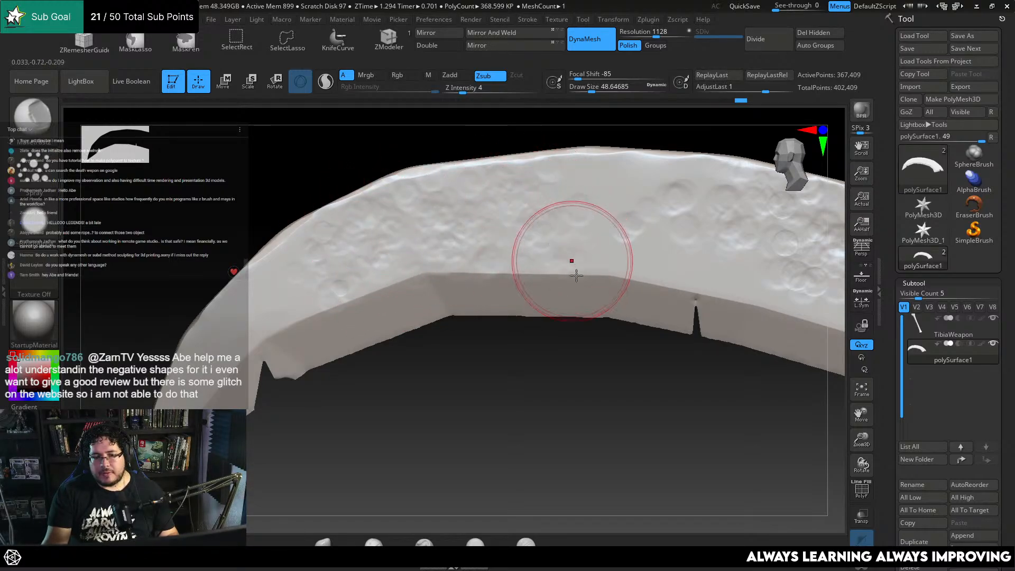
{"action": "left_click_drag", "start_coordinate": [564, 338], "coordinate": [430, 376], "text": "alt"}
{"action": "mouse_move", "coordinate": [469, 221]}
{"action": "left_mouse_down"}
{"action": "mouse_move", "coordinate": [443, 226]}
{"action": "mouse_move", "coordinate": [498, 217]}
{"action": "mouse_move", "coordinate": [474, 294]}
{"action": "left_mouse_up"}
{"action": "mouse_move", "coordinate": [541, 305]}
{"action": "left_mouse_down"}
{"action": "mouse_move", "coordinate": [622, 317]}
{"action": "mouse_move", "coordinate": [738, 361]}
{"action": "mouse_move", "coordinate": [718, 236]}
{"action": "left_mouse_up"}
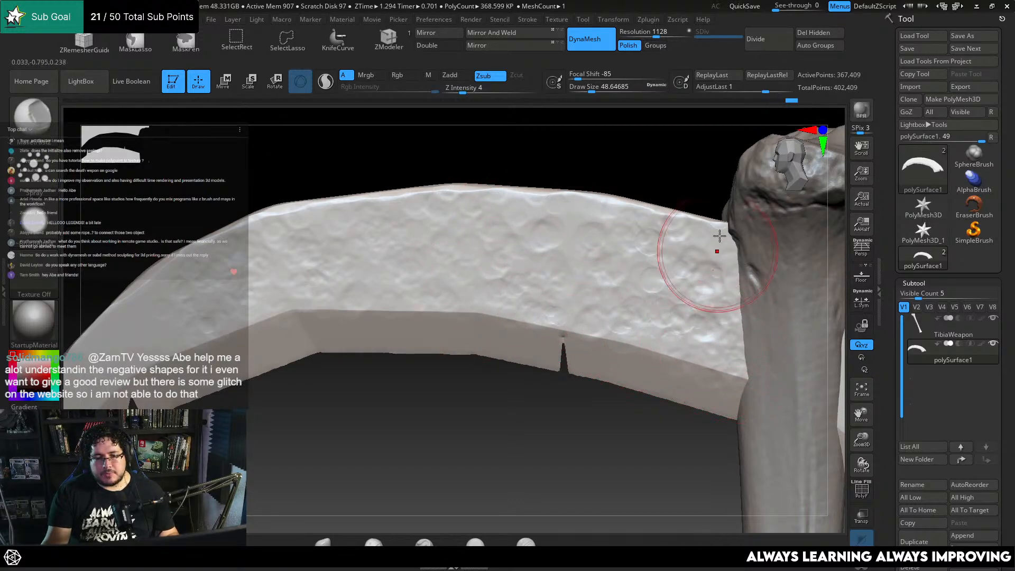
Continue spraying fine pitted dents along the long blade's curved face towards the tip, undoing the first misplaced dab
{"action": "left_click_drag", "start_coordinate": [413, 416], "coordinate": [607, 362], "text": "alt"}
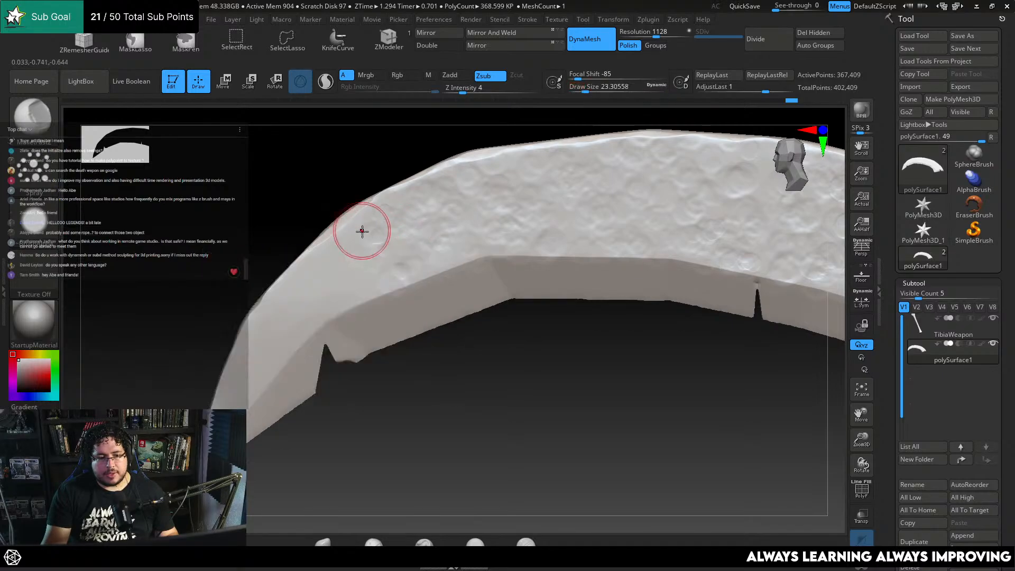
{"action": "left_click", "coordinate": [326, 252]}
{"action": "key", "text": "ctrl"}
{"action": "key", "text": "ctrl+z"}
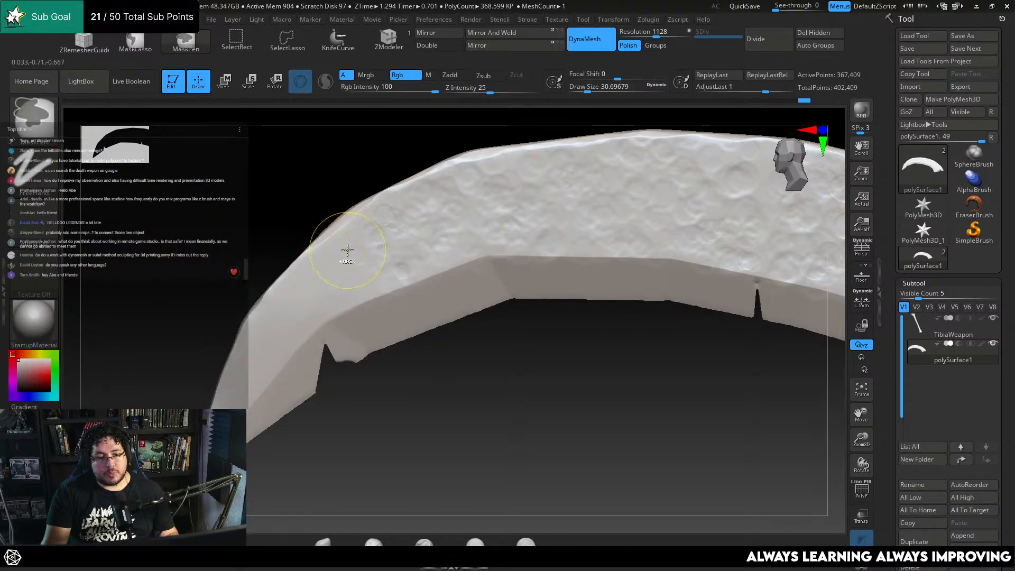
{"action": "key", "text": "space"}
{"action": "key", "text": "space"}
{"action": "mouse_move", "coordinate": [351, 238]}
{"action": "left_mouse_down"}
{"action": "mouse_move", "coordinate": [316, 265]}
{"action": "mouse_move", "coordinate": [354, 279]}
{"action": "mouse_move", "coordinate": [313, 300]}
{"action": "mouse_move", "coordinate": [282, 343]}
{"action": "left_mouse_up"}
{"action": "mouse_move", "coordinate": [403, 409]}
{"action": "left_mouse_down", "text": "alt"}
{"action": "mouse_move", "coordinate": [446, 367]}
{"action": "mouse_move", "coordinate": [472, 297]}
{"action": "mouse_move", "coordinate": [454, 351]}
{"action": "left_mouse_up", "text": "alt"}
Set the mallet brush's draw size to about 26.9 and spray dents down the narrowing face to just above the blade's tip
{"action": "key", "text": "space"}
{"action": "left_click", "coordinate": [400, 220]}
{"action": "mouse_move", "coordinate": [394, 229]}
{"action": "left_mouse_down"}
{"action": "mouse_move", "coordinate": [403, 216]}
{"action": "mouse_move", "coordinate": [376, 276]}
{"action": "mouse_move", "coordinate": [338, 300]}
{"action": "left_mouse_up"}
{"action": "key", "text": "space"}
{"action": "left_click", "coordinate": [405, 218]}
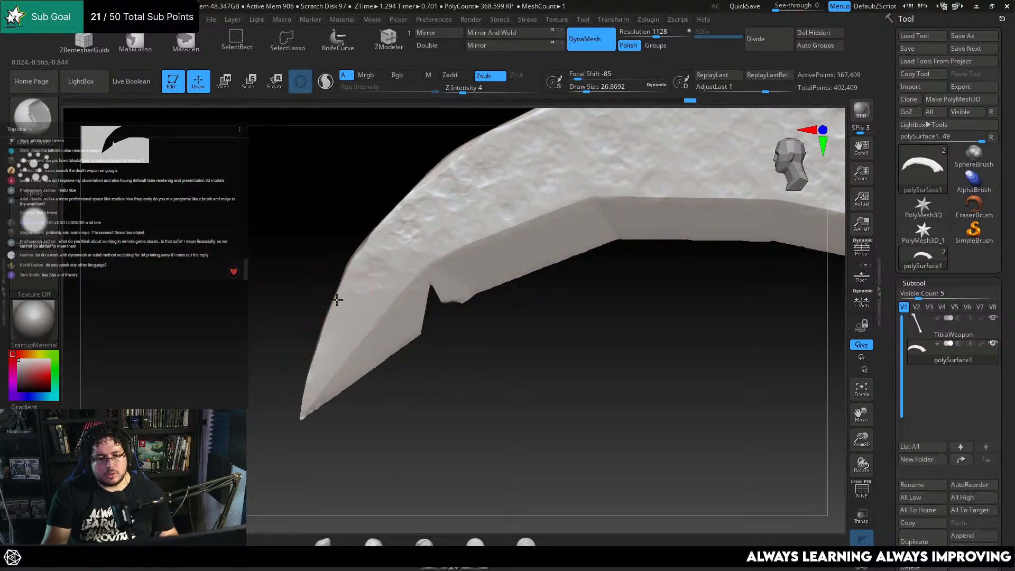
{"action": "left_click_drag", "start_coordinate": [319, 370], "coordinate": [310, 399]}
{"action": "left_click_drag", "start_coordinate": [394, 433], "coordinate": [455, 410], "text": "alt"}
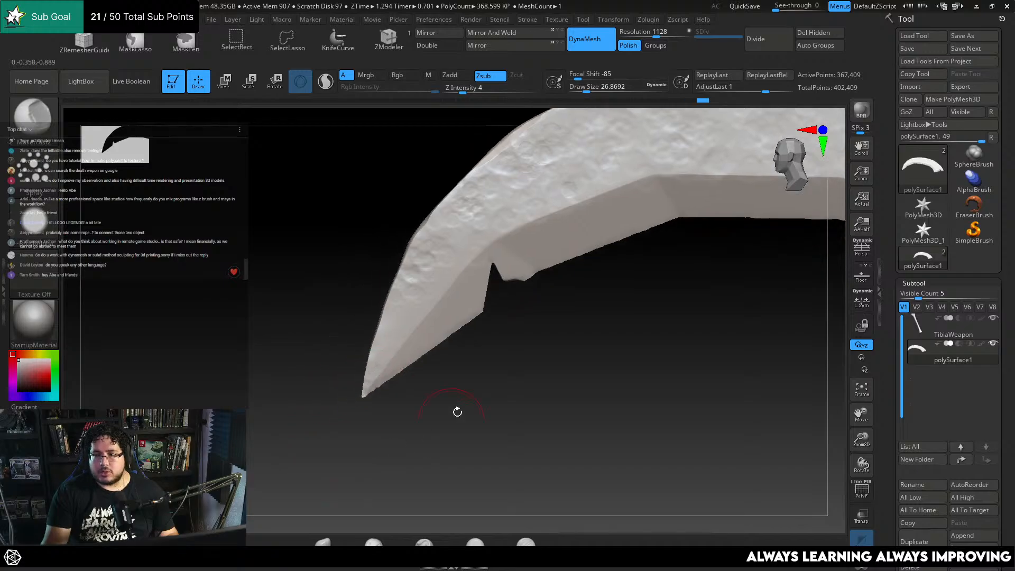
Set the draw size to about 23.3 and spray fine dents over the pointed end of the long blade
{"action": "key", "text": "space"}
{"action": "left_click", "coordinate": [392, 344]}
{"action": "key", "text": "space"}
{"action": "left_click", "coordinate": [386, 341]}
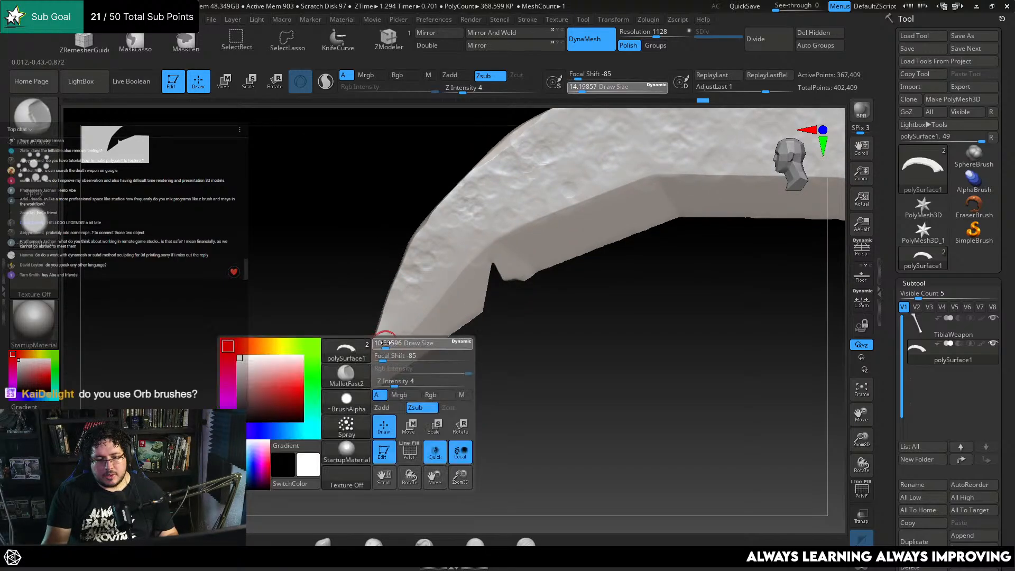
{"action": "key", "text": "space"}
{"action": "left_click", "coordinate": [396, 328]}
{"action": "key", "text": "space"}
{"action": "left_click", "coordinate": [393, 324]}
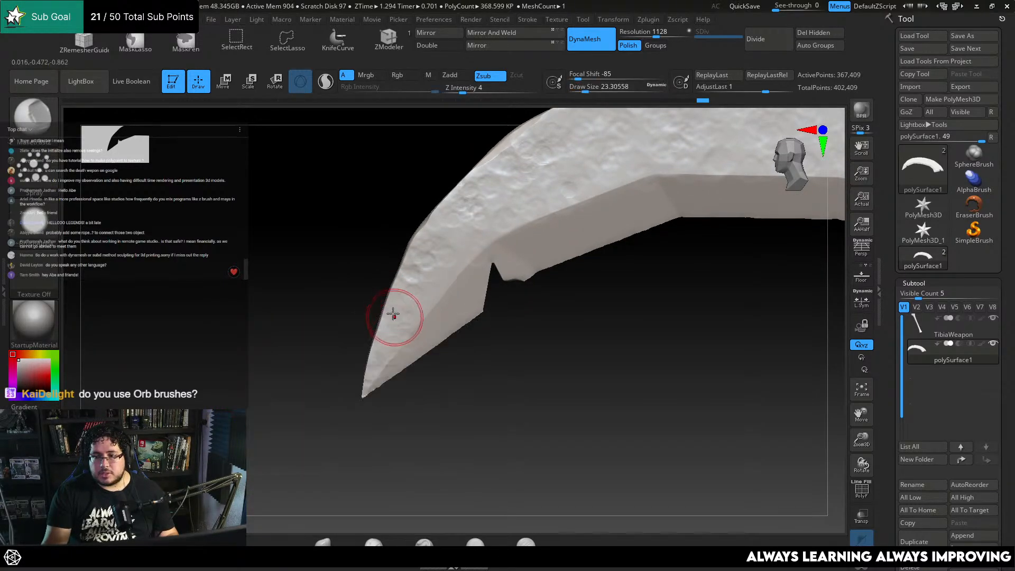
{"action": "key", "text": "space"}
{"action": "left_click", "coordinate": [405, 317]}
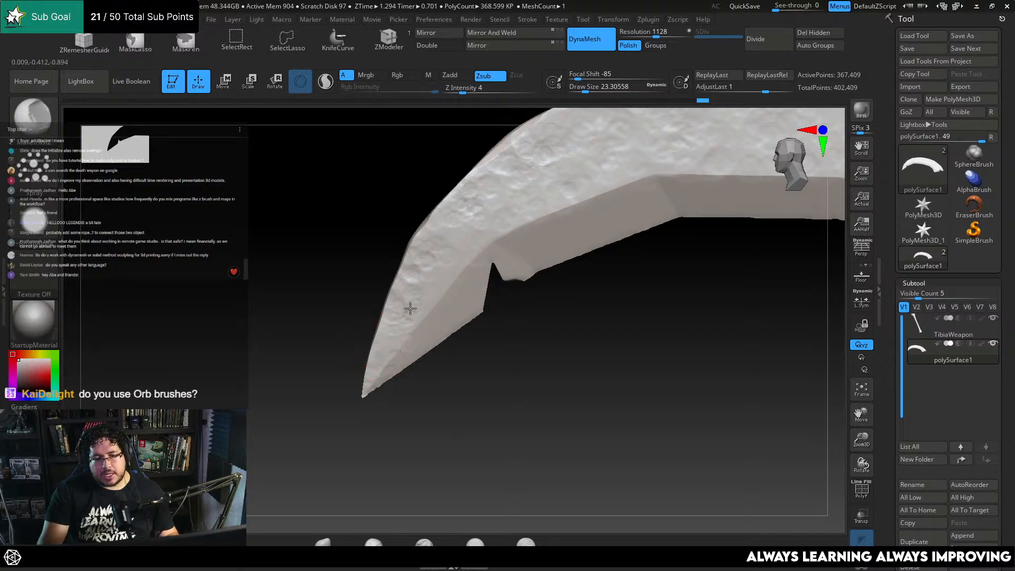
{"action": "left_click_drag", "start_coordinate": [410, 308], "coordinate": [444, 259]}
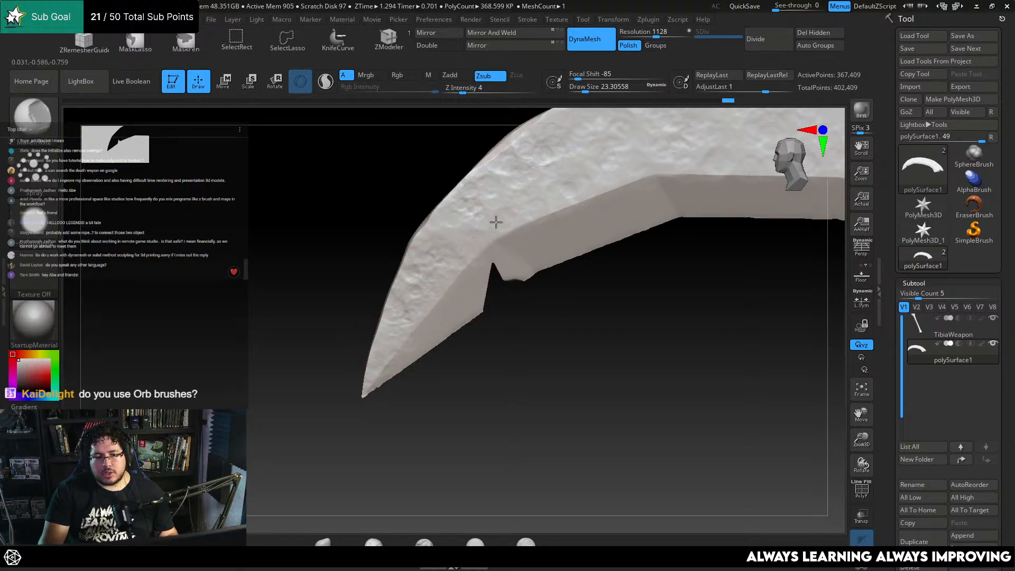
Fill the remaining smooth patches on the long blade's face above the notch near the tip with sprayed dents
{"action": "left_click_drag", "start_coordinate": [471, 218], "coordinate": [428, 226]}
{"action": "right_click_drag", "start_coordinate": [508, 229], "coordinate": [503, 354]}
{"action": "key", "text": "space"}
{"action": "left_click_drag", "start_coordinate": [477, 268], "coordinate": [492, 239]}
{"action": "left_click_drag", "start_coordinate": [507, 392], "coordinate": [313, 308], "text": "alt"}
Enlarge the mallet brush to about 51.2 and spray pitted dents over the short blade from the bone outwards
{"action": "key", "text": "space"}
{"action": "left_click_drag", "start_coordinate": [559, 194], "coordinate": [568, 181]}
{"action": "left_click_drag", "start_coordinate": [714, 183], "coordinate": [653, 191], "text": "alt"}
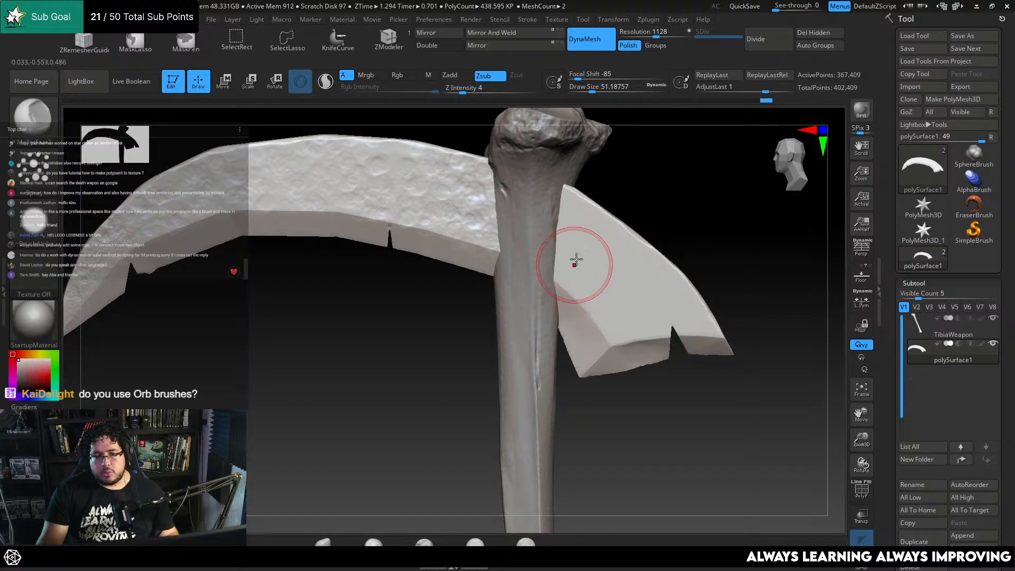
{"action": "mouse_move", "coordinate": [571, 267]}
{"action": "left_mouse_down"}
{"action": "mouse_move", "coordinate": [582, 222]}
{"action": "mouse_move", "coordinate": [565, 208]}
{"action": "left_mouse_up"}
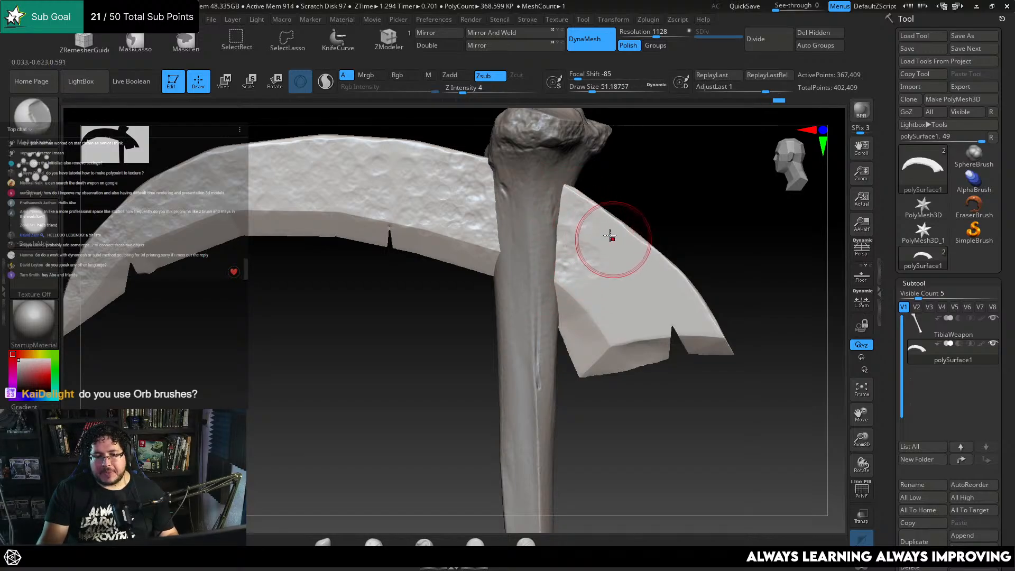
{"action": "mouse_move", "coordinate": [613, 256]}
{"action": "left_mouse_down"}
{"action": "mouse_move", "coordinate": [591, 290]}
{"action": "mouse_move", "coordinate": [632, 324]}
{"action": "mouse_move", "coordinate": [607, 315]}
{"action": "mouse_move", "coordinate": [655, 326]}
{"action": "left_mouse_up"}
Reduce the draw size to about 43.8 and then 32.7, spraying dents up to the short blade's outer edge and tip
{"action": "key", "text": "space"}
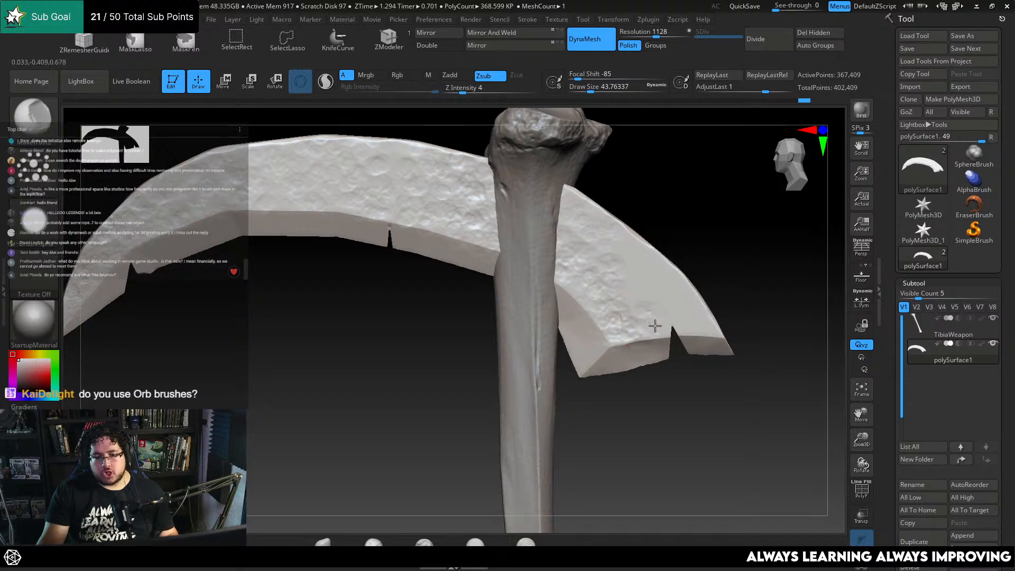
{"action": "left_click_drag", "start_coordinate": [634, 263], "coordinate": [606, 235]}
{"action": "key", "text": "space"}
{"action": "mouse_move", "coordinate": [668, 279]}
{"action": "left_mouse_down"}
{"action": "mouse_move", "coordinate": [655, 279]}
{"action": "mouse_move", "coordinate": [691, 321]}
{"action": "left_mouse_up"}
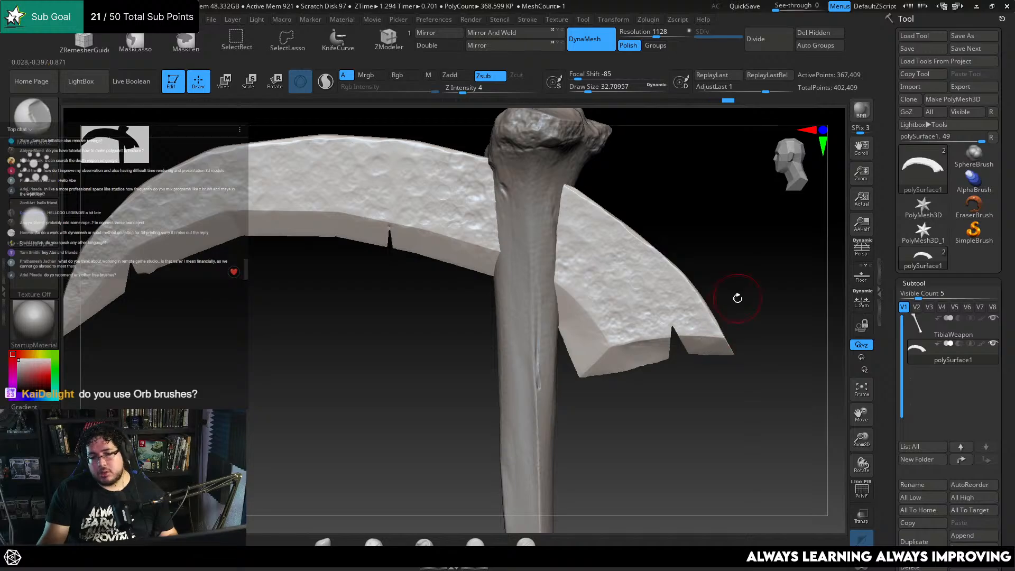
Switch to the TrimDynamic brush and set its draw size to about 21.6
{"action": "left_click_drag", "start_coordinate": [737, 295], "coordinate": [688, 314]}
{"action": "left_click_drag", "start_coordinate": [725, 227], "coordinate": [709, 211]}
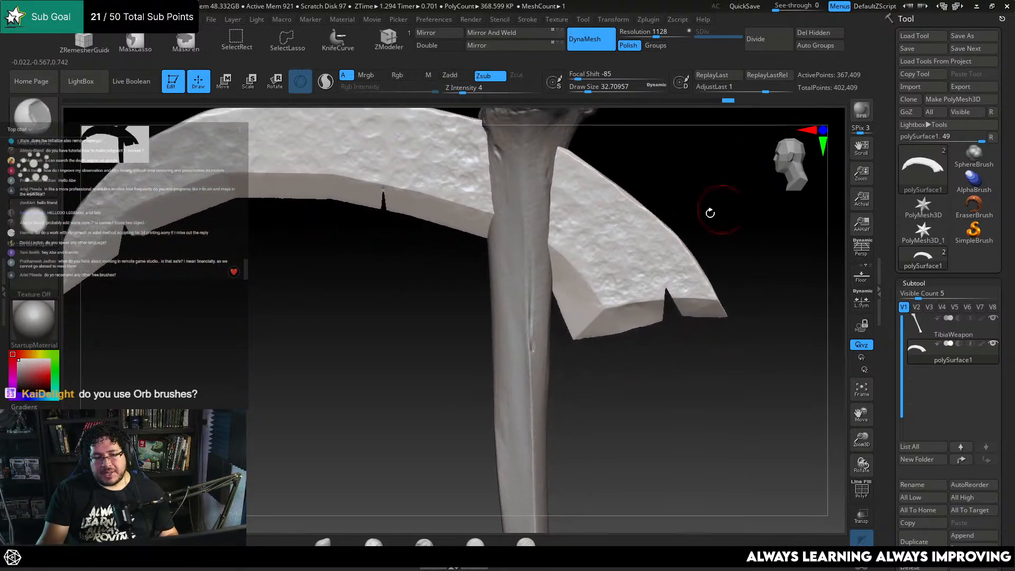
{"action": "left_click_drag", "start_coordinate": [594, 317], "coordinate": [464, 332]}
{"action": "key", "text": "b"}
{"action": "key", "text": "t"}
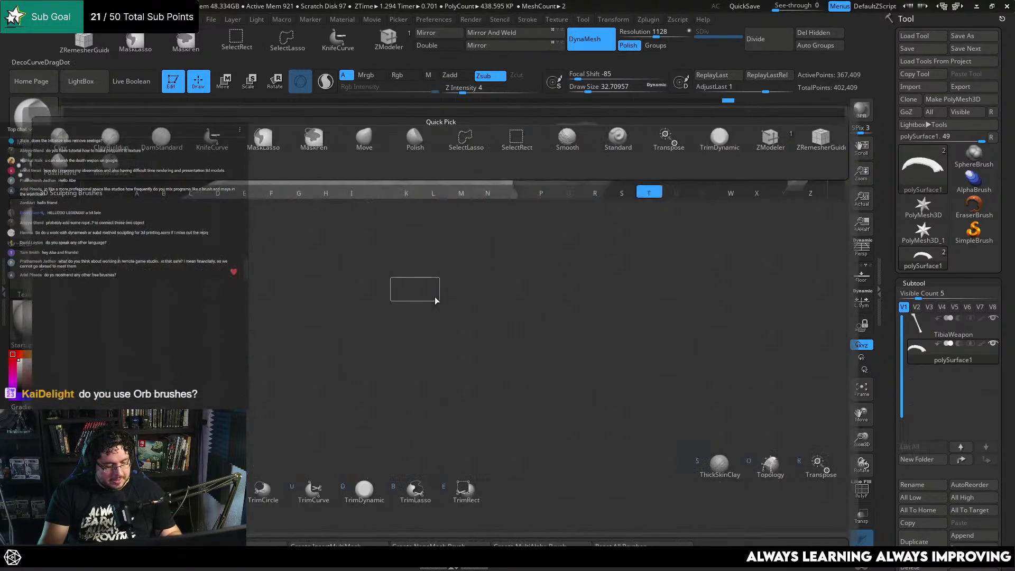
{"action": "key", "text": "d"}
{"action": "key", "text": "space"}
{"action": "mouse_move", "coordinate": [437, 298]}
{"action": "left_mouse_down"}
{"action": "mouse_move", "coordinate": [456, 266]}
{"action": "mouse_move", "coordinate": [448, 279]}
{"action": "left_mouse_up"}
{"action": "key", "text": "space"}
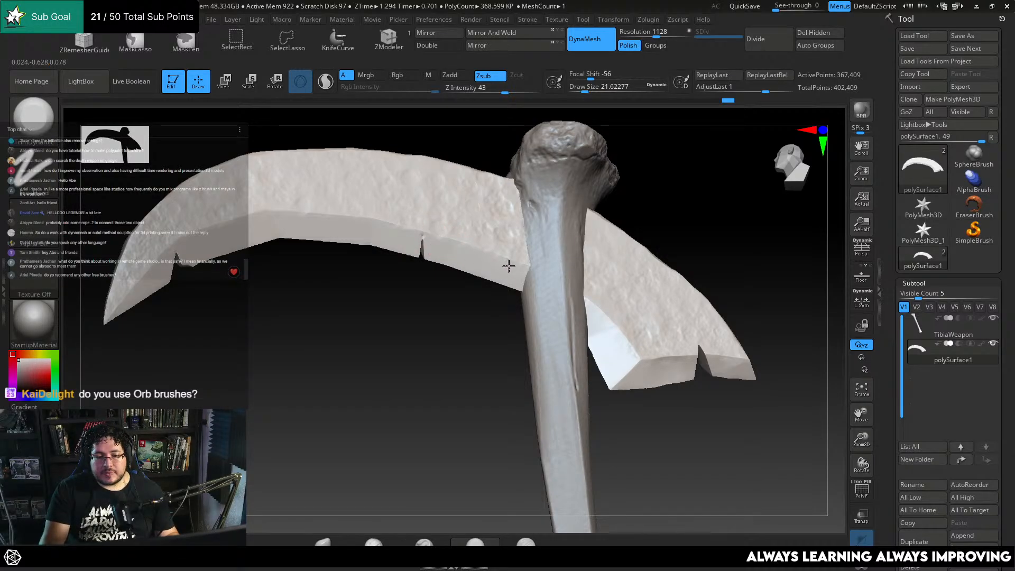
Trim the bevel along the long blade's inner edge near the tip notch at a draw size of about 23.3
{"action": "left_click_drag", "start_coordinate": [374, 320], "coordinate": [344, 259]}
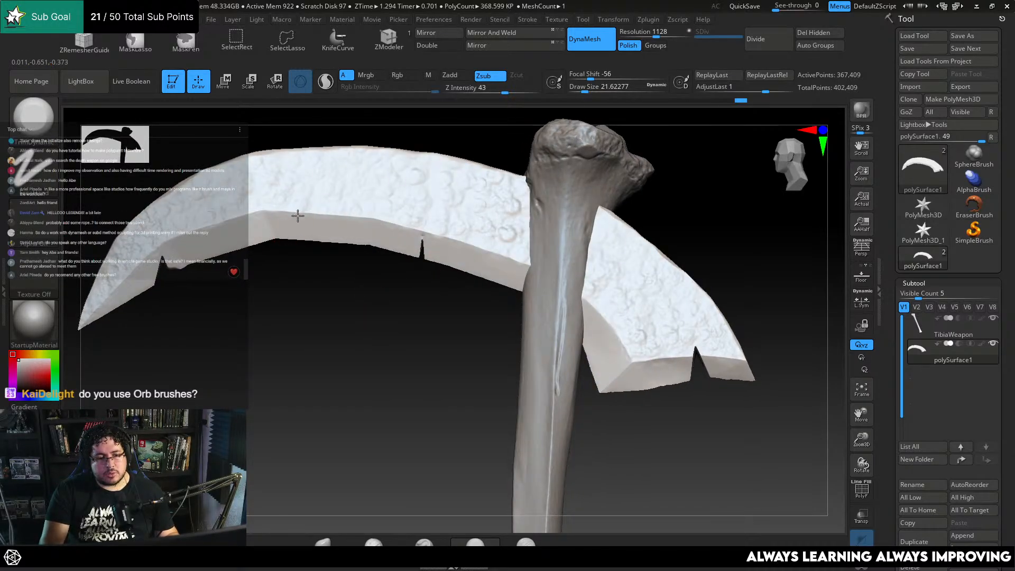
{"action": "left_click_drag", "start_coordinate": [313, 300], "coordinate": [459, 392], "text": "alt"}
{"action": "key", "text": "space"}
{"action": "left_click_drag", "start_coordinate": [369, 385], "coordinate": [406, 482]}
{"action": "left_click_drag", "start_coordinate": [407, 482], "coordinate": [418, 462], "text": "alt"}
{"action": "key", "text": "space"}
{"action": "left_click_drag", "start_coordinate": [348, 423], "coordinate": [355, 313]}
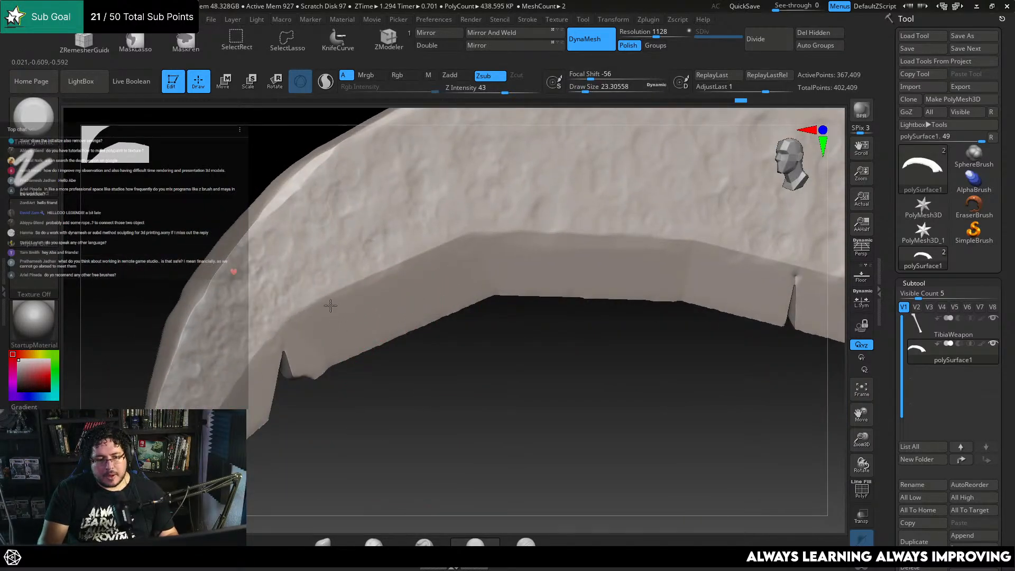
{"action": "left_click_drag", "start_coordinate": [512, 269], "coordinate": [504, 306]}
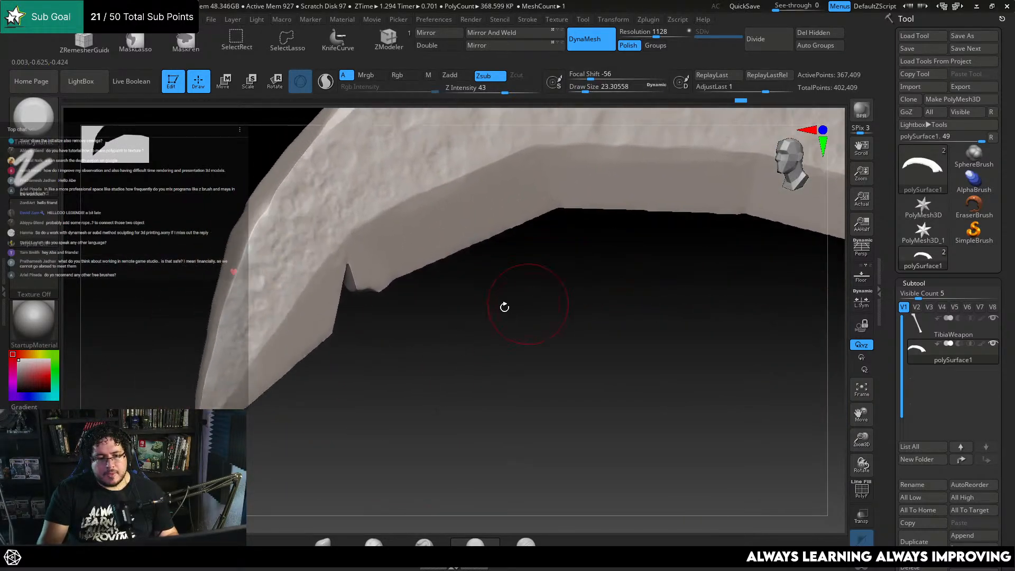
Reduce the trim brush to about 15.6 and flatten the bevel around the notch near the long blade's tip
{"action": "key", "text": "space"}
{"action": "left_click_drag", "start_coordinate": [313, 304], "coordinate": [307, 305]}
{"action": "left_click_drag", "start_coordinate": [333, 362], "coordinate": [324, 322]}
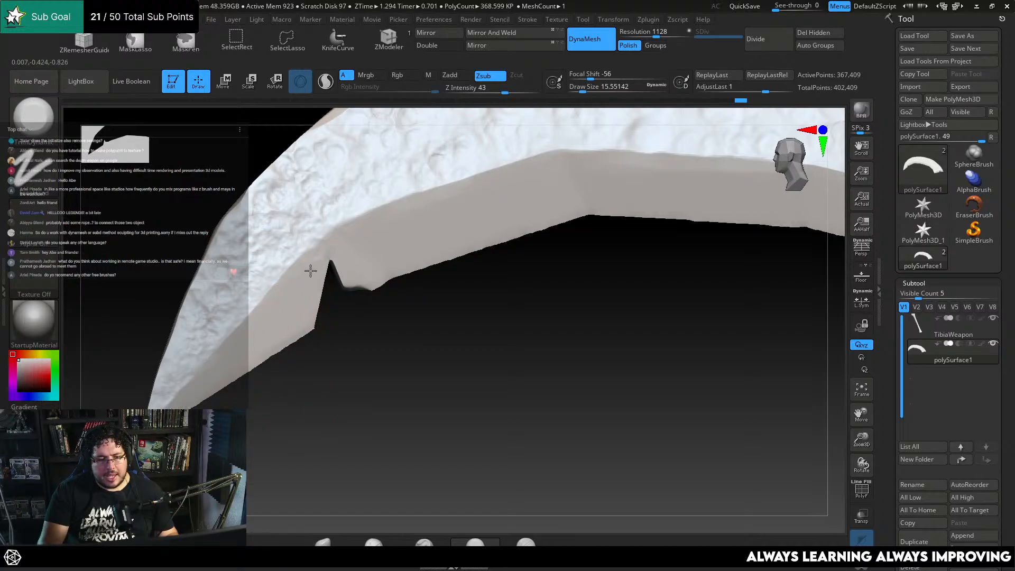
Review the whole textured blade and compare it with the primitive metal weapon reference images in the browser
{"action": "left_click_drag", "start_coordinate": [484, 240], "coordinate": [457, 265], "text": "alt"}
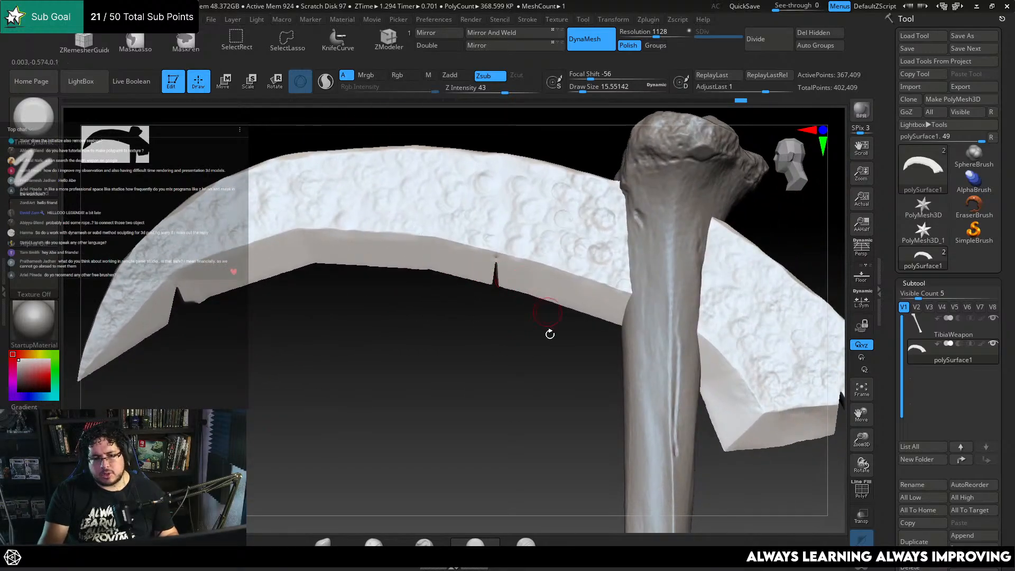
{"action": "left_click_drag", "start_coordinate": [550, 334], "coordinate": [396, 254]}
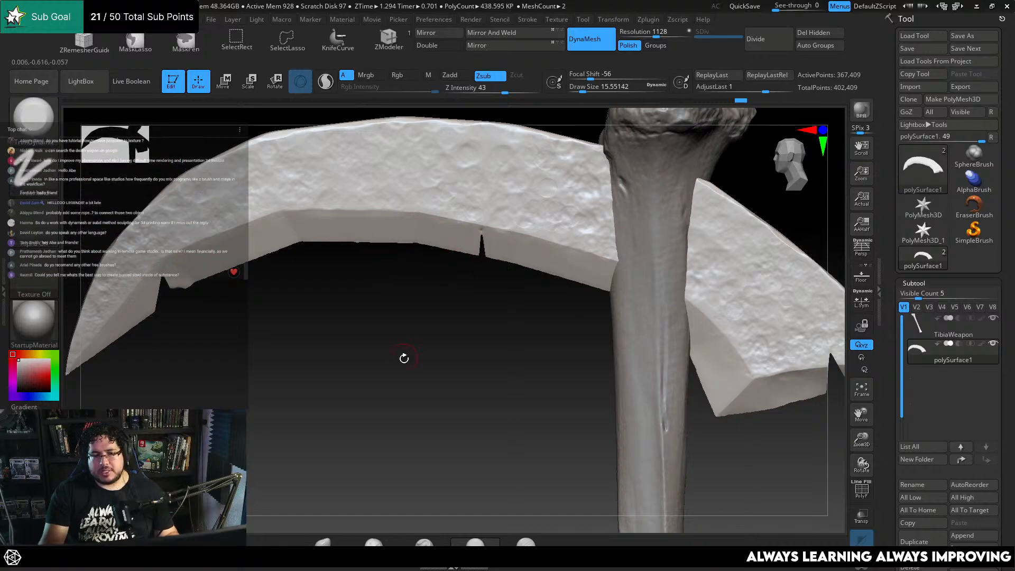
{"action": "left_click_drag", "start_coordinate": [404, 359], "coordinate": [439, 381]}
{"action": "key", "text": "alt+Tab"}
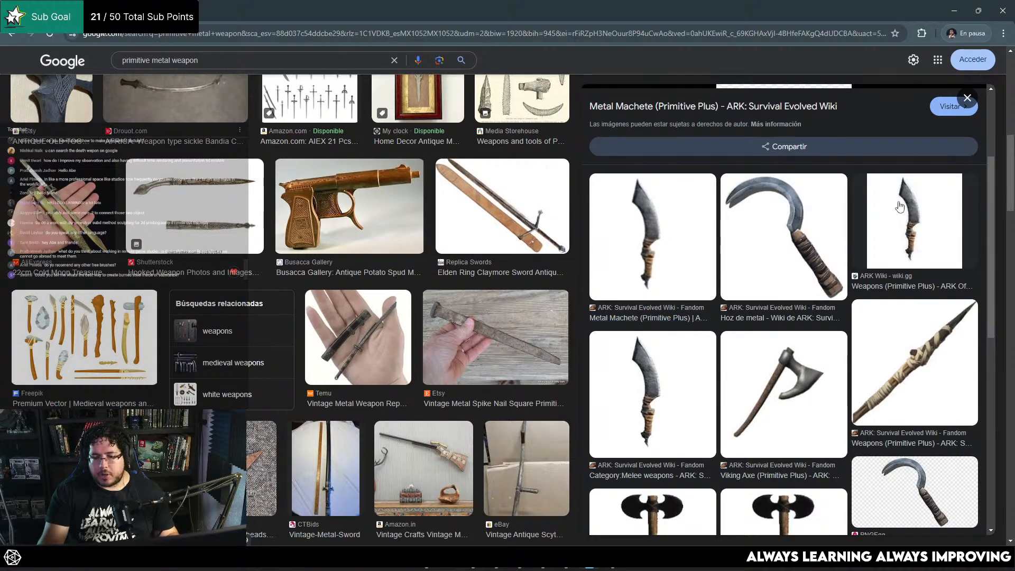
{"action": "key", "text": "alt+Tab"}
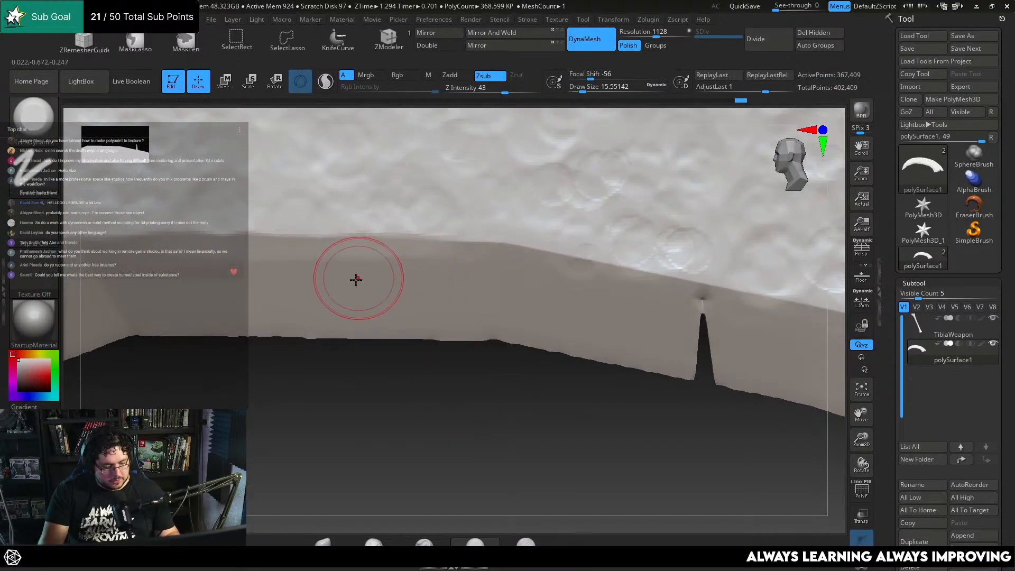
Switch to the ClayBuildup brush at a draw size of about 11.7 and give it the soft round Alpha 12
{"action": "key", "text": "2"}
{"action": "key", "text": "space"}
{"action": "left_click", "coordinate": [311, 322]}
{"action": "left_click_drag", "start_coordinate": [281, 378], "coordinate": [468, 349], "text": "alt"}
{"action": "mouse_move", "coordinate": [418, 394]}
{"action": "left_mouse_down", "text": "alt"}
{"action": "mouse_move", "coordinate": [408, 437]}
{"action": "mouse_move", "coordinate": [515, 426]}
{"action": "left_mouse_up", "text": "alt"}
{"action": "left_click", "coordinate": [32, 230]}
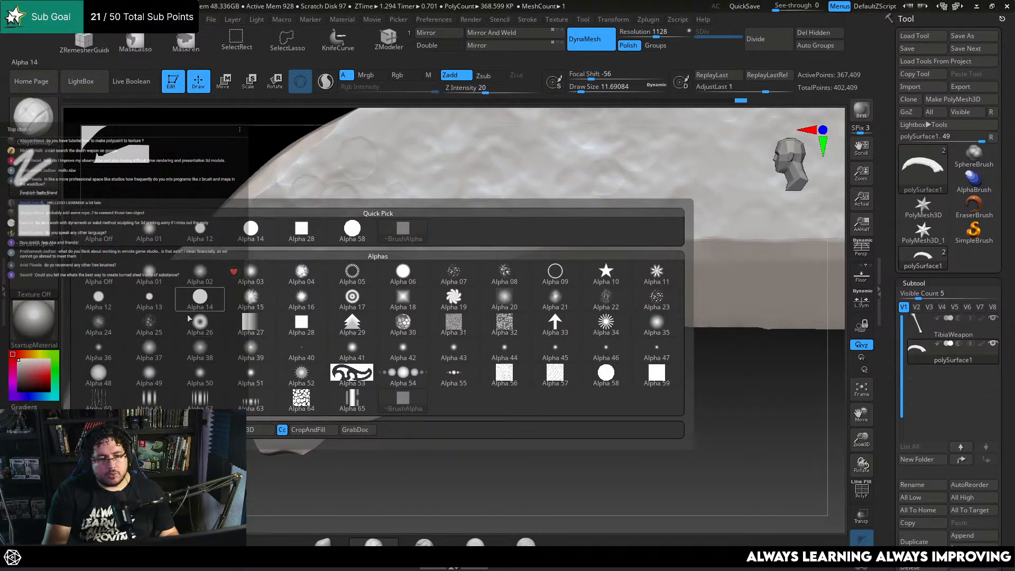
{"action": "left_click", "coordinate": [113, 303]}
Set the draw size to about 9.4 and build up rough clay strokes where the bevel meets the pitted face beside the tip notch
{"action": "left_click_drag", "start_coordinate": [396, 462], "coordinate": [324, 319]}
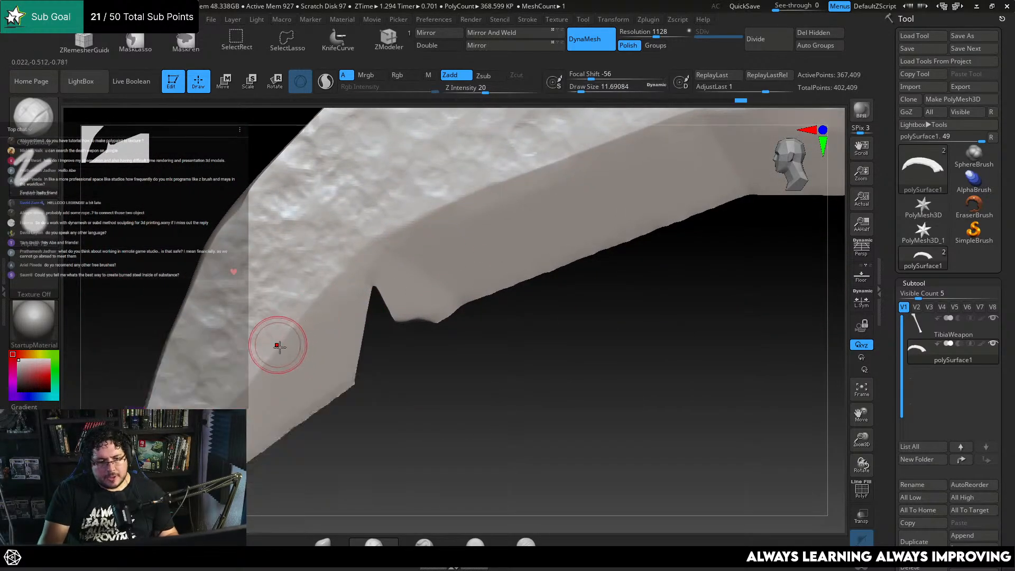
{"action": "key", "text": "bracketleft"}
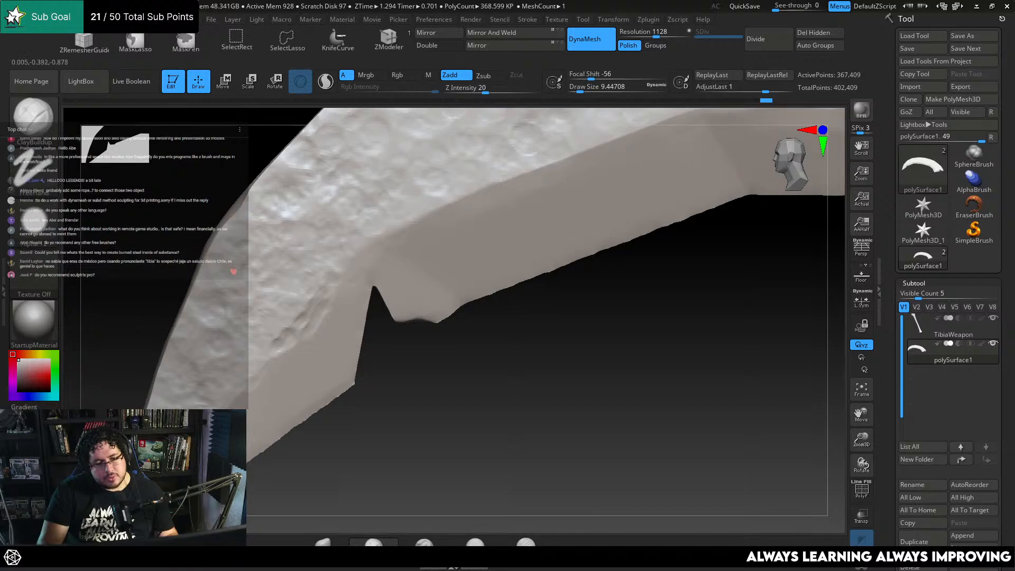
{"action": "right_click_drag", "start_coordinate": [238, 442], "coordinate": [324, 313], "text": "alt"}
{"action": "left_click_drag", "start_coordinate": [377, 335], "coordinate": [302, 392], "text": "alt"}
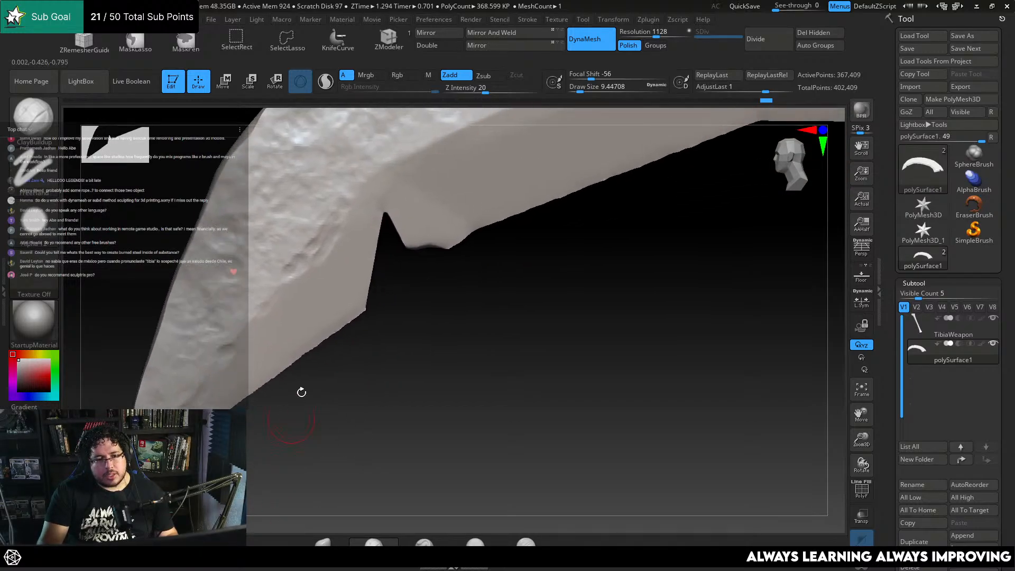
Use TrimDynamic to flatten the clay strokes on the bevel border beside the notch near the tip
{"action": "key", "text": "b"}
{"action": "key", "text": "t"}
{"action": "key", "text": "d"}
{"action": "key", "text": "s"}
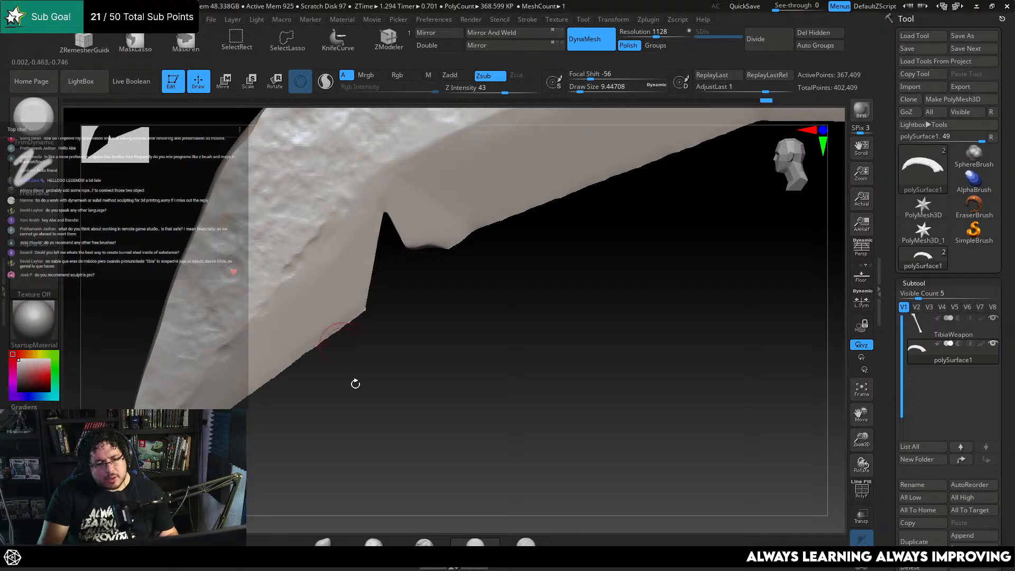
{"action": "mouse_move", "coordinate": [355, 383]}
{"action": "right_mouse_down", "text": "ctrl"}
{"action": "mouse_move", "coordinate": [374, 453]}
{"action": "mouse_move", "coordinate": [356, 317]}
{"action": "mouse_move", "coordinate": [401, 419]}
{"action": "right_mouse_up", "text": "ctrl"}
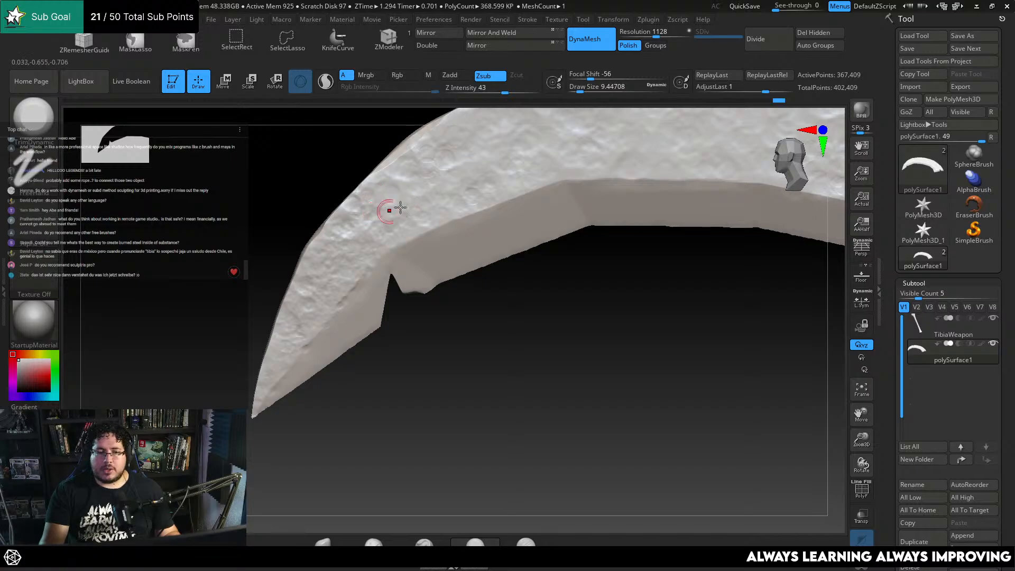
{"action": "right_click_drag", "start_coordinate": [481, 337], "coordinate": [457, 378], "text": "alt"}
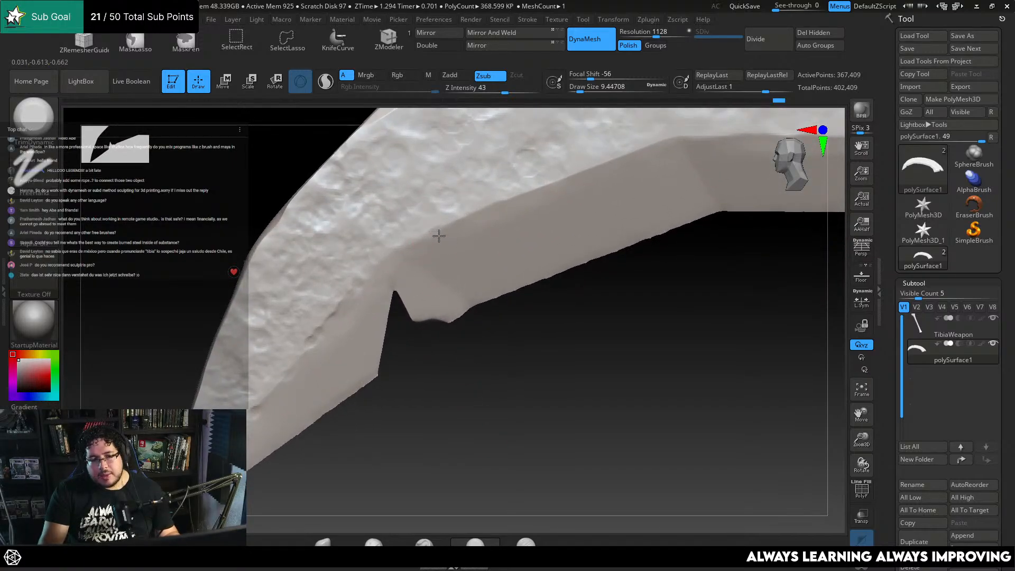
Add ClayBuildup strokes along the border between pitted face and bevel, from the tip notch towards the bone
{"action": "key", "text": "b"}
{"action": "key", "text": "c"}
{"action": "key", "text": "b"}
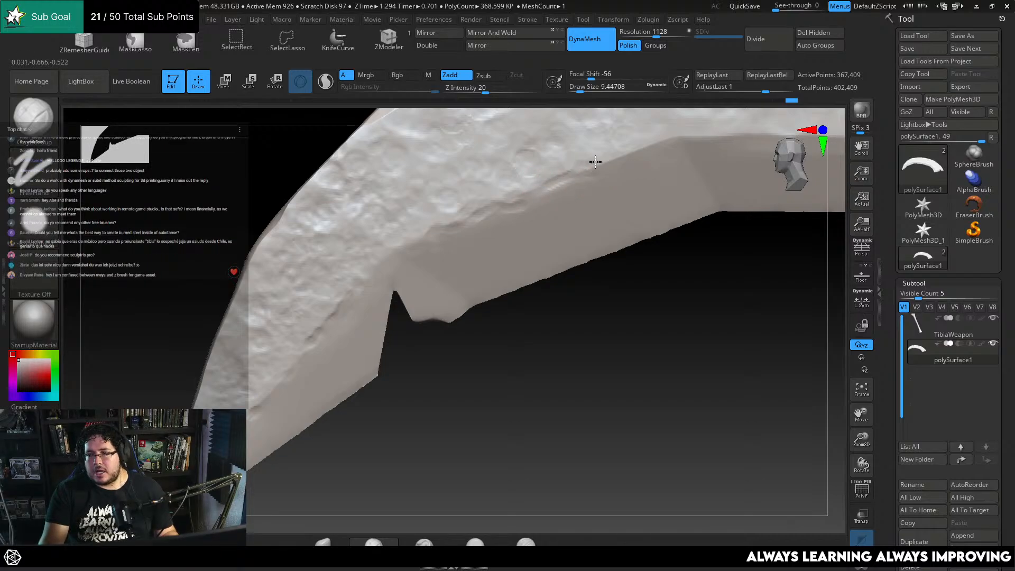
Trim the new clay strokes along the bevel border with TrimDynamic at a draw size of about 18.5
{"action": "key", "text": "b"}
{"action": "key", "text": "t"}
{"action": "key", "text": "d"}
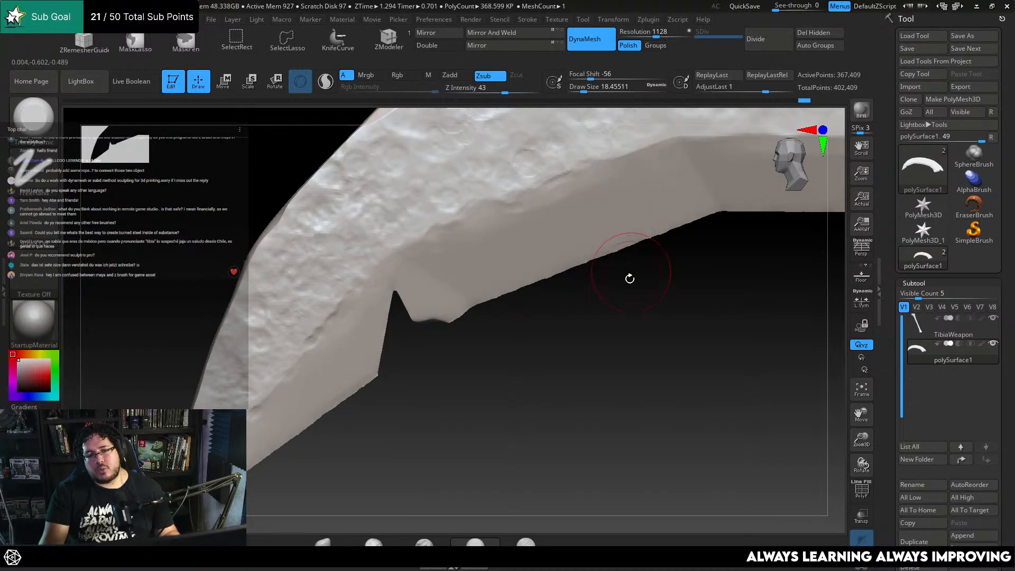
{"action": "left_click_drag", "start_coordinate": [629, 279], "coordinate": [452, 239]}
{"action": "left_click_drag", "start_coordinate": [538, 336], "coordinate": [509, 235]}
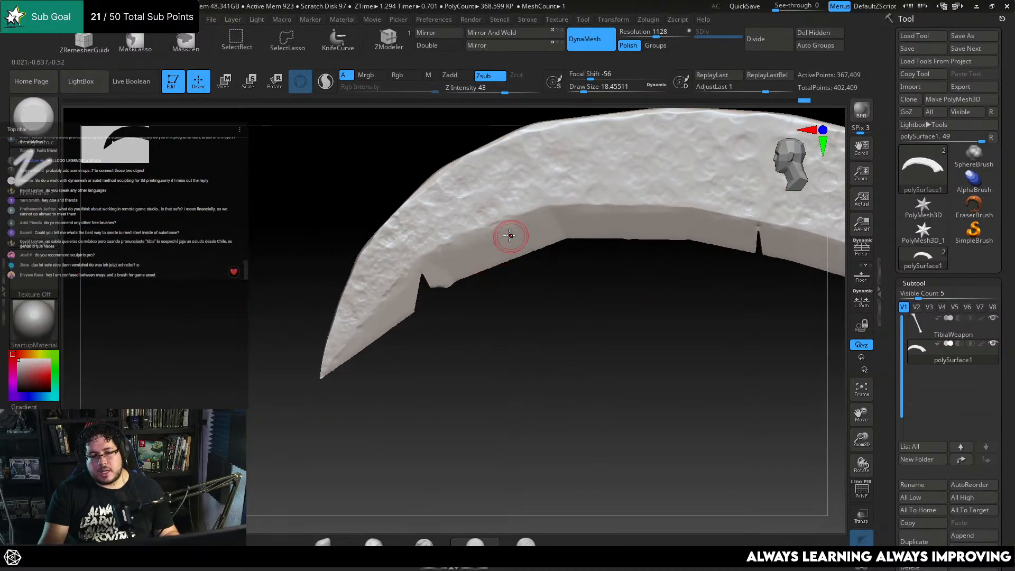
{"action": "mouse_move", "coordinate": [533, 327]}
{"action": "left_mouse_down"}
{"action": "mouse_move", "coordinate": [499, 279]}
{"action": "mouse_move", "coordinate": [539, 243]}
{"action": "mouse_move", "coordinate": [498, 208]}
{"action": "mouse_move", "coordinate": [476, 340]}
{"action": "mouse_move", "coordinate": [544, 200]}
{"action": "mouse_move", "coordinate": [486, 270]}
{"action": "mouse_move", "coordinate": [470, 274]}
{"action": "mouse_move", "coordinate": [474, 250]}
{"action": "left_mouse_up"}
Push the blade's cutting edge between the tip notch and the middle bend into an irregular line with the Move brush at draw sizes of about 41 and 31
{"action": "key", "text": "b"}
{"action": "key", "text": "m"}
{"action": "key", "text": "v"}
{"action": "key", "text": "space"}
{"action": "key", "text": "space"}
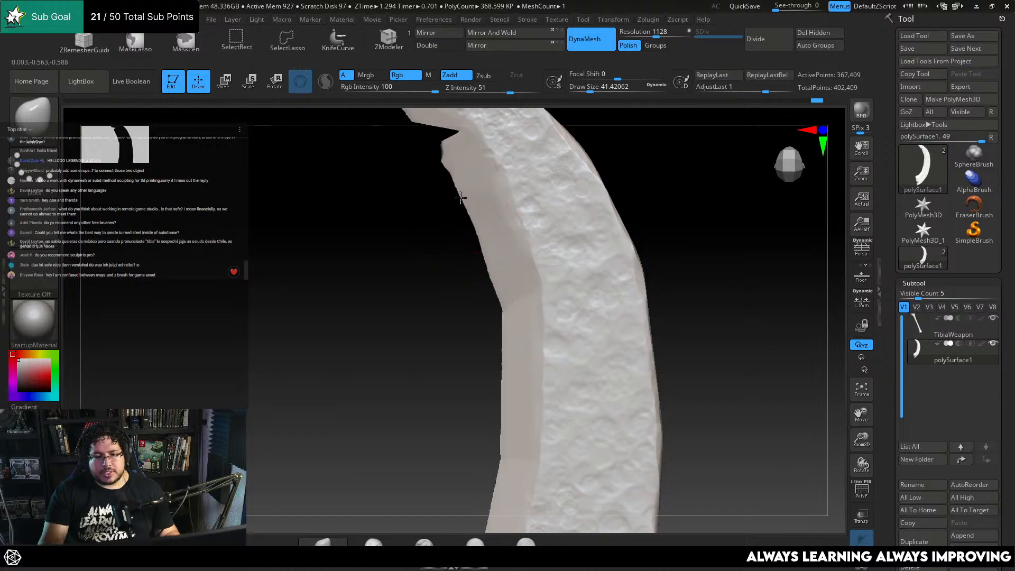
{"action": "key", "text": "space"}
{"action": "left_click_drag", "start_coordinate": [461, 198], "coordinate": [453, 182]}
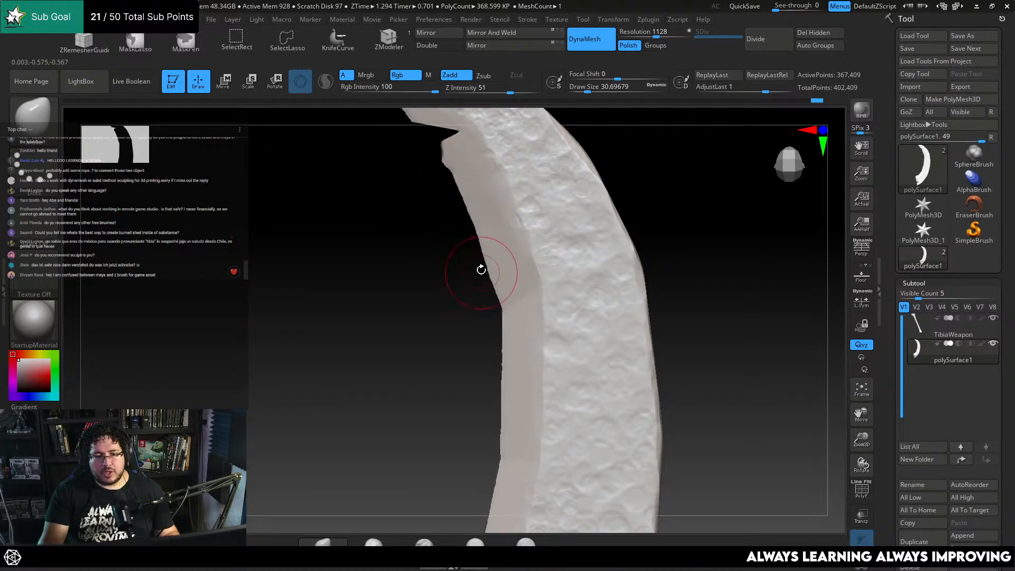
{"action": "left_click_drag", "start_coordinate": [481, 269], "coordinate": [486, 267]}
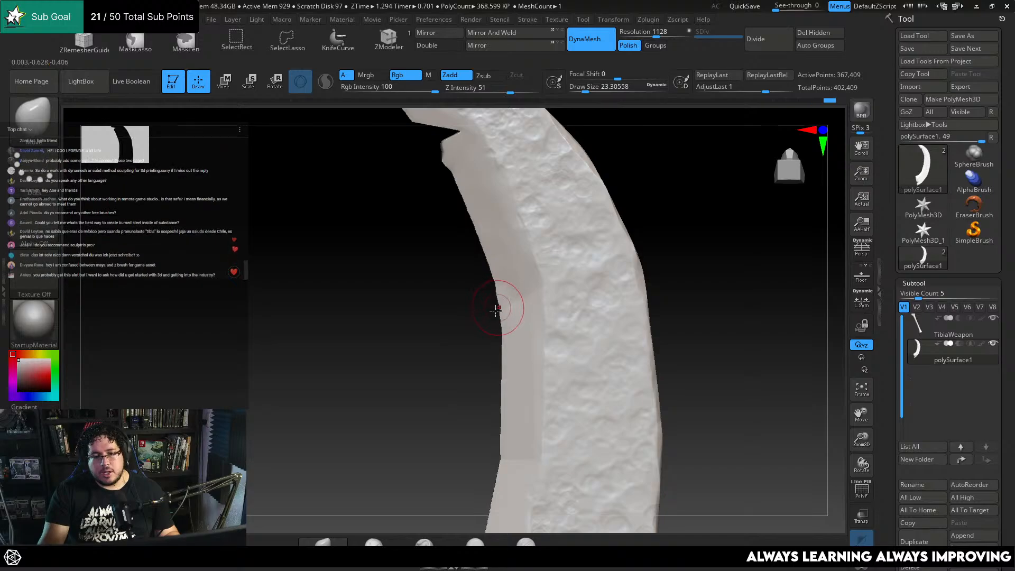
Refine the small dents in the cutting edge at the middle bend using the Move brush at a draw size of about 20
{"action": "right_click_drag", "start_coordinate": [501, 308], "coordinate": [487, 295], "text": "ctrl"}
{"action": "key", "text": "space"}
{"action": "left_click_drag", "start_coordinate": [495, 284], "coordinate": [492, 282]}
{"action": "mouse_move", "coordinate": [489, 291]}
{"action": "right_mouse_down", "text": "shift"}
{"action": "mouse_move", "coordinate": [537, 319]}
{"action": "mouse_move", "coordinate": [562, 269]}
{"action": "mouse_move", "coordinate": [485, 309]}
{"action": "right_mouse_up", "text": "shift"}
{"action": "right_click_drag", "start_coordinate": [423, 323], "coordinate": [639, 134], "text": "ctrl"}
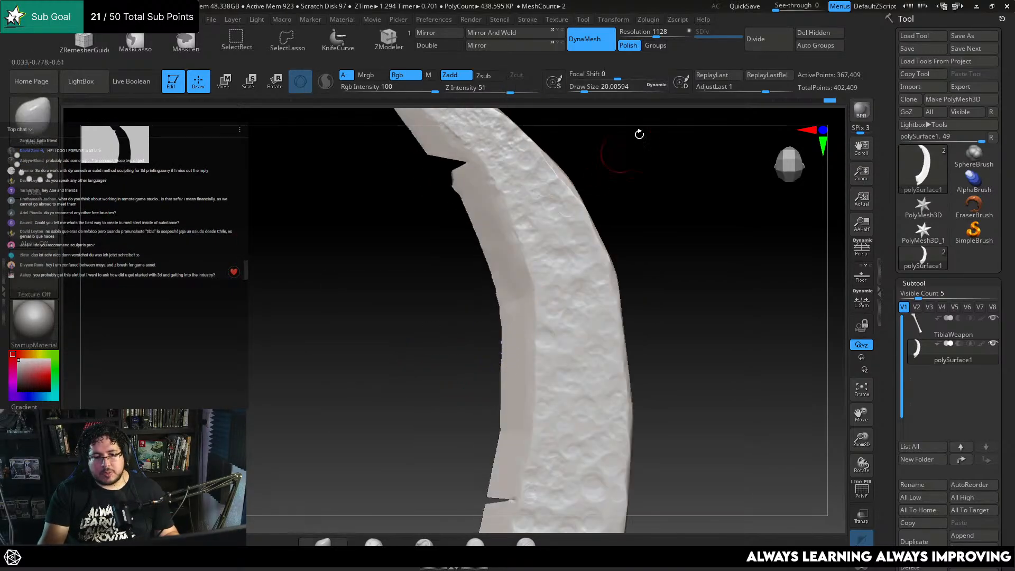
{"action": "mouse_move", "coordinate": [653, 244]}
{"action": "right_mouse_down", "text": "alt"}
{"action": "mouse_move", "coordinate": [646, 204]}
{"action": "mouse_move", "coordinate": [642, 246]}
{"action": "right_mouse_up", "text": "alt"}
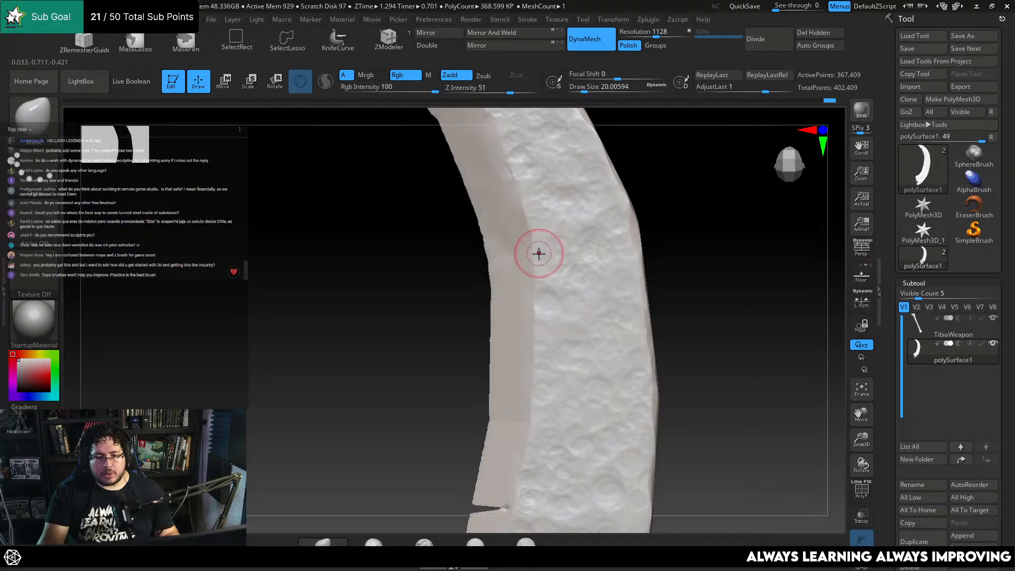
Use TrimDynamic at a draw size of about 13 along the bevel border at the blade's middle bend
{"action": "key", "text": "b"}
{"action": "key", "text": "t"}
{"action": "key", "text": "d"}
{"action": "key", "text": "space"}
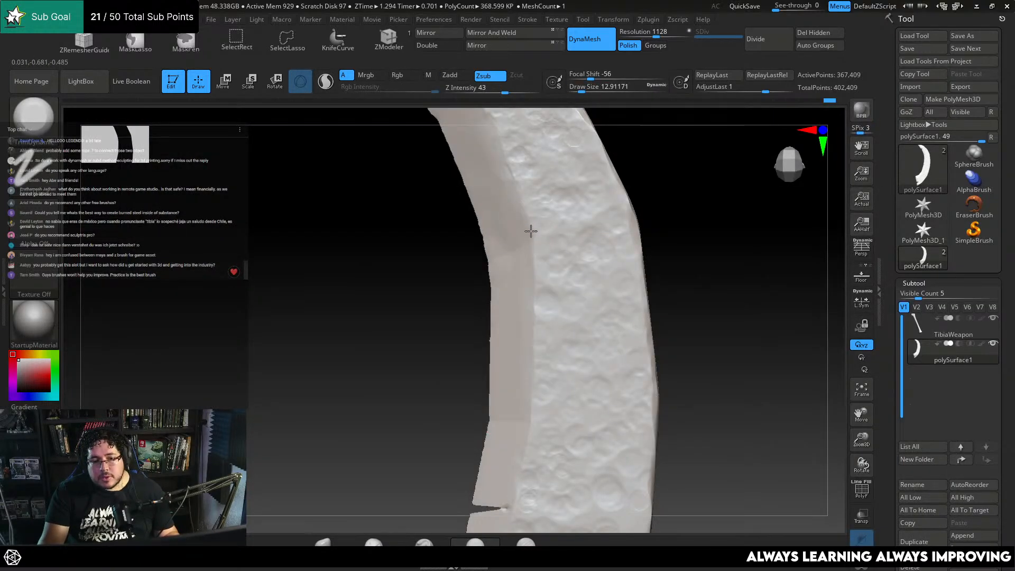
{"action": "right_click_drag", "start_coordinate": [709, 231], "coordinate": [706, 172], "text": "alt"}
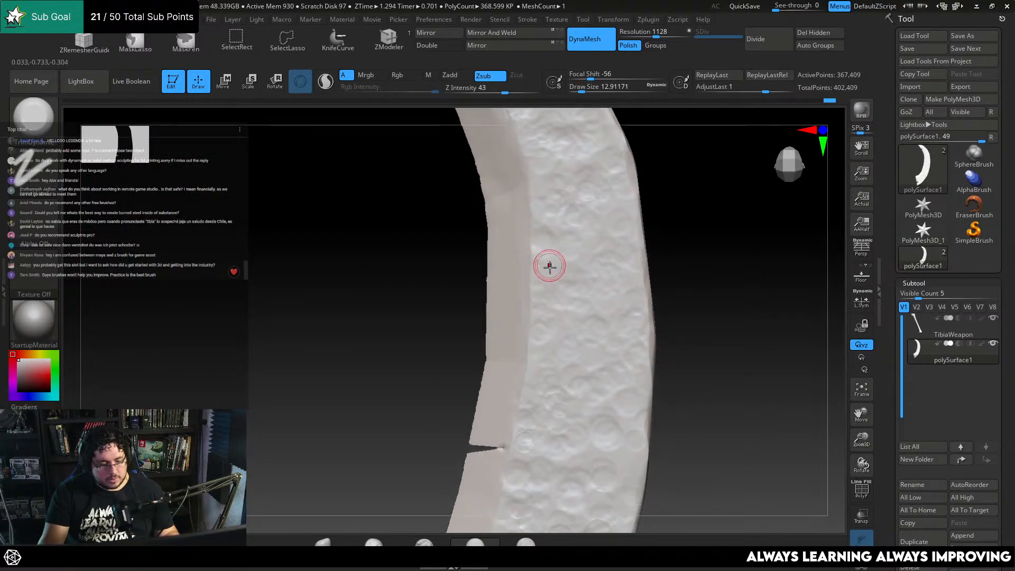
Add ClayBuildup strokes at a draw size of about 10.5 along the border between bevel and pitted face on the middle stretch
{"action": "key", "text": "b"}
{"action": "key", "text": "c"}
{"action": "key", "text": "b"}
{"action": "key", "text": "s"}
{"action": "left_click_drag", "start_coordinate": [549, 265], "coordinate": [546, 265]}
{"action": "right_click_drag", "start_coordinate": [656, 203], "coordinate": [639, 234]}
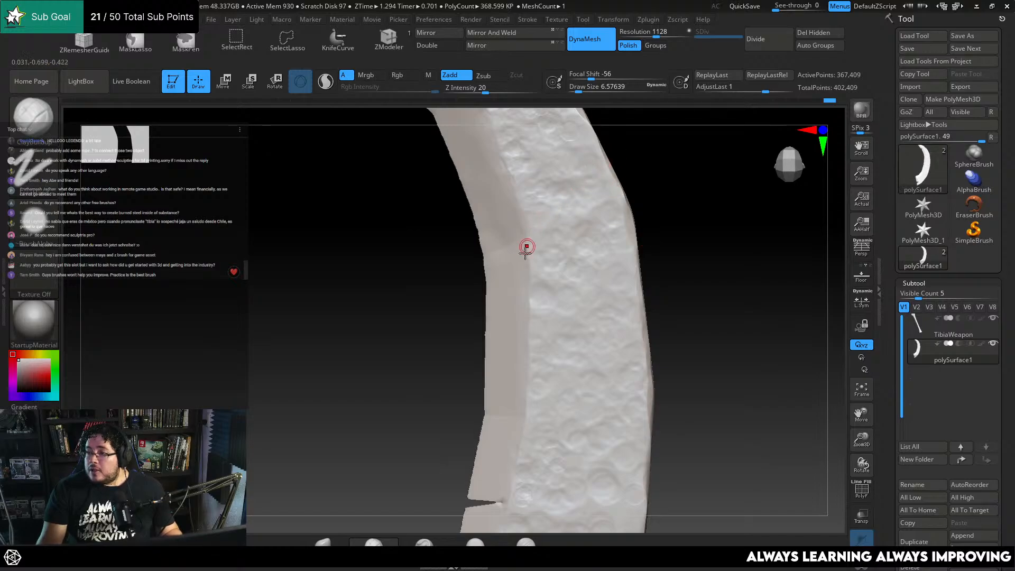
{"action": "key", "text": "space"}
{"action": "left_click_drag", "start_coordinate": [520, 216], "coordinate": [522, 216]}
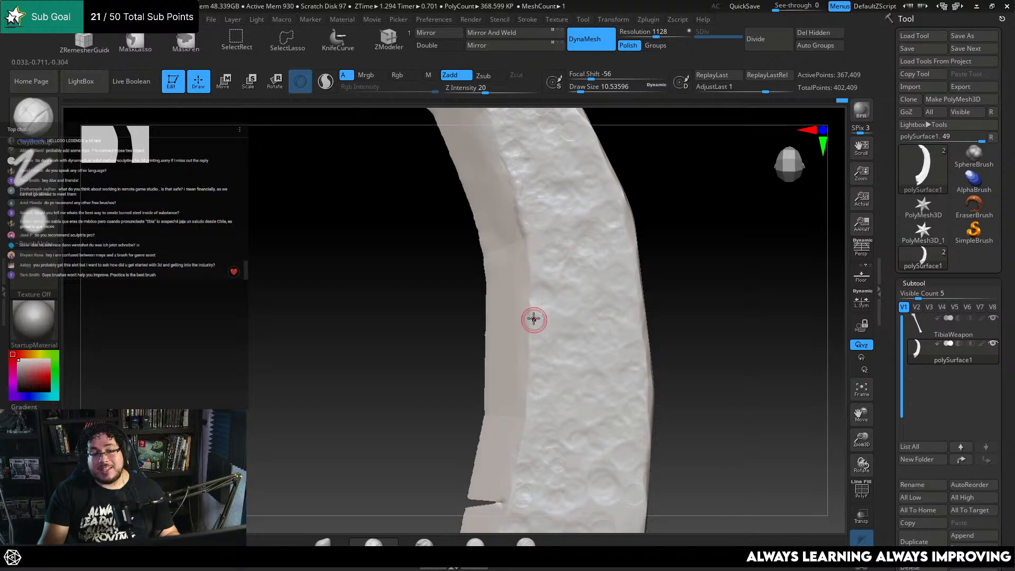
{"action": "left_click_drag", "start_coordinate": [440, 377], "coordinate": [439, 303], "text": "alt"}
{"action": "left_click_drag", "start_coordinate": [532, 294], "coordinate": [530, 268]}
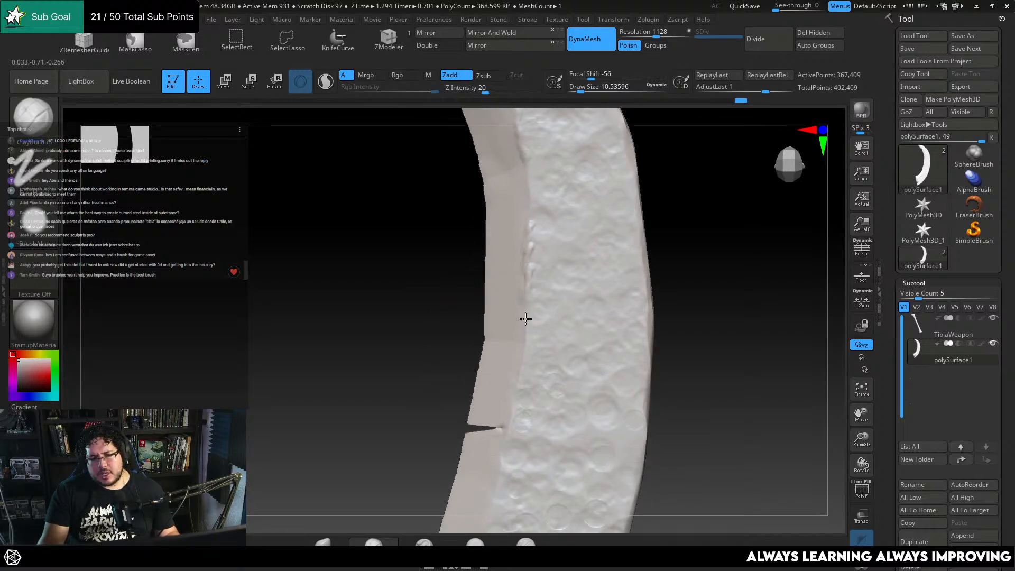
Flatten the clay strokes on the middle stretch of the bevel border with TrimDynamic at a draw size of about 15.5
{"action": "key", "text": "b"}
{"action": "key", "text": "t"}
{"action": "key", "text": "d"}
{"action": "key", "text": "space"}
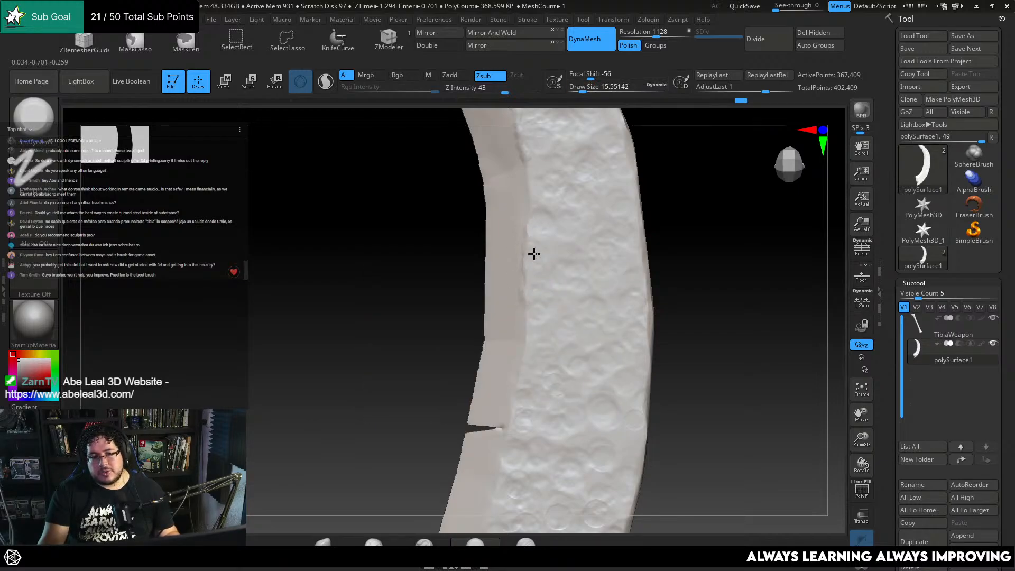
{"action": "left_click_drag", "start_coordinate": [671, 178], "coordinate": [654, 256], "text": "alt"}
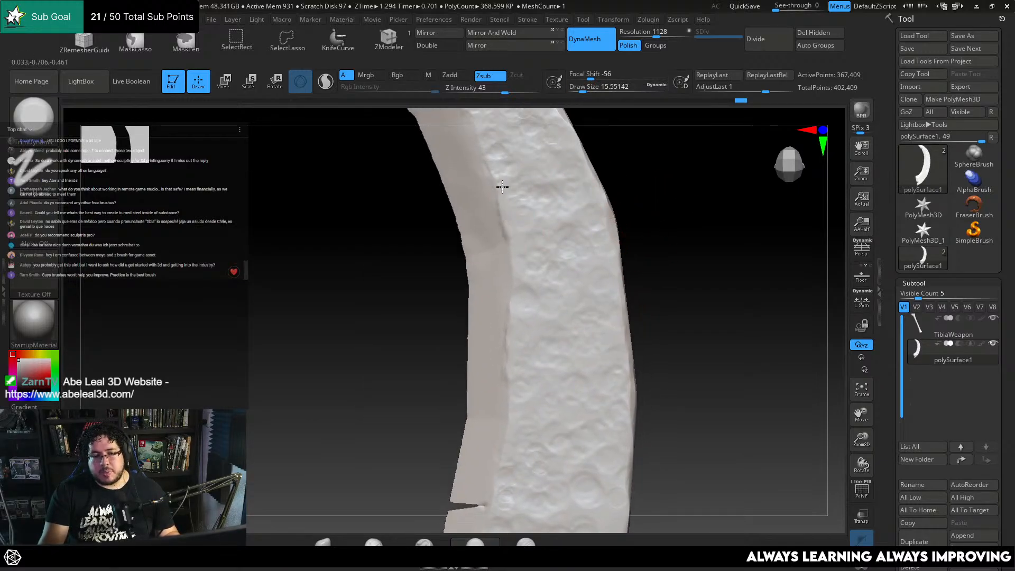
{"action": "mouse_move", "coordinate": [499, 240]}
{"action": "left_mouse_down"}
{"action": "mouse_move", "coordinate": [503, 220]}
{"action": "mouse_move", "coordinate": [507, 231]}
{"action": "left_mouse_up"}
Build up more rough clay on the mid-blade bevel border with ClayBuildup at draw sizes of about 9.4 and 13
{"action": "key", "text": "b"}
{"action": "key", "text": "c"}
{"action": "key", "text": "b"}
{"action": "key", "text": "space"}
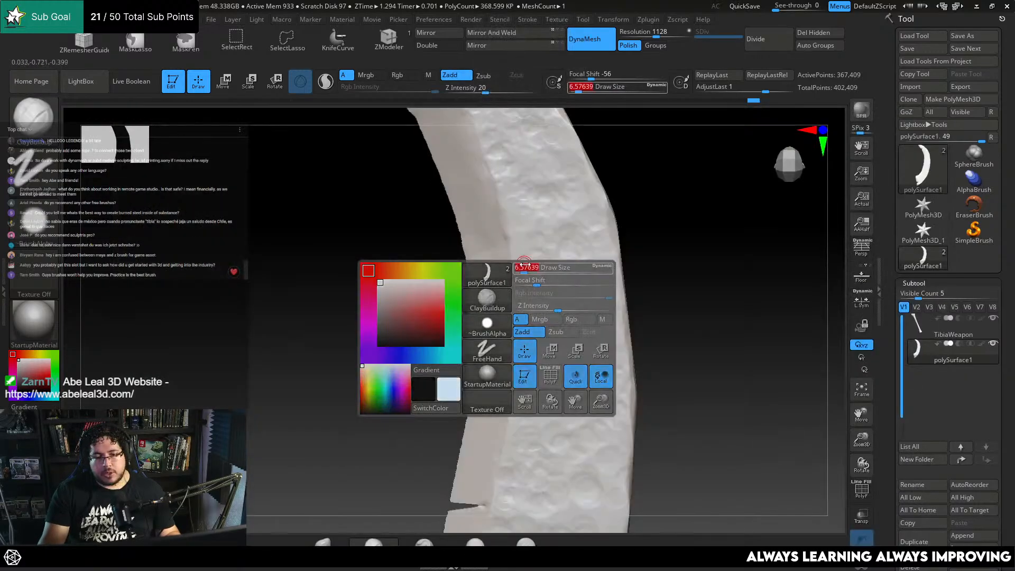
{"action": "key", "text": "space"}
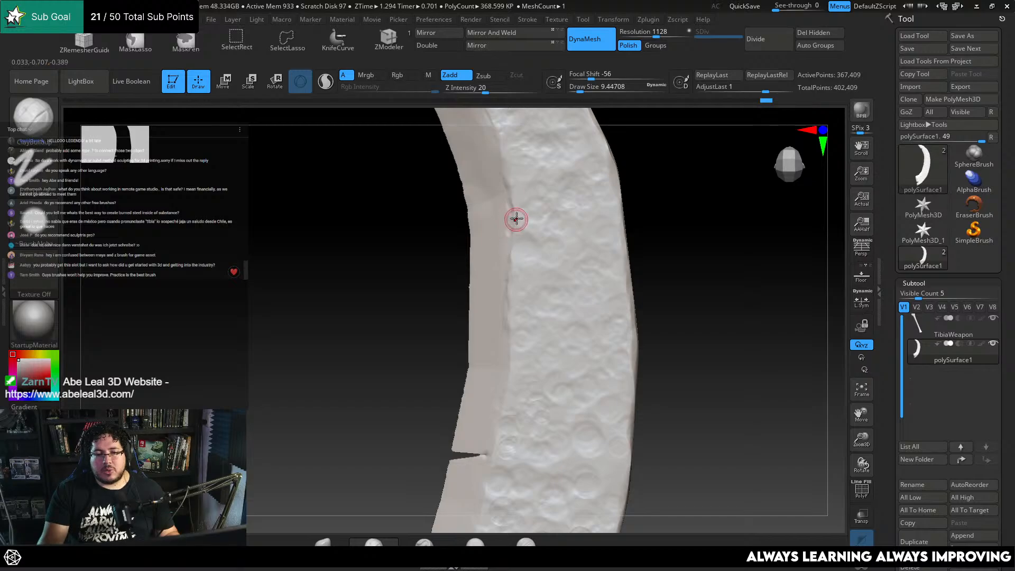
{"action": "key", "text": "space"}
{"action": "left_click_drag", "start_coordinate": [509, 284], "coordinate": [511, 285]}
{"action": "left_click_drag", "start_coordinate": [509, 310], "coordinate": [517, 213]}
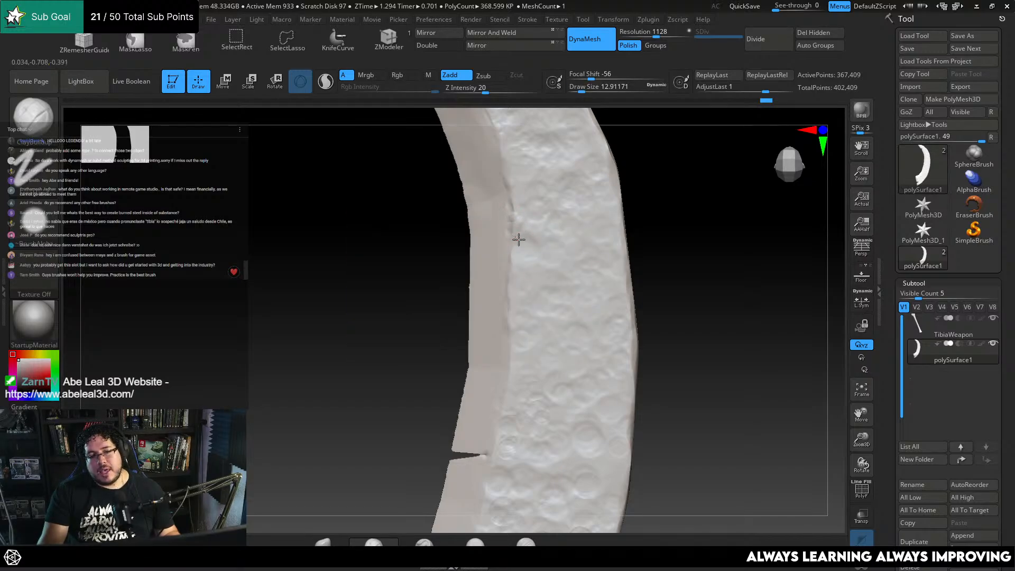
Trim the added mid-blade clay down into the bevel border with TrimDynamic at a draw size of about 13
{"action": "key", "text": "b"}
{"action": "key", "text": "t"}
{"action": "key", "text": "d"}
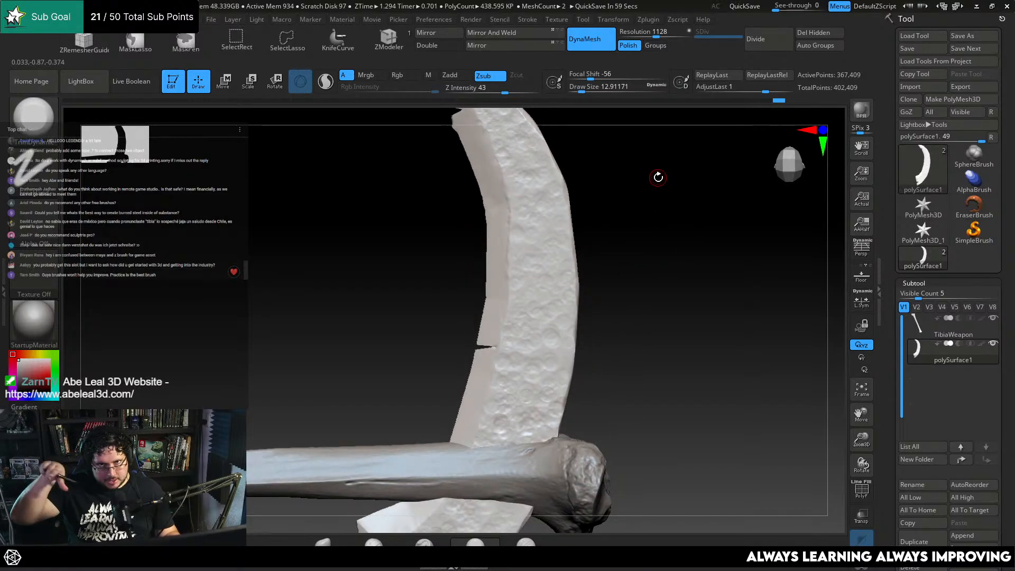
{"action": "mouse_move", "coordinate": [657, 178]}
{"action": "left_mouse_down", "text": "alt"}
{"action": "mouse_move", "coordinate": [640, 254]}
{"action": "mouse_move", "coordinate": [632, 177]}
{"action": "left_mouse_up", "text": "alt"}
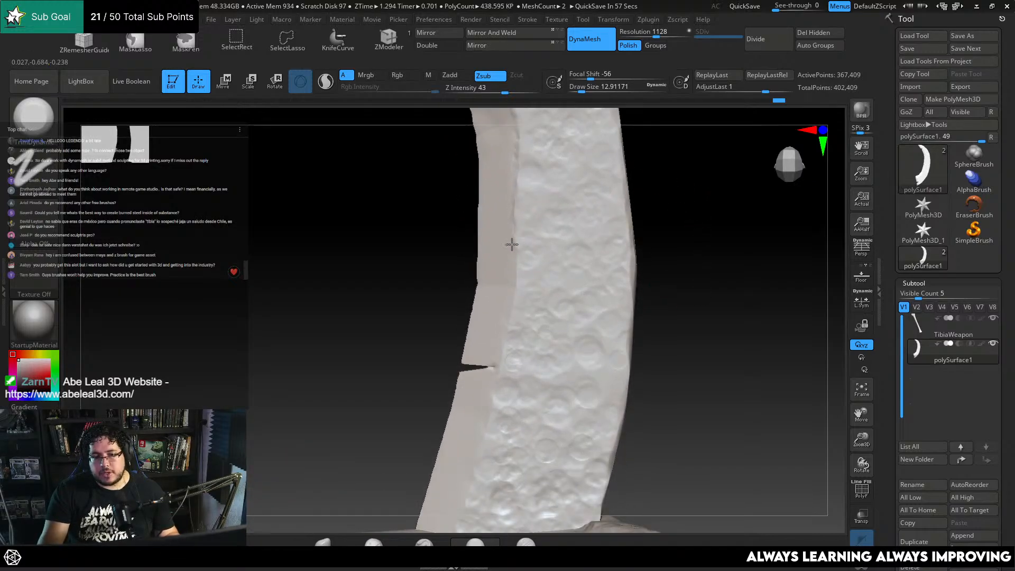
{"action": "left_click_drag", "start_coordinate": [405, 330], "coordinate": [405, 292], "text": "alt"}
Add ClayBuildup strokes to the bevel border just above the thin lower notch and flatten them with TrimDynamic at a draw size of about 21.6
{"action": "key", "text": "2"}
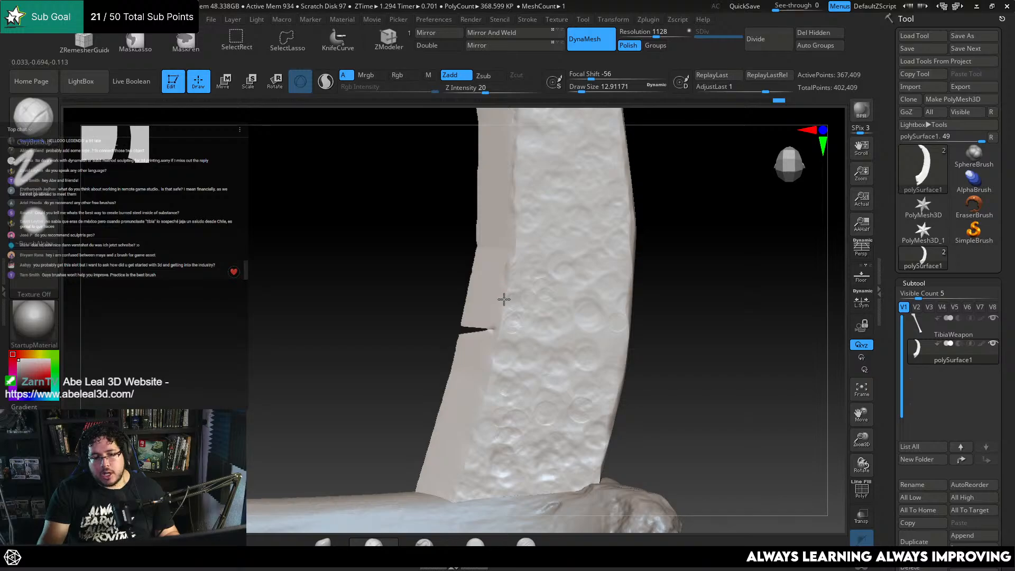
{"action": "key", "text": "b"}
{"action": "key", "text": "t"}
{"action": "key", "text": "d"}
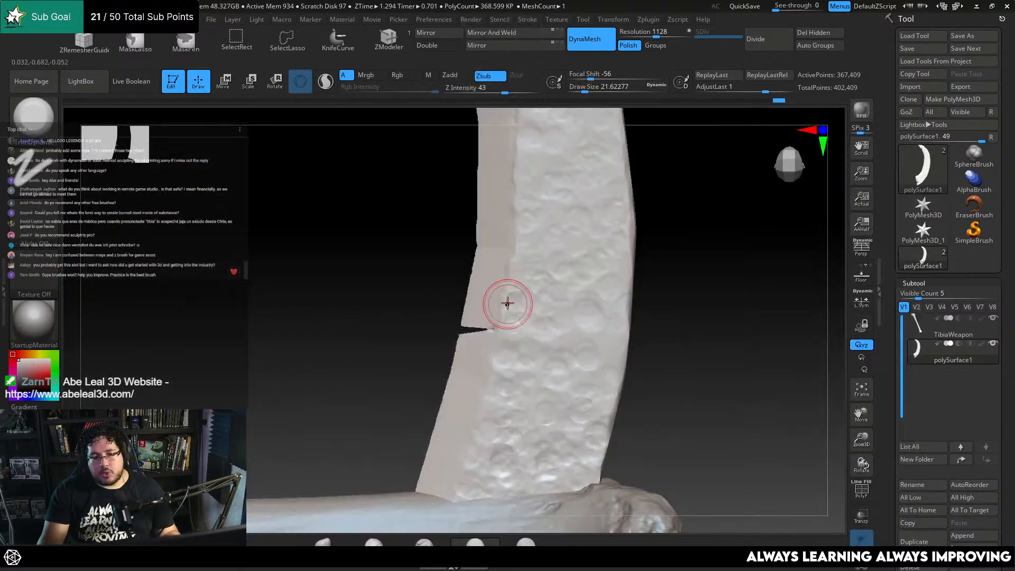
{"action": "left_click_drag", "start_coordinate": [504, 282], "coordinate": [497, 316]}
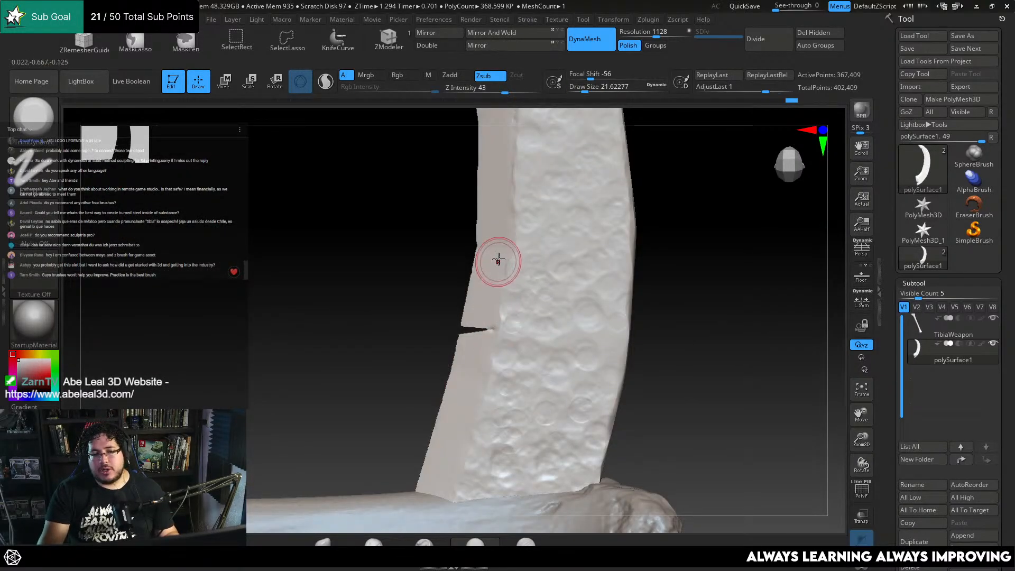
Build up clay along the bevel border between the thin lower notch and the bone with ClayBuildup at a draw size of about 13
{"action": "mouse_move", "coordinate": [447, 356]}
{"action": "left_mouse_down", "text": "alt"}
{"action": "mouse_move", "coordinate": [455, 297]}
{"action": "mouse_move", "coordinate": [497, 289]}
{"action": "mouse_move", "coordinate": [502, 316]}
{"action": "left_mouse_up", "text": "alt"}
{"action": "key", "text": "space"}
{"action": "key", "text": "b"}
{"action": "key", "text": "c"}
{"action": "key", "text": "b"}
{"action": "key", "text": "space"}
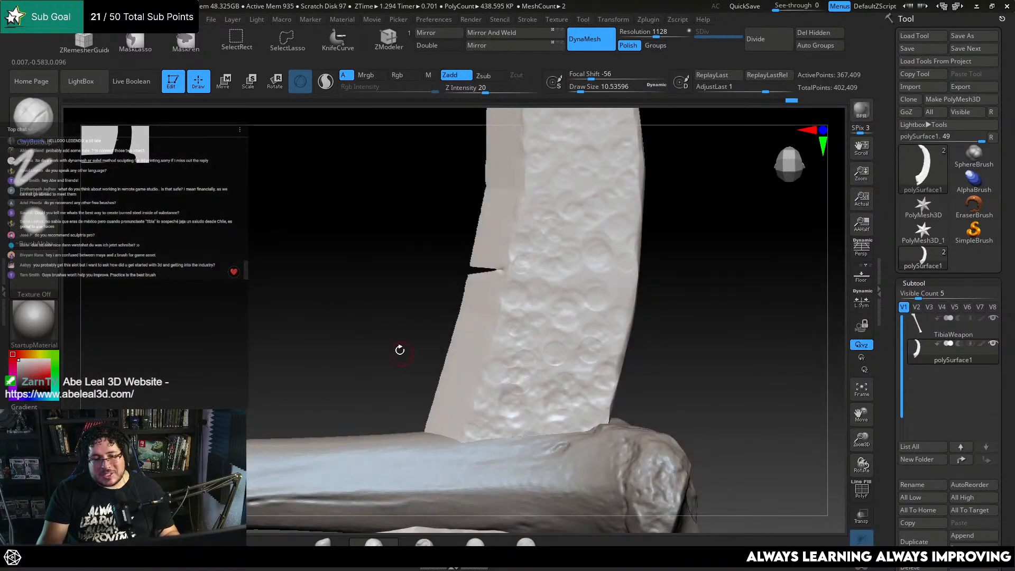
{"action": "left_click_drag", "start_coordinate": [400, 349], "coordinate": [406, 304], "text": "alt"}
{"action": "key", "text": "space"}
{"action": "left_click_drag", "start_coordinate": [509, 277], "coordinate": [504, 269]}
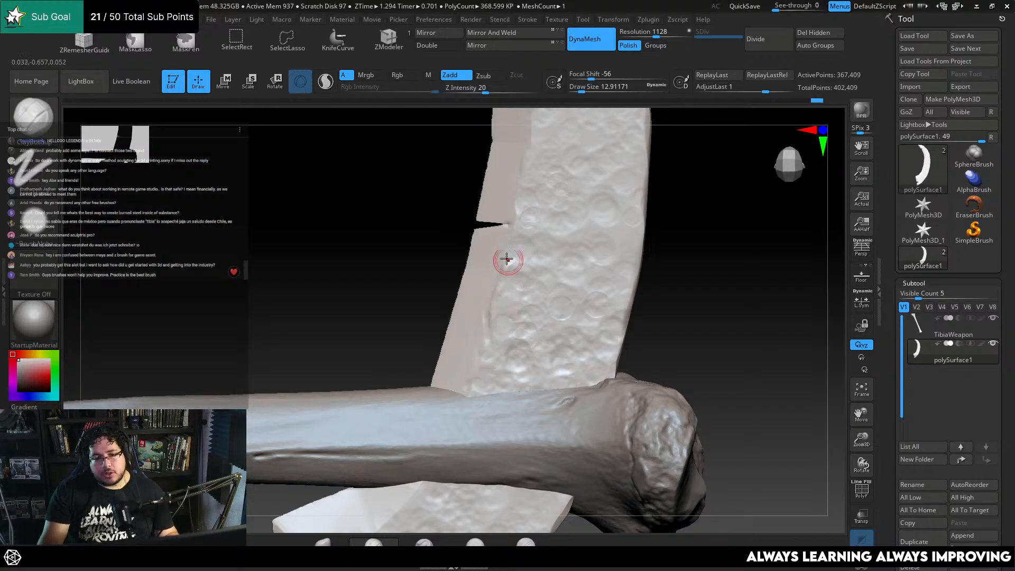
Trim the clay strokes on the bevel border next to the bone with TrimDynamic at a draw size of about 17
{"action": "key", "text": "b"}
{"action": "key", "text": "t"}
{"action": "key", "text": "d"}
{"action": "key", "text": "space"}
{"action": "left_click", "coordinate": [502, 304]}
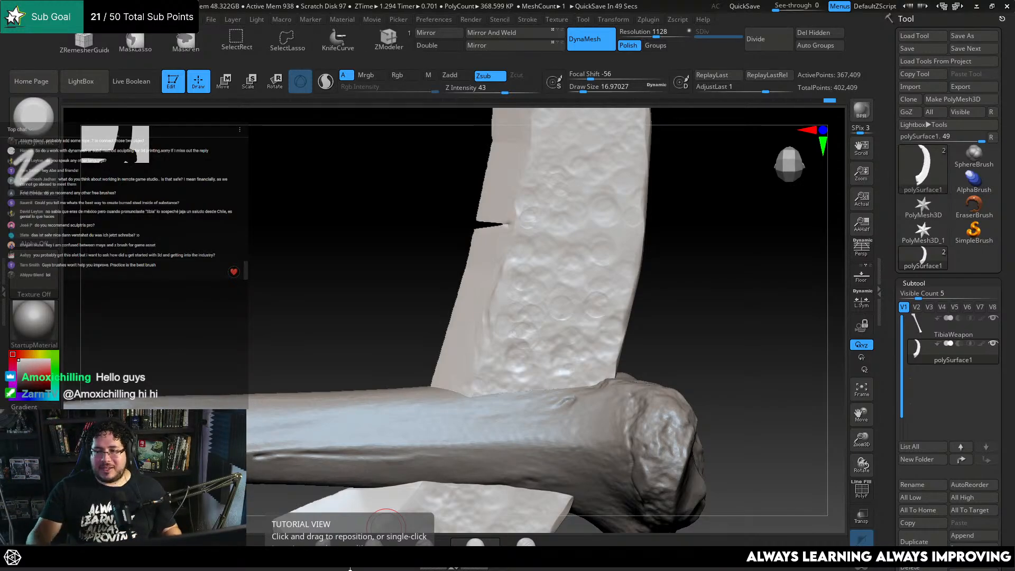
Flatten parts of the pitted blade face from the bone up to the middle with TrimDynamic at a draw size of about 39
{"action": "mouse_move", "coordinate": [404, 319]}
{"action": "left_mouse_down"}
{"action": "mouse_move", "coordinate": [421, 261]}
{"action": "mouse_move", "coordinate": [543, 286]}
{"action": "mouse_move", "coordinate": [542, 301]}
{"action": "left_mouse_up"}
{"action": "key", "text": "b"}
{"action": "key", "text": "t"}
{"action": "key", "text": "d"}
{"action": "key", "text": "s"}
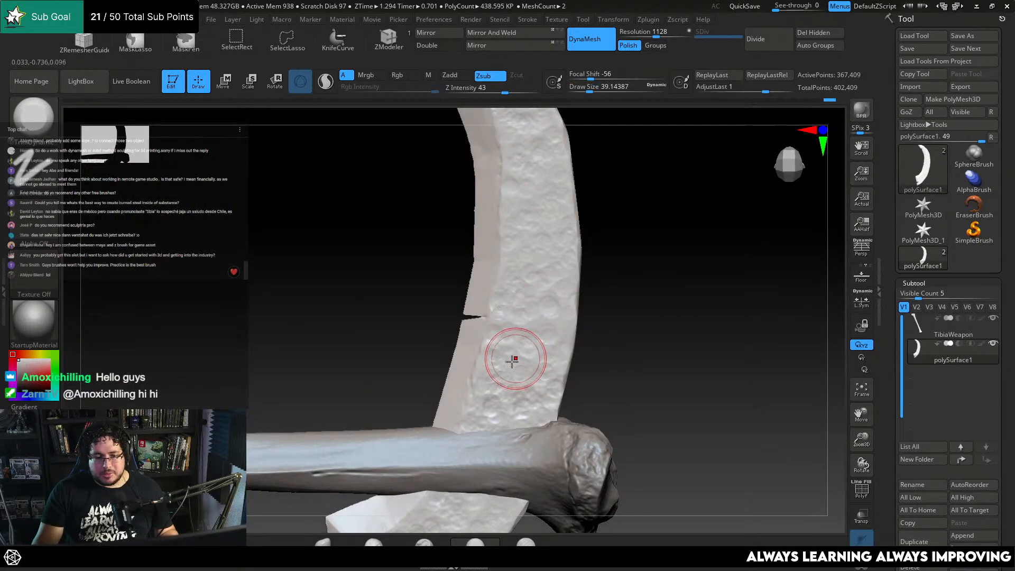
{"action": "left_click_drag", "start_coordinate": [511, 363], "coordinate": [547, 352]}
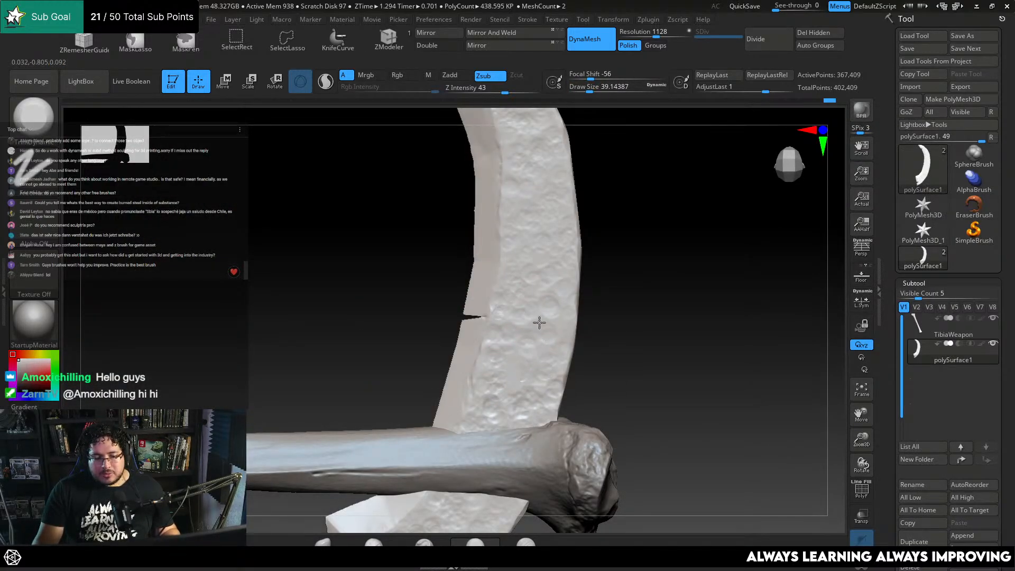
{"action": "left_click_drag", "start_coordinate": [622, 208], "coordinate": [617, 269], "text": "alt"}
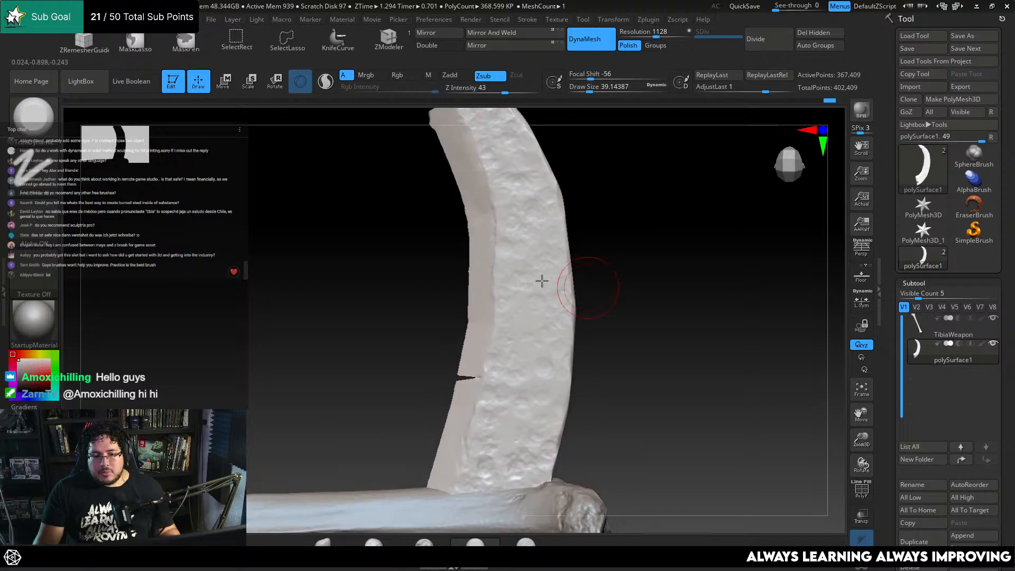
{"action": "left_click_drag", "start_coordinate": [593, 206], "coordinate": [589, 282], "text": "alt"}
{"action": "left_click_drag", "start_coordinate": [517, 269], "coordinate": [511, 252]}
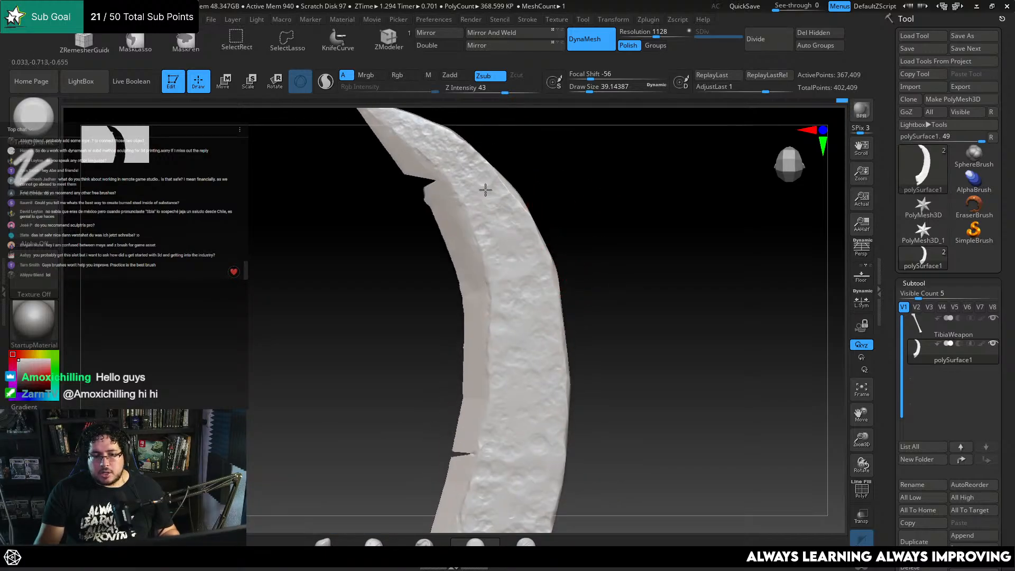
Flatten the pitted face and its bevel border around the blade tip with TrimDynamic at a draw size of about 20
{"action": "key", "text": "space"}
{"action": "left_click_drag", "start_coordinate": [478, 189], "coordinate": [470, 190]}
{"action": "left_click_drag", "start_coordinate": [394, 179], "coordinate": [411, 256], "text": "alt"}
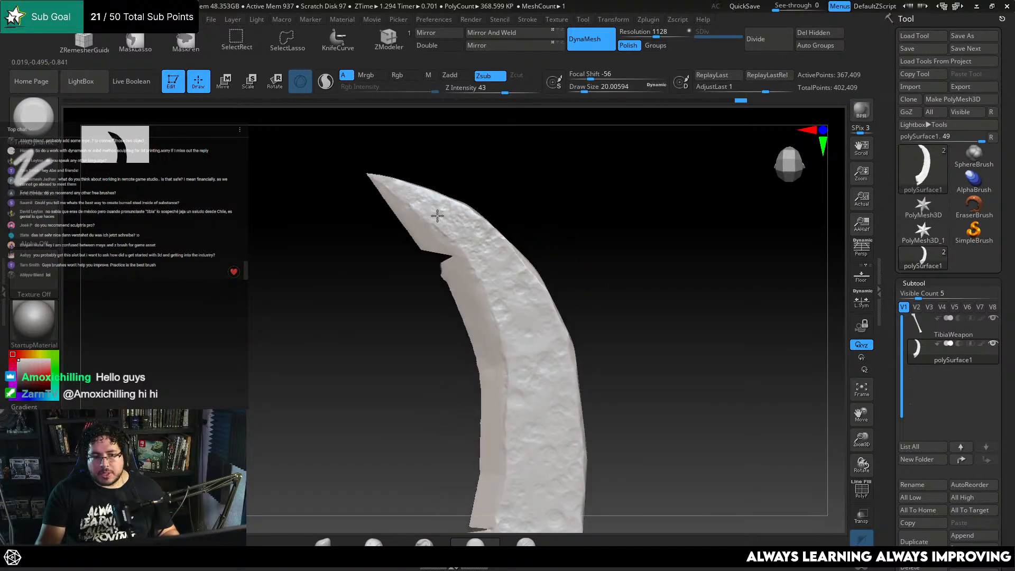
{"action": "left_click_drag", "start_coordinate": [443, 210], "coordinate": [487, 253]}
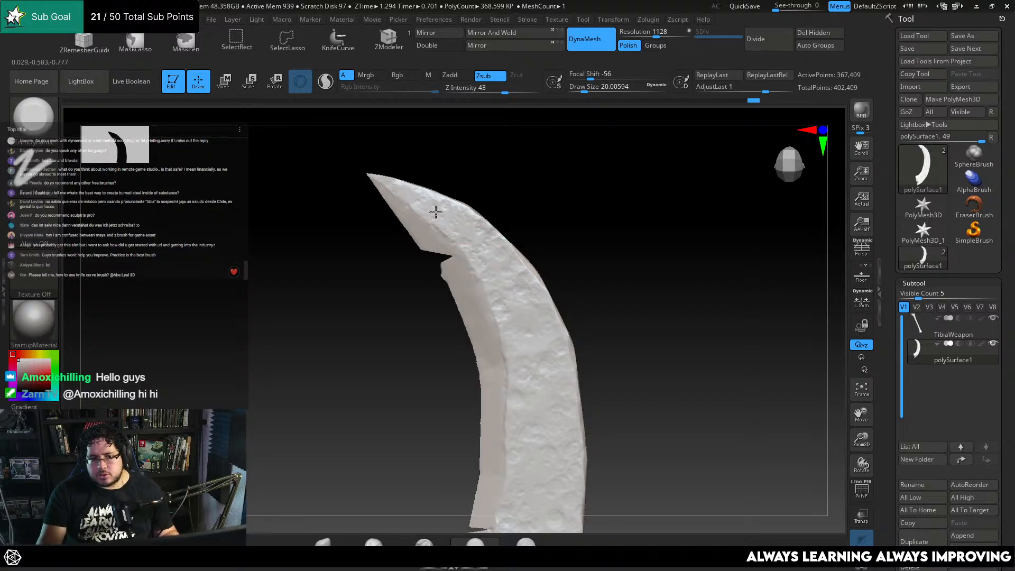
{"action": "mouse_move", "coordinate": [581, 238]}
{"action": "left_mouse_down"}
{"action": "mouse_move", "coordinate": [589, 232]}
{"action": "mouse_move", "coordinate": [600, 277]}
{"action": "mouse_move", "coordinate": [591, 267]}
{"action": "mouse_move", "coordinate": [594, 297]}
{"action": "mouse_move", "coordinate": [636, 286]}
{"action": "left_mouse_up"}
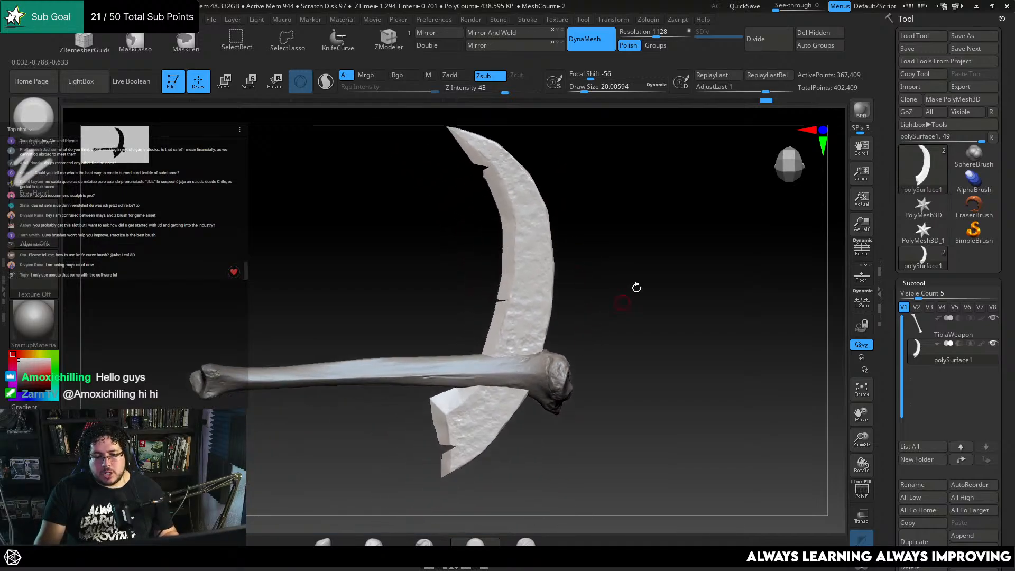
Switch to a Cube3D tool, convert it to a PolyMesh3D and turn it into a DynaMesh at resolution 128
{"action": "left_click", "coordinate": [921, 169]}
{"action": "left_click", "coordinate": [507, 214]}
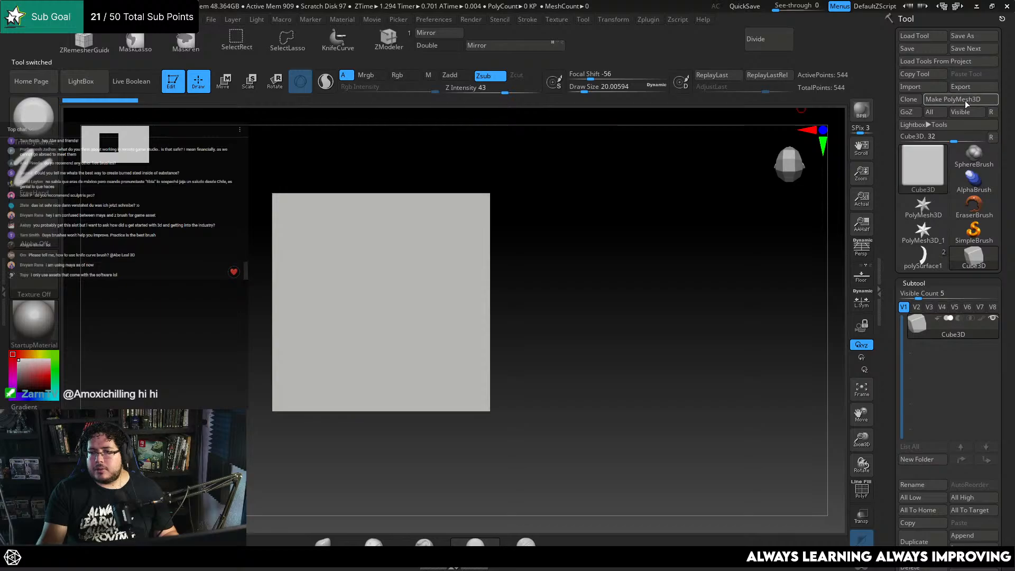
{"action": "left_click", "coordinate": [965, 100]}
{"action": "left_click", "coordinate": [583, 41]}
{"action": "left_click_drag", "start_coordinate": [564, 133], "coordinate": [542, 202], "text": "alt"}
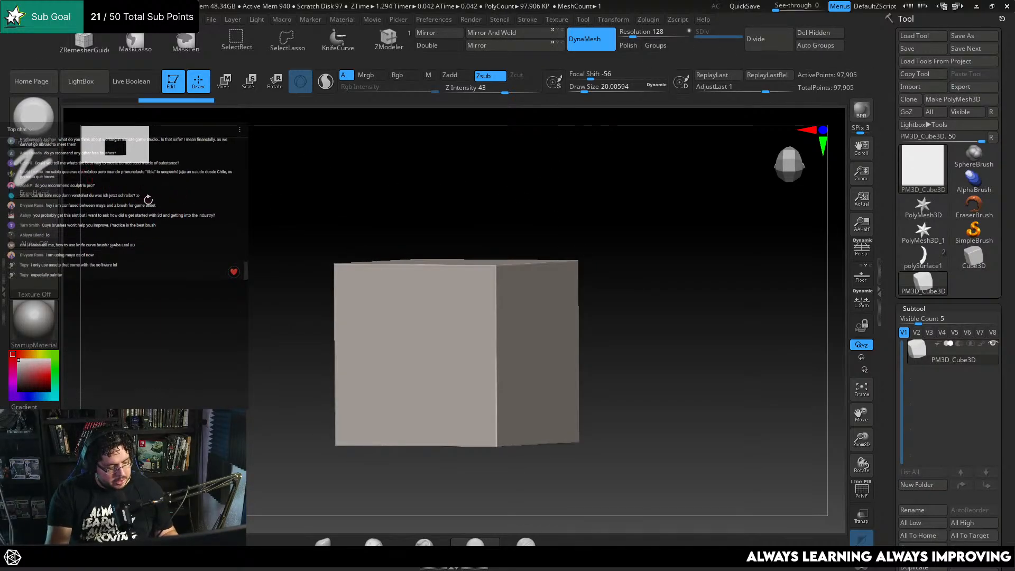
Select the KnifeCurve brush and slice off the cube's upper corner with a diagonal cut
{"action": "left_click", "coordinate": [49, 127], "text": "ctrl+shift"}
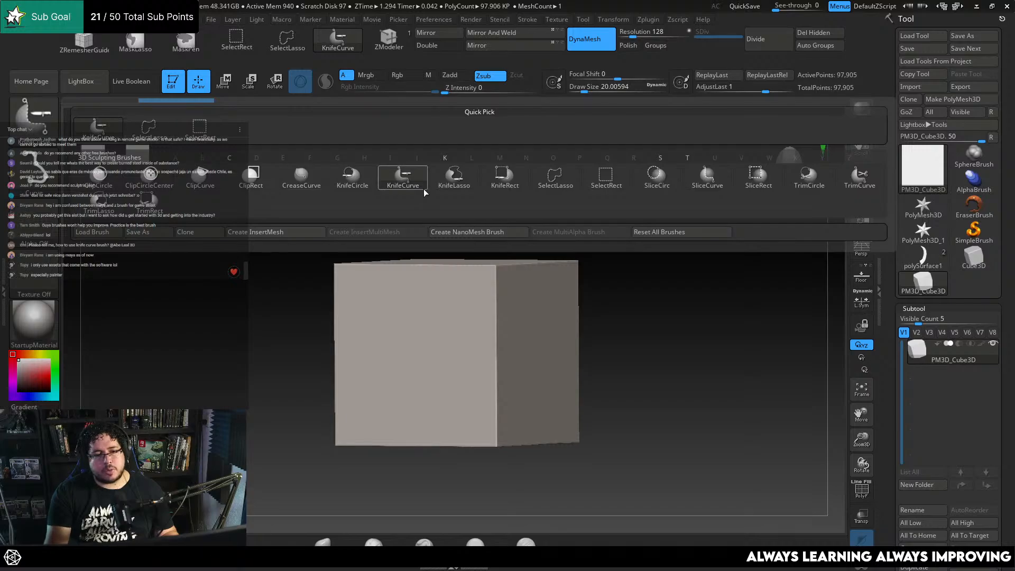
{"action": "left_click", "coordinate": [391, 178]}
{"action": "left_click_drag", "start_coordinate": [630, 243], "coordinate": [492, 220]}
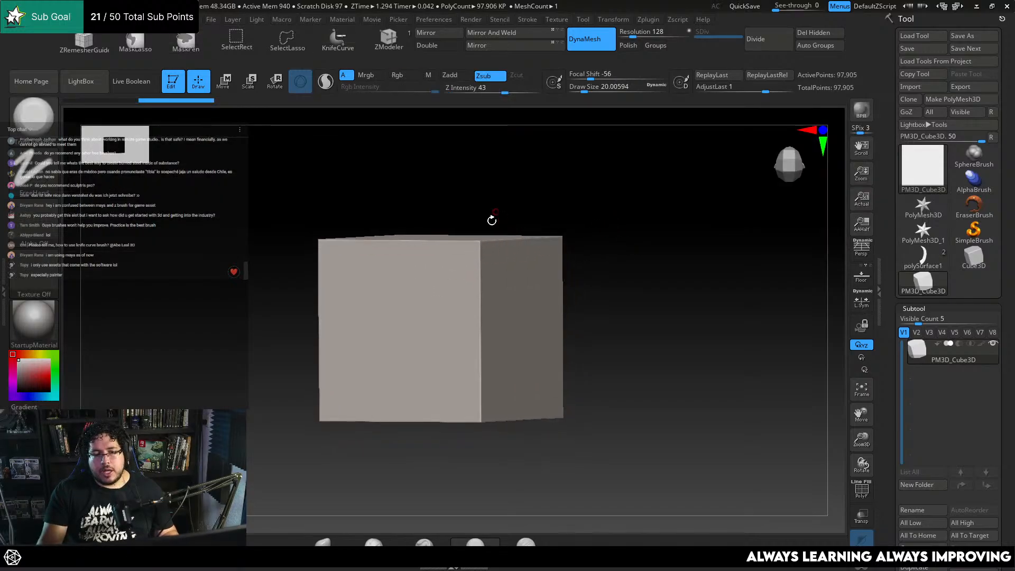
{"action": "mouse_move", "coordinate": [493, 180]}
{"action": "left_mouse_down", "text": "ctrl+shift"}
{"action": "mouse_move", "coordinate": [637, 382]}
{"action": "mouse_move", "coordinate": [571, 412]}
{"action": "mouse_move", "coordinate": [594, 415]}
{"action": "mouse_move", "coordinate": [571, 390]}
{"action": "mouse_move", "coordinate": [611, 428]}
{"action": "left_mouse_up", "text": "ctrl+shift"}
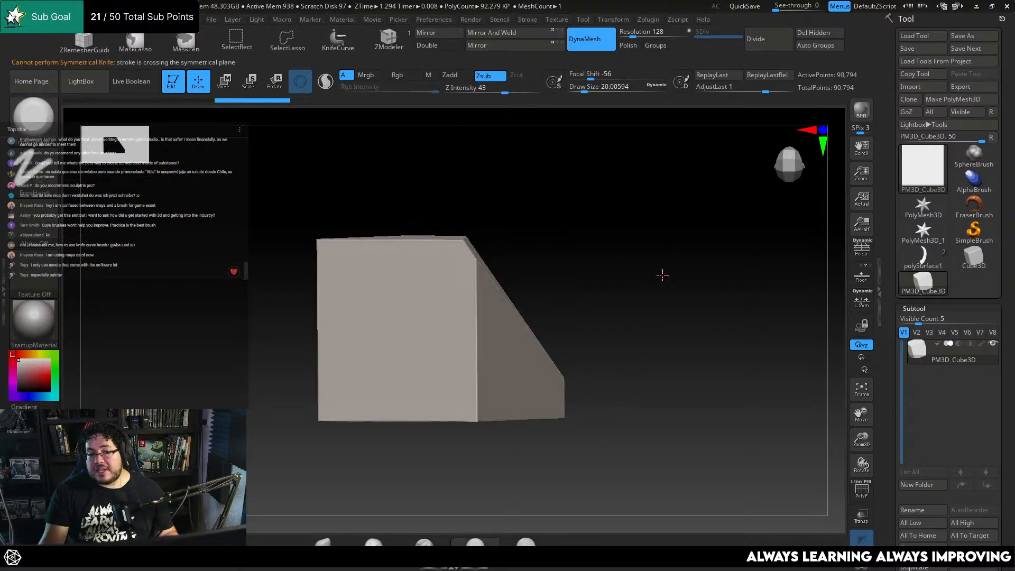
Undo the diagonal cut on the cube
{"action": "mouse_move", "coordinate": [662, 275]}
{"action": "left_mouse_down"}
{"action": "mouse_move", "coordinate": [632, 288]}
{"action": "mouse_move", "coordinate": [637, 279]}
{"action": "mouse_move", "coordinate": [595, 264]}
{"action": "left_mouse_up"}
{"action": "key", "text": "ctrl+z"}
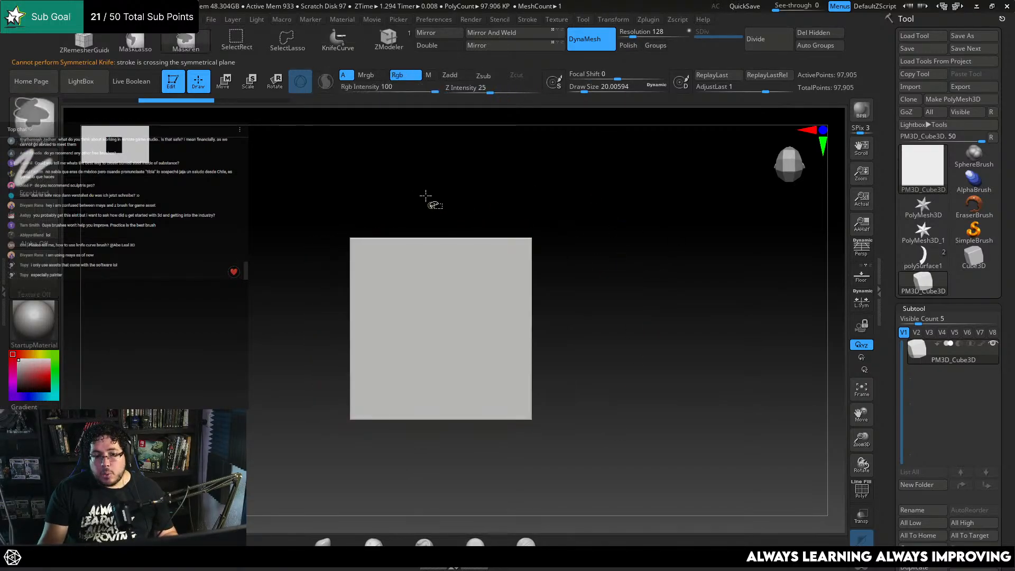
Try a concave curved KnifeCurve slice and a shorter corner cut on the cube, undoing each one
{"action": "mouse_move", "coordinate": [429, 163]}
{"action": "left_mouse_down", "text": "ctrl+shift"}
{"action": "mouse_move", "coordinate": [462, 314]}
{"action": "mouse_move", "coordinate": [664, 426]}
{"action": "left_mouse_up", "text": "ctrl+shift"}
{"action": "left_click_drag", "start_coordinate": [612, 281], "coordinate": [454, 253]}
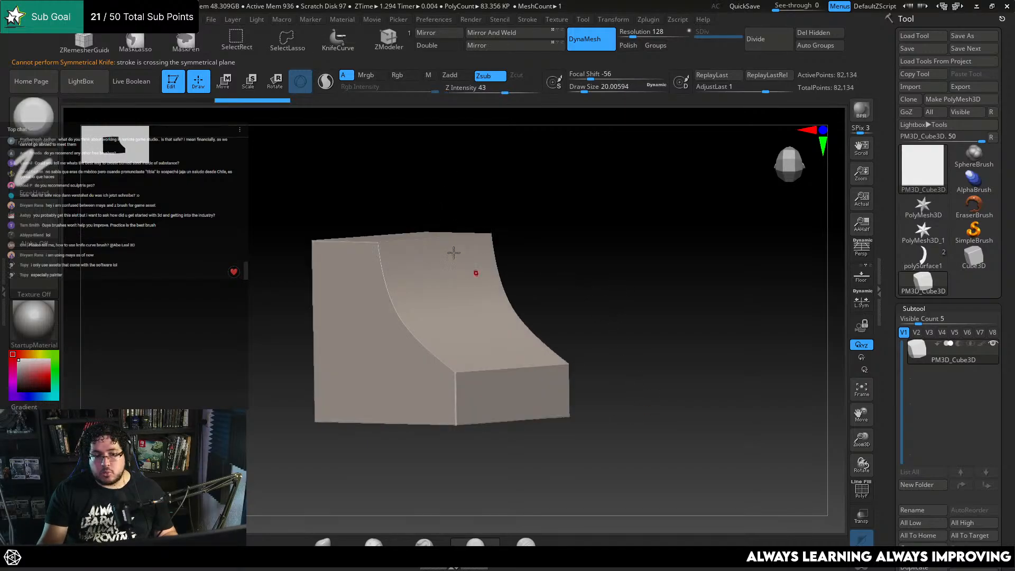
{"action": "left_click_drag", "start_coordinate": [598, 315], "coordinate": [591, 263], "text": "shift"}
{"action": "key", "text": "ctrl+z"}
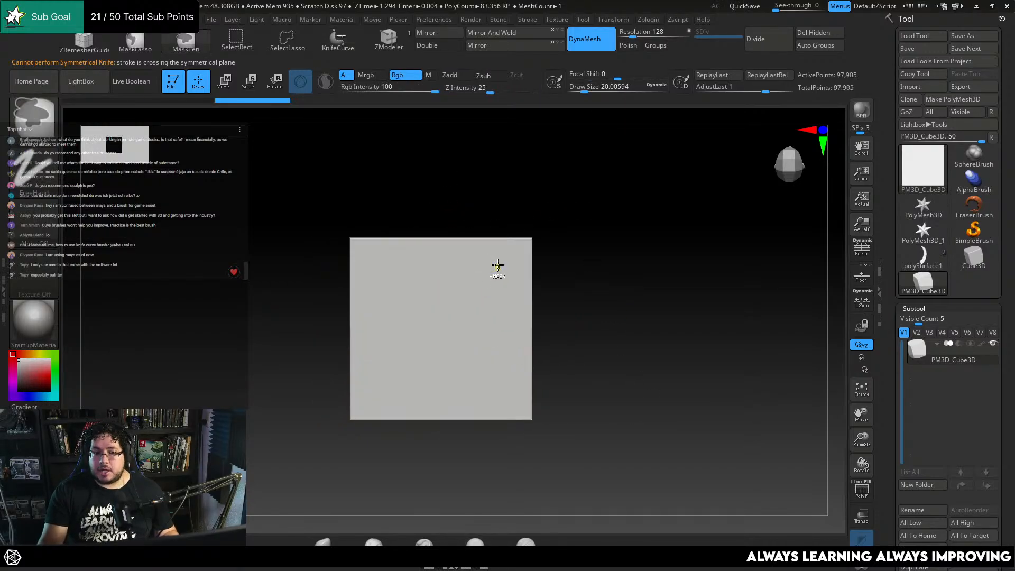
{"action": "mouse_move", "coordinate": [427, 184]}
{"action": "left_mouse_down", "text": "ctrl+shift"}
{"action": "mouse_move", "coordinate": [474, 326]}
{"action": "mouse_move", "coordinate": [580, 185]}
{"action": "mouse_move", "coordinate": [582, 330]}
{"action": "mouse_move", "coordinate": [598, 290]}
{"action": "mouse_move", "coordinate": [574, 238]}
{"action": "left_mouse_up", "text": "ctrl+shift"}
{"action": "key", "text": "ctrl+z"}
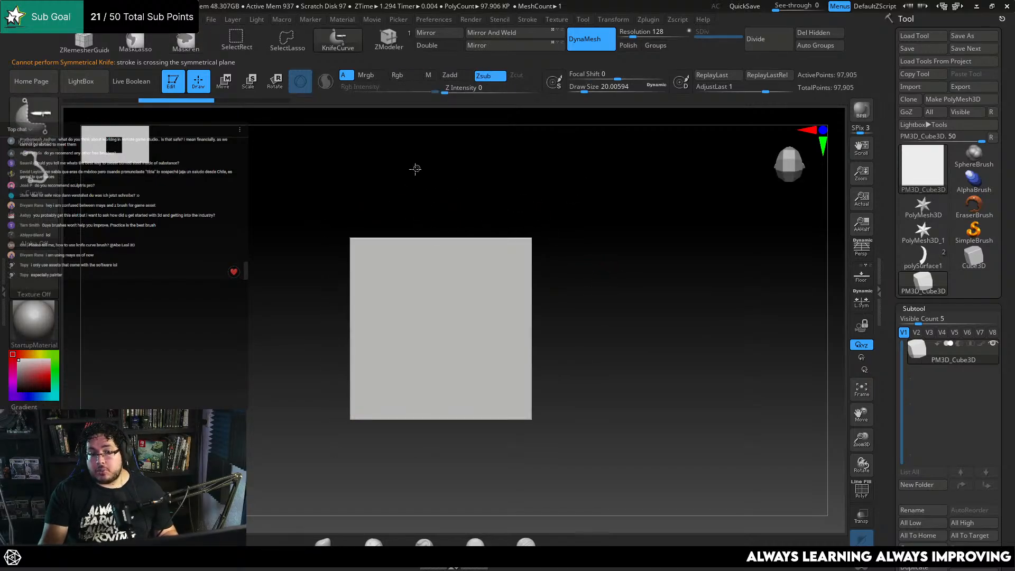
Slice the cube's side with KnifeCurve along a stepped profile of consecutive concave curves, and inspect the cut surfaces
{"action": "mouse_move", "coordinate": [417, 169]}
{"action": "left_mouse_down", "text": "ctrl+shift"}
{"action": "mouse_move", "coordinate": [436, 275]}
{"action": "mouse_move", "coordinate": [492, 289]}
{"action": "mouse_move", "coordinate": [497, 355]}
{"action": "mouse_move", "coordinate": [516, 386]}
{"action": "mouse_move", "coordinate": [523, 380]}
{"action": "mouse_move", "coordinate": [464, 476]}
{"action": "mouse_move", "coordinate": [453, 460]}
{"action": "left_mouse_up", "text": "ctrl+shift"}
{"action": "mouse_move", "coordinate": [528, 294]}
{"action": "left_mouse_down"}
{"action": "mouse_move", "coordinate": [542, 341]}
{"action": "mouse_move", "coordinate": [583, 279]}
{"action": "mouse_move", "coordinate": [582, 302]}
{"action": "mouse_move", "coordinate": [569, 288]}
{"action": "left_mouse_up"}
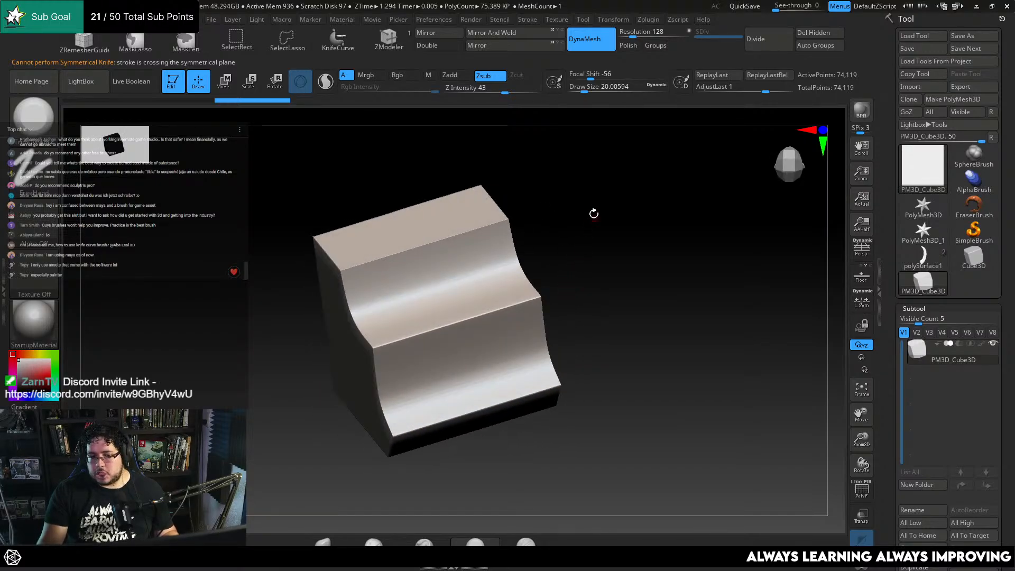
{"action": "left_click_drag", "start_coordinate": [593, 213], "coordinate": [575, 261]}
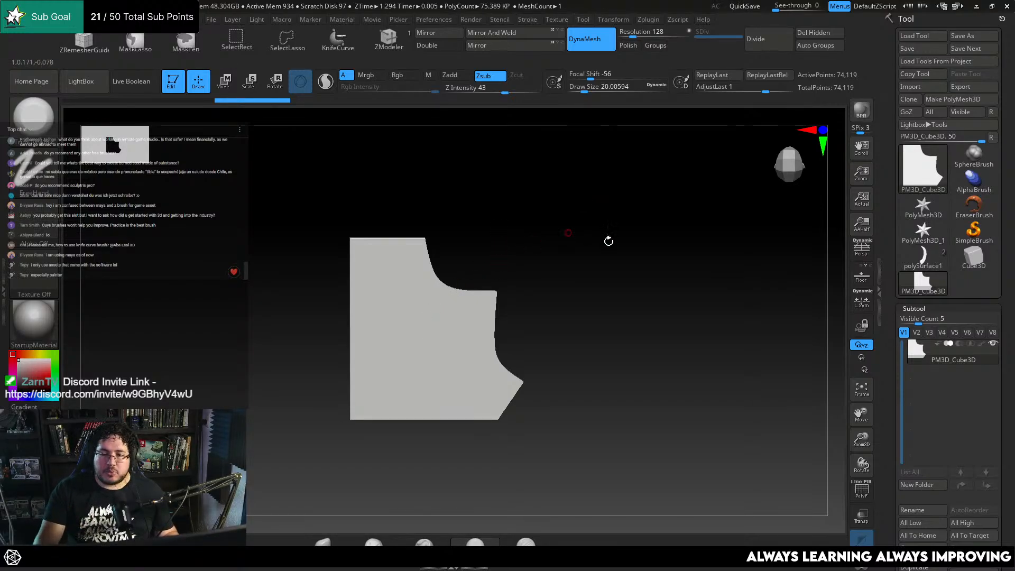
Switch back to the polySurface1 scythe tool and nudge the upper blade's inner edge with the Move brush at a draw size of about 182
{"action": "left_click", "coordinate": [929, 260]}
{"action": "mouse_move", "coordinate": [703, 283]}
{"action": "left_mouse_down"}
{"action": "mouse_move", "coordinate": [659, 300]}
{"action": "mouse_move", "coordinate": [684, 350]}
{"action": "mouse_move", "coordinate": [662, 325]}
{"action": "mouse_move", "coordinate": [637, 327]}
{"action": "mouse_move", "coordinate": [647, 362]}
{"action": "left_mouse_up"}
{"action": "key", "text": "b"}
{"action": "key", "text": "m"}
{"action": "key", "text": "v"}
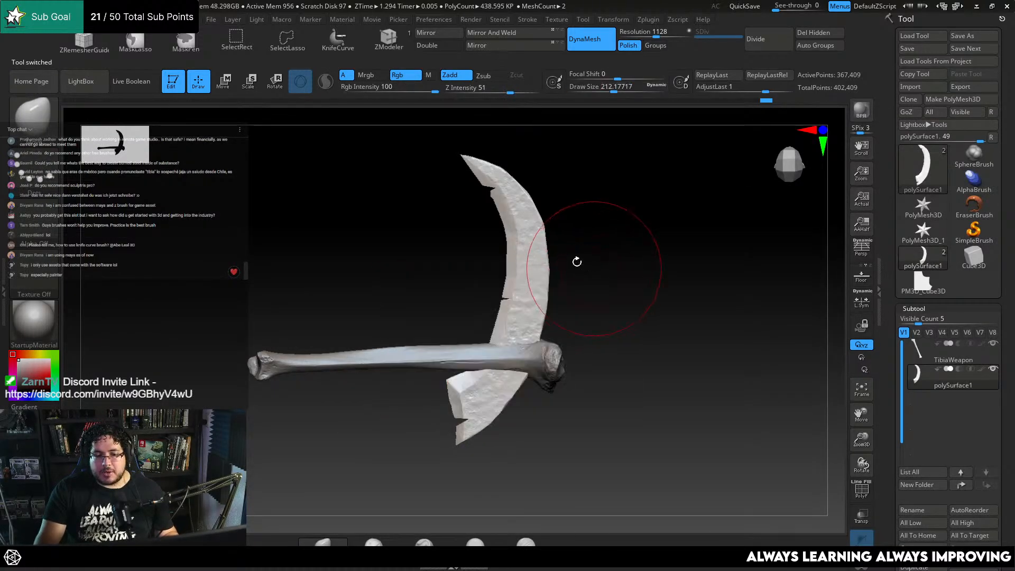
{"action": "key", "text": "space"}
{"action": "left_click_drag", "start_coordinate": [575, 262], "coordinate": [571, 263]}
{"action": "left_click_drag", "start_coordinate": [508, 271], "coordinate": [513, 272]}
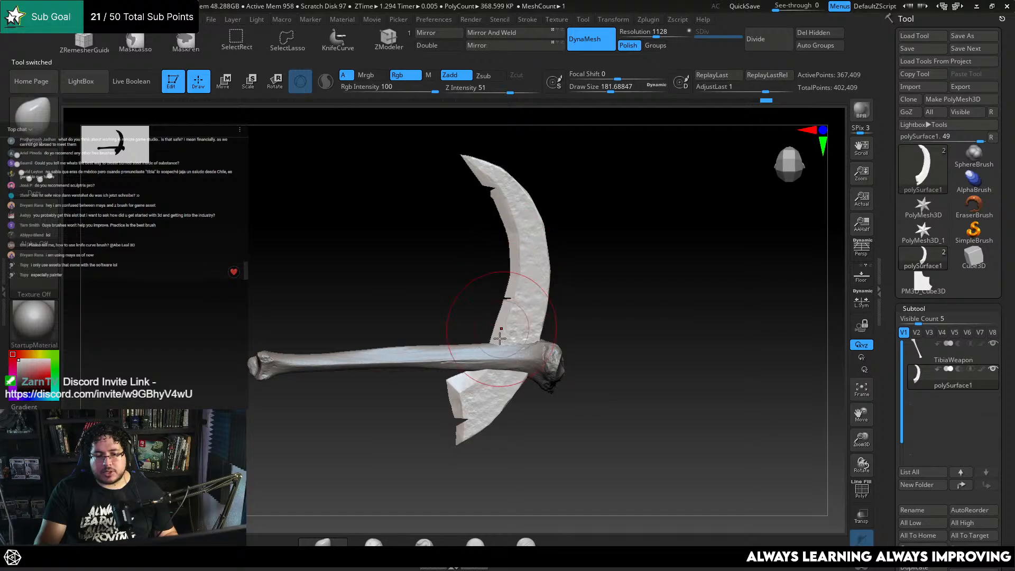
Push the lower blade's chipped corner inward with the Move brush and undo the last adjustment
{"action": "key", "text": "space"}
{"action": "mouse_move", "coordinate": [475, 371]}
{"action": "left_mouse_down"}
{"action": "mouse_move", "coordinate": [465, 370]}
{"action": "mouse_move", "coordinate": [465, 394]}
{"action": "left_mouse_up"}
{"action": "key", "text": "space"}
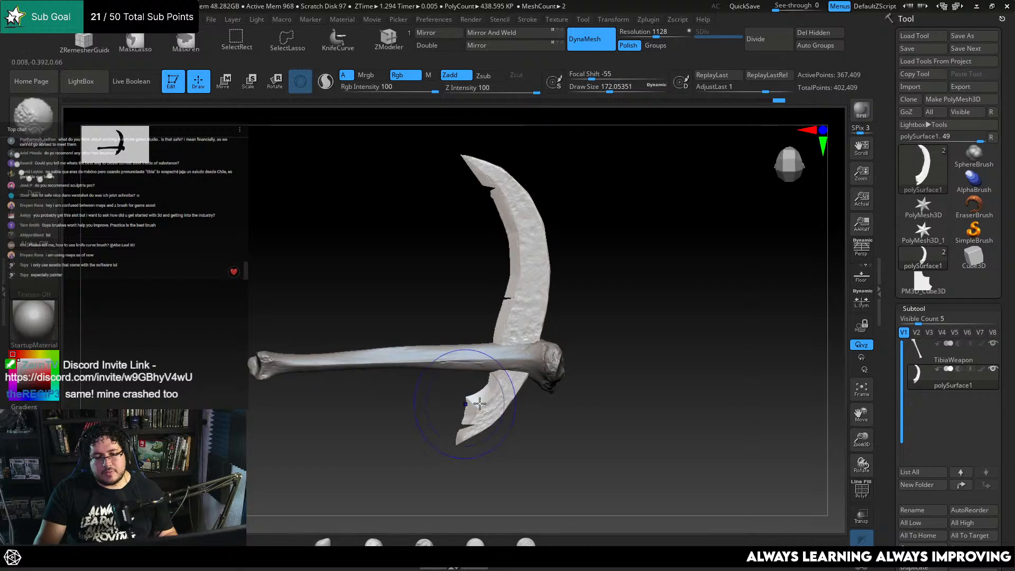
{"action": "key", "text": "space"}
{"action": "left_click_drag", "start_coordinate": [507, 340], "coordinate": [500, 337]}
{"action": "key", "text": "ctrl+z"}
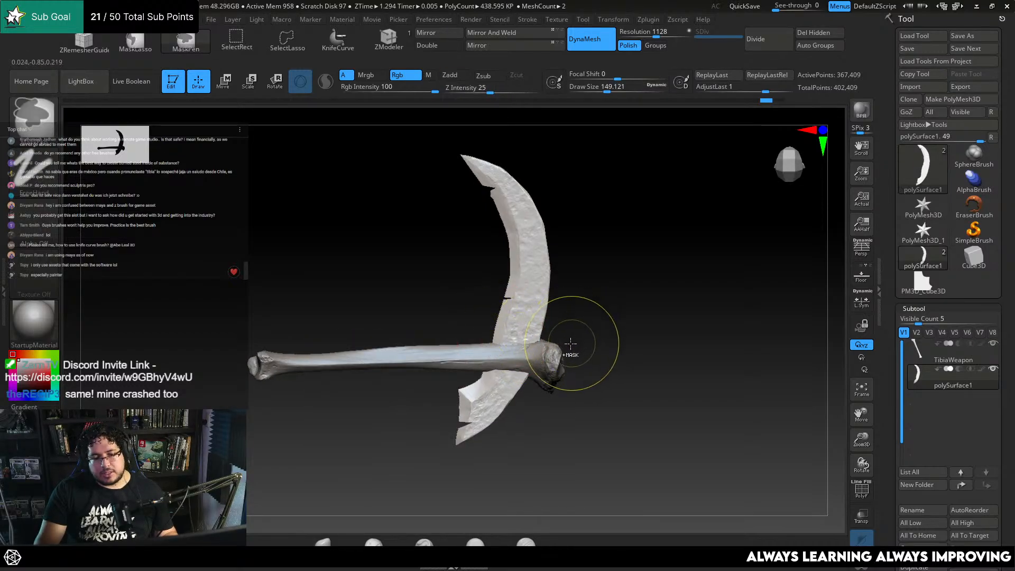
Nudge the blade's position slightly across the bone handle with the transform gizmo, viewed from its other face
{"action": "left_click_drag", "start_coordinate": [608, 400], "coordinate": [581, 328]}
{"action": "key", "text": "w"}
{"action": "mouse_move", "coordinate": [593, 235]}
{"action": "left_mouse_down"}
{"action": "mouse_move", "coordinate": [596, 276]}
{"action": "mouse_move", "coordinate": [598, 254]}
{"action": "left_mouse_up"}
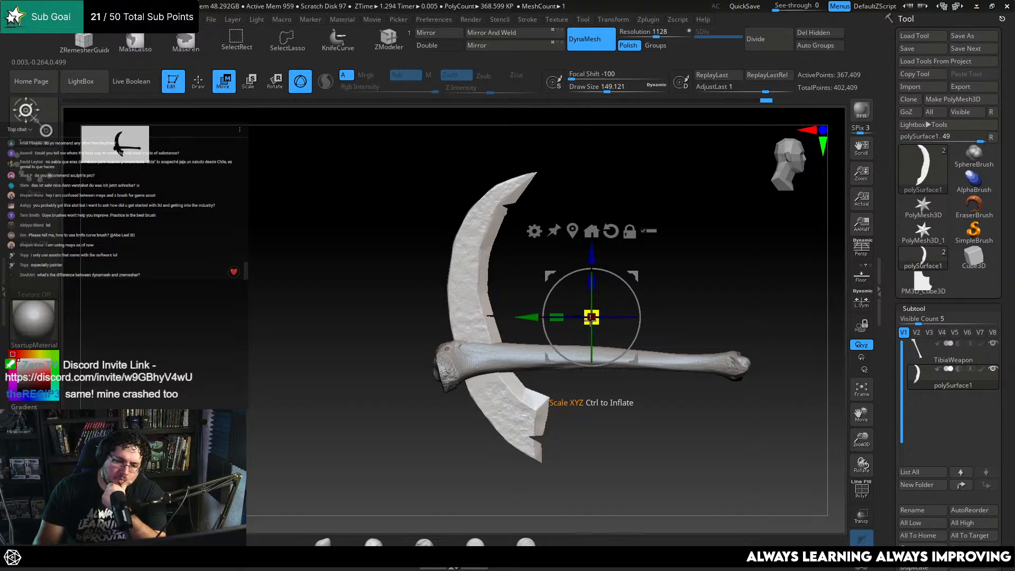
{"action": "left_click_drag", "start_coordinate": [596, 258], "coordinate": [596, 250]}
{"action": "mouse_move", "coordinate": [604, 403]}
{"action": "left_mouse_down", "text": "alt"}
{"action": "mouse_move", "coordinate": [606, 305]}
{"action": "mouse_move", "coordinate": [585, 334]}
{"action": "mouse_move", "coordinate": [614, 358]}
{"action": "mouse_move", "coordinate": [602, 340]}
{"action": "left_mouse_up", "text": "alt"}
Return to sculpting and nudge the lower blade's inner edge toward the bone with a smaller Move brush
{"action": "key", "text": "s"}
{"action": "key", "text": "q"}
{"action": "key", "text": "s"}
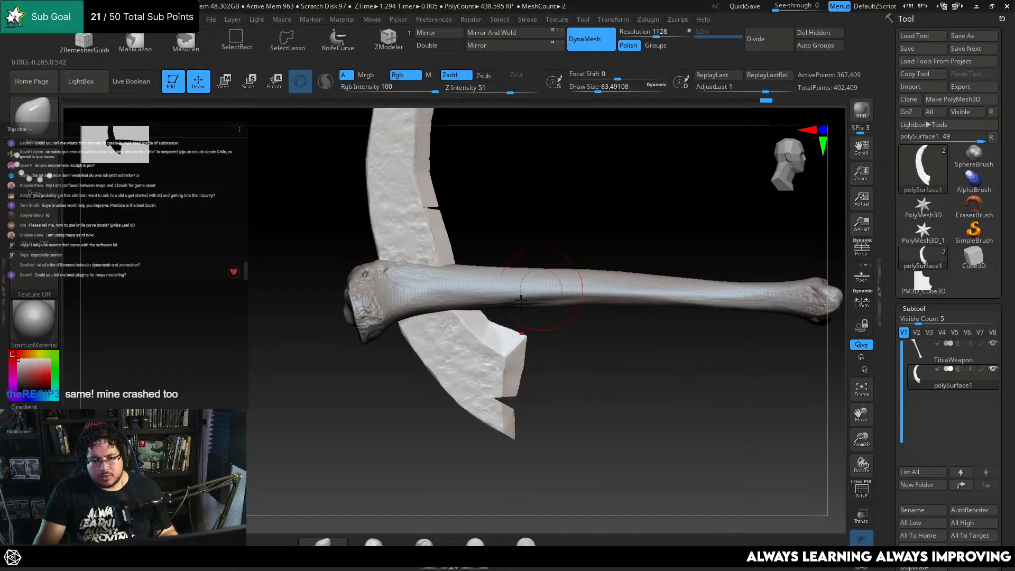
{"action": "key", "text": "s"}
{"action": "left_click_drag", "start_coordinate": [498, 329], "coordinate": [492, 322]}
{"action": "key", "text": "s"}
{"action": "key", "text": "s"}
{"action": "left_click_drag", "start_coordinate": [571, 449], "coordinate": [569, 270], "text": "alt"}
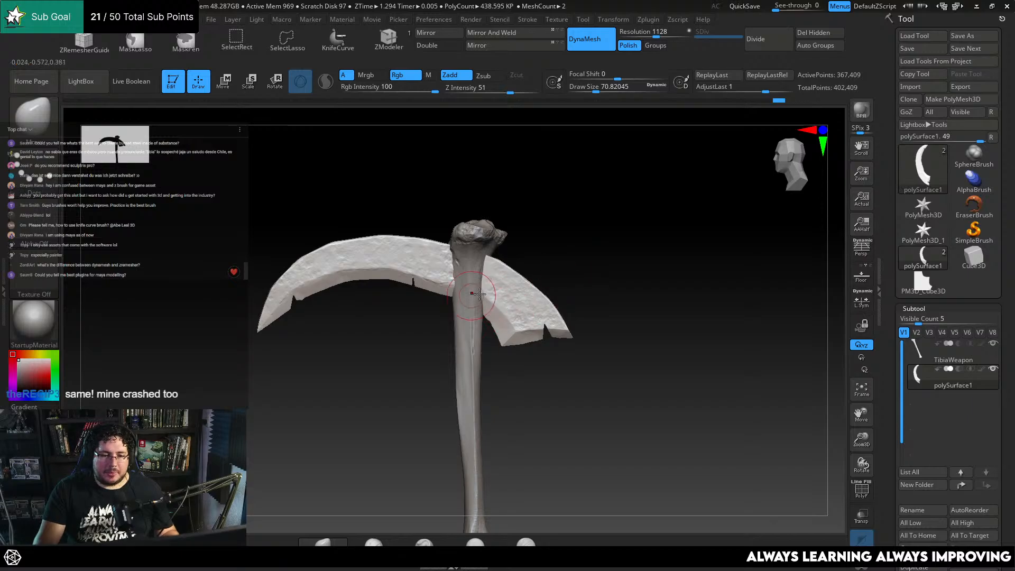
Refine the blade's contours on both sides of the bone with the Move brush at draw sizes up to about 154
{"action": "key", "text": "b"}
{"action": "key", "text": "m"}
{"action": "key", "text": "v"}
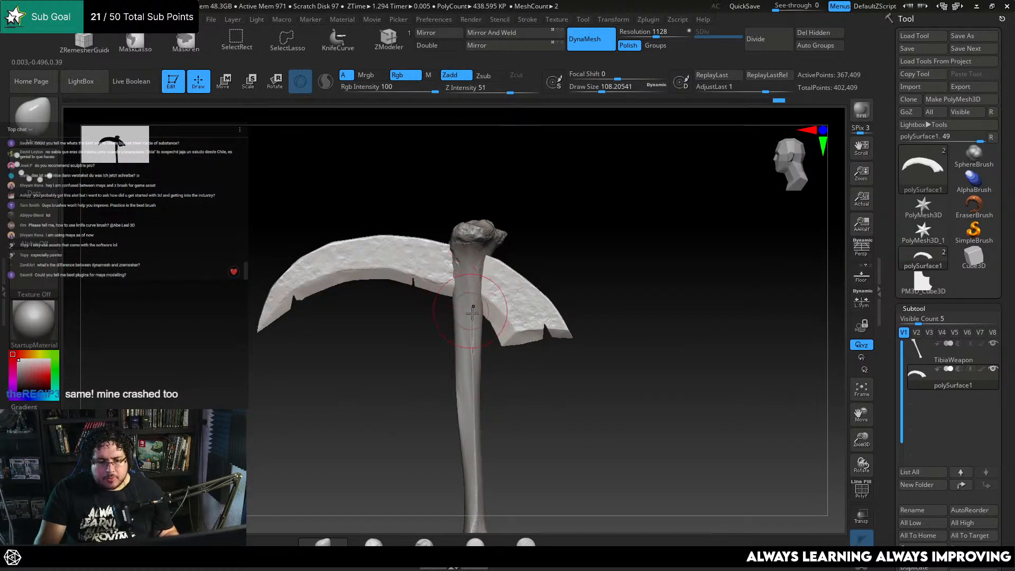
{"action": "key", "text": "space"}
{"action": "mouse_move", "coordinate": [473, 313]}
{"action": "left_mouse_down"}
{"action": "mouse_move", "coordinate": [488, 320]}
{"action": "mouse_move", "coordinate": [468, 307]}
{"action": "left_mouse_up"}
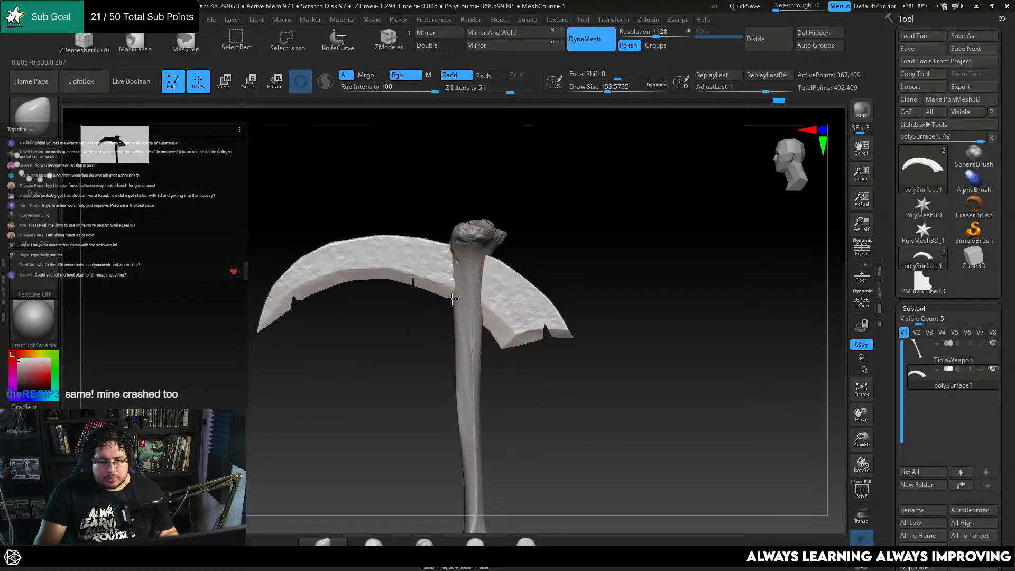
{"action": "key", "text": "space"}
{"action": "left_click_drag", "start_coordinate": [508, 265], "coordinate": [502, 266]}
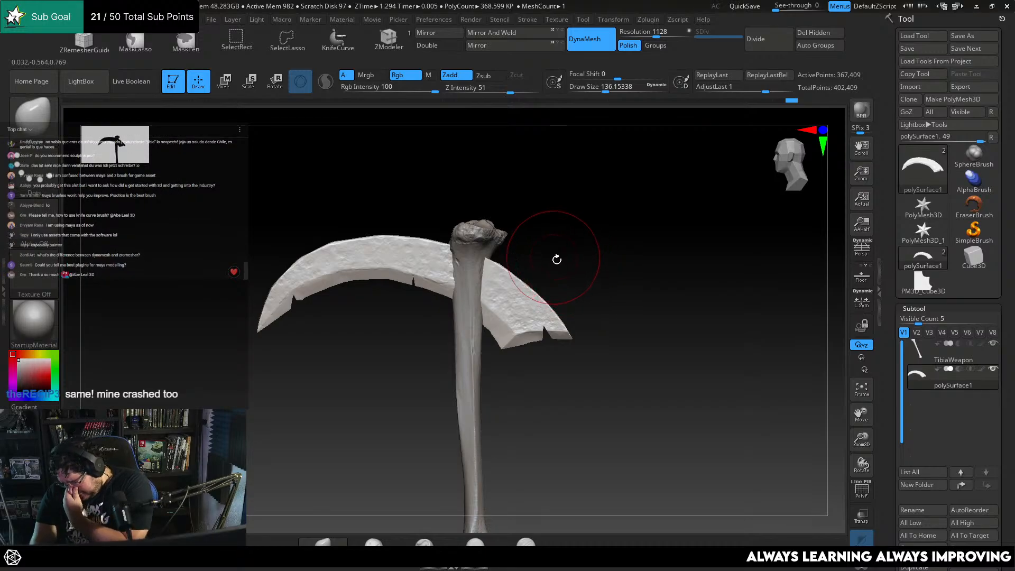
Adjust the blade's alignment within the bone head using the gizmo in an edge-on view
{"action": "left_click_drag", "start_coordinate": [592, 275], "coordinate": [621, 281], "text": "shift"}
{"action": "left_click_drag", "start_coordinate": [641, 343], "coordinate": [639, 408]}
{"action": "left_click_drag", "start_coordinate": [639, 408], "coordinate": [675, 291]}
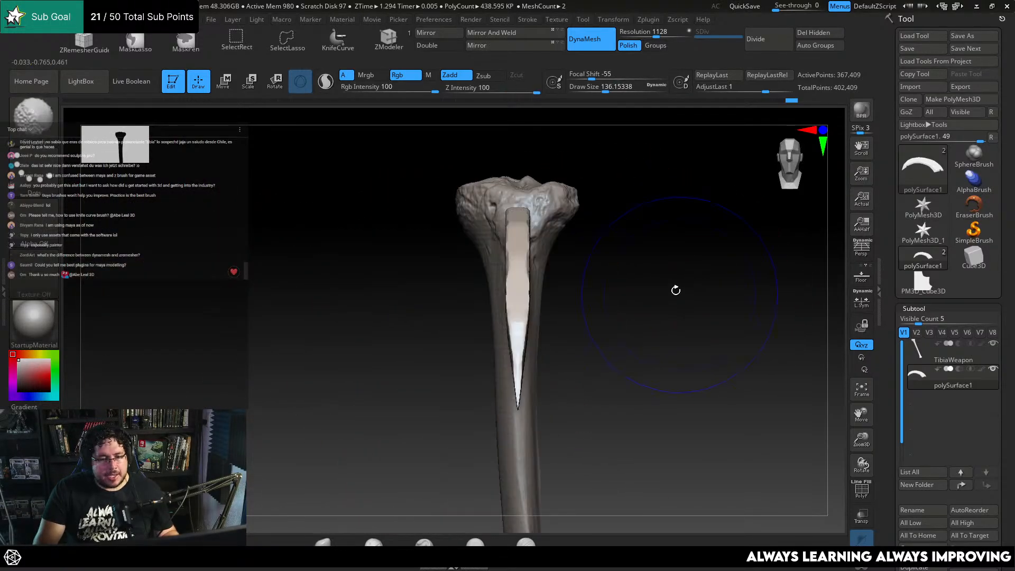
{"action": "key", "text": "r"}
{"action": "left_click", "coordinate": [499, 449], "text": "alt"}
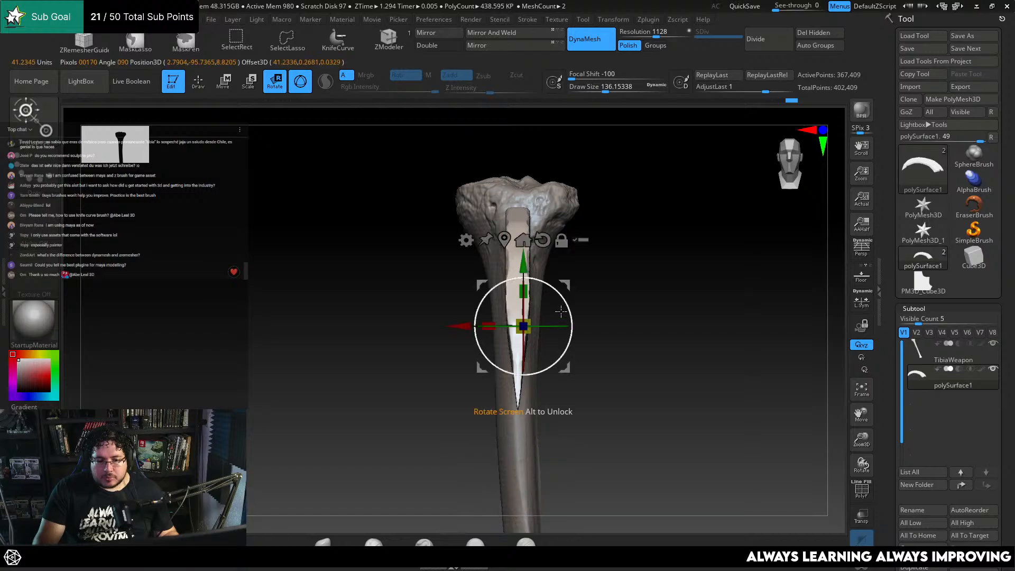
{"action": "left_click", "coordinate": [511, 326], "text": "alt"}
{"action": "left_click_drag", "start_coordinate": [547, 330], "coordinate": [541, 328]}
{"action": "key", "text": "q"}
Select the TibiaWeapon bone subtool and switch to the ClayBuildup brush with a draw size of about 11
{"action": "mouse_move", "coordinate": [656, 301]}
{"action": "left_mouse_down"}
{"action": "mouse_move", "coordinate": [622, 295]}
{"action": "mouse_move", "coordinate": [616, 283]}
{"action": "left_mouse_up"}
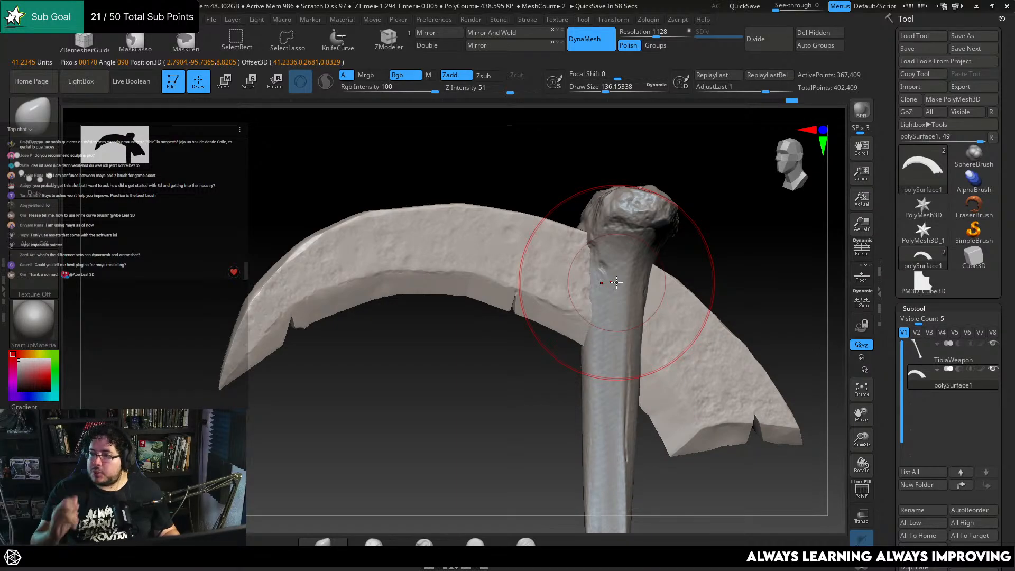
{"action": "mouse_move", "coordinate": [737, 275]}
{"action": "left_mouse_down"}
{"action": "mouse_move", "coordinate": [709, 238]}
{"action": "mouse_move", "coordinate": [722, 253]}
{"action": "left_mouse_up"}
{"action": "key", "text": "space"}
{"action": "mouse_move", "coordinate": [726, 238]}
{"action": "left_mouse_down"}
{"action": "mouse_move", "coordinate": [667, 244]}
{"action": "mouse_move", "coordinate": [703, 217]}
{"action": "mouse_move", "coordinate": [681, 183]}
{"action": "left_mouse_up"}
{"action": "left_click", "coordinate": [571, 265], "text": "alt"}
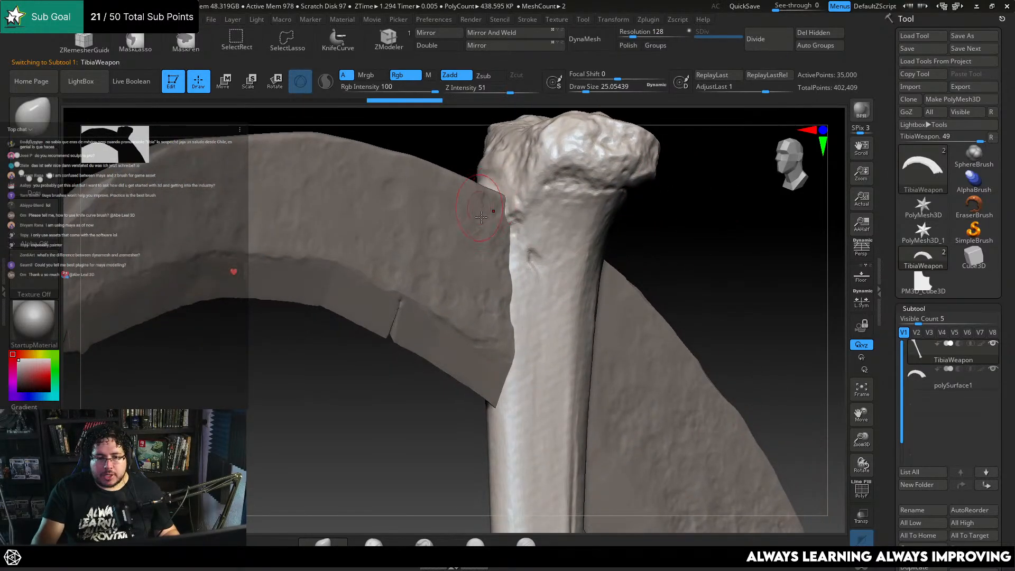
{"action": "key", "text": "b"}
{"action": "key", "text": "c"}
{"action": "key", "text": "b"}
{"action": "key", "text": "space"}
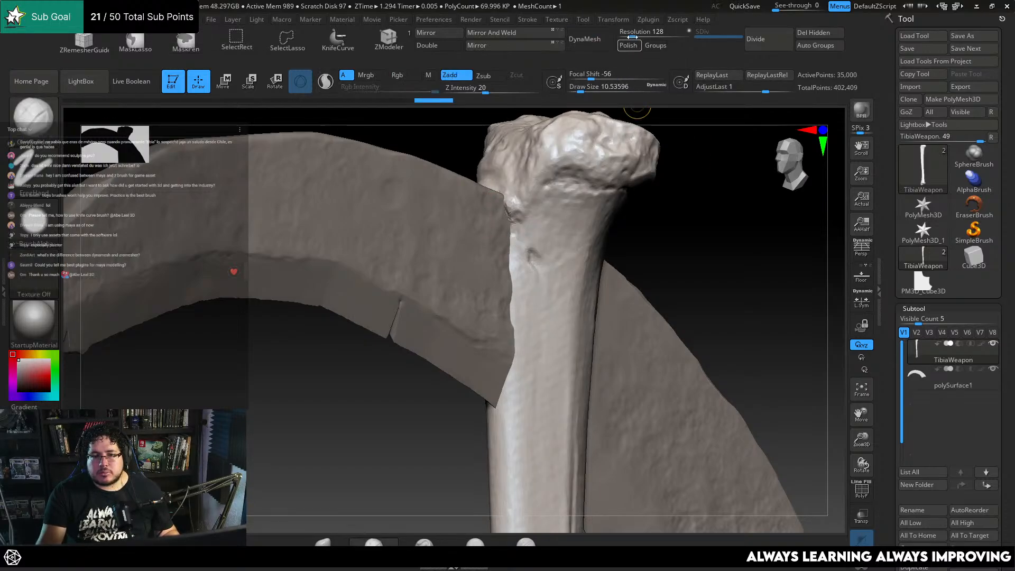
Turn the bone into a DynaMesh at resolution 968
{"action": "left_click", "coordinate": [591, 42]}
{"action": "left_click_drag", "start_coordinate": [632, 37], "coordinate": [654, 37]}
{"action": "key", "text": "ctrl+z"}
{"action": "left_click", "coordinate": [593, 42]}
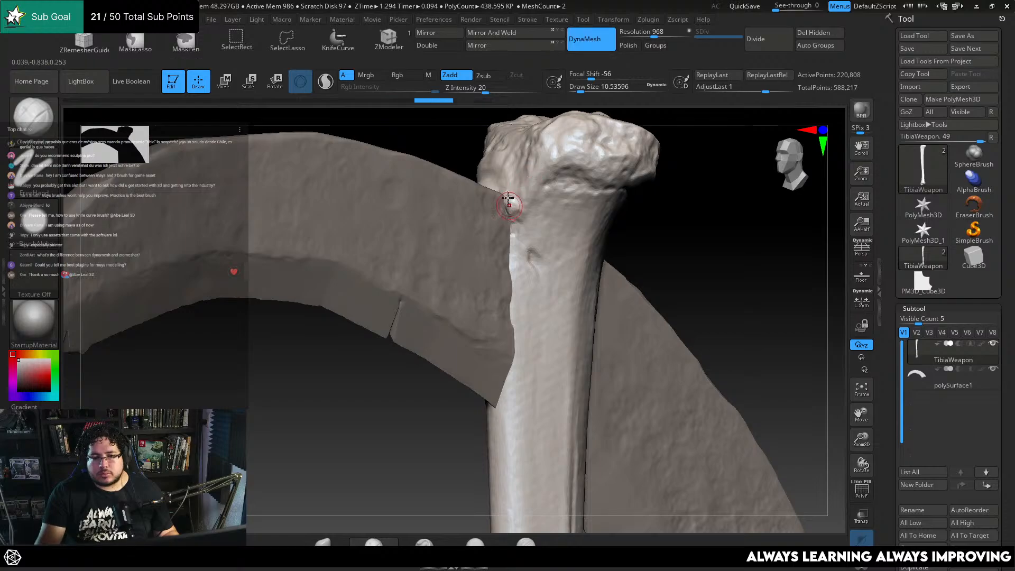
Build up a raised lip of bone along the seam on one blade face, down to its lower end, with ClayBuildup
{"action": "left_click_drag", "start_coordinate": [511, 224], "coordinate": [514, 284]}
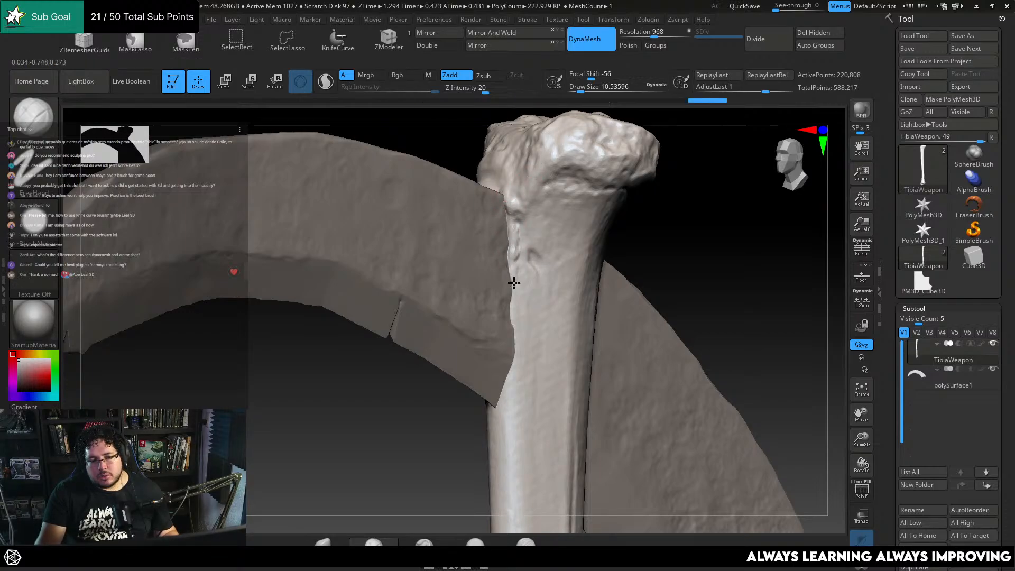
{"action": "right_click_drag", "start_coordinate": [616, 236], "coordinate": [571, 233]}
{"action": "right_click", "coordinate": [515, 275]}
{"action": "left_click_drag", "start_coordinate": [514, 264], "coordinate": [505, 371]}
{"action": "right_click_drag", "start_coordinate": [448, 449], "coordinate": [486, 418]}
{"action": "left_click_drag", "start_coordinate": [507, 366], "coordinate": [504, 394]}
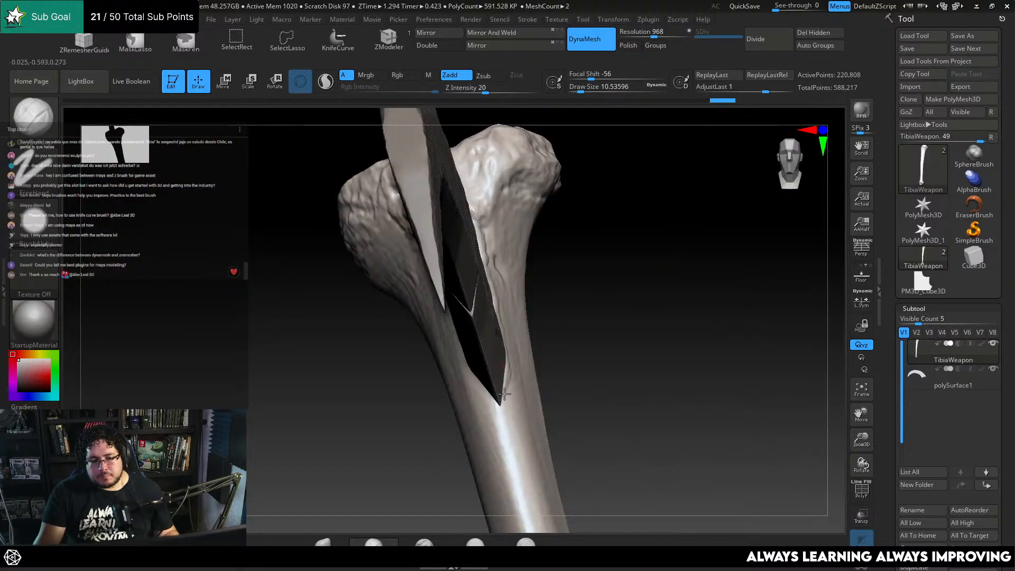
Build up an irregular bone lip along the seam on the blade's opposite face with ClayBuildup
{"action": "right_click_drag", "start_coordinate": [589, 340], "coordinate": [513, 289]}
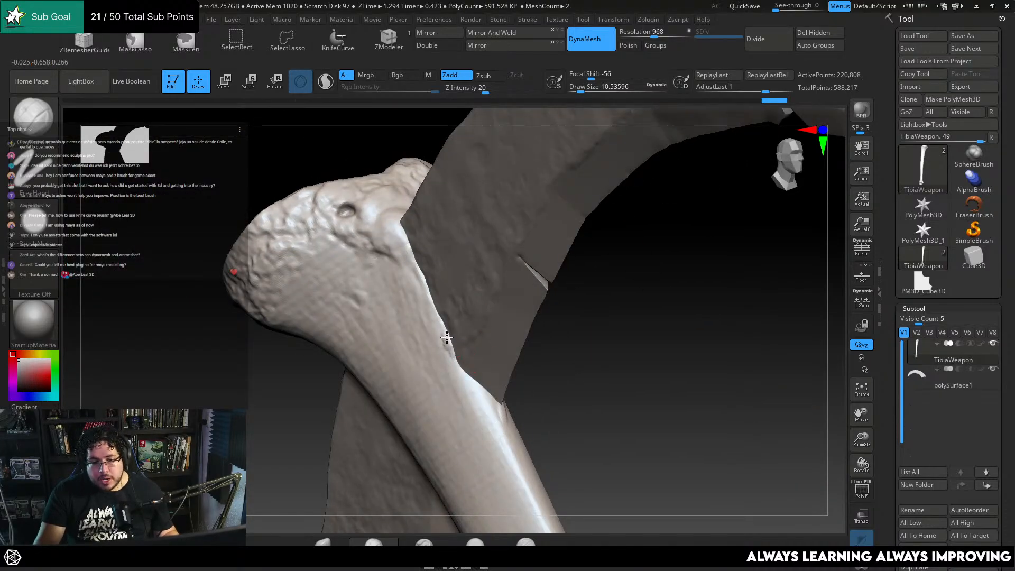
{"action": "mouse_move", "coordinate": [447, 336]}
{"action": "left_mouse_down"}
{"action": "mouse_move", "coordinate": [461, 369]}
{"action": "mouse_move", "coordinate": [518, 425]}
{"action": "left_mouse_up"}
{"action": "right_click_drag", "start_coordinate": [473, 257], "coordinate": [488, 329], "text": "alt"}
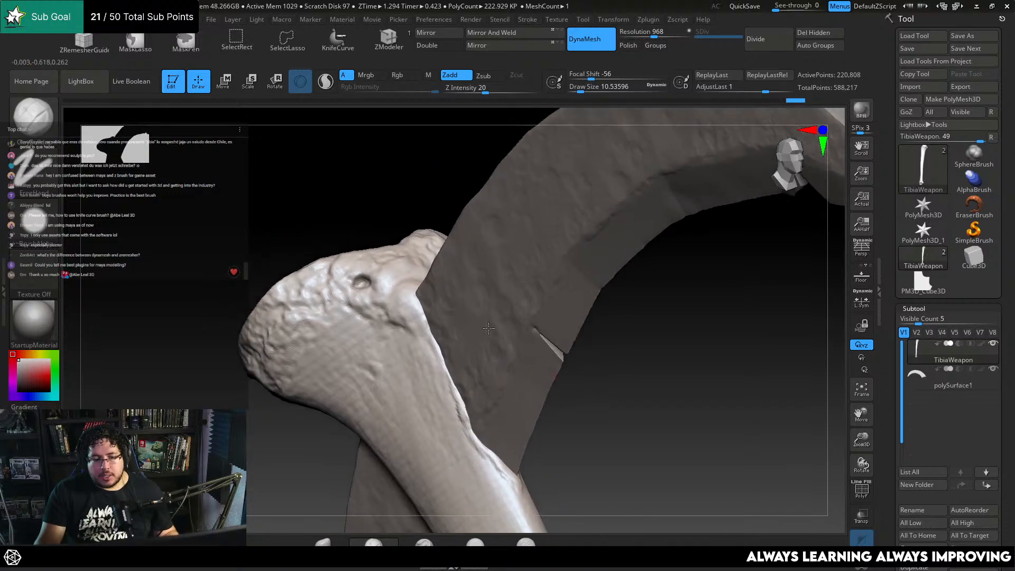
{"action": "left_click_drag", "start_coordinate": [419, 313], "coordinate": [454, 412]}
{"action": "key", "text": "space"}
{"action": "mouse_move", "coordinate": [447, 367]}
{"action": "left_mouse_down"}
{"action": "mouse_move", "coordinate": [451, 415]}
{"action": "mouse_move", "coordinate": [445, 385]}
{"action": "left_mouse_up"}
{"action": "key", "text": "space"}
{"action": "left_click_drag", "start_coordinate": [453, 401], "coordinate": [459, 423]}
Add clay where the blade's outer edge meets the bone head, covering the upper ends of the seams
{"action": "mouse_move", "coordinate": [642, 412]}
{"action": "left_mouse_down"}
{"action": "mouse_move", "coordinate": [612, 351]}
{"action": "mouse_move", "coordinate": [600, 372]}
{"action": "mouse_move", "coordinate": [626, 400]}
{"action": "mouse_move", "coordinate": [561, 292]}
{"action": "left_mouse_up"}
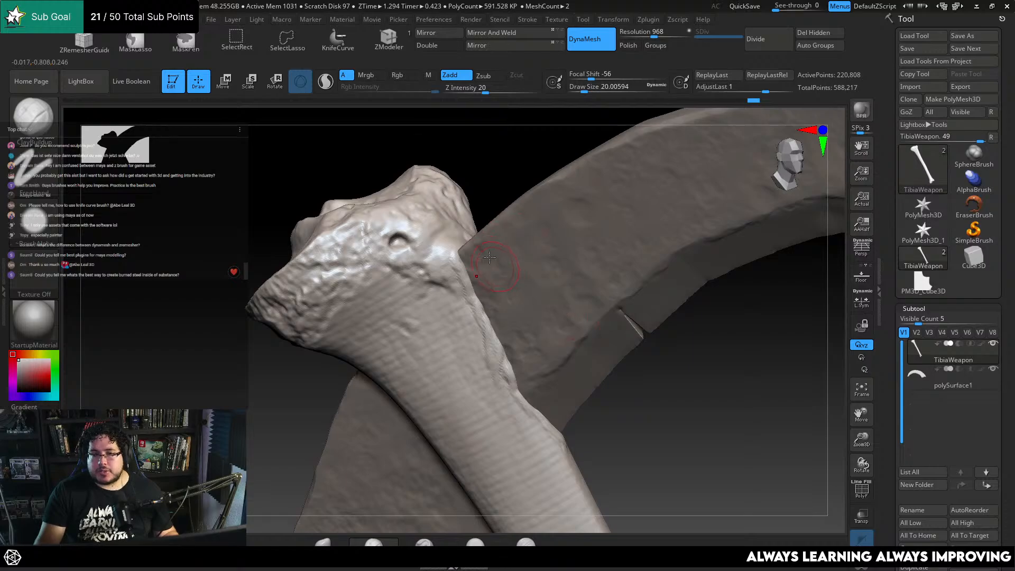
{"action": "mouse_move", "coordinate": [483, 184]}
{"action": "left_mouse_down"}
{"action": "mouse_move", "coordinate": [512, 191]}
{"action": "mouse_move", "coordinate": [514, 238]}
{"action": "left_mouse_up"}
{"action": "mouse_move", "coordinate": [464, 263]}
{"action": "left_mouse_down"}
{"action": "mouse_move", "coordinate": [454, 284]}
{"action": "mouse_move", "coordinate": [461, 271]}
{"action": "left_mouse_up"}
{"action": "left_click_drag", "start_coordinate": [339, 349], "coordinate": [307, 412]}
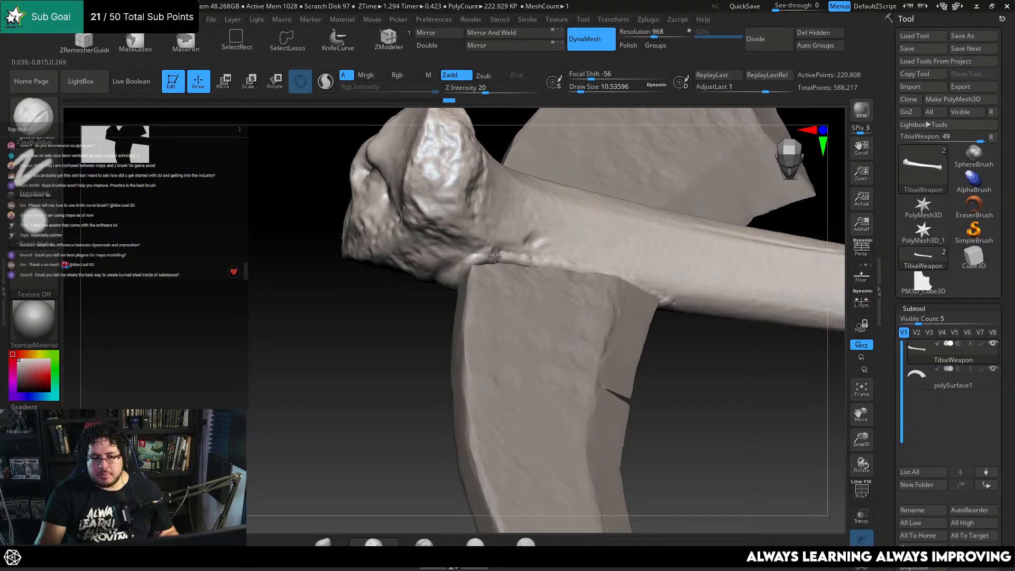
{"action": "left_click_drag", "start_coordinate": [432, 313], "coordinate": [457, 277]}
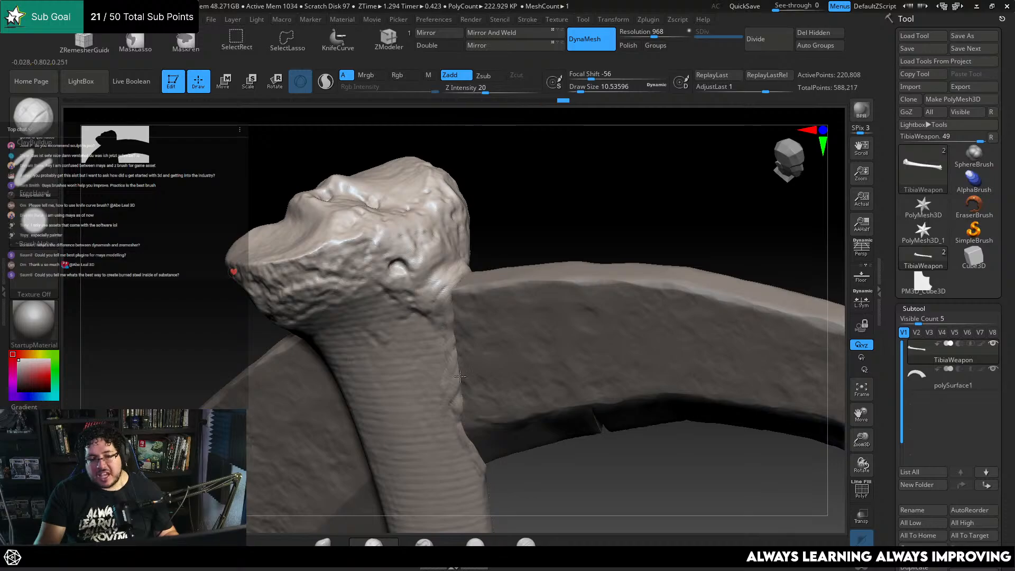
Thicken the bone lip along the second blade face with ClayBuildup at a draw size of about 23
{"action": "mouse_move", "coordinate": [535, 465]}
{"action": "left_mouse_down"}
{"action": "mouse_move", "coordinate": [548, 481]}
{"action": "mouse_move", "coordinate": [546, 406]}
{"action": "mouse_move", "coordinate": [534, 394]}
{"action": "left_mouse_up"}
{"action": "key", "text": "space"}
{"action": "left_click", "coordinate": [447, 305]}
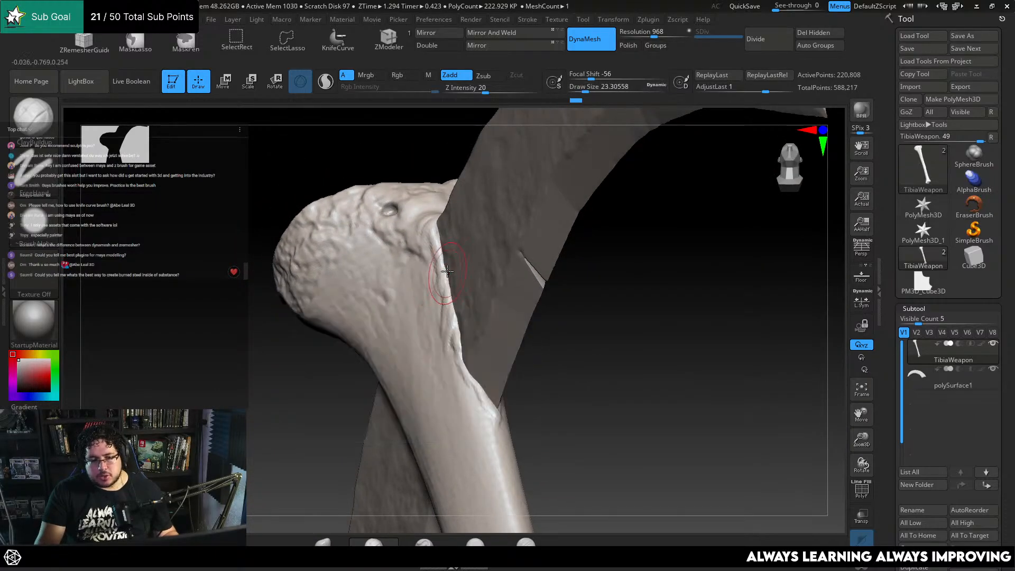
{"action": "left_click_drag", "start_coordinate": [448, 288], "coordinate": [455, 347]}
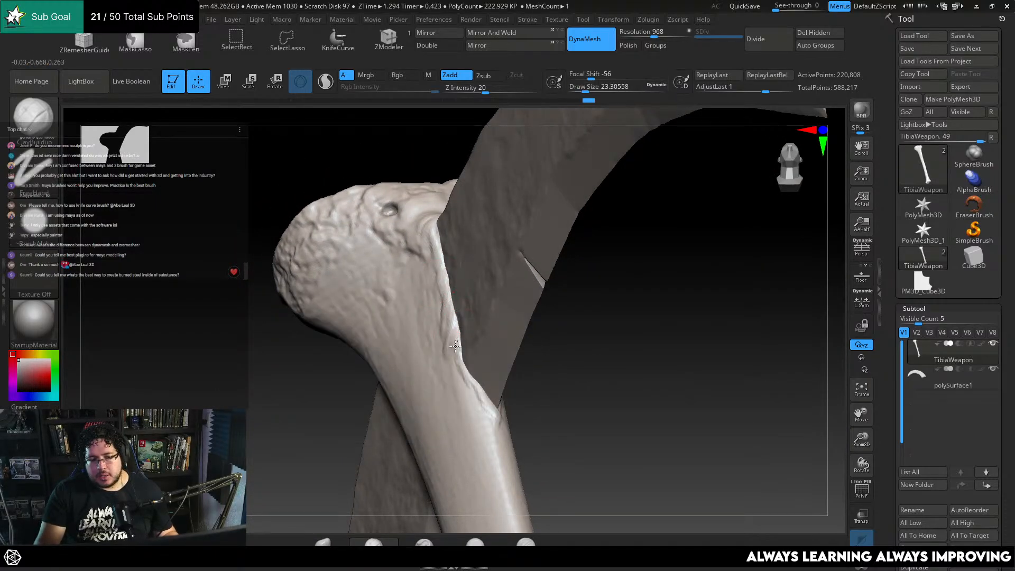
{"action": "left_click_drag", "start_coordinate": [462, 386], "coordinate": [464, 396]}
{"action": "left_click_drag", "start_coordinate": [464, 365], "coordinate": [485, 405]}
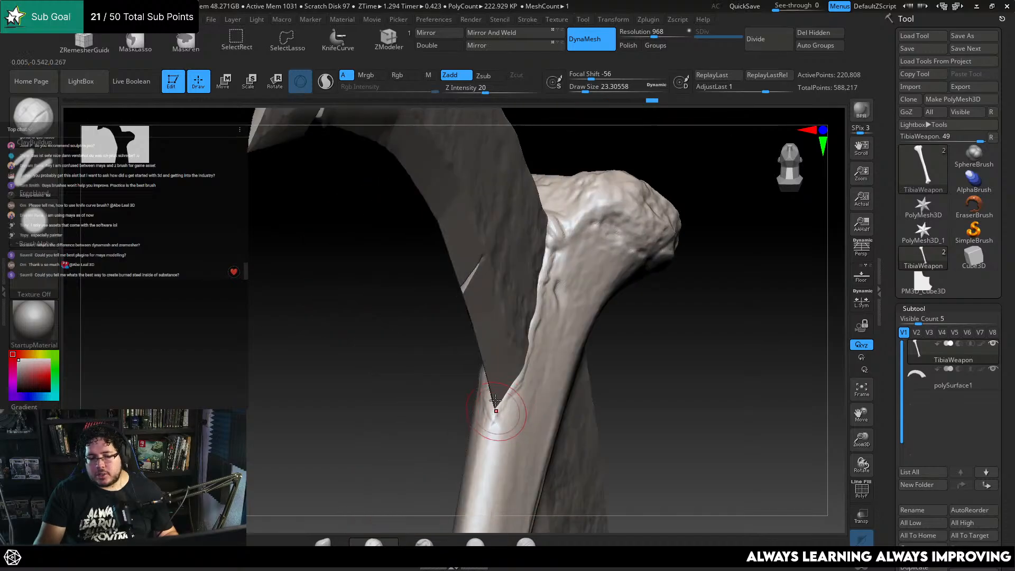
Refine the lower end of the bone lip and fill the dent beside the front seam with ClayBuildup, reducing the draw size to about 17
{"action": "mouse_move", "coordinate": [497, 407]}
{"action": "left_mouse_down"}
{"action": "mouse_move", "coordinate": [493, 425]}
{"action": "mouse_move", "coordinate": [506, 416]}
{"action": "left_mouse_up"}
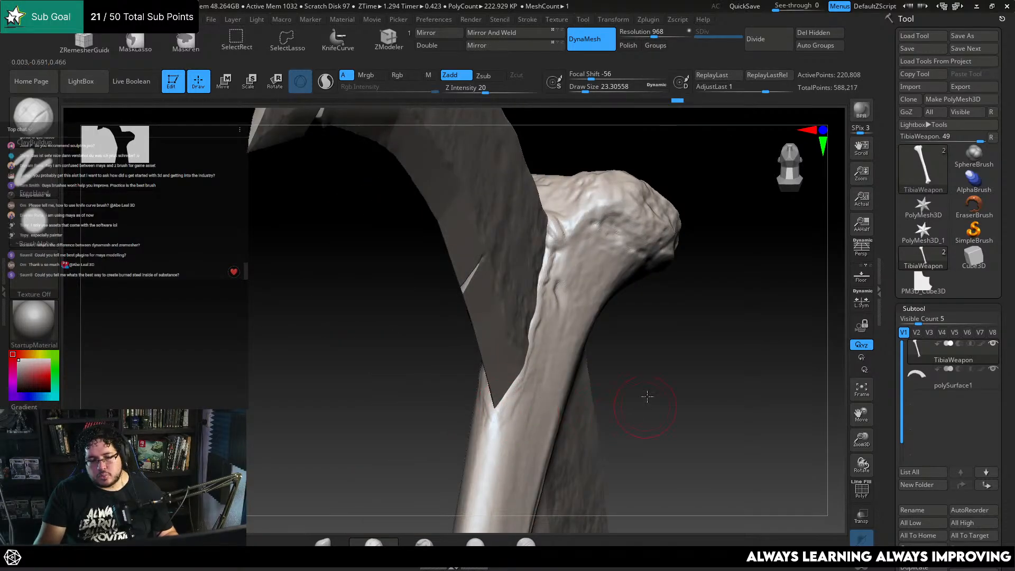
{"action": "left_click_drag", "start_coordinate": [648, 396], "coordinate": [517, 351]}
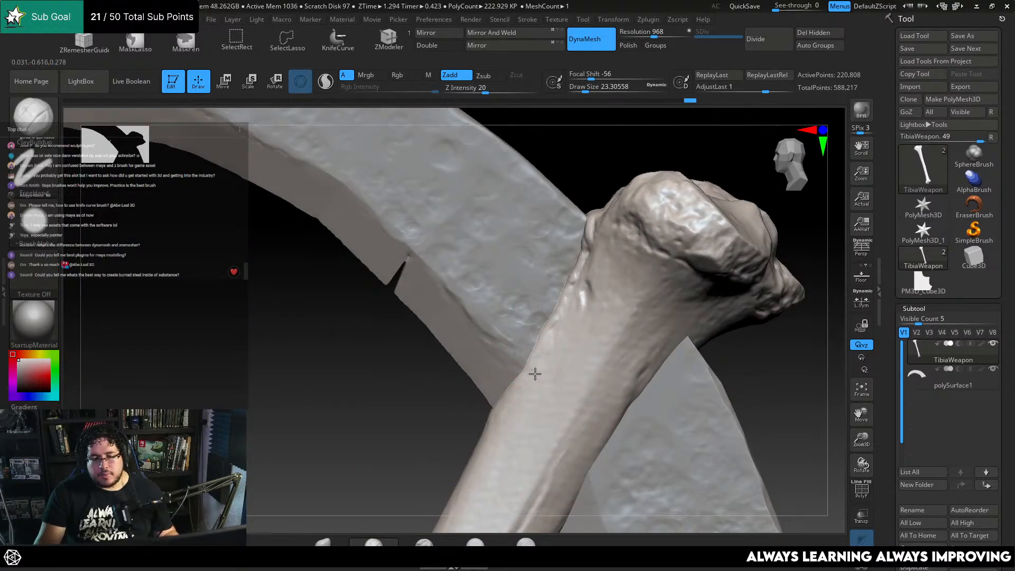
{"action": "left_click_drag", "start_coordinate": [409, 434], "coordinate": [456, 426]}
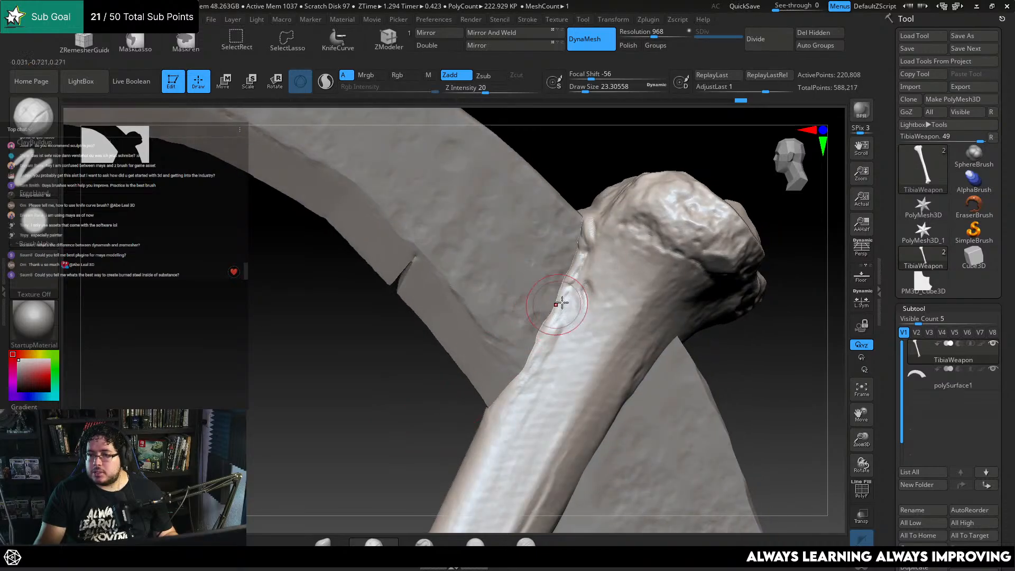
{"action": "left_click_drag", "start_coordinate": [381, 417], "coordinate": [405, 413]}
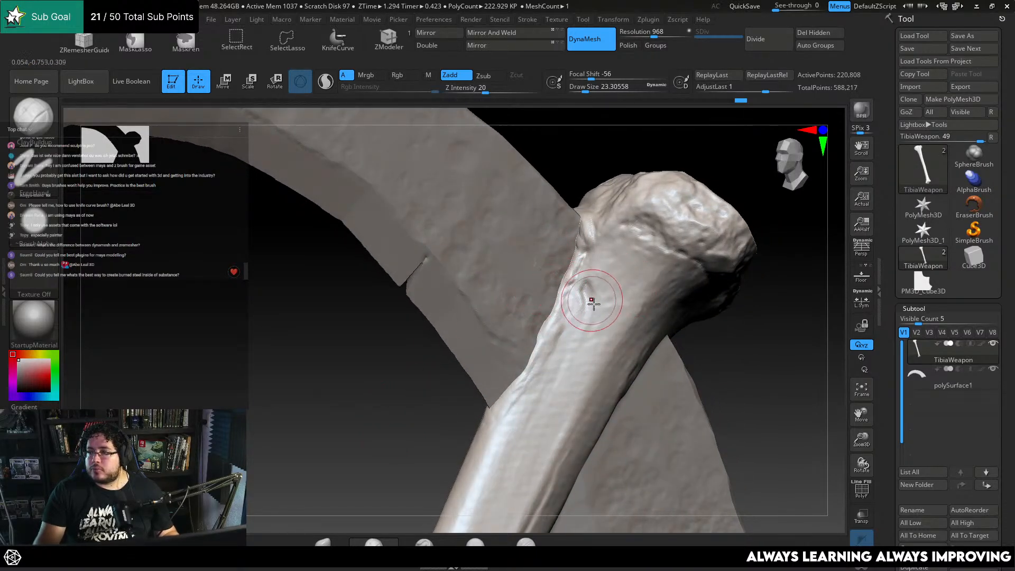
{"action": "mouse_move", "coordinate": [591, 300]}
{"action": "left_mouse_down"}
{"action": "mouse_move", "coordinate": [590, 234]}
{"action": "mouse_move", "coordinate": [580, 302]}
{"action": "mouse_move", "coordinate": [565, 308]}
{"action": "mouse_move", "coordinate": [592, 217]}
{"action": "mouse_move", "coordinate": [556, 302]}
{"action": "mouse_move", "coordinate": [582, 223]}
{"action": "mouse_move", "coordinate": [579, 273]}
{"action": "mouse_move", "coordinate": [594, 245]}
{"action": "mouse_move", "coordinate": [578, 296]}
{"action": "mouse_move", "coordinate": [591, 250]}
{"action": "mouse_move", "coordinate": [587, 297]}
{"action": "mouse_move", "coordinate": [578, 289]}
{"action": "mouse_move", "coordinate": [600, 297]}
{"action": "left_mouse_up"}
{"action": "key", "text": "space"}
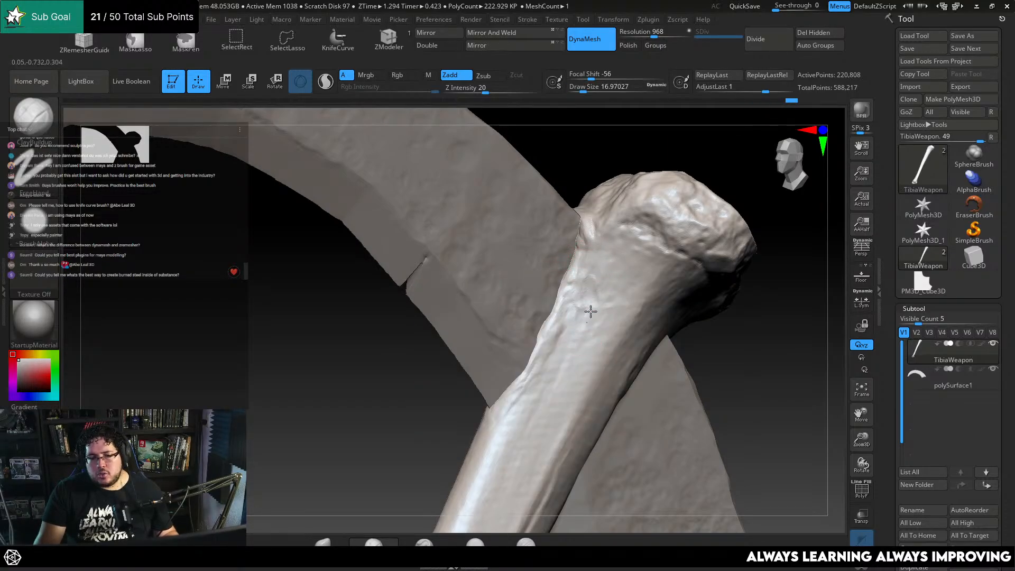
{"action": "mouse_move", "coordinate": [471, 417]}
{"action": "left_mouse_down", "text": "alt"}
{"action": "mouse_move", "coordinate": [431, 427]}
{"action": "mouse_move", "coordinate": [453, 390]}
{"action": "mouse_move", "coordinate": [478, 402]}
{"action": "mouse_move", "coordinate": [691, 238]}
{"action": "mouse_move", "coordinate": [609, 248]}
{"action": "mouse_move", "coordinate": [618, 250]}
{"action": "mouse_move", "coordinate": [602, 299]}
{"action": "left_mouse_up", "text": "alt"}
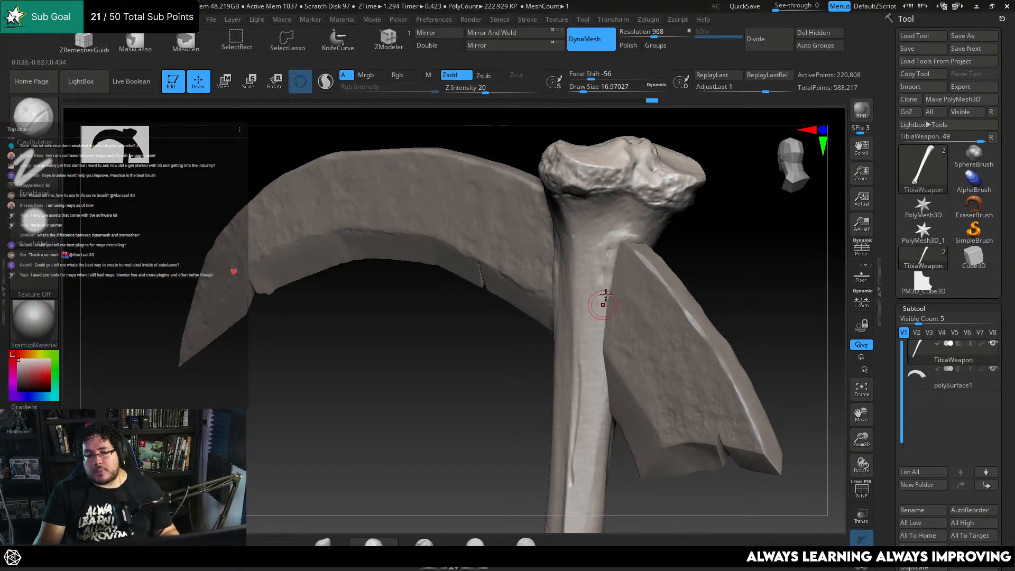
Build up uneven ridges of bone along both faces of the seam with the short rear blade section, using ClayBuildup at a draw size of about 17
{"action": "mouse_move", "coordinate": [690, 237]}
{"action": "left_mouse_down"}
{"action": "mouse_move", "coordinate": [723, 234]}
{"action": "mouse_move", "coordinate": [686, 204]}
{"action": "mouse_move", "coordinate": [661, 222]}
{"action": "left_mouse_up"}
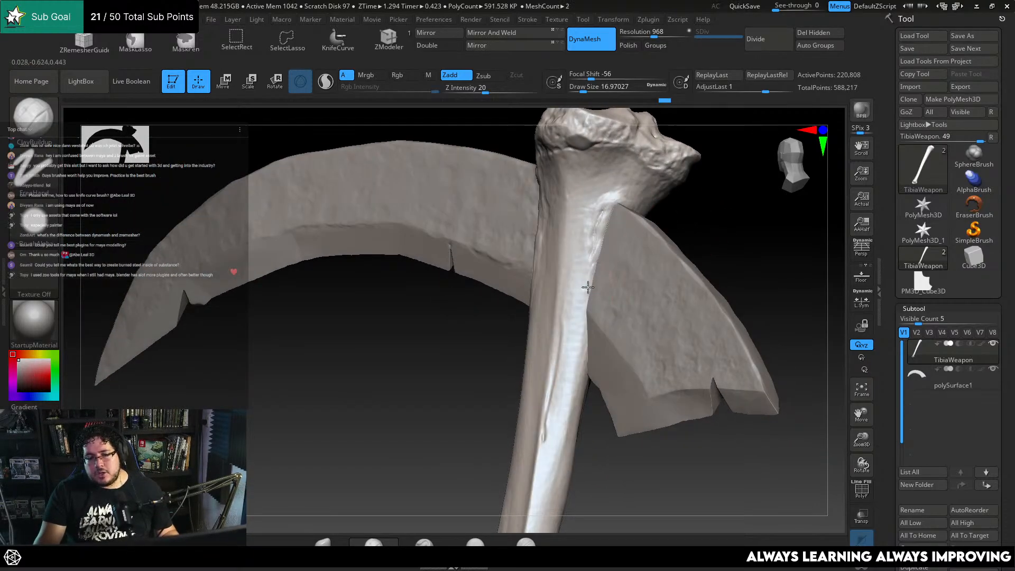
{"action": "left_click_drag", "start_coordinate": [582, 310], "coordinate": [584, 338]}
{"action": "left_click_drag", "start_coordinate": [590, 267], "coordinate": [593, 247]}
{"action": "mouse_move", "coordinate": [732, 233]}
{"action": "left_mouse_down"}
{"action": "mouse_move", "coordinate": [582, 204]}
{"action": "mouse_move", "coordinate": [640, 246]}
{"action": "mouse_move", "coordinate": [635, 267]}
{"action": "left_mouse_up"}
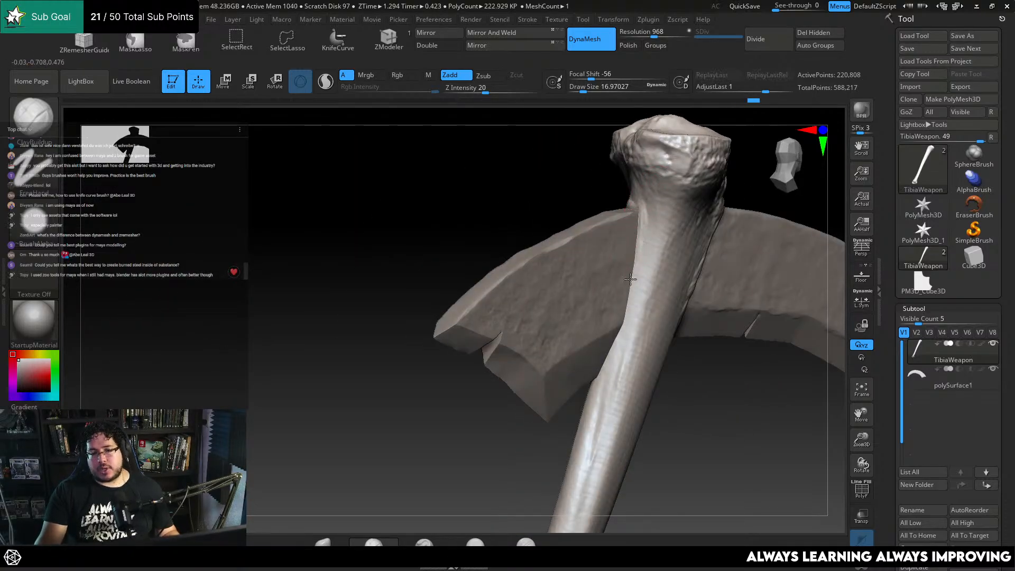
{"action": "mouse_move", "coordinate": [573, 177]}
{"action": "left_mouse_down"}
{"action": "mouse_move", "coordinate": [537, 175]}
{"action": "mouse_move", "coordinate": [624, 227]}
{"action": "mouse_move", "coordinate": [617, 211]}
{"action": "mouse_move", "coordinate": [609, 228]}
{"action": "mouse_move", "coordinate": [603, 176]}
{"action": "left_mouse_up"}
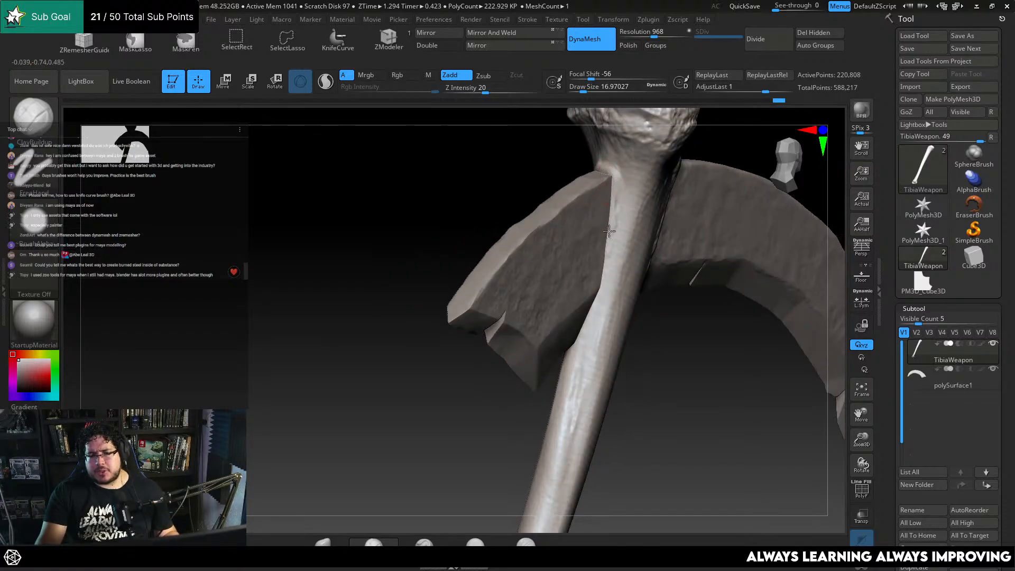
{"action": "left_click_drag", "start_coordinate": [649, 360], "coordinate": [632, 318]}
{"action": "left_click_drag", "start_coordinate": [653, 394], "coordinate": [656, 360]}
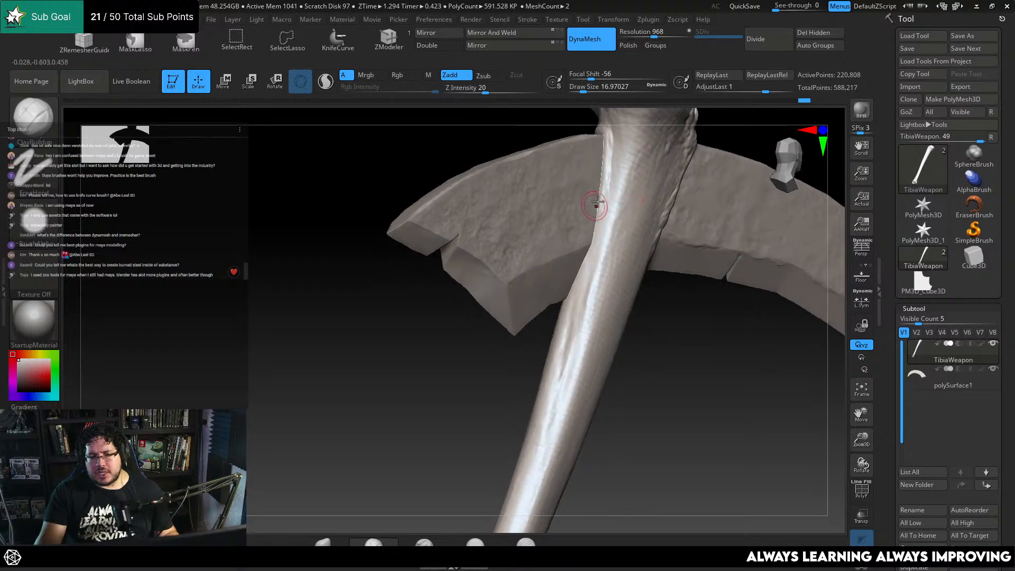
{"action": "left_click_drag", "start_coordinate": [585, 262], "coordinate": [565, 322]}
{"action": "left_click_drag", "start_coordinate": [521, 372], "coordinate": [590, 328]}
{"action": "mouse_move", "coordinate": [543, 263]}
{"action": "left_mouse_down"}
{"action": "mouse_move", "coordinate": [569, 290]}
{"action": "mouse_move", "coordinate": [554, 286]}
{"action": "left_mouse_up"}
{"action": "left_click_drag", "start_coordinate": [499, 219], "coordinate": [544, 280]}
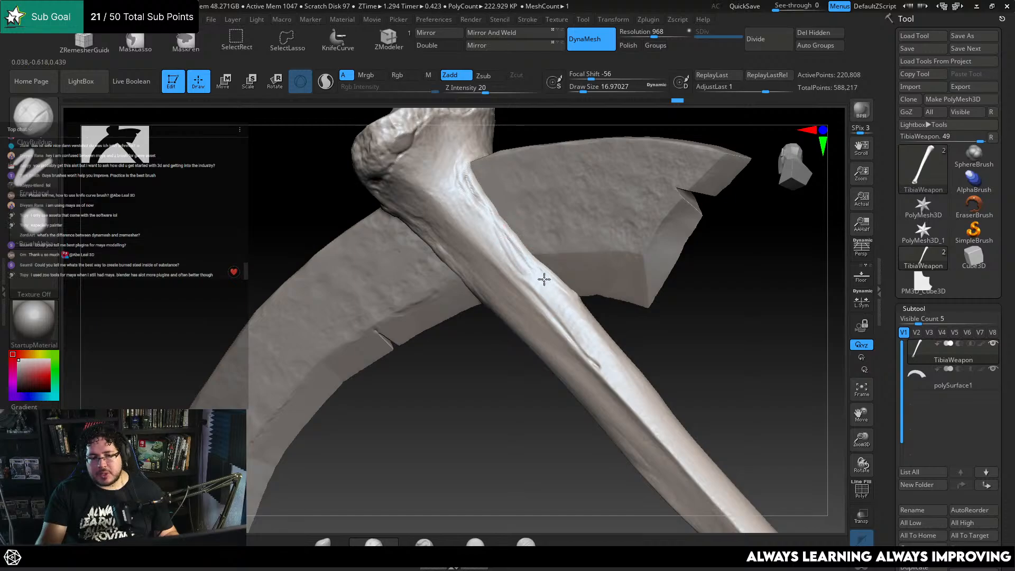
{"action": "mouse_move", "coordinate": [636, 324]}
{"action": "left_mouse_down"}
{"action": "mouse_move", "coordinate": [584, 321]}
{"action": "mouse_move", "coordinate": [573, 304]}
{"action": "mouse_move", "coordinate": [560, 341]}
{"action": "mouse_move", "coordinate": [705, 291]}
{"action": "mouse_move", "coordinate": [689, 326]}
{"action": "left_mouse_up"}
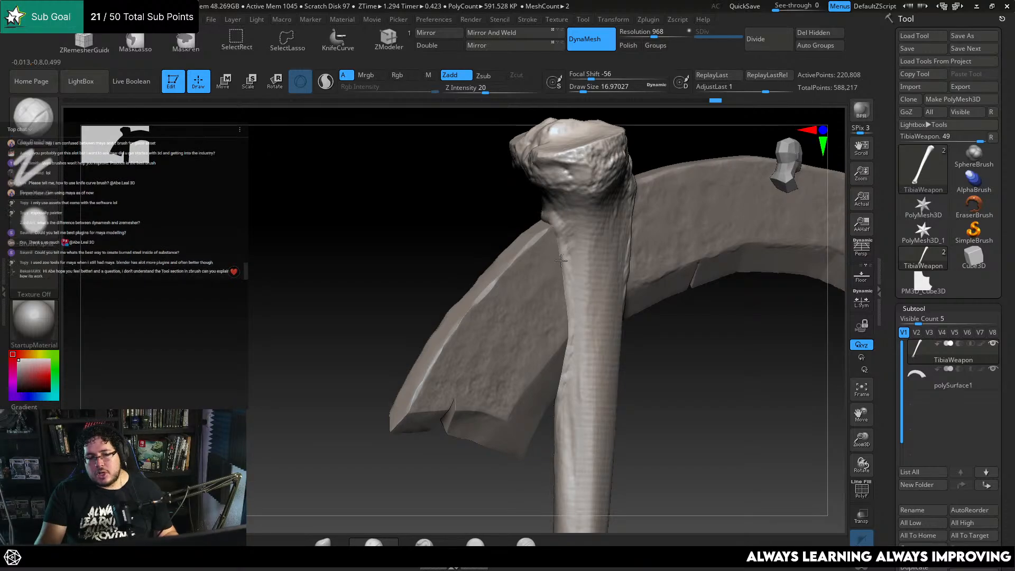
{"action": "mouse_move", "coordinate": [562, 292]}
{"action": "left_mouse_down"}
{"action": "mouse_move", "coordinate": [658, 367]}
{"action": "mouse_move", "coordinate": [641, 351]}
{"action": "left_mouse_up"}
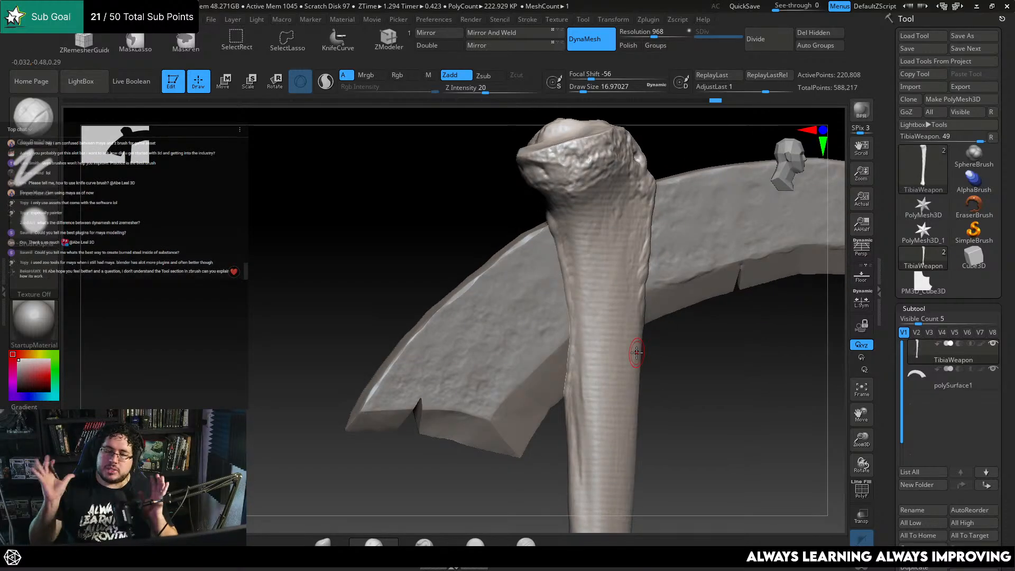
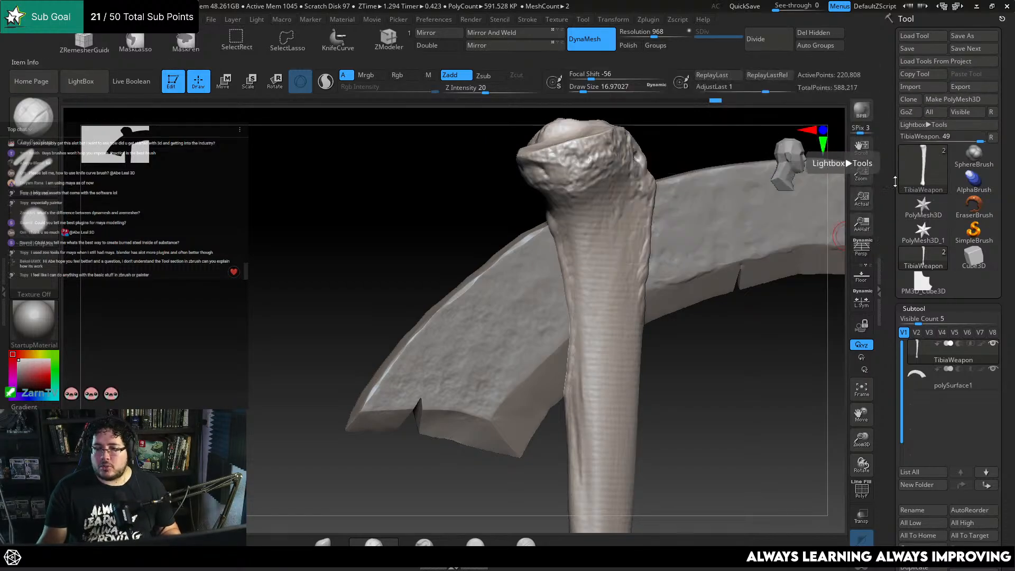
{"action": "mouse_move", "coordinate": [929, 175]}
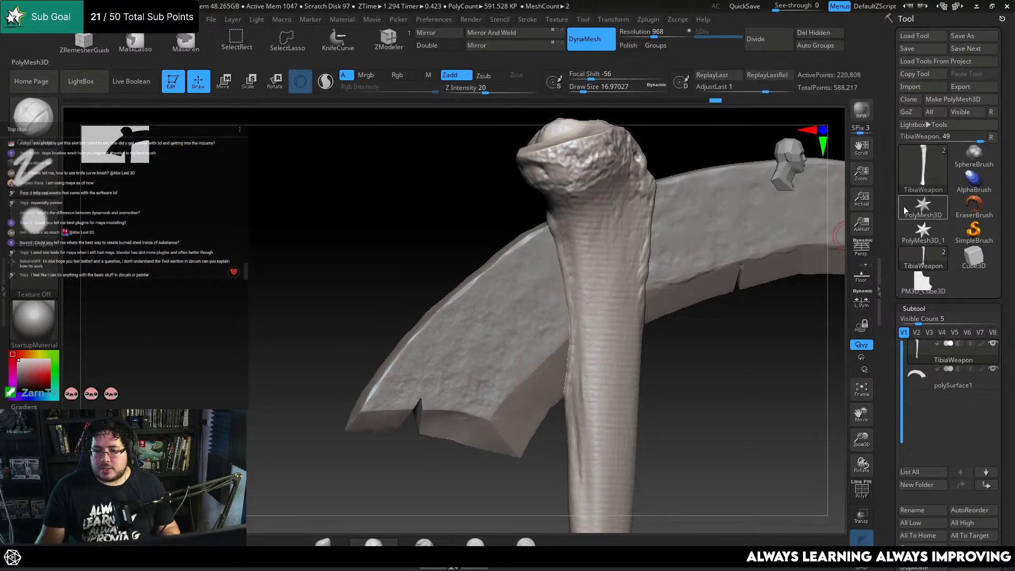
{"action": "mouse_move", "coordinate": [910, 204]}
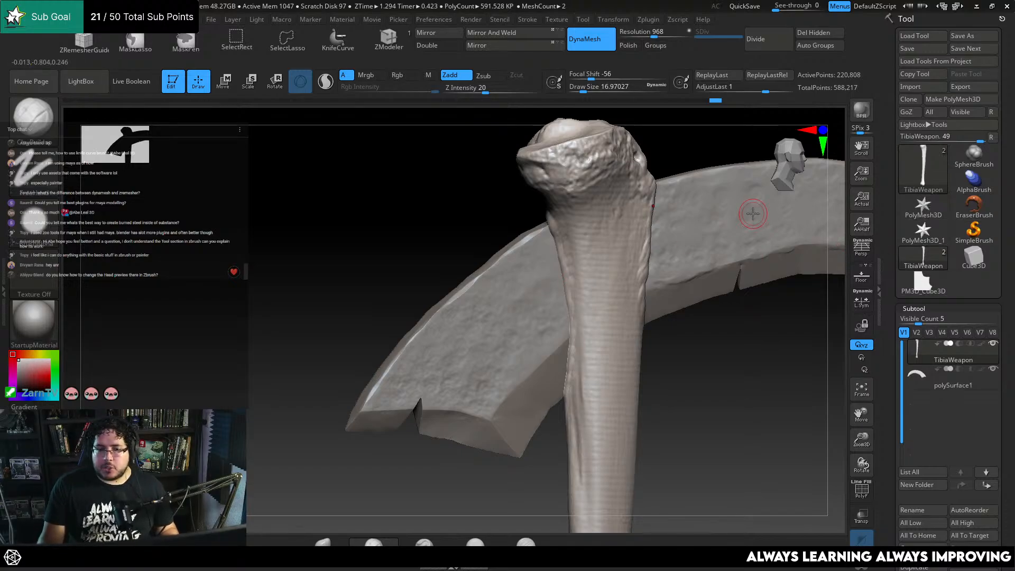
{"action": "mouse_move", "coordinate": [748, 379]}
{"action": "left_mouse_down"}
{"action": "mouse_move", "coordinate": [696, 376]}
{"action": "mouse_move", "coordinate": [725, 344]}
{"action": "mouse_move", "coordinate": [737, 355]}
{"action": "mouse_move", "coordinate": [721, 356]}
{"action": "mouse_move", "coordinate": [716, 292]}
{"action": "mouse_move", "coordinate": [782, 265]}
{"action": "left_mouse_up"}
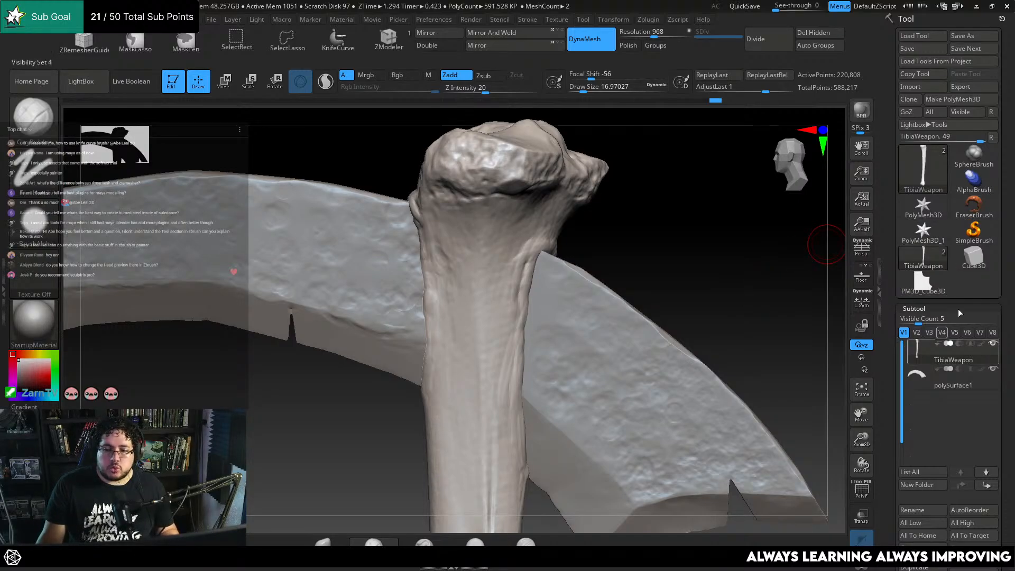
{"action": "scroll", "coordinate": [681, 280], "scroll_direction": "down", "scroll_amount": 8}
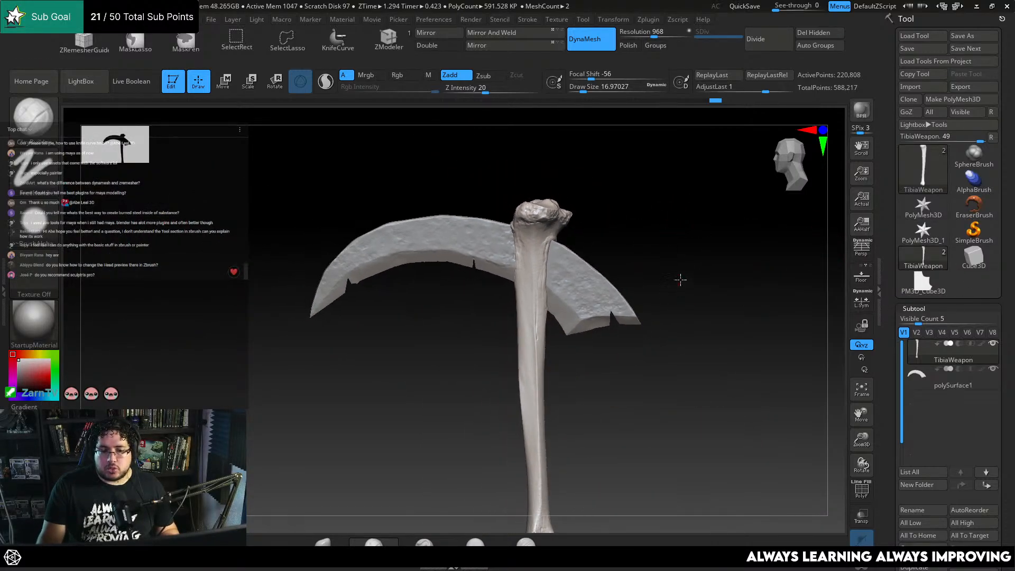
{"action": "scroll", "coordinate": [686, 285], "scroll_direction": "up", "scroll_amount": 10}
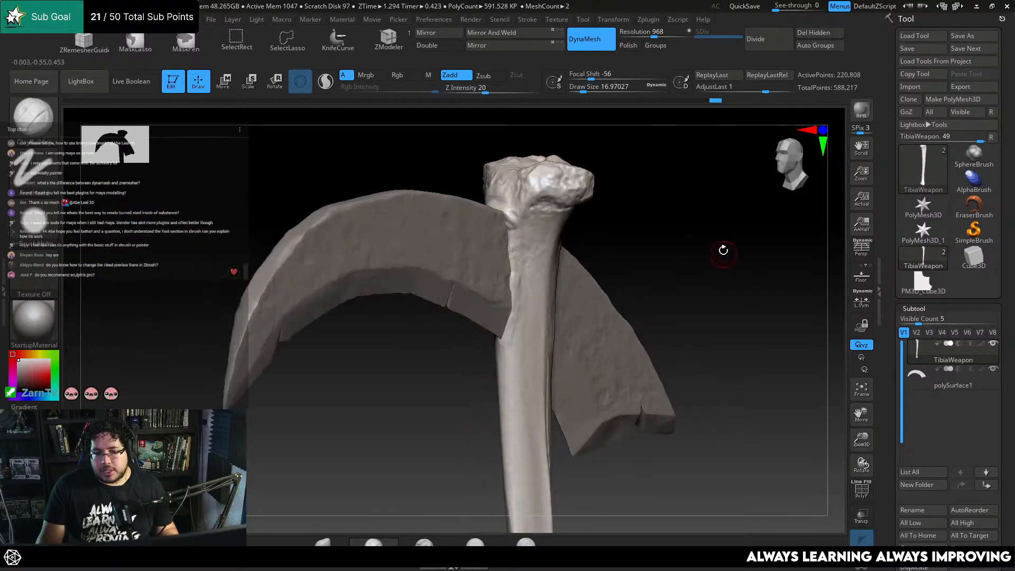
{"action": "left_click_drag", "start_coordinate": [686, 267], "coordinate": [735, 237], "text": "alt"}
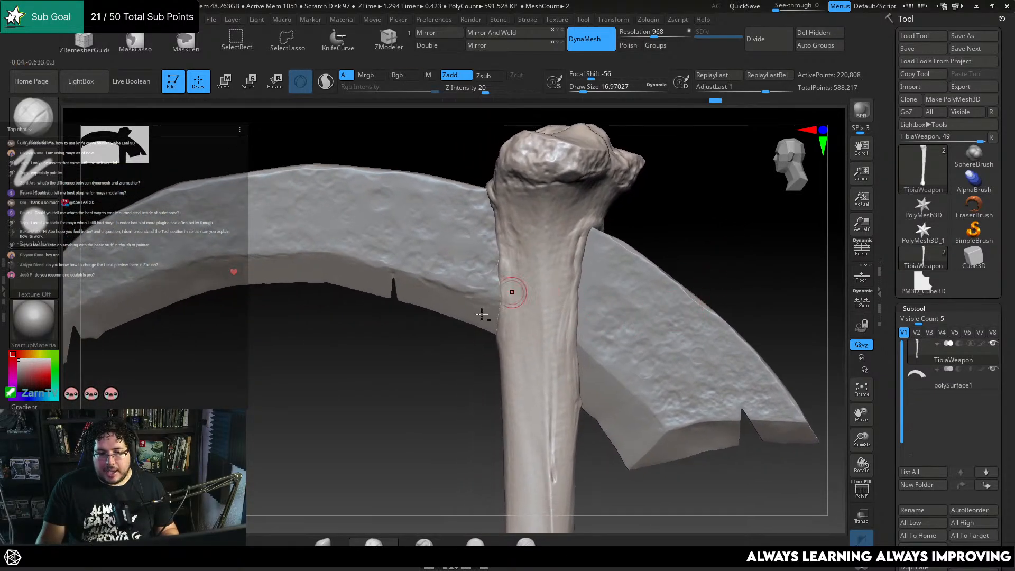
{"action": "left_click_drag", "start_coordinate": [421, 419], "coordinate": [479, 379]}
Select the blade subtool and chip the inner edge of its rear section beside the bone with TrimDynamic at a draw size of about 27
{"action": "left_click", "coordinate": [627, 257], "text": "alt"}
{"action": "right_click_drag", "start_coordinate": [715, 296], "coordinate": [624, 227], "text": "ctrl"}
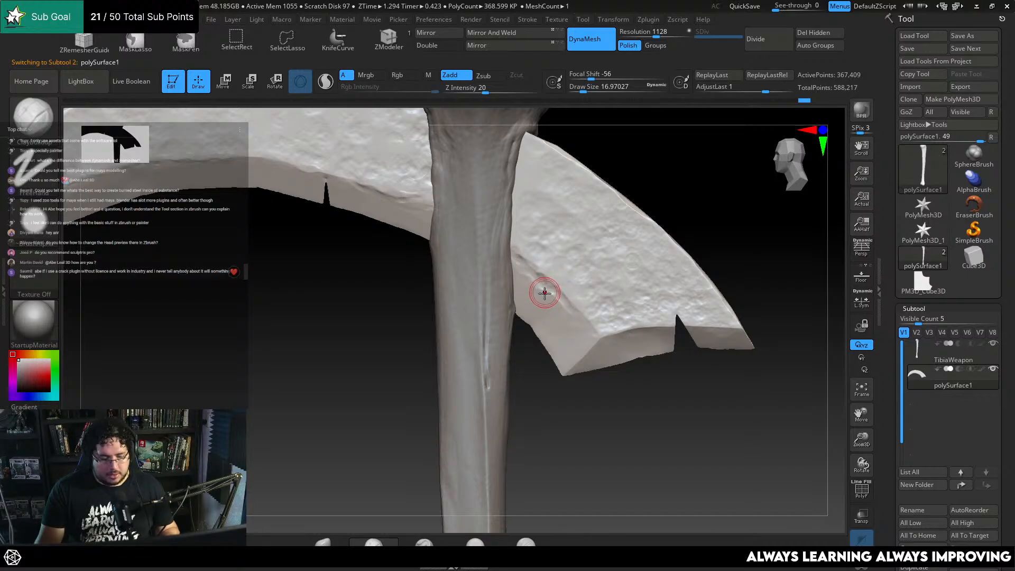
{"action": "key", "text": "b"}
{"action": "key", "text": "t"}
{"action": "key", "text": "d"}
{"action": "key", "text": "space"}
{"action": "left_click_drag", "start_coordinate": [541, 296], "coordinate": [544, 296]}
{"action": "left_click_drag", "start_coordinate": [544, 289], "coordinate": [518, 263]}
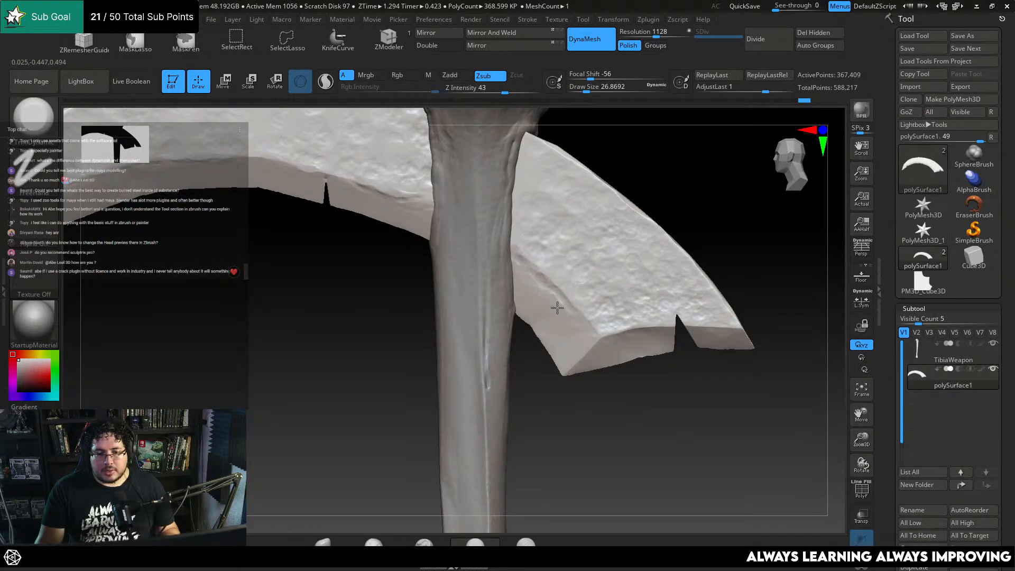
{"action": "left_click_drag", "start_coordinate": [545, 295], "coordinate": [567, 312]}
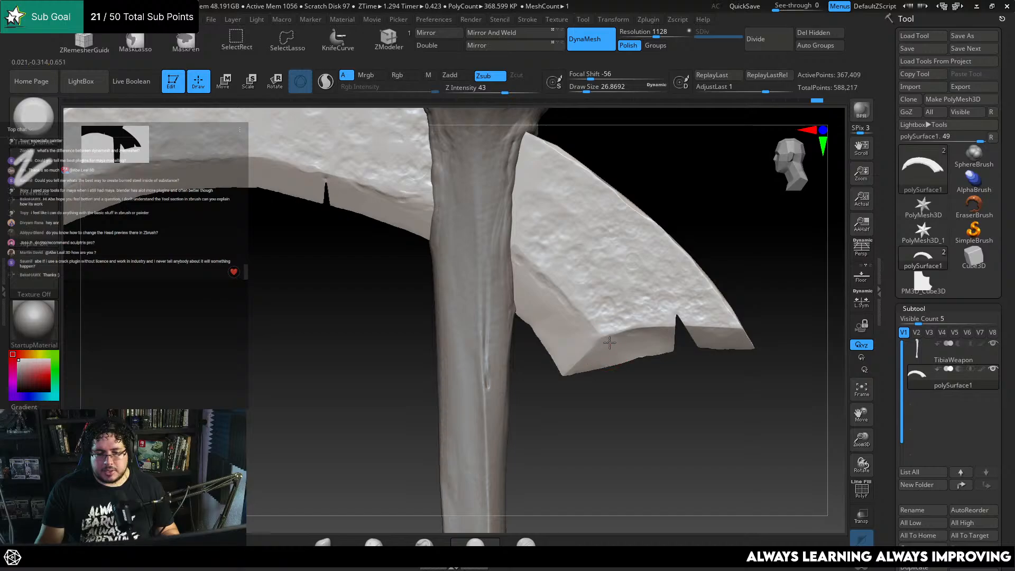
{"action": "left_click_drag", "start_coordinate": [680, 229], "coordinate": [644, 181], "text": "alt"}
Roughen the edge of the blade's broken rear end with ClayBuildup at a draw size of about 22
{"action": "key", "text": "b"}
{"action": "key", "text": "c"}
{"action": "key", "text": "b"}
{"action": "key", "text": "space"}
{"action": "left_click_drag", "start_coordinate": [597, 290], "coordinate": [582, 284]}
{"action": "key", "text": "space"}
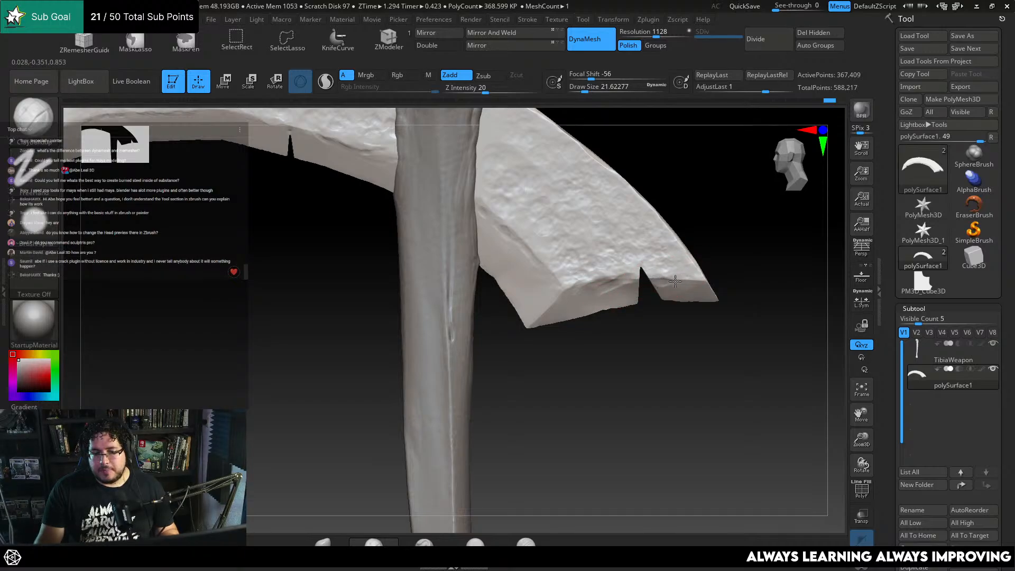
{"action": "left_click_drag", "start_coordinate": [725, 275], "coordinate": [658, 365]}
{"action": "left_click_drag", "start_coordinate": [658, 365], "coordinate": [668, 351]}
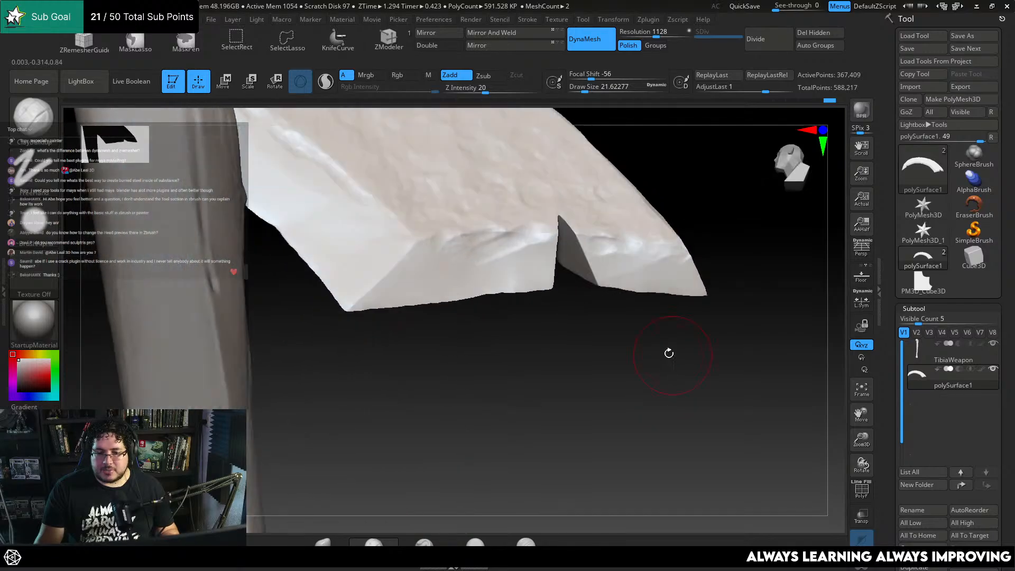
Trim the edges around the notch in the blade's rear end with TrimDynamic at a draw size of about 11
{"action": "key", "text": "b"}
{"action": "key", "text": "t"}
{"action": "key", "text": "d"}
{"action": "key", "text": "space"}
{"action": "left_click_drag", "start_coordinate": [605, 253], "coordinate": [601, 253]}
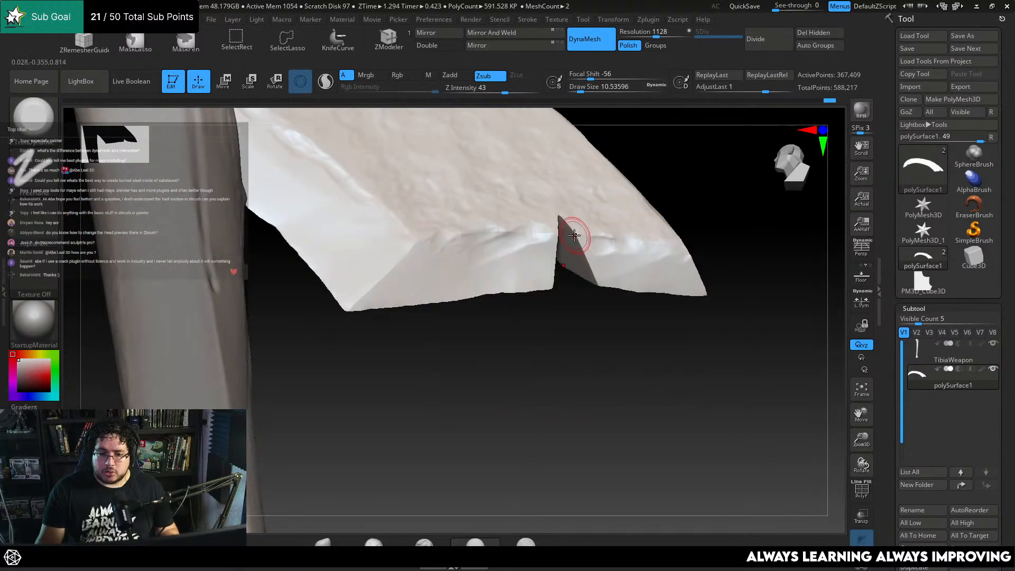
{"action": "left_click_drag", "start_coordinate": [613, 318], "coordinate": [557, 227]}
{"action": "mouse_move", "coordinate": [573, 312]}
{"action": "left_mouse_down"}
{"action": "mouse_move", "coordinate": [630, 315]}
{"action": "mouse_move", "coordinate": [579, 381]}
{"action": "left_mouse_up"}
Detail the tip of the rear-end notch with a fine ClayBuildup crack at a draw size of about 3
{"action": "key", "text": "b"}
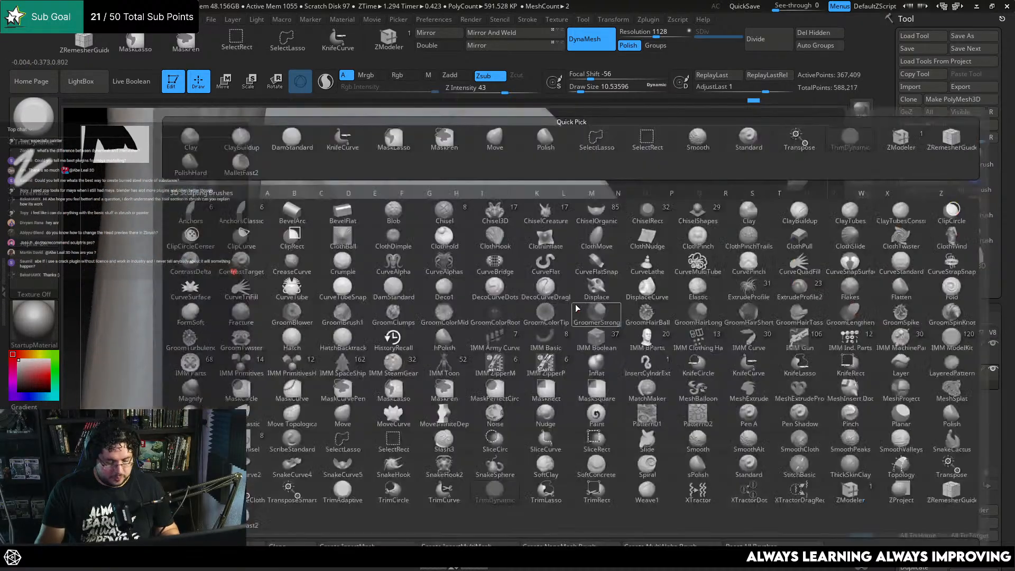
{"action": "key", "text": "c"}
{"action": "key", "text": "b"}
{"action": "key", "text": "space"}
{"action": "left_click_drag", "start_coordinate": [574, 290], "coordinate": [570, 290]}
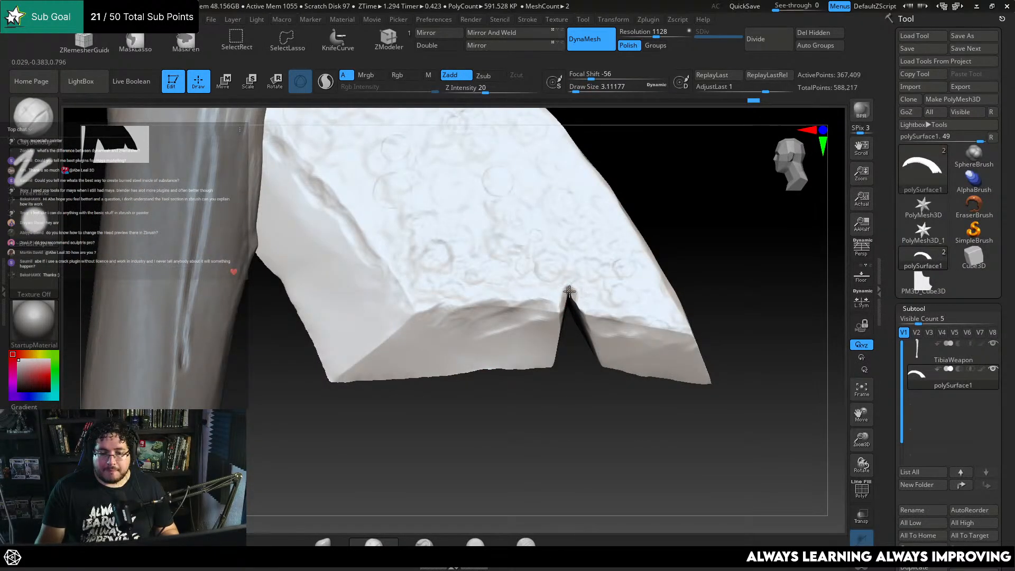
{"action": "left_click_drag", "start_coordinate": [661, 211], "coordinate": [614, 249]}
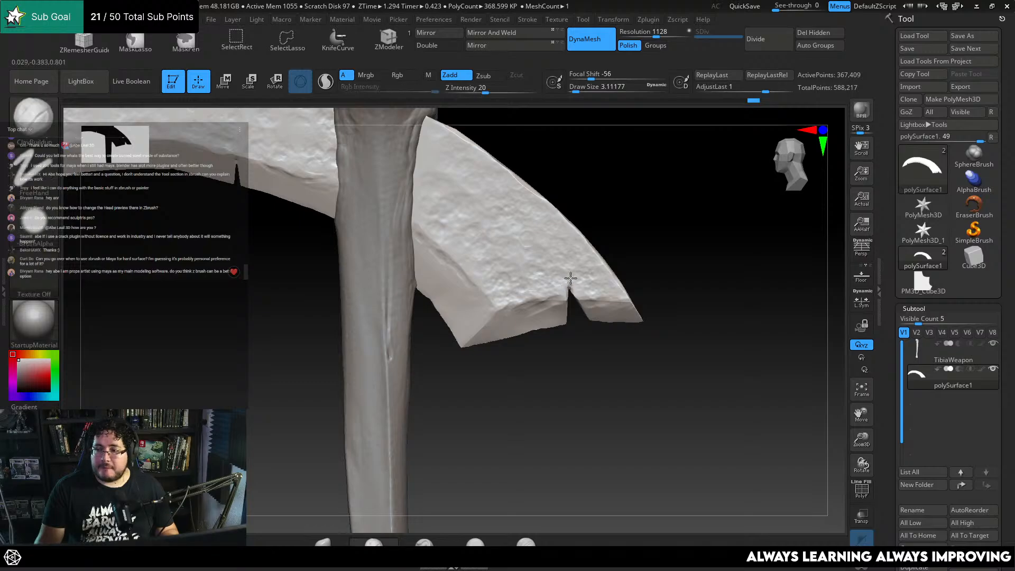
Pull the front tip of the blade outward and downward with the Move brush at a draw size of about 386
{"action": "left_click_drag", "start_coordinate": [679, 243], "coordinate": [636, 254]}
{"action": "left_click_drag", "start_coordinate": [423, 387], "coordinate": [481, 325], "text": "alt"}
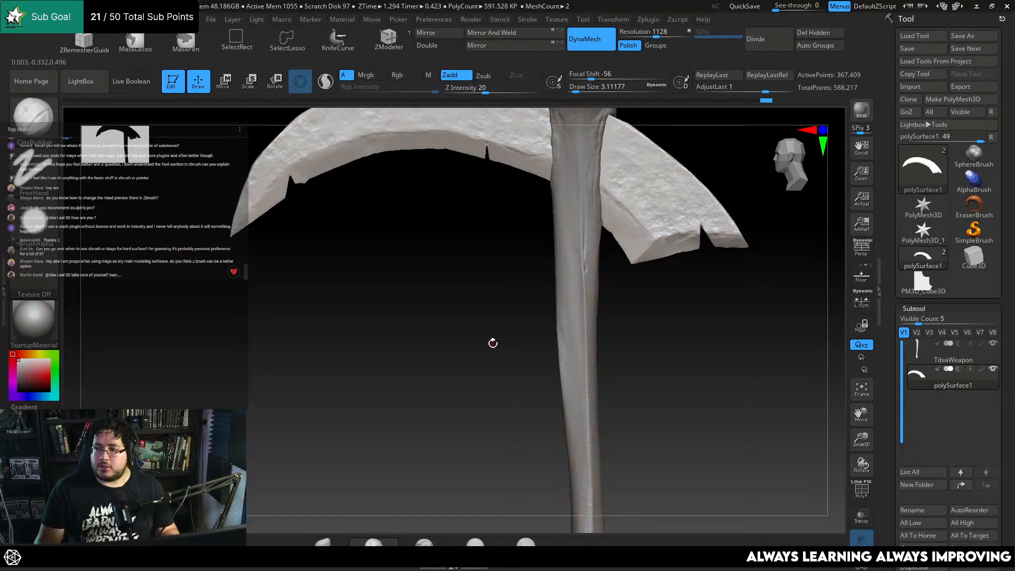
{"action": "mouse_move", "coordinate": [493, 343]}
{"action": "left_mouse_down"}
{"action": "mouse_move", "coordinate": [492, 319]}
{"action": "mouse_move", "coordinate": [464, 374]}
{"action": "mouse_move", "coordinate": [384, 373]}
{"action": "mouse_move", "coordinate": [385, 286]}
{"action": "left_mouse_up"}
{"action": "mouse_move", "coordinate": [421, 370]}
{"action": "left_mouse_down", "text": "alt"}
{"action": "mouse_move", "coordinate": [481, 345]}
{"action": "mouse_move", "coordinate": [466, 319]}
{"action": "left_mouse_up", "text": "alt"}
{"action": "key", "text": "b"}
{"action": "key", "text": "m"}
{"action": "key", "text": "v"}
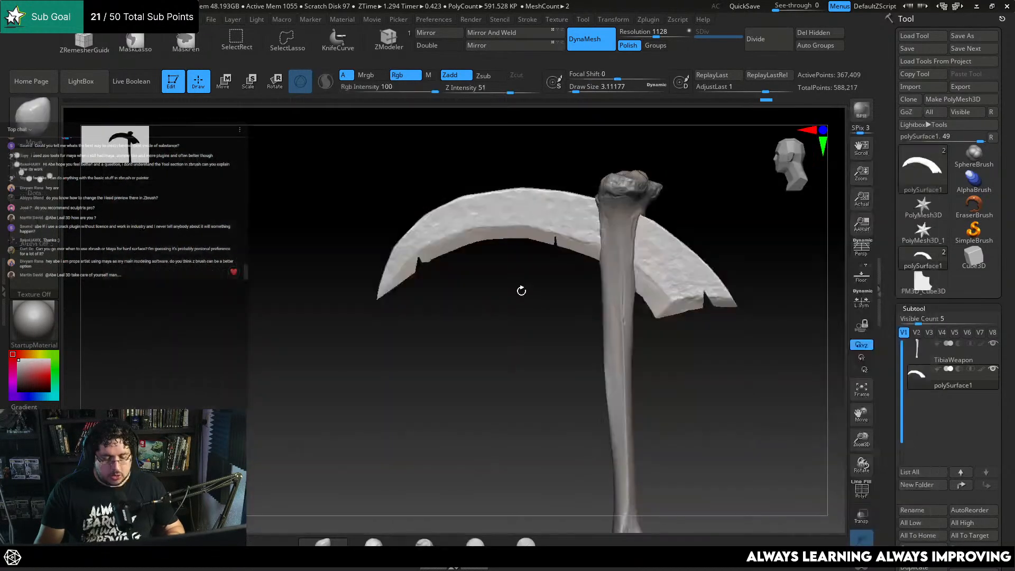
{"action": "key", "text": "space"}
{"action": "left_click_drag", "start_coordinate": [522, 286], "coordinate": [555, 283]}
{"action": "key", "text": "space"}
{"action": "left_click_drag", "start_coordinate": [597, 221], "coordinate": [584, 221]}
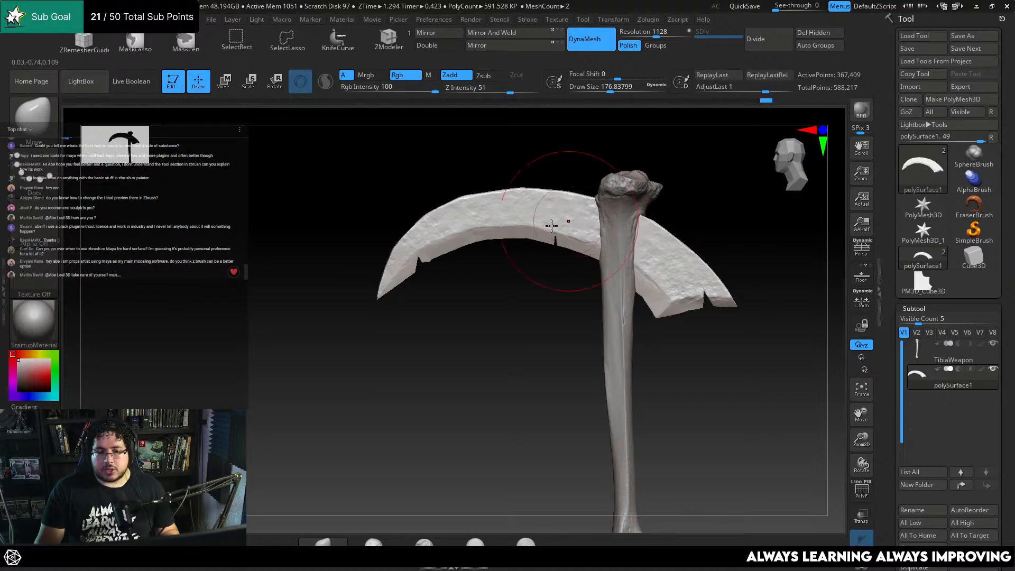
{"action": "key", "text": "space"}
{"action": "mouse_move", "coordinate": [521, 224]}
{"action": "left_mouse_down"}
{"action": "mouse_move", "coordinate": [532, 221]}
{"action": "mouse_move", "coordinate": [511, 219]}
{"action": "left_mouse_up"}
{"action": "key", "text": "space"}
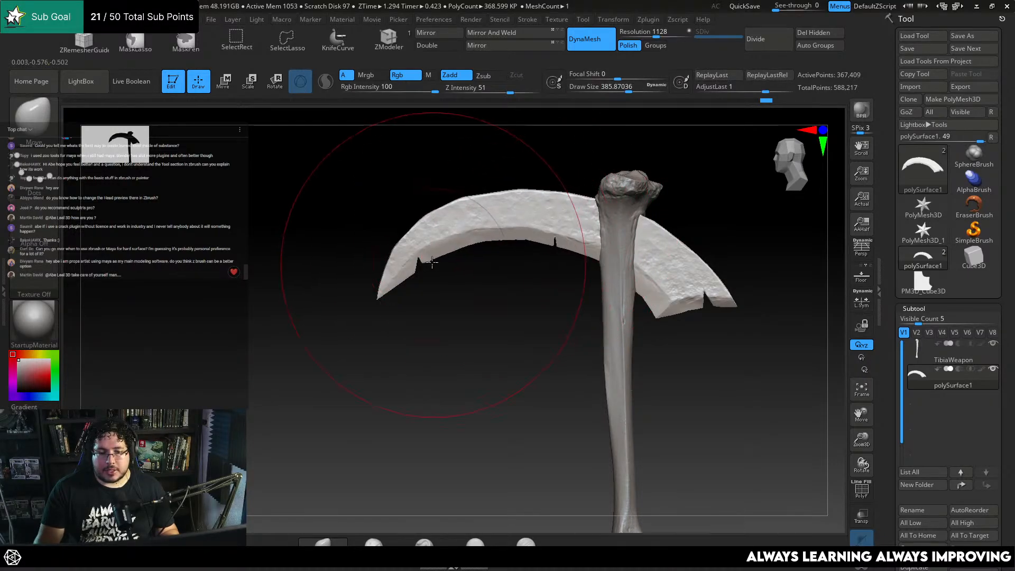
{"action": "left_click_drag", "start_coordinate": [432, 262], "coordinate": [398, 285]}
Refine the blade's inner edge around the crack with the Move brush at draw sizes of about 202 and 108
{"action": "left_click_drag", "start_coordinate": [476, 333], "coordinate": [482, 368], "text": "alt"}
{"action": "key", "text": "space"}
{"action": "left_click_drag", "start_coordinate": [474, 232], "coordinate": [467, 231]}
{"action": "mouse_move", "coordinate": [491, 312]}
{"action": "left_mouse_down"}
{"action": "mouse_move", "coordinate": [598, 277]}
{"action": "mouse_move", "coordinate": [564, 281]}
{"action": "mouse_move", "coordinate": [554, 347]}
{"action": "mouse_move", "coordinate": [510, 265]}
{"action": "mouse_move", "coordinate": [478, 319]}
{"action": "mouse_move", "coordinate": [503, 317]}
{"action": "mouse_move", "coordinate": [502, 307]}
{"action": "mouse_move", "coordinate": [516, 356]}
{"action": "left_mouse_up"}
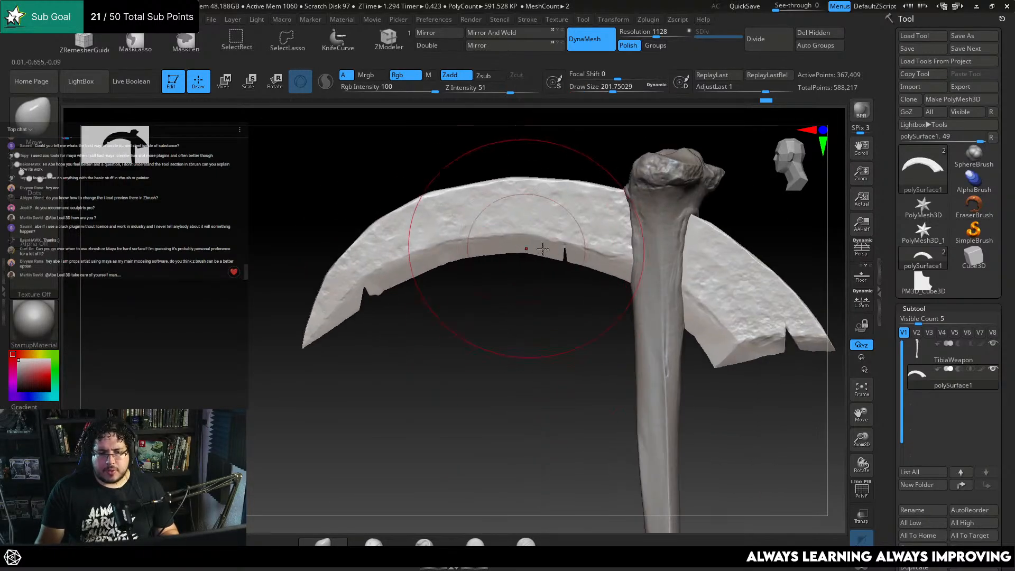
{"action": "key", "text": "space"}
{"action": "left_click_drag", "start_coordinate": [527, 238], "coordinate": [515, 238]}
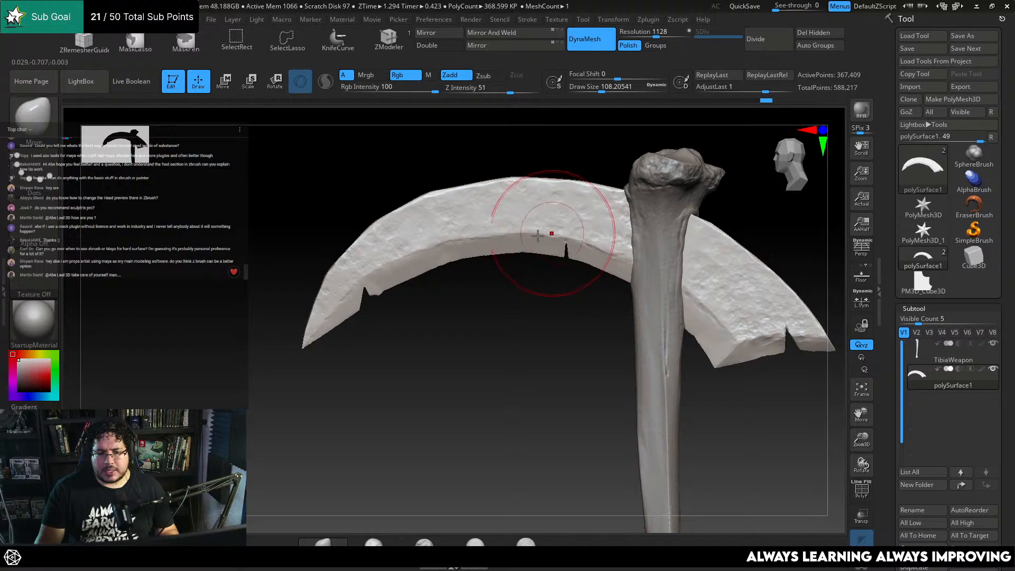
{"action": "mouse_move", "coordinate": [561, 312]}
{"action": "left_mouse_down"}
{"action": "mouse_move", "coordinate": [501, 297]}
{"action": "mouse_move", "coordinate": [526, 351]}
{"action": "mouse_move", "coordinate": [501, 329]}
{"action": "mouse_move", "coordinate": [546, 389]}
{"action": "mouse_move", "coordinate": [509, 335]}
{"action": "mouse_move", "coordinate": [524, 329]}
{"action": "mouse_move", "coordinate": [494, 338]}
{"action": "mouse_move", "coordinate": [555, 310]}
{"action": "mouse_move", "coordinate": [513, 290]}
{"action": "mouse_move", "coordinate": [563, 310]}
{"action": "left_mouse_up"}
Make the tibia handle the active subtool and inspect the joint between the bone and the blade
{"action": "left_click", "coordinate": [563, 310], "text": "alt"}
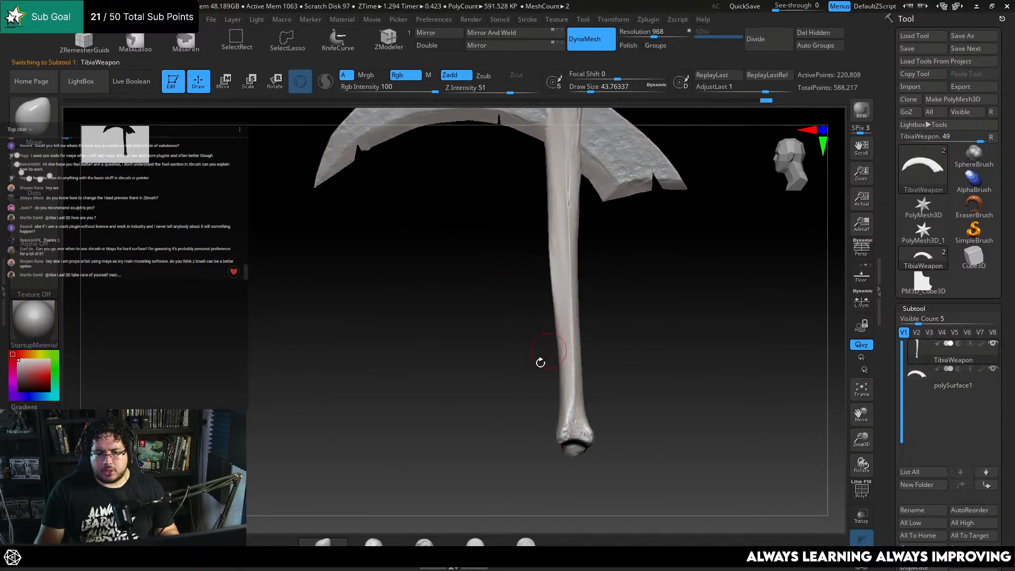
{"action": "left_click_drag", "start_coordinate": [539, 358], "coordinate": [597, 300]}
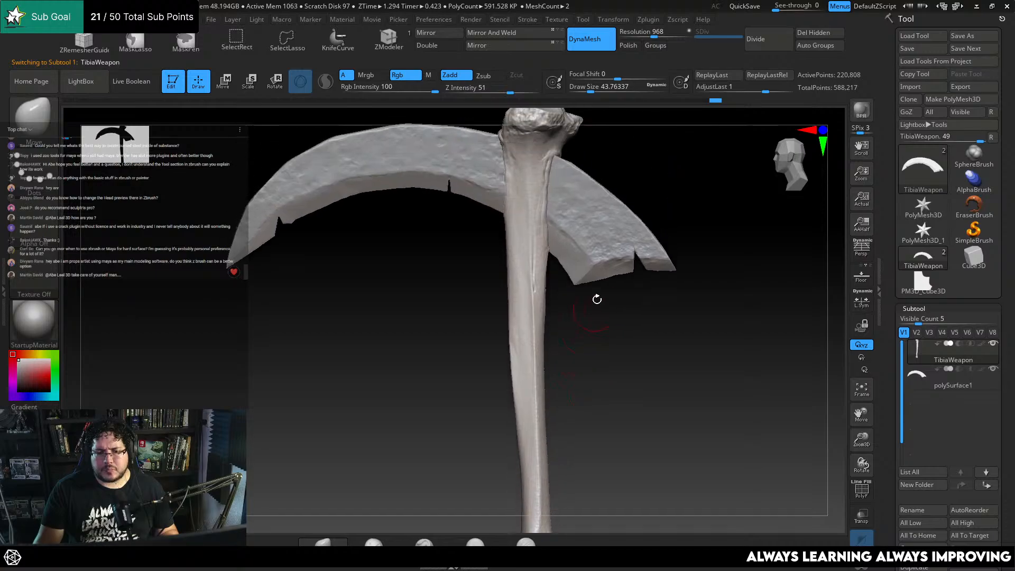
{"action": "left_click_drag", "start_coordinate": [583, 380], "coordinate": [425, 390]}
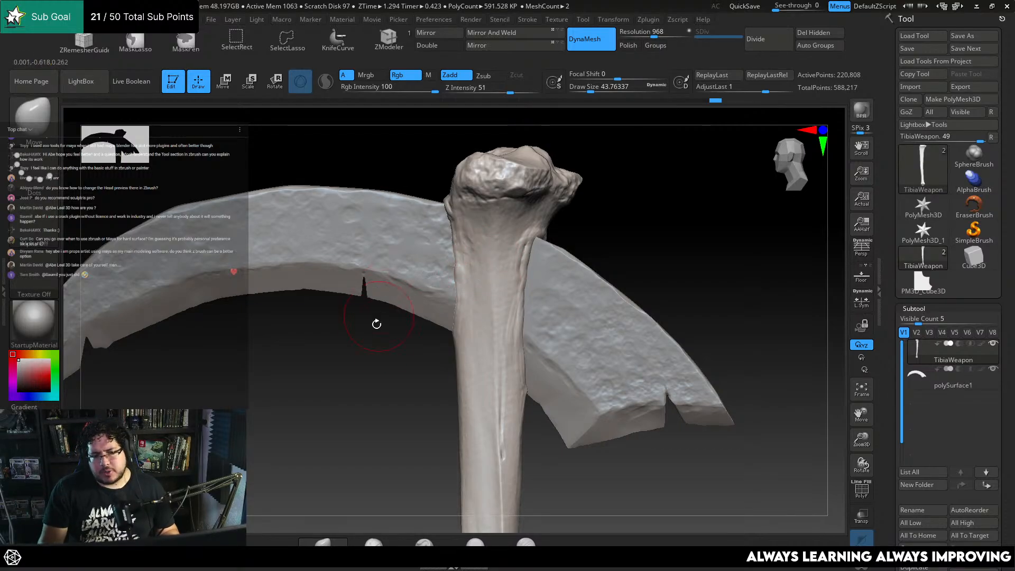
{"action": "left_click_drag", "start_coordinate": [376, 323], "coordinate": [537, 242]}
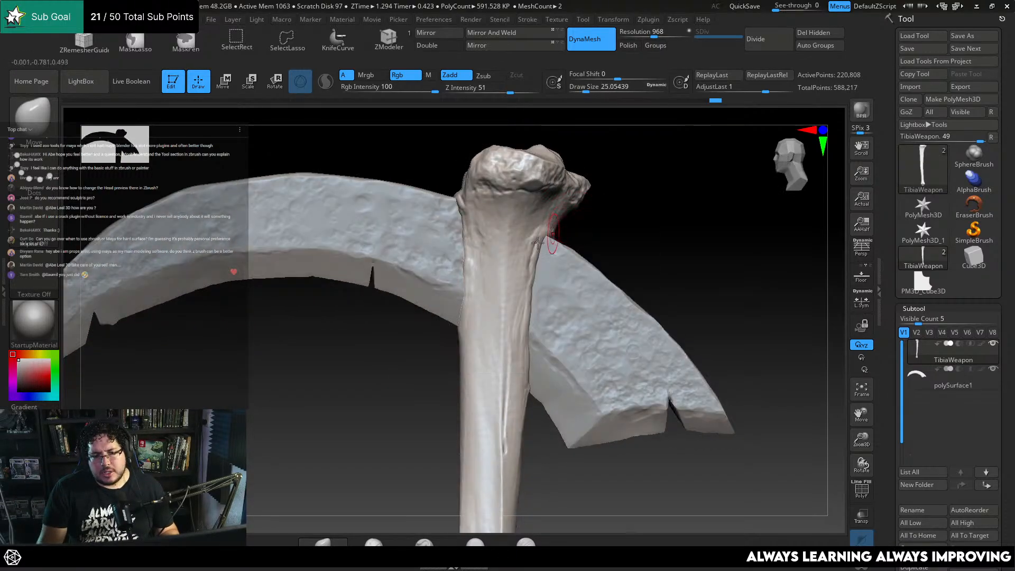
Switch to the web browser and search Google Images for "bone weapons"
{"action": "key", "text": "alt+Tab"}
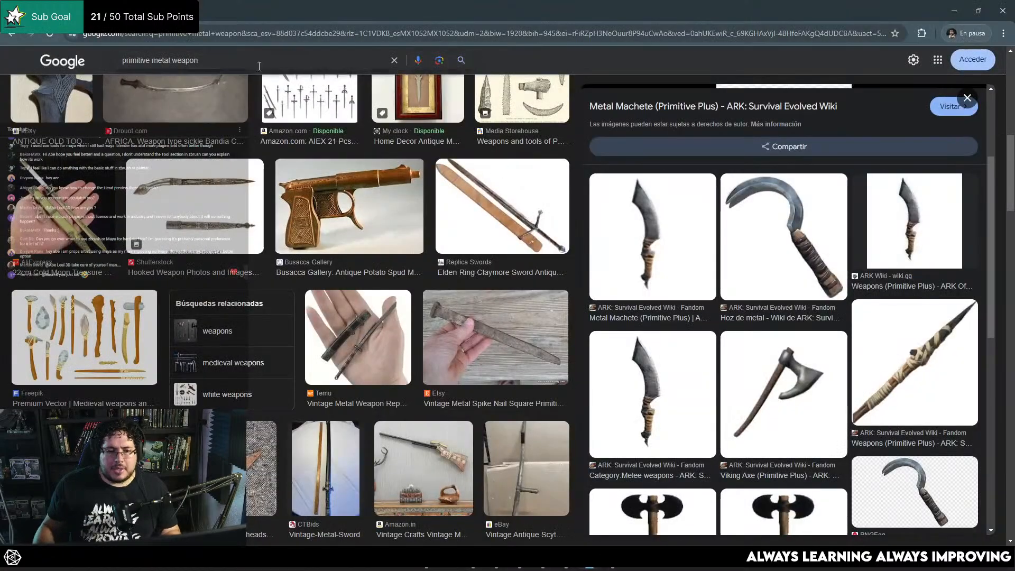
{"action": "triple_click", "coordinate": [204, 63]}
{"action": "type", "text": "bone wepaon"}
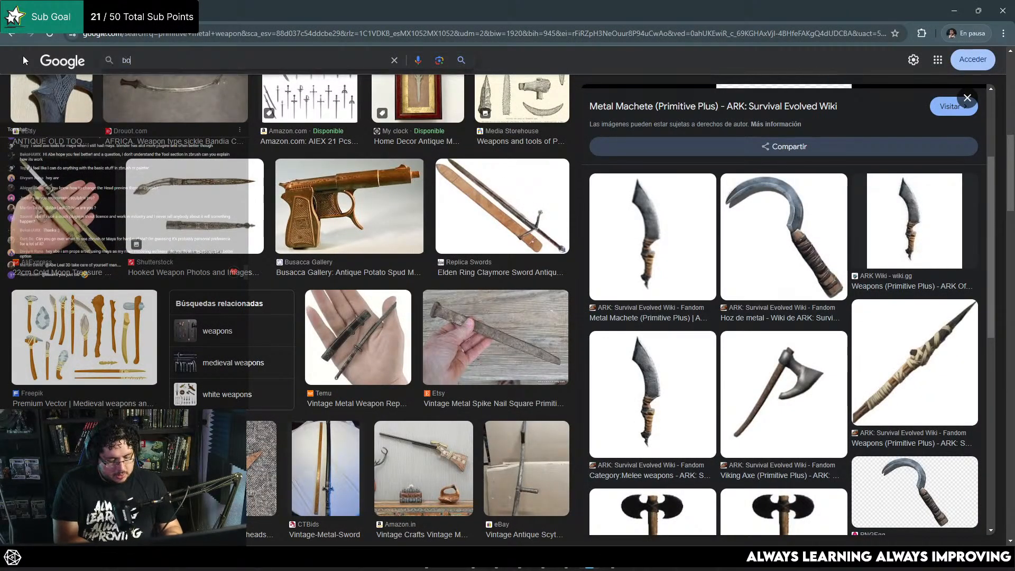
{"action": "key", "text": "BackSpace"}
{"action": "key", "text": "BackSpace"}
{"action": "key", "text": "BackSpace"}
{"action": "key", "text": "BackSpace"}
{"action": "type", "text": "apons"}
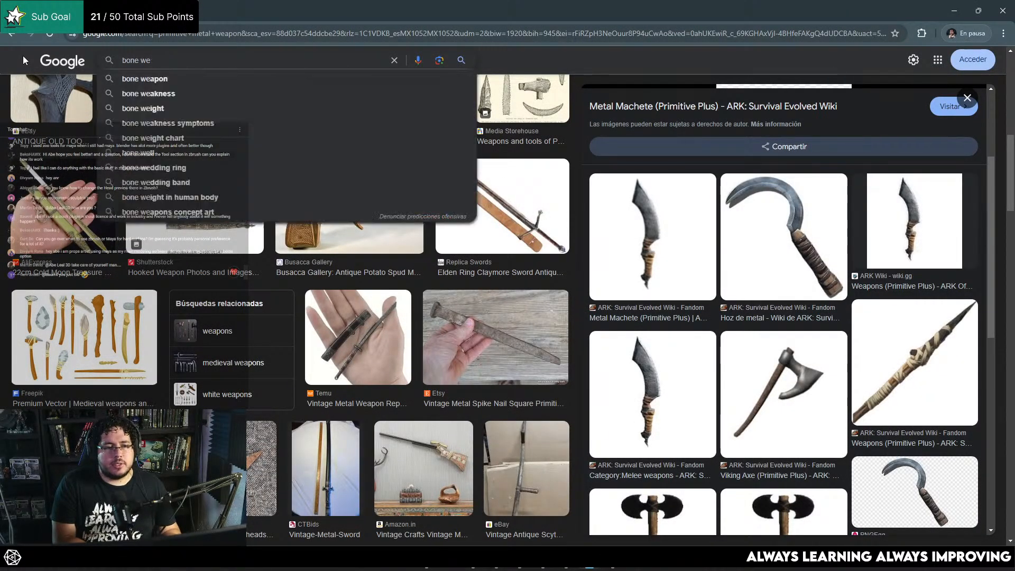
{"action": "key", "text": "Return"}
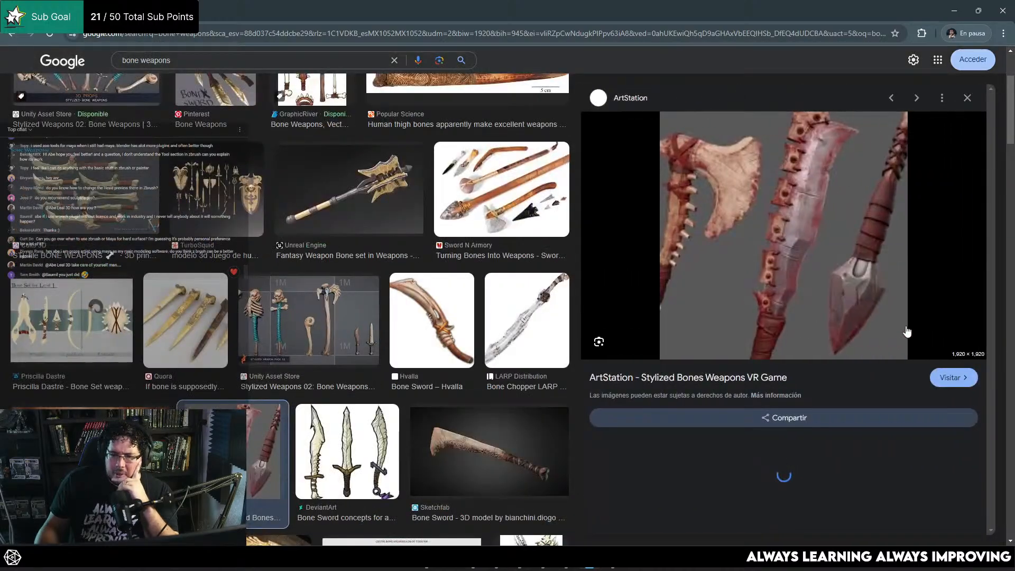
Examine the stylized bone weapons, the crude bone spearheads and the bone-handled sword as references
{"action": "left_click", "coordinate": [949, 341]}
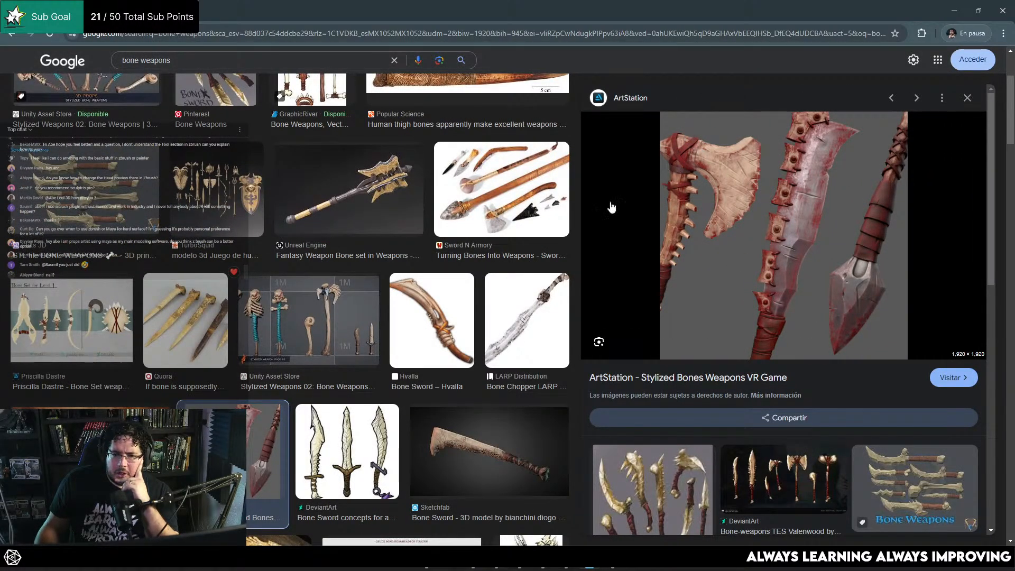
{"action": "scroll", "coordinate": [316, 291], "scroll_direction": "down", "scroll_amount": 2}
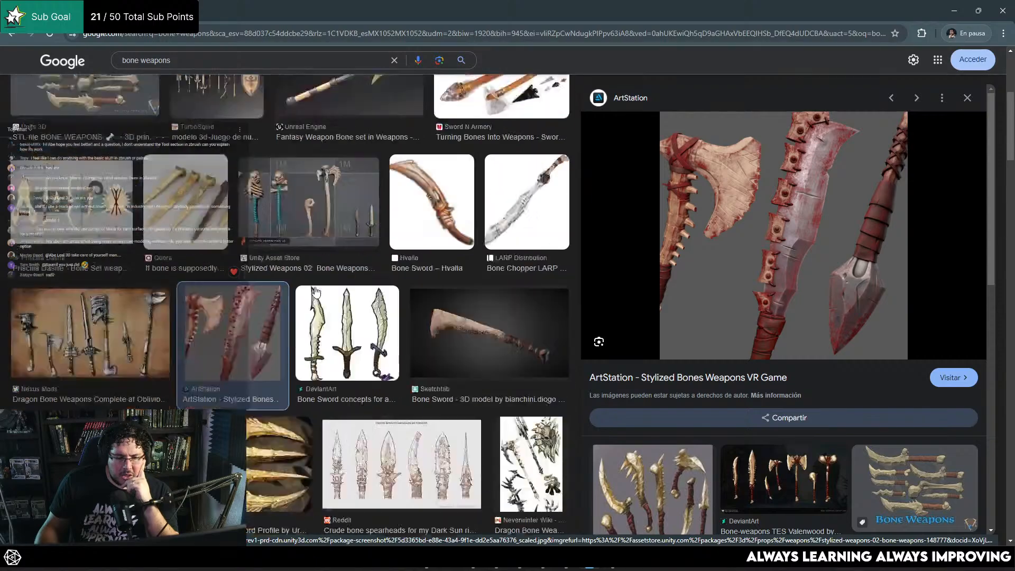
{"action": "scroll", "coordinate": [316, 291], "scroll_direction": "down", "scroll_amount": 2}
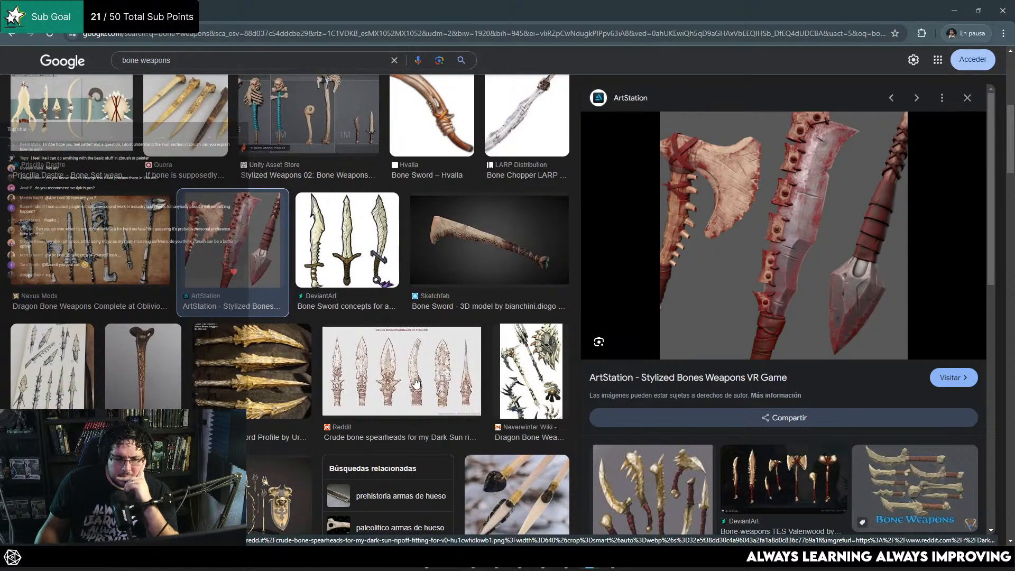
{"action": "left_click", "coordinate": [416, 382]}
{"action": "scroll", "coordinate": [451, 324], "scroll_direction": "down", "scroll_amount": 2}
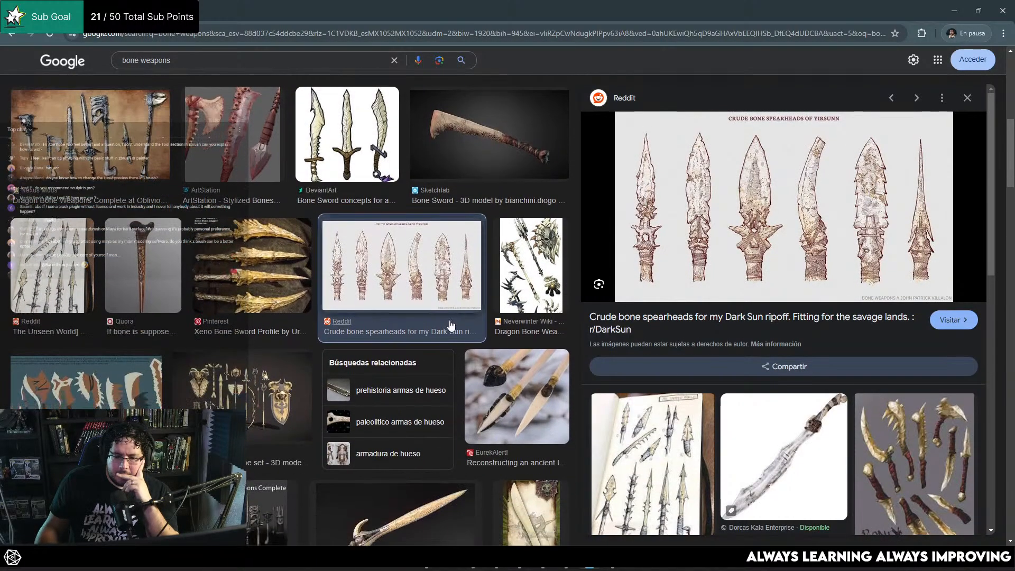
{"action": "left_click", "coordinate": [822, 464]}
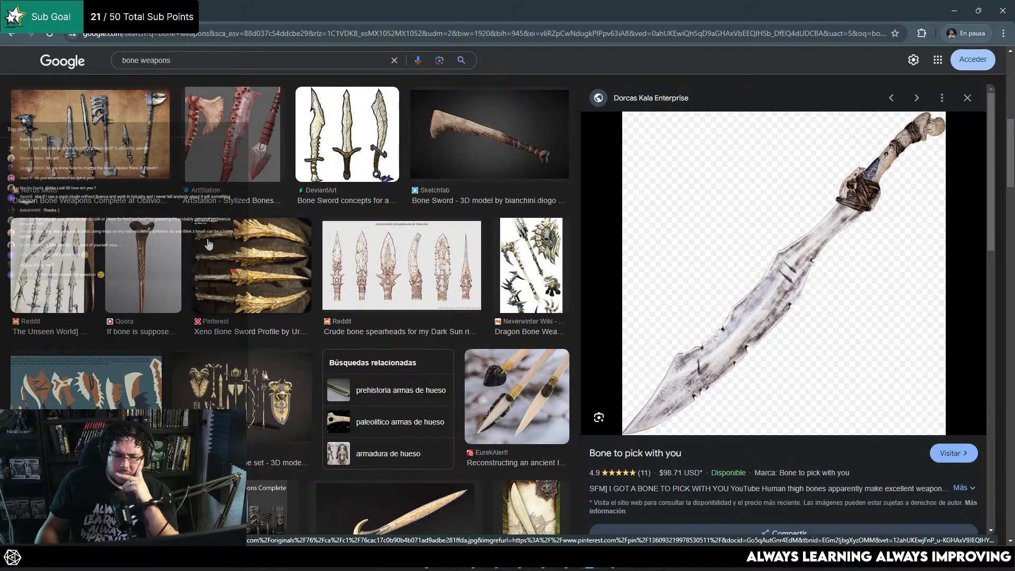
Look through the remaining bone weapon images for ways of joining blade and handle, then return to ZBrush
{"action": "scroll", "coordinate": [208, 244], "scroll_direction": "down", "scroll_amount": 7}
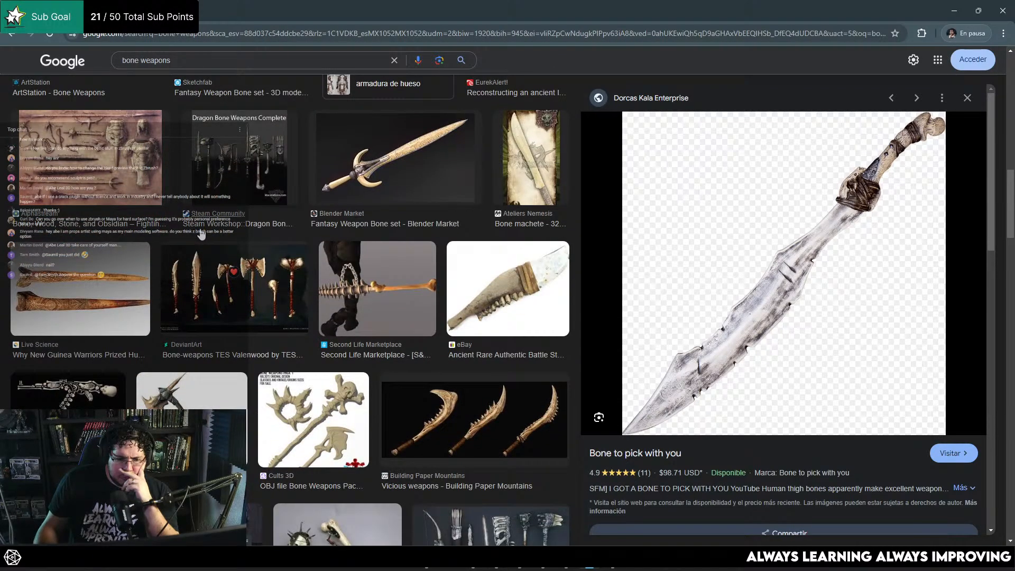
{"action": "scroll", "coordinate": [201, 234], "scroll_direction": "down", "scroll_amount": 3}
{"action": "scroll", "coordinate": [201, 234], "scroll_direction": "down", "scroll_amount": 3}
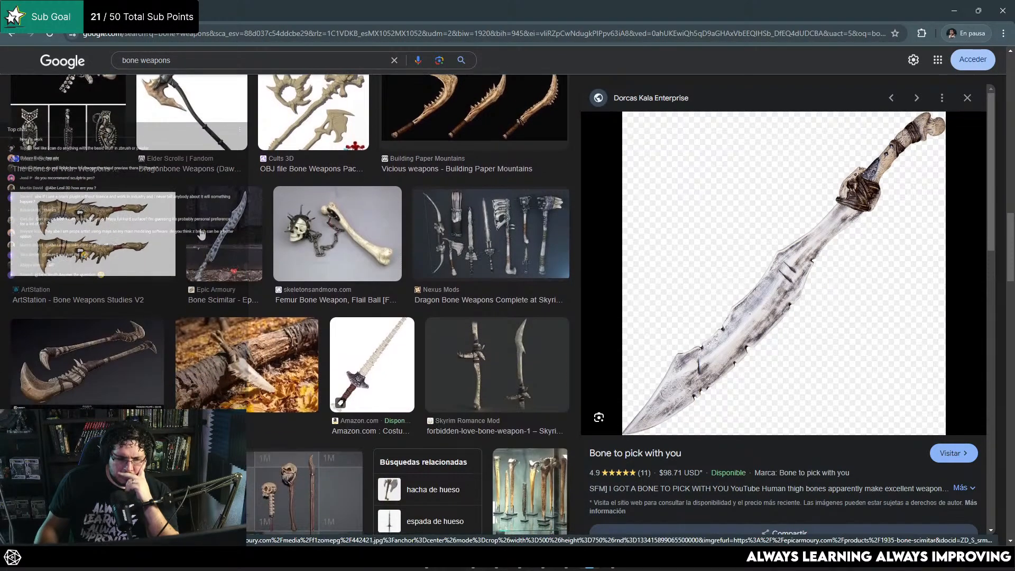
{"action": "scroll", "coordinate": [201, 234], "scroll_direction": "down", "scroll_amount": 3}
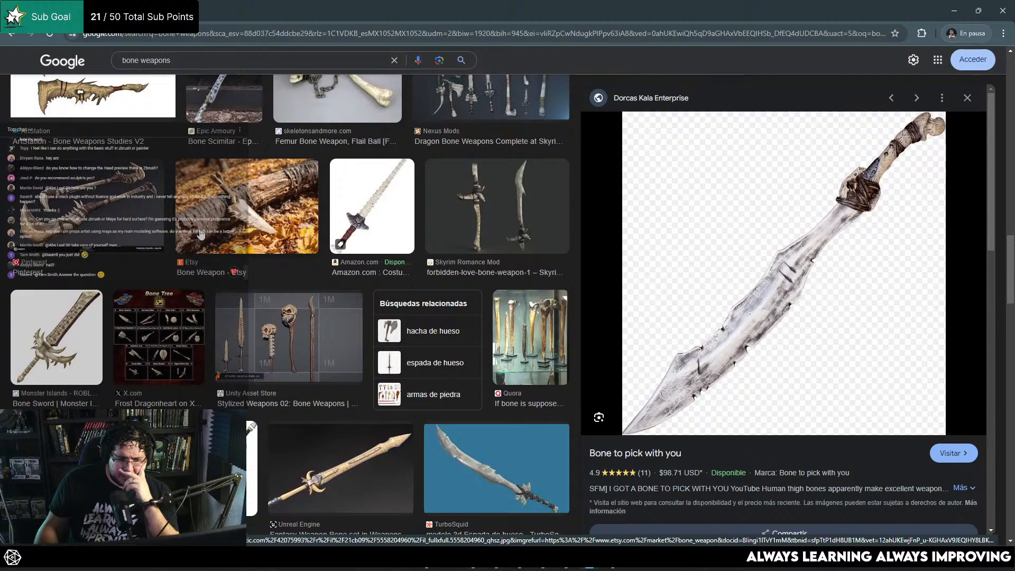
{"action": "scroll", "coordinate": [201, 234], "scroll_direction": "down", "scroll_amount": 15}
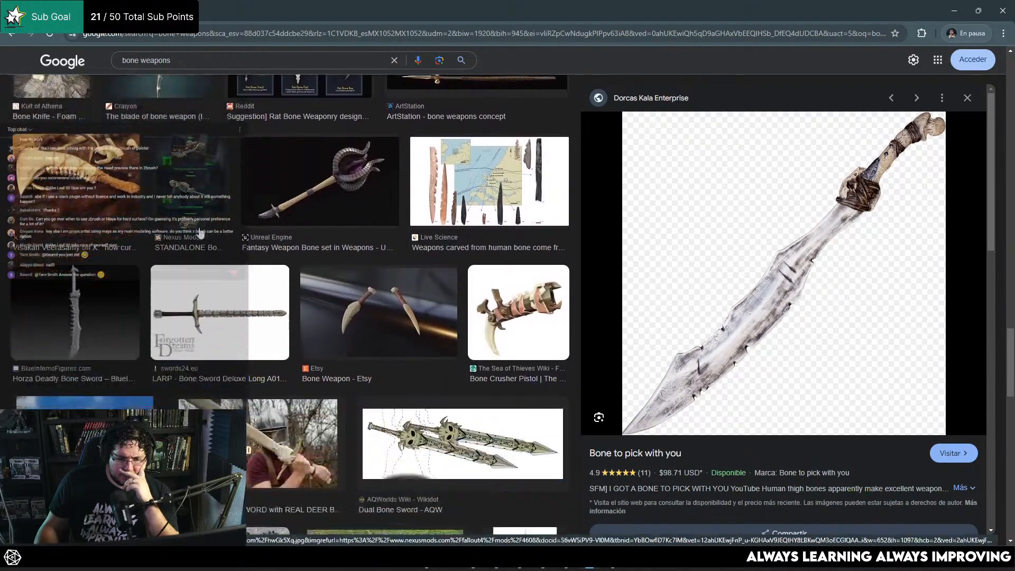
{"action": "scroll", "coordinate": [201, 235], "scroll_direction": "down", "scroll_amount": 10}
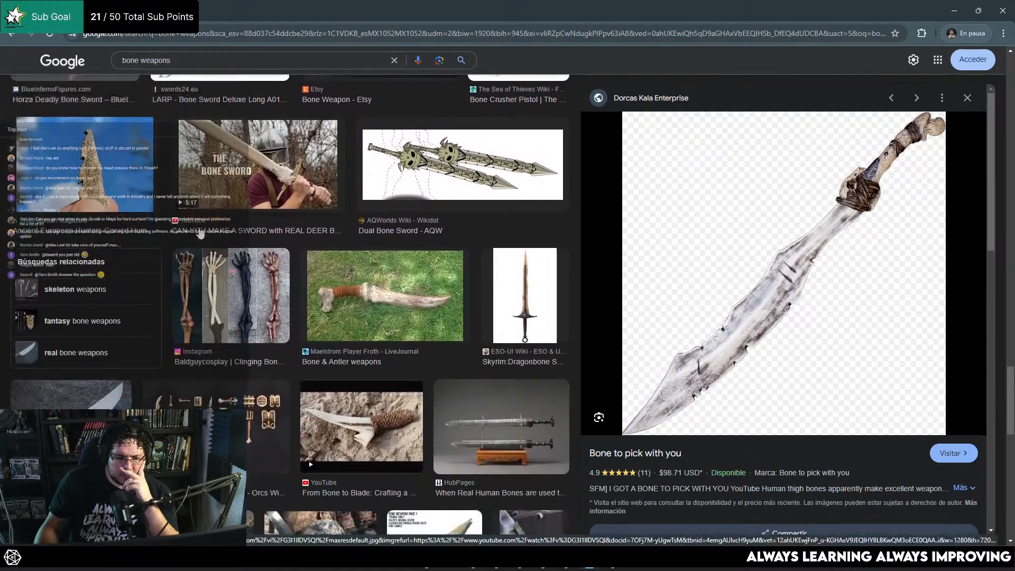
{"action": "left_click", "coordinate": [954, 10]}
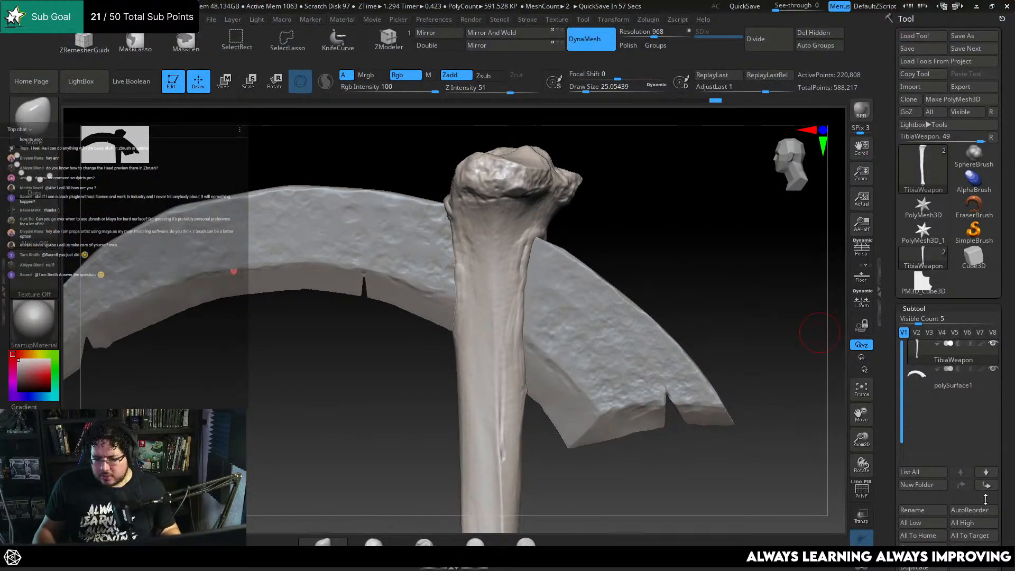
Append a Cylinder3D primitive as a new subtool and make it the active one
{"action": "left_click", "coordinate": [964, 567]}
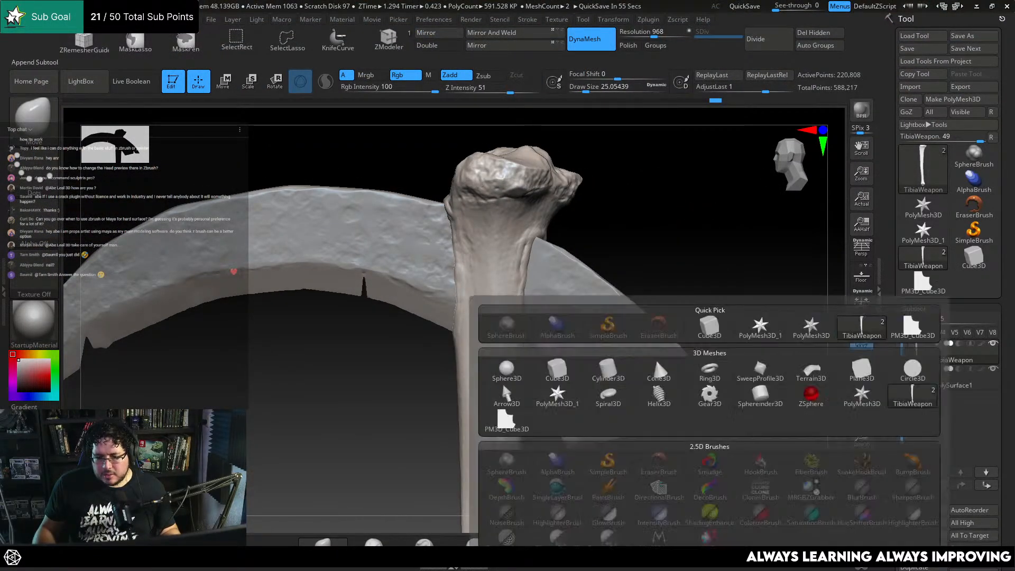
{"action": "left_click", "coordinate": [963, 566]}
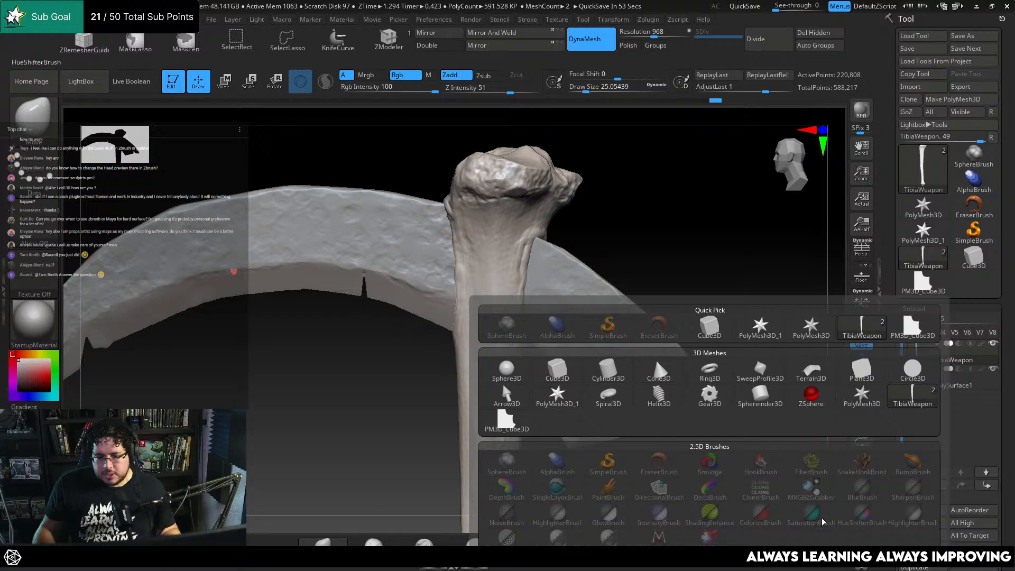
{"action": "left_click", "coordinate": [608, 371]}
{"action": "key", "text": "f"}
{"action": "key", "text": "f"}
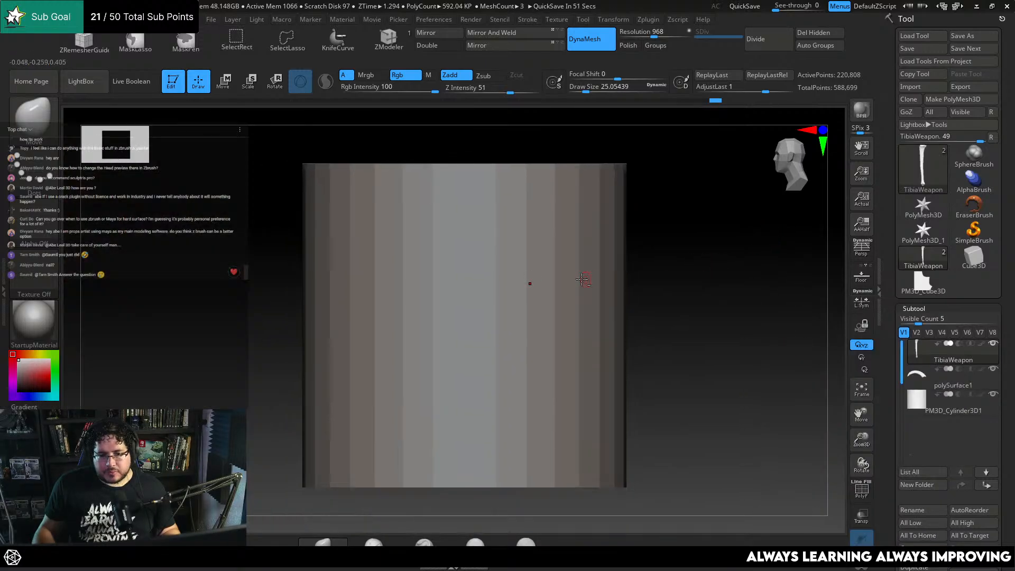
{"action": "left_click", "coordinate": [478, 311], "text": "alt"}
Scale the cylinder down uniformly until it is about as wide as the bone handle
{"action": "key", "text": "e"}
{"action": "left_click_drag", "start_coordinate": [464, 308], "coordinate": [463, 376]}
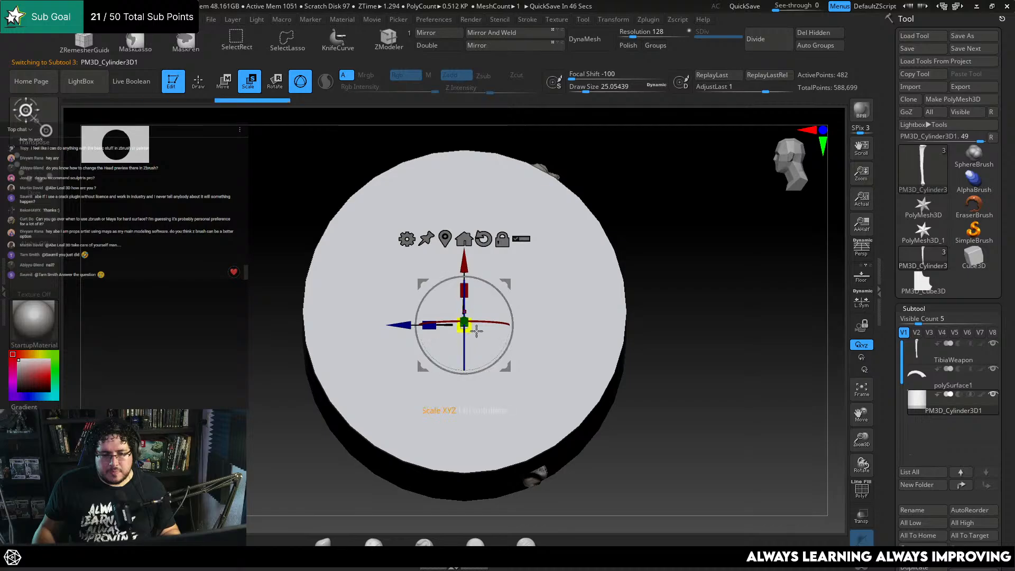
{"action": "left_click_drag", "start_coordinate": [463, 295], "coordinate": [269, 286]}
{"action": "key", "text": "q"}
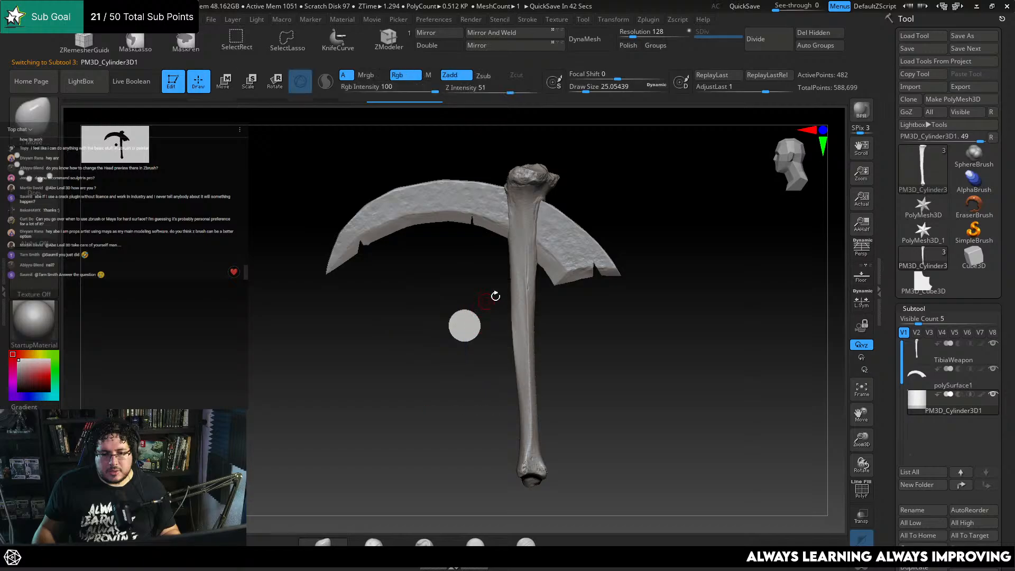
Move the cylinder onto the handle beside the blade joint and stretch it along its axis through the bone
{"action": "key", "text": "w"}
{"action": "left_click_drag", "start_coordinate": [509, 280], "coordinate": [588, 323]}
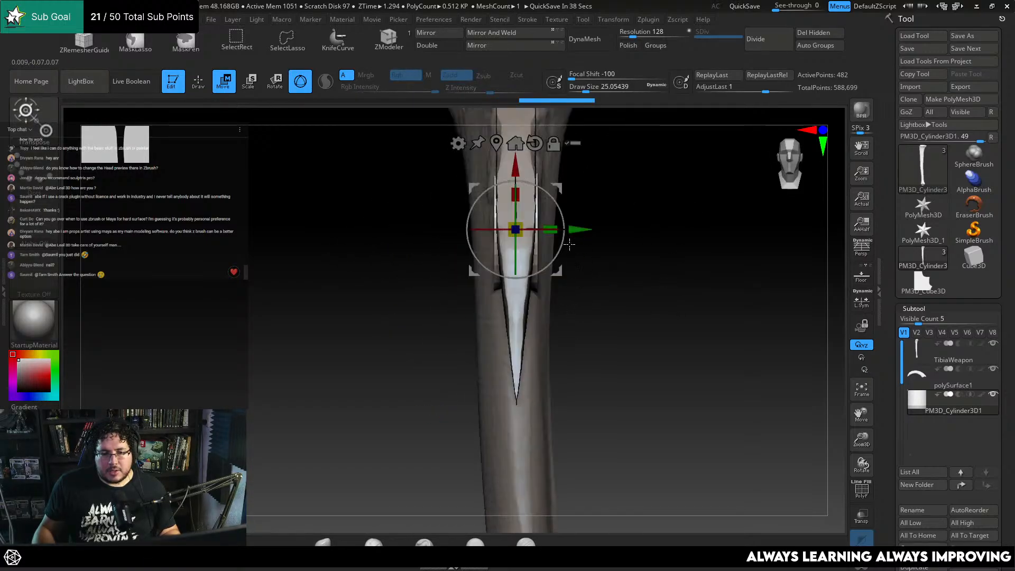
{"action": "left_click_drag", "start_coordinate": [550, 229], "coordinate": [766, 247]}
{"action": "mouse_move", "coordinate": [772, 247]}
{"action": "left_mouse_down"}
{"action": "mouse_move", "coordinate": [725, 245]}
{"action": "mouse_move", "coordinate": [683, 201]}
{"action": "left_mouse_up"}
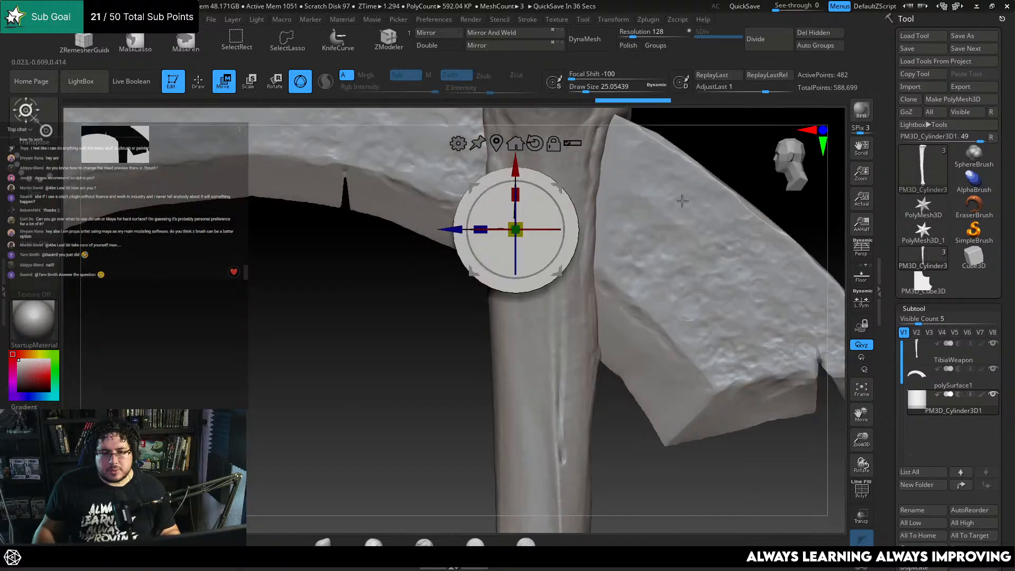
{"action": "left_click_drag", "start_coordinate": [426, 350], "coordinate": [397, 414], "text": "alt"}
Raise the cylinder to the upper shaft at the blade joint and shrink it to a peg narrower than the bone
{"action": "key", "text": "q"}
{"action": "key", "text": "e"}
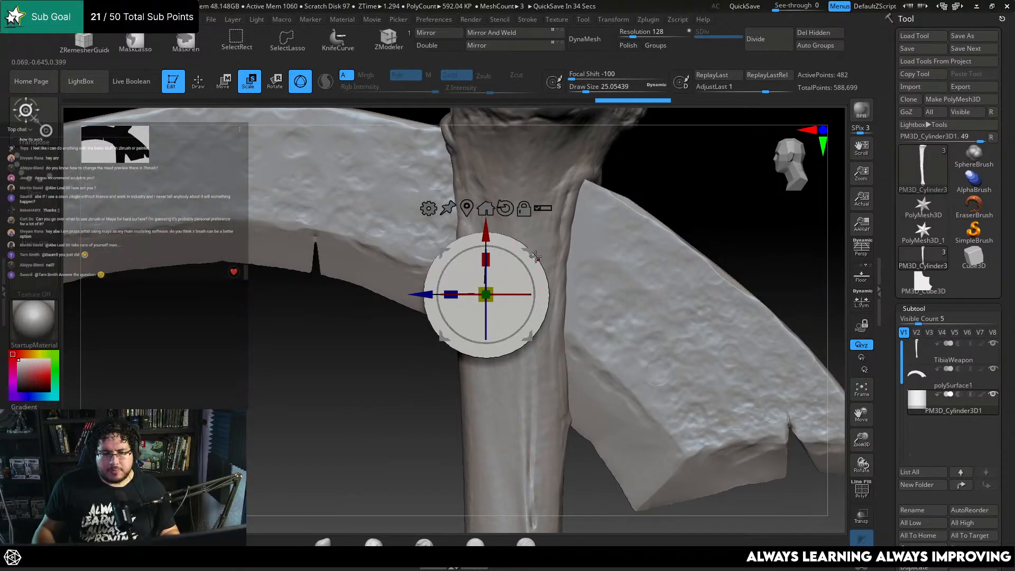
{"action": "left_click_drag", "start_coordinate": [531, 254], "coordinate": [558, 180]}
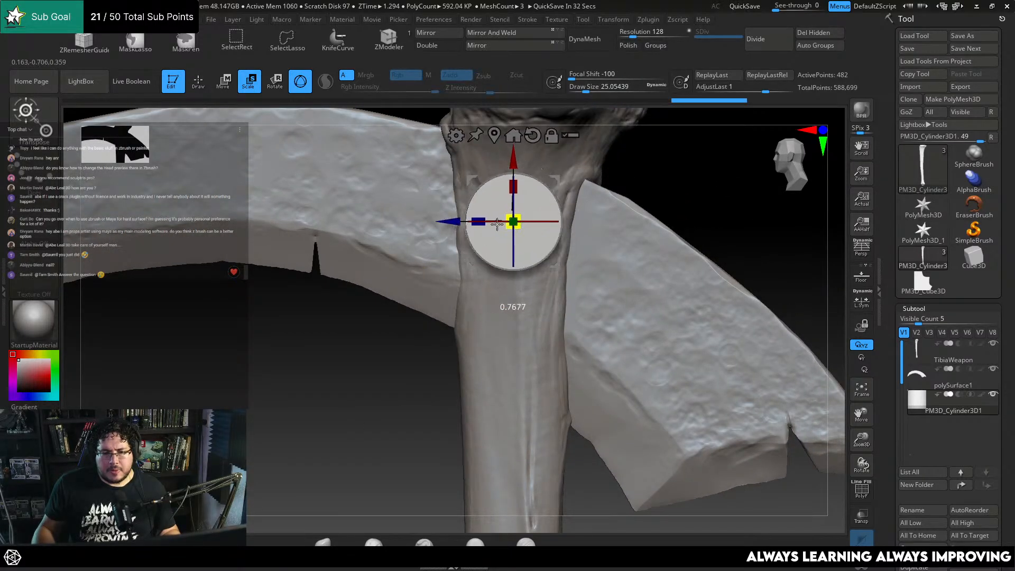
{"action": "left_click_drag", "start_coordinate": [374, 401], "coordinate": [510, 340], "text": "shift"}
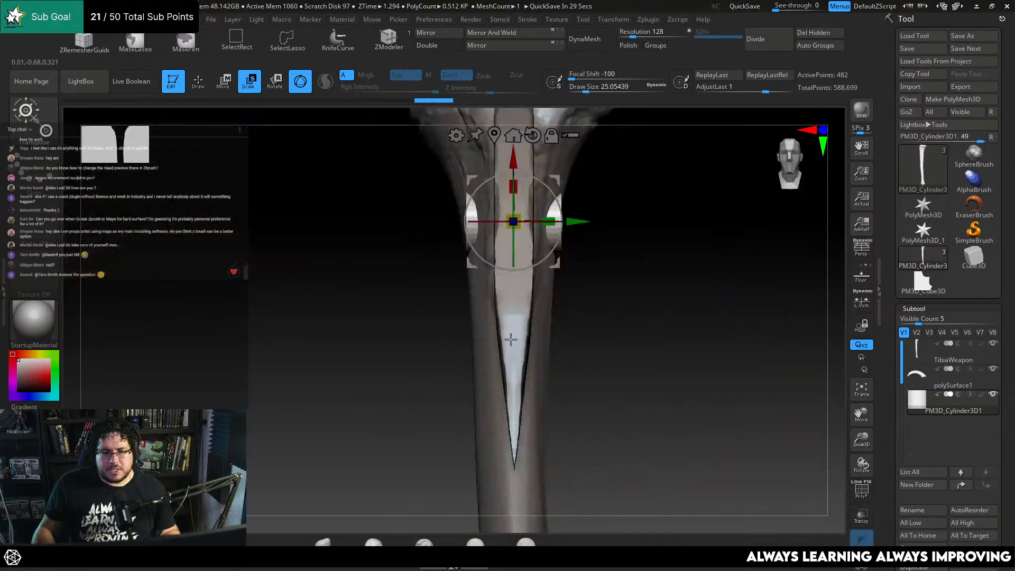
{"action": "left_click_drag", "start_coordinate": [682, 209], "coordinate": [599, 255], "text": "alt"}
{"action": "left_click_drag", "start_coordinate": [495, 218], "coordinate": [503, 188]}
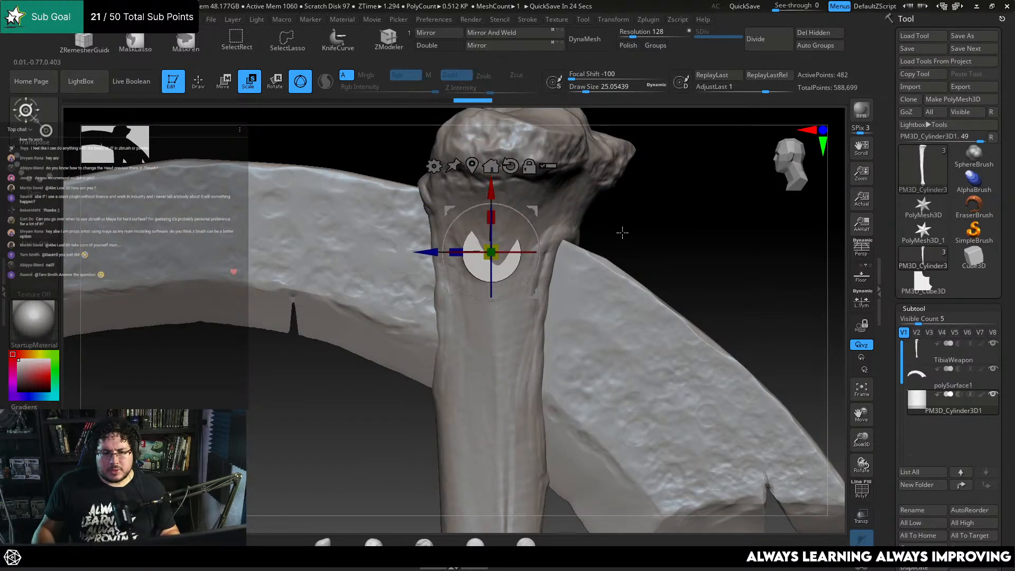
Adjust the peg's length along its axis, finishing with a scale of about 0.80, so both ends protrude from the bone
{"action": "left_click_drag", "start_coordinate": [624, 231], "coordinate": [664, 261]}
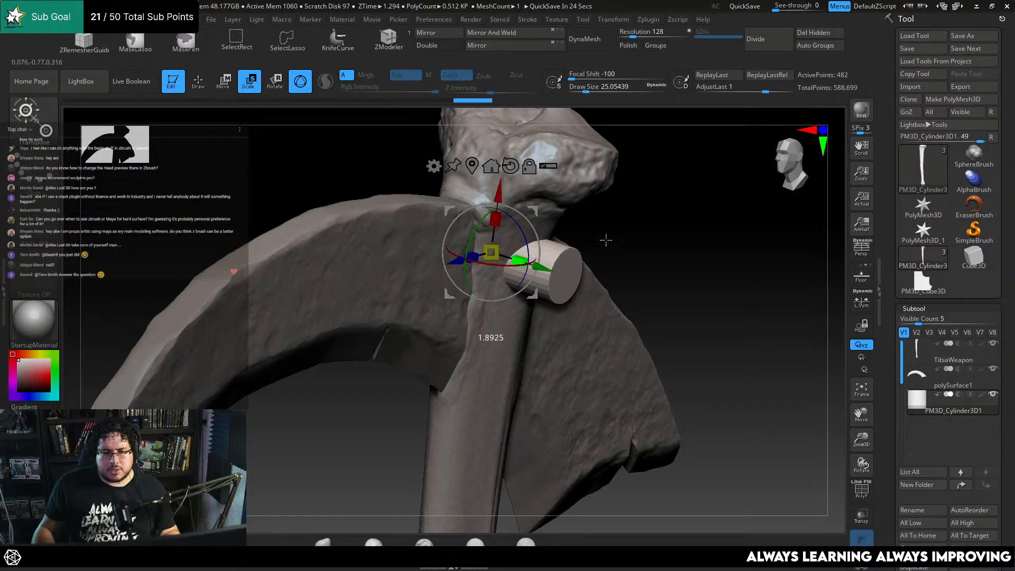
{"action": "left_click_drag", "start_coordinate": [606, 240], "coordinate": [601, 241], "text": "shift"}
{"action": "left_click_drag", "start_coordinate": [525, 255], "coordinate": [515, 253]}
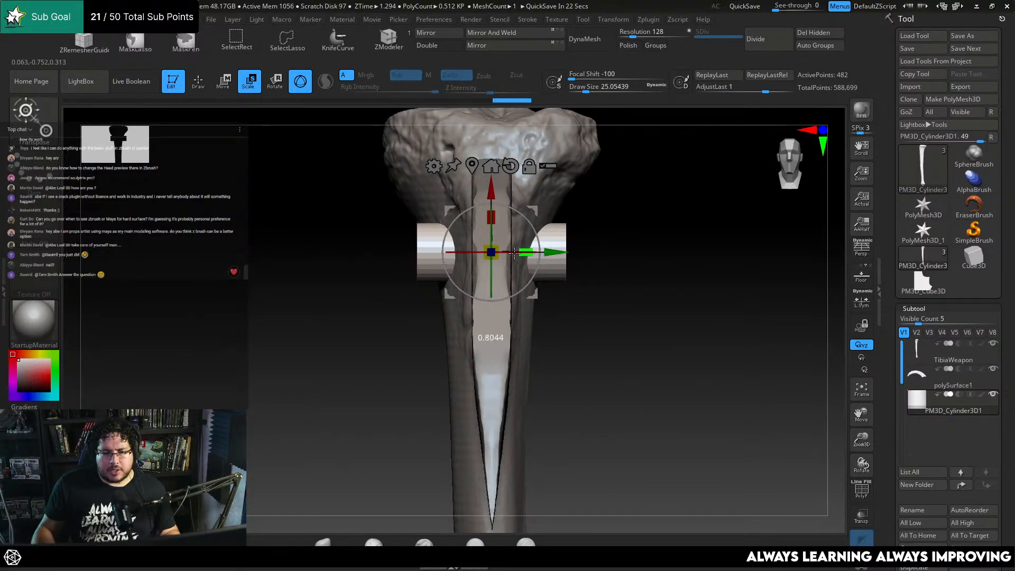
{"action": "key", "text": "q"}
{"action": "left_click_drag", "start_coordinate": [705, 295], "coordinate": [550, 254]}
{"action": "mouse_move", "coordinate": [638, 222]}
{"action": "left_mouse_down"}
{"action": "mouse_move", "coordinate": [688, 236]}
{"action": "mouse_move", "coordinate": [662, 240]}
{"action": "mouse_move", "coordinate": [670, 247]}
{"action": "mouse_move", "coordinate": [679, 230]}
{"action": "left_mouse_up"}
{"action": "right_click_drag", "start_coordinate": [638, 174], "coordinate": [611, 147], "text": "ctrl"}
{"action": "left_click_drag", "start_coordinate": [611, 147], "coordinate": [605, 86]}
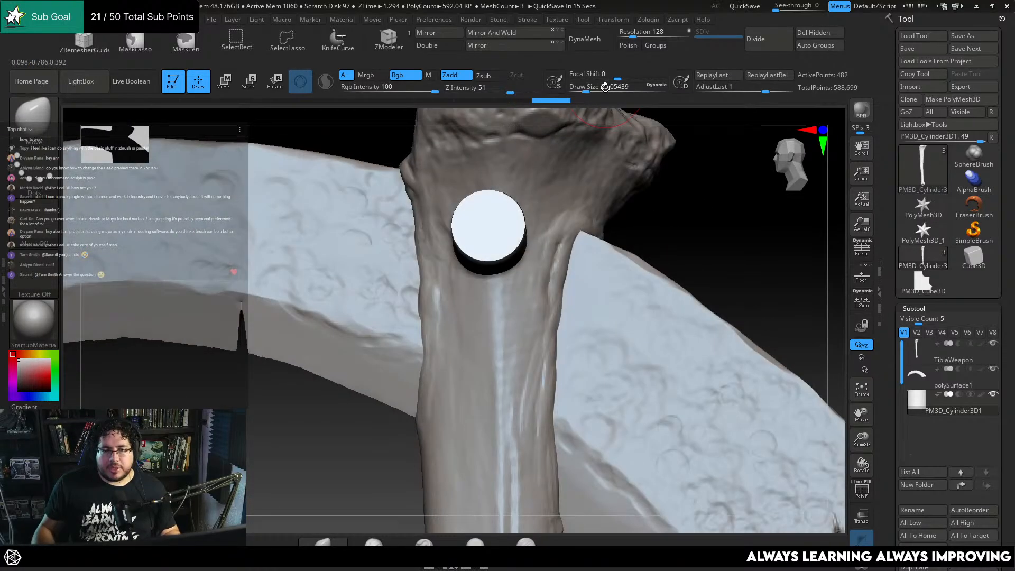
Remesh the cylindrical peg with DynaMesh at resolution 936
{"action": "left_click", "coordinate": [593, 46]}
{"action": "left_click_drag", "start_coordinate": [700, 219], "coordinate": [688, 185], "text": "shift"}
{"action": "key", "text": "ctrl+z"}
{"action": "left_click_drag", "start_coordinate": [633, 37], "coordinate": [654, 36]}
{"action": "left_click", "coordinate": [609, 44]}
{"action": "key", "text": "ctrl+z"}
{"action": "left_click", "coordinate": [602, 42]}
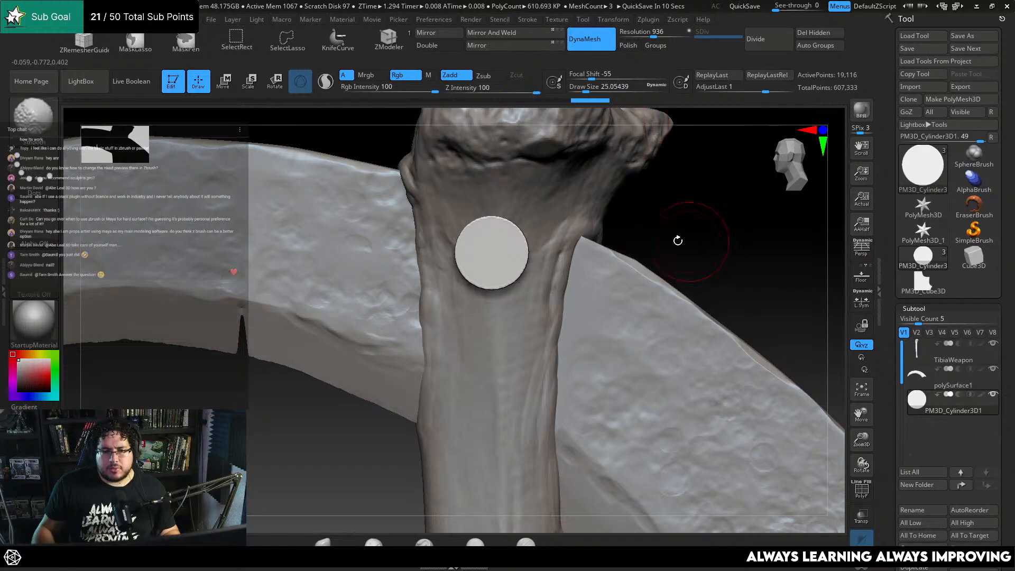
Slice the round peg's sides off with straight knife cuts to give it a rough five-sided profile
{"action": "left_click_drag", "start_coordinate": [698, 224], "coordinate": [614, 188]}
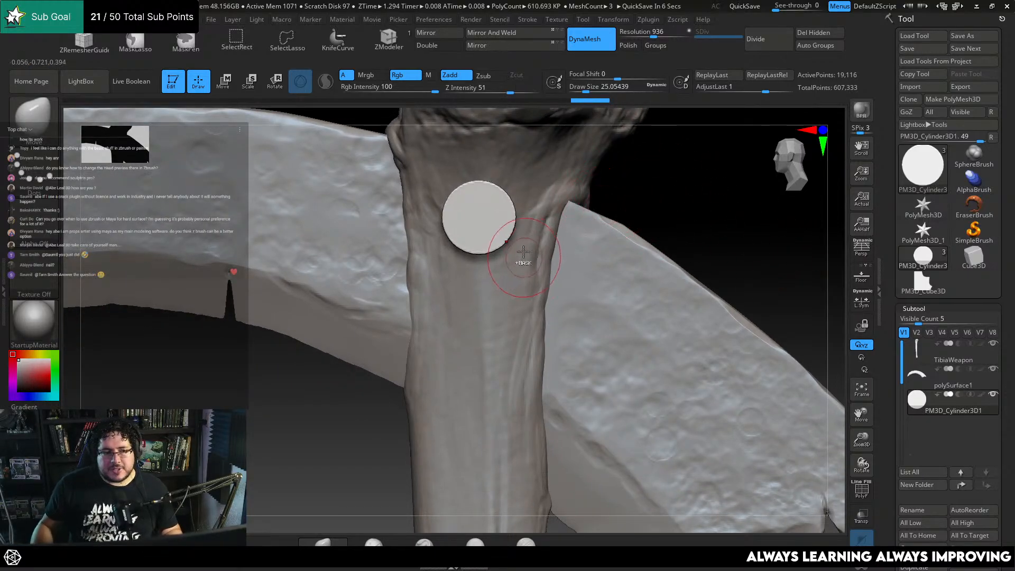
{"action": "key", "text": "ctrl+shift"}
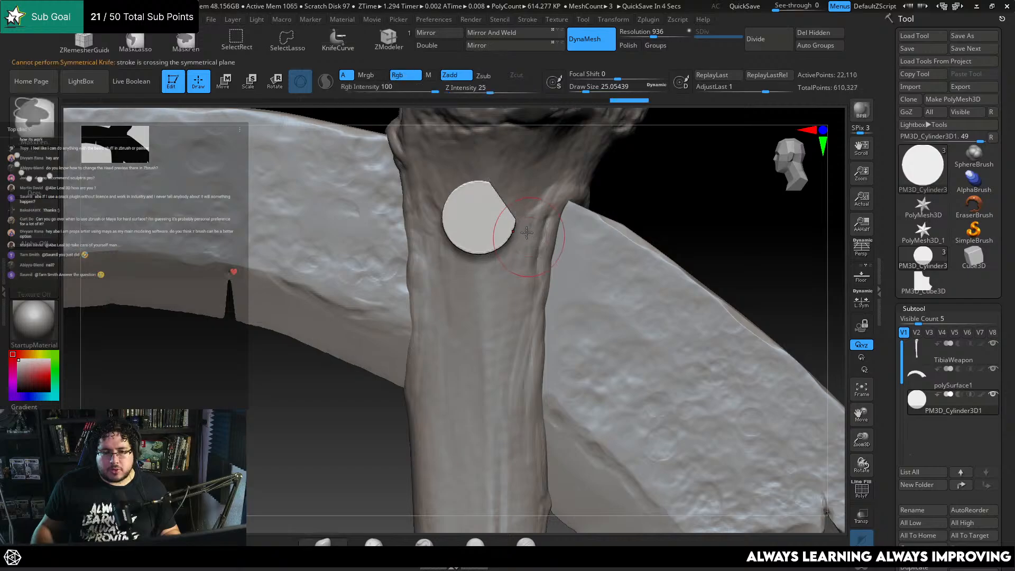
{"action": "left_click_drag", "start_coordinate": [531, 179], "coordinate": [473, 287], "text": "ctrl+shift"}
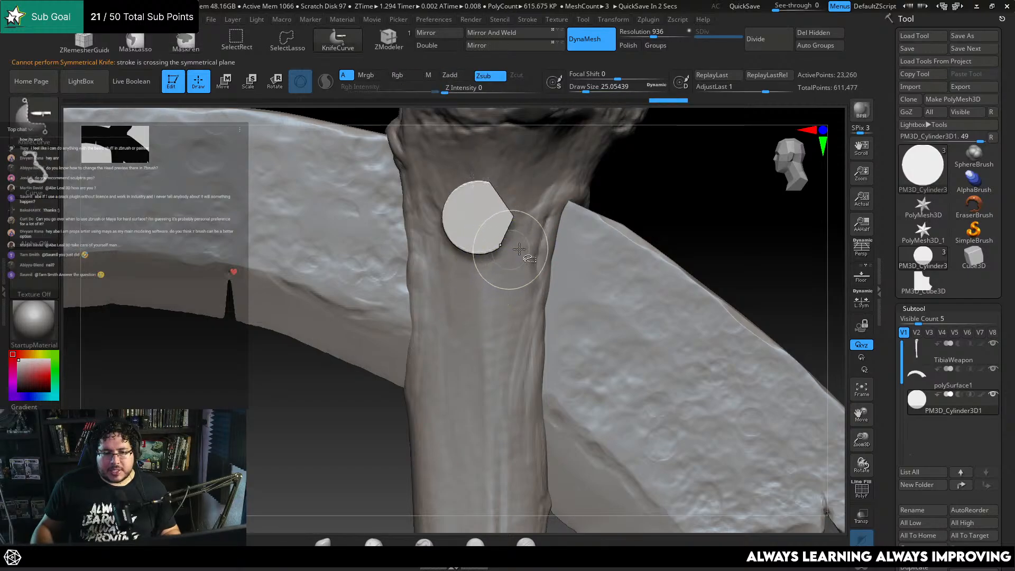
{"action": "left_click_drag", "start_coordinate": [526, 249], "coordinate": [406, 231], "text": "ctrl+shift"}
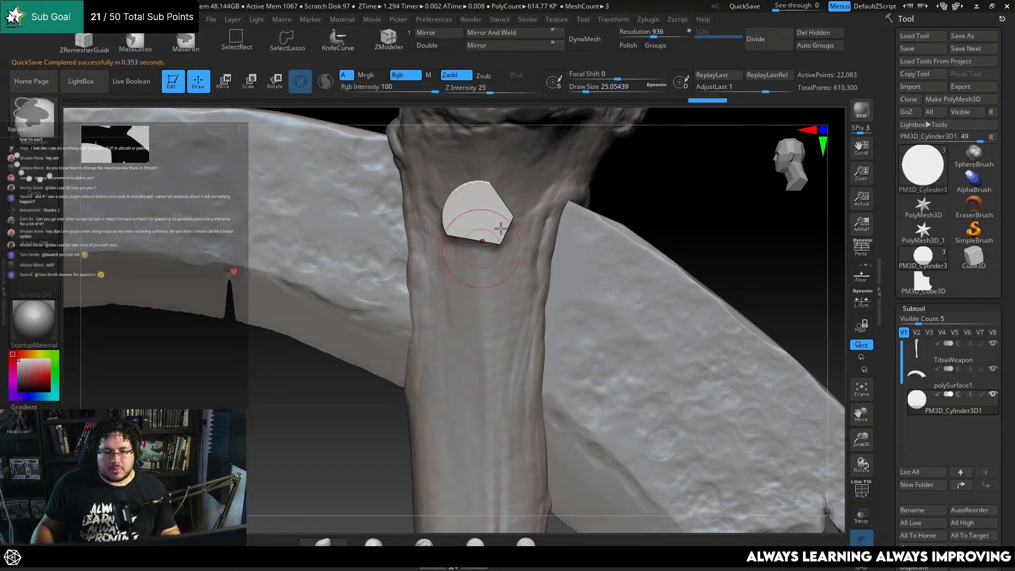
{"action": "left_click_drag", "start_coordinate": [437, 176], "coordinate": [501, 173], "text": "ctrl+shift"}
Shorten the five-sided peg along its axis to about 0.855 so its ends protrude less from the bone
{"action": "mouse_move", "coordinate": [671, 195]}
{"action": "left_mouse_down"}
{"action": "mouse_move", "coordinate": [664, 176]}
{"action": "mouse_move", "coordinate": [668, 209]}
{"action": "mouse_move", "coordinate": [601, 232]}
{"action": "mouse_move", "coordinate": [617, 256]}
{"action": "mouse_move", "coordinate": [651, 188]}
{"action": "left_mouse_up"}
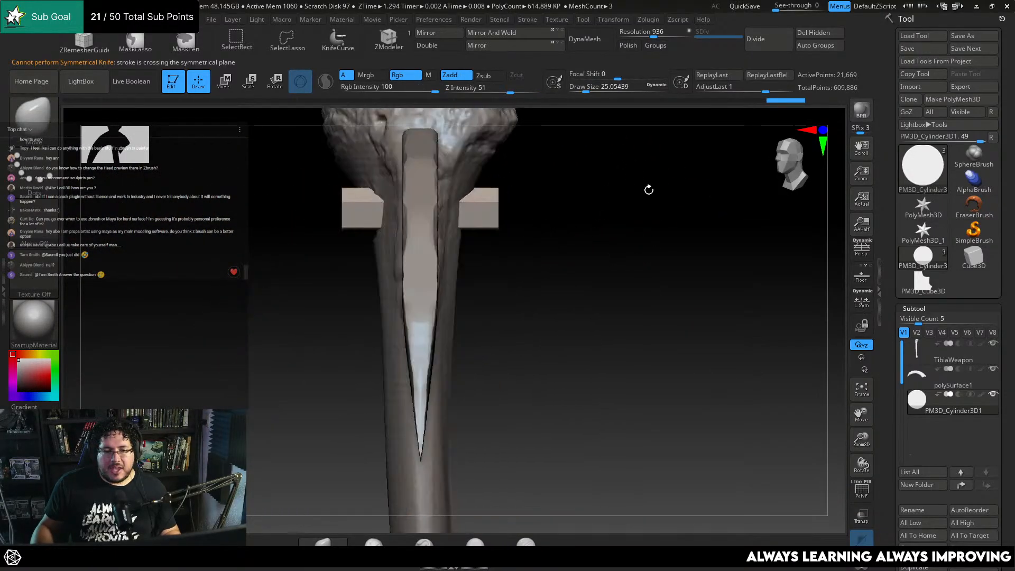
{"action": "key", "text": "r"}
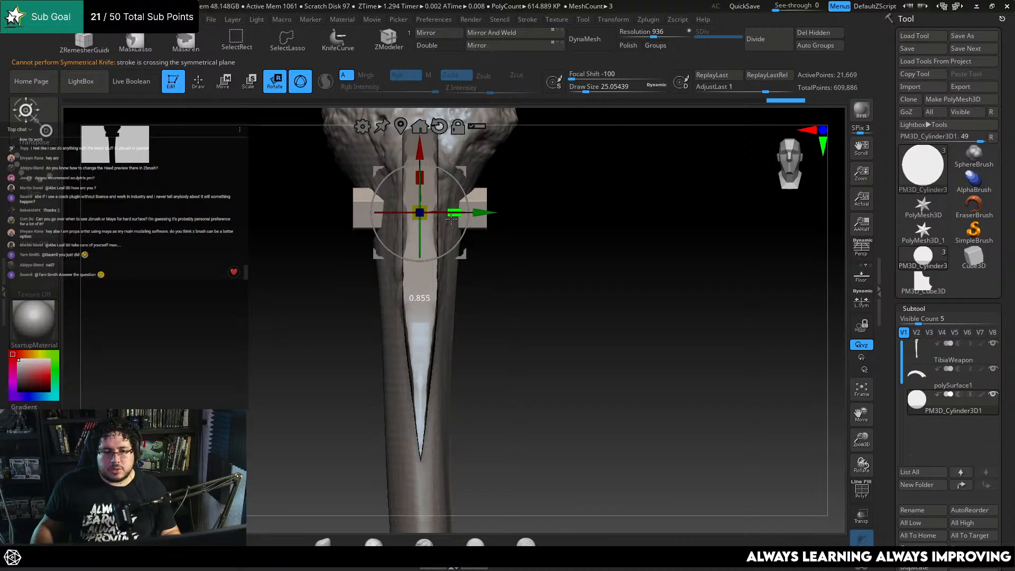
{"action": "mouse_move", "coordinate": [443, 200]}
{"action": "left_mouse_down"}
{"action": "mouse_move", "coordinate": [549, 184]}
{"action": "mouse_move", "coordinate": [544, 374]}
{"action": "mouse_move", "coordinate": [467, 365]}
{"action": "mouse_move", "coordinate": [539, 332]}
{"action": "mouse_move", "coordinate": [587, 287]}
{"action": "mouse_move", "coordinate": [636, 266]}
{"action": "mouse_move", "coordinate": [661, 227]}
{"action": "mouse_move", "coordinate": [592, 156]}
{"action": "mouse_move", "coordinate": [578, 188]}
{"action": "mouse_move", "coordinate": [648, 217]}
{"action": "left_mouse_up"}
{"action": "key", "text": "Tab"}
{"action": "key", "text": "Tab"}
Place a shorter copy of the peg just below the first, rotated about 59 degrees, and clear the mask
{"action": "key", "text": "q"}
{"action": "key", "text": "w"}
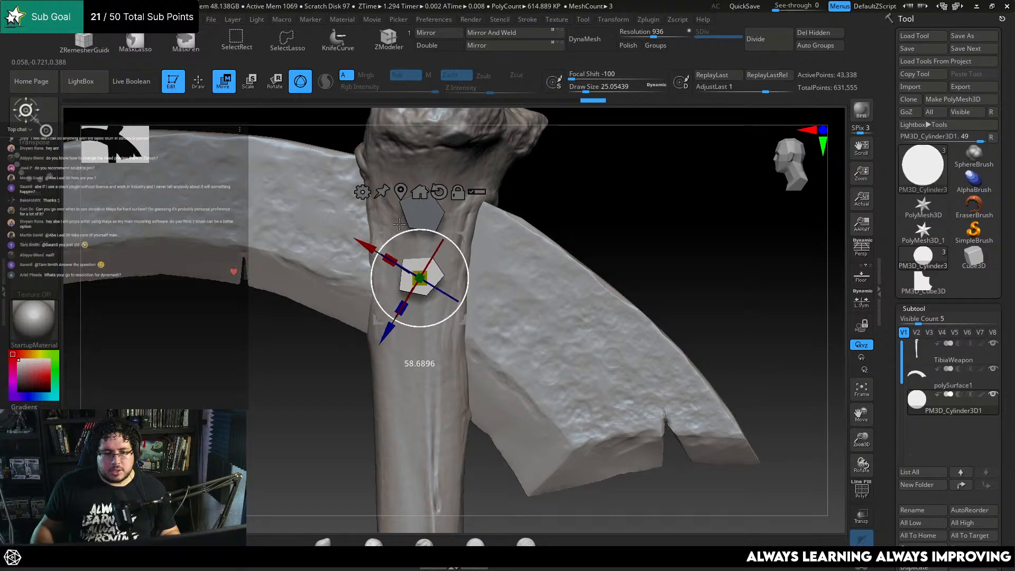
{"action": "left_click_drag", "start_coordinate": [560, 253], "coordinate": [602, 225]}
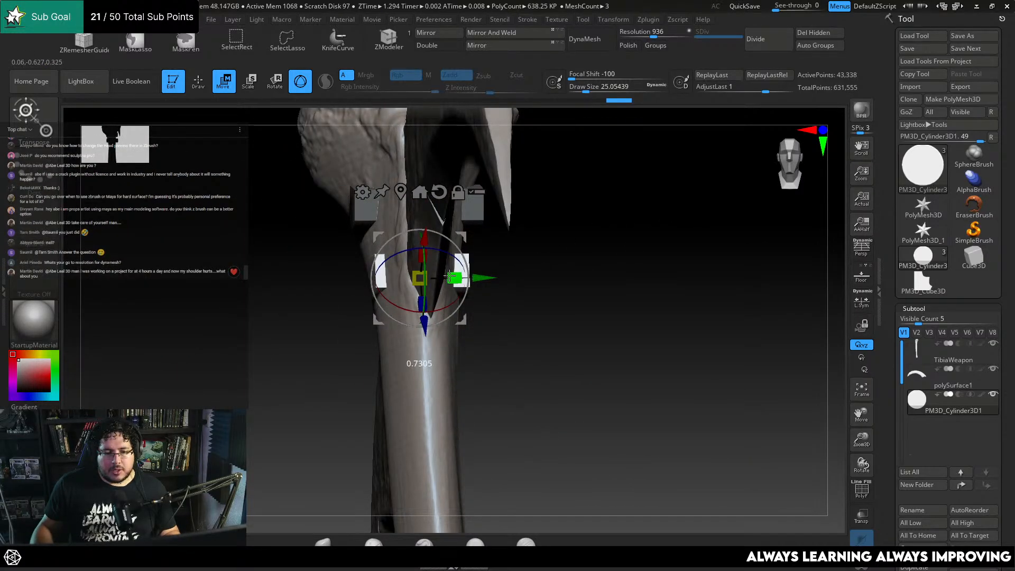
{"action": "left_click_drag", "start_coordinate": [508, 275], "coordinate": [372, 286]}
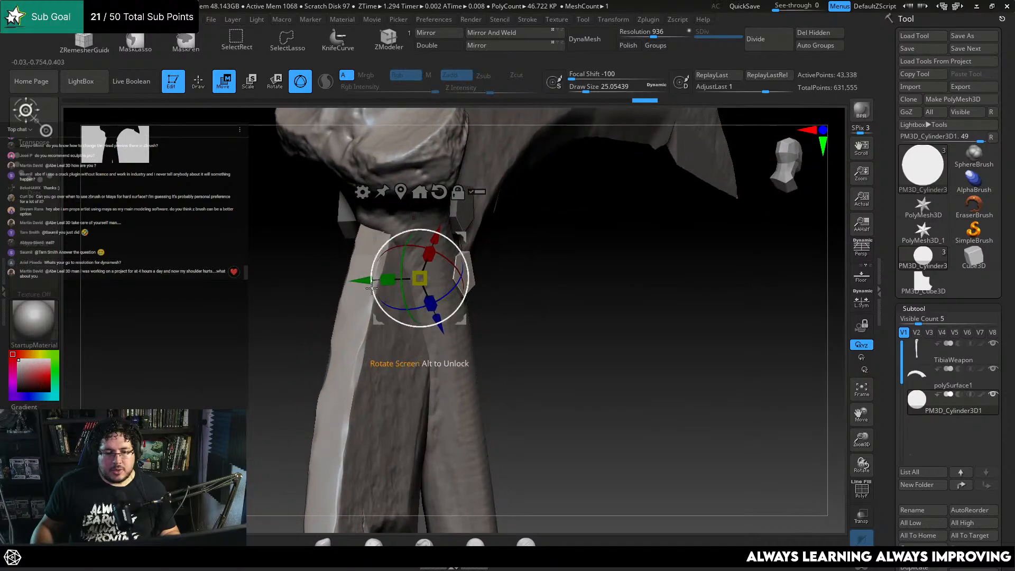
{"action": "mouse_move", "coordinate": [610, 306]}
{"action": "left_mouse_down"}
{"action": "mouse_move", "coordinate": [671, 290]}
{"action": "mouse_move", "coordinate": [727, 302]}
{"action": "mouse_move", "coordinate": [730, 272]}
{"action": "mouse_move", "coordinate": [811, 256]}
{"action": "left_mouse_up"}
{"action": "key", "text": "q"}
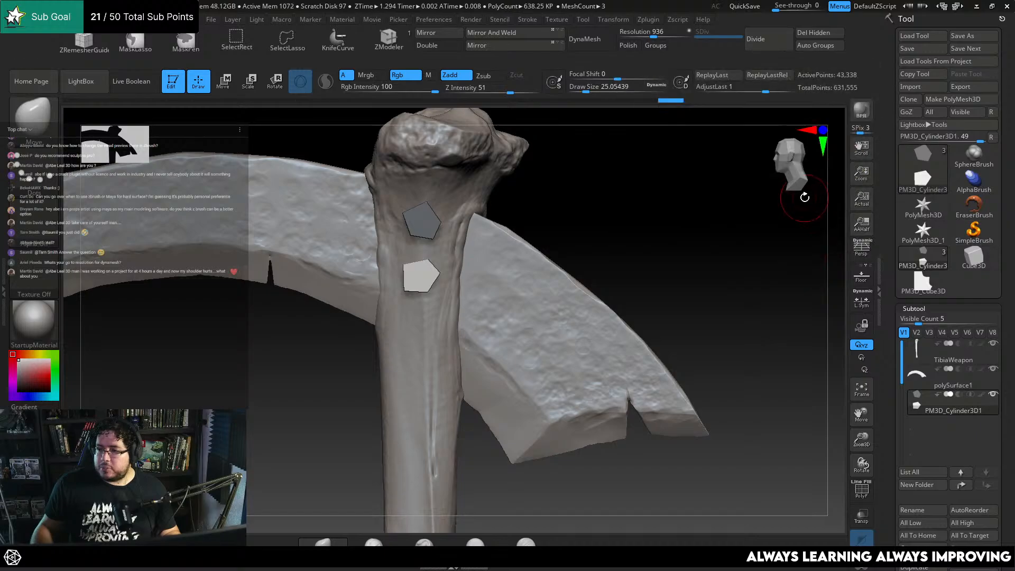
{"action": "left_click_drag", "start_coordinate": [738, 254], "coordinate": [772, 234]}
{"action": "left_click_drag", "start_coordinate": [639, 198], "coordinate": [691, 217], "text": "ctrl"}
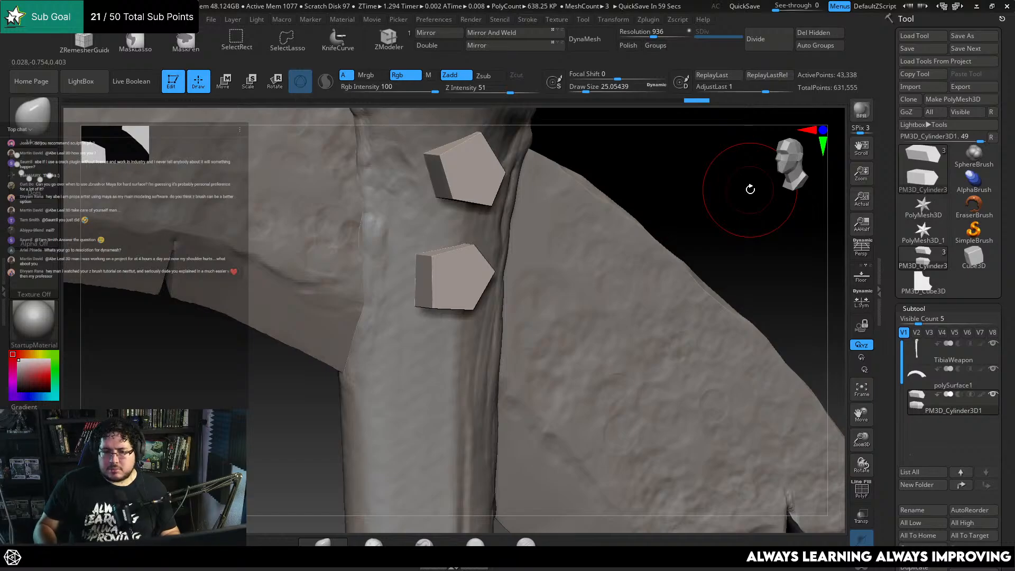
Enable Polish and remesh both pegs together with DynaMesh at resolution 936
{"action": "key", "text": "bracketleft"}
{"action": "key", "text": "bracketleft"}
{"action": "key", "text": "bracketleft"}
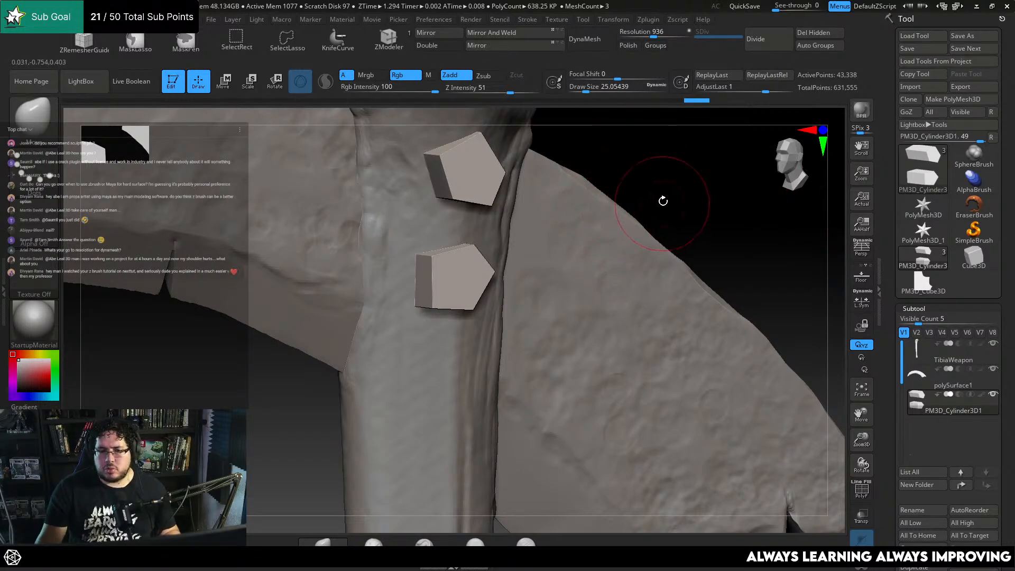
{"action": "mouse_move", "coordinate": [662, 199]}
{"action": "left_mouse_down"}
{"action": "mouse_move", "coordinate": [669, 182]}
{"action": "mouse_move", "coordinate": [661, 253]}
{"action": "left_mouse_up"}
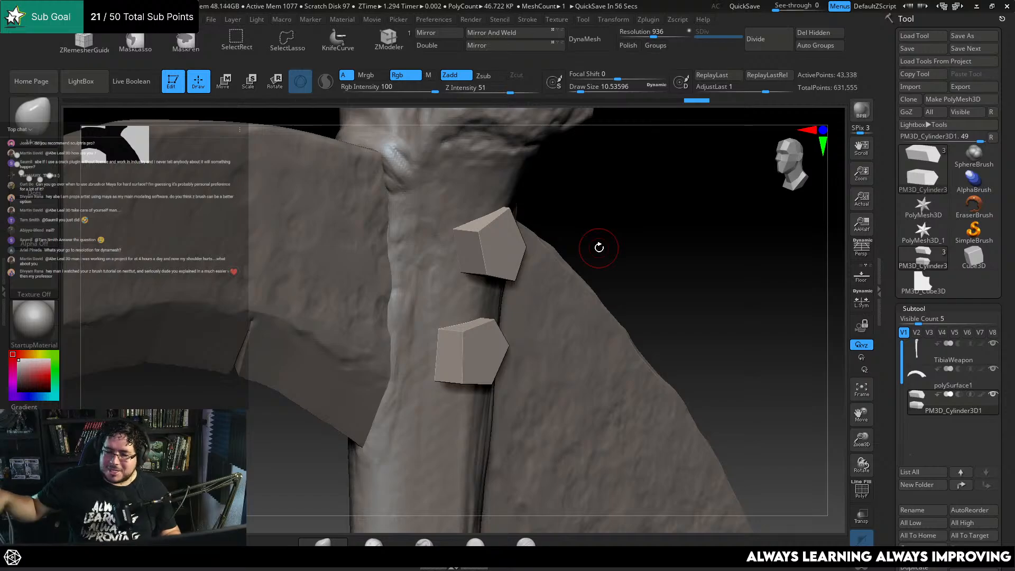
{"action": "left_click_drag", "start_coordinate": [569, 228], "coordinate": [614, 236]}
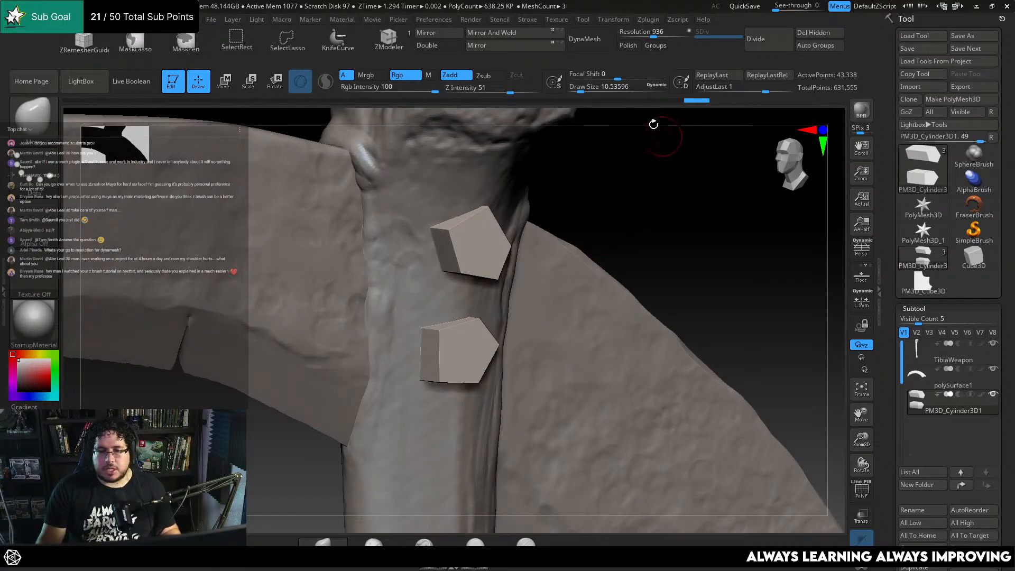
{"action": "left_click", "coordinate": [660, 36]}
{"action": "left_click", "coordinate": [629, 46]}
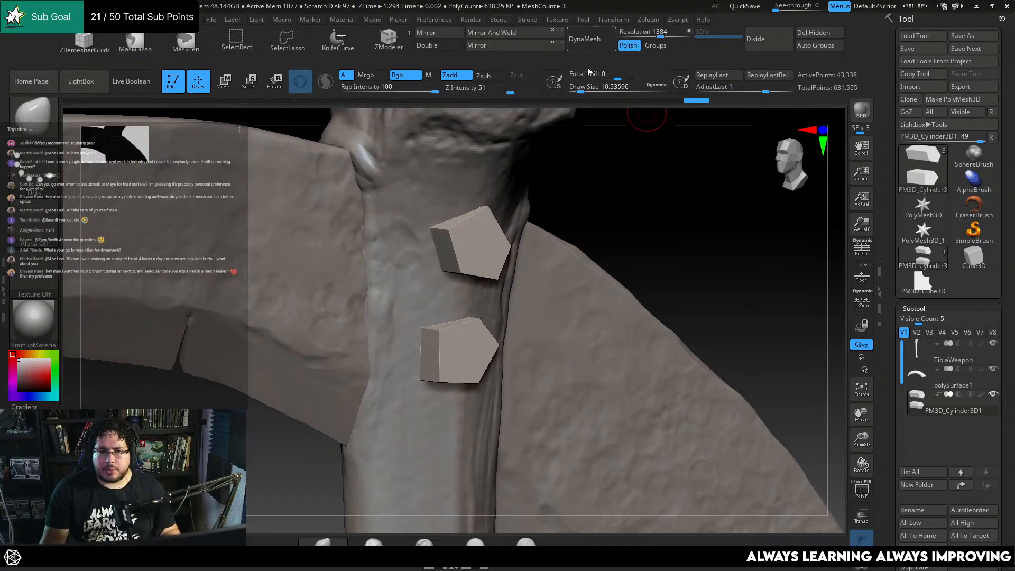
{"action": "left_click", "coordinate": [588, 45]}
{"action": "mouse_move", "coordinate": [628, 204]}
{"action": "left_mouse_down"}
{"action": "mouse_move", "coordinate": [616, 203]}
{"action": "mouse_move", "coordinate": [630, 213]}
{"action": "left_mouse_up"}
{"action": "key", "text": "ctrl+z"}
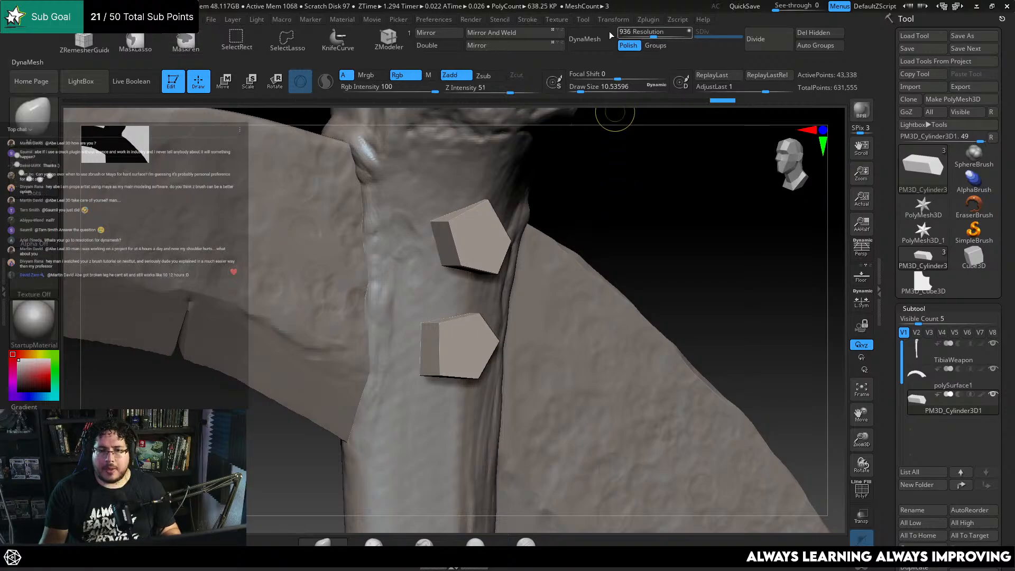
{"action": "left_click", "coordinate": [608, 38]}
Bevel the protruding front edges of the upper peg with the TrimDynamic brush at a draw size of about 9.4
{"action": "mouse_move", "coordinate": [590, 127]}
{"action": "left_mouse_down"}
{"action": "mouse_move", "coordinate": [616, 199]}
{"action": "mouse_move", "coordinate": [565, 188]}
{"action": "left_mouse_up"}
{"action": "key", "text": "b"}
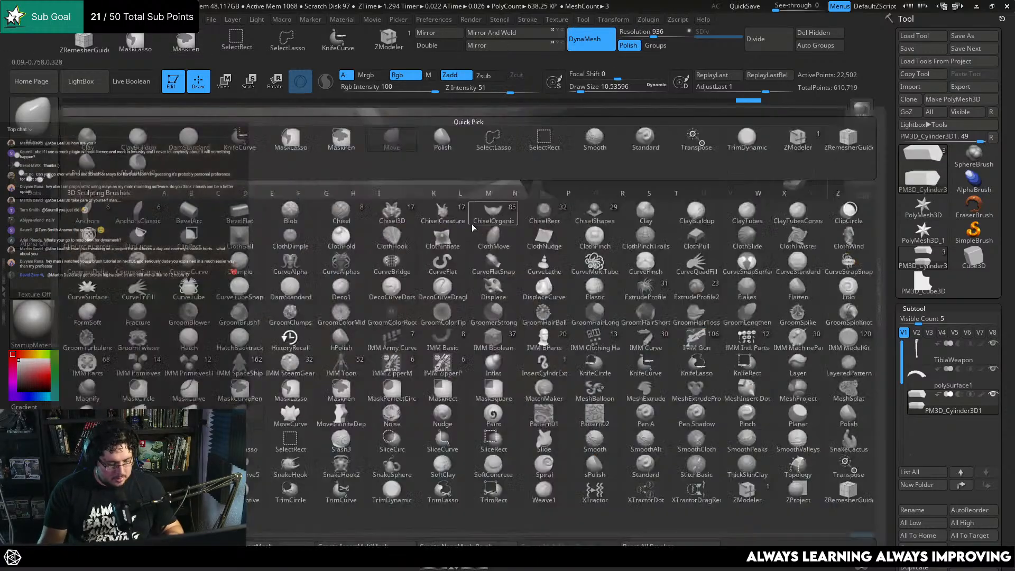
{"action": "left_click", "coordinate": [479, 212]}
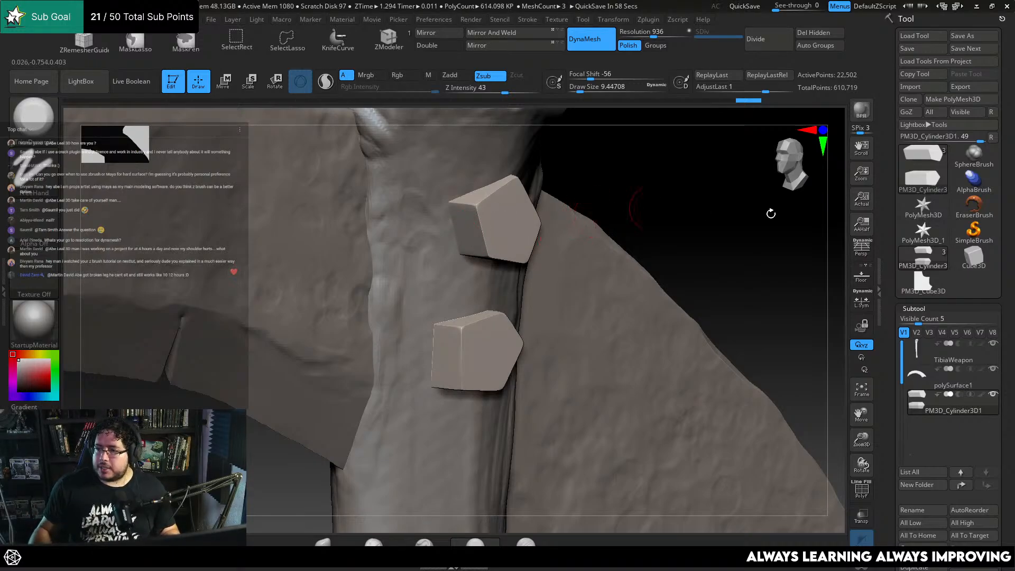
{"action": "right_click_drag", "start_coordinate": [498, 207], "coordinate": [477, 214]}
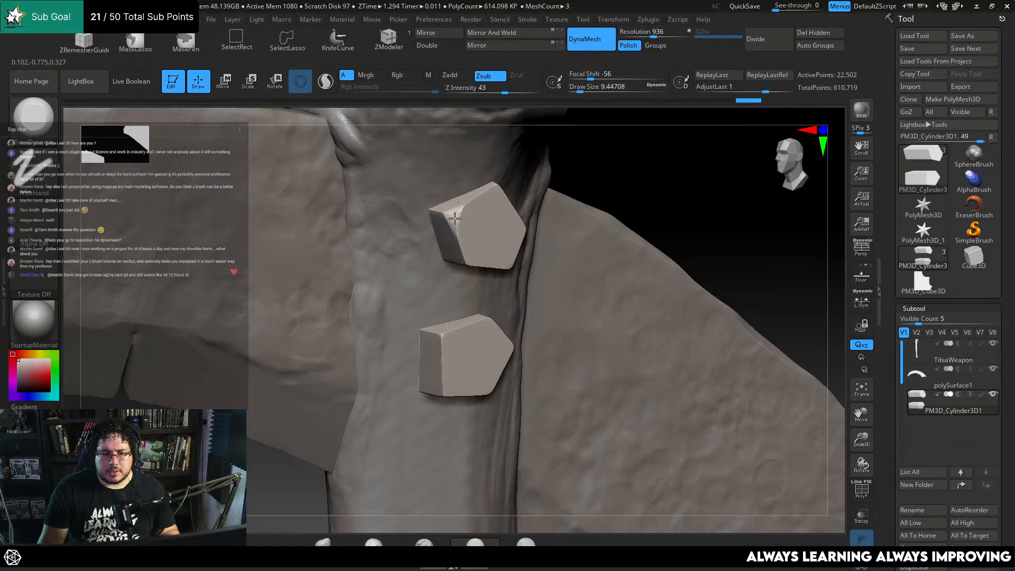
{"action": "left_click_drag", "start_coordinate": [635, 164], "coordinate": [497, 212]}
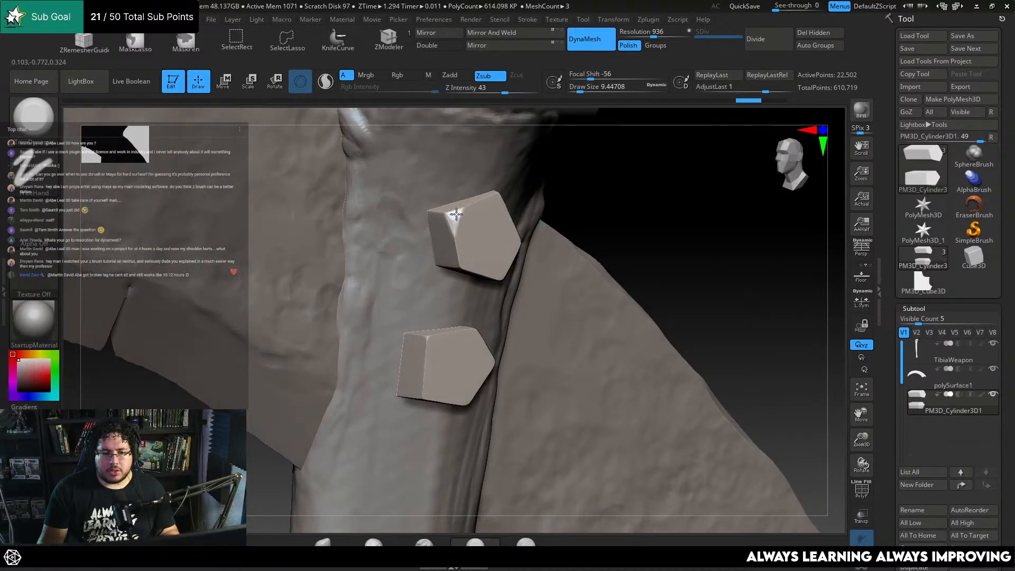
{"action": "left_click_drag", "start_coordinate": [634, 181], "coordinate": [516, 231]}
Trim the upper peg's far edge and the lower peg's corners, starting with a draw size of about 6.6
{"action": "key", "text": "space"}
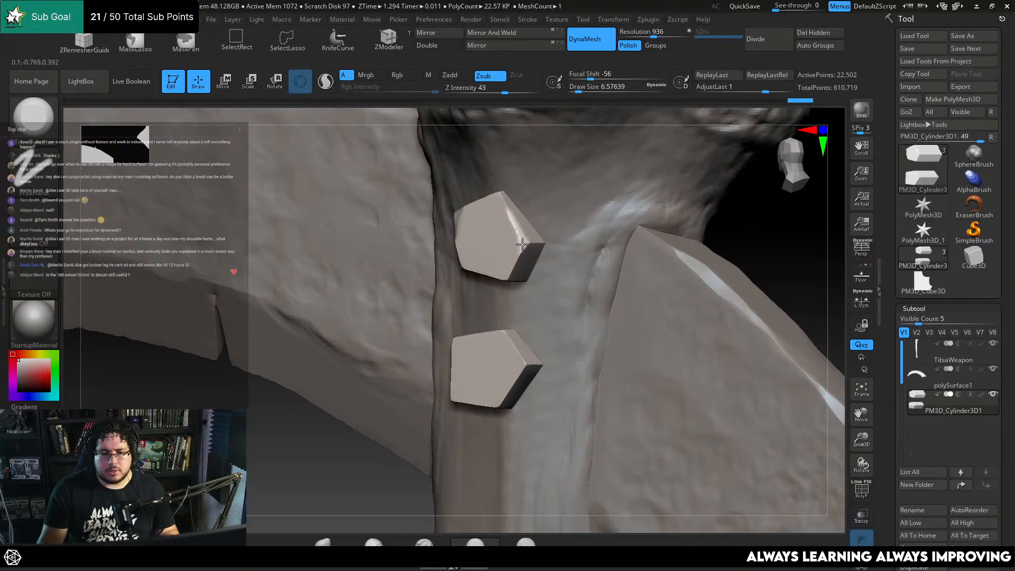
{"action": "left_click_drag", "start_coordinate": [522, 244], "coordinate": [521, 233]}
{"action": "mouse_move", "coordinate": [603, 201]}
{"action": "left_mouse_down"}
{"action": "mouse_move", "coordinate": [656, 193]}
{"action": "mouse_move", "coordinate": [711, 155]}
{"action": "mouse_move", "coordinate": [464, 329]}
{"action": "left_mouse_up"}
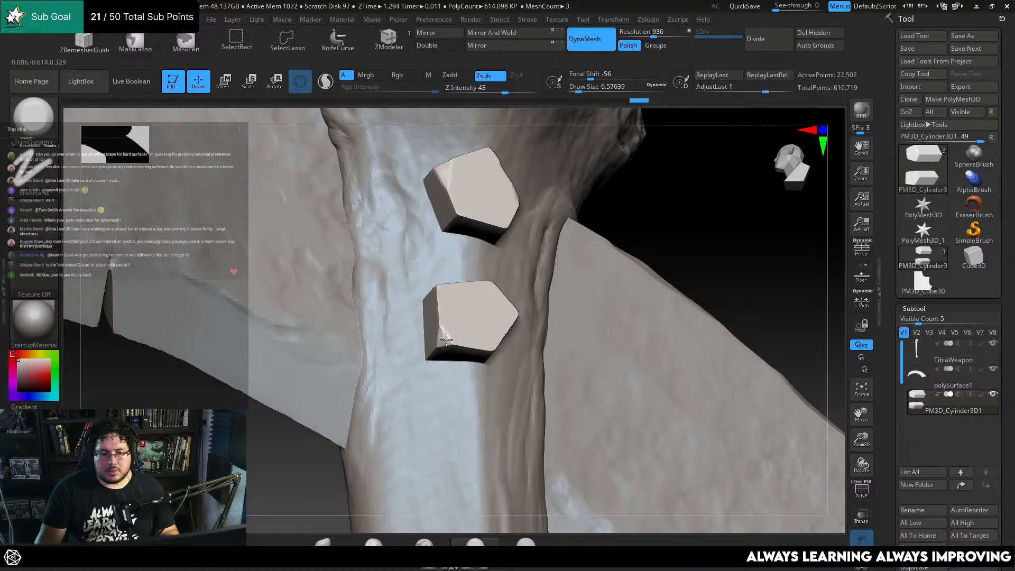
{"action": "left_click_drag", "start_coordinate": [645, 204], "coordinate": [486, 322]}
{"action": "left_click_drag", "start_coordinate": [391, 339], "coordinate": [505, 346], "text": "shift"}
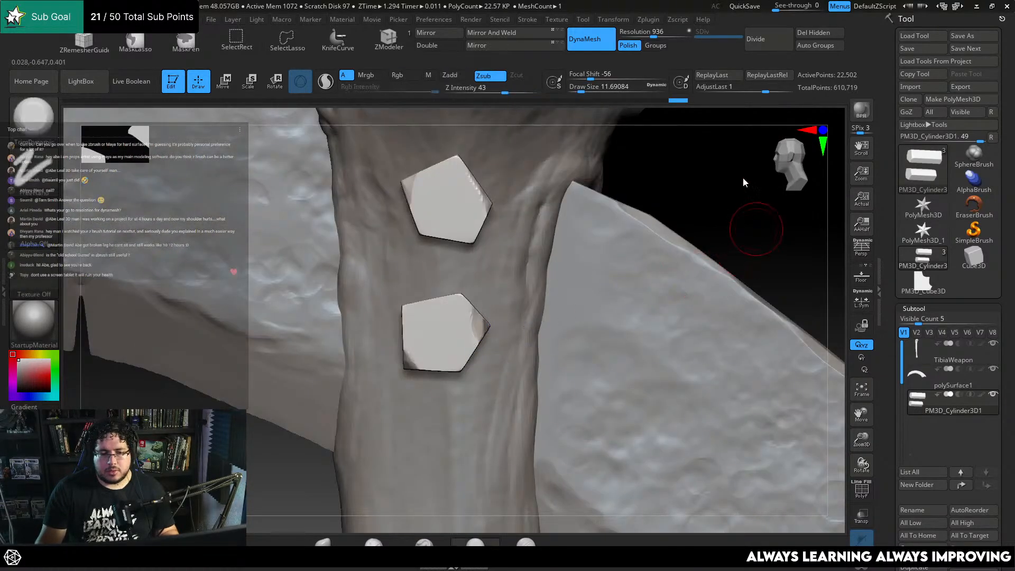
Widen the worn bevels around the upper peg's edges and corners at a draw size of about 11.7
{"action": "mouse_move", "coordinate": [694, 201]}
{"action": "left_mouse_down", "text": "alt"}
{"action": "mouse_move", "coordinate": [646, 209]}
{"action": "mouse_move", "coordinate": [605, 249]}
{"action": "mouse_move", "coordinate": [650, 243]}
{"action": "mouse_move", "coordinate": [630, 245]}
{"action": "mouse_move", "coordinate": [632, 190]}
{"action": "mouse_move", "coordinate": [534, 233]}
{"action": "left_mouse_up", "text": "alt"}
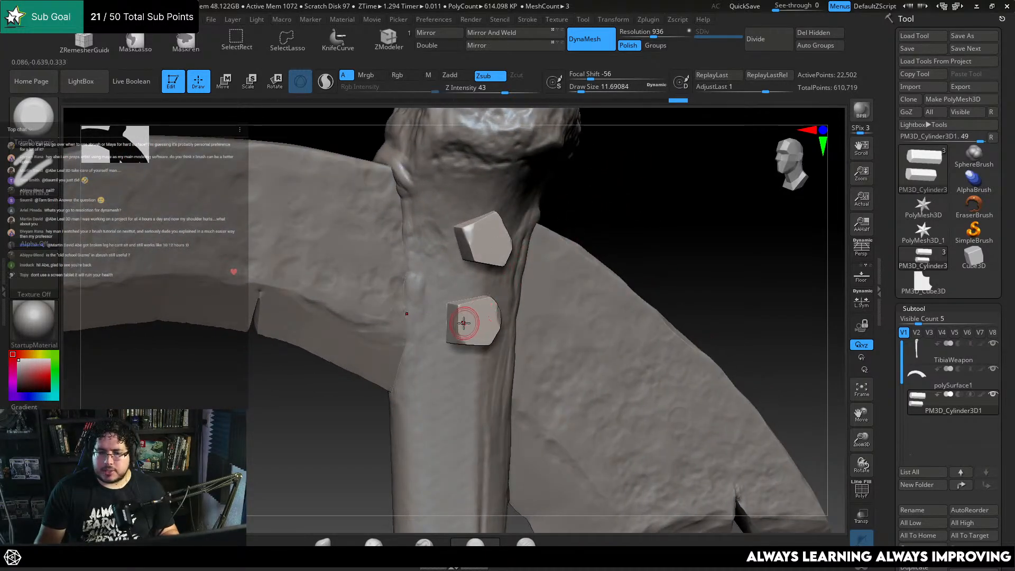
{"action": "left_click_drag", "start_coordinate": [597, 211], "coordinate": [474, 260]}
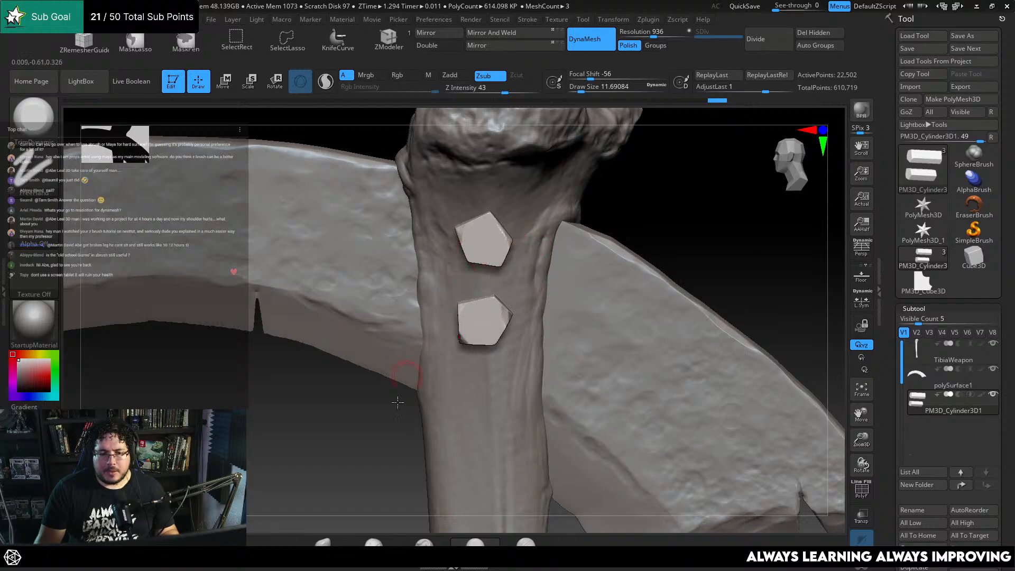
{"action": "left_click_drag", "start_coordinate": [396, 400], "coordinate": [462, 370]}
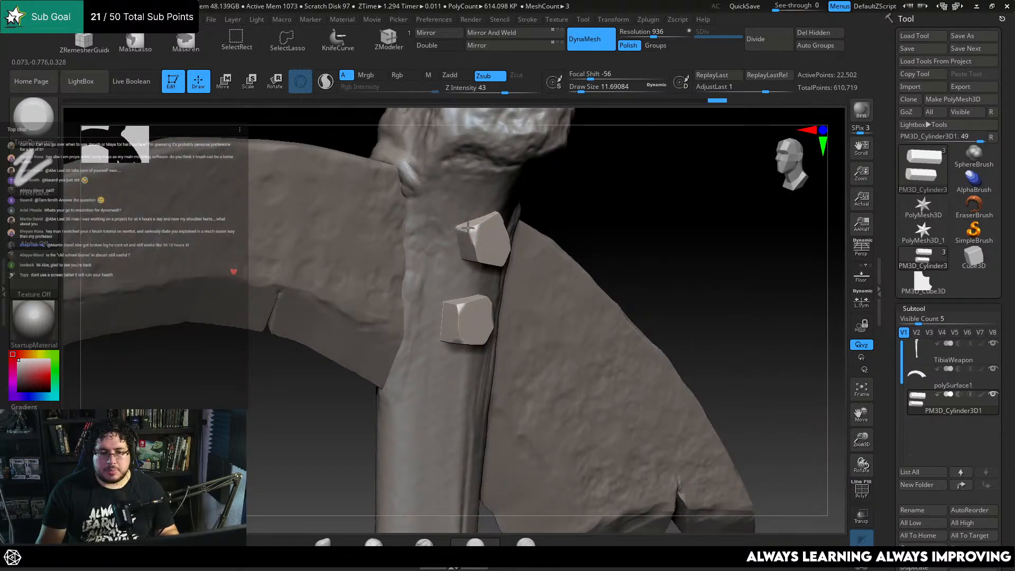
{"action": "left_click_drag", "start_coordinate": [468, 228], "coordinate": [479, 227]}
{"action": "left_click_drag", "start_coordinate": [577, 185], "coordinate": [483, 228]}
{"action": "left_click_drag", "start_coordinate": [394, 379], "coordinate": [415, 323]}
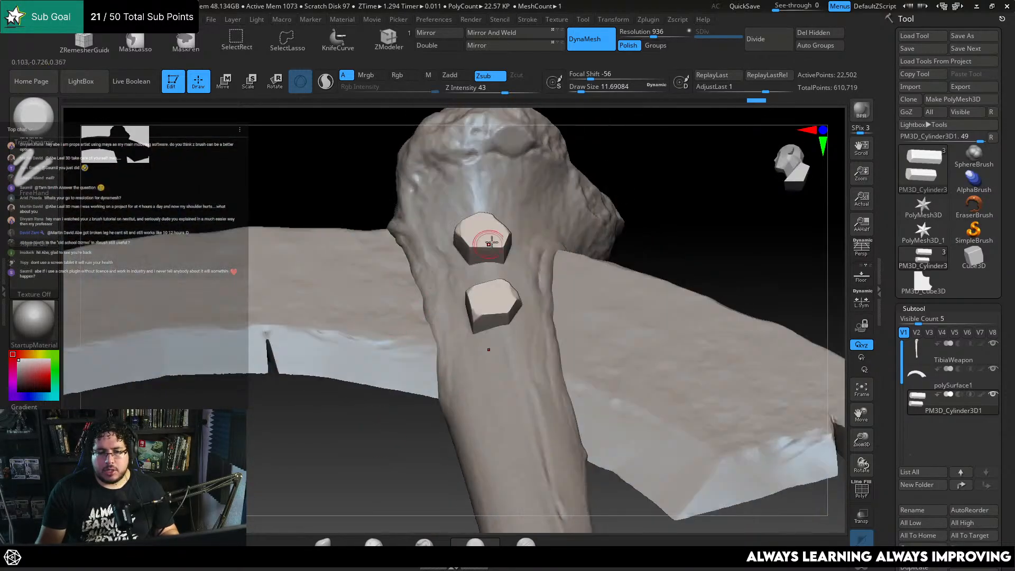
{"action": "left_click_drag", "start_coordinate": [494, 238], "coordinate": [497, 236]}
{"action": "left_click_drag", "start_coordinate": [638, 178], "coordinate": [582, 220]}
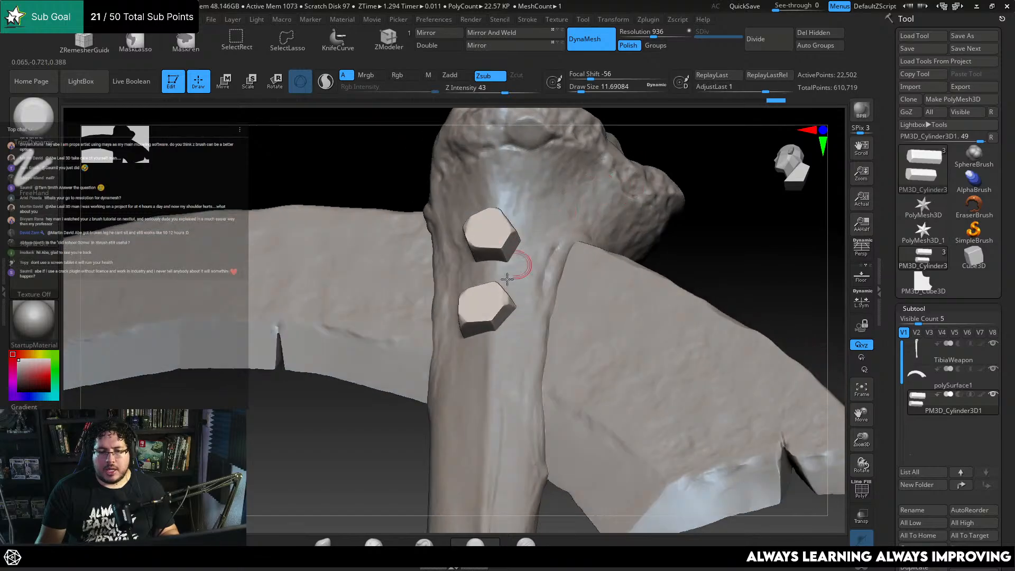
Chip down the lower peg's underside edge and its corner facing the blade with irregular flat facets
{"action": "left_click_drag", "start_coordinate": [490, 319], "coordinate": [482, 321]}
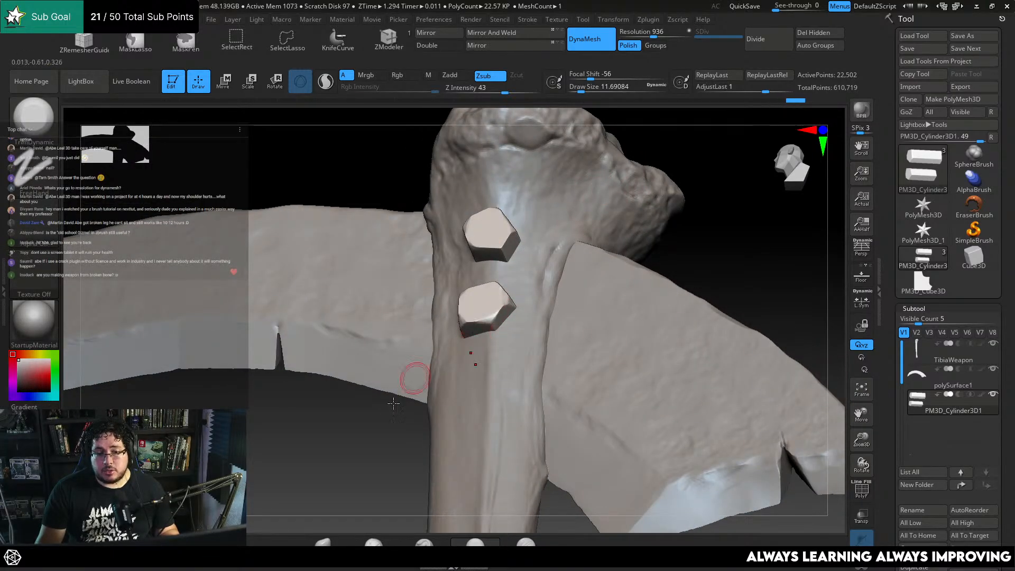
{"action": "left_click_drag", "start_coordinate": [415, 379], "coordinate": [409, 422]}
{"action": "left_click_drag", "start_coordinate": [496, 289], "coordinate": [491, 319]}
{"action": "left_click_drag", "start_coordinate": [639, 186], "coordinate": [600, 203]}
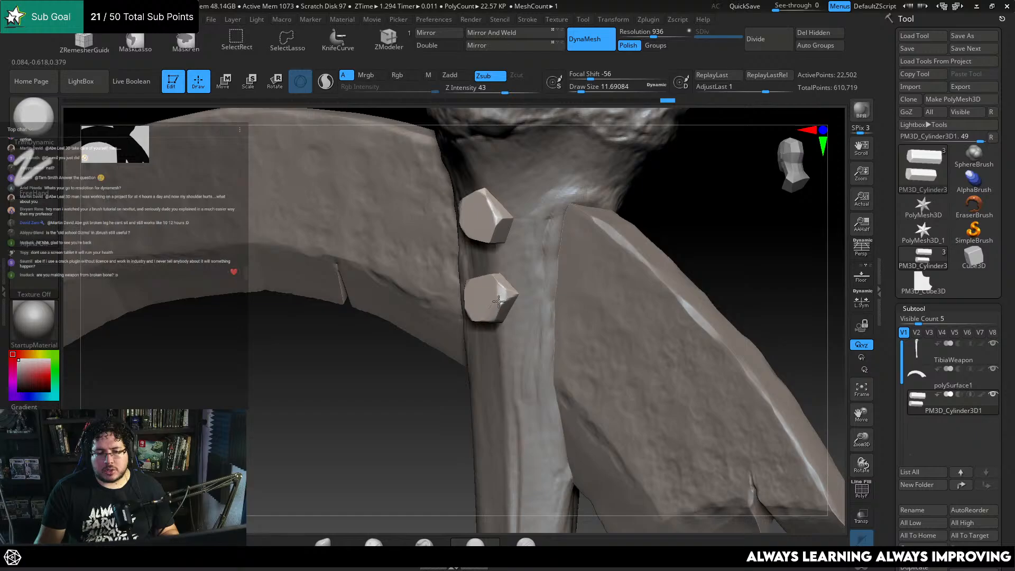
{"action": "left_click_drag", "start_coordinate": [499, 302], "coordinate": [494, 312]}
{"action": "left_click_drag", "start_coordinate": [500, 294], "coordinate": [497, 305]}
{"action": "left_click_drag", "start_coordinate": [391, 371], "coordinate": [439, 368]}
{"action": "left_click_drag", "start_coordinate": [484, 305], "coordinate": [471, 312]}
{"action": "left_click_drag", "start_coordinate": [618, 188], "coordinate": [594, 212]}
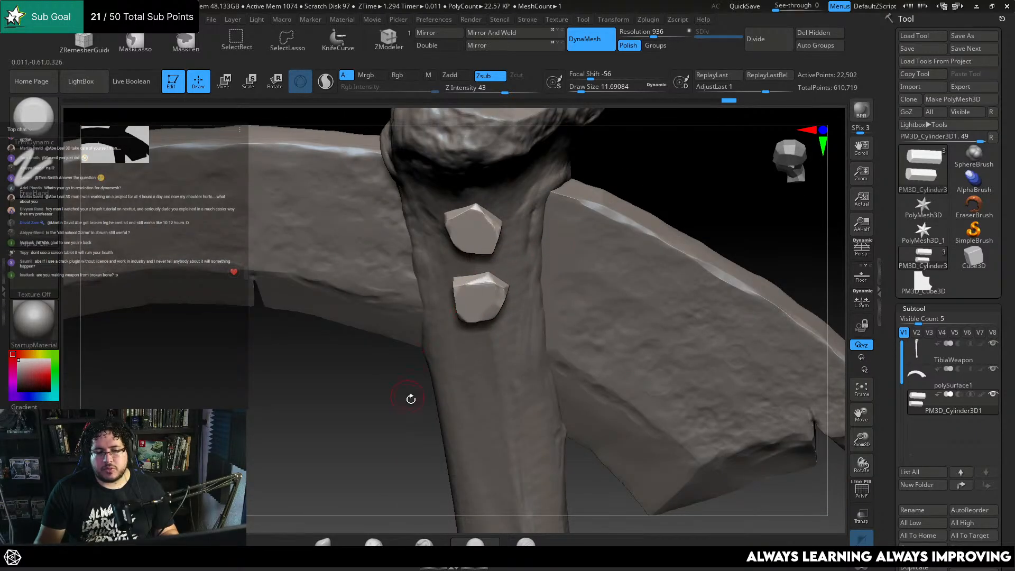
Flatten the remaining sharp edges of the lower peg with TrimDynamic at a draw size of about 14.2
{"action": "mouse_move", "coordinate": [411, 399]}
{"action": "left_mouse_down"}
{"action": "mouse_move", "coordinate": [459, 286]}
{"action": "mouse_move", "coordinate": [462, 303]}
{"action": "left_mouse_up"}
{"action": "left_click_drag", "start_coordinate": [624, 183], "coordinate": [589, 189]}
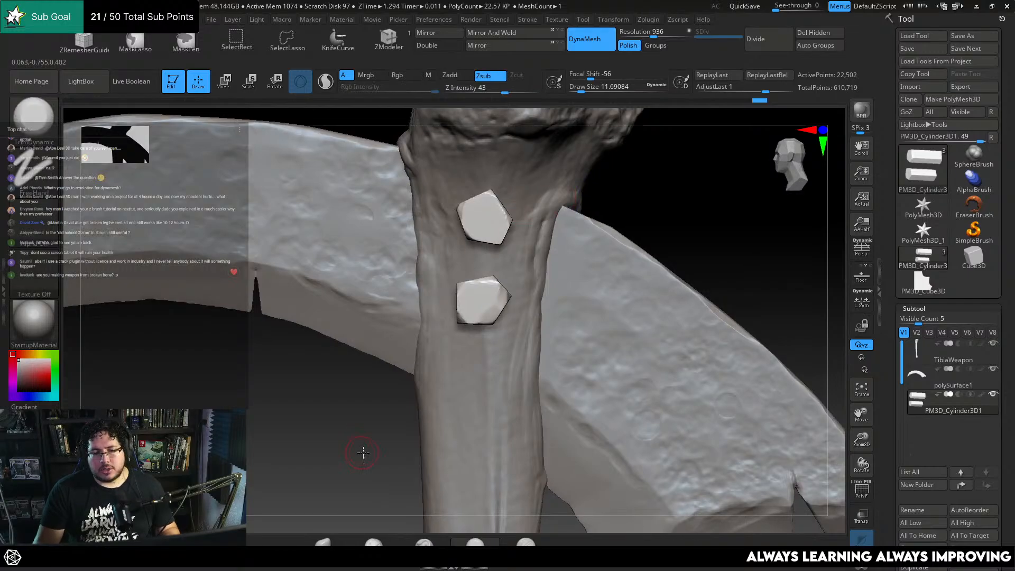
{"action": "mouse_move", "coordinate": [360, 451]}
{"action": "left_mouse_down", "text": "alt"}
{"action": "mouse_move", "coordinate": [354, 411]}
{"action": "mouse_move", "coordinate": [362, 438]}
{"action": "mouse_move", "coordinate": [407, 431]}
{"action": "left_mouse_up", "text": "alt"}
{"action": "key", "text": "space"}
{"action": "left_click", "coordinate": [455, 282]}
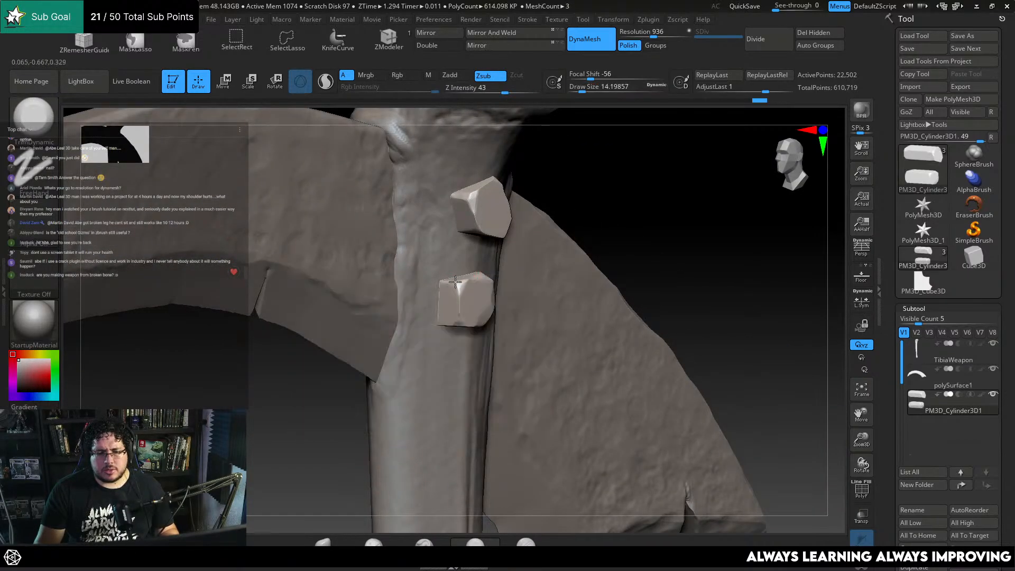
{"action": "left_click_drag", "start_coordinate": [444, 281], "coordinate": [458, 288]}
{"action": "mouse_move", "coordinate": [565, 230]}
{"action": "left_mouse_down"}
{"action": "mouse_move", "coordinate": [476, 275]}
{"action": "mouse_move", "coordinate": [455, 302]}
{"action": "left_mouse_up"}
{"action": "mouse_move", "coordinate": [571, 254]}
{"action": "left_mouse_down"}
{"action": "mouse_move", "coordinate": [666, 199]}
{"action": "mouse_move", "coordinate": [596, 175]}
{"action": "mouse_move", "coordinate": [462, 275]}
{"action": "mouse_move", "coordinate": [470, 264]}
{"action": "left_mouse_up"}
{"action": "mouse_move", "coordinate": [674, 273]}
{"action": "left_mouse_down"}
{"action": "mouse_move", "coordinate": [578, 287]}
{"action": "mouse_move", "coordinate": [580, 256]}
{"action": "mouse_move", "coordinate": [645, 256]}
{"action": "mouse_move", "coordinate": [646, 242]}
{"action": "mouse_move", "coordinate": [594, 355]}
{"action": "mouse_move", "coordinate": [569, 305]}
{"action": "mouse_move", "coordinate": [637, 233]}
{"action": "mouse_move", "coordinate": [611, 179]}
{"action": "mouse_move", "coordinate": [587, 285]}
{"action": "mouse_move", "coordinate": [587, 229]}
{"action": "mouse_move", "coordinate": [605, 192]}
{"action": "mouse_move", "coordinate": [598, 267]}
{"action": "mouse_move", "coordinate": [617, 296]}
{"action": "left_mouse_up"}
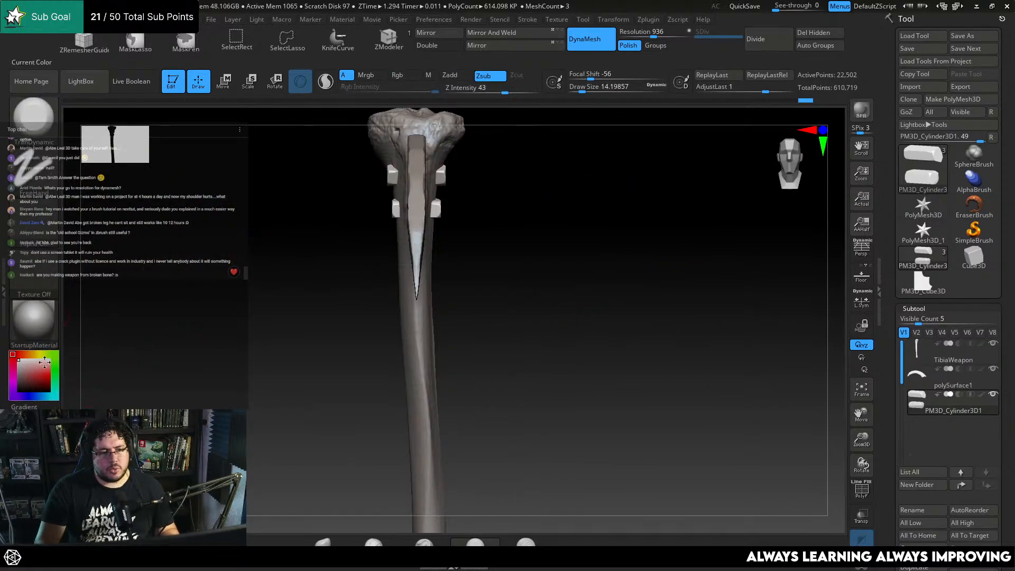
Inspect the weapon's silhouette in the Flat Color material with the tibia subtool active, and restore StartupMaterial
{"action": "left_click", "coordinate": [52, 334]}
{"action": "left_click", "coordinate": [191, 304]}
{"action": "left_click_drag", "start_coordinate": [192, 303], "coordinate": [279, 302]}
{"action": "left_click", "coordinate": [427, 289], "text": "alt"}
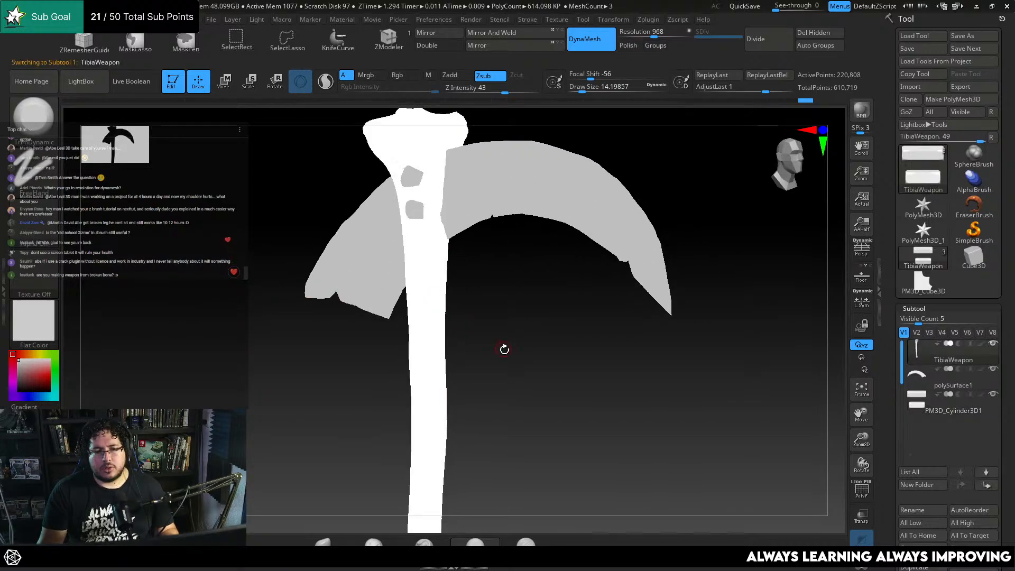
{"action": "mouse_move", "coordinate": [503, 349]}
{"action": "left_mouse_down"}
{"action": "mouse_move", "coordinate": [432, 351]}
{"action": "mouse_move", "coordinate": [605, 388]}
{"action": "mouse_move", "coordinate": [596, 340]}
{"action": "mouse_move", "coordinate": [578, 338]}
{"action": "mouse_move", "coordinate": [562, 369]}
{"action": "mouse_move", "coordinate": [501, 342]}
{"action": "mouse_move", "coordinate": [592, 335]}
{"action": "left_mouse_up"}
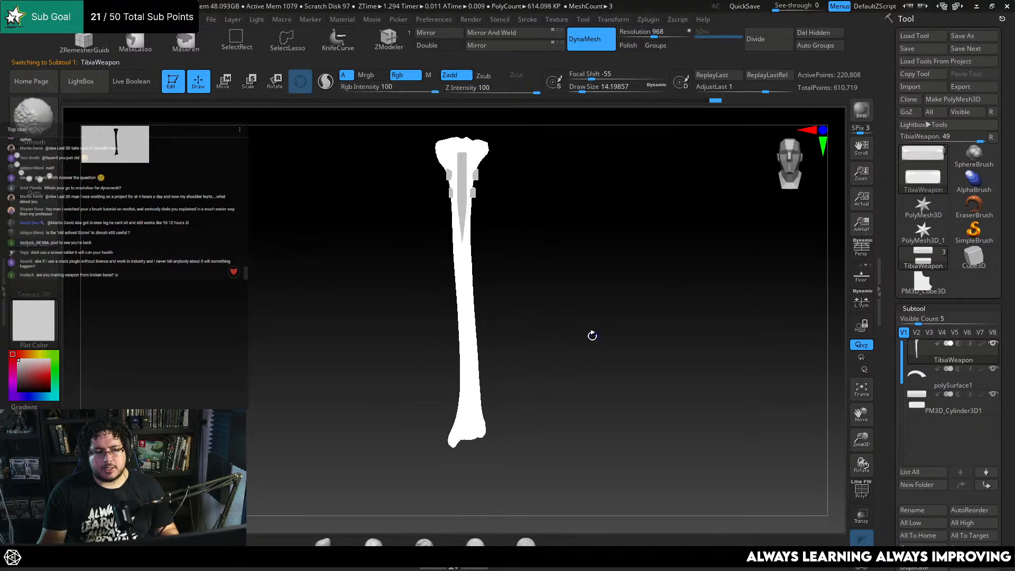
{"action": "left_click_drag", "start_coordinate": [519, 206], "coordinate": [486, 158], "text": "alt"}
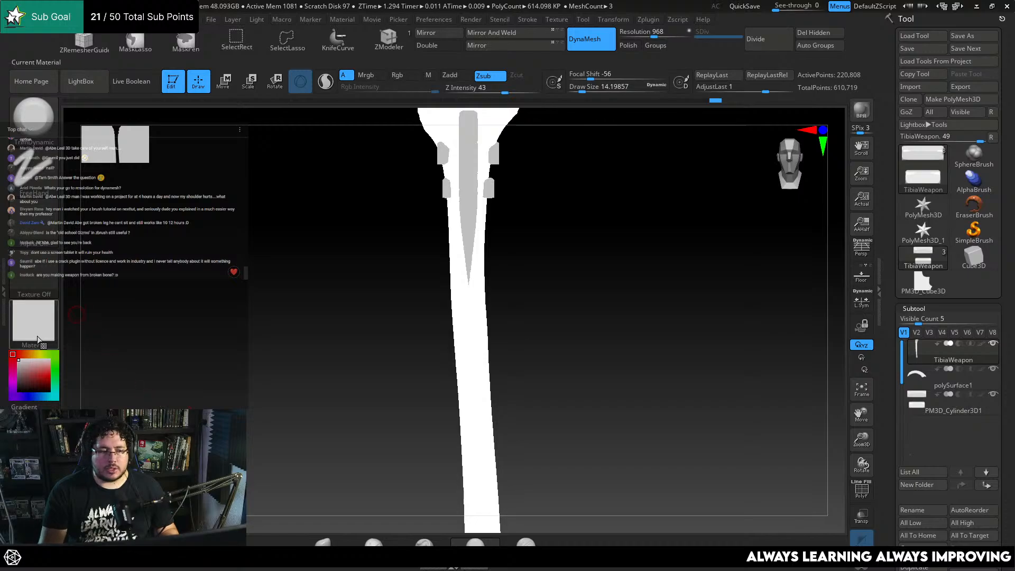
{"action": "left_click", "coordinate": [33, 320]}
{"action": "left_click", "coordinate": [157, 334]}
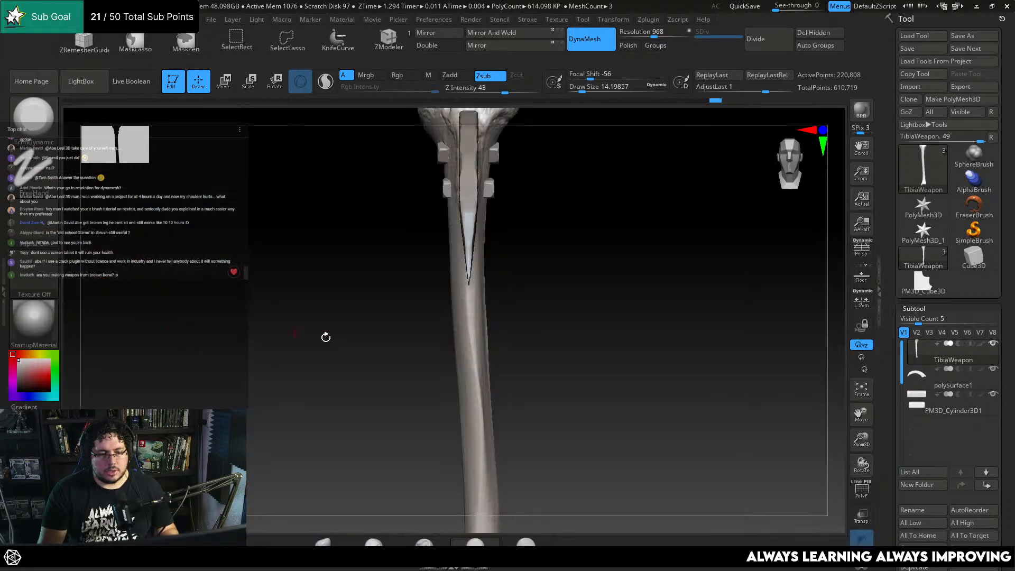
{"action": "mouse_move", "coordinate": [324, 335]}
{"action": "left_mouse_down"}
{"action": "mouse_move", "coordinate": [310, 397]}
{"action": "mouse_move", "coordinate": [327, 321]}
{"action": "left_mouse_up"}
{"action": "left_click_drag", "start_coordinate": [394, 307], "coordinate": [382, 325], "text": "alt"}
{"action": "left_click_drag", "start_coordinate": [524, 334], "coordinate": [478, 248], "text": "alt"}
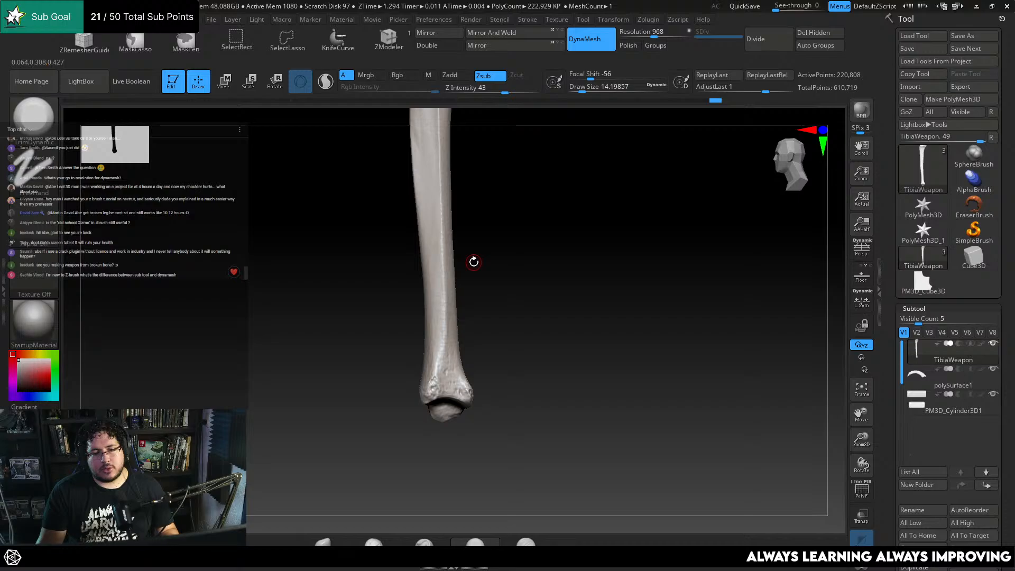
{"action": "left_click_drag", "start_coordinate": [479, 254], "coordinate": [469, 211]}
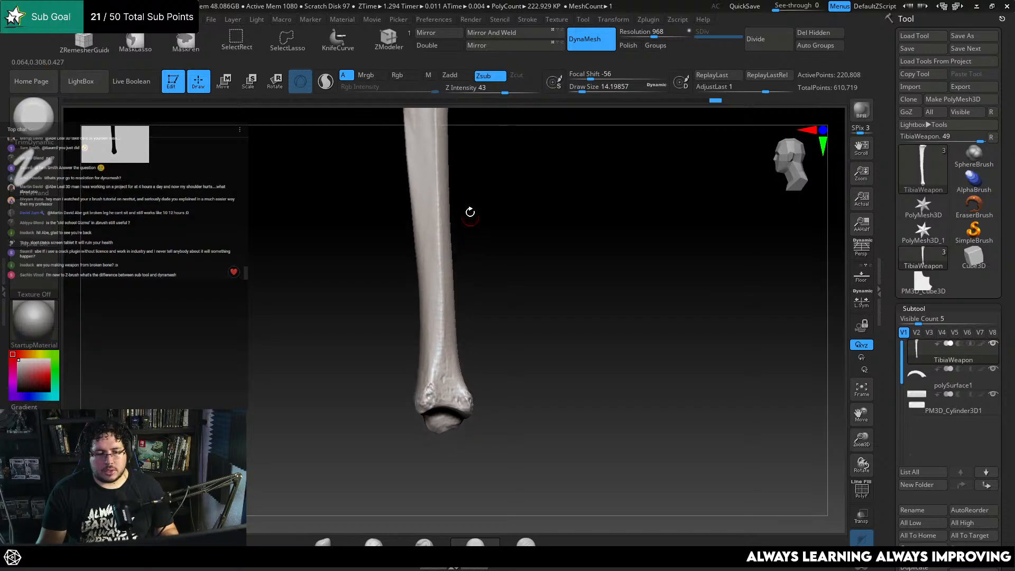
{"action": "key", "text": "ctrl"}
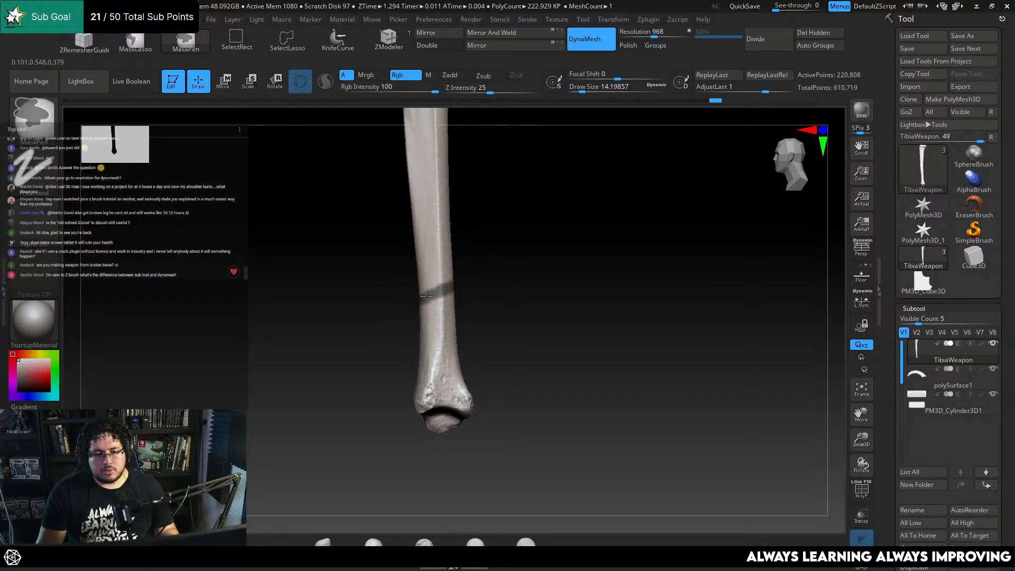
{"action": "left_click_drag", "start_coordinate": [427, 296], "coordinate": [459, 260], "text": "ctrl"}
{"action": "key", "text": "space"}
{"action": "key", "text": "space"}
{"action": "mouse_move", "coordinate": [412, 333]}
{"action": "left_mouse_down", "text": "ctrl+alt"}
{"action": "mouse_move", "coordinate": [463, 301]}
{"action": "mouse_move", "coordinate": [508, 314]}
{"action": "mouse_move", "coordinate": [428, 324]}
{"action": "mouse_move", "coordinate": [468, 307]}
{"action": "mouse_move", "coordinate": [564, 293]}
{"action": "mouse_move", "coordinate": [553, 303]}
{"action": "mouse_move", "coordinate": [509, 290]}
{"action": "mouse_move", "coordinate": [385, 317]}
{"action": "mouse_move", "coordinate": [387, 340]}
{"action": "mouse_move", "coordinate": [439, 319]}
{"action": "left_mouse_up", "text": "ctrl+alt"}
{"action": "key", "text": "ctrl+z"}
Mask three slanted bands around the lower shaft of the tibia with MaskLasso
{"action": "left_click", "coordinate": [135, 42]}
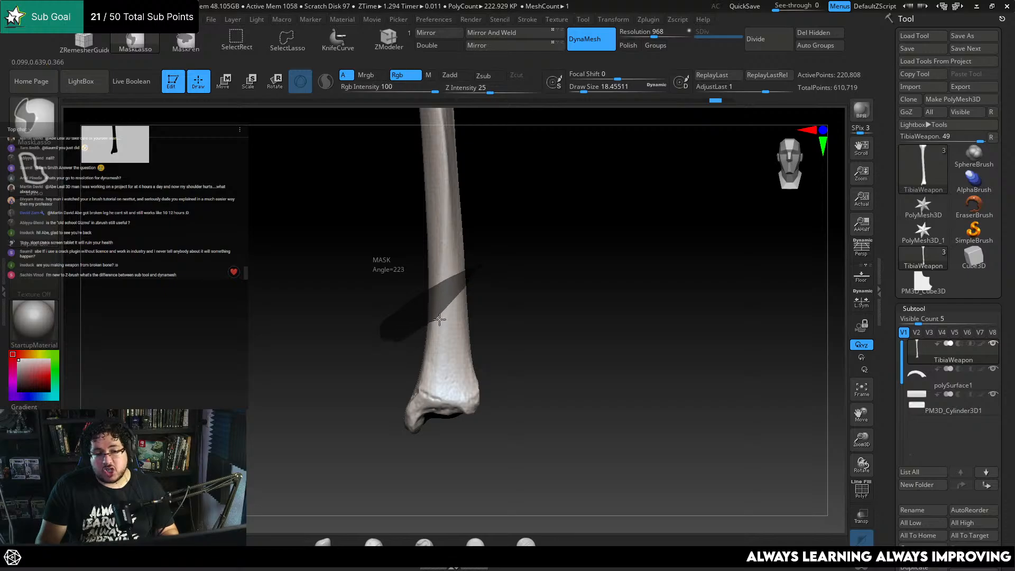
{"action": "left_click_drag", "start_coordinate": [523, 274], "coordinate": [523, 273], "text": "ctrl"}
{"action": "mouse_move", "coordinate": [525, 268]}
{"action": "left_mouse_down", "text": "alt"}
{"action": "mouse_move", "coordinate": [537, 319]}
{"action": "mouse_move", "coordinate": [494, 280]}
{"action": "mouse_move", "coordinate": [396, 250]}
{"action": "left_mouse_up", "text": "alt"}
{"action": "mouse_move", "coordinate": [513, 321]}
{"action": "left_mouse_down", "text": "alt"}
{"action": "mouse_move", "coordinate": [509, 385]}
{"action": "mouse_move", "coordinate": [497, 324]}
{"action": "mouse_move", "coordinate": [497, 365]}
{"action": "left_mouse_up", "text": "alt"}
{"action": "mouse_move", "coordinate": [408, 304]}
{"action": "left_mouse_down", "text": "ctrl"}
{"action": "mouse_move", "coordinate": [485, 272]}
{"action": "mouse_move", "coordinate": [483, 228]}
{"action": "left_mouse_up", "text": "ctrl"}
{"action": "left_click_drag", "start_coordinate": [413, 266], "coordinate": [407, 262], "text": "ctrl"}
{"action": "mouse_move", "coordinate": [336, 313]}
{"action": "left_mouse_down"}
{"action": "mouse_move", "coordinate": [478, 312]}
{"action": "mouse_move", "coordinate": [536, 337]}
{"action": "mouse_move", "coordinate": [529, 296]}
{"action": "left_mouse_up"}
{"action": "left_click_drag", "start_coordinate": [423, 323], "coordinate": [542, 332]}
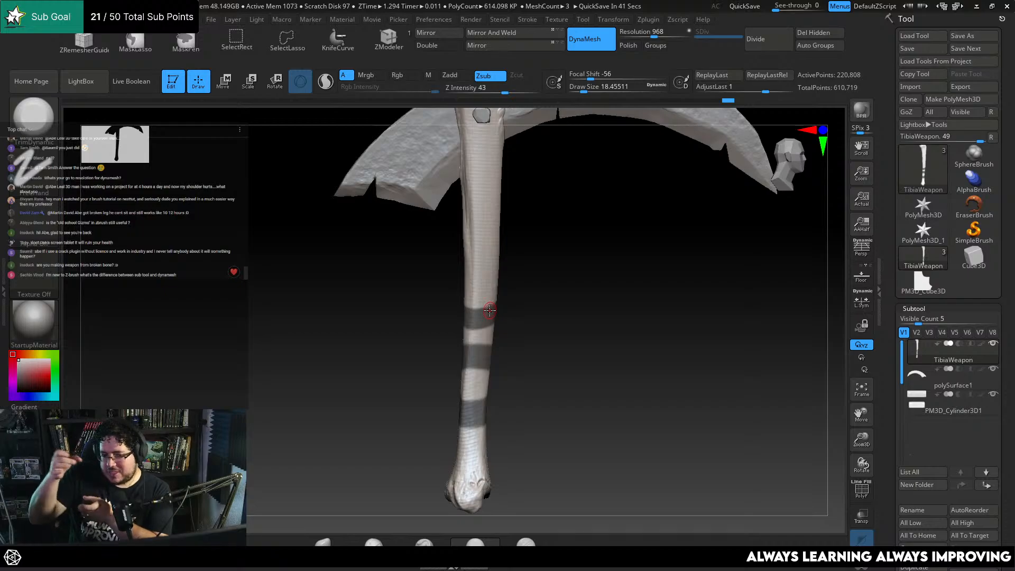
Extract the three masked bands from the tibia as a new subtool with a thickness of 0
{"action": "left_click_drag", "start_coordinate": [611, 329], "coordinate": [542, 359]}
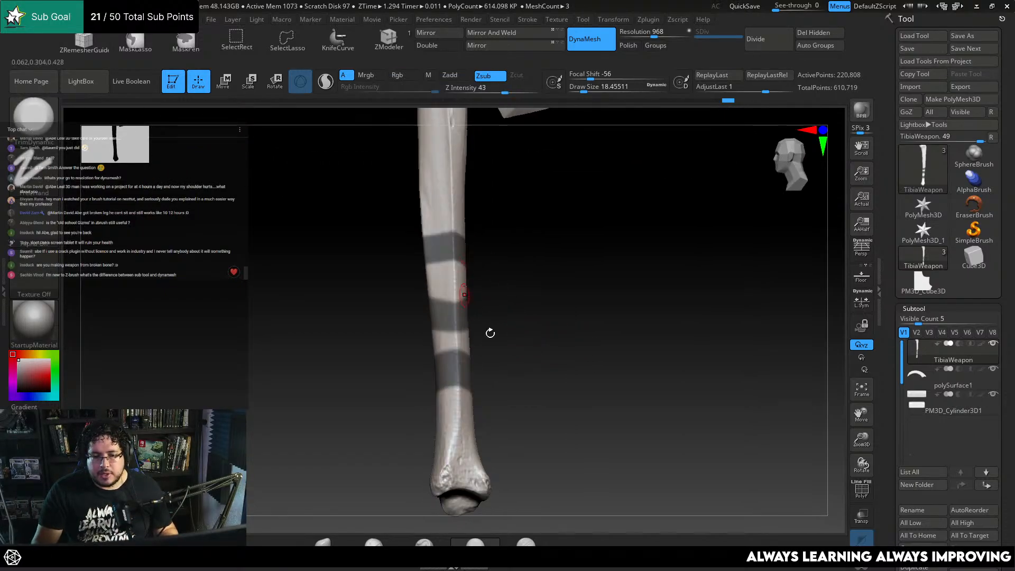
{"action": "left_click_drag", "start_coordinate": [490, 332], "coordinate": [619, 337], "text": "alt"}
{"action": "scroll", "coordinate": [967, 260], "scroll_direction": "down", "scroll_amount": 5}
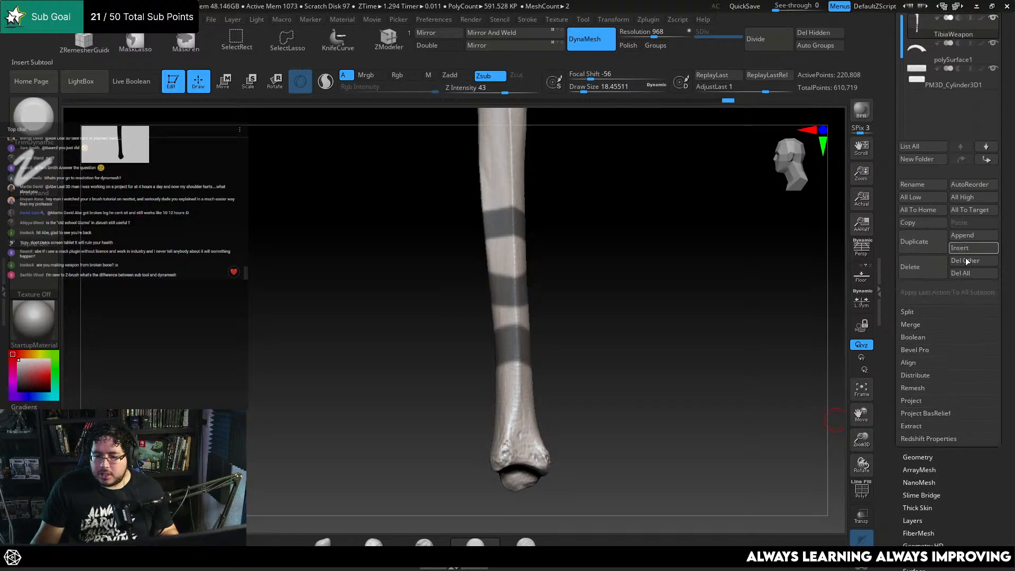
{"action": "left_click", "coordinate": [913, 426]}
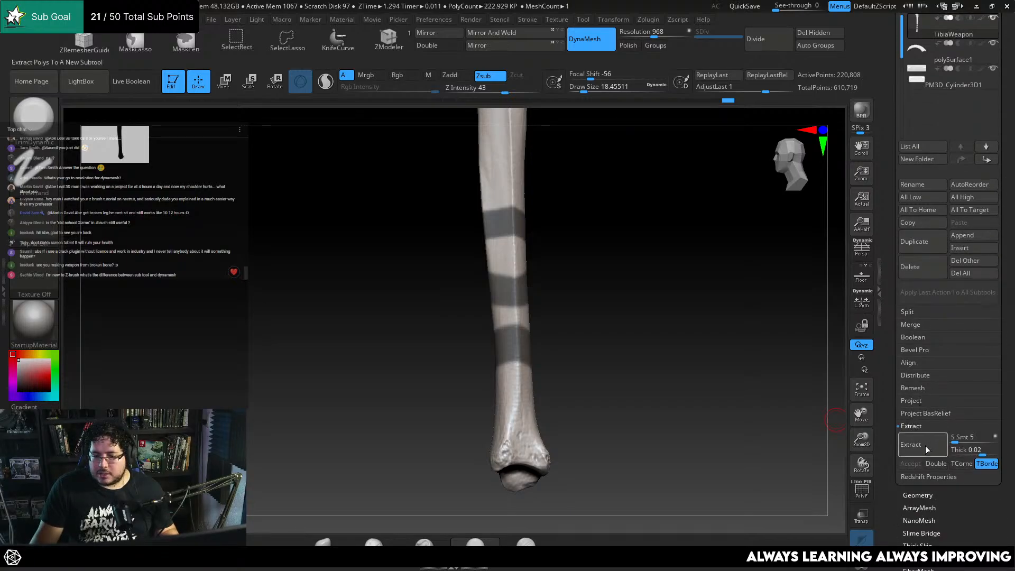
{"action": "left_click", "coordinate": [926, 448]}
{"action": "left_click_drag", "start_coordinate": [746, 359], "coordinate": [723, 402], "text": "alt"}
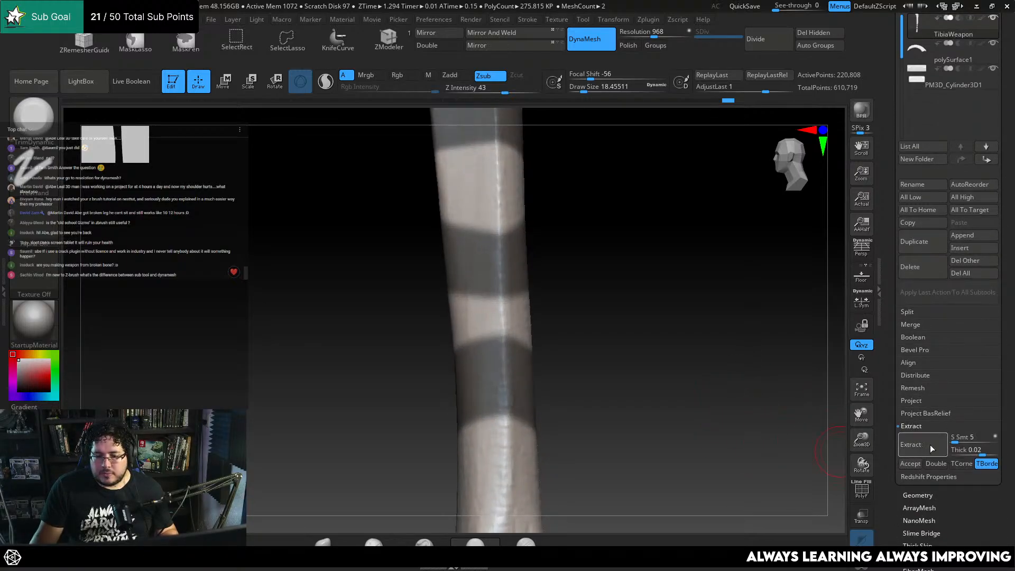
{"action": "left_click_drag", "start_coordinate": [969, 451], "coordinate": [966, 451]}
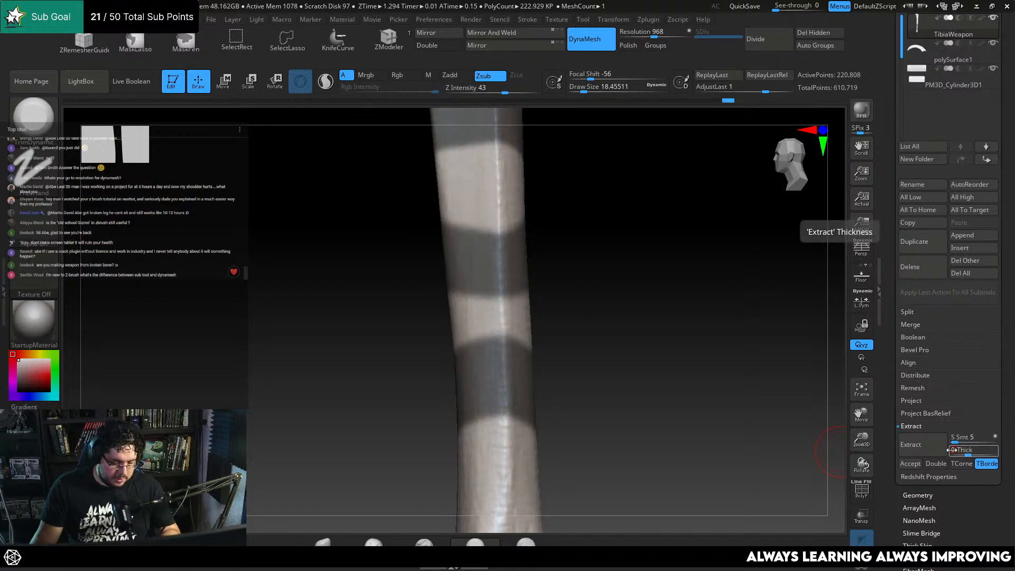
{"action": "type", "text": "0"}
{"action": "left_click", "coordinate": [929, 444]}
{"action": "left_click", "coordinate": [911, 464]}
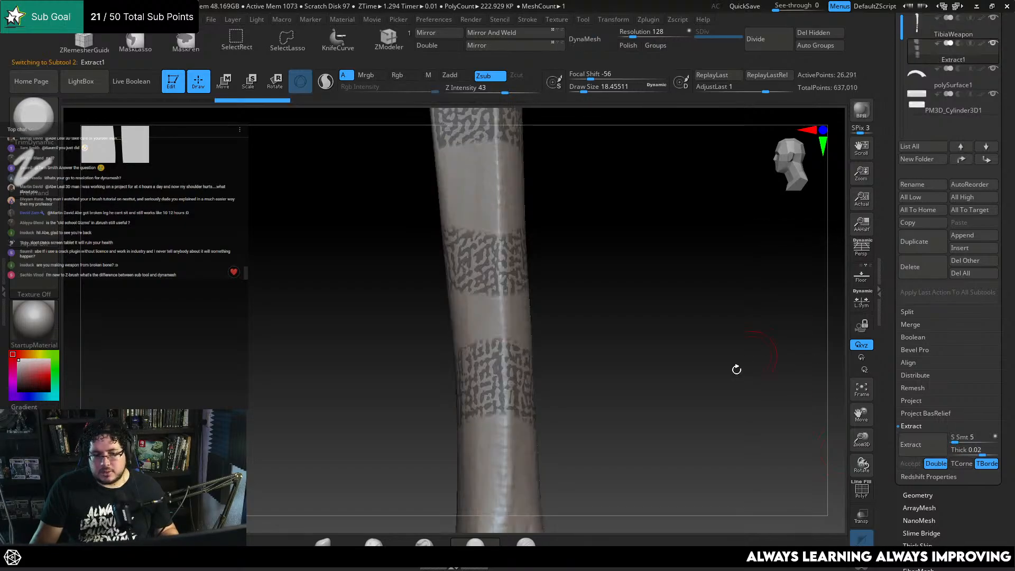
Isolate the extracted bands and display their polygon wireframe for remeshing
{"action": "left_click_drag", "start_coordinate": [737, 367], "coordinate": [825, 496]}
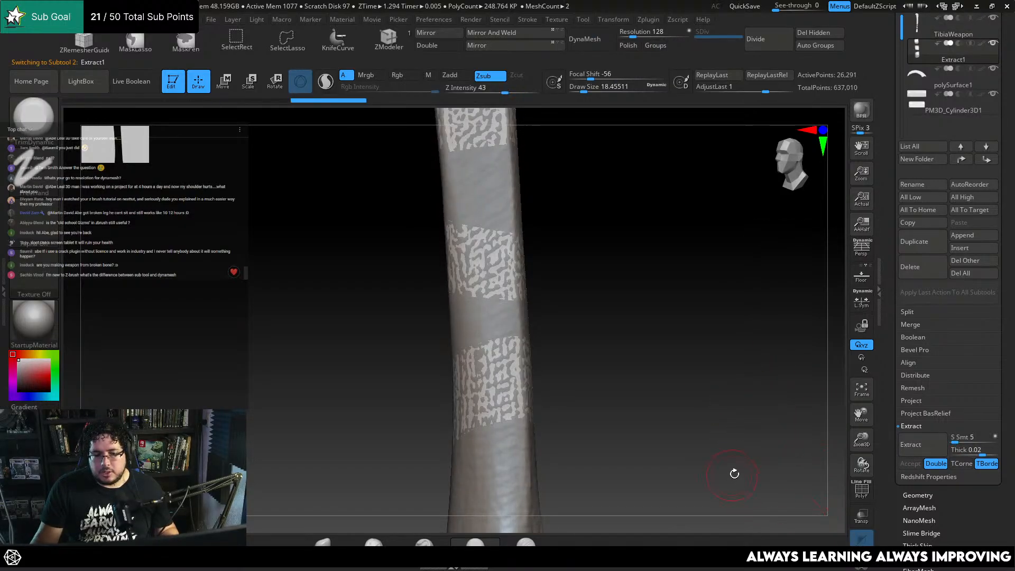
{"action": "left_click", "coordinate": [858, 567]}
{"action": "left_click_drag", "start_coordinate": [736, 453], "coordinate": [789, 297]}
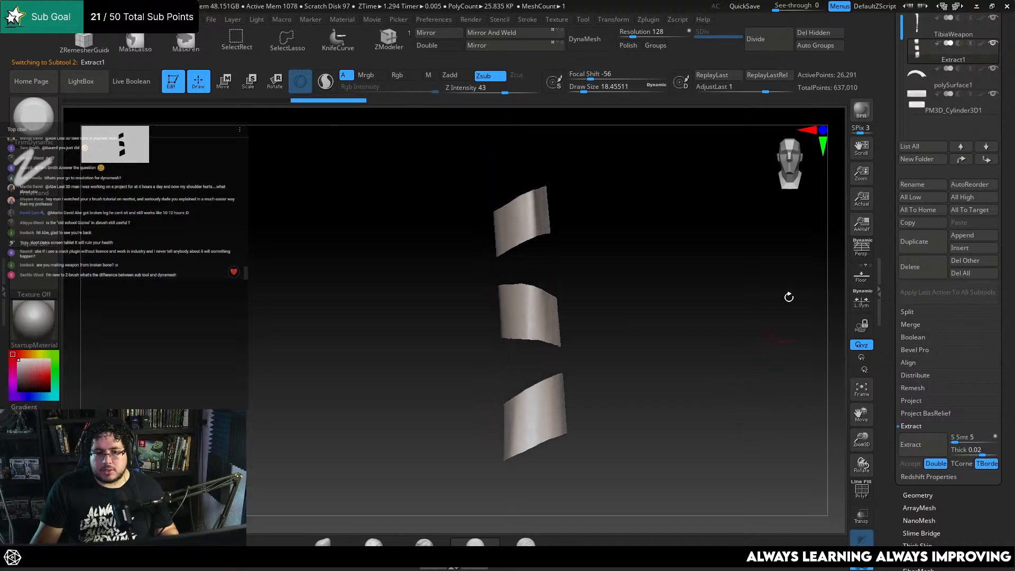
{"action": "scroll", "coordinate": [1007, 297], "scroll_direction": "down", "scroll_amount": 5}
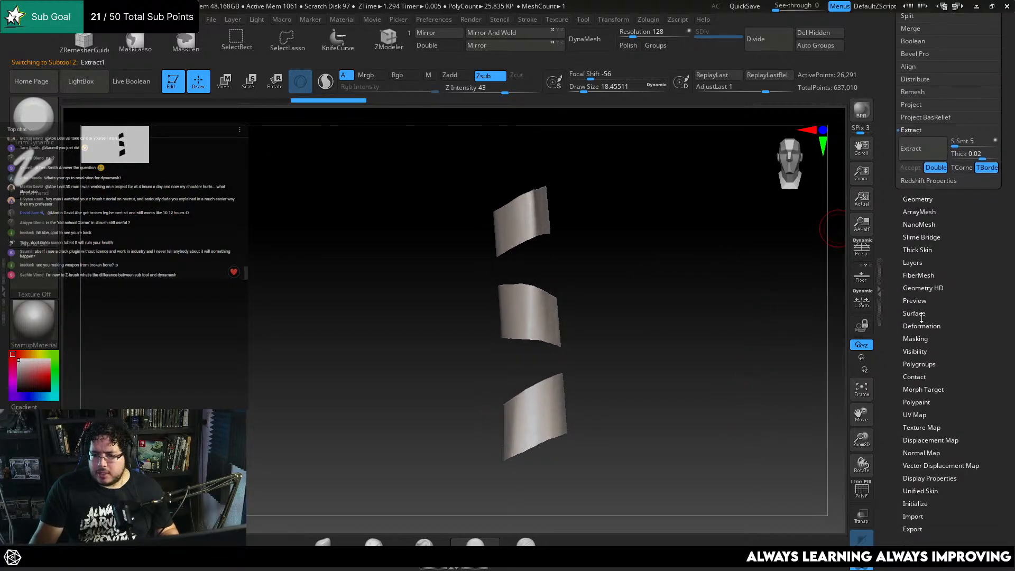
{"action": "left_click", "coordinate": [924, 327]}
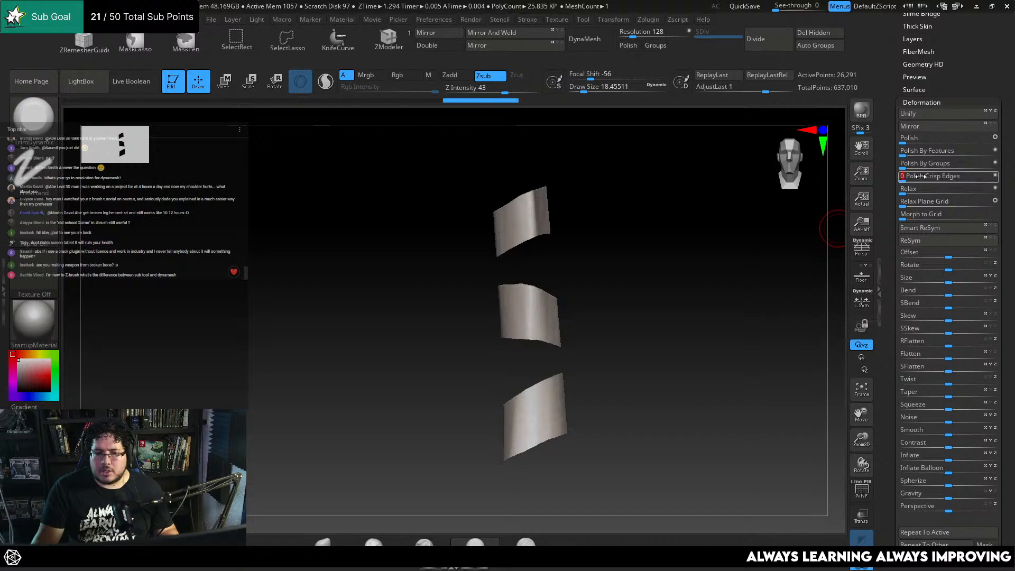
{"action": "left_click_drag", "start_coordinate": [971, 103], "coordinate": [962, 261]}
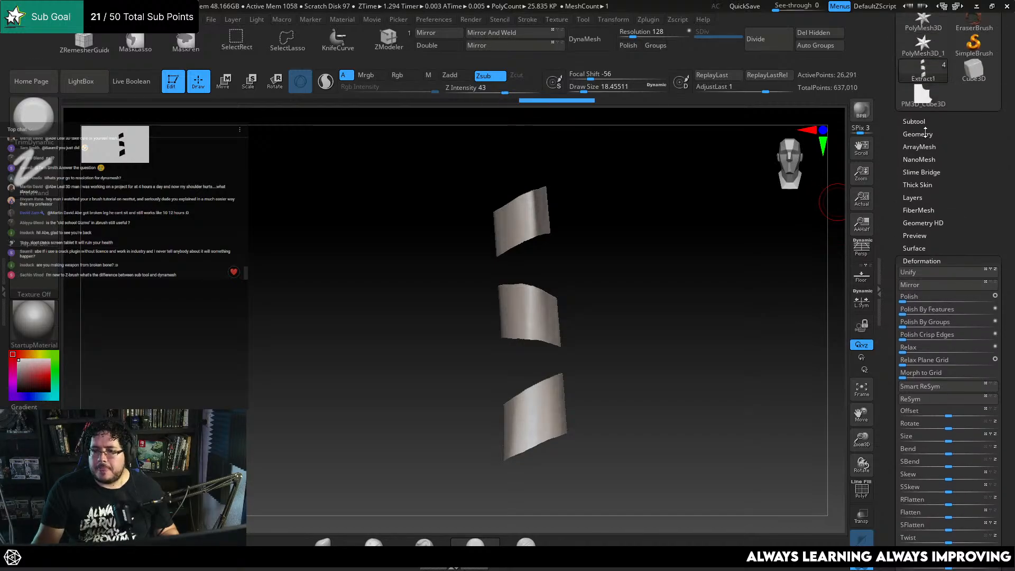
{"action": "left_click", "coordinate": [925, 133]}
{"action": "left_click", "coordinate": [925, 239]}
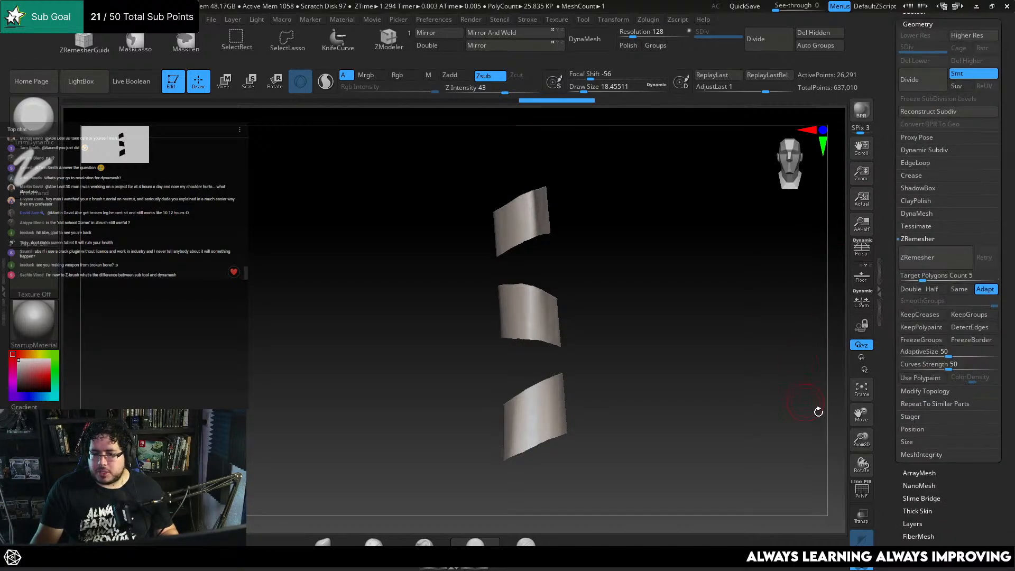
{"action": "left_click", "coordinate": [861, 490]}
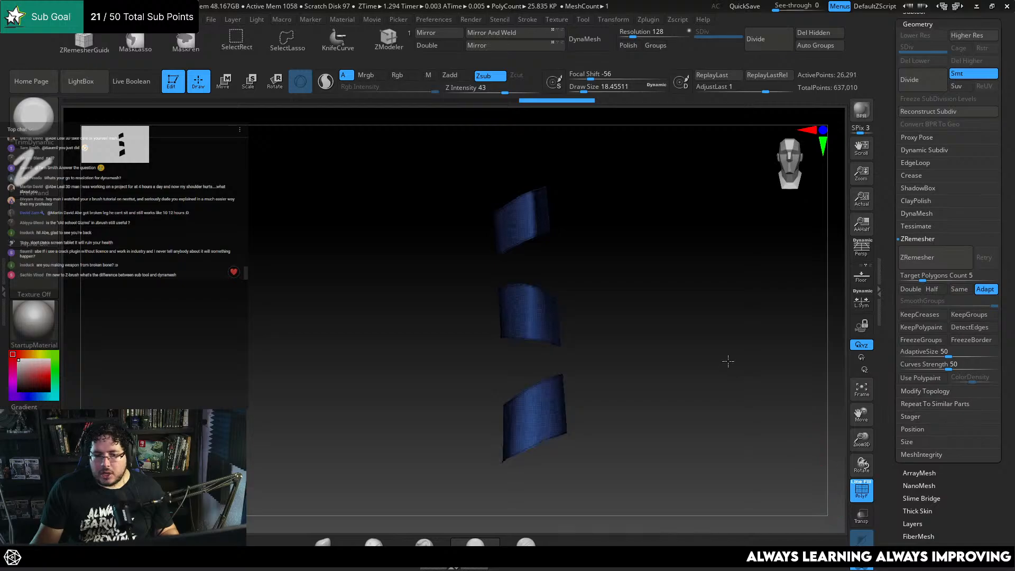
{"action": "mouse_move", "coordinate": [727, 361]}
{"action": "left_mouse_down", "text": "alt"}
{"action": "mouse_move", "coordinate": [744, 368]}
{"action": "mouse_move", "coordinate": [748, 324]}
{"action": "mouse_move", "coordinate": [730, 410]}
{"action": "mouse_move", "coordinate": [665, 386]}
{"action": "mouse_move", "coordinate": [723, 346]}
{"action": "left_mouse_up", "text": "alt"}
{"action": "left_click_drag", "start_coordinate": [724, 377], "coordinate": [745, 332]}
ZRemesh the bands once at a target polygon count of 5 and four more times with Half, and hide the wireframe
{"action": "left_click", "coordinate": [917, 257]}
{"action": "left_click", "coordinate": [933, 290]}
{"action": "left_click", "coordinate": [917, 257]}
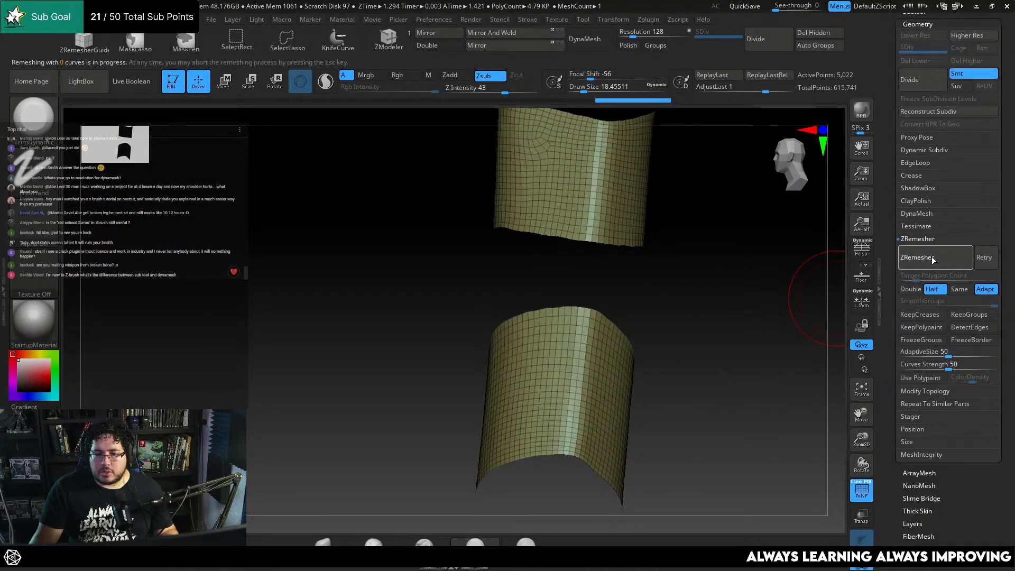
{"action": "left_click_drag", "start_coordinate": [804, 299], "coordinate": [756, 299]}
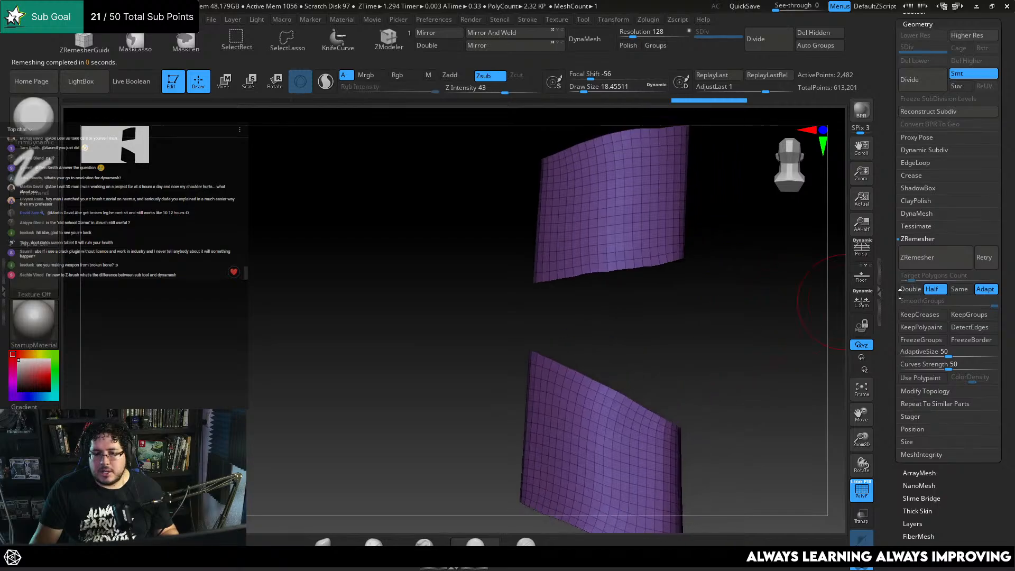
{"action": "left_click", "coordinate": [917, 257]}
{"action": "right_click_drag", "start_coordinate": [768, 318], "coordinate": [756, 353], "text": "ctrl"}
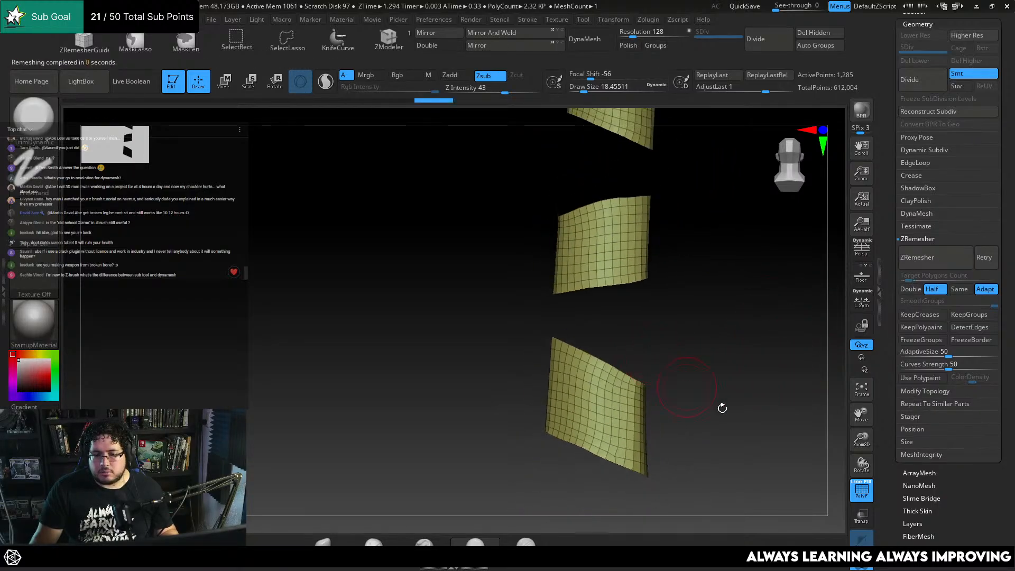
{"action": "left_click", "coordinate": [923, 260]}
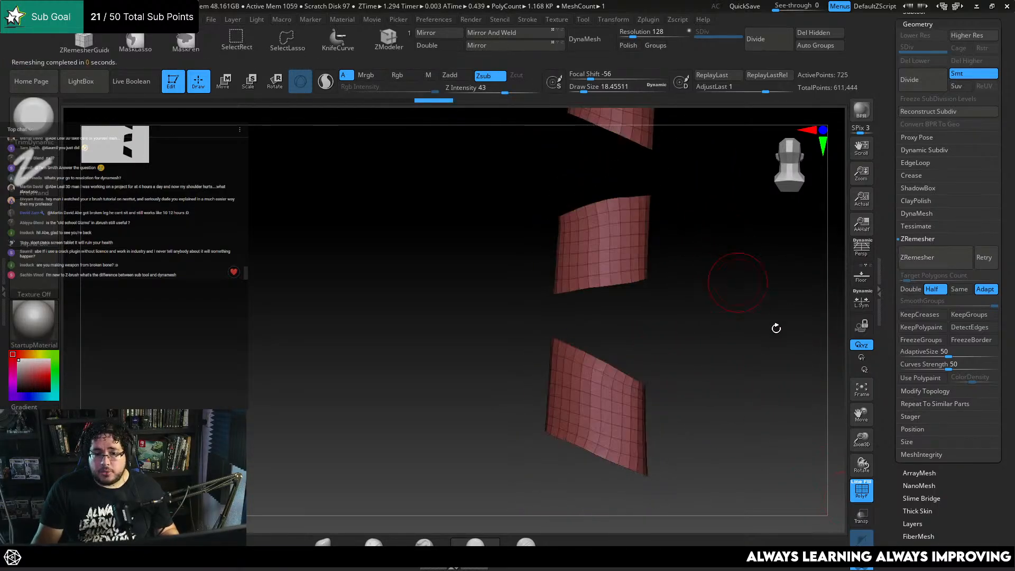
{"action": "left_click", "coordinate": [919, 258]}
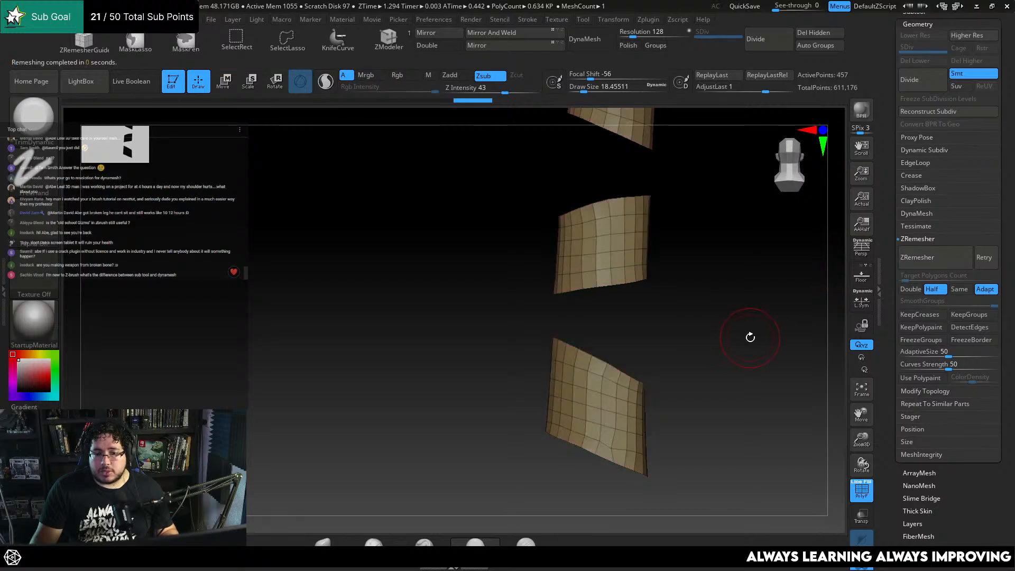
{"action": "left_click_drag", "start_coordinate": [748, 335], "coordinate": [745, 498]}
{"action": "left_click", "coordinate": [861, 491]}
Show the whole weapon again and enable Dynamic Subdiv on the bands with a thickness of 0.00797
{"action": "left_click_drag", "start_coordinate": [763, 379], "coordinate": [711, 390]}
{"action": "left_click", "coordinate": [861, 563]}
{"action": "left_click_drag", "start_coordinate": [748, 423], "coordinate": [723, 393], "text": "alt"}
{"action": "left_click", "coordinate": [925, 151]}
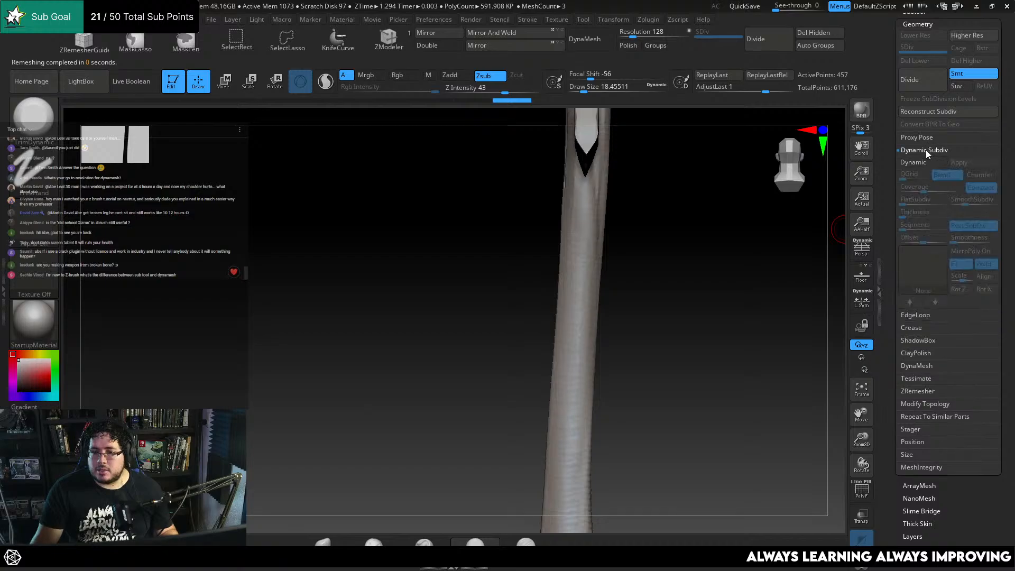
{"action": "left_click", "coordinate": [922, 163]}
{"action": "left_click_drag", "start_coordinate": [750, 245], "coordinate": [822, 211]}
{"action": "left_click_drag", "start_coordinate": [911, 216], "coordinate": [926, 213]}
{"action": "left_click_drag", "start_coordinate": [785, 272], "coordinate": [799, 315]}
{"action": "left_click_drag", "start_coordinate": [933, 214], "coordinate": [942, 213]}
Set the bands' dynamic offset to 56 and their thickness to 0.00532
{"action": "left_click_drag", "start_coordinate": [737, 433], "coordinate": [755, 342]}
{"action": "key", "text": "alt+s"}
{"action": "left_click_drag", "start_coordinate": [788, 291], "coordinate": [751, 407], "text": "alt"}
{"action": "left_click_drag", "start_coordinate": [742, 369], "coordinate": [753, 347]}
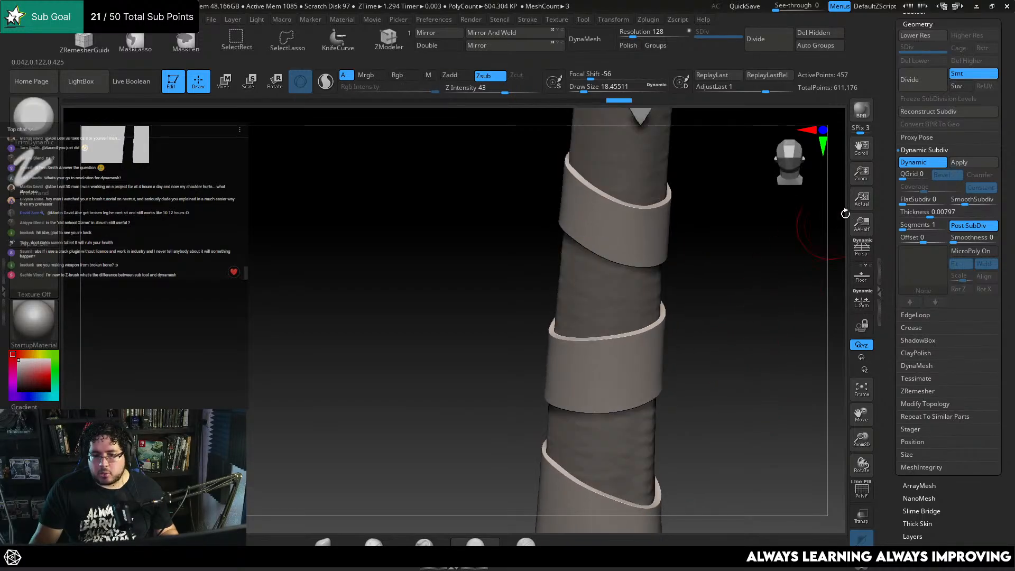
{"action": "left_click_drag", "start_coordinate": [926, 238], "coordinate": [925, 217]}
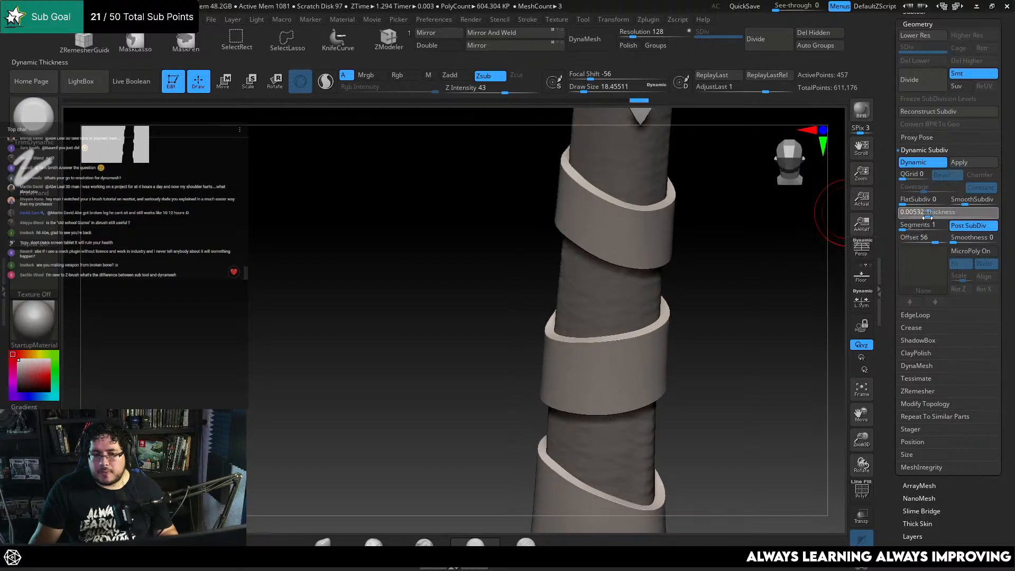
{"action": "left_click_drag", "start_coordinate": [764, 246], "coordinate": [707, 343]}
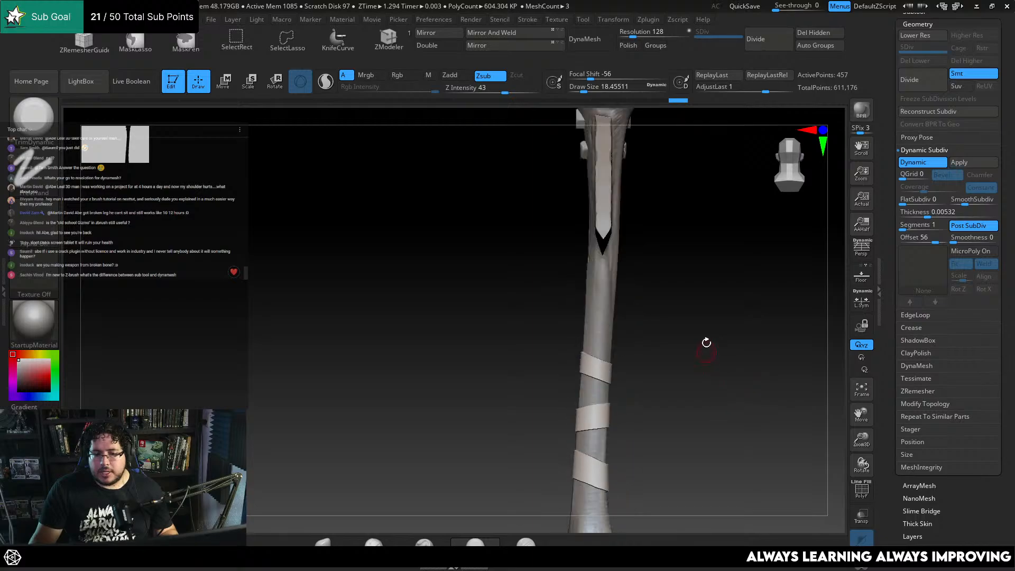
{"action": "left_click_drag", "start_coordinate": [609, 367], "coordinate": [707, 289]}
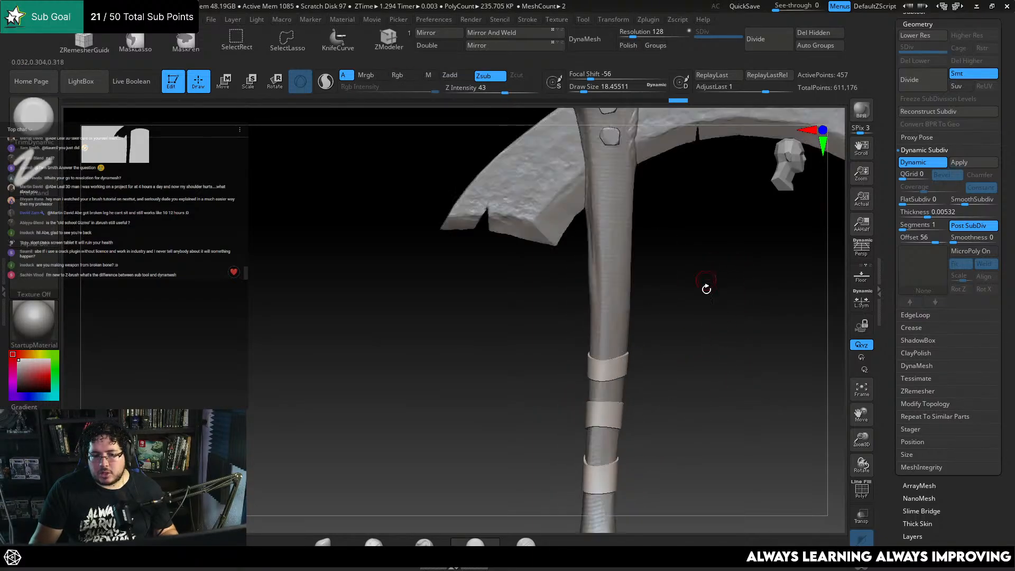
{"action": "left_click_drag", "start_coordinate": [710, 375], "coordinate": [695, 312]}
{"action": "left_click_drag", "start_coordinate": [695, 312], "coordinate": [641, 311], "text": "alt"}
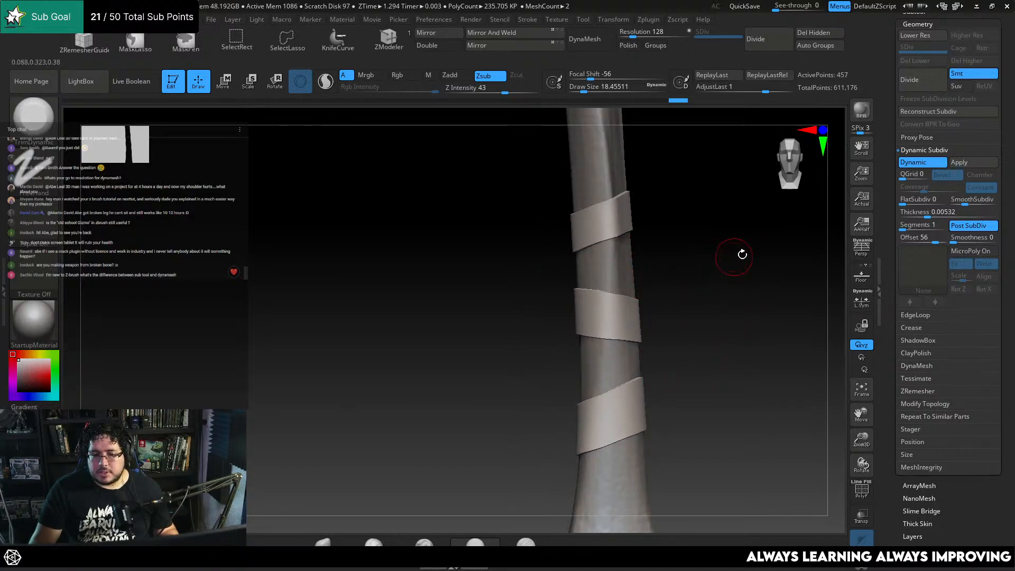
Apply the bands' dynamic subdivision and DynaMesh them at a resolution of 1096 with Polish on
{"action": "left_click_drag", "start_coordinate": [724, 294], "coordinate": [760, 397]}
{"action": "left_click", "coordinate": [959, 162]}
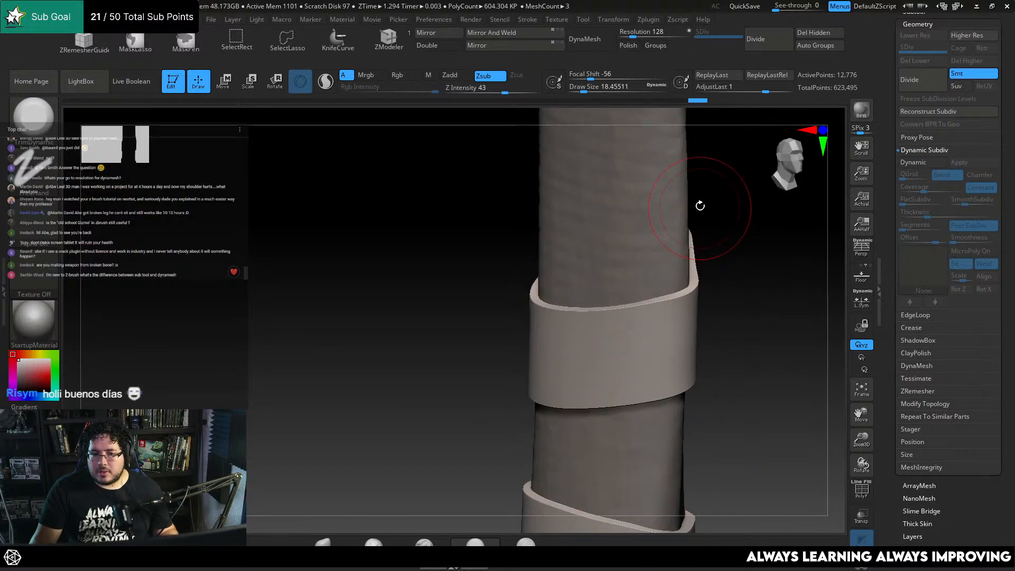
{"action": "left_click", "coordinate": [595, 41]}
{"action": "key", "text": "ctrl+z"}
{"action": "left_click", "coordinate": [656, 34]}
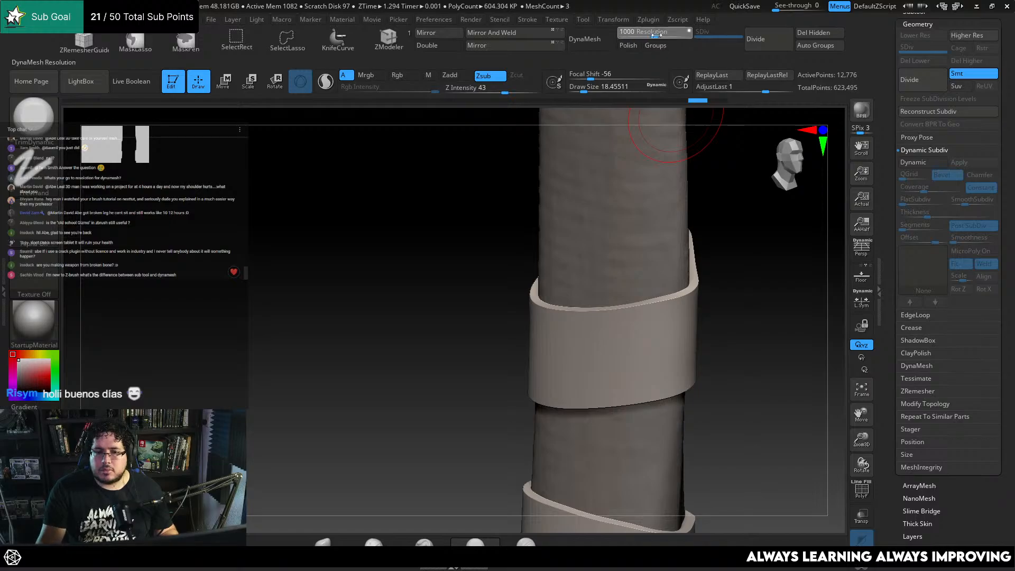
{"action": "left_click", "coordinate": [629, 46]}
{"action": "left_click", "coordinate": [597, 42]}
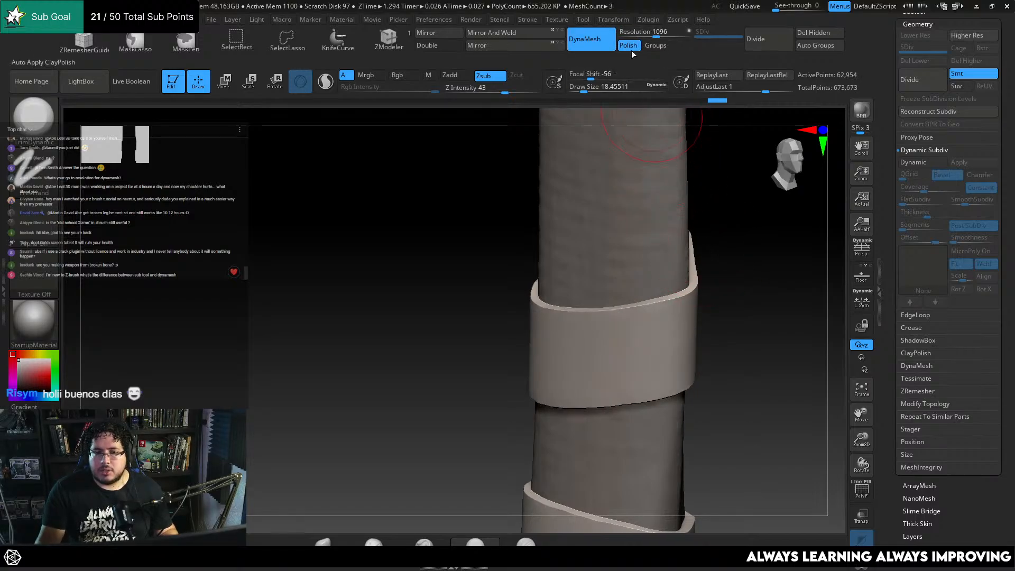
Sculpt small wear marks on the top band's upper edge with the ClayBuildup brush at a draw size of 3.11177
{"action": "key", "text": "space"}
{"action": "left_click_drag", "start_coordinate": [746, 288], "coordinate": [653, 302]}
{"action": "key", "text": "b"}
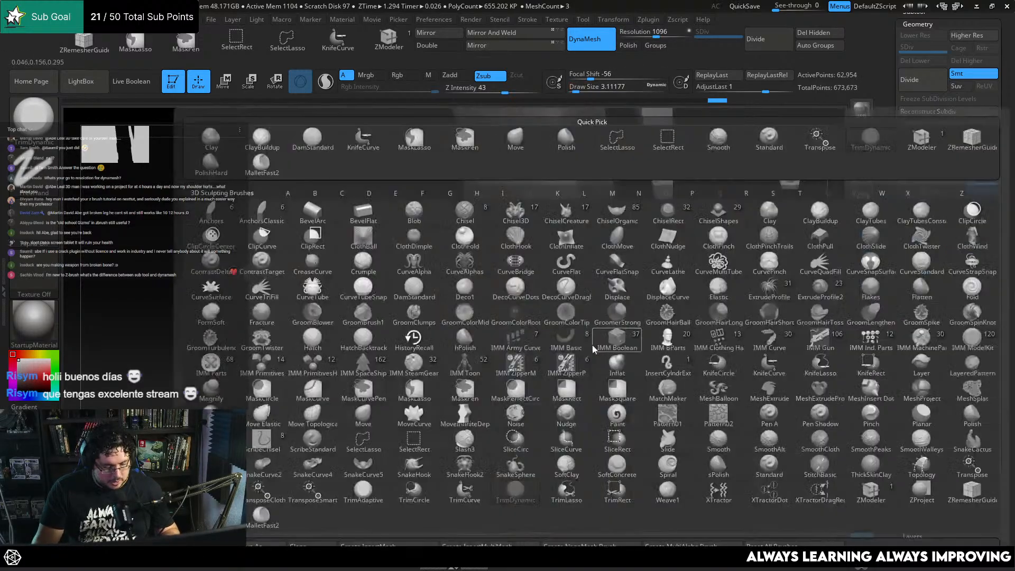
{"action": "key", "text": "d"}
{"action": "key", "text": "s"}
{"action": "left_click_drag", "start_coordinate": [590, 334], "coordinate": [591, 334]}
{"action": "left_click_drag", "start_coordinate": [654, 270], "coordinate": [616, 285]}
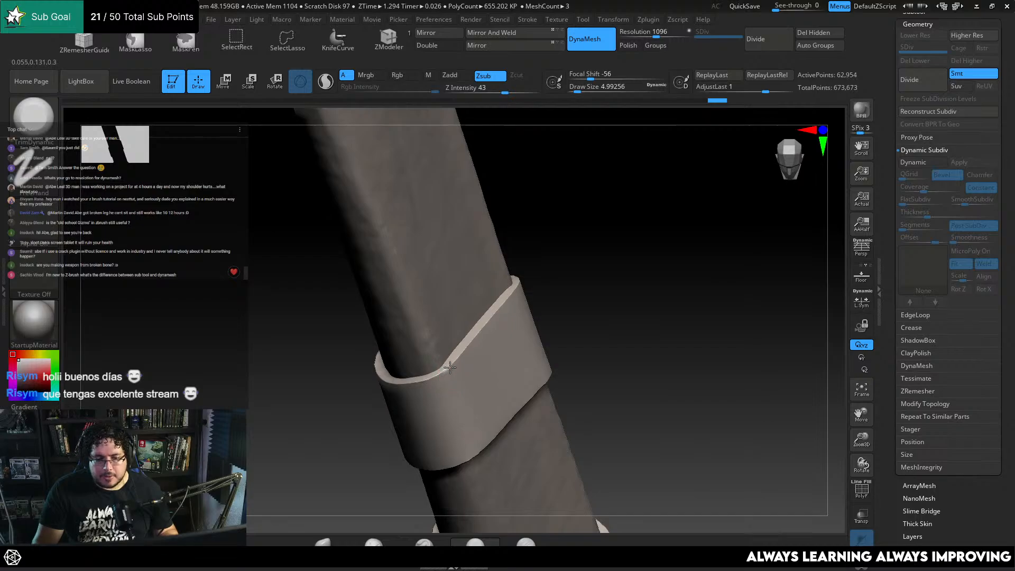
{"action": "key", "text": "b"}
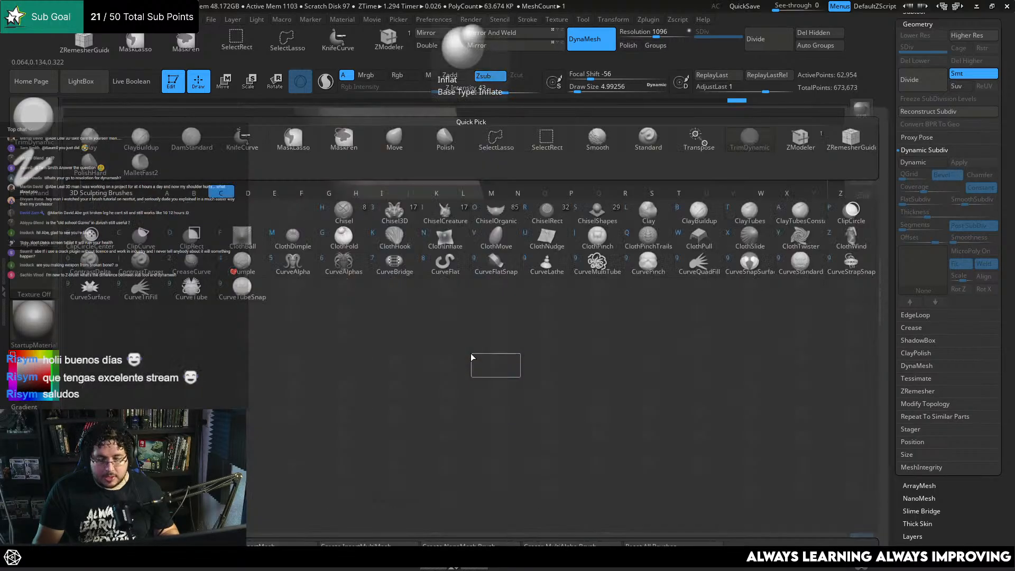
{"action": "key", "text": "c"}
{"action": "key", "text": "b"}
{"action": "left_click_drag", "start_coordinate": [608, 286], "coordinate": [641, 244]}
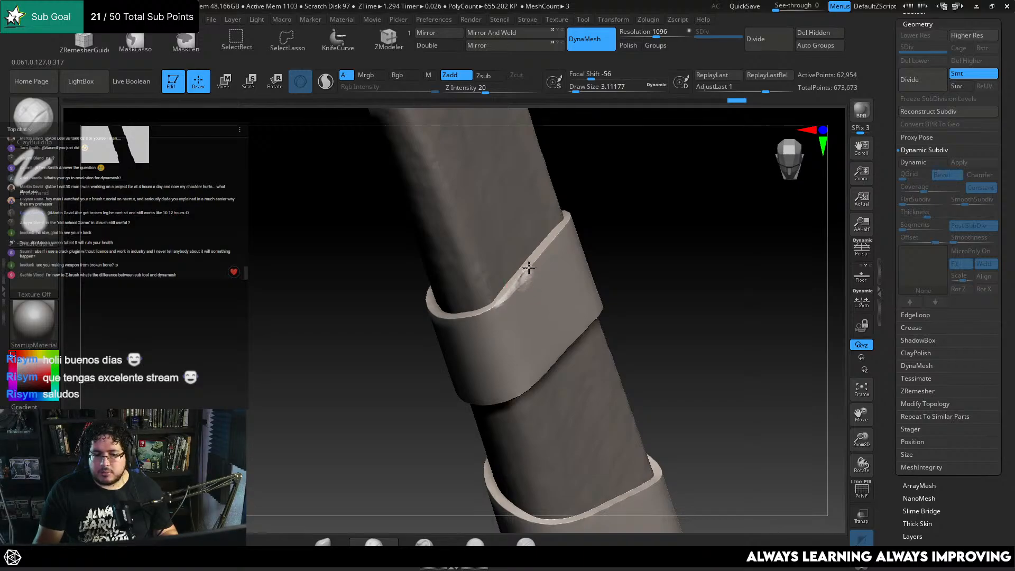
{"action": "left_click_drag", "start_coordinate": [540, 258], "coordinate": [532, 269]}
{"action": "right_click_drag", "start_coordinate": [536, 284], "coordinate": [530, 257], "text": "alt"}
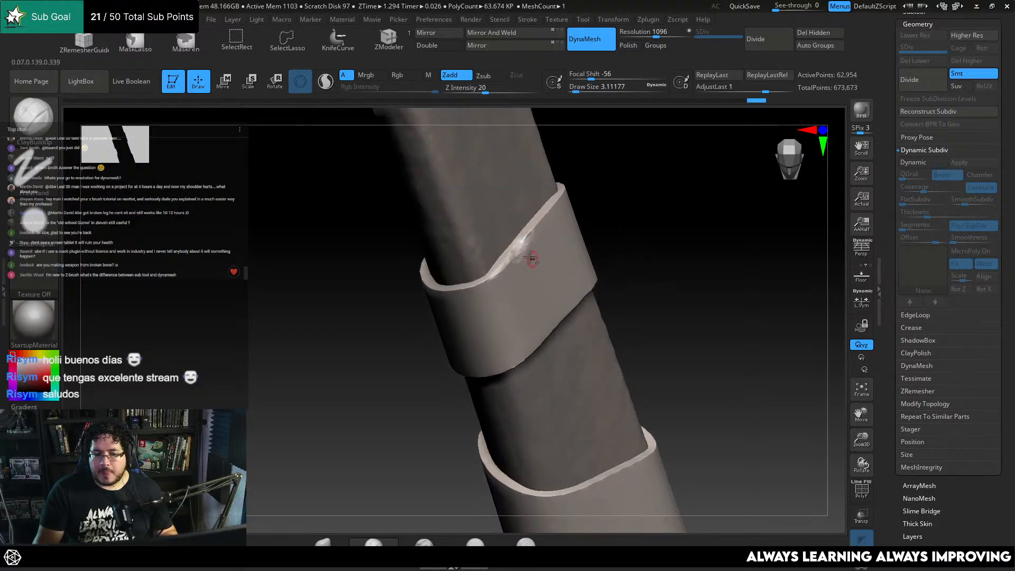
Subdivide the bands to level 2 and refine the worn spot on the top band's upper edge
{"action": "right_click_drag", "start_coordinate": [675, 224], "coordinate": [546, 190], "text": "ctrl"}
{"action": "key", "text": "ctrl+d"}
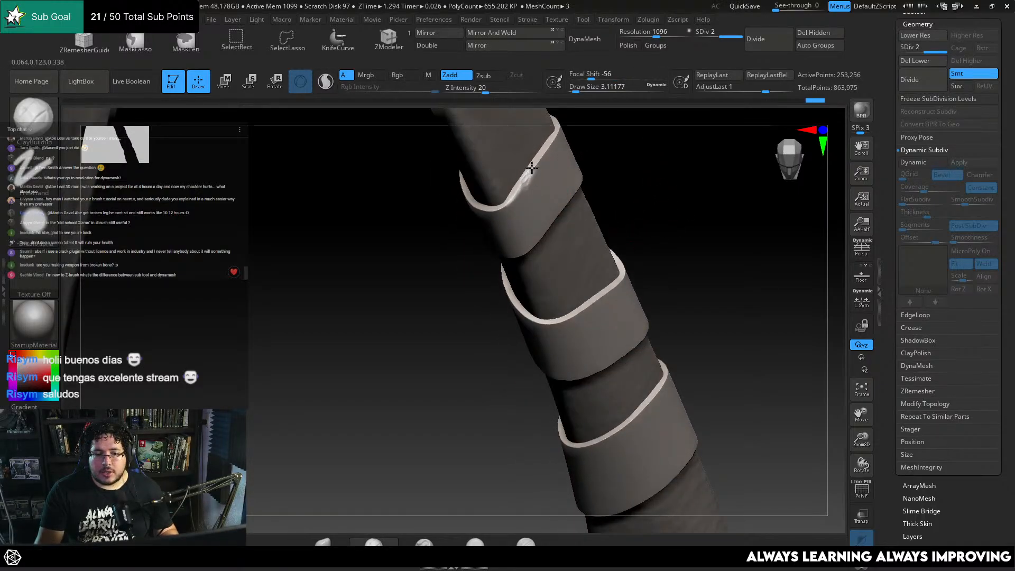
{"action": "left_click_drag", "start_coordinate": [547, 157], "coordinate": [554, 141]}
{"action": "mouse_move", "coordinate": [647, 146]}
{"action": "right_mouse_down", "text": "ctrl"}
{"action": "mouse_move", "coordinate": [644, 193]}
{"action": "mouse_move", "coordinate": [678, 229]}
{"action": "mouse_move", "coordinate": [649, 221]}
{"action": "right_mouse_up", "text": "ctrl"}
Sculpt a small nick into the lower edge of the middle band with ClayBuildup strokes
{"action": "right_click_drag", "start_coordinate": [649, 340], "coordinate": [666, 300]}
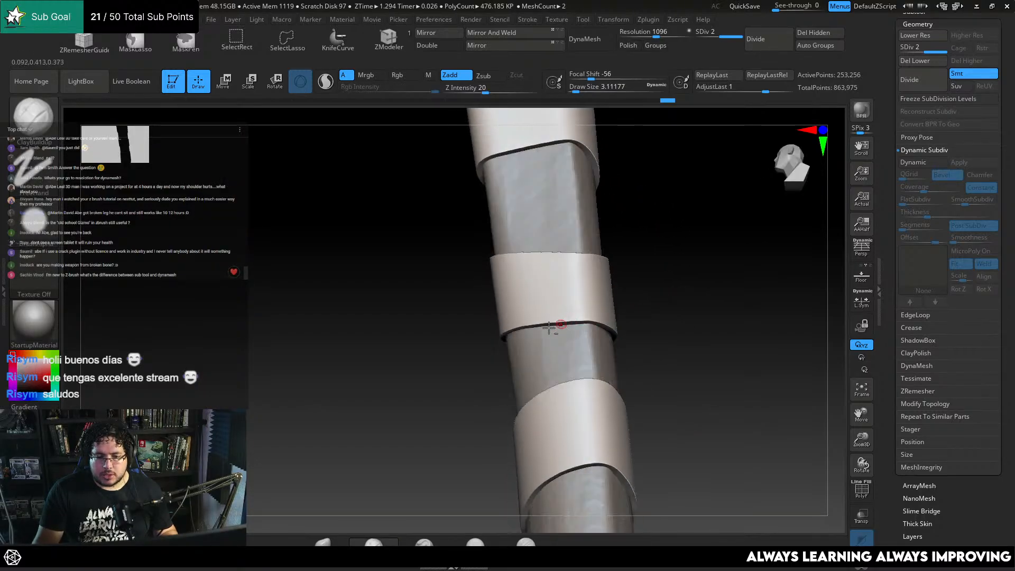
{"action": "right_click_drag", "start_coordinate": [535, 325], "coordinate": [563, 314]}
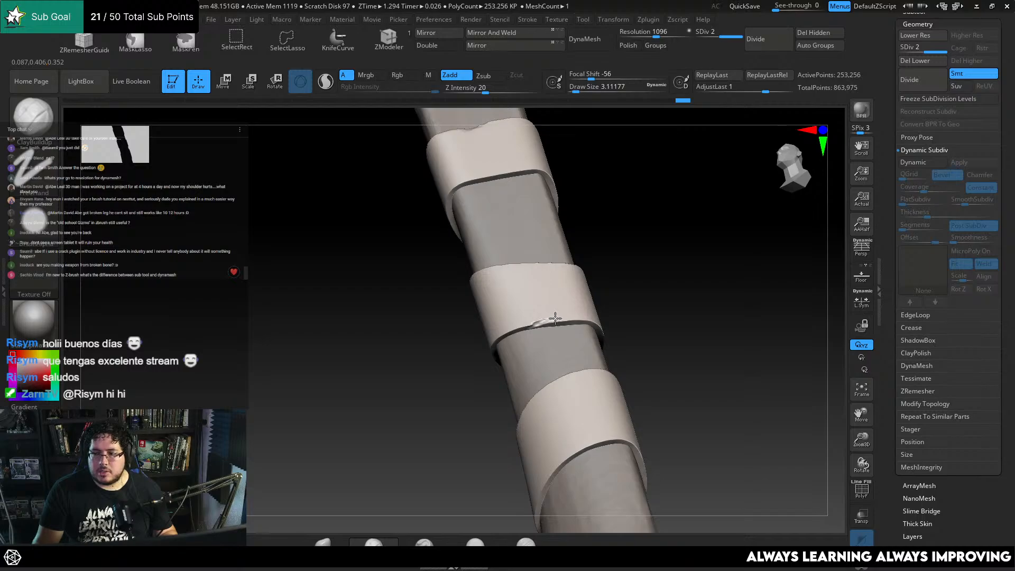
{"action": "right_click_drag", "start_coordinate": [556, 318], "coordinate": [487, 284]}
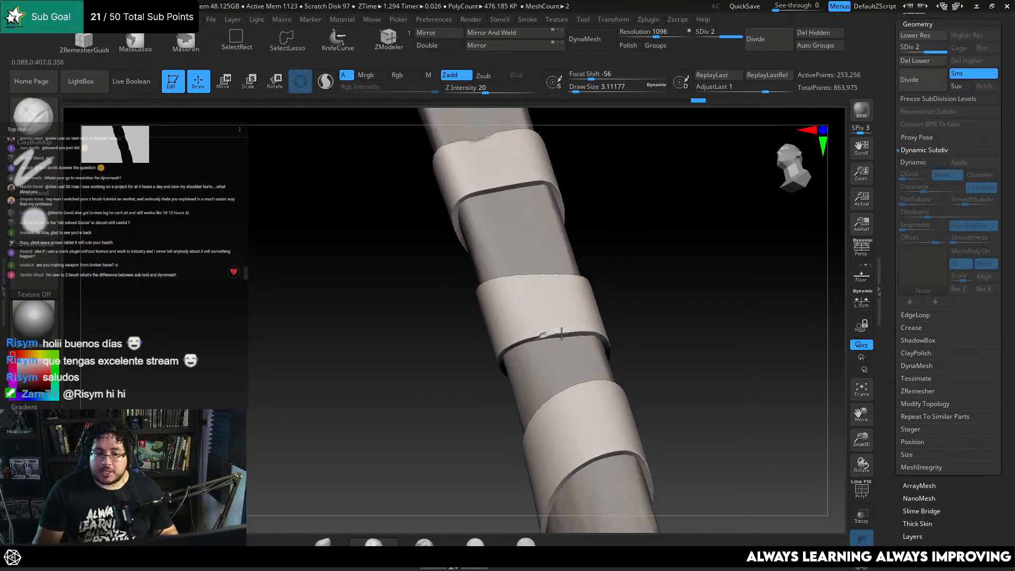
Sculpt a diagonal crease from the lowest band's lower edge and wear down its upper edge with a draw size of 4.29964
{"action": "mouse_move", "coordinate": [566, 315]}
{"action": "right_mouse_down"}
{"action": "mouse_move", "coordinate": [591, 317]}
{"action": "mouse_move", "coordinate": [636, 284]}
{"action": "mouse_move", "coordinate": [650, 329]}
{"action": "mouse_move", "coordinate": [649, 306]}
{"action": "mouse_move", "coordinate": [677, 344]}
{"action": "mouse_move", "coordinate": [438, 374]}
{"action": "mouse_move", "coordinate": [525, 372]}
{"action": "right_mouse_up"}
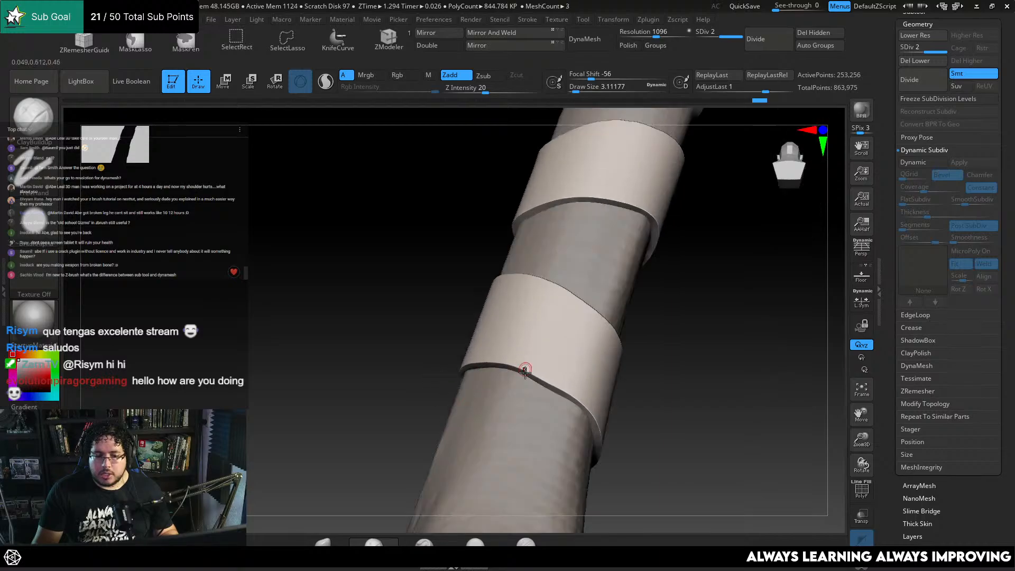
{"action": "left_click_drag", "start_coordinate": [519, 371], "coordinate": [502, 347]}
{"action": "right_click_drag", "start_coordinate": [448, 301], "coordinate": [543, 255]}
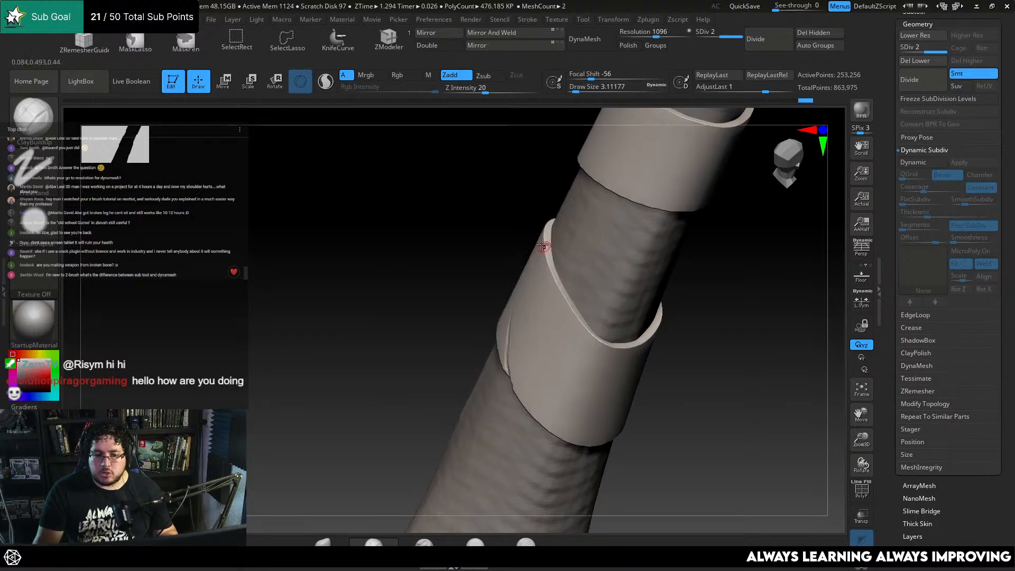
{"action": "left_click_drag", "start_coordinate": [544, 250], "coordinate": [543, 247]}
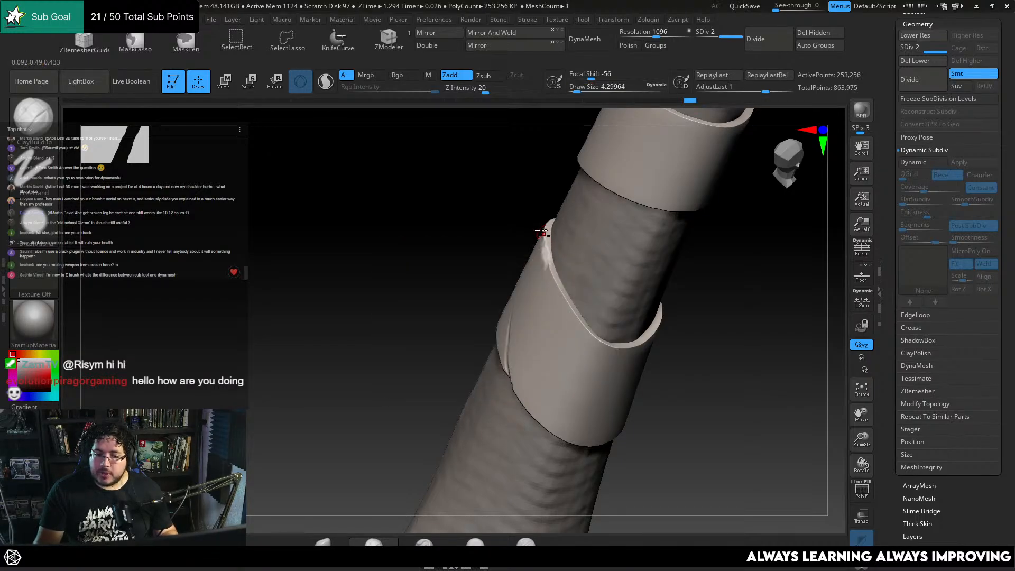
{"action": "right_click_drag", "start_coordinate": [541, 230], "coordinate": [571, 238]}
{"action": "left_click_drag", "start_coordinate": [554, 270], "coordinate": [537, 205]}
{"action": "right_click_drag", "start_coordinate": [537, 206], "coordinate": [543, 244], "text": "alt"}
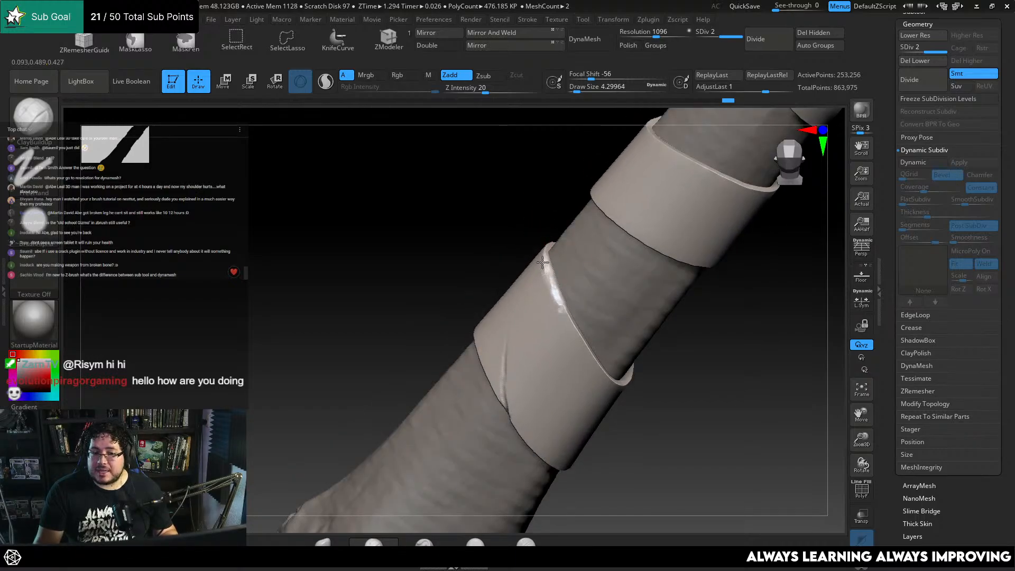
{"action": "left_click_drag", "start_coordinate": [543, 262], "coordinate": [536, 217]}
Roughen the lower edge of the band directly above the creased one with ClayBuildup strokes
{"action": "mouse_move", "coordinate": [536, 217]}
{"action": "right_mouse_down"}
{"action": "mouse_move", "coordinate": [608, 431]}
{"action": "mouse_move", "coordinate": [672, 294]}
{"action": "mouse_move", "coordinate": [652, 311]}
{"action": "mouse_move", "coordinate": [743, 254]}
{"action": "right_mouse_up"}
{"action": "right_click_drag", "start_coordinate": [681, 143], "coordinate": [511, 230], "text": "alt"}
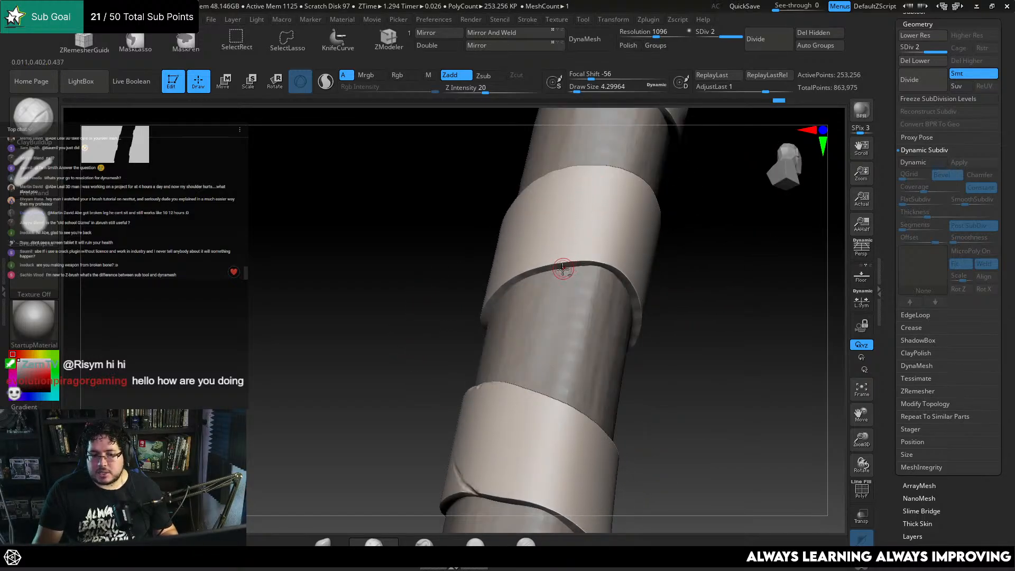
{"action": "mouse_move", "coordinate": [577, 260]}
{"action": "left_mouse_down"}
{"action": "mouse_move", "coordinate": [598, 259]}
{"action": "mouse_move", "coordinate": [567, 261]}
{"action": "left_mouse_up"}
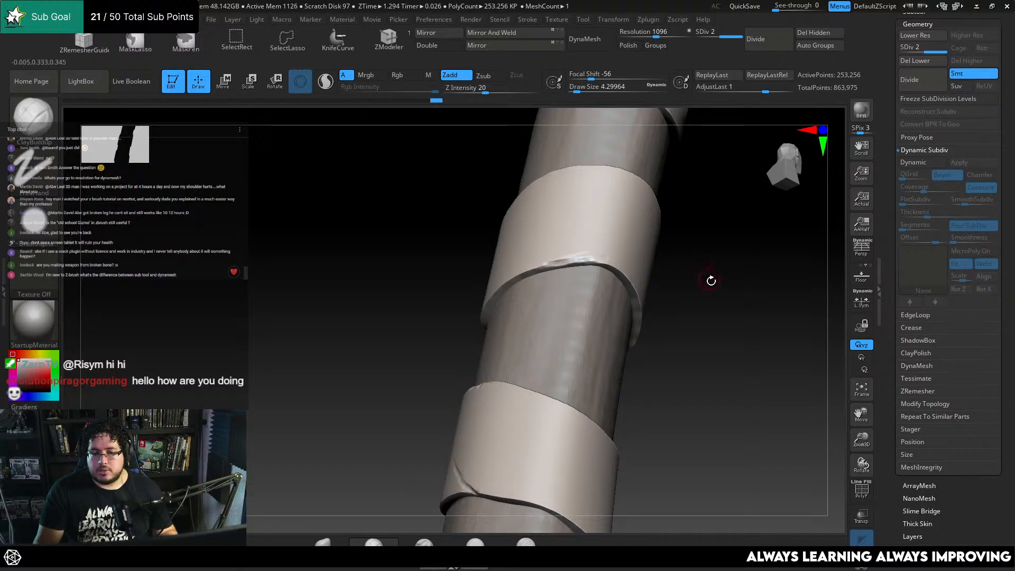
{"action": "right_click_drag", "start_coordinate": [711, 280], "coordinate": [597, 221]}
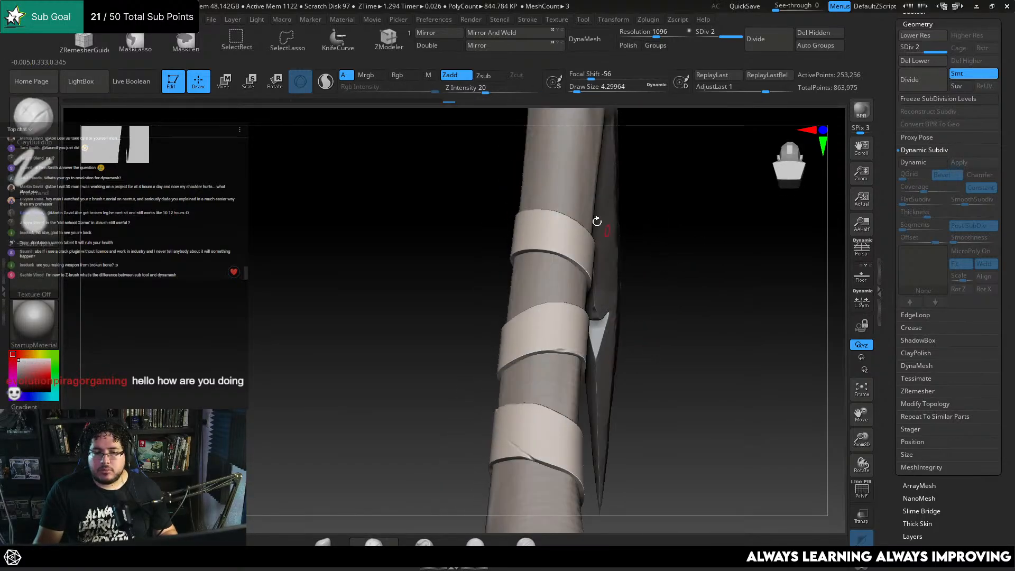
Work around the shaft and sculpt irregular wear along the edges of the top and middle bands
{"action": "right_click_drag", "start_coordinate": [561, 251], "coordinate": [630, 249]}
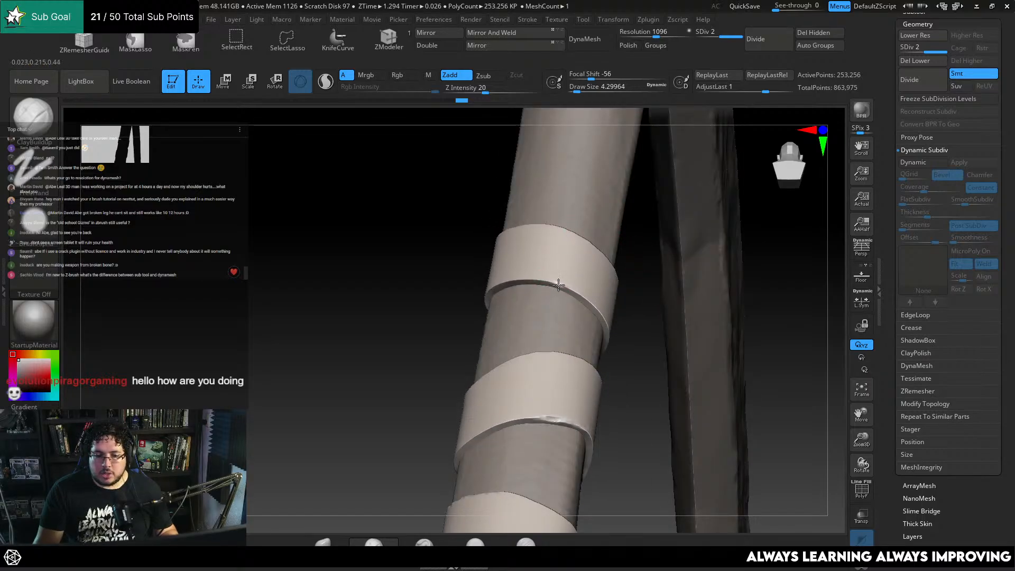
{"action": "right_click_drag", "start_coordinate": [573, 290], "coordinate": [608, 239]}
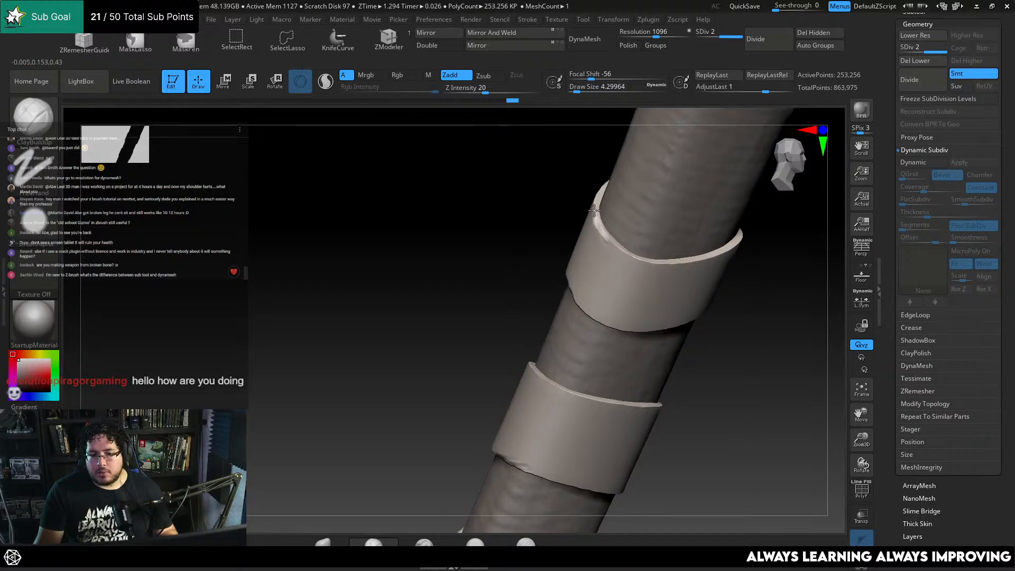
{"action": "right_click_drag", "start_coordinate": [687, 305], "coordinate": [726, 251], "text": "ctrl"}
{"action": "key", "text": "alt+s"}
{"action": "key", "text": "alt+s"}
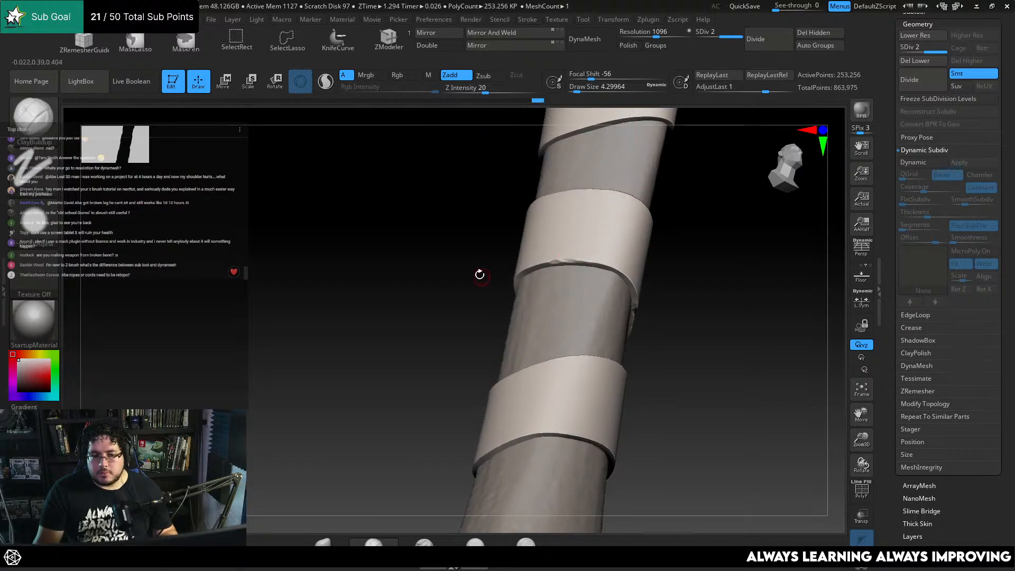
{"action": "right_click_drag", "start_coordinate": [479, 275], "coordinate": [464, 316]}
{"action": "right_click_drag", "start_coordinate": [466, 305], "coordinate": [476, 317]}
{"action": "right_click_drag", "start_coordinate": [477, 313], "coordinate": [476, 334]}
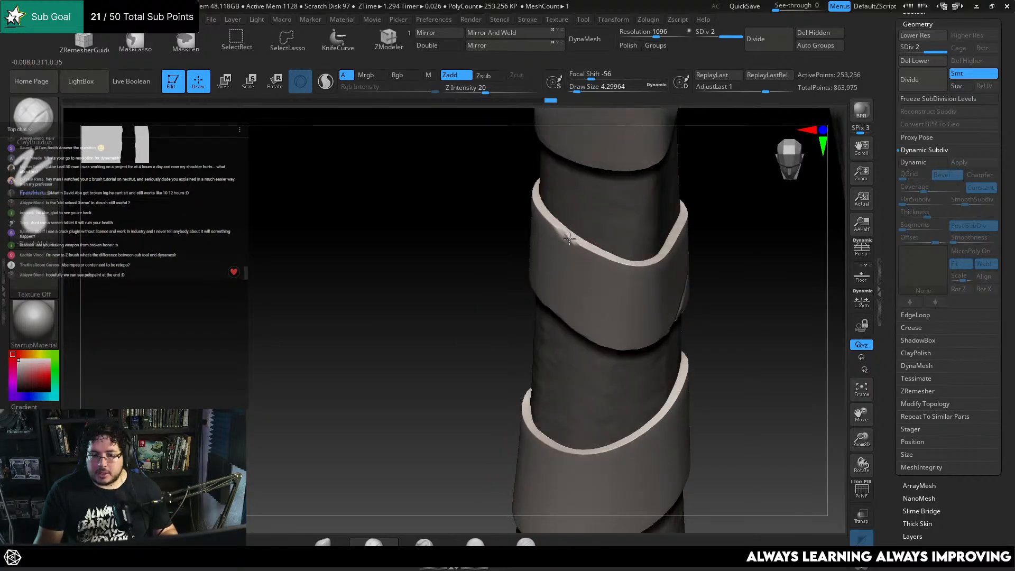
{"action": "right_click_drag", "start_coordinate": [612, 288], "coordinate": [676, 240]}
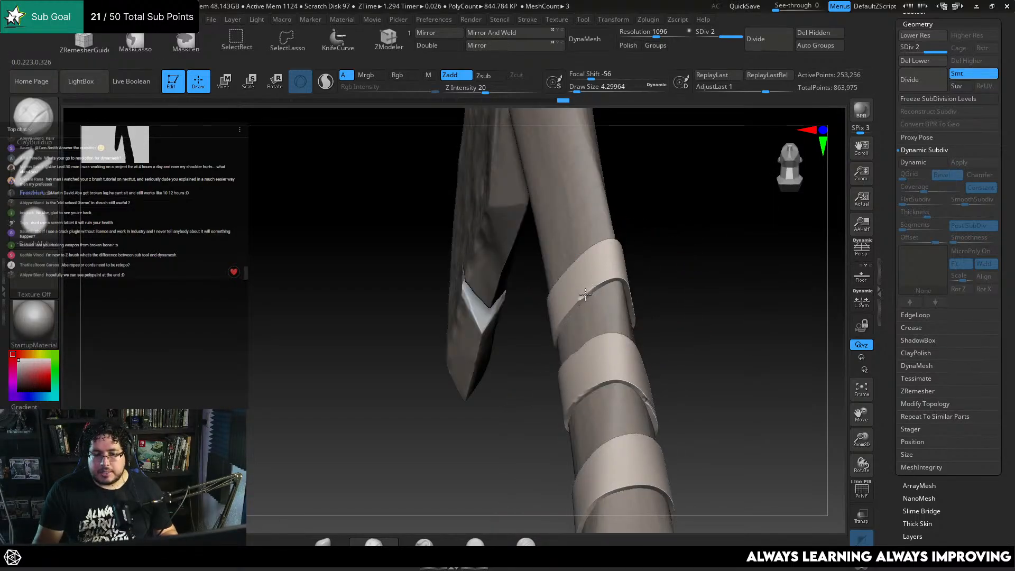
Chip the top band's lower edge on the blade side and touch up its upper edge
{"action": "left_click_drag", "start_coordinate": [581, 298], "coordinate": [566, 317]}
{"action": "mouse_move", "coordinate": [667, 296]}
{"action": "right_mouse_down"}
{"action": "mouse_move", "coordinate": [682, 284]}
{"action": "mouse_move", "coordinate": [673, 231]}
{"action": "mouse_move", "coordinate": [661, 238]}
{"action": "right_mouse_up"}
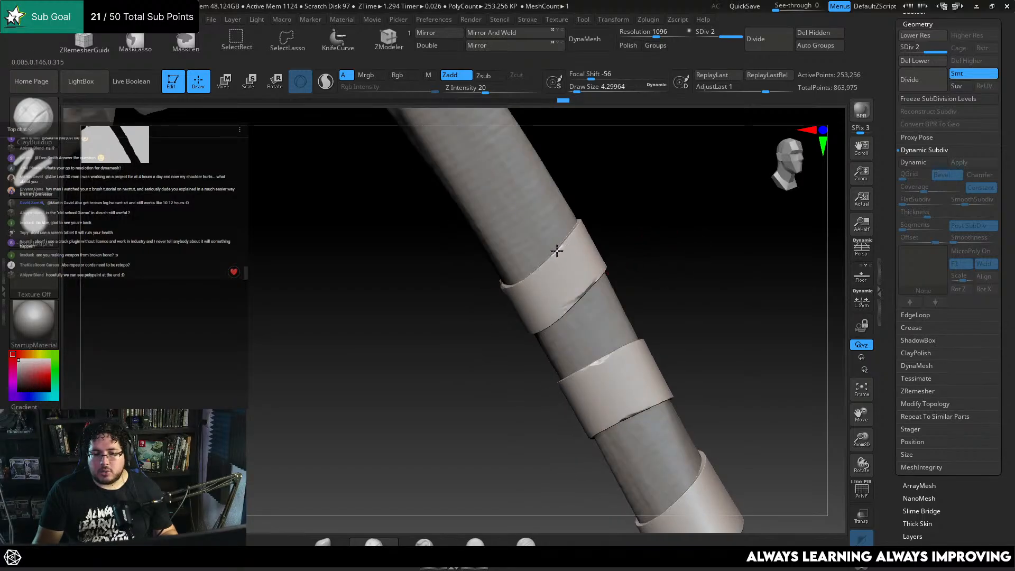
{"action": "right_click_drag", "start_coordinate": [559, 254], "coordinate": [640, 234]}
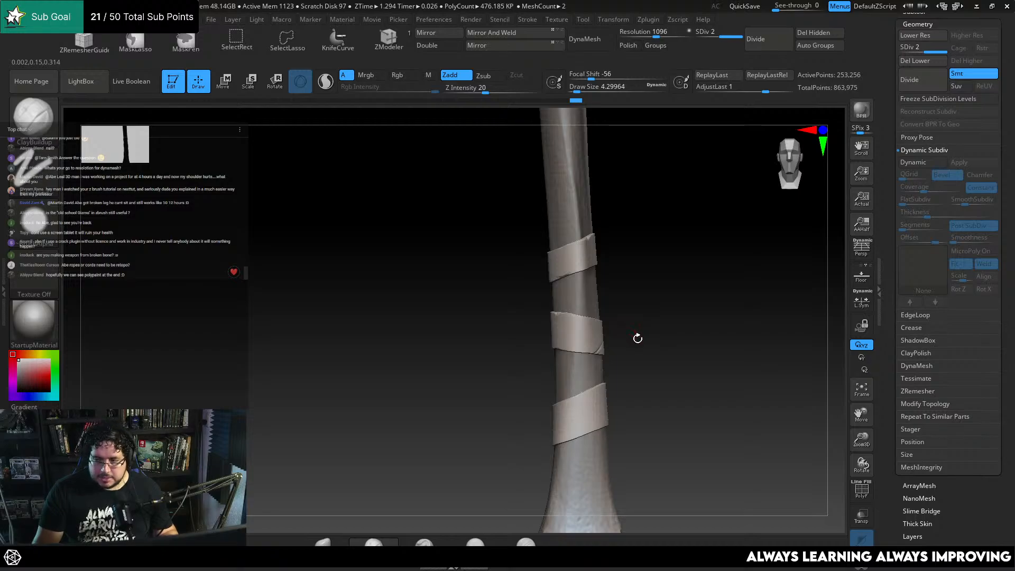
{"action": "right_click_drag", "start_coordinate": [654, 310], "coordinate": [632, 278]}
Select the tibia handle and lasso-mask a diagonal strip of the shaft between the top and middle bands
{"action": "left_click", "coordinate": [587, 233], "text": "alt"}
{"action": "right_click_drag", "start_coordinate": [578, 236], "coordinate": [640, 245]}
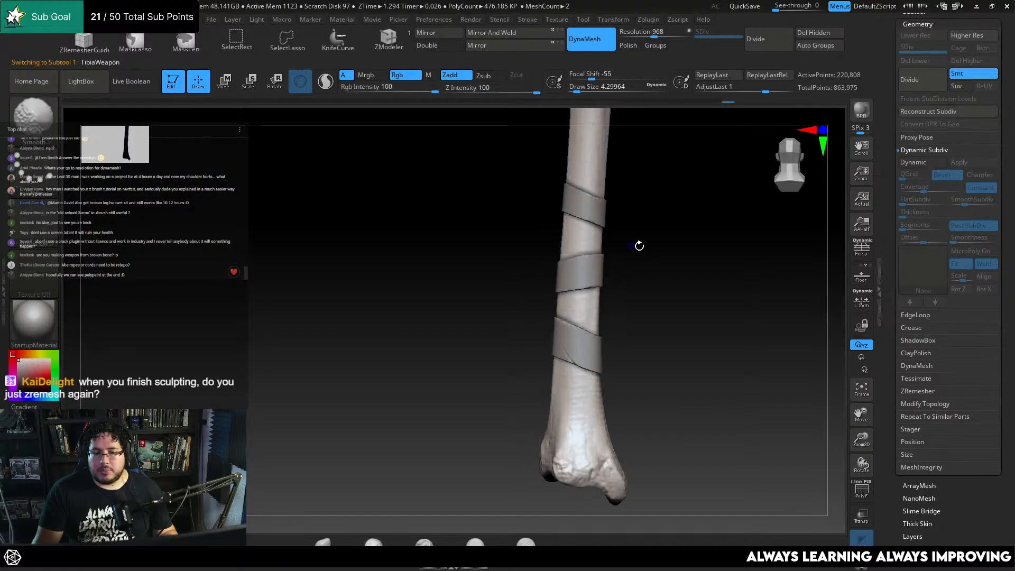
{"action": "key", "text": "ctrl"}
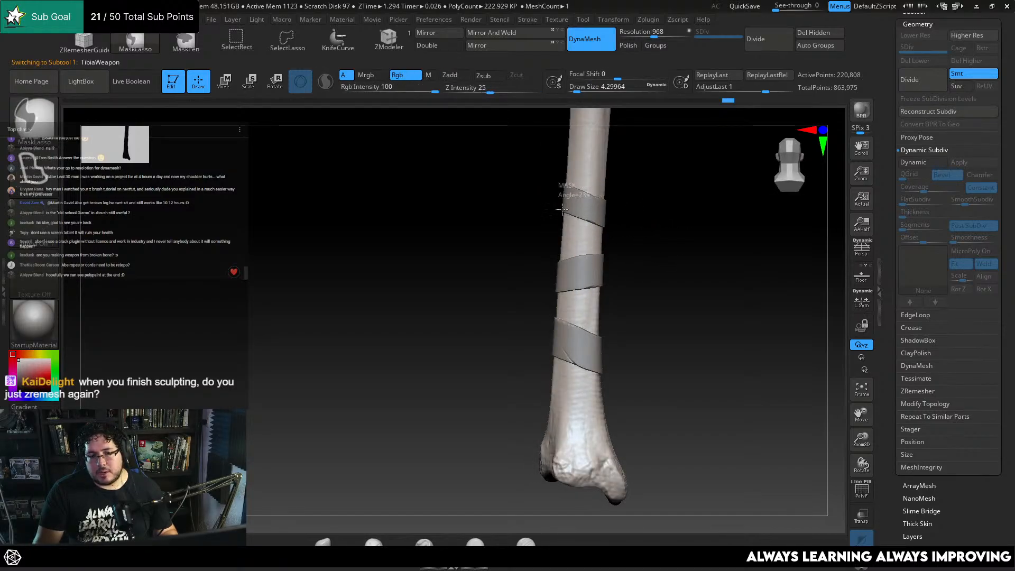
{"action": "left_click_drag", "start_coordinate": [561, 210], "coordinate": [527, 249], "text": "ctrl"}
{"action": "left_click_drag", "start_coordinate": [633, 200], "coordinate": [634, 201], "text": "ctrl"}
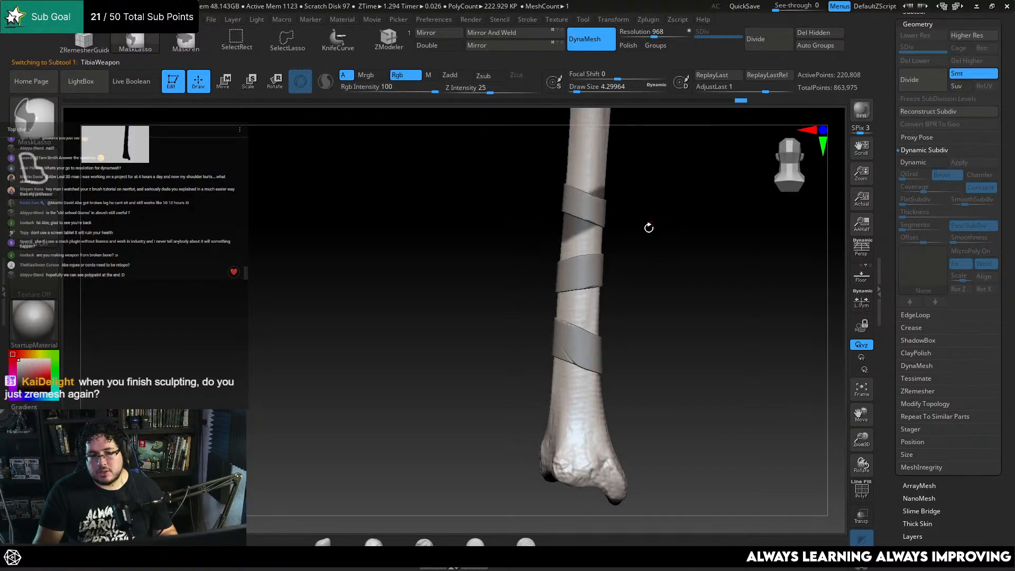
{"action": "right_click_drag", "start_coordinate": [609, 291], "coordinate": [618, 265], "text": "alt"}
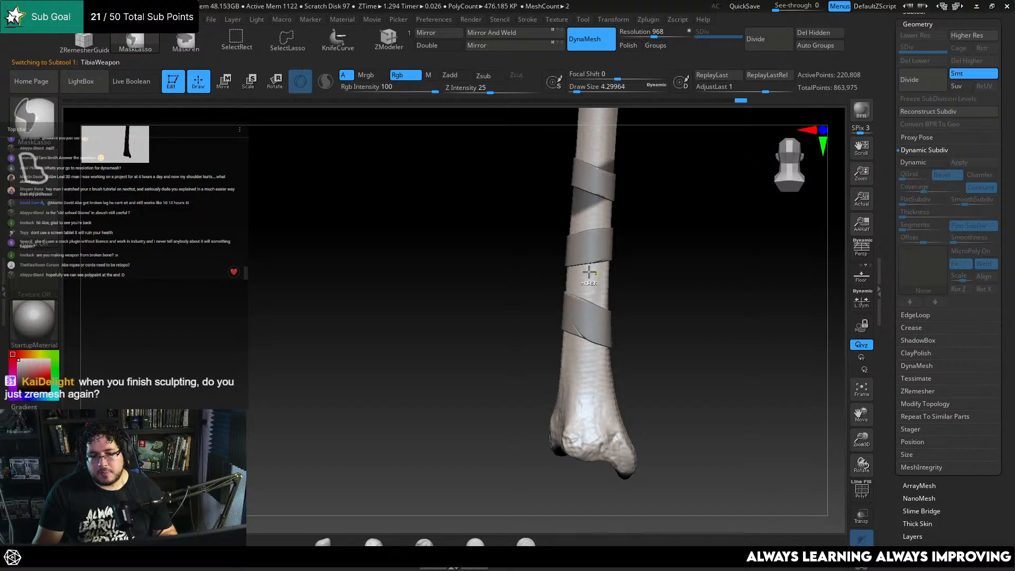
{"action": "mouse_move", "coordinate": [632, 281]}
{"action": "left_mouse_down", "text": "ctrl"}
{"action": "mouse_move", "coordinate": [620, 234]}
{"action": "mouse_move", "coordinate": [548, 207]}
{"action": "left_mouse_up", "text": "ctrl"}
{"action": "mouse_move", "coordinate": [490, 228]}
{"action": "left_mouse_down"}
{"action": "mouse_move", "coordinate": [548, 254]}
{"action": "mouse_move", "coordinate": [635, 206]}
{"action": "left_mouse_up"}
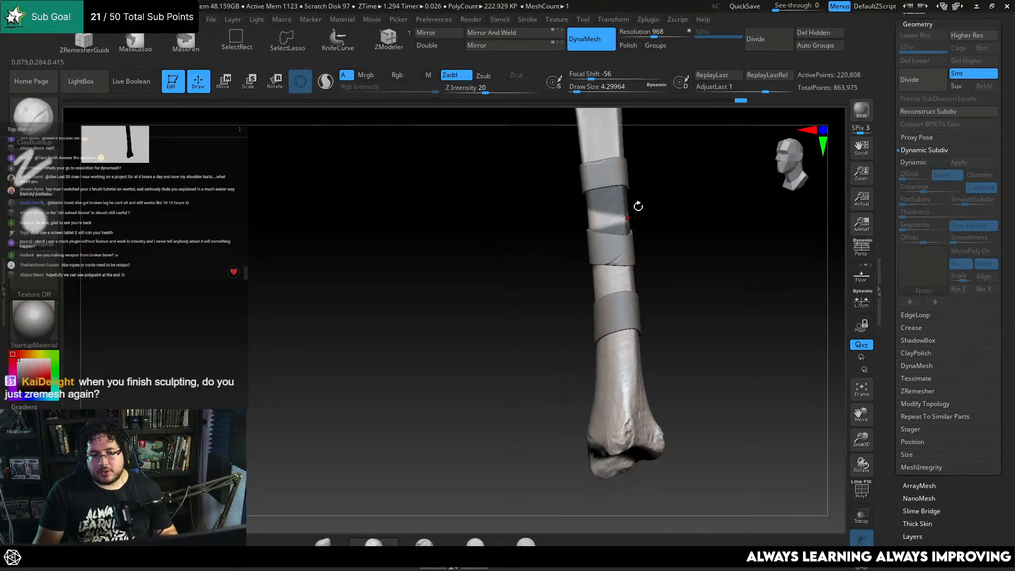
Lasso-mask two more strips on the tibia shaft, between the middle and lowest bands and just below the lowest band
{"action": "right_click_drag", "start_coordinate": [638, 206], "coordinate": [661, 264], "text": "ctrl"}
{"action": "left_click_drag", "start_coordinate": [661, 249], "coordinate": [639, 247]}
{"action": "right_click_drag", "start_coordinate": [640, 372], "coordinate": [652, 295], "text": "ctrl"}
{"action": "key", "text": "ctrl"}
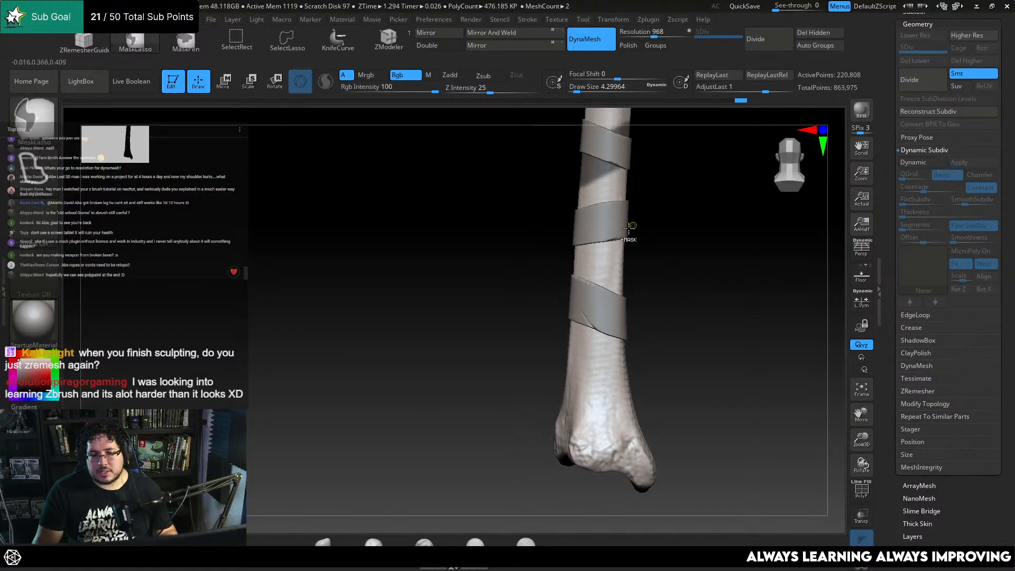
{"action": "mouse_move", "coordinate": [558, 254]}
{"action": "left_mouse_down", "text": "ctrl"}
{"action": "mouse_move", "coordinate": [565, 270]}
{"action": "mouse_move", "coordinate": [656, 281]}
{"action": "left_mouse_up", "text": "ctrl"}
{"action": "right_click_drag", "start_coordinate": [637, 319], "coordinate": [644, 301], "text": "alt"}
{"action": "key", "text": "ctrl"}
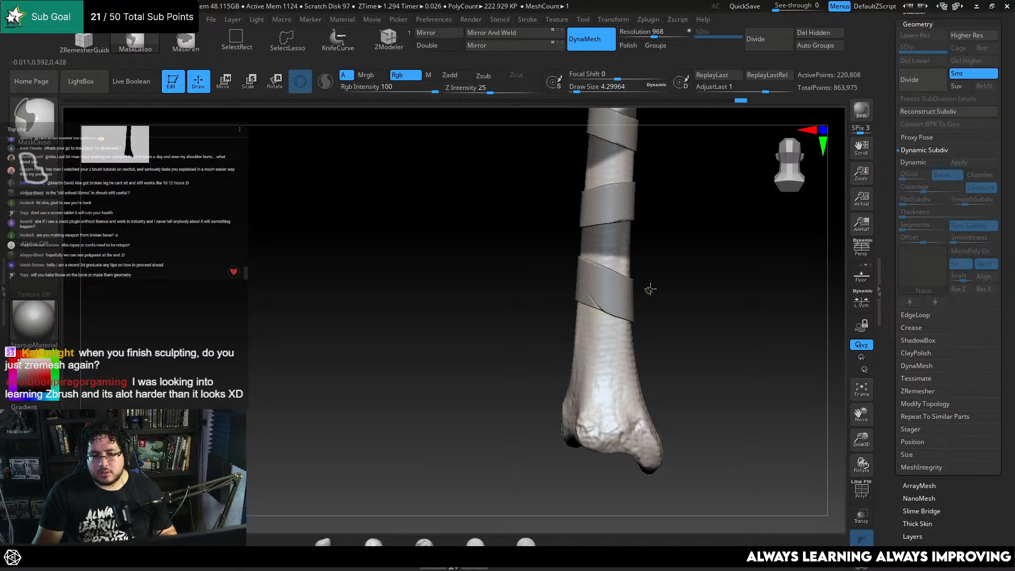
{"action": "mouse_move", "coordinate": [650, 289]}
{"action": "left_mouse_down", "text": "ctrl"}
{"action": "mouse_move", "coordinate": [571, 297]}
{"action": "mouse_move", "coordinate": [553, 339]}
{"action": "mouse_move", "coordinate": [608, 369]}
{"action": "mouse_move", "coordinate": [685, 324]}
{"action": "mouse_move", "coordinate": [687, 295]}
{"action": "mouse_move", "coordinate": [553, 335]}
{"action": "mouse_move", "coordinate": [514, 369]}
{"action": "mouse_move", "coordinate": [523, 336]}
{"action": "mouse_move", "coordinate": [655, 287]}
{"action": "left_mouse_up", "text": "ctrl"}
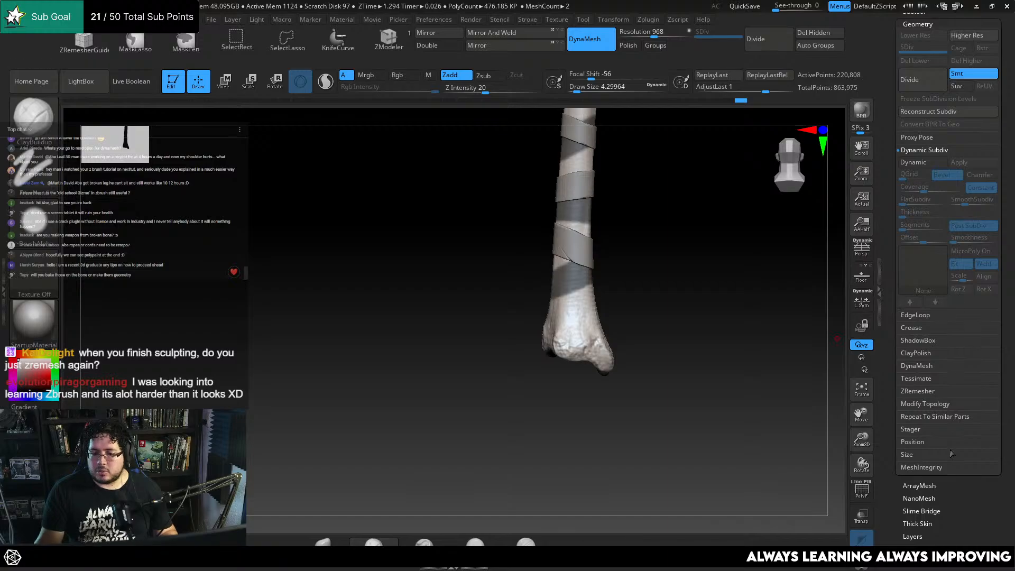
{"action": "left_click", "coordinate": [924, 23]}
{"action": "left_click", "coordinate": [925, 23]}
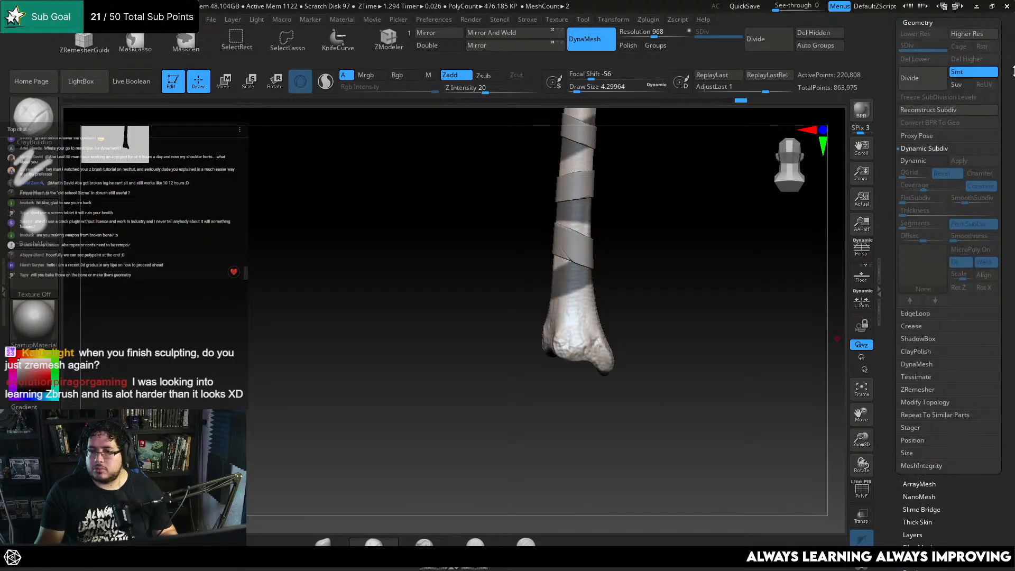
Extract the masked strips from the tibia shaft with smoothing 5 and thickness 0, and accept them as a new subtool
{"action": "left_click_drag", "start_coordinate": [1014, 71], "coordinate": [1013, 116]}
{"action": "left_click", "coordinate": [918, 69]}
{"action": "left_click", "coordinate": [915, 57]}
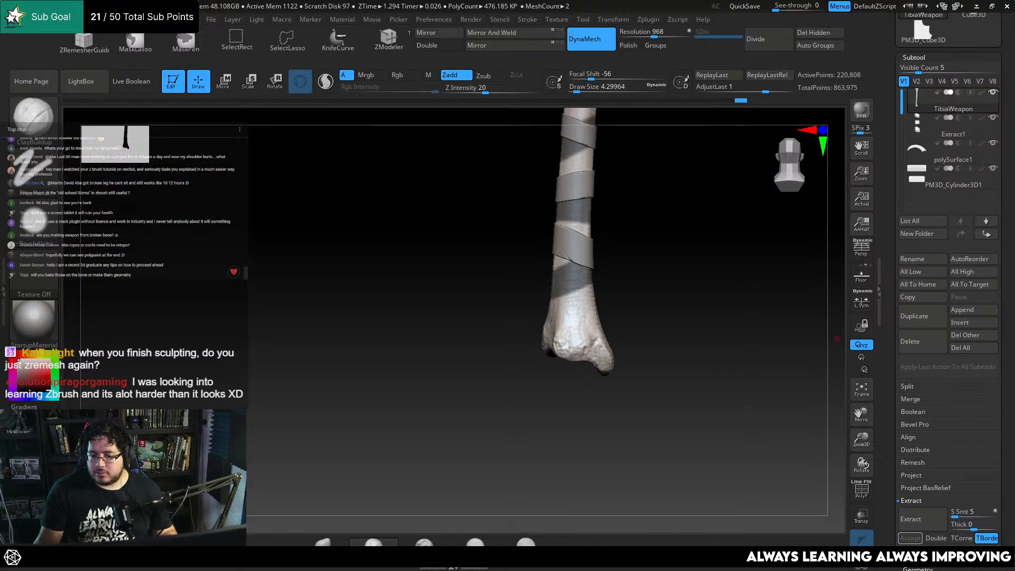
{"action": "left_click", "coordinate": [922, 519]}
{"action": "left_click", "coordinate": [912, 538]}
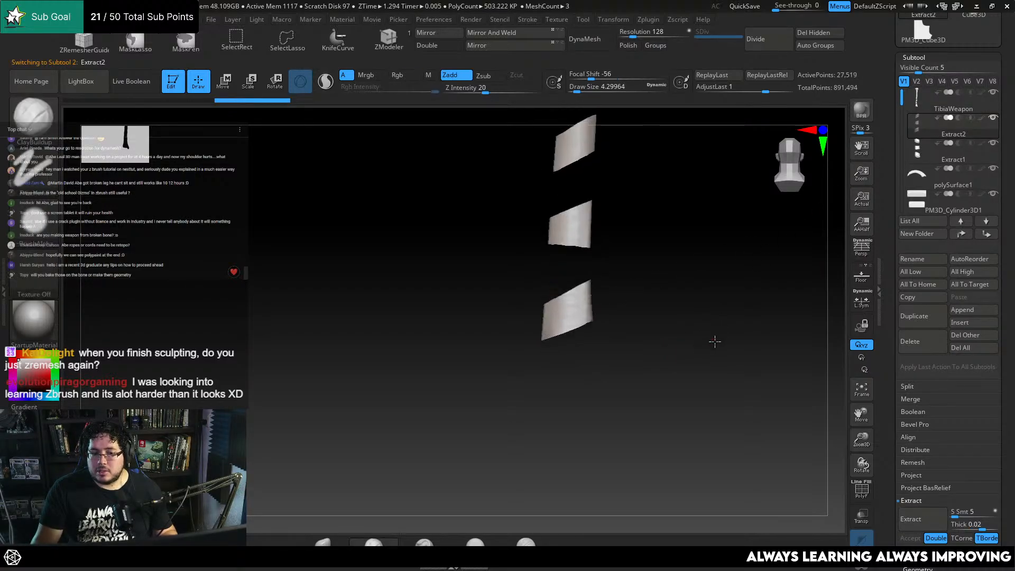
Reduce the new strips' topology by running ZRemesher repeatedly with the Half option
{"action": "left_click", "coordinate": [931, 56]}
{"action": "left_click", "coordinate": [918, 70]}
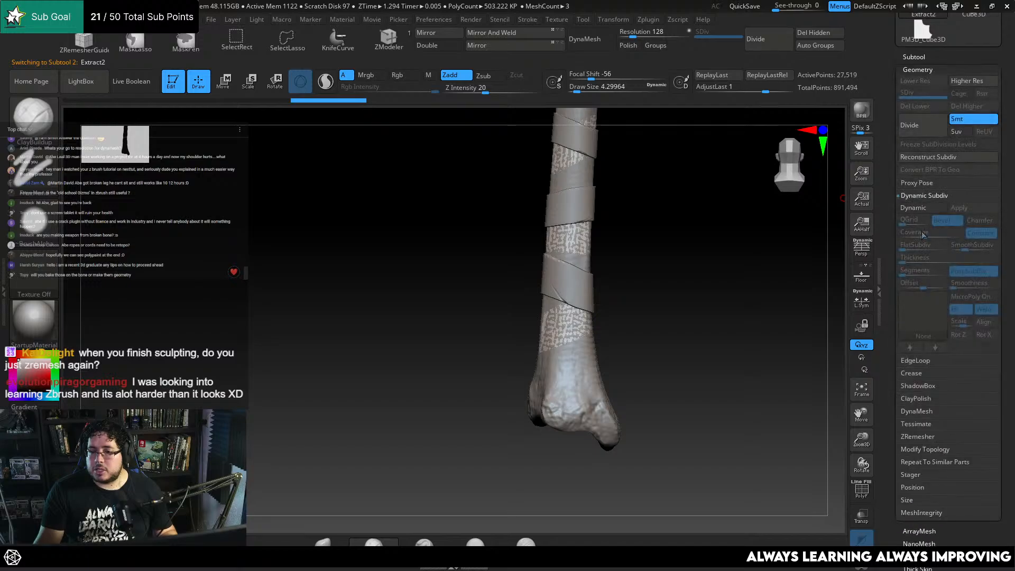
{"action": "left_click", "coordinate": [925, 437]}
{"action": "left_click", "coordinate": [931, 303]}
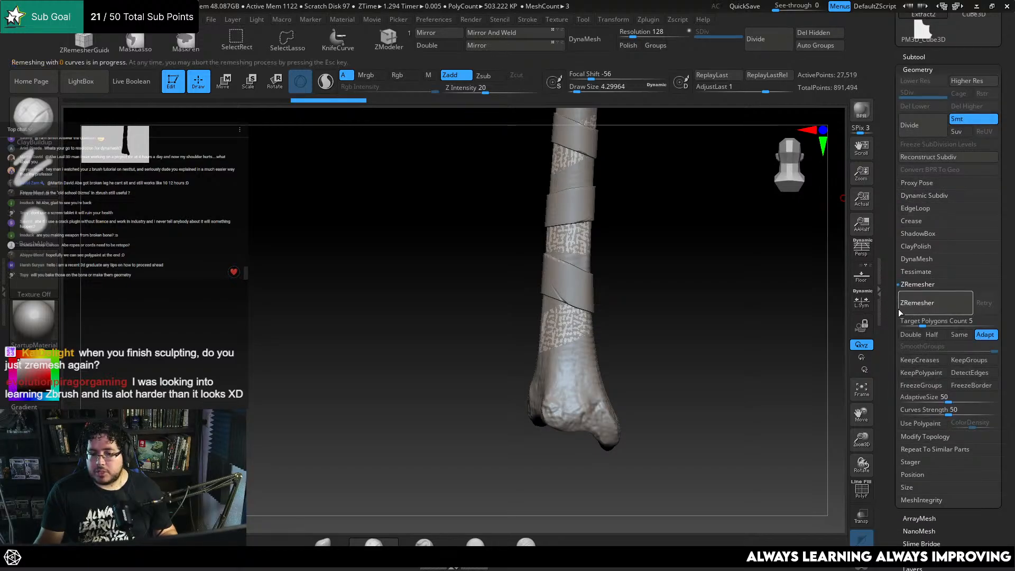
{"action": "left_click", "coordinate": [932, 333]}
{"action": "left_click", "coordinate": [935, 301]}
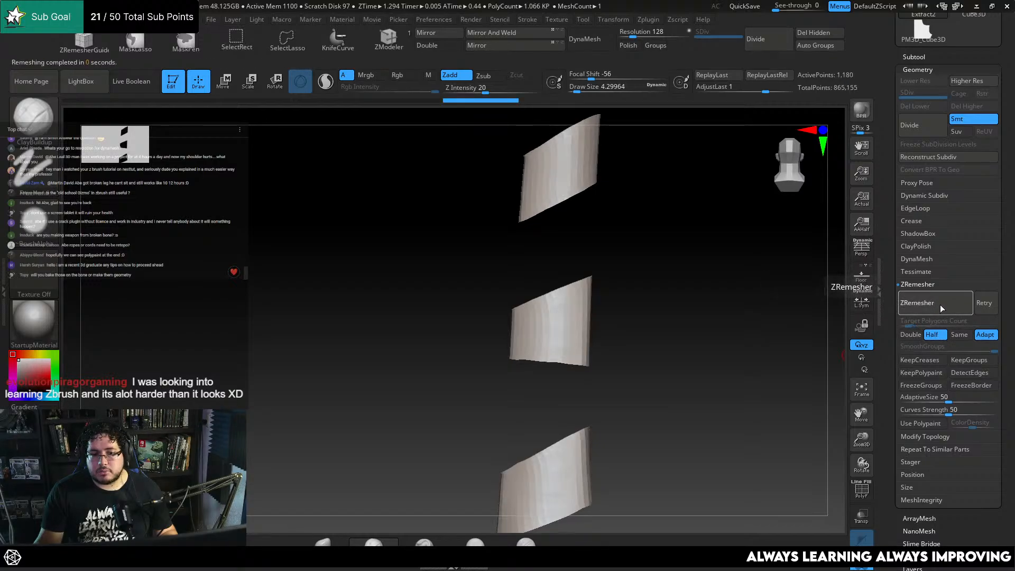
{"action": "left_click", "coordinate": [941, 305]}
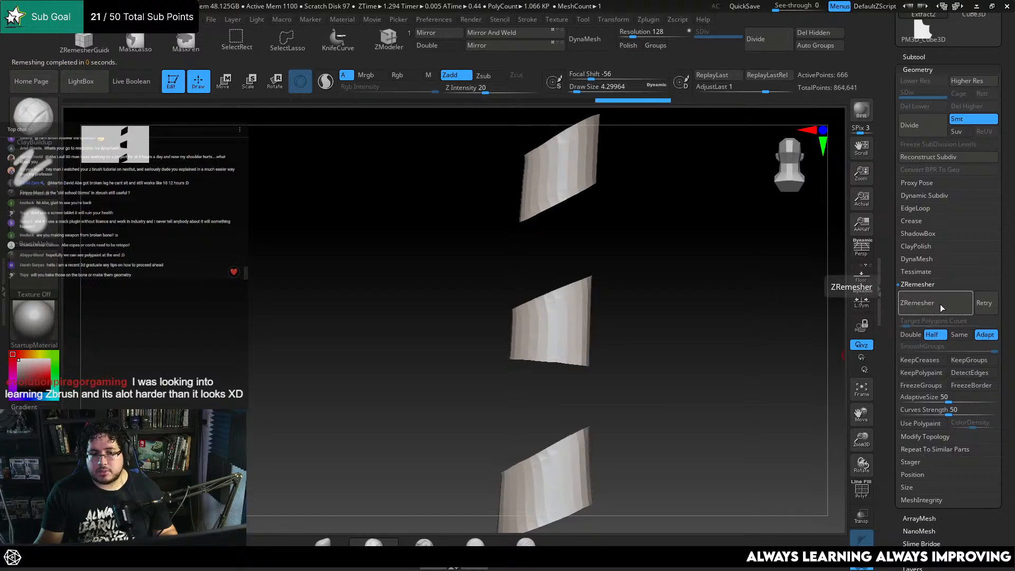
Enable Dynamic Subdiv on the new strips, adding thickness with an offset of 75
{"action": "left_click", "coordinate": [927, 196]}
{"action": "left_click", "coordinate": [924, 207]}
{"action": "left_click_drag", "start_coordinate": [926, 257], "coordinate": [939, 283]}
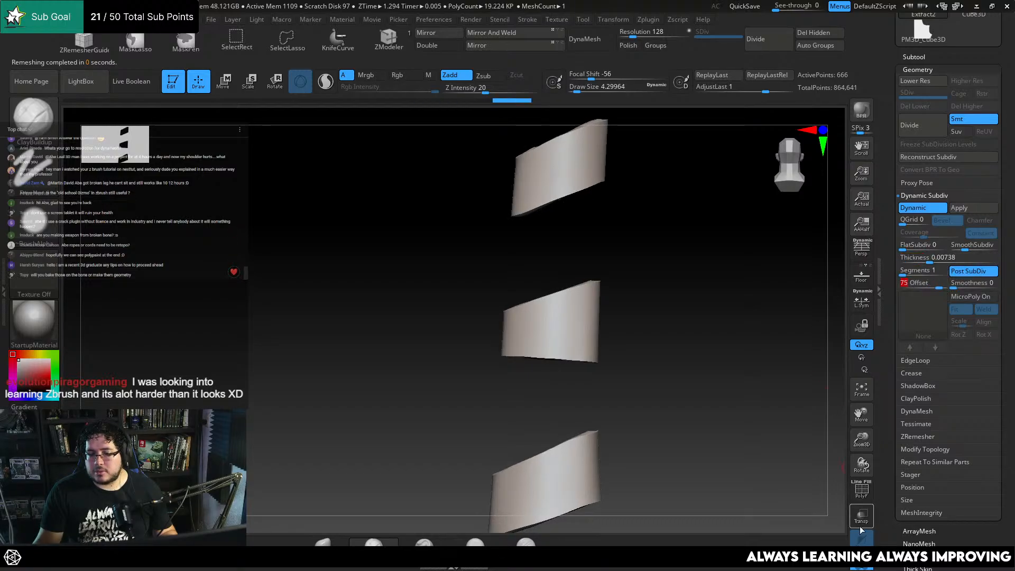
{"action": "left_click_drag", "start_coordinate": [743, 380], "coordinate": [749, 400]}
{"action": "left_click_drag", "start_coordinate": [746, 330], "coordinate": [770, 316]}
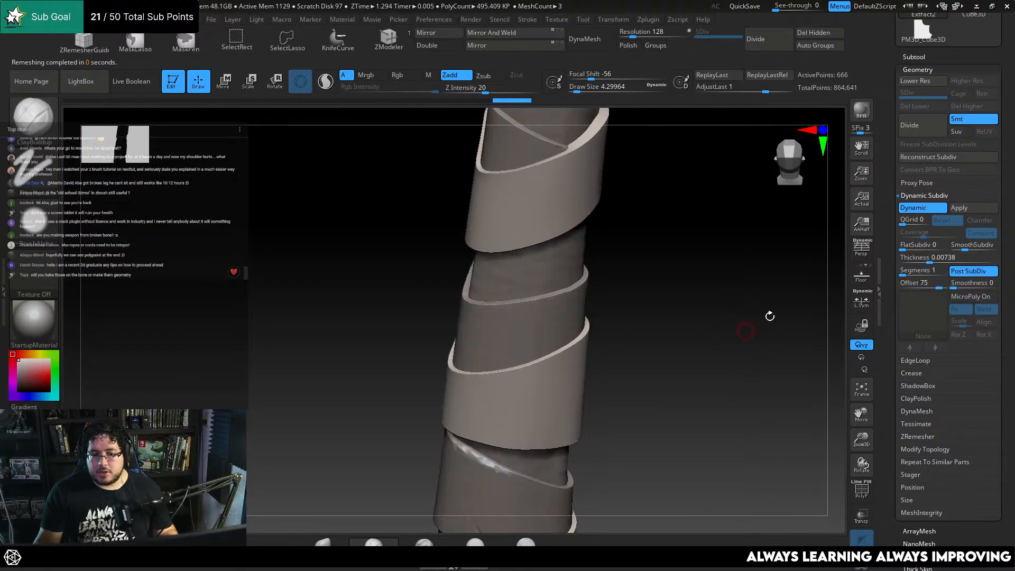
Set the strips' dynamic thickness to about 0.004 with 6 segments and apply it to the mesh
{"action": "left_click_drag", "start_coordinate": [929, 259], "coordinate": [925, 263]}
{"action": "left_click_drag", "start_coordinate": [766, 219], "coordinate": [768, 197]}
{"action": "left_click_drag", "start_coordinate": [916, 260], "coordinate": [924, 260]}
{"action": "left_click_drag", "start_coordinate": [751, 267], "coordinate": [737, 196]}
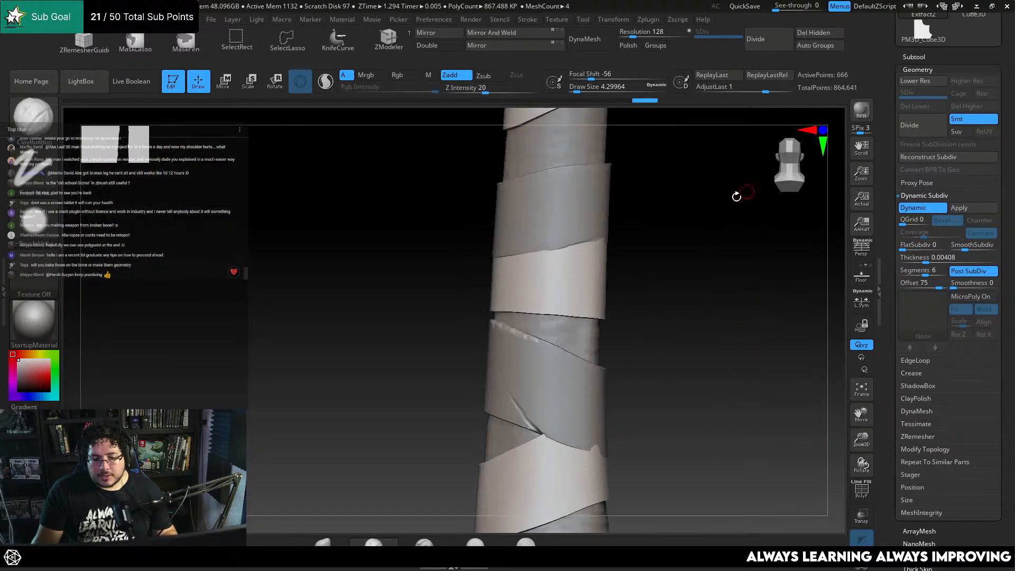
{"action": "left_click_drag", "start_coordinate": [808, 286], "coordinate": [831, 207], "text": "alt"}
{"action": "left_click", "coordinate": [959, 208]}
Select the first set of extracted bands and adjust the lowest band's fit over the strip below using the Move brush at size about 56
{"action": "mouse_move", "coordinate": [711, 333]}
{"action": "left_mouse_down", "text": "alt"}
{"action": "mouse_move", "coordinate": [718, 267]}
{"action": "mouse_move", "coordinate": [718, 320]}
{"action": "left_mouse_up", "text": "alt"}
{"action": "left_click", "coordinate": [628, 284], "text": "alt"}
{"action": "left_click_drag", "start_coordinate": [684, 280], "coordinate": [679, 273]}
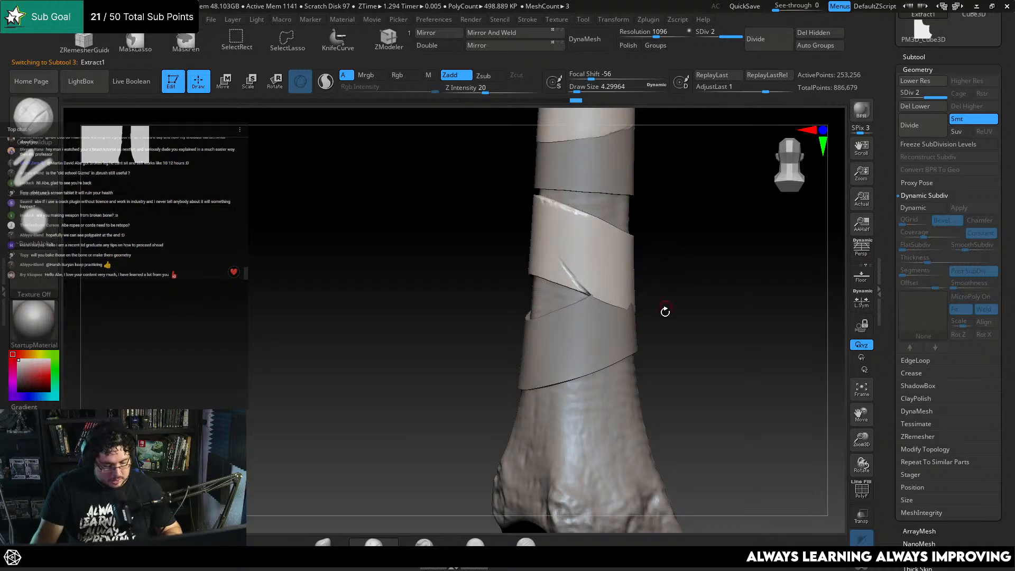
{"action": "key", "text": "b"}
{"action": "key", "text": "m"}
{"action": "key", "text": "v"}
{"action": "key", "text": "space"}
{"action": "mouse_move", "coordinate": [665, 308]}
{"action": "left_mouse_down"}
{"action": "mouse_move", "coordinate": [677, 309]}
{"action": "mouse_move", "coordinate": [645, 300]}
{"action": "mouse_move", "coordinate": [646, 309]}
{"action": "mouse_move", "coordinate": [611, 280]}
{"action": "mouse_move", "coordinate": [644, 261]}
{"action": "mouse_move", "coordinate": [619, 286]}
{"action": "mouse_move", "coordinate": [747, 389]}
{"action": "mouse_move", "coordinate": [680, 273]}
{"action": "mouse_move", "coordinate": [674, 399]}
{"action": "left_mouse_up"}
{"action": "key", "text": "space"}
{"action": "key", "text": "space"}
{"action": "left_click_drag", "start_coordinate": [646, 243], "coordinate": [652, 242]}
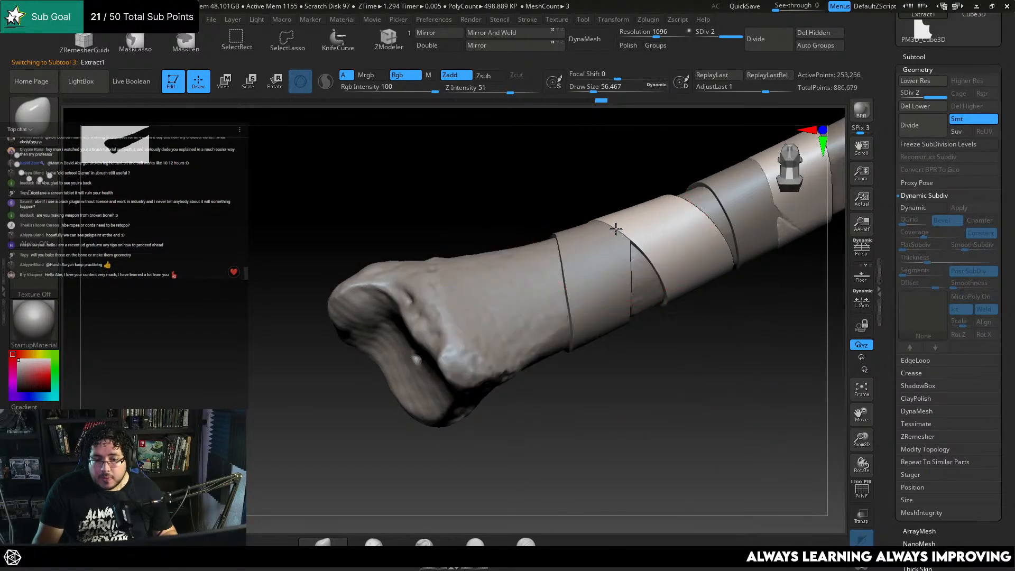
{"action": "mouse_move", "coordinate": [598, 180]}
{"action": "left_mouse_down"}
{"action": "mouse_move", "coordinate": [605, 194]}
{"action": "mouse_move", "coordinate": [628, 183]}
{"action": "mouse_move", "coordinate": [633, 230]}
{"action": "left_mouse_up"}
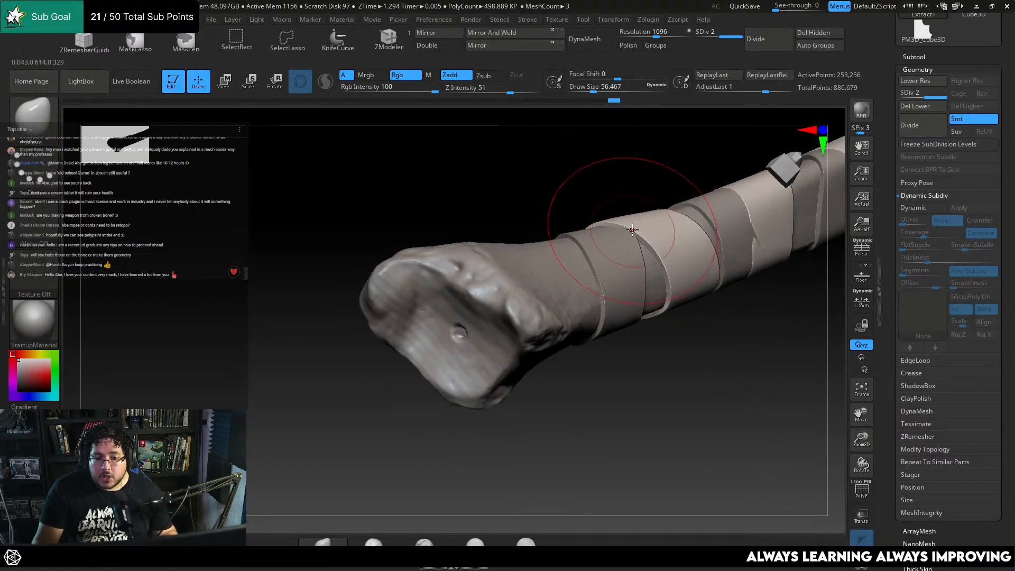
{"action": "left_click_drag", "start_coordinate": [606, 196], "coordinate": [605, 213]}
{"action": "right_click_drag", "start_coordinate": [608, 213], "coordinate": [656, 243]}
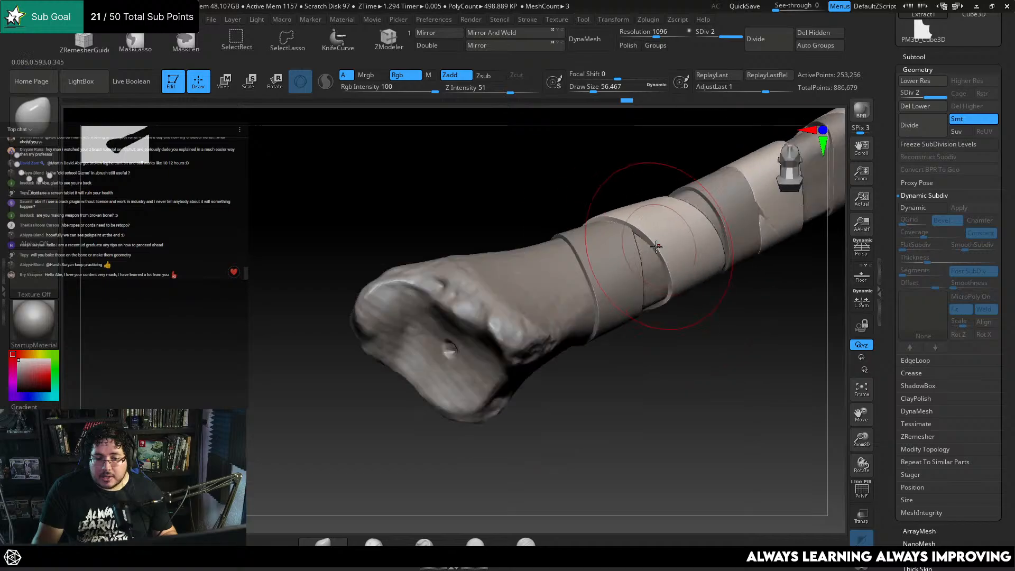
Refine the lowest band's edge around the shaft with the Move brush at sizes about 23 and 46
{"action": "key", "text": "space"}
{"action": "left_click_drag", "start_coordinate": [656, 244], "coordinate": [641, 243]}
{"action": "left_click_drag", "start_coordinate": [641, 194], "coordinate": [630, 220]}
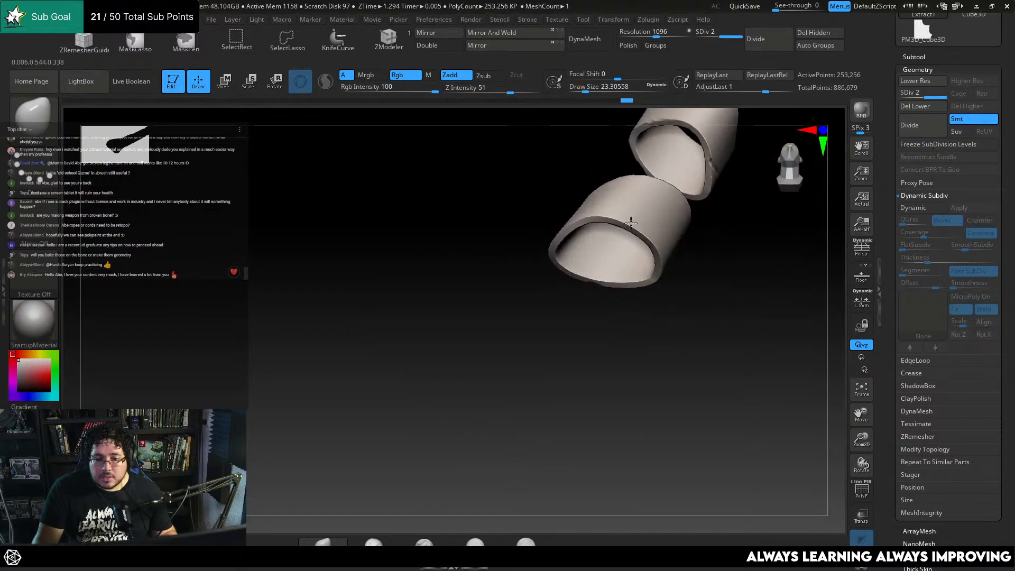
{"action": "mouse_move", "coordinate": [711, 224]}
{"action": "left_mouse_down"}
{"action": "mouse_move", "coordinate": [732, 238]}
{"action": "mouse_move", "coordinate": [732, 277]}
{"action": "mouse_move", "coordinate": [715, 236]}
{"action": "left_mouse_up"}
{"action": "key", "text": "space"}
{"action": "left_click_drag", "start_coordinate": [715, 235], "coordinate": [727, 236]}
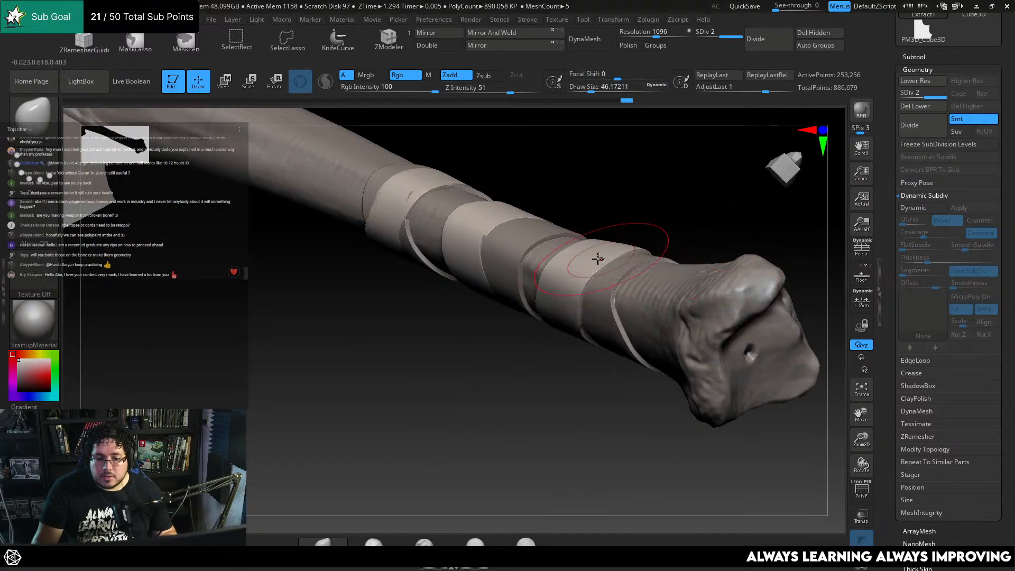
{"action": "left_click_drag", "start_coordinate": [647, 199], "coordinate": [681, 198]}
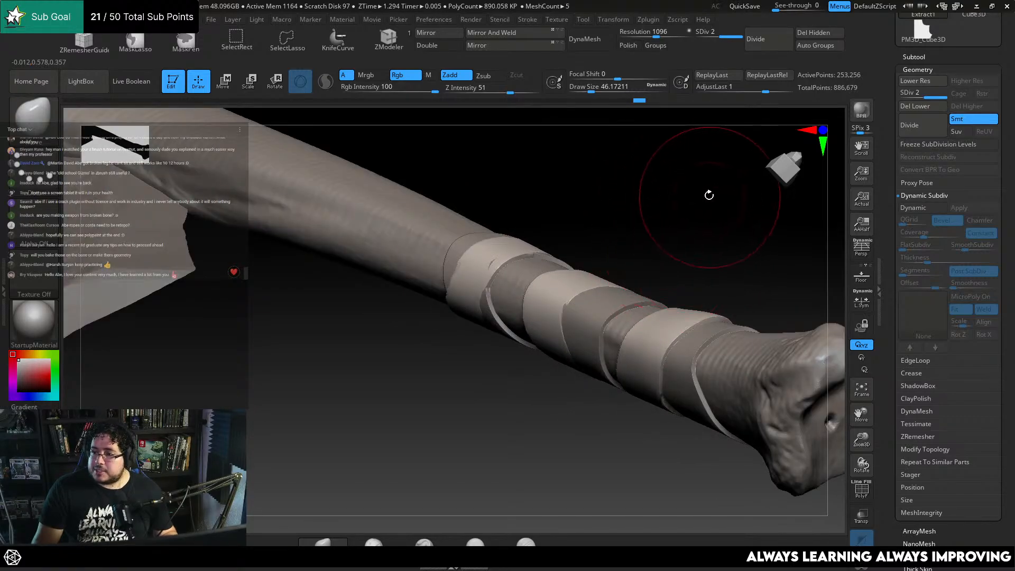
Shape the edges of the upper Extract1 wraps around the bone with the Move brush at a draw size of about 65
{"action": "mouse_move", "coordinate": [641, 215]}
{"action": "left_mouse_down"}
{"action": "mouse_move", "coordinate": [626, 201]}
{"action": "mouse_move", "coordinate": [608, 227]}
{"action": "mouse_move", "coordinate": [540, 274]}
{"action": "mouse_move", "coordinate": [510, 354]}
{"action": "mouse_move", "coordinate": [522, 296]}
{"action": "mouse_move", "coordinate": [506, 324]}
{"action": "left_mouse_up"}
{"action": "key", "text": "s"}
{"action": "left_click_drag", "start_coordinate": [599, 254], "coordinate": [623, 238]}
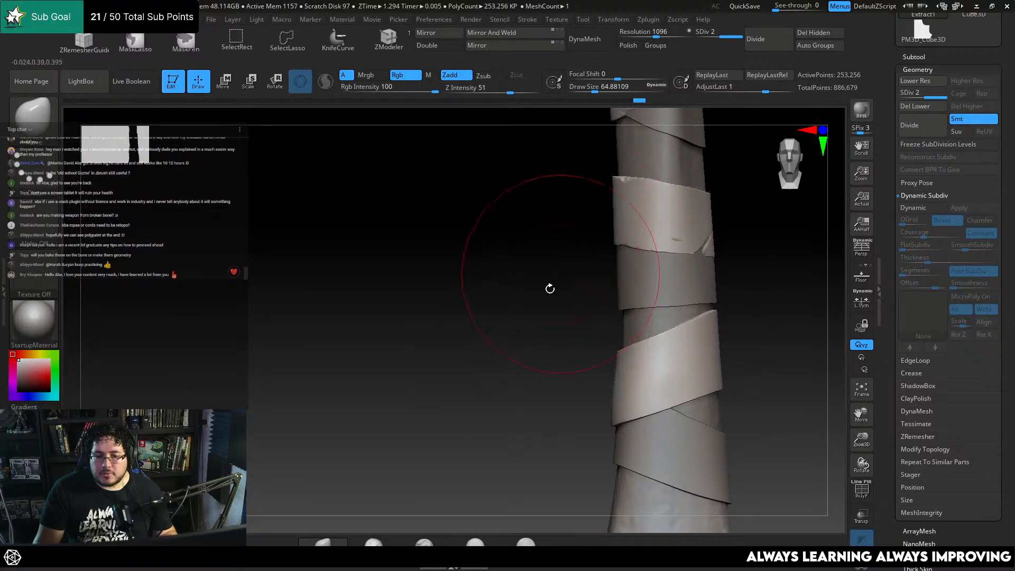
{"action": "left_click_drag", "start_coordinate": [550, 289], "coordinate": [595, 245]}
{"action": "mouse_move", "coordinate": [686, 218]}
{"action": "left_mouse_down"}
{"action": "mouse_move", "coordinate": [689, 198]}
{"action": "mouse_move", "coordinate": [675, 206]}
{"action": "left_mouse_up"}
Pull the borders of the Extract1 wraps closer to the shaft with the Move brush at a draw size of about 54
{"action": "key", "text": "s"}
{"action": "left_click_drag", "start_coordinate": [573, 275], "coordinate": [562, 264]}
{"action": "left_click_drag", "start_coordinate": [669, 220], "coordinate": [629, 185]}
{"action": "left_click_drag", "start_coordinate": [560, 287], "coordinate": [563, 286]}
{"action": "mouse_move", "coordinate": [640, 233]}
{"action": "left_mouse_down"}
{"action": "mouse_move", "coordinate": [619, 209]}
{"action": "mouse_move", "coordinate": [618, 263]}
{"action": "left_mouse_up"}
{"action": "left_click_drag", "start_coordinate": [672, 310], "coordinate": [682, 249]}
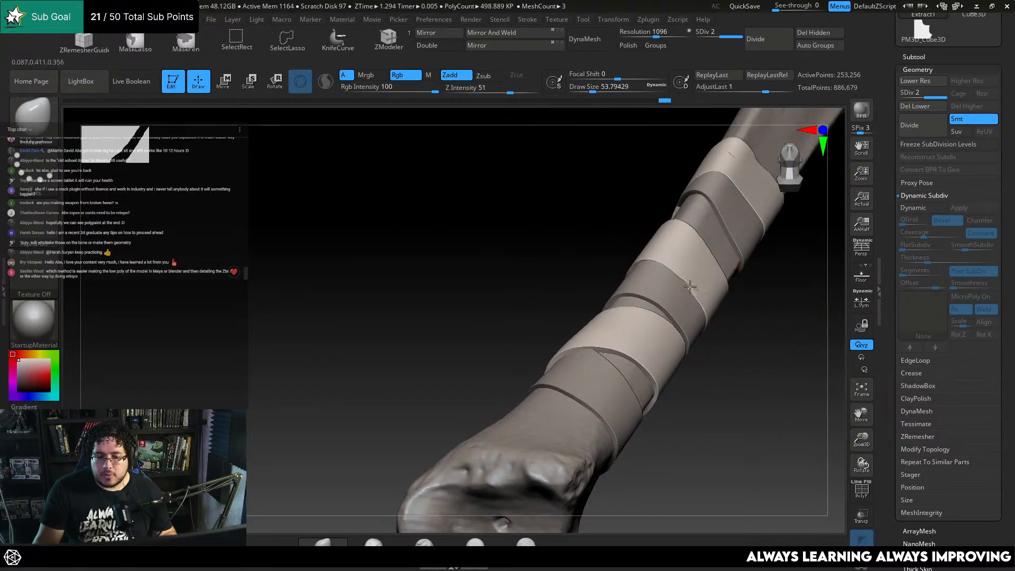
Nudge the edges of the middle Extract1 wraps into place with the Move brush at a draw size of about 39
{"action": "left_click_drag", "start_coordinate": [690, 286], "coordinate": [686, 282]}
{"action": "left_click_drag", "start_coordinate": [716, 342], "coordinate": [707, 296]}
{"action": "key", "text": "space"}
{"action": "left_click_drag", "start_coordinate": [697, 296], "coordinate": [685, 280]}
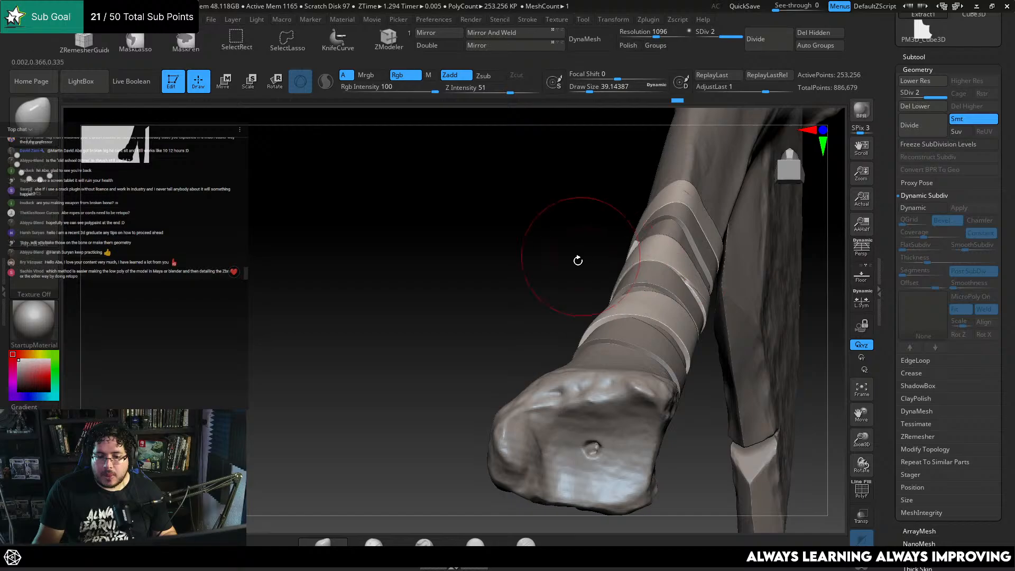
{"action": "mouse_move", "coordinate": [578, 260]}
{"action": "left_mouse_down"}
{"action": "mouse_move", "coordinate": [708, 212]}
{"action": "mouse_move", "coordinate": [687, 264]}
{"action": "left_mouse_up"}
{"action": "mouse_move", "coordinate": [680, 264]}
{"action": "left_mouse_down"}
{"action": "mouse_move", "coordinate": [655, 274]}
{"action": "mouse_move", "coordinate": [642, 204]}
{"action": "left_mouse_up"}
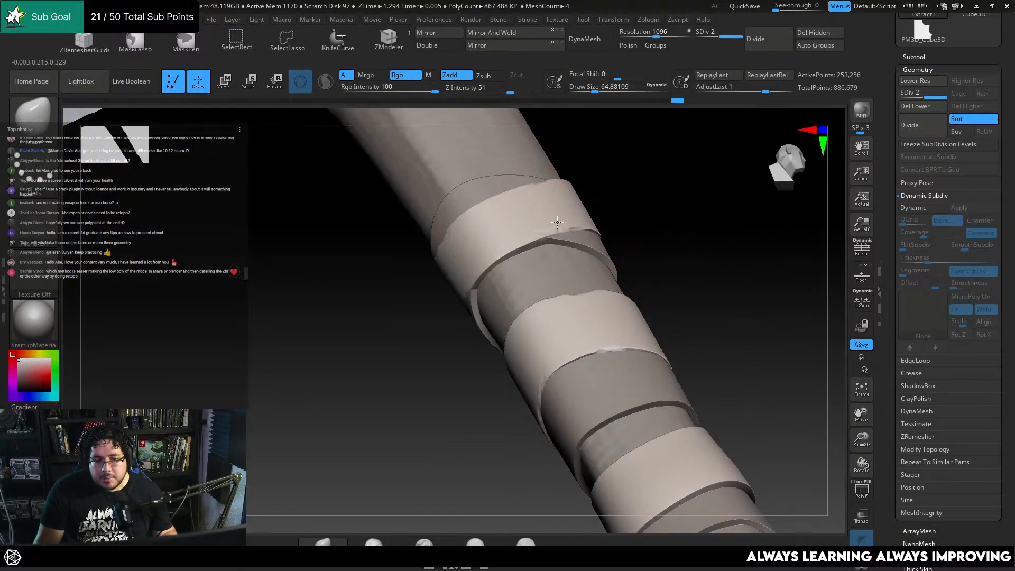
Adjust the lower edge of the topmost Extract1 wrap with the Move brush, reducing the draw size to about 25
{"action": "mouse_move", "coordinate": [551, 226]}
{"action": "left_mouse_down"}
{"action": "mouse_move", "coordinate": [625, 209]}
{"action": "mouse_move", "coordinate": [556, 216]}
{"action": "mouse_move", "coordinate": [538, 240]}
{"action": "left_mouse_up"}
{"action": "key", "text": "space"}
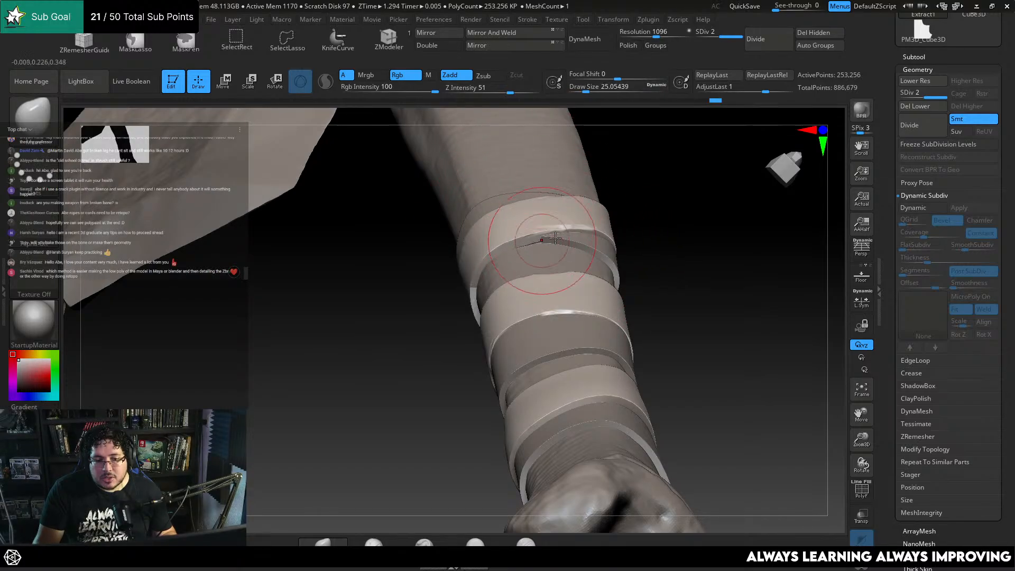
{"action": "mouse_move", "coordinate": [658, 254]}
{"action": "left_mouse_down"}
{"action": "mouse_move", "coordinate": [693, 291]}
{"action": "mouse_move", "coordinate": [643, 262]}
{"action": "left_mouse_up"}
{"action": "mouse_move", "coordinate": [692, 297]}
{"action": "left_mouse_down"}
{"action": "mouse_move", "coordinate": [707, 318]}
{"action": "mouse_move", "coordinate": [706, 296]}
{"action": "left_mouse_up"}
Enlarge the Move brush to a draw size of about 80 for fitting the wraps on the other side of the bone
{"action": "key", "text": "space"}
{"action": "left_click_drag", "start_coordinate": [667, 248], "coordinate": [672, 248]}
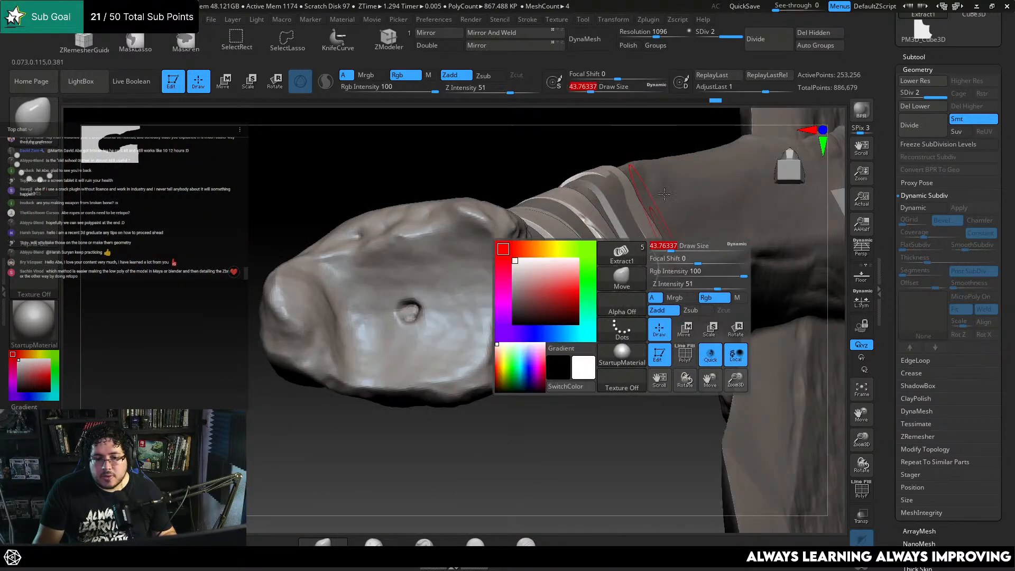
{"action": "left_click_drag", "start_coordinate": [654, 149], "coordinate": [616, 154]}
{"action": "key", "text": "space"}
{"action": "left_click_drag", "start_coordinate": [633, 200], "coordinate": [641, 199]}
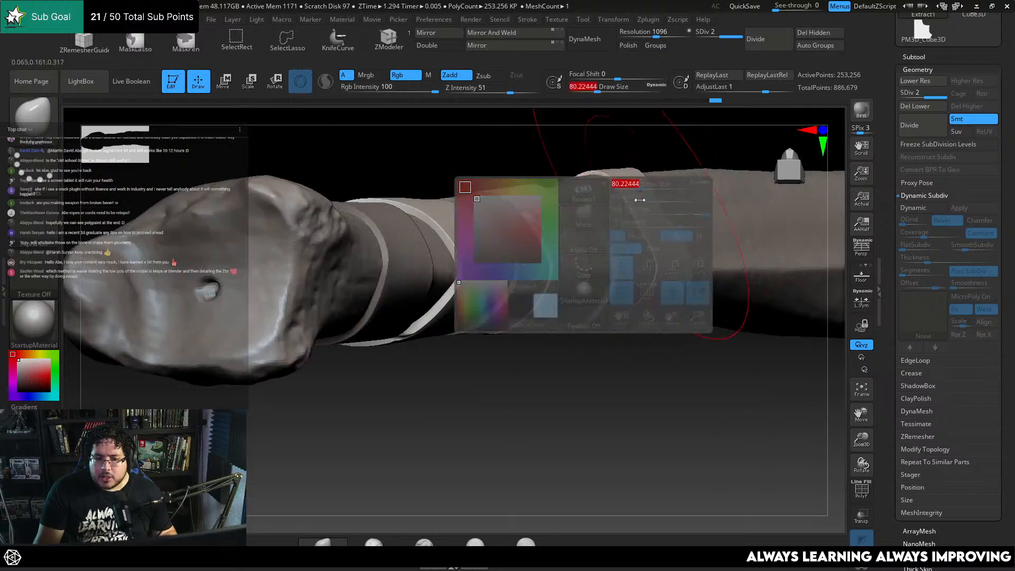
{"action": "mouse_move", "coordinate": [657, 364]}
{"action": "left_mouse_down"}
{"action": "mouse_move", "coordinate": [661, 238]}
{"action": "mouse_move", "coordinate": [635, 352]}
{"action": "left_mouse_up"}
Shrink the Move brush and refine the wrap edges around the back of the bone shaft
{"action": "key", "text": "space"}
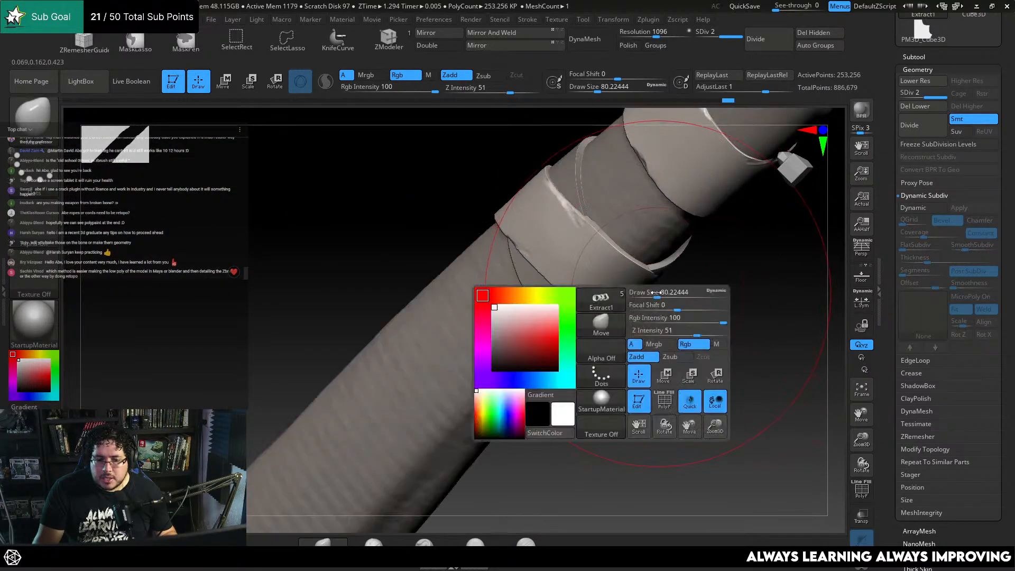
{"action": "left_click_drag", "start_coordinate": [659, 293], "coordinate": [652, 293]}
{"action": "mouse_move", "coordinate": [650, 338]}
{"action": "left_mouse_down"}
{"action": "mouse_move", "coordinate": [650, 301]}
{"action": "mouse_move", "coordinate": [628, 310]}
{"action": "left_mouse_up"}
{"action": "left_click_drag", "start_coordinate": [595, 270], "coordinate": [644, 279]}
{"action": "mouse_move", "coordinate": [659, 317]}
{"action": "left_mouse_down"}
{"action": "mouse_move", "coordinate": [668, 340]}
{"action": "mouse_move", "coordinate": [716, 225]}
{"action": "mouse_move", "coordinate": [708, 283]}
{"action": "left_mouse_up"}
{"action": "left_click_drag", "start_coordinate": [714, 336], "coordinate": [757, 335]}
{"action": "mouse_move", "coordinate": [682, 281]}
{"action": "left_mouse_down"}
{"action": "mouse_move", "coordinate": [671, 309]}
{"action": "mouse_move", "coordinate": [721, 363]}
{"action": "mouse_move", "coordinate": [682, 268]}
{"action": "mouse_move", "coordinate": [650, 337]}
{"action": "mouse_move", "coordinate": [672, 324]}
{"action": "left_mouse_up"}
Switch to the Extract2 wraps, DynaMesh them at resolution 904 and subdivide them to level 2
{"action": "key", "text": "space"}
{"action": "left_click", "coordinate": [575, 287], "text": "alt"}
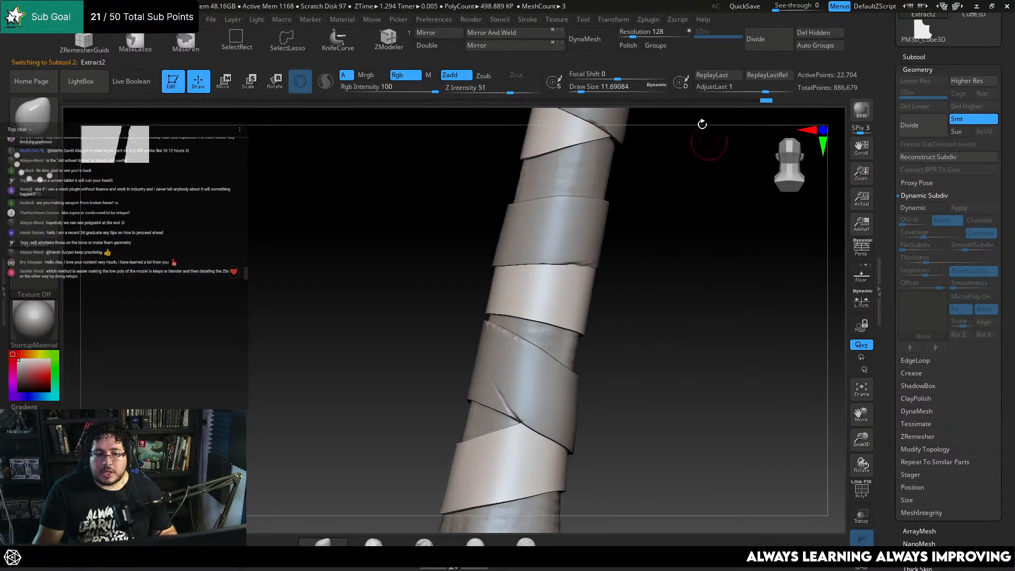
{"action": "left_click_drag", "start_coordinate": [635, 32], "coordinate": [651, 31]}
{"action": "left_click", "coordinate": [605, 47]}
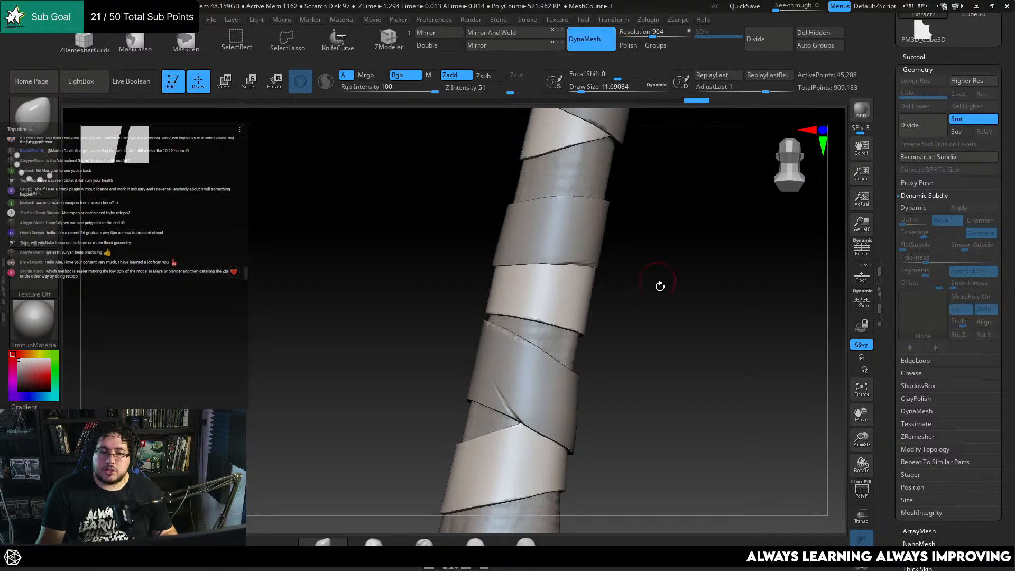
{"action": "left_click_drag", "start_coordinate": [659, 286], "coordinate": [673, 271]}
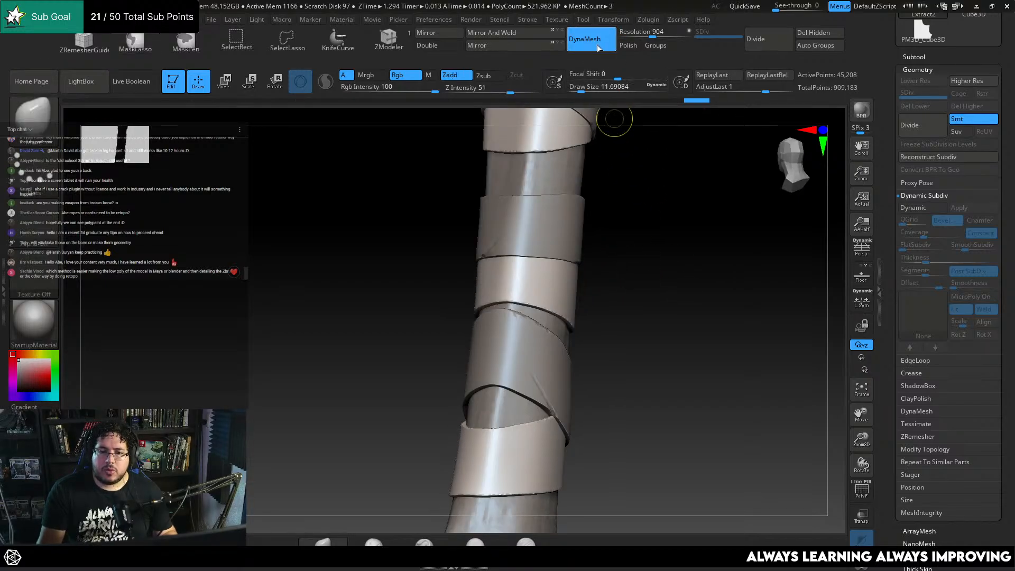
{"action": "key", "text": "ctrl+d"}
{"action": "left_click_drag", "start_coordinate": [628, 204], "coordinate": [498, 273]}
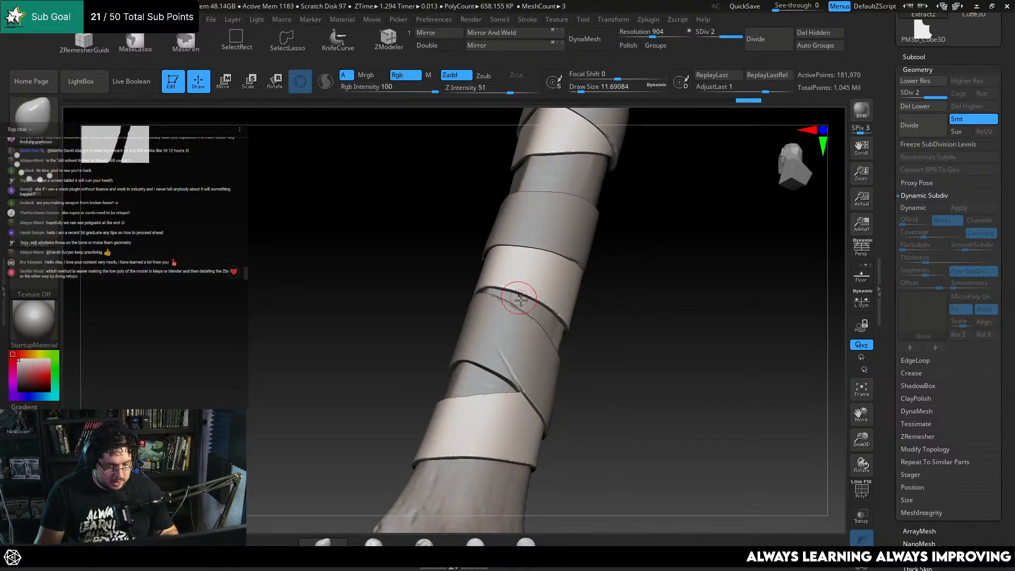
Build up small folds along the upper edge of the lowest wrap with the ClayBuildup brush at draw size 3.67 and intensity 20
{"action": "key", "text": "b"}
{"action": "left_click", "coordinate": [534, 290]}
{"action": "key", "text": "b"}
{"action": "left_click", "coordinate": [548, 300]}
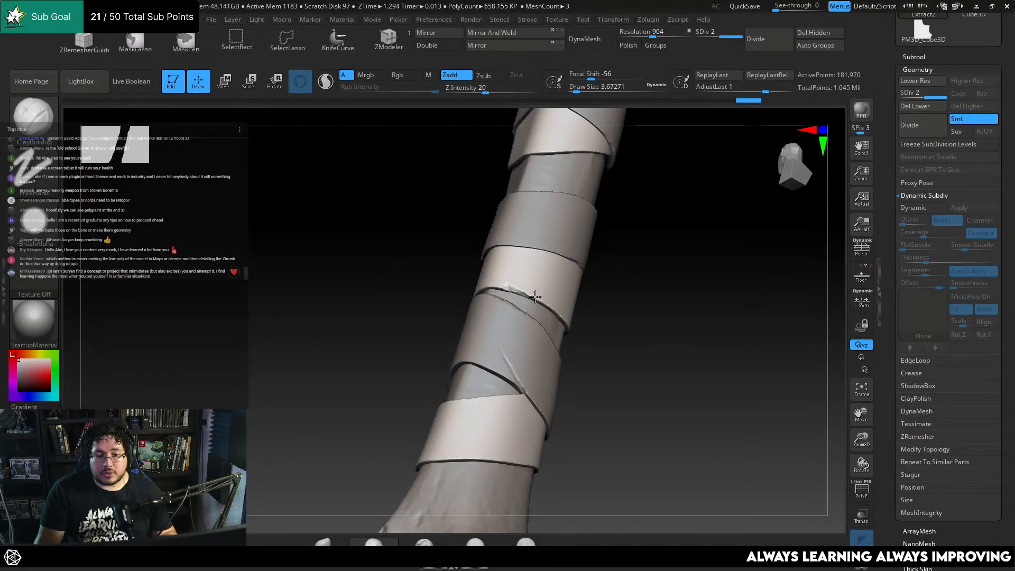
{"action": "left_click_drag", "start_coordinate": [595, 307], "coordinate": [573, 304]}
{"action": "left_click_drag", "start_coordinate": [476, 339], "coordinate": [485, 343]}
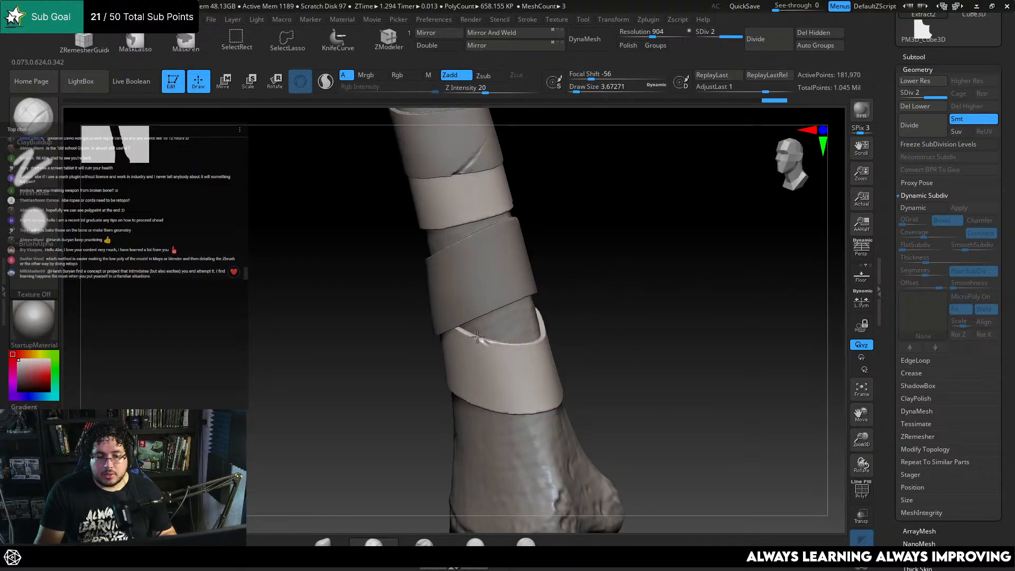
{"action": "left_click_drag", "start_coordinate": [642, 311], "coordinate": [669, 313]}
{"action": "left_click_drag", "start_coordinate": [443, 313], "coordinate": [458, 340]}
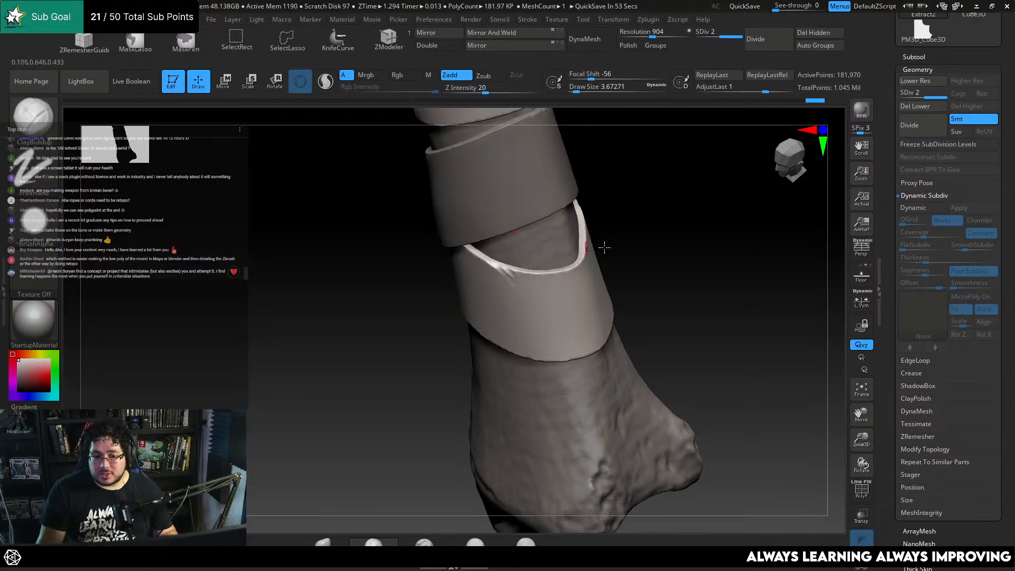
Build up small creases along the lower edge of the lowest wrap, just above the bone's joint end
{"action": "left_click_drag", "start_coordinate": [605, 248], "coordinate": [638, 208]}
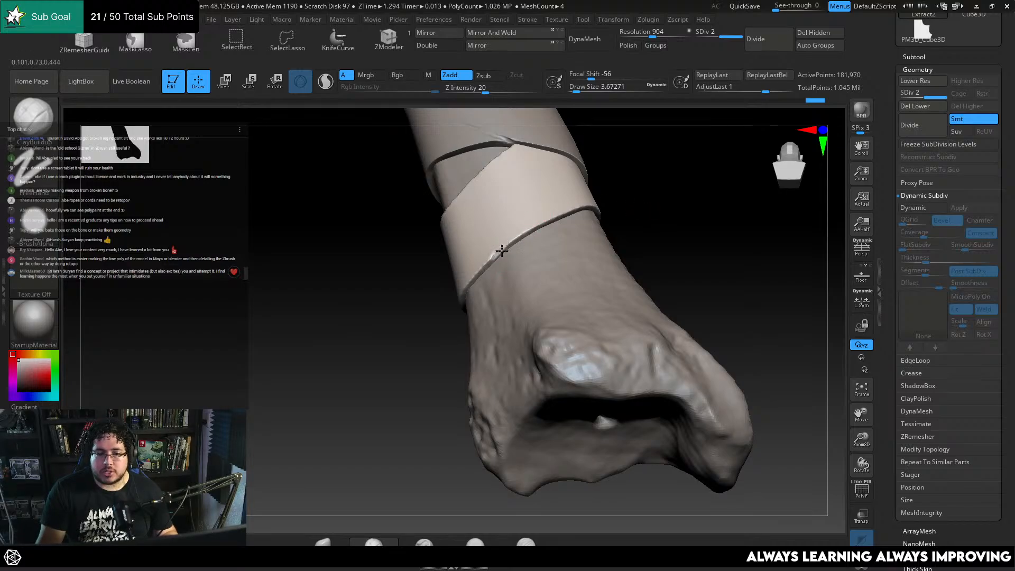
{"action": "left_click_drag", "start_coordinate": [502, 251], "coordinate": [504, 248]}
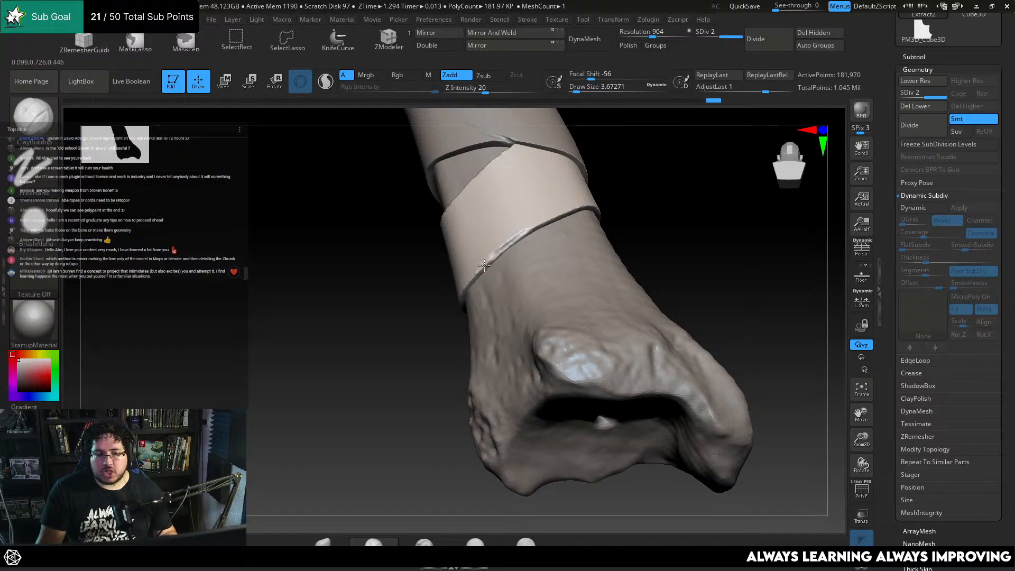
{"action": "left_click_drag", "start_coordinate": [470, 277], "coordinate": [474, 273]}
Switch to the Extract1 wraps and build up small folds on the upper edge of the middle wrap
{"action": "right_click_drag", "start_coordinate": [475, 273], "coordinate": [639, 179]}
{"action": "mouse_move", "coordinate": [653, 112]}
{"action": "right_mouse_down", "text": "alt"}
{"action": "mouse_move", "coordinate": [651, 175]}
{"action": "mouse_move", "coordinate": [589, 280]}
{"action": "right_mouse_up", "text": "alt"}
{"action": "key", "text": "alt+s"}
{"action": "key", "text": "alt+s"}
{"action": "right_click_drag", "start_coordinate": [683, 233], "coordinate": [596, 290]}
{"action": "left_click", "coordinate": [468, 297], "text": "alt"}
{"action": "right_click_drag", "start_coordinate": [548, 233], "coordinate": [553, 264]}
{"action": "right_click_drag", "start_coordinate": [552, 264], "coordinate": [592, 279], "text": "alt"}
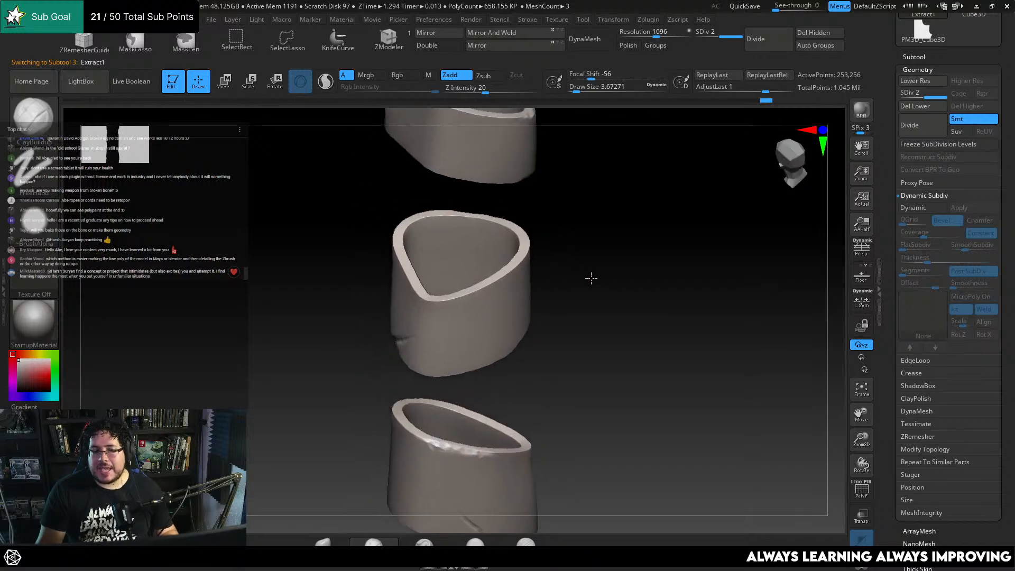
{"action": "left_click_drag", "start_coordinate": [471, 300], "coordinate": [480, 292]}
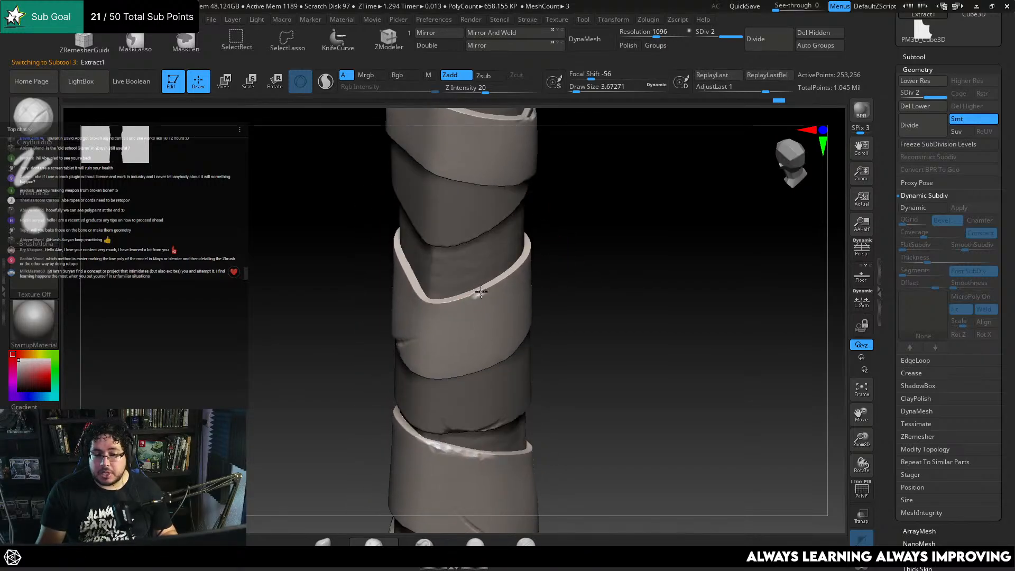
Switch back to the Extract2 wraps and sculpt a crease running into the lower edge of the upper wrap
{"action": "right_click_drag", "start_coordinate": [575, 226], "coordinate": [582, 131], "text": "alt"}
{"action": "key", "text": "alt+s"}
{"action": "key", "text": "alt+s"}
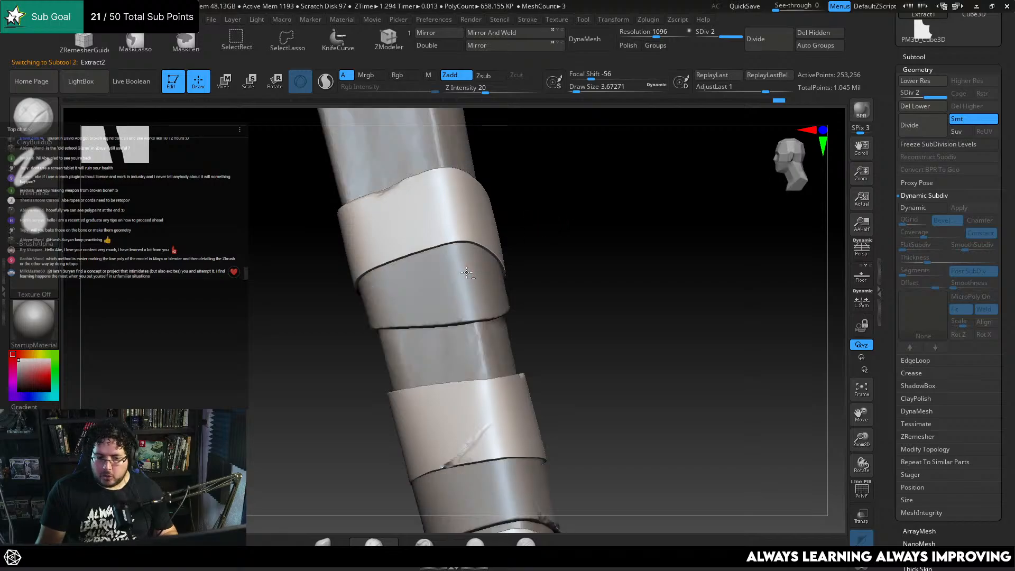
{"action": "left_click", "coordinate": [442, 294], "text": "alt"}
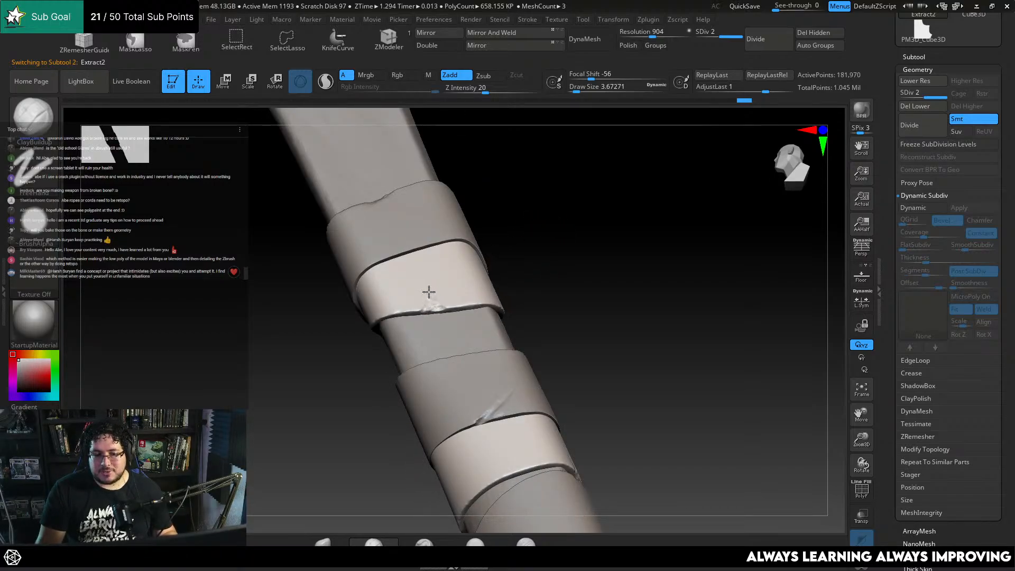
{"action": "left_click_drag", "start_coordinate": [428, 279], "coordinate": [429, 308]}
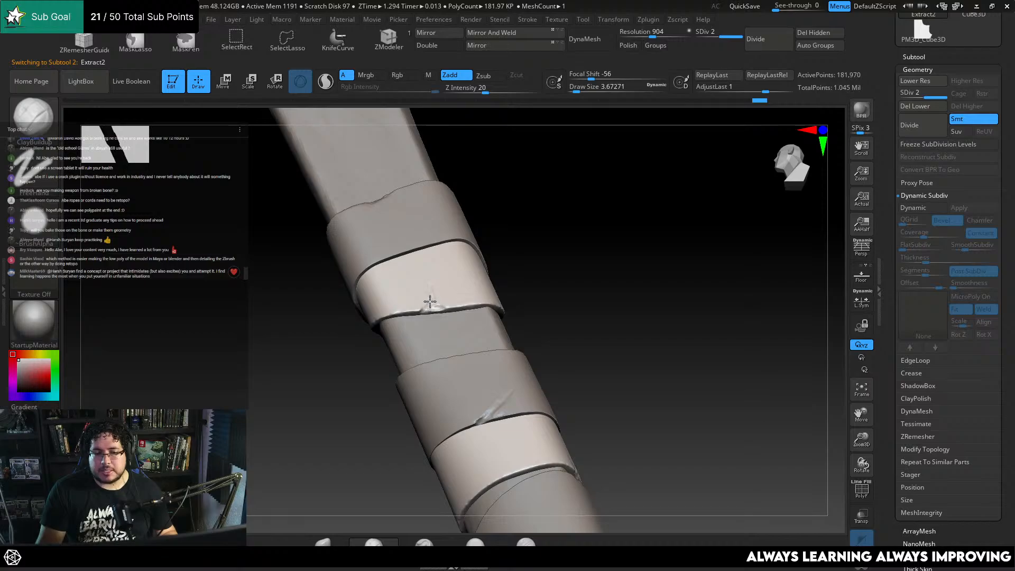
{"action": "right_click_drag", "start_coordinate": [448, 308], "coordinate": [564, 234]}
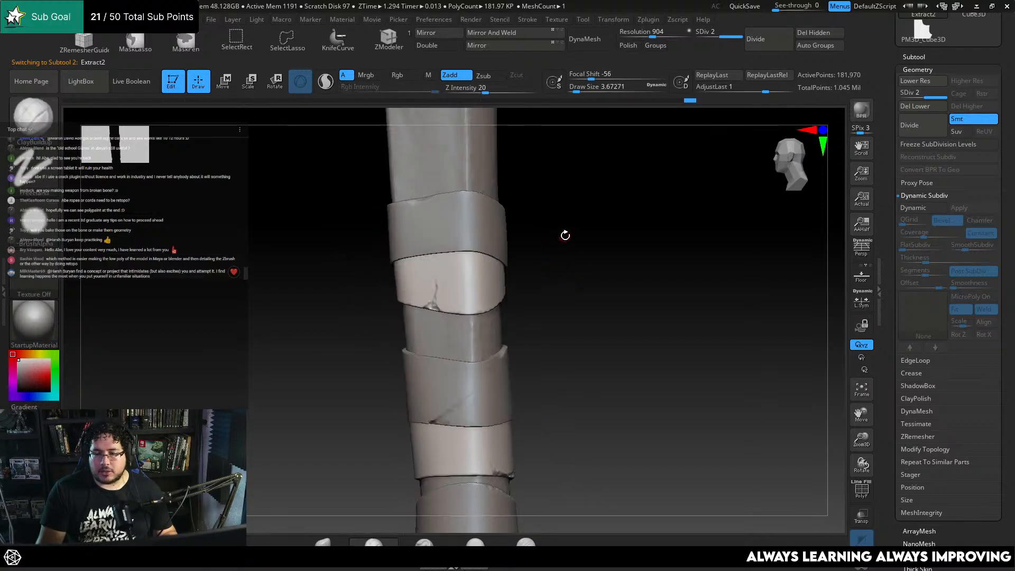
Switch to the Extract1 wraps and build up folds along the lower and upper edges of the topmost wrap
{"action": "right_click_drag", "start_coordinate": [634, 227], "coordinate": [605, 143]}
{"action": "left_click", "coordinate": [516, 249], "text": "alt"}
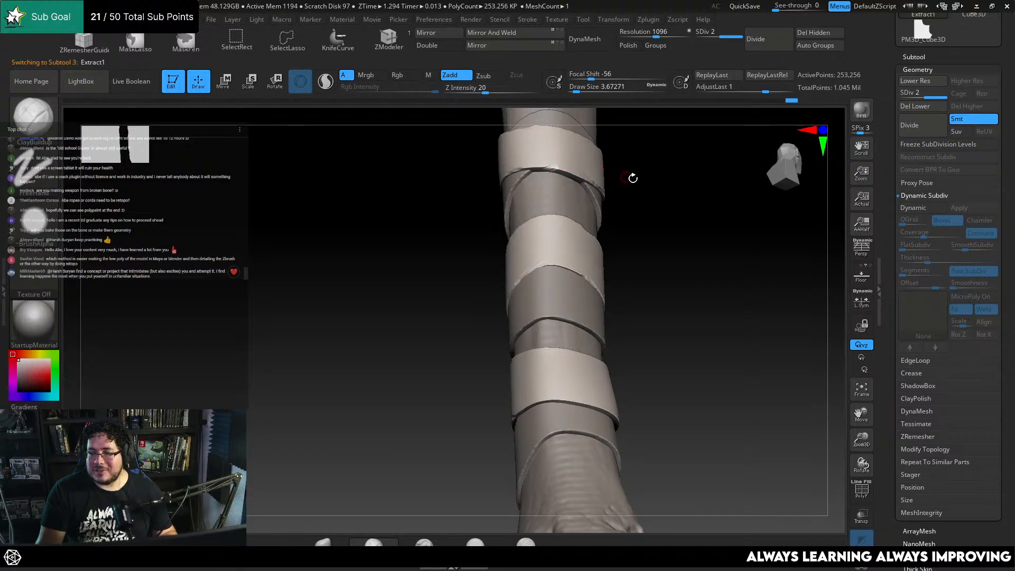
{"action": "mouse_move", "coordinate": [633, 178]}
{"action": "right_mouse_down"}
{"action": "mouse_move", "coordinate": [613, 254]}
{"action": "mouse_move", "coordinate": [547, 231]}
{"action": "right_mouse_up"}
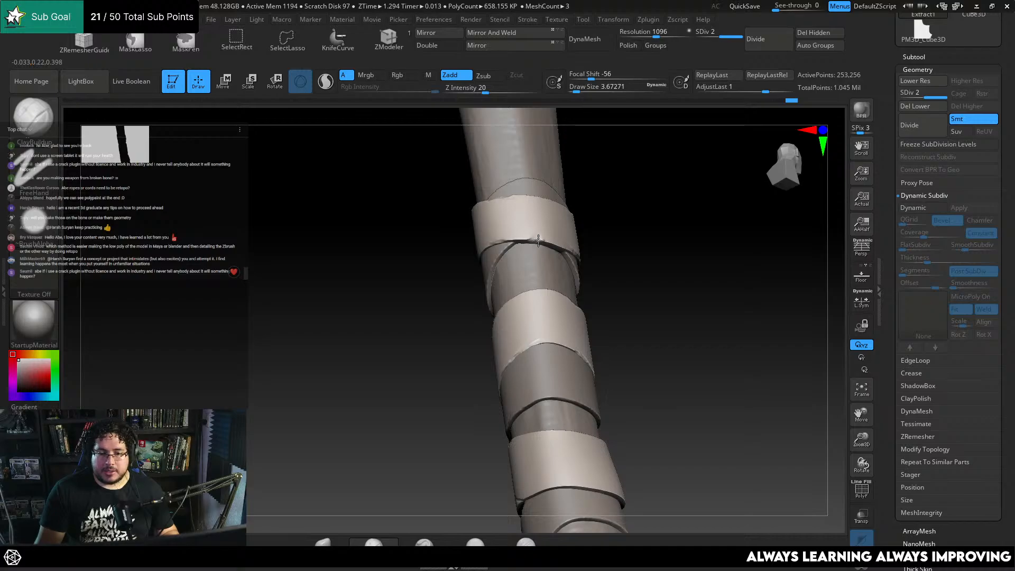
{"action": "right_click_drag", "start_coordinate": [646, 249], "coordinate": [626, 239]}
{"action": "key", "text": "alt+s"}
{"action": "right_click_drag", "start_coordinate": [652, 247], "coordinate": [622, 322], "text": "alt"}
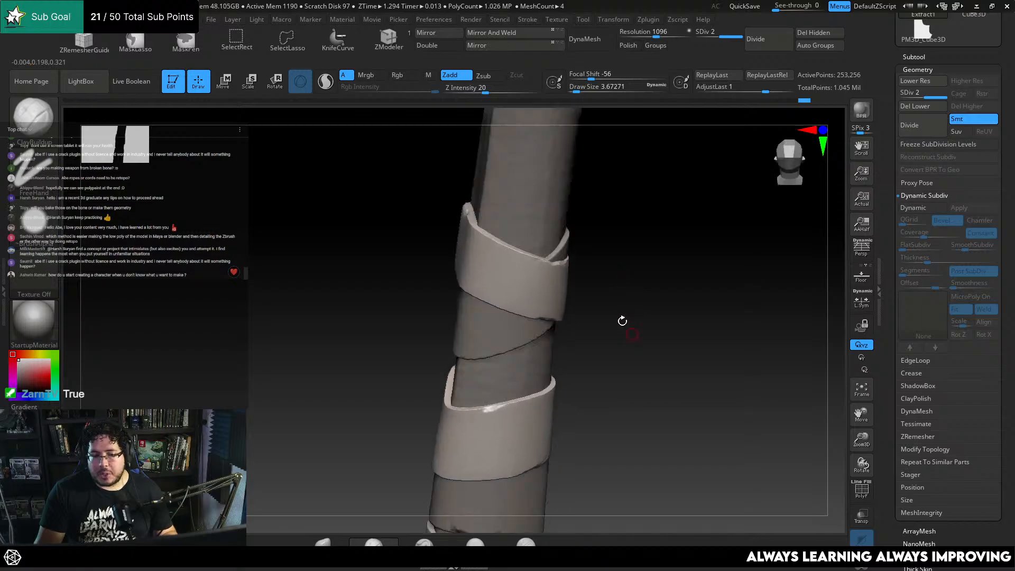
{"action": "right_click_drag", "start_coordinate": [565, 212], "coordinate": [602, 253]}
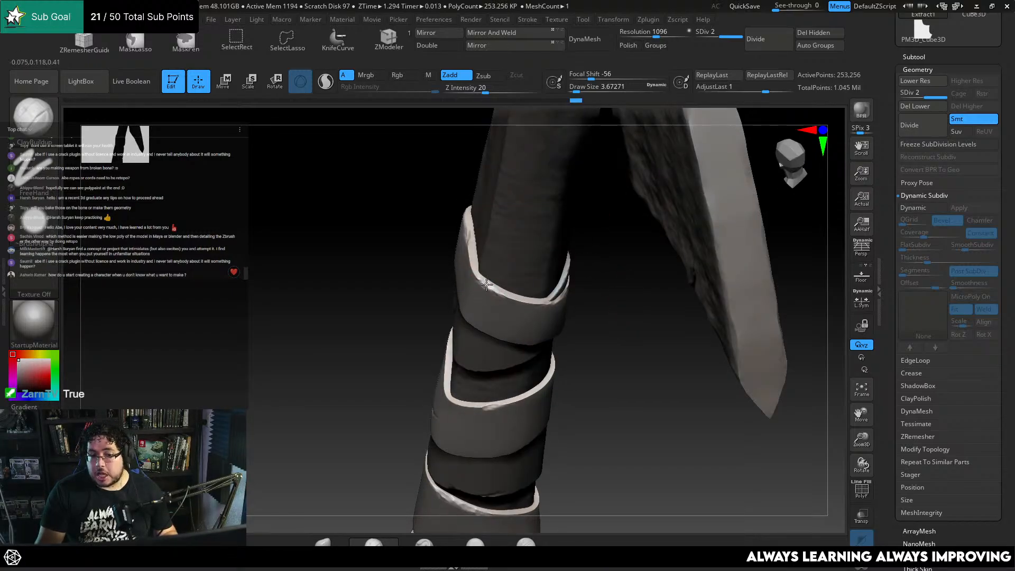
{"action": "left_click_drag", "start_coordinate": [487, 285], "coordinate": [500, 292]}
Switch to the TibiaWeapon bone and lasso-mask a diagonal band across the exposed gap below the top wraps
{"action": "right_click_drag", "start_coordinate": [590, 339], "coordinate": [588, 263], "text": "ctrl"}
{"action": "mouse_move", "coordinate": [603, 367]}
{"action": "right_mouse_down", "text": "shift"}
{"action": "mouse_move", "coordinate": [578, 349]}
{"action": "mouse_move", "coordinate": [564, 279]}
{"action": "right_mouse_up", "text": "shift"}
{"action": "right_click_drag", "start_coordinate": [549, 324], "coordinate": [593, 277], "text": "alt"}
{"action": "left_click_drag", "start_coordinate": [568, 297], "coordinate": [523, 303], "text": "alt"}
{"action": "left_click", "coordinate": [517, 271], "text": "alt"}
{"action": "right_click_drag", "start_coordinate": [593, 306], "coordinate": [596, 286], "text": "ctrl"}
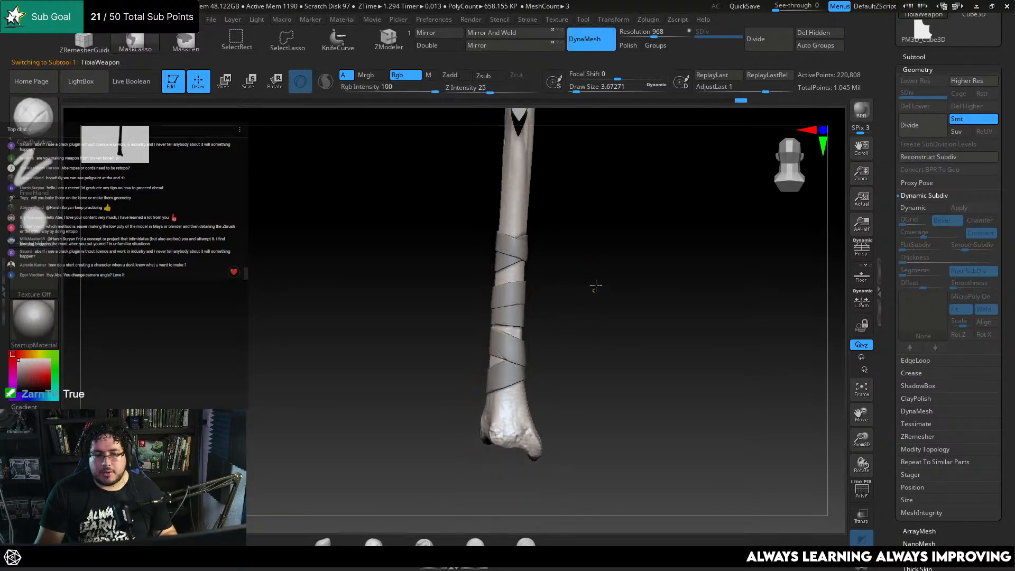
{"action": "right_click_drag", "start_coordinate": [592, 339], "coordinate": [576, 303], "text": "alt"}
{"action": "right_click_drag", "start_coordinate": [589, 225], "coordinate": [617, 401], "text": "ctrl"}
{"action": "right_click_drag", "start_coordinate": [586, 328], "coordinate": [592, 301], "text": "alt"}
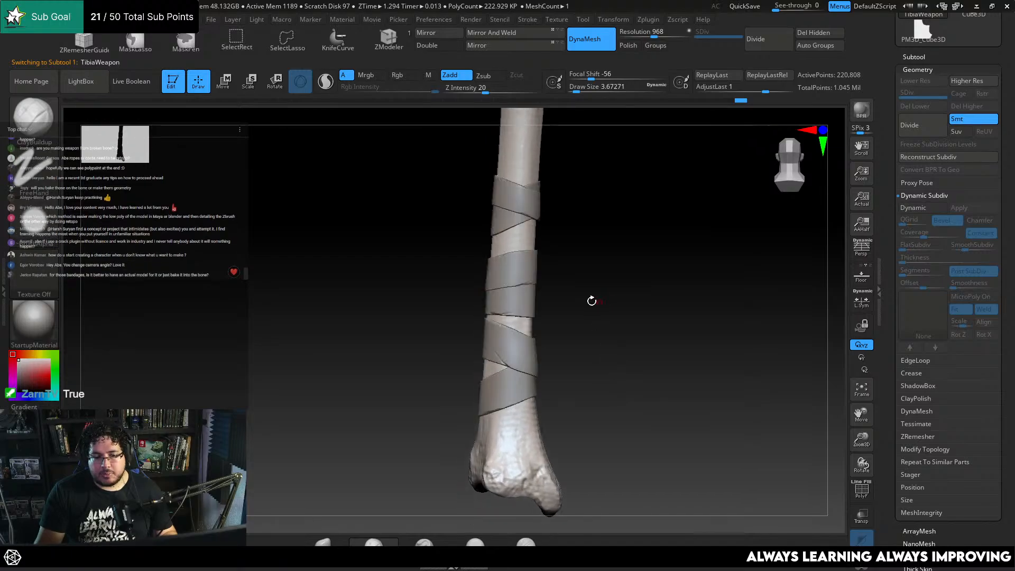
{"action": "right_click_drag", "start_coordinate": [569, 238], "coordinate": [582, 200], "text": "ctrl"}
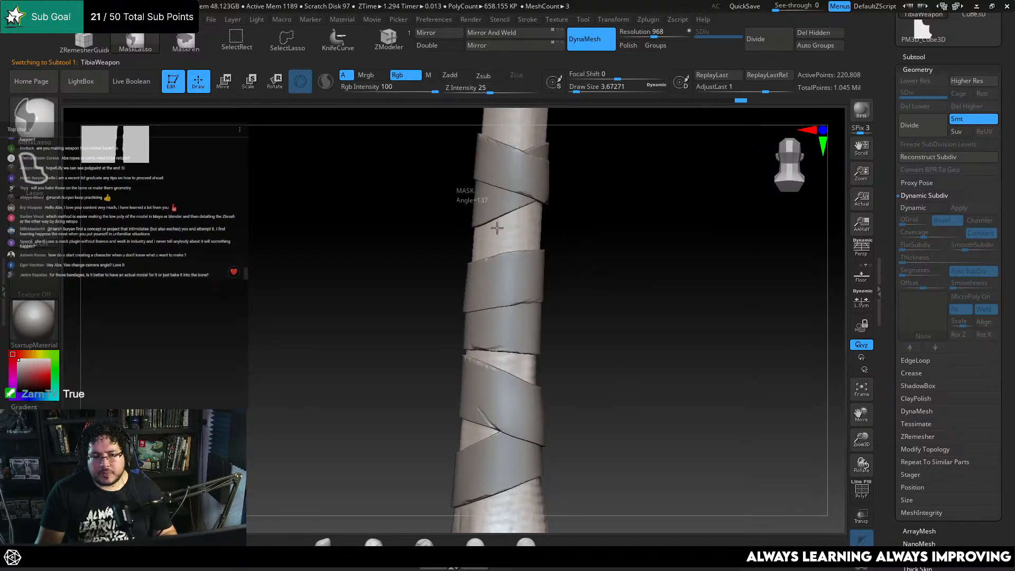
{"action": "mouse_move", "coordinate": [562, 282]}
{"action": "left_mouse_down", "text": "ctrl"}
{"action": "mouse_move", "coordinate": [558, 212]}
{"action": "mouse_move", "coordinate": [504, 156]}
{"action": "left_mouse_up", "text": "ctrl"}
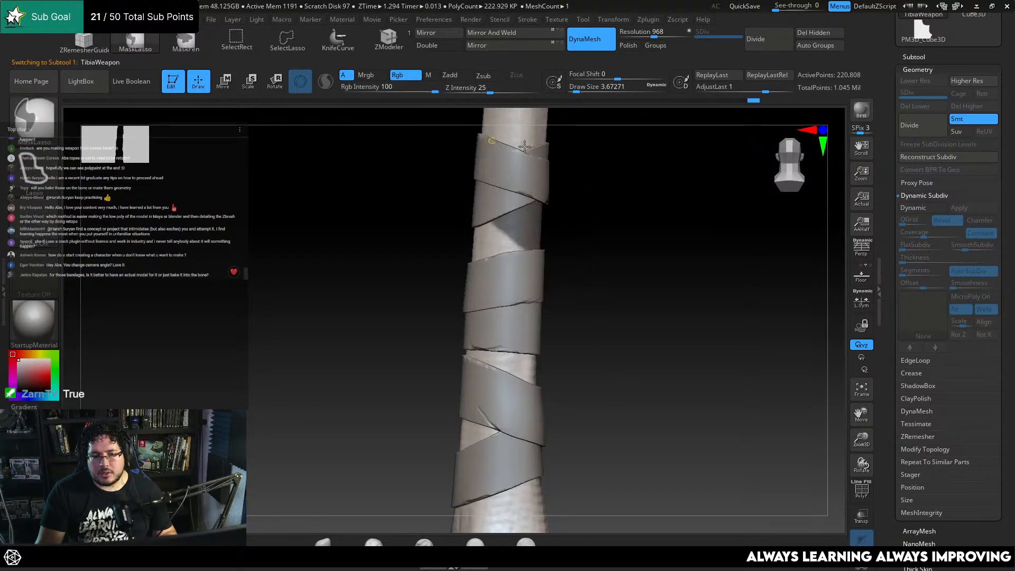
{"action": "key", "text": "ctrl+z"}
{"action": "mouse_move", "coordinate": [446, 177]}
{"action": "left_mouse_down", "text": "ctrl"}
{"action": "mouse_move", "coordinate": [553, 296]}
{"action": "mouse_move", "coordinate": [545, 220]}
{"action": "mouse_move", "coordinate": [473, 158]}
{"action": "mouse_move", "coordinate": [446, 153]}
{"action": "left_mouse_up", "text": "ctrl"}
{"action": "mouse_move", "coordinate": [595, 241]}
{"action": "right_mouse_down"}
{"action": "mouse_move", "coordinate": [577, 251]}
{"action": "mouse_move", "coordinate": [528, 228]}
{"action": "mouse_move", "coordinate": [671, 245]}
{"action": "mouse_move", "coordinate": [688, 238]}
{"action": "right_mouse_up"}
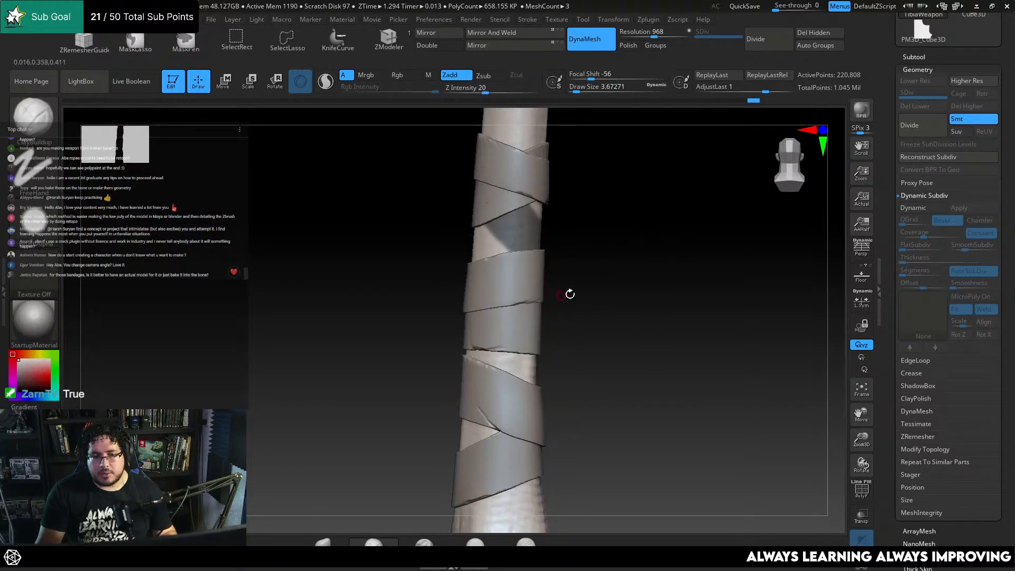
{"action": "mouse_move", "coordinate": [570, 294]}
{"action": "right_mouse_down"}
{"action": "mouse_move", "coordinate": [583, 252]}
{"action": "mouse_move", "coordinate": [537, 211]}
{"action": "right_mouse_up"}
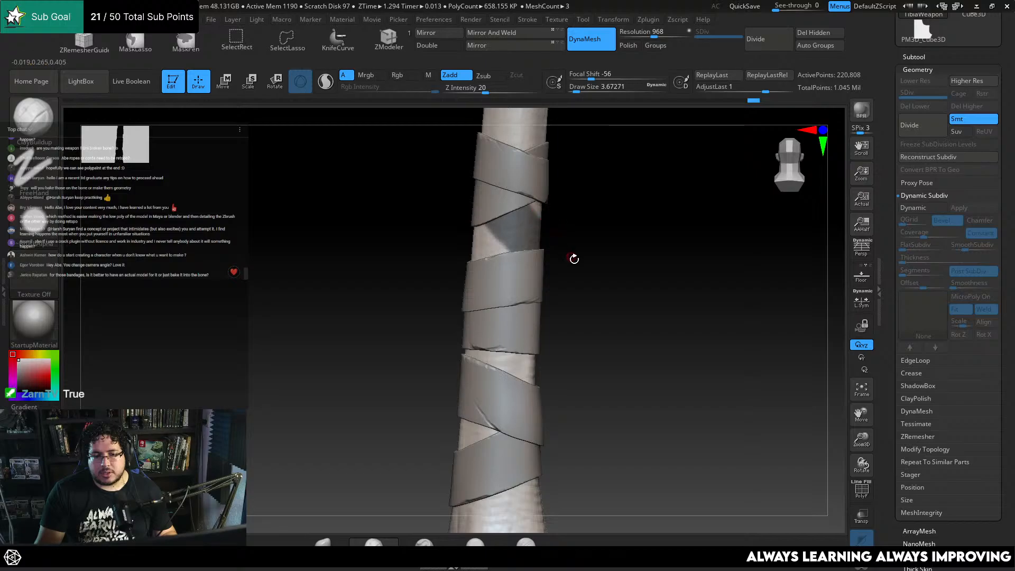
{"action": "mouse_move", "coordinate": [574, 259]}
{"action": "right_mouse_down"}
{"action": "mouse_move", "coordinate": [598, 236]}
{"action": "mouse_move", "coordinate": [512, 268]}
{"action": "right_mouse_up"}
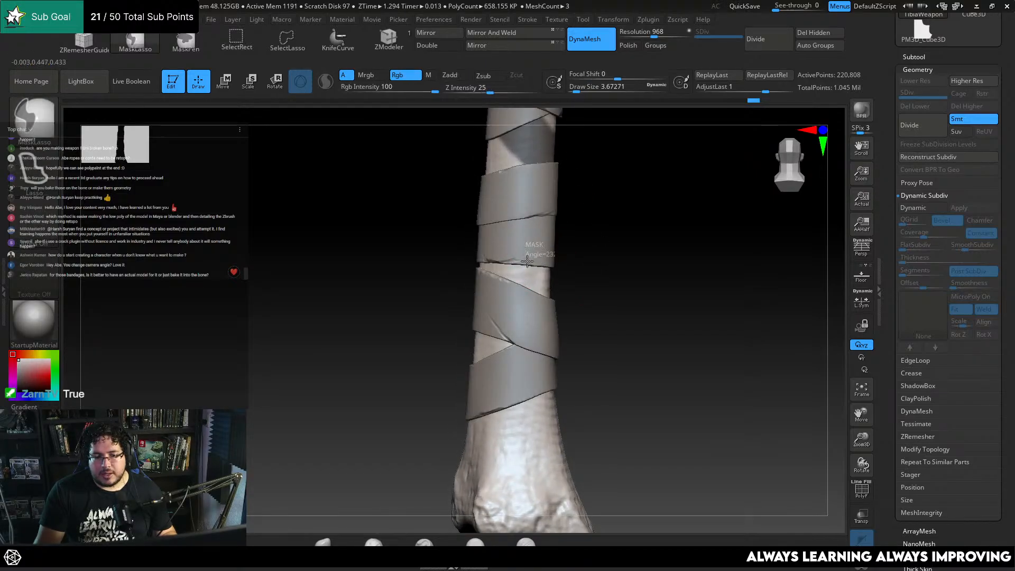
Lasso-mask a diagonal band of the bone across the exposed gap between the middle wraps
{"action": "mouse_move", "coordinate": [460, 316]}
{"action": "left_mouse_down", "text": "ctrl"}
{"action": "mouse_move", "coordinate": [534, 333]}
{"action": "mouse_move", "coordinate": [612, 220]}
{"action": "left_mouse_up", "text": "ctrl"}
{"action": "right_click_drag", "start_coordinate": [590, 277], "coordinate": [541, 301]}
{"action": "mouse_move", "coordinate": [667, 262]}
{"action": "right_mouse_down"}
{"action": "mouse_move", "coordinate": [712, 249]}
{"action": "mouse_move", "coordinate": [679, 254]}
{"action": "right_mouse_up"}
{"action": "right_click_drag", "start_coordinate": [597, 285], "coordinate": [620, 289]}
{"action": "right_click_drag", "start_coordinate": [621, 288], "coordinate": [634, 194], "text": "alt"}
Lasso-mask a slanted band of the bone directly below the lowest wrap and check the masked bands from other sides
{"action": "key", "text": "ctrl"}
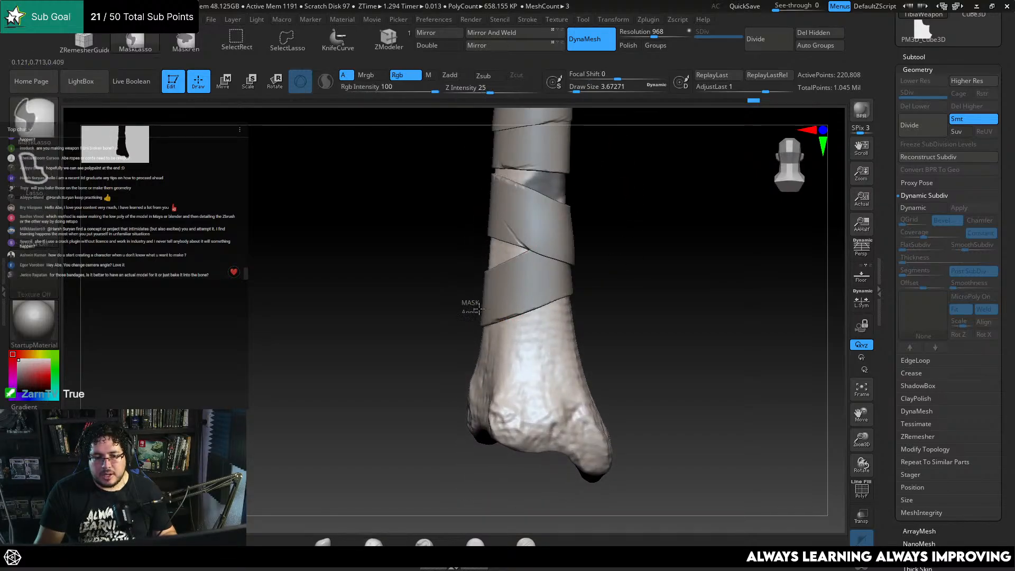
{"action": "mouse_move", "coordinate": [588, 329]}
{"action": "left_mouse_down", "text": "ctrl"}
{"action": "mouse_move", "coordinate": [594, 296]}
{"action": "mouse_move", "coordinate": [514, 322]}
{"action": "left_mouse_up", "text": "ctrl"}
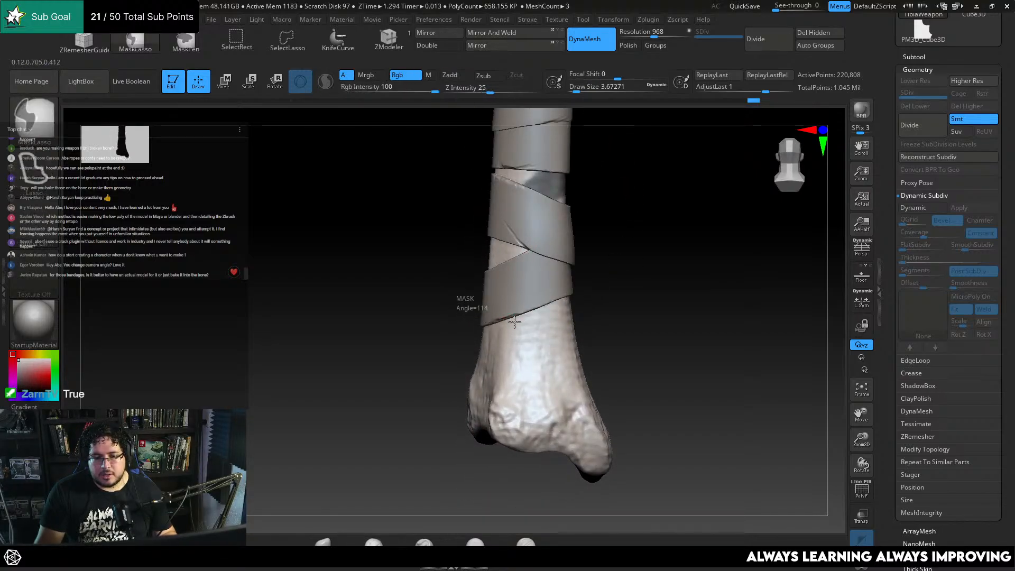
{"action": "mouse_move", "coordinate": [598, 351]}
{"action": "left_mouse_down", "text": "ctrl"}
{"action": "mouse_move", "coordinate": [562, 306]}
{"action": "mouse_move", "coordinate": [478, 272]}
{"action": "mouse_move", "coordinate": [462, 254]}
{"action": "left_mouse_up", "text": "ctrl"}
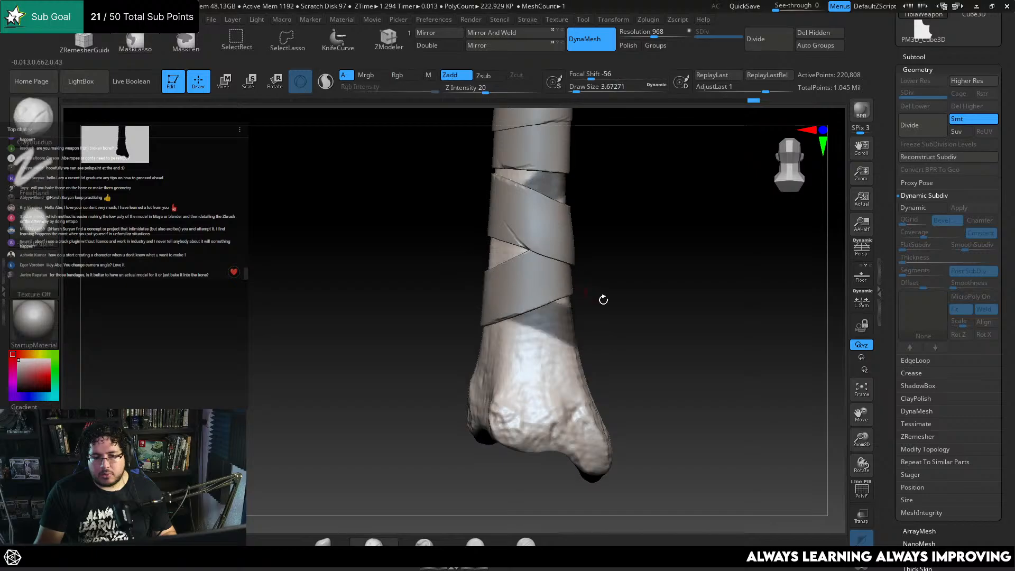
{"action": "left_click_drag", "start_coordinate": [601, 299], "coordinate": [529, 312]}
{"action": "left_click_drag", "start_coordinate": [682, 318], "coordinate": [551, 269]}
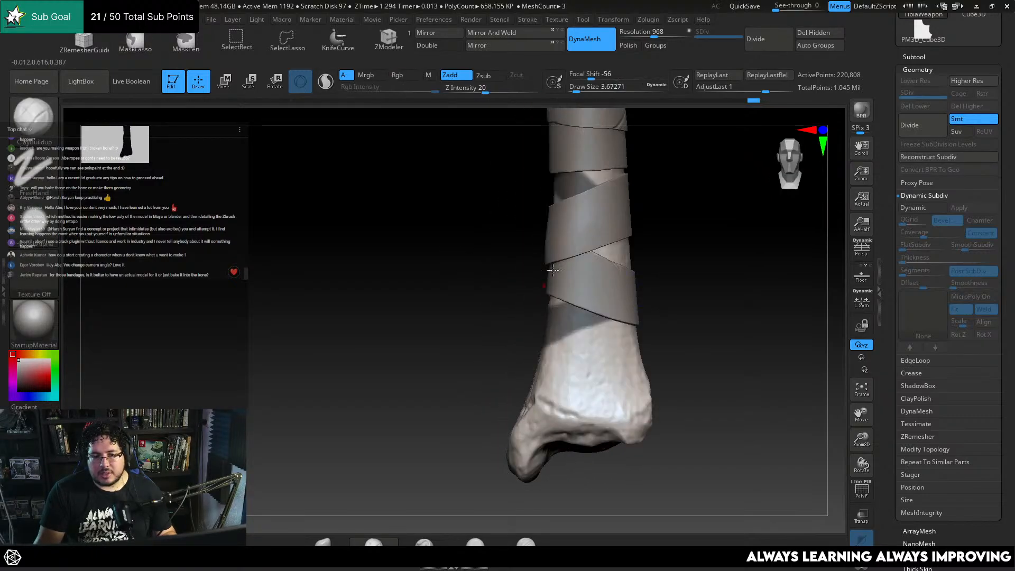
{"action": "left_click_drag", "start_coordinate": [493, 319], "coordinate": [487, 248], "text": "alt"}
{"action": "left_click_drag", "start_coordinate": [486, 286], "coordinate": [565, 268]}
{"action": "left_click_drag", "start_coordinate": [574, 199], "coordinate": [676, 228]}
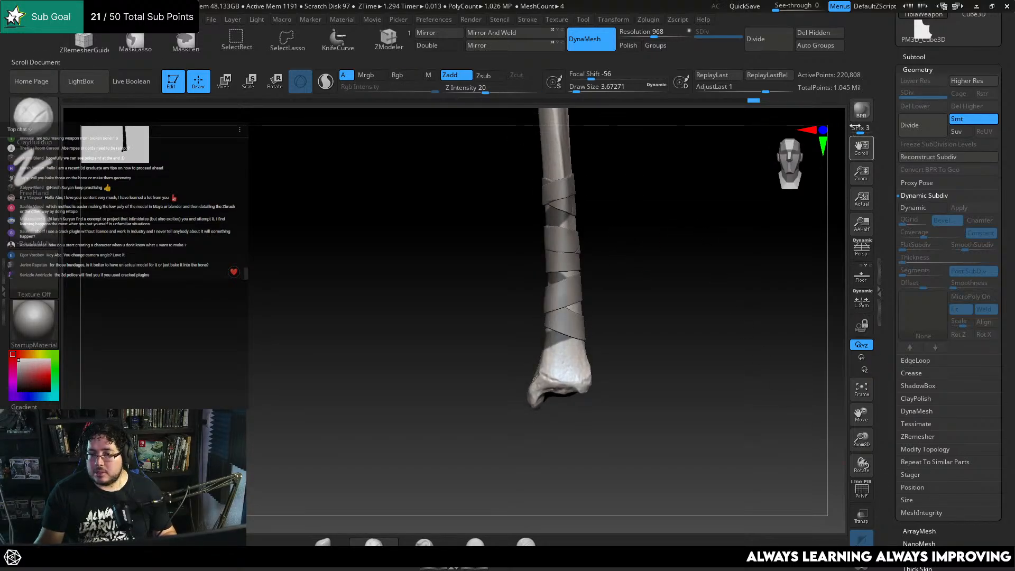
Extract the masked bands of the TibiaWeapon with Thick 0 and S Smt 5, and accept them as a new subtool
{"action": "left_click", "coordinate": [914, 56]}
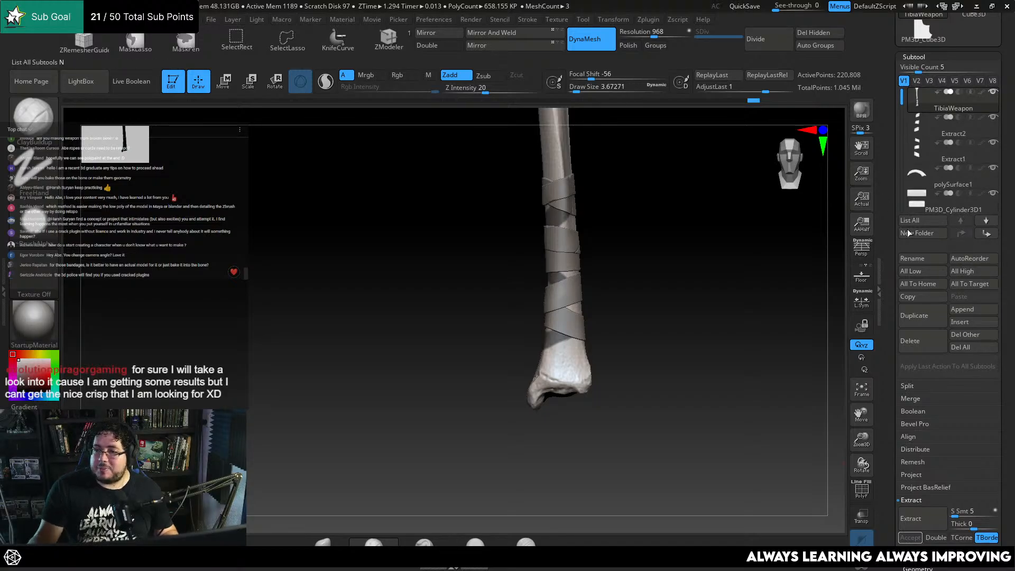
{"action": "scroll", "coordinate": [896, 330], "scroll_direction": "down", "scroll_amount": 5}
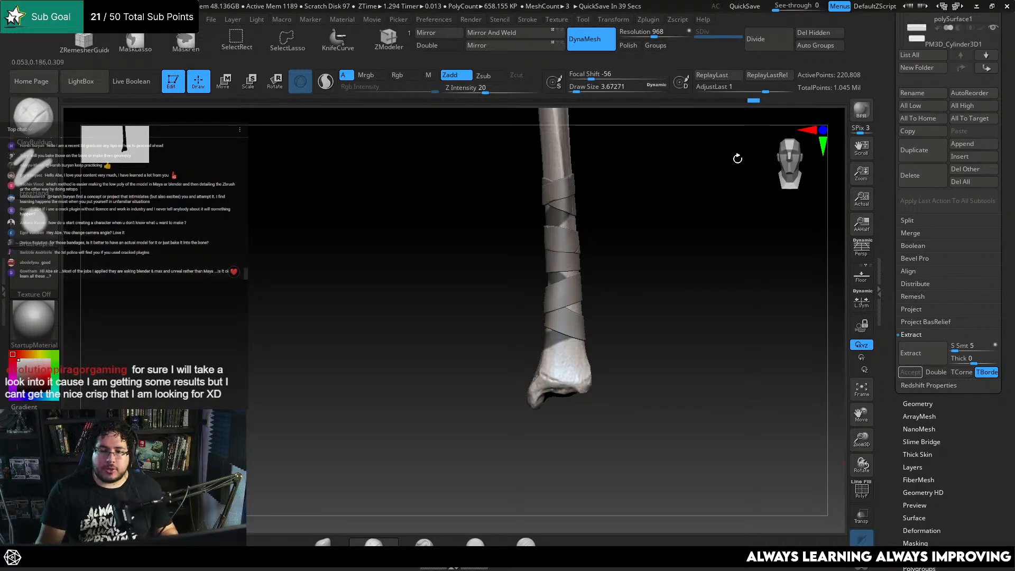
{"action": "key", "text": "Return"}
{"action": "left_click", "coordinate": [926, 353]}
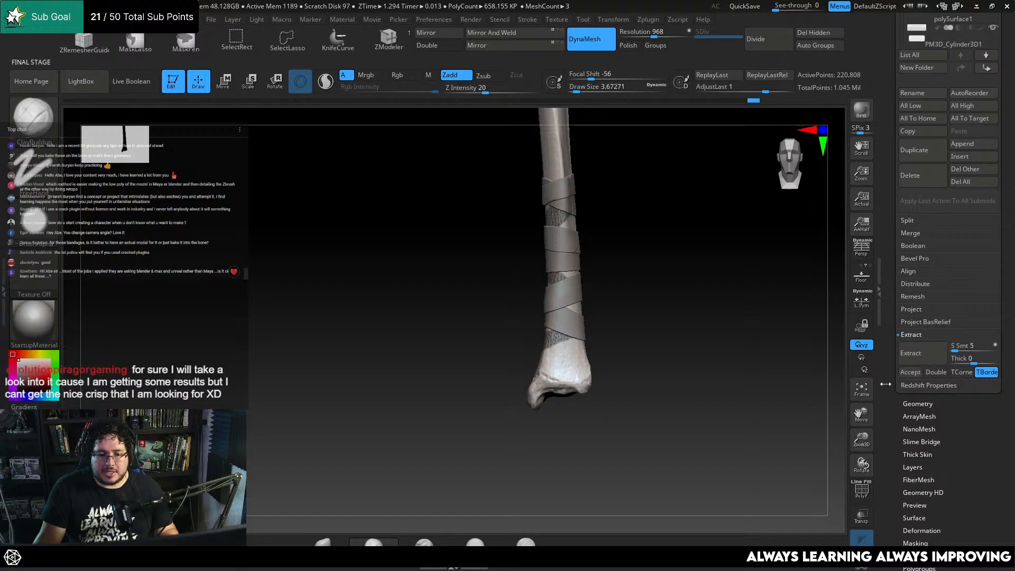
{"action": "left_click", "coordinate": [917, 372]}
{"action": "right_click_drag", "start_coordinate": [709, 318], "coordinate": [704, 242], "text": "ctrl"}
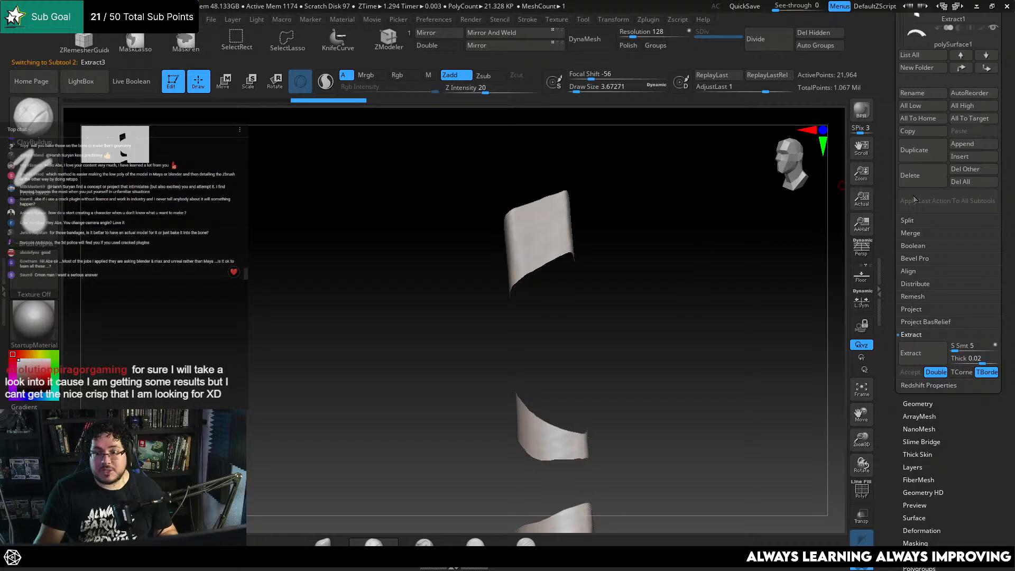
ZRemesh the extracted strips, repeating the remesh with the Half option to get a much lighter mesh
{"action": "scroll", "coordinate": [1014, 153], "scroll_direction": "up", "scroll_amount": 5}
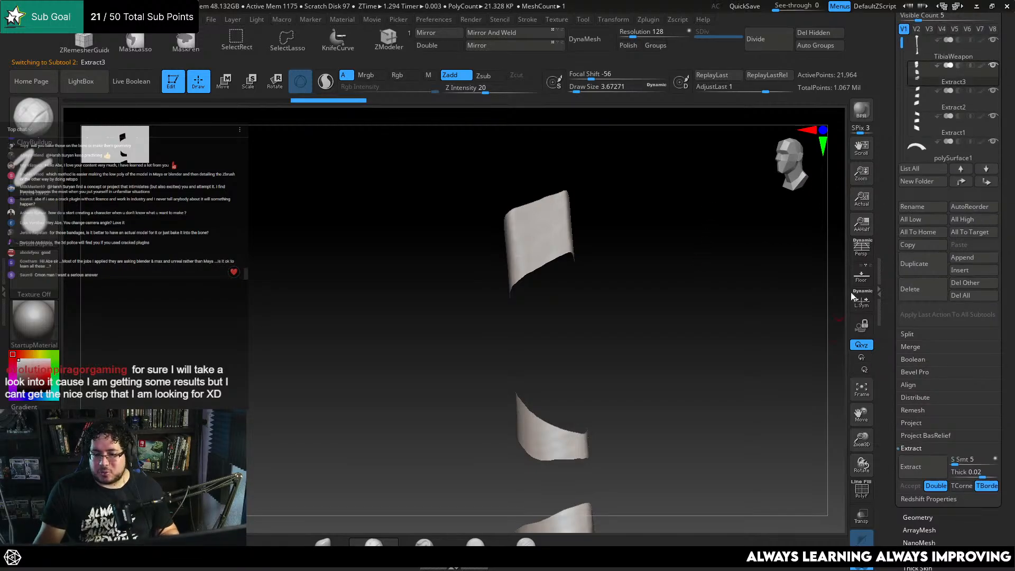
{"action": "scroll", "coordinate": [1013, 127], "scroll_direction": "up", "scroll_amount": 4}
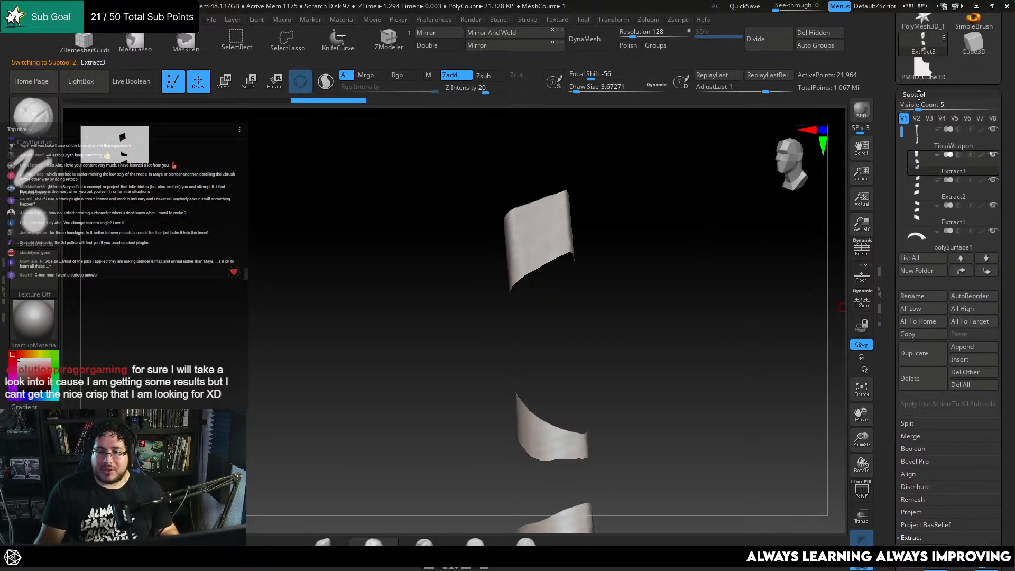
{"action": "left_click", "coordinate": [920, 94]}
{"action": "left_click", "coordinate": [921, 83]}
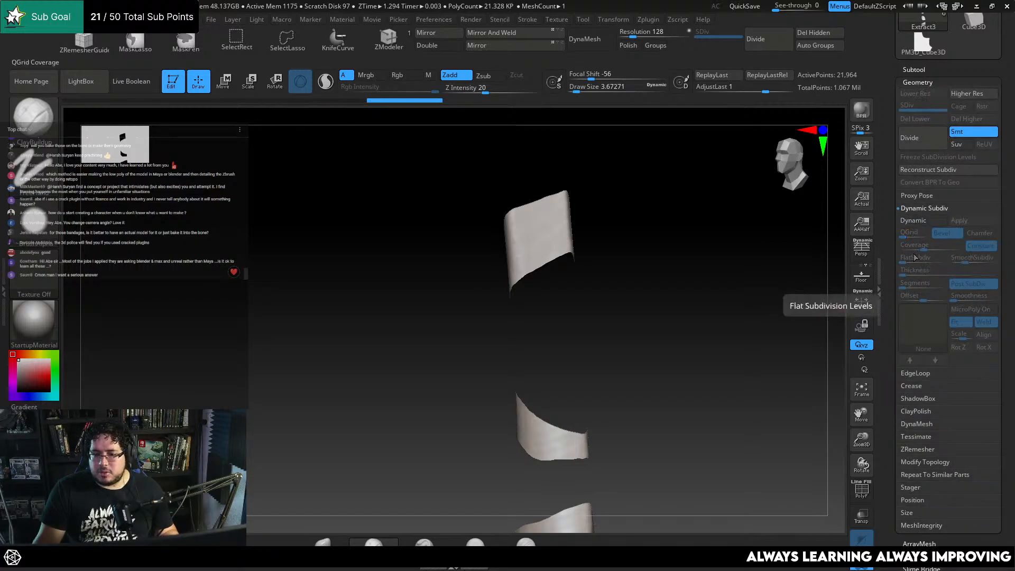
{"action": "left_click", "coordinate": [918, 450]}
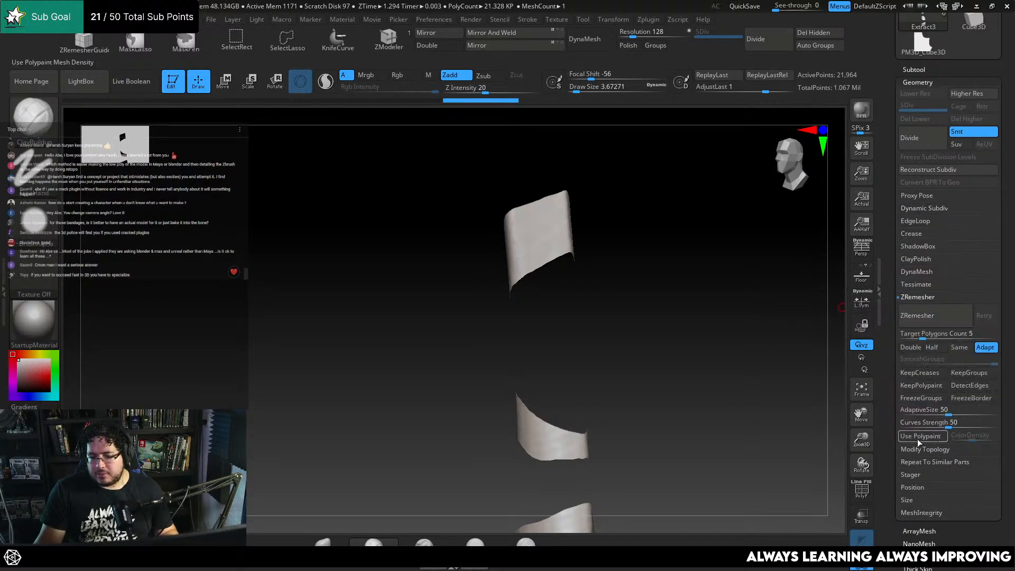
{"action": "left_click", "coordinate": [920, 317]}
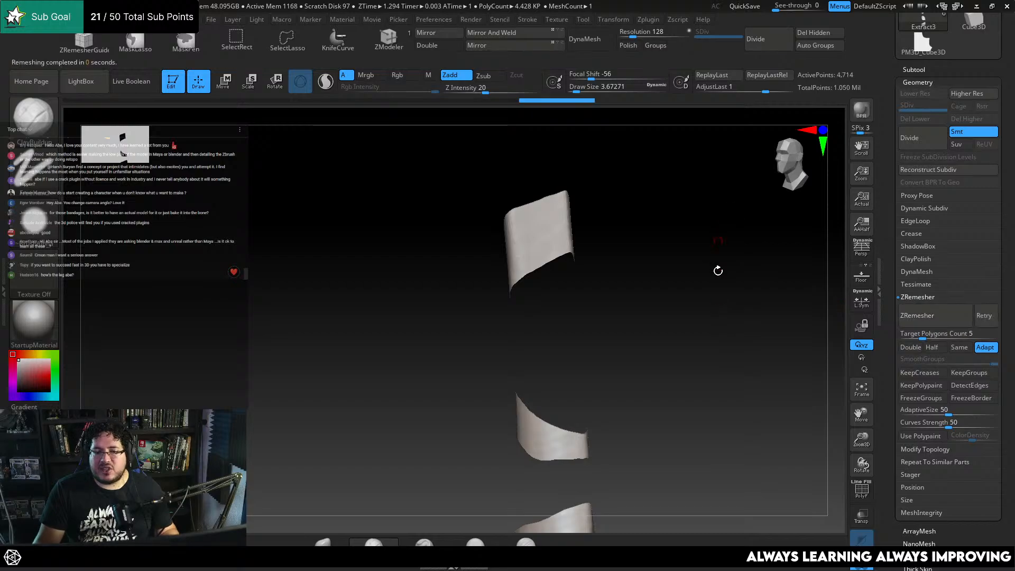
{"action": "left_click", "coordinate": [932, 346]}
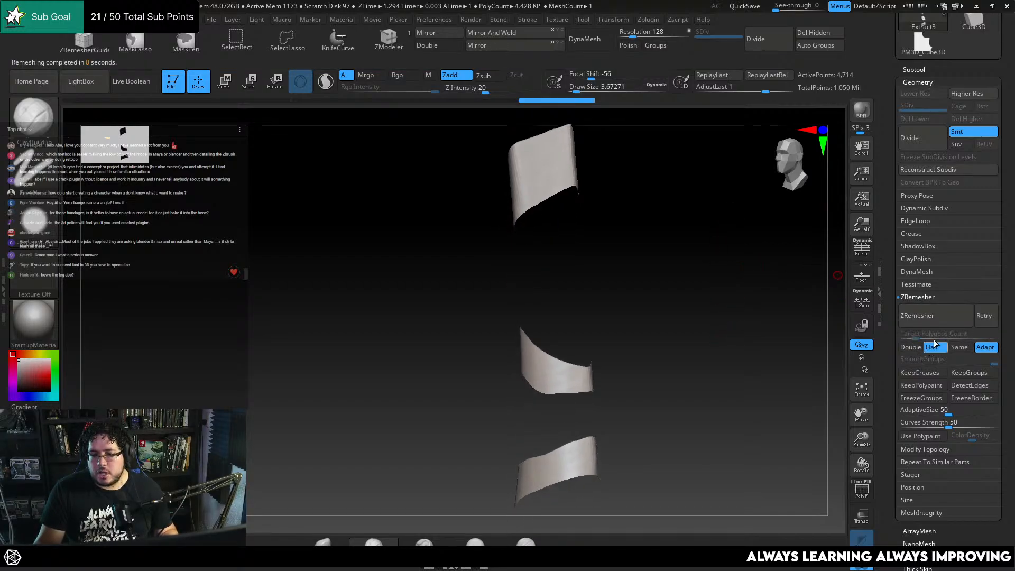
{"action": "left_click", "coordinate": [930, 317]}
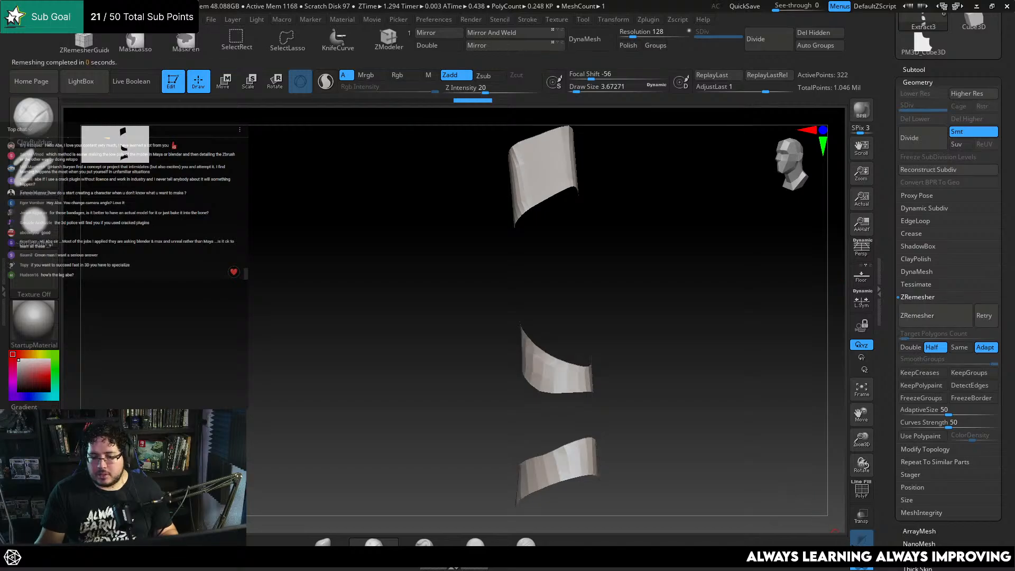
Show all subtools again and apply Dynamic Subdiv to the new strips with Thickness 0.00628 and Segments 7
{"action": "left_click", "coordinate": [862, 565]}
{"action": "left_click_drag", "start_coordinate": [746, 365], "coordinate": [739, 311], "text": "alt"}
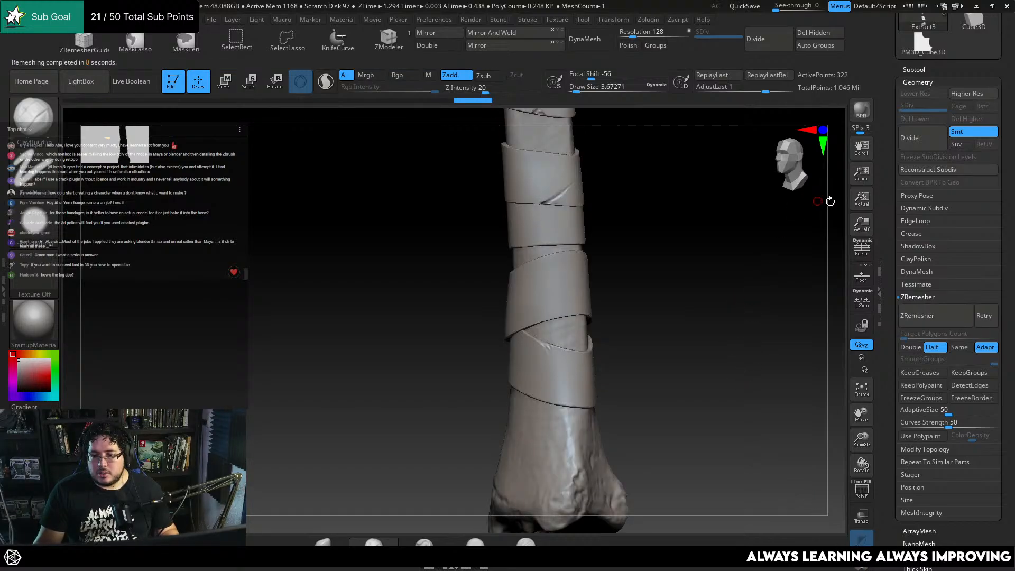
{"action": "left_click", "coordinate": [931, 208]}
{"action": "left_click", "coordinate": [927, 223]}
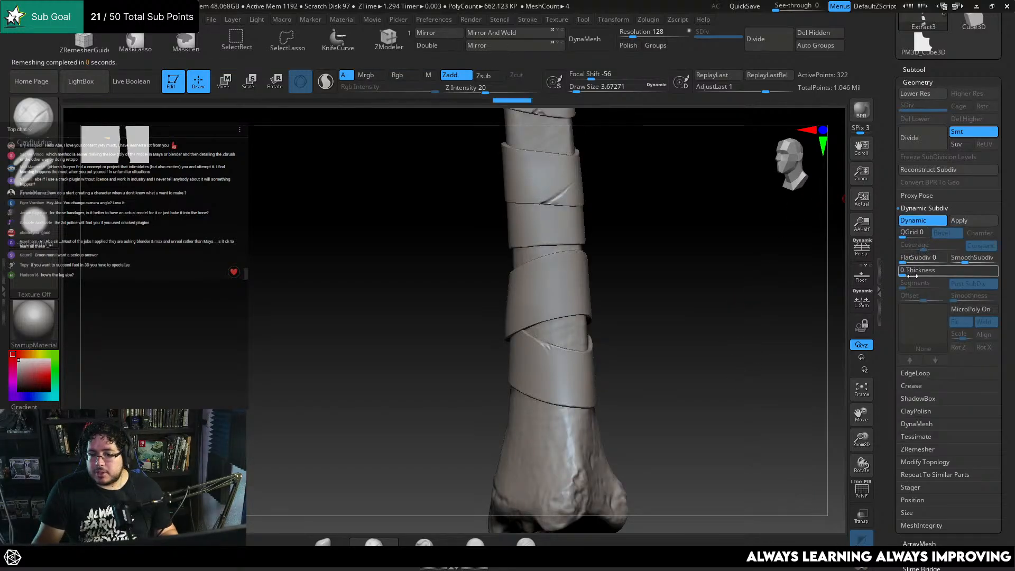
{"action": "left_click_drag", "start_coordinate": [904, 275], "coordinate": [927, 275]}
{"action": "left_click", "coordinate": [929, 287]}
{"action": "left_click", "coordinate": [930, 286]}
{"action": "left_click_drag", "start_coordinate": [804, 268], "coordinate": [720, 335]}
{"action": "mouse_move", "coordinate": [713, 289]}
{"action": "left_mouse_down"}
{"action": "mouse_move", "coordinate": [784, 265]}
{"action": "mouse_move", "coordinate": [771, 296]}
{"action": "mouse_move", "coordinate": [740, 282]}
{"action": "mouse_move", "coordinate": [761, 318]}
{"action": "mouse_move", "coordinate": [788, 199]}
{"action": "mouse_move", "coordinate": [798, 304]}
{"action": "mouse_move", "coordinate": [755, 328]}
{"action": "mouse_move", "coordinate": [747, 302]}
{"action": "mouse_move", "coordinate": [689, 312]}
{"action": "mouse_move", "coordinate": [664, 336]}
{"action": "mouse_move", "coordinate": [725, 335]}
{"action": "mouse_move", "coordinate": [709, 338]}
{"action": "mouse_move", "coordinate": [721, 294]}
{"action": "left_mouse_up"}
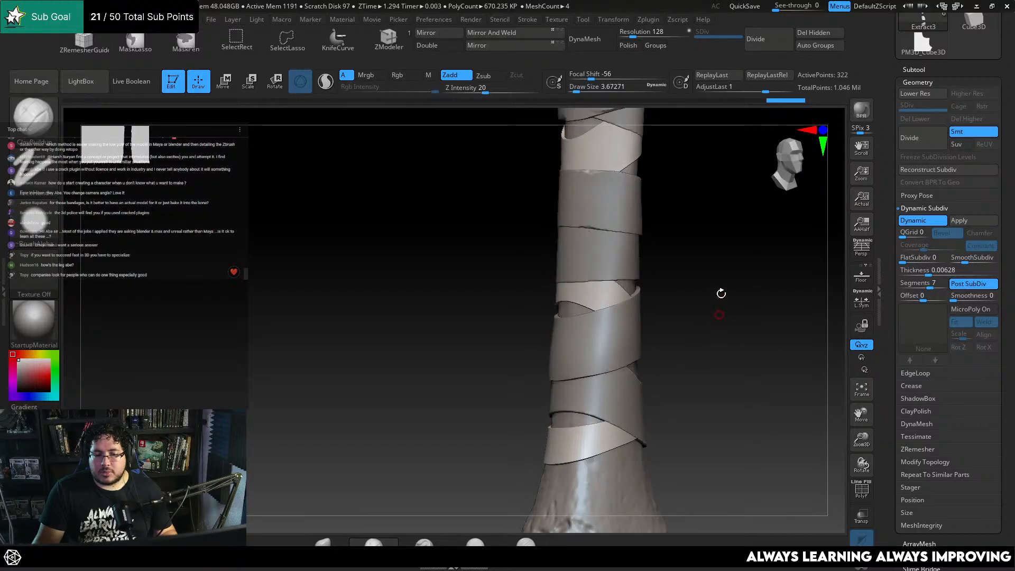
{"action": "left_click", "coordinate": [970, 223]}
Switch to the Move brush and fit the middle new strip against the neighbouring wraps, reducing the draw size from about 51 to 33
{"action": "key", "text": "b"}
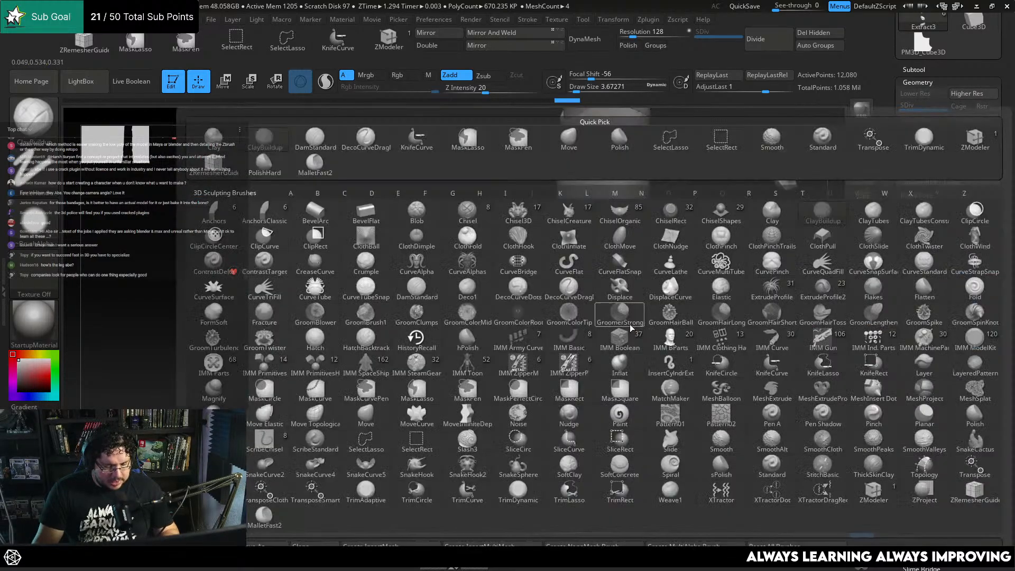
{"action": "key", "text": "m"}
{"action": "key", "text": "v"}
{"action": "key", "text": "space"}
{"action": "mouse_move", "coordinate": [635, 319]}
{"action": "left_mouse_down"}
{"action": "mouse_move", "coordinate": [670, 289]}
{"action": "mouse_move", "coordinate": [608, 319]}
{"action": "left_mouse_up"}
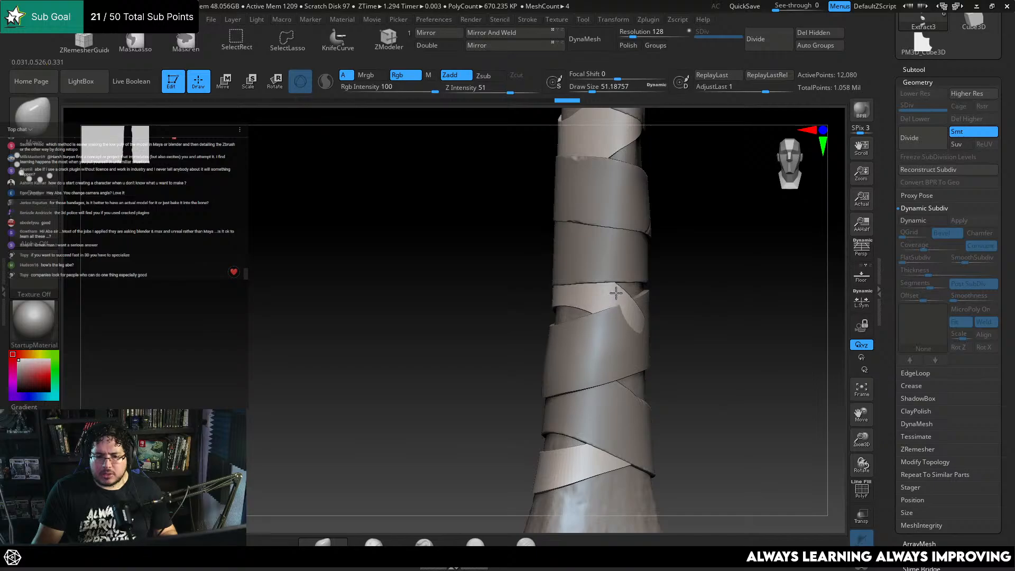
{"action": "right_click_drag", "start_coordinate": [622, 295], "coordinate": [631, 306]}
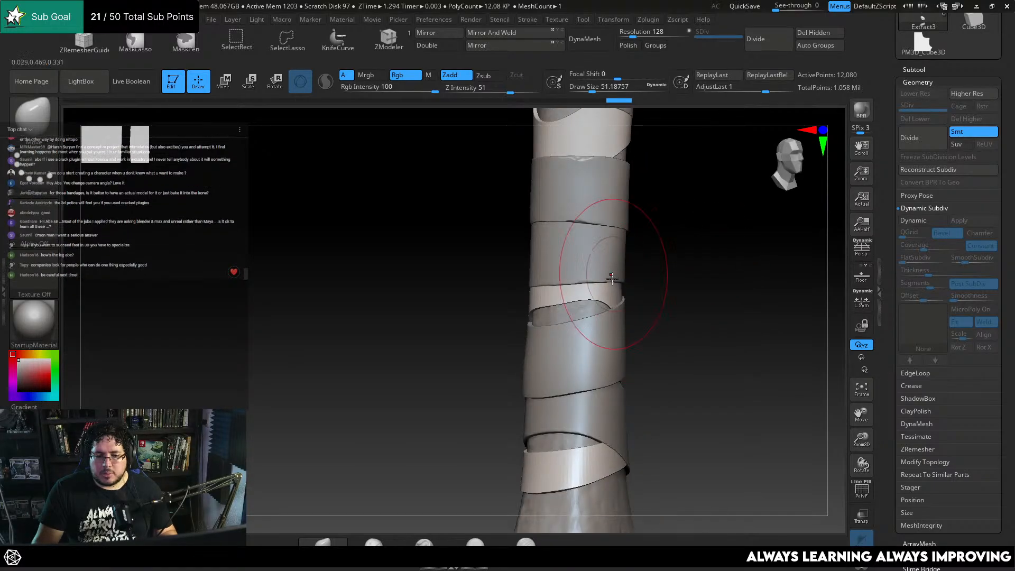
{"action": "mouse_move", "coordinate": [611, 272]}
{"action": "right_mouse_down"}
{"action": "mouse_move", "coordinate": [644, 302]}
{"action": "mouse_move", "coordinate": [703, 264]}
{"action": "mouse_move", "coordinate": [582, 299]}
{"action": "right_mouse_up"}
{"action": "key", "text": "space"}
{"action": "left_click_drag", "start_coordinate": [579, 300], "coordinate": [565, 305]}
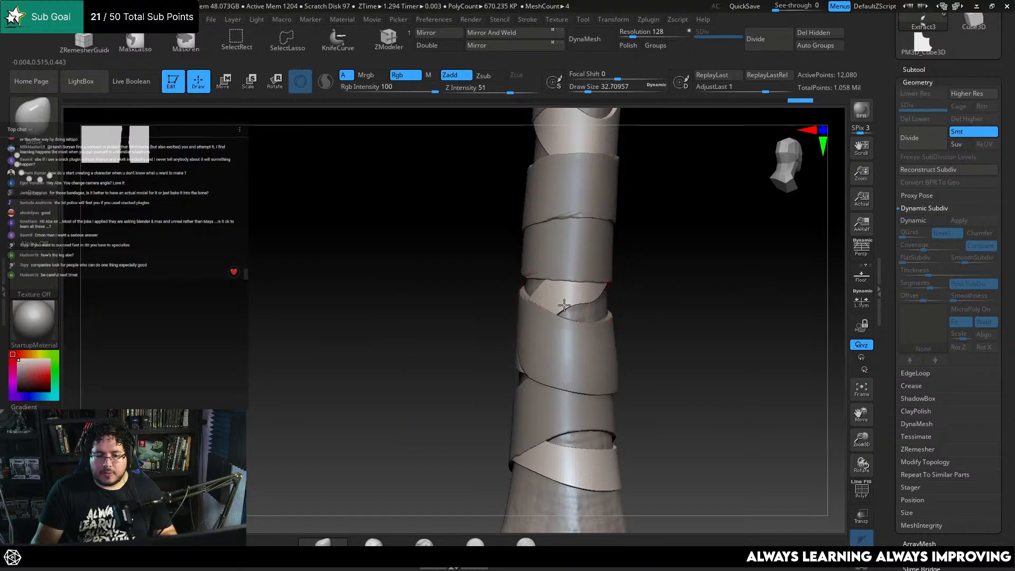
Reshape the upper edge of the middle new strip toward the wrap above it with the Move brush at draw size about 25
{"action": "mouse_move", "coordinate": [577, 316]}
{"action": "right_mouse_down"}
{"action": "mouse_move", "coordinate": [578, 300]}
{"action": "mouse_move", "coordinate": [538, 319]}
{"action": "mouse_move", "coordinate": [521, 314]}
{"action": "right_mouse_up"}
{"action": "key", "text": "space"}
{"action": "left_click_drag", "start_coordinate": [567, 291], "coordinate": [561, 289]}
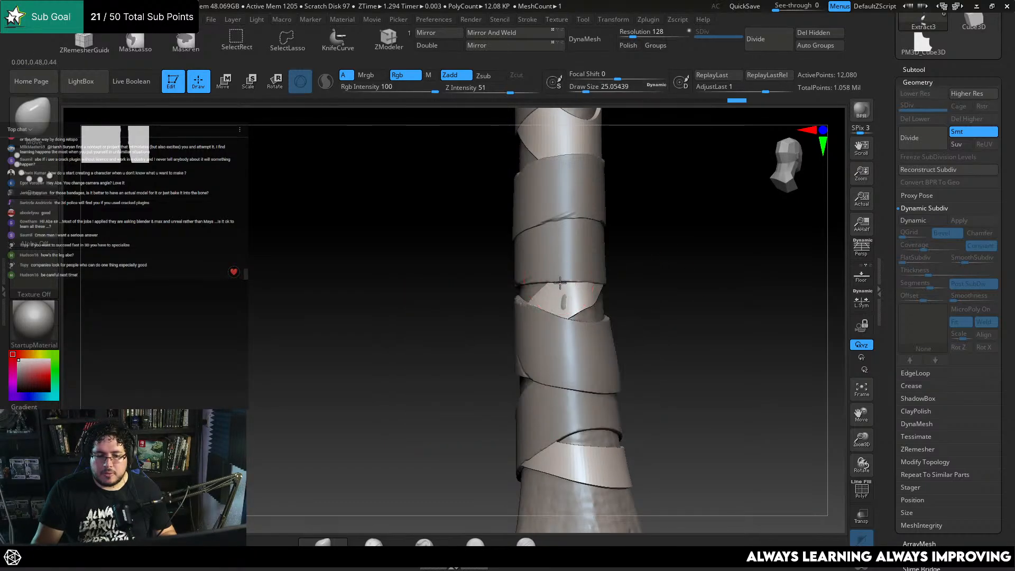
{"action": "mouse_move", "coordinate": [683, 288]}
{"action": "right_mouse_down"}
{"action": "mouse_move", "coordinate": [690, 299]}
{"action": "mouse_move", "coordinate": [712, 297]}
{"action": "mouse_move", "coordinate": [685, 294]}
{"action": "right_mouse_up"}
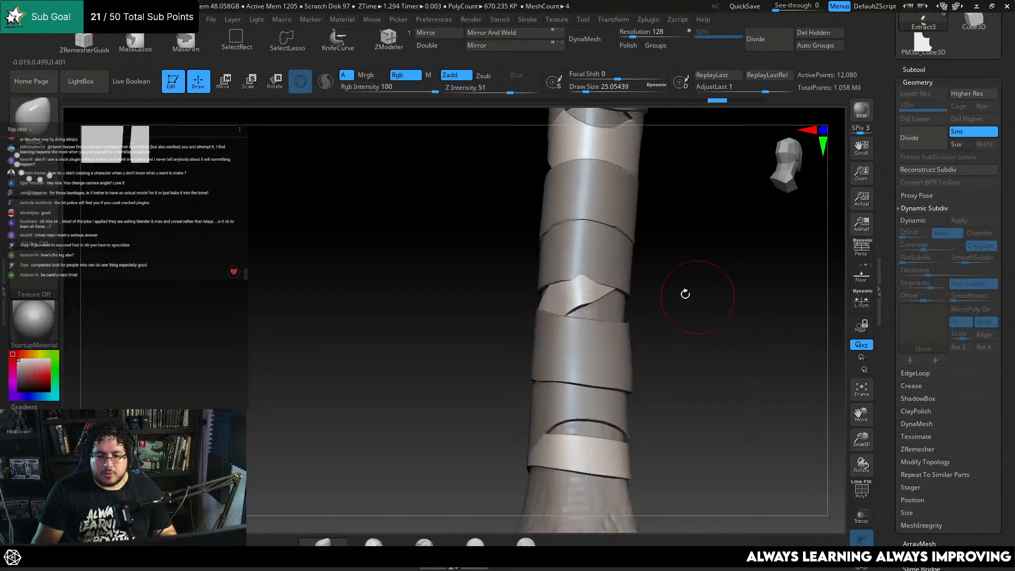
{"action": "key", "text": "space"}
{"action": "mouse_move", "coordinate": [585, 290]}
{"action": "left_mouse_down"}
{"action": "mouse_move", "coordinate": [571, 290]}
{"action": "mouse_move", "coordinate": [589, 273]}
{"action": "left_mouse_up"}
{"action": "key", "text": "space"}
{"action": "right_click_drag", "start_coordinate": [586, 275], "coordinate": [654, 320]}
{"action": "right_click_drag", "start_coordinate": [594, 300], "coordinate": [535, 348]}
{"action": "key", "text": "space"}
{"action": "left_click_drag", "start_coordinate": [576, 310], "coordinate": [581, 309]}
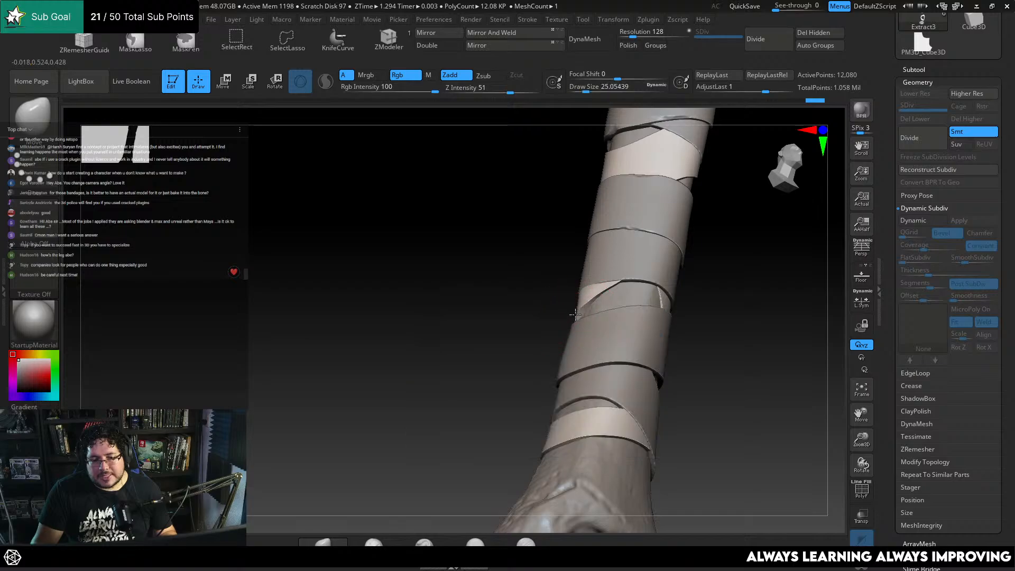
Adjust the sides of the middle new strip around the handle with the Move brush, using draw sizes of about 37 and 16
{"action": "mouse_move", "coordinate": [578, 318]}
{"action": "right_mouse_down"}
{"action": "mouse_move", "coordinate": [601, 347]}
{"action": "mouse_move", "coordinate": [588, 320]}
{"action": "right_mouse_up"}
{"action": "key", "text": "space"}
{"action": "left_click_drag", "start_coordinate": [587, 311], "coordinate": [595, 311]}
{"action": "right_click_drag", "start_coordinate": [623, 286], "coordinate": [571, 311]}
{"action": "key", "text": "space"}
{"action": "left_click_drag", "start_coordinate": [564, 311], "coordinate": [559, 311]}
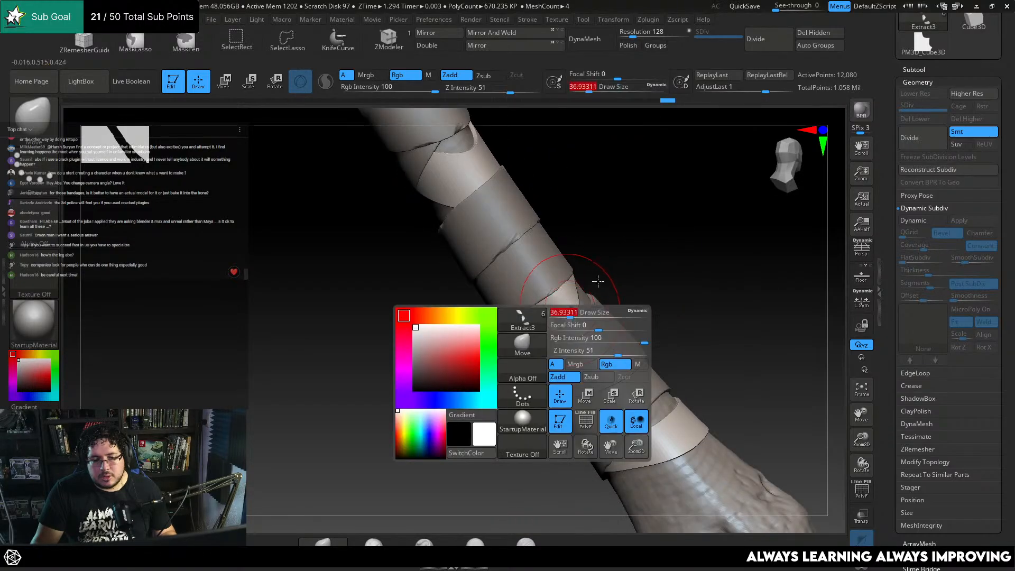
{"action": "right_click_drag", "start_coordinate": [540, 318], "coordinate": [554, 335]}
{"action": "right_click_drag", "start_coordinate": [571, 297], "coordinate": [572, 311]}
{"action": "key", "text": "space"}
{"action": "mouse_move", "coordinate": [572, 312]}
{"action": "left_mouse_down"}
{"action": "mouse_move", "coordinate": [561, 312]}
{"action": "mouse_move", "coordinate": [564, 323]}
{"action": "left_mouse_up"}
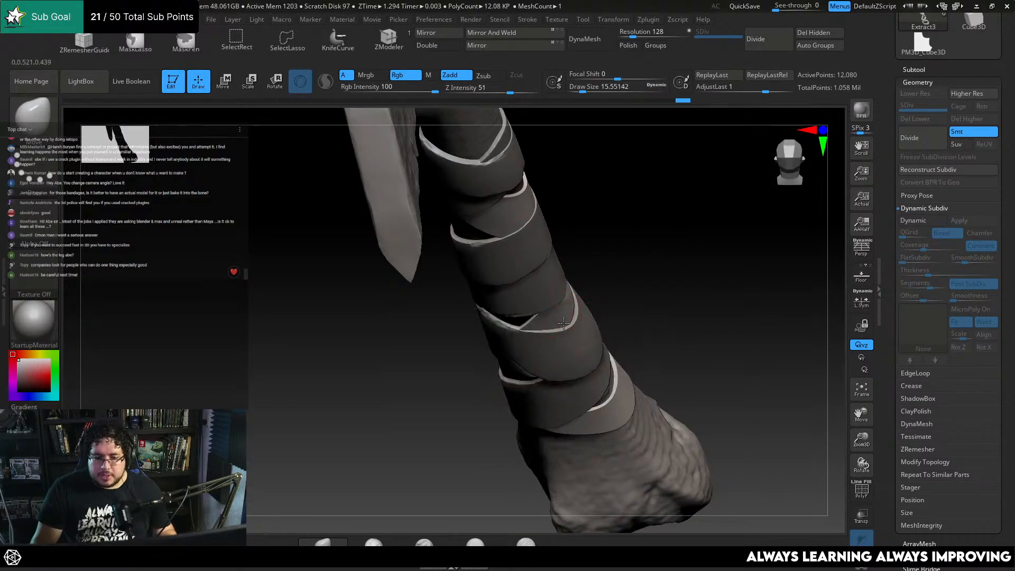
Nudge the narrow exposed part of the middle new strip into the gap between wraps at draw size about 16
{"action": "right_click_drag", "start_coordinate": [621, 284], "coordinate": [586, 290]}
{"action": "left_click_drag", "start_coordinate": [585, 290], "coordinate": [579, 284]}
{"action": "key", "text": "space"}
{"action": "right_click_drag", "start_coordinate": [579, 284], "coordinate": [568, 280]}
{"action": "key", "text": "space"}
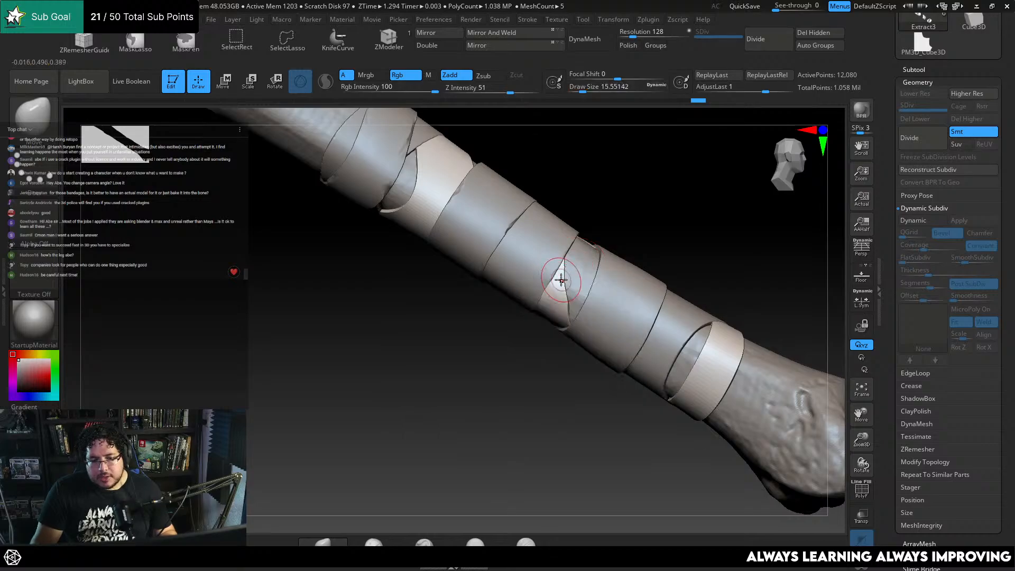
{"action": "left_click_drag", "start_coordinate": [562, 277], "coordinate": [564, 270]}
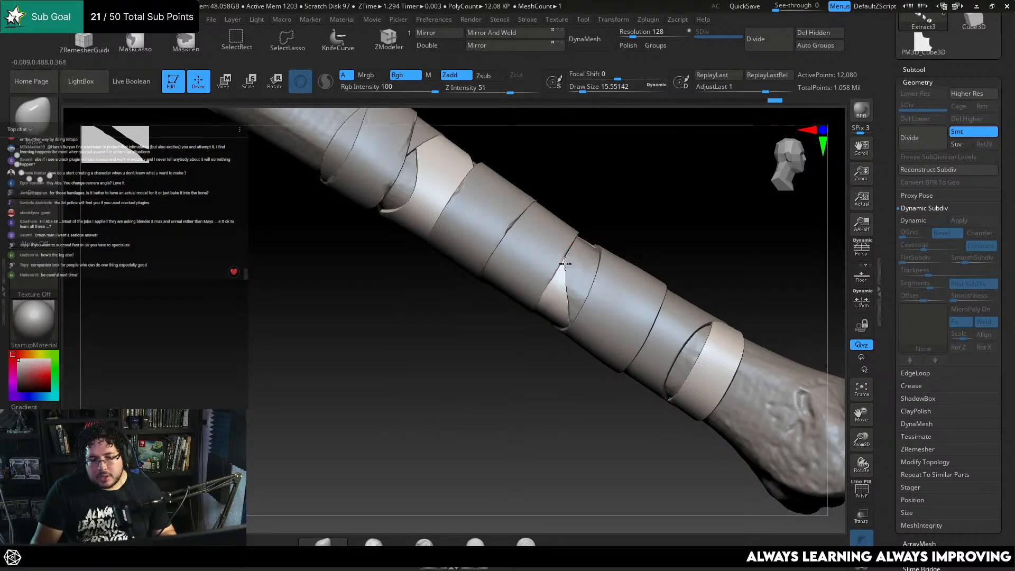
Enlarge the Move brush to about 27 and tuck the middle new strip under the adjacent wraps around the handle
{"action": "key", "text": "space"}
{"action": "left_click_drag", "start_coordinate": [572, 313], "coordinate": [573, 293]}
{"action": "mouse_move", "coordinate": [575, 291]}
{"action": "right_mouse_down"}
{"action": "mouse_move", "coordinate": [637, 224]}
{"action": "mouse_move", "coordinate": [650, 228]}
{"action": "right_mouse_up"}
{"action": "left_click_drag", "start_coordinate": [555, 356], "coordinate": [541, 362]}
{"action": "right_click_drag", "start_coordinate": [541, 363], "coordinate": [546, 342]}
{"action": "right_click_drag", "start_coordinate": [589, 275], "coordinate": [678, 208]}
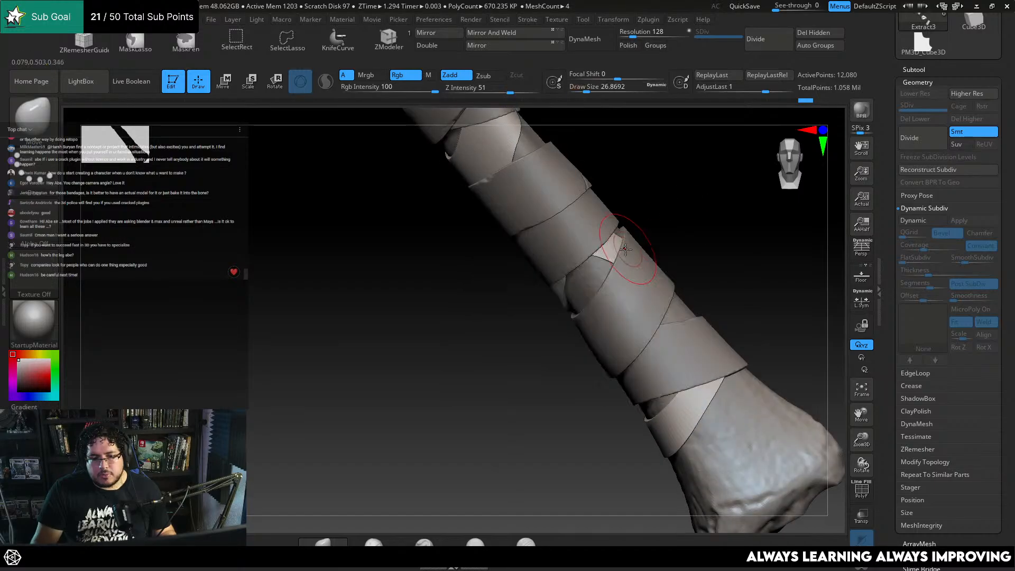
{"action": "mouse_move", "coordinate": [605, 236]}
{"action": "right_mouse_down"}
{"action": "mouse_move", "coordinate": [644, 248]}
{"action": "mouse_move", "coordinate": [683, 199]}
{"action": "mouse_move", "coordinate": [684, 227]}
{"action": "mouse_move", "coordinate": [669, 209]}
{"action": "mouse_move", "coordinate": [676, 265]}
{"action": "mouse_move", "coordinate": [707, 290]}
{"action": "mouse_move", "coordinate": [682, 296]}
{"action": "right_mouse_up"}
{"action": "key", "text": "space"}
{"action": "left_click_drag", "start_coordinate": [651, 265], "coordinate": [646, 265]}
{"action": "right_click_drag", "start_coordinate": [666, 254], "coordinate": [635, 232]}
Refine the fit of the middle new strip below the upper wrap's edge with Move brush sizes of about 44 and 23
{"action": "key", "text": "space"}
{"action": "left_click_drag", "start_coordinate": [573, 225], "coordinate": [574, 222]}
{"action": "key", "text": "space"}
{"action": "left_click_drag", "start_coordinate": [576, 220], "coordinate": [579, 219]}
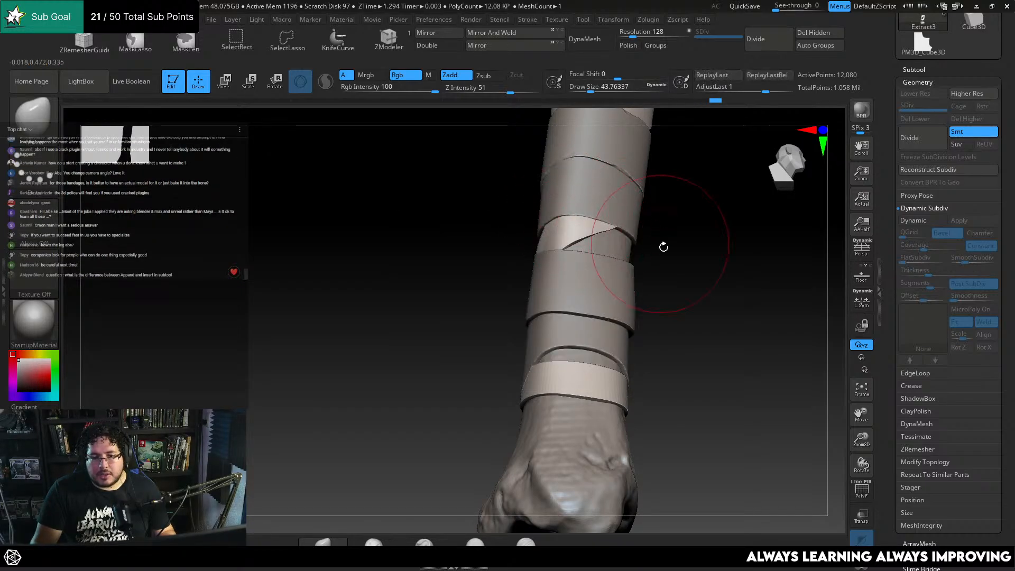
{"action": "right_click_drag", "start_coordinate": [664, 247], "coordinate": [637, 227]}
{"action": "key", "text": "space"}
{"action": "left_click_drag", "start_coordinate": [629, 225], "coordinate": [621, 222]}
{"action": "right_click_drag", "start_coordinate": [689, 264], "coordinate": [692, 194]}
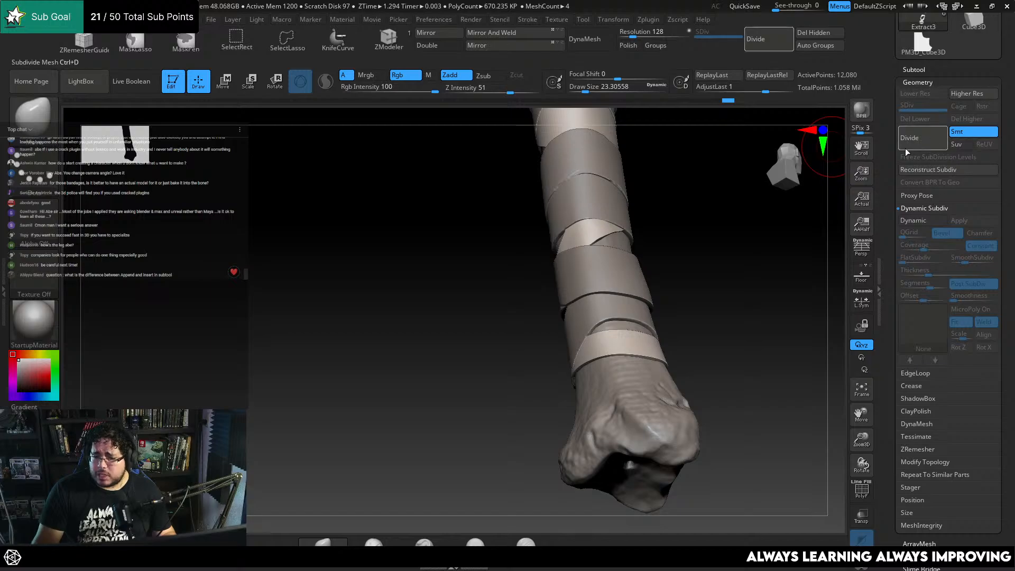
Set the Move brush to about 54, adjust the side edge of the lowest new strip, and check the wraps around the handle
{"action": "mouse_move", "coordinate": [733, 255]}
{"action": "left_mouse_down"}
{"action": "mouse_move", "coordinate": [736, 341]}
{"action": "mouse_move", "coordinate": [655, 290]}
{"action": "left_mouse_up"}
{"action": "key", "text": "space"}
{"action": "left_click_drag", "start_coordinate": [531, 286], "coordinate": [544, 286]}
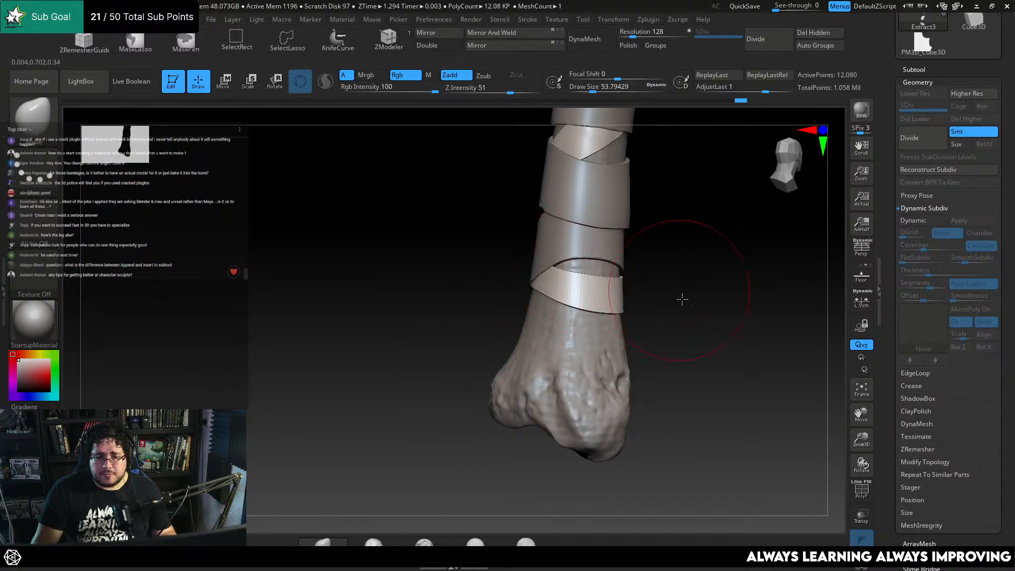
{"action": "left_click_drag", "start_coordinate": [680, 297], "coordinate": [655, 289]}
{"action": "left_click_drag", "start_coordinate": [499, 346], "coordinate": [510, 410]}
{"action": "left_click_drag", "start_coordinate": [705, 283], "coordinate": [748, 271]}
{"action": "left_click_drag", "start_coordinate": [690, 314], "coordinate": [685, 434], "text": "alt"}
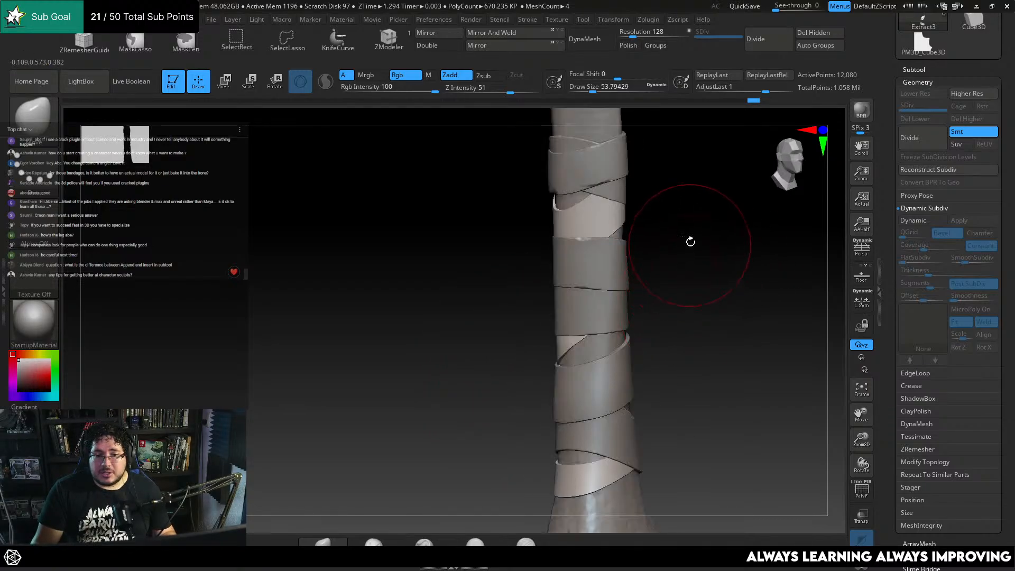
Set the Move brush's focal shift to -42 and draw size to about 74, and adjust the uppermost new strip between the wraps
{"action": "left_click_drag", "start_coordinate": [691, 241], "coordinate": [676, 296], "text": "alt"}
{"action": "left_click_drag", "start_coordinate": [677, 295], "coordinate": [732, 264]}
{"action": "mouse_move", "coordinate": [728, 179]}
{"action": "left_mouse_down"}
{"action": "mouse_move", "coordinate": [698, 256]}
{"action": "mouse_move", "coordinate": [658, 276]}
{"action": "left_mouse_up"}
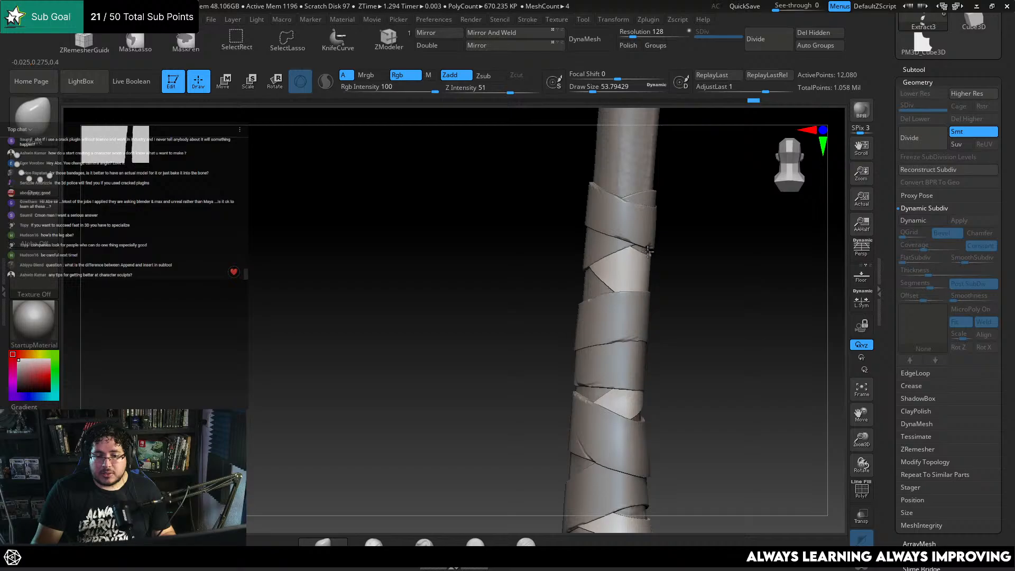
{"action": "left_click_drag", "start_coordinate": [693, 275], "coordinate": [633, 247]}
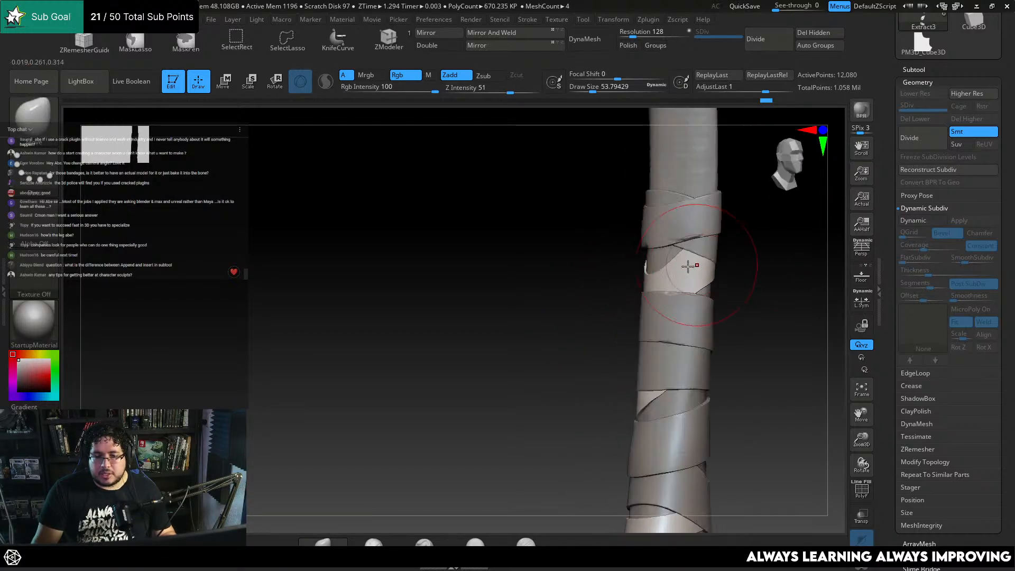
{"action": "mouse_move", "coordinate": [735, 275]}
{"action": "left_mouse_down"}
{"action": "mouse_move", "coordinate": [777, 284]}
{"action": "mouse_move", "coordinate": [739, 290]}
{"action": "mouse_move", "coordinate": [666, 275]}
{"action": "mouse_move", "coordinate": [725, 279]}
{"action": "mouse_move", "coordinate": [689, 272]}
{"action": "left_mouse_up"}
{"action": "key", "text": "space"}
{"action": "left_click", "coordinate": [659, 280]}
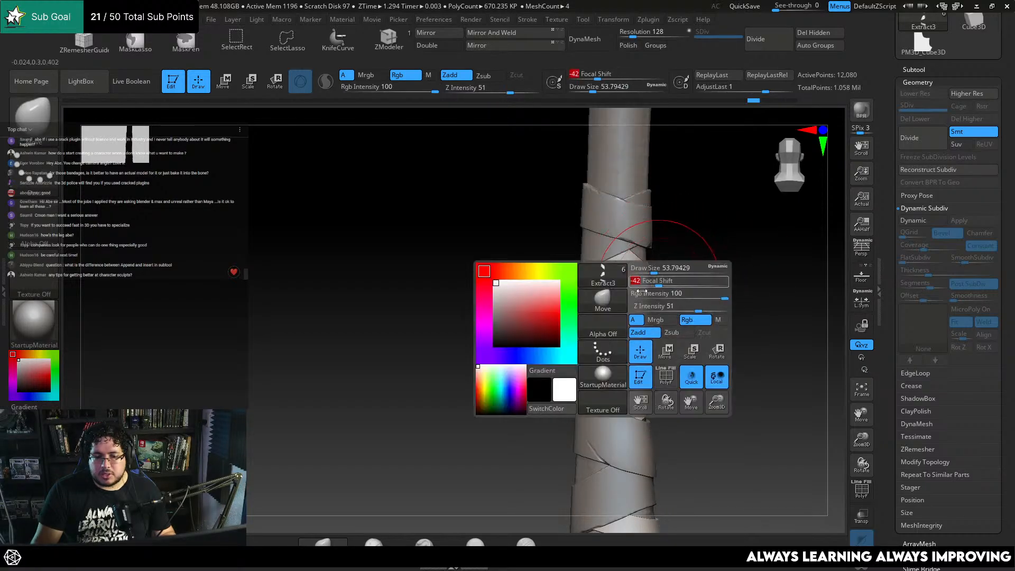
{"action": "key", "text": "space"}
{"action": "left_click", "coordinate": [647, 275]}
{"action": "mouse_move", "coordinate": [624, 271]}
{"action": "left_mouse_down"}
{"action": "mouse_move", "coordinate": [660, 256]}
{"action": "mouse_move", "coordinate": [710, 261]}
{"action": "left_mouse_up"}
Refine the fit of the uppermost new strip against the neighbouring wraps with the Move brush
{"action": "key", "text": "space"}
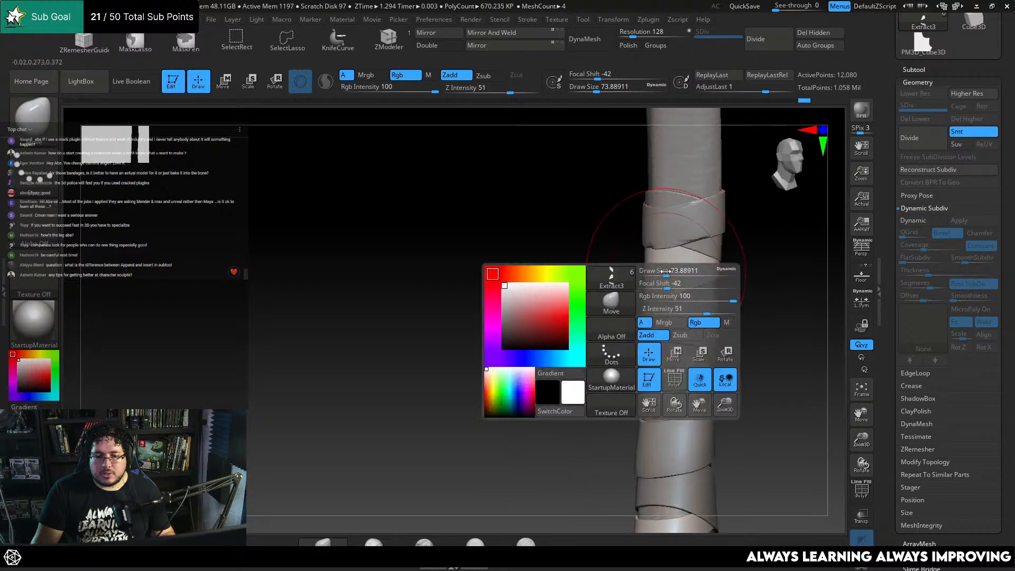
{"action": "left_click_drag", "start_coordinate": [580, 307], "coordinate": [597, 312]}
{"action": "mouse_move", "coordinate": [651, 273]}
{"action": "left_mouse_down"}
{"action": "mouse_move", "coordinate": [662, 276]}
{"action": "mouse_move", "coordinate": [654, 298]}
{"action": "mouse_move", "coordinate": [732, 293]}
{"action": "mouse_move", "coordinate": [726, 280]}
{"action": "mouse_move", "coordinate": [695, 296]}
{"action": "left_mouse_up"}
{"action": "key", "text": "space"}
{"action": "left_click", "coordinate": [665, 309]}
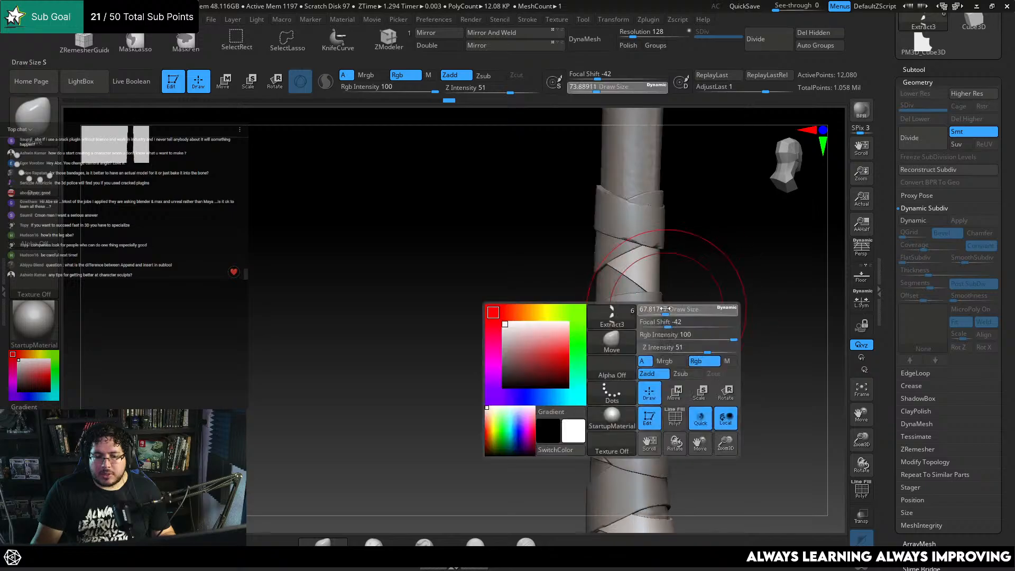
{"action": "key", "text": "space"}
Select the original wraps and nudge their upper edges with the Move brush at draw sizes of about 71 and 31
{"action": "left_click", "coordinate": [659, 296], "text": "alt"}
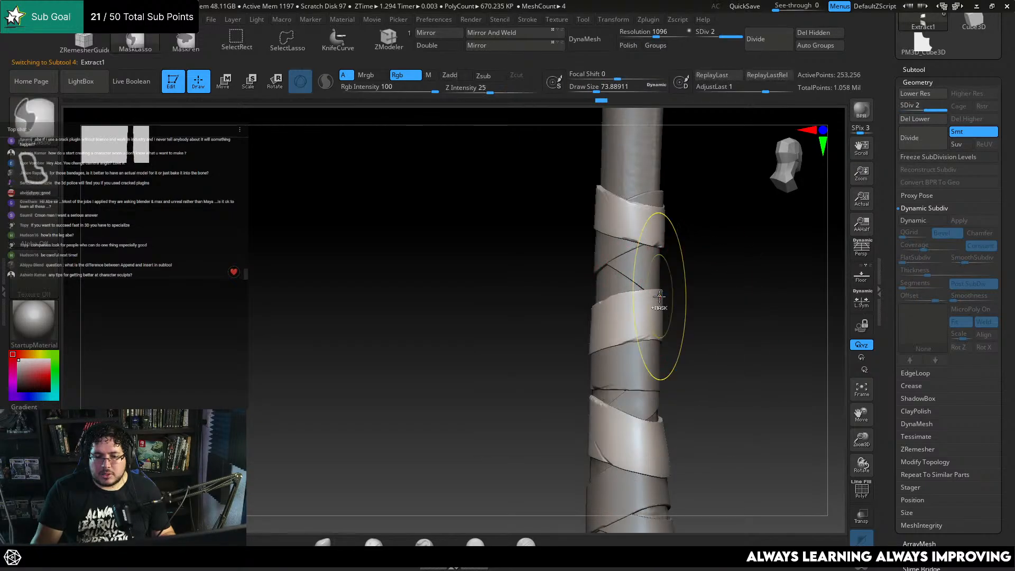
{"action": "key", "text": "space"}
{"action": "key", "text": "b"}
{"action": "key", "text": "space"}
{"action": "left_click", "coordinate": [658, 300]}
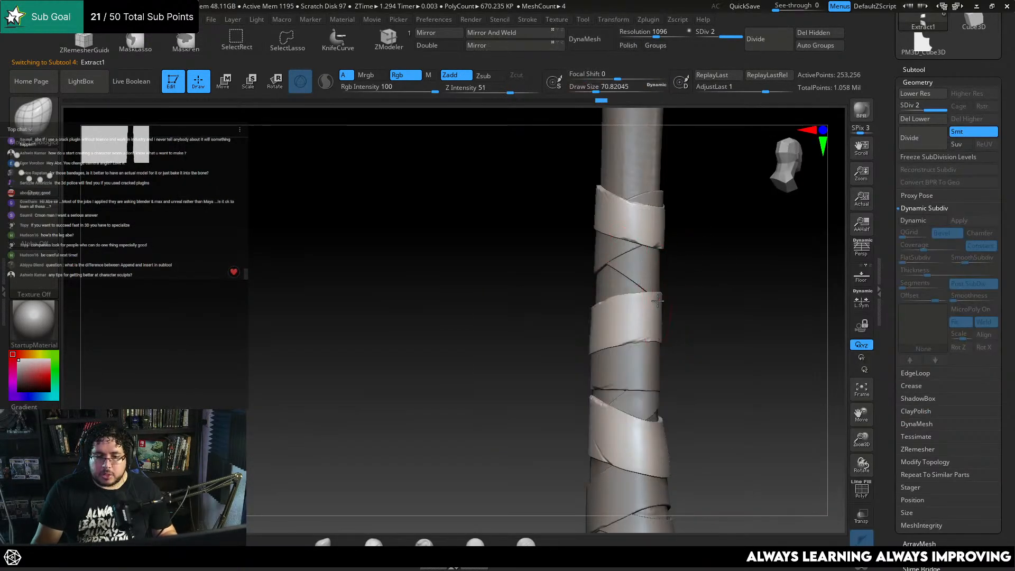
{"action": "mouse_move", "coordinate": [659, 291]}
{"action": "right_mouse_down"}
{"action": "mouse_move", "coordinate": [635, 301]}
{"action": "mouse_move", "coordinate": [716, 317]}
{"action": "mouse_move", "coordinate": [700, 333]}
{"action": "mouse_move", "coordinate": [687, 327]}
{"action": "right_mouse_up"}
{"action": "key", "text": "space"}
{"action": "left_click", "coordinate": [630, 198]}
{"action": "left_click", "coordinate": [630, 196], "text": "alt"}
Examine the whole scythe and its wrapped handle from several angles and distances
{"action": "right_click_drag", "start_coordinate": [732, 257], "coordinate": [671, 306]}
{"action": "right_click_drag", "start_coordinate": [663, 290], "coordinate": [689, 405], "text": "ctrl"}
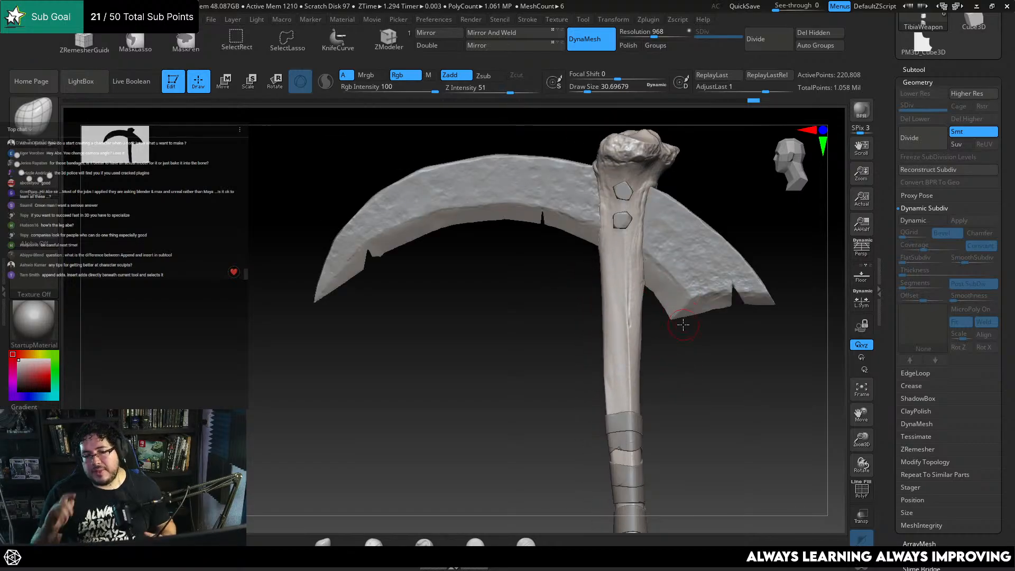
{"action": "right_click_drag", "start_coordinate": [719, 391], "coordinate": [670, 354], "text": "ctrl"}
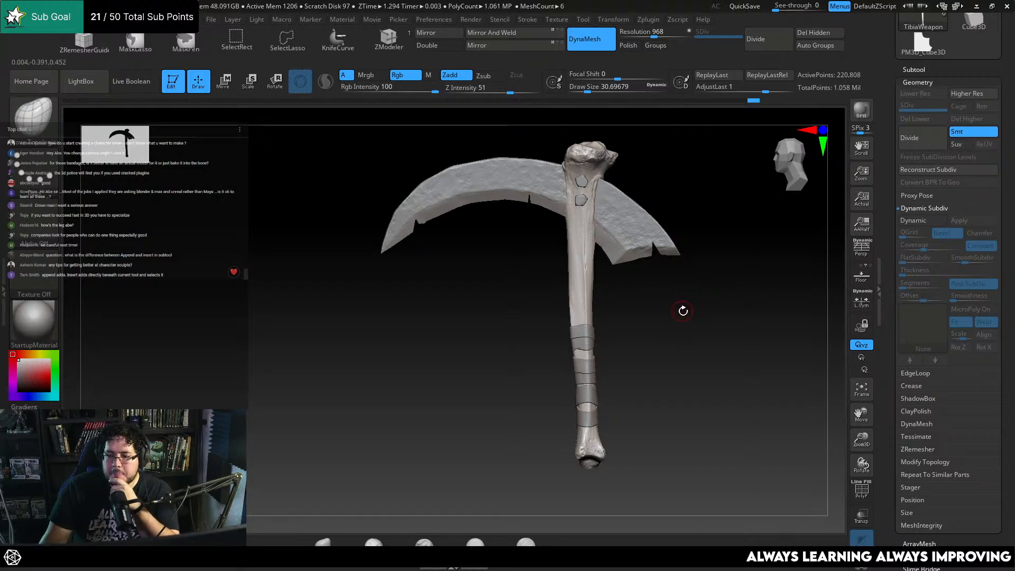
{"action": "right_click_drag", "start_coordinate": [653, 347], "coordinate": [693, 373]}
{"action": "right_click_drag", "start_coordinate": [692, 373], "coordinate": [654, 311], "text": "ctrl"}
{"action": "left_click_drag", "start_coordinate": [588, 385], "coordinate": [590, 370]}
{"action": "right_click_drag", "start_coordinate": [685, 342], "coordinate": [680, 415], "text": "ctrl"}
{"action": "right_click_drag", "start_coordinate": [682, 323], "coordinate": [668, 317]}
Subdivide the tibia bone to level 2 and switch to a subtractive brush at draw size about 3.7
{"action": "key", "text": "space"}
{"action": "left_click_drag", "start_coordinate": [669, 318], "coordinate": [666, 318]}
{"action": "mouse_move", "coordinate": [675, 338]}
{"action": "right_mouse_down", "text": "ctrl"}
{"action": "mouse_move", "coordinate": [671, 315]}
{"action": "mouse_move", "coordinate": [661, 321]}
{"action": "mouse_move", "coordinate": [680, 322]}
{"action": "mouse_move", "coordinate": [688, 338]}
{"action": "mouse_move", "coordinate": [665, 314]}
{"action": "right_mouse_up", "text": "ctrl"}
{"action": "key", "text": "b"}
{"action": "key", "text": "d"}
{"action": "key", "text": "s"}
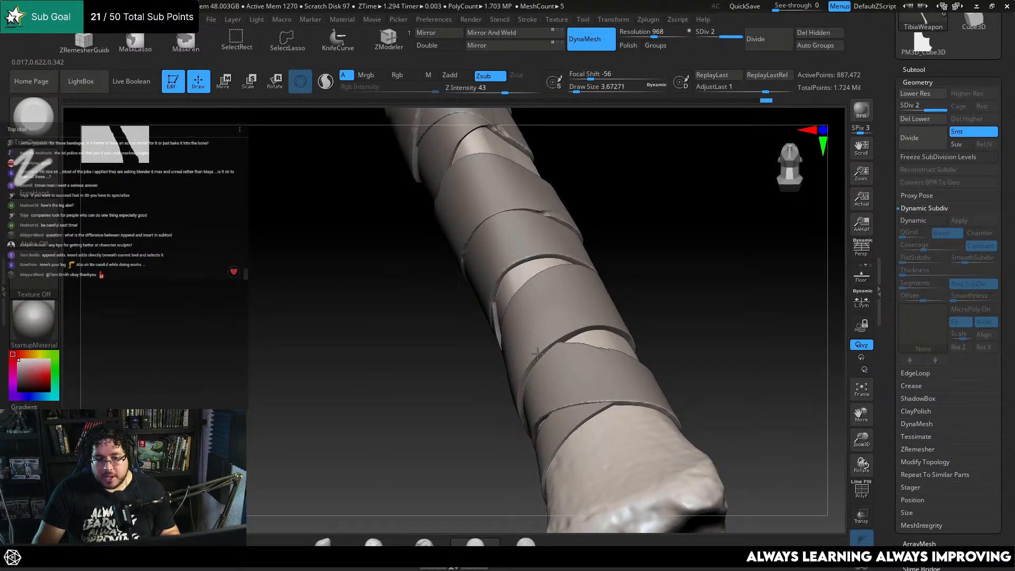
Select the original wraps, subdivide them to level 3, and enlarge the brush to about 6.6
{"action": "left_click", "coordinate": [545, 339], "text": "alt"}
{"action": "right_click_drag", "start_coordinate": [664, 295], "coordinate": [632, 302]}
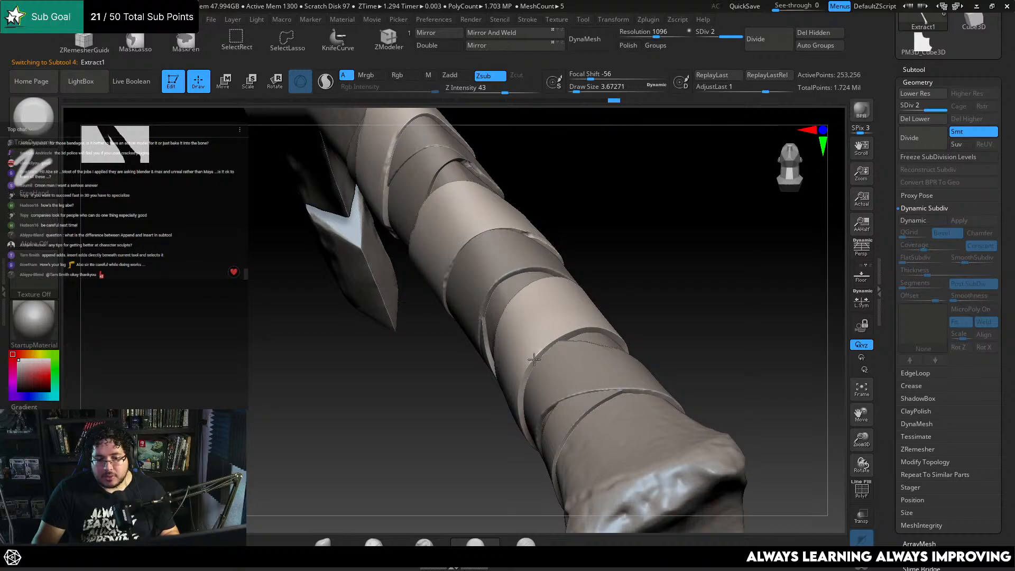
{"action": "key", "text": "ctrl+d"}
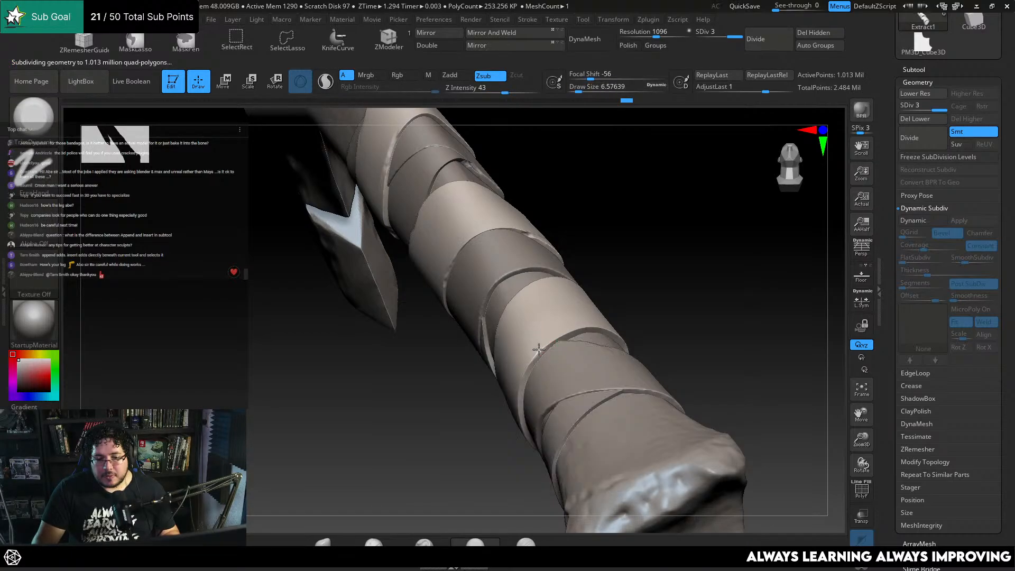
{"action": "right_click_drag", "start_coordinate": [546, 343], "coordinate": [585, 317]}
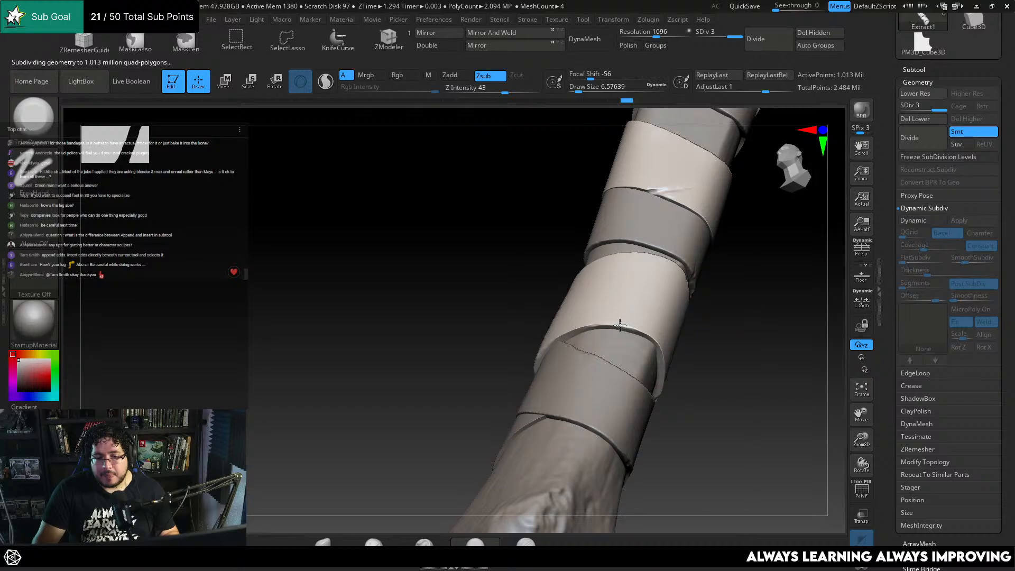
Work along the edges of the middle and lower original wraps with the subtractive brush at intensity 43
{"action": "left_click_drag", "start_coordinate": [620, 325], "coordinate": [647, 338]}
{"action": "mouse_move", "coordinate": [701, 337]}
{"action": "right_mouse_down"}
{"action": "mouse_move", "coordinate": [691, 374]}
{"action": "mouse_move", "coordinate": [650, 362]}
{"action": "mouse_move", "coordinate": [697, 361]}
{"action": "mouse_move", "coordinate": [566, 328]}
{"action": "right_mouse_up"}
{"action": "left_click_drag", "start_coordinate": [591, 317], "coordinate": [592, 315]}
{"action": "mouse_move", "coordinate": [645, 323]}
{"action": "right_mouse_down"}
{"action": "mouse_move", "coordinate": [661, 344]}
{"action": "mouse_move", "coordinate": [681, 337]}
{"action": "right_mouse_up"}
{"action": "right_click_drag", "start_coordinate": [694, 256], "coordinate": [683, 358]}
{"action": "right_click_drag", "start_coordinate": [631, 382], "coordinate": [547, 440]}
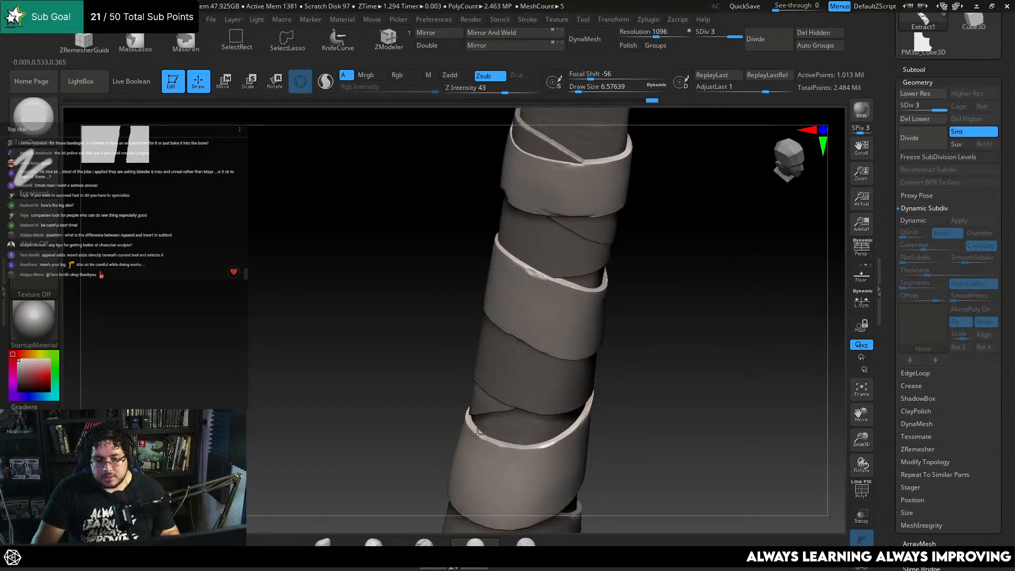
Work along the edges of the topmost wrap below the bare bone shaft with the same subtractive brush
{"action": "right_click_drag", "start_coordinate": [629, 415], "coordinate": [506, 338]}
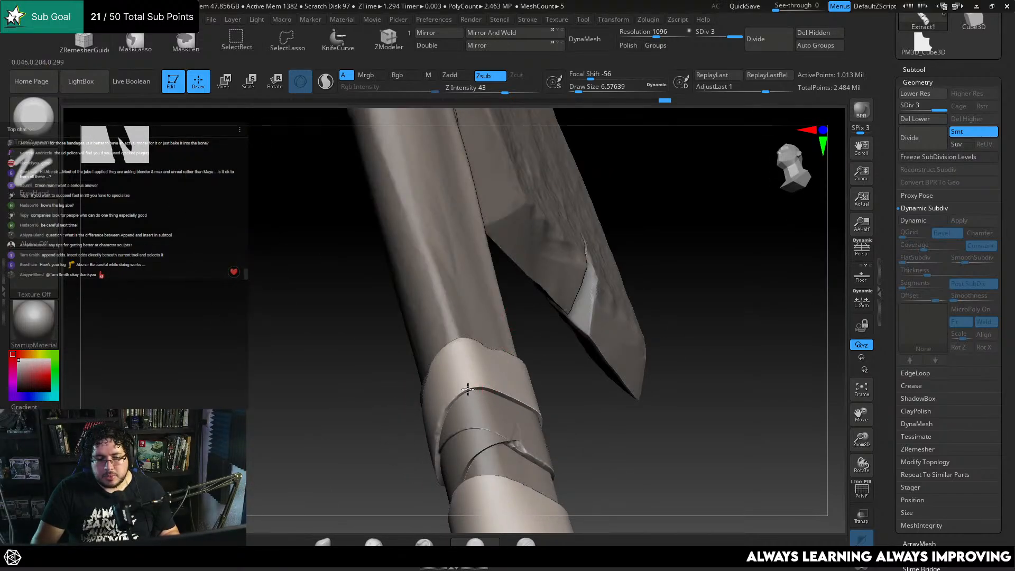
{"action": "right_click_drag", "start_coordinate": [459, 395], "coordinate": [595, 389]}
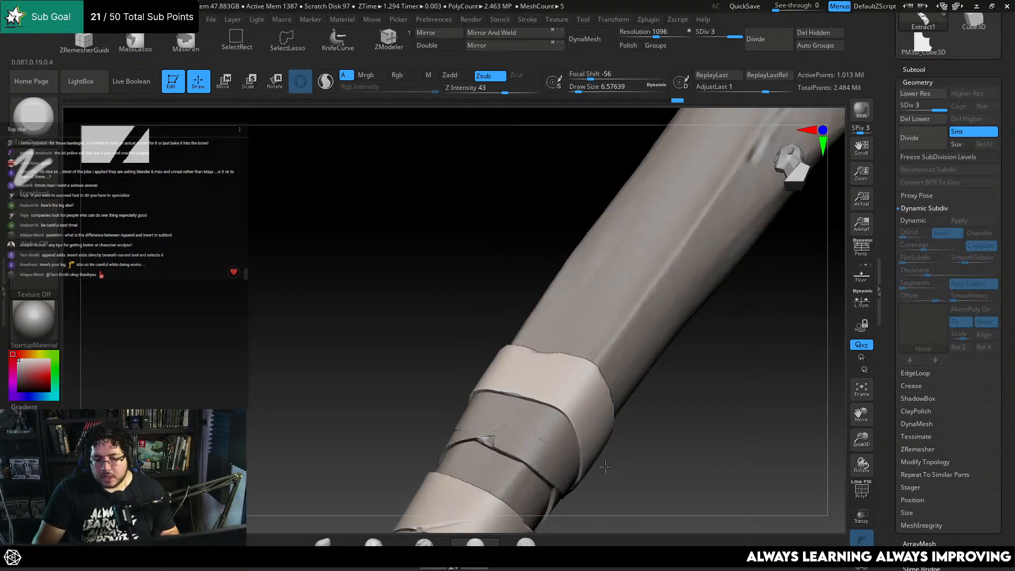
{"action": "right_click_drag", "start_coordinate": [606, 466], "coordinate": [636, 373]}
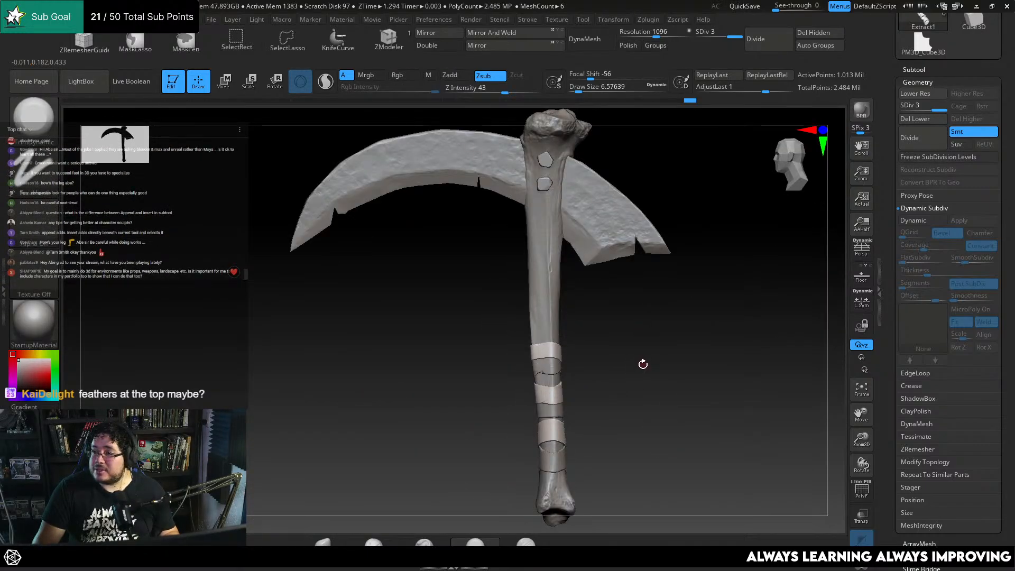
{"action": "mouse_move", "coordinate": [639, 355]}
{"action": "right_mouse_down", "text": "alt"}
{"action": "mouse_move", "coordinate": [647, 382]}
{"action": "mouse_move", "coordinate": [601, 386]}
{"action": "mouse_move", "coordinate": [619, 362]}
{"action": "mouse_move", "coordinate": [631, 388]}
{"action": "right_mouse_up", "text": "alt"}
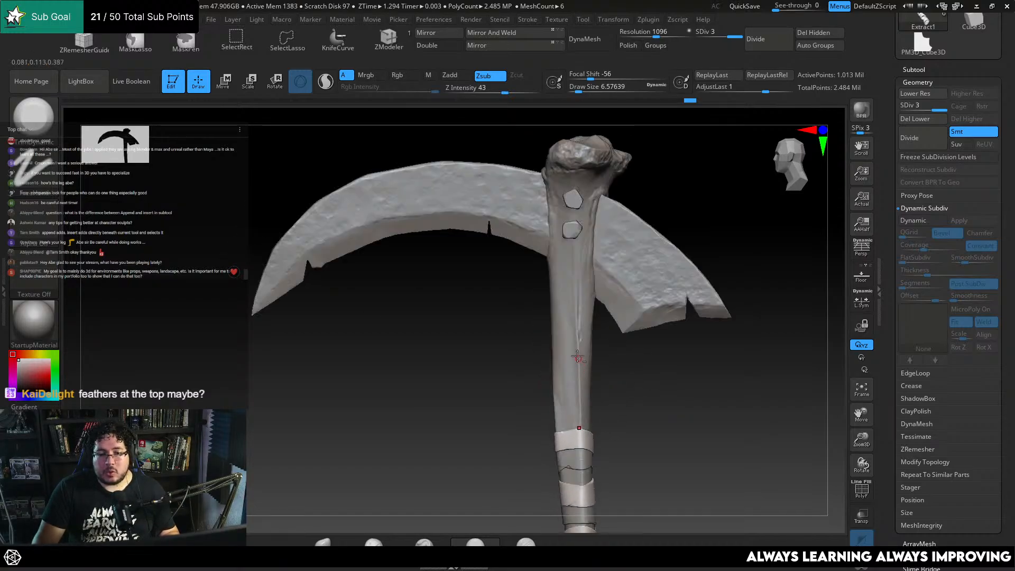
Select the tibia bone and carve the lengthwise crack below the pegs deeper with the Dam Standard brush at draw size about 12
{"action": "left_click", "coordinate": [578, 353], "text": "alt"}
{"action": "right_click_drag", "start_coordinate": [506, 365], "coordinate": [510, 416], "text": "alt"}
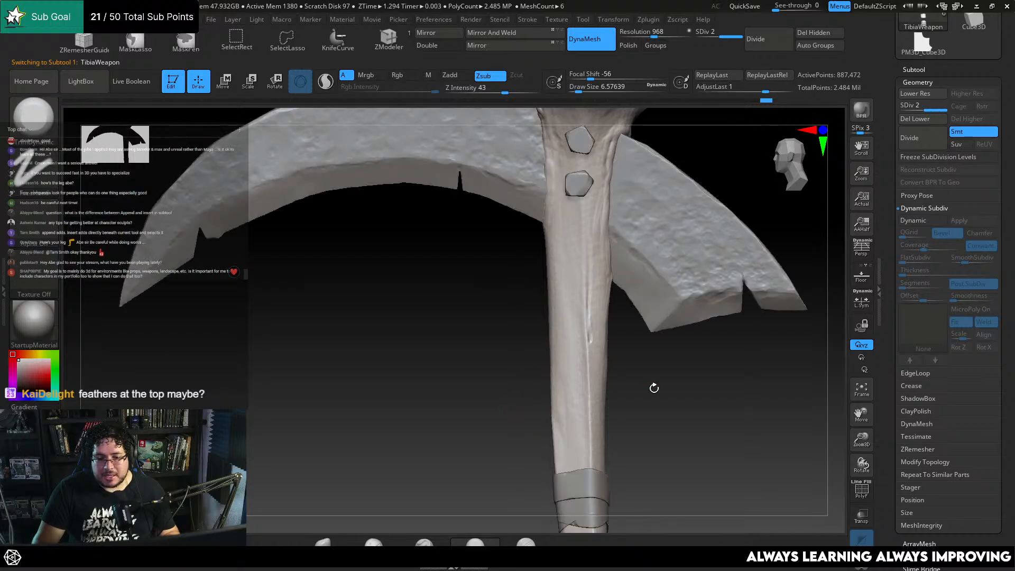
{"action": "right_click_drag", "start_coordinate": [654, 387], "coordinate": [660, 460], "text": "alt"}
{"action": "key", "text": "b"}
{"action": "key", "text": "d"}
{"action": "key", "text": "s"}
{"action": "key", "text": "space"}
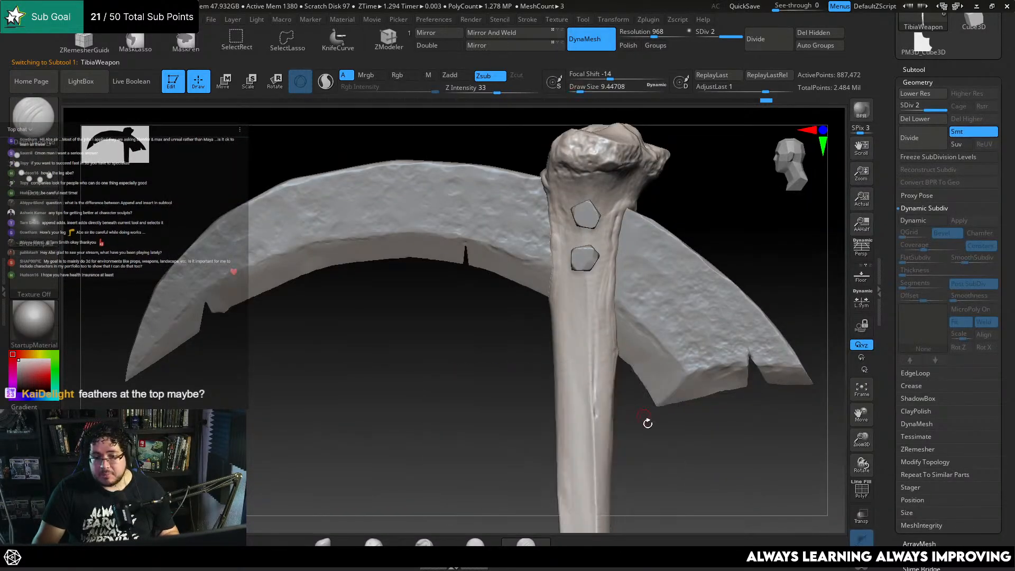
{"action": "right_click_drag", "start_coordinate": [646, 424], "coordinate": [624, 418]}
{"action": "key", "text": "space"}
{"action": "key", "text": "space"}
{"action": "left_click_drag", "start_coordinate": [609, 370], "coordinate": [614, 369]}
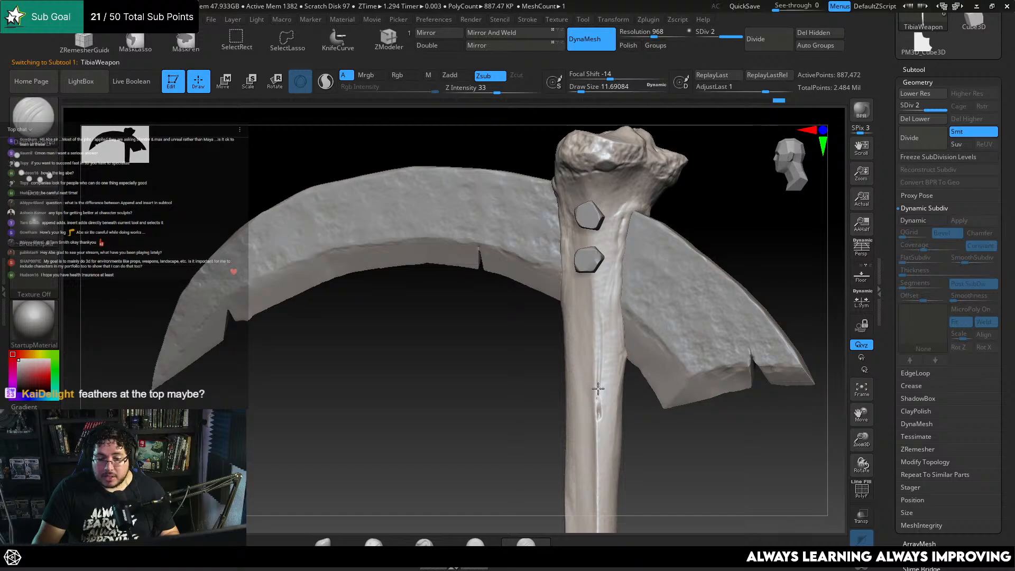
{"action": "left_click_drag", "start_coordinate": [601, 402], "coordinate": [598, 368]}
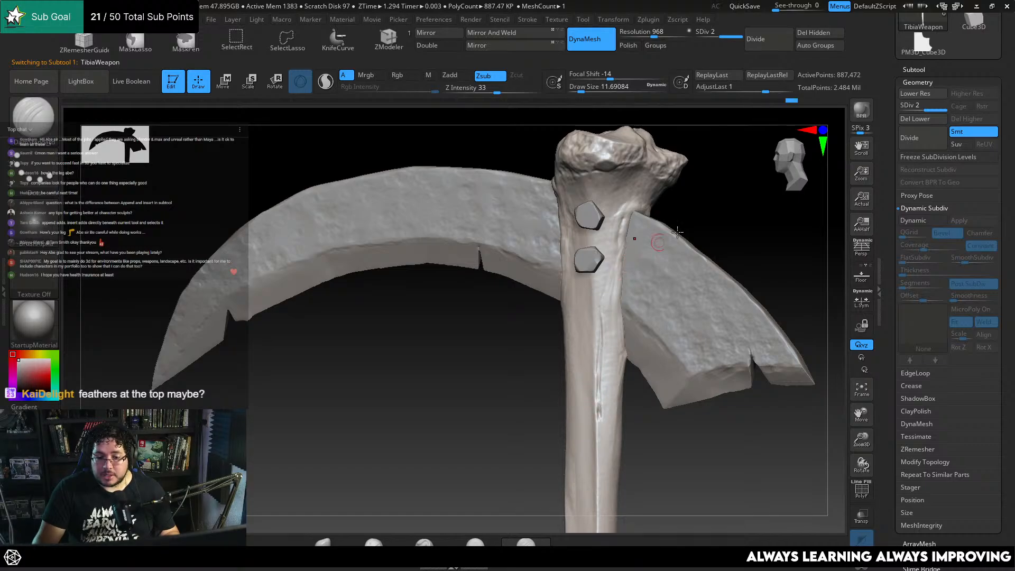
Carve surface grooves into the bone's neck and head above the pegs, using draw sizes of about 16, 6.6 and 13
{"action": "left_click_drag", "start_coordinate": [706, 231], "coordinate": [683, 322], "text": "alt"}
{"action": "mouse_move", "coordinate": [714, 288]}
{"action": "left_mouse_down"}
{"action": "mouse_move", "coordinate": [518, 299]}
{"action": "mouse_move", "coordinate": [530, 253]}
{"action": "left_mouse_up"}
{"action": "key", "text": "space"}
{"action": "key", "text": "space"}
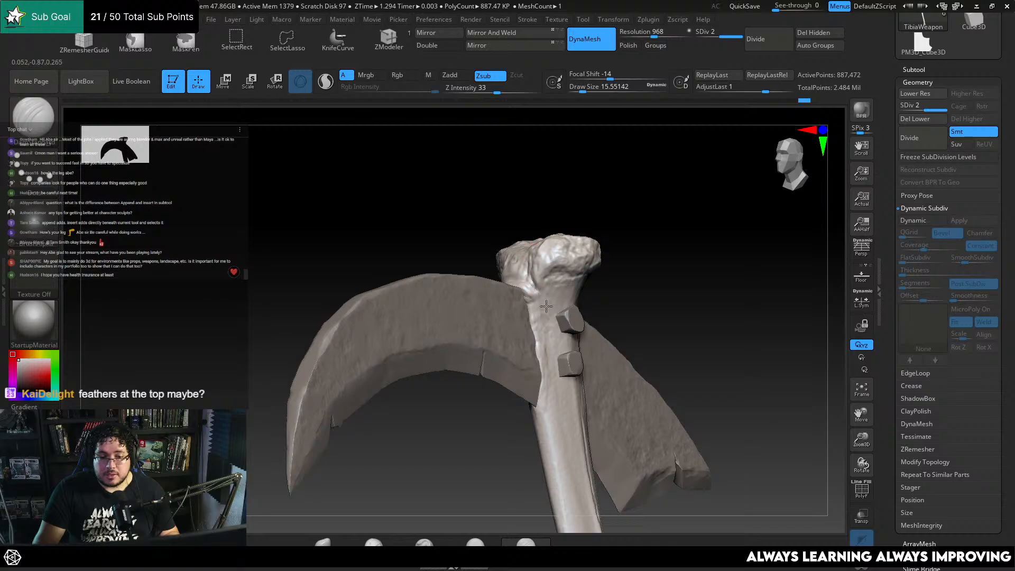
{"action": "left_click_drag", "start_coordinate": [546, 331], "coordinate": [556, 351]}
{"action": "mouse_move", "coordinate": [634, 280]}
{"action": "left_mouse_down"}
{"action": "mouse_move", "coordinate": [671, 263]}
{"action": "mouse_move", "coordinate": [642, 256]}
{"action": "left_mouse_up"}
{"action": "key", "text": "space"}
{"action": "left_click_drag", "start_coordinate": [642, 256], "coordinate": [637, 254]}
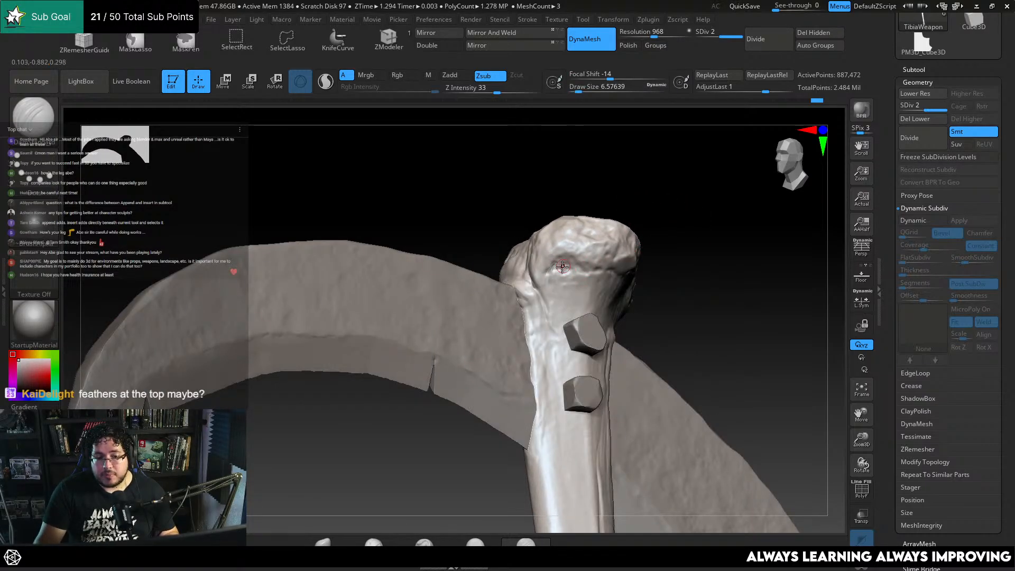
{"action": "mouse_move", "coordinate": [651, 277]}
{"action": "left_mouse_down"}
{"action": "mouse_move", "coordinate": [666, 281]}
{"action": "mouse_move", "coordinate": [668, 319]}
{"action": "mouse_move", "coordinate": [669, 302]}
{"action": "mouse_move", "coordinate": [651, 298]}
{"action": "left_mouse_up"}
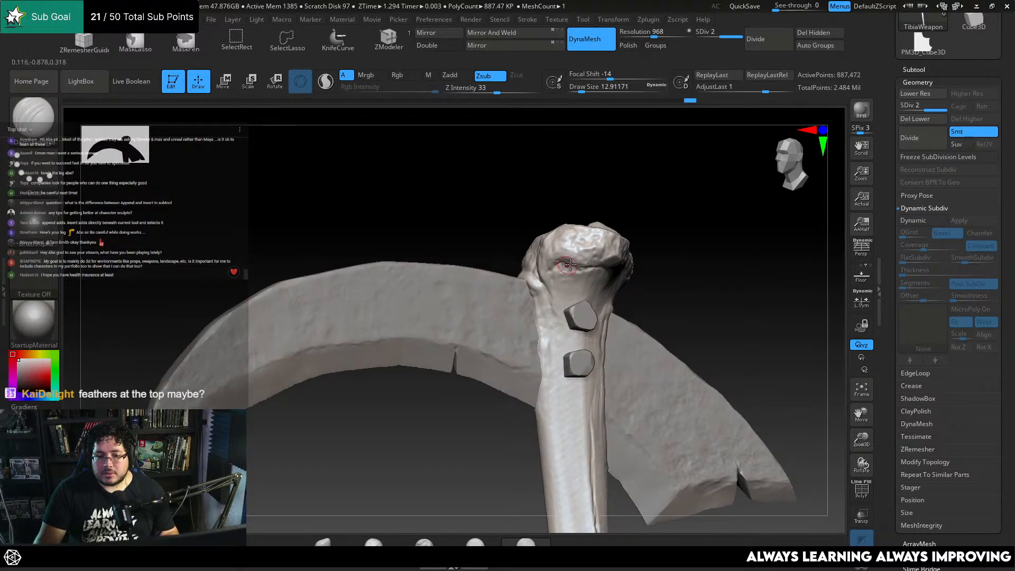
Switch to an additive brush at intensity 20 and draw size about 7.5, and work over the bone head
{"action": "key", "text": "bracketright"}
{"action": "key", "text": "2"}
{"action": "key", "text": "space"}
{"action": "left_click_drag", "start_coordinate": [561, 287], "coordinate": [557, 287]}
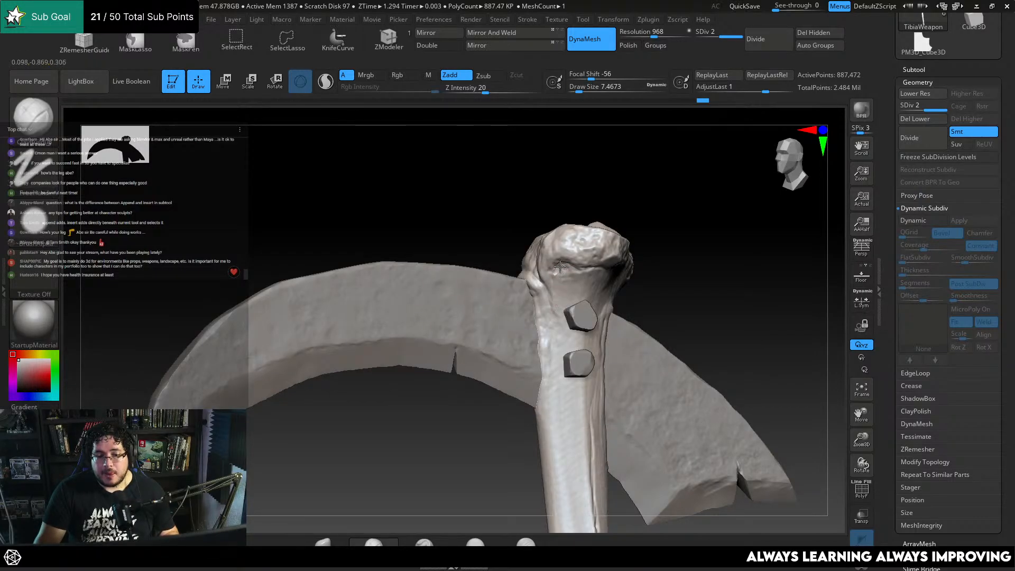
{"action": "left_click_drag", "start_coordinate": [709, 275], "coordinate": [714, 296]}
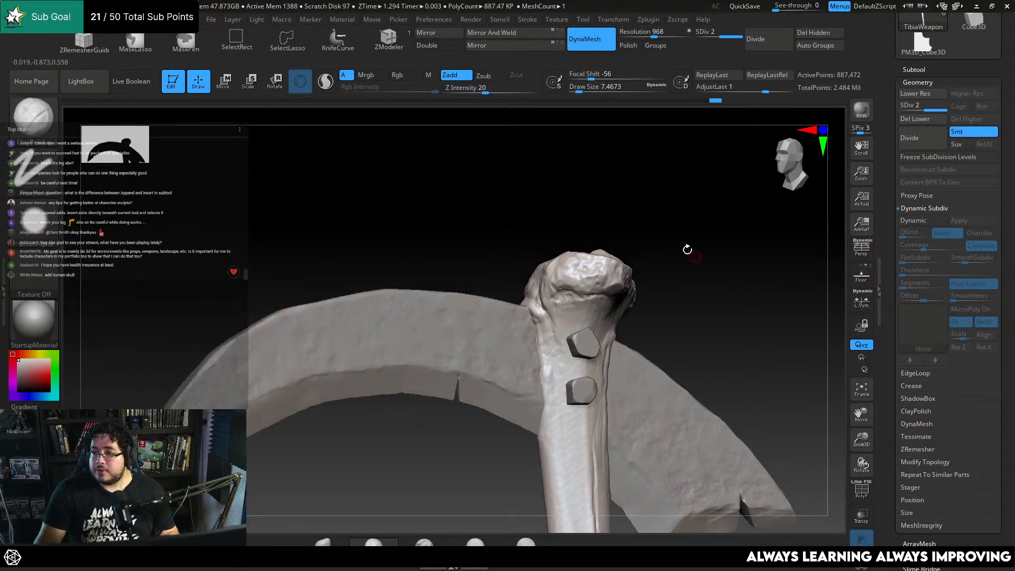
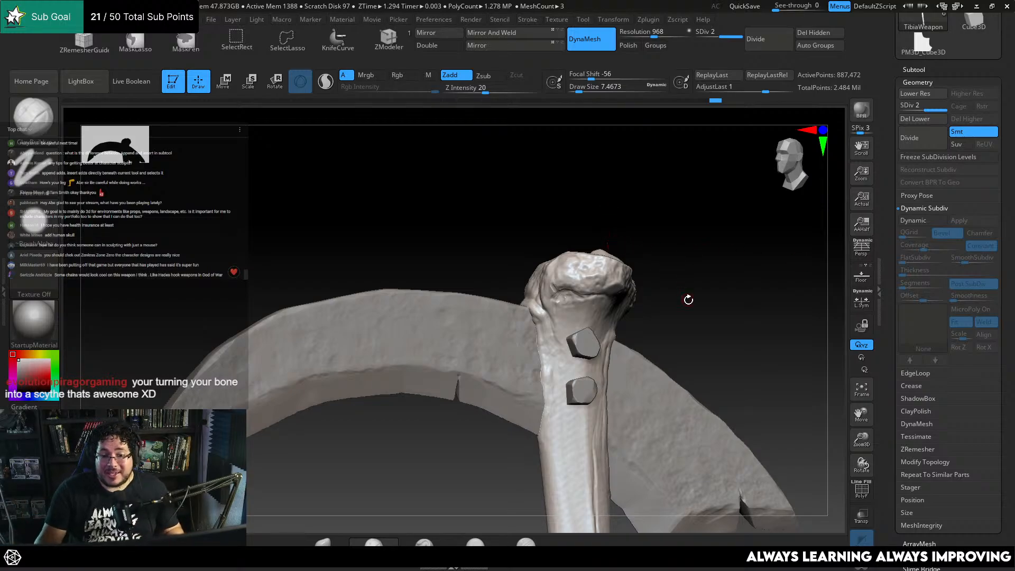
{"action": "left_click_drag", "start_coordinate": [706, 331], "coordinate": [686, 353], "text": "alt"}
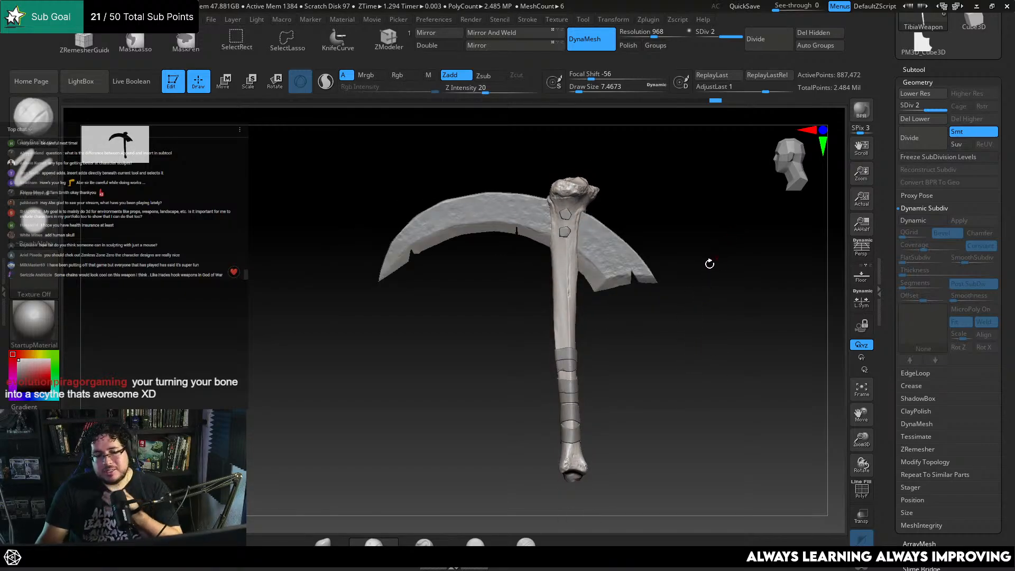
{"action": "left_click_drag", "start_coordinate": [650, 383], "coordinate": [677, 386], "text": "alt"}
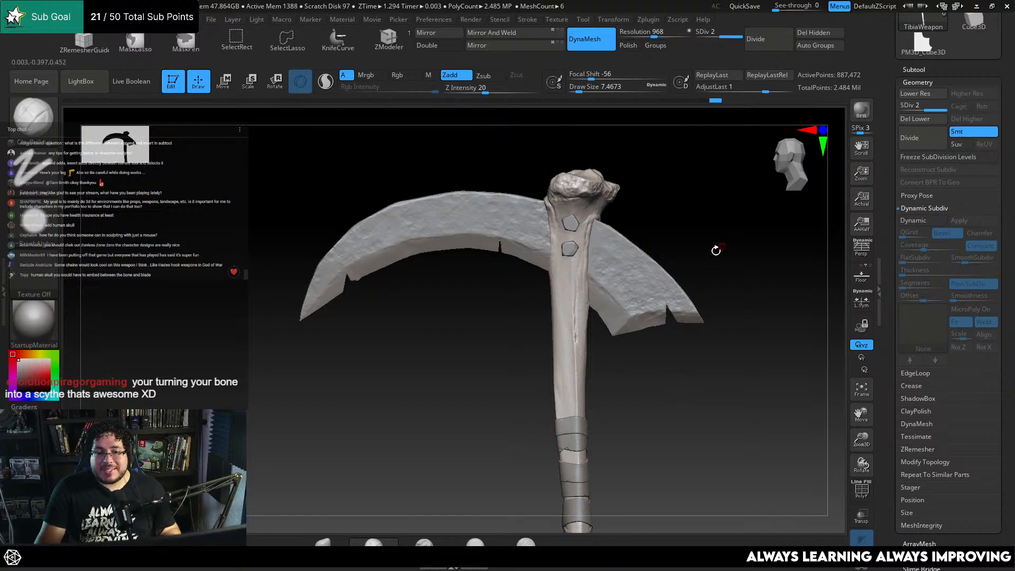
{"action": "left_click_drag", "start_coordinate": [733, 246], "coordinate": [697, 405]}
{"action": "left_click_drag", "start_coordinate": [732, 240], "coordinate": [717, 263]}
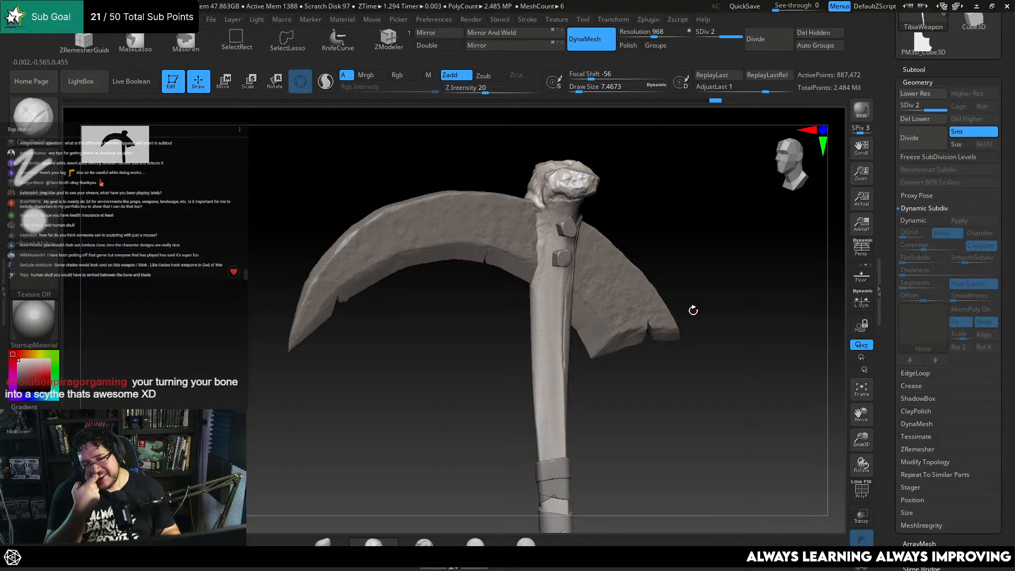
Start loading a tool and look through the asset folders of the 2023 project for a skull
{"action": "scroll", "coordinate": [962, 156], "scroll_direction": "up", "scroll_amount": 5}
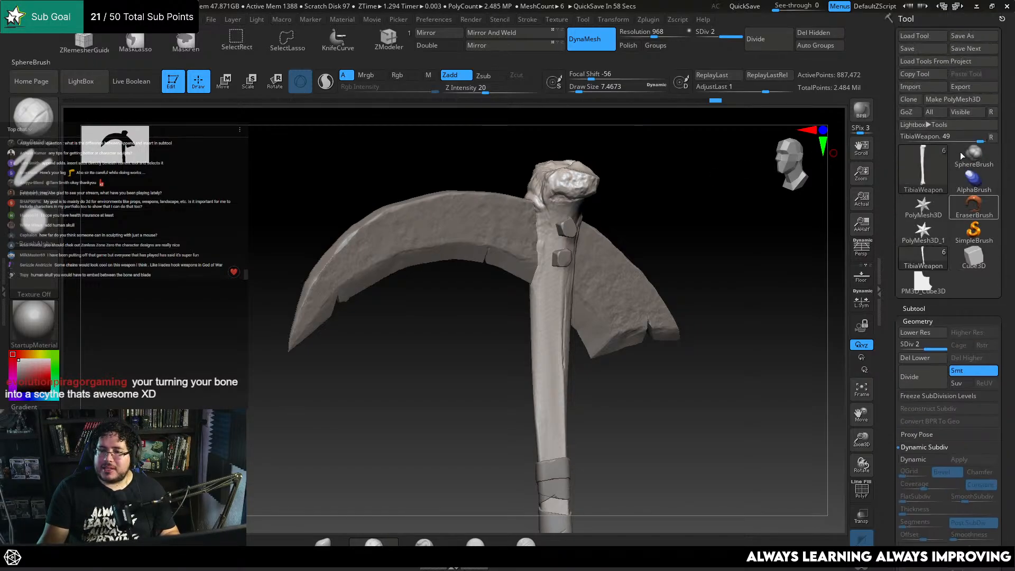
{"action": "left_click", "coordinate": [931, 35]}
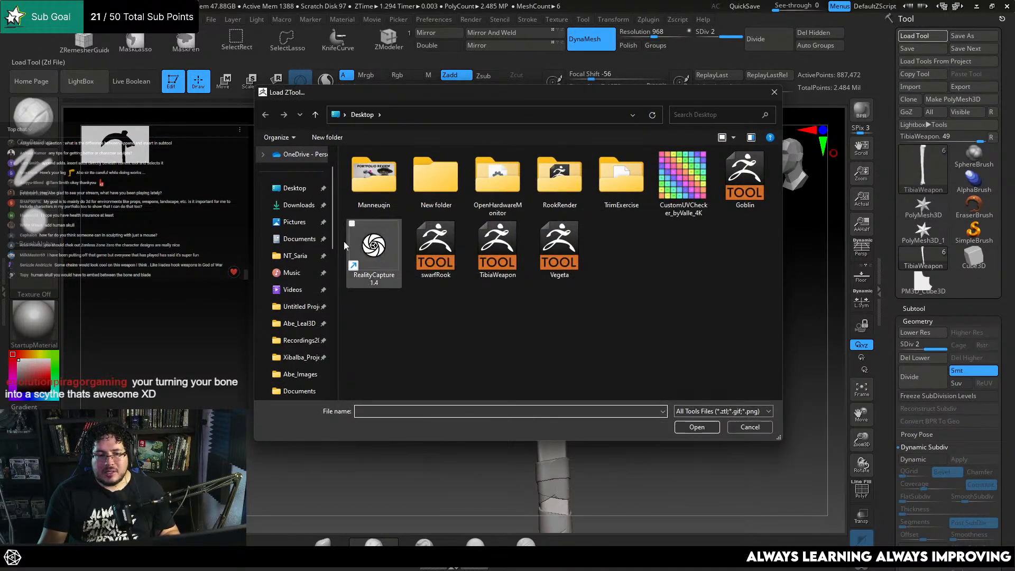
{"action": "scroll", "coordinate": [330, 229], "scroll_direction": "down", "scroll_amount": 2}
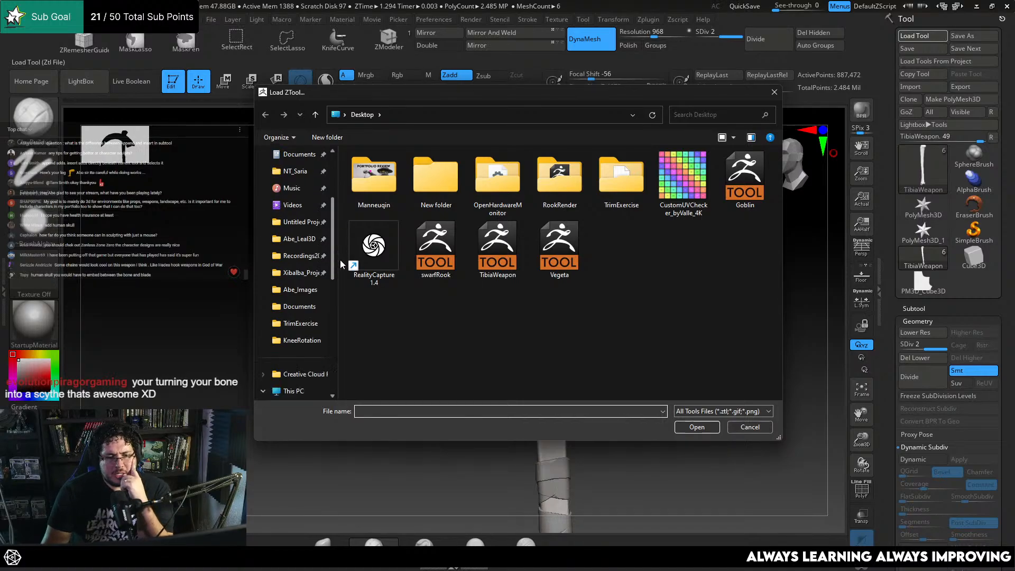
{"action": "scroll", "coordinate": [340, 265], "scroll_direction": "down", "scroll_amount": 1}
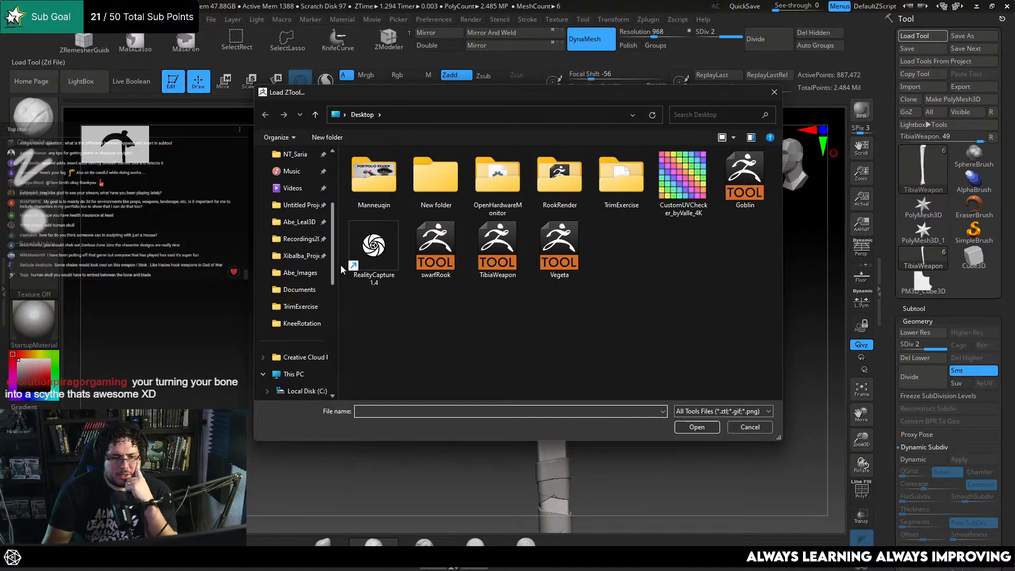
{"action": "left_click", "coordinate": [309, 227]}
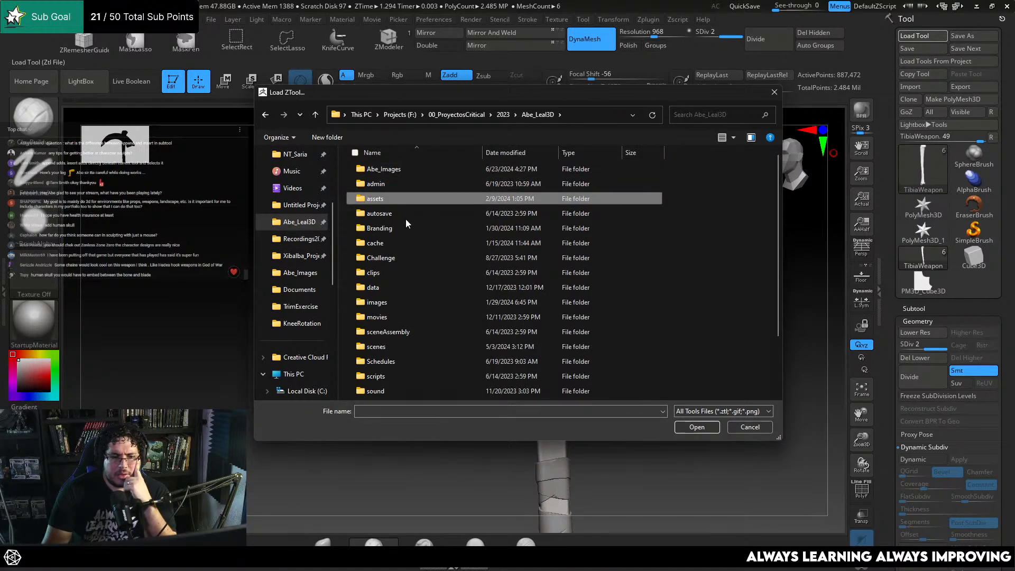
{"action": "double_click", "coordinate": [411, 200]}
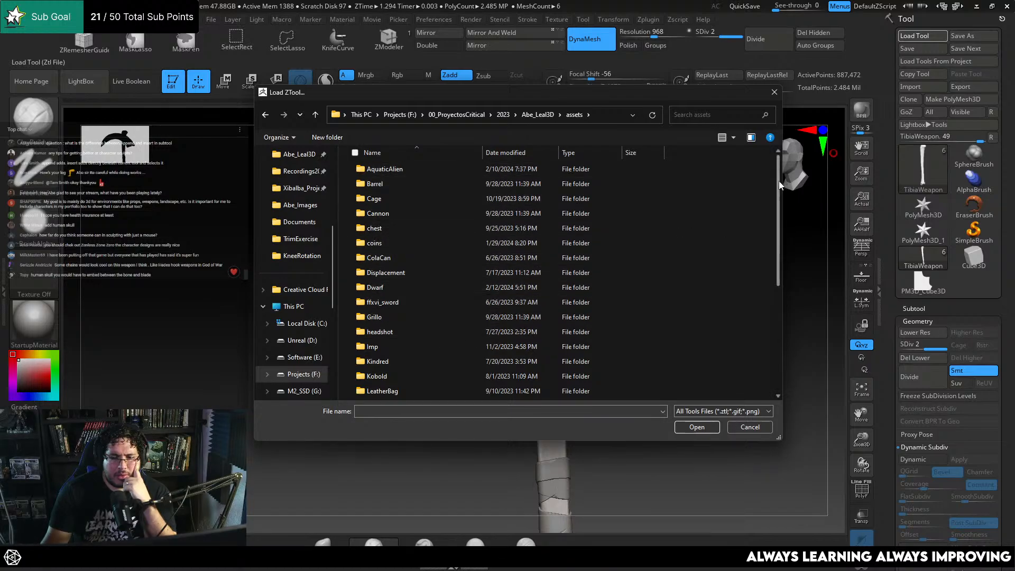
{"action": "left_click_drag", "start_coordinate": [780, 185], "coordinate": [764, 291]}
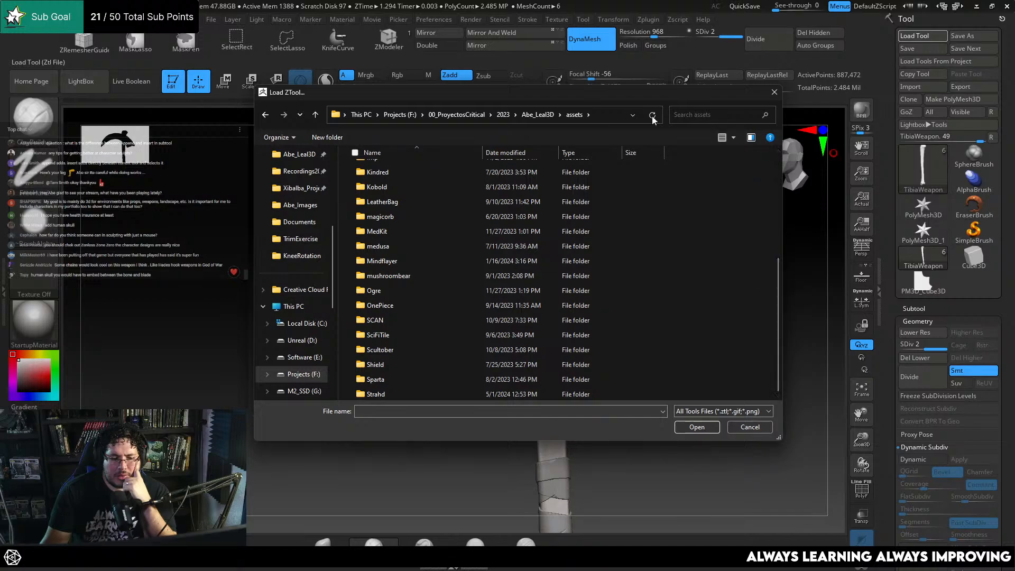
Go to the 2022 NT_Zbrush2022 ProjectFiles folder inside 00_ProyectosCritical
{"action": "left_click", "coordinate": [461, 114]}
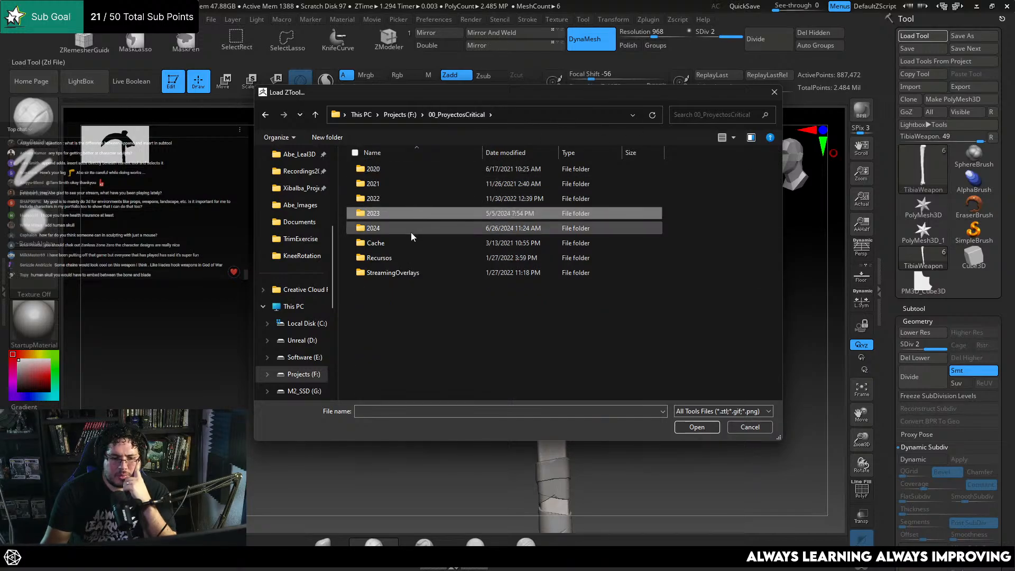
{"action": "double_click", "coordinate": [460, 201]}
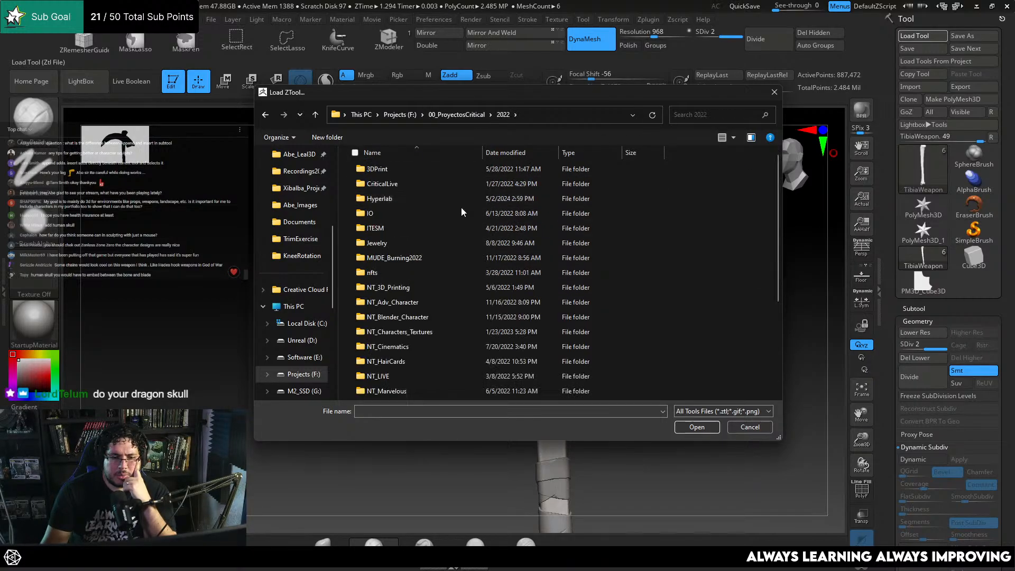
{"action": "scroll", "coordinate": [773, 198], "scroll_direction": "down", "scroll_amount": 4}
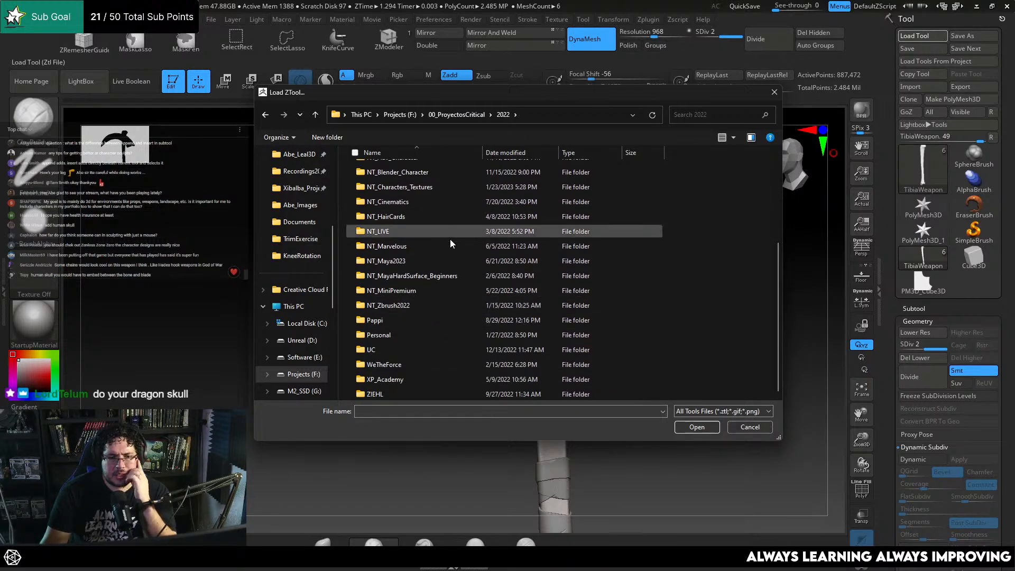
{"action": "double_click", "coordinate": [422, 306]}
{"action": "double_click", "coordinate": [424, 201]}
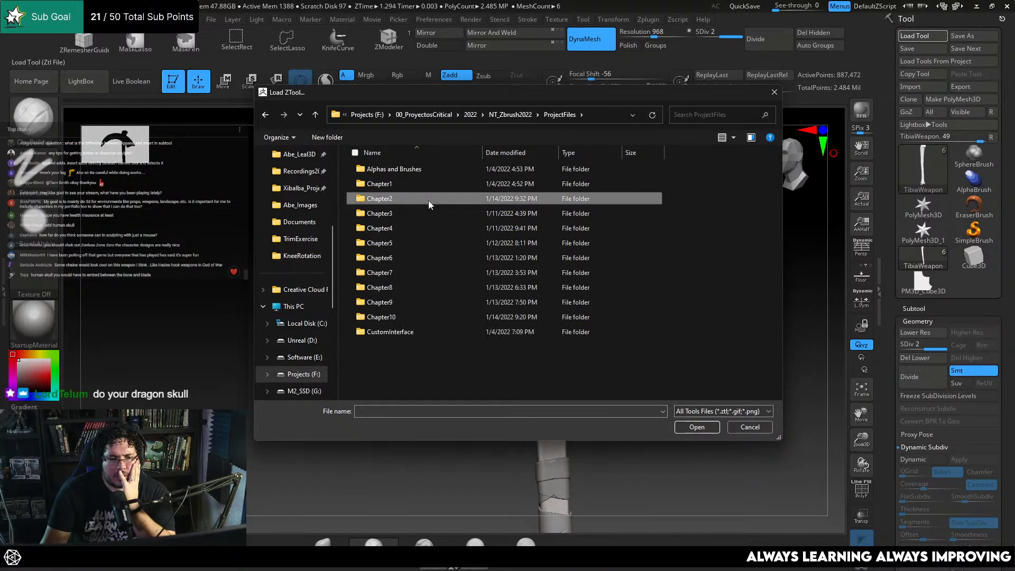
Load the CheetahSkull_03 tool from the Chapter2 project folder
{"action": "double_click", "coordinate": [427, 182]}
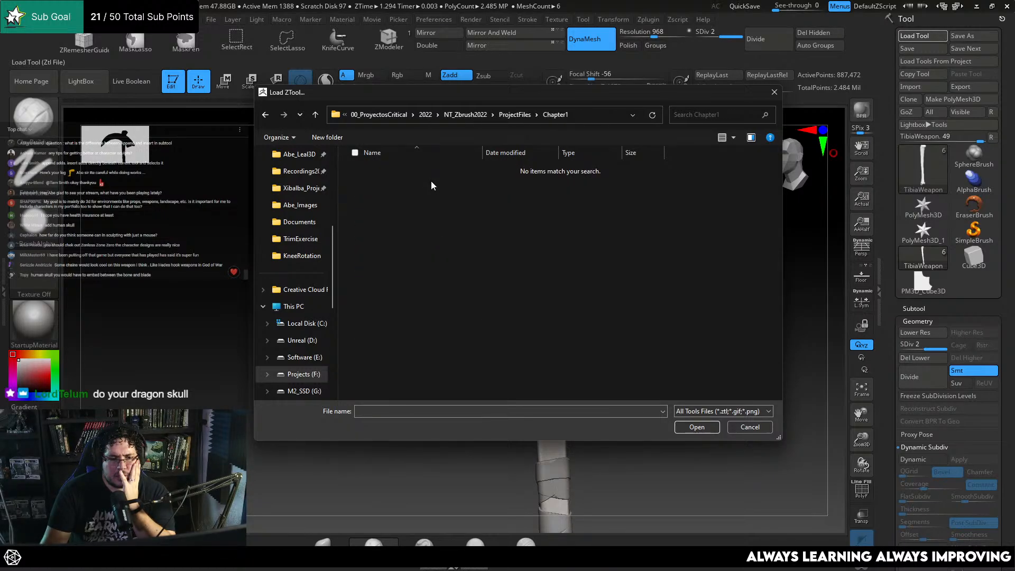
{"action": "left_click", "coordinate": [515, 114]}
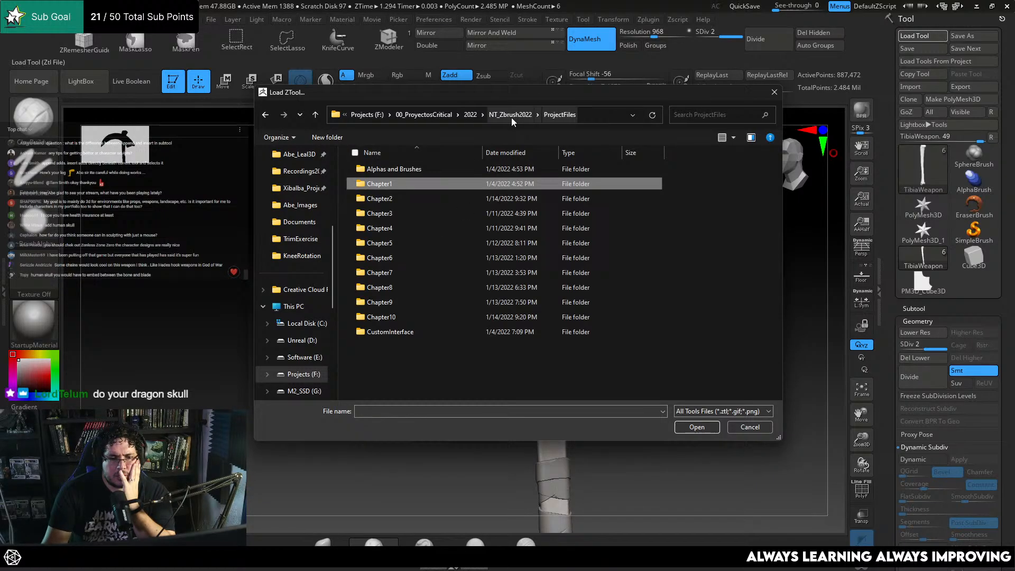
{"action": "double_click", "coordinate": [436, 197]}
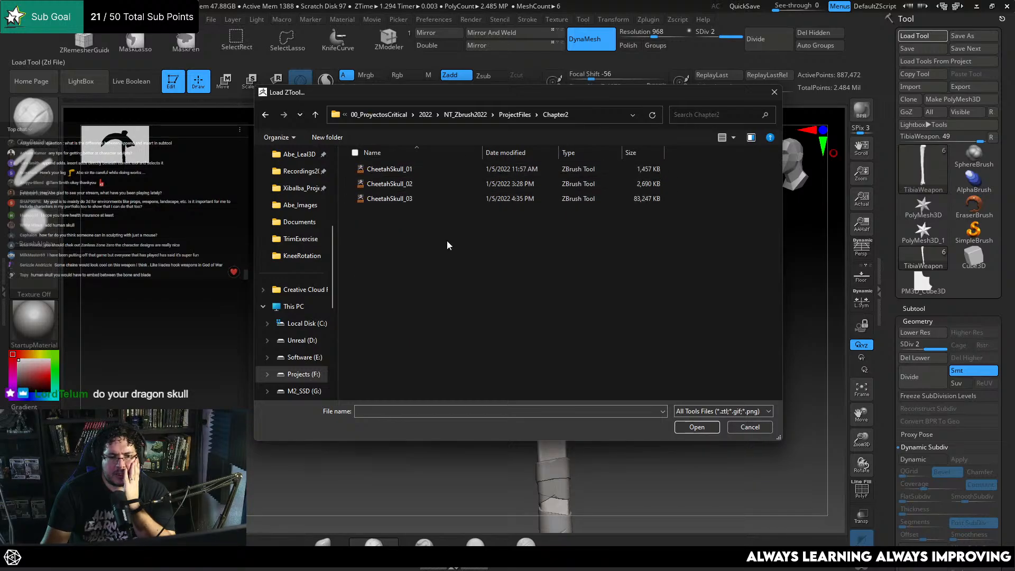
{"action": "left_click", "coordinate": [449, 203]}
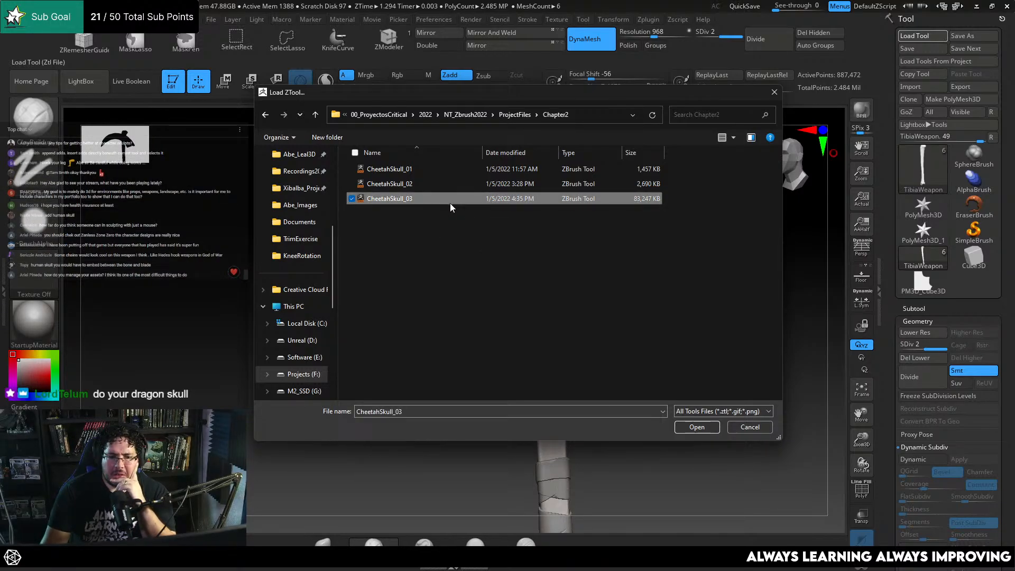
{"action": "left_click", "coordinate": [697, 427]}
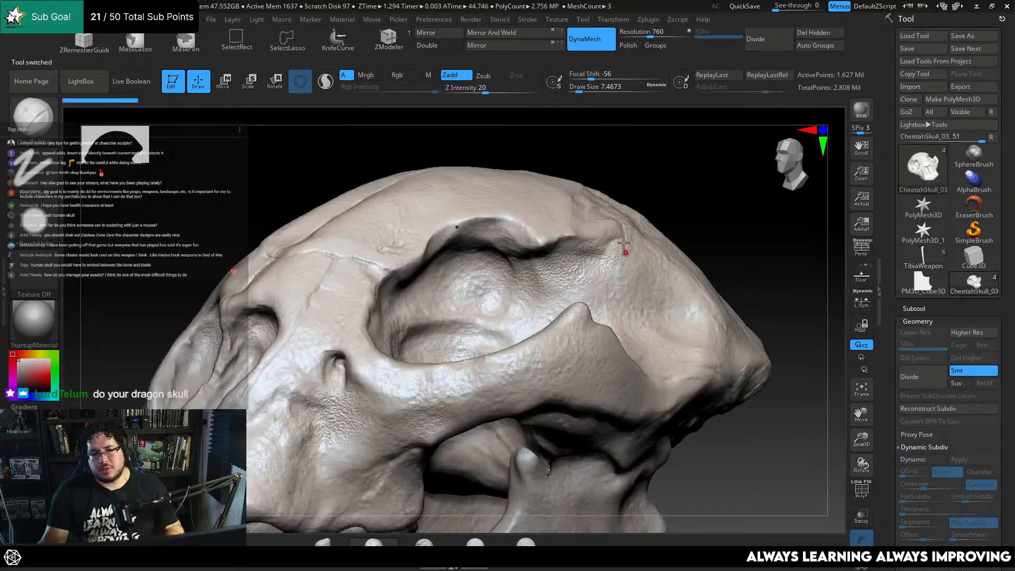
Merge all visible cheetah skull subtools, including jaw and teeth, into one new tool
{"action": "left_click_drag", "start_coordinate": [745, 462], "coordinate": [771, 217], "text": "alt"}
{"action": "left_click_drag", "start_coordinate": [684, 321], "coordinate": [754, 237]}
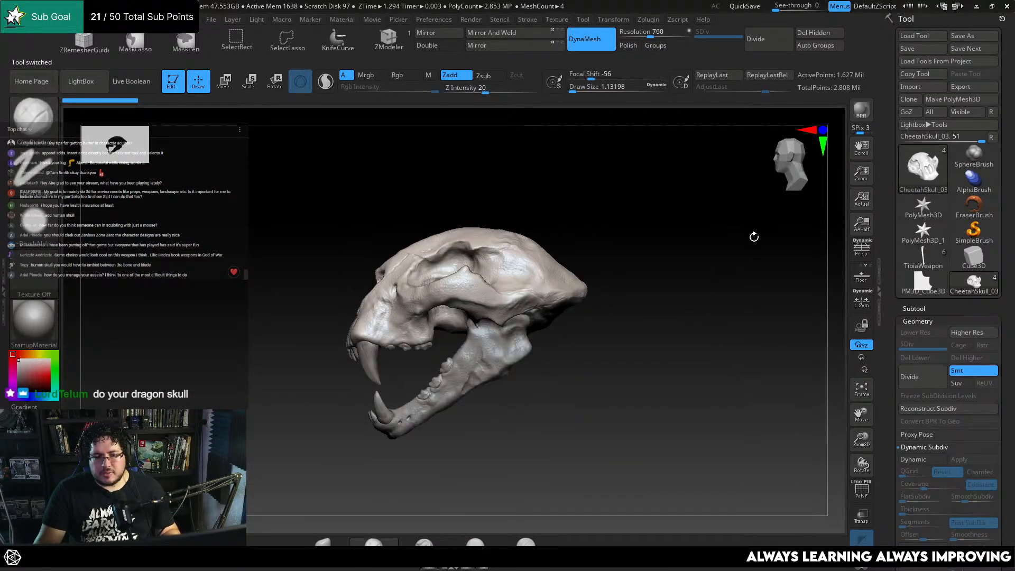
{"action": "left_click", "coordinate": [915, 309]}
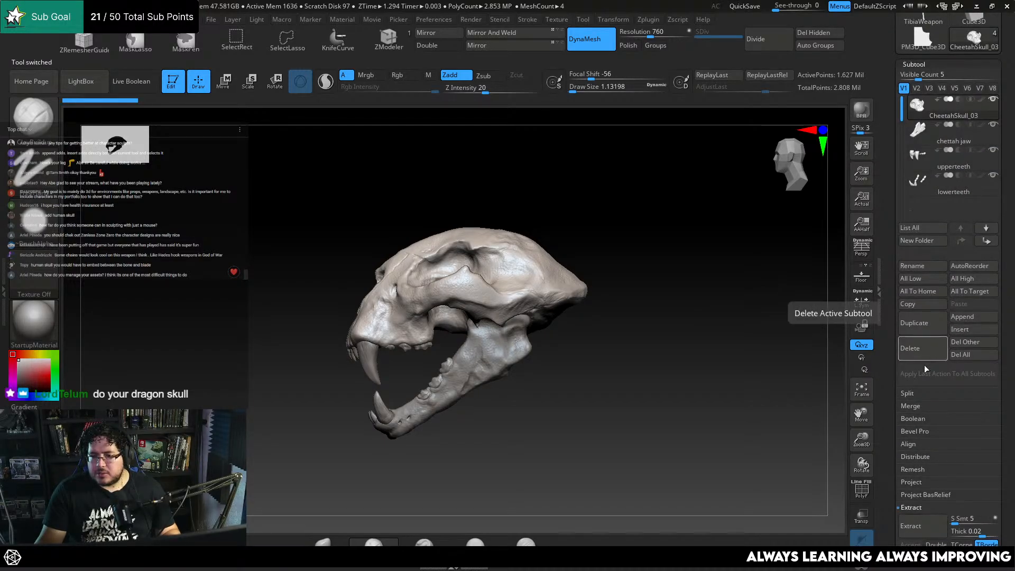
{"action": "left_click", "coordinate": [916, 406]}
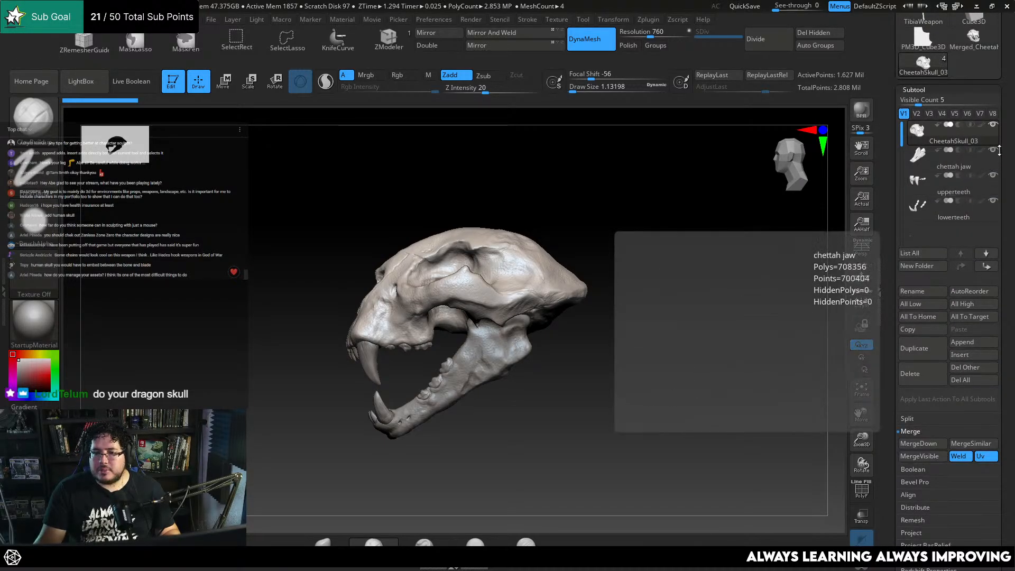
{"action": "left_click_drag", "start_coordinate": [935, 82], "coordinate": [935, 166]}
Switch to the TibiaWeapon tool, append the merged cheetah skull as a subtool and select it
{"action": "left_click", "coordinate": [925, 100]}
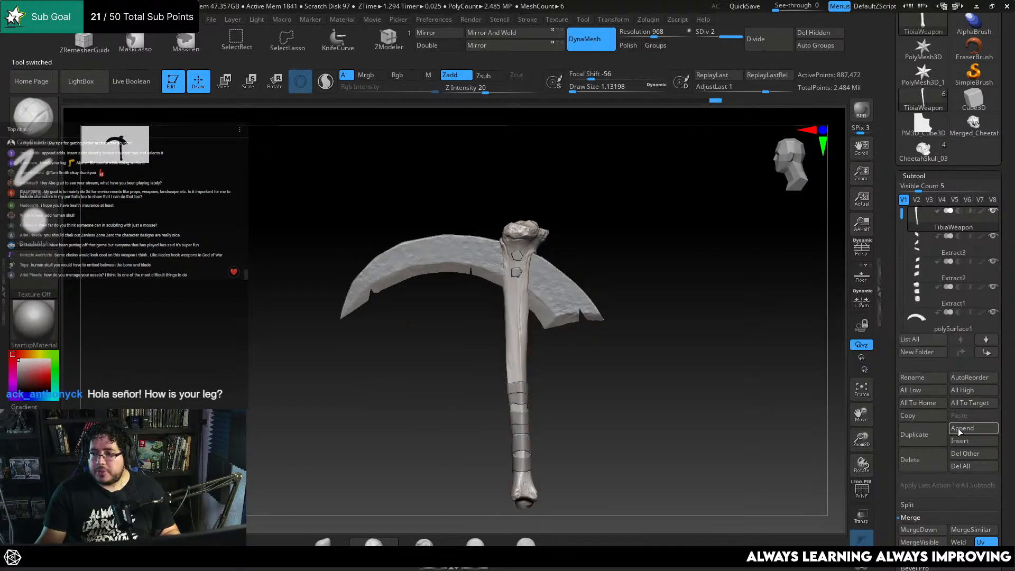
{"action": "left_click", "coordinate": [960, 428]}
{"action": "left_click", "coordinate": [558, 331]}
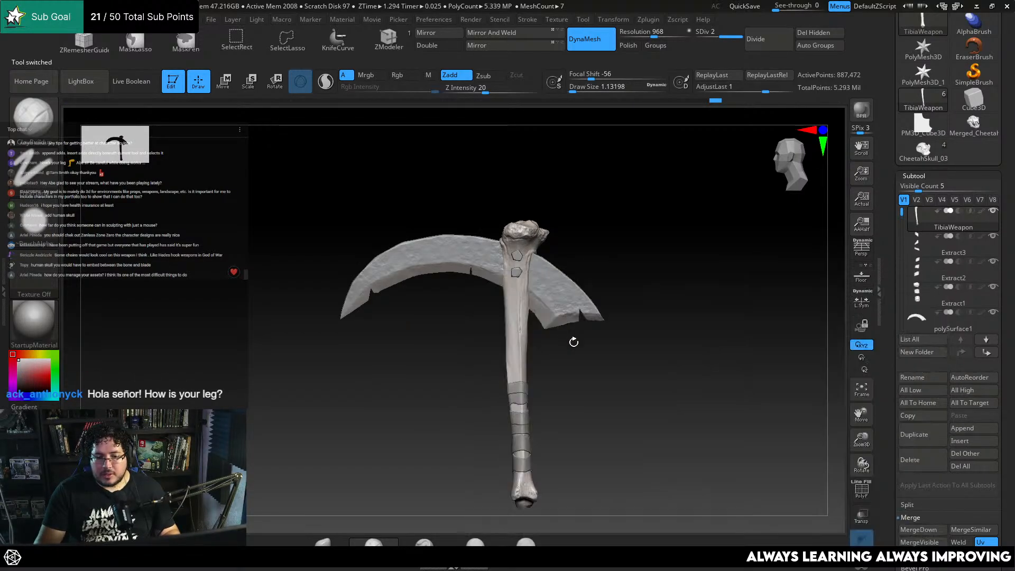
{"action": "left_click_drag", "start_coordinate": [632, 346], "coordinate": [658, 369]}
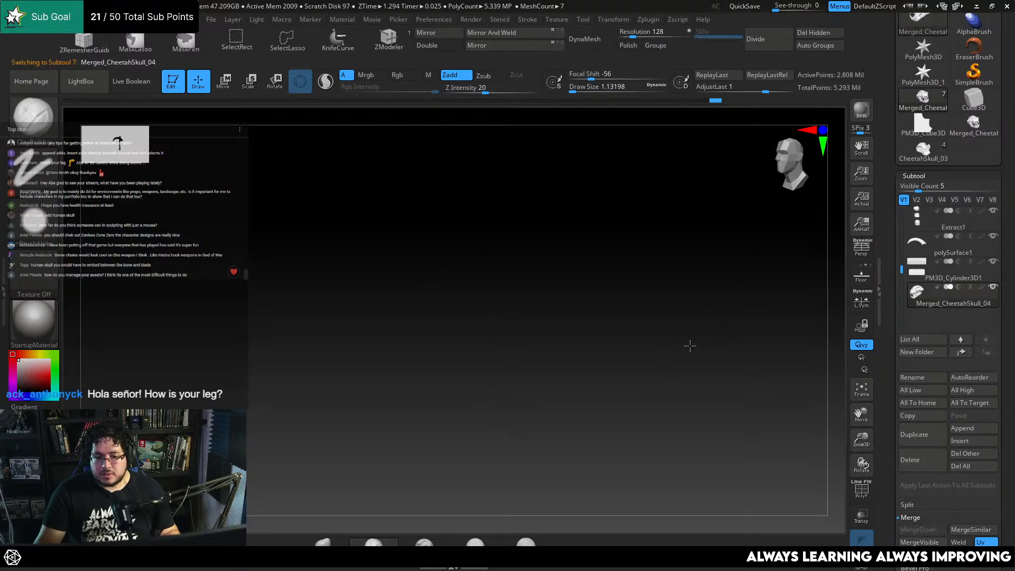
Center the transform gizmo on the skull and move it onto the head of the tibia bone
{"action": "key", "text": "w"}
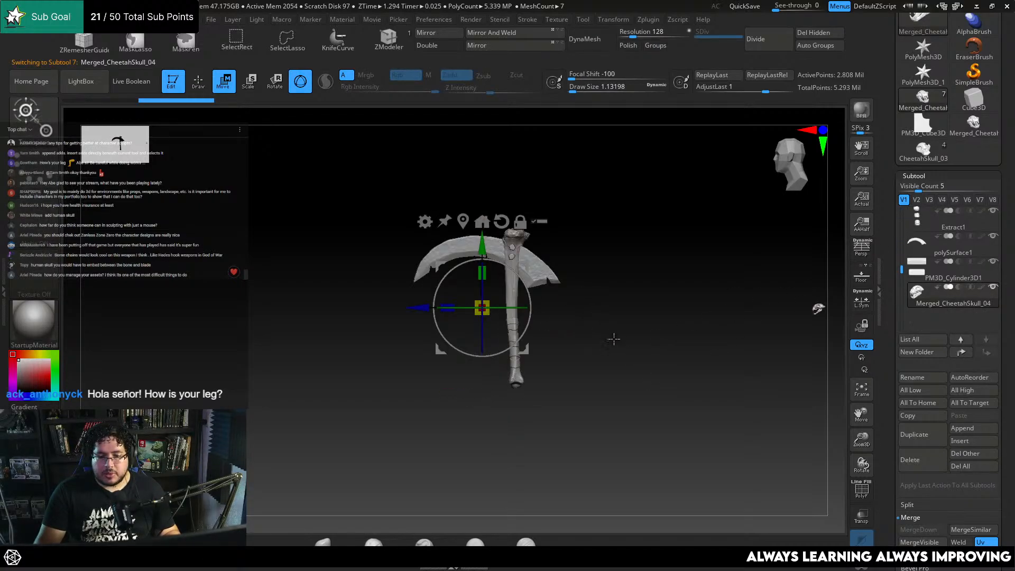
{"action": "left_click", "coordinate": [463, 220]}
{"action": "left_click_drag", "start_coordinate": [752, 308], "coordinate": [394, 310]}
{"action": "left_click_drag", "start_coordinate": [492, 329], "coordinate": [540, 349]}
{"action": "left_click_drag", "start_coordinate": [609, 326], "coordinate": [613, 370], "text": "alt"}
{"action": "left_click_drag", "start_coordinate": [409, 306], "coordinate": [543, 162]}
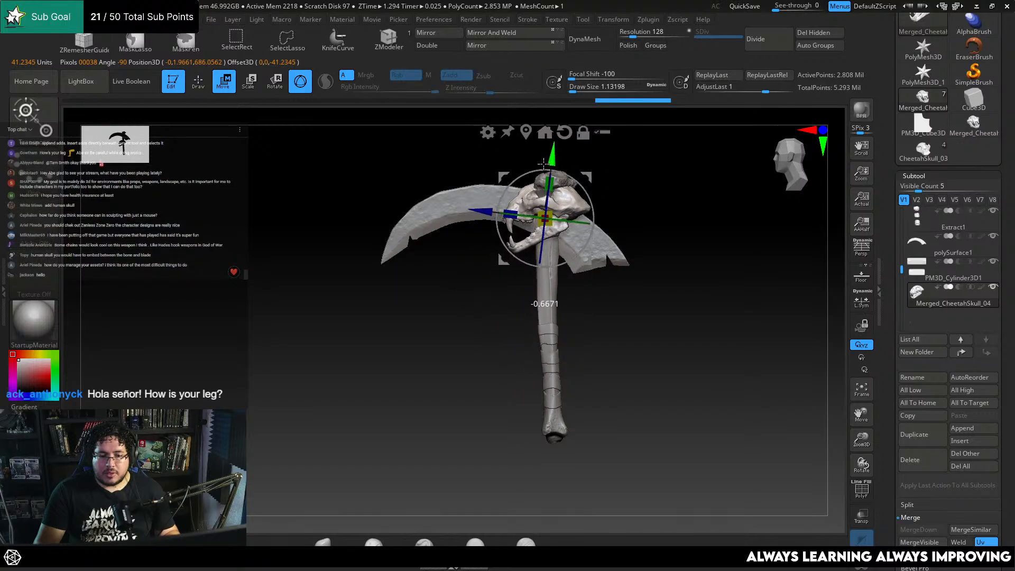
Enlarge the skull and position it over the bone head above the blade
{"action": "left_click_drag", "start_coordinate": [635, 182], "coordinate": [623, 275], "text": "alt"}
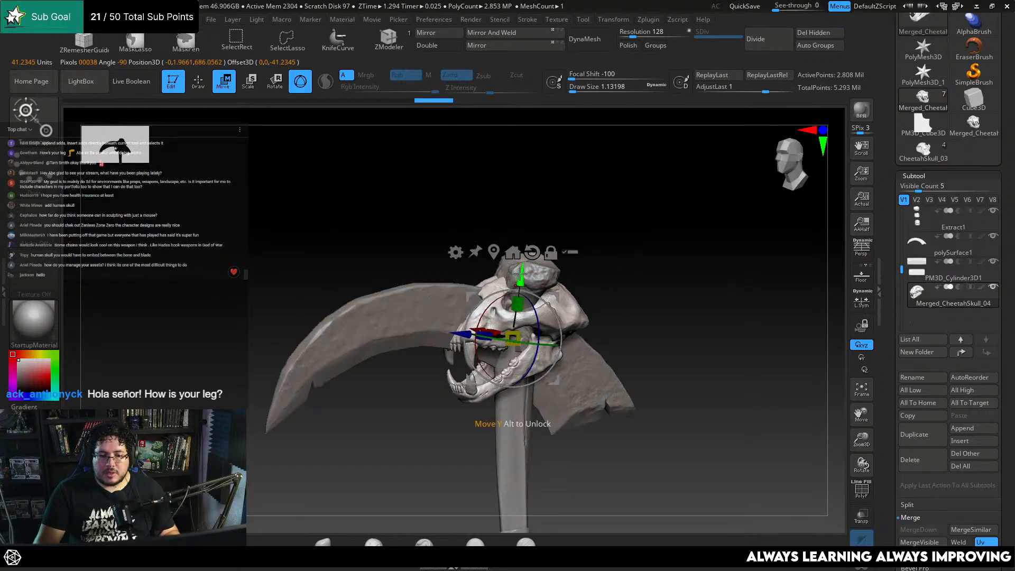
{"action": "left_click_drag", "start_coordinate": [640, 237], "coordinate": [593, 243]}
{"action": "left_click_drag", "start_coordinate": [608, 243], "coordinate": [655, 242], "text": "alt"}
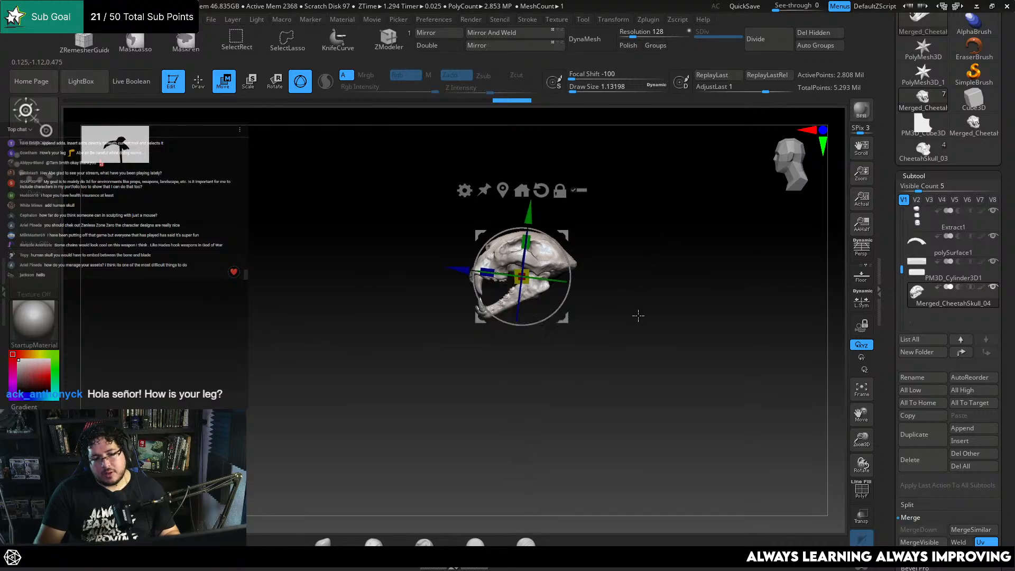
{"action": "left_click_drag", "start_coordinate": [637, 315], "coordinate": [647, 256], "text": "alt"}
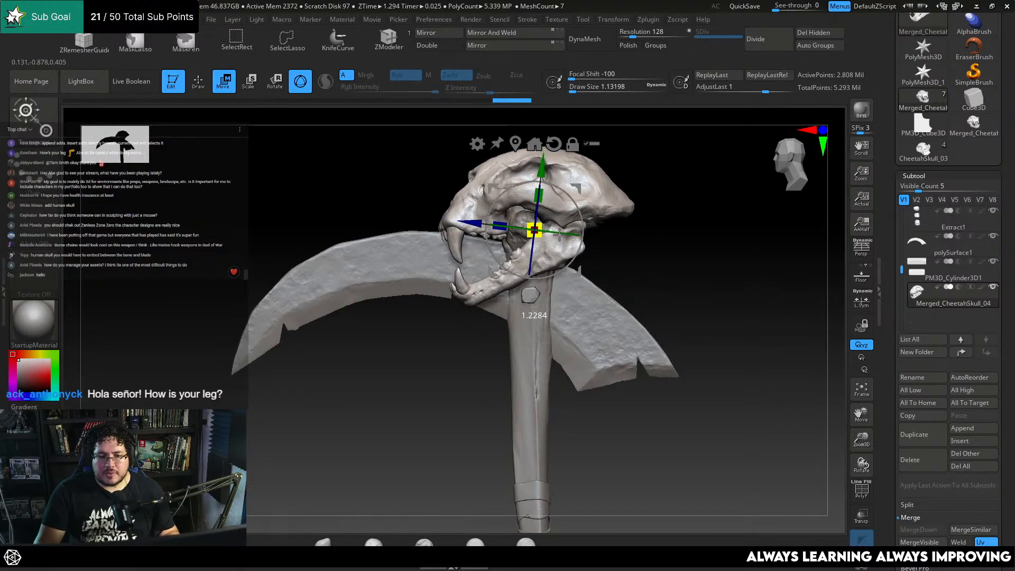
{"action": "mouse_move", "coordinate": [668, 202]}
{"action": "left_mouse_down"}
{"action": "mouse_move", "coordinate": [685, 200]}
{"action": "mouse_move", "coordinate": [674, 201]}
{"action": "left_mouse_up"}
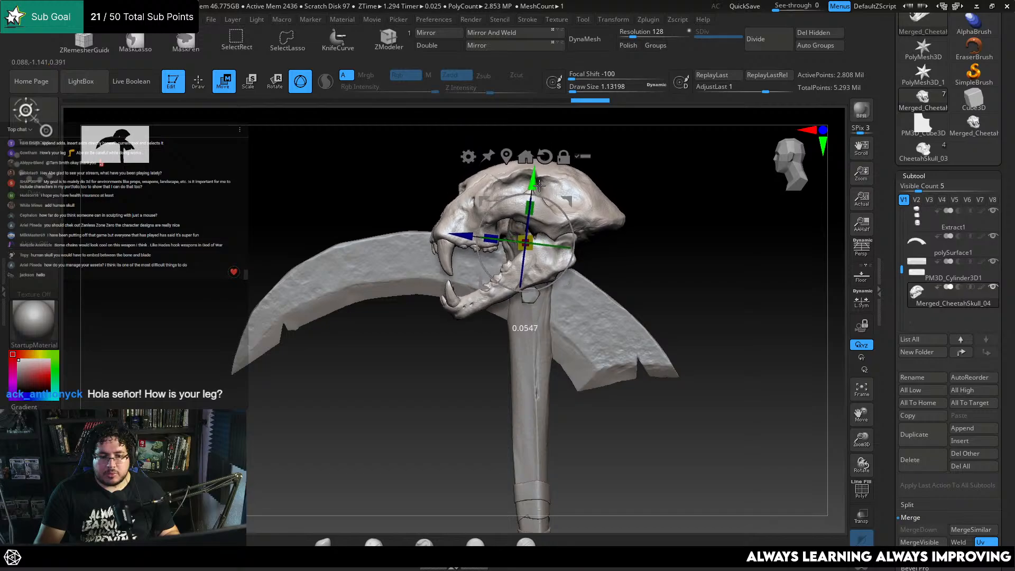
Tilt the skull on the bone head so its snout points slightly upwards along the blade
{"action": "left_click_drag", "start_coordinate": [447, 376], "coordinate": [490, 367]}
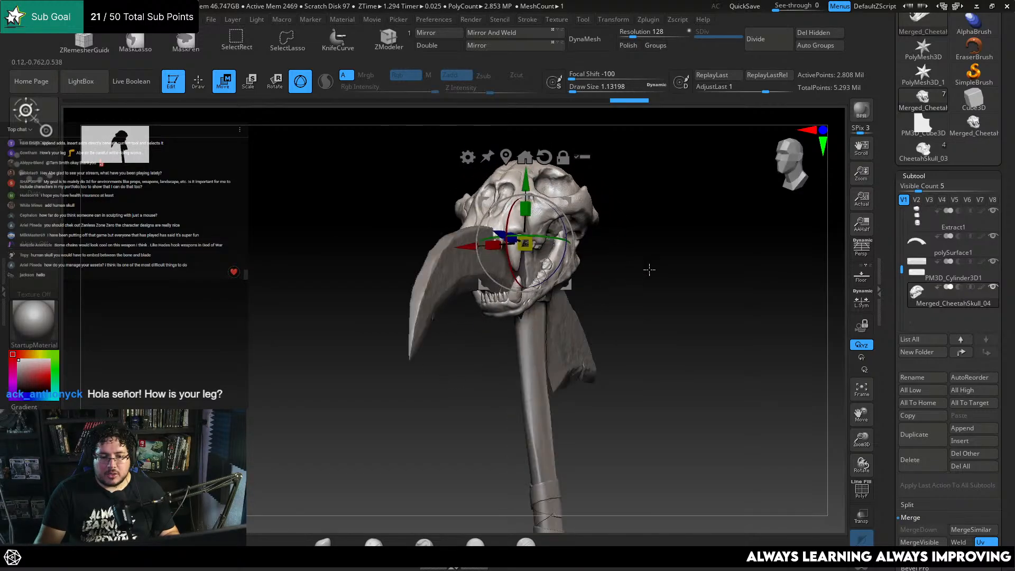
{"action": "left_click_drag", "start_coordinate": [649, 270], "coordinate": [601, 245], "text": "shift"}
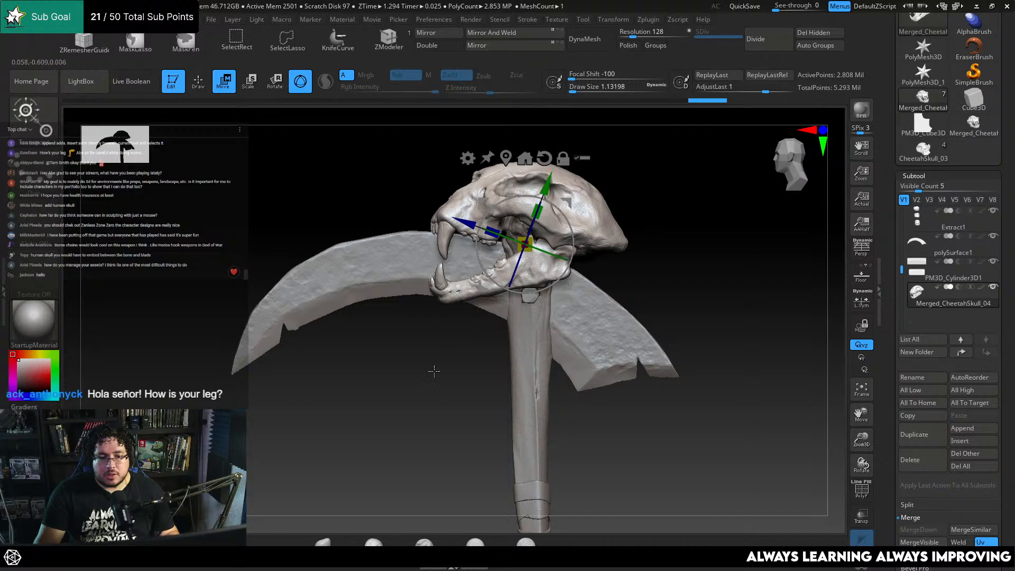
{"action": "left_click_drag", "start_coordinate": [434, 370], "coordinate": [690, 191]}
{"action": "left_click_drag", "start_coordinate": [685, 243], "coordinate": [696, 270], "text": "alt"}
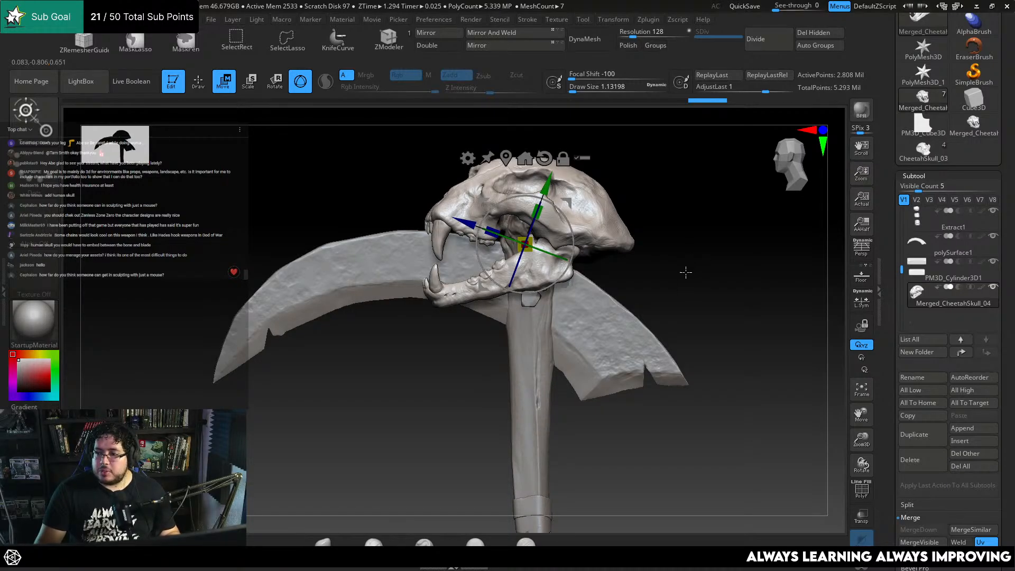
{"action": "left_click_drag", "start_coordinate": [671, 244], "coordinate": [672, 302], "text": "alt"}
Isolate the skull's lower jaw polygroup, mask it, and show the whole skull again
{"action": "key", "text": "q"}
{"action": "left_click", "coordinate": [563, 270], "text": "ctrl+shift"}
{"action": "left_click", "coordinate": [706, 280], "text": "ctrl"}
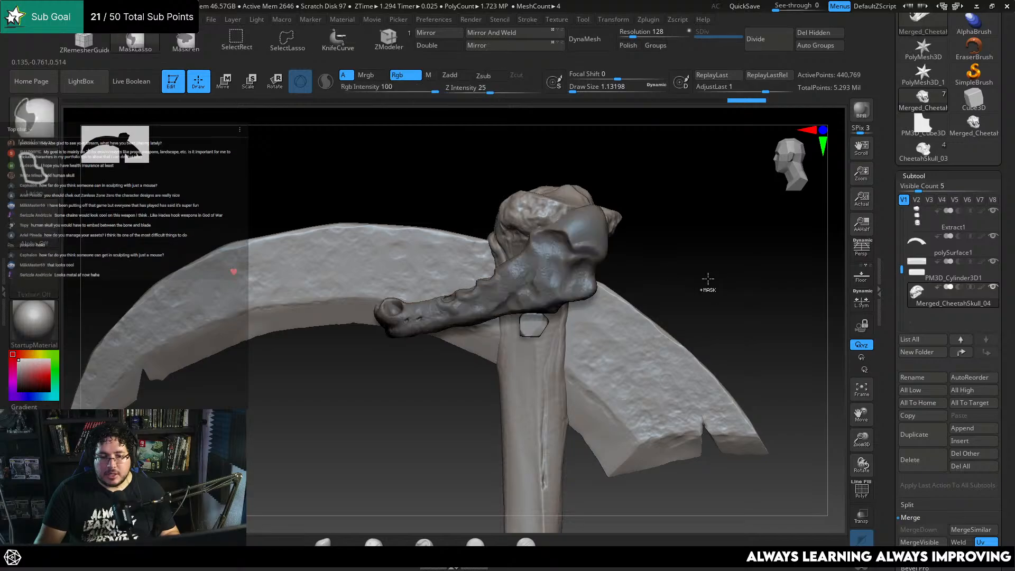
{"action": "left_click", "coordinate": [706, 281], "text": "ctrl+shift"}
{"action": "left_click", "coordinate": [494, 272], "text": "ctrl+shift"}
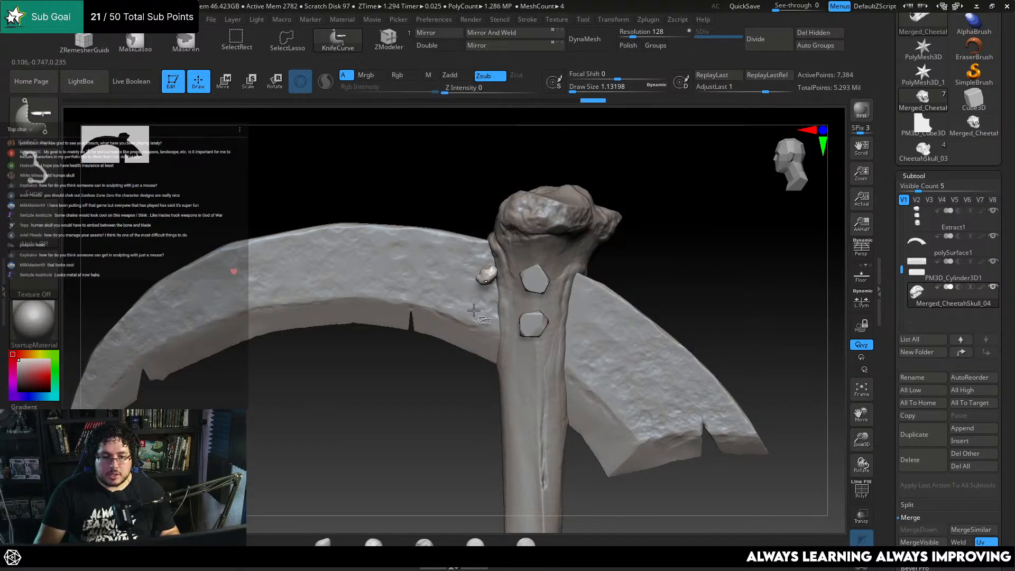
{"action": "left_click", "coordinate": [450, 375], "text": "ctrl+shift"}
{"action": "key", "text": "ctrl+z"}
{"action": "left_click", "coordinate": [675, 268], "text": "ctrl+shift"}
Isolate and mask each of the three back teeth on one side of the lower jaw, showing the whole skull after each
{"action": "left_click_drag", "start_coordinate": [675, 268], "coordinate": [699, 325], "text": "alt"}
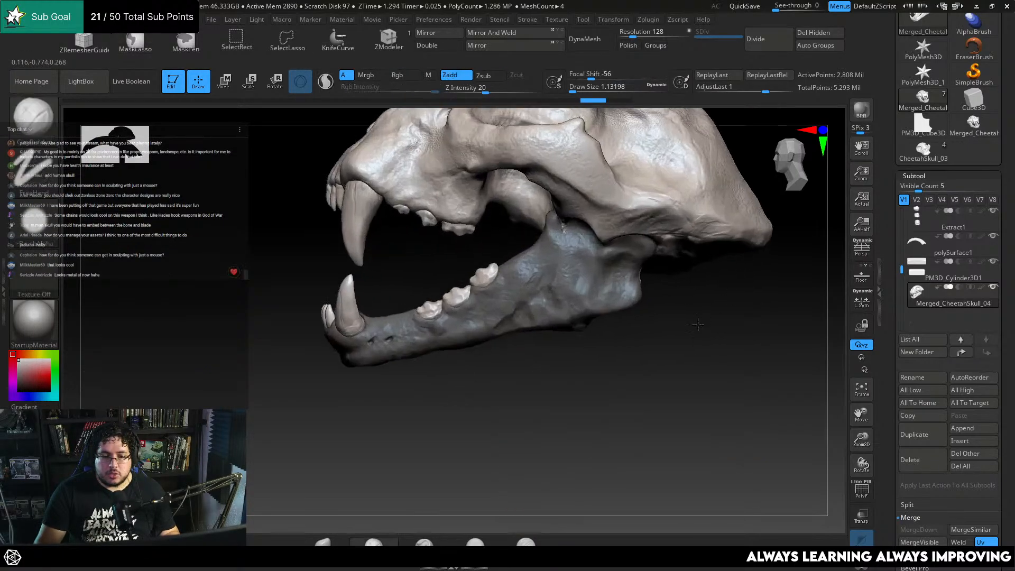
{"action": "mouse_move", "coordinate": [459, 423]}
{"action": "left_mouse_down"}
{"action": "mouse_move", "coordinate": [446, 462]}
{"action": "mouse_move", "coordinate": [449, 439]}
{"action": "left_mouse_up"}
{"action": "left_click", "coordinate": [529, 294], "text": "ctrl+shift"}
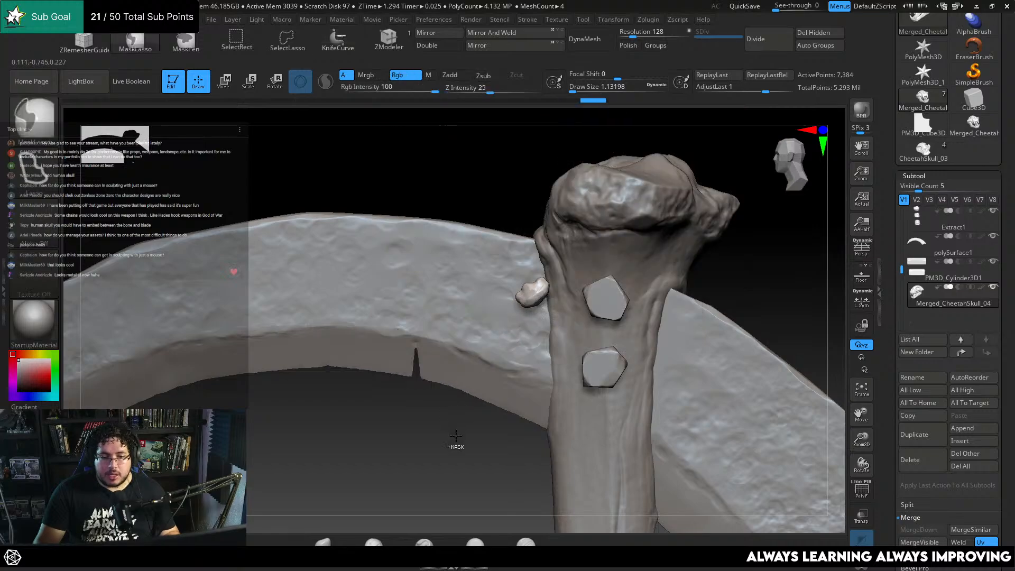
{"action": "left_click", "coordinate": [442, 445], "text": "ctrl+shift"}
{"action": "left_click", "coordinate": [501, 316], "text": "ctrl+shift"}
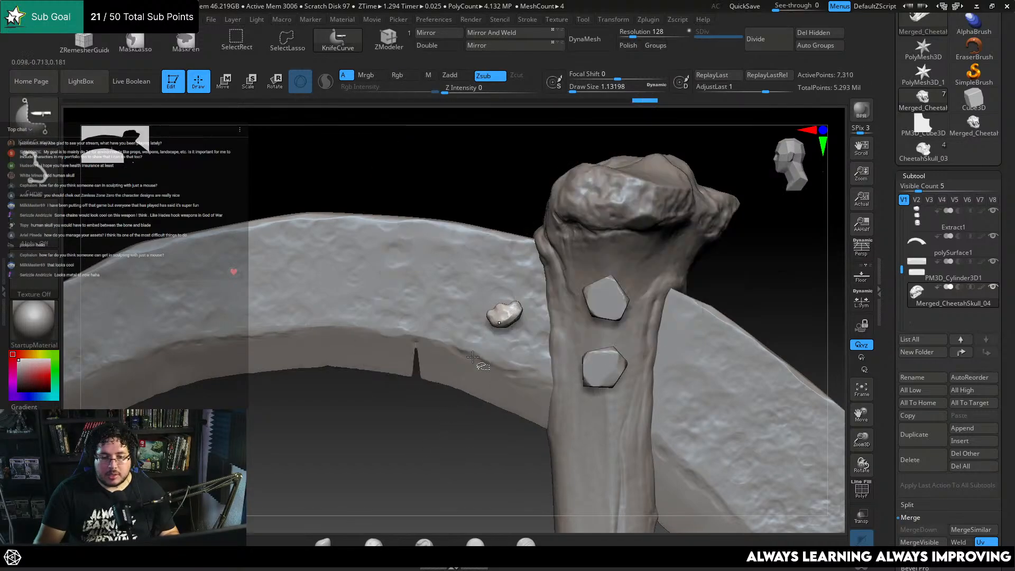
{"action": "left_click", "coordinate": [447, 453], "text": "ctrl+shift"}
{"action": "left_click", "coordinate": [475, 330], "text": "ctrl+shift"}
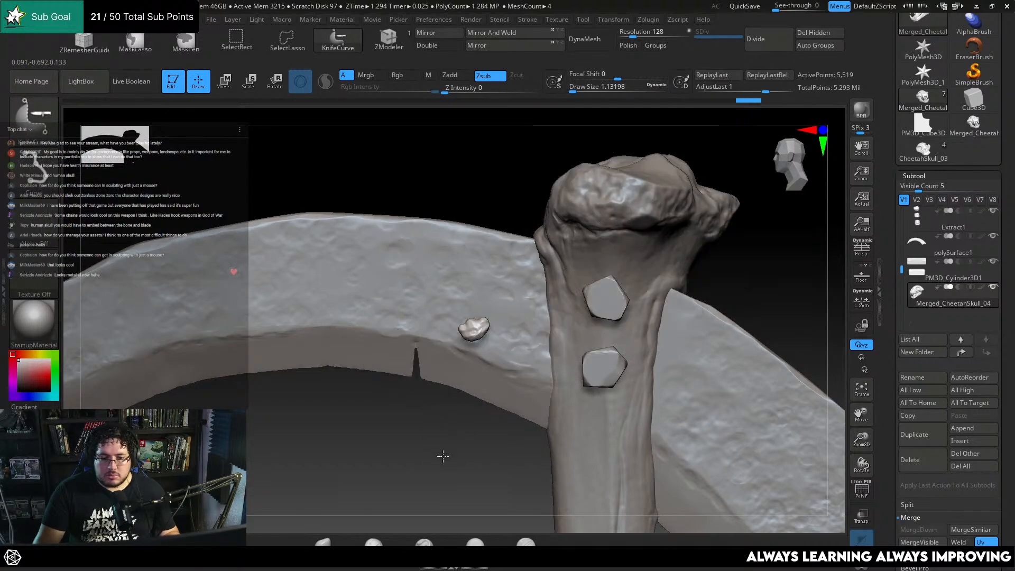
{"action": "left_click", "coordinate": [448, 461], "text": "ctrl+shift"}
{"action": "left_click", "coordinate": [460, 449], "text": "ctrl"}
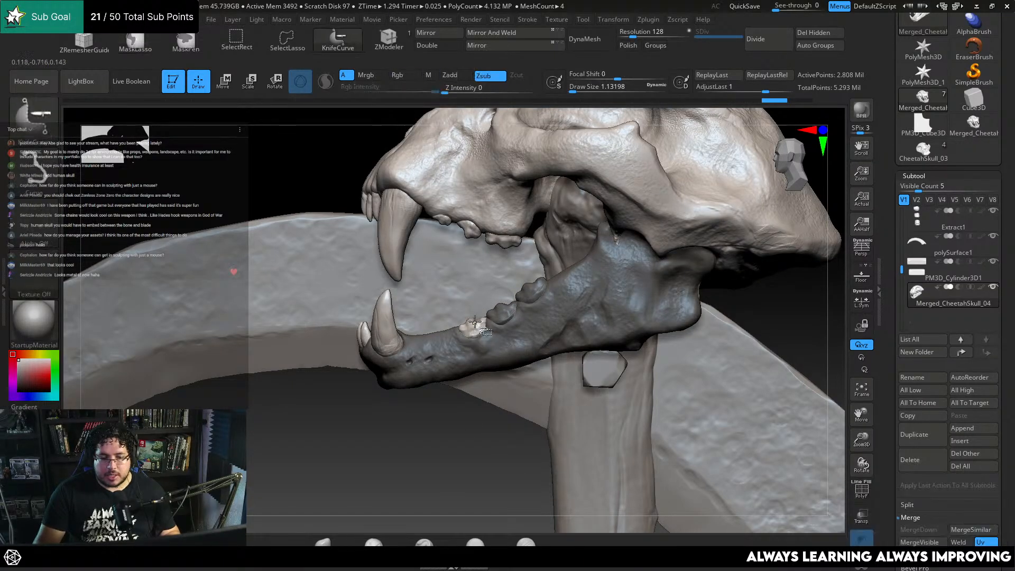
{"action": "left_click", "coordinate": [478, 321], "text": "ctrl+shift"}
{"action": "left_click", "coordinate": [468, 431], "text": "ctrl+shift"}
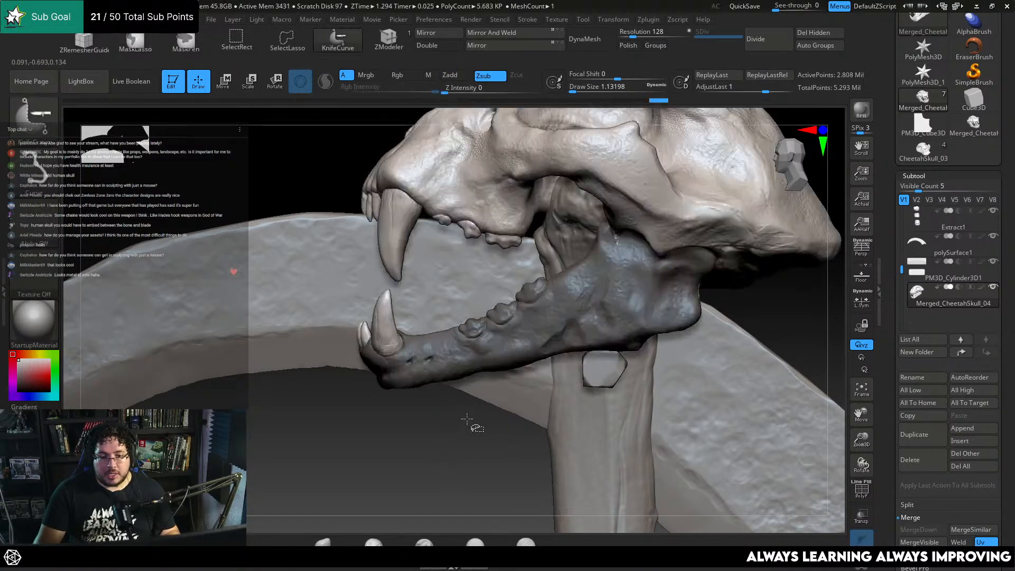
Isolate the lower canine on the same side, mask it, and show the whole skull again
{"action": "left_click", "coordinate": [387, 327], "text": "ctrl+shift"}
{"action": "left_click", "coordinate": [405, 447], "text": "ctrl"}
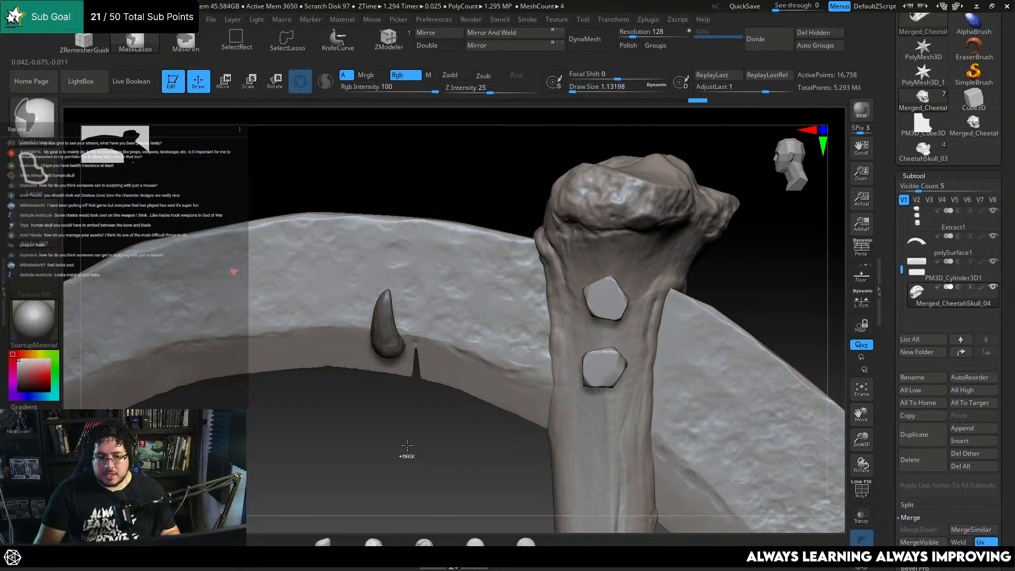
{"action": "left_click", "coordinate": [400, 418], "text": "ctrl+shift"}
Isolate and mask the two lower incisors nearest the masked canine, showing the skull again after each one
{"action": "left_click_drag", "start_coordinate": [399, 417], "coordinate": [446, 416]}
{"action": "left_click", "coordinate": [349, 337], "text": "ctrl+shift"}
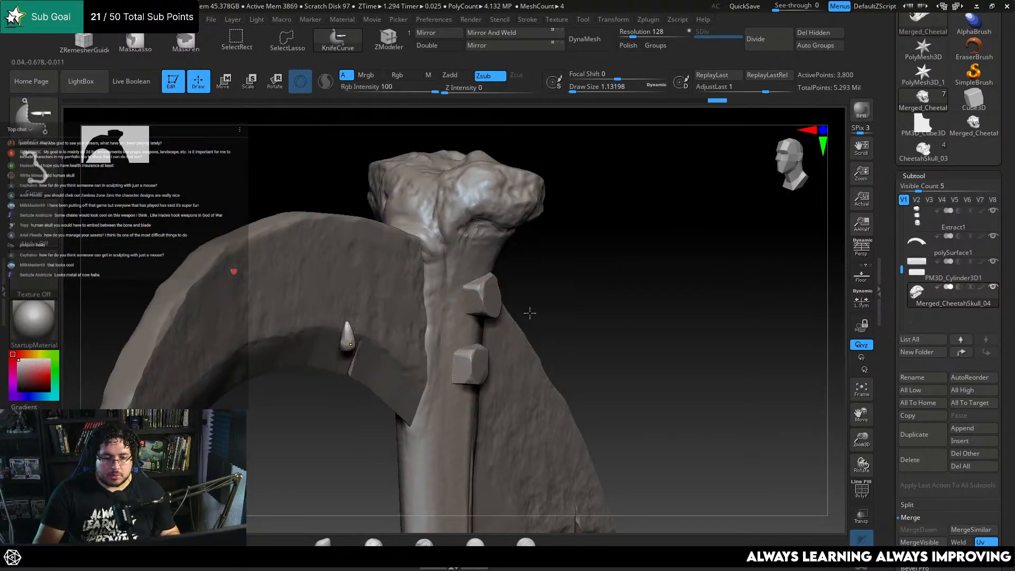
{"action": "left_click_drag", "start_coordinate": [531, 315], "coordinate": [645, 305]}
{"action": "left_click", "coordinate": [643, 320], "text": "ctrl"}
{"action": "left_click", "coordinate": [618, 344], "text": "ctrl+shift"}
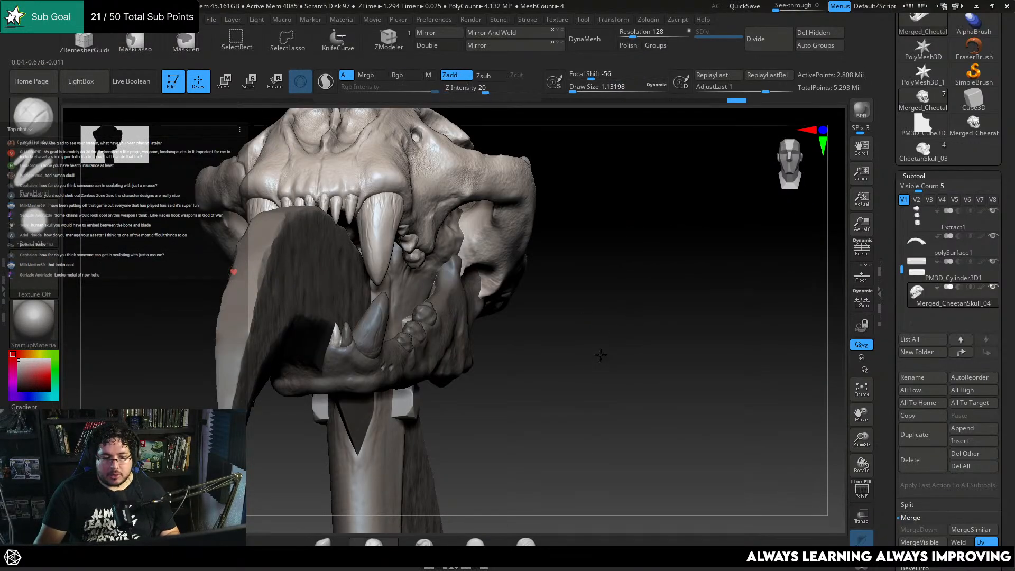
{"action": "mouse_move", "coordinate": [600, 354]}
{"action": "left_mouse_down"}
{"action": "mouse_move", "coordinate": [615, 374]}
{"action": "mouse_move", "coordinate": [584, 355]}
{"action": "left_mouse_up"}
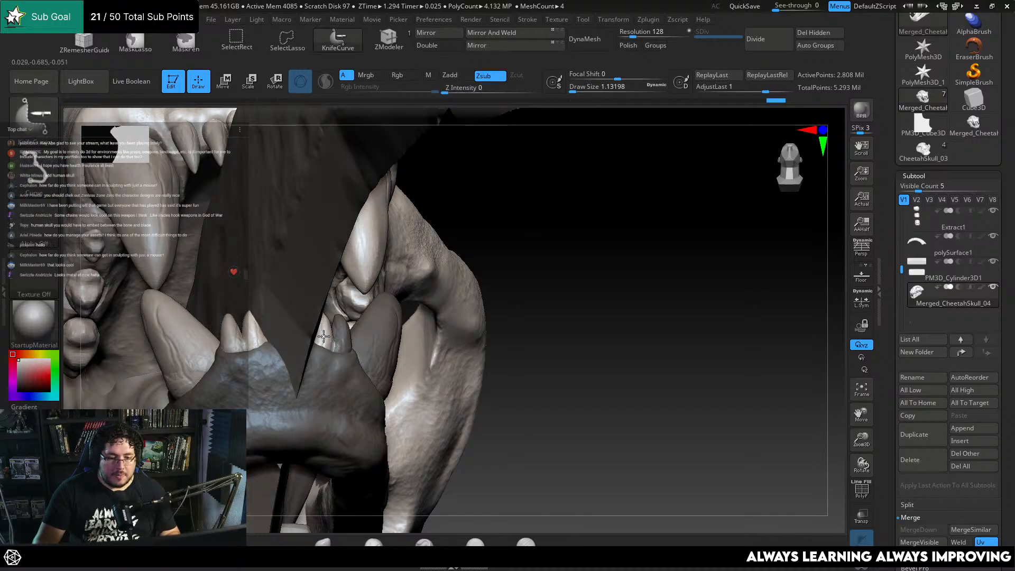
{"action": "left_click", "coordinate": [327, 343], "text": "ctrl+shift"}
{"action": "left_click", "coordinate": [613, 296], "text": "ctrl"}
{"action": "left_click", "coordinate": [602, 312], "text": "ctrl+shift"}
{"action": "left_click_drag", "start_coordinate": [602, 312], "coordinate": [558, 319]}
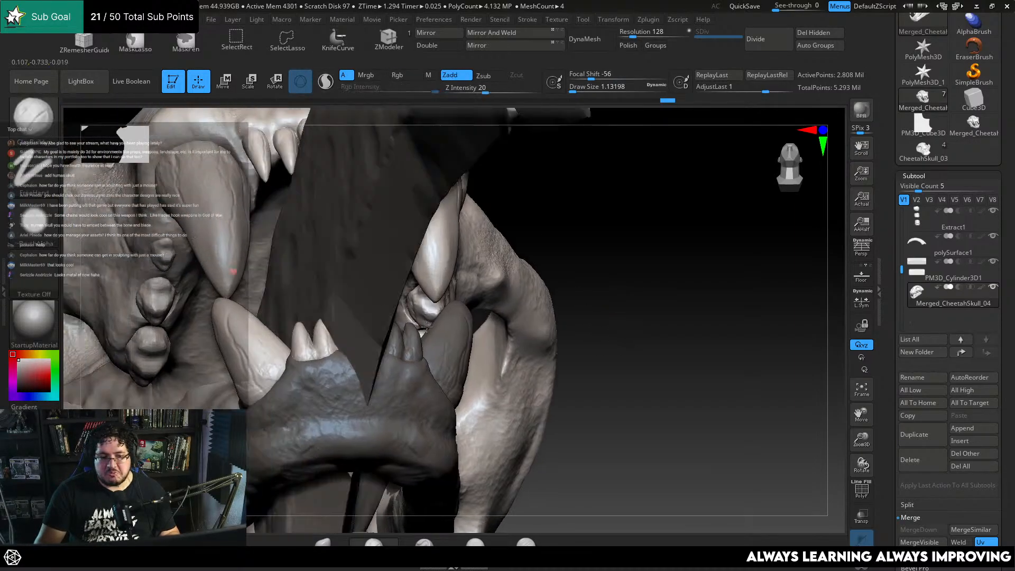
Show only the skull subtool and mask the four remaining lower incisors one by one
{"action": "left_click_drag", "start_coordinate": [648, 276], "coordinate": [824, 498]}
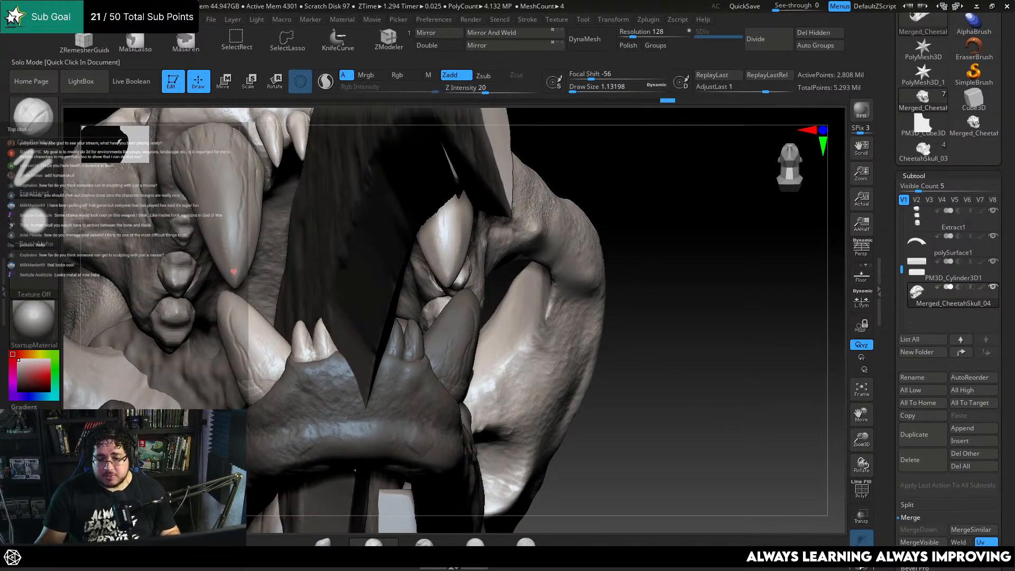
{"action": "left_click", "coordinate": [377, 343], "text": "ctrl+shift"}
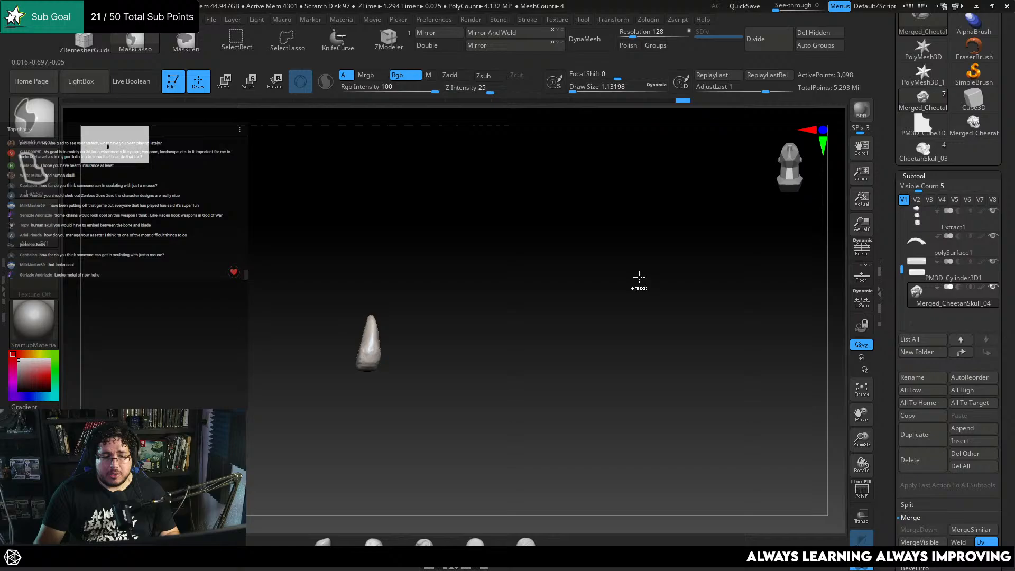
{"action": "left_click", "coordinate": [666, 293], "text": "ctrl+shift"}
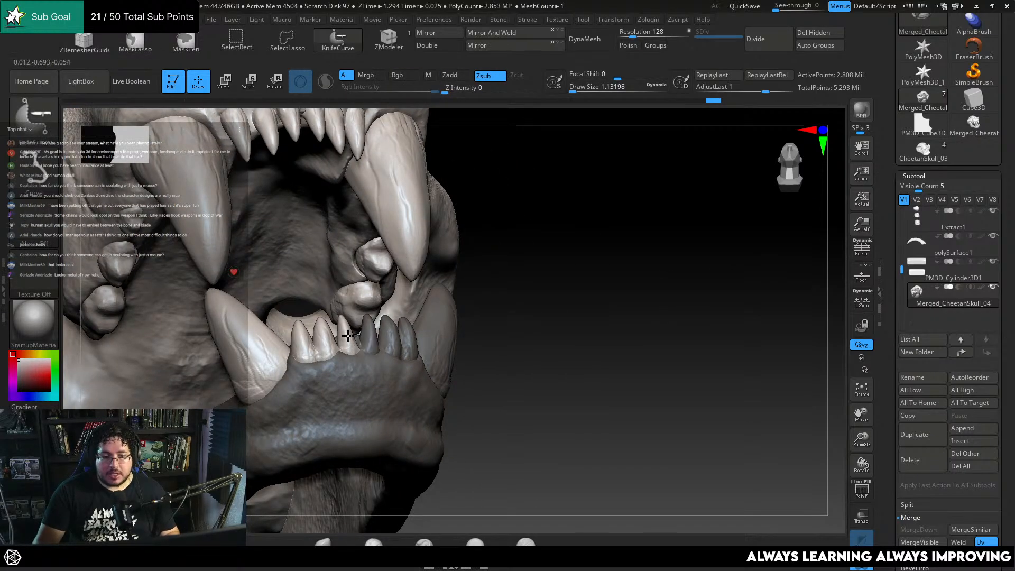
{"action": "left_click", "coordinate": [348, 336], "text": "ctrl+shift"}
{"action": "left_click", "coordinate": [585, 307], "text": "ctrl+shift"}
{"action": "left_click_drag", "start_coordinate": [661, 271], "coordinate": [793, 249], "text": "alt"}
{"action": "left_click", "coordinate": [457, 317], "text": "ctrl+shift"}
{"action": "left_click", "coordinate": [714, 273], "text": "ctrl+shift"}
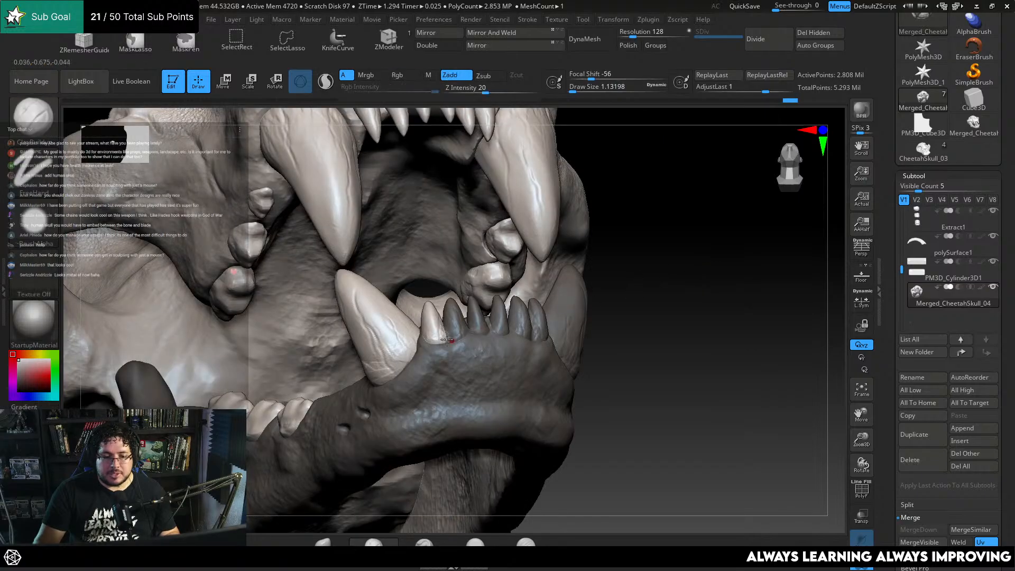
{"action": "left_click", "coordinate": [454, 326], "text": "ctrl+shift"}
{"action": "left_click", "coordinate": [696, 274], "text": "ctrl+shift"}
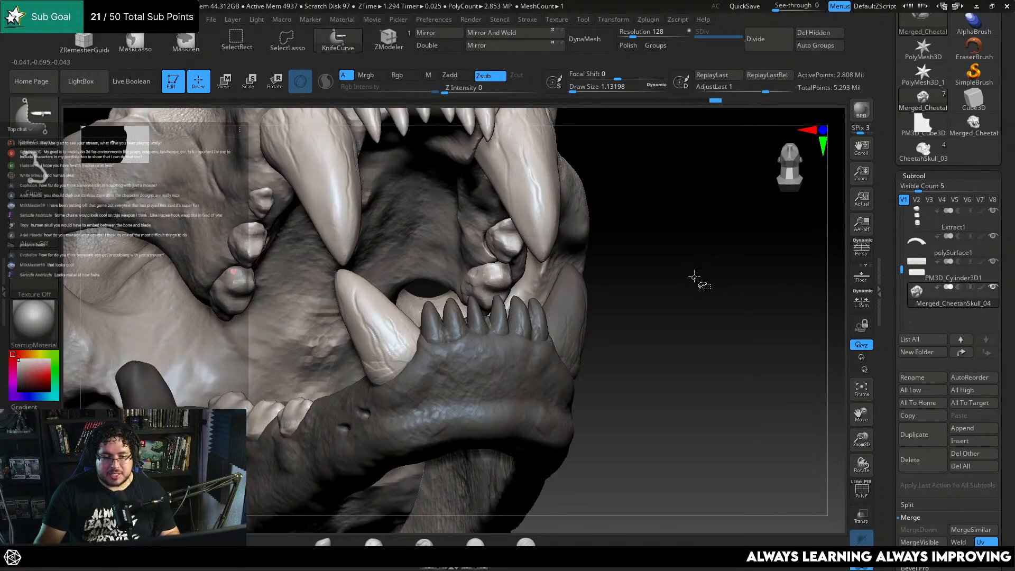
Isolate and mask the lower canine on the opposite side, and restore the full skull
{"action": "left_click_drag", "start_coordinate": [694, 277], "coordinate": [754, 288]}
{"action": "left_click", "coordinate": [380, 346], "text": "ctrl+shift"}
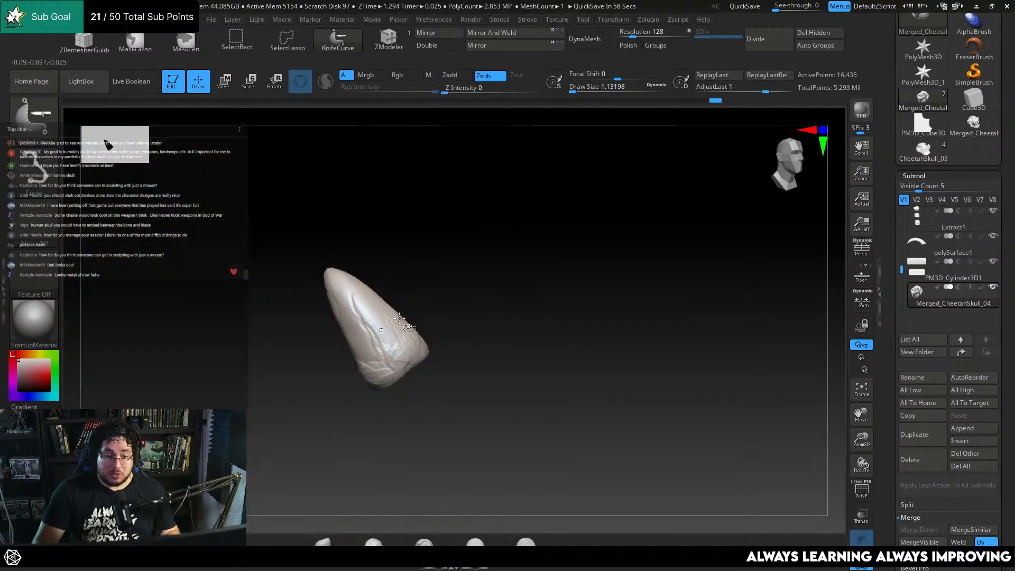
{"action": "left_click", "coordinate": [680, 261], "text": "ctrl+shift"}
Isolate and mask the three back teeth on the opposite side of the lower jaw, restoring the skull after each
{"action": "left_click_drag", "start_coordinate": [652, 278], "coordinate": [713, 212]}
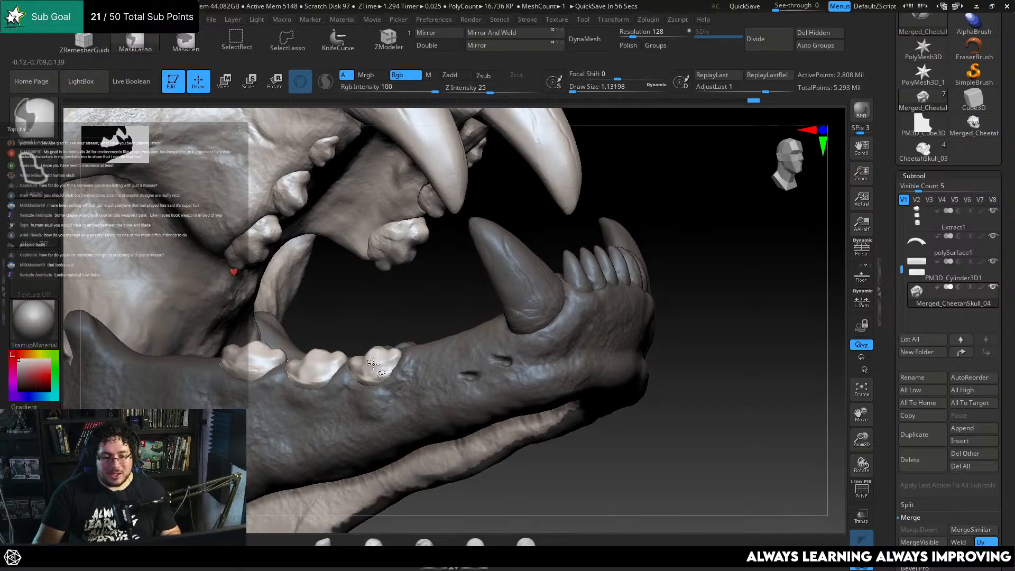
{"action": "left_click", "coordinate": [365, 347], "text": "ctrl+shift"}
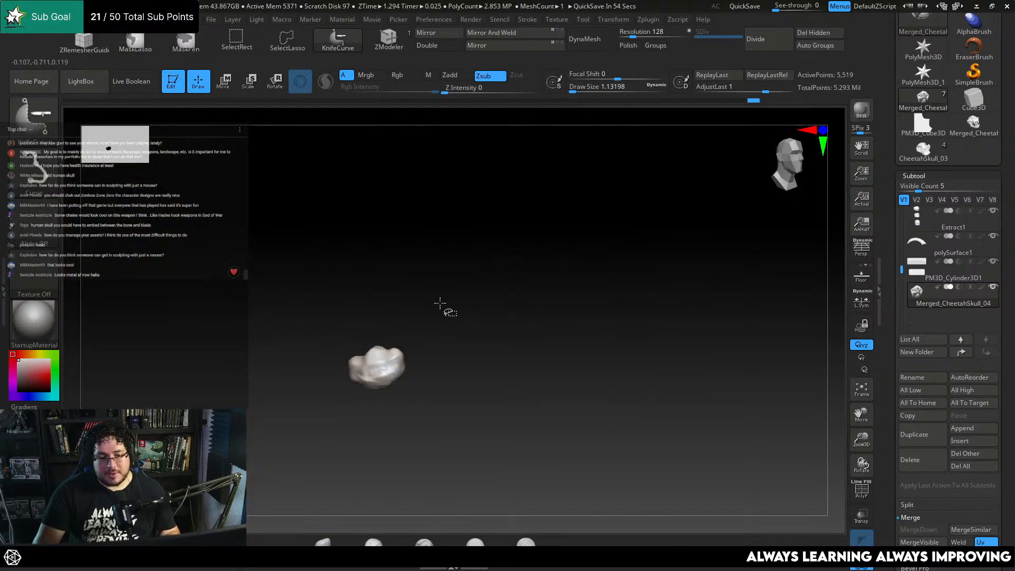
{"action": "left_click", "coordinate": [738, 280], "text": "ctrl+shift"}
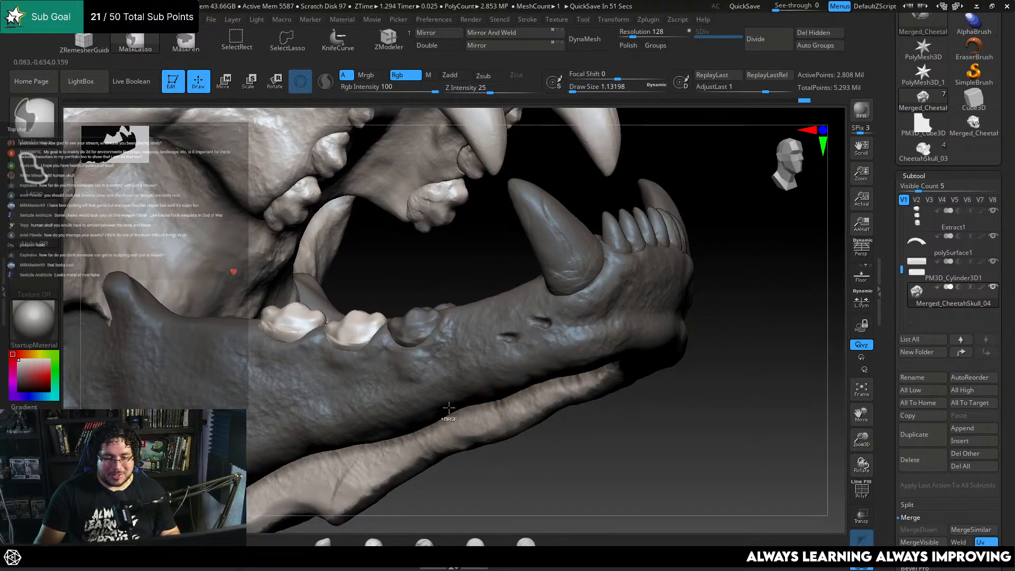
{"action": "left_click", "coordinate": [372, 331], "text": "ctrl+shift"}
{"action": "left_click", "coordinate": [573, 289], "text": "ctrl+shift"}
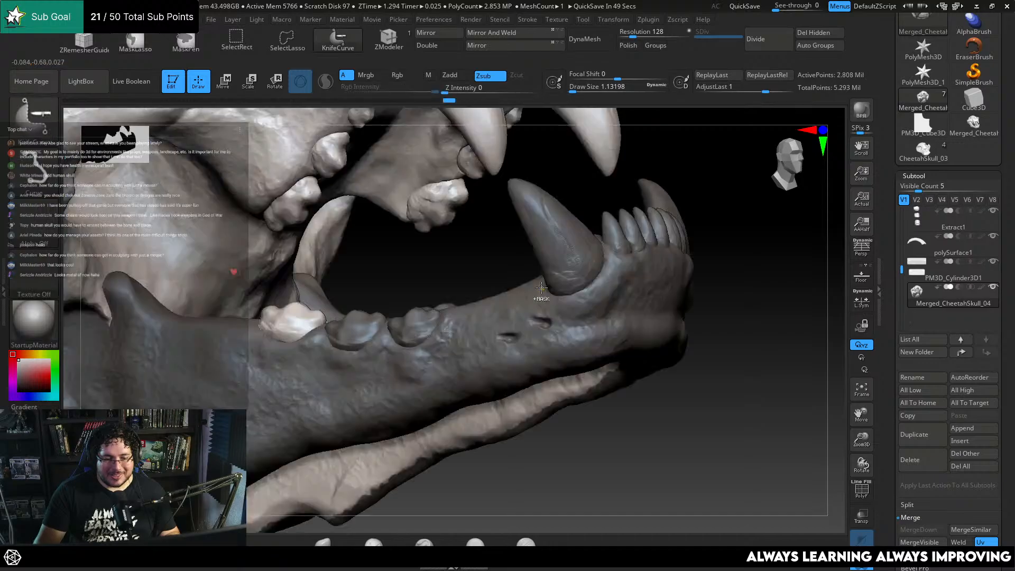
{"action": "left_click", "coordinate": [305, 320], "text": "ctrl+shift"}
{"action": "left_click", "coordinate": [300, 317], "text": "ctrl+shift"}
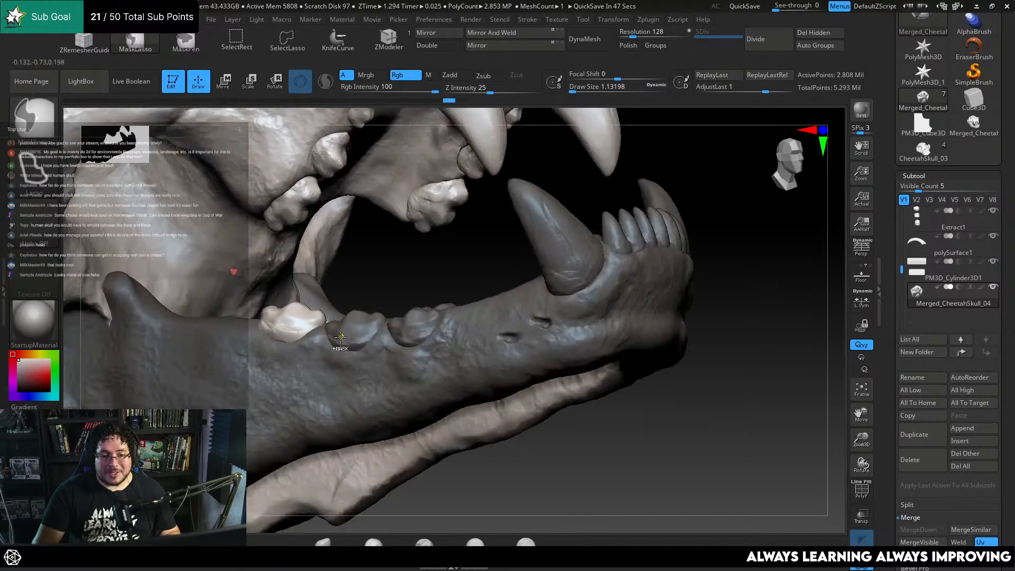
{"action": "left_click", "coordinate": [300, 317], "text": "ctrl+shift"}
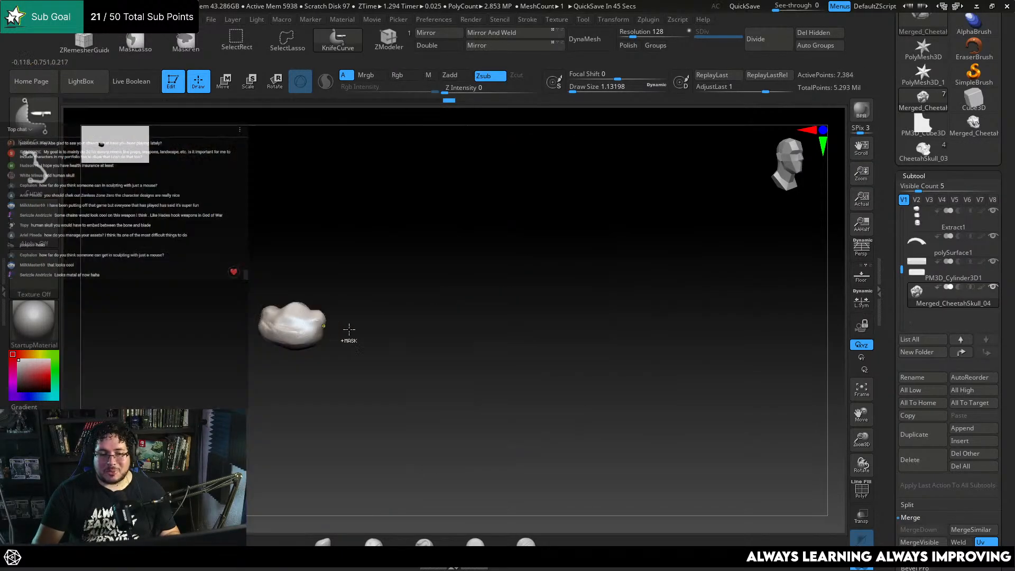
{"action": "left_click", "coordinate": [546, 438], "text": "ctrl+shift"}
Isolate the polygroup containing the inner surface of the lower jaw, mask its jaw portion, and show the whole skull again
{"action": "left_click", "coordinate": [613, 430], "text": "ctrl+shift"}
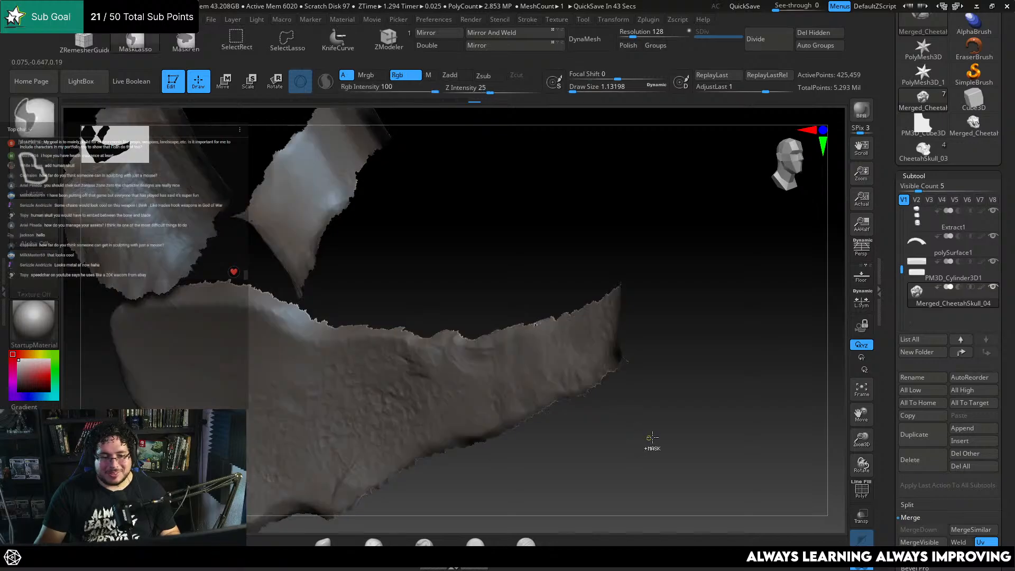
{"action": "left_click", "coordinate": [682, 412], "text": "ctrl+shift"}
{"action": "mouse_move", "coordinate": [685, 411]}
{"action": "left_mouse_down"}
{"action": "mouse_move", "coordinate": [687, 312]}
{"action": "mouse_move", "coordinate": [671, 351]}
{"action": "mouse_move", "coordinate": [677, 383]}
{"action": "mouse_move", "coordinate": [648, 380]}
{"action": "mouse_move", "coordinate": [664, 392]}
{"action": "mouse_move", "coordinate": [668, 428]}
{"action": "left_mouse_up"}
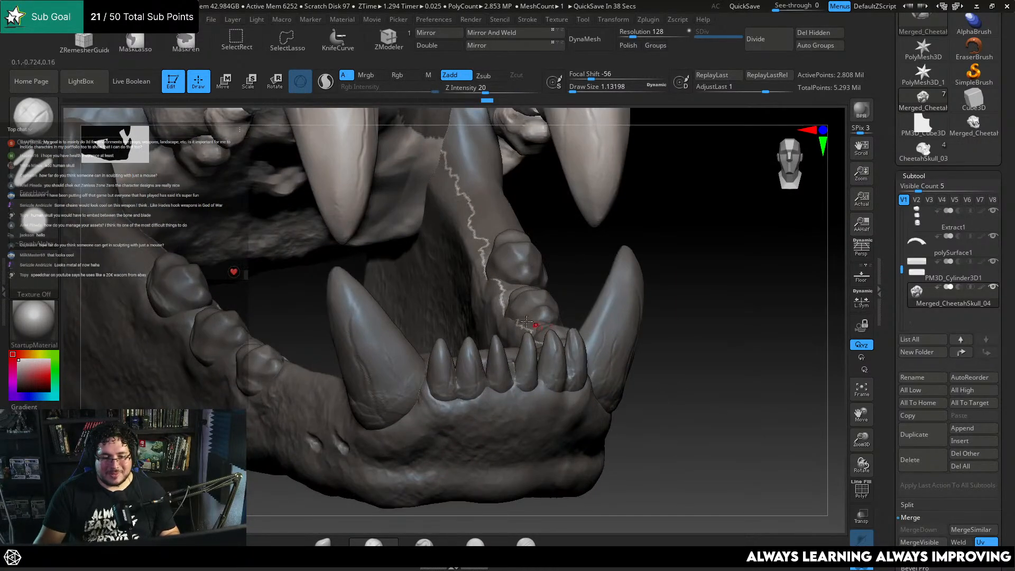
Try to close the unmasked seam along the inner lower jaw by isolating the adjoining polygroups and reworking their masks
{"action": "left_click", "coordinate": [482, 255], "text": "ctrl+shift"}
{"action": "left_click", "coordinate": [646, 276], "text": "ctrl"}
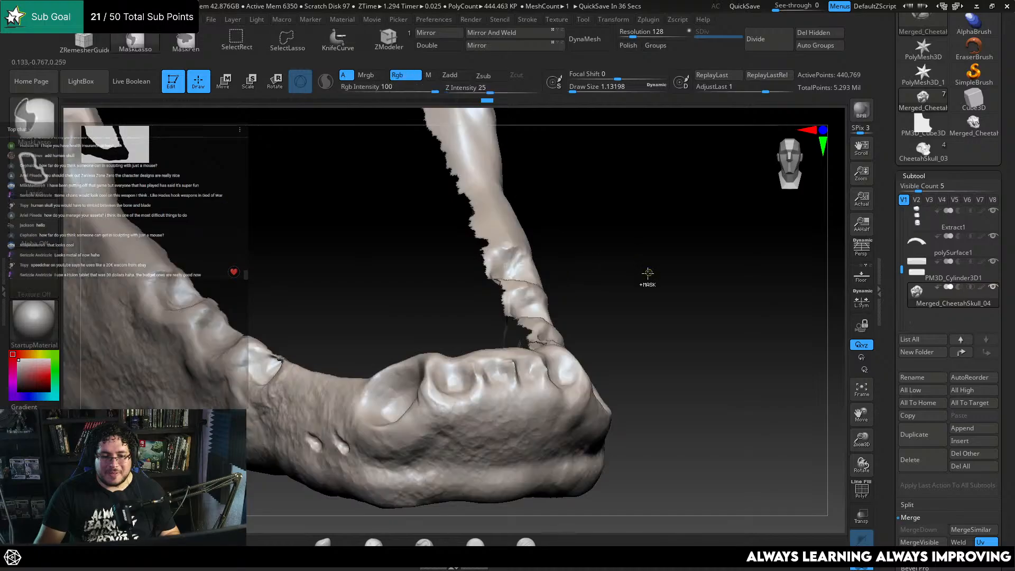
{"action": "left_click", "coordinate": [644, 277], "text": "ctrl+shift"}
{"action": "key", "text": "ctrl+z"}
{"action": "left_click", "coordinate": [667, 285], "text": "ctrl+shift"}
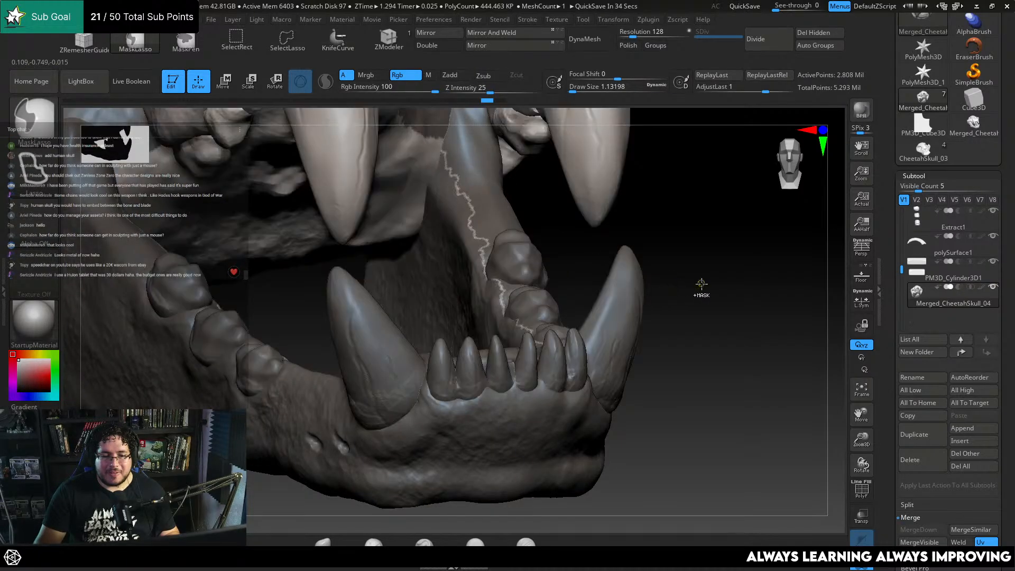
{"action": "key", "text": "ctrl+z"}
{"action": "left_click_drag", "start_coordinate": [666, 286], "coordinate": [657, 216], "text": "alt"}
{"action": "left_click", "coordinate": [672, 329], "text": "ctrl"}
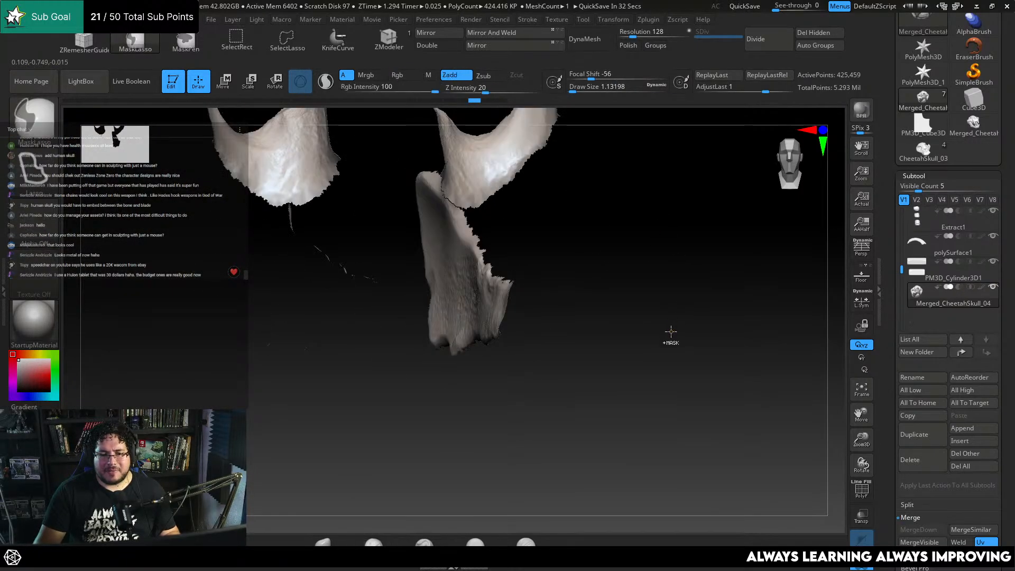
Show the other subtools again with polyframe display on, and regroup the skull so each bone and tooth has its own polygroup
{"action": "left_click", "coordinate": [860, 568]}
{"action": "left_click", "coordinate": [736, 365], "text": "ctrl+shift"}
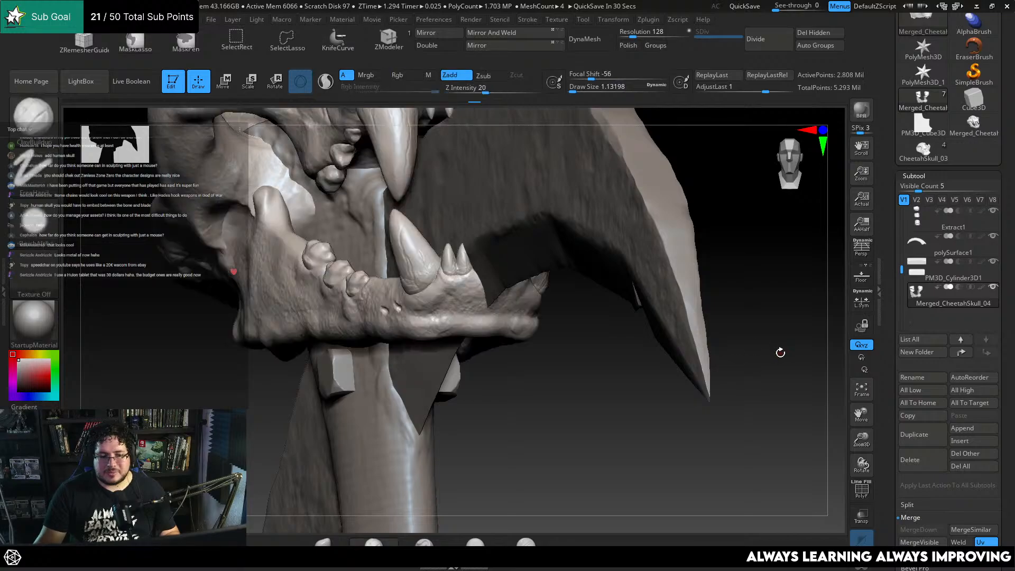
{"action": "left_click_drag", "start_coordinate": [786, 357], "coordinate": [777, 429]}
{"action": "left_click", "coordinate": [860, 497]}
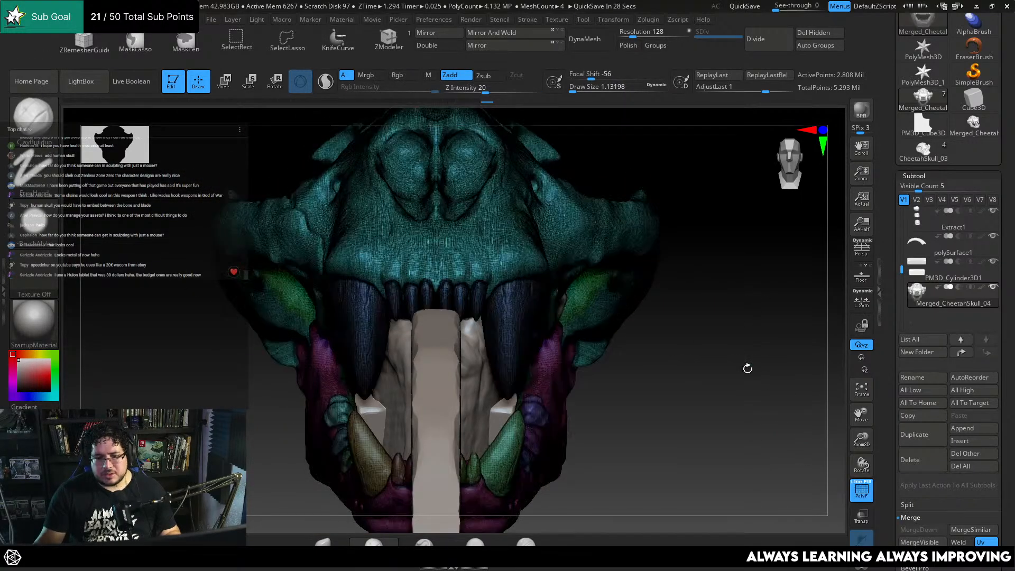
{"action": "left_click_drag", "start_coordinate": [725, 386], "coordinate": [707, 346]}
{"action": "left_click_drag", "start_coordinate": [785, 230], "coordinate": [690, 172], "text": "alt"}
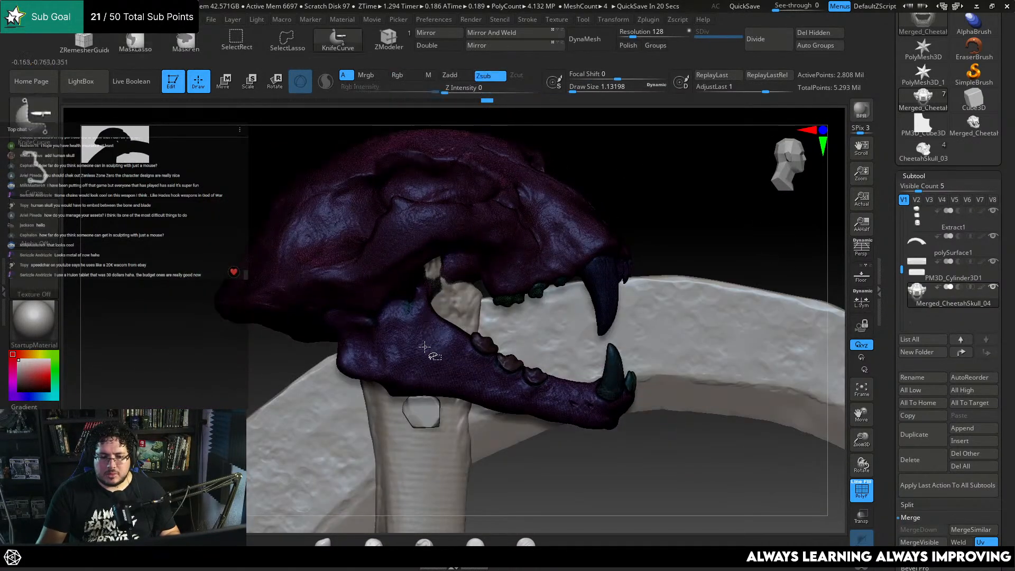
Isolate the lower jaw bone's polygroup, invert the visibility to inspect the separate teeth in solo view, and show the whole skull again
{"action": "left_click", "coordinate": [430, 350], "text": "ctrl+shift"}
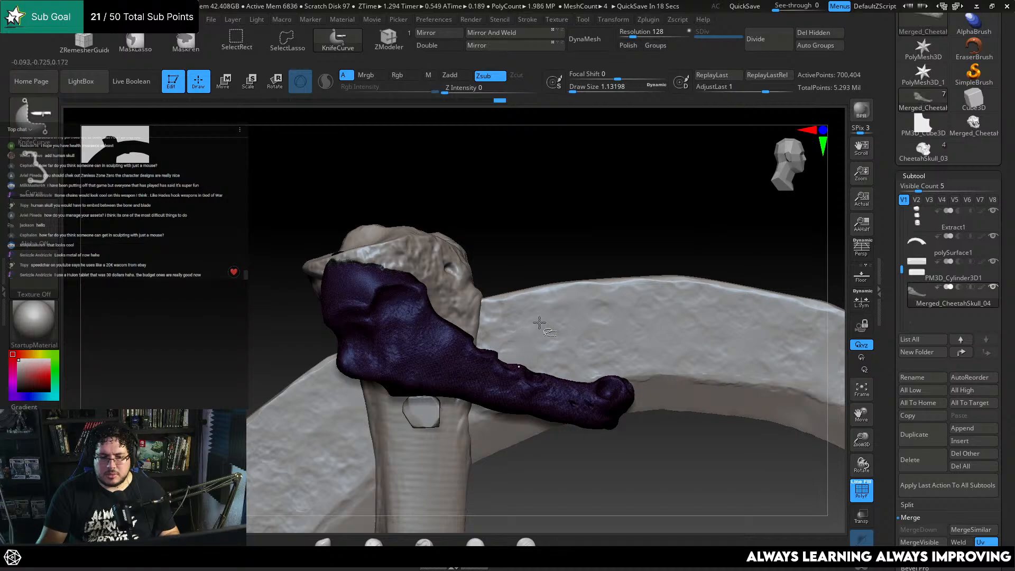
{"action": "left_click", "coordinate": [236, 40], "text": "ctrl+shift"}
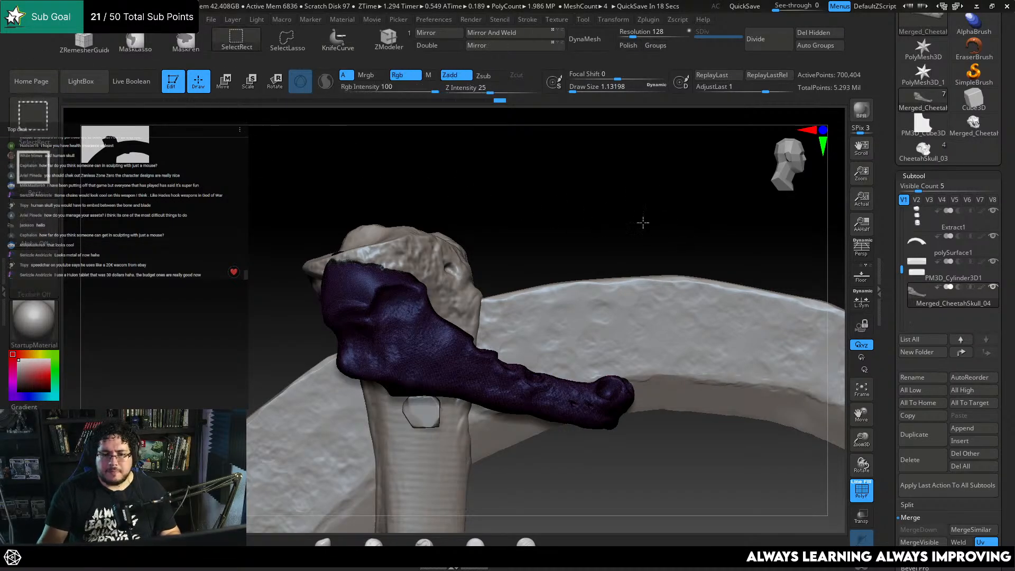
{"action": "left_click", "coordinate": [643, 222], "text": "ctrl+shift"}
{"action": "left_click", "coordinate": [862, 539]}
{"action": "left_click_drag", "start_coordinate": [720, 305], "coordinate": [711, 243], "text": "alt"}
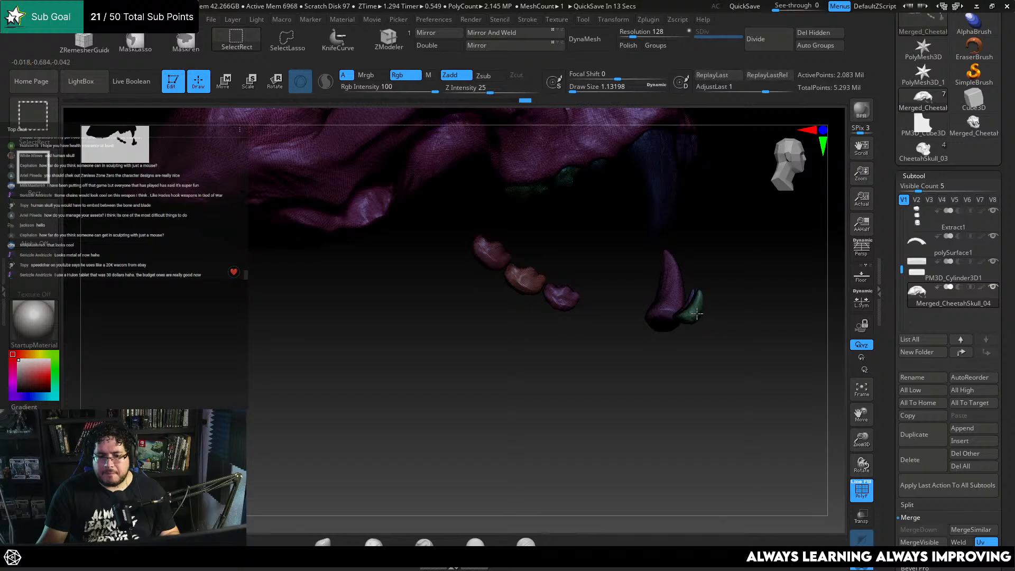
{"action": "left_click", "coordinate": [637, 298], "text": "ctrl+shift"}
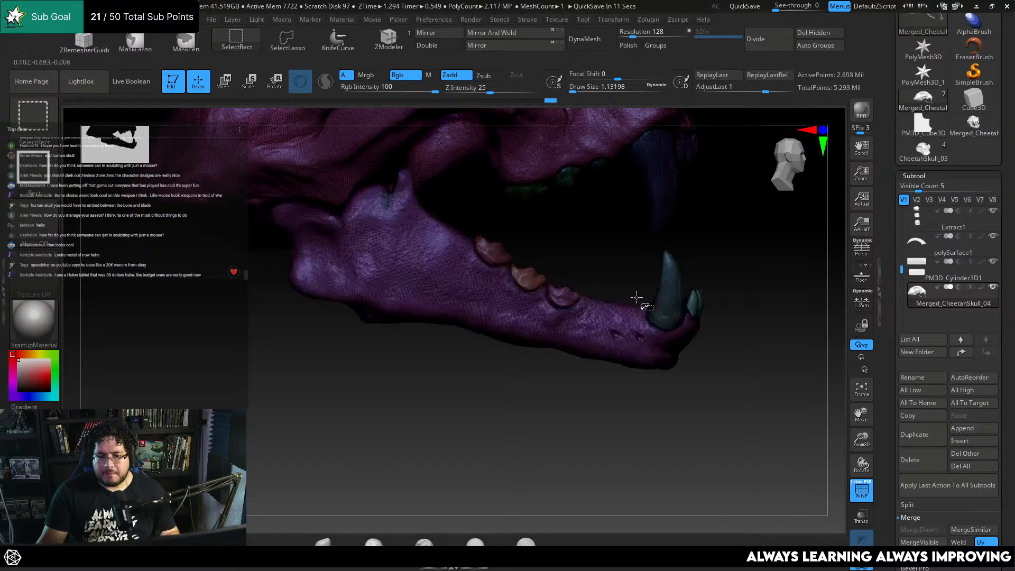
Hide the lower jaw's bone and remaining tooth polygroups, invert the visibility to isolate the jaw, and turn off polyframe and solo view
{"action": "left_click", "coordinate": [566, 301], "text": "ctrl+shift"}
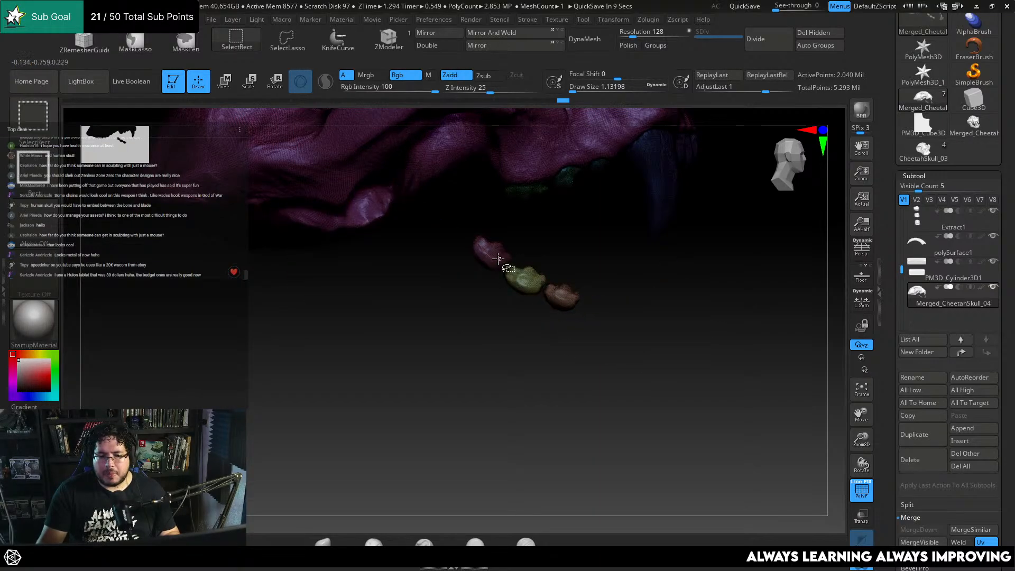
{"action": "left_click", "coordinate": [557, 297], "text": "ctrl+shift"}
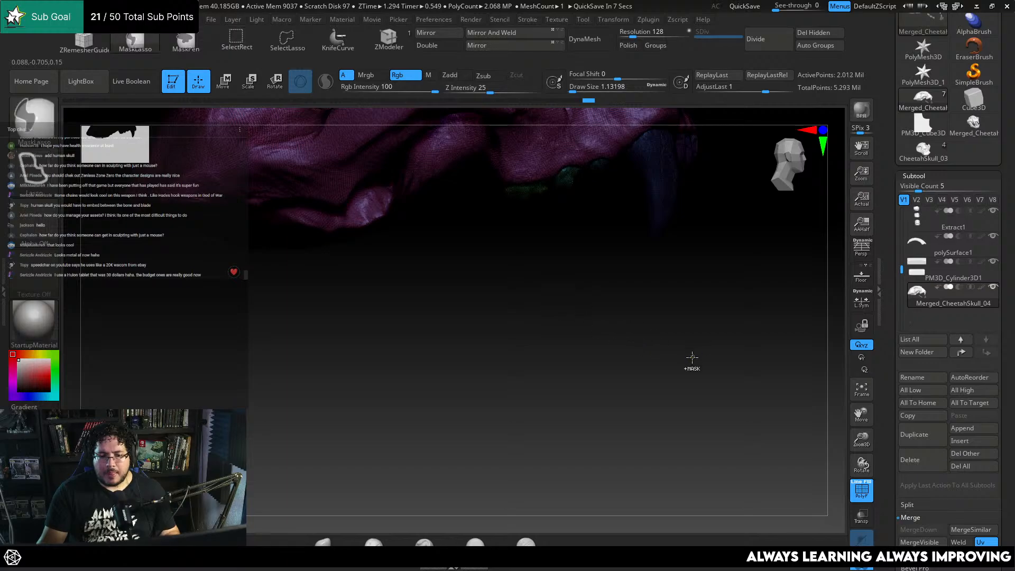
{"action": "mouse_move", "coordinate": [770, 355]}
{"action": "left_mouse_down", "text": "ctrl+shift"}
{"action": "mouse_move", "coordinate": [770, 325]}
{"action": "mouse_move", "coordinate": [750, 335]}
{"action": "left_mouse_up", "text": "ctrl+shift"}
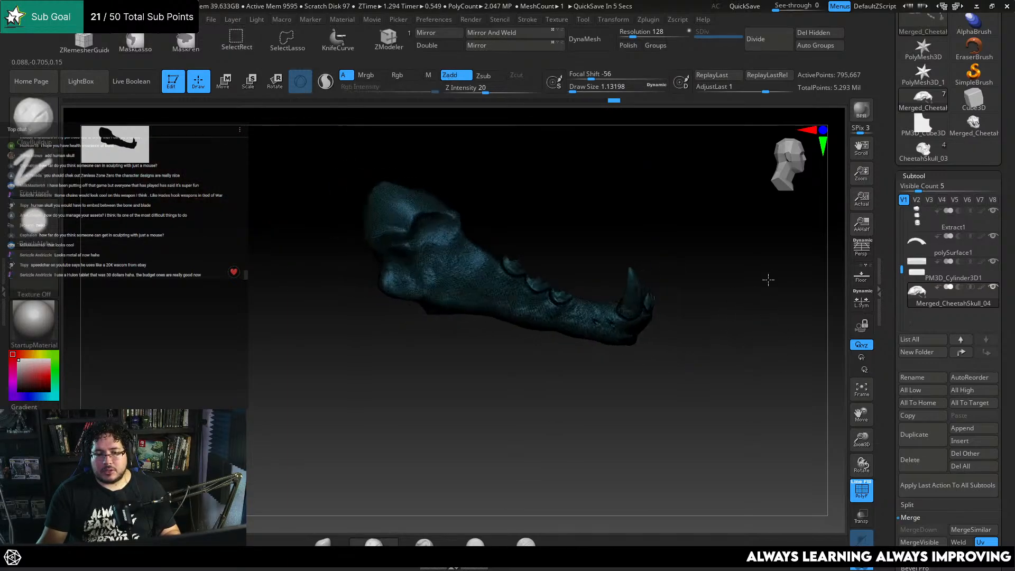
{"action": "left_click", "coordinate": [863, 492]}
{"action": "left_click", "coordinate": [858, 568]}
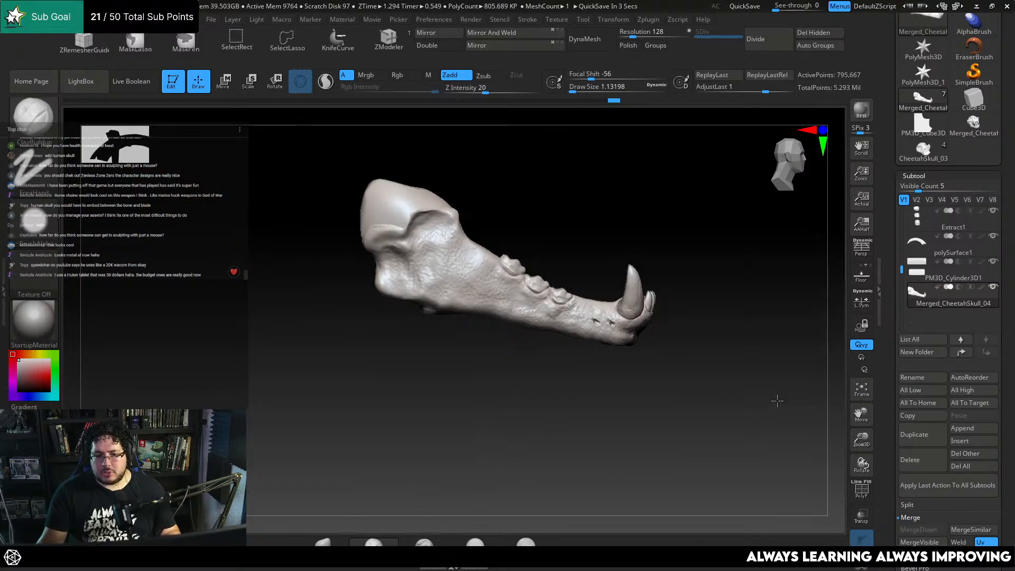
{"action": "left_click_drag", "start_coordinate": [779, 401], "coordinate": [813, 495], "text": "alt"}
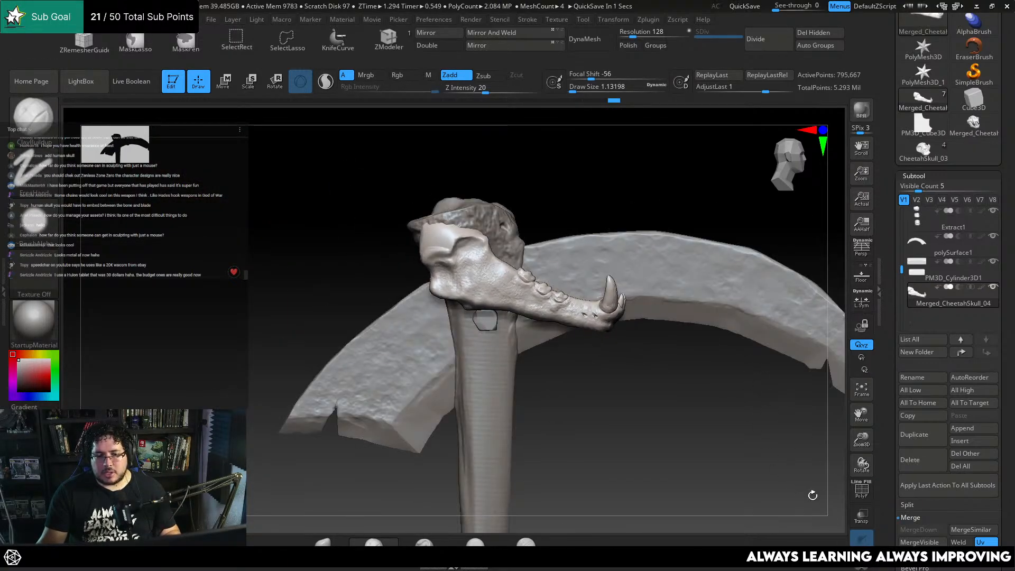
{"action": "left_click", "coordinate": [865, 568]}
{"action": "left_click", "coordinate": [865, 568]}
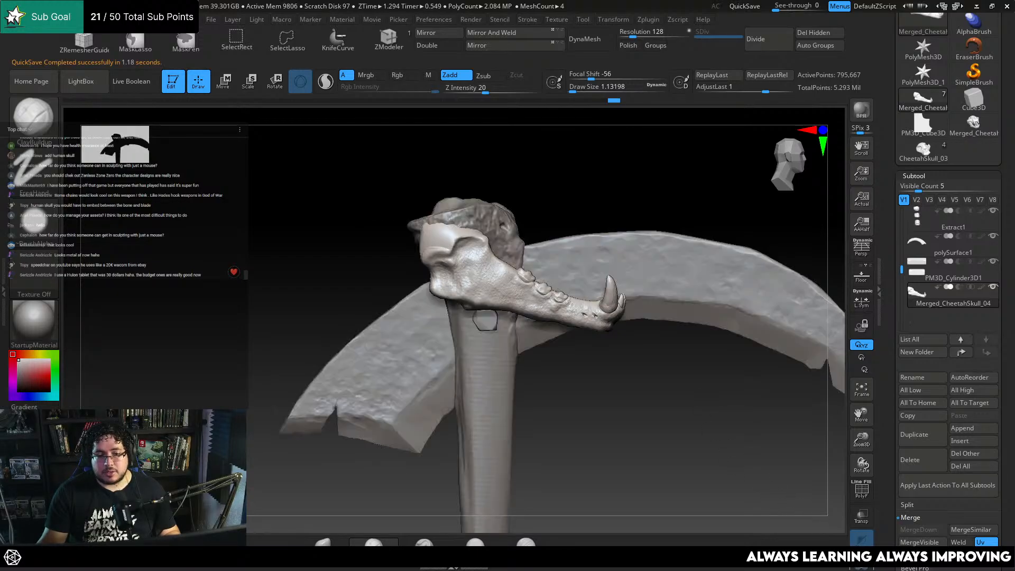
Show the whole skull again and mask the cranium so that only the lower jaw is unmasked
{"action": "left_click_drag", "start_coordinate": [762, 454], "coordinate": [660, 467]}
{"action": "left_click", "coordinate": [723, 465], "text": "ctrl+shift"}
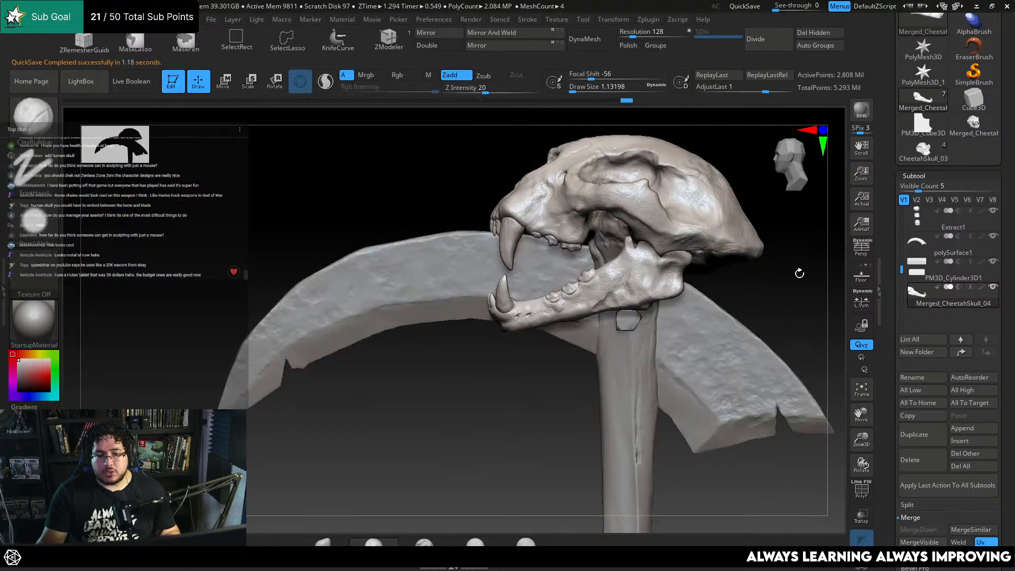
{"action": "left_click_drag", "start_coordinate": [798, 274], "coordinate": [757, 312], "text": "alt"}
{"action": "left_click", "coordinate": [633, 278], "text": "ctrl+shift"}
{"action": "left_click", "coordinate": [740, 292], "text": "ctrl"}
{"action": "left_click", "coordinate": [743, 299], "text": "ctrl+shift"}
{"action": "left_click", "coordinate": [742, 297], "text": "ctrl"}
{"action": "key", "text": "ctrl+z"}
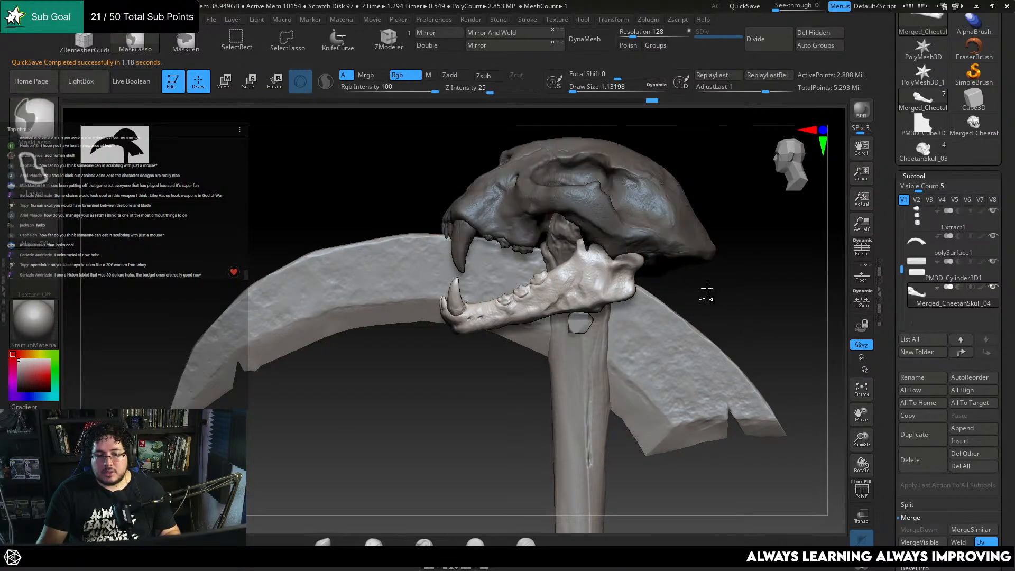
Try to transform the unmasked lower jaw with the gizmo, undo the changes, and clear the mask
{"action": "key", "text": "e"}
{"action": "left_click_drag", "start_coordinate": [614, 211], "coordinate": [646, 209], "text": "alt"}
{"action": "key", "text": "ctrl+z"}
{"action": "mouse_move", "coordinate": [735, 255]}
{"action": "left_mouse_down"}
{"action": "mouse_move", "coordinate": [770, 263]}
{"action": "mouse_move", "coordinate": [734, 403]}
{"action": "left_mouse_up"}
{"action": "left_click", "coordinate": [859, 568]}
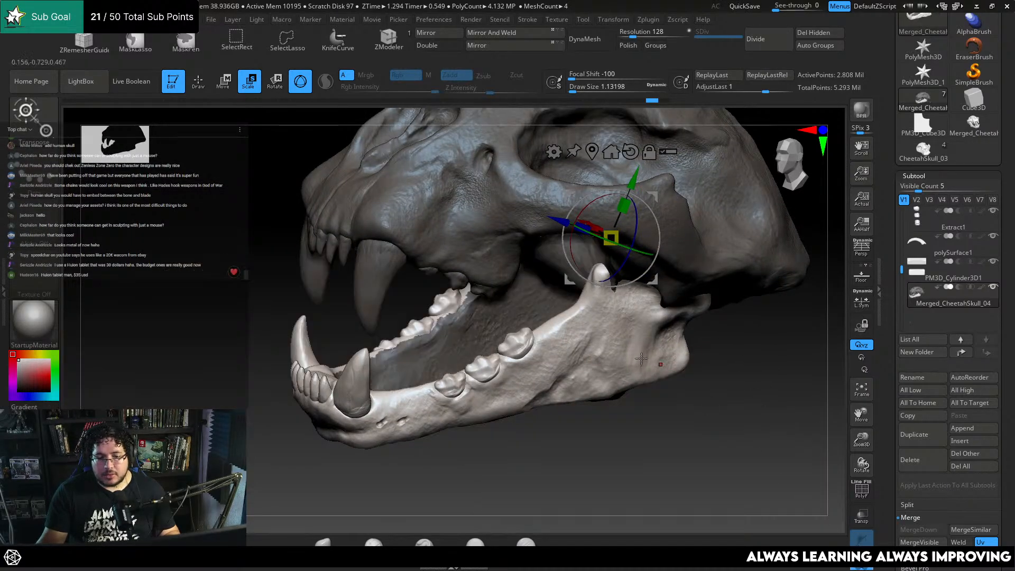
{"action": "key", "text": "ctrl+z"}
{"action": "left_click_drag", "start_coordinate": [821, 489], "coordinate": [769, 427]}
{"action": "key", "text": "ctrl+shift+z"}
{"action": "key", "text": "ctrl+z"}
{"action": "left_click", "coordinate": [644, 338], "text": "alt"}
{"action": "mouse_move", "coordinate": [749, 383]}
{"action": "left_mouse_down", "text": "ctrl"}
{"action": "mouse_move", "coordinate": [721, 374]}
{"action": "mouse_move", "coordinate": [758, 422]}
{"action": "mouse_move", "coordinate": [785, 413]}
{"action": "left_mouse_up", "text": "ctrl"}
Hide the lower jaw's outer polygroup and its leftover inner-surface polygroup to separate the complete jaw from the cranium
{"action": "key", "text": "q"}
{"action": "left_click", "coordinate": [662, 356], "text": "ctrl+shift"}
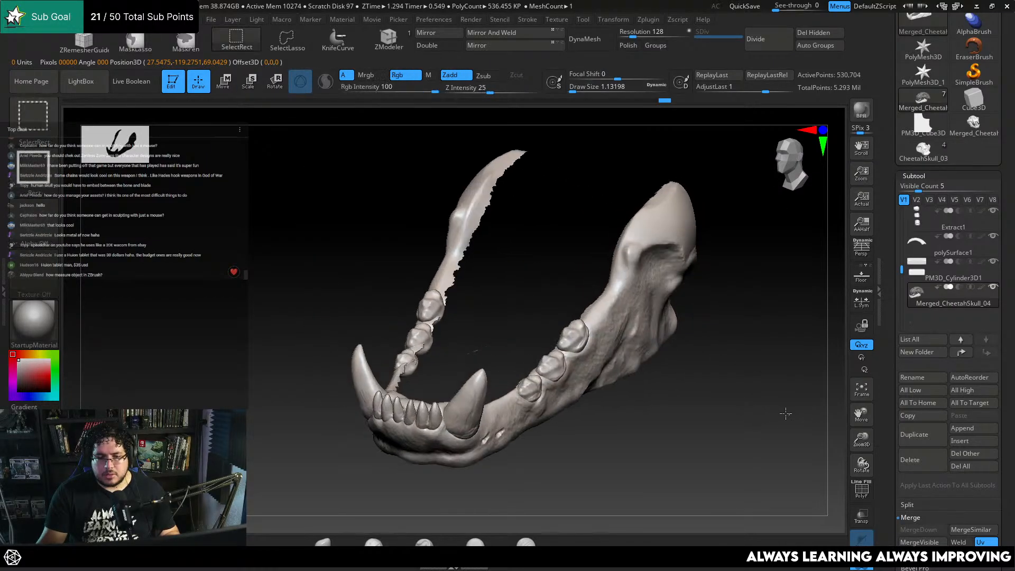
{"action": "left_click", "coordinate": [785, 414], "text": "ctrl+shift"}
{"action": "left_click", "coordinate": [665, 339], "text": "ctrl+shift"}
{"action": "left_click_drag", "start_coordinate": [735, 335], "coordinate": [702, 370], "text": "ctrl+shift"}
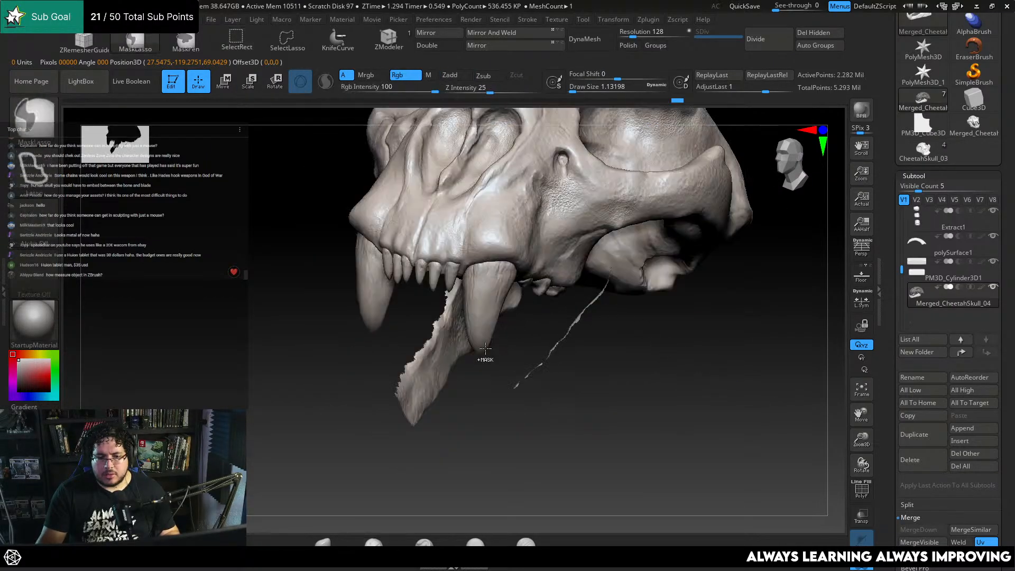
{"action": "left_click", "coordinate": [446, 361], "text": "ctrl+shift"}
Rotate the isolated lower jaw further open about its hinge and show the whole skull with the other subtools
{"action": "mouse_move", "coordinate": [654, 392]}
{"action": "left_mouse_down"}
{"action": "mouse_move", "coordinate": [729, 360]}
{"action": "mouse_move", "coordinate": [768, 389]}
{"action": "mouse_move", "coordinate": [774, 430]}
{"action": "mouse_move", "coordinate": [757, 423]}
{"action": "mouse_move", "coordinate": [700, 331]}
{"action": "mouse_move", "coordinate": [723, 220]}
{"action": "left_mouse_up"}
{"action": "left_click", "coordinate": [862, 564]}
{"action": "key", "text": "f"}
{"action": "key", "text": "w"}
{"action": "mouse_move", "coordinate": [629, 206]}
{"action": "left_mouse_down"}
{"action": "mouse_move", "coordinate": [618, 190]}
{"action": "mouse_move", "coordinate": [624, 197]}
{"action": "left_mouse_up"}
{"action": "left_click_drag", "start_coordinate": [620, 194], "coordinate": [616, 189]}
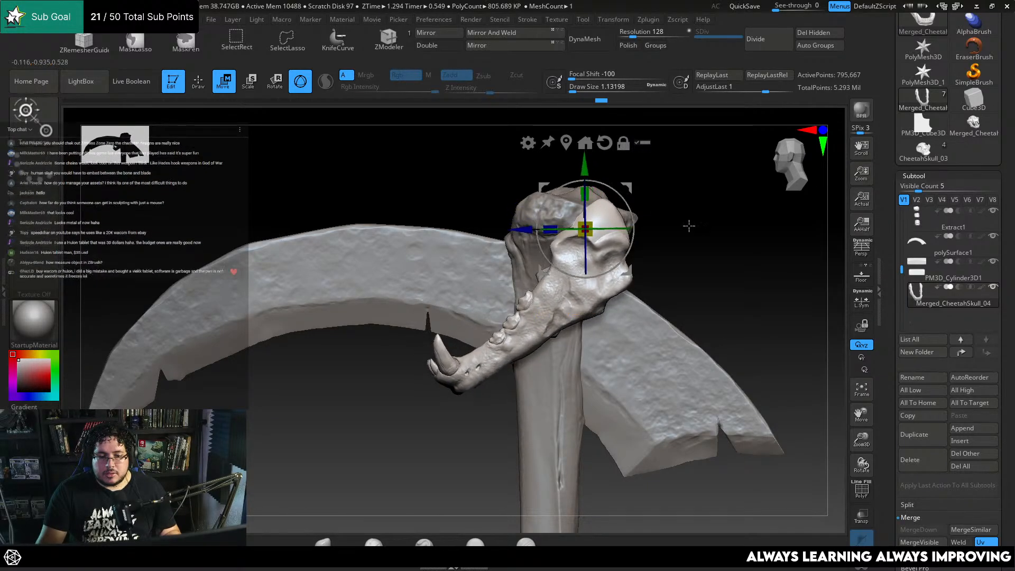
{"action": "left_click_drag", "start_coordinate": [689, 225], "coordinate": [803, 509]}
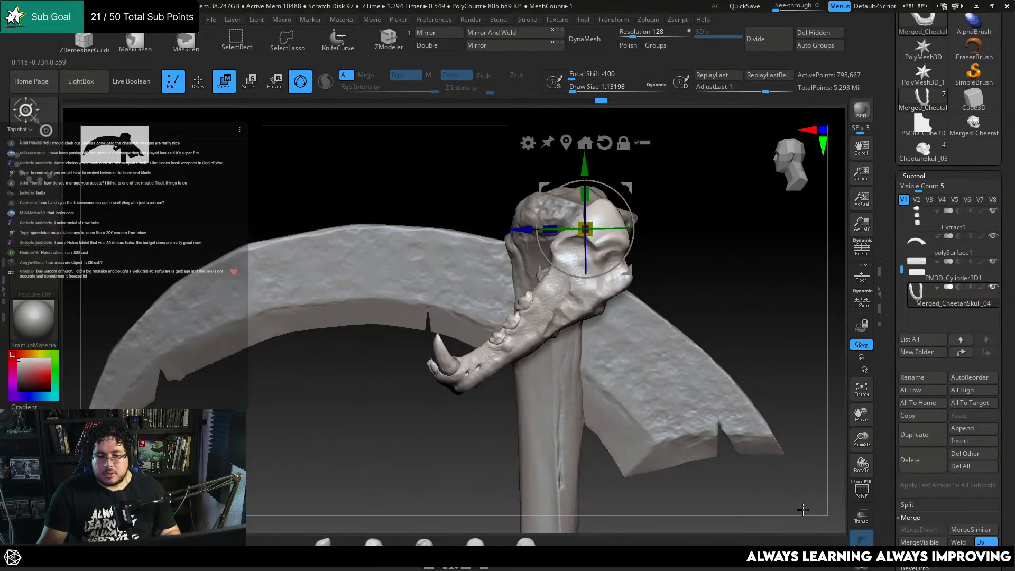
{"action": "left_click", "coordinate": [862, 564]}
{"action": "left_click", "coordinate": [862, 564]}
{"action": "left_click_drag", "start_coordinate": [795, 359], "coordinate": [711, 307]}
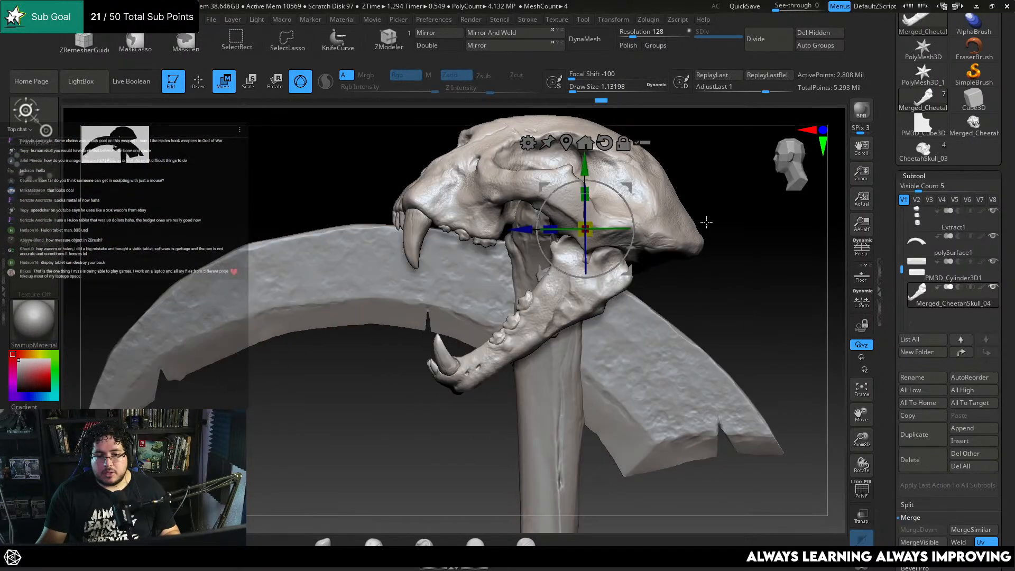
Tilt the whole skull slightly and move it down onto the bone head
{"action": "left_click_drag", "start_coordinate": [621, 199], "coordinate": [626, 201]}
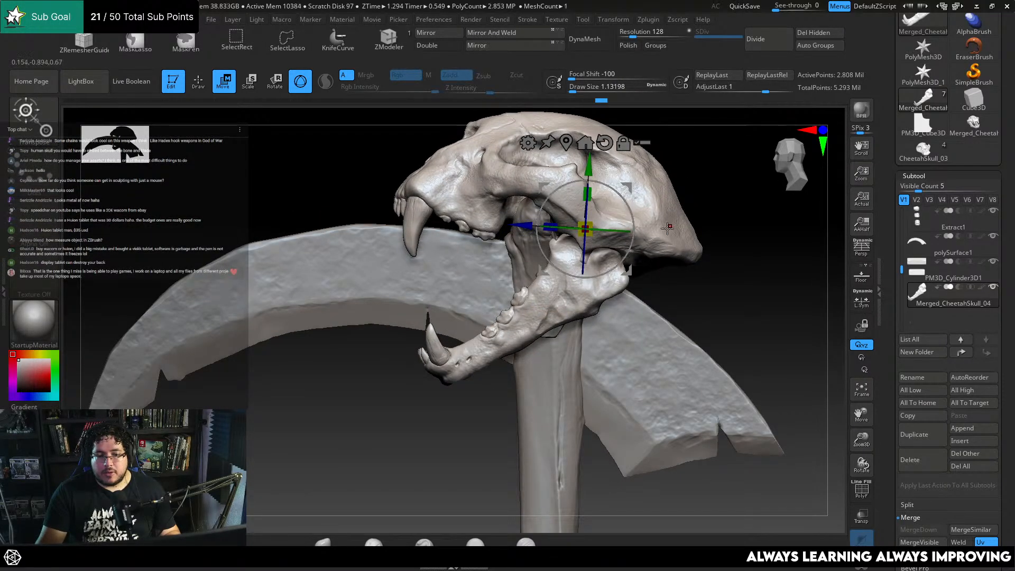
{"action": "left_click_drag", "start_coordinate": [589, 167], "coordinate": [591, 175]}
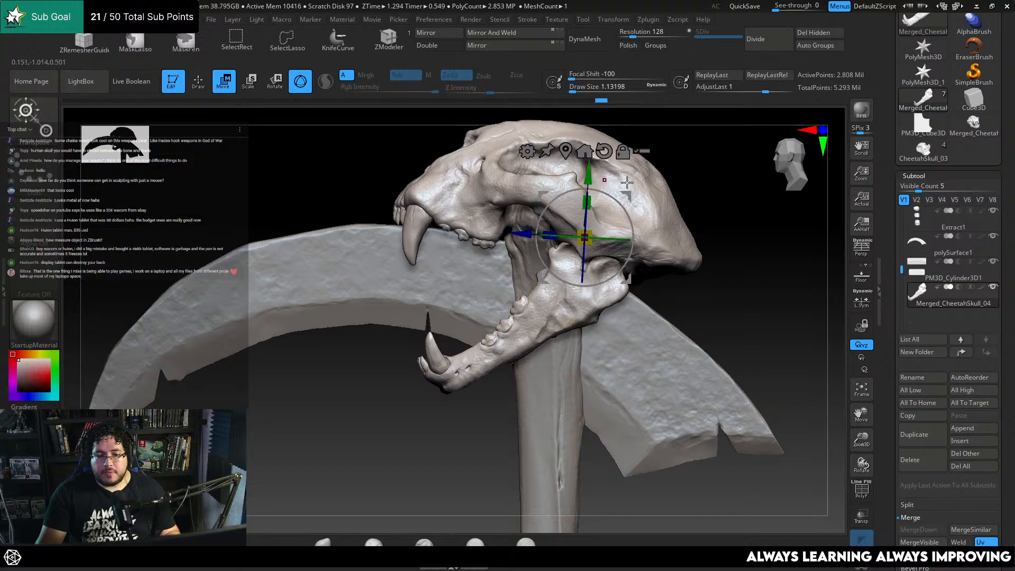
{"action": "left_click_drag", "start_coordinate": [711, 219], "coordinate": [739, 229]}
Select the cylinder pegs subtool and rotate its lower peg to follow the opened jaw
{"action": "key", "text": "q"}
{"action": "left_click", "coordinate": [549, 279], "text": "alt"}
{"action": "left_click_drag", "start_coordinate": [665, 263], "coordinate": [657, 268], "text": "shift"}
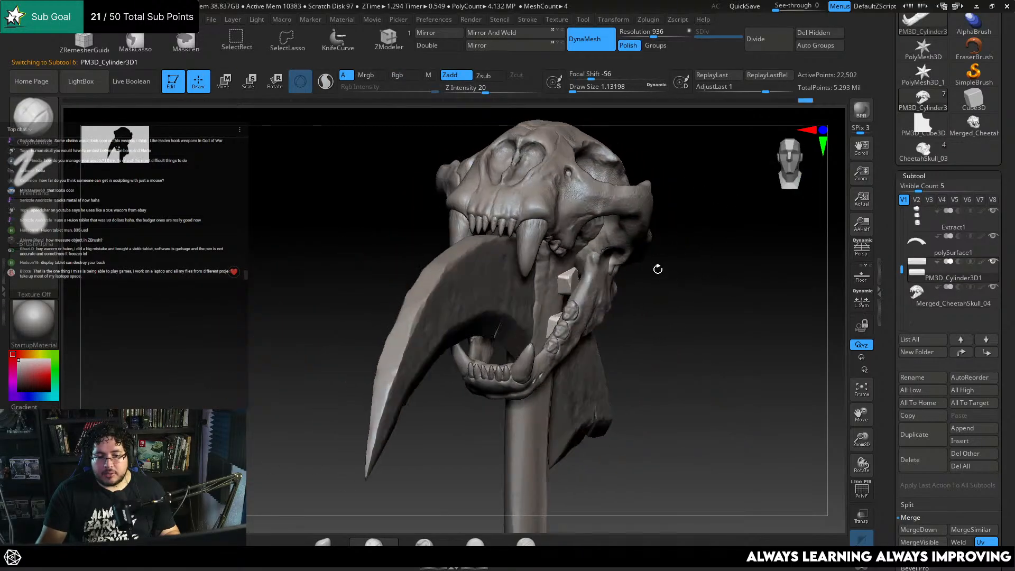
{"action": "key", "text": "r"}
{"action": "left_click_drag", "start_coordinate": [576, 329], "coordinate": [606, 341]}
{"action": "left_click_drag", "start_coordinate": [708, 303], "coordinate": [632, 288]}
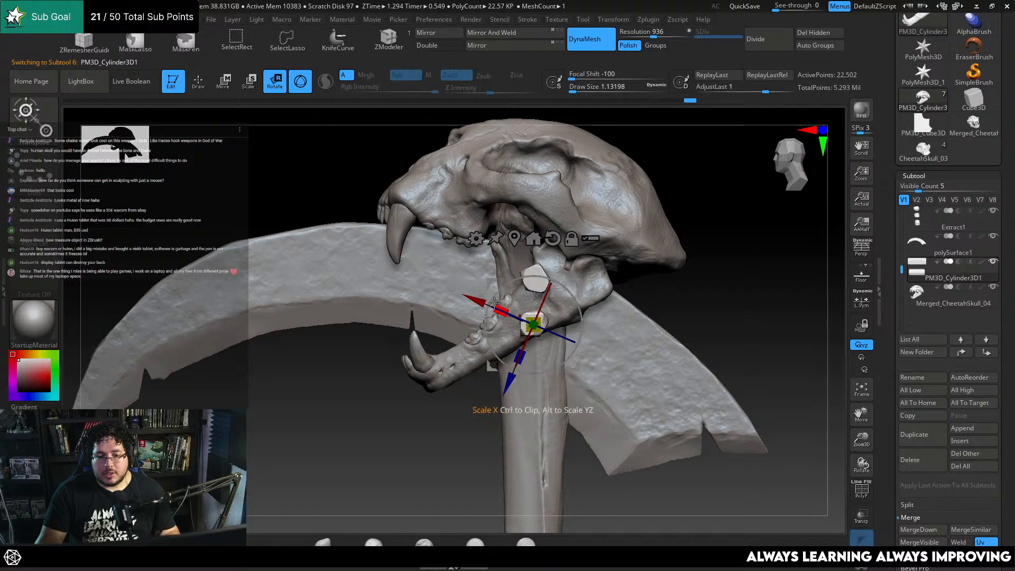
Scale and reposition the cylinder pegs over the rear part of the lower jaw
{"action": "key", "text": "q"}
{"action": "key", "text": "e"}
{"action": "left_click_drag", "start_coordinate": [553, 282], "coordinate": [571, 299]}
{"action": "key", "text": "w"}
{"action": "left_click_drag", "start_coordinate": [495, 275], "coordinate": [490, 270]}
{"action": "mouse_move", "coordinate": [720, 240]}
{"action": "left_mouse_down"}
{"action": "mouse_move", "coordinate": [778, 279]}
{"action": "mouse_move", "coordinate": [687, 331]}
{"action": "left_mouse_up"}
{"action": "key", "text": "q"}
{"action": "left_click_drag", "start_coordinate": [687, 224], "coordinate": [671, 243]}
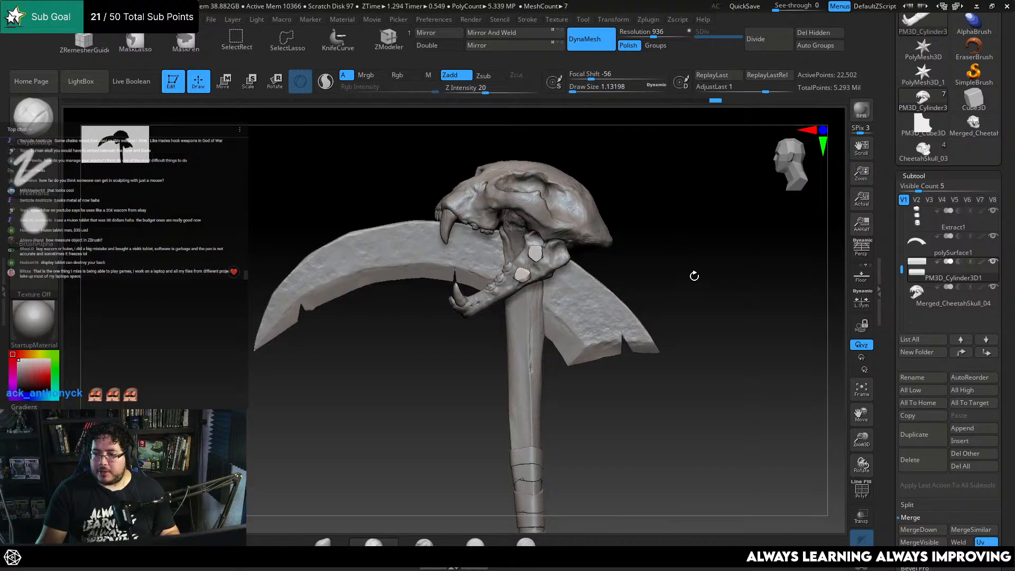
Select the tibia shaft and examine the whole scythe's silhouette from the side and the back
{"action": "mouse_move", "coordinate": [684, 310]}
{"action": "left_mouse_down", "text": "alt"}
{"action": "mouse_move", "coordinate": [675, 248]}
{"action": "mouse_move", "coordinate": [716, 334]}
{"action": "mouse_move", "coordinate": [700, 358]}
{"action": "mouse_move", "coordinate": [694, 483]}
{"action": "mouse_move", "coordinate": [600, 379]}
{"action": "left_mouse_up", "text": "alt"}
{"action": "left_click_drag", "start_coordinate": [581, 332], "coordinate": [635, 353]}
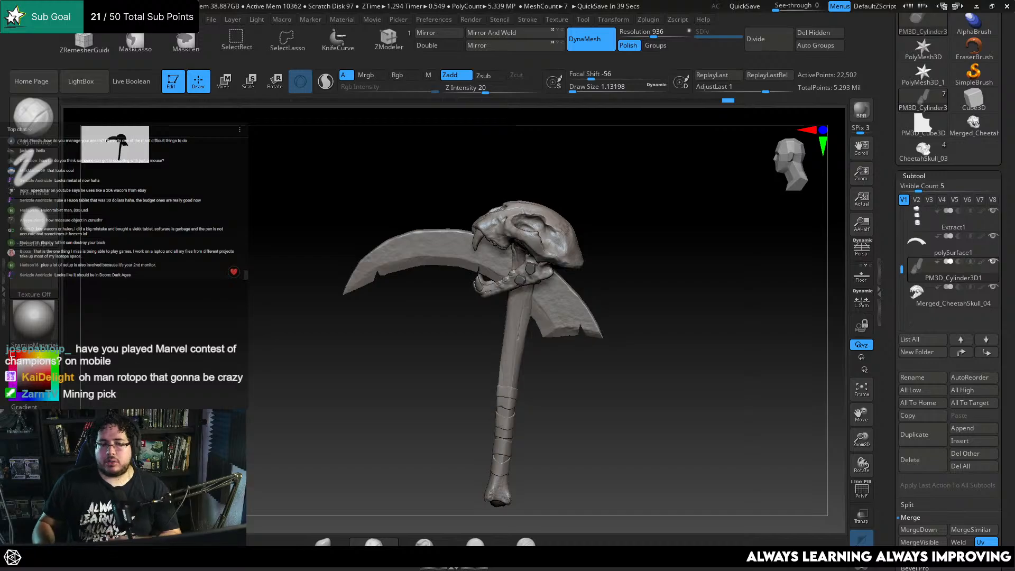
{"action": "left_click_drag", "start_coordinate": [682, 351], "coordinate": [714, 257]}
{"action": "left_click_drag", "start_coordinate": [658, 285], "coordinate": [589, 381]}
{"action": "left_click", "coordinate": [529, 315], "text": "alt"}
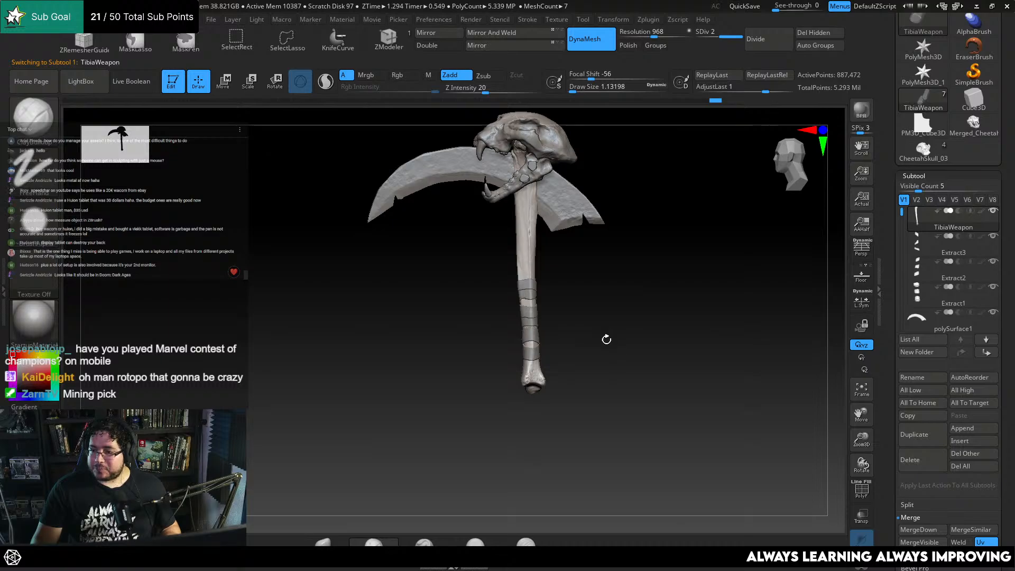
{"action": "left_click_drag", "start_coordinate": [607, 340], "coordinate": [634, 489], "text": "alt"}
{"action": "left_click_drag", "start_coordinate": [740, 217], "coordinate": [629, 324], "text": "alt"}
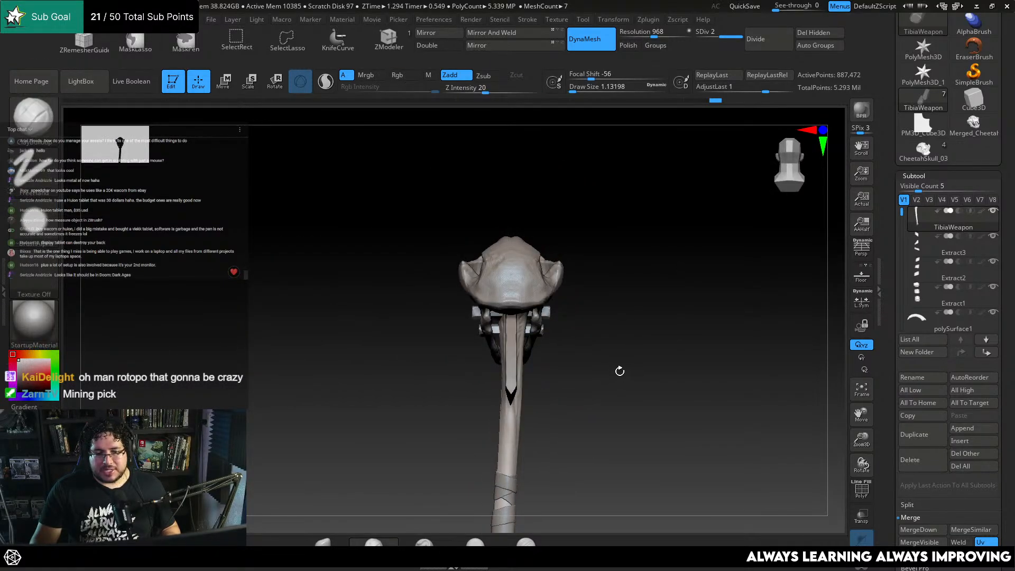
{"action": "left_click_drag", "start_coordinate": [620, 371], "coordinate": [605, 246]}
{"action": "left_click_drag", "start_coordinate": [592, 199], "coordinate": [630, 269], "text": "alt"}
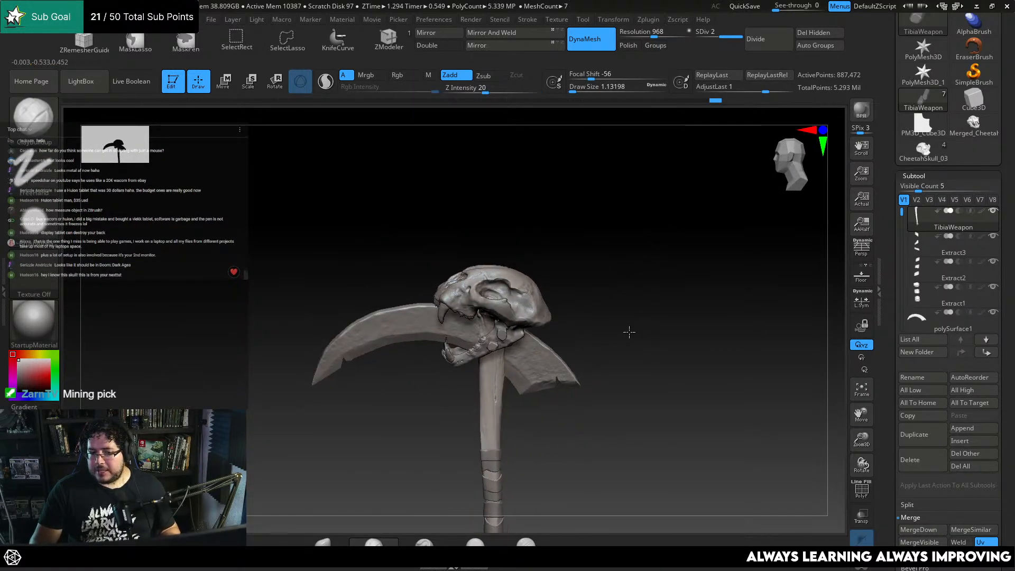
{"action": "left_click_drag", "start_coordinate": [628, 333], "coordinate": [584, 333]}
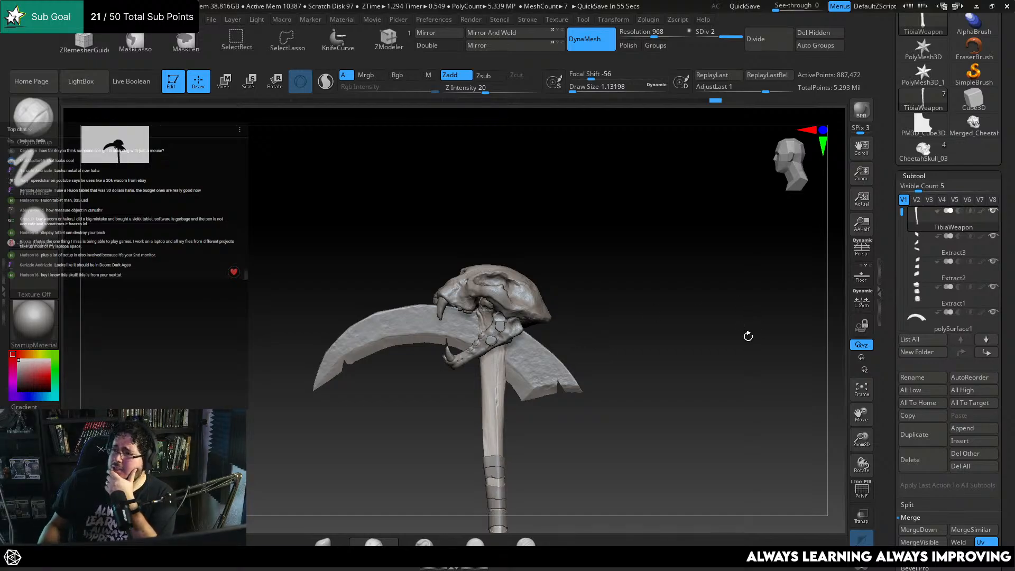
Examine the skull mount from below, the wrapped handle end, and the exposed shaft under the jaw
{"action": "mouse_move", "coordinate": [953, 270]}
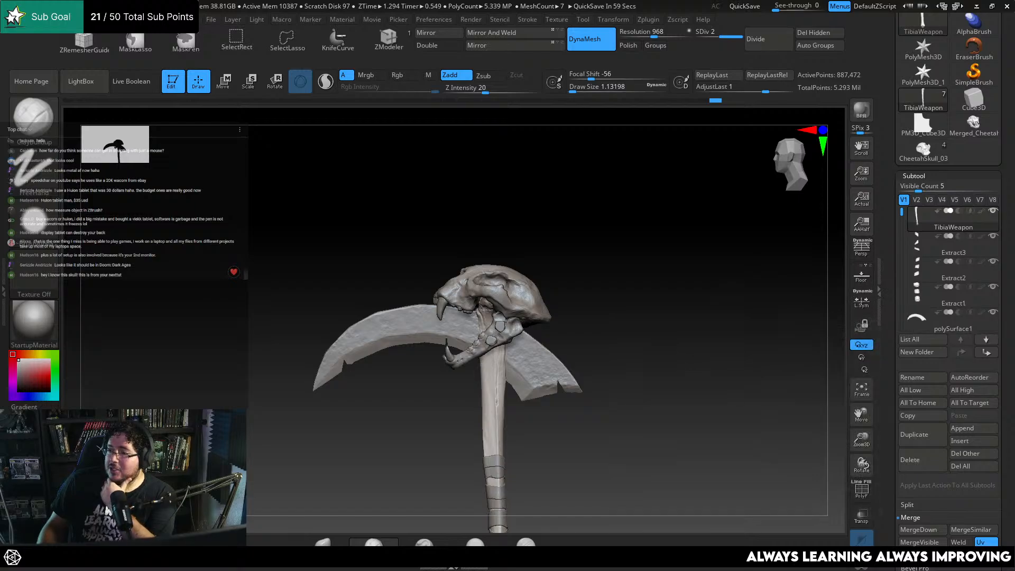
{"action": "left_click_drag", "start_coordinate": [583, 326], "coordinate": [616, 233]}
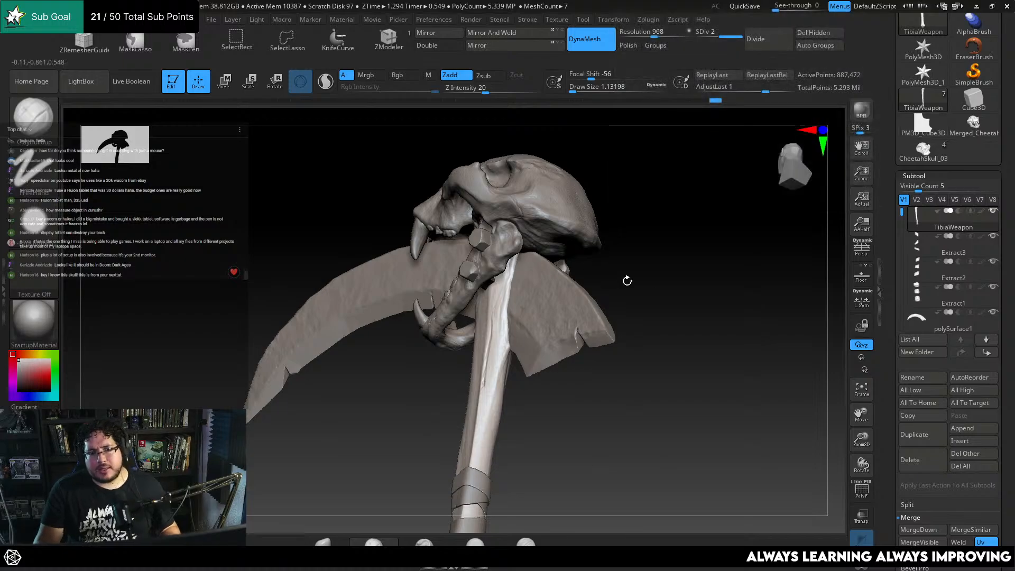
{"action": "left_click_drag", "start_coordinate": [659, 288], "coordinate": [495, 331]}
{"action": "left_click_drag", "start_coordinate": [675, 272], "coordinate": [618, 213], "text": "alt"}
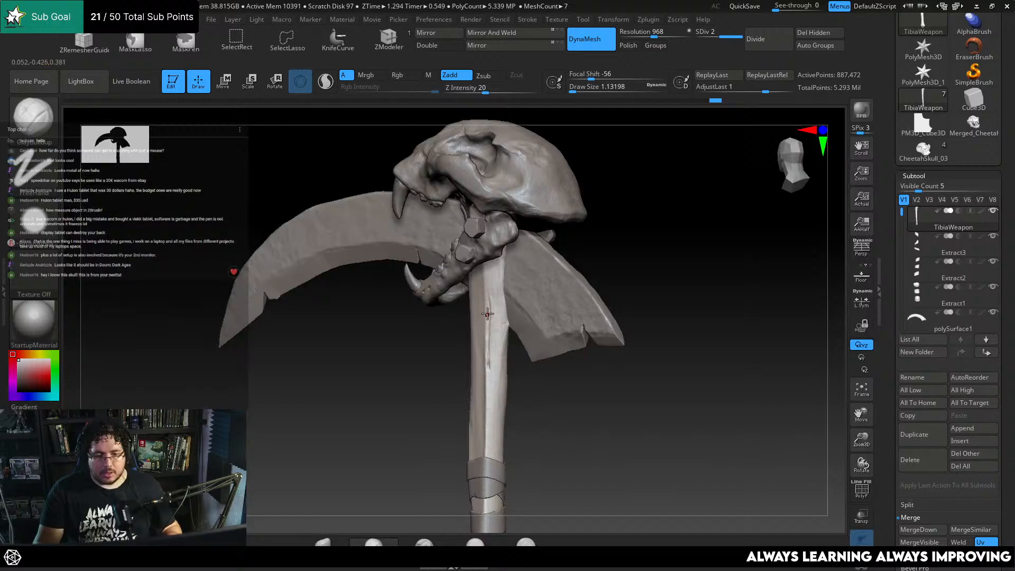
{"action": "left_click_drag", "start_coordinate": [634, 253], "coordinate": [520, 366]}
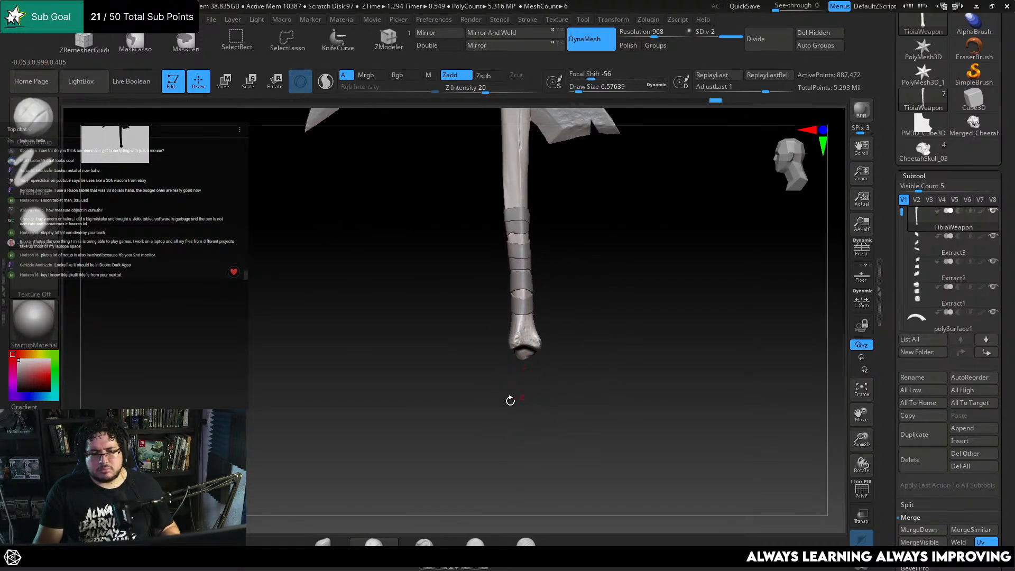
{"action": "left_click_drag", "start_coordinate": [561, 394], "coordinate": [524, 389]}
{"action": "mouse_move", "coordinate": [579, 353]}
{"action": "left_mouse_down"}
{"action": "mouse_move", "coordinate": [598, 317]}
{"action": "mouse_move", "coordinate": [566, 285]}
{"action": "mouse_move", "coordinate": [589, 323]}
{"action": "mouse_move", "coordinate": [573, 329]}
{"action": "mouse_move", "coordinate": [653, 340]}
{"action": "mouse_move", "coordinate": [576, 338]}
{"action": "mouse_move", "coordinate": [591, 341]}
{"action": "left_mouse_up"}
{"action": "mouse_move", "coordinate": [585, 290]}
{"action": "left_mouse_down"}
{"action": "mouse_move", "coordinate": [594, 327]}
{"action": "mouse_move", "coordinate": [580, 338]}
{"action": "mouse_move", "coordinate": [591, 340]}
{"action": "mouse_move", "coordinate": [613, 434]}
{"action": "left_mouse_up"}
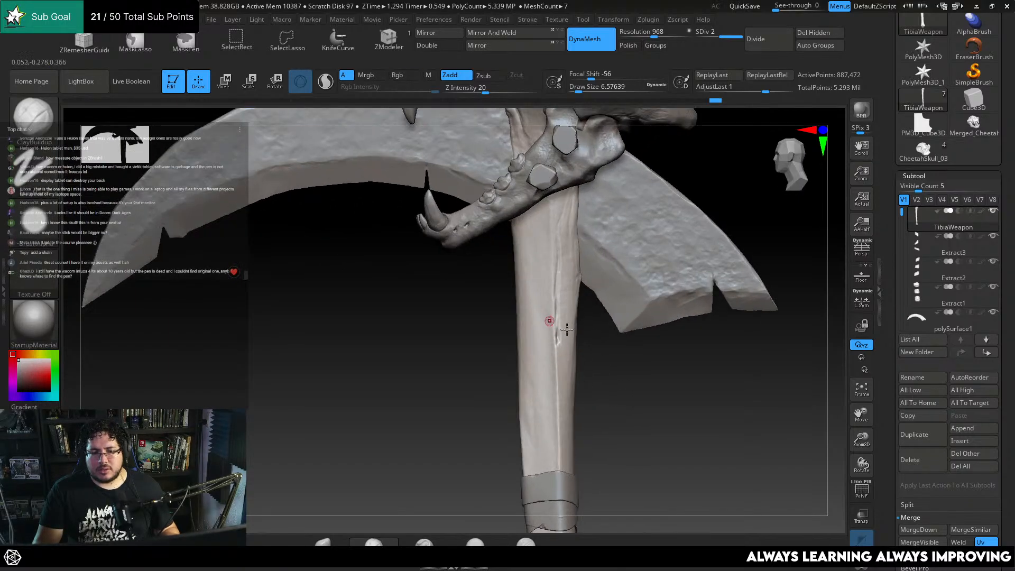
Carve cracks down the exposed tibia shaft below the lower jaw using the DamStandard brush at draw size 9.44 and Z intensity 33
{"action": "left_click_drag", "start_coordinate": [584, 264], "coordinate": [587, 301], "text": "alt"}
{"action": "key", "text": "b"}
{"action": "key", "text": "d"}
{"action": "key", "text": "s"}
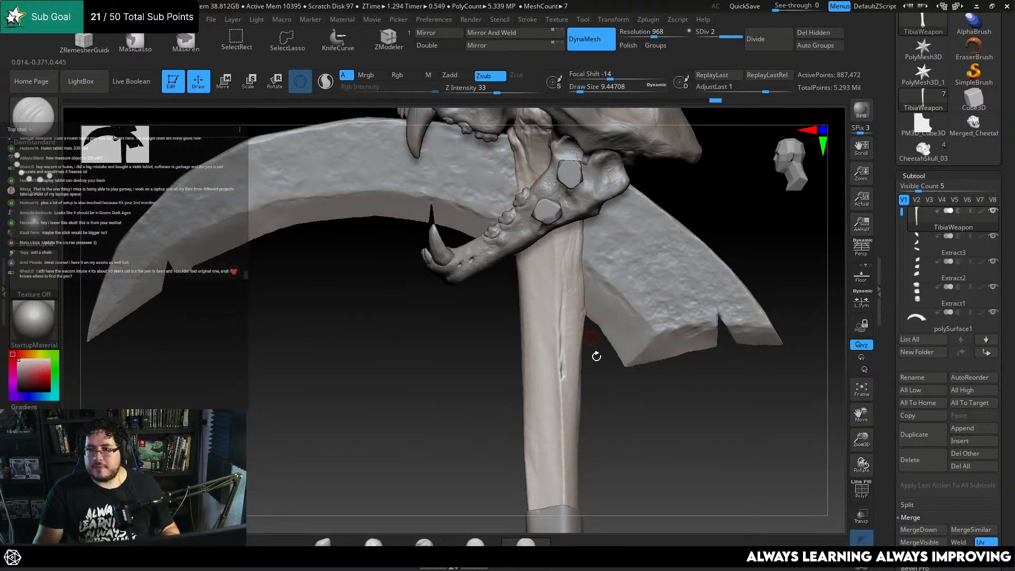
{"action": "left_click_drag", "start_coordinate": [576, 241], "coordinate": [564, 321]}
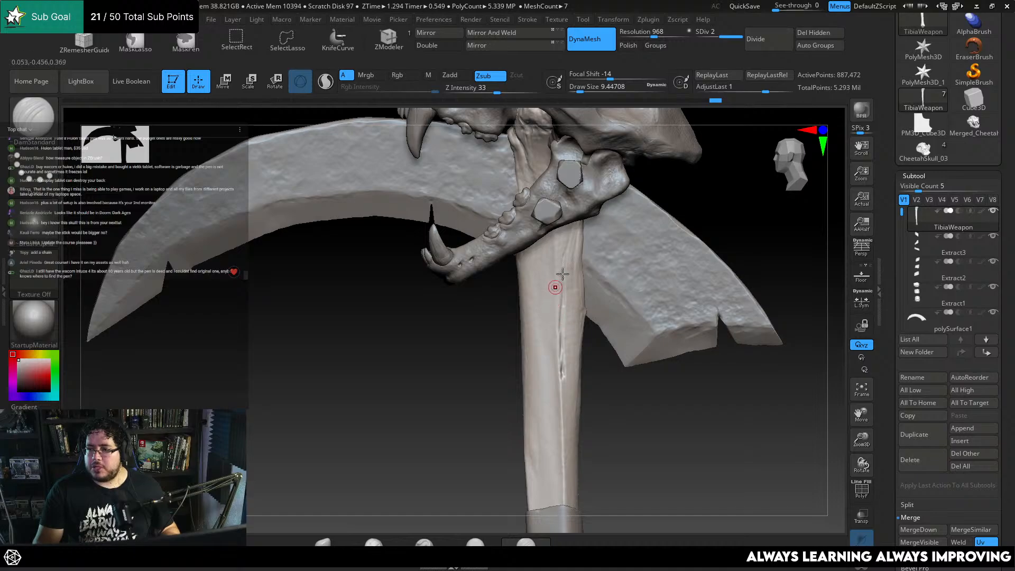
{"action": "right_click_drag", "start_coordinate": [578, 356], "coordinate": [583, 256]}
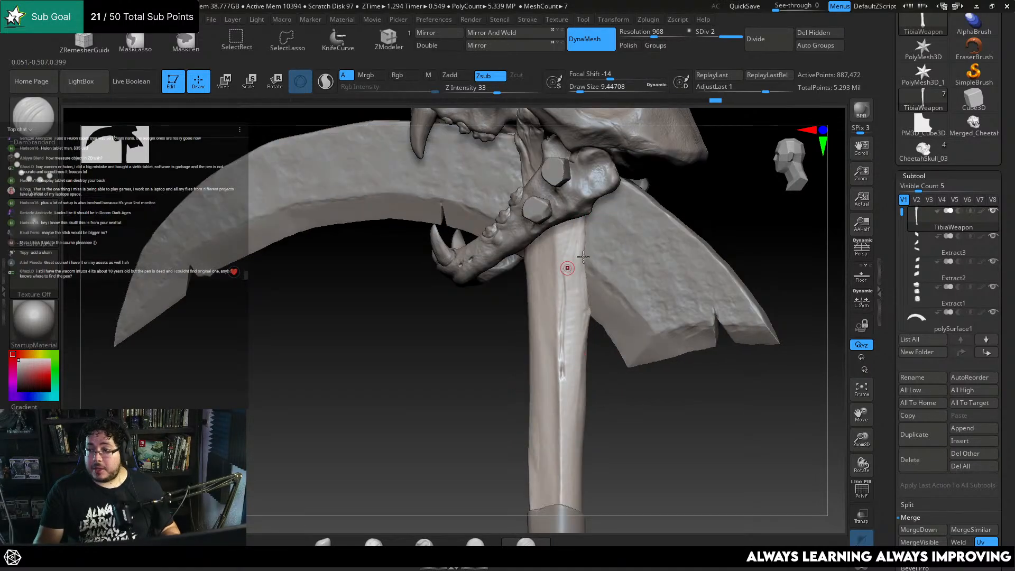
{"action": "key", "text": "space"}
{"action": "key", "text": "space"}
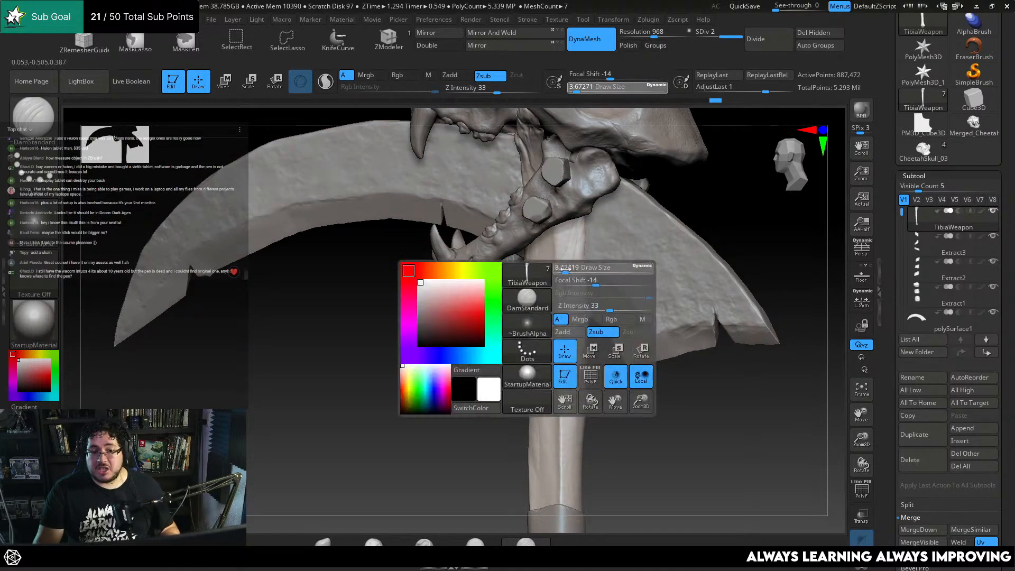
{"action": "left_click_drag", "start_coordinate": [568, 235], "coordinate": [565, 252]}
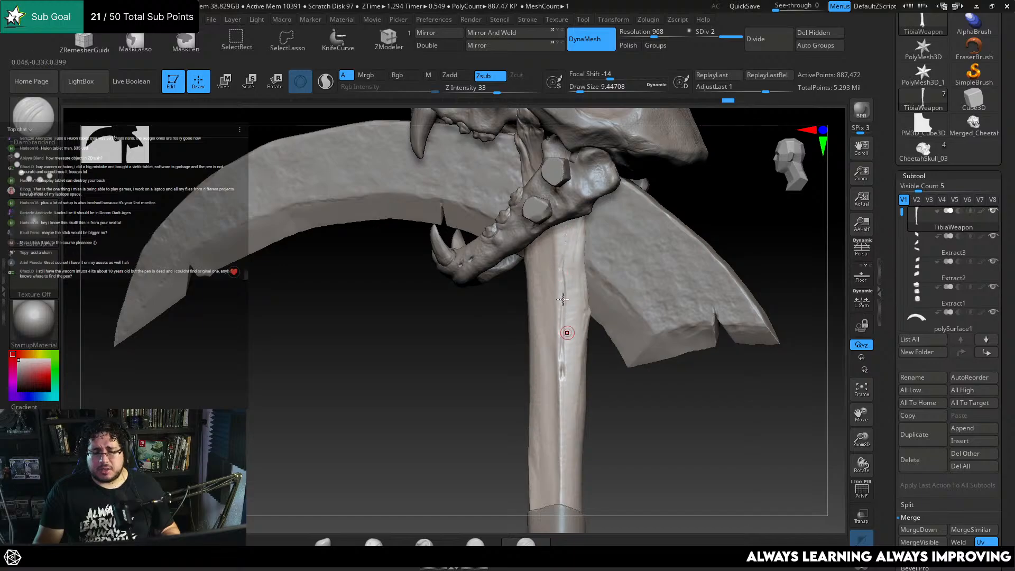
{"action": "left_click_drag", "start_coordinate": [557, 367], "coordinate": [554, 382]}
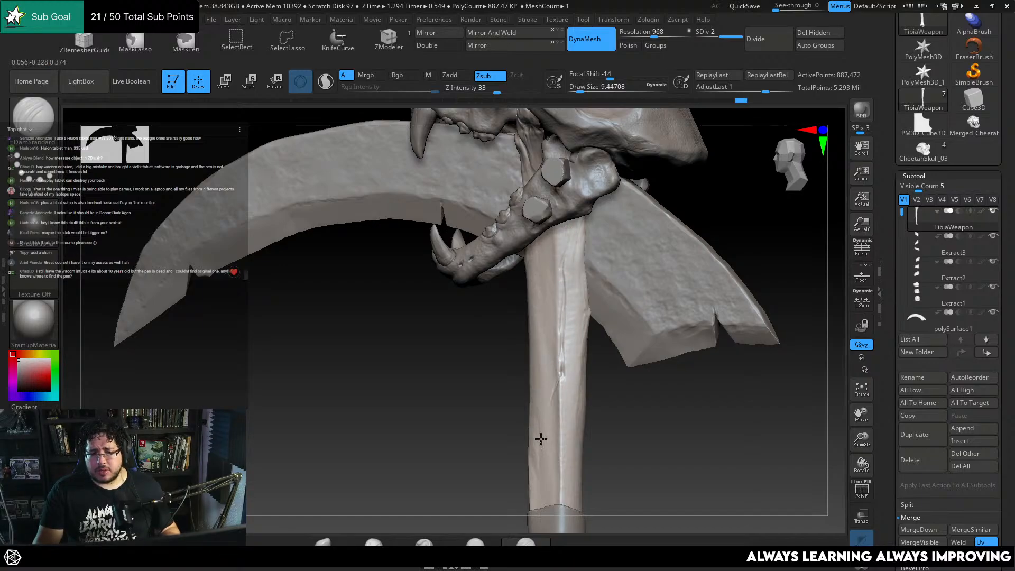
Plane the opposite side of the exposed shaft with the TrimDynamic brush at draw size 41.42 and Z intensity 43
{"action": "mouse_move", "coordinate": [541, 438]}
{"action": "right_mouse_down"}
{"action": "mouse_move", "coordinate": [588, 418]}
{"action": "mouse_move", "coordinate": [617, 368]}
{"action": "mouse_move", "coordinate": [627, 379]}
{"action": "mouse_move", "coordinate": [615, 384]}
{"action": "mouse_move", "coordinate": [603, 290]}
{"action": "mouse_move", "coordinate": [588, 285]}
{"action": "mouse_move", "coordinate": [594, 258]}
{"action": "right_mouse_up"}
{"action": "key", "text": "b"}
{"action": "key", "text": "t"}
{"action": "key", "text": "d"}
{"action": "key", "text": "space"}
{"action": "left_click", "coordinate": [559, 302]}
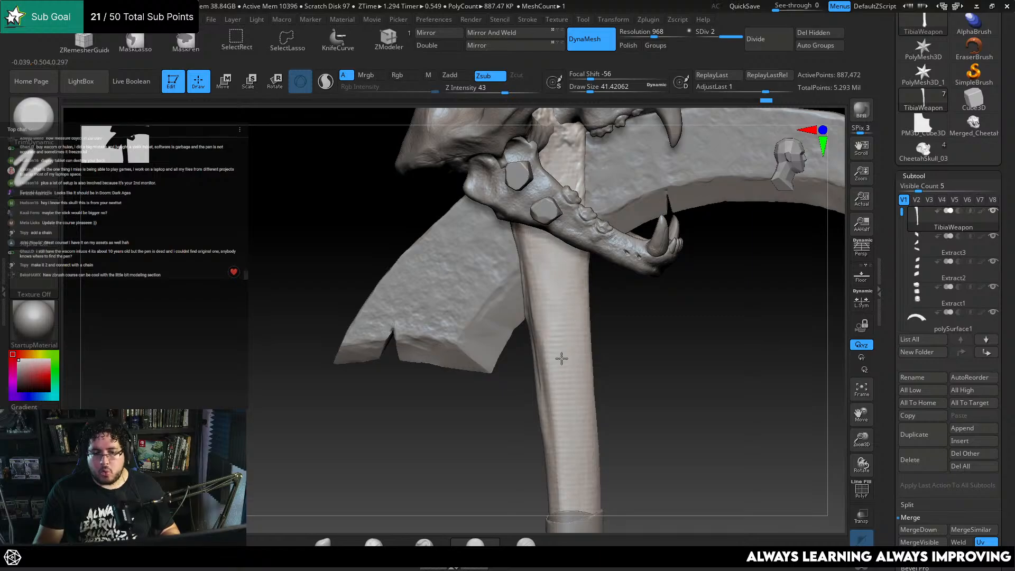
{"action": "left_click_drag", "start_coordinate": [569, 336], "coordinate": [568, 370]}
{"action": "mouse_move", "coordinate": [615, 365]}
{"action": "right_mouse_down", "text": "alt"}
{"action": "mouse_move", "coordinate": [614, 292]}
{"action": "mouse_move", "coordinate": [603, 270]}
{"action": "right_mouse_up", "text": "alt"}
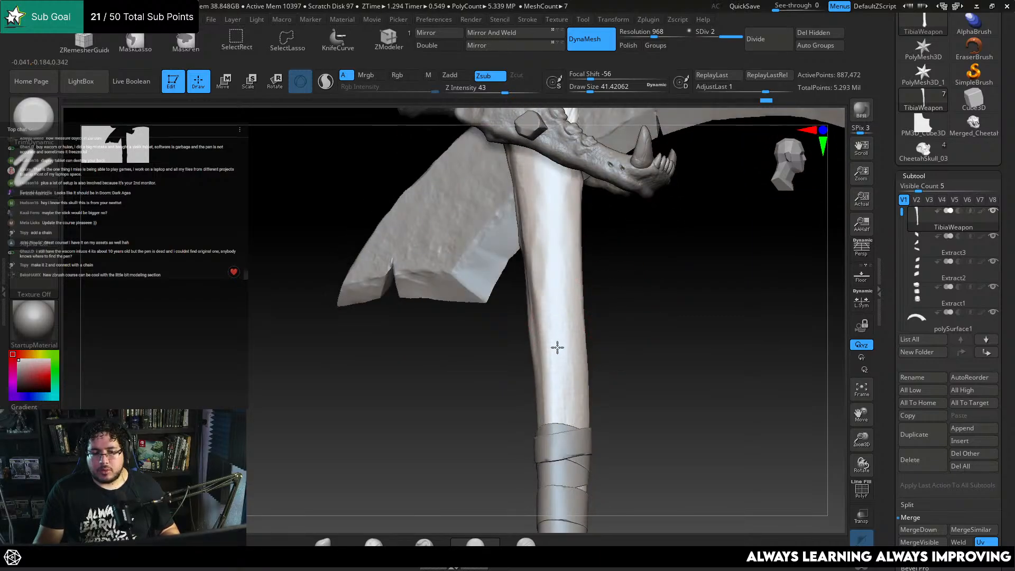
{"action": "right_click_drag", "start_coordinate": [571, 375], "coordinate": [552, 346]}
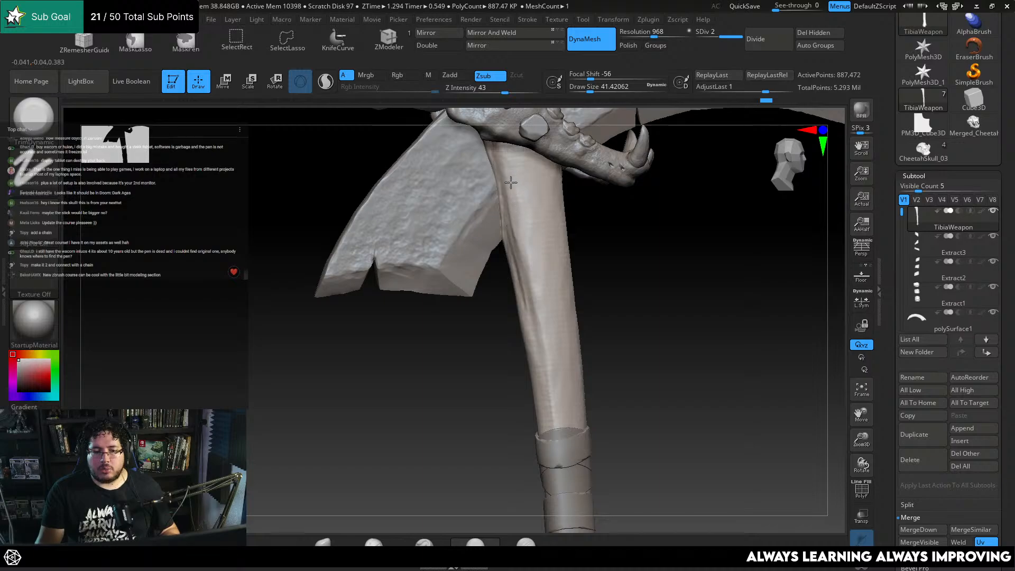
{"action": "left_click_drag", "start_coordinate": [531, 192], "coordinate": [547, 227]}
Smooth the planed shaft surface between the lower jaw and the first wrap
{"action": "right_click_drag", "start_coordinate": [554, 223], "coordinate": [570, 220]}
{"action": "left_click_drag", "start_coordinate": [553, 262], "coordinate": [548, 228], "text": "shift"}
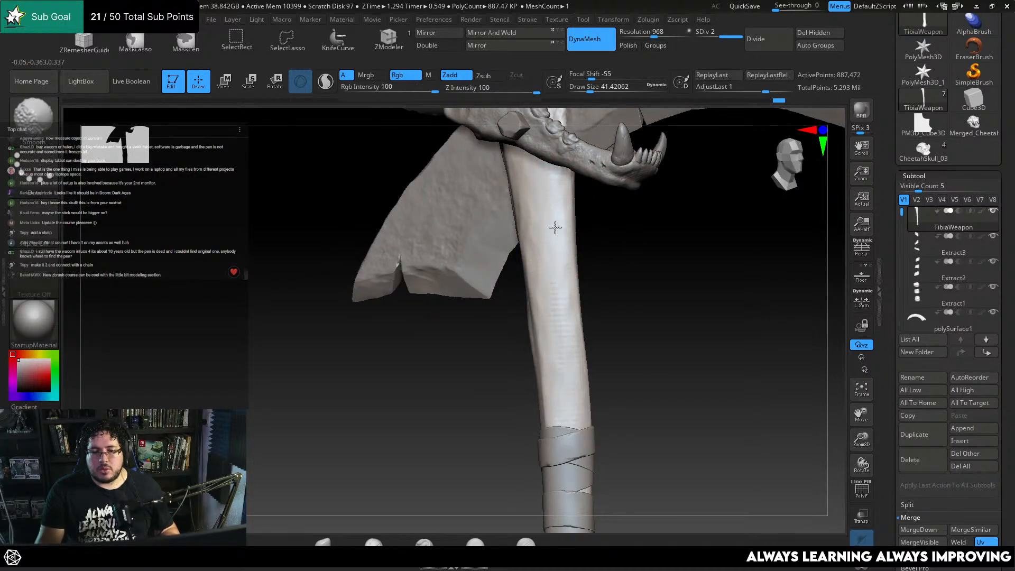
{"action": "left_click_drag", "start_coordinate": [556, 315], "coordinate": [556, 301], "text": "shift"}
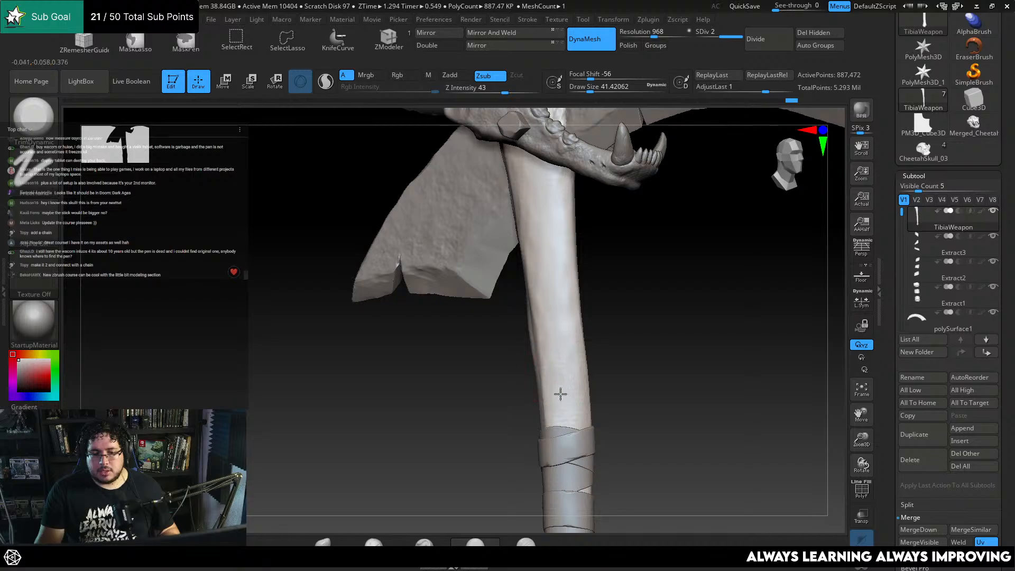
{"action": "mouse_move", "coordinate": [560, 394]}
{"action": "left_mouse_down"}
{"action": "mouse_move", "coordinate": [566, 405]}
{"action": "mouse_move", "coordinate": [596, 326]}
{"action": "mouse_move", "coordinate": [573, 317]}
{"action": "mouse_move", "coordinate": [606, 201]}
{"action": "mouse_move", "coordinate": [599, 293]}
{"action": "left_mouse_up"}
Plane the cracked and rear faces of the shaft above the wraps with the TrimDynamic brush
{"action": "left_click_drag", "start_coordinate": [618, 328], "coordinate": [579, 328]}
{"action": "left_click_drag", "start_coordinate": [573, 417], "coordinate": [505, 396]}
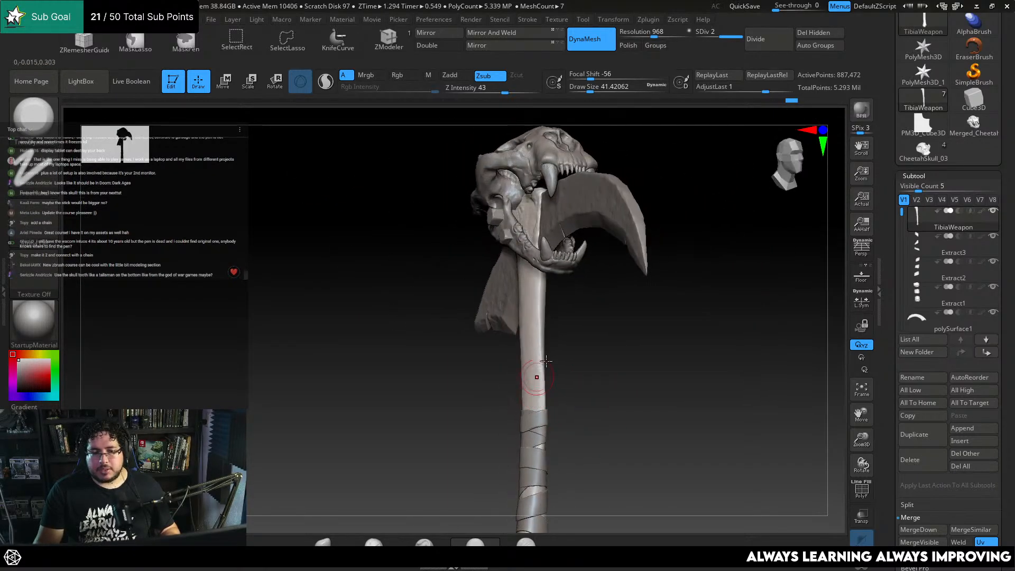
{"action": "left_click_drag", "start_coordinate": [574, 359], "coordinate": [538, 357]}
{"action": "left_click_drag", "start_coordinate": [589, 338], "coordinate": [551, 352], "text": "alt"}
{"action": "left_click_drag", "start_coordinate": [595, 317], "coordinate": [586, 407], "text": "alt"}
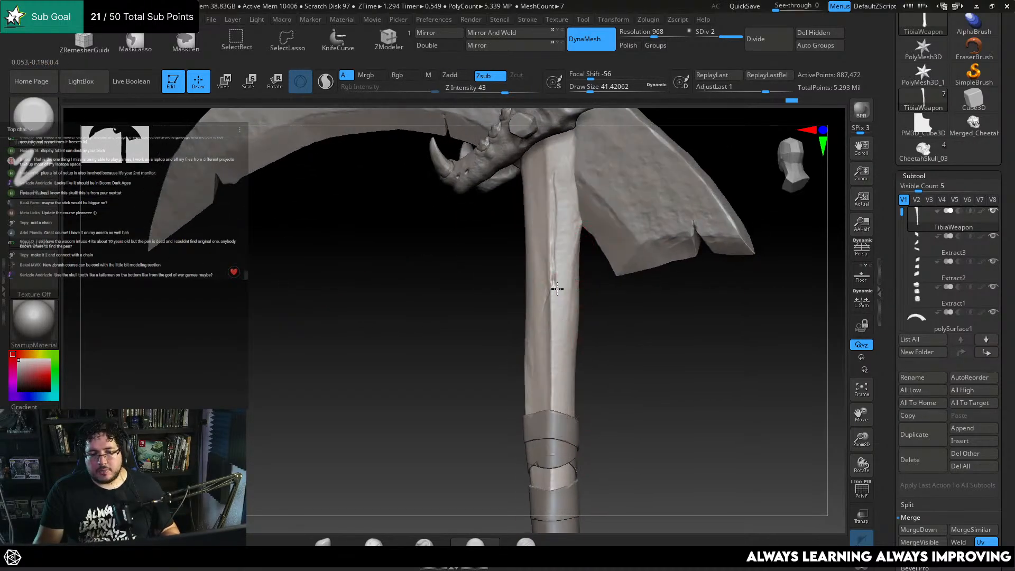
{"action": "left_click_drag", "start_coordinate": [582, 342], "coordinate": [557, 397]}
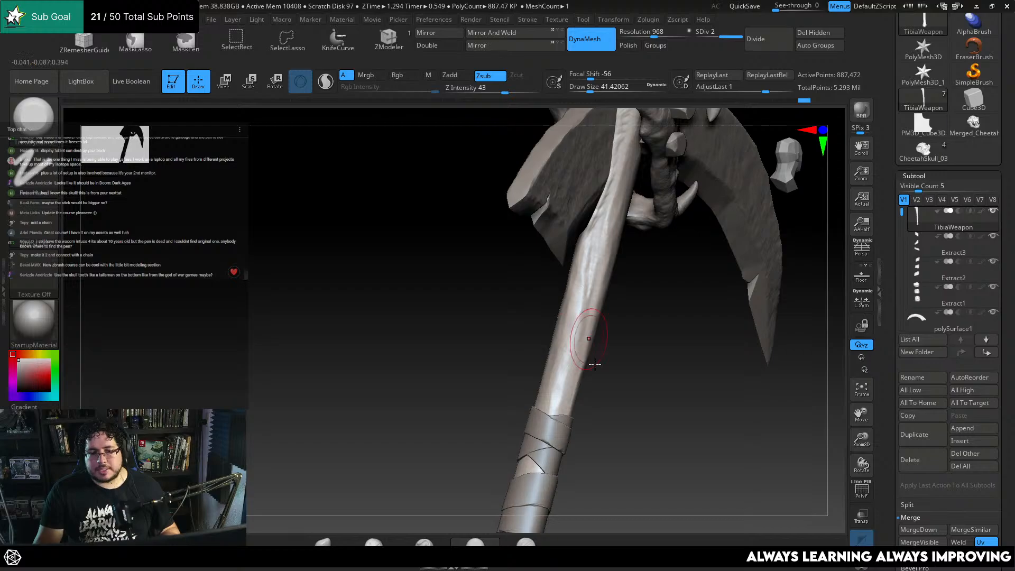
{"action": "left_click_drag", "start_coordinate": [593, 366], "coordinate": [610, 268]}
Hide the cheetah skull to compare the bare bone scythe with the skull version, and show the skull again
{"action": "left_click_drag", "start_coordinate": [661, 408], "coordinate": [708, 275], "text": "alt"}
{"action": "left_click_drag", "start_coordinate": [902, 212], "coordinate": [902, 256]}
{"action": "left_click", "coordinate": [993, 287]}
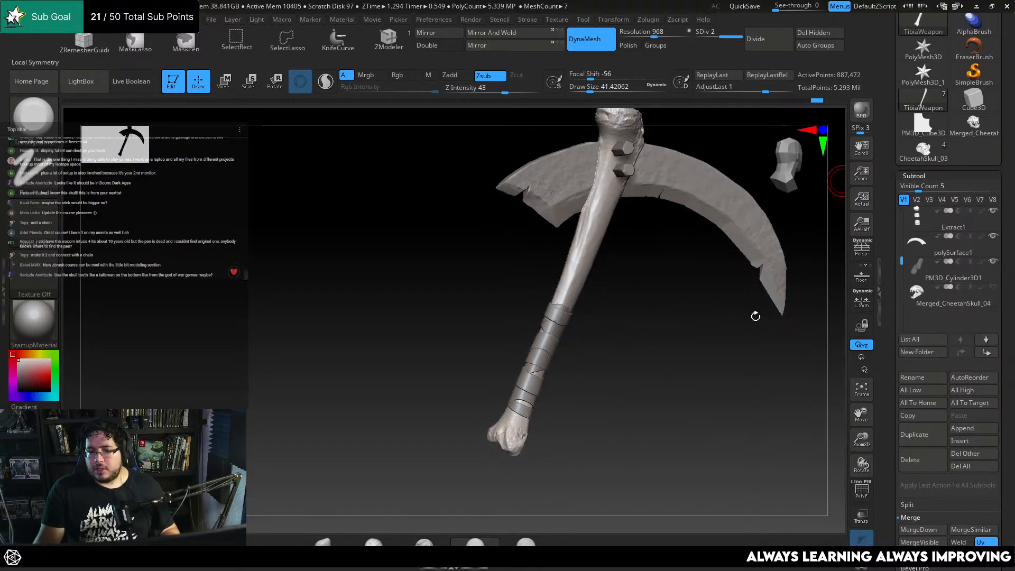
{"action": "left_click_drag", "start_coordinate": [754, 315], "coordinate": [700, 277]}
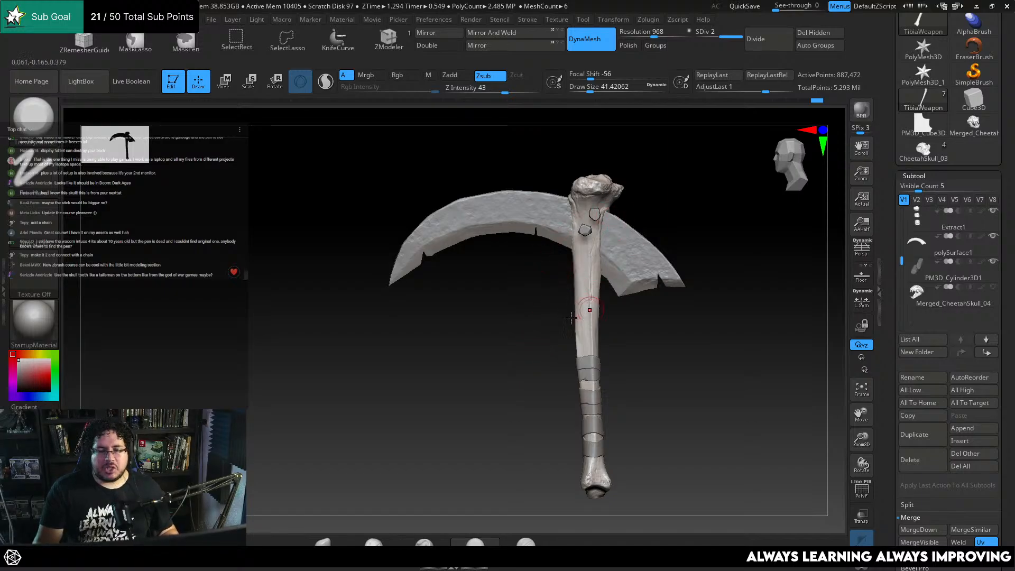
{"action": "left_click", "coordinate": [993, 287]}
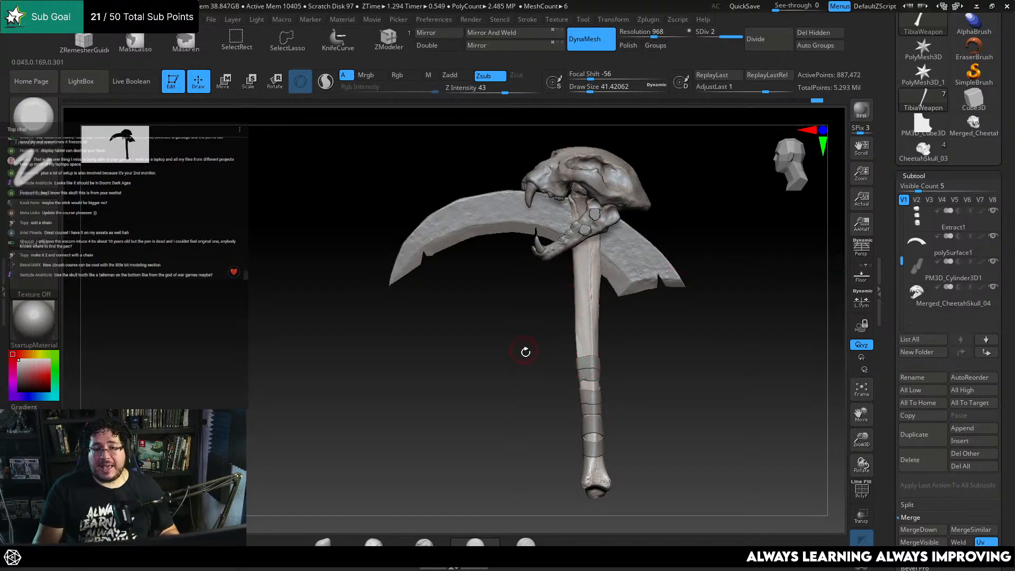
Trim the shaft's edge beside the crack, just below the lower jaw, with the TrimDynamic brush
{"action": "mouse_move", "coordinate": [527, 352]}
{"action": "left_mouse_down"}
{"action": "mouse_move", "coordinate": [563, 367]}
{"action": "mouse_move", "coordinate": [532, 361]}
{"action": "mouse_move", "coordinate": [553, 323]}
{"action": "mouse_move", "coordinate": [559, 399]}
{"action": "mouse_move", "coordinate": [544, 364]}
{"action": "left_mouse_up"}
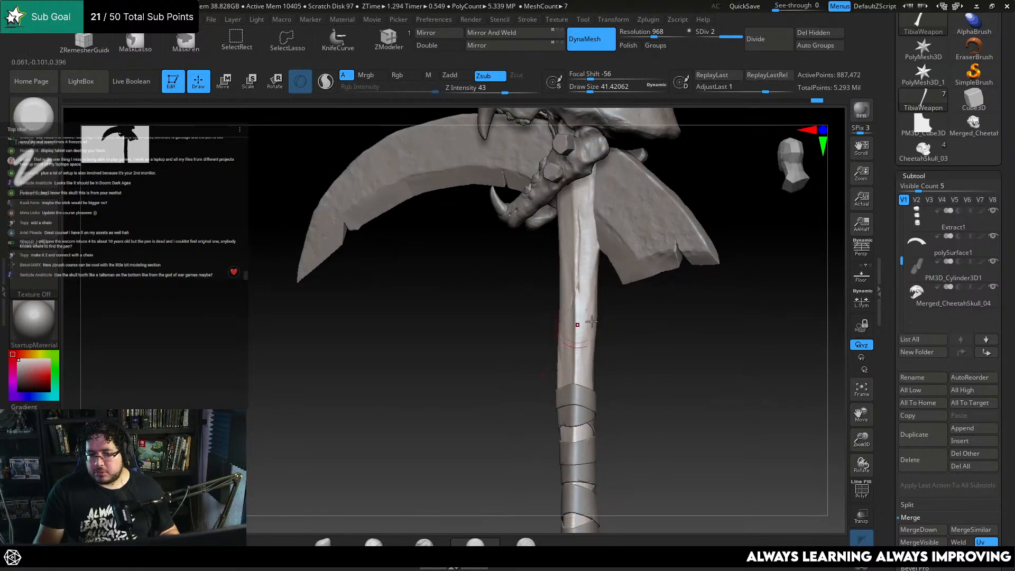
{"action": "left_click_drag", "start_coordinate": [545, 297], "coordinate": [545, 344], "text": "alt"}
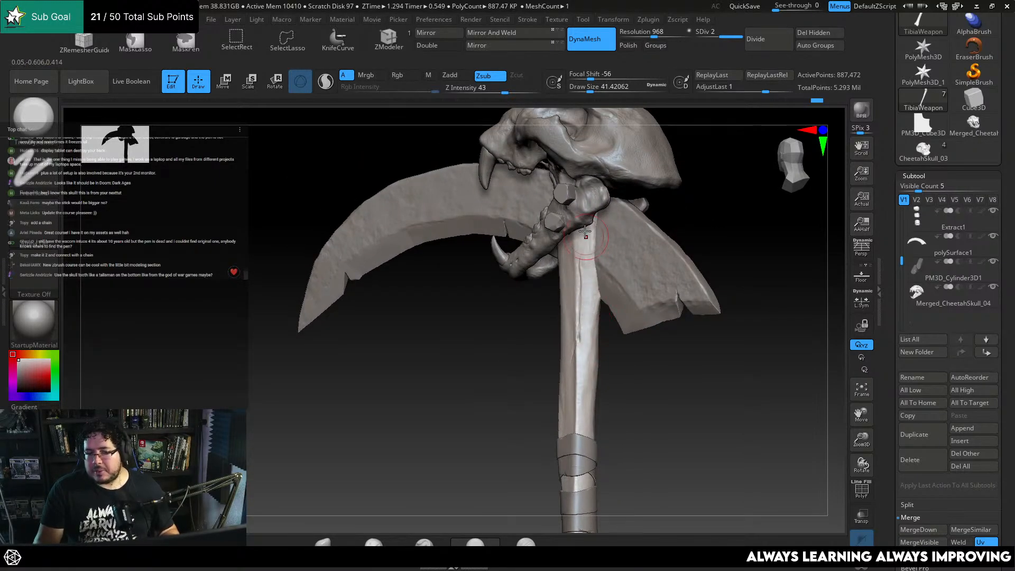
{"action": "left_click_drag", "start_coordinate": [595, 234], "coordinate": [588, 325]}
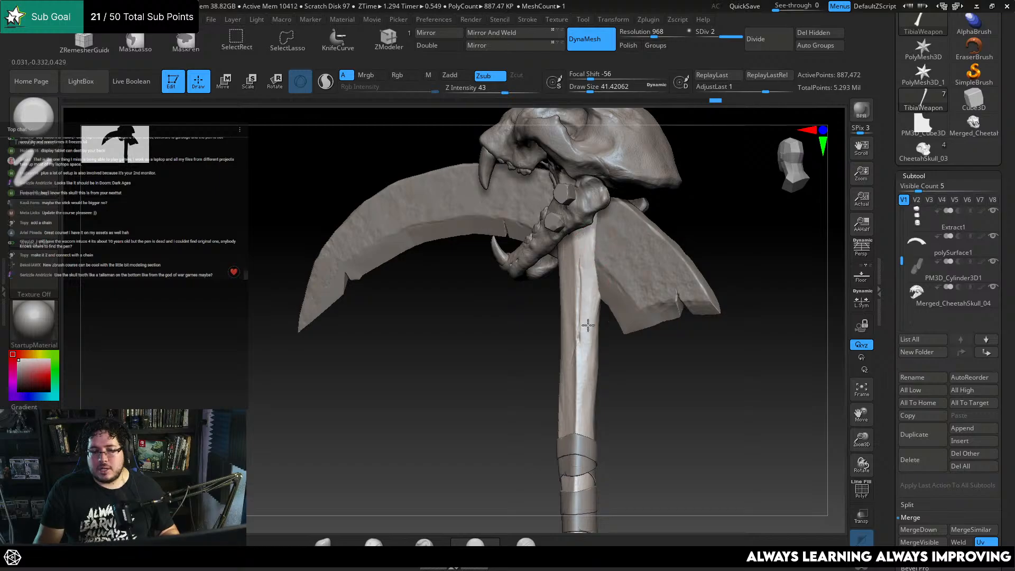
Examine the whole scythe's silhouette from the side and set the TrimDynamic draw size to 28.75
{"action": "mouse_move", "coordinate": [645, 381]}
{"action": "left_mouse_down"}
{"action": "mouse_move", "coordinate": [659, 410]}
{"action": "mouse_move", "coordinate": [640, 378]}
{"action": "left_mouse_up"}
{"action": "left_click_drag", "start_coordinate": [639, 415], "coordinate": [605, 378], "text": "alt"}
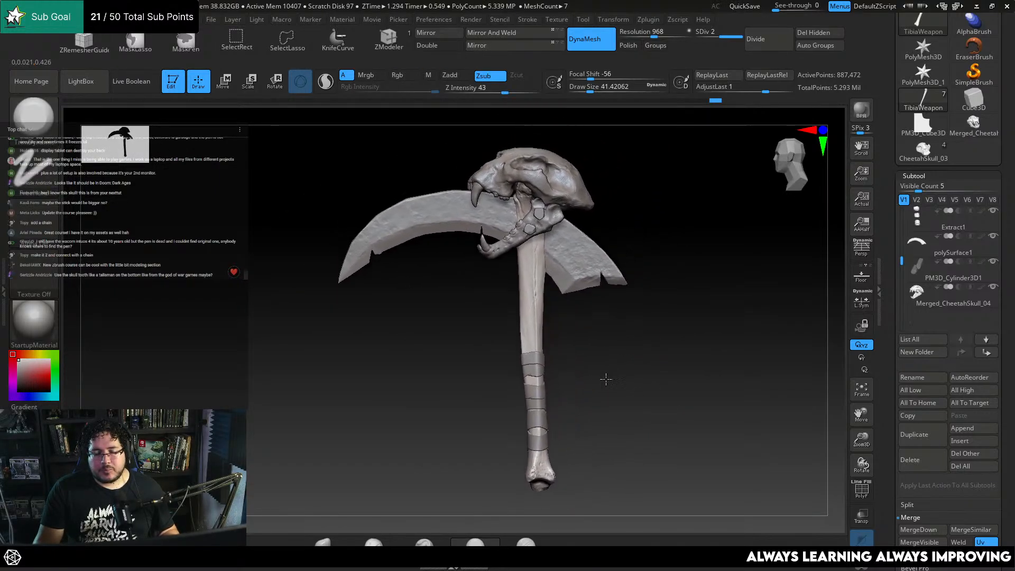
{"action": "left_click_drag", "start_coordinate": [627, 327], "coordinate": [625, 298], "text": "alt"}
{"action": "left_click_drag", "start_coordinate": [632, 368], "coordinate": [620, 360]}
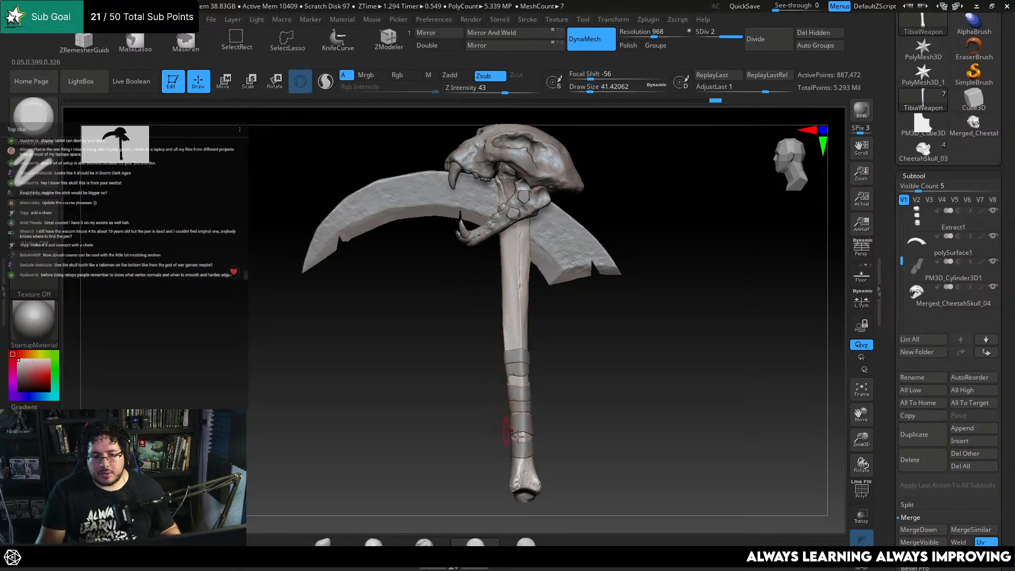
{"action": "left_click_drag", "start_coordinate": [462, 416], "coordinate": [579, 403]}
{"action": "mouse_move", "coordinate": [579, 403]}
{"action": "left_mouse_down"}
{"action": "mouse_move", "coordinate": [489, 400]}
{"action": "mouse_move", "coordinate": [561, 350]}
{"action": "left_mouse_up"}
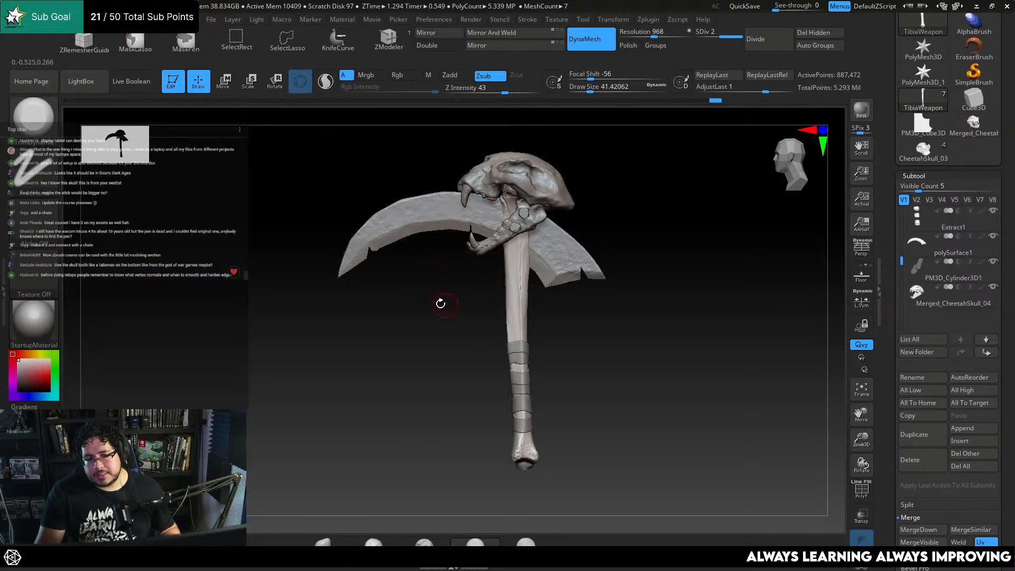
{"action": "mouse_move", "coordinate": [423, 294]}
{"action": "left_mouse_down"}
{"action": "mouse_move", "coordinate": [442, 304]}
{"action": "mouse_move", "coordinate": [465, 393]}
{"action": "mouse_move", "coordinate": [460, 315]}
{"action": "mouse_move", "coordinate": [477, 347]}
{"action": "mouse_move", "coordinate": [455, 336]}
{"action": "mouse_move", "coordinate": [468, 360]}
{"action": "left_mouse_up"}
{"action": "key", "text": "space"}
{"action": "left_click_drag", "start_coordinate": [569, 261], "coordinate": [563, 261]}
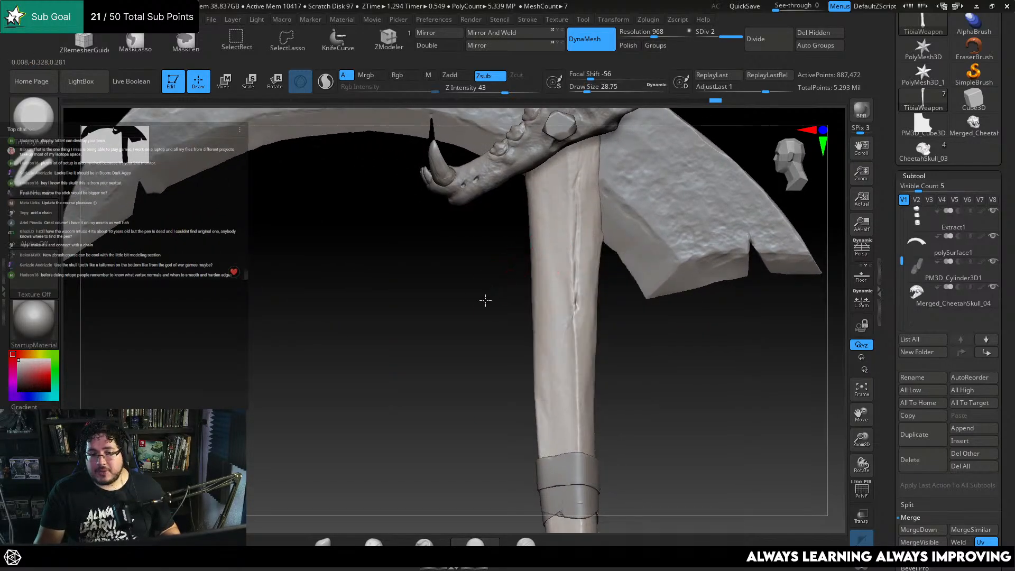
Try carving long branching cracks along the shaft's front face with the DamStandard brush at draw size 11.69
{"action": "left_click_drag", "start_coordinate": [485, 300], "coordinate": [475, 320], "text": "alt"}
{"action": "key", "text": "b"}
{"action": "key", "text": "d"}
{"action": "key", "text": "s"}
{"action": "key", "text": "space"}
{"action": "mouse_move", "coordinate": [533, 245]}
{"action": "left_mouse_down"}
{"action": "mouse_move", "coordinate": [521, 210]}
{"action": "mouse_move", "coordinate": [557, 324]}
{"action": "mouse_move", "coordinate": [536, 395]}
{"action": "left_mouse_up"}
{"action": "mouse_move", "coordinate": [594, 347]}
{"action": "left_mouse_down", "text": "alt"}
{"action": "mouse_move", "coordinate": [619, 408]}
{"action": "mouse_move", "coordinate": [578, 380]}
{"action": "mouse_move", "coordinate": [596, 401]}
{"action": "mouse_move", "coordinate": [576, 399]}
{"action": "mouse_move", "coordinate": [594, 367]}
{"action": "mouse_move", "coordinate": [642, 351]}
{"action": "mouse_move", "coordinate": [612, 376]}
{"action": "mouse_move", "coordinate": [576, 354]}
{"action": "left_mouse_up", "text": "alt"}
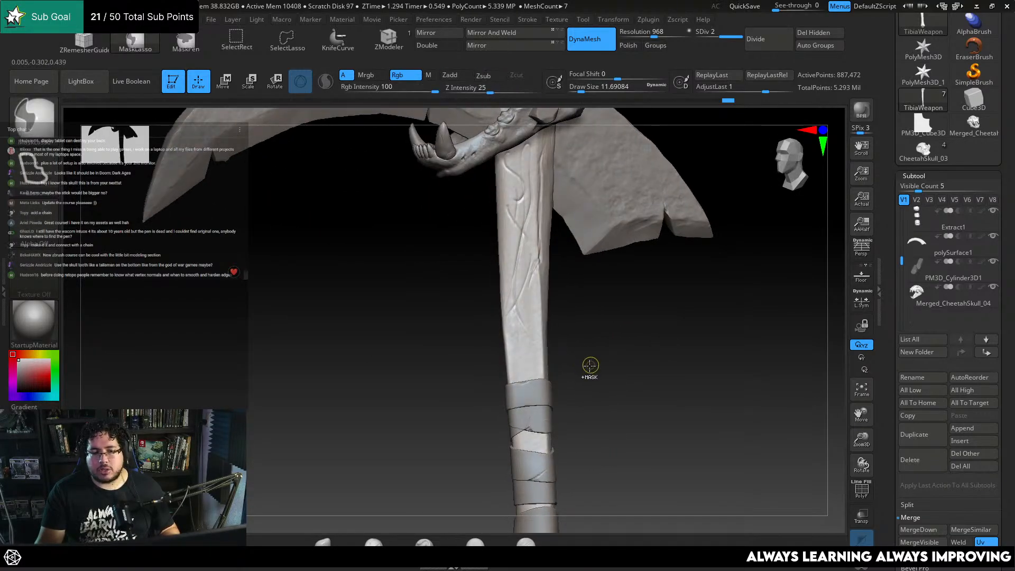
Undo the latest branching crack strokes on the shaft's front face
{"action": "key", "text": "ctrl+z"}
{"action": "key", "text": "ctrl+z"}
{"action": "key", "text": "ctrl+z"}
{"action": "key", "text": "ctrl+z"}
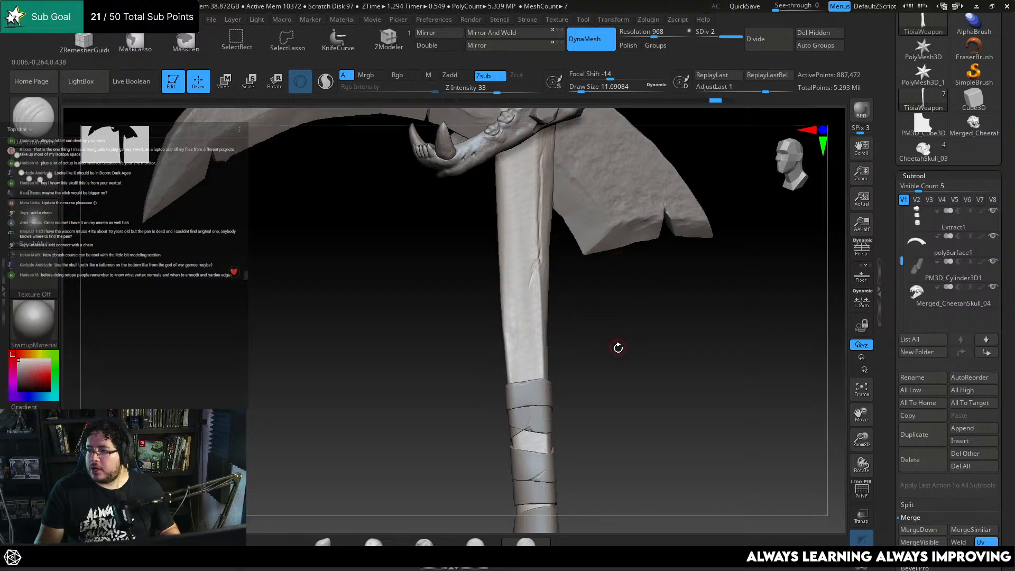
Examine the cracked shaft, the skull mount, the wrapped handle end and the full scythe from the side
{"action": "left_click_drag", "start_coordinate": [612, 356], "coordinate": [586, 357]}
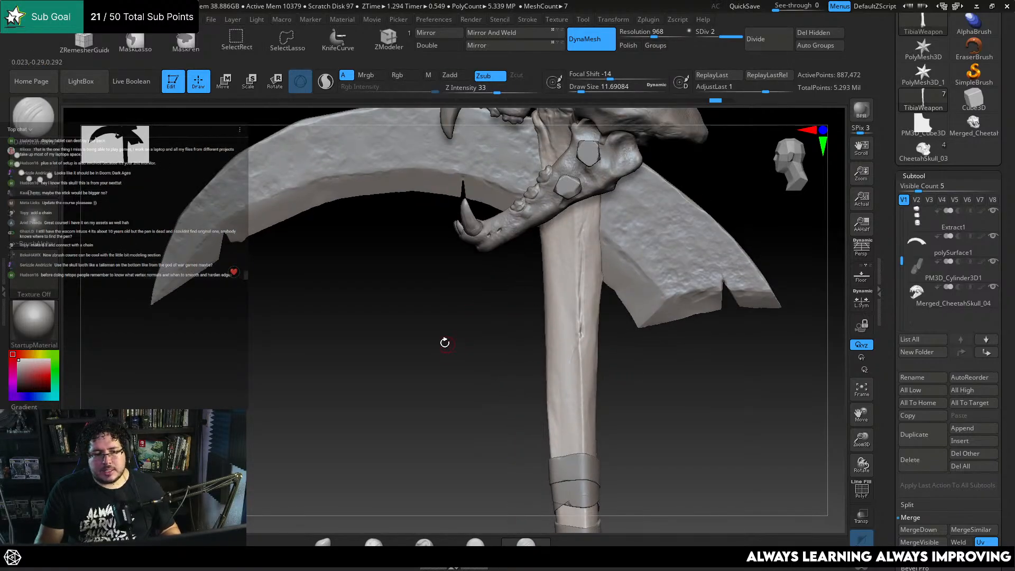
{"action": "left_click_drag", "start_coordinate": [445, 343], "coordinate": [478, 356]}
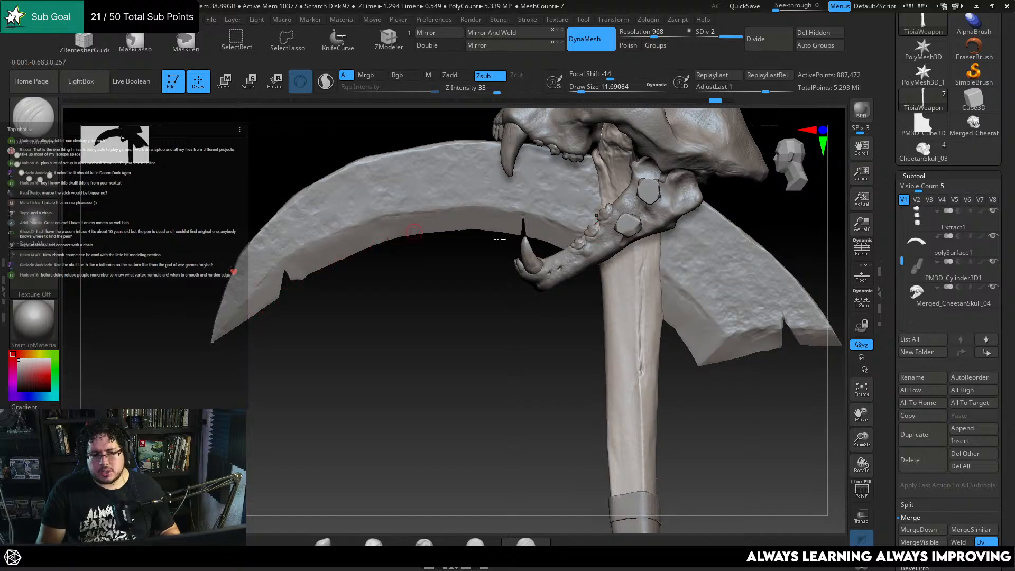
{"action": "left_click_drag", "start_coordinate": [525, 398], "coordinate": [657, 143], "text": "alt"}
{"action": "left_click_drag", "start_coordinate": [519, 374], "coordinate": [514, 257], "text": "alt"}
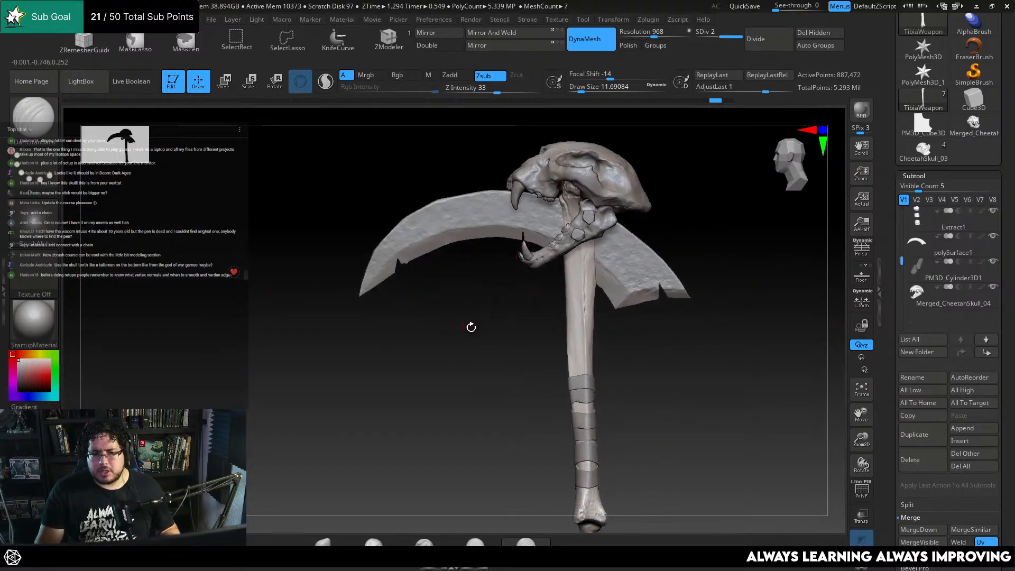
{"action": "left_click_drag", "start_coordinate": [470, 327], "coordinate": [522, 394]}
{"action": "left_click_drag", "start_coordinate": [676, 367], "coordinate": [634, 378]}
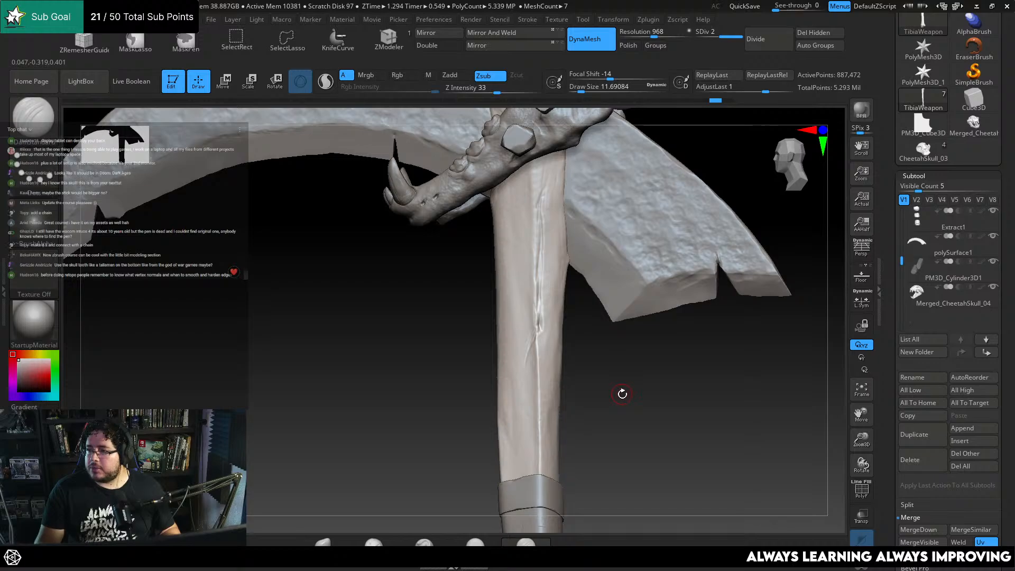
{"action": "left_click_drag", "start_coordinate": [637, 401], "coordinate": [617, 385], "text": "alt"}
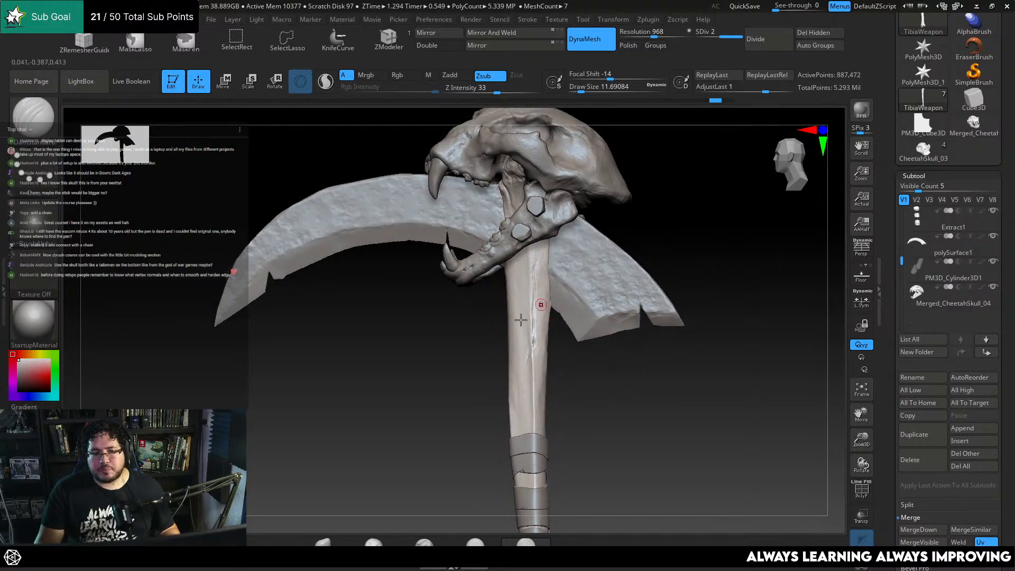
{"action": "left_click_drag", "start_coordinate": [454, 373], "coordinate": [474, 380]}
{"action": "left_click_drag", "start_coordinate": [462, 471], "coordinate": [470, 251], "text": "alt"}
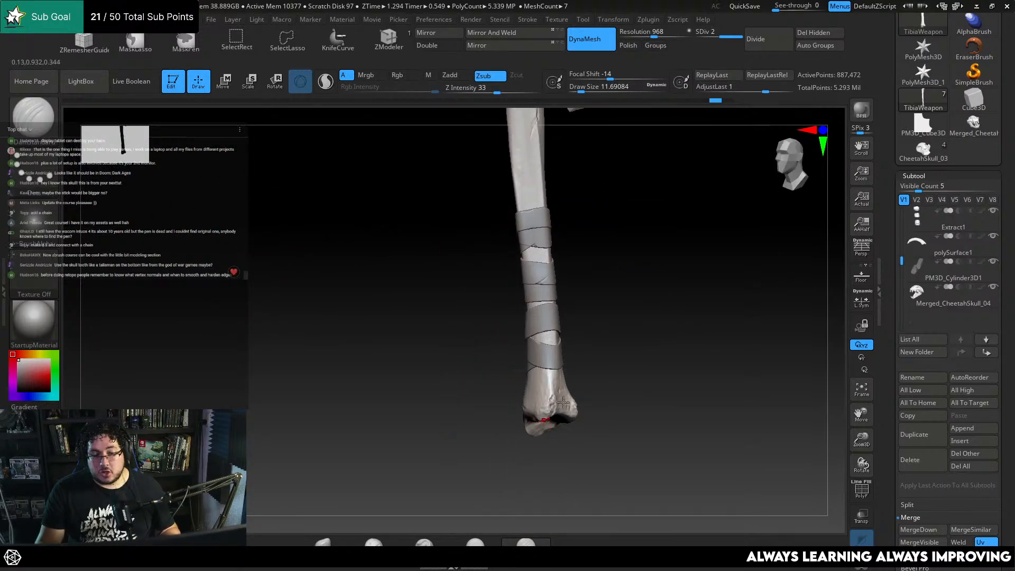
{"action": "left_click_drag", "start_coordinate": [565, 461], "coordinate": [570, 344]}
{"action": "left_click_drag", "start_coordinate": [495, 374], "coordinate": [488, 364]}
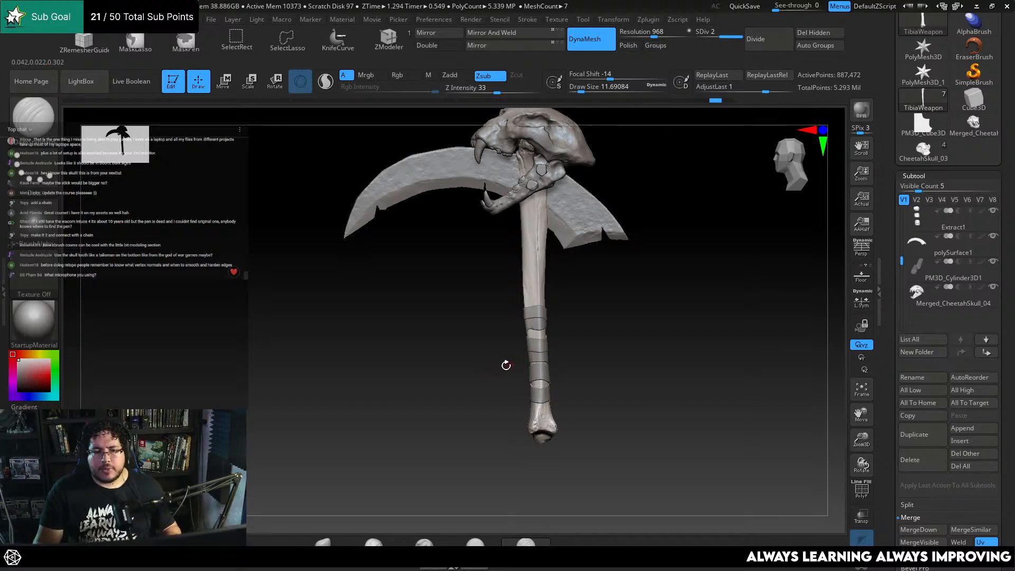
{"action": "left_click_drag", "start_coordinate": [487, 360], "coordinate": [491, 373]}
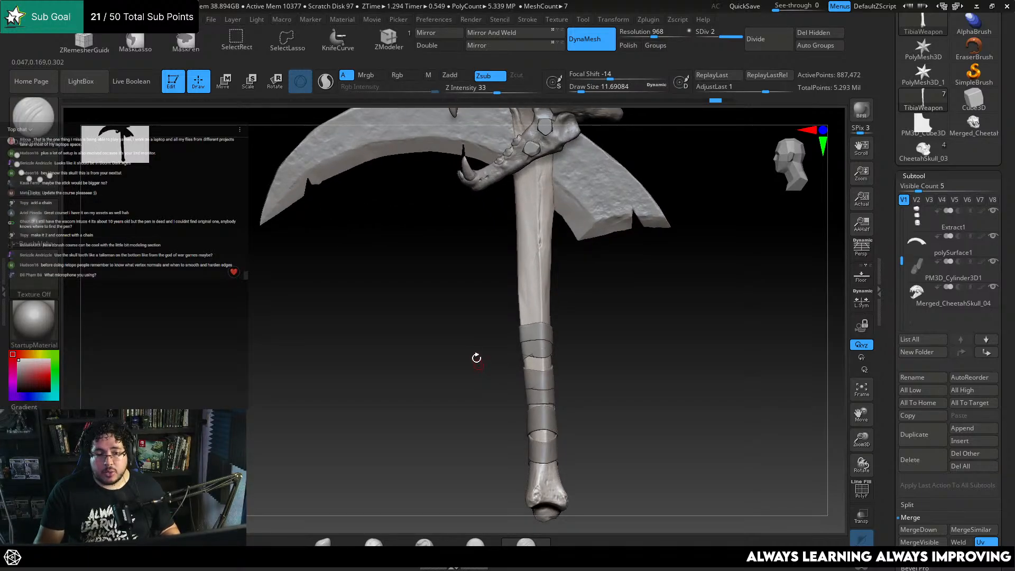
{"action": "left_click_drag", "start_coordinate": [477, 358], "coordinate": [483, 396]}
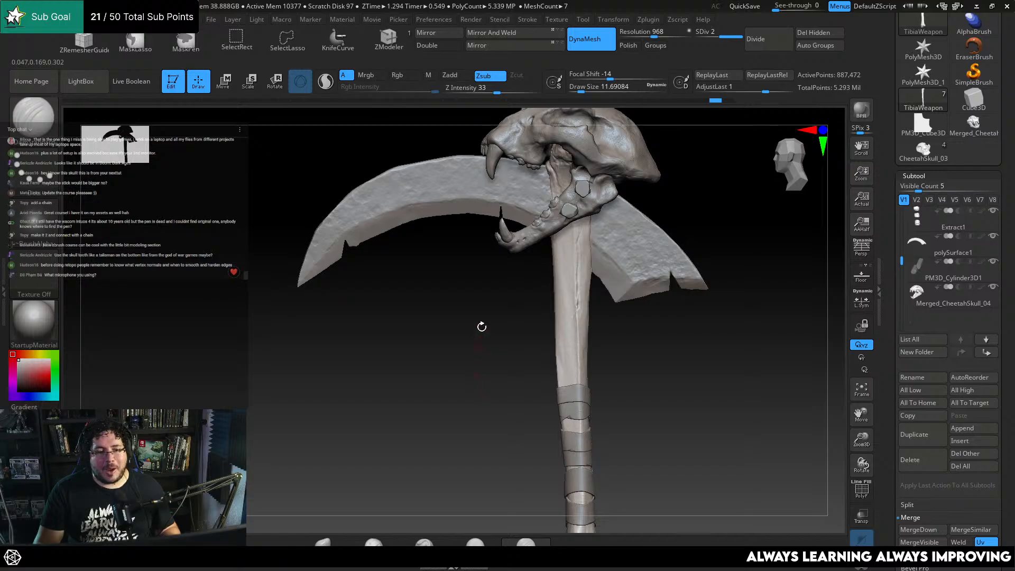
Select the scythe blade and reshape its front end near the notch using the Move brush at draw size 181.69
{"action": "left_click_drag", "start_coordinate": [680, 211], "coordinate": [659, 233]}
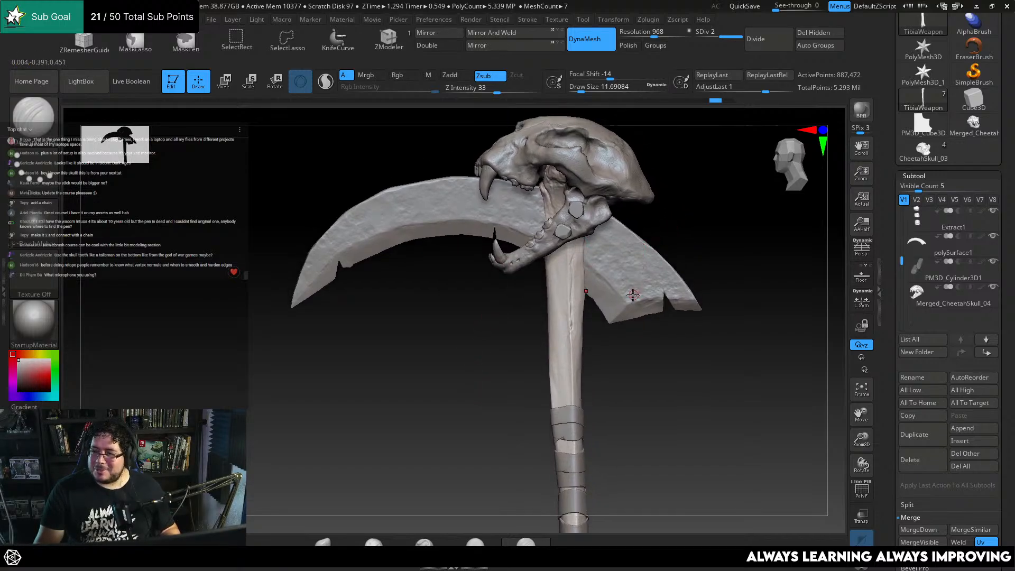
{"action": "left_click_drag", "start_coordinate": [491, 375], "coordinate": [439, 301], "text": "alt"}
{"action": "left_click", "coordinate": [432, 293], "text": "alt"}
{"action": "key", "text": "b"}
{"action": "key", "text": "m"}
{"action": "key", "text": "v"}
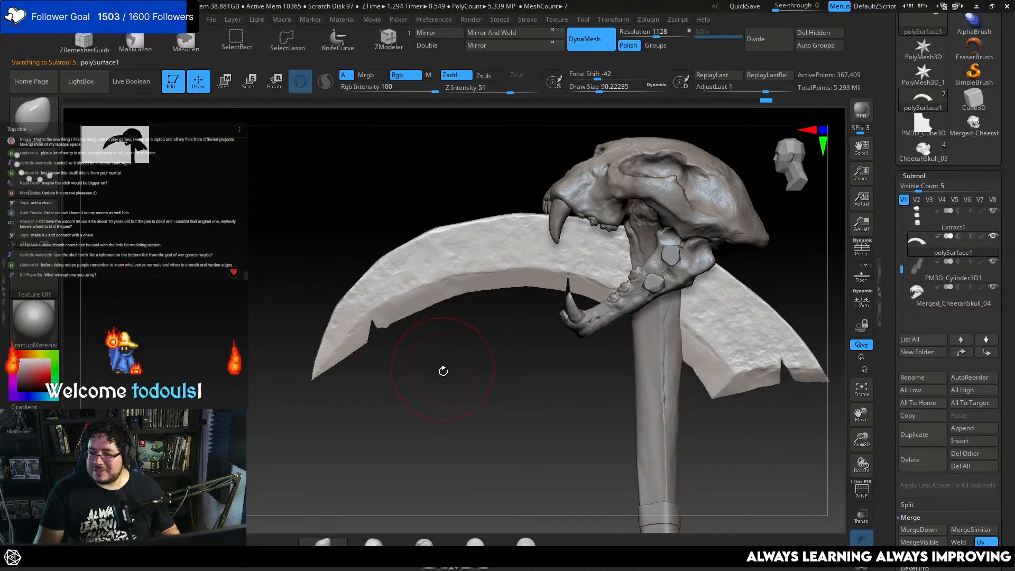
{"action": "key", "text": "space"}
{"action": "left_click_drag", "start_coordinate": [433, 337], "coordinate": [441, 336]}
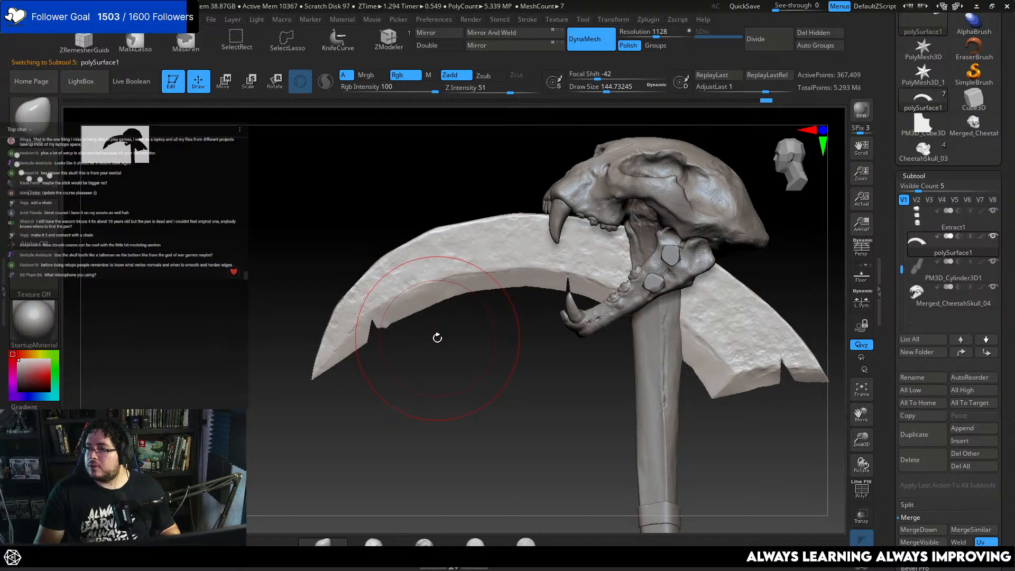
{"action": "key", "text": "space"}
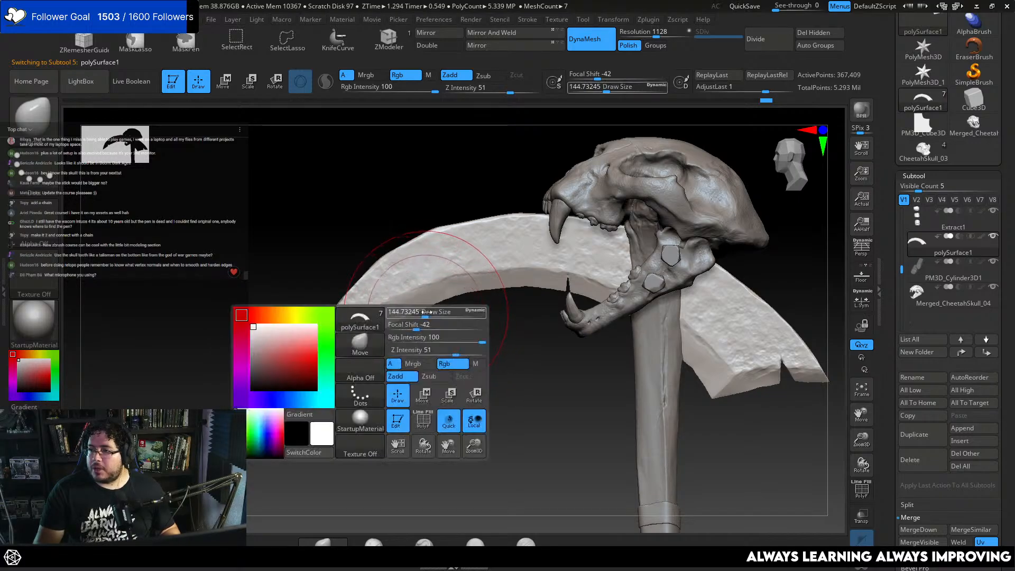
{"action": "left_click_drag", "start_coordinate": [423, 312], "coordinate": [431, 312]}
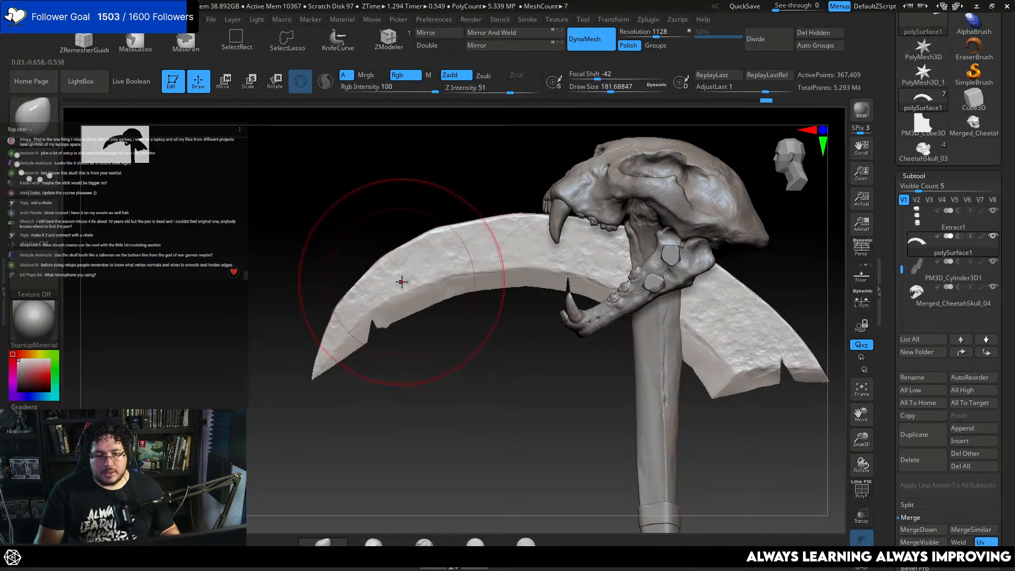
{"action": "left_click_drag", "start_coordinate": [346, 347], "coordinate": [350, 345]}
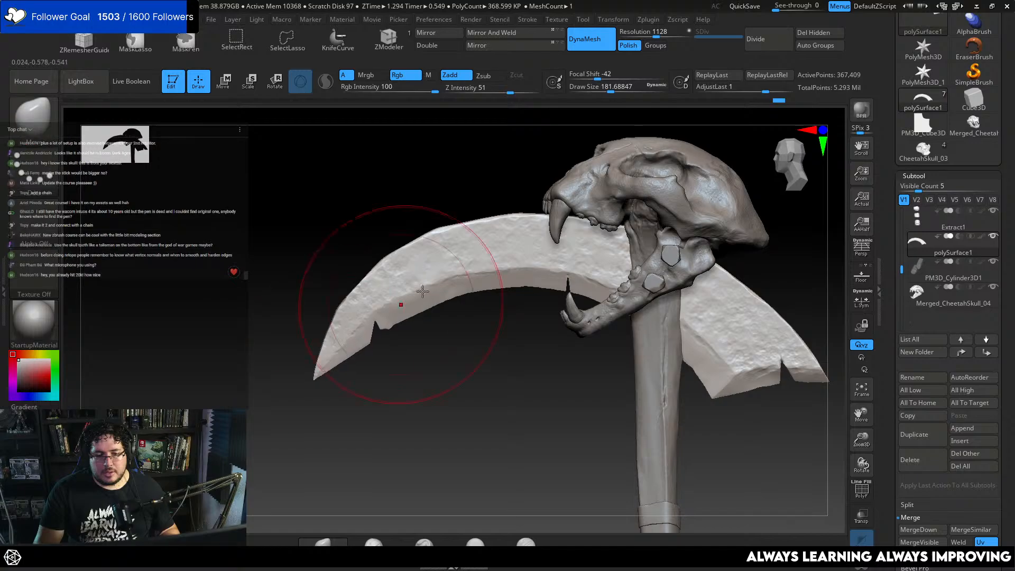
Adjust the front blade's inner edge using the Move brush at draw sizes 43.76 and 41.42
{"action": "key", "text": "space"}
{"action": "mouse_move", "coordinate": [464, 275]}
{"action": "left_mouse_down"}
{"action": "mouse_move", "coordinate": [456, 275]}
{"action": "mouse_move", "coordinate": [477, 264]}
{"action": "left_mouse_up"}
{"action": "key", "text": "space"}
{"action": "left_click", "coordinate": [486, 269]}
{"action": "key", "text": "space"}
{"action": "right_click_drag", "start_coordinate": [489, 349], "coordinate": [503, 309], "text": "ctrl"}
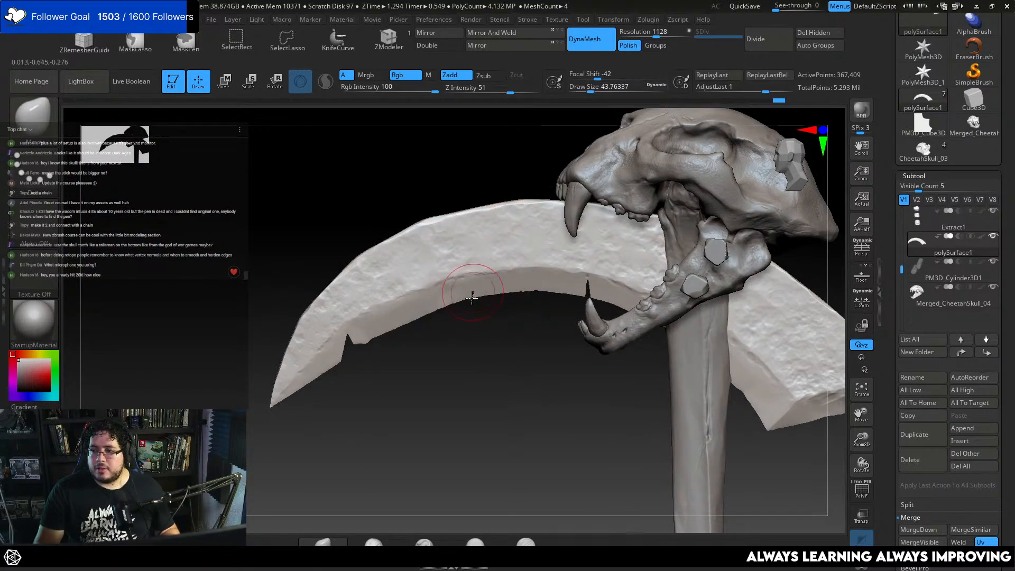
{"action": "key", "text": "space"}
{"action": "left_click_drag", "start_coordinate": [470, 284], "coordinate": [468, 284]}
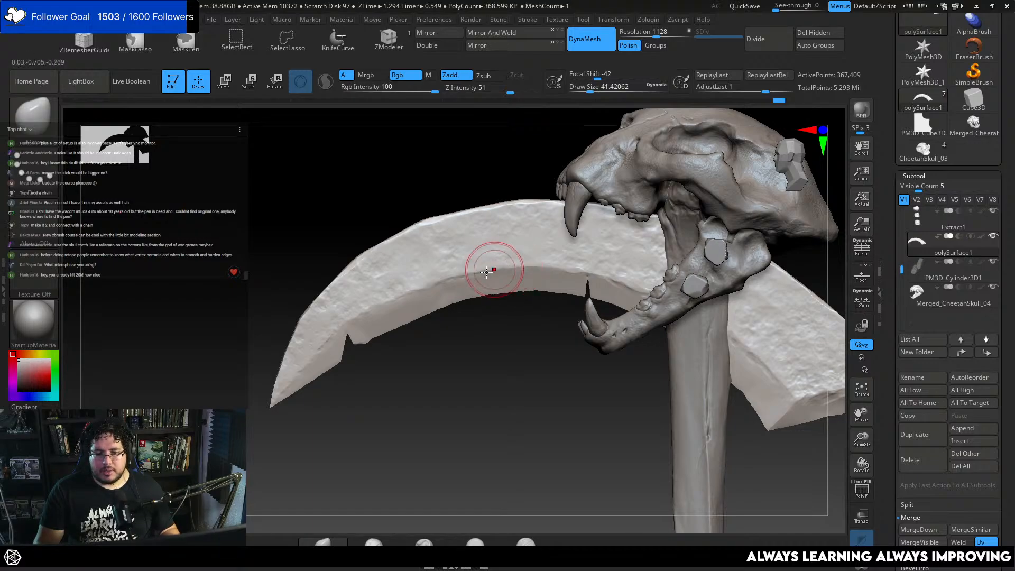
{"action": "right_click_drag", "start_coordinate": [460, 354], "coordinate": [452, 331]}
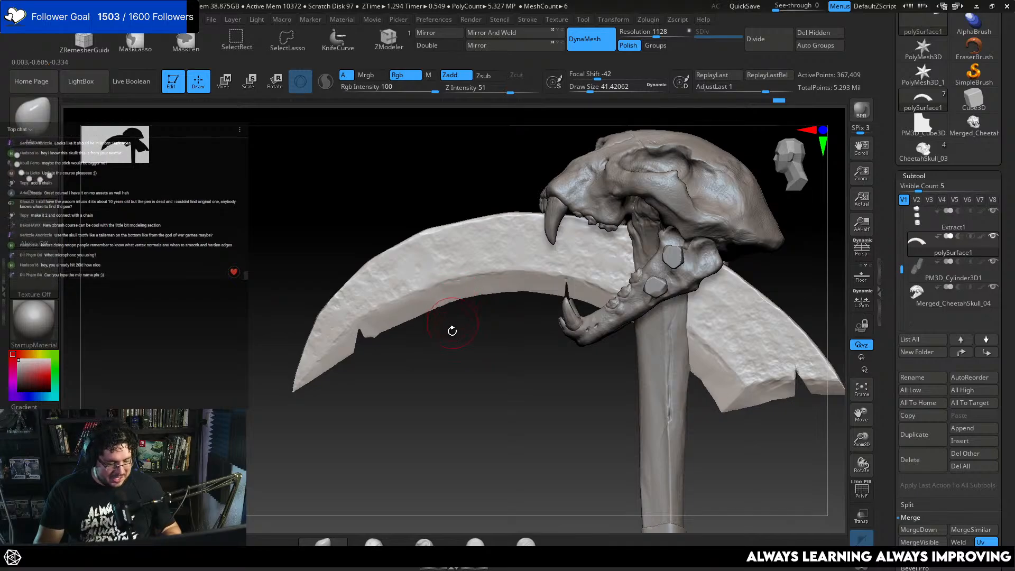
{"action": "right_click_drag", "start_coordinate": [481, 417], "coordinate": [479, 270], "text": "alt"}
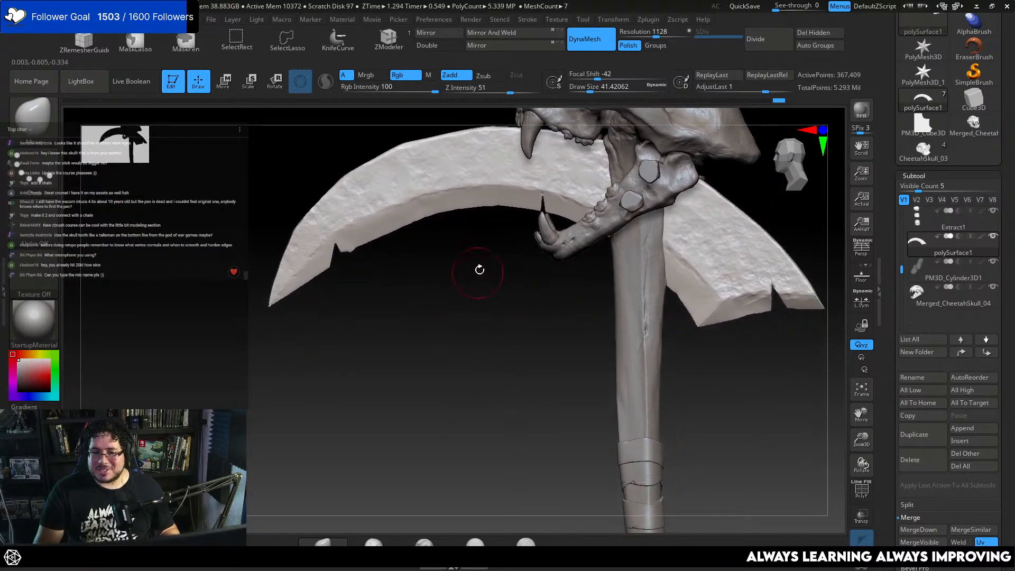
Adjust the rear blade's inner edge beside the shaft using the Move brush at draw sizes 25.05 and 21.62
{"action": "right_click_drag", "start_coordinate": [479, 359], "coordinate": [524, 326]}
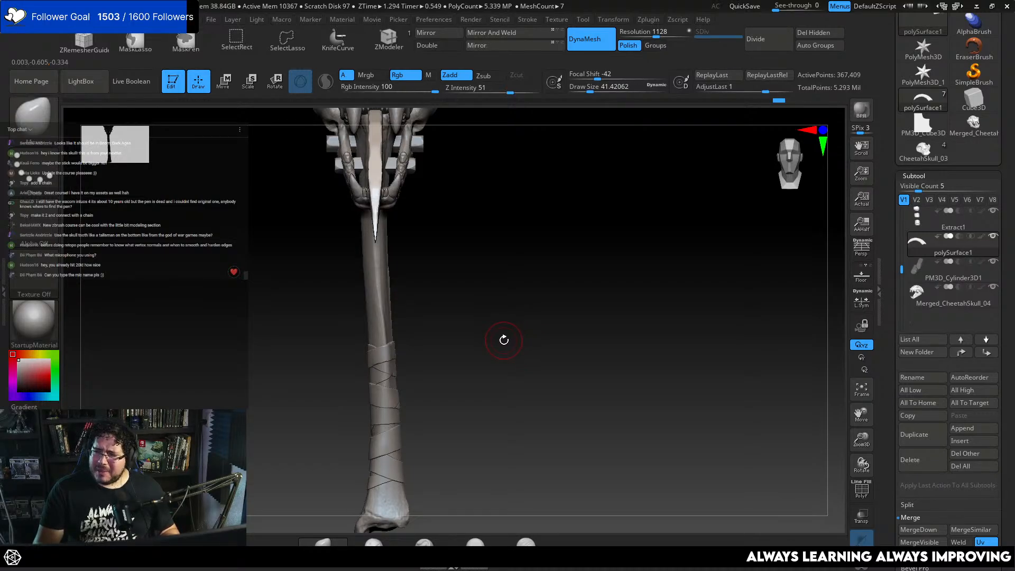
{"action": "mouse_move", "coordinate": [533, 331]}
{"action": "right_mouse_down"}
{"action": "mouse_move", "coordinate": [436, 326]}
{"action": "mouse_move", "coordinate": [460, 335]}
{"action": "mouse_move", "coordinate": [442, 351]}
{"action": "mouse_move", "coordinate": [424, 342]}
{"action": "mouse_move", "coordinate": [454, 382]}
{"action": "mouse_move", "coordinate": [426, 363]}
{"action": "mouse_move", "coordinate": [514, 258]}
{"action": "right_mouse_up"}
{"action": "key", "text": "b"}
{"action": "key", "text": "m"}
{"action": "key", "text": "v"}
{"action": "key", "text": "space"}
{"action": "left_click_drag", "start_coordinate": [581, 340], "coordinate": [577, 339]}
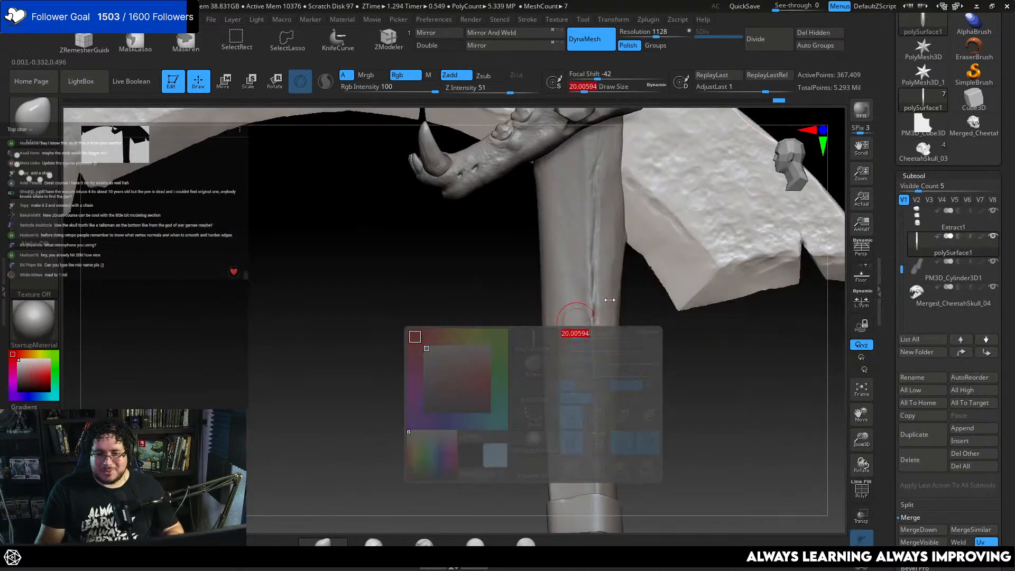
{"action": "key", "text": "space"}
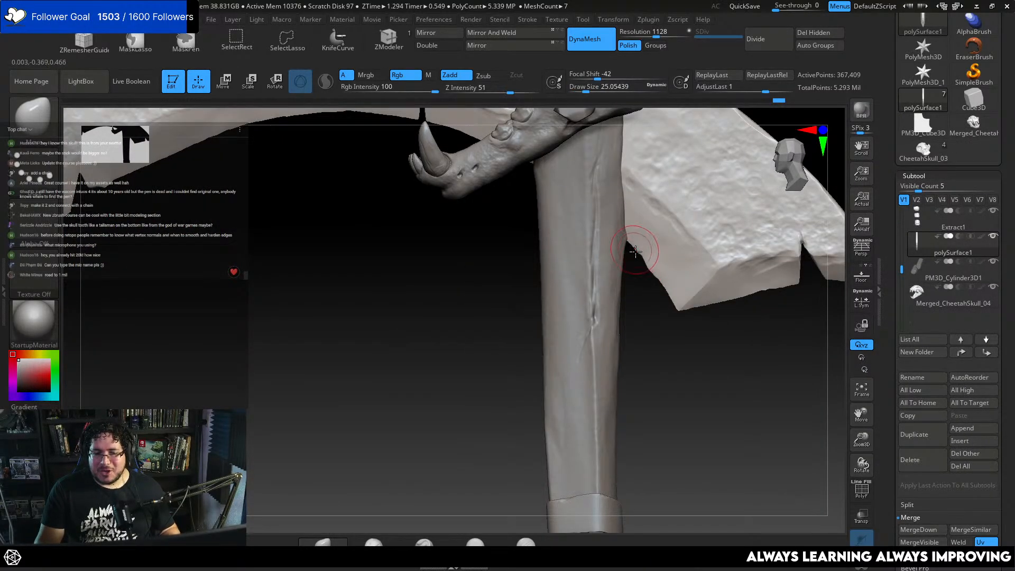
{"action": "key", "text": "space"}
{"action": "left_click_drag", "start_coordinate": [651, 268], "coordinate": [650, 267]}
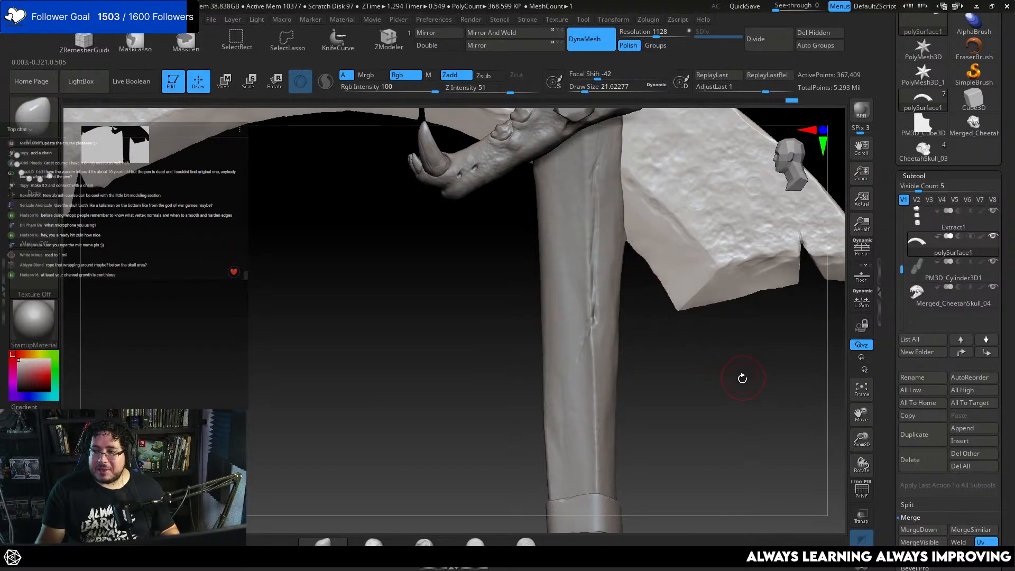
Reshape the lower corner of the rear blade's broken end using the Move brush at draw size 28.75
{"action": "left_click_drag", "start_coordinate": [740, 378], "coordinate": [667, 250]}
{"action": "key", "text": "space"}
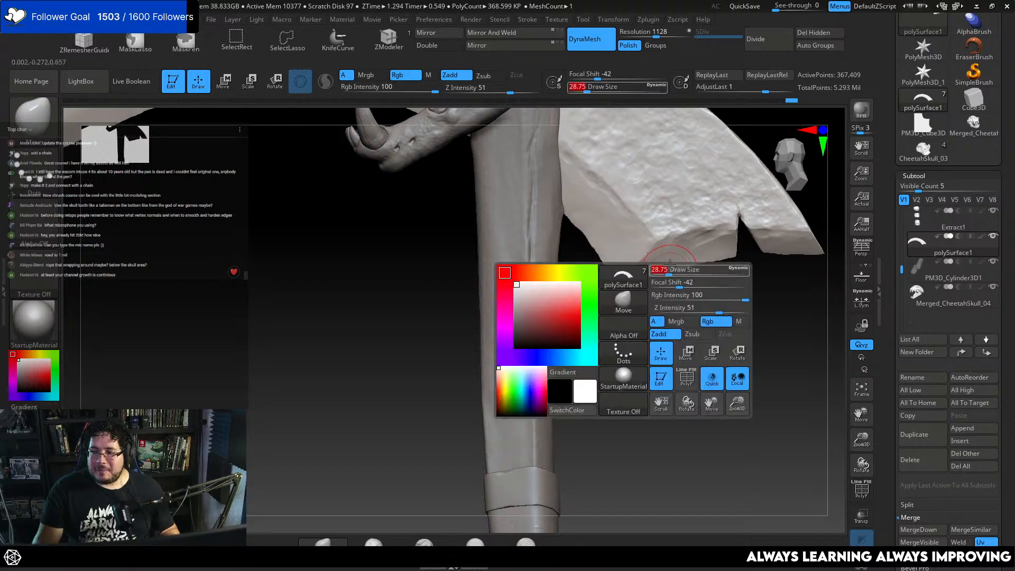
{"action": "key", "text": "space"}
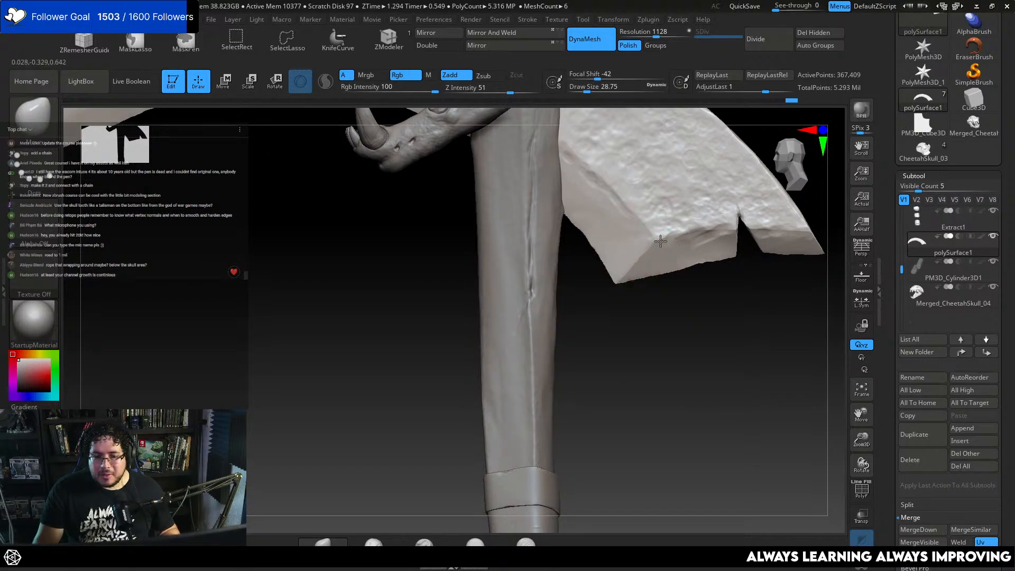
{"action": "mouse_move", "coordinate": [661, 241]}
{"action": "left_mouse_down"}
{"action": "mouse_move", "coordinate": [647, 241]}
{"action": "mouse_move", "coordinate": [625, 269]}
{"action": "left_mouse_up"}
{"action": "key", "text": "space"}
{"action": "left_click_drag", "start_coordinate": [648, 308], "coordinate": [633, 306]}
{"action": "mouse_move", "coordinate": [648, 235]}
{"action": "left_mouse_down"}
{"action": "mouse_move", "coordinate": [645, 243]}
{"action": "mouse_move", "coordinate": [662, 221]}
{"action": "left_mouse_up"}
Refine the rear blade's broken edge using ClayBuildup at draw size 18.46 and TrimDynamic at 10.54
{"action": "key", "text": "b"}
{"action": "key", "text": "c"}
{"action": "key", "text": "b"}
{"action": "key", "text": "space"}
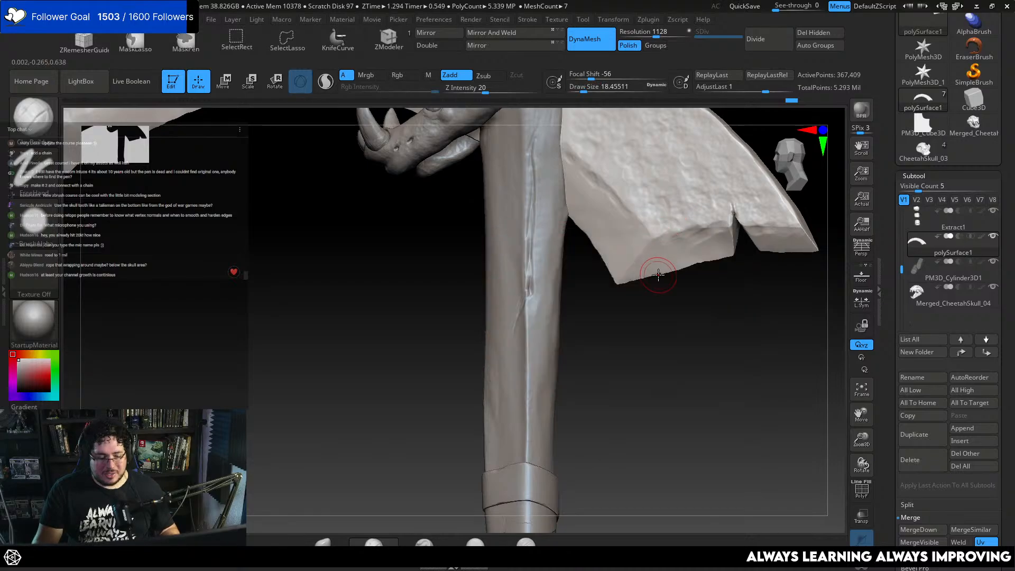
{"action": "key", "text": "b"}
{"action": "key", "text": "t"}
{"action": "key", "text": "d"}
{"action": "key", "text": "space"}
{"action": "mouse_move", "coordinate": [639, 276]}
{"action": "left_mouse_down"}
{"action": "mouse_move", "coordinate": [630, 274]}
{"action": "mouse_move", "coordinate": [657, 335]}
{"action": "mouse_move", "coordinate": [631, 327]}
{"action": "left_mouse_up"}
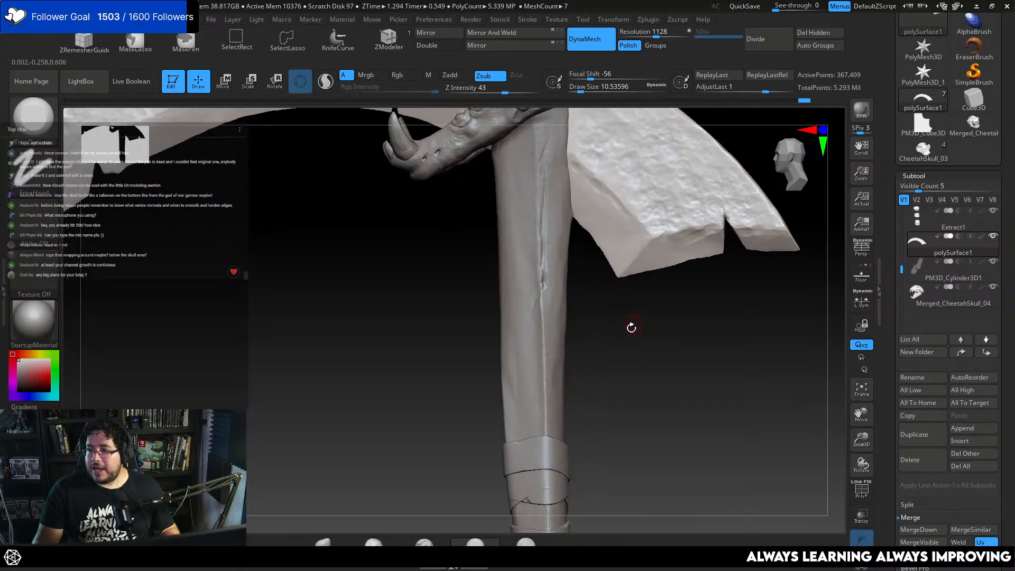
Plane the rear blade's inner bevel beside the shaft using TrimDynamic at draw size 20.01
{"action": "left_click_drag", "start_coordinate": [623, 369], "coordinate": [626, 453], "text": "alt"}
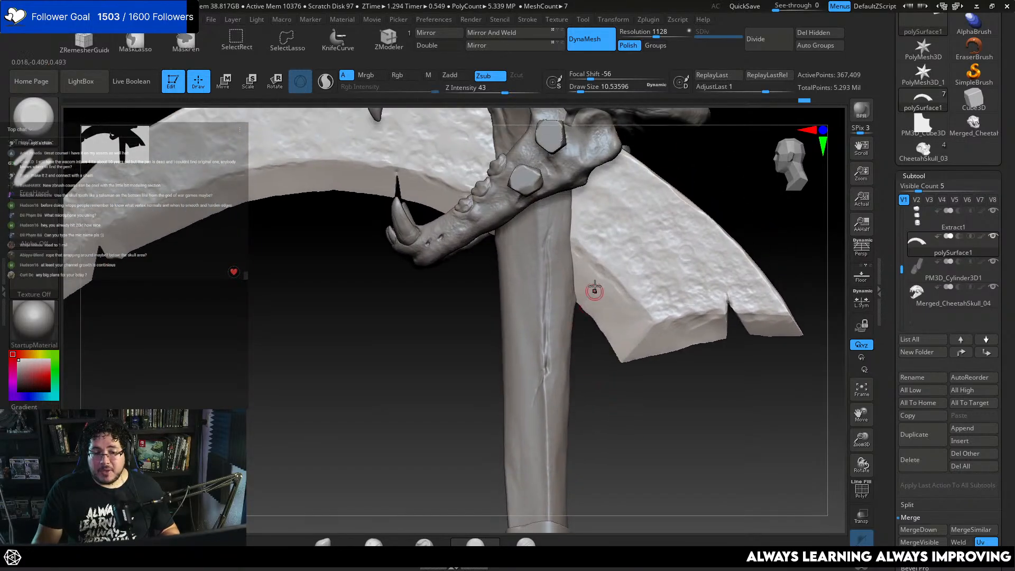
{"action": "key", "text": "space"}
{"action": "left_click_drag", "start_coordinate": [595, 290], "coordinate": [605, 290]}
{"action": "mouse_move", "coordinate": [591, 257]}
{"action": "left_mouse_down"}
{"action": "mouse_move", "coordinate": [583, 240]}
{"action": "mouse_move", "coordinate": [600, 260]}
{"action": "left_mouse_up"}
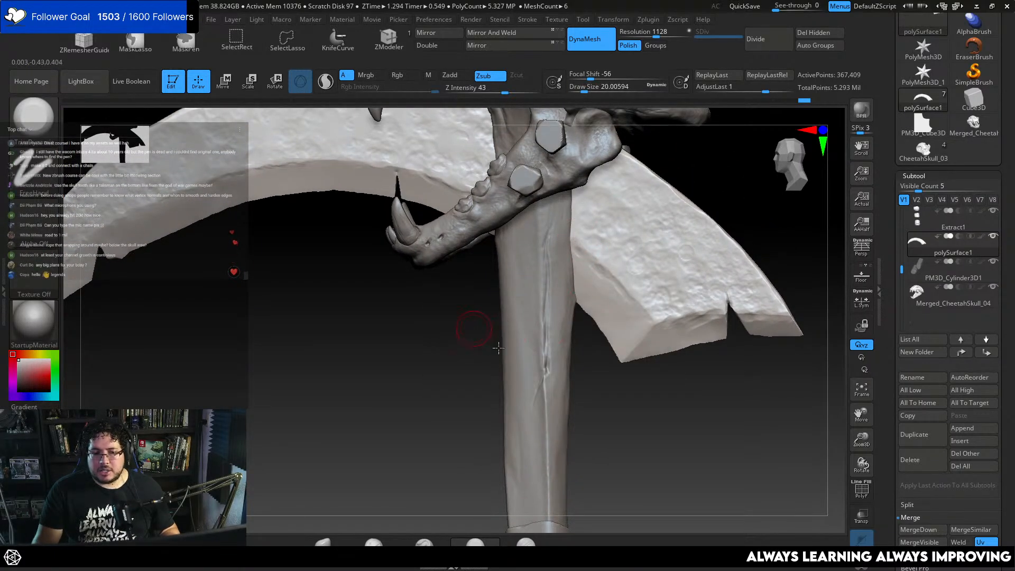
Plane the front blade's inner bevel between the notch and the skull's lower jaw using TrimDynamic
{"action": "left_click_drag", "start_coordinate": [474, 329], "coordinate": [575, 416], "text": "alt"}
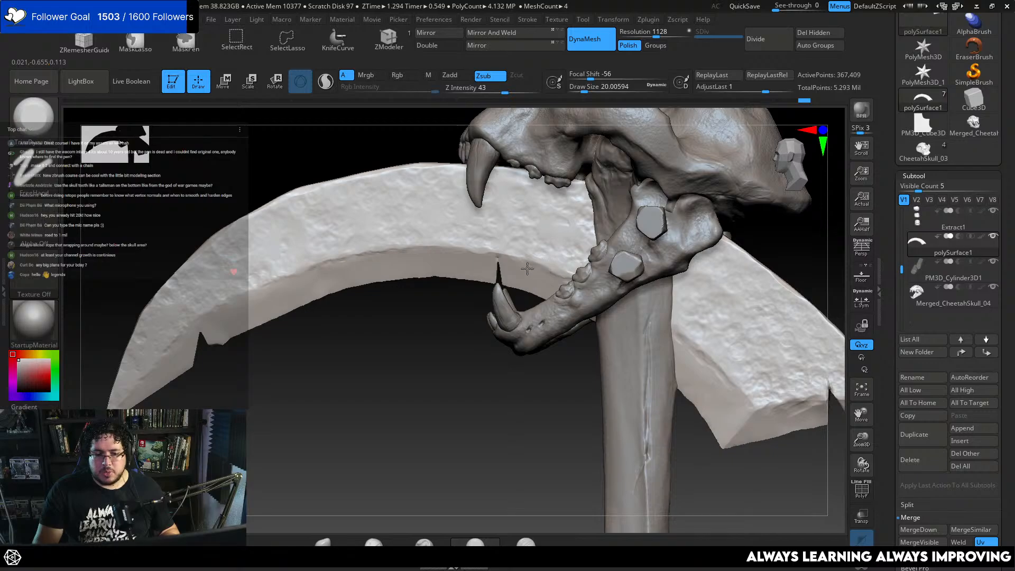
{"action": "left_click_drag", "start_coordinate": [426, 304], "coordinate": [533, 358], "text": "alt"}
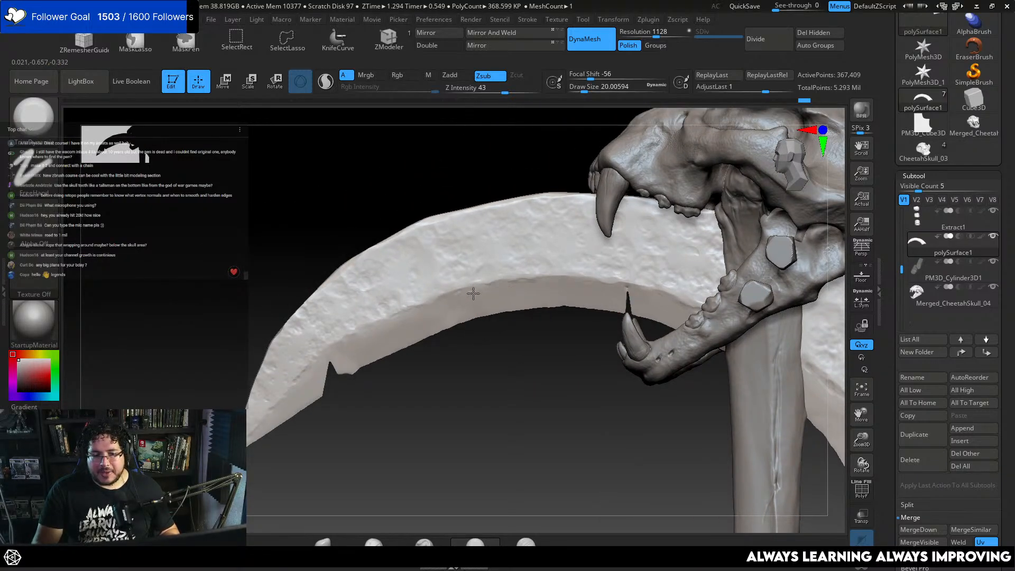
{"action": "left_click_drag", "start_coordinate": [503, 363], "coordinate": [550, 418]}
{"action": "left_click_drag", "start_coordinate": [547, 327], "coordinate": [536, 373]}
{"action": "left_click_drag", "start_coordinate": [536, 412], "coordinate": [459, 421], "text": "alt"}
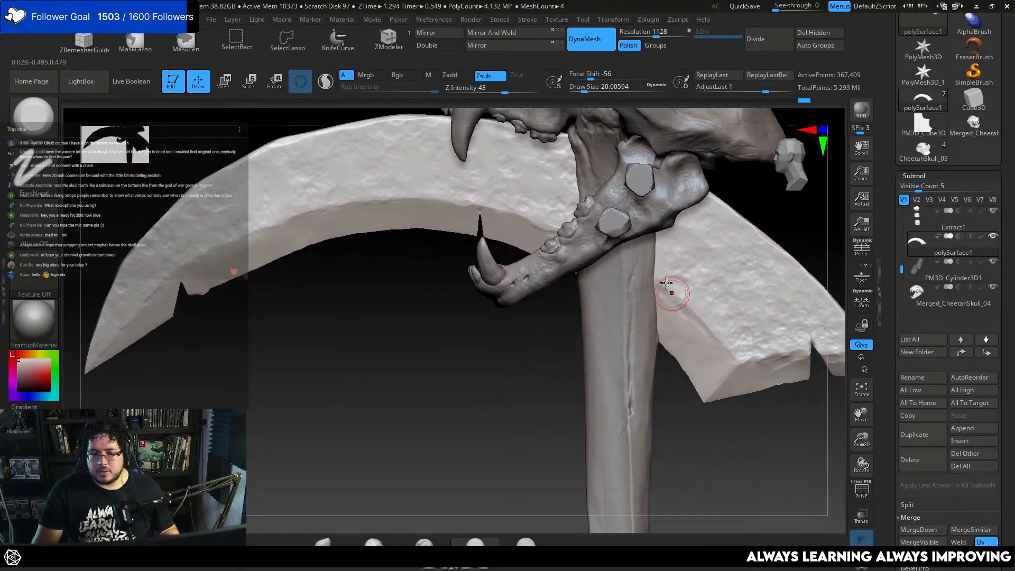
Build up the rear blade's inner edge beside the shaft using the ClayBuildup brush at draw size 30.70
{"action": "key", "text": "b"}
{"action": "key", "text": "c"}
{"action": "key", "text": "b"}
{"action": "key", "text": "s"}
{"action": "left_click_drag", "start_coordinate": [666, 272], "coordinate": [663, 244]}
{"action": "key", "text": "space"}
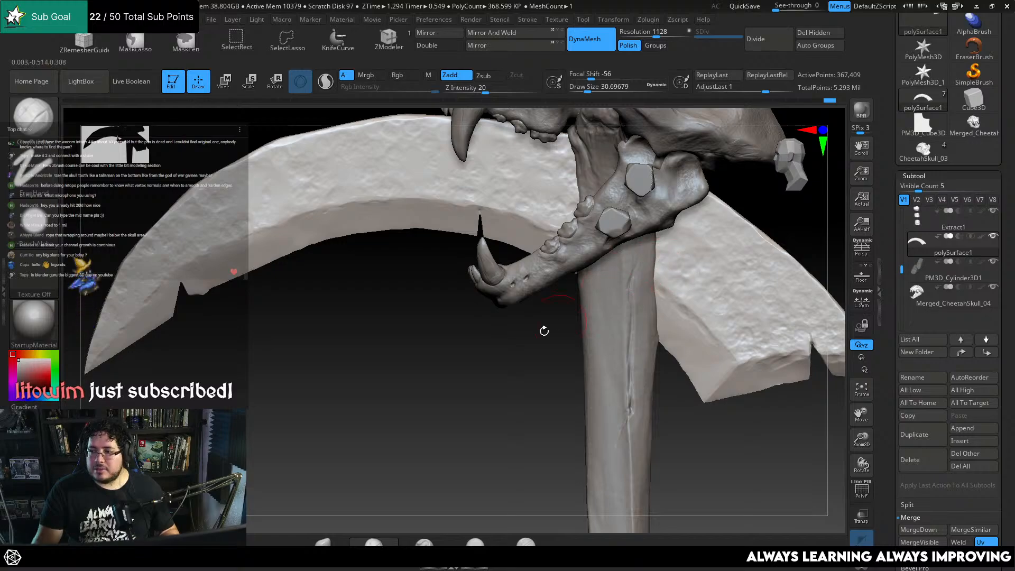
{"action": "left_click_drag", "start_coordinate": [544, 331], "coordinate": [506, 302], "text": "alt"}
{"action": "left_click_drag", "start_coordinate": [648, 431], "coordinate": [619, 420], "text": "alt"}
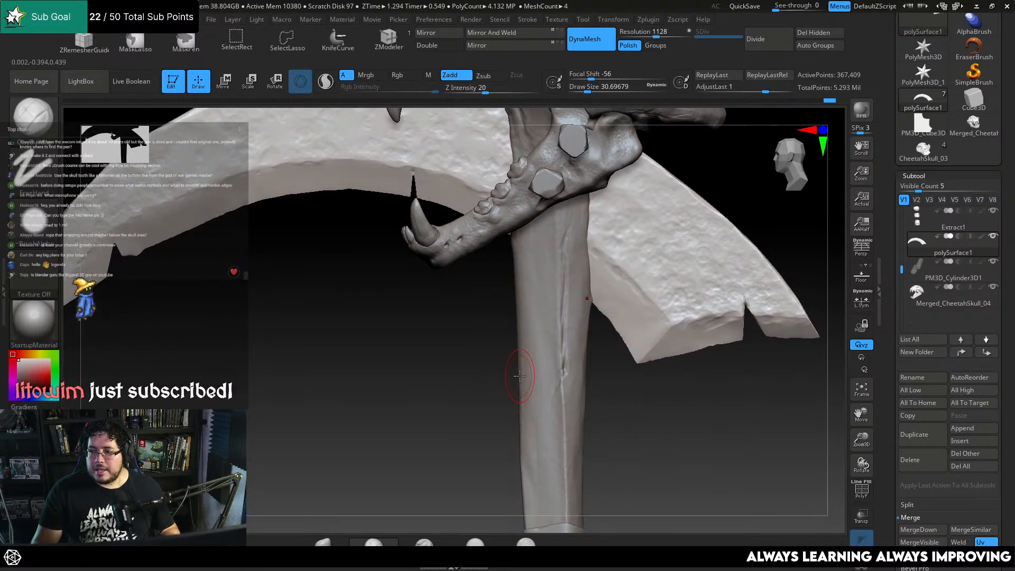
Add ClayBuildup strokes along the front blade's side and inner bevel at draw size 30.70
{"action": "left_click_drag", "start_coordinate": [410, 403], "coordinate": [607, 421], "text": "alt"}
{"action": "left_click_drag", "start_coordinate": [535, 316], "coordinate": [437, 276]}
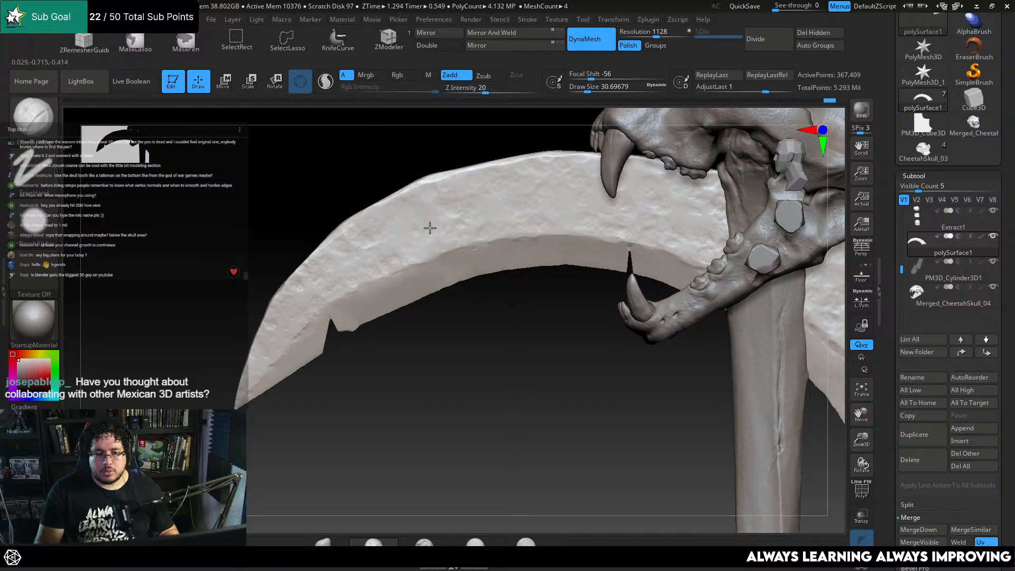
{"action": "left_click_drag", "start_coordinate": [472, 347], "coordinate": [500, 222]}
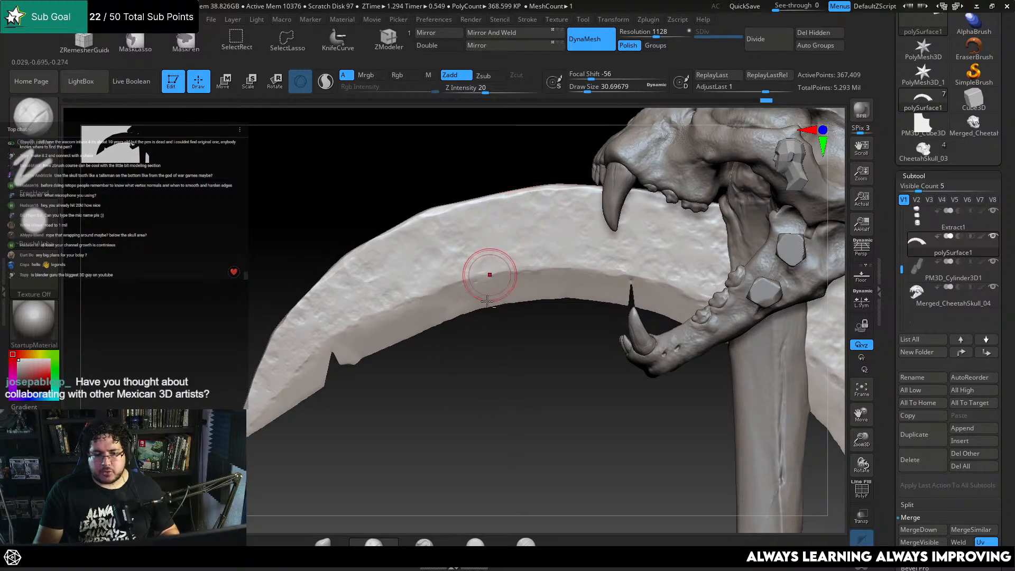
{"action": "left_click_drag", "start_coordinate": [490, 318], "coordinate": [502, 359], "text": "alt"}
{"action": "mouse_move", "coordinate": [497, 289]}
{"action": "left_mouse_down", "text": "alt"}
{"action": "mouse_move", "coordinate": [511, 280]}
{"action": "mouse_move", "coordinate": [498, 271]}
{"action": "left_mouse_up", "text": "alt"}
{"action": "left_click_drag", "start_coordinate": [508, 429], "coordinate": [465, 238]}
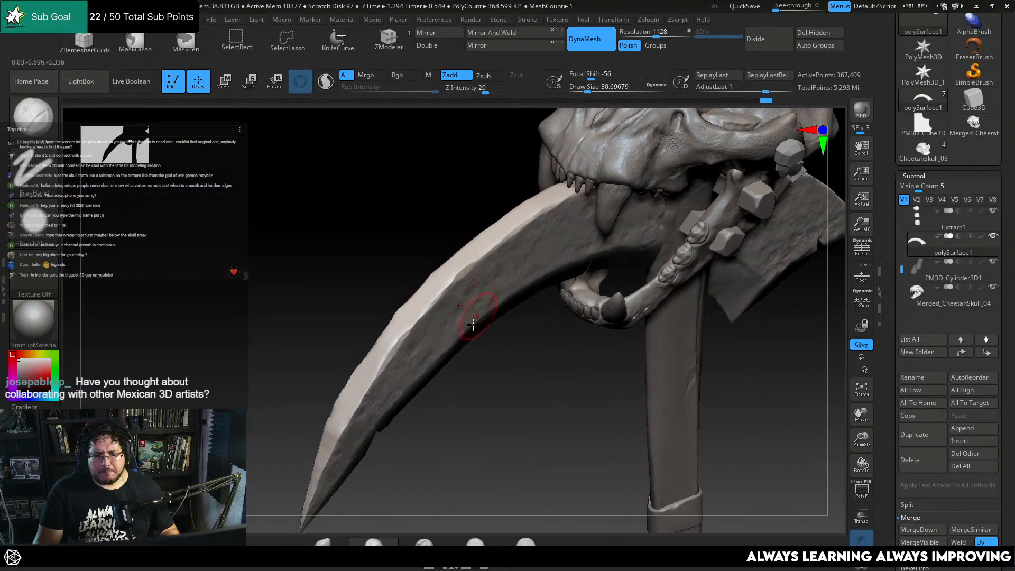
Flatten the built-up surface along the front blade's edge using the TrimDynamic brush
{"action": "key", "text": "b"}
{"action": "key", "text": "t"}
{"action": "key", "text": "d"}
{"action": "left_click_drag", "start_coordinate": [449, 272], "coordinate": [465, 266]}
{"action": "key", "text": "space"}
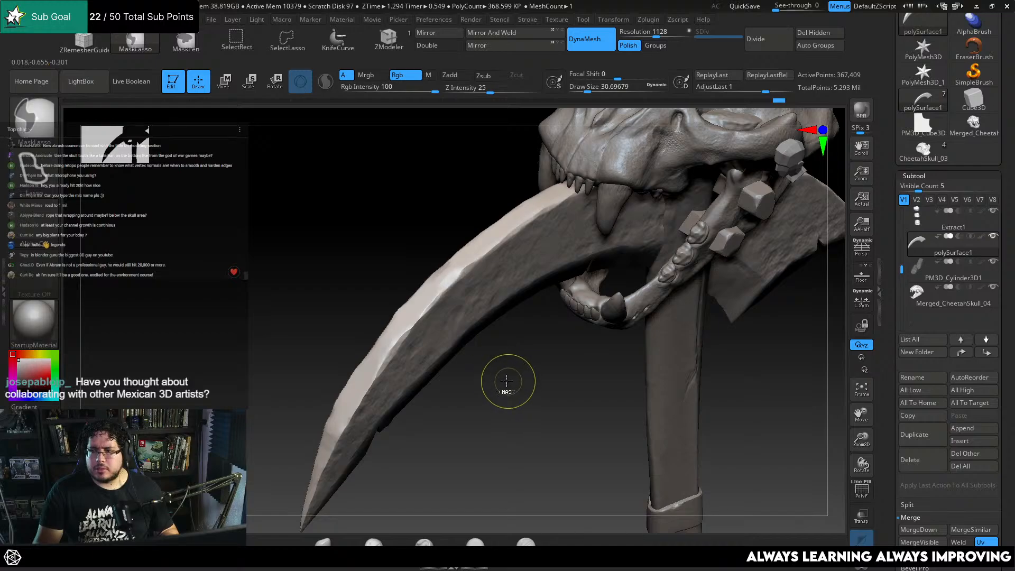
{"action": "mouse_move", "coordinate": [513, 410]}
{"action": "left_mouse_down"}
{"action": "mouse_move", "coordinate": [497, 401]}
{"action": "mouse_move", "coordinate": [495, 421]}
{"action": "left_mouse_up"}
Plane the rear blade's inner bevel and broken end around the notch using TrimDynamic at draw size 18.46
{"action": "left_click_drag", "start_coordinate": [572, 339], "coordinate": [526, 256]}
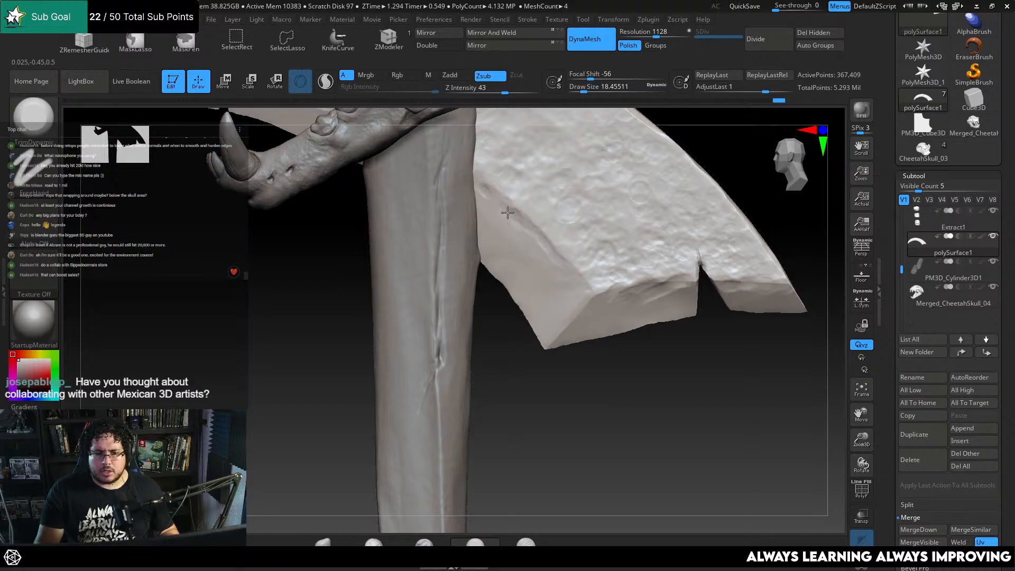
{"action": "left_click_drag", "start_coordinate": [612, 356], "coordinate": [579, 338]}
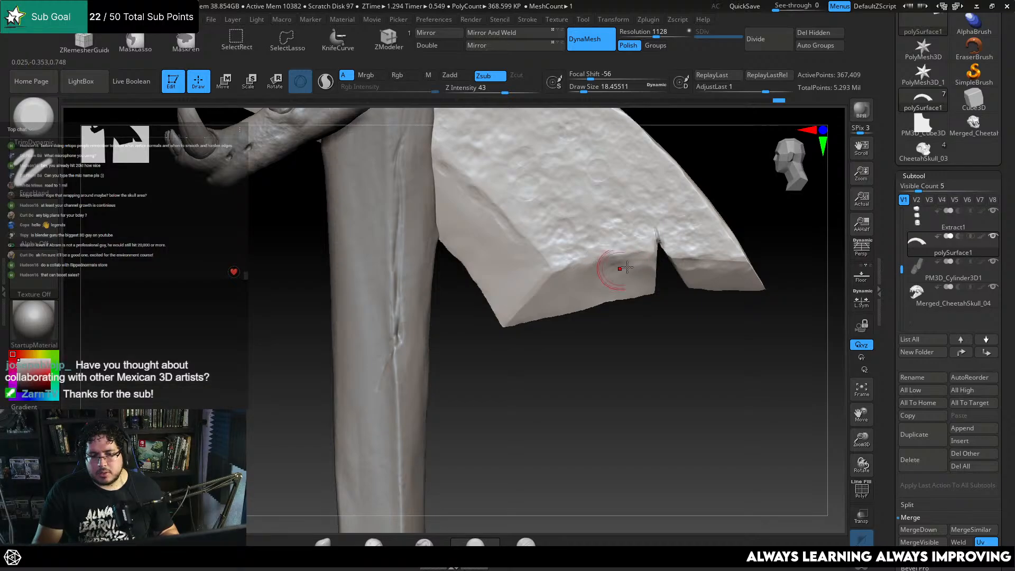
{"action": "left_click_drag", "start_coordinate": [678, 316], "coordinate": [655, 239]}
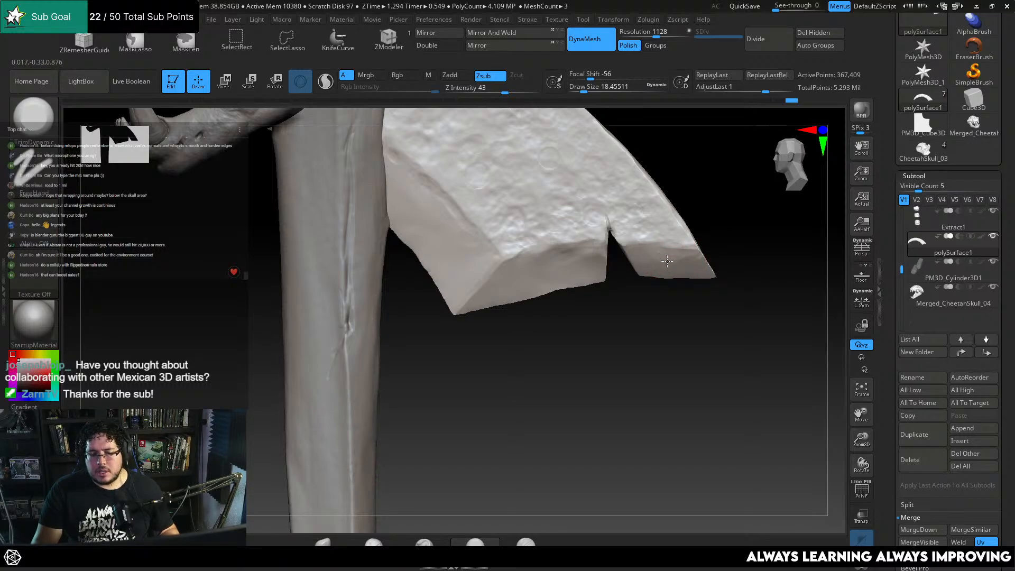
{"action": "left_click_drag", "start_coordinate": [726, 290], "coordinate": [692, 289]}
Plane the rear blade's tip beyond the notch and its outer back edge using TrimDynamic
{"action": "key", "text": "space"}
{"action": "mouse_move", "coordinate": [690, 248]}
{"action": "left_mouse_down"}
{"action": "mouse_move", "coordinate": [711, 286]}
{"action": "mouse_move", "coordinate": [661, 356]}
{"action": "mouse_move", "coordinate": [585, 290]}
{"action": "mouse_move", "coordinate": [571, 351]}
{"action": "mouse_move", "coordinate": [647, 387]}
{"action": "mouse_move", "coordinate": [718, 263]}
{"action": "mouse_move", "coordinate": [673, 263]}
{"action": "mouse_move", "coordinate": [714, 290]}
{"action": "mouse_move", "coordinate": [688, 275]}
{"action": "mouse_move", "coordinate": [691, 256]}
{"action": "left_mouse_up"}
{"action": "key", "text": "space"}
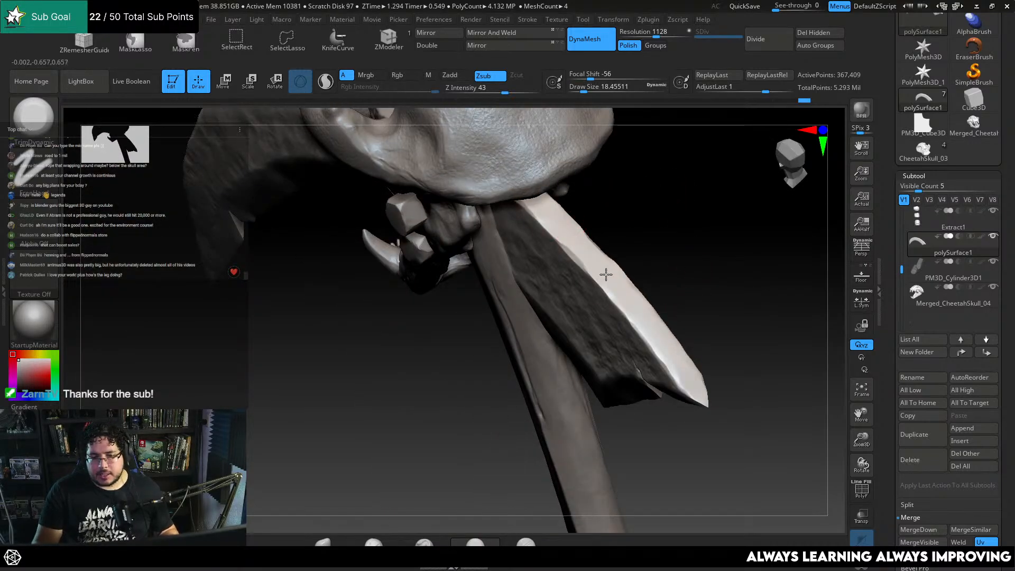
{"action": "left_click_drag", "start_coordinate": [684, 297], "coordinate": [627, 331]}
{"action": "left_click_drag", "start_coordinate": [517, 366], "coordinate": [632, 377]}
Switch to the tibia shaft and carve a crack branching down from its long groove using the DamStandard brush at draw size 8.42
{"action": "left_click", "coordinate": [570, 316], "text": "alt"}
{"action": "key", "text": "b"}
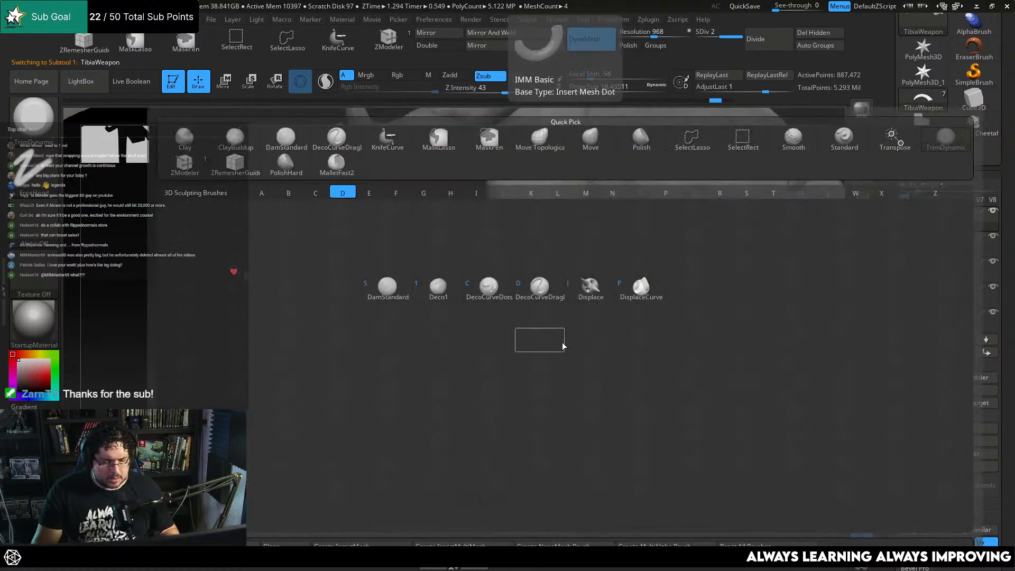
{"action": "key", "text": "d"}
{"action": "key", "text": "s"}
{"action": "left_click_drag", "start_coordinate": [540, 355], "coordinate": [523, 393]}
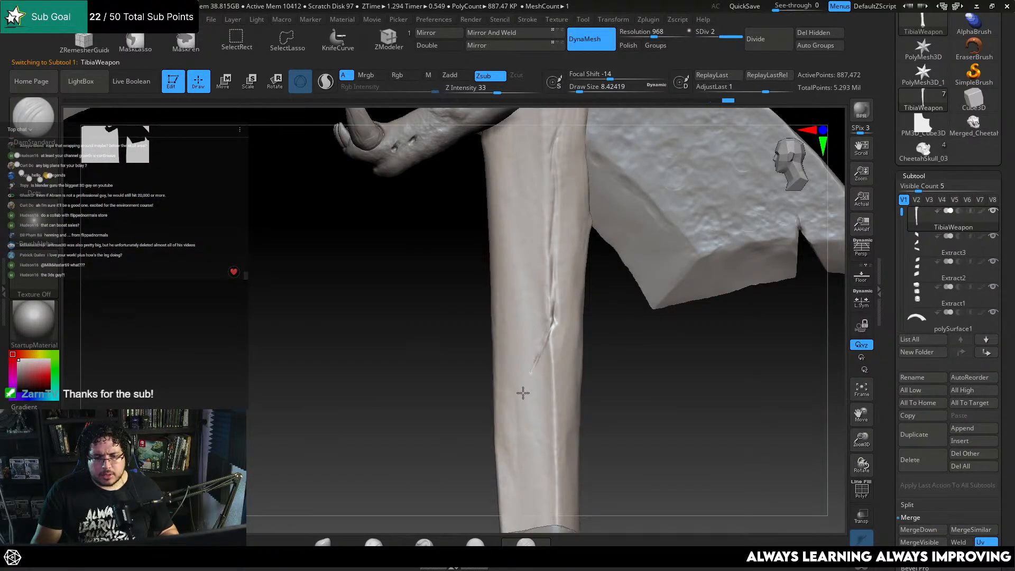
{"action": "mouse_move", "coordinate": [485, 432]}
{"action": "left_mouse_down"}
{"action": "mouse_move", "coordinate": [540, 411]}
{"action": "mouse_move", "coordinate": [516, 452]}
{"action": "left_mouse_up"}
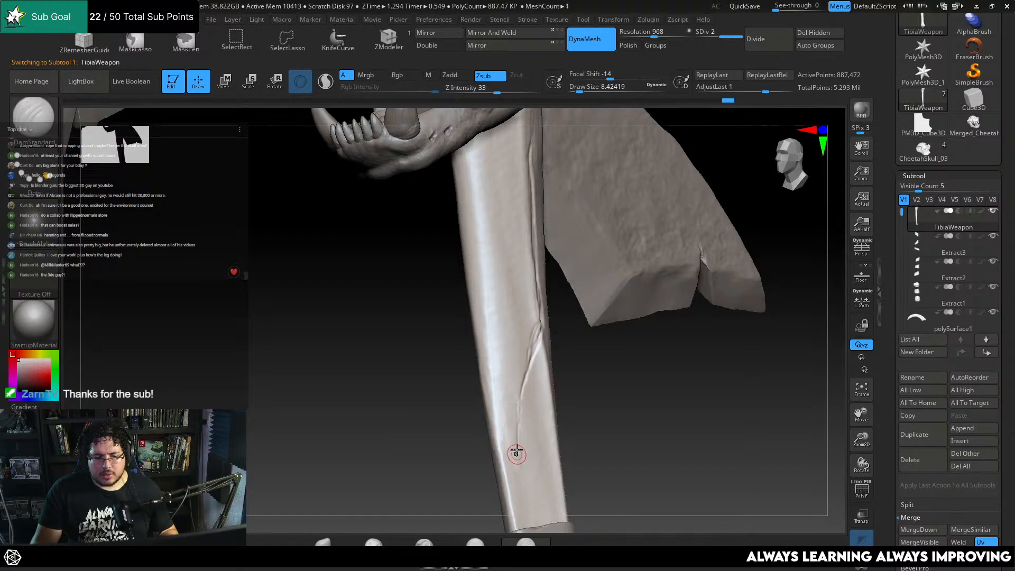
{"action": "left_click_drag", "start_coordinate": [534, 343], "coordinate": [532, 356]}
{"action": "right_click_drag", "start_coordinate": [532, 356], "coordinate": [550, 358]}
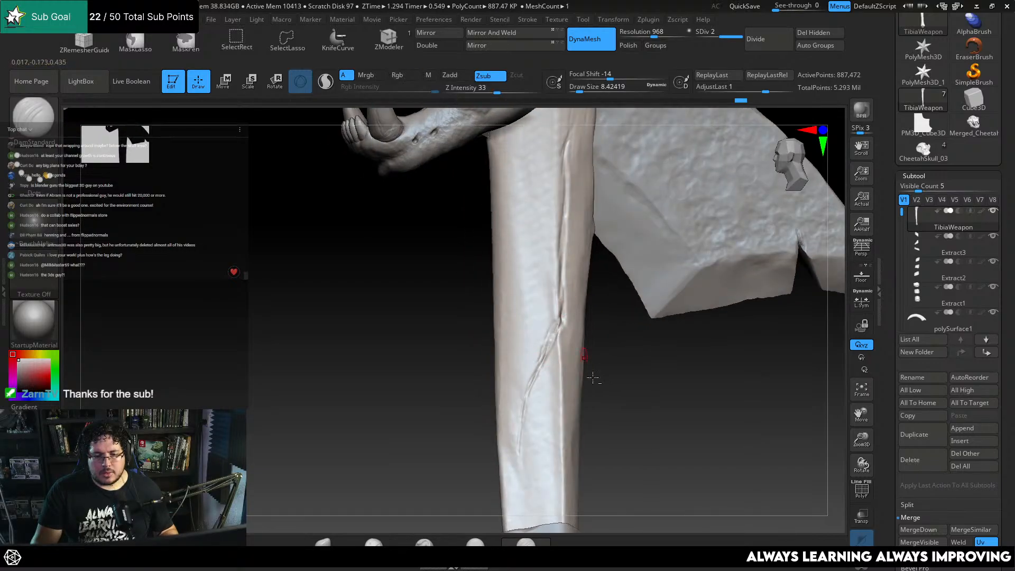
{"action": "right_click_drag", "start_coordinate": [559, 323], "coordinate": [559, 263], "text": "ctrl"}
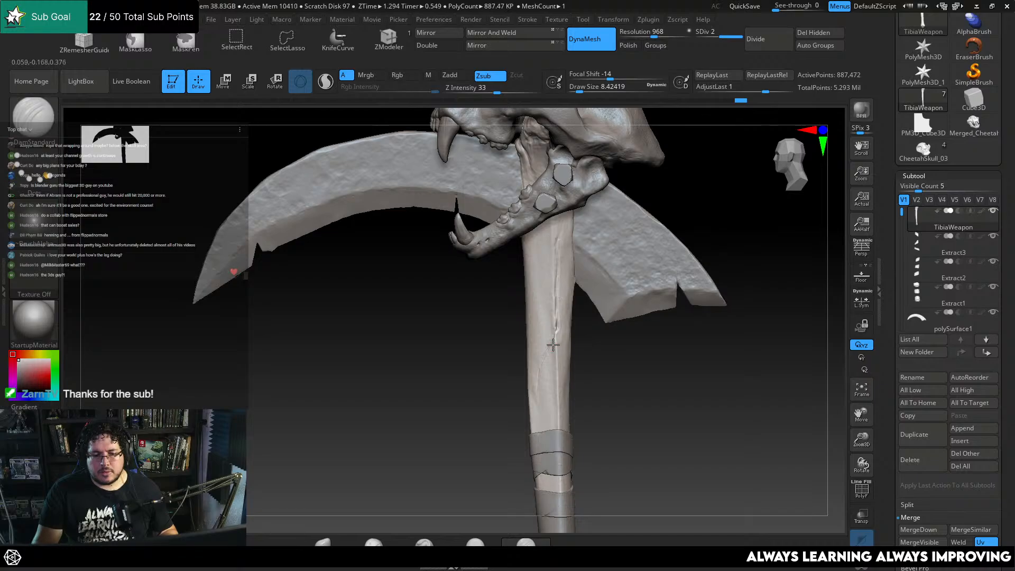
Sculpt a short slanted crack on the shaft's opposite face below the lower jaw using ClayBuildup at draw size 5.75
{"action": "mouse_move", "coordinate": [520, 406]}
{"action": "right_mouse_down"}
{"action": "mouse_move", "coordinate": [585, 404]}
{"action": "mouse_move", "coordinate": [621, 382]}
{"action": "mouse_move", "coordinate": [576, 235]}
{"action": "right_mouse_up"}
{"action": "key", "text": "b"}
{"action": "key", "text": "t"}
{"action": "key", "text": "d"}
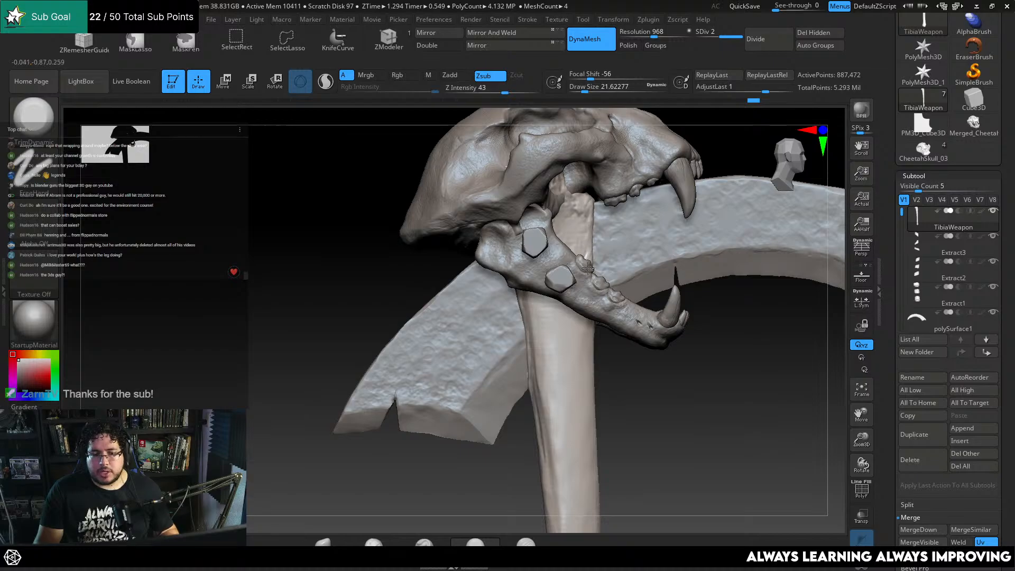
{"action": "right_click_drag", "start_coordinate": [632, 430], "coordinate": [609, 352], "text": "alt"}
{"action": "key", "text": "b"}
{"action": "key", "text": "c"}
{"action": "key", "text": "b"}
{"action": "key", "text": "space"}
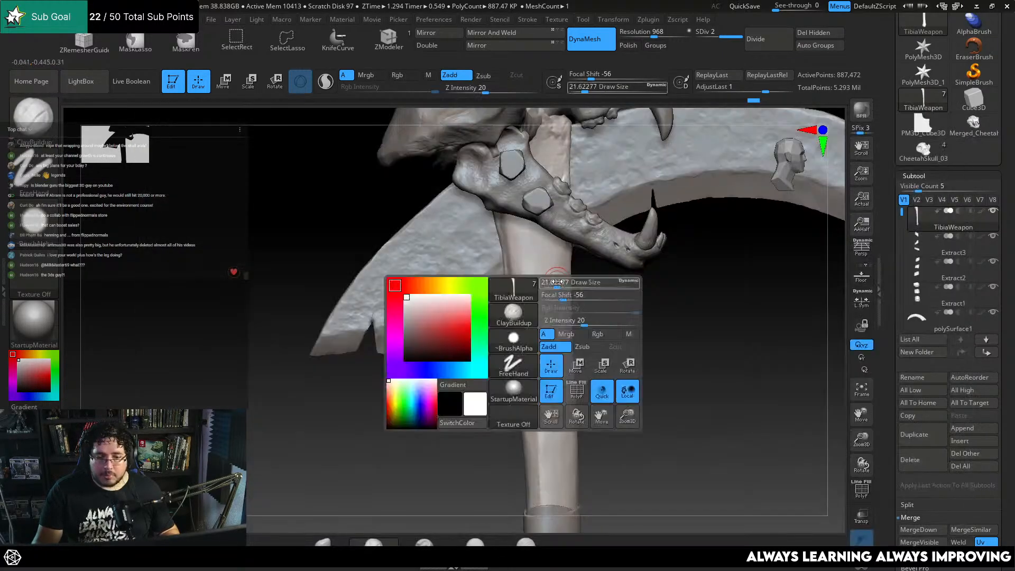
{"action": "mouse_move", "coordinate": [556, 288]}
{"action": "left_mouse_down"}
{"action": "mouse_move", "coordinate": [546, 289]}
{"action": "mouse_move", "coordinate": [530, 249]}
{"action": "left_mouse_up"}
{"action": "key", "text": "space"}
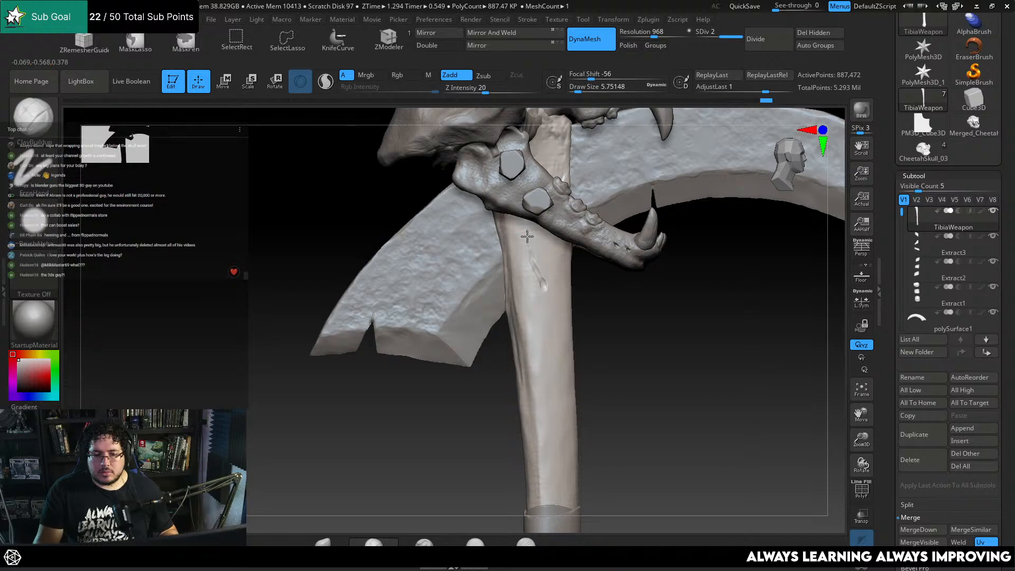
{"action": "right_click_drag", "start_coordinate": [555, 318], "coordinate": [553, 278]}
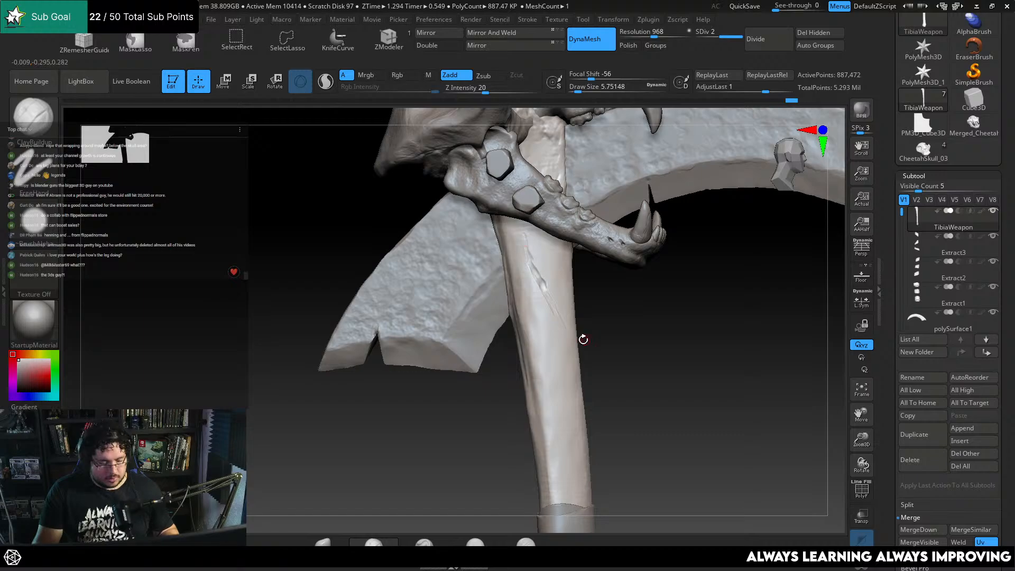
Extend the slanted crack below the jaw down the shaft with fine DamStandard lines at draw size 5.75
{"action": "key", "text": "b"}
{"action": "key", "text": "d"}
{"action": "key", "text": "s"}
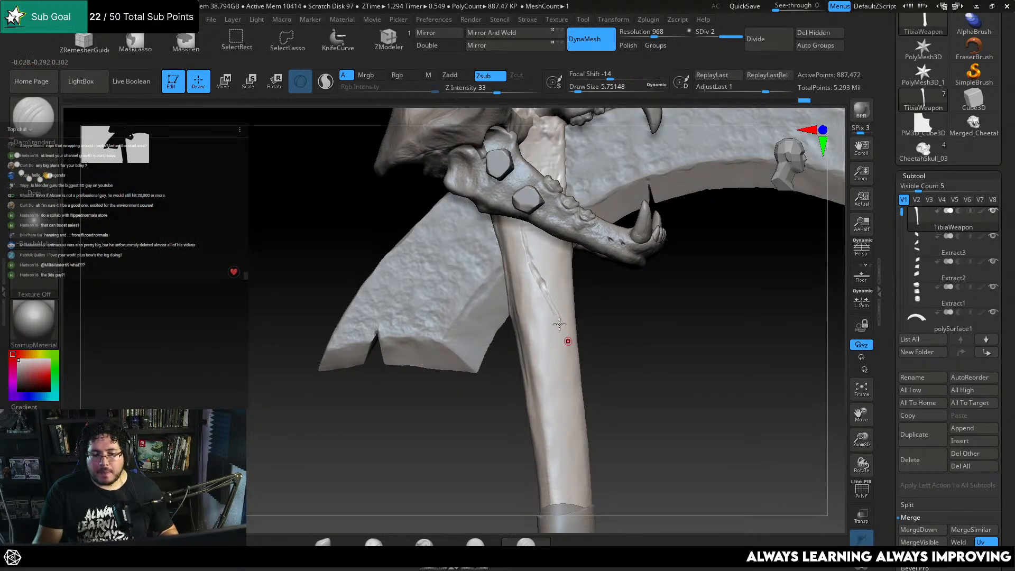
{"action": "right_click_drag", "start_coordinate": [559, 325], "coordinate": [546, 280]}
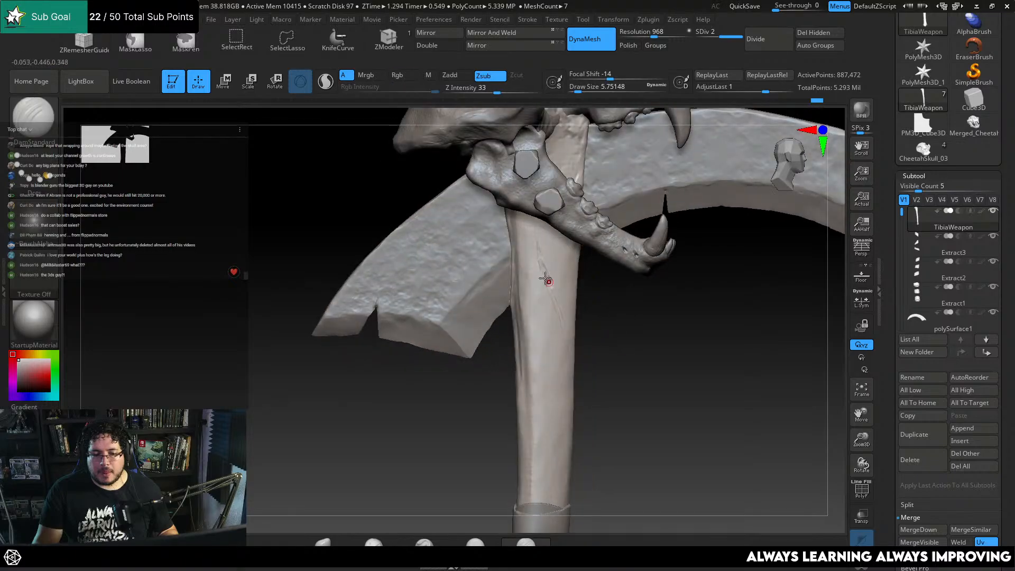
{"action": "right_click_drag", "start_coordinate": [591, 362], "coordinate": [611, 263]}
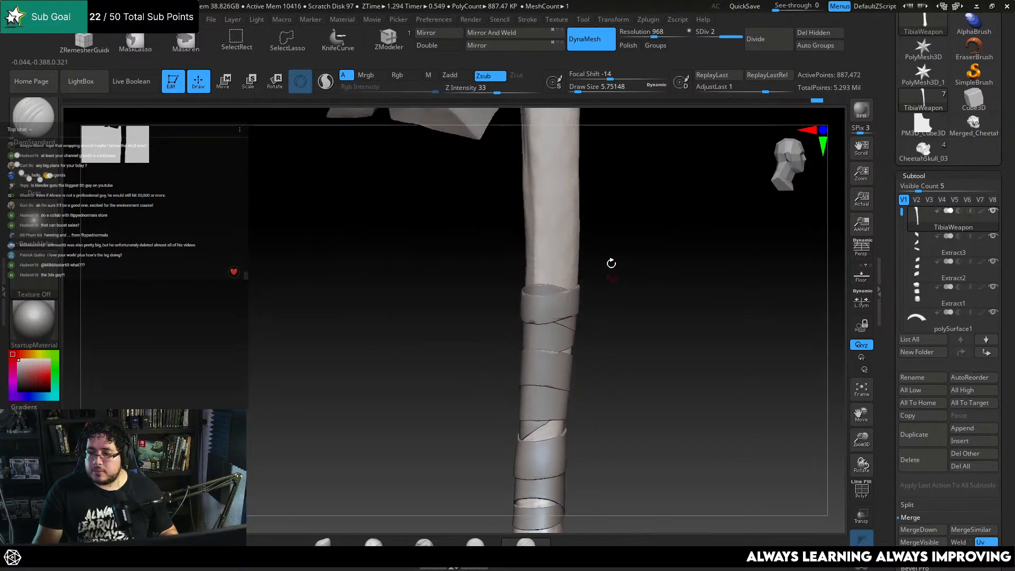
Plane the shaft's surface just above the wrappings using the TrimDynamic brush at draw size 23.31
{"action": "mouse_move", "coordinate": [617, 332]}
{"action": "right_mouse_down"}
{"action": "mouse_move", "coordinate": [632, 324]}
{"action": "mouse_move", "coordinate": [631, 302]}
{"action": "mouse_move", "coordinate": [598, 257]}
{"action": "right_mouse_up"}
{"action": "key", "text": "b"}
{"action": "key", "text": "t"}
{"action": "key", "text": "d"}
{"action": "key", "text": "space"}
{"action": "left_click_drag", "start_coordinate": [561, 307], "coordinate": [576, 307]}
{"action": "right_click_drag", "start_coordinate": [551, 290], "coordinate": [607, 331]}
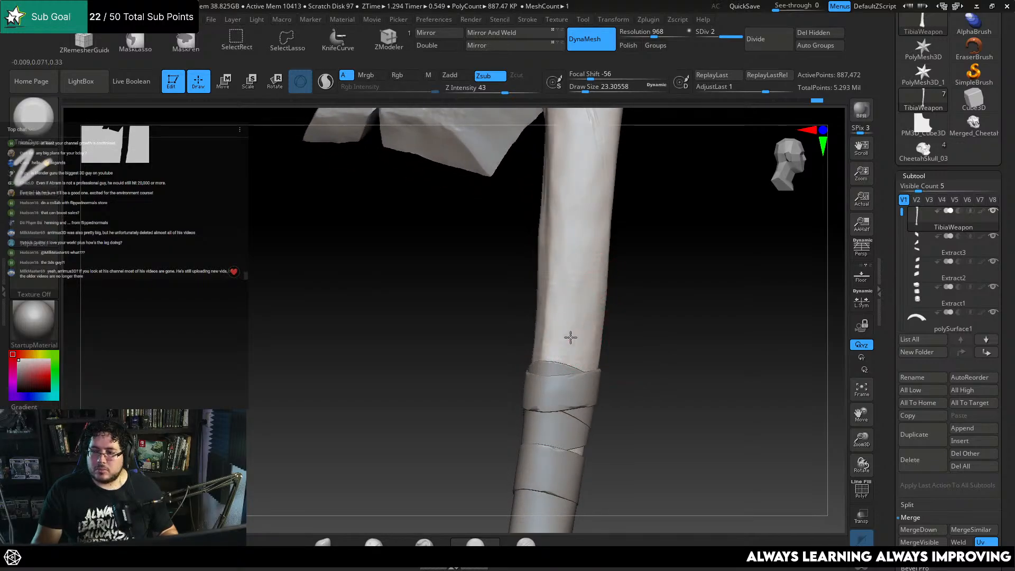
{"action": "right_click_drag", "start_coordinate": [567, 340], "coordinate": [603, 249]}
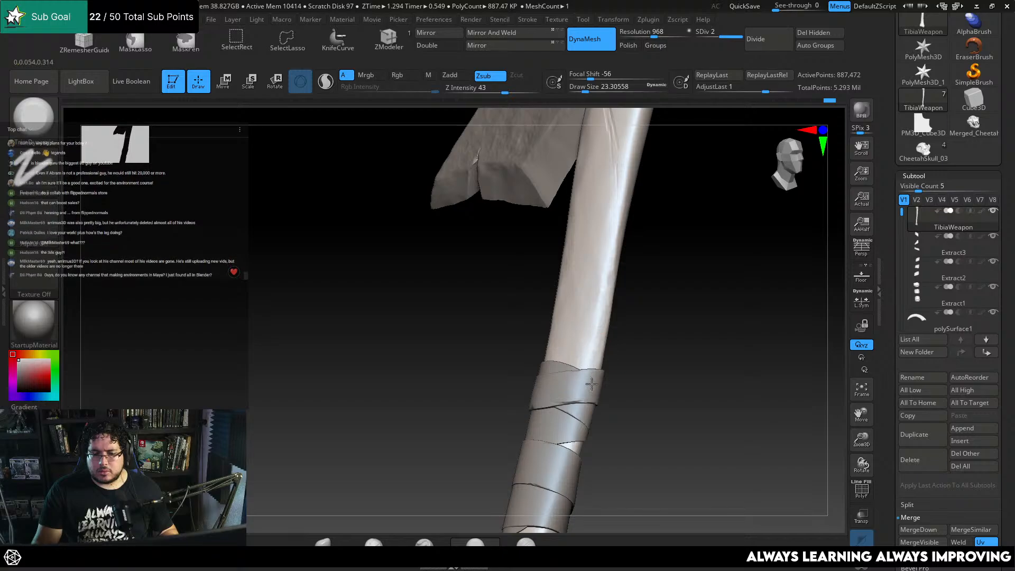
{"action": "right_click_drag", "start_coordinate": [587, 338], "coordinate": [577, 364]}
Continue flattening the shaft's sides and back around the top of the wrappings with TrimDynamic
{"action": "right_click_drag", "start_coordinate": [665, 352], "coordinate": [612, 300]}
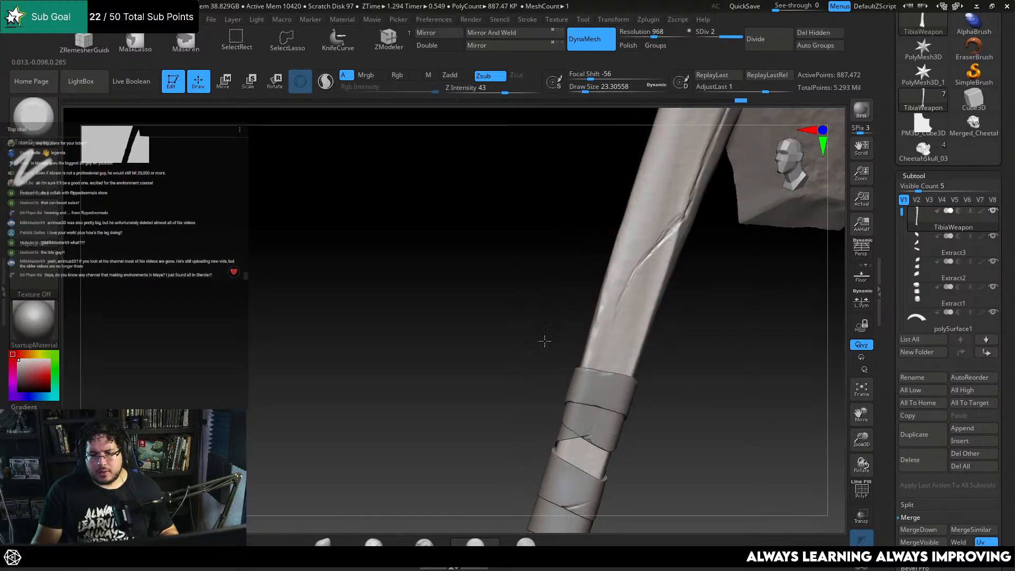
{"action": "mouse_move", "coordinate": [545, 341]}
{"action": "right_mouse_down"}
{"action": "mouse_move", "coordinate": [503, 349]}
{"action": "mouse_move", "coordinate": [652, 317]}
{"action": "mouse_move", "coordinate": [651, 365]}
{"action": "mouse_move", "coordinate": [522, 366]}
{"action": "mouse_move", "coordinate": [552, 360]}
{"action": "right_mouse_up"}
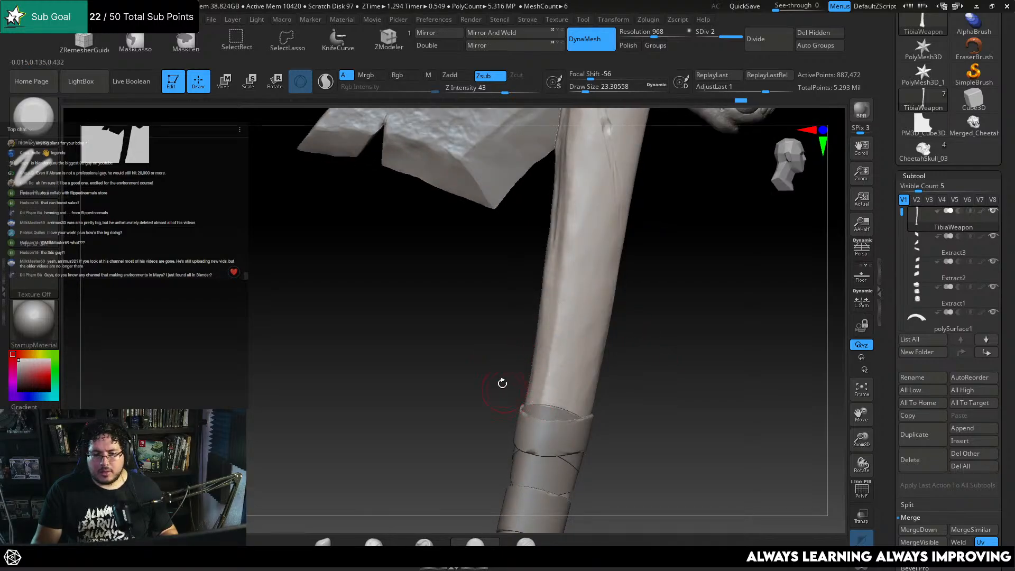
{"action": "right_click_drag", "start_coordinate": [503, 383], "coordinate": [546, 388]}
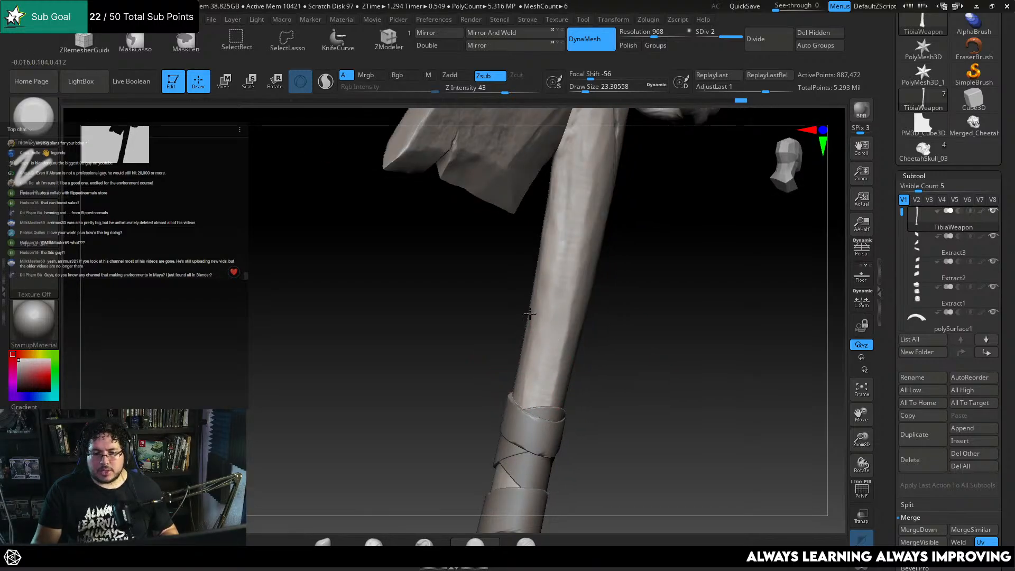
{"action": "right_click_drag", "start_coordinate": [529, 314], "coordinate": [541, 308]}
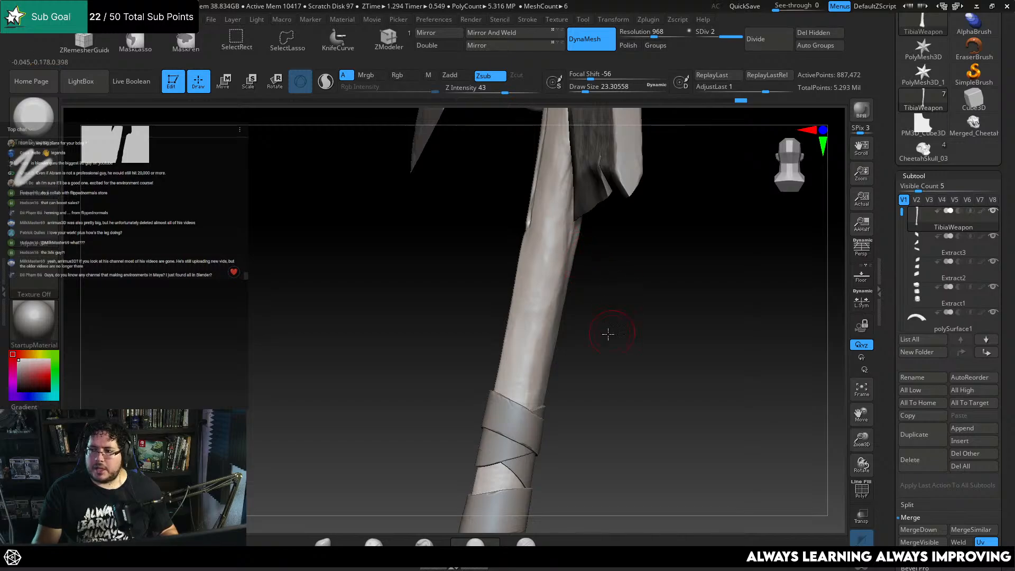
{"action": "right_click_drag", "start_coordinate": [608, 334], "coordinate": [524, 362]}
{"action": "right_click_drag", "start_coordinate": [571, 421], "coordinate": [572, 321], "text": "alt"}
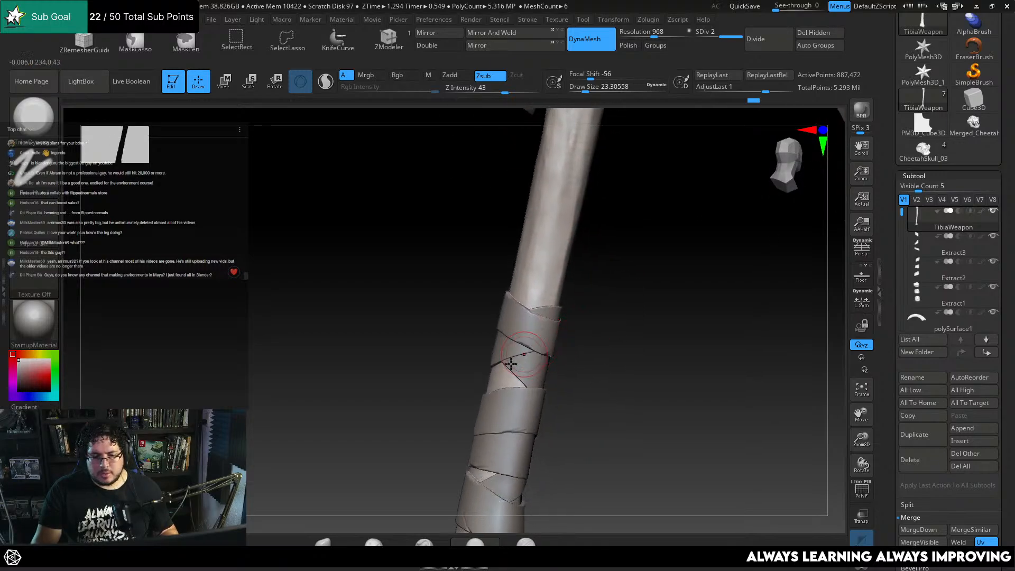
{"action": "right_click_drag", "start_coordinate": [458, 423], "coordinate": [482, 479]}
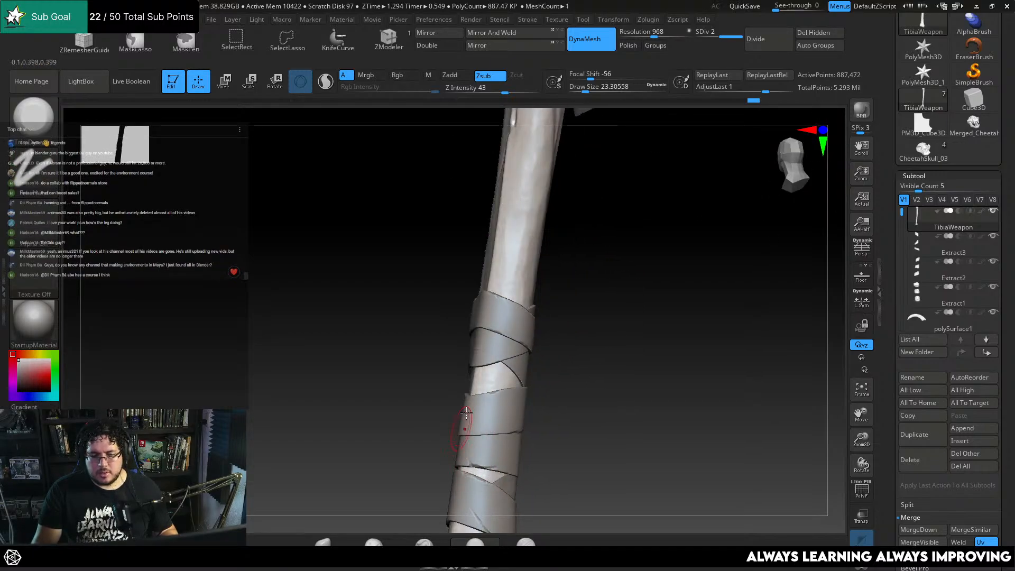
Plane the shaft faces around the branching crack using TrimDynamic at draw size 32.71
{"action": "right_click_drag", "start_coordinate": [586, 334], "coordinate": [503, 409]}
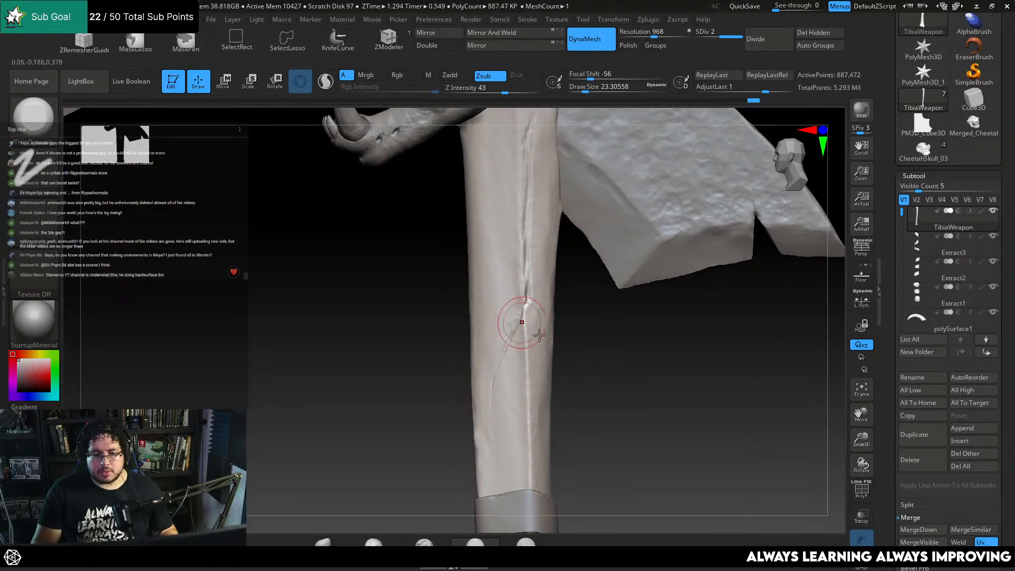
{"action": "right_click_drag", "start_coordinate": [518, 323], "coordinate": [501, 295]}
{"action": "key", "text": "space"}
{"action": "mouse_move", "coordinate": [501, 295]}
{"action": "left_mouse_down"}
{"action": "mouse_move", "coordinate": [515, 239]}
{"action": "mouse_move", "coordinate": [524, 247]}
{"action": "left_mouse_up"}
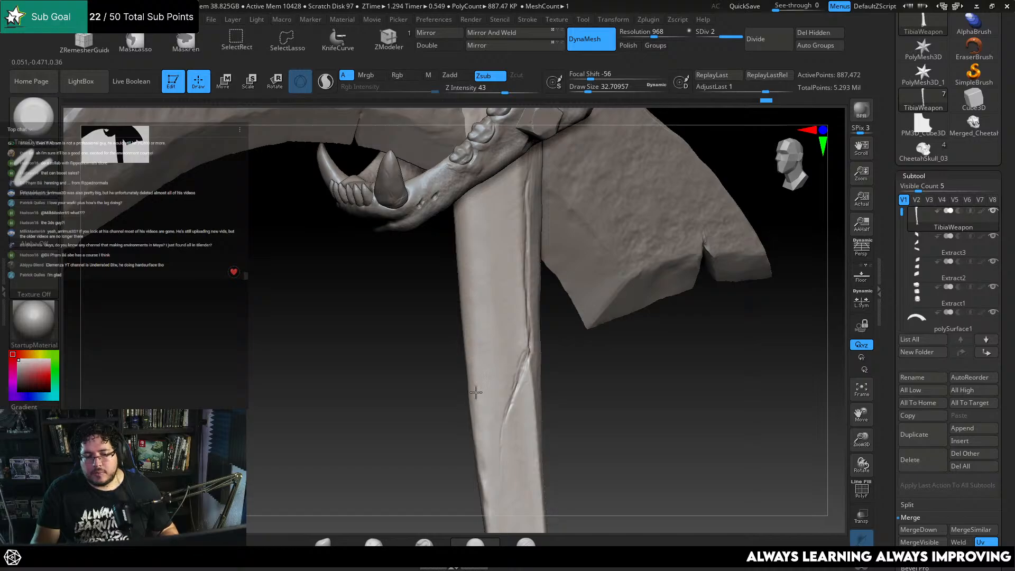
{"action": "right_click_drag", "start_coordinate": [476, 392], "coordinate": [559, 312]}
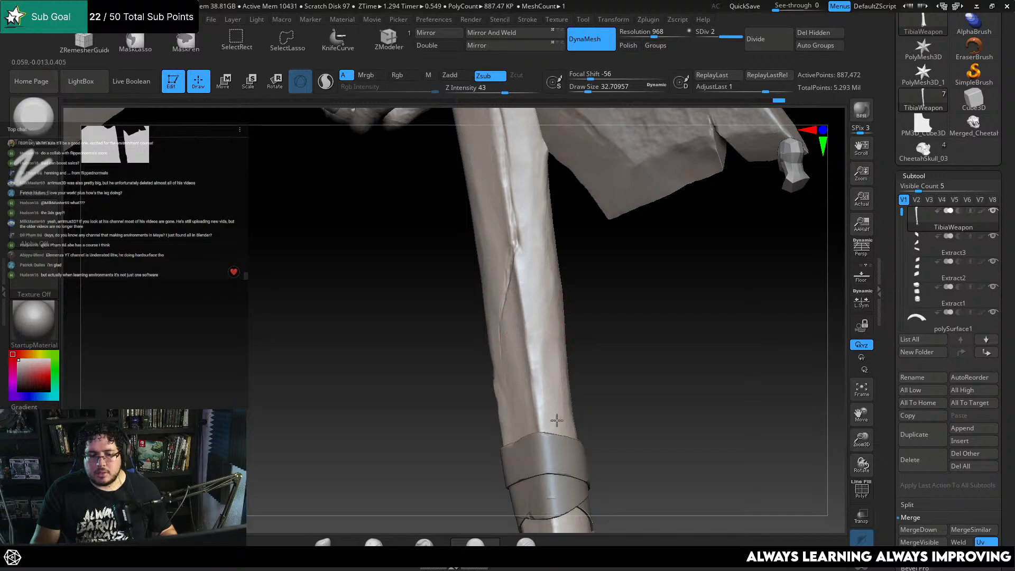
Add ClayBuildup strokes along the shaft's upper edge beside the rear blade, reducing the draw size to 12.91
{"action": "mouse_move", "coordinate": [603, 350]}
{"action": "right_mouse_down"}
{"action": "mouse_move", "coordinate": [608, 340]}
{"action": "mouse_move", "coordinate": [611, 446]}
{"action": "mouse_move", "coordinate": [552, 258]}
{"action": "right_mouse_up"}
{"action": "key", "text": "b"}
{"action": "key", "text": "c"}
{"action": "key", "text": "b"}
{"action": "key", "text": "space"}
{"action": "left_click_drag", "start_coordinate": [546, 239], "coordinate": [538, 239]}
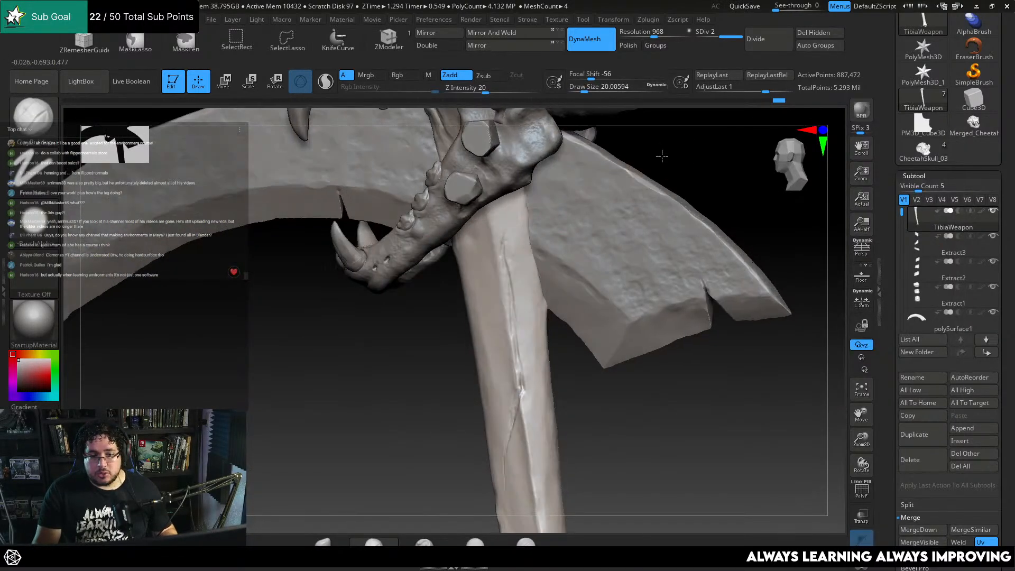
{"action": "right_click_drag", "start_coordinate": [661, 154], "coordinate": [550, 222]}
{"action": "key", "text": "space"}
{"action": "left_click_drag", "start_coordinate": [538, 240], "coordinate": [531, 219]}
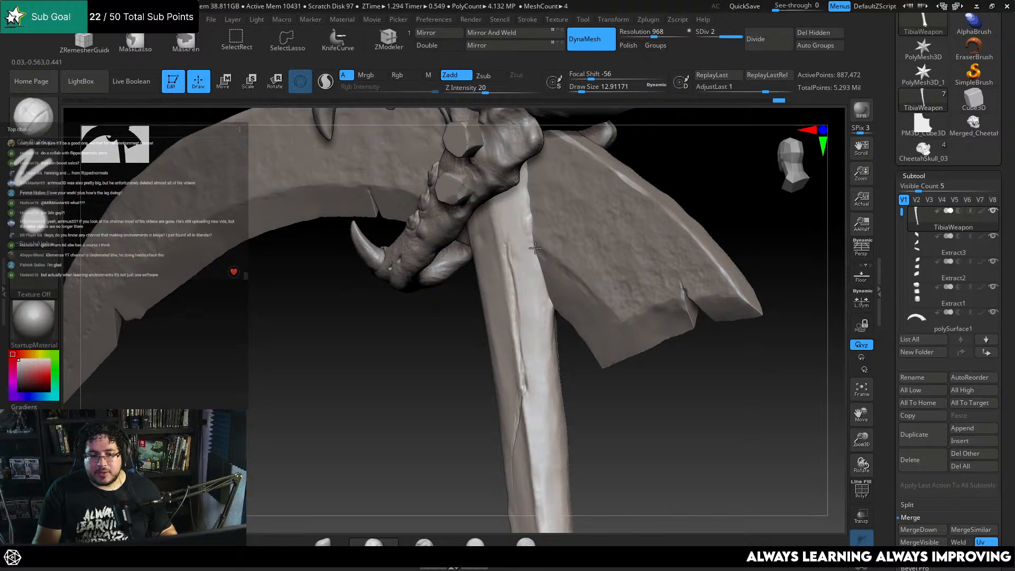
{"action": "left_click_drag", "start_coordinate": [528, 208], "coordinate": [528, 182]}
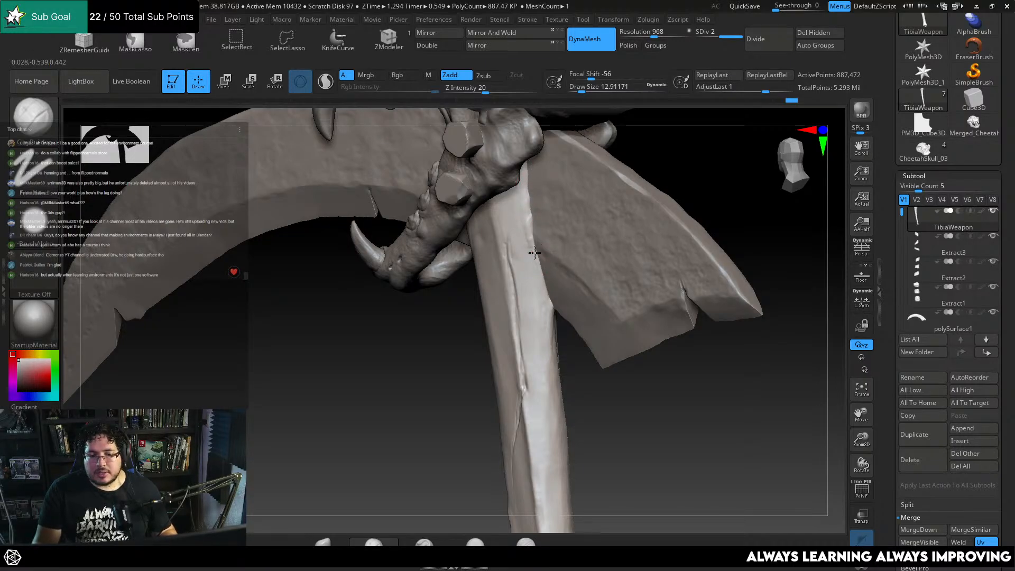
Build up the shaft's face beside the long crack, below the rear blade, using ClayBuildup at draw size 21.62
{"action": "key", "text": "space"}
{"action": "left_click_drag", "start_coordinate": [532, 272], "coordinate": [535, 273]}
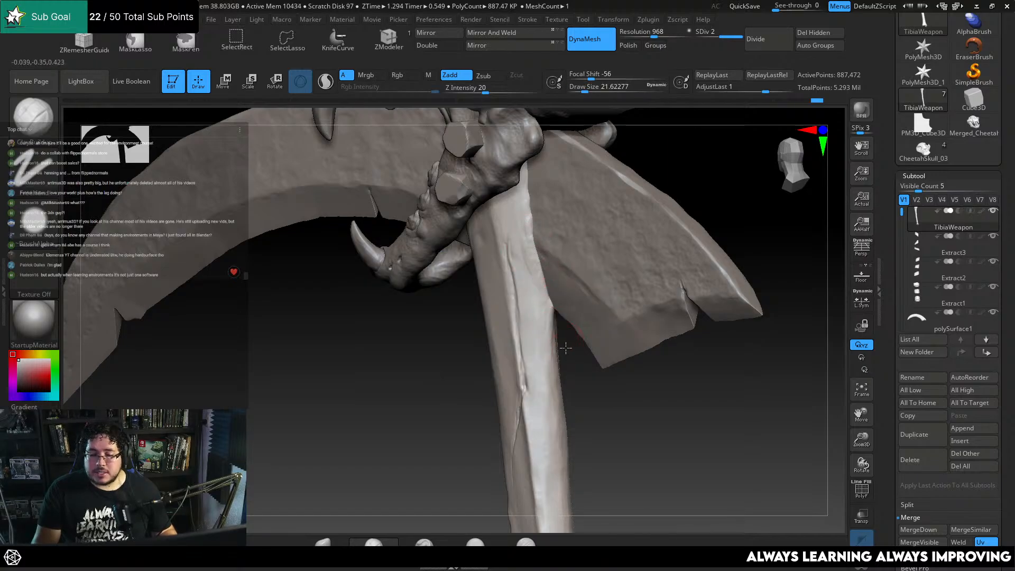
{"action": "left_click_drag", "start_coordinate": [565, 347], "coordinate": [549, 294]}
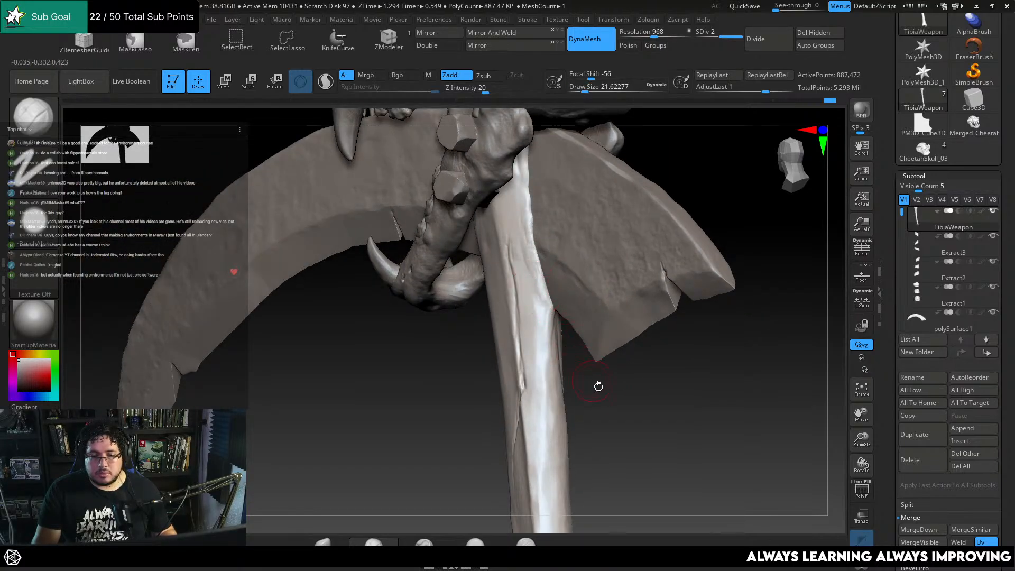
{"action": "left_click_drag", "start_coordinate": [597, 385], "coordinate": [538, 277]}
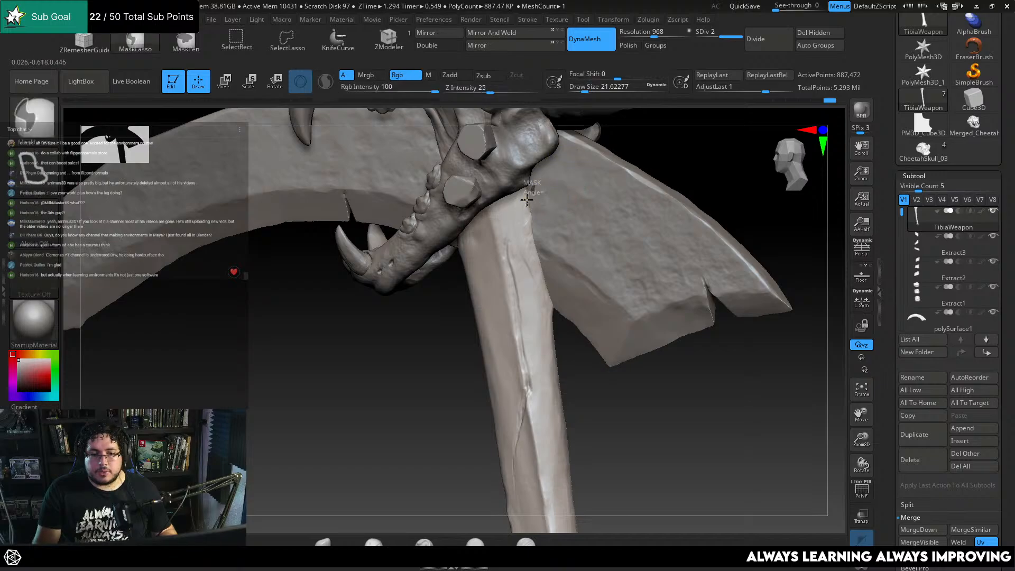
{"action": "mouse_move", "coordinate": [657, 154]}
{"action": "left_mouse_down"}
{"action": "mouse_move", "coordinate": [631, 231]}
{"action": "mouse_move", "coordinate": [501, 385]}
{"action": "mouse_move", "coordinate": [465, 381]}
{"action": "mouse_move", "coordinate": [564, 364]}
{"action": "mouse_move", "coordinate": [521, 361]}
{"action": "left_mouse_up"}
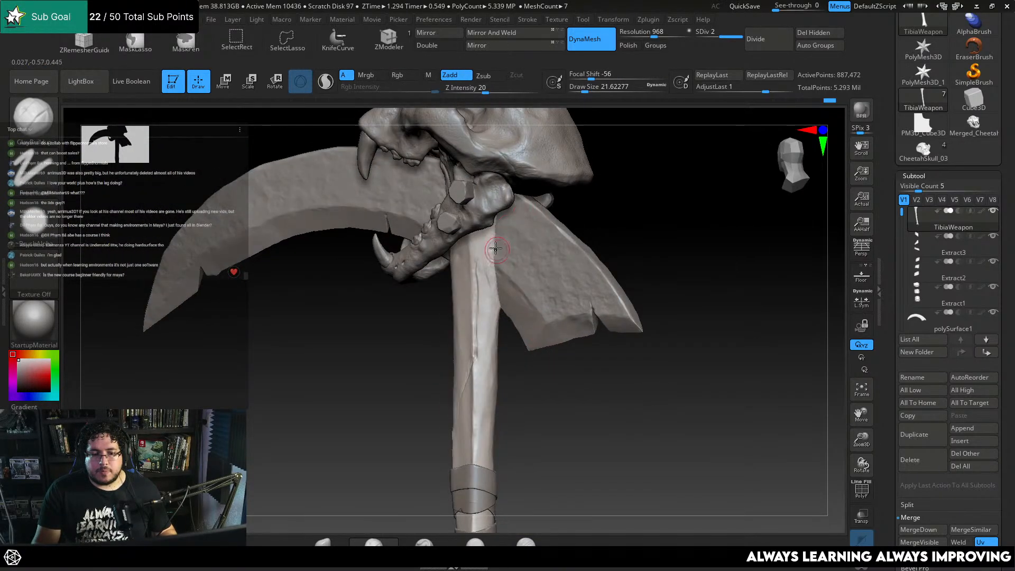
Flatten the built-up upper shaft below the jaw using TrimDynamic at draw size 26.87
{"action": "left_click_drag", "start_coordinate": [495, 250], "coordinate": [505, 214]}
{"action": "key", "text": "b"}
{"action": "key", "text": "t"}
{"action": "key", "text": "d"}
{"action": "key", "text": "space"}
{"action": "left_click_drag", "start_coordinate": [485, 269], "coordinate": [489, 270]}
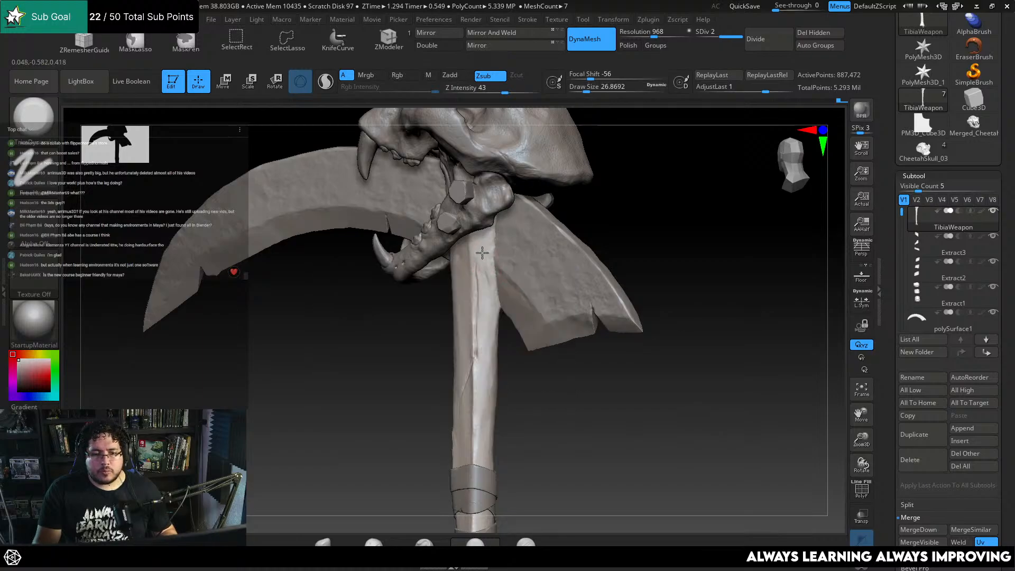
Switch to the cheetah skull and plane the cheekbone below the eye socket using TrimDynamic at draw size 21.62
{"action": "left_click_drag", "start_coordinate": [580, 193], "coordinate": [560, 340], "text": "alt"}
{"action": "left_click", "coordinate": [526, 286], "text": "alt"}
{"action": "key", "text": "space"}
{"action": "mouse_move", "coordinate": [580, 265]}
{"action": "left_mouse_down"}
{"action": "mouse_move", "coordinate": [550, 296]}
{"action": "mouse_move", "coordinate": [458, 291]}
{"action": "left_mouse_up"}
{"action": "key", "text": "b"}
{"action": "key", "text": "t"}
{"action": "key", "text": "d"}
{"action": "key", "text": "space"}
{"action": "left_click_drag", "start_coordinate": [581, 264], "coordinate": [574, 312]}
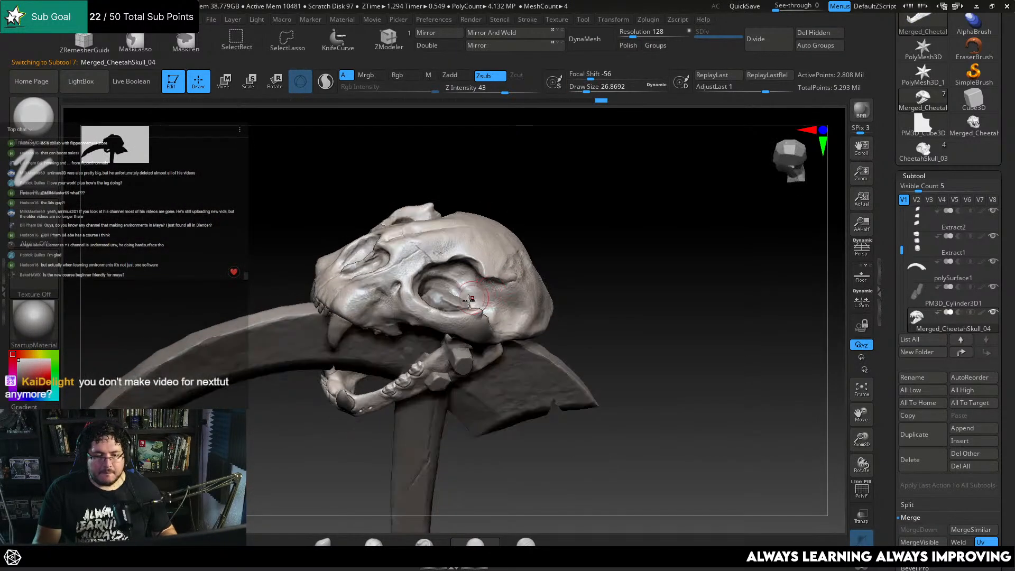
{"action": "key", "text": "space"}
{"action": "left_click_drag", "start_coordinate": [458, 318], "coordinate": [453, 325]}
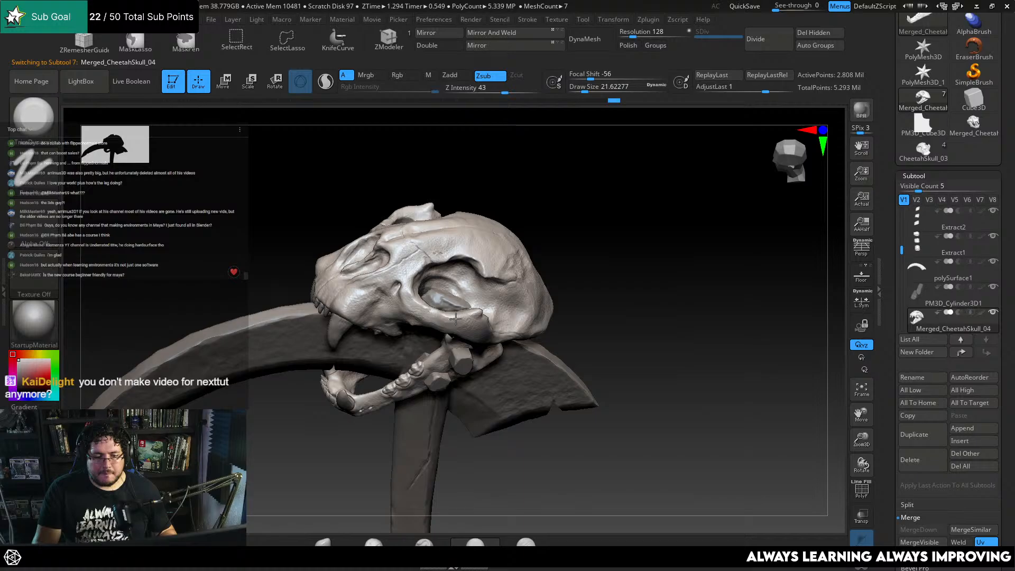
Build up the forehead above the eye socket with ClayBuildup at draw size 21.62
{"action": "left_click_drag", "start_coordinate": [549, 309], "coordinate": [404, 329]}
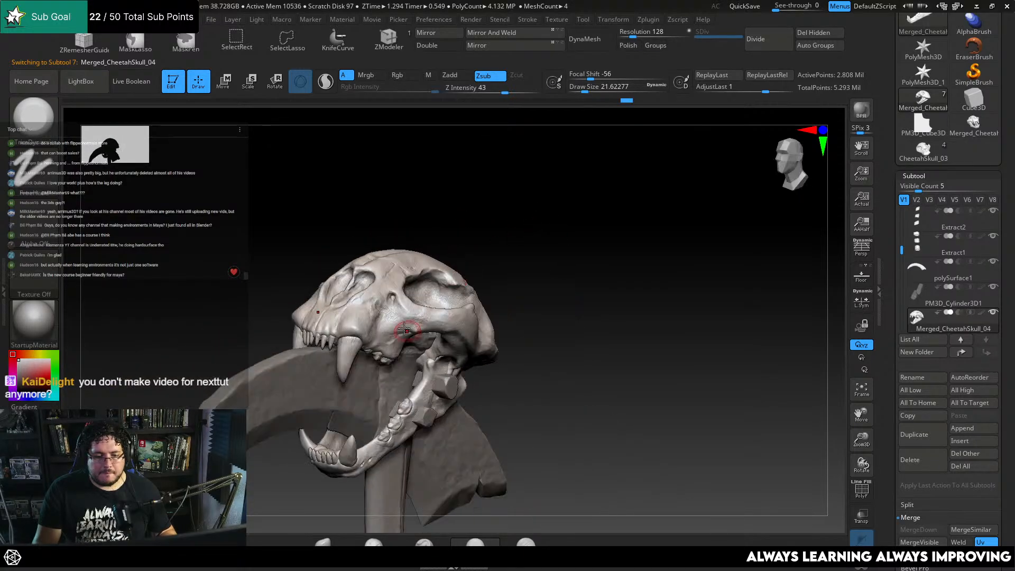
{"action": "mouse_move", "coordinate": [416, 235]}
{"action": "left_mouse_down"}
{"action": "mouse_move", "coordinate": [399, 278]}
{"action": "mouse_move", "coordinate": [395, 259]}
{"action": "left_mouse_up"}
{"action": "left_click_drag", "start_coordinate": [582, 168], "coordinate": [500, 280]}
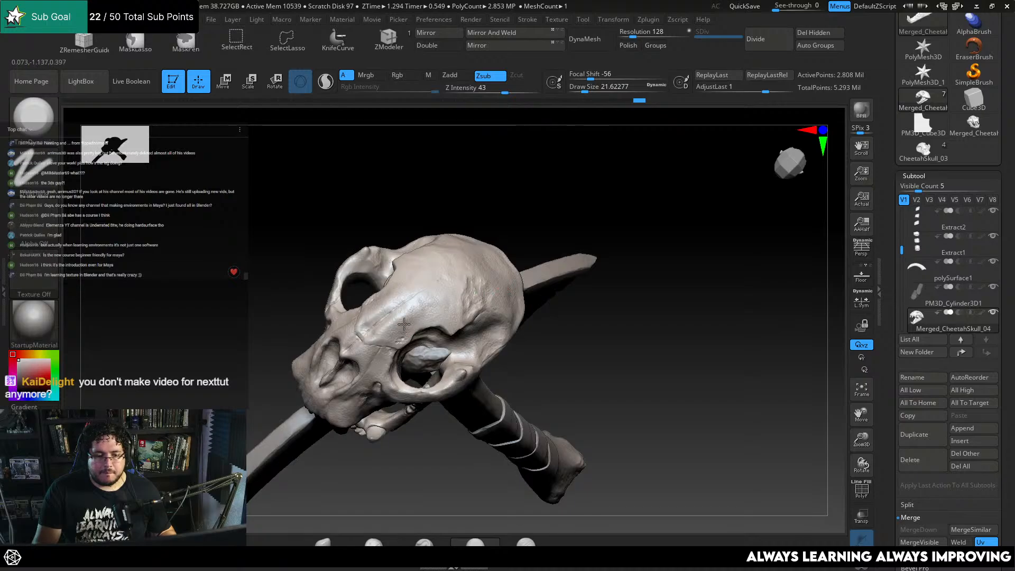
{"action": "key", "text": "b"}
{"action": "key", "text": "c"}
{"action": "key", "text": "b"}
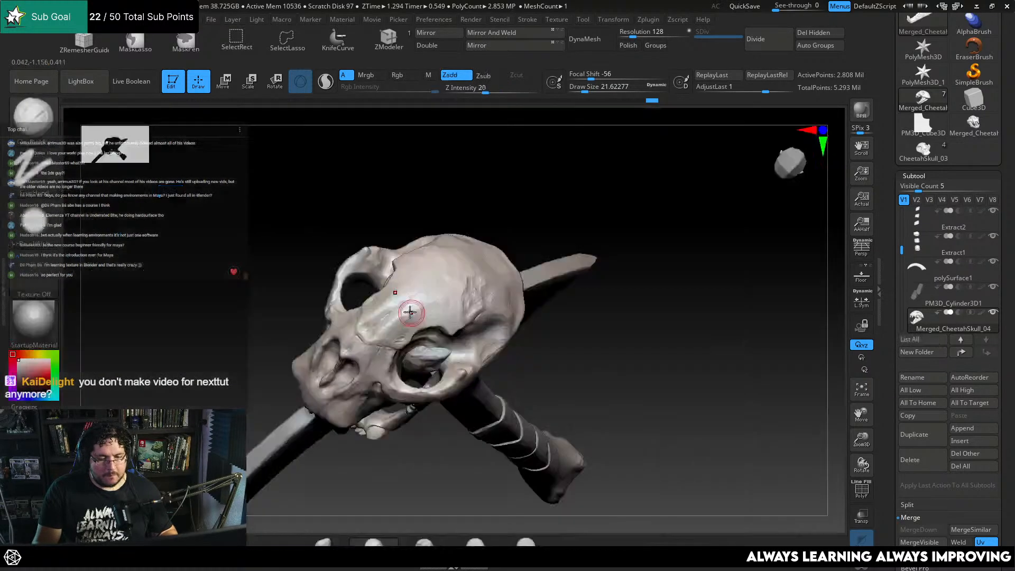
{"action": "mouse_move", "coordinate": [389, 327]}
{"action": "left_mouse_down"}
{"action": "mouse_move", "coordinate": [419, 304]}
{"action": "mouse_move", "coordinate": [423, 312]}
{"action": "mouse_move", "coordinate": [415, 301]}
{"action": "left_mouse_up"}
Add ClayBuildup strokes over the side of the cranium above the eye socket at draw size 25.05
{"action": "right_click_drag", "start_coordinate": [429, 312], "coordinate": [465, 296]}
{"action": "mouse_move", "coordinate": [465, 297]}
{"action": "left_mouse_down"}
{"action": "mouse_move", "coordinate": [477, 304]}
{"action": "mouse_move", "coordinate": [494, 270]}
{"action": "left_mouse_up"}
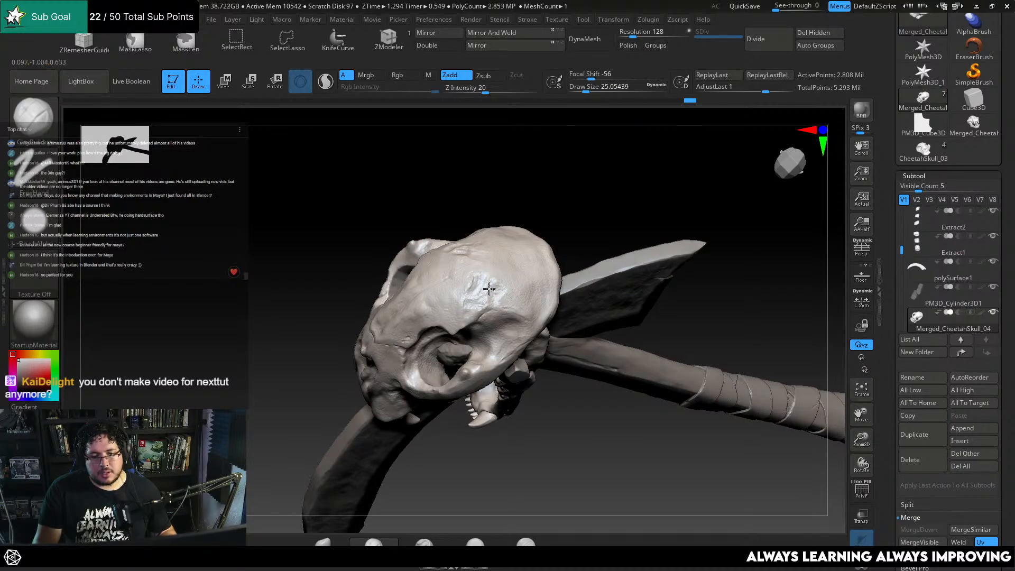
{"action": "left_click_drag", "start_coordinate": [472, 302], "coordinate": [476, 276]}
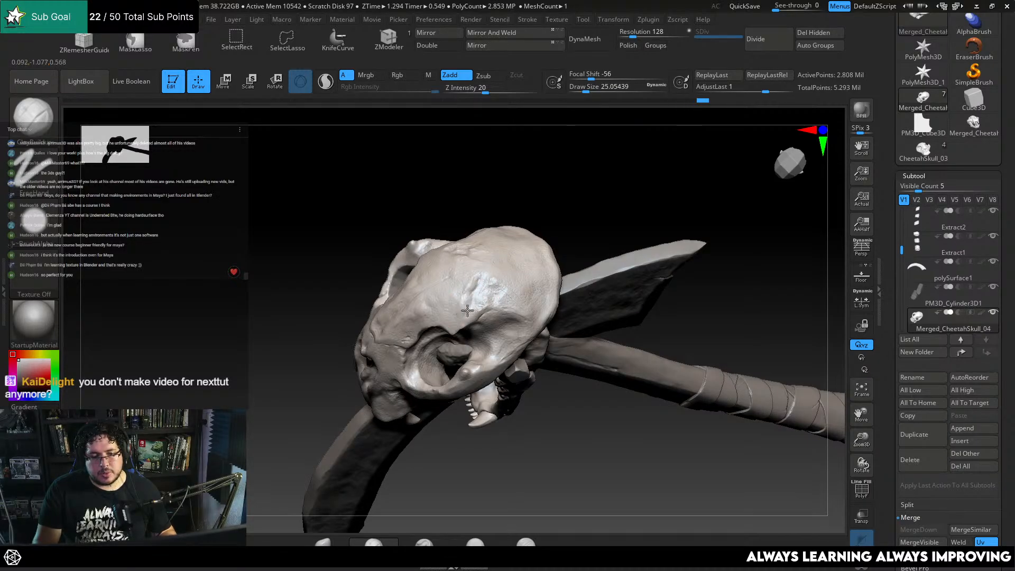
{"action": "left_click_drag", "start_coordinate": [469, 321], "coordinate": [437, 311]}
{"action": "left_click_drag", "start_coordinate": [499, 303], "coordinate": [505, 286]}
Add ClayBuildup volume around the eye socket and upper cheekbone at draw size 25.05
{"action": "mouse_move", "coordinate": [626, 171]}
{"action": "left_mouse_down"}
{"action": "mouse_move", "coordinate": [616, 167]}
{"action": "mouse_move", "coordinate": [561, 228]}
{"action": "mouse_move", "coordinate": [510, 225]}
{"action": "left_mouse_up"}
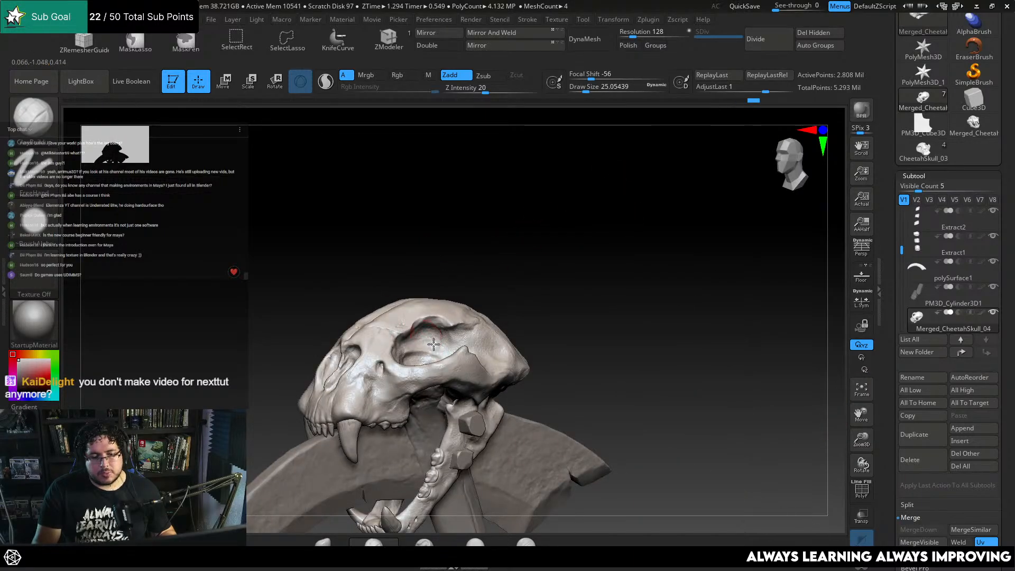
{"action": "left_click_drag", "start_coordinate": [530, 292], "coordinate": [468, 289]}
{"action": "mouse_move", "coordinate": [468, 342]}
{"action": "left_mouse_down"}
{"action": "mouse_move", "coordinate": [476, 346]}
{"action": "mouse_move", "coordinate": [464, 335]}
{"action": "mouse_move", "coordinate": [474, 349]}
{"action": "mouse_move", "coordinate": [480, 342]}
{"action": "left_mouse_up"}
{"action": "mouse_move", "coordinate": [556, 296]}
{"action": "left_mouse_down", "text": "alt"}
{"action": "mouse_move", "coordinate": [576, 252]}
{"action": "mouse_move", "coordinate": [591, 246]}
{"action": "mouse_move", "coordinate": [537, 211]}
{"action": "left_mouse_up", "text": "alt"}
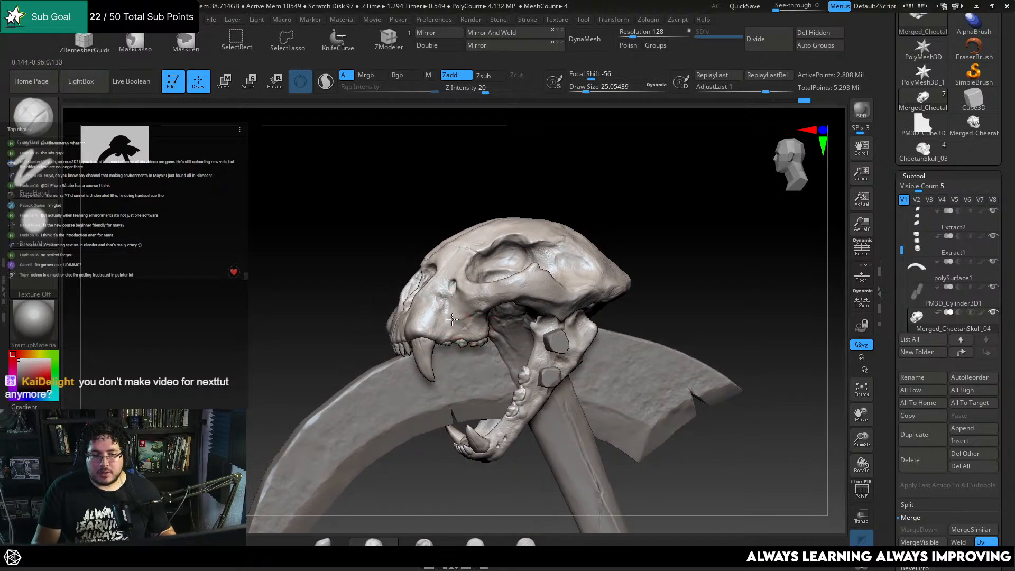
{"action": "left_click_drag", "start_coordinate": [366, 301], "coordinate": [406, 291]}
Build up the bone around the small opening in front of the eye socket at draw size 9.45
{"action": "mouse_move", "coordinate": [605, 222]}
{"action": "left_mouse_down"}
{"action": "mouse_move", "coordinate": [599, 217]}
{"action": "mouse_move", "coordinate": [573, 276]}
{"action": "mouse_move", "coordinate": [491, 344]}
{"action": "left_mouse_up"}
{"action": "key", "text": "space"}
{"action": "left_click", "coordinate": [532, 275]}
{"action": "key", "text": "space"}
{"action": "left_click", "coordinate": [434, 308]}
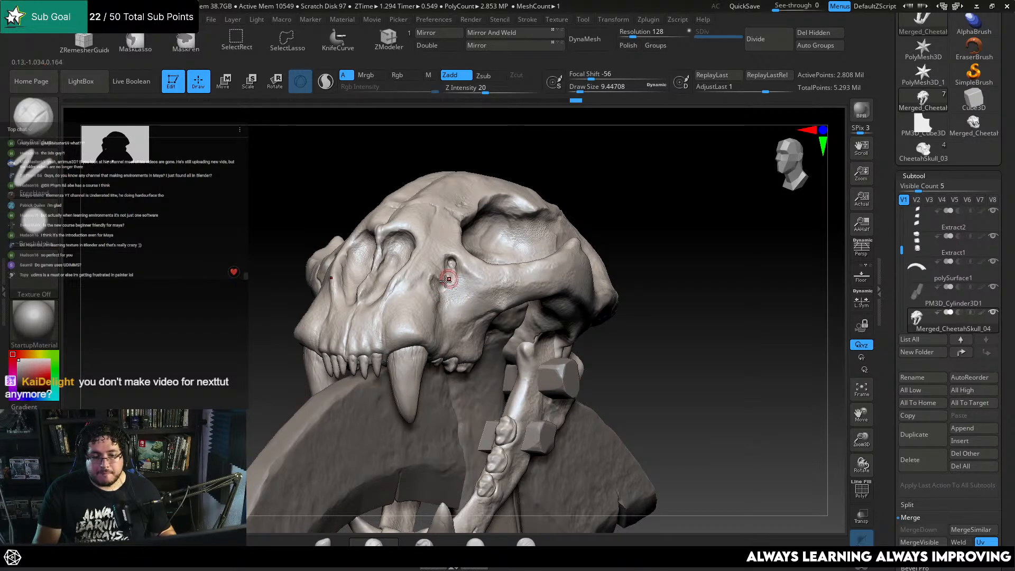
{"action": "left_click_drag", "start_coordinate": [610, 218], "coordinate": [601, 198]}
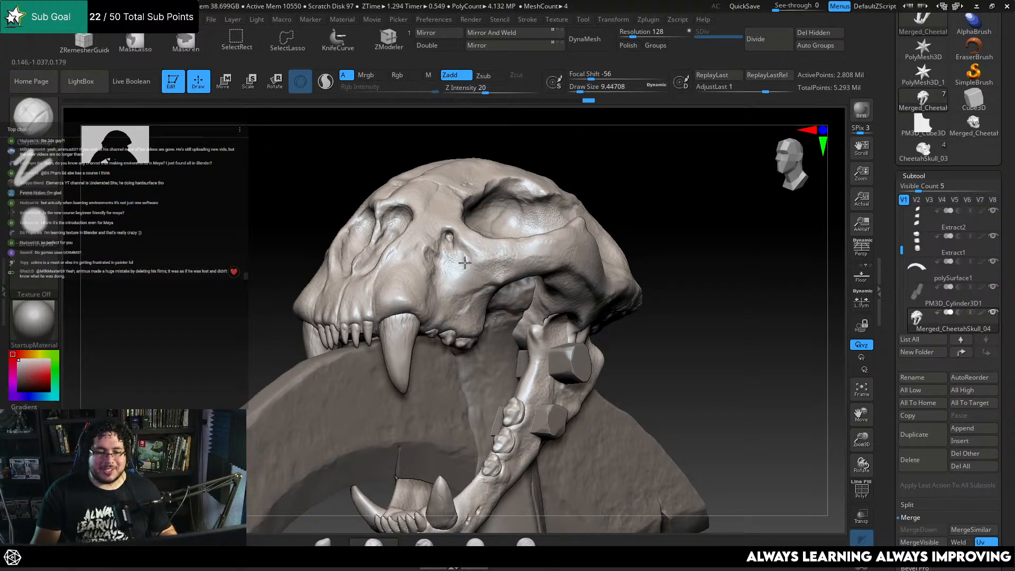
Build up the front root of the cheekbone above the upper molars using draw sizes 18.46 and 21.62
{"action": "left_click_drag", "start_coordinate": [570, 172], "coordinate": [531, 165]}
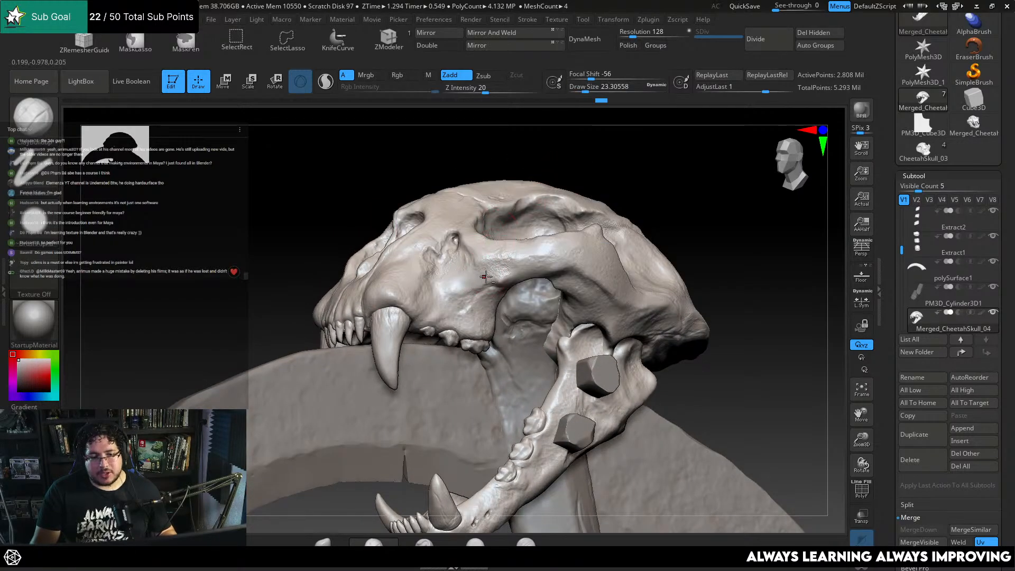
{"action": "key", "text": "]"}
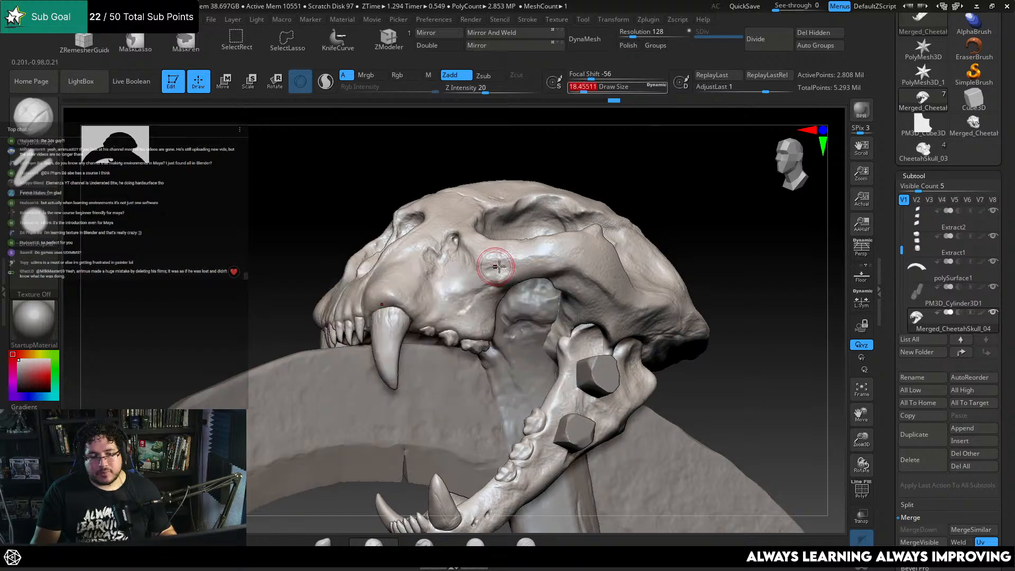
{"action": "left_click_drag", "start_coordinate": [496, 269], "coordinate": [497, 272]}
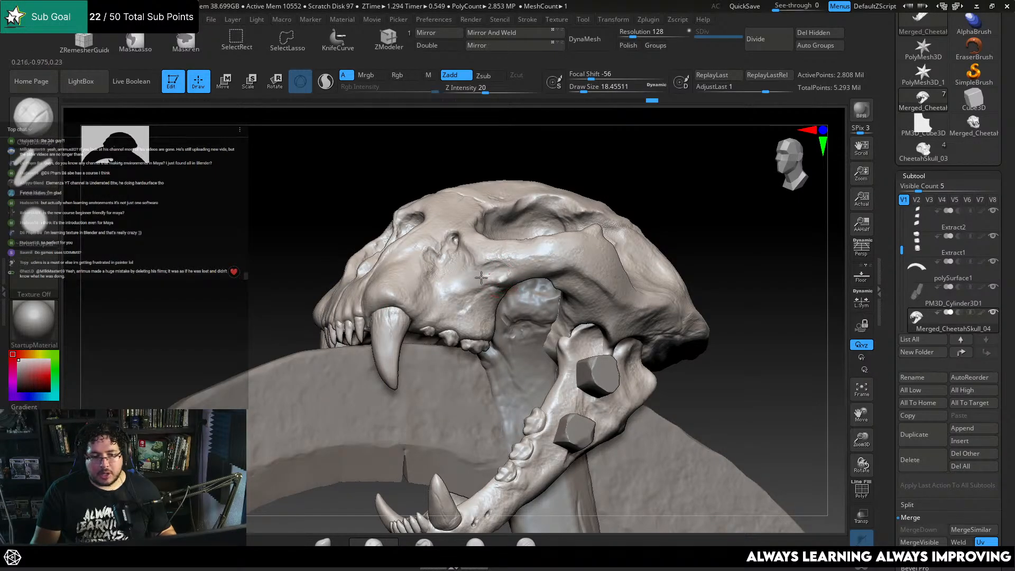
{"action": "key", "text": "["}
{"action": "key", "text": "["}
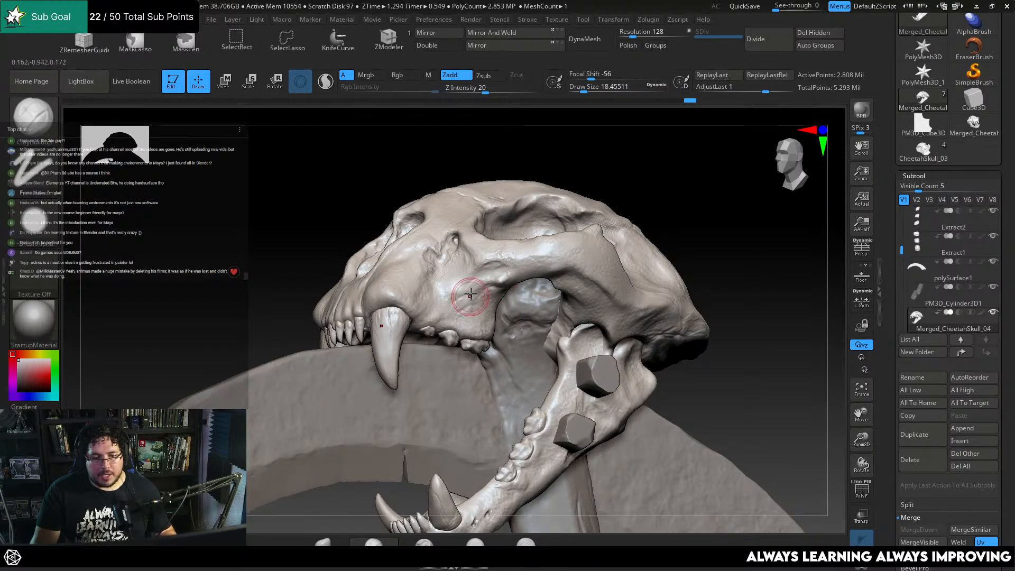
{"action": "key", "text": "space"}
{"action": "left_click", "coordinate": [474, 298]}
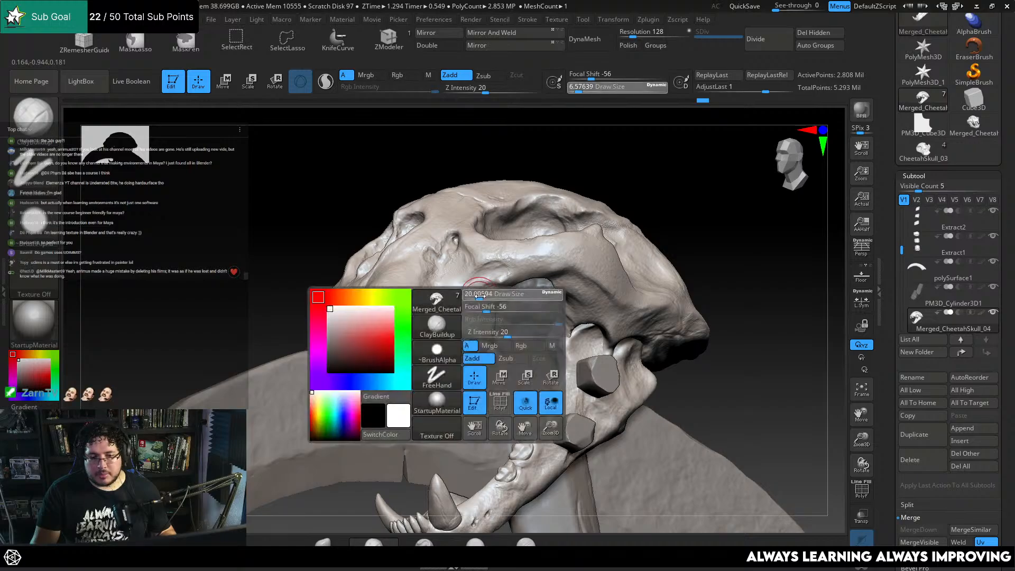
{"action": "left_click_drag", "start_coordinate": [466, 311], "coordinate": [481, 276]}
Build up the cheekbone arch below the eye socket with ClayBuildup at draw size 16.97
{"action": "left_click_drag", "start_coordinate": [608, 148], "coordinate": [569, 112], "text": "alt"}
{"action": "key", "text": "space"}
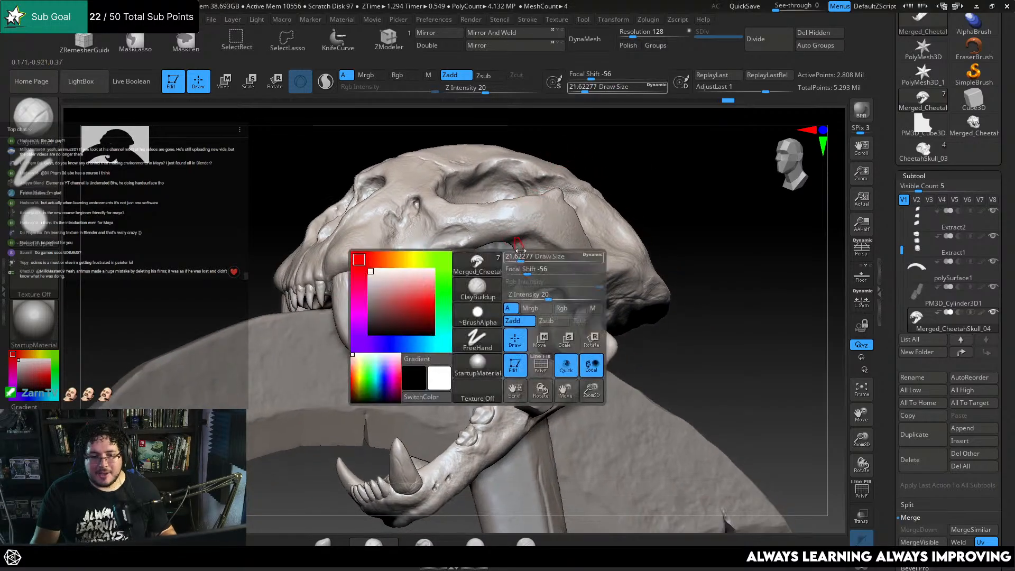
{"action": "key", "text": "["}
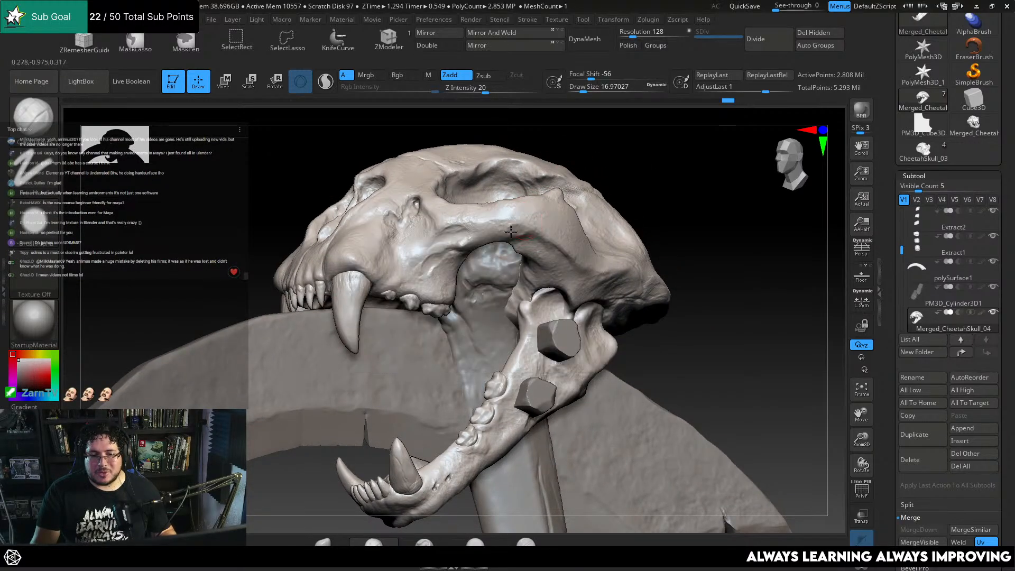
{"action": "left_click_drag", "start_coordinate": [542, 221], "coordinate": [551, 224]}
{"action": "mouse_move", "coordinate": [618, 162]}
{"action": "left_mouse_down"}
{"action": "mouse_move", "coordinate": [607, 152]}
{"action": "mouse_move", "coordinate": [541, 183]}
{"action": "left_mouse_up"}
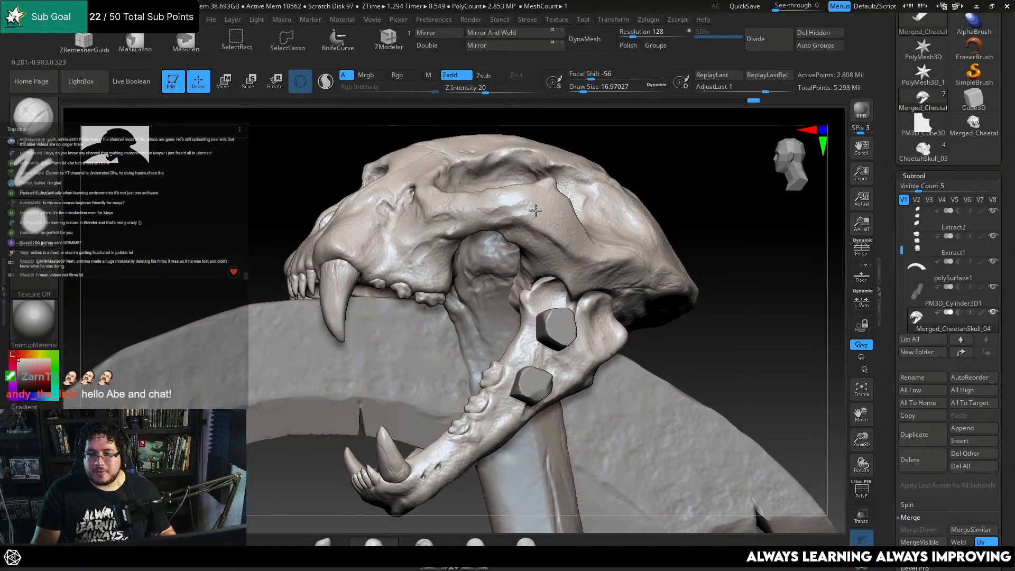
{"action": "left_click_drag", "start_coordinate": [541, 201], "coordinate": [526, 236]}
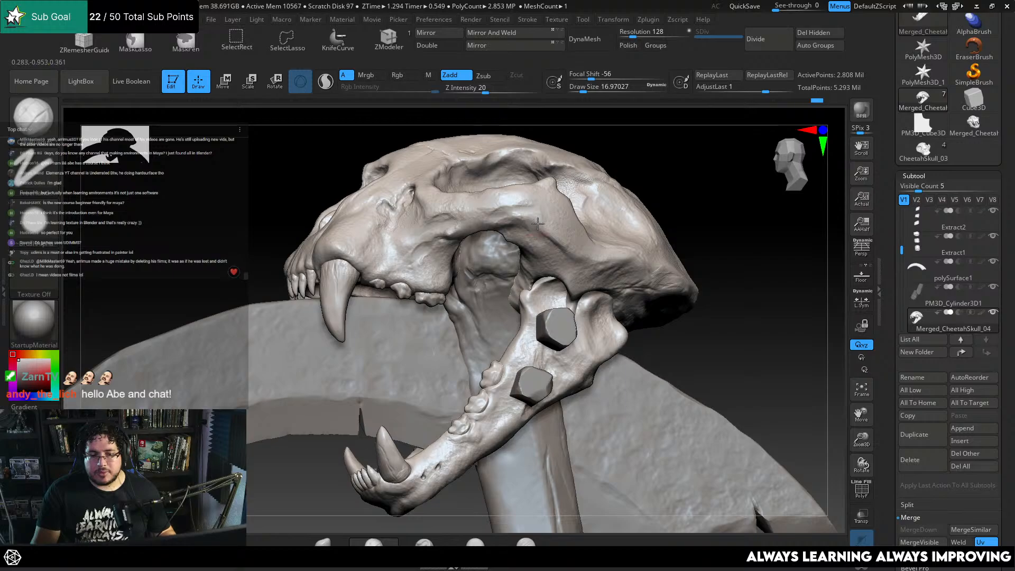
Build up the opposite side of the muzzle above the upper canine with ClayBuildup at draw size 14.20
{"action": "left_click_drag", "start_coordinate": [661, 225], "coordinate": [584, 195]}
{"action": "key", "text": "space"}
{"action": "left_click_drag", "start_coordinate": [506, 257], "coordinate": [503, 257]}
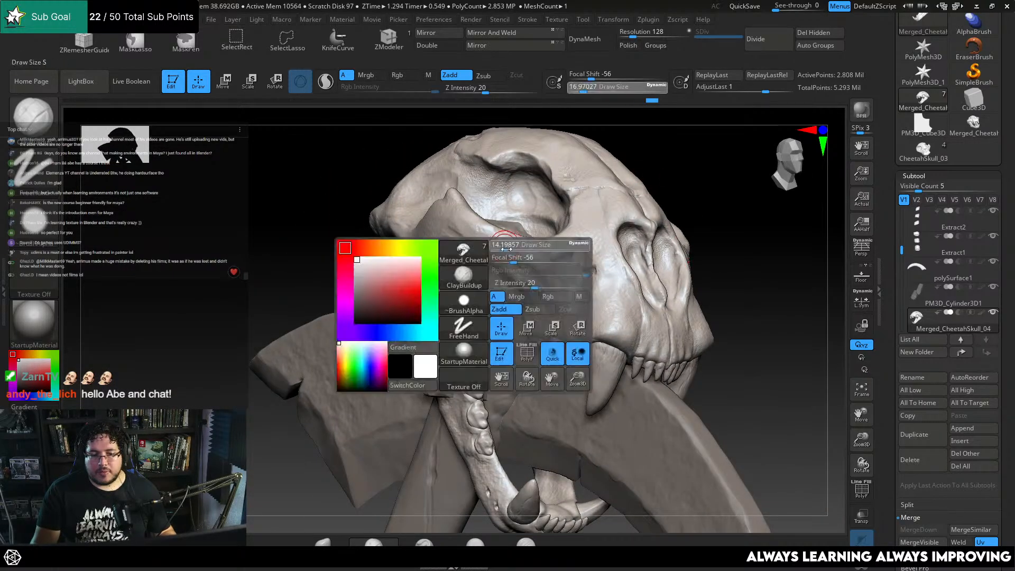
{"action": "left_click_drag", "start_coordinate": [588, 327], "coordinate": [587, 308]}
{"action": "left_click_drag", "start_coordinate": [722, 247], "coordinate": [667, 192], "text": "alt"}
{"action": "left_click_drag", "start_coordinate": [696, 233], "coordinate": [685, 250]}
{"action": "left_click_drag", "start_coordinate": [512, 248], "coordinate": [514, 250]}
{"action": "left_click_drag", "start_coordinate": [637, 207], "coordinate": [695, 192]}
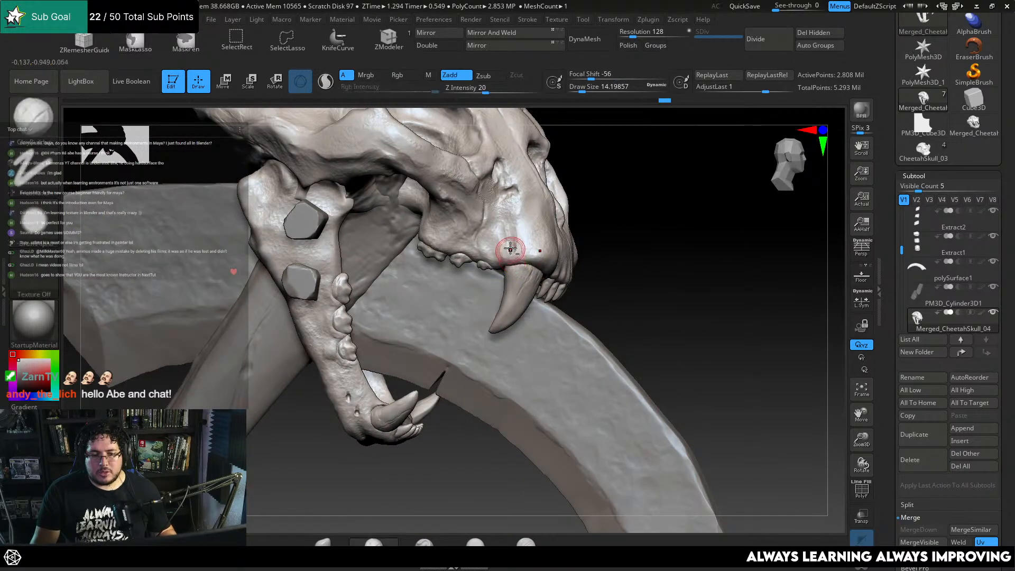
{"action": "left_click_drag", "start_coordinate": [510, 248], "coordinate": [501, 262]}
{"action": "left_click_drag", "start_coordinate": [511, 220], "coordinate": [513, 241]}
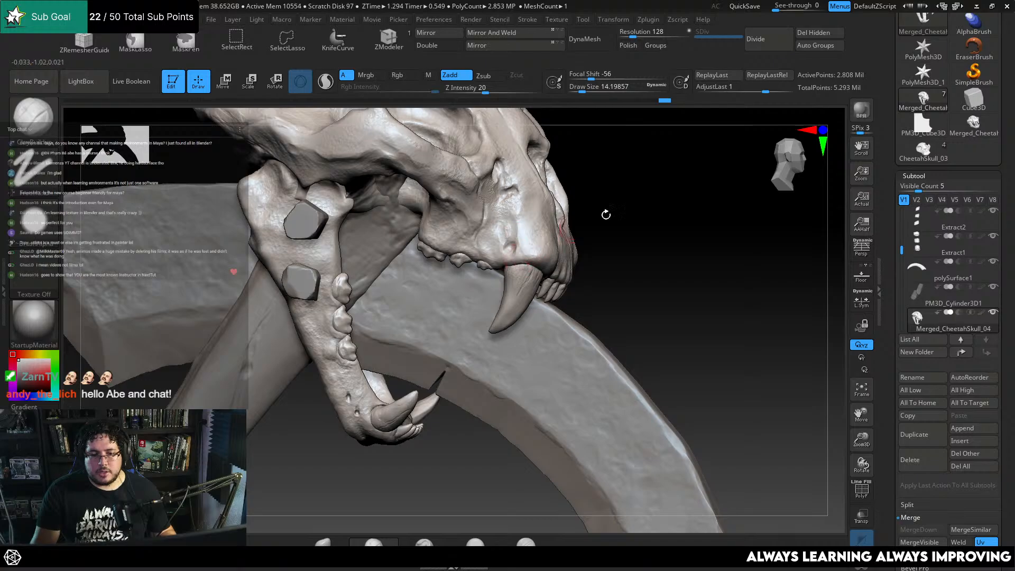
Add ClayBuildup strokes to the front of the muzzle beside the nasal opening at draw size 12.91
{"action": "left_click_drag", "start_coordinate": [606, 215], "coordinate": [573, 215]}
{"action": "key", "text": "space"}
{"action": "left_click_drag", "start_coordinate": [563, 263], "coordinate": [561, 263]}
{"action": "left_click_drag", "start_coordinate": [678, 204], "coordinate": [615, 171]}
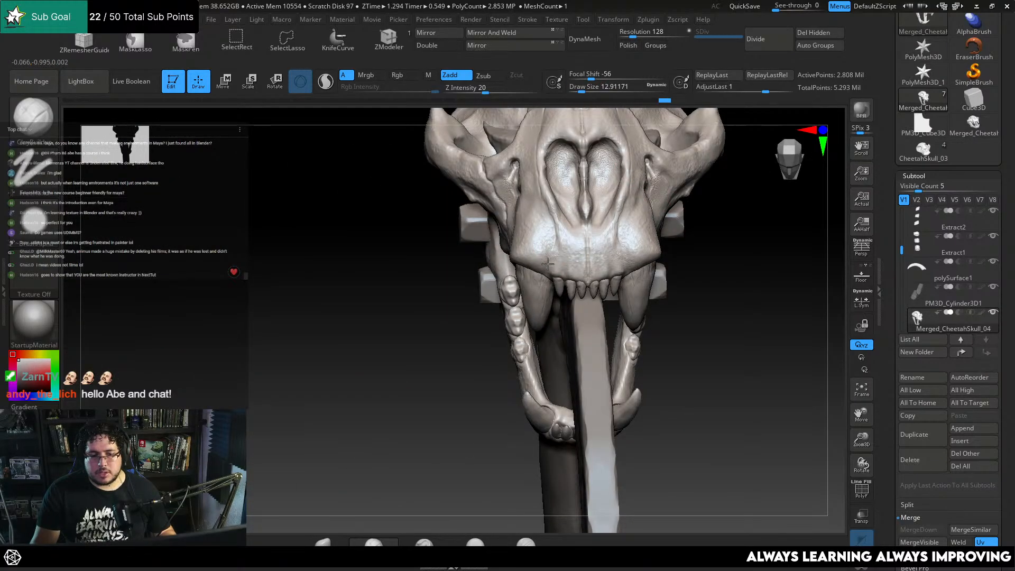
{"action": "left_click_drag", "start_coordinate": [551, 216], "coordinate": [560, 231]}
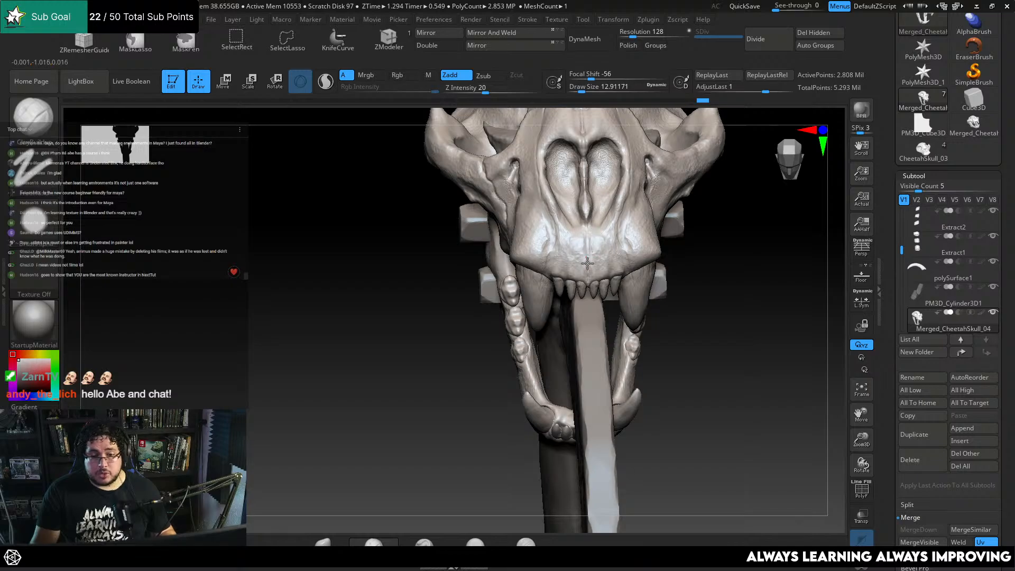
Sculpt fine ClayBuildup ridges over the roots of the upper incisors at draw size 6.58
{"action": "left_click_drag", "start_coordinate": [722, 294], "coordinate": [605, 269]}
{"action": "mouse_move", "coordinate": [542, 286]}
{"action": "left_mouse_down"}
{"action": "mouse_move", "coordinate": [744, 211]}
{"action": "mouse_move", "coordinate": [736, 249]}
{"action": "left_mouse_up"}
{"action": "key", "text": "s"}
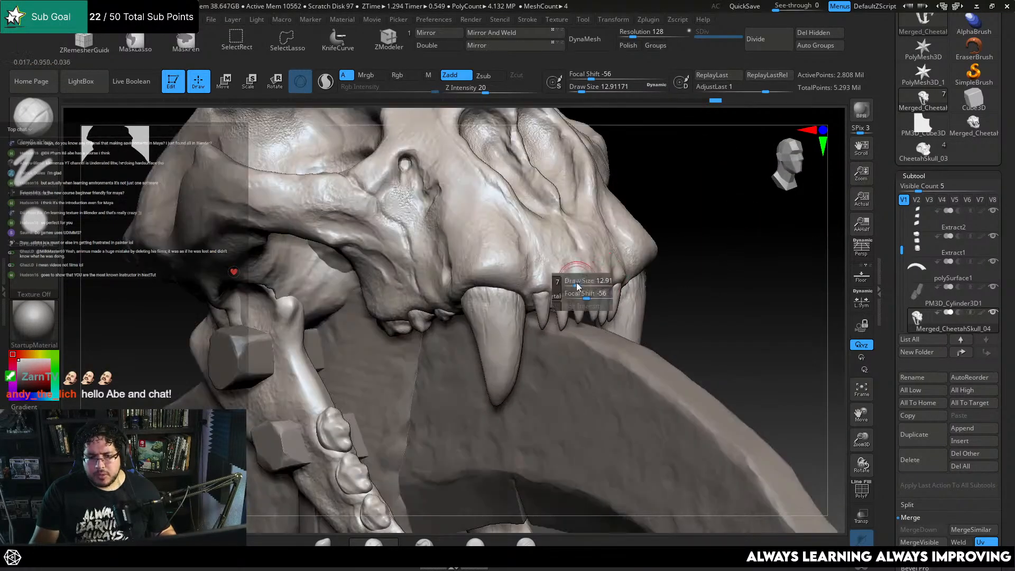
{"action": "left_click_drag", "start_coordinate": [579, 288], "coordinate": [539, 289]}
{"action": "key", "text": "space"}
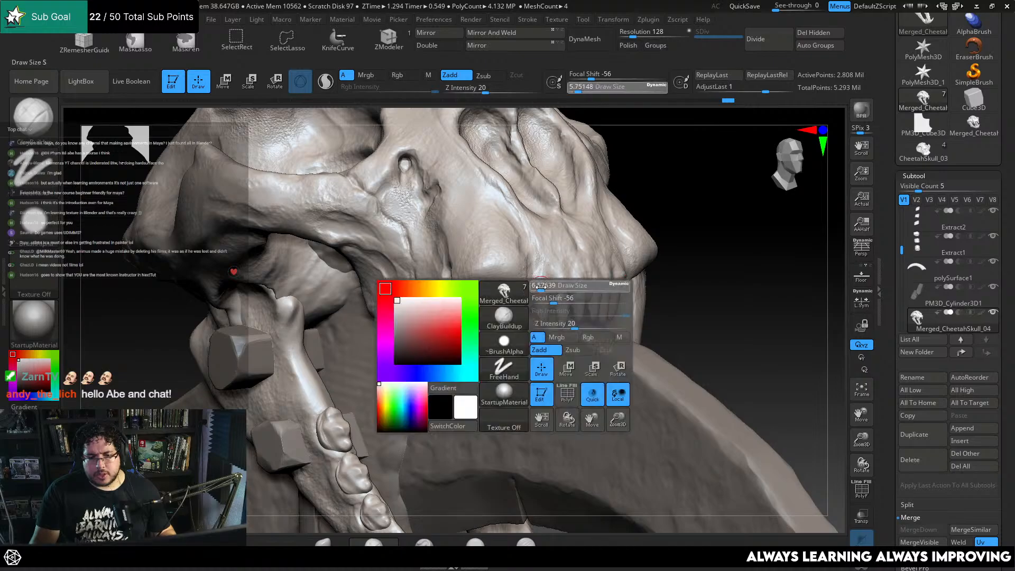
{"action": "mouse_move", "coordinate": [714, 283]}
{"action": "left_mouse_down"}
{"action": "mouse_move", "coordinate": [587, 275]}
{"action": "mouse_move", "coordinate": [538, 292]}
{"action": "left_mouse_up"}
{"action": "left_click_drag", "start_coordinate": [456, 356], "coordinate": [537, 289]}
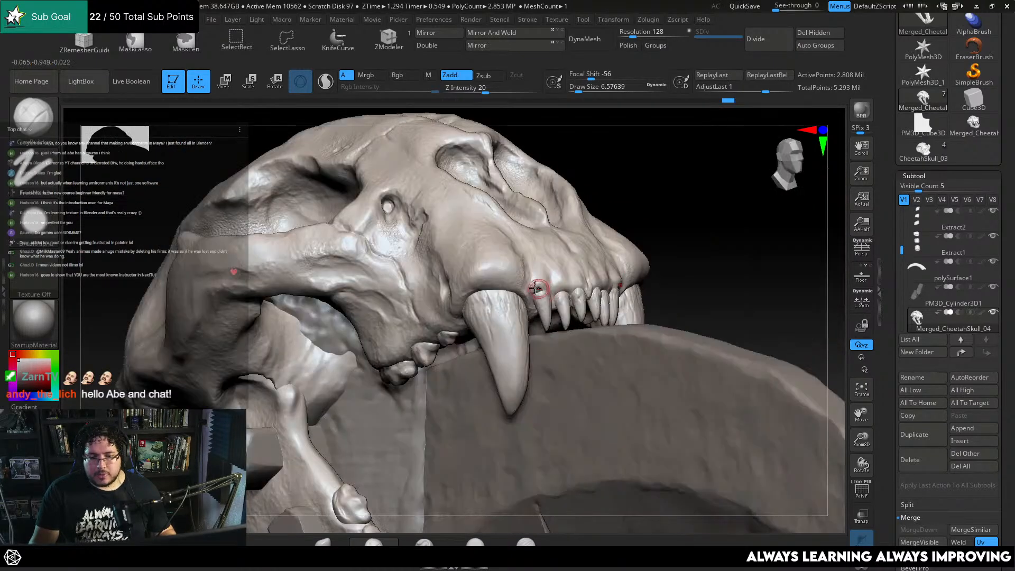
{"action": "mouse_move", "coordinate": [658, 222]}
{"action": "left_mouse_down"}
{"action": "mouse_move", "coordinate": [574, 272]}
{"action": "mouse_move", "coordinate": [551, 244]}
{"action": "left_mouse_up"}
{"action": "mouse_move", "coordinate": [580, 281]}
{"action": "left_mouse_down"}
{"action": "mouse_move", "coordinate": [573, 263]}
{"action": "mouse_move", "coordinate": [594, 276]}
{"action": "left_mouse_up"}
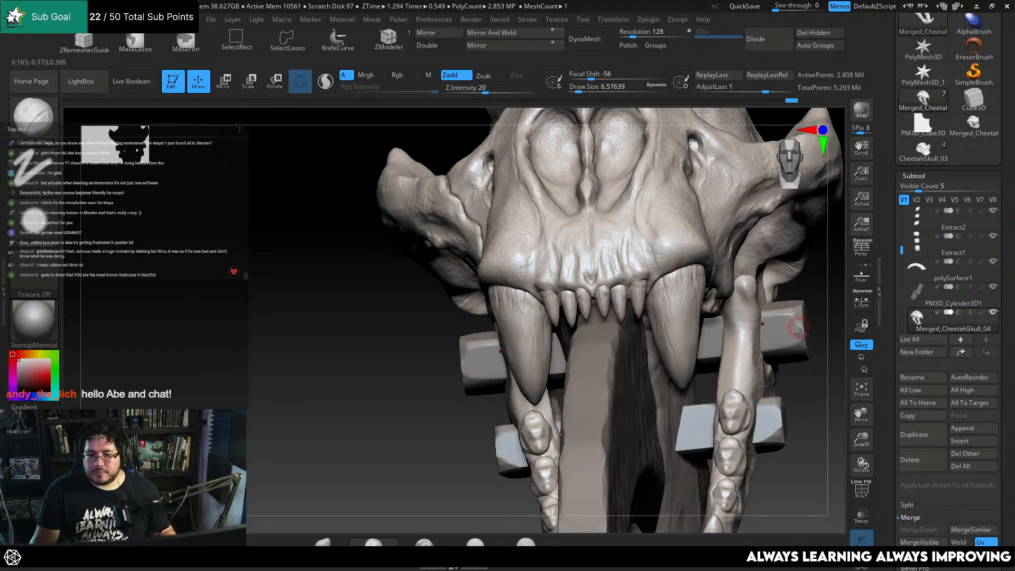
Build up the muzzle between the nasal opening and the canine roots at draw size 11.69
{"action": "right_click_drag", "start_coordinate": [777, 338], "coordinate": [571, 318]}
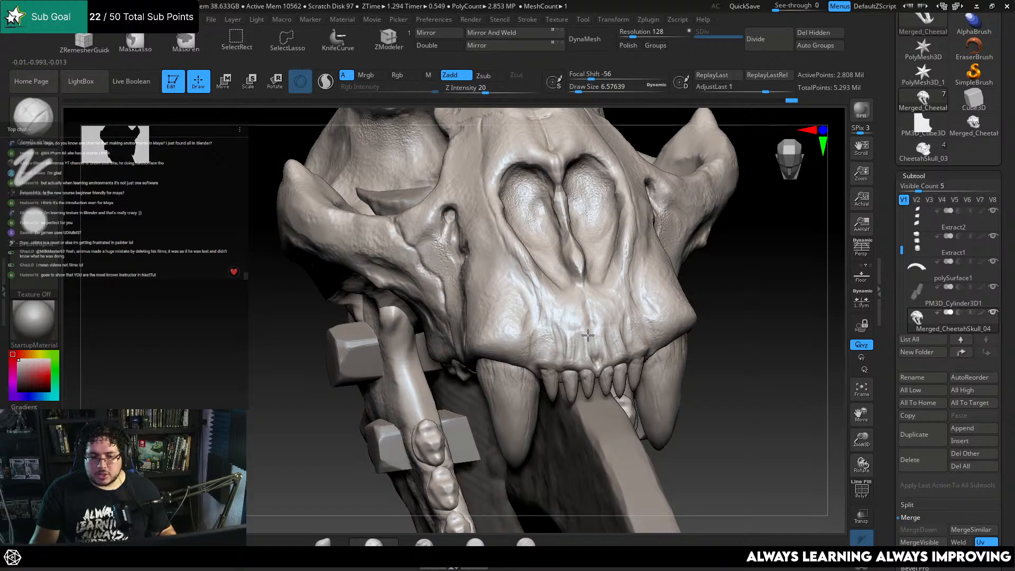
{"action": "key", "text": "bracketright"}
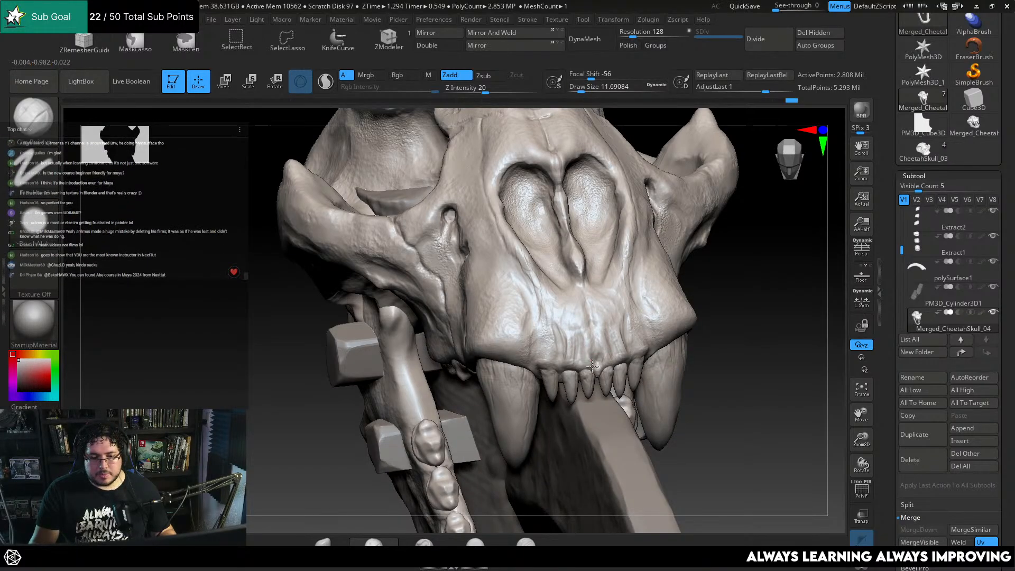
{"action": "right_click_drag", "start_coordinate": [665, 358], "coordinate": [657, 283]}
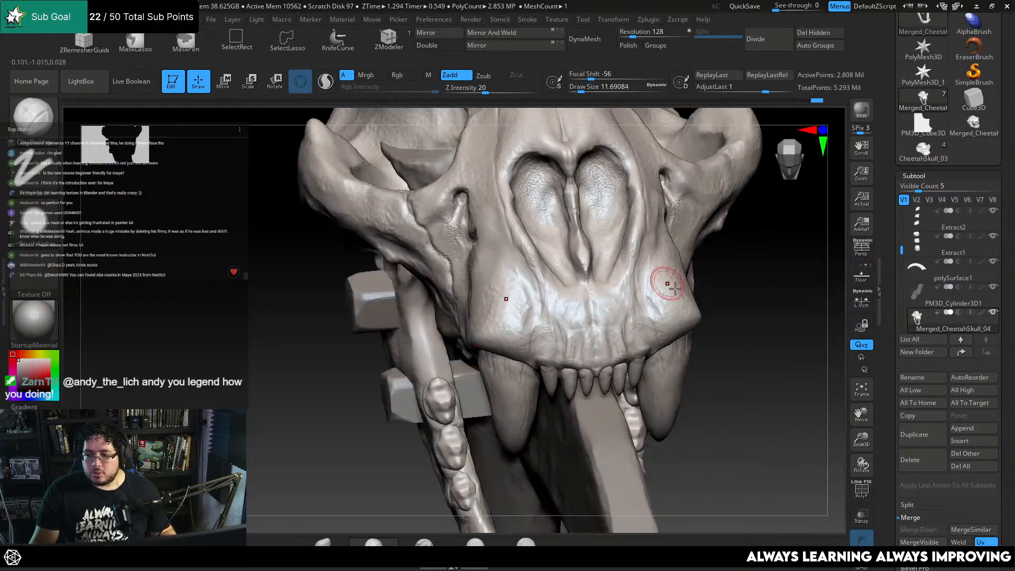
{"action": "mouse_move", "coordinate": [535, 281]}
{"action": "left_mouse_down"}
{"action": "mouse_move", "coordinate": [551, 274]}
{"action": "mouse_move", "coordinate": [535, 281]}
{"action": "left_mouse_up"}
{"action": "right_click_drag", "start_coordinate": [572, 228], "coordinate": [702, 325]}
{"action": "left_click_drag", "start_coordinate": [691, 323], "coordinate": [694, 339]}
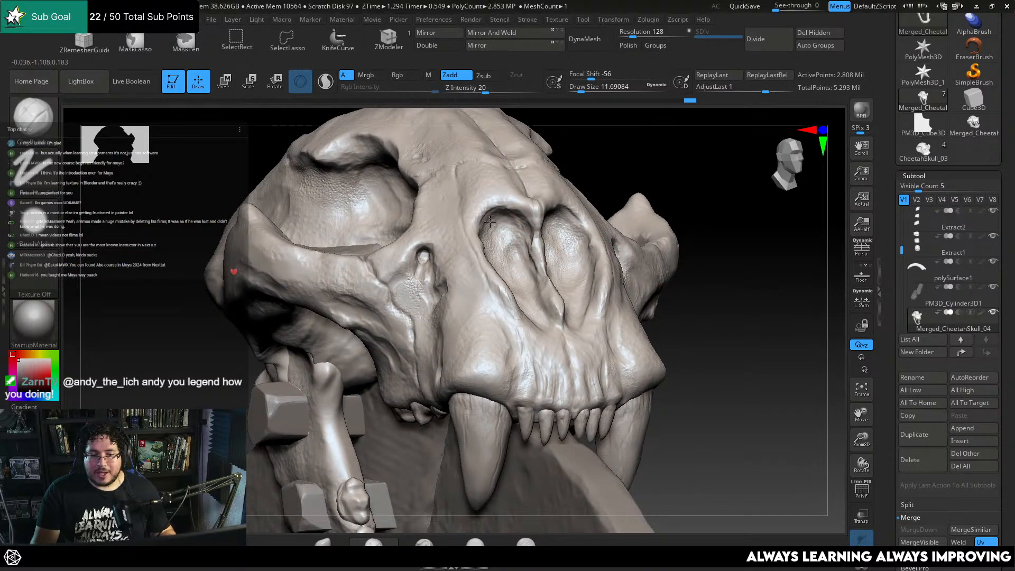
Build up the upper rim of the nasal opening with ClayBuildup, reducing the draw size to 4.30
{"action": "mouse_move", "coordinate": [489, 216]}
{"action": "left_mouse_down"}
{"action": "mouse_move", "coordinate": [521, 225]}
{"action": "mouse_move", "coordinate": [511, 204]}
{"action": "left_mouse_up"}
{"action": "key", "text": "space"}
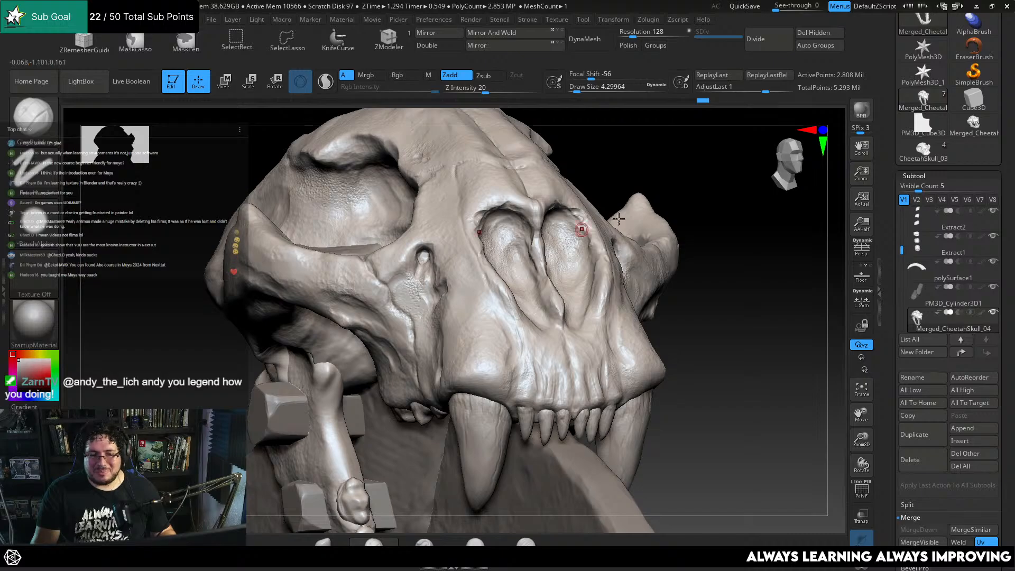
{"action": "mouse_move", "coordinate": [582, 229]}
{"action": "left_mouse_down"}
{"action": "mouse_move", "coordinate": [703, 243]}
{"action": "mouse_move", "coordinate": [671, 333]}
{"action": "mouse_move", "coordinate": [487, 256]}
{"action": "mouse_move", "coordinate": [668, 229]}
{"action": "mouse_move", "coordinate": [643, 227]}
{"action": "left_mouse_up"}
Carve a suture groove from the brow crack down beside the nasal opening using DamStandard at draw size 5.75
{"action": "key", "text": "b"}
{"action": "key", "text": "d"}
{"action": "key", "text": "s"}
{"action": "key", "text": "space"}
{"action": "mouse_move", "coordinate": [451, 251]}
{"action": "left_mouse_down"}
{"action": "mouse_move", "coordinate": [397, 241]}
{"action": "mouse_move", "coordinate": [406, 233]}
{"action": "mouse_move", "coordinate": [393, 244]}
{"action": "mouse_move", "coordinate": [478, 248]}
{"action": "mouse_move", "coordinate": [512, 237]}
{"action": "left_mouse_up"}
{"action": "key", "text": "space"}
{"action": "key", "text": "space"}
{"action": "key", "text": "space"}
{"action": "left_click_drag", "start_coordinate": [603, 222], "coordinate": [572, 224]}
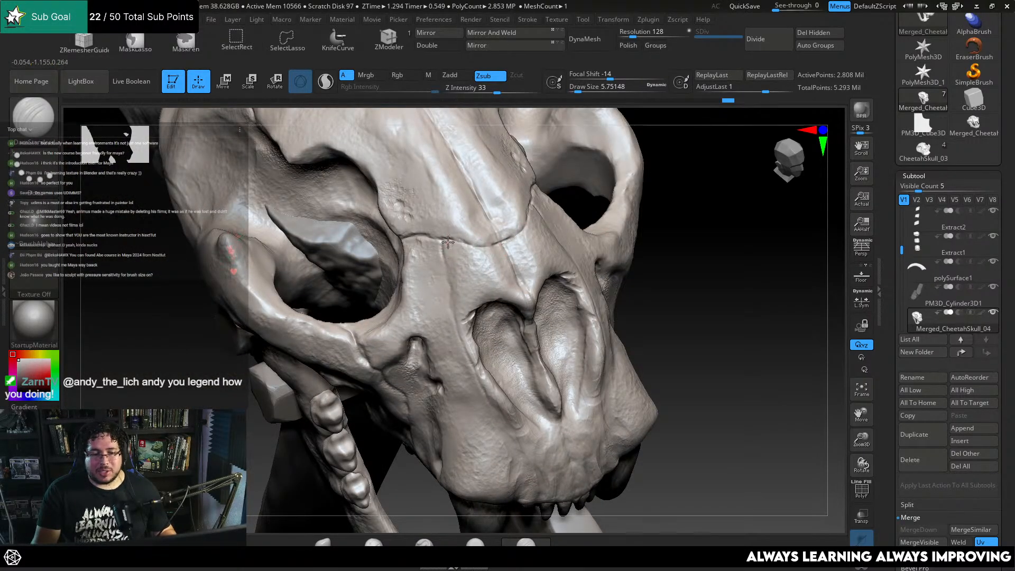
{"action": "left_click_drag", "start_coordinate": [448, 242], "coordinate": [458, 332]}
Extend the DamStandard suture groove along the side of the nasal opening toward the muzzle
{"action": "mouse_move", "coordinate": [669, 307]}
{"action": "left_mouse_down"}
{"action": "mouse_move", "coordinate": [683, 253]}
{"action": "mouse_move", "coordinate": [635, 179]}
{"action": "left_mouse_up"}
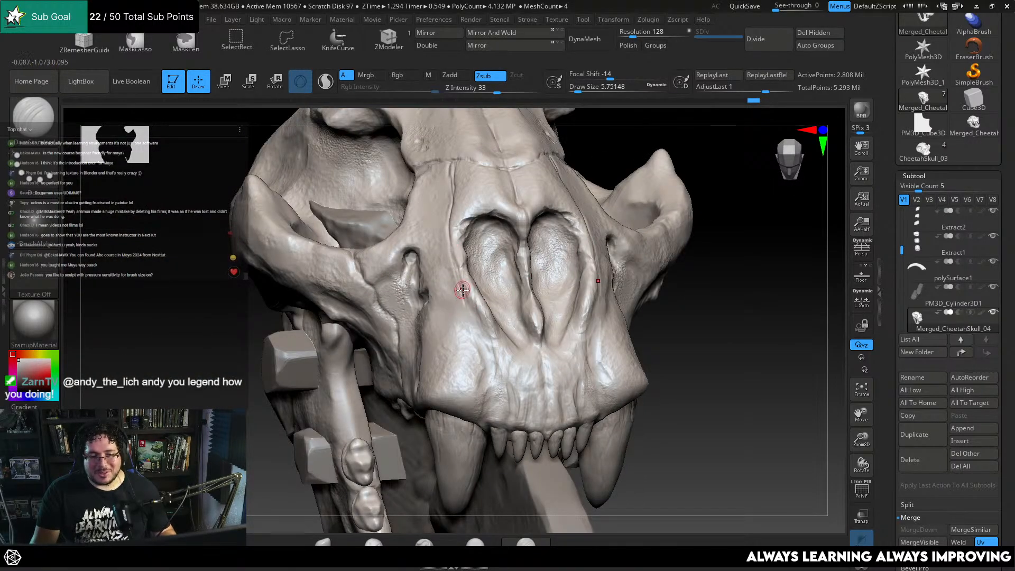
{"action": "left_click_drag", "start_coordinate": [462, 290], "coordinate": [483, 328]}
{"action": "left_click_drag", "start_coordinate": [603, 275], "coordinate": [665, 247]}
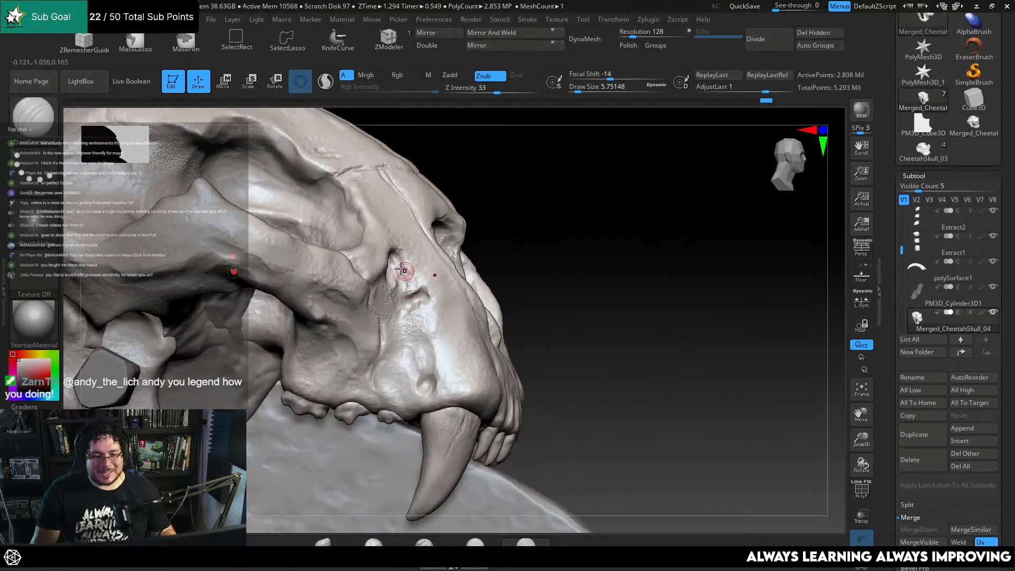
Carve DamStandard grooves around the small opening below the eye socket and along the nasal bone at draw size 5.75
{"action": "left_click_drag", "start_coordinate": [542, 215], "coordinate": [495, 209]}
{"action": "left_click", "coordinate": [393, 224]}
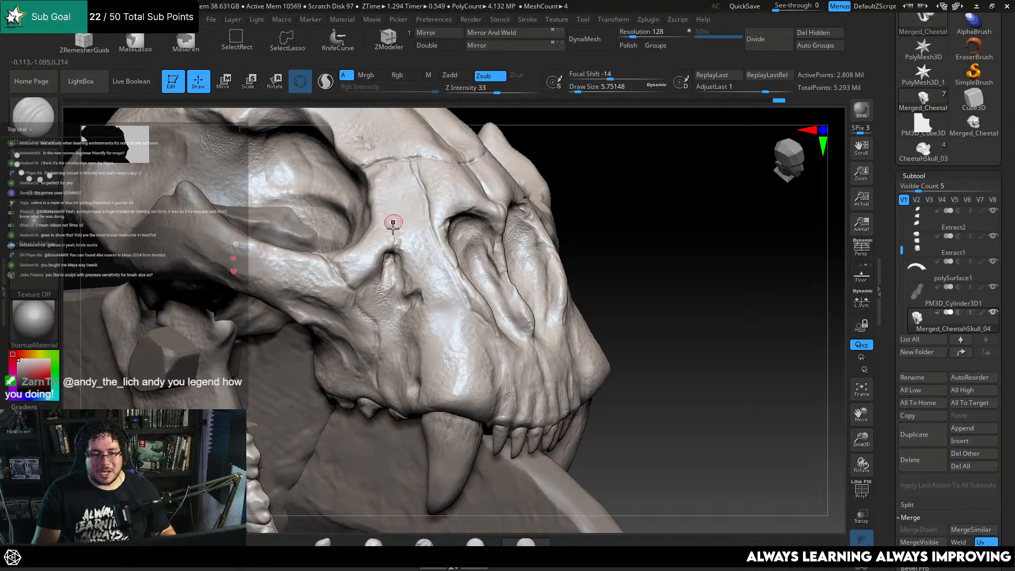
{"action": "mouse_move", "coordinate": [406, 280]}
{"action": "left_mouse_down"}
{"action": "mouse_move", "coordinate": [414, 304]}
{"action": "mouse_move", "coordinate": [426, 268]}
{"action": "left_mouse_up"}
{"action": "mouse_move", "coordinate": [598, 224]}
{"action": "left_mouse_down"}
{"action": "mouse_move", "coordinate": [654, 207]}
{"action": "mouse_move", "coordinate": [667, 148]}
{"action": "left_mouse_up"}
{"action": "left_click_drag", "start_coordinate": [542, 211], "coordinate": [554, 213]}
{"action": "mouse_move", "coordinate": [436, 313]}
{"action": "left_mouse_down"}
{"action": "mouse_move", "coordinate": [435, 326]}
{"action": "mouse_move", "coordinate": [439, 312]}
{"action": "left_mouse_up"}
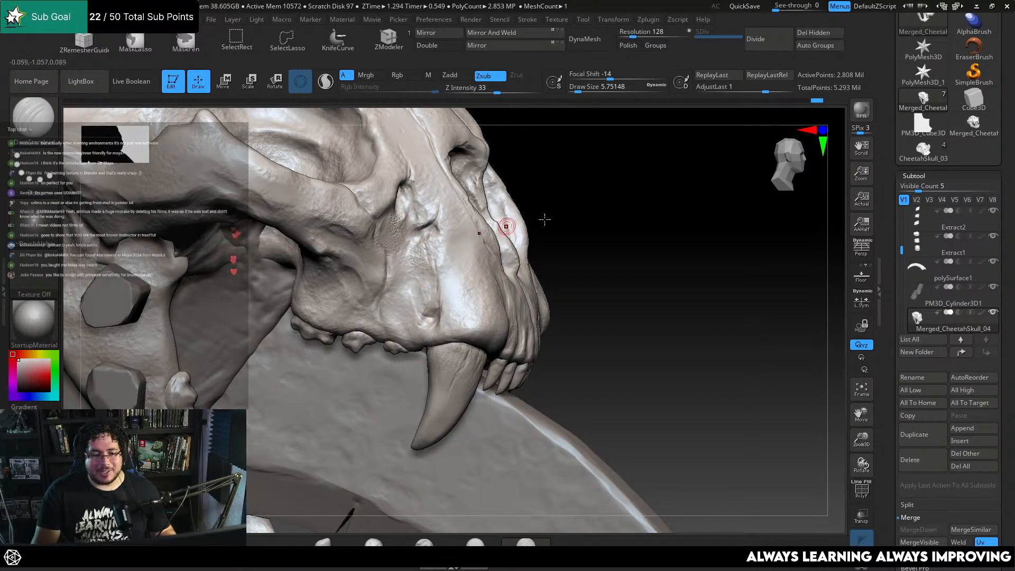
Carve two small holes in the lower jaw behind the canine with the Standard brush in Zsub mode at draw size 6.58
{"action": "mouse_move", "coordinate": [544, 220]}
{"action": "left_mouse_down"}
{"action": "mouse_move", "coordinate": [351, 256]}
{"action": "mouse_move", "coordinate": [364, 306]}
{"action": "left_mouse_up"}
{"action": "left_click_drag", "start_coordinate": [577, 262], "coordinate": [556, 280]}
{"action": "mouse_move", "coordinate": [701, 274]}
{"action": "left_mouse_down", "text": "alt"}
{"action": "mouse_move", "coordinate": [487, 324]}
{"action": "mouse_move", "coordinate": [419, 265]}
{"action": "mouse_move", "coordinate": [439, 380]}
{"action": "left_mouse_up", "text": "alt"}
{"action": "key", "text": "space"}
{"action": "left_click_drag", "start_coordinate": [509, 336], "coordinate": [517, 335]}
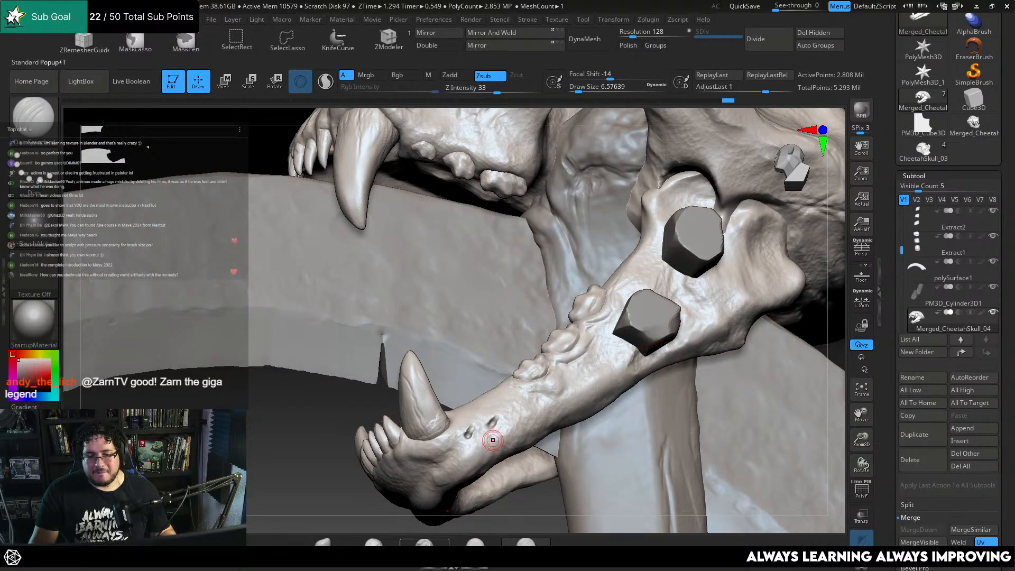
Switch to the ClayBuildup brush and set its draw size to 18.46 for the rear of the cheekbone
{"action": "left_click_drag", "start_coordinate": [333, 434], "coordinate": [605, 201], "text": "alt"}
{"action": "key", "text": "b"}
{"action": "key", "text": "c"}
{"action": "key", "text": "b"}
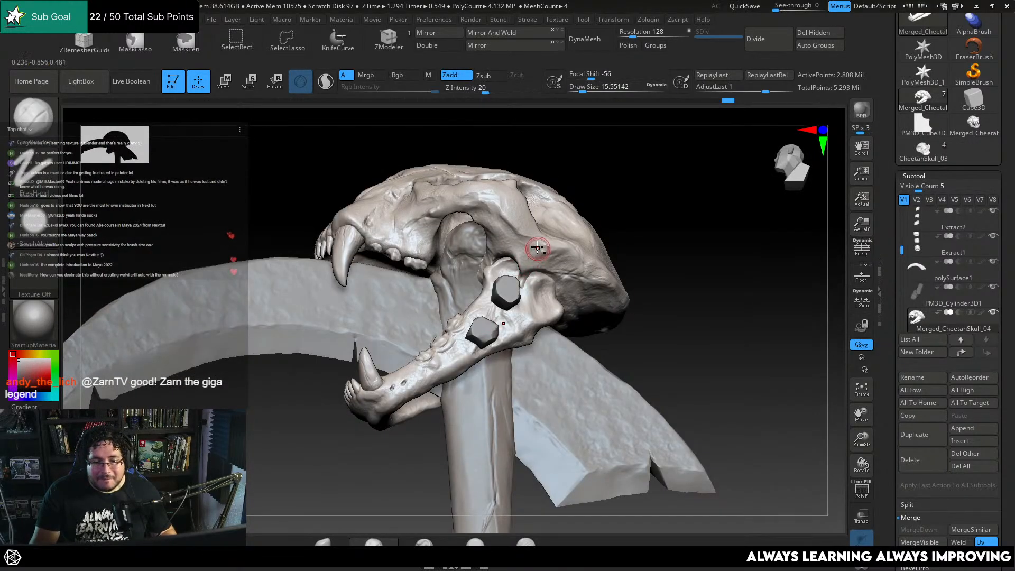
{"action": "key", "text": "space"}
{"action": "left_click_drag", "start_coordinate": [528, 245], "coordinate": [535, 253]}
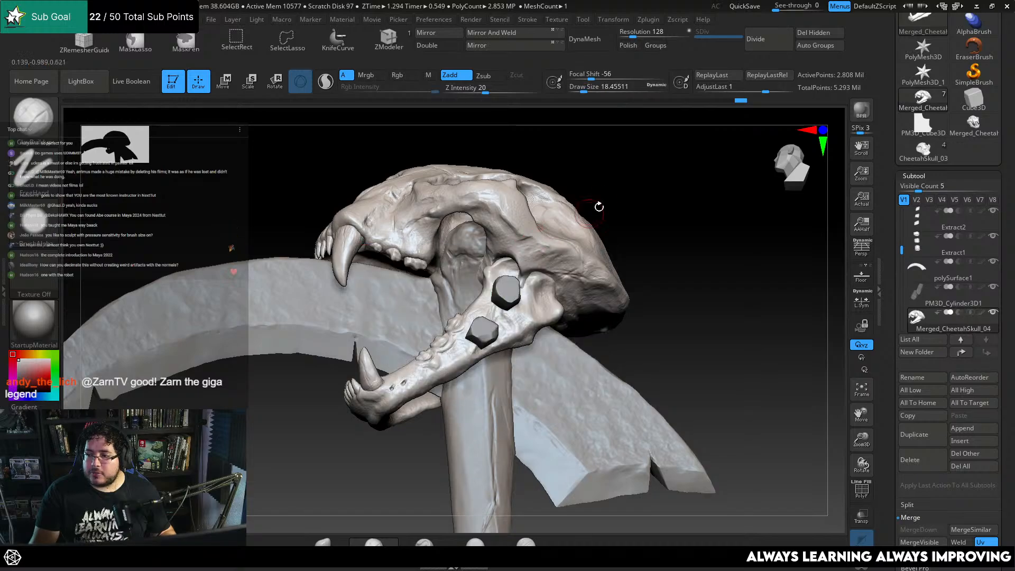
Save the tool over the existing TibiaWeapon file on the Desktop
{"action": "scroll", "coordinate": [534, 249], "scroll_direction": "up", "scroll_amount": 3}
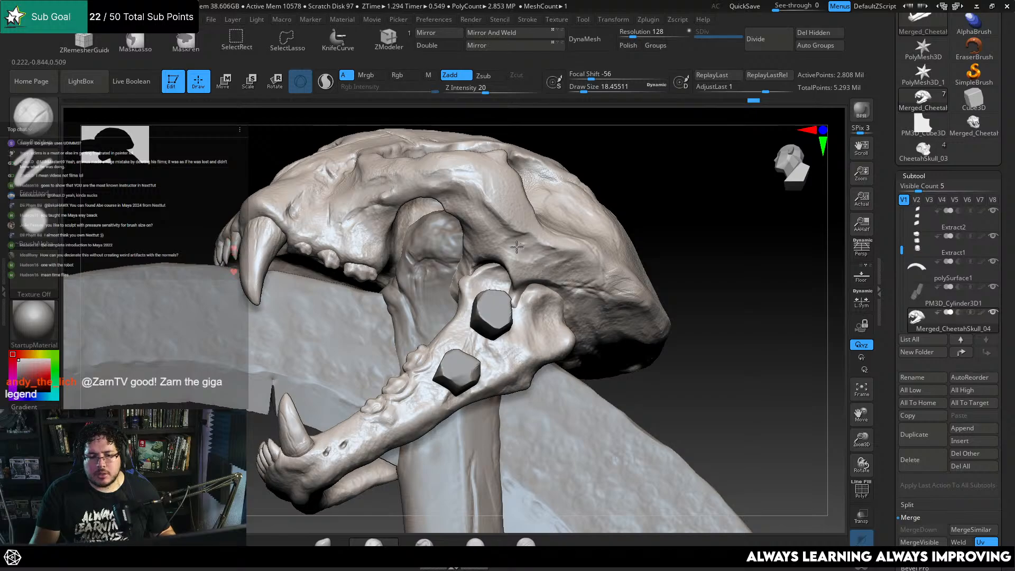
{"action": "left_click_drag", "start_coordinate": [662, 212], "coordinate": [641, 264], "text": "alt"}
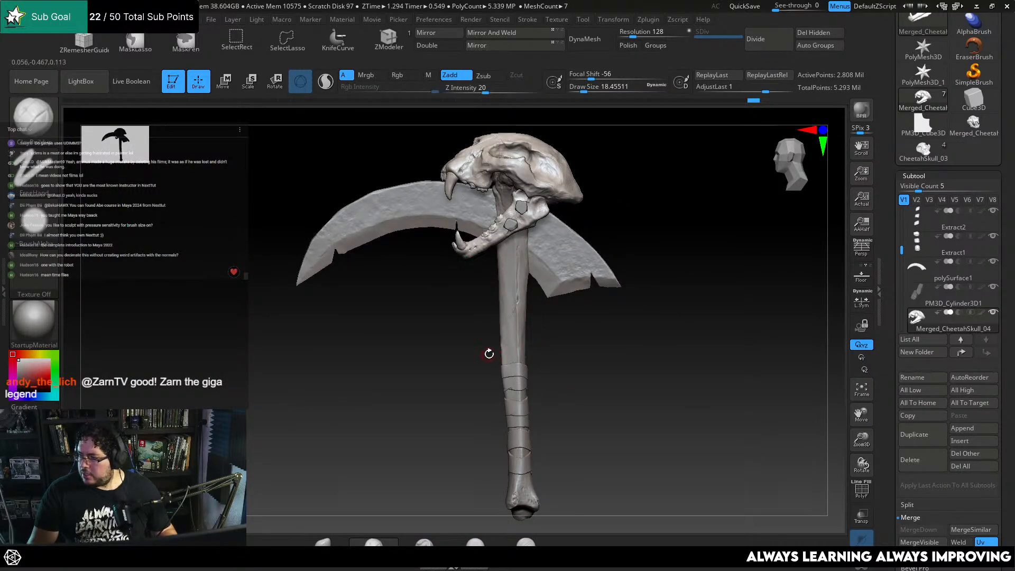
{"action": "left_click_drag", "start_coordinate": [464, 332], "coordinate": [789, 229]}
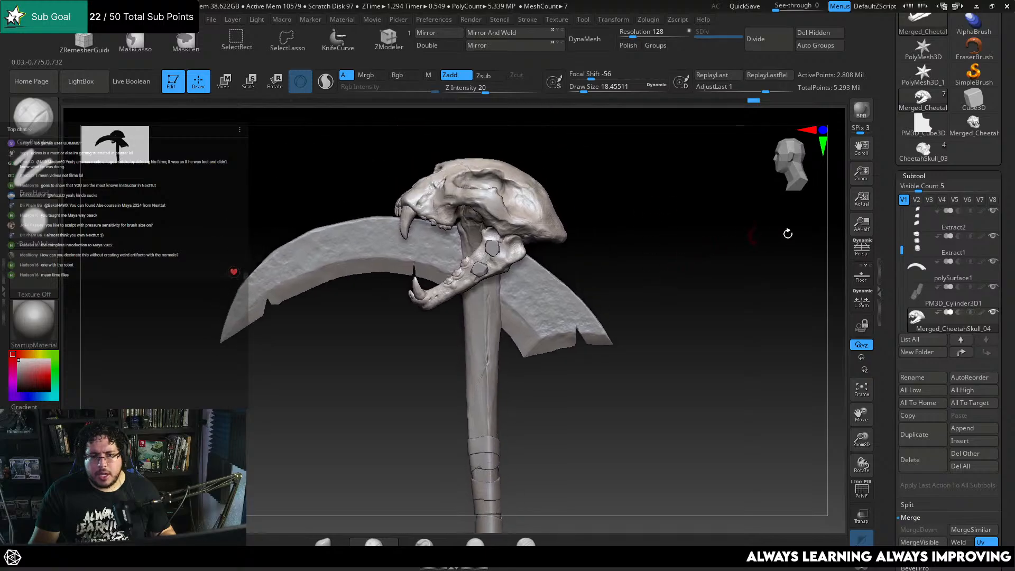
{"action": "scroll", "coordinate": [944, 167], "scroll_direction": "up", "scroll_amount": 5}
{"action": "left_click", "coordinate": [973, 35]}
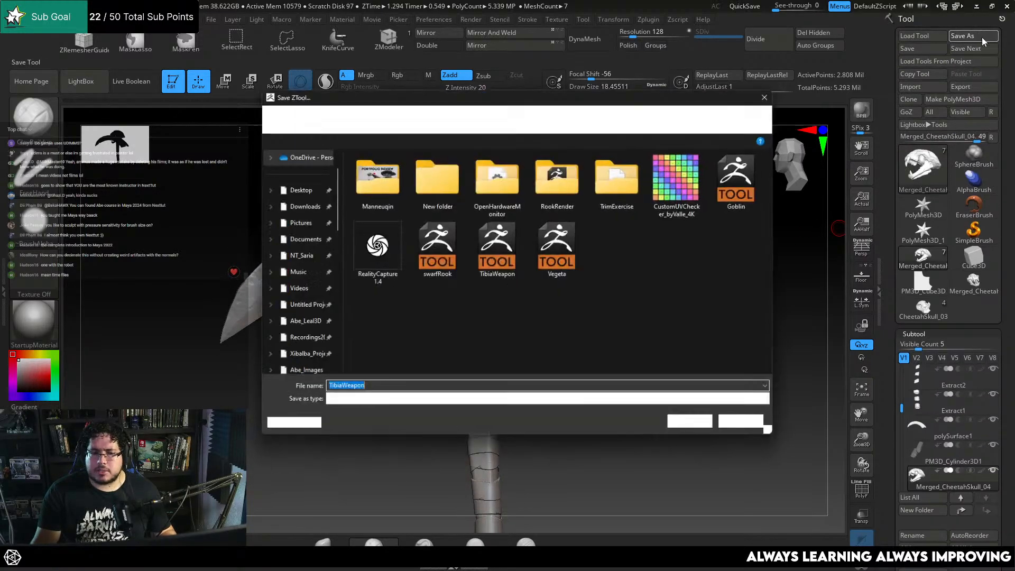
{"action": "left_click", "coordinate": [508, 276]}
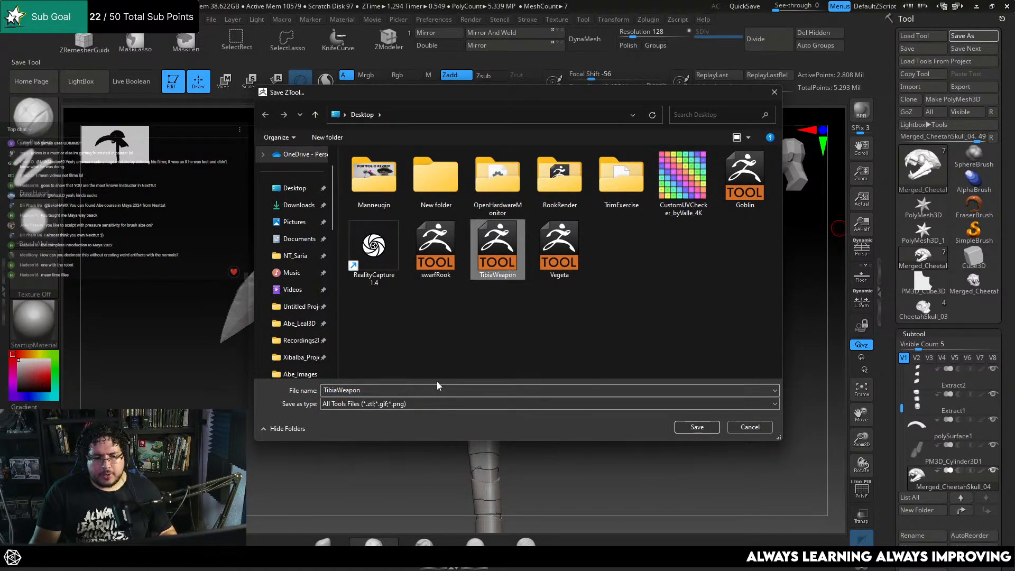
{"action": "left_click", "coordinate": [687, 429]}
{"action": "left_click", "coordinate": [533, 278]}
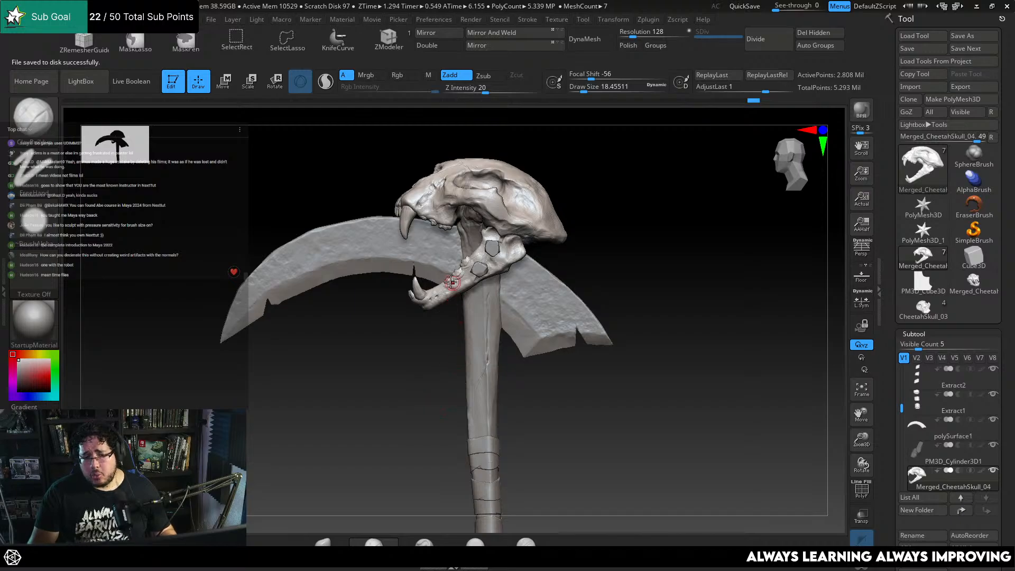
Build up the base of the braincase behind the cheekbone with ClayBuildup at draw sizes 26.87 and 14.20
{"action": "mouse_move", "coordinate": [422, 407]}
{"action": "left_mouse_down"}
{"action": "mouse_move", "coordinate": [421, 385]}
{"action": "mouse_move", "coordinate": [430, 406]}
{"action": "left_mouse_up"}
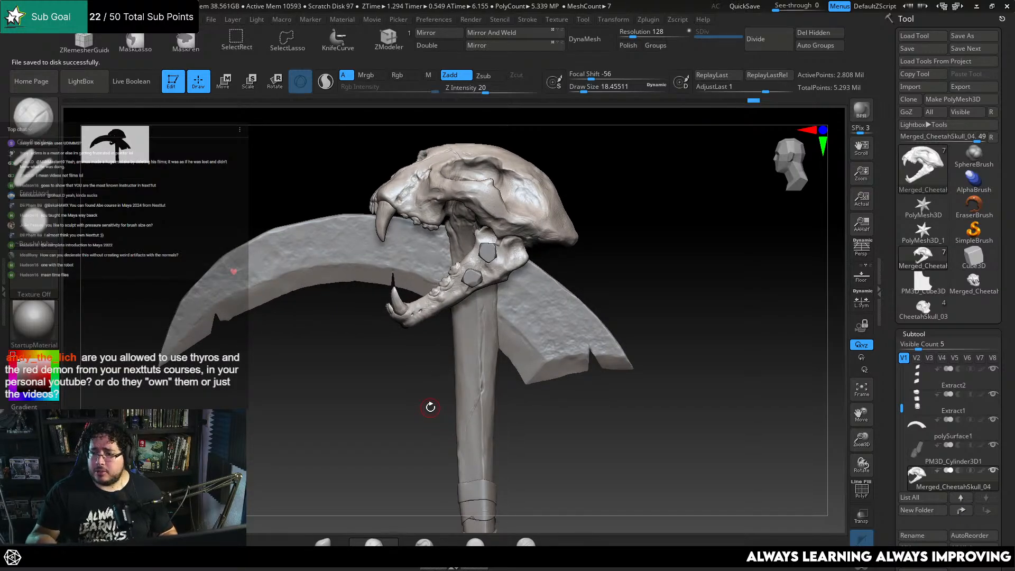
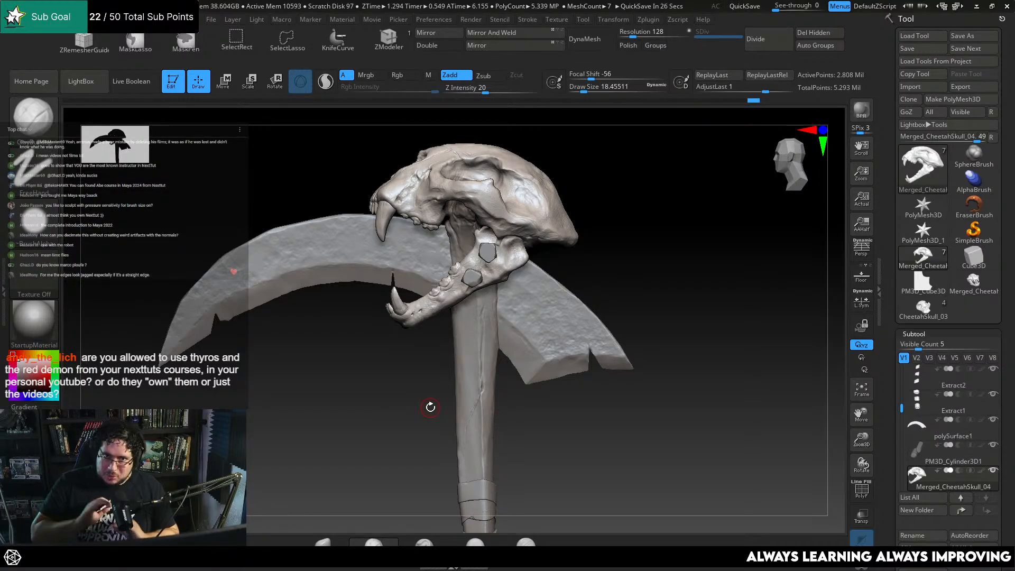
{"action": "left_click_drag", "start_coordinate": [399, 402], "coordinate": [404, 408]}
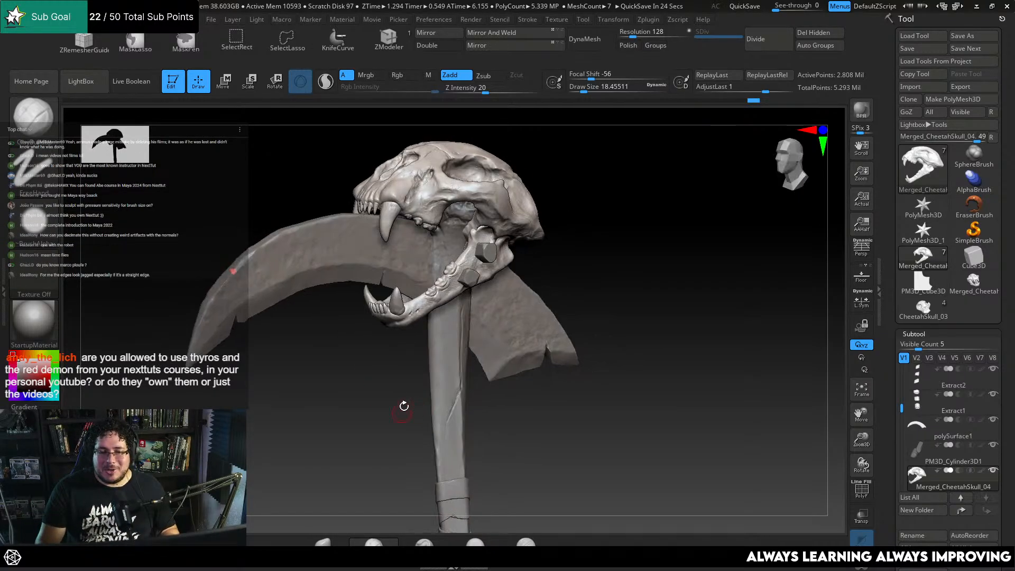
{"action": "left_click_drag", "start_coordinate": [638, 297], "coordinate": [653, 252]}
{"action": "mouse_move", "coordinate": [656, 254]}
{"action": "left_mouse_down", "text": "alt"}
{"action": "mouse_move", "coordinate": [670, 336]}
{"action": "mouse_move", "coordinate": [580, 242]}
{"action": "left_mouse_up", "text": "alt"}
{"action": "key", "text": "b"}
{"action": "left_click", "coordinate": [539, 297]}
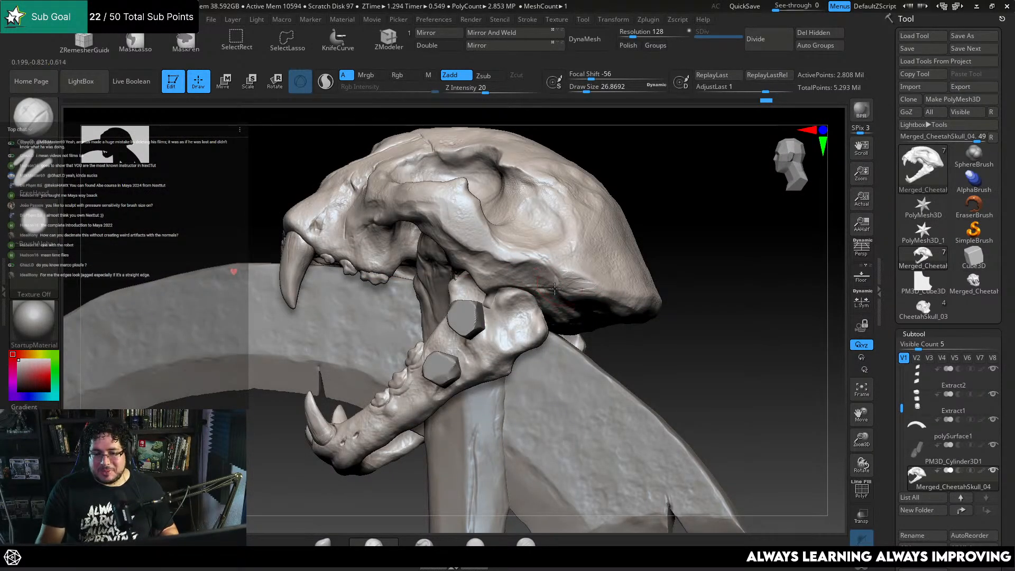
{"action": "key", "text": "space"}
{"action": "left_click_drag", "start_coordinate": [592, 279], "coordinate": [565, 281]}
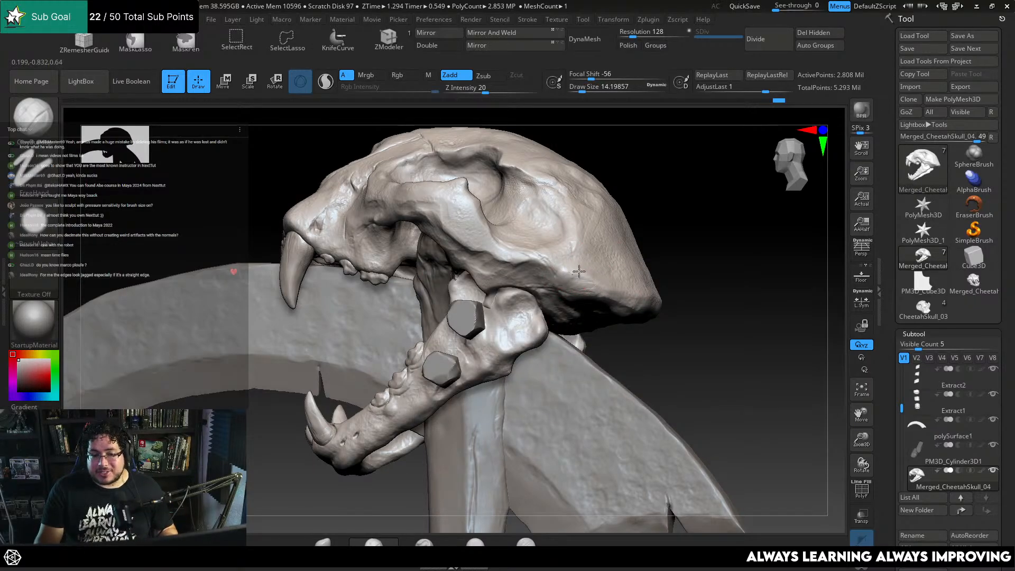
{"action": "right_click_drag", "start_coordinate": [597, 284], "coordinate": [579, 280]}
Flatten the side of the braincase behind the eye socket with TrimDynamic, reducing the draw size to 21.62
{"action": "left_click_drag", "start_coordinate": [755, 233], "coordinate": [679, 269]}
{"action": "key", "text": "b"}
{"action": "key", "text": "t"}
{"action": "key", "text": "d"}
{"action": "key", "text": "space"}
{"action": "left_click_drag", "start_coordinate": [526, 255], "coordinate": [532, 255]}
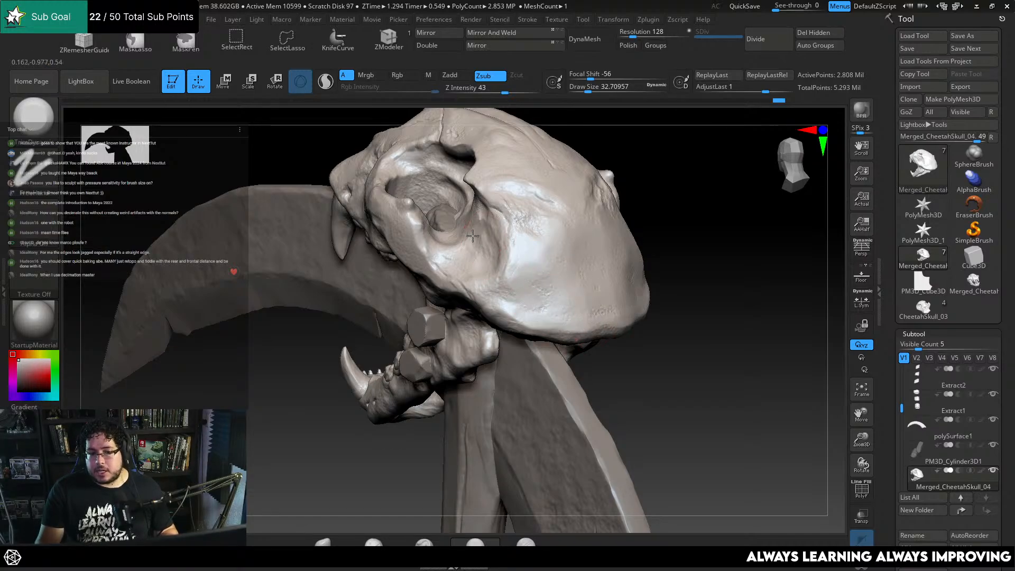
{"action": "left_click_drag", "start_coordinate": [616, 201], "coordinate": [714, 214]}
{"action": "key", "text": "space"}
{"action": "left_click_drag", "start_coordinate": [468, 234], "coordinate": [465, 235]}
{"action": "key", "text": "space"}
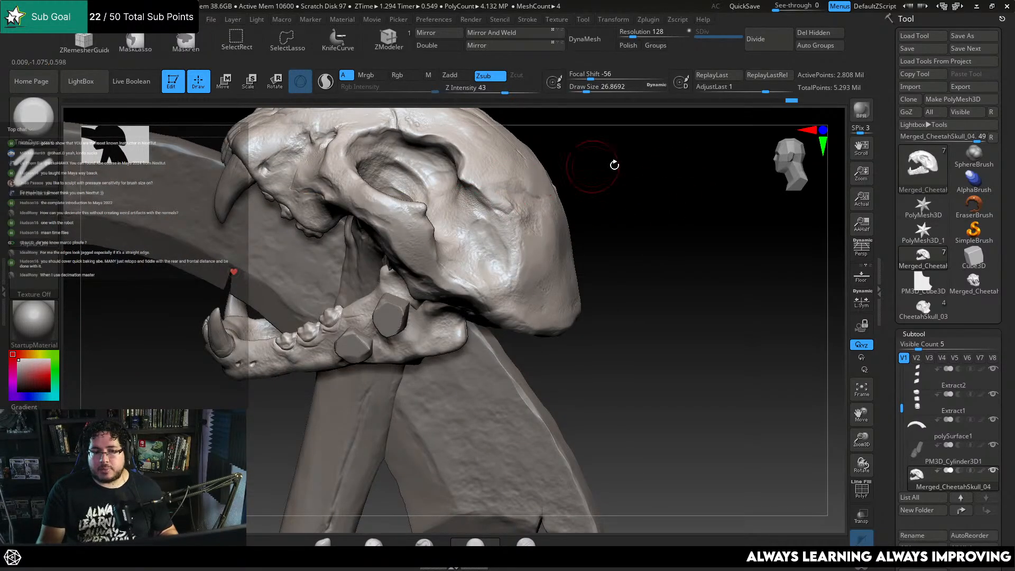
{"action": "left_click_drag", "start_coordinate": [614, 163], "coordinate": [643, 168]}
{"action": "key", "text": "space"}
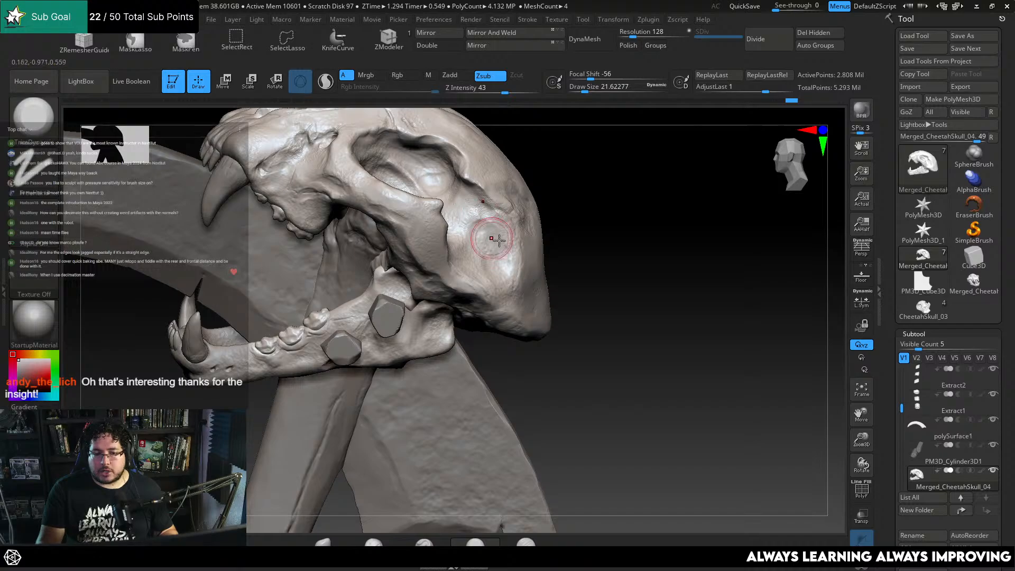
Check the whole scythe's silhouette and bring up the sculpting brushes starting with C
{"action": "left_click_drag", "start_coordinate": [633, 214], "coordinate": [566, 166]}
{"action": "left_click_drag", "start_coordinate": [667, 261], "coordinate": [630, 185]}
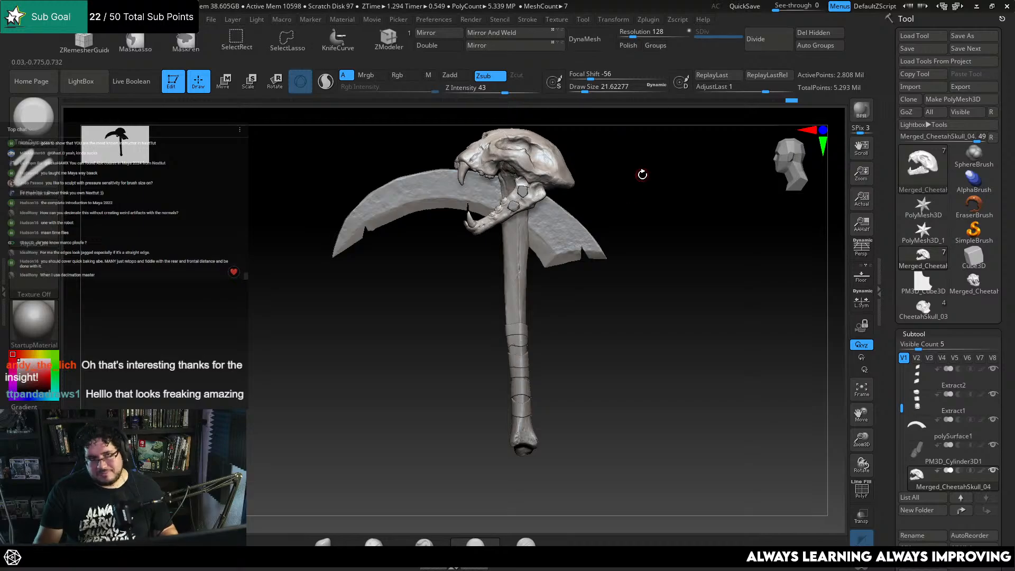
{"action": "left_click_drag", "start_coordinate": [624, 261], "coordinate": [630, 340], "text": "alt"}
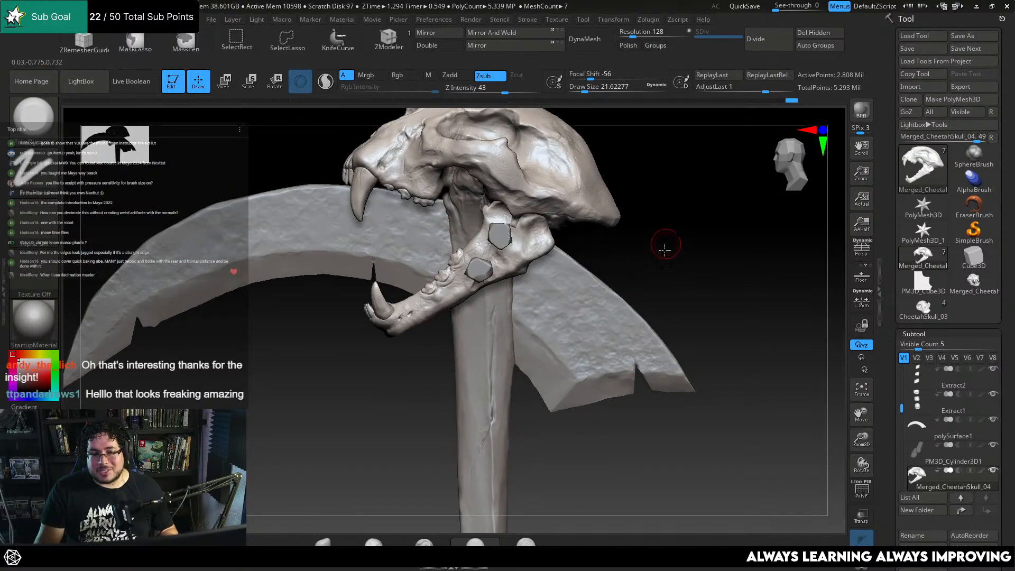
{"action": "left_click_drag", "start_coordinate": [664, 248], "coordinate": [649, 276]}
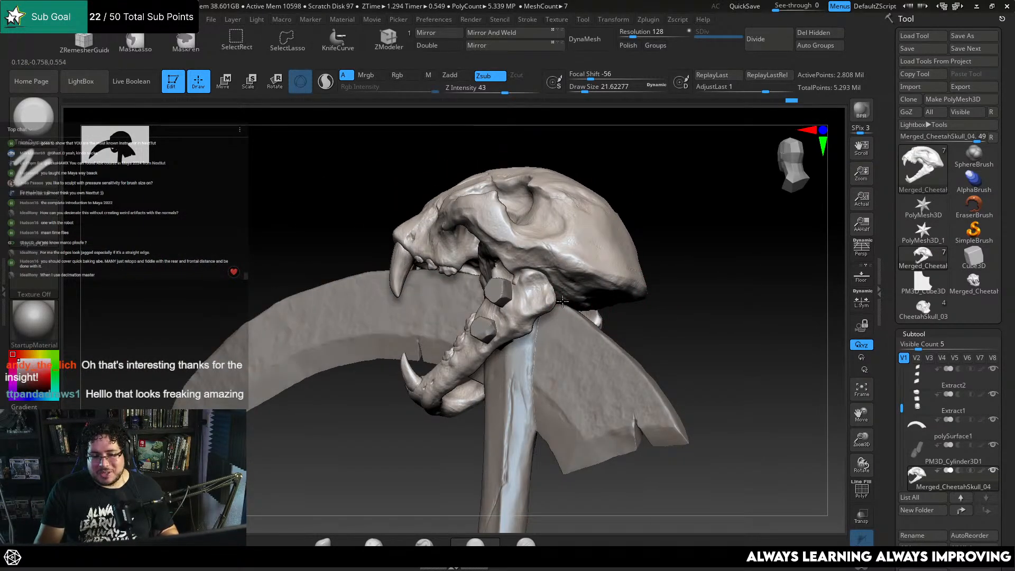
{"action": "left_click_drag", "start_coordinate": [563, 302], "coordinate": [609, 243]}
{"action": "key", "text": "b"}
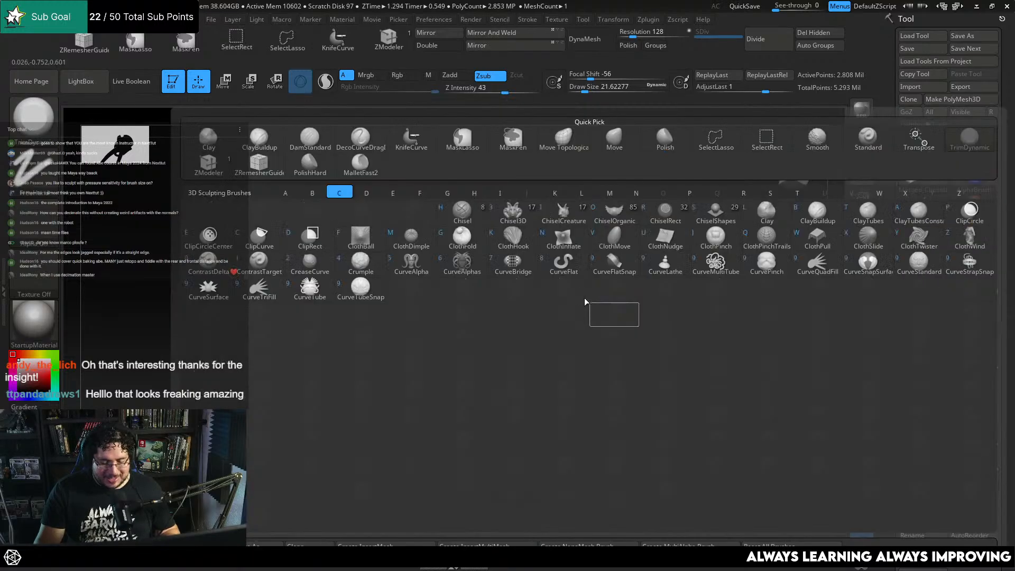
Choose the ClayBuildup brush and set its draw size to about 21.6
{"action": "key", "text": "b"}
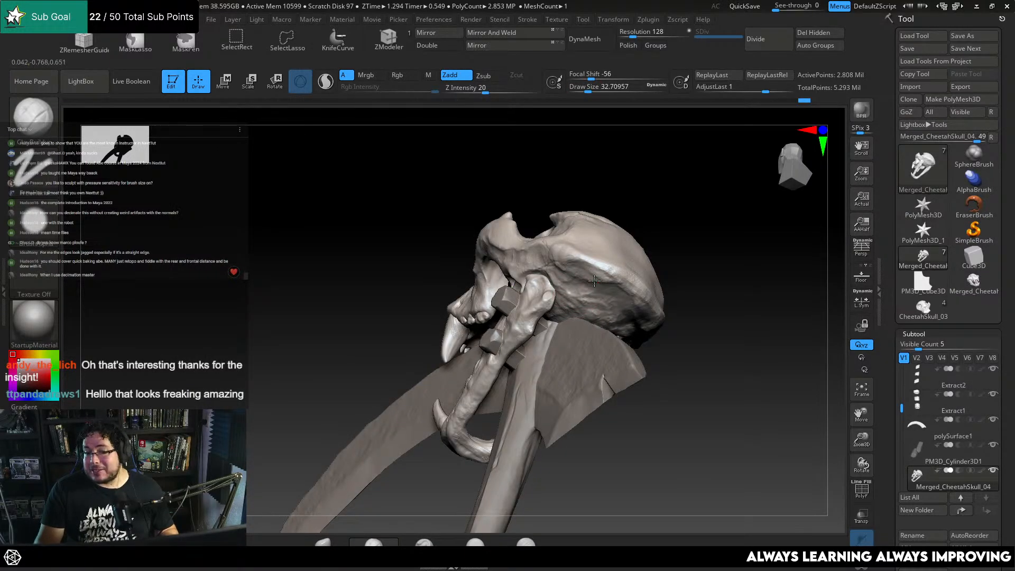
{"action": "left_click_drag", "start_coordinate": [609, 301], "coordinate": [705, 197]}
{"action": "mouse_move", "coordinate": [677, 262]}
{"action": "left_mouse_down"}
{"action": "mouse_move", "coordinate": [673, 230]}
{"action": "mouse_move", "coordinate": [714, 262]}
{"action": "mouse_move", "coordinate": [702, 219]}
{"action": "mouse_move", "coordinate": [688, 234]}
{"action": "left_mouse_up"}
{"action": "key", "text": "space"}
{"action": "left_click_drag", "start_coordinate": [688, 233], "coordinate": [685, 235]}
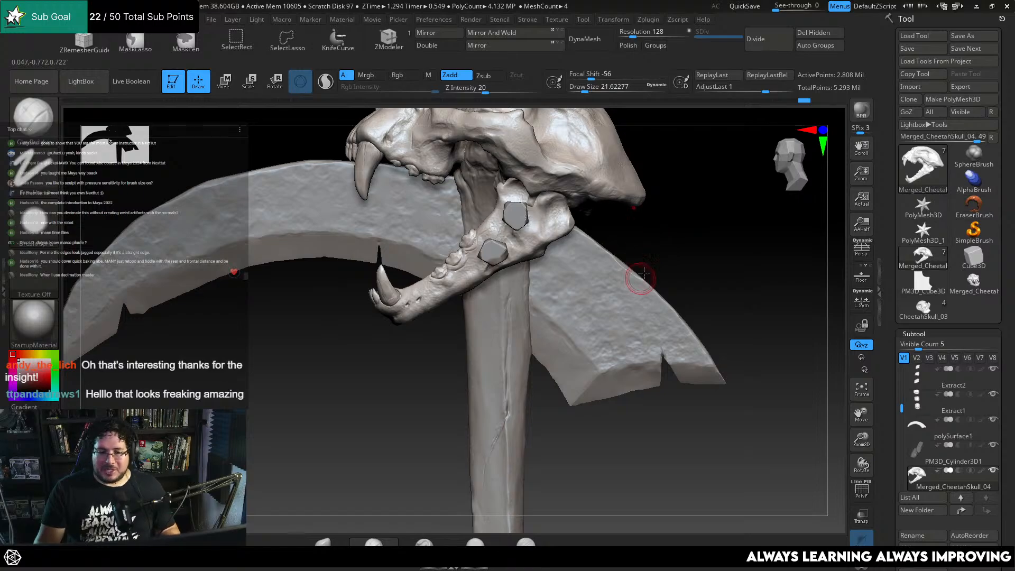
Reduce the draw size to about 6.6 and make the TibiaWeapon subtool active
{"action": "mouse_move", "coordinate": [652, 267]}
{"action": "left_mouse_down", "text": "alt"}
{"action": "mouse_move", "coordinate": [667, 231]}
{"action": "mouse_move", "coordinate": [680, 234]}
{"action": "mouse_move", "coordinate": [668, 209]}
{"action": "left_mouse_up", "text": "alt"}
{"action": "mouse_move", "coordinate": [667, 210]}
{"action": "left_mouse_down"}
{"action": "mouse_move", "coordinate": [733, 261]}
{"action": "mouse_move", "coordinate": [706, 309]}
{"action": "mouse_move", "coordinate": [669, 307]}
{"action": "mouse_move", "coordinate": [682, 307]}
{"action": "mouse_move", "coordinate": [680, 255]}
{"action": "mouse_move", "coordinate": [658, 302]}
{"action": "left_mouse_up"}
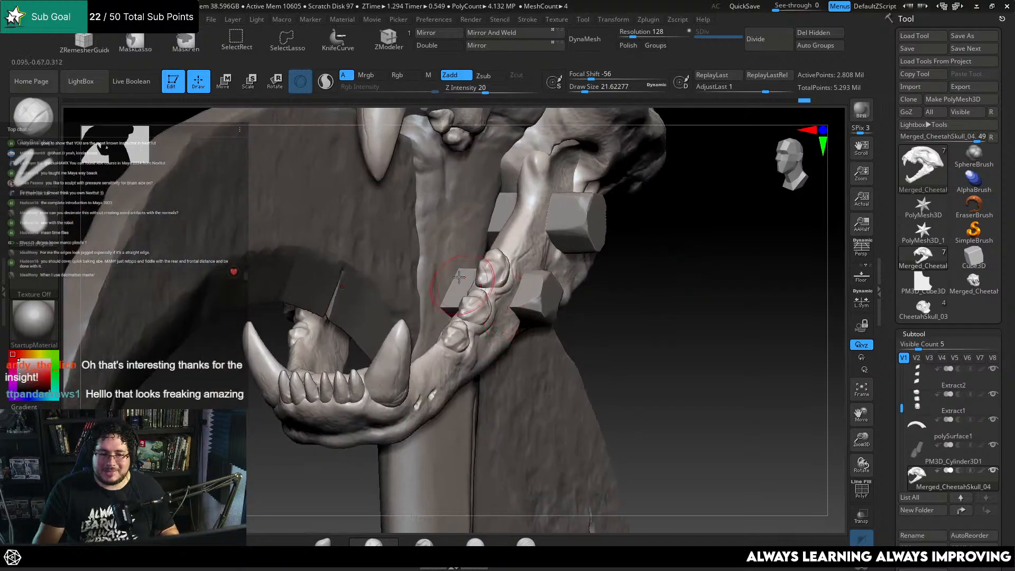
{"action": "key", "text": "bracketleft"}
{"action": "key", "text": "bracketleft"}
{"action": "left_click_drag", "start_coordinate": [657, 254], "coordinate": [629, 294], "text": "alt"}
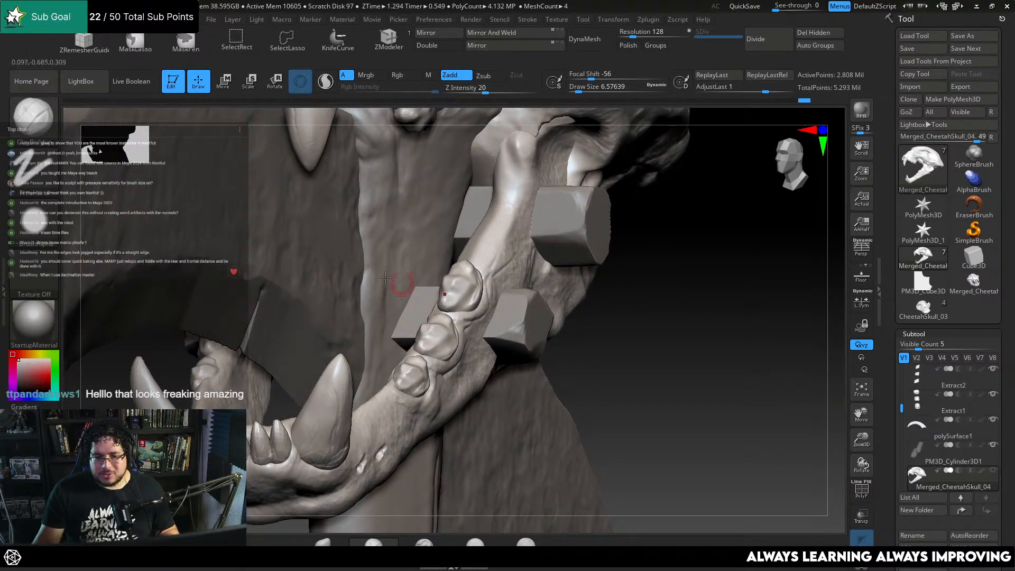
{"action": "left_click_drag", "start_coordinate": [689, 394], "coordinate": [597, 397]}
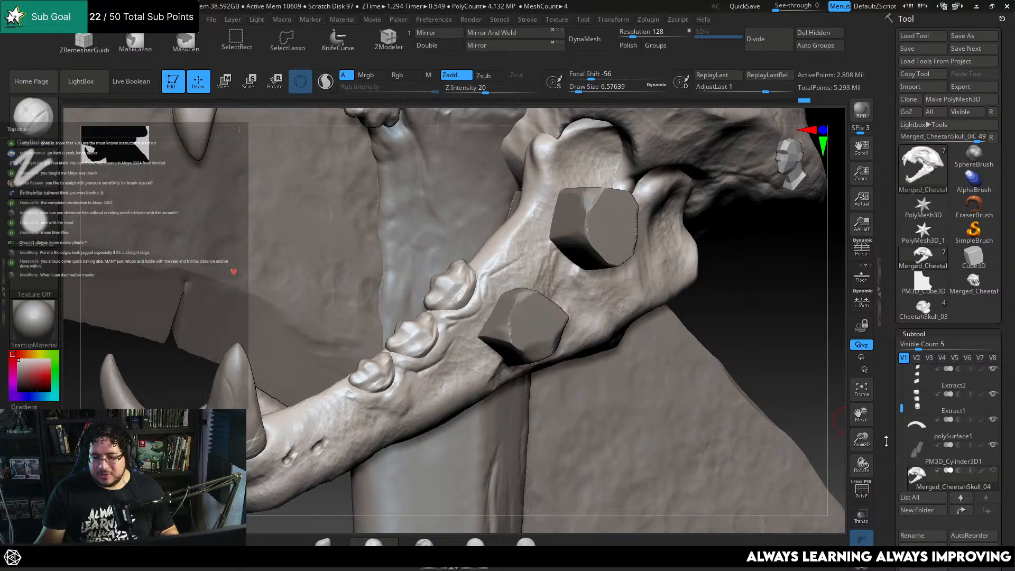
{"action": "left_click", "coordinate": [458, 242], "text": "alt"}
{"action": "left_click_drag", "start_coordinate": [677, 248], "coordinate": [650, 239]}
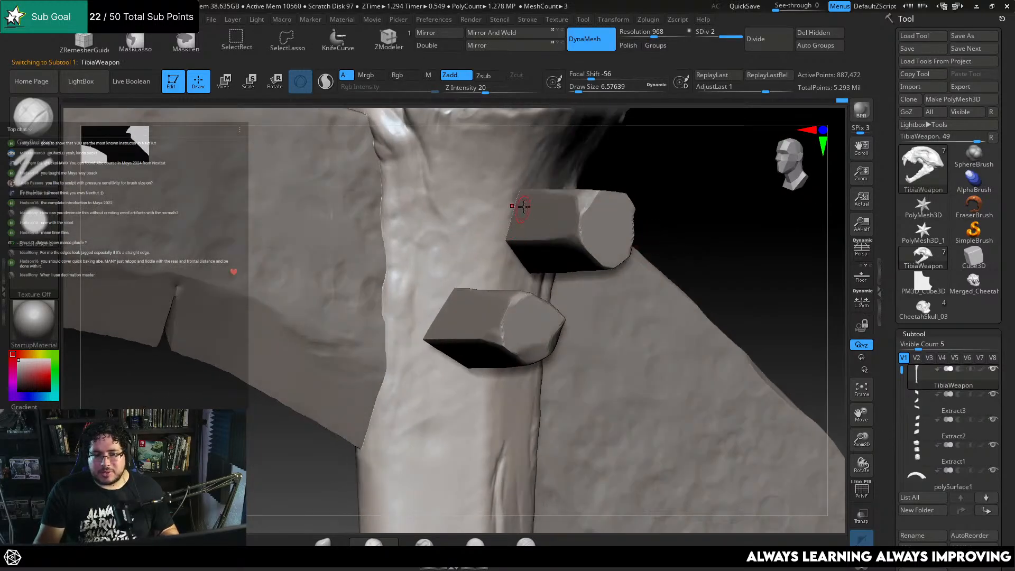
Build up the bone surface beside the base of the upper peg with a draw size of about 8.4
{"action": "key", "text": "bracketright"}
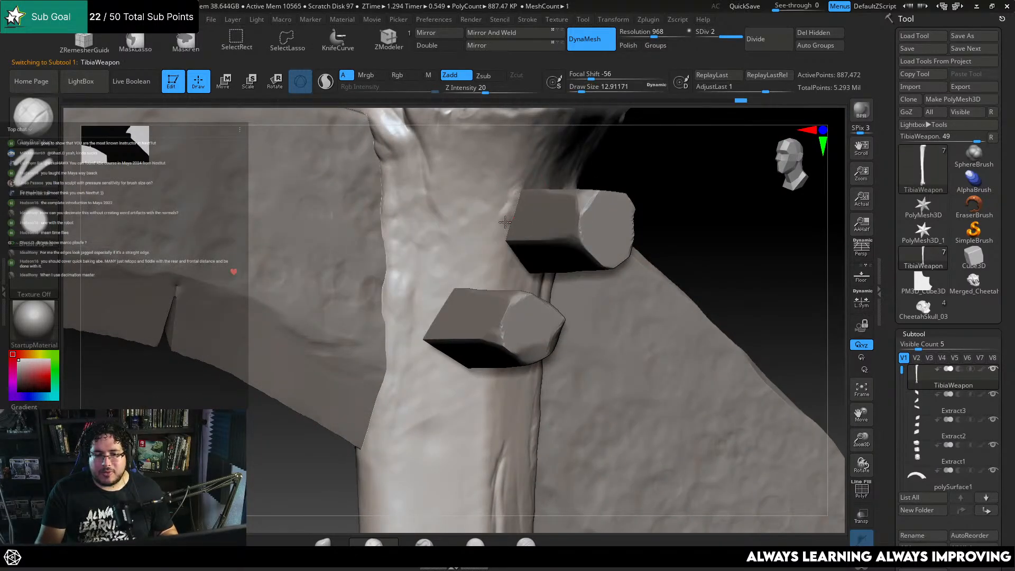
{"action": "key", "text": "bracketleft"}
{"action": "left_click_drag", "start_coordinate": [503, 226], "coordinate": [491, 230]}
{"action": "key", "text": "space"}
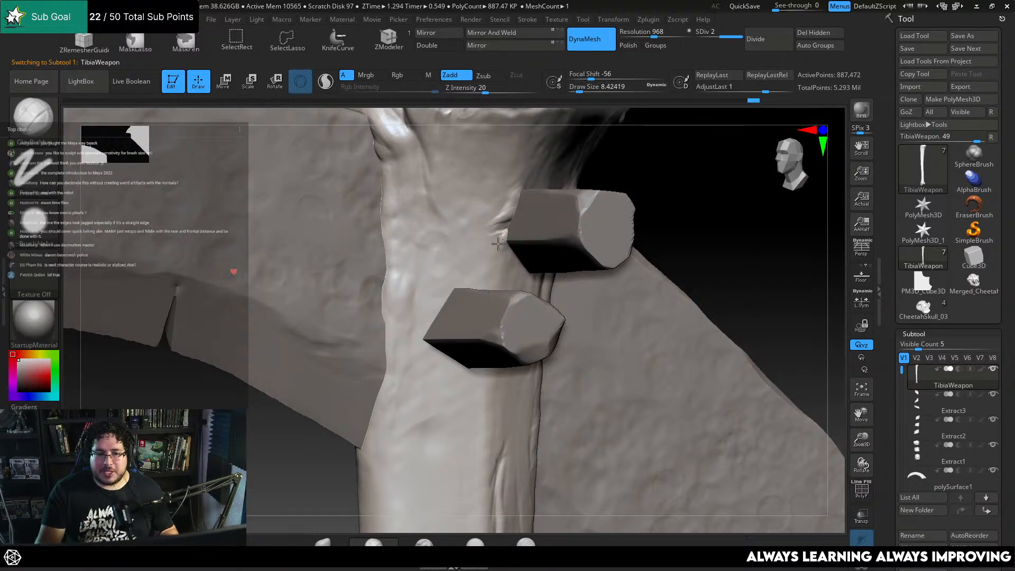
Set the draw size to about 15.6 and add clay strokes to the bone beside the lower peg
{"action": "left_click_drag", "start_coordinate": [668, 204], "coordinate": [481, 211]}
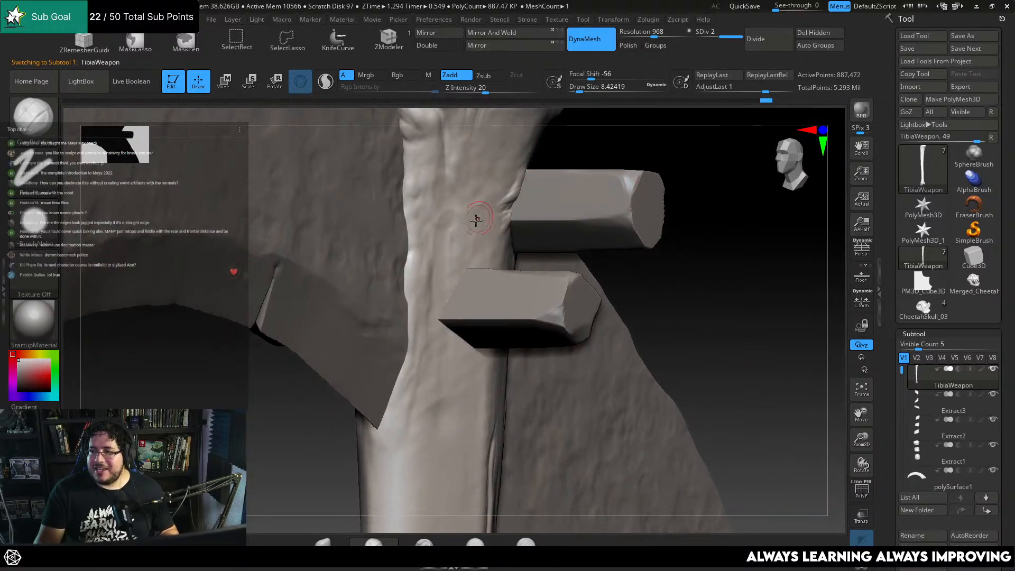
{"action": "key", "text": "space"}
{"action": "left_click_drag", "start_coordinate": [465, 265], "coordinate": [453, 300]}
{"action": "left_click_drag", "start_coordinate": [474, 266], "coordinate": [449, 288]}
Switch to the web browser and open the abeleal3d.com course site in a new tab
{"action": "key", "text": "super"}
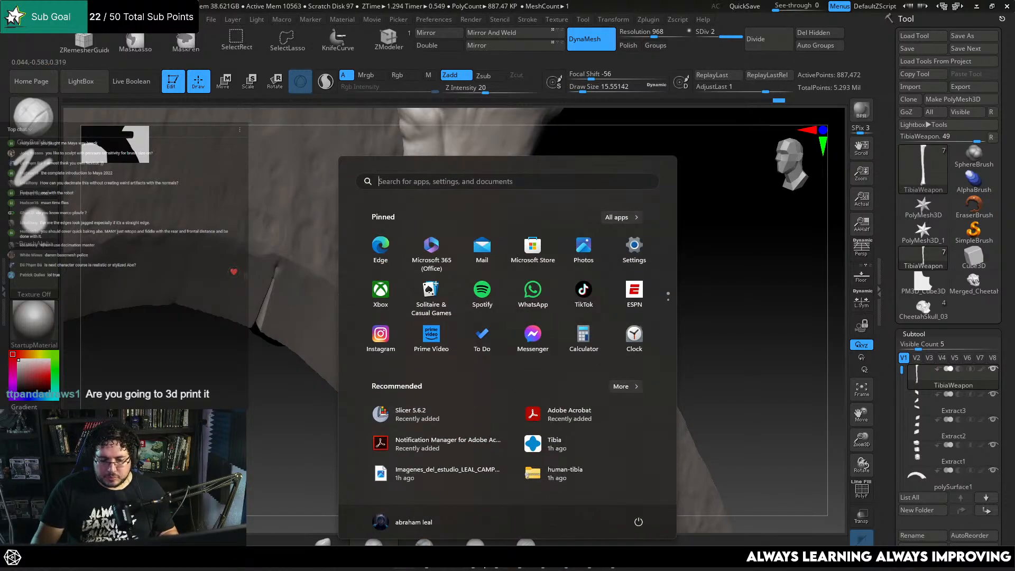
{"action": "left_click", "coordinate": [590, 558]}
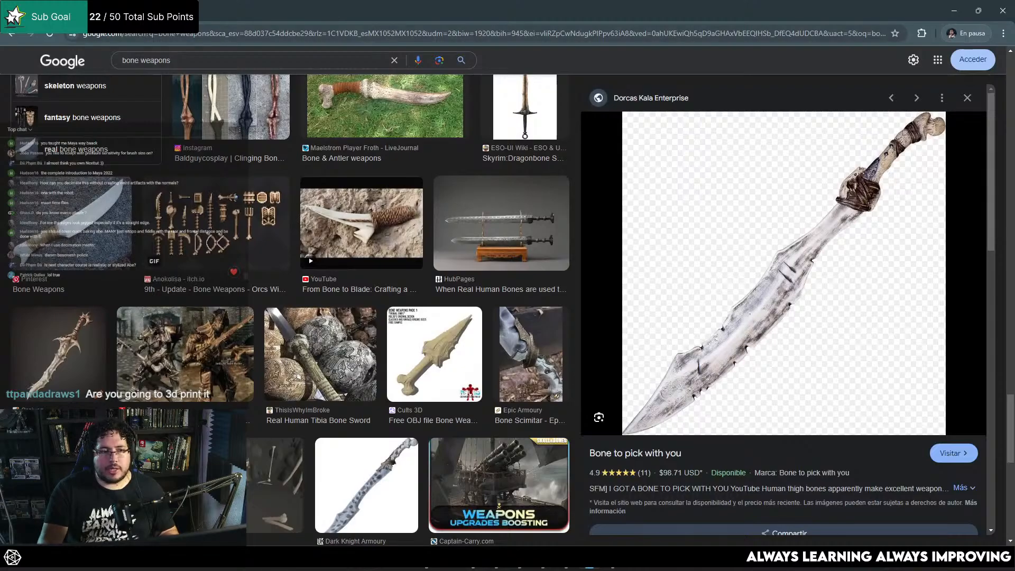
{"action": "key", "text": "ctrl+t"}
{"action": "type", "text": "abeleal"}
{"action": "key", "text": "Return"}
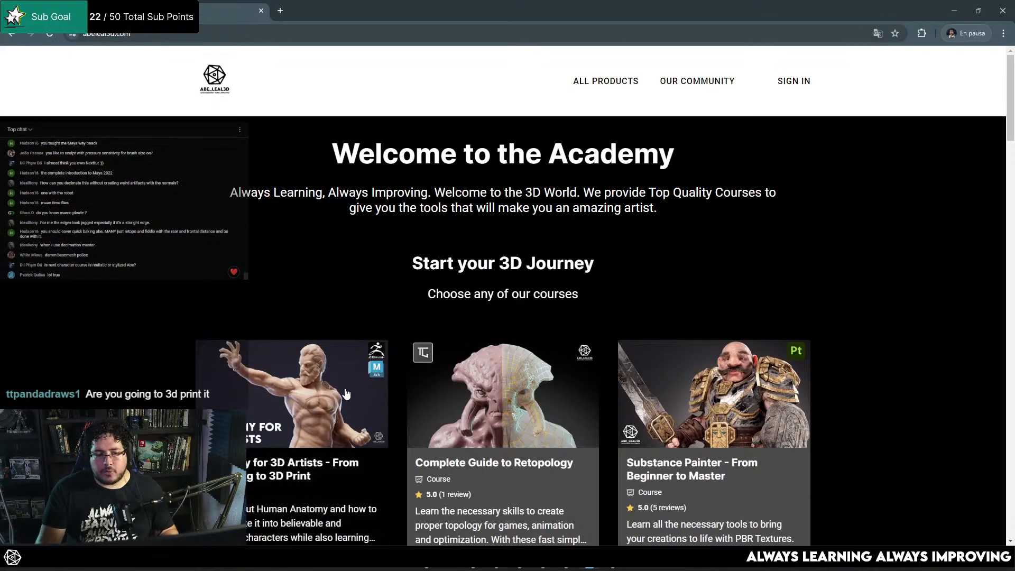
Open the "Anatomy for 3D Artists - From Sculpting to 3D Print" course and review its images and curriculum chapters
{"action": "left_click", "coordinate": [347, 393]}
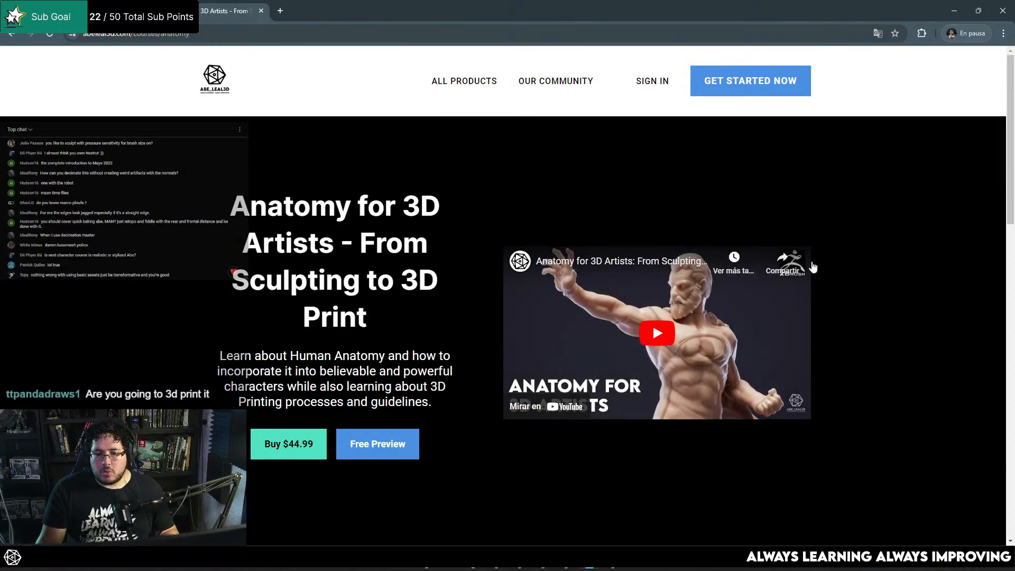
{"action": "scroll", "coordinate": [977, 330], "scroll_direction": "down", "scroll_amount": 4}
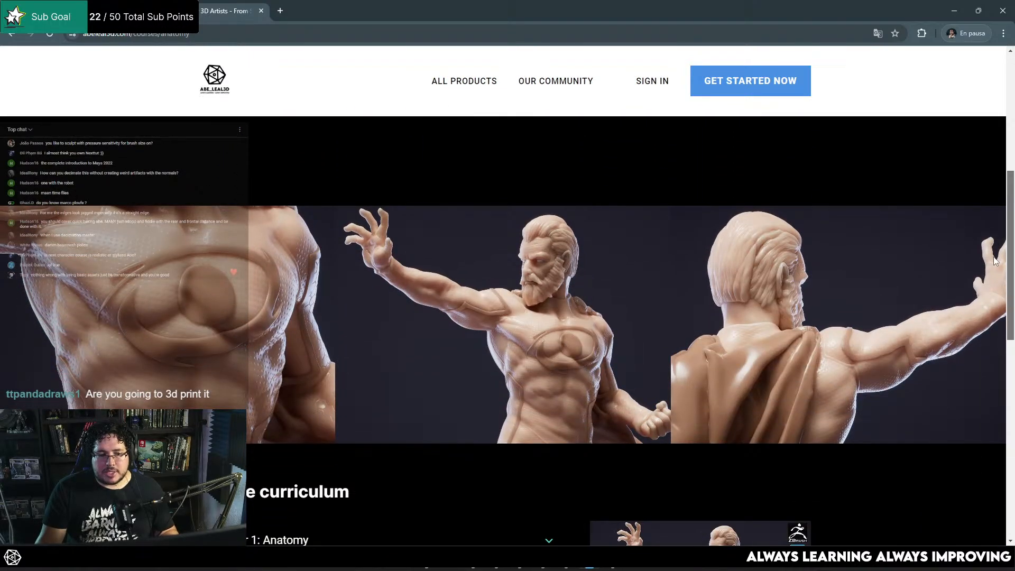
{"action": "scroll", "coordinate": [977, 330], "scroll_direction": "down", "scroll_amount": 4}
{"action": "scroll", "coordinate": [977, 330], "scroll_direction": "down", "scroll_amount": 2}
{"action": "scroll", "coordinate": [970, 358], "scroll_direction": "up", "scroll_amount": 5}
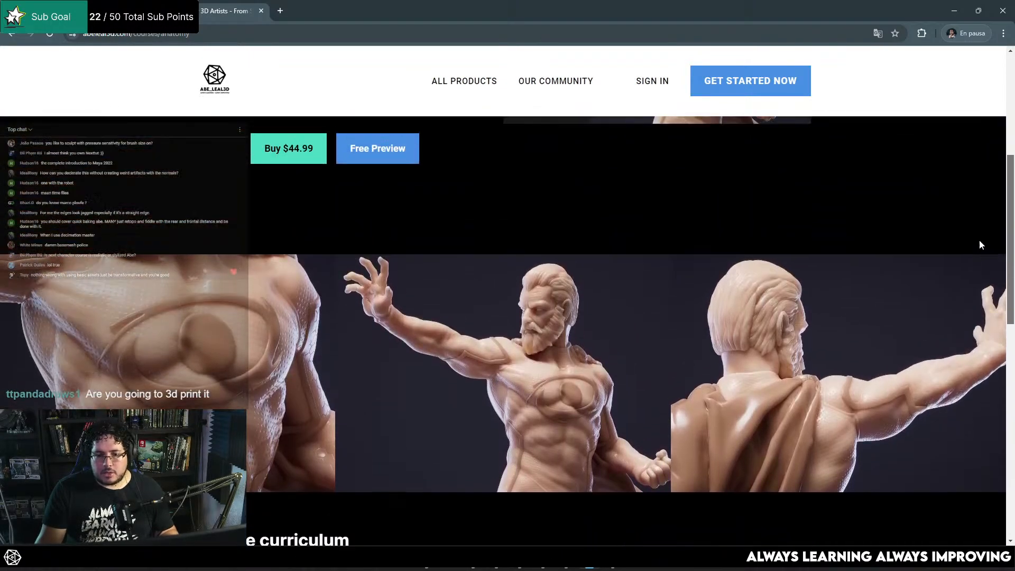
{"action": "scroll", "coordinate": [979, 244], "scroll_direction": "down", "scroll_amount": 1}
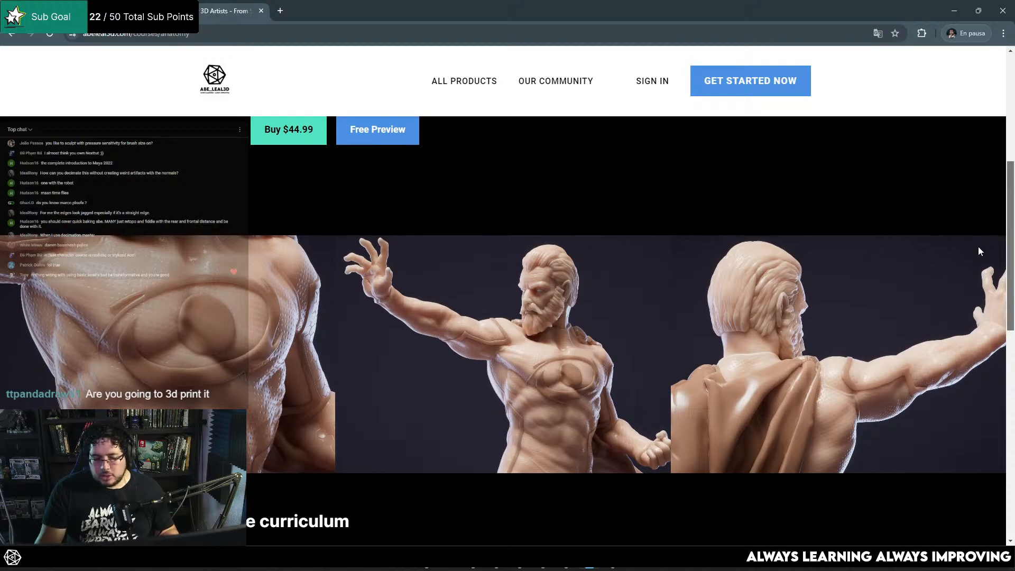
{"action": "scroll", "coordinate": [974, 212], "scroll_direction": "up", "scroll_amount": 4}
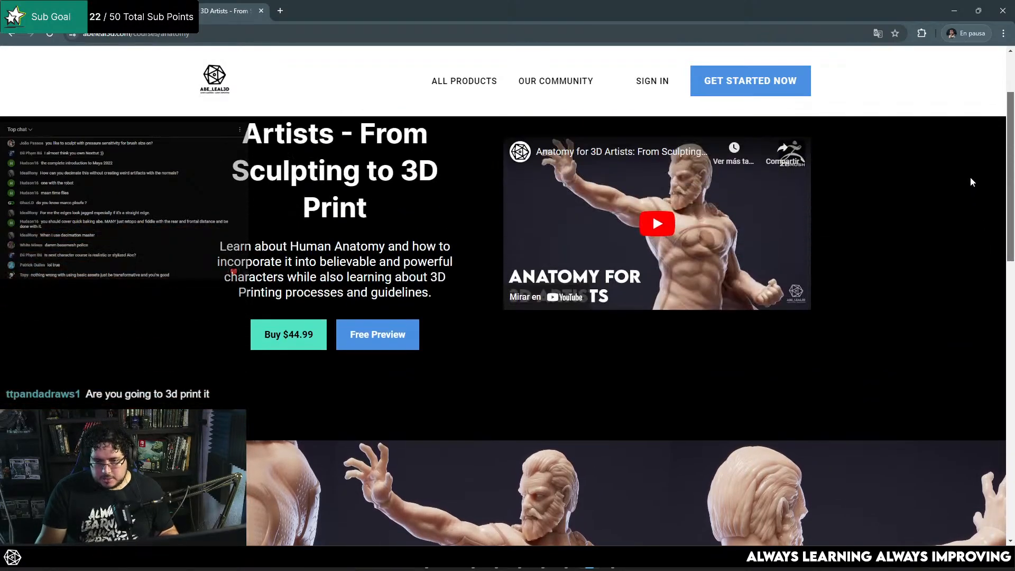
{"action": "scroll", "coordinate": [964, 174], "scroll_direction": "down", "scroll_amount": 10}
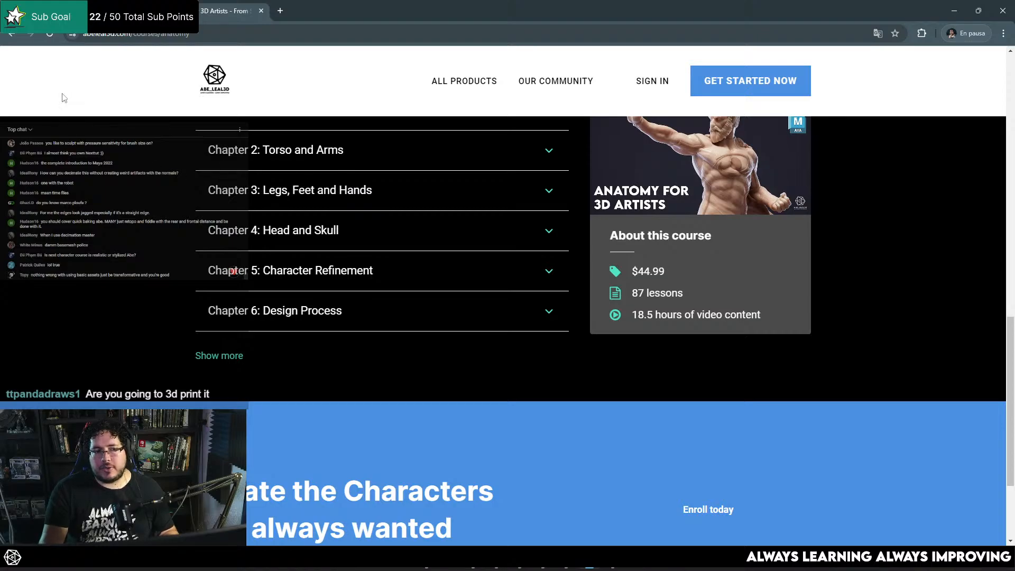
Return to the academy's home page, look through the offered courses, and switch back to ZBrush
{"action": "left_click", "coordinate": [15, 34]}
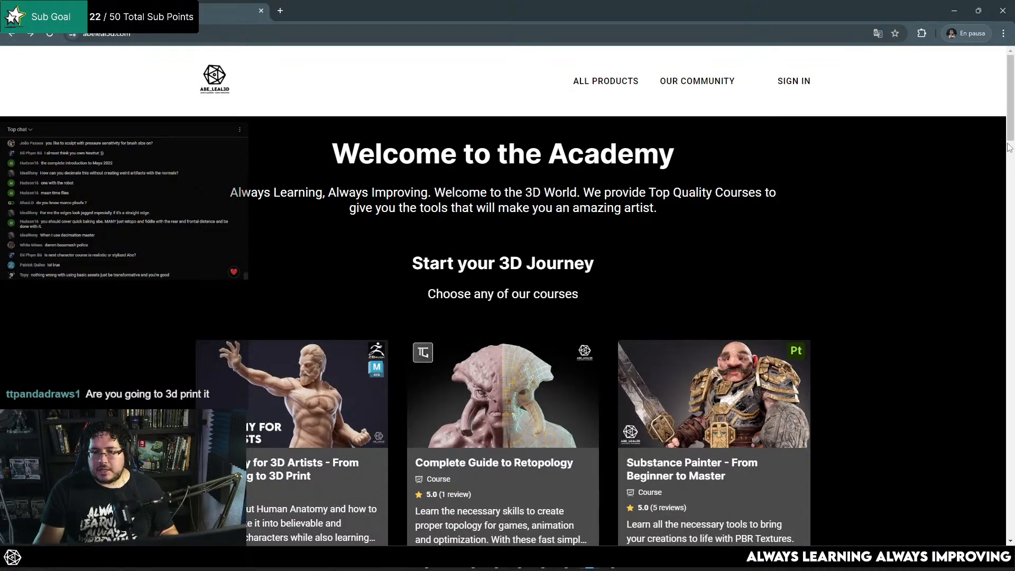
{"action": "scroll", "coordinate": [1010, 148], "scroll_direction": "down", "scroll_amount": 9}
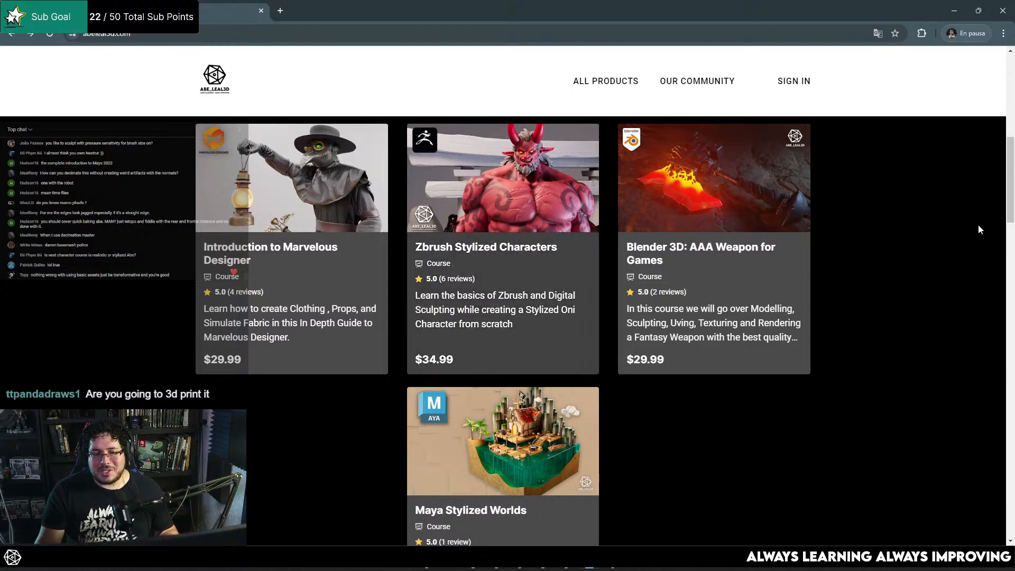
{"action": "scroll", "coordinate": [1010, 263], "scroll_direction": "up", "scroll_amount": 3}
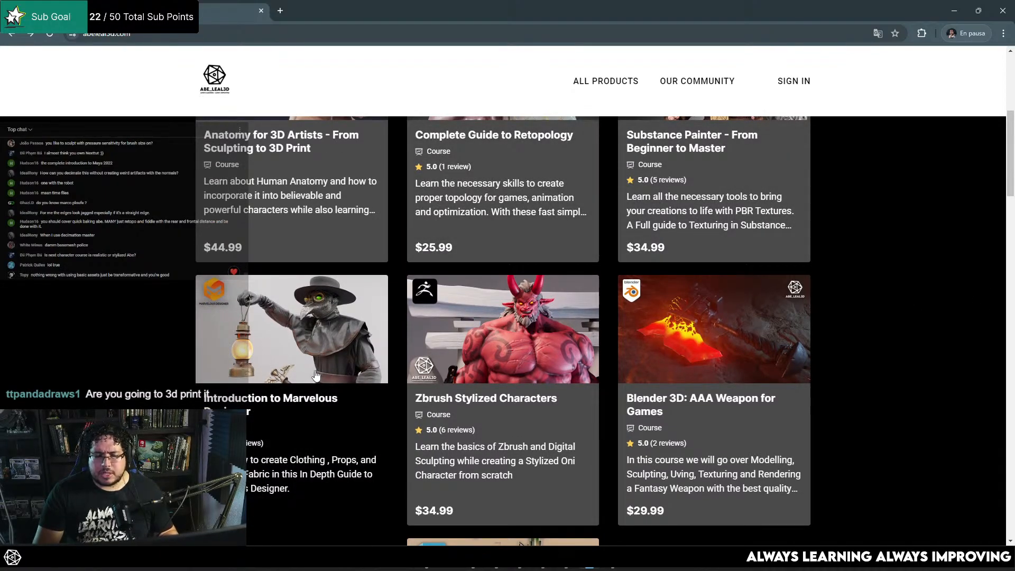
{"action": "left_click", "coordinate": [954, 10]}
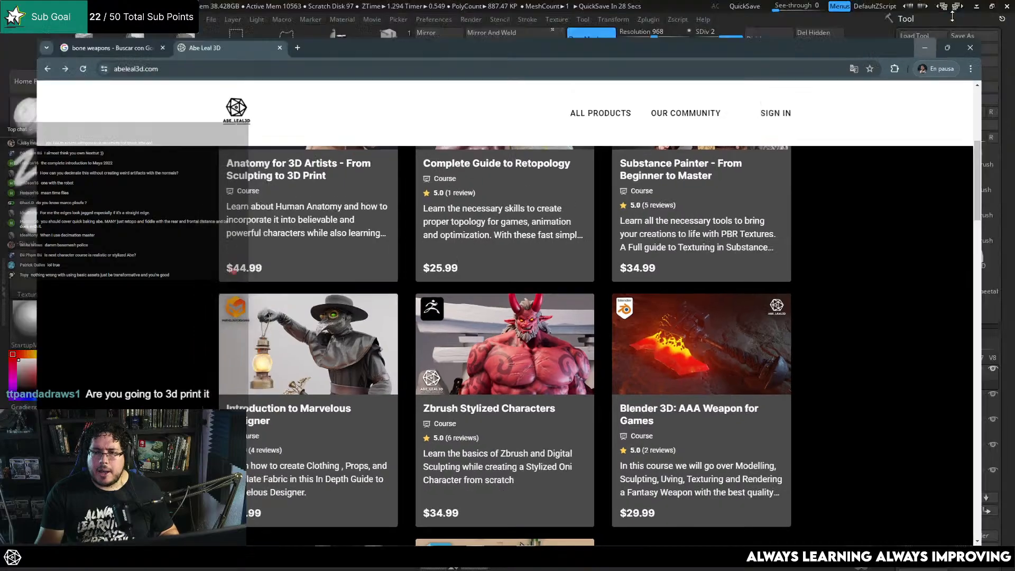
Set the draw size to about 12.9 and build up the tibia surface around the pegs, working from several sides
{"action": "mouse_move", "coordinate": [719, 249]}
{"action": "left_mouse_down"}
{"action": "mouse_move", "coordinate": [705, 244]}
{"action": "mouse_move", "coordinate": [691, 262]}
{"action": "mouse_move", "coordinate": [645, 208]}
{"action": "mouse_move", "coordinate": [534, 259]}
{"action": "left_mouse_up"}
{"action": "key", "text": "space"}
{"action": "left_click_drag", "start_coordinate": [656, 224], "coordinate": [567, 239]}
{"action": "left_click_drag", "start_coordinate": [683, 217], "coordinate": [592, 233]}
{"action": "mouse_move", "coordinate": [555, 241]}
{"action": "left_mouse_down"}
{"action": "mouse_move", "coordinate": [572, 256]}
{"action": "mouse_move", "coordinate": [577, 238]}
{"action": "mouse_move", "coordinate": [547, 246]}
{"action": "left_mouse_up"}
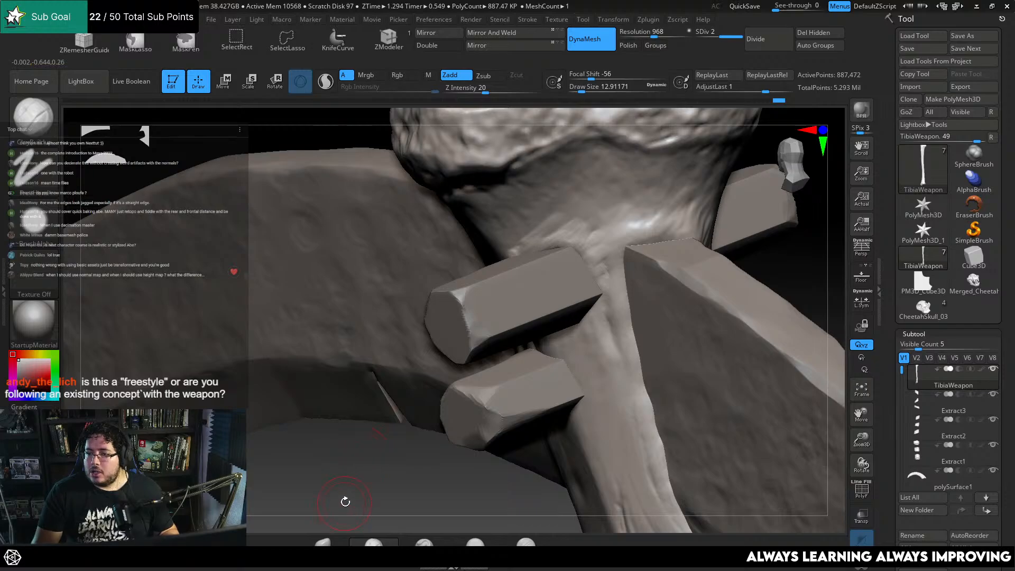
{"action": "left_click_drag", "start_coordinate": [342, 498], "coordinate": [363, 492]}
{"action": "mouse_move", "coordinate": [791, 215]}
{"action": "left_mouse_down"}
{"action": "mouse_move", "coordinate": [686, 252]}
{"action": "mouse_move", "coordinate": [687, 270]}
{"action": "mouse_move", "coordinate": [500, 265]}
{"action": "left_mouse_up"}
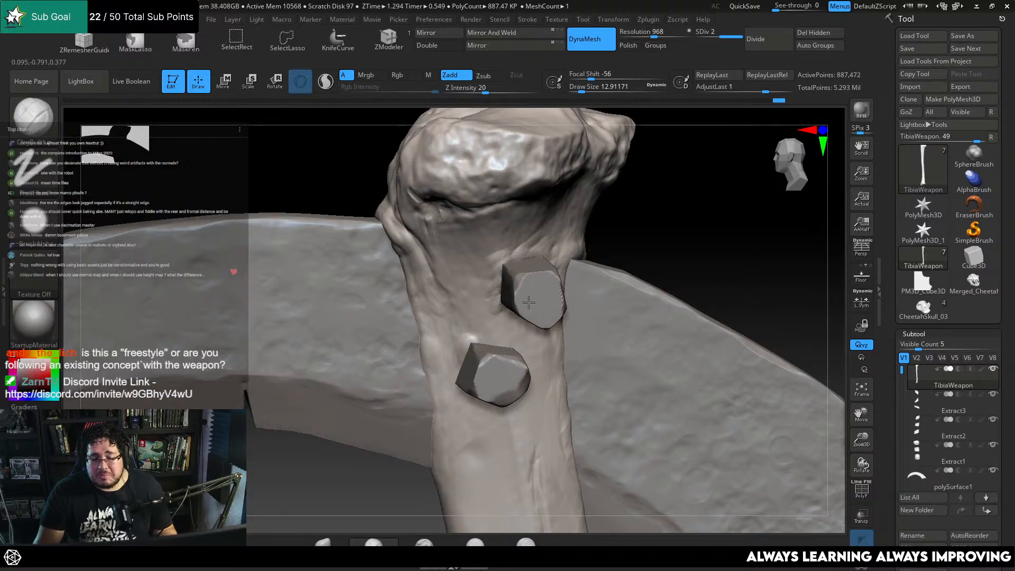
Thicken the bone between the two pegs and around the lower peg's base with ClayBuildup strokes
{"action": "right_click_drag", "start_coordinate": [498, 292], "coordinate": [518, 297]}
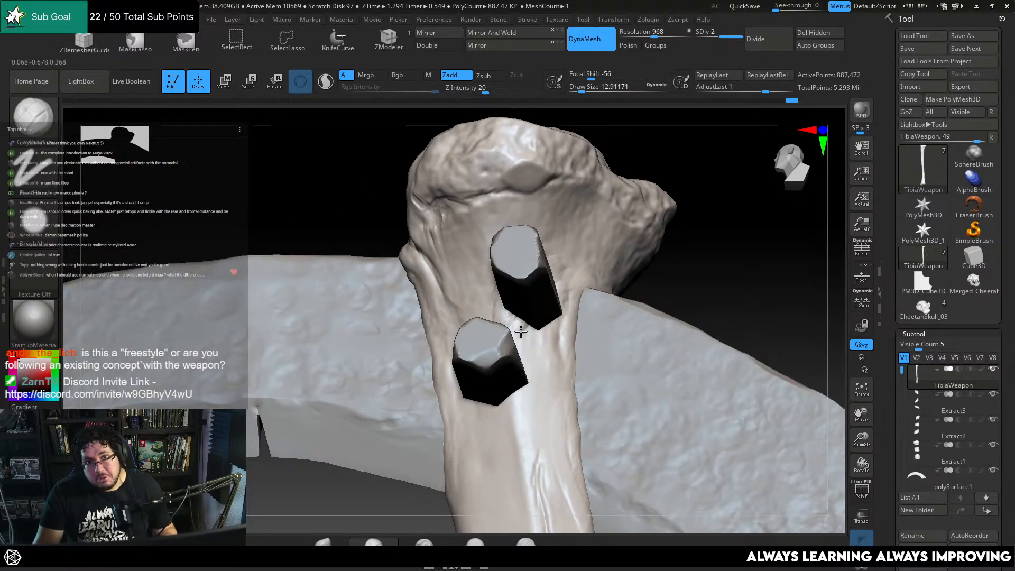
{"action": "right_click_drag", "start_coordinate": [541, 330], "coordinate": [545, 328]}
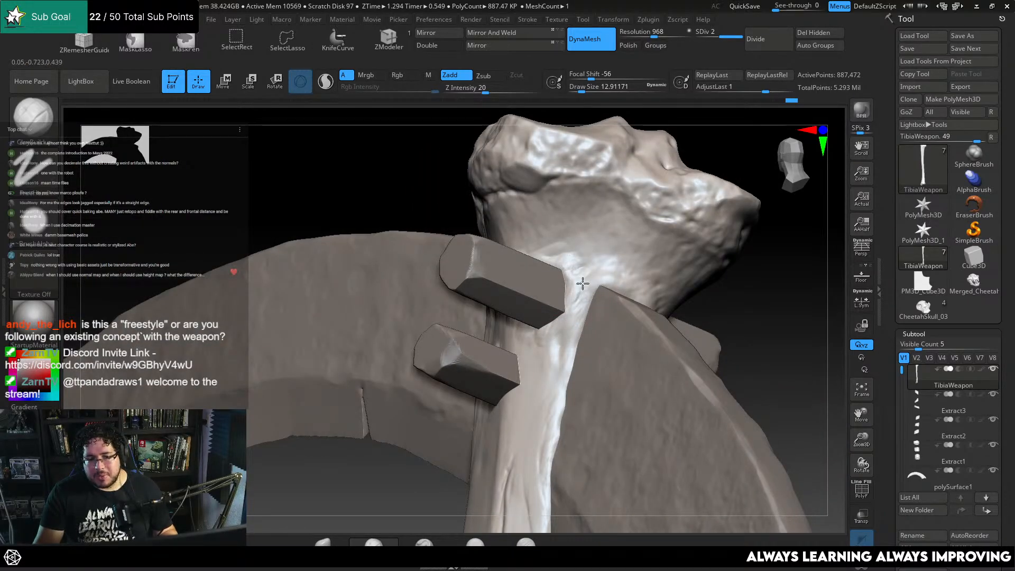
{"action": "right_click_drag", "start_coordinate": [581, 270], "coordinate": [691, 184]}
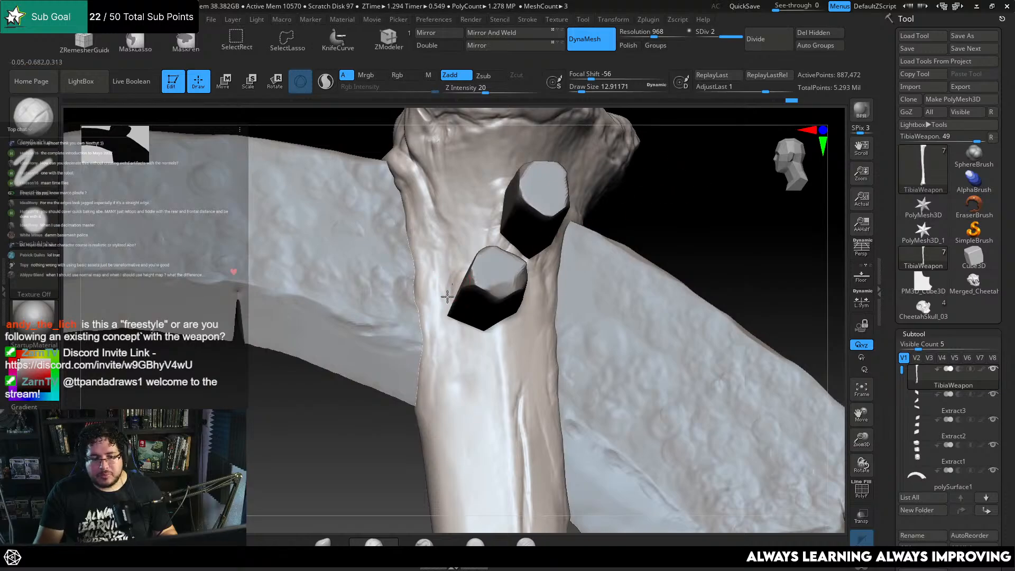
{"action": "right_click_drag", "start_coordinate": [397, 366], "coordinate": [468, 280]}
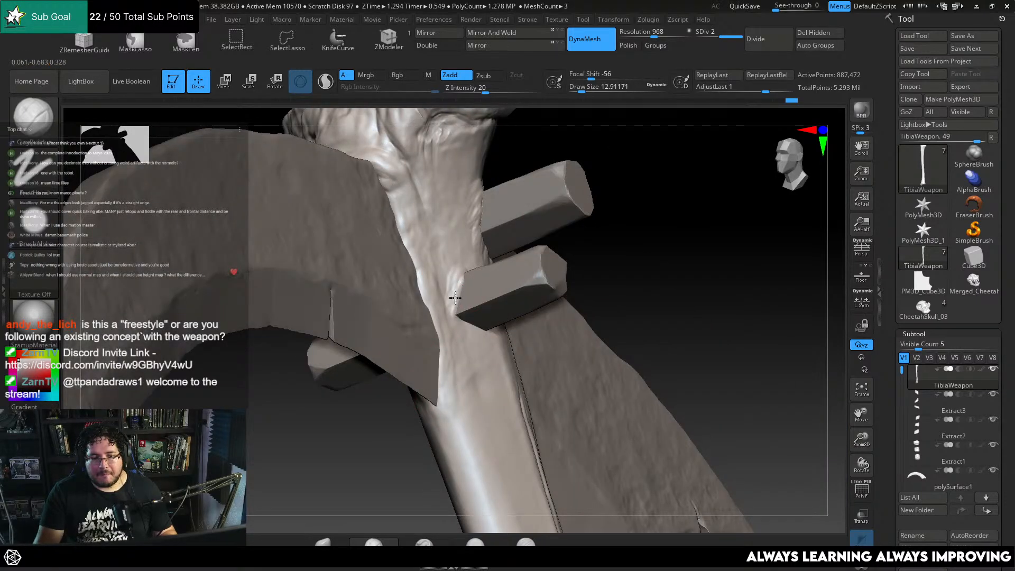
{"action": "right_click_drag", "start_coordinate": [504, 330], "coordinate": [453, 315]}
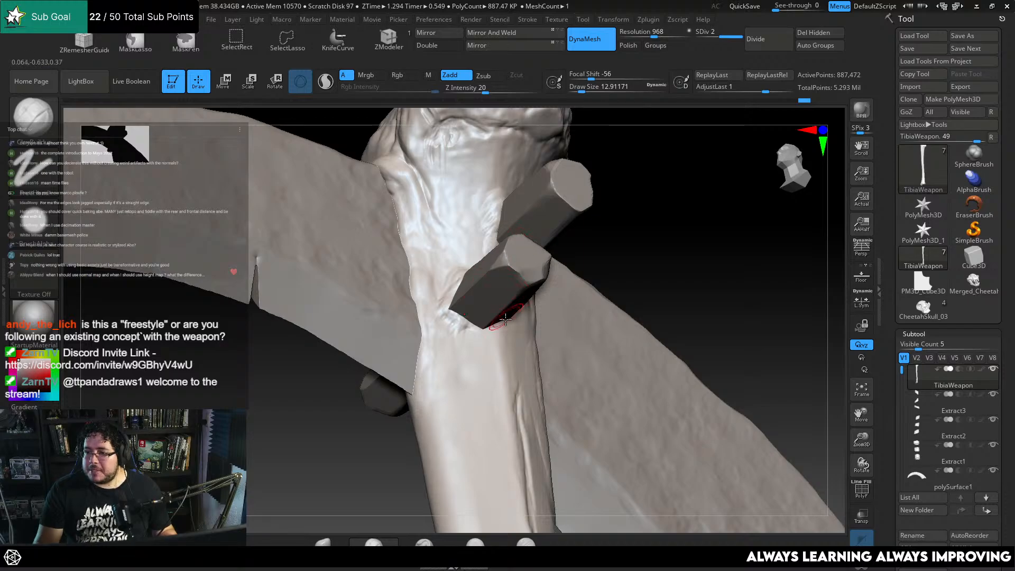
{"action": "right_click_drag", "start_coordinate": [659, 240], "coordinate": [447, 359]}
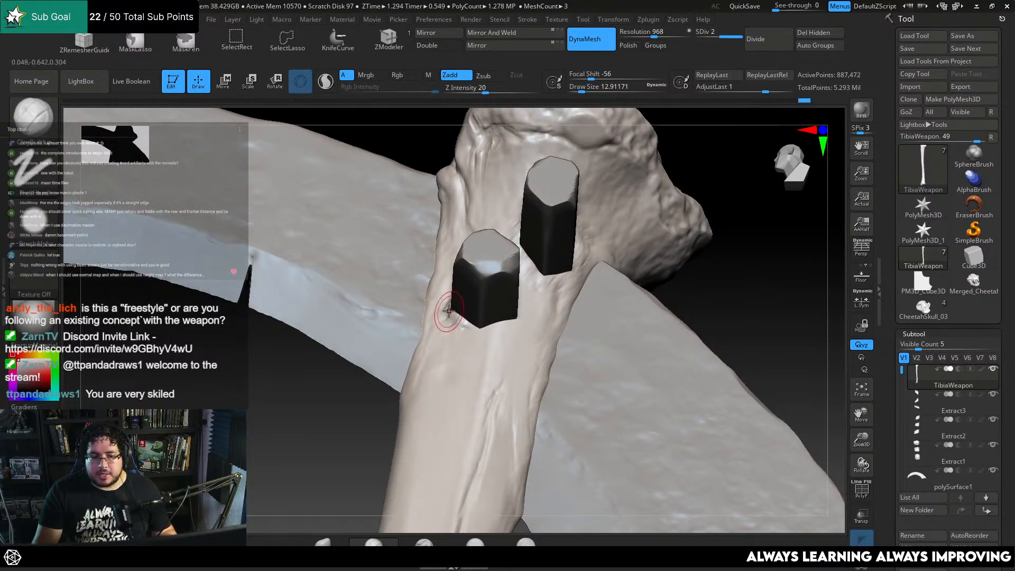
Raise the draw size to about 21.6 and blend the bone into the lower peg's base and the gap between the pegs
{"action": "right_click_drag", "start_coordinate": [356, 389], "coordinate": [475, 288]}
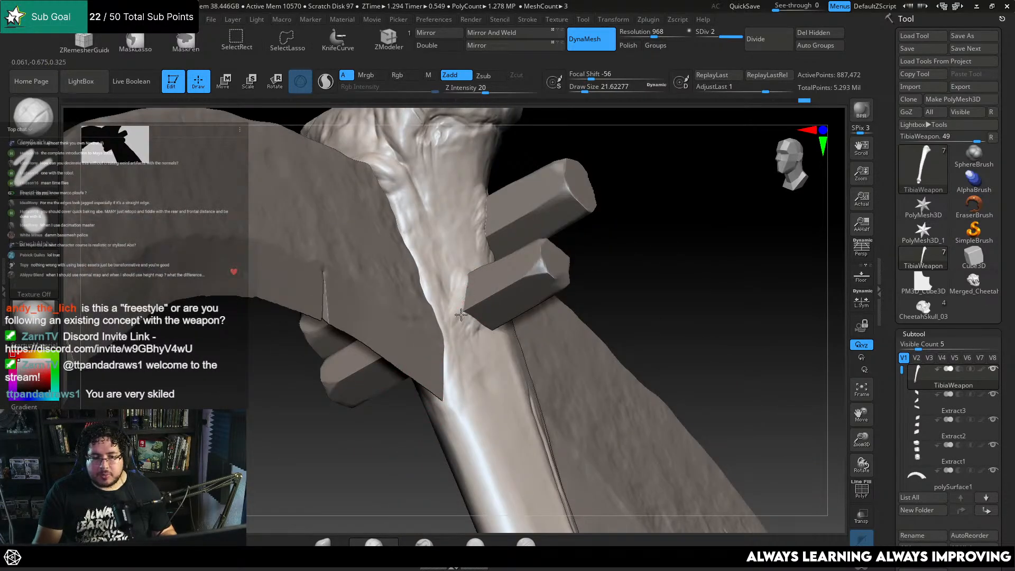
{"action": "left_click_drag", "start_coordinate": [461, 315], "coordinate": [486, 331]}
{"action": "right_click_drag", "start_coordinate": [542, 300], "coordinate": [491, 329]}
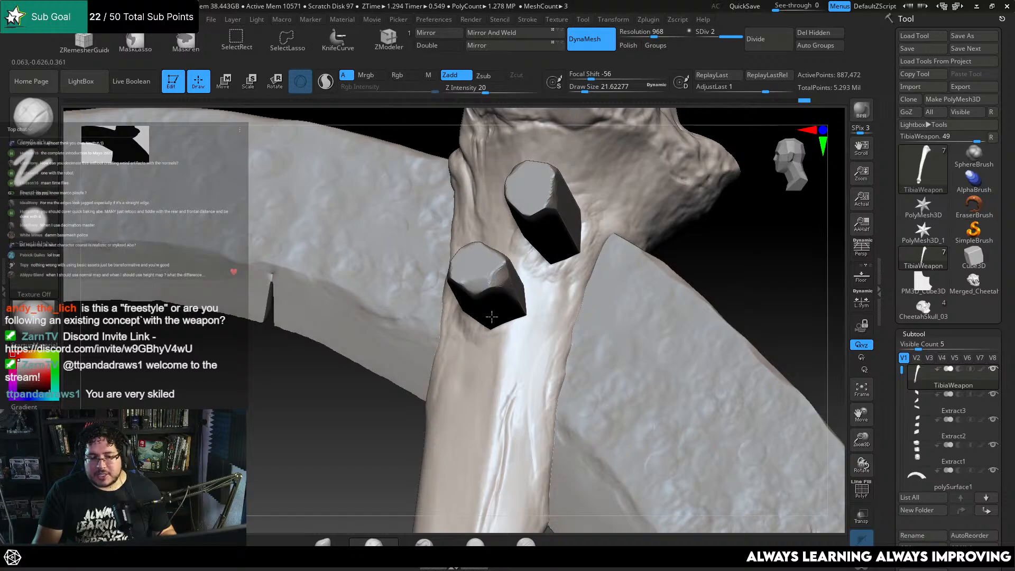
{"action": "right_click_drag", "start_coordinate": [705, 238], "coordinate": [503, 288]}
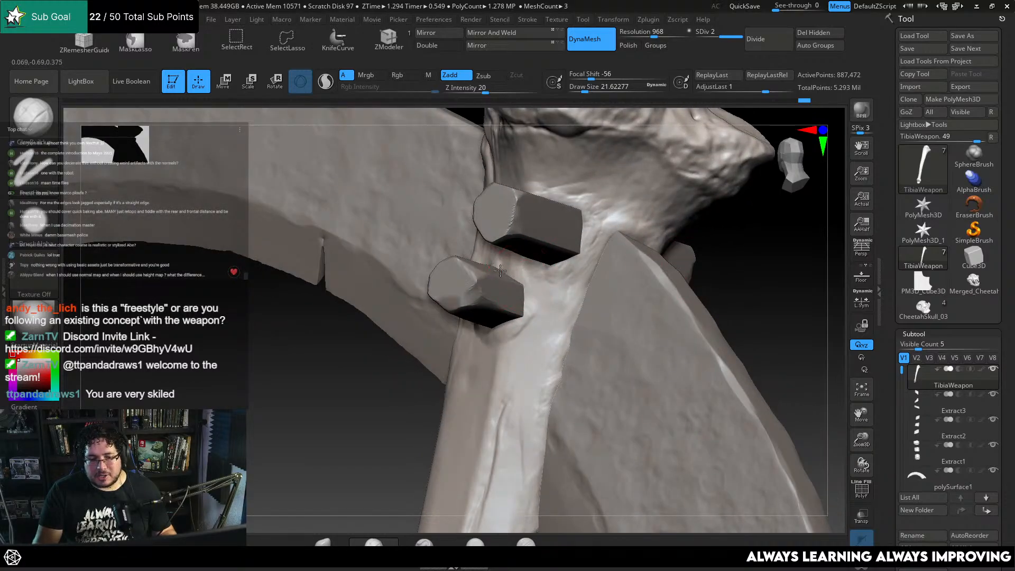
{"action": "mouse_move", "coordinate": [515, 299]}
{"action": "left_mouse_down"}
{"action": "mouse_move", "coordinate": [530, 313]}
{"action": "mouse_move", "coordinate": [525, 282]}
{"action": "mouse_move", "coordinate": [535, 313]}
{"action": "mouse_move", "coordinate": [525, 275]}
{"action": "mouse_move", "coordinate": [543, 295]}
{"action": "mouse_move", "coordinate": [522, 335]}
{"action": "mouse_move", "coordinate": [546, 300]}
{"action": "mouse_move", "coordinate": [529, 295]}
{"action": "left_mouse_up"}
{"action": "left_click_drag", "start_coordinate": [388, 395], "coordinate": [492, 391]}
{"action": "mouse_move", "coordinate": [517, 257]}
{"action": "left_mouse_down"}
{"action": "mouse_move", "coordinate": [468, 273]}
{"action": "mouse_move", "coordinate": [512, 236]}
{"action": "left_mouse_up"}
Set the draw size to about 18.5 and build up raised bone around the lower peg's base with ClayBuildup strokes
{"action": "mouse_move", "coordinate": [685, 201]}
{"action": "left_mouse_down"}
{"action": "mouse_move", "coordinate": [691, 176]}
{"action": "mouse_move", "coordinate": [714, 258]}
{"action": "mouse_move", "coordinate": [664, 247]}
{"action": "mouse_move", "coordinate": [671, 239]}
{"action": "left_mouse_up"}
{"action": "mouse_move", "coordinate": [632, 339]}
{"action": "left_mouse_down", "text": "alt"}
{"action": "mouse_move", "coordinate": [602, 444]}
{"action": "mouse_move", "coordinate": [523, 431]}
{"action": "left_mouse_up", "text": "alt"}
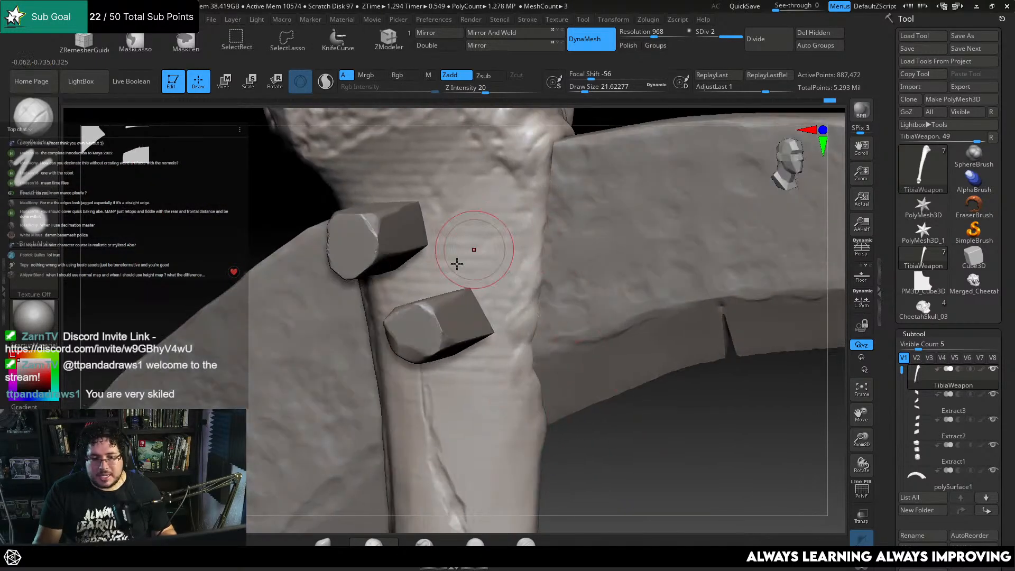
{"action": "mouse_move", "coordinate": [443, 294]}
{"action": "left_mouse_down"}
{"action": "mouse_move", "coordinate": [474, 301]}
{"action": "mouse_move", "coordinate": [467, 287]}
{"action": "left_mouse_up"}
{"action": "key", "text": "space"}
{"action": "left_click_drag", "start_coordinate": [501, 320], "coordinate": [476, 305]}
{"action": "left_click_drag", "start_coordinate": [587, 414], "coordinate": [617, 426]}
{"action": "left_click_drag", "start_coordinate": [454, 264], "coordinate": [445, 309]}
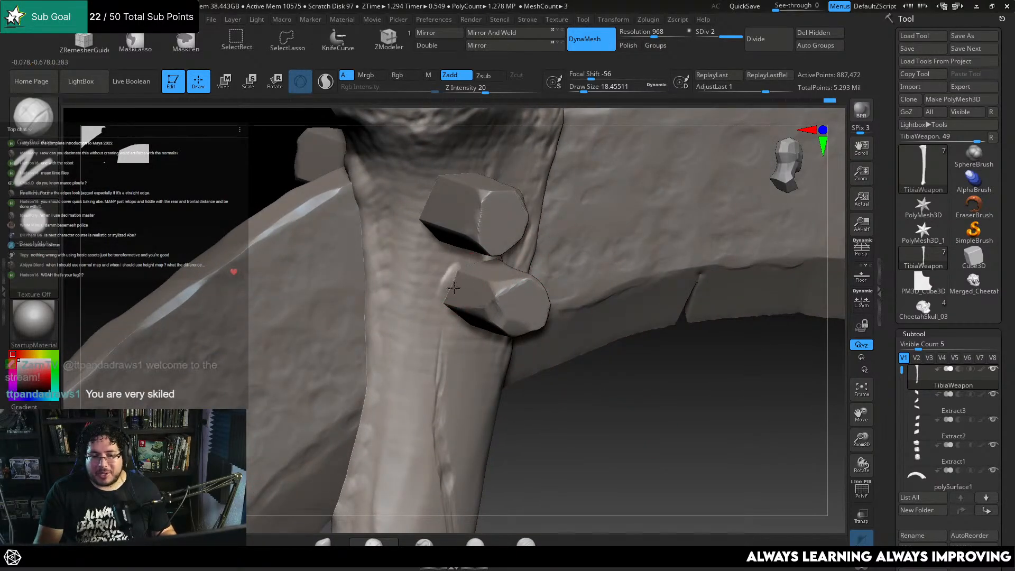
{"action": "key", "text": "space"}
{"action": "mouse_move", "coordinate": [468, 276]}
{"action": "left_mouse_down"}
{"action": "mouse_move", "coordinate": [456, 281]}
{"action": "mouse_move", "coordinate": [451, 272]}
{"action": "mouse_move", "coordinate": [478, 265]}
{"action": "mouse_move", "coordinate": [462, 268]}
{"action": "mouse_move", "coordinate": [450, 311]}
{"action": "left_mouse_up"}
{"action": "key", "text": "space"}
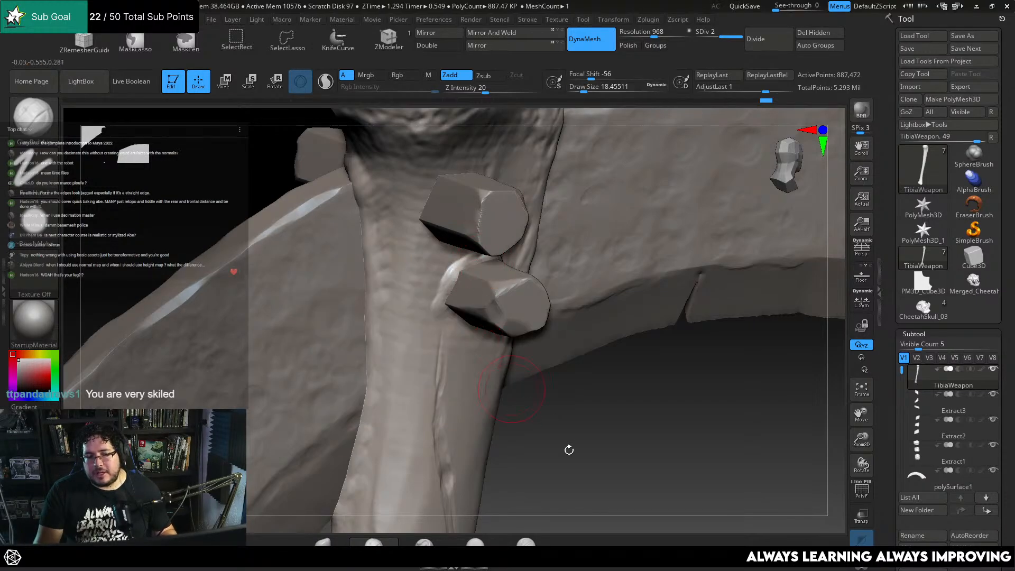
Continue the raised bone rim along the underside, far side and upper edge of the lower peg's base
{"action": "left_click_drag", "start_coordinate": [568, 449], "coordinate": [544, 376]}
{"action": "mouse_move", "coordinate": [446, 297]}
{"action": "left_mouse_down"}
{"action": "mouse_move", "coordinate": [438, 306]}
{"action": "mouse_move", "coordinate": [459, 306]}
{"action": "left_mouse_up"}
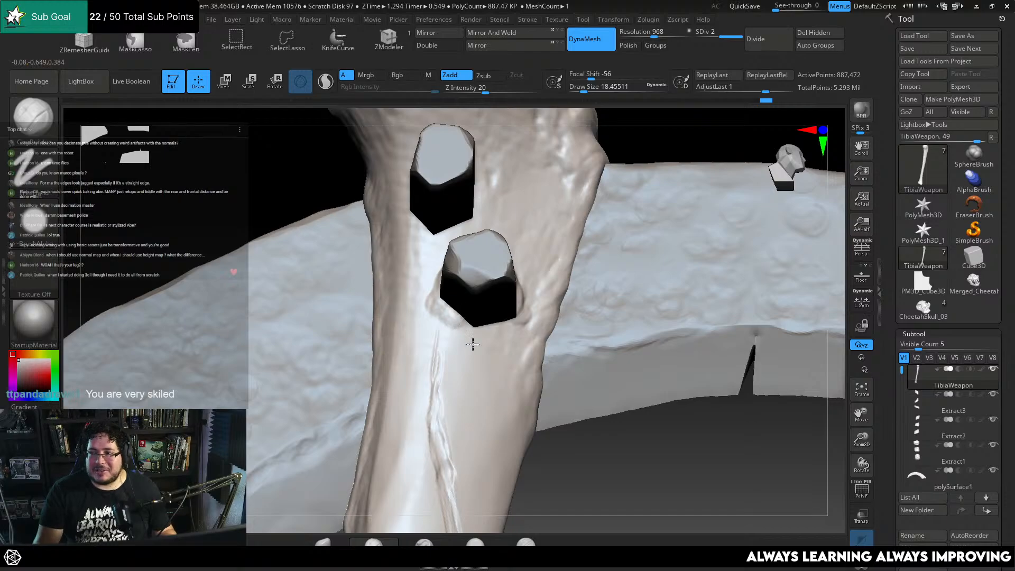
{"action": "left_click_drag", "start_coordinate": [579, 447], "coordinate": [505, 362]}
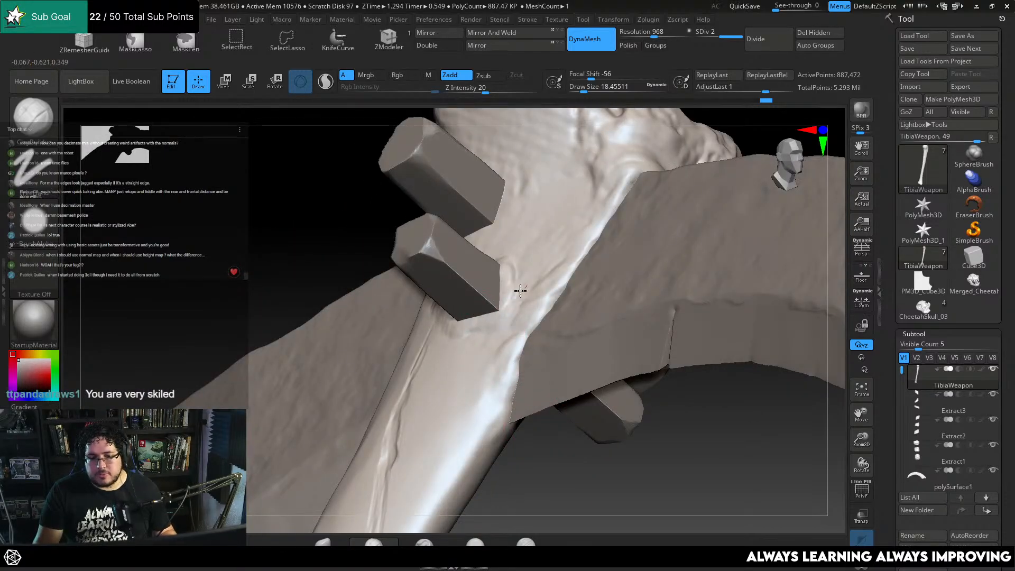
{"action": "left_click_drag", "start_coordinate": [520, 291], "coordinate": [511, 260]}
{"action": "left_click_drag", "start_coordinate": [582, 461], "coordinate": [608, 518]}
{"action": "mouse_move", "coordinate": [451, 251]}
{"action": "left_mouse_down"}
{"action": "mouse_move", "coordinate": [507, 262]}
{"action": "mouse_move", "coordinate": [466, 252]}
{"action": "left_mouse_up"}
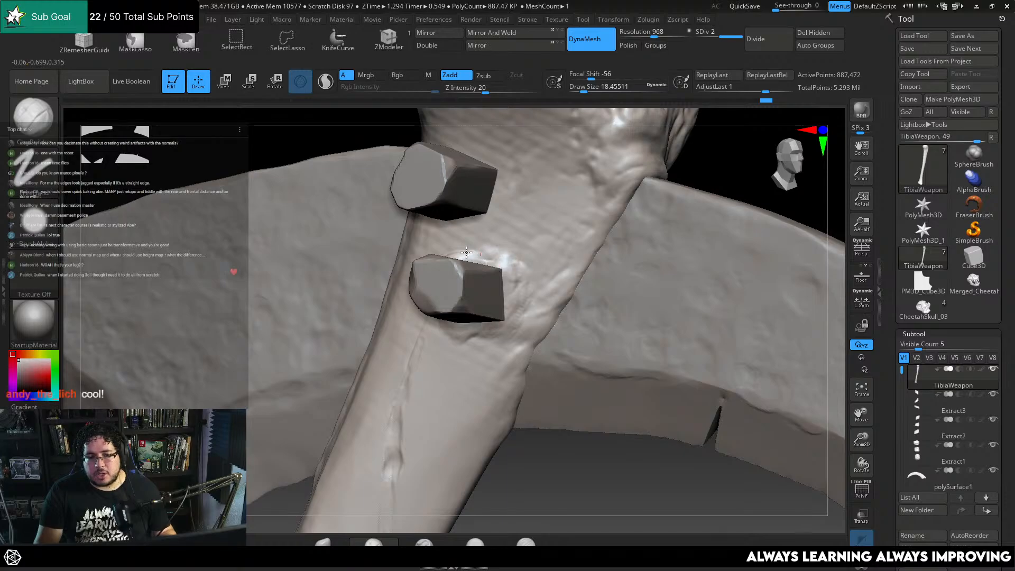
Examine the upper peg, the lower peg's raised rim and the tibia head from several angles
{"action": "left_click_drag", "start_coordinate": [576, 466], "coordinate": [482, 280]}
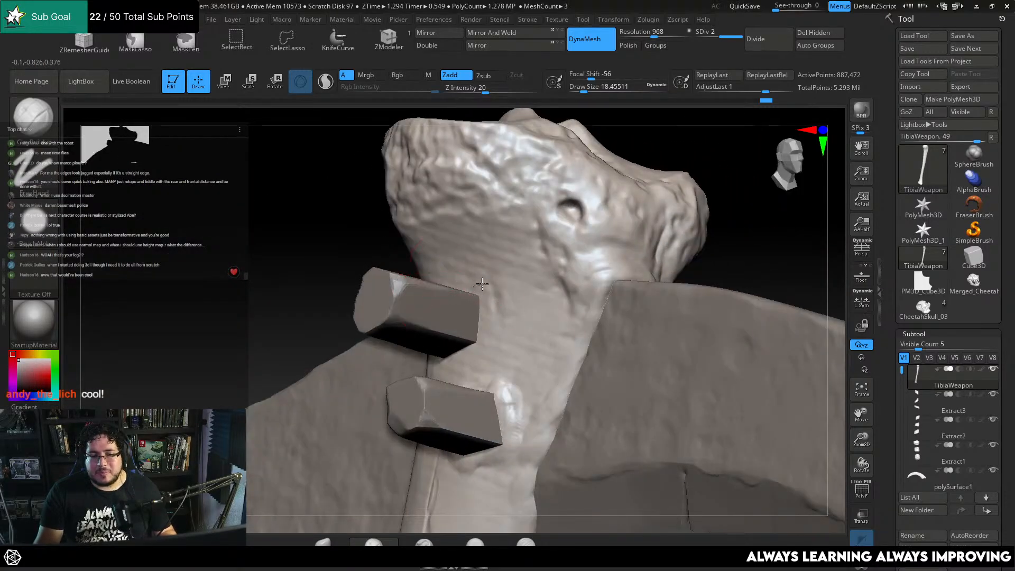
{"action": "mouse_move", "coordinate": [367, 352]}
{"action": "left_mouse_down"}
{"action": "mouse_move", "coordinate": [476, 325]}
{"action": "mouse_move", "coordinate": [476, 296]}
{"action": "left_mouse_up"}
{"action": "left_click_drag", "start_coordinate": [568, 240], "coordinate": [471, 291]}
{"action": "right_click_drag", "start_coordinate": [500, 303], "coordinate": [423, 233]}
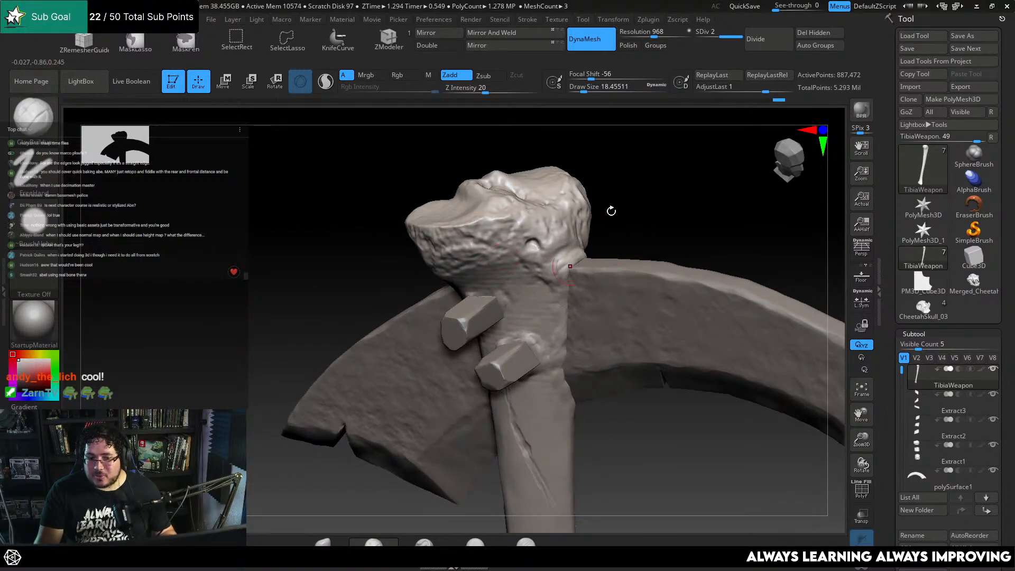
{"action": "right_click_drag", "start_coordinate": [610, 209], "coordinate": [623, 189]}
{"action": "left_click_drag", "start_coordinate": [623, 188], "coordinate": [588, 379], "text": "ctrl"}
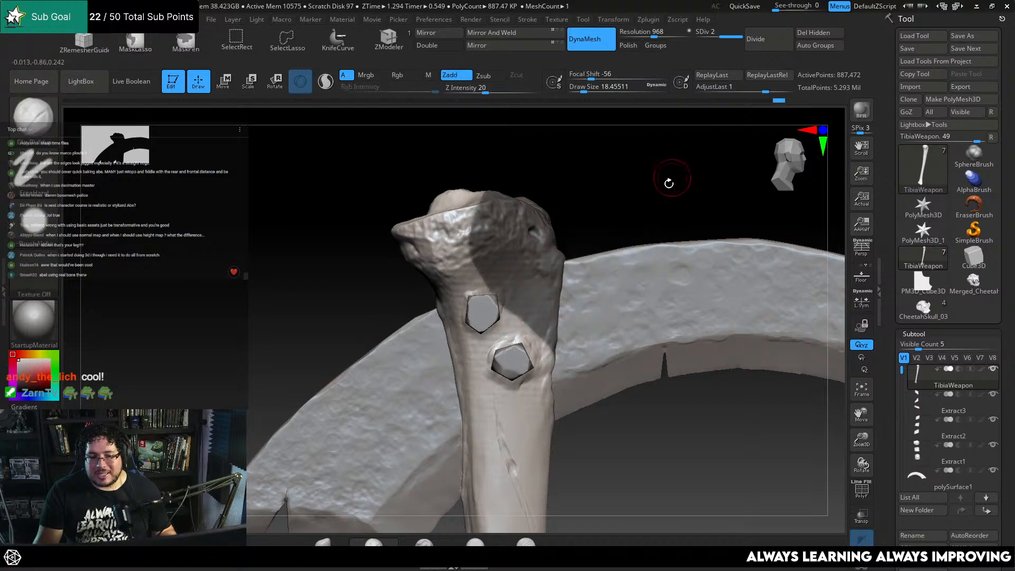
{"action": "mouse_move", "coordinate": [669, 177]}
{"action": "right_mouse_down"}
{"action": "mouse_move", "coordinate": [581, 211]}
{"action": "mouse_move", "coordinate": [660, 211]}
{"action": "mouse_move", "coordinate": [639, 203]}
{"action": "mouse_move", "coordinate": [639, 191]}
{"action": "right_mouse_up"}
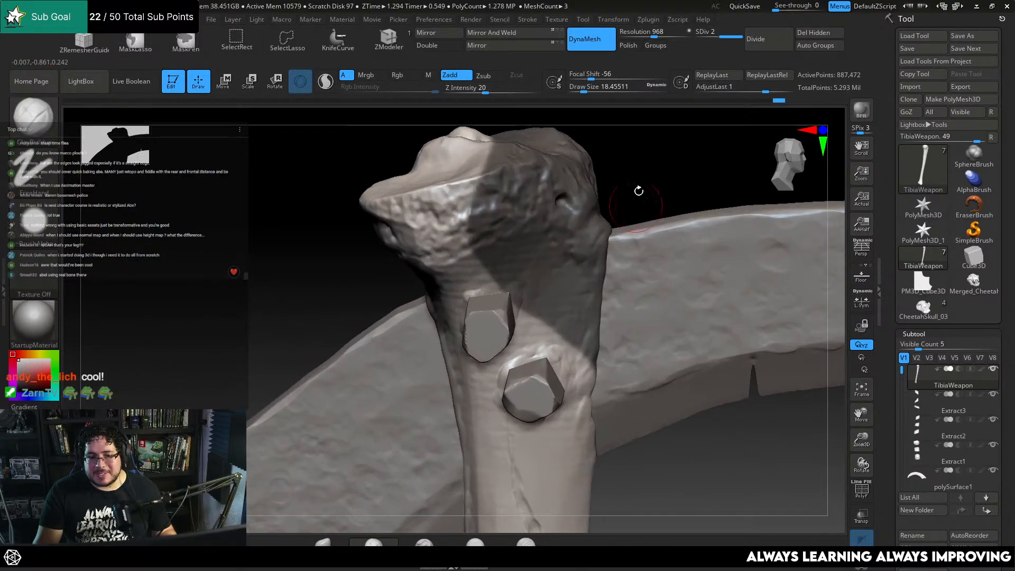
{"action": "left_click_drag", "start_coordinate": [639, 191], "coordinate": [653, 174], "text": "ctrl"}
Build up a raised bone rim around the upper peg's base with ClayBuildup strokes from both sides
{"action": "mouse_move", "coordinate": [653, 174]}
{"action": "right_mouse_down"}
{"action": "mouse_move", "coordinate": [661, 178]}
{"action": "mouse_move", "coordinate": [616, 151]}
{"action": "mouse_move", "coordinate": [604, 156]}
{"action": "right_mouse_up"}
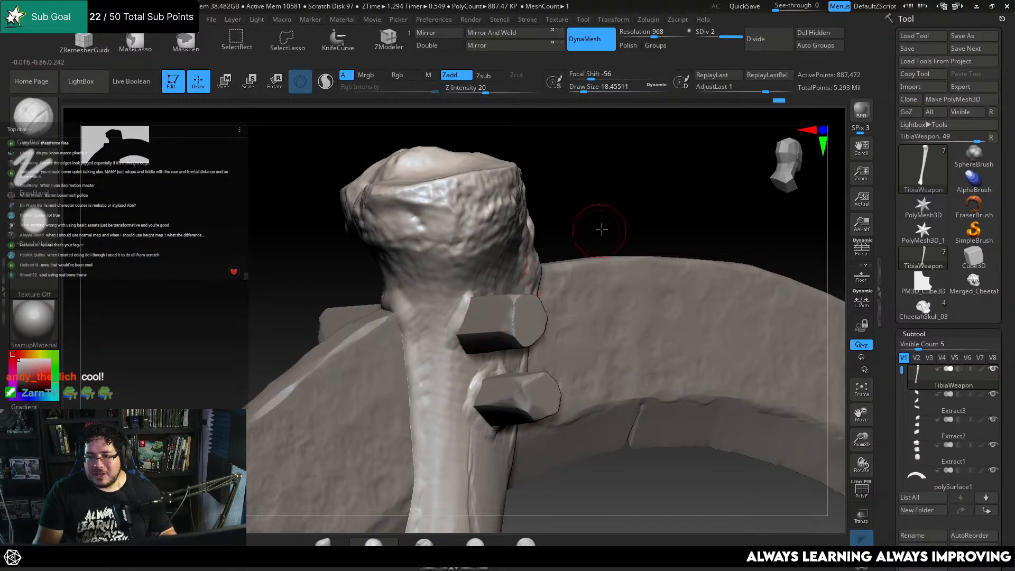
{"action": "left_click_drag", "start_coordinate": [601, 228], "coordinate": [458, 331]}
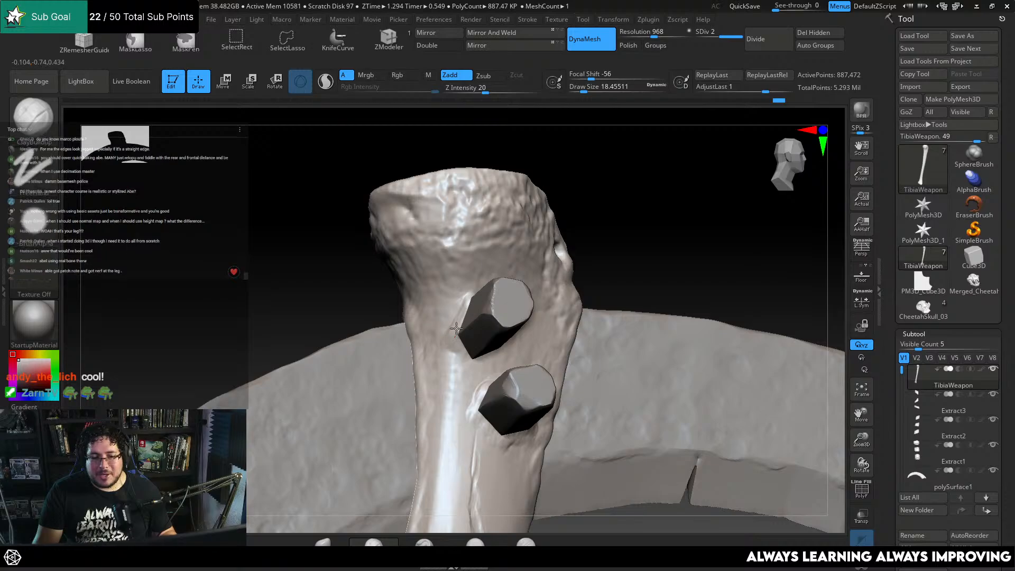
{"action": "left_click_drag", "start_coordinate": [614, 254], "coordinate": [533, 311]}
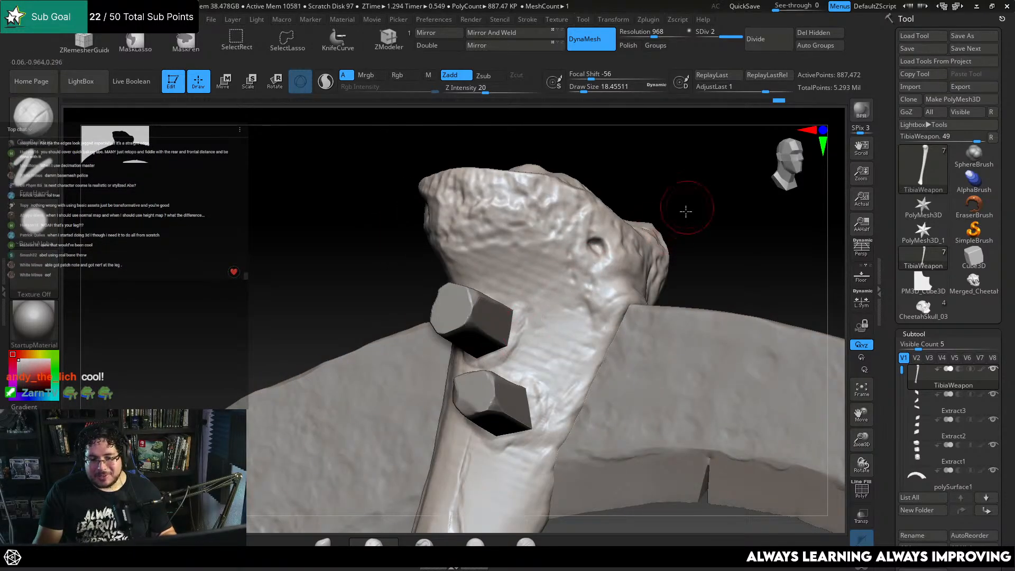
{"action": "left_click_drag", "start_coordinate": [684, 208], "coordinate": [484, 329]}
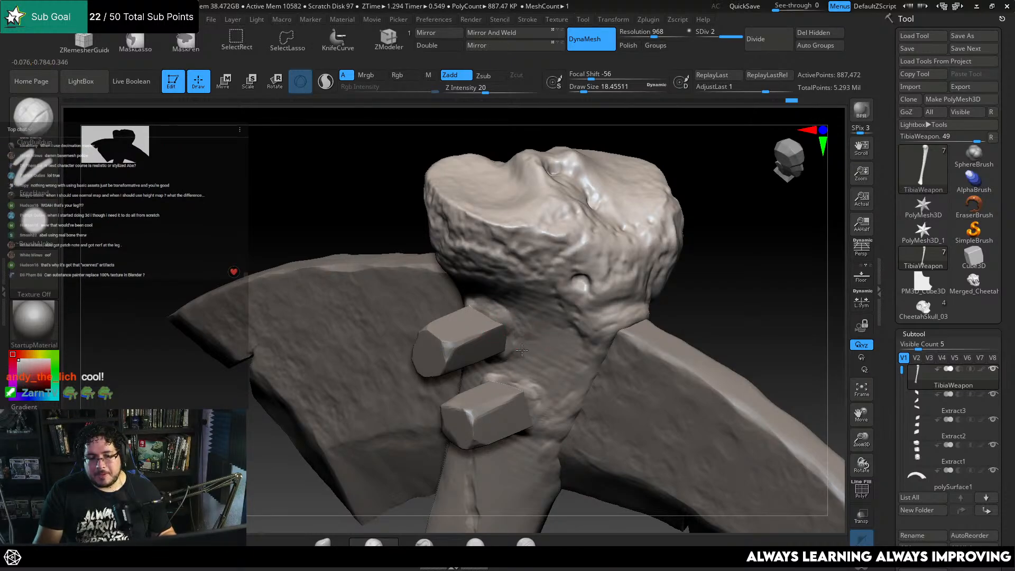
{"action": "mouse_move", "coordinate": [524, 346]}
{"action": "right_mouse_down"}
{"action": "mouse_move", "coordinate": [485, 374]}
{"action": "mouse_move", "coordinate": [468, 361]}
{"action": "right_mouse_up"}
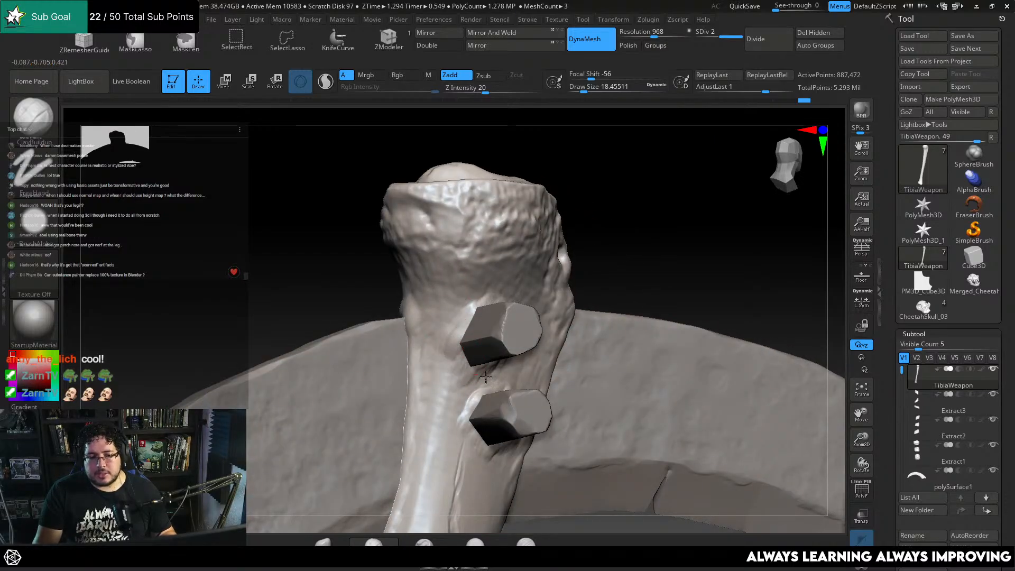
{"action": "right_click_drag", "start_coordinate": [485, 376], "coordinate": [503, 361]}
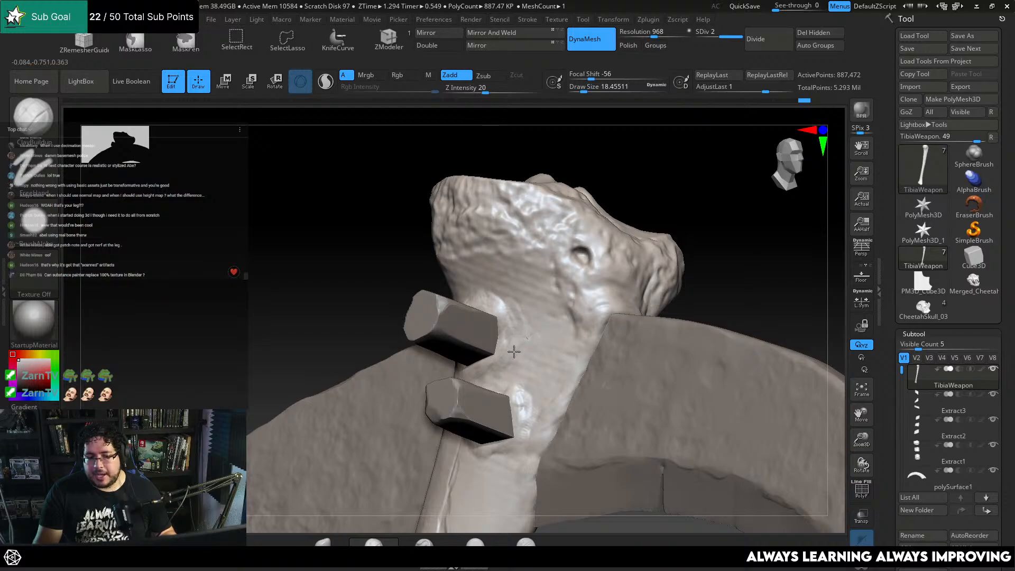
{"action": "left_click_drag", "start_coordinate": [703, 200], "coordinate": [658, 201], "text": "shift"}
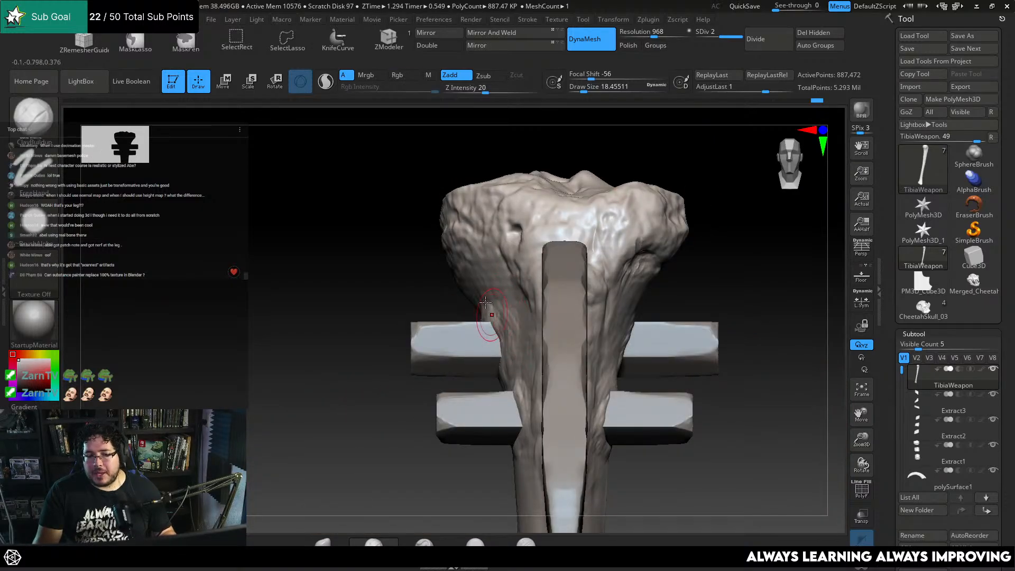
{"action": "mouse_move", "coordinate": [484, 309]}
{"action": "right_mouse_down"}
{"action": "mouse_move", "coordinate": [431, 302]}
{"action": "mouse_move", "coordinate": [518, 279]}
{"action": "right_mouse_up"}
Switch to the TrimDynamic brush and flatten the built-up bone around both pegs, reducing the draw size to about 20
{"action": "key", "text": "b"}
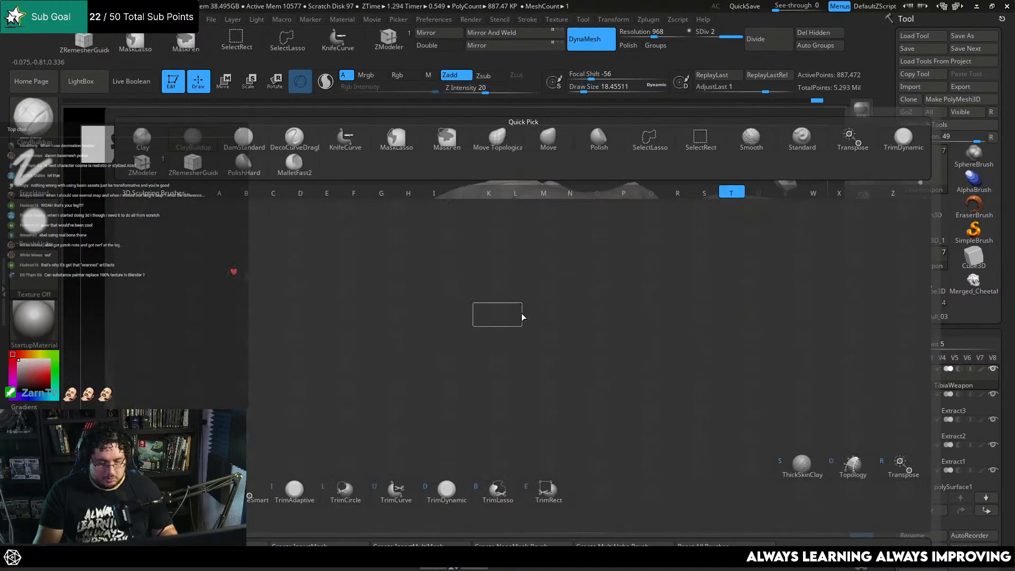
{"action": "key", "text": "t"}
{"action": "key", "text": "d"}
{"action": "key", "text": "space"}
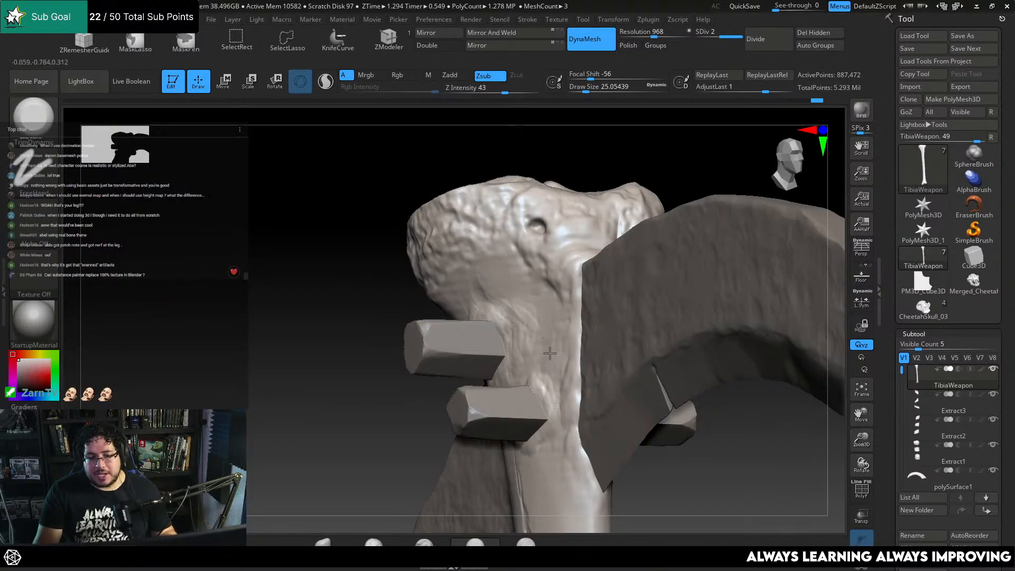
{"action": "mouse_move", "coordinate": [550, 353]}
{"action": "right_mouse_down"}
{"action": "mouse_move", "coordinate": [439, 339]}
{"action": "mouse_move", "coordinate": [413, 313]}
{"action": "mouse_move", "coordinate": [534, 192]}
{"action": "mouse_move", "coordinate": [424, 342]}
{"action": "right_mouse_up"}
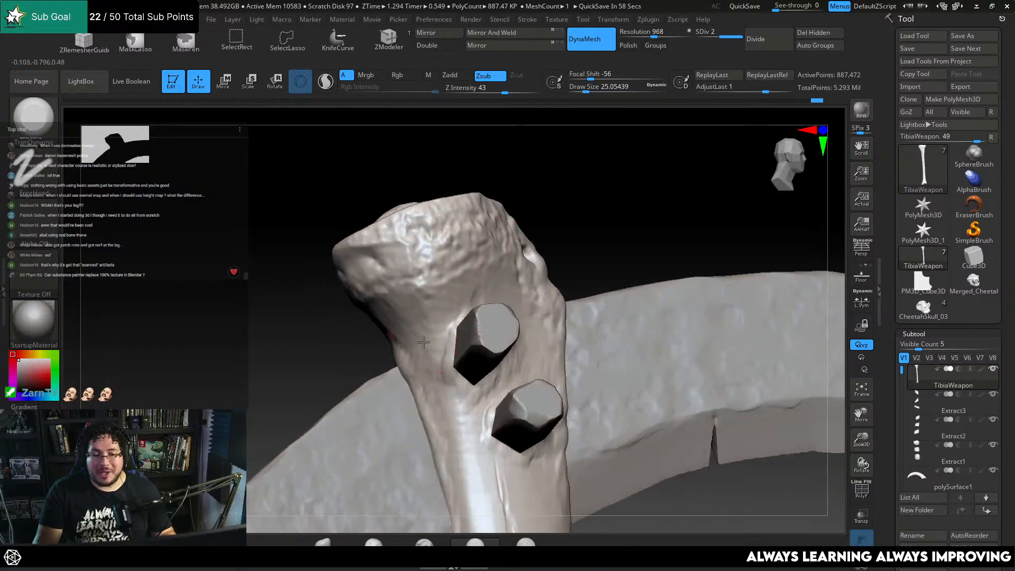
{"action": "mouse_move", "coordinate": [515, 373]}
{"action": "right_mouse_down"}
{"action": "mouse_move", "coordinate": [608, 250]}
{"action": "mouse_move", "coordinate": [519, 351]}
{"action": "right_mouse_up"}
{"action": "right_click_drag", "start_coordinate": [625, 236], "coordinate": [468, 312]}
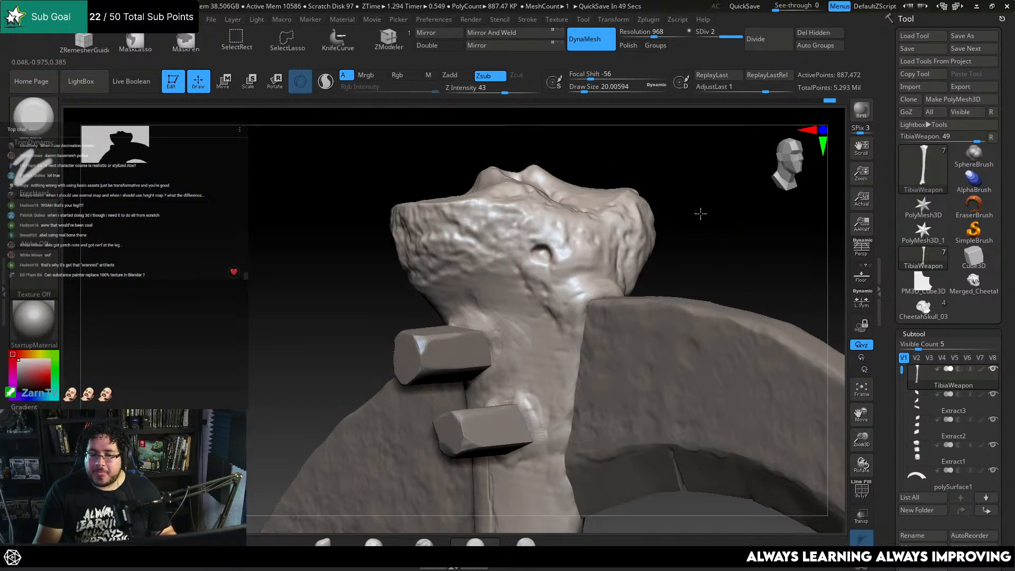
Rework the bone just beneath the tibia head's rim with ClayBuildup at a draw size of about 14.2
{"action": "mouse_move", "coordinate": [700, 211]}
{"action": "right_mouse_down"}
{"action": "mouse_move", "coordinate": [594, 229]}
{"action": "mouse_move", "coordinate": [462, 290]}
{"action": "mouse_move", "coordinate": [386, 290]}
{"action": "mouse_move", "coordinate": [475, 217]}
{"action": "right_mouse_up"}
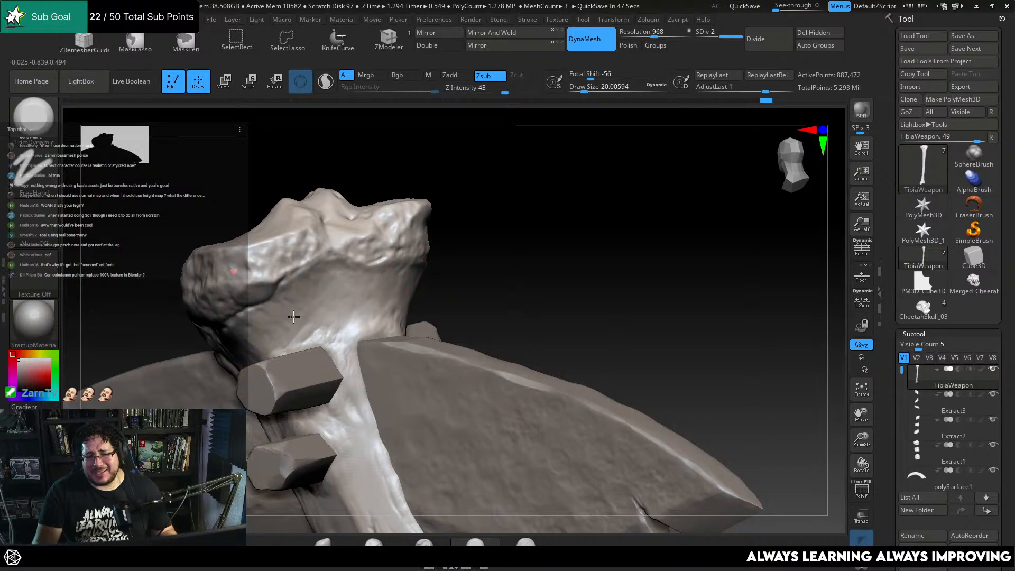
{"action": "mouse_move", "coordinate": [481, 272]}
{"action": "right_mouse_down"}
{"action": "mouse_move", "coordinate": [582, 295]}
{"action": "mouse_move", "coordinate": [419, 289]}
{"action": "right_mouse_up"}
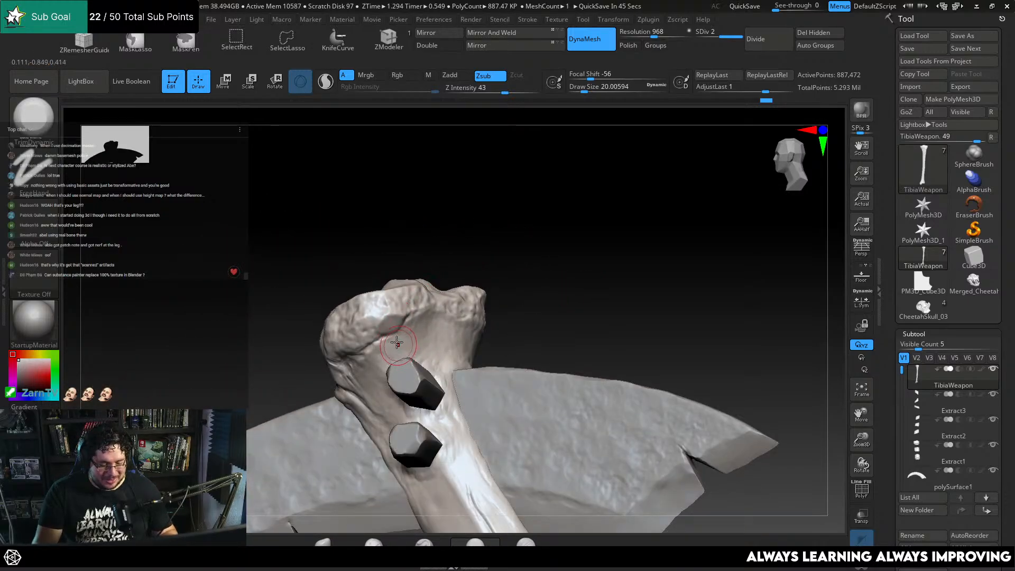
{"action": "key", "text": "b"}
{"action": "key", "text": "c"}
{"action": "key", "text": "b"}
{"action": "key", "text": "space"}
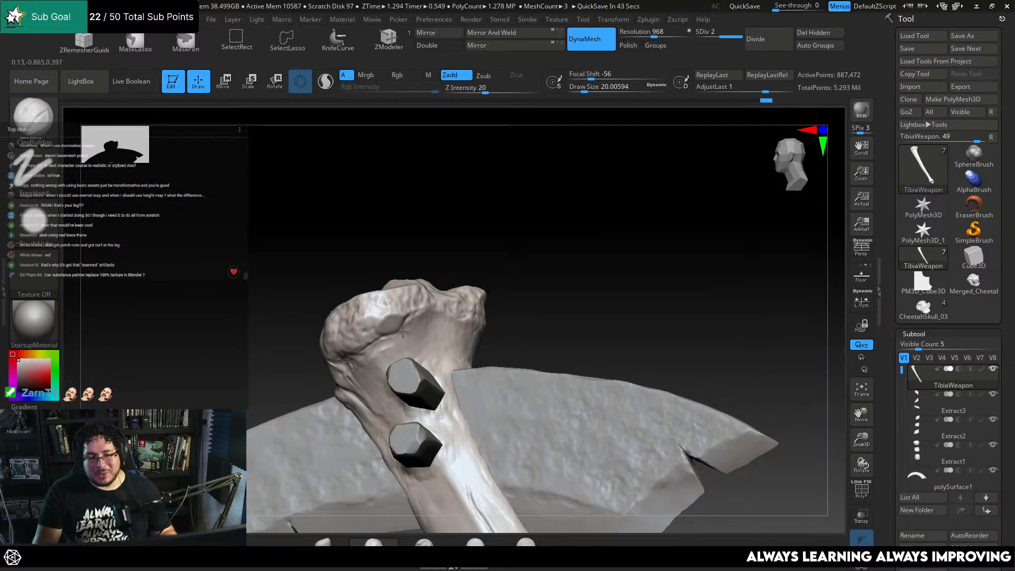
{"action": "left_click_drag", "start_coordinate": [416, 324], "coordinate": [419, 312], "text": "alt"}
{"action": "right_click_drag", "start_coordinate": [497, 296], "coordinate": [442, 289]}
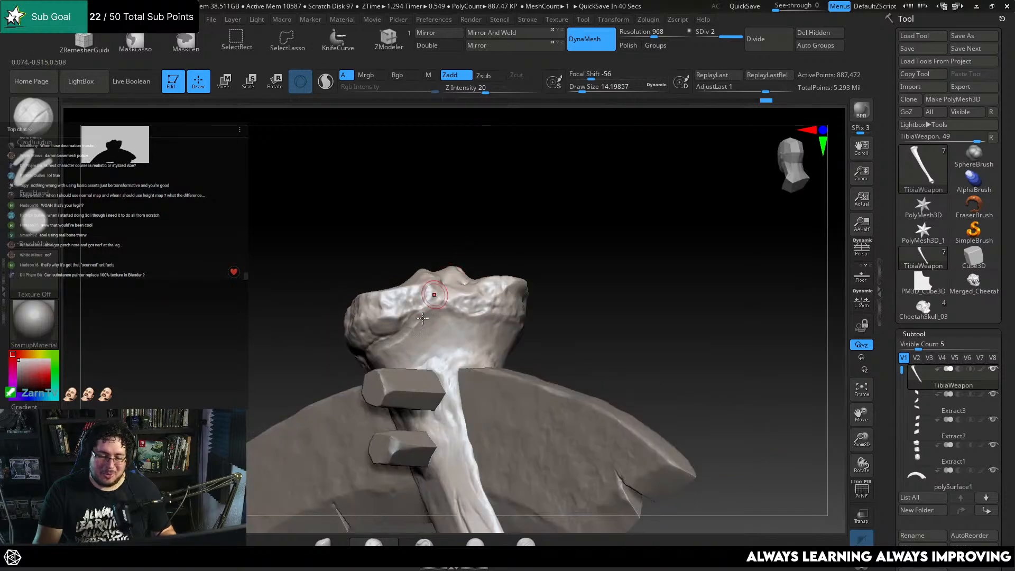
{"action": "left_click_drag", "start_coordinate": [423, 311], "coordinate": [414, 318]}
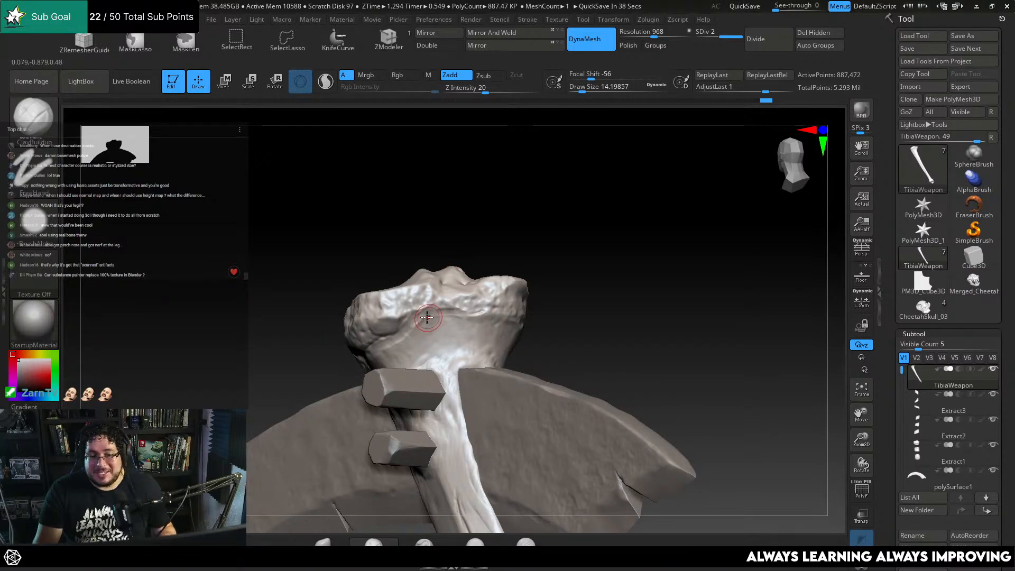
Switch to the TrimDynamic brush and flatten the reworked bone beneath the tibia head's rim
{"action": "key", "text": "b"}
{"action": "key", "text": "t"}
{"action": "key", "text": "d"}
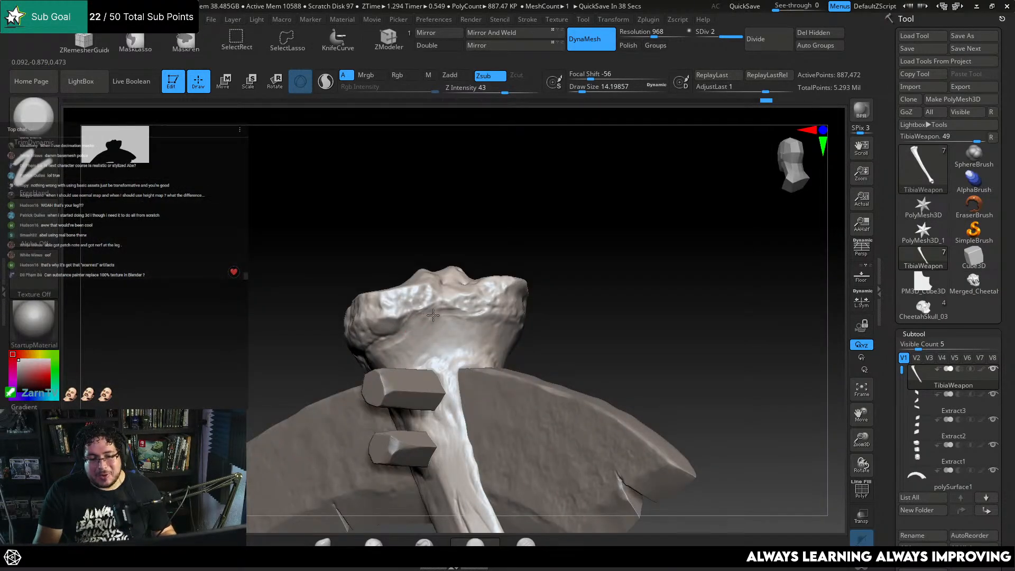
{"action": "right_click_drag", "start_coordinate": [332, 374], "coordinate": [499, 251]}
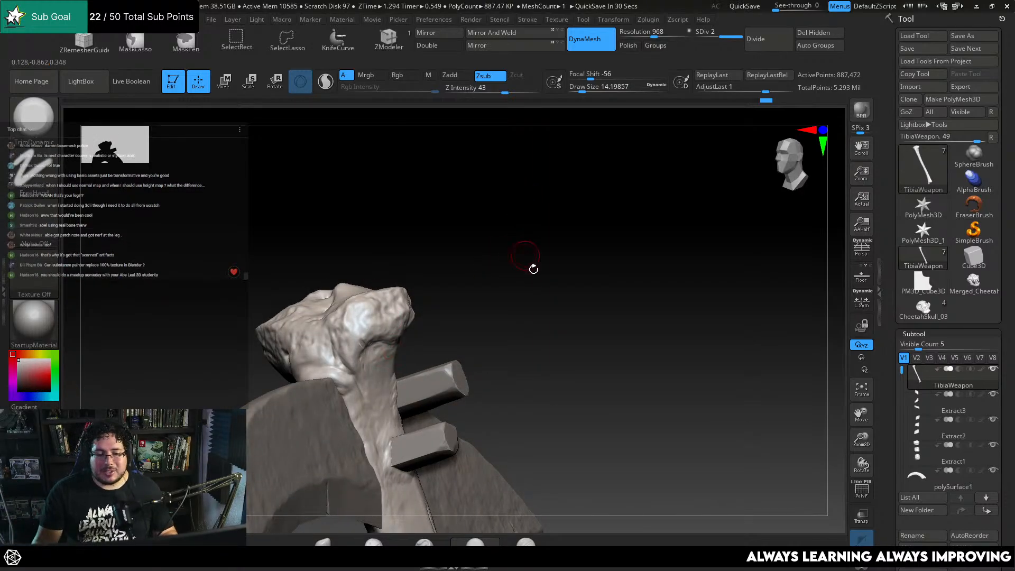
{"action": "right_click_drag", "start_coordinate": [532, 268], "coordinate": [470, 270]}
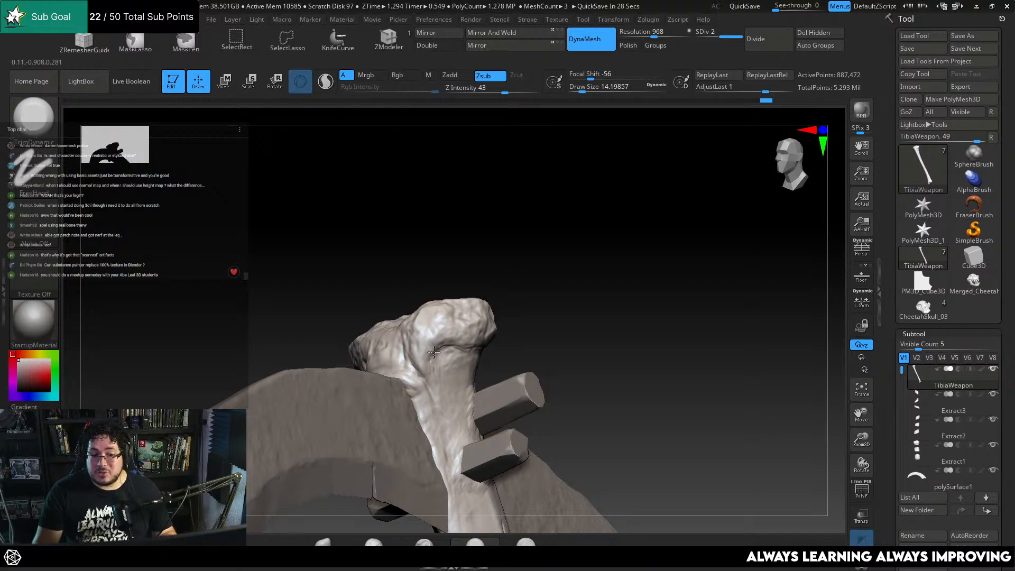
{"action": "right_click_drag", "start_coordinate": [453, 341], "coordinate": [503, 357]}
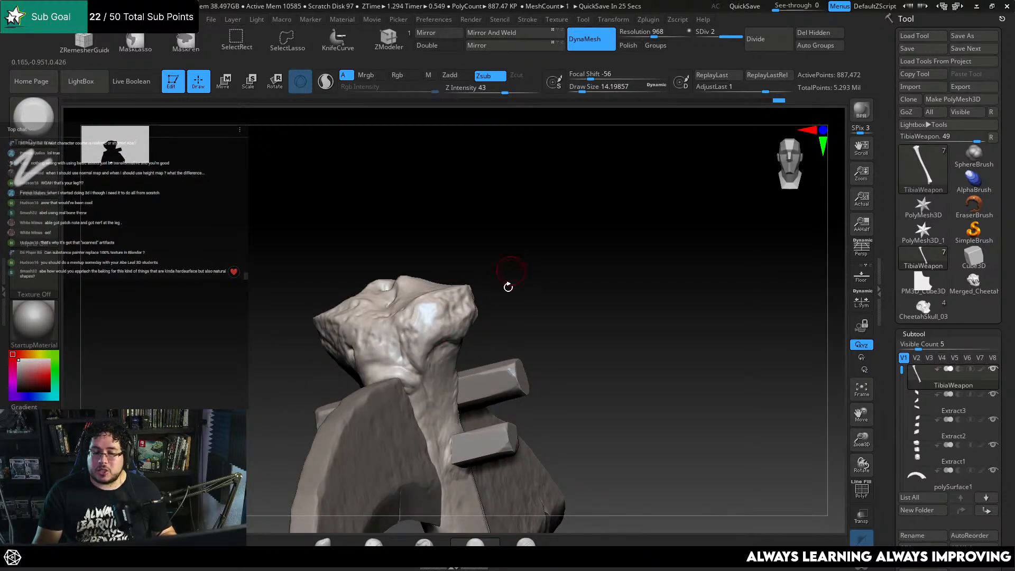
{"action": "right_click_drag", "start_coordinate": [508, 283], "coordinate": [481, 309]}
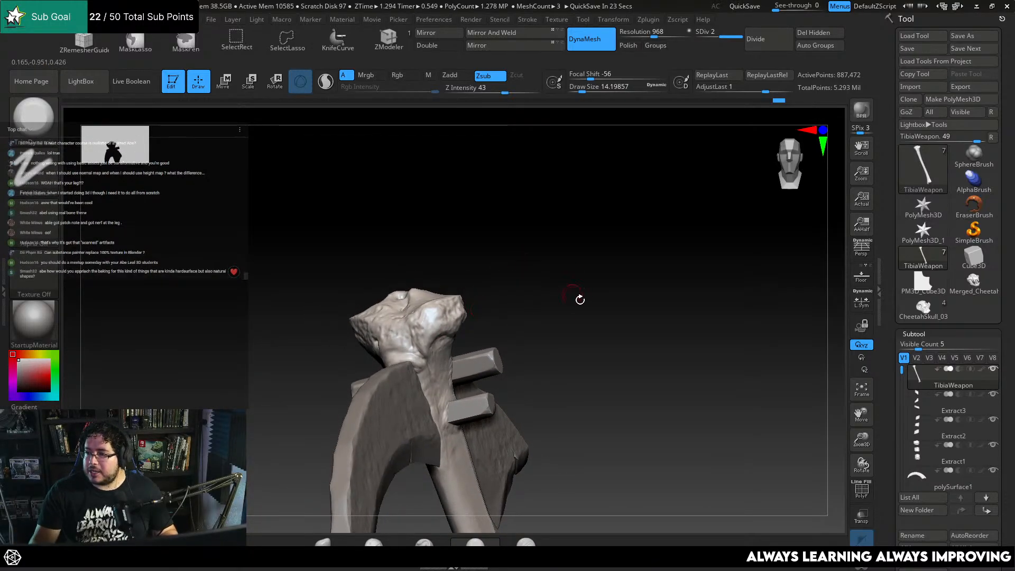
{"action": "right_click_drag", "start_coordinate": [581, 297], "coordinate": [642, 315]}
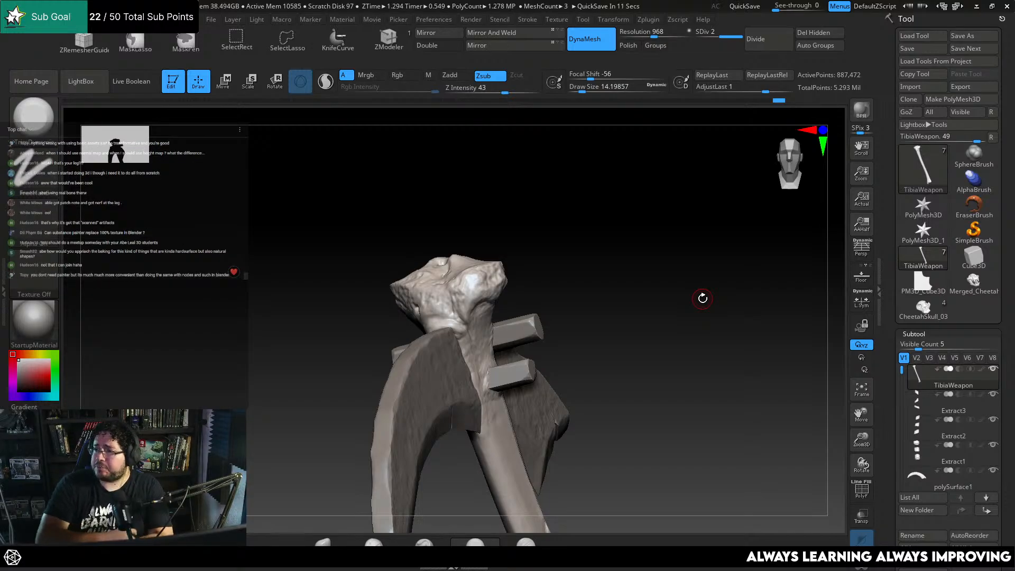
Flatten the rounded side of the tibia head with TrimDynamic at draw sizes of about 30.7 and 15.6
{"action": "mouse_move", "coordinate": [685, 276]}
{"action": "left_mouse_down"}
{"action": "mouse_move", "coordinate": [684, 310]}
{"action": "mouse_move", "coordinate": [702, 329]}
{"action": "left_mouse_up"}
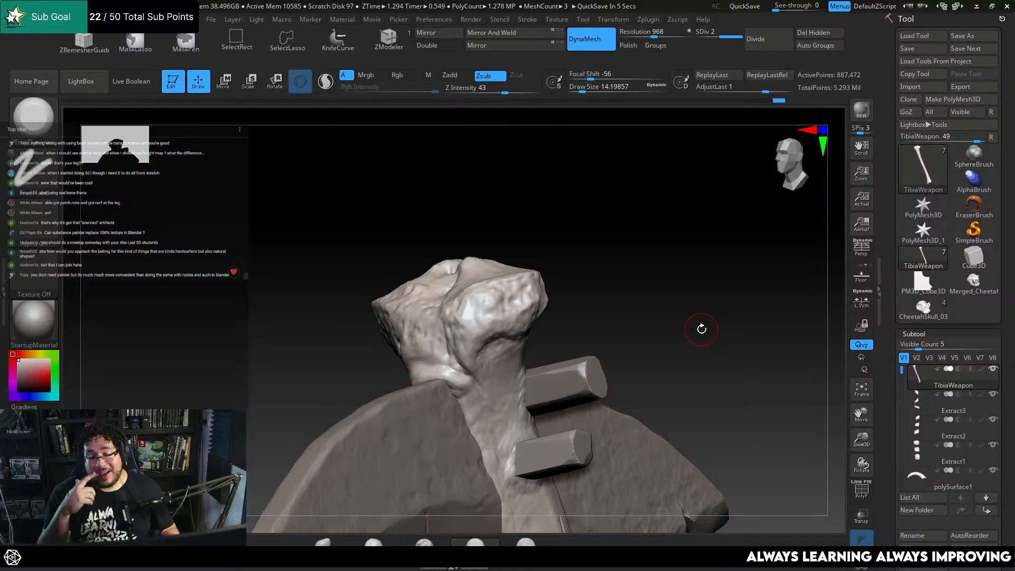
{"action": "key", "text": "space"}
{"action": "left_click_drag", "start_coordinate": [459, 327], "coordinate": [489, 324]}
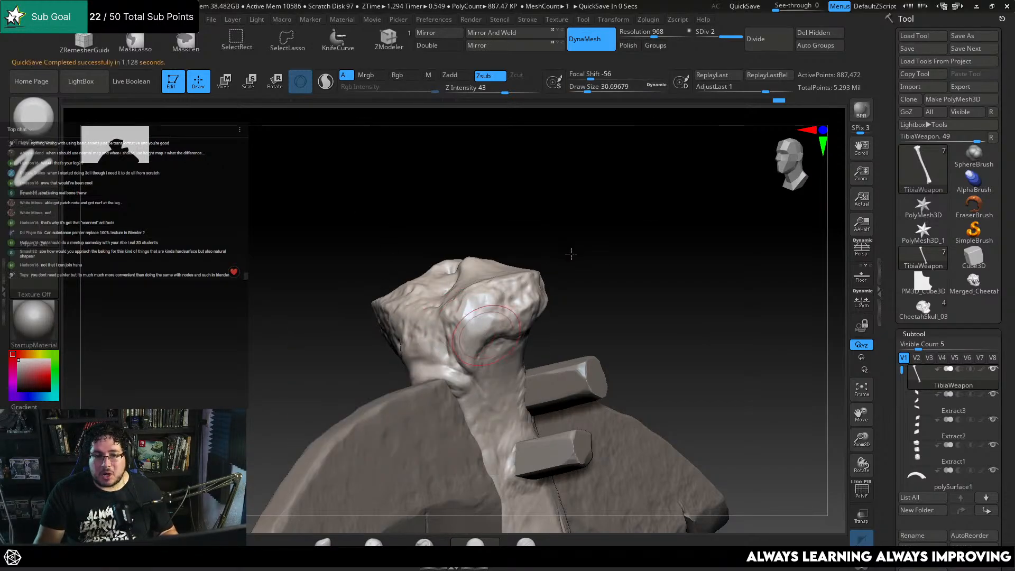
{"action": "left_click_drag", "start_coordinate": [572, 254], "coordinate": [557, 260]}
{"action": "key", "text": "space"}
{"action": "left_click_drag", "start_coordinate": [496, 294], "coordinate": [490, 293]}
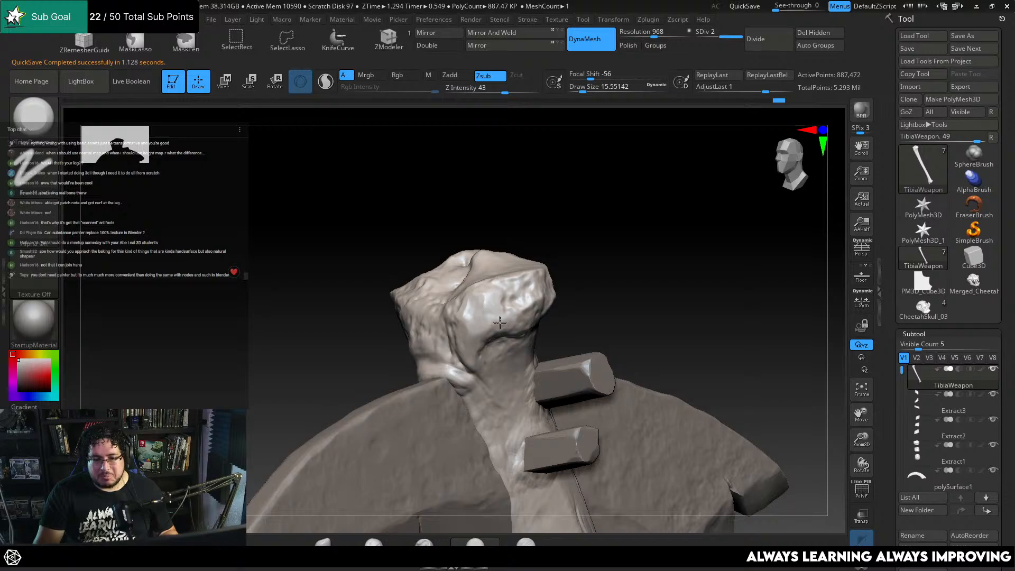
Flatten the bone around the tibia head's rim from several sides with TrimDynamic at a draw size of about 15.6
{"action": "left_click_drag", "start_coordinate": [553, 298], "coordinate": [550, 284]}
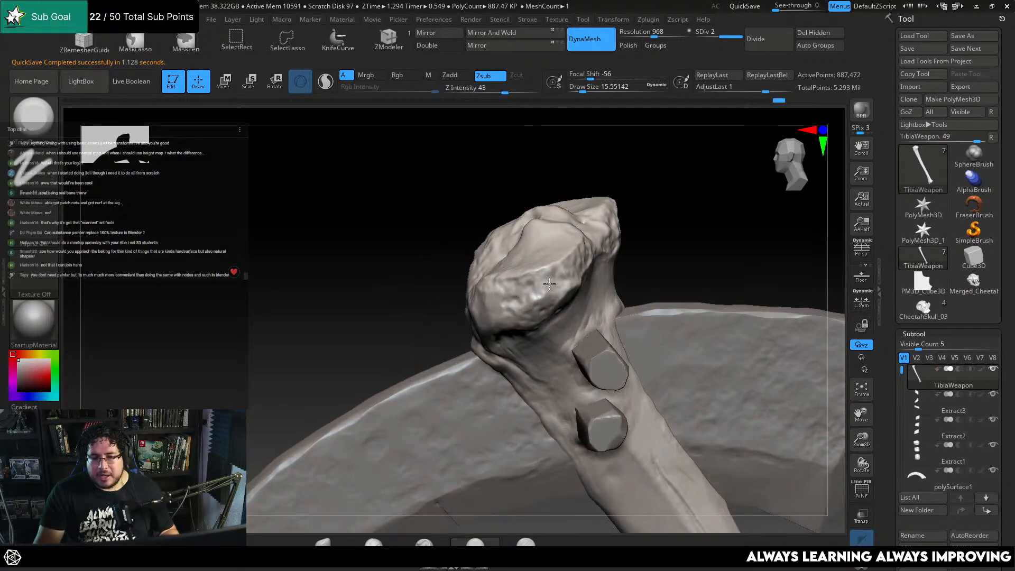
{"action": "left_click_drag", "start_coordinate": [692, 151], "coordinate": [583, 248]}
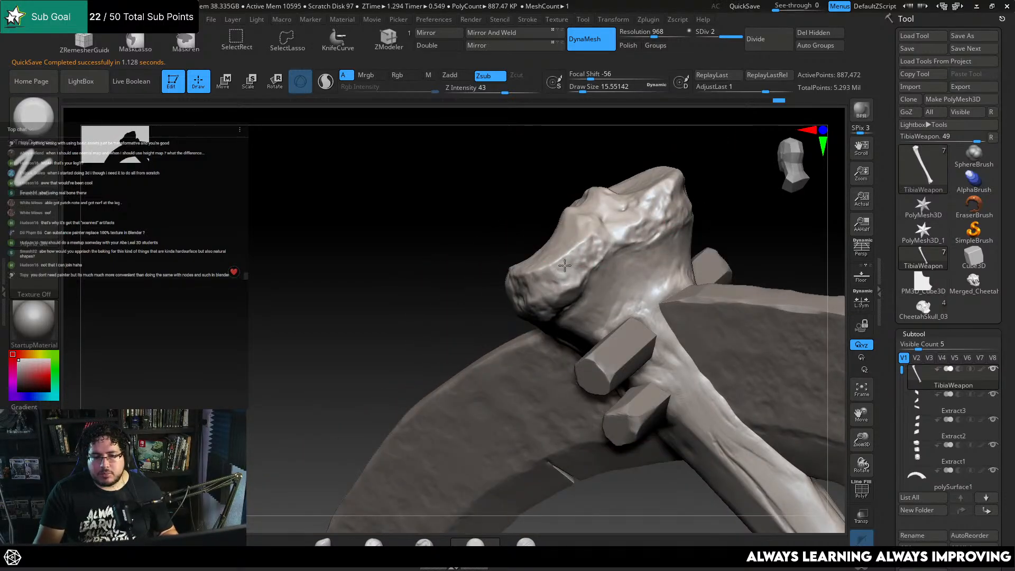
{"action": "left_click_drag", "start_coordinate": [466, 311], "coordinate": [532, 312]}
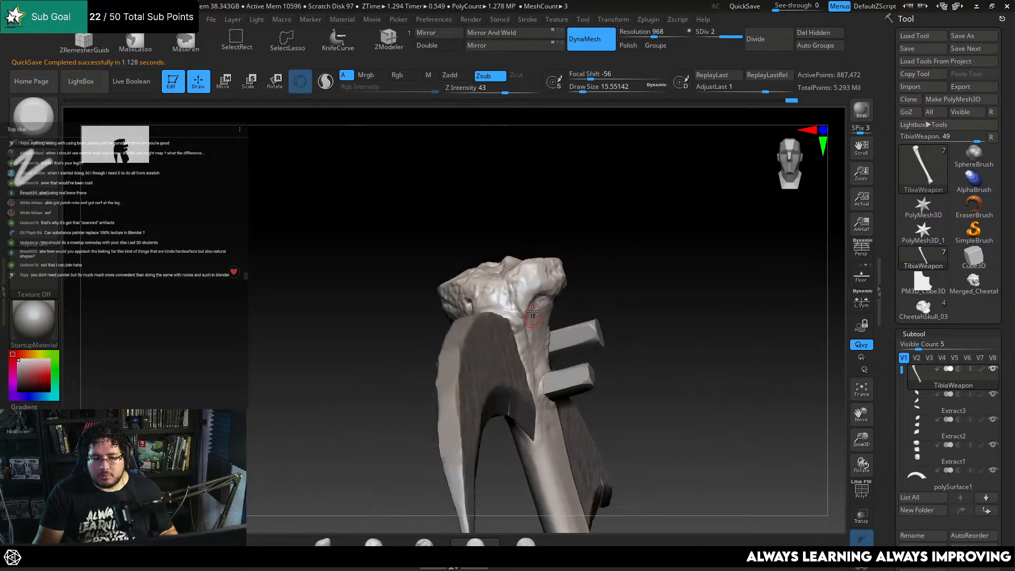
{"action": "left_click_drag", "start_coordinate": [615, 273], "coordinate": [591, 229]}
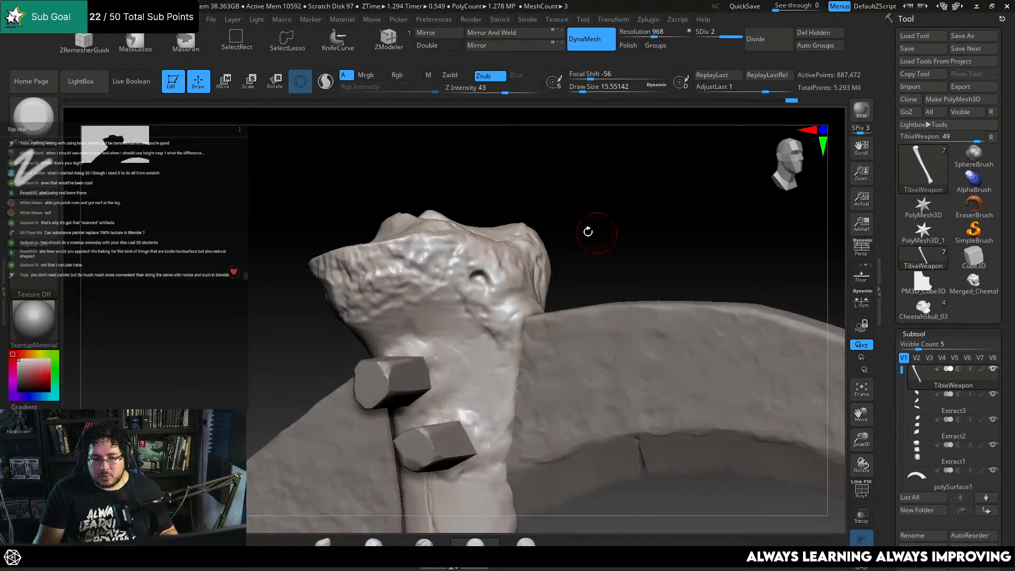
{"action": "mouse_move", "coordinate": [492, 315]}
{"action": "left_mouse_down"}
{"action": "mouse_move", "coordinate": [499, 296]}
{"action": "mouse_move", "coordinate": [487, 300]}
{"action": "left_mouse_up"}
Switch to the ClayBuildup brush and build up bone below the small hole in the tibia head at a draw size of about 11.7
{"action": "key", "text": "b"}
{"action": "key", "text": "c"}
{"action": "key", "text": "b"}
{"action": "key", "text": "bracketleft"}
{"action": "key", "text": "bracketleft"}
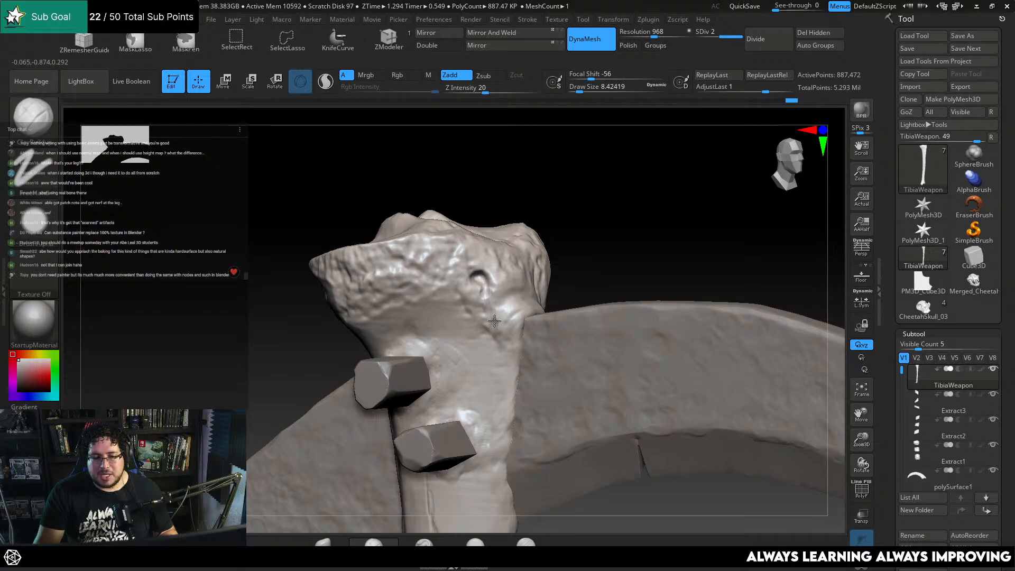
{"action": "key", "text": "space"}
{"action": "mouse_move", "coordinate": [492, 338]}
{"action": "left_mouse_down"}
{"action": "mouse_move", "coordinate": [500, 367]}
{"action": "mouse_move", "coordinate": [491, 278]}
{"action": "left_mouse_up"}
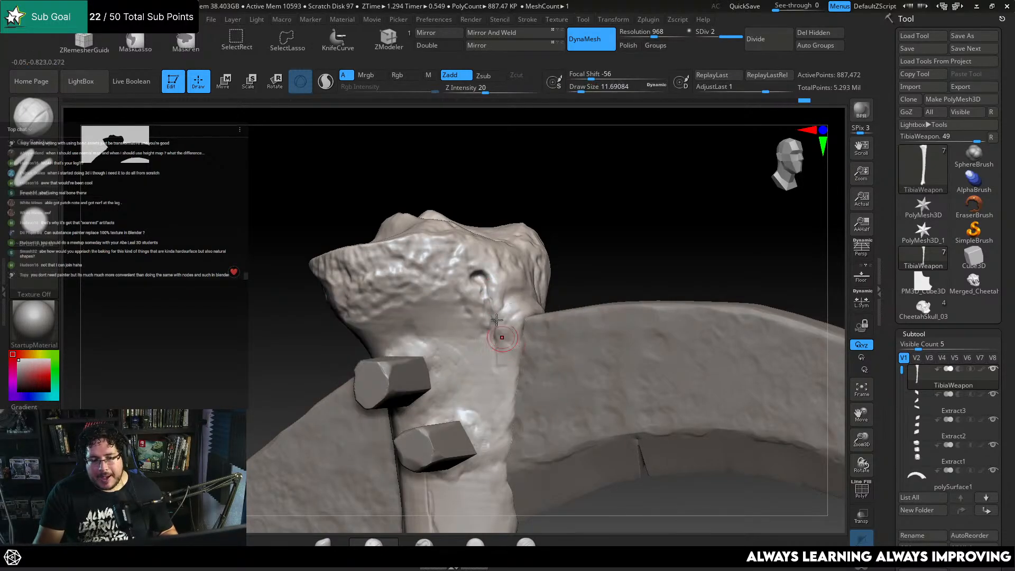
{"action": "left_click_drag", "start_coordinate": [595, 244], "coordinate": [576, 227]}
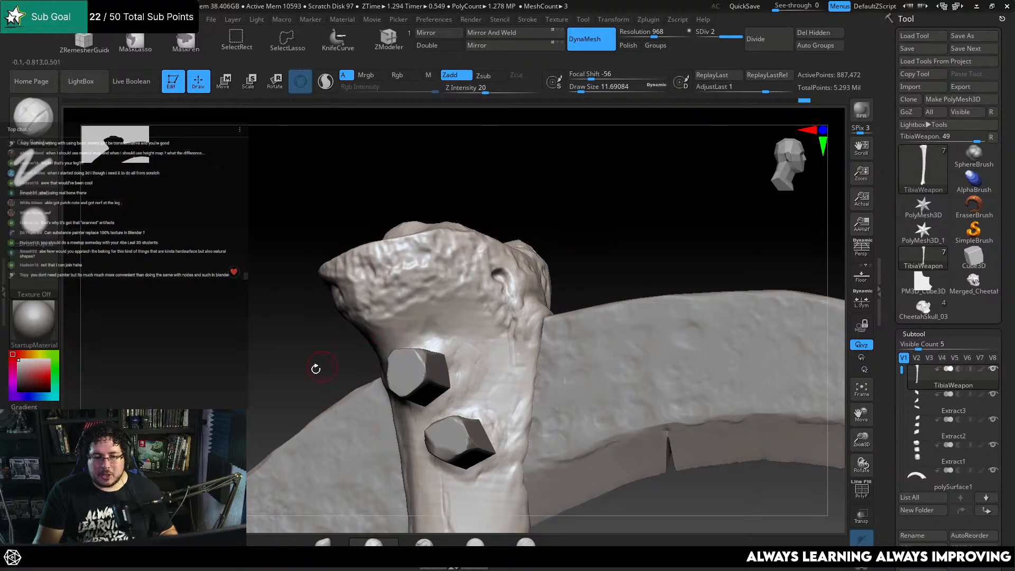
Switch to the TrimDynamic brush and flatten the bone between the pegs and the tibia head, reducing the draw size to about 11.7
{"action": "mouse_move", "coordinate": [315, 367]}
{"action": "left_mouse_down"}
{"action": "mouse_move", "coordinate": [452, 317]}
{"action": "mouse_move", "coordinate": [409, 330]}
{"action": "left_mouse_up"}
{"action": "key", "text": "b"}
{"action": "key", "text": "t"}
{"action": "key", "text": "d"}
{"action": "key", "text": "space"}
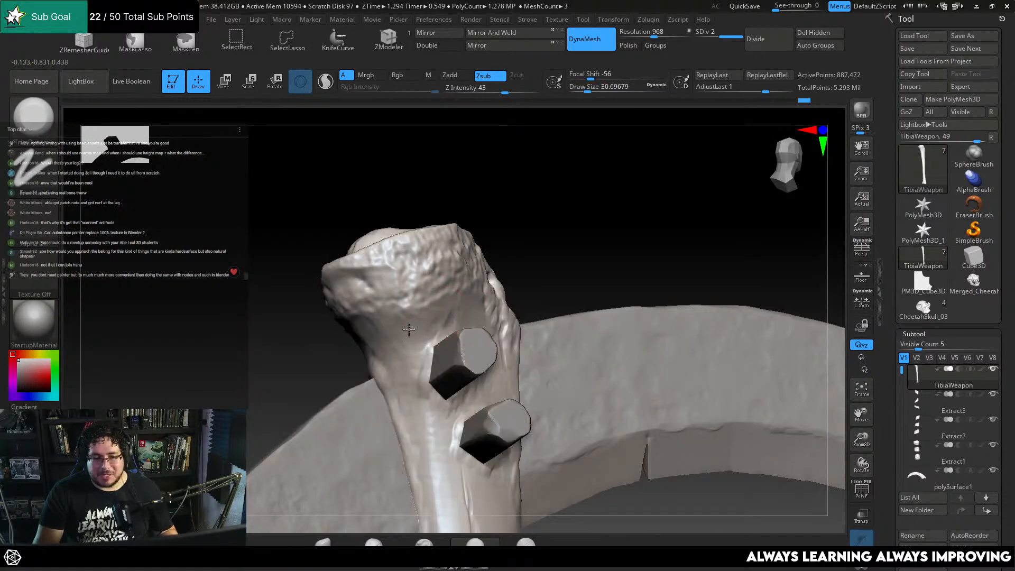
{"action": "left_click_drag", "start_coordinate": [544, 240], "coordinate": [465, 238]}
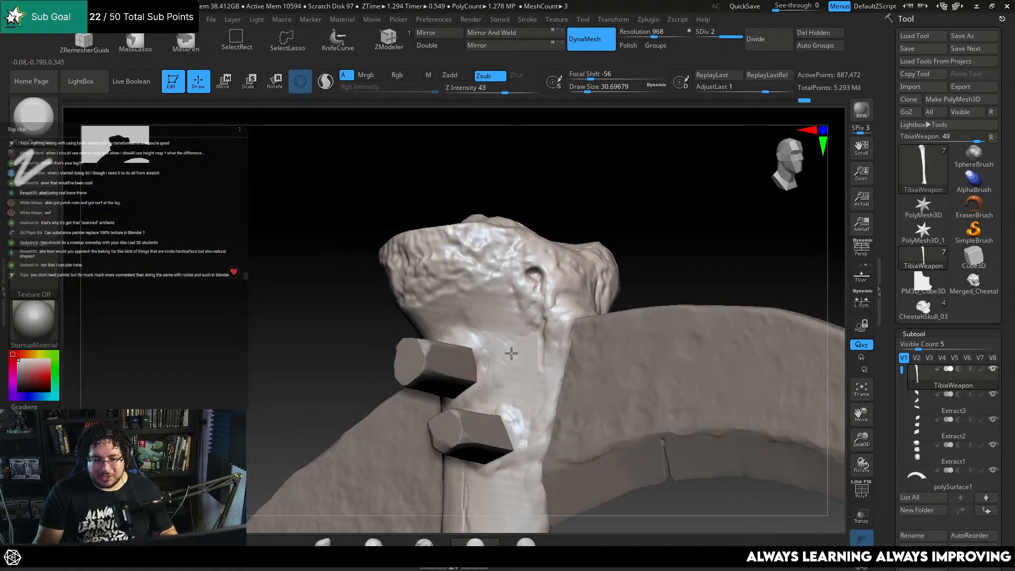
{"action": "mouse_move", "coordinate": [651, 266]}
{"action": "left_mouse_down", "text": "alt"}
{"action": "mouse_move", "coordinate": [643, 193]}
{"action": "mouse_move", "coordinate": [655, 179]}
{"action": "mouse_move", "coordinate": [475, 294]}
{"action": "left_mouse_up", "text": "alt"}
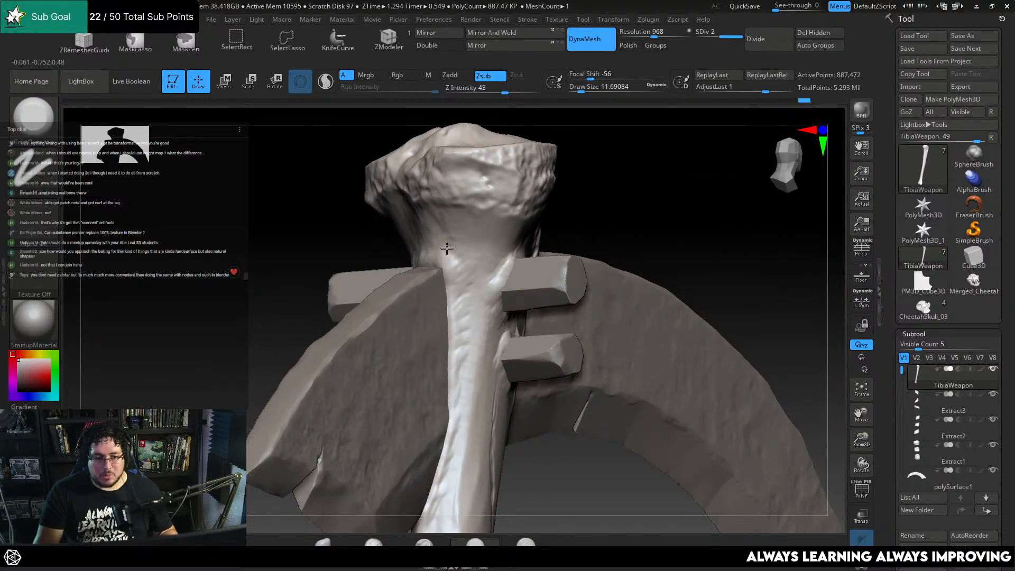
Switch to ClayBuildup and build up the ridge beneath the tibia head beside the blade at a draw size of about 21.6
{"action": "key", "text": "b"}
{"action": "key", "text": "c"}
{"action": "key", "text": "b"}
{"action": "key", "text": "space"}
{"action": "left_click", "coordinate": [469, 277]}
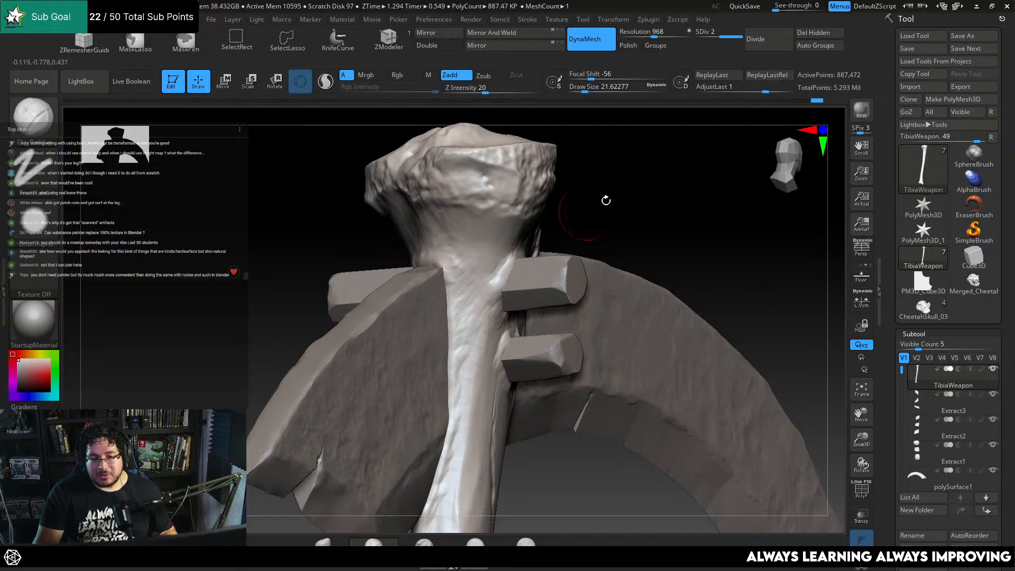
{"action": "left_click_drag", "start_coordinate": [608, 200], "coordinate": [427, 254]}
{"action": "mouse_move", "coordinate": [558, 215]}
{"action": "left_mouse_down"}
{"action": "mouse_move", "coordinate": [409, 276]}
{"action": "mouse_move", "coordinate": [392, 261]}
{"action": "mouse_move", "coordinate": [545, 285]}
{"action": "left_mouse_up"}
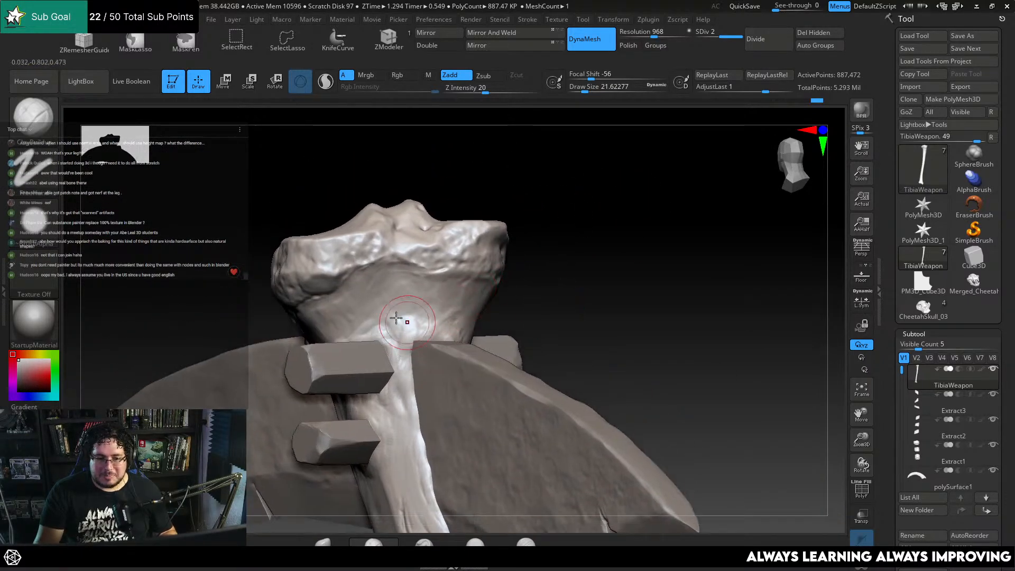
{"action": "mouse_move", "coordinate": [404, 321]}
{"action": "left_mouse_down"}
{"action": "mouse_move", "coordinate": [394, 331]}
{"action": "mouse_move", "coordinate": [429, 335]}
{"action": "mouse_move", "coordinate": [406, 316]}
{"action": "mouse_move", "coordinate": [408, 333]}
{"action": "left_mouse_up"}
Layer more bone onto the flared neck above the upper peg with ClayBuildup at a draw size of about 20
{"action": "key", "text": "space"}
{"action": "key", "text": "space"}
{"action": "mouse_move", "coordinate": [395, 336]}
{"action": "left_mouse_down"}
{"action": "mouse_move", "coordinate": [393, 313]}
{"action": "mouse_move", "coordinate": [368, 311]}
{"action": "mouse_move", "coordinate": [409, 300]}
{"action": "mouse_move", "coordinate": [426, 317]}
{"action": "left_mouse_up"}
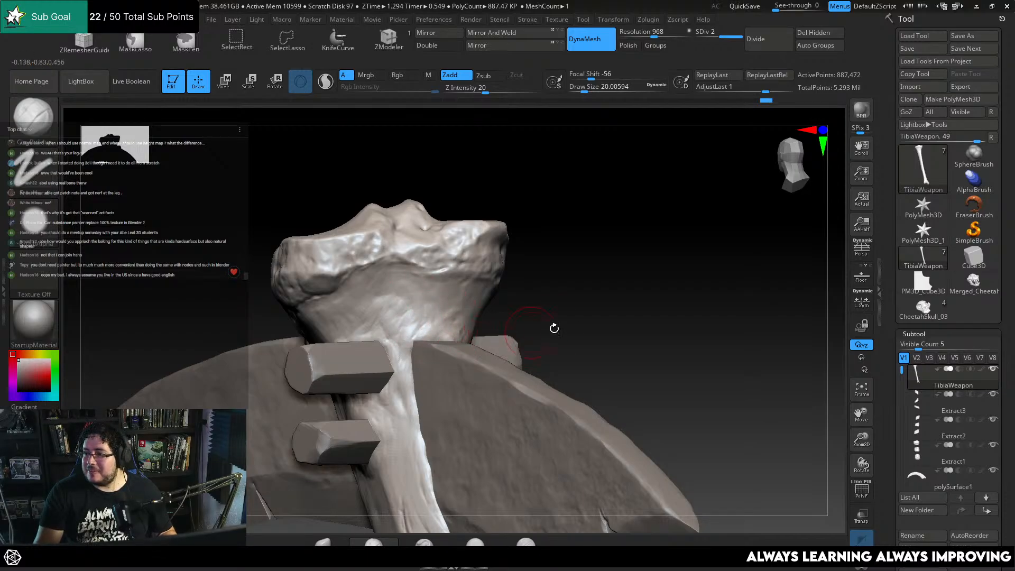
{"action": "mouse_move", "coordinate": [576, 335]}
{"action": "left_mouse_down", "text": "alt"}
{"action": "mouse_move", "coordinate": [562, 317]}
{"action": "mouse_move", "coordinate": [567, 335]}
{"action": "left_mouse_up", "text": "alt"}
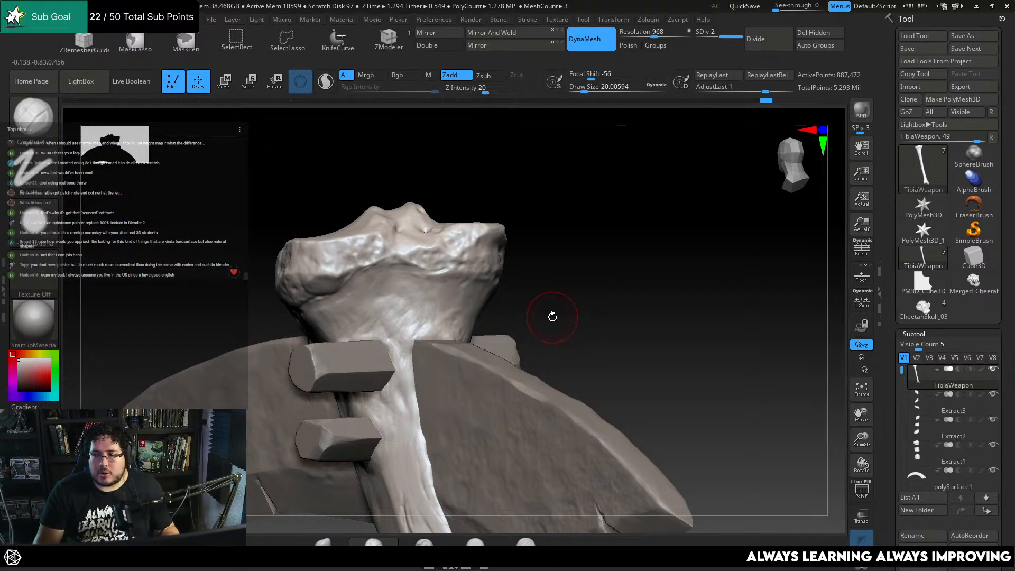
{"action": "key", "text": "super"}
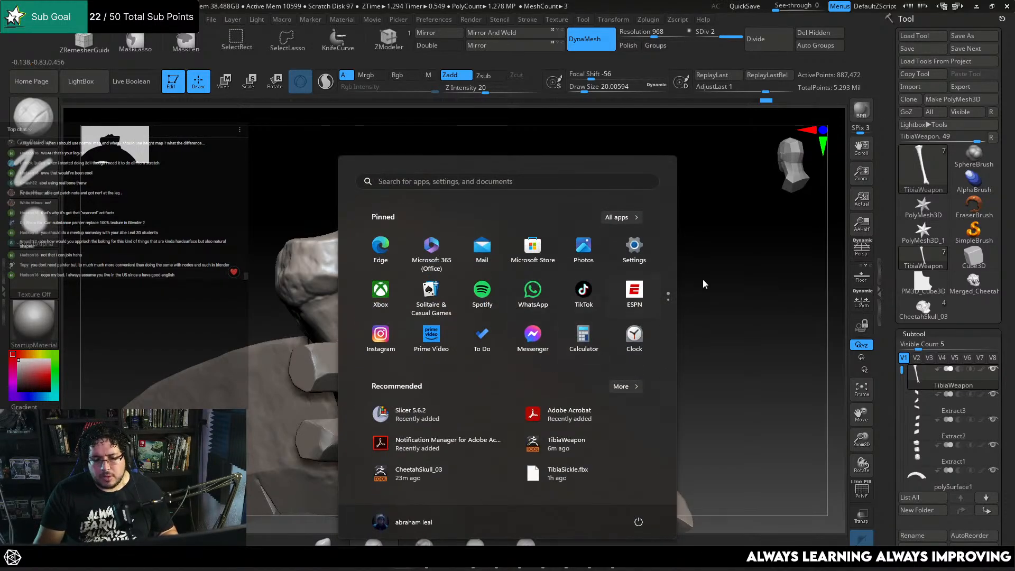
{"action": "mouse_move", "coordinate": [702, 279]}
{"action": "left_mouse_down"}
{"action": "mouse_move", "coordinate": [625, 288]}
{"action": "mouse_move", "coordinate": [465, 342]}
{"action": "mouse_move", "coordinate": [505, 338]}
{"action": "left_mouse_up"}
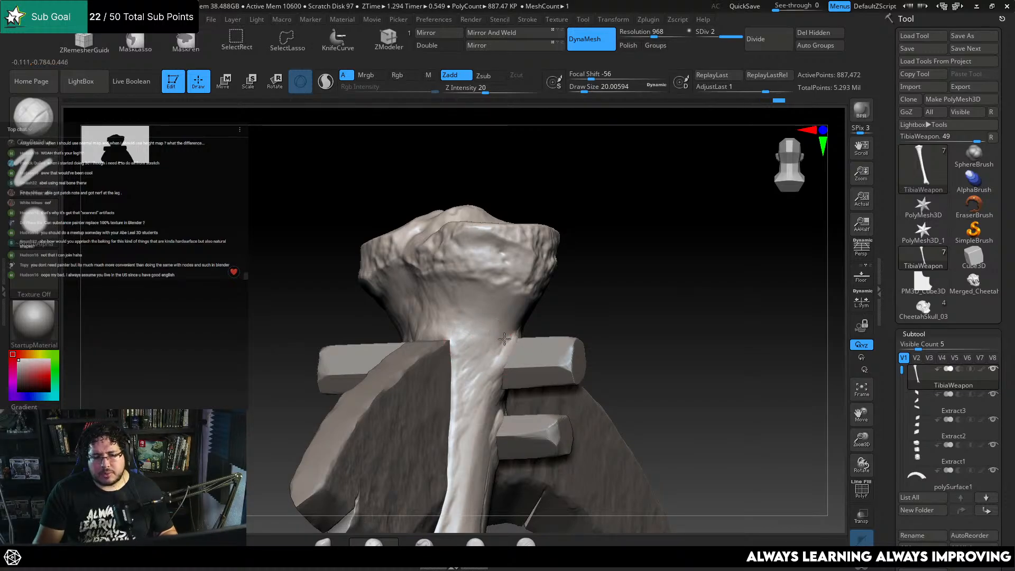
Fill the hollow under the tibia head's rim next to the upper peg with ClayBuildup strokes
{"action": "left_click_drag", "start_coordinate": [556, 295], "coordinate": [444, 325]}
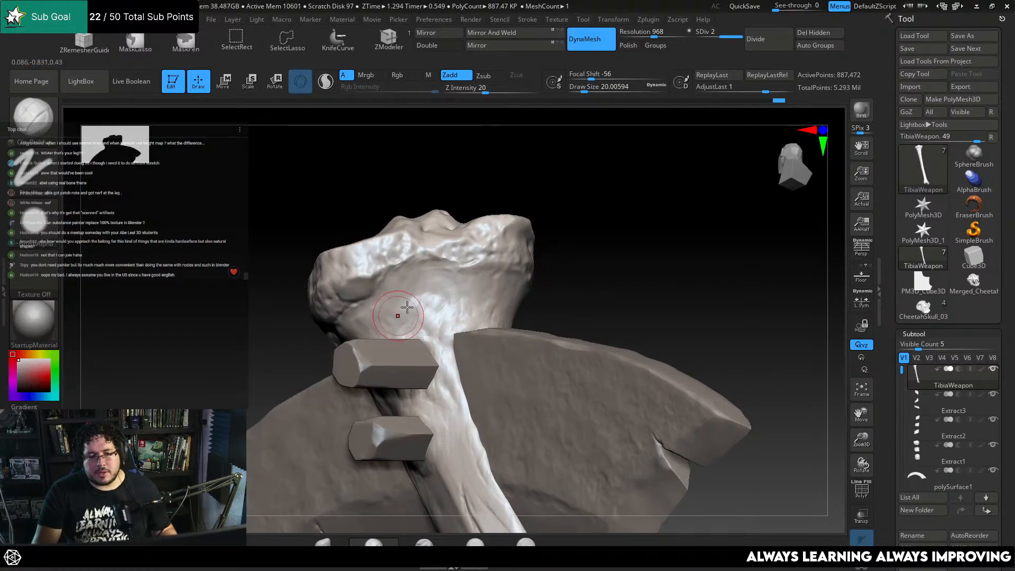
{"action": "left_click_drag", "start_coordinate": [594, 278], "coordinate": [611, 263]}
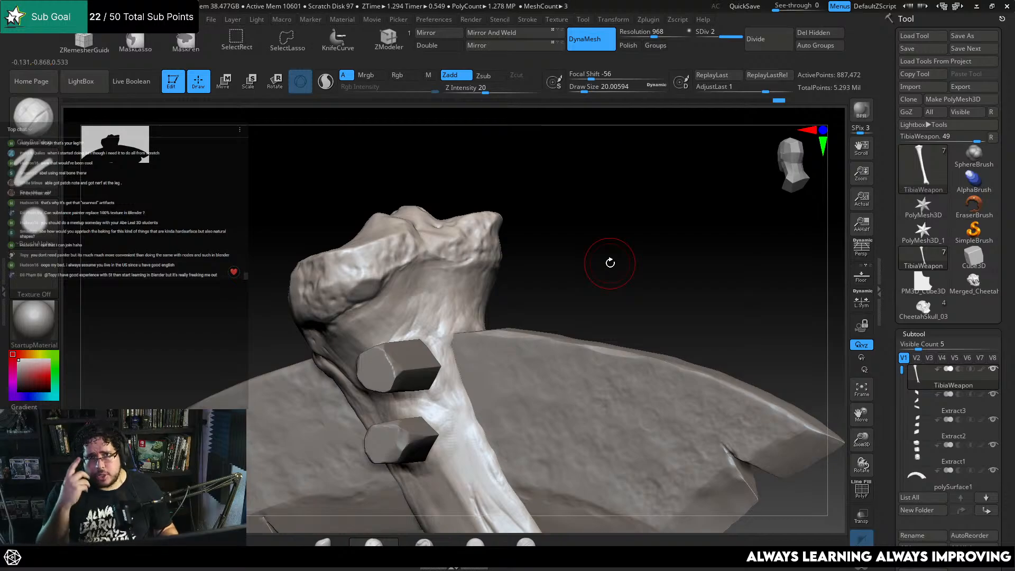
{"action": "left_click_drag", "start_coordinate": [546, 274], "coordinate": [466, 255]}
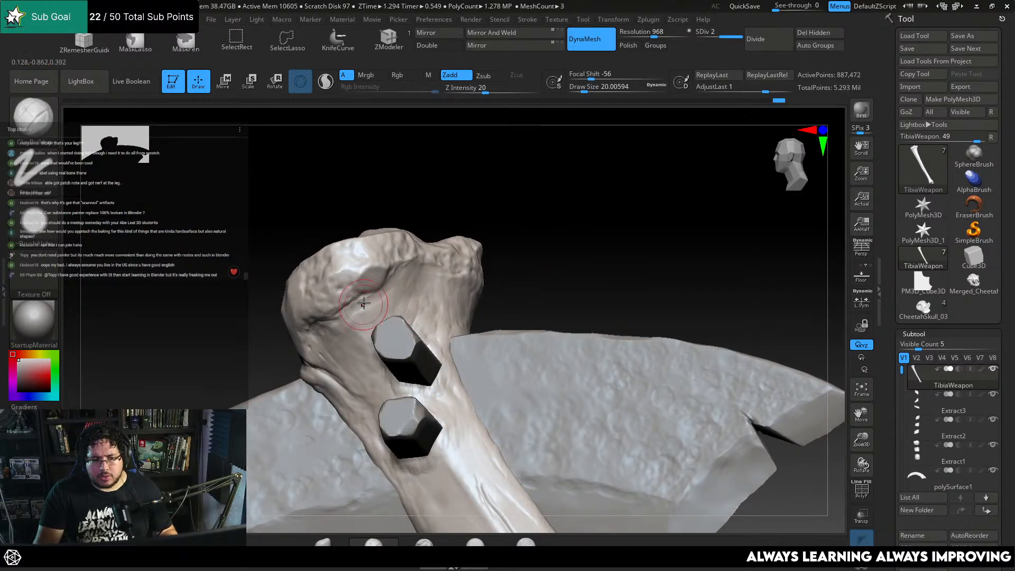
{"action": "left_click_drag", "start_coordinate": [353, 321], "coordinate": [396, 287]}
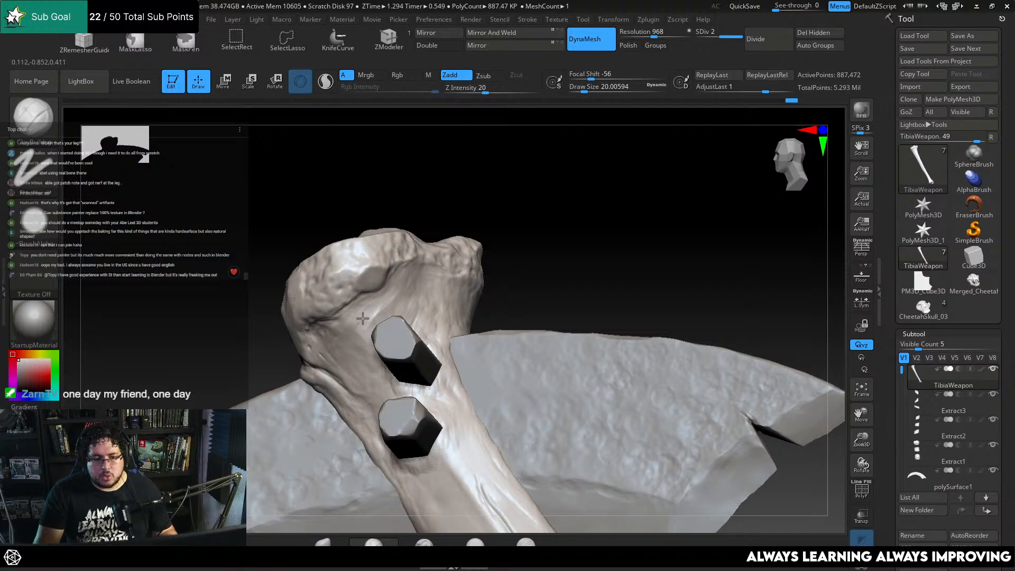
{"action": "mouse_move", "coordinate": [373, 326]}
{"action": "left_mouse_down"}
{"action": "mouse_move", "coordinate": [384, 302]}
{"action": "mouse_move", "coordinate": [374, 325]}
{"action": "left_mouse_up"}
{"action": "left_click_drag", "start_coordinate": [535, 229], "coordinate": [465, 259]}
{"action": "left_click_drag", "start_coordinate": [359, 324], "coordinate": [369, 303]}
{"action": "left_click_drag", "start_coordinate": [470, 238], "coordinate": [528, 237]}
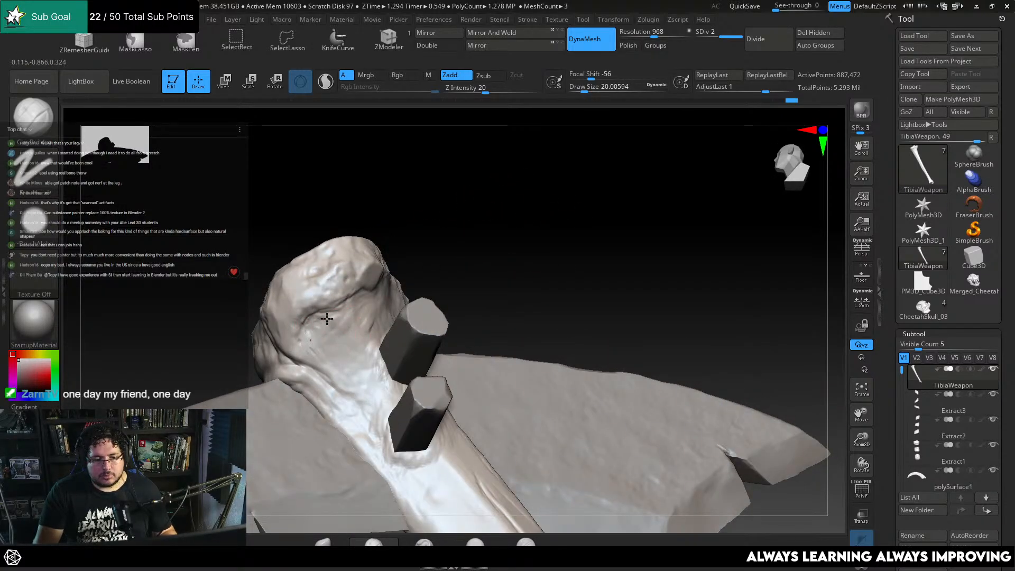
{"action": "left_click_drag", "start_coordinate": [327, 318], "coordinate": [314, 331]}
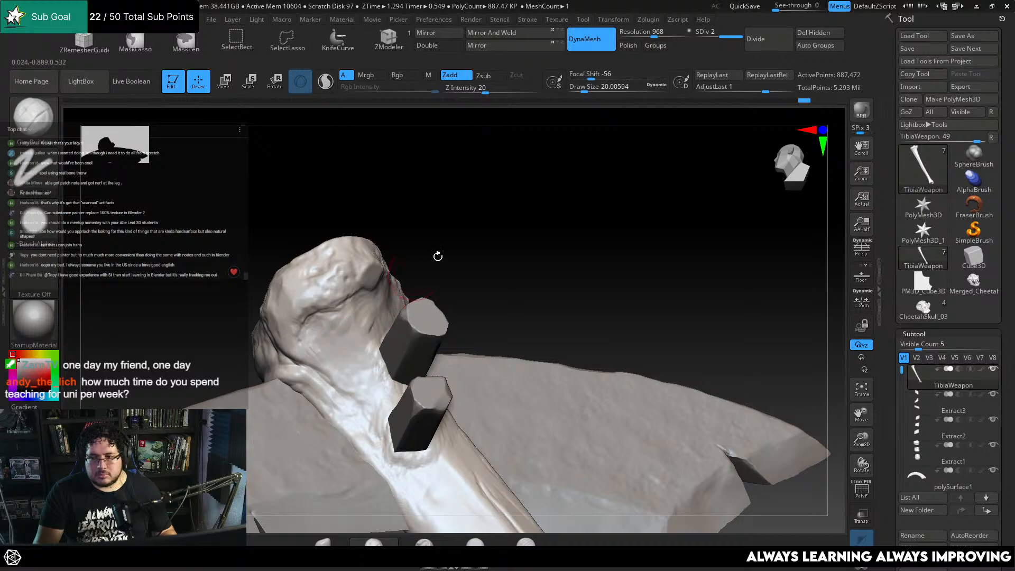
Build up the bone between the rim and the pegs on both sides of the weapon at a draw size of about 23.3
{"action": "left_click_drag", "start_coordinate": [540, 246], "coordinate": [558, 352]}
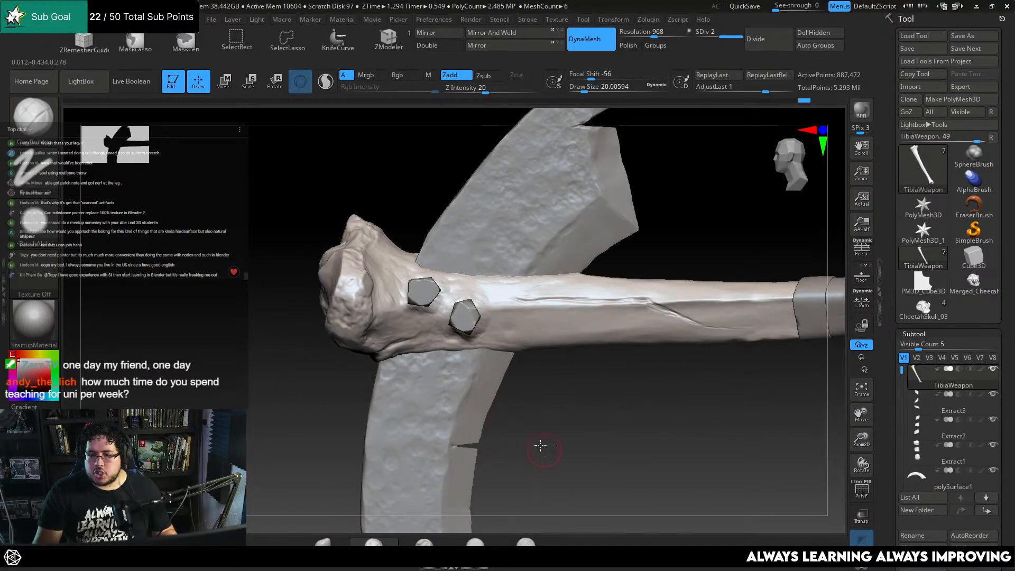
{"action": "left_click_drag", "start_coordinate": [540, 446], "coordinate": [578, 281]}
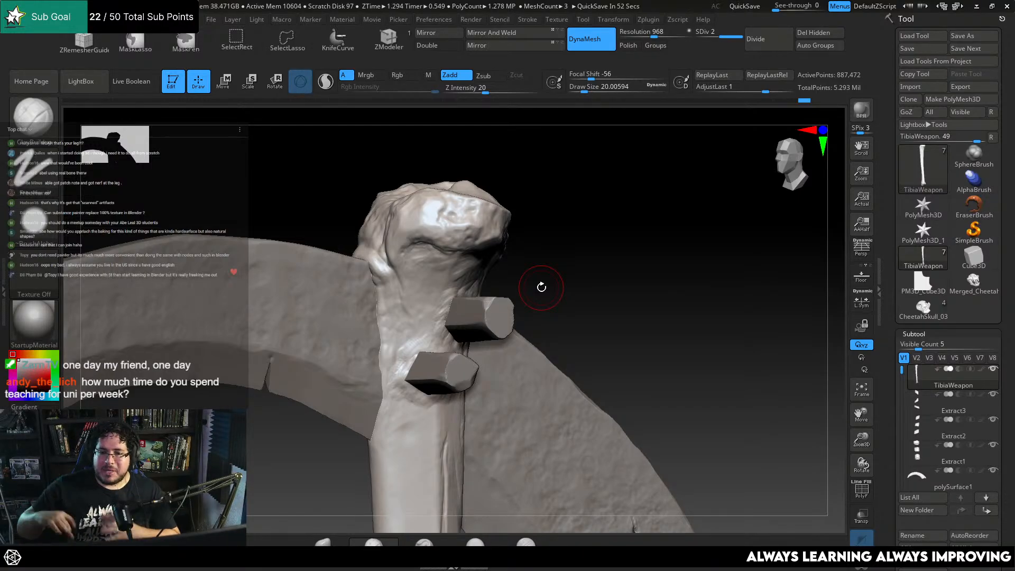
{"action": "right_click_drag", "start_coordinate": [479, 317], "coordinate": [447, 301]}
{"action": "key", "text": "space"}
{"action": "left_click_drag", "start_coordinate": [445, 301], "coordinate": [447, 301]}
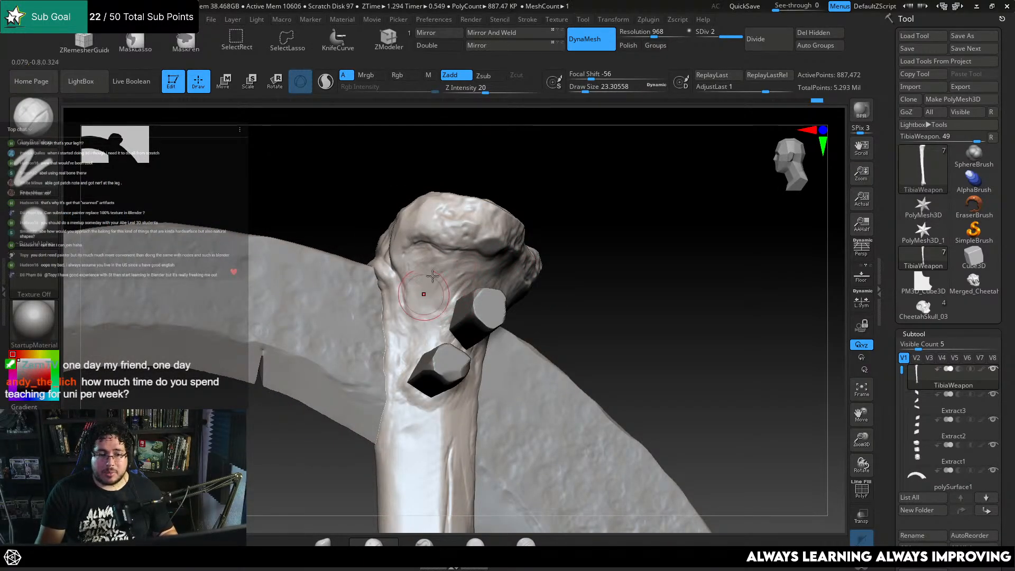
{"action": "left_click_drag", "start_coordinate": [414, 262], "coordinate": [423, 304]}
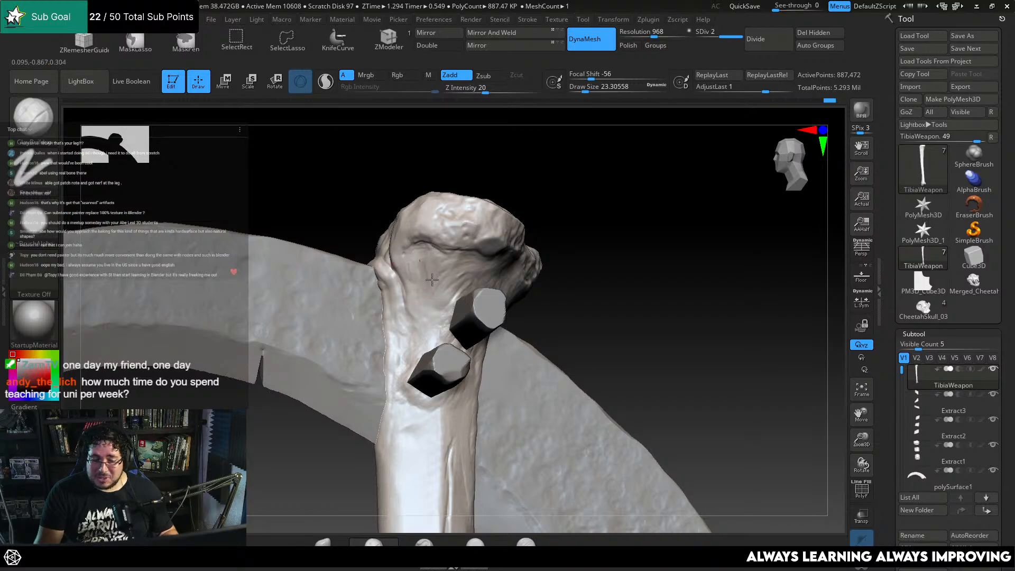
{"action": "mouse_move", "coordinate": [432, 280]}
{"action": "right_mouse_down"}
{"action": "mouse_move", "coordinate": [575, 238]}
{"action": "mouse_move", "coordinate": [523, 254]}
{"action": "mouse_move", "coordinate": [629, 243]}
{"action": "right_mouse_up"}
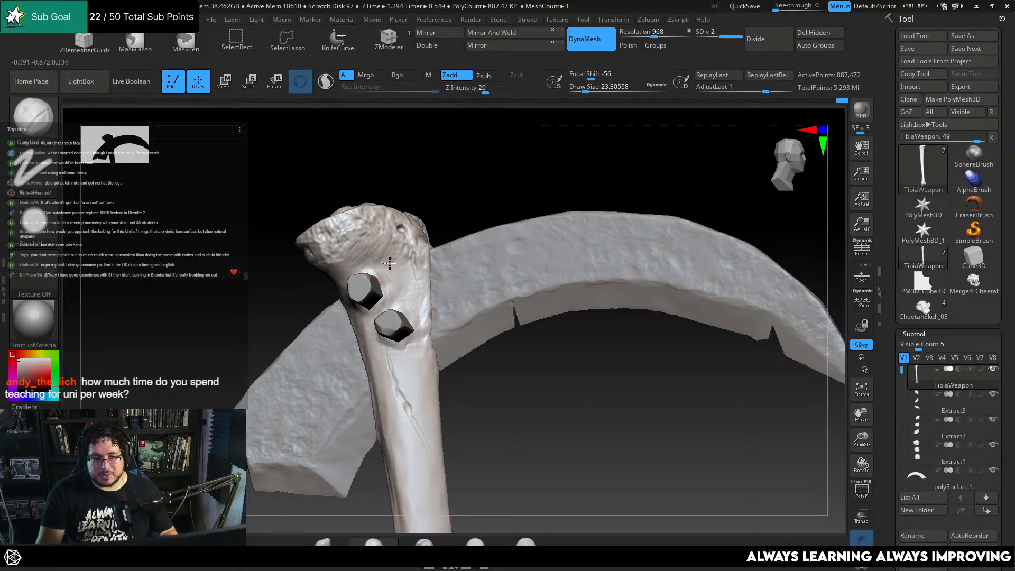
{"action": "right_click_drag", "start_coordinate": [429, 242], "coordinate": [424, 234]}
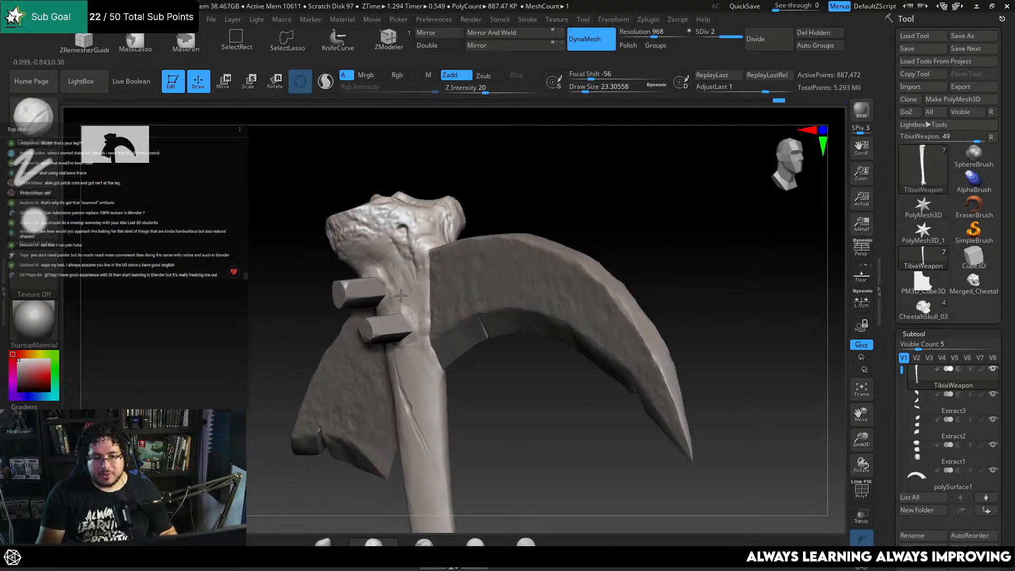
Show the Merged_CheetahSkull_04 subtool temporarily to check the skull's fit on the whole weapon, and hide it again
{"action": "right_click_drag", "start_coordinate": [418, 286], "coordinate": [817, 470], "text": "ctrl"}
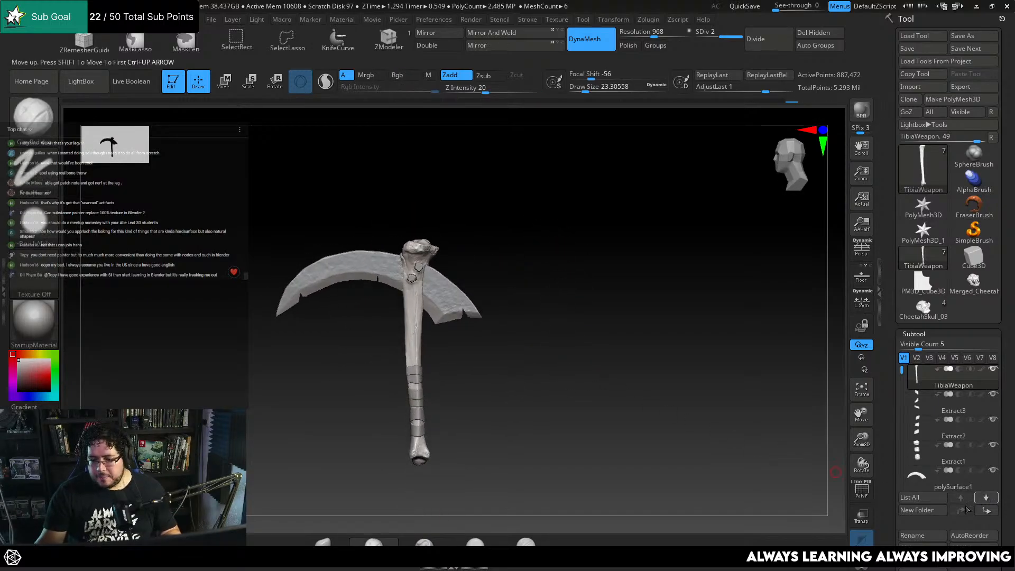
{"action": "scroll", "coordinate": [947, 402], "scroll_direction": "down", "scroll_amount": 2}
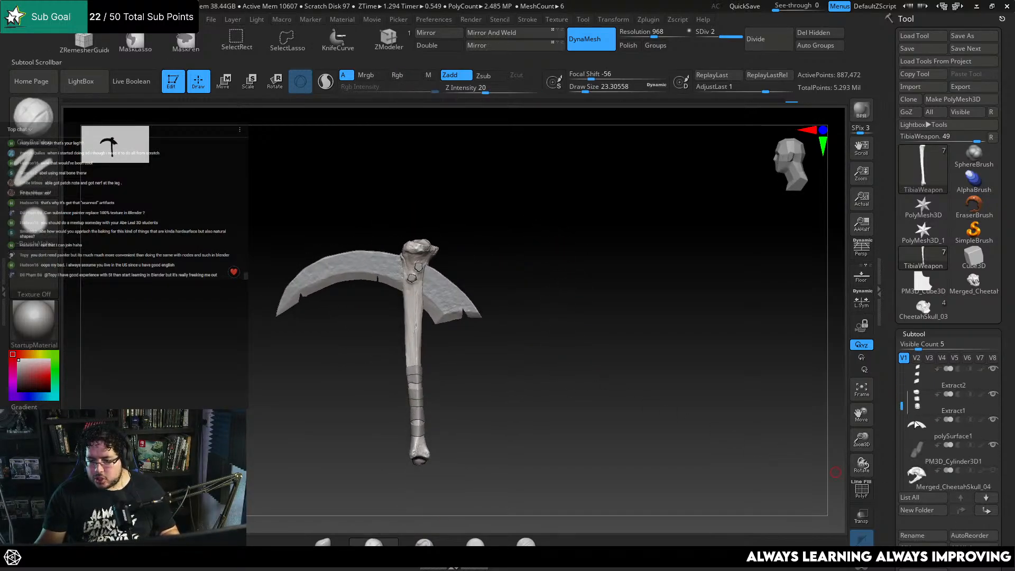
{"action": "left_click", "coordinate": [993, 469]}
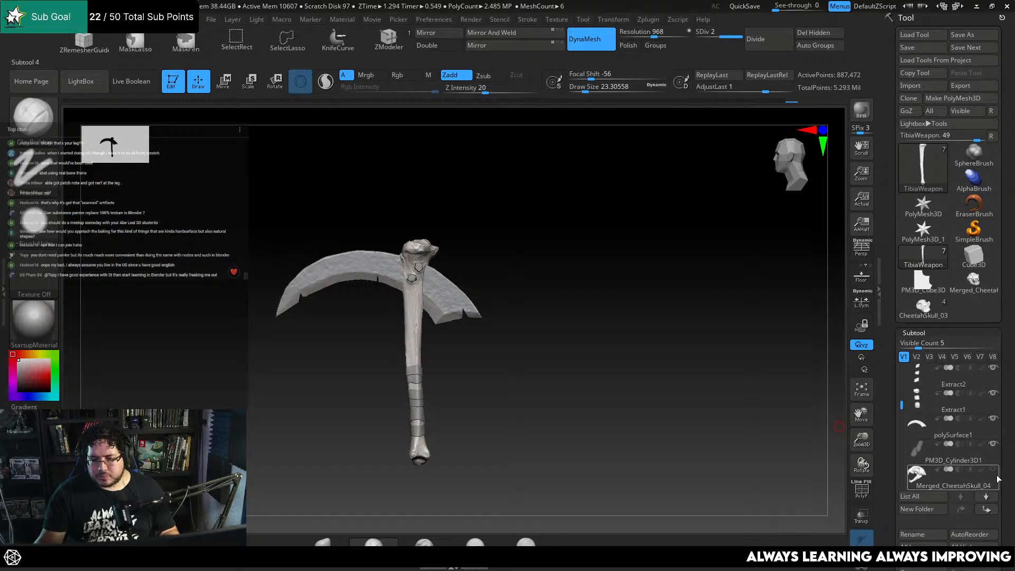
{"action": "mouse_move", "coordinate": [724, 344]}
{"action": "left_mouse_down"}
{"action": "mouse_move", "coordinate": [694, 337]}
{"action": "mouse_move", "coordinate": [724, 338]}
{"action": "left_mouse_up"}
{"action": "right_click_drag", "start_coordinate": [725, 338], "coordinate": [700, 374], "text": "ctrl"}
{"action": "left_click_drag", "start_coordinate": [700, 374], "coordinate": [775, 249]}
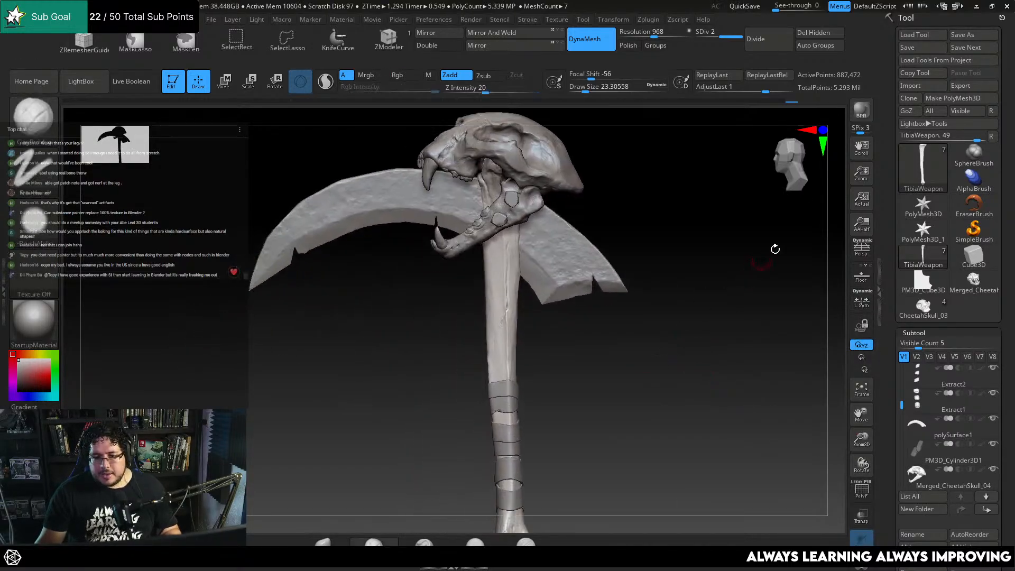
{"action": "left_click", "coordinate": [993, 469]}
{"action": "left_click_drag", "start_coordinate": [666, 416], "coordinate": [753, 419]}
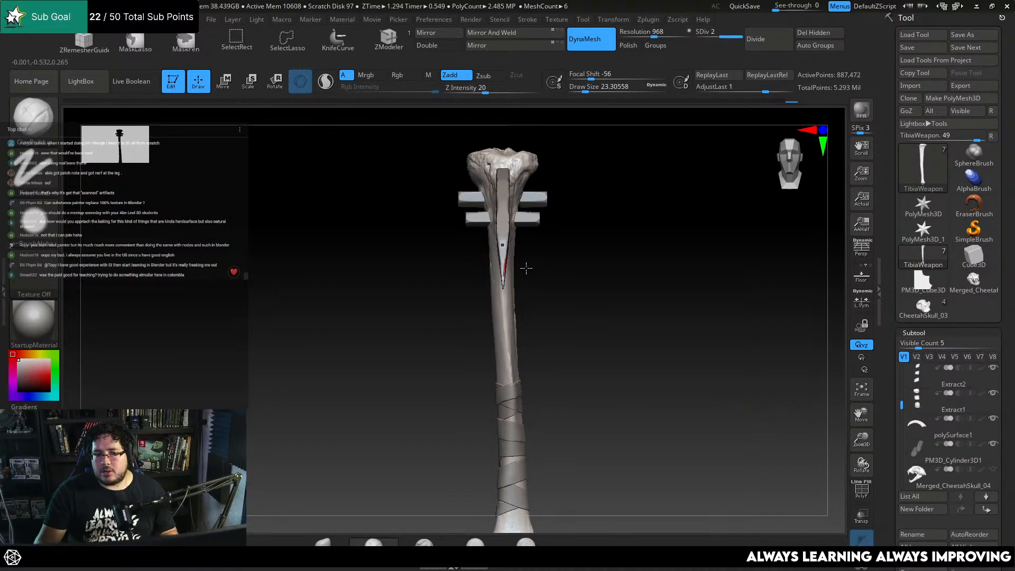
{"action": "left_click_drag", "start_coordinate": [643, 284], "coordinate": [598, 227]}
{"action": "left_click_drag", "start_coordinate": [581, 176], "coordinate": [623, 242]}
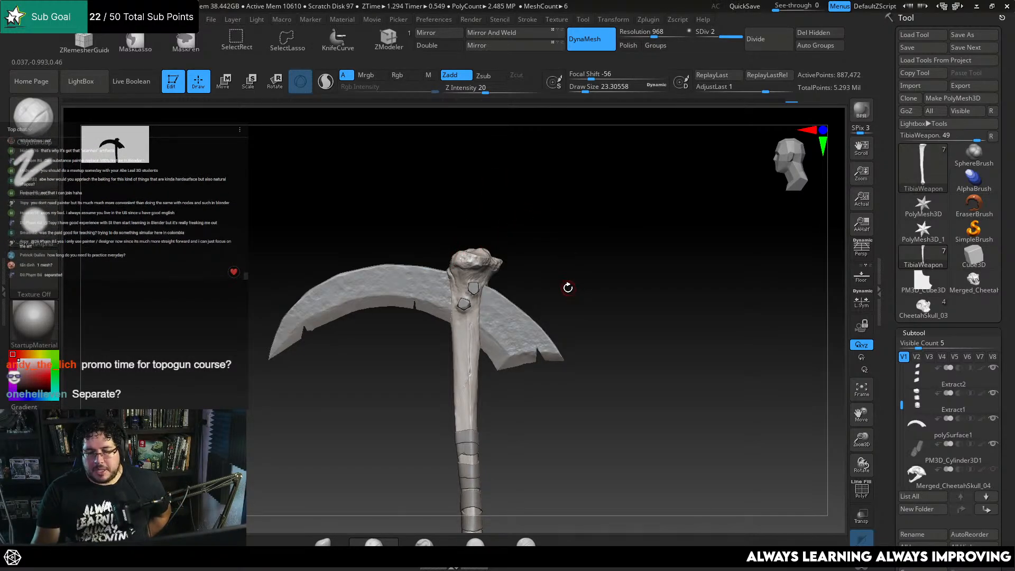
{"action": "left_click_drag", "start_coordinate": [592, 305], "coordinate": [615, 337]}
{"action": "left_click_drag", "start_coordinate": [615, 276], "coordinate": [607, 246], "text": "alt"}
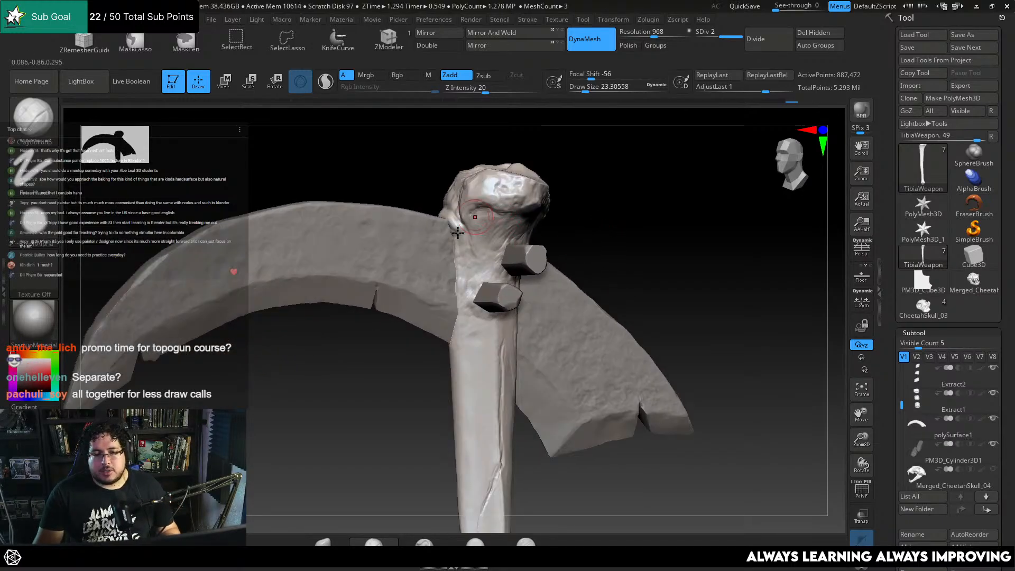
Reshape the torn edge of the Extract2 strap on the grip with the Move brush and smooth it
{"action": "left_click", "coordinate": [616, 289], "text": "alt"}
{"action": "left_click_drag", "start_coordinate": [525, 502], "coordinate": [508, 208], "text": "alt"}
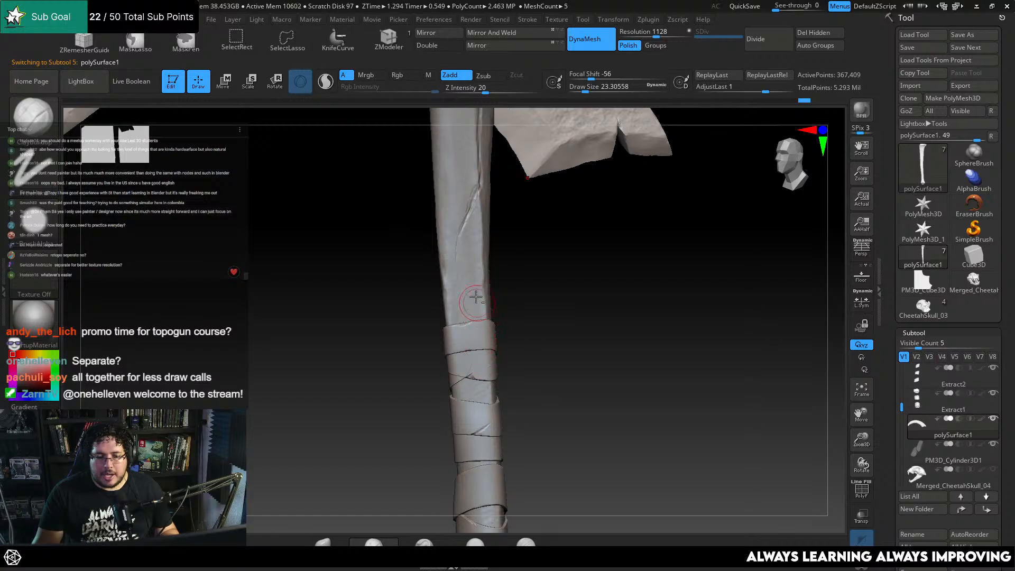
{"action": "left_click_drag", "start_coordinate": [520, 290], "coordinate": [539, 314], "text": "alt"}
{"action": "left_click", "coordinate": [493, 405], "text": "alt"}
{"action": "left_click", "coordinate": [471, 344], "text": "alt"}
{"action": "left_click", "coordinate": [478, 376], "text": "alt"}
{"action": "left_click_drag", "start_coordinate": [551, 350], "coordinate": [616, 381], "text": "alt"}
{"action": "left_click_drag", "start_coordinate": [616, 381], "coordinate": [603, 301]}
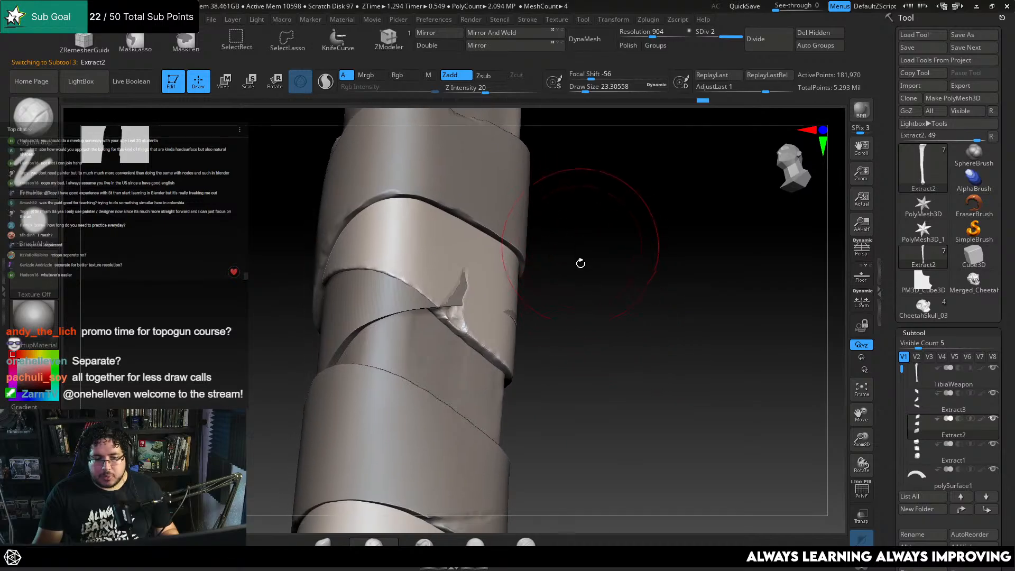
{"action": "left_click_drag", "start_coordinate": [580, 262], "coordinate": [561, 271]}
{"action": "key", "text": "b"}
{"action": "key", "text": "m"}
{"action": "key", "text": "v"}
{"action": "key", "text": "space"}
{"action": "left_click_drag", "start_coordinate": [491, 316], "coordinate": [474, 305]}
{"action": "key", "text": "space"}
{"action": "left_click_drag", "start_coordinate": [592, 290], "coordinate": [566, 317]}
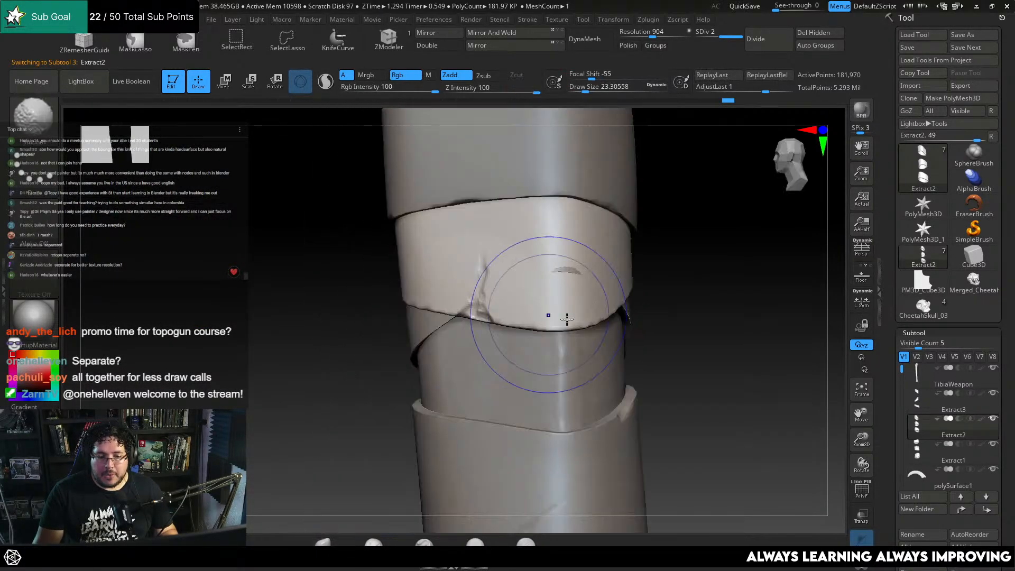
Examine the grip straps, shaft, bolts and blade from several angles, making the bolt subtool PM3D_Cylinder3D1 active
{"action": "left_click_drag", "start_coordinate": [664, 294], "coordinate": [701, 288]}
{"action": "mouse_move", "coordinate": [599, 288]}
{"action": "left_mouse_down", "text": "alt"}
{"action": "mouse_move", "coordinate": [603, 254]}
{"action": "mouse_move", "coordinate": [610, 292]}
{"action": "mouse_move", "coordinate": [595, 301]}
{"action": "left_mouse_up", "text": "alt"}
{"action": "left_click_drag", "start_coordinate": [597, 369], "coordinate": [458, 417]}
{"action": "left_click_drag", "start_coordinate": [458, 416], "coordinate": [453, 449], "text": "alt"}
{"action": "left_click_drag", "start_coordinate": [613, 230], "coordinate": [582, 423], "text": "shift"}
{"action": "left_click_drag", "start_coordinate": [583, 233], "coordinate": [451, 308], "text": "alt"}
{"action": "left_click", "coordinate": [566, 261], "text": "alt"}
{"action": "left_click", "coordinate": [468, 316], "text": "alt"}
{"action": "left_click_drag", "start_coordinate": [511, 378], "coordinate": [567, 442]}
{"action": "left_click_drag", "start_coordinate": [643, 440], "coordinate": [572, 318]}
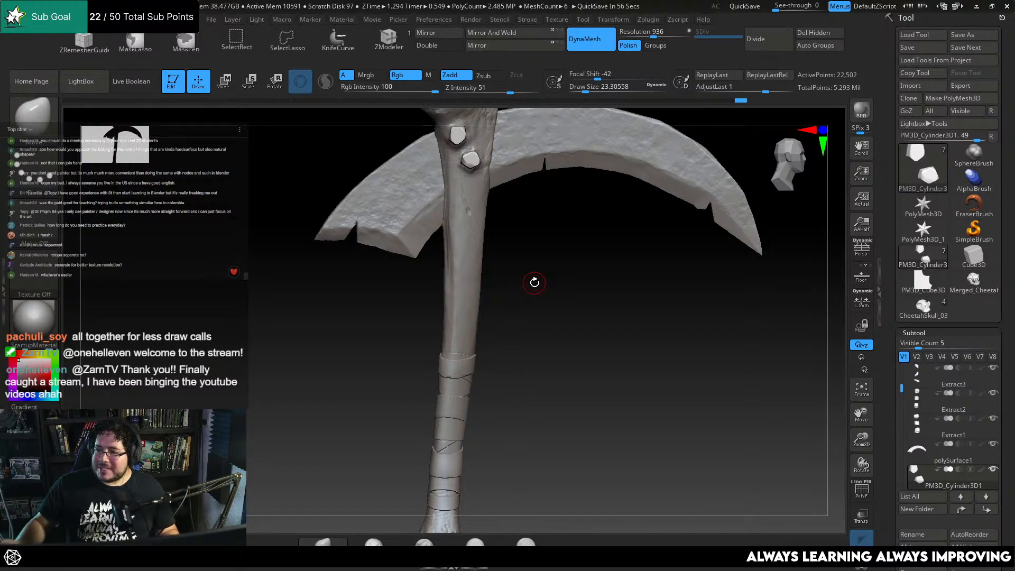
{"action": "left_click_drag", "start_coordinate": [619, 253], "coordinate": [619, 380]}
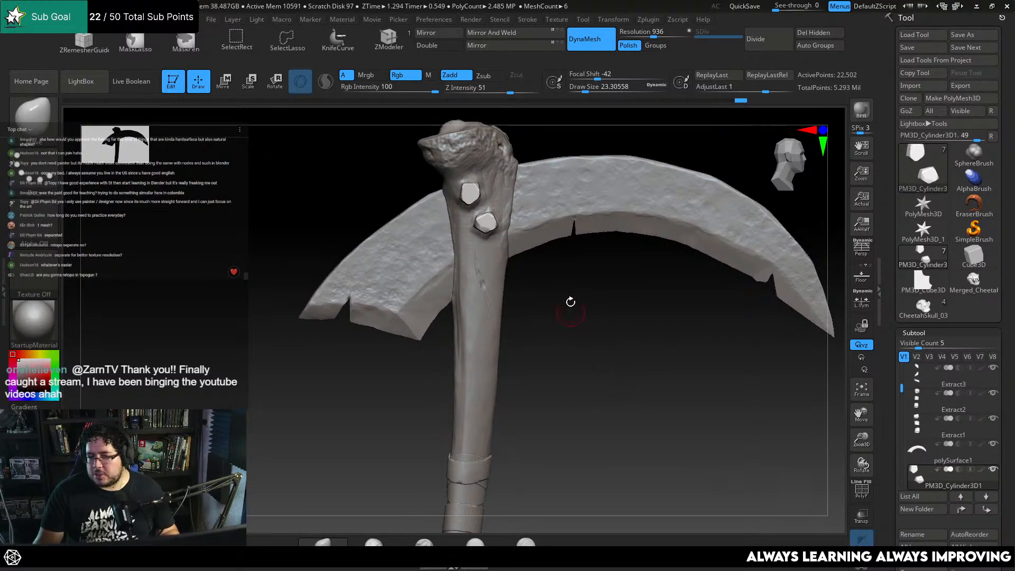
{"action": "left_click_drag", "start_coordinate": [570, 302], "coordinate": [531, 182]}
{"action": "left_click_drag", "start_coordinate": [445, 422], "coordinate": [566, 155]}
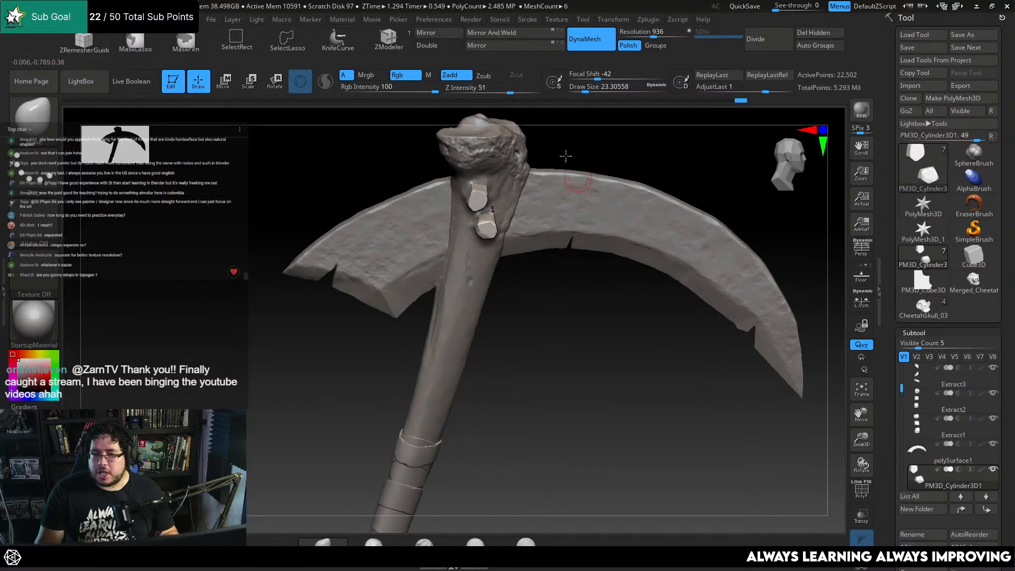
{"action": "left_click_drag", "start_coordinate": [510, 457], "coordinate": [627, 296]}
Look briefly at the Cube3D and CheetahSkull_03 tools and switch back to the weapon tool
{"action": "left_click", "coordinate": [974, 258]}
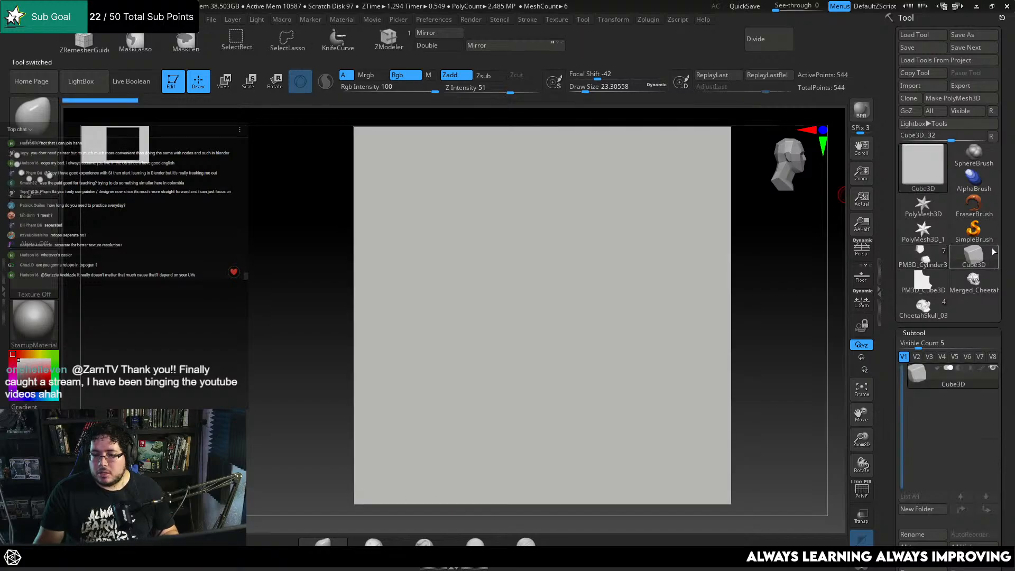
{"action": "left_click", "coordinate": [924, 312]}
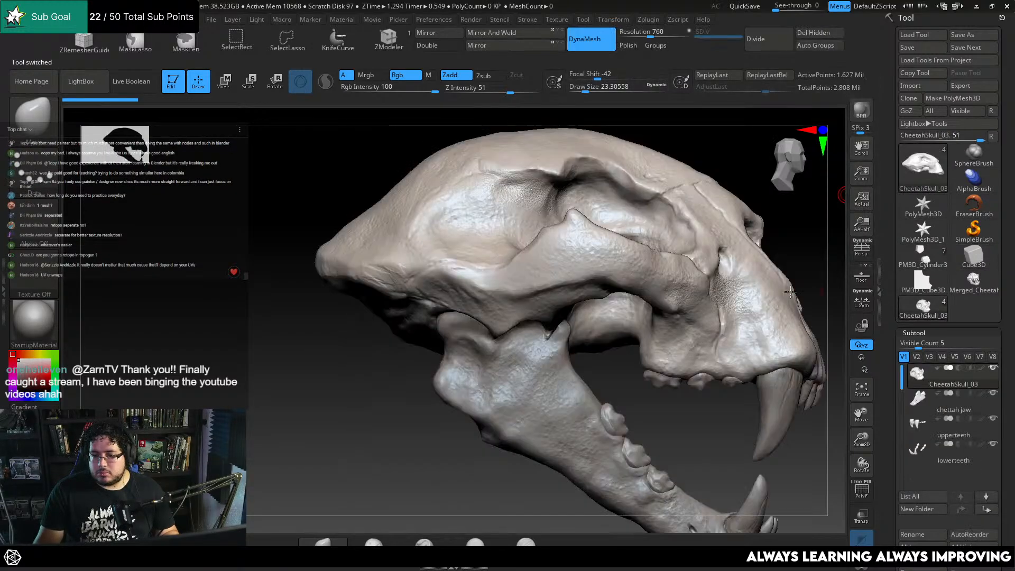
{"action": "left_click", "coordinate": [922, 256]}
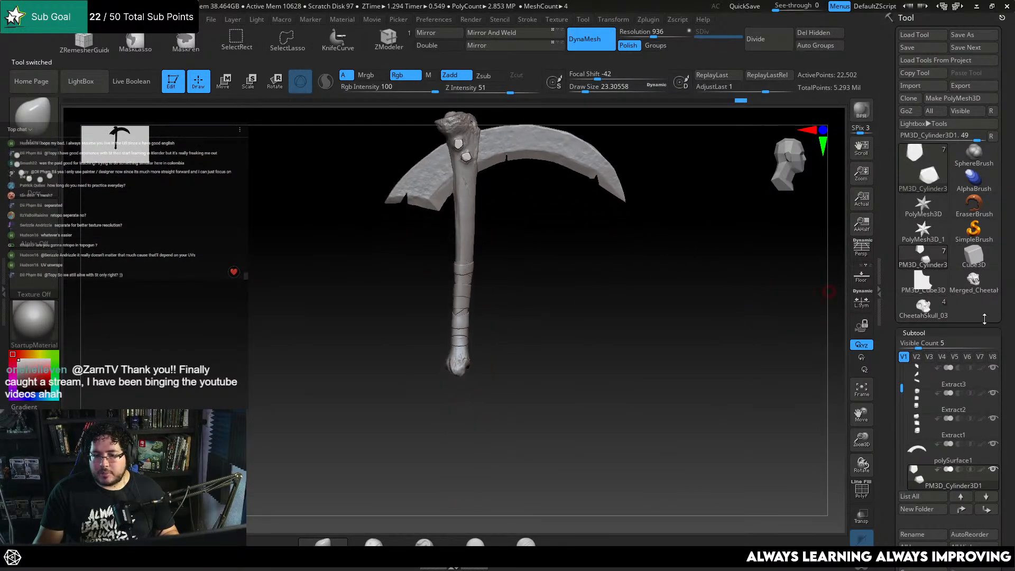
Merge the Extract3, Extract2 and Extract1 strap subtools into a single subtool with MergeDown
{"action": "scroll", "coordinate": [999, 290], "scroll_direction": "down", "scroll_amount": 1}
{"action": "scroll", "coordinate": [999, 289], "scroll_direction": "down", "scroll_amount": 5}
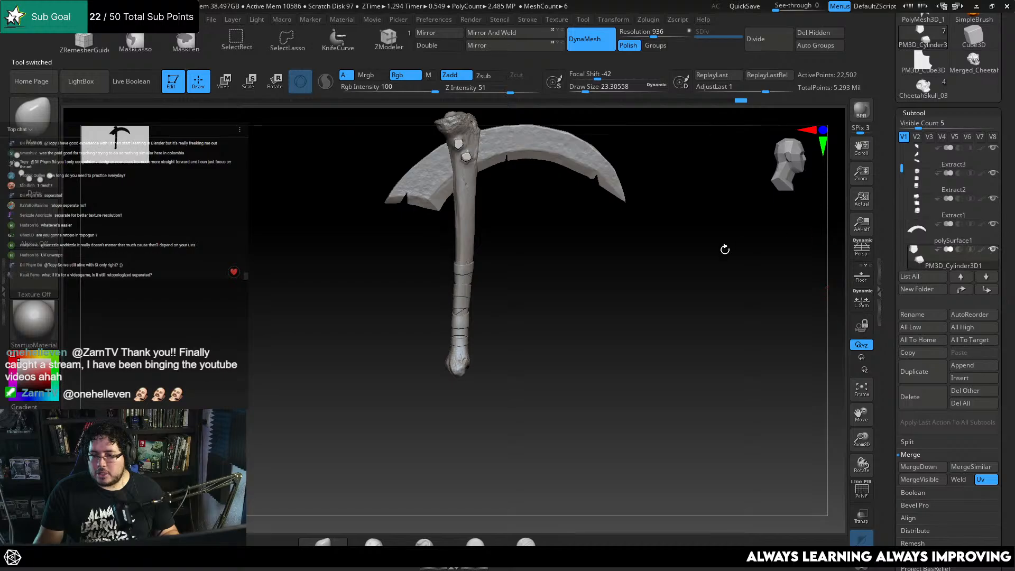
{"action": "left_click", "coordinate": [929, 163]}
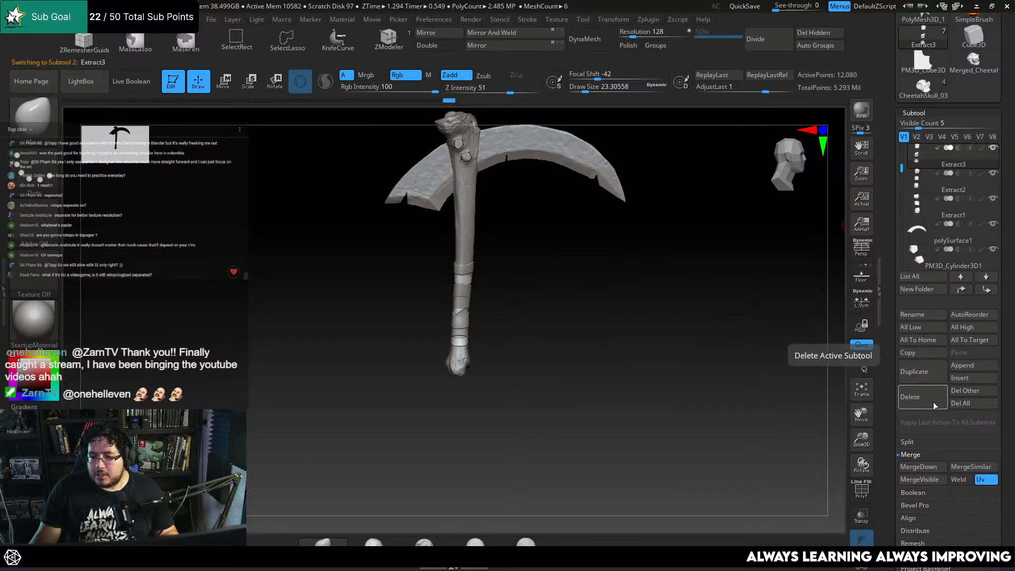
{"action": "left_click", "coordinate": [915, 466]}
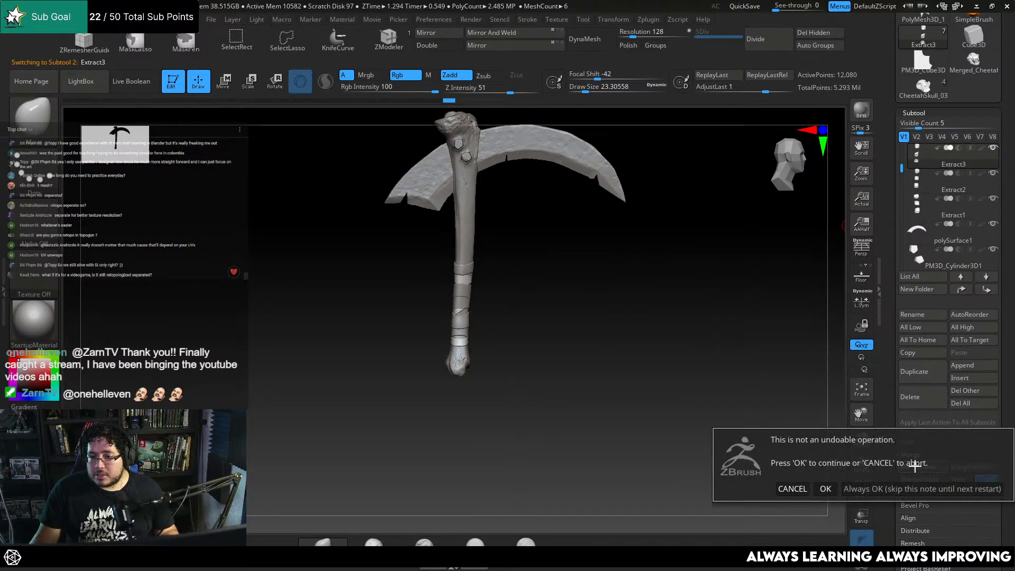
{"action": "left_click", "coordinate": [826, 488]}
{"action": "left_click", "coordinate": [926, 468]}
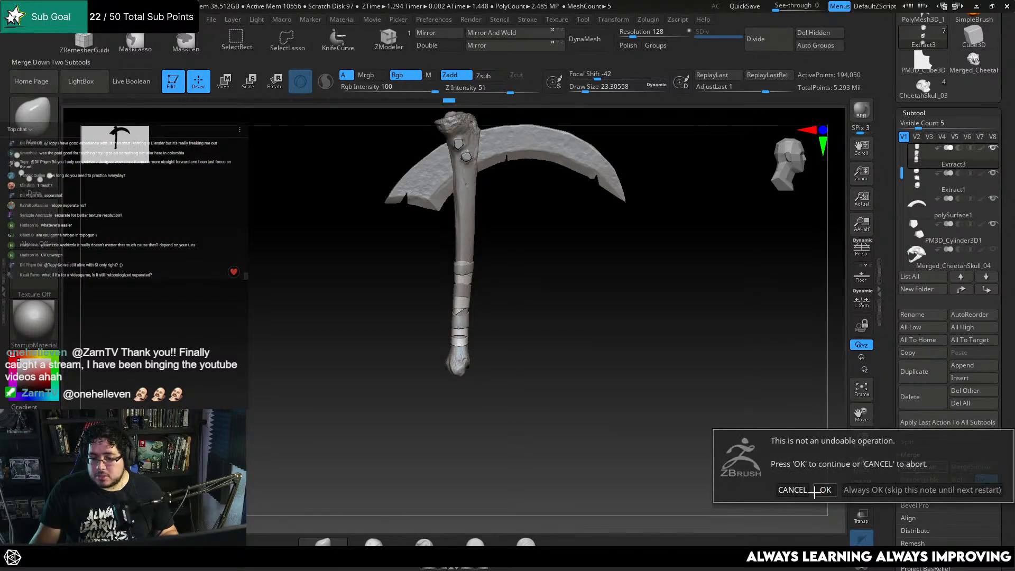
{"action": "left_click", "coordinate": [828, 487]}
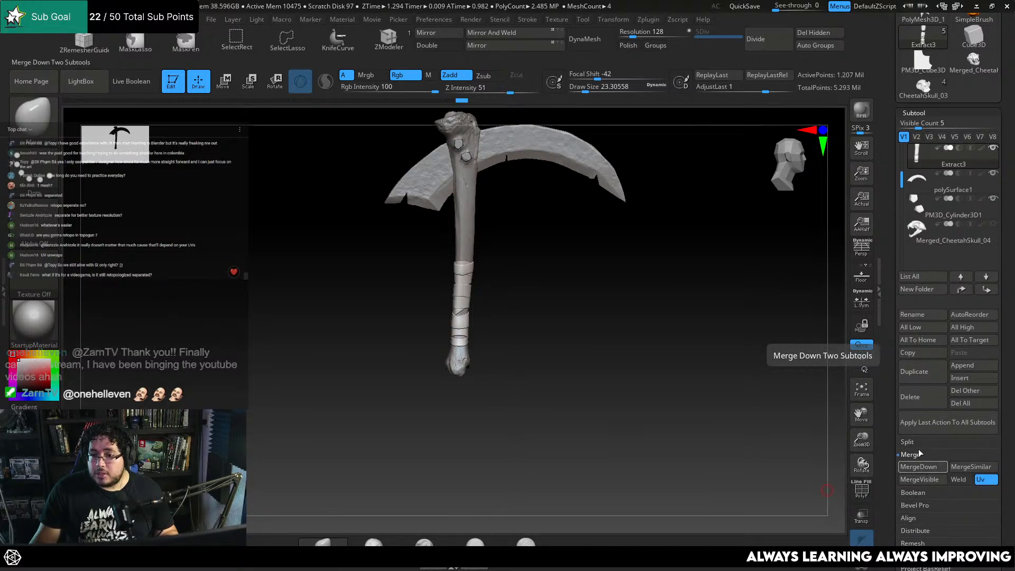
Rename the merged strap subtool Extract3 as leatherstraps
{"action": "left_click_drag", "start_coordinate": [903, 153], "coordinate": [904, 141]}
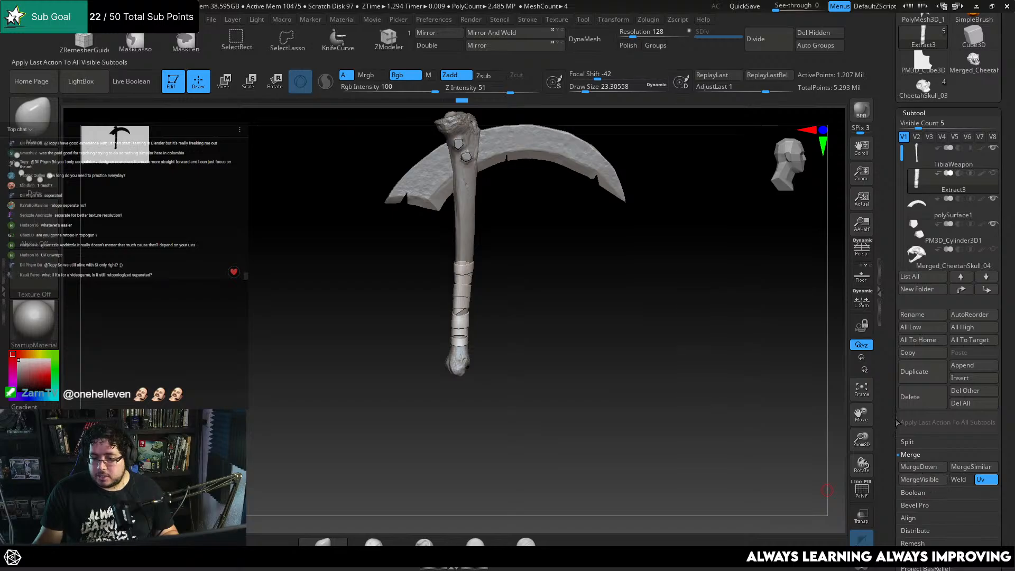
{"action": "left_click", "coordinate": [923, 315]}
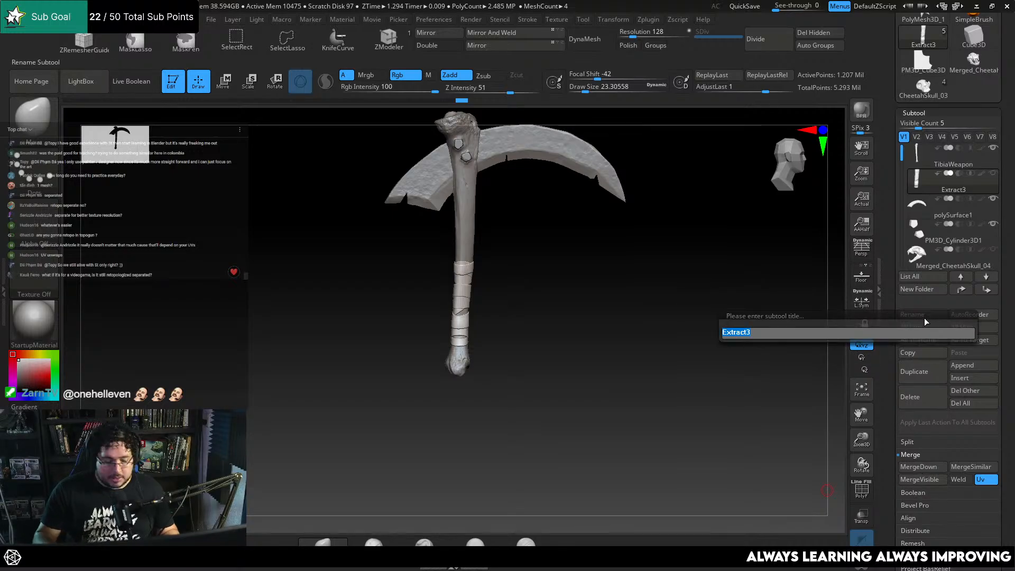
{"action": "type", "text": "lea"}
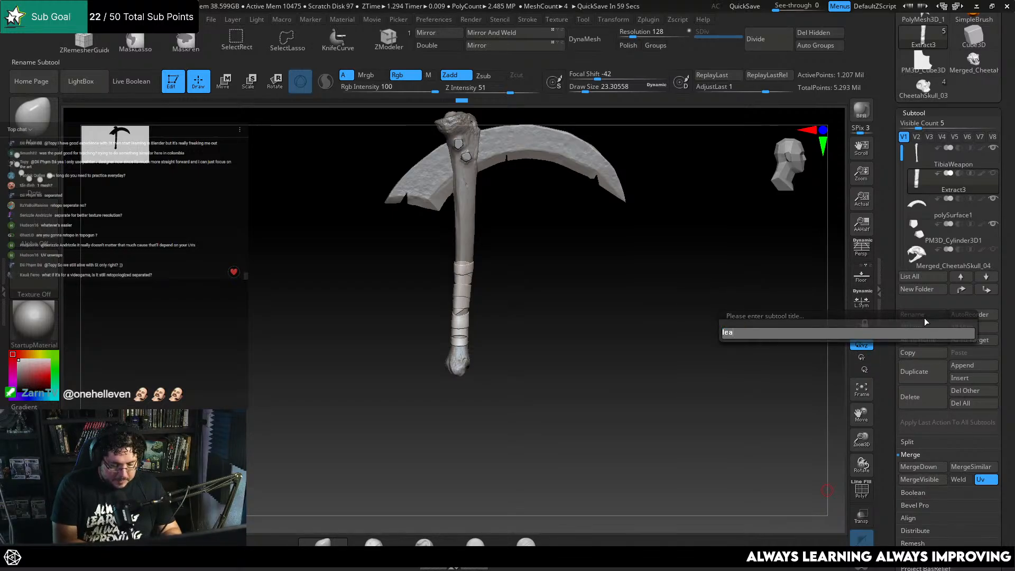
{"action": "type", "text": "therstraps"}
{"action": "key", "text": "Return"}
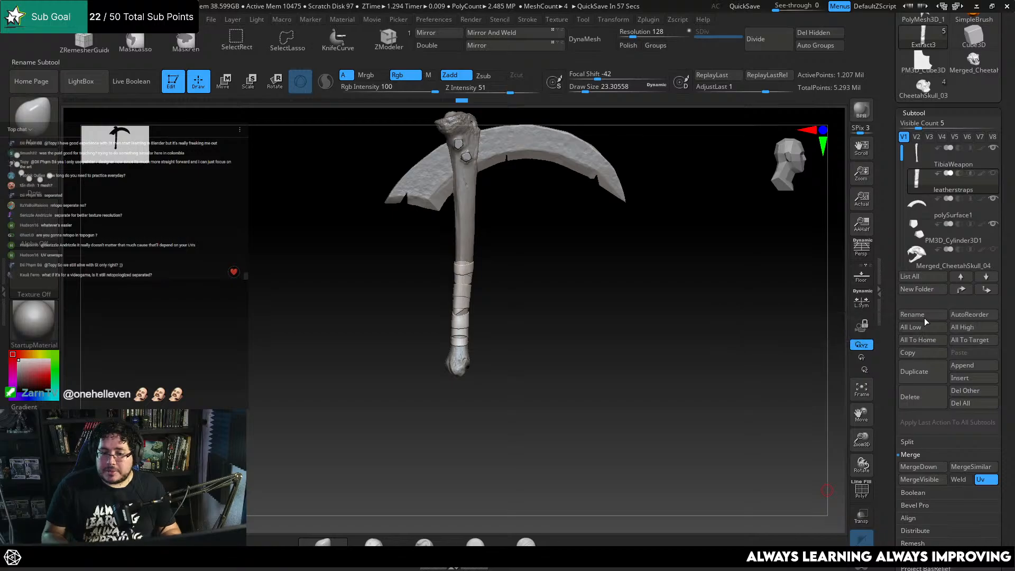
Rename the polySurface1 subtool as blade
{"action": "left_click", "coordinate": [946, 209]}
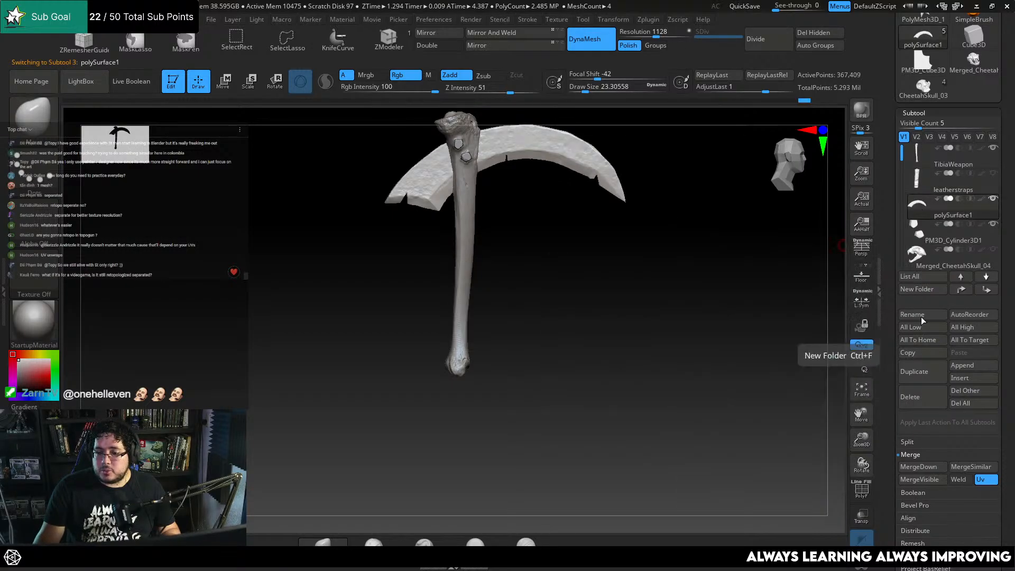
{"action": "left_click", "coordinate": [926, 316]}
{"action": "type", "text": "blad"}
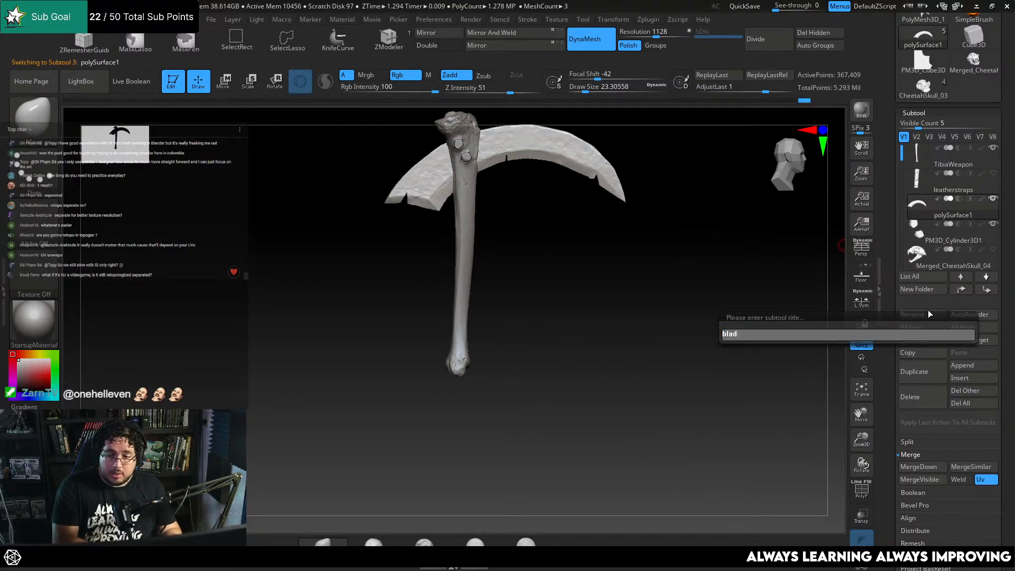
{"action": "type", "text": "e"}
{"action": "key", "text": "Return"}
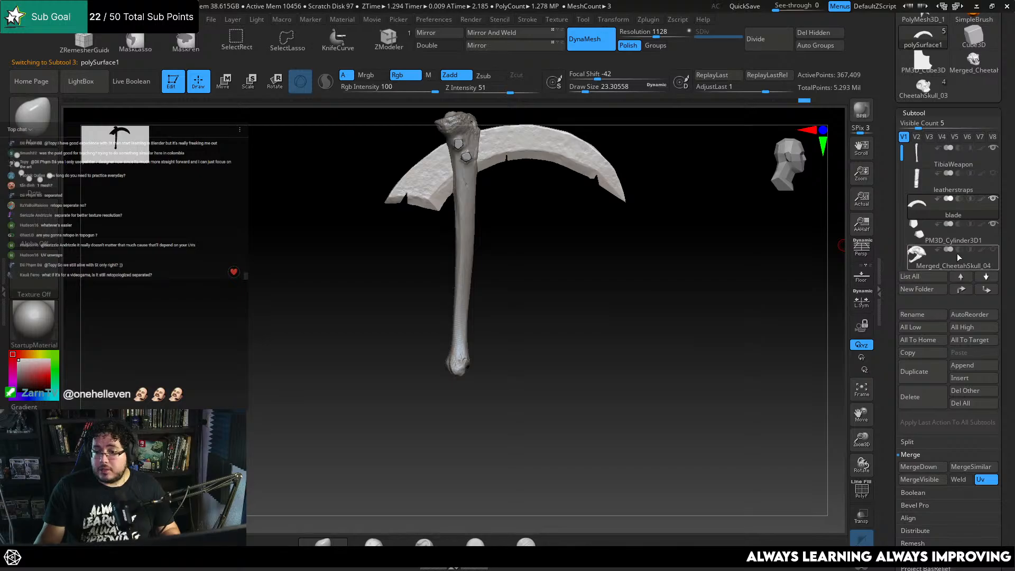
Rename the PM3D_Cylinder3D1 subtool as bolts
{"action": "left_click", "coordinate": [919, 233]}
{"action": "left_click", "coordinate": [919, 316]}
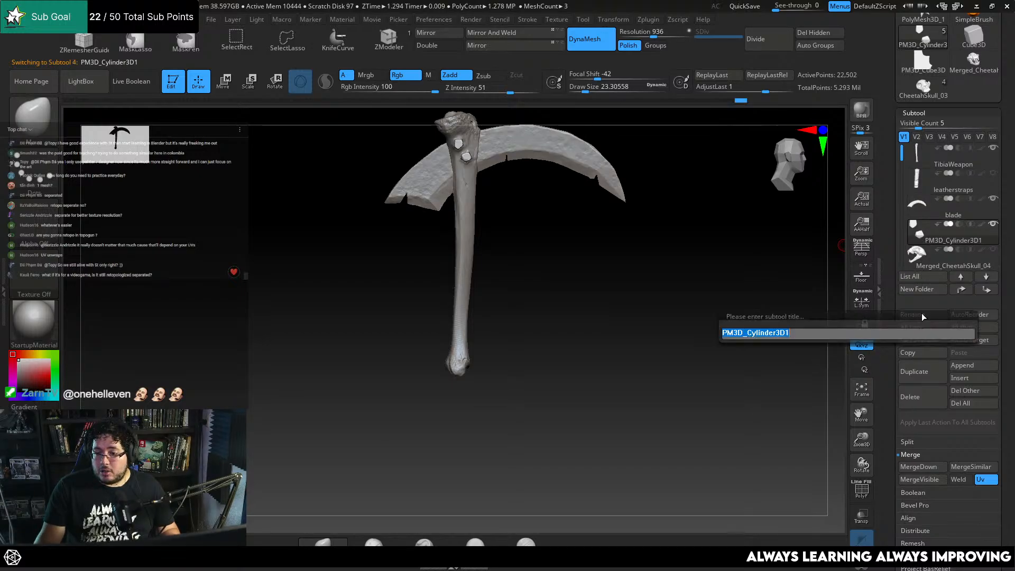
{"action": "type", "text": "bolts"}
{"action": "key", "text": "Return"}
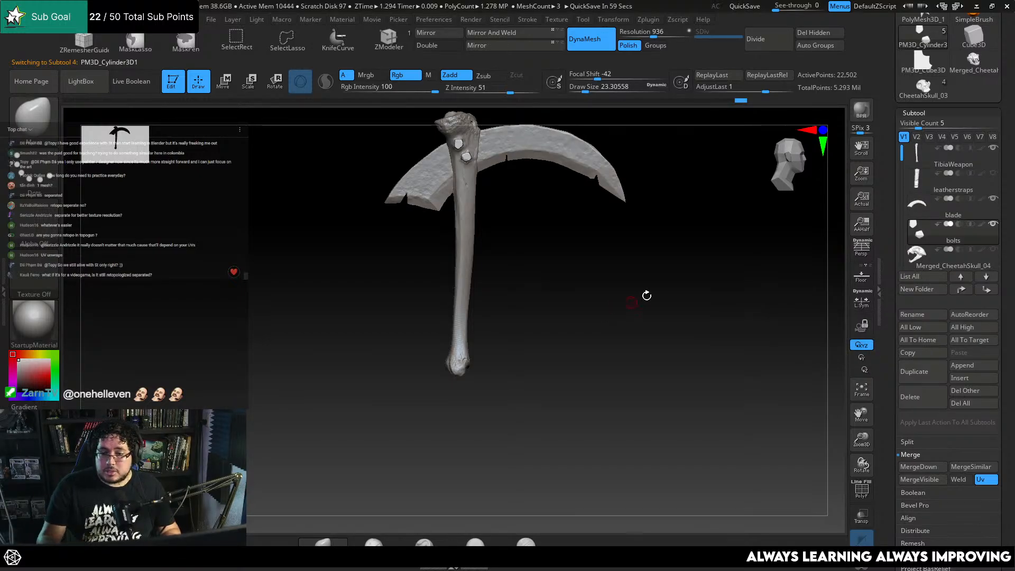
Rename the Merged_CheetahSkull_04 subtool as skull
{"action": "left_click", "coordinate": [923, 256]}
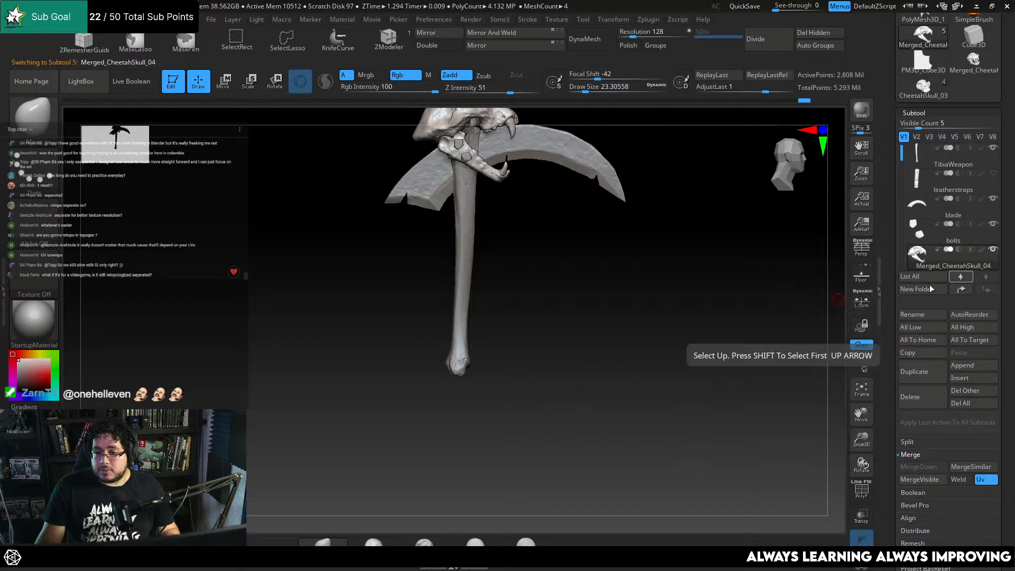
{"action": "left_click", "coordinate": [921, 314]}
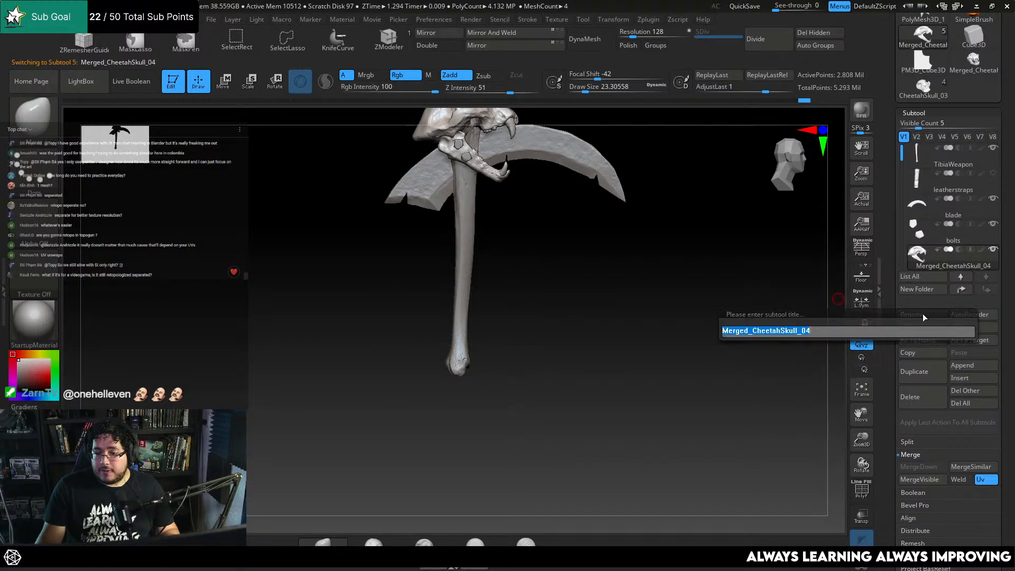
{"action": "type", "text": "skull"}
{"action": "key", "text": "Return"}
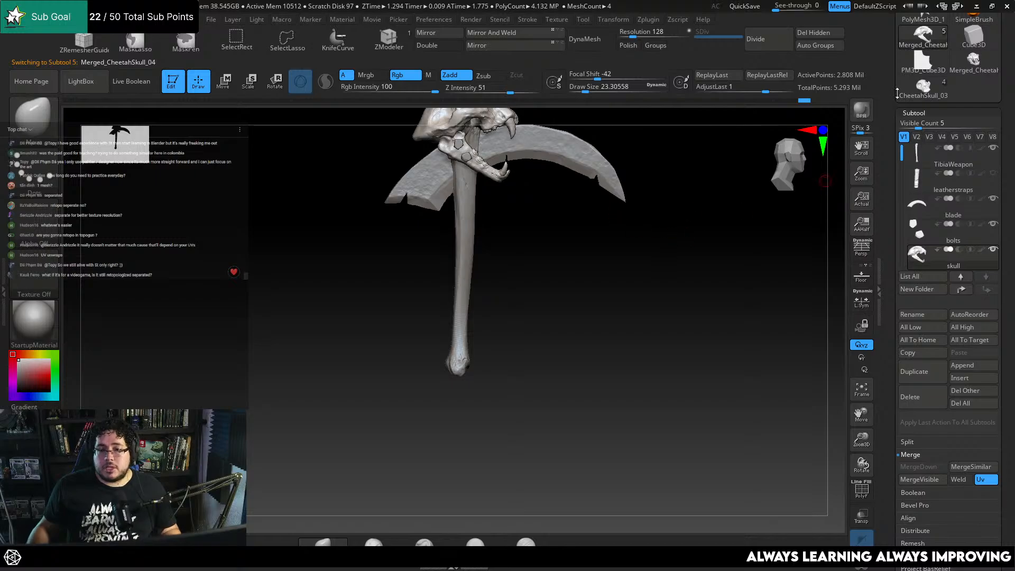
Save the tool to the Desktop as TibiaWeapon.ztl, replacing the existing file
{"action": "scroll", "coordinate": [1010, 78], "scroll_direction": "up", "scroll_amount": 5}
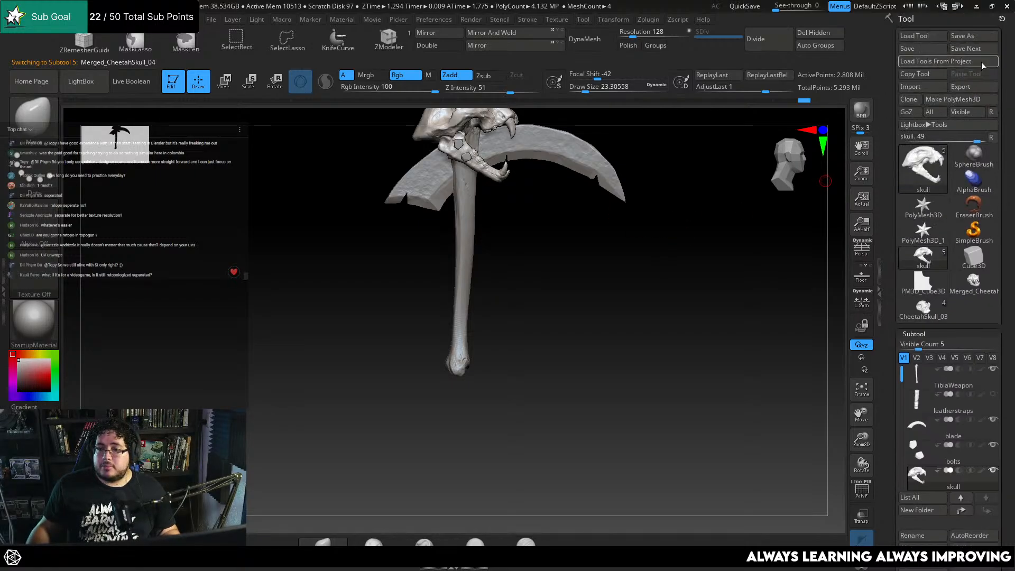
{"action": "left_click", "coordinate": [973, 35]}
{"action": "double_click", "coordinate": [499, 254]}
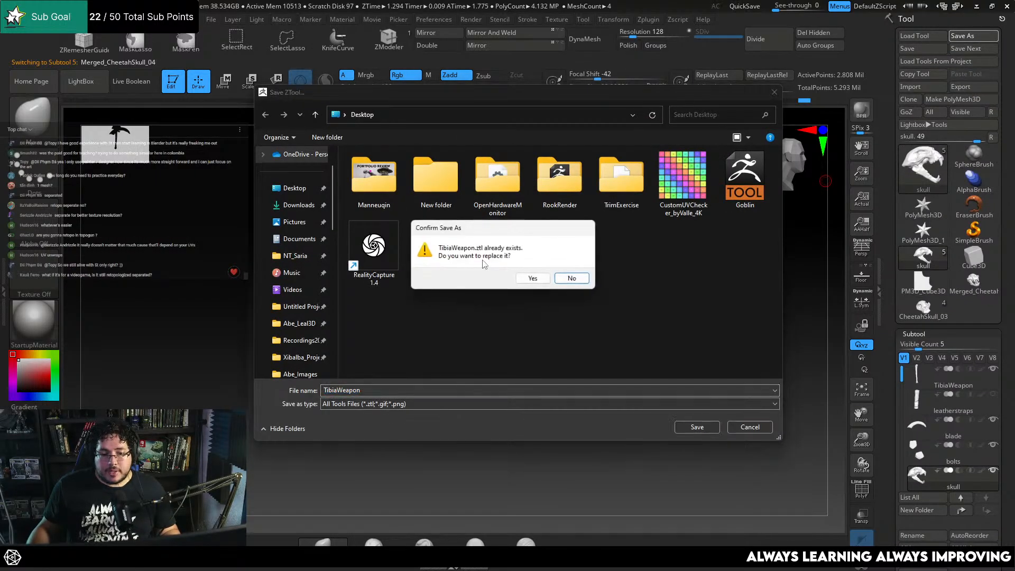
{"action": "left_click", "coordinate": [529, 278]}
Show the leatherstraps subtool and try to pre-process all subtools with Decimation Master
{"action": "mouse_move", "coordinate": [605, 285]}
{"action": "left_mouse_down"}
{"action": "mouse_move", "coordinate": [593, 270]}
{"action": "mouse_move", "coordinate": [623, 357]}
{"action": "mouse_move", "coordinate": [616, 339]}
{"action": "mouse_move", "coordinate": [740, 427]}
{"action": "left_mouse_up"}
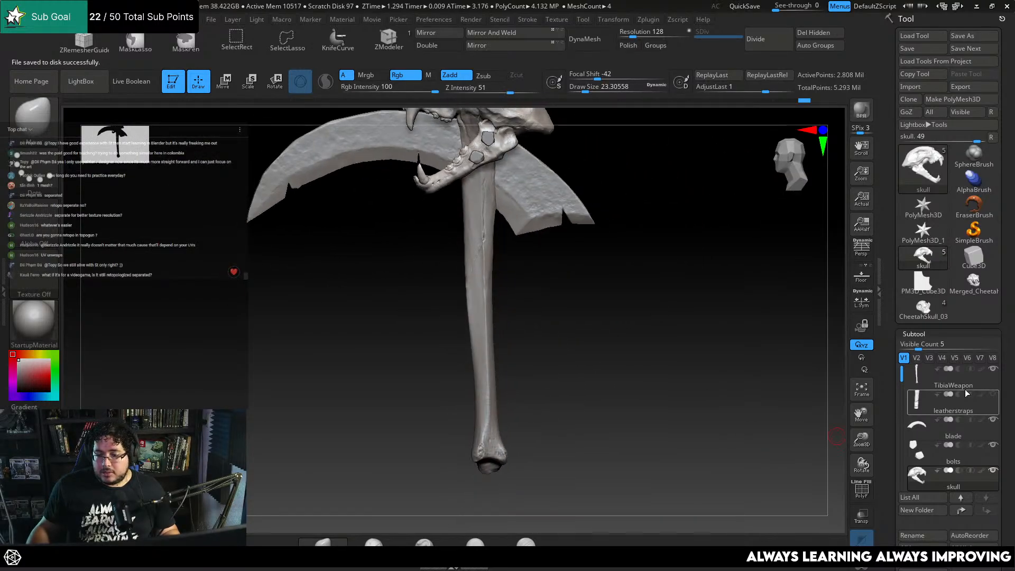
{"action": "left_click", "coordinate": [993, 396]}
{"action": "left_click_drag", "start_coordinate": [641, 238], "coordinate": [613, 106]}
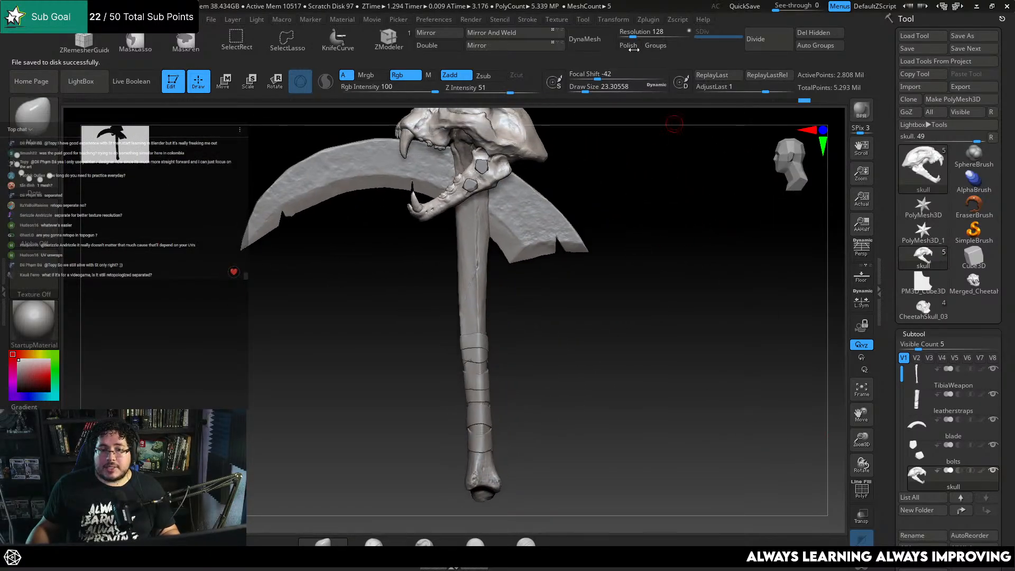
{"action": "left_click", "coordinate": [643, 19]}
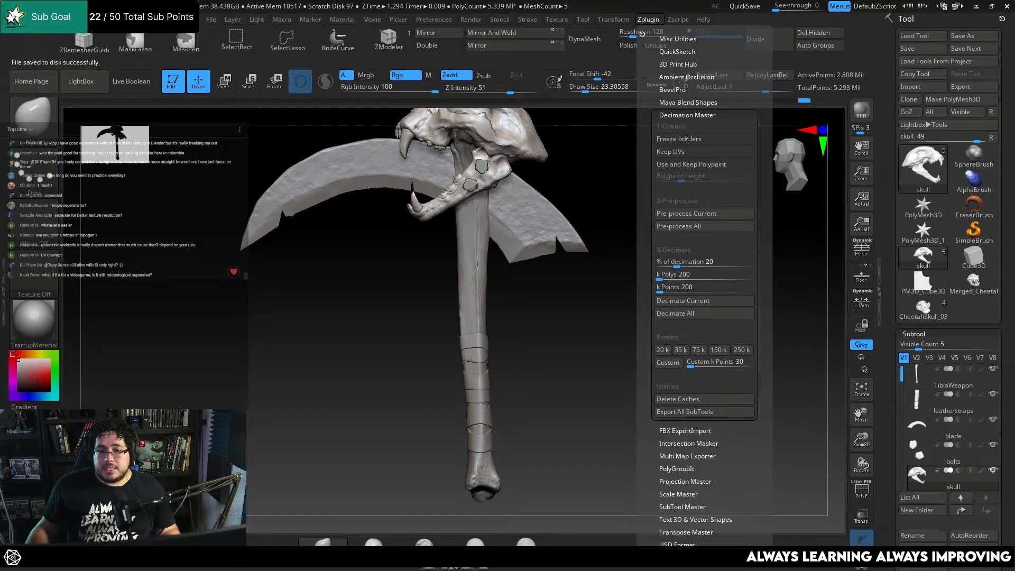
{"action": "left_click", "coordinate": [692, 227]}
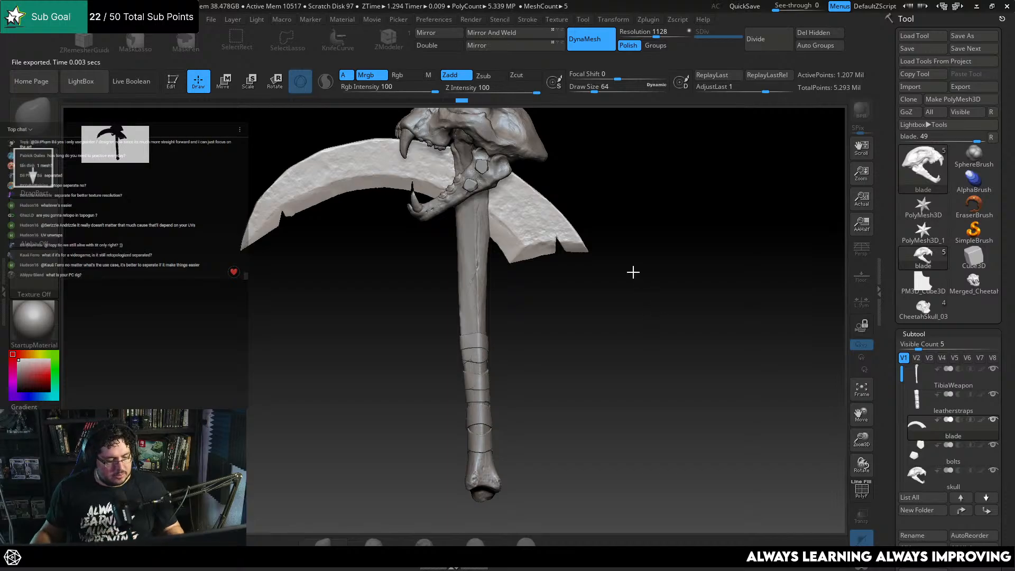
Redraw the weapon on the canvas in Edit mode, hide LightBox and clear the leftover drawn copies
{"action": "mouse_move", "coordinate": [669, 309]}
{"action": "left_mouse_down"}
{"action": "mouse_move", "coordinate": [656, 312]}
{"action": "mouse_move", "coordinate": [661, 322]}
{"action": "left_mouse_up"}
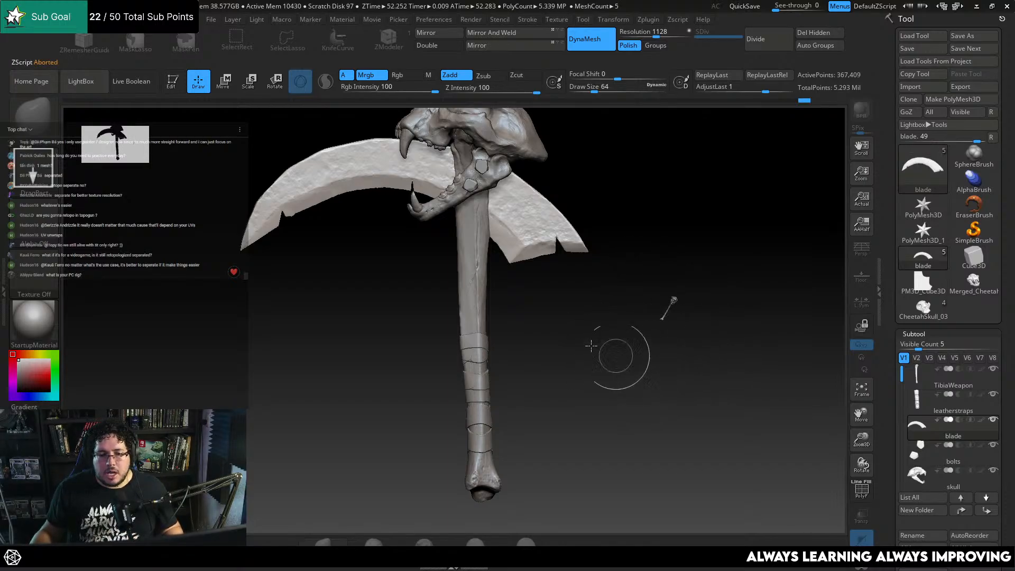
{"action": "left_click_drag", "start_coordinate": [672, 243], "coordinate": [670, 362]}
{"action": "key", "text": "t"}
{"action": "key", "text": "comma"}
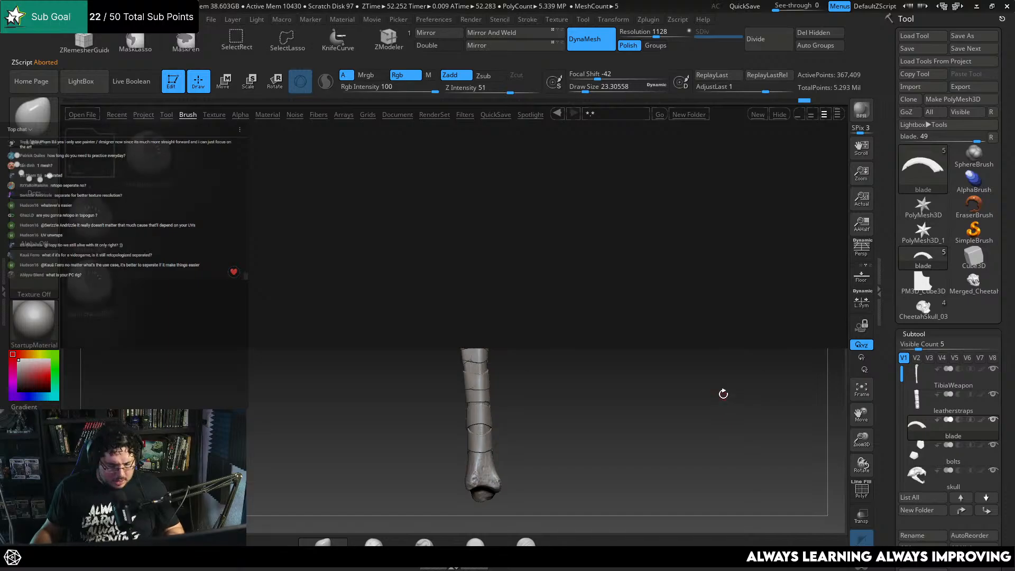
{"action": "key", "text": "comma"}
{"action": "key", "text": "ctrl"}
{"action": "key", "text": "ctrl+n"}
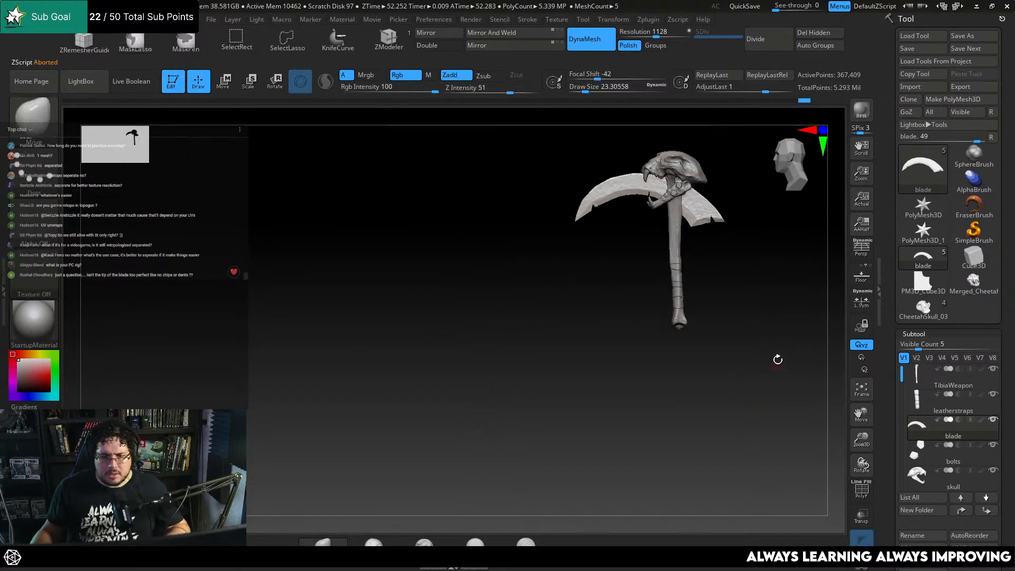
Inspect the weapon from several views and look through the Modify Topology options of the skull subtool
{"action": "left_click_drag", "start_coordinate": [776, 336], "coordinate": [771, 411], "text": "alt"}
{"action": "left_click", "coordinate": [913, 379]}
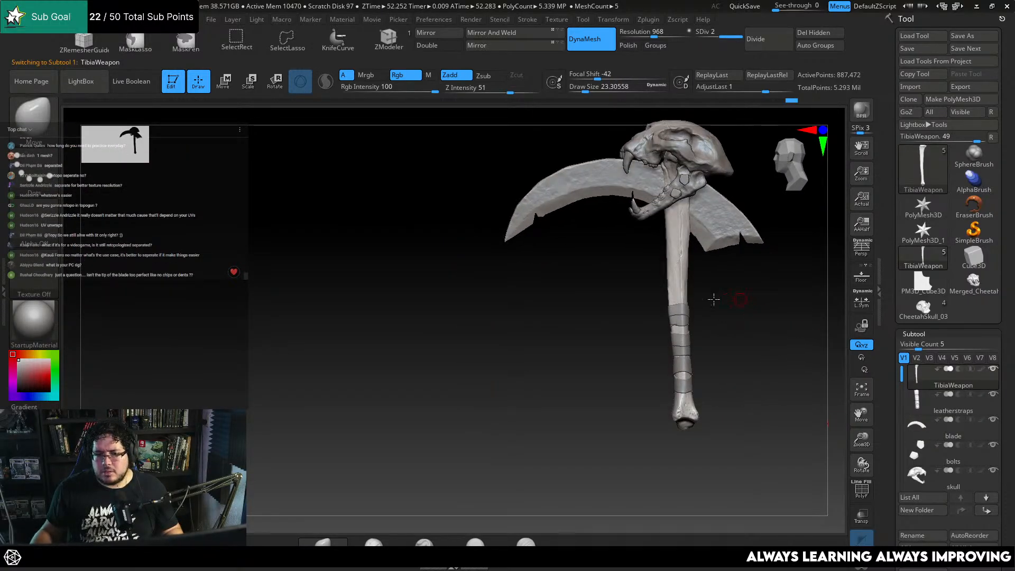
{"action": "left_click_drag", "start_coordinate": [714, 300], "coordinate": [690, 262], "text": "alt"}
{"action": "left_click_drag", "start_coordinate": [741, 318], "coordinate": [729, 282], "text": "alt"}
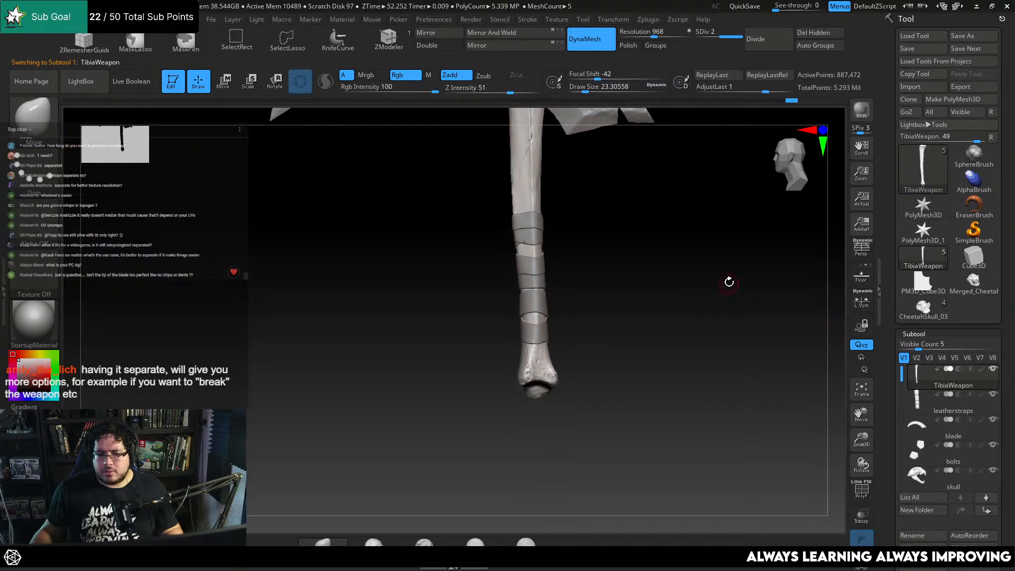
{"action": "left_click", "coordinate": [908, 335]}
{"action": "left_click_drag", "start_coordinate": [732, 317], "coordinate": [748, 457], "text": "alt"}
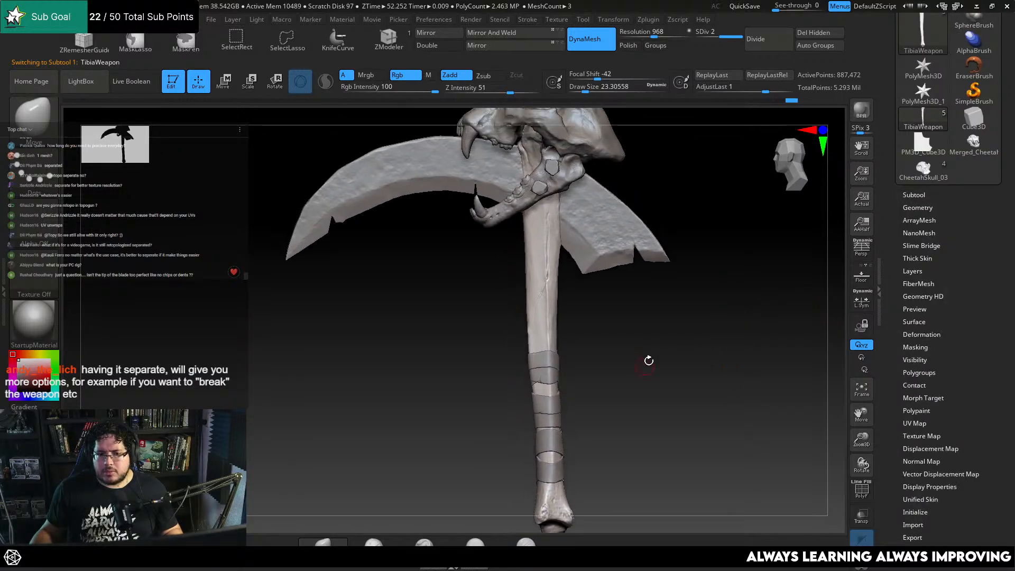
{"action": "left_click", "coordinate": [600, 143], "text": "alt"}
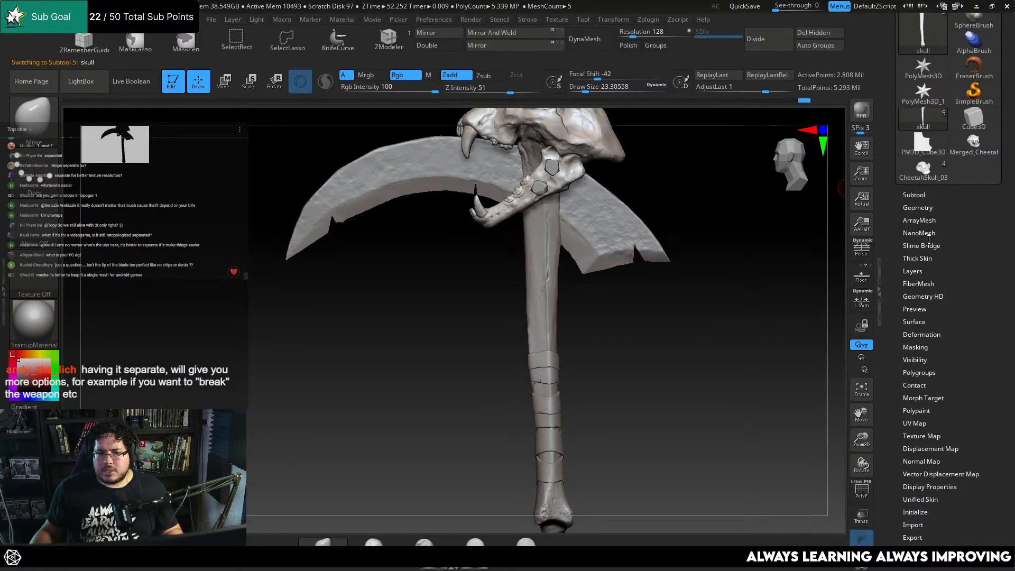
{"action": "left_click", "coordinate": [920, 208]}
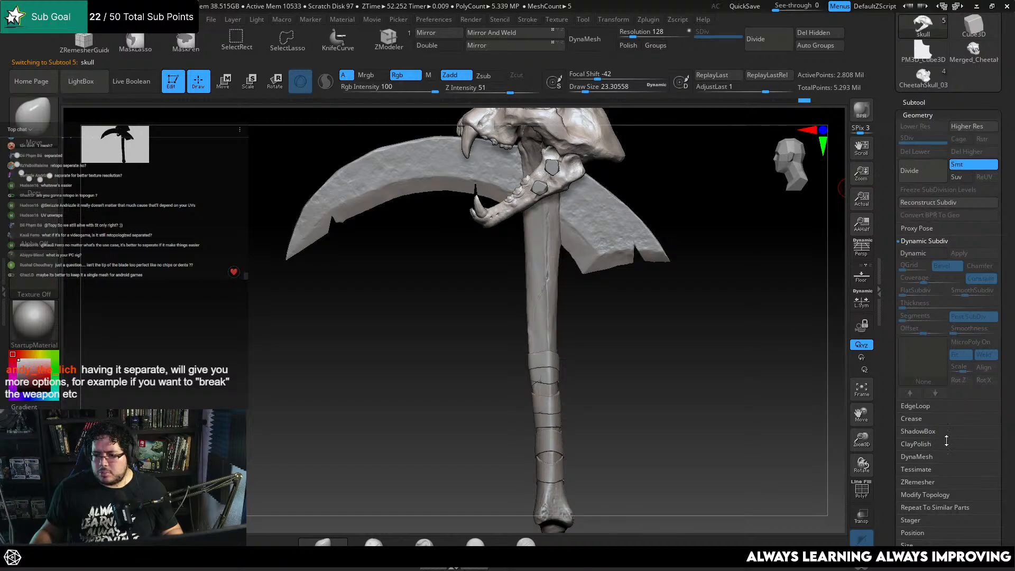
{"action": "left_click", "coordinate": [932, 494]}
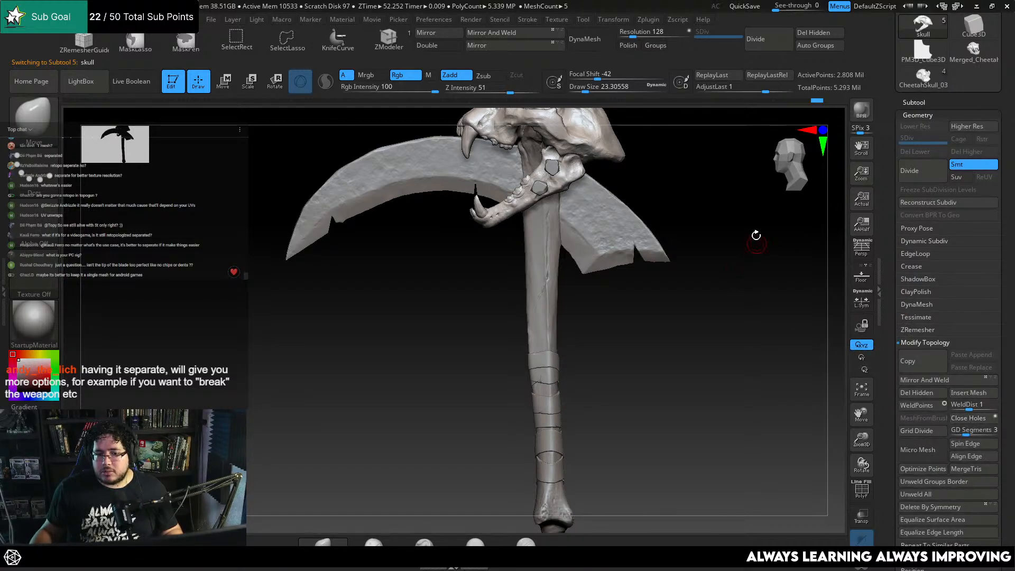
{"action": "left_click_drag", "start_coordinate": [717, 225], "coordinate": [789, 305]}
{"action": "left_click", "coordinate": [918, 114]}
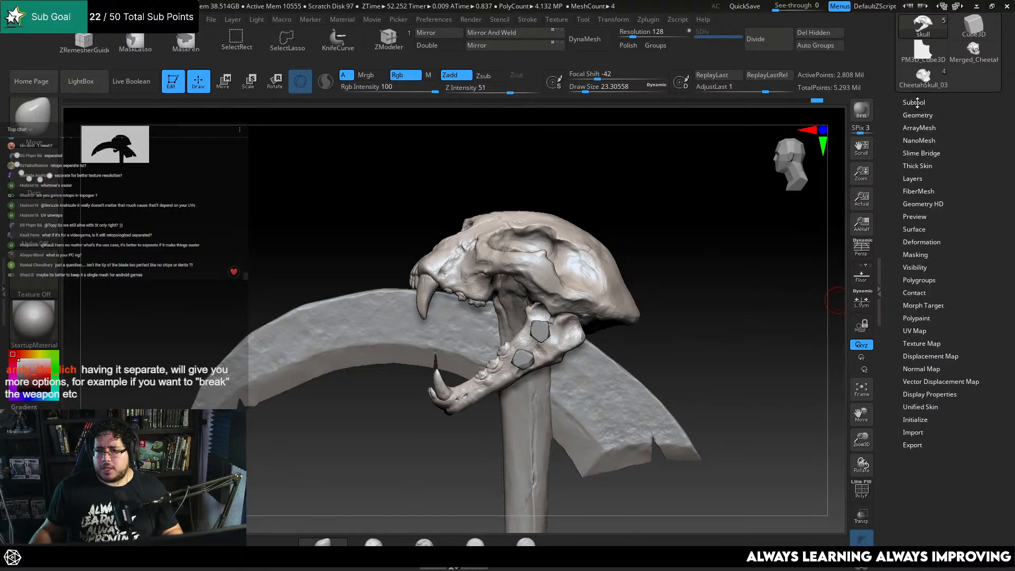
Select the TibiaWeapon subtool and pre-process all subtools with Decimation Master
{"action": "left_click", "coordinate": [913, 102]}
{"action": "left_click", "coordinate": [920, 125]}
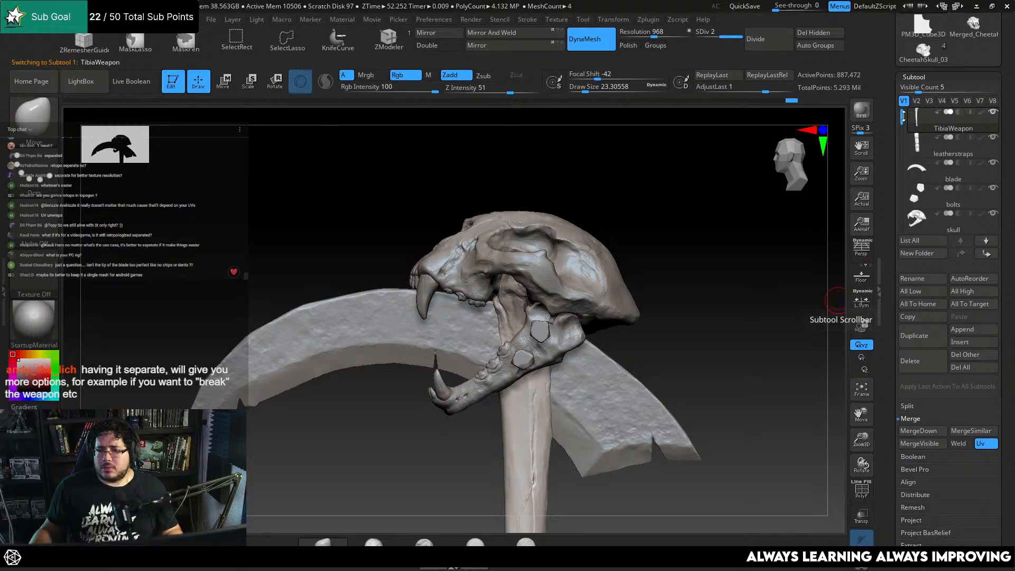
{"action": "left_click", "coordinate": [651, 19]}
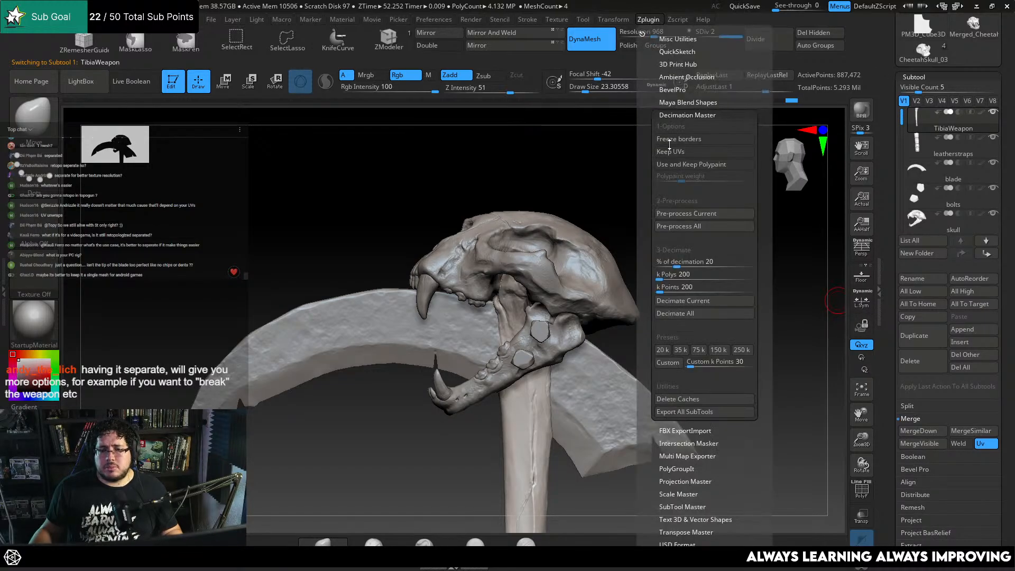
{"action": "left_click", "coordinate": [691, 229]}
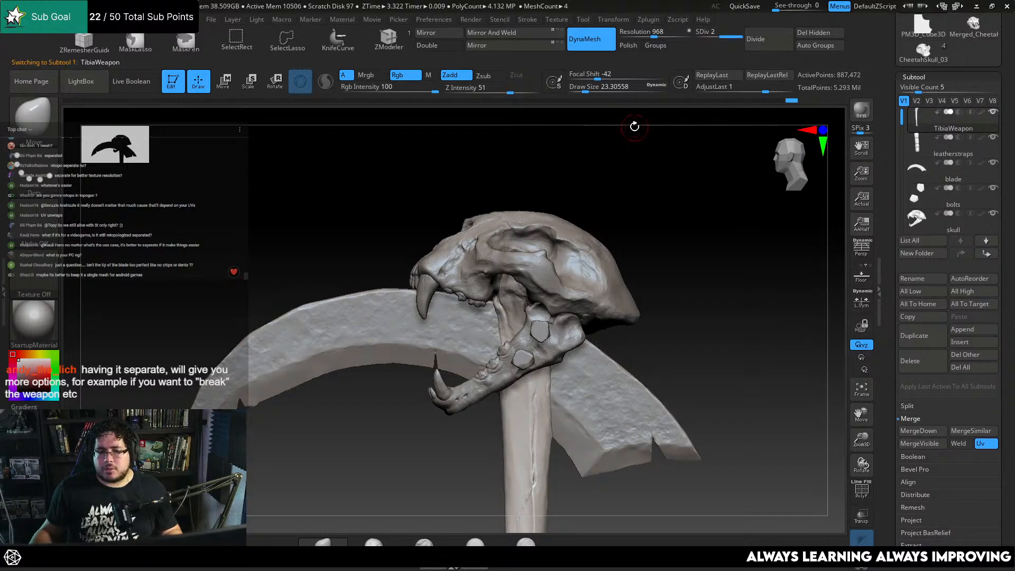
{"action": "left_click_drag", "start_coordinate": [689, 198], "coordinate": [659, 122], "text": "alt"}
{"action": "left_click_drag", "start_coordinate": [734, 300], "coordinate": [713, 196], "text": "alt"}
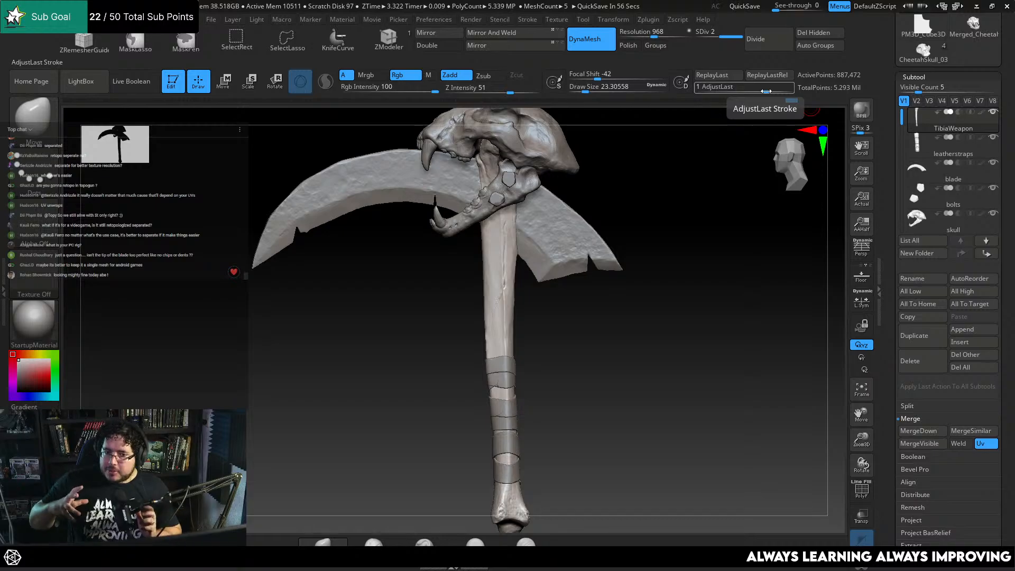
Switch to Maya and delete the decimated tibia and the blade mesh from the scene
{"action": "key", "text": "alt+Tab"}
{"action": "key", "text": "alt+Tab"}
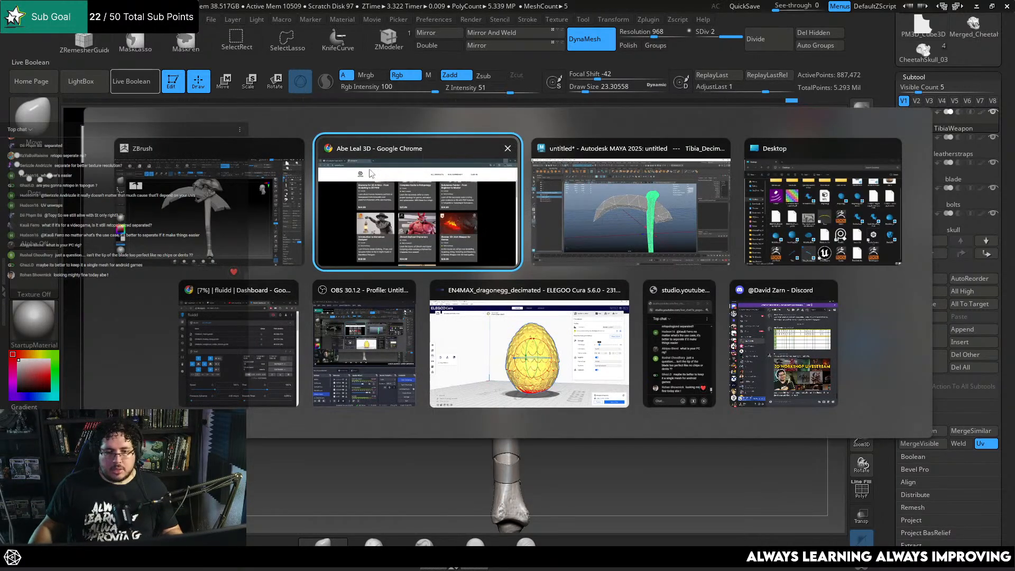
{"action": "scroll", "coordinate": [676, 242], "scroll_direction": "down", "scroll_amount": 5}
{"action": "left_click", "coordinate": [716, 297]}
{"action": "left_click_drag", "start_coordinate": [687, 254], "coordinate": [494, 298]}
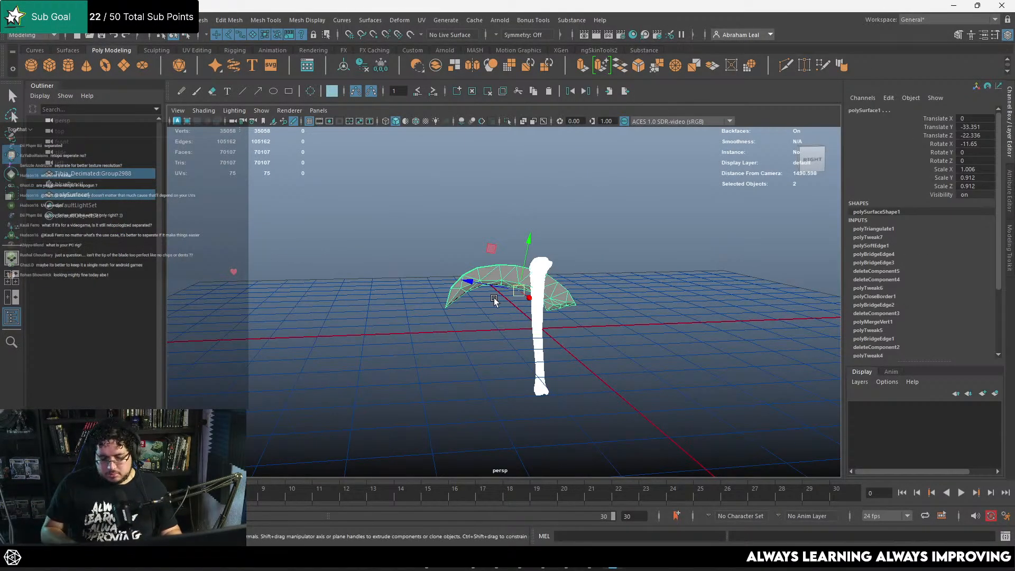
{"action": "key", "text": "Delete"}
Create a polygon sphere, scale it uniformly to about 58.2 and duplicate it four times into an overlapping group
{"action": "left_click", "coordinate": [39, 66]}
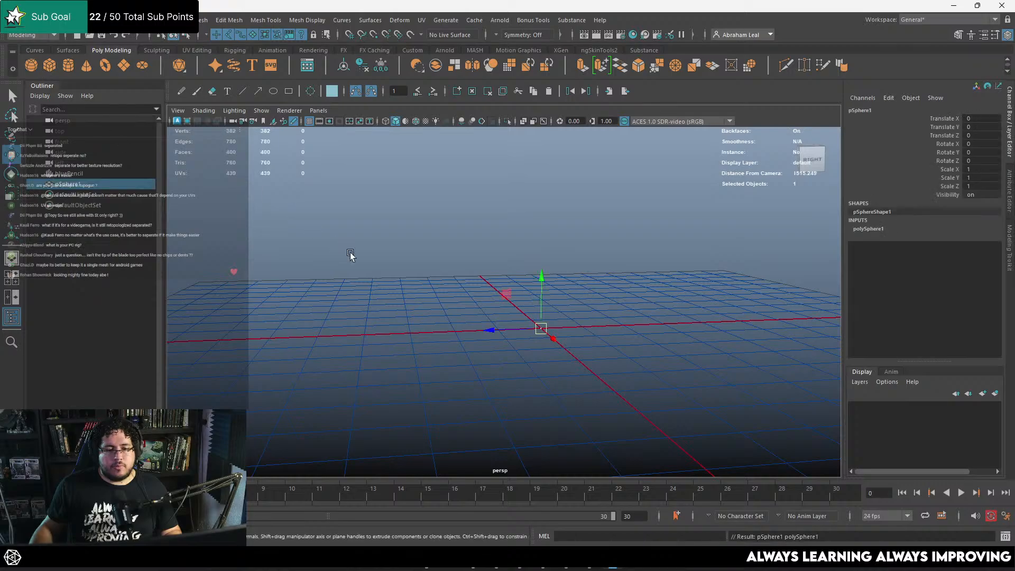
{"action": "key", "text": "r"}
{"action": "left_click_drag", "start_coordinate": [539, 330], "coordinate": [515, 232]}
{"action": "key", "text": "w"}
{"action": "key", "text": "ctrl+d"}
{"action": "key", "text": "ctrl+d"}
{"action": "left_click_drag", "start_coordinate": [515, 232], "coordinate": [509, 264]}
{"action": "key", "text": "ctrl+d"}
{"action": "key", "text": "ctrl+d"}
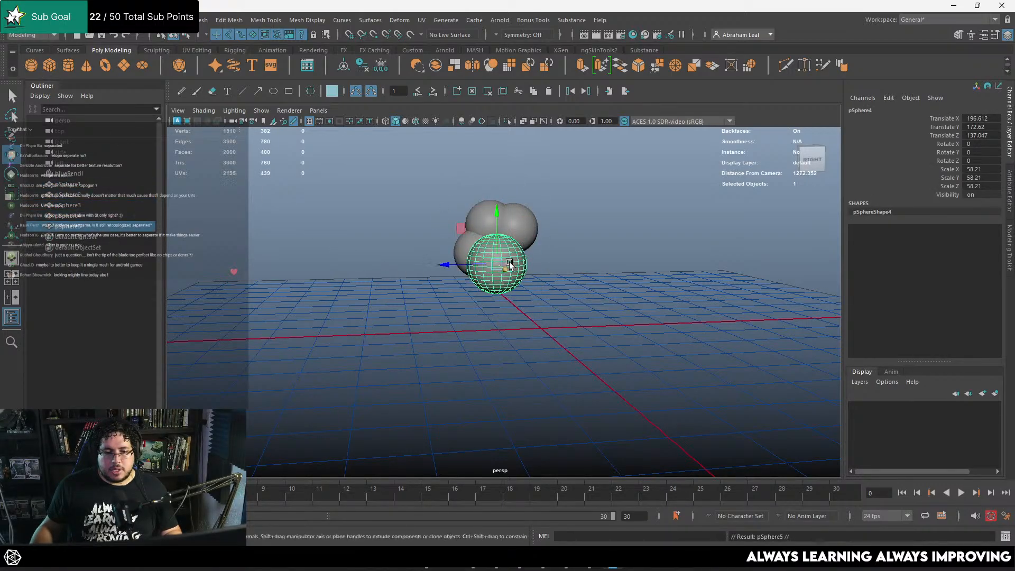
Reposition the sphere copies so that the five spheres form a compact, overlapping cluster
{"action": "left_click_drag", "start_coordinate": [566, 283], "coordinate": [518, 255], "text": "alt"}
{"action": "left_click", "coordinate": [412, 254]}
{"action": "left_click_drag", "start_coordinate": [416, 254], "coordinate": [509, 249]}
{"action": "left_click_drag", "start_coordinate": [476, 241], "coordinate": [577, 265], "text": "alt"}
{"action": "left_click", "coordinate": [531, 302]}
{"action": "left_click", "coordinate": [494, 250]}
{"action": "left_click_drag", "start_coordinate": [488, 251], "coordinate": [533, 262]}
{"action": "left_click", "coordinate": [605, 279]}
{"action": "left_click_drag", "start_coordinate": [605, 279], "coordinate": [558, 230], "text": "alt"}
{"action": "scroll", "coordinate": [546, 221], "scroll_direction": "up", "scroll_amount": 5}
{"action": "scroll", "coordinate": [546, 221], "scroll_direction": "down", "scroll_amount": 2}
{"action": "middle_click_drag", "start_coordinate": [559, 230], "coordinate": [540, 302], "text": "alt"}
Select the spheres of the cluster one at a time to examine them as separate objects
{"action": "left_click_drag", "start_coordinate": [579, 214], "coordinate": [389, 316]}
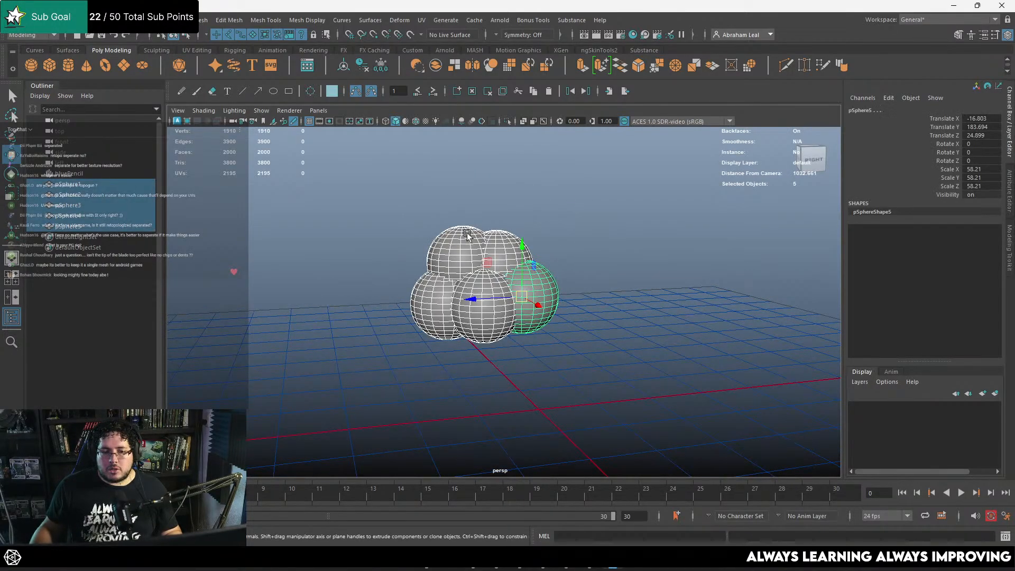
{"action": "left_click", "coordinate": [464, 243]}
{"action": "left_click", "coordinate": [510, 231]}
{"action": "left_click", "coordinate": [498, 307]}
{"action": "left_click", "coordinate": [537, 266]}
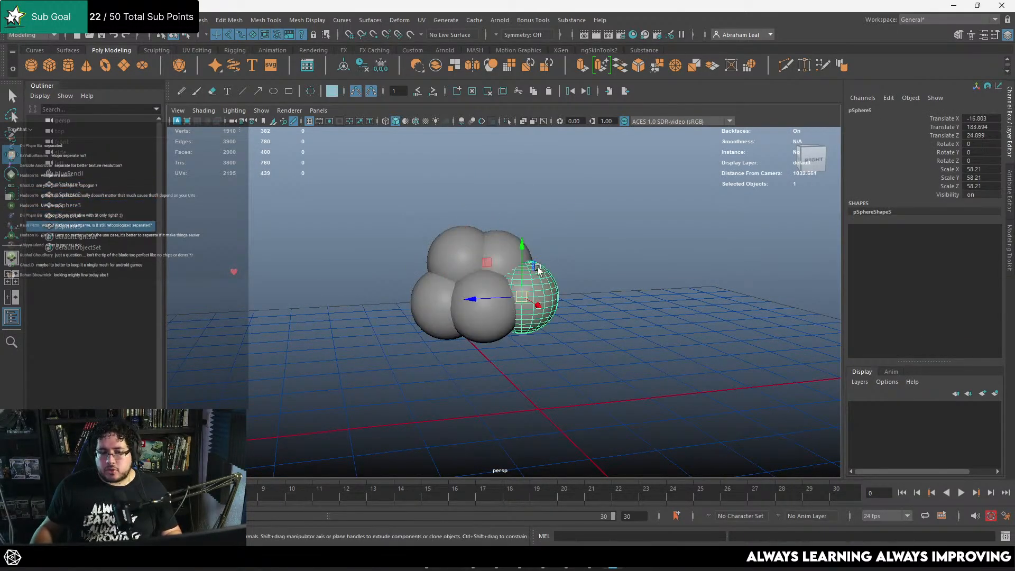
{"action": "left_click", "coordinate": [505, 251]}
{"action": "left_click", "coordinate": [462, 233]}
{"action": "left_click", "coordinate": [430, 313]}
Duplicate all five spheres together and place the copied cluster beside the original
{"action": "left_click_drag", "start_coordinate": [559, 224], "coordinate": [389, 344]}
{"action": "middle_click_drag", "start_coordinate": [540, 321], "coordinate": [520, 287], "text": "alt"}
{"action": "key", "text": "ctrl+d"}
{"action": "left_click_drag", "start_coordinate": [500, 301], "coordinate": [450, 275], "text": "alt"}
{"action": "middle_click_drag", "start_coordinate": [449, 275], "coordinate": [624, 275]}
Combine the five spheres of the original cluster into a single mesh and delete its history
{"action": "left_click", "coordinate": [544, 182]}
{"action": "left_click_drag", "start_coordinate": [544, 182], "coordinate": [391, 312]}
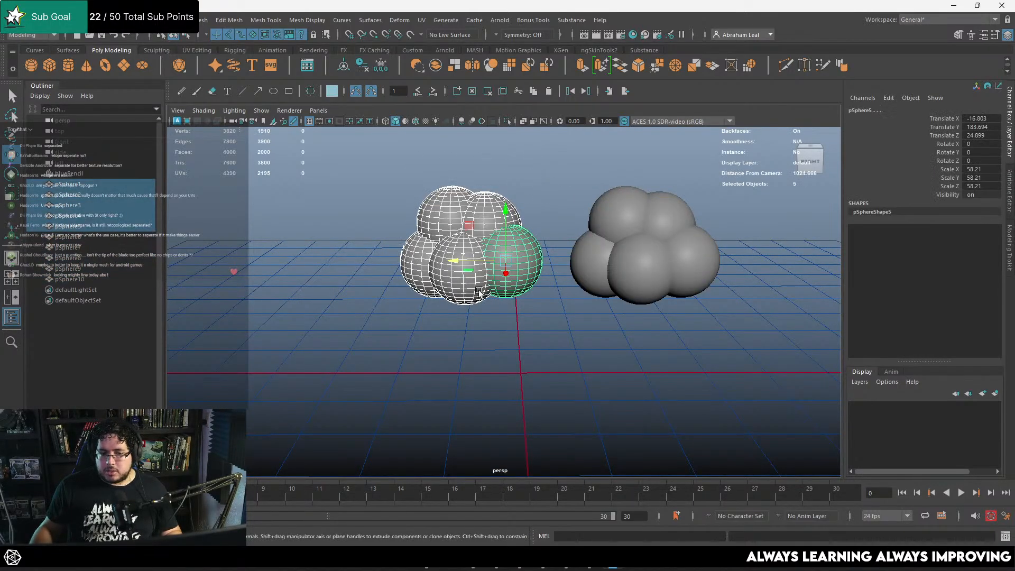
{"action": "left_click_drag", "start_coordinate": [592, 248], "coordinate": [652, 236], "text": "alt"}
{"action": "left_click", "coordinate": [435, 65]}
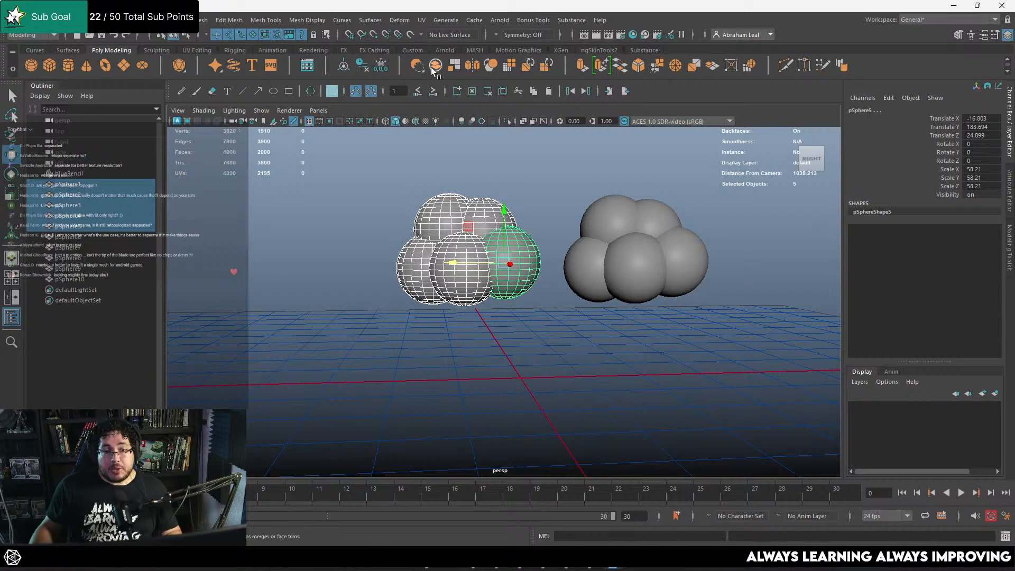
{"action": "left_click", "coordinate": [361, 65]}
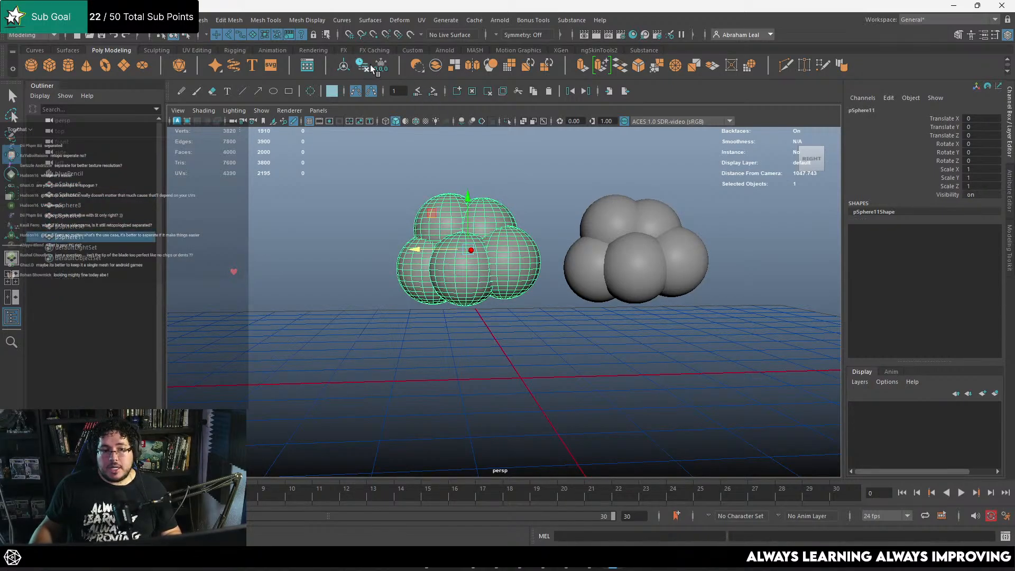
Compare handling the combined cluster as one mesh with selecting the five separate spheres of the copied cluster
{"action": "left_click_drag", "start_coordinate": [468, 255], "coordinate": [443, 255]}
{"action": "key", "text": "ctrl+z"}
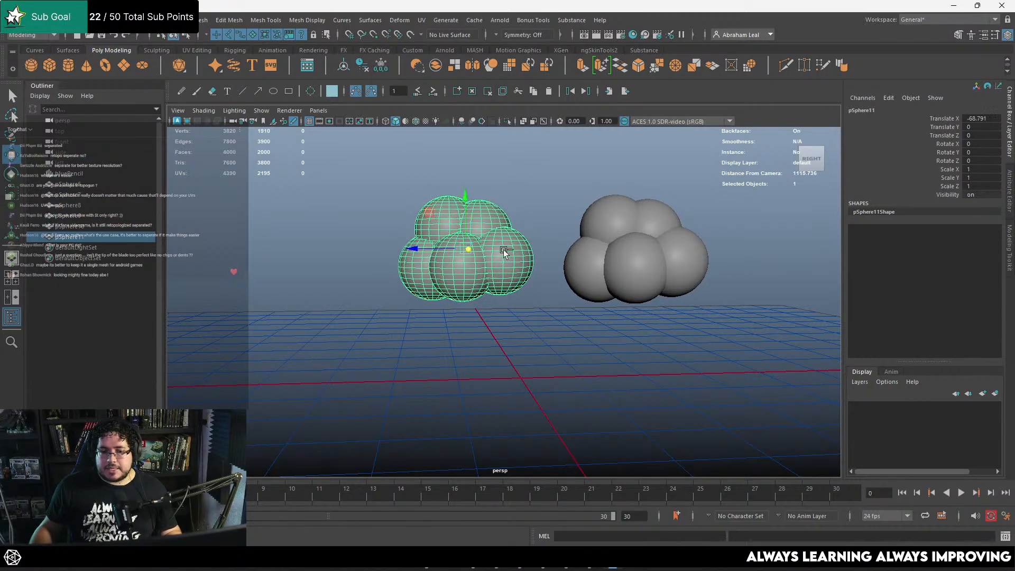
{"action": "middle_click_drag", "start_coordinate": [524, 239], "coordinate": [460, 238], "text": "alt"}
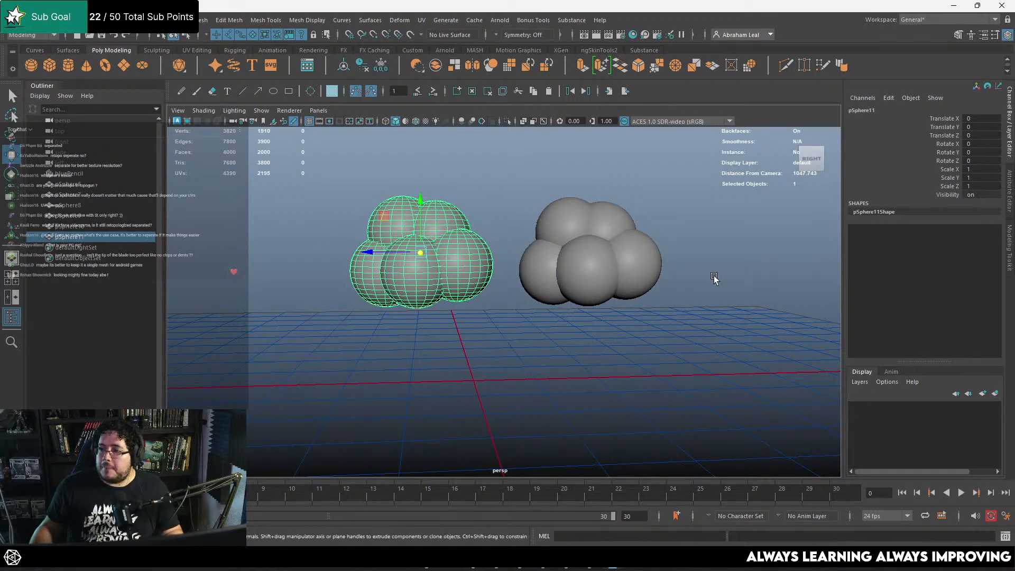
{"action": "left_click", "coordinate": [509, 202]}
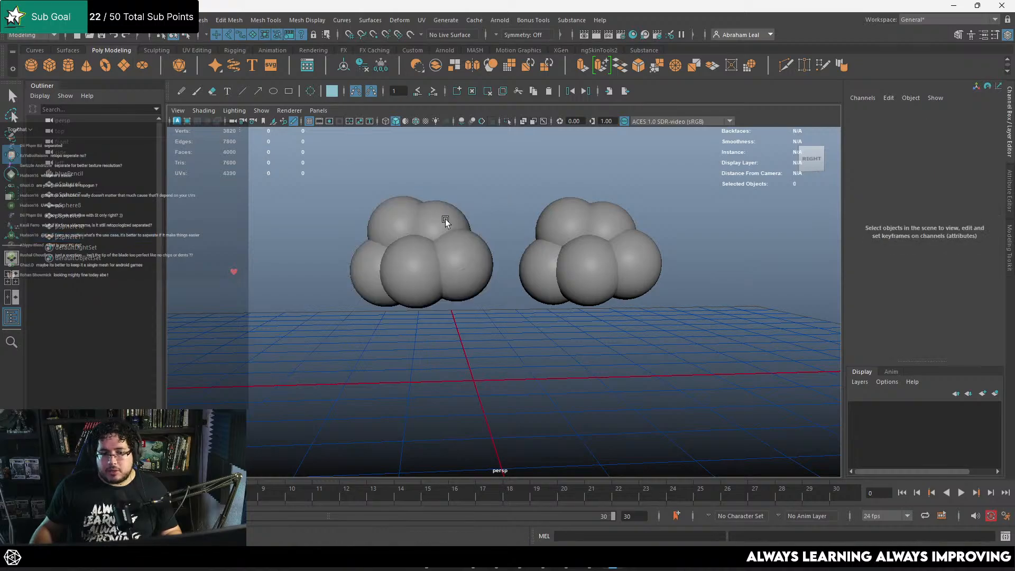
{"action": "left_click", "coordinate": [445, 220]}
{"action": "left_click", "coordinate": [488, 219]}
{"action": "left_click_drag", "start_coordinate": [645, 200], "coordinate": [544, 290]}
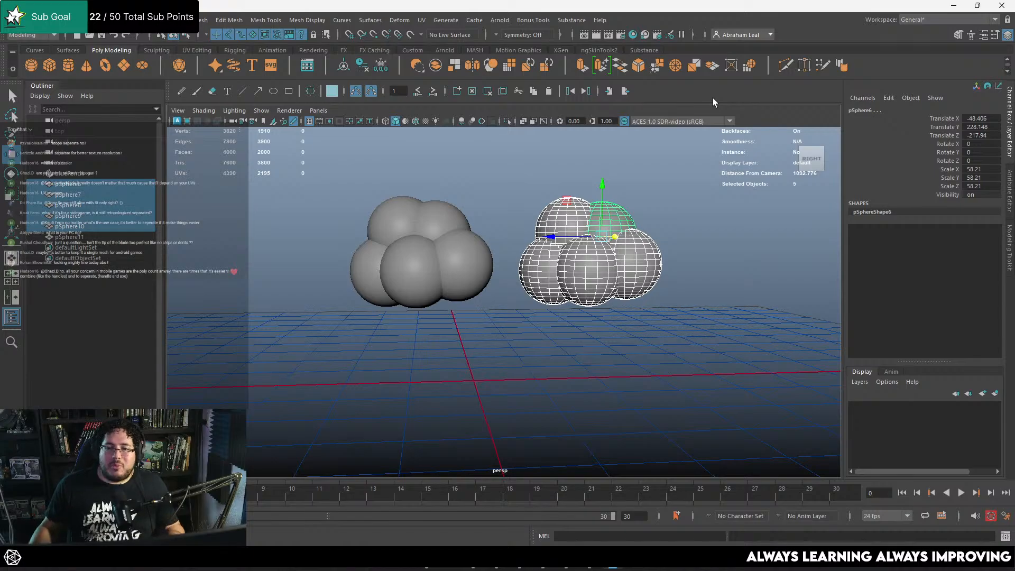
Switch back to ZBrush, select the TibiaWeapon subtool and review the Decimation Master presets
{"action": "left_click", "coordinate": [954, 5]}
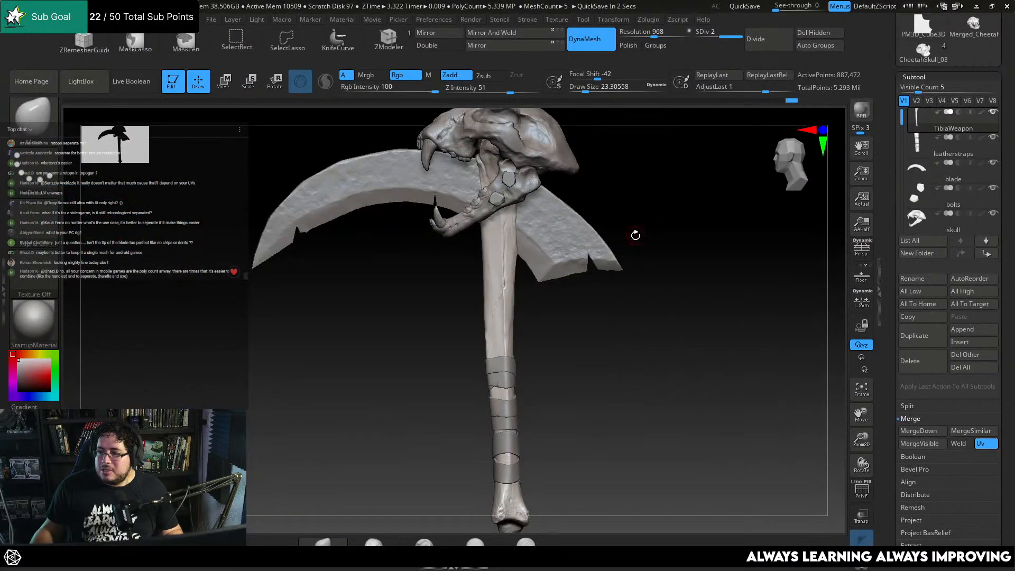
{"action": "mouse_move", "coordinate": [595, 328]}
{"action": "left_mouse_down", "text": "alt"}
{"action": "mouse_move", "coordinate": [589, 352]}
{"action": "mouse_move", "coordinate": [585, 317]}
{"action": "left_mouse_up", "text": "alt"}
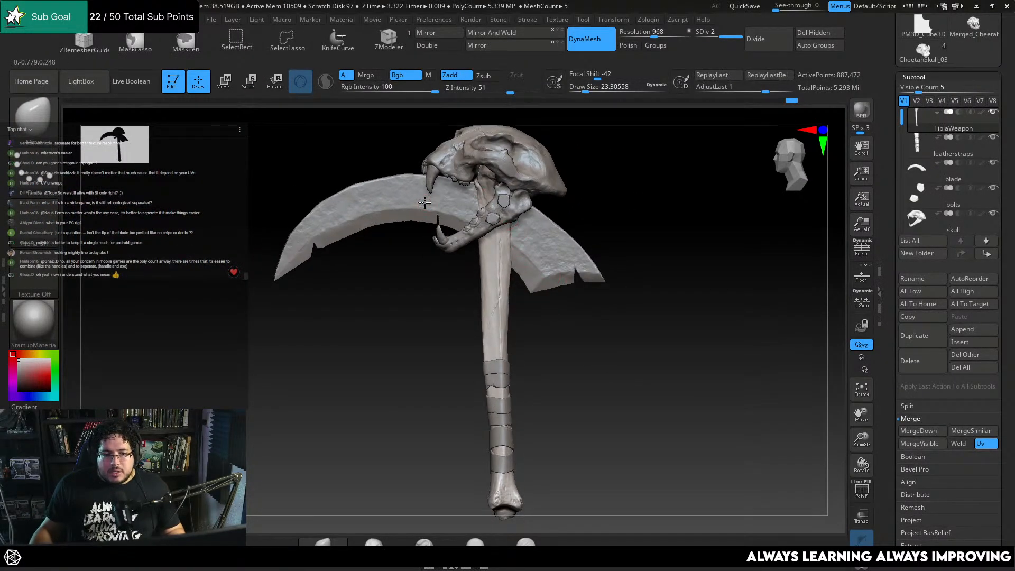
{"action": "left_click", "coordinate": [444, 207], "text": "alt"}
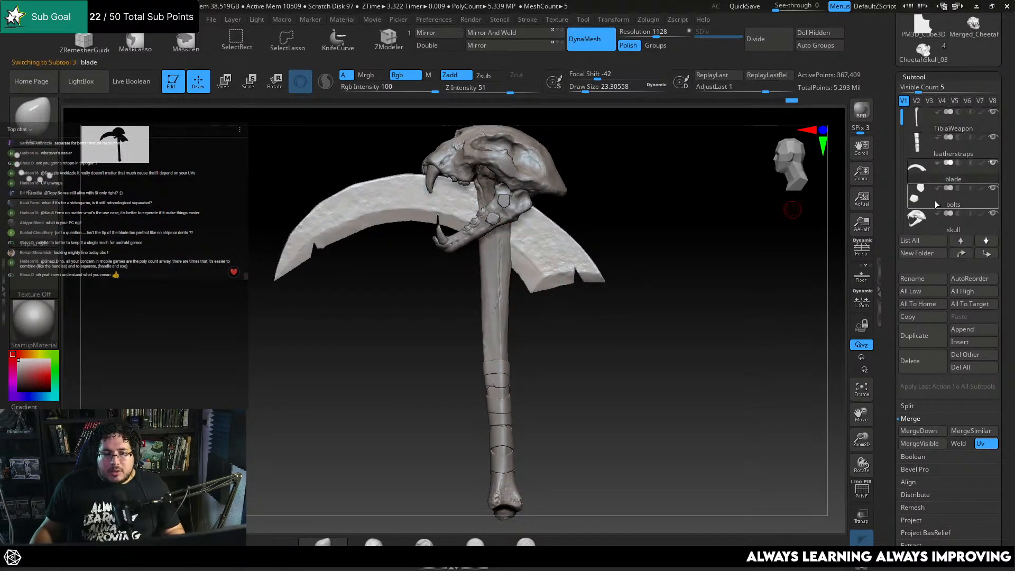
{"action": "left_click", "coordinate": [933, 126]}
{"action": "left_click", "coordinate": [646, 19]}
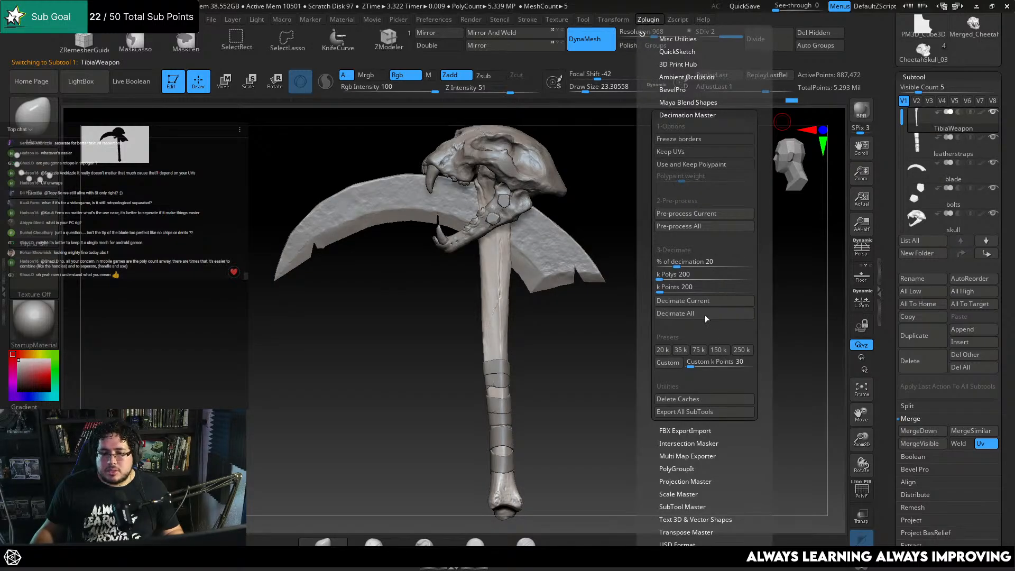
{"action": "left_click", "coordinate": [719, 350]}
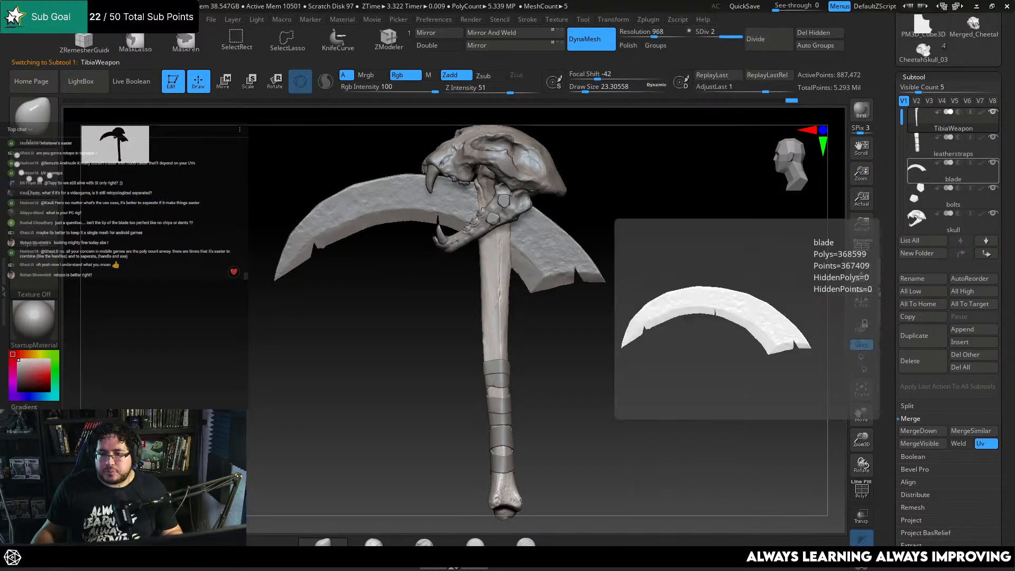
Save the tool to the Desktop as a new file named TibiaWeaponDecimated
{"action": "scroll", "coordinate": [1003, 123], "scroll_direction": "up", "scroll_amount": 5}
{"action": "left_click", "coordinate": [975, 28]}
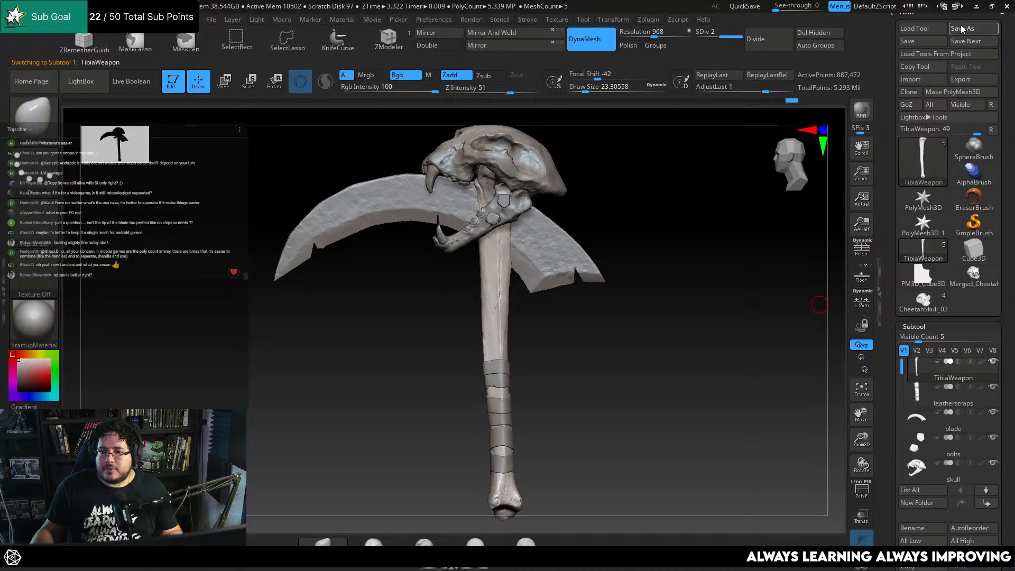
{"action": "key", "text": "Right"}
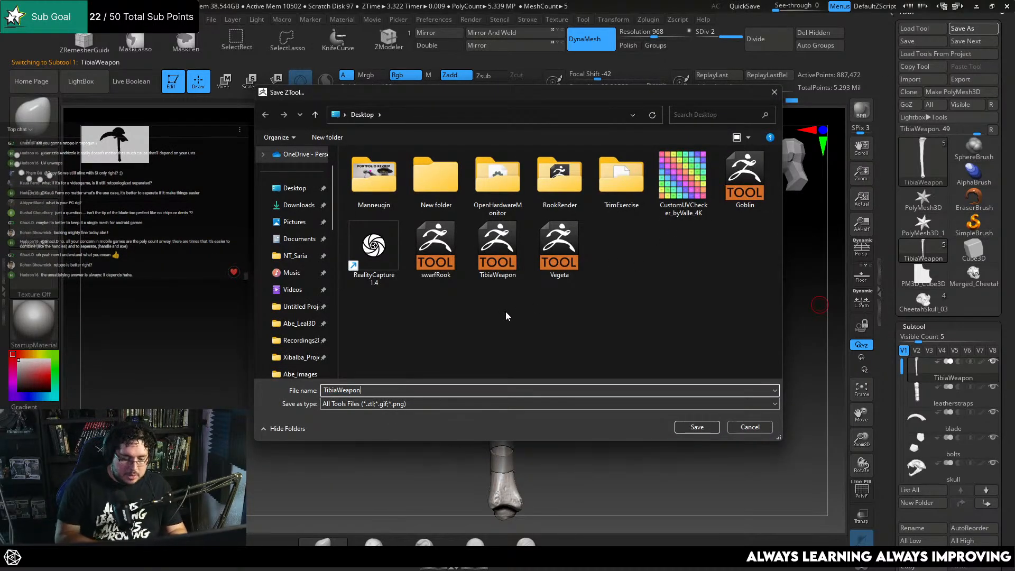
{"action": "type", "text": "Decimated"}
{"action": "key", "text": "Return"}
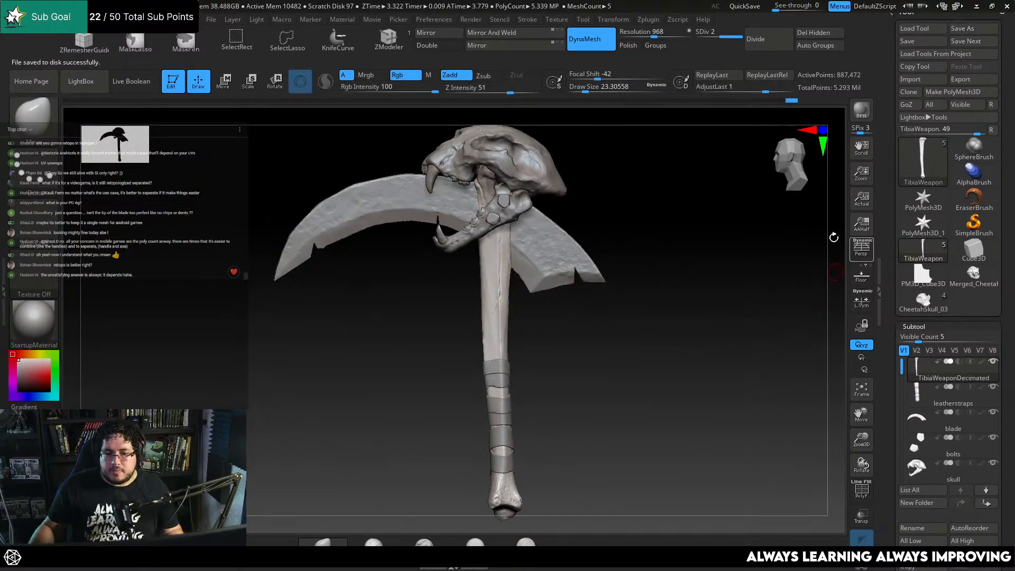
Decimate the TibiaWeaponDecimated subtool with Decimation Master's 35 k preset
{"action": "left_click", "coordinate": [926, 376]}
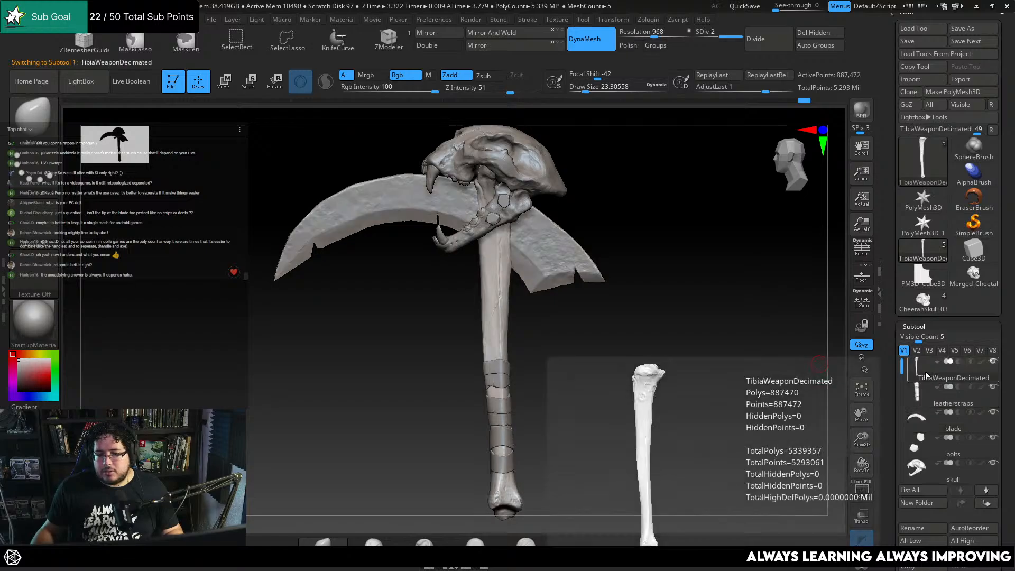
{"action": "left_click", "coordinate": [648, 19]}
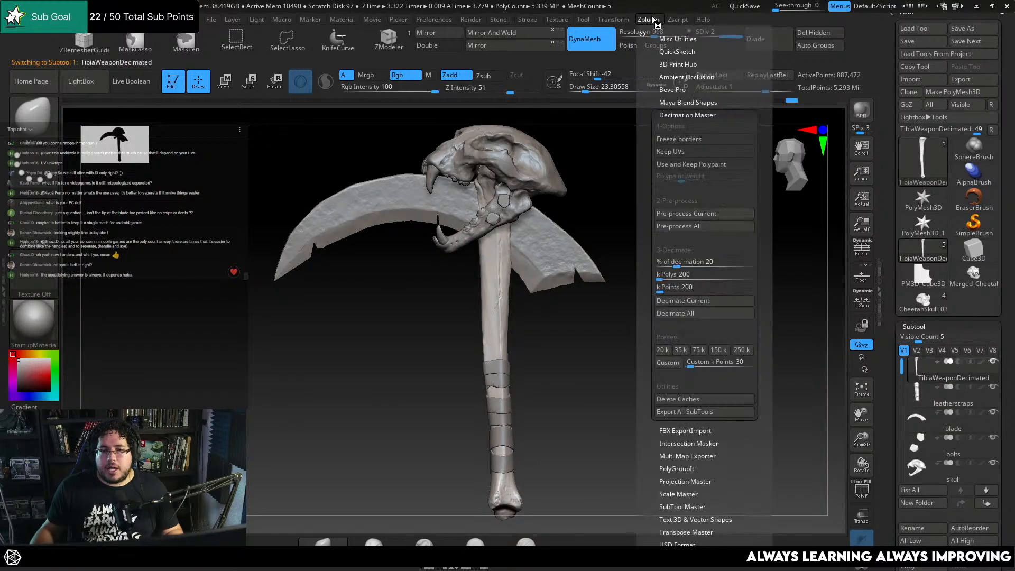
{"action": "left_click", "coordinate": [681, 349]}
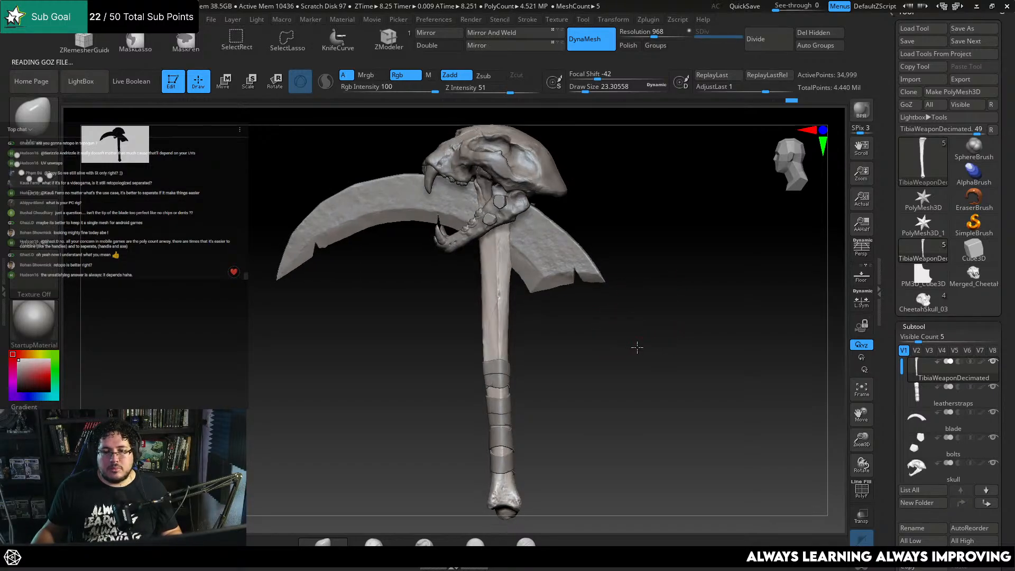
Decimate the blade subtool and the skull subtool with Decimation Master's 35 k preset
{"action": "left_click", "coordinate": [648, 19]}
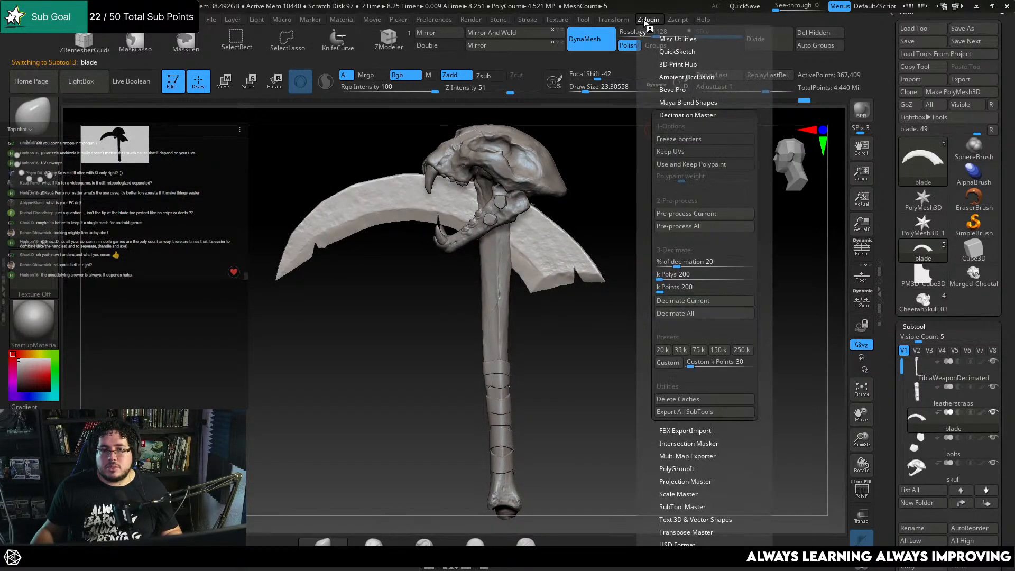
{"action": "left_click", "coordinate": [681, 350]}
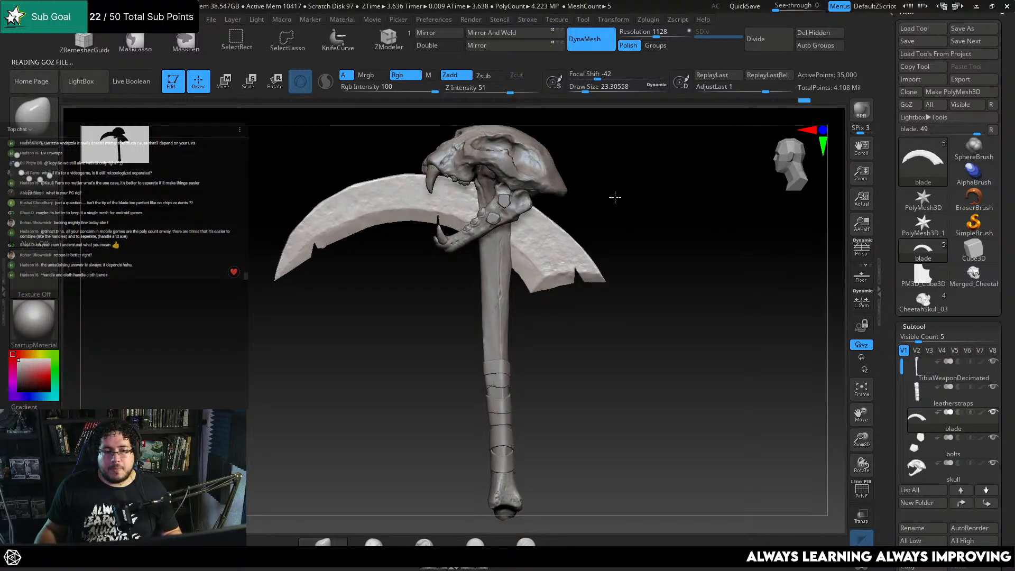
{"action": "left_click", "coordinate": [542, 168], "text": "alt"}
{"action": "left_click", "coordinate": [645, 19]}
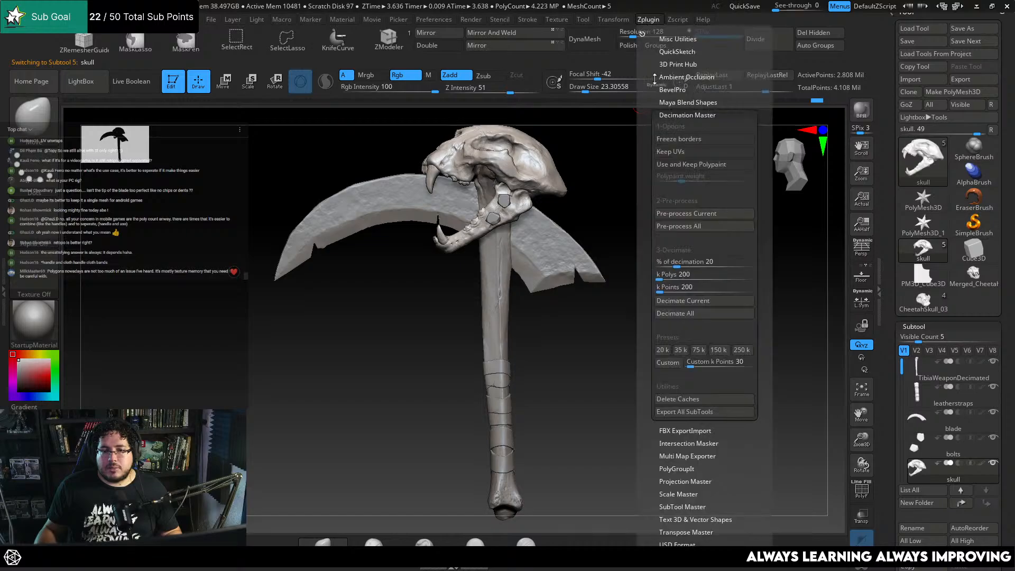
{"action": "left_click", "coordinate": [682, 298]}
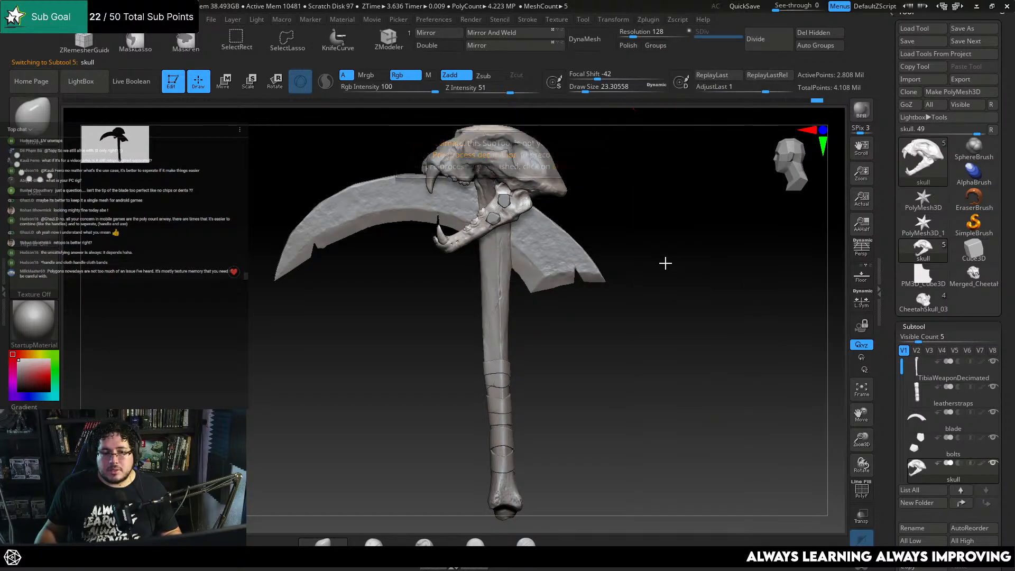
{"action": "left_click", "coordinate": [646, 20]}
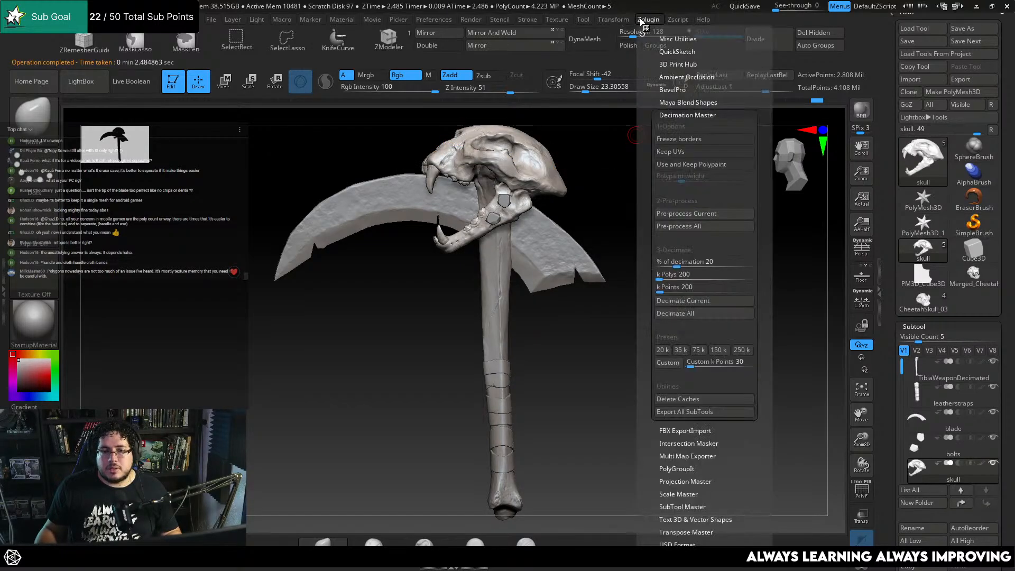
{"action": "left_click", "coordinate": [681, 350]}
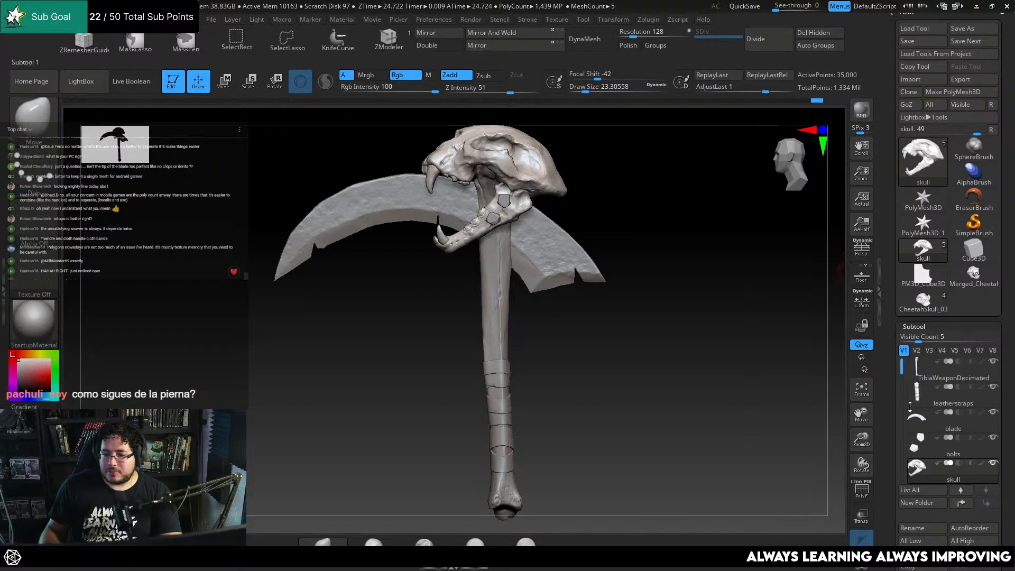
Check the bolts, tibia, skull and blade subtools one by one, examining their decimated surfaces and point counts
{"action": "left_click", "coordinate": [918, 449]}
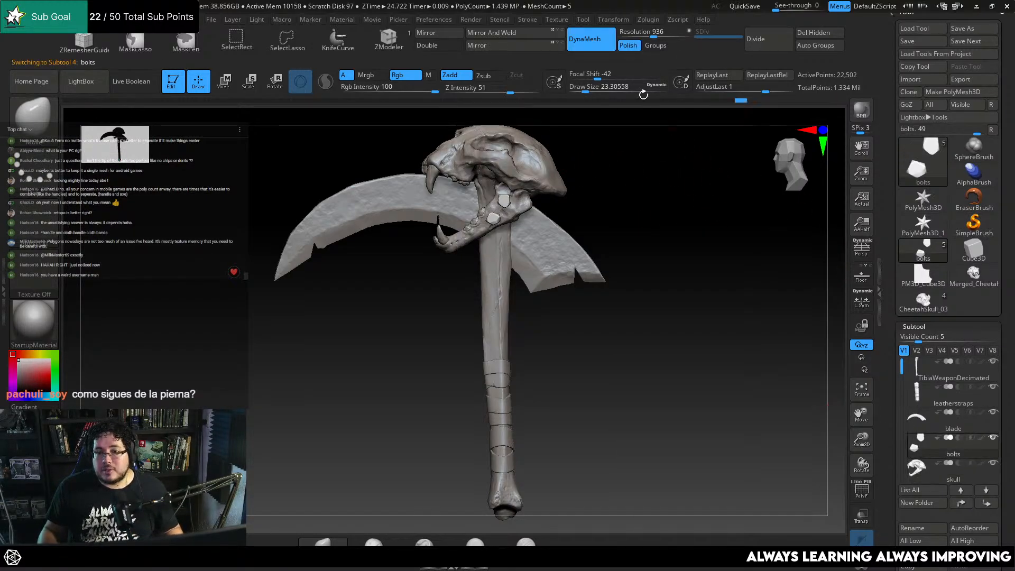
{"action": "left_click_drag", "start_coordinate": [691, 289], "coordinate": [698, 281]}
{"action": "left_click_drag", "start_coordinate": [698, 281], "coordinate": [695, 370], "text": "alt"}
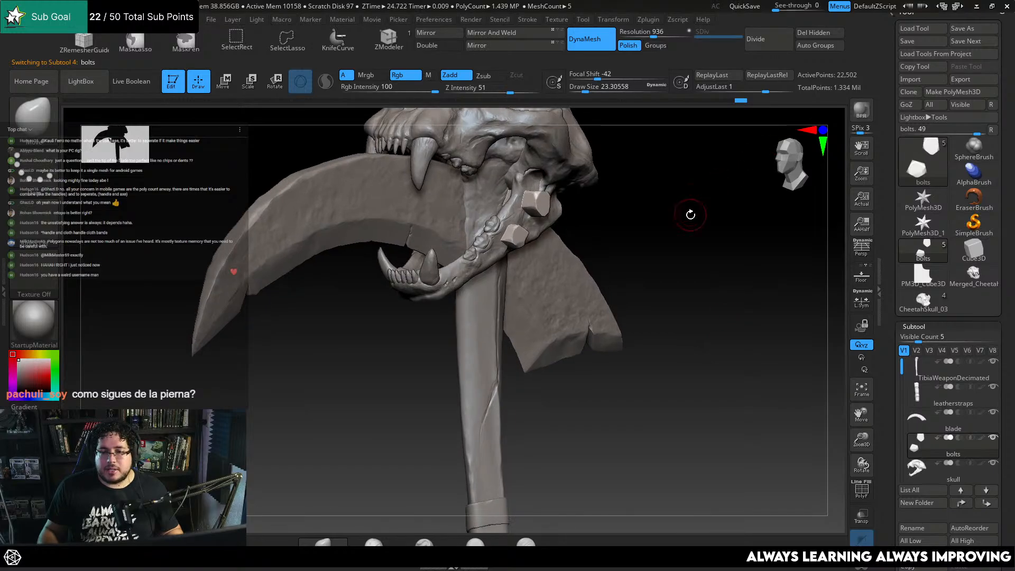
{"action": "left_click_drag", "start_coordinate": [692, 216], "coordinate": [688, 280], "text": "alt"}
{"action": "left_click", "coordinate": [464, 197], "text": "alt"}
{"action": "left_click_drag", "start_coordinate": [633, 188], "coordinate": [641, 268], "text": "alt"}
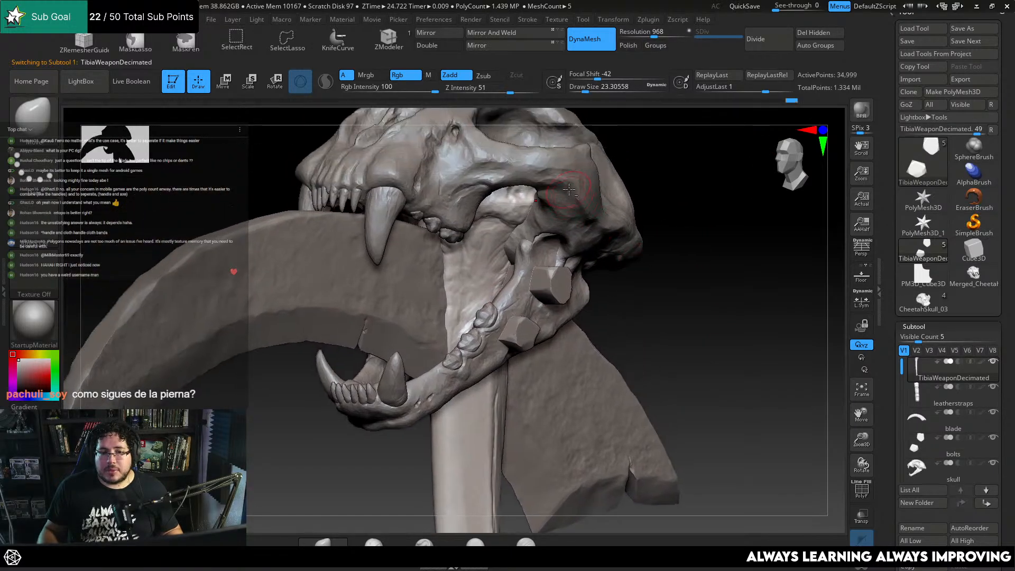
{"action": "left_click", "coordinate": [573, 195], "text": "alt"}
{"action": "left_click", "coordinate": [607, 378], "text": "alt"}
{"action": "left_click_drag", "start_coordinate": [691, 370], "coordinate": [682, 210], "text": "alt"}
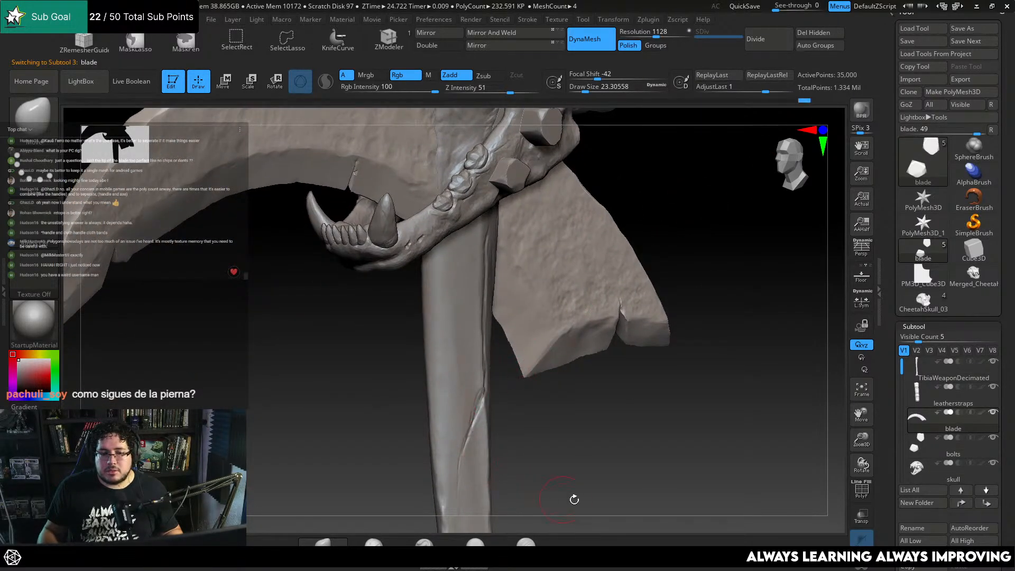
{"action": "left_click_drag", "start_coordinate": [573, 498], "coordinate": [569, 220], "text": "alt"}
{"action": "left_click_drag", "start_coordinate": [532, 471], "coordinate": [538, 267], "text": "alt"}
Decimate the leatherstraps subtool around the handle with Decimation Master's 35 k preset
{"action": "left_click", "coordinate": [480, 284], "text": "alt"}
{"action": "left_click_drag", "start_coordinate": [635, 352], "coordinate": [632, 258], "text": "alt"}
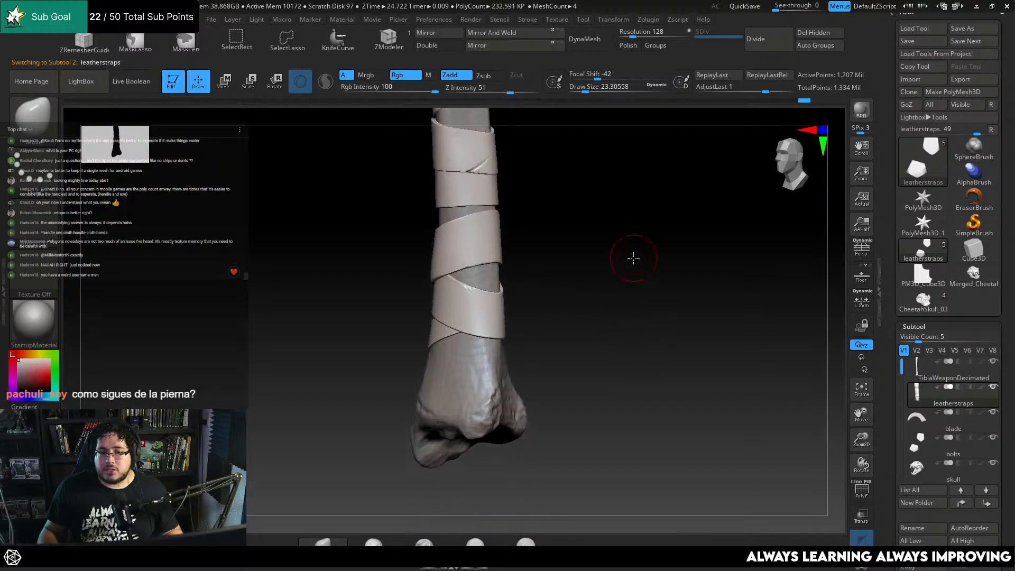
{"action": "left_click", "coordinate": [649, 20]}
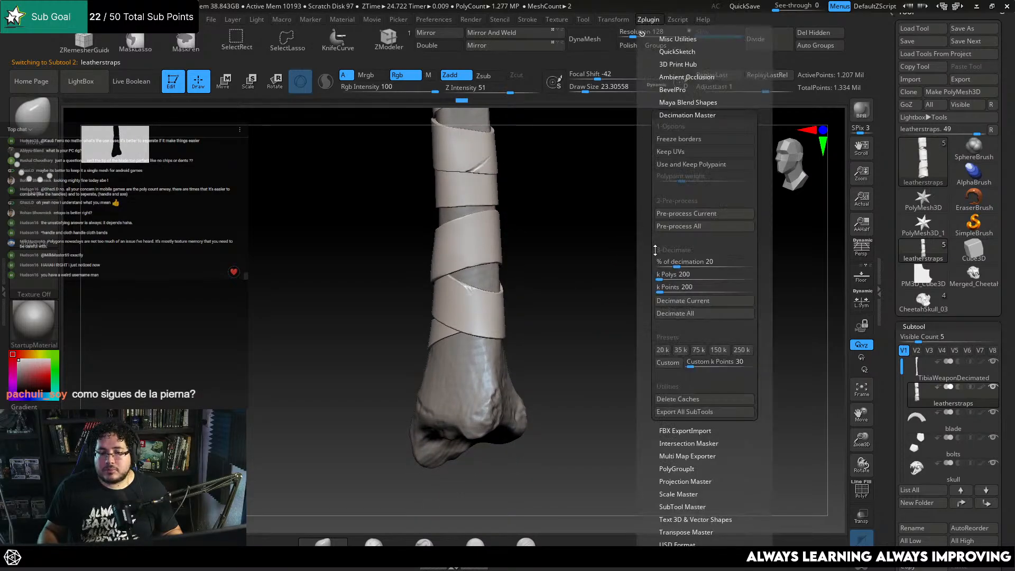
{"action": "left_click", "coordinate": [684, 350]}
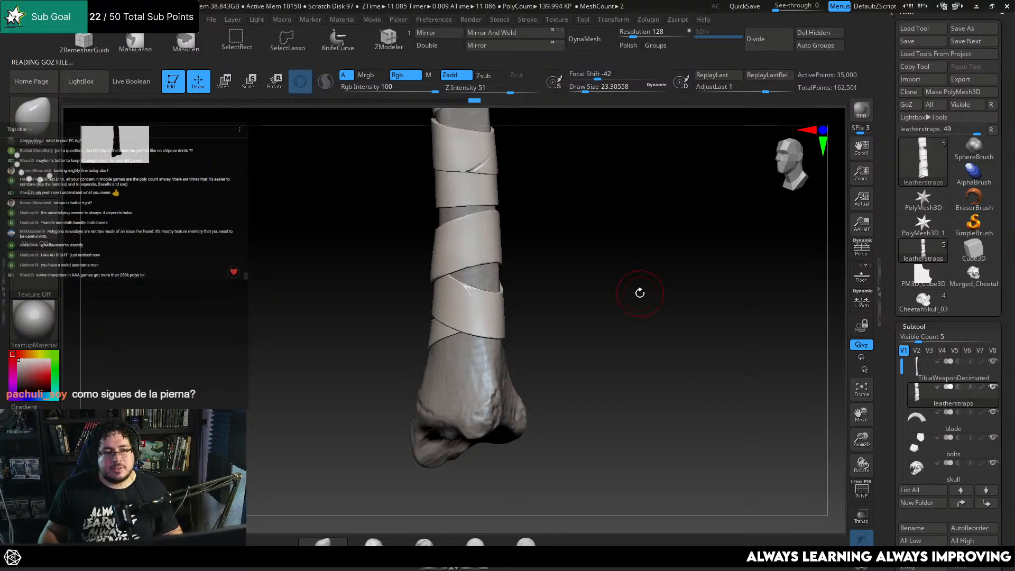
Merge the leatherstraps subtool into the TibiaWeaponDecimated subtool with MergeDown and accept the irreversible operation
{"action": "left_click", "coordinate": [916, 373]}
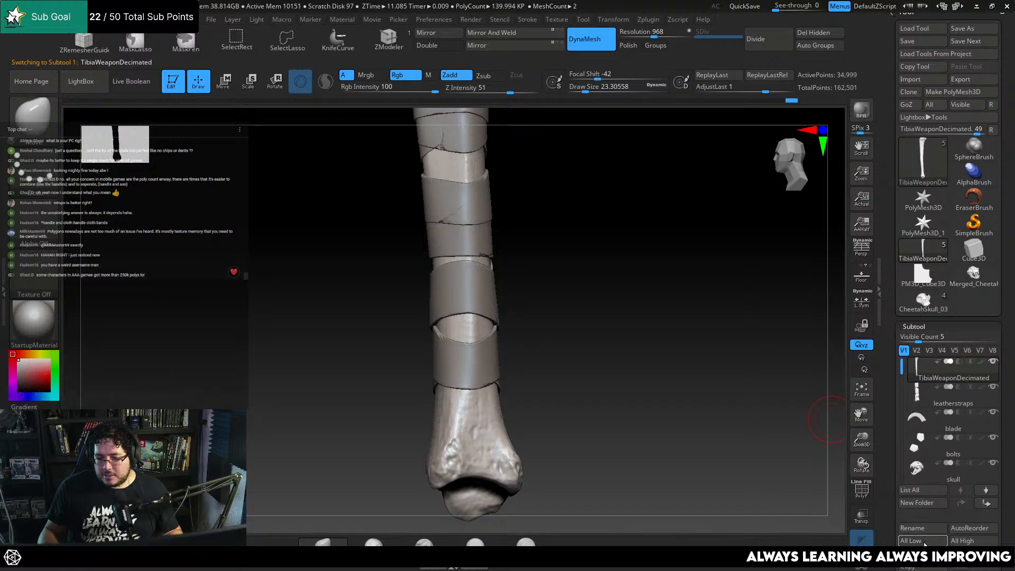
{"action": "scroll", "coordinate": [994, 497], "scroll_direction": "down", "scroll_amount": 3}
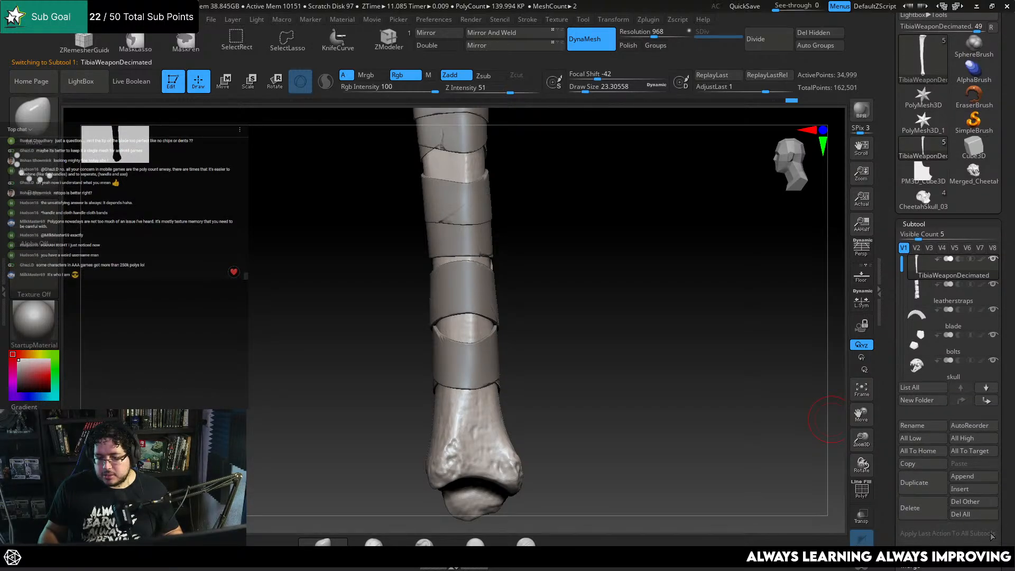
{"action": "scroll", "coordinate": [1005, 515], "scroll_direction": "down", "scroll_amount": 2}
{"action": "left_click", "coordinate": [923, 505]}
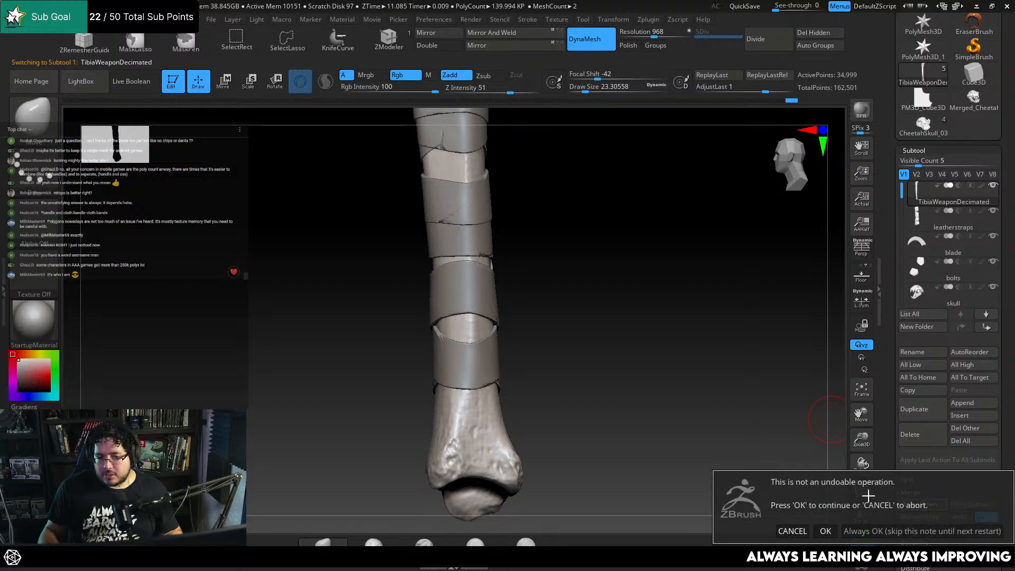
{"action": "left_click", "coordinate": [826, 530]}
Review the whole weapon from both sides, selecting the blade and then the skull subtool
{"action": "left_click_drag", "start_coordinate": [682, 423], "coordinate": [585, 343]}
{"action": "left_click_drag", "start_coordinate": [633, 412], "coordinate": [630, 373], "text": "alt"}
{"action": "left_click", "coordinate": [537, 237], "text": "alt"}
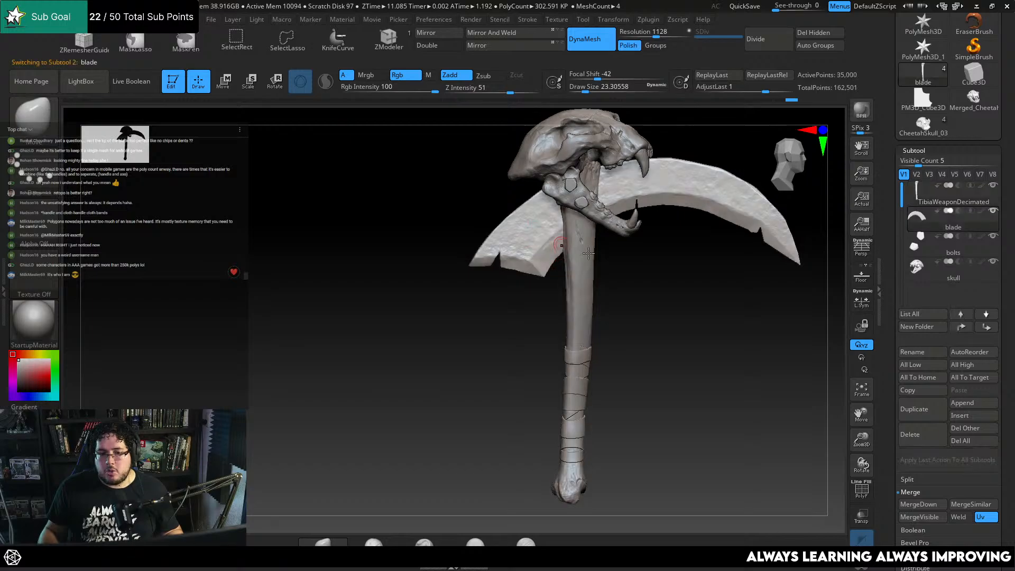
{"action": "left_click_drag", "start_coordinate": [577, 170], "coordinate": [581, 204], "text": "alt"}
{"action": "left_click", "coordinate": [571, 175], "text": "alt"}
{"action": "left_click_drag", "start_coordinate": [653, 306], "coordinate": [723, 224], "text": "shift"}
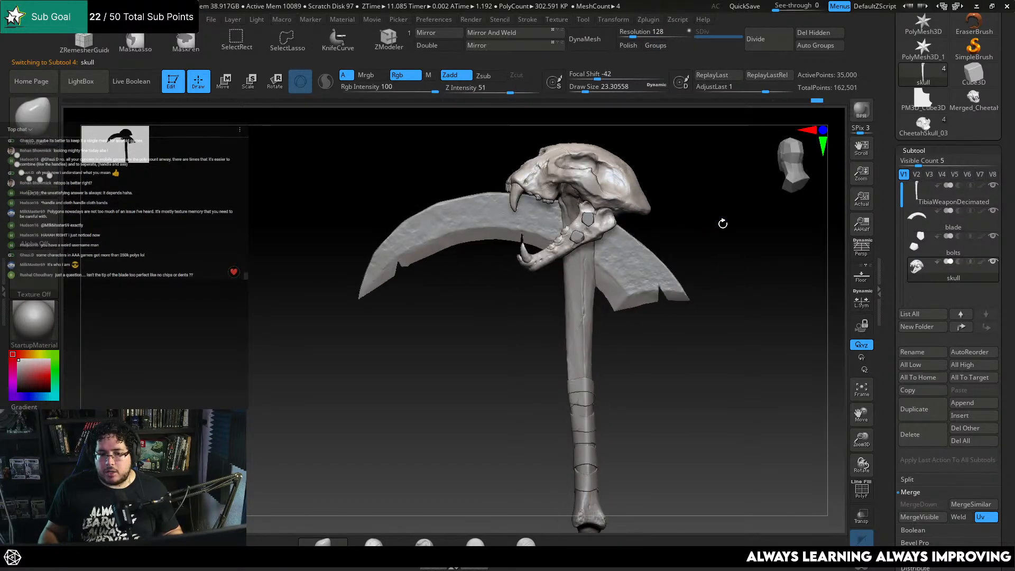
Export all subtools as a binary FBX named TibiaSickle to the Desktop, replacing the existing file
{"action": "left_click", "coordinate": [651, 20]}
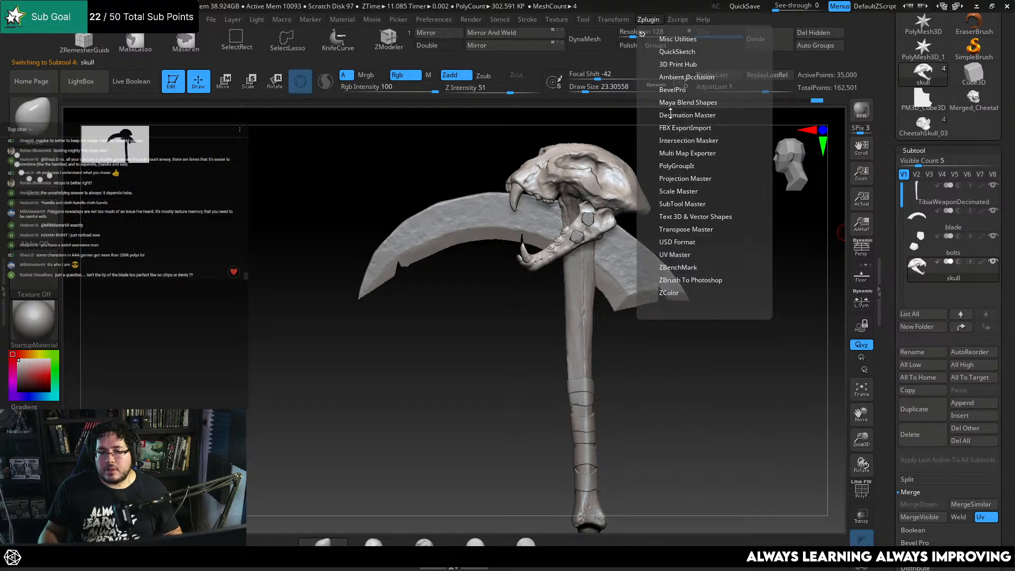
{"action": "left_click", "coordinate": [676, 127]}
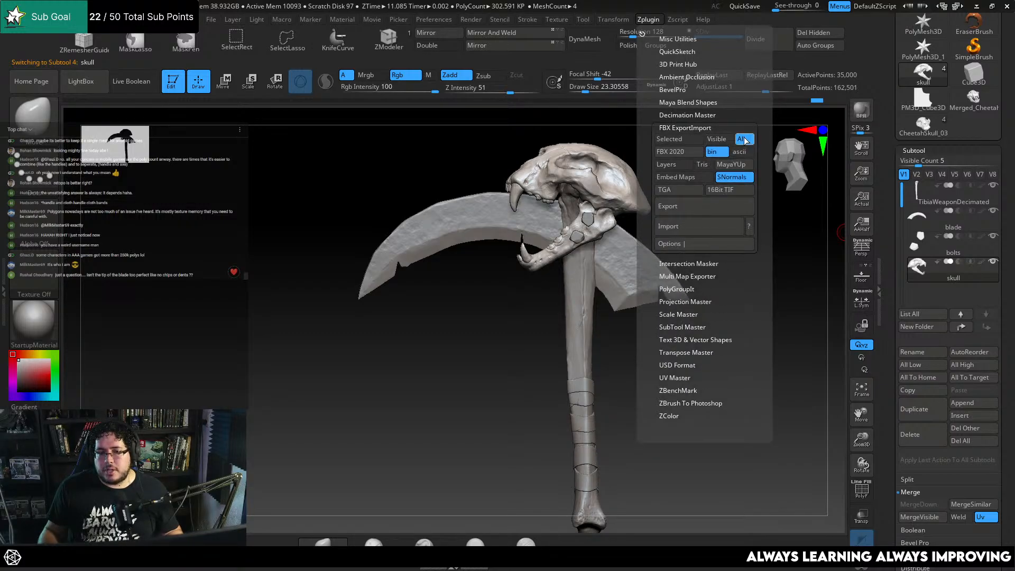
{"action": "left_click", "coordinate": [699, 205]}
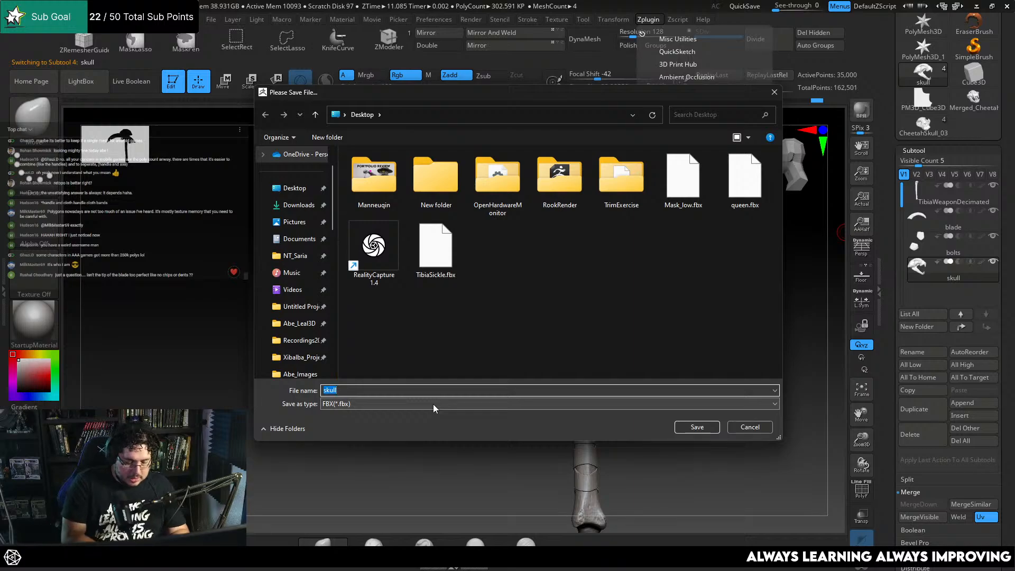
{"action": "type", "text": "Tib"}
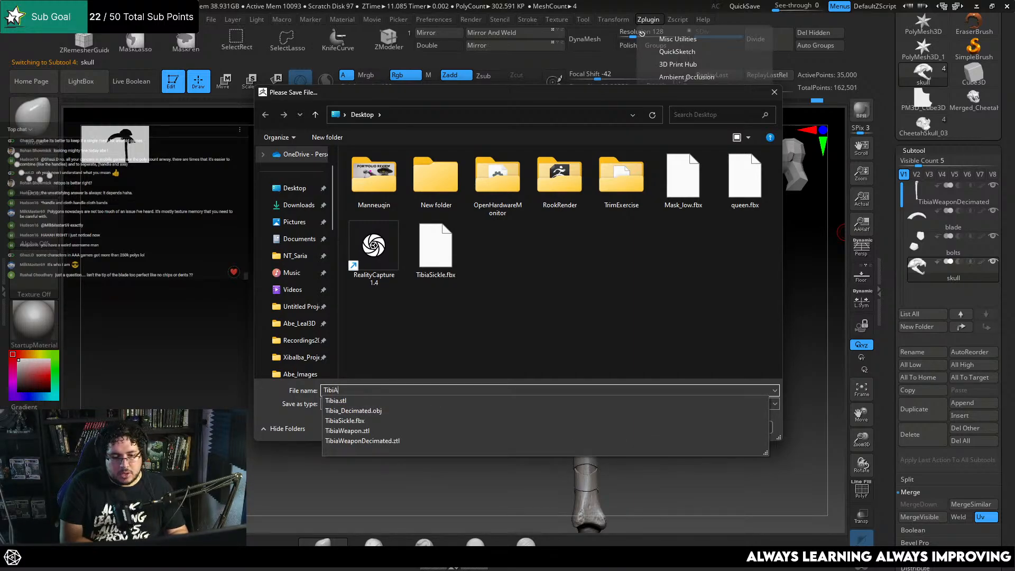
{"action": "type", "text": "iaSickle"}
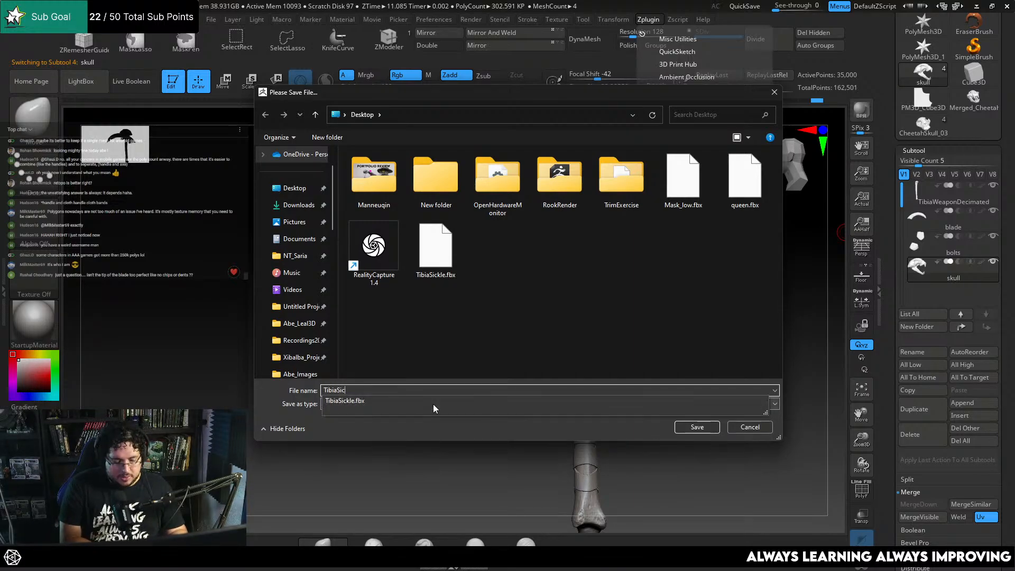
{"action": "key", "text": "Return"}
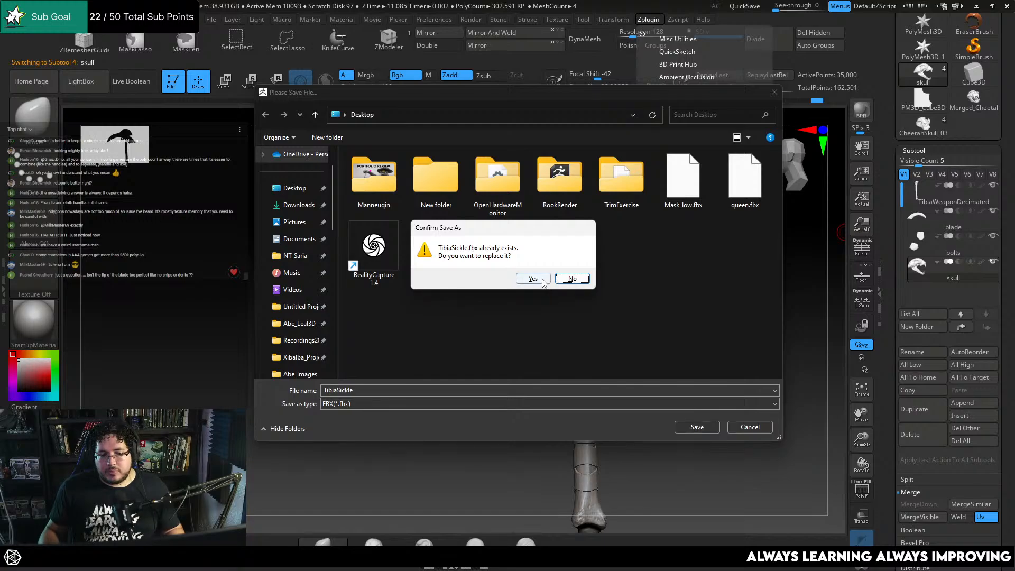
{"action": "left_click", "coordinate": [532, 278]}
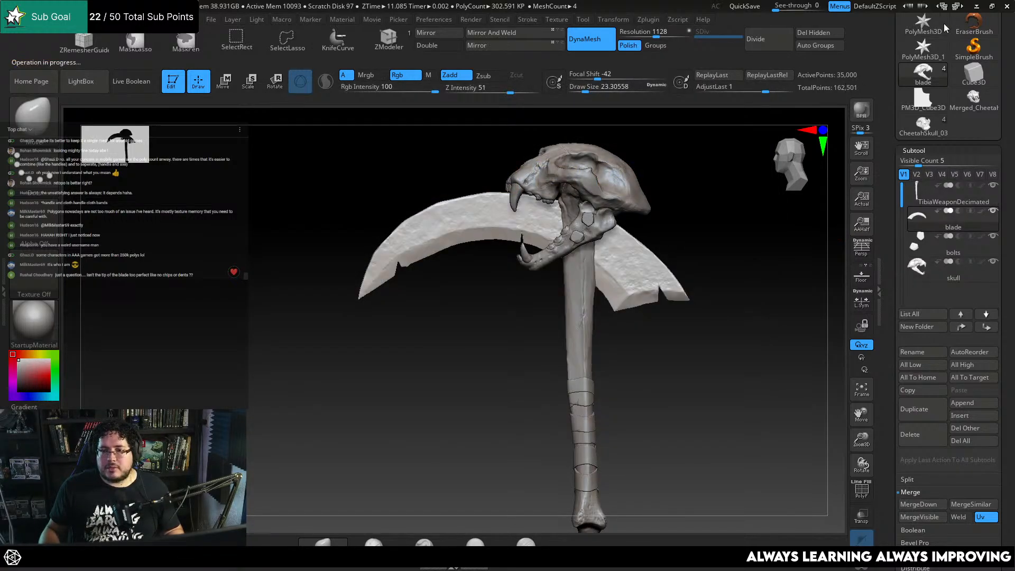
Launch TopoGun
{"action": "key", "text": "super"}
{"action": "type", "text": "topogun"}
{"action": "key", "text": "Return"}
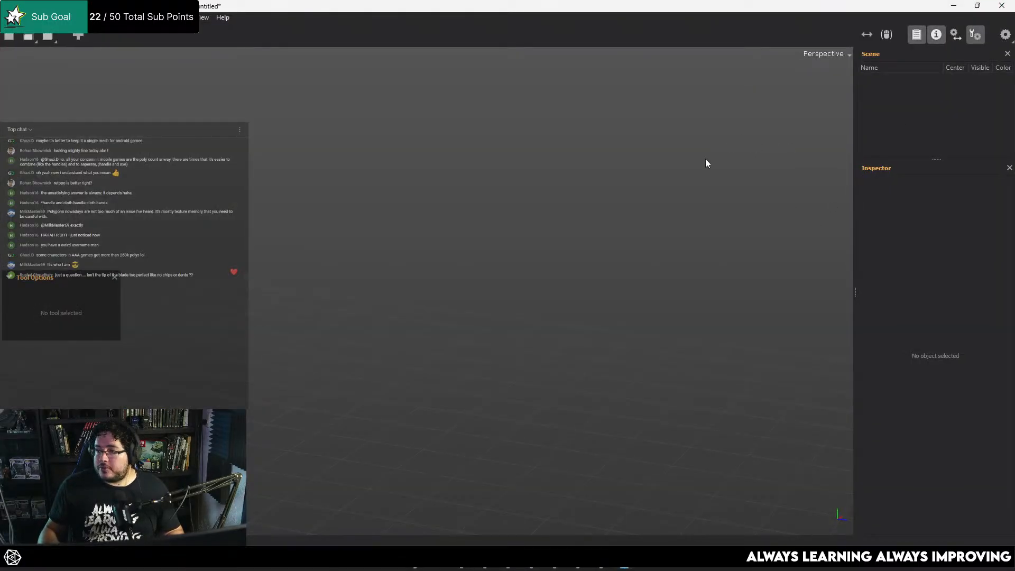
Switch back to ZBrush and examine the blade's tip and notched edge up close
{"action": "key", "text": "alt+Tab"}
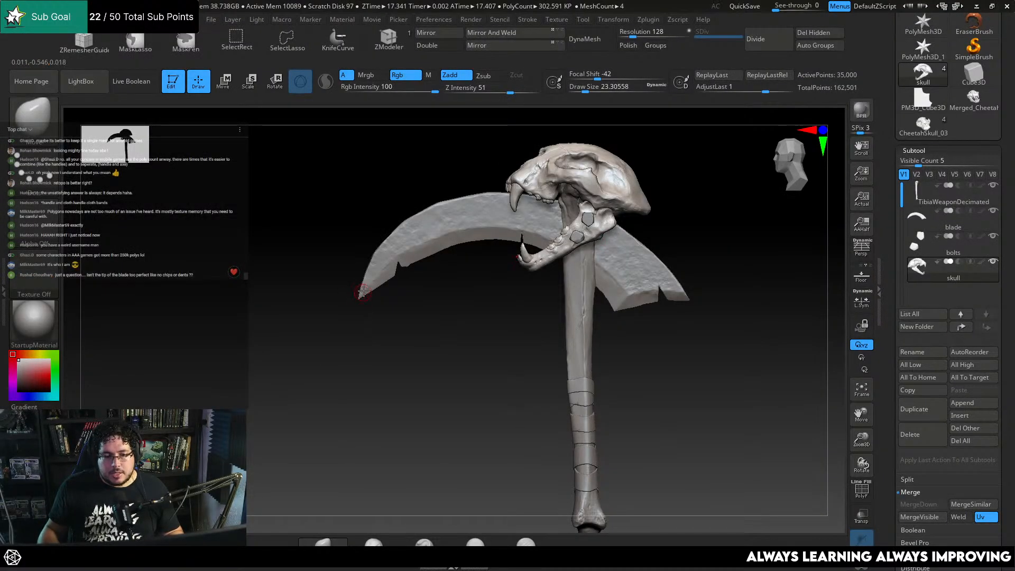
{"action": "left_click_drag", "start_coordinate": [407, 297], "coordinate": [575, 289], "text": "alt"}
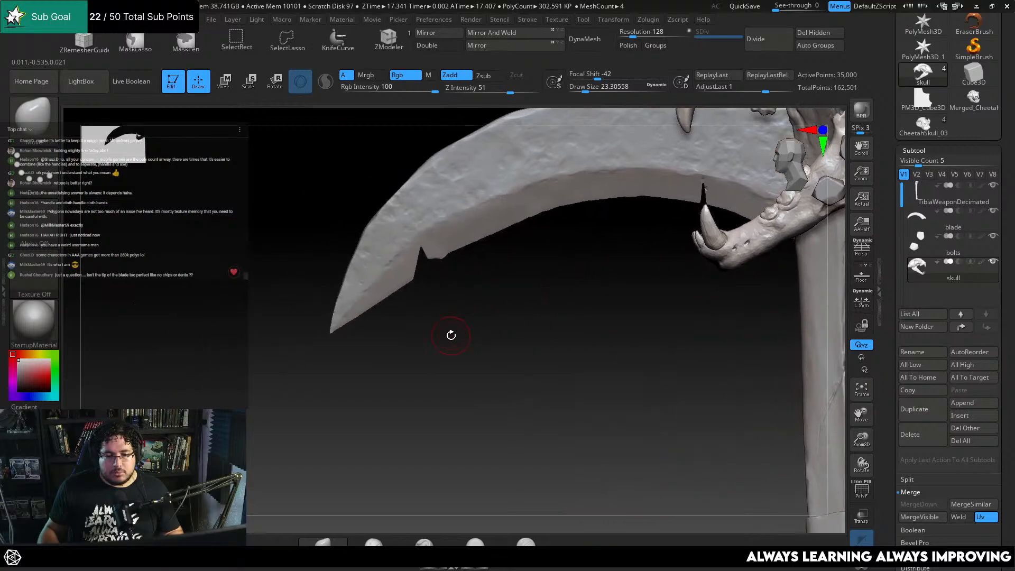
{"action": "left_click_drag", "start_coordinate": [452, 335], "coordinate": [573, 313], "text": "alt"}
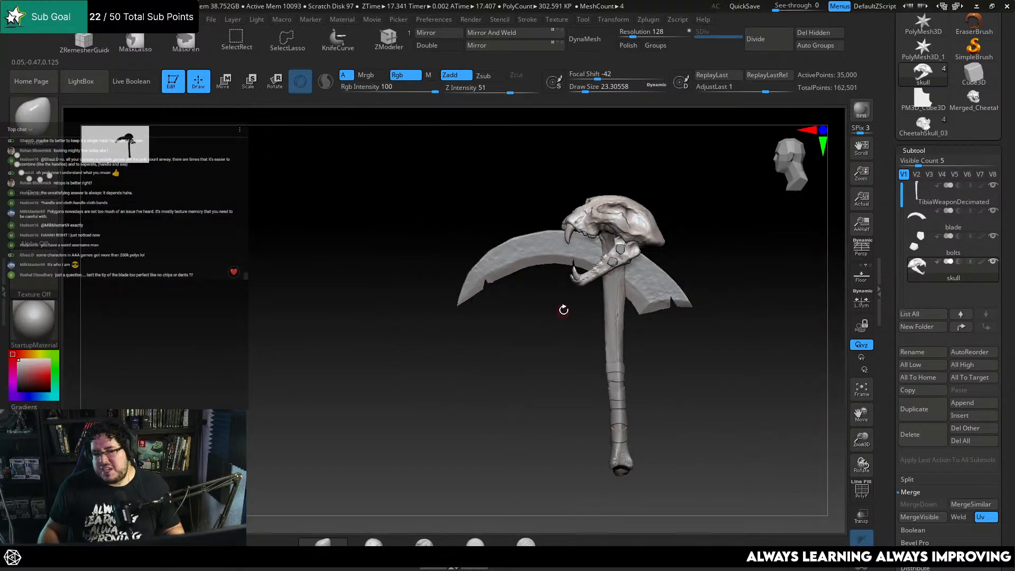
Switch to TopoGun and load TibiaSickle.fbx from the Desktop as the reference mesh
{"action": "key", "text": "alt+Tab"}
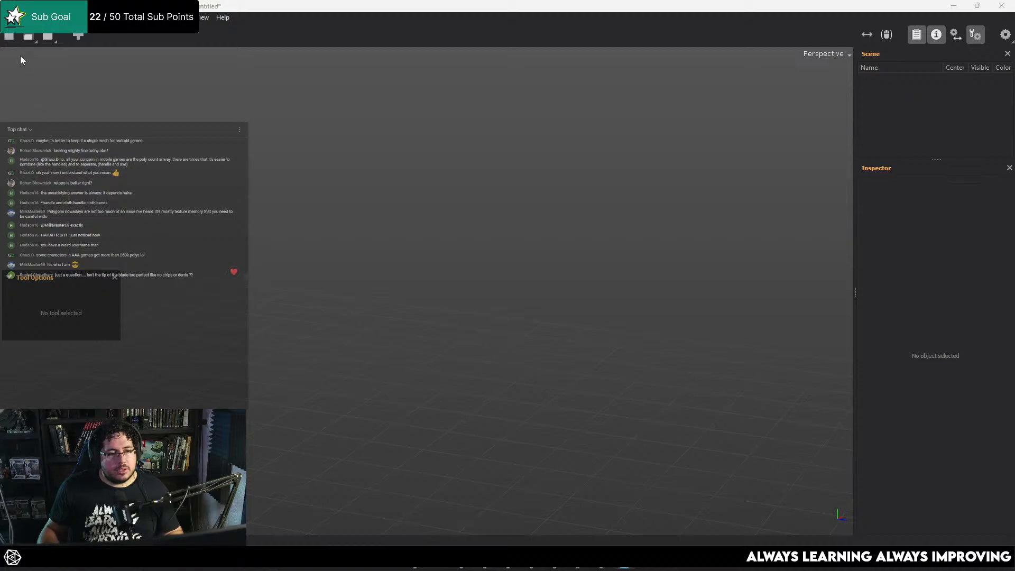
{"action": "left_click", "coordinate": [11, 17]}
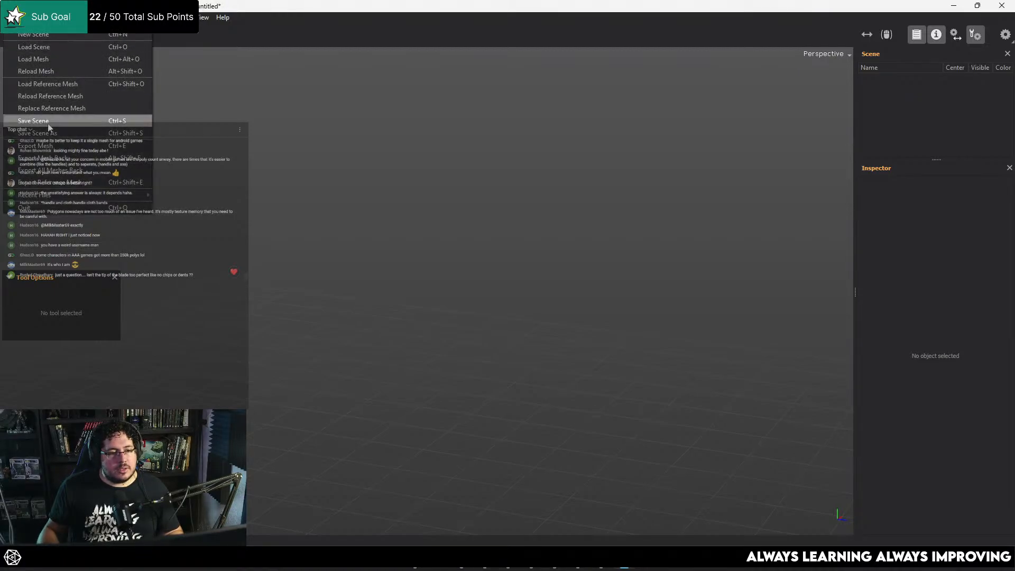
{"action": "left_click", "coordinate": [58, 86]}
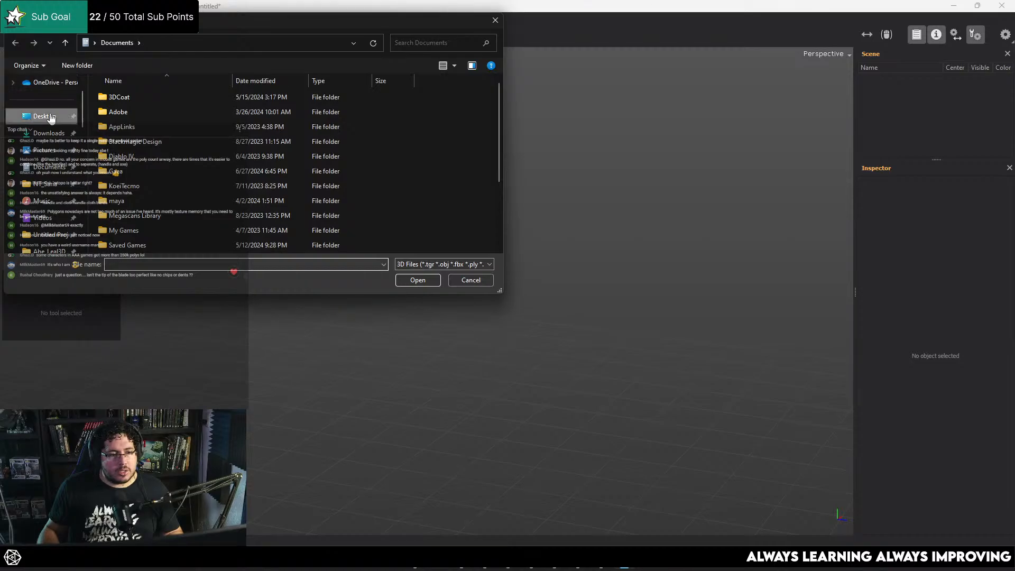
{"action": "left_click", "coordinate": [45, 116]}
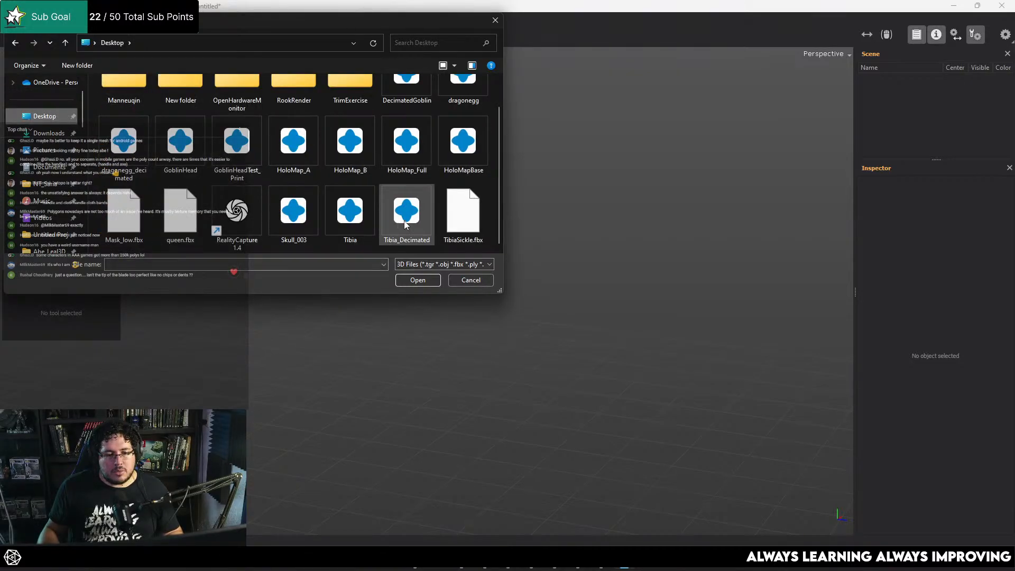
{"action": "left_click", "coordinate": [453, 226]}
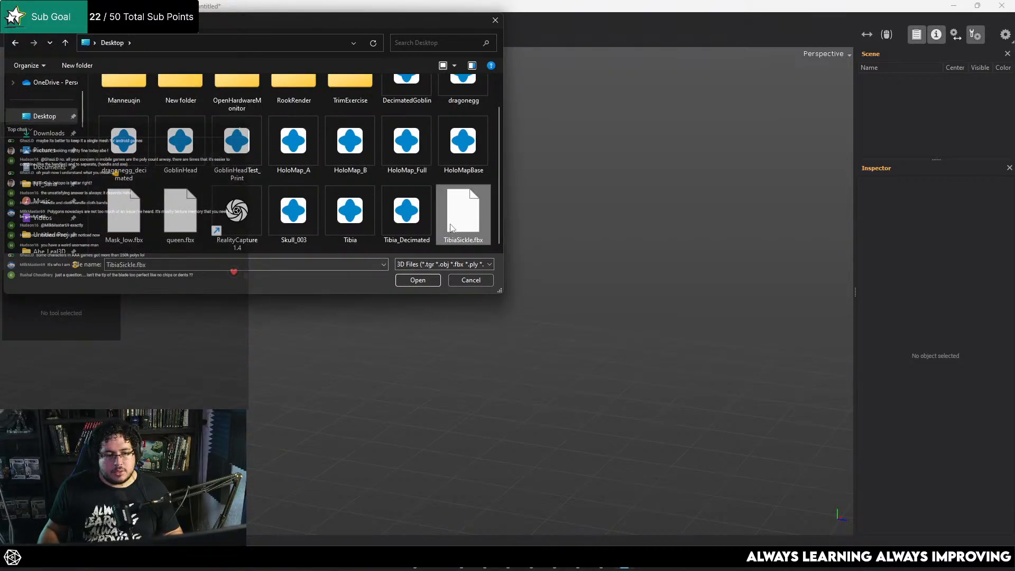
{"action": "left_click", "coordinate": [419, 281]}
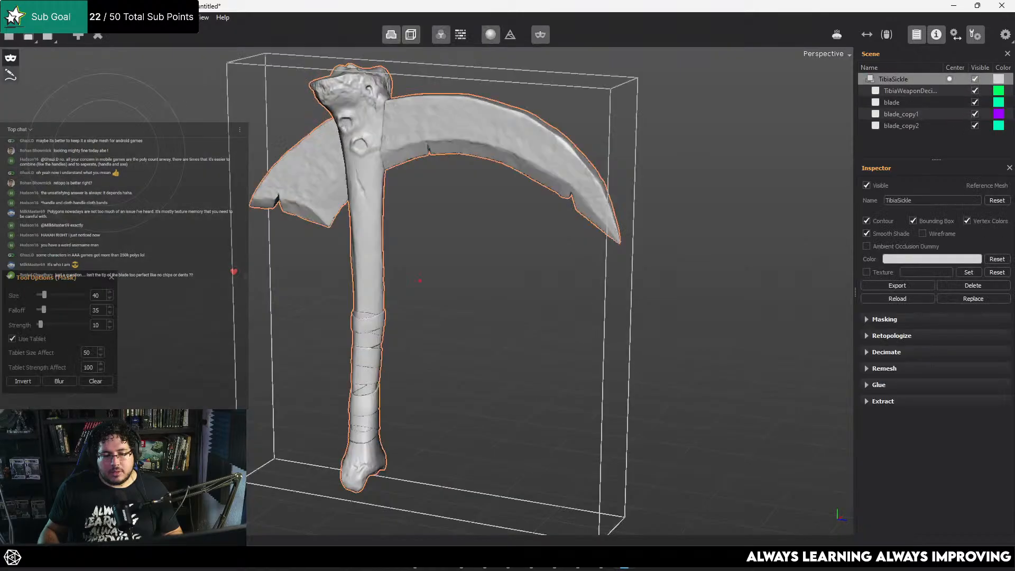
Inspect the loaded TibiaSickle reference and its individual meshes from several sides, comparing them with the subtools in ZBrush
{"action": "left_click_drag", "start_coordinate": [550, 250], "coordinate": [402, 275], "text": "alt"}
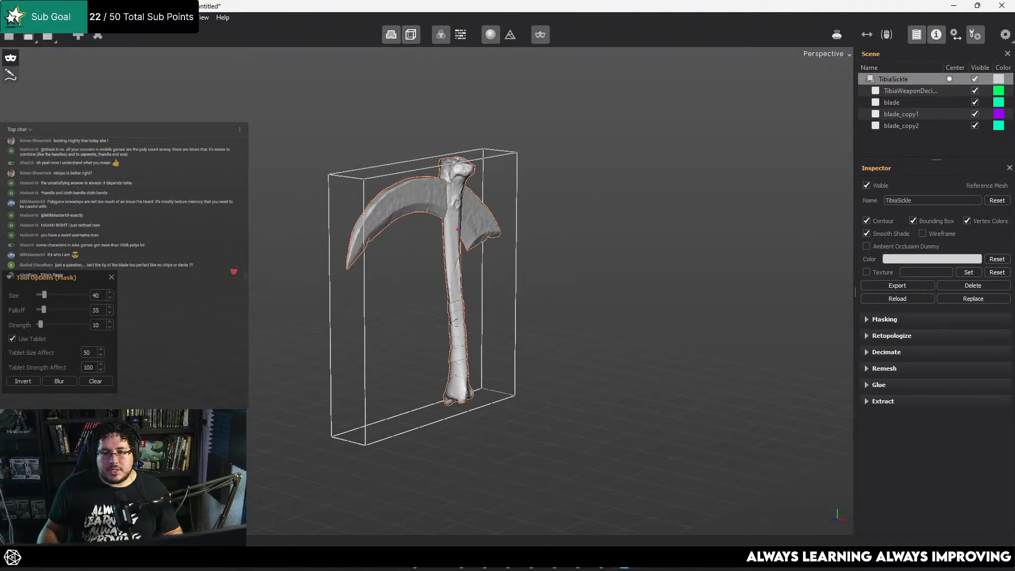
{"action": "right_click_drag", "start_coordinate": [529, 288], "coordinate": [581, 302], "text": "alt"}
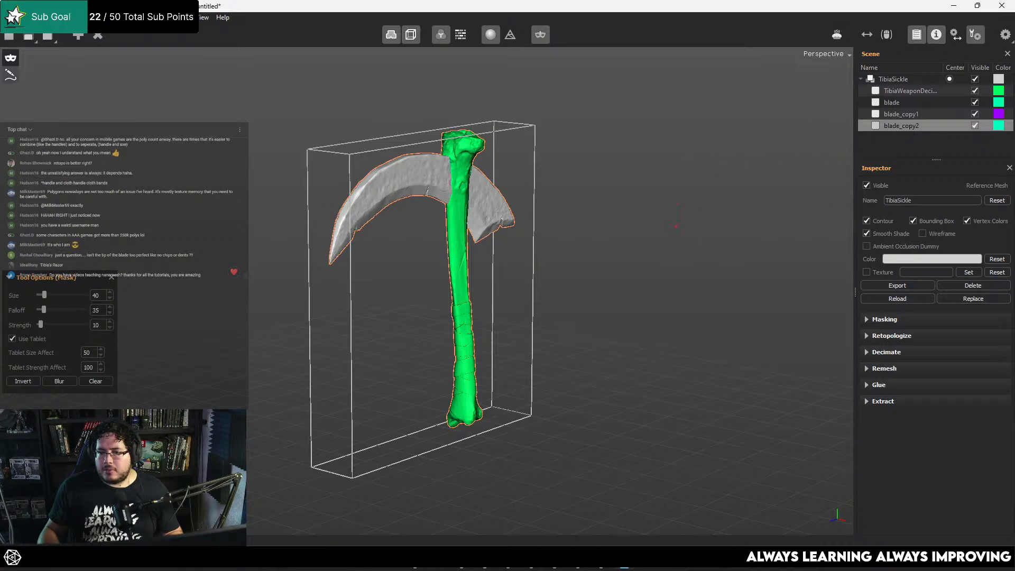
{"action": "left_click_drag", "start_coordinate": [592, 204], "coordinate": [448, 224], "text": "alt"}
{"action": "key", "text": "alt+Tab"}
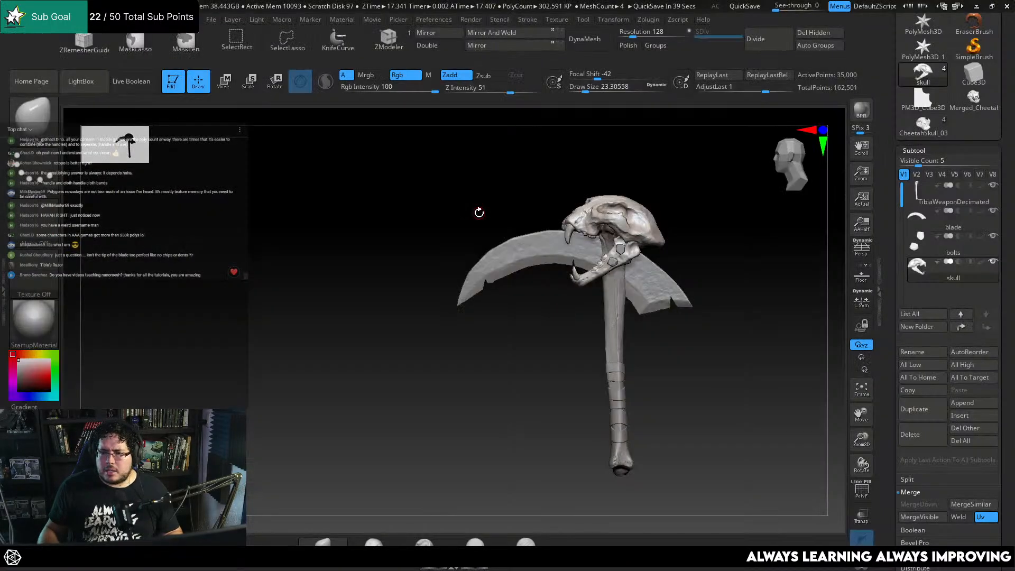
{"action": "key", "text": "alt+Tab"}
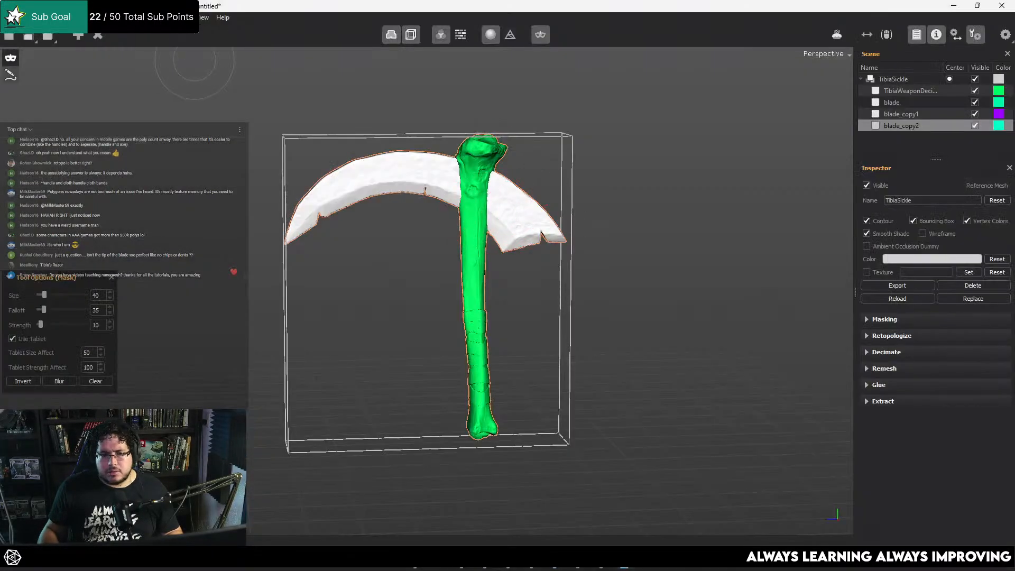
Clear the TopoGun scene and reload TibiaSickle.fbx from the Desktop as the reference mesh
{"action": "left_click", "coordinate": [92, 37]}
{"action": "left_click", "coordinate": [12, 18]}
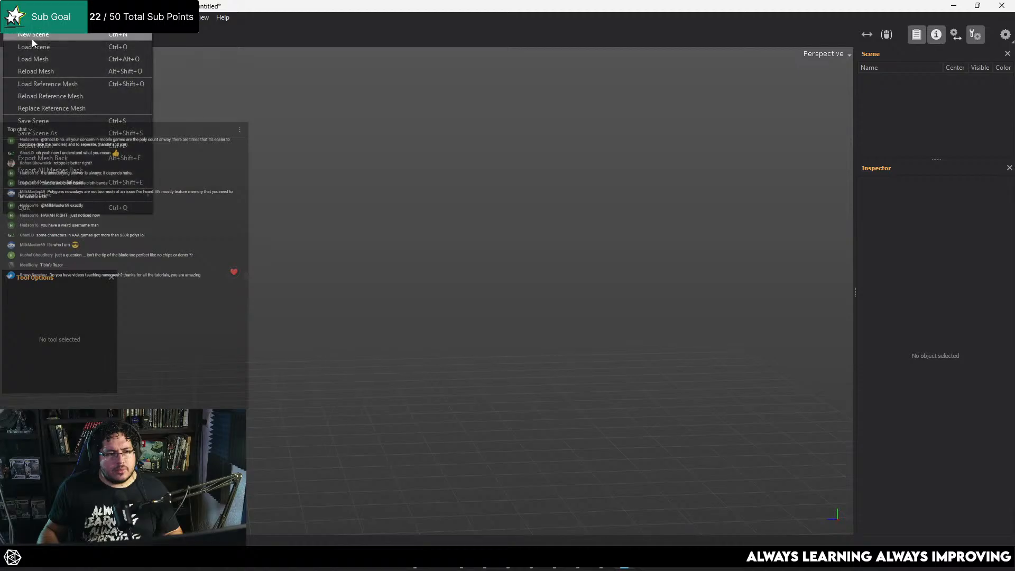
{"action": "left_click", "coordinate": [43, 83]}
{"action": "scroll", "coordinate": [303, 154], "scroll_direction": "down", "scroll_amount": 1}
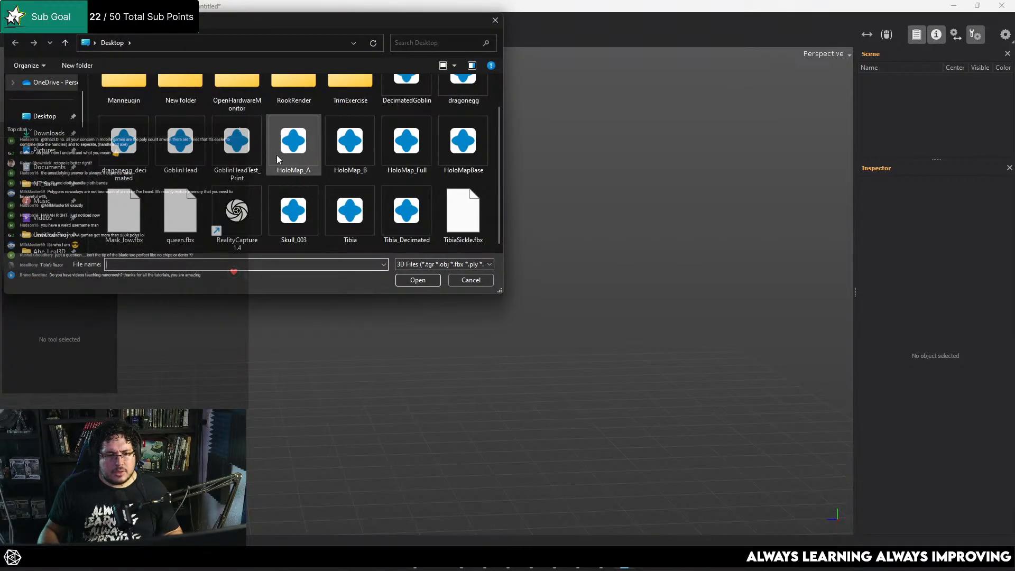
{"action": "scroll", "coordinate": [307, 138], "scroll_direction": "up", "scroll_amount": 1}
{"action": "scroll", "coordinate": [433, 121], "scroll_direction": "down", "scroll_amount": 1}
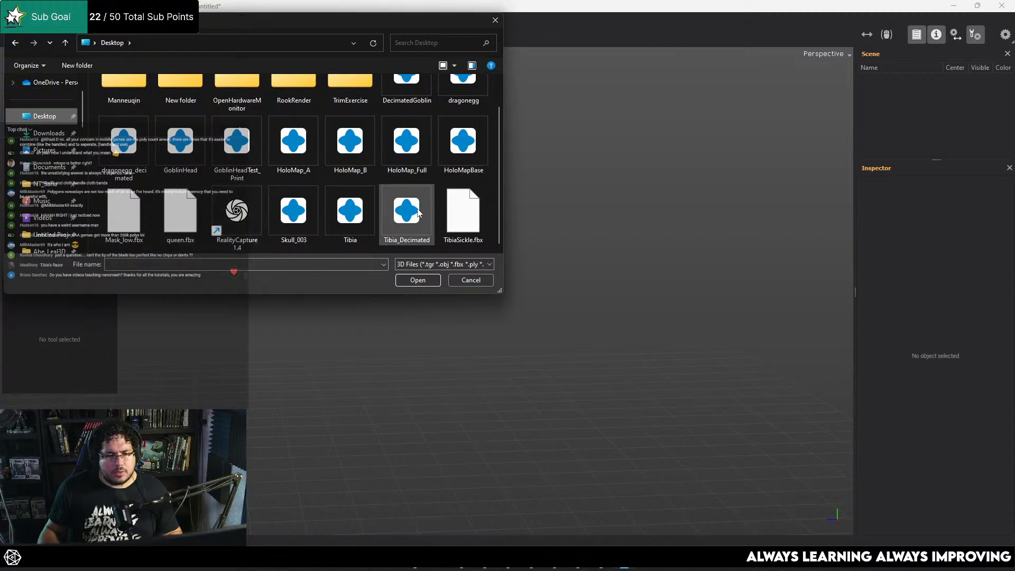
{"action": "left_click", "coordinate": [461, 225]}
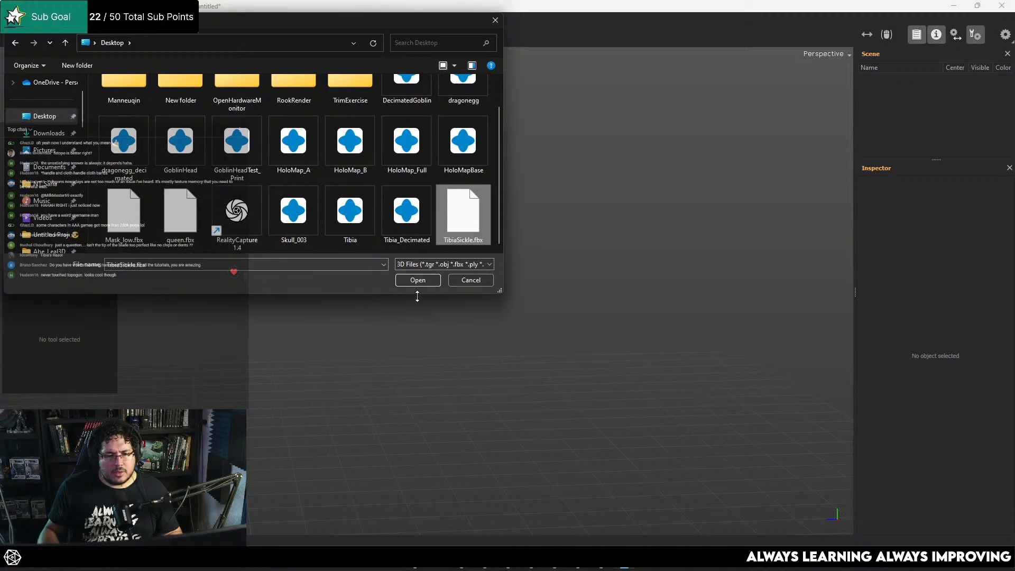
{"action": "left_click", "coordinate": [418, 280]}
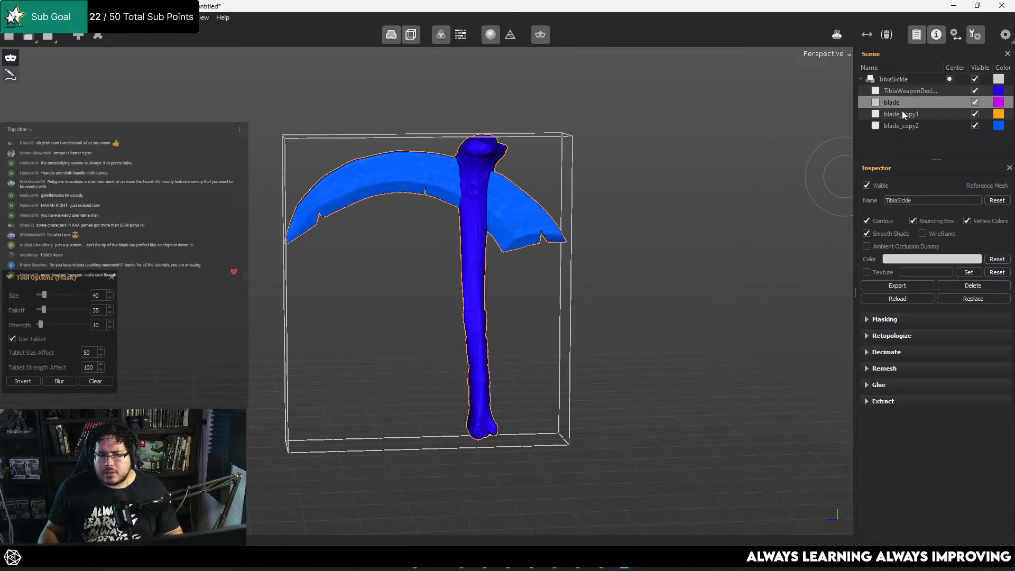
Switch to ZBrush and re-export all subtools as a binary FBX, replacing TibiaSickle.fbx on the Desktop
{"action": "key", "text": "alt+Tab"}
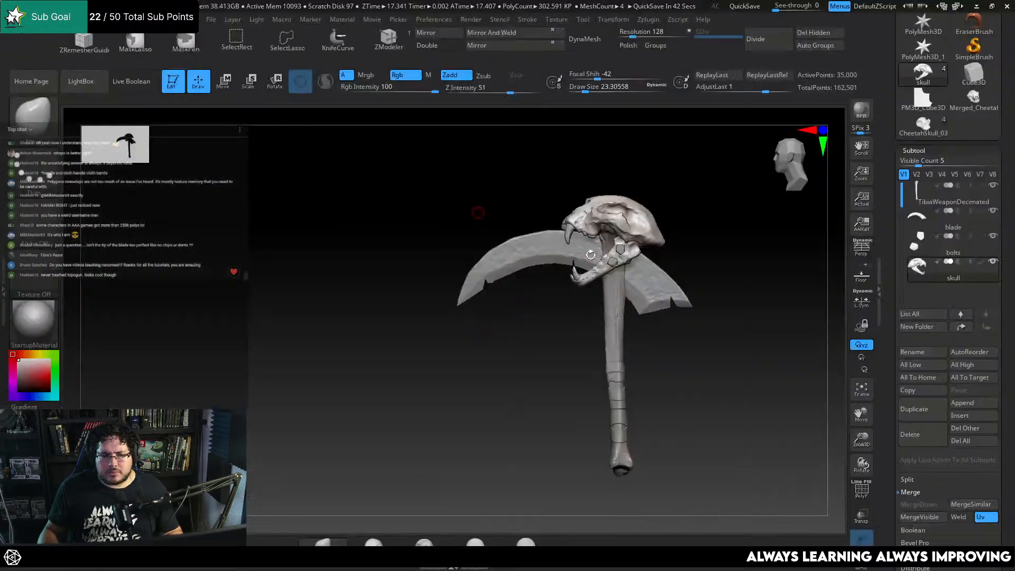
{"action": "left_click_drag", "start_coordinate": [760, 218], "coordinate": [740, 267]}
{"action": "left_click", "coordinate": [644, 20]}
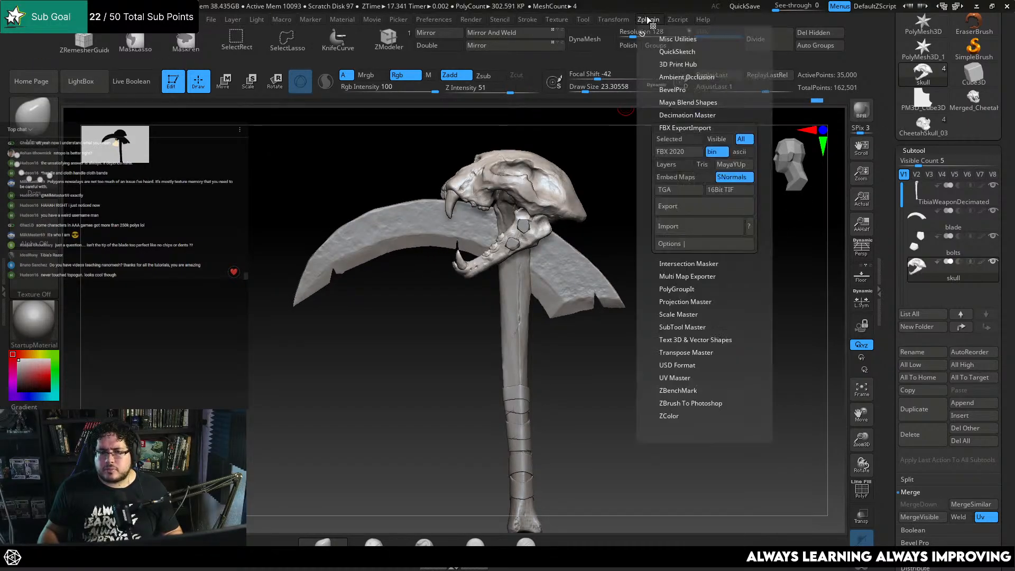
{"action": "left_click", "coordinate": [698, 205]}
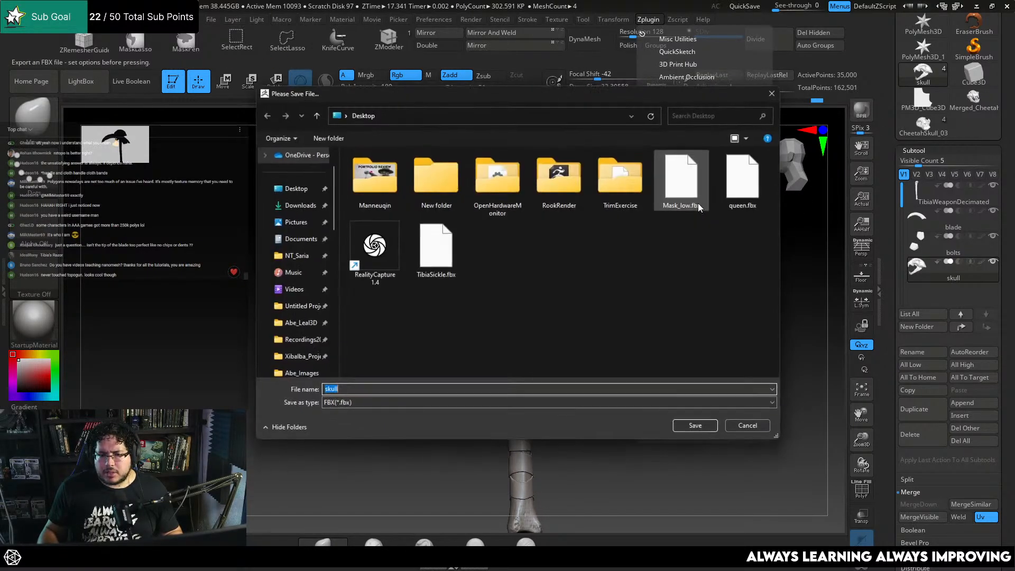
{"action": "left_click", "coordinate": [436, 248]}
{"action": "left_click", "coordinate": [689, 427]}
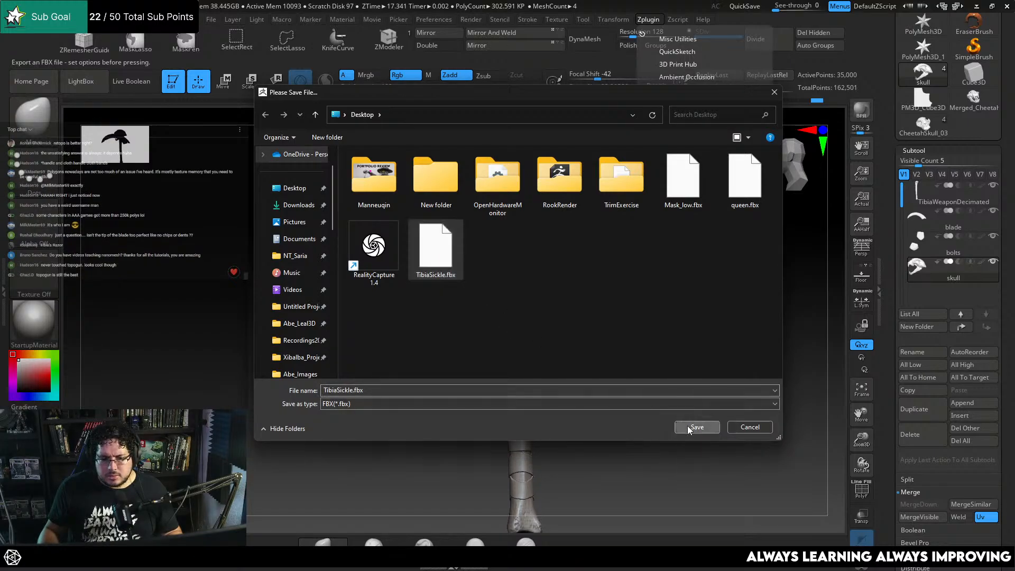
{"action": "left_click", "coordinate": [566, 278]}
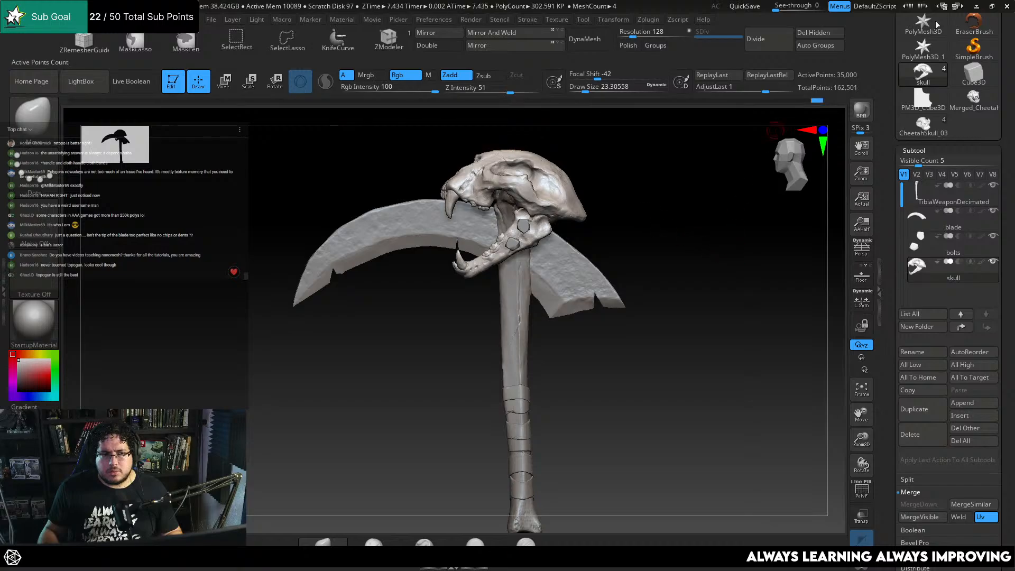
Return to TopoGun, empty the scene, load the re-exported TibiaSickle.fbx as reference and check its blade_copy meshes
{"action": "left_click", "coordinate": [977, 6]}
{"action": "left_click", "coordinate": [97, 38]}
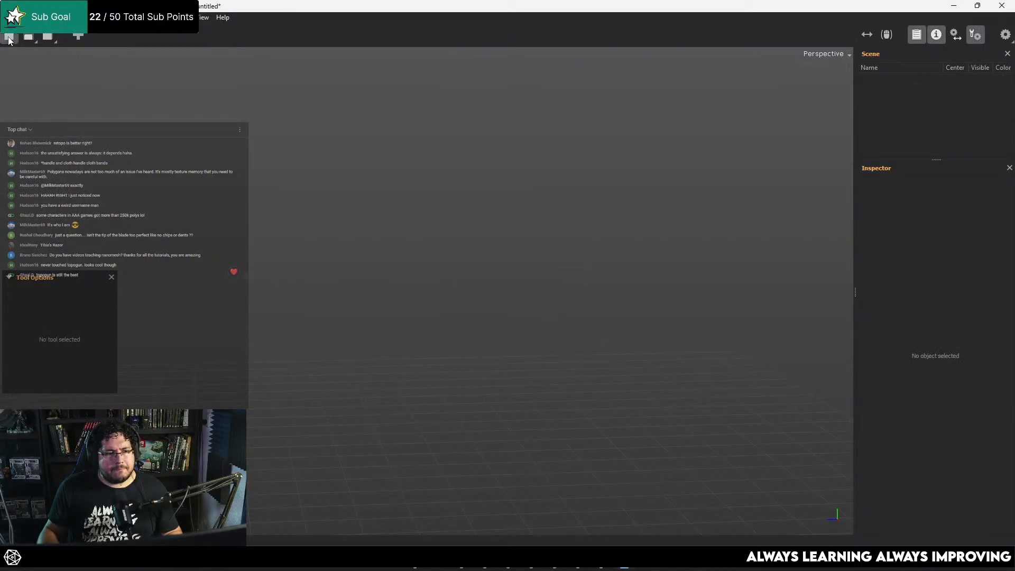
{"action": "left_click", "coordinate": [9, 35]}
{"action": "left_click", "coordinate": [49, 84]}
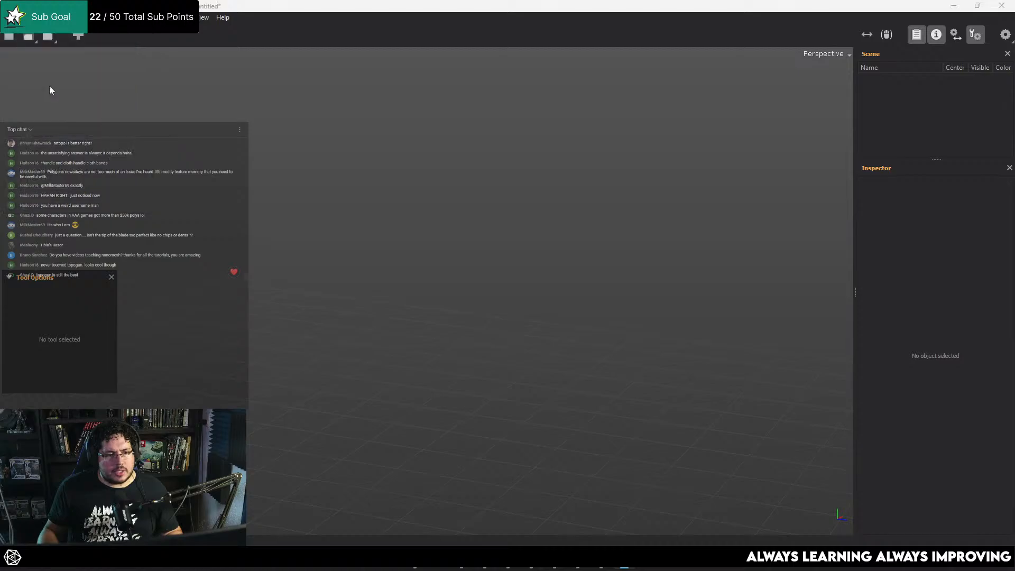
{"action": "scroll", "coordinate": [295, 188], "scroll_direction": "down", "scroll_amount": 1}
{"action": "double_click", "coordinate": [464, 209]}
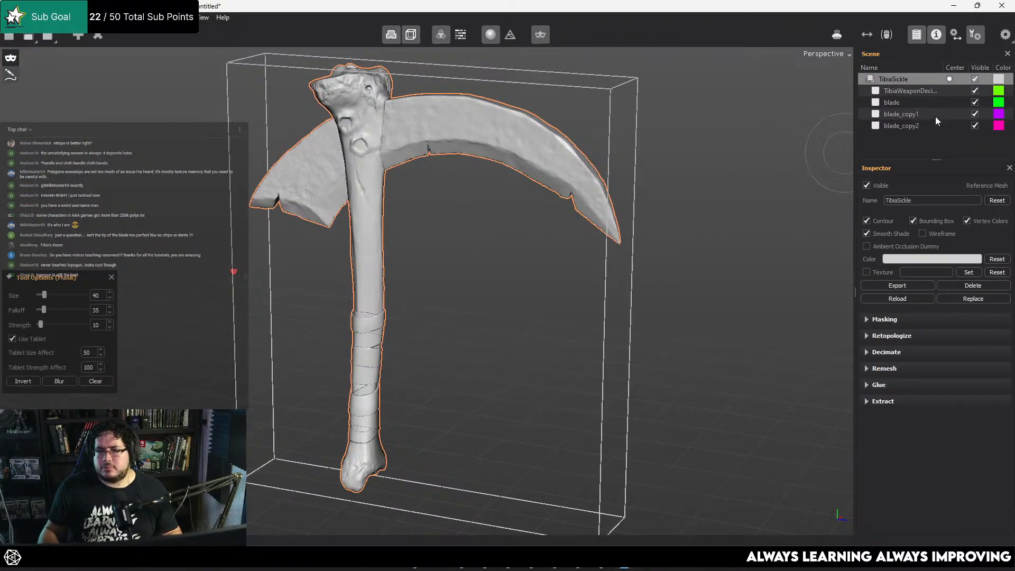
{"action": "left_click", "coordinate": [919, 123]}
{"action": "left_click", "coordinate": [913, 115]}
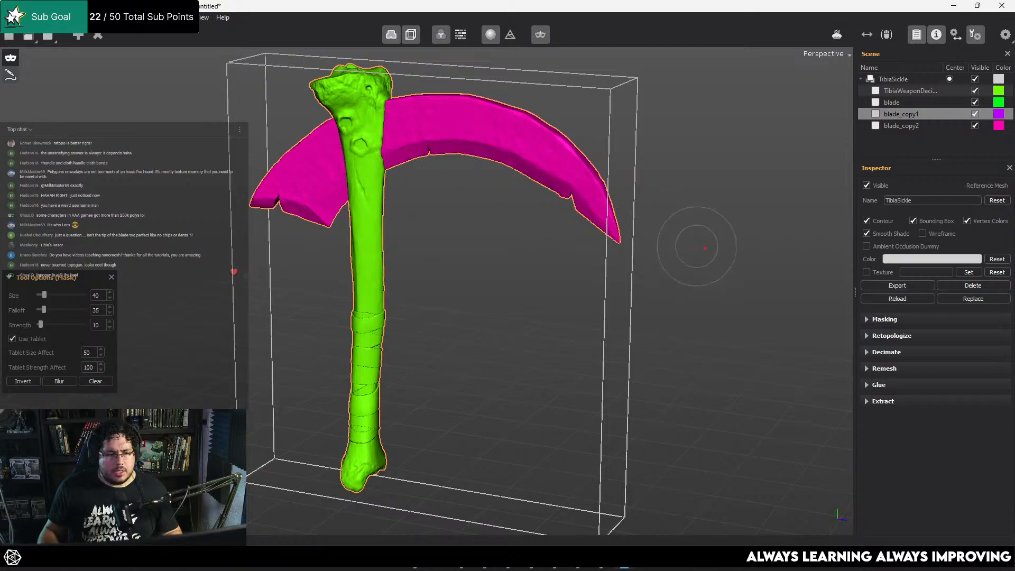
Quit TopoGun without saving the scene, then switch to Maya and delete all the spheres
{"action": "left_click", "coordinate": [1002, 5]}
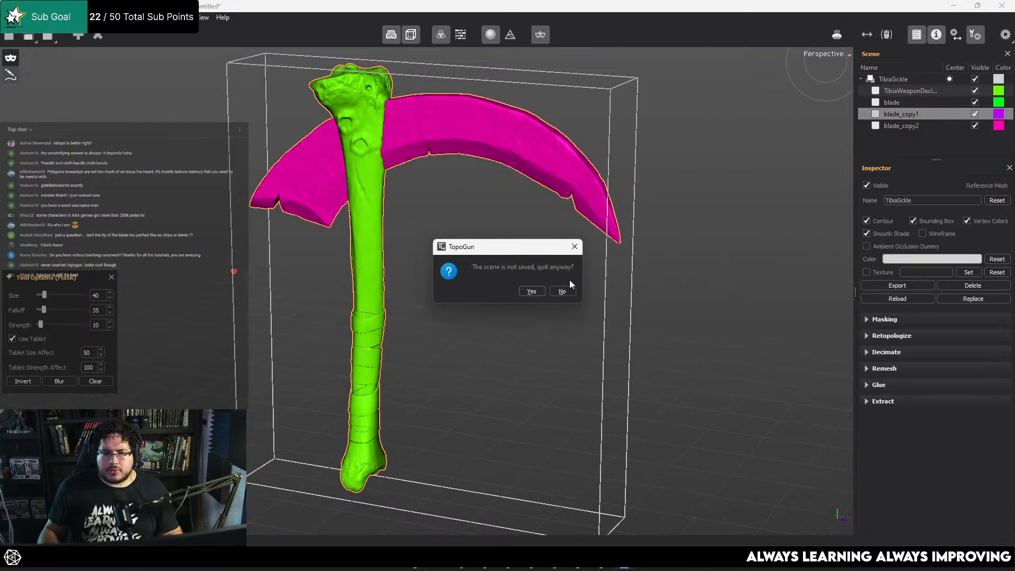
{"action": "left_click", "coordinate": [534, 292]}
{"action": "left_click", "coordinate": [612, 558]}
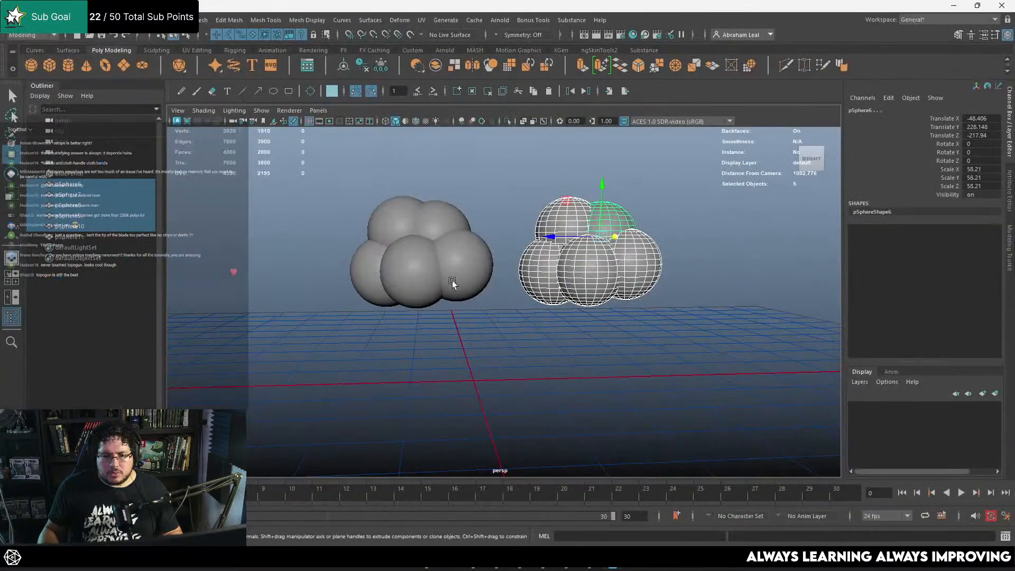
{"action": "left_click_drag", "start_coordinate": [707, 193], "coordinate": [343, 314]}
{"action": "key", "text": "Delete"}
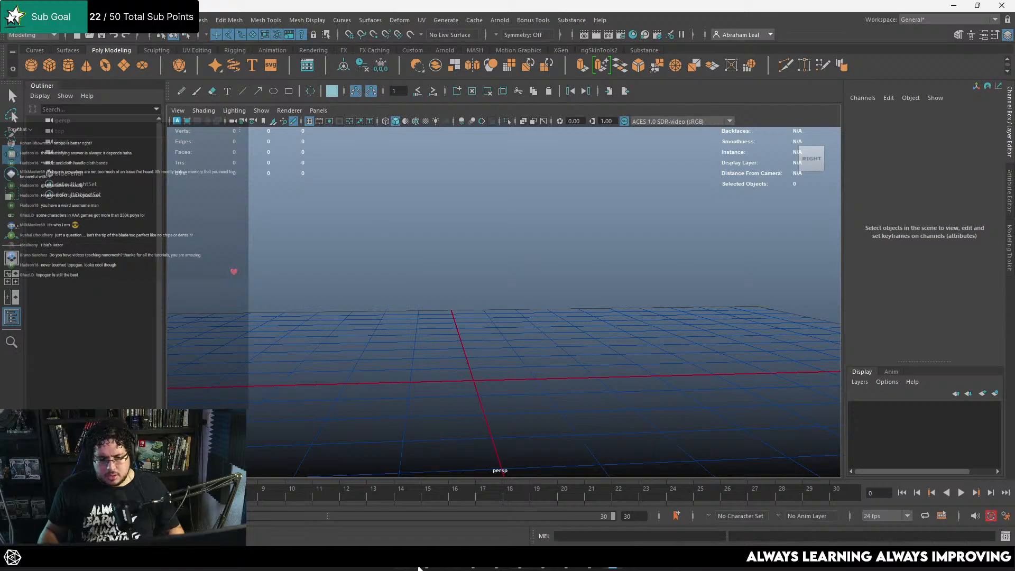
Import TibiaSickle.fbx from the Desktop folder into the Maya scene and frame the weapon's head
{"action": "left_click", "coordinate": [423, 567]}
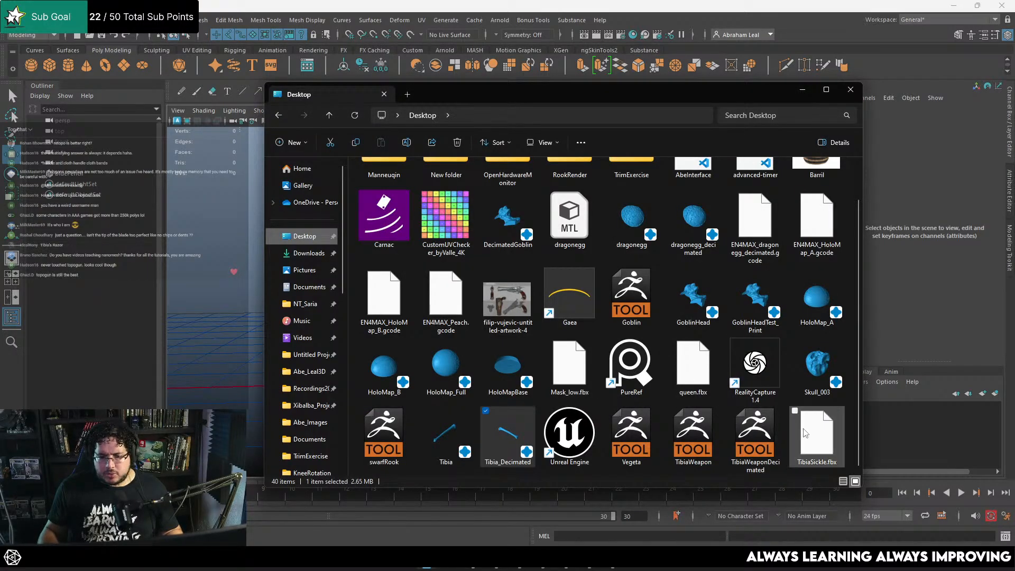
{"action": "left_click_drag", "start_coordinate": [804, 433], "coordinate": [233, 262]}
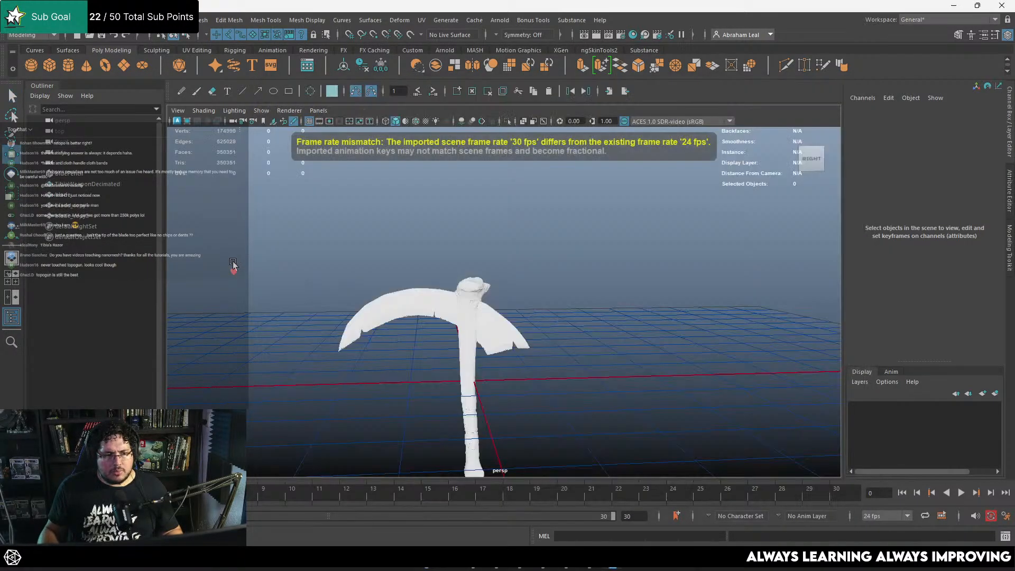
{"action": "scroll", "coordinate": [323, 296], "scroll_direction": "down", "scroll_amount": 5}
{"action": "right_click_drag", "start_coordinate": [326, 297], "coordinate": [458, 350], "text": "alt"}
{"action": "middle_click_drag", "start_coordinate": [458, 350], "coordinate": [530, 270], "text": "alt"}
{"action": "left_click_drag", "start_coordinate": [531, 270], "coordinate": [523, 238], "text": "alt"}
Select blade, blade_copy1 and blade_copy2 one after another to check which geometry each mesh holds
{"action": "left_click", "coordinate": [528, 252]}
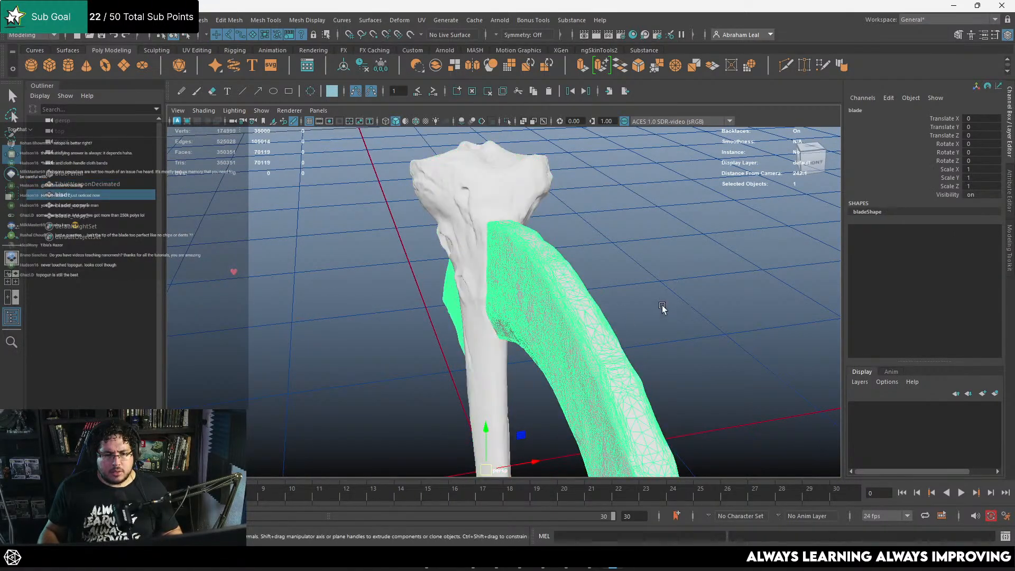
{"action": "right_click_drag", "start_coordinate": [663, 307], "coordinate": [444, 306], "text": "alt"}
{"action": "left_click_drag", "start_coordinate": [444, 307], "coordinate": [490, 297], "text": "alt"}
{"action": "middle_click_drag", "start_coordinate": [490, 296], "coordinate": [497, 256], "text": "alt"}
{"action": "right_click_drag", "start_coordinate": [497, 256], "coordinate": [471, 254], "text": "alt"}
{"action": "left_click", "coordinate": [87, 207]}
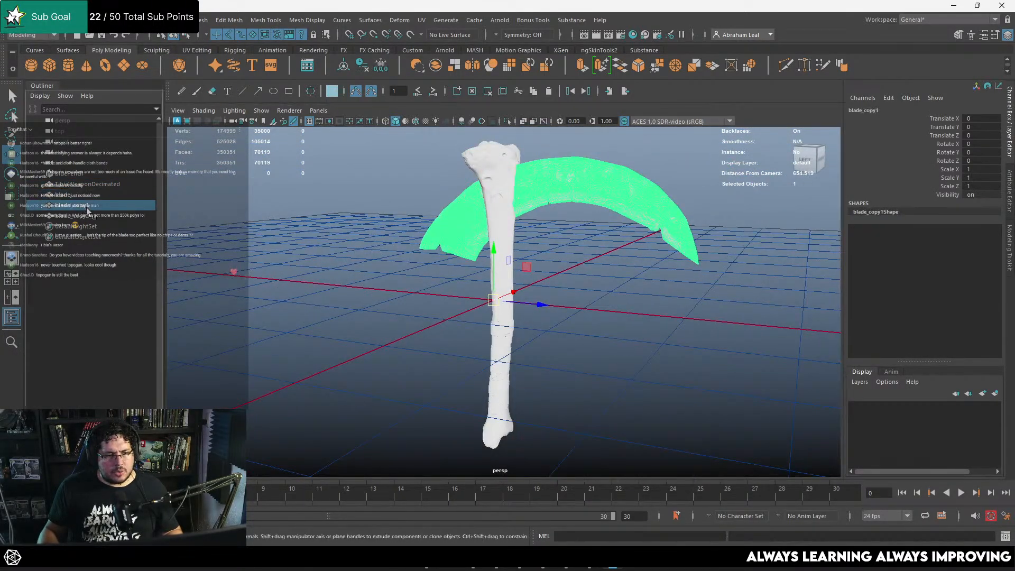
{"action": "left_click", "coordinate": [86, 218]}
Delete all the imported weapon meshes from the Maya scene and switch back to ZBrush
{"action": "left_click_drag", "start_coordinate": [388, 258], "coordinate": [573, 288]}
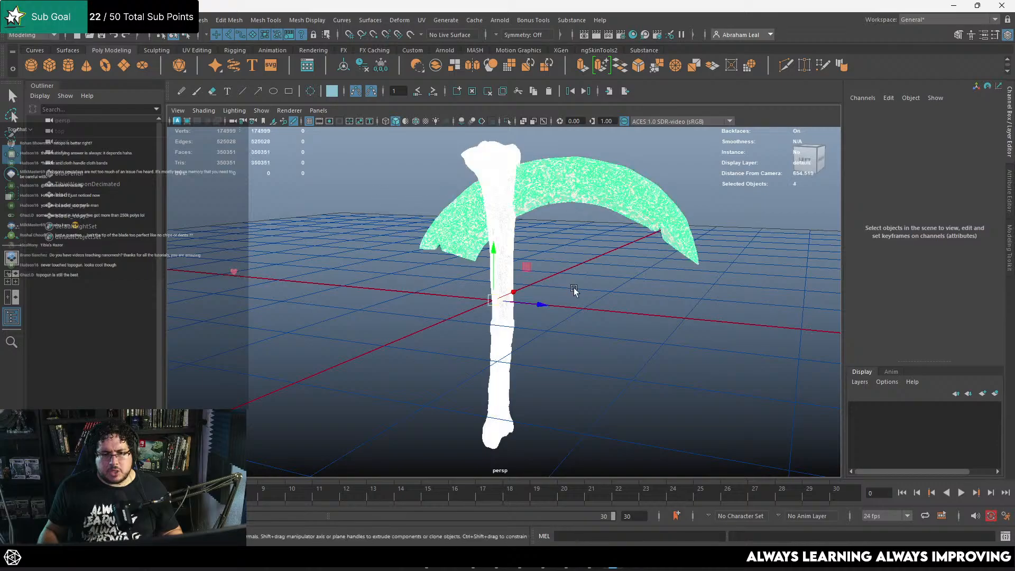
{"action": "key", "text": "Delete"}
{"action": "left_click", "coordinate": [954, 5]}
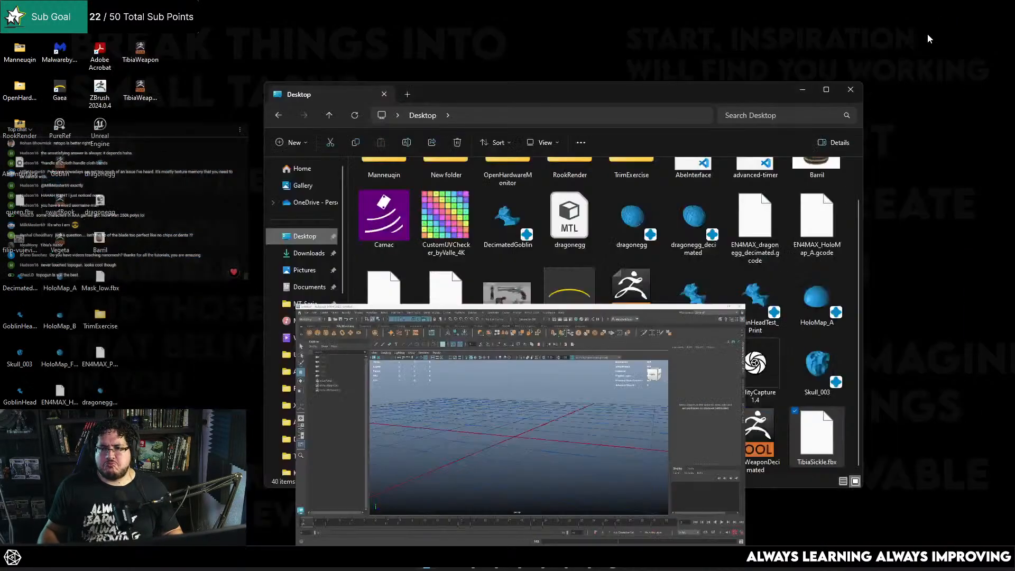
{"action": "key", "text": "alt+Tab"}
Check the blade, bolts and skull subtools one by one while viewing the weapon from several angles
{"action": "left_click_drag", "start_coordinate": [751, 312], "coordinate": [691, 326]}
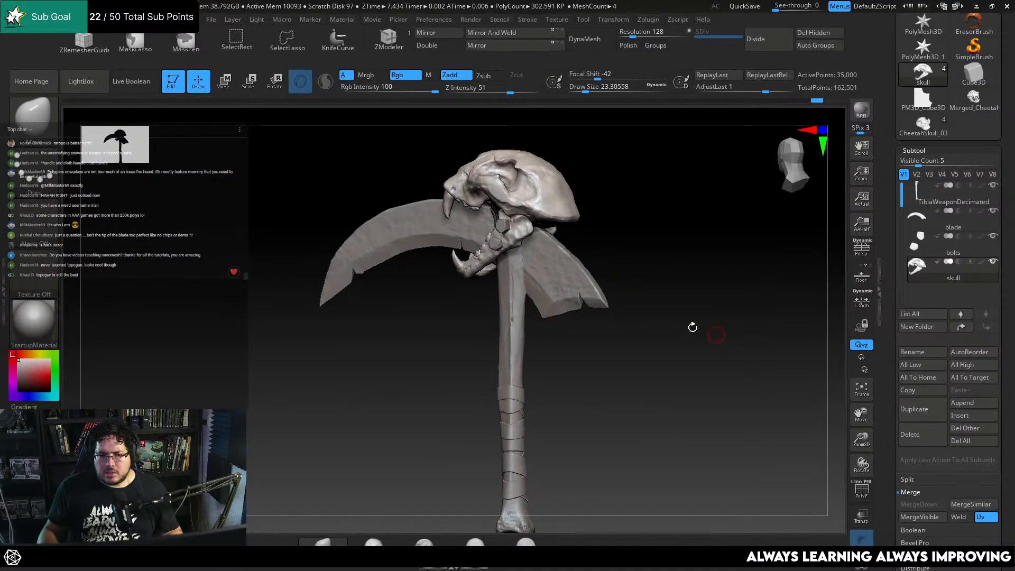
{"action": "left_click_drag", "start_coordinate": [711, 235], "coordinate": [777, 249]}
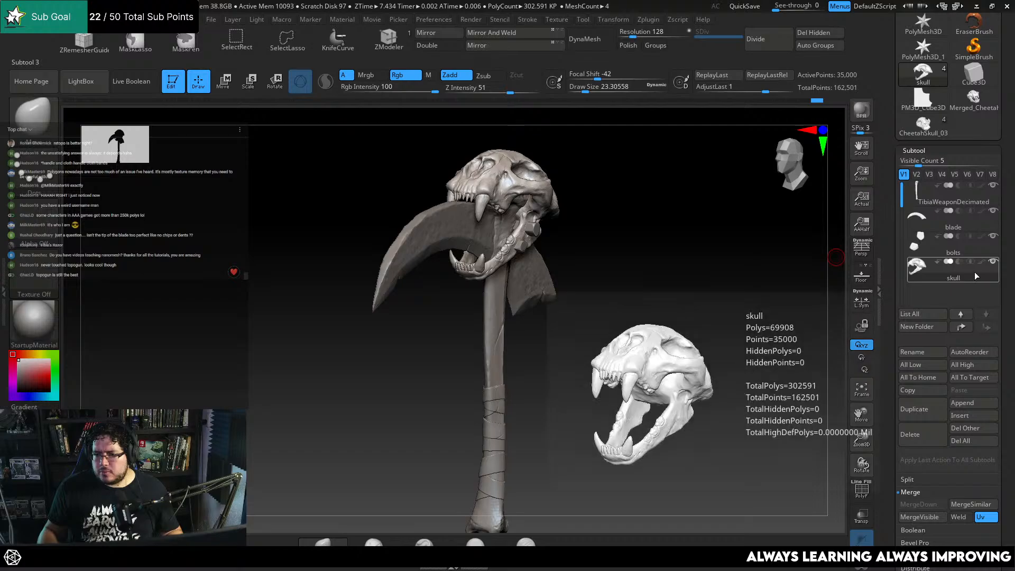
{"action": "mouse_move", "coordinate": [956, 254]}
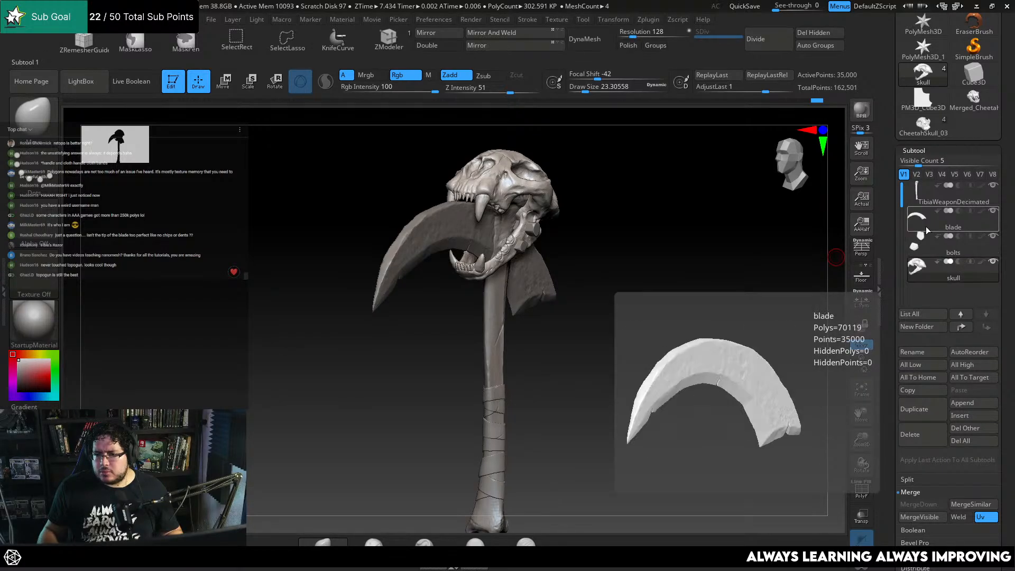
{"action": "left_click", "coordinate": [940, 227]}
{"action": "left_click", "coordinate": [939, 250]}
{"action": "left_click", "coordinate": [937, 273]}
{"action": "left_click_drag", "start_coordinate": [842, 267], "coordinate": [721, 306]}
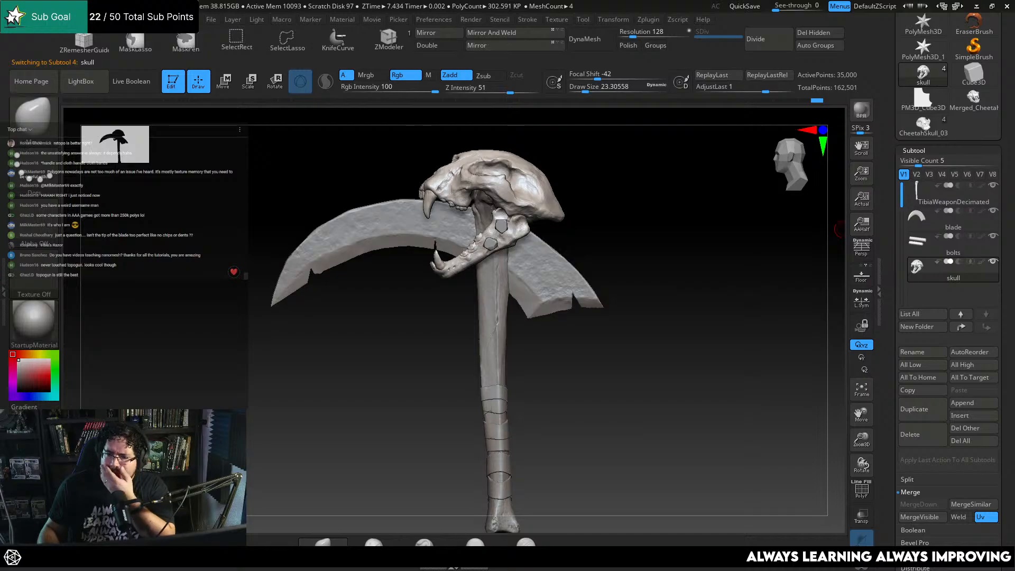
Save the weapon tool as TibiaWeaponDecimated in the Desktop folder, replacing the existing file
{"action": "left_click_drag", "start_coordinate": [1006, 175], "coordinate": [1006, 359]}
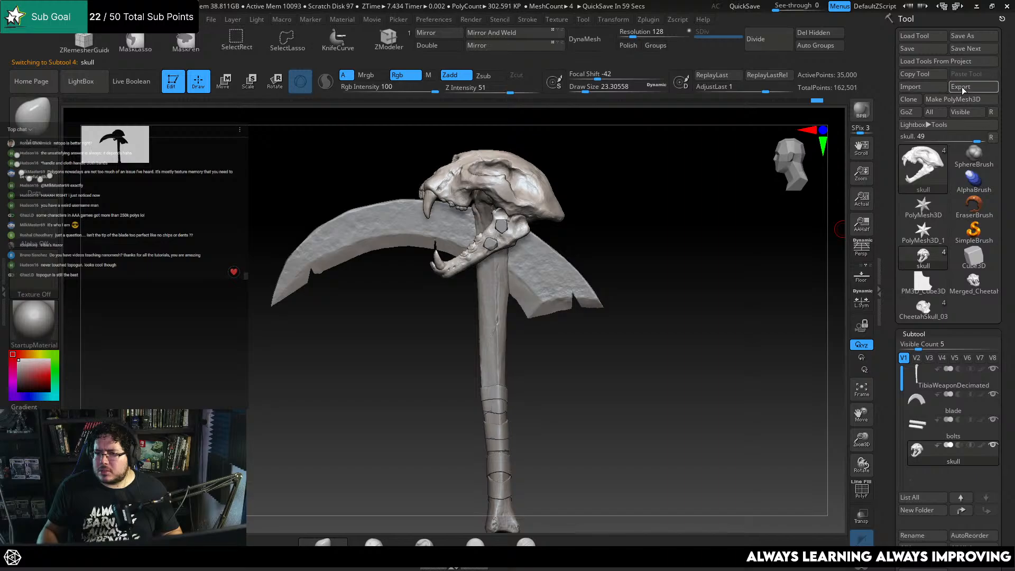
{"action": "left_click_drag", "start_coordinate": [728, 295], "coordinate": [721, 254], "text": "alt"}
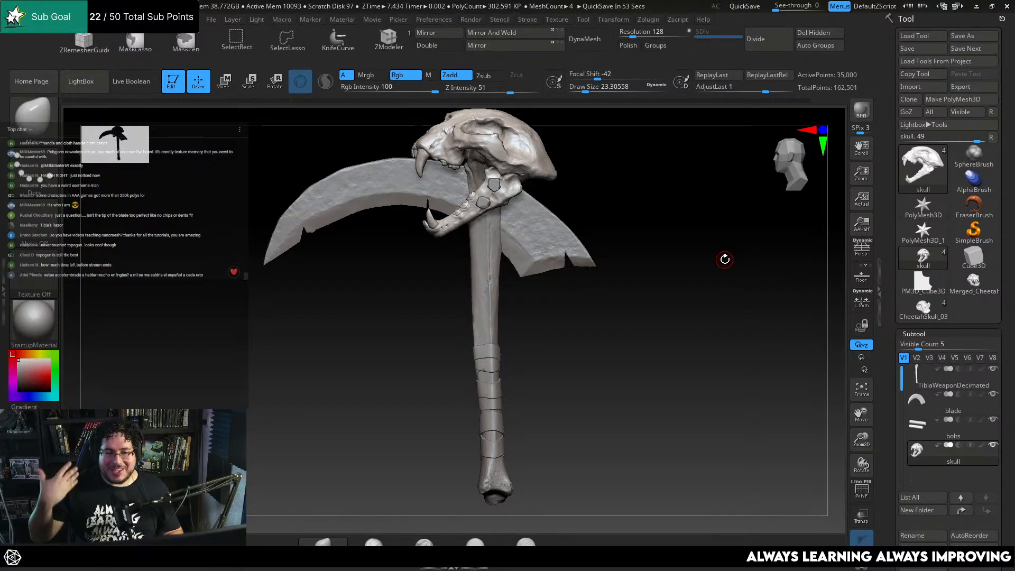
{"action": "left_click_drag", "start_coordinate": [720, 265], "coordinate": [759, 295]}
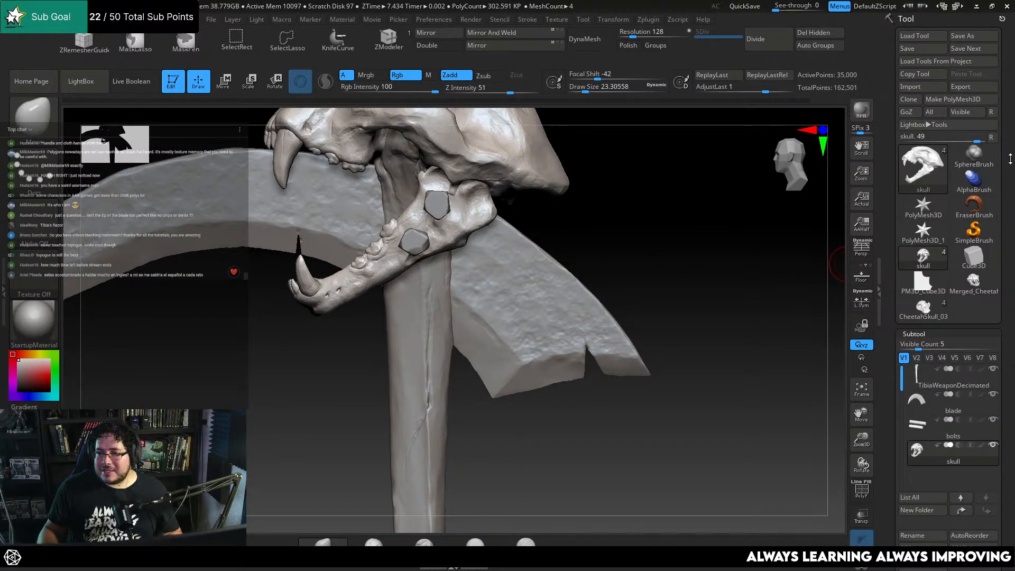
{"action": "left_click", "coordinate": [984, 35]}
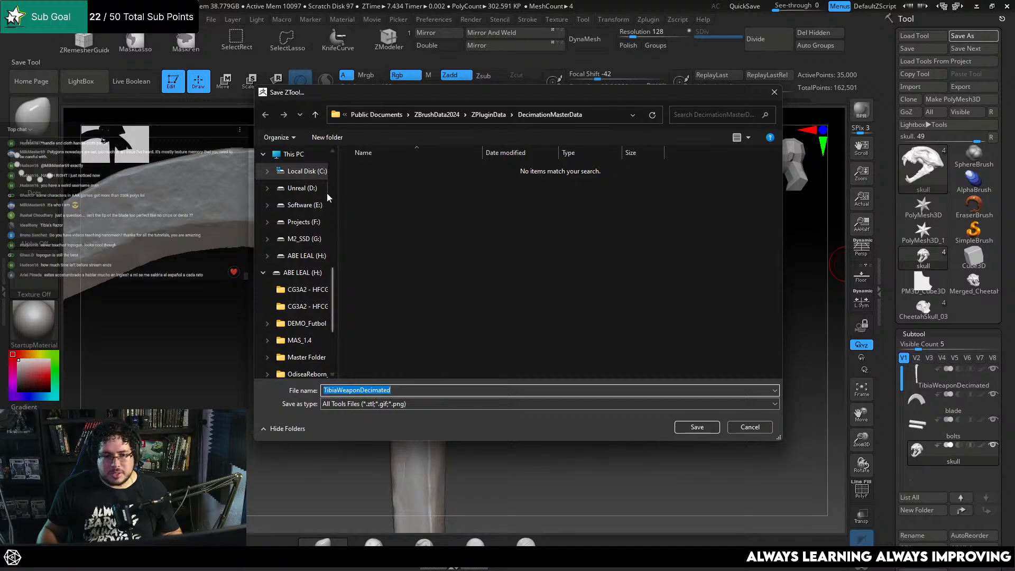
{"action": "scroll", "coordinate": [297, 227], "scroll_direction": "up", "scroll_amount": 5}
{"action": "left_click", "coordinate": [294, 225]}
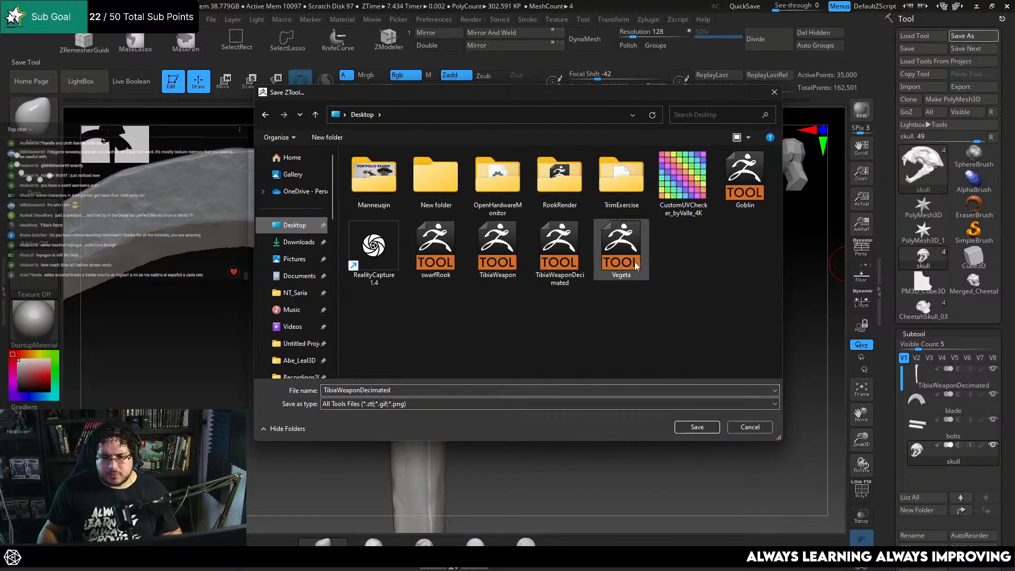
{"action": "left_click", "coordinate": [559, 249]}
{"action": "left_click", "coordinate": [696, 426]}
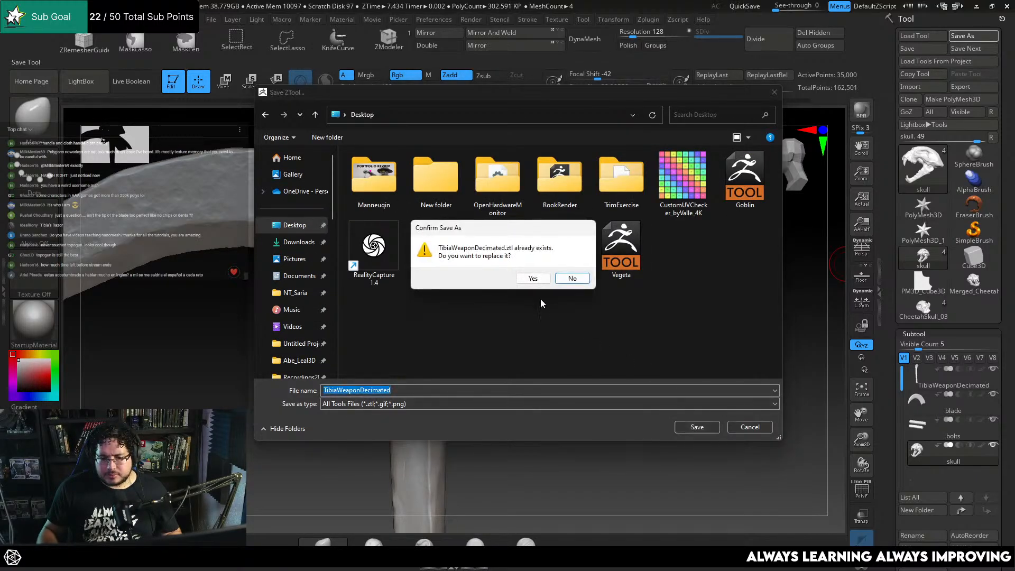
{"action": "left_click", "coordinate": [531, 282]}
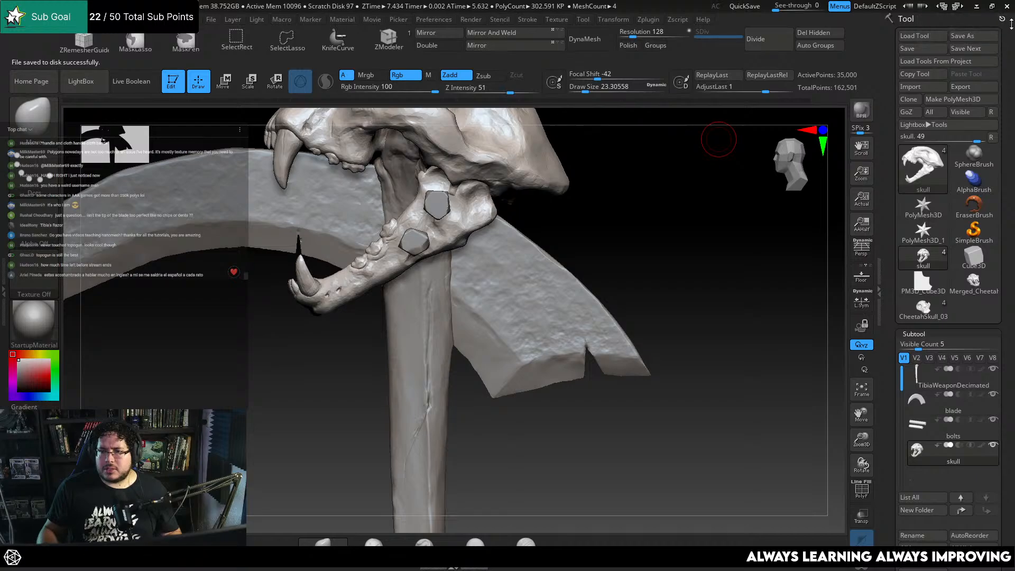
Close ZBrush and the Desktop file window, and start ZBrush again
{"action": "left_click", "coordinate": [1007, 6]}
{"action": "left_click", "coordinate": [523, 317]}
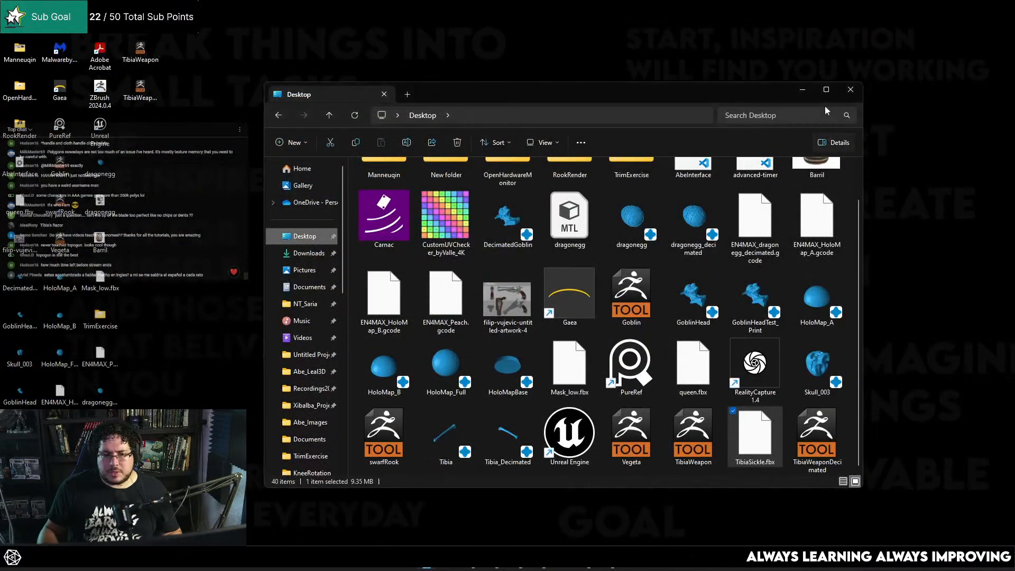
{"action": "left_click", "coordinate": [854, 91]}
{"action": "key", "text": "super"}
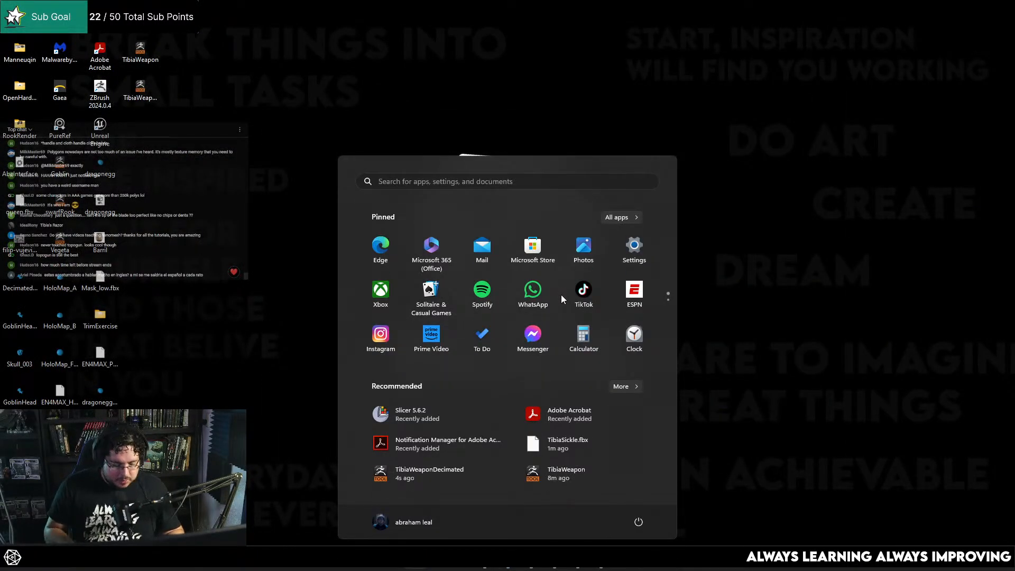
{"action": "type", "text": "zb"}
{"action": "key", "text": "Return"}
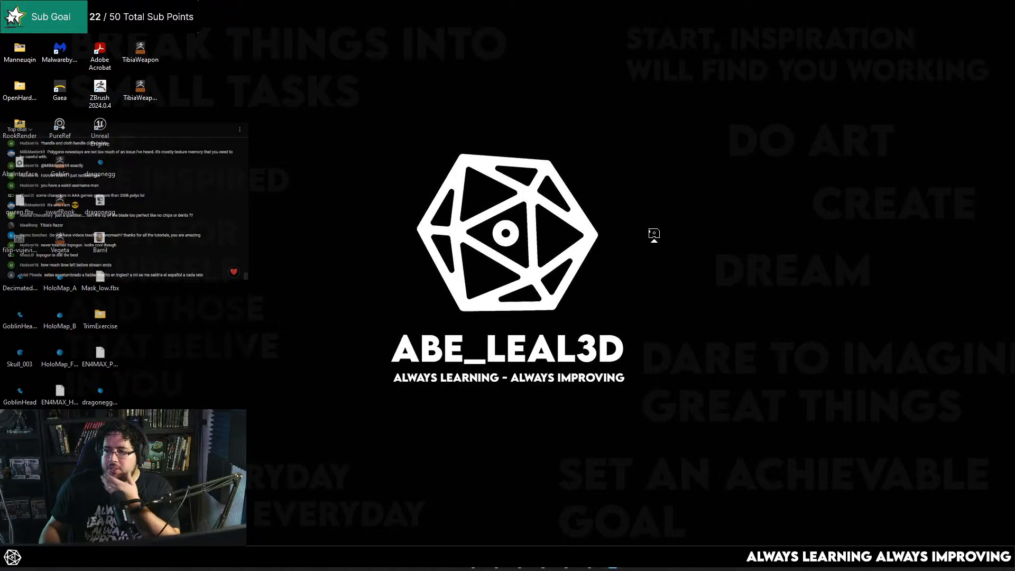
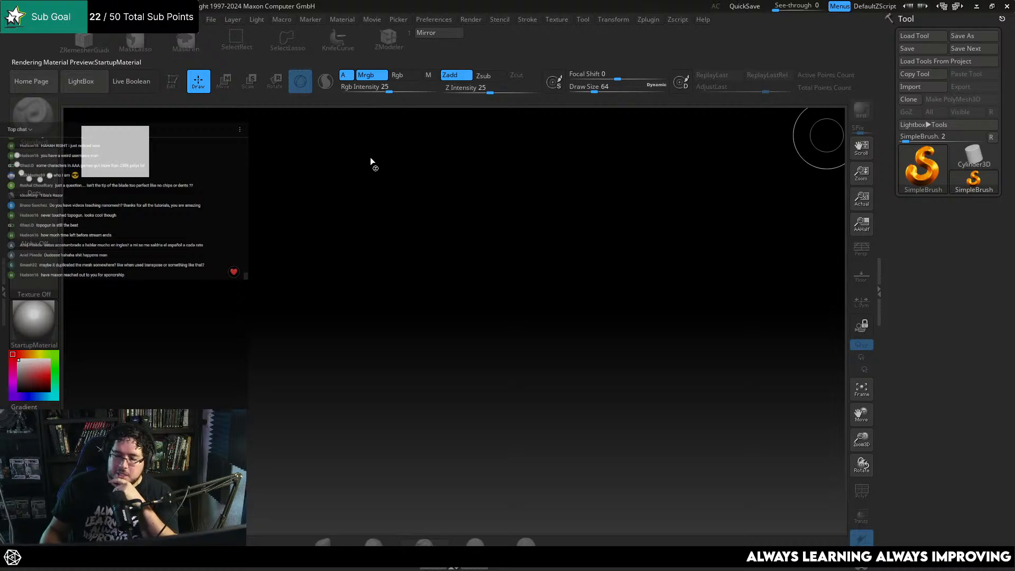
Load the TibiaWeaponDecimated tool from the Desktop, place it on the canvas in Edit mode and hide LightBox
{"action": "key", "text": "comma"}
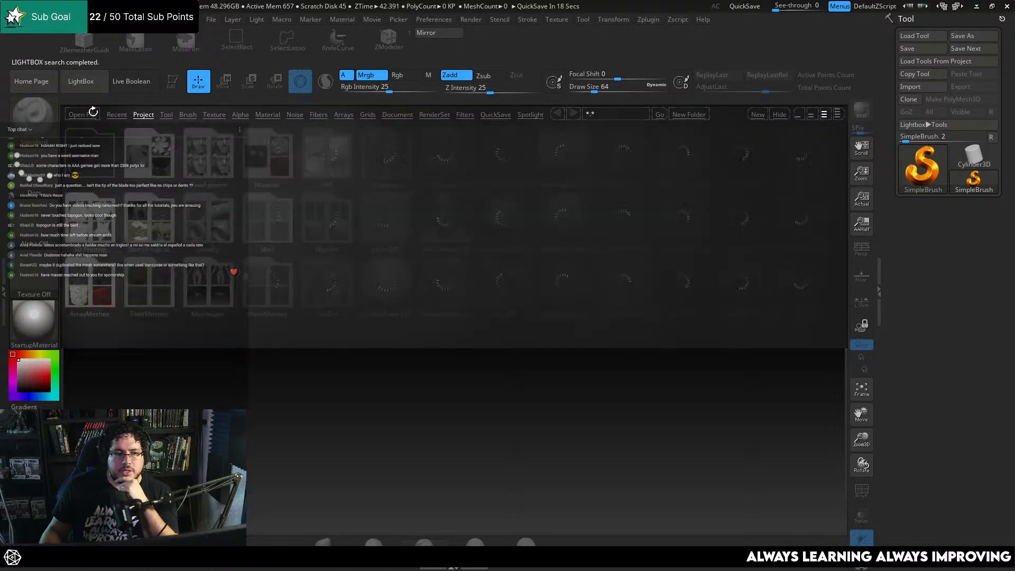
{"action": "left_click", "coordinate": [88, 81]}
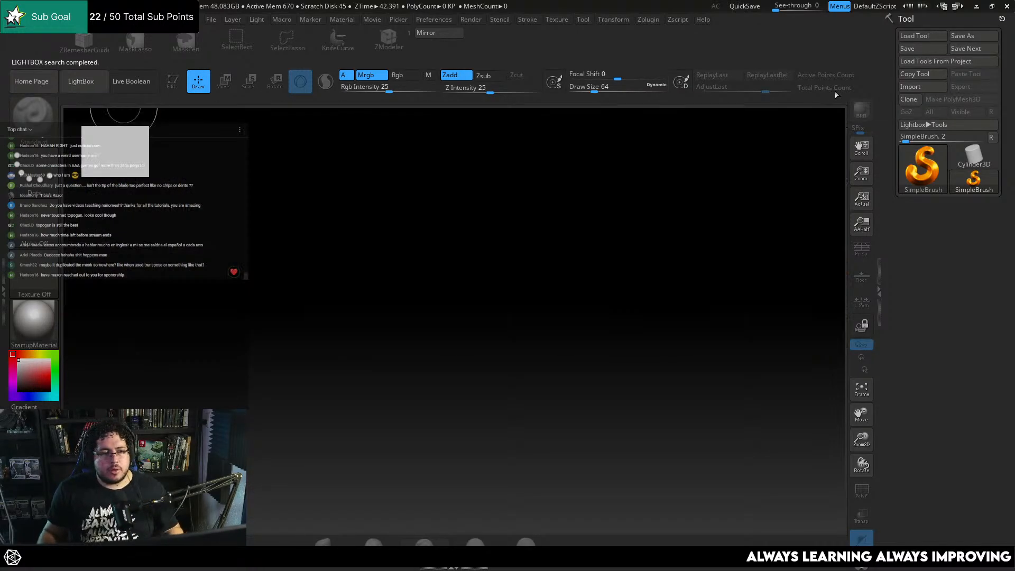
{"action": "left_click", "coordinate": [919, 37]}
{"action": "left_click", "coordinate": [560, 251]}
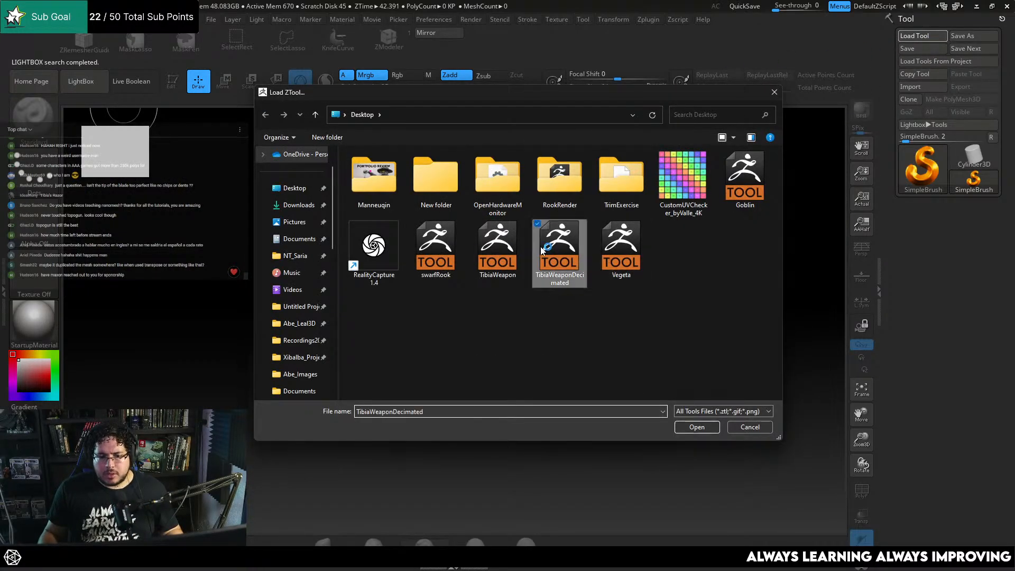
{"action": "key", "text": "Return"}
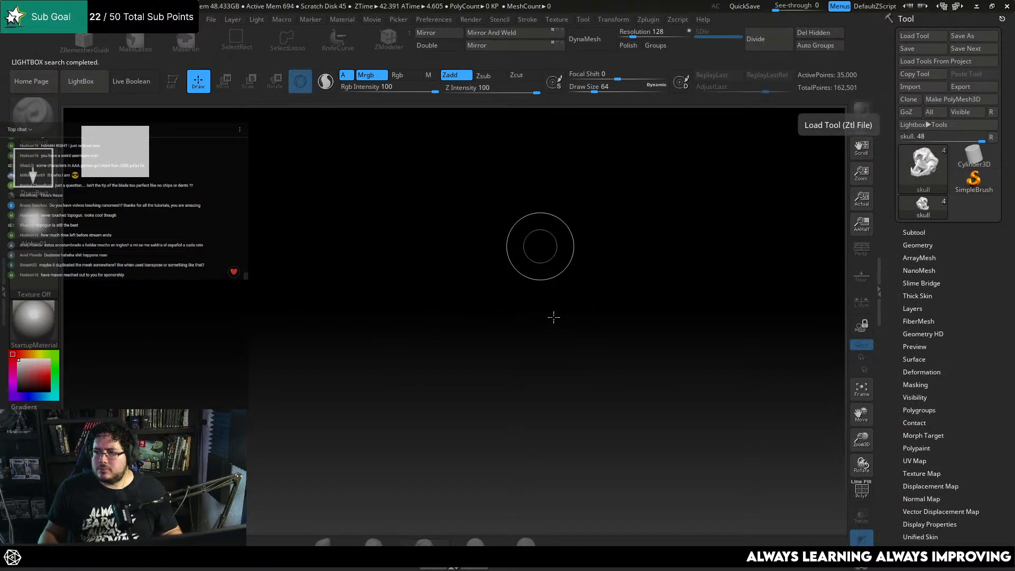
{"action": "left_click_drag", "start_coordinate": [508, 268], "coordinate": [510, 447]}
{"action": "key", "text": "t"}
{"action": "key", "text": "comma"}
{"action": "left_click_drag", "start_coordinate": [601, 409], "coordinate": [633, 403]}
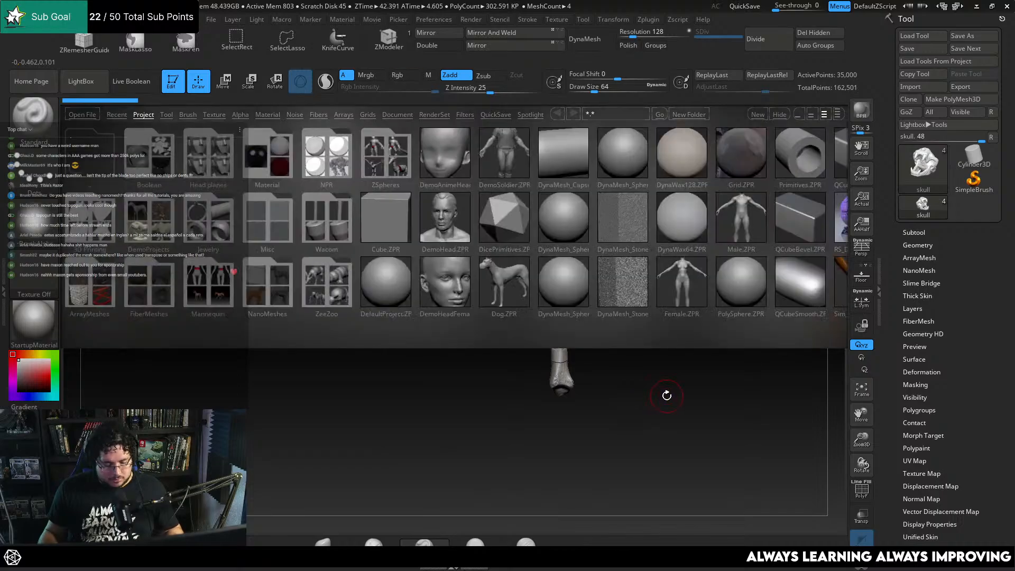
{"action": "key", "text": "comma"}
{"action": "left_click_drag", "start_coordinate": [671, 318], "coordinate": [710, 290]}
Export the visible subtools as a binary FBX to the Desktop, overwriting TibiaSickle.fbx
{"action": "left_click", "coordinate": [646, 20]}
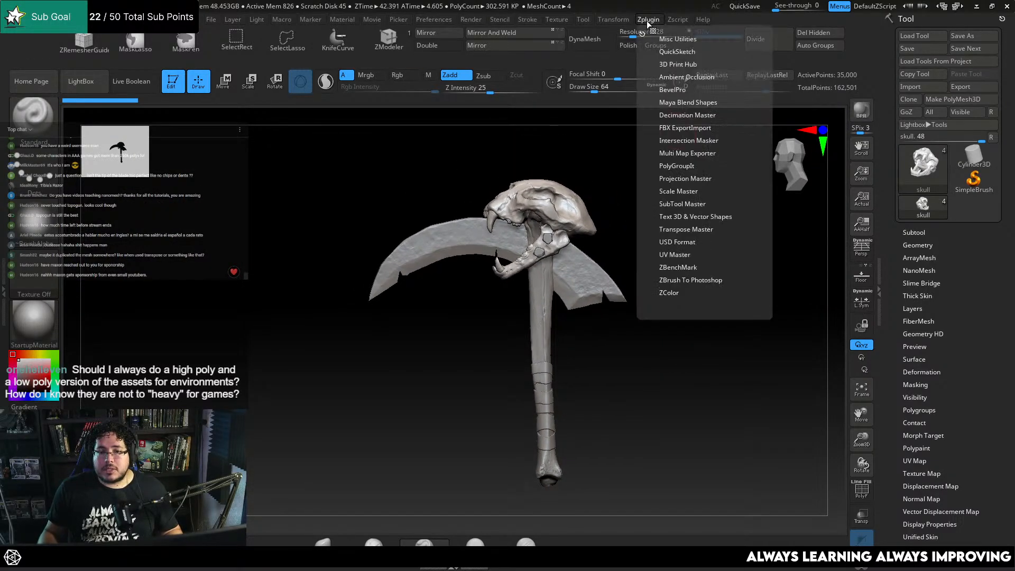
{"action": "left_click", "coordinate": [614, 19]}
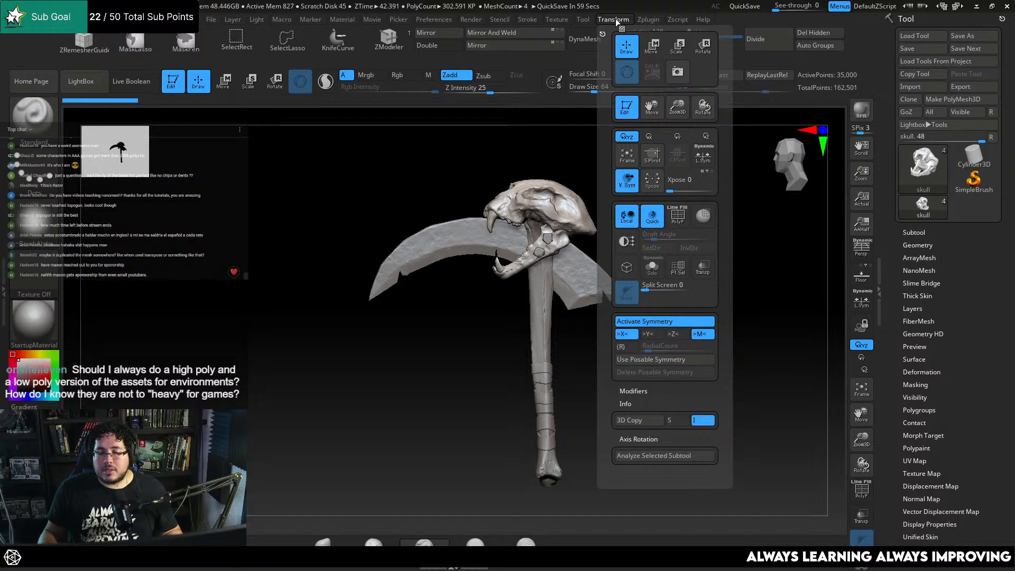
{"action": "left_click", "coordinate": [649, 19]}
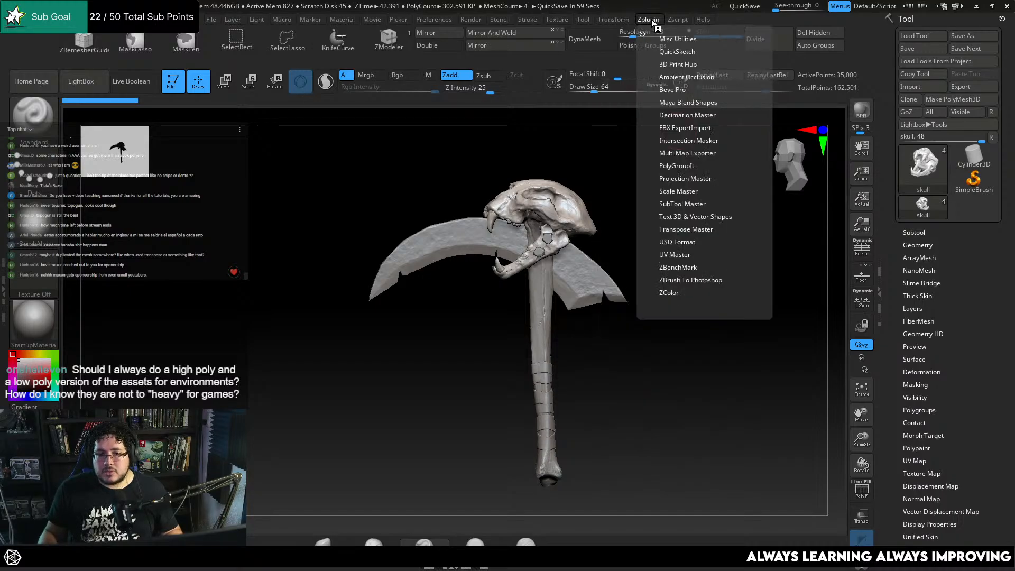
{"action": "left_click", "coordinate": [685, 128]}
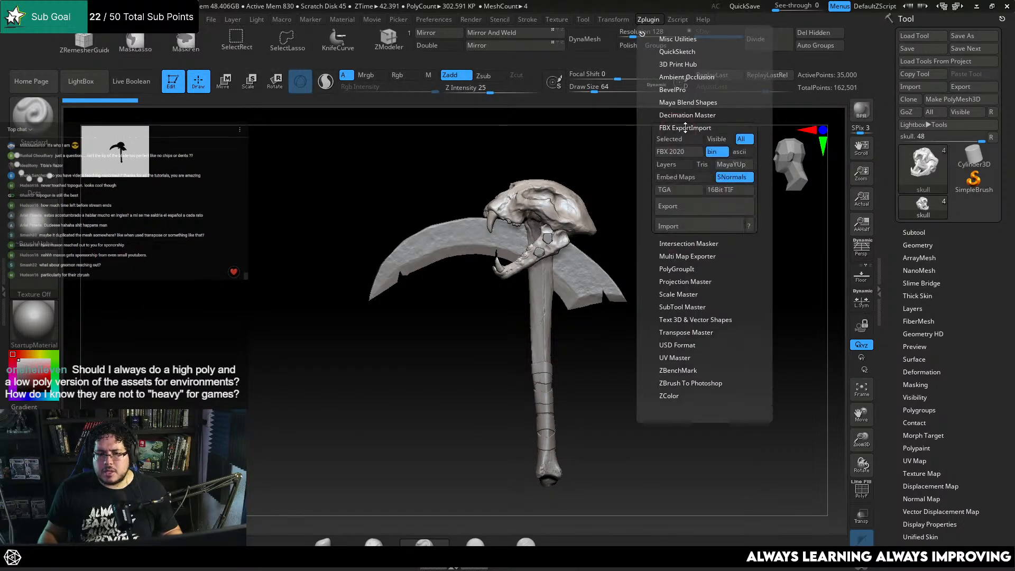
{"action": "left_click", "coordinate": [713, 140]}
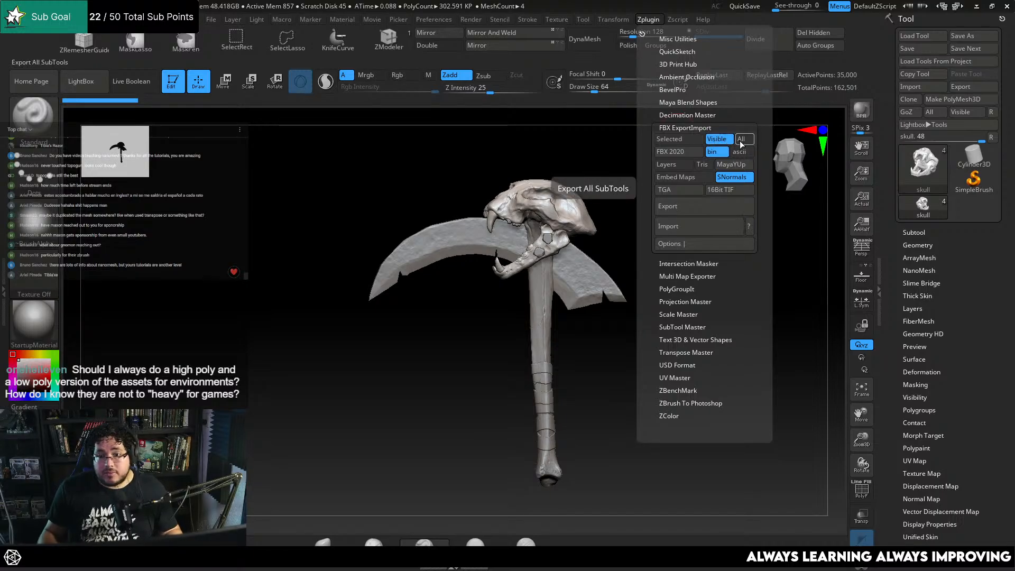
{"action": "left_click", "coordinate": [713, 208]}
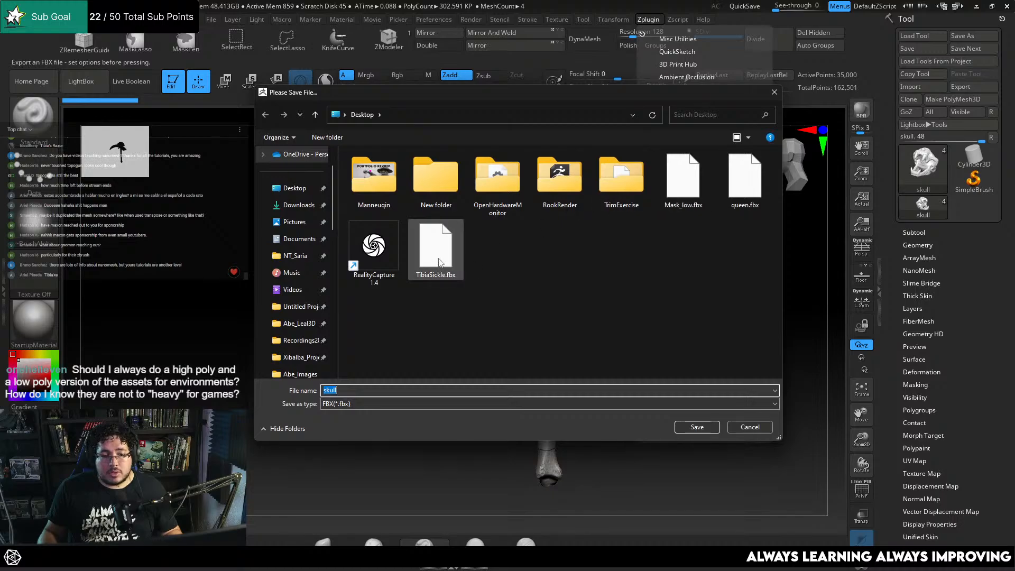
{"action": "key", "text": "Return"}
{"action": "left_click", "coordinate": [539, 278]}
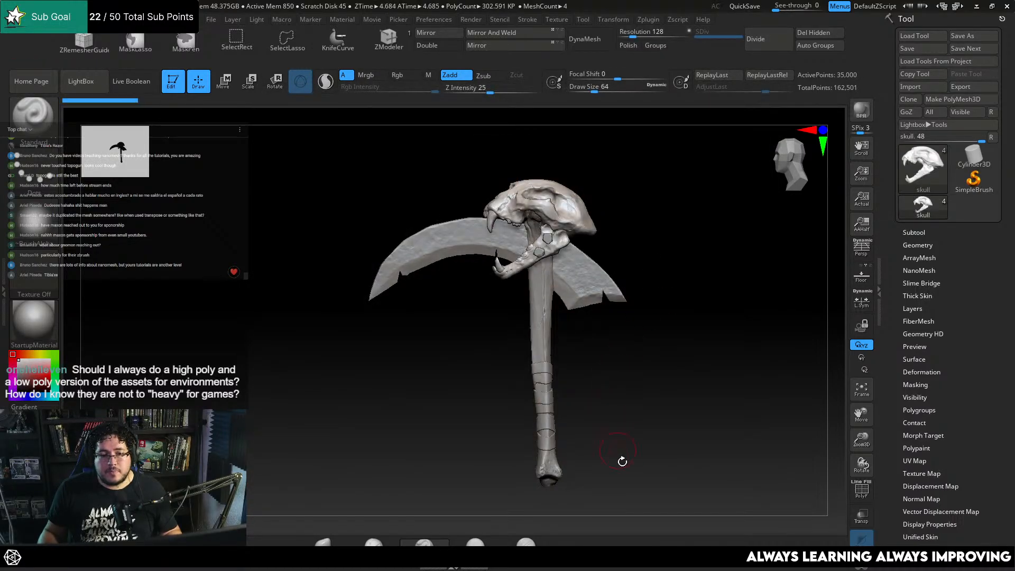
Switch to Maya, import TibiaSickle.fbx from the Desktop folder into the empty scene and inspect the weapon
{"action": "key", "text": "alt+Tab"}
{"action": "left_click", "coordinate": [319, 371]}
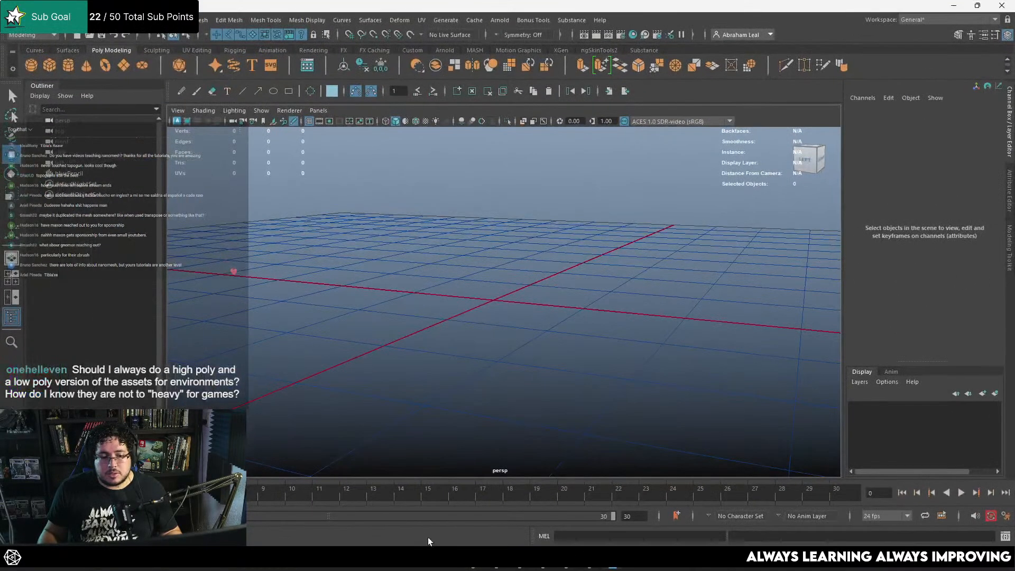
{"action": "left_click", "coordinate": [430, 567]}
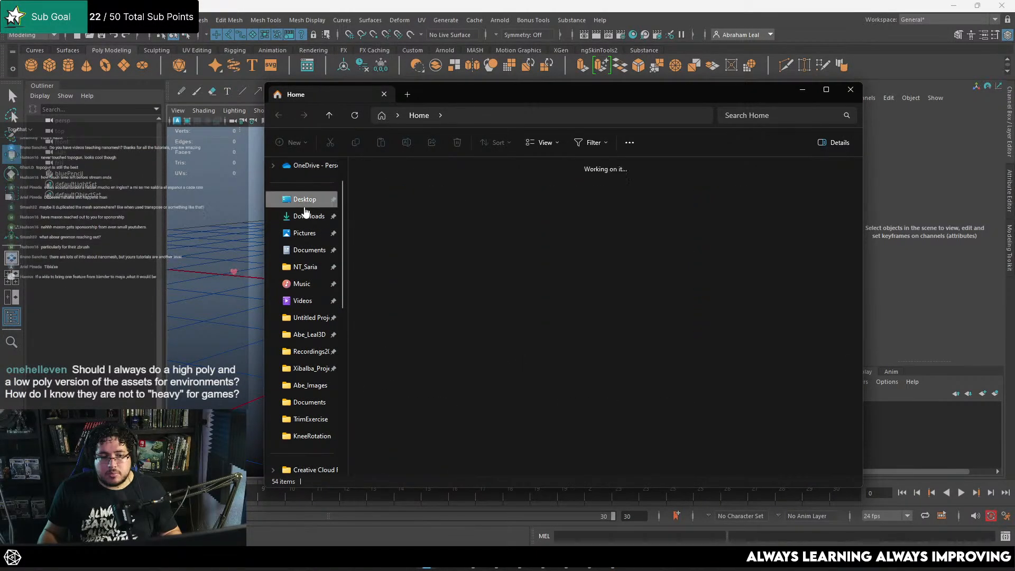
{"action": "left_click", "coordinate": [305, 205]}
{"action": "scroll", "coordinate": [582, 318], "scroll_direction": "down", "scroll_amount": 1}
{"action": "left_click_drag", "start_coordinate": [570, 435], "coordinate": [239, 352]}
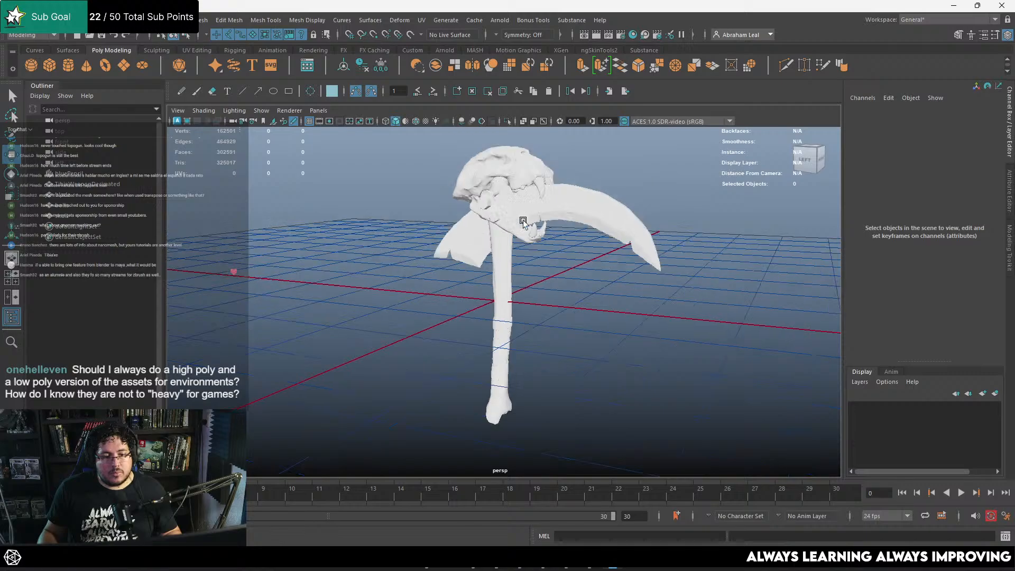
{"action": "scroll", "coordinate": [631, 194], "scroll_direction": "up", "scroll_amount": 1}
{"action": "scroll", "coordinate": [632, 195], "scroll_direction": "down", "scroll_amount": 4}
Minimize Maya and launch TopoGun
{"action": "left_click", "coordinate": [955, 6]}
{"action": "key", "text": "super"}
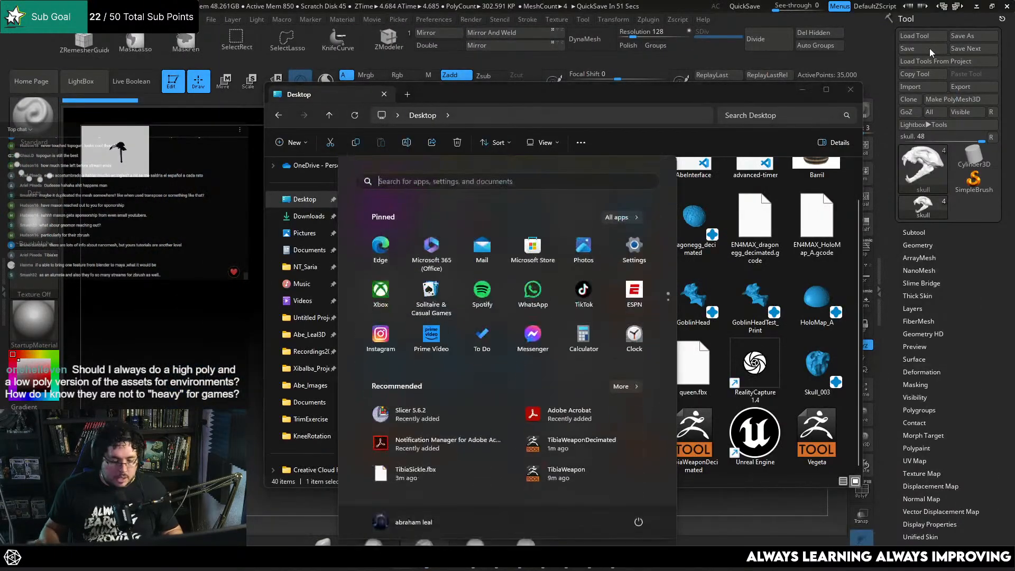
{"action": "type", "text": "topo"}
{"action": "key", "text": "Return"}
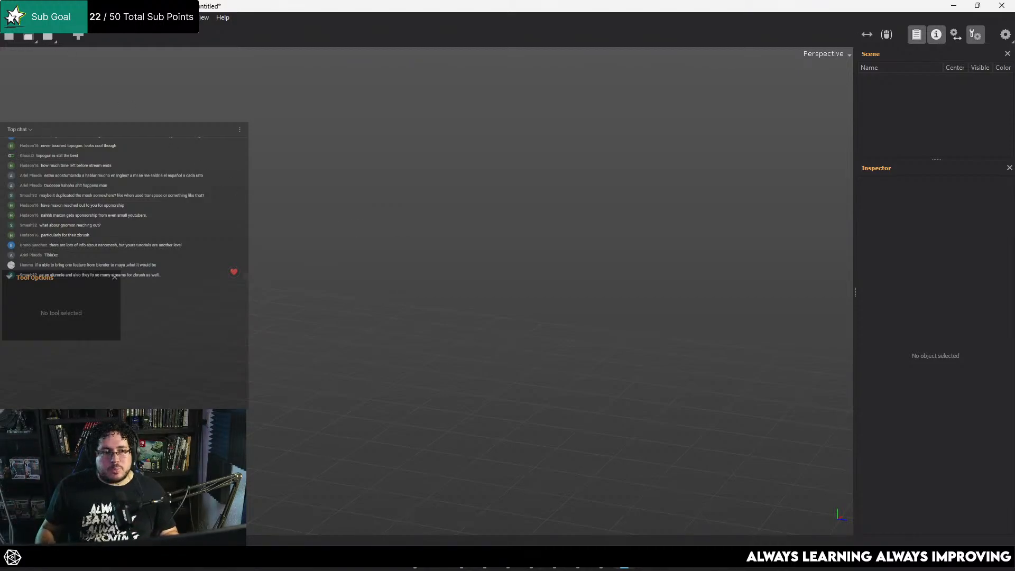
Load TibiaSickle.fbx from the Desktop as the reference mesh and examine its skull, bolts and blade up close
{"action": "left_click", "coordinate": [11, 17]}
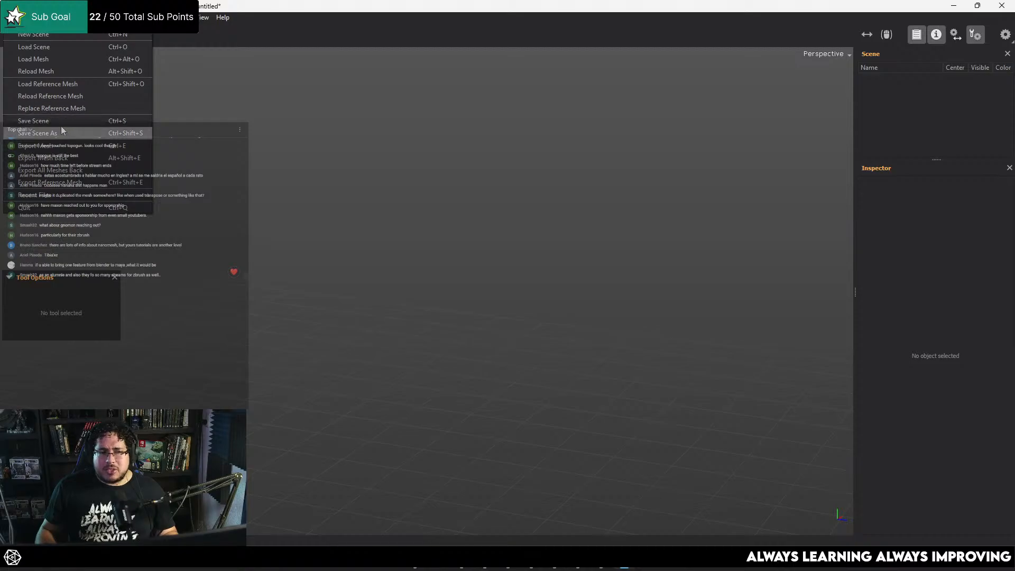
{"action": "left_click", "coordinate": [53, 83]}
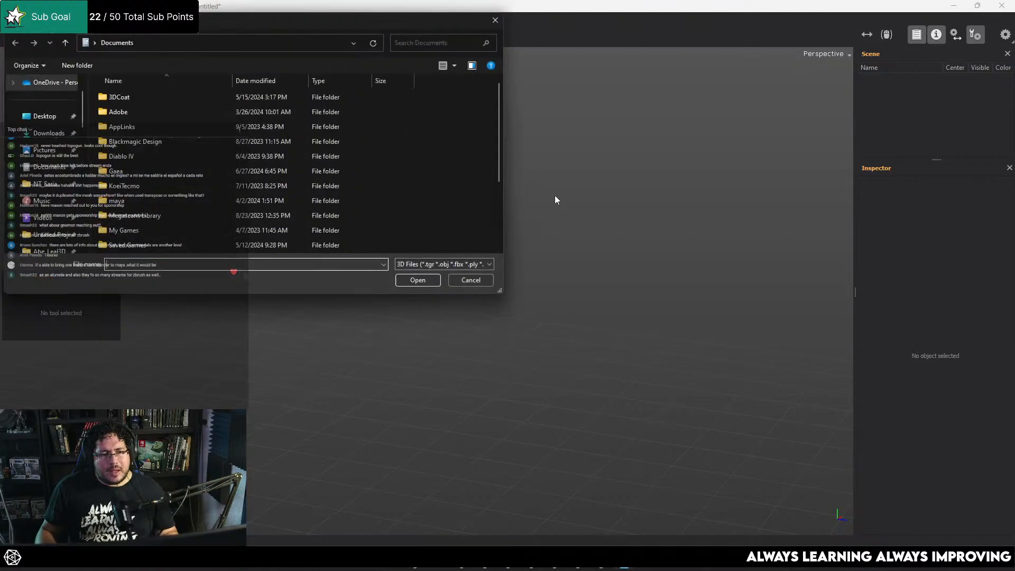
{"action": "scroll", "coordinate": [317, 170], "scroll_direction": "down", "scroll_amount": 3}
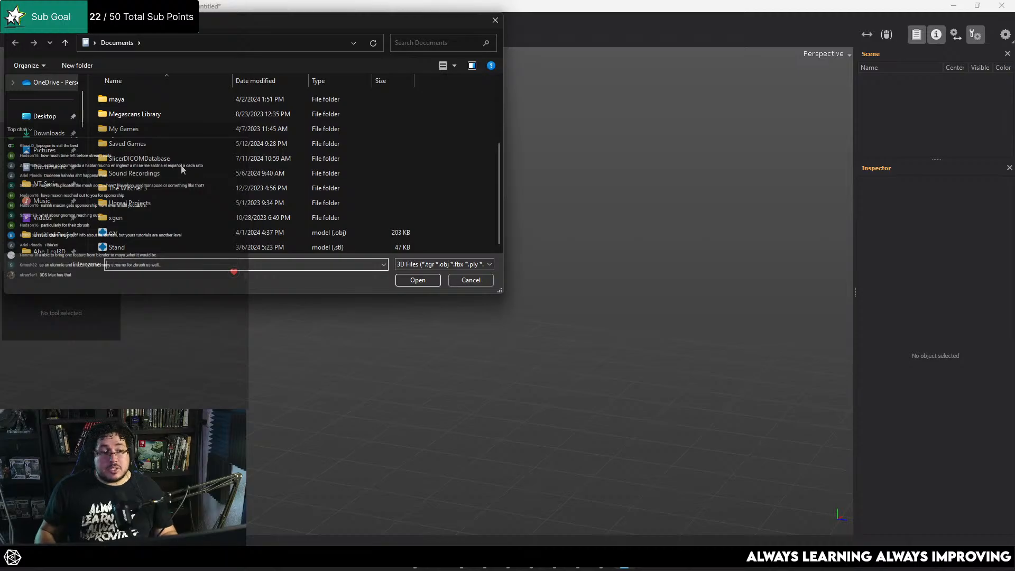
{"action": "left_click", "coordinate": [45, 116]}
{"action": "scroll", "coordinate": [307, 237], "scroll_direction": "down", "scroll_amount": 1}
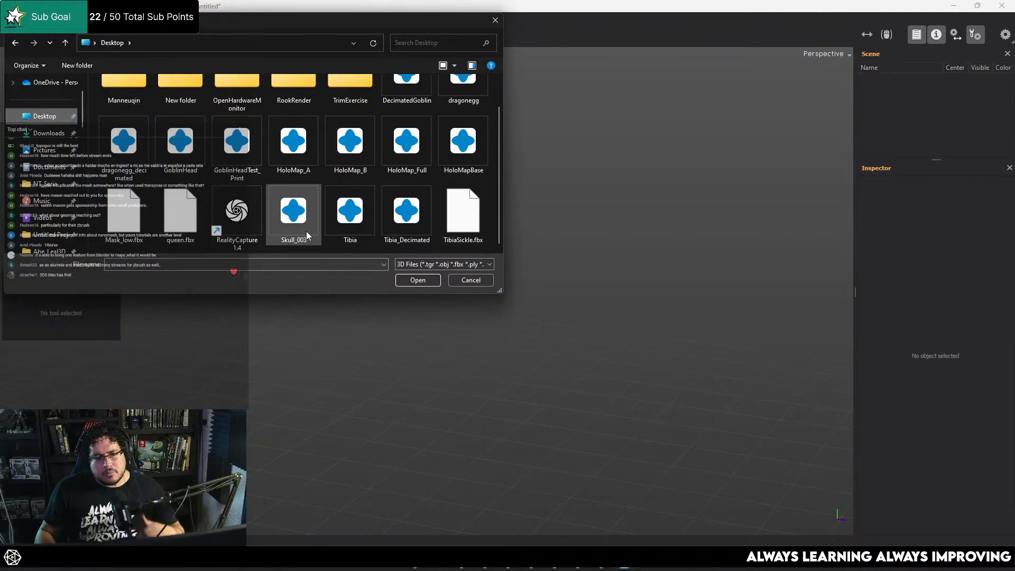
{"action": "double_click", "coordinate": [463, 212]}
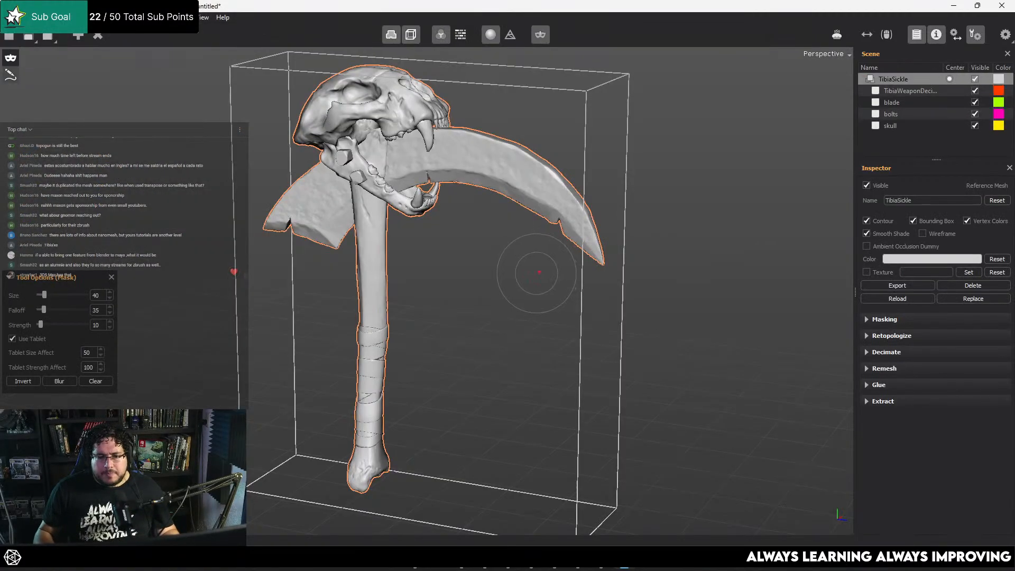
{"action": "left_click_drag", "start_coordinate": [539, 272], "coordinate": [389, 272], "text": "alt"}
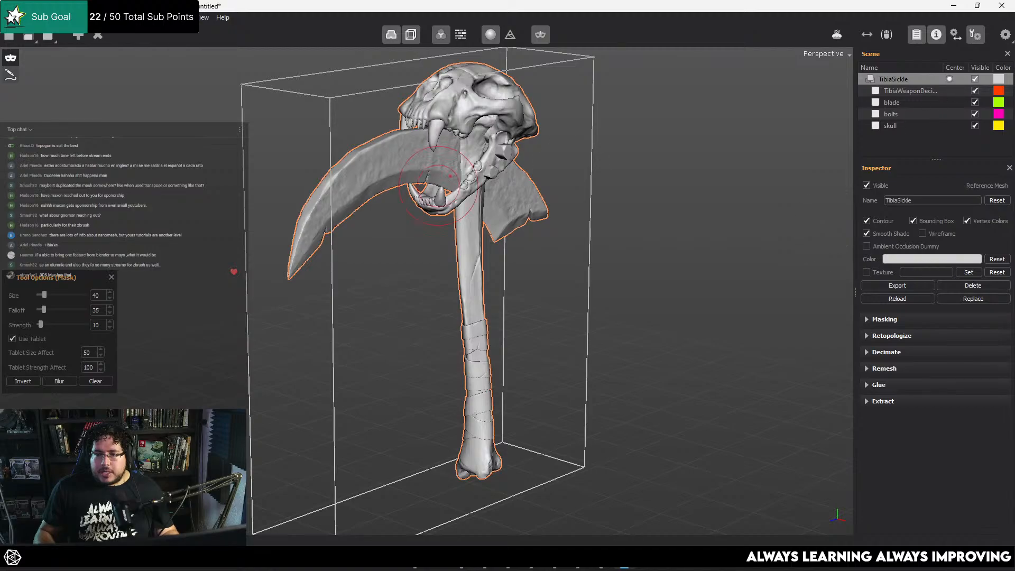
{"action": "left_click_drag", "start_coordinate": [451, 177], "coordinate": [410, 183], "text": "alt"}
{"action": "right_click_drag", "start_coordinate": [449, 175], "coordinate": [534, 142], "text": "alt"}
{"action": "middle_click_drag", "start_coordinate": [539, 127], "coordinate": [530, 260], "text": "alt"}
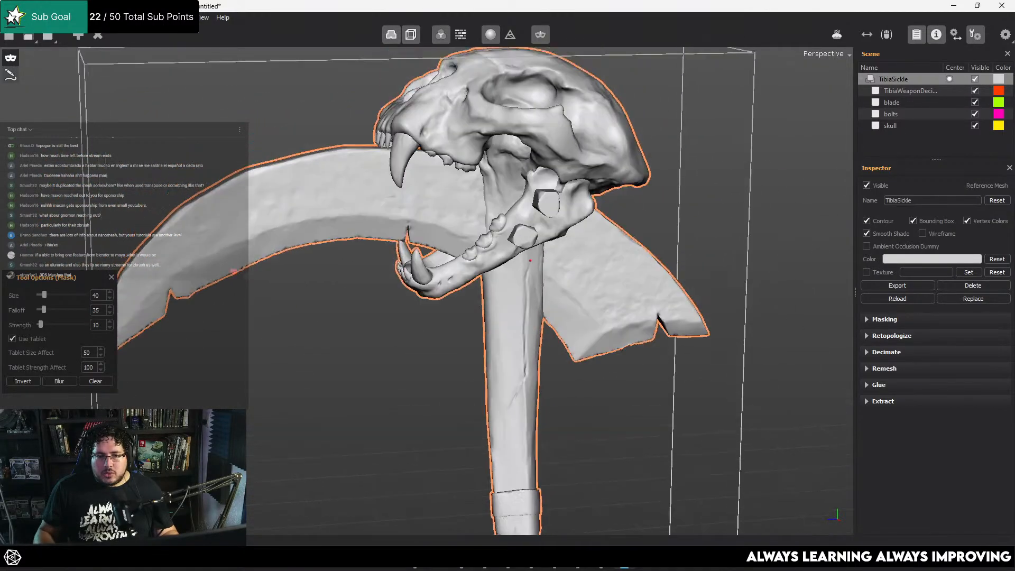
Hide the TibiaWeaponDeci, bolts and skull parts so that only the blade stays visible
{"action": "right_click_drag", "start_coordinate": [531, 260], "coordinate": [538, 257], "text": "alt"}
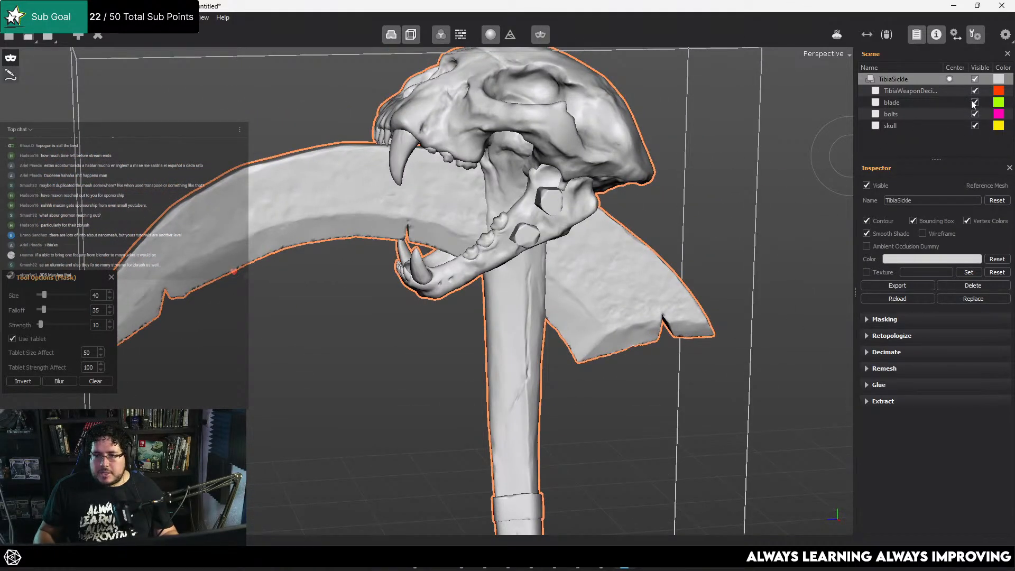
{"action": "left_click", "coordinate": [975, 90]}
{"action": "left_click", "coordinate": [975, 114]}
{"action": "left_click", "coordinate": [975, 126]}
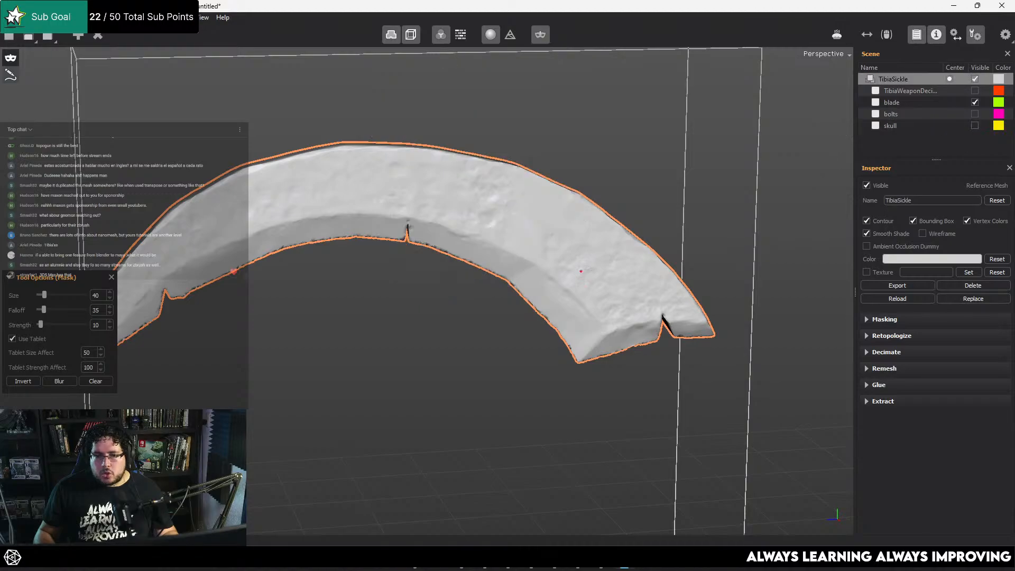
{"action": "left_click_drag", "start_coordinate": [581, 272], "coordinate": [556, 265], "text": "alt"}
{"action": "middle_click_drag", "start_coordinate": [472, 254], "coordinate": [637, 200], "text": "alt"}
{"action": "right_click_drag", "start_coordinate": [510, 233], "coordinate": [603, 206], "text": "alt"}
{"action": "middle_click_drag", "start_coordinate": [417, 133], "coordinate": [528, 271], "text": "alt"}
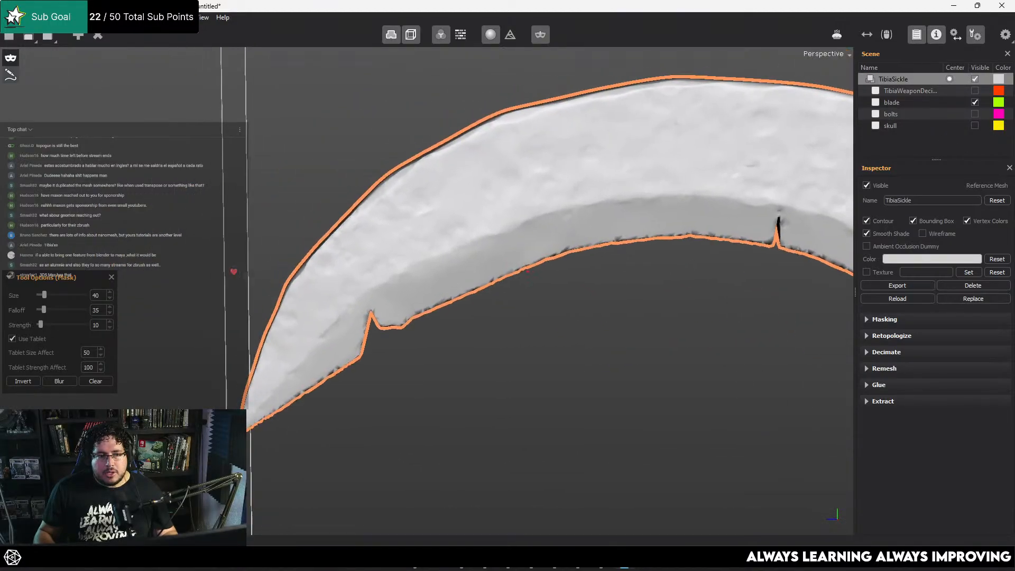
{"action": "middle_click_drag", "start_coordinate": [432, 149], "coordinate": [384, 200], "text": "alt"}
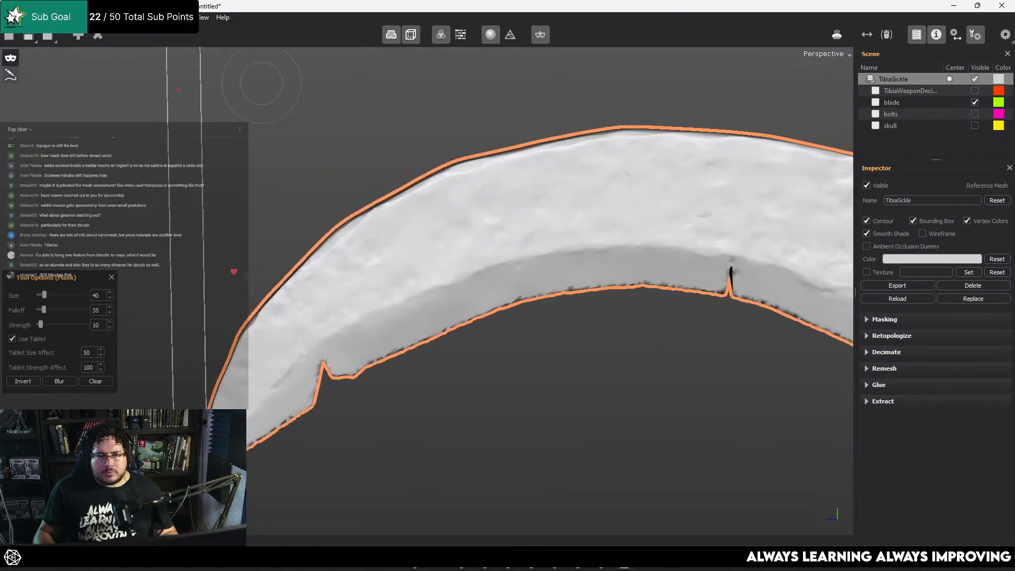
Add a new editable mesh to the scene for retopologizing the TibiaSickle blade
{"action": "left_click", "coordinate": [85, 41]}
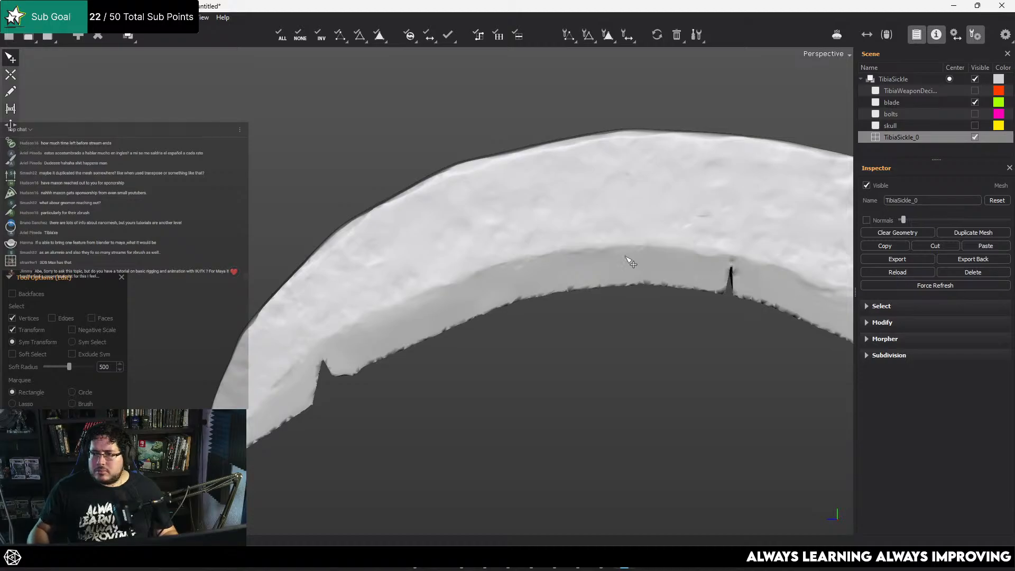
{"action": "left_click_drag", "start_coordinate": [629, 256], "coordinate": [486, 248], "text": "alt"}
{"action": "right_click_drag", "start_coordinate": [486, 249], "coordinate": [571, 262], "text": "alt"}
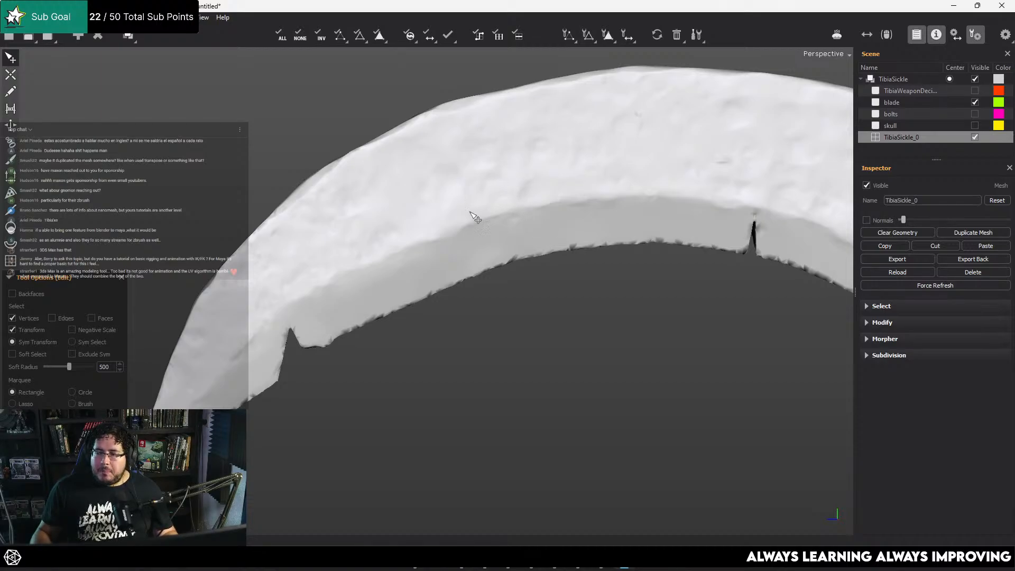
With the Create tool, place a zigzag chain of edges on the blade's face from near the tip-side notch to the middle notch
{"action": "left_click", "coordinate": [10, 74]}
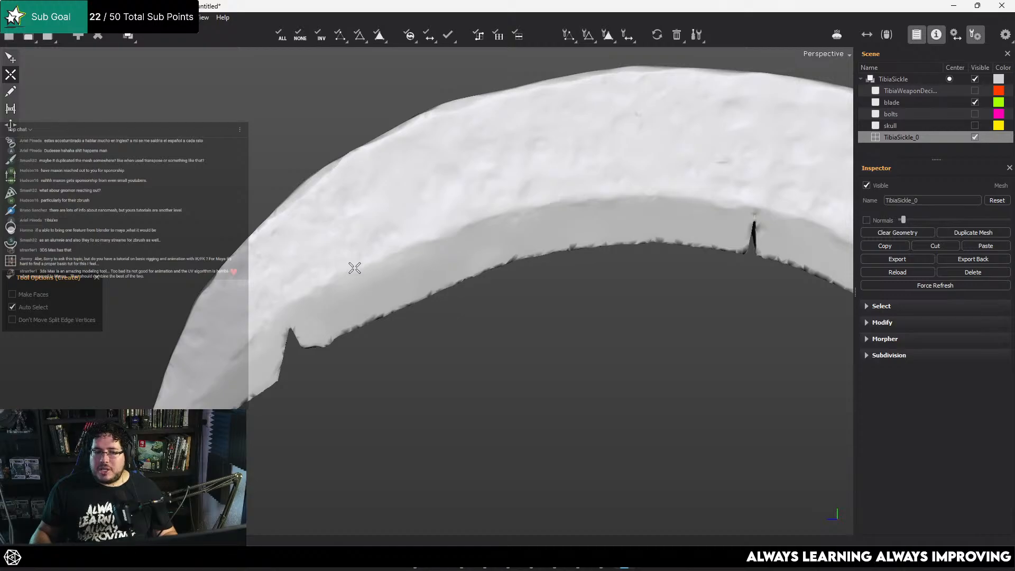
{"action": "left_click", "coordinate": [418, 239]}
{"action": "left_click", "coordinate": [393, 188]}
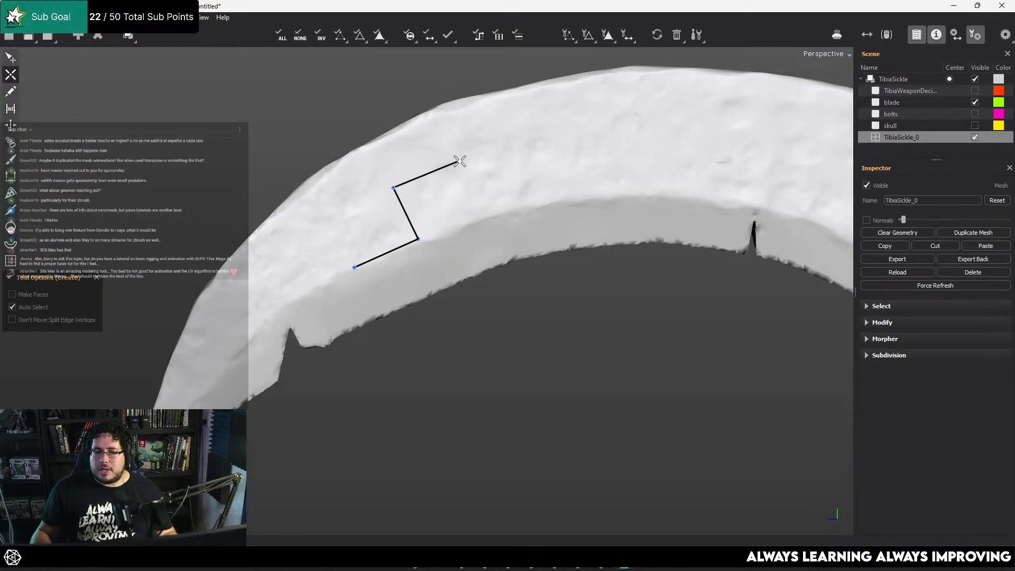
{"action": "left_click", "coordinate": [459, 160]}
{"action": "left_click", "coordinate": [549, 202]}
{"action": "left_click", "coordinate": [536, 145]}
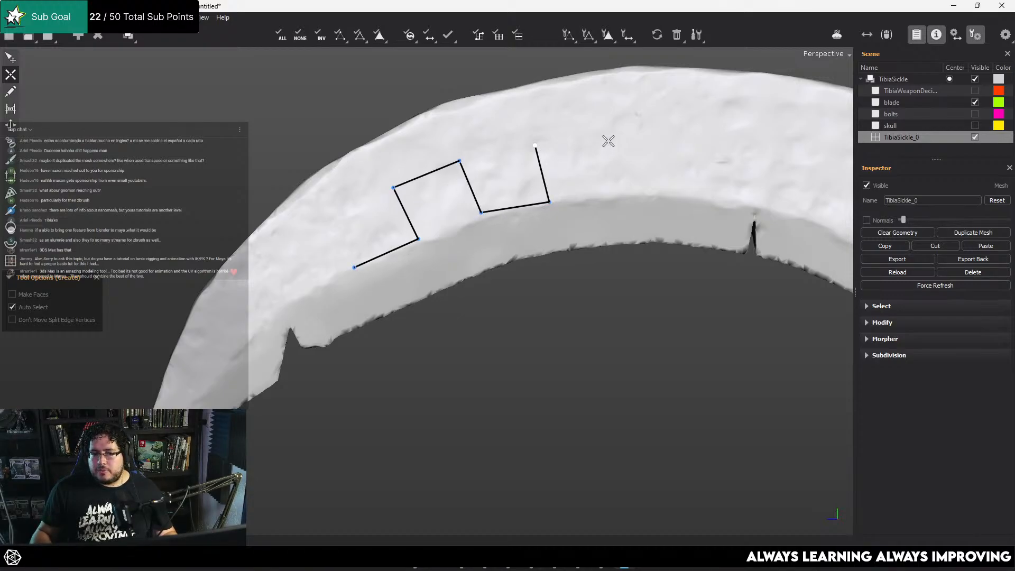
{"action": "left_click", "coordinate": [607, 140]}
{"action": "left_click", "coordinate": [622, 194]}
{"action": "middle_click_drag", "start_coordinate": [621, 194], "coordinate": [537, 215]}
{"action": "left_click", "coordinate": [537, 197]}
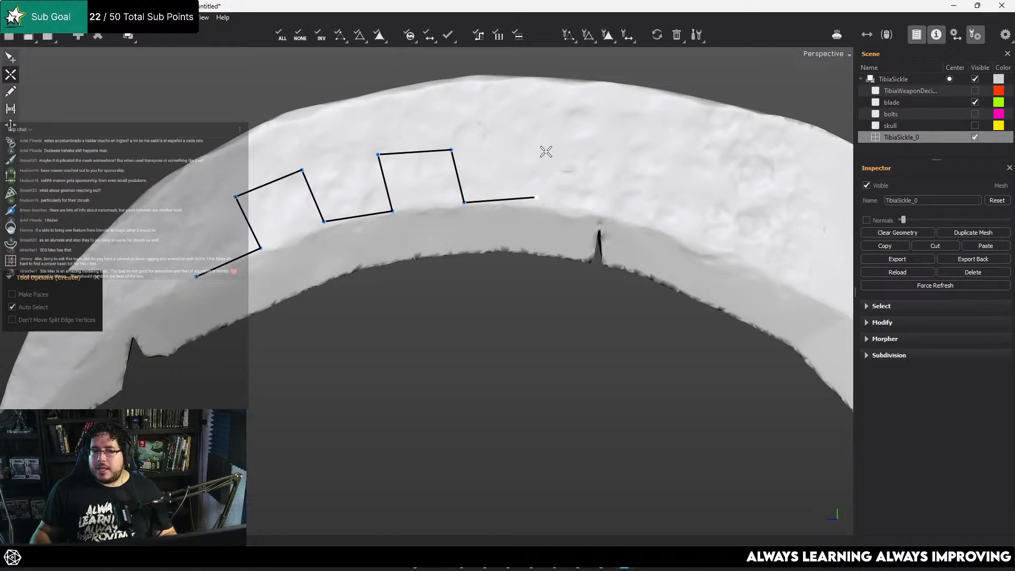
{"action": "left_click", "coordinate": [546, 150]}
{"action": "left_click", "coordinate": [607, 160]}
Continue the zigzag edge chain from the middle notch to the blade's wide end, closing off the last section beside the bevel
{"action": "left_click", "coordinate": [677, 239]}
{"action": "left_click", "coordinate": [687, 182]}
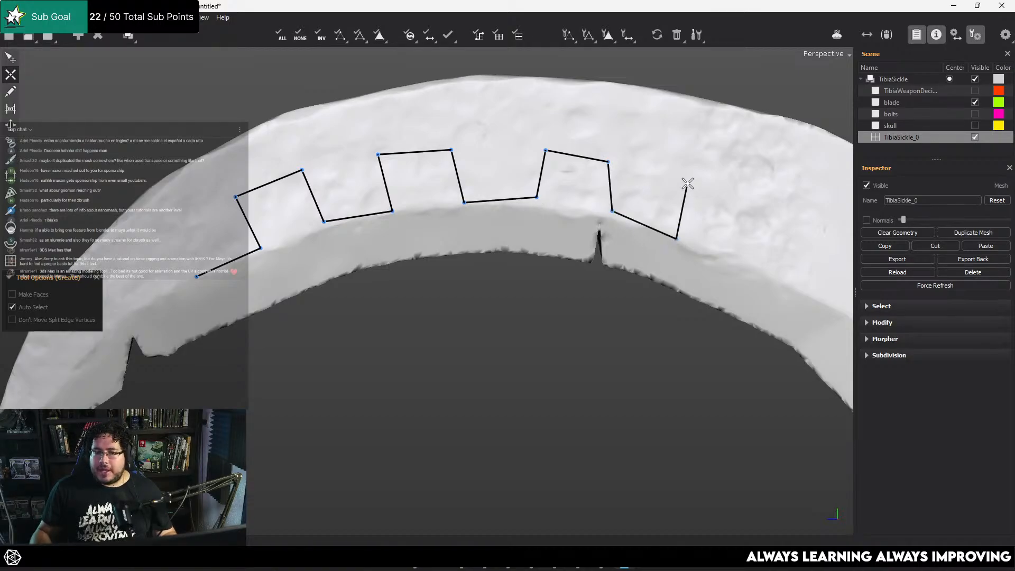
{"action": "middle_click_drag", "start_coordinate": [723, 217], "coordinate": [556, 204]}
{"action": "left_click", "coordinate": [596, 194]}
{"action": "left_click", "coordinate": [576, 247]}
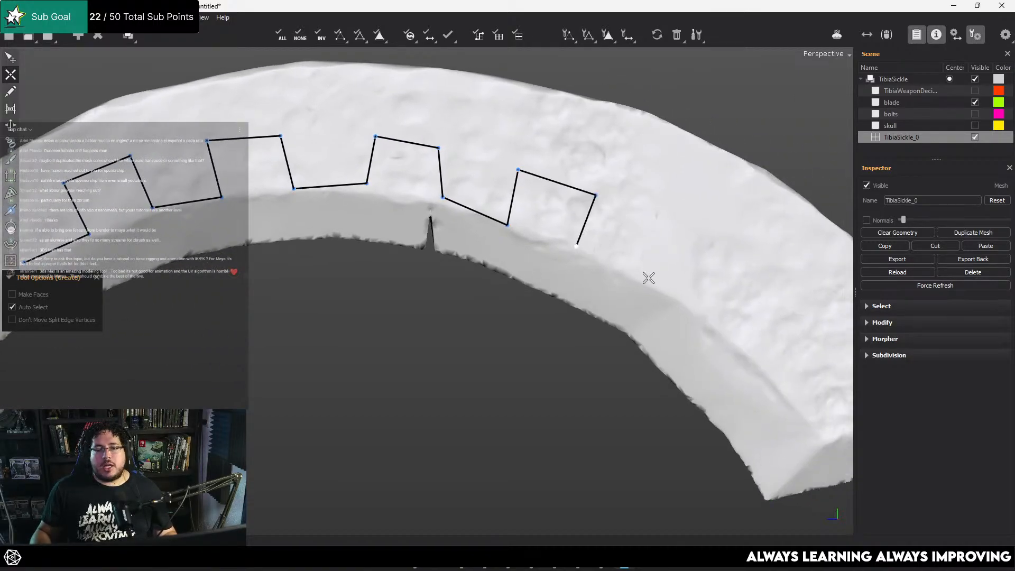
{"action": "left_click", "coordinate": [637, 278]}
{"action": "left_click", "coordinate": [657, 231]}
{"action": "left_click", "coordinate": [725, 250]}
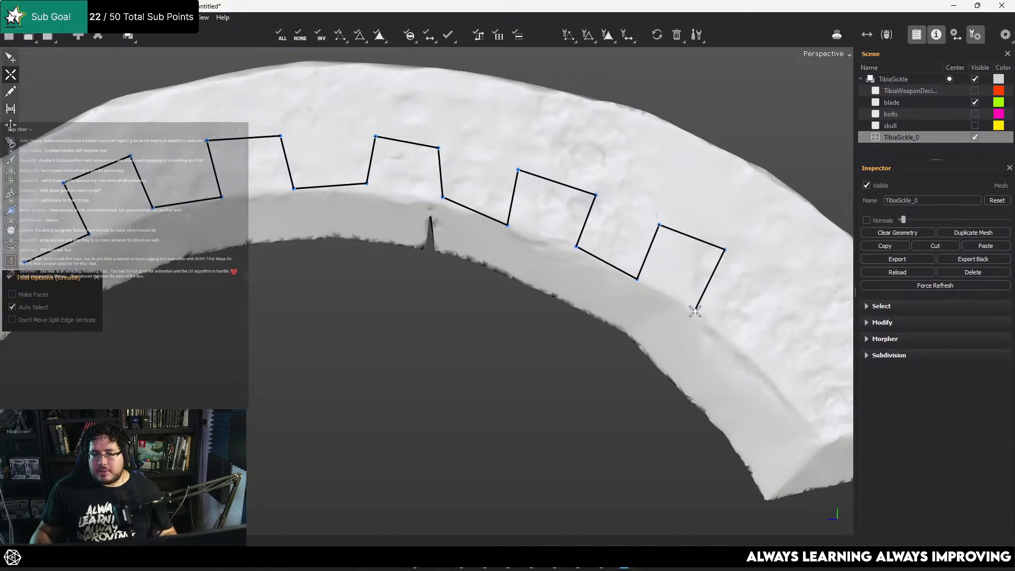
{"action": "left_click", "coordinate": [696, 311]}
{"action": "middle_click_drag", "start_coordinate": [722, 320], "coordinate": [587, 256]}
{"action": "left_click", "coordinate": [610, 286]}
{"action": "left_click", "coordinate": [668, 231]}
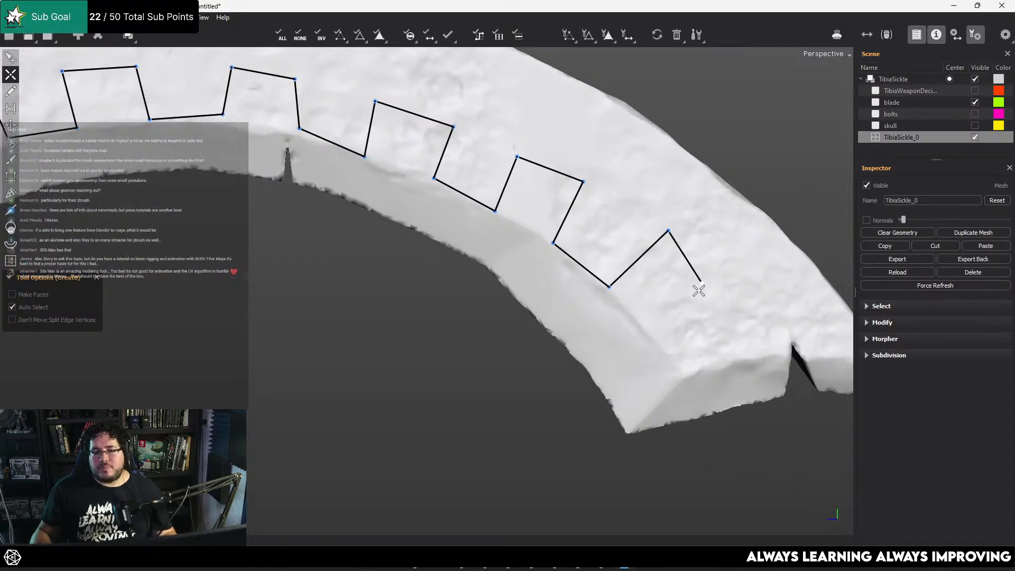
{"action": "left_click", "coordinate": [703, 283]}
{"action": "left_click", "coordinate": [684, 371]}
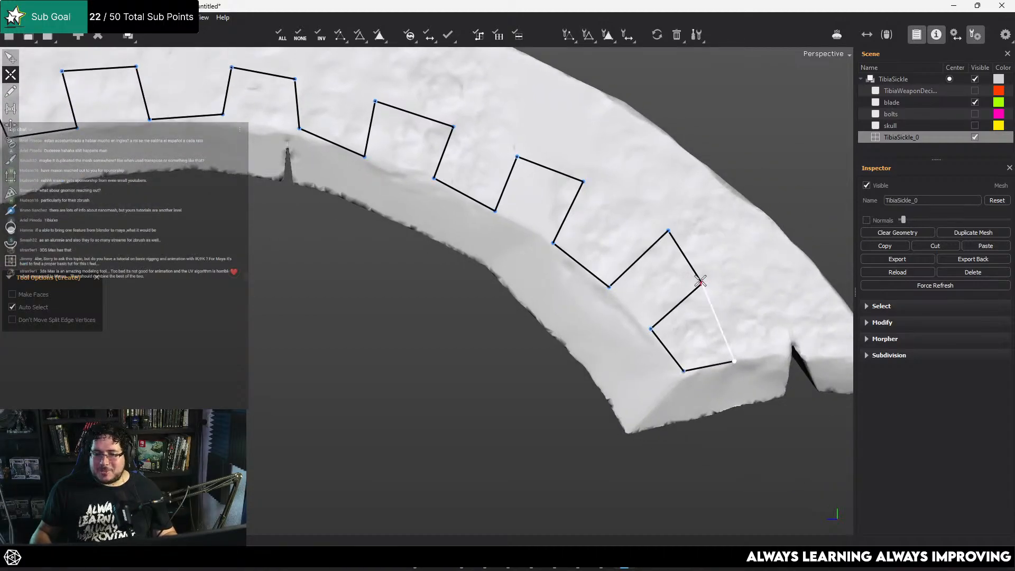
Bridge the zigzag edges into quads from the blade's wide end back to the middle notch
{"action": "key", "text": "r"}
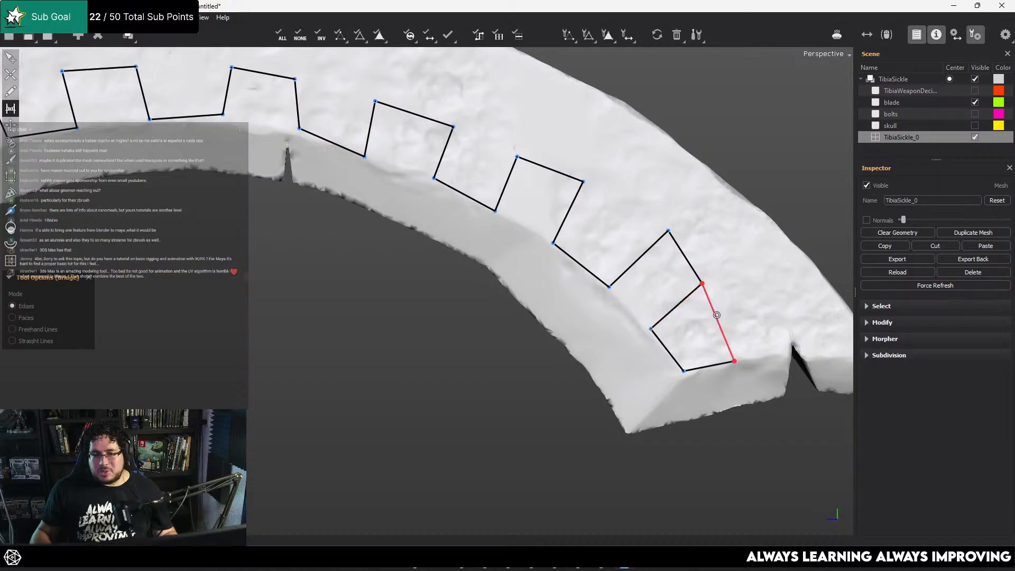
{"action": "left_click", "coordinate": [712, 313]}
{"action": "left_click", "coordinate": [596, 307]}
{"action": "left_click", "coordinate": [607, 211]}
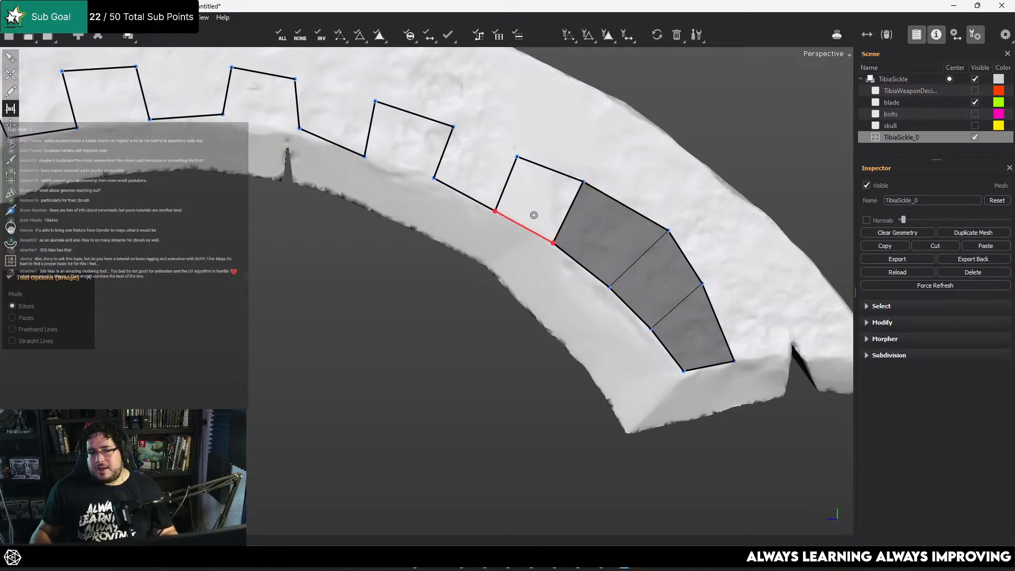
{"action": "left_click", "coordinate": [529, 227]}
{"action": "left_click", "coordinate": [466, 196]}
{"action": "left_click", "coordinate": [395, 164]}
{"action": "left_click", "coordinate": [330, 92]}
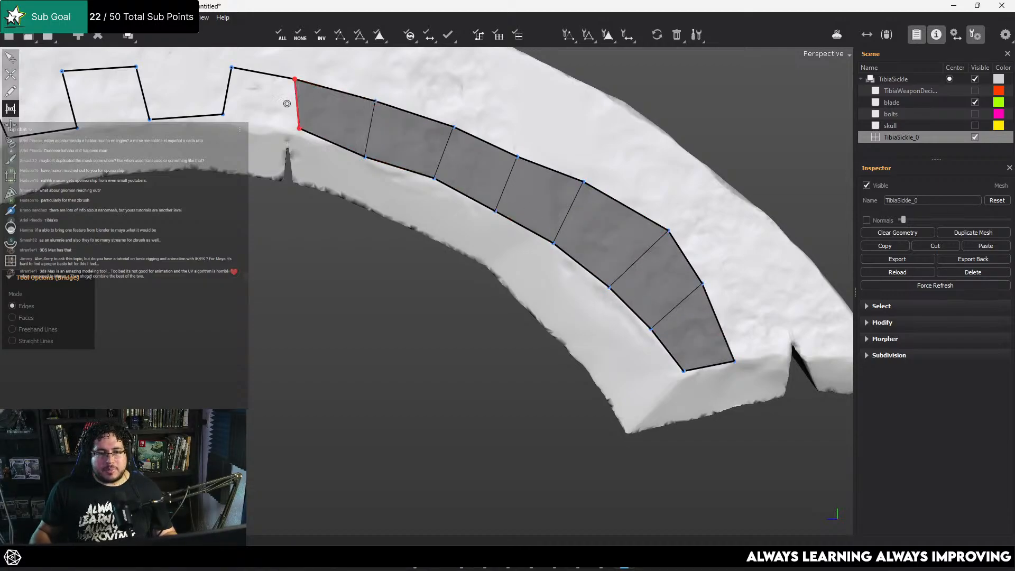
Bridge the zigzag edges from the middle notch toward the tip, leaving the last gap open
{"action": "left_click", "coordinate": [263, 121]}
{"action": "middle_click_drag", "start_coordinate": [261, 127], "coordinate": [469, 200], "text": "alt"}
{"action": "left_click", "coordinate": [391, 130]}
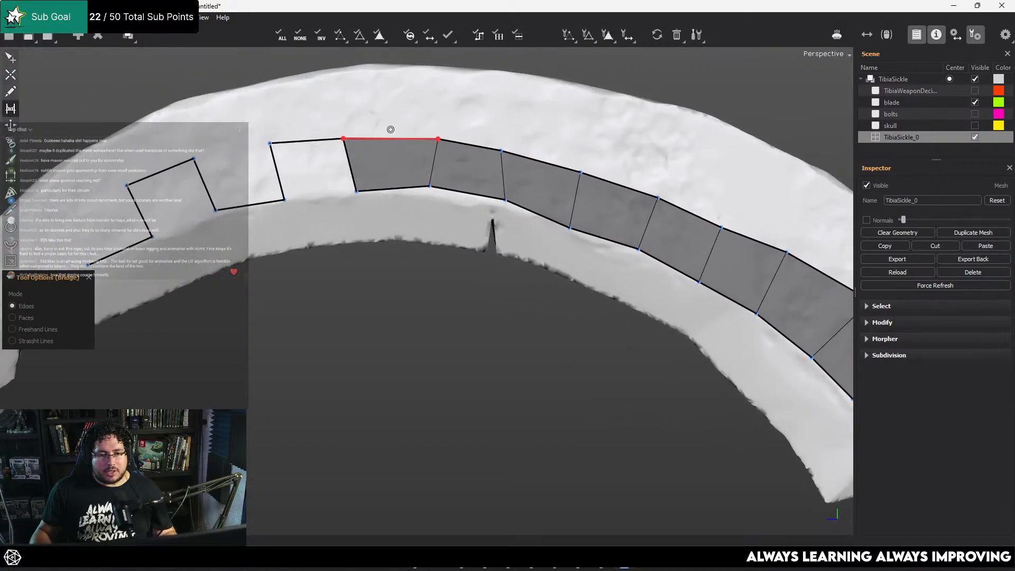
{"action": "left_click", "coordinate": [313, 197]}
{"action": "middle_click_drag", "start_coordinate": [277, 180], "coordinate": [471, 217], "text": "alt"}
{"action": "left_click", "coordinate": [411, 186]}
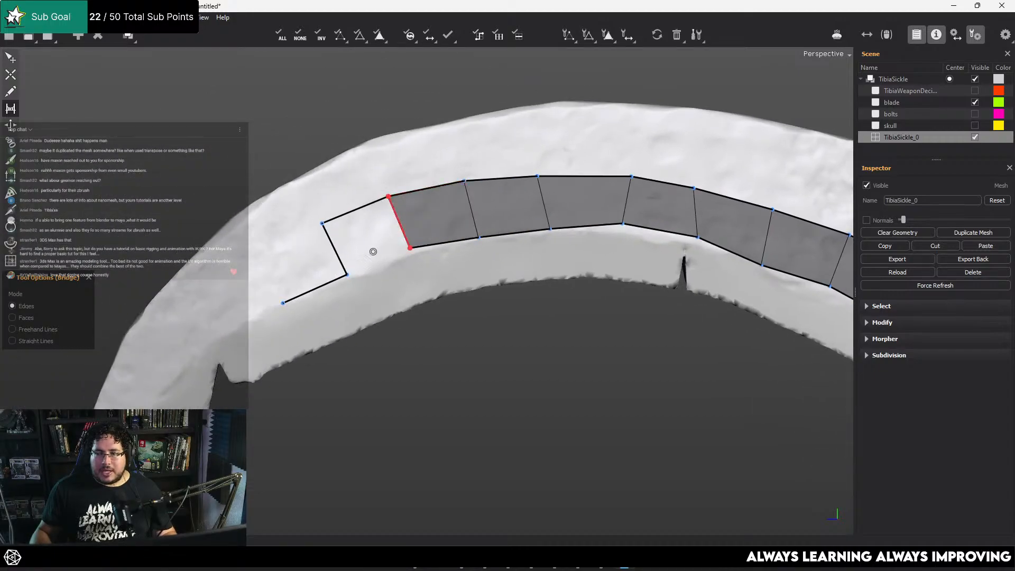
Close the last gap in the strip with the Create tool and add one more quad on its tip side
{"action": "middle_click_drag", "start_coordinate": [279, 276], "coordinate": [451, 232], "text": "alt"}
{"action": "key", "text": "q"}
{"action": "key", "text": "w"}
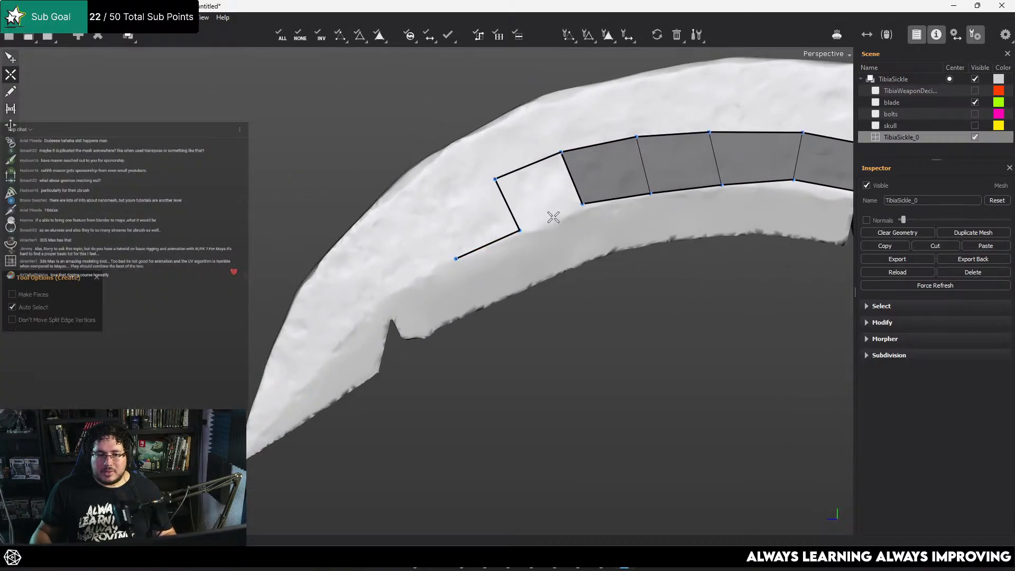
{"action": "left_click", "coordinate": [583, 203]}
{"action": "left_click", "coordinate": [521, 231]}
{"action": "left_click", "coordinate": [521, 231]}
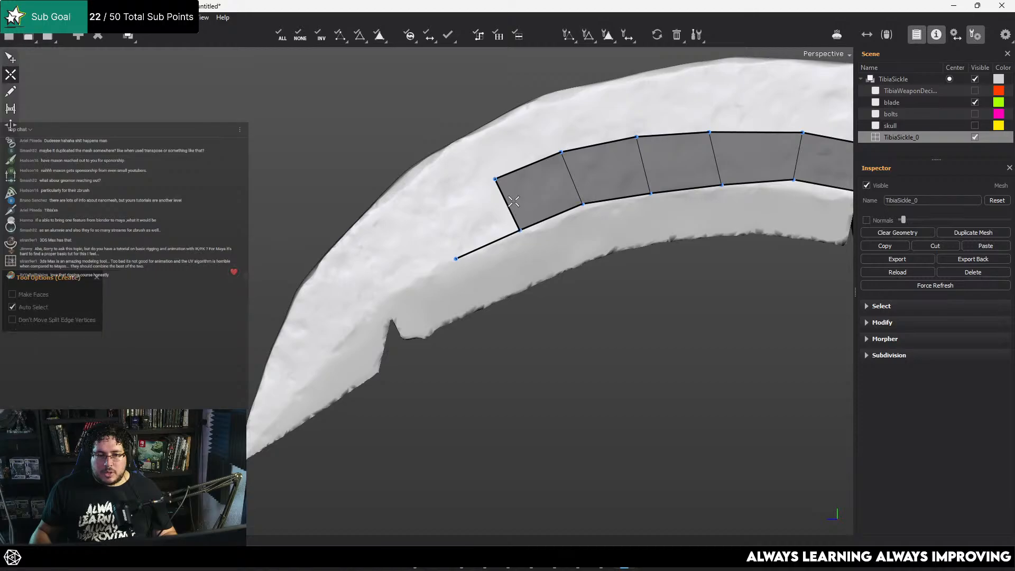
{"action": "left_click", "coordinate": [490, 180]}
{"action": "left_click", "coordinate": [428, 211]}
{"action": "left_click", "coordinate": [456, 258]}
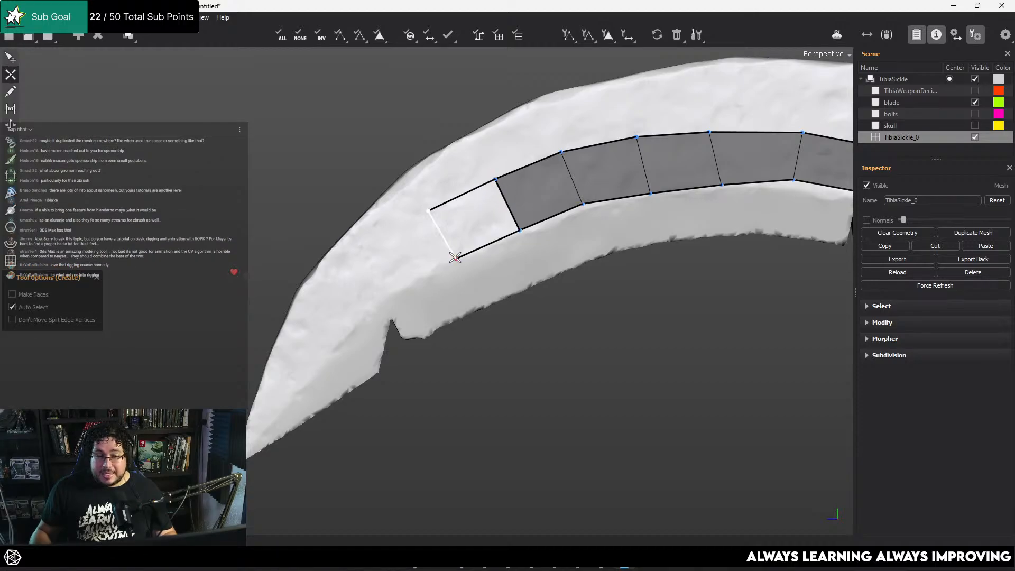
{"action": "left_click", "coordinate": [456, 258]}
Extend the edge chain from the strip's tip-side end past the small notch toward the blade's back edge
{"action": "key", "text": "q"}
{"action": "key", "text": "w"}
{"action": "left_click", "coordinate": [428, 211]}
{"action": "left_click", "coordinate": [370, 253]}
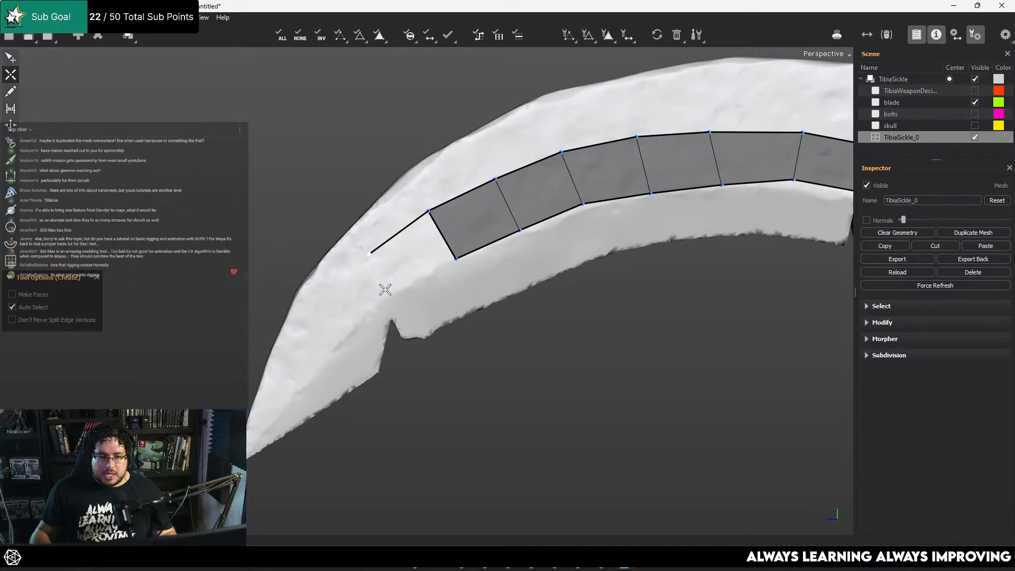
{"action": "left_click", "coordinate": [350, 326]}
{"action": "left_click", "coordinate": [317, 320]}
{"action": "middle_click_drag", "start_coordinate": [326, 329], "coordinate": [398, 273], "text": "alt"}
{"action": "scroll", "coordinate": [375, 323], "scroll_direction": "up", "scroll_amount": 3}
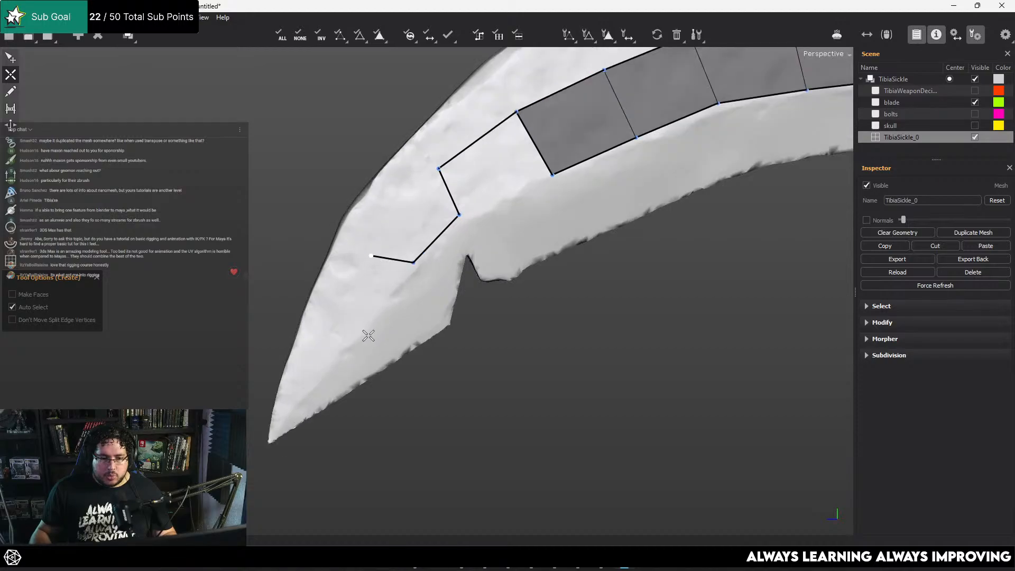
Create a quad near the blade's tip and move its upper outer vertex onto the blade's back edge
{"action": "left_click", "coordinate": [352, 345]}
{"action": "key", "text": "ctrl+z"}
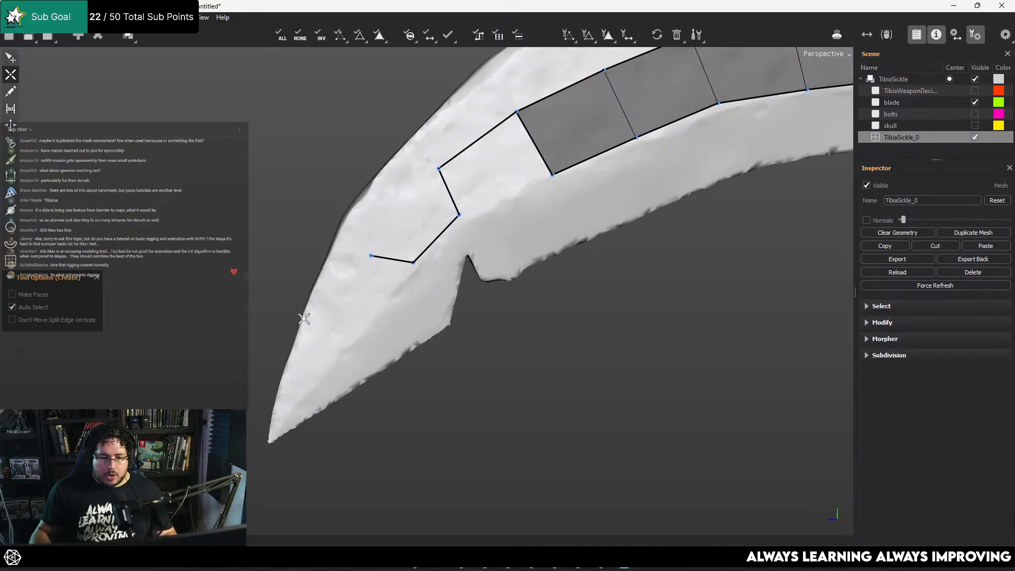
{"action": "left_click", "coordinate": [341, 348]}
{"action": "left_click", "coordinate": [413, 262]}
{"action": "key", "text": "q"}
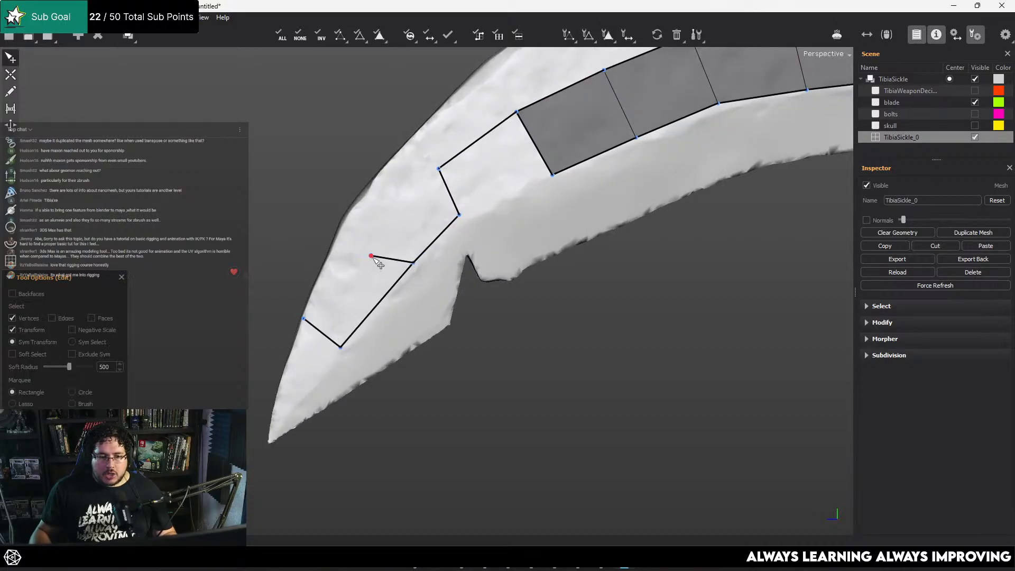
{"action": "key", "text": "w"}
{"action": "left_click_drag", "start_coordinate": [371, 256], "coordinate": [334, 245]}
{"action": "key", "text": "q"}
Bridge the open section at the strip's tip-side end into a quad
{"action": "middle_click_drag", "start_coordinate": [412, 197], "coordinate": [364, 251], "text": "alt"}
{"action": "key", "text": "w"}
{"action": "key", "text": "r"}
{"action": "left_click", "coordinate": [457, 247]}
{"action": "middle_click_drag", "start_coordinate": [467, 271], "coordinate": [358, 294], "text": "alt"}
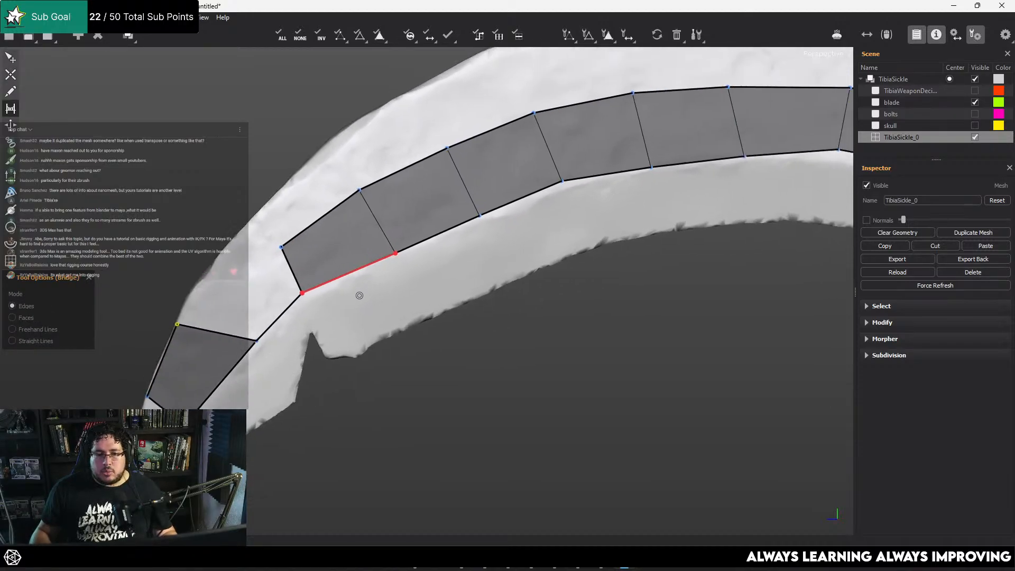
Reposition the strip's upper and lower vertices around the middle notch to even out the quads and smooth the curve
{"action": "right_click_drag", "start_coordinate": [358, 295], "coordinate": [654, 271], "text": "alt"}
{"action": "middle_click_drag", "start_coordinate": [654, 270], "coordinate": [537, 285], "text": "alt"}
{"action": "right_click_drag", "start_coordinate": [536, 286], "coordinate": [669, 313], "text": "alt"}
{"action": "middle_click_drag", "start_coordinate": [534, 247], "coordinate": [503, 279], "text": "alt"}
{"action": "key", "text": "q"}
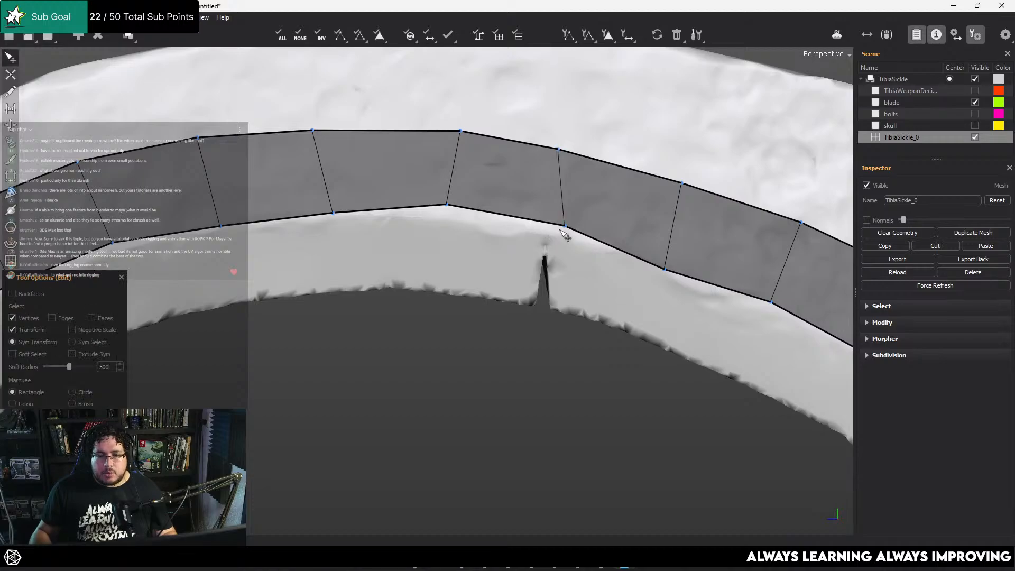
{"action": "left_click_drag", "start_coordinate": [564, 233], "coordinate": [547, 229]}
{"action": "middle_click_drag", "start_coordinate": [529, 235], "coordinate": [517, 255], "text": "alt"}
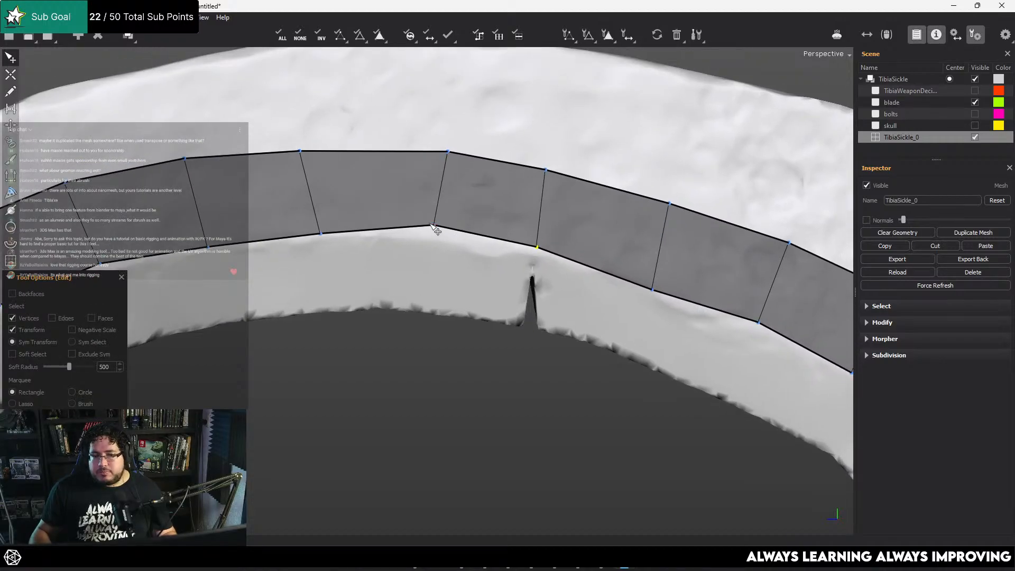
{"action": "left_click_drag", "start_coordinate": [435, 229], "coordinate": [439, 234]}
{"action": "left_click_drag", "start_coordinate": [451, 156], "coordinate": [439, 148]}
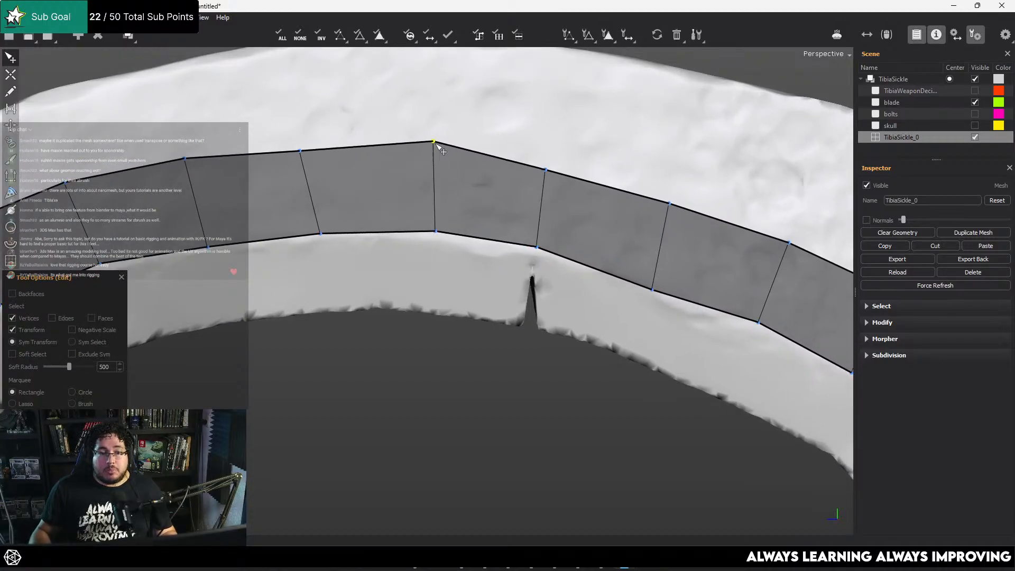
{"action": "left_click_drag", "start_coordinate": [547, 173], "coordinate": [558, 160]}
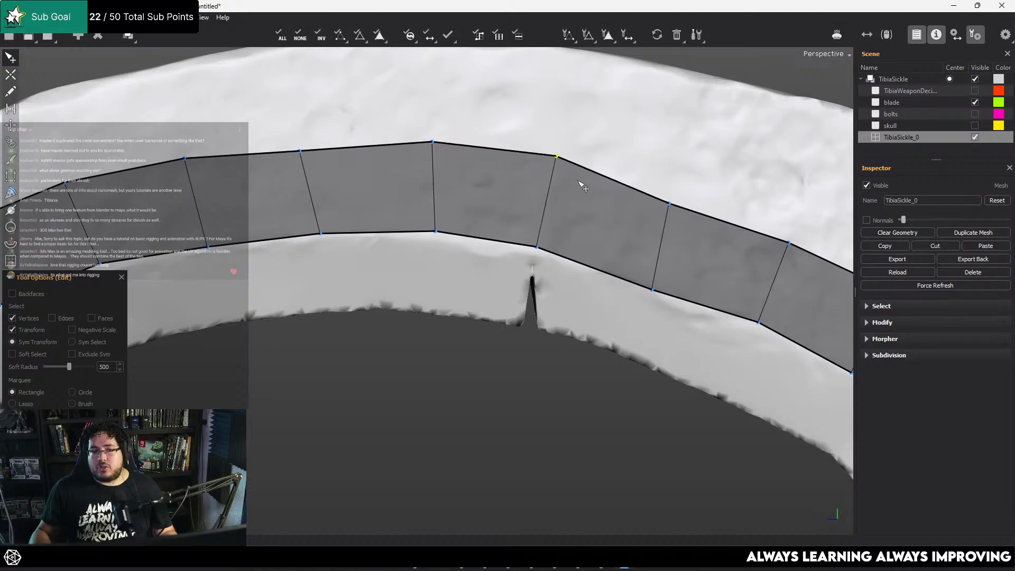
{"action": "middle_click_drag", "start_coordinate": [667, 203], "coordinate": [565, 203], "text": "alt"}
{"action": "left_click_drag", "start_coordinate": [567, 203], "coordinate": [571, 191]}
Adjust the strip's outer vertices toward the blade's wide end so the quads follow the curve evenly
{"action": "middle_click_drag", "start_coordinate": [750, 267], "coordinate": [478, 227], "text": "alt"}
{"action": "scroll", "coordinate": [523, 249], "scroll_direction": "down", "scroll_amount": 6}
{"action": "scroll", "coordinate": [508, 265], "scroll_direction": "up", "scroll_amount": 3}
{"action": "left_click_drag", "start_coordinate": [557, 294], "coordinate": [551, 299]}
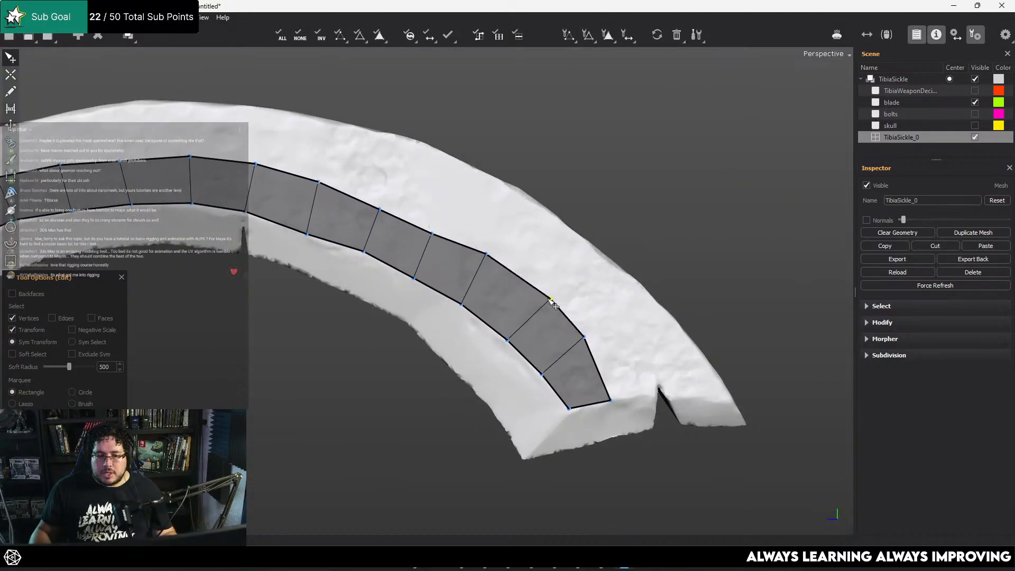
{"action": "left_click_drag", "start_coordinate": [487, 254], "coordinate": [495, 261]}
{"action": "left_click_drag", "start_coordinate": [433, 234], "coordinate": [440, 230]}
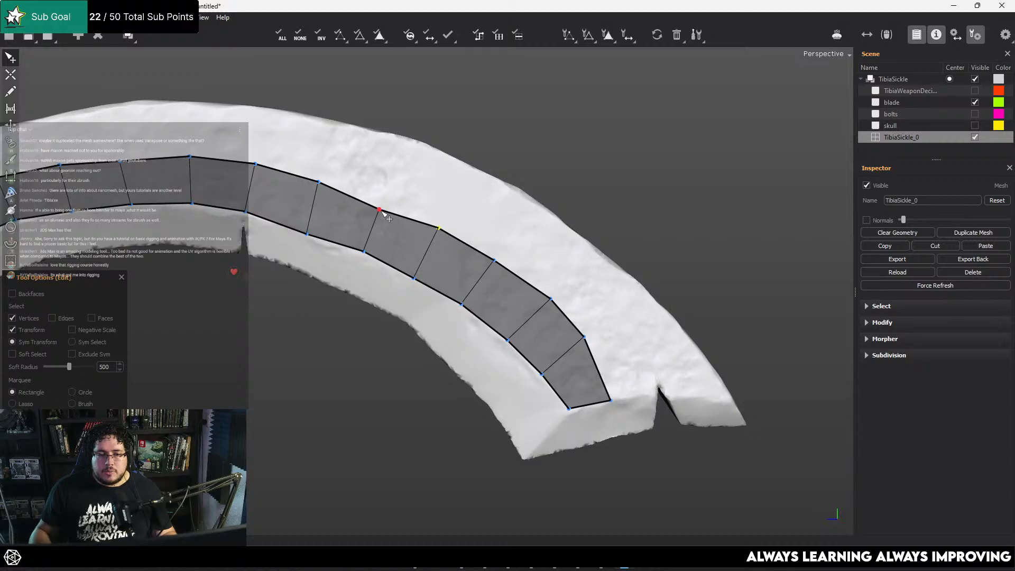
{"action": "left_click_drag", "start_coordinate": [381, 210], "coordinate": [384, 206]}
Create a quad between the strip's outer edge and the blade's back edge, next to the wide end's last quad
{"action": "middle_click_drag", "start_coordinate": [565, 313], "coordinate": [494, 271], "text": "alt"}
{"action": "scroll", "coordinate": [497, 270], "scroll_direction": "up", "scroll_amount": 3}
{"action": "key", "text": "w"}
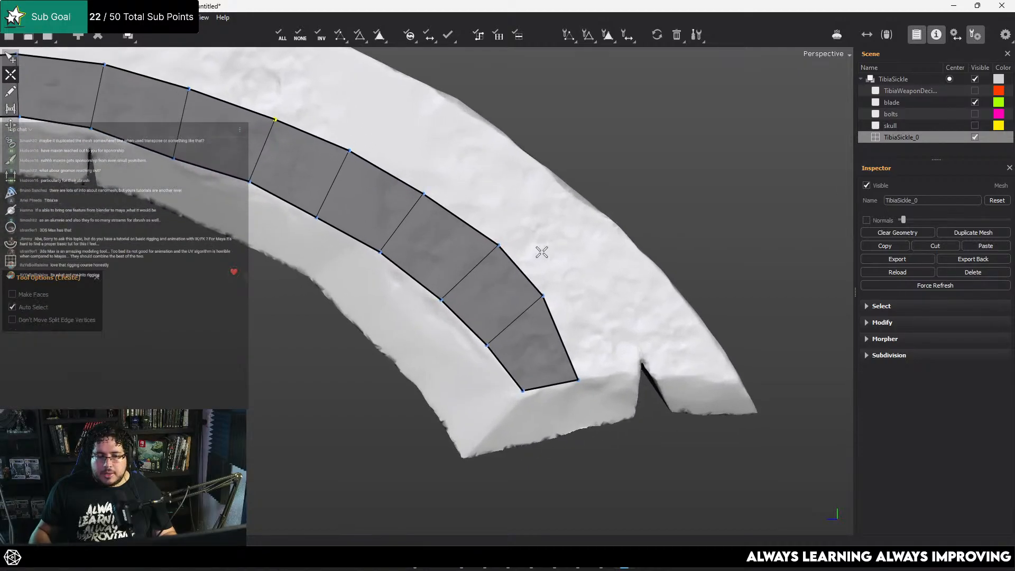
{"action": "left_click", "coordinate": [497, 244]}
{"action": "left_click", "coordinate": [563, 192]}
{"action": "left_click", "coordinate": [613, 226]}
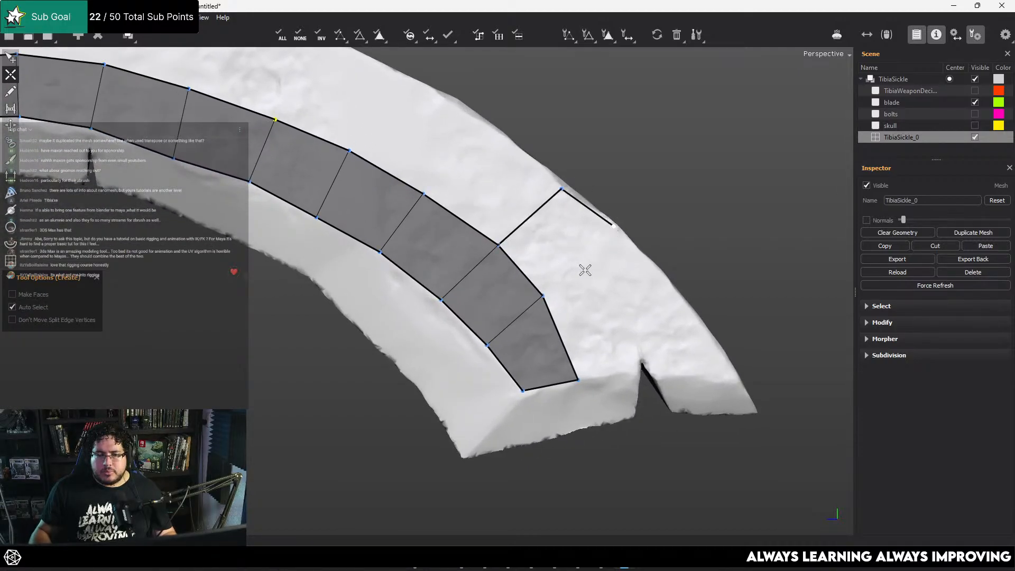
{"action": "left_click", "coordinate": [545, 296]}
{"action": "middle_click_drag", "start_coordinate": [530, 254], "coordinate": [566, 302], "text": "alt"}
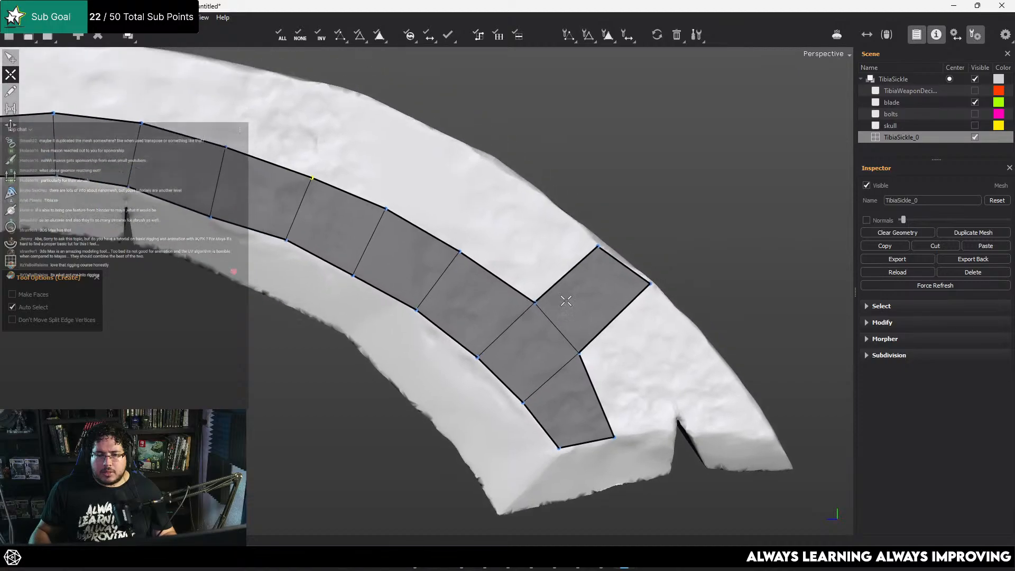
Extend the outer row along the blade's back edge with two more quads heading away from the wide end
{"action": "key", "text": "q"}
{"action": "key", "text": "w"}
{"action": "left_click", "coordinate": [596, 246]}
{"action": "left_click", "coordinate": [525, 184]}
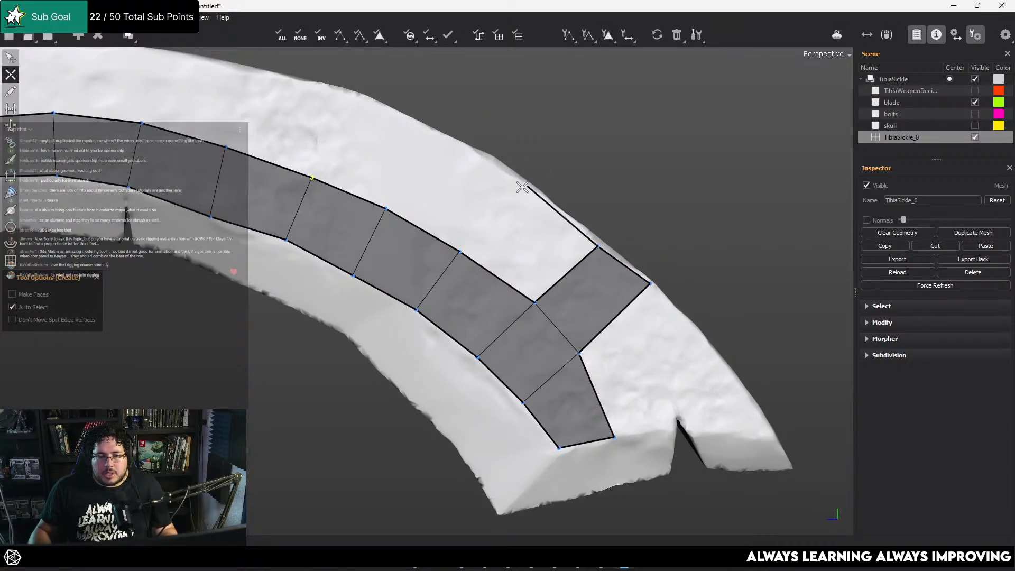
{"action": "left_click", "coordinate": [461, 252]}
{"action": "middle_click_drag", "start_coordinate": [472, 206], "coordinate": [525, 277], "text": "alt"}
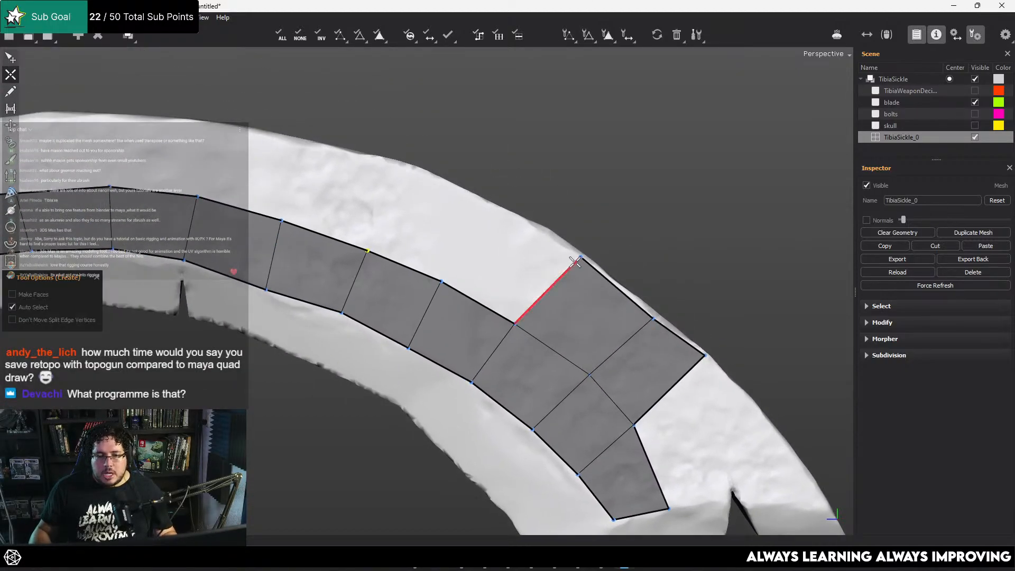
{"action": "left_click", "coordinate": [445, 281]}
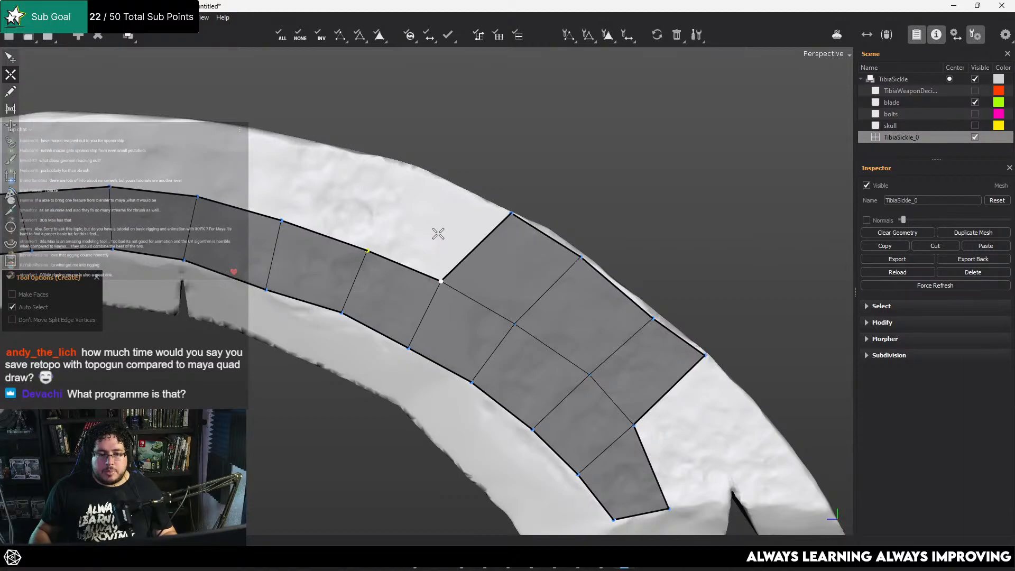
Continue the outer row along the back edge with a triangle followed by a quad, sharing the strip's outer vertices
{"action": "left_click", "coordinate": [442, 179]}
{"action": "key", "text": "q"}
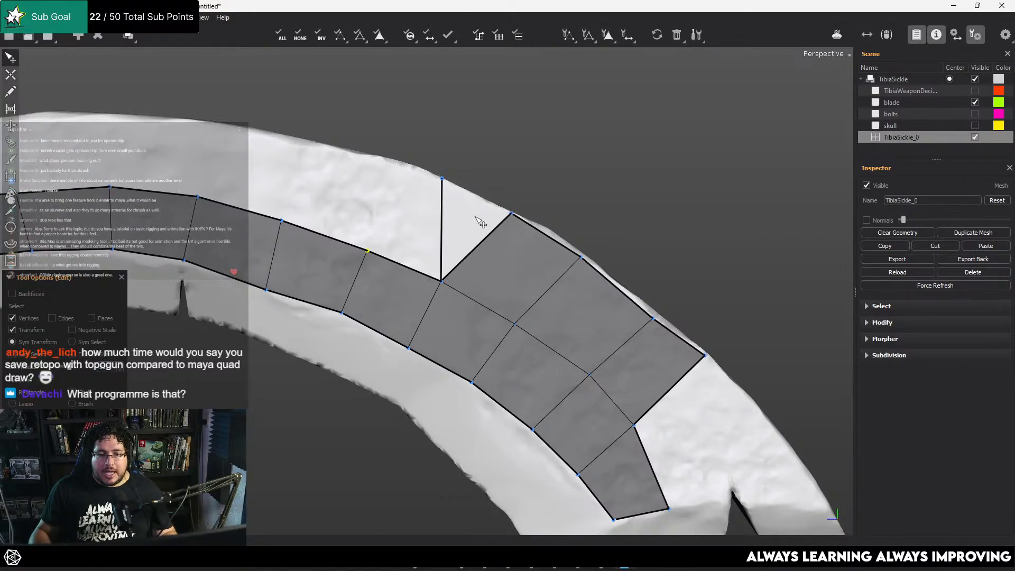
{"action": "left_click_drag", "start_coordinate": [477, 218], "coordinate": [418, 262], "text": "alt"}
{"action": "key", "text": "w"}
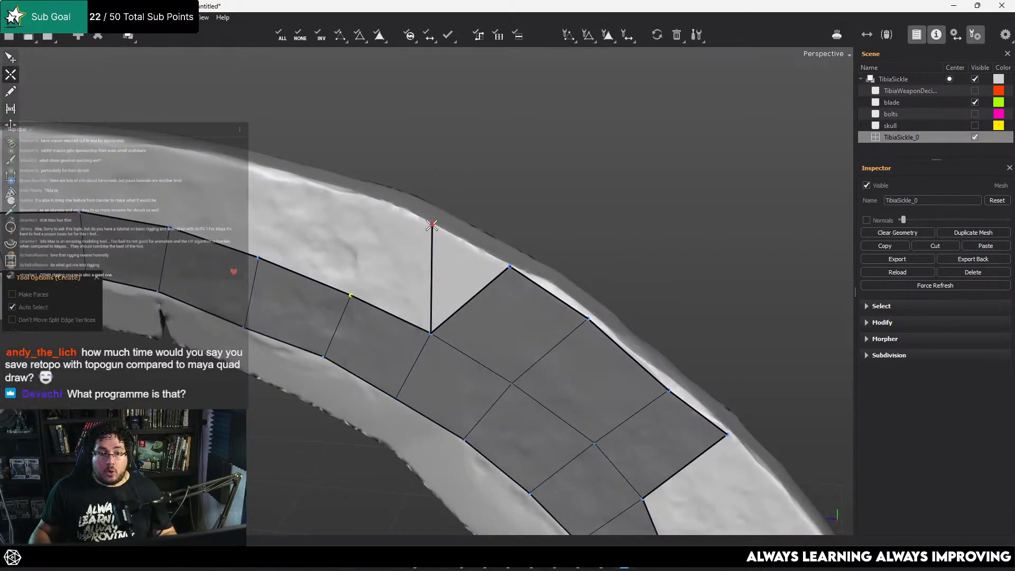
{"action": "left_click", "coordinate": [508, 266]}
{"action": "left_click_drag", "start_coordinate": [508, 266], "coordinate": [423, 249], "text": "alt"}
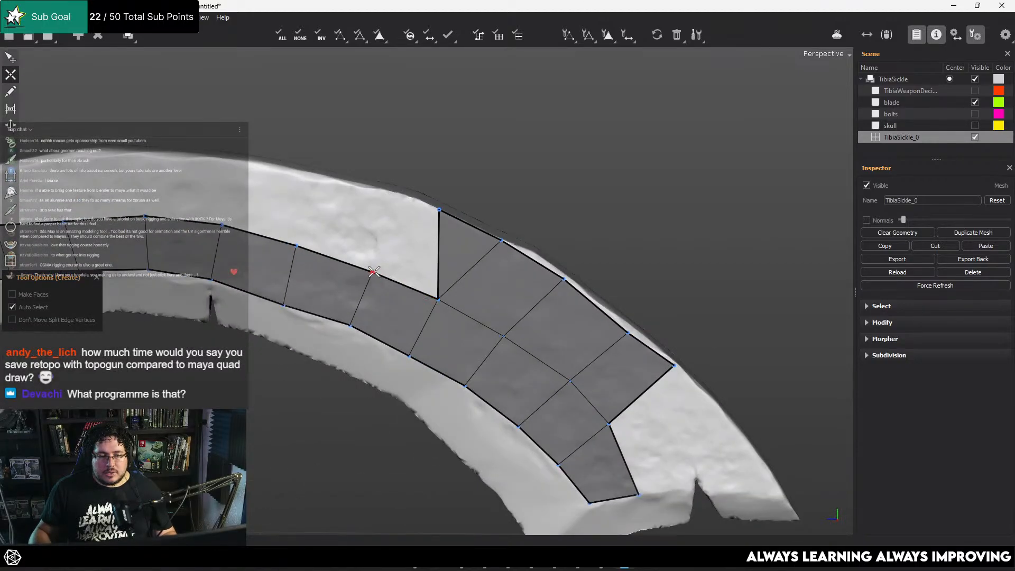
{"action": "left_click", "coordinate": [397, 195]}
{"action": "left_click", "coordinate": [439, 210]}
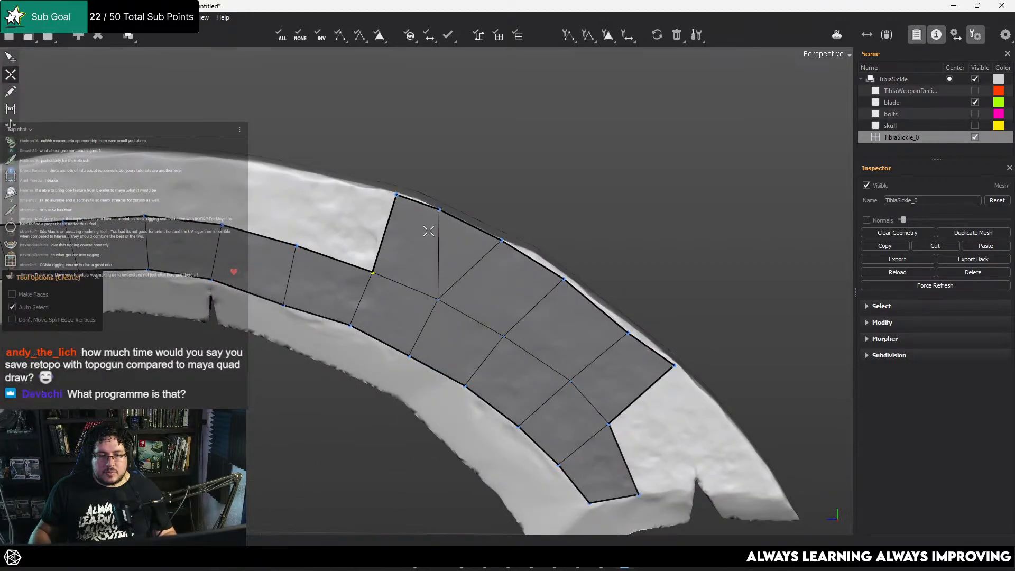
Add two quads to the outer row between the back edge and the strip, reaching the middle notch area
{"action": "left_click_drag", "start_coordinate": [429, 231], "coordinate": [444, 290], "text": "alt"}
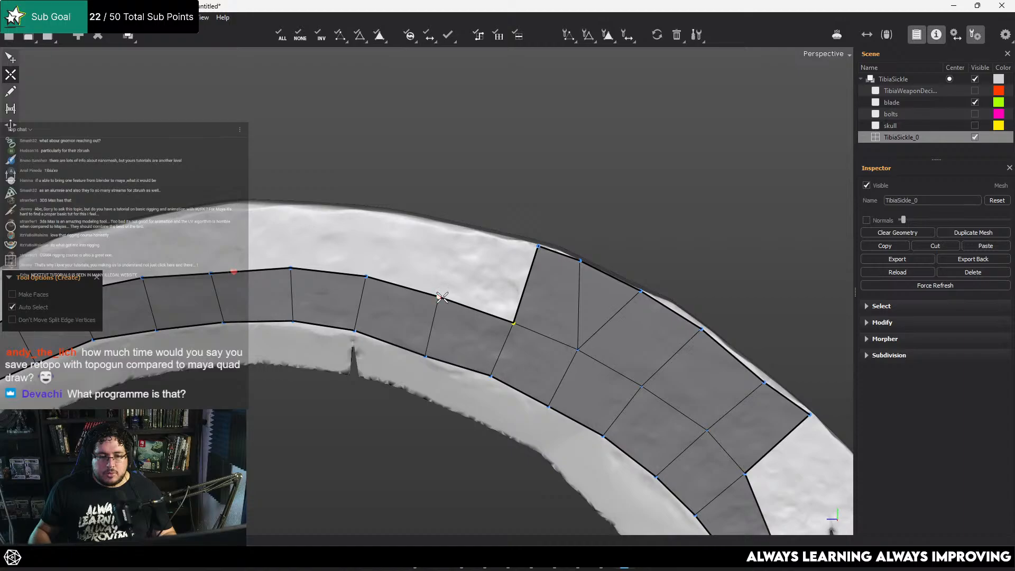
{"action": "left_click", "coordinate": [461, 229]}
{"action": "left_click", "coordinate": [537, 246]}
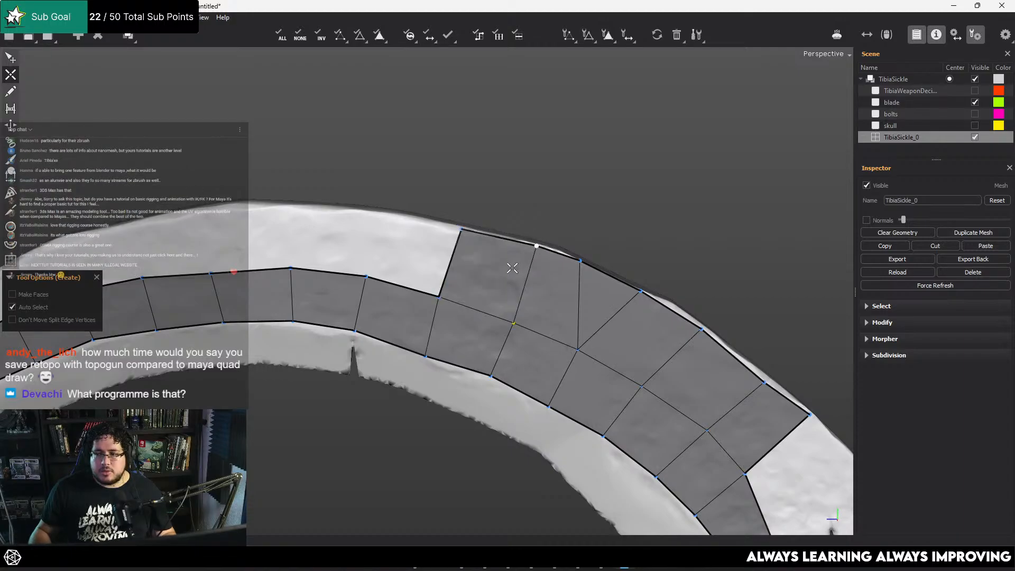
{"action": "left_click_drag", "start_coordinate": [478, 274], "coordinate": [570, 310], "text": "alt"}
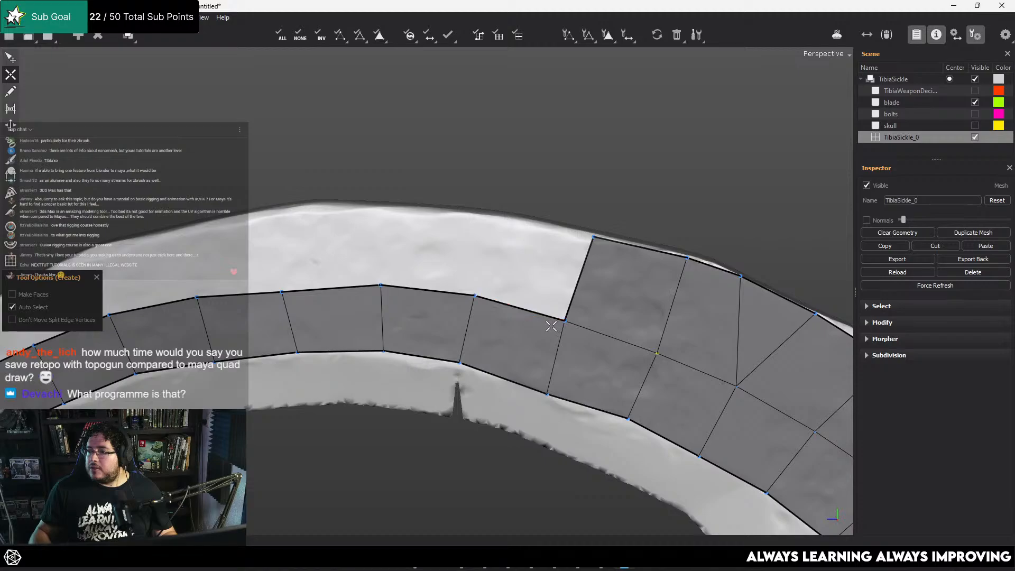
{"action": "left_click_drag", "start_coordinate": [517, 299], "coordinate": [490, 295], "text": "alt"}
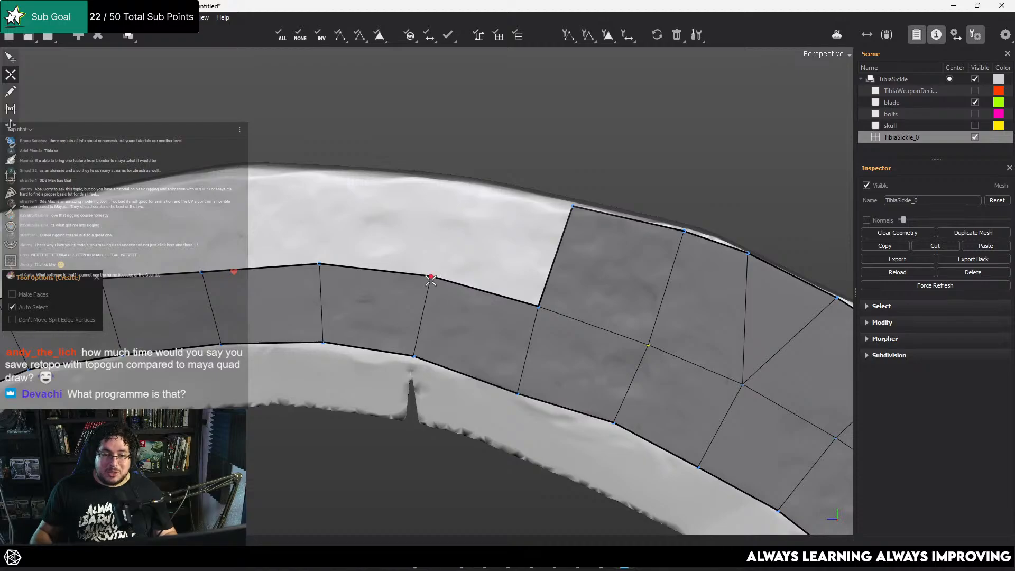
{"action": "left_click", "coordinate": [456, 188]}
{"action": "left_click", "coordinate": [572, 207]}
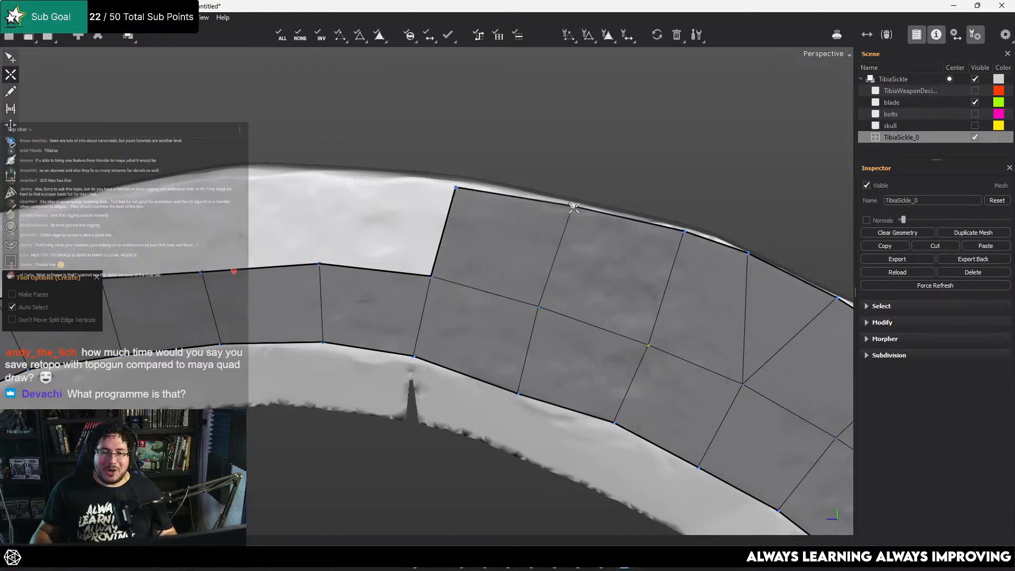
Add a triangle to the outer row above the middle notch and shift its inner vertex in line with the notch
{"action": "middle_click_drag", "start_coordinate": [412, 219], "coordinate": [505, 243], "text": "alt"}
{"action": "key", "text": "q"}
{"action": "key", "text": "w"}
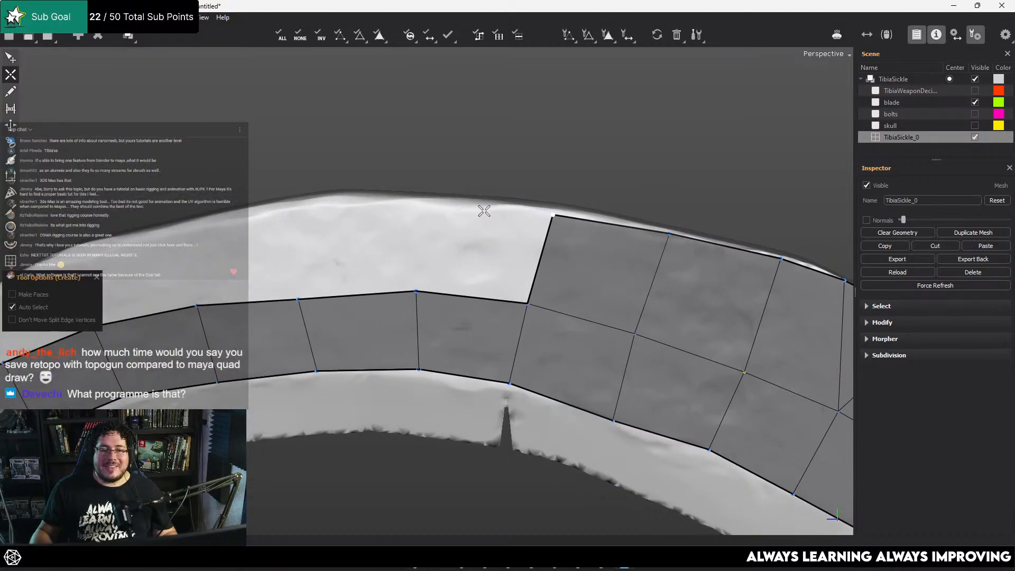
{"action": "left_click", "coordinate": [485, 210]}
{"action": "left_click", "coordinate": [527, 303]}
{"action": "key", "text": "q"}
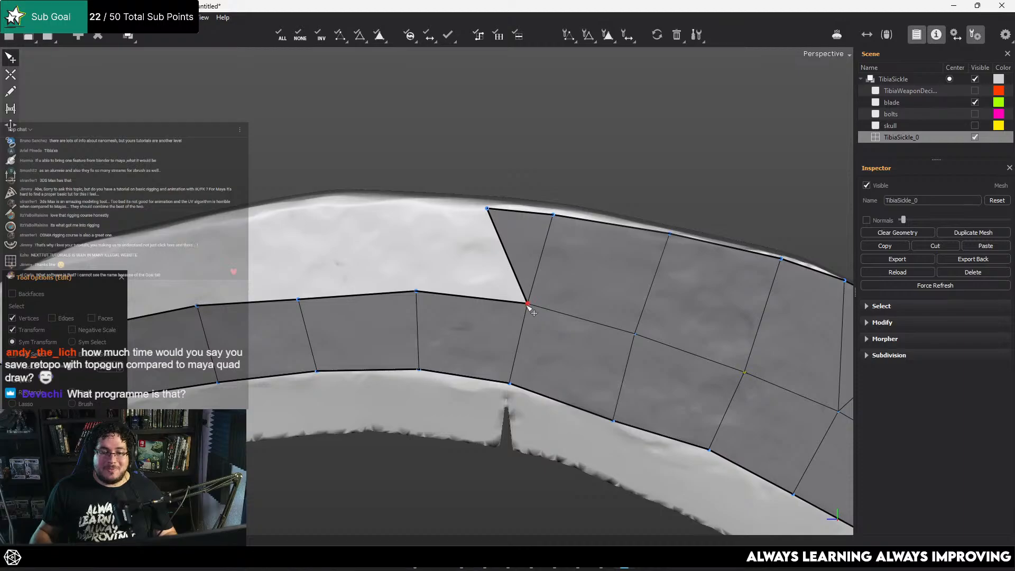
{"action": "left_click_drag", "start_coordinate": [528, 305], "coordinate": [508, 303]}
Add two quads past the middle notch and slide the last back-edge vertex slightly back toward the wide end
{"action": "middle_click_drag", "start_coordinate": [467, 273], "coordinate": [556, 305], "text": "alt"}
{"action": "key", "text": "w"}
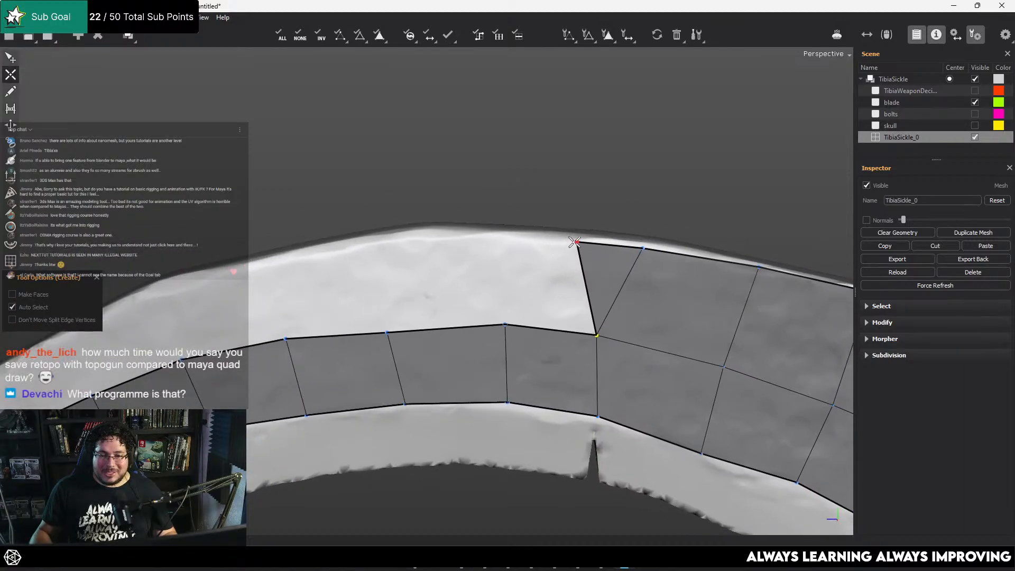
{"action": "left_click", "coordinate": [505, 323]}
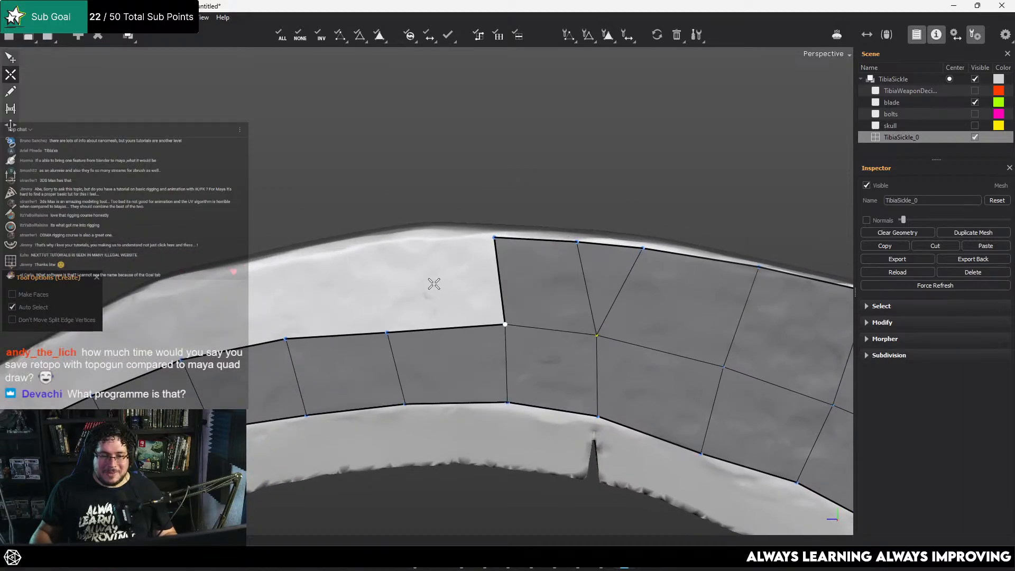
{"action": "middle_click_drag", "start_coordinate": [433, 284], "coordinate": [531, 277], "text": "alt"}
{"action": "left_click", "coordinate": [491, 240]}
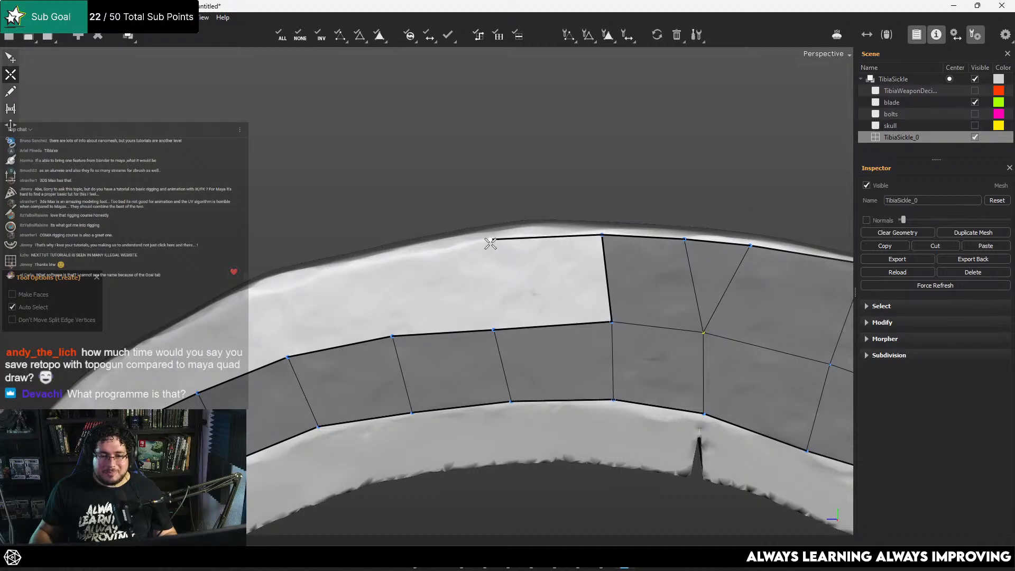
{"action": "left_click", "coordinate": [493, 329]}
{"action": "middle_click_drag", "start_coordinate": [453, 287], "coordinate": [528, 291], "text": "alt"}
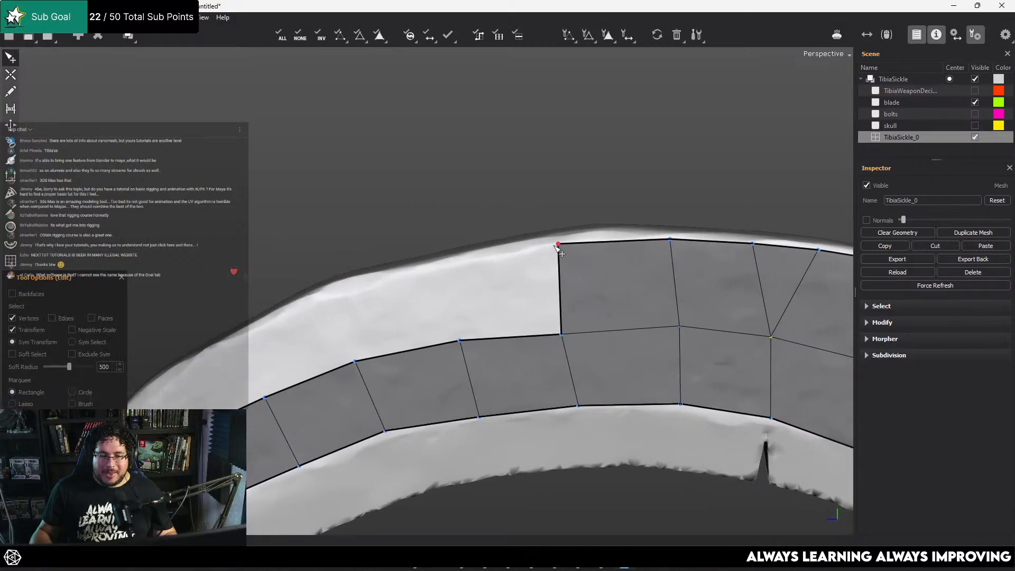
{"action": "left_click_drag", "start_coordinate": [558, 244], "coordinate": [580, 241]}
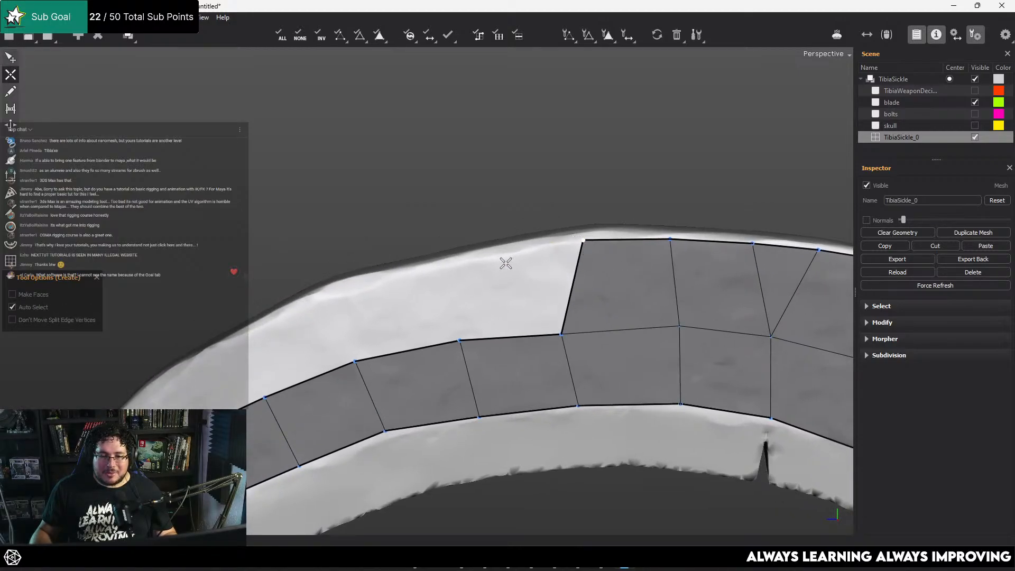
Add a triangle and an adjoining quad to the outer row on the tip side of the middle notch
{"action": "left_click", "coordinate": [512, 255]}
{"action": "left_click", "coordinate": [560, 333]}
{"action": "key", "text": "q"}
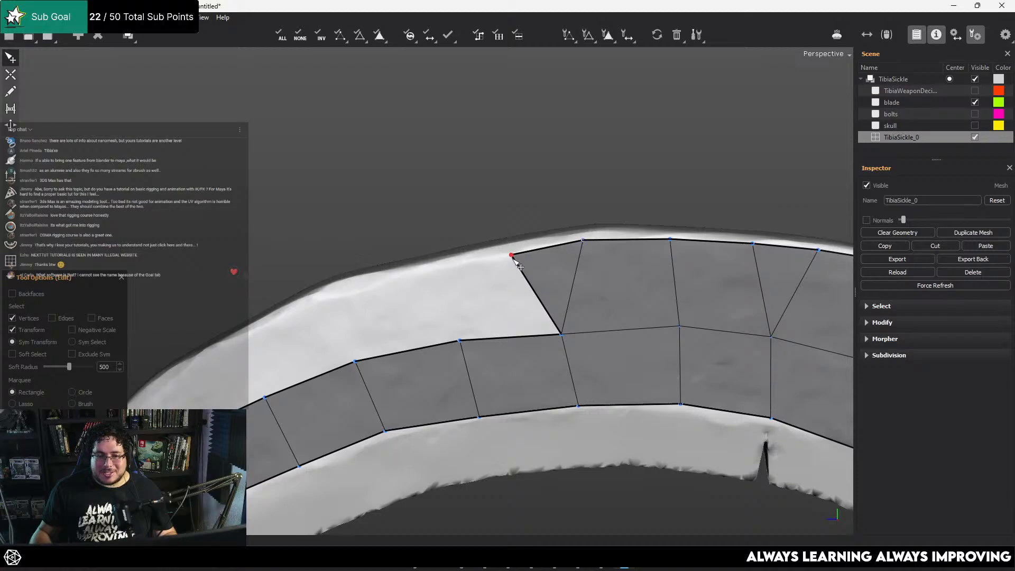
{"action": "key", "text": "w"}
{"action": "left_click", "coordinate": [438, 269]}
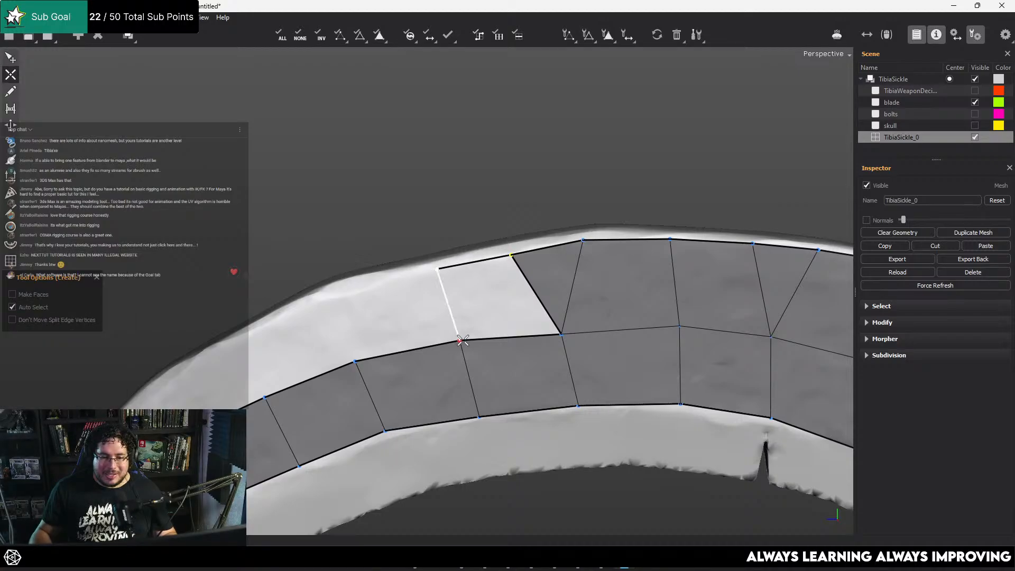
{"action": "left_click", "coordinate": [460, 340]}
Continue the outer row down the blade's curve toward the tip with two more quads on the back edge
{"action": "middle_click_drag", "start_coordinate": [445, 314], "coordinate": [519, 287], "text": "alt"}
{"action": "key", "text": "q"}
{"action": "key", "text": "w"}
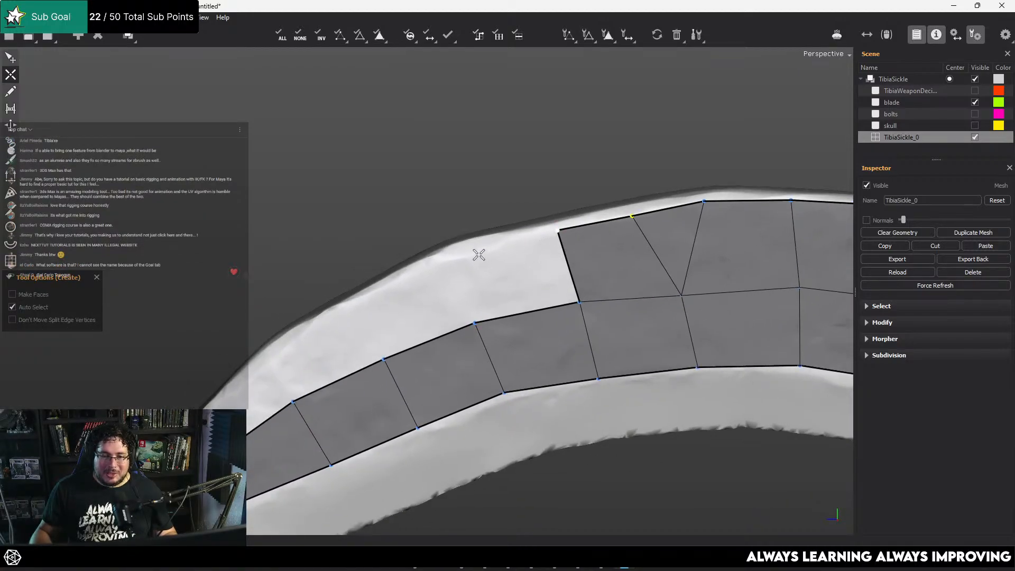
{"action": "left_click", "coordinate": [450, 257]}
{"action": "left_click", "coordinate": [475, 322]}
{"action": "key", "text": "q"}
{"action": "middle_click_drag", "start_coordinate": [475, 322], "coordinate": [538, 275], "text": "alt"}
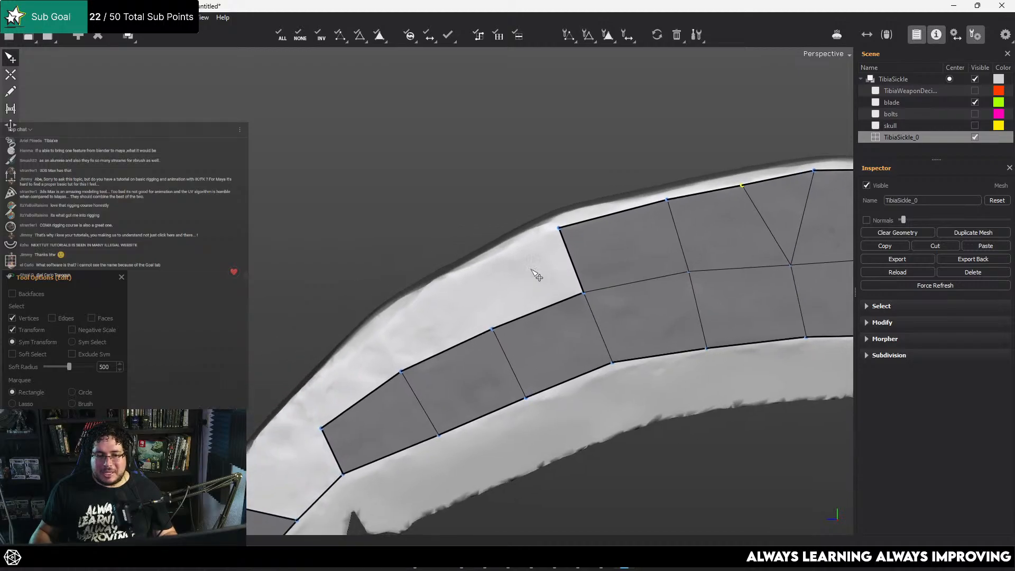
{"action": "key", "text": "w"}
{"action": "left_click", "coordinate": [461, 269]}
{"action": "left_click", "coordinate": [491, 328]}
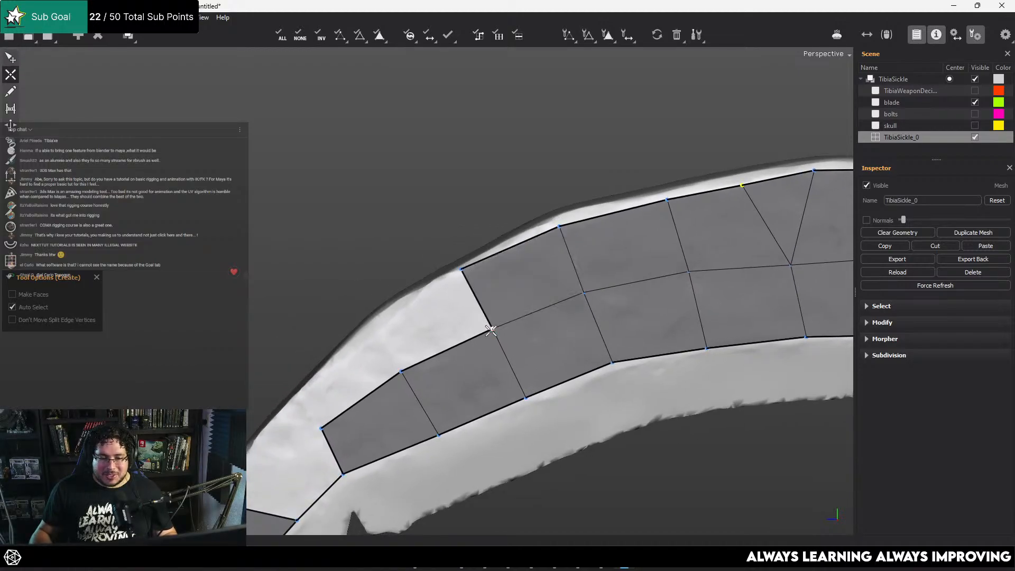
Complete the outer row up to the gap near the tip-side notch with two final quads along the back edge
{"action": "middle_click_drag", "start_coordinate": [491, 330], "coordinate": [490, 295], "text": "alt"}
{"action": "key", "text": "q"}
{"action": "key", "text": "w"}
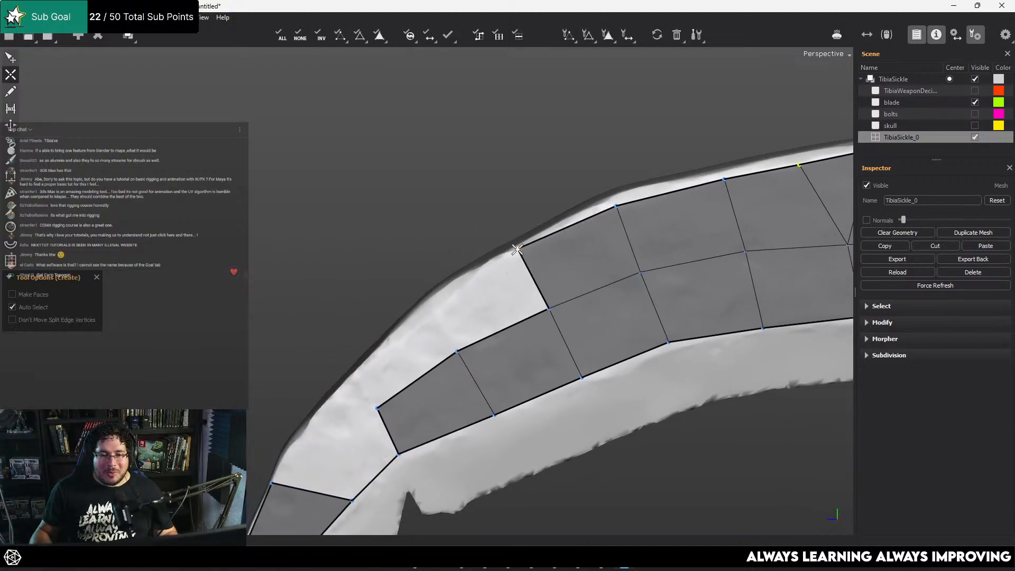
{"action": "left_click", "coordinate": [432, 303]}
{"action": "key", "text": "q"}
{"action": "key", "text": "w"}
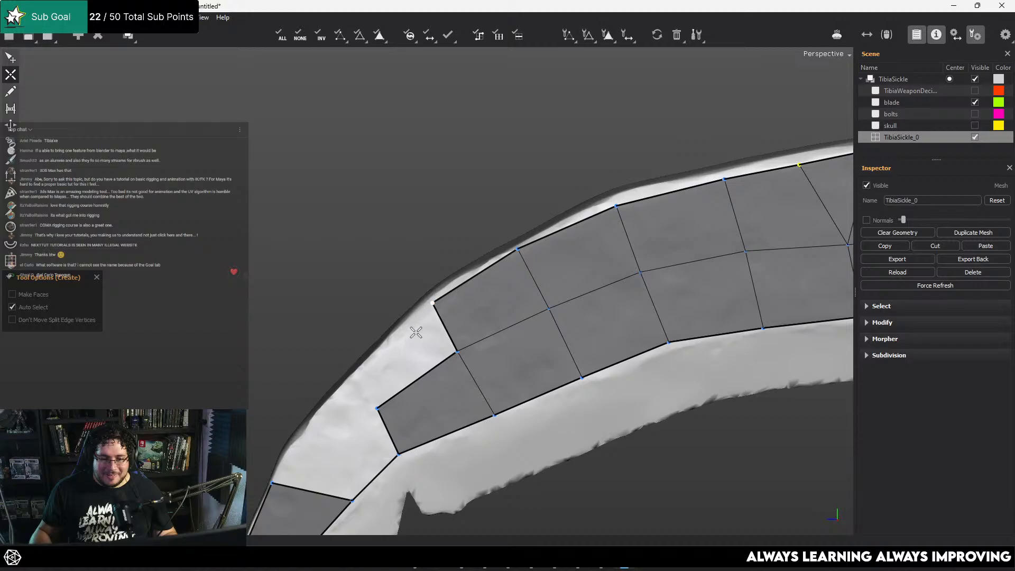
{"action": "left_click", "coordinate": [356, 370]}
{"action": "left_click", "coordinate": [376, 408]}
{"action": "key", "text": "q"}
{"action": "key", "text": "w"}
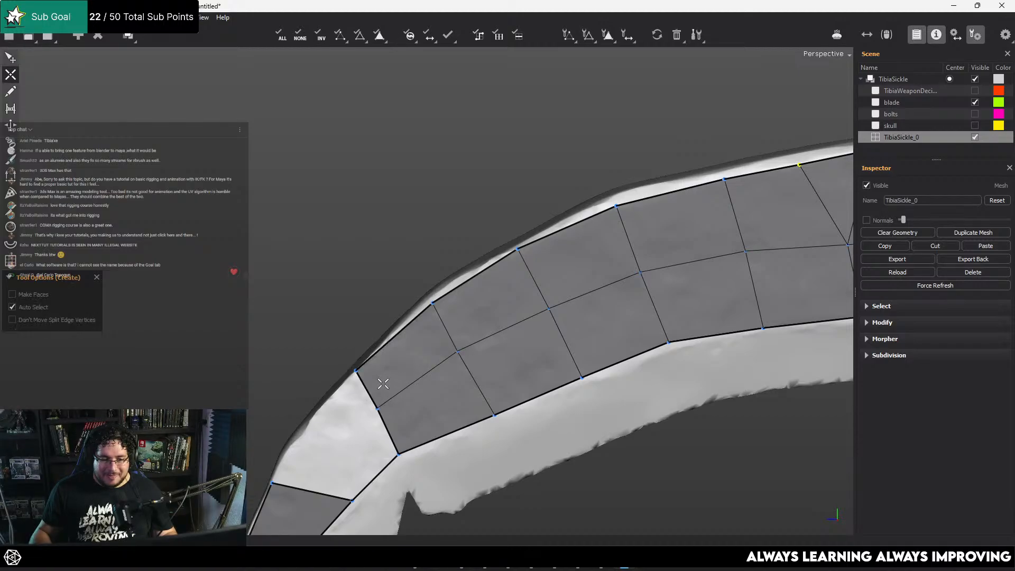
Examine the new outer row of quads along the blade's back edge for fit and spacing
{"action": "left_click_drag", "start_coordinate": [384, 387], "coordinate": [413, 380], "text": "alt"}
{"action": "key", "text": "q"}
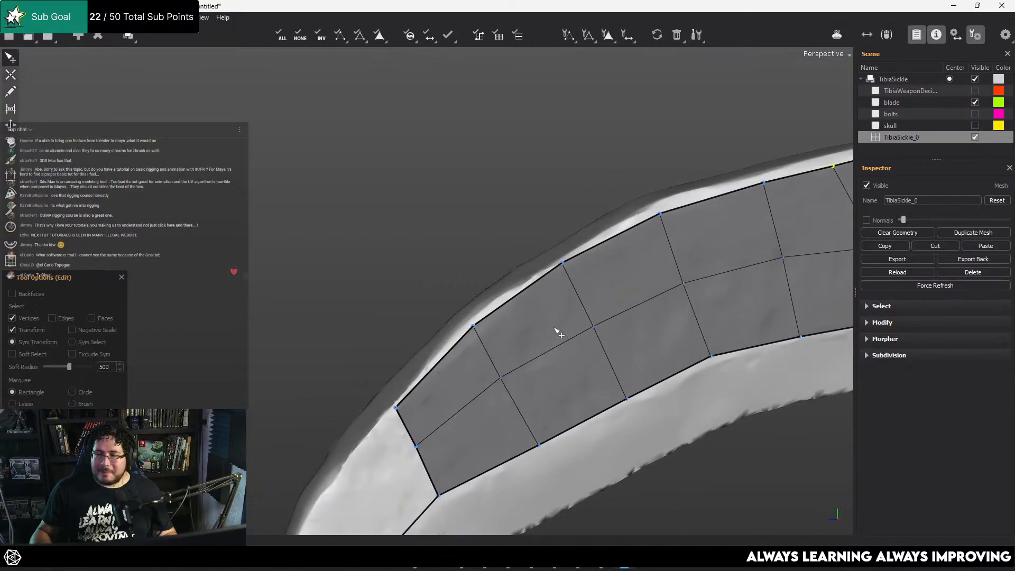
{"action": "right_click_drag", "start_coordinate": [557, 334], "coordinate": [514, 321], "text": "alt"}
{"action": "mouse_move", "coordinate": [512, 320]}
{"action": "left_mouse_down", "text": "alt"}
{"action": "mouse_move", "coordinate": [483, 324]}
{"action": "mouse_move", "coordinate": [526, 311]}
{"action": "mouse_move", "coordinate": [460, 283]}
{"action": "mouse_move", "coordinate": [519, 317]}
{"action": "left_mouse_up", "text": "alt"}
{"action": "right_click_drag", "start_coordinate": [519, 317], "coordinate": [455, 304], "text": "alt"}
{"action": "middle_click_drag", "start_coordinate": [576, 322], "coordinate": [504, 286], "text": "alt"}
{"action": "right_click_drag", "start_coordinate": [505, 286], "coordinate": [624, 338], "text": "alt"}
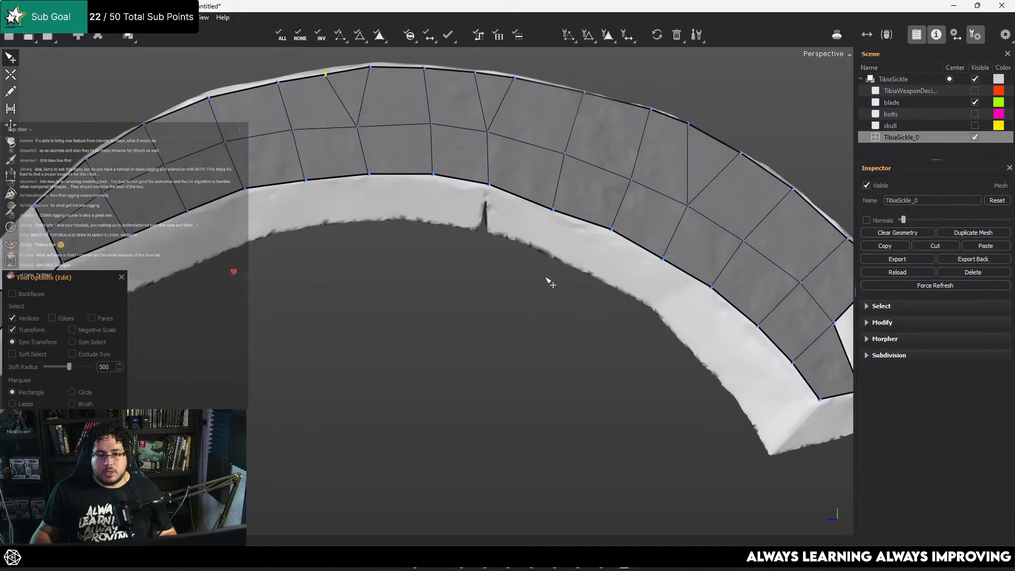
Trace edges from the strip's wide end around the V-shaped notch and form a triangle between the notch and the back edge
{"action": "middle_click_drag", "start_coordinate": [700, 319], "coordinate": [614, 302], "text": "alt"}
{"action": "right_click_drag", "start_coordinate": [614, 302], "coordinate": [591, 296], "text": "alt"}
{"action": "middle_click_drag", "start_coordinate": [639, 308], "coordinate": [499, 274], "text": "alt"}
{"action": "right_click_drag", "start_coordinate": [499, 274], "coordinate": [550, 304], "text": "alt"}
{"action": "middle_click_drag", "start_coordinate": [566, 302], "coordinate": [501, 290], "text": "alt"}
{"action": "key", "text": "w"}
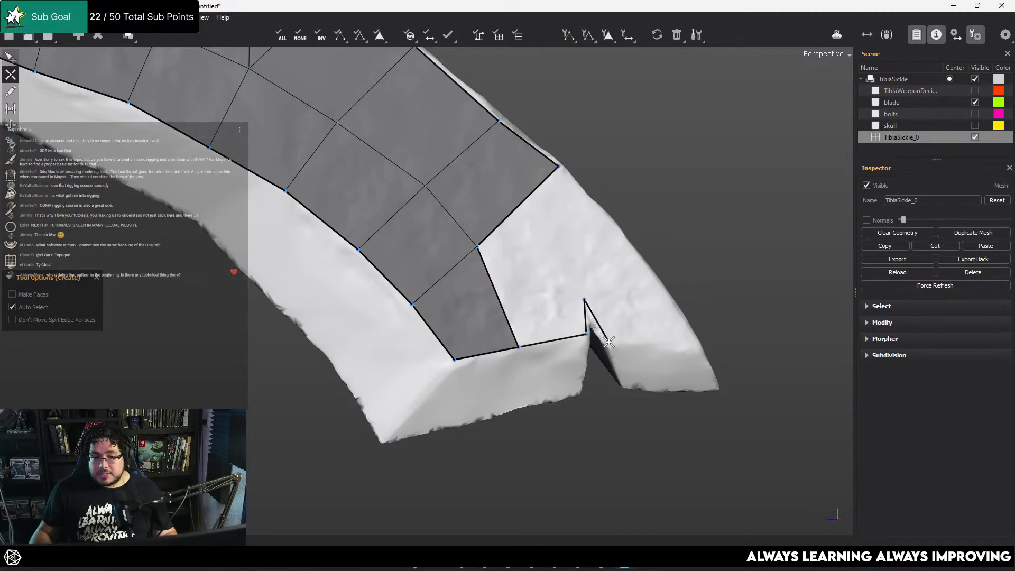
{"action": "left_click", "coordinate": [698, 348]}
{"action": "left_click", "coordinate": [656, 282]}
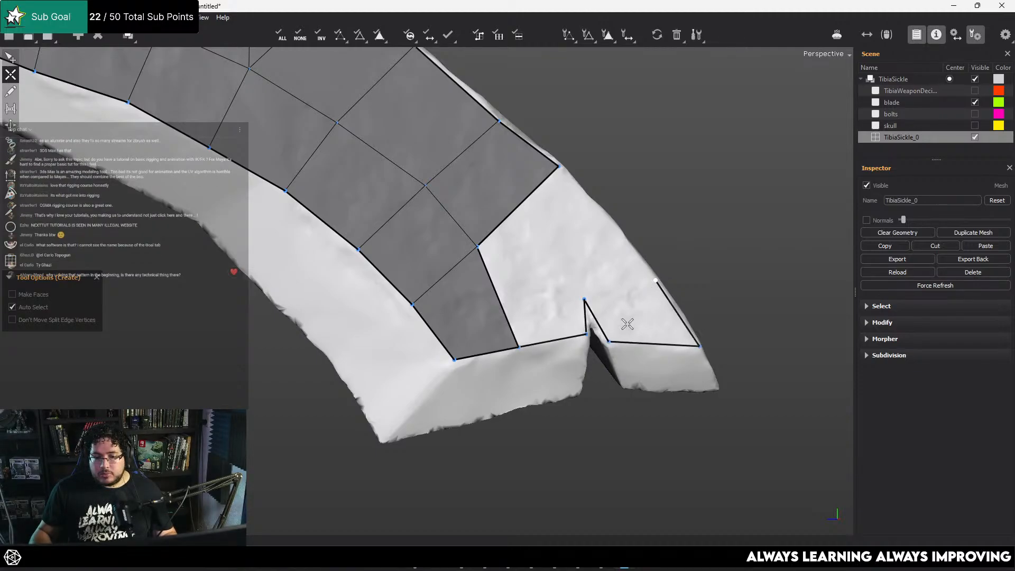
{"action": "left_click", "coordinate": [610, 342]}
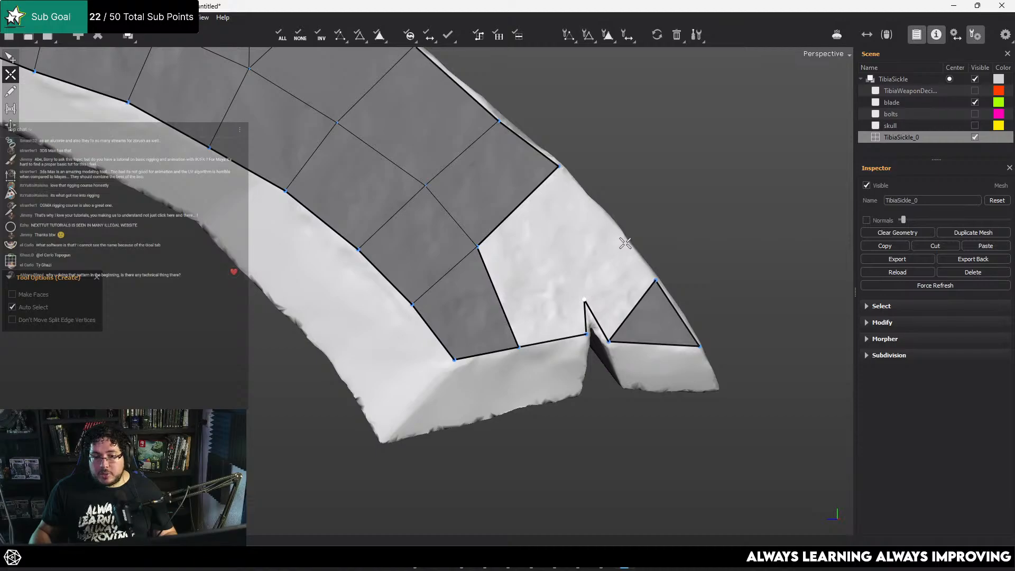
Fill the gap between the strip's wide end, the notch and the back edge with quads meeting at the notch's apex
{"action": "left_click", "coordinate": [657, 281]}
{"action": "left_click_drag", "start_coordinate": [622, 272], "coordinate": [580, 290], "text": "alt"}
{"action": "middle_click_drag", "start_coordinate": [580, 290], "coordinate": [543, 314], "text": "alt"}
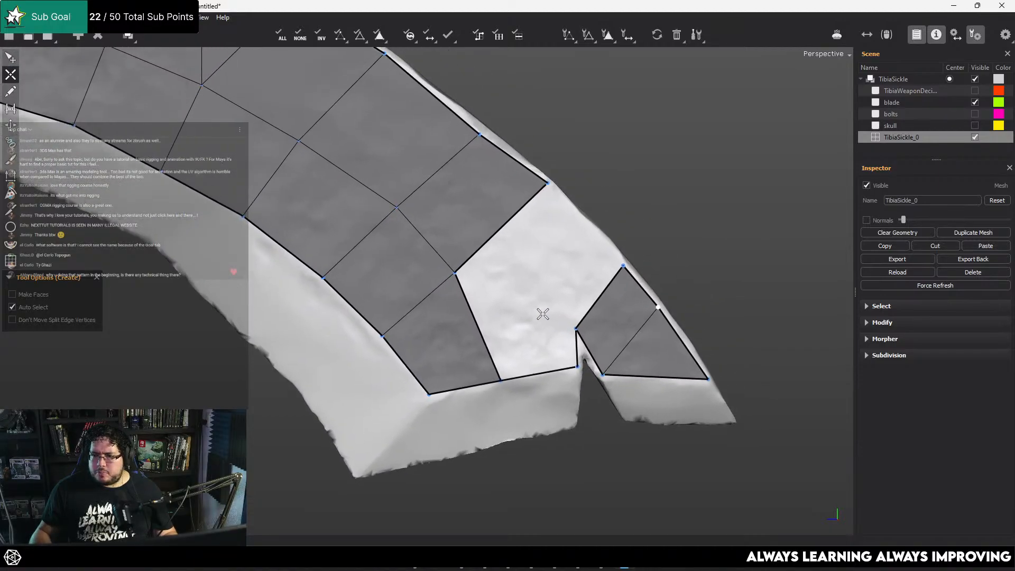
{"action": "key", "text": "q"}
{"action": "key", "text": "w"}
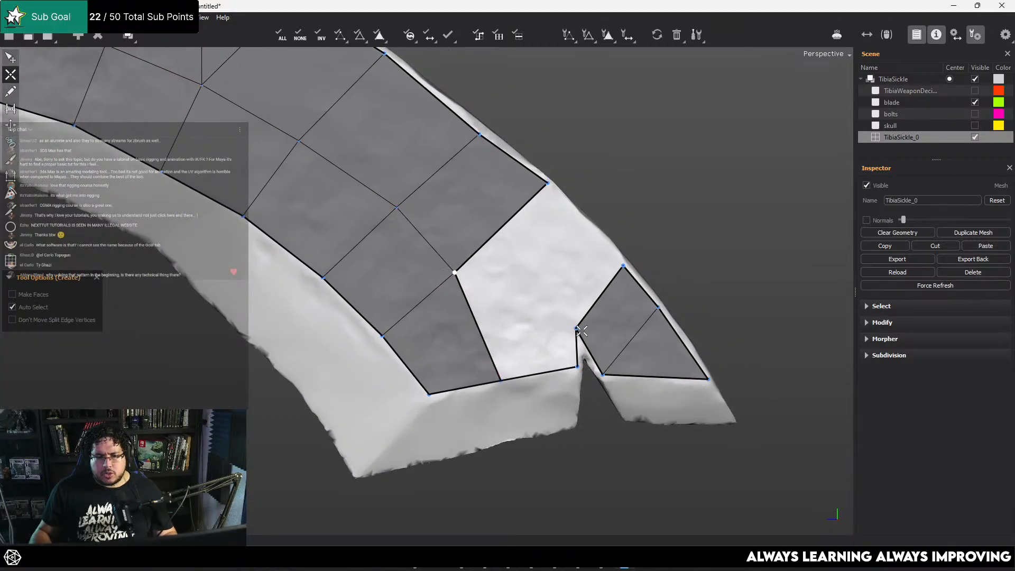
{"action": "left_click", "coordinate": [579, 329]}
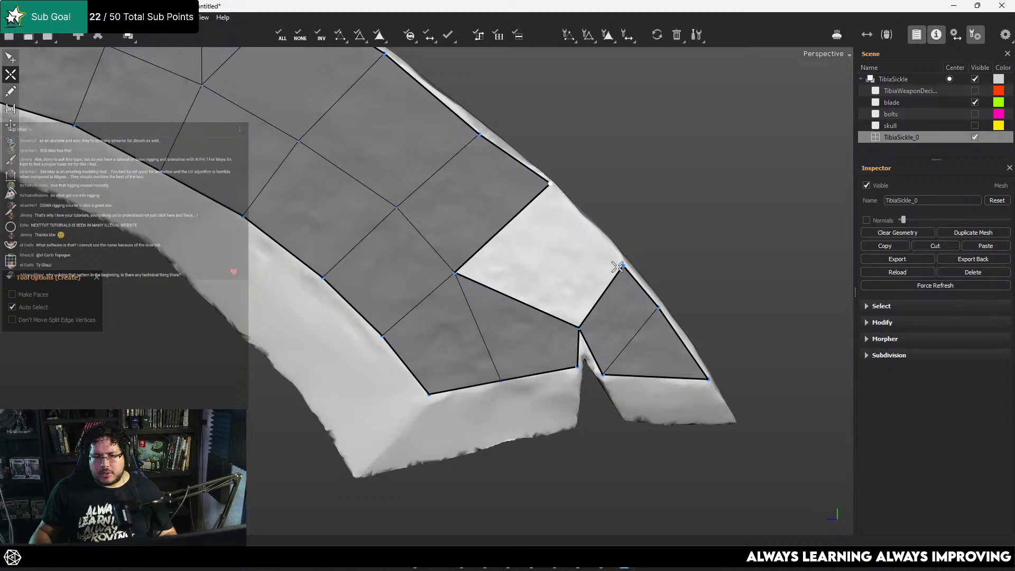
{"action": "left_click", "coordinate": [622, 266]}
Reposition two vertices on the back edge above the notch to follow the blade's silhouette more closely
{"action": "key", "text": "q"}
{"action": "left_click_drag", "start_coordinate": [551, 184], "coordinate": [559, 193]}
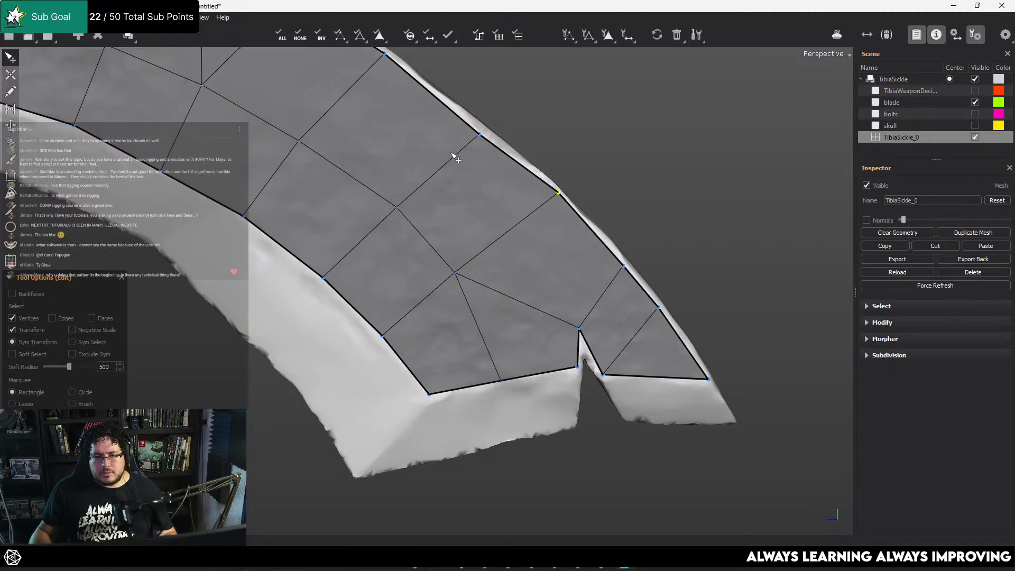
{"action": "left_click_drag", "start_coordinate": [482, 138], "coordinate": [480, 129]}
{"action": "scroll", "coordinate": [455, 193], "scroll_direction": "down", "scroll_amount": 5}
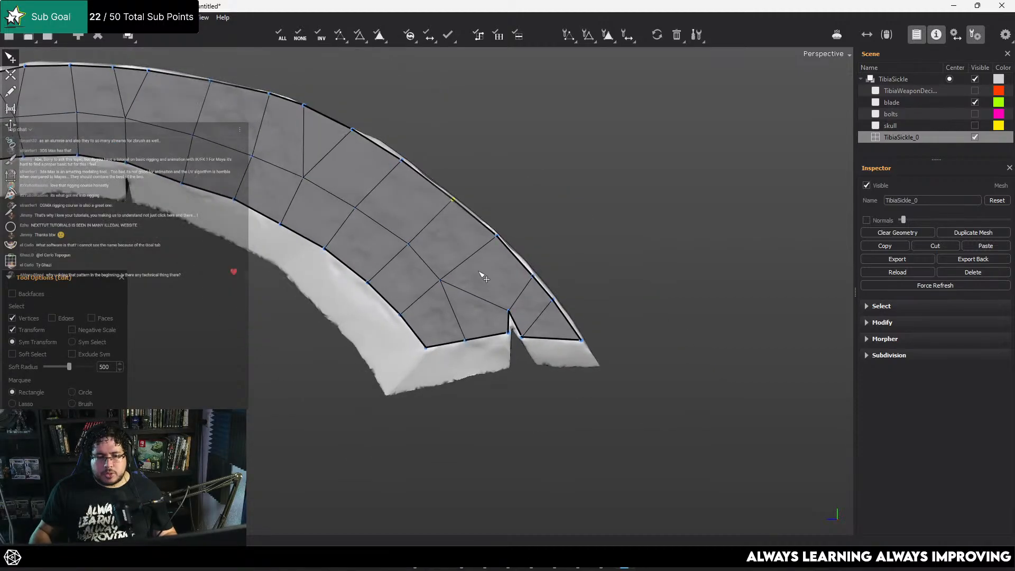
Extend the mesh on the back-edge side of the notch with a quad reaching the blade's ragged end
{"action": "middle_click_drag", "start_coordinate": [480, 274], "coordinate": [442, 238], "text": "alt"}
{"action": "scroll", "coordinate": [521, 301], "scroll_direction": "up", "scroll_amount": 4}
{"action": "left_click_drag", "start_coordinate": [527, 307], "coordinate": [525, 271], "text": "alt"}
{"action": "key", "text": "w"}
{"action": "key", "text": "q"}
{"action": "key", "text": "w"}
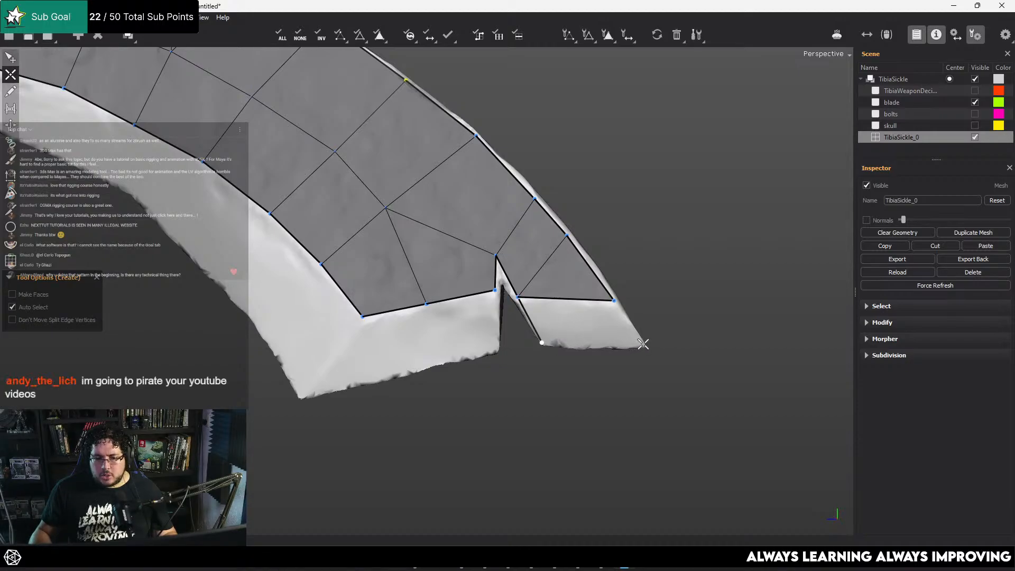
{"action": "left_click", "coordinate": [644, 344]}
{"action": "left_click", "coordinate": [614, 301]}
{"action": "key", "text": "q"}
Cover the beveled end on the notch's other side with two quads running to the blade's outer corner
{"action": "key", "text": "w"}
{"action": "middle_click_drag", "start_coordinate": [508, 319], "coordinate": [559, 294], "text": "alt"}
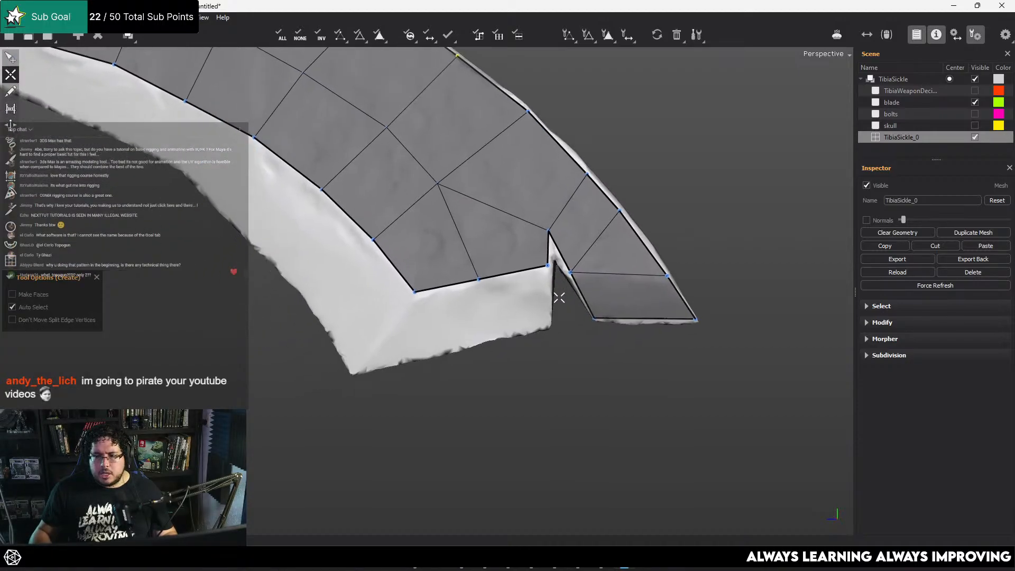
{"action": "scroll", "coordinate": [558, 296], "scroll_direction": "up", "scroll_amount": 2}
{"action": "key", "text": "q"}
{"action": "key", "text": "w"}
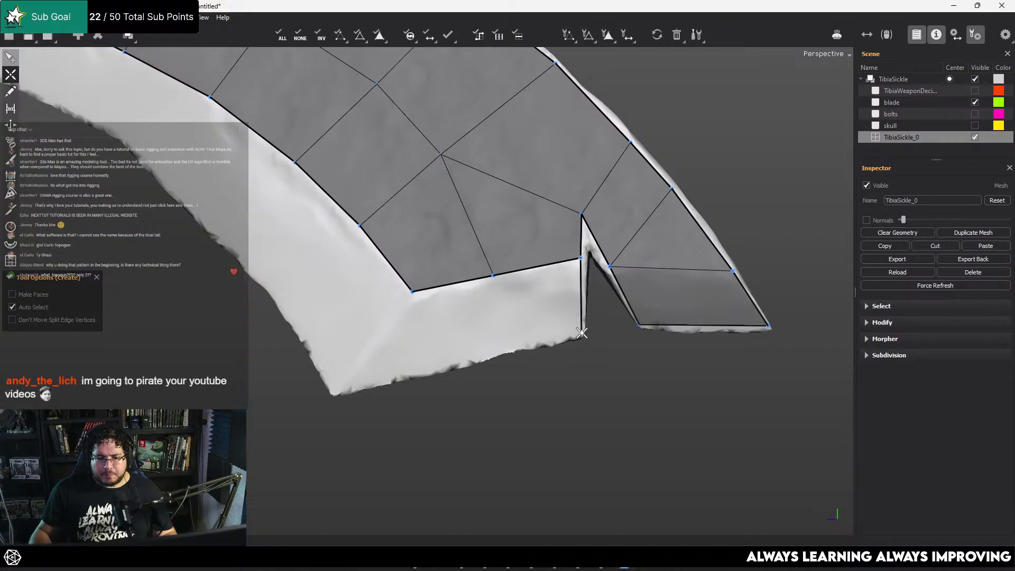
{"action": "left_click", "coordinate": [497, 352]}
{"action": "left_click", "coordinate": [493, 276]}
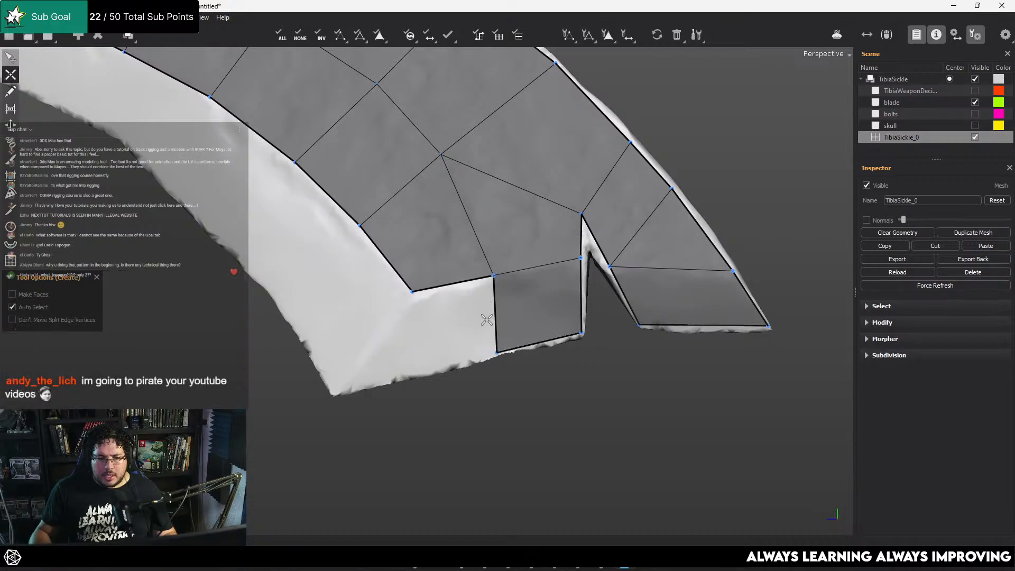
{"action": "left_click", "coordinate": [338, 392]}
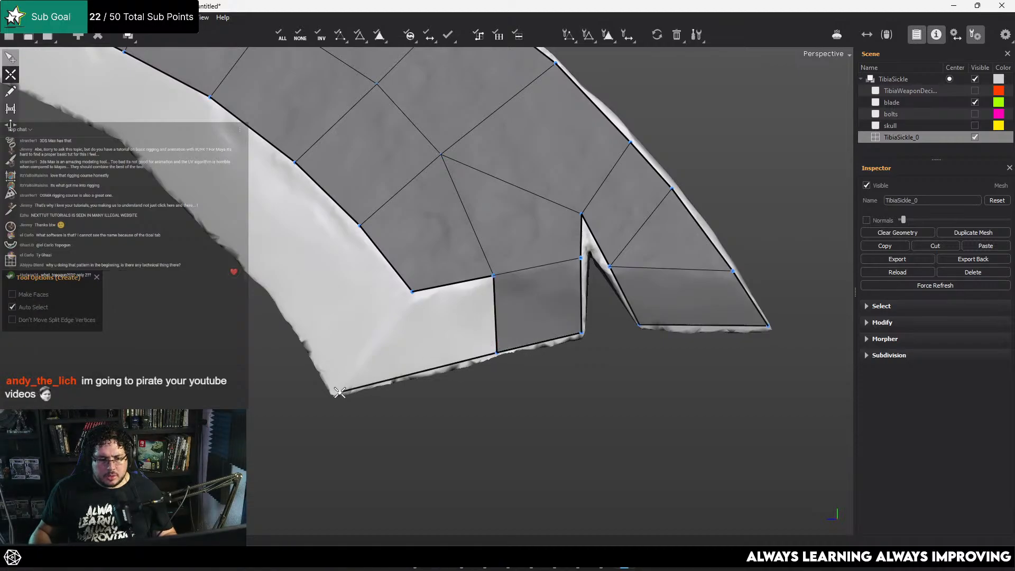
{"action": "left_click", "coordinate": [421, 292]}
Add the first quad along the cutting-edge bevel, starting from the blade's outer corner
{"action": "middle_click_drag", "start_coordinate": [358, 315], "coordinate": [443, 339]}
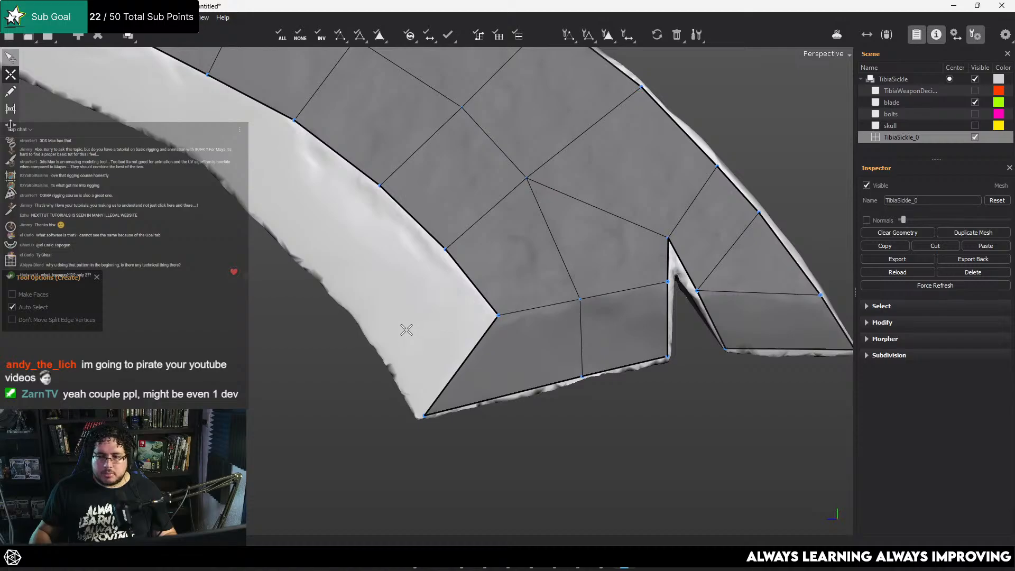
{"action": "left_click_drag", "start_coordinate": [403, 388], "coordinate": [422, 399], "text": "alt"}
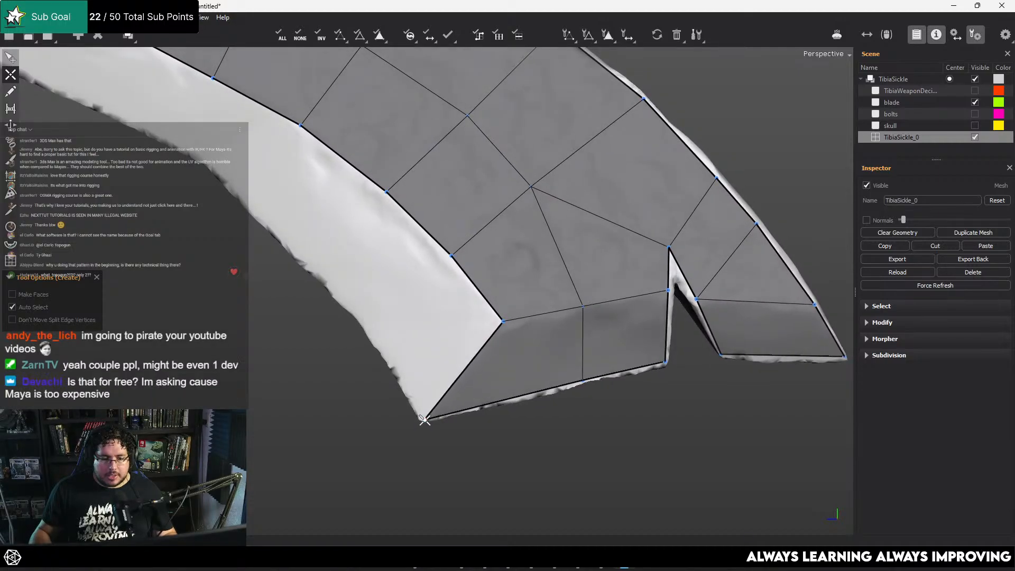
{"action": "left_click", "coordinate": [368, 332]}
{"action": "left_click", "coordinate": [451, 256]}
Trace an edge chain down the side of the crack and along the ragged cutting edge toward the new bevel quad
{"action": "middle_click_drag", "start_coordinate": [452, 256], "coordinate": [594, 329], "text": "alt"}
{"action": "left_click_drag", "start_coordinate": [451, 294], "coordinate": [196, 150], "text": "alt"}
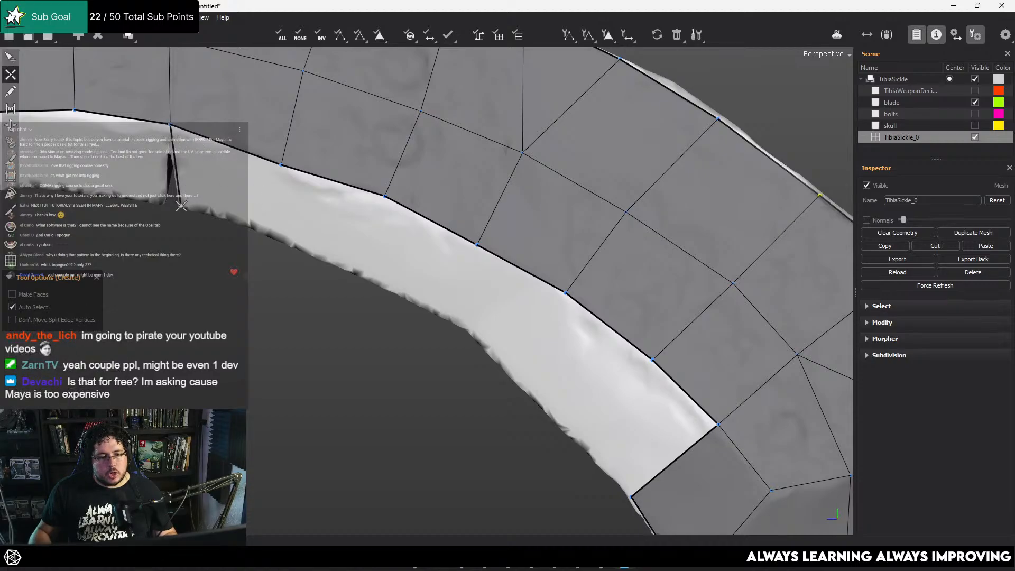
{"action": "left_click", "coordinate": [360, 272]}
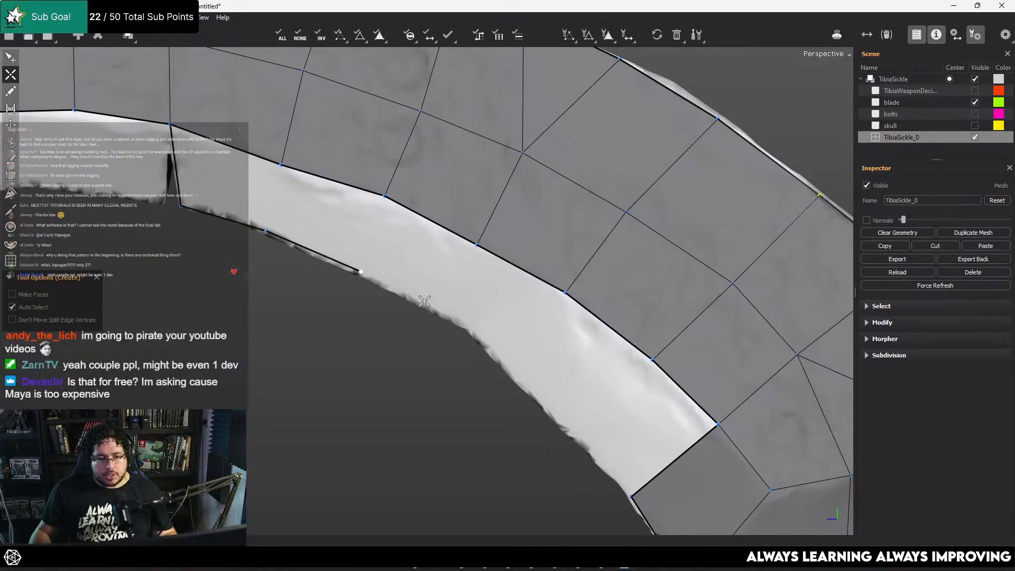
Extend the edge chain along the blade's concave inner edge and bridge it to the existing quad row above
{"action": "left_click", "coordinate": [451, 319]}
{"action": "left_click", "coordinate": [516, 375]}
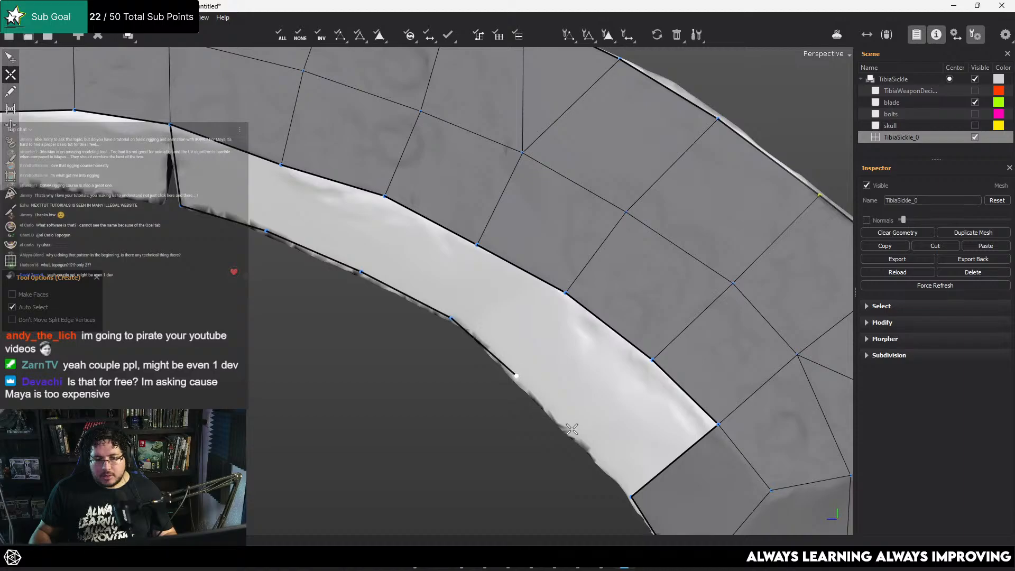
{"action": "key", "text": "r"}
{"action": "mouse_move", "coordinate": [600, 449]}
{"action": "left_mouse_down"}
{"action": "mouse_move", "coordinate": [550, 338]}
{"action": "mouse_move", "coordinate": [133, 129]}
{"action": "left_mouse_up"}
Draw the first edges of a new chain along the blade's inner edge, starting beside the notch near the tip
{"action": "scroll", "coordinate": [460, 317], "scroll_direction": "down", "scroll_amount": 5}
{"action": "middle_click_drag", "start_coordinate": [365, 254], "coordinate": [624, 244], "text": "alt"}
{"action": "scroll", "coordinate": [352, 281], "scroll_direction": "up", "scroll_amount": 6}
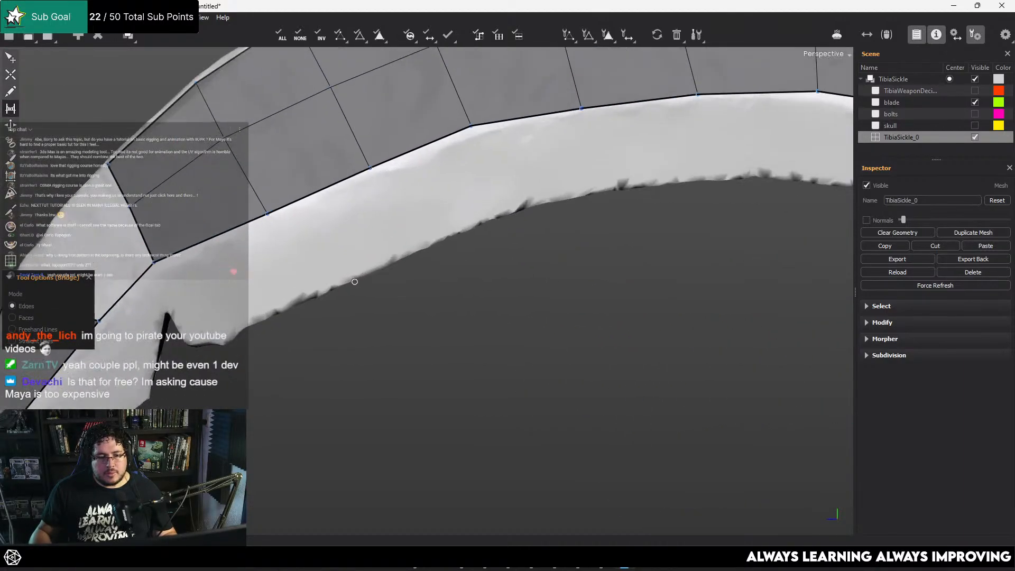
{"action": "middle_click_drag", "start_coordinate": [289, 274], "coordinate": [329, 281], "text": "alt"}
{"action": "key", "text": "q"}
{"action": "key", "text": "w"}
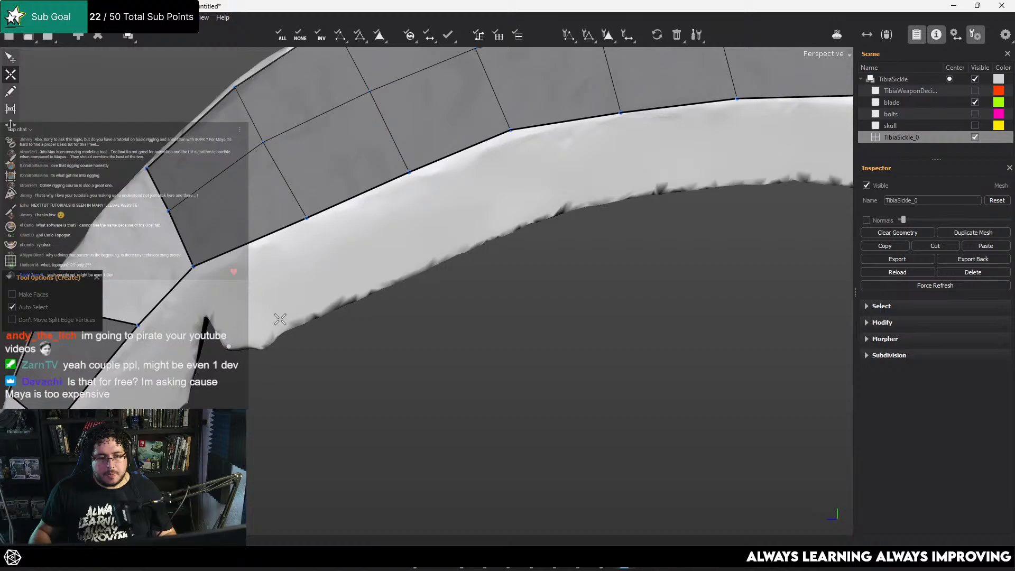
{"action": "left_click", "coordinate": [339, 300]}
{"action": "left_click", "coordinate": [439, 255]}
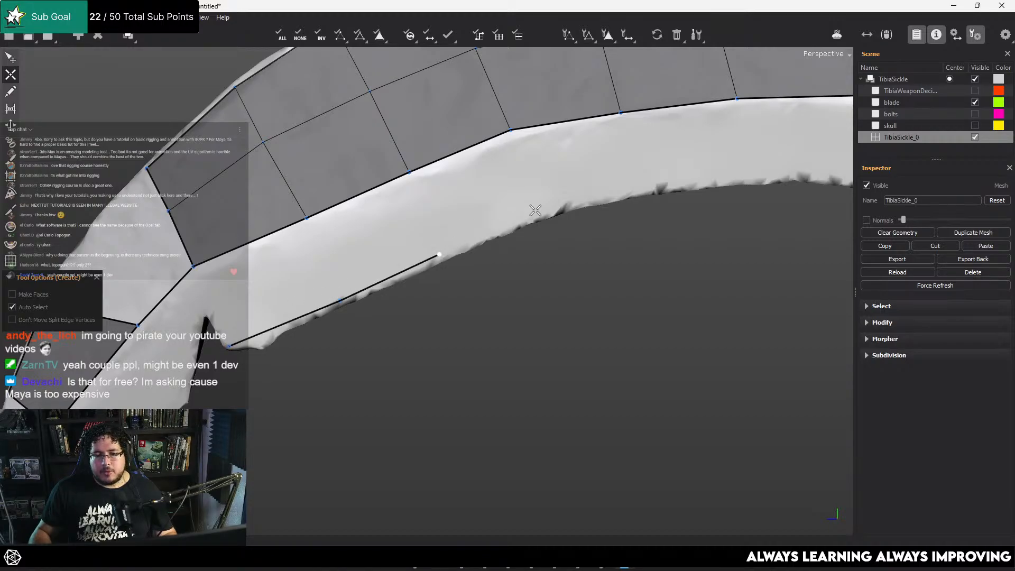
{"action": "left_click", "coordinate": [535, 209]}
Continue the inner-edge chain to the notch in the blade's middle and bridge it to the quad row above
{"action": "middle_click_drag", "start_coordinate": [535, 210], "coordinate": [356, 249], "text": "alt"}
{"action": "left_click", "coordinate": [451, 233]}
{"action": "left_click", "coordinate": [560, 218]}
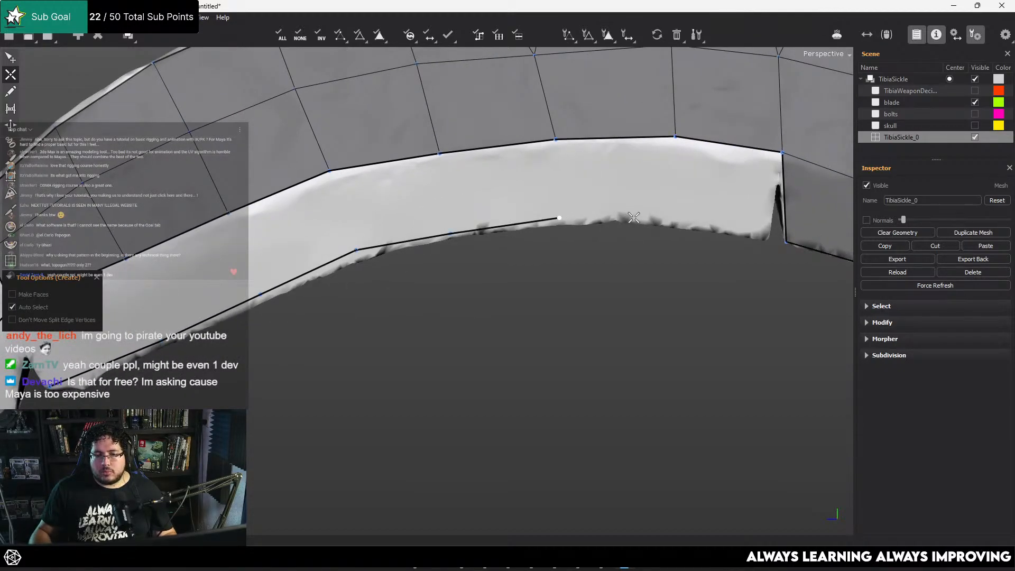
{"action": "left_click", "coordinate": [665, 219]}
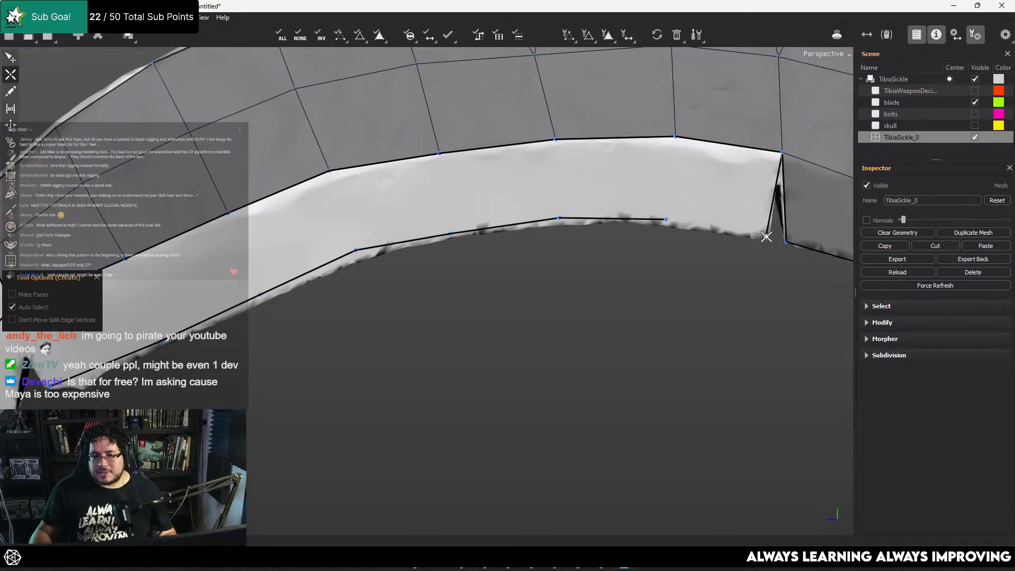
{"action": "left_click", "coordinate": [670, 220]}
{"action": "key", "text": "r"}
{"action": "mouse_move", "coordinate": [772, 204]}
{"action": "left_mouse_down"}
{"action": "mouse_move", "coordinate": [670, 175]}
{"action": "mouse_move", "coordinate": [181, 292]}
{"action": "mouse_move", "coordinate": [143, 329]}
{"action": "left_mouse_up"}
Close the last strip face beside the tip-side notch, add a vertex at the notch's apex and connect it to the upper row's corner
{"action": "middle_click_drag", "start_coordinate": [139, 312], "coordinate": [531, 249], "text": "alt"}
{"action": "right_click_drag", "start_coordinate": [528, 233], "coordinate": [619, 233], "text": "alt"}
{"action": "key", "text": "w"}
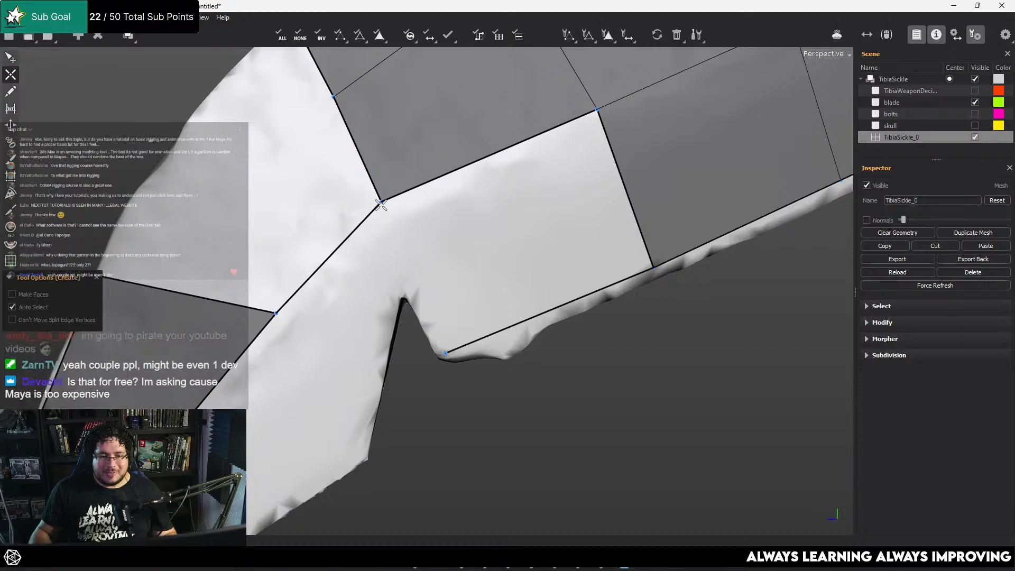
{"action": "left_click", "coordinate": [382, 202]}
{"action": "left_click", "coordinate": [442, 349]}
{"action": "key", "text": "q"}
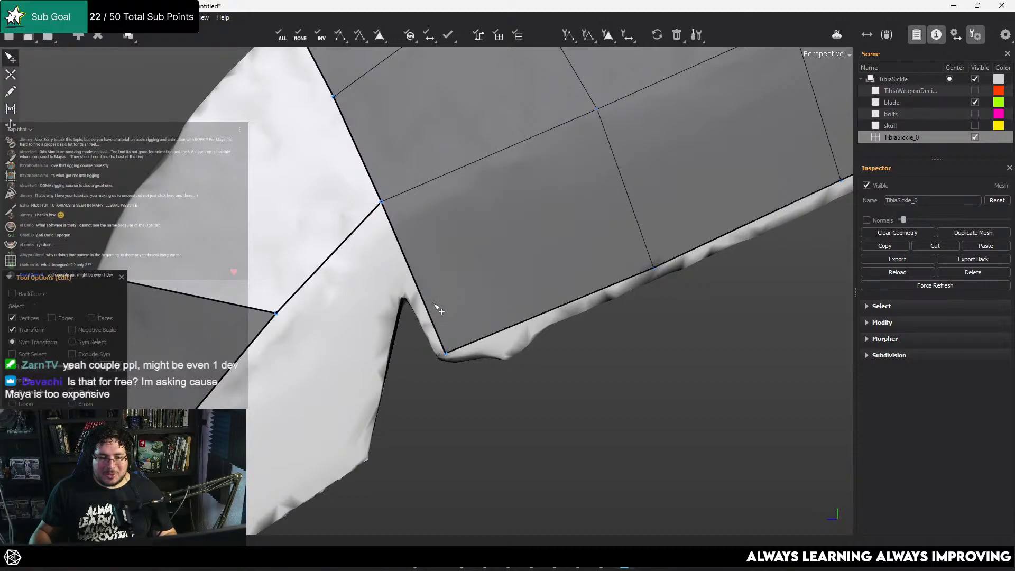
{"action": "key", "text": "w"}
{"action": "left_click", "coordinate": [412, 286]}
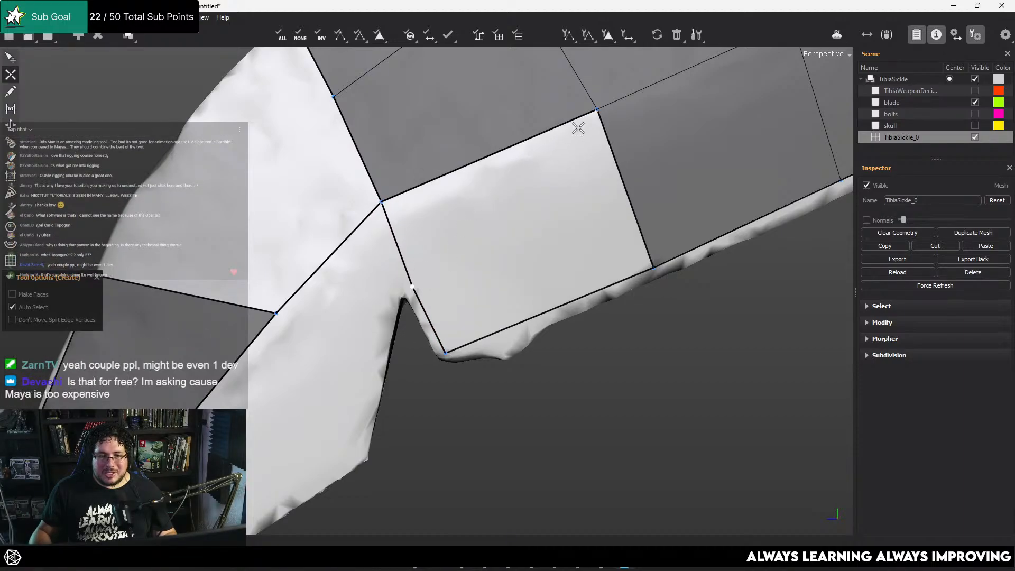
{"action": "left_click", "coordinate": [597, 111]}
Connect the notch's apex vertex to the tip section's inner corner with a triangle and align that vertex to the apex
{"action": "key", "text": "q"}
{"action": "middle_click_drag", "start_coordinate": [380, 263], "coordinate": [508, 201], "text": "alt"}
{"action": "right_click_drag", "start_coordinate": [524, 202], "coordinate": [521, 241], "text": "alt"}
{"action": "key", "text": "w"}
{"action": "left_click", "coordinate": [523, 234]}
{"action": "left_click", "coordinate": [407, 254]}
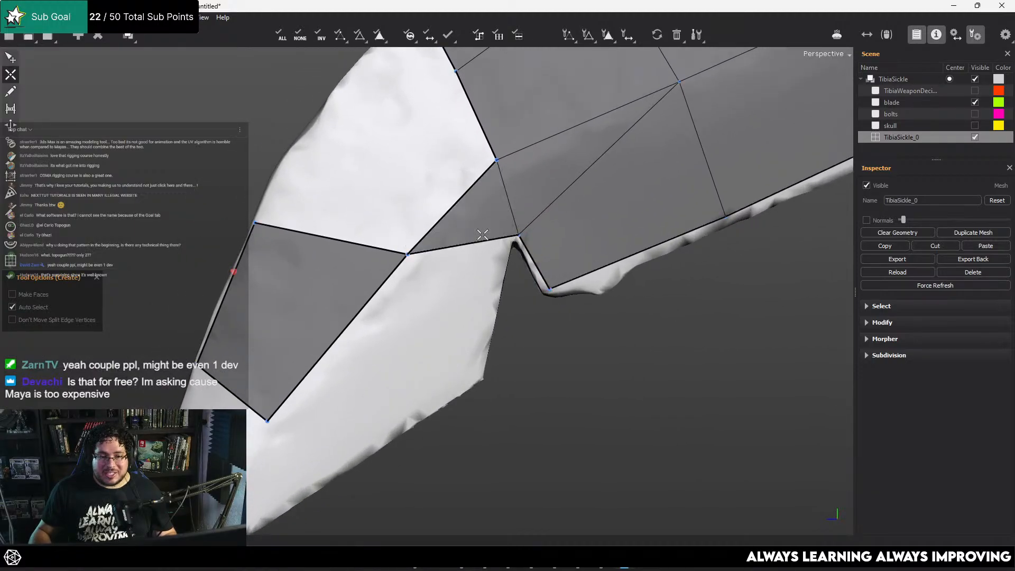
{"action": "key", "text": "q"}
{"action": "left_click_drag", "start_coordinate": [524, 234], "coordinate": [517, 236]}
Create a quad on the blade's outer edge, extending the outermost row toward the tip section
{"action": "middle_click_drag", "start_coordinate": [499, 227], "coordinate": [534, 266], "text": "alt"}
{"action": "right_click_drag", "start_coordinate": [535, 266], "coordinate": [461, 224], "text": "alt"}
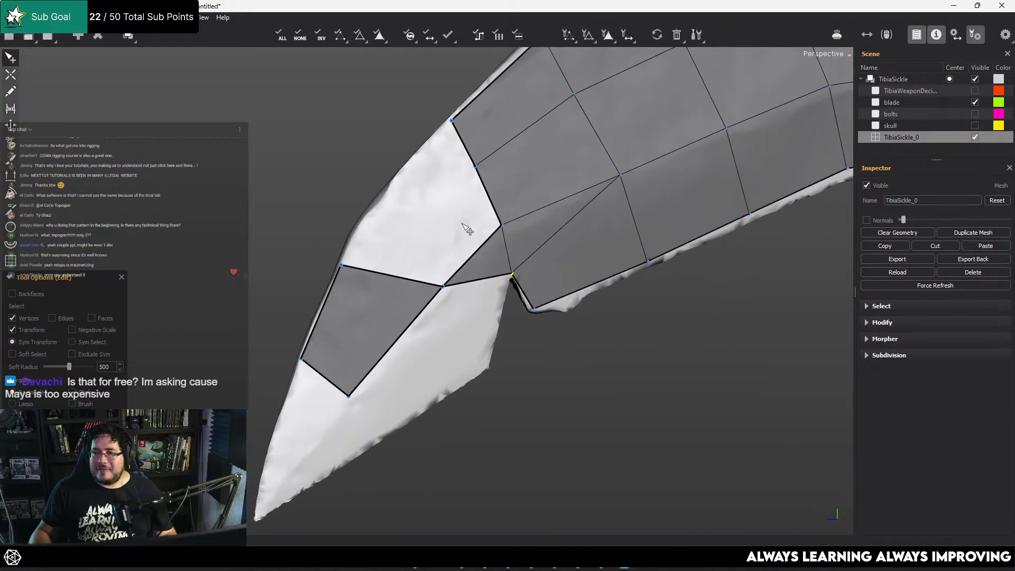
{"action": "middle_click_drag", "start_coordinate": [462, 224], "coordinate": [463, 256], "text": "alt"}
{"action": "right_click_drag", "start_coordinate": [463, 256], "coordinate": [476, 258], "text": "alt"}
{"action": "key", "text": "w"}
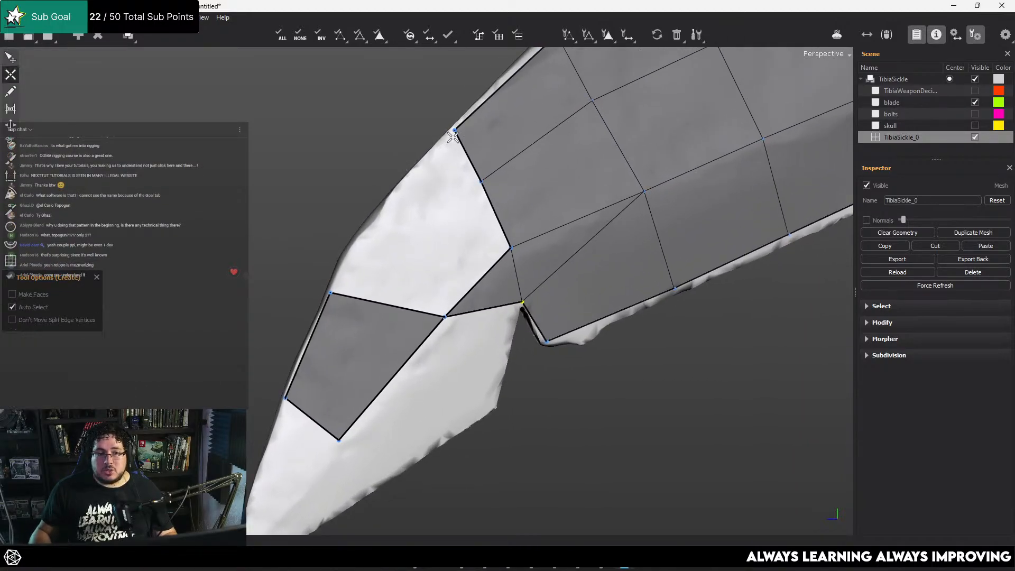
{"action": "left_click", "coordinate": [450, 131]}
{"action": "left_click", "coordinate": [377, 216]}
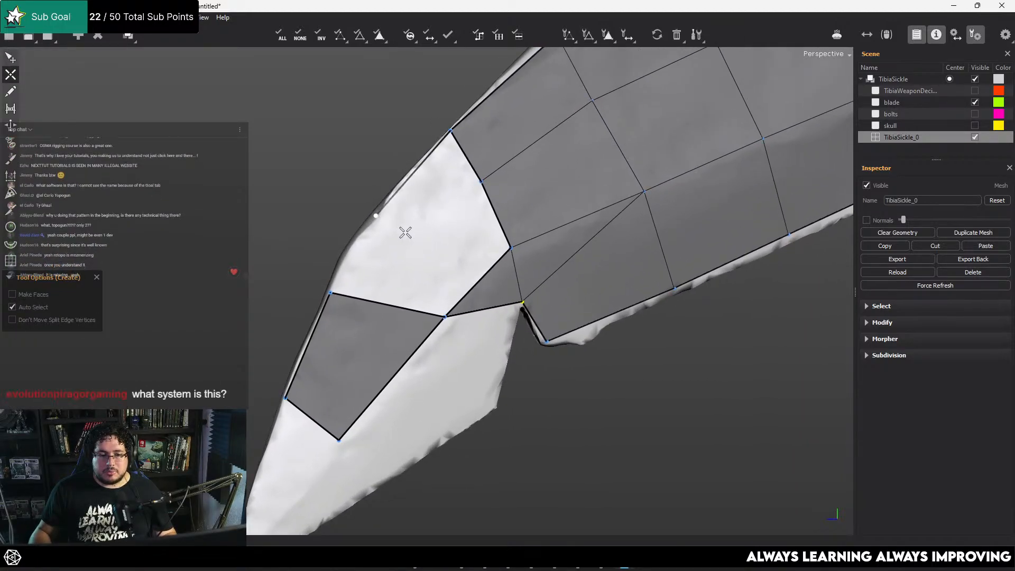
{"action": "left_click", "coordinate": [407, 232]}
{"action": "left_click", "coordinate": [482, 182]}
Fill the remaining gap between the new outer quad and the tip section with connecting faces
{"action": "left_click_drag", "start_coordinate": [434, 234], "coordinate": [465, 237], "text": "alt"}
{"action": "key", "text": "q"}
{"action": "key", "text": "w"}
{"action": "left_click", "coordinate": [429, 220]}
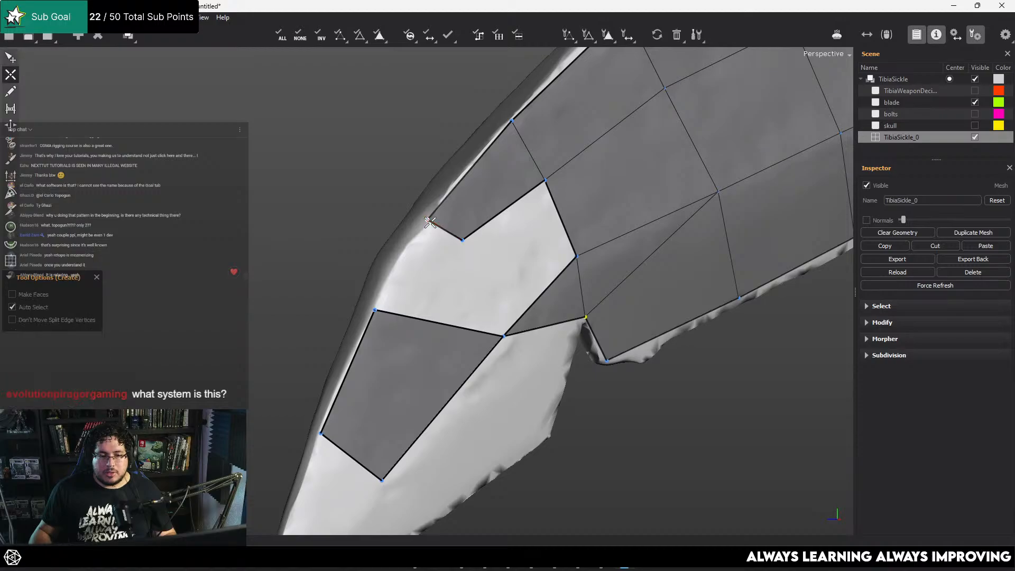
{"action": "left_click", "coordinate": [375, 310]}
{"action": "key", "text": "q"}
{"action": "key", "text": "w"}
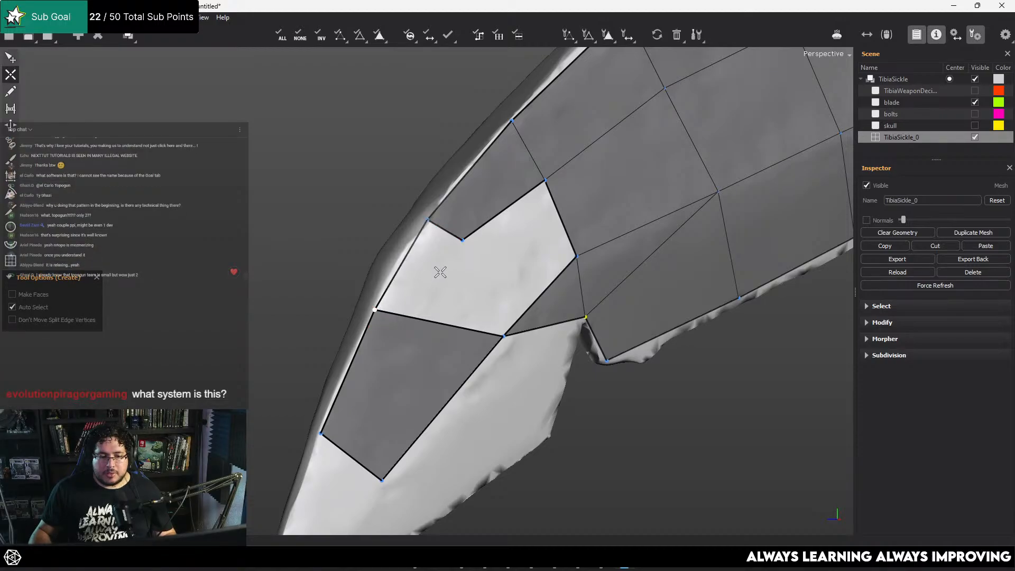
{"action": "left_click", "coordinate": [463, 241]}
{"action": "left_click", "coordinate": [464, 242]}
{"action": "left_click", "coordinate": [506, 337]}
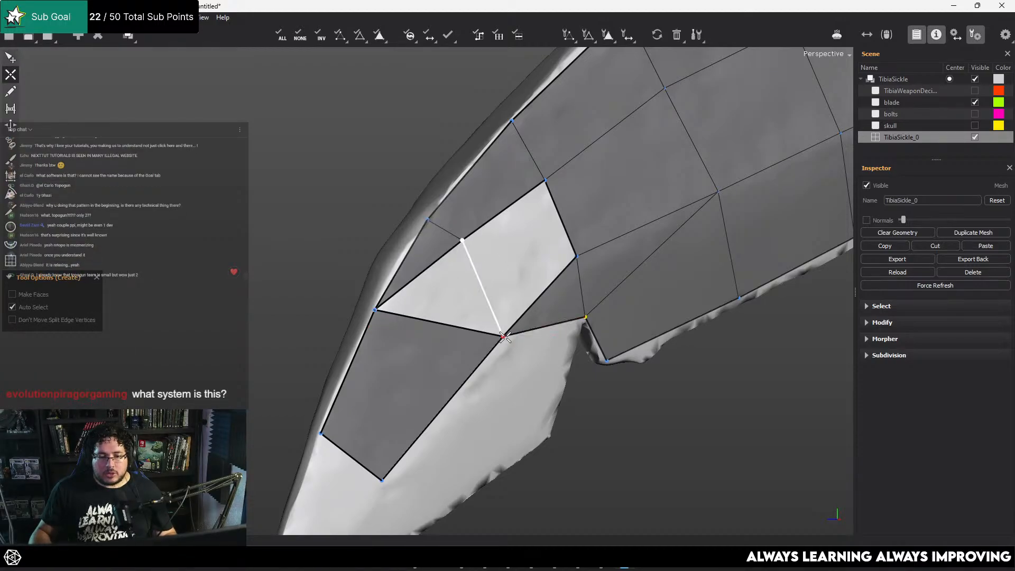
Draw edges along the blade's outer edge between its tip and the outer corner of the tip section
{"action": "scroll", "coordinate": [507, 338], "scroll_direction": "down", "scroll_amount": 5}
{"action": "left_click_drag", "start_coordinate": [494, 313], "coordinate": [426, 286], "text": "alt"}
{"action": "scroll", "coordinate": [500, 304], "scroll_direction": "down", "scroll_amount": 3}
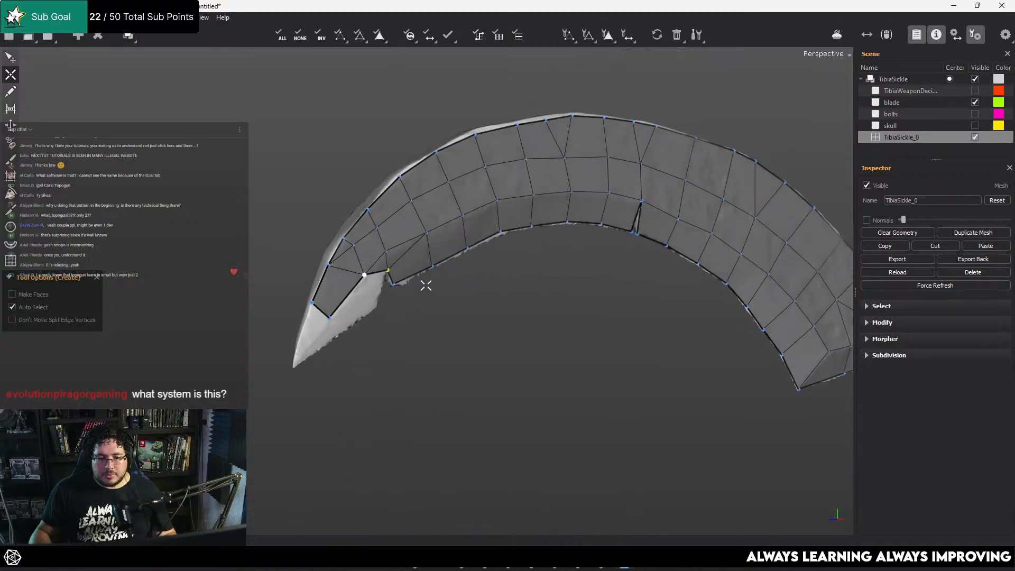
{"action": "middle_click_drag", "start_coordinate": [427, 286], "coordinate": [490, 255], "text": "alt"}
{"action": "scroll", "coordinate": [476, 296], "scroll_direction": "up", "scroll_amount": 3}
{"action": "scroll", "coordinate": [465, 318], "scroll_direction": "up", "scroll_amount": 4}
{"action": "middle_click_drag", "start_coordinate": [419, 317], "coordinate": [505, 285], "text": "alt"}
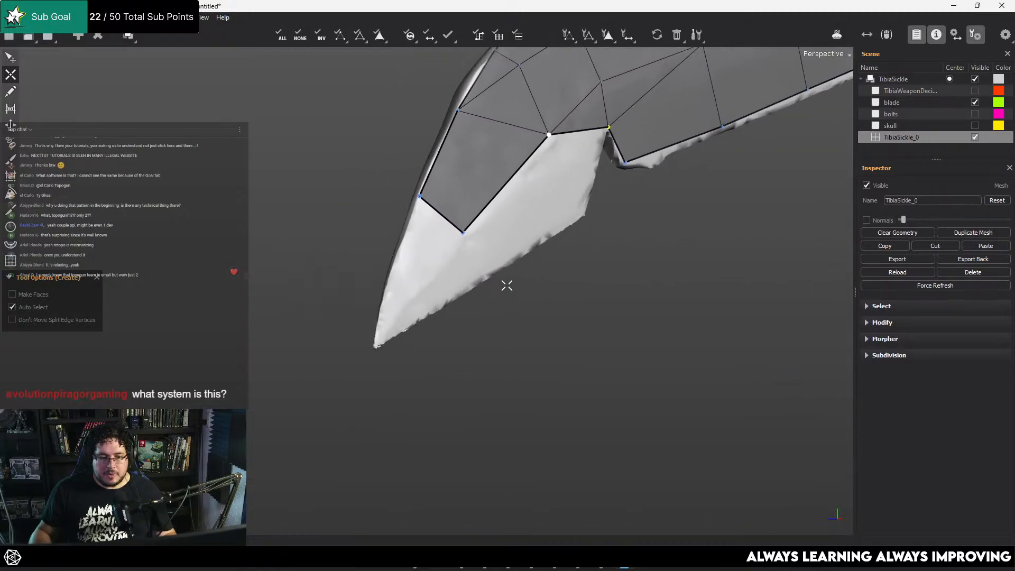
{"action": "scroll", "coordinate": [505, 285], "scroll_direction": "up", "scroll_amount": 1}
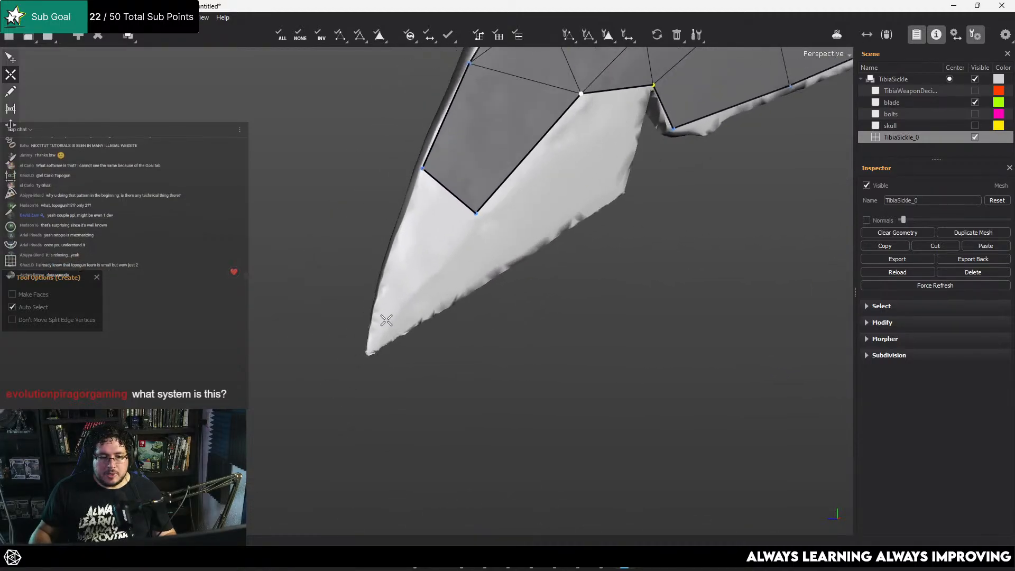
{"action": "left_click", "coordinate": [390, 259]}
{"action": "left_click", "coordinate": [423, 169]}
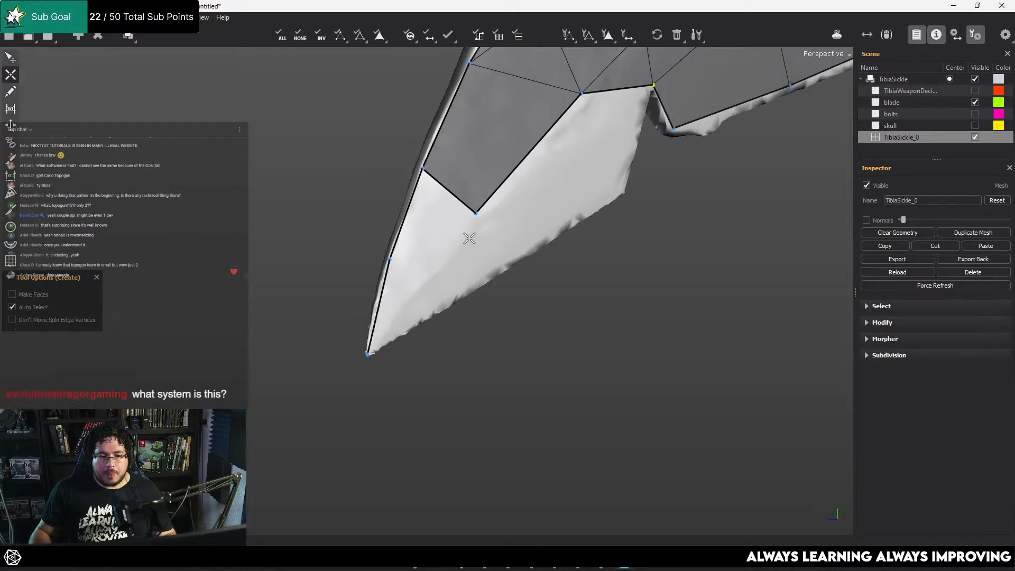
Add a quad below the tip section and close the outer row with a triangle at the blade's tip
{"action": "left_click", "coordinate": [427, 280]}
{"action": "left_click", "coordinate": [390, 260]}
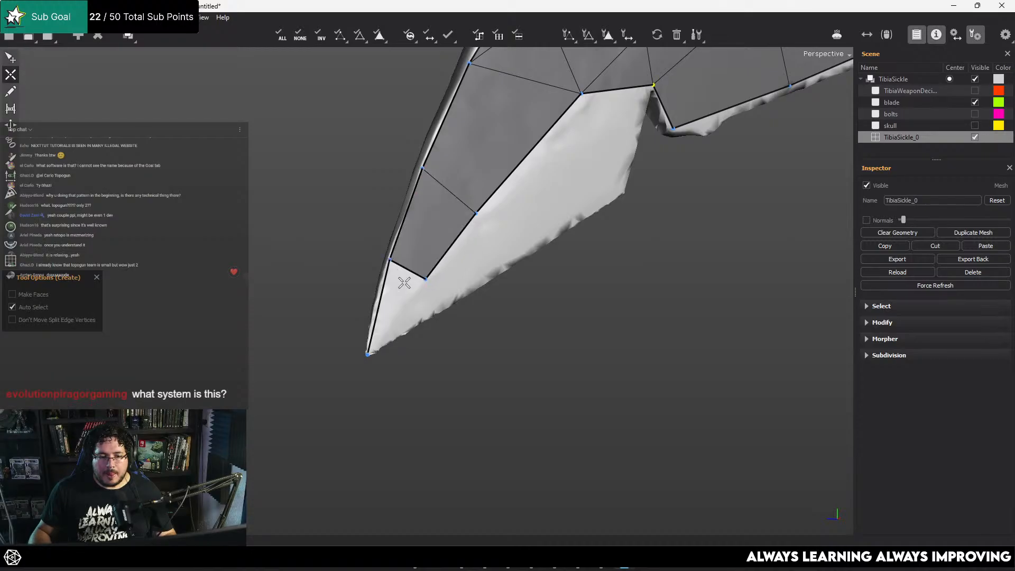
{"action": "key", "text": "q"}
{"action": "key", "text": "w"}
{"action": "left_click", "coordinate": [367, 353]}
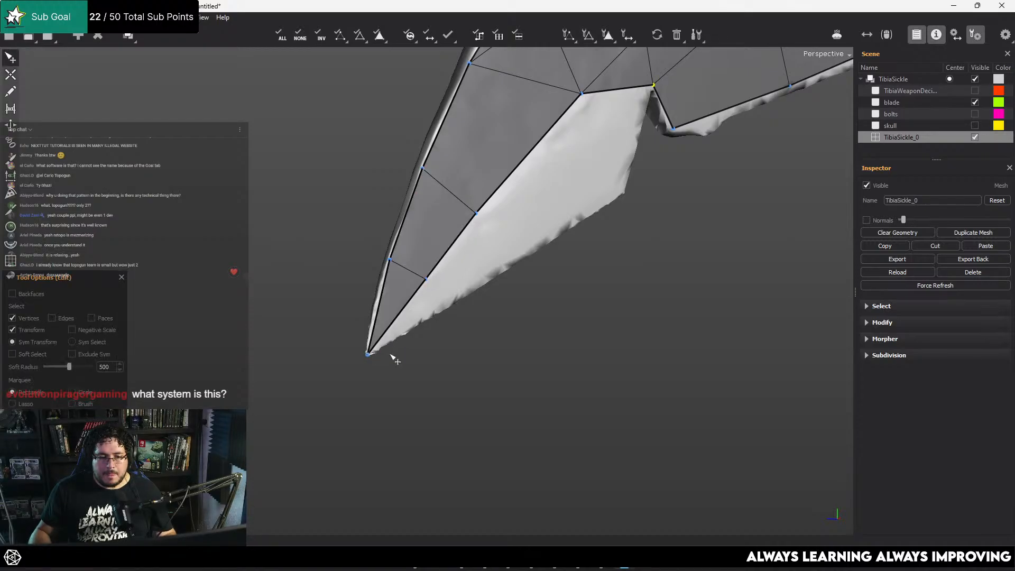
Build the first two faces of the lower row along the blade's inner edge, starting from the tip
{"action": "key", "text": "q"}
{"action": "key", "text": "w"}
{"action": "left_click", "coordinate": [439, 309]}
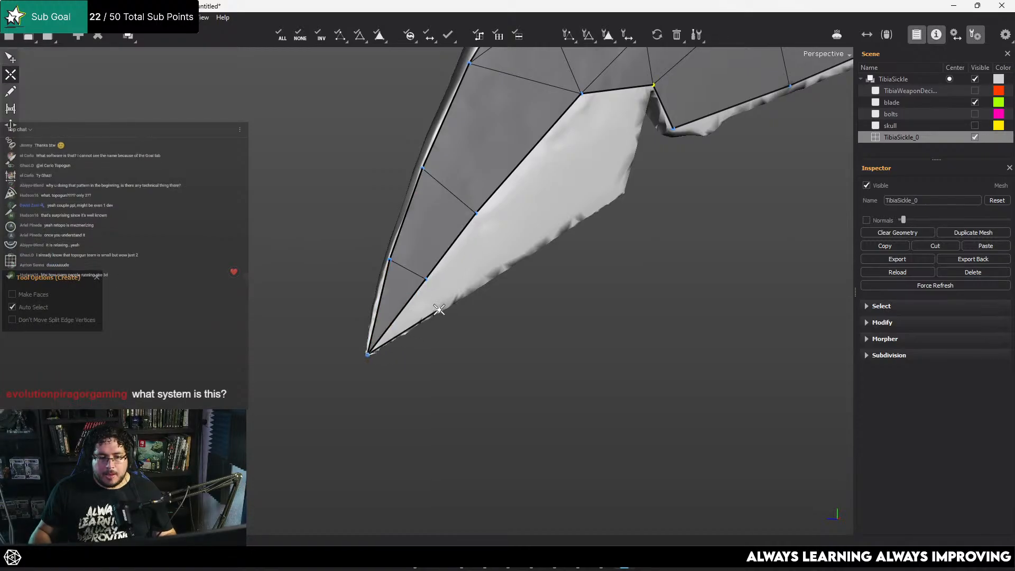
{"action": "left_click", "coordinate": [427, 281]}
{"action": "left_click_drag", "start_coordinate": [457, 295], "coordinate": [406, 283], "text": "alt"}
{"action": "key", "text": "q"}
{"action": "key", "text": "w"}
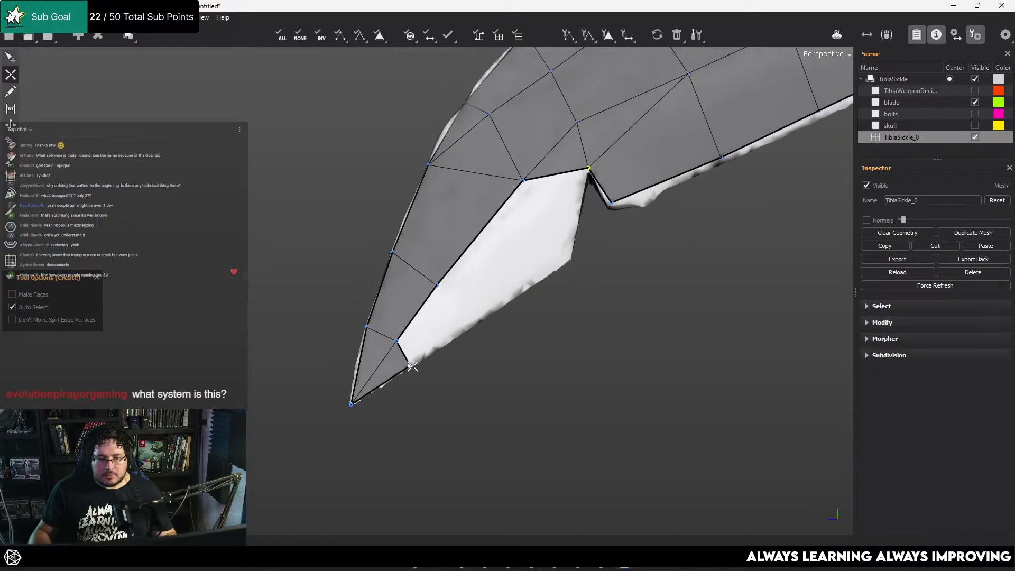
{"action": "left_click", "coordinate": [465, 325]}
{"action": "left_click", "coordinate": [437, 286]}
{"action": "key", "text": "q"}
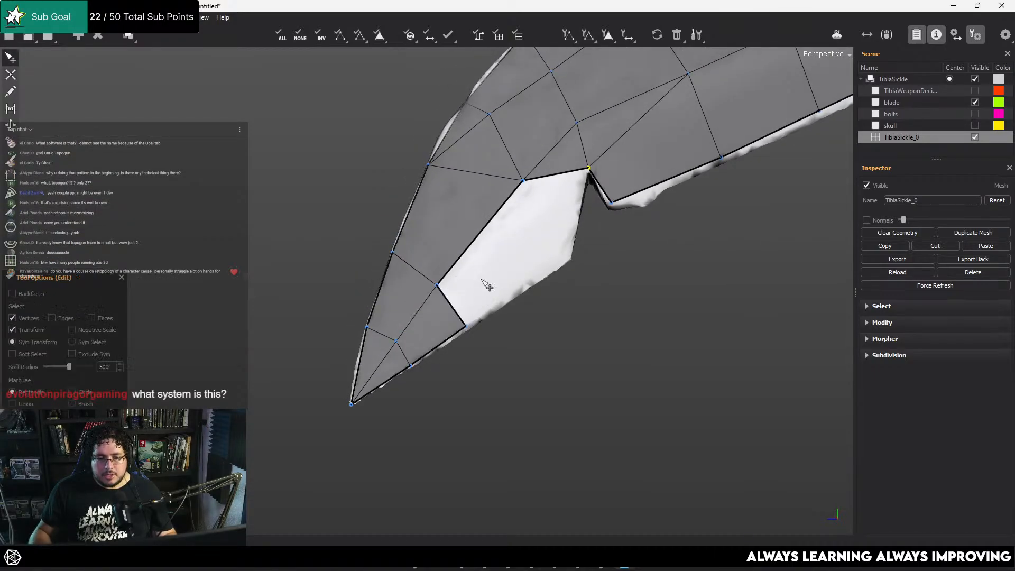
Finish the lower row with a quad at the notch's lower corner and a triangle up to the notch's apex
{"action": "key", "text": "w"}
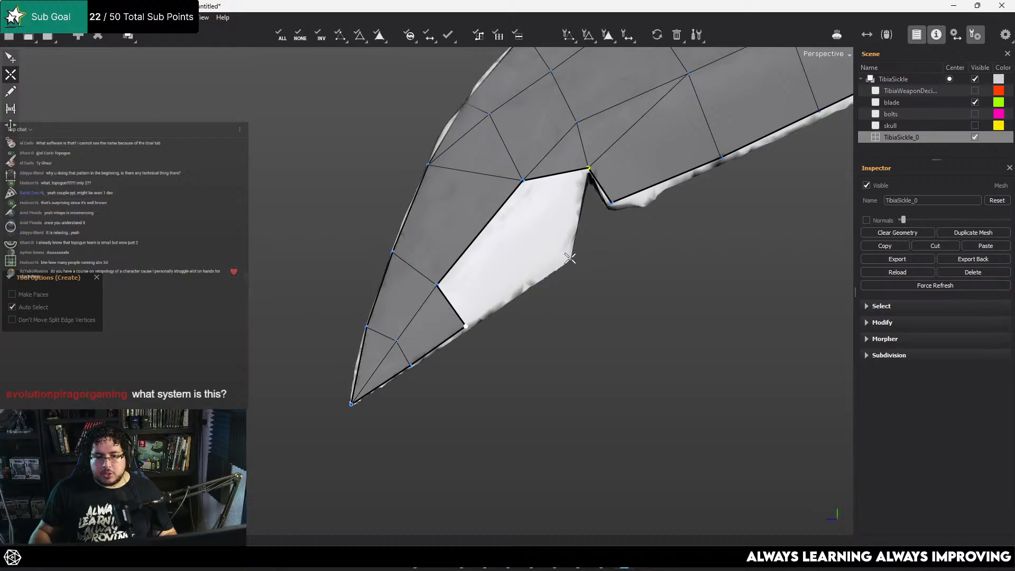
{"action": "left_click", "coordinate": [569, 258]}
{"action": "left_click", "coordinate": [524, 180]}
{"action": "key", "text": "q"}
{"action": "key", "text": "w"}
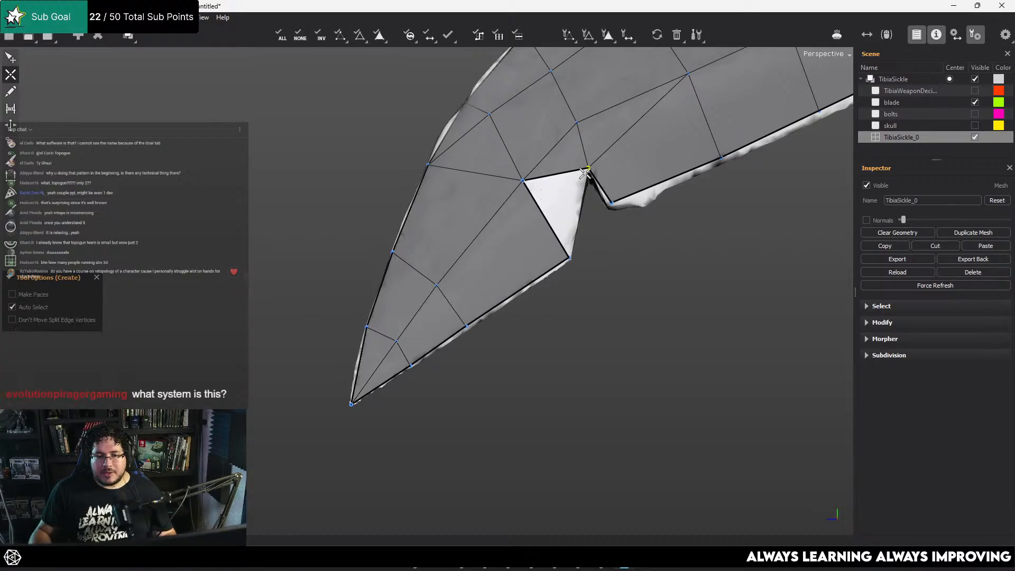
{"action": "left_click", "coordinate": [571, 258]}
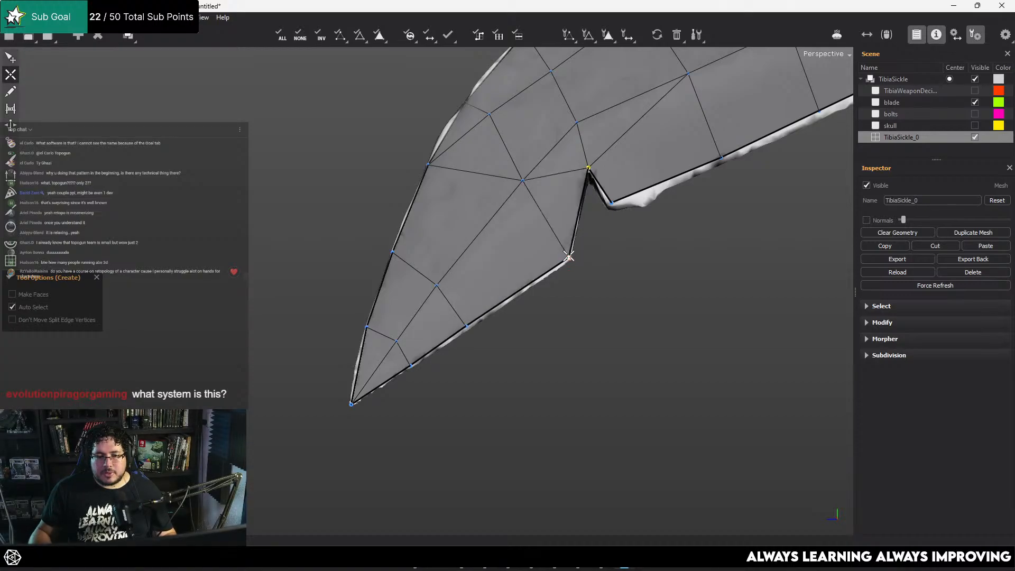
Nudge the vertex at the notch's apex to fit the sculpted blade more closely
{"action": "right_click_drag", "start_coordinate": [587, 171], "coordinate": [568, 243], "text": "alt"}
{"action": "middle_click_drag", "start_coordinate": [568, 242], "coordinate": [531, 277], "text": "alt"}
{"action": "right_click_drag", "start_coordinate": [531, 276], "coordinate": [656, 235], "text": "alt"}
{"action": "middle_click_drag", "start_coordinate": [656, 235], "coordinate": [515, 301], "text": "alt"}
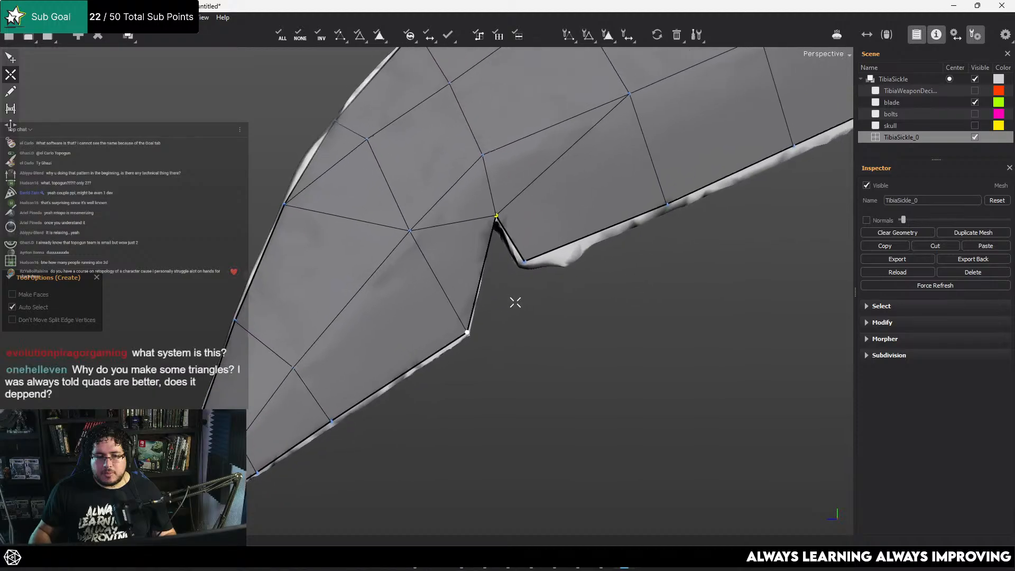
{"action": "right_click_drag", "start_coordinate": [514, 302], "coordinate": [566, 259], "text": "alt"}
{"action": "key", "text": "q"}
{"action": "left_click_drag", "start_coordinate": [522, 191], "coordinate": [519, 188]}
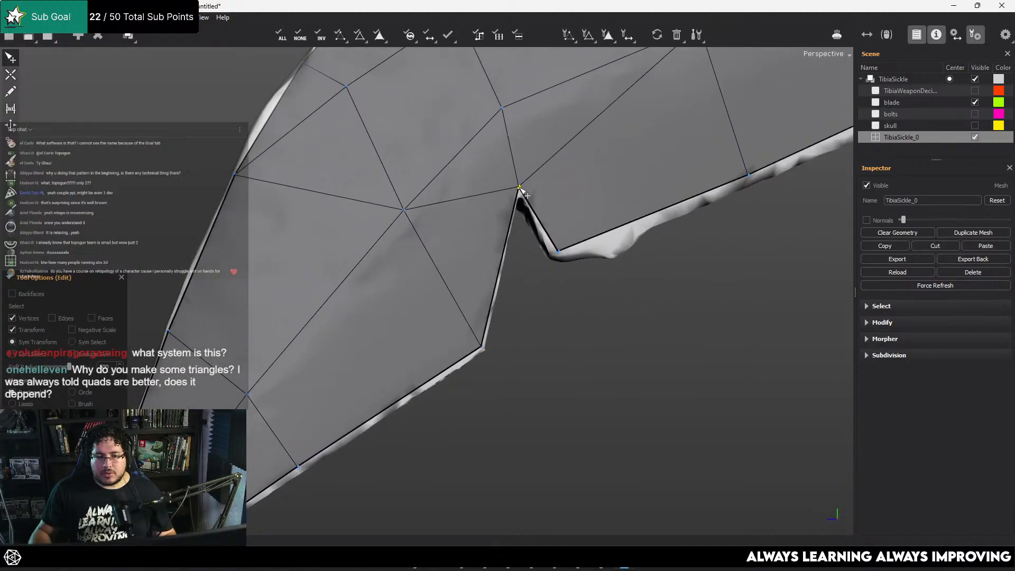
Examine the topology around the notch near the tip and along the blade's curve
{"action": "middle_click_drag", "start_coordinate": [553, 253], "coordinate": [516, 262], "text": "alt"}
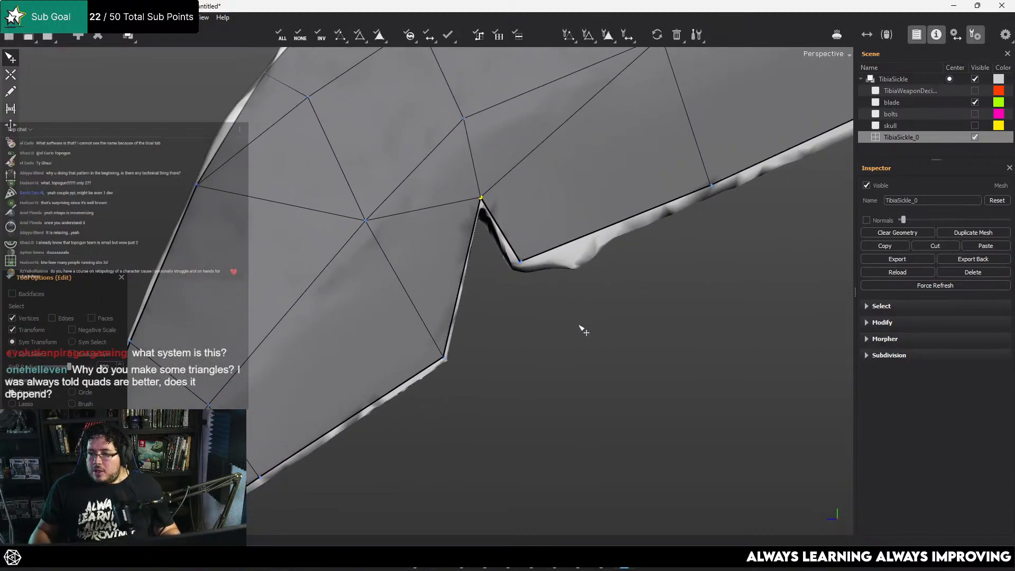
{"action": "right_click_drag", "start_coordinate": [580, 326], "coordinate": [550, 302], "text": "alt"}
{"action": "middle_click_drag", "start_coordinate": [551, 301], "coordinate": [531, 299], "text": "alt"}
{"action": "mouse_move", "coordinate": [532, 300]}
{"action": "right_mouse_down", "text": "alt"}
{"action": "mouse_move", "coordinate": [512, 283]}
{"action": "mouse_move", "coordinate": [543, 292]}
{"action": "right_mouse_up", "text": "alt"}
{"action": "key", "text": "w"}
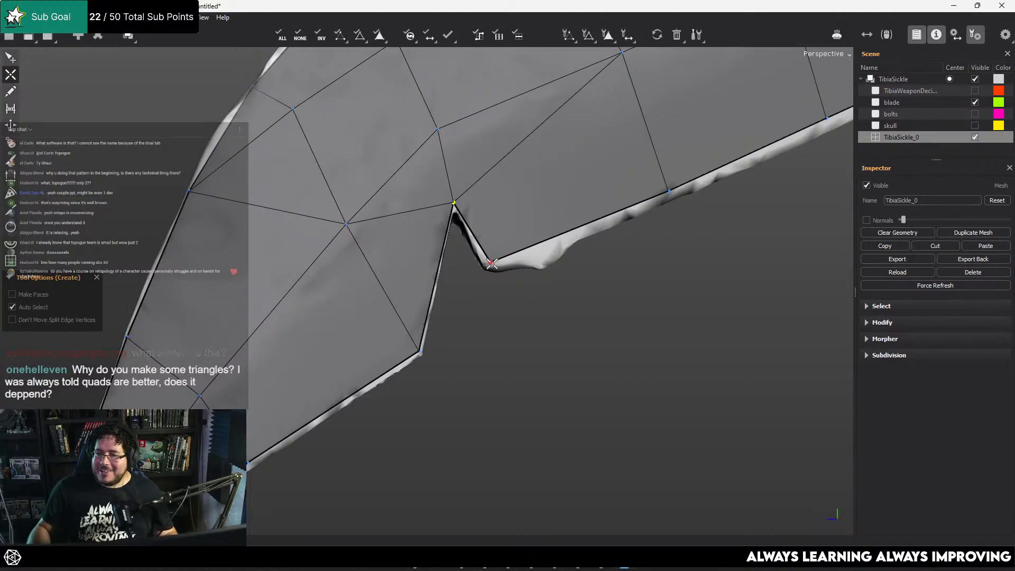
{"action": "right_click_drag", "start_coordinate": [595, 225], "coordinate": [528, 215], "text": "alt"}
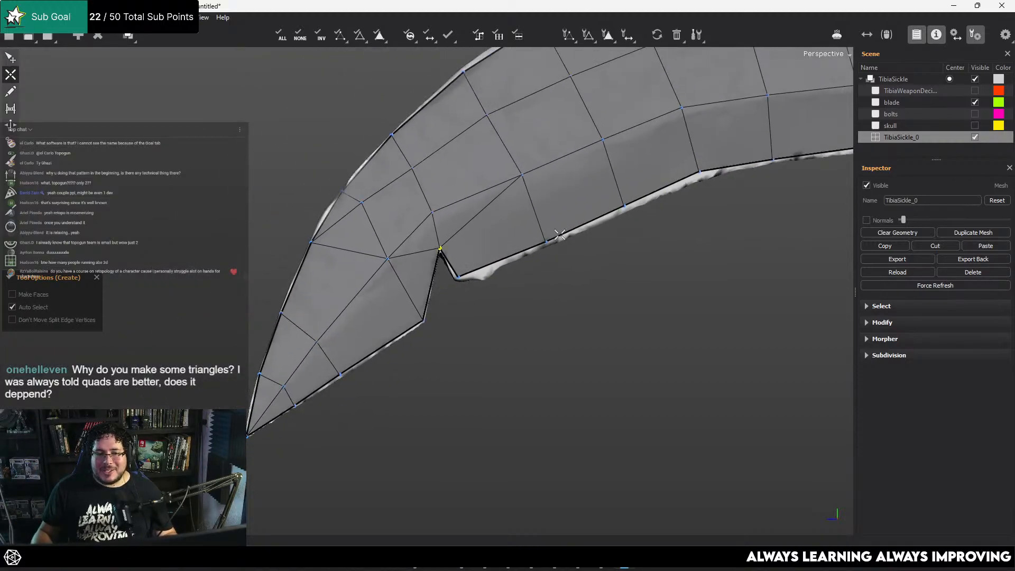
{"action": "middle_click_drag", "start_coordinate": [529, 216], "coordinate": [502, 244], "text": "alt"}
{"action": "right_click_drag", "start_coordinate": [502, 244], "coordinate": [562, 263], "text": "alt"}
{"action": "middle_click_drag", "start_coordinate": [597, 208], "coordinate": [490, 220], "text": "alt"}
{"action": "right_click_drag", "start_coordinate": [490, 220], "coordinate": [460, 212], "text": "alt"}
{"action": "middle_click_drag", "start_coordinate": [507, 207], "coordinate": [460, 242], "text": "alt"}
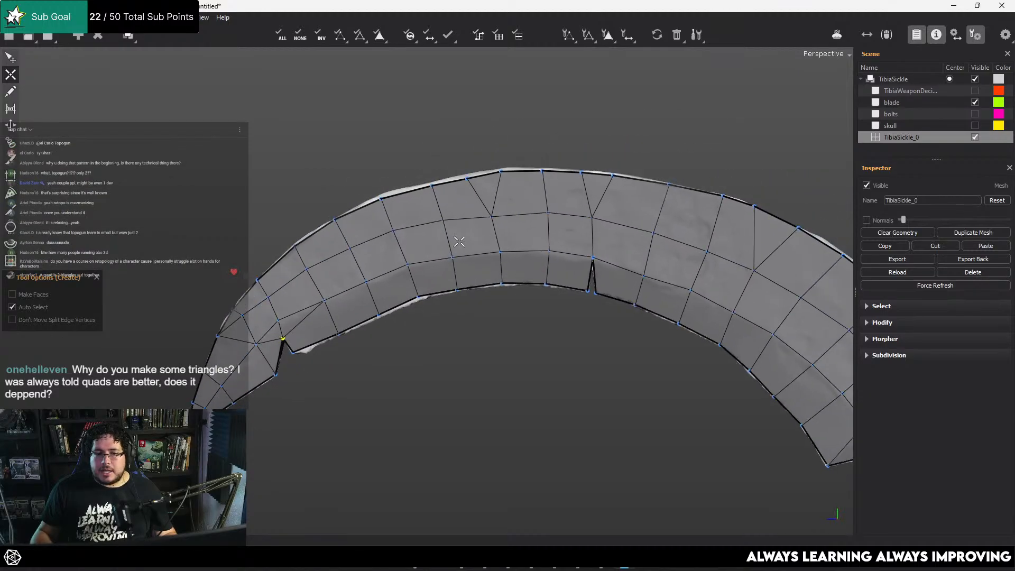
Slide a vertex on the blade's outer edge toward the tip to even out the quad spacing
{"action": "right_click_drag", "start_coordinate": [460, 242], "coordinate": [497, 232], "text": "alt"}
{"action": "key", "text": "q"}
{"action": "left_click_drag", "start_coordinate": [485, 133], "coordinate": [425, 143]}
{"action": "middle_click_drag", "start_coordinate": [537, 159], "coordinate": [483, 147], "text": "alt"}
{"action": "right_click_drag", "start_coordinate": [483, 147], "coordinate": [415, 136], "text": "alt"}
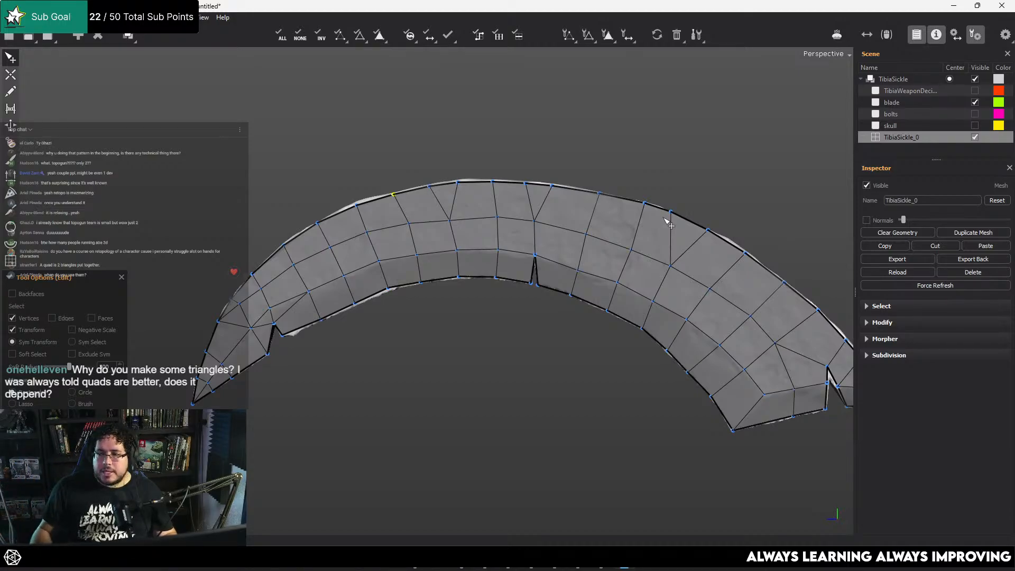
Examine the flow of quads and triangles across the whole side of the blade, from the tip to the base end
{"action": "scroll", "coordinate": [486, 291], "scroll_direction": "up", "scroll_amount": 2}
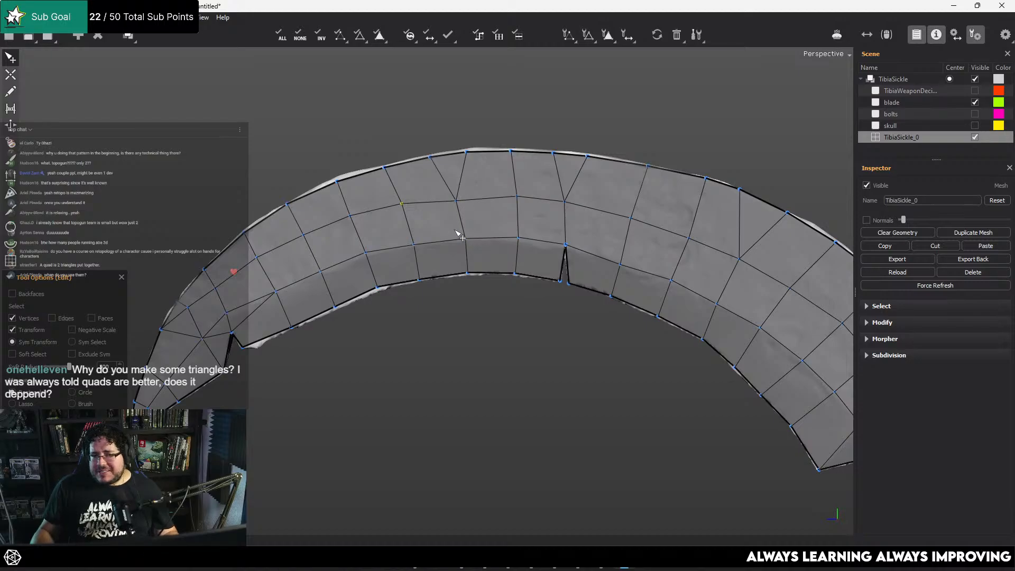
{"action": "middle_click_drag", "start_coordinate": [482, 355], "coordinate": [519, 330]}
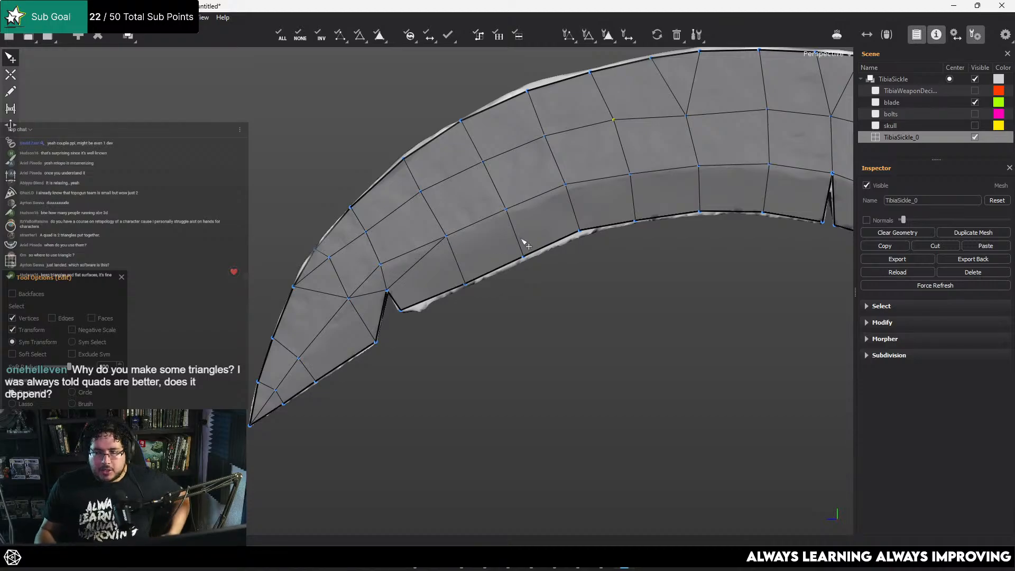
{"action": "scroll", "coordinate": [513, 271], "scroll_direction": "down", "scroll_amount": 3}
{"action": "scroll", "coordinate": [523, 260], "scroll_direction": "up", "scroll_amount": 4}
{"action": "left_click_drag", "start_coordinate": [533, 243], "coordinate": [615, 188], "text": "alt"}
{"action": "scroll", "coordinate": [544, 220], "scroll_direction": "down", "scroll_amount": 4}
{"action": "scroll", "coordinate": [618, 232], "scroll_direction": "up", "scroll_amount": 4}
{"action": "right_click_drag", "start_coordinate": [615, 189], "coordinate": [582, 213], "text": "alt"}
{"action": "left_click_drag", "start_coordinate": [582, 214], "coordinate": [532, 205], "text": "alt"}
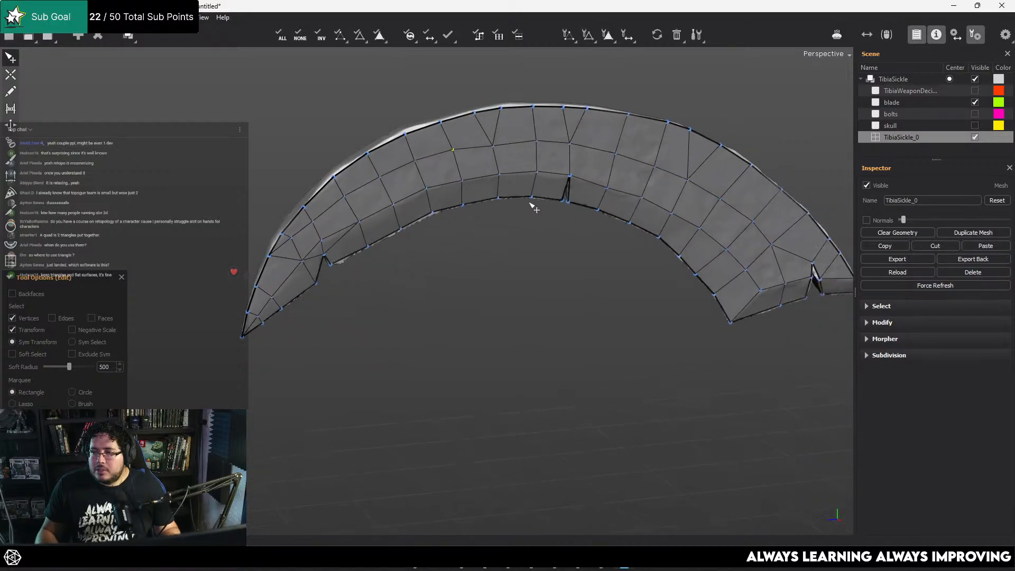
{"action": "middle_click_drag", "start_coordinate": [532, 206], "coordinate": [479, 202], "text": "alt"}
Start a line of vertices along the middle of the blade's outer rim at the base end, spaced to match the side mesh
{"action": "mouse_move", "coordinate": [682, 235]}
{"action": "left_mouse_down", "text": "alt"}
{"action": "mouse_move", "coordinate": [516, 233]}
{"action": "mouse_move", "coordinate": [677, 270]}
{"action": "mouse_move", "coordinate": [664, 233]}
{"action": "mouse_move", "coordinate": [682, 245]}
{"action": "mouse_move", "coordinate": [671, 254]}
{"action": "mouse_move", "coordinate": [700, 230]}
{"action": "left_mouse_up", "text": "alt"}
{"action": "key", "text": "w"}
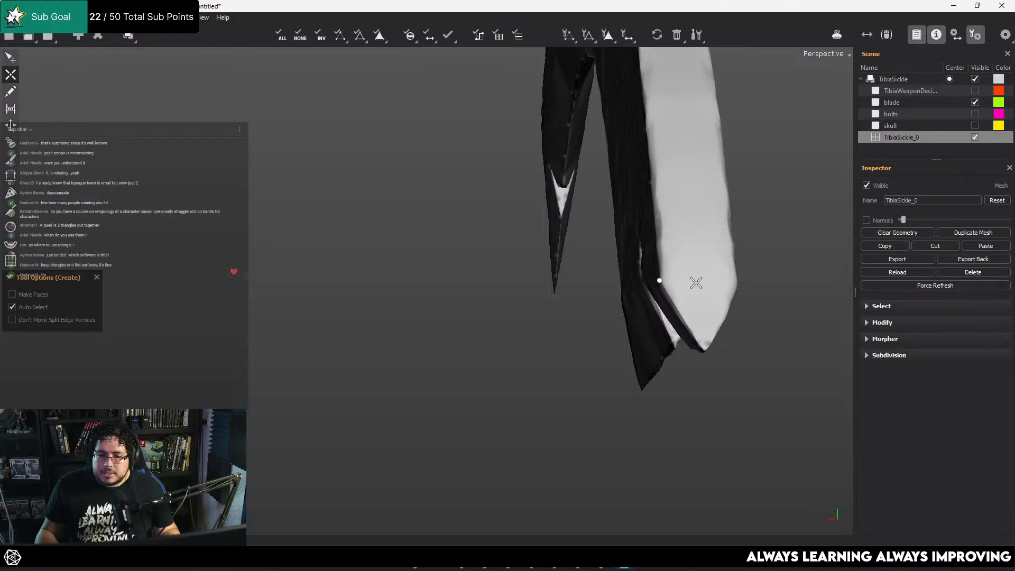
{"action": "left_click_drag", "start_coordinate": [704, 350], "coordinate": [761, 252], "text": "alt"}
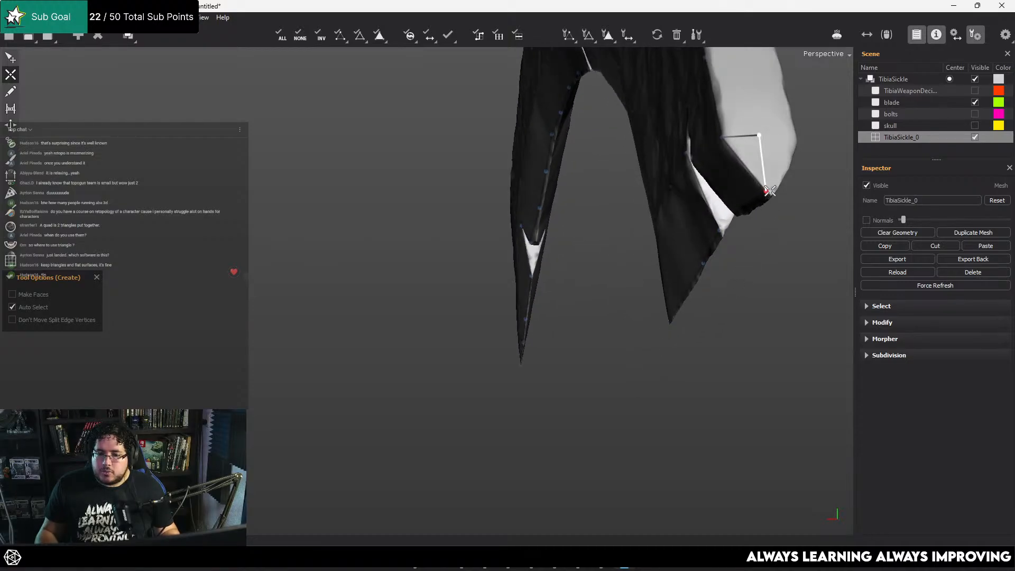
{"action": "left_click_drag", "start_coordinate": [770, 191], "coordinate": [692, 301], "text": "alt"}
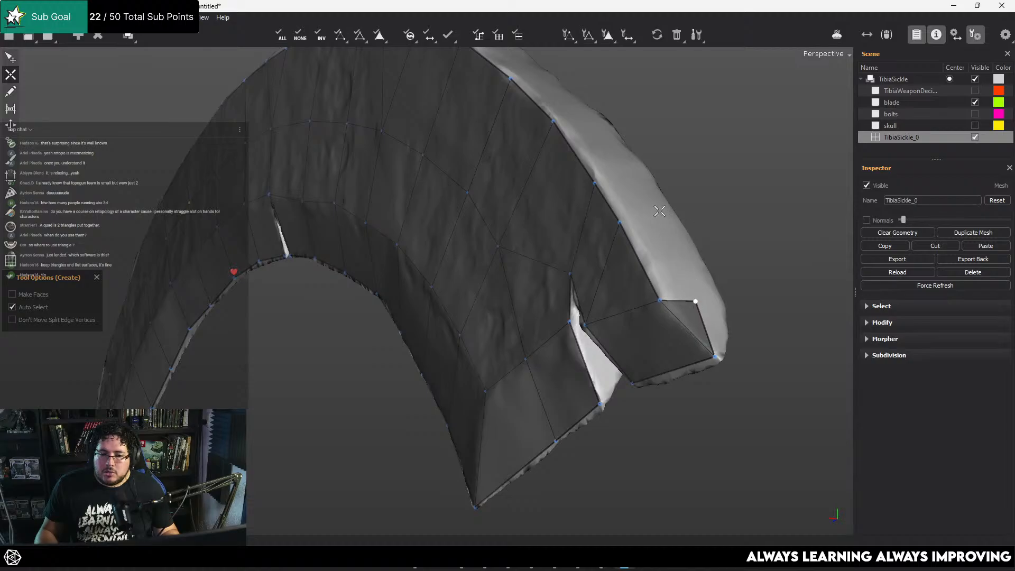
{"action": "left_click_drag", "start_coordinate": [651, 216], "coordinate": [552, 330], "text": "alt"}
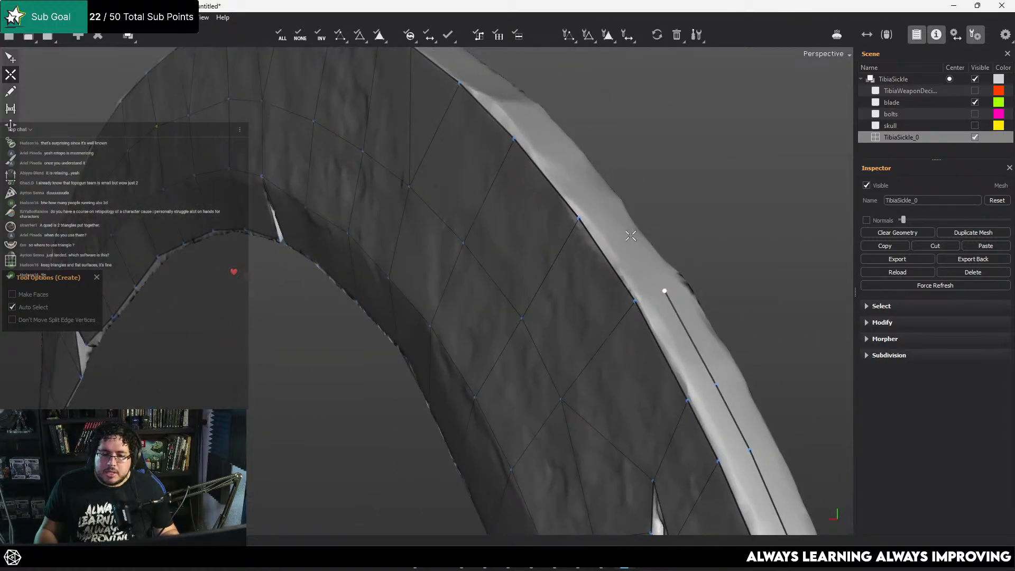
{"action": "middle_click_drag", "start_coordinate": [608, 205], "coordinate": [592, 342], "text": "alt"}
{"action": "left_click", "coordinate": [530, 263]}
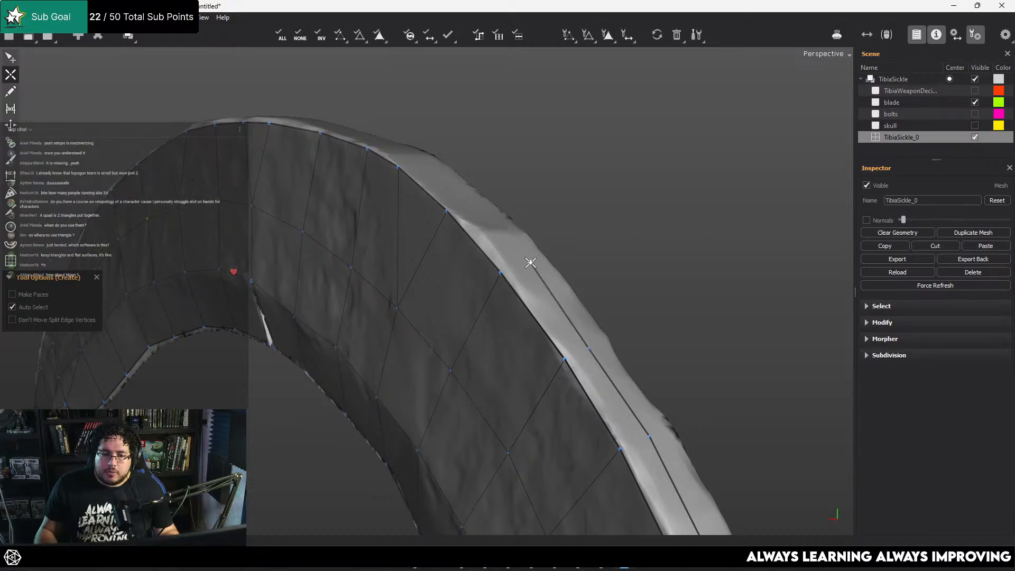
Continue the outer rim's centre line over the blade's crest with one vertex opposite each side-mesh vertex
{"action": "left_click_drag", "start_coordinate": [530, 263], "coordinate": [512, 322], "text": "alt"}
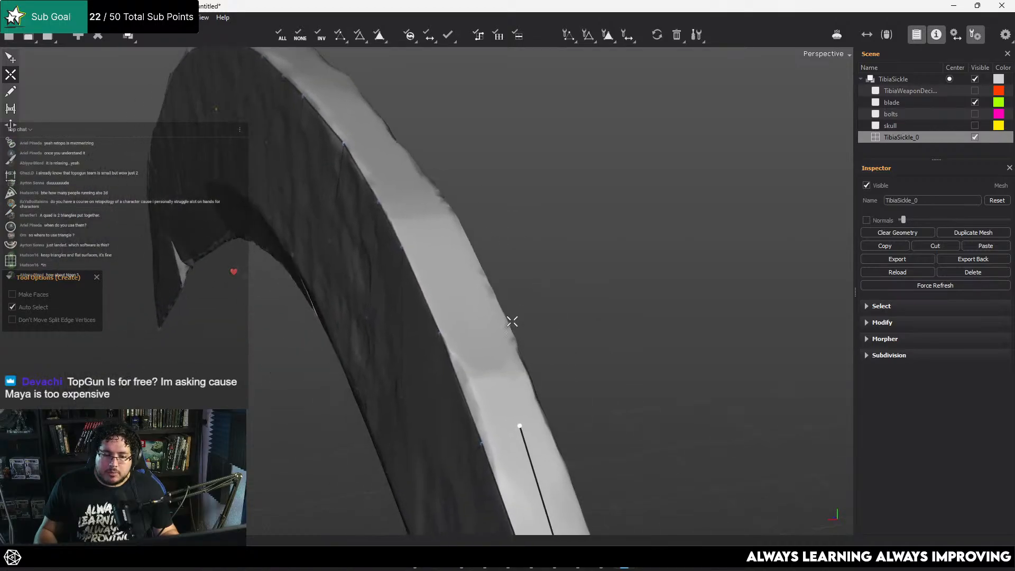
{"action": "scroll", "coordinate": [475, 320], "scroll_direction": "down", "scroll_amount": 2}
{"action": "left_click_drag", "start_coordinate": [442, 259], "coordinate": [488, 305], "text": "alt"}
{"action": "left_click", "coordinate": [458, 324]}
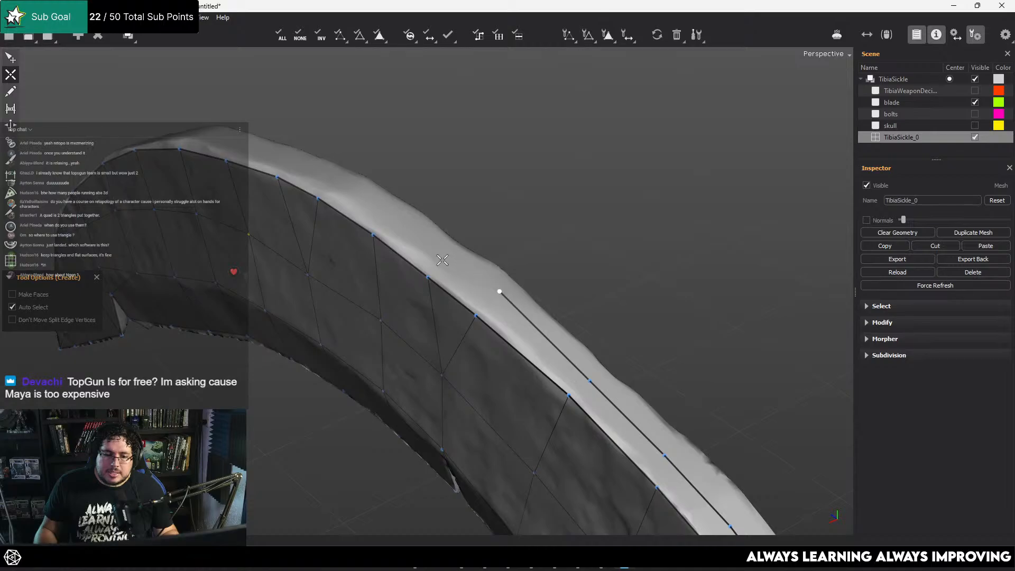
{"action": "left_click_drag", "start_coordinate": [373, 251], "coordinate": [482, 350], "text": "alt"}
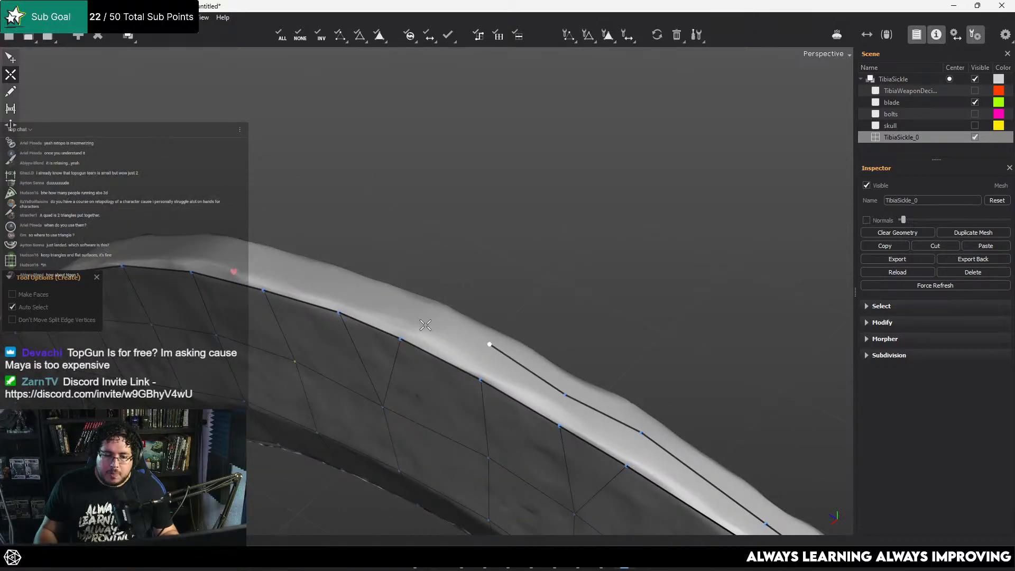
{"action": "left_click_drag", "start_coordinate": [408, 311], "coordinate": [613, 280], "text": "alt"}
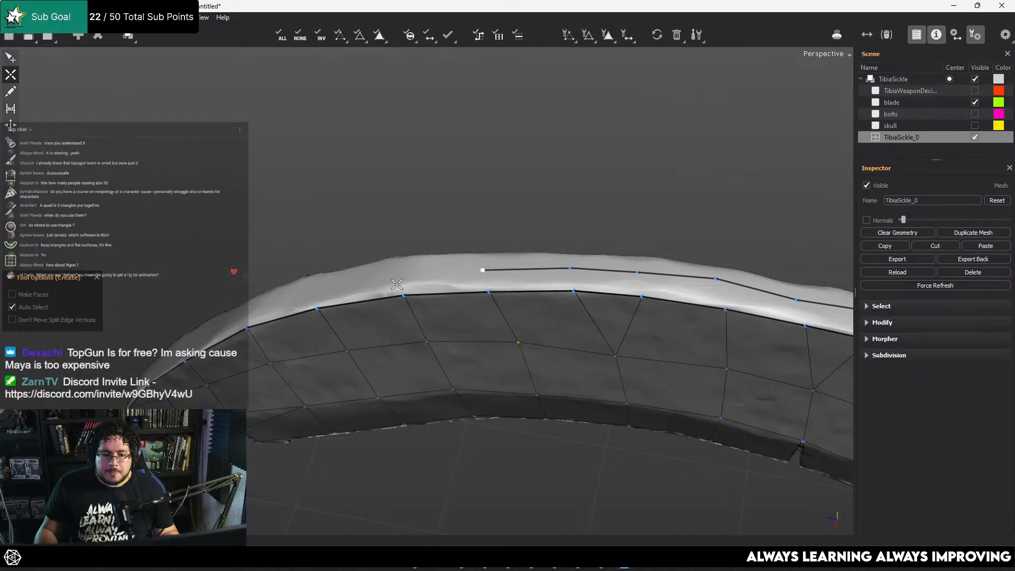
Extend the rim's centre line down the curve and end it on the vertex at the blade's tip
{"action": "left_click_drag", "start_coordinate": [481, 276], "coordinate": [551, 270], "text": "alt"}
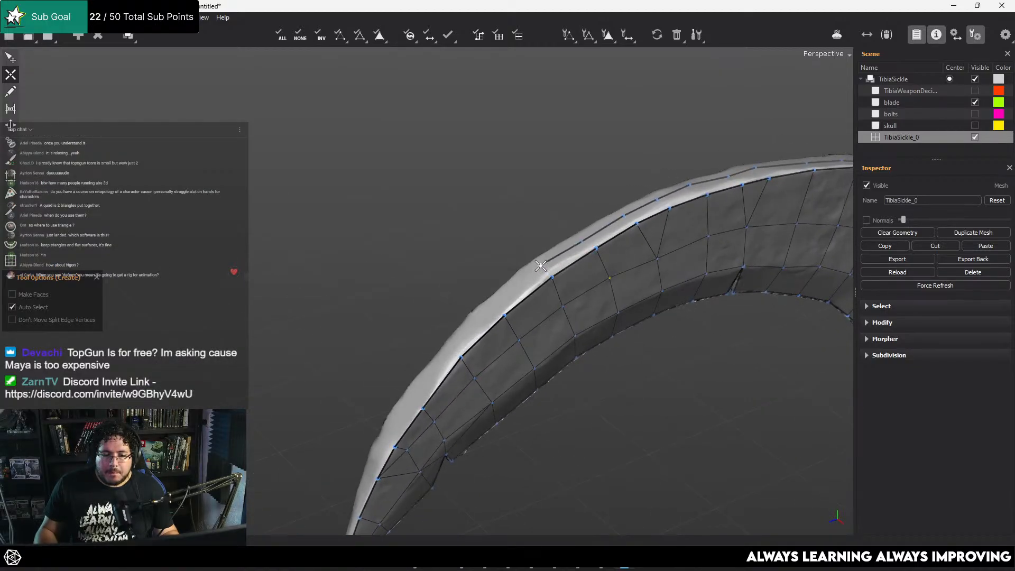
{"action": "left_click_drag", "start_coordinate": [451, 351], "coordinate": [578, 254], "text": "alt"}
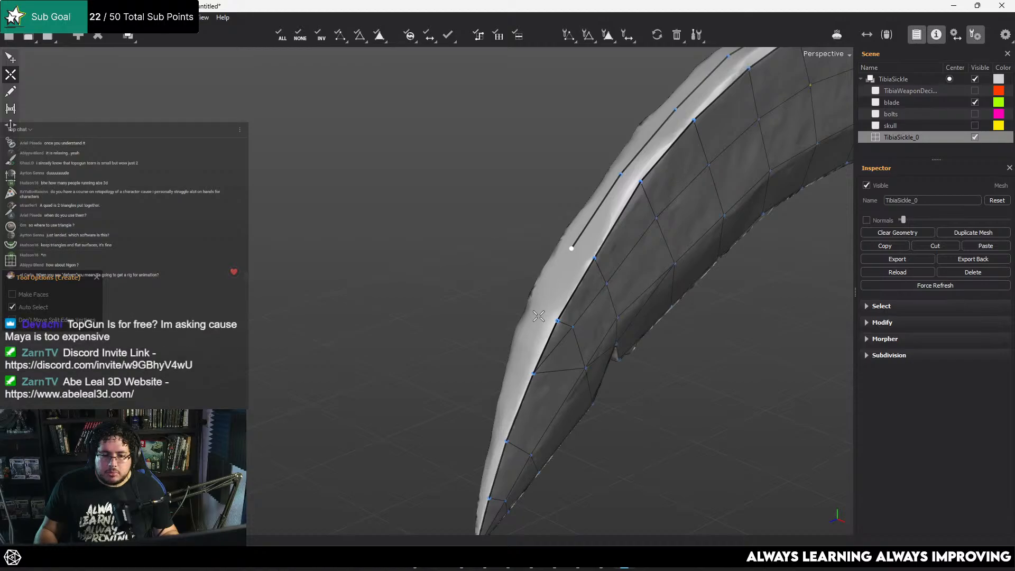
{"action": "left_click_drag", "start_coordinate": [534, 326], "coordinate": [682, 281], "text": "alt"}
{"action": "left_click", "coordinate": [713, 270]}
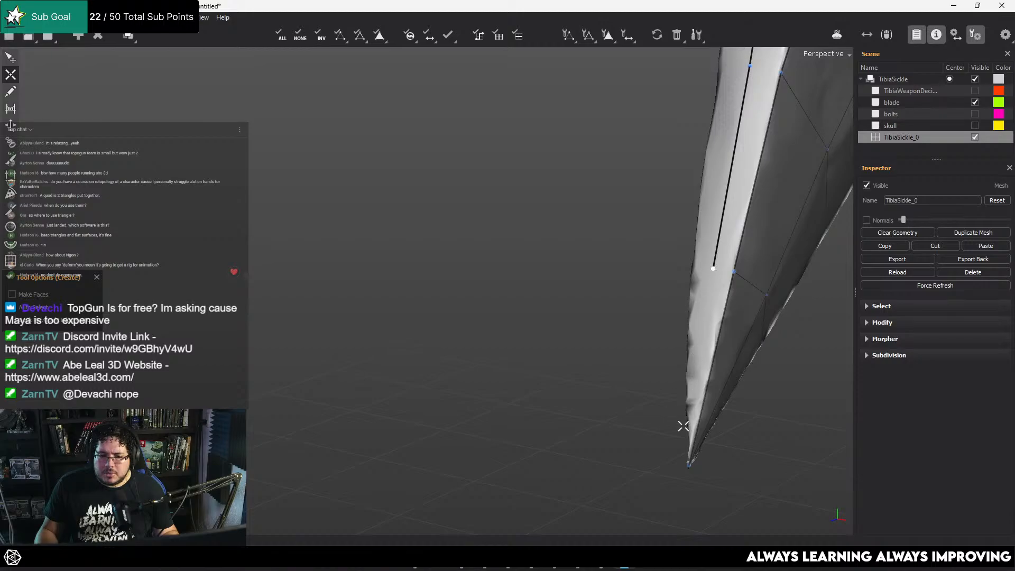
{"action": "left_click", "coordinate": [688, 465]}
Bridge the rim's centre line to the edge of the side mesh along the segments near the tip
{"action": "key", "text": "r"}
{"action": "left_click_drag", "start_coordinate": [713, 269], "coordinate": [734, 272]}
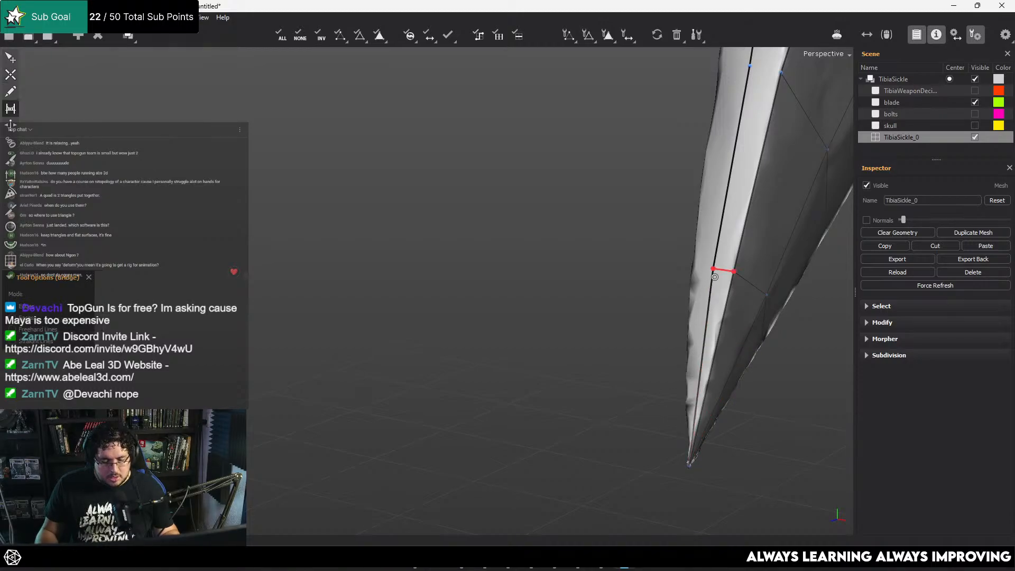
{"action": "scroll", "coordinate": [684, 201], "scroll_direction": "down", "scroll_amount": 5}
{"action": "middle_click_drag", "start_coordinate": [684, 202], "coordinate": [539, 465], "text": "alt"}
{"action": "scroll", "coordinate": [540, 465], "scroll_direction": "down", "scroll_amount": 2}
{"action": "left_click_drag", "start_coordinate": [399, 429], "coordinate": [413, 432]}
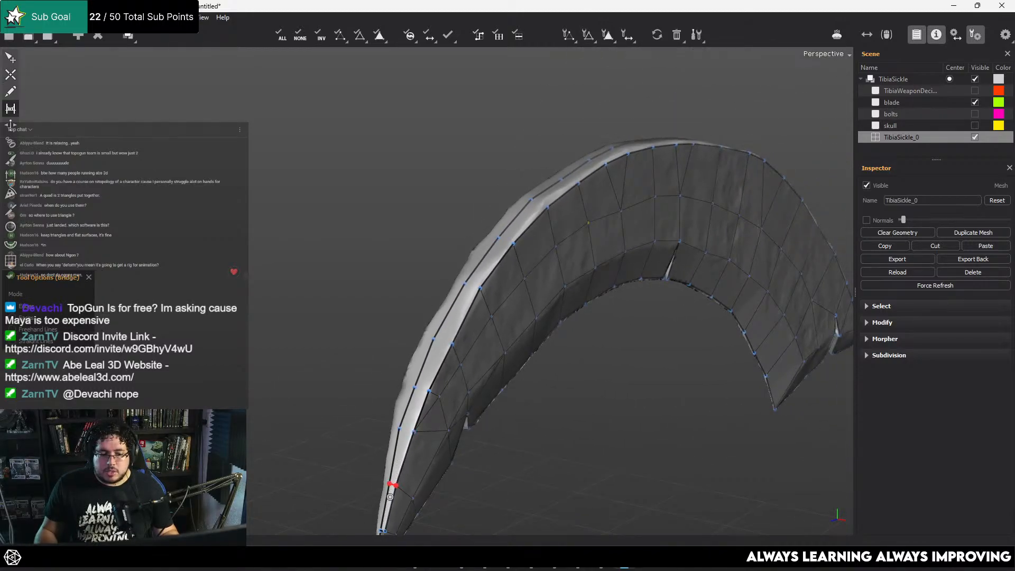
{"action": "mouse_move", "coordinate": [390, 497]}
{"action": "left_mouse_down"}
{"action": "mouse_move", "coordinate": [468, 312]}
{"action": "mouse_move", "coordinate": [575, 182]}
{"action": "mouse_move", "coordinate": [680, 123]}
{"action": "mouse_move", "coordinate": [555, 238]}
{"action": "mouse_move", "coordinate": [492, 281]}
{"action": "left_mouse_up"}
Try bridging the outer rim strip down to the base end, and undo those bridges
{"action": "scroll", "coordinate": [603, 193], "scroll_direction": "down", "scroll_amount": 5}
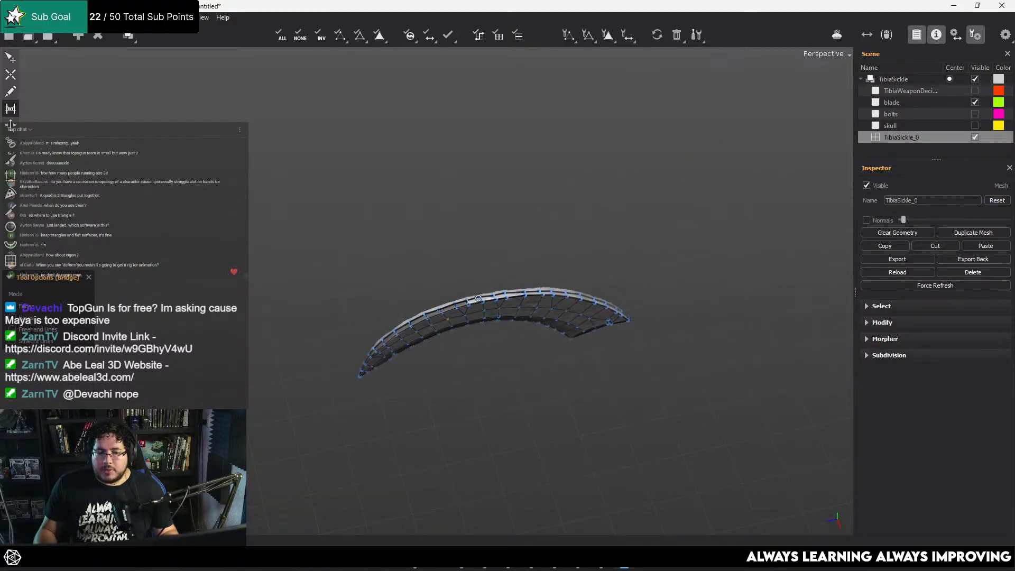
{"action": "left_click_drag", "start_coordinate": [645, 327], "coordinate": [470, 225], "text": "alt"}
{"action": "scroll", "coordinate": [581, 382], "scroll_direction": "up", "scroll_amount": 8}
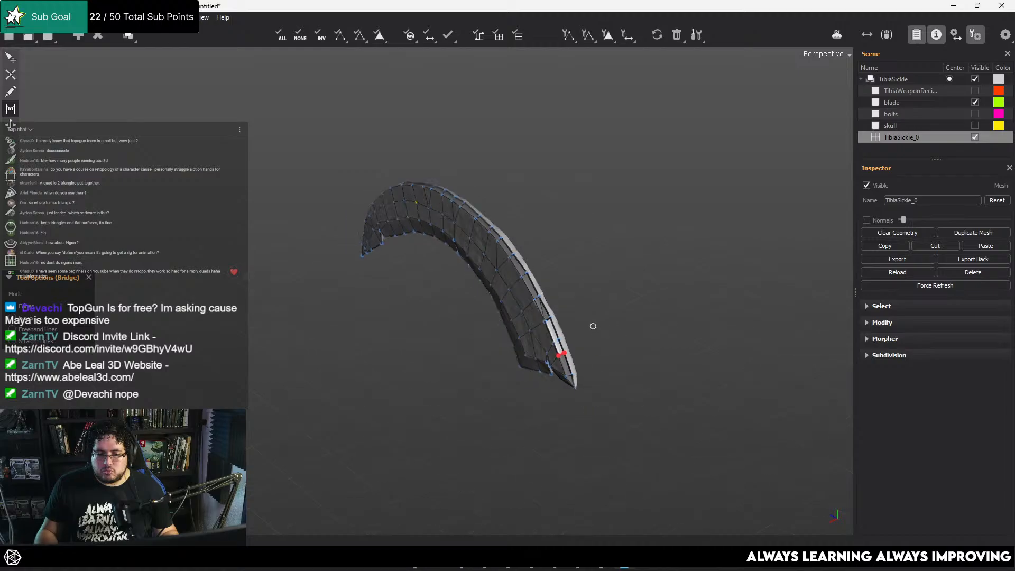
{"action": "left_click", "coordinate": [661, 282]}
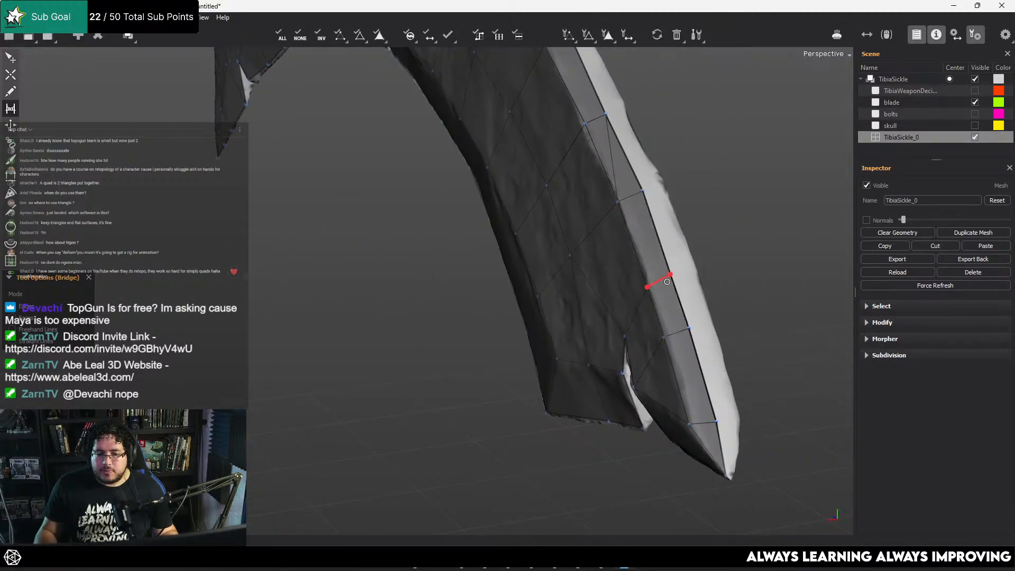
{"action": "left_click_drag", "start_coordinate": [657, 283], "coordinate": [619, 320], "text": "alt"}
{"action": "scroll", "coordinate": [621, 296], "scroll_direction": "up", "scroll_amount": 4}
{"action": "scroll", "coordinate": [656, 289], "scroll_direction": "down", "scroll_amount": 4}
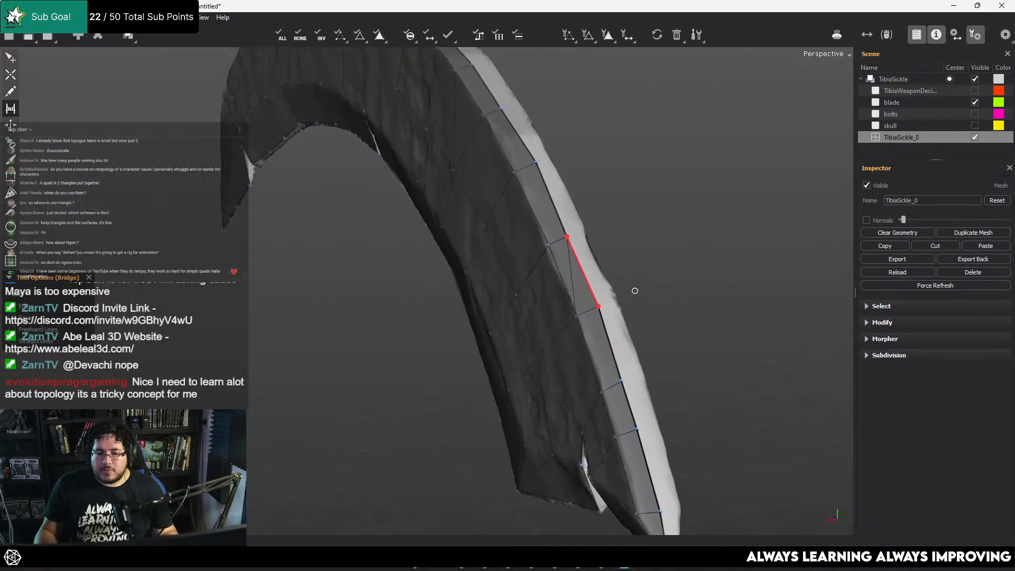
{"action": "key", "text": "ctrl+z"}
{"action": "key", "text": "ctrl+z"}
{"action": "key", "text": "ctrl+z"}
{"action": "key", "text": "q"}
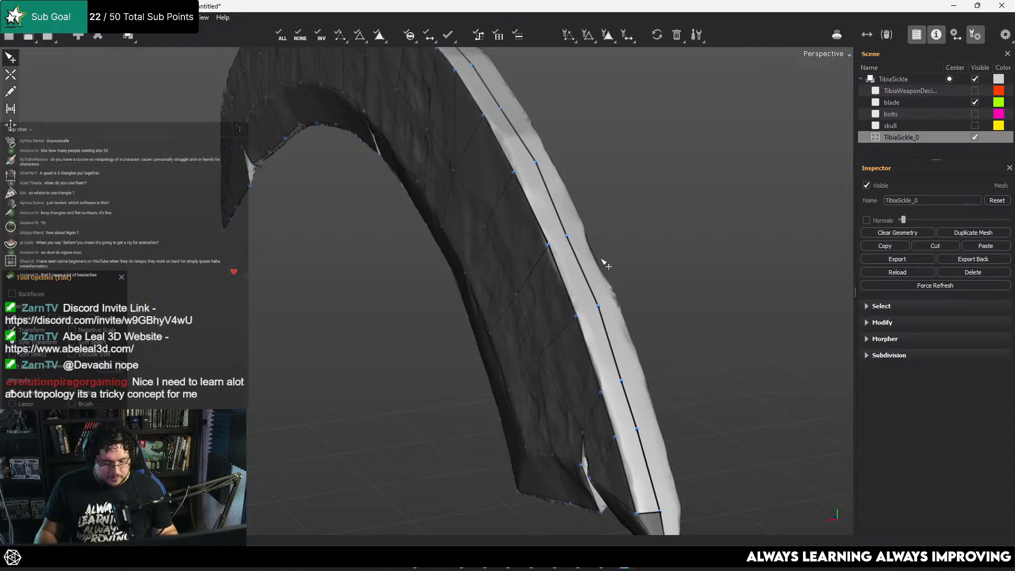
{"action": "key", "text": "w"}
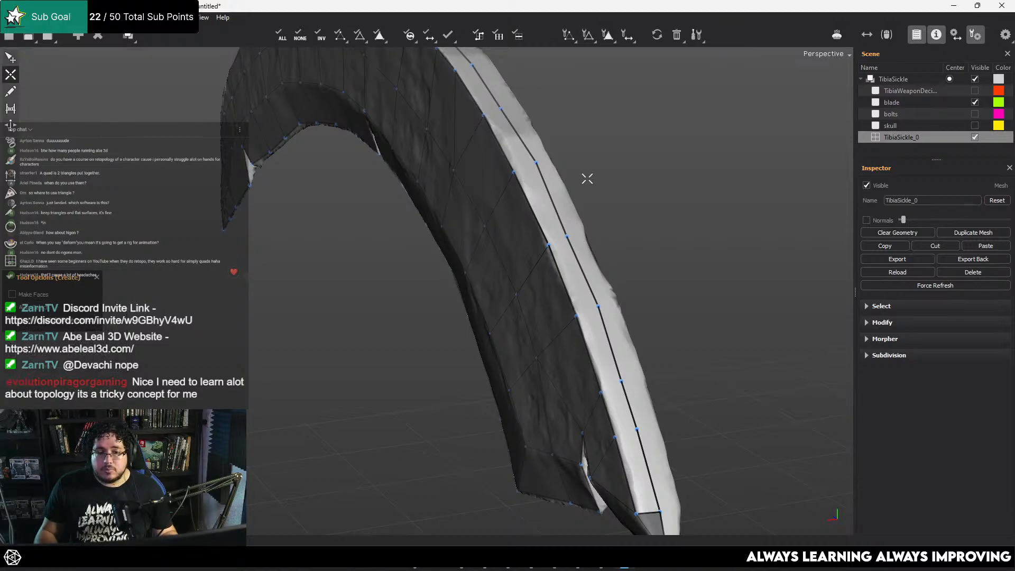
Bridge the remaining gap between the rim's centre line and the side mesh with one quad per segment
{"action": "left_click_drag", "start_coordinate": [587, 179], "coordinate": [665, 497], "text": "alt"}
{"action": "key", "text": "r"}
{"action": "middle_click_drag", "start_coordinate": [563, 169], "coordinate": [621, 375], "text": "alt"}
{"action": "left_click_drag", "start_coordinate": [621, 375], "coordinate": [578, 318], "text": "alt"}
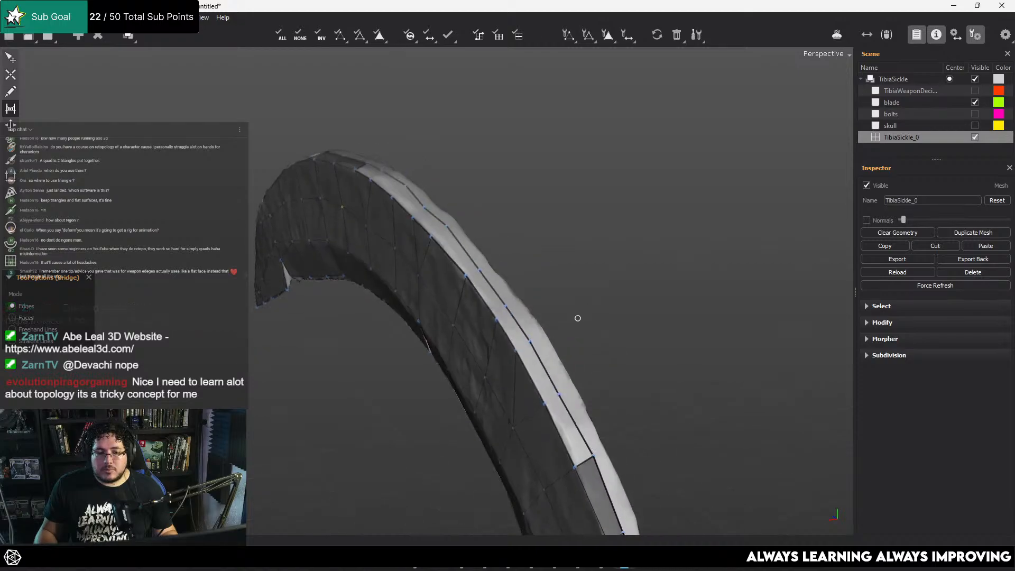
{"action": "mouse_move", "coordinate": [369, 180]}
{"action": "left_mouse_down"}
{"action": "mouse_move", "coordinate": [408, 200]}
{"action": "mouse_move", "coordinate": [522, 344]}
{"action": "mouse_move", "coordinate": [546, 396]}
{"action": "mouse_move", "coordinate": [603, 336]}
{"action": "mouse_move", "coordinate": [587, 296]}
{"action": "mouse_move", "coordinate": [473, 248]}
{"action": "left_mouse_up"}
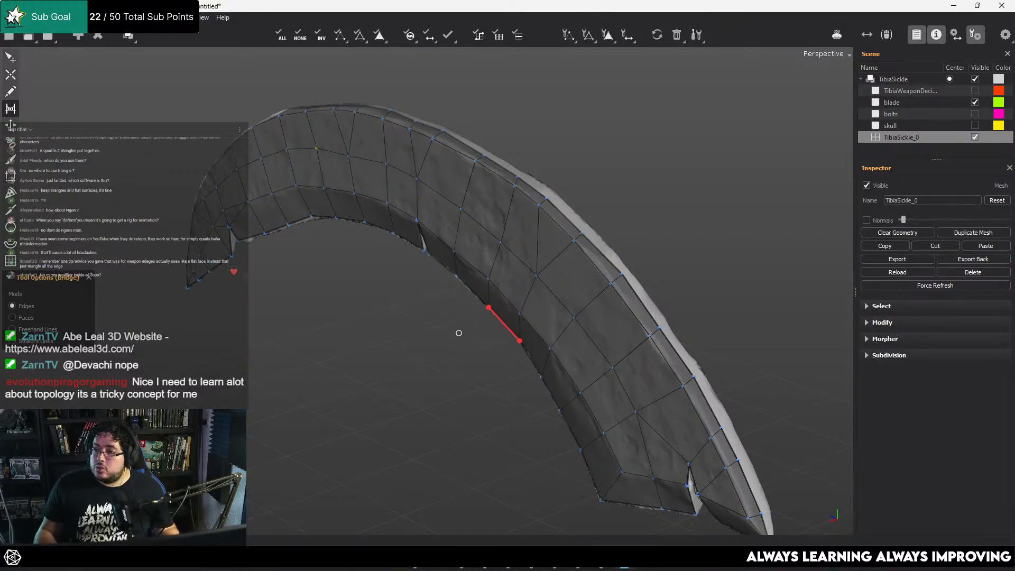
Build the inner walls of the middle notch with faces joining its apex, both corners and a new vertex in the groove
{"action": "left_click_drag", "start_coordinate": [447, 352], "coordinate": [561, 210], "text": "alt"}
{"action": "scroll", "coordinate": [521, 310], "scroll_direction": "up", "scroll_amount": 3}
{"action": "scroll", "coordinate": [561, 210], "scroll_direction": "up", "scroll_amount": 3}
{"action": "scroll", "coordinate": [614, 335], "scroll_direction": "up", "scroll_amount": 4}
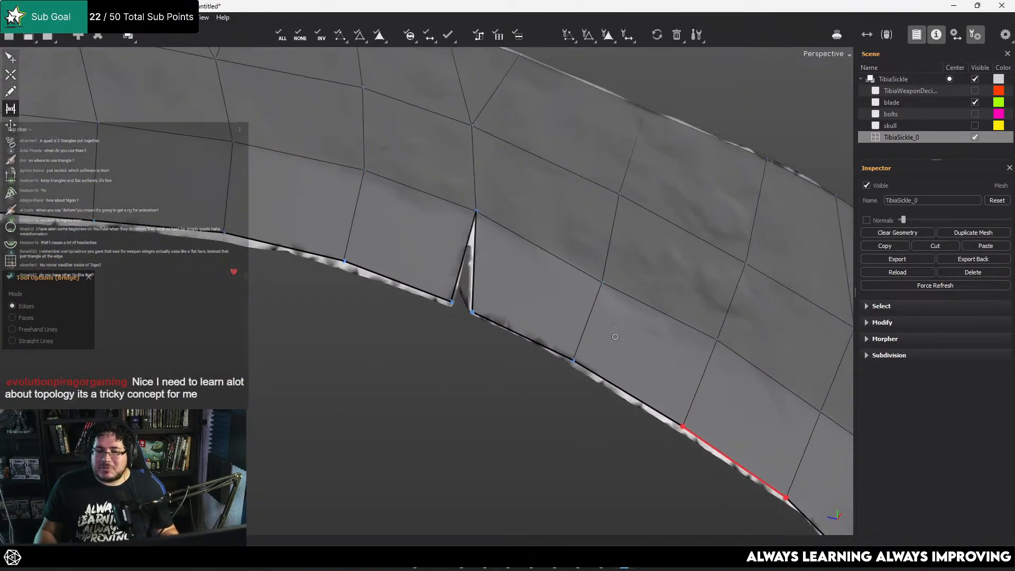
{"action": "left_click_drag", "start_coordinate": [614, 335], "coordinate": [531, 213], "text": "alt"}
{"action": "left_click_drag", "start_coordinate": [552, 397], "coordinate": [542, 200], "text": "alt"}
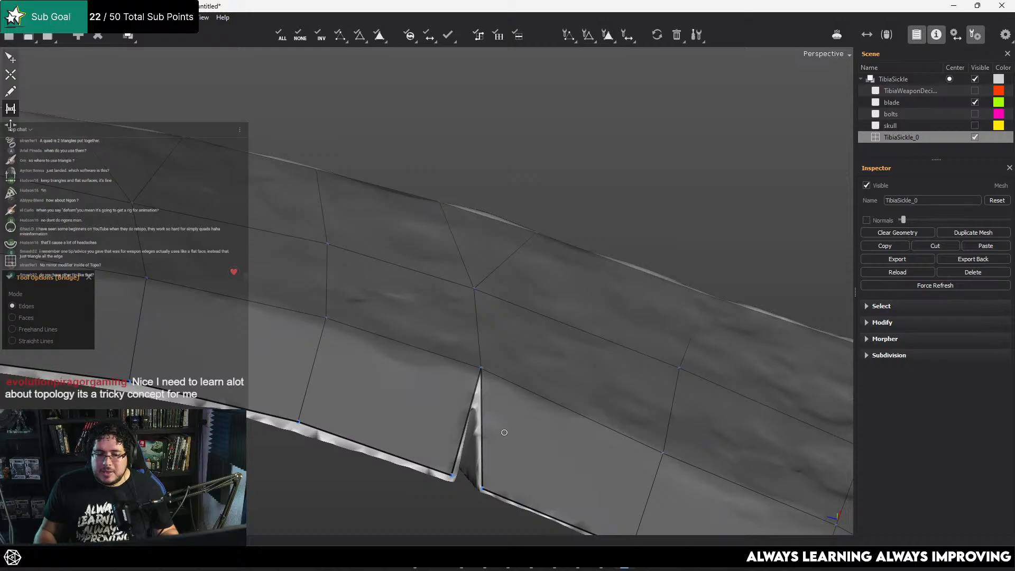
{"action": "left_click_drag", "start_coordinate": [503, 431], "coordinate": [491, 336], "text": "alt"}
{"action": "middle_click_drag", "start_coordinate": [474, 524], "coordinate": [446, 258], "text": "alt"}
{"action": "right_click_drag", "start_coordinate": [456, 380], "coordinate": [618, 519], "text": "alt"}
{"action": "left_click_drag", "start_coordinate": [618, 519], "coordinate": [519, 308], "text": "alt"}
{"action": "right_click_drag", "start_coordinate": [519, 308], "coordinate": [706, 494], "text": "alt"}
{"action": "left_click_drag", "start_coordinate": [439, 312], "coordinate": [449, 365], "text": "alt"}
{"action": "key", "text": "q"}
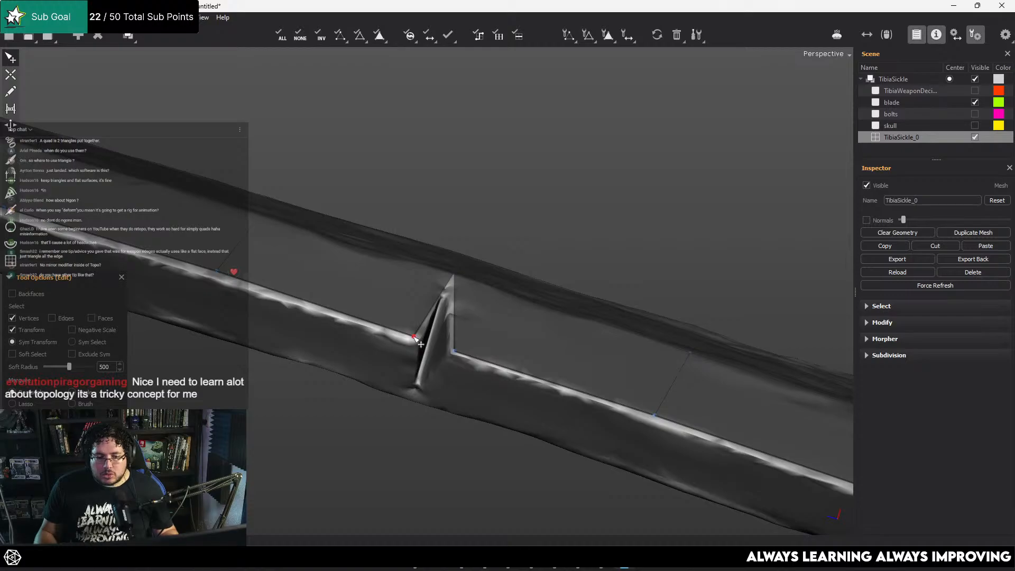
{"action": "key", "text": "w"}
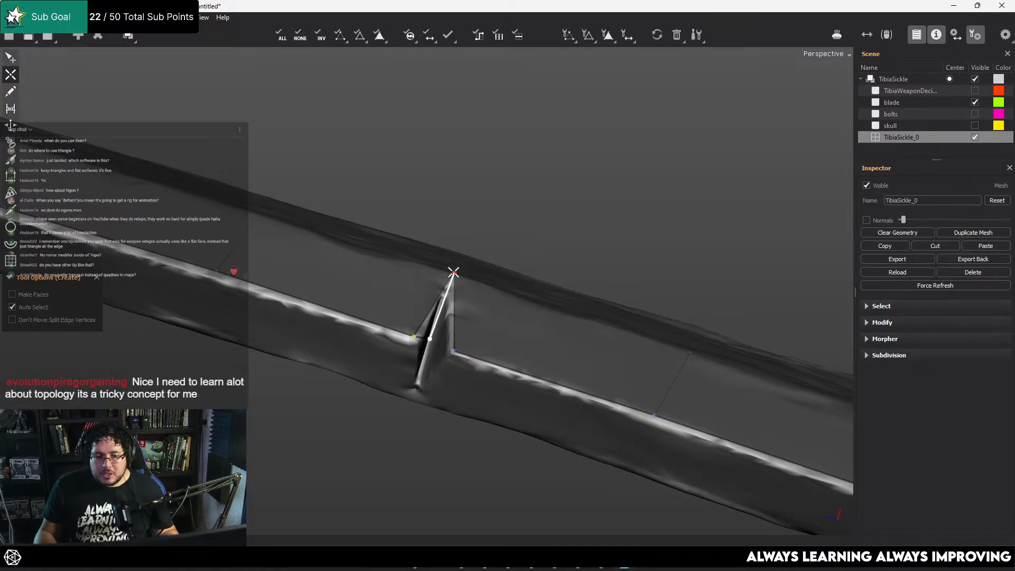
{"action": "left_click", "coordinate": [457, 353]}
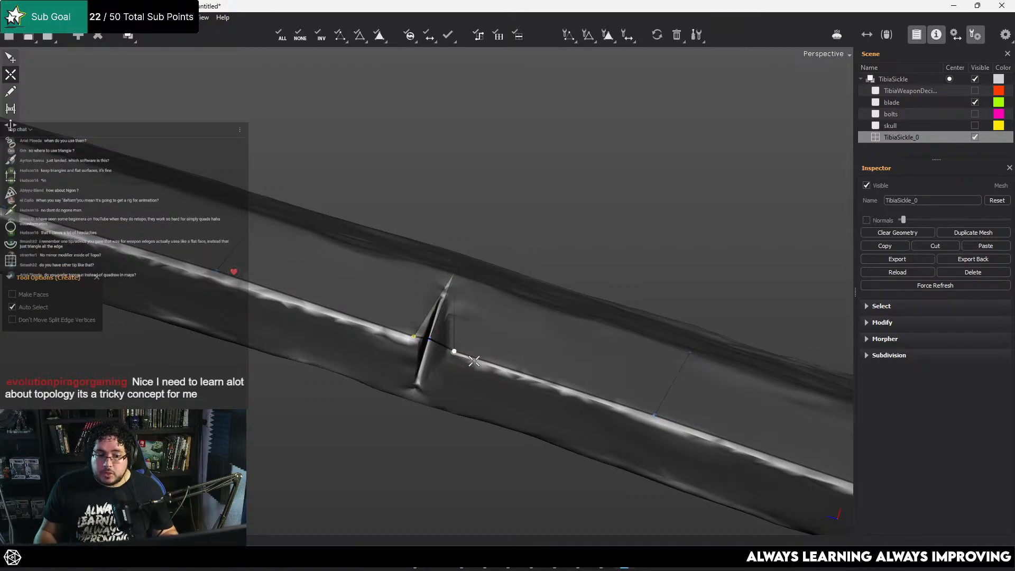
{"action": "left_click_drag", "start_coordinate": [454, 354], "coordinate": [411, 279], "text": "alt"}
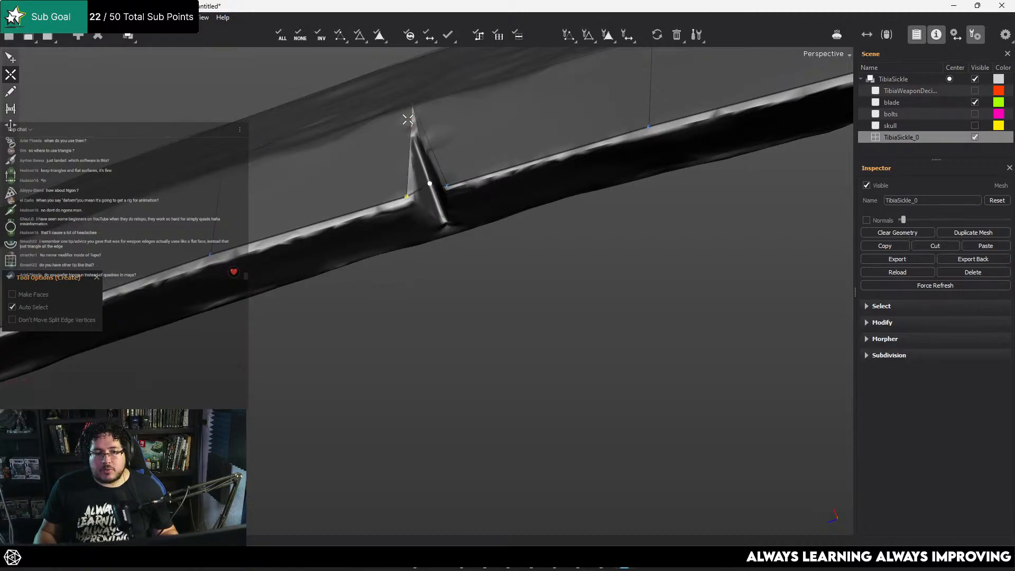
Build the inner walls of the notch near the tip with faces from its apex and corners to new vertices inside the groove
{"action": "key", "text": "q"}
{"action": "right_click_drag", "start_coordinate": [445, 239], "coordinate": [323, 236], "text": "alt"}
{"action": "middle_click_drag", "start_coordinate": [464, 310], "coordinate": [721, 259], "text": "alt"}
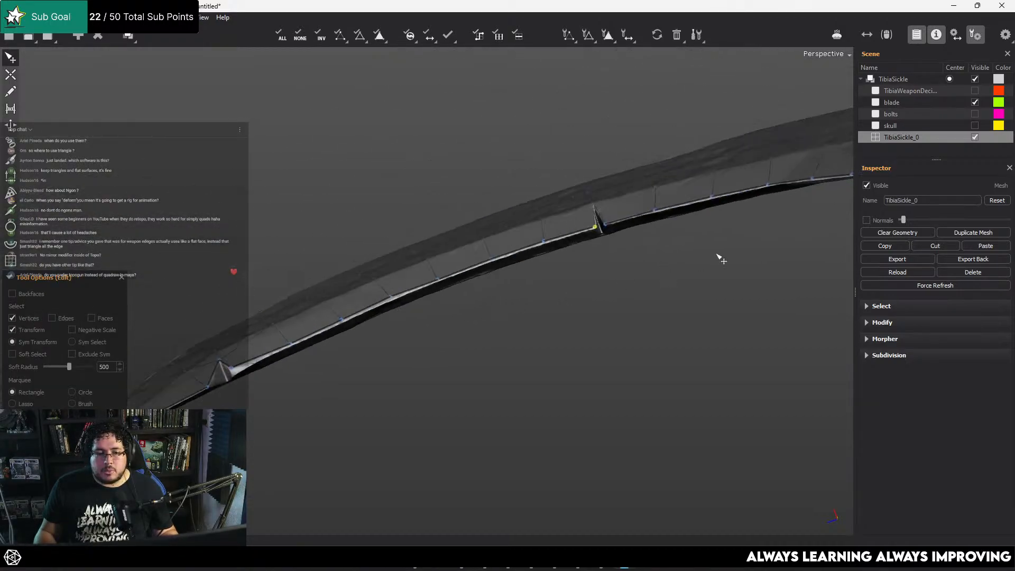
{"action": "middle_click_drag", "start_coordinate": [294, 326], "coordinate": [492, 231], "text": "alt"}
{"action": "right_click_drag", "start_coordinate": [492, 231], "coordinate": [566, 341], "text": "alt"}
{"action": "key", "text": "w"}
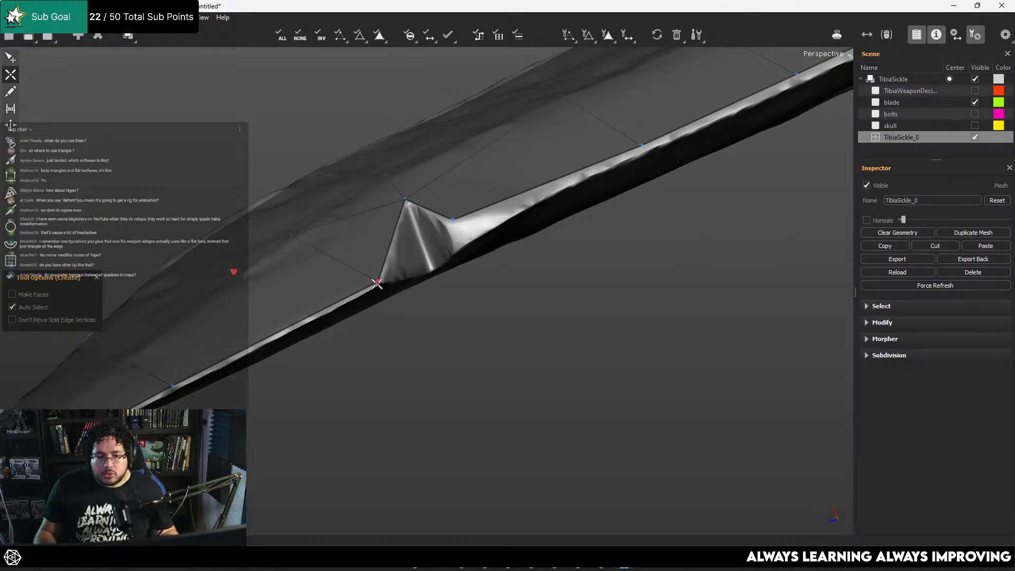
{"action": "left_click", "coordinate": [406, 199]}
{"action": "key", "text": "q"}
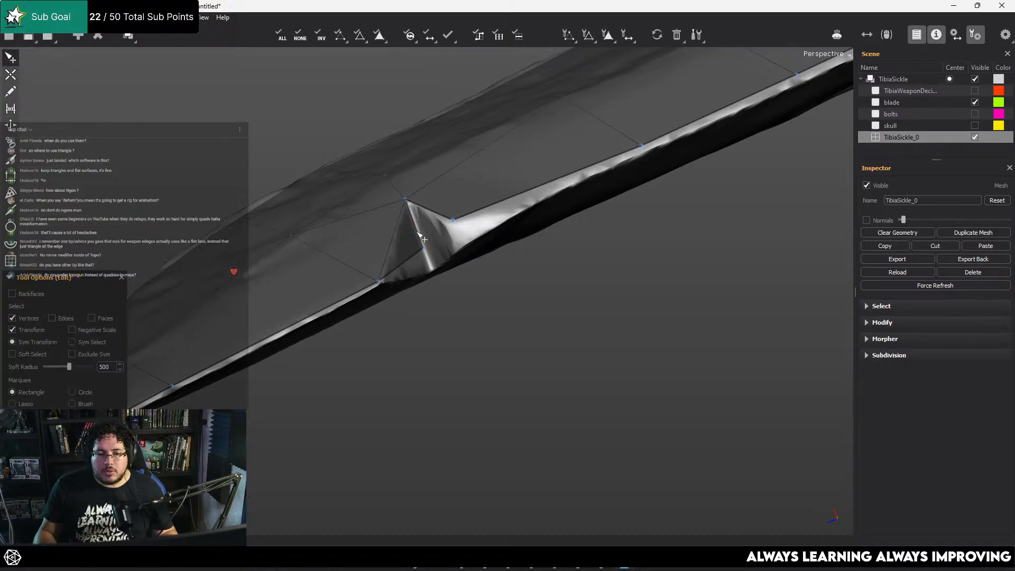
{"action": "left_click", "coordinate": [422, 247]}
{"action": "key", "text": "w"}
{"action": "left_click", "coordinate": [456, 244]}
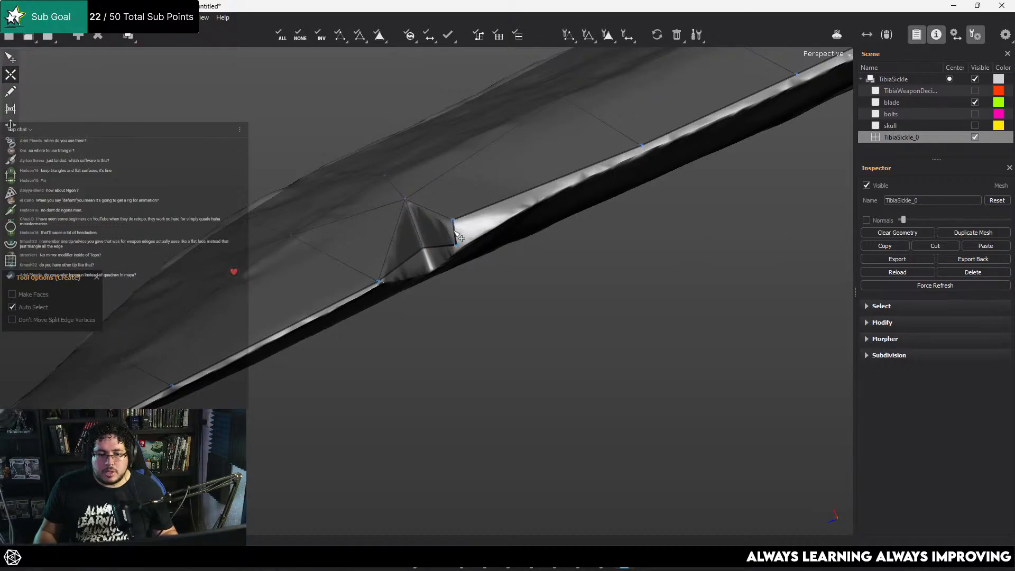
Move the loose corner vertex of the notch near the tip onto the inner-wall vertex beside it on the blade edge
{"action": "key", "text": "q"}
{"action": "mouse_move", "coordinate": [456, 244]}
{"action": "left_mouse_down"}
{"action": "mouse_move", "coordinate": [459, 229]}
{"action": "mouse_move", "coordinate": [458, 242]}
{"action": "left_mouse_up"}
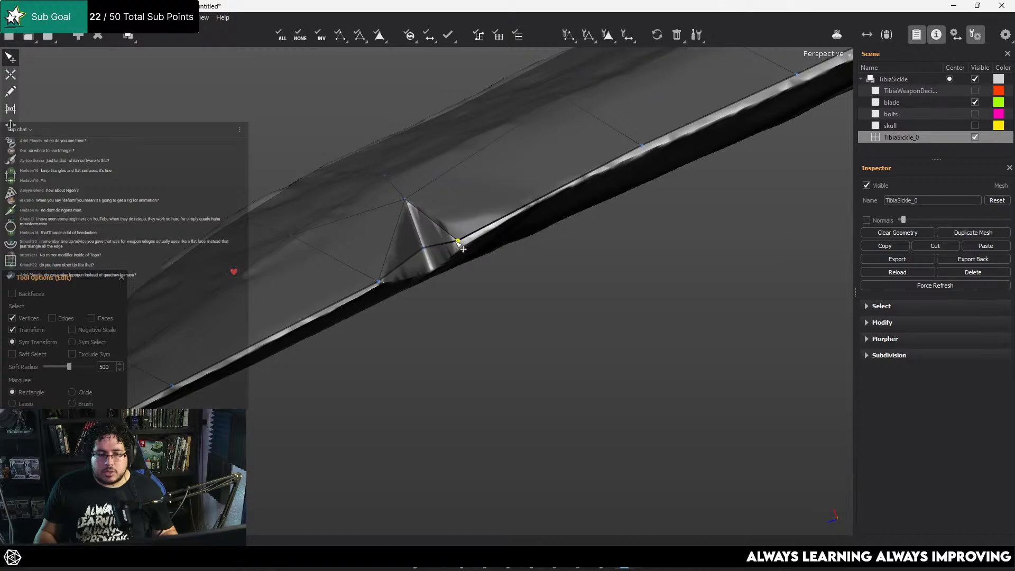
Build one inner wall of the base-end notch with faces joining its corner and apex to new vertices in the groove
{"action": "right_click_drag", "start_coordinate": [607, 297], "coordinate": [489, 312], "text": "alt"}
{"action": "left_click_drag", "start_coordinate": [489, 312], "coordinate": [496, 389], "text": "alt"}
{"action": "right_click_drag", "start_coordinate": [495, 389], "coordinate": [483, 297], "text": "alt"}
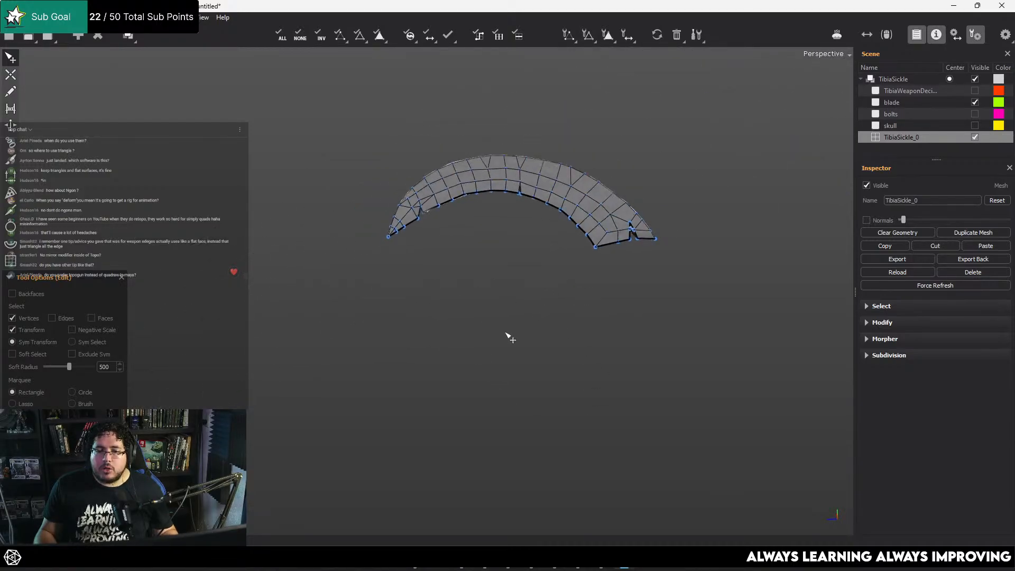
{"action": "middle_click_drag", "start_coordinate": [491, 270], "coordinate": [472, 298], "text": "alt"}
{"action": "right_click_drag", "start_coordinate": [472, 298], "coordinate": [586, 293], "text": "alt"}
{"action": "middle_click_drag", "start_coordinate": [587, 293], "coordinate": [393, 298], "text": "alt"}
{"action": "right_click_drag", "start_coordinate": [392, 298], "coordinate": [730, 362], "text": "alt"}
{"action": "right_click_drag", "start_coordinate": [670, 303], "coordinate": [710, 279], "text": "alt"}
{"action": "middle_click_drag", "start_coordinate": [710, 280], "coordinate": [292, 470], "text": "alt"}
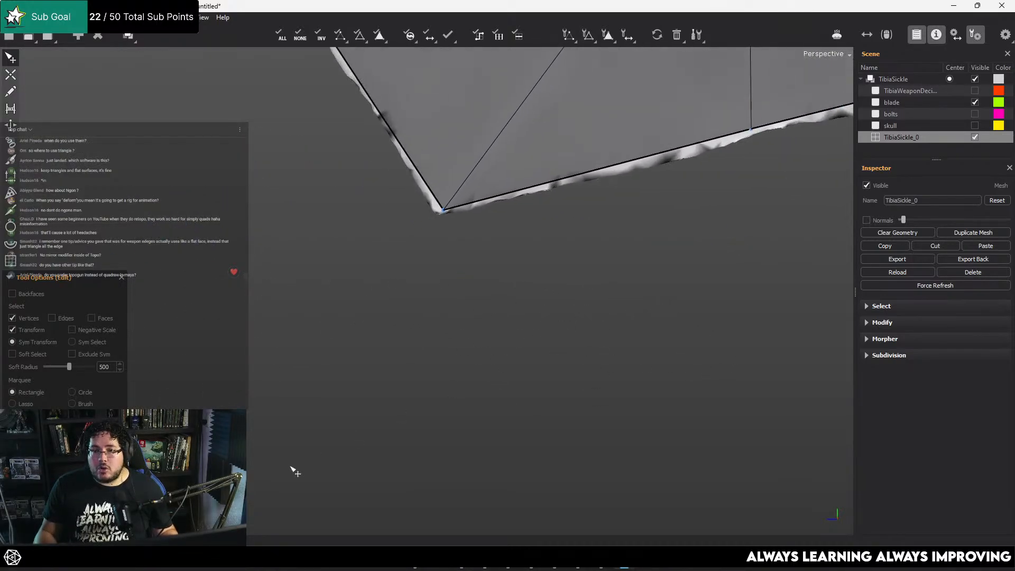
{"action": "middle_click_drag", "start_coordinate": [708, 235], "coordinate": [651, 329], "text": "alt"}
{"action": "right_click_drag", "start_coordinate": [650, 328], "coordinate": [567, 278], "text": "alt"}
{"action": "left_click_drag", "start_coordinate": [566, 278], "coordinate": [489, 303], "text": "alt"}
{"action": "right_click_drag", "start_coordinate": [489, 304], "coordinate": [507, 281], "text": "alt"}
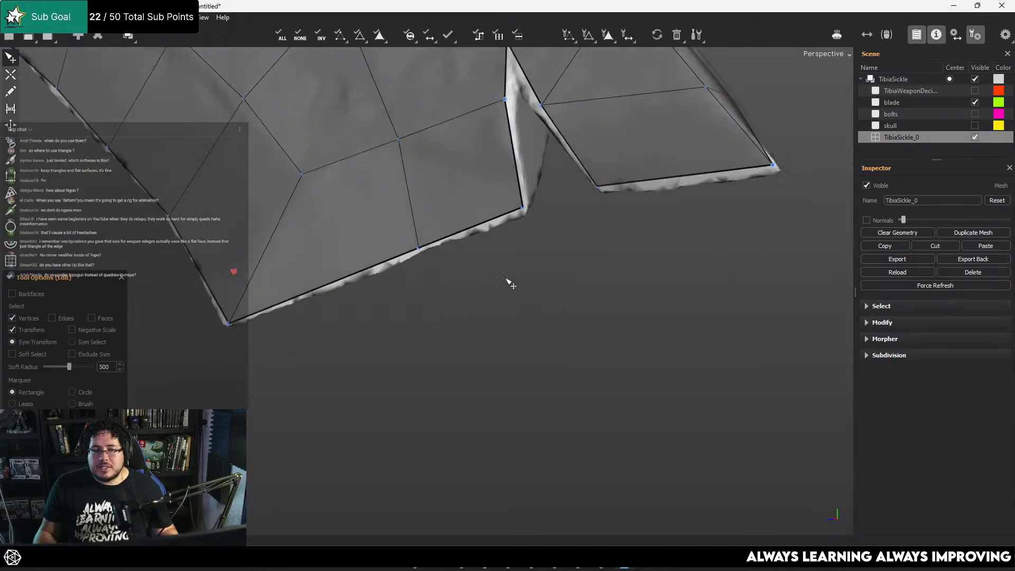
{"action": "middle_click_drag", "start_coordinate": [507, 281], "coordinate": [526, 325], "text": "alt"}
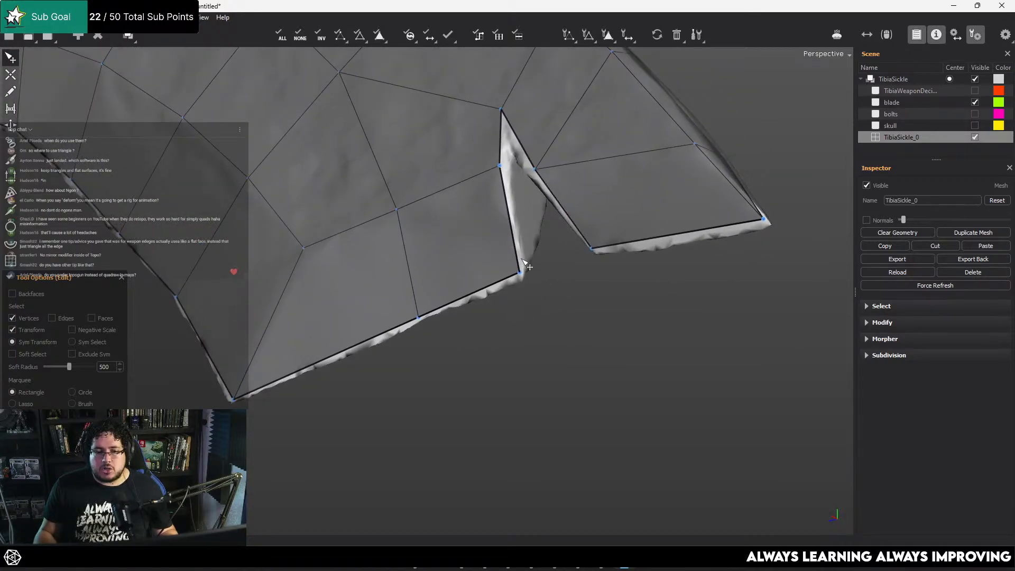
{"action": "key", "text": "w"}
{"action": "left_click_drag", "start_coordinate": [520, 204], "coordinate": [523, 161], "text": "alt"}
{"action": "middle_click_drag", "start_coordinate": [524, 161], "coordinate": [564, 299], "text": "alt"}
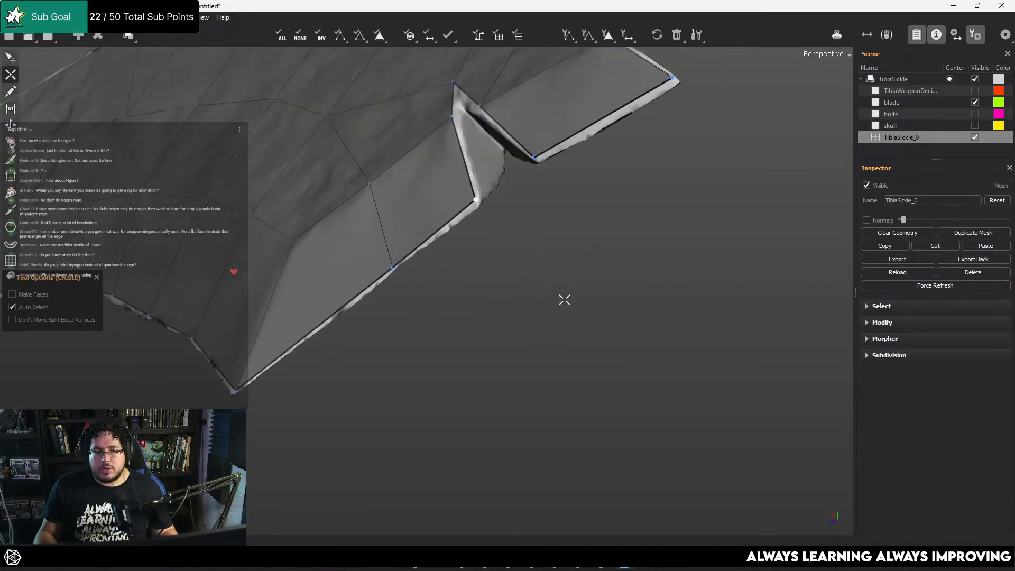
{"action": "right_click_drag", "start_coordinate": [564, 299], "coordinate": [528, 193], "text": "alt"}
{"action": "middle_click_drag", "start_coordinate": [528, 192], "coordinate": [530, 277], "text": "alt"}
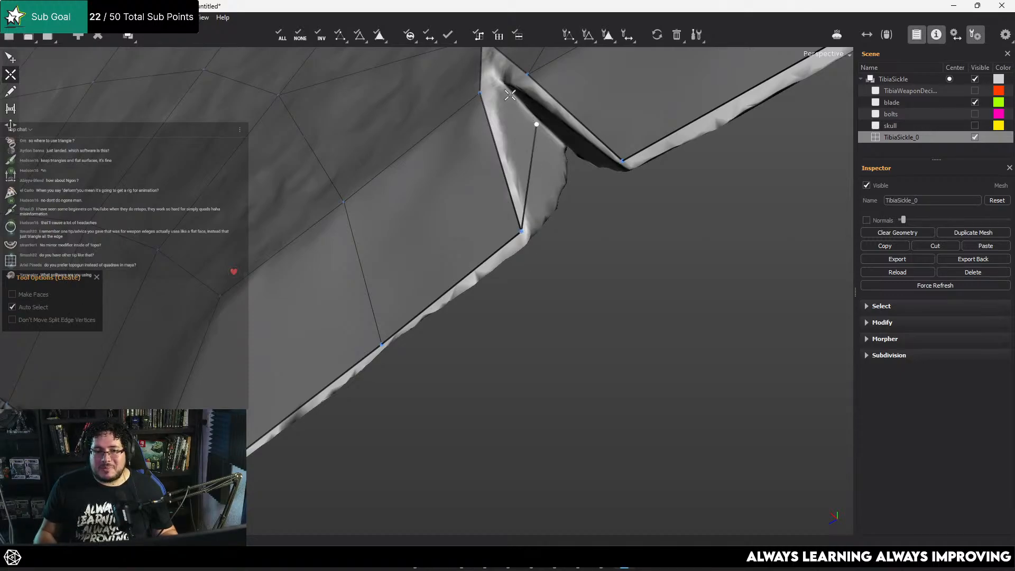
{"action": "left_click_drag", "start_coordinate": [541, 113], "coordinate": [515, 98], "text": "alt"}
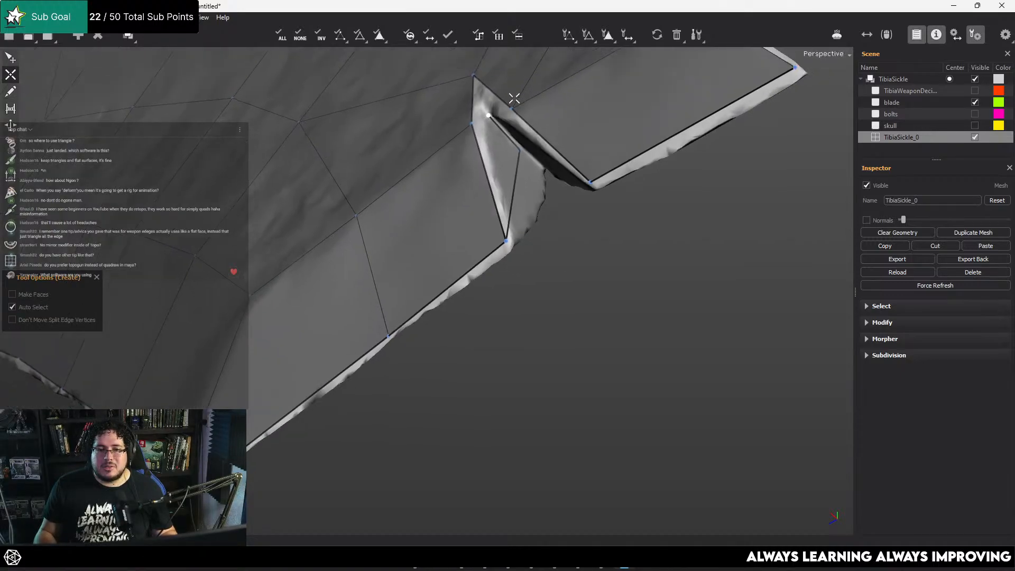
{"action": "middle_click_drag", "start_coordinate": [515, 97], "coordinate": [529, 163], "text": "alt"}
{"action": "left_click_drag", "start_coordinate": [529, 163], "coordinate": [513, 181], "text": "alt"}
{"action": "left_click", "coordinate": [487, 175]}
Build the opposite inner wall of the base-end notch from the groove vertices to the far edge, and reposition that edge's upper vertex
{"action": "key", "text": "q"}
{"action": "key", "text": "w"}
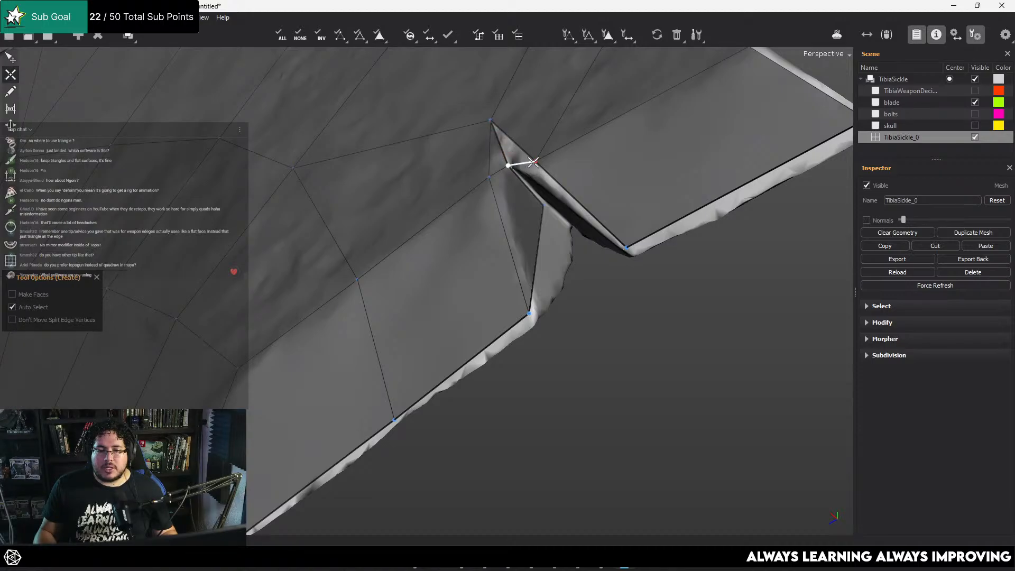
{"action": "left_click", "coordinate": [534, 163]}
{"action": "left_click_drag", "start_coordinate": [547, 192], "coordinate": [523, 150], "text": "alt"}
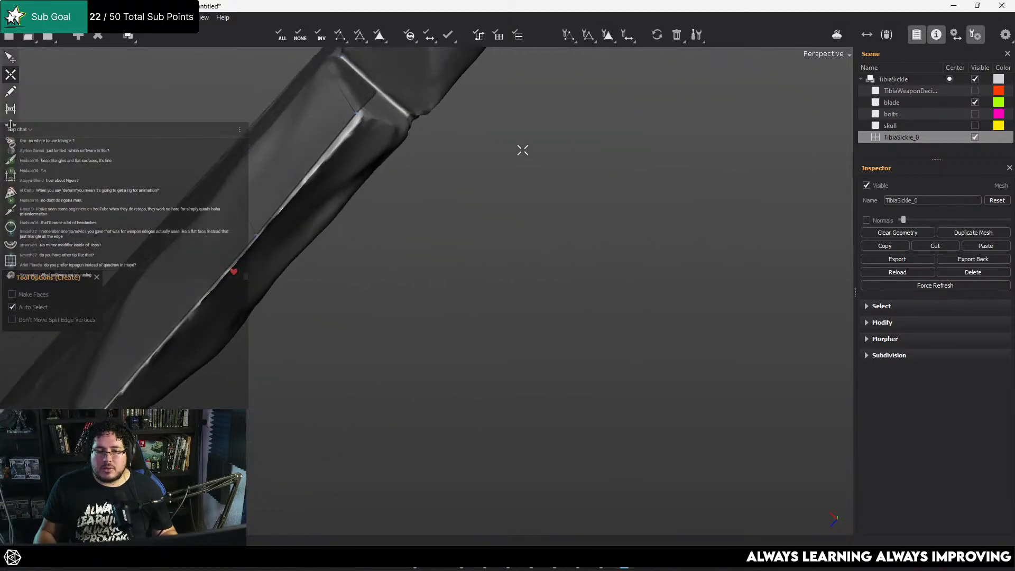
{"action": "middle_click_drag", "start_coordinate": [523, 150], "coordinate": [575, 288], "text": "alt"}
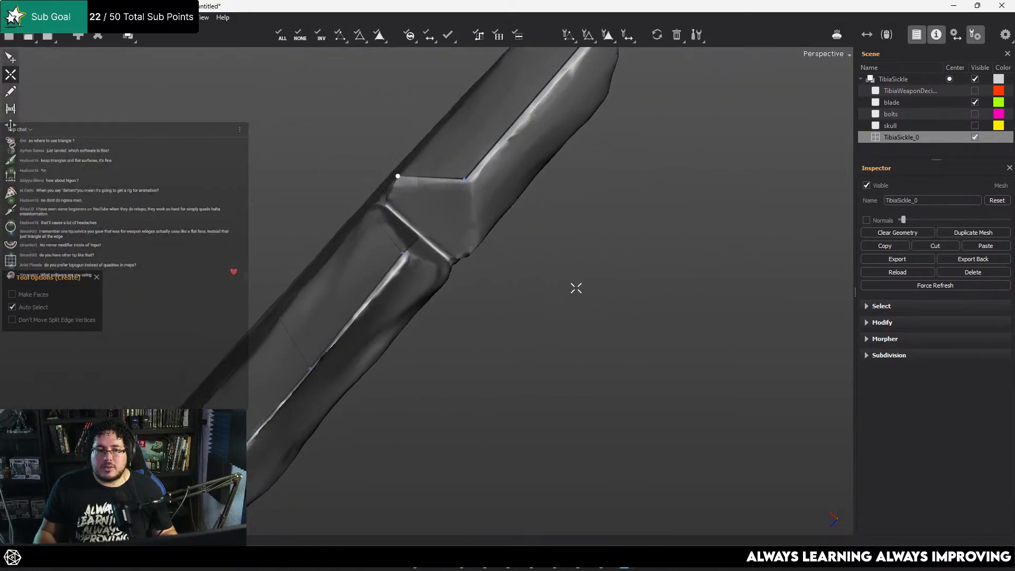
{"action": "left_click", "coordinate": [424, 234]}
{"action": "left_click_drag", "start_coordinate": [465, 218], "coordinate": [430, 224], "text": "alt"}
{"action": "key", "text": "q"}
{"action": "left_click_drag", "start_coordinate": [559, 324], "coordinate": [559, 333]}
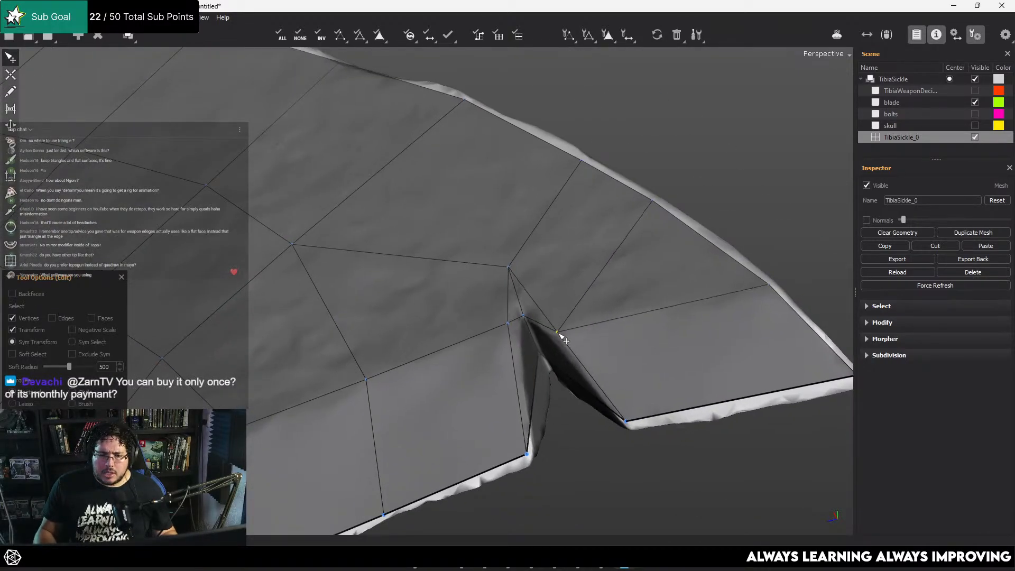
Inspect the retopologized blade from several angles, from the base-end notch out to the full profile
{"action": "right_click_drag", "start_coordinate": [560, 333], "coordinate": [370, 233], "text": "alt"}
{"action": "left_click_drag", "start_coordinate": [451, 323], "coordinate": [442, 280], "text": "alt"}
{"action": "middle_click_drag", "start_coordinate": [442, 280], "coordinate": [566, 274], "text": "alt"}
{"action": "left_click_drag", "start_coordinate": [566, 274], "coordinate": [521, 252], "text": "alt"}
{"action": "middle_click_drag", "start_coordinate": [521, 251], "coordinate": [584, 226], "text": "alt"}
{"action": "right_click_drag", "start_coordinate": [584, 226], "coordinate": [632, 273], "text": "alt"}
{"action": "middle_click_drag", "start_coordinate": [632, 273], "coordinate": [672, 268], "text": "alt"}
{"action": "right_click_drag", "start_coordinate": [672, 268], "coordinate": [819, 165], "text": "alt"}
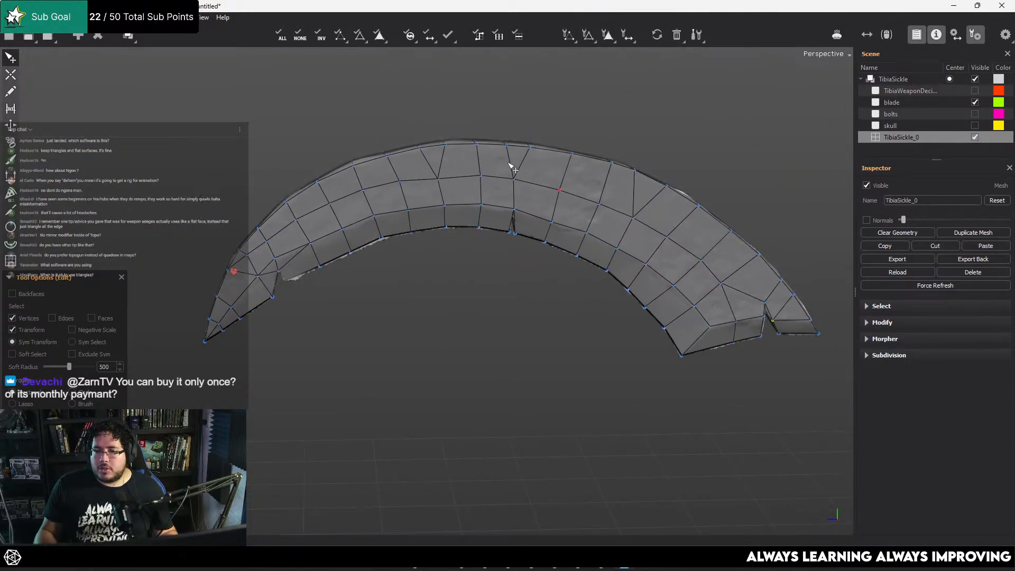
Save the scene to the Desktop under the file name Tibia'xe
{"action": "key", "text": "ctrl+s"}
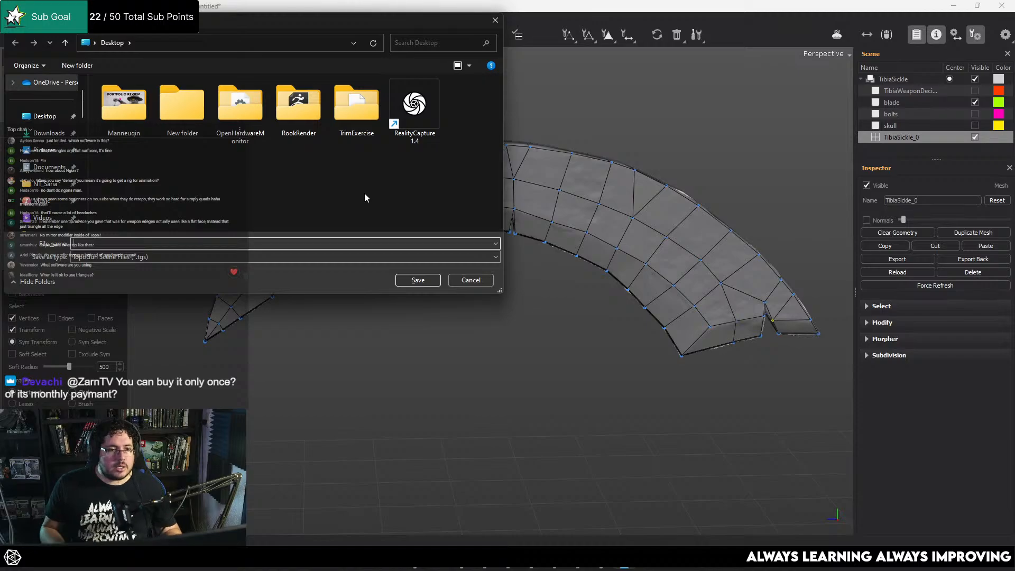
{"action": "type", "text": "T"}
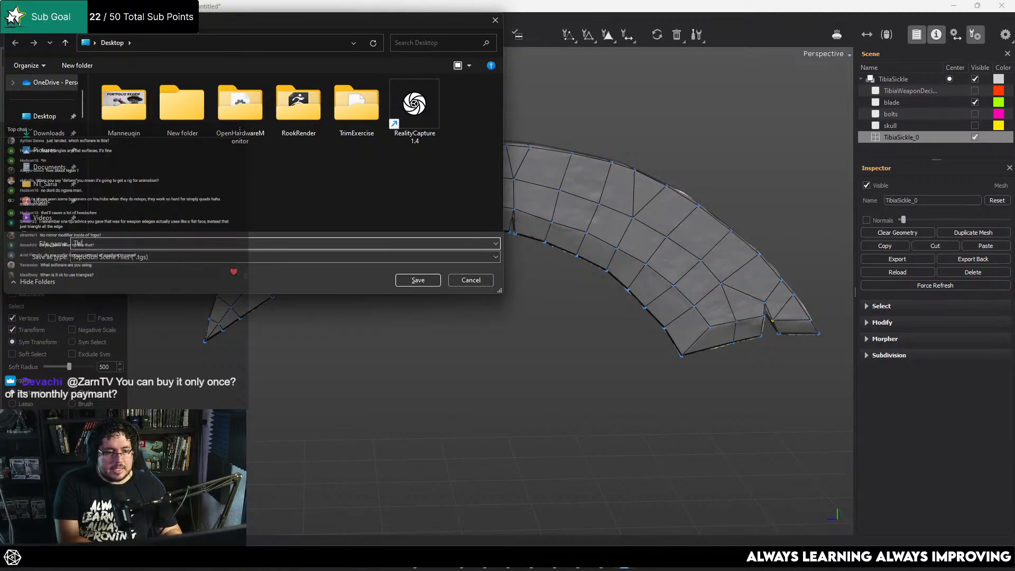
{"action": "type", "text": "ibia"}
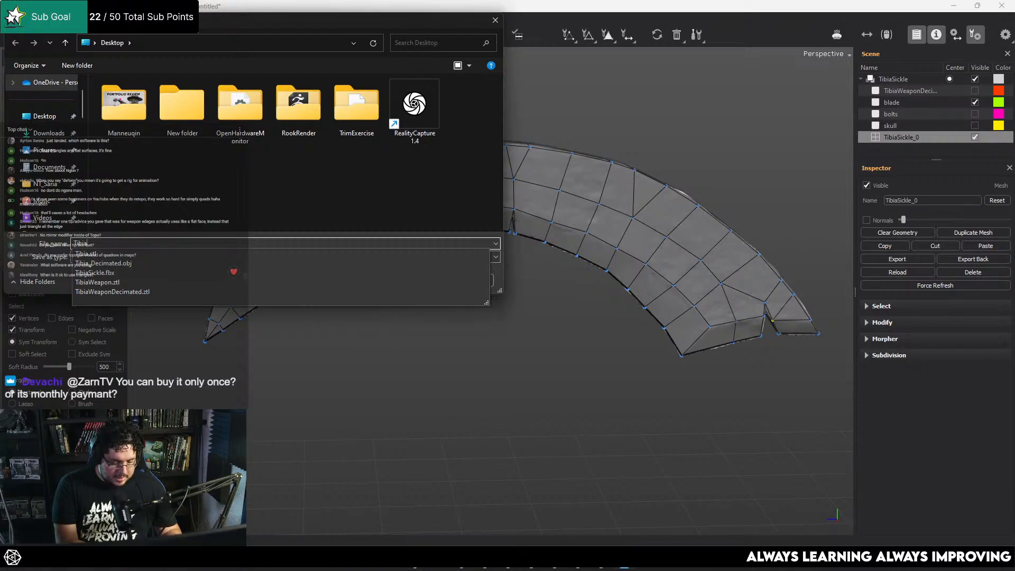
{"action": "type", "text": "'x"}
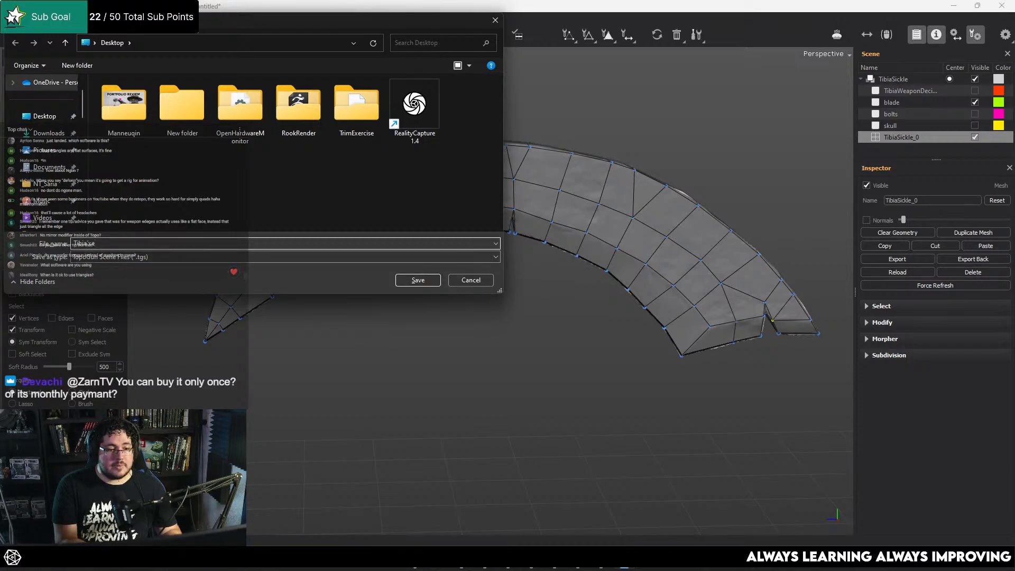
{"action": "left_click", "coordinate": [418, 281]}
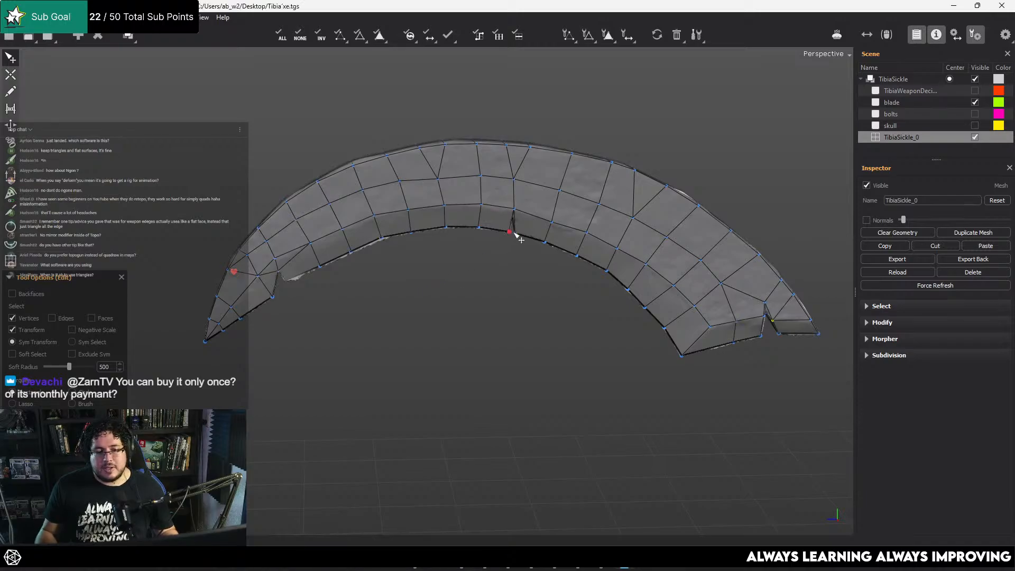
Hide the blade and the TibiaSickle_0 mesh, and show and select the bolts to examine their shape
{"action": "middle_click_drag", "start_coordinate": [516, 234], "coordinate": [597, 206]}
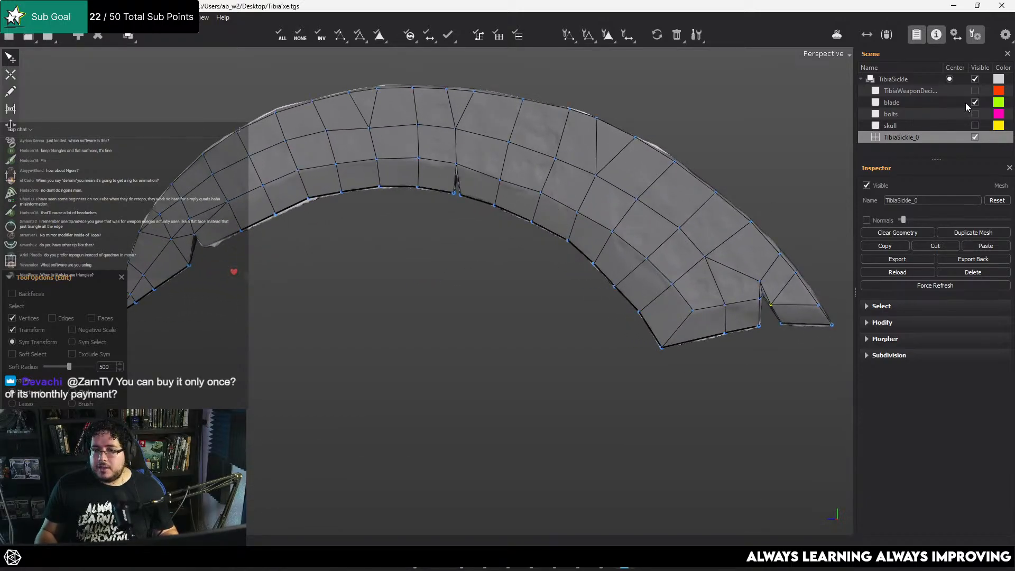
{"action": "left_click", "coordinate": [975, 102]}
{"action": "left_click", "coordinate": [975, 114]}
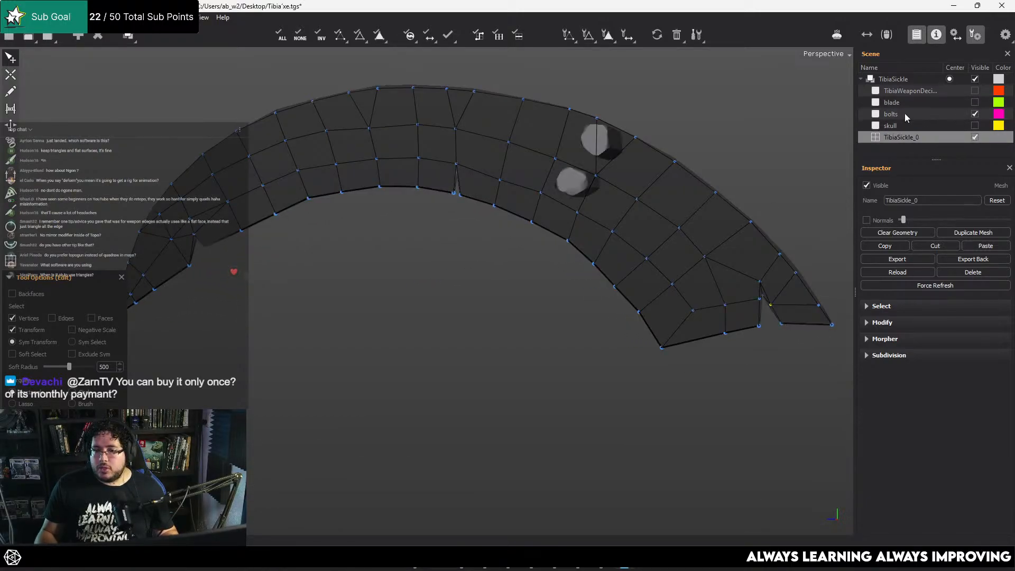
{"action": "left_click", "coordinate": [921, 114]}
{"action": "middle_click_drag", "start_coordinate": [657, 179], "coordinate": [724, 200]}
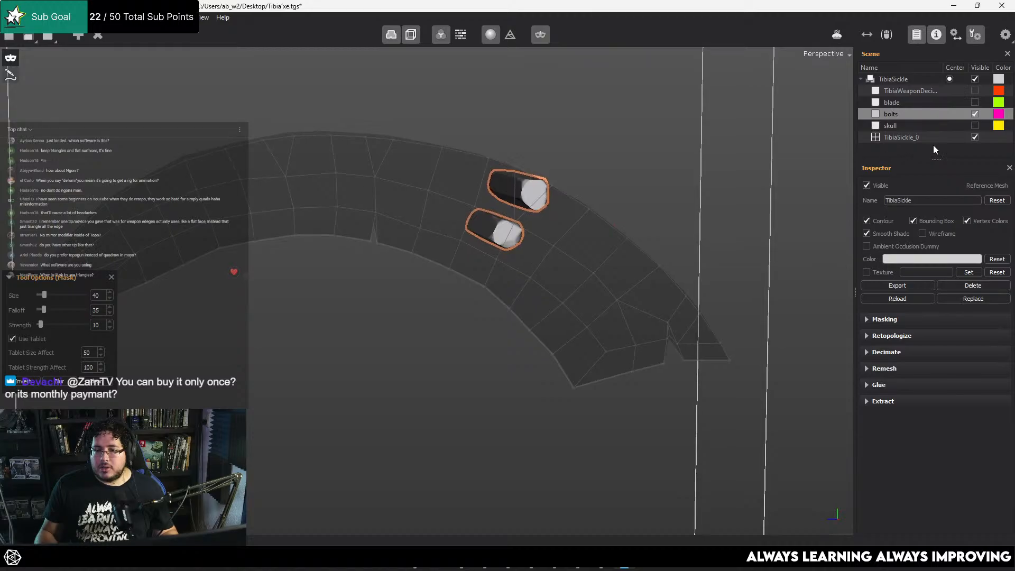
{"action": "left_click", "coordinate": [976, 138]}
{"action": "middle_click_drag", "start_coordinate": [466, 233], "coordinate": [613, 244]}
{"action": "scroll", "coordinate": [550, 240], "scroll_direction": "up", "scroll_amount": 4}
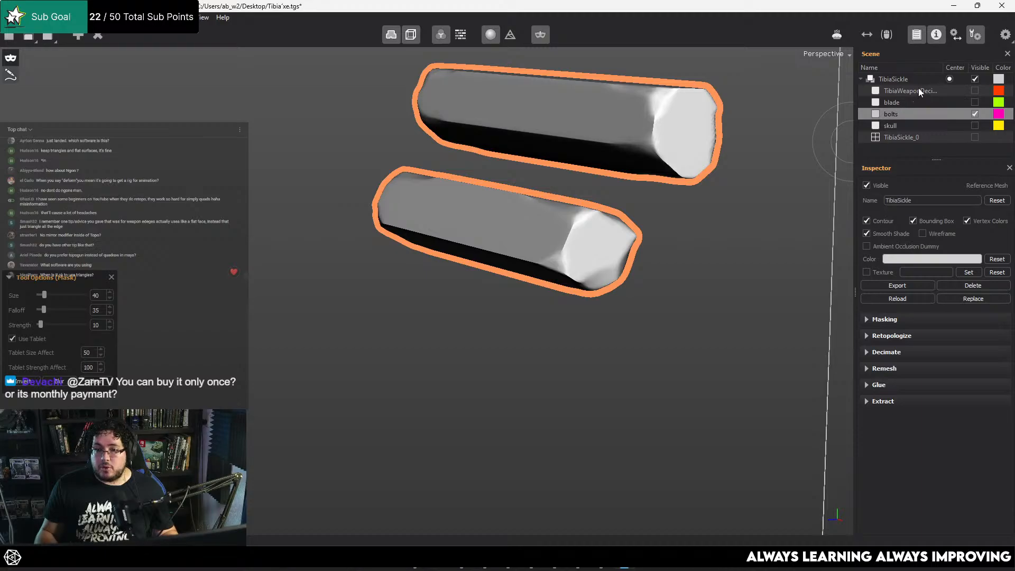
Hide the bolts, select and show the TibiaWeaponDecimated reference mesh, and examine the bone shaft
{"action": "left_click", "coordinate": [920, 93]}
{"action": "left_click", "coordinate": [976, 114]}
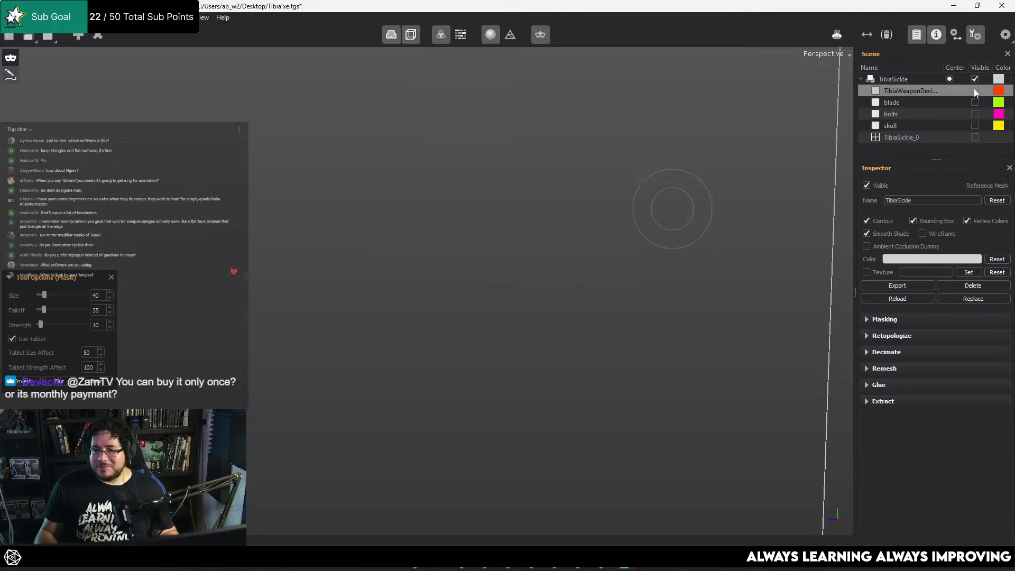
{"action": "left_click", "coordinate": [975, 91]}
{"action": "scroll", "coordinate": [529, 248], "scroll_direction": "down", "scroll_amount": 6}
{"action": "scroll", "coordinate": [491, 253], "scroll_direction": "up", "scroll_amount": 3}
{"action": "middle_click_drag", "start_coordinate": [484, 255], "coordinate": [504, 194]}
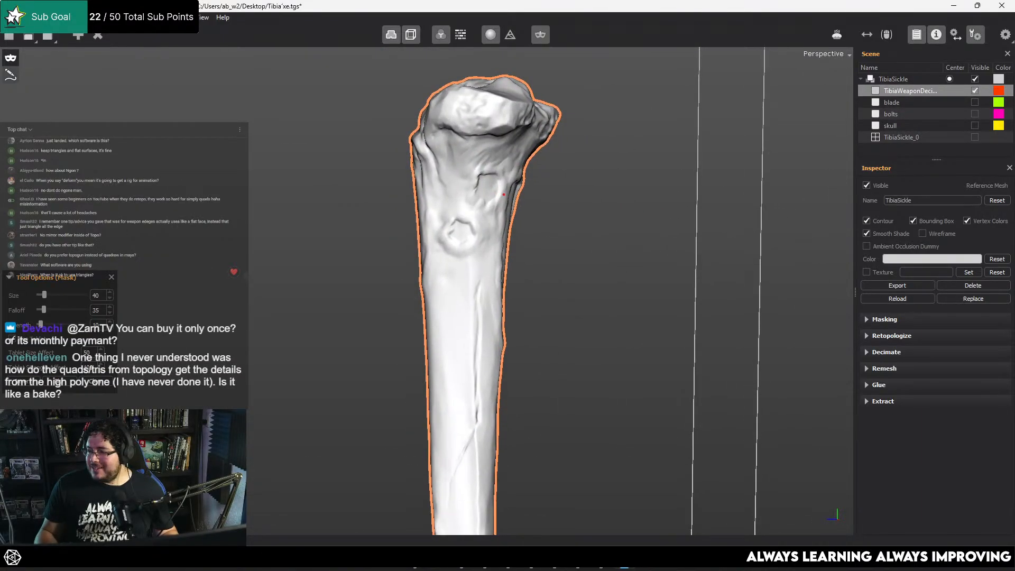
{"action": "middle_click_drag", "start_coordinate": [569, 241], "coordinate": [511, 221]}
{"action": "scroll", "coordinate": [529, 233], "scroll_direction": "up", "scroll_amount": 1}
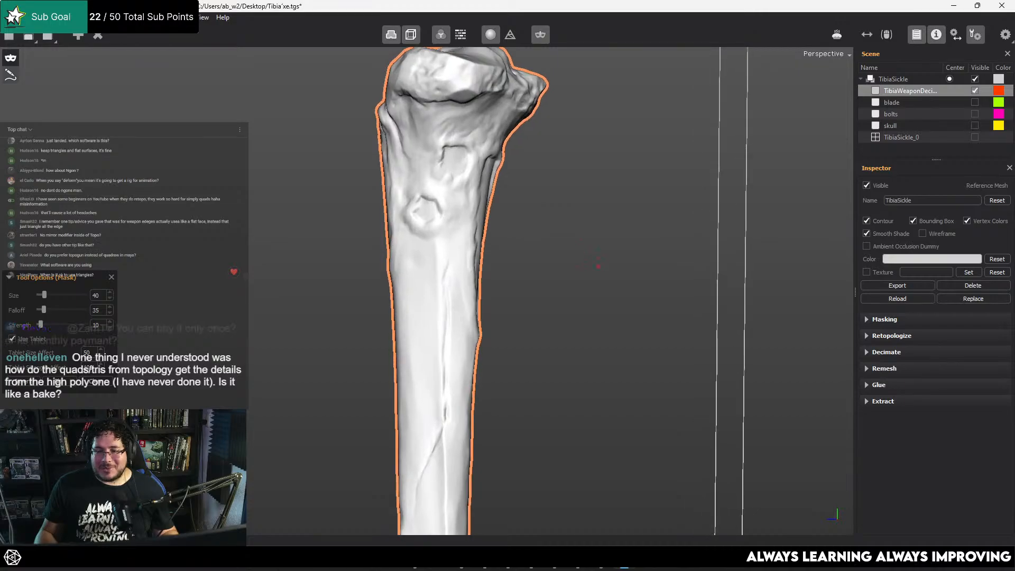
{"action": "middle_click_drag", "start_coordinate": [566, 238], "coordinate": [535, 243]}
{"action": "scroll", "coordinate": [540, 246], "scroll_direction": "down", "scroll_amount": 4}
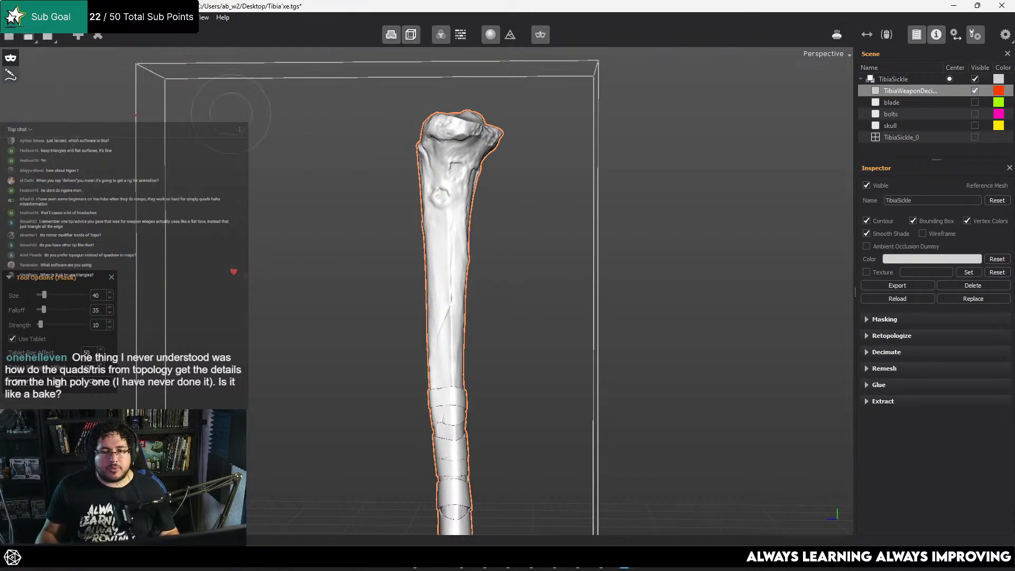
Add a new retopology mesh under the TibiaWeaponDecimated reference
{"action": "left_click", "coordinate": [80, 35]}
{"action": "scroll", "coordinate": [407, 236], "scroll_direction": "up", "scroll_amount": 5}
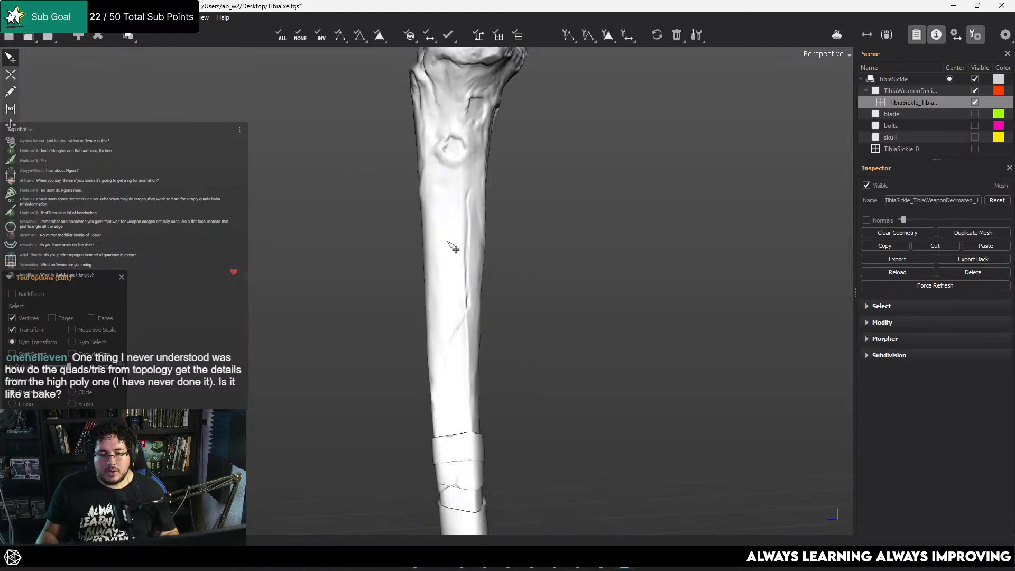
{"action": "left_click_drag", "start_coordinate": [499, 260], "coordinate": [365, 202], "text": "alt"}
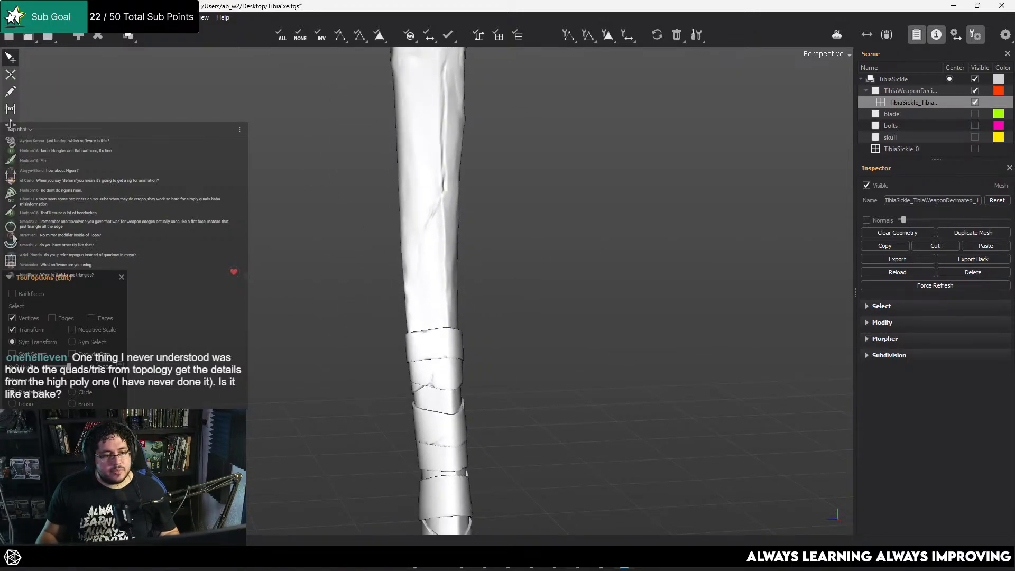
Activate the Tubes tool and increase its number of divisions for the bone shaft
{"action": "left_click", "coordinate": [10, 150]}
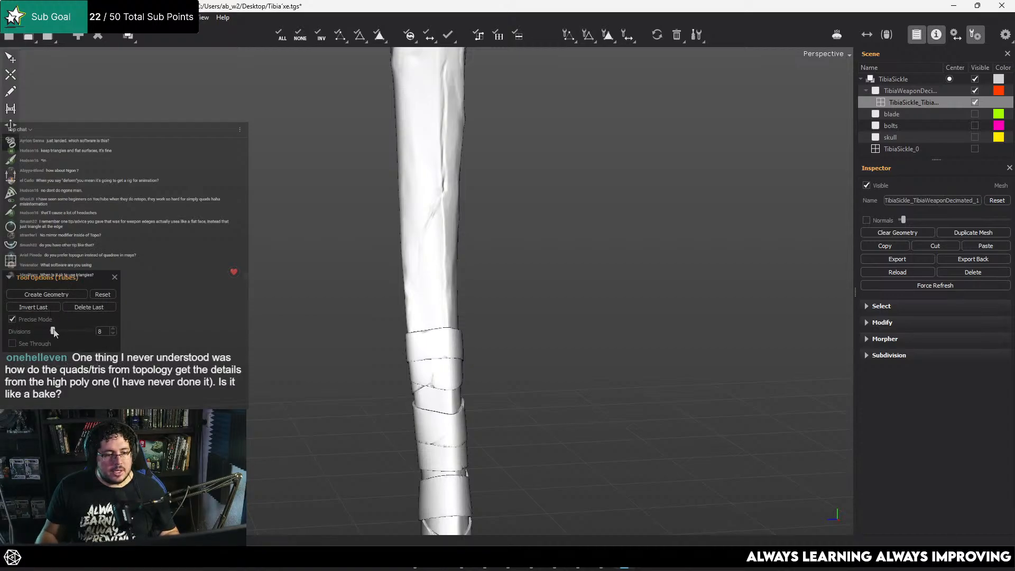
{"action": "left_click_drag", "start_coordinate": [55, 330], "coordinate": [60, 330]}
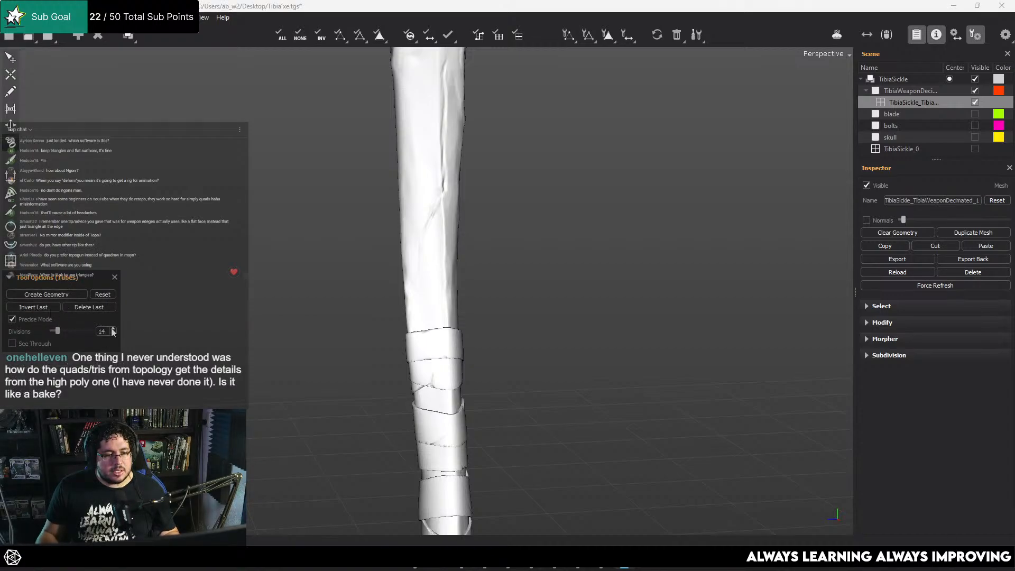
{"action": "left_click_drag", "start_coordinate": [328, 308], "coordinate": [284, 298], "text": "alt"}
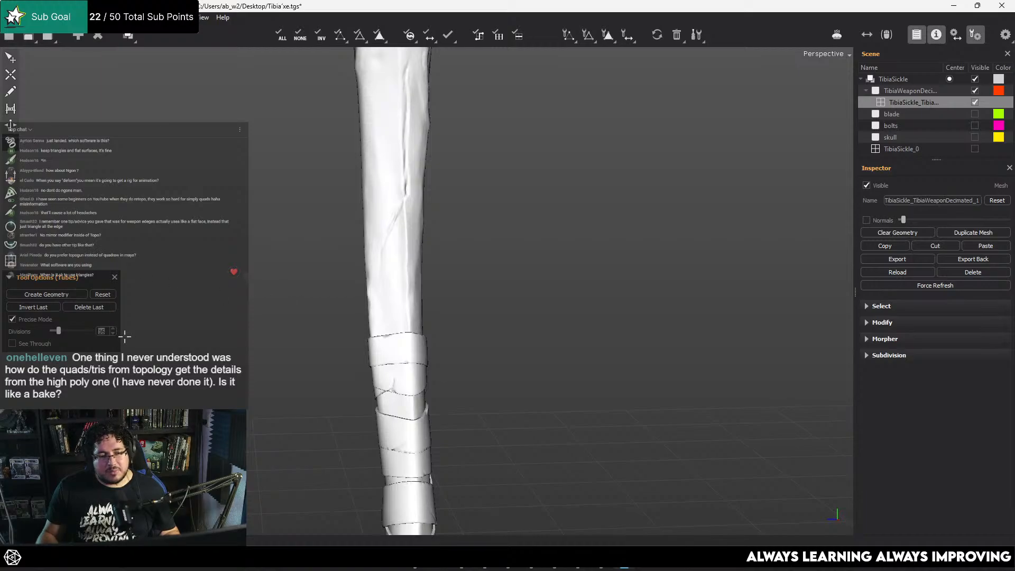
{"action": "left_click", "coordinate": [112, 334]}
{"action": "left_click", "coordinate": [112, 334]}
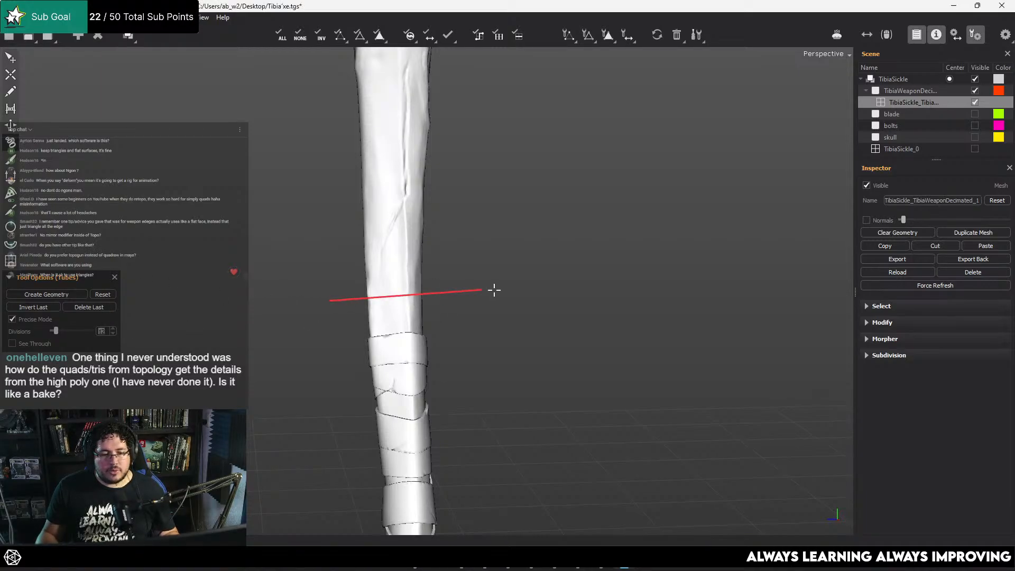
Draw eight tube cross-sections along the bone shaft from above the wrapped grip to below the head, and generate the tube geometry
{"action": "left_click_drag", "start_coordinate": [324, 155], "coordinate": [471, 142]}
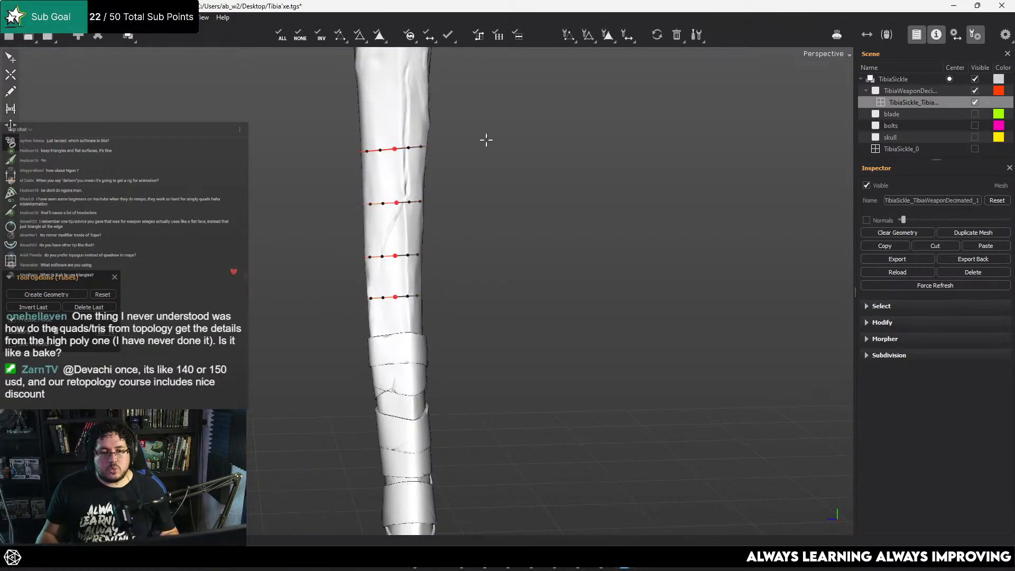
{"action": "middle_click_drag", "start_coordinate": [485, 138], "coordinate": [480, 269], "text": "alt"}
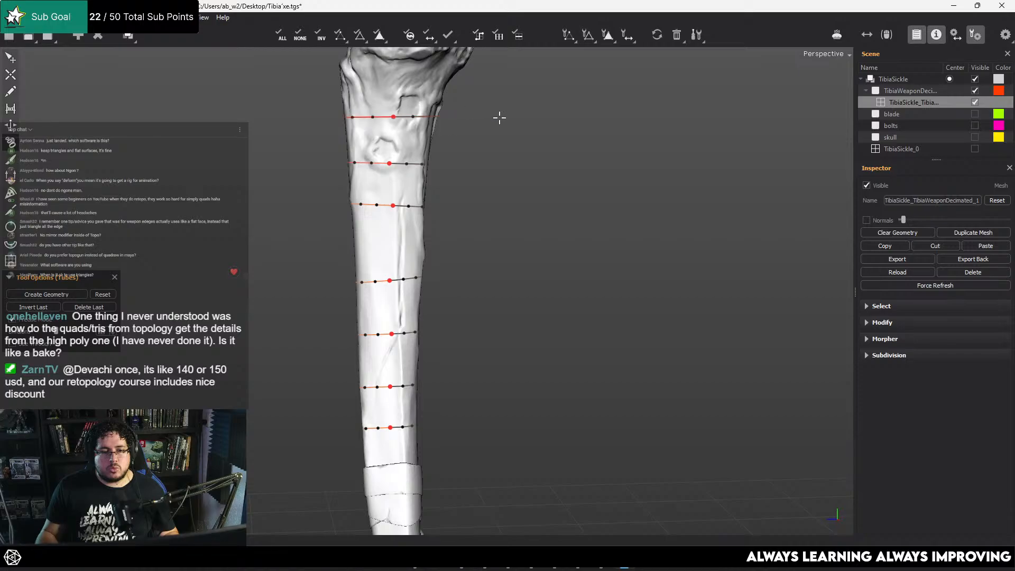
{"action": "middle_click_drag", "start_coordinate": [499, 118], "coordinate": [490, 189], "text": "alt"}
{"action": "left_click_drag", "start_coordinate": [503, 163], "coordinate": [503, 163]}
{"action": "key", "text": "Return"}
{"action": "scroll", "coordinate": [501, 276], "scroll_direction": "down", "scroll_amount": 2}
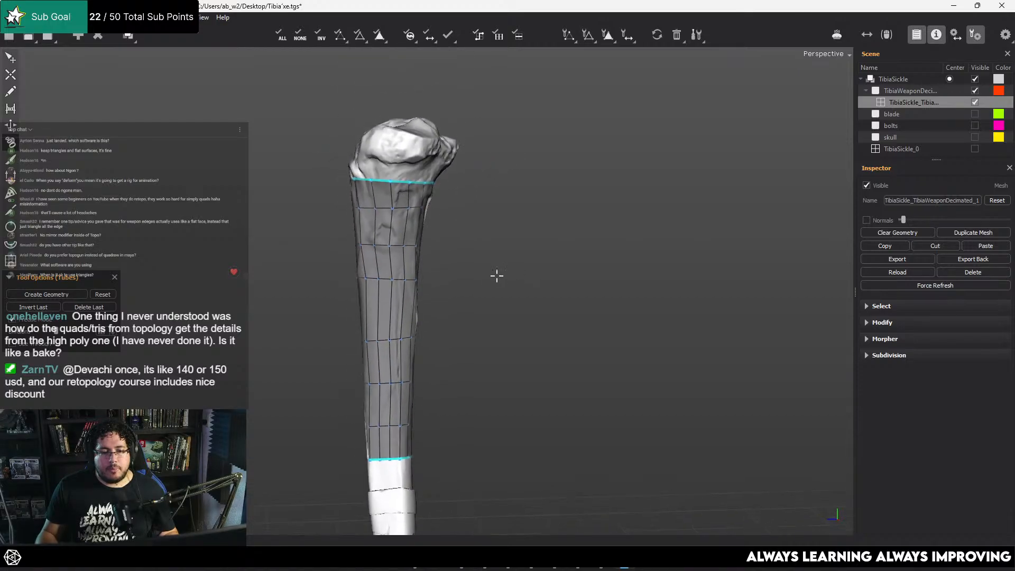
Activate the Brush tool and even out the tube mesh on the lower bone shaft above the wrapped grip
{"action": "left_click_drag", "start_coordinate": [501, 276], "coordinate": [711, 283], "text": "alt"}
{"action": "middle_click_drag", "start_coordinate": [376, 332], "coordinate": [426, 248], "text": "alt"}
{"action": "scroll", "coordinate": [455, 295], "scroll_direction": "up", "scroll_amount": 3}
{"action": "left_click_drag", "start_coordinate": [363, 304], "coordinate": [474, 291], "text": "alt"}
{"action": "middle_click_drag", "start_coordinate": [429, 271], "coordinate": [385, 114], "text": "alt"}
{"action": "right_click_drag", "start_coordinate": [385, 115], "coordinate": [416, 259], "text": "alt"}
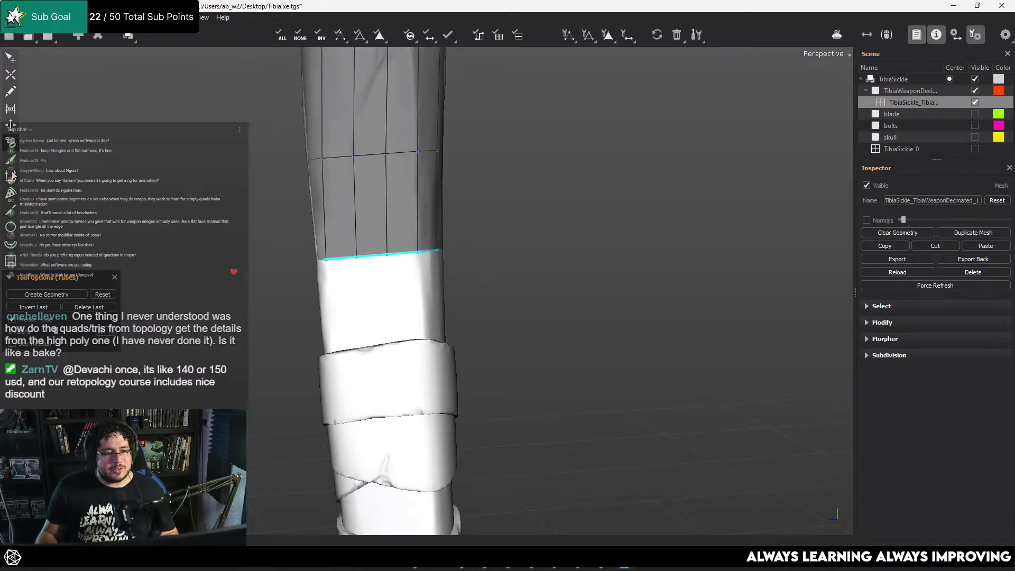
{"action": "left_click", "coordinate": [10, 160]}
{"action": "middle_click_drag", "start_coordinate": [333, 138], "coordinate": [320, 205], "text": "alt"}
{"action": "middle_click_drag", "start_coordinate": [352, 115], "coordinate": [347, 192], "text": "alt"}
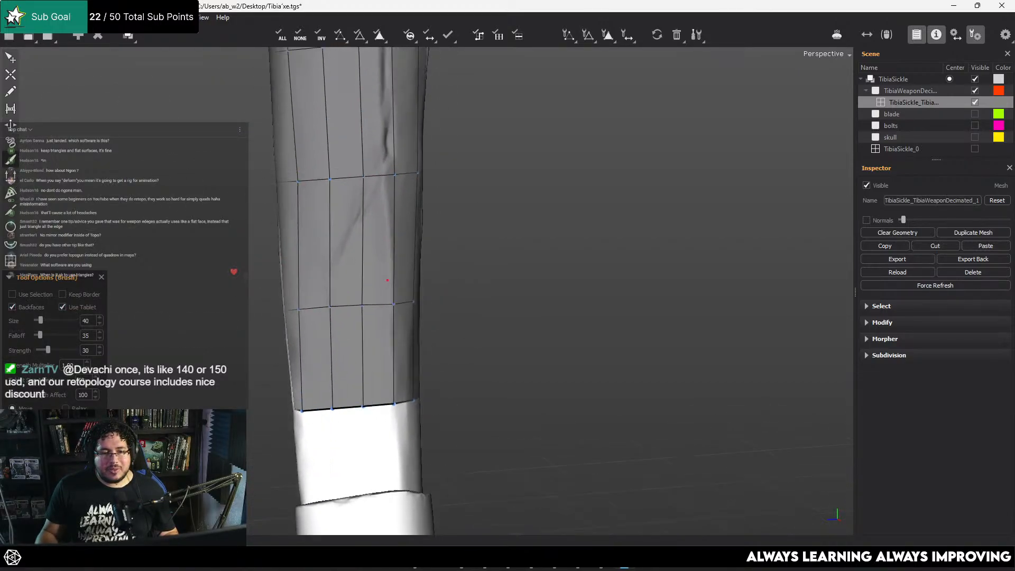
{"action": "right_click_drag", "start_coordinate": [455, 212], "coordinate": [408, 234], "text": "alt"}
{"action": "middle_click_drag", "start_coordinate": [408, 234], "coordinate": [412, 243], "text": "alt"}
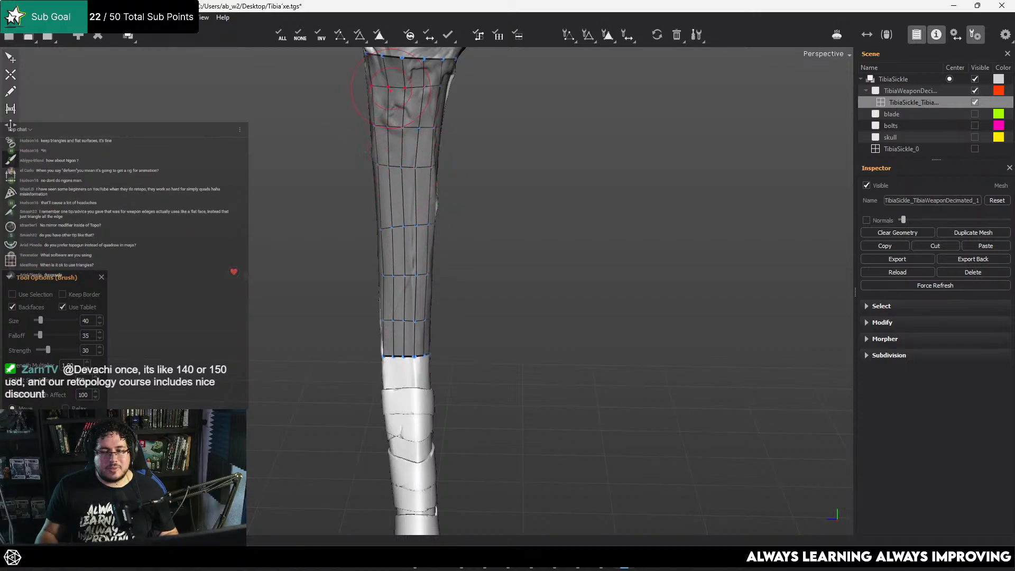
{"action": "left_click_drag", "start_coordinate": [396, 137], "coordinate": [408, 161], "text": "alt"}
{"action": "middle_click_drag", "start_coordinate": [408, 161], "coordinate": [386, 97], "text": "alt"}
{"action": "right_click_drag", "start_coordinate": [386, 97], "coordinate": [423, 127], "text": "alt"}
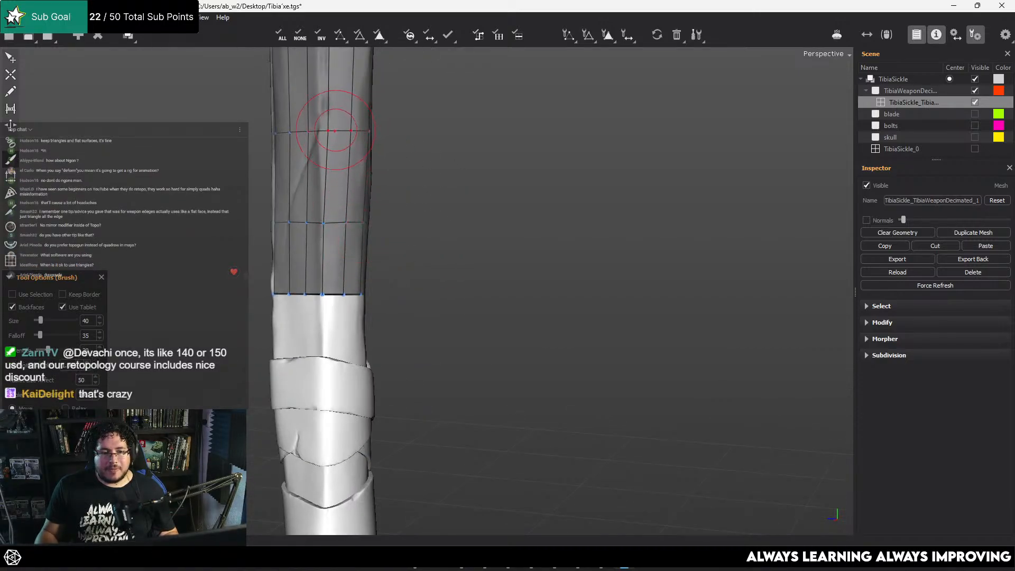
{"action": "mouse_move", "coordinate": [335, 130]}
{"action": "left_mouse_down"}
{"action": "mouse_move", "coordinate": [321, 130]}
{"action": "mouse_move", "coordinate": [351, 164]}
{"action": "left_mouse_up"}
{"action": "mouse_move", "coordinate": [351, 164]}
{"action": "right_mouse_down", "text": "alt"}
{"action": "mouse_move", "coordinate": [315, 153]}
{"action": "mouse_move", "coordinate": [343, 160]}
{"action": "right_mouse_up", "text": "alt"}
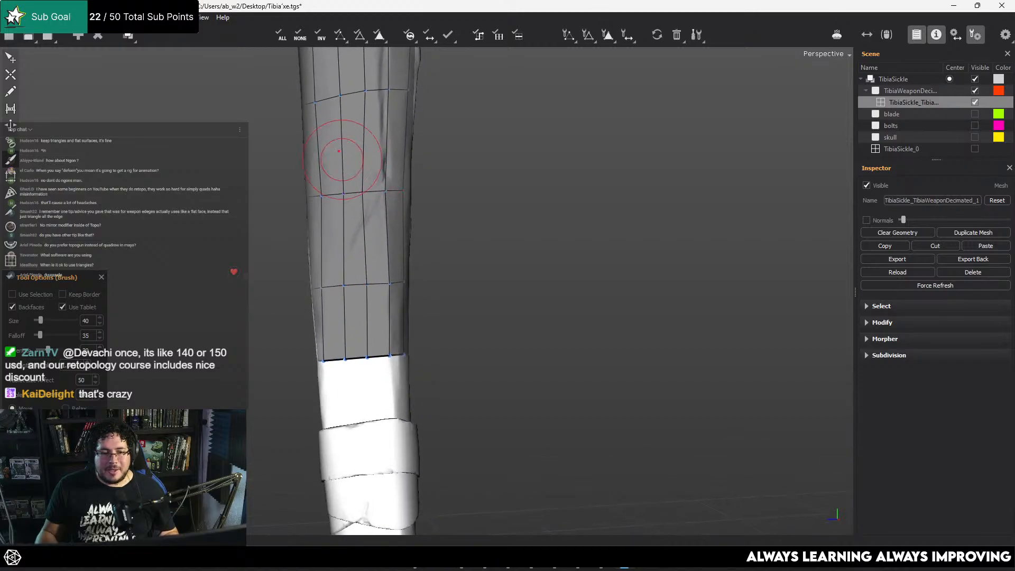
Inspect the tube mesh's edge loops from the lower shaft up to the area beneath the bone head
{"action": "left_click_drag", "start_coordinate": [318, 153], "coordinate": [370, 220], "text": "alt"}
{"action": "middle_click_drag", "start_coordinate": [371, 220], "coordinate": [630, 263], "text": "alt"}
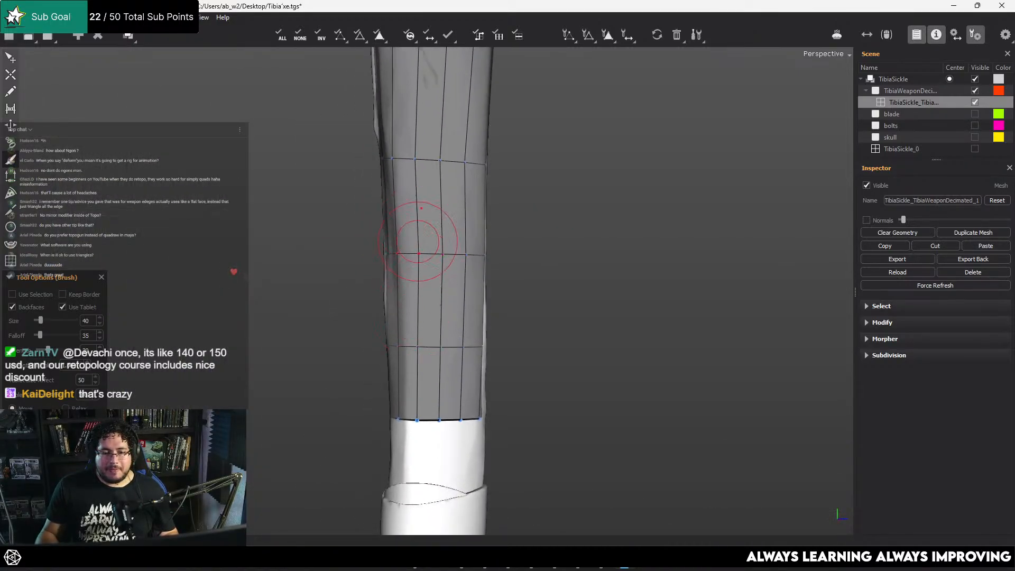
{"action": "left_click_drag", "start_coordinate": [515, 387], "coordinate": [535, 365], "text": "alt"}
{"action": "right_click_drag", "start_coordinate": [534, 365], "coordinate": [470, 245], "text": "alt"}
{"action": "left_click_drag", "start_coordinate": [512, 271], "coordinate": [469, 381], "text": "alt"}
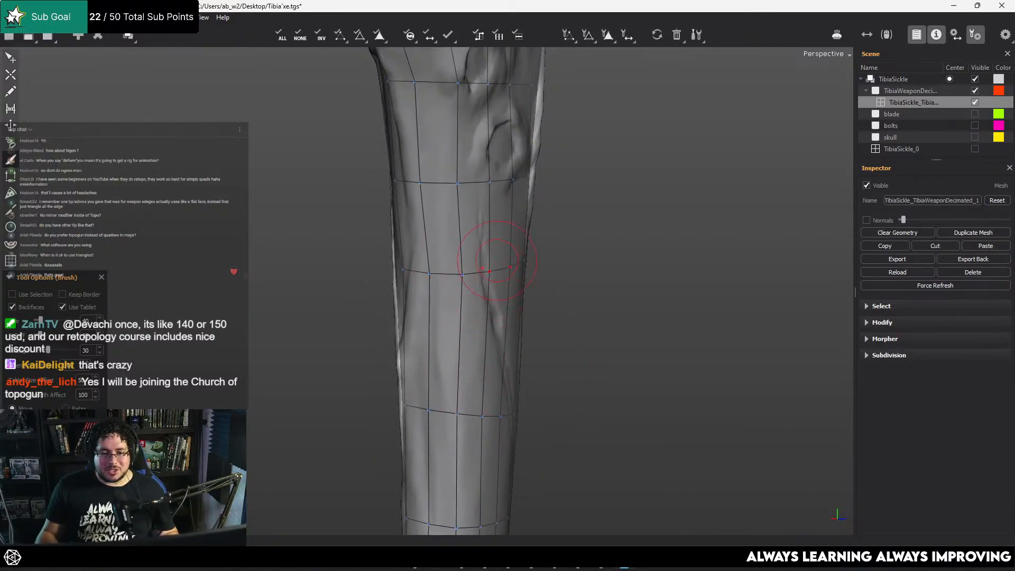
{"action": "left_click_drag", "start_coordinate": [474, 175], "coordinate": [429, 208], "text": "alt"}
{"action": "mouse_move", "coordinate": [428, 146]}
{"action": "middle_mouse_down", "text": "alt"}
{"action": "mouse_move", "coordinate": [421, 201]}
{"action": "mouse_move", "coordinate": [432, 286]}
{"action": "middle_mouse_up", "text": "alt"}
{"action": "left_click_drag", "start_coordinate": [444, 272], "coordinate": [655, 286], "text": "alt"}
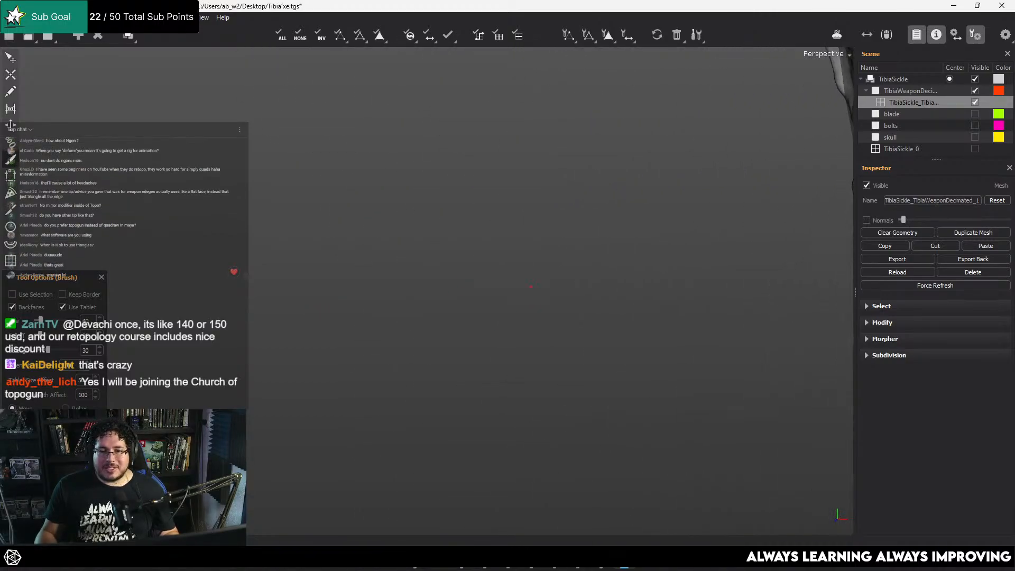
{"action": "middle_click_drag", "start_coordinate": [656, 285], "coordinate": [489, 320], "text": "alt"}
{"action": "left_click_drag", "start_coordinate": [489, 320], "coordinate": [672, 320], "text": "alt"}
{"action": "middle_click_drag", "start_coordinate": [672, 320], "coordinate": [492, 299], "text": "alt"}
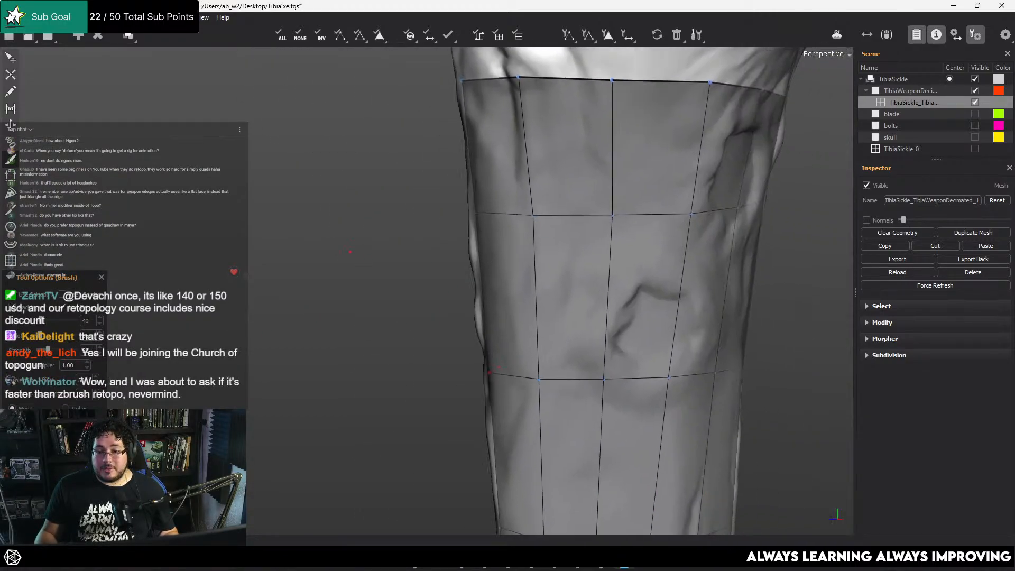
{"action": "mouse_move", "coordinate": [492, 299]}
{"action": "right_mouse_down", "text": "alt"}
{"action": "mouse_move", "coordinate": [602, 304]}
{"action": "mouse_move", "coordinate": [556, 304]}
{"action": "right_mouse_up", "text": "alt"}
{"action": "middle_click_drag", "start_coordinate": [634, 316], "coordinate": [502, 272], "text": "alt"}
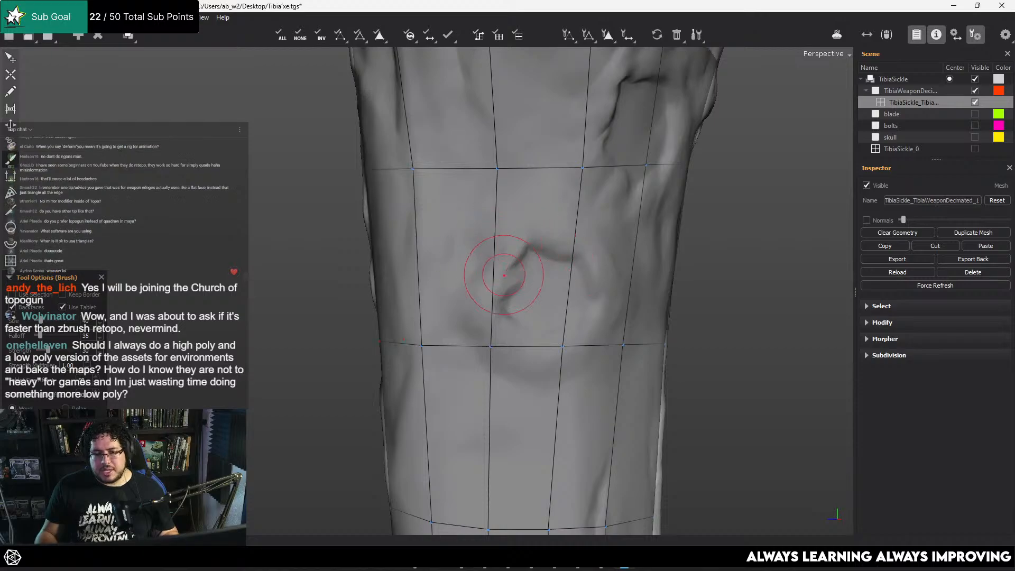
Examine from all sides how the upper tube rows follow the pits and ridges below the bone head
{"action": "middle_click_drag", "start_coordinate": [581, 288], "coordinate": [504, 258], "text": "alt"}
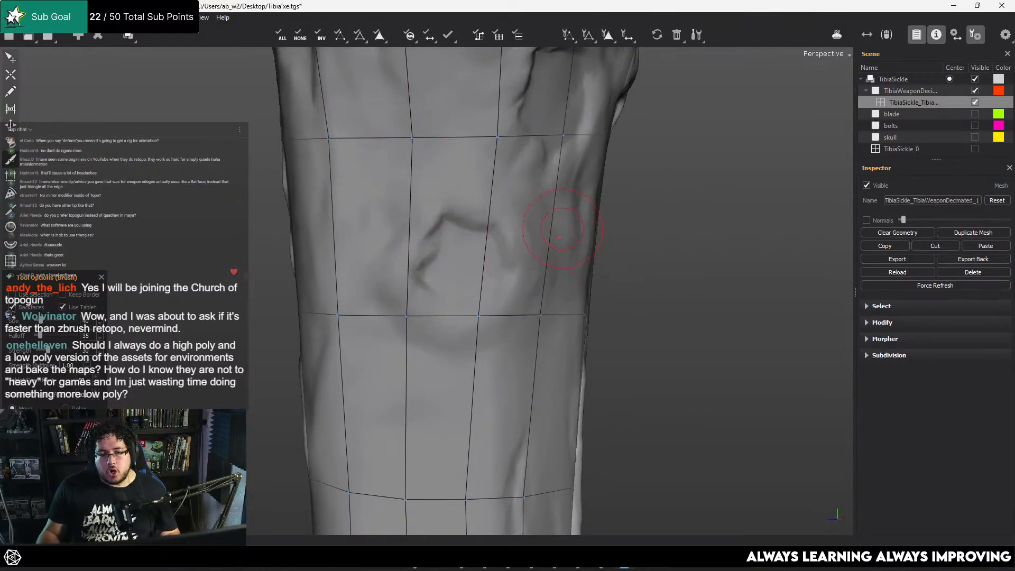
{"action": "left_click_drag", "start_coordinate": [484, 263], "coordinate": [365, 262], "text": "alt"}
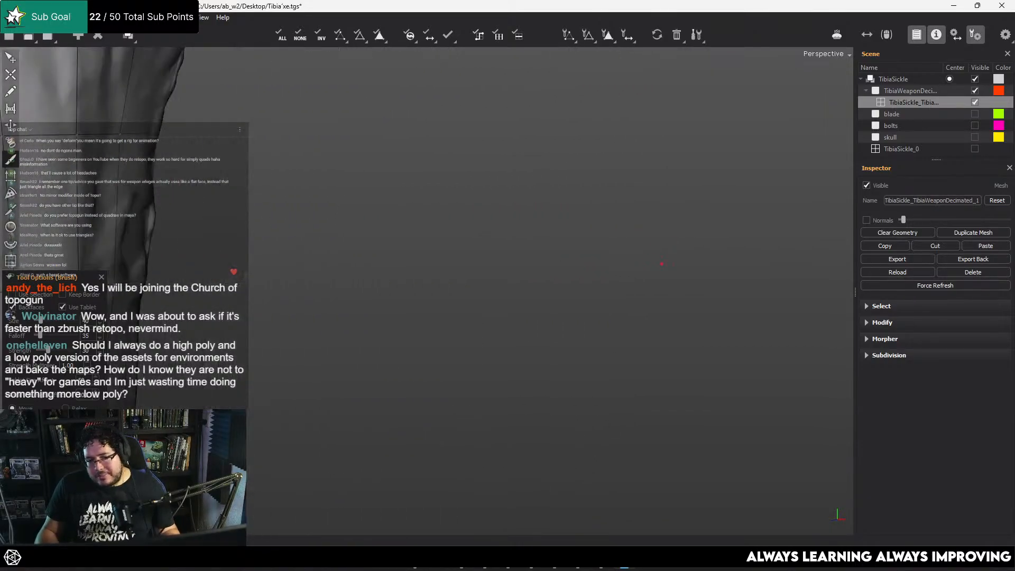
{"action": "middle_click_drag", "start_coordinate": [365, 262], "coordinate": [492, 259], "text": "alt"}
{"action": "left_click_drag", "start_coordinate": [492, 259], "coordinate": [418, 251], "text": "alt"}
{"action": "middle_click_drag", "start_coordinate": [418, 251], "coordinate": [502, 245], "text": "alt"}
{"action": "left_click_drag", "start_coordinate": [502, 246], "coordinate": [338, 242], "text": "alt"}
{"action": "middle_click_drag", "start_coordinate": [339, 242], "coordinate": [484, 238], "text": "alt"}
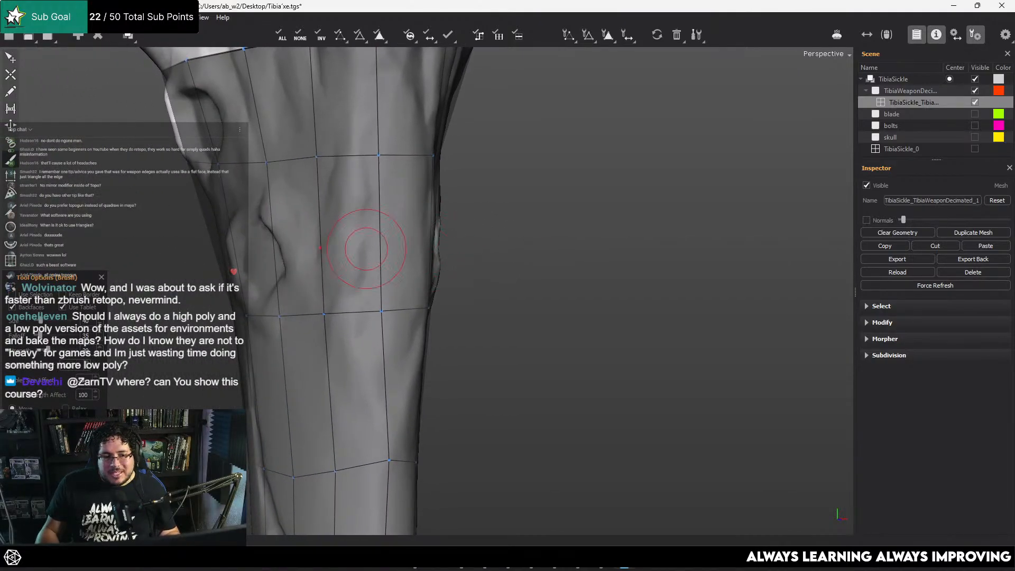
{"action": "middle_click_drag", "start_coordinate": [320, 247], "coordinate": [389, 303], "text": "alt"}
{"action": "left_click_drag", "start_coordinate": [389, 303], "coordinate": [254, 254], "text": "alt"}
{"action": "middle_click_drag", "start_coordinate": [105, 211], "coordinate": [341, 204], "text": "alt"}
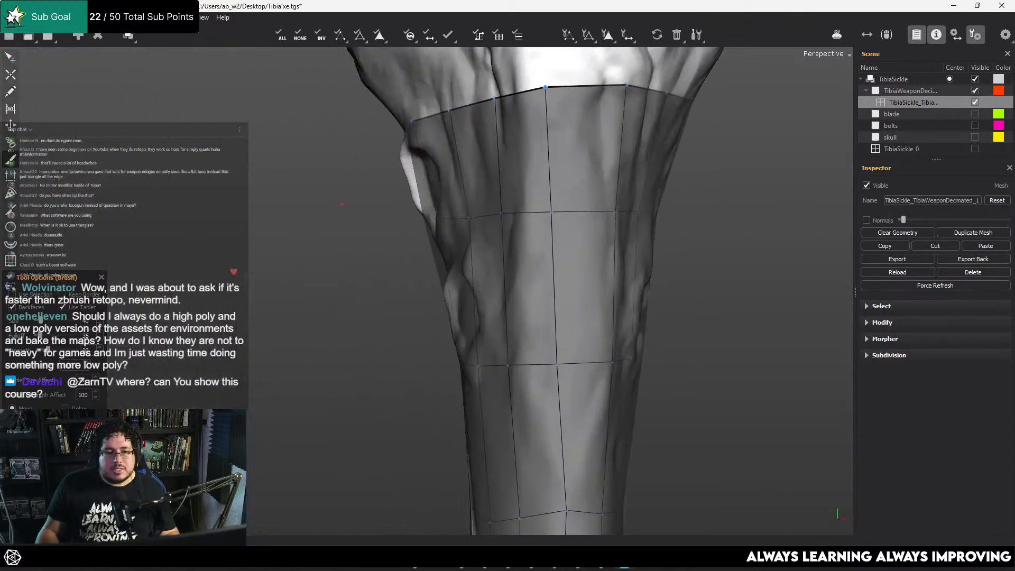
{"action": "right_click_drag", "start_coordinate": [341, 204], "coordinate": [259, 211], "text": "alt"}
{"action": "left_click_drag", "start_coordinate": [259, 211], "coordinate": [222, 206], "text": "alt"}
{"action": "right_click_drag", "start_coordinate": [222, 206], "coordinate": [285, 233], "text": "alt"}
{"action": "middle_click_drag", "start_coordinate": [285, 233], "coordinate": [418, 249], "text": "alt"}
{"action": "left_click_drag", "start_coordinate": [417, 248], "coordinate": [324, 260], "text": "alt"}
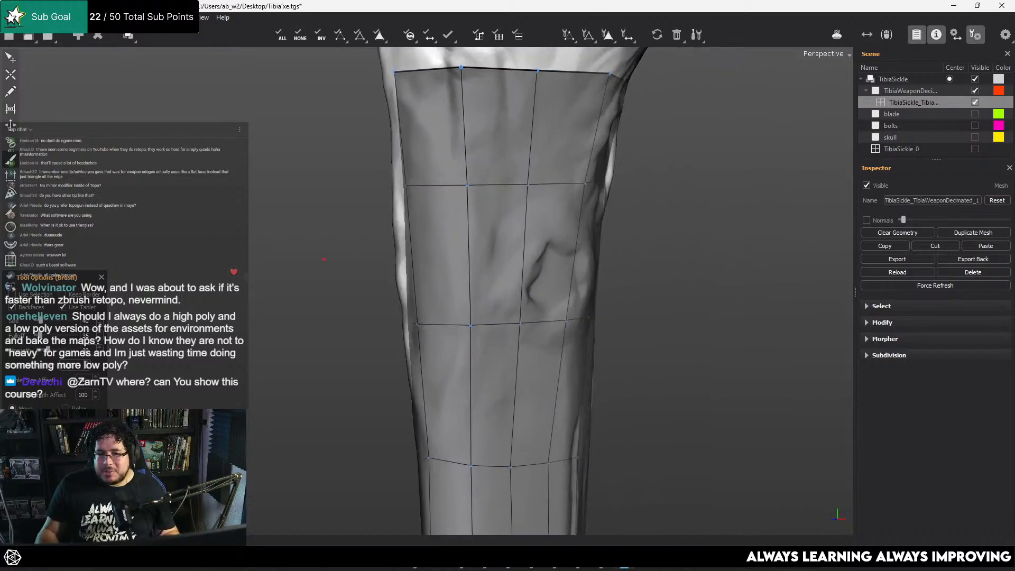
{"action": "right_click_drag", "start_coordinate": [324, 260], "coordinate": [238, 249], "text": "alt"}
{"action": "left_click_drag", "start_coordinate": [423, 244], "coordinate": [359, 240], "text": "alt"}
{"action": "right_click_drag", "start_coordinate": [359, 241], "coordinate": [476, 212], "text": "alt"}
{"action": "left_click_drag", "start_coordinate": [476, 211], "coordinate": [510, 217], "text": "alt"}
{"action": "right_click_drag", "start_coordinate": [510, 217], "coordinate": [645, 294], "text": "alt"}
{"action": "middle_click_drag", "start_coordinate": [644, 294], "coordinate": [594, 258], "text": "alt"}
{"action": "right_click_drag", "start_coordinate": [595, 258], "coordinate": [497, 251], "text": "alt"}
{"action": "left_click_drag", "start_coordinate": [497, 251], "coordinate": [328, 254], "text": "alt"}
{"action": "middle_click_drag", "start_coordinate": [328, 254], "coordinate": [449, 264], "text": "alt"}
{"action": "right_click_drag", "start_coordinate": [450, 264], "coordinate": [391, 265], "text": "alt"}
{"action": "left_click_drag", "start_coordinate": [391, 264], "coordinate": [317, 238], "text": "alt"}
{"action": "right_click_drag", "start_coordinate": [317, 237], "coordinate": [349, 154], "text": "alt"}
{"action": "middle_click_drag", "start_coordinate": [349, 153], "coordinate": [356, 188], "text": "alt"}
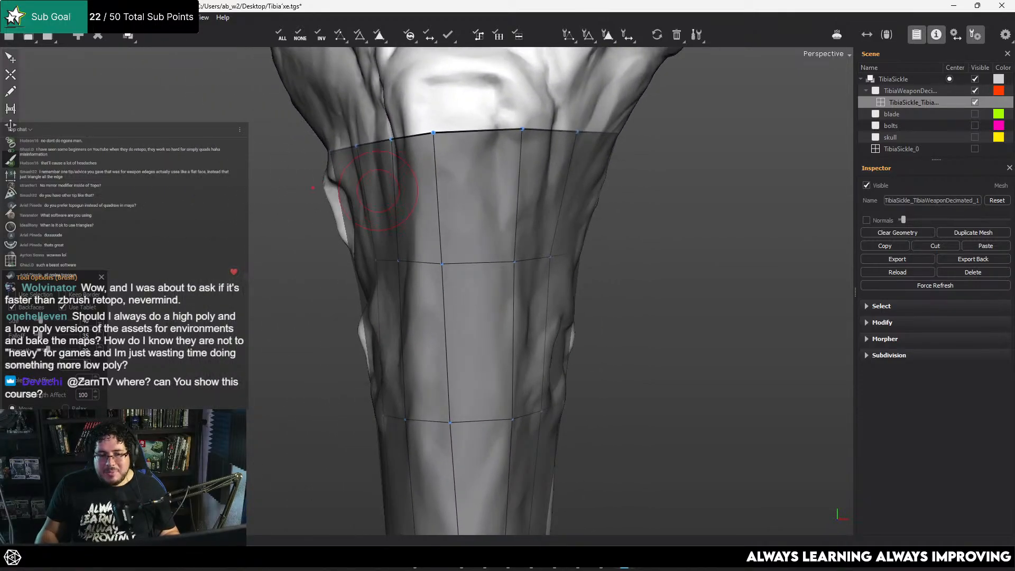
Activate the Create tool and start a horizontal cut through the tube's top row of faces on the side with the two pits
{"action": "left_click", "coordinate": [15, 112]}
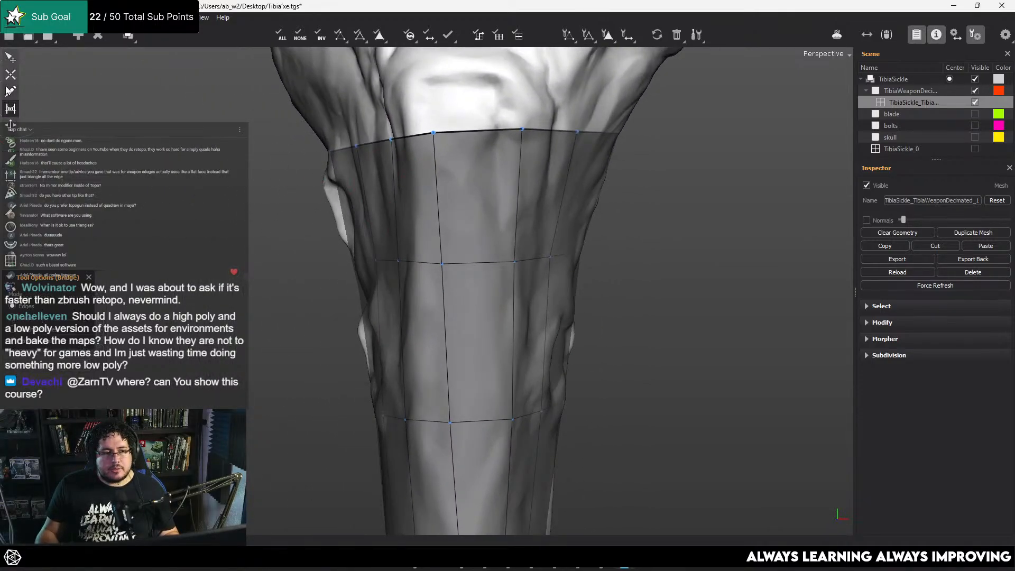
{"action": "left_click", "coordinate": [12, 76]}
{"action": "left_click_drag", "start_coordinate": [321, 219], "coordinate": [444, 209], "text": "alt"}
{"action": "middle_click_drag", "start_coordinate": [319, 200], "coordinate": [576, 203], "text": "alt"}
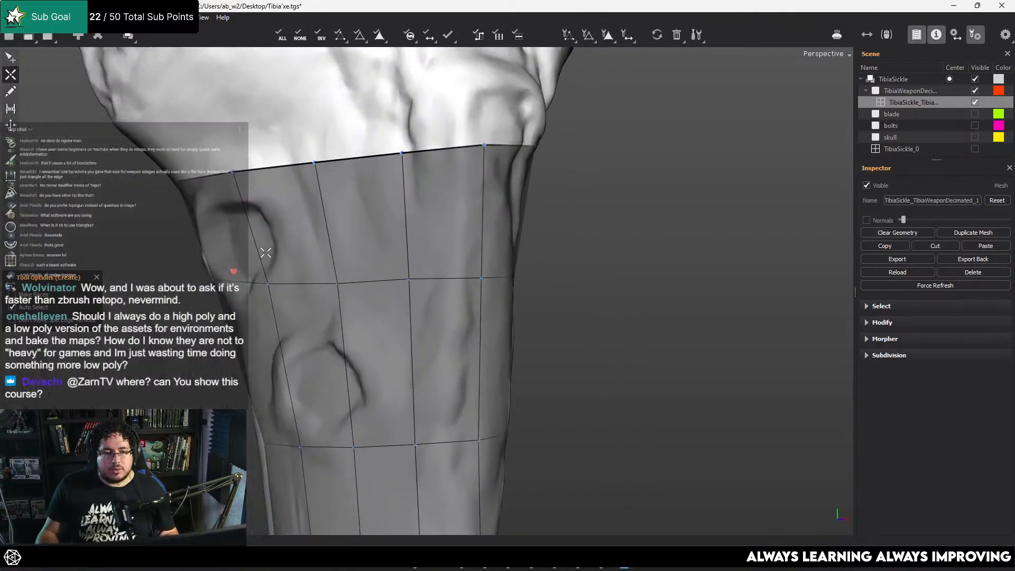
{"action": "left_click", "coordinate": [252, 226]}
{"action": "left_click", "coordinate": [328, 223]}
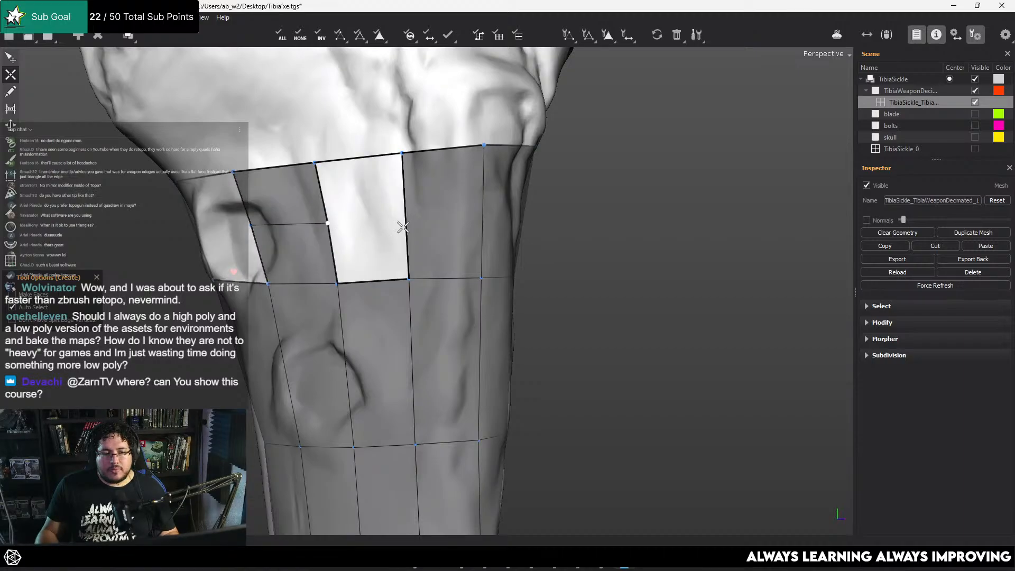
{"action": "left_click", "coordinate": [406, 222]}
{"action": "left_click", "coordinate": [484, 213]}
{"action": "left_click_drag", "start_coordinate": [482, 216], "coordinate": [449, 243], "text": "alt"}
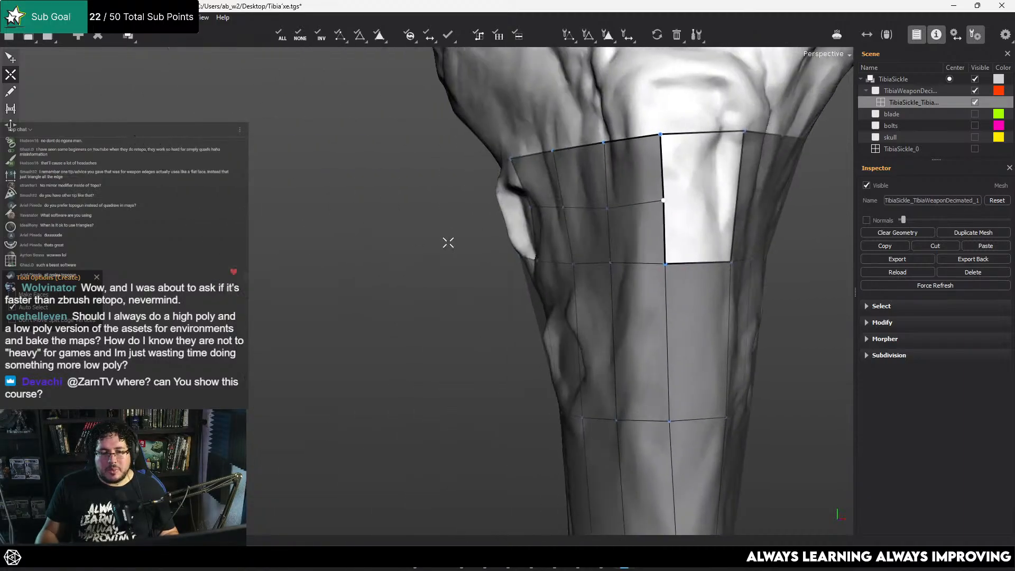
{"action": "middle_click_drag", "start_coordinate": [735, 226], "coordinate": [436, 223], "text": "alt"}
Continue the horizontal cut across the adjoining faces of the tube's top row, around the back of the shaft
{"action": "left_click", "coordinate": [439, 191]}
{"action": "left_click_drag", "start_coordinate": [483, 220], "coordinate": [483, 179], "text": "alt"}
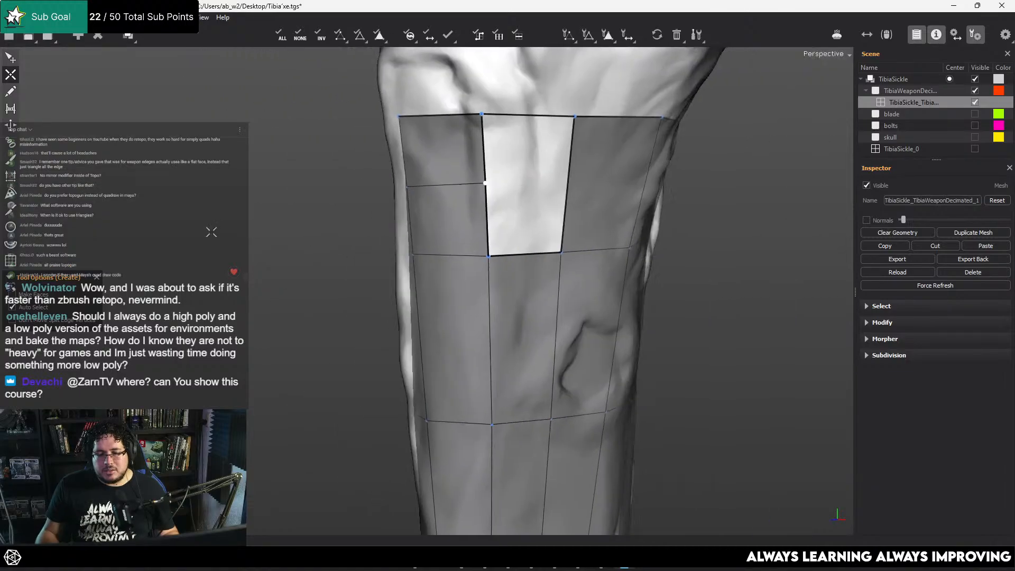
{"action": "middle_click_drag", "start_coordinate": [483, 179], "coordinate": [359, 200], "text": "alt"}
{"action": "left_click", "coordinate": [386, 190]}
{"action": "left_click_drag", "start_coordinate": [386, 191], "coordinate": [333, 211], "text": "alt"}
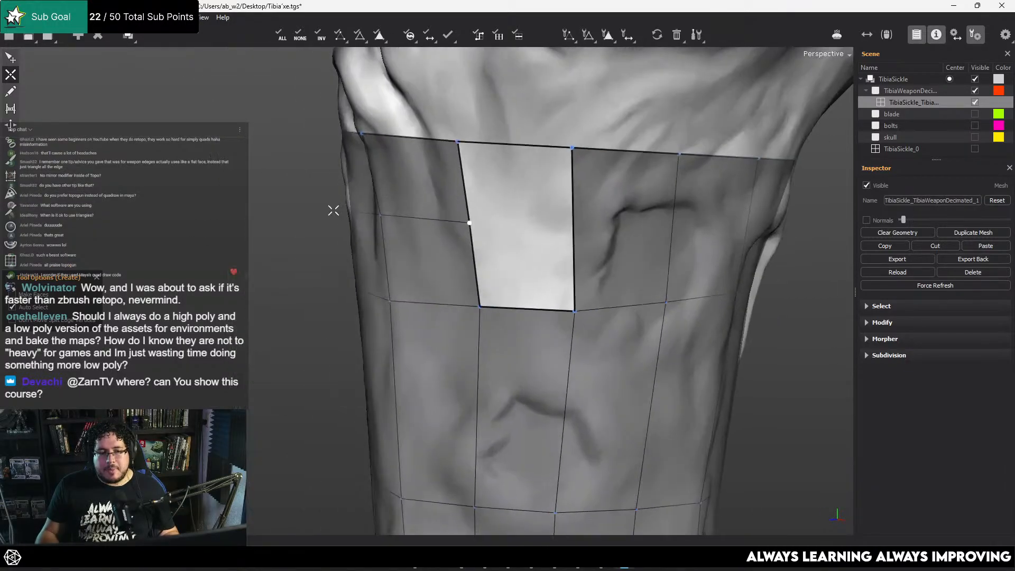
{"action": "middle_click_drag", "start_coordinate": [574, 217], "coordinate": [263, 197], "text": "alt"}
{"action": "left_click", "coordinate": [262, 210]}
{"action": "left_click", "coordinate": [369, 208]}
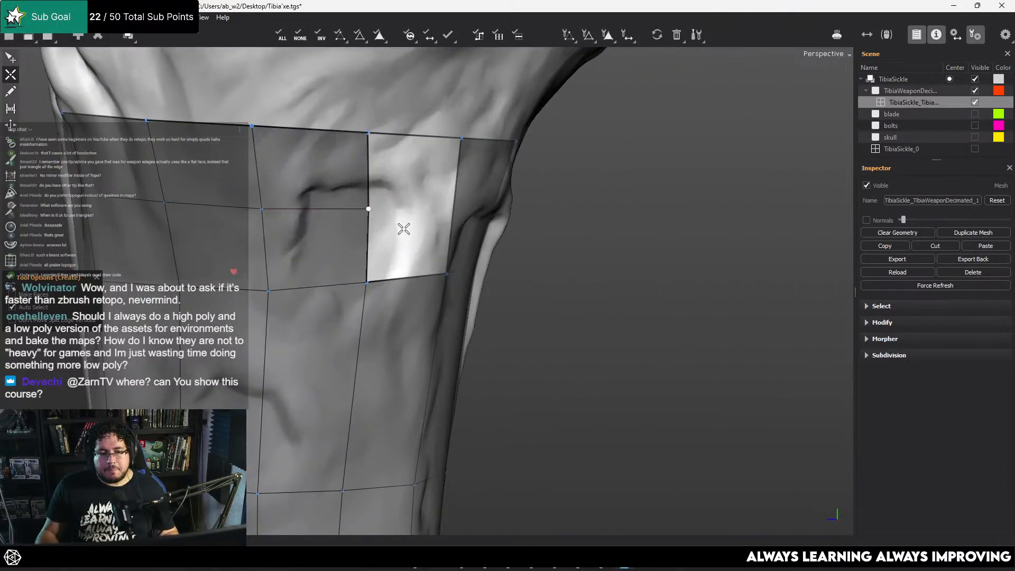
Carry the horizontal cut through the remaining top-row faces to complete the extra edge loop around the shaft
{"action": "left_click_drag", "start_coordinate": [406, 227], "coordinate": [307, 215], "text": "alt"}
{"action": "left_click", "coordinate": [325, 198]}
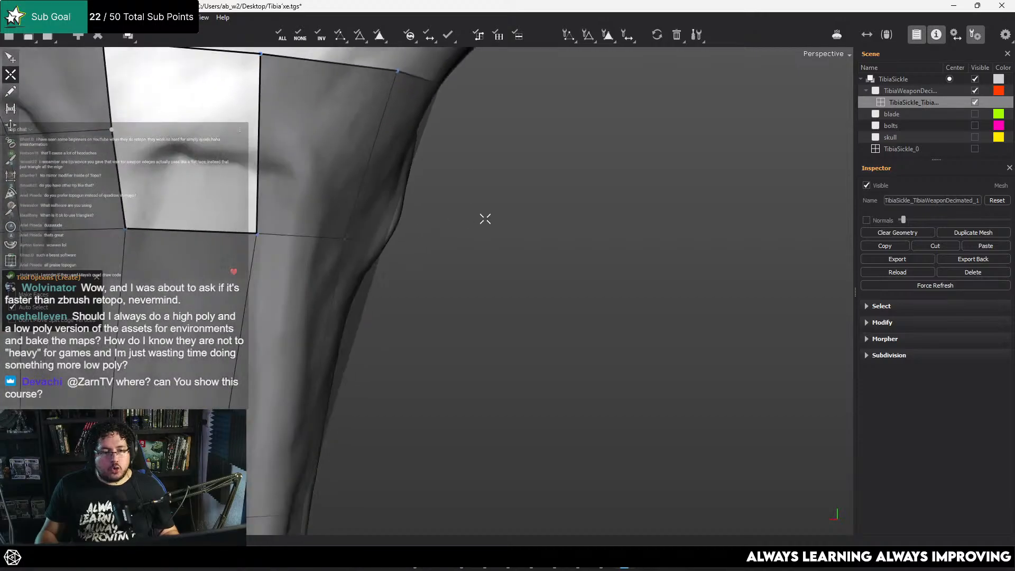
{"action": "right_click_drag", "start_coordinate": [484, 218], "coordinate": [386, 216], "text": "alt"}
{"action": "left_click_drag", "start_coordinate": [386, 215], "coordinate": [279, 252], "text": "alt"}
{"action": "left_click", "coordinate": [287, 239]}
{"action": "left_click", "coordinate": [335, 242]}
{"action": "middle_click_drag", "start_coordinate": [279, 252], "coordinate": [465, 250], "text": "alt"}
{"action": "left_click", "coordinate": [354, 238]}
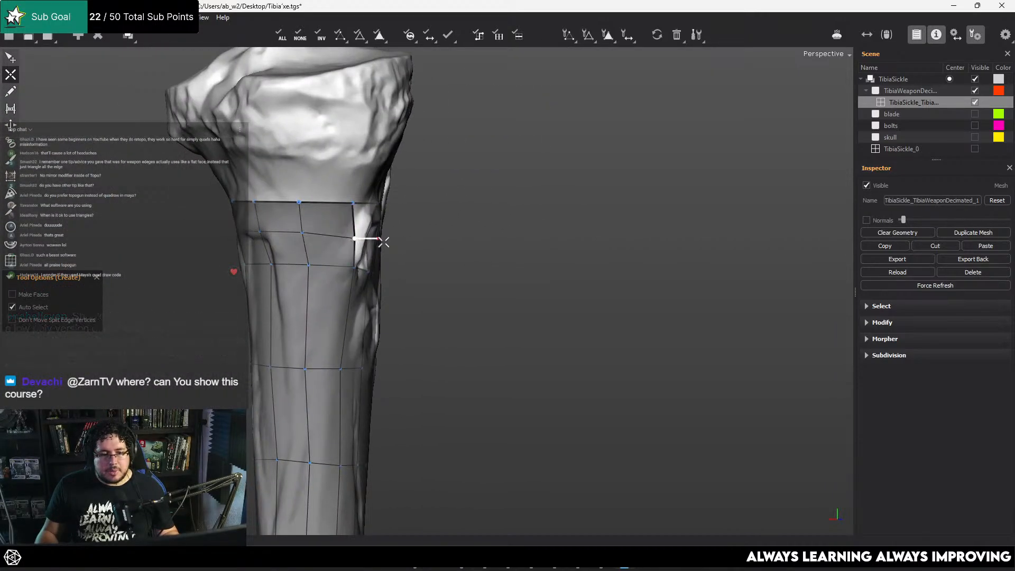
Adjust the vertices around the pit below the bone head with the Edit and Brush tools
{"action": "left_click_drag", "start_coordinate": [384, 241], "coordinate": [287, 247], "text": "alt"}
{"action": "key", "text": "e"}
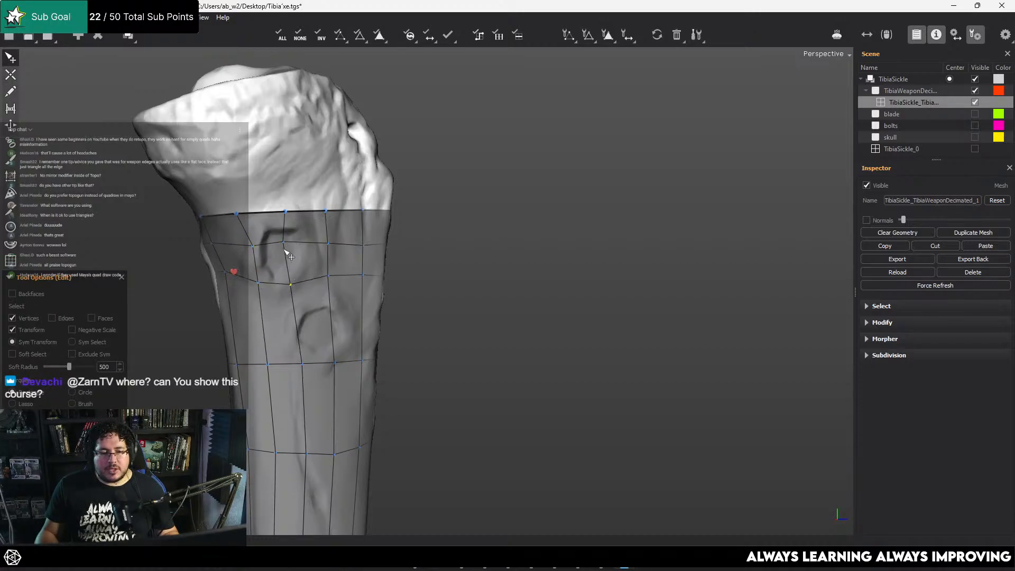
{"action": "key", "text": "b"}
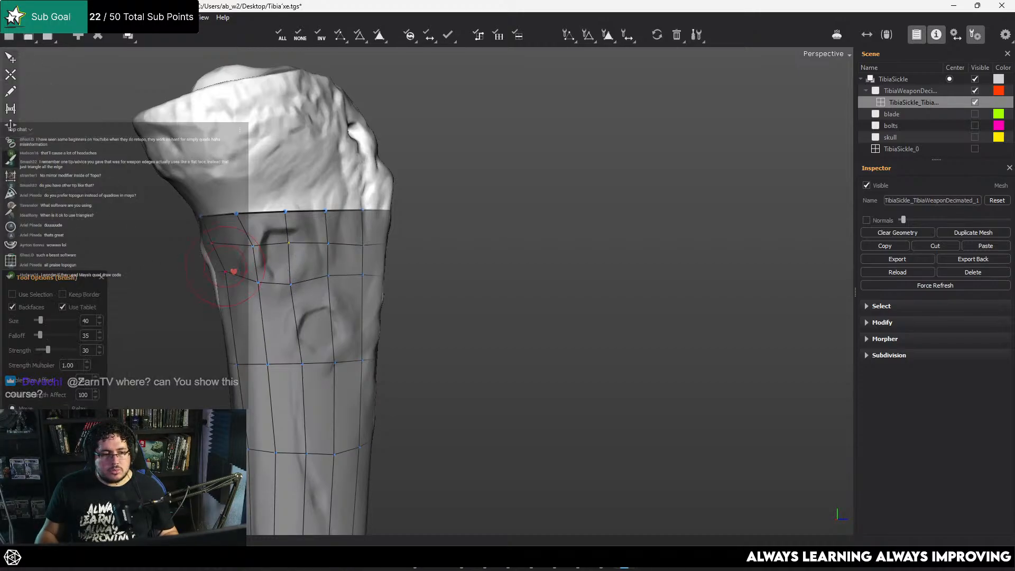
{"action": "left_click_drag", "start_coordinate": [280, 275], "coordinate": [424, 271], "text": "alt"}
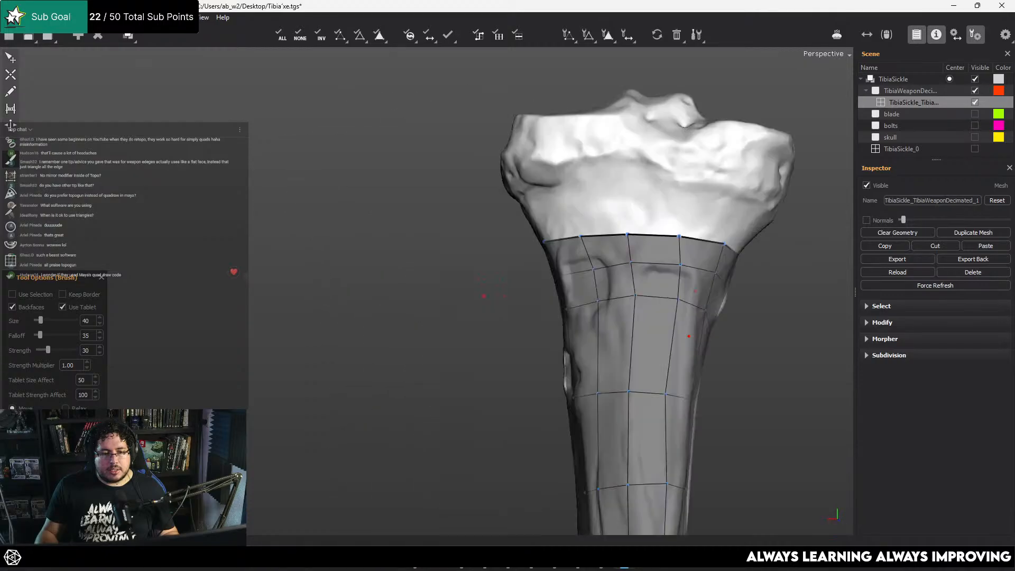
{"action": "right_click_drag", "start_coordinate": [423, 271], "coordinate": [365, 270], "text": "alt"}
{"action": "left_click_drag", "start_coordinate": [365, 270], "coordinate": [404, 273], "text": "alt"}
{"action": "middle_click_drag", "start_coordinate": [404, 273], "coordinate": [385, 412], "text": "alt"}
{"action": "right_click_drag", "start_coordinate": [385, 412], "coordinate": [418, 402], "text": "alt"}
{"action": "left_click_drag", "start_coordinate": [417, 402], "coordinate": [397, 370], "text": "alt"}
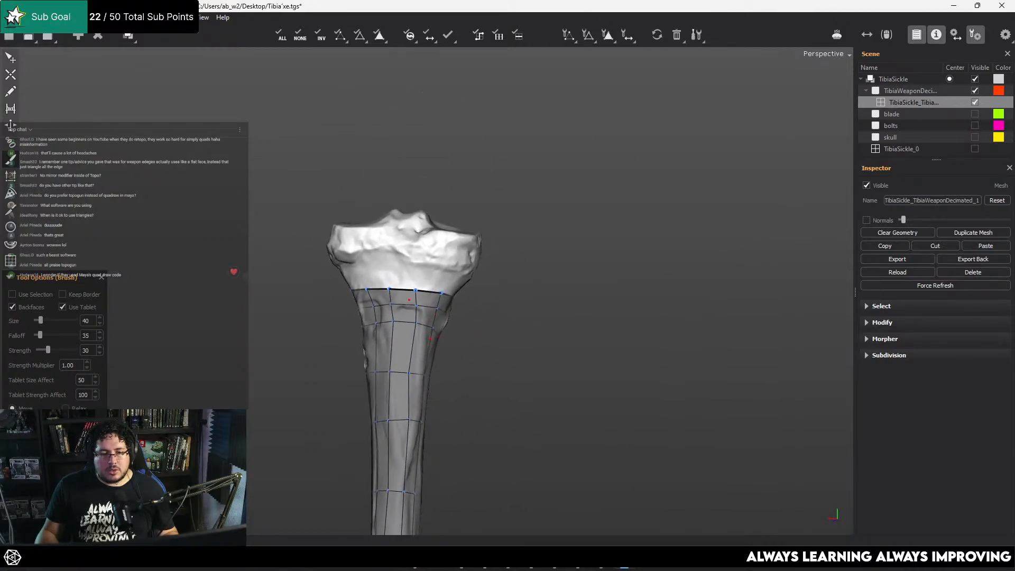
{"action": "right_click_drag", "start_coordinate": [396, 370], "coordinate": [452, 316], "text": "alt"}
{"action": "left_click_drag", "start_coordinate": [452, 315], "coordinate": [349, 318], "text": "alt"}
{"action": "middle_click_drag", "start_coordinate": [349, 318], "coordinate": [529, 312], "text": "alt"}
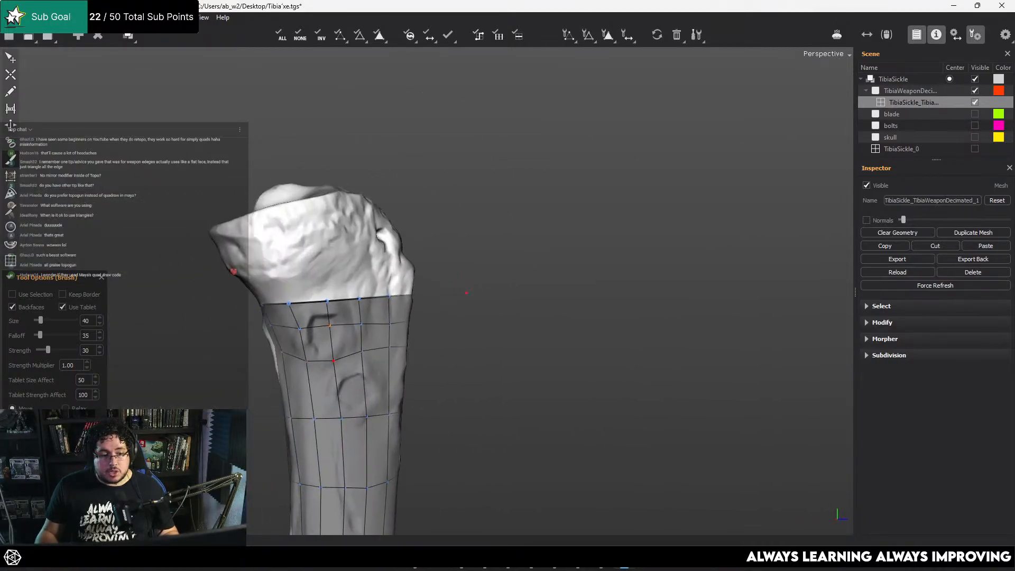
{"action": "left_click_drag", "start_coordinate": [528, 312], "coordinate": [455, 317], "text": "alt"}
{"action": "right_click_drag", "start_coordinate": [455, 317], "coordinate": [518, 312], "text": "alt"}
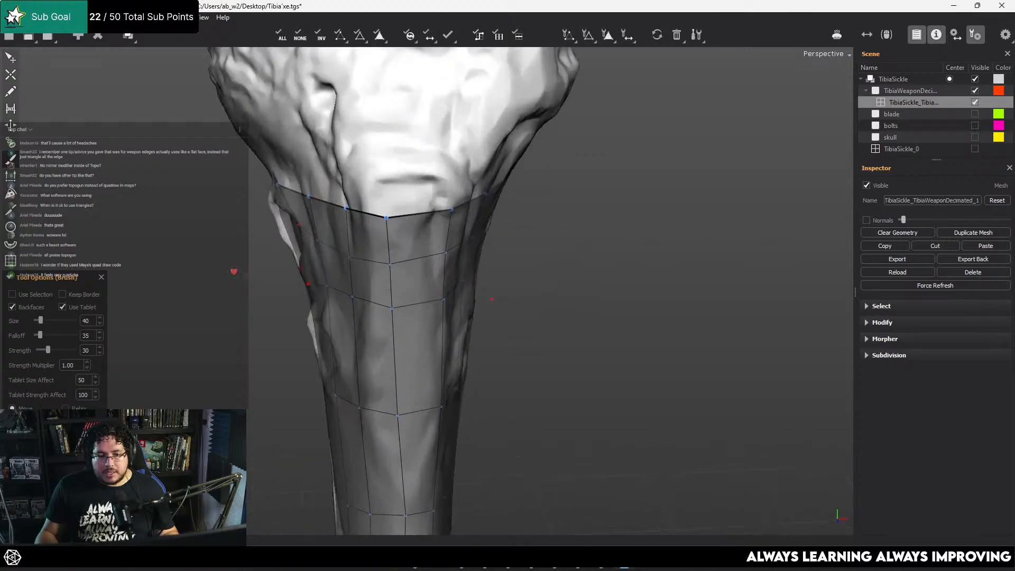
Examine the shape of the bone head above the tube's top border from several sides
{"action": "left_click_drag", "start_coordinate": [518, 312], "coordinate": [476, 309], "text": "alt"}
{"action": "middle_click_drag", "start_coordinate": [476, 310], "coordinate": [503, 400], "text": "alt"}
{"action": "right_click_drag", "start_coordinate": [463, 364], "coordinate": [370, 364], "text": "alt"}
{"action": "left_click_drag", "start_coordinate": [370, 365], "coordinate": [578, 286], "text": "alt"}
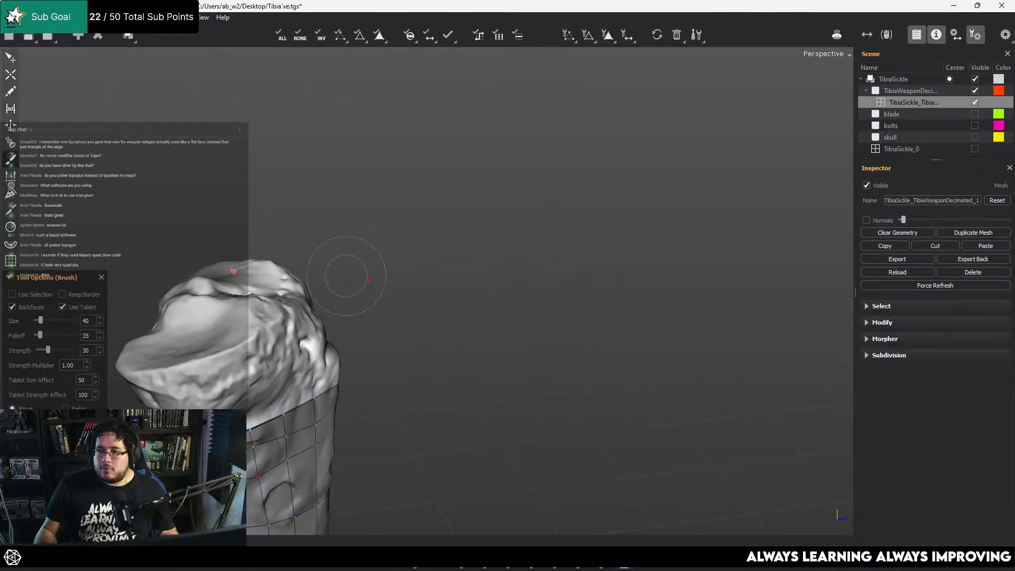
{"action": "left_click_drag", "start_coordinate": [327, 268], "coordinate": [317, 254], "text": "alt"}
{"action": "middle_click_drag", "start_coordinate": [317, 253], "coordinate": [379, 201], "text": "alt"}
{"action": "right_click_drag", "start_coordinate": [379, 201], "coordinate": [412, 198], "text": "alt"}
{"action": "left_click_drag", "start_coordinate": [413, 198], "coordinate": [317, 158], "text": "alt"}
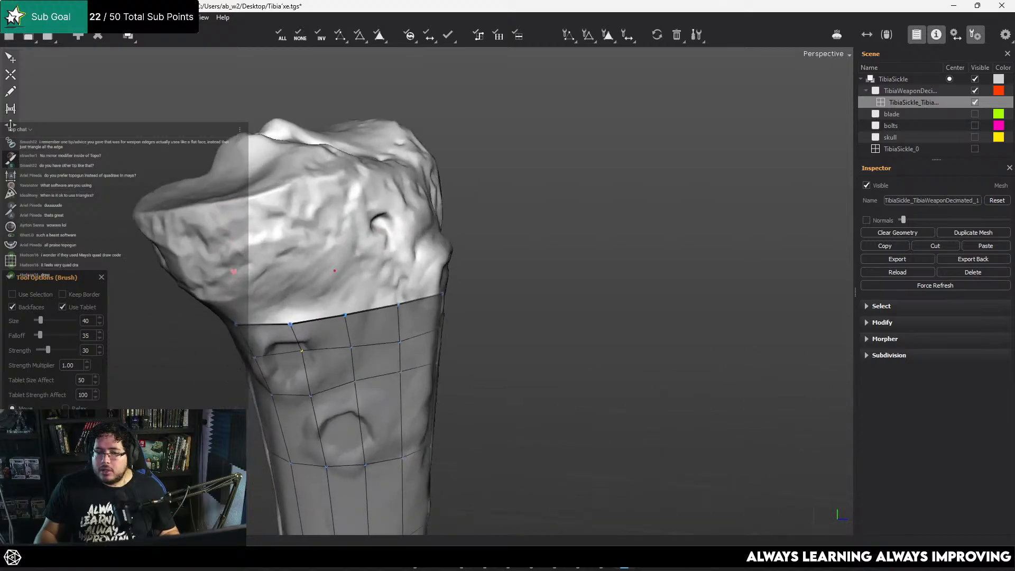
{"action": "middle_click_drag", "start_coordinate": [318, 159], "coordinate": [358, 121], "text": "alt"}
Create an edge outline from the tube's top border up the bone head, across its top, and back down to the neighbouring border vertex
{"action": "left_click", "coordinate": [11, 74]}
{"action": "left_click_drag", "start_coordinate": [465, 238], "coordinate": [406, 298], "text": "alt"}
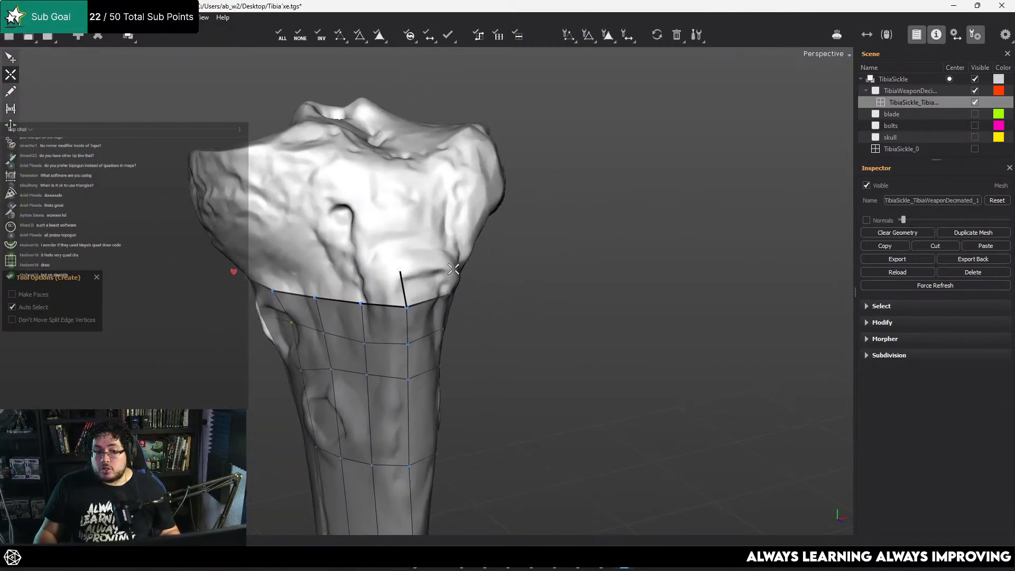
{"action": "left_click_drag", "start_coordinate": [454, 269], "coordinate": [442, 237], "text": "alt"}
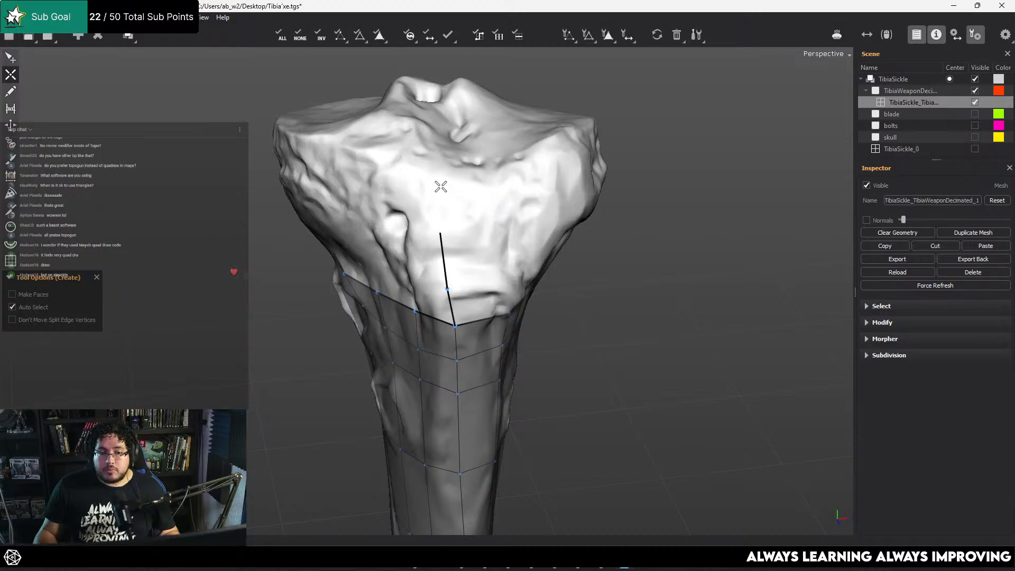
{"action": "left_click_drag", "start_coordinate": [462, 195], "coordinate": [429, 369], "text": "alt"}
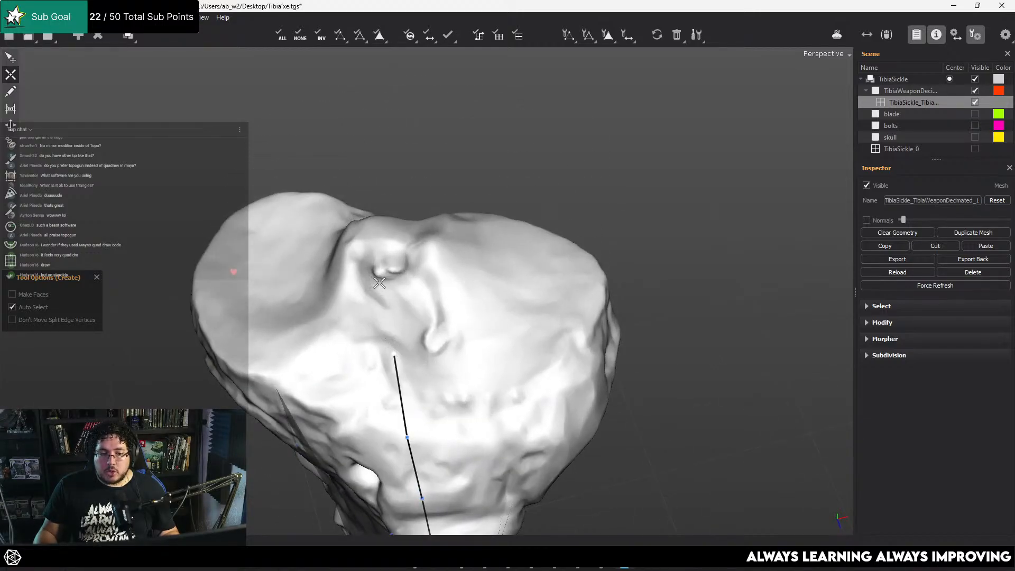
{"action": "left_click_drag", "start_coordinate": [382, 255], "coordinate": [428, 339], "text": "alt"}
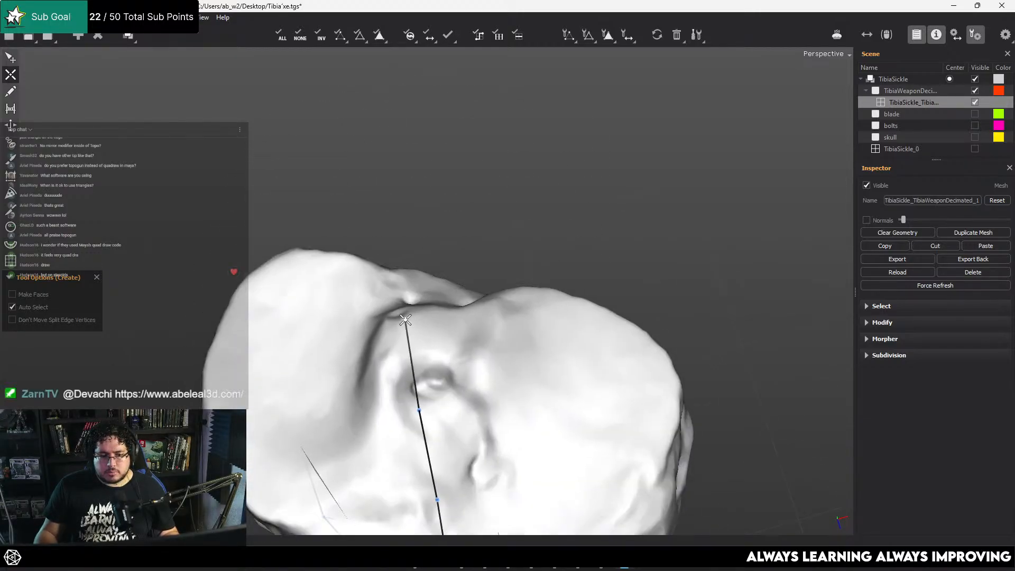
{"action": "mouse_move", "coordinate": [489, 390]}
{"action": "left_mouse_down", "text": "alt"}
{"action": "mouse_move", "coordinate": [496, 313]}
{"action": "mouse_move", "coordinate": [459, 308]}
{"action": "left_mouse_up", "text": "alt"}
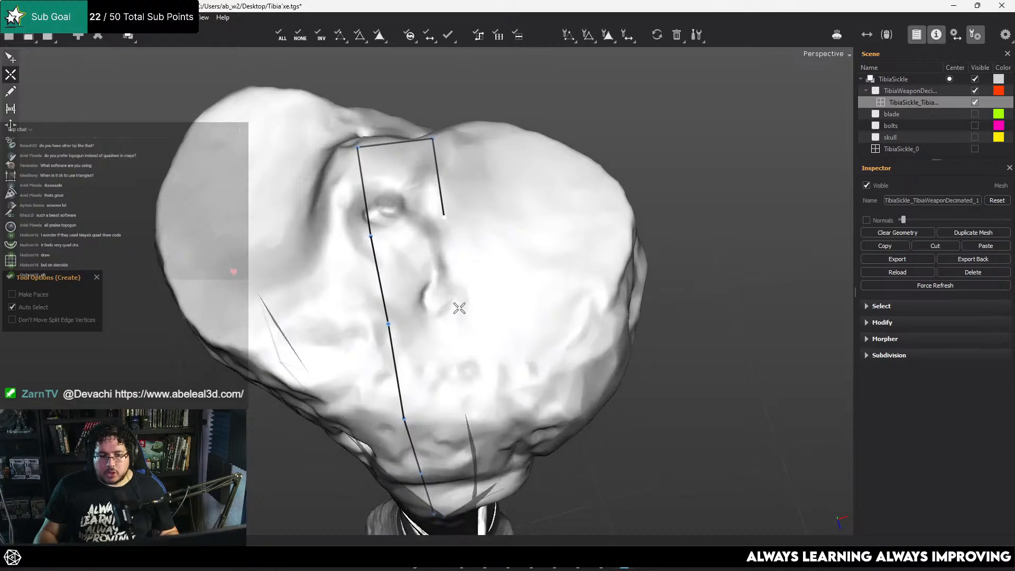
{"action": "left_click_drag", "start_coordinate": [469, 393], "coordinate": [511, 187], "text": "alt"}
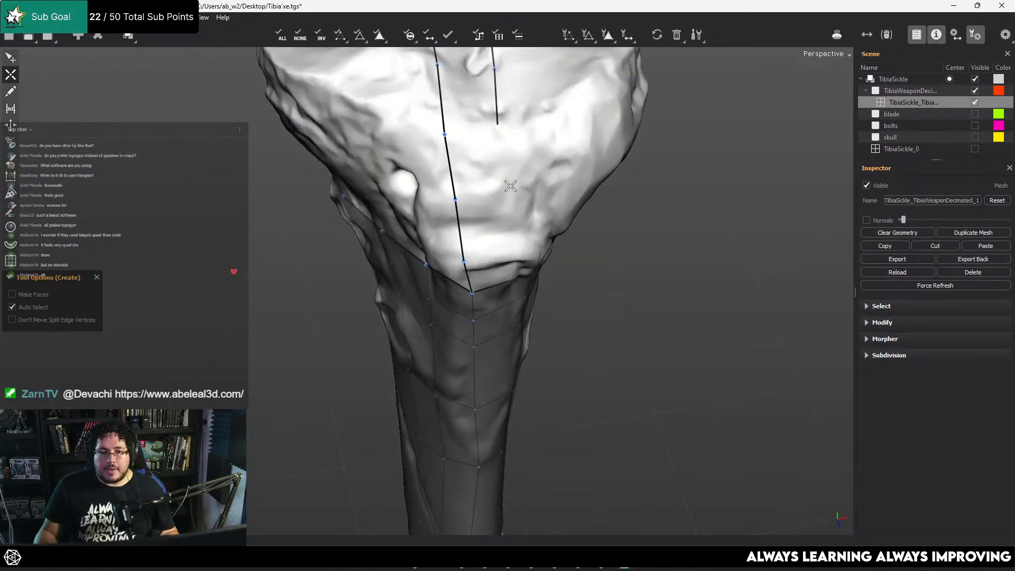
{"action": "left_click_drag", "start_coordinate": [521, 235], "coordinate": [525, 125], "text": "alt"}
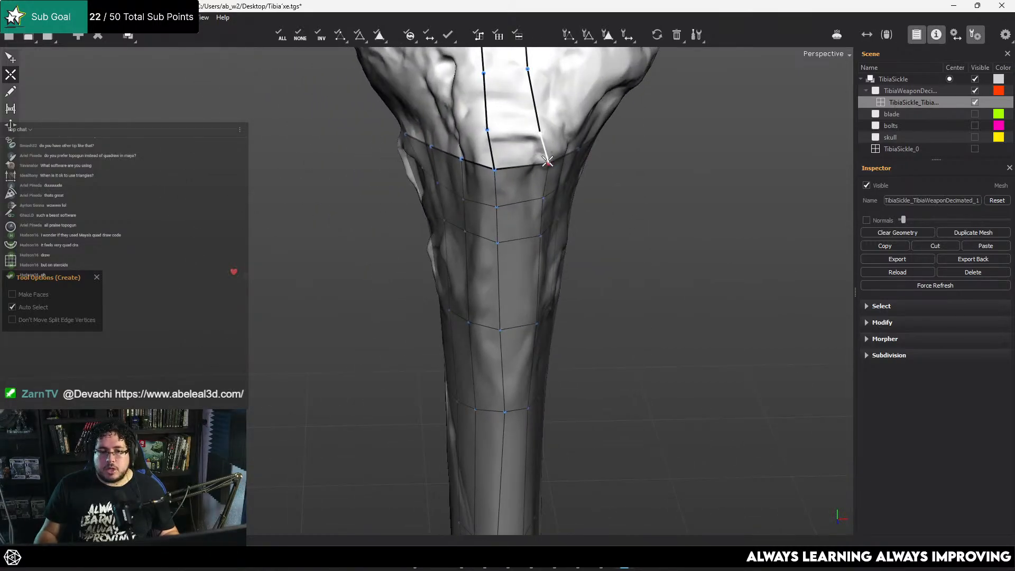
Bridge the two parallel edge lines into a one-quad-wide strip running up the bone head and over its top
{"action": "key", "text": "r"}
{"action": "left_click", "coordinate": [513, 129]}
{"action": "middle_click_drag", "start_coordinate": [512, 125], "coordinate": [506, 225], "text": "alt"}
{"action": "left_click", "coordinate": [499, 173]}
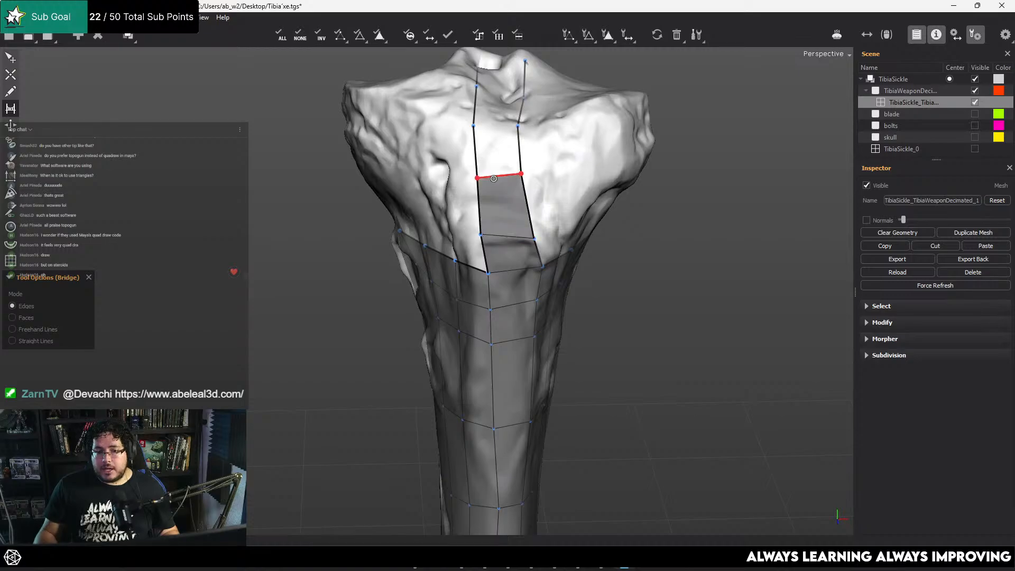
{"action": "left_click", "coordinate": [497, 122]}
{"action": "left_click_drag", "start_coordinate": [497, 121], "coordinate": [500, 182], "text": "alt"}
{"action": "left_click", "coordinate": [498, 154]}
{"action": "left_click", "coordinate": [497, 97]}
{"action": "left_click_drag", "start_coordinate": [497, 97], "coordinate": [526, 297], "text": "alt"}
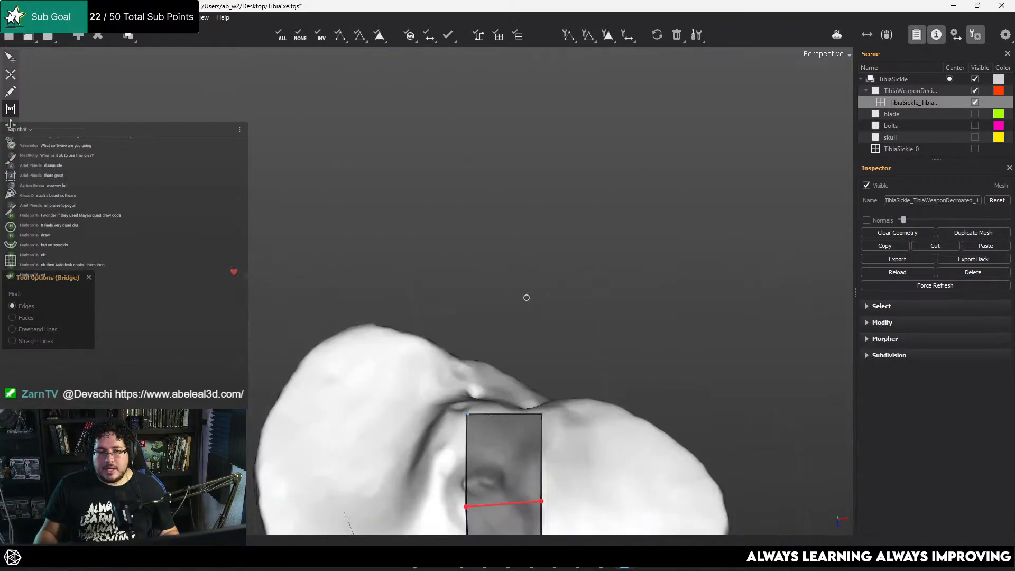
Create a zigzag chain of edges across the side of the bone head, framing the small pit beside the vertical strip
{"action": "middle_click_drag", "start_coordinate": [526, 296], "coordinate": [529, 196], "text": "alt"}
{"action": "right_click_drag", "start_coordinate": [528, 196], "coordinate": [491, 234], "text": "alt"}
{"action": "left_click_drag", "start_coordinate": [491, 235], "coordinate": [492, 127], "text": "alt"}
{"action": "middle_click_drag", "start_coordinate": [497, 270], "coordinate": [489, 193], "text": "alt"}
{"action": "left_click_drag", "start_coordinate": [490, 192], "coordinate": [332, 201], "text": "alt"}
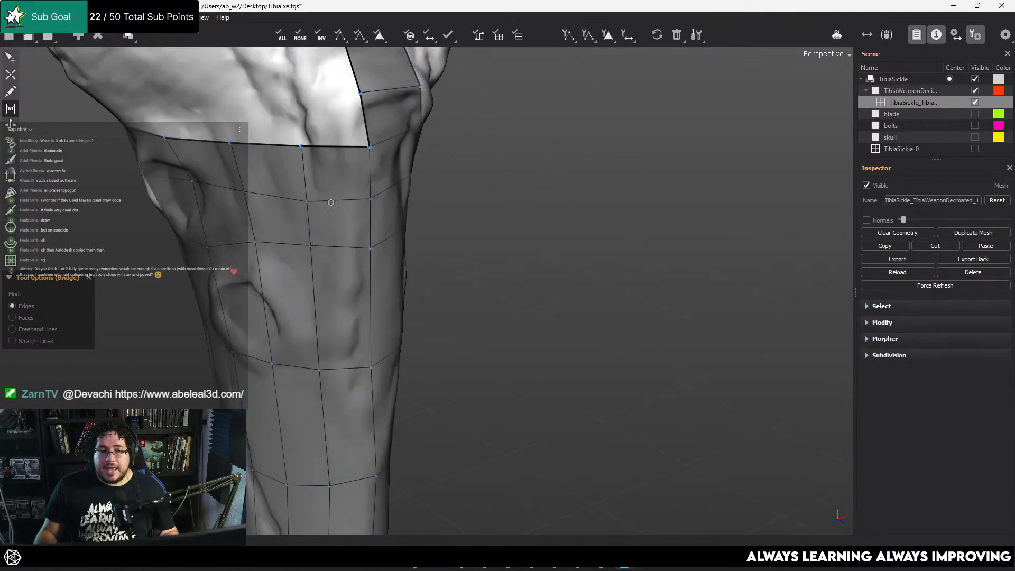
{"action": "middle_click_drag", "start_coordinate": [331, 201], "coordinate": [410, 199], "text": "alt"}
{"action": "key", "text": "e"}
{"action": "middle_click_drag", "start_coordinate": [382, 144], "coordinate": [426, 240], "text": "alt"}
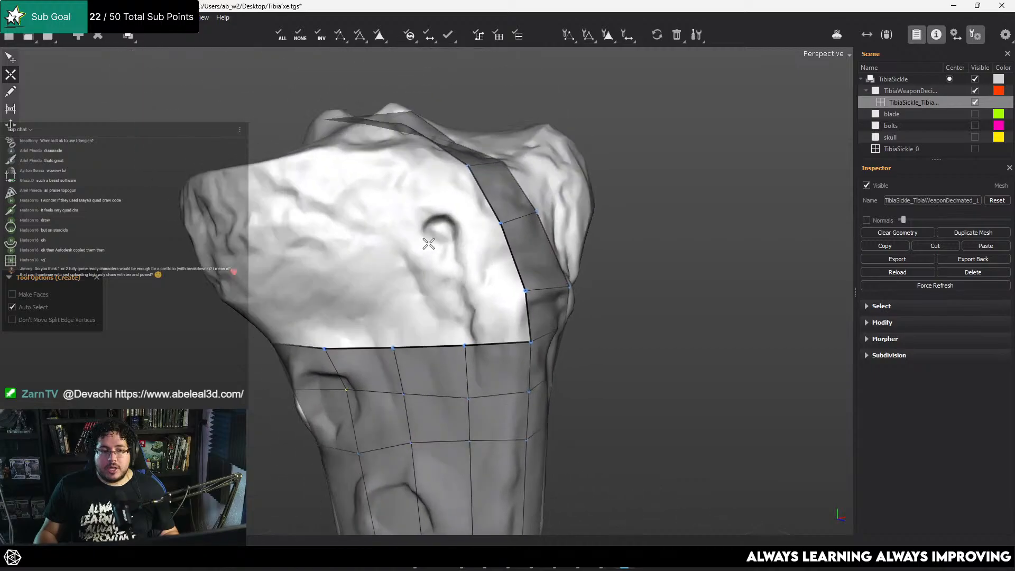
{"action": "left_click_drag", "start_coordinate": [426, 241], "coordinate": [380, 249], "text": "alt"}
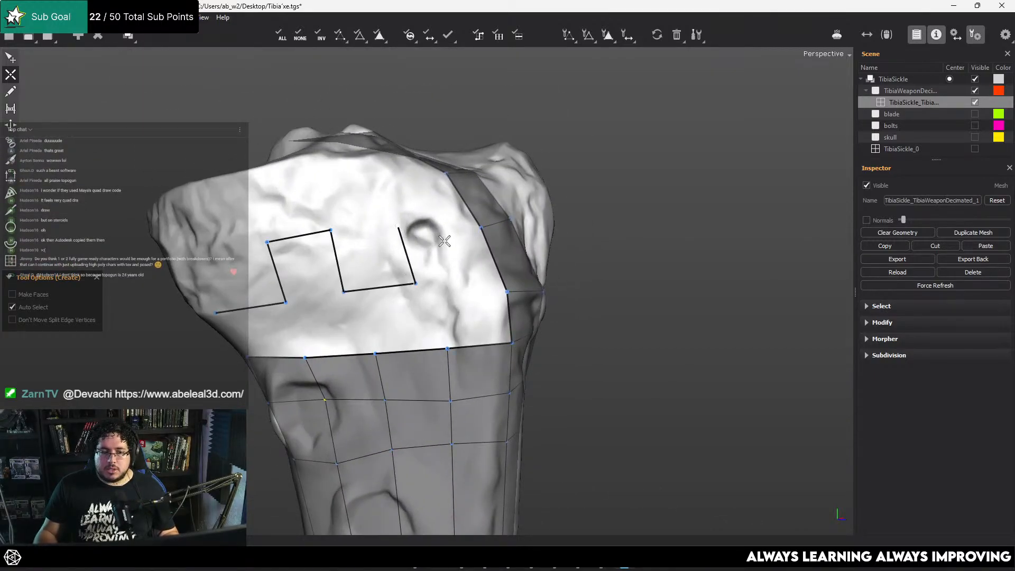
{"action": "left_click_drag", "start_coordinate": [445, 242], "coordinate": [476, 211], "text": "alt"}
{"action": "left_click", "coordinate": [487, 279]}
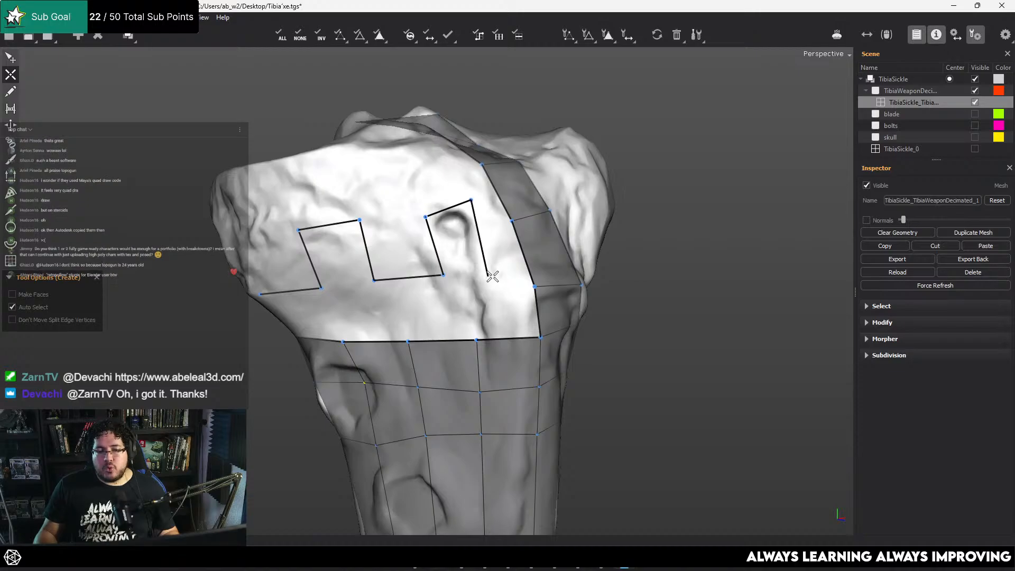
Bridge the zigzag edges into a horizontal row of quads joined to the vertical strip, and close the quad at its far end
{"action": "key", "text": "b"}
{"action": "left_click", "coordinate": [496, 233]}
{"action": "left_click", "coordinate": [459, 288]}
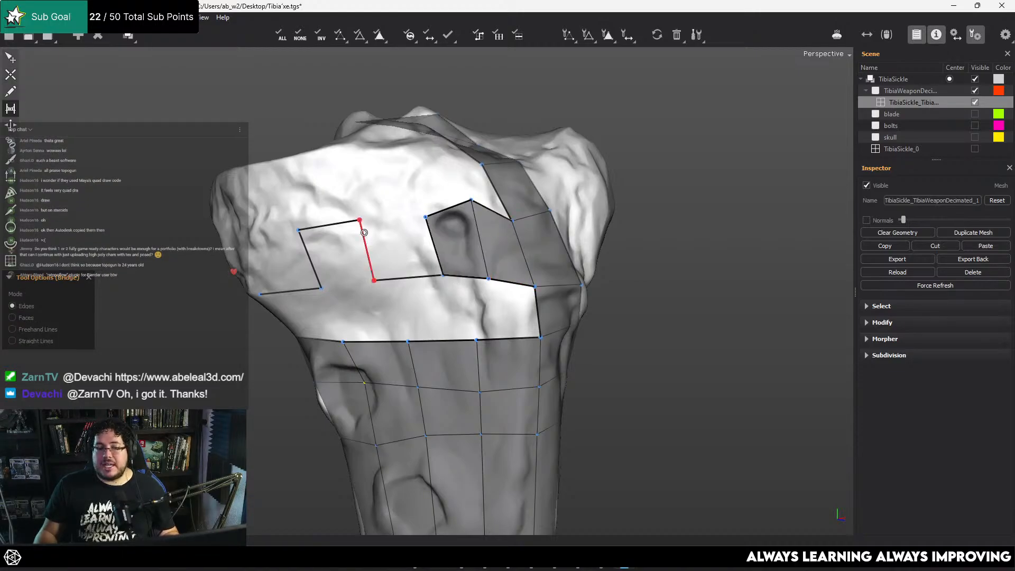
{"action": "left_click", "coordinate": [386, 224]}
{"action": "left_click", "coordinate": [343, 282]}
{"action": "key", "text": "c"}
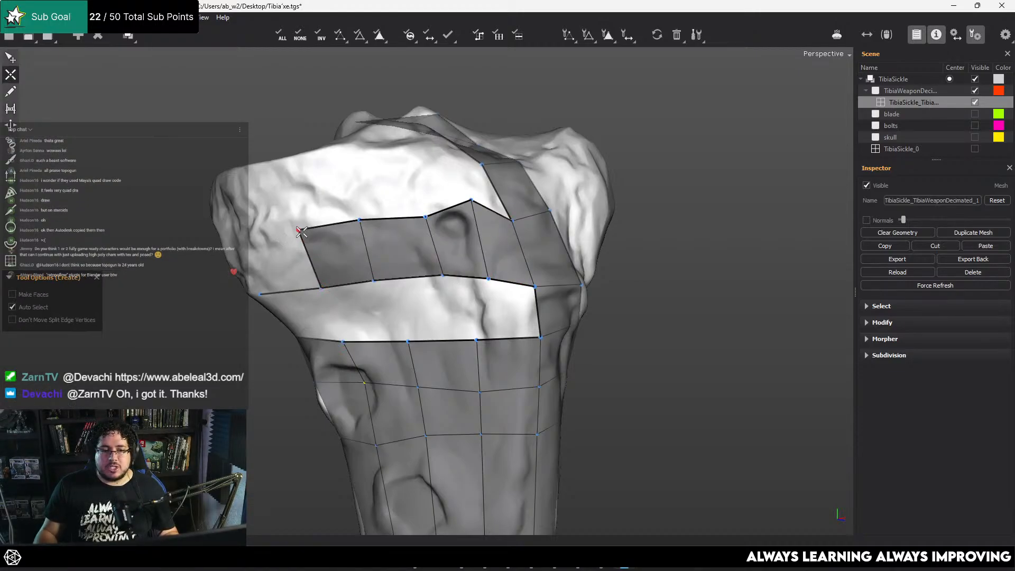
{"action": "left_click", "coordinate": [260, 293]}
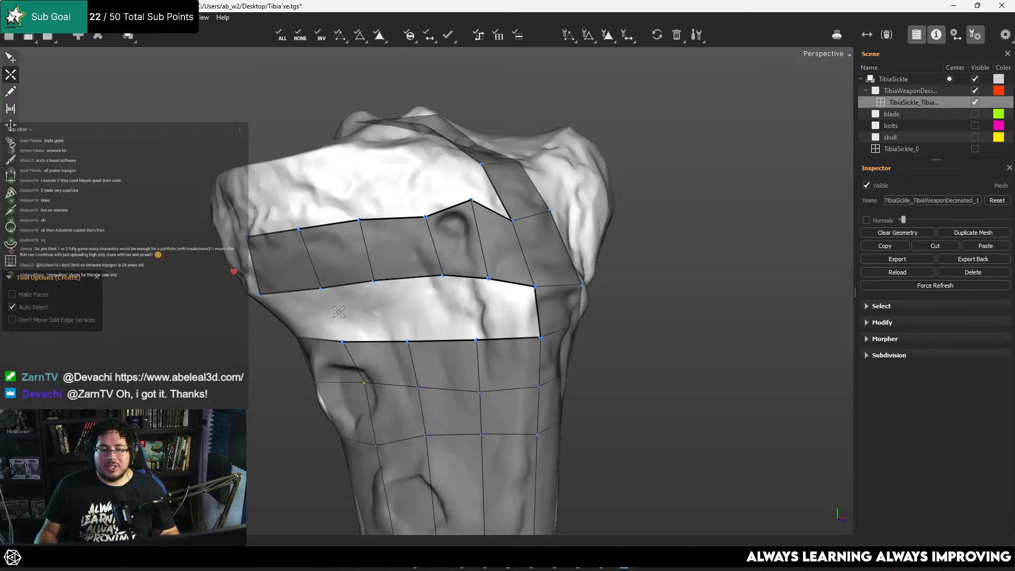
Bridge the new row of quads down to the tube's top border to fill the gap beneath the pit
{"action": "key", "text": "b"}
{"action": "left_click", "coordinate": [370, 320]}
{"action": "left_click", "coordinate": [465, 310]}
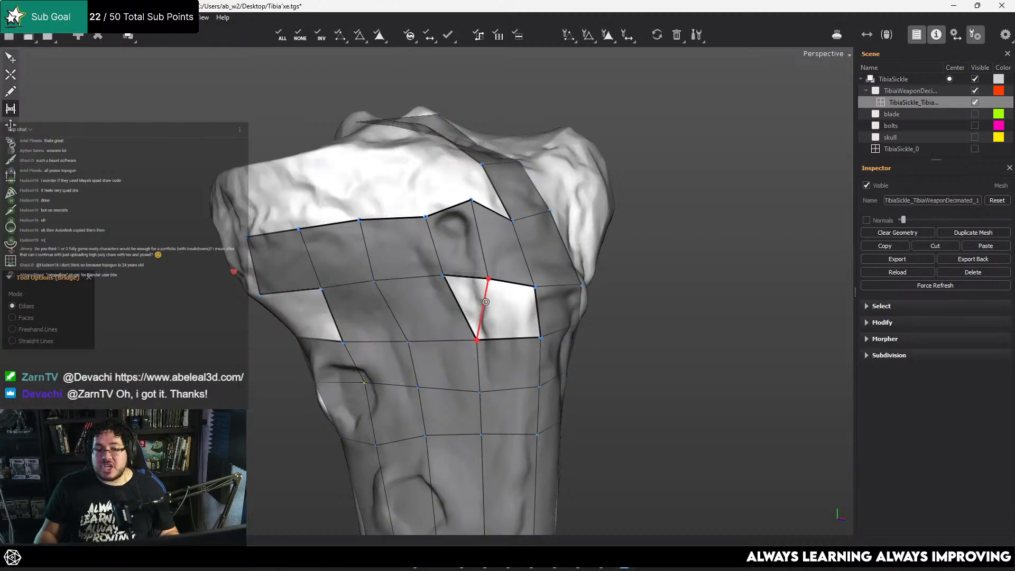
{"action": "left_click", "coordinate": [483, 309]}
Create two stacked quads on the other side of the vertical strip, the lower one attached to the tube's top border
{"action": "left_click_drag", "start_coordinate": [589, 320], "coordinate": [395, 312], "text": "alt"}
{"action": "middle_click_drag", "start_coordinate": [395, 312], "coordinate": [316, 279], "text": "alt"}
{"action": "right_click_drag", "start_coordinate": [317, 279], "coordinate": [468, 281], "text": "alt"}
{"action": "key", "text": "q"}
{"action": "key", "text": "w"}
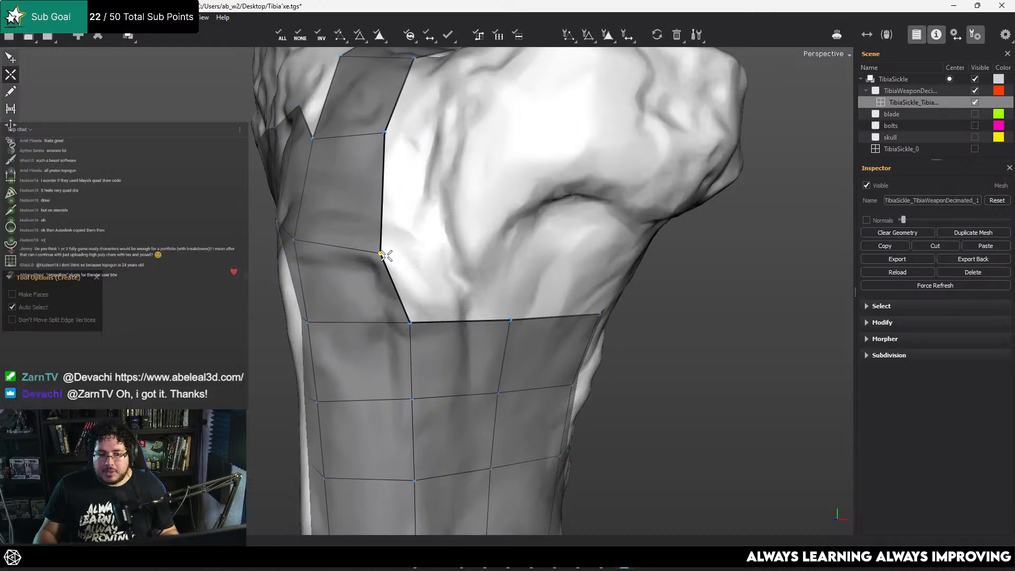
{"action": "left_click", "coordinate": [514, 321]}
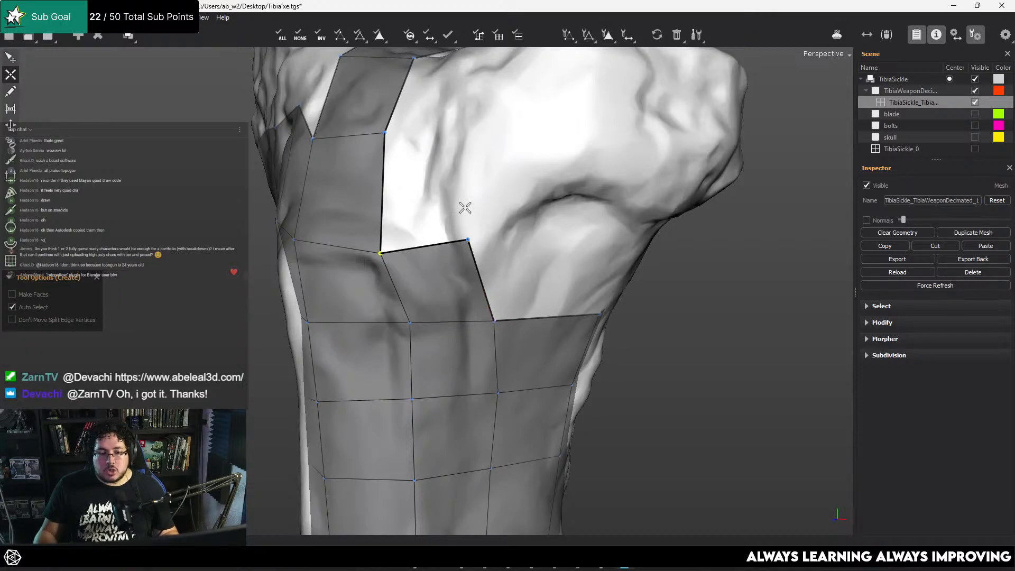
{"action": "left_click", "coordinate": [383, 132]}
{"action": "left_click", "coordinate": [420, 177]}
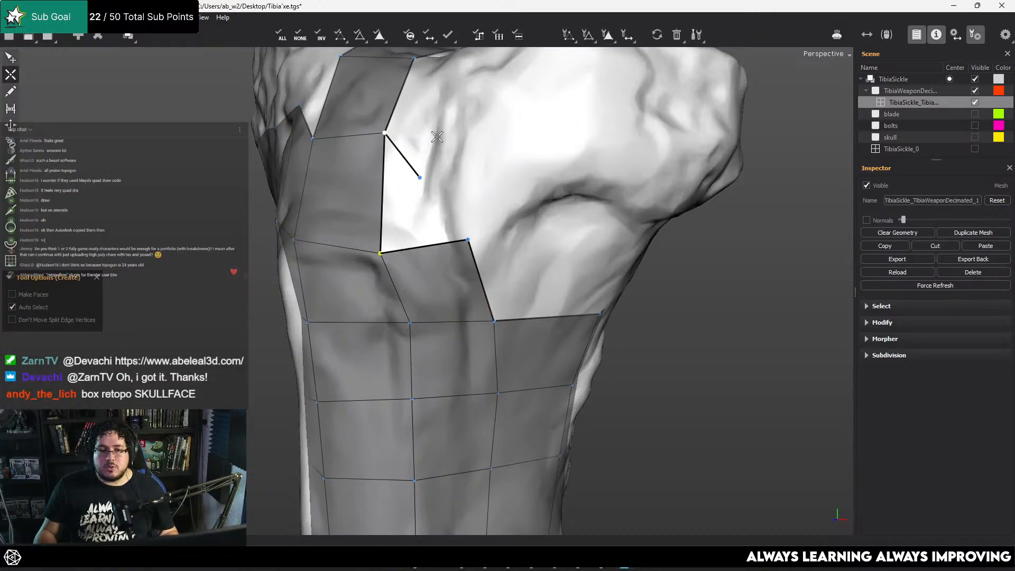
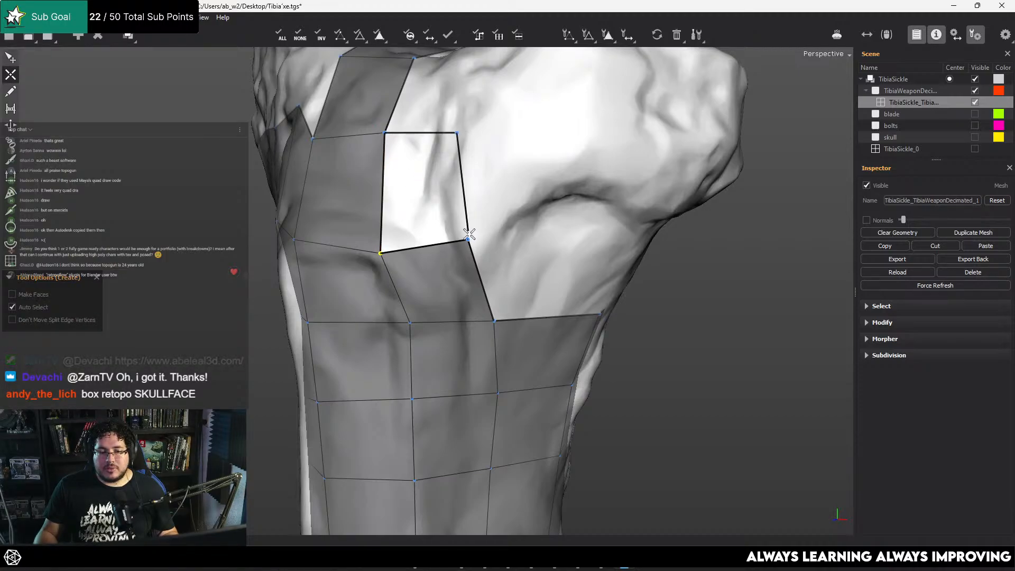
{"action": "left_click", "coordinate": [458, 135]}
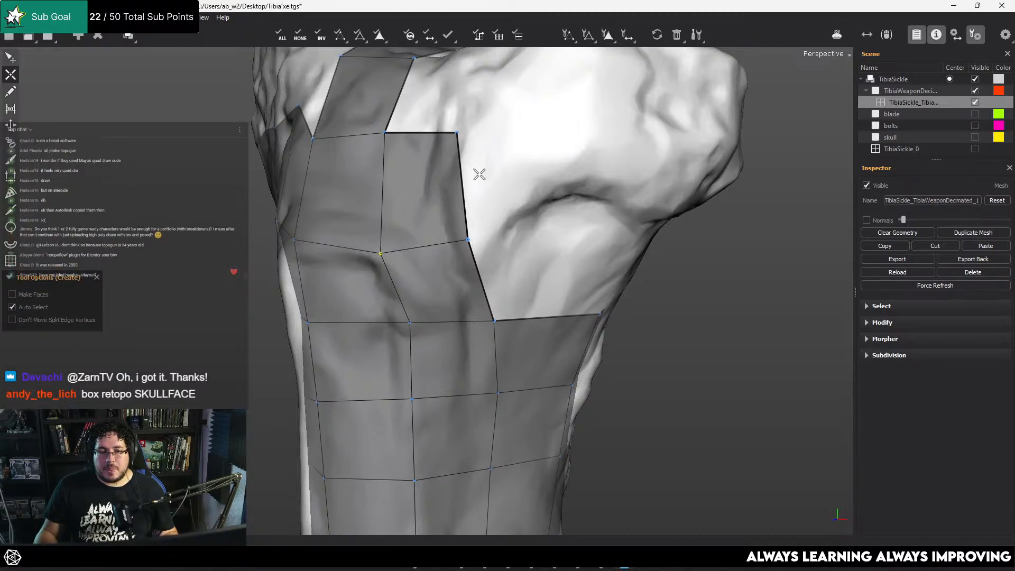
Create a chain of edges above the tube's top border, starting at the lower new quad and running around the back of the bone head
{"action": "left_click_drag", "start_coordinate": [492, 188], "coordinate": [382, 160], "text": "alt"}
{"action": "key", "text": "q"}
{"action": "key", "text": "w"}
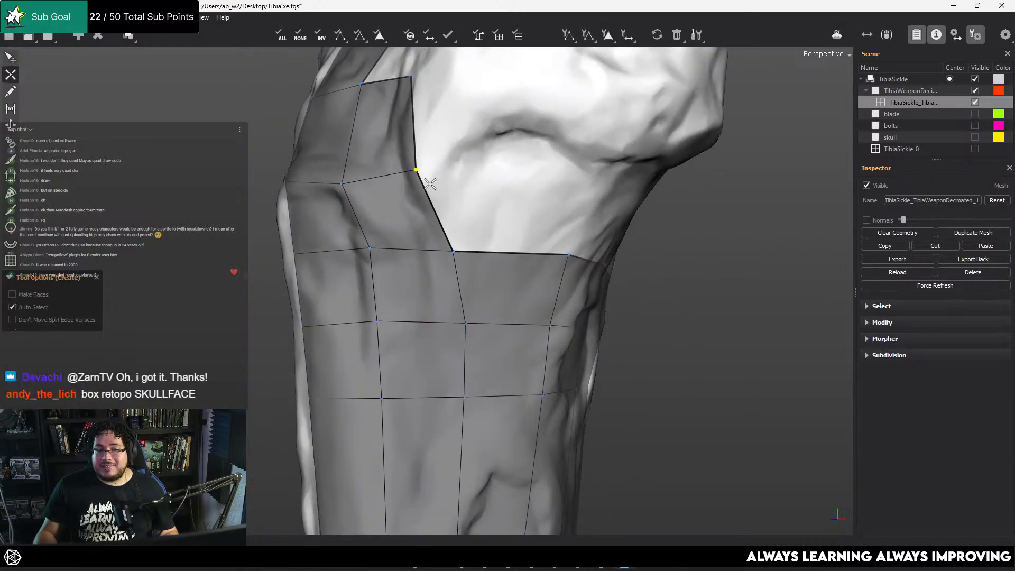
{"action": "left_click", "coordinate": [570, 191]}
{"action": "left_click_drag", "start_coordinate": [569, 191], "coordinate": [507, 181], "text": "alt"}
{"action": "left_click", "coordinate": [495, 145]}
{"action": "left_click_drag", "start_coordinate": [624, 203], "coordinate": [485, 247], "text": "alt"}
Bridge the chain of edges to the tube's top border, building a row of faces around the back up to the side faces
{"action": "key", "text": "r"}
{"action": "left_click", "coordinate": [480, 255]}
{"action": "left_click", "coordinate": [552, 257]}
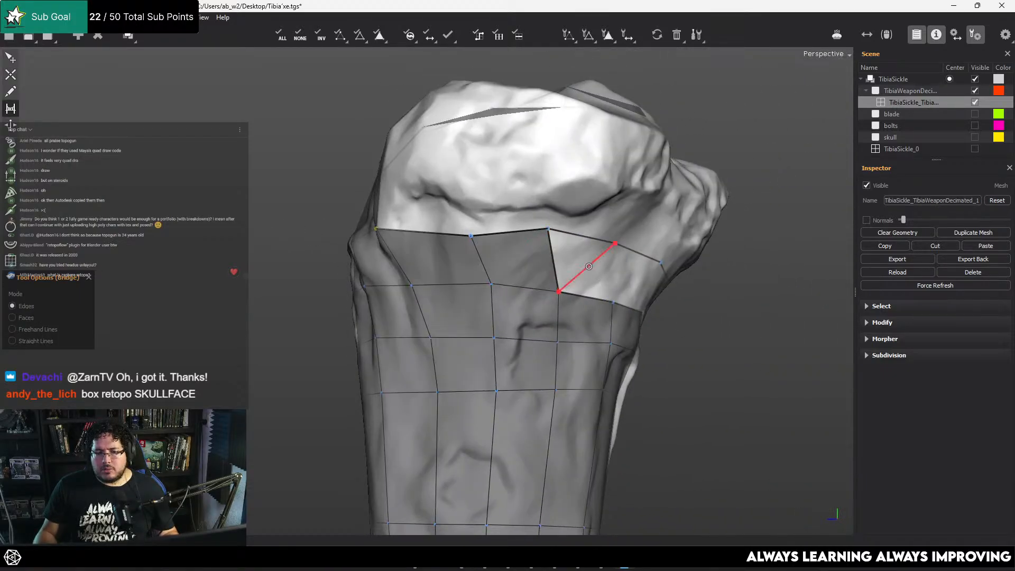
{"action": "left_click", "coordinate": [583, 252]}
{"action": "left_click_drag", "start_coordinate": [608, 258], "coordinate": [472, 244], "text": "alt"}
{"action": "left_click", "coordinate": [472, 241]}
{"action": "left_click", "coordinate": [556, 249]}
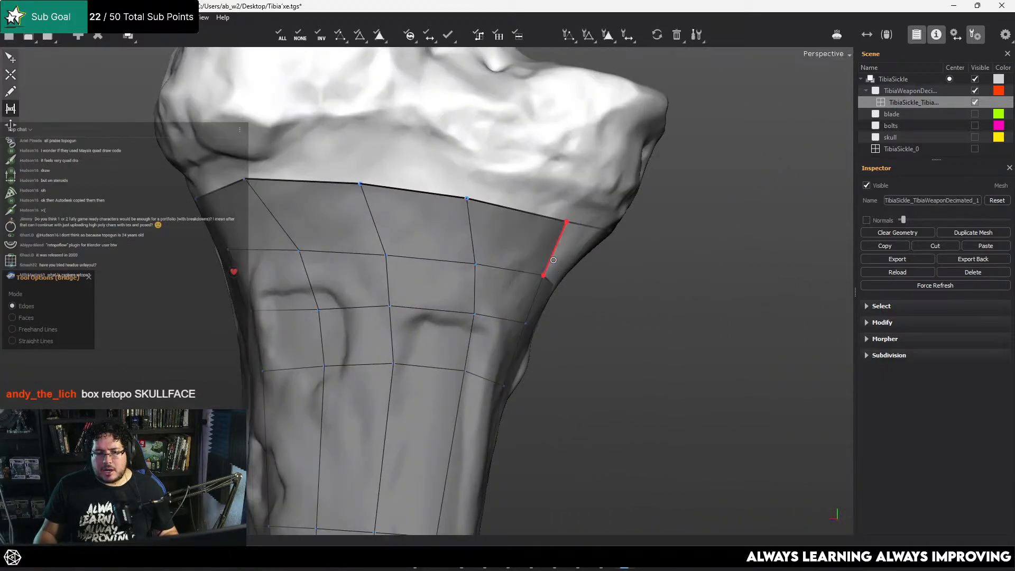
{"action": "left_click_drag", "start_coordinate": [556, 249], "coordinate": [336, 241], "text": "alt"}
{"action": "left_click", "coordinate": [414, 234]}
{"action": "left_click_drag", "start_coordinate": [454, 233], "coordinate": [433, 228], "text": "alt"}
{"action": "scroll", "coordinate": [432, 227], "scroll_direction": "down", "scroll_amount": 1}
{"action": "left_click", "coordinate": [431, 227]}
Close the triangular notch in the row, create a quad above it beside the pit-side faces, and adjust their shared upper vertex
{"action": "key", "text": "w"}
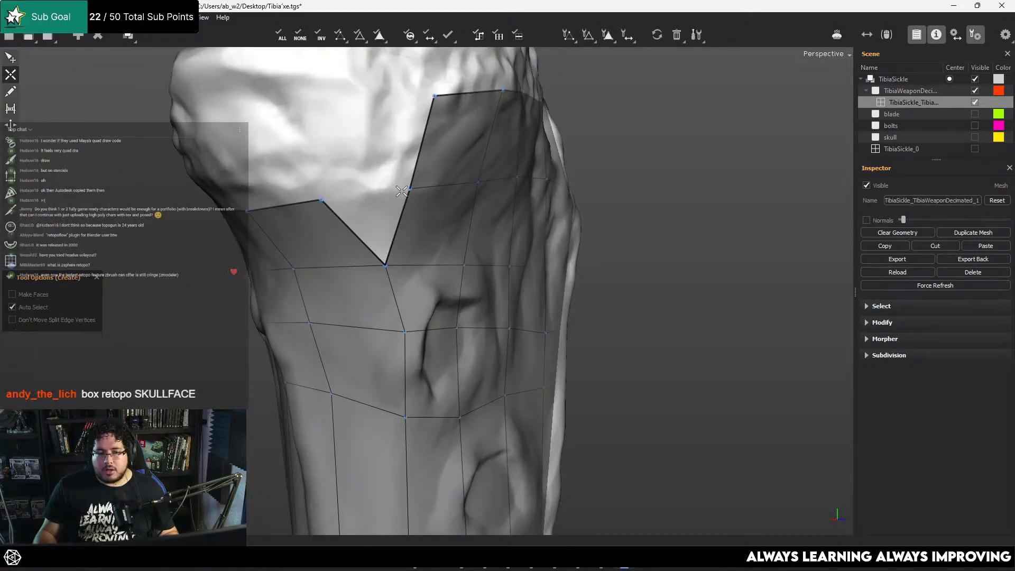
{"action": "left_click", "coordinate": [364, 193]}
{"action": "left_click_drag", "start_coordinate": [341, 179], "coordinate": [461, 231], "text": "alt"}
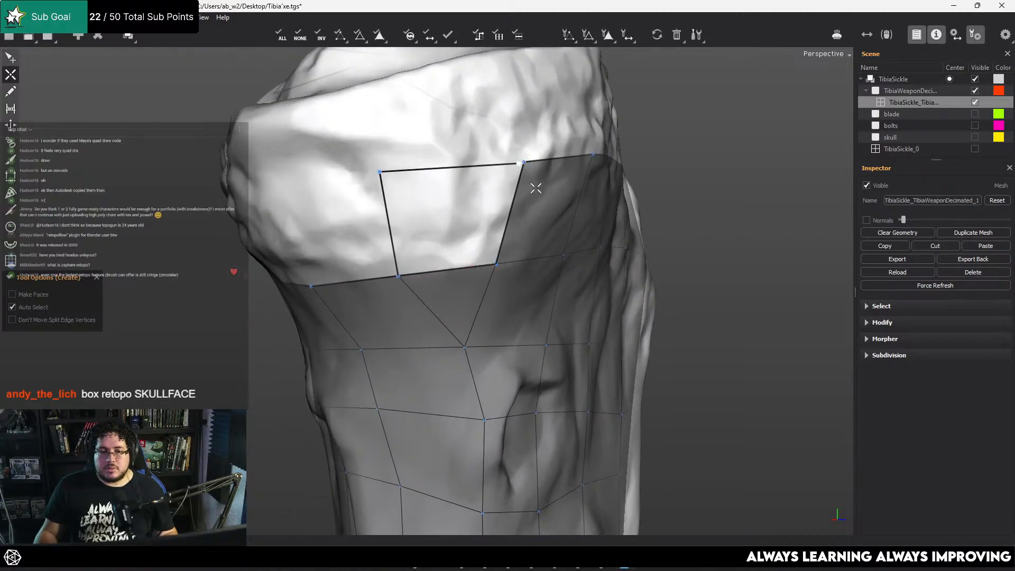
{"action": "key", "text": "ctrl+z"}
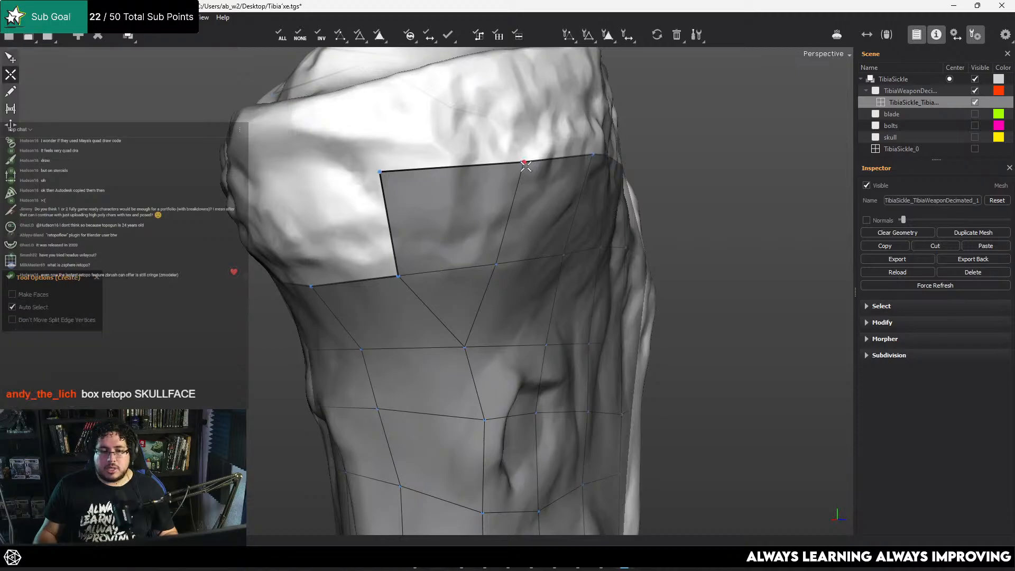
{"action": "left_click_drag", "start_coordinate": [525, 166], "coordinate": [544, 150]}
Extend the upper row by one quad toward the back of the head and join it to the lower row with a triangle
{"action": "middle_click_drag", "start_coordinate": [608, 150], "coordinate": [535, 158], "text": "alt"}
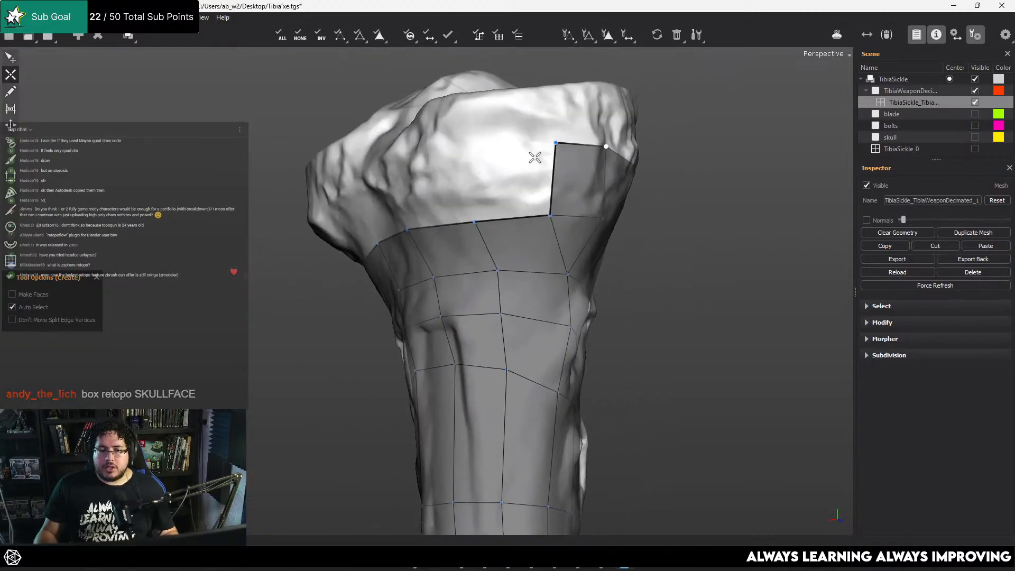
{"action": "left_click_drag", "start_coordinate": [556, 143], "coordinate": [552, 140]}
{"action": "left_click", "coordinate": [462, 148]}
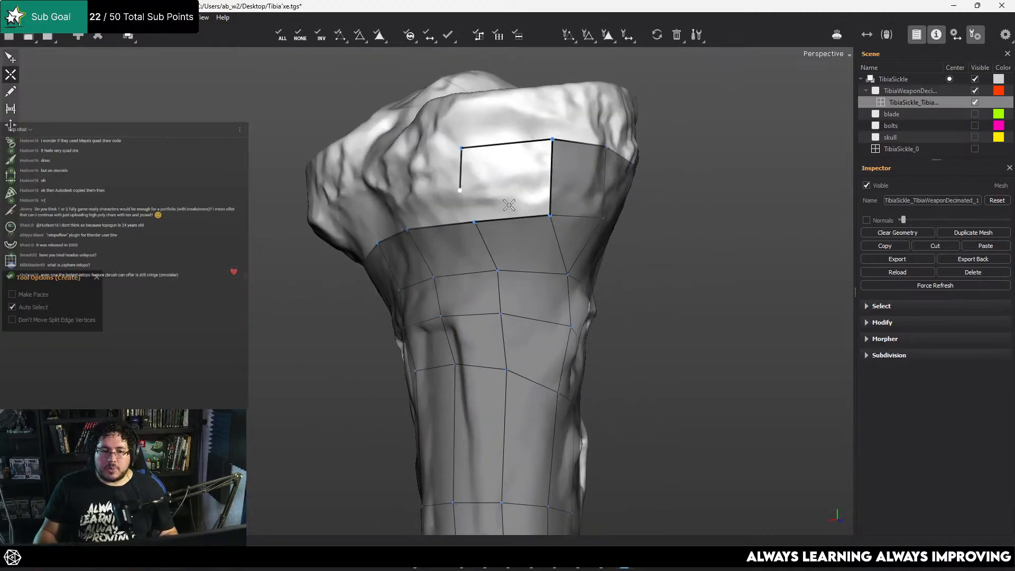
{"action": "left_click", "coordinate": [549, 214]}
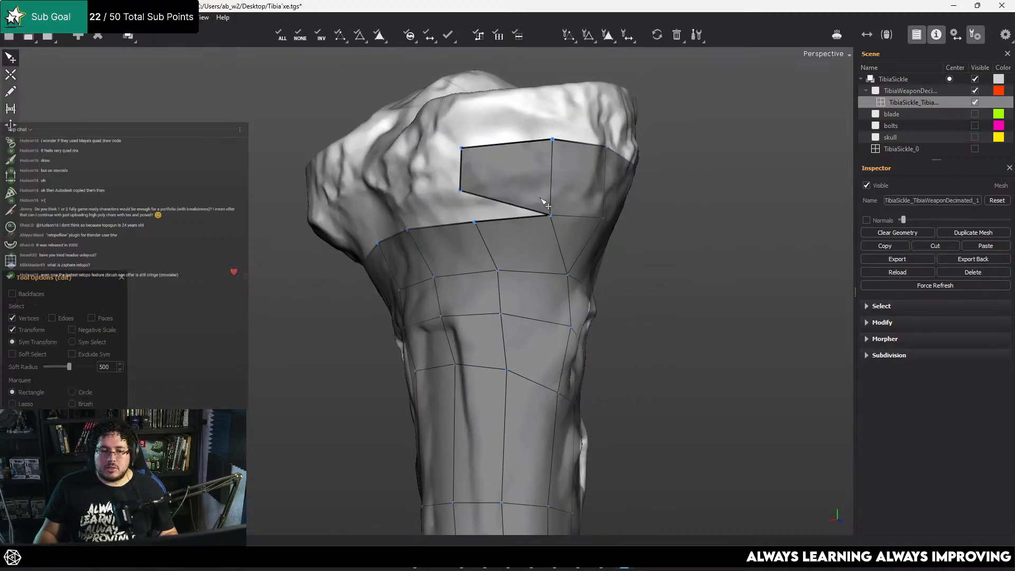
{"action": "left_click", "coordinate": [474, 223]}
Create a chain of edges above the border from the upper row's open end, around the head, to the border's far vertex
{"action": "left_click_drag", "start_coordinate": [521, 215], "coordinate": [415, 227], "text": "alt"}
{"action": "middle_click_drag", "start_coordinate": [415, 226], "coordinate": [672, 212], "text": "alt"}
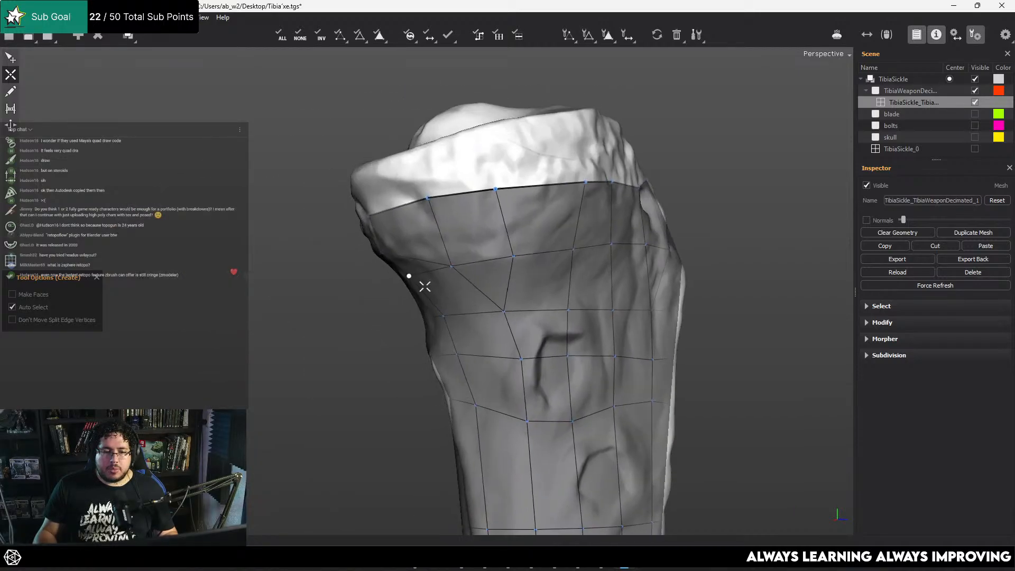
{"action": "left_click_drag", "start_coordinate": [425, 286], "coordinate": [703, 216], "text": "alt"}
{"action": "middle_click_drag", "start_coordinate": [703, 216], "coordinate": [470, 274], "text": "alt"}
{"action": "left_click_drag", "start_coordinate": [540, 225], "coordinate": [627, 218], "text": "alt"}
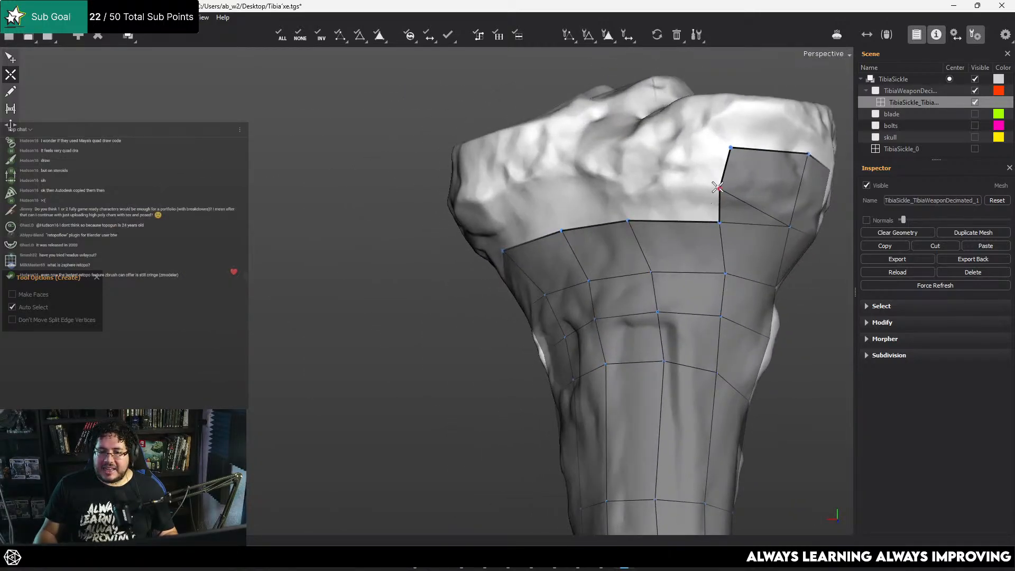
{"action": "left_click", "coordinate": [623, 189]}
{"action": "left_click_drag", "start_coordinate": [571, 201], "coordinate": [709, 202], "text": "alt"}
{"action": "middle_click_drag", "start_coordinate": [708, 202], "coordinate": [530, 204], "text": "alt"}
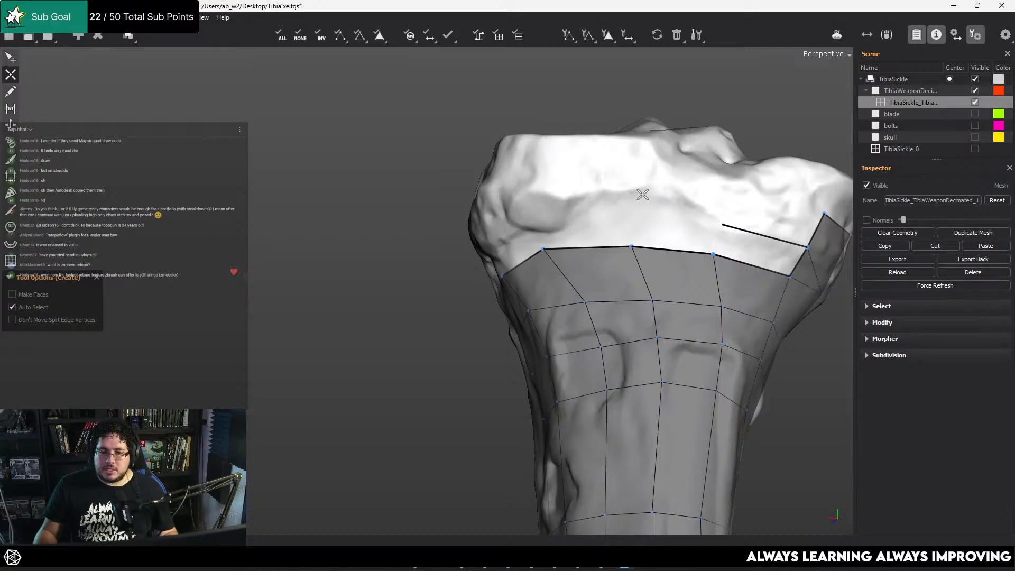
{"action": "left_click_drag", "start_coordinate": [567, 199], "coordinate": [573, 243], "text": "alt"}
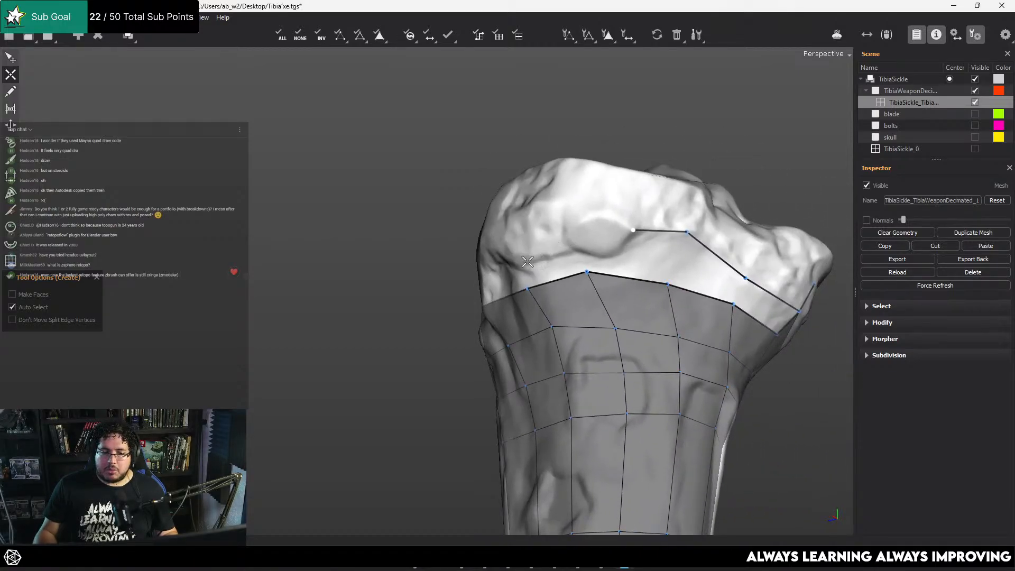
{"action": "left_click_drag", "start_coordinate": [527, 281], "coordinate": [575, 329], "text": "alt"}
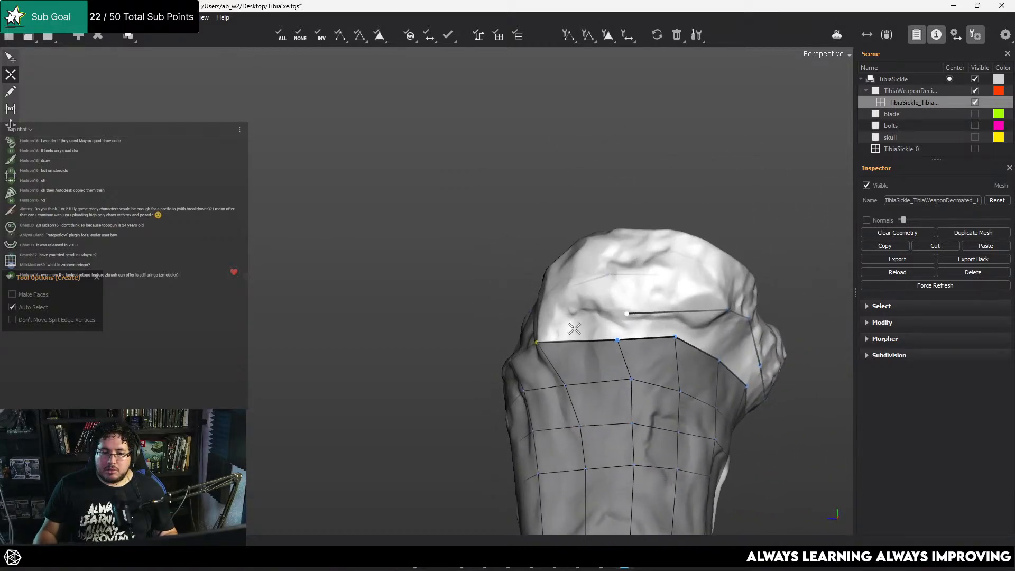
{"action": "left_click", "coordinate": [535, 343]}
Bridge the new edge chain to the border below it, filling the gap around the head with a row of faces
{"action": "key", "text": "r"}
{"action": "left_click", "coordinate": [623, 327]}
{"action": "left_click", "coordinate": [650, 326]}
{"action": "left_click_drag", "start_coordinate": [702, 323], "coordinate": [592, 260], "text": "alt"}
{"action": "key", "text": "ctrl+z"}
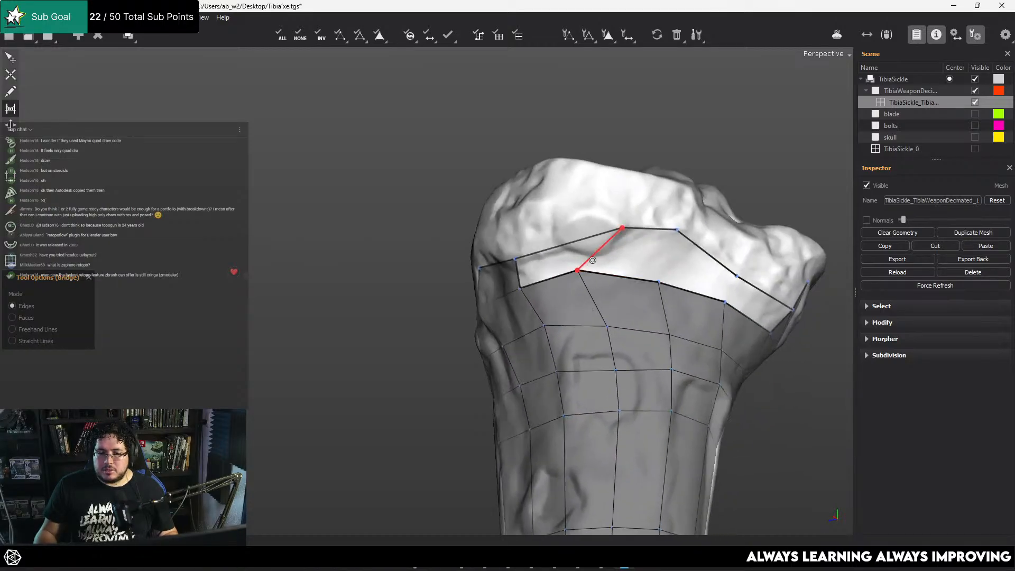
{"action": "left_click", "coordinate": [592, 260]}
{"action": "left_click", "coordinate": [659, 252]}
{"action": "left_click", "coordinate": [738, 284]}
{"action": "left_click_drag", "start_coordinate": [646, 296], "coordinate": [682, 307], "text": "alt"}
Move two vertices on the new row's upper edge to even out the spacing of its faces
{"action": "key", "text": "q"}
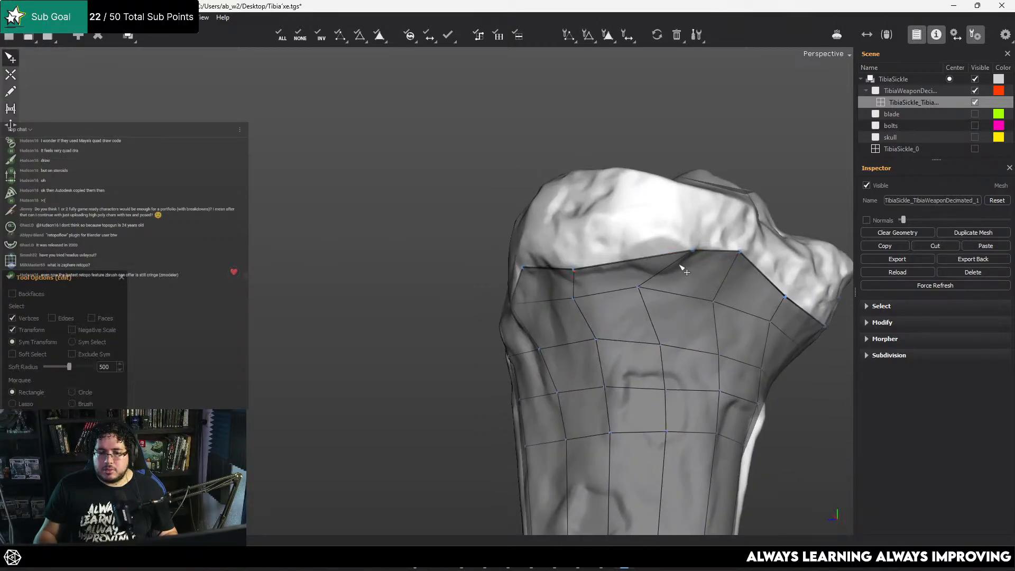
{"action": "key", "text": "w"}
{"action": "key", "text": "q"}
{"action": "left_click_drag", "start_coordinate": [691, 253], "coordinate": [651, 258]}
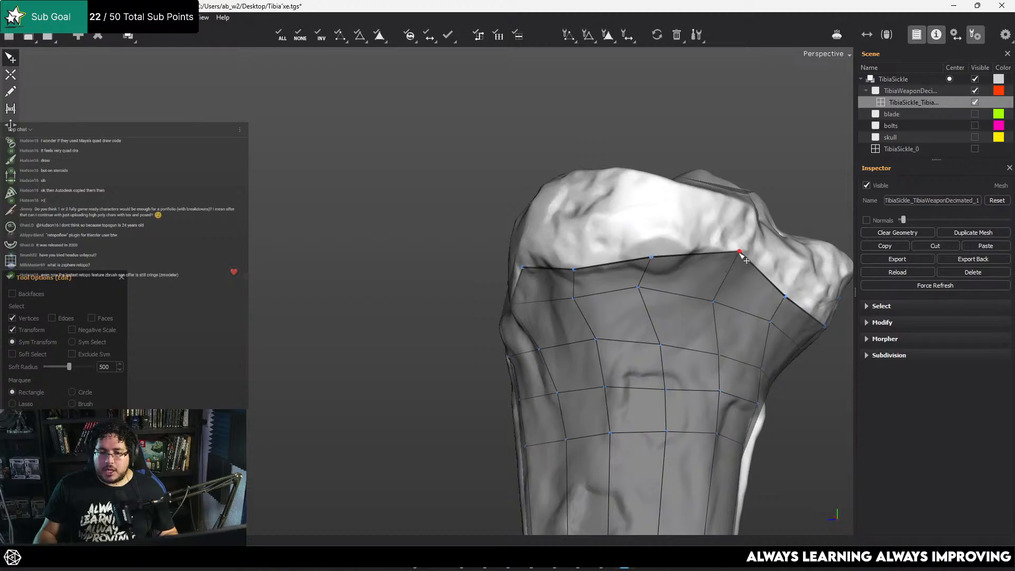
{"action": "left_click_drag", "start_coordinate": [740, 254], "coordinate": [730, 264]}
Create three quads above the row, joining one end to the existing side faces and extending the other along the head
{"action": "left_click_drag", "start_coordinate": [730, 265], "coordinate": [464, 264], "text": "alt"}
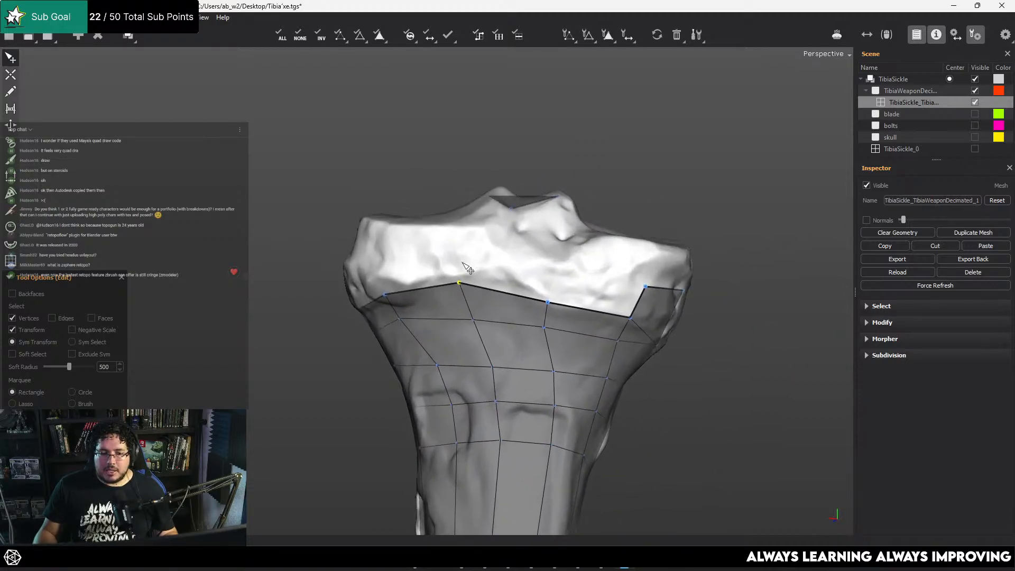
{"action": "key", "text": "w"}
{"action": "key", "text": "q"}
{"action": "key", "text": "w"}
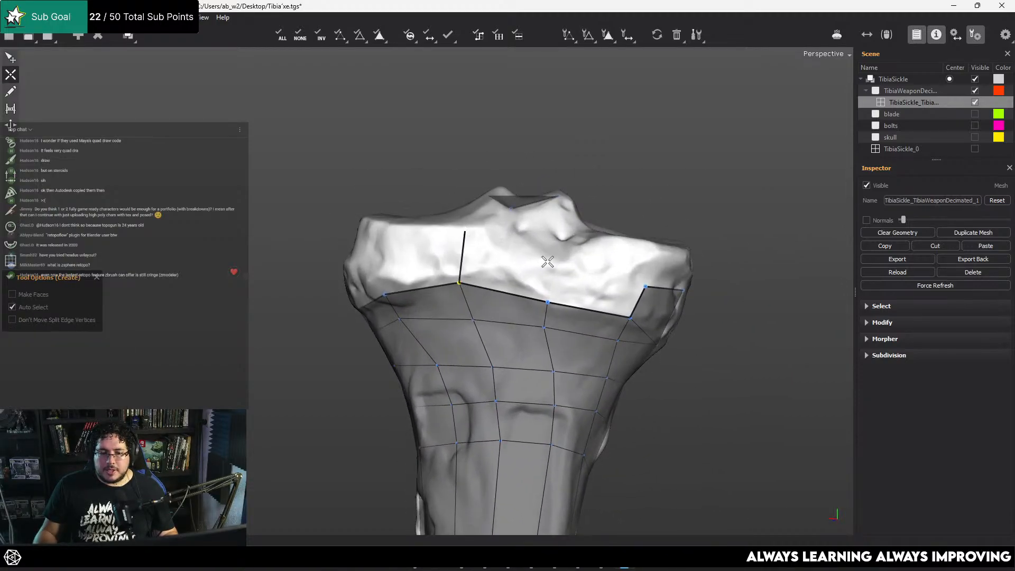
{"action": "left_click", "coordinate": [548, 262]}
{"action": "left_click", "coordinate": [548, 302]}
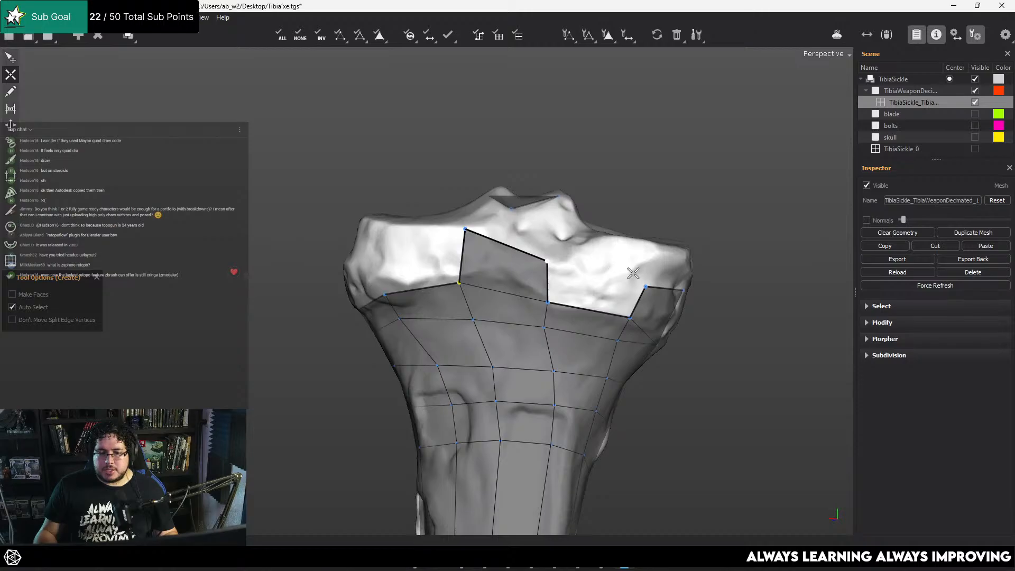
{"action": "left_click", "coordinate": [626, 287]}
{"action": "left_click_drag", "start_coordinate": [455, 256], "coordinate": [496, 256], "text": "alt"}
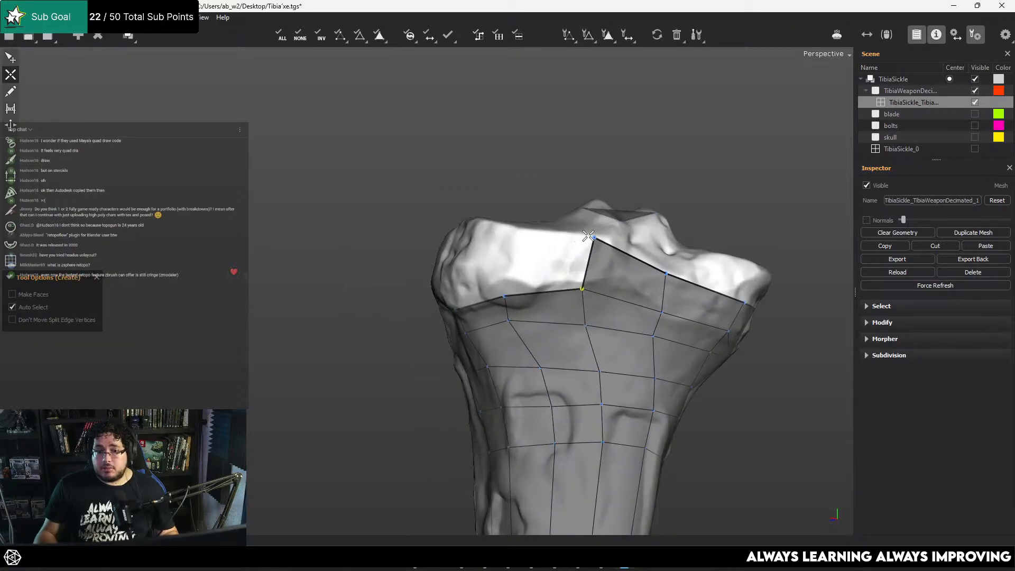
{"action": "left_click", "coordinate": [503, 295]}
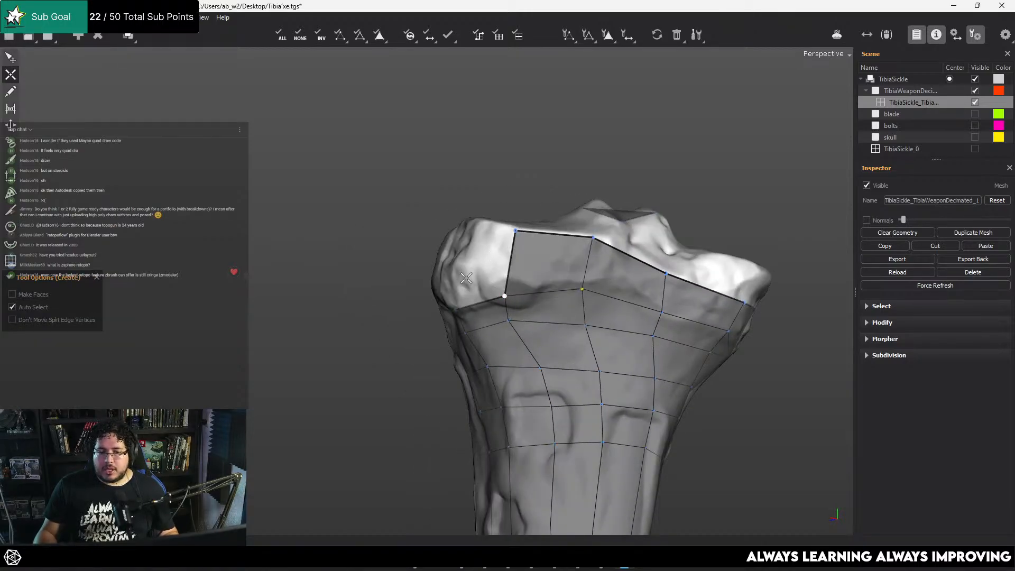
Add a lower quad on the border, connect it to the upper row with a second quad, and fill the corner above it
{"action": "left_click_drag", "start_coordinate": [503, 295], "coordinate": [582, 315], "text": "alt"}
{"action": "middle_click_drag", "start_coordinate": [582, 315], "coordinate": [498, 311], "text": "alt"}
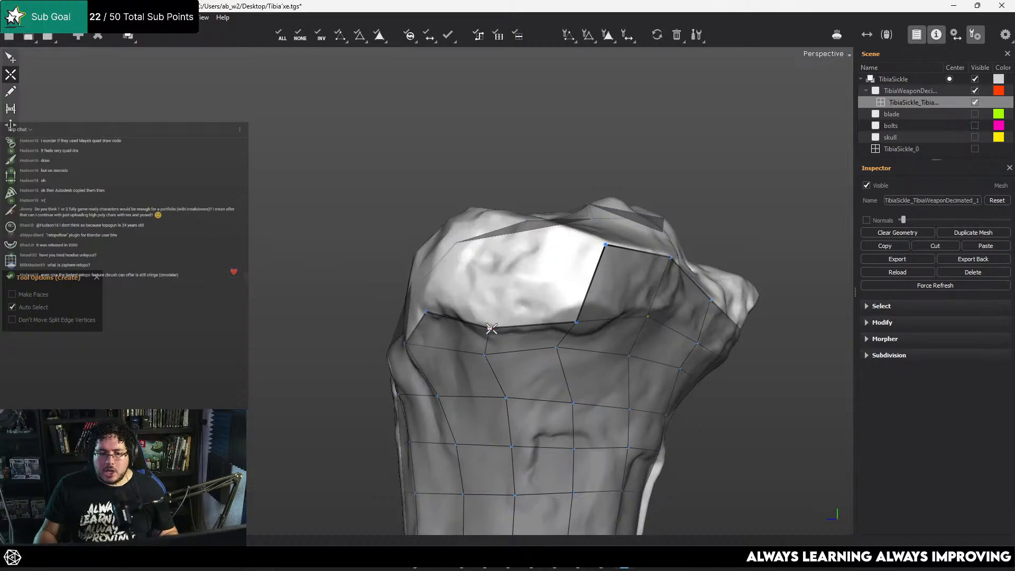
{"action": "left_click", "coordinate": [572, 318]}
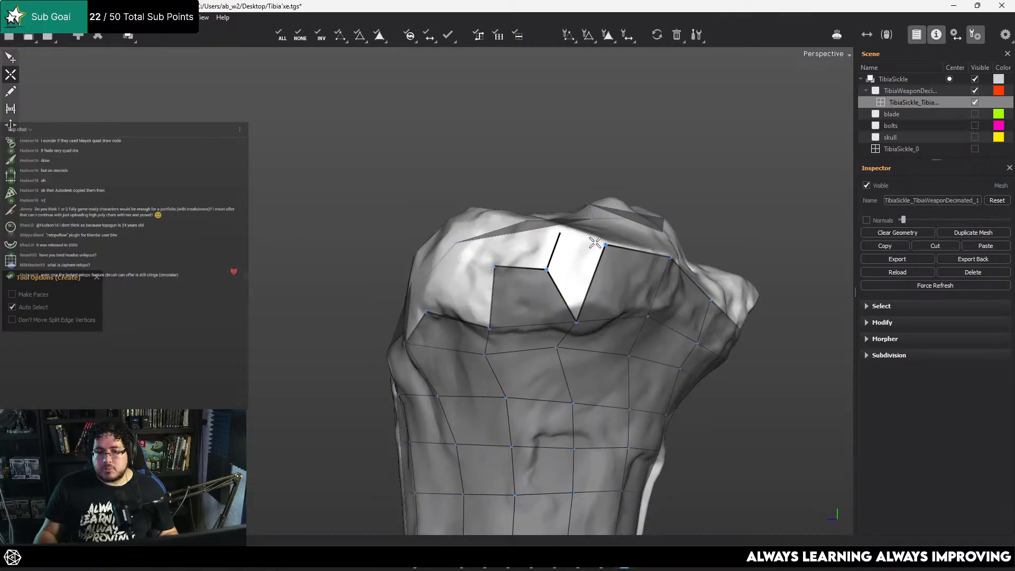
{"action": "left_click", "coordinate": [604, 245]}
{"action": "left_click_drag", "start_coordinate": [598, 256], "coordinate": [548, 297], "text": "alt"}
{"action": "key", "text": "q"}
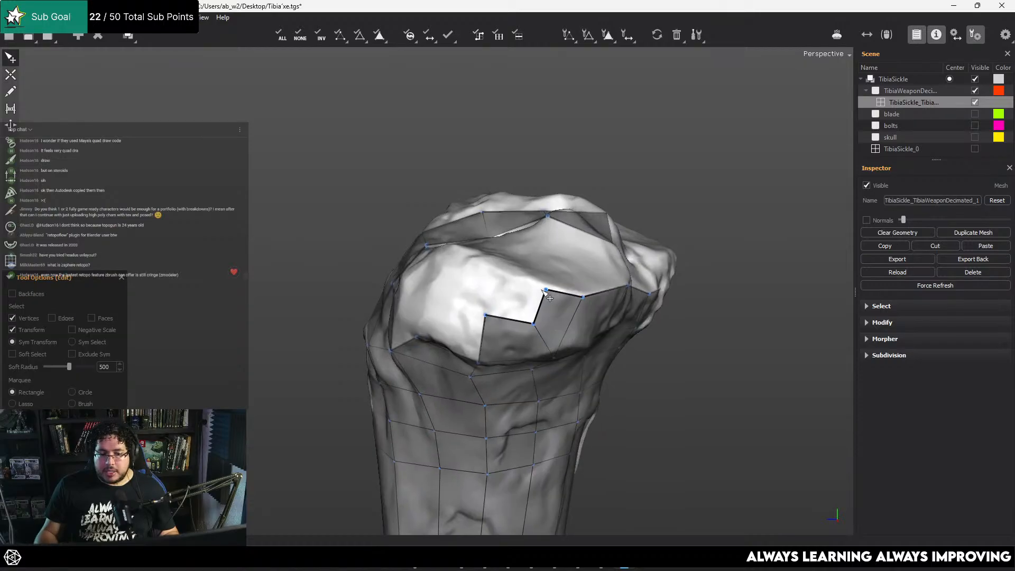
{"action": "key", "text": "w"}
{"action": "left_click", "coordinate": [486, 316]}
Extend the head's upper row by two quads toward the pit-side faces
{"action": "left_click_drag", "start_coordinate": [454, 295], "coordinate": [581, 307], "text": "alt"}
{"action": "middle_click_drag", "start_coordinate": [387, 222], "coordinate": [407, 271], "text": "alt"}
{"action": "right_click_drag", "start_coordinate": [407, 271], "coordinate": [521, 279], "text": "alt"}
{"action": "key", "text": "q"}
{"action": "key", "text": "w"}
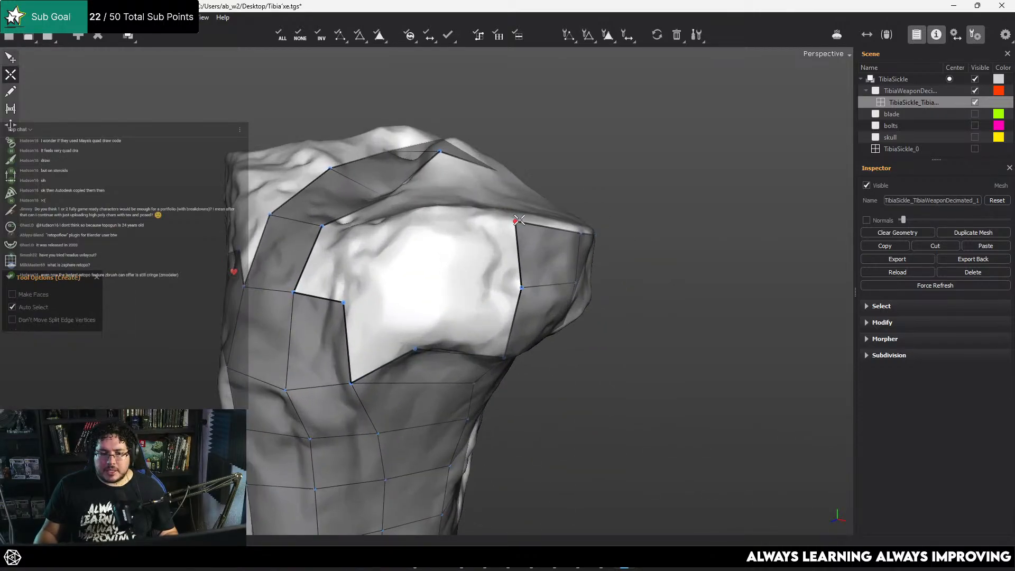
{"action": "left_click", "coordinate": [435, 227]}
{"action": "left_click", "coordinate": [521, 289]}
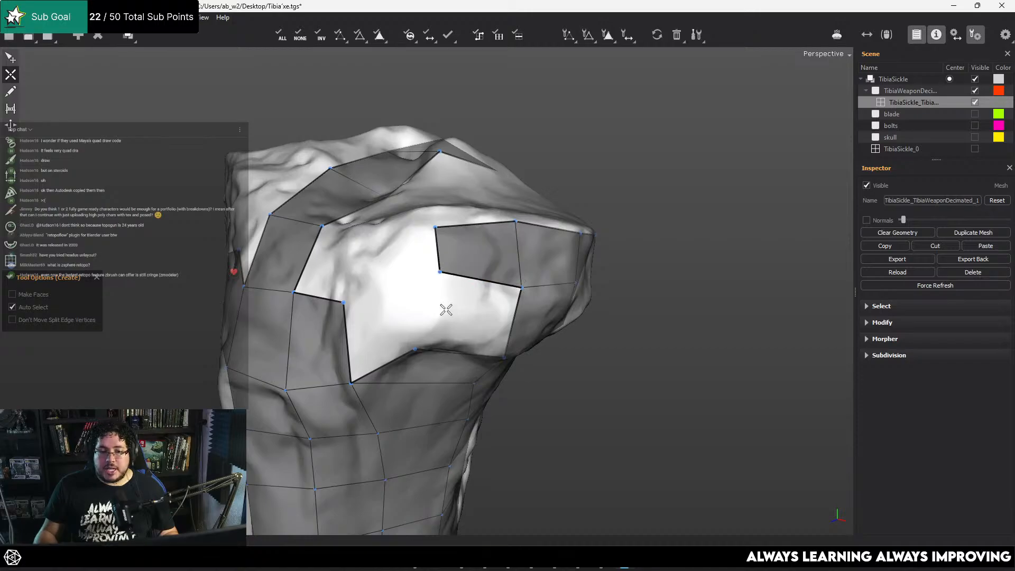
{"action": "left_click", "coordinate": [436, 227]}
{"action": "left_click", "coordinate": [387, 309]}
{"action": "left_click", "coordinate": [440, 272]}
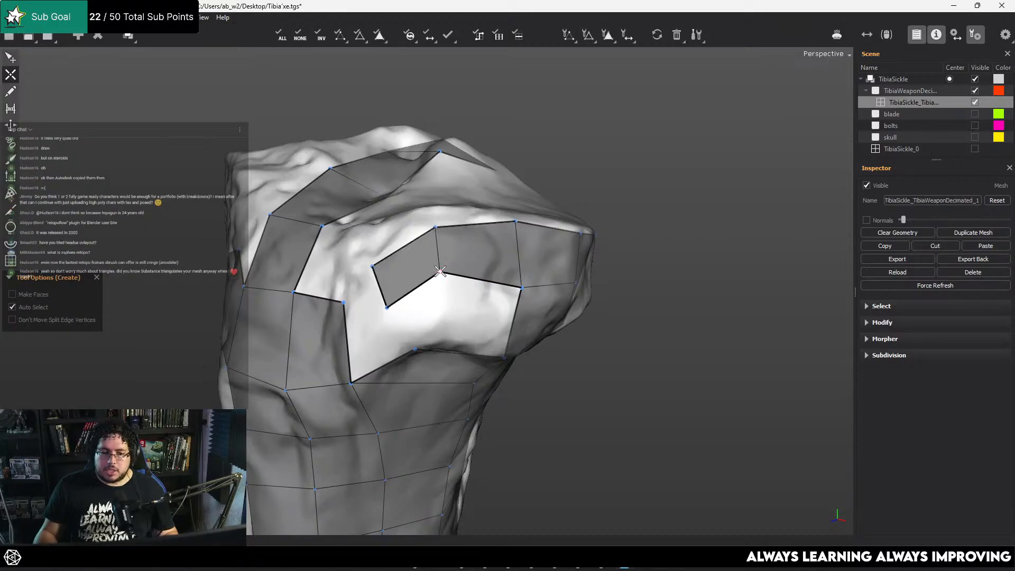
Bridge the open edges below the two upper quads to close the gap to the lower row and the pit-side faces
{"action": "left_click_drag", "start_coordinate": [439, 306], "coordinate": [543, 309], "text": "alt"}
{"action": "key", "text": "r"}
{"action": "left_click", "coordinate": [438, 312]}
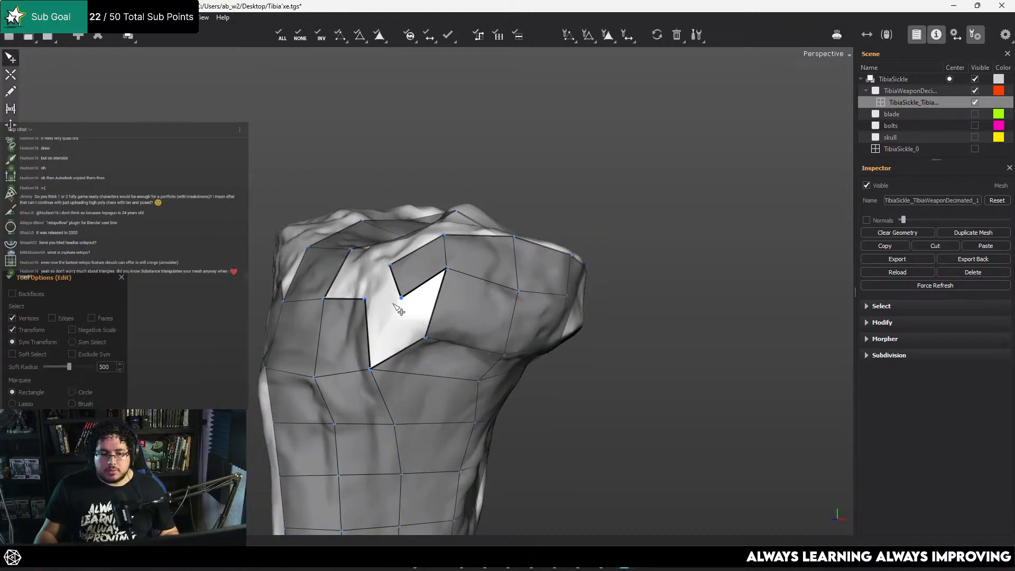
{"action": "key", "text": "w"}
{"action": "left_click_drag", "start_coordinate": [402, 307], "coordinate": [321, 265], "text": "alt"}
{"action": "key", "text": "r"}
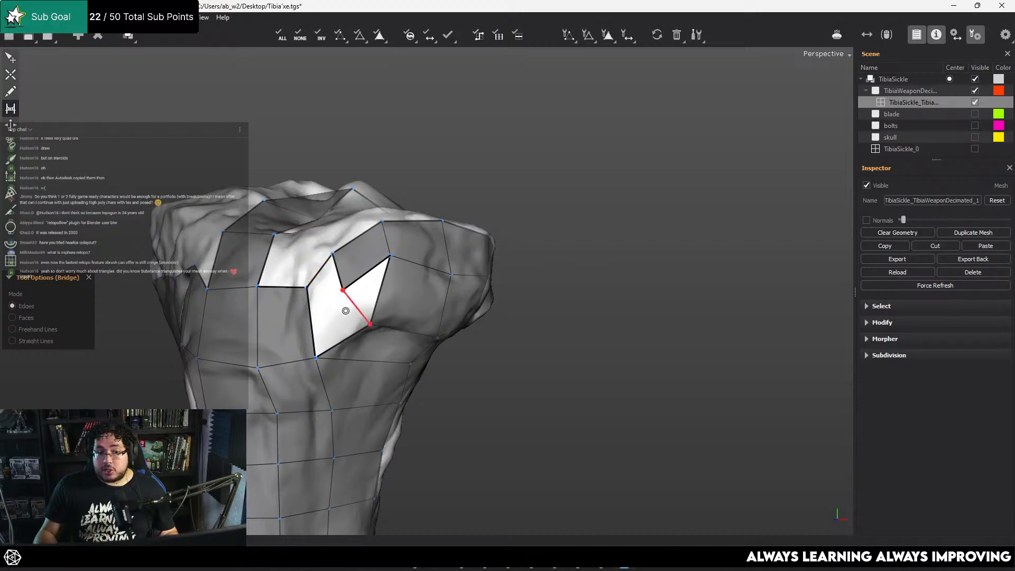
{"action": "left_click", "coordinate": [335, 325]}
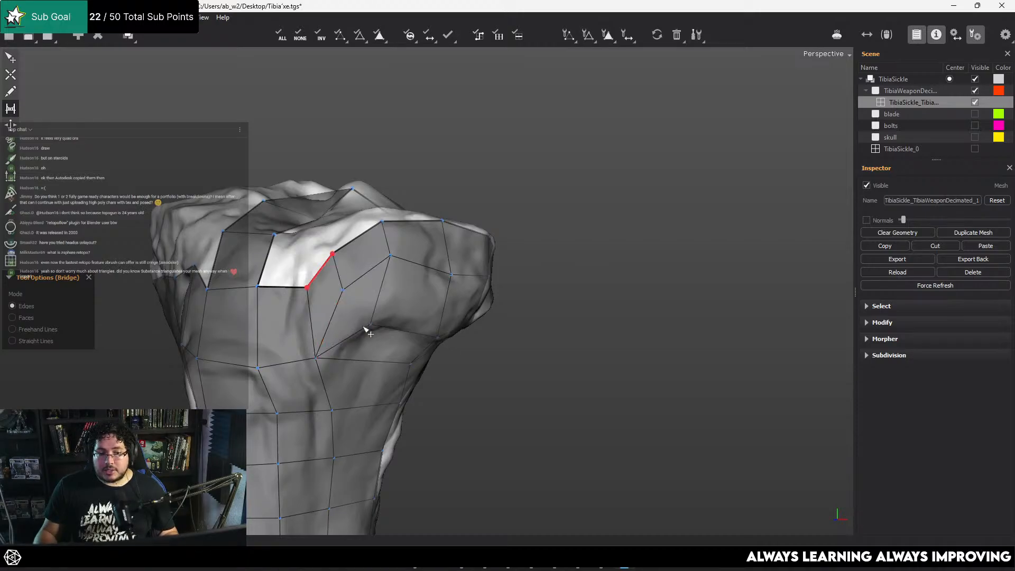
Move the vertex between the upper and lower faces on the side of the head downward to even out the surrounding quads
{"action": "key", "text": "w"}
{"action": "left_click_drag", "start_coordinate": [376, 298], "coordinate": [403, 308], "text": "alt"}
{"action": "key", "text": "q"}
{"action": "left_click_drag", "start_coordinate": [418, 257], "coordinate": [457, 290]}
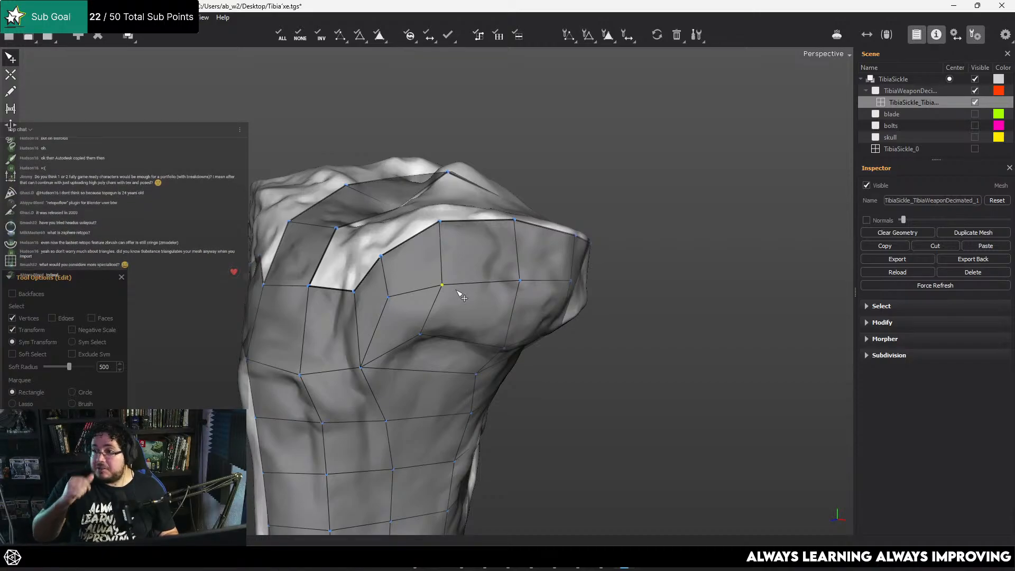
Create a quad in the open corner between the pit-side faces and the head's upper rim
{"action": "left_click_drag", "start_coordinate": [364, 256], "coordinate": [395, 272], "text": "alt"}
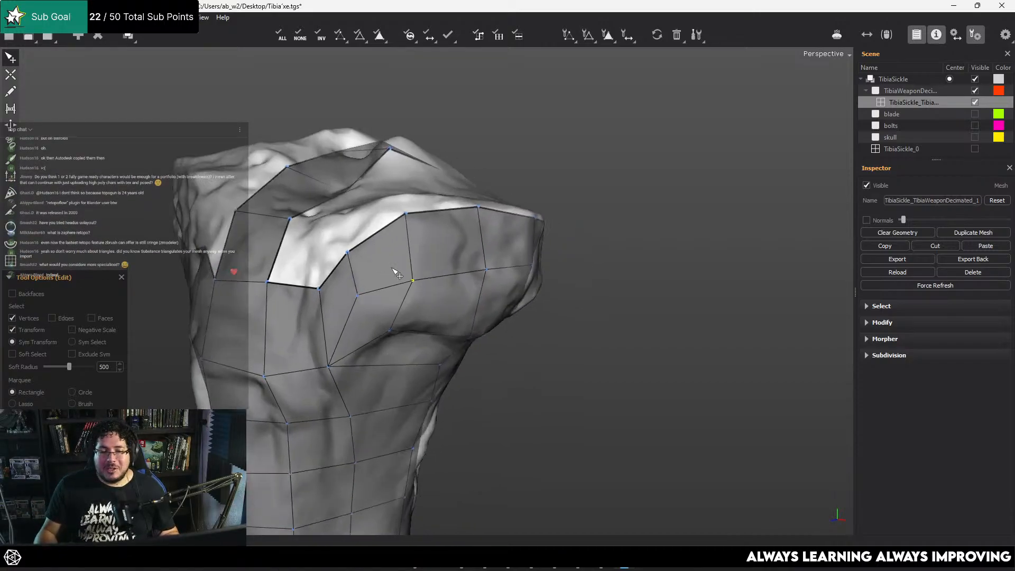
{"action": "right_click_drag", "start_coordinate": [322, 265], "coordinate": [354, 272], "text": "alt"}
{"action": "left_click_drag", "start_coordinate": [354, 272], "coordinate": [410, 290], "text": "alt"}
{"action": "middle_click_drag", "start_coordinate": [211, 264], "coordinate": [351, 270], "text": "alt"}
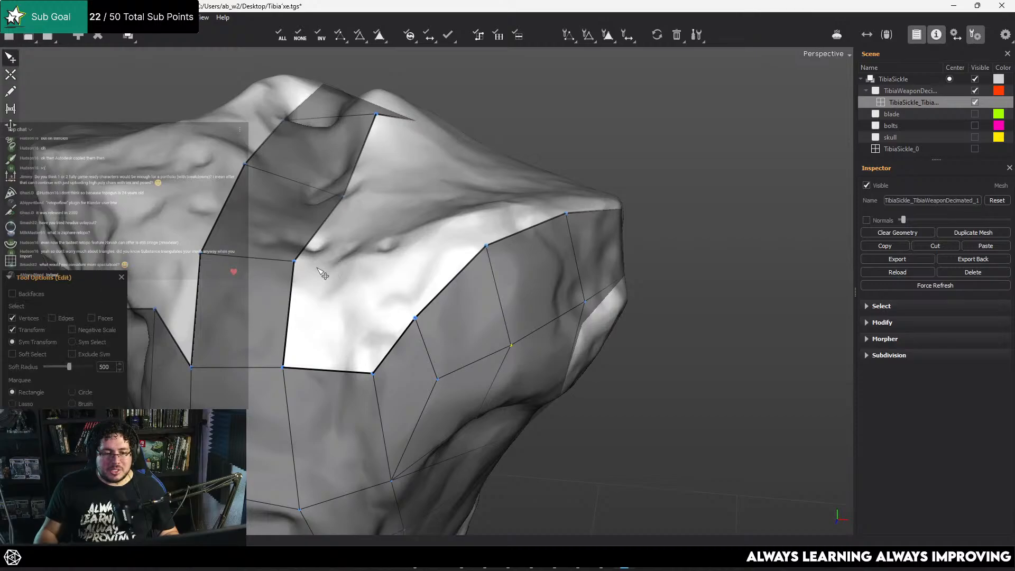
{"action": "key", "text": "c"}
{"action": "left_click", "coordinate": [373, 370]}
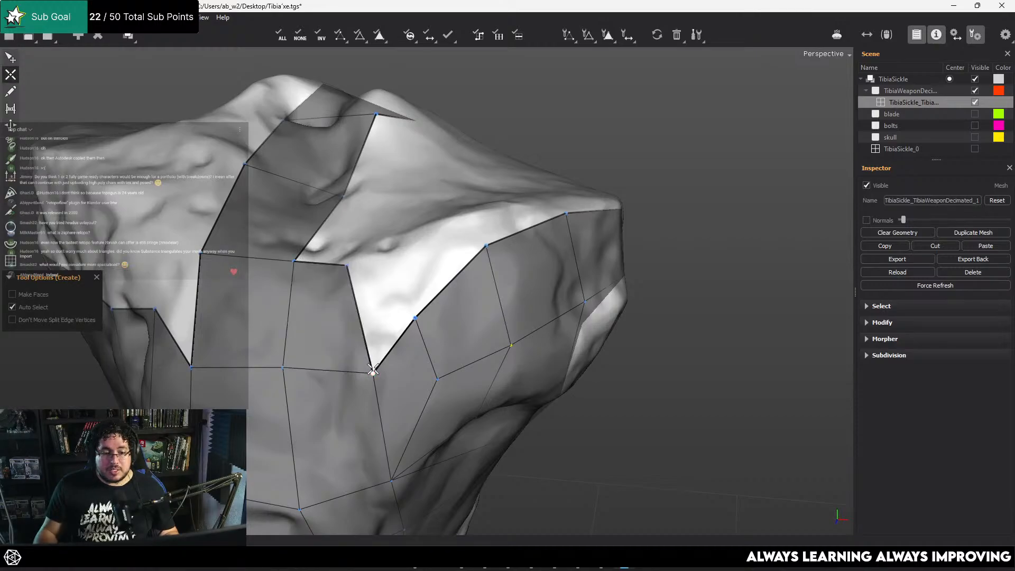
Create a chain of edges across the top of the head alongside the pit-side strip, starting at the new corner quad
{"action": "left_click_drag", "start_coordinate": [366, 296], "coordinate": [342, 306], "text": "alt"}
{"action": "right_click_drag", "start_coordinate": [342, 306], "coordinate": [367, 374], "text": "alt"}
{"action": "middle_click_drag", "start_coordinate": [367, 374], "coordinate": [363, 315], "text": "alt"}
{"action": "key", "text": "q"}
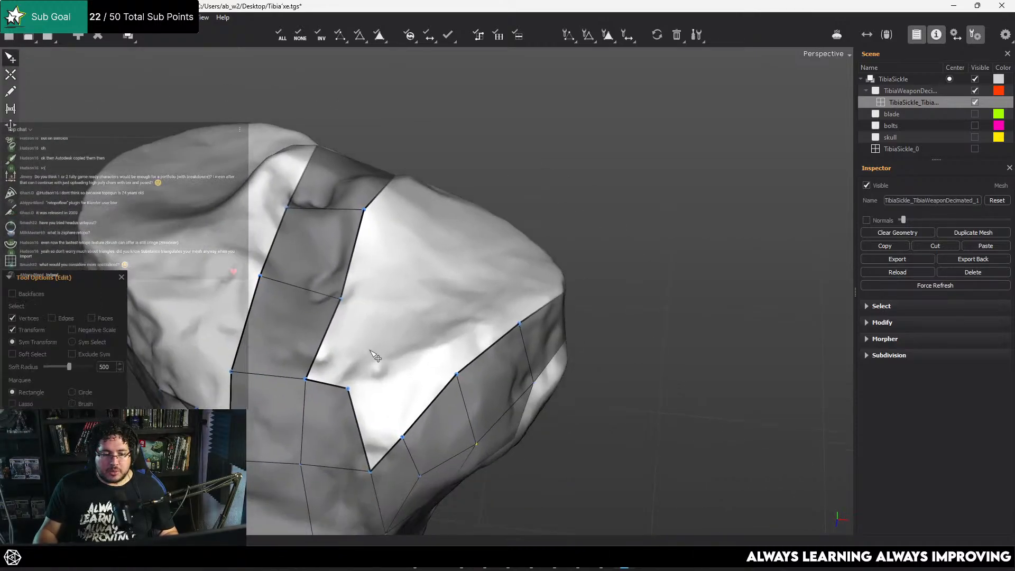
{"action": "key", "text": "w"}
{"action": "left_click", "coordinate": [426, 250]}
{"action": "left_click_drag", "start_coordinate": [433, 248], "coordinate": [412, 306], "text": "alt"}
{"action": "middle_click_drag", "start_coordinate": [413, 306], "coordinate": [296, 212], "text": "alt"}
{"action": "right_click_drag", "start_coordinate": [296, 211], "coordinate": [410, 296], "text": "alt"}
{"action": "left_click_drag", "start_coordinate": [410, 296], "coordinate": [208, 244], "text": "alt"}
{"action": "middle_click_drag", "start_coordinate": [207, 244], "coordinate": [176, 145], "text": "alt"}
{"action": "right_click_drag", "start_coordinate": [176, 144], "coordinate": [370, 311], "text": "alt"}
Bridge the edge chain on top of the head to the adjacent strip of faces
{"action": "key", "text": "r"}
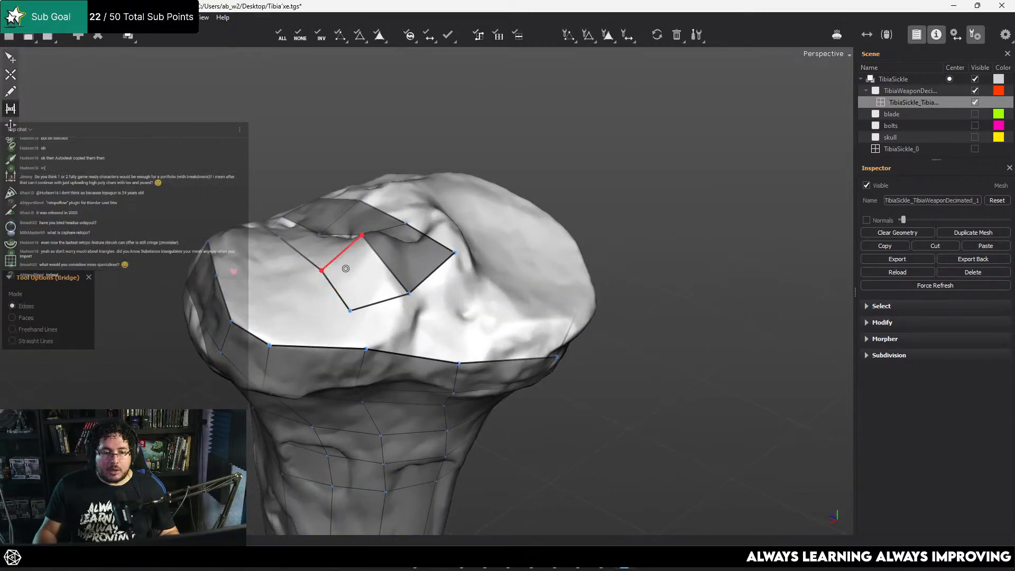
{"action": "left_click", "coordinate": [343, 267]}
{"action": "left_click", "coordinate": [323, 255]}
{"action": "left_click", "coordinate": [281, 236]}
Bridge the top faces to the rim border, filling the space between them from the corner quad onward
{"action": "left_click_drag", "start_coordinate": [281, 243], "coordinate": [450, 238], "text": "alt"}
{"action": "middle_click_drag", "start_coordinate": [450, 238], "coordinate": [463, 378], "text": "alt"}
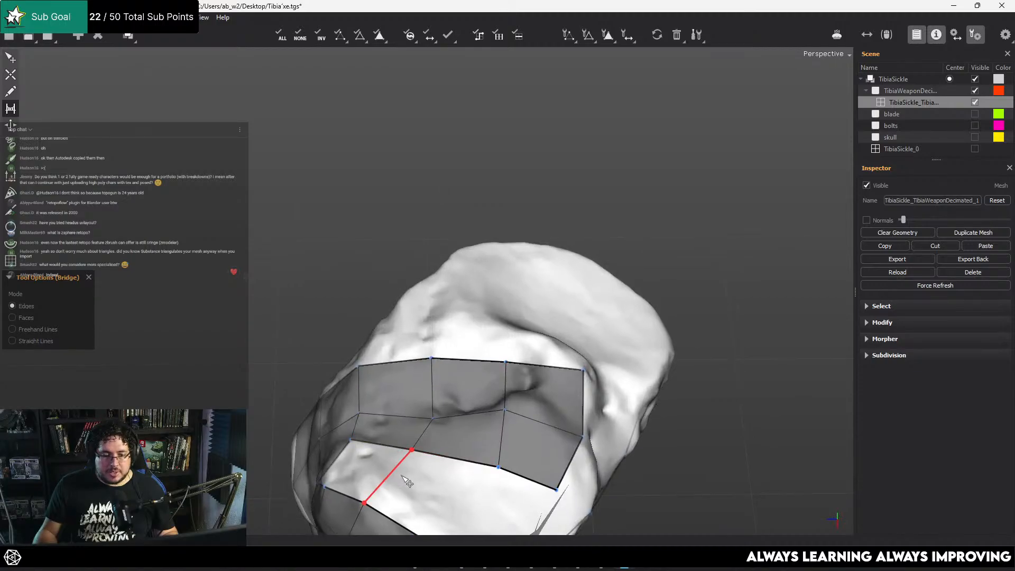
{"action": "key", "text": "w"}
{"action": "middle_click_drag", "start_coordinate": [418, 509], "coordinate": [354, 346], "text": "alt"}
{"action": "left_click_drag", "start_coordinate": [429, 296], "coordinate": [338, 222]}
{"action": "key", "text": "r"}
{"action": "left_click", "coordinate": [380, 328]}
{"action": "left_click", "coordinate": [321, 305]}
{"action": "left_click", "coordinate": [380, 235]}
{"action": "left_click", "coordinate": [458, 206]}
Close the remaining hole between the top faces and the rim with faces meeting at a new central vertex
{"action": "right_click_drag", "start_coordinate": [338, 222], "coordinate": [254, 192], "text": "alt"}
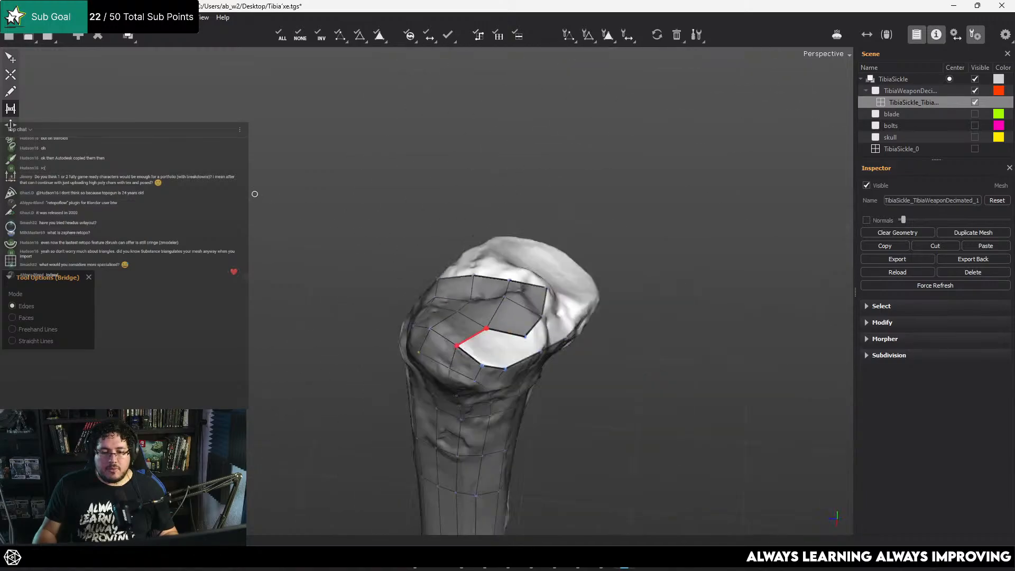
{"action": "left_click_drag", "start_coordinate": [254, 192], "coordinate": [430, 294], "text": "alt"}
{"action": "right_click_drag", "start_coordinate": [430, 295], "coordinate": [497, 317], "text": "alt"}
{"action": "middle_click_drag", "start_coordinate": [222, 286], "coordinate": [379, 308], "text": "alt"}
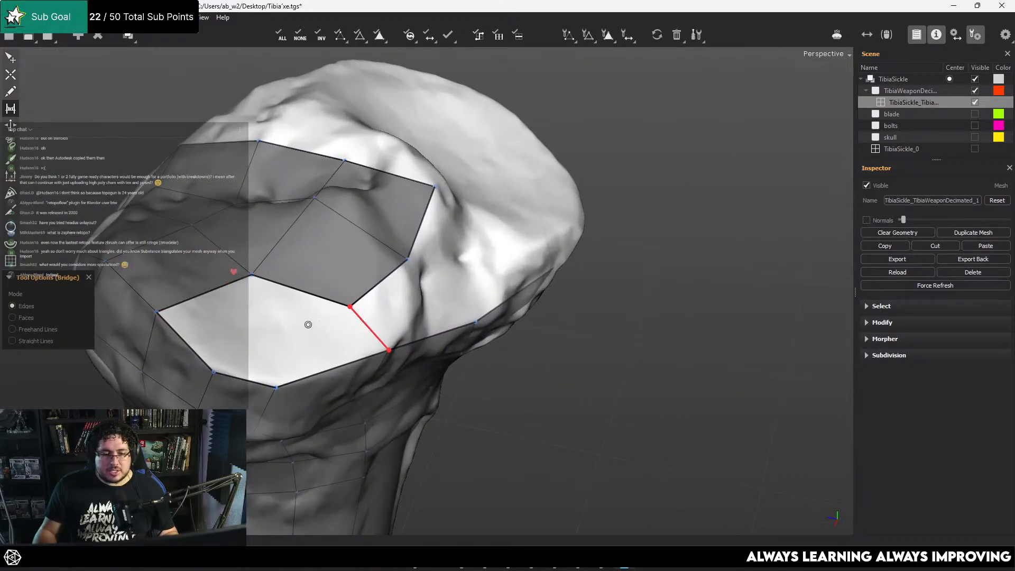
{"action": "key", "text": "c"}
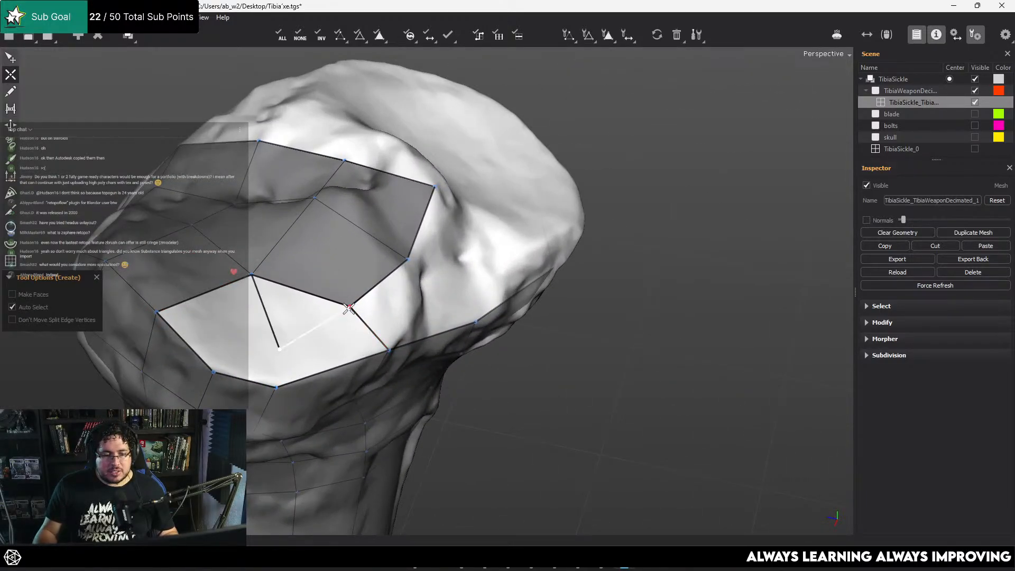
{"action": "left_click", "coordinate": [349, 309]}
{"action": "key", "text": "r"}
{"action": "left_click", "coordinate": [249, 348]}
{"action": "key", "text": "q"}
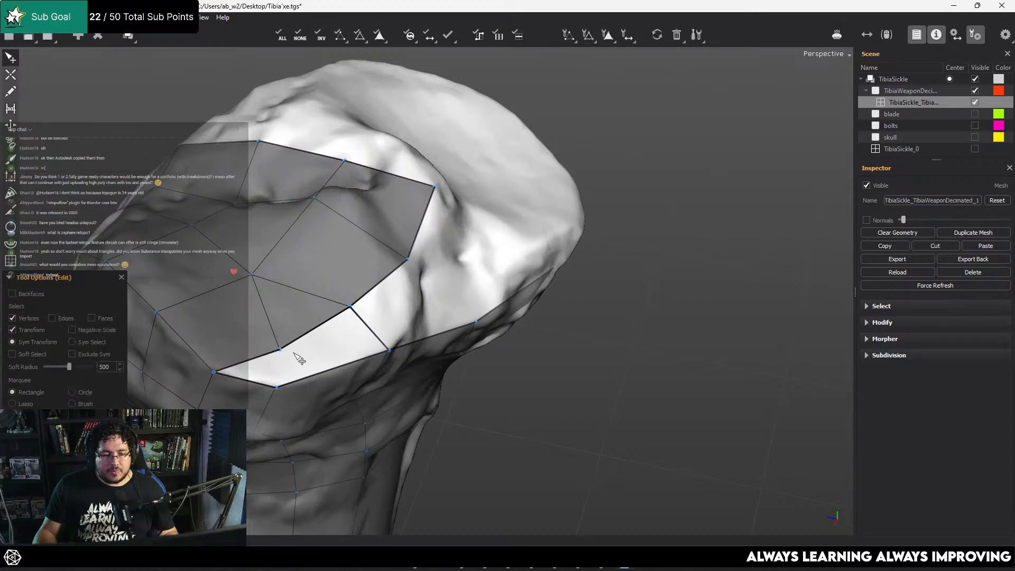
{"action": "key", "text": "c"}
{"action": "left_click", "coordinate": [276, 384]}
Move the filled hole's central vertex slightly away from the rim to even out the faces around it
{"action": "key", "text": "q"}
{"action": "left_click_drag", "start_coordinate": [280, 350], "coordinate": [271, 334]}
{"action": "middle_click_drag", "start_coordinate": [325, 341], "coordinate": [394, 276], "text": "alt"}
{"action": "right_click_drag", "start_coordinate": [394, 276], "coordinate": [382, 346], "text": "alt"}
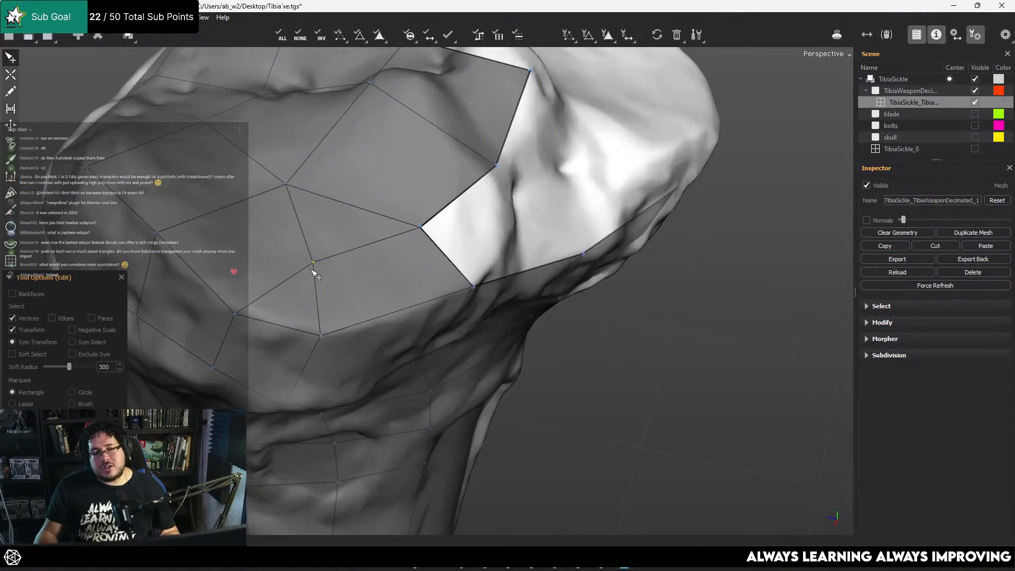
{"action": "middle_click_drag", "start_coordinate": [317, 253], "coordinate": [385, 247], "text": "alt"}
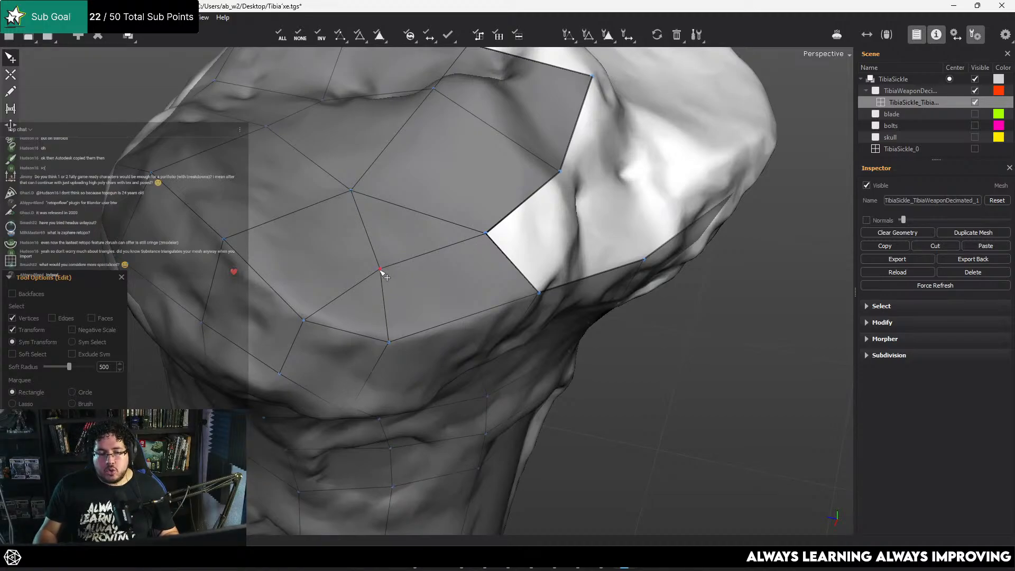
Delete the filled hole's central vertex and connect the upper corner vertex straight to the rim to close the first face
{"action": "key", "text": "Delete"}
{"action": "key", "text": "c"}
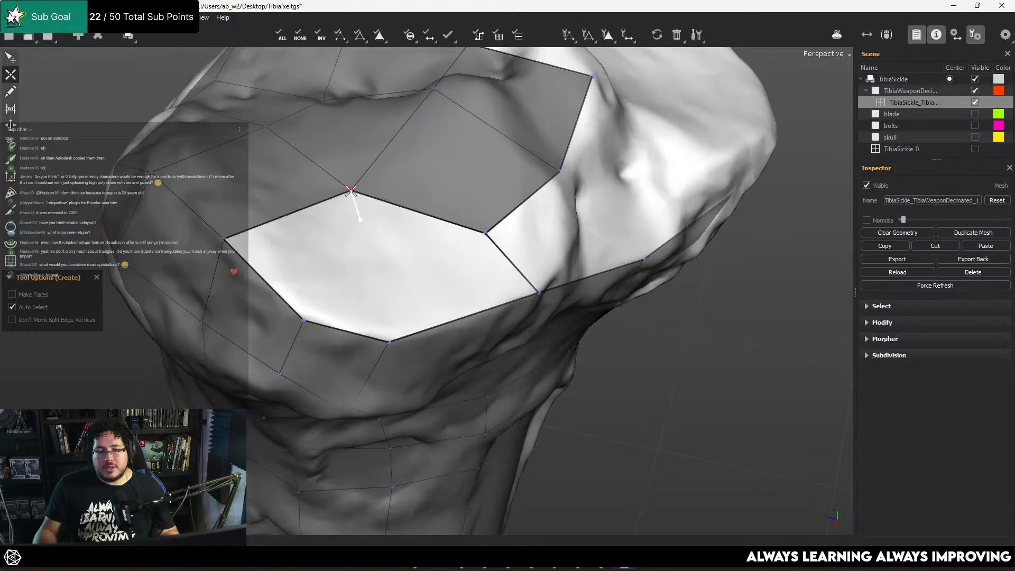
{"action": "left_click", "coordinate": [351, 190]}
{"action": "left_click", "coordinate": [304, 320]}
{"action": "key", "text": "q"}
Close the rest of the hole by connecting its other upper vertex to the middle rim vertex, and nudge that rim vertex
{"action": "key", "text": "c"}
{"action": "left_click", "coordinate": [485, 234]}
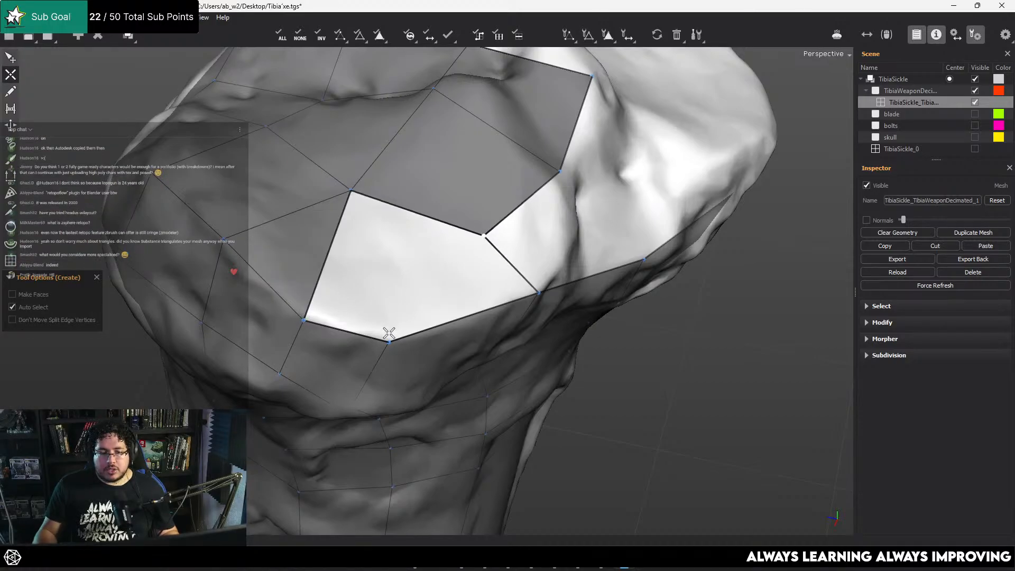
{"action": "left_click", "coordinate": [389, 342]}
{"action": "key", "text": "q"}
{"action": "left_click_drag", "start_coordinate": [395, 351], "coordinate": [400, 346]}
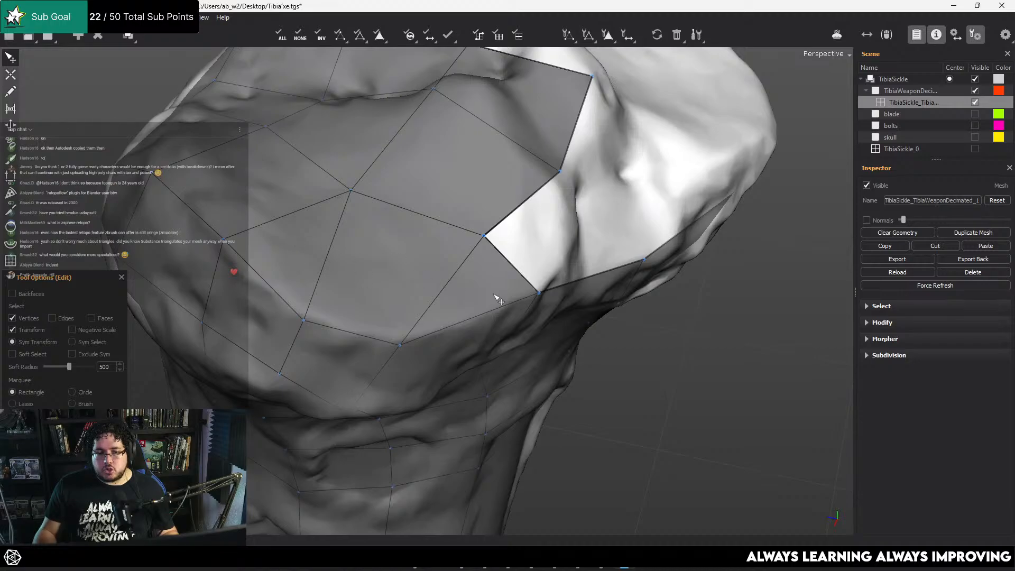
Add two quads along the stepped open edge of the top faces, starting from the rim corner vertex
{"action": "right_click_drag", "start_coordinate": [497, 299], "coordinate": [381, 256], "text": "alt"}
{"action": "left_click_drag", "start_coordinate": [381, 256], "coordinate": [388, 258], "text": "alt"}
{"action": "middle_click_drag", "start_coordinate": [387, 259], "coordinate": [324, 225], "text": "alt"}
{"action": "key", "text": "c"}
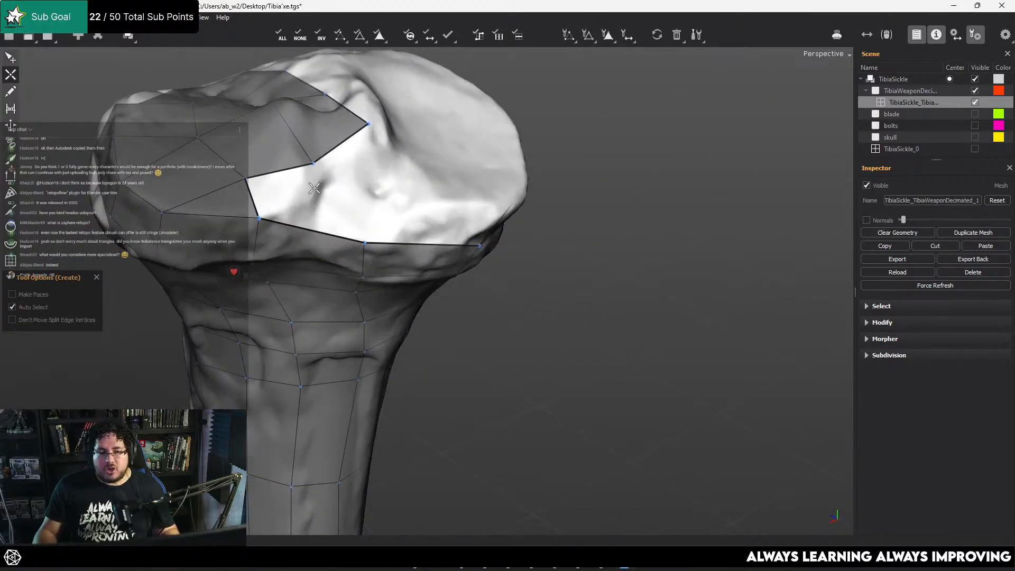
{"action": "key", "text": "q"}
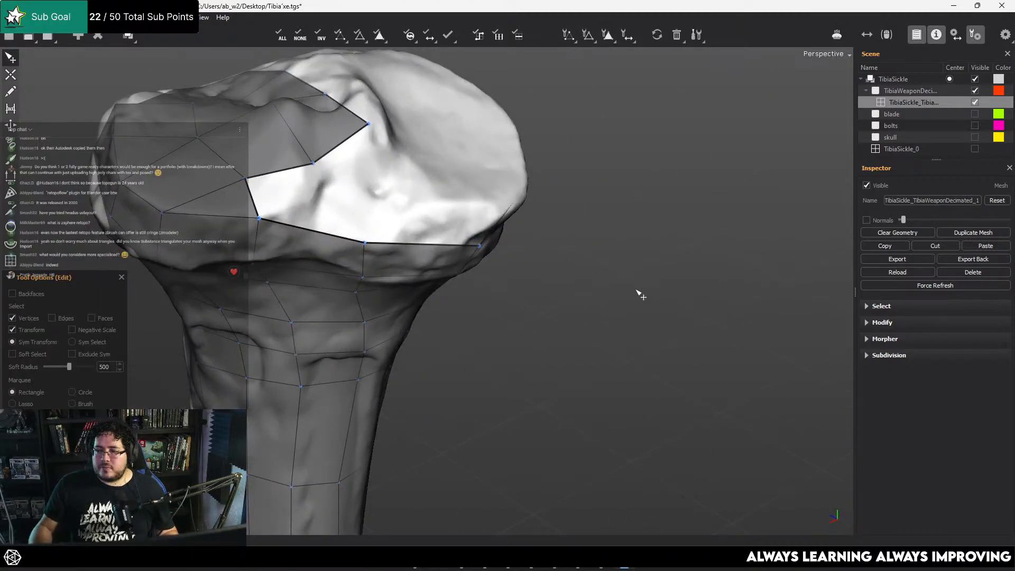
{"action": "left_click_drag", "start_coordinate": [384, 237], "coordinate": [370, 244], "text": "alt"}
{"action": "middle_click_drag", "start_coordinate": [370, 245], "coordinate": [403, 249], "text": "alt"}
{"action": "right_click_drag", "start_coordinate": [403, 249], "coordinate": [425, 230], "text": "alt"}
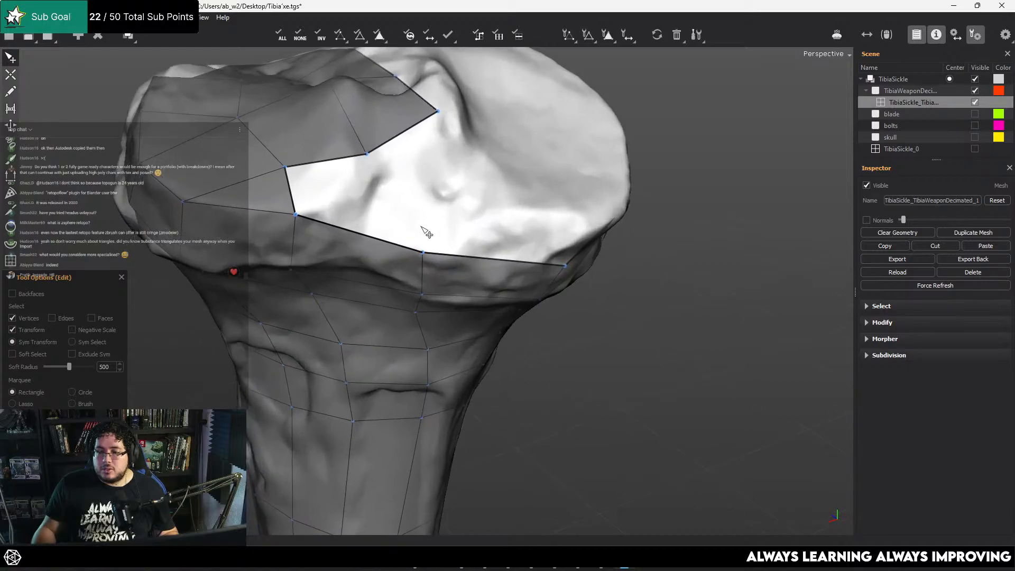
{"action": "key", "text": "c"}
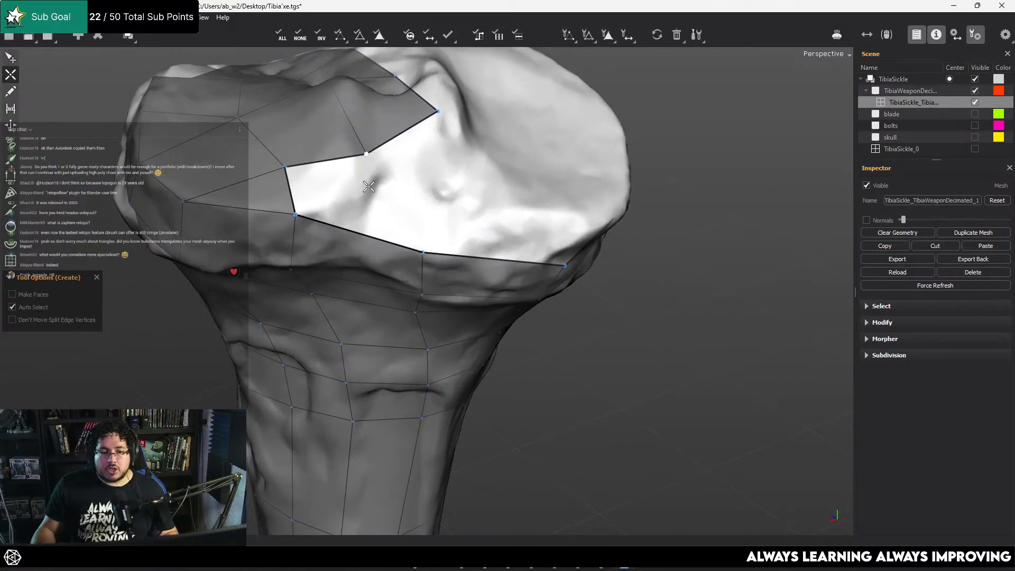
{"action": "left_click", "coordinate": [295, 214]}
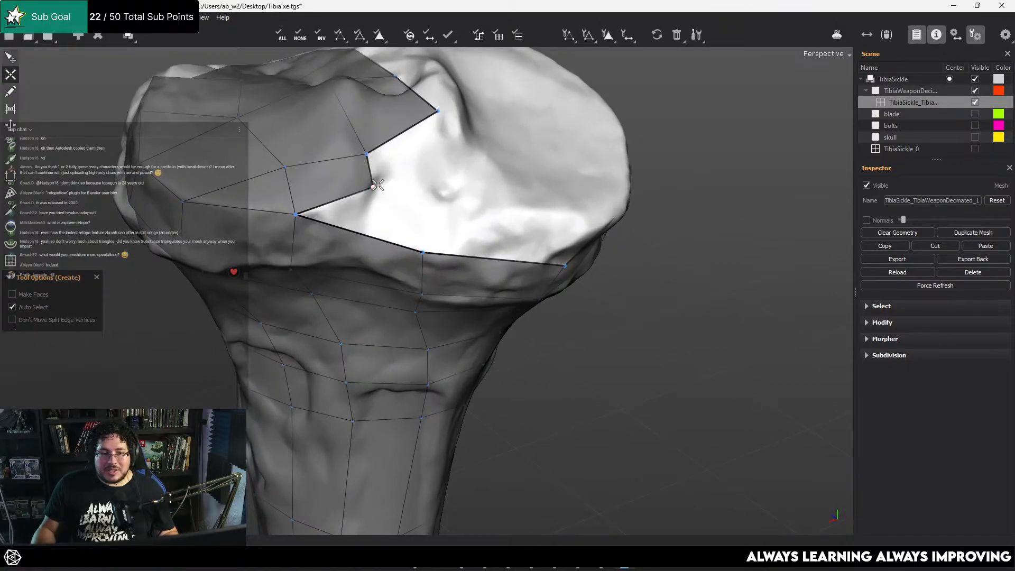
{"action": "left_click", "coordinate": [443, 174]}
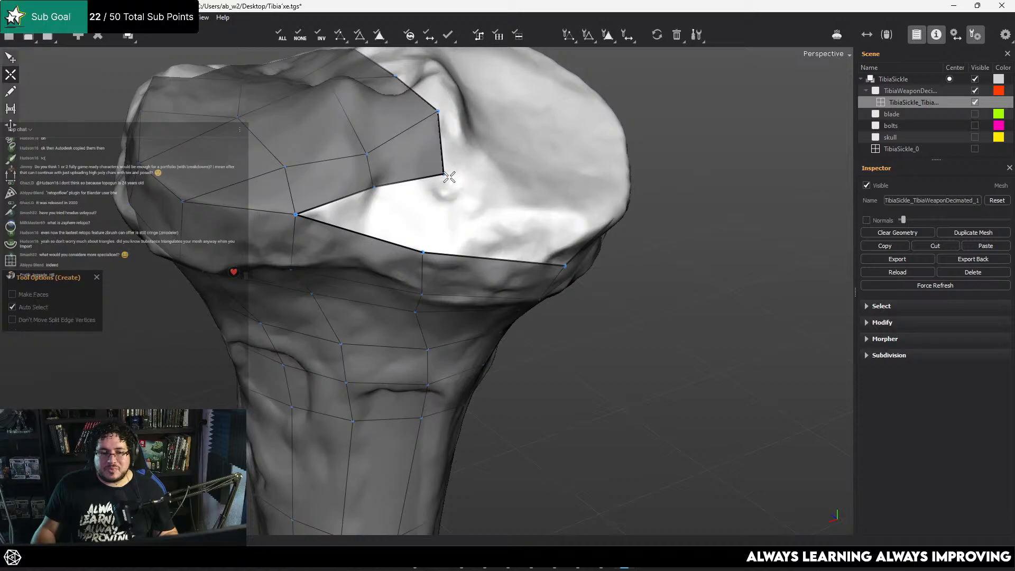
{"action": "left_click_drag", "start_coordinate": [448, 176], "coordinate": [396, 207]}
{"action": "key", "text": "r"}
{"action": "left_click", "coordinate": [435, 226]}
{"action": "key", "text": "q"}
{"action": "key", "text": "w"}
{"action": "key", "text": "q"}
{"action": "key", "text": "ctrl+z"}
Split the rim edge below the new quads, connecting the split to the vertex above and the lower row's corner vertex
{"action": "left_click_drag", "start_coordinate": [270, 177], "coordinate": [446, 200], "text": "alt"}
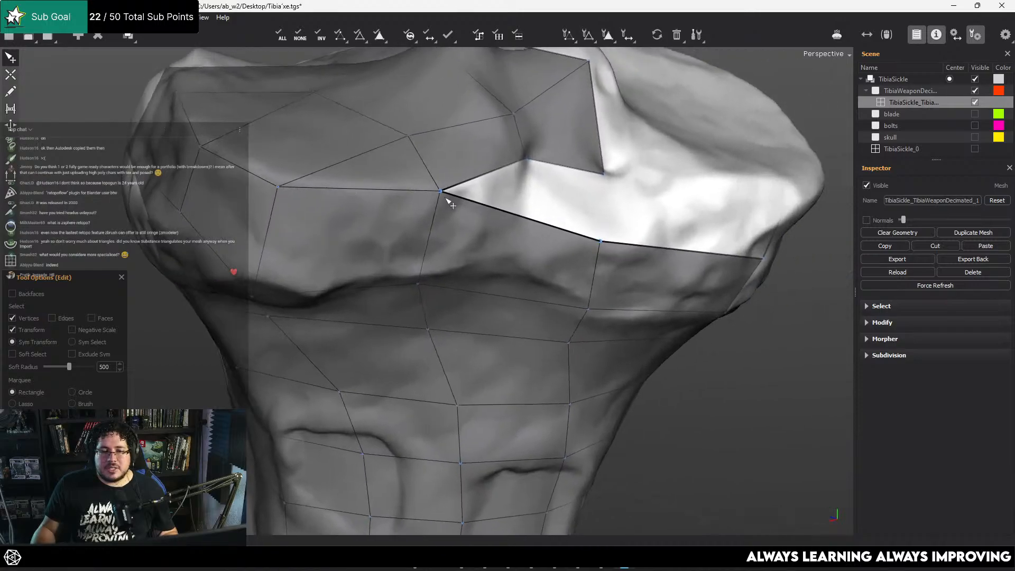
{"action": "right_click_drag", "start_coordinate": [446, 200], "coordinate": [547, 174], "text": "alt"}
{"action": "key", "text": "w"}
{"action": "key", "text": "q"}
{"action": "key", "text": "w"}
{"action": "left_click", "coordinate": [580, 86]}
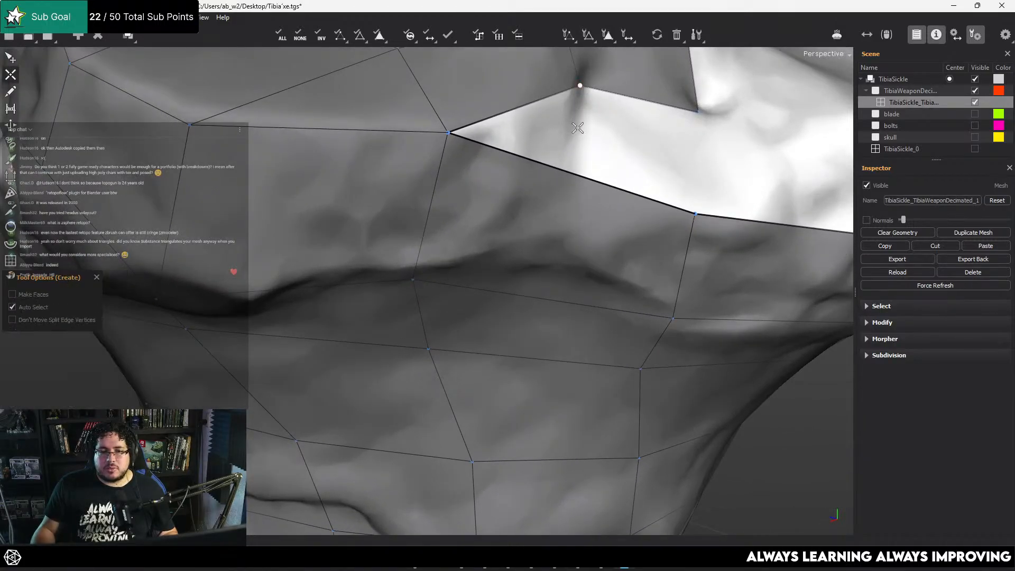
{"action": "left_click", "coordinate": [571, 170]}
{"action": "left_click_drag", "start_coordinate": [592, 203], "coordinate": [559, 193], "text": "alt"}
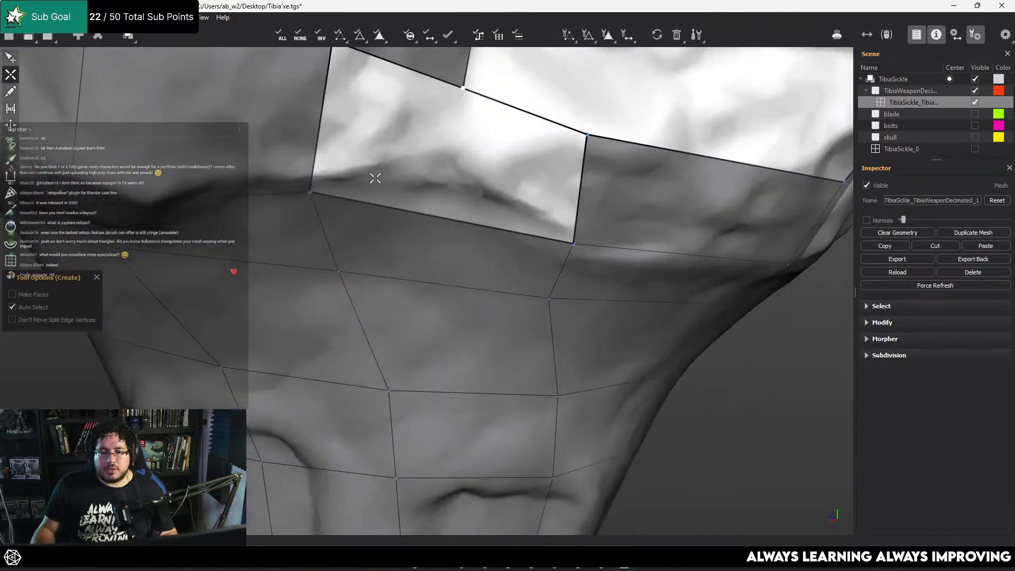
{"action": "left_click", "coordinate": [313, 190]}
Bridge the gap between the new quads and the split rim edge
{"action": "right_click_drag", "start_coordinate": [498, 141], "coordinate": [448, 136], "text": "alt"}
{"action": "middle_click_drag", "start_coordinate": [448, 135], "coordinate": [410, 183], "text": "alt"}
{"action": "key", "text": "r"}
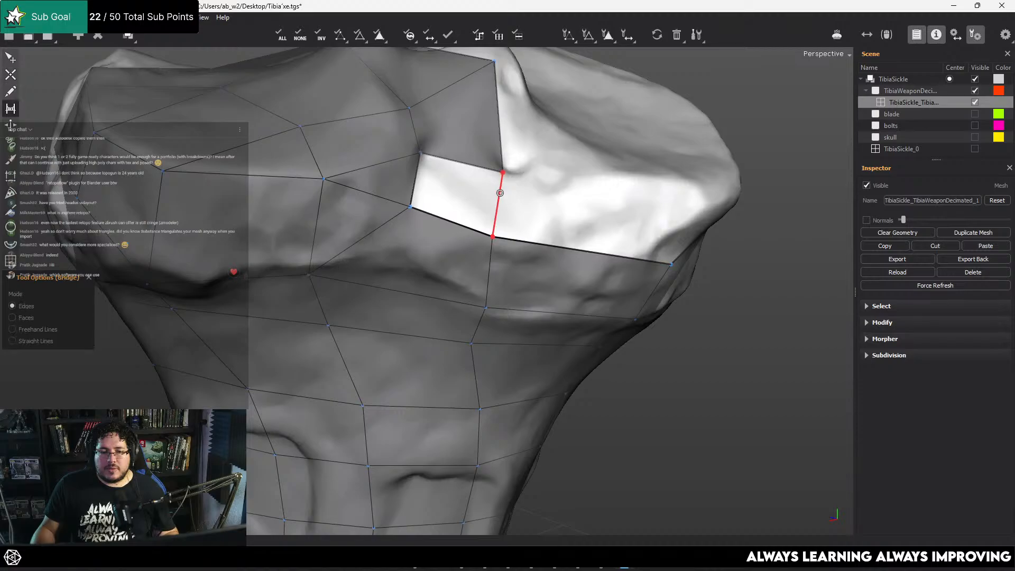
{"action": "left_click", "coordinate": [498, 192]}
Start an edge chain above the rim border on the unmeshed side of the head
{"action": "right_click_drag", "start_coordinate": [543, 199], "coordinate": [512, 161], "text": "alt"}
{"action": "left_click_drag", "start_coordinate": [512, 161], "coordinate": [259, 193], "text": "alt"}
{"action": "middle_click_drag", "start_coordinate": [259, 193], "coordinate": [523, 236], "text": "alt"}
{"action": "left_click_drag", "start_coordinate": [524, 236], "coordinate": [550, 214], "text": "alt"}
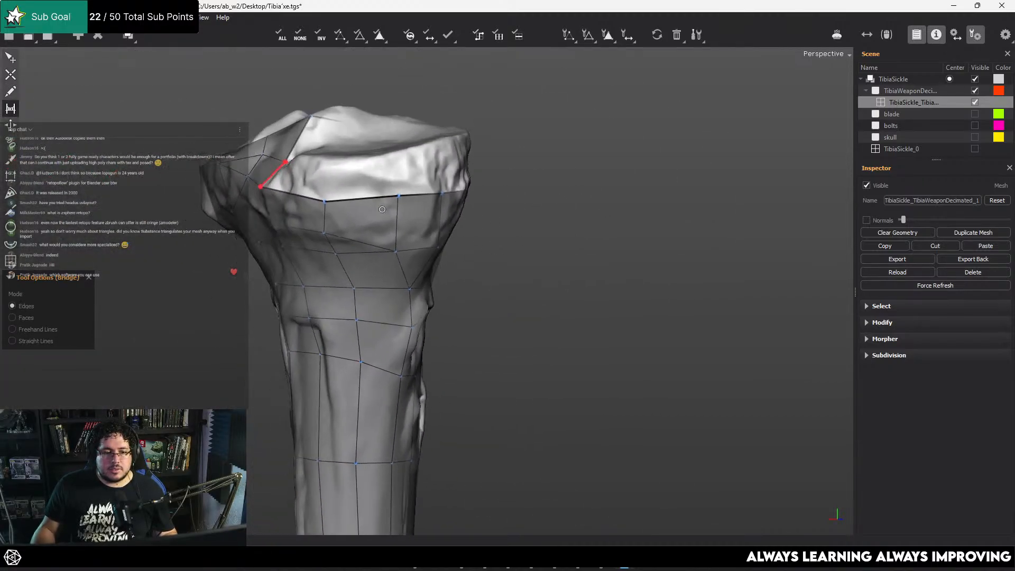
{"action": "right_click_drag", "start_coordinate": [550, 214], "coordinate": [603, 228], "text": "alt"}
{"action": "key", "text": "w"}
{"action": "left_click", "coordinate": [264, 142]}
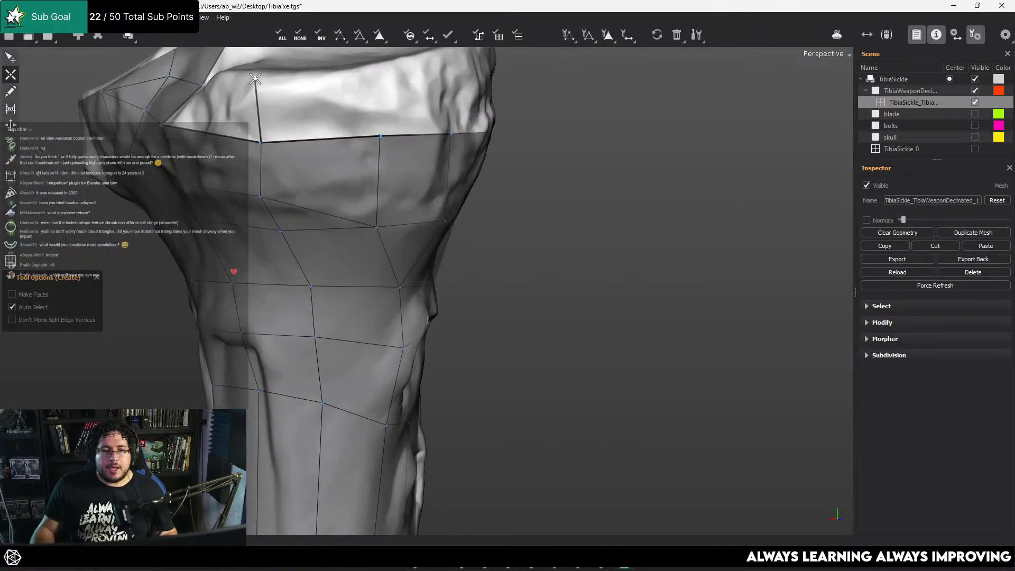
{"action": "left_click", "coordinate": [373, 69]}
Continue the edge chain around the head above the rim and join it to the existing faces on the far side
{"action": "left_click_drag", "start_coordinate": [403, 103], "coordinate": [261, 139], "text": "alt"}
{"action": "middle_click_drag", "start_coordinate": [262, 139], "coordinate": [493, 165], "text": "alt"}
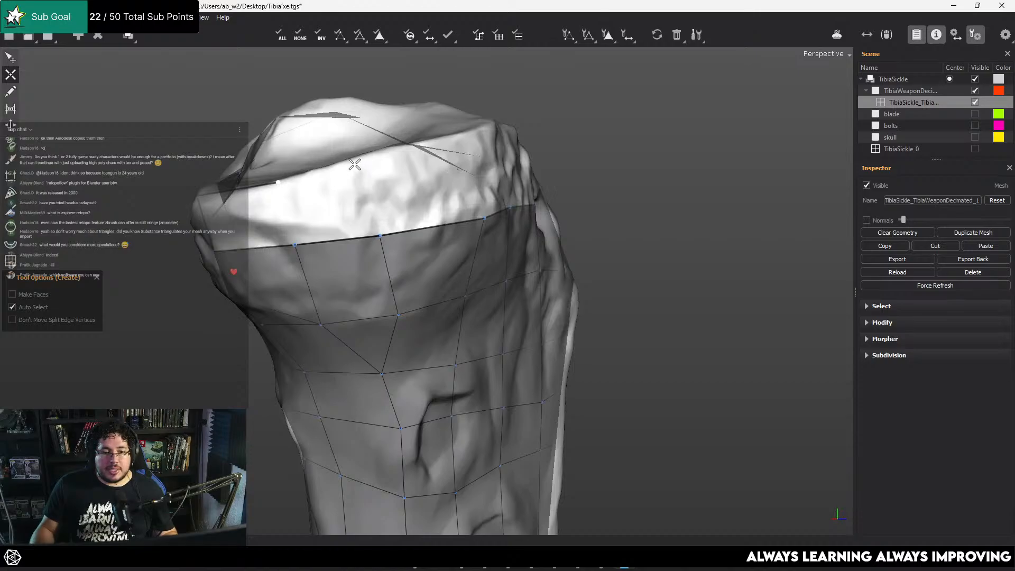
{"action": "left_click_drag", "start_coordinate": [354, 165], "coordinate": [344, 233], "text": "alt"}
{"action": "left_click", "coordinate": [396, 181]}
{"action": "left_click", "coordinate": [468, 175]}
{"action": "left_click_drag", "start_coordinate": [484, 182], "coordinate": [349, 177], "text": "alt"}
{"action": "middle_click_drag", "start_coordinate": [349, 177], "coordinate": [437, 276], "text": "alt"}
{"action": "right_click_drag", "start_coordinate": [438, 276], "coordinate": [535, 227], "text": "alt"}
{"action": "left_click", "coordinate": [552, 200]}
{"action": "left_click", "coordinate": [590, 203]}
Bridge the edge chain to the rim border, beginning at the existing faces on the far side of the head
{"action": "key", "text": "r"}
{"action": "left_click_drag", "start_coordinate": [564, 200], "coordinate": [572, 267]}
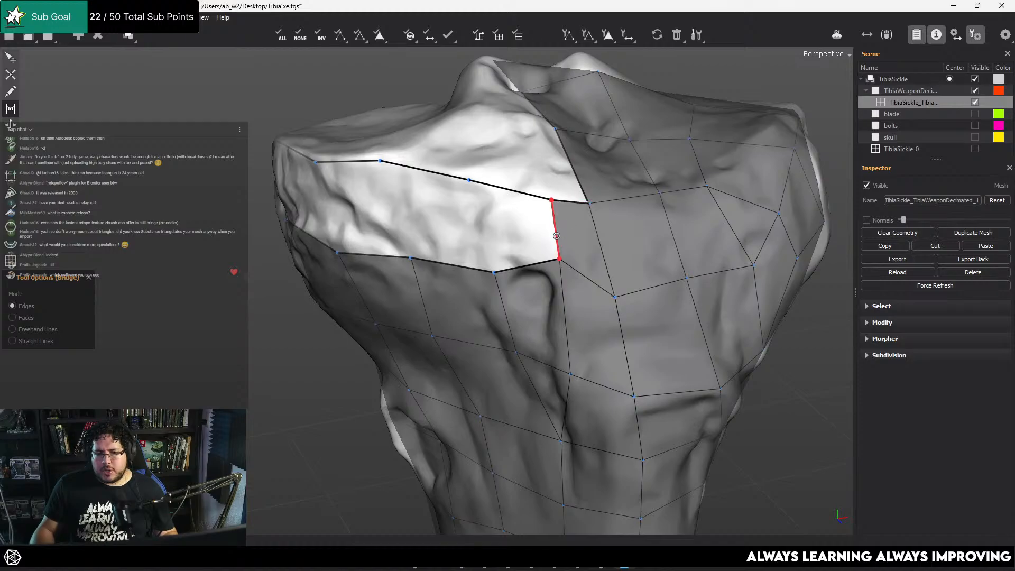
{"action": "left_click", "coordinate": [479, 229]}
{"action": "left_click_drag", "start_coordinate": [423, 227], "coordinate": [241, 264], "text": "alt"}
{"action": "middle_click_drag", "start_coordinate": [241, 264], "coordinate": [586, 174], "text": "alt"}
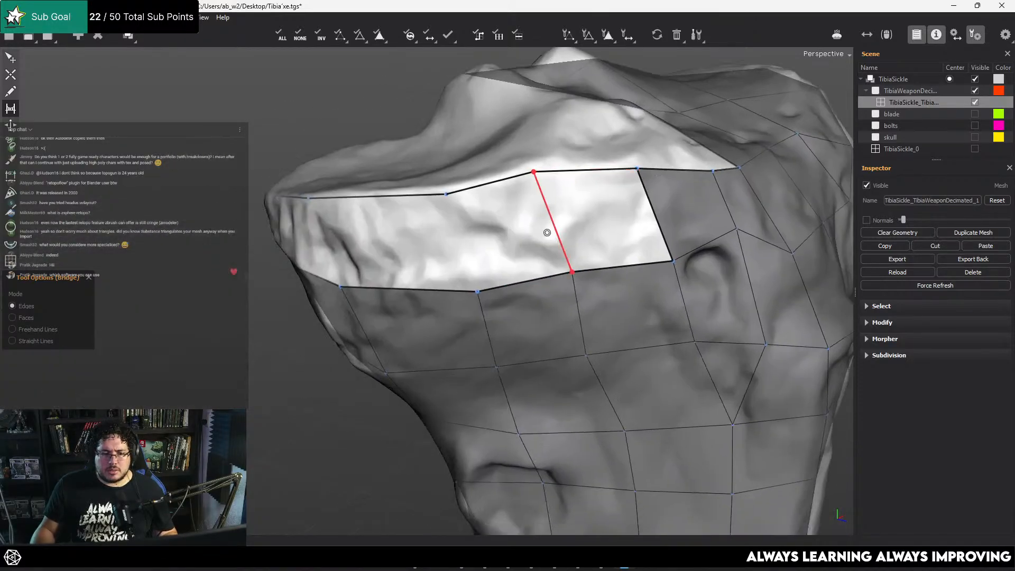
{"action": "left_click", "coordinate": [547, 233]}
{"action": "left_click", "coordinate": [461, 242]}
Continue bridging the chain and rim around the end of the head until the chain's last vertex
{"action": "left_click_drag", "start_coordinate": [408, 249], "coordinate": [507, 288], "text": "alt"}
{"action": "right_click_drag", "start_coordinate": [508, 288], "coordinate": [497, 320], "text": "alt"}
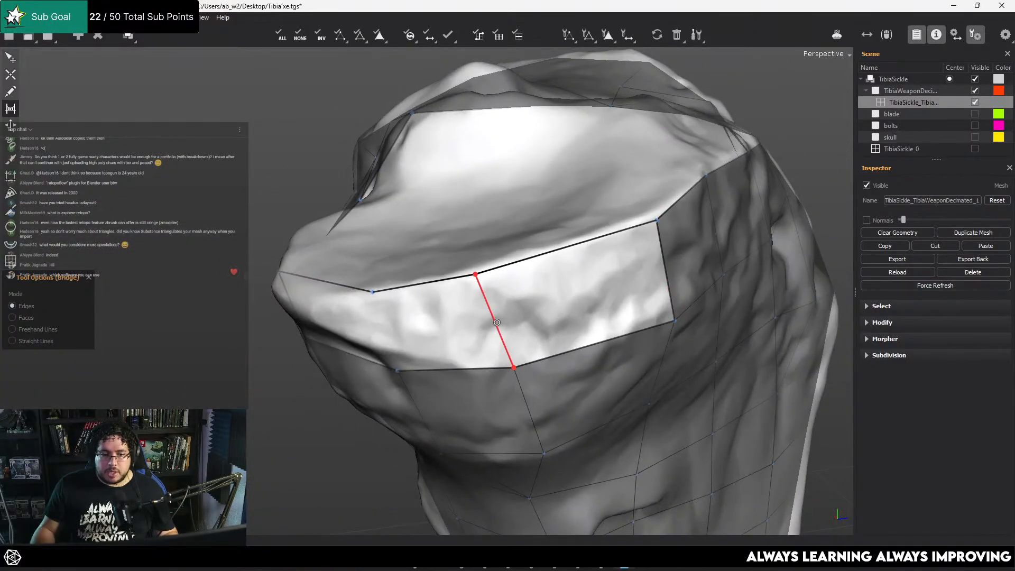
{"action": "left_click", "coordinate": [497, 322]}
{"action": "left_click_drag", "start_coordinate": [497, 323], "coordinate": [514, 290], "text": "alt"}
{"action": "left_click", "coordinate": [584, 192]}
{"action": "left_click", "coordinate": [525, 212]}
Extend the chain by one vertex toward the top faces and connect it to a new split in the rim edge below
{"action": "left_click_drag", "start_coordinate": [524, 213], "coordinate": [645, 227], "text": "alt"}
{"action": "middle_click_drag", "start_coordinate": [645, 227], "coordinate": [381, 254], "text": "alt"}
{"action": "right_click_drag", "start_coordinate": [380, 254], "coordinate": [555, 222], "text": "alt"}
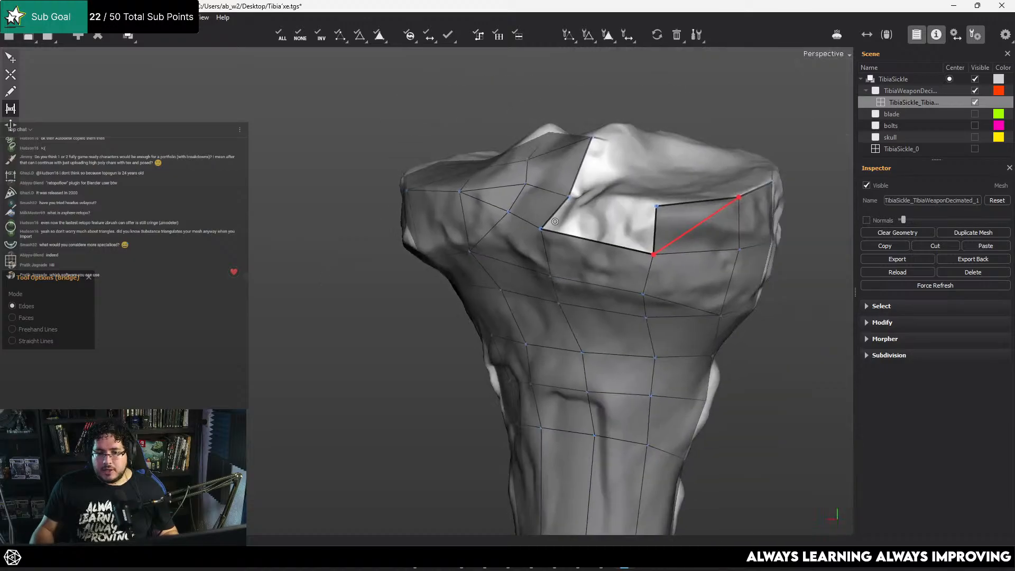
{"action": "left_click_drag", "start_coordinate": [555, 222], "coordinate": [550, 246], "text": "alt"}
{"action": "middle_click_drag", "start_coordinate": [550, 245], "coordinate": [449, 331], "text": "alt"}
{"action": "key", "text": "w"}
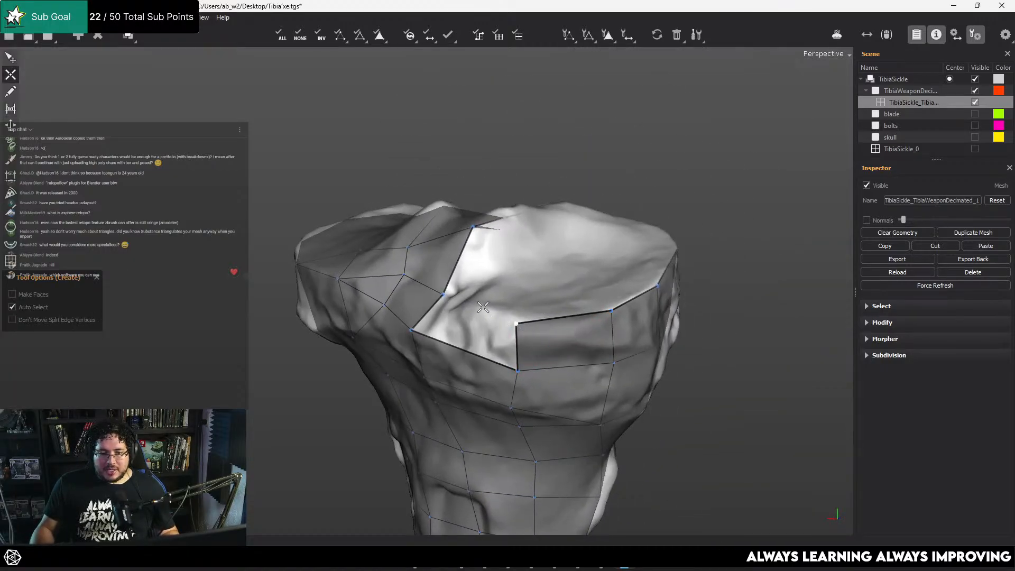
{"action": "left_click_drag", "start_coordinate": [497, 326], "coordinate": [543, 291], "text": "alt"}
{"action": "middle_click_drag", "start_coordinate": [543, 291], "coordinate": [458, 277], "text": "alt"}
{"action": "right_click_drag", "start_coordinate": [458, 277], "coordinate": [602, 260], "text": "alt"}
{"action": "left_click", "coordinate": [600, 265]}
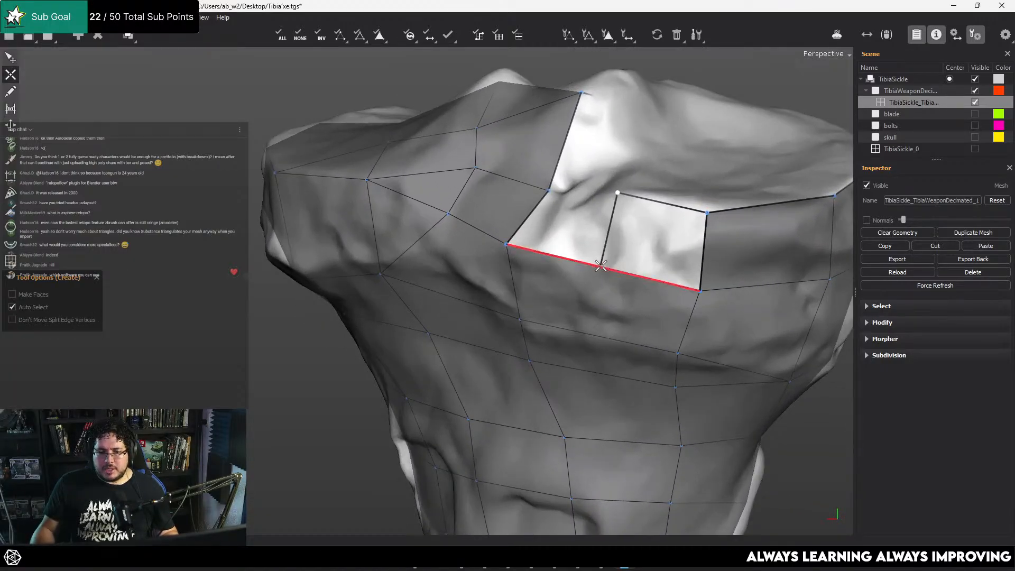
Carry the split through the next edge down to the neighbouring vertex, and bridge the remaining gap in the rim strip
{"action": "left_click", "coordinate": [589, 334]}
{"action": "left_click", "coordinate": [527, 361]}
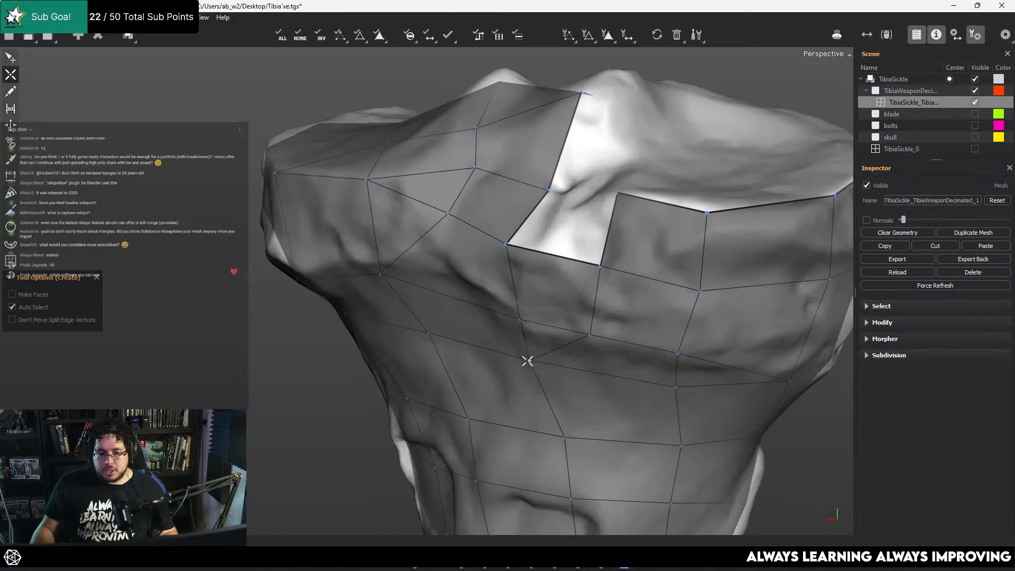
{"action": "key", "text": "r"}
{"action": "left_click", "coordinate": [583, 253]}
Draw an edge chain across the unmeshed top surface, starting from the top faces' open edge and running parallel to the rim
{"action": "right_click_drag", "start_coordinate": [624, 196], "coordinate": [534, 212], "text": "alt"}
{"action": "left_click_drag", "start_coordinate": [534, 211], "coordinate": [523, 415], "text": "alt"}
{"action": "middle_click_drag", "start_coordinate": [523, 415], "coordinate": [471, 318], "text": "alt"}
{"action": "right_click_drag", "start_coordinate": [471, 317], "coordinate": [517, 329], "text": "alt"}
{"action": "key", "text": "q"}
{"action": "key", "text": "w"}
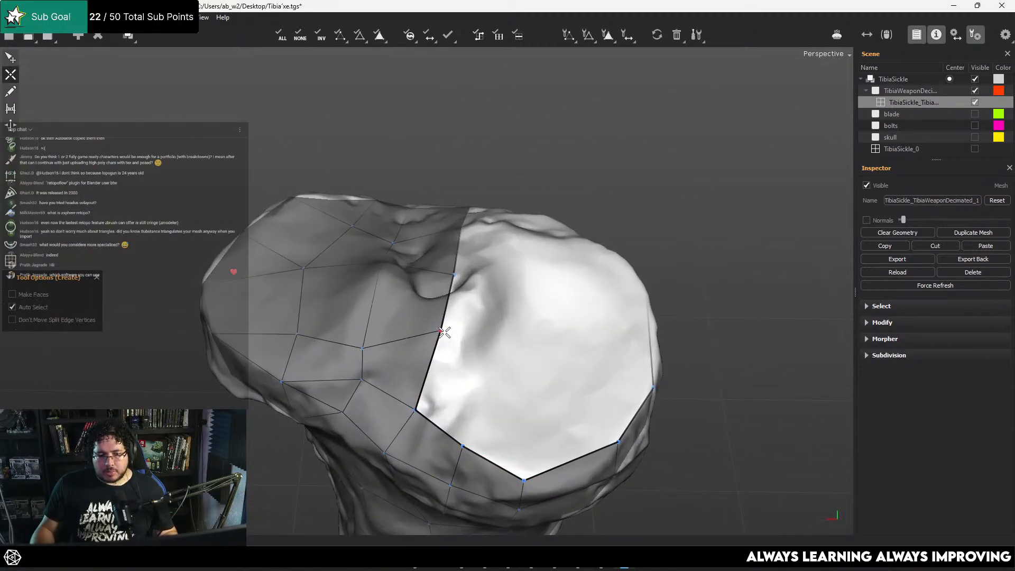
{"action": "left_click", "coordinate": [442, 340]}
{"action": "left_click", "coordinate": [590, 371]}
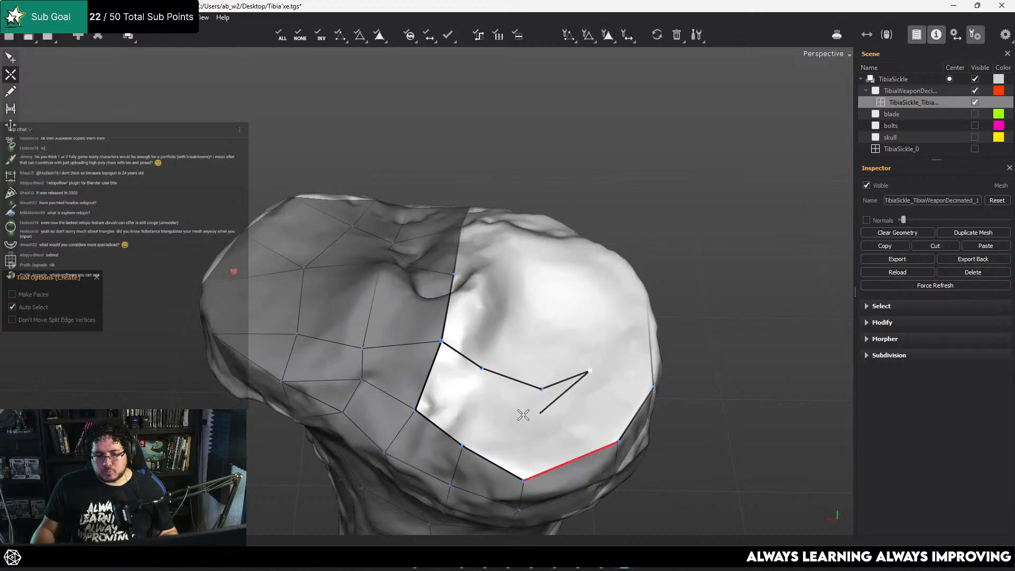
Bridge the inner edge chain to the rim border with a strip of quads
{"action": "key", "text": "r"}
{"action": "left_click", "coordinate": [460, 404]}
{"action": "left_click", "coordinate": [512, 420]}
{"action": "left_click", "coordinate": [597, 402]}
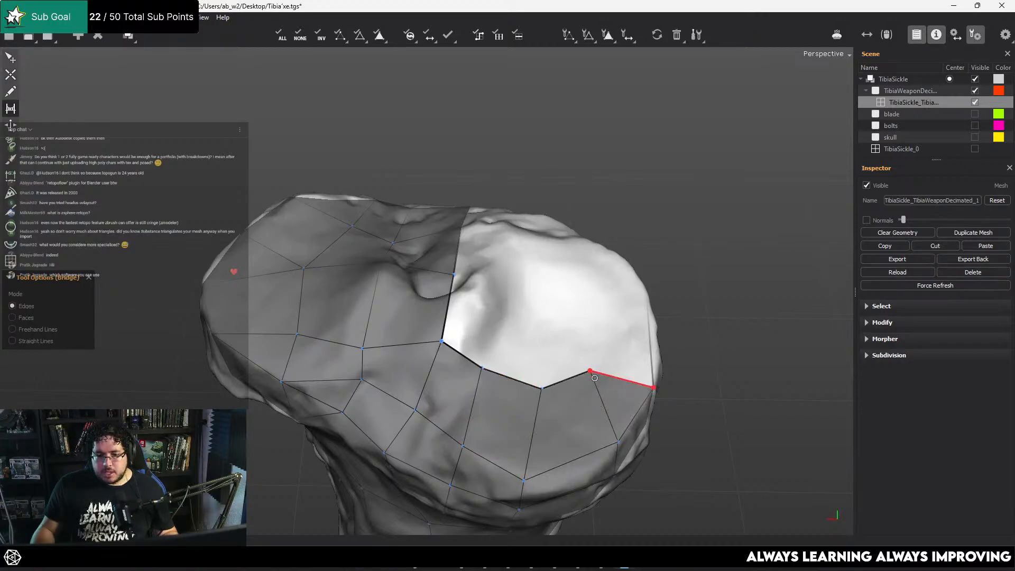
Extend the inner strip along the rim with another quad built from its end vertex
{"action": "left_click_drag", "start_coordinate": [599, 405], "coordinate": [360, 365], "text": "alt"}
{"action": "middle_click_drag", "start_coordinate": [360, 365], "coordinate": [492, 325], "text": "alt"}
{"action": "right_click_drag", "start_coordinate": [492, 325], "coordinate": [505, 345], "text": "alt"}
{"action": "key", "text": "q"}
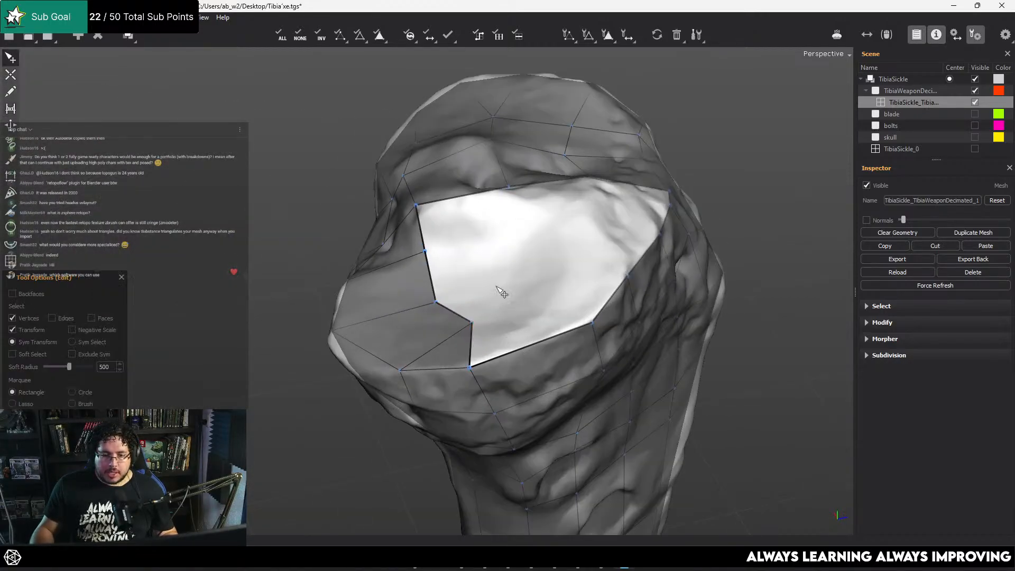
{"action": "key", "text": "w"}
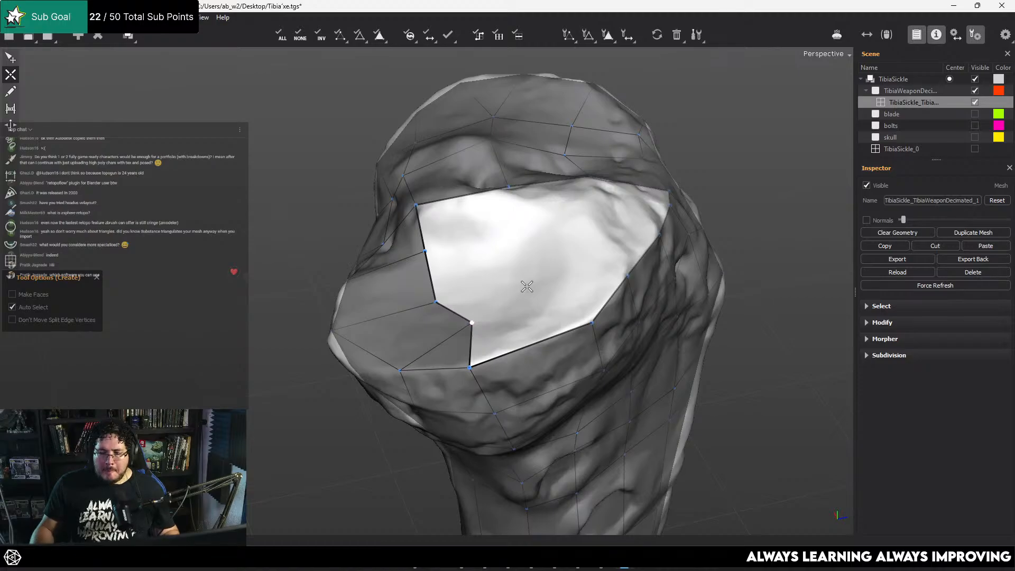
{"action": "left_click", "coordinate": [553, 275]}
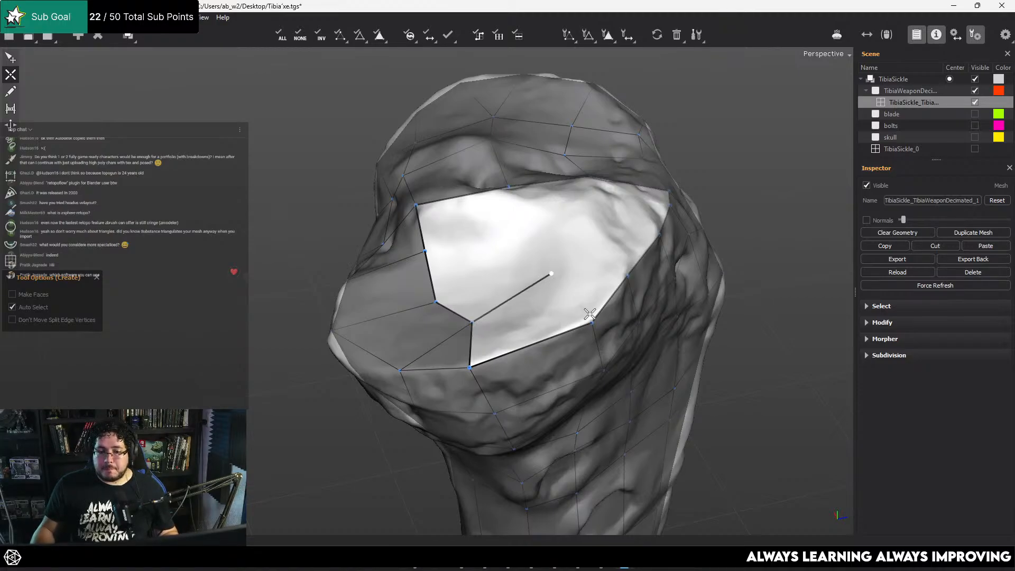
{"action": "left_click", "coordinate": [591, 322]}
Move the inner vertex of the newest quad slightly toward the rim
{"action": "key", "text": "q"}
{"action": "left_click_drag", "start_coordinate": [580, 278], "coordinate": [489, 323], "text": "alt"}
{"action": "key", "text": "w"}
{"action": "key", "text": "q"}
{"action": "left_click_drag", "start_coordinate": [464, 271], "coordinate": [454, 280]}
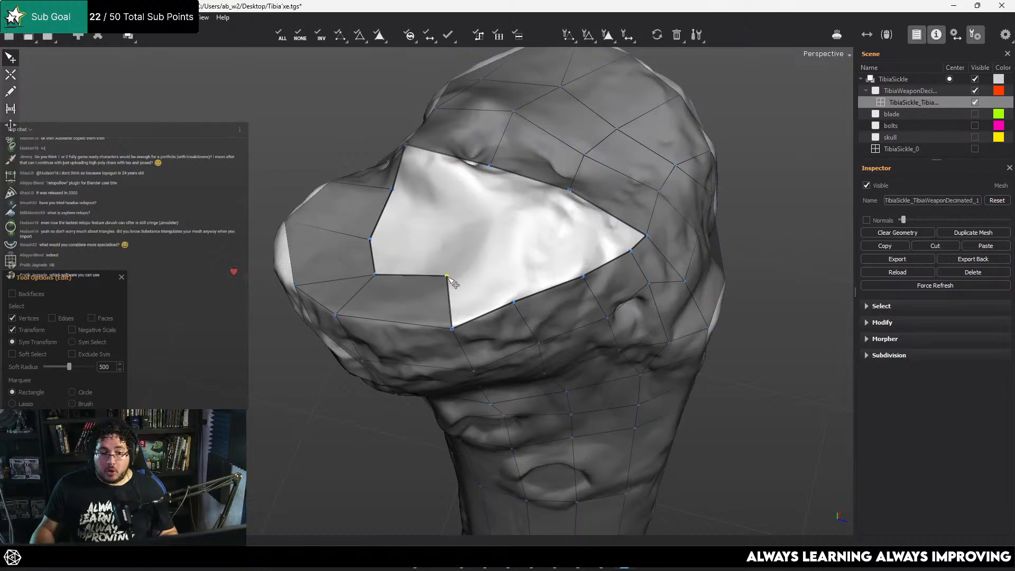
Continue the inner strip with two more quads along the rim border
{"action": "key", "text": "w"}
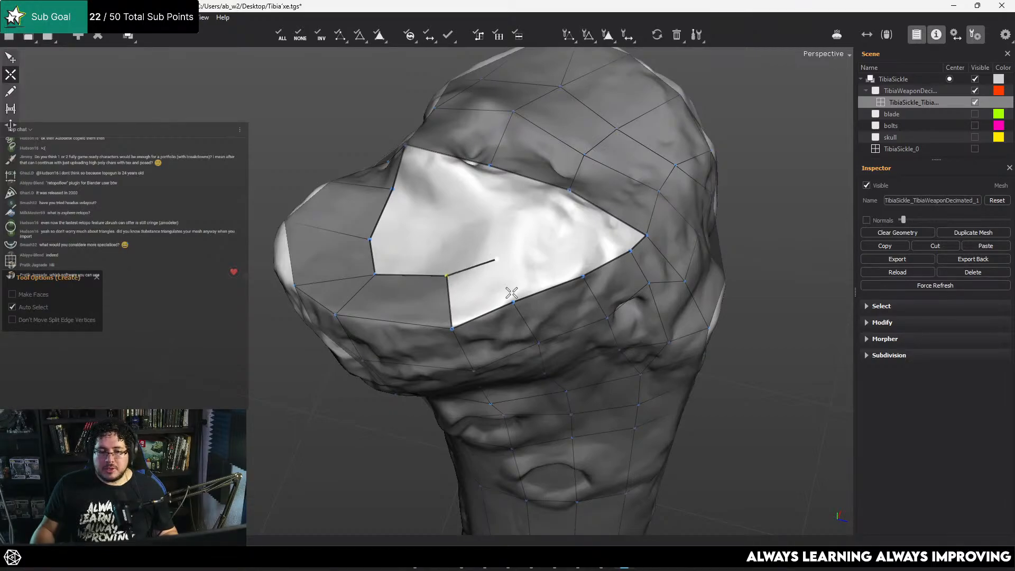
{"action": "left_click", "coordinate": [511, 299]}
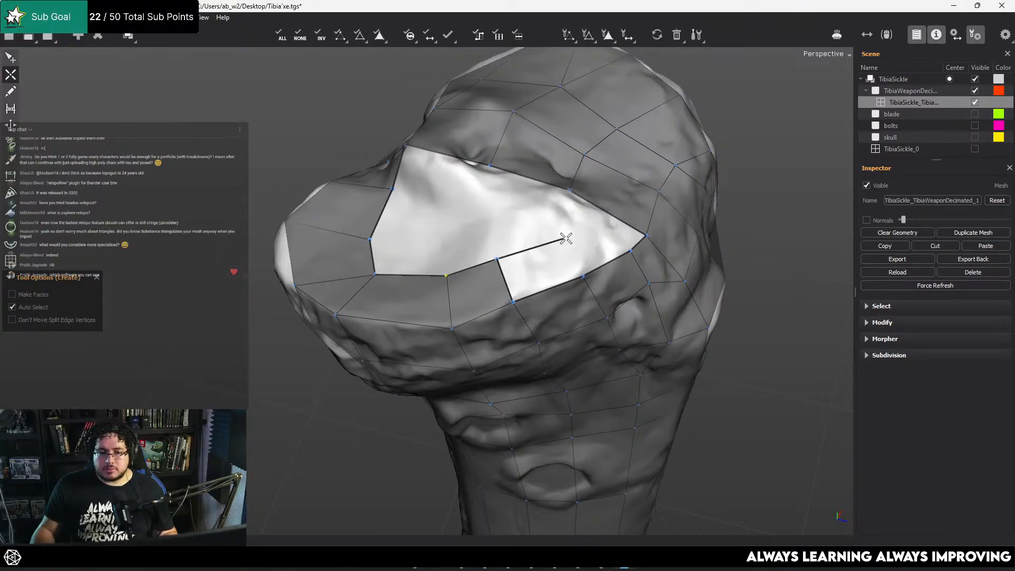
{"action": "left_click", "coordinate": [583, 275]}
Adjust the strip's end vertex, add the next quad along the rim, and bridge the strip to the opposite top faces
{"action": "left_click_drag", "start_coordinate": [595, 254], "coordinate": [416, 281], "text": "alt"}
{"action": "middle_click_drag", "start_coordinate": [772, 212], "coordinate": [517, 278], "text": "alt"}
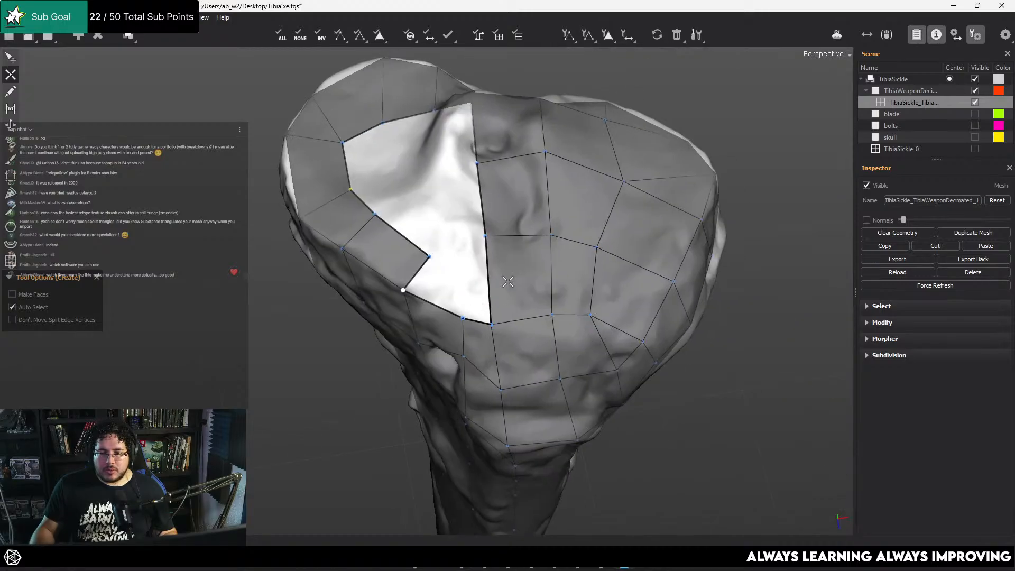
{"action": "right_click_drag", "start_coordinate": [517, 278], "coordinate": [529, 294], "text": "alt"}
{"action": "left_click_drag", "start_coordinate": [431, 246], "coordinate": [419, 239]}
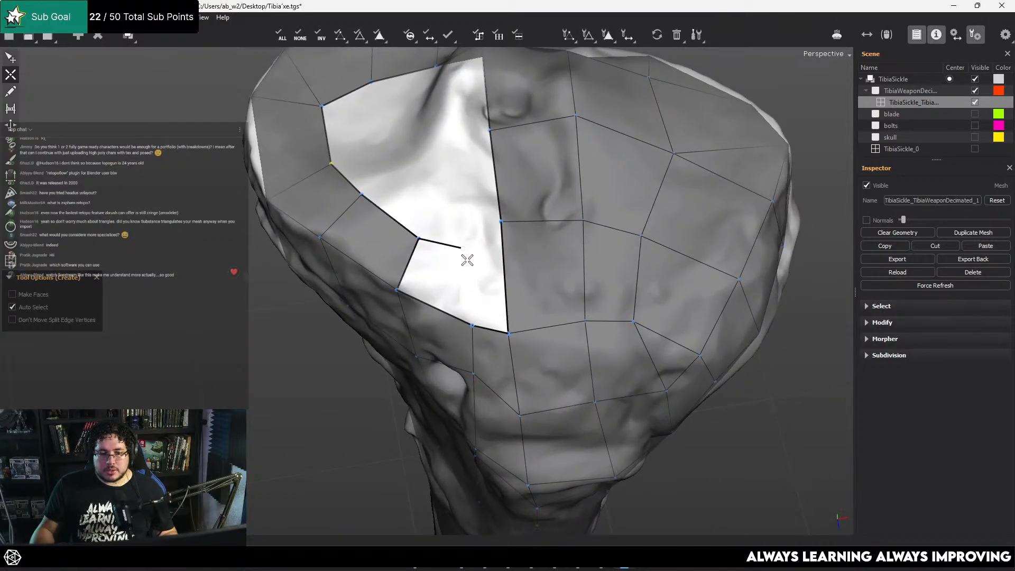
{"action": "left_click", "coordinate": [473, 325]}
{"action": "key", "text": "r"}
{"action": "left_click", "coordinate": [477, 243]}
{"action": "left_click_drag", "start_coordinate": [482, 207], "coordinate": [369, 244], "text": "alt"}
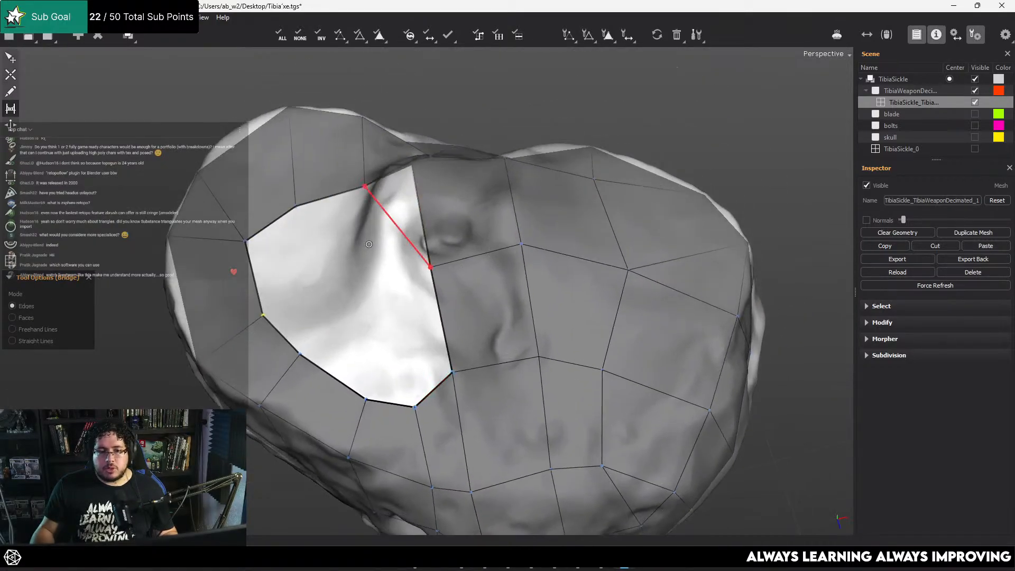
Build three quads along the upper side of the open top surface, connecting them to the faces across the hole
{"action": "key", "text": "q"}
{"action": "left_click_drag", "start_coordinate": [468, 225], "coordinate": [394, 247], "text": "alt"}
{"action": "middle_click_drag", "start_coordinate": [394, 247], "coordinate": [534, 212], "text": "alt"}
{"action": "key", "text": "w"}
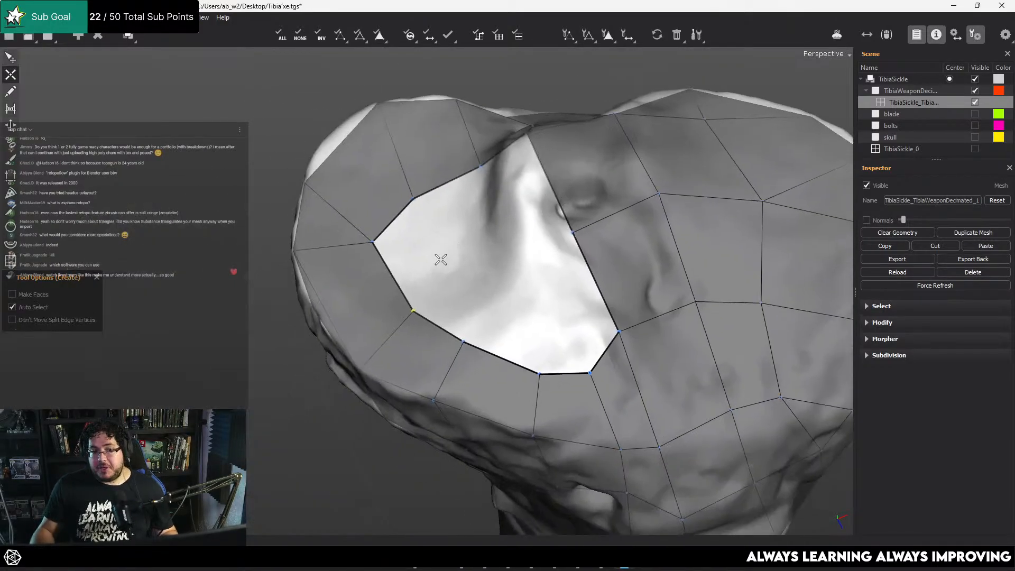
{"action": "left_click", "coordinate": [415, 314]}
{"action": "left_click", "coordinate": [413, 193]}
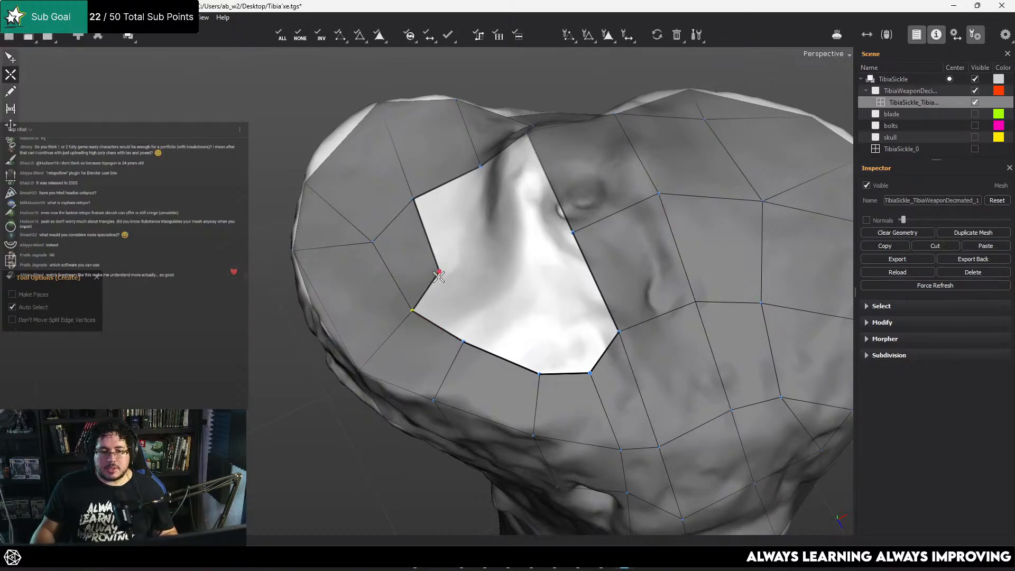
{"action": "left_click_drag", "start_coordinate": [445, 270], "coordinate": [470, 268]}
{"action": "left_click", "coordinate": [499, 250]}
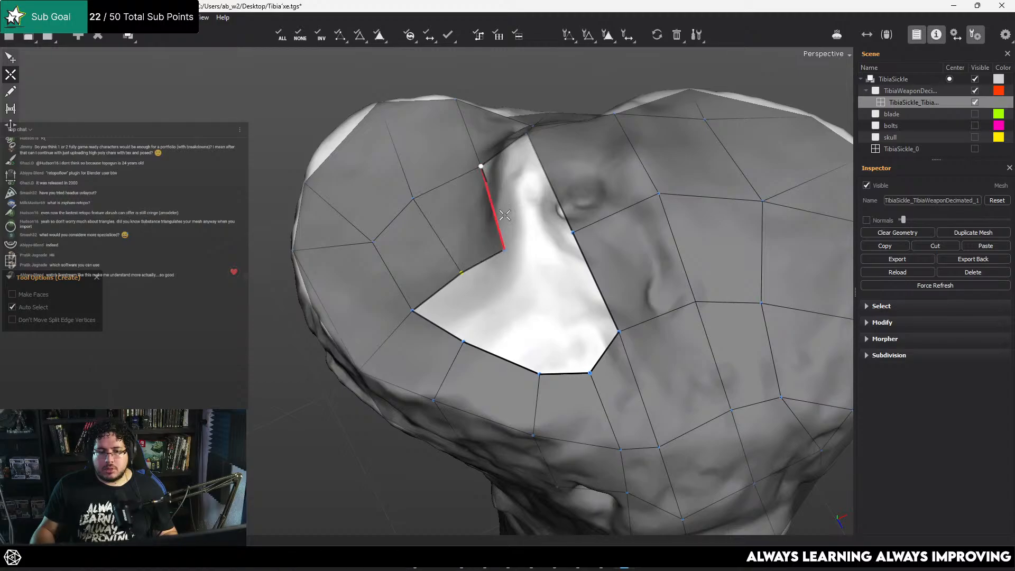
{"action": "left_click", "coordinate": [573, 233]}
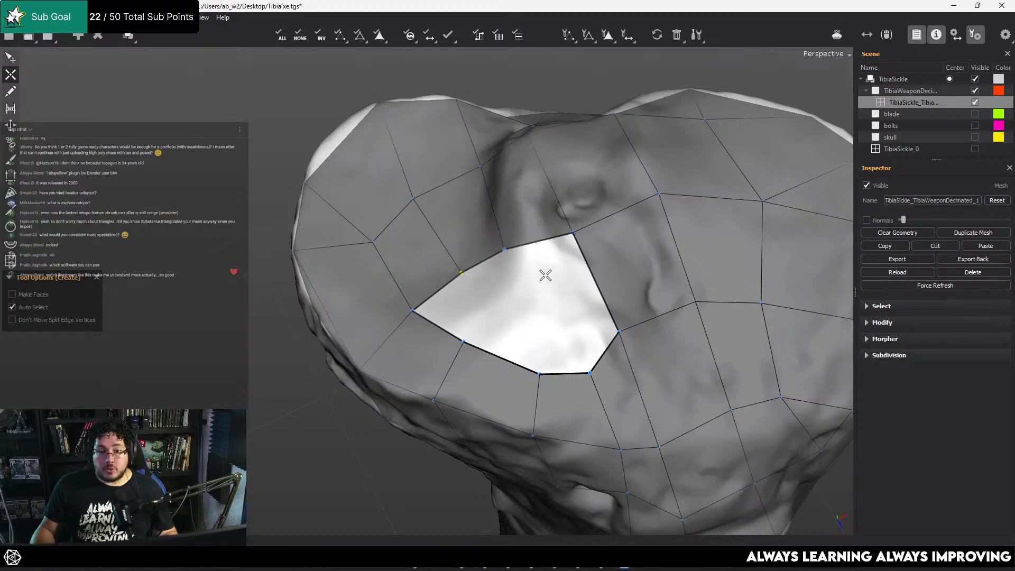
Add inner quads from the hole's lower border and connect the remaining vertices to fill the bone head's top surface
{"action": "left_click_drag", "start_coordinate": [472, 338], "coordinate": [500, 322]}
{"action": "left_click", "coordinate": [464, 274]}
{"action": "key", "text": "q"}
{"action": "key", "text": "w"}
{"action": "left_click", "coordinate": [537, 306]}
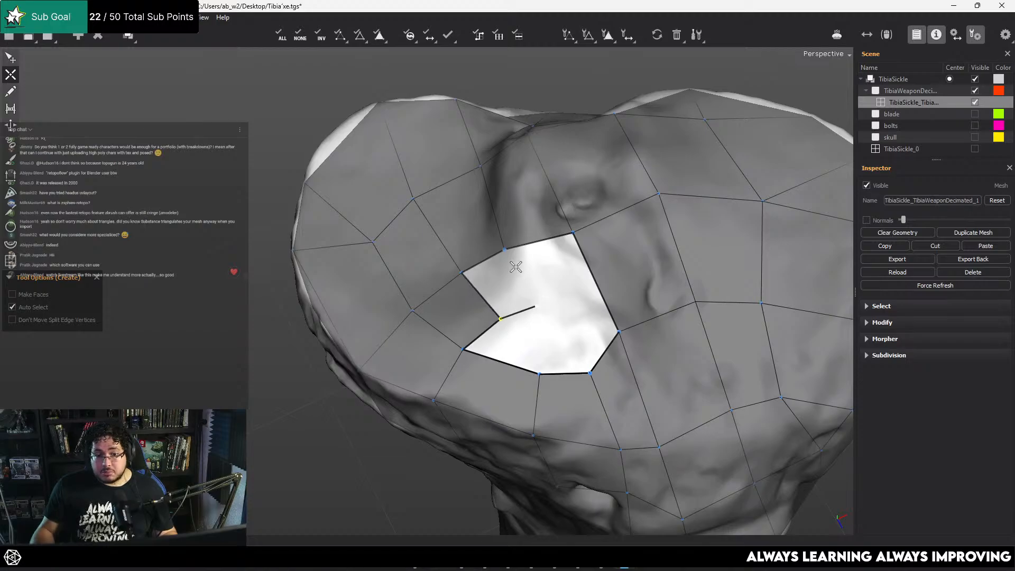
{"action": "left_click", "coordinate": [505, 249]}
{"action": "key", "text": "q"}
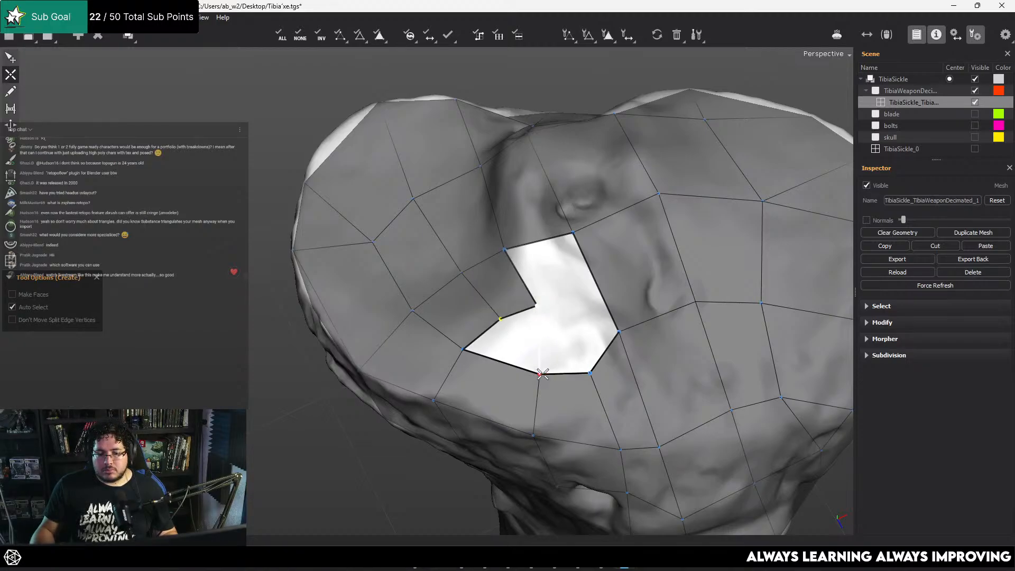
{"action": "left_click", "coordinate": [541, 374]}
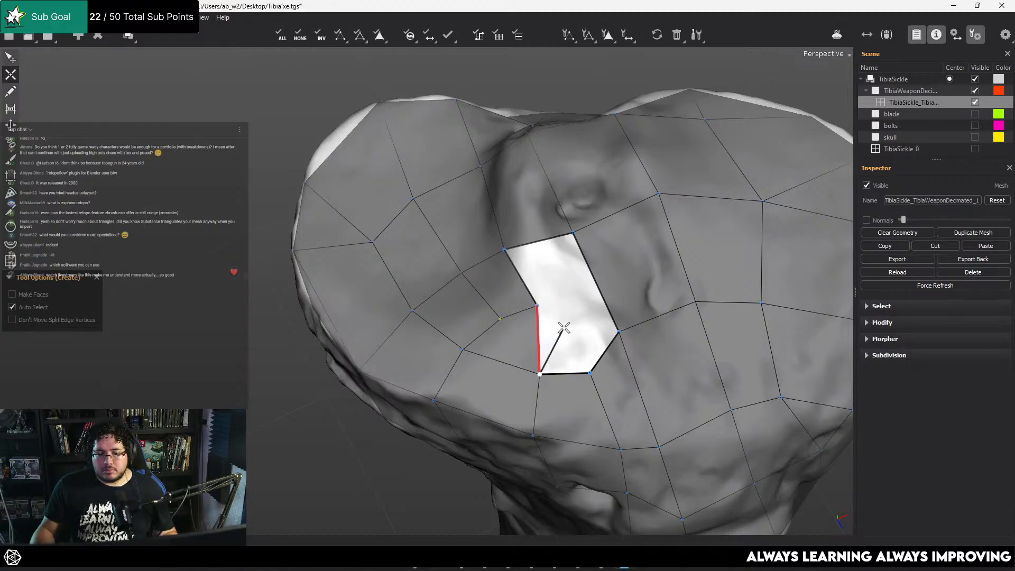
{"action": "left_click", "coordinate": [617, 334]}
Split the wide side face below the rim with a new vertical edge, and continue the cut into the top surface
{"action": "left_click_drag", "start_coordinate": [617, 334], "coordinate": [429, 351], "text": "alt"}
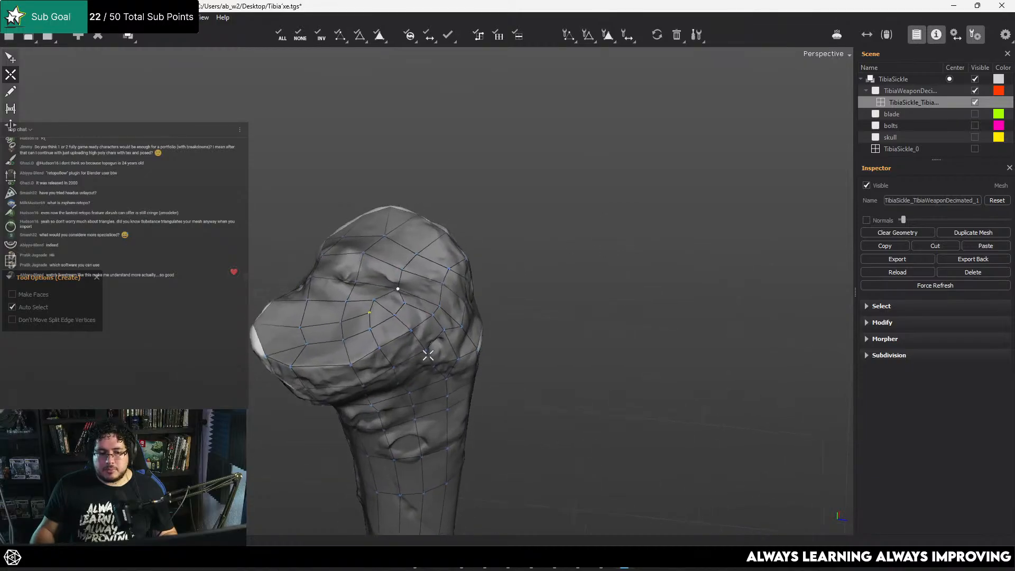
{"action": "right_click_drag", "start_coordinate": [428, 351], "coordinate": [437, 396], "text": "alt"}
{"action": "left_click_drag", "start_coordinate": [437, 396], "coordinate": [222, 476], "text": "alt"}
{"action": "middle_click_drag", "start_coordinate": [222, 475], "coordinate": [476, 358], "text": "alt"}
{"action": "left_click_drag", "start_coordinate": [476, 358], "coordinate": [612, 272], "text": "alt"}
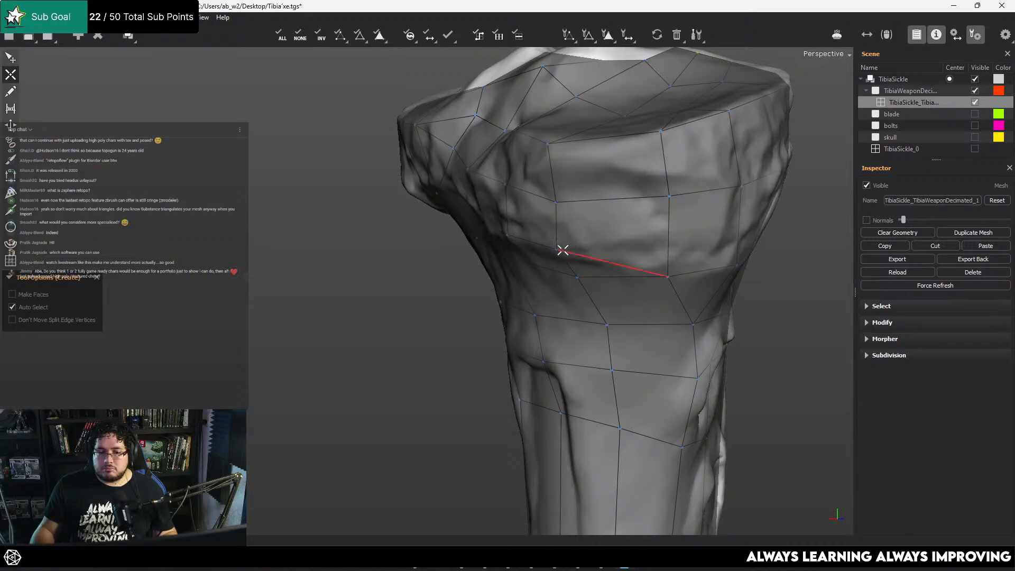
{"action": "left_click", "coordinate": [613, 200]}
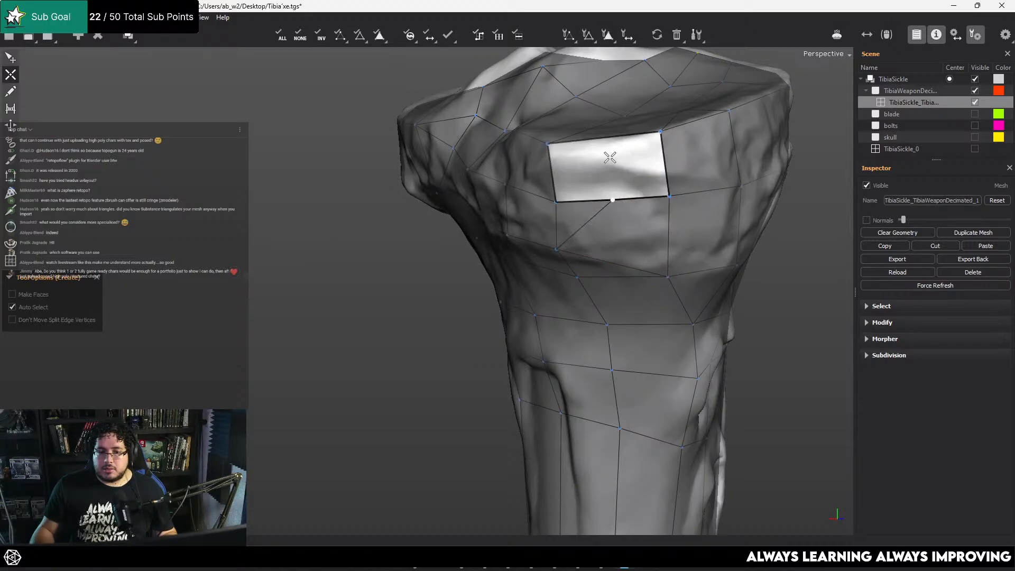
{"action": "left_click_drag", "start_coordinate": [606, 138], "coordinate": [587, 241], "text": "alt"}
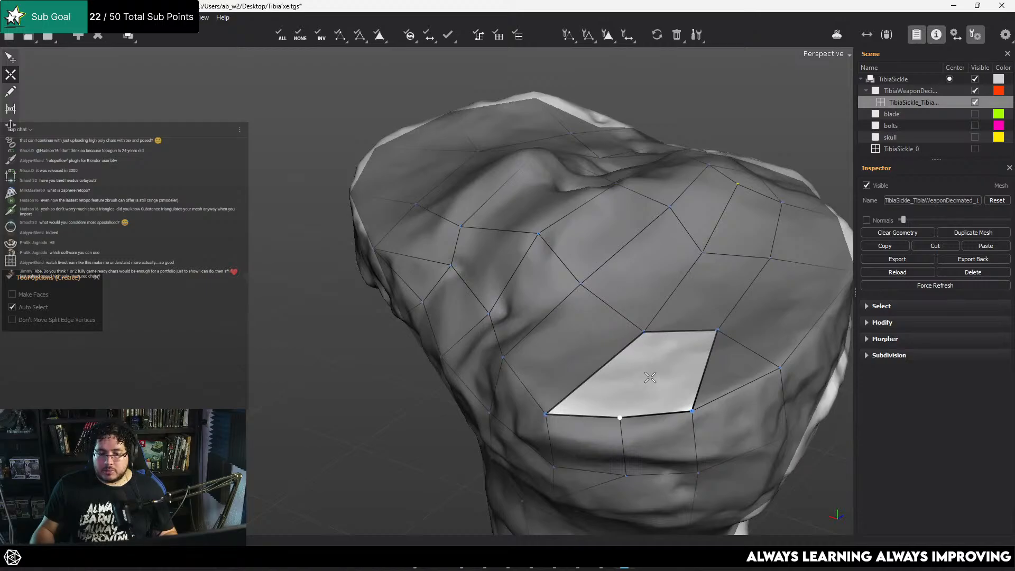
{"action": "left_click", "coordinate": [646, 333]}
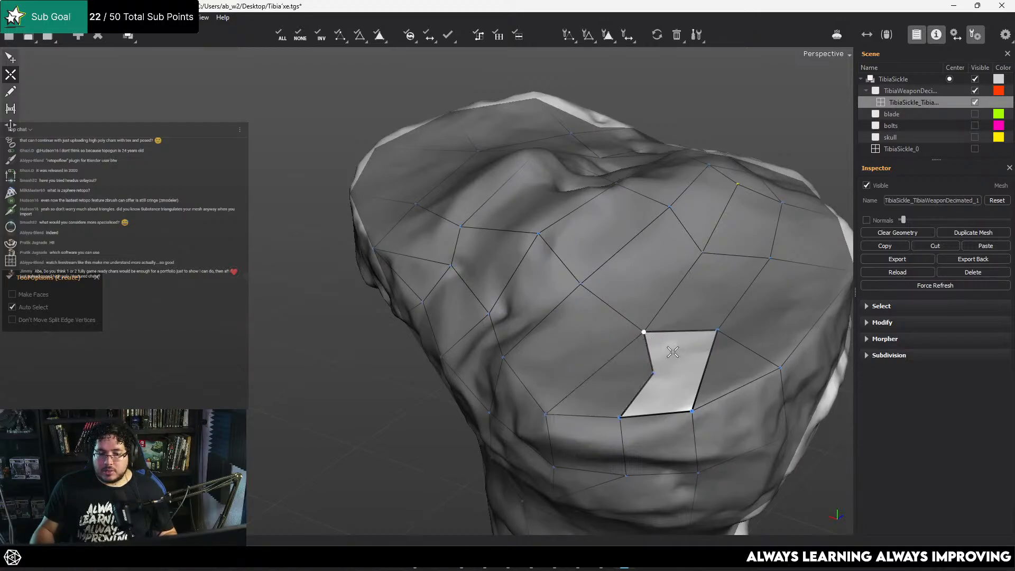
{"action": "left_click", "coordinate": [716, 330]}
Select the Brush tool and inspect the topology of the bone head and upper shaft from all sides
{"action": "right_click_drag", "start_coordinate": [716, 333], "coordinate": [592, 344], "text": "alt"}
{"action": "left_click_drag", "start_coordinate": [591, 344], "coordinate": [421, 107], "text": "alt"}
{"action": "middle_click_drag", "start_coordinate": [420, 106], "coordinate": [554, 363], "text": "alt"}
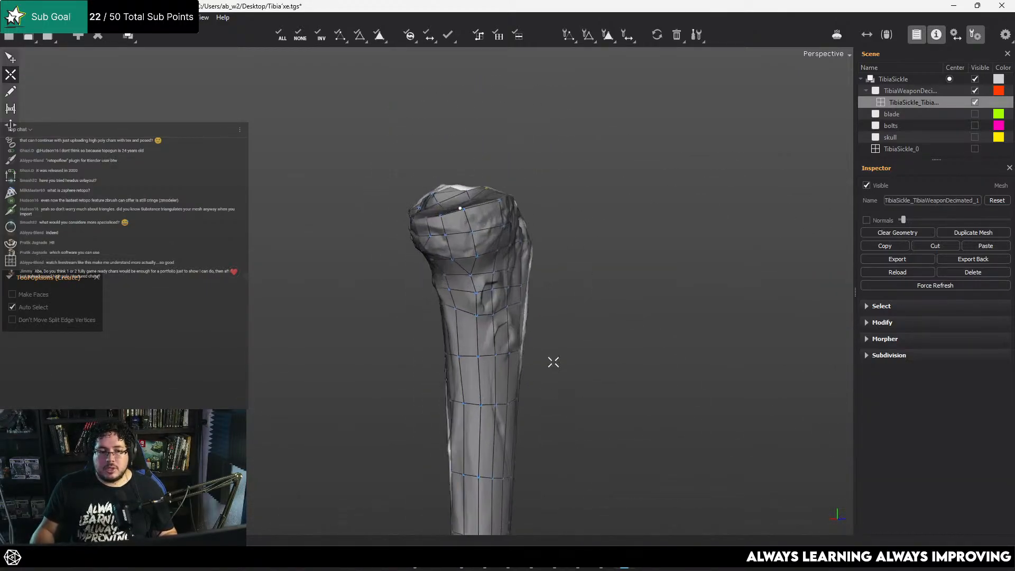
{"action": "left_click", "coordinate": [11, 160]}
{"action": "left_click_drag", "start_coordinate": [516, 216], "coordinate": [394, 253], "text": "alt"}
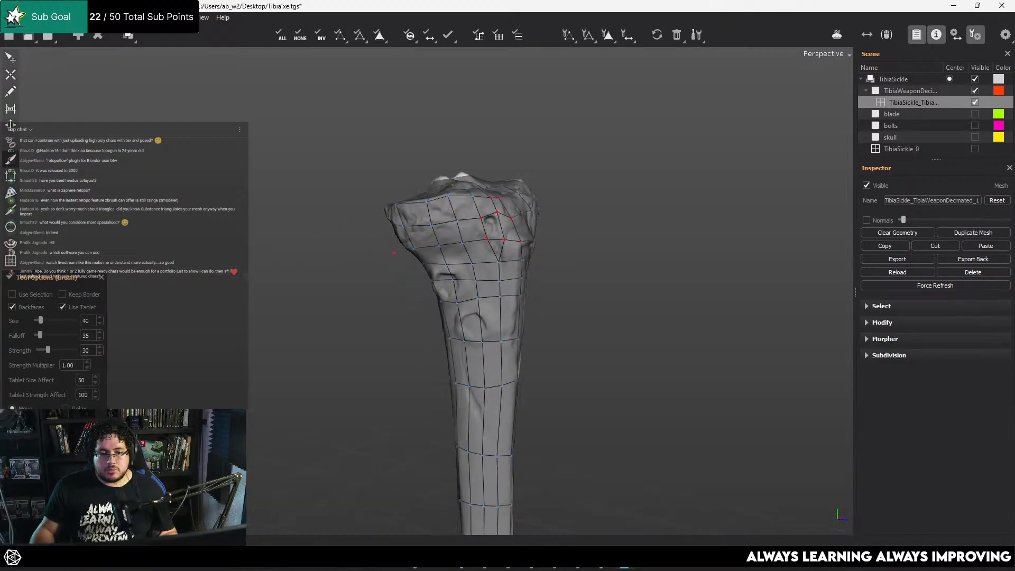
{"action": "mouse_move", "coordinate": [483, 237]}
{"action": "left_mouse_down", "text": "alt"}
{"action": "mouse_move", "coordinate": [592, 227]}
{"action": "mouse_move", "coordinate": [630, 198]}
{"action": "mouse_move", "coordinate": [661, 201]}
{"action": "mouse_move", "coordinate": [803, 274]}
{"action": "left_mouse_up", "text": "alt"}
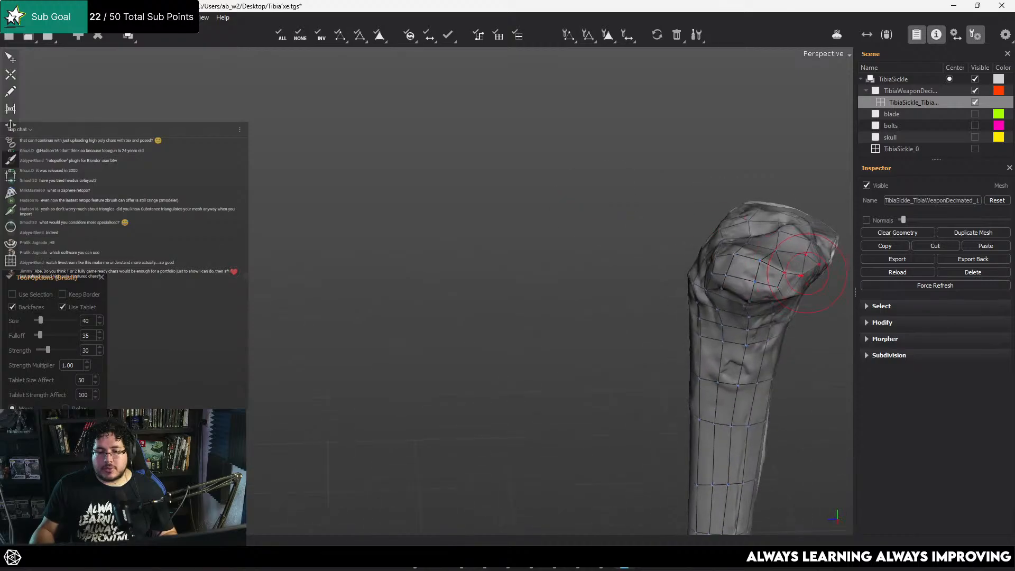
{"action": "mouse_move", "coordinate": [747, 309]}
{"action": "left_mouse_down", "text": "alt"}
{"action": "mouse_move", "coordinate": [499, 181]}
{"action": "mouse_move", "coordinate": [600, 226]}
{"action": "mouse_move", "coordinate": [513, 186]}
{"action": "left_mouse_up", "text": "alt"}
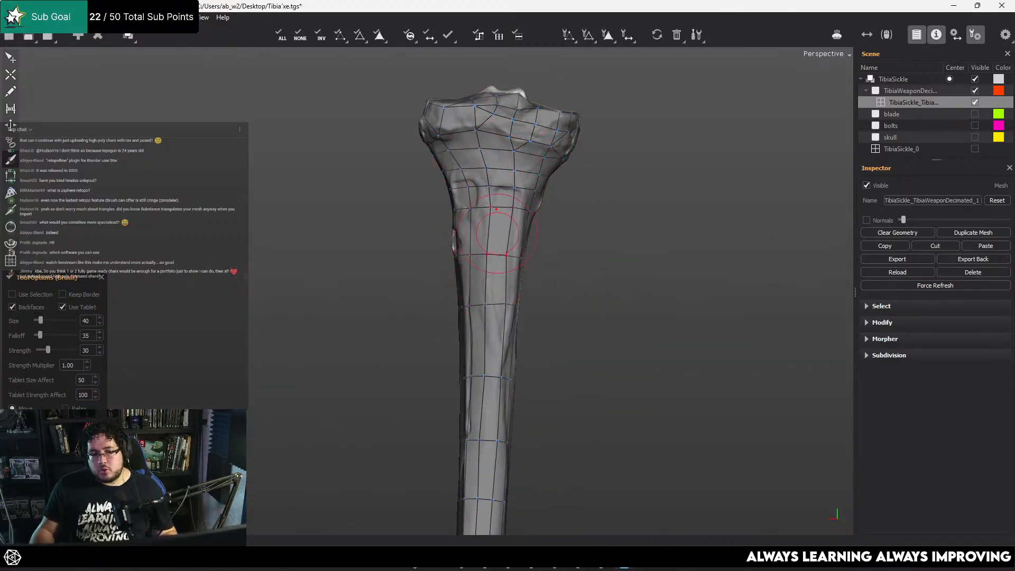
{"action": "left_click_drag", "start_coordinate": [553, 264], "coordinate": [401, 238], "text": "alt"}
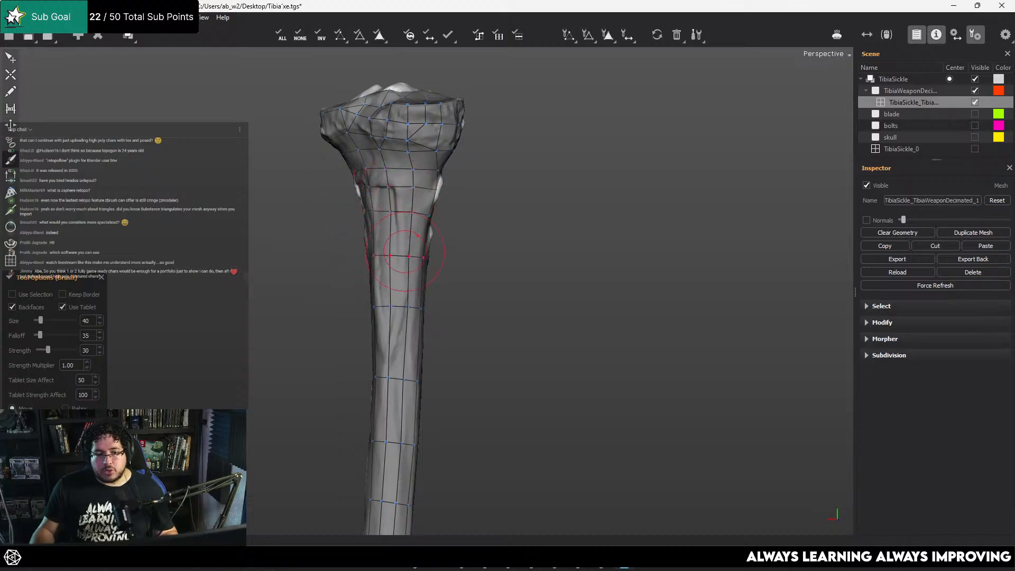
Examine the cloth wraps on the handle below the shaft mesh's lower border
{"action": "middle_click_drag", "start_coordinate": [405, 250], "coordinate": [431, 107], "text": "alt"}
{"action": "middle_click_drag", "start_coordinate": [476, 344], "coordinate": [410, 212], "text": "alt"}
{"action": "right_click_drag", "start_coordinate": [410, 212], "coordinate": [476, 254], "text": "alt"}
{"action": "middle_click_drag", "start_coordinate": [409, 275], "coordinate": [733, 266], "text": "alt"}
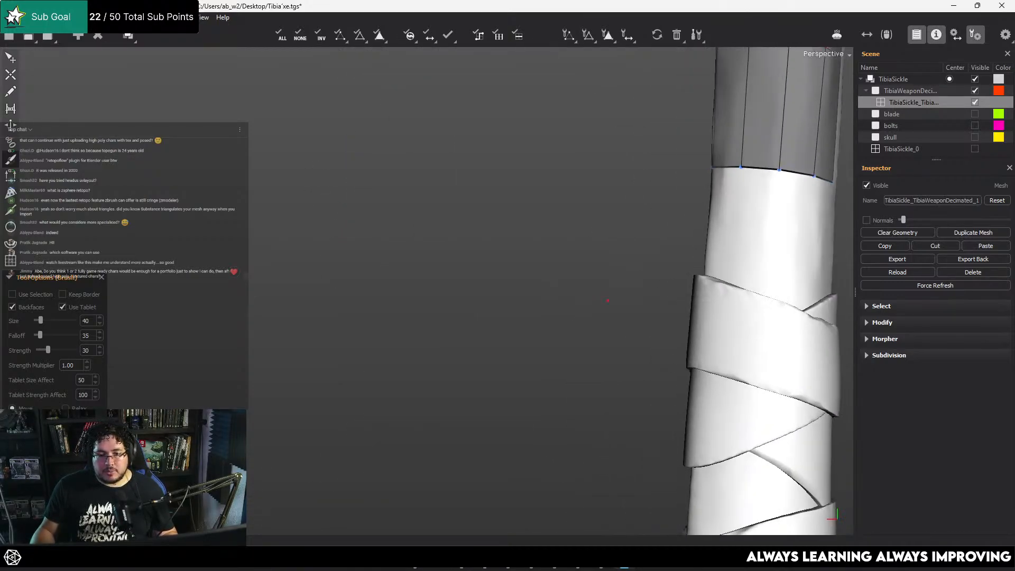
{"action": "right_click_drag", "start_coordinate": [734, 266], "coordinate": [608, 339], "text": "alt"}
{"action": "middle_click_drag", "start_coordinate": [608, 339], "coordinate": [558, 238], "text": "alt"}
{"action": "right_click_drag", "start_coordinate": [558, 238], "coordinate": [580, 245], "text": "alt"}
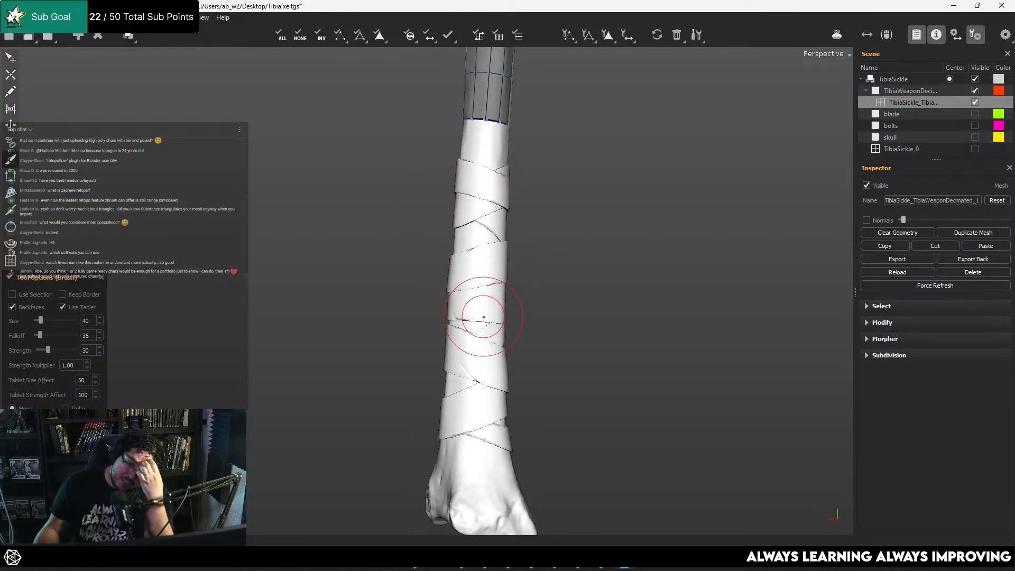
{"action": "right_click_drag", "start_coordinate": [474, 238], "coordinate": [519, 171], "text": "alt"}
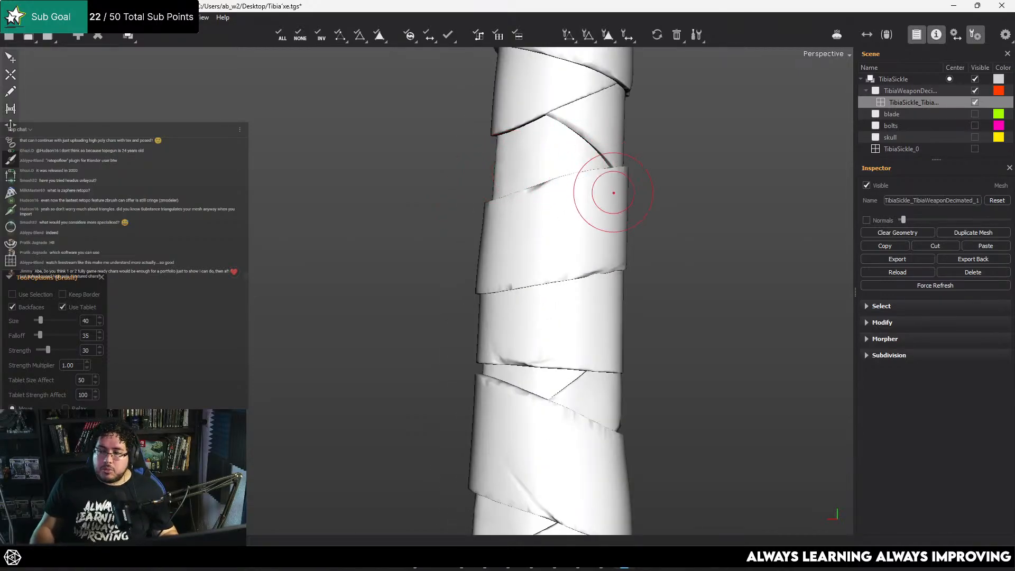
{"action": "right_click_drag", "start_coordinate": [580, 190], "coordinate": [471, 147], "text": "alt"}
{"action": "middle_click_drag", "start_coordinate": [472, 147], "coordinate": [458, 213], "text": "alt"}
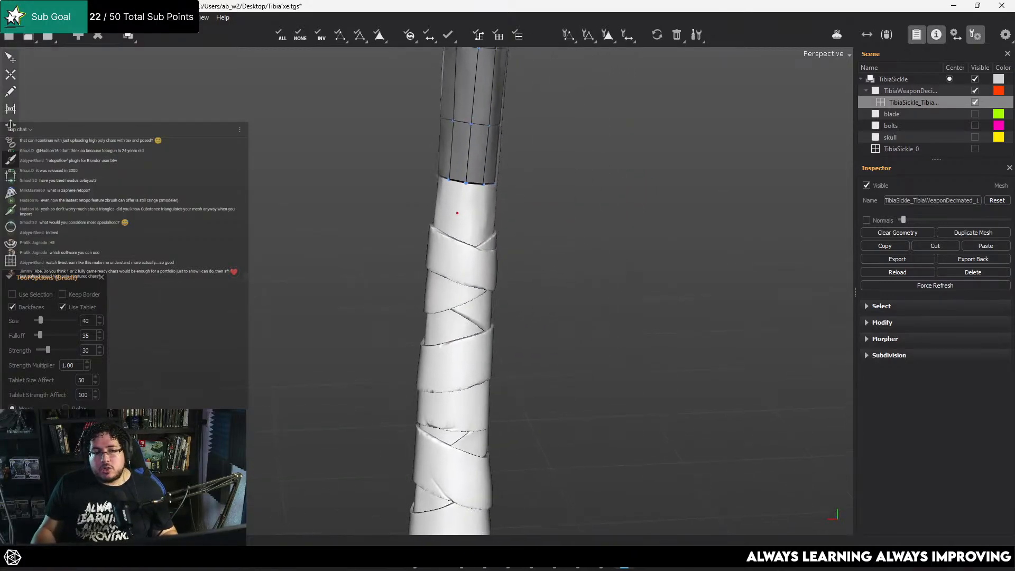
{"action": "right_click_drag", "start_coordinate": [458, 213], "coordinate": [489, 208], "text": "alt"}
{"action": "middle_click_drag", "start_coordinate": [489, 208], "coordinate": [476, 252], "text": "alt"}
{"action": "right_click_drag", "start_coordinate": [476, 252], "coordinate": [477, 223], "text": "alt"}
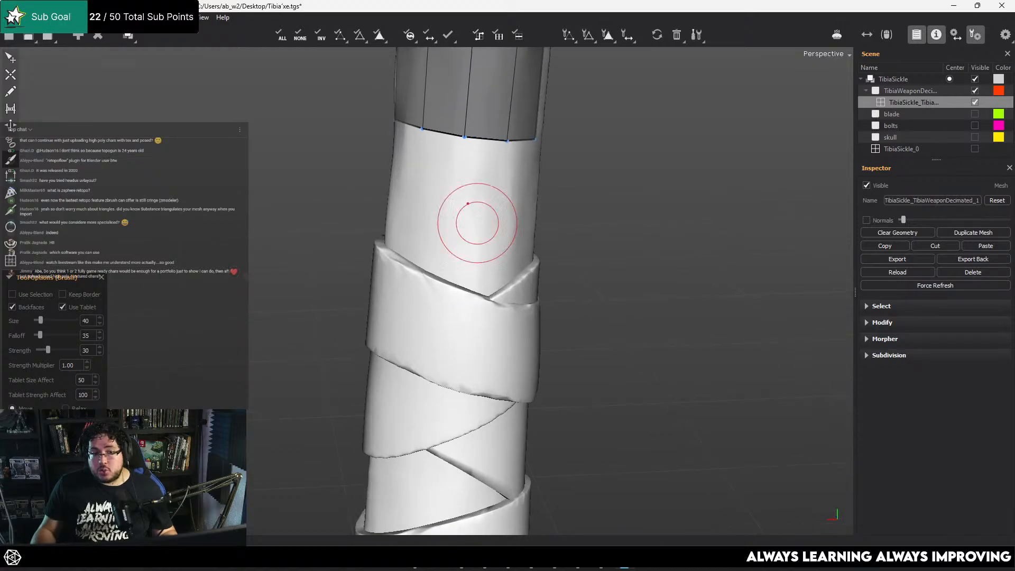
Draw an edge from the shaft mesh's lower border down to the first wrap, and a short edge along the wrap's upper rim
{"action": "left_click", "coordinate": [10, 75]}
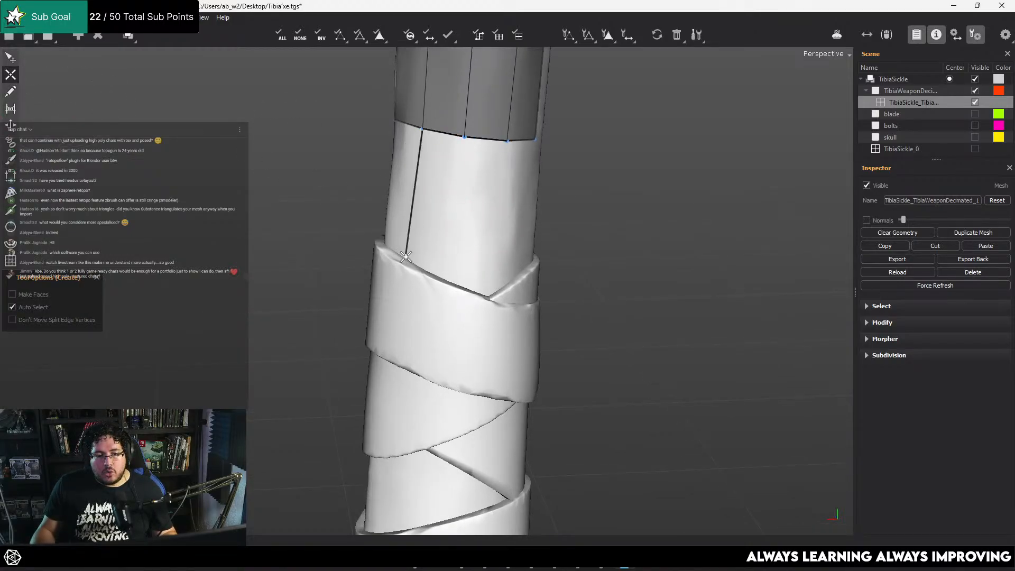
{"action": "left_click_drag", "start_coordinate": [445, 284], "coordinate": [311, 318], "text": "alt"}
{"action": "middle_click_drag", "start_coordinate": [311, 319], "coordinate": [333, 312], "text": "alt"}
{"action": "right_click_drag", "start_coordinate": [333, 312], "coordinate": [349, 306], "text": "alt"}
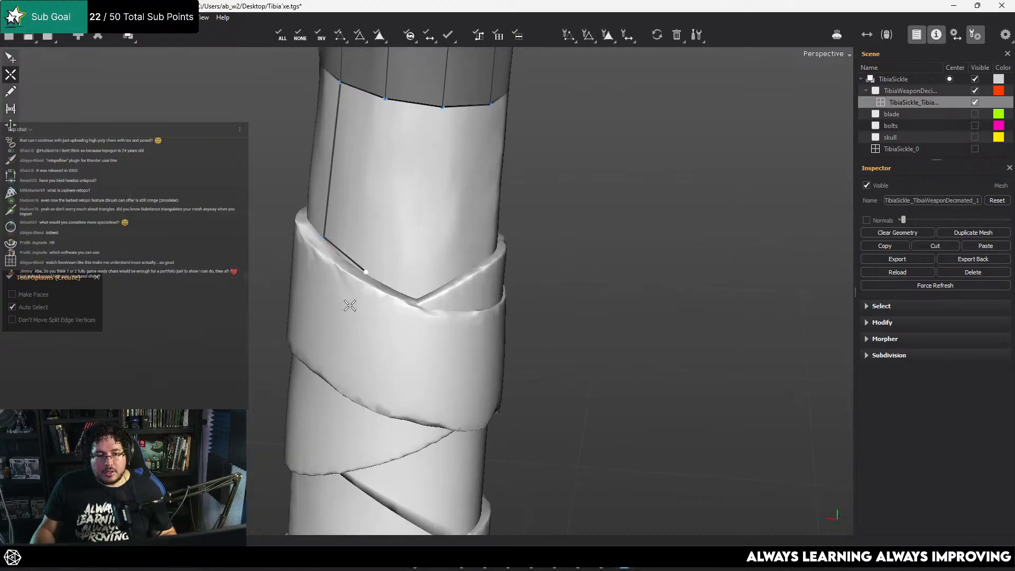
Build a long narrow quad down the handle from the first wrap's upper rim to the upper edge of the large lower wrap
{"action": "mouse_move", "coordinate": [316, 250]}
{"action": "left_mouse_down", "text": "alt"}
{"action": "mouse_move", "coordinate": [381, 256]}
{"action": "mouse_move", "coordinate": [449, 244]}
{"action": "mouse_move", "coordinate": [433, 140]}
{"action": "left_mouse_up", "text": "alt"}
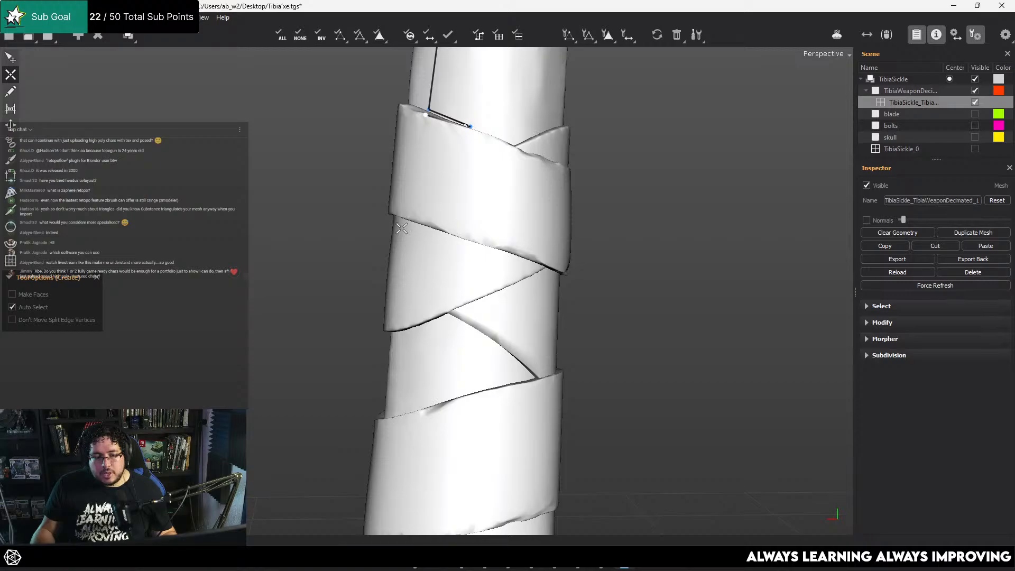
{"action": "left_click", "coordinate": [403, 418]}
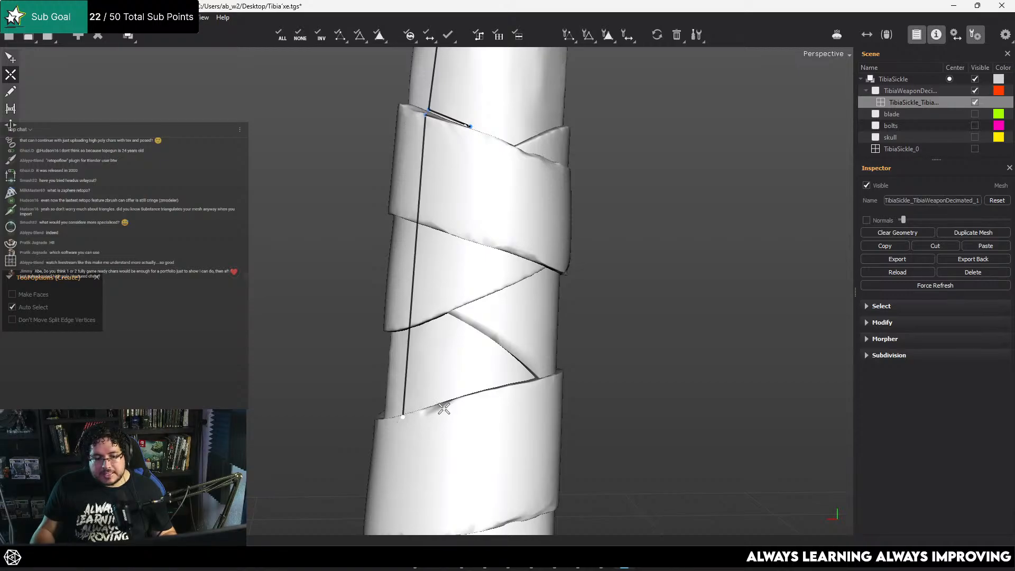
{"action": "mouse_move", "coordinate": [462, 175]}
{"action": "left_mouse_down", "text": "alt"}
{"action": "mouse_move", "coordinate": [369, 285]}
{"action": "mouse_move", "coordinate": [372, 301]}
{"action": "mouse_move", "coordinate": [642, 297]}
{"action": "mouse_move", "coordinate": [610, 320]}
{"action": "mouse_move", "coordinate": [720, 284]}
{"action": "mouse_move", "coordinate": [777, 285]}
{"action": "mouse_move", "coordinate": [637, 277]}
{"action": "mouse_move", "coordinate": [432, 287]}
{"action": "left_mouse_up", "text": "alt"}
{"action": "left_click", "coordinate": [352, 258]}
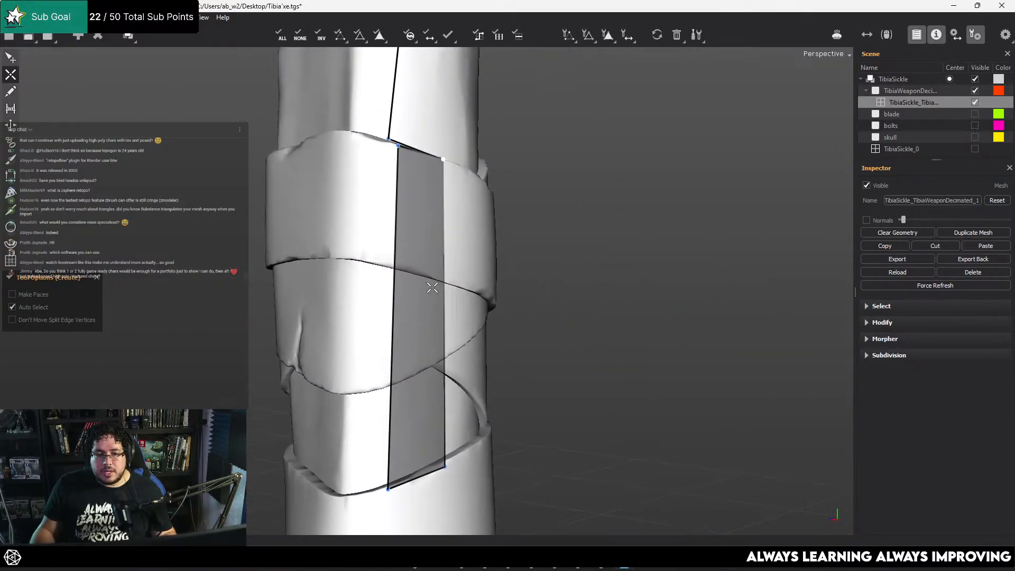
Split the long quad across the first wrap's lower seam with two close edge rows that follow the overlap
{"action": "scroll", "coordinate": [432, 287], "scroll_direction": "up", "scroll_amount": 3}
{"action": "left_click", "coordinate": [405, 272], "text": "ctrl"}
{"action": "left_click_drag", "start_coordinate": [376, 257], "coordinate": [378, 252]}
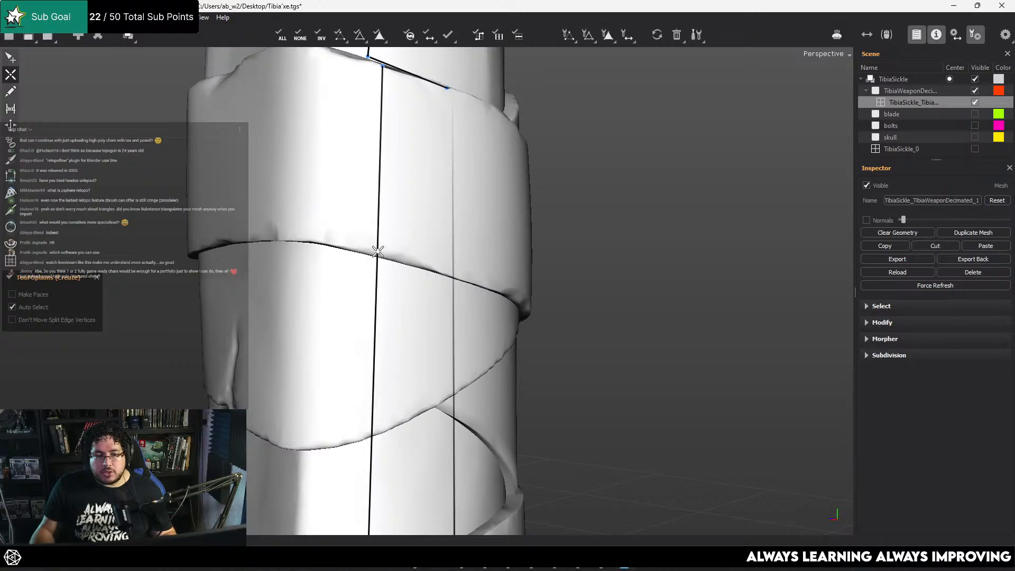
{"action": "left_click_drag", "start_coordinate": [458, 318], "coordinate": [214, 285], "text": "alt"}
{"action": "middle_click_drag", "start_coordinate": [213, 285], "coordinate": [693, 257], "text": "alt"}
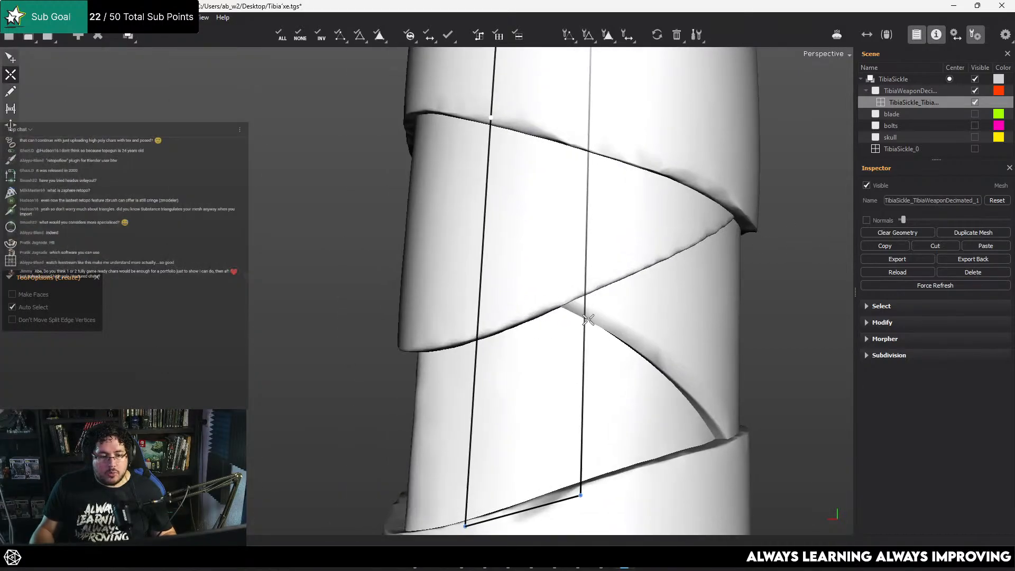
{"action": "left_click", "coordinate": [586, 307]}
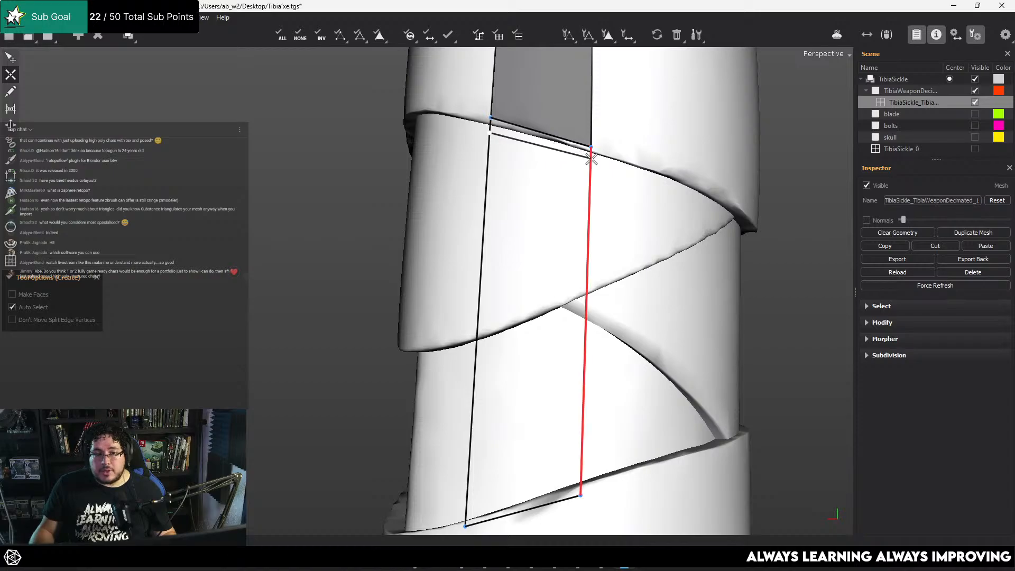
{"action": "left_click", "coordinate": [592, 159]}
{"action": "left_click_drag", "start_coordinate": [455, 193], "coordinate": [605, 199], "text": "alt"}
{"action": "middle_click_drag", "start_coordinate": [605, 200], "coordinate": [260, 202], "text": "alt"}
{"action": "right_click_drag", "start_coordinate": [259, 202], "coordinate": [586, 263], "text": "alt"}
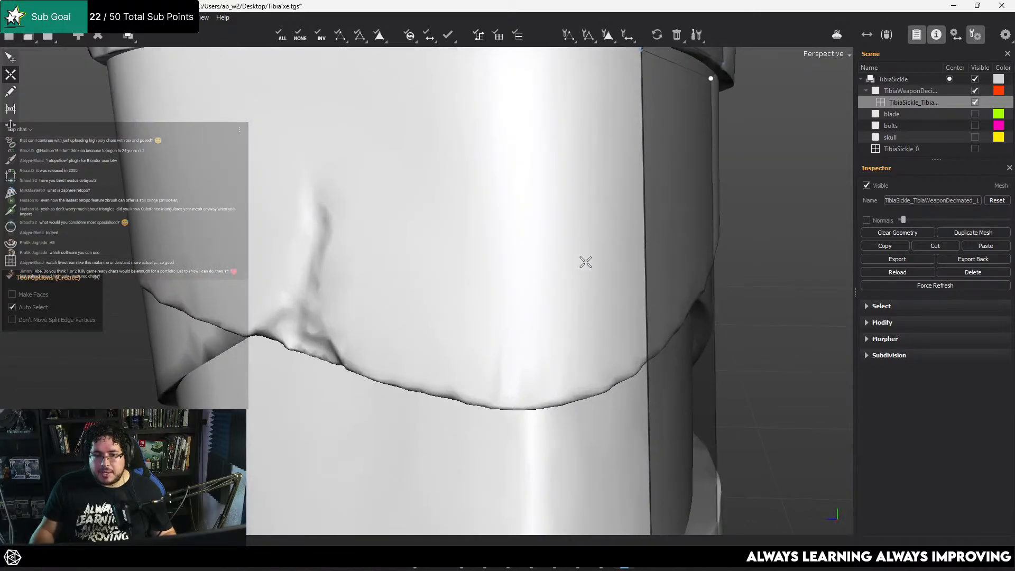
{"action": "mouse_move", "coordinate": [585, 263]}
{"action": "left_mouse_down", "text": "alt"}
{"action": "mouse_move", "coordinate": [603, 173]}
{"action": "mouse_move", "coordinate": [630, 183]}
{"action": "left_mouse_up", "text": "alt"}
{"action": "right_click_drag", "start_coordinate": [630, 184], "coordinate": [669, 222], "text": "alt"}
{"action": "left_click_drag", "start_coordinate": [669, 222], "coordinate": [561, 274], "text": "alt"}
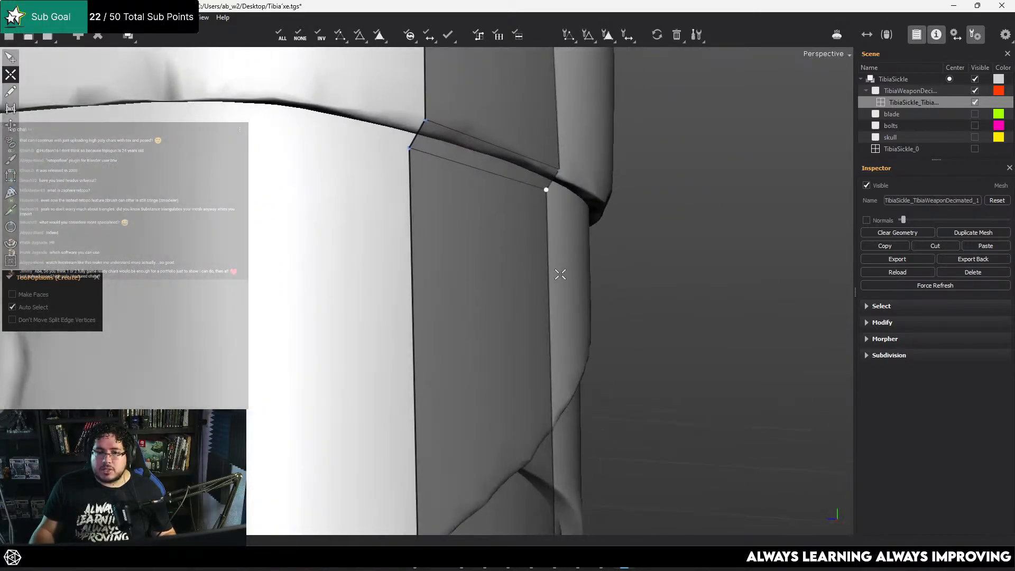
Insert another edge row across the strip near its lower end, following the seam above the large lower wrap
{"action": "mouse_move", "coordinate": [561, 275]}
{"action": "right_mouse_down", "text": "alt"}
{"action": "mouse_move", "coordinate": [367, 180]}
{"action": "mouse_move", "coordinate": [447, 243]}
{"action": "right_mouse_up", "text": "alt"}
{"action": "middle_click_drag", "start_coordinate": [446, 243], "coordinate": [438, 204], "text": "alt"}
{"action": "mouse_move", "coordinate": [437, 204]}
{"action": "right_mouse_down", "text": "alt"}
{"action": "mouse_move", "coordinate": [458, 282]}
{"action": "mouse_move", "coordinate": [360, 201]}
{"action": "right_mouse_up", "text": "alt"}
{"action": "middle_click_drag", "start_coordinate": [360, 201], "coordinate": [439, 285], "text": "alt"}
{"action": "left_click_drag", "start_coordinate": [439, 286], "coordinate": [528, 319], "text": "alt"}
{"action": "key", "text": "q"}
{"action": "key", "text": "w"}
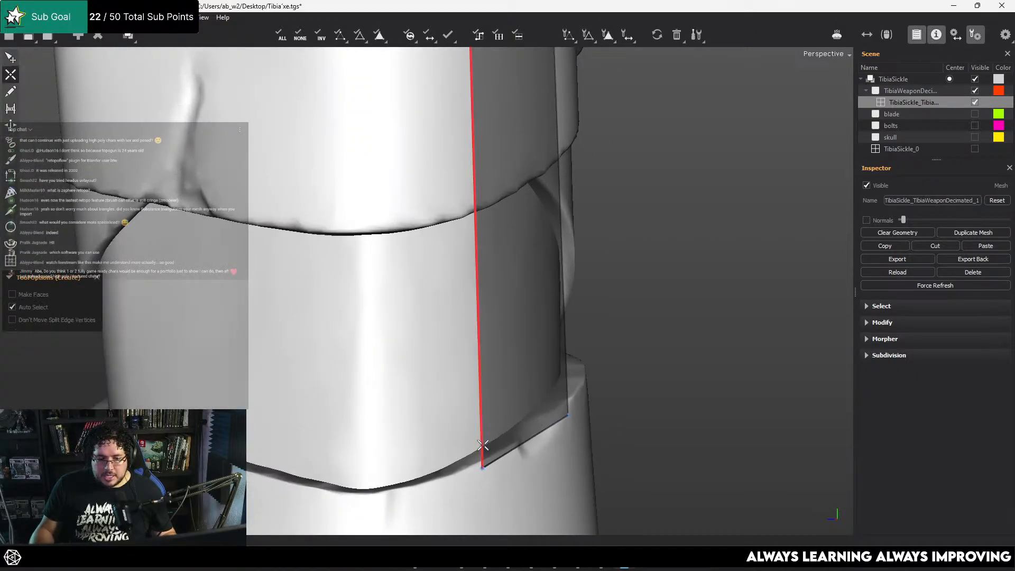
{"action": "left_click", "coordinate": [483, 445]}
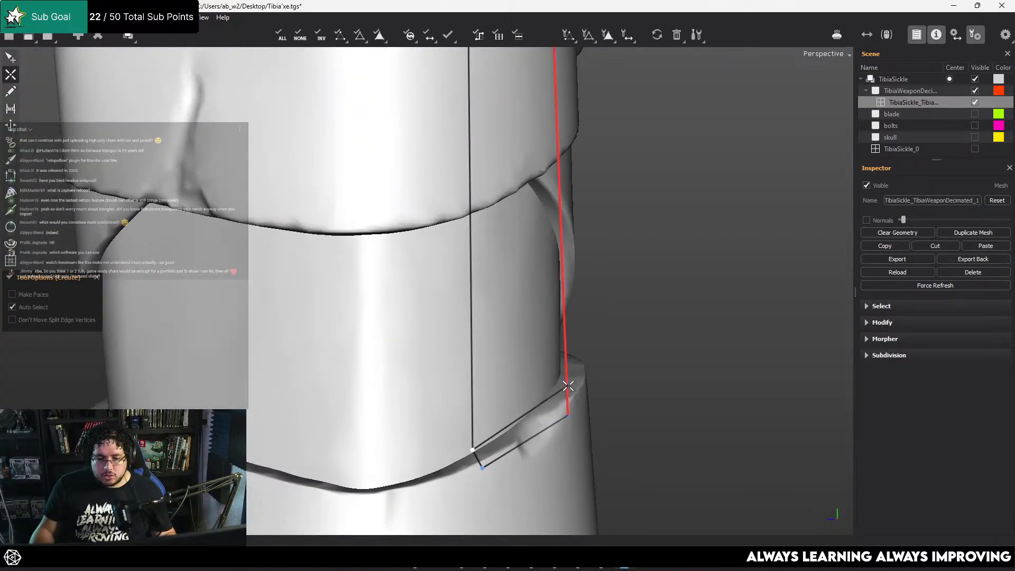
{"action": "left_click_drag", "start_coordinate": [567, 386], "coordinate": [545, 402]}
{"action": "left_click_drag", "start_coordinate": [544, 402], "coordinate": [376, 156], "text": "alt"}
{"action": "right_click_drag", "start_coordinate": [376, 157], "coordinate": [349, 135], "text": "alt"}
{"action": "middle_click_drag", "start_coordinate": [349, 135], "coordinate": [423, 234], "text": "alt"}
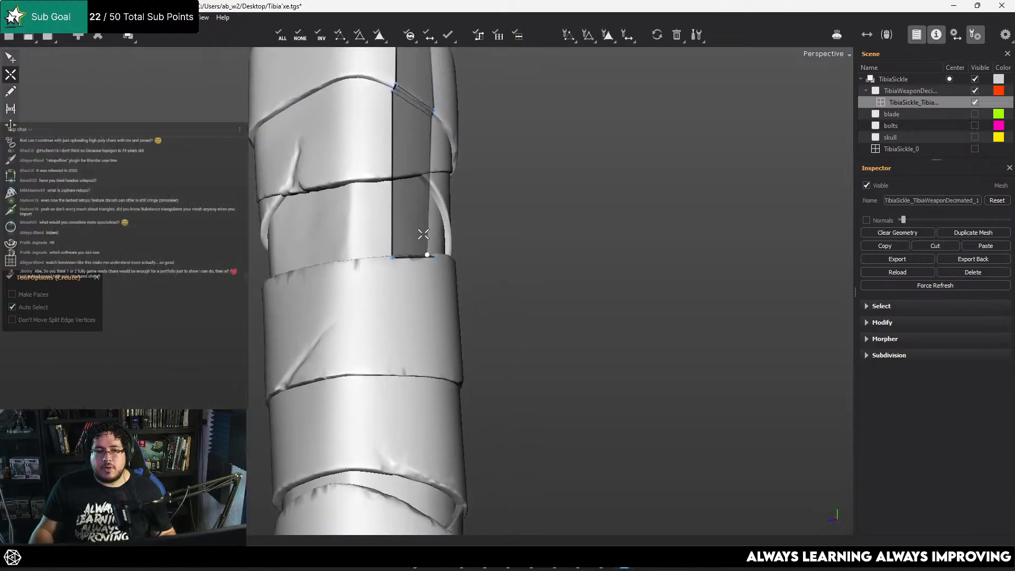
{"action": "right_click_drag", "start_coordinate": [424, 234], "coordinate": [418, 261], "text": "alt"}
{"action": "left_click_drag", "start_coordinate": [417, 261], "coordinate": [391, 124], "text": "alt"}
{"action": "middle_click_drag", "start_coordinate": [391, 124], "coordinate": [416, 321], "text": "alt"}
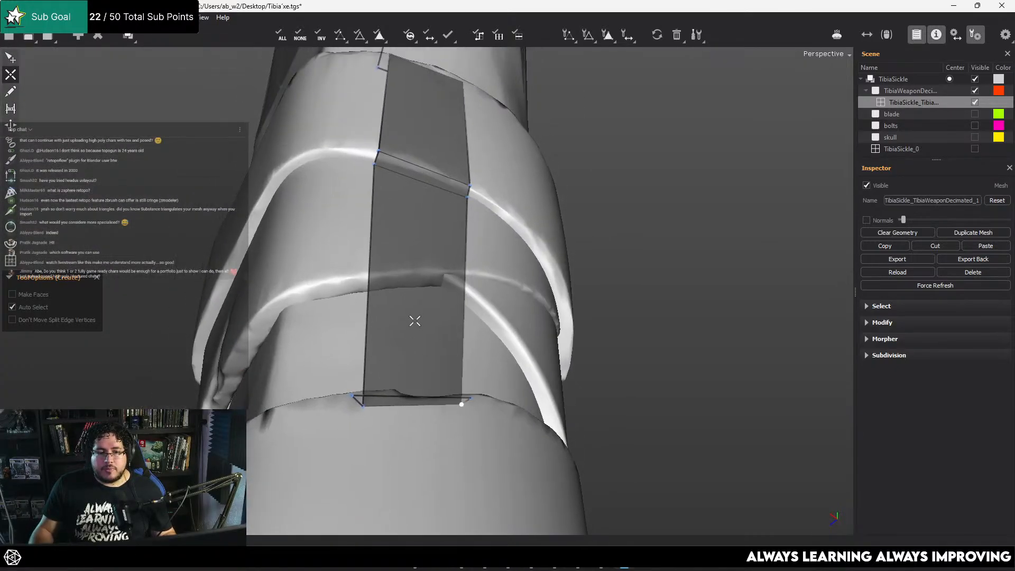
{"action": "right_click_drag", "start_coordinate": [415, 321], "coordinate": [435, 333], "text": "alt"}
{"action": "left_click", "coordinate": [355, 276], "text": "ctrl"}
{"action": "left_click", "coordinate": [336, 265]}
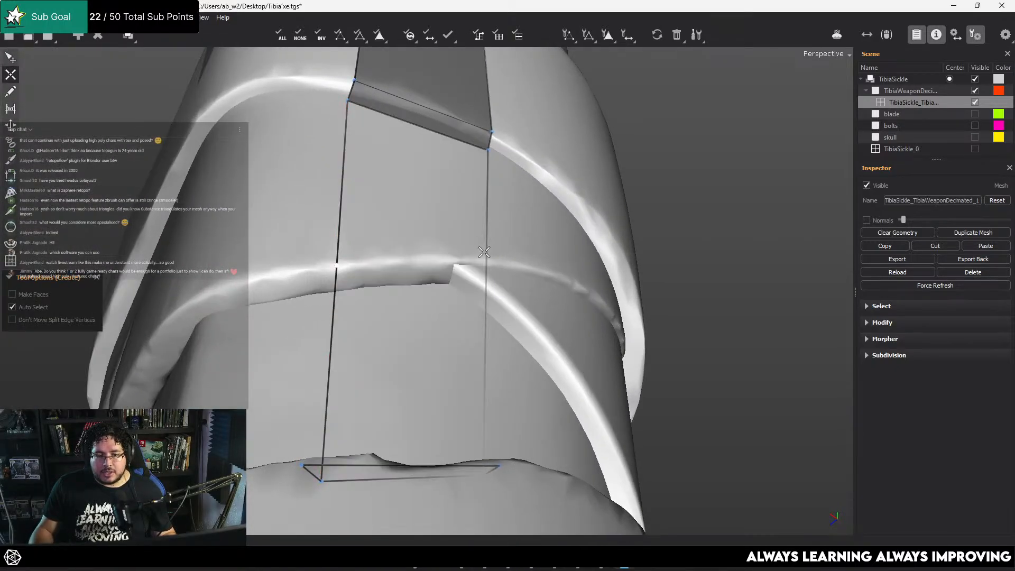
{"action": "left_click_drag", "start_coordinate": [484, 253], "coordinate": [427, 310], "text": "alt"}
{"action": "middle_click_drag", "start_coordinate": [426, 310], "coordinate": [419, 284], "text": "alt"}
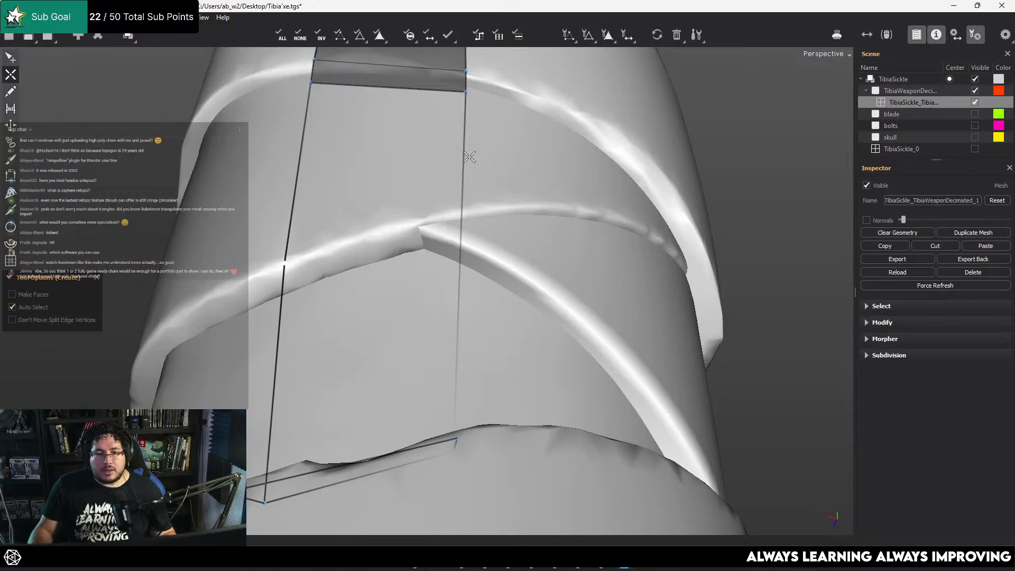
{"action": "left_click_drag", "start_coordinate": [470, 157], "coordinate": [351, 224], "text": "alt"}
{"action": "middle_click_drag", "start_coordinate": [352, 225], "coordinate": [478, 366], "text": "alt"}
{"action": "right_click_drag", "start_coordinate": [478, 367], "coordinate": [486, 449], "text": "alt"}
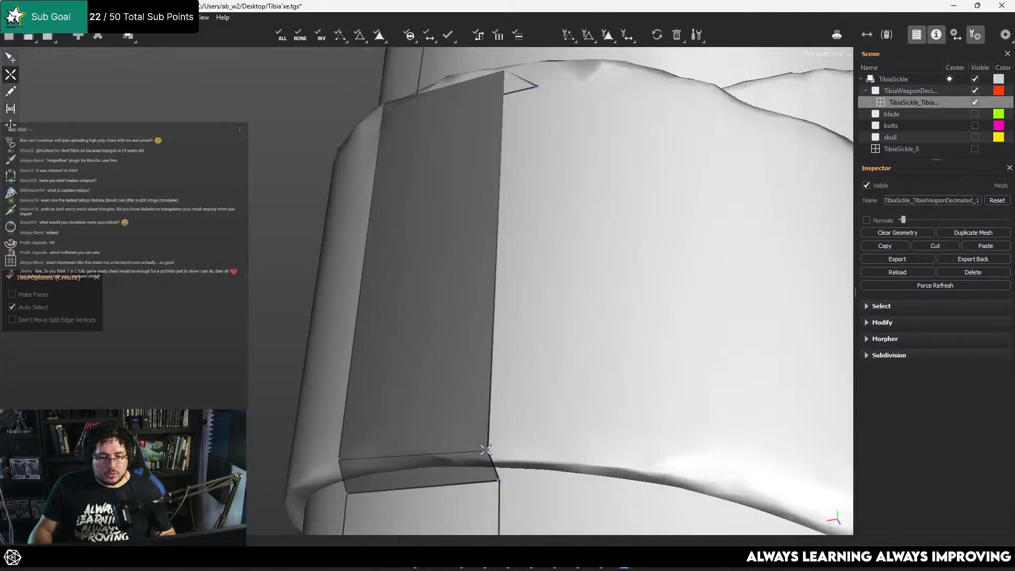
{"action": "middle_click_drag", "start_coordinate": [486, 449], "coordinate": [531, 64], "text": "alt"}
{"action": "middle_click_drag", "start_coordinate": [539, 494], "coordinate": [533, 327], "text": "alt"}
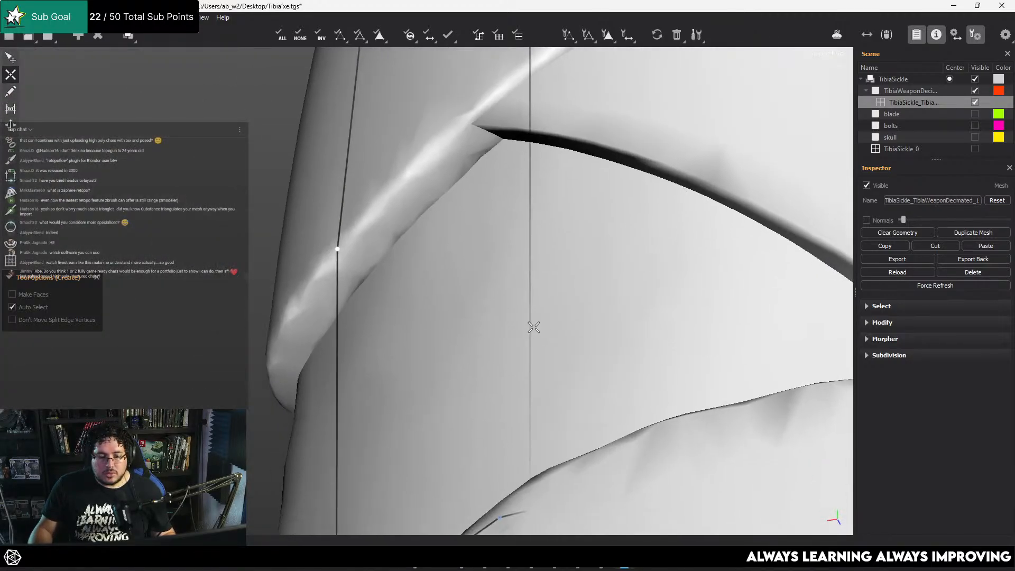
{"action": "right_click_drag", "start_coordinate": [532, 326], "coordinate": [481, 370], "text": "alt"}
{"action": "left_click_drag", "start_coordinate": [481, 369], "coordinate": [525, 227], "text": "alt"}
{"action": "mouse_move", "coordinate": [554, 528]}
{"action": "middle_mouse_down", "text": "alt"}
{"action": "mouse_move", "coordinate": [534, 120]}
{"action": "mouse_move", "coordinate": [530, 263]}
{"action": "middle_mouse_up", "text": "alt"}
Undo the recent cuts on the handle strip, including the edge row near its lower end
{"action": "key", "text": "ctrl+z"}
{"action": "key", "text": "ctrl+z"}
{"action": "key", "text": "ctrl+z"}
{"action": "key", "text": "ctrl+z"}
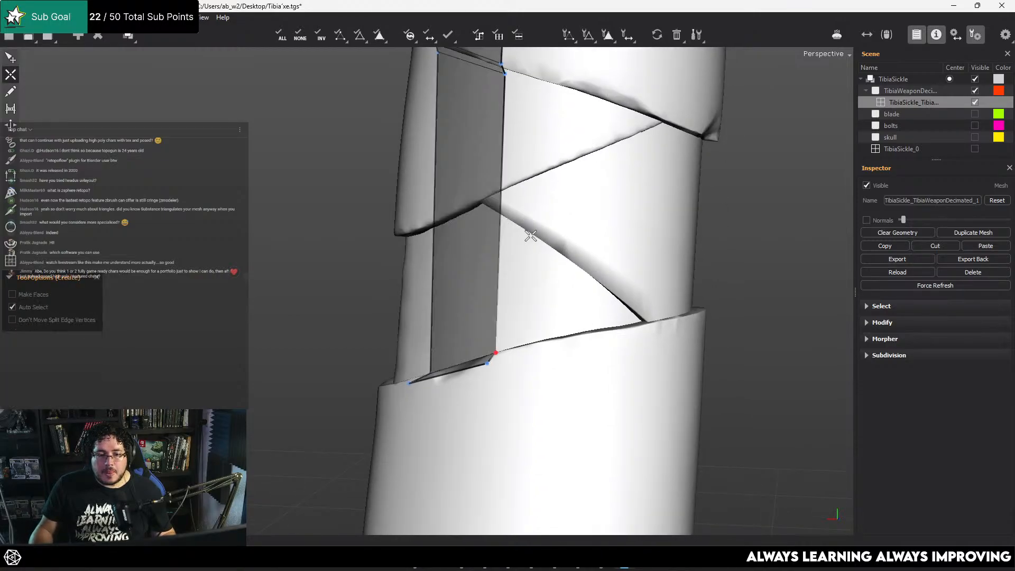
Split the handle strip across its second wrap seam with two close edge rows that follow the overlap
{"action": "left_click_drag", "start_coordinate": [495, 218], "coordinate": [493, 192]}
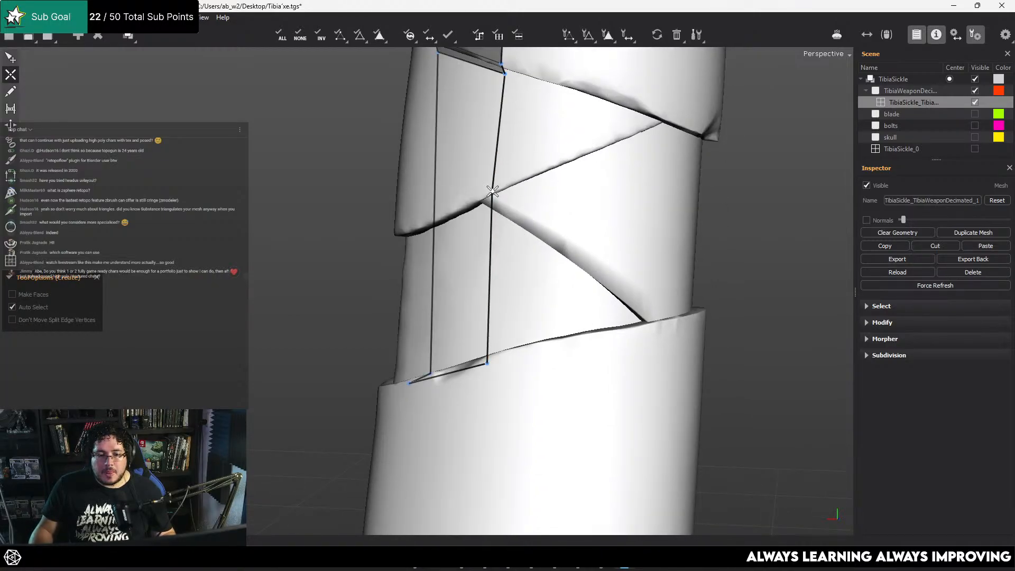
{"action": "left_click", "coordinate": [434, 223]}
{"action": "middle_click_drag", "start_coordinate": [433, 223], "coordinate": [495, 222], "text": "alt"}
{"action": "right_click_drag", "start_coordinate": [495, 222], "coordinate": [546, 224], "text": "alt"}
{"action": "key", "text": "ctrl"}
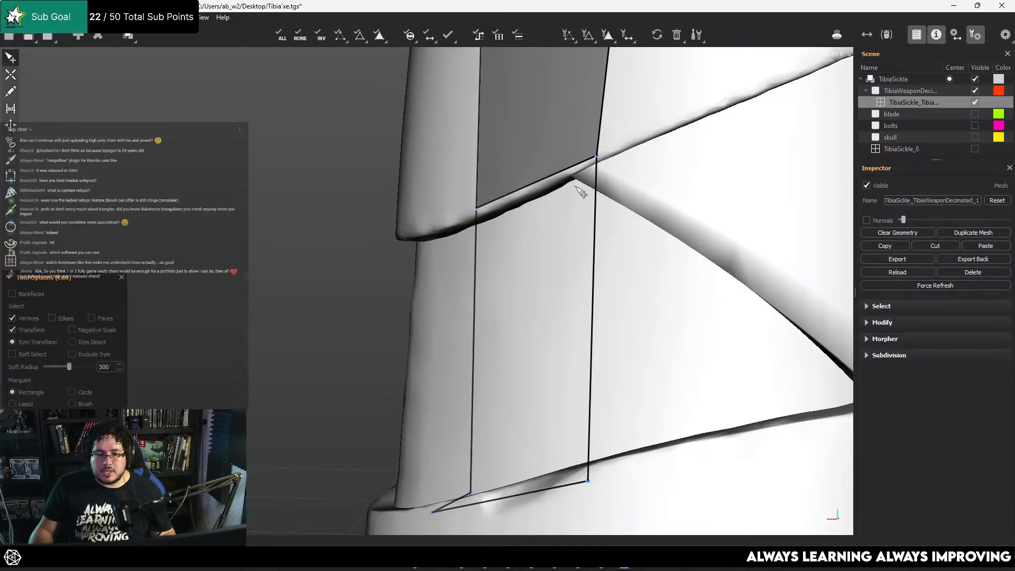
{"action": "left_click", "coordinate": [589, 185]}
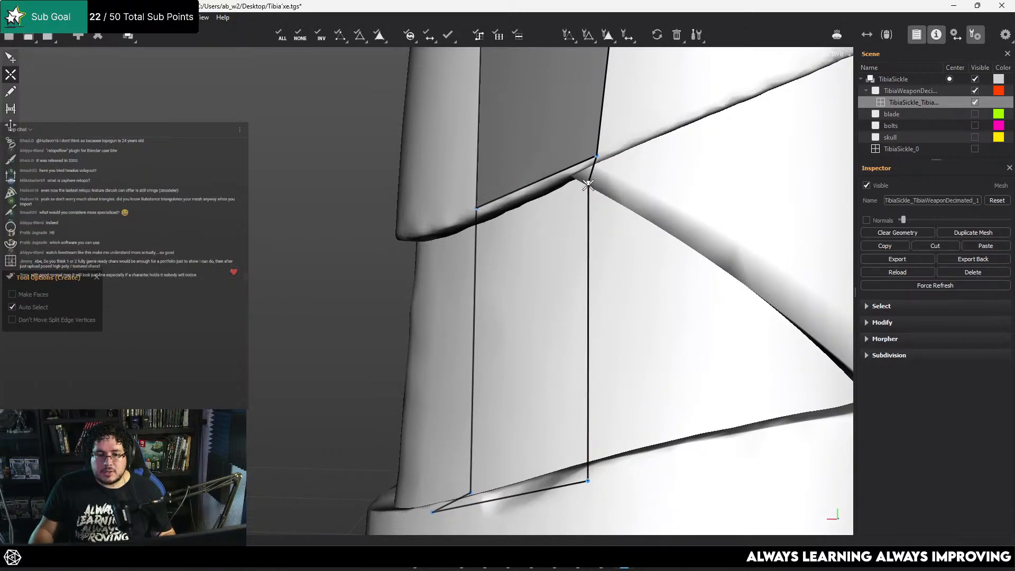
{"action": "left_click", "coordinate": [476, 230]}
Insert an edge row across the strip just above the large lower wrap, and move the end's corner vertex slightly up toward the seam
{"action": "left_click_drag", "start_coordinate": [519, 236], "coordinate": [532, 340], "text": "alt"}
{"action": "middle_click_drag", "start_coordinate": [533, 340], "coordinate": [526, 213], "text": "alt"}
{"action": "right_click_drag", "start_coordinate": [525, 213], "coordinate": [518, 363], "text": "alt"}
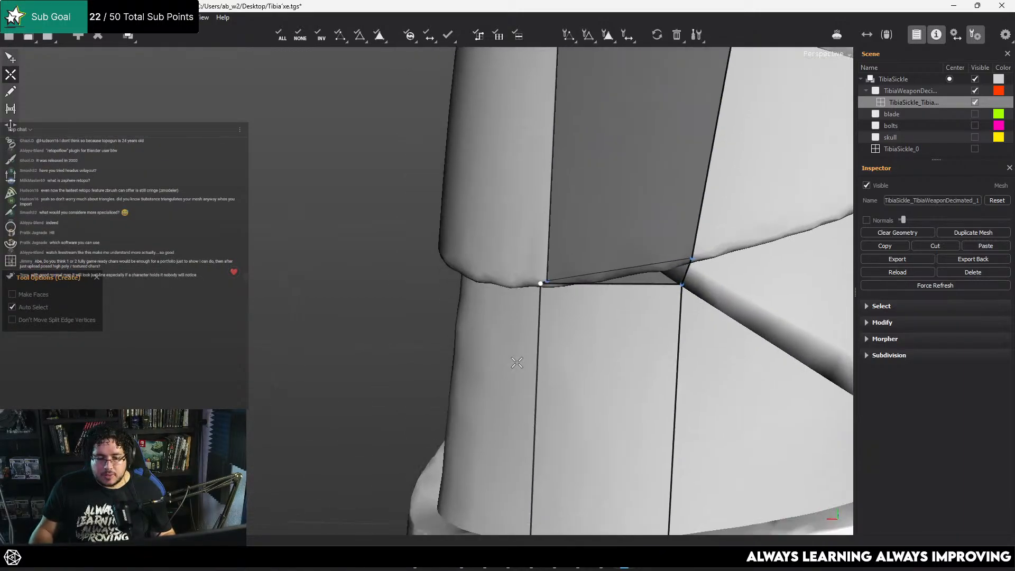
{"action": "left_click_drag", "start_coordinate": [517, 363], "coordinate": [509, 419], "text": "alt"}
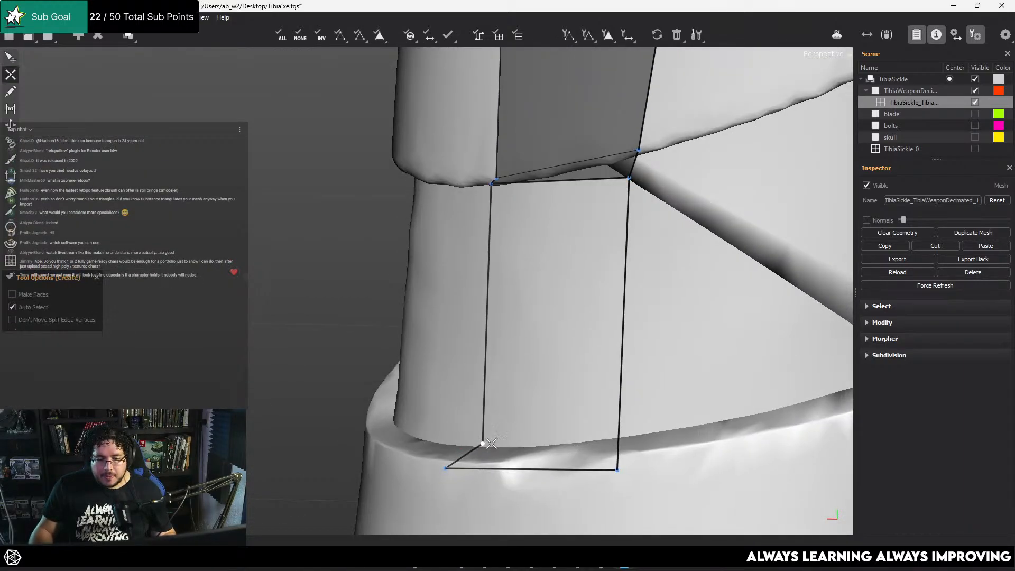
{"action": "left_click", "coordinate": [620, 437]}
{"action": "key", "text": "q"}
{"action": "left_click_drag", "start_coordinate": [618, 470], "coordinate": [620, 460]}
{"action": "right_click_drag", "start_coordinate": [621, 460], "coordinate": [562, 333], "text": "alt"}
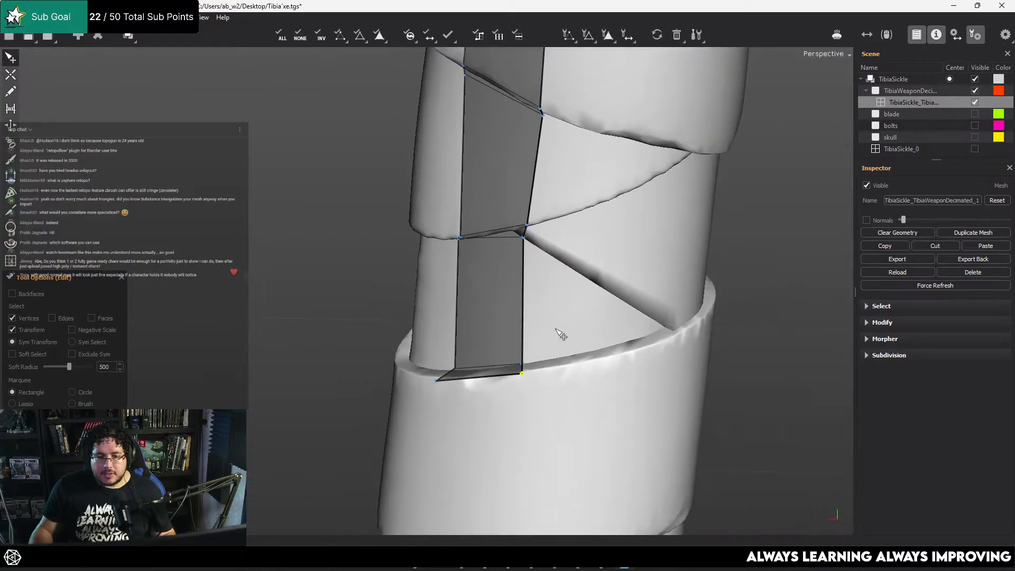
Build three adjacent quads from the shaft mesh's lower border down to the first wrap's upper rim
{"action": "middle_click_drag", "start_coordinate": [562, 333], "coordinate": [538, 181], "text": "alt"}
{"action": "right_click_drag", "start_coordinate": [360, 180], "coordinate": [408, 188], "text": "alt"}
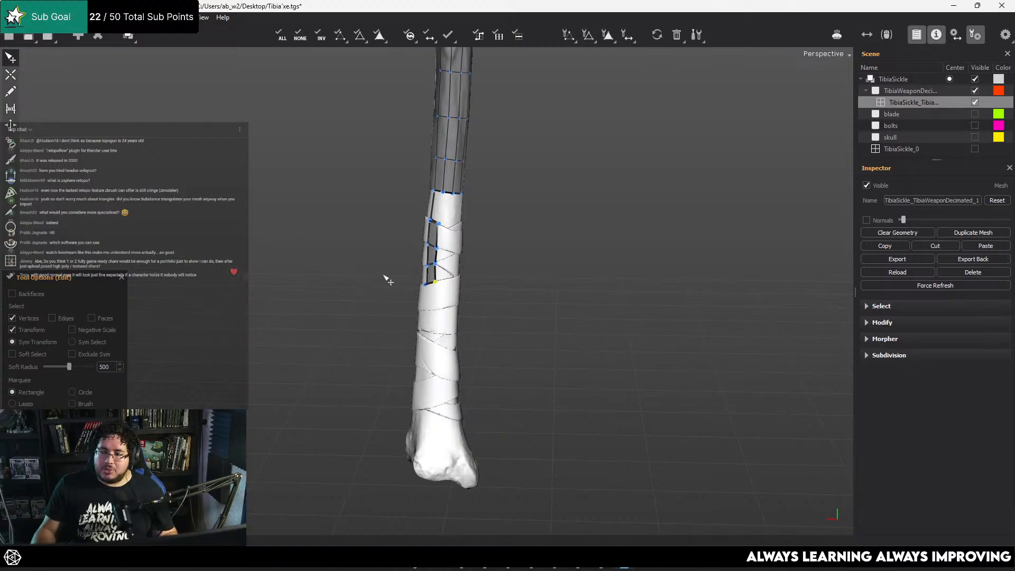
{"action": "right_click_drag", "start_coordinate": [384, 279], "coordinate": [469, 248], "text": "alt"}
{"action": "middle_click_drag", "start_coordinate": [469, 249], "coordinate": [460, 338], "text": "alt"}
{"action": "right_click_drag", "start_coordinate": [460, 338], "coordinate": [483, 326], "text": "alt"}
{"action": "key", "text": "w"}
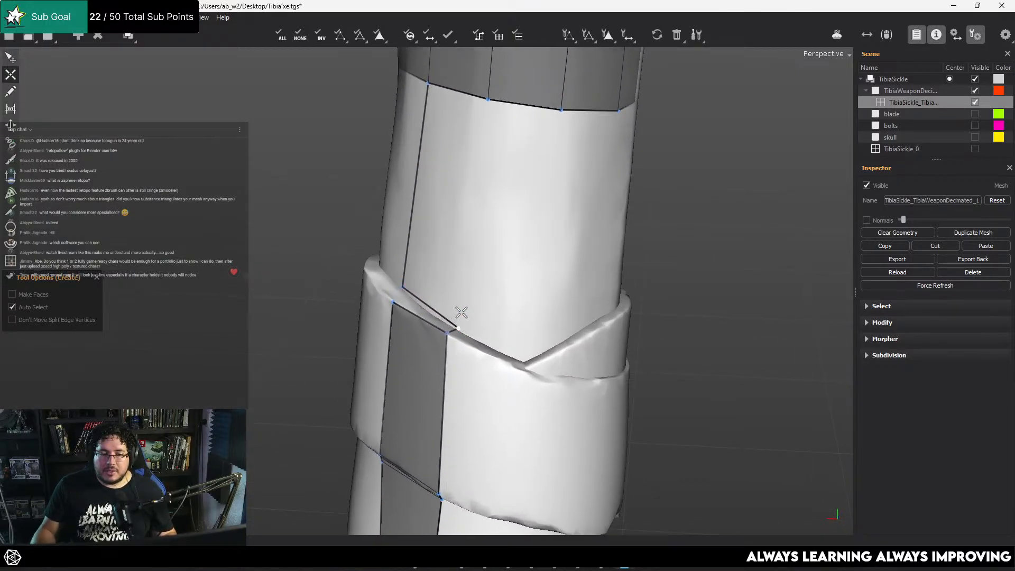
{"action": "left_click", "coordinate": [481, 95]}
{"action": "key", "text": "q"}
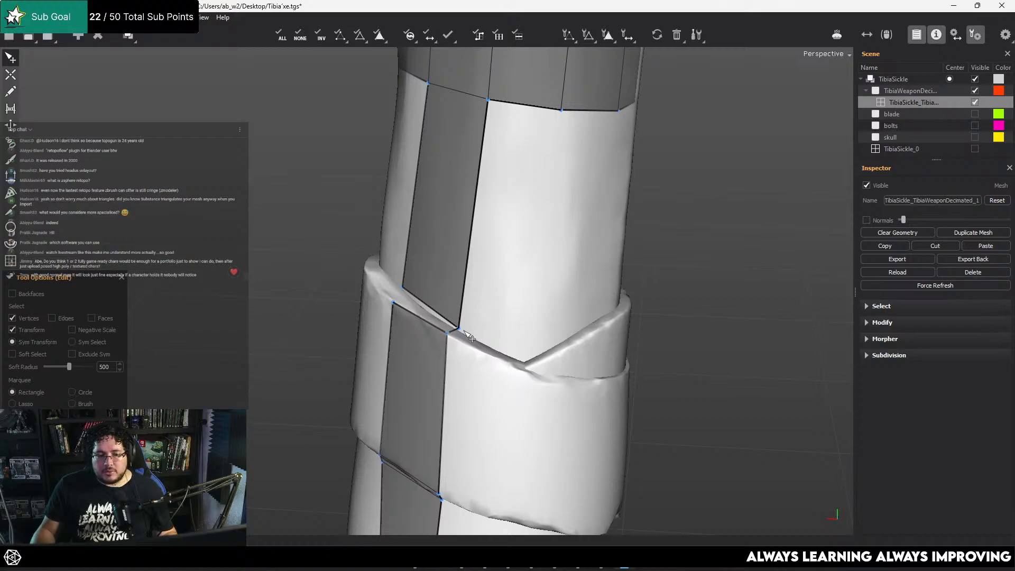
{"action": "key", "text": "w"}
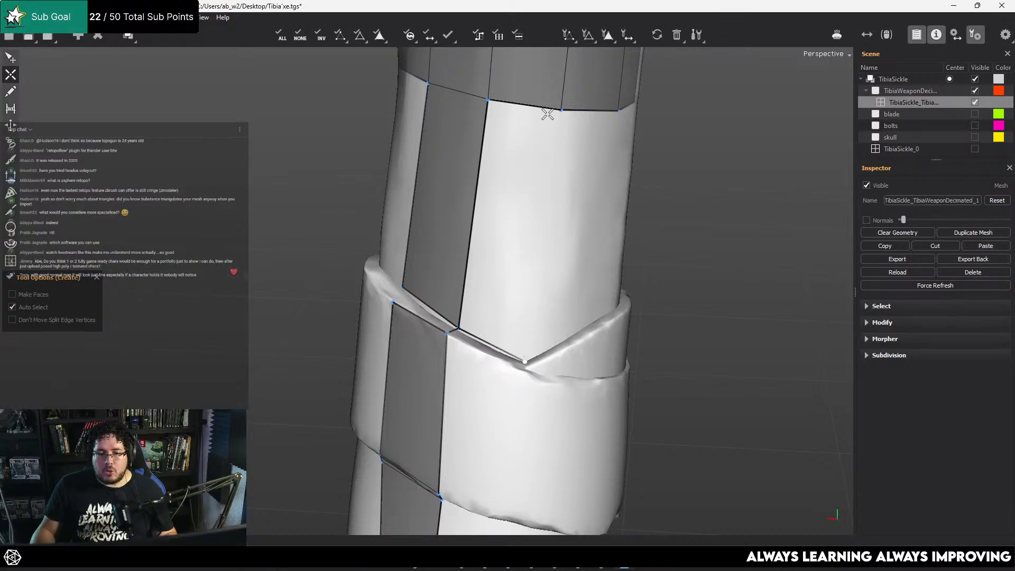
{"action": "left_click", "coordinate": [562, 113]}
{"action": "left_click_drag", "start_coordinate": [564, 120], "coordinate": [327, 438], "text": "alt"}
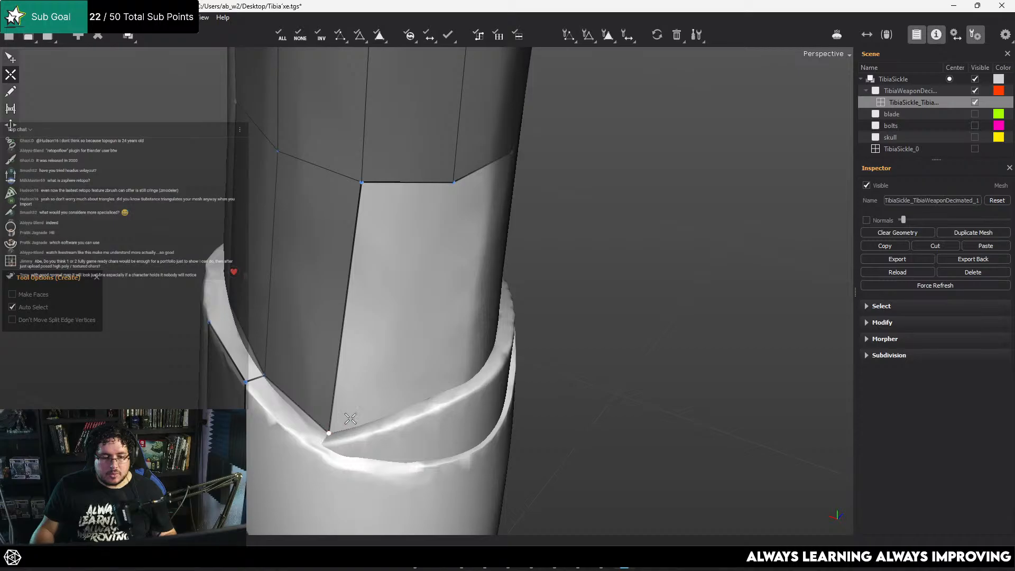
{"action": "left_click", "coordinate": [459, 182]}
Add the next quad between the shaft border and the wrap rim, and shift its free lower corner along the rim
{"action": "left_click_drag", "start_coordinate": [489, 260], "coordinate": [332, 300], "text": "alt"}
{"action": "right_click_drag", "start_coordinate": [333, 299], "coordinate": [391, 367], "text": "alt"}
{"action": "left_click_drag", "start_coordinate": [392, 367], "coordinate": [347, 351], "text": "alt"}
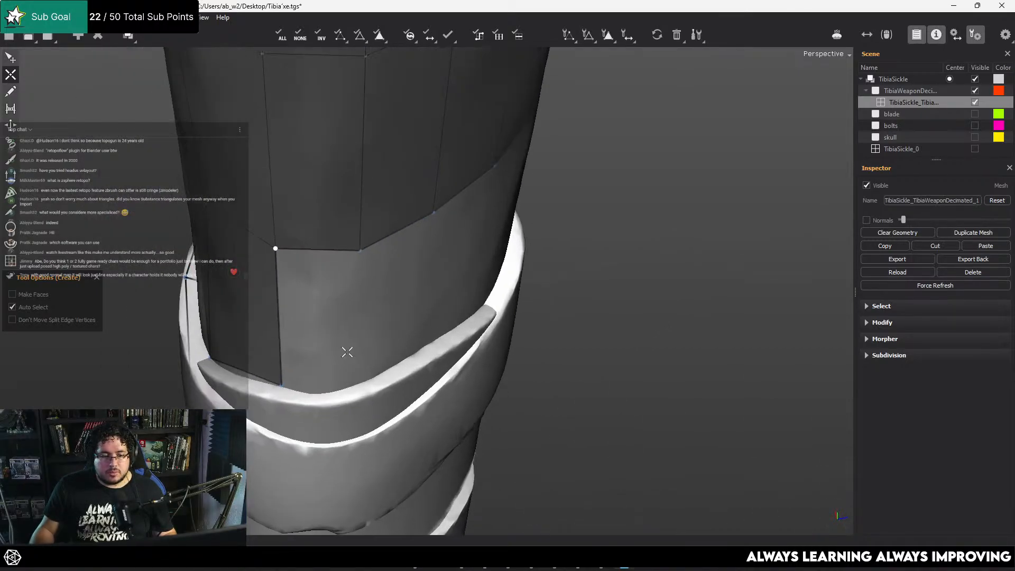
{"action": "middle_click_drag", "start_coordinate": [347, 351], "coordinate": [361, 336], "text": "alt"}
{"action": "key", "text": "q"}
{"action": "key", "text": "w"}
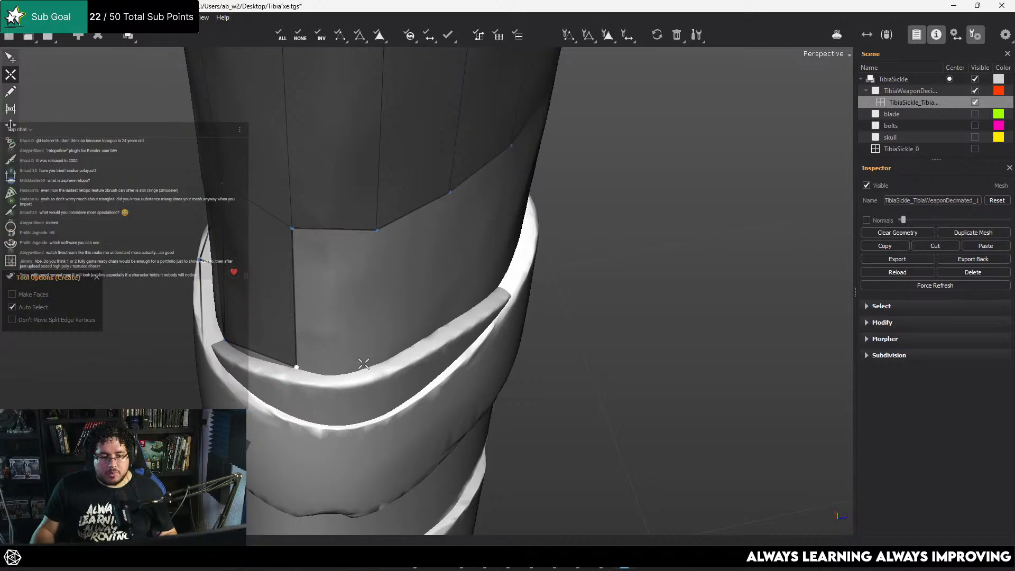
{"action": "left_click", "coordinate": [375, 229]}
{"action": "key", "text": "q"}
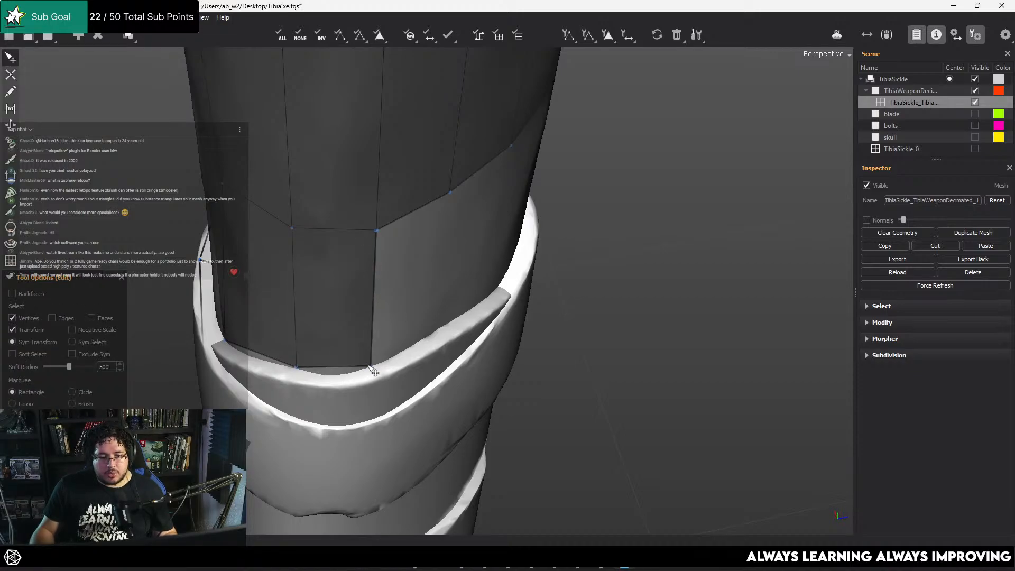
{"action": "key", "text": "w"}
{"action": "key", "text": "q"}
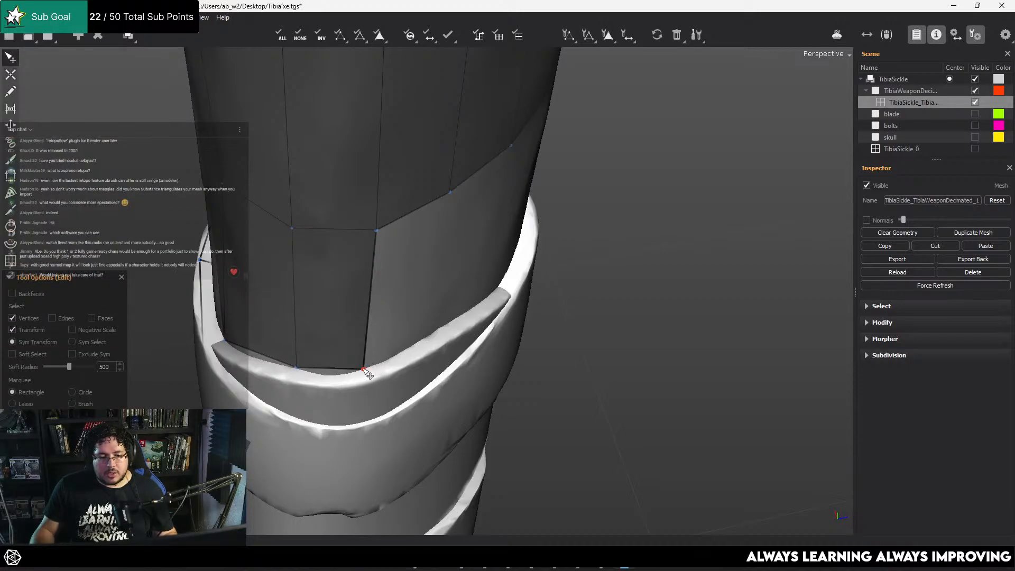
{"action": "key", "text": "w"}
Add another quad down to the wrap rim and place its lower corner directly below the matching shaft border vertex
{"action": "left_click_drag", "start_coordinate": [363, 370], "coordinate": [342, 344], "text": "alt"}
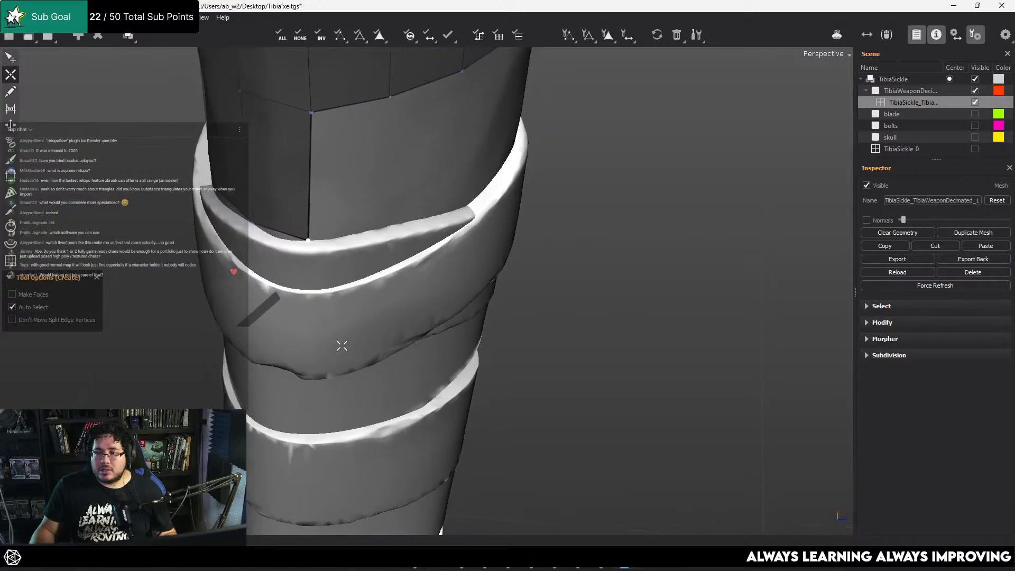
{"action": "right_click_drag", "start_coordinate": [342, 344], "coordinate": [395, 205], "text": "alt"}
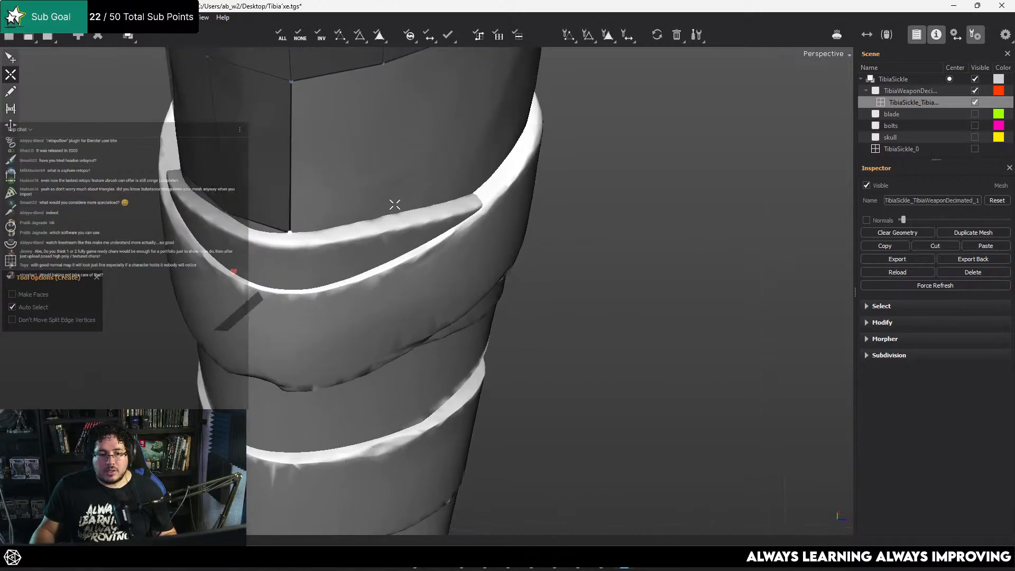
{"action": "left_click", "coordinate": [377, 66]}
{"action": "key", "text": "ctrl+z"}
{"action": "left_click", "coordinate": [406, 209]}
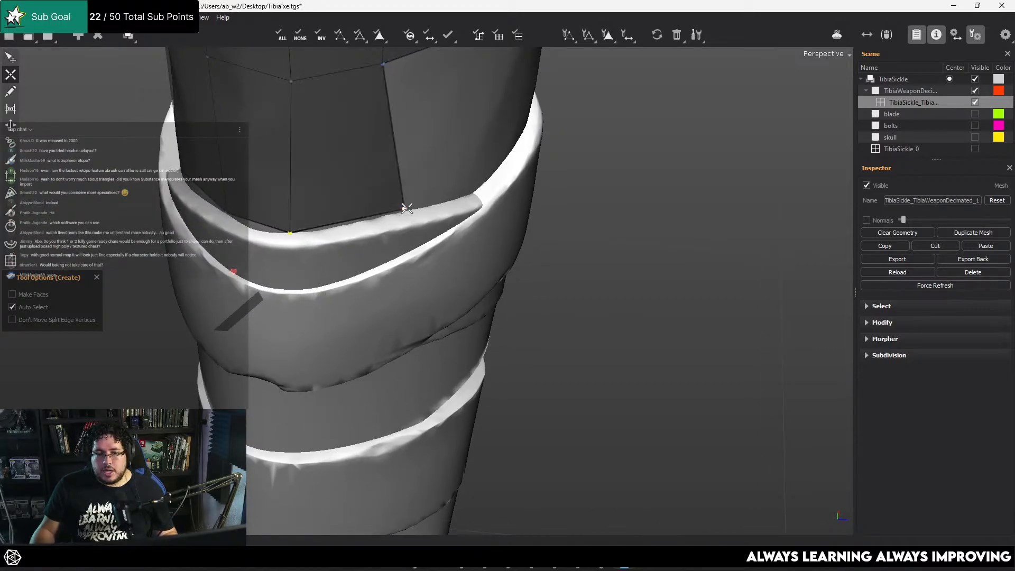
{"action": "left_click_drag", "start_coordinate": [406, 209], "coordinate": [383, 213]}
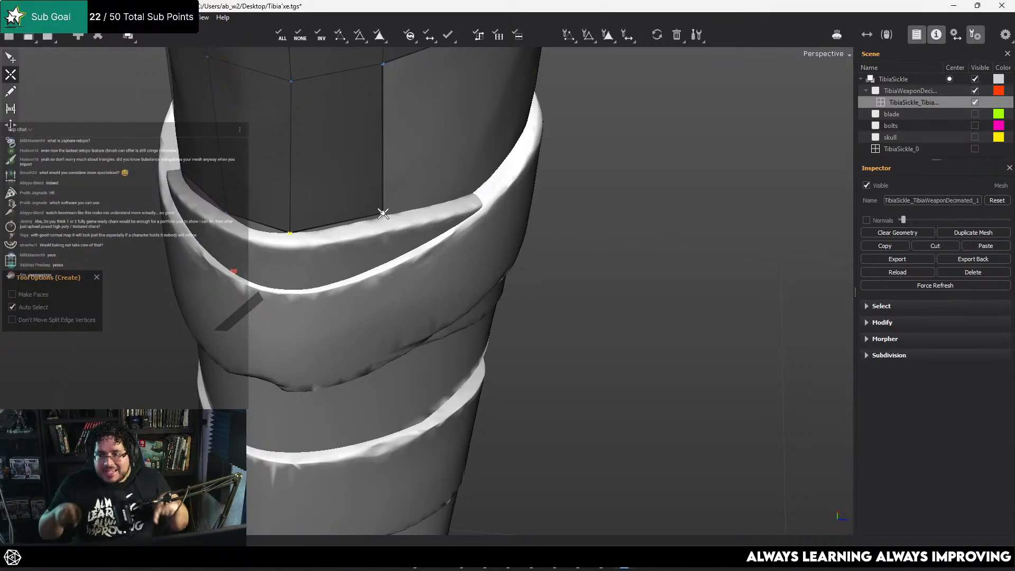
Continue the ring with two quads, placing their shared lower corner at the tapered end of the inner wrap layer
{"action": "left_click_drag", "start_coordinate": [395, 190], "coordinate": [351, 241], "text": "alt"}
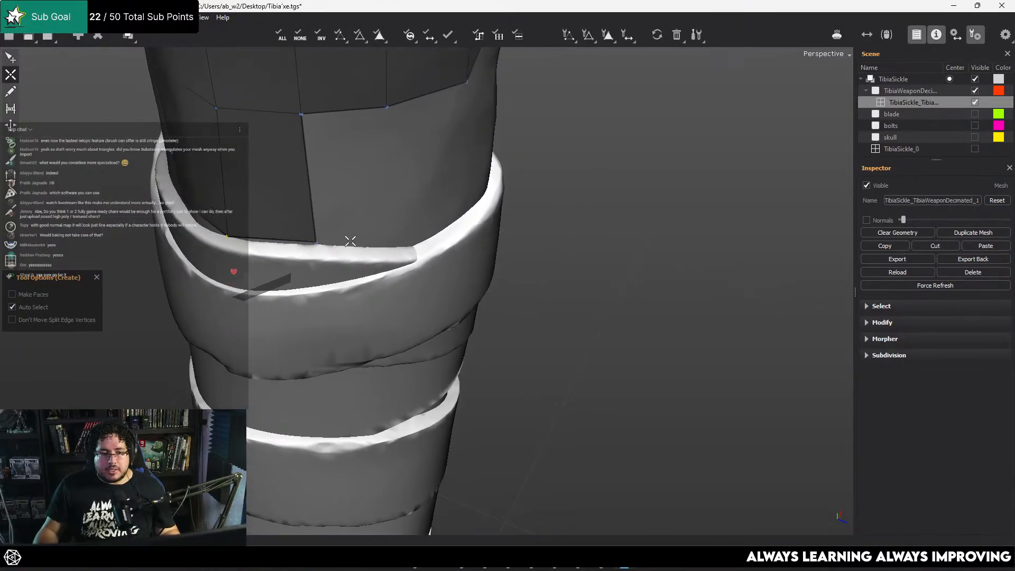
{"action": "left_click", "coordinate": [387, 107]}
{"action": "key", "text": "q"}
{"action": "left_click_drag", "start_coordinate": [432, 226], "coordinate": [479, 102], "text": "alt"}
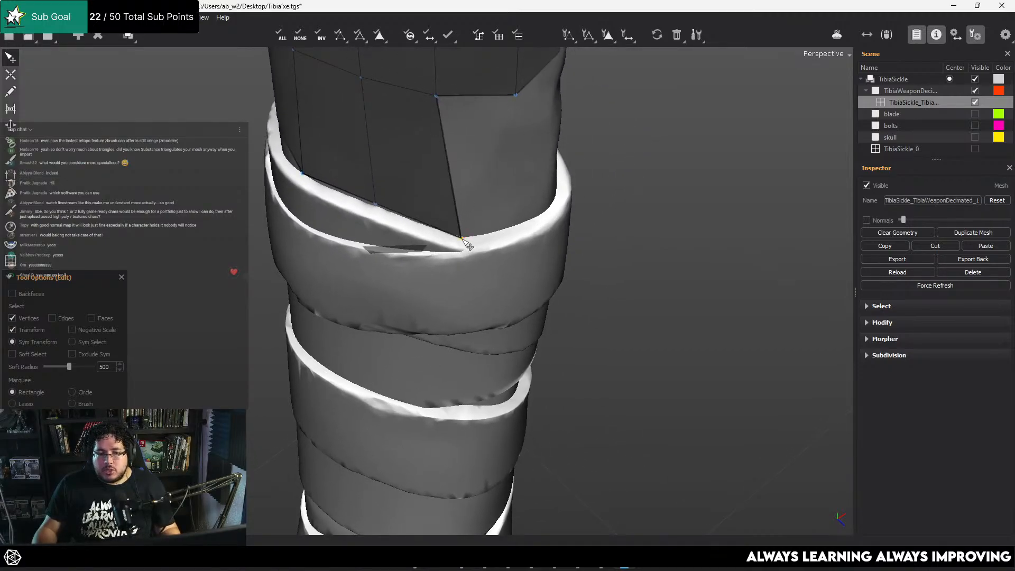
{"action": "key", "text": "w"}
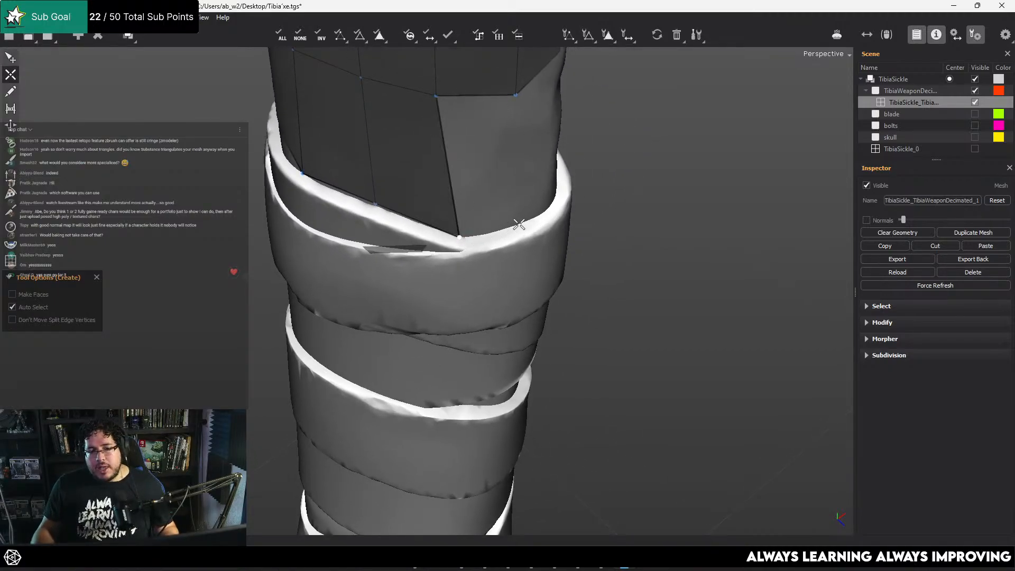
{"action": "left_click", "coordinate": [518, 101]}
Add a quad from the shaft border down to the lowest part of the wrap's V-shaped rim
{"action": "left_click_drag", "start_coordinate": [517, 97], "coordinate": [473, 253], "text": "alt"}
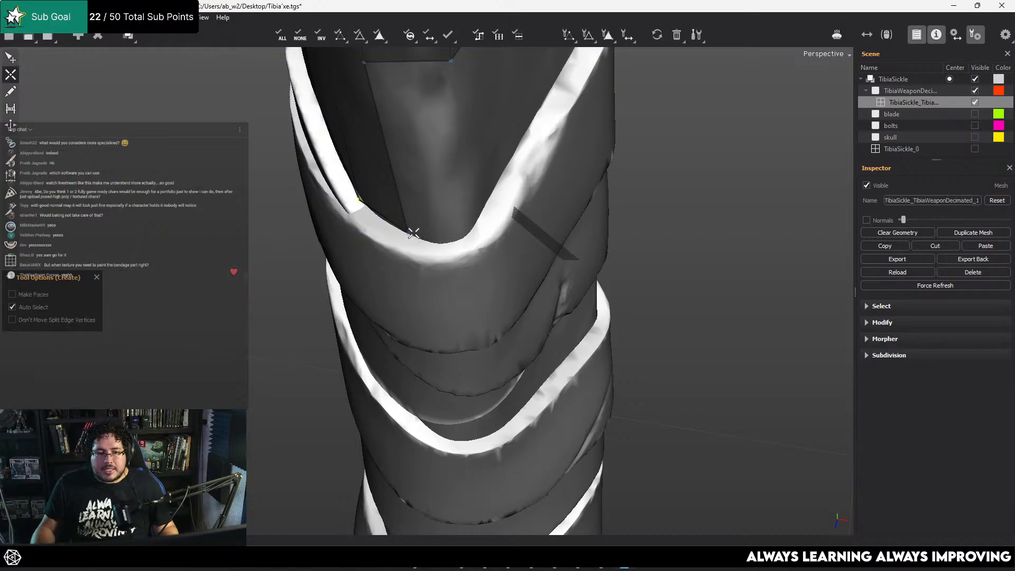
{"action": "mouse_move", "coordinate": [459, 99]}
{"action": "left_mouse_down", "text": "alt"}
{"action": "mouse_move", "coordinate": [458, 114]}
{"action": "mouse_move", "coordinate": [442, 96]}
{"action": "left_mouse_up", "text": "alt"}
{"action": "left_click_drag", "start_coordinate": [481, 179], "coordinate": [438, 256], "text": "alt"}
{"action": "right_click_drag", "start_coordinate": [438, 256], "coordinate": [449, 218], "text": "alt"}
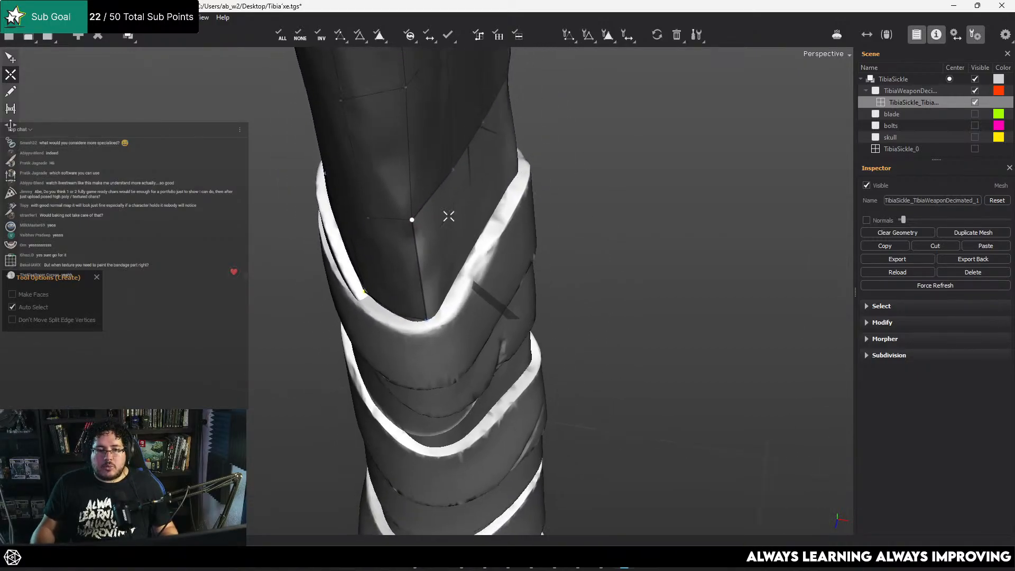
Extend the ring past the rim's low point with two more quads along the rising wrap edge, leaving the final gap open
{"action": "left_click_drag", "start_coordinate": [449, 217], "coordinate": [485, 276], "text": "alt"}
{"action": "middle_click_drag", "start_coordinate": [675, 351], "coordinate": [540, 313], "text": "alt"}
{"action": "right_click_drag", "start_coordinate": [540, 312], "coordinate": [628, 370], "text": "alt"}
{"action": "key", "text": "q"}
{"action": "key", "text": "w"}
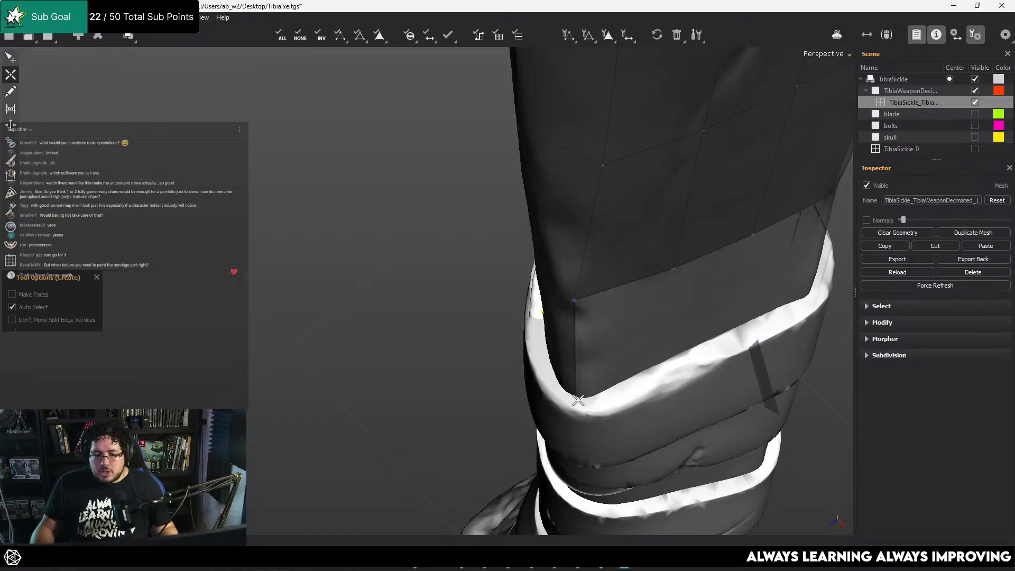
{"action": "left_click", "coordinate": [676, 265]}
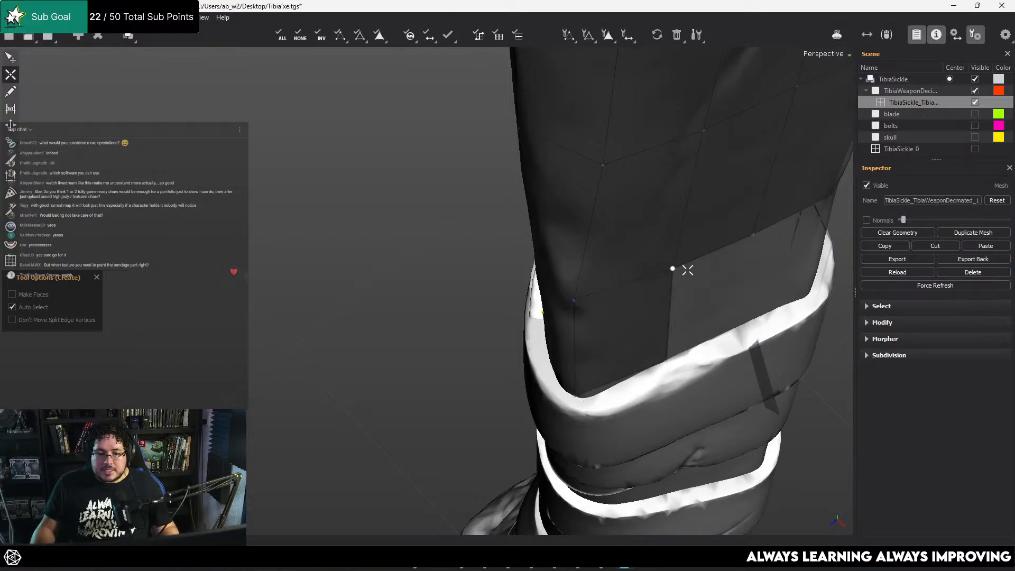
{"action": "key", "text": "r"}
{"action": "key", "text": "q"}
{"action": "key", "text": "w"}
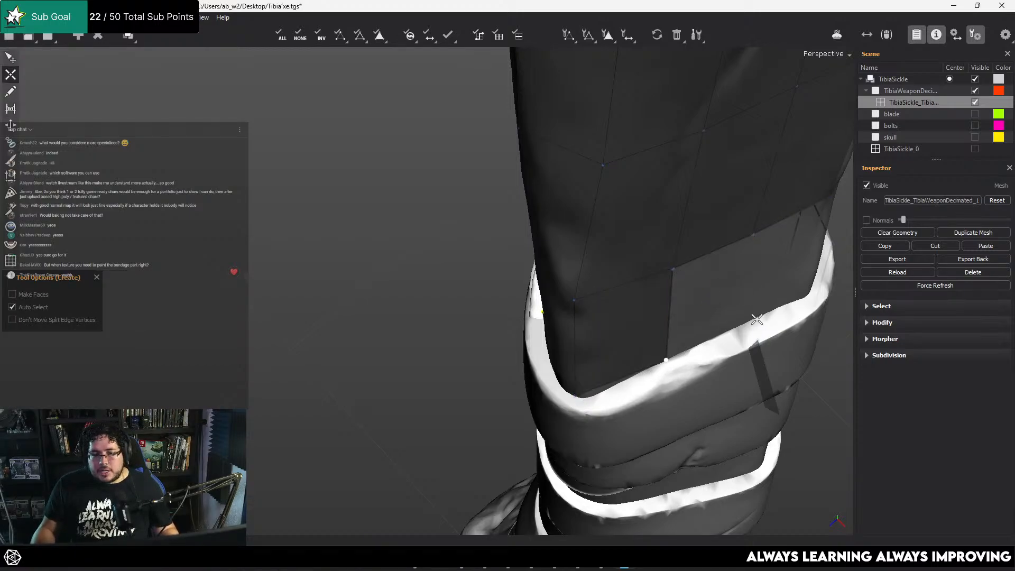
{"action": "left_click", "coordinate": [753, 235]}
{"action": "left_click_drag", "start_coordinate": [769, 268], "coordinate": [746, 290], "text": "alt"}
{"action": "middle_click_drag", "start_coordinate": [746, 290], "coordinate": [603, 354], "text": "alt"}
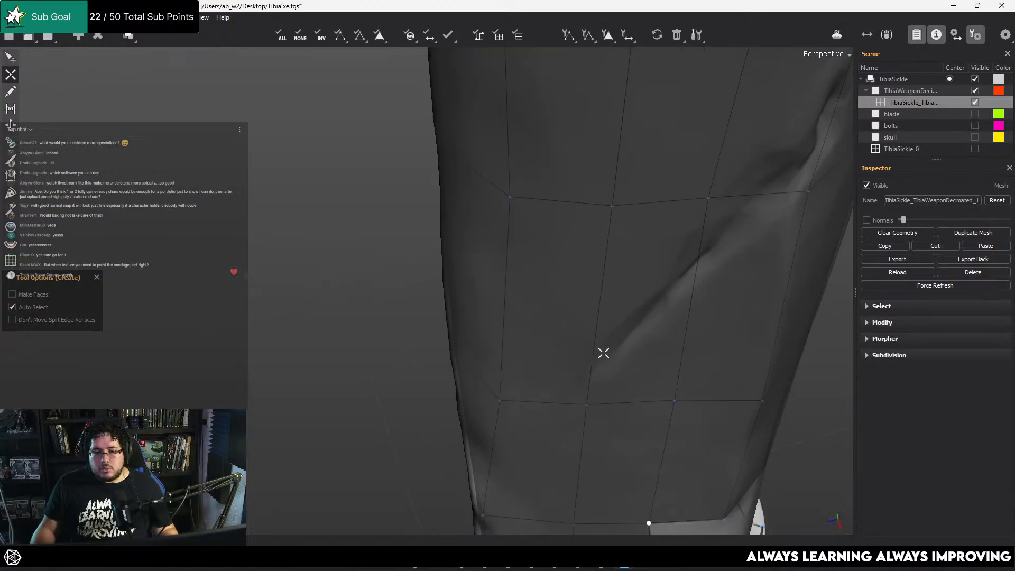
{"action": "right_click_drag", "start_coordinate": [602, 353], "coordinate": [552, 309], "text": "alt"}
{"action": "middle_click_drag", "start_coordinate": [553, 309], "coordinate": [475, 194], "text": "alt"}
{"action": "right_click_drag", "start_coordinate": [475, 193], "coordinate": [465, 329], "text": "alt"}
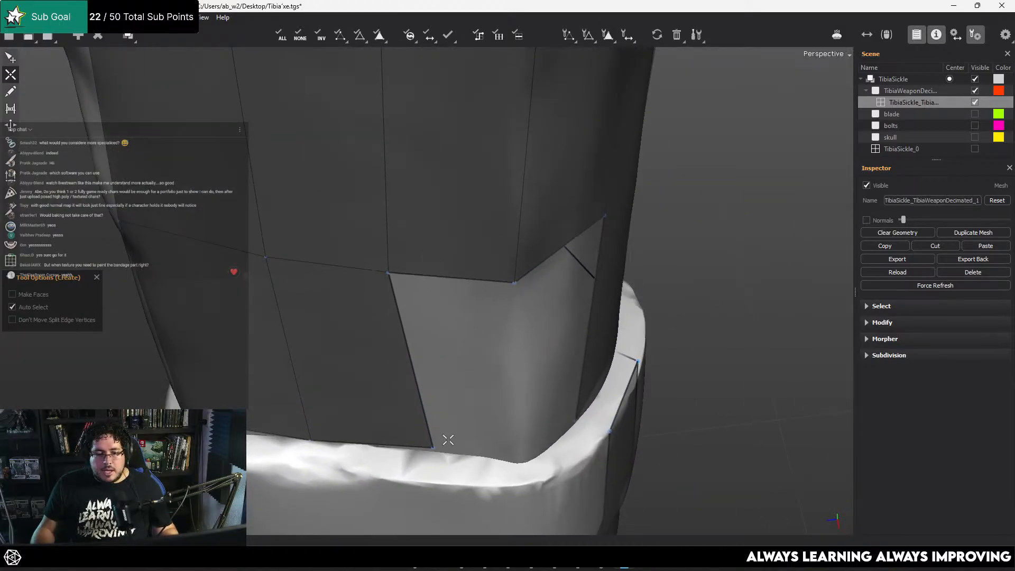
Move the ring's lower end vertex along the wrap rim and close the remaining gap with two quads
{"action": "left_click_drag", "start_coordinate": [428, 447], "coordinate": [403, 450]}
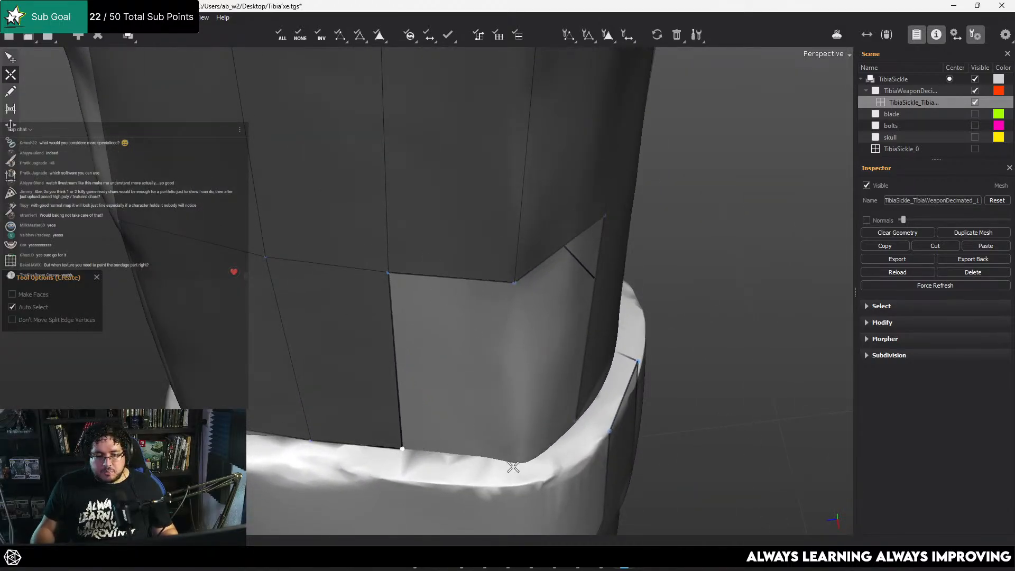
{"action": "left_click", "coordinate": [514, 285]}
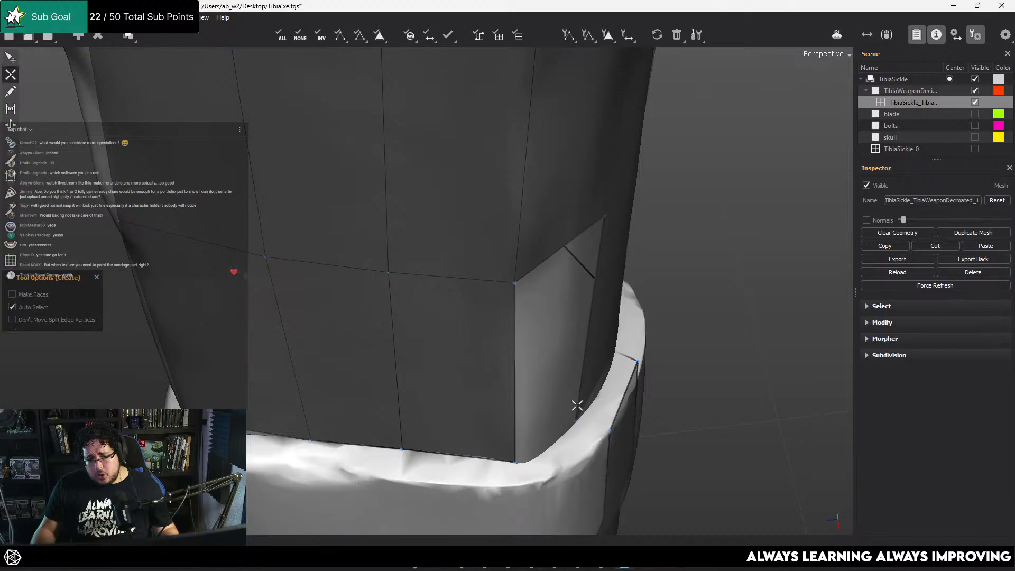
{"action": "left_click", "coordinate": [578, 423]}
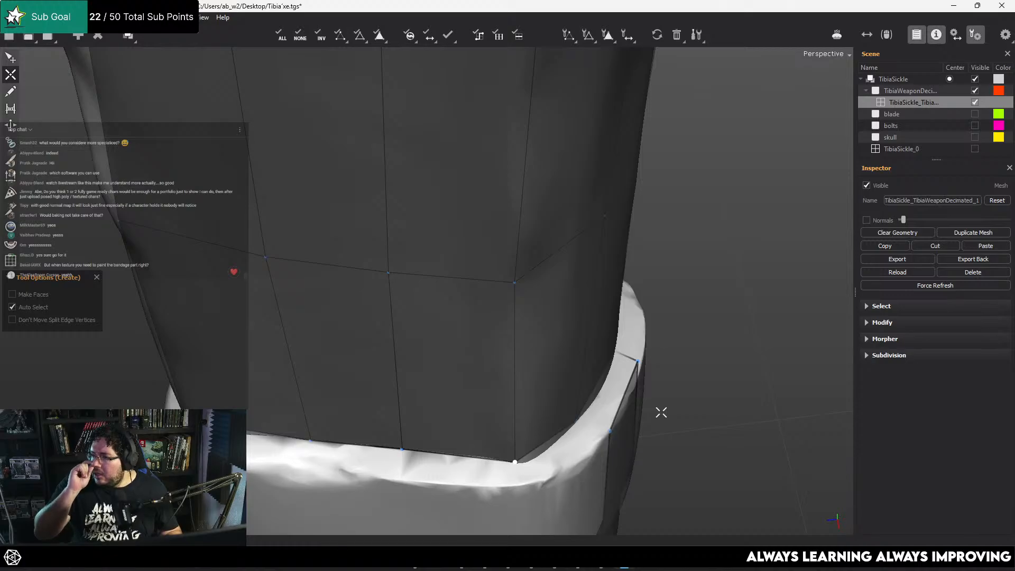
Extend the narrow face strip with a quad across the next wrap band, from its upper rim to its lower seam
{"action": "scroll", "coordinate": [496, 376], "scroll_direction": "down", "scroll_amount": 10}
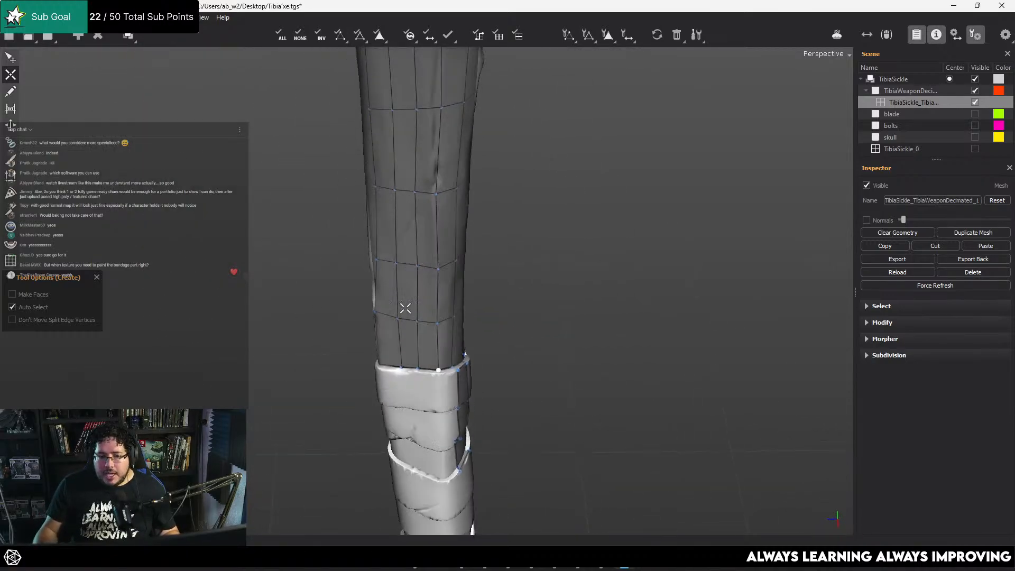
{"action": "left_click_drag", "start_coordinate": [383, 302], "coordinate": [437, 292], "text": "alt"}
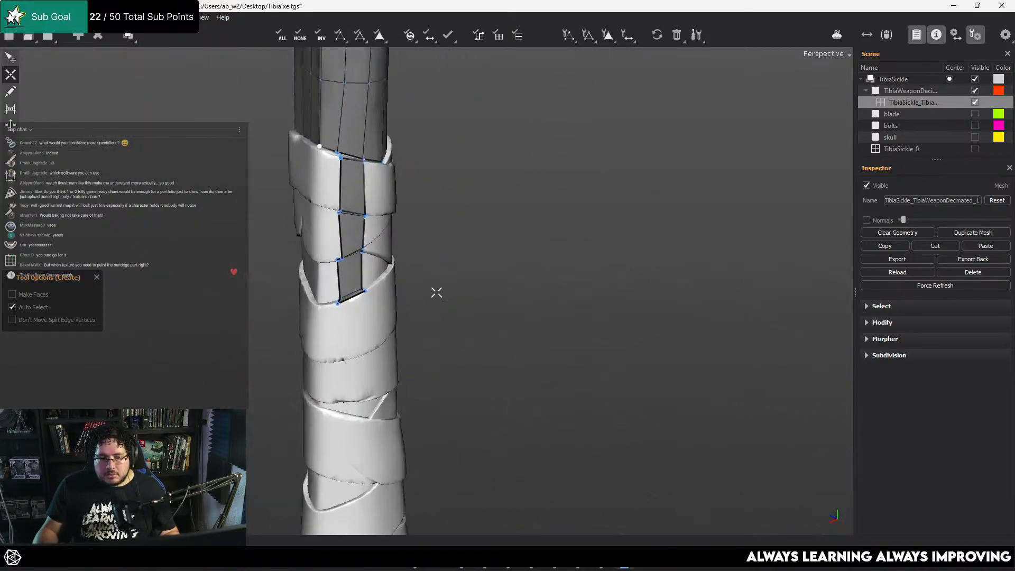
{"action": "right_click_drag", "start_coordinate": [437, 293], "coordinate": [376, 222], "text": "alt"}
{"action": "scroll", "coordinate": [377, 222], "scroll_direction": "up", "scroll_amount": 10}
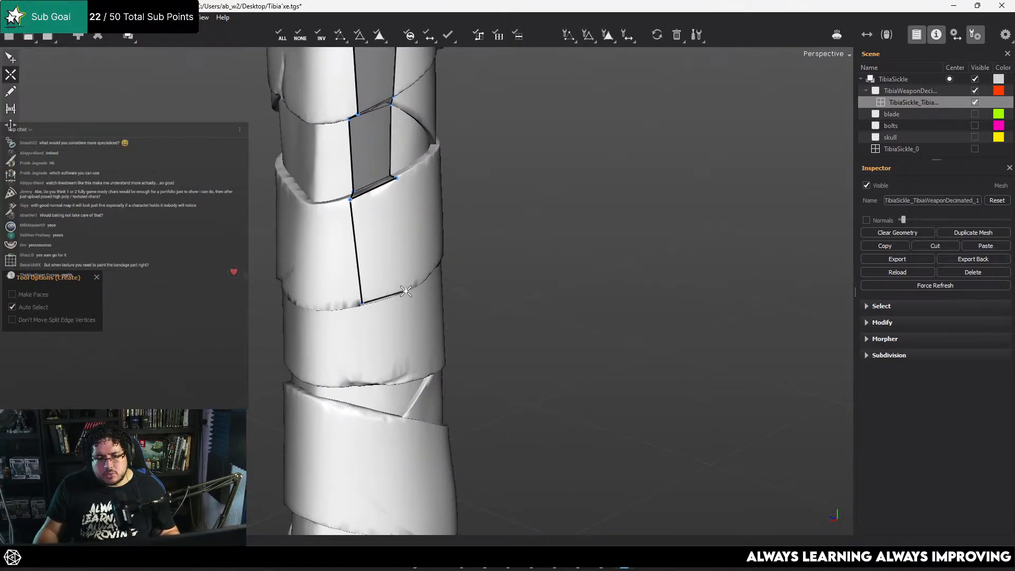
{"action": "left_click", "coordinate": [396, 183]}
Add a thin quad over the seam below the strip and a tall quad down the next band to its lower edge
{"action": "left_click_drag", "start_coordinate": [407, 247], "coordinate": [400, 412], "text": "alt"}
{"action": "right_click_drag", "start_coordinate": [401, 412], "coordinate": [392, 249], "text": "alt"}
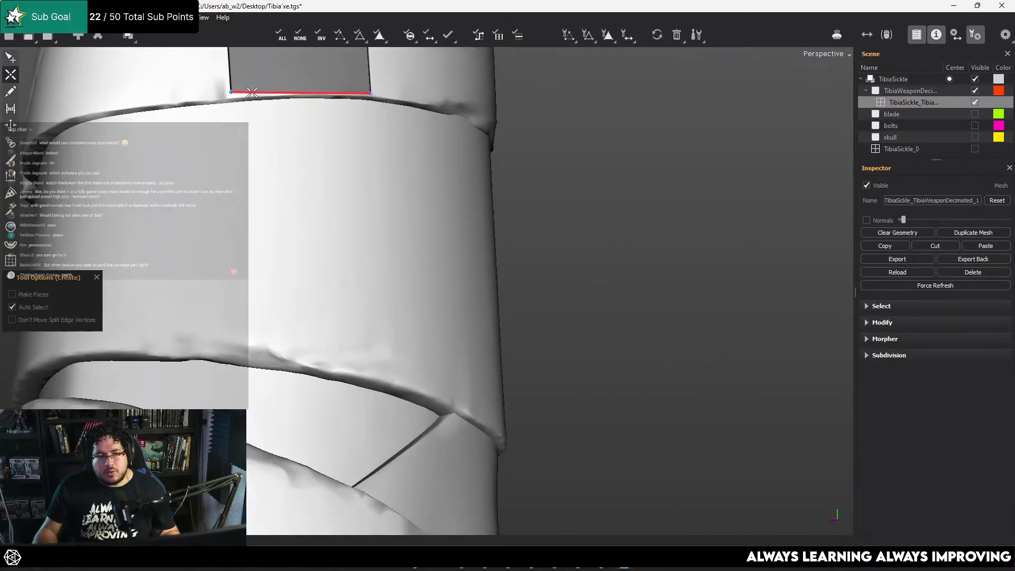
{"action": "left_click", "coordinate": [371, 104]}
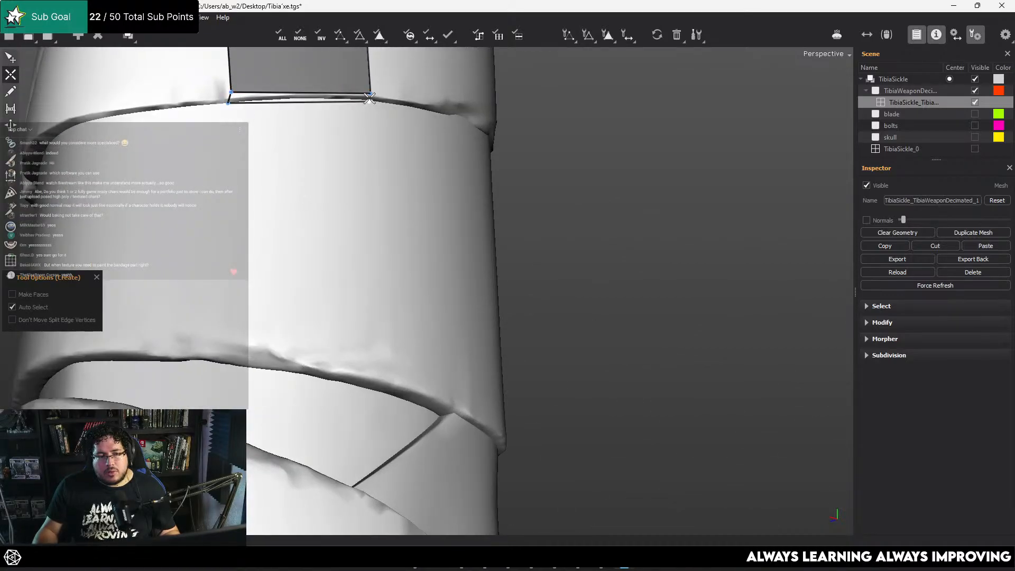
{"action": "left_click", "coordinate": [371, 94]}
{"action": "left_click", "coordinate": [372, 125], "text": "ctrl"}
{"action": "left_click", "coordinate": [356, 370]}
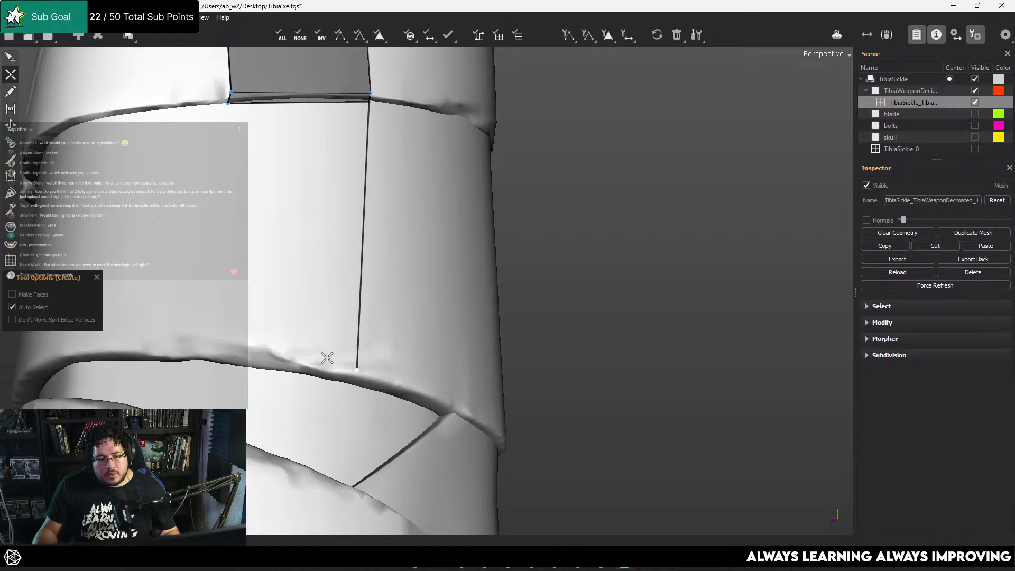
{"action": "left_click", "coordinate": [206, 347]}
{"action": "left_click", "coordinate": [229, 101]}
Examine the extended face strip and the cloth wrap layers from several sides, up to the rim where the shaft enters
{"action": "scroll", "coordinate": [314, 199], "scroll_direction": "down", "scroll_amount": 3}
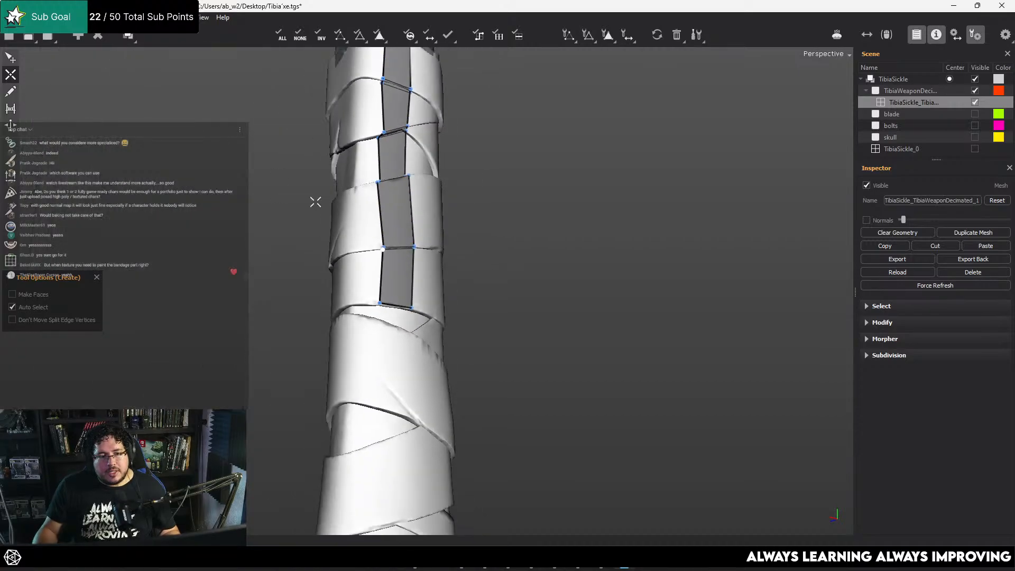
{"action": "scroll", "coordinate": [408, 248], "scroll_direction": "down", "scroll_amount": 5}
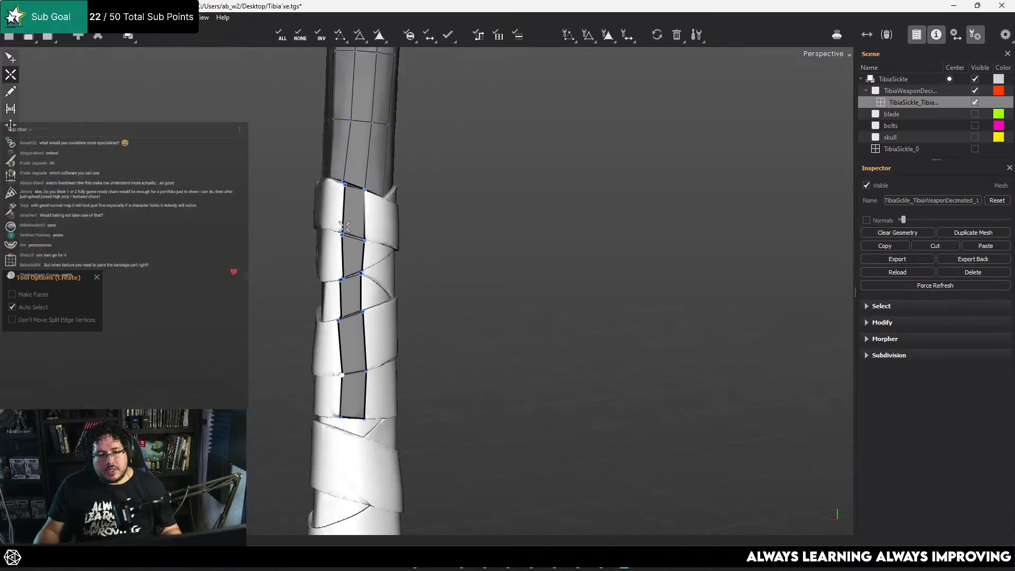
{"action": "left_click_drag", "start_coordinate": [373, 192], "coordinate": [271, 185], "text": "alt"}
{"action": "middle_click_drag", "start_coordinate": [272, 185], "coordinate": [462, 202], "text": "alt"}
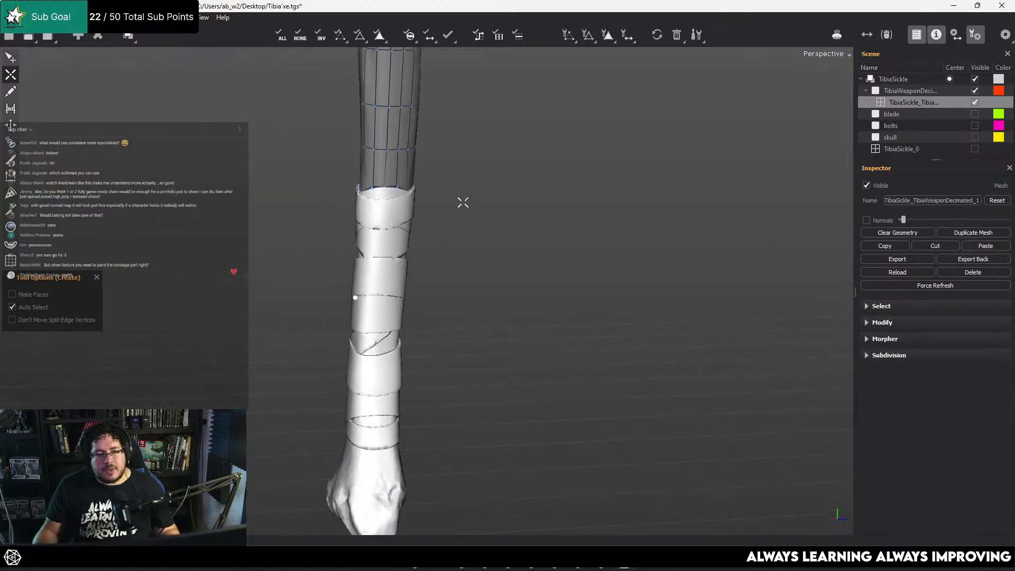
{"action": "left_click_drag", "start_coordinate": [462, 202], "coordinate": [471, 247], "text": "alt"}
{"action": "middle_click_drag", "start_coordinate": [406, 133], "coordinate": [434, 229], "text": "alt"}
{"action": "scroll", "coordinate": [434, 229], "scroll_direction": "up", "scroll_amount": 4}
{"action": "left_click_drag", "start_coordinate": [434, 229], "coordinate": [467, 286], "text": "alt"}
{"action": "middle_click_drag", "start_coordinate": [366, 297], "coordinate": [370, 255], "text": "alt"}
{"action": "scroll", "coordinate": [417, 328], "scroll_direction": "up", "scroll_amount": 4}
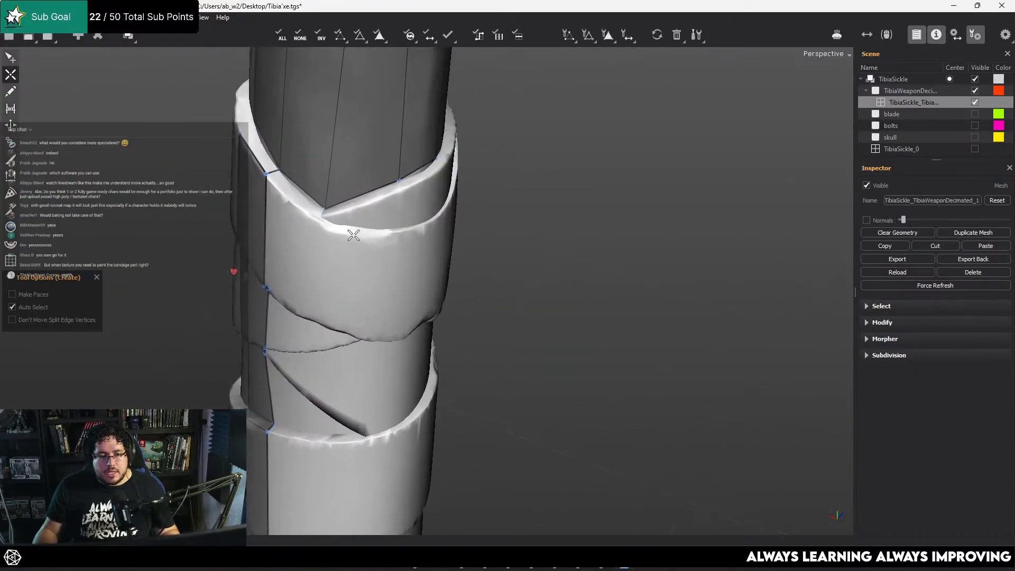
{"action": "left_click_drag", "start_coordinate": [351, 233], "coordinate": [428, 333], "text": "alt"}
{"action": "scroll", "coordinate": [429, 328], "scroll_direction": "up", "scroll_amount": 2}
{"action": "middle_click_drag", "start_coordinate": [436, 312], "coordinate": [431, 326], "text": "alt"}
{"action": "scroll", "coordinate": [423, 291], "scroll_direction": "up", "scroll_amount": 2}
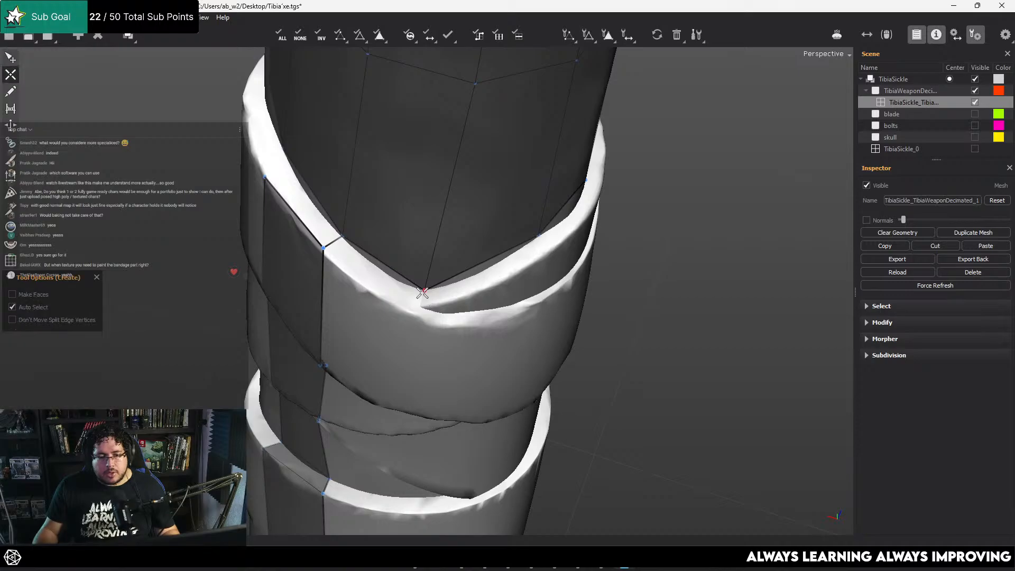
Draw an edge chain along the outer edge of the top wrap's rim to the tapered end of the inner layer
{"action": "left_click_drag", "start_coordinate": [525, 270], "coordinate": [314, 286], "text": "alt"}
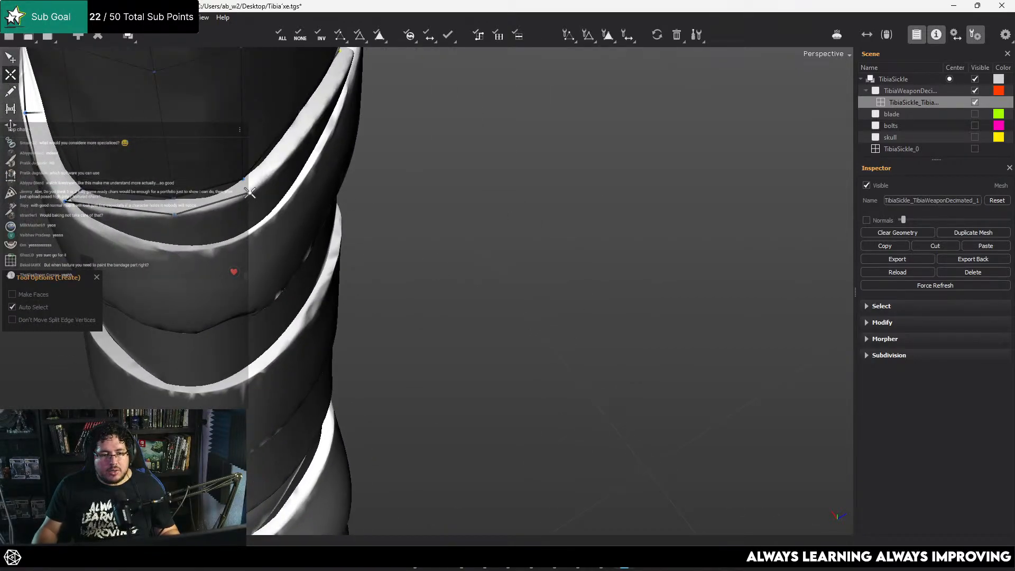
{"action": "left_click_drag", "start_coordinate": [250, 193], "coordinate": [297, 133], "text": "alt"}
{"action": "middle_click_drag", "start_coordinate": [328, 106], "coordinate": [340, 195], "text": "alt"}
{"action": "middle_click_drag", "start_coordinate": [304, 141], "coordinate": [338, 240], "text": "alt"}
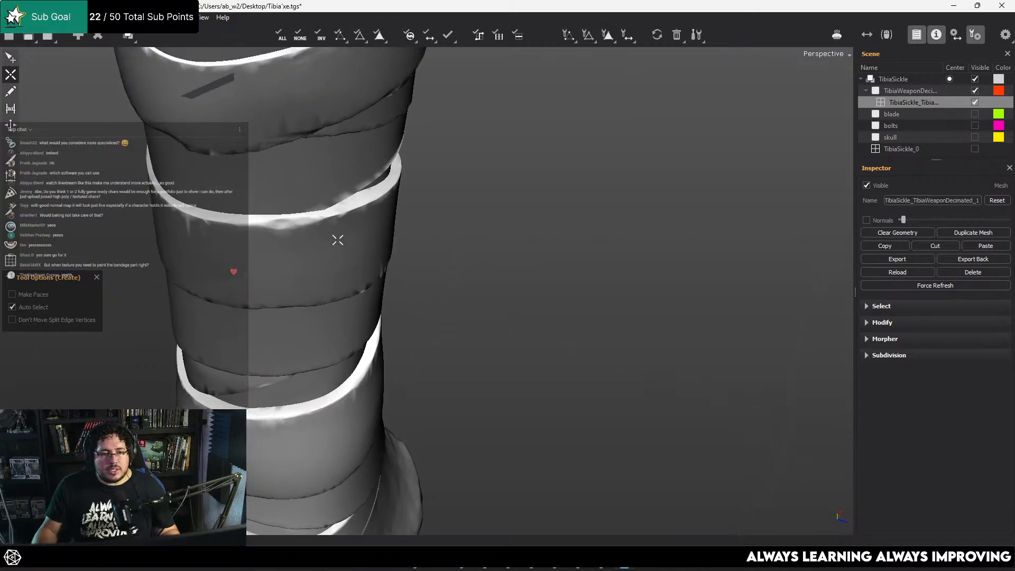
{"action": "left_click_drag", "start_coordinate": [338, 241], "coordinate": [370, 196], "text": "alt"}
{"action": "scroll", "coordinate": [371, 195], "scroll_direction": "down", "scroll_amount": 3}
{"action": "middle_click_drag", "start_coordinate": [370, 196], "coordinate": [380, 411], "text": "alt"}
{"action": "scroll", "coordinate": [381, 227], "scroll_direction": "down", "scroll_amount": 5}
{"action": "scroll", "coordinate": [405, 315], "scroll_direction": "up", "scroll_amount": 6}
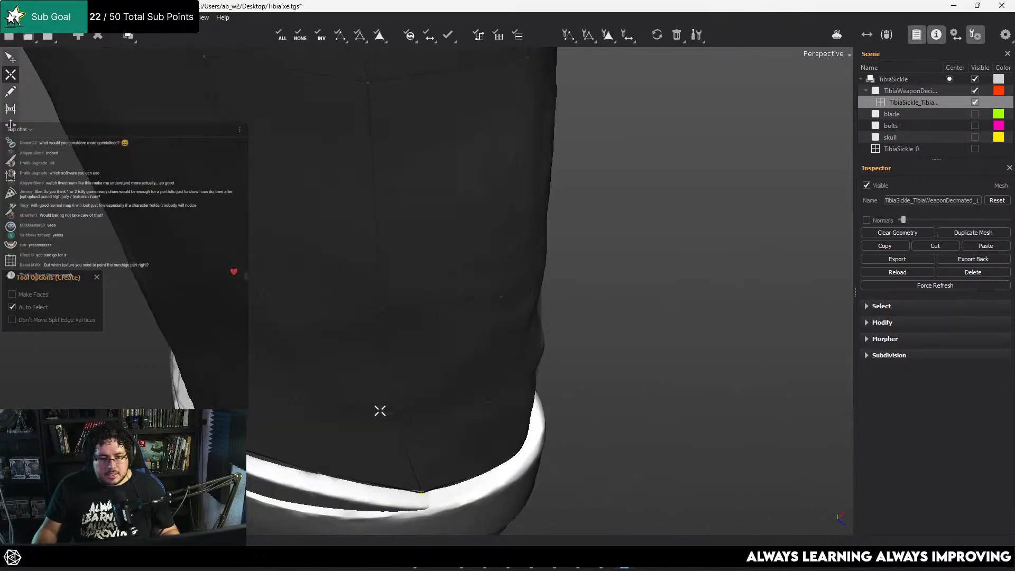
{"action": "left_click_drag", "start_coordinate": [380, 411], "coordinate": [320, 333], "text": "alt"}
{"action": "middle_click_drag", "start_coordinate": [319, 333], "coordinate": [328, 302], "text": "alt"}
{"action": "scroll", "coordinate": [322, 370], "scroll_direction": "up", "scroll_amount": 2}
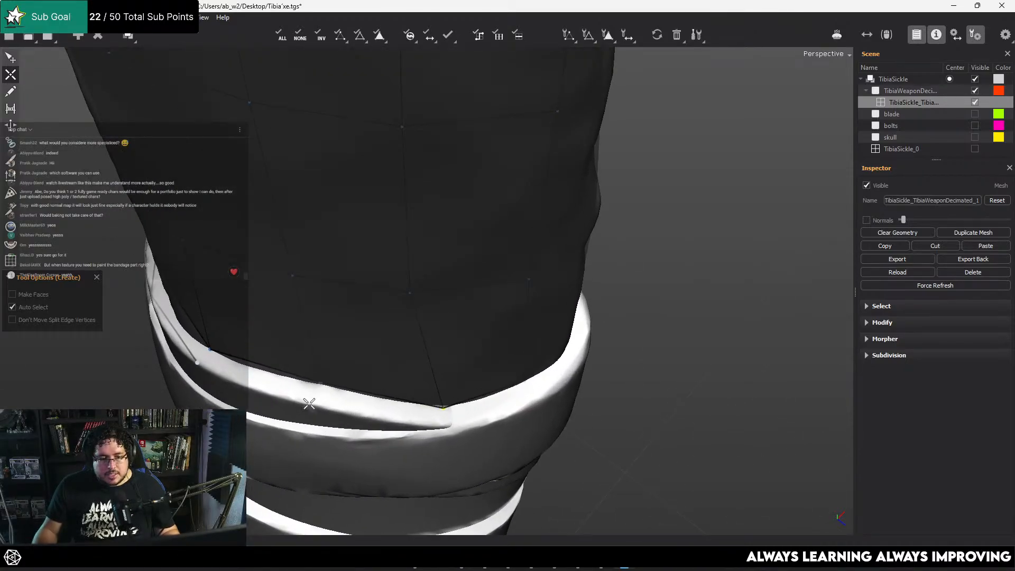
{"action": "left_click", "coordinate": [309, 404]}
{"action": "left_click", "coordinate": [442, 423]}
Extend the outer rim chain past the tapered layer end toward the low point of the V-shaped rim
{"action": "left_click_drag", "start_coordinate": [480, 414], "coordinate": [226, 388], "text": "alt"}
{"action": "middle_click_drag", "start_coordinate": [227, 389], "coordinate": [57, 365], "text": "alt"}
{"action": "left_click_drag", "start_coordinate": [568, 335], "coordinate": [476, 326], "text": "alt"}
{"action": "middle_click_drag", "start_coordinate": [476, 327], "coordinate": [349, 304], "text": "alt"}
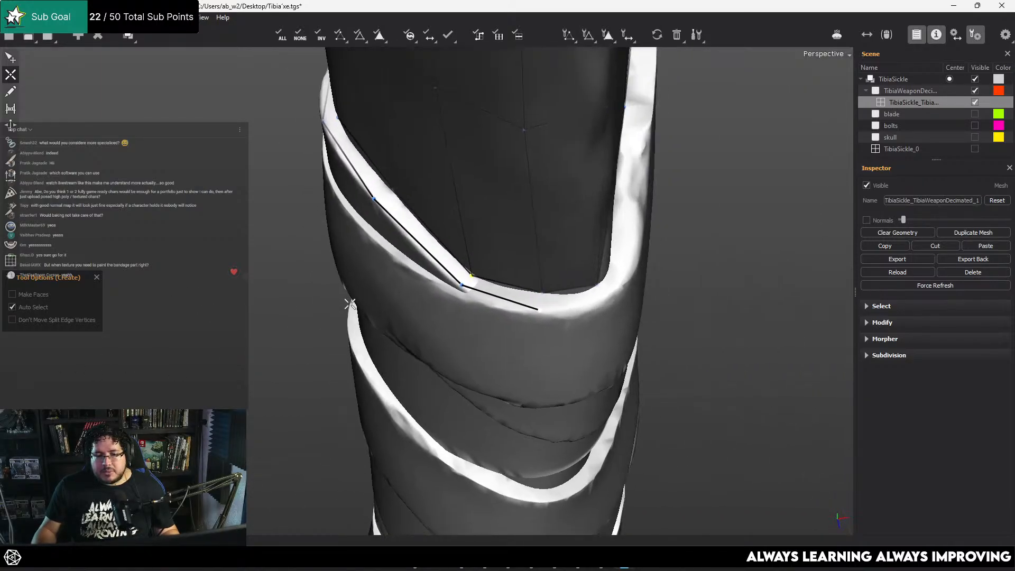
{"action": "left_click_drag", "start_coordinate": [783, 328], "coordinate": [650, 322], "text": "alt"}
{"action": "middle_click_drag", "start_coordinate": [651, 322], "coordinate": [203, 294], "text": "alt"}
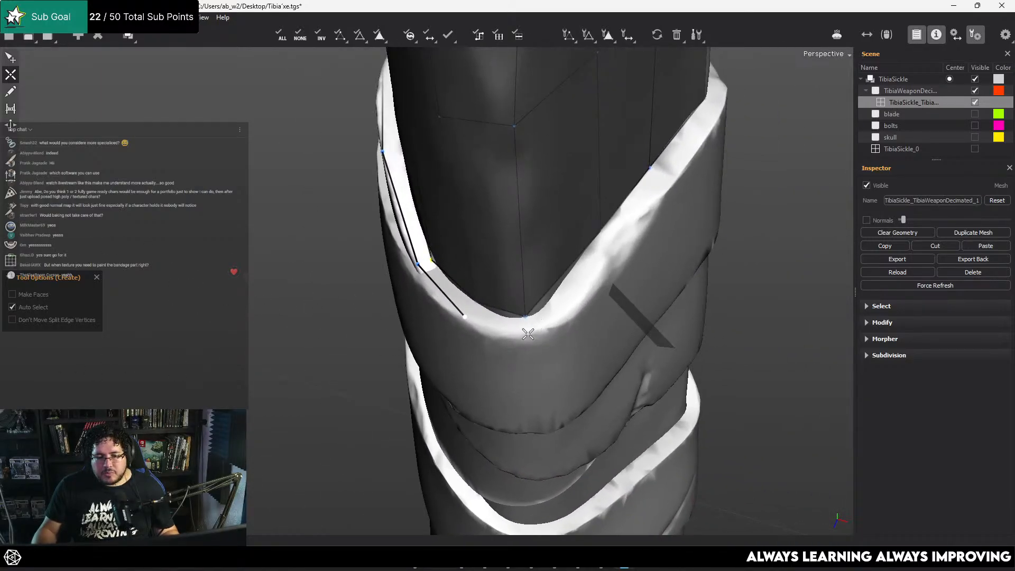
Carry the outer rim chain past the V's low point and around the shaft to the vertex just before the existing strip
{"action": "left_click_drag", "start_coordinate": [617, 257], "coordinate": [485, 321], "text": "alt"}
{"action": "left_click_drag", "start_coordinate": [549, 301], "coordinate": [782, 374], "text": "alt"}
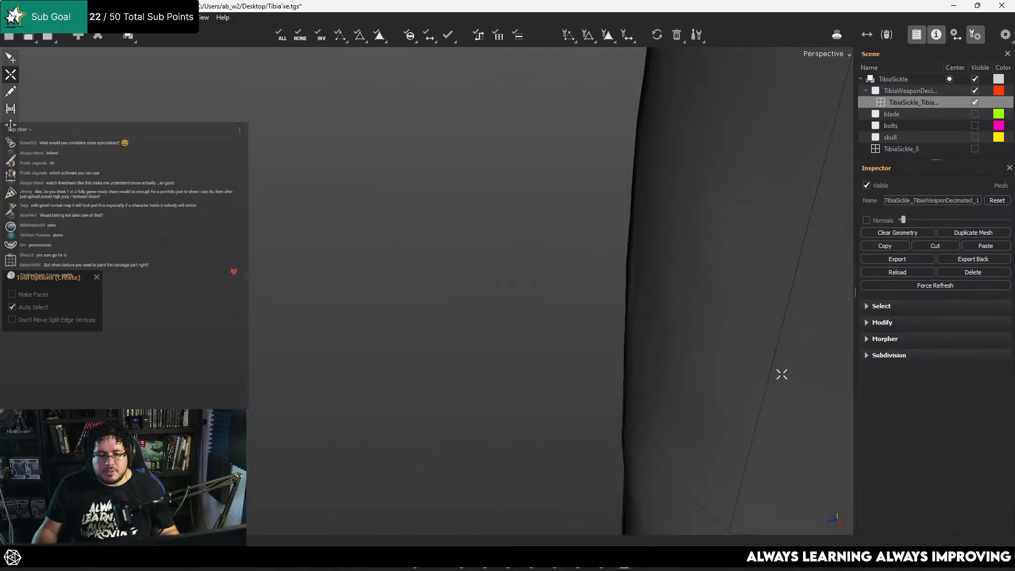
{"action": "middle_click_drag", "start_coordinate": [782, 374], "coordinate": [580, 365], "text": "alt"}
{"action": "right_click_drag", "start_coordinate": [580, 365], "coordinate": [542, 343], "text": "alt"}
{"action": "middle_click_drag", "start_coordinate": [542, 342], "coordinate": [396, 178], "text": "alt"}
{"action": "left_click_drag", "start_coordinate": [397, 179], "coordinate": [548, 427], "text": "alt"}
{"action": "left_click_drag", "start_coordinate": [605, 393], "coordinate": [493, 415], "text": "alt"}
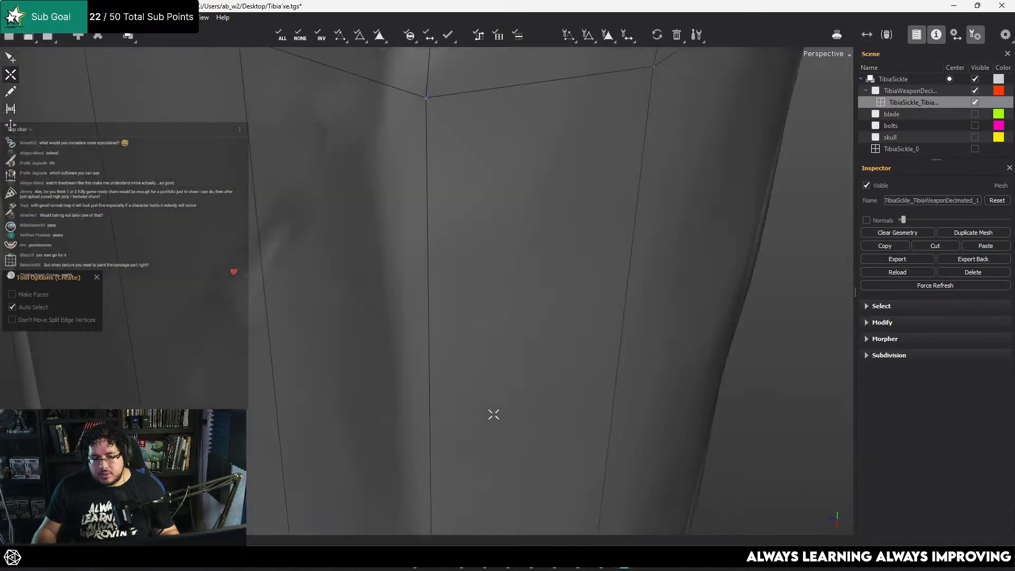
{"action": "right_click_drag", "start_coordinate": [494, 415], "coordinate": [440, 402], "text": "alt"}
{"action": "middle_click_drag", "start_coordinate": [440, 402], "coordinate": [417, 347], "text": "alt"}
{"action": "left_click_drag", "start_coordinate": [417, 347], "coordinate": [427, 414], "text": "alt"}
Bridge the shaft border to the first outer rim edges and adjust the chain's end vertex beside the strip's corner
{"action": "key", "text": "b"}
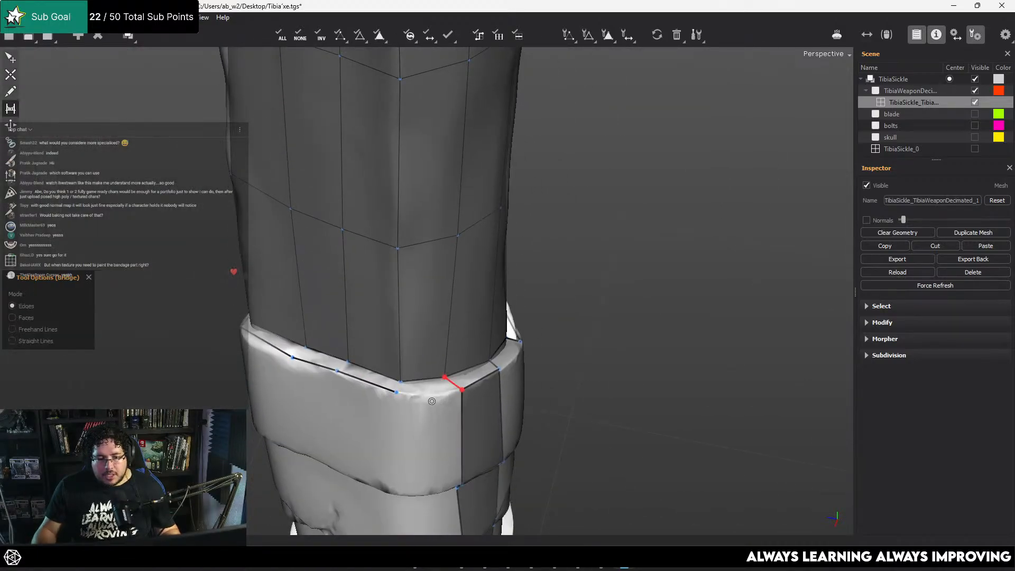
{"action": "left_click", "coordinate": [453, 385]}
{"action": "left_click", "coordinate": [344, 376]}
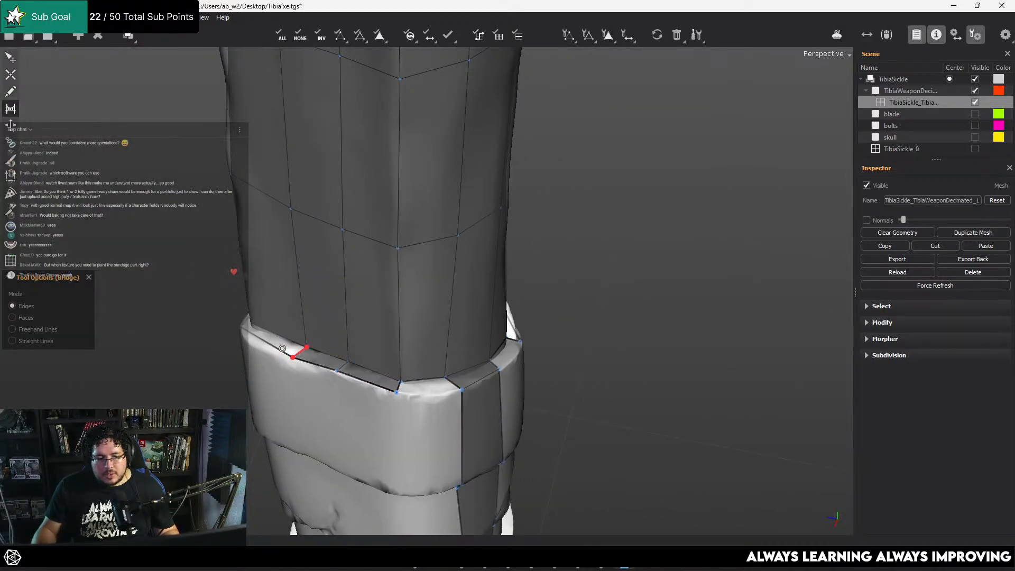
{"action": "key", "text": "c"}
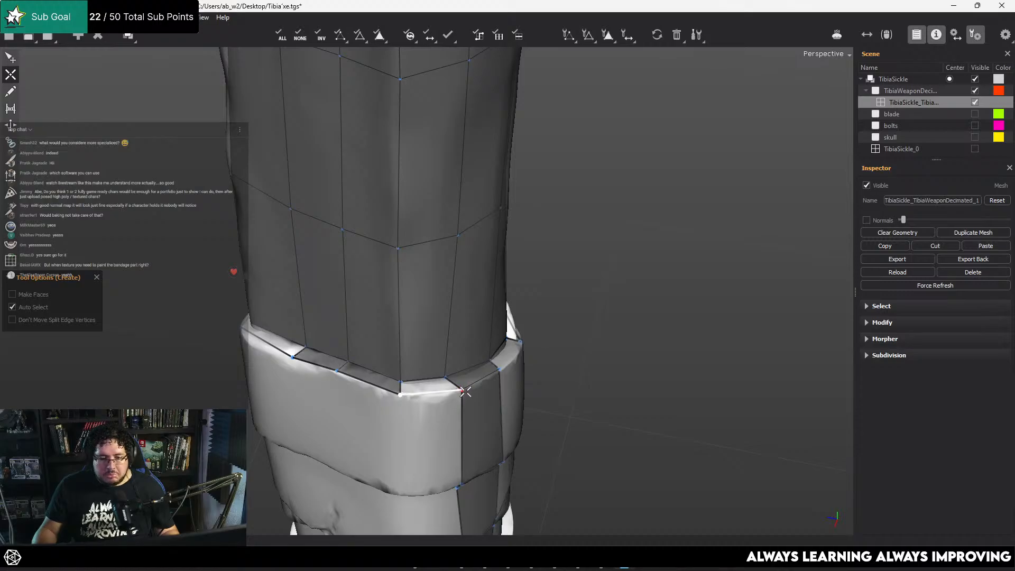
{"action": "key", "text": "e"}
Bridge the remaining gaps between the shaft border and the outer chain all the way around the wrap rim
{"action": "left_click_drag", "start_coordinate": [458, 394], "coordinate": [308, 406], "text": "alt"}
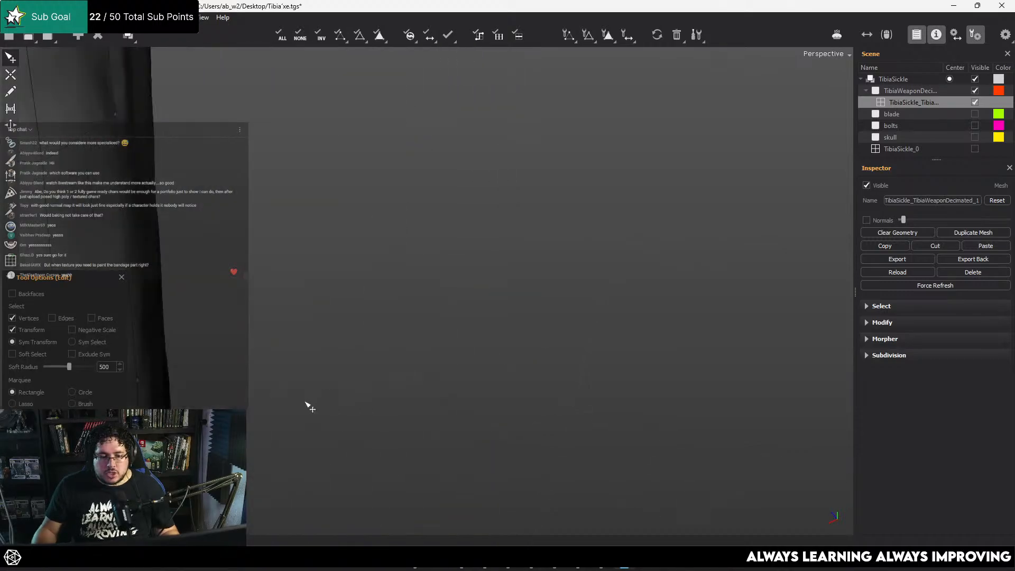
{"action": "right_click_drag", "start_coordinate": [467, 326], "coordinate": [408, 370], "text": "alt"}
{"action": "key", "text": "b"}
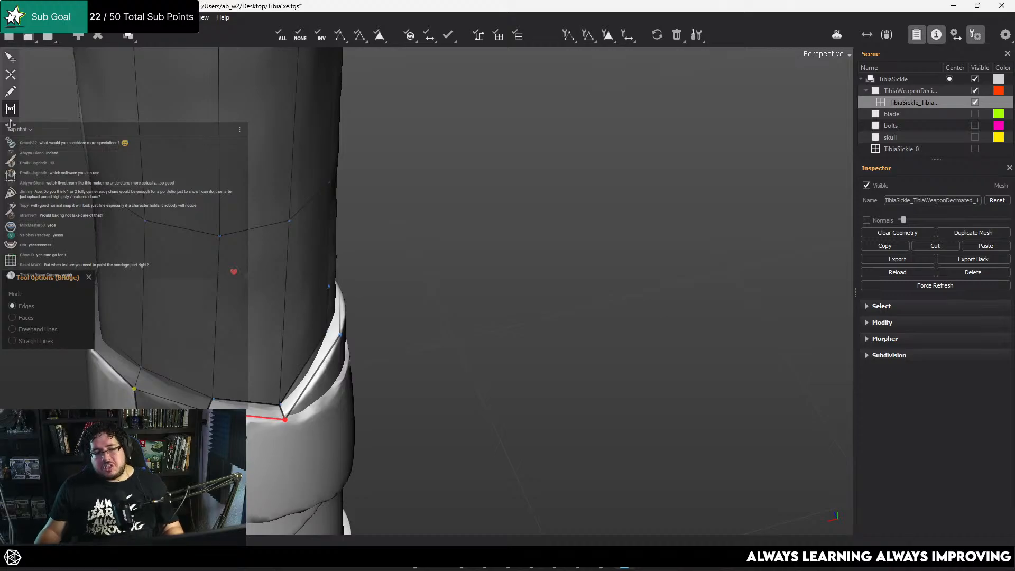
{"action": "left_click", "coordinate": [244, 414]}
{"action": "mouse_move", "coordinate": [471, 370]}
{"action": "left_mouse_down", "text": "alt"}
{"action": "mouse_move", "coordinate": [310, 381]}
{"action": "mouse_move", "coordinate": [482, 367]}
{"action": "left_mouse_up", "text": "alt"}
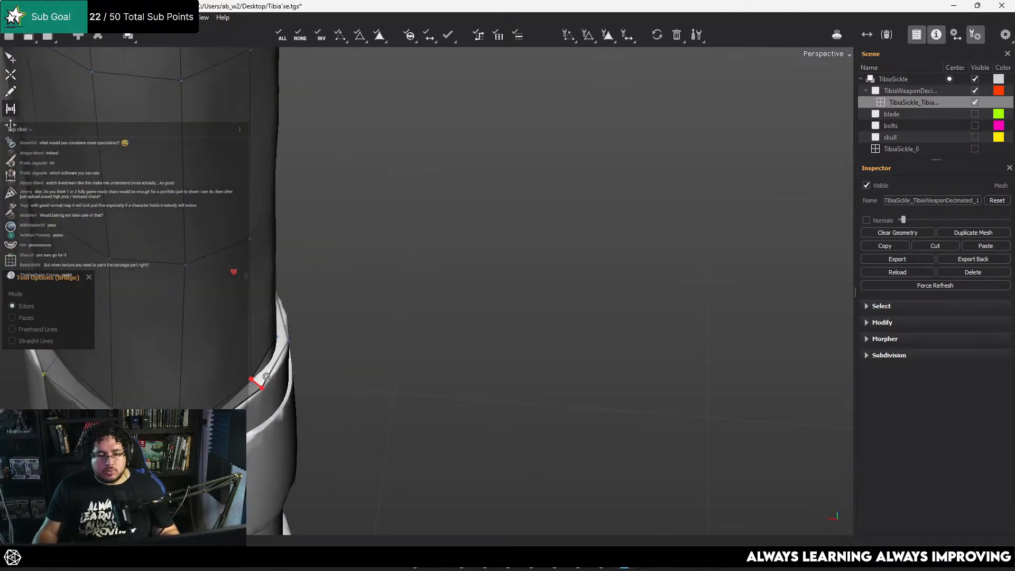
{"action": "left_click_drag", "start_coordinate": [347, 360], "coordinate": [498, 352], "text": "alt"}
{"action": "left_click_drag", "start_coordinate": [486, 294], "coordinate": [465, 325], "text": "alt"}
{"action": "right_click_drag", "start_coordinate": [567, 348], "coordinate": [587, 378], "text": "alt"}
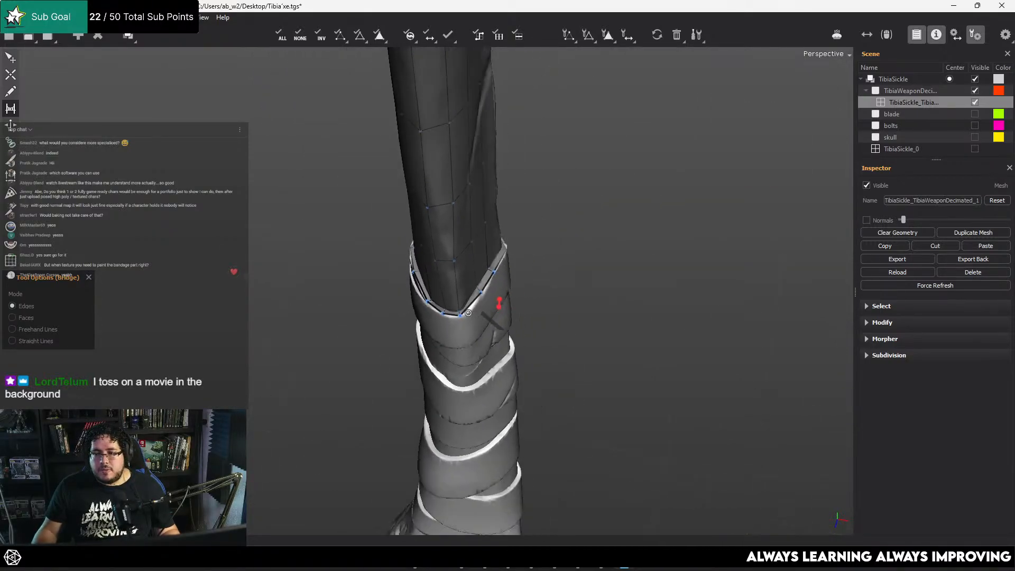
Draw an edge from the rim vertex at the V's low point down across the top wrap band to its lower seam
{"action": "left_click_drag", "start_coordinate": [587, 378], "coordinate": [610, 394], "text": "alt"}
{"action": "right_click_drag", "start_coordinate": [610, 394], "coordinate": [514, 333], "text": "alt"}
{"action": "middle_click_drag", "start_coordinate": [514, 333], "coordinate": [519, 284], "text": "alt"}
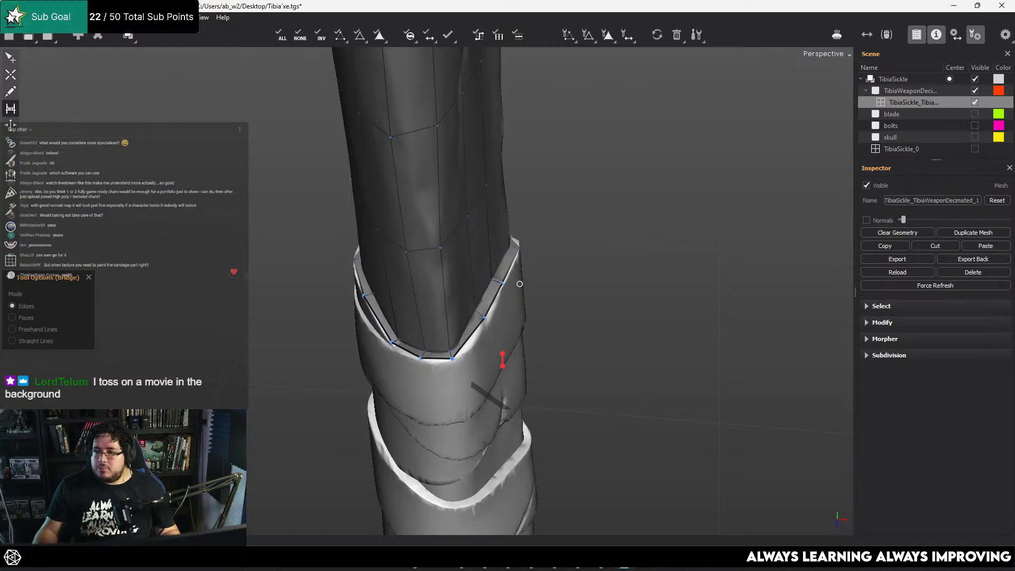
{"action": "middle_click_drag", "start_coordinate": [536, 357], "coordinate": [544, 333], "text": "alt"}
{"action": "right_click_drag", "start_coordinate": [544, 333], "coordinate": [541, 311], "text": "alt"}
{"action": "middle_click_drag", "start_coordinate": [541, 311], "coordinate": [551, 265], "text": "alt"}
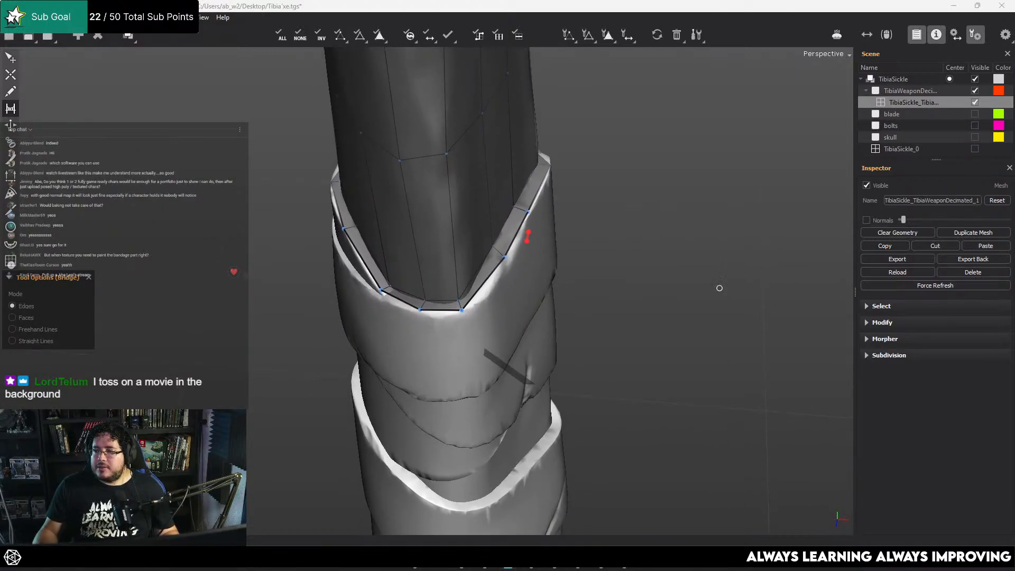
{"action": "middle_click_drag", "start_coordinate": [525, 263], "coordinate": [518, 252], "text": "alt"}
{"action": "right_click_drag", "start_coordinate": [519, 251], "coordinate": [528, 304], "text": "alt"}
{"action": "left_click_drag", "start_coordinate": [528, 304], "coordinate": [476, 250], "text": "alt"}
{"action": "key", "text": "q"}
{"action": "middle_click_drag", "start_coordinate": [544, 283], "coordinate": [480, 243], "text": "alt"}
{"action": "key", "text": "w"}
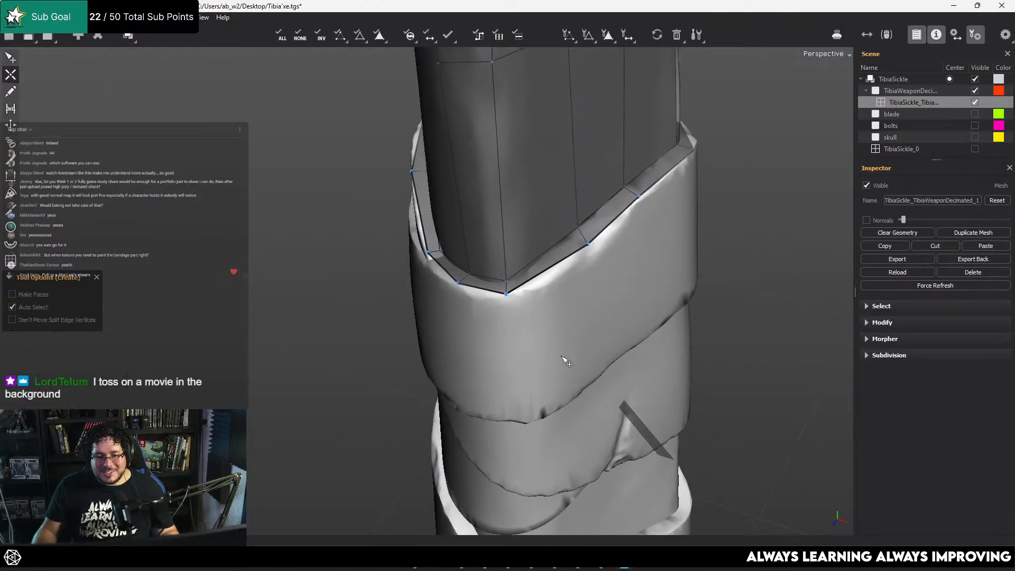
{"action": "key", "text": "q"}
{"action": "key", "text": "w"}
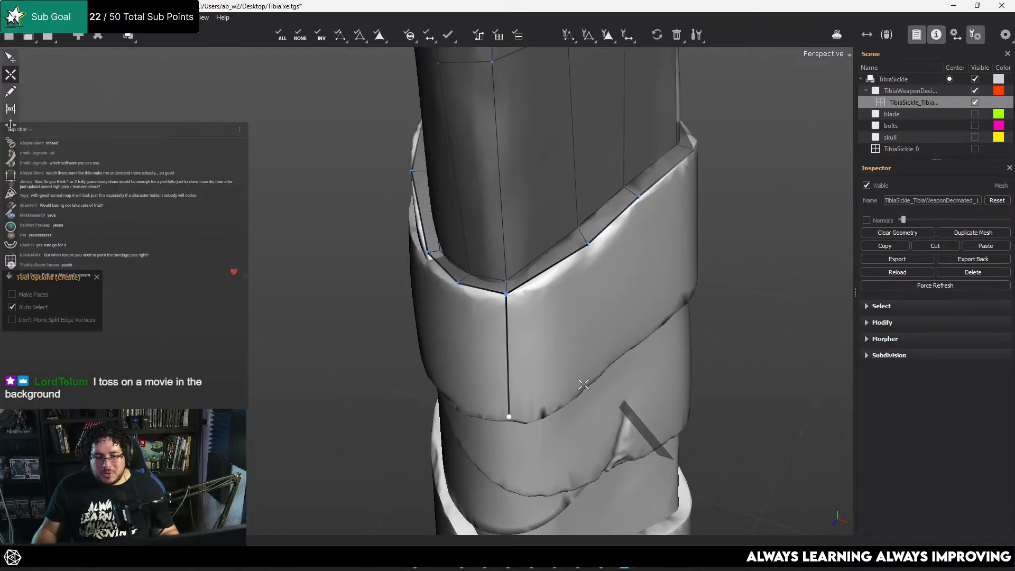
Bridge the top wrap band's rim edges to the vertices along its lower seam, filling four neighbouring faces across the band
{"action": "left_click_drag", "start_coordinate": [598, 370], "coordinate": [667, 410], "text": "alt"}
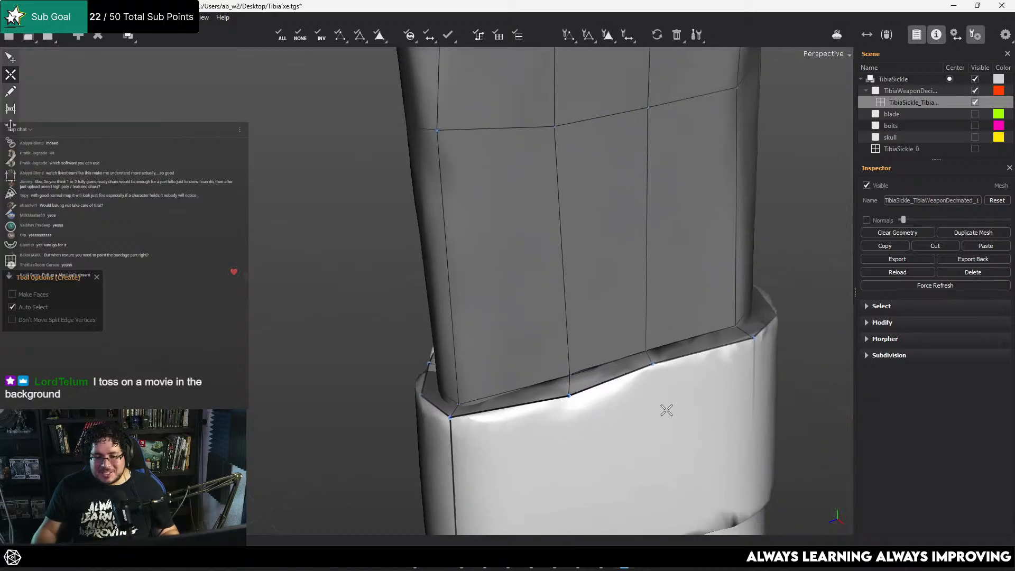
{"action": "middle_click_drag", "start_coordinate": [622, 402], "coordinate": [552, 284], "text": "alt"}
{"action": "mouse_move", "coordinate": [627, 449]}
{"action": "left_mouse_down", "text": "alt"}
{"action": "mouse_move", "coordinate": [630, 410]}
{"action": "mouse_move", "coordinate": [618, 462]}
{"action": "left_mouse_up", "text": "alt"}
{"action": "right_click_drag", "start_coordinate": [617, 461], "coordinate": [584, 434], "text": "alt"}
{"action": "middle_click_drag", "start_coordinate": [585, 434], "coordinate": [535, 279], "text": "alt"}
{"action": "right_click_drag", "start_coordinate": [535, 279], "coordinate": [496, 313], "text": "alt"}
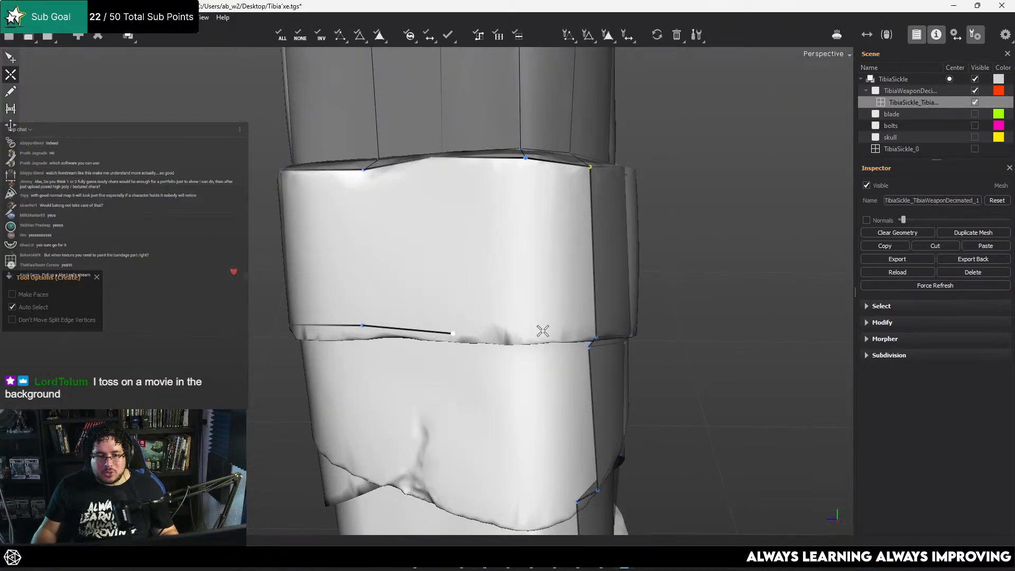
{"action": "key", "text": "r"}
{"action": "left_click", "coordinate": [533, 241]}
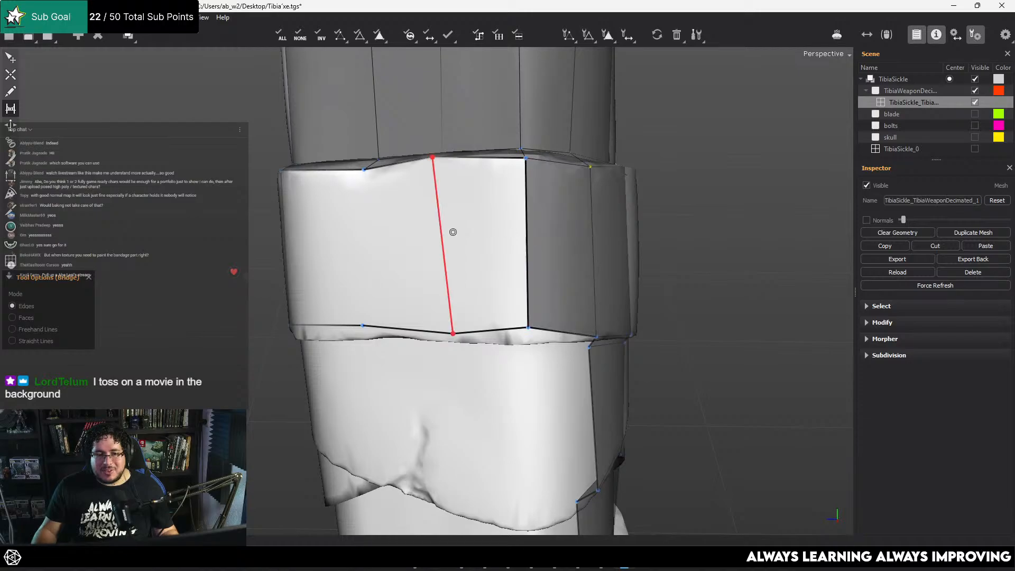
{"action": "left_click", "coordinate": [453, 232]}
{"action": "left_click", "coordinate": [397, 242]}
{"action": "left_click", "coordinate": [328, 252]}
{"action": "left_click_drag", "start_coordinate": [329, 252], "coordinate": [535, 265], "text": "alt"}
{"action": "right_click_drag", "start_coordinate": [535, 265], "coordinate": [645, 522], "text": "alt"}
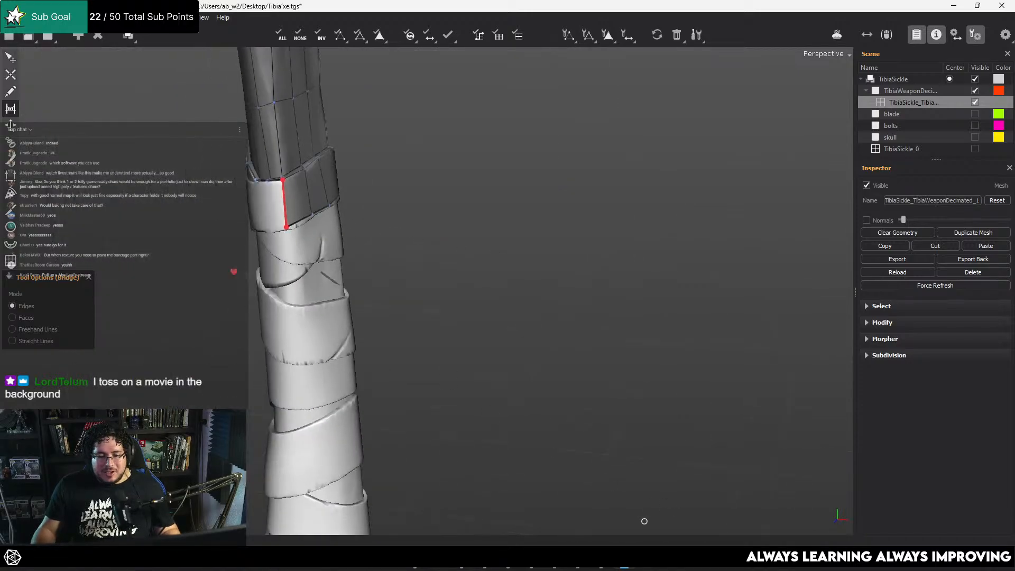
Switch to ZBrush and examine the full sickle sculpt from the side and front, including the skull, jaw, blade and shaft
{"action": "left_click", "coordinate": [472, 567]}
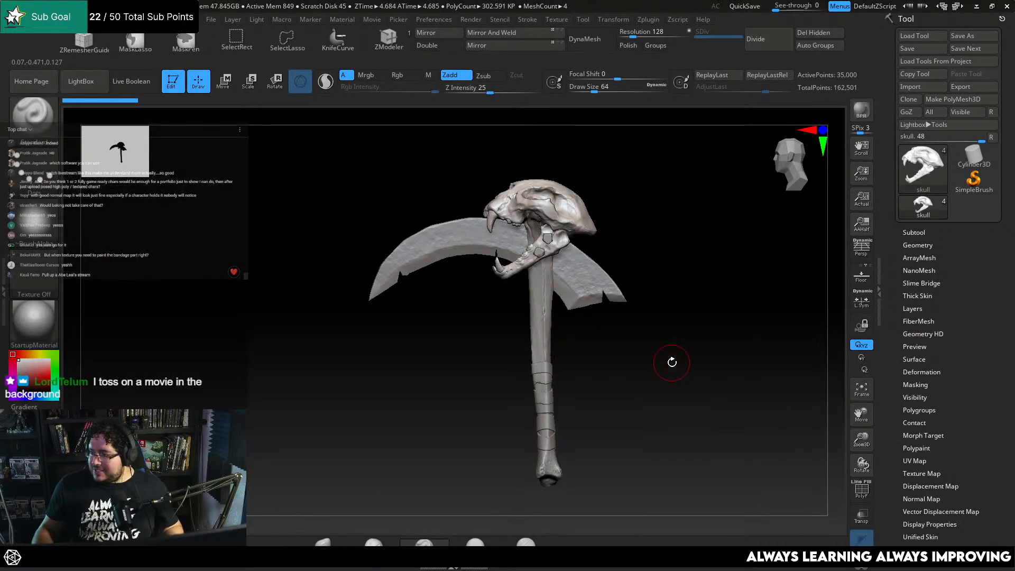
{"action": "left_click_drag", "start_coordinate": [725, 370], "coordinate": [644, 343]}
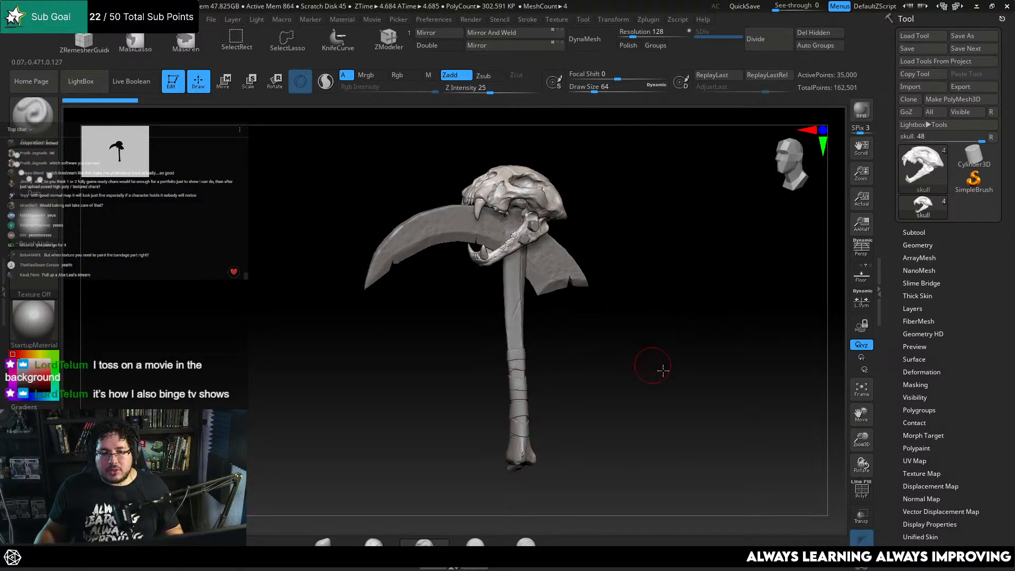
{"action": "mouse_move", "coordinate": [664, 371]}
{"action": "left_mouse_down"}
{"action": "mouse_move", "coordinate": [718, 365]}
{"action": "mouse_move", "coordinate": [580, 355]}
{"action": "mouse_move", "coordinate": [612, 367]}
{"action": "mouse_move", "coordinate": [655, 363]}
{"action": "mouse_move", "coordinate": [639, 336]}
{"action": "mouse_move", "coordinate": [660, 331]}
{"action": "mouse_move", "coordinate": [673, 362]}
{"action": "mouse_move", "coordinate": [668, 326]}
{"action": "mouse_move", "coordinate": [669, 347]}
{"action": "mouse_move", "coordinate": [685, 356]}
{"action": "mouse_move", "coordinate": [698, 332]}
{"action": "mouse_move", "coordinate": [712, 358]}
{"action": "mouse_move", "coordinate": [716, 438]}
{"action": "mouse_move", "coordinate": [699, 346]}
{"action": "mouse_move", "coordinate": [725, 274]}
{"action": "mouse_move", "coordinate": [721, 311]}
{"action": "mouse_move", "coordinate": [822, 320]}
{"action": "mouse_move", "coordinate": [629, 318]}
{"action": "mouse_move", "coordinate": [632, 353]}
{"action": "left_mouse_up"}
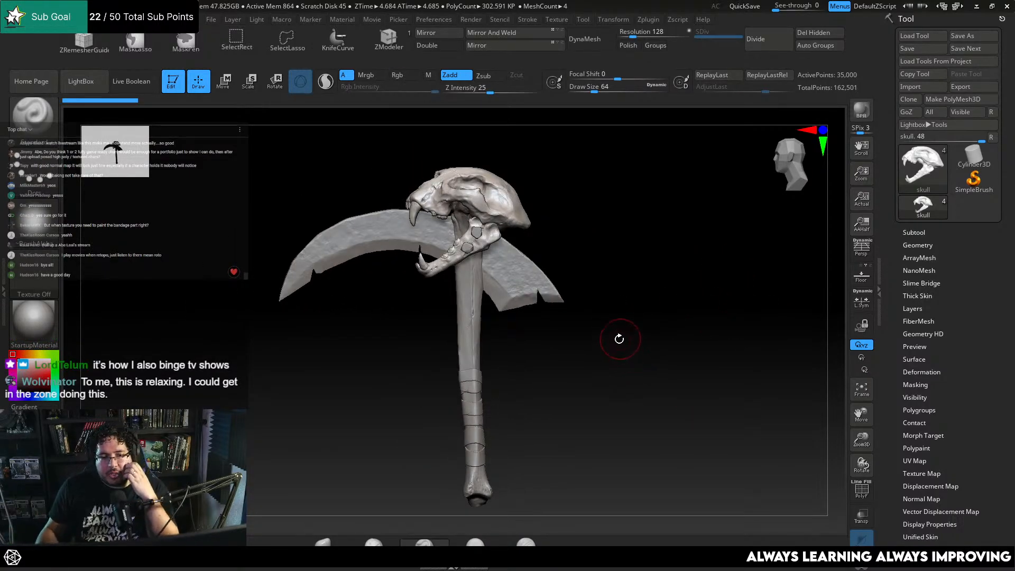
{"action": "left_click_drag", "start_coordinate": [609, 353], "coordinate": [465, 403]}
{"action": "left_click_drag", "start_coordinate": [400, 225], "coordinate": [430, 325]}
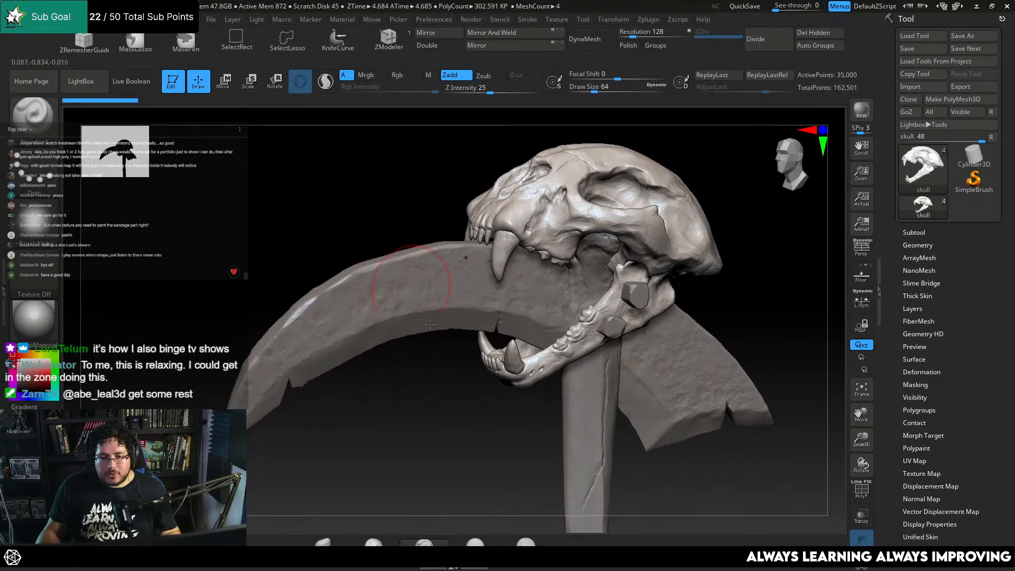
{"action": "left_click_drag", "start_coordinate": [440, 410], "coordinate": [412, 408]}
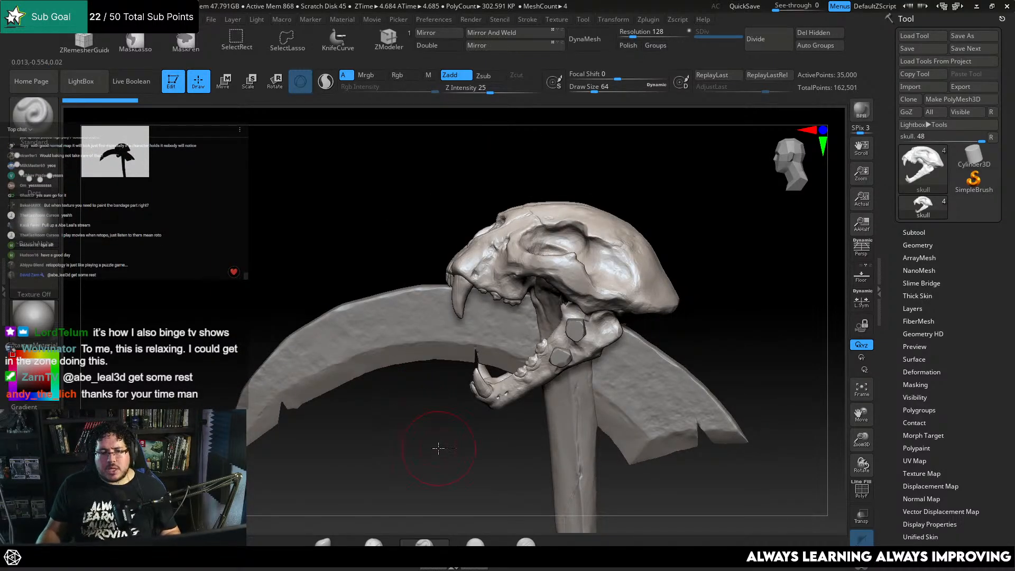
{"action": "mouse_move", "coordinate": [438, 449]}
{"action": "left_mouse_down"}
{"action": "mouse_move", "coordinate": [437, 430]}
{"action": "mouse_move", "coordinate": [445, 453]}
{"action": "mouse_move", "coordinate": [457, 455]}
{"action": "mouse_move", "coordinate": [444, 444]}
{"action": "left_mouse_up"}
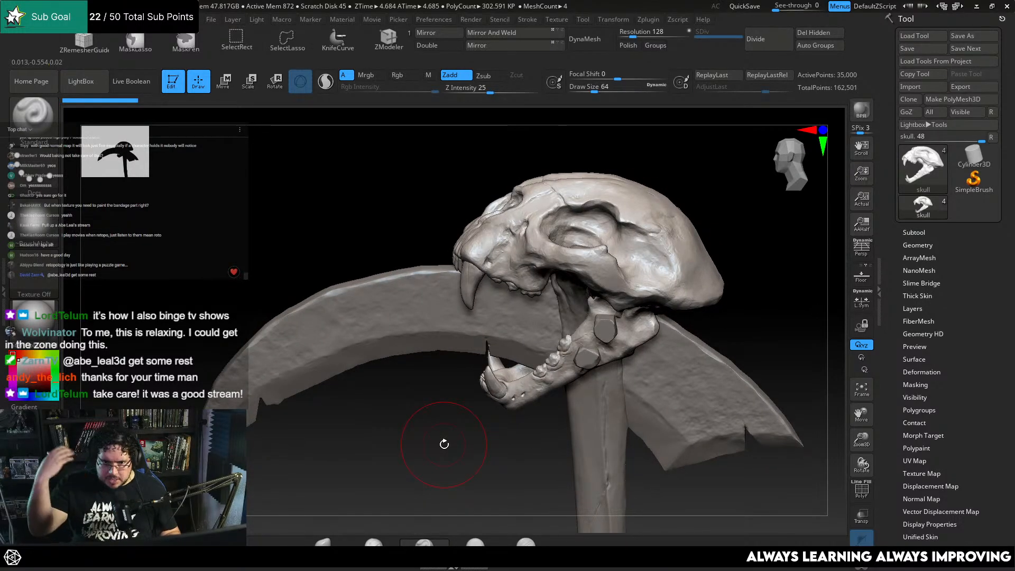
{"action": "left_click_drag", "start_coordinate": [443, 434], "coordinate": [449, 393], "text": "alt"}
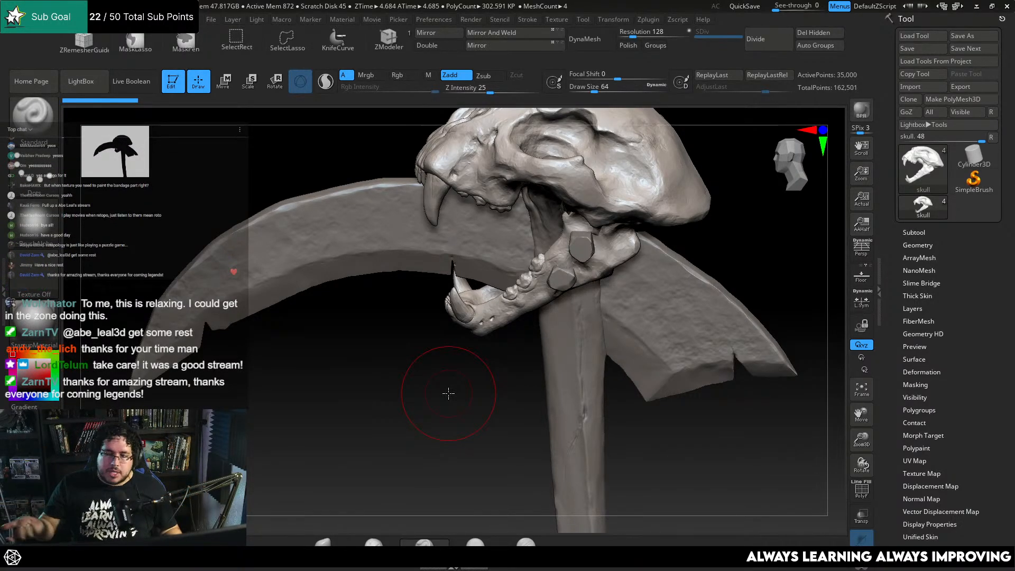
{"action": "left_click_drag", "start_coordinate": [491, 408], "coordinate": [450, 453], "text": "alt"}
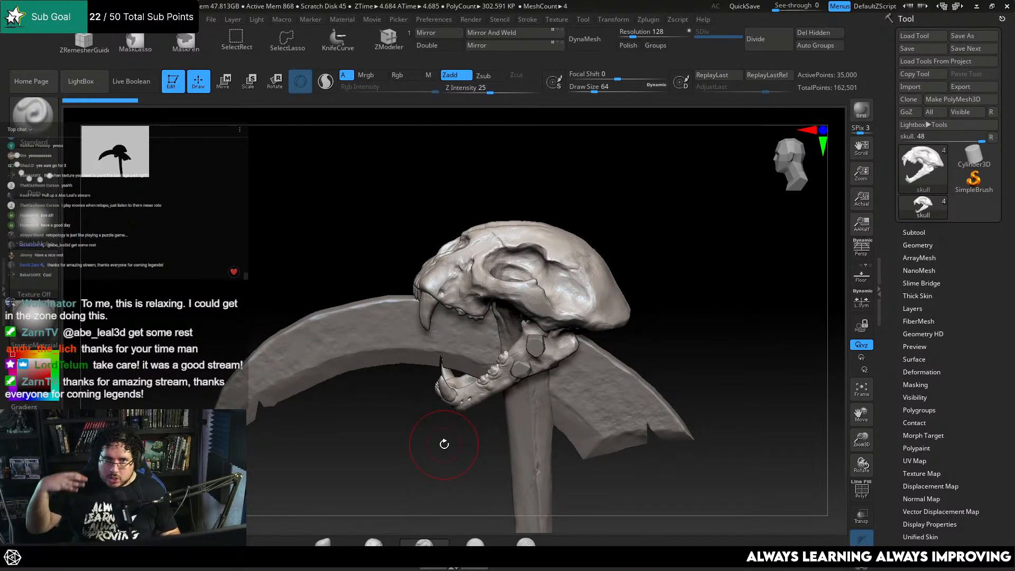
{"action": "left_click_drag", "start_coordinate": [444, 444], "coordinate": [444, 443]}
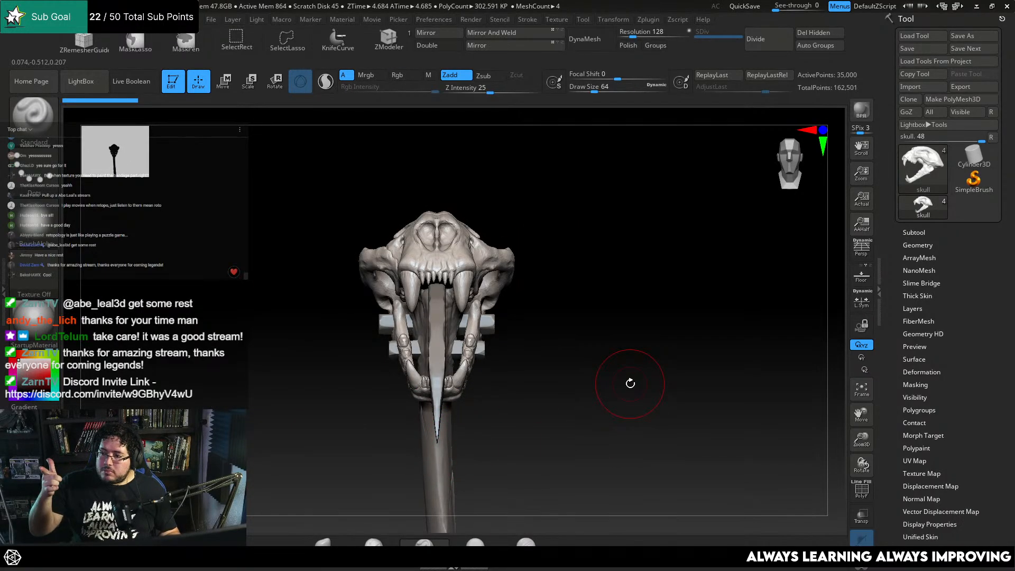
{"action": "left_click_drag", "start_coordinate": [675, 324], "coordinate": [429, 397]}
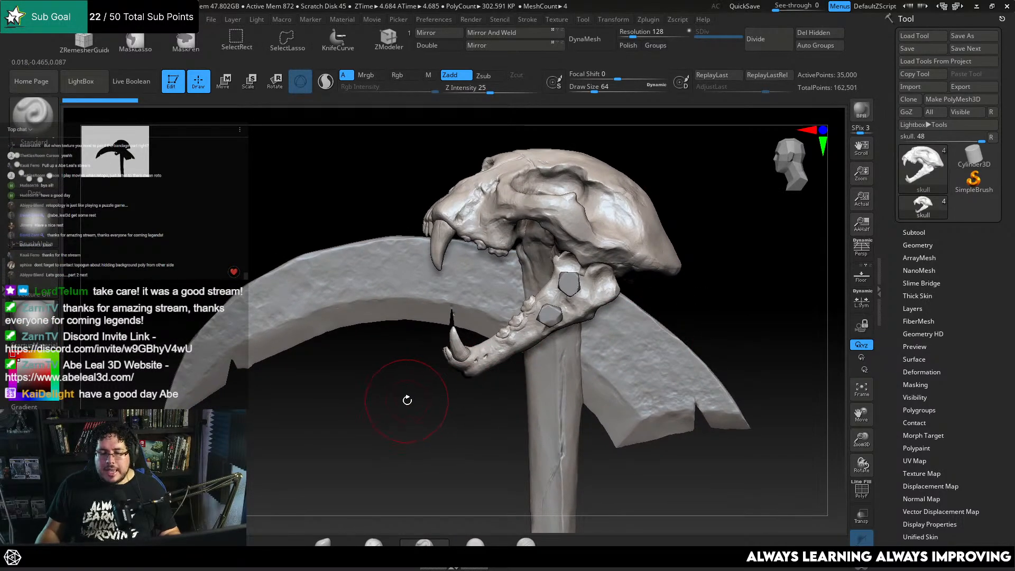